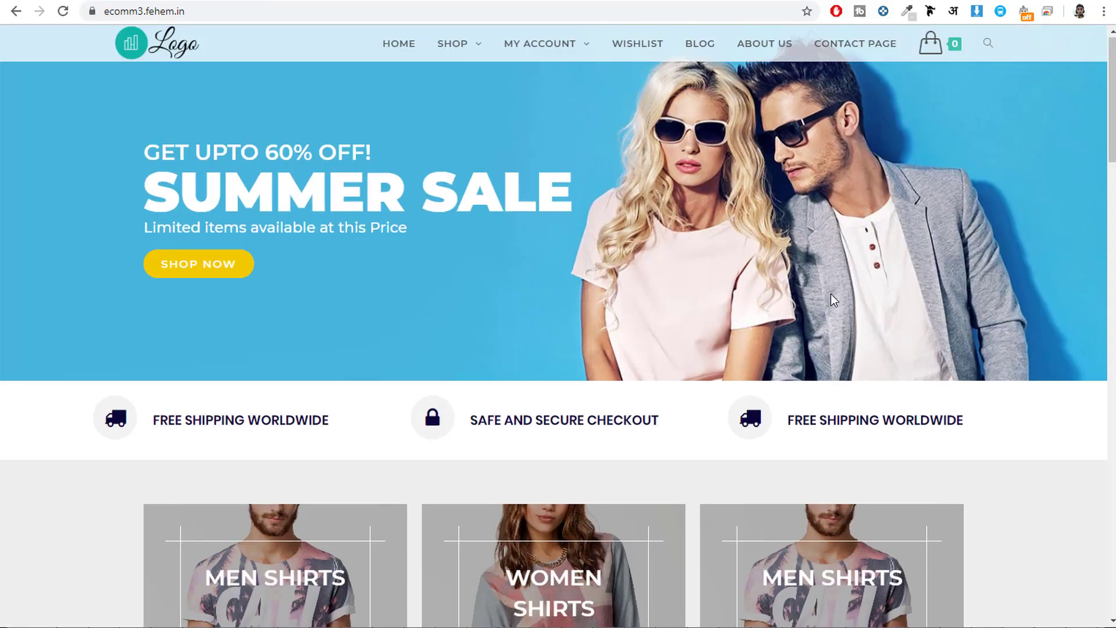
- Open the Men Cloths product page ($1,500.00) from Shop New Arrivals
scroll(831, 295, down, 15)
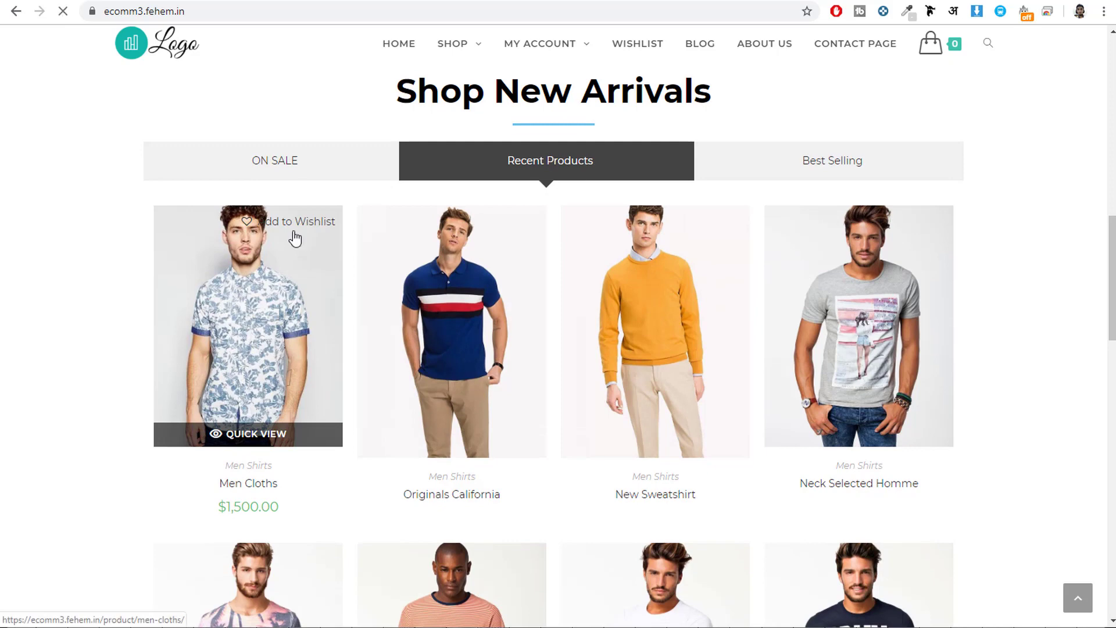
click(322, 294)
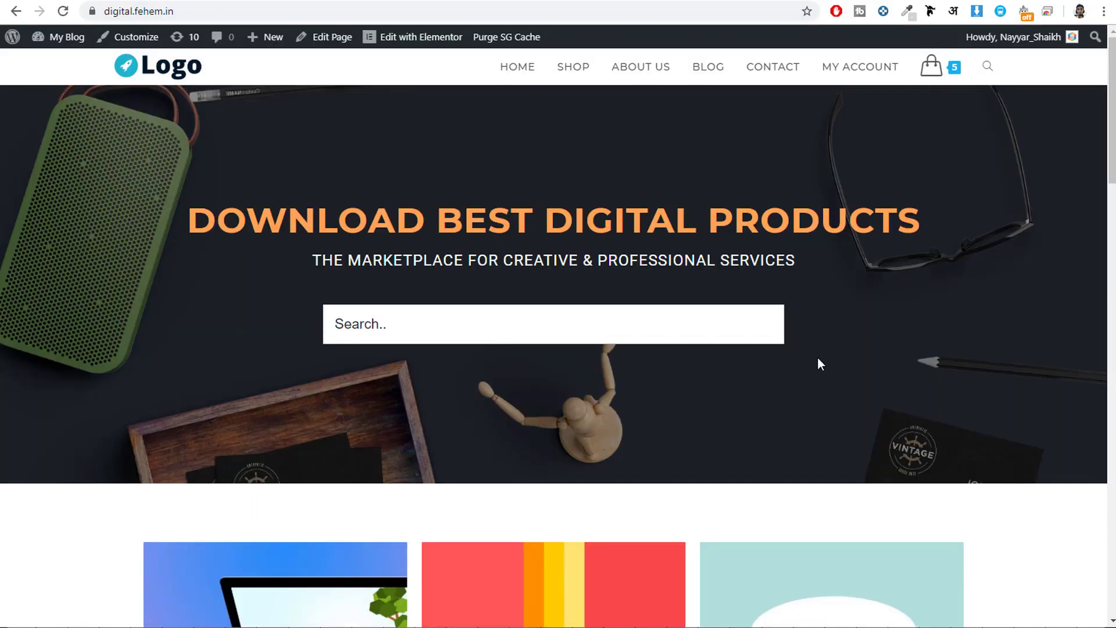
scroll(819, 361, down, 5)
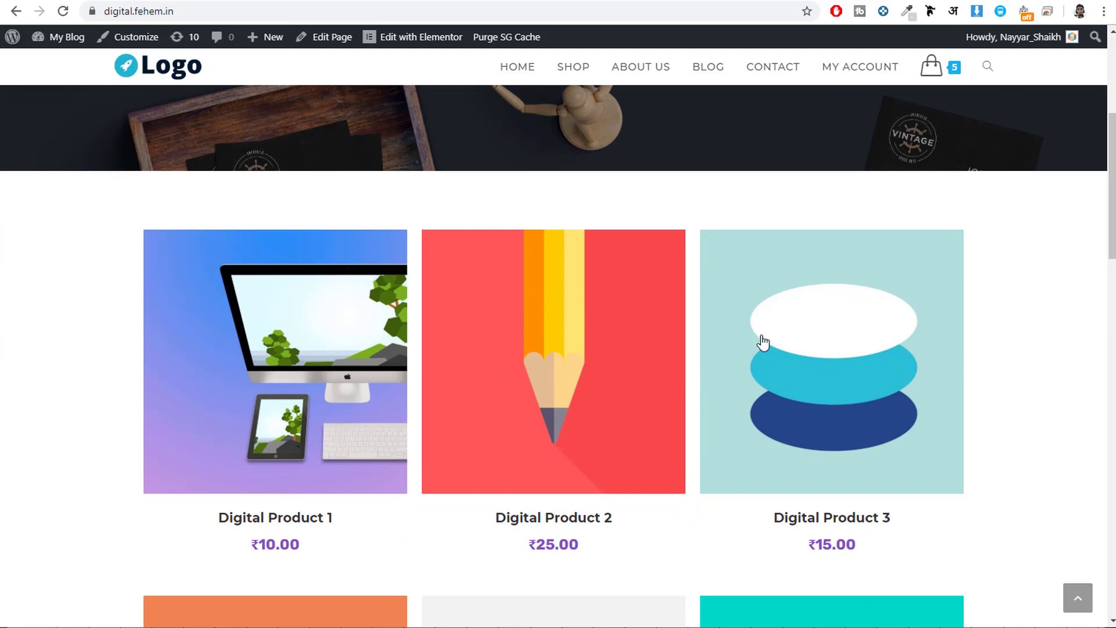
click(259, 303)
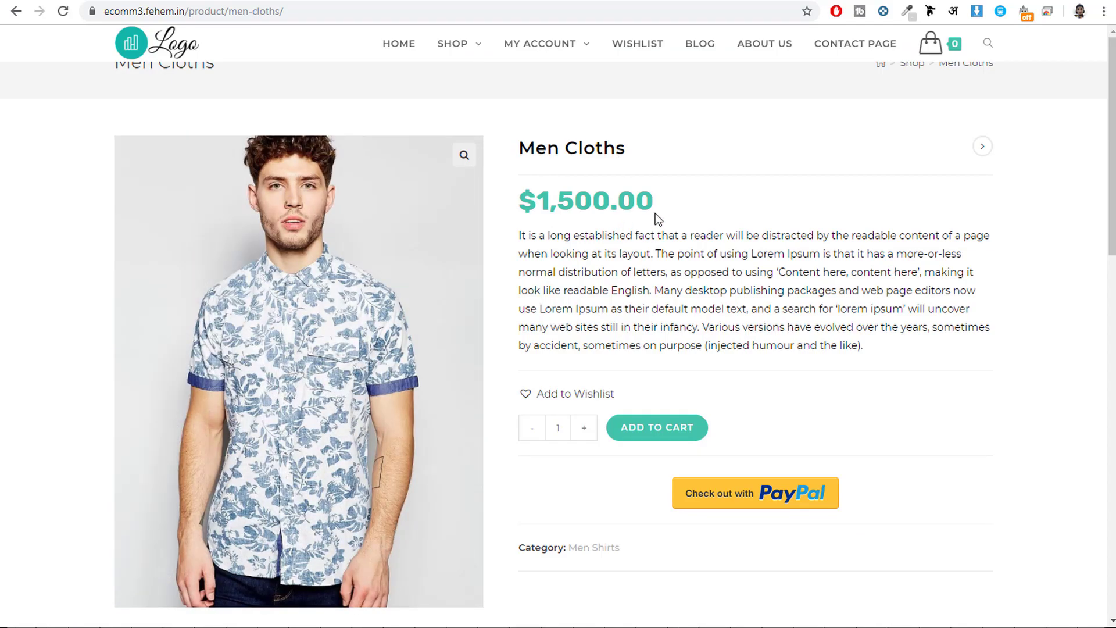
- Set the Men Cloths quantity to 2 with the +/- buttons and add it to the cart
drag(655, 214, 640, 558)
click(627, 414)
scroll(662, 397, down, 1)
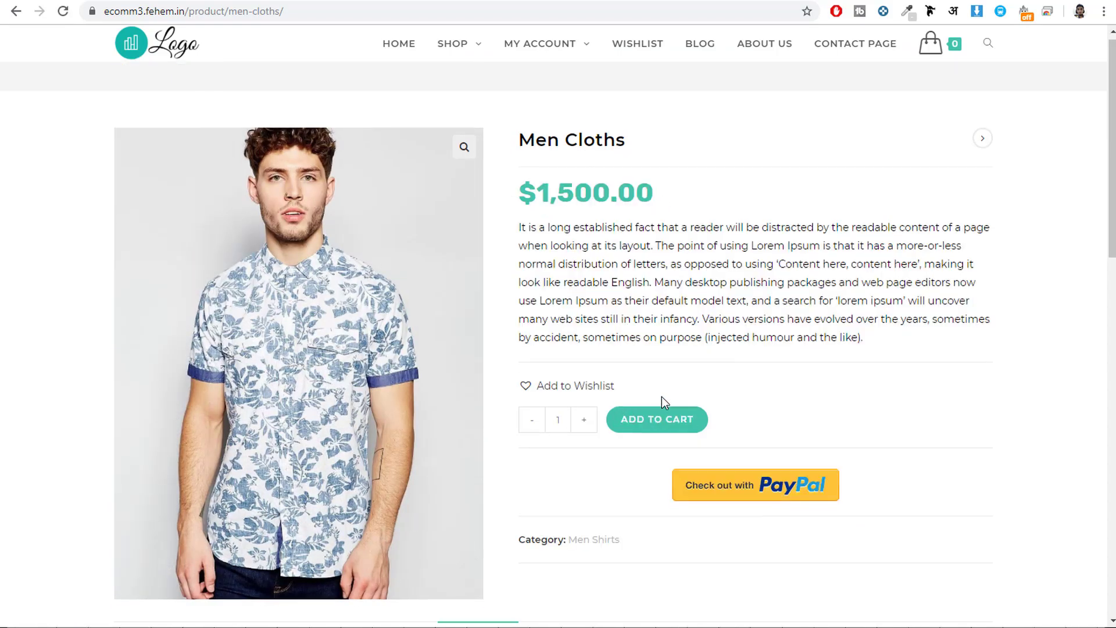
scroll(662, 396, down, 2)
click(583, 285)
click(583, 285)
click(584, 285)
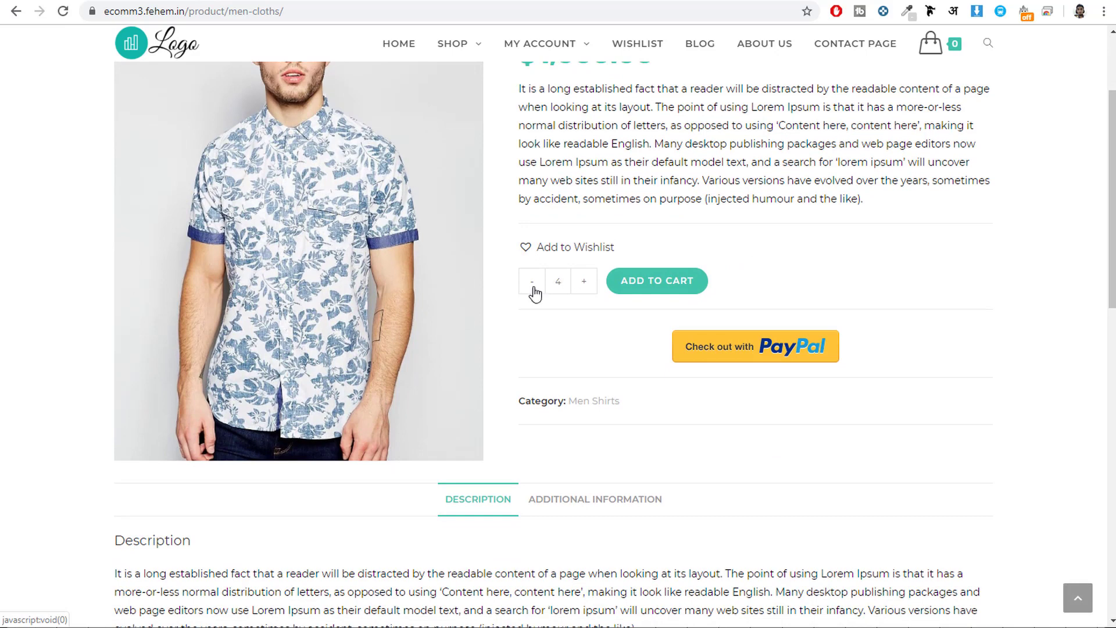
click(534, 289)
click(534, 289)
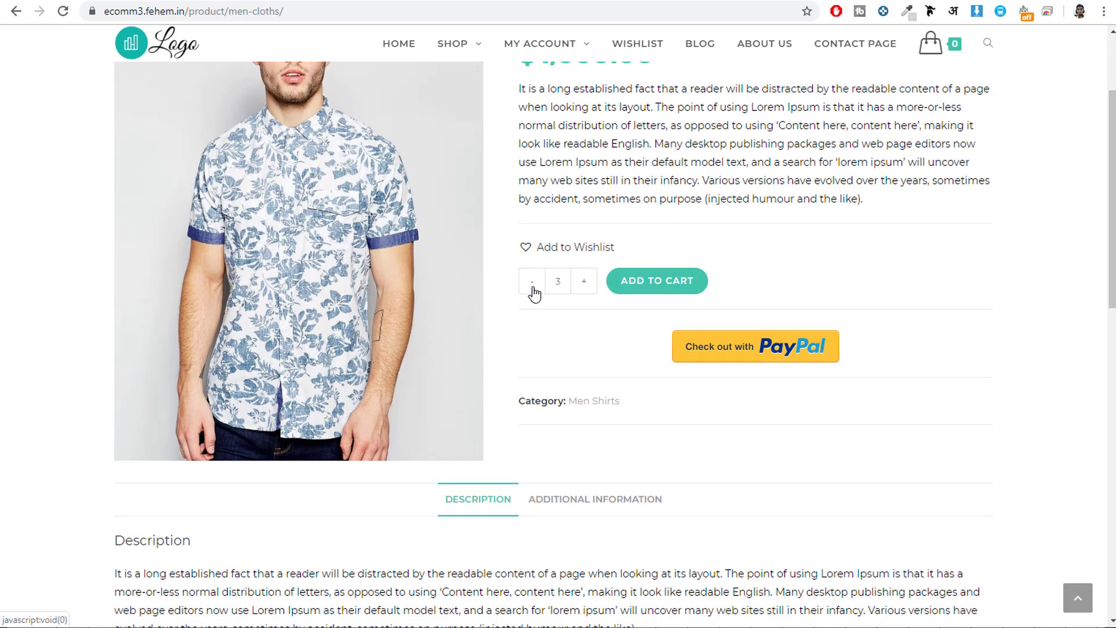
click(662, 292)
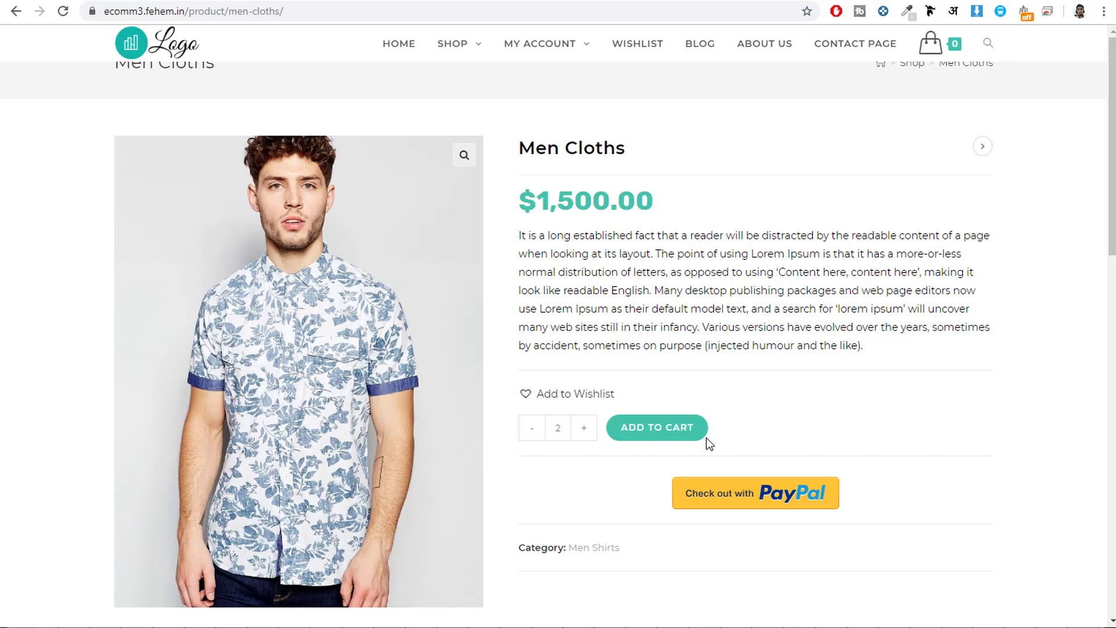
- Add one Men Cloths to the cart, review the cart, and proceed to checkout totalling $1,501.00
click(538, 428)
click(651, 439)
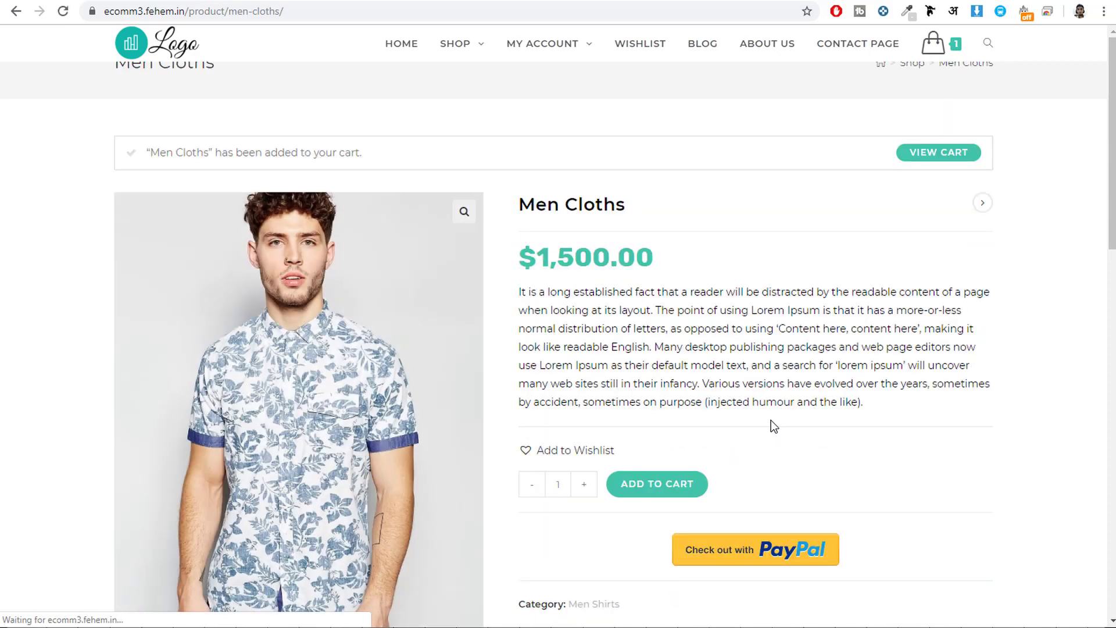
click(936, 154)
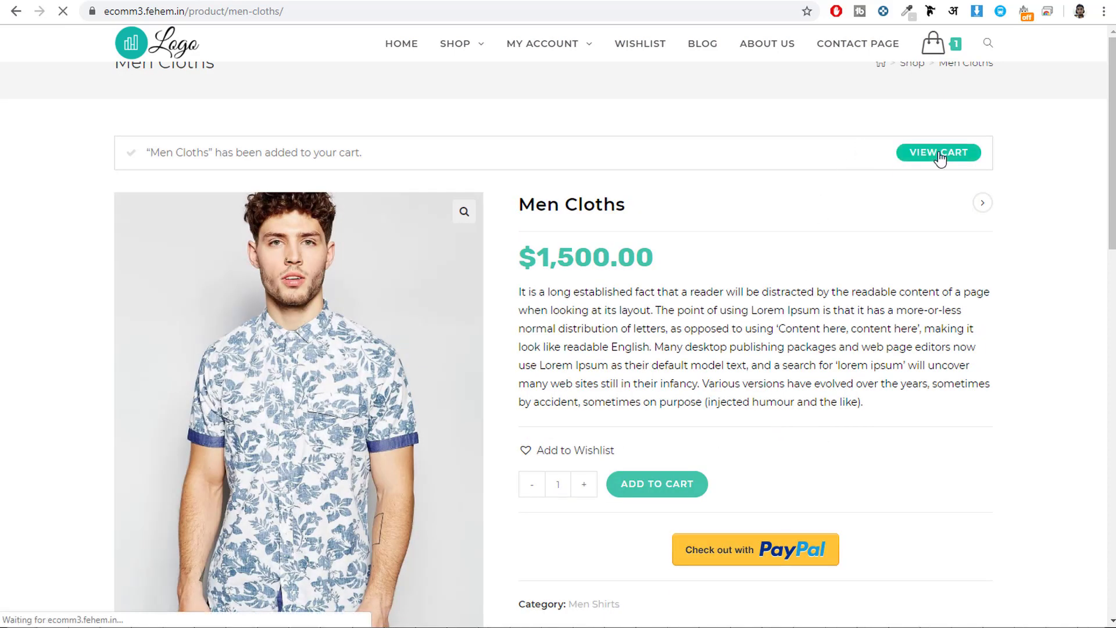
scroll(814, 449, down, 3)
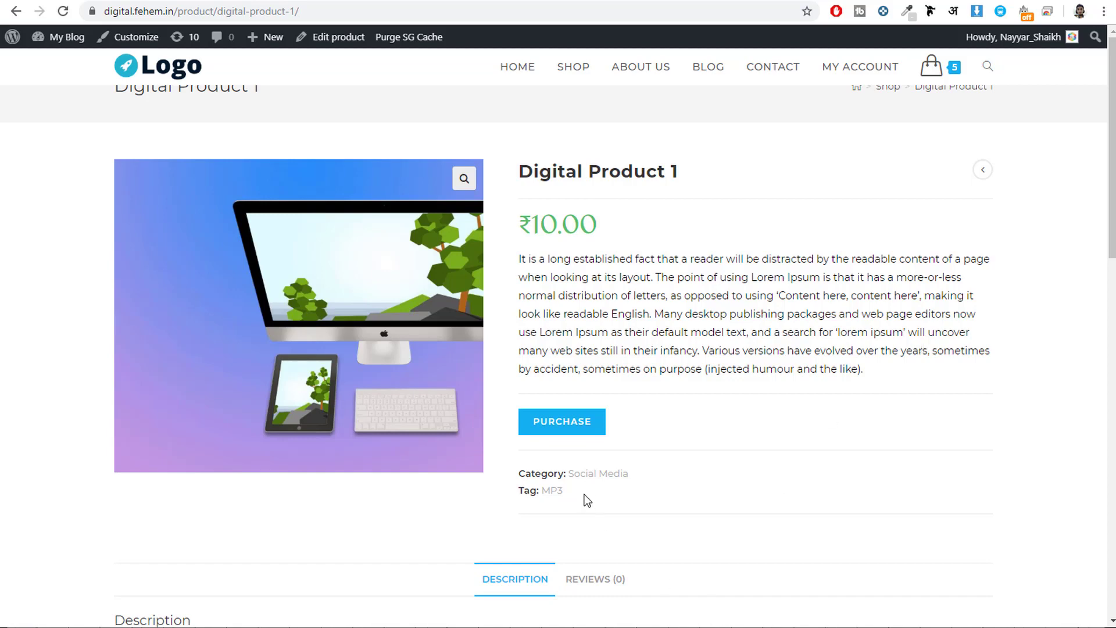
click(572, 429)
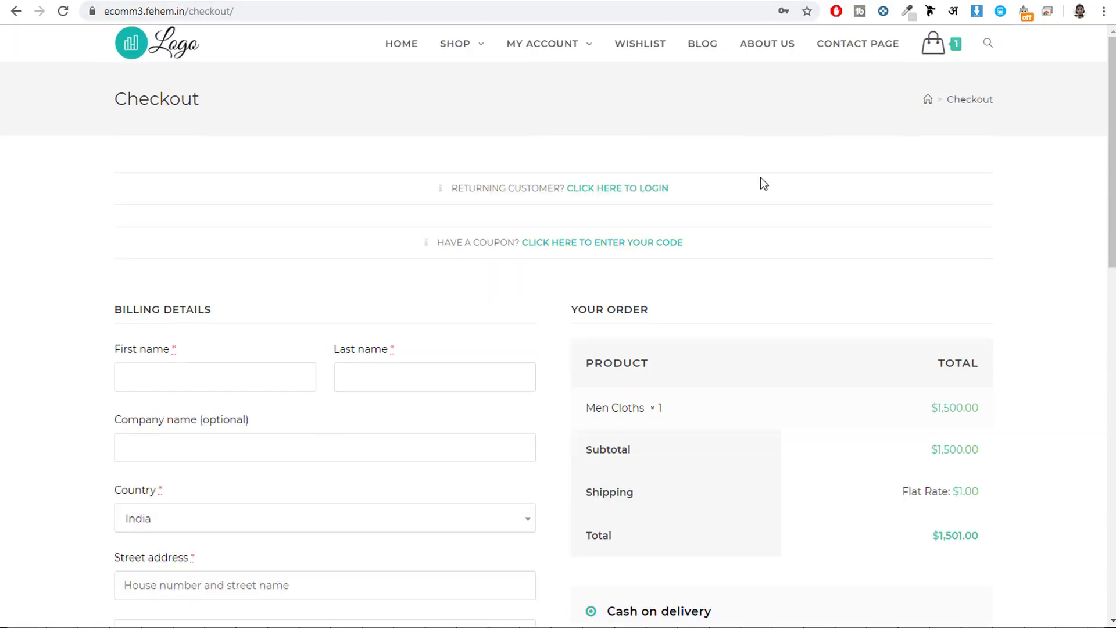
- Scroll the checkout to review Digital Product 1 × 6 at ₹60.00 and the PayPal payment option
scroll(798, 275, down, 1)
scroll(797, 275, down, 3)
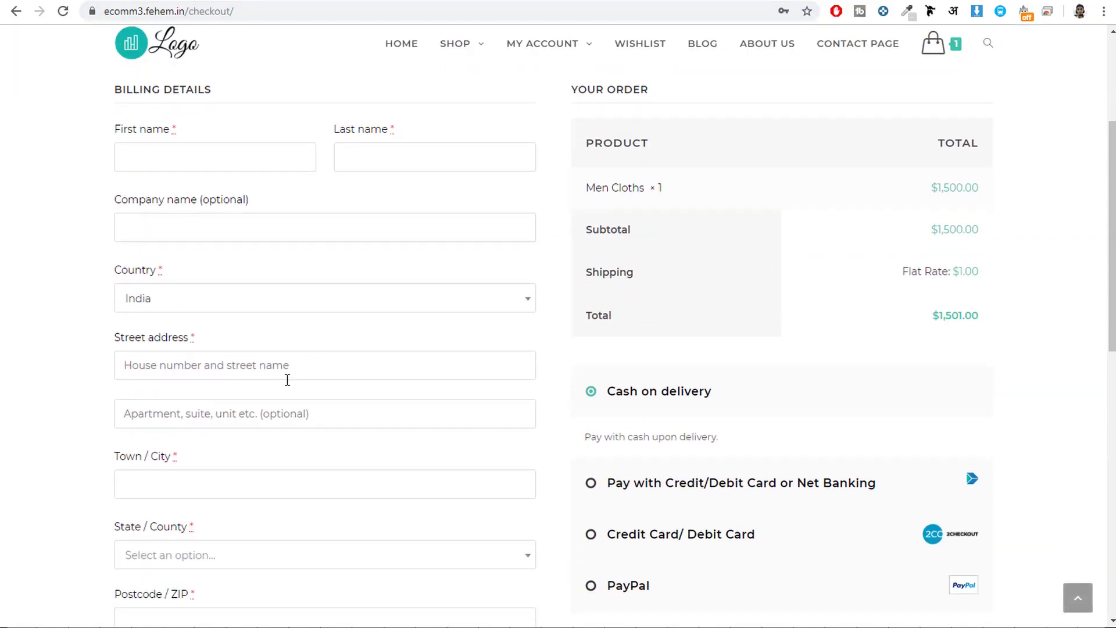
scroll(286, 379, down, 3)
scroll(242, 459, down, 4)
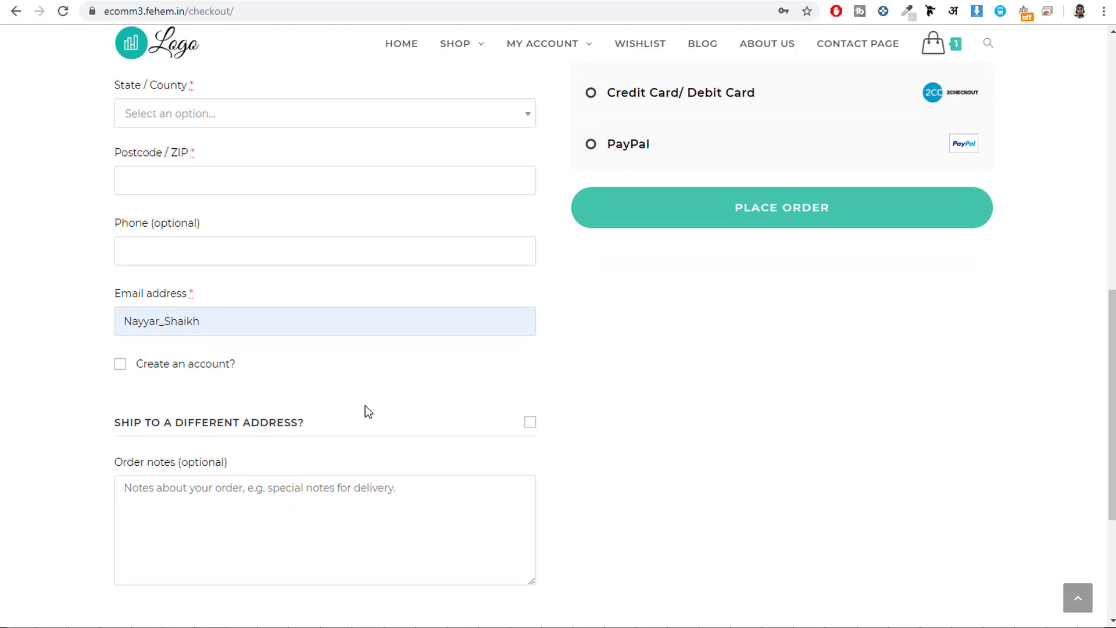
scroll(632, 503, up, 4)
scroll(632, 504, up, 5)
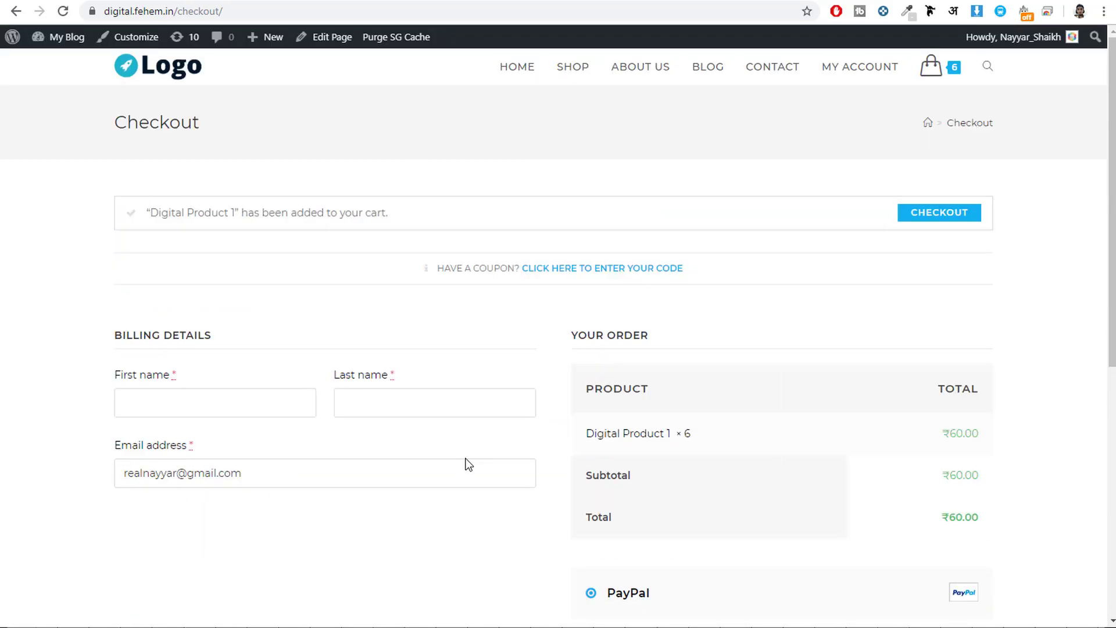
scroll(423, 483, down, 4)
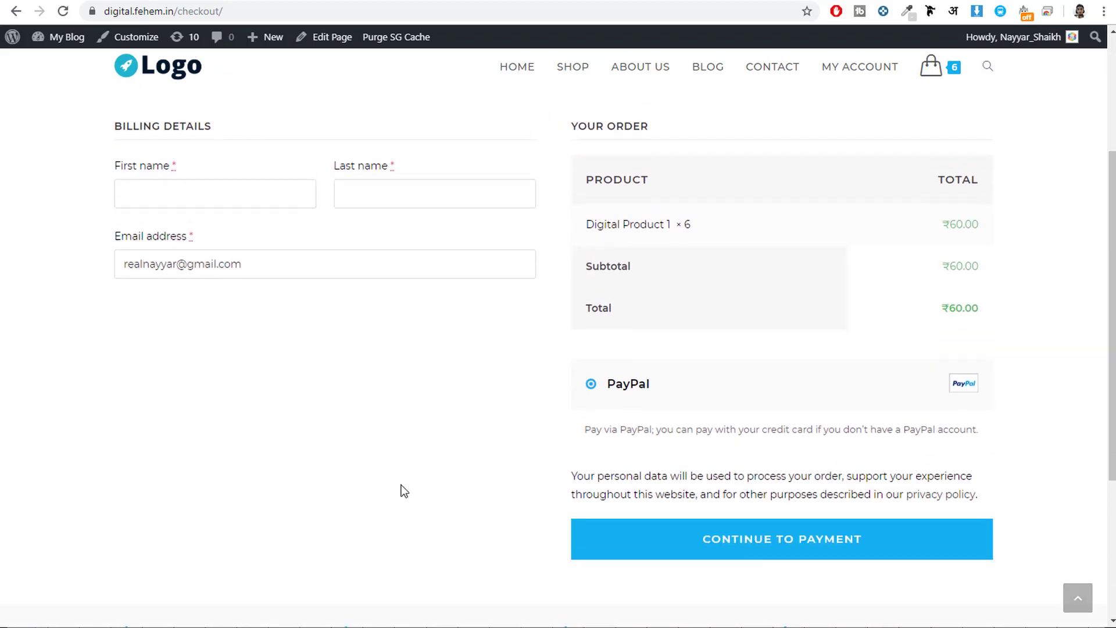
scroll(630, 384, up, 4)
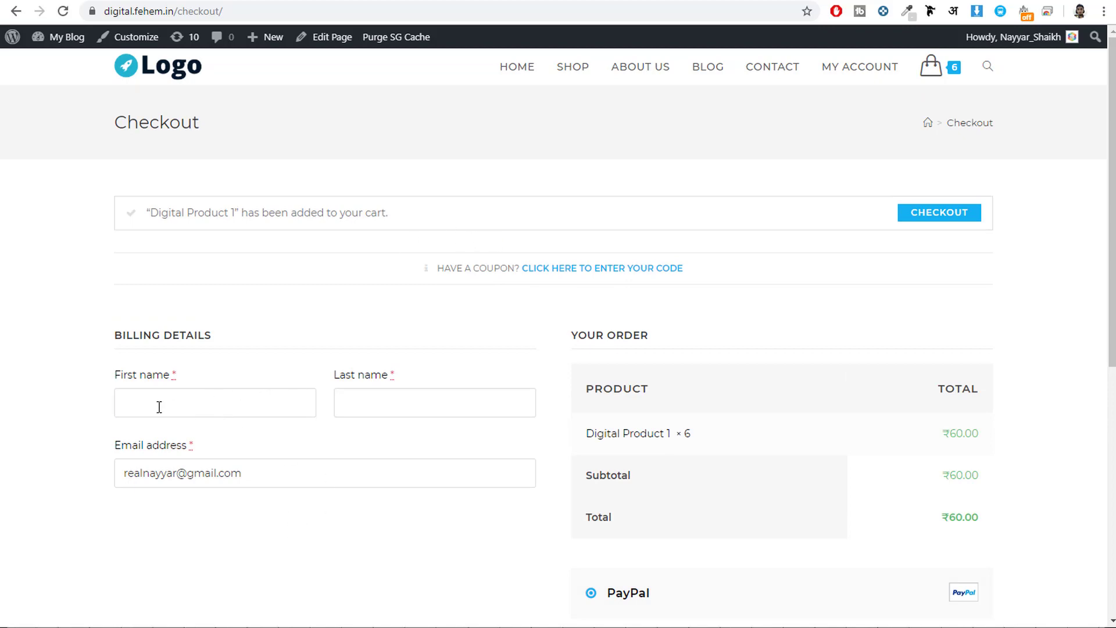
scroll(926, 480, down, 6)
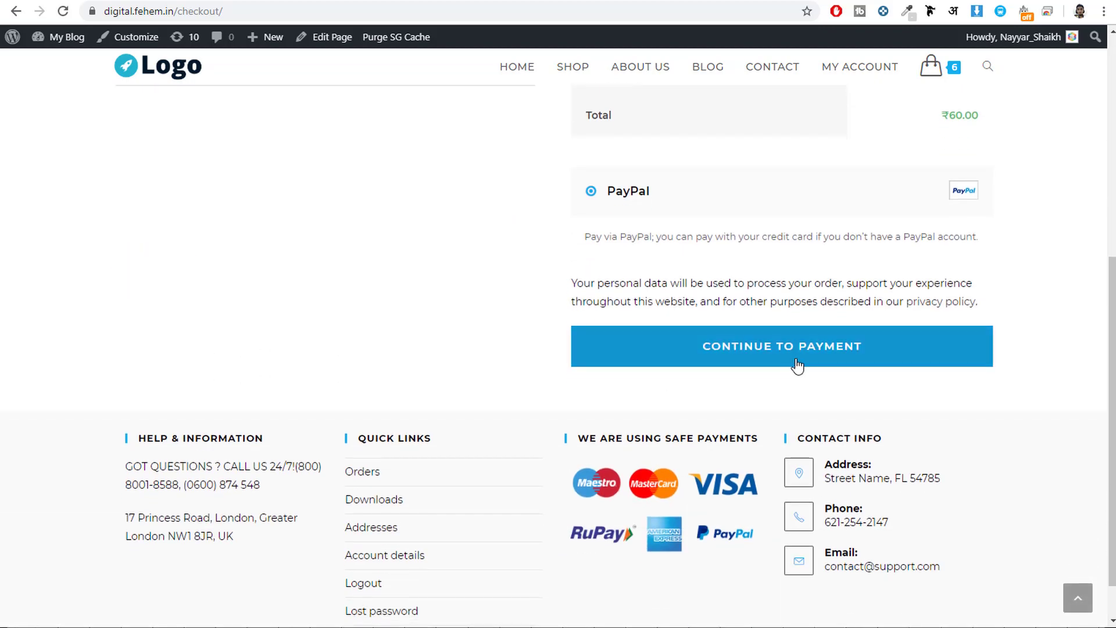
scroll(860, 369, up, 7)
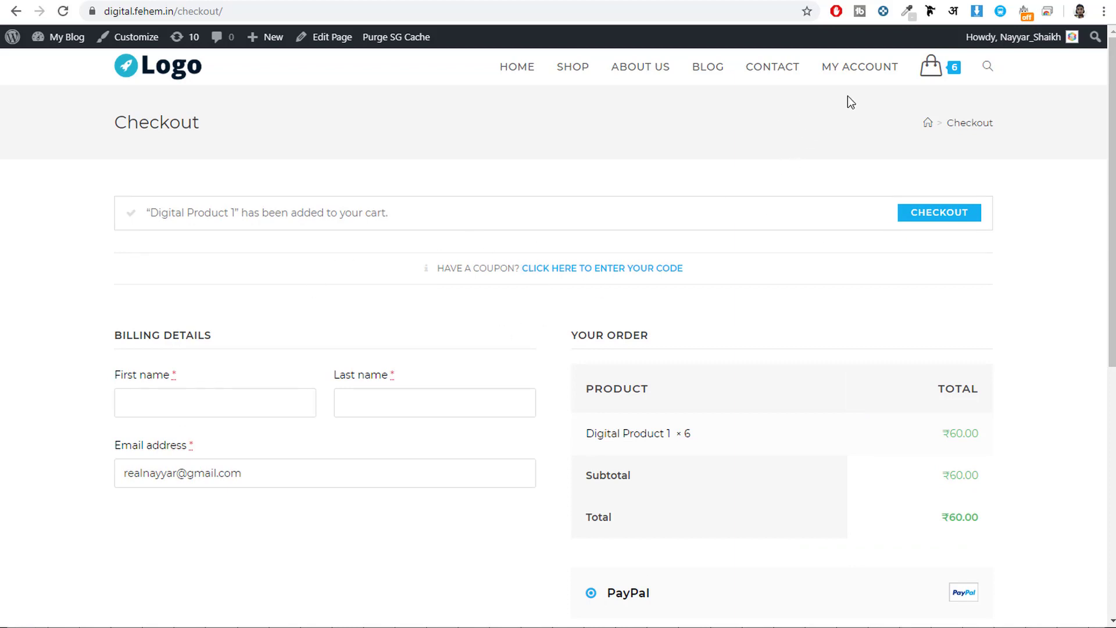
- Check the My Account Downloads section is empty, then return to the homepage via the logo
click(853, 80)
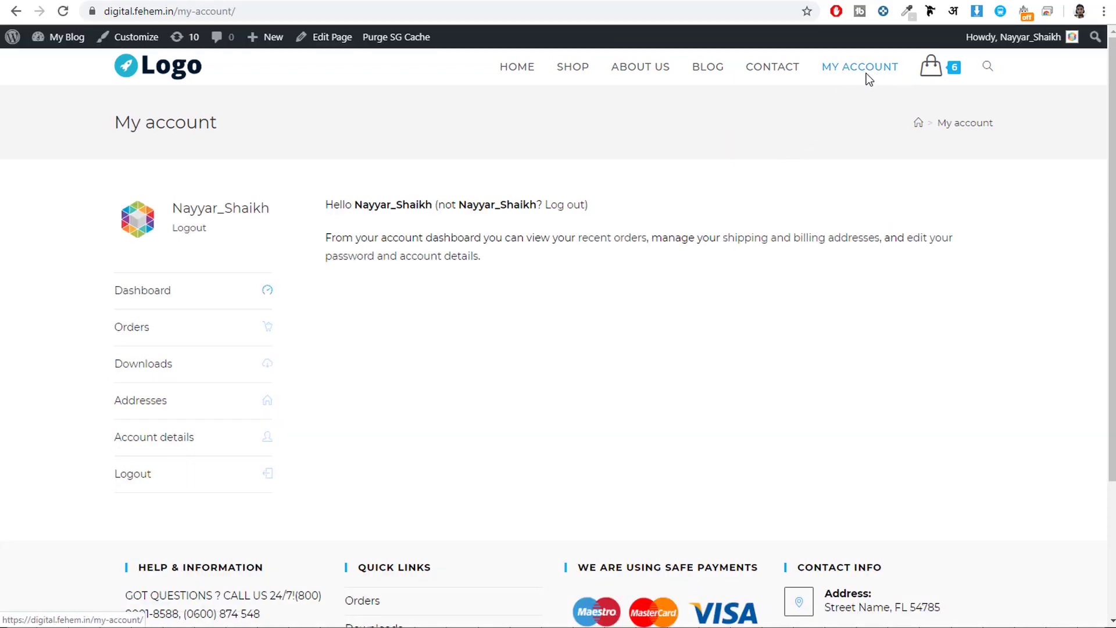
click(176, 375)
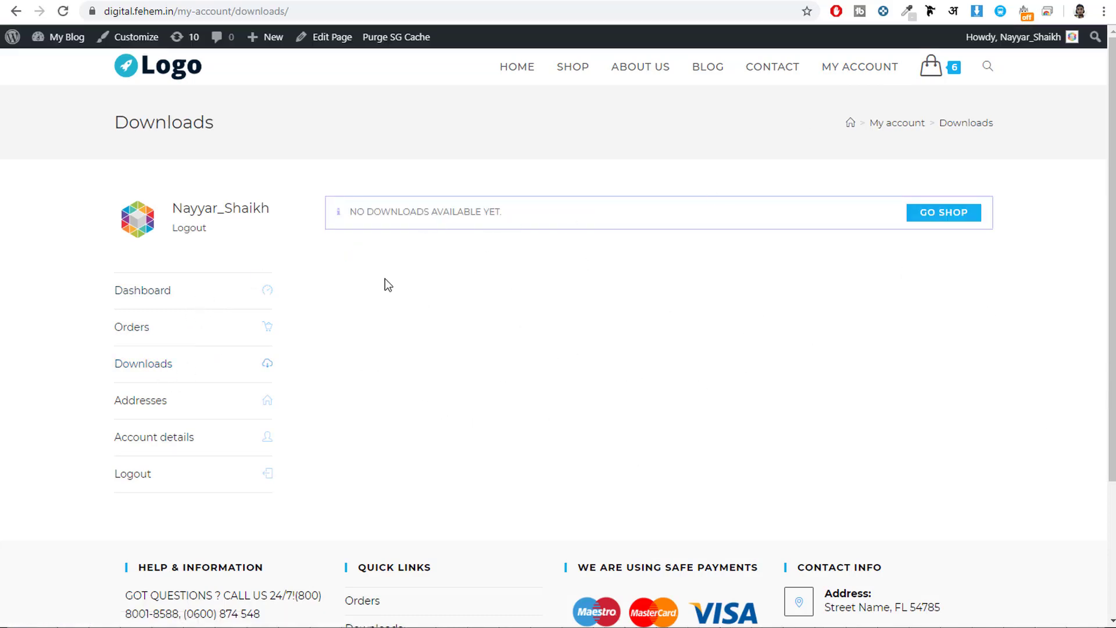
click(168, 67)
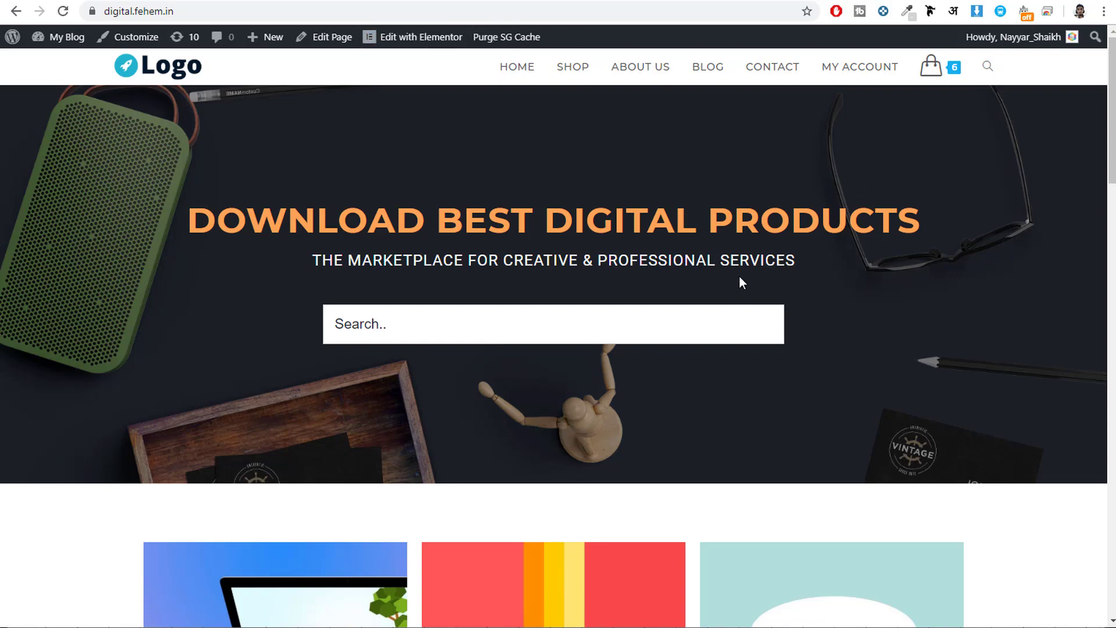
scroll(938, 410, down, 20)
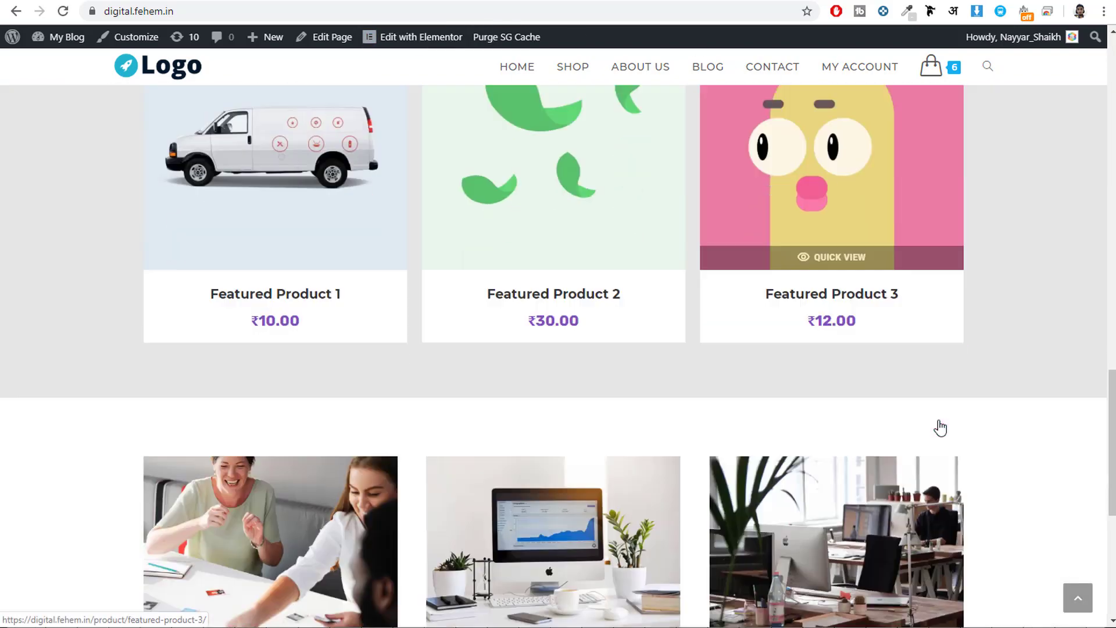
scroll(938, 427, up, 5)
scroll(940, 428, up, 10)
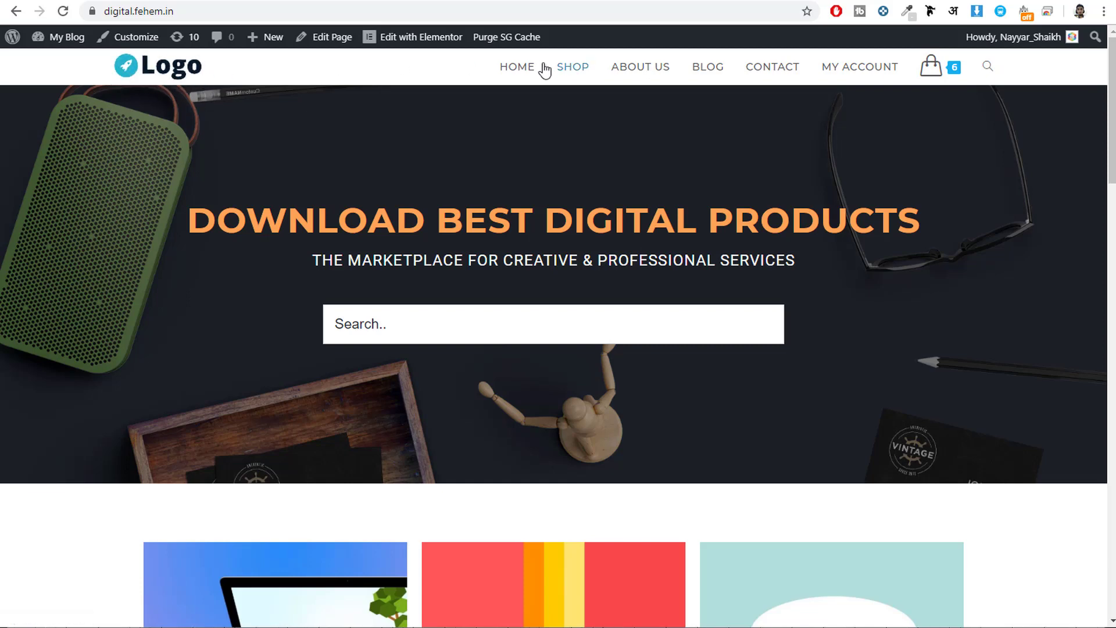
mouse_move(944, 66)
drag(318, 259, 700, 282)
click(780, 265)
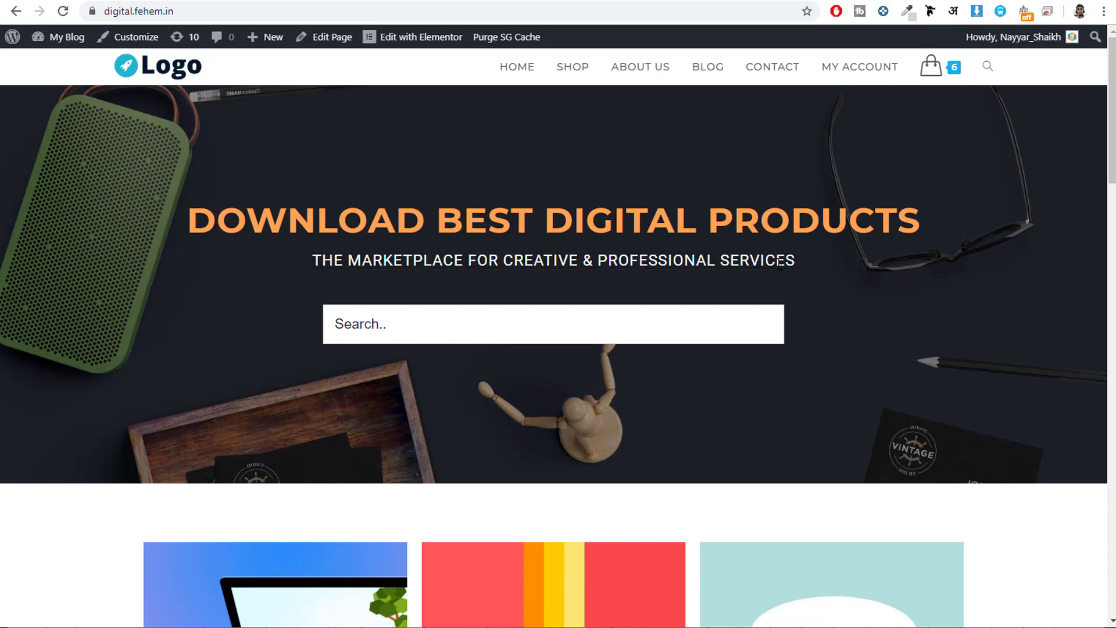
click(498, 327)
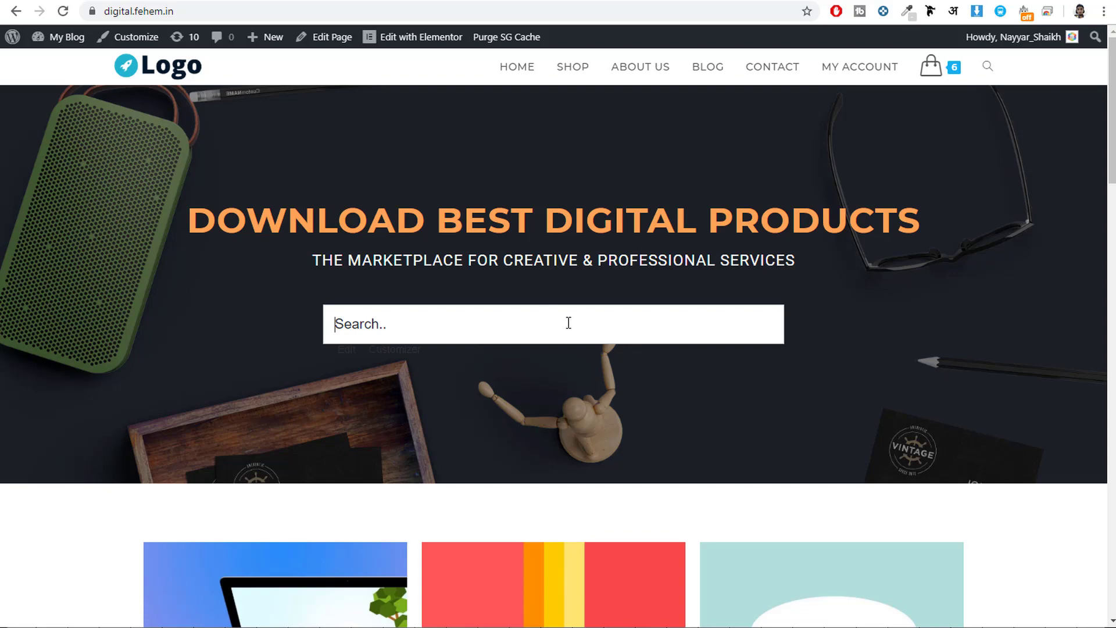
scroll(1002, 346, down, 2)
click(615, 334)
text(pr)
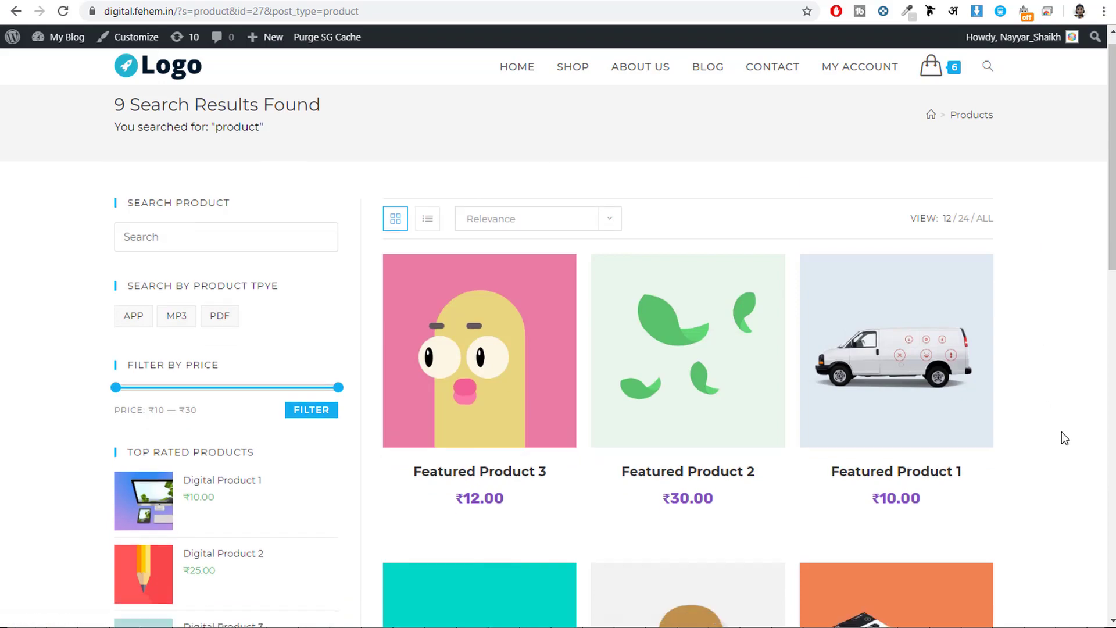
scroll(1062, 437, down, 12)
scroll(1059, 441, up, 12)
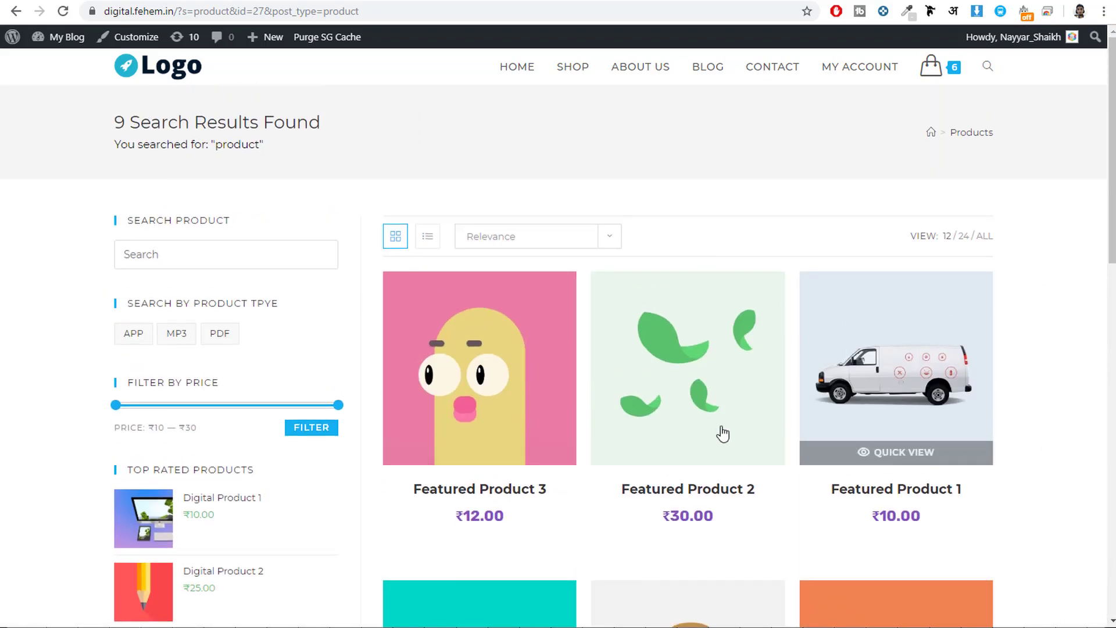
scroll(723, 434, down, 6)
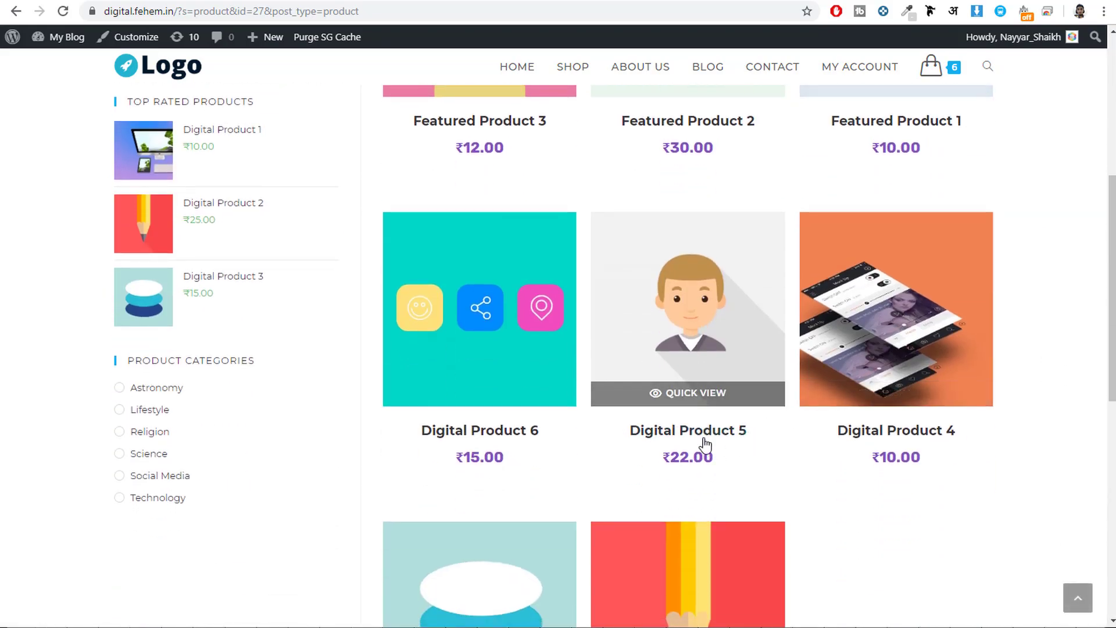
scroll(1027, 441, up, 6)
key(alt+Left)
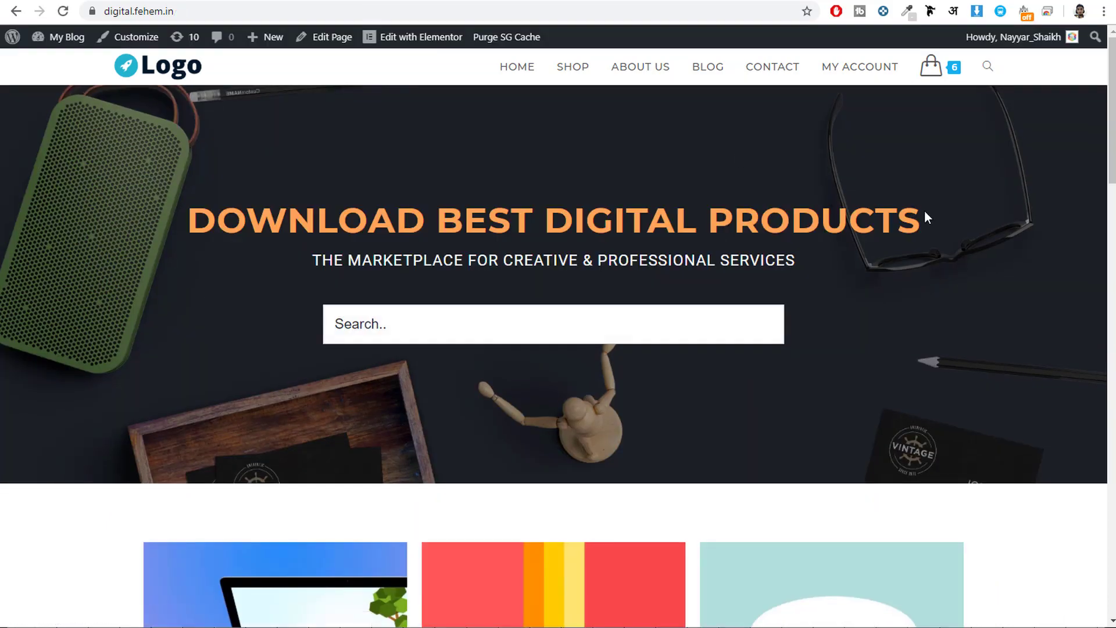
- Scroll past the product rows and Featured Products to the blog posts and HELP & INFORMATION footer
scroll(1007, 306, down, 9)
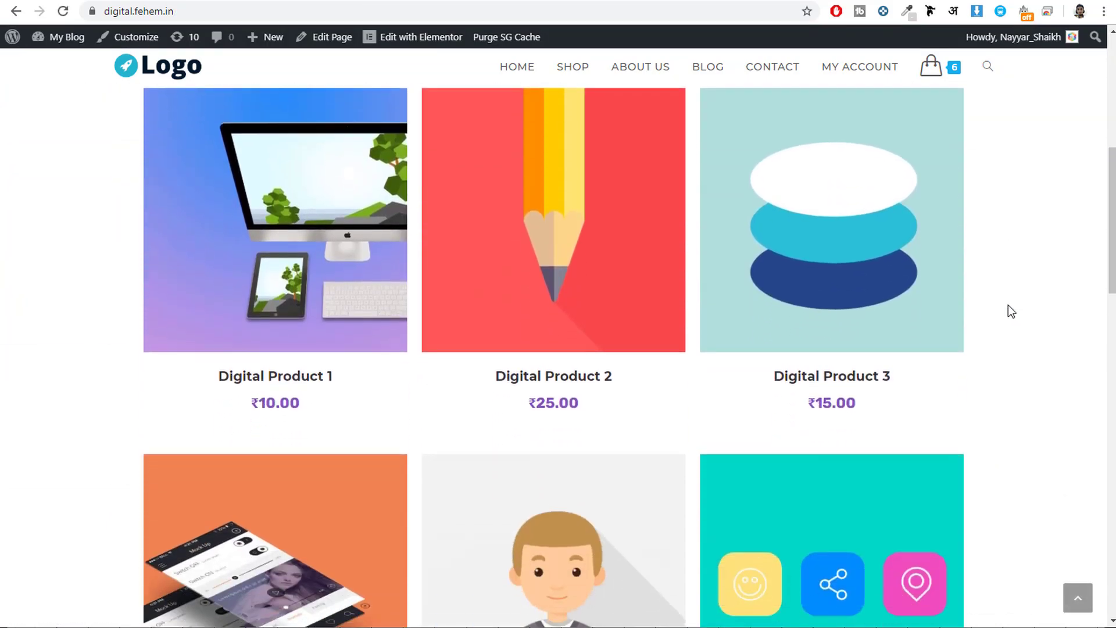
scroll(1008, 304, down, 4)
scroll(1019, 299, up, 9)
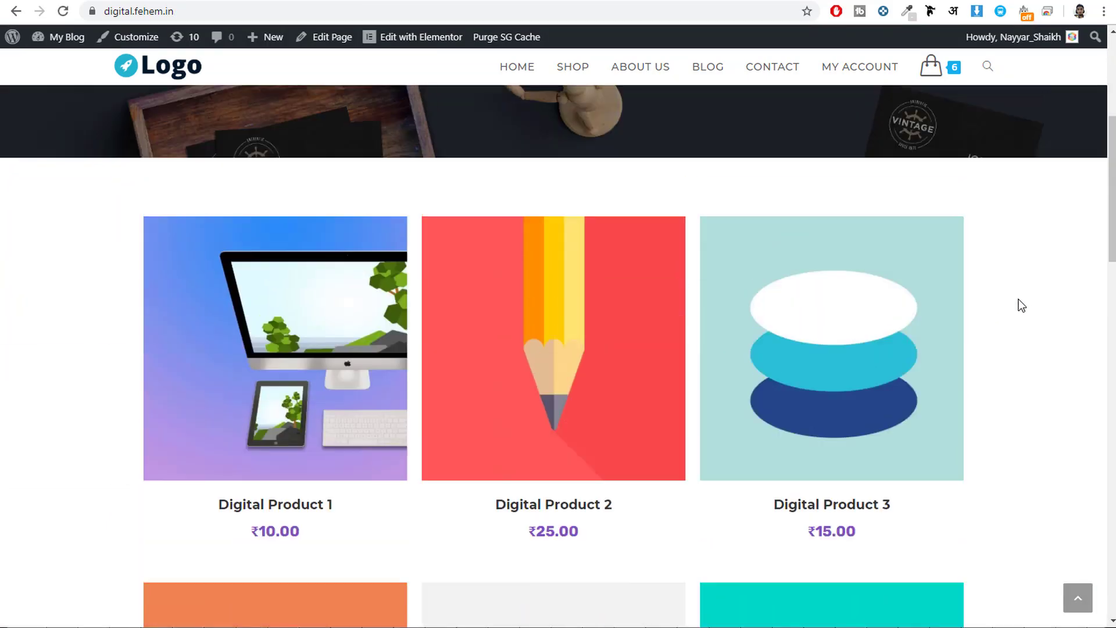
scroll(1021, 305, down, 4)
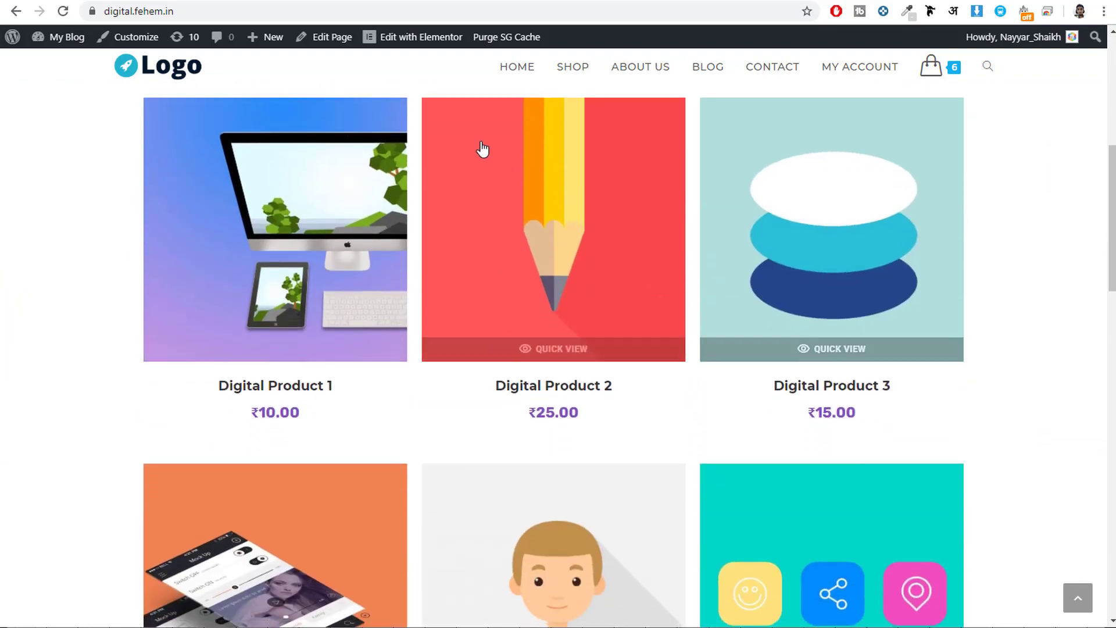
scroll(973, 298, down, 14)
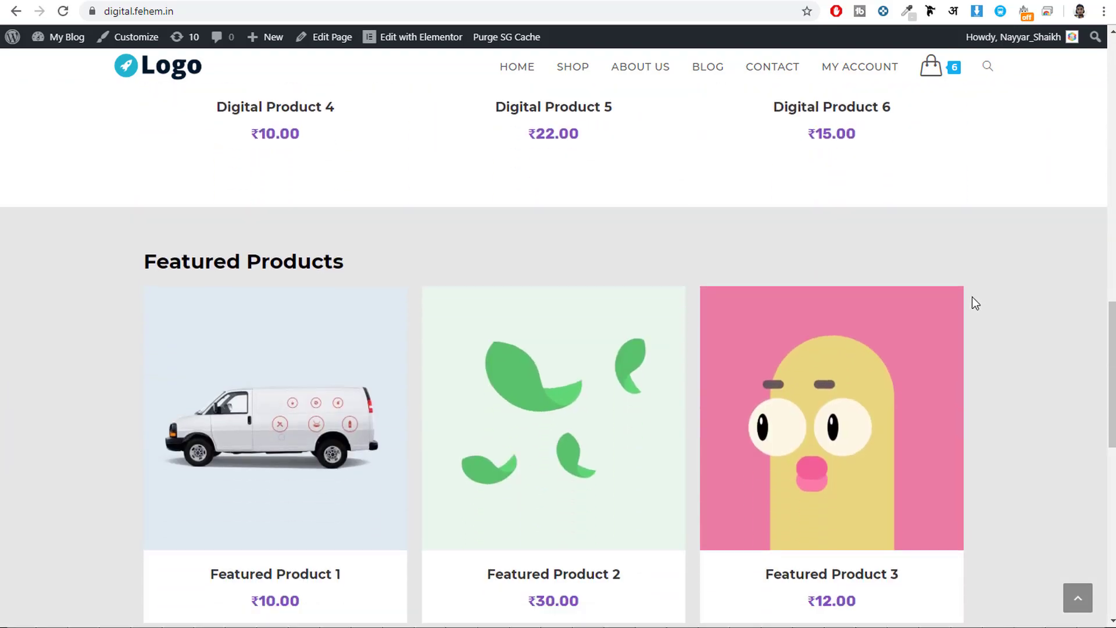
scroll(978, 303, up, 3)
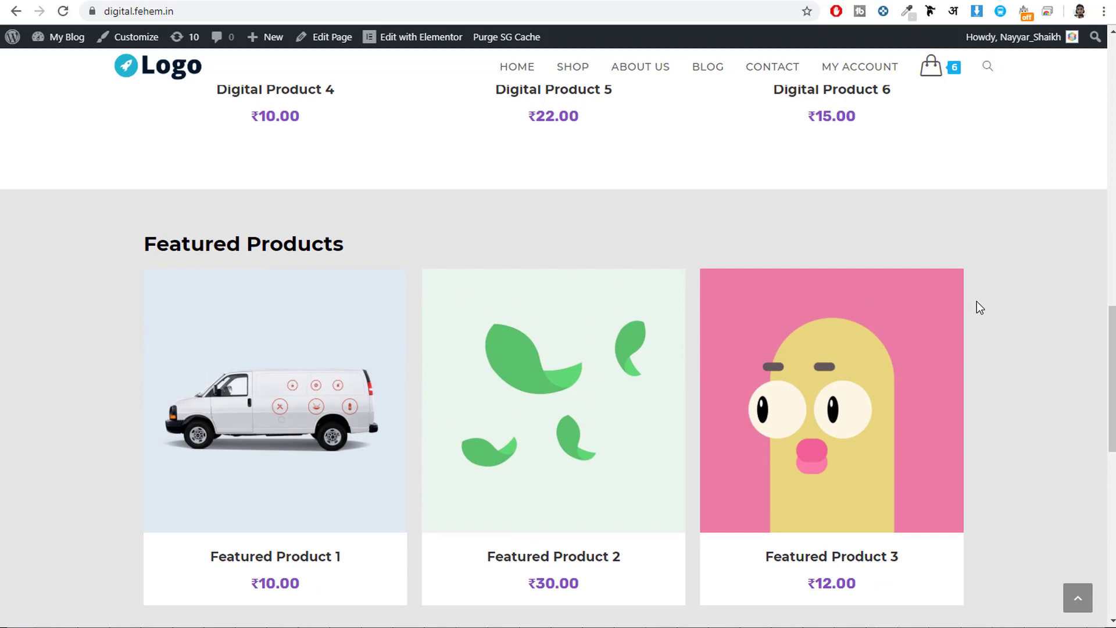
scroll(977, 312, down, 3)
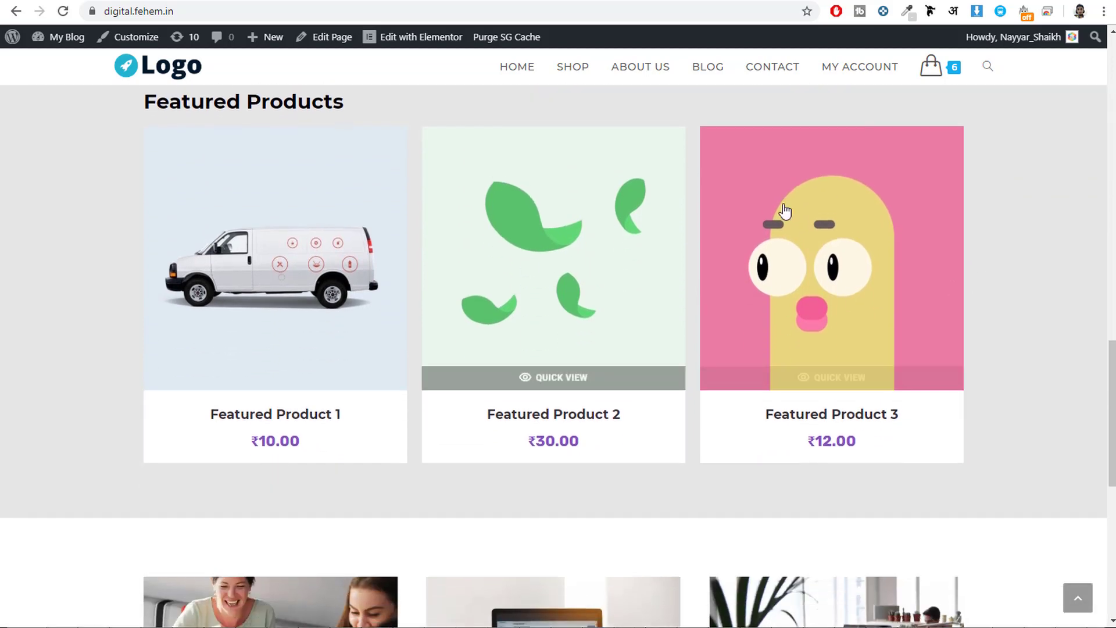
scroll(1059, 339, down, 3)
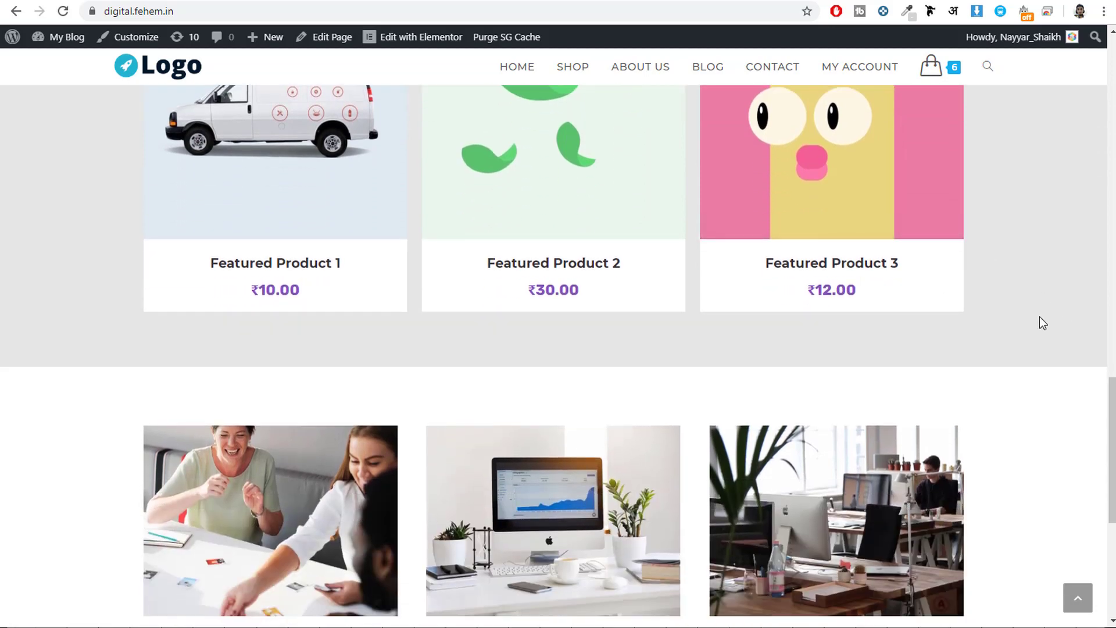
scroll(1066, 326, down, 4)
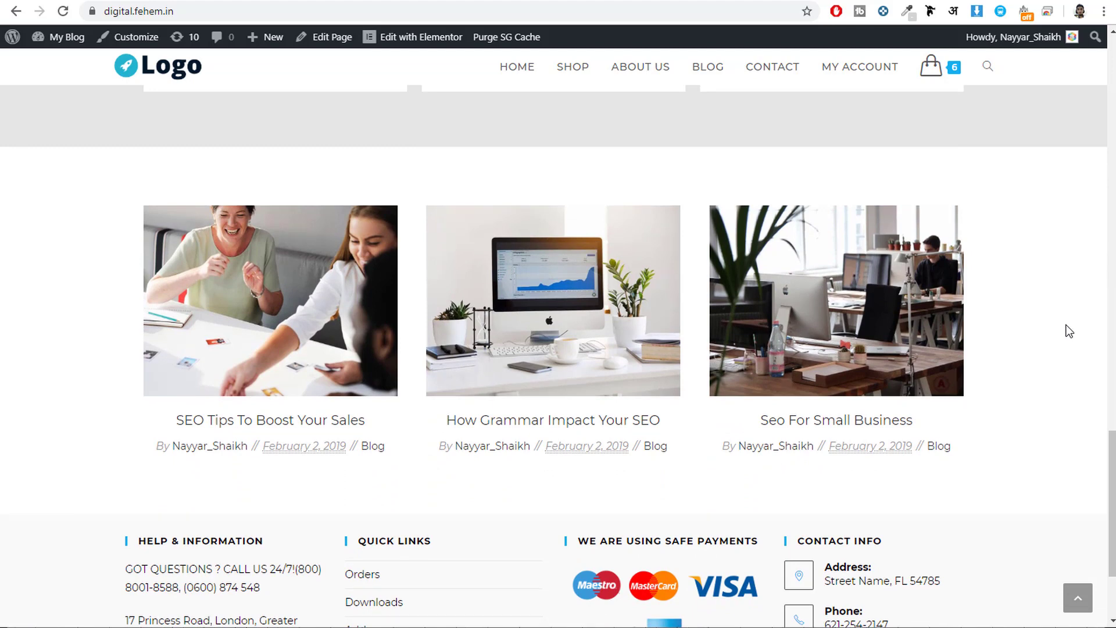
scroll(1076, 343, down, 3)
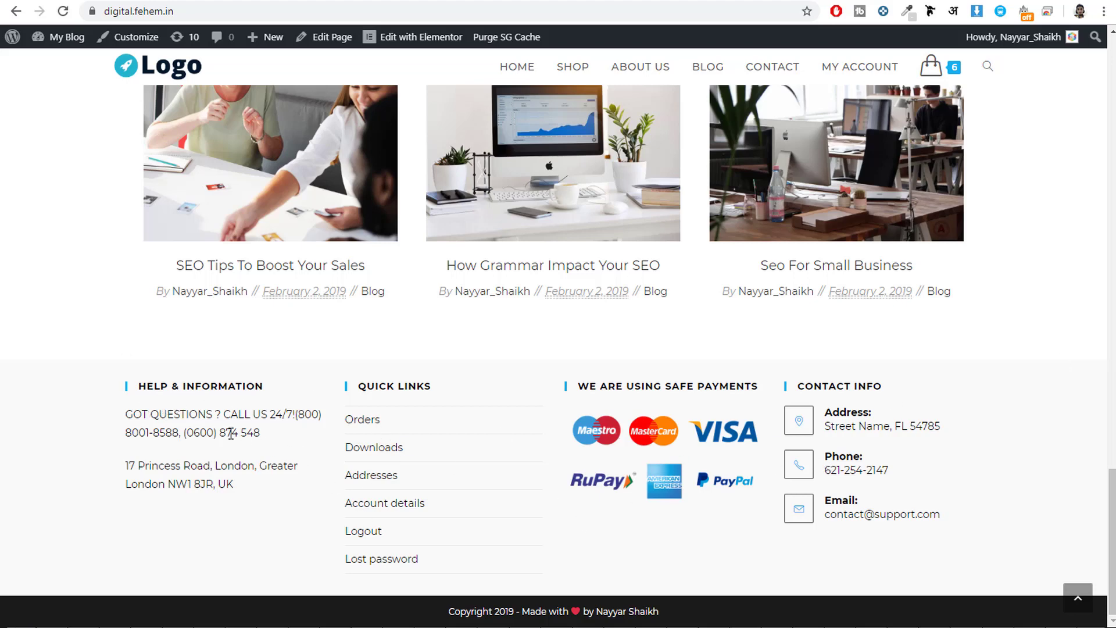
drag(145, 386, 299, 393)
- Clear the highlighted HELP & INFORMATION heading in the footer
click(270, 401)
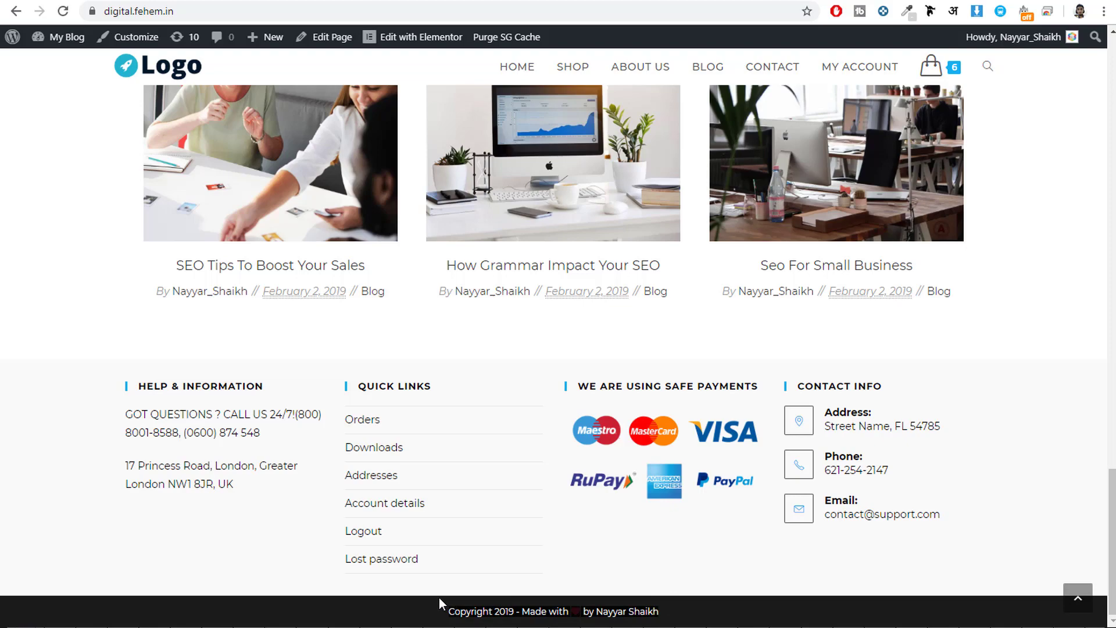
- Return to the top and load the /shop/ page, looking over its product search and filters
click(1078, 598)
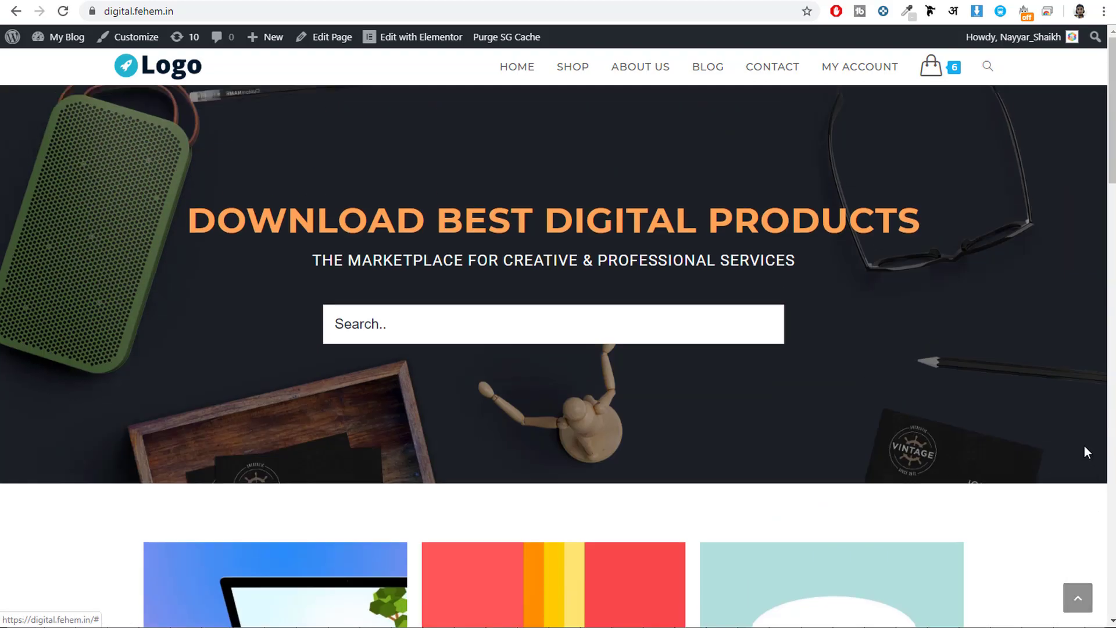
click(570, 74)
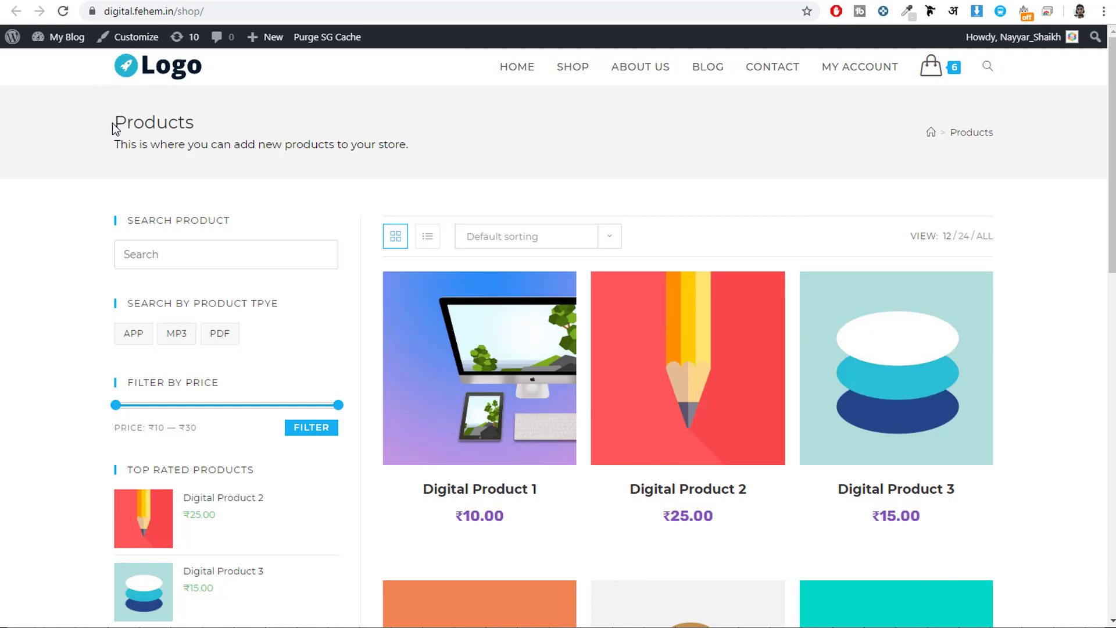
drag(113, 128, 254, 127)
click(515, 161)
scroll(493, 190, down, 2)
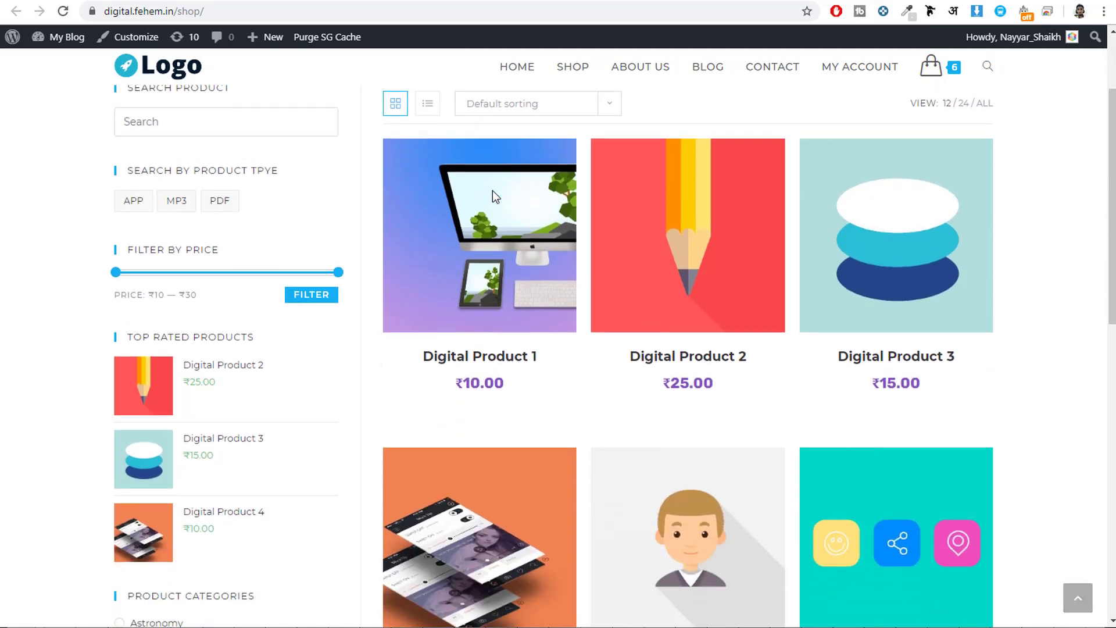
scroll(493, 190, up, 3)
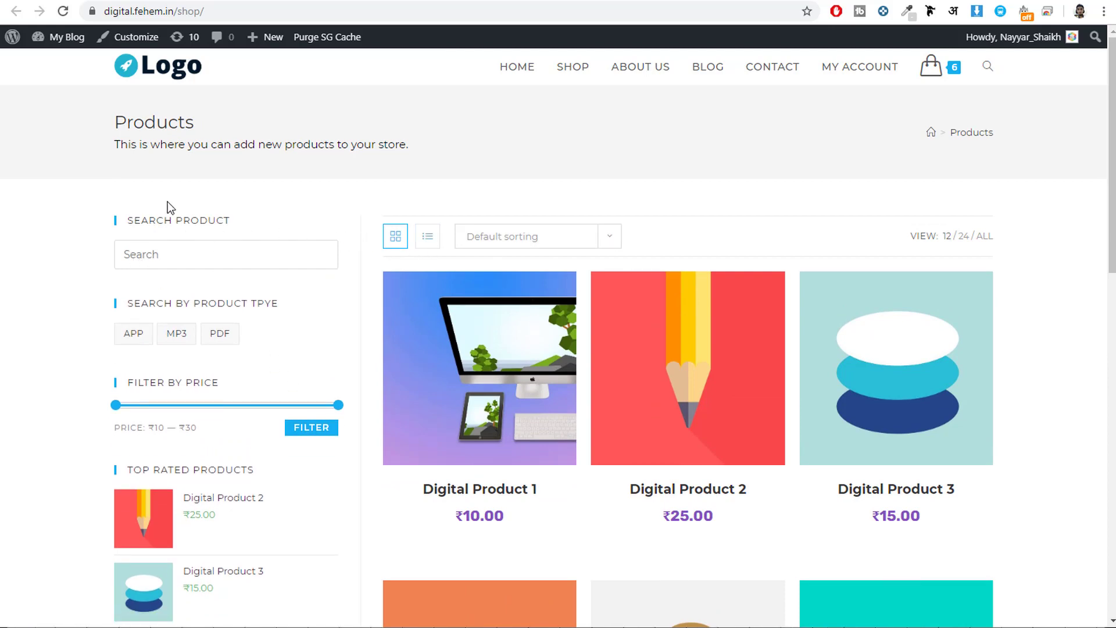
mouse_move(206, 256)
click(258, 252)
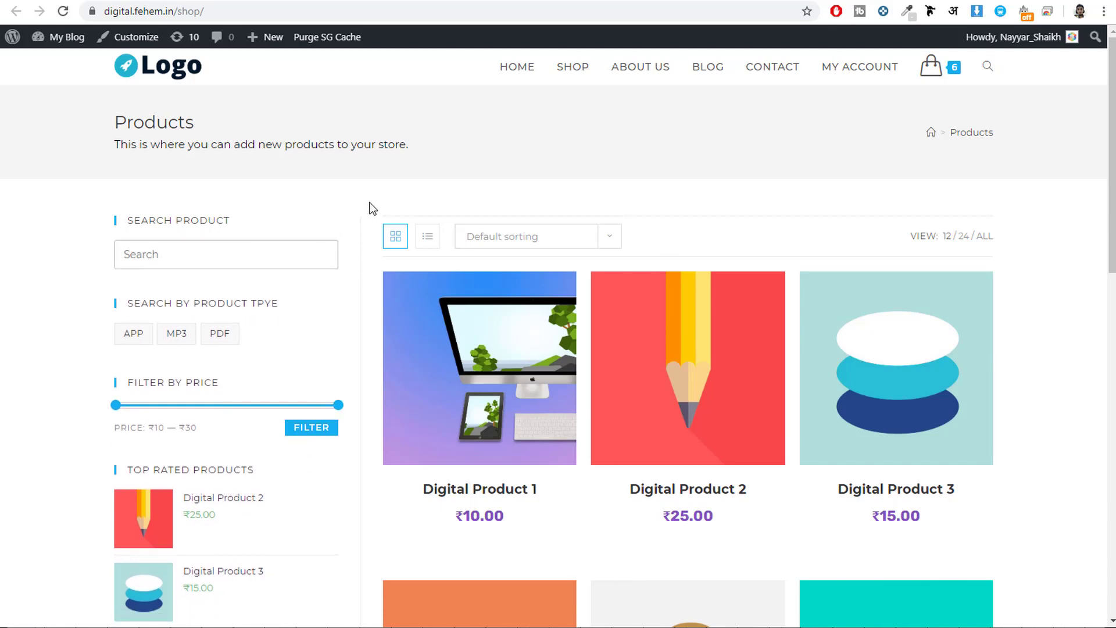
scroll(371, 203, down, 1)
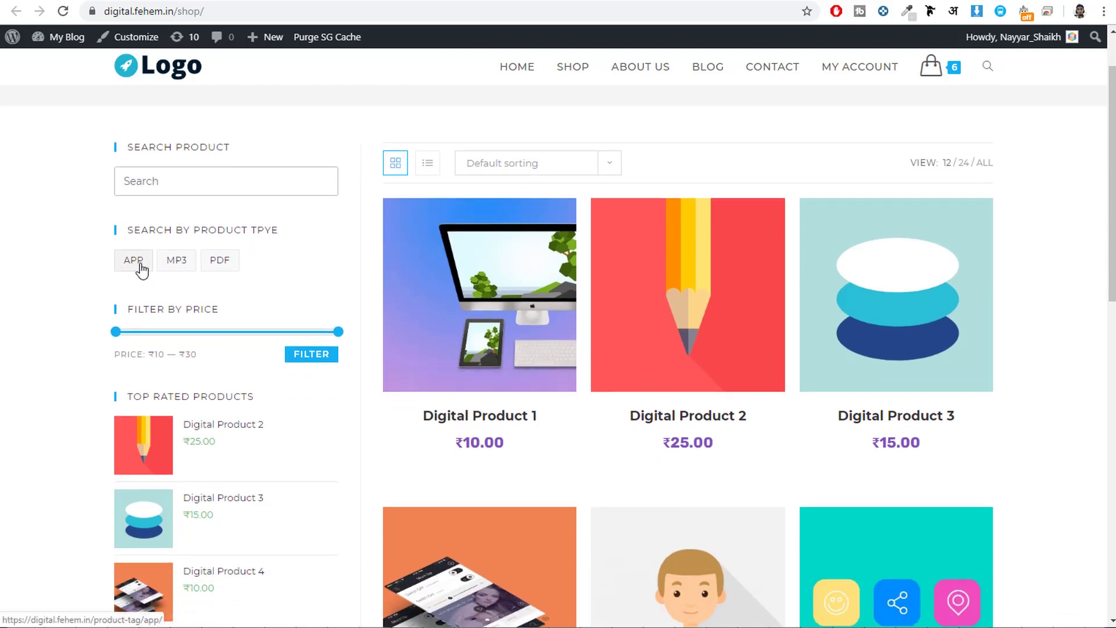
- Filter the shop to show only APP-tagged products
click(174, 263)
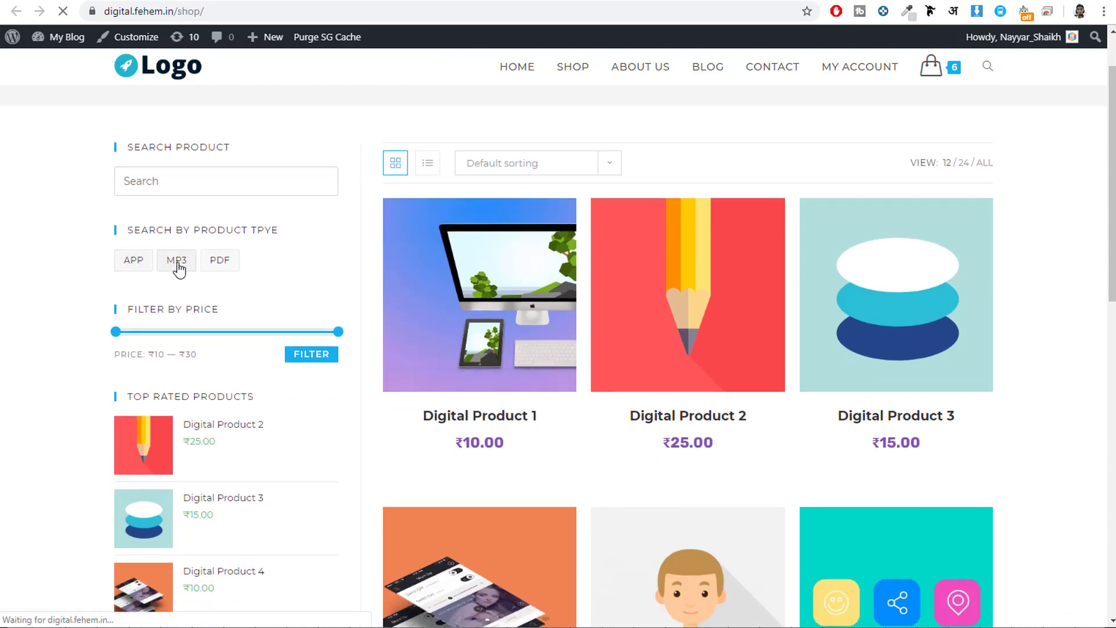
scroll(722, 343, down, 5)
scroll(719, 348, up, 5)
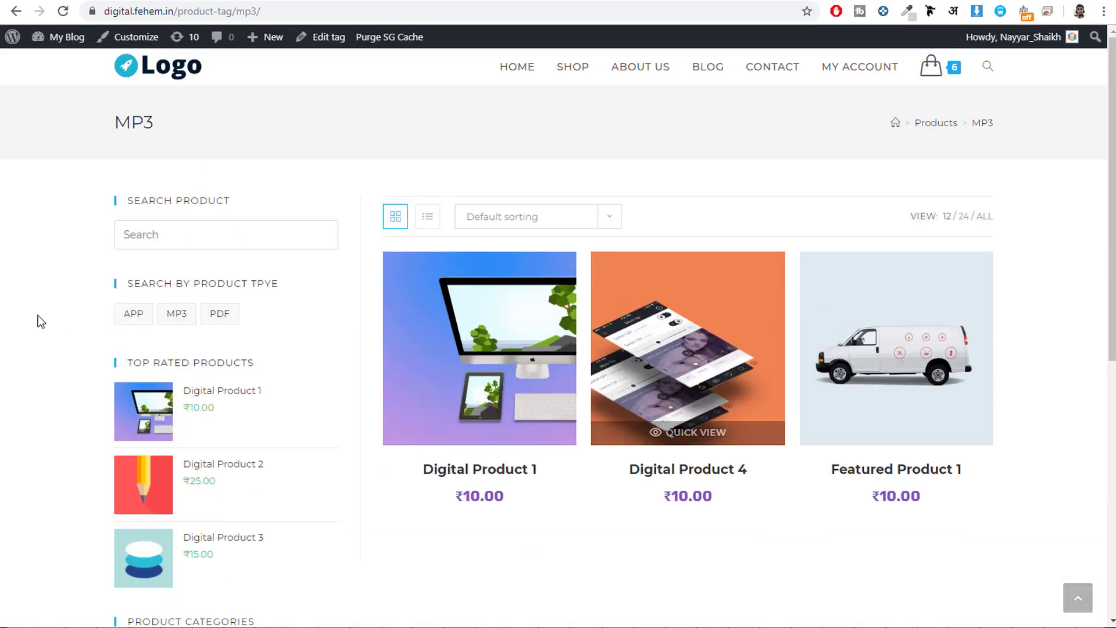
click(152, 324)
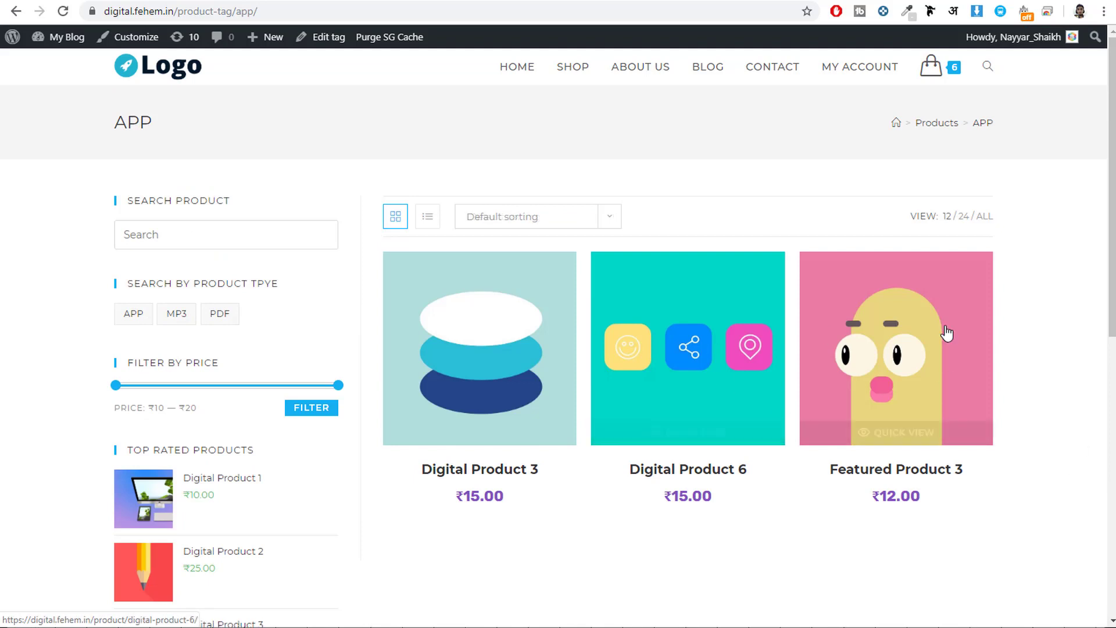
- Show PDF-tagged products priced ₹20–₹30: Digital Product 2, Digital Product 5 and Featured Product 2
click(227, 318)
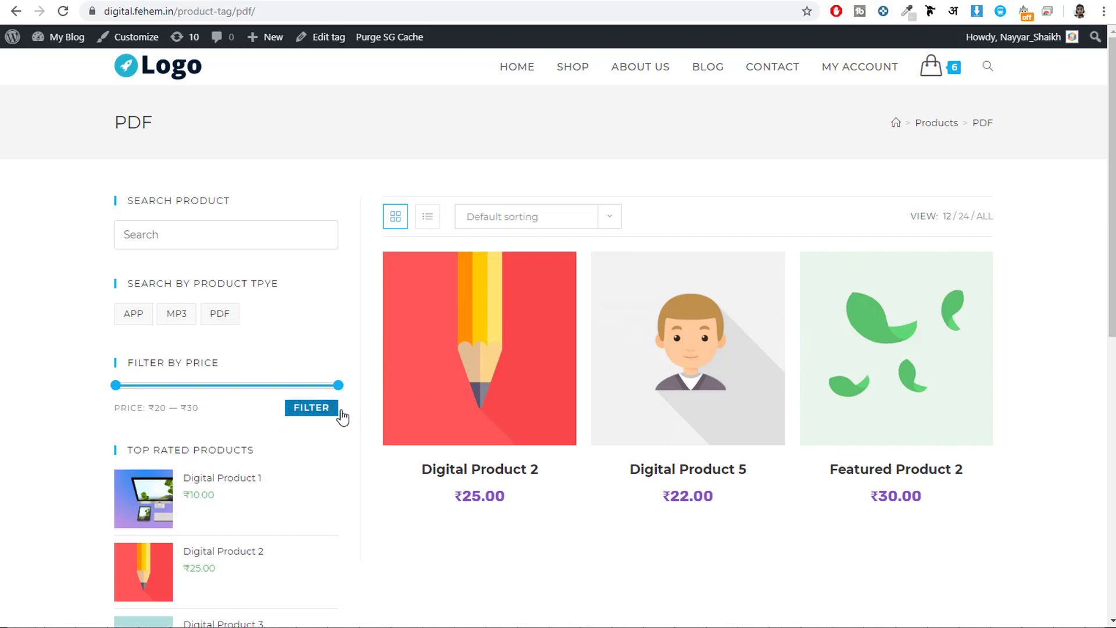
mouse_move(395, 416)
scroll(287, 416, down, 4)
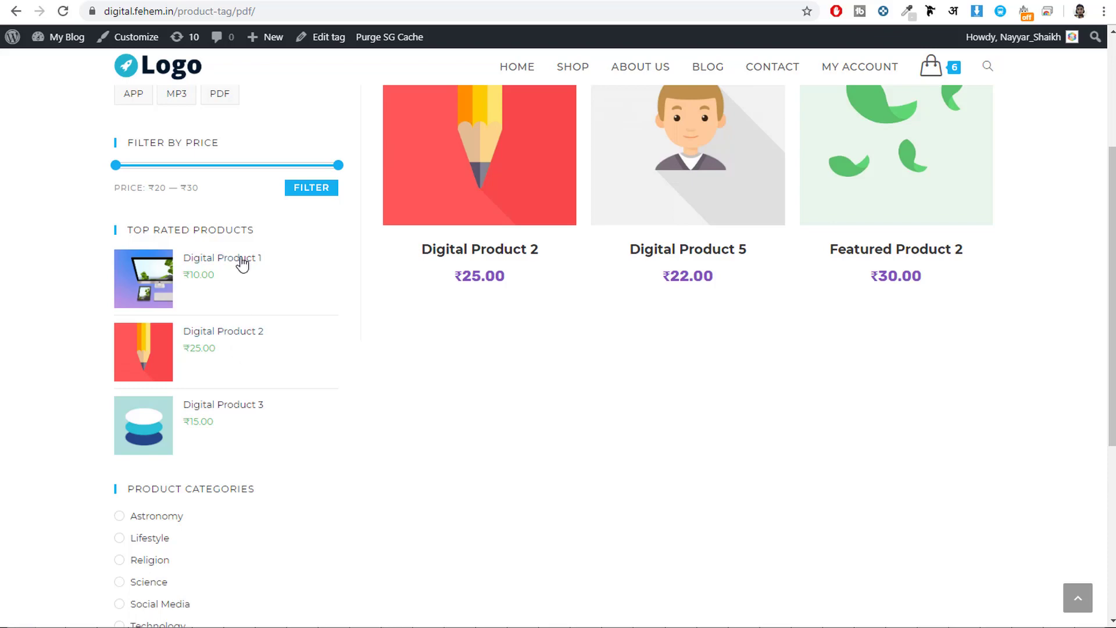
scroll(302, 331, down, 3)
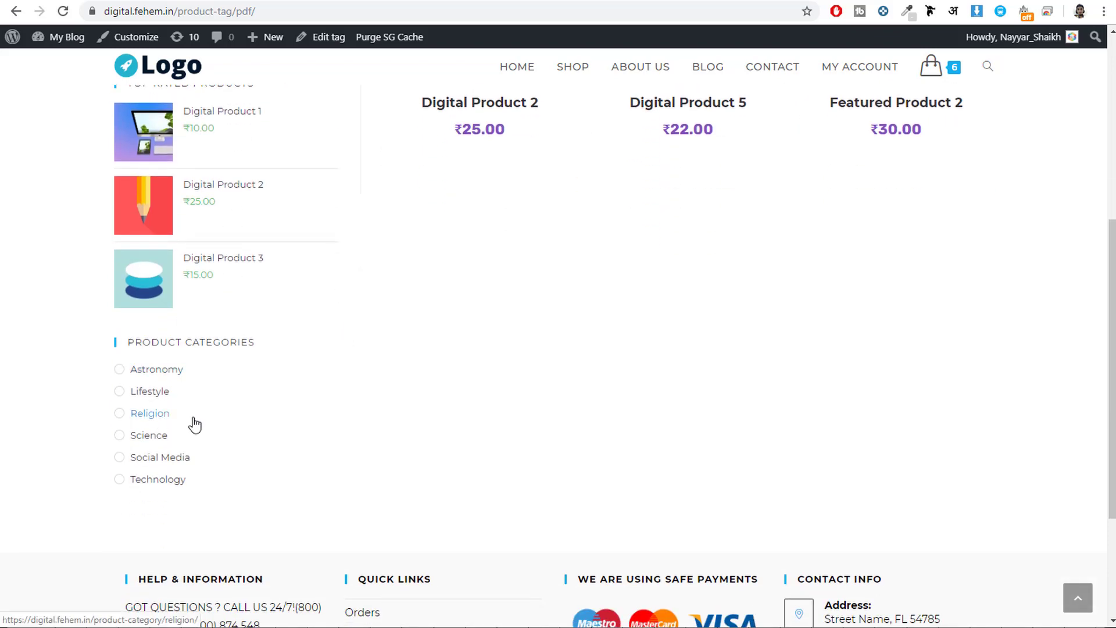
scroll(192, 423, up, 7)
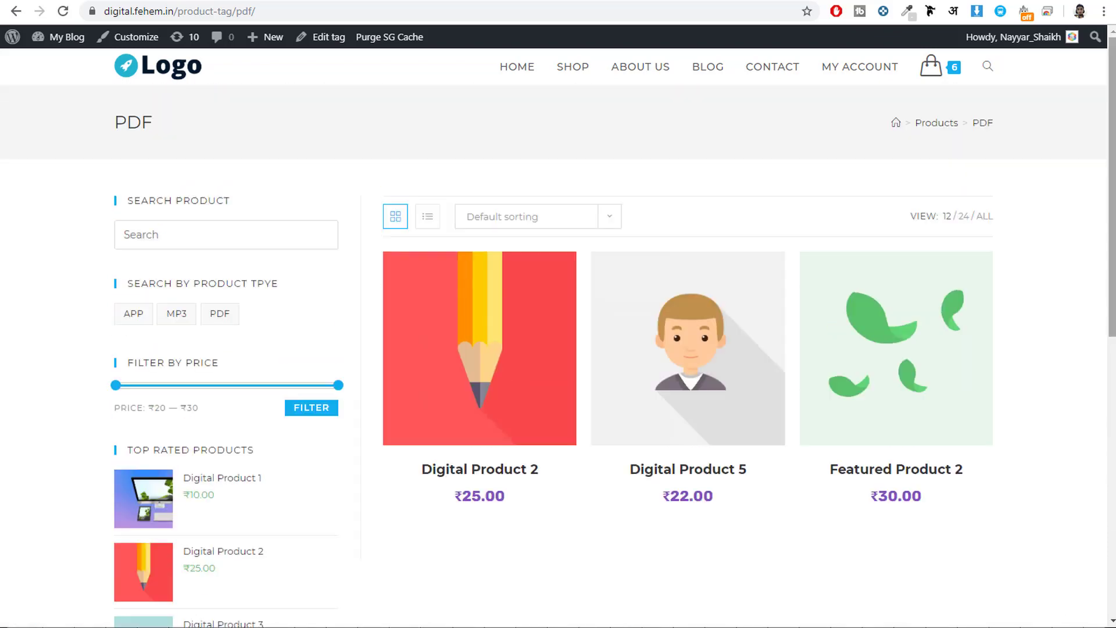
- Open the Blog page and read the first post, SEO Tips To Boost Your Sales, and its date
click(707, 75)
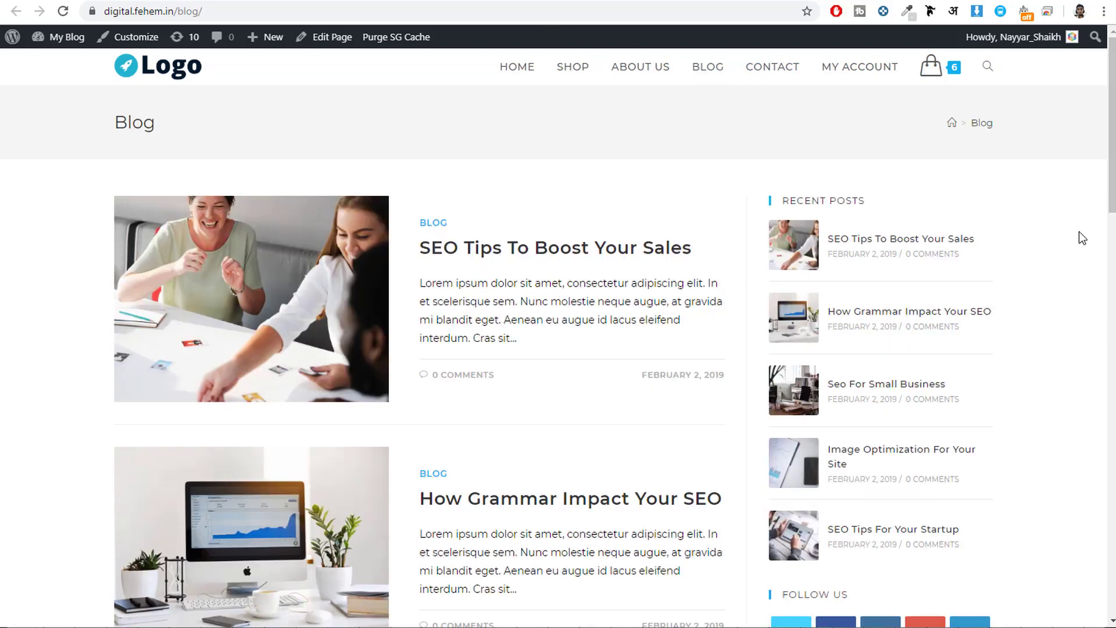
scroll(1079, 232, down, 13)
scroll(1076, 234, up, 13)
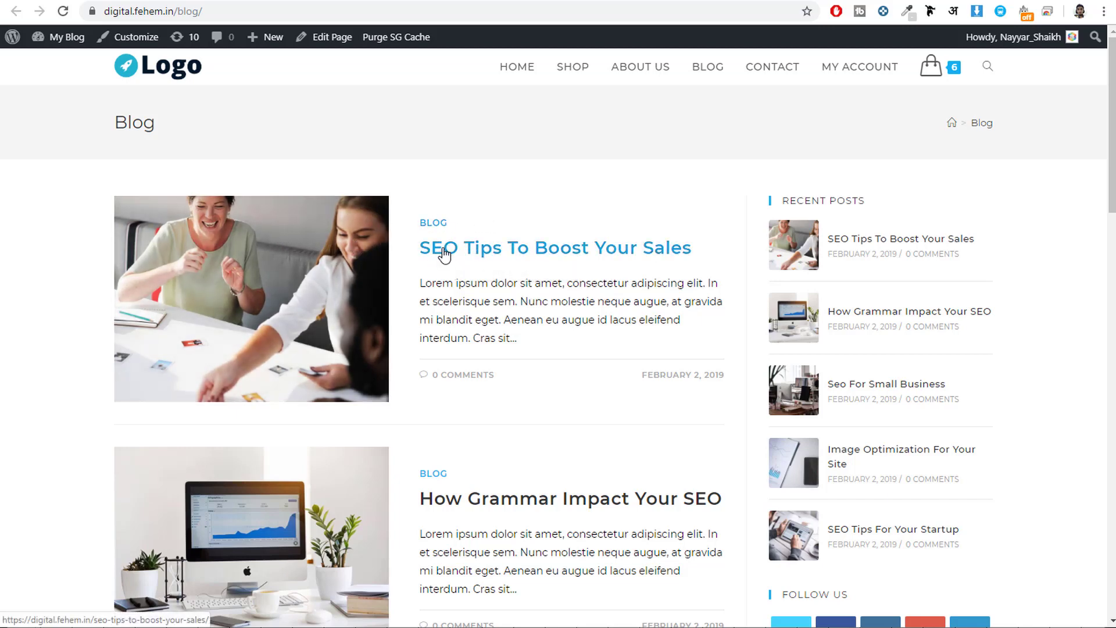
drag(510, 338, 429, 300)
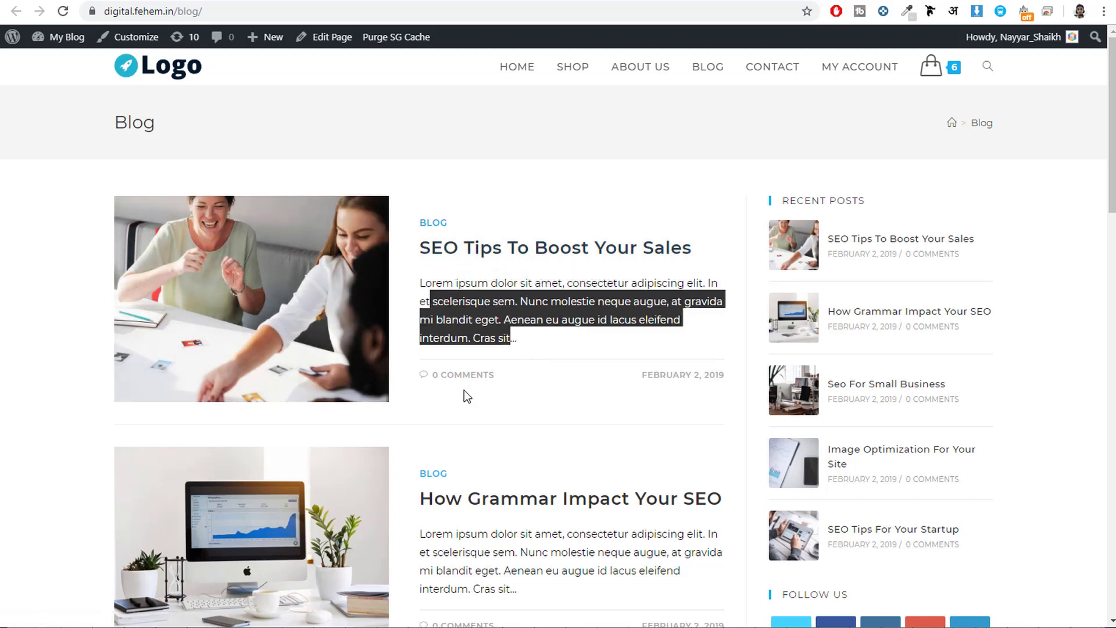
click(626, 397)
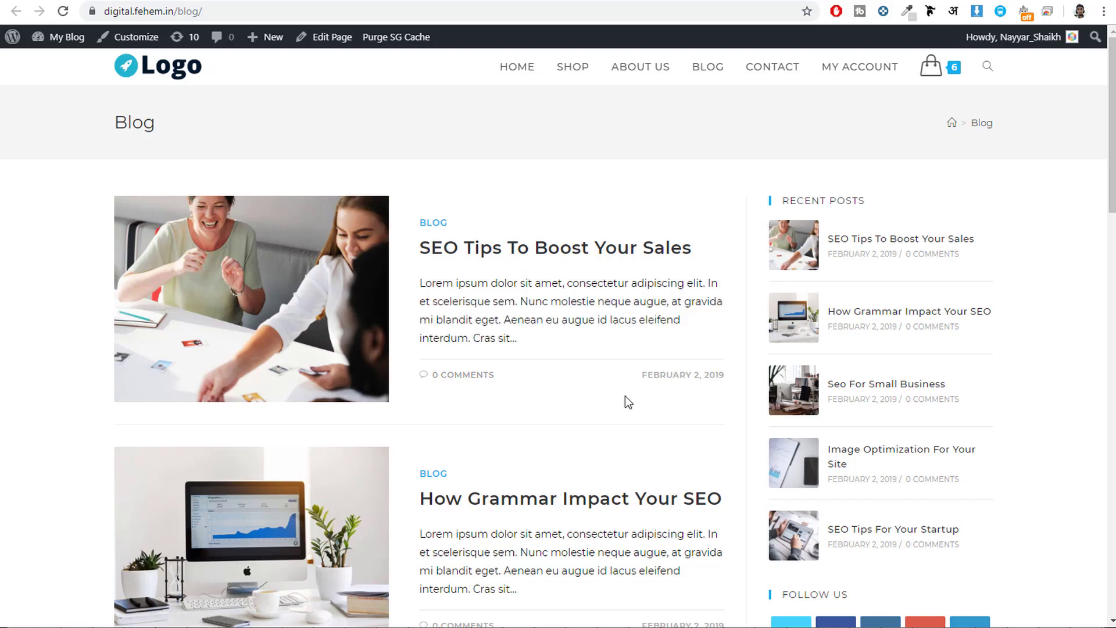
drag(647, 374, 714, 373)
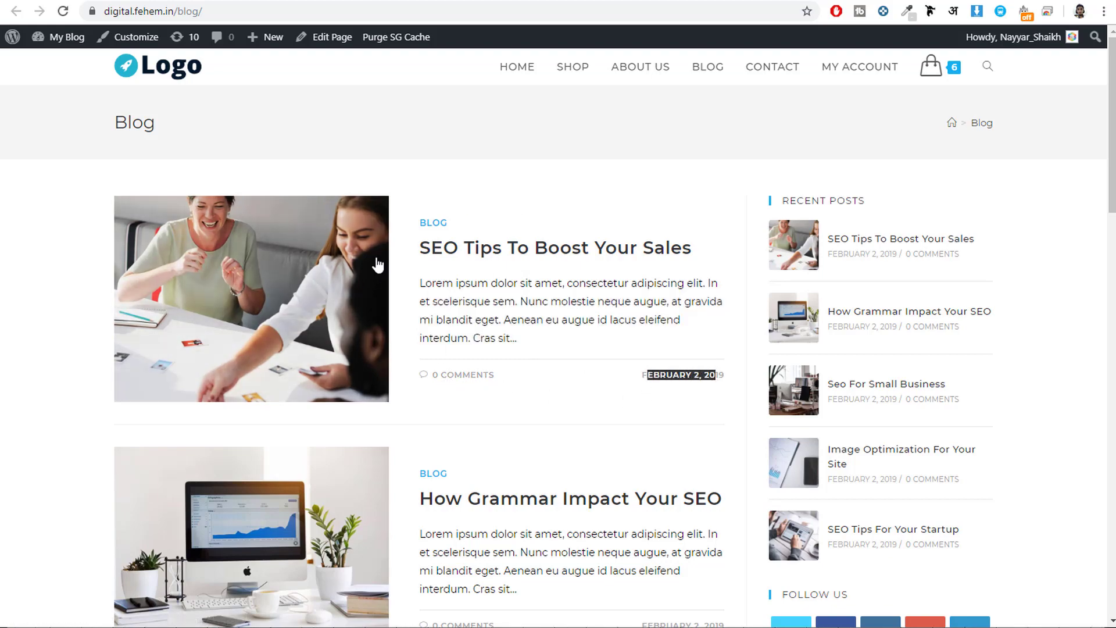
- Scroll through the remaining February 2, 2019 posts and the sidebar widgets
scroll(522, 305, down, 15)
scroll(522, 305, down, 5)
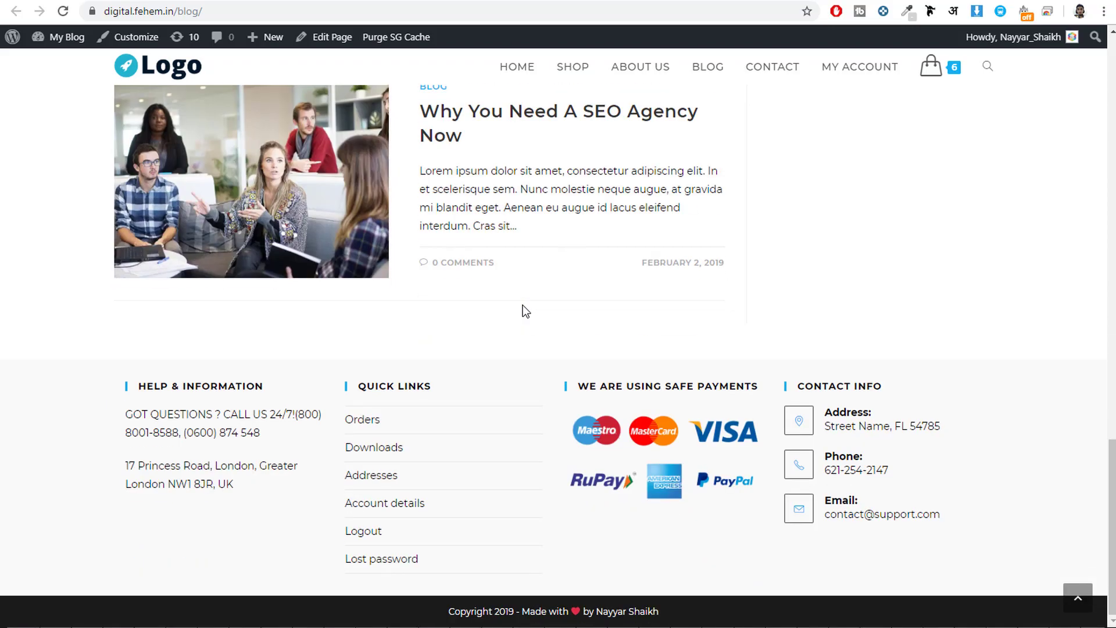
scroll(522, 304, up, 20)
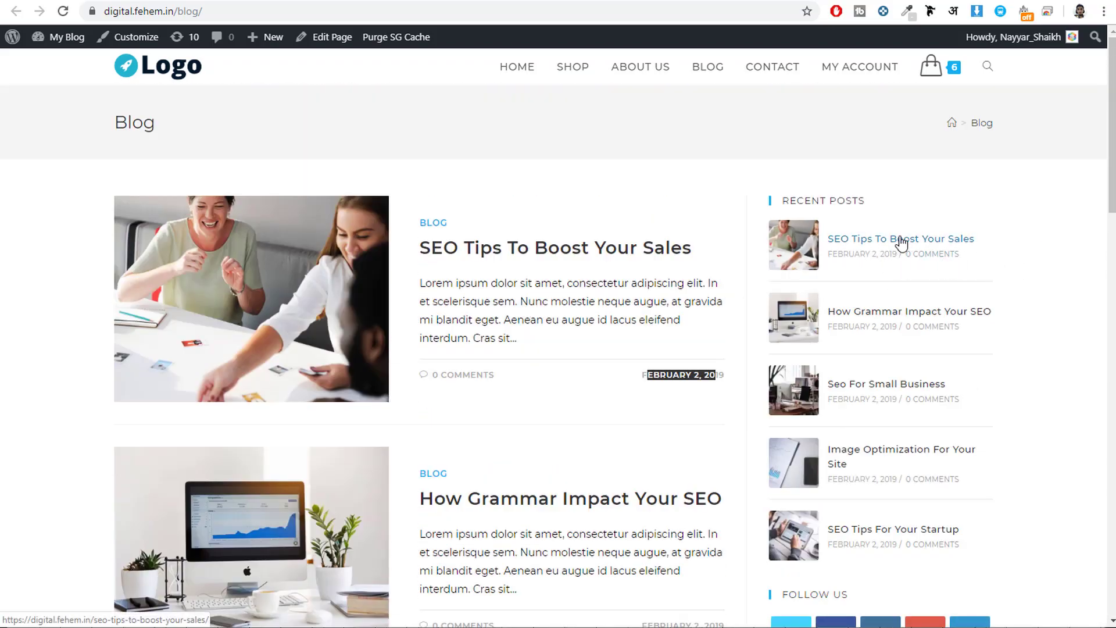
scroll(1050, 267, down, 5)
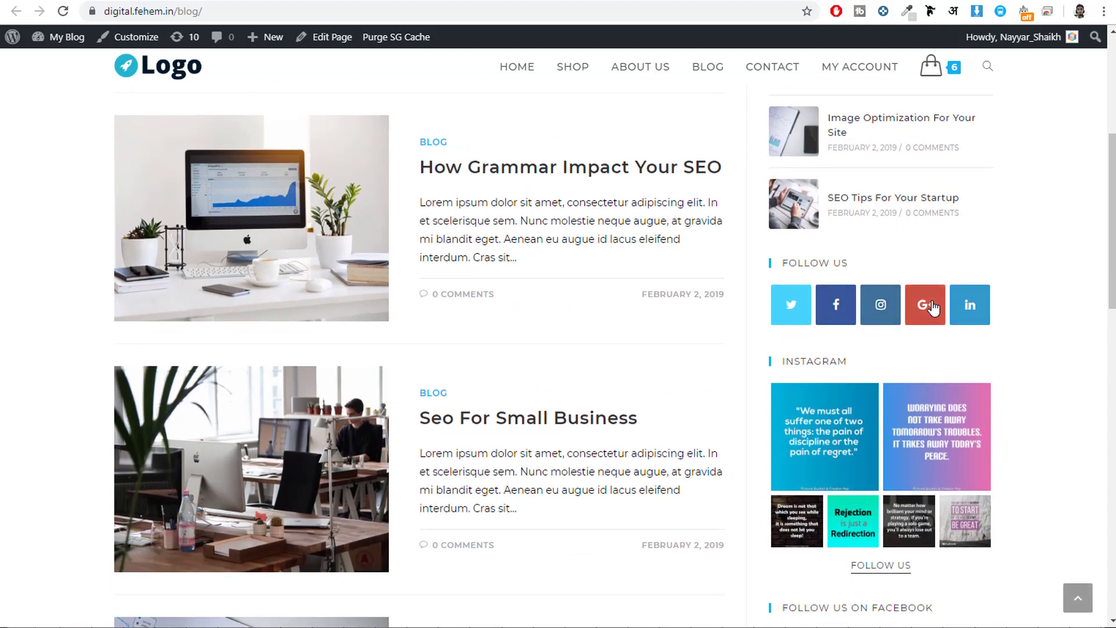
scroll(1007, 312, down, 2)
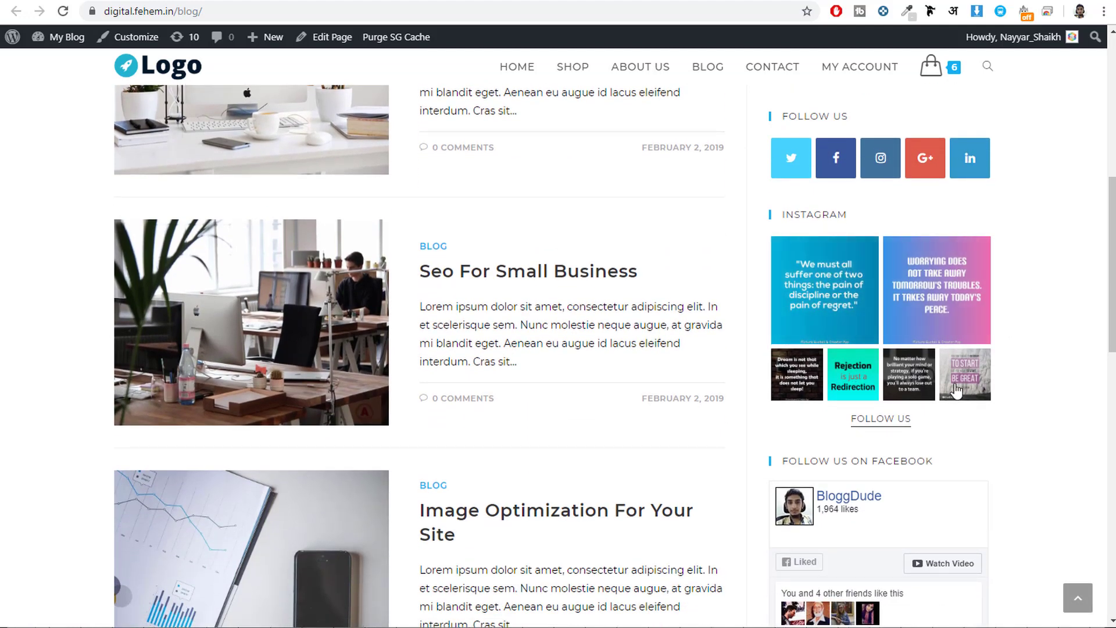
scroll(1101, 331, down, 3)
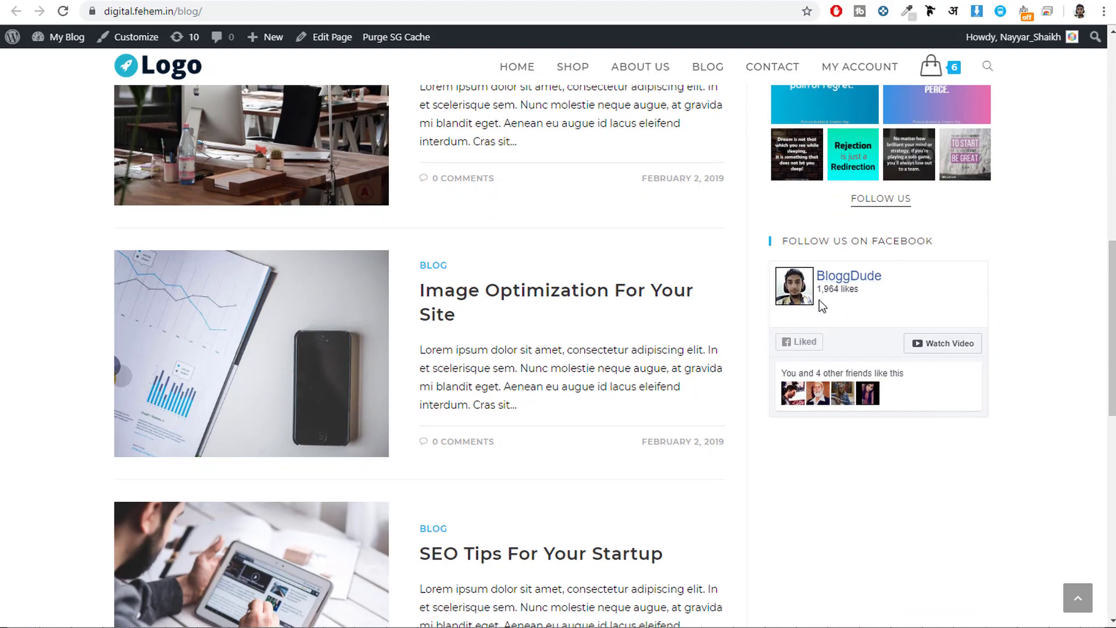
scroll(1019, 414, up, 10)
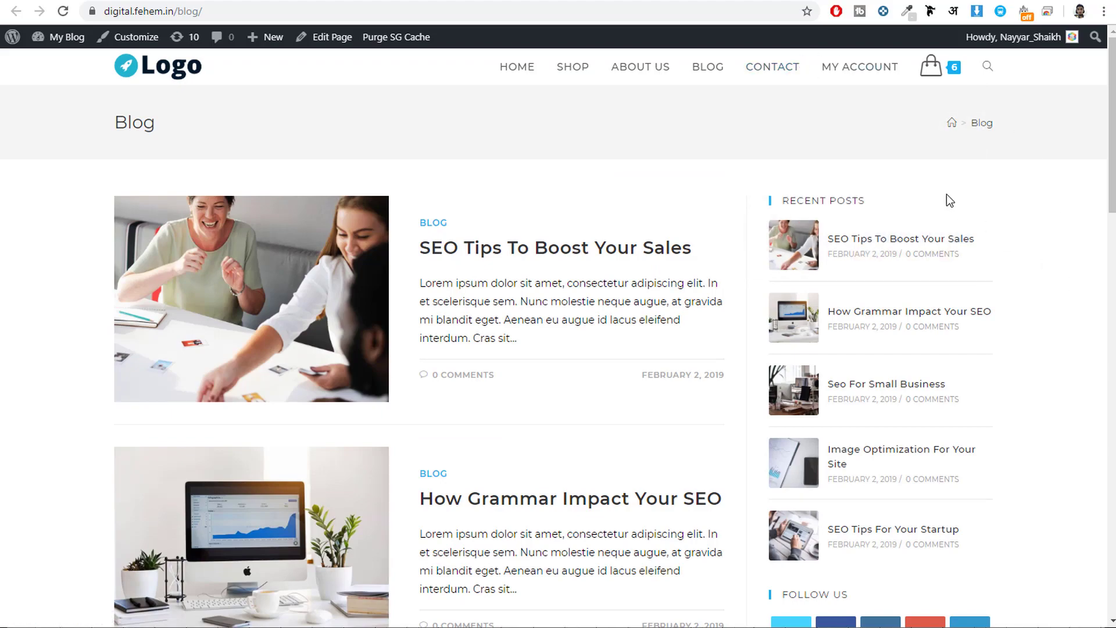
- Scroll through the About Us page past the Who We Are banner and SEO company history section
scroll(1078, 370, down, 15)
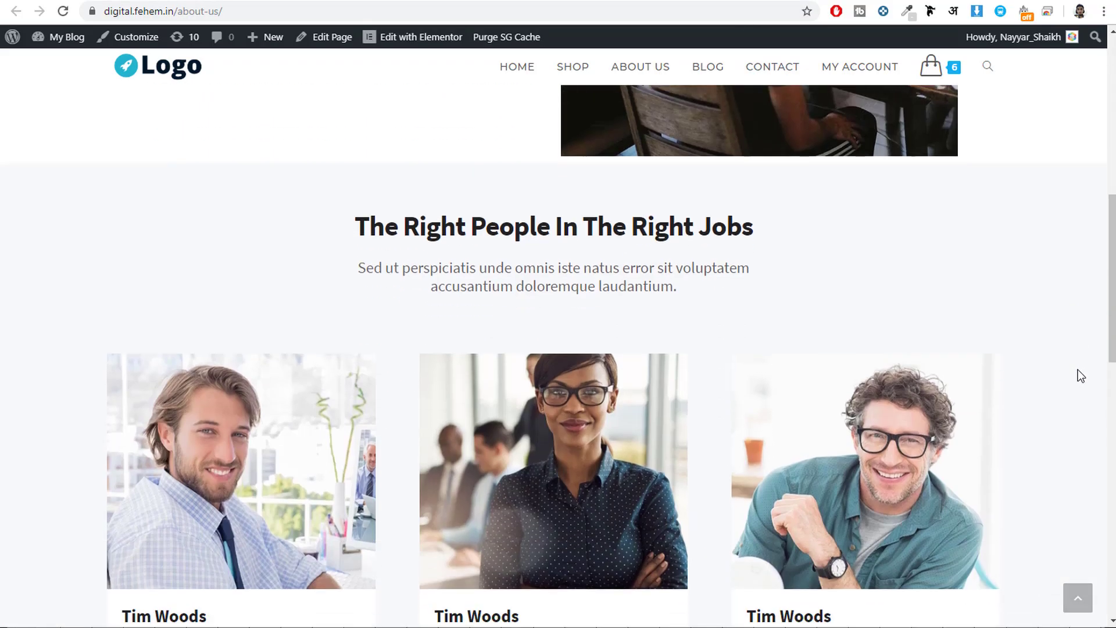
scroll(1078, 370, up, 15)
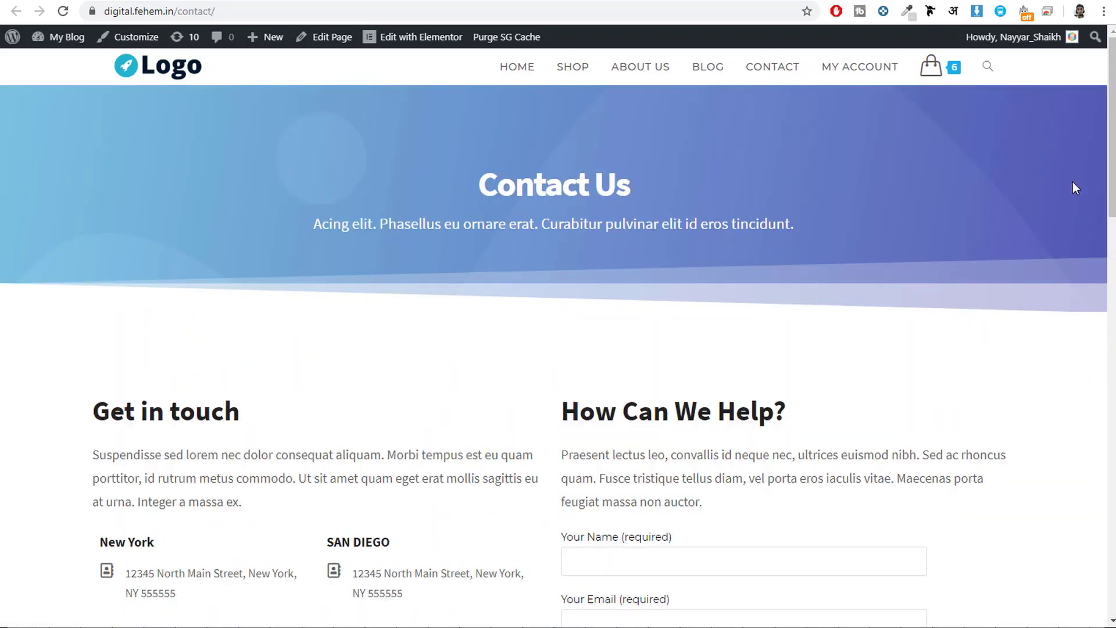
scroll(1083, 233, down, 10)
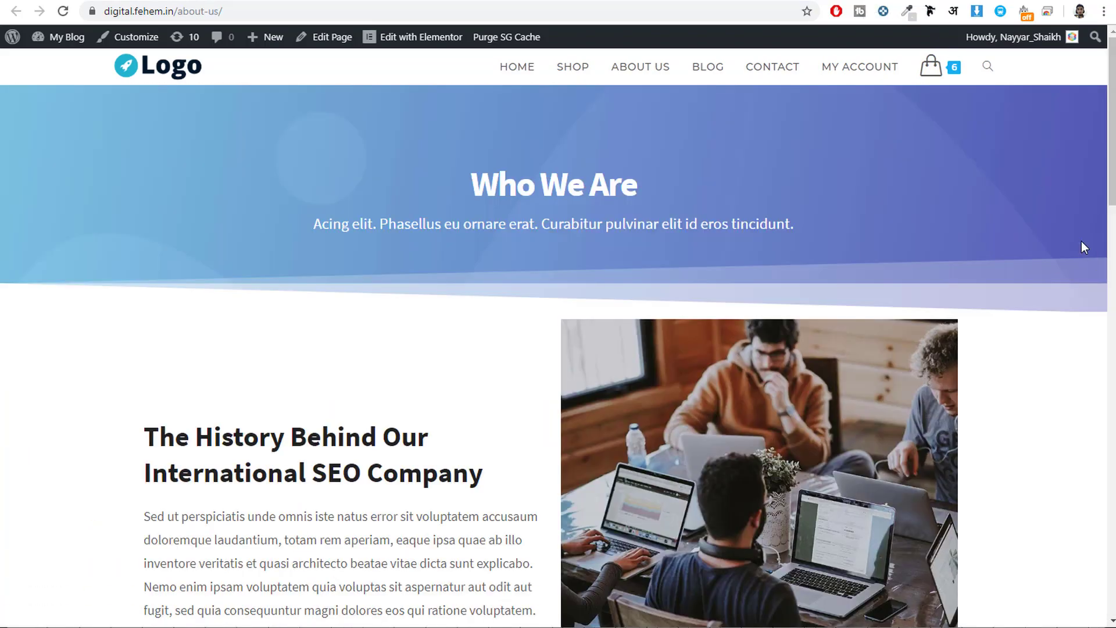
scroll(1074, 374, down, 12)
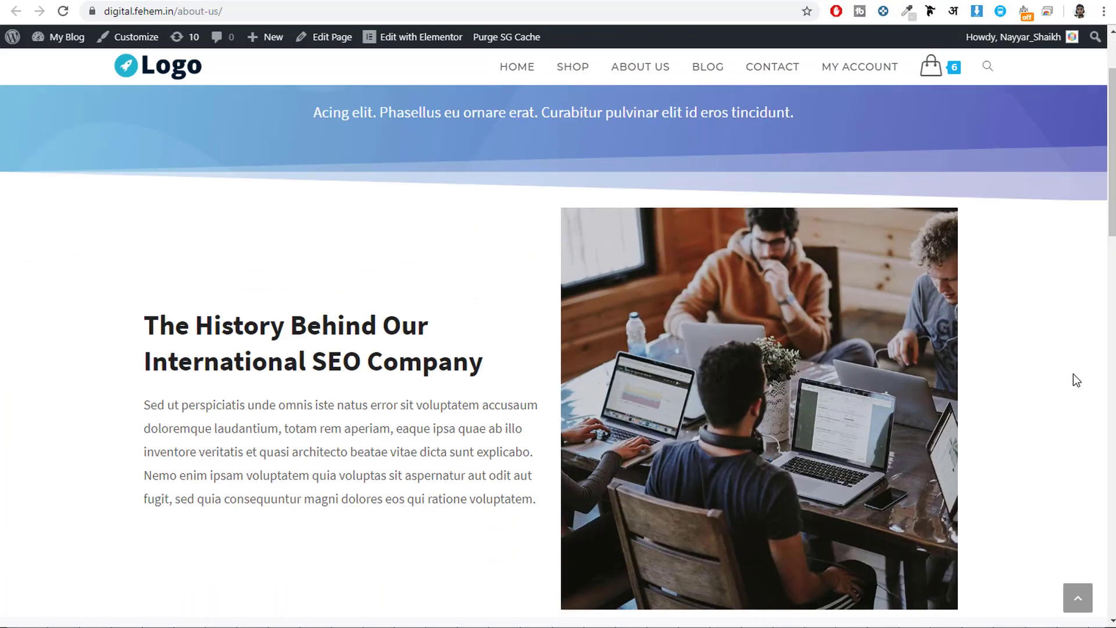
scroll(1073, 378, down, 11)
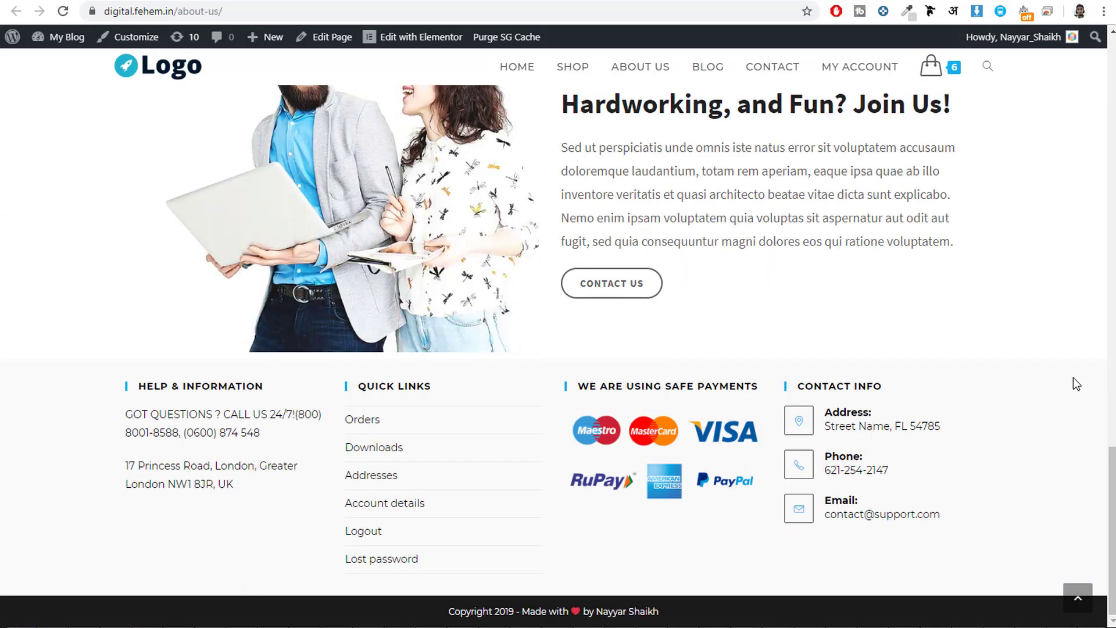
scroll(1073, 378, up, 17)
scroll(1073, 400, up, 7)
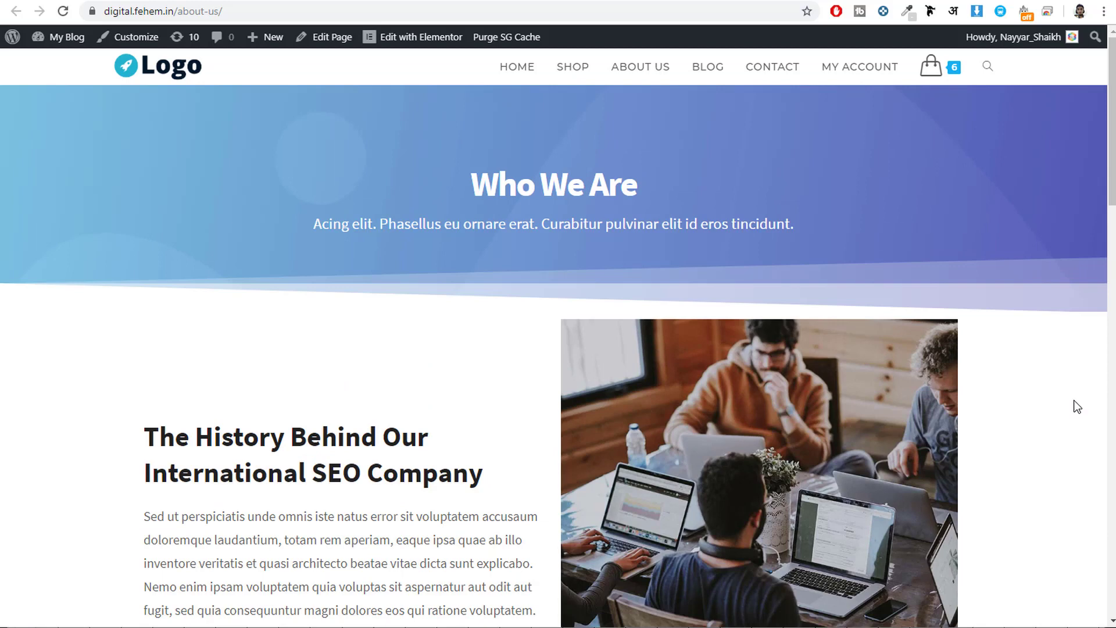
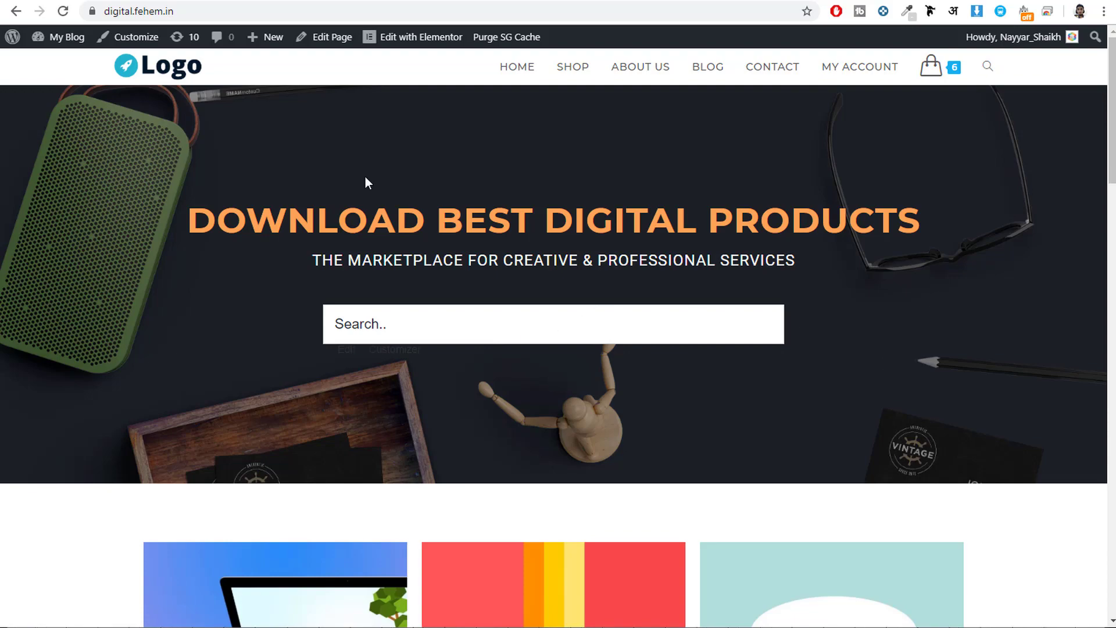
- Load bloggdude.com/sg in a new tab and go to SiteGround's Web Hosting plans page
scroll(693, 391, down, 9)
scroll(753, 389, down, 14)
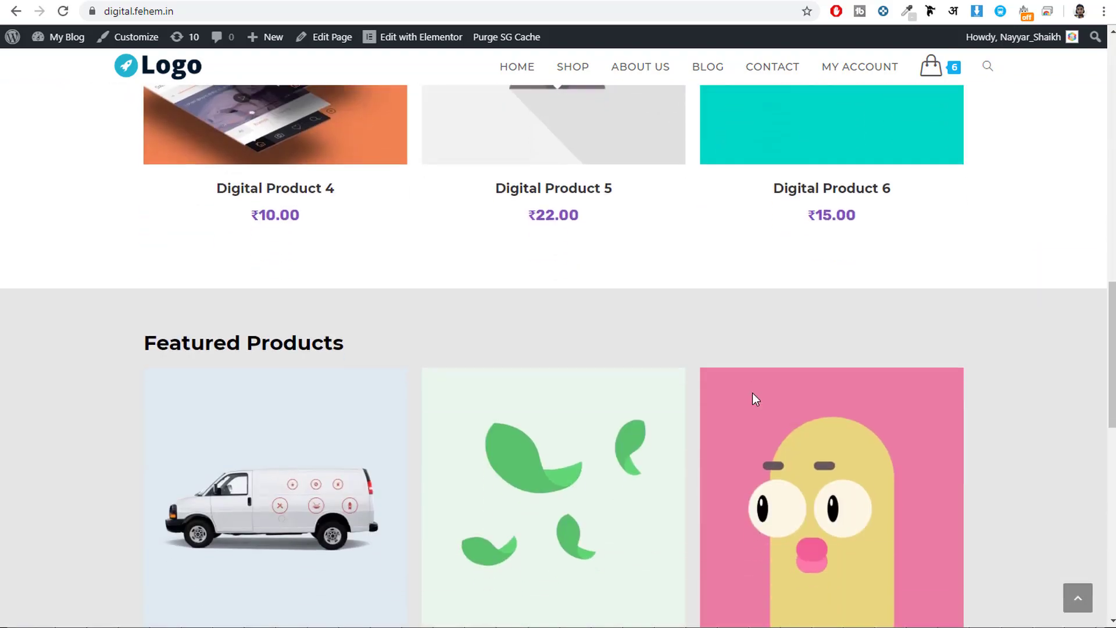
scroll(757, 400, up, 20)
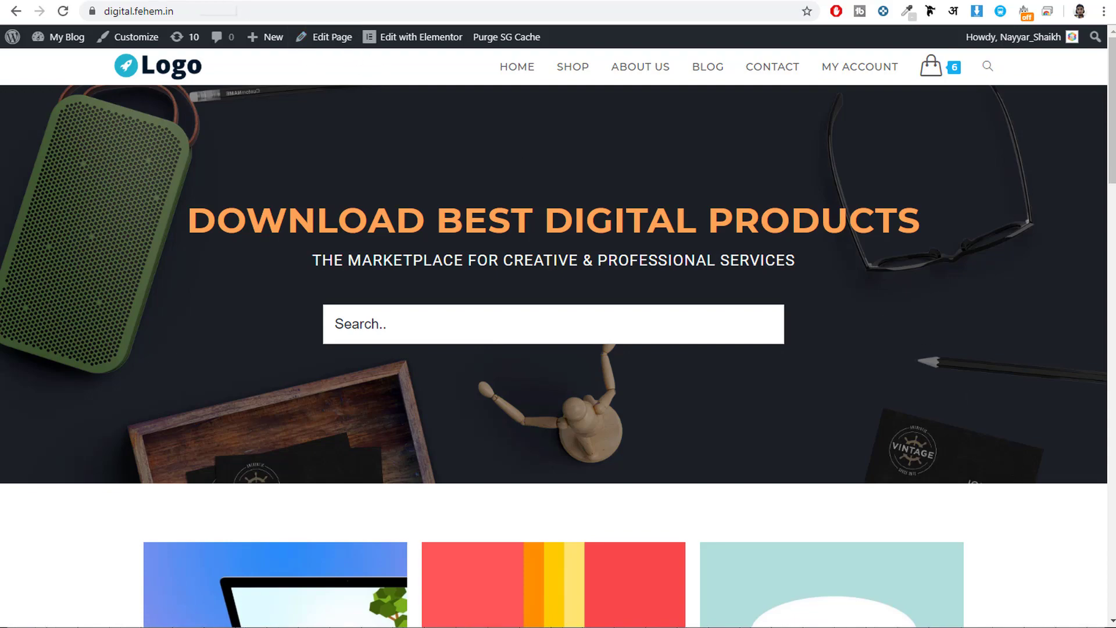
key(ctrl+t)
text(bloggdude.com/sg)
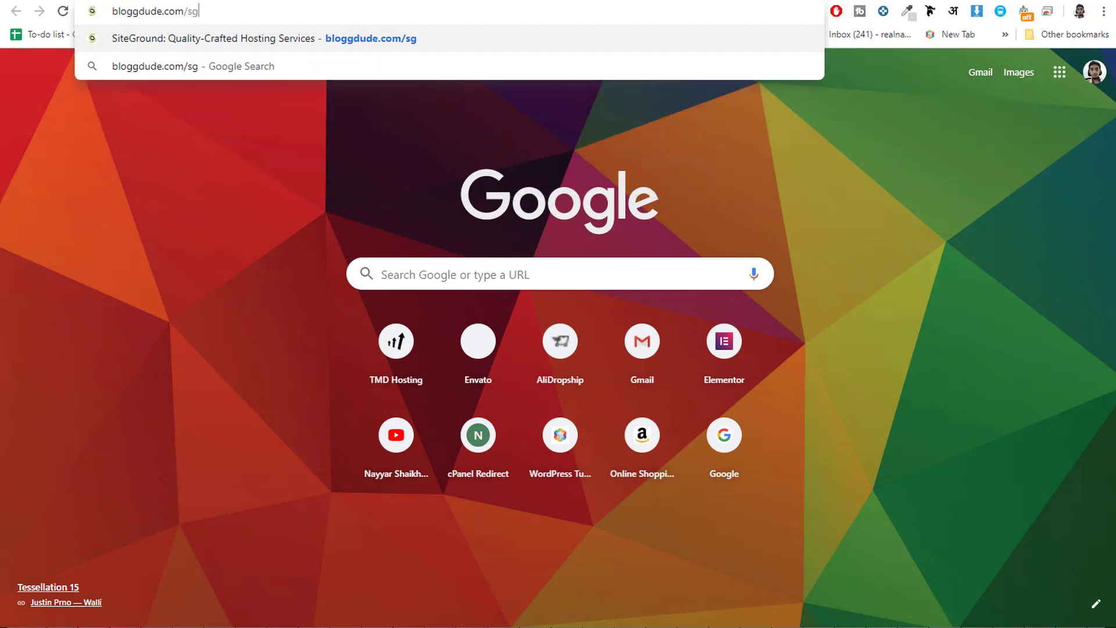
key(Return)
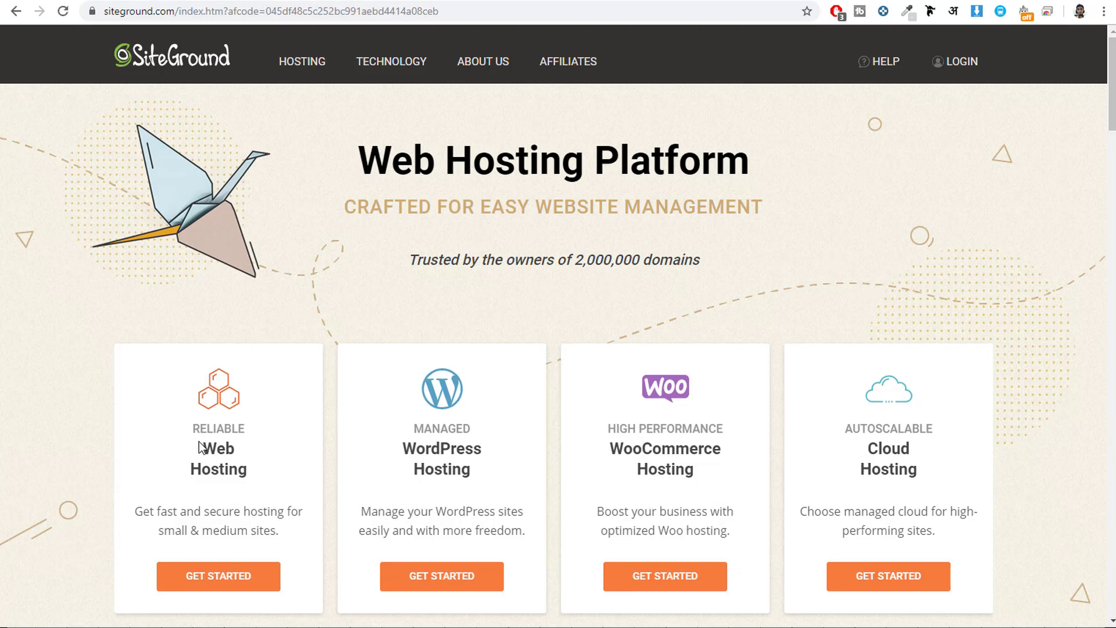
click(273, 571)
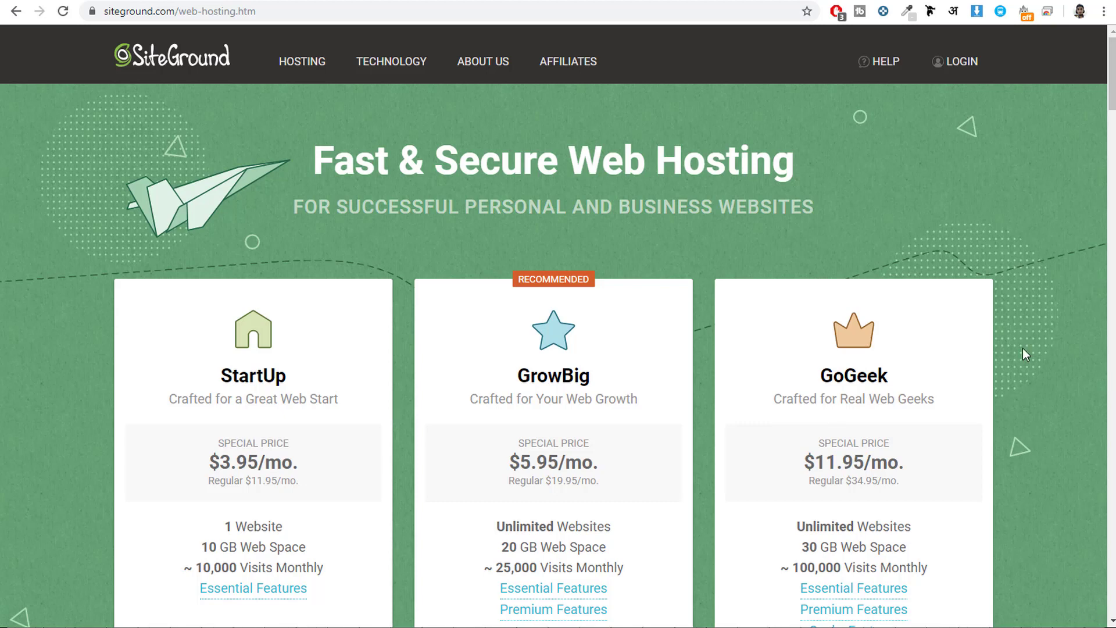
scroll(1015, 396, down, 4)
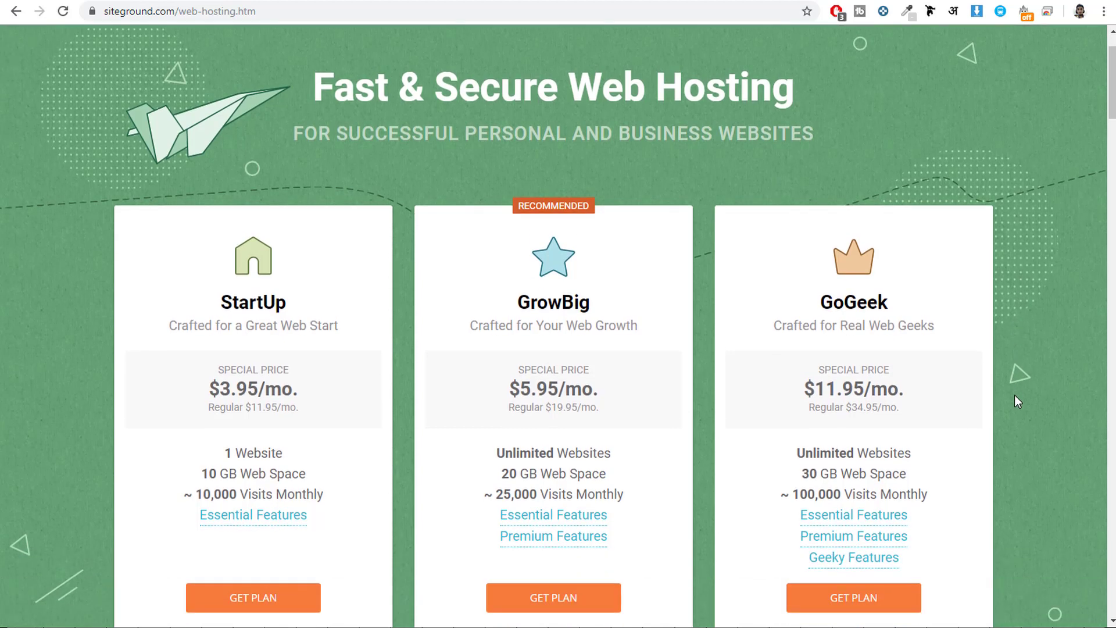
scroll(1016, 401, up, 1)
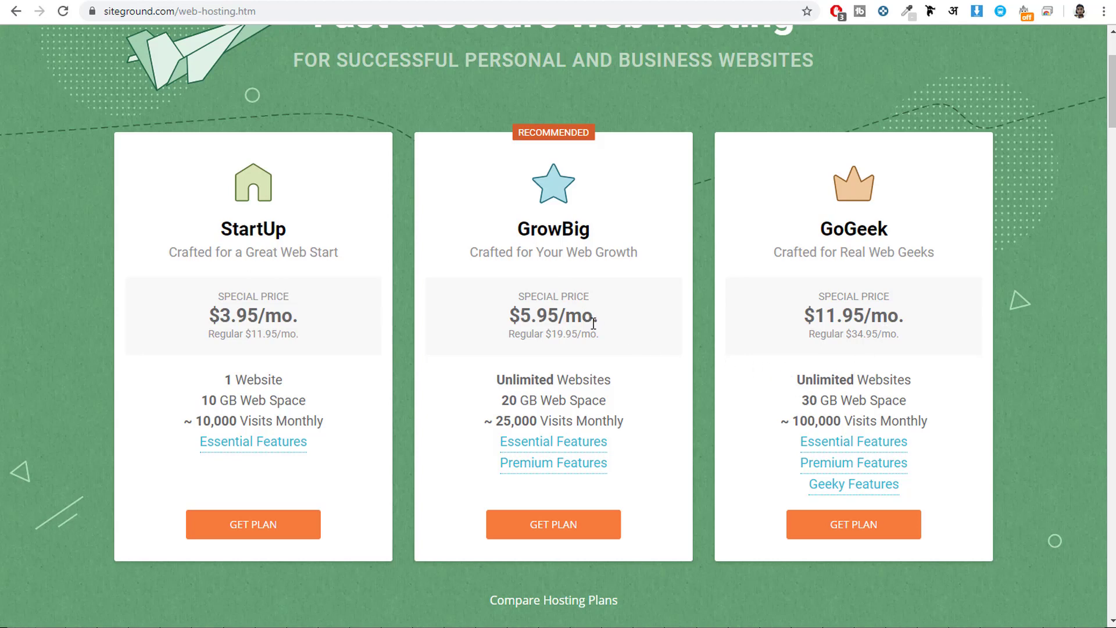
drag(497, 377, 628, 382)
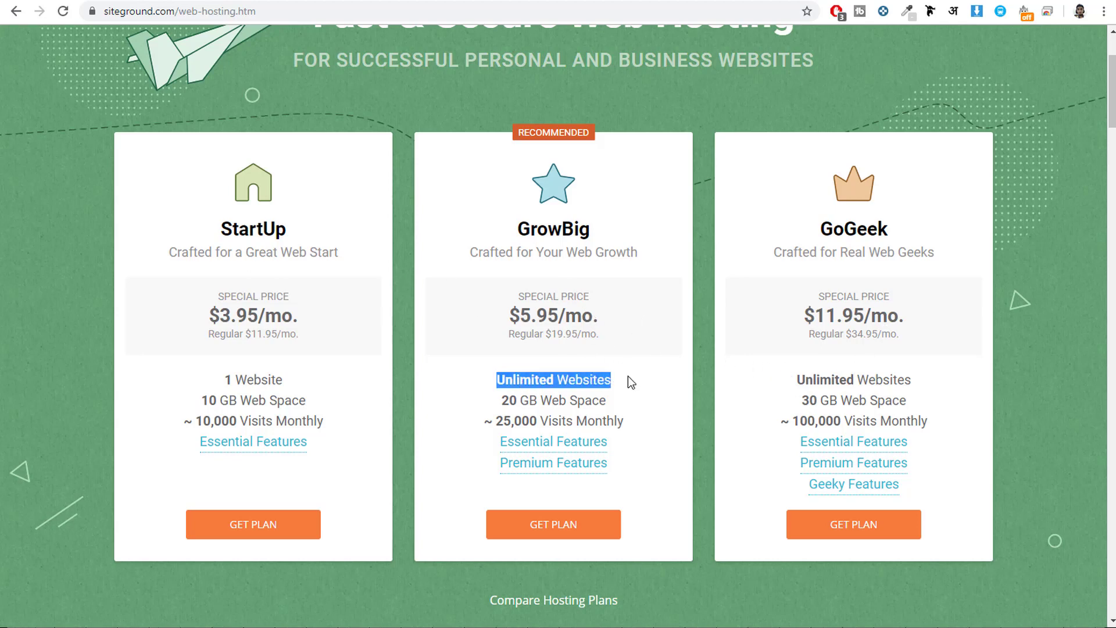
click(631, 378)
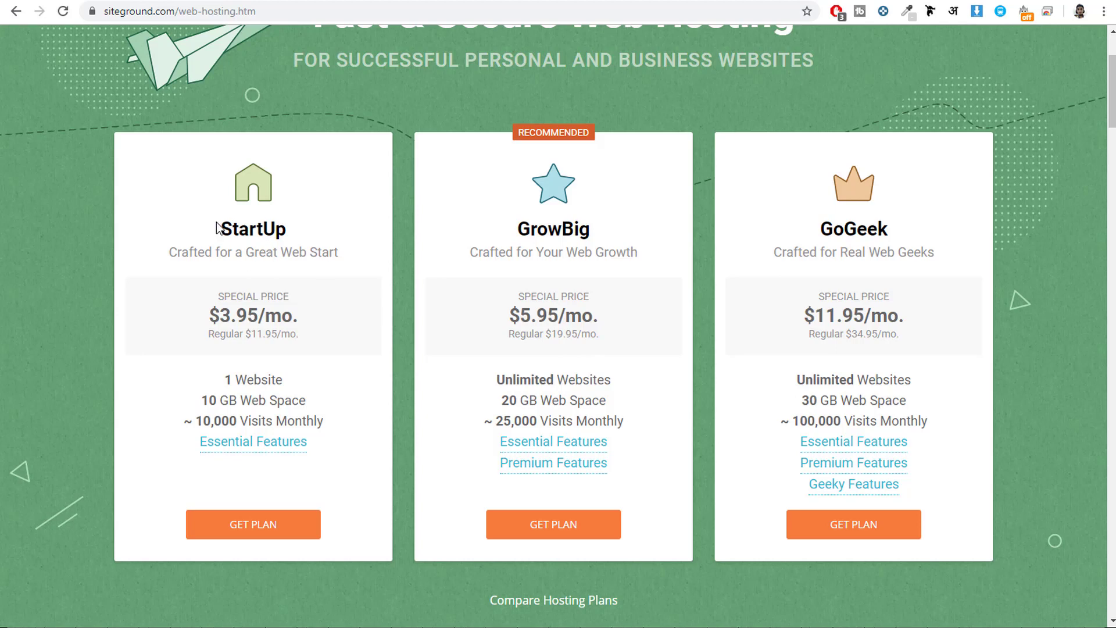
drag(220, 229, 317, 231)
drag(224, 379, 291, 380)
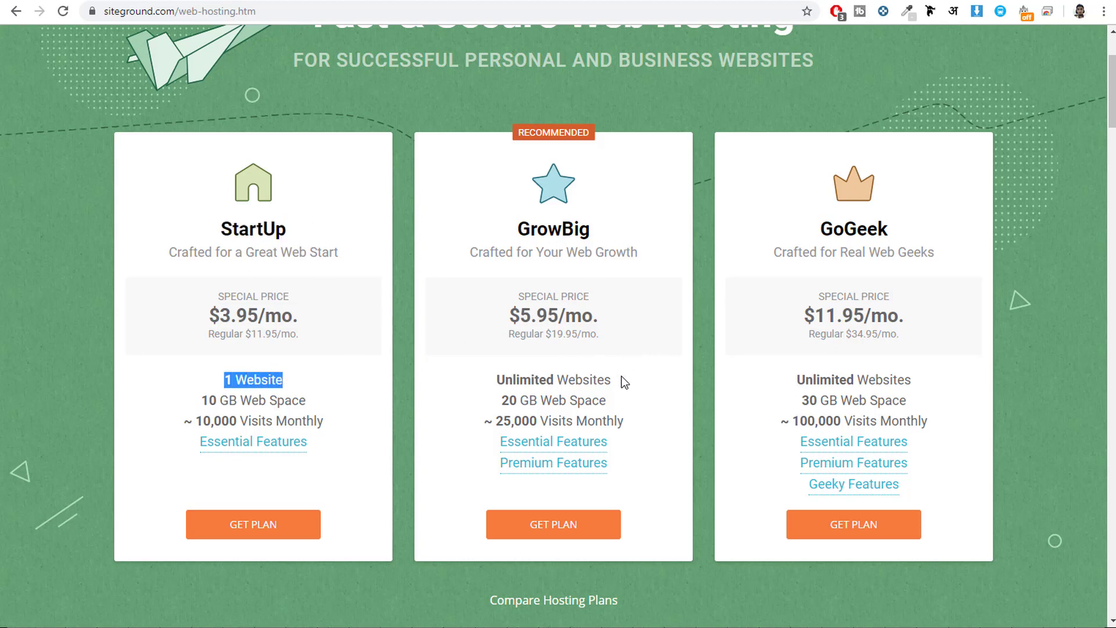
drag(622, 378, 499, 378)
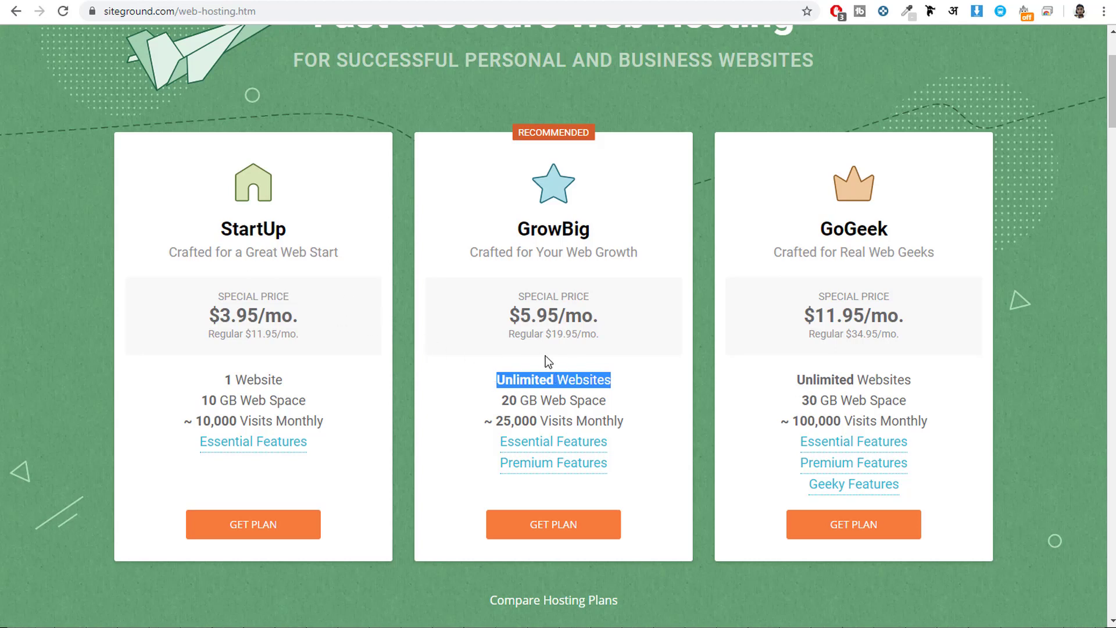
click(512, 281)
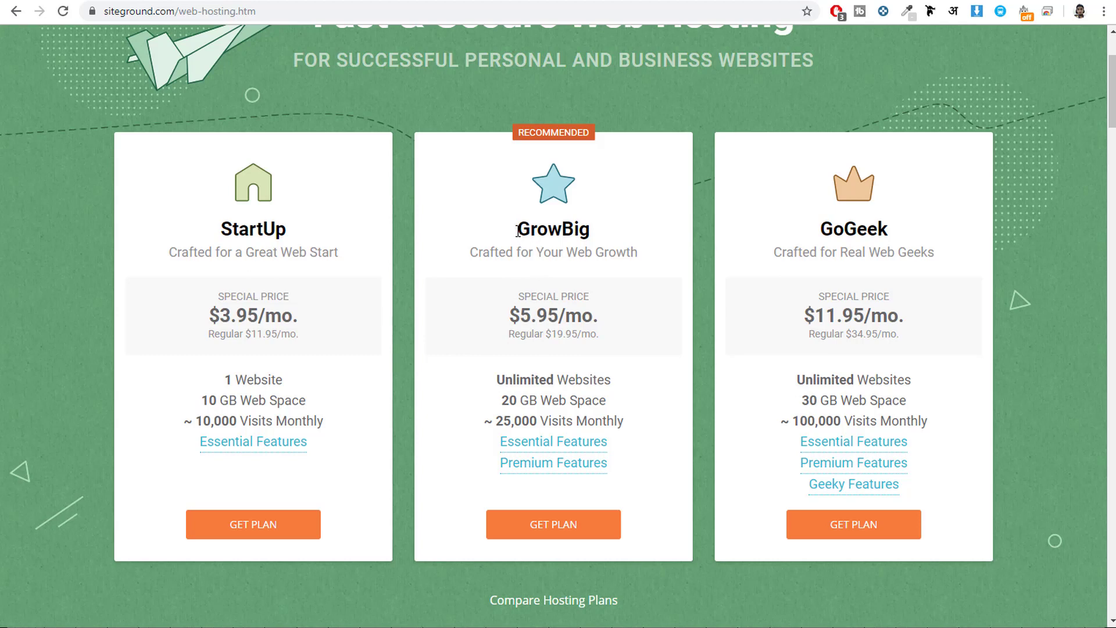
drag(516, 229, 595, 233)
drag(493, 382, 628, 385)
drag(501, 401, 624, 402)
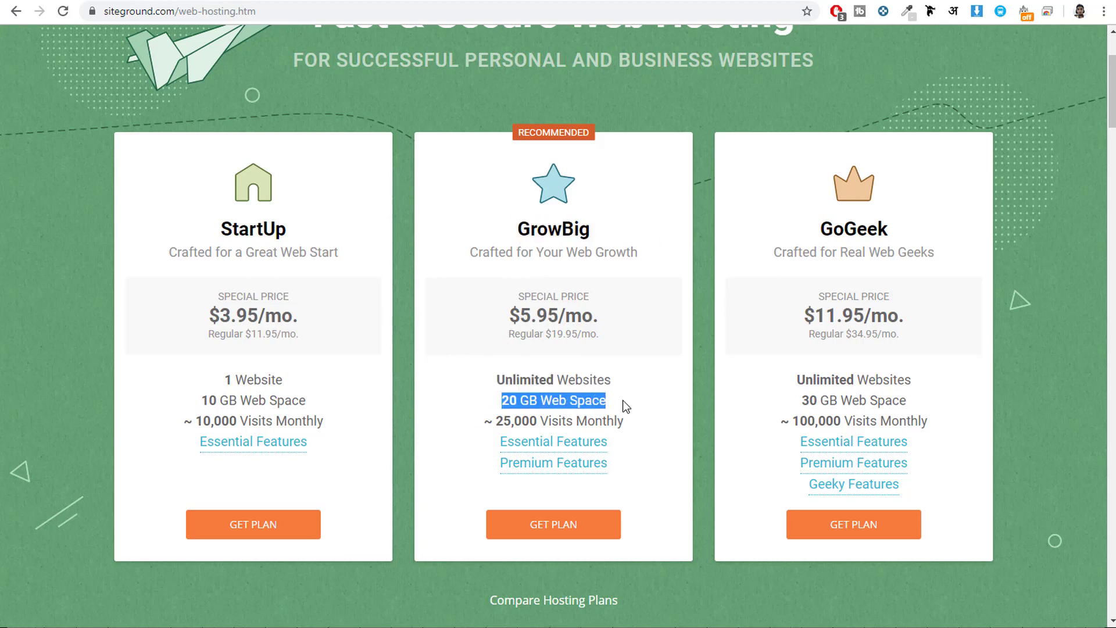
click(625, 406)
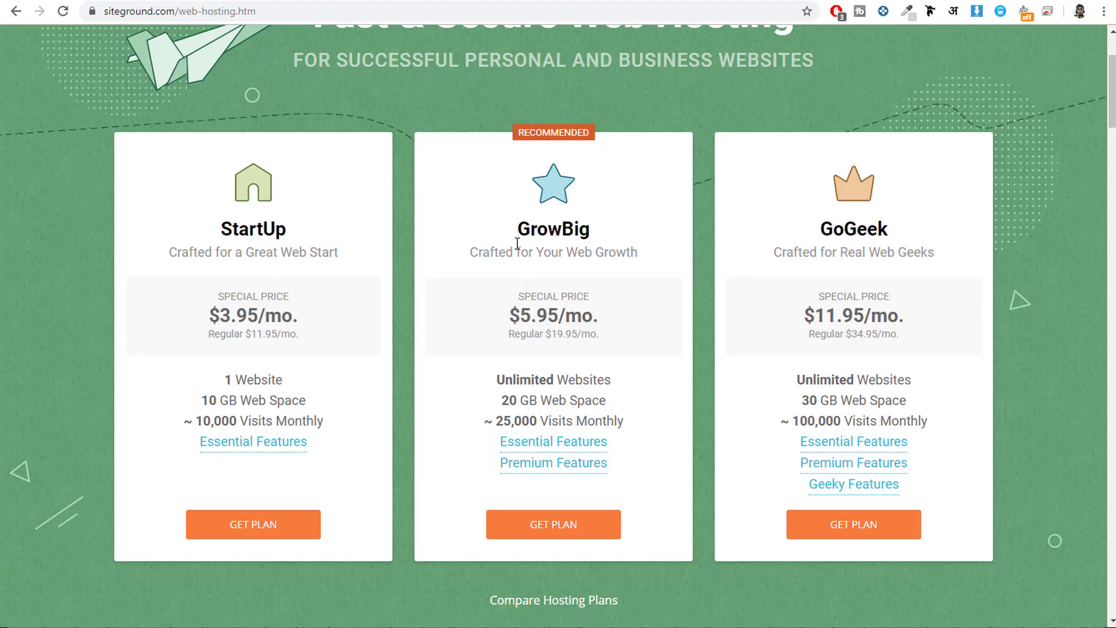
drag(503, 401, 600, 401)
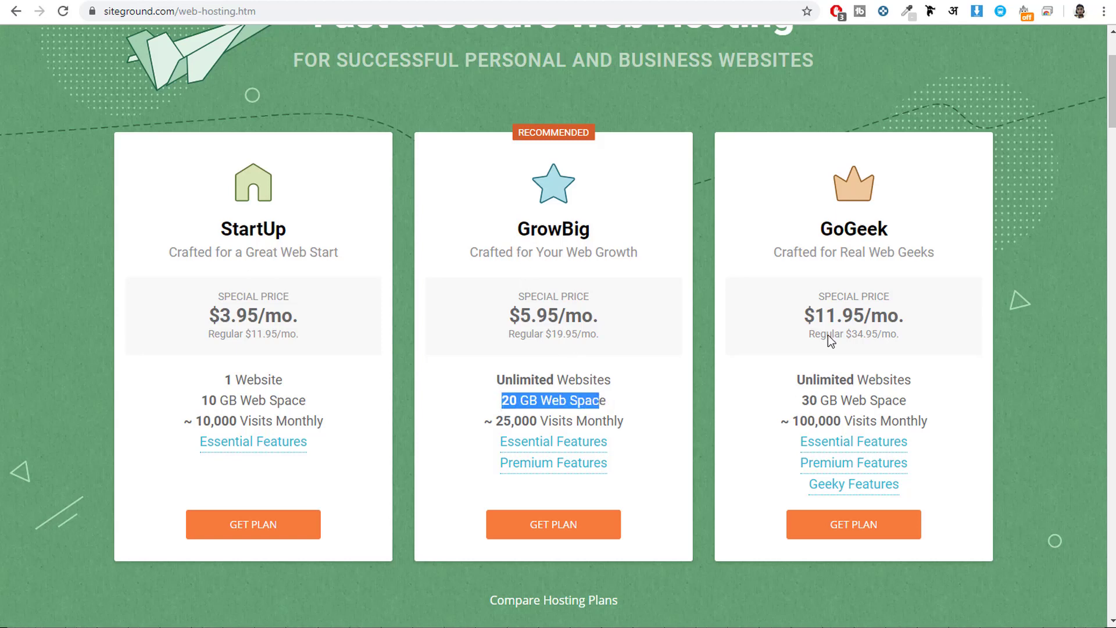
click(805, 400)
triple_click(916, 399)
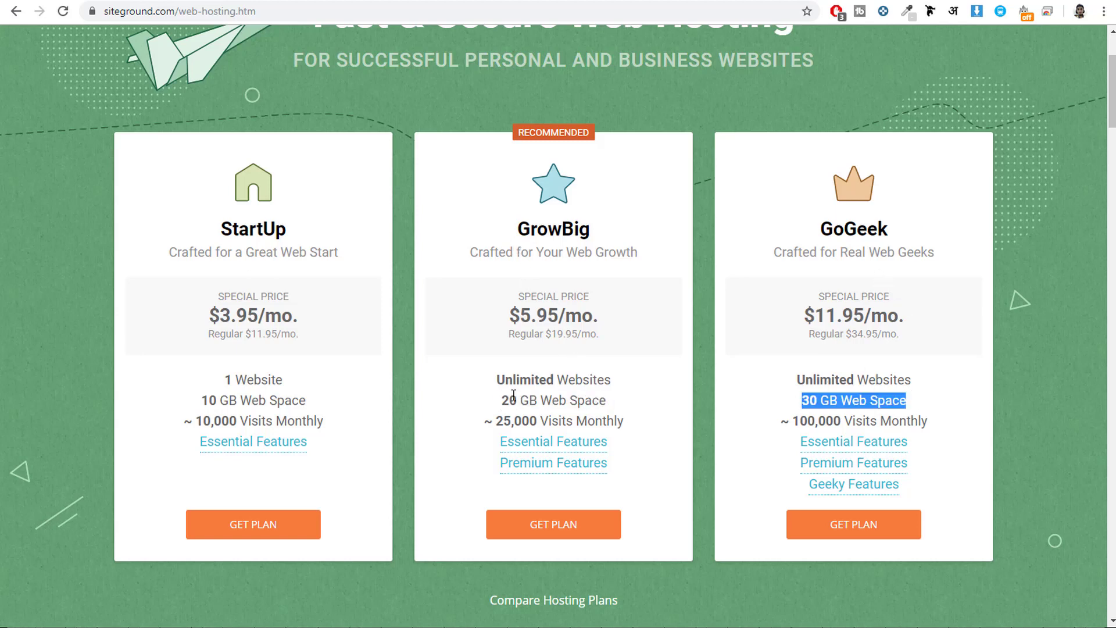
click(513, 400)
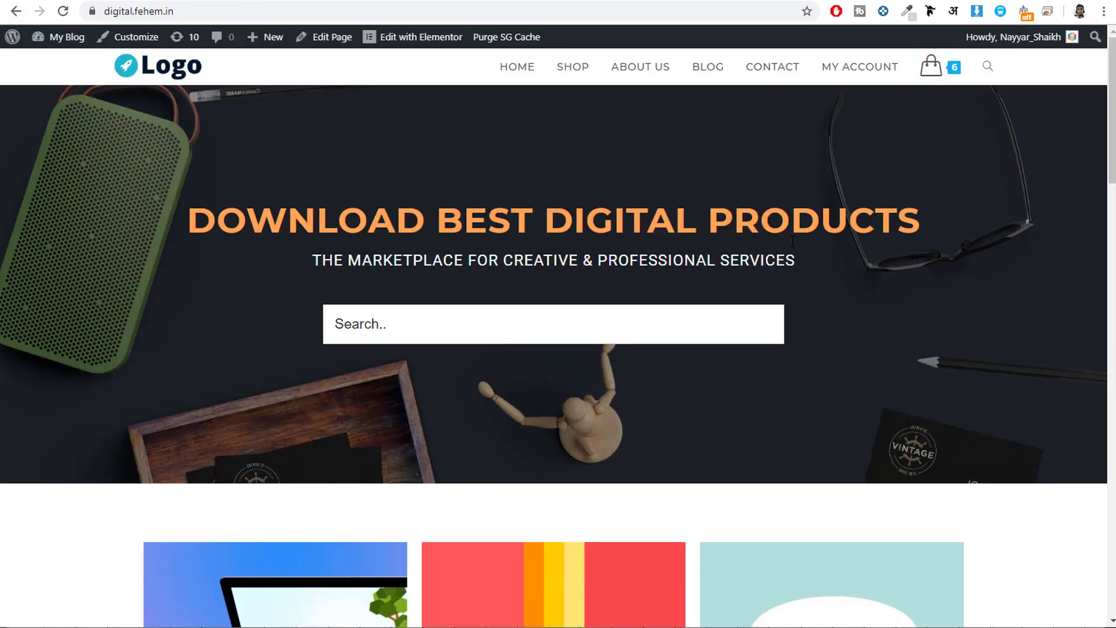
scroll(799, 317, down, 5)
scroll(799, 317, down, 6)
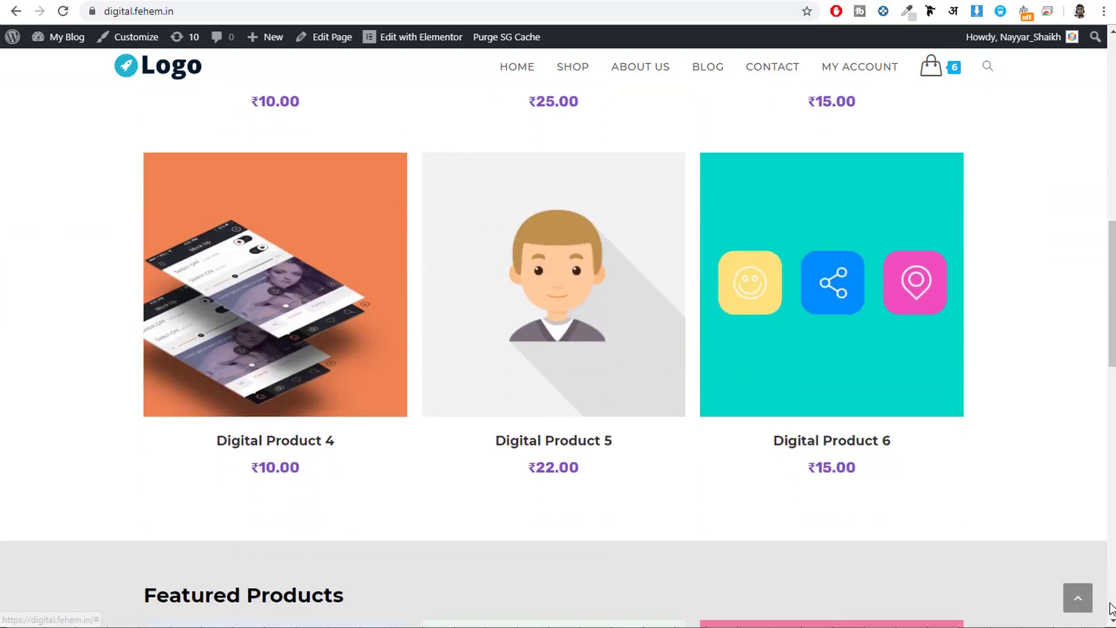
click(1078, 597)
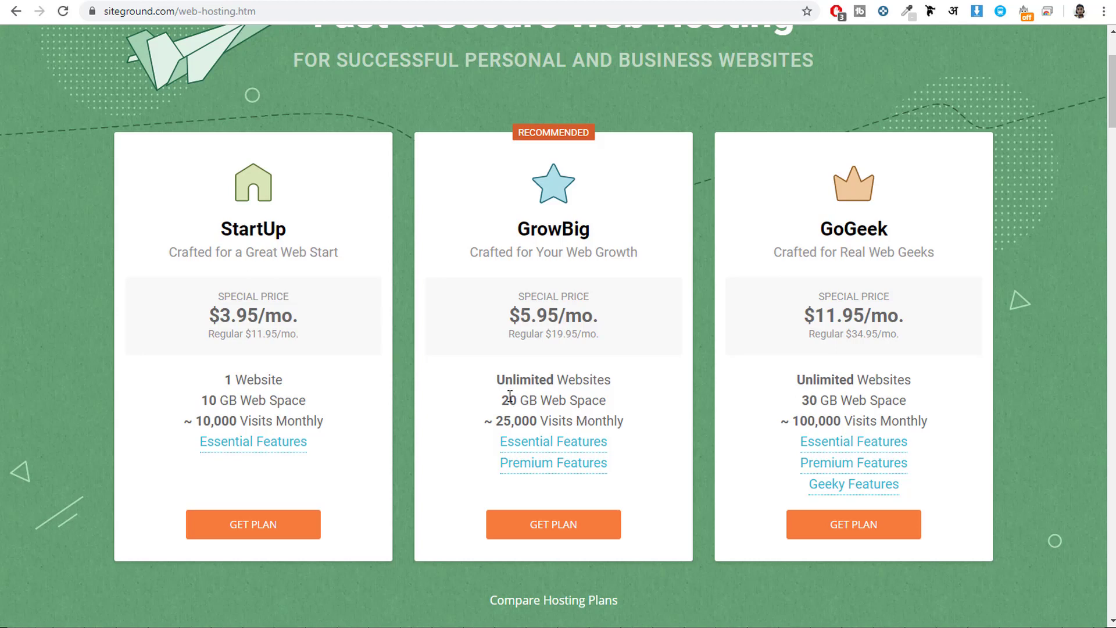
drag(498, 402, 610, 398)
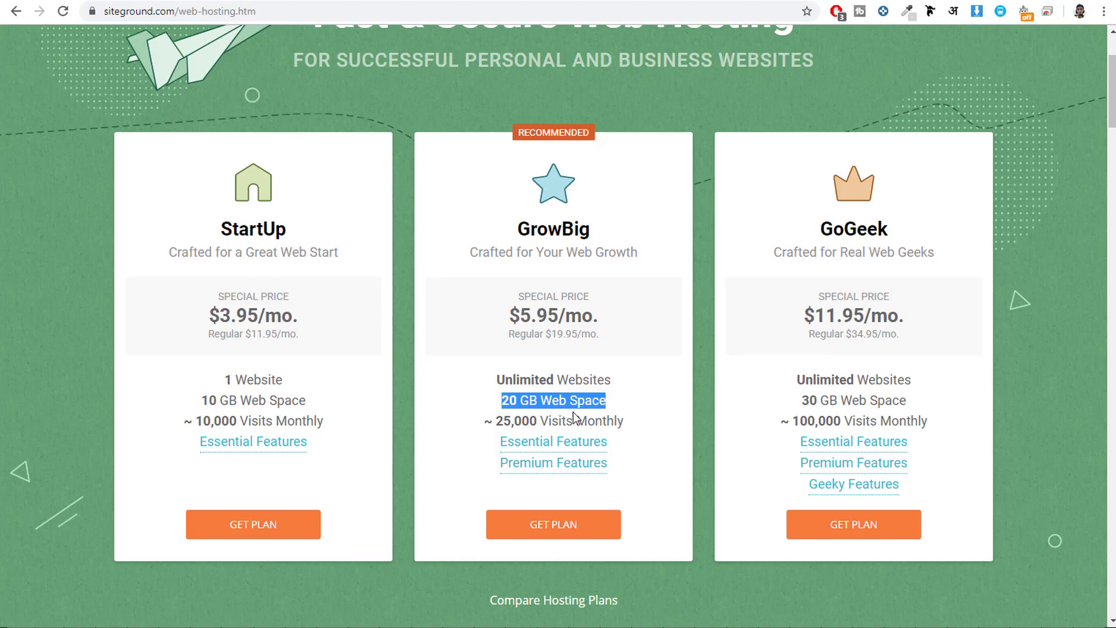
drag(644, 421, 472, 419)
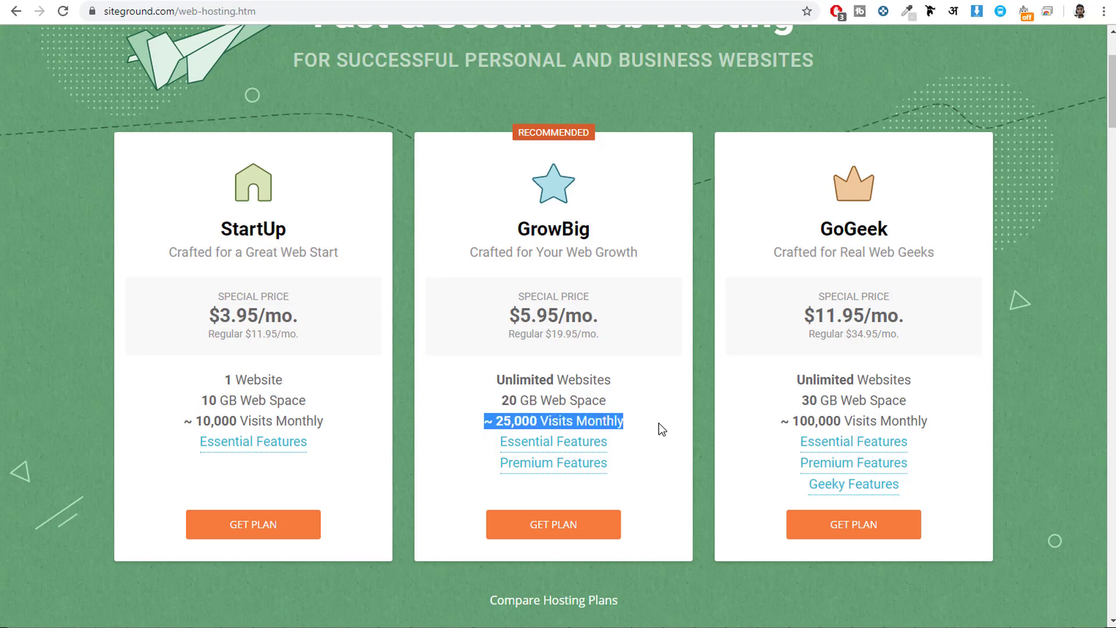
drag(939, 421, 759, 423)
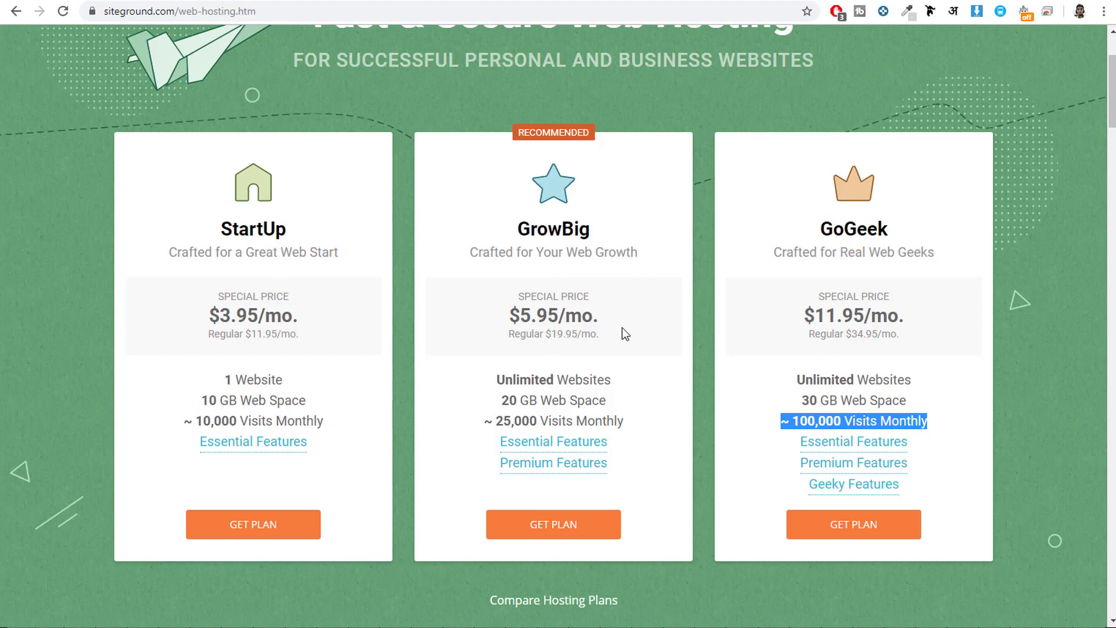
drag(629, 421, 477, 427)
click(527, 427)
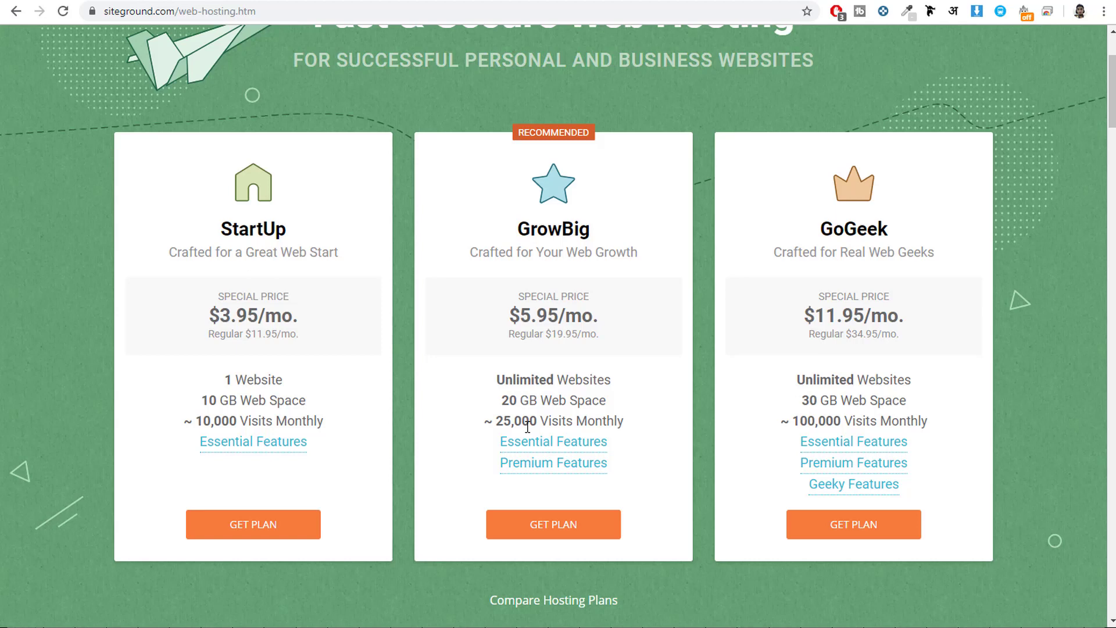
drag(624, 420, 478, 422)
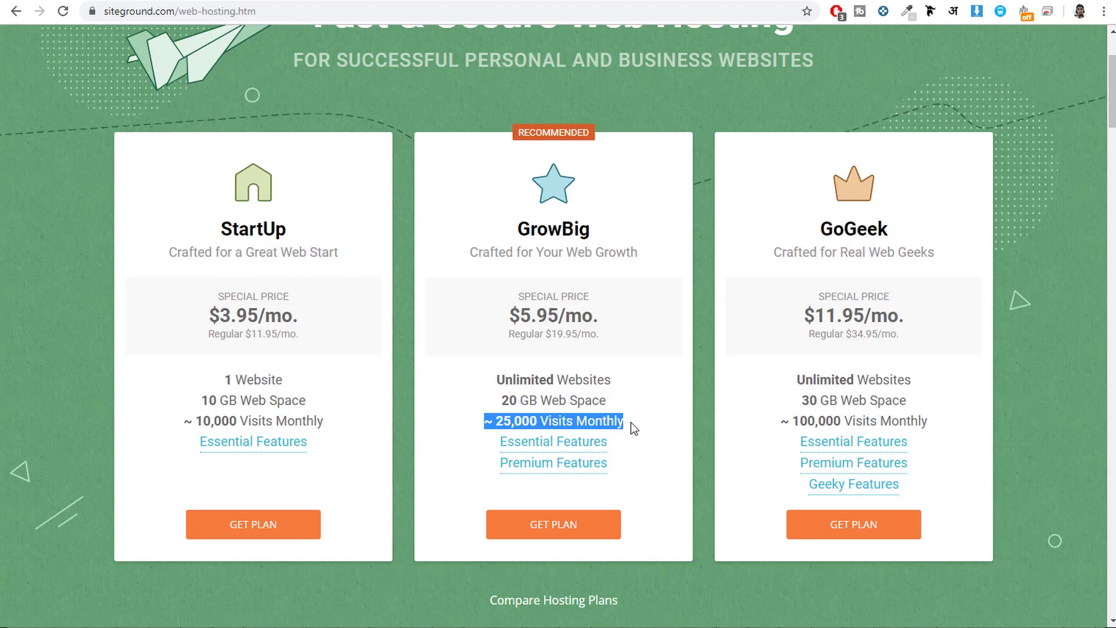
drag(901, 232, 816, 228)
scroll(717, 291, down, 1)
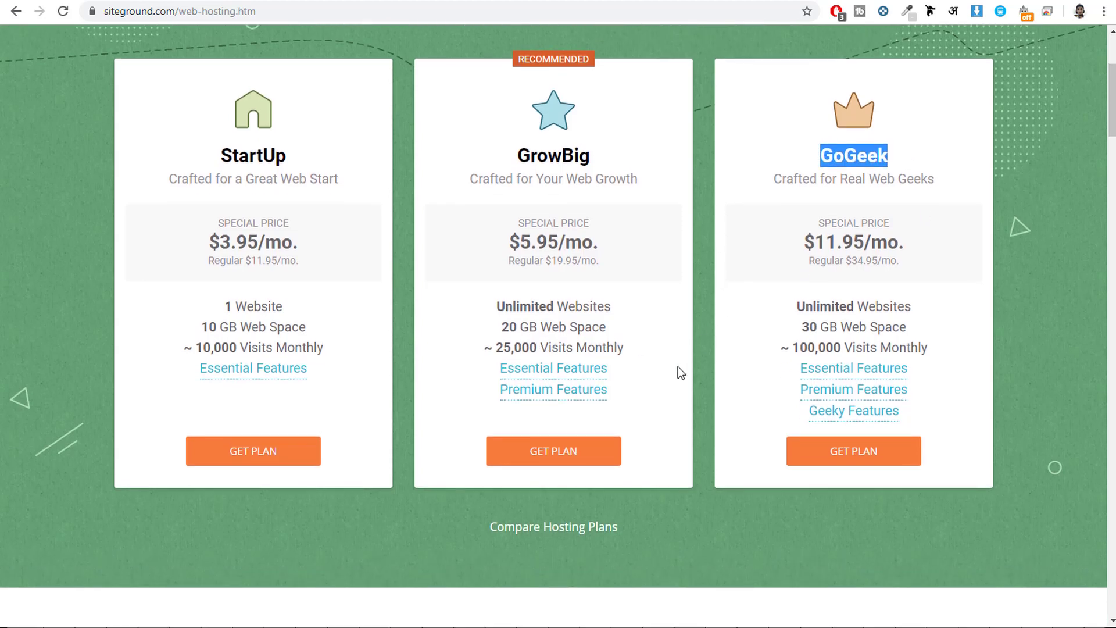
mouse_move(576, 378)
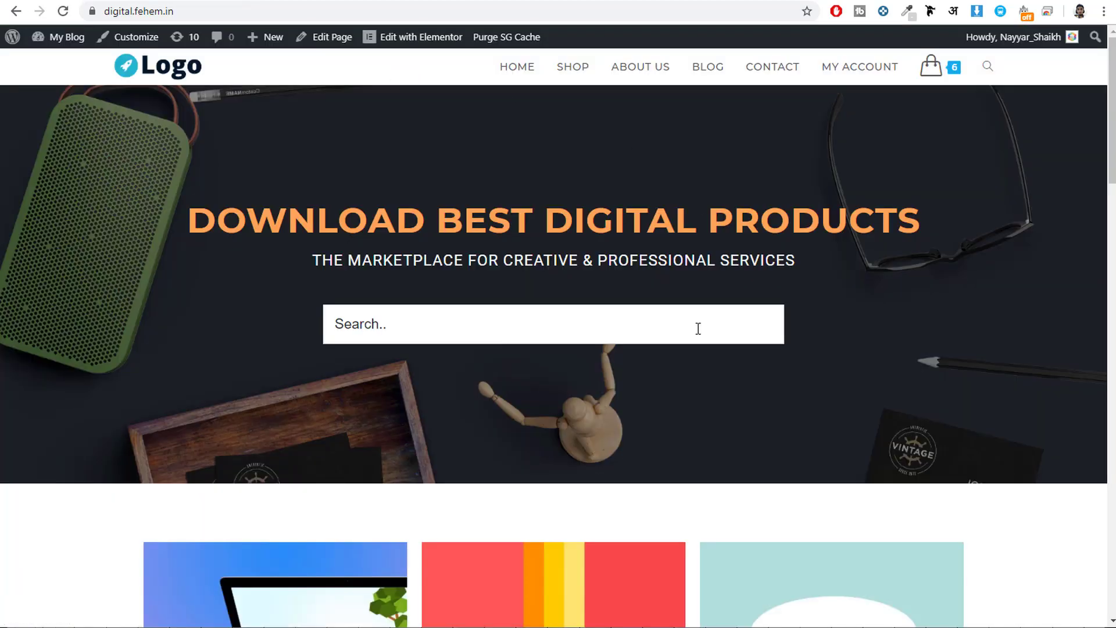
scroll(704, 349, down, 3)
scroll(678, 362, down, 2)
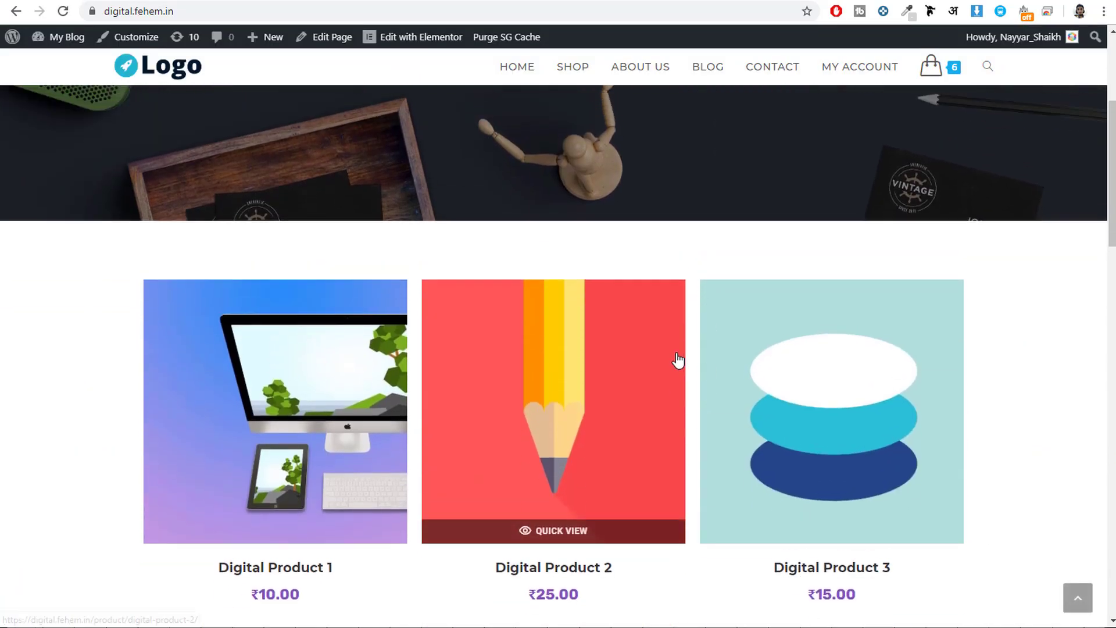
scroll(678, 362, up, 3)
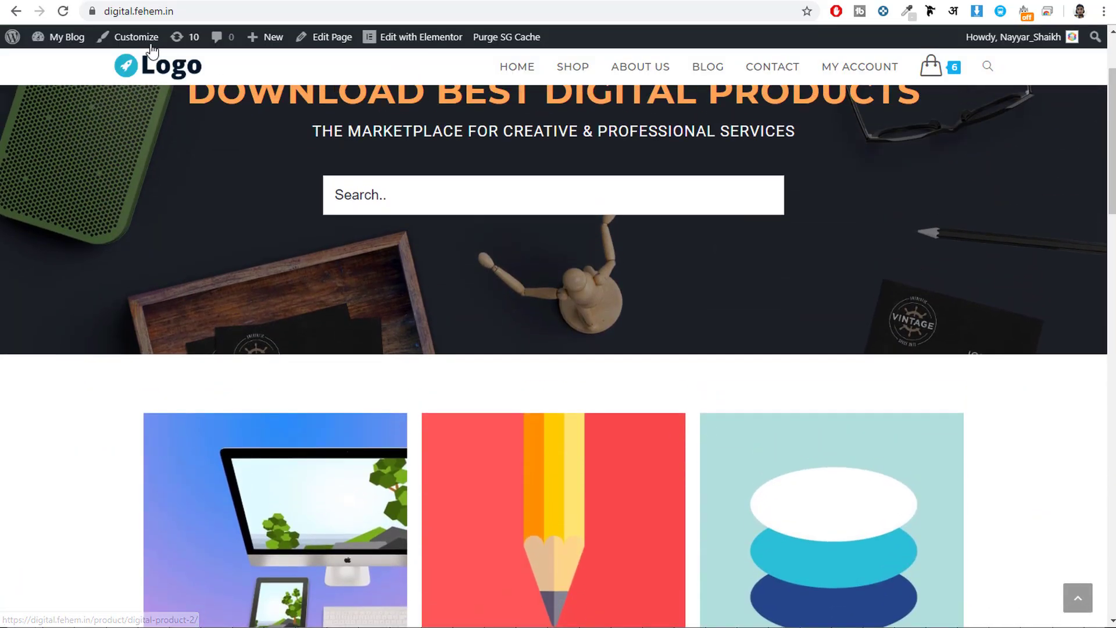
click(91, 11)
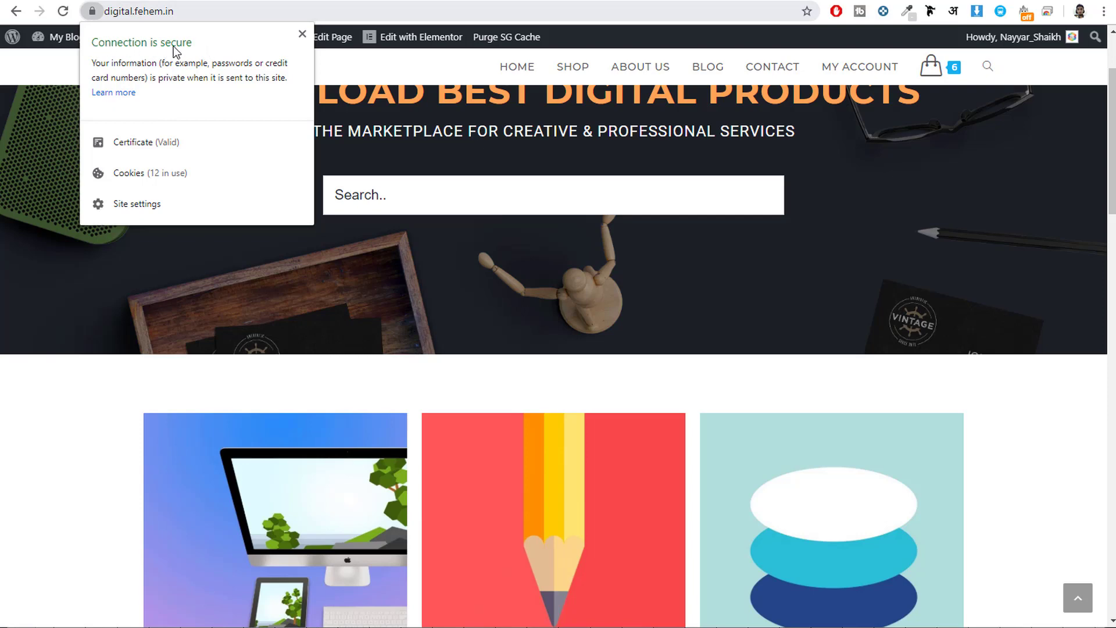
click(302, 34)
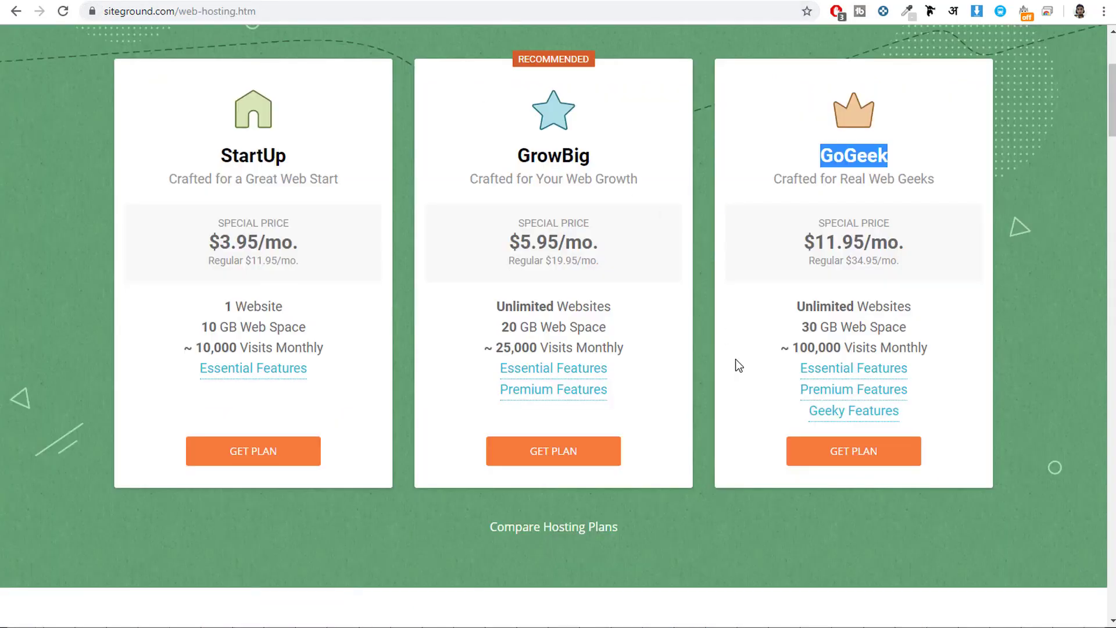
- Point out the GrowBig plan and select it at $5.95/mo
mouse_move(562, 375)
scroll(540, 238, up, 1)
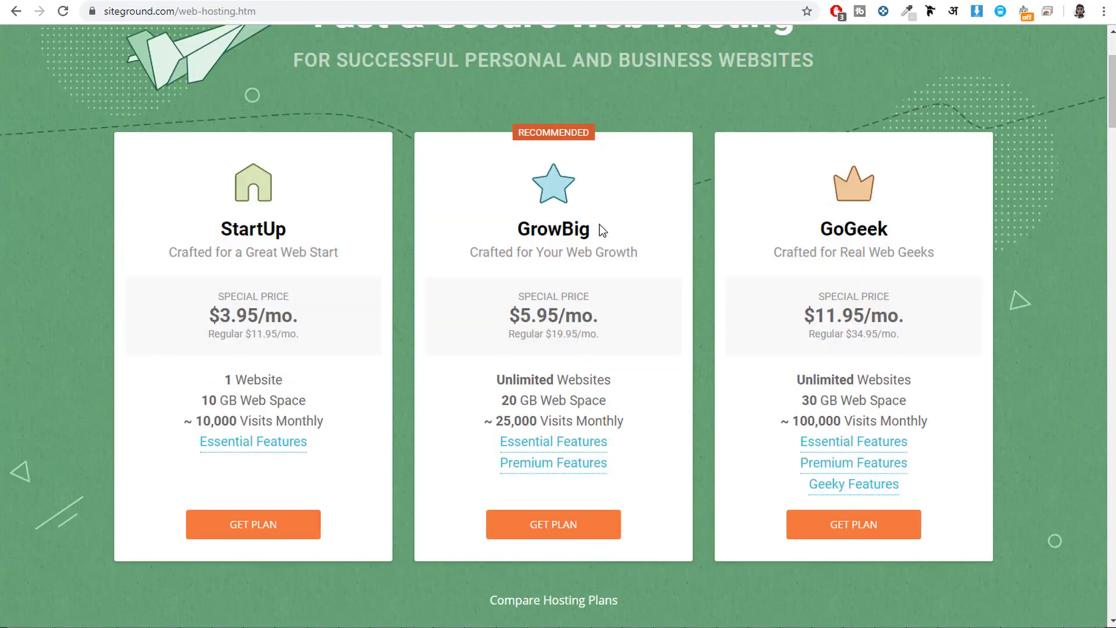
drag(517, 231, 619, 232)
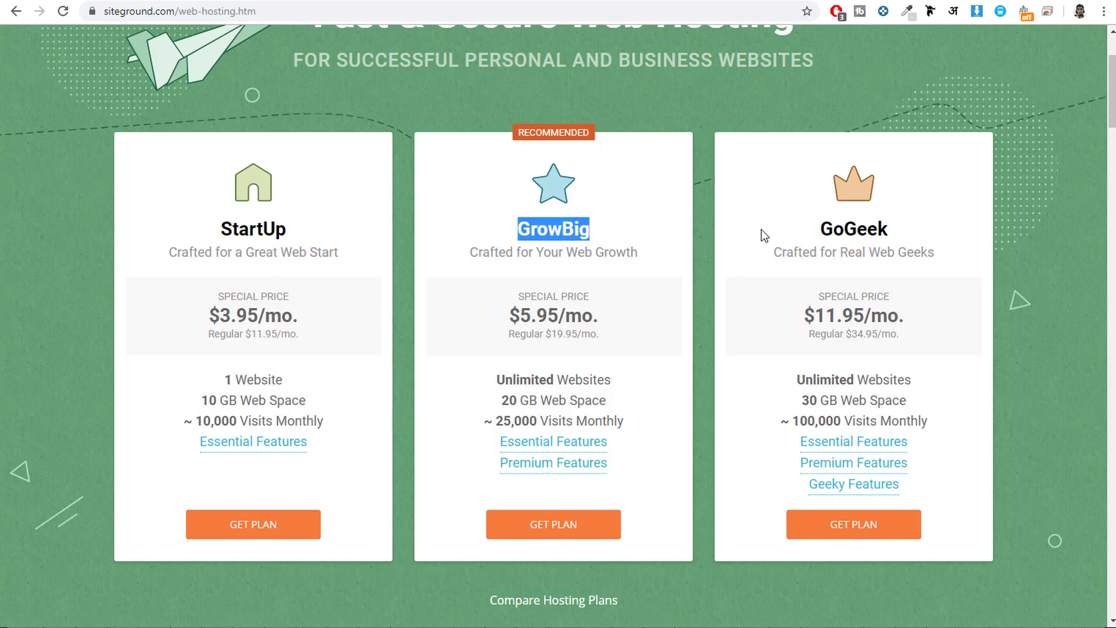
click(583, 536)
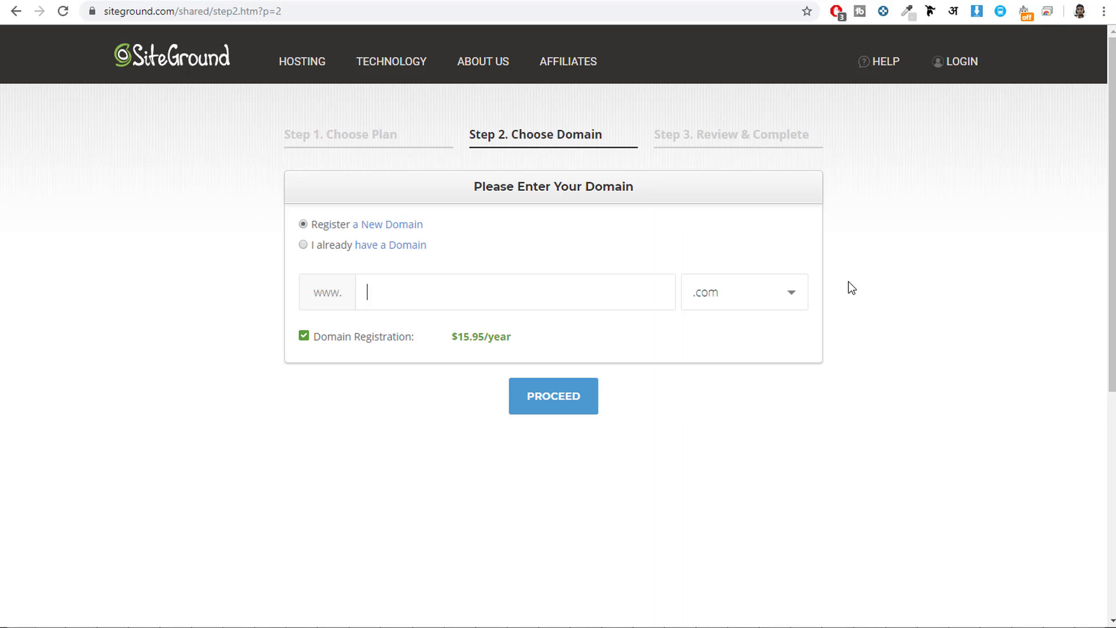
- Enter the owned domain name and check the domain extension list
text(nayyyarshaikh)
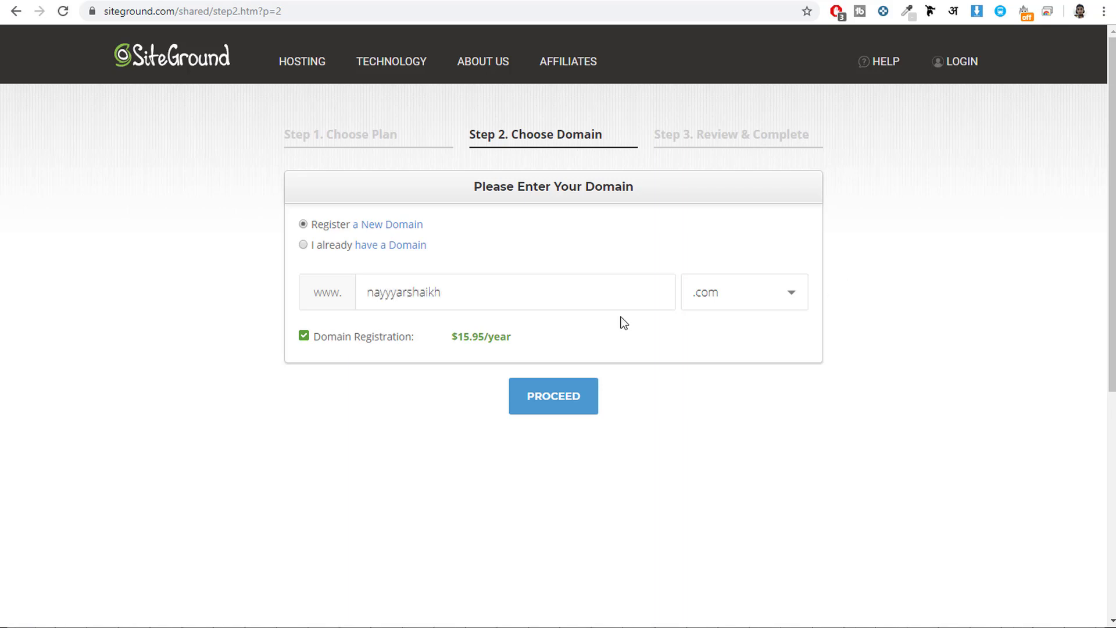
click(742, 306)
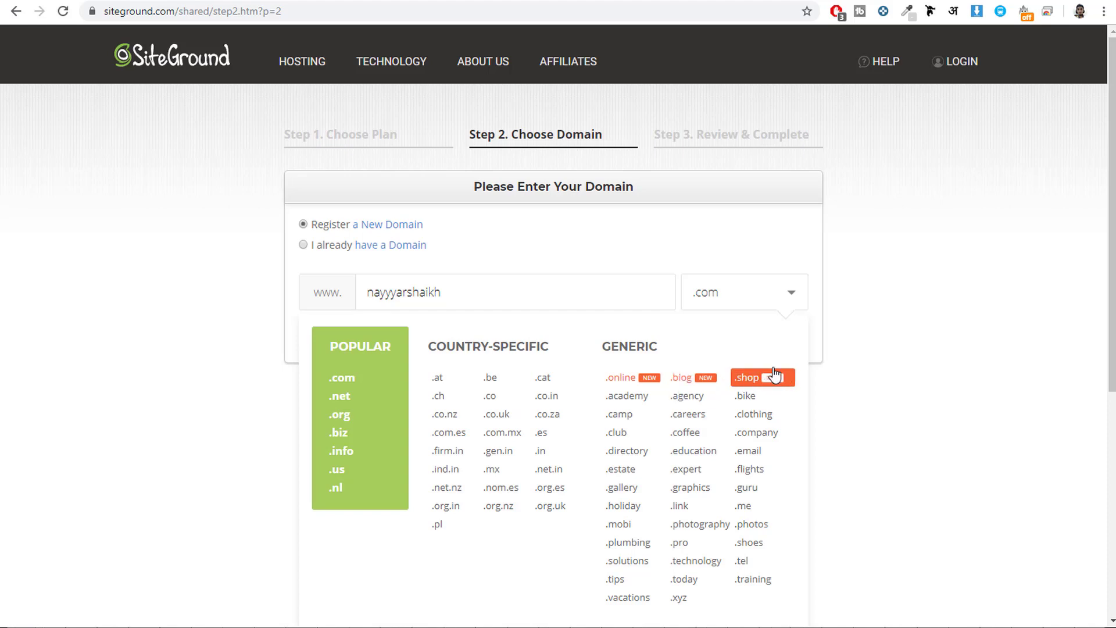
click(869, 322)
drag(523, 289, 366, 283)
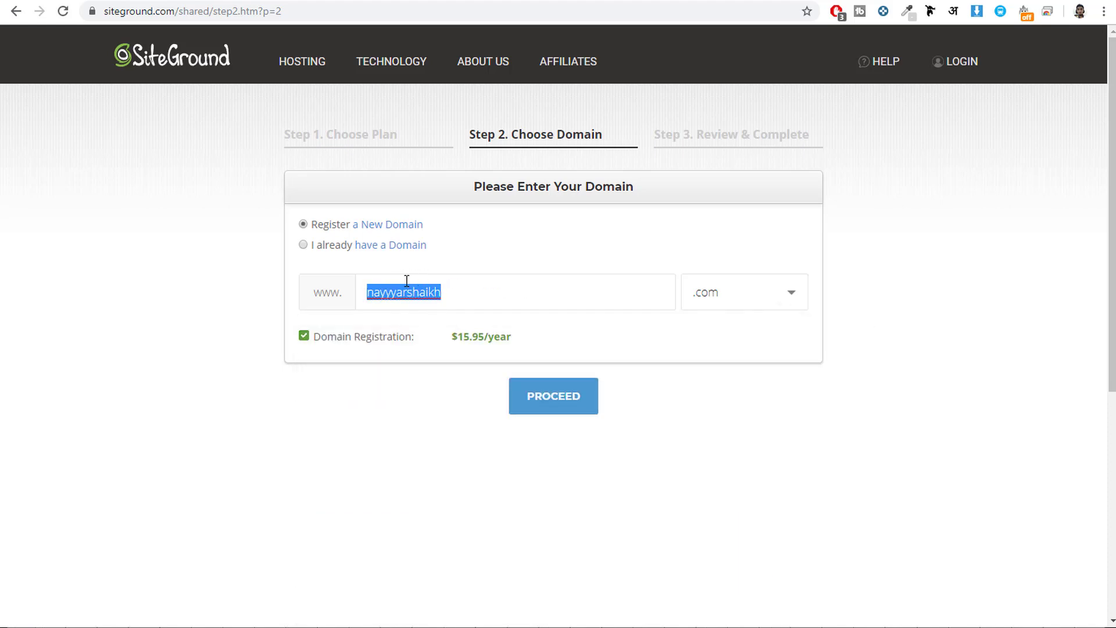
click(742, 309)
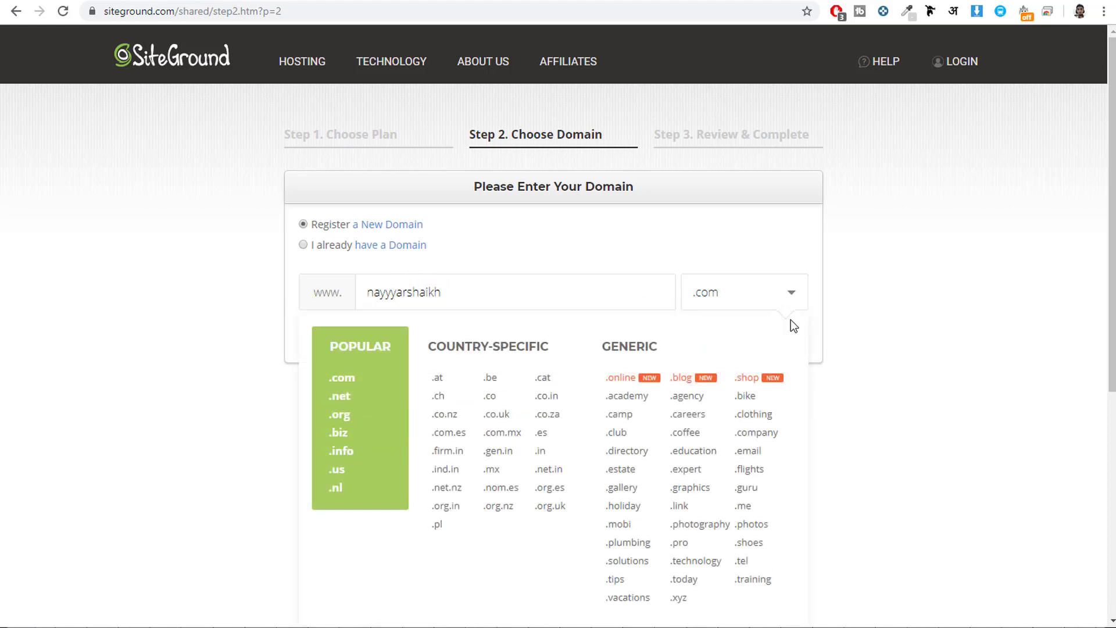
click(750, 304)
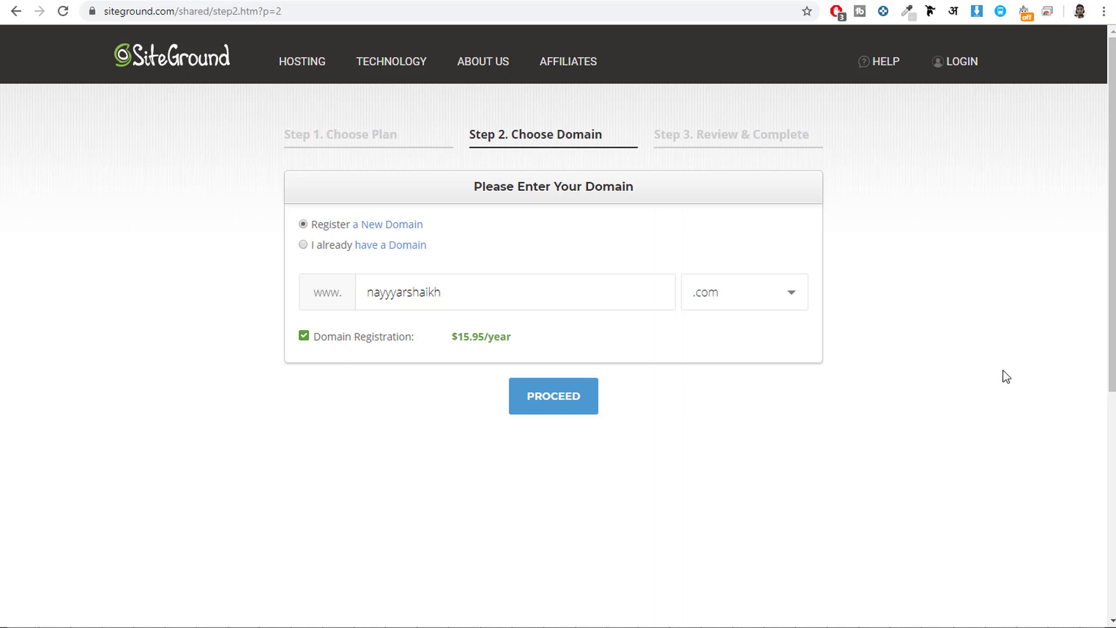
- Select 'I already have a Domain' and proceed to review and checkout
click(326, 245)
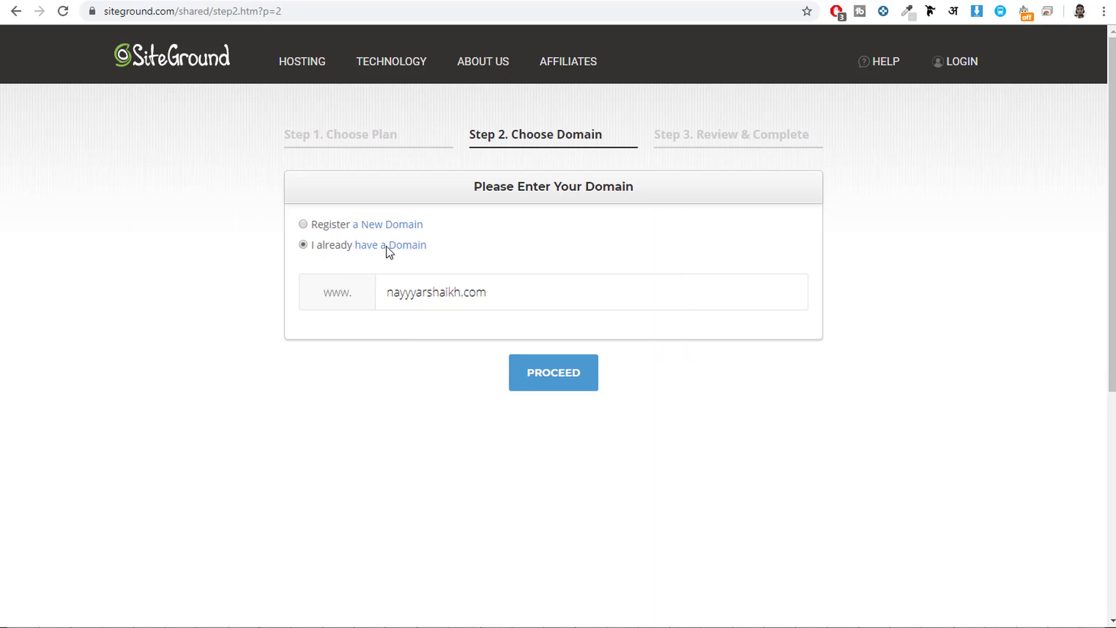
drag(488, 292, 306, 285)
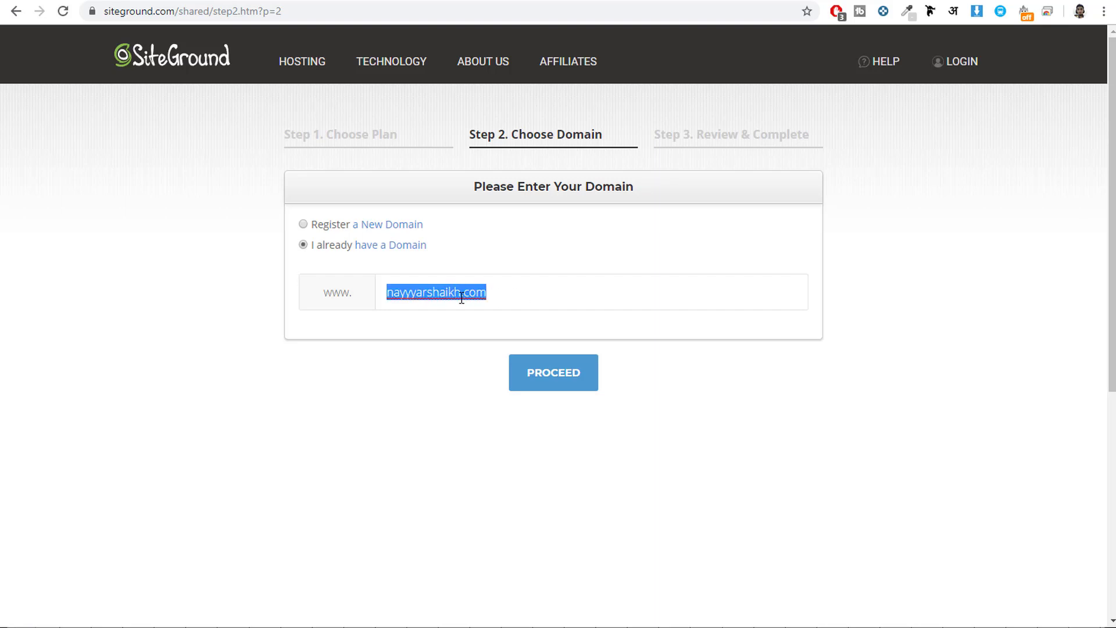
click(543, 386)
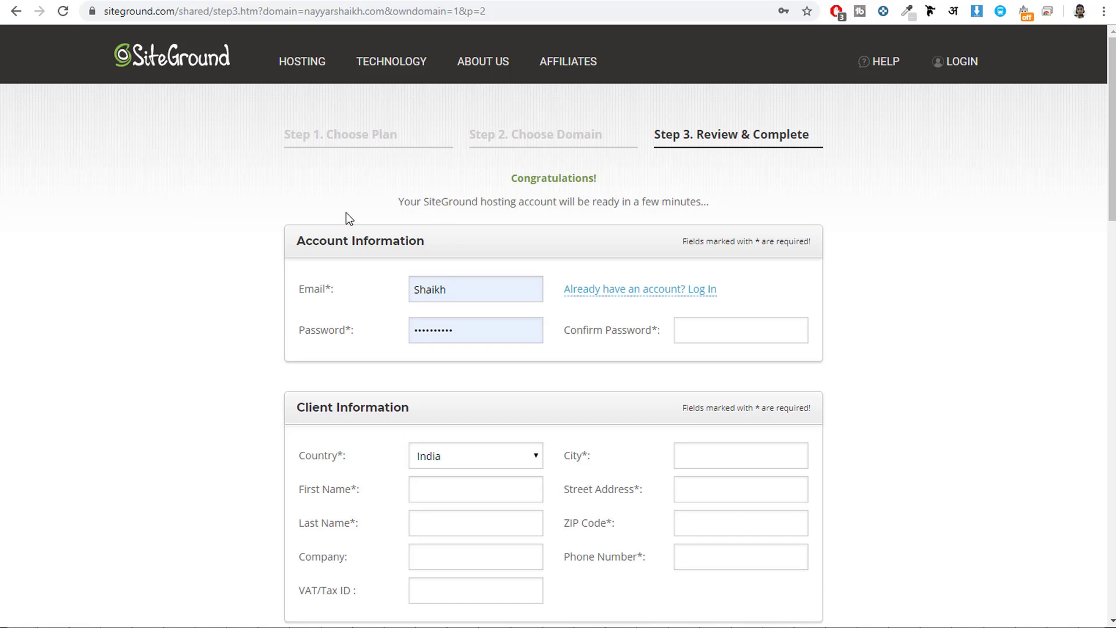
drag(297, 241, 449, 239)
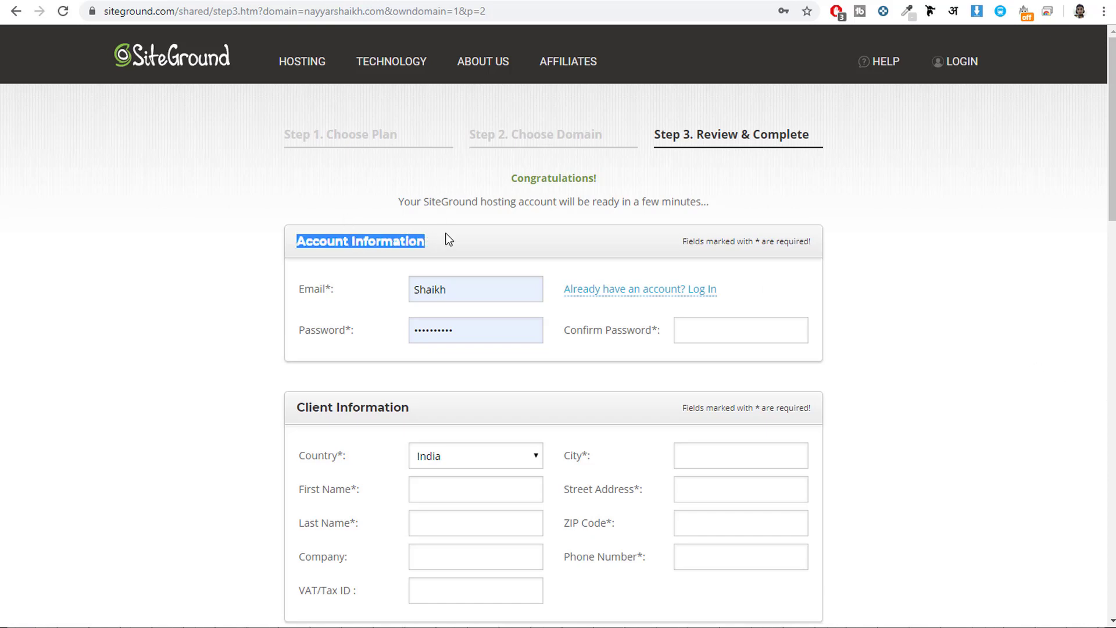
click(449, 240)
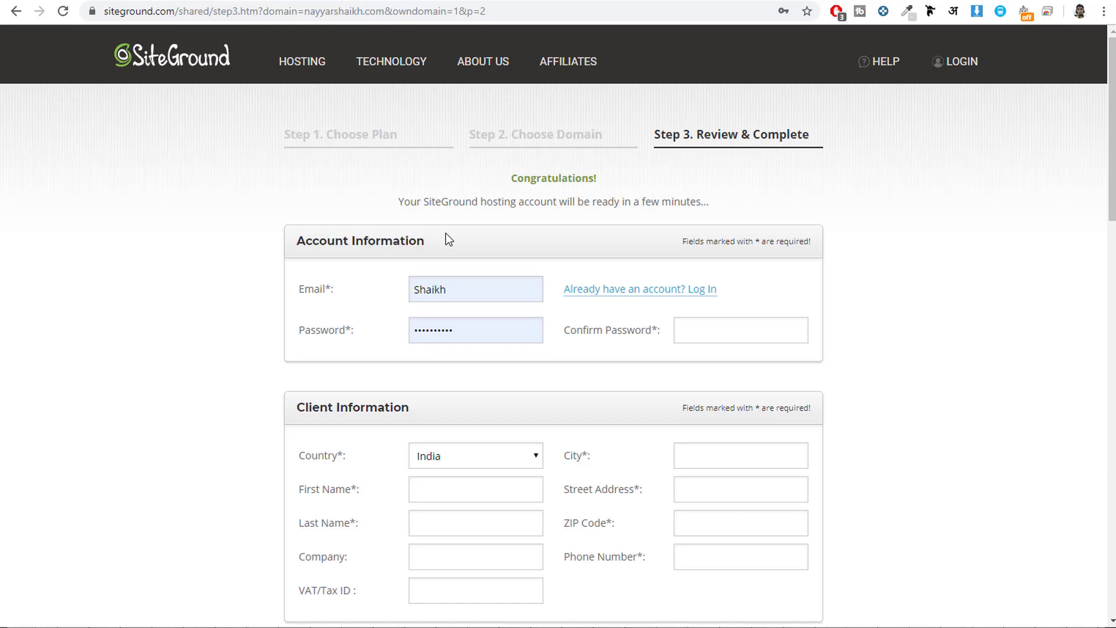
click(474, 284)
click(361, 294)
click(435, 323)
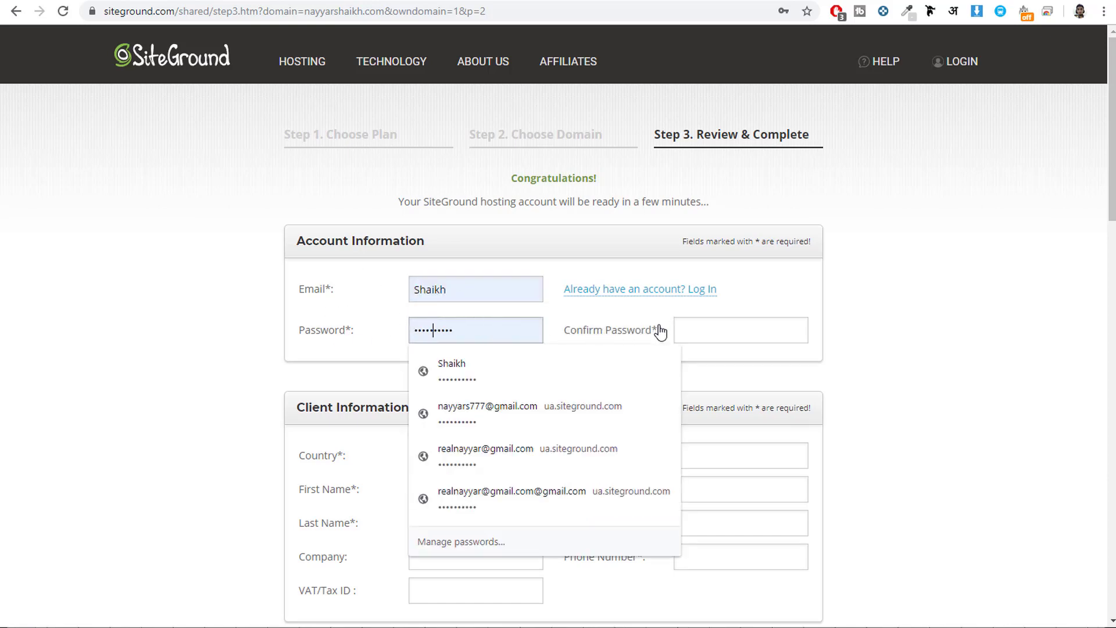
drag(660, 332, 563, 330)
click(780, 335)
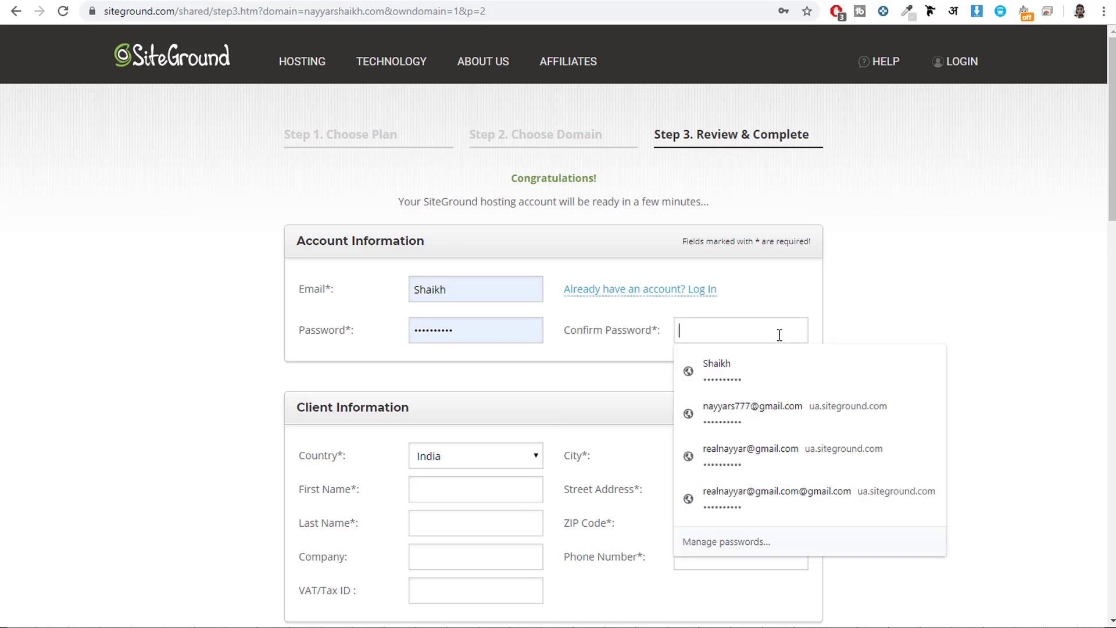
click(984, 340)
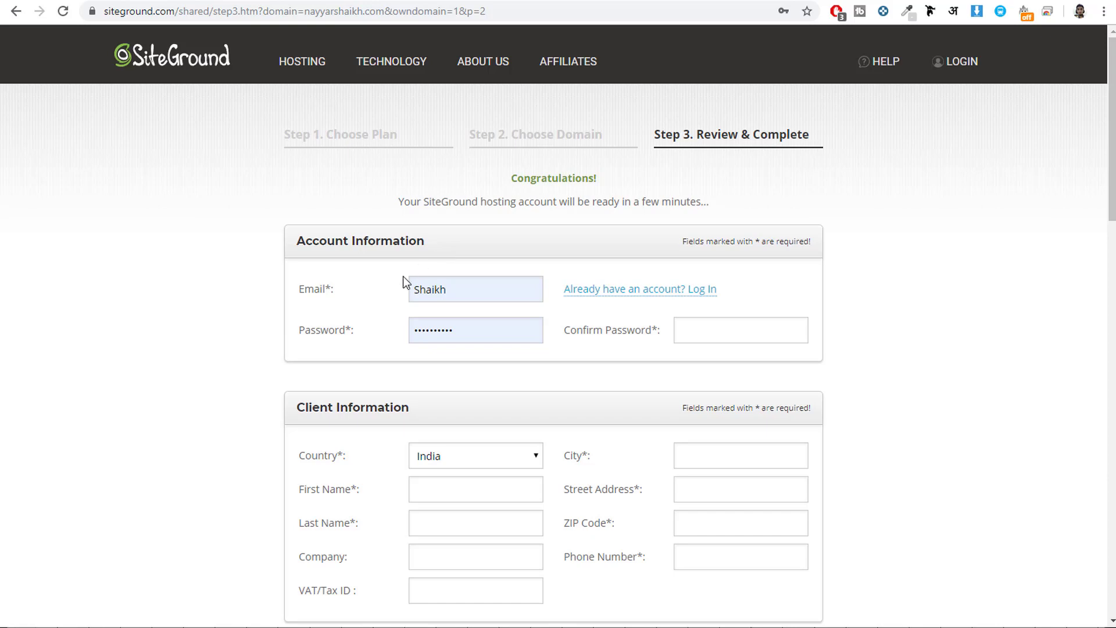
drag(333, 293, 299, 291)
drag(356, 330, 298, 330)
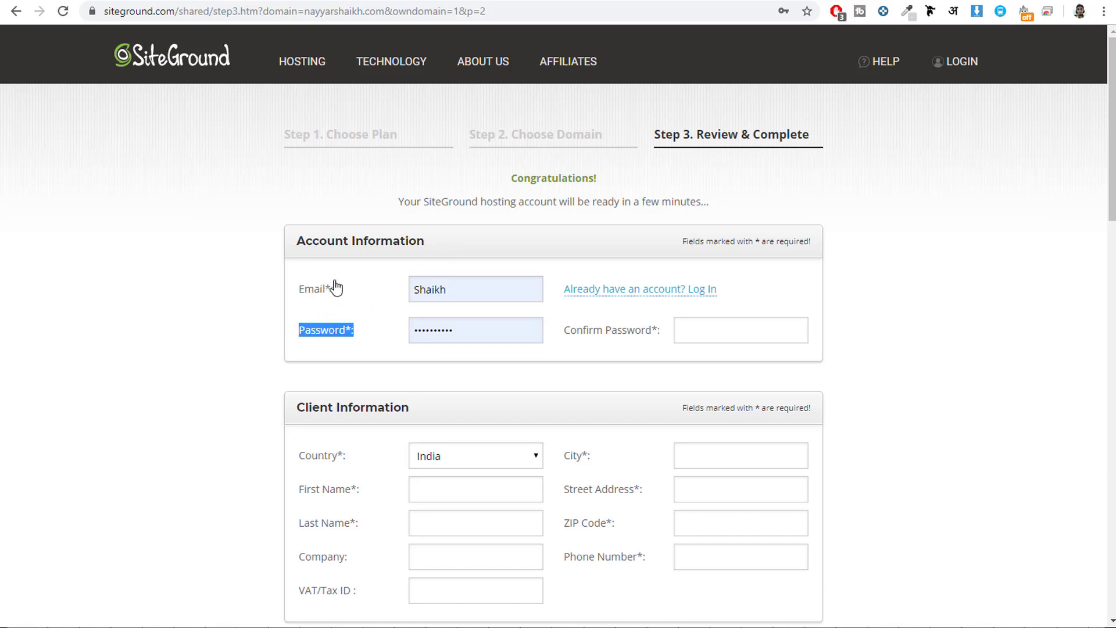
drag(342, 291, 295, 287)
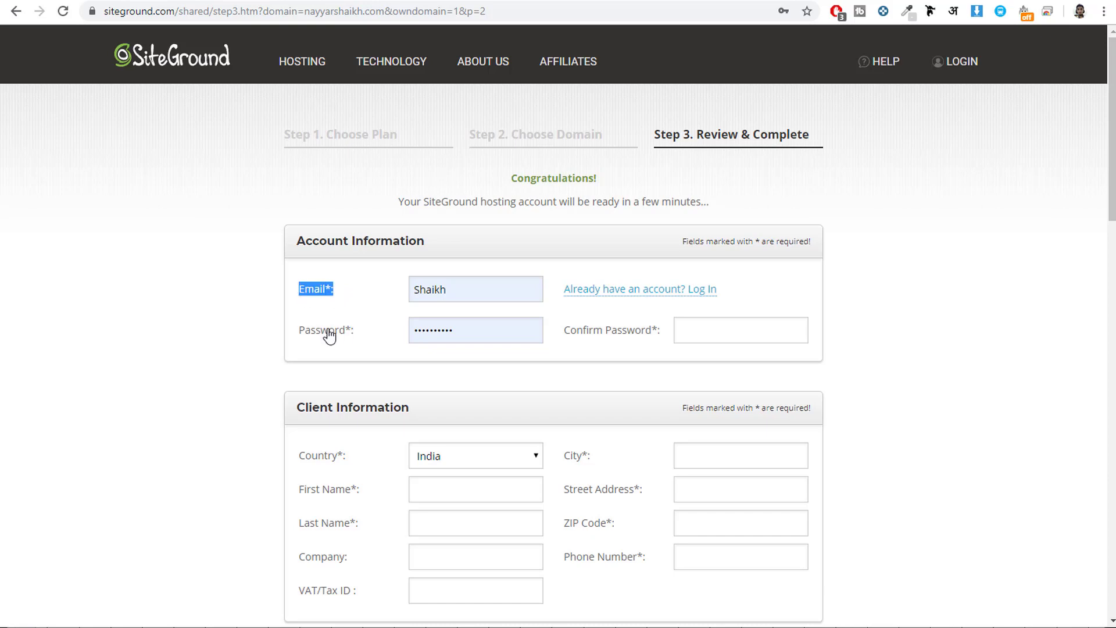
drag(334, 330, 314, 335)
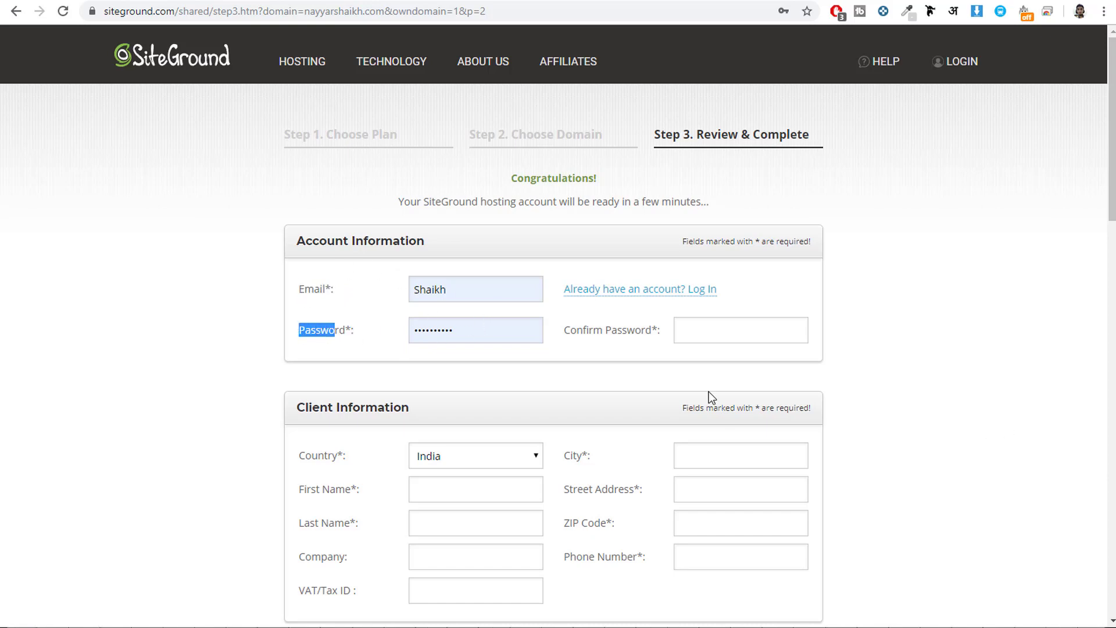
scroll(1038, 429, down, 4)
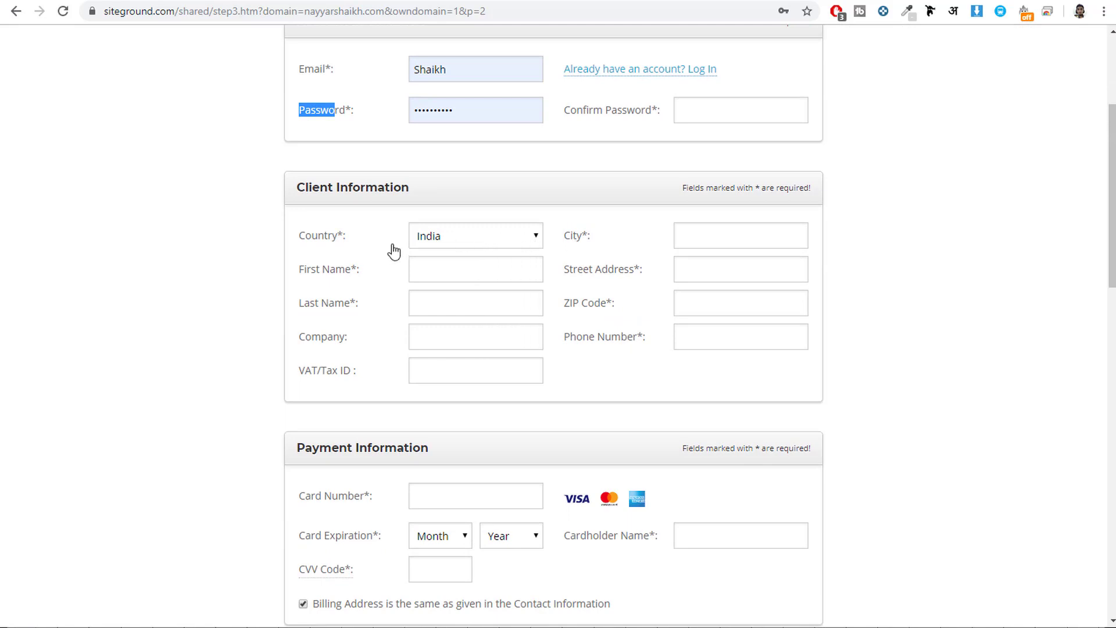
triple_click(346, 238)
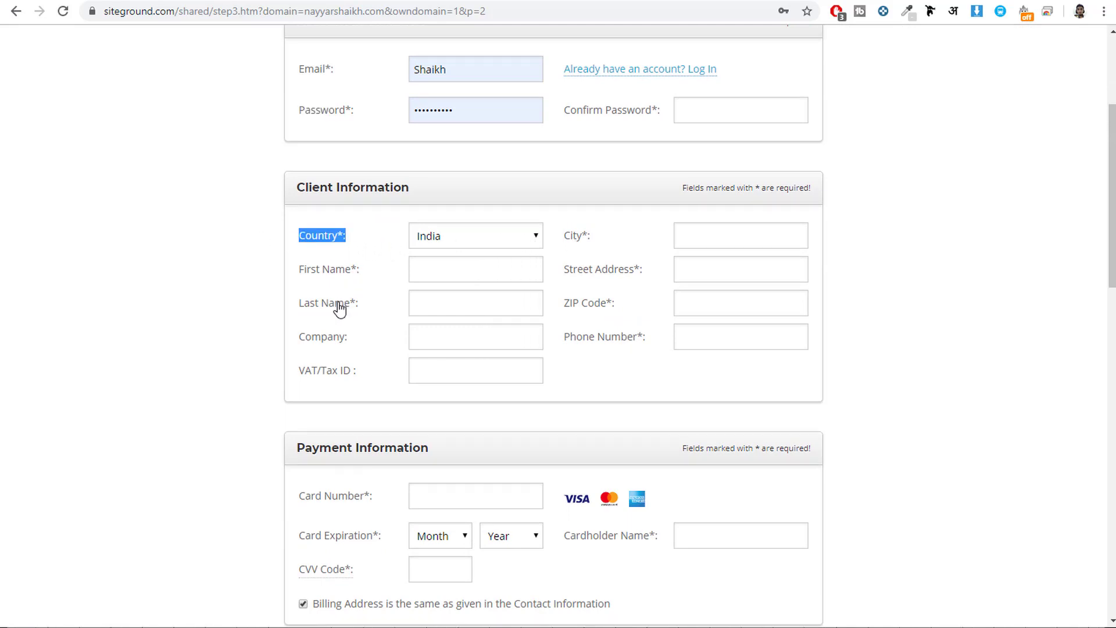
drag(352, 337, 320, 338)
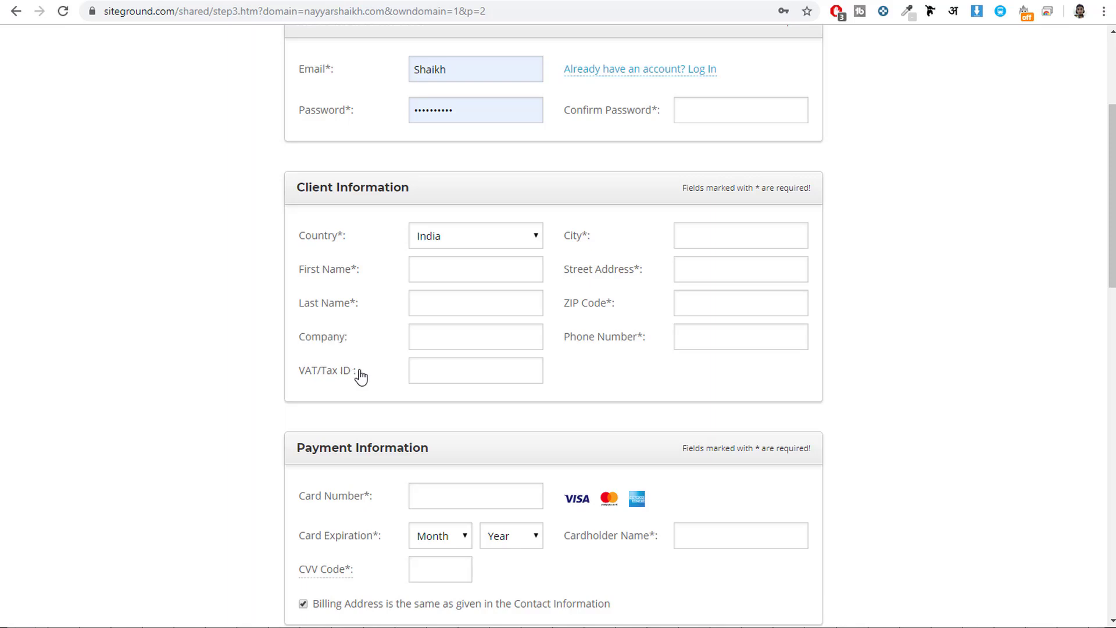
drag(361, 376, 299, 374)
click(335, 343)
double_click(335, 343)
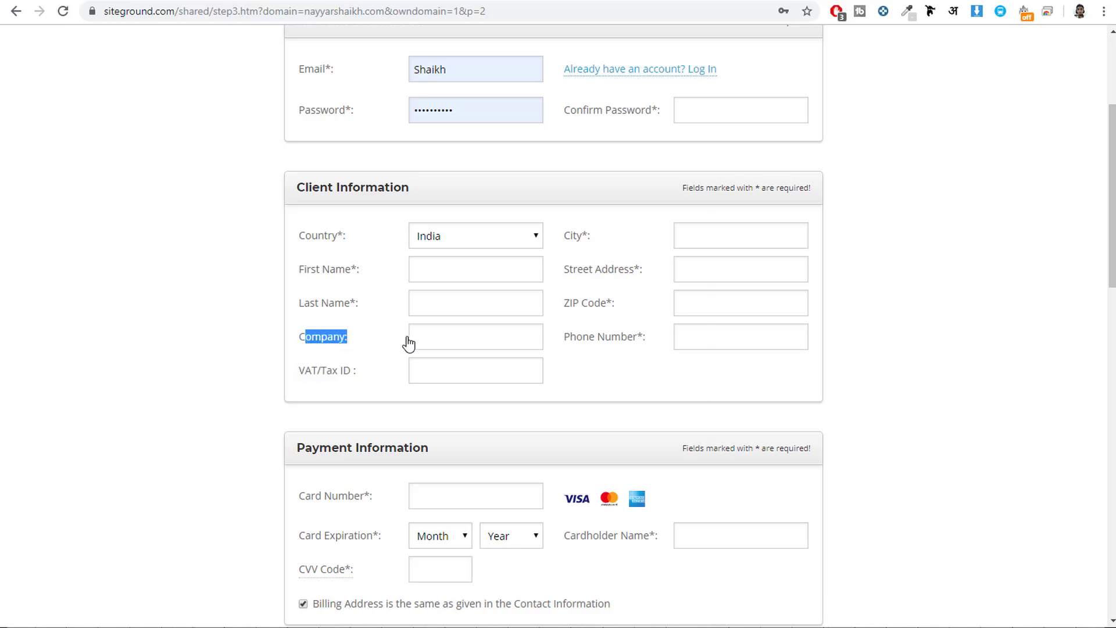
click(439, 330)
click(431, 363)
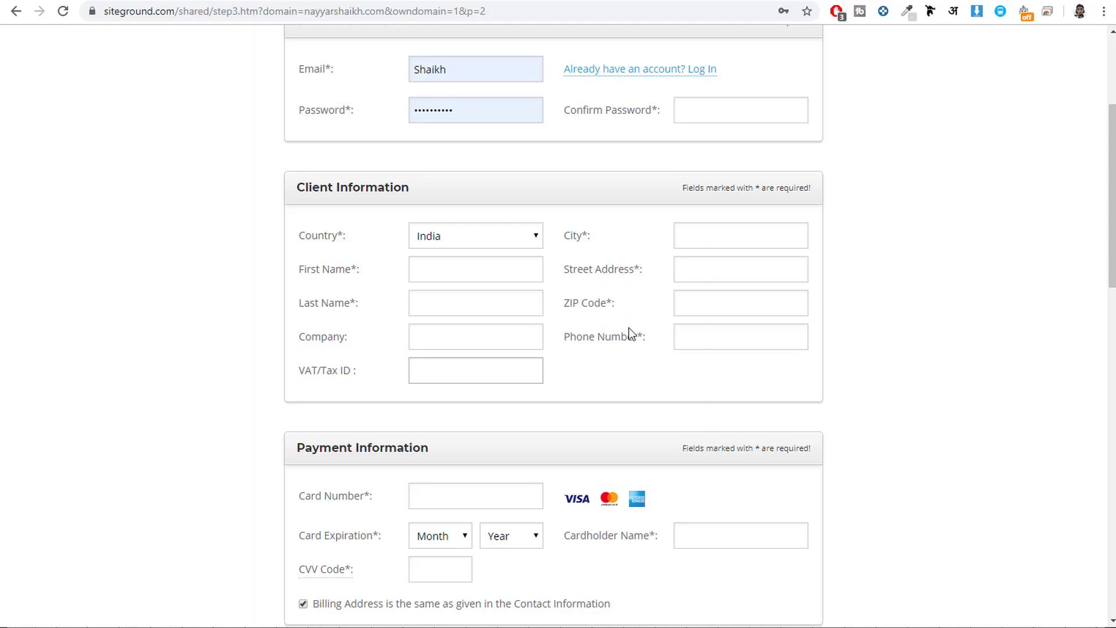
scroll(1004, 366, down, 4)
scroll(1003, 362, down, 1)
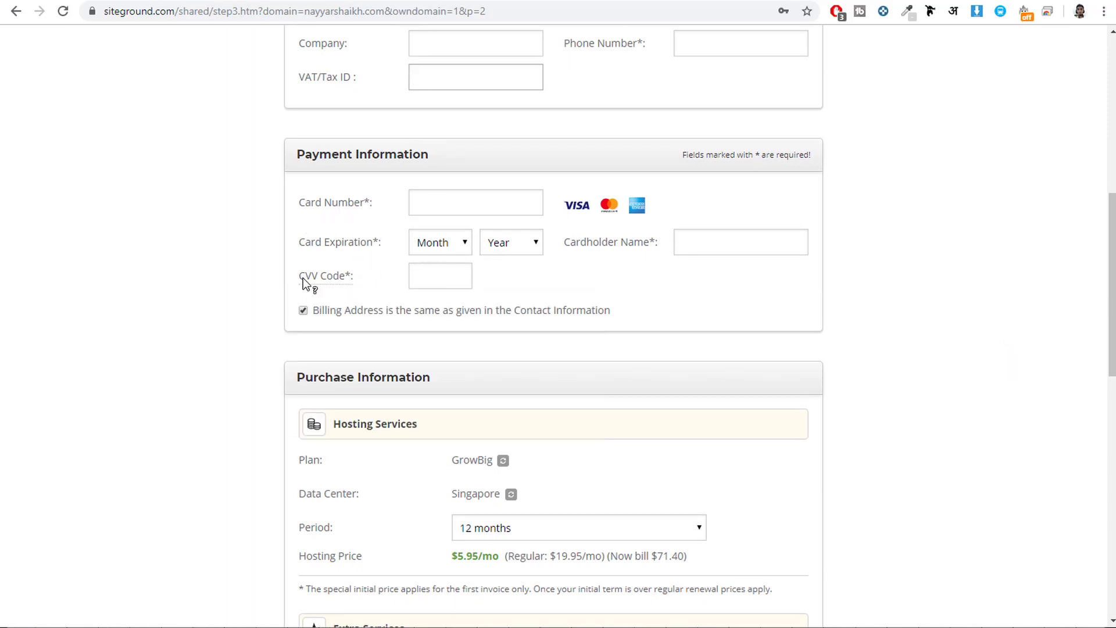
mouse_move(326, 277)
scroll(996, 346, down, 5)
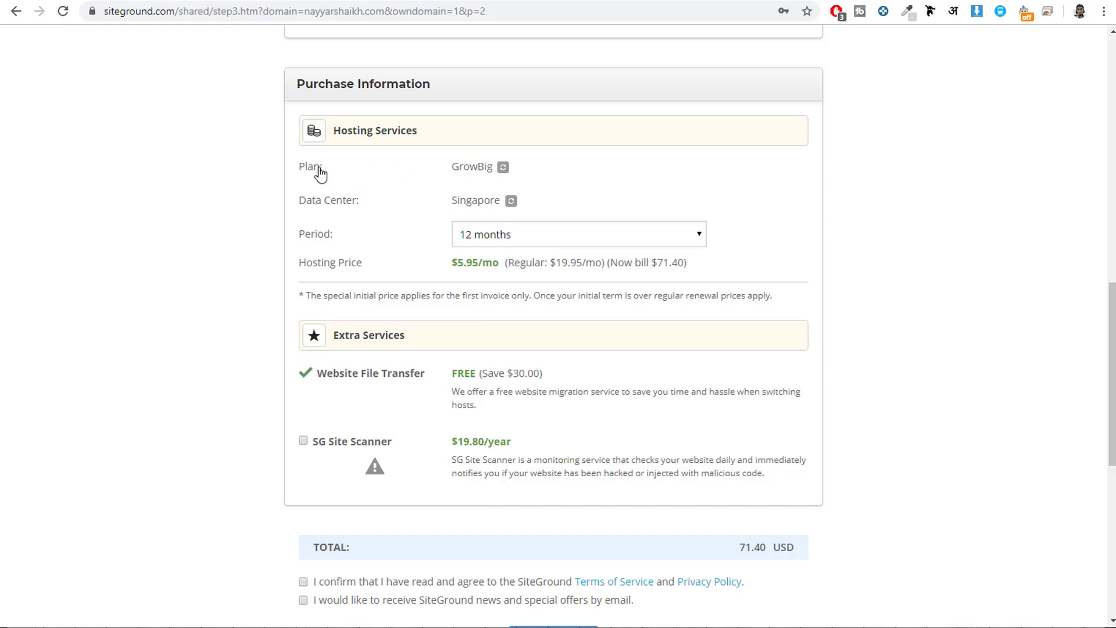
drag(322, 166, 295, 167)
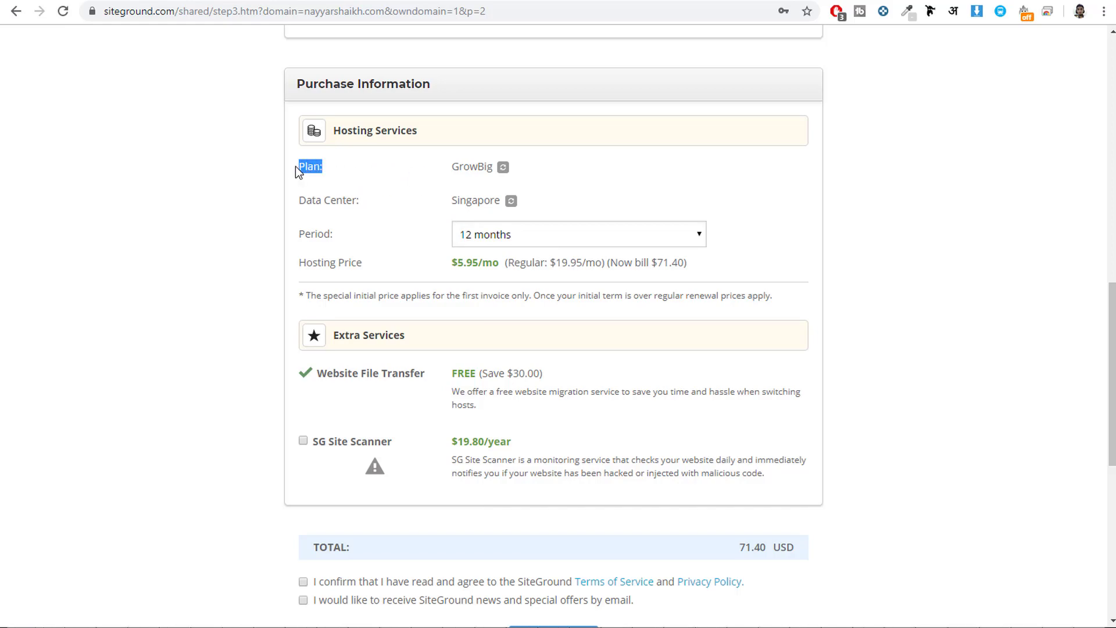
click(483, 170)
triple_click(483, 169)
click(312, 208)
triple_click(311, 207)
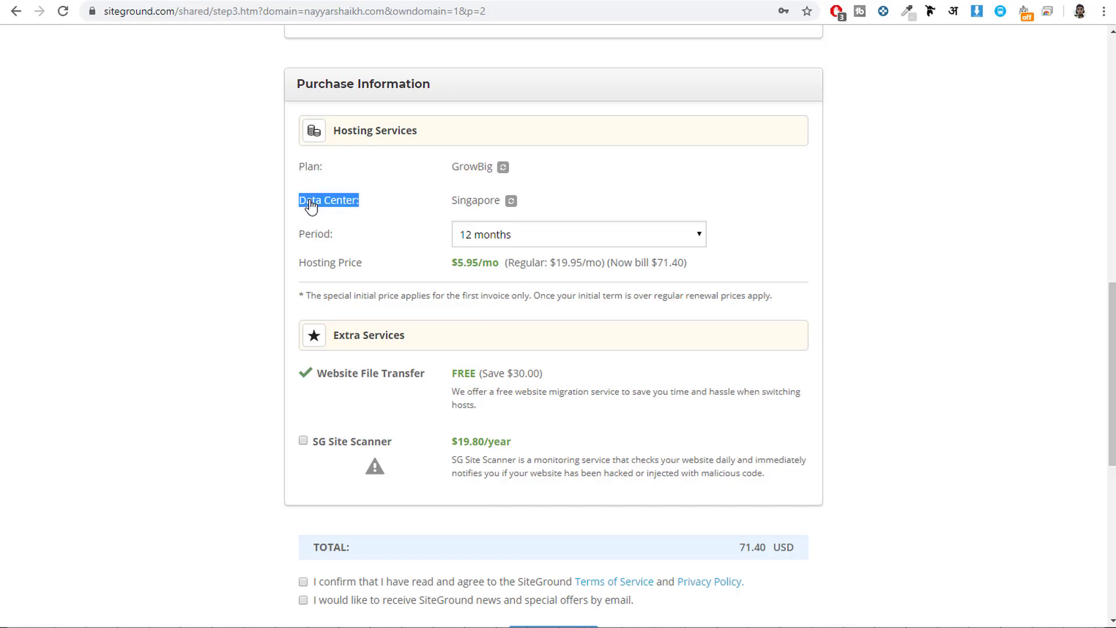
shift+click(477, 200)
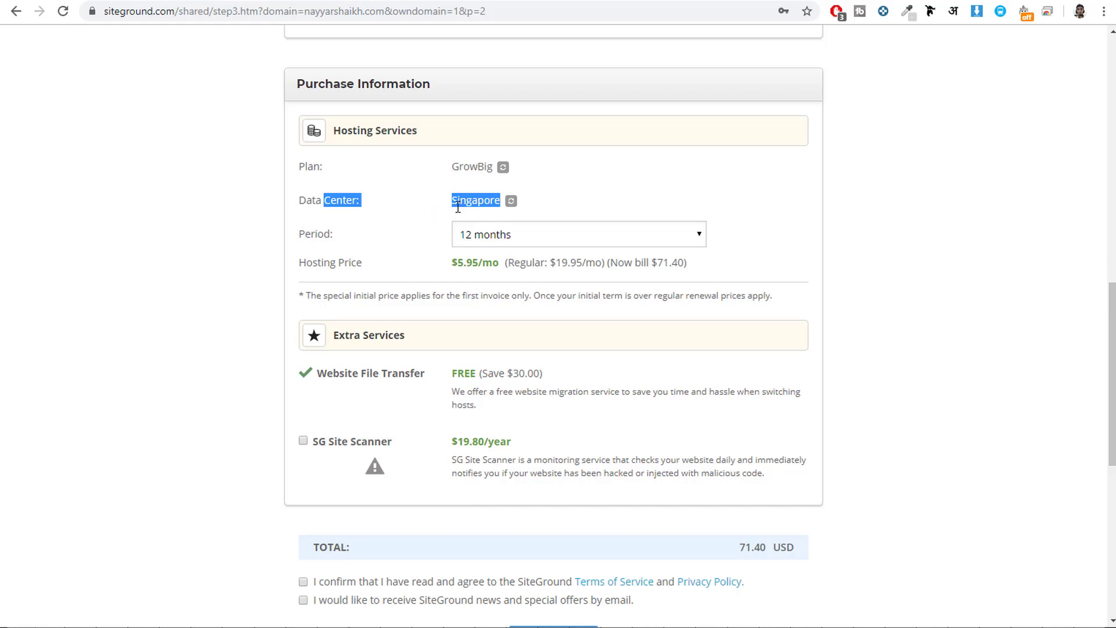
click(385, 207)
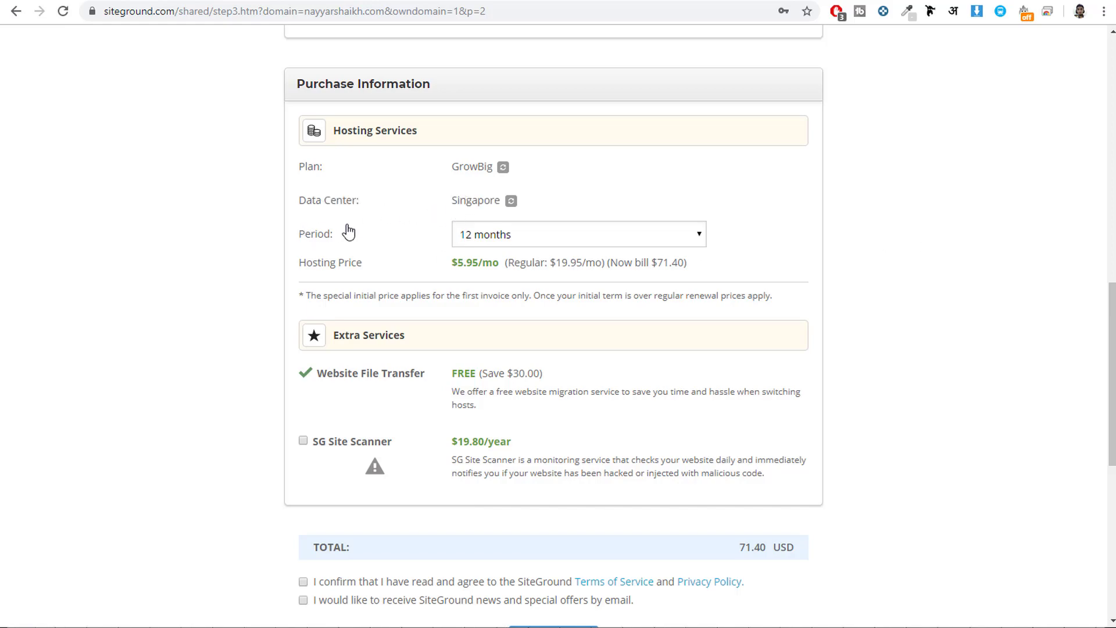
drag(329, 233, 334, 233)
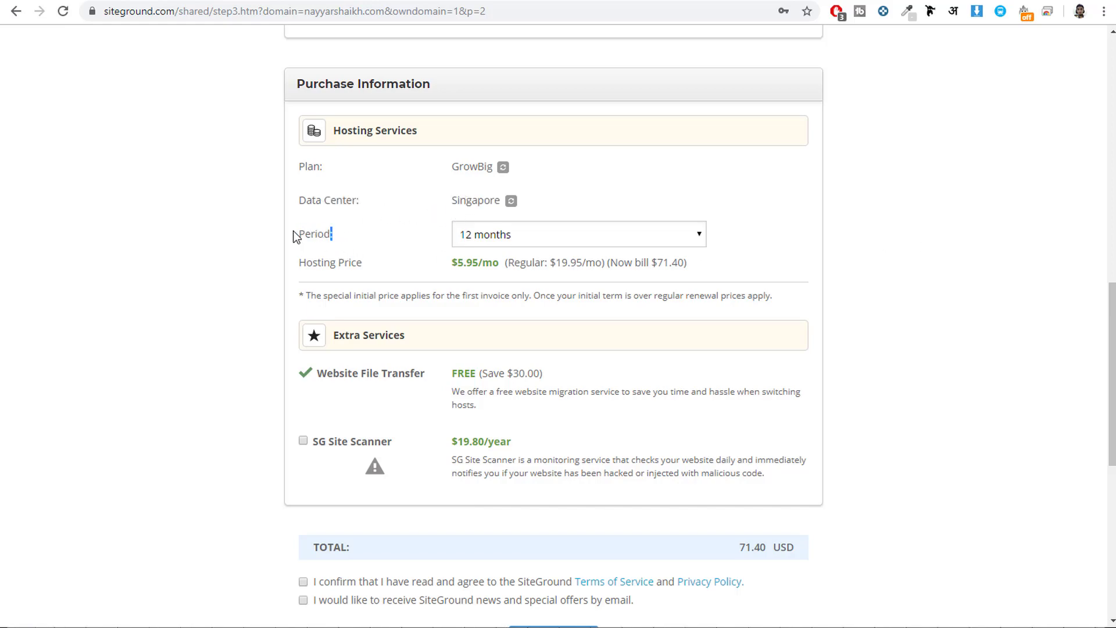
click(828, 237)
scroll(938, 272, down, 1)
scroll(948, 278, down, 3)
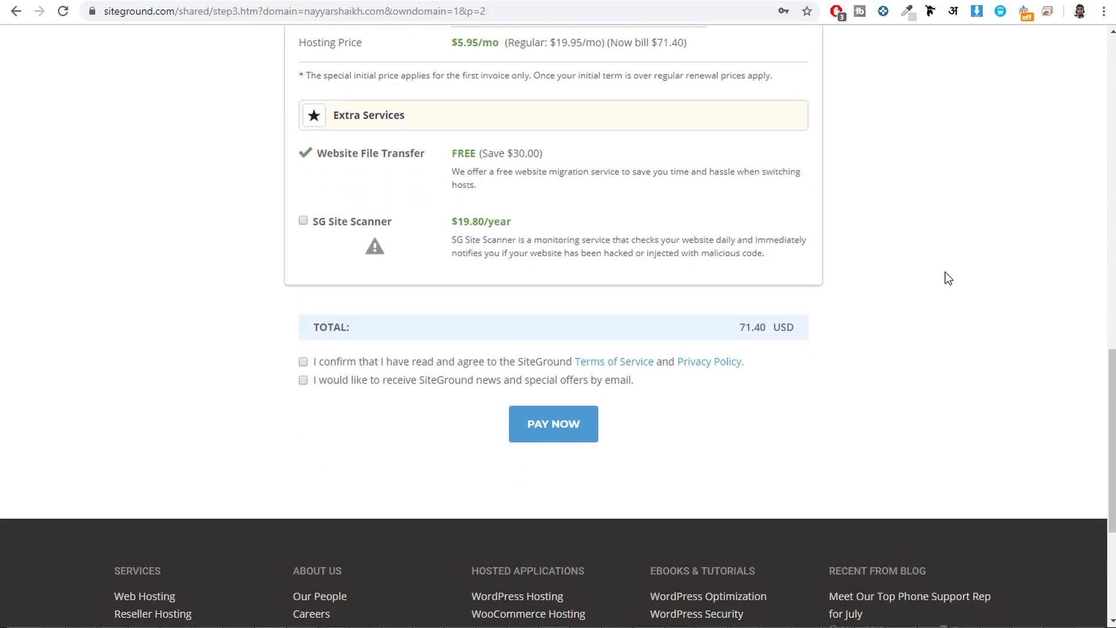
click(306, 381)
drag(734, 329, 802, 329)
click(929, 337)
scroll(1002, 376, up, 15)
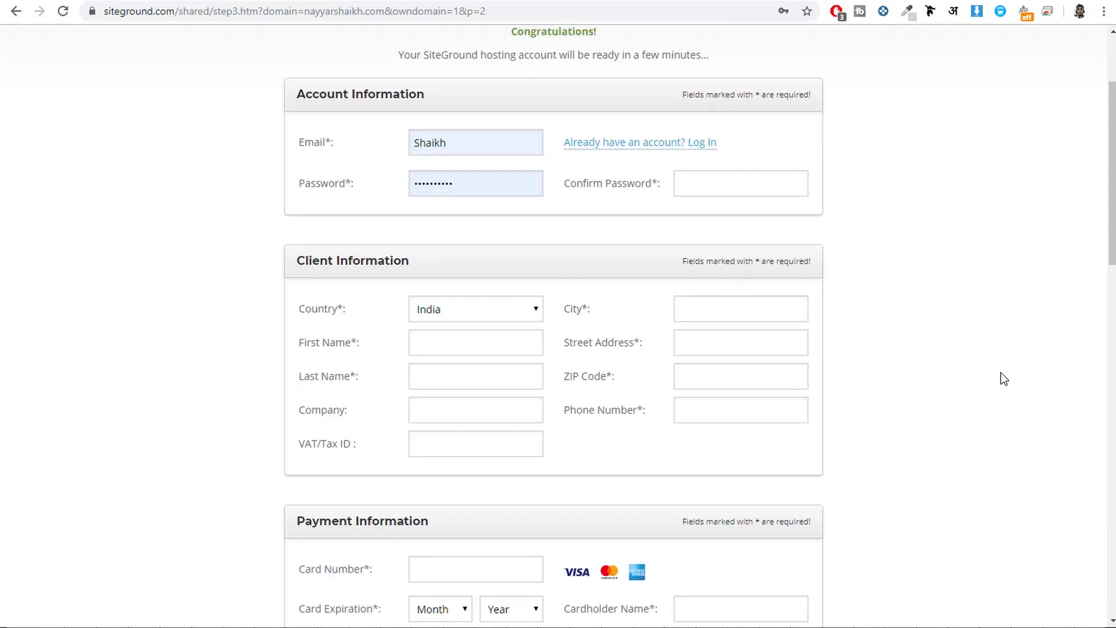
scroll(1000, 375, down, 15)
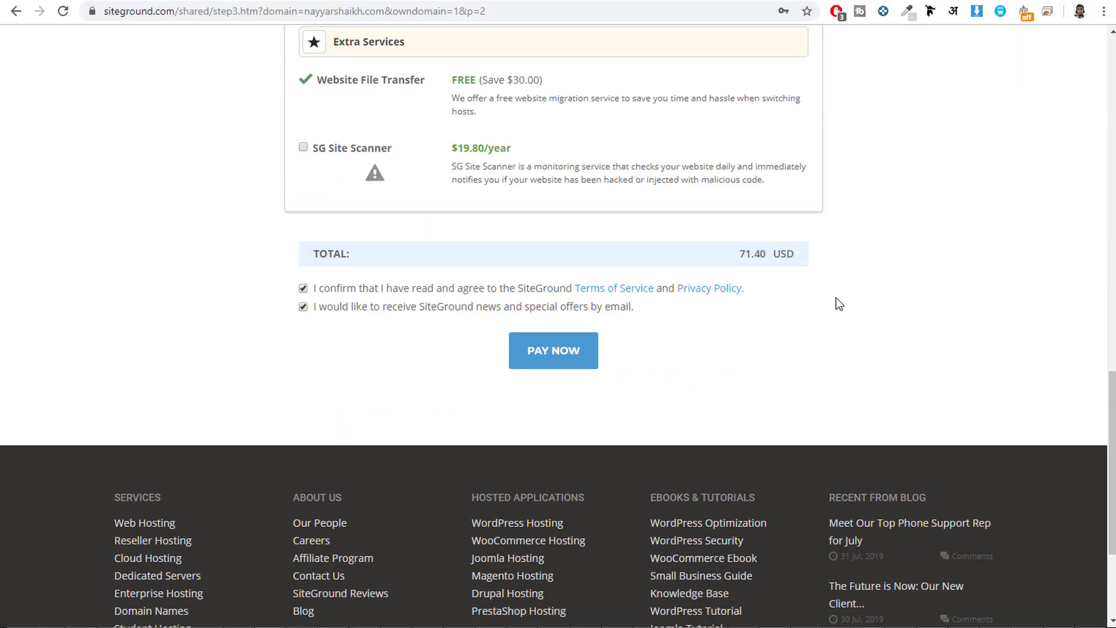
drag(760, 258, 737, 254)
- Highlight the order total on the checkout page
click(829, 276)
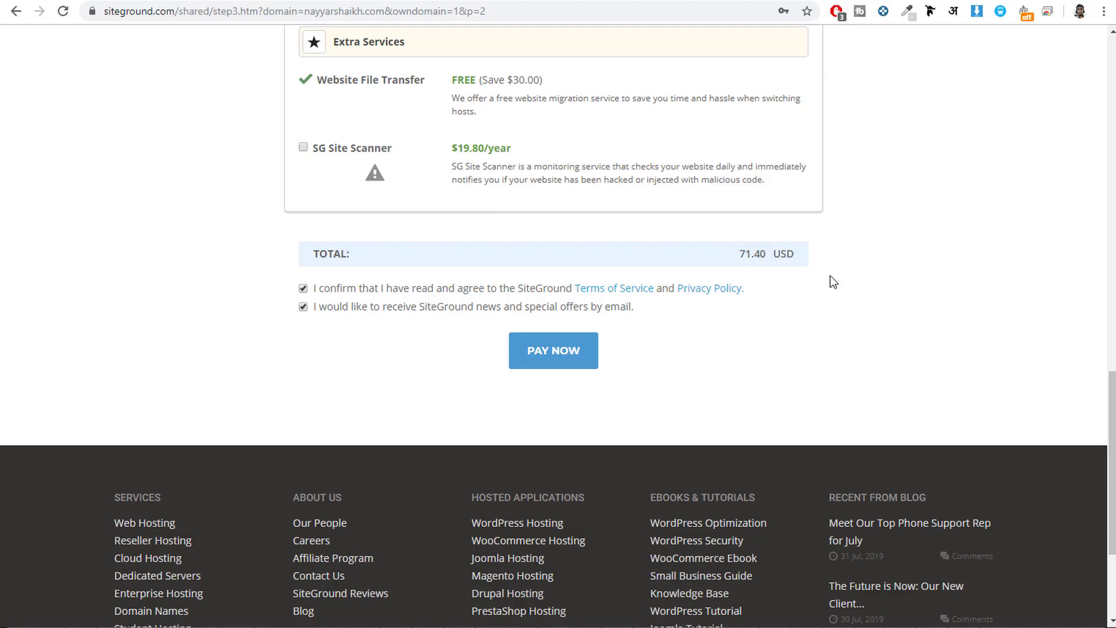
double_click(727, 250)
click(1069, 289)
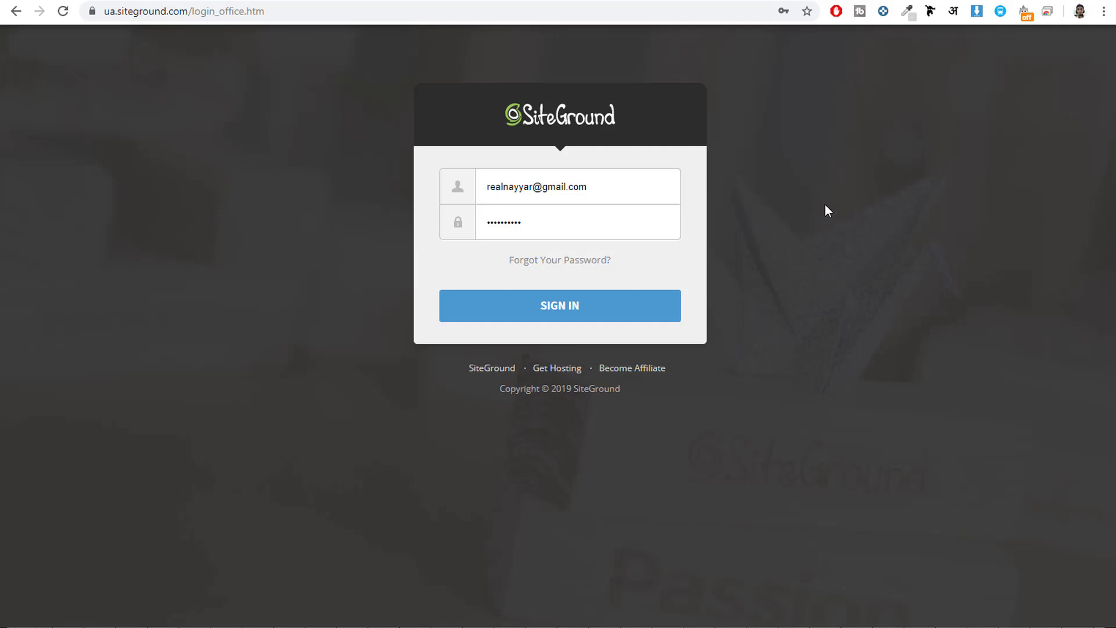
- Sign in to the SiteGround client area with the saved account login
drag(188, 11, 88, 8)
click(173, 71)
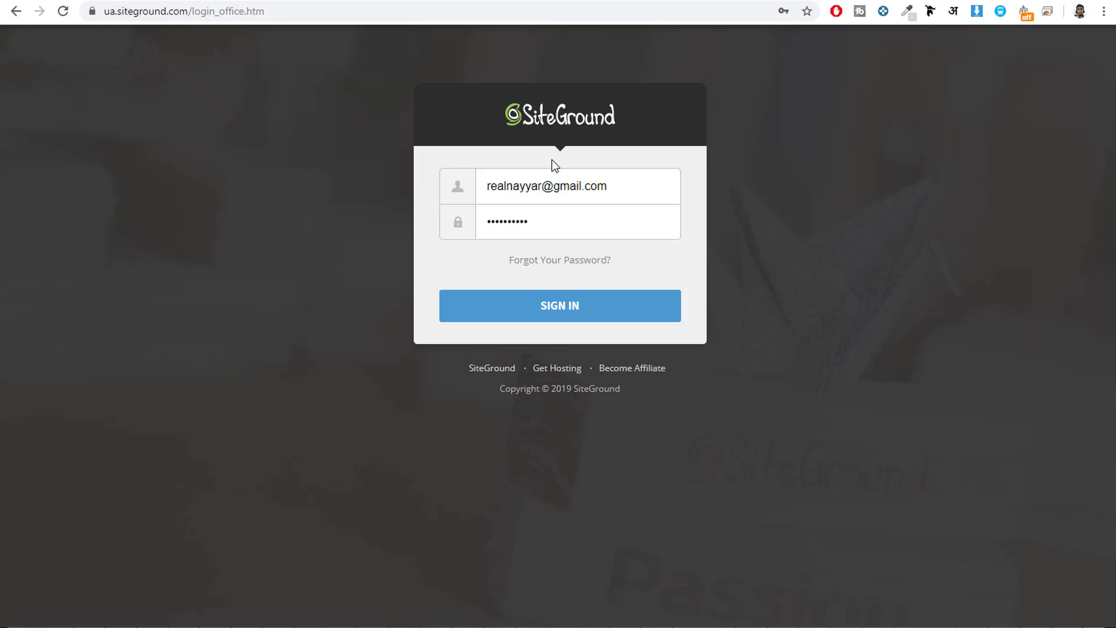
click(635, 182)
click(1021, 212)
click(575, 320)
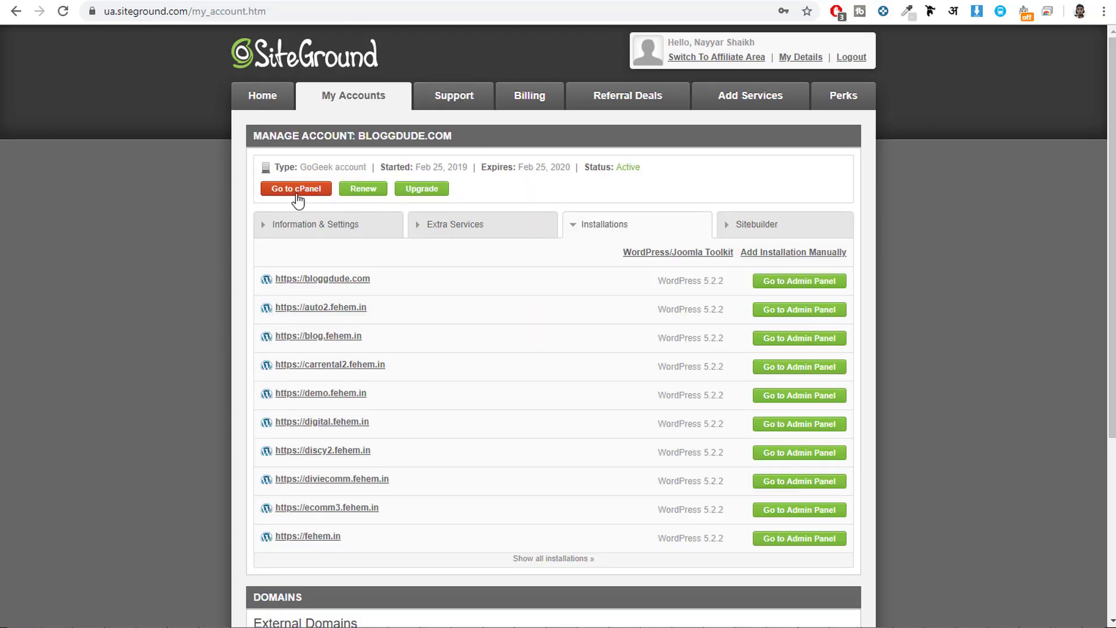
- Open cPanel for bloggdude.com and scroll through its tool sections
click(296, 190)
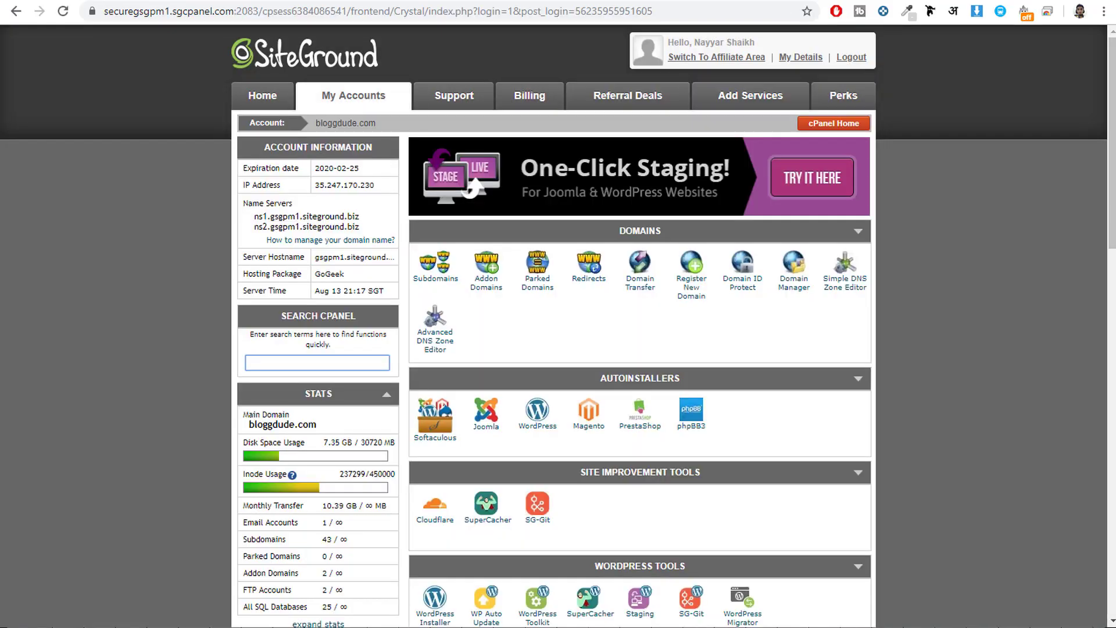
scroll(1011, 413, down, 20)
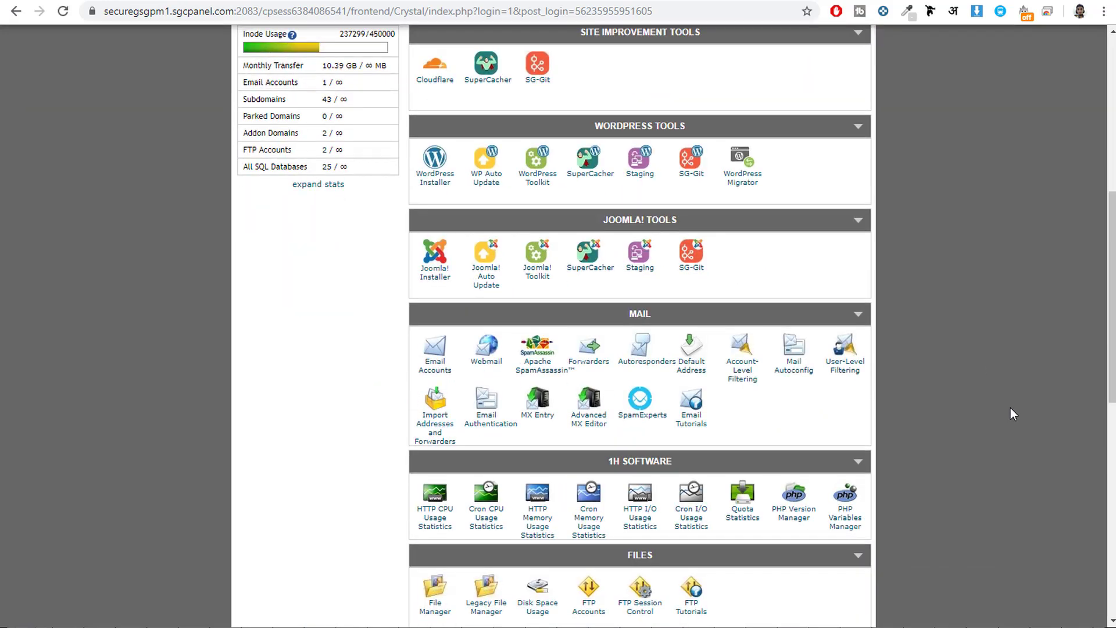
scroll(1010, 414, up, 20)
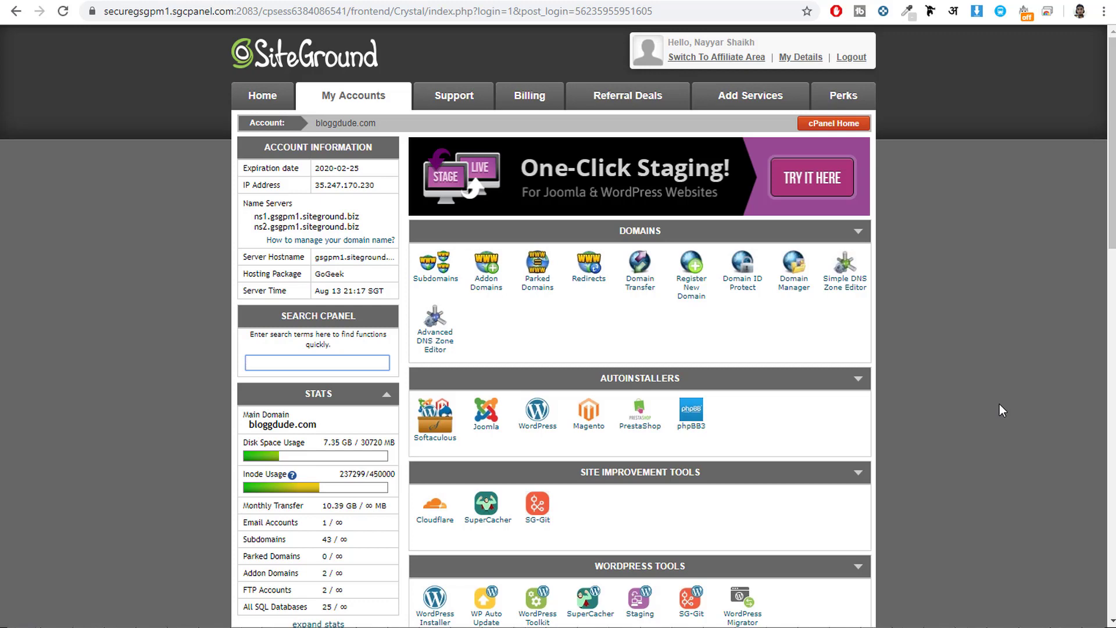
- Open godaddy.com in a new tab and sign in to the account
key(ctrl+t)
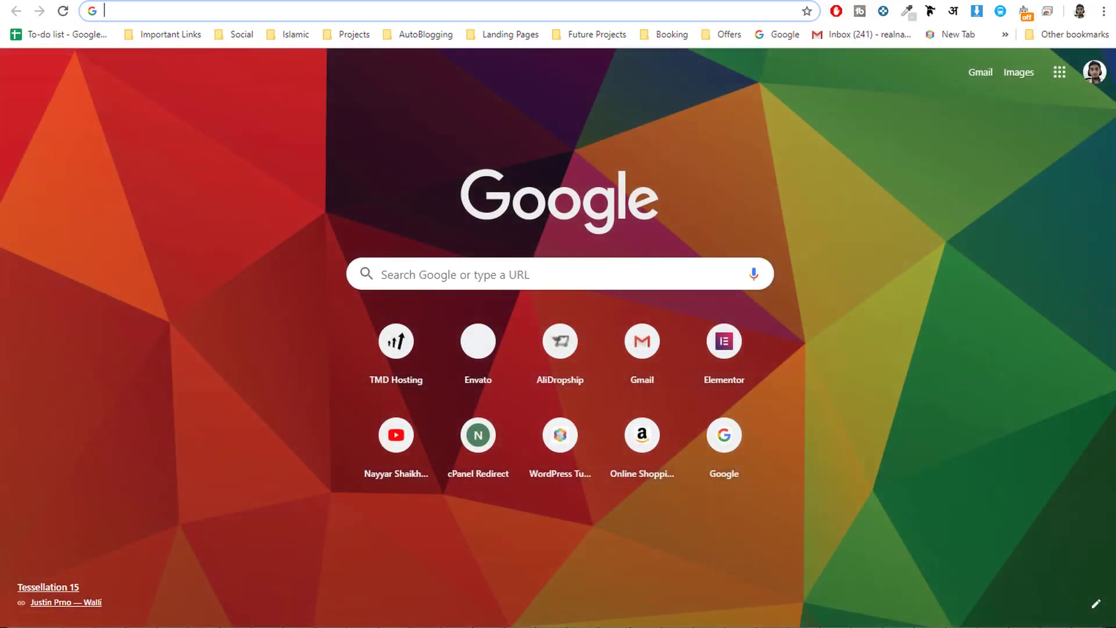
text(godaddy.com)
key(Return)
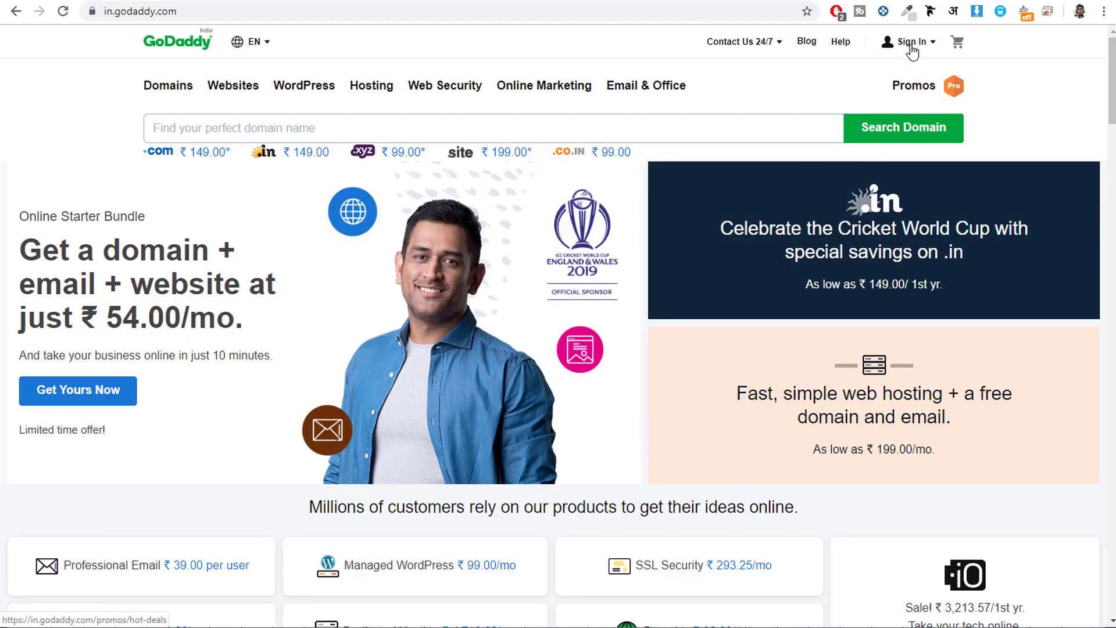
click(911, 43)
click(749, 184)
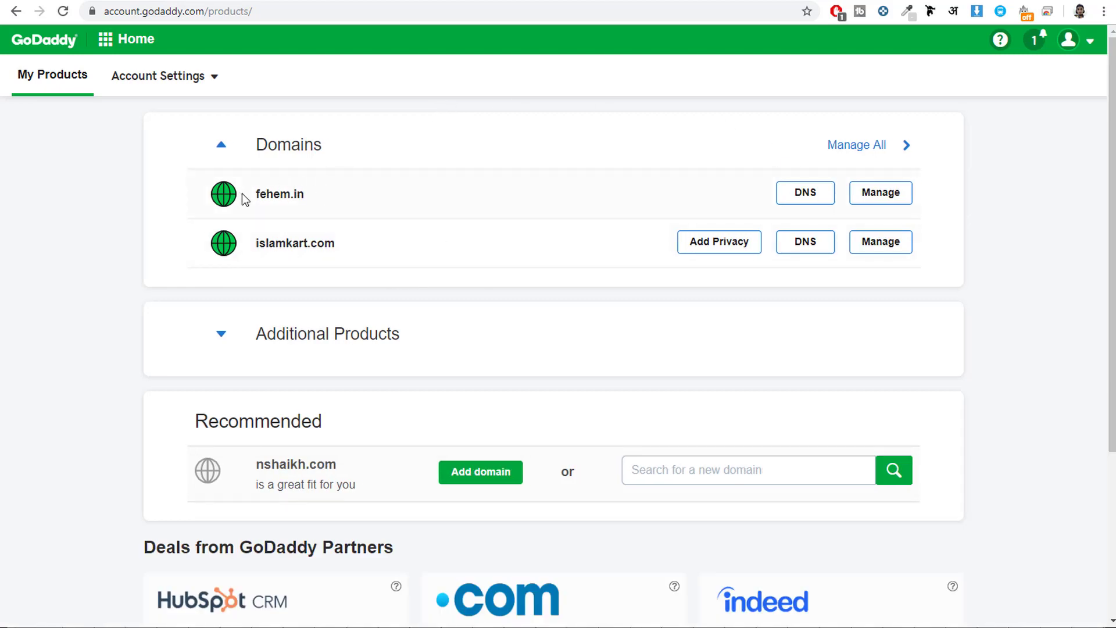
- Highlight fehem.in in My Products and briefly check the digital.fehem.in tab
drag(319, 198, 242, 192)
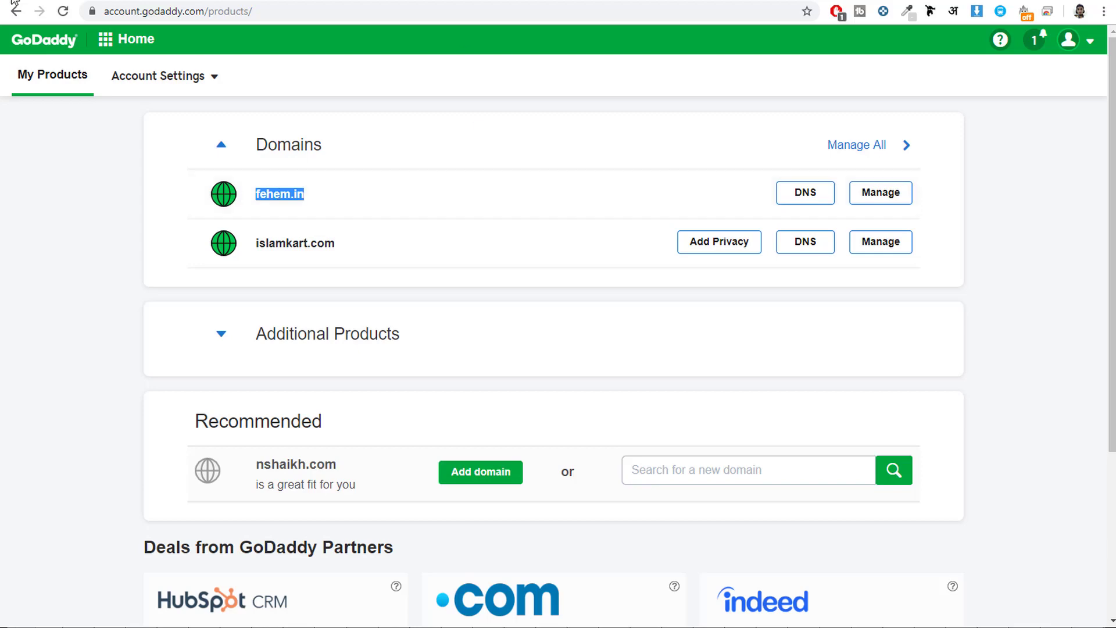
click(79, 3)
click(265, 1)
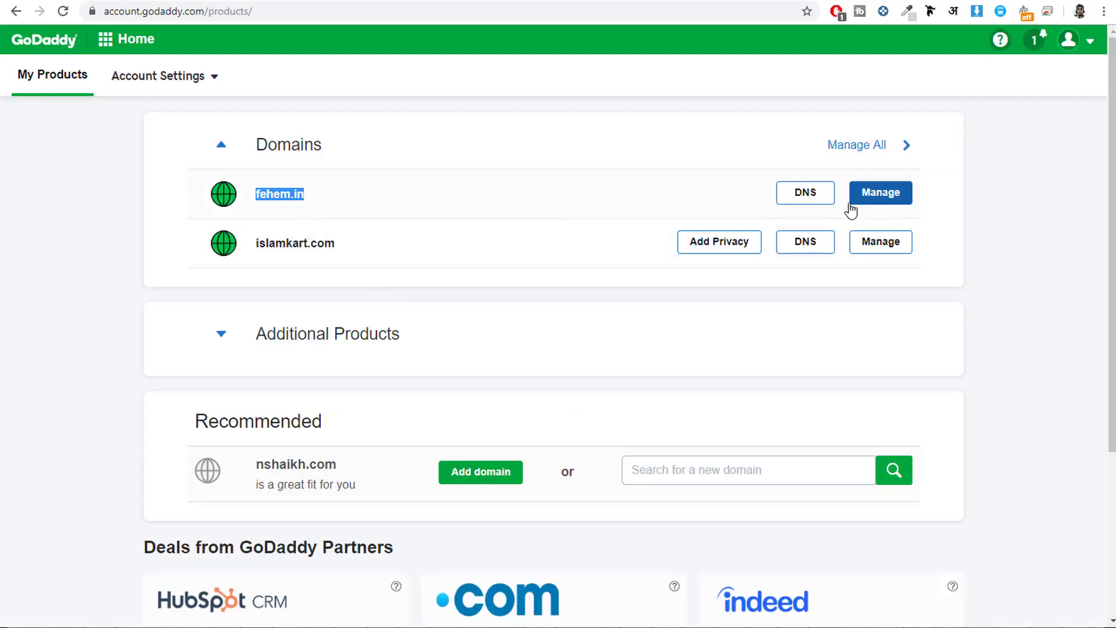
- Open fehem.in's DNS settings and clear both existing custom nameserver entries
click(807, 206)
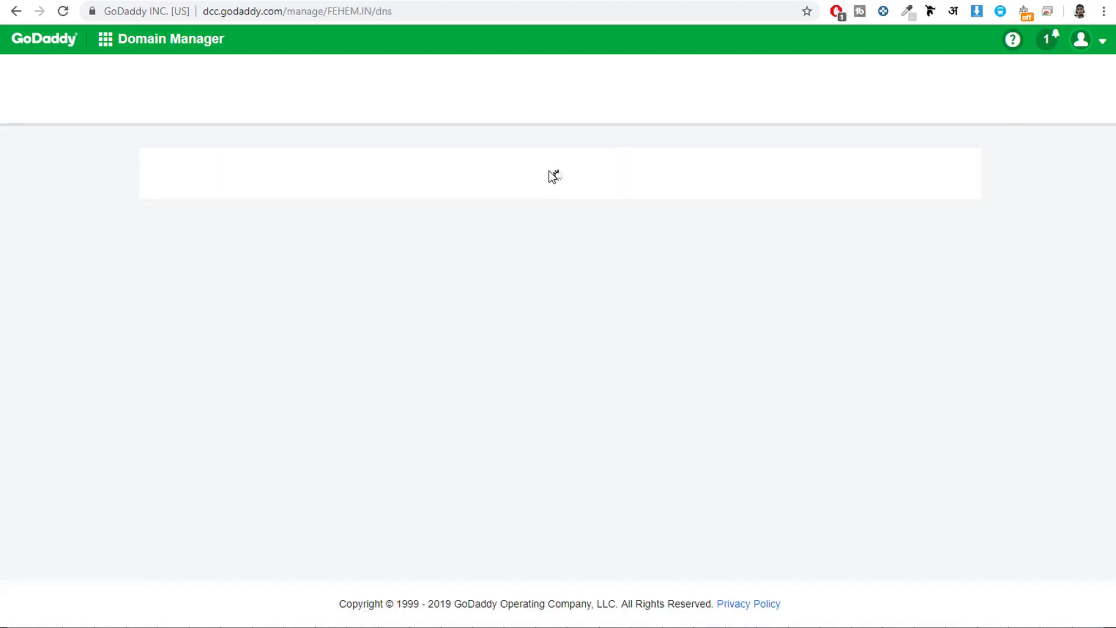
scroll(438, 417, down, 4)
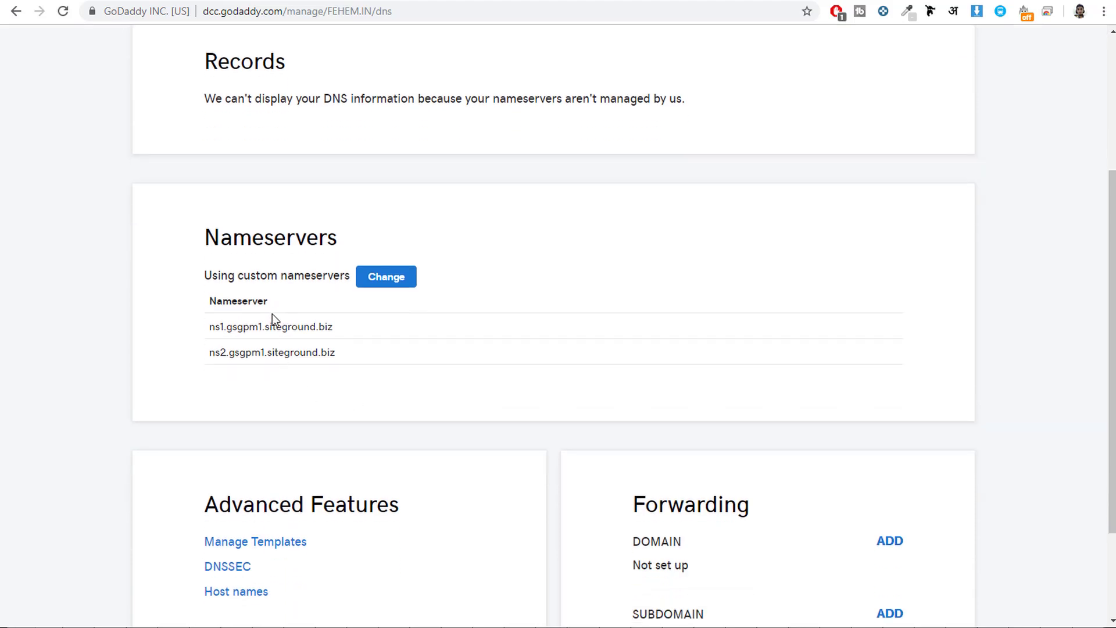
click(387, 277)
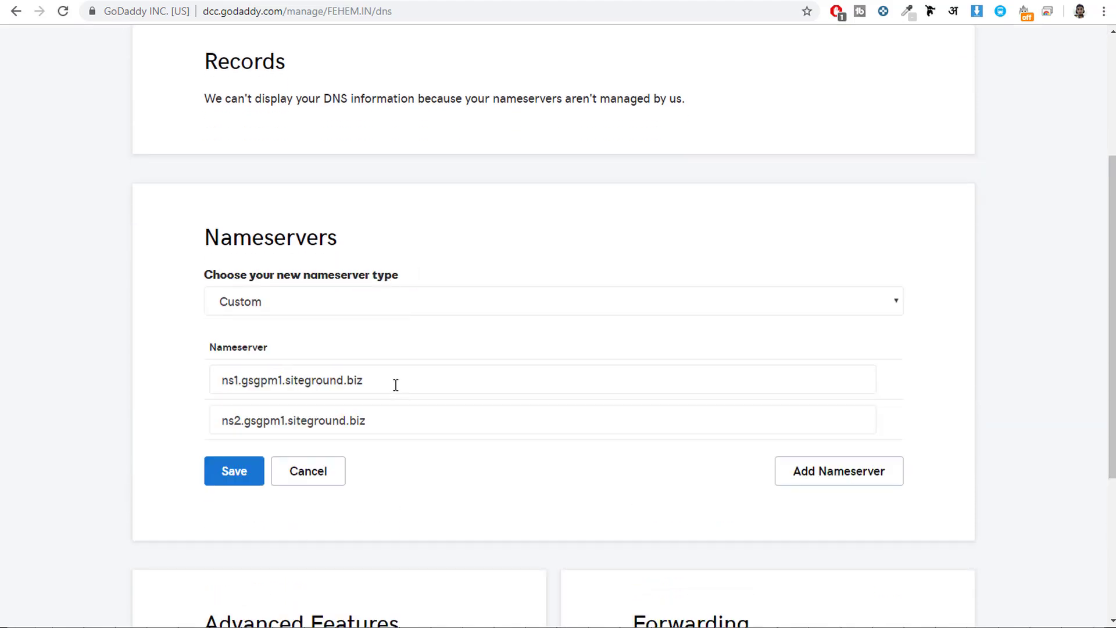
drag(394, 383, 175, 384)
key(BackSpace)
drag(365, 421, 215, 420)
key(BackSpace)
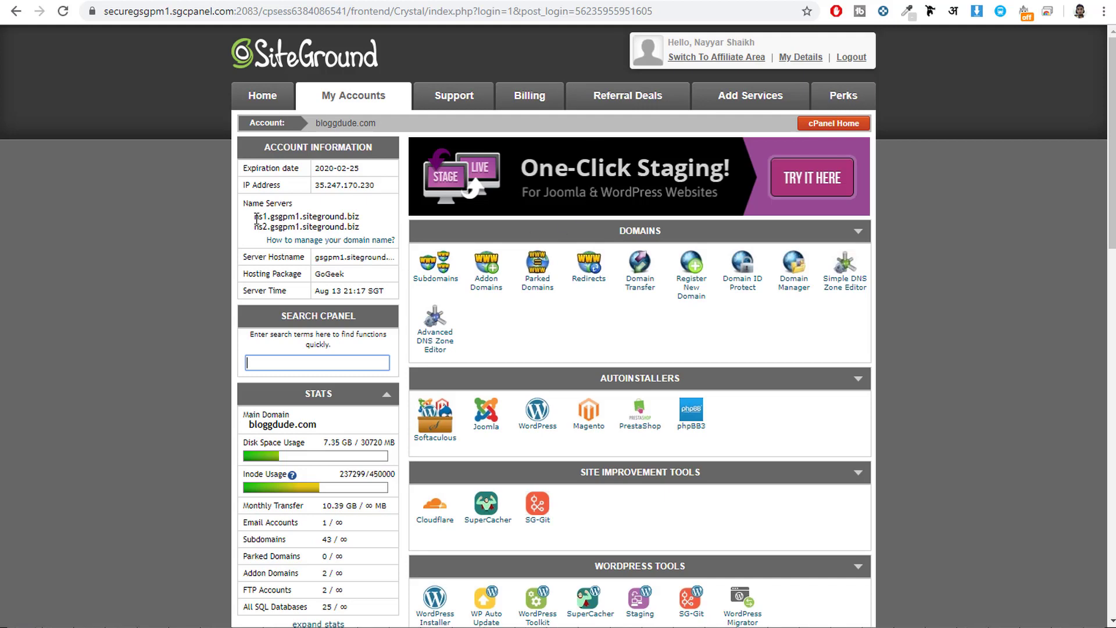
- Paste ns1.gsgpm1.siteground.biz and ns2.gsgpm1.siteground.biz from cPanel and save
drag(254, 217, 365, 219)
key(ctrl+c)
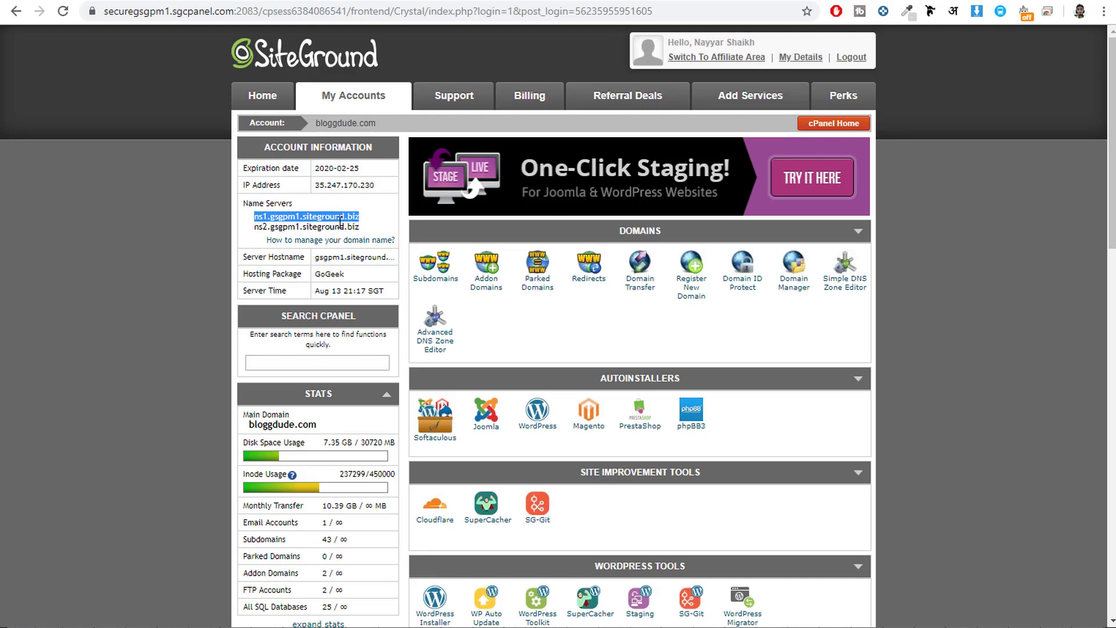
click(440, 3)
click(421, 372)
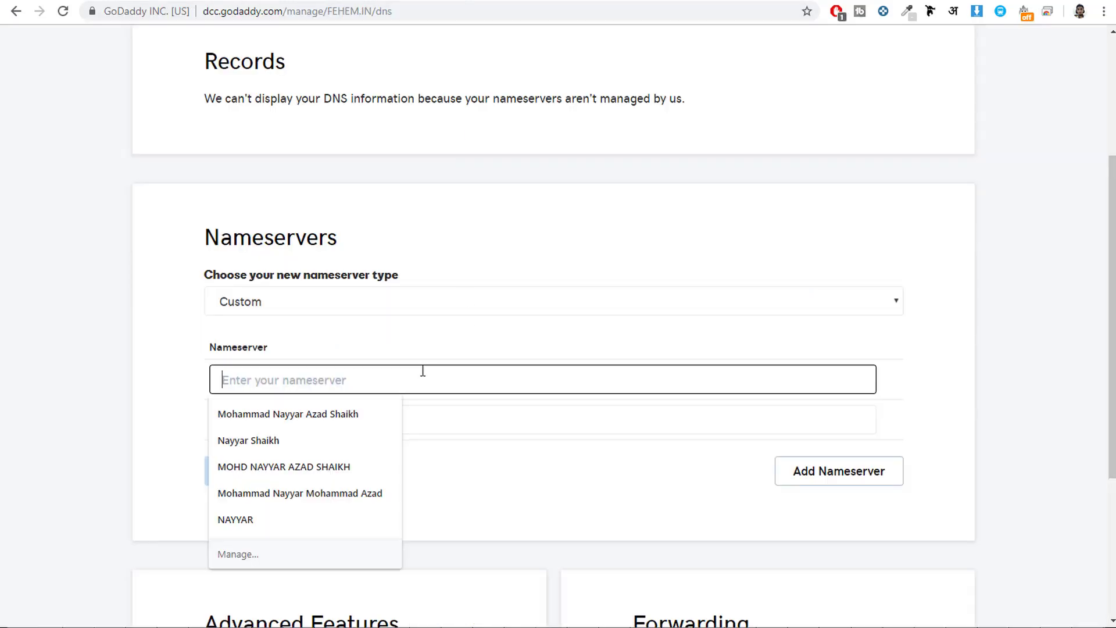
key(ctrl+v)
click(279, 3)
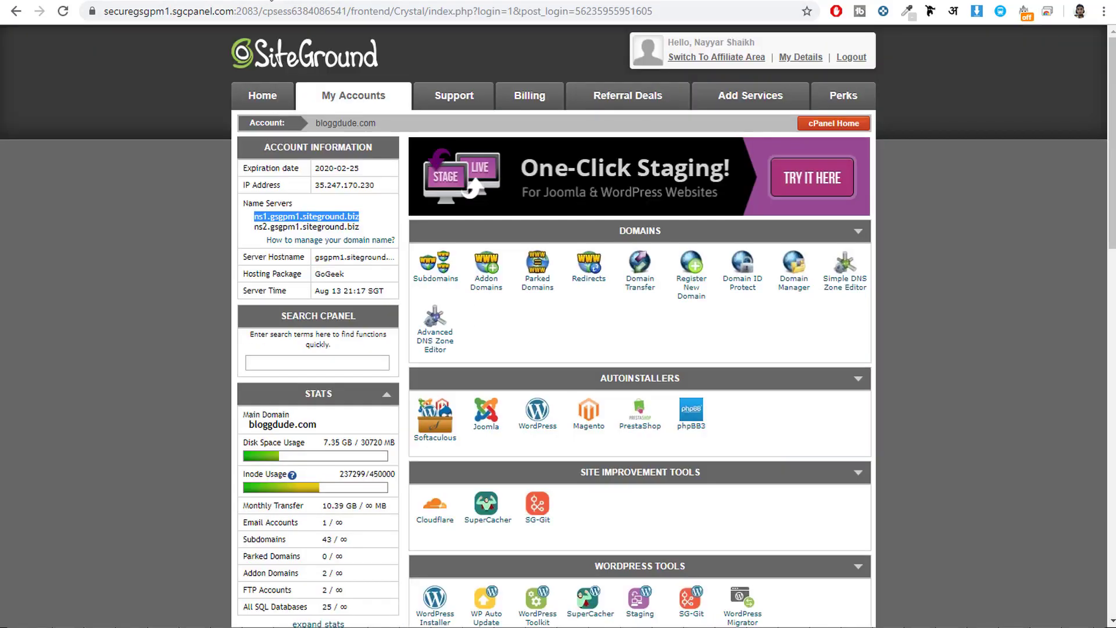
double_click(258, 227)
key(ctrl+c)
click(400, 4)
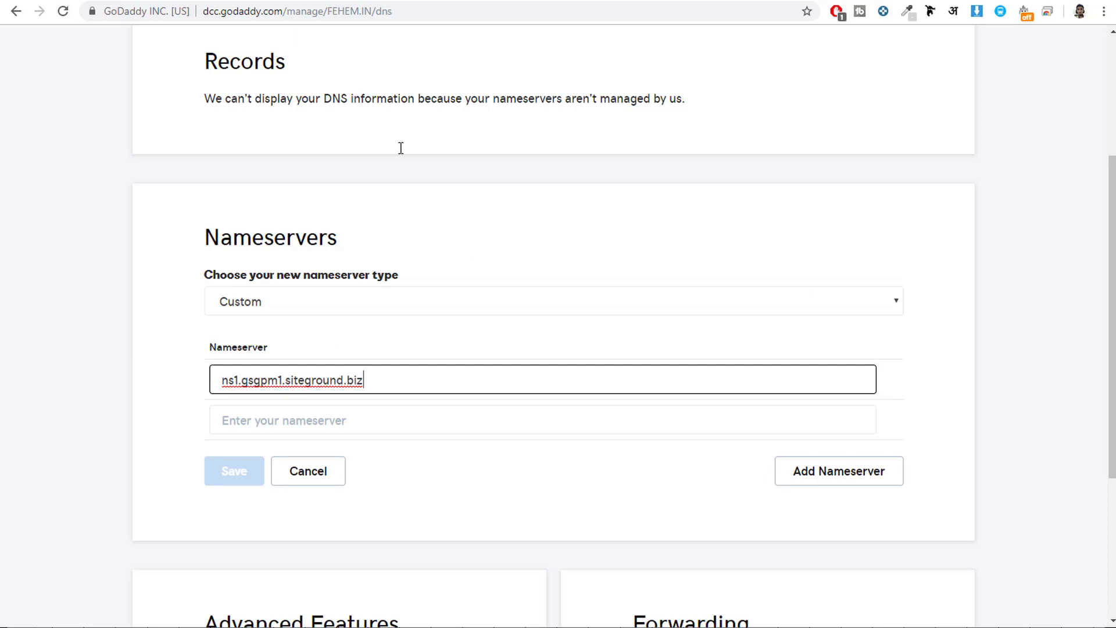
click(395, 428)
key(ctrl+v)
click(250, 478)
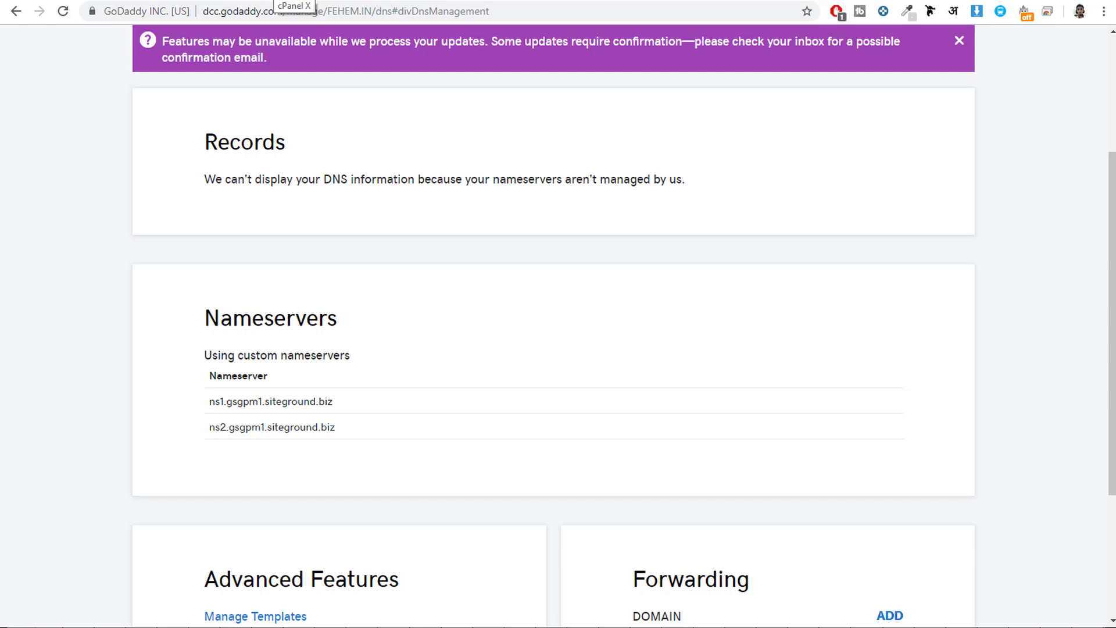
click(293, 1)
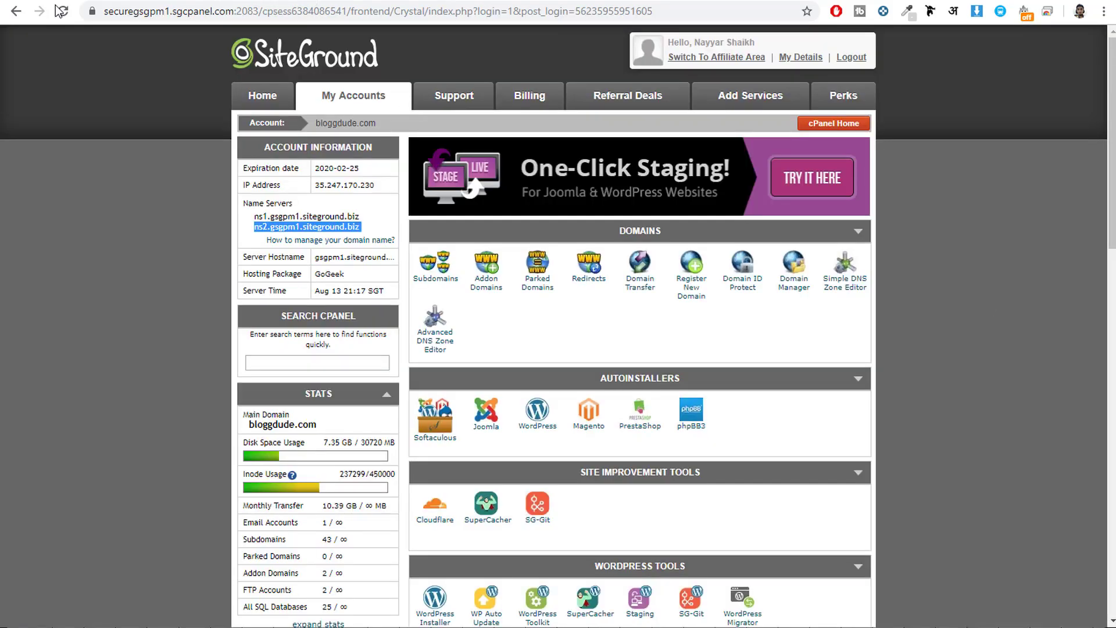
- On Addon Domains, enter 'fehem com' so username and document root auto-fill
click(358, 97)
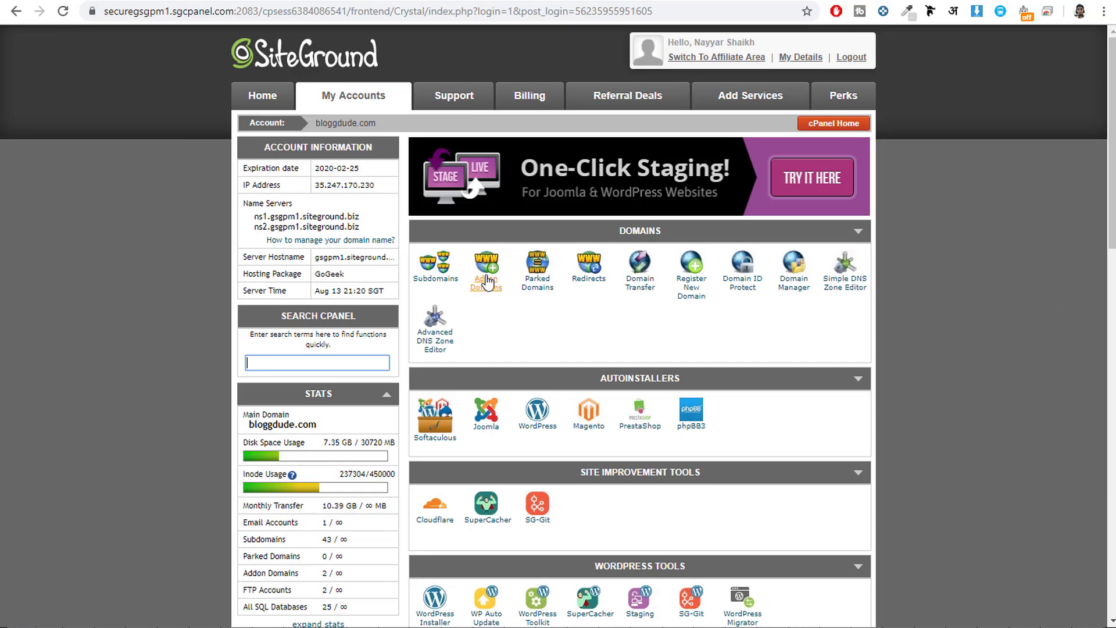
click(489, 284)
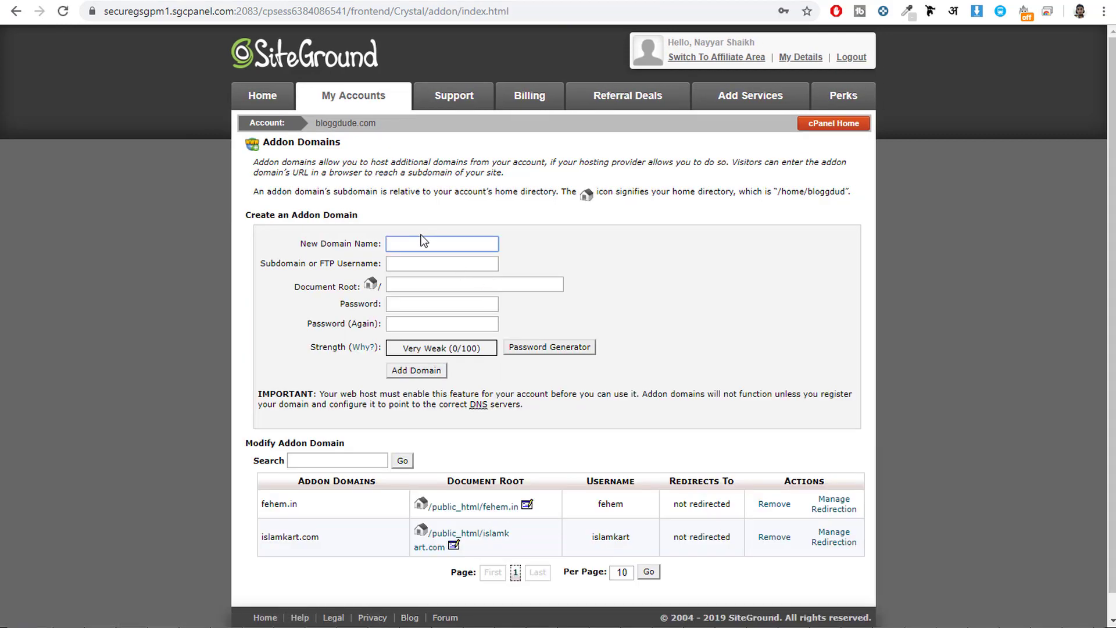
text(fe)
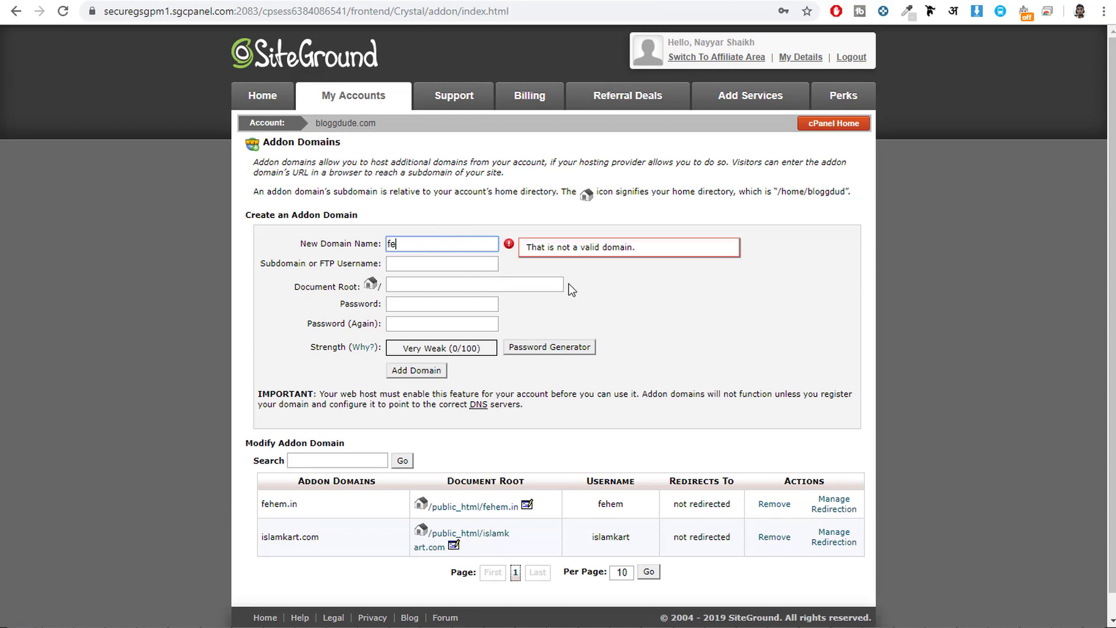
text(hem com)
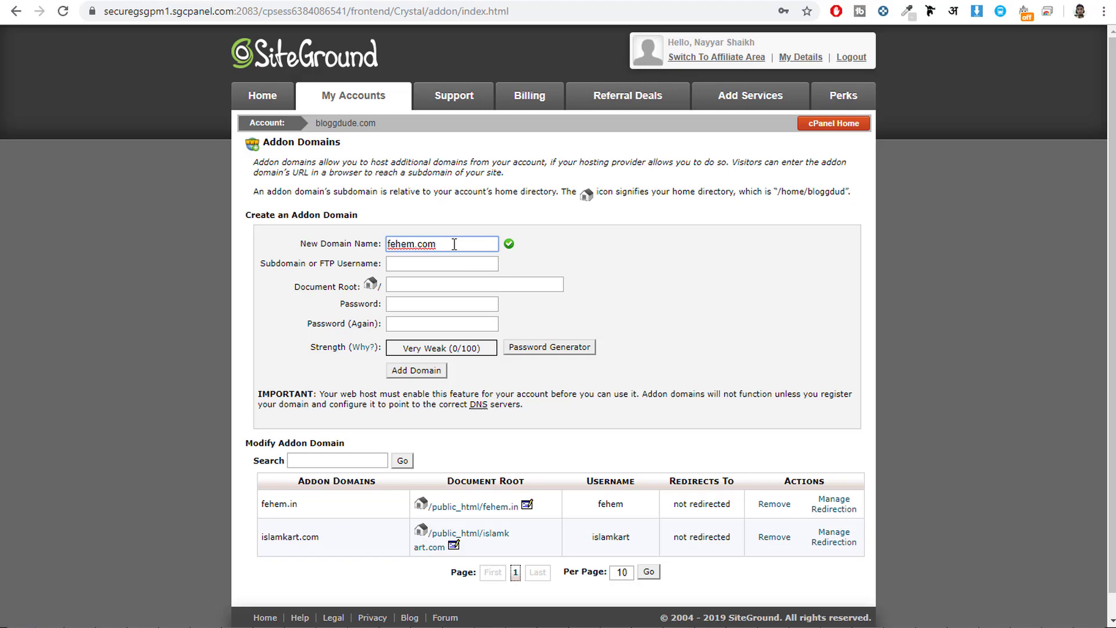
key(Tab)
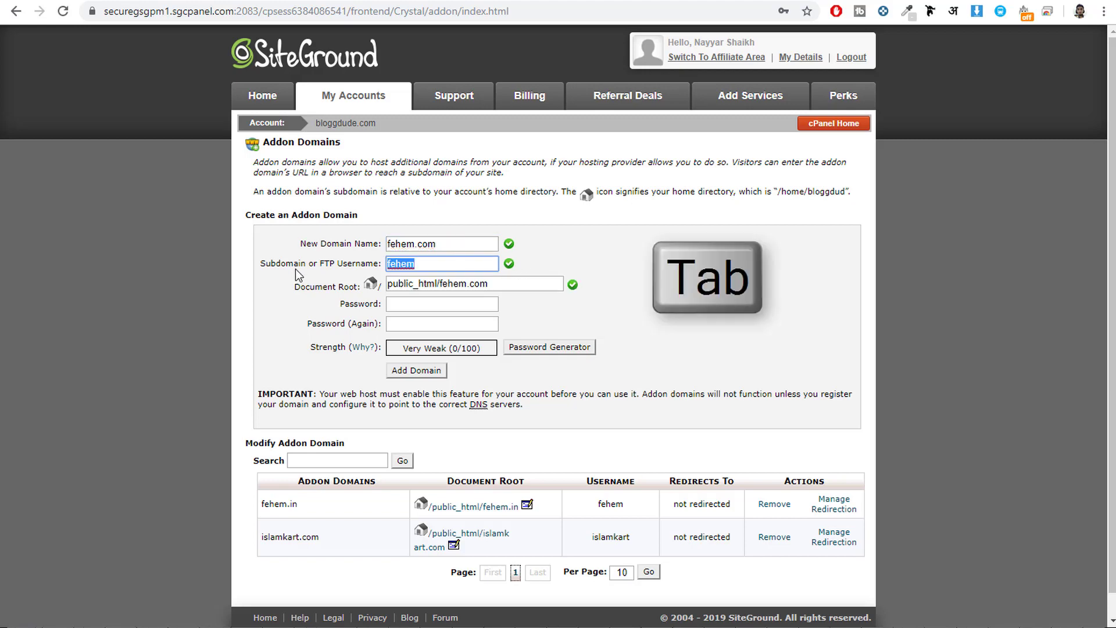
drag(294, 263, 521, 283)
click(464, 303)
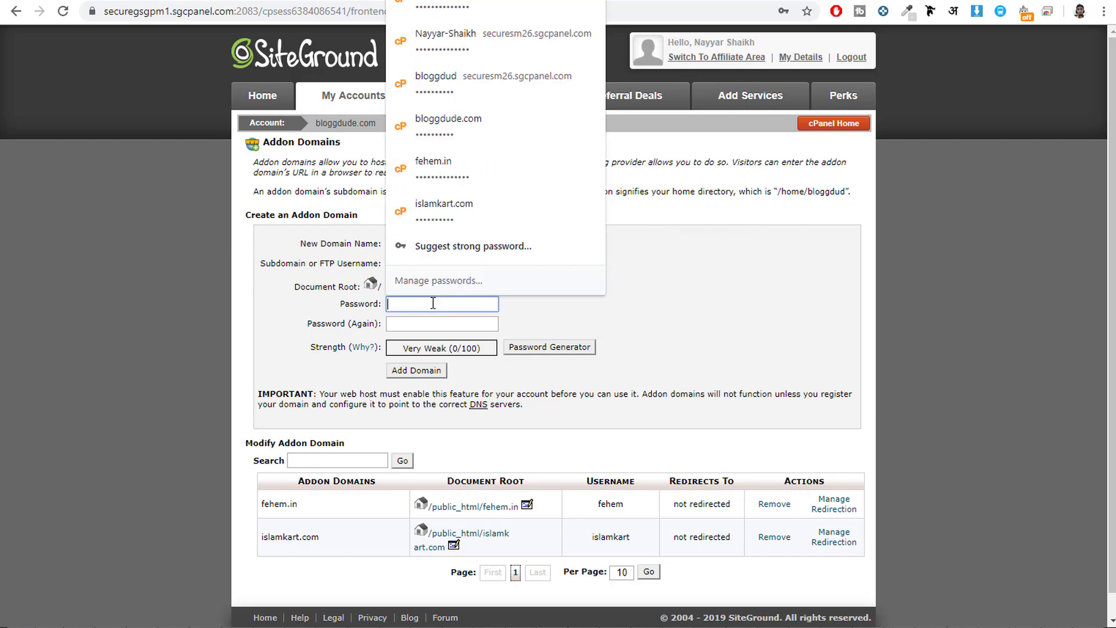
click(545, 316)
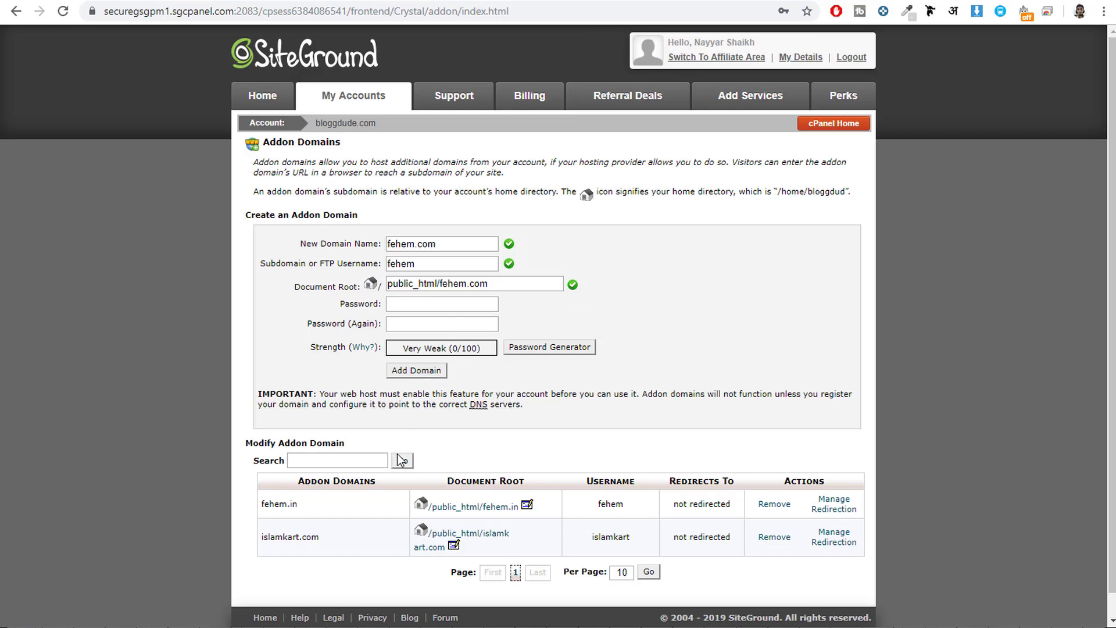
- Review the existing addon domains, including islamkart.com, then go back to cPanel Home
scroll(401, 460, down, 1)
drag(325, 514, 260, 512)
click(312, 492)
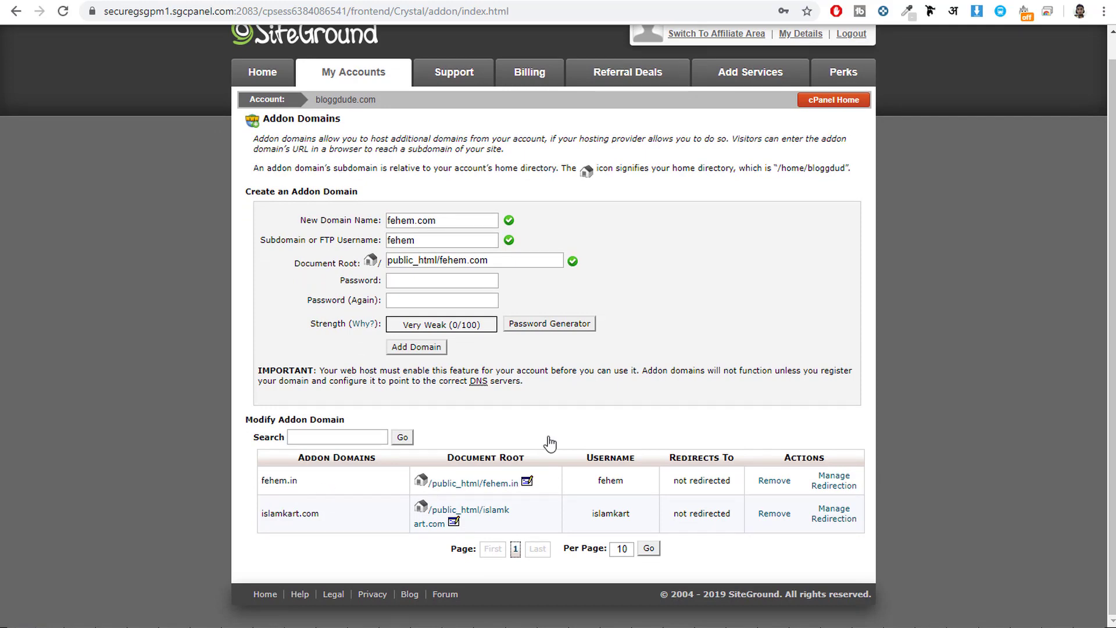
scroll(779, 250, up, 1)
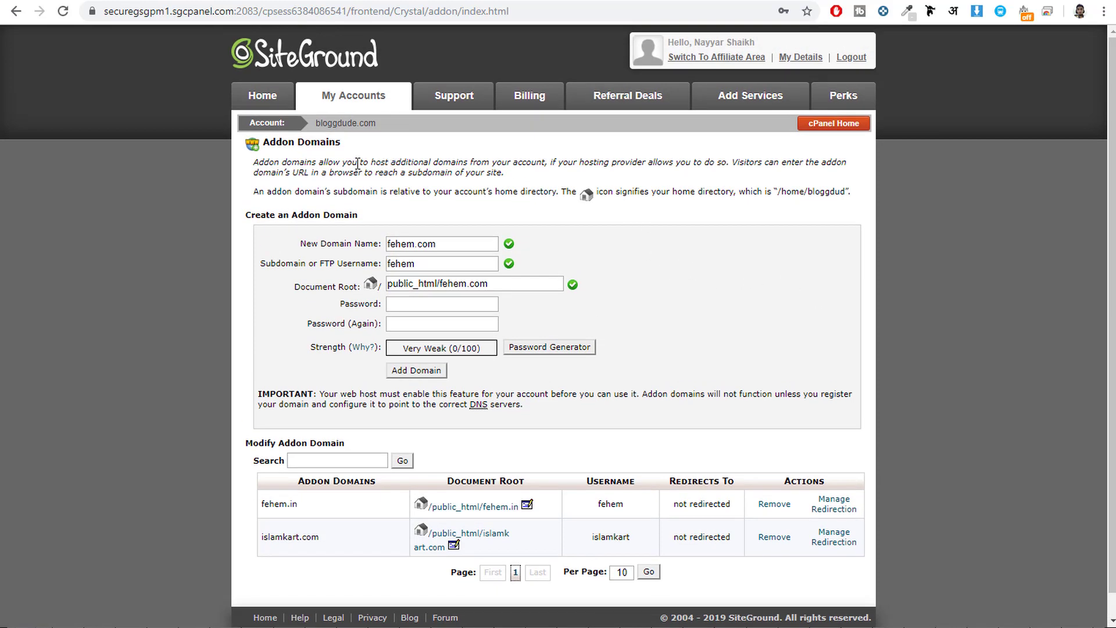
drag(299, 162, 541, 161)
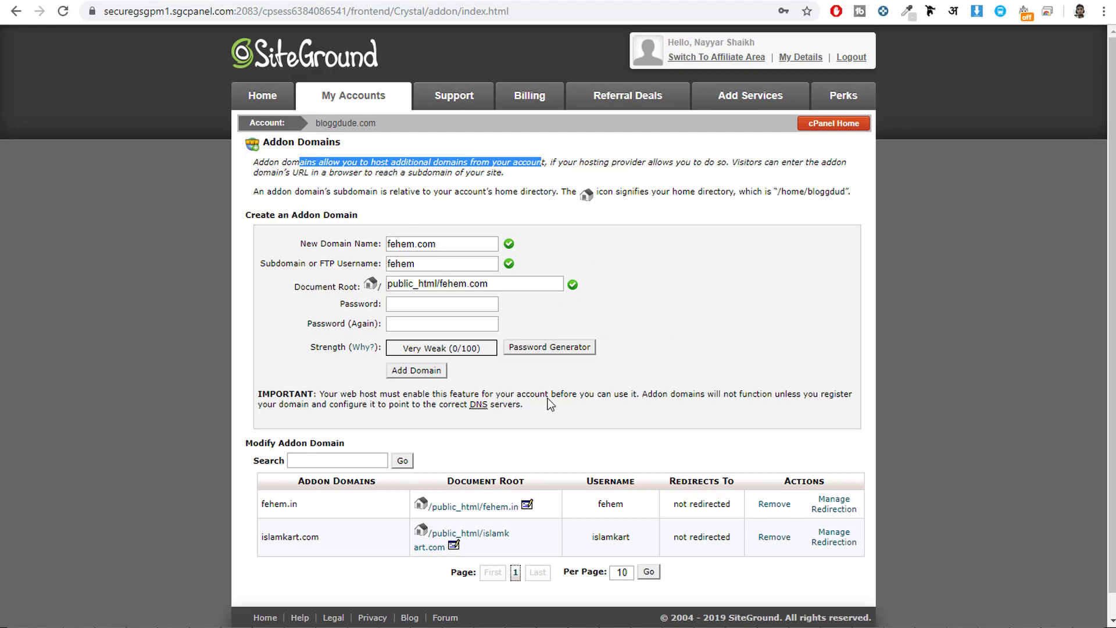
click(860, 121)
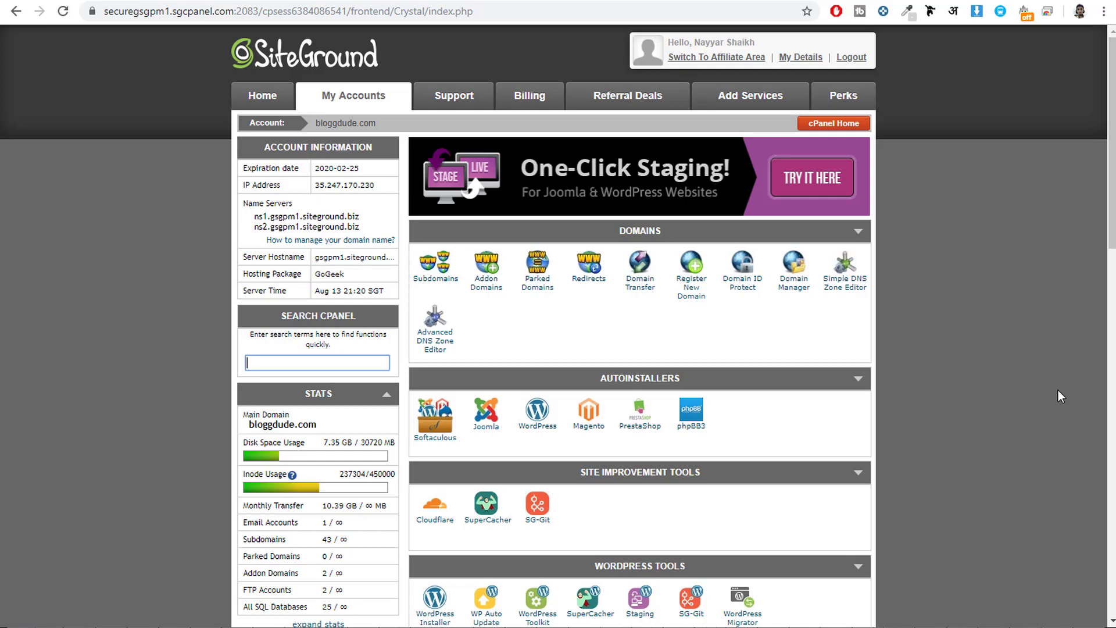
- In Let's Encrypt, choose islamkart.com as the domain and install its certificate
scroll(1052, 385, down, 18)
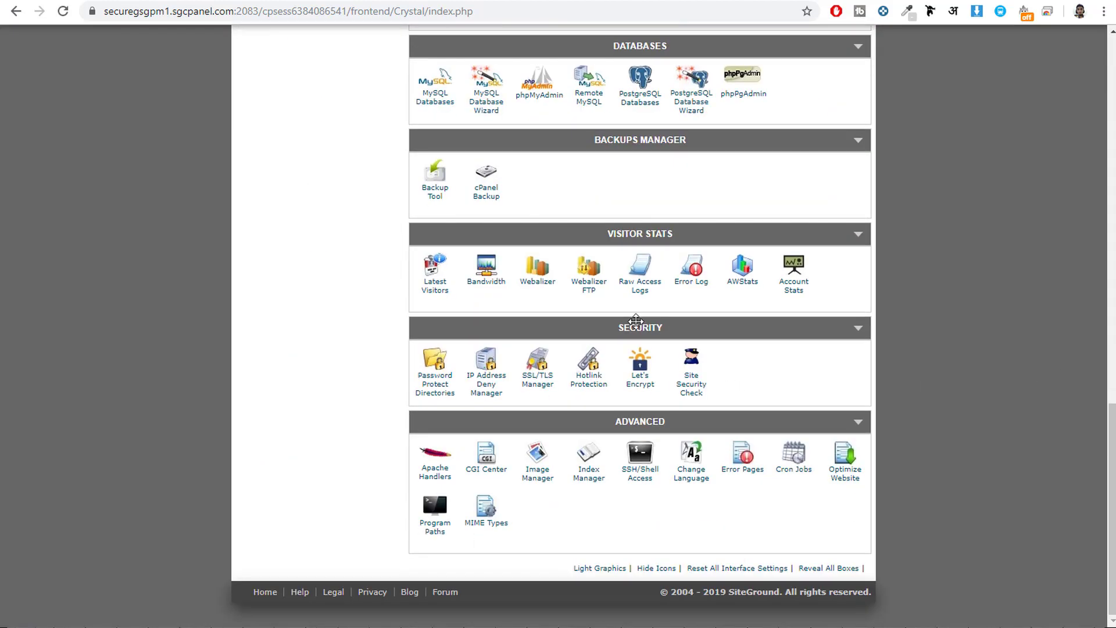
click(640, 386)
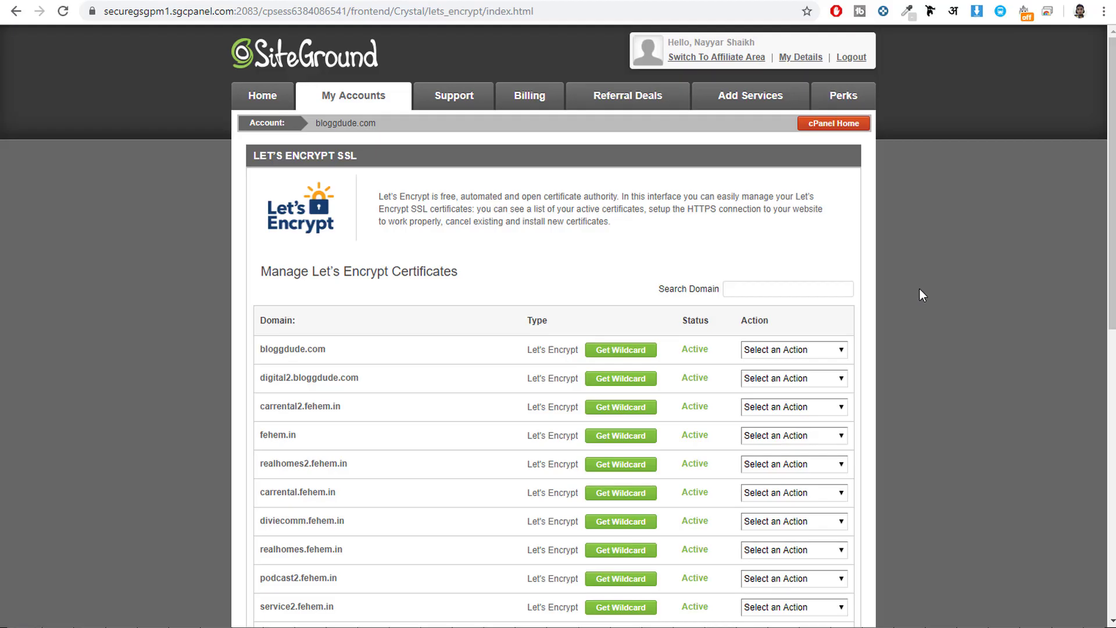
scroll(923, 286, down, 10)
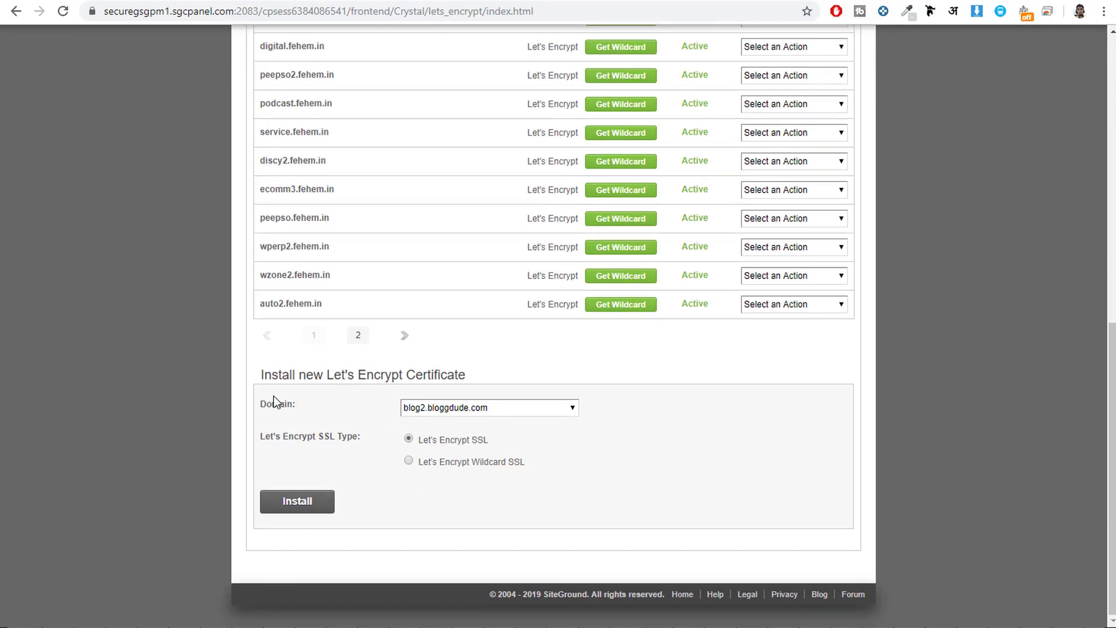
double_click(275, 402)
click(357, 415)
click(538, 408)
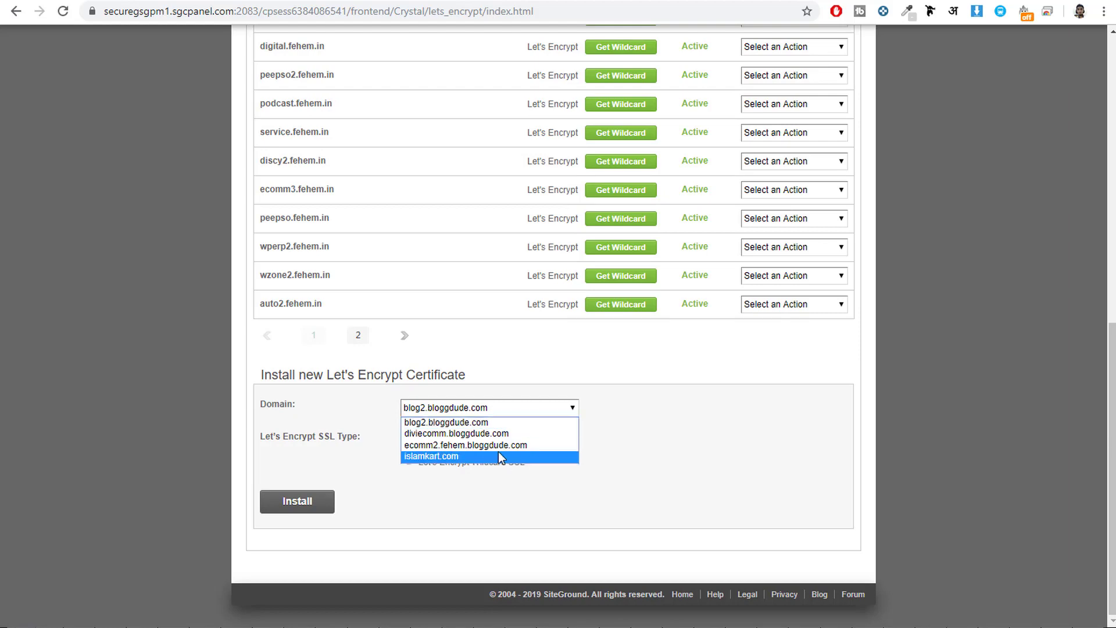
click(470, 456)
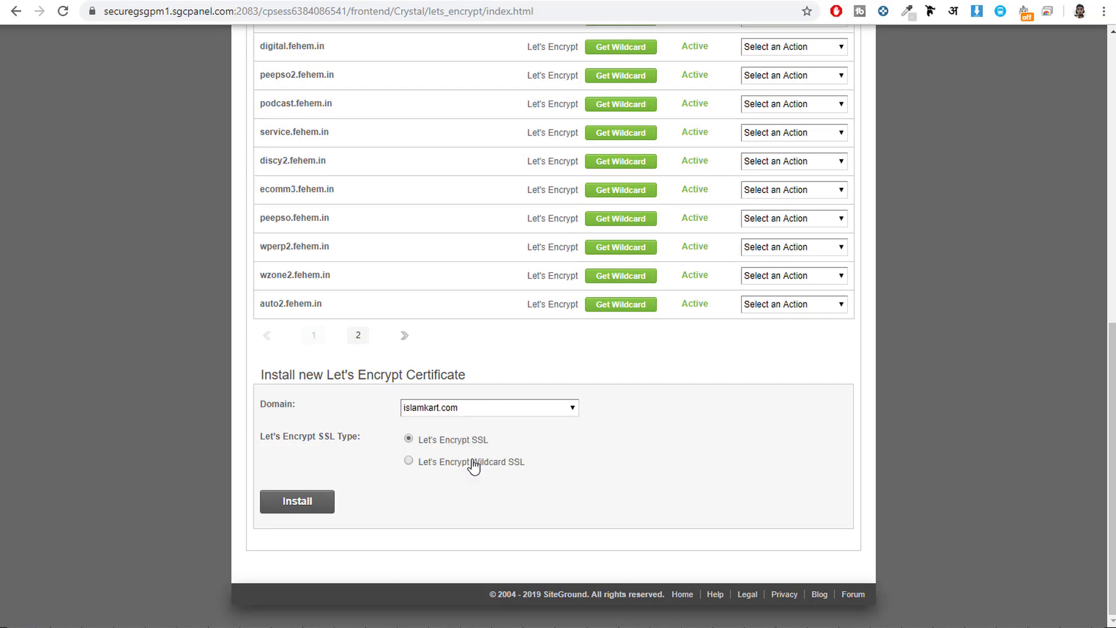
click(292, 504)
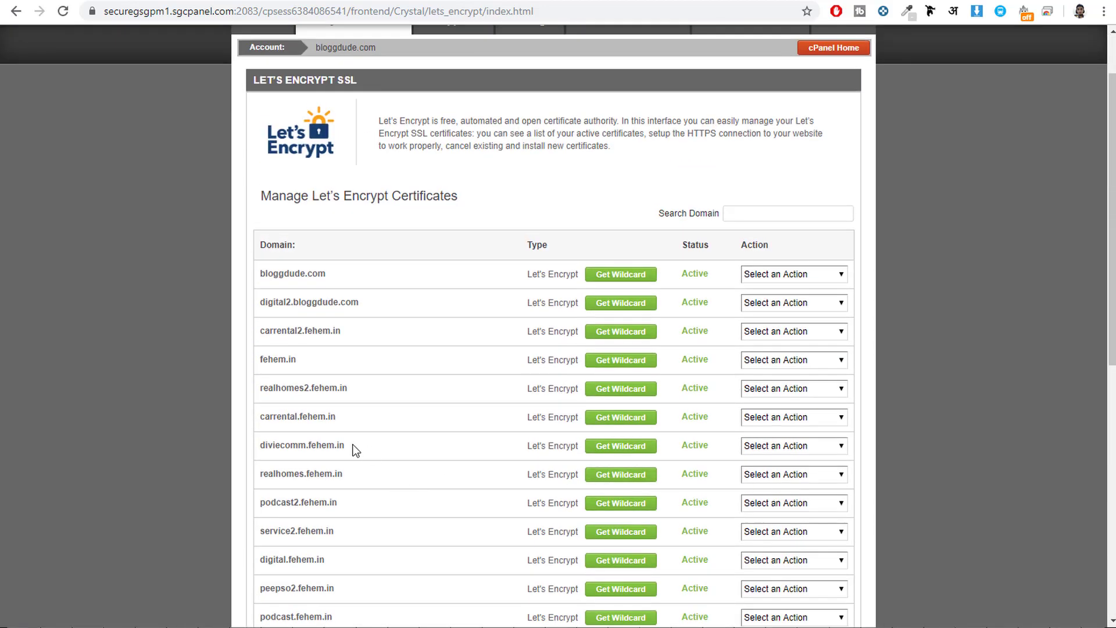
- Refresh the certificate list to confirm every entry shows Active, then return to cPanel Home
drag(380, 451, 262, 451)
scroll(379, 451, down, 8)
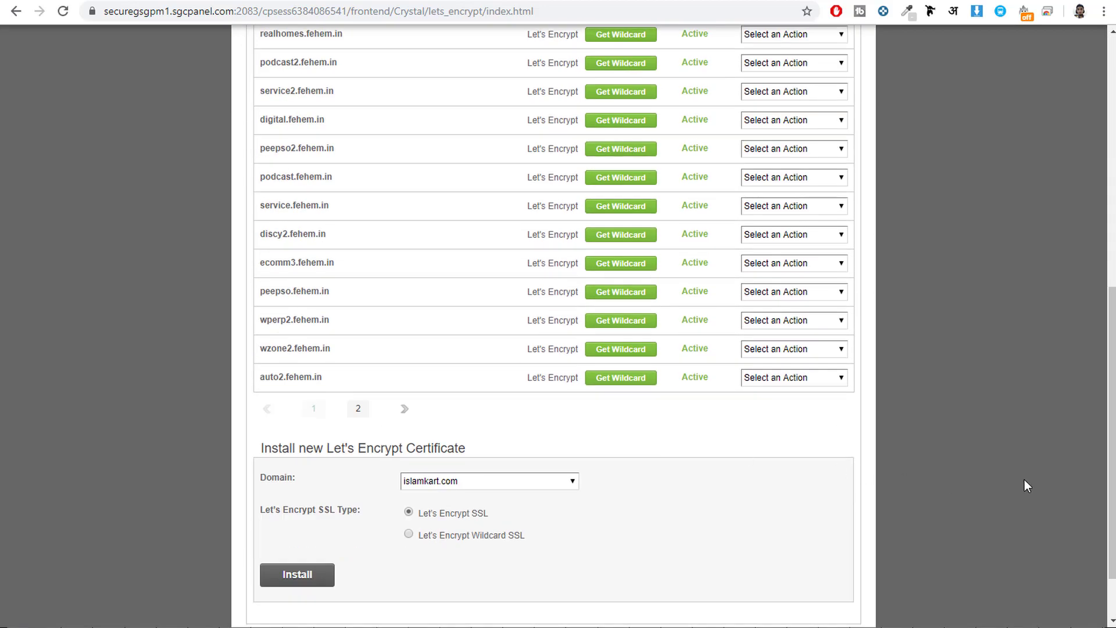
scroll(1041, 476, down, 1)
scroll(1041, 476, up, 8)
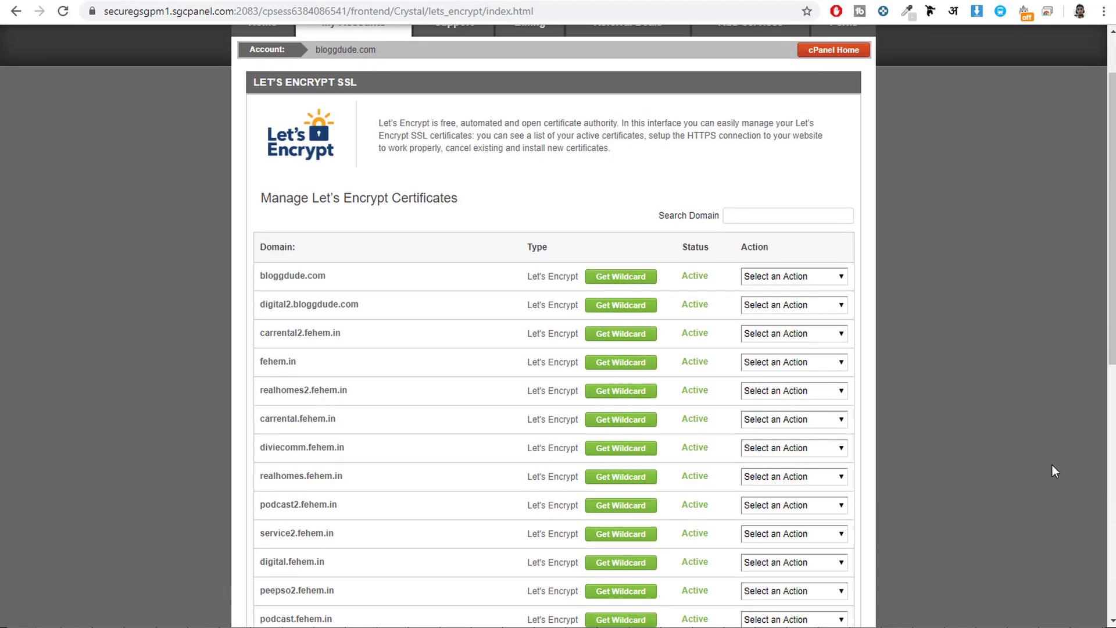
scroll(1049, 459, down, 8)
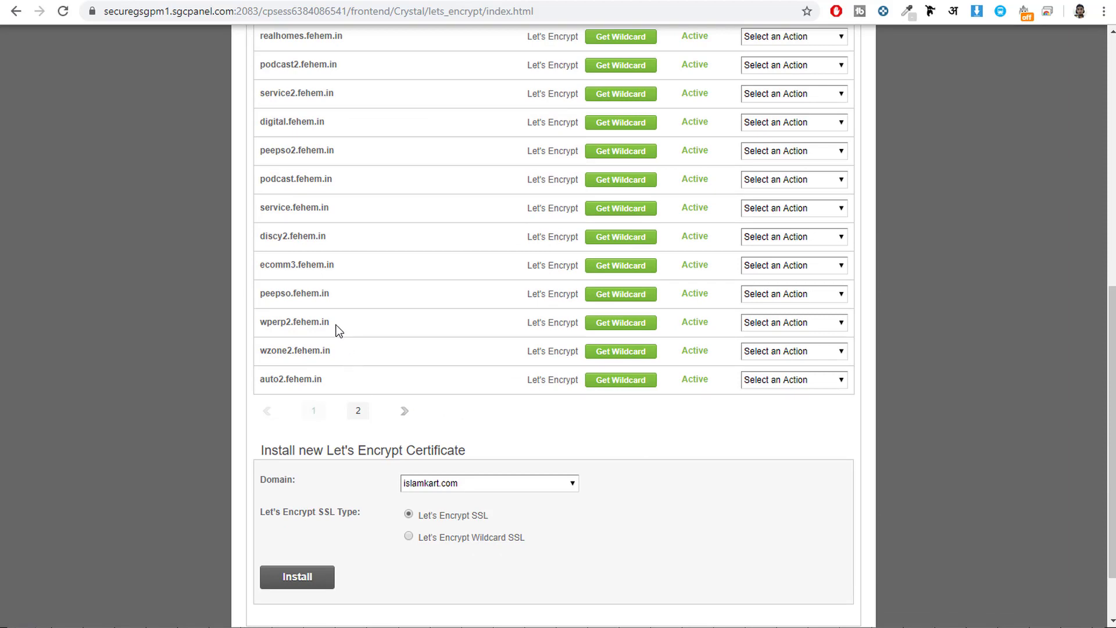
drag(352, 279, 265, 259)
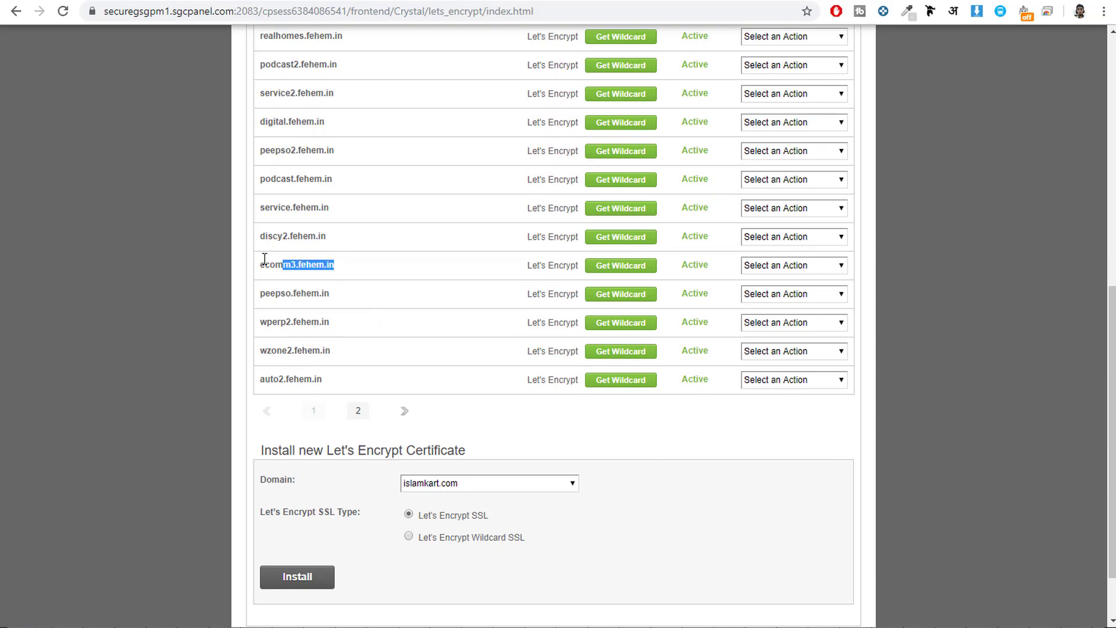
click(63, 11)
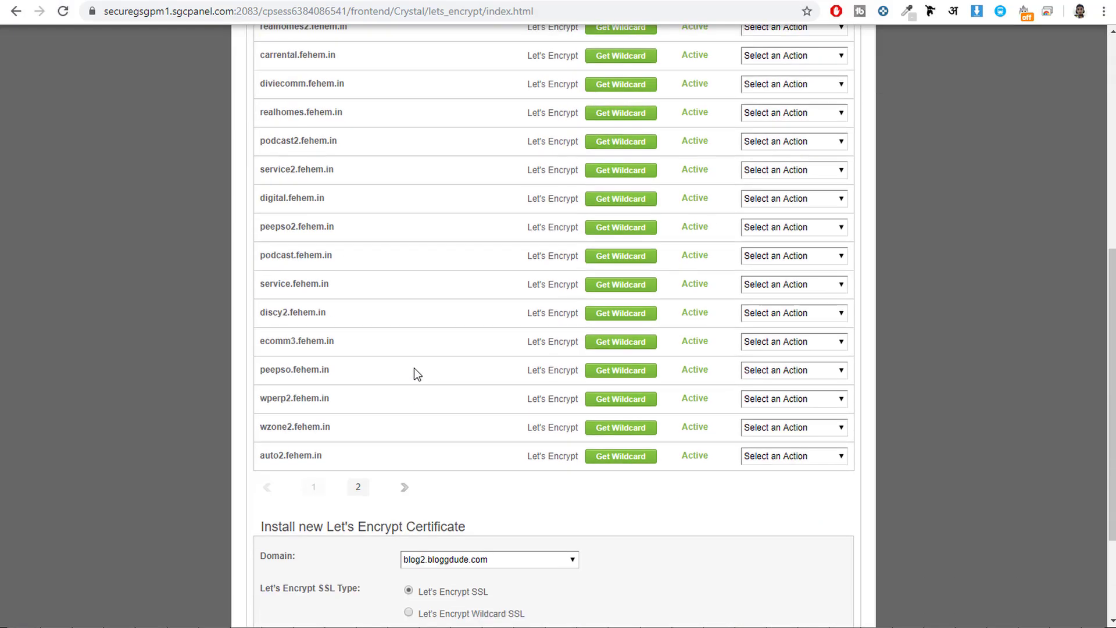
scroll(487, 319, up, 2)
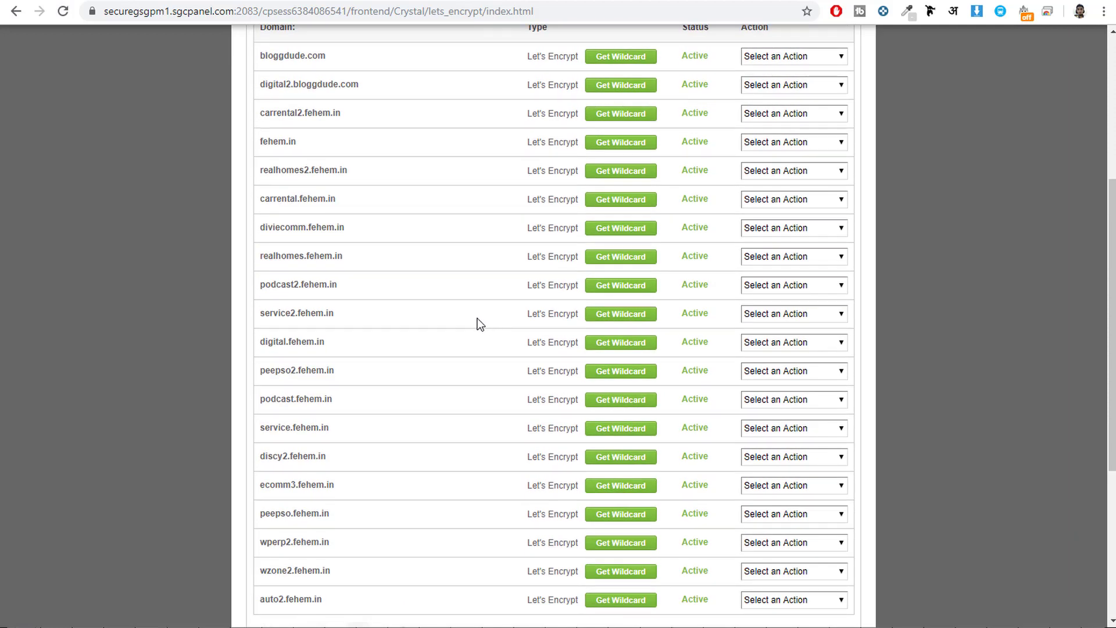
scroll(335, 374, up, 5)
scroll(337, 378, down, 3)
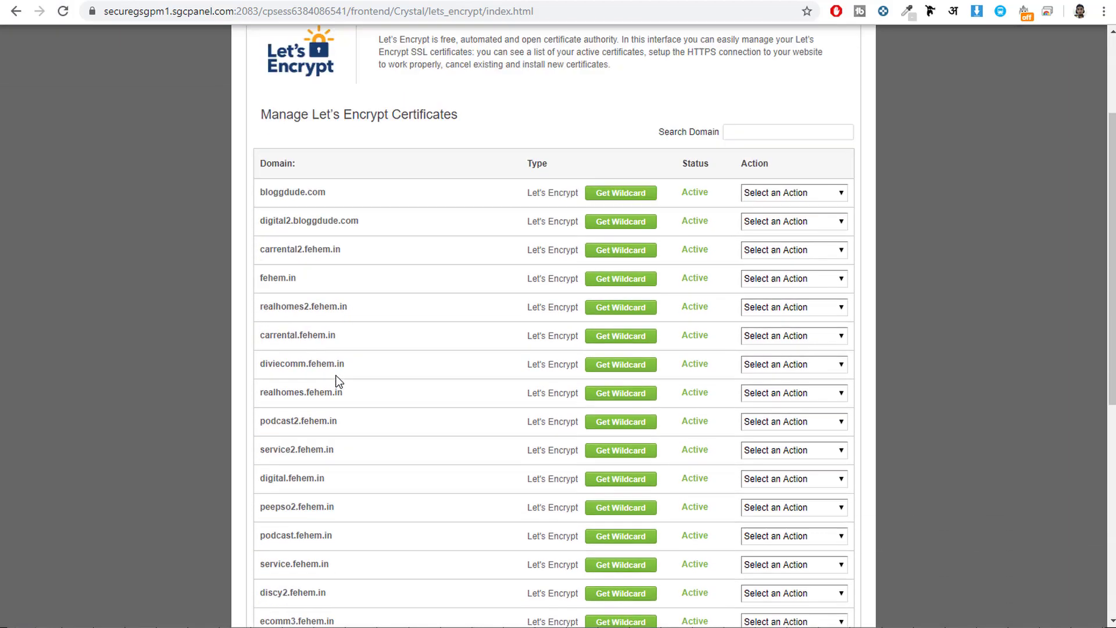
scroll(339, 384, up, 3)
click(832, 124)
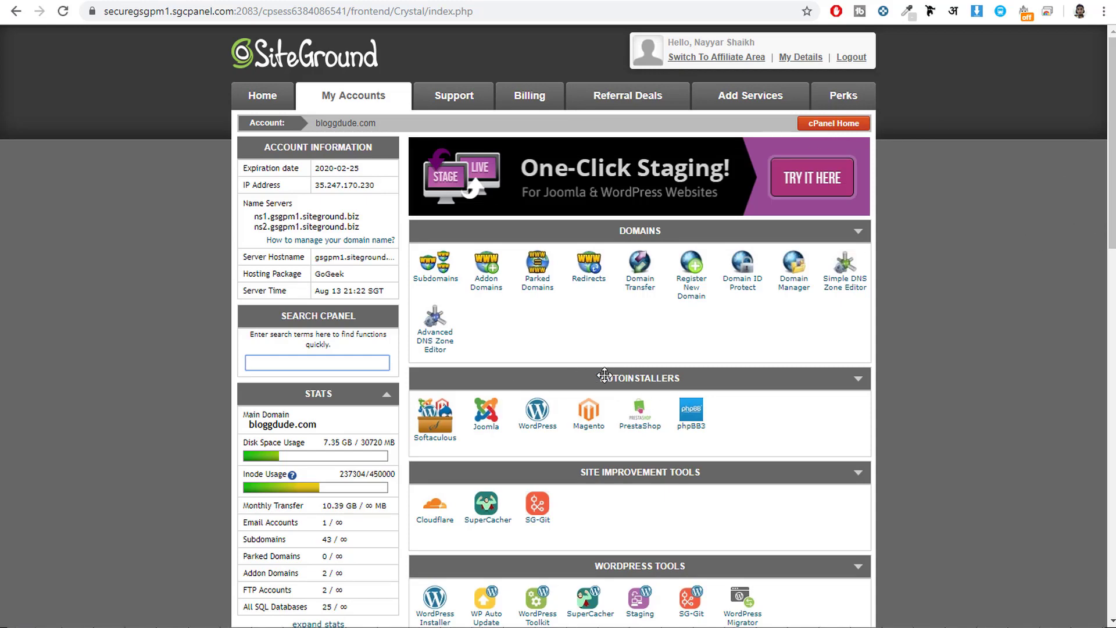
- Open the WordPress autoinstaller's Install form and keep https as the protocol
click(534, 428)
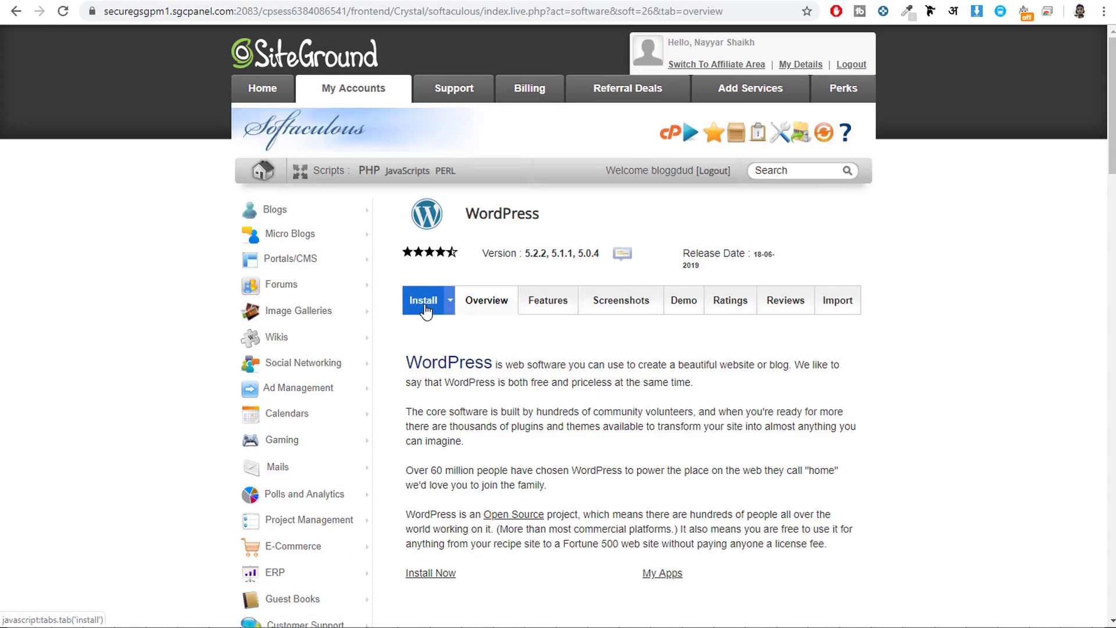
click(425, 302)
scroll(1026, 364, down, 3)
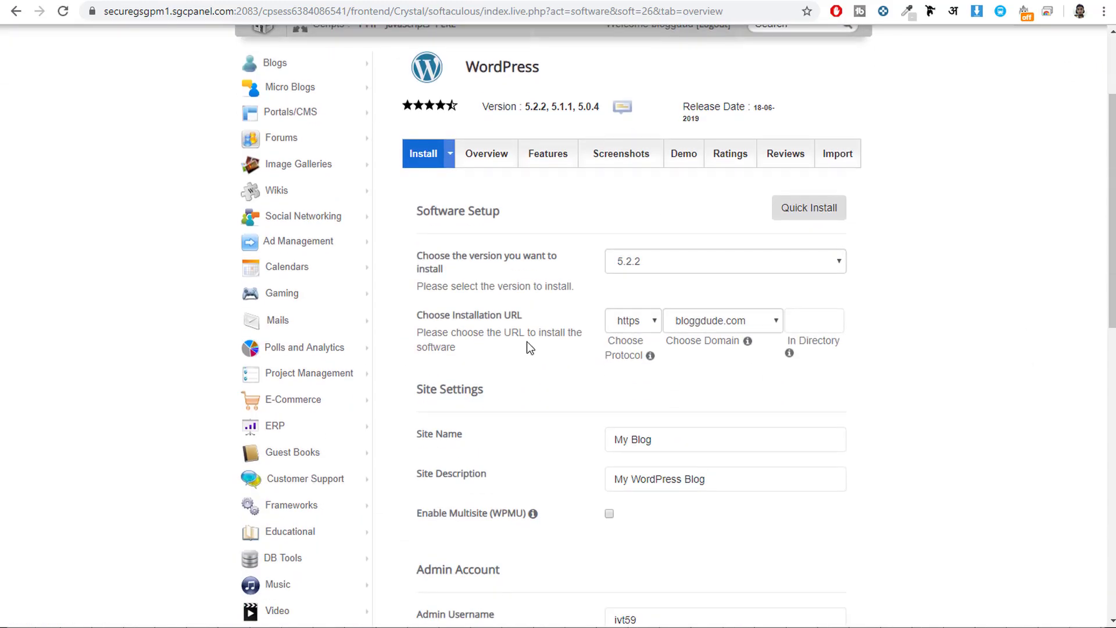
click(639, 322)
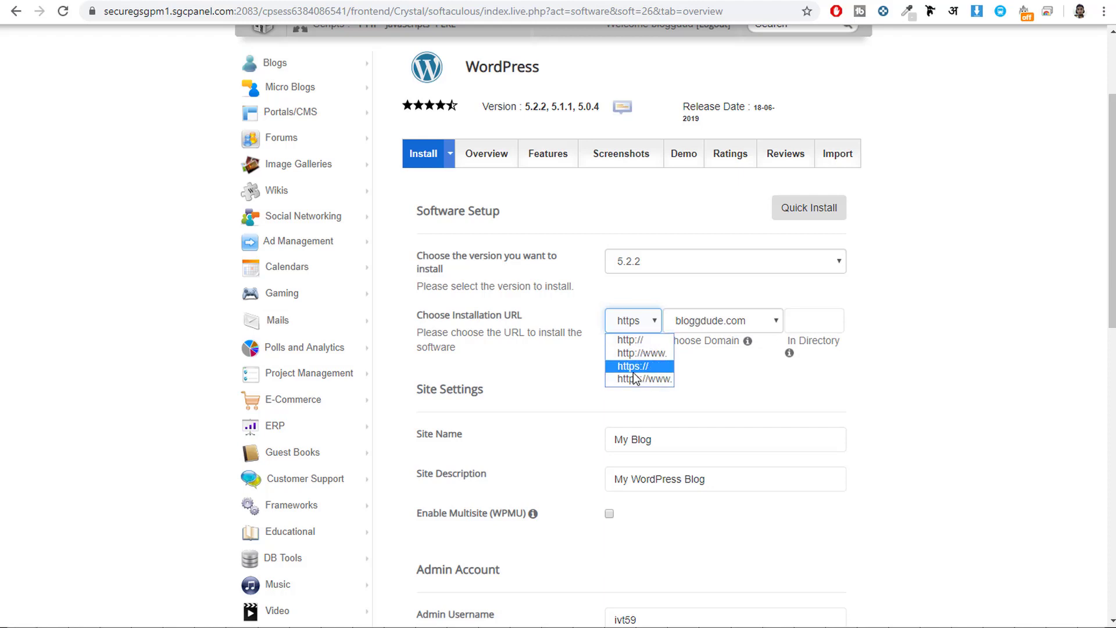
click(640, 368)
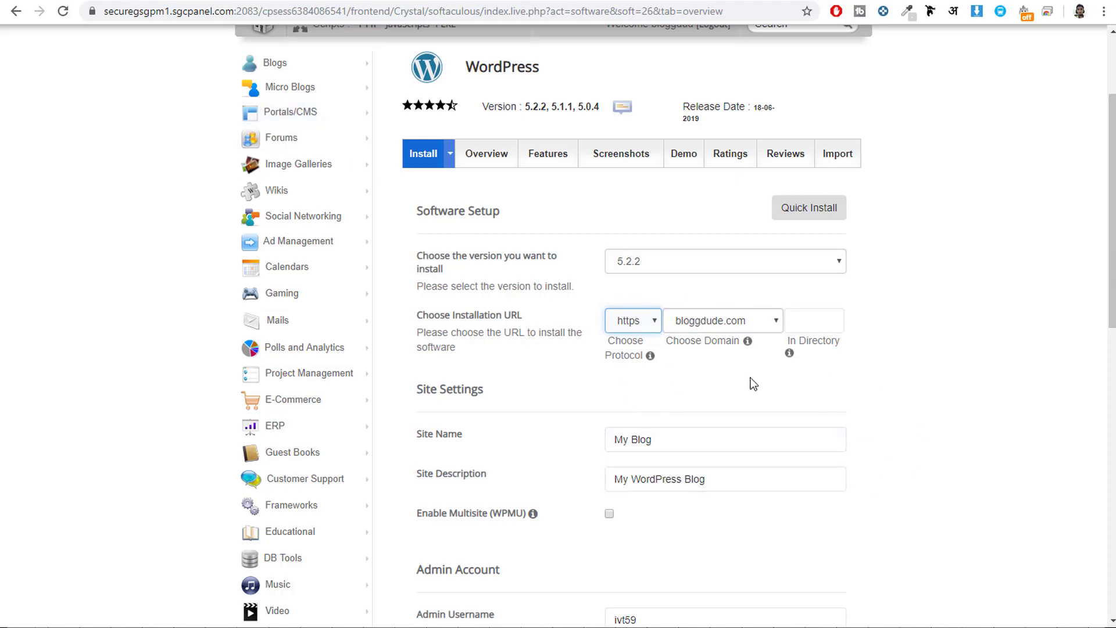
- Choose digital2.bloggdude.com as the install domain and leave In Directory empty
click(707, 329)
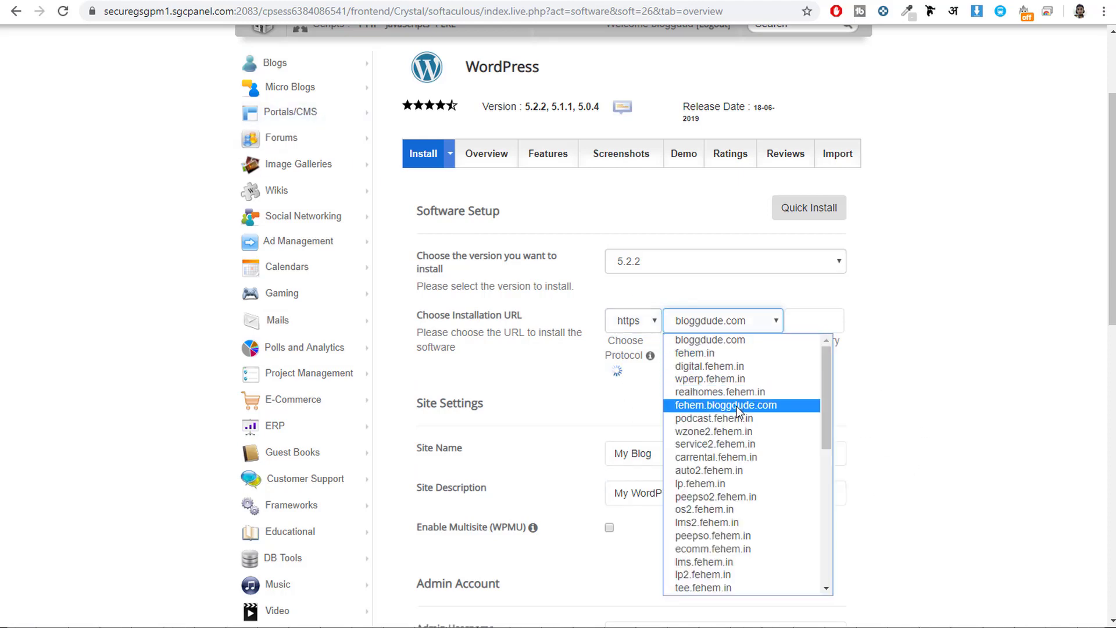
key(d)
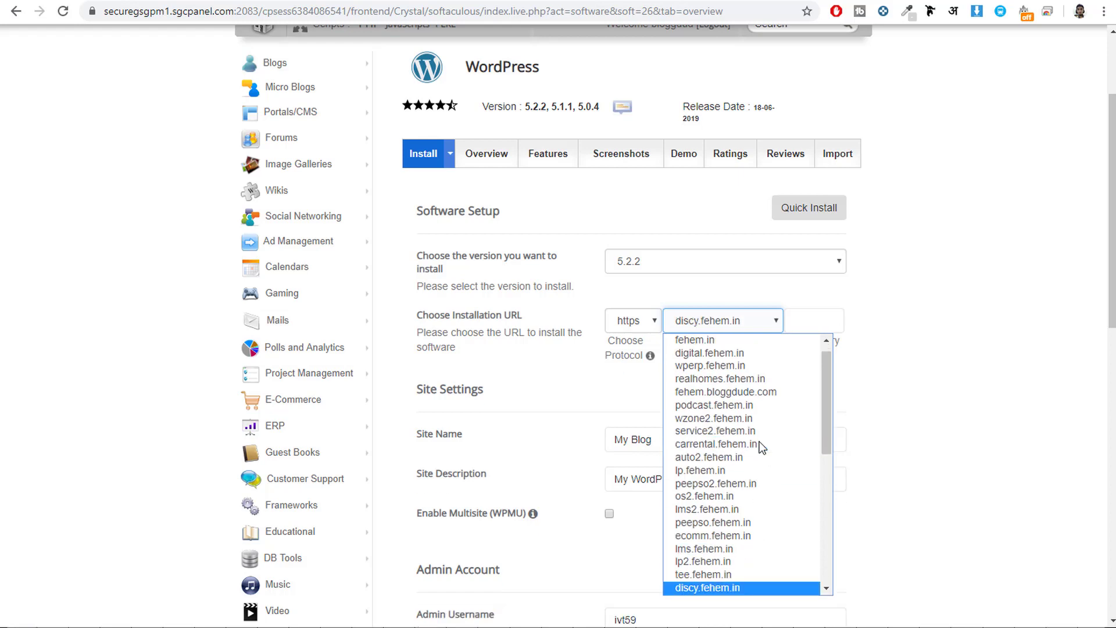
key(d)
key(Return)
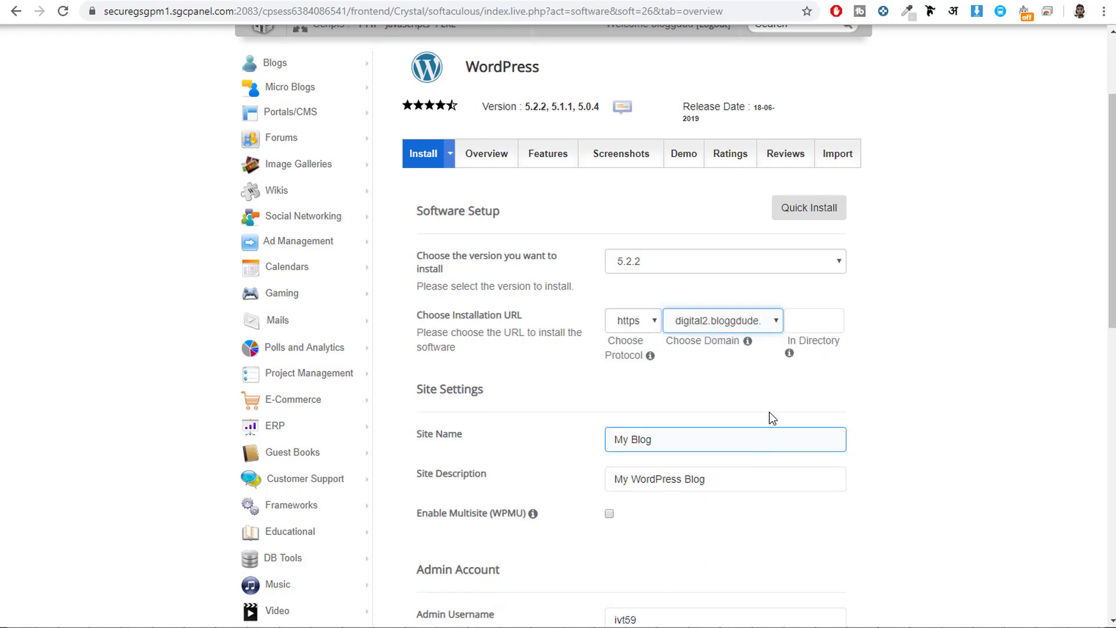
click(769, 412)
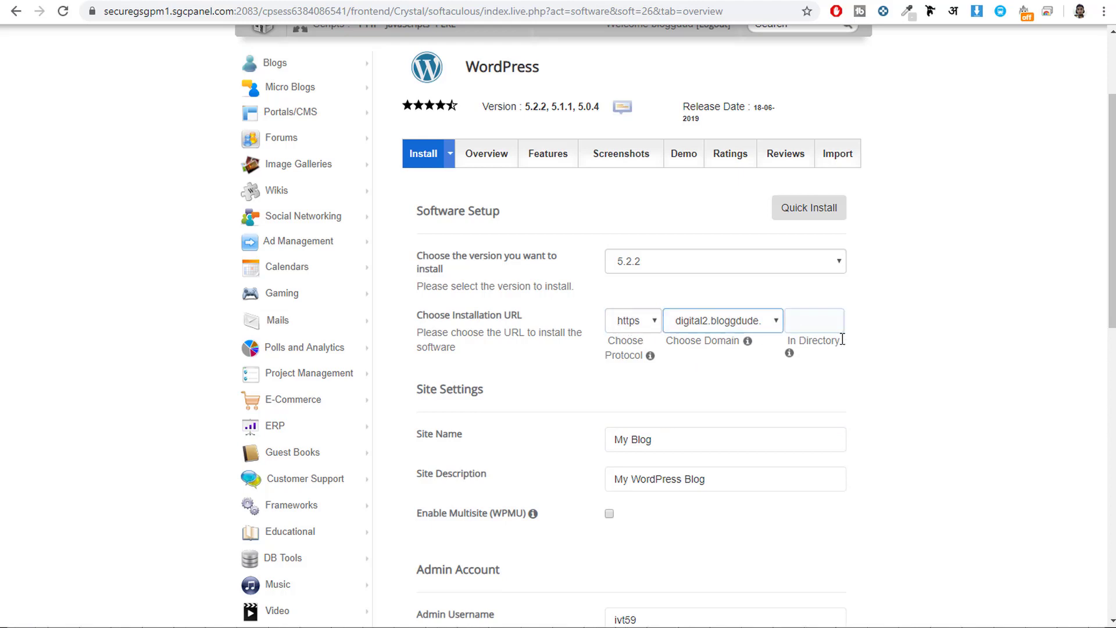
scroll(848, 271, down, 1)
click(837, 247)
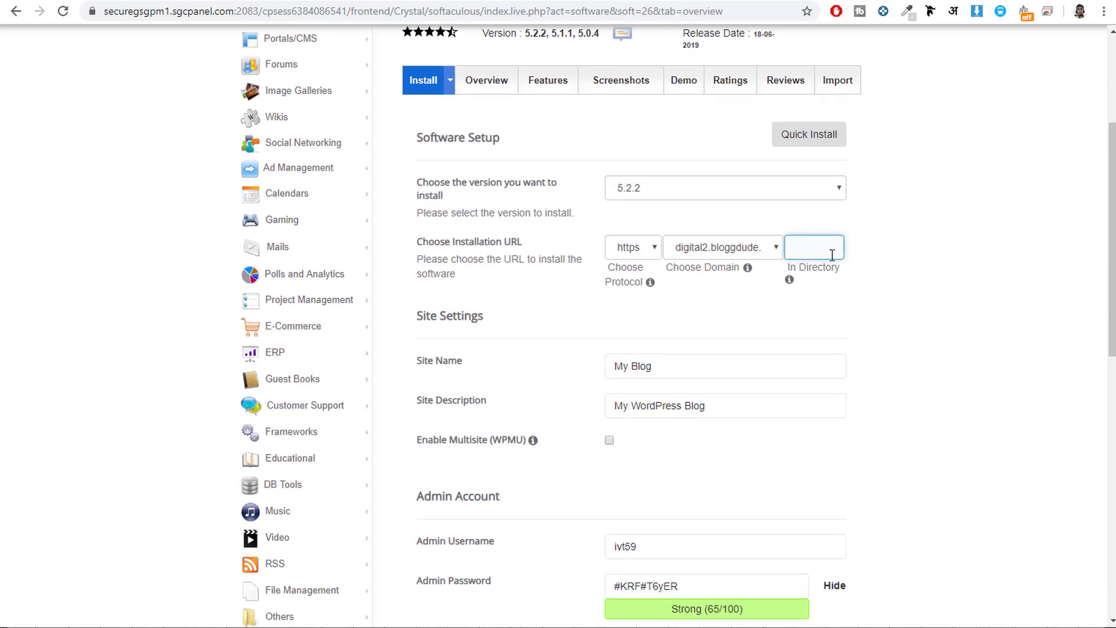
drag(857, 271, 780, 266)
click(791, 267)
- Replace the default site name My Blog with BloggDude
scroll(970, 366, down, 1)
scroll(967, 364, down, 2)
click(706, 218)
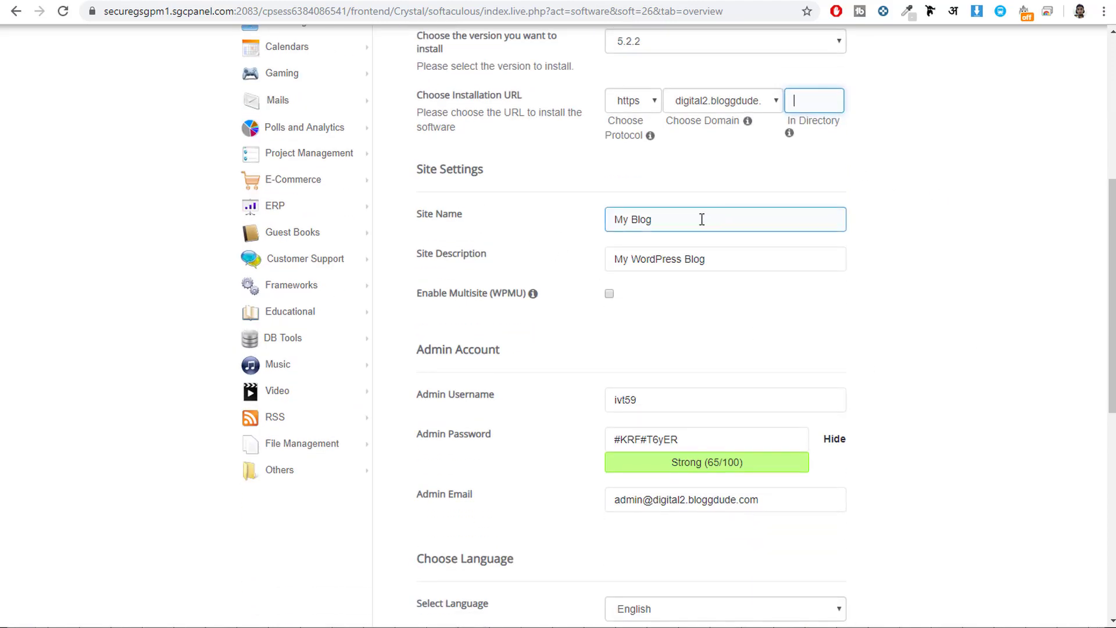
key(ctrl+a)
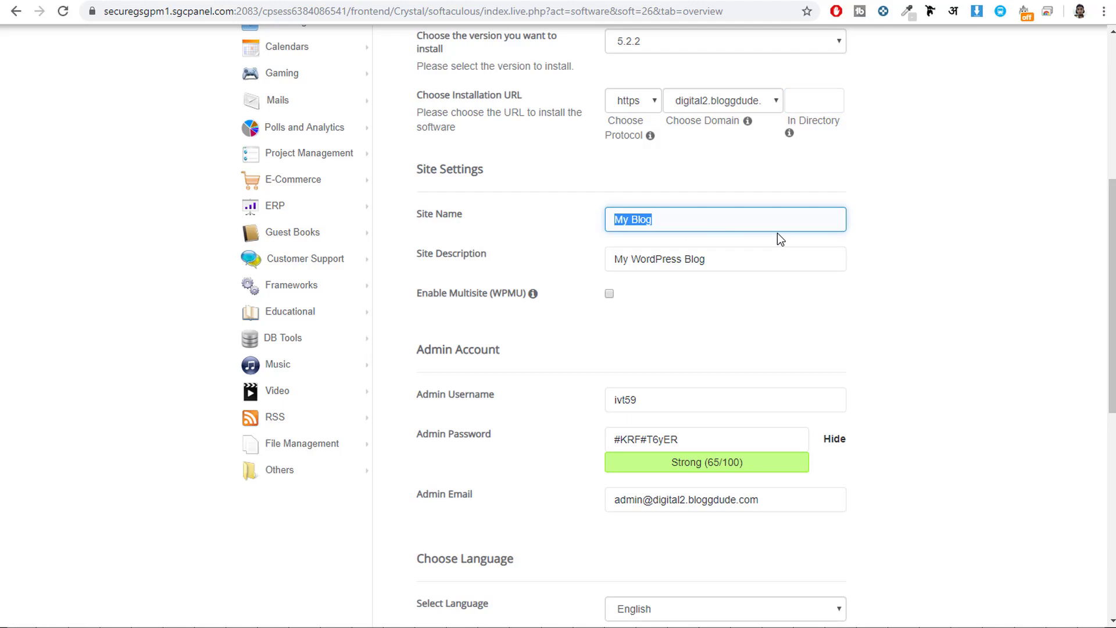
text(BloggDude)
- Enter 'Best Digital Products Website' as the site description, then reselect the site name
key(Tab)
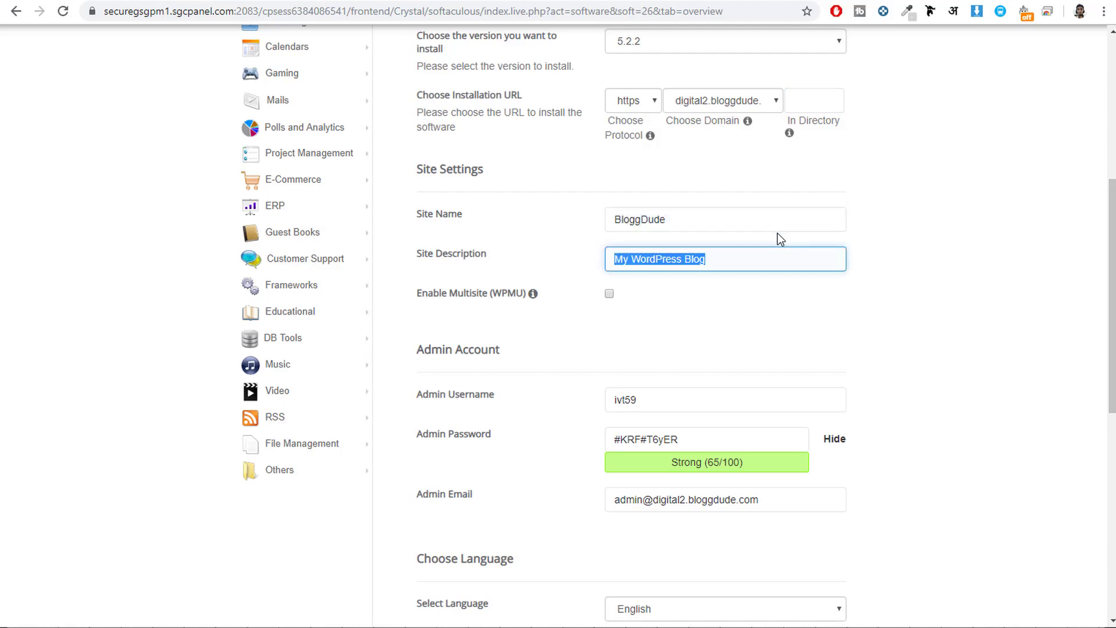
text(B)
key(BackSpace)
text(BNe)
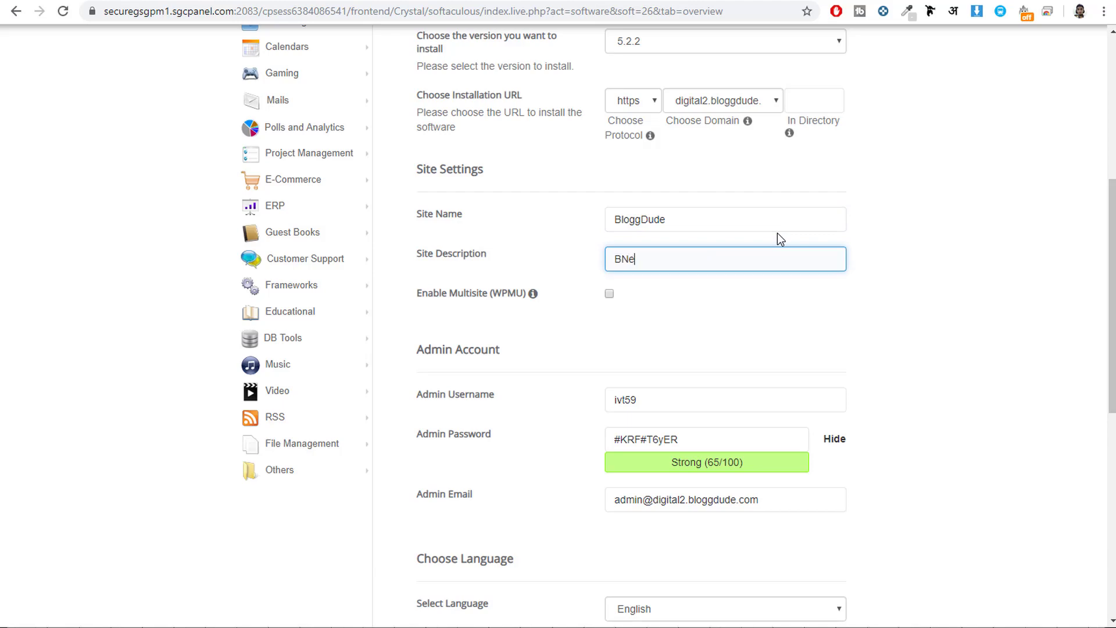
key(BackSpace)
key(BackSpace)
text(est Digital Products Website)
click(613, 221)
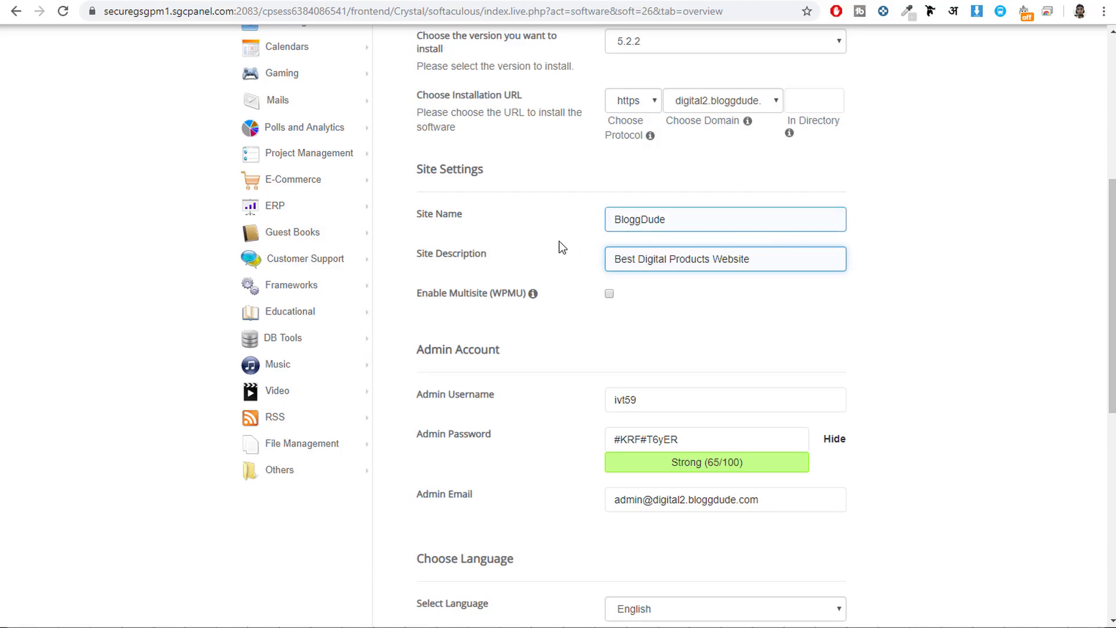
double_click(664, 216)
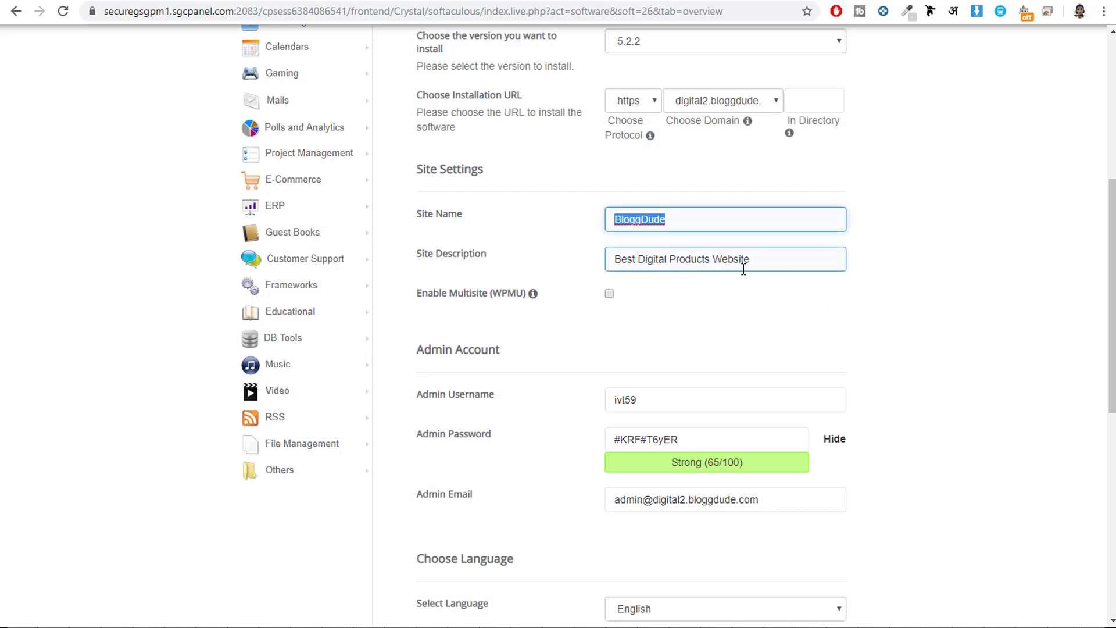
- Replace the admin username with the new owner's username
scroll(973, 372, down, 4)
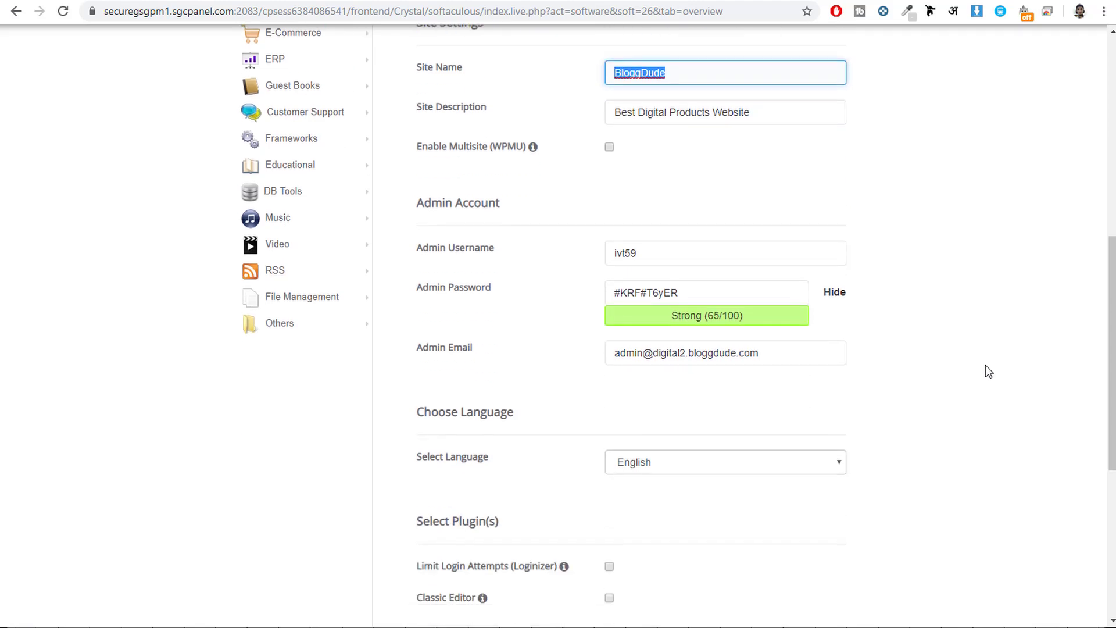
double_click(693, 180)
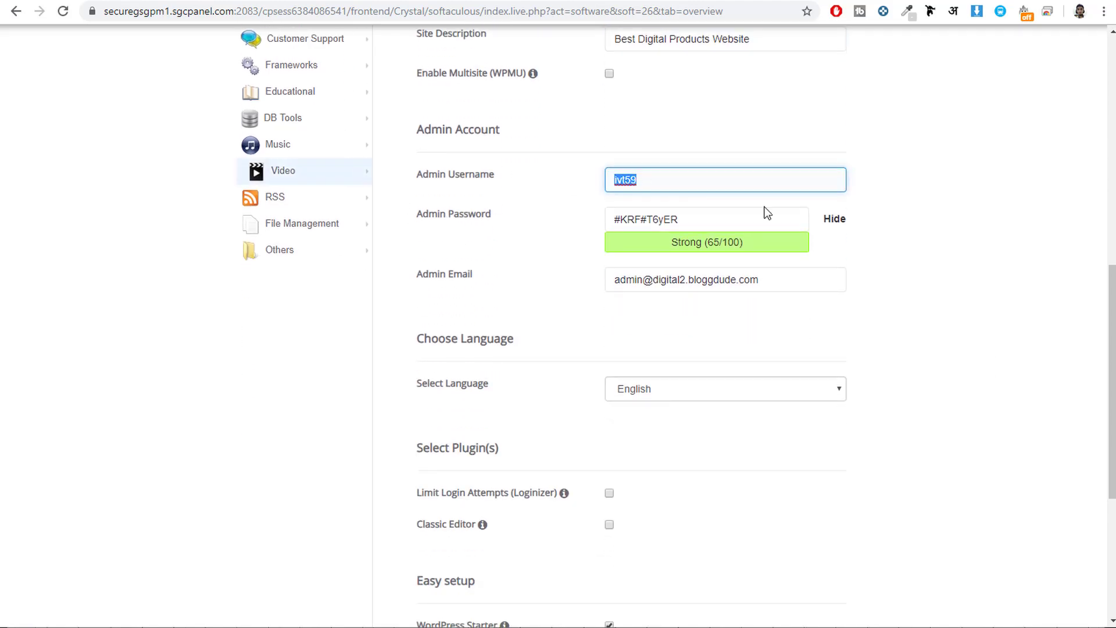
key(BackSpace)
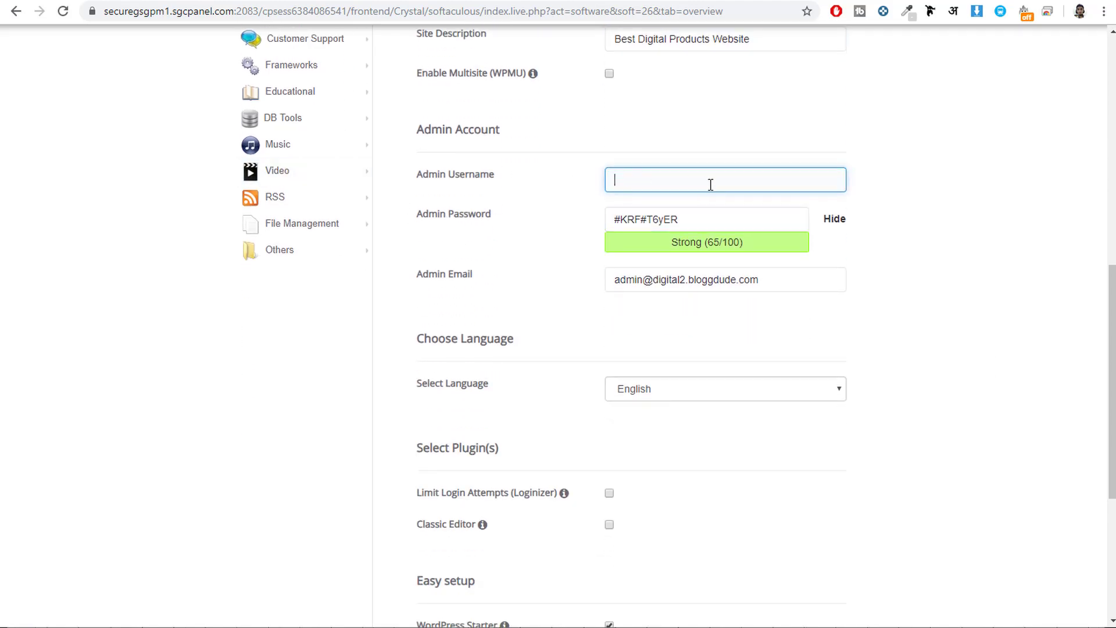
text(Nayyar_Shaikh)
drag(698, 185, 578, 178)
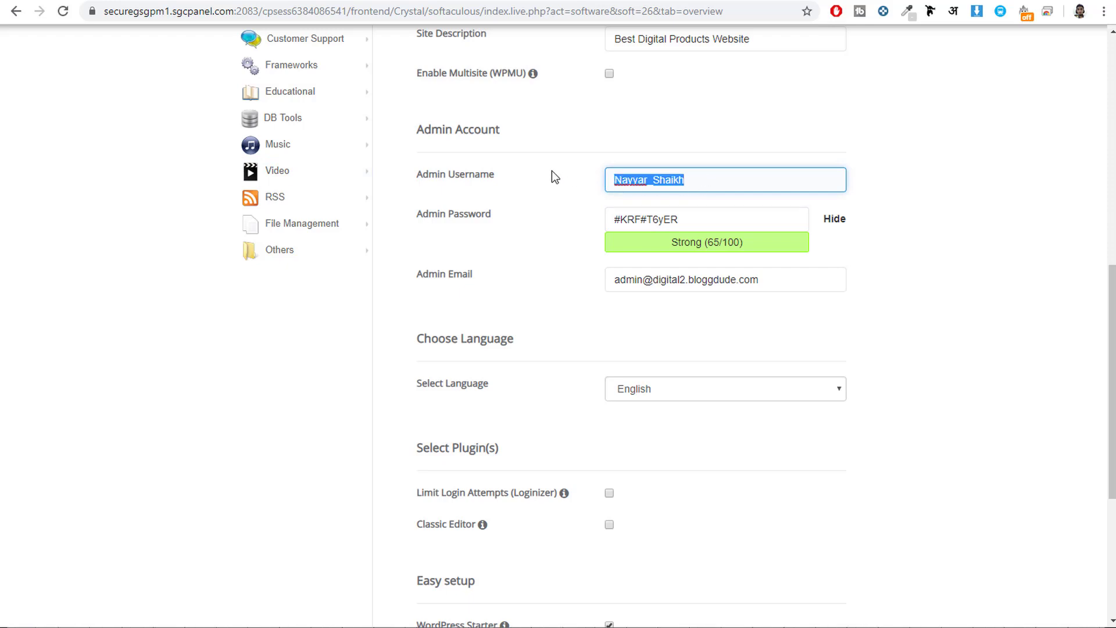
- Mask the admin password and fill in a stronger generated password
click(541, 194)
double_click(777, 217)
click(846, 219)
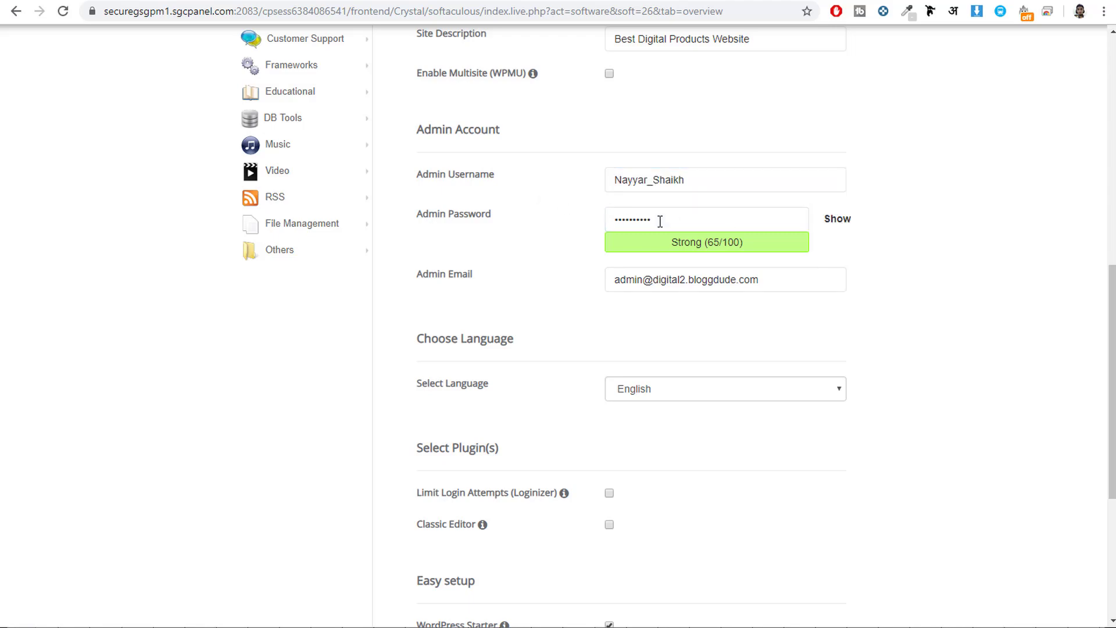
click(660, 221)
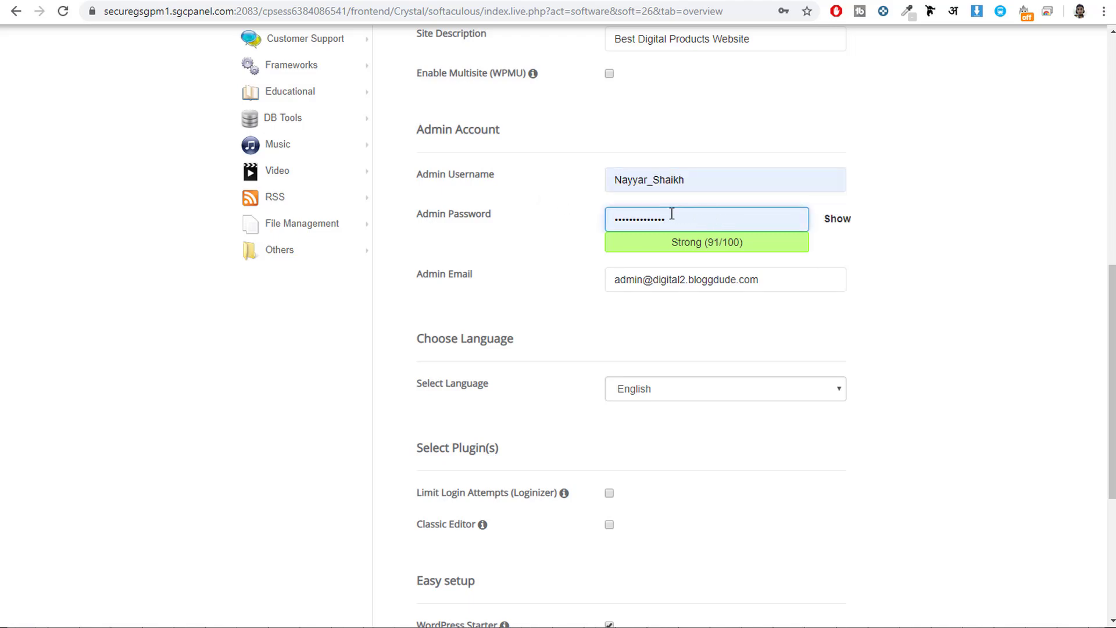
- Replace the admin e-mail with the saved e-mail address
drag(778, 277, 535, 272)
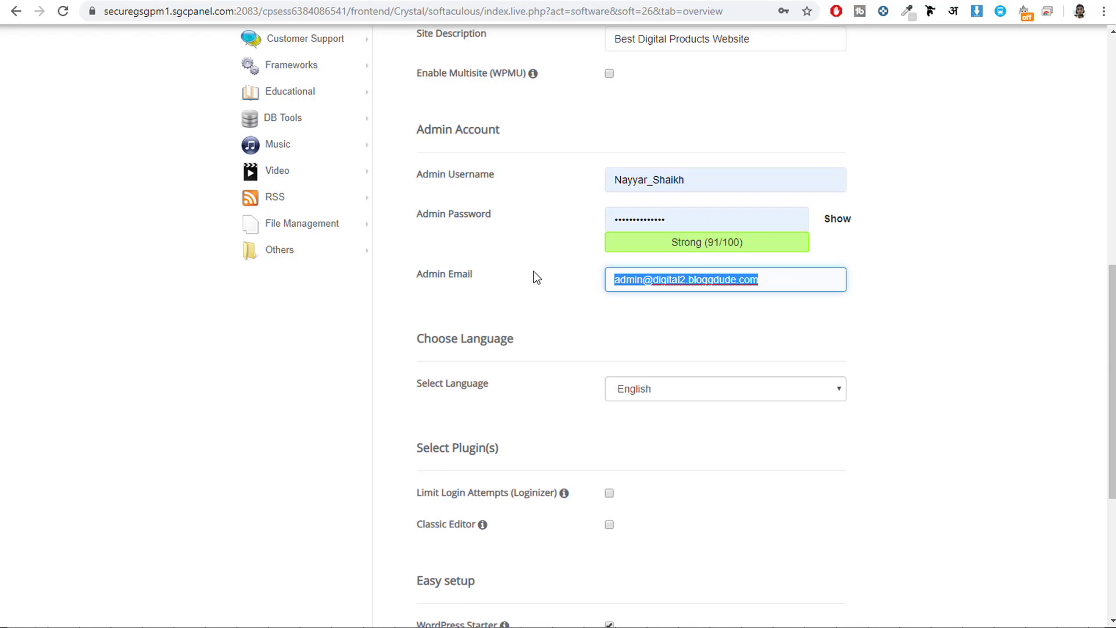
key(BackSpace)
text(re)
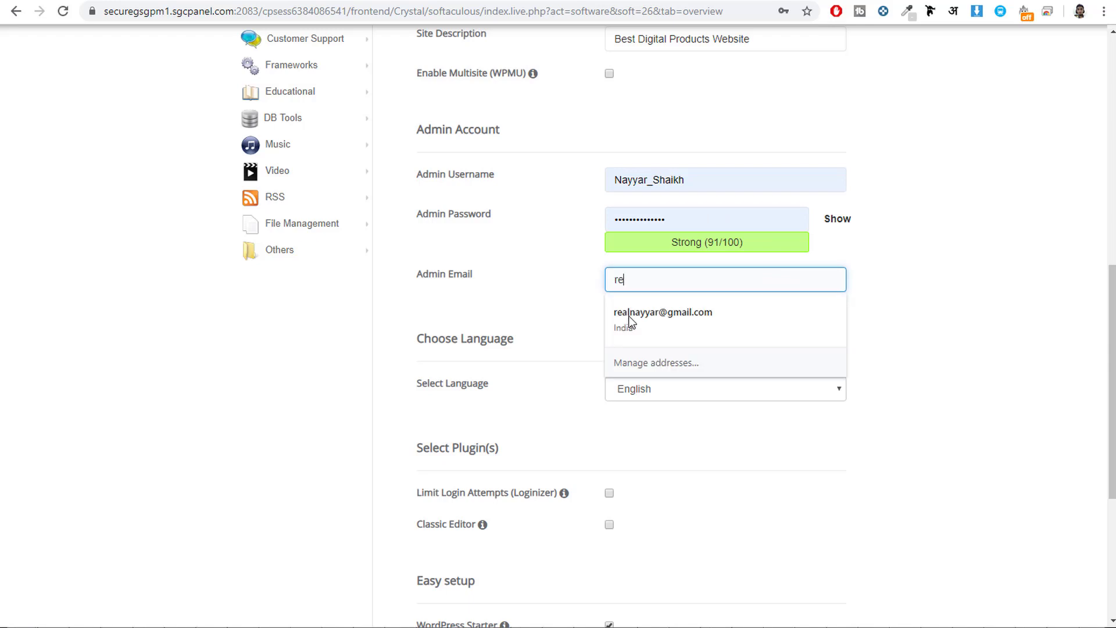
click(656, 322)
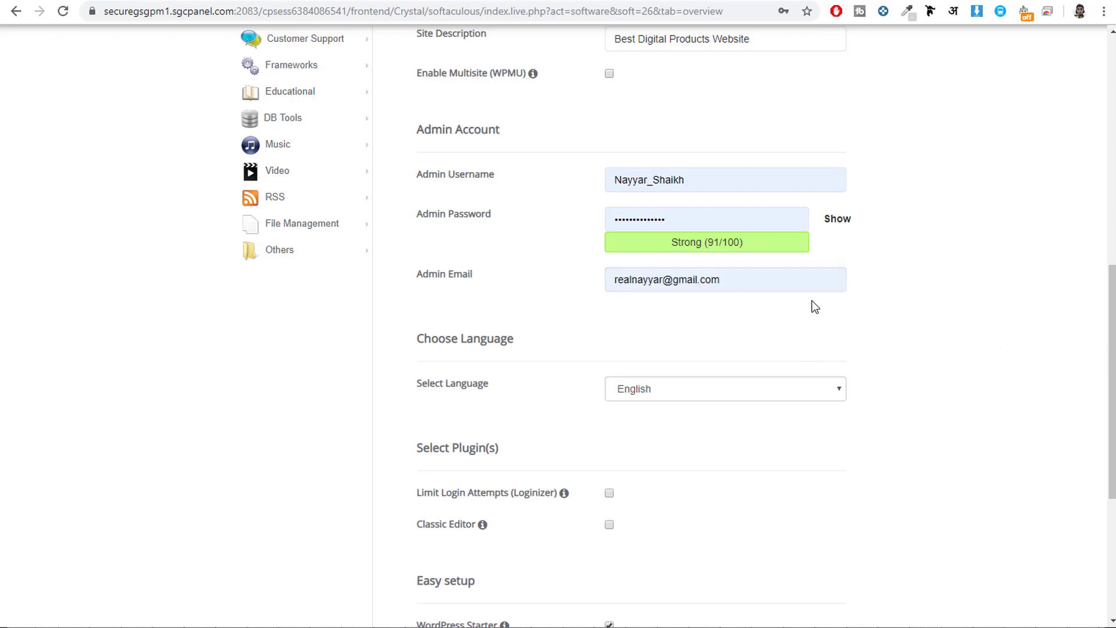
- Review the entered admin username and password fields
click(417, 177)
drag(418, 178, 481, 176)
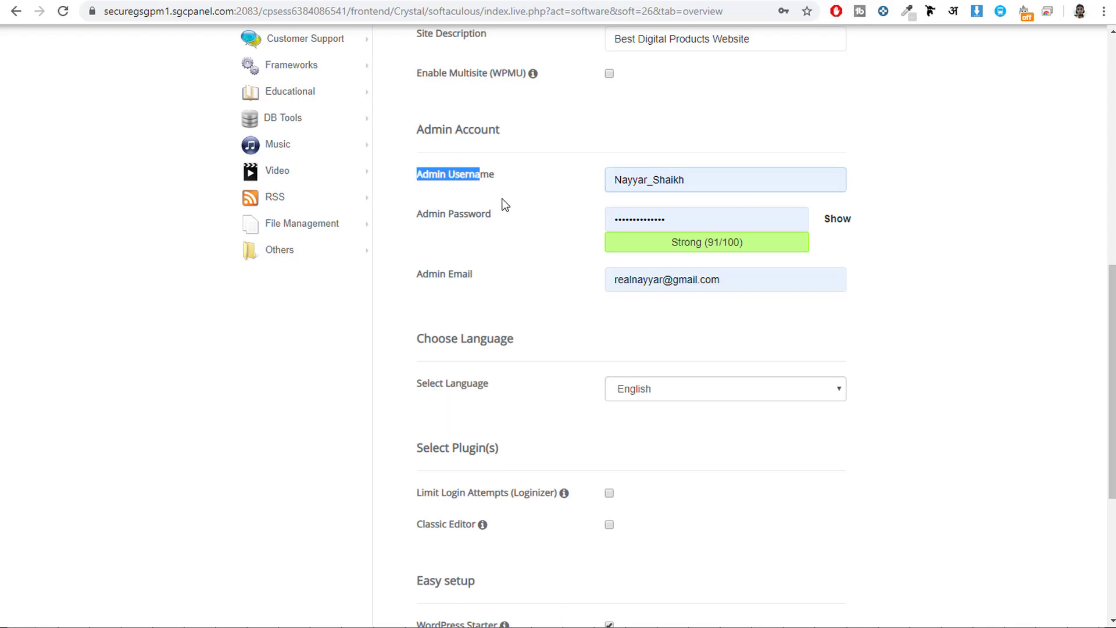
drag(493, 214, 414, 215)
drag(416, 175, 415, 216)
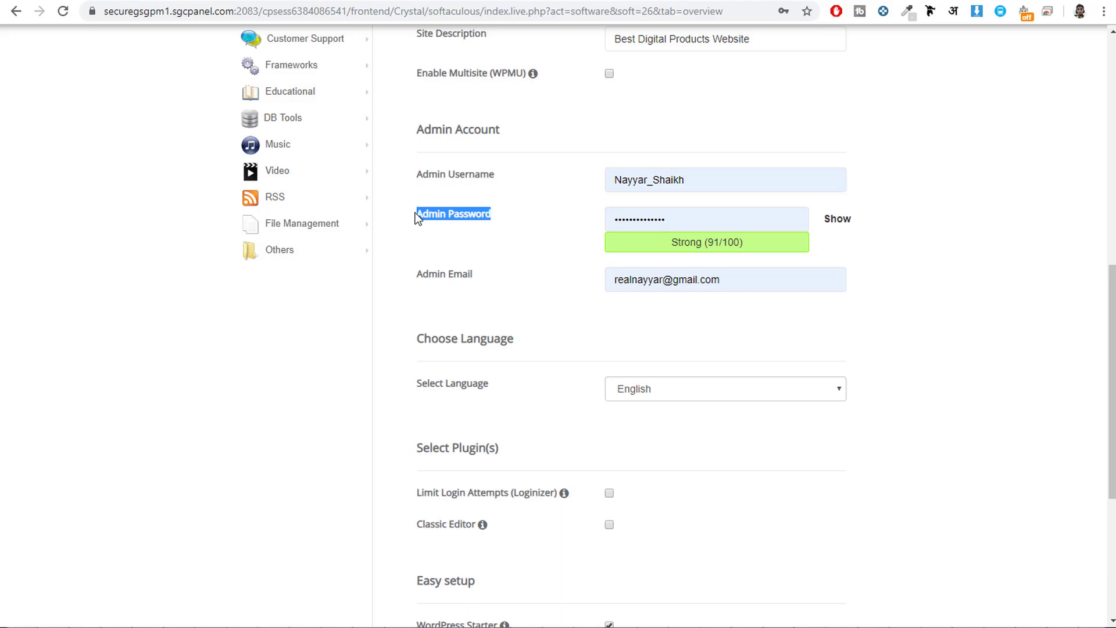
drag(685, 184, 578, 181)
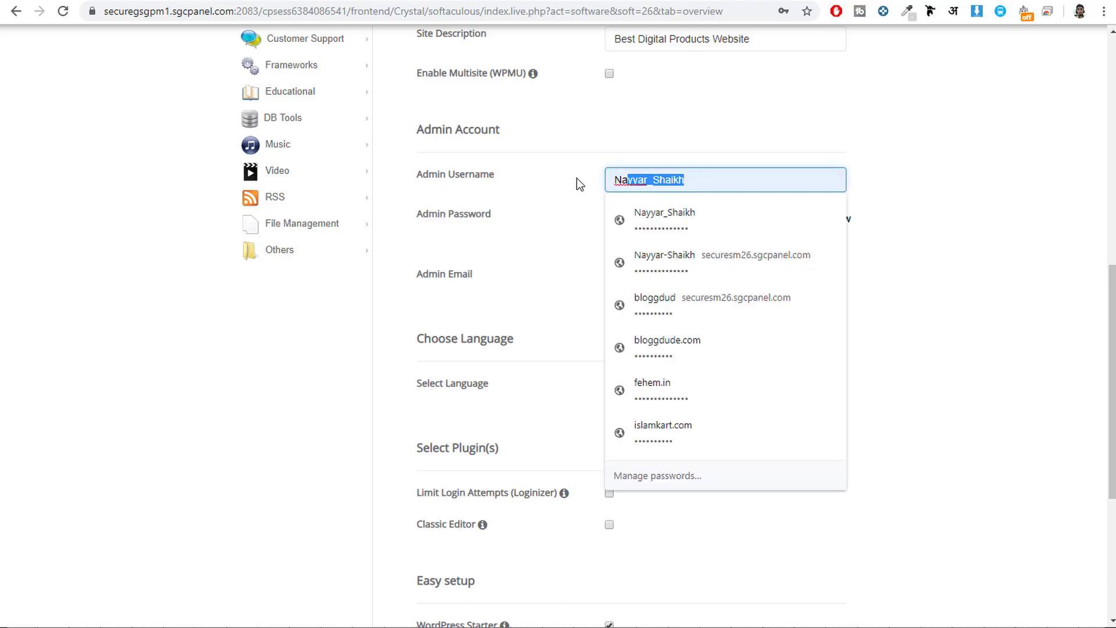
click(548, 191)
click(727, 219)
- Uncheck WordPress Starter and start the installation
scroll(1029, 379, down, 5)
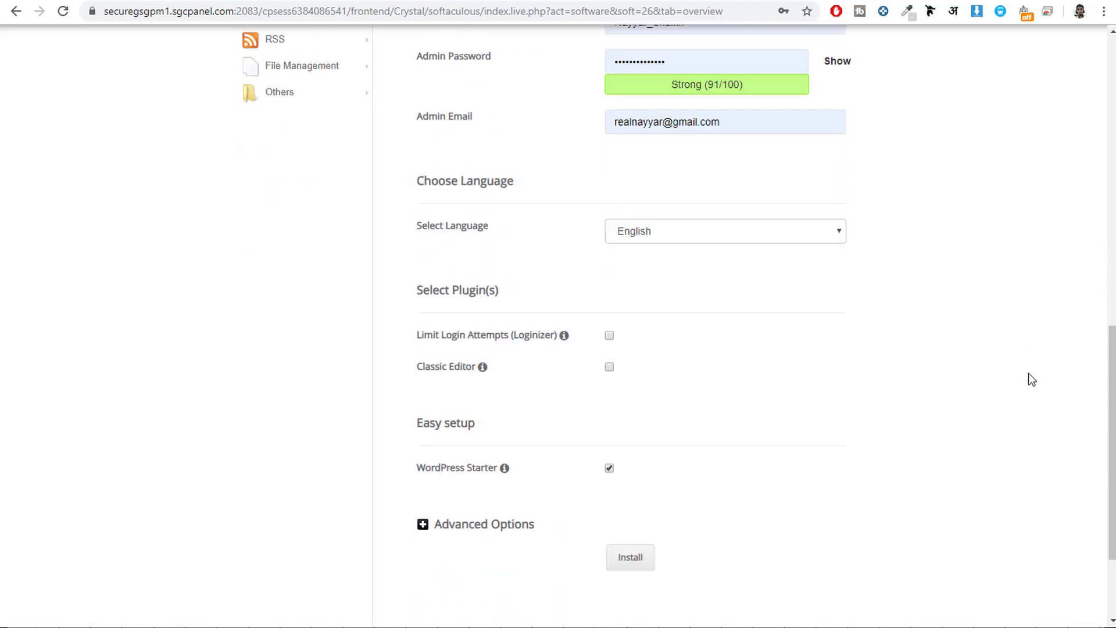
drag(416, 342, 499, 340)
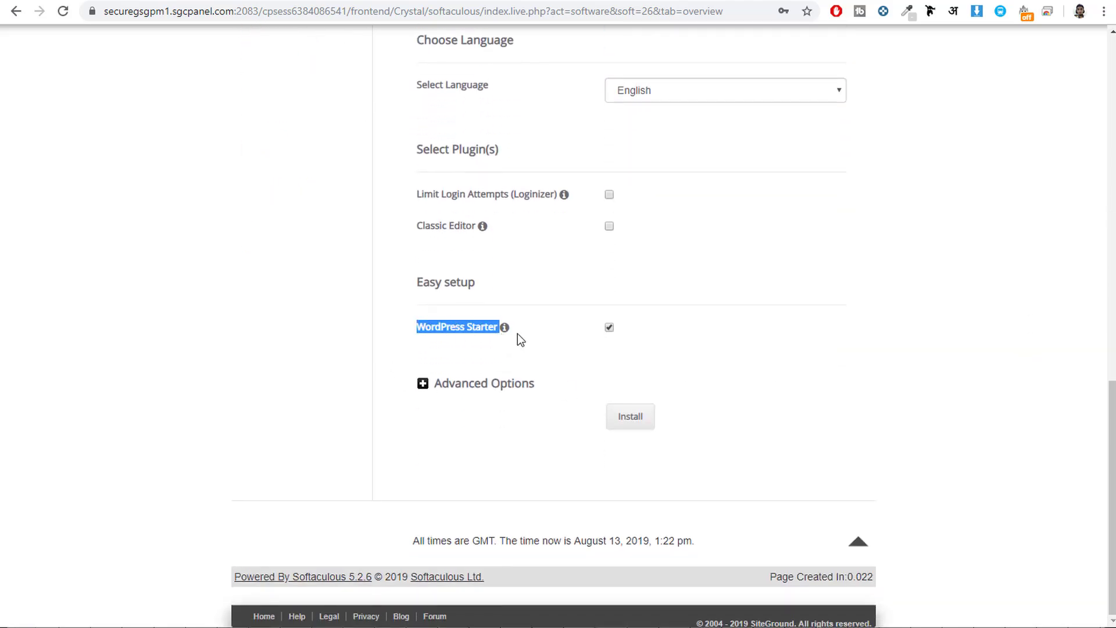
click(610, 327)
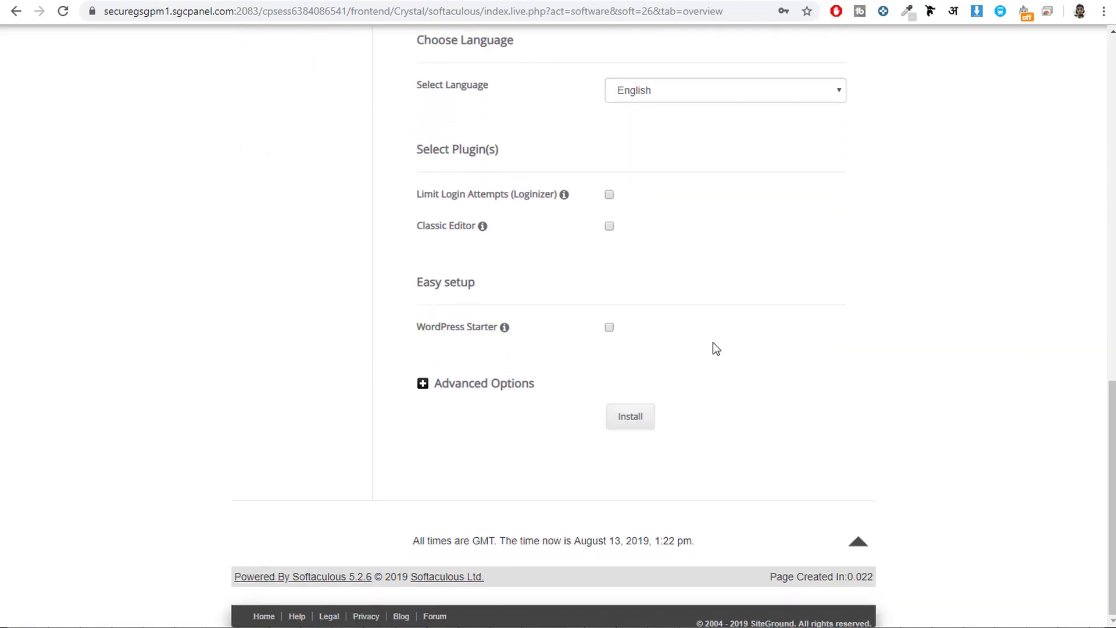
click(609, 329)
click(632, 418)
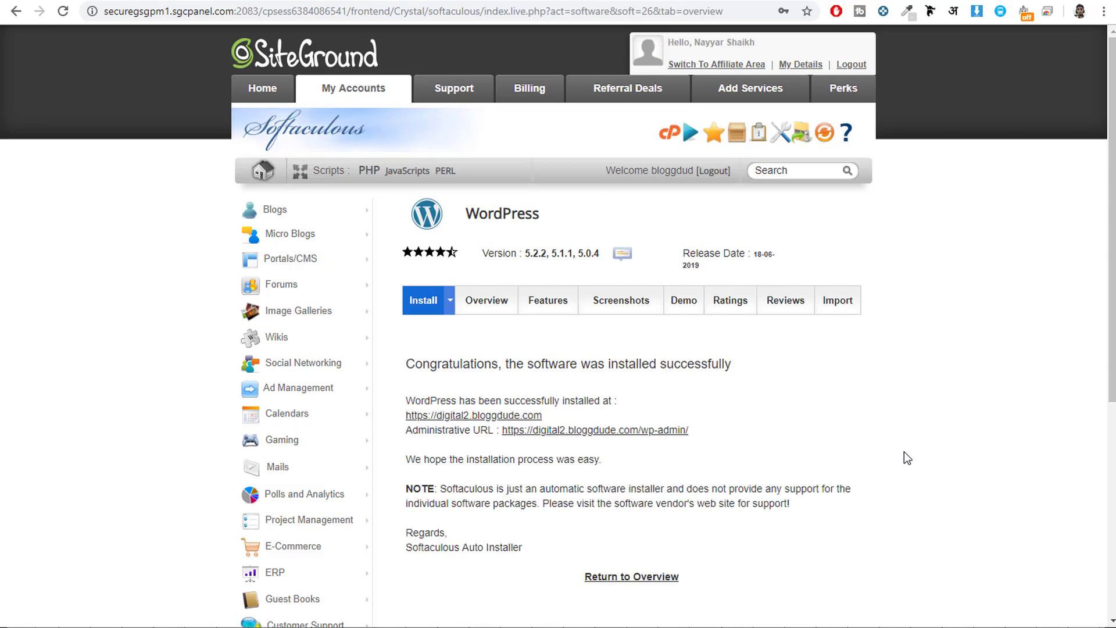
- Open the new site's URL in a new browser tab
scroll(923, 462, down, 1)
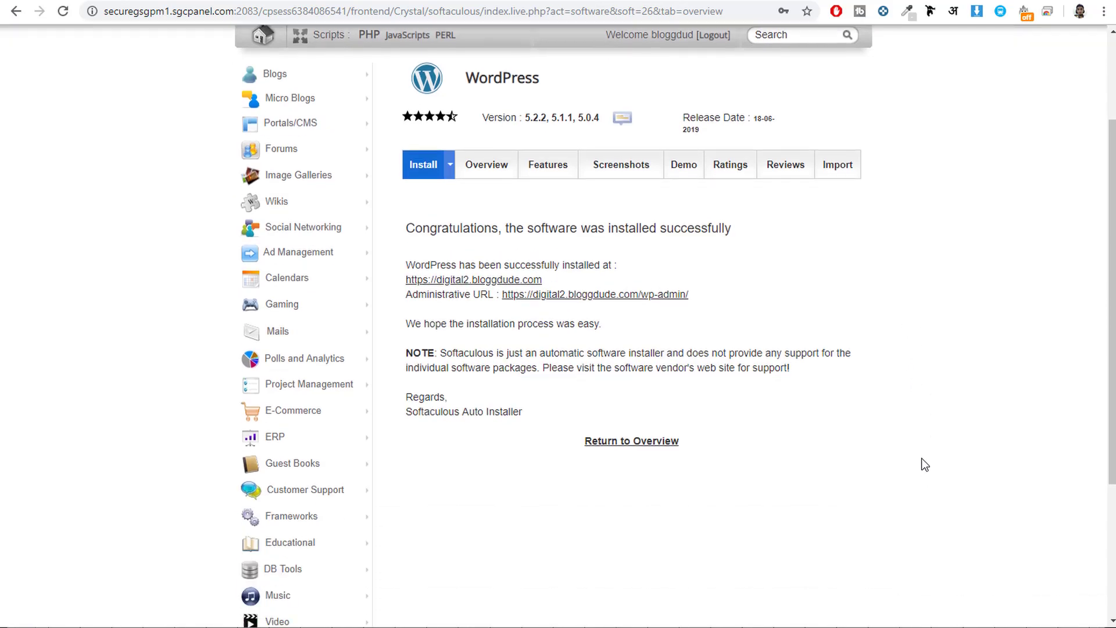
scroll(889, 441, up, 1)
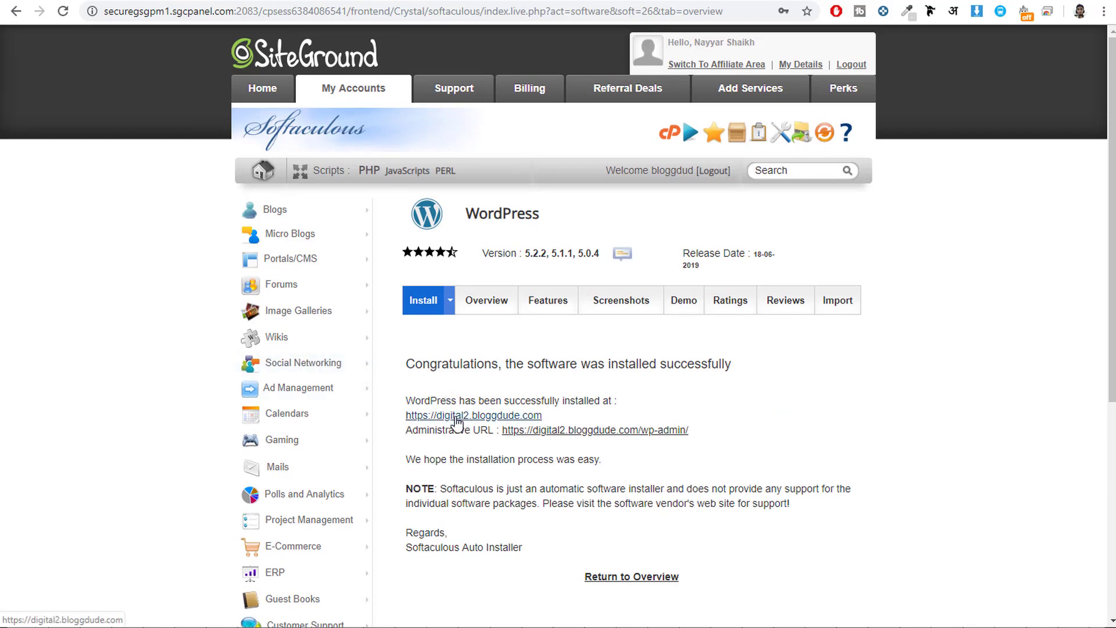
right_click(478, 420)
click(498, 430)
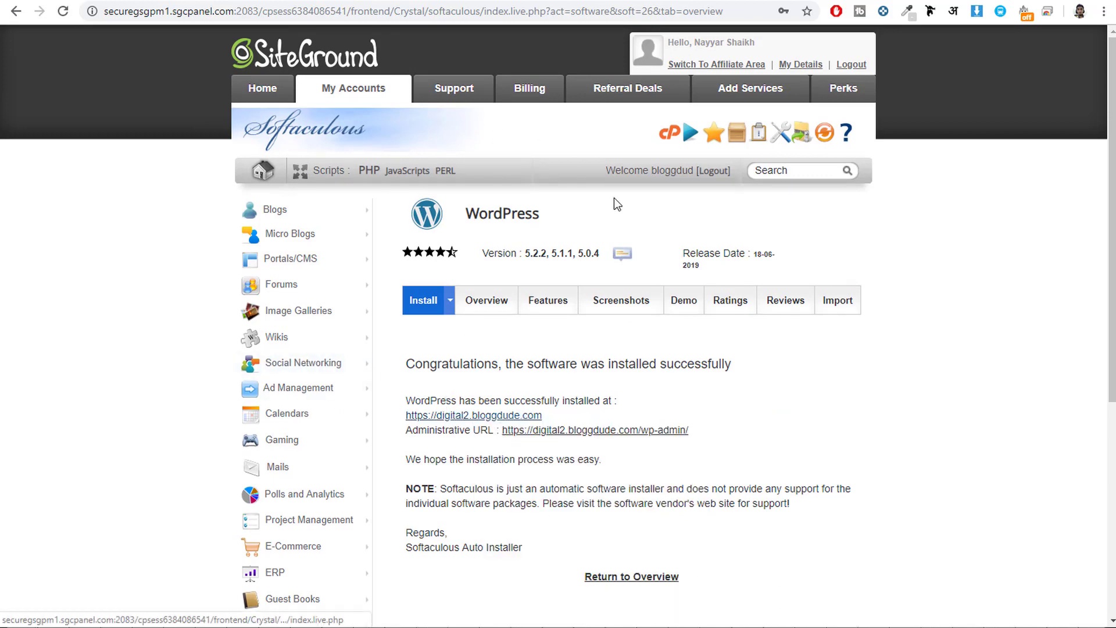
- Go to the site's administration area and look over the page
scroll(303, 328, down, 1)
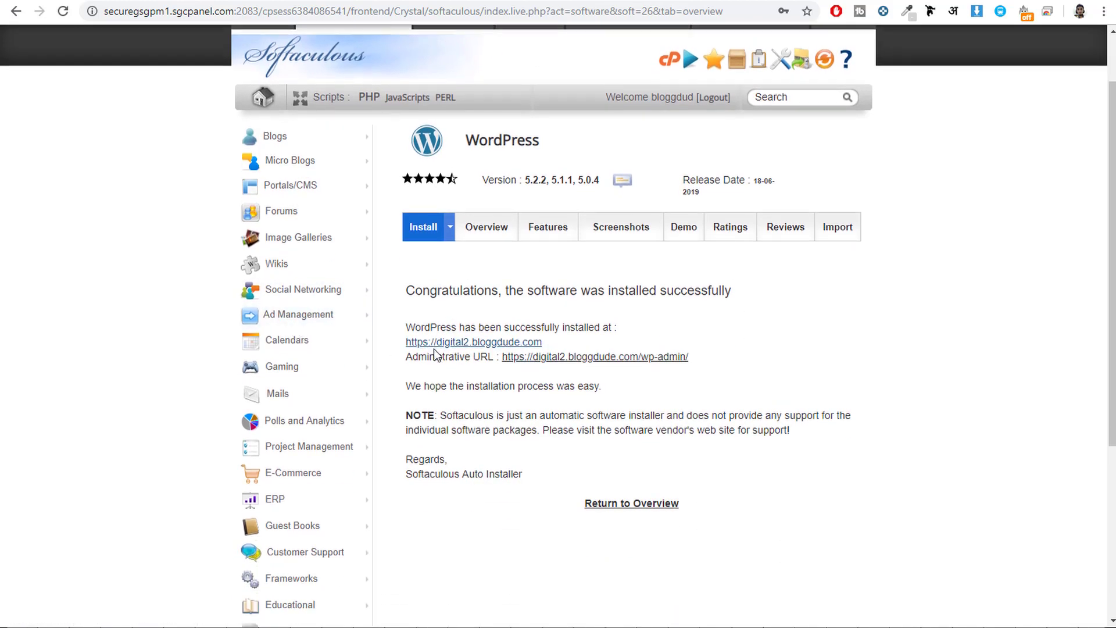
click(582, 357)
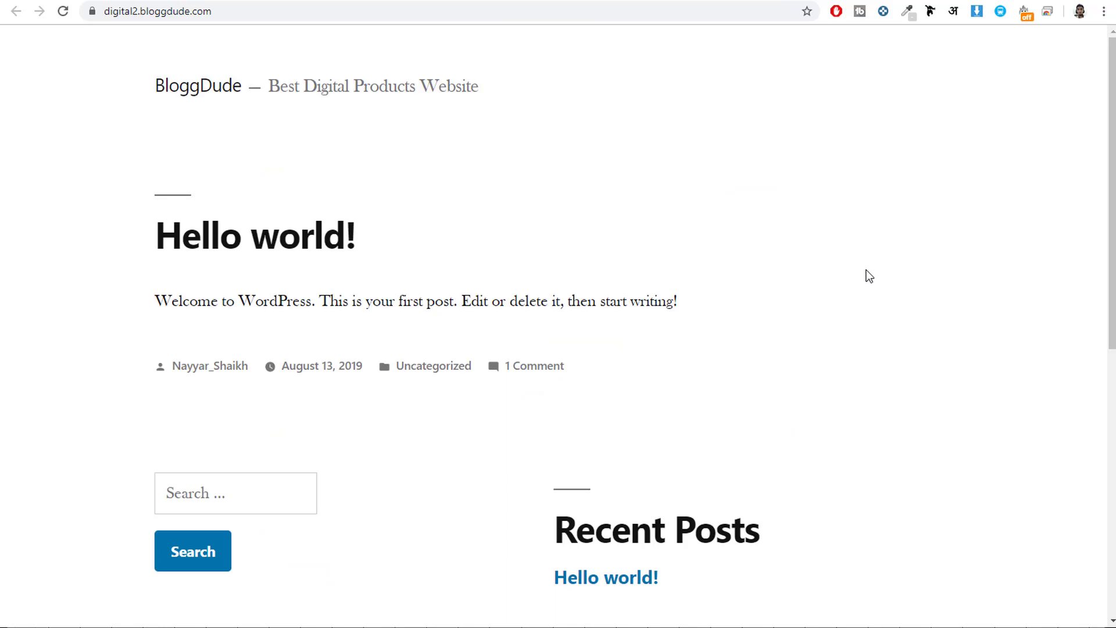
scroll(872, 314, down, 8)
scroll(872, 315, up, 8)
scroll(779, 291, down, 8)
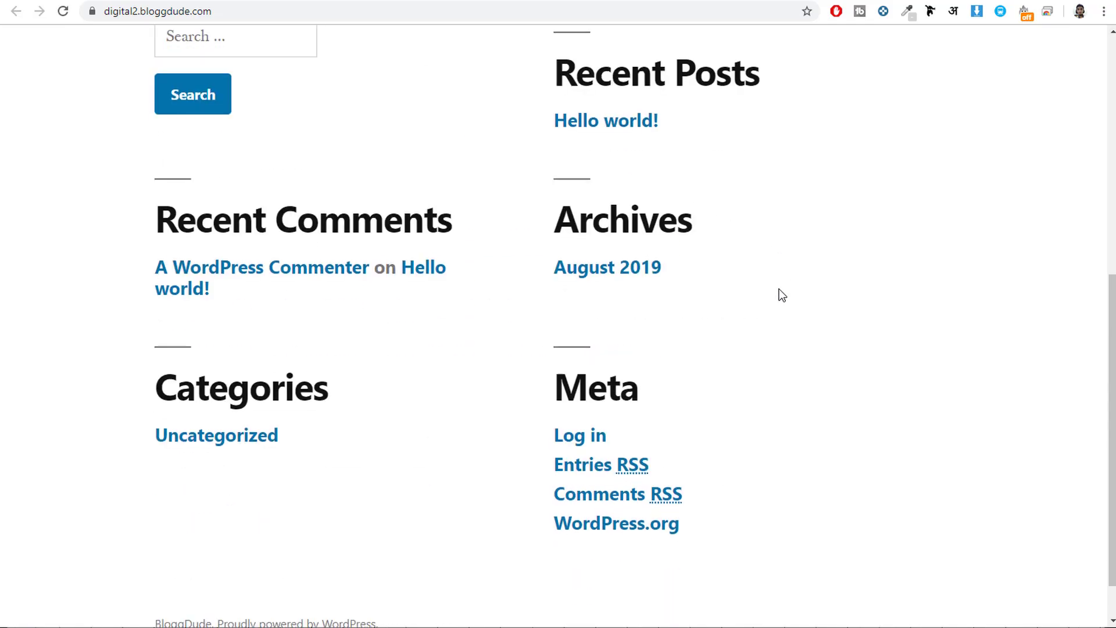
scroll(779, 295, up, 8)
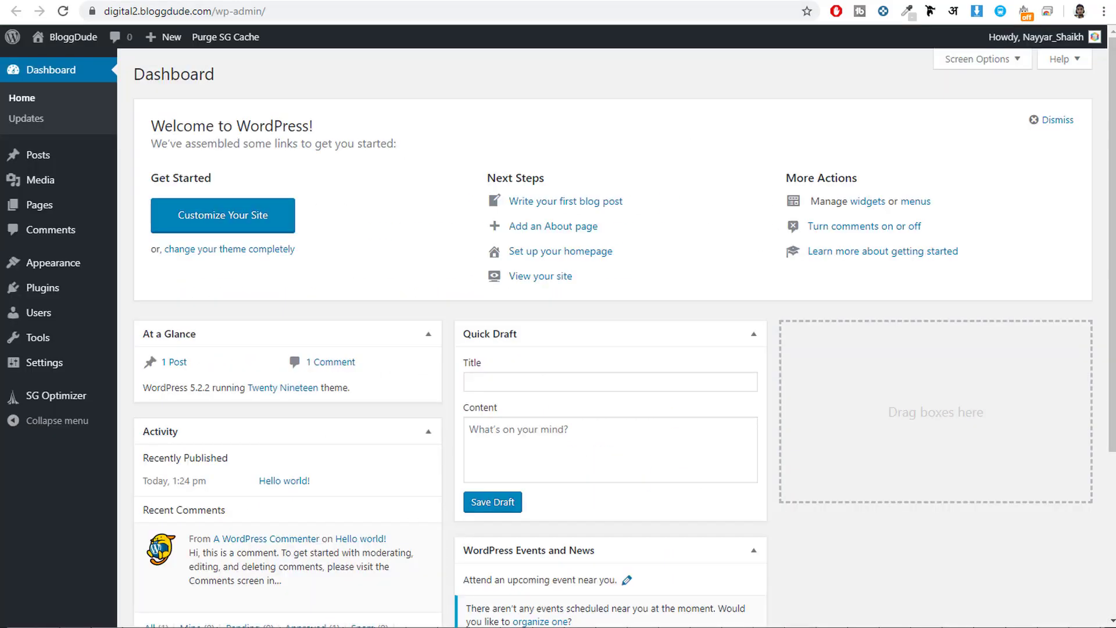
- Look over the wp-admin Dashboard and the site's domain in the address bar
scroll(503, 238, down, 5)
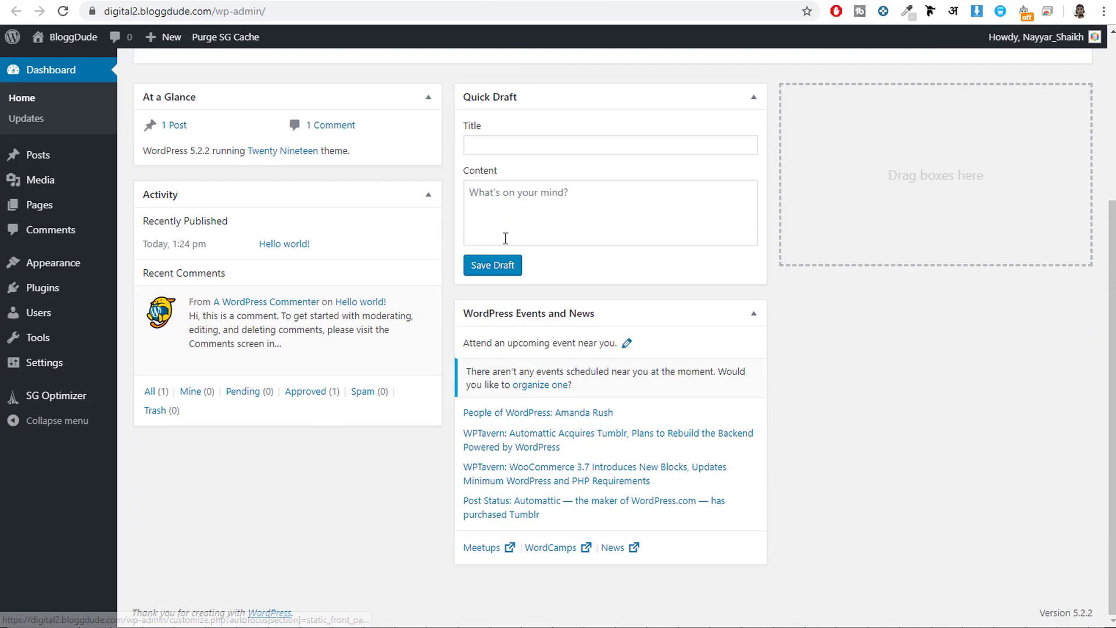
scroll(504, 237, up, 5)
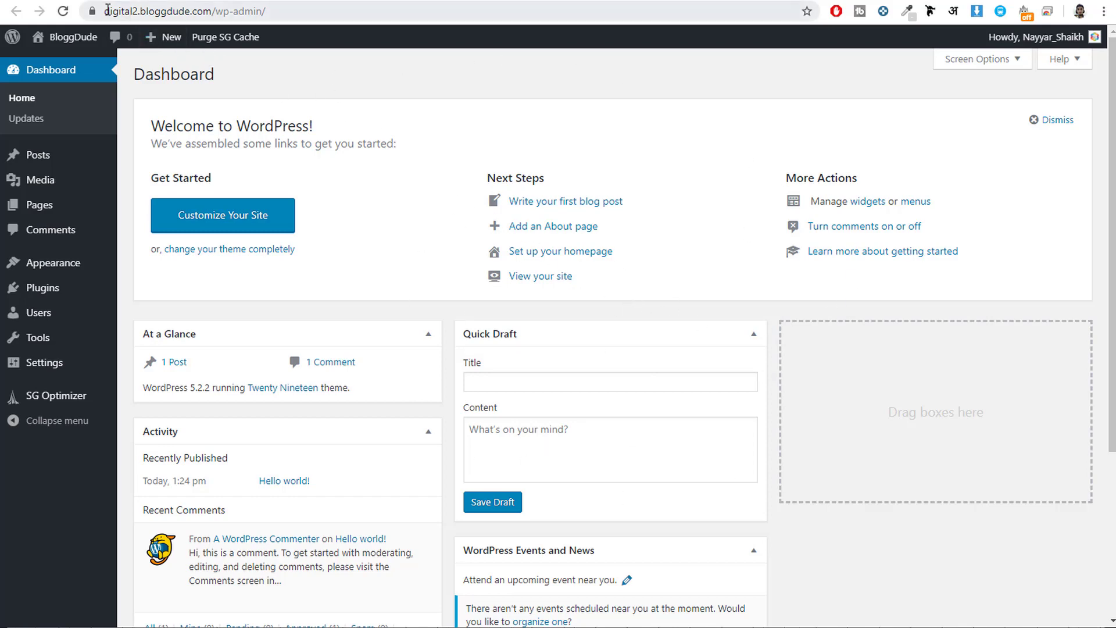
drag(105, 12, 271, 9)
click(349, 40)
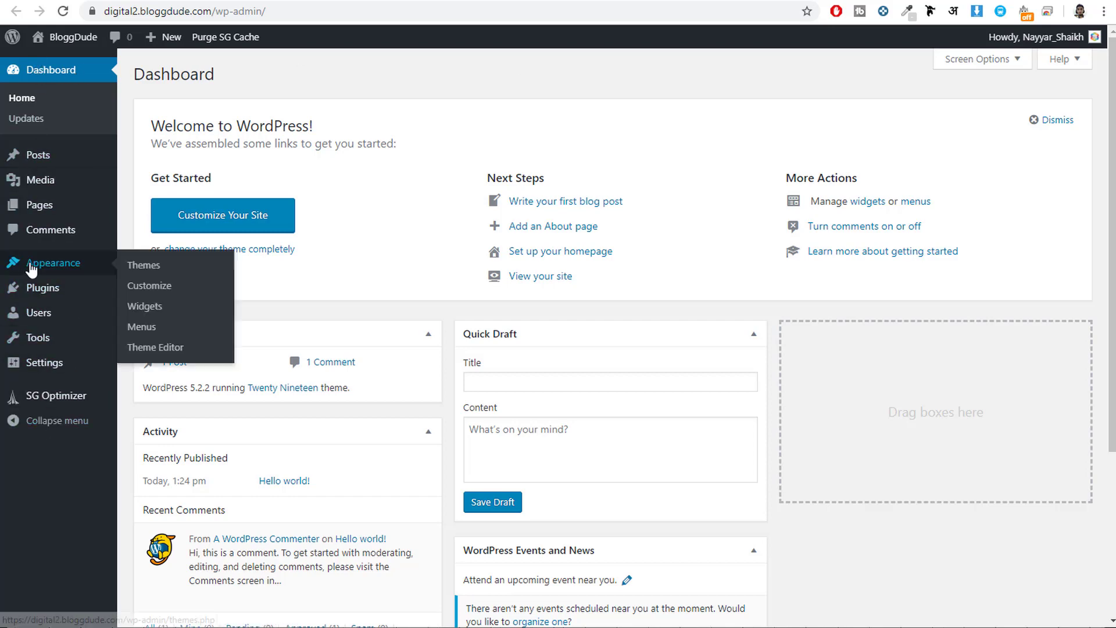
- View the Twenty Nineteen theme details in Appearance > Themes, then return to the themes tab
click(51, 271)
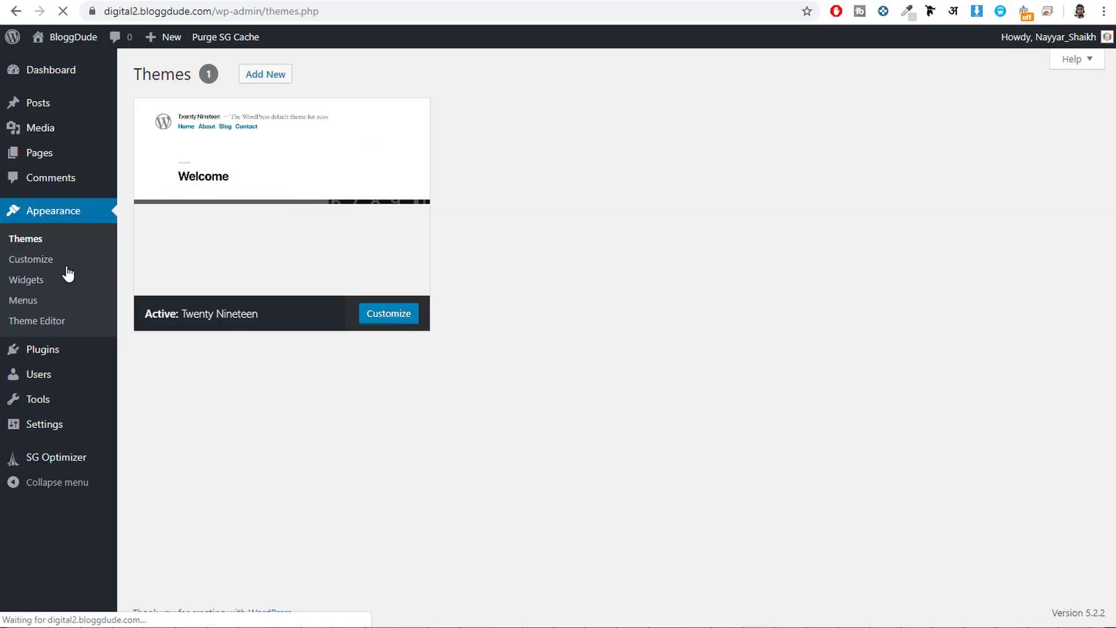
click(278, 162)
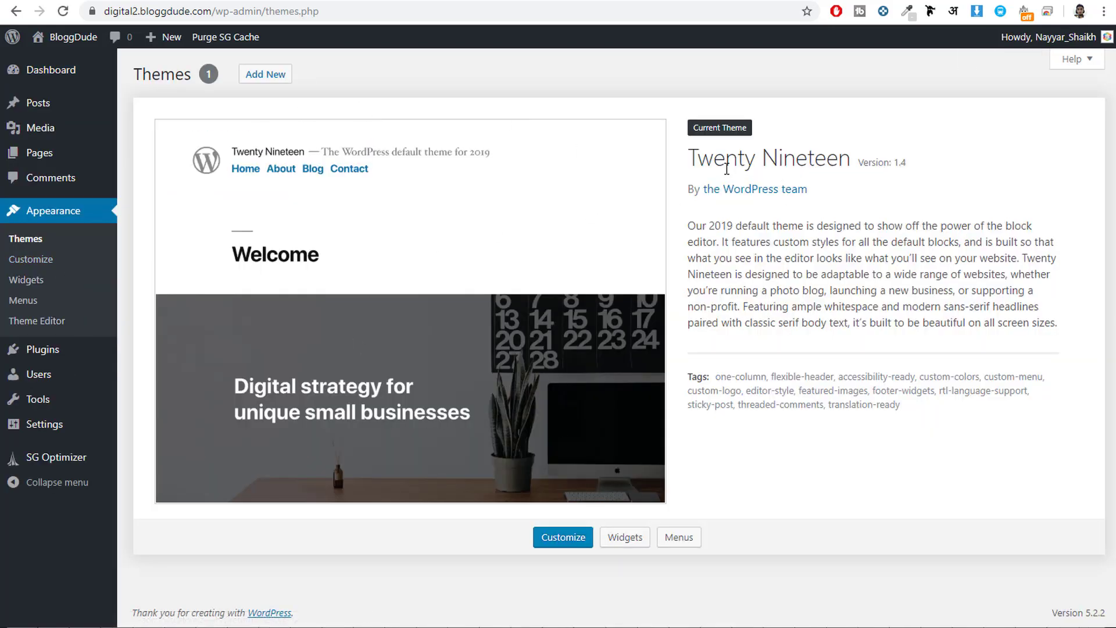
drag(689, 153, 849, 157)
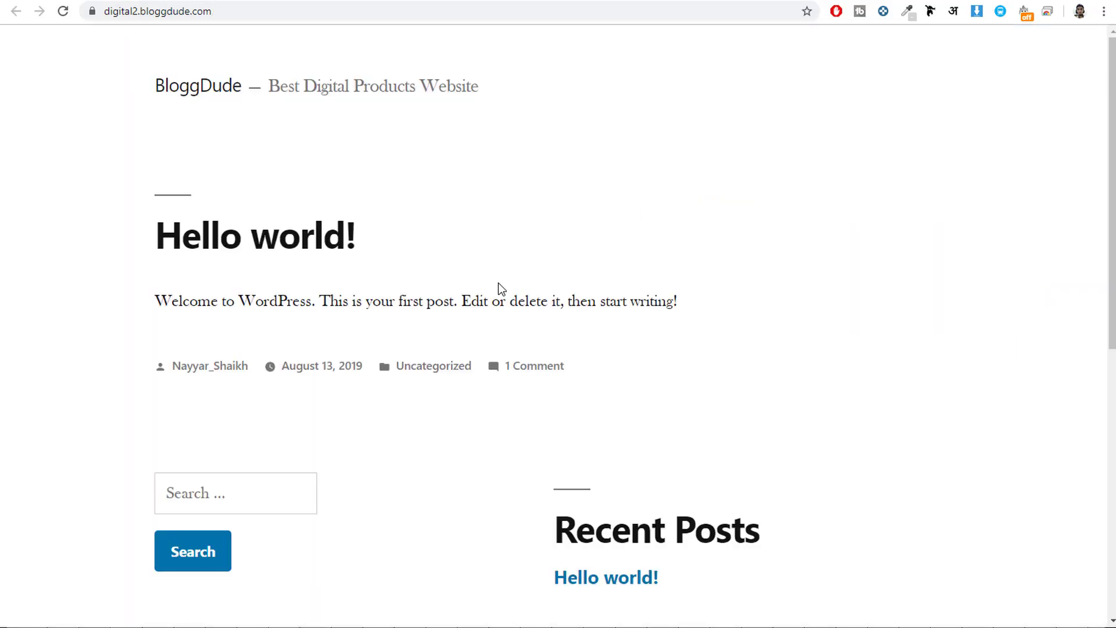
scroll(447, 329, down, 8)
scroll(447, 329, up, 8)
click(260, 3)
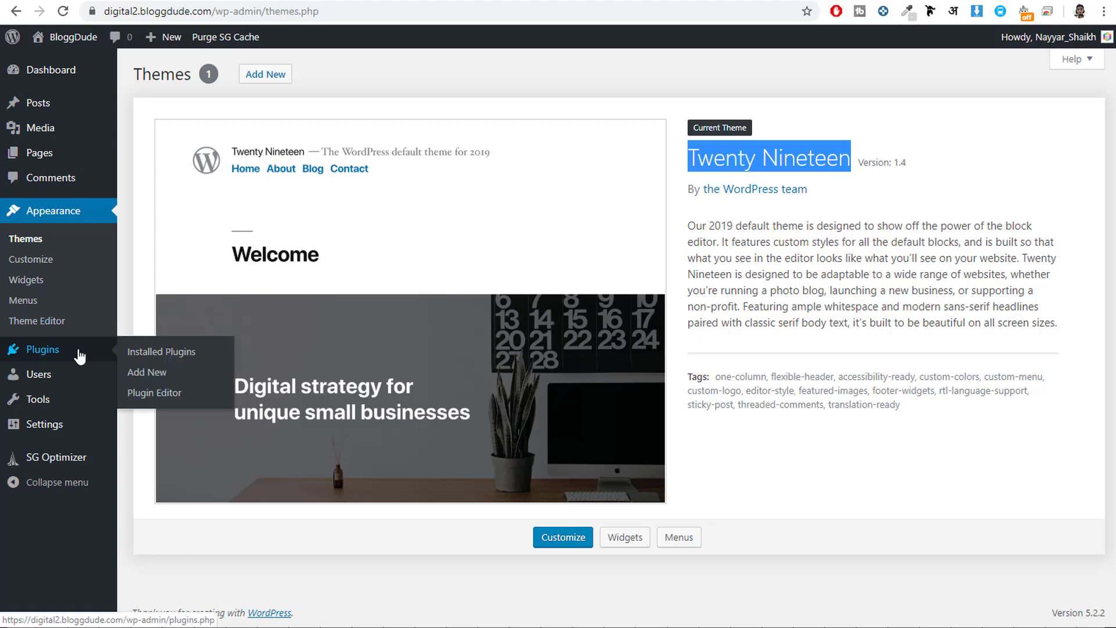
- Review the SG Optimizer entry in Installed Plugins, then go to Settings > General
click(52, 351)
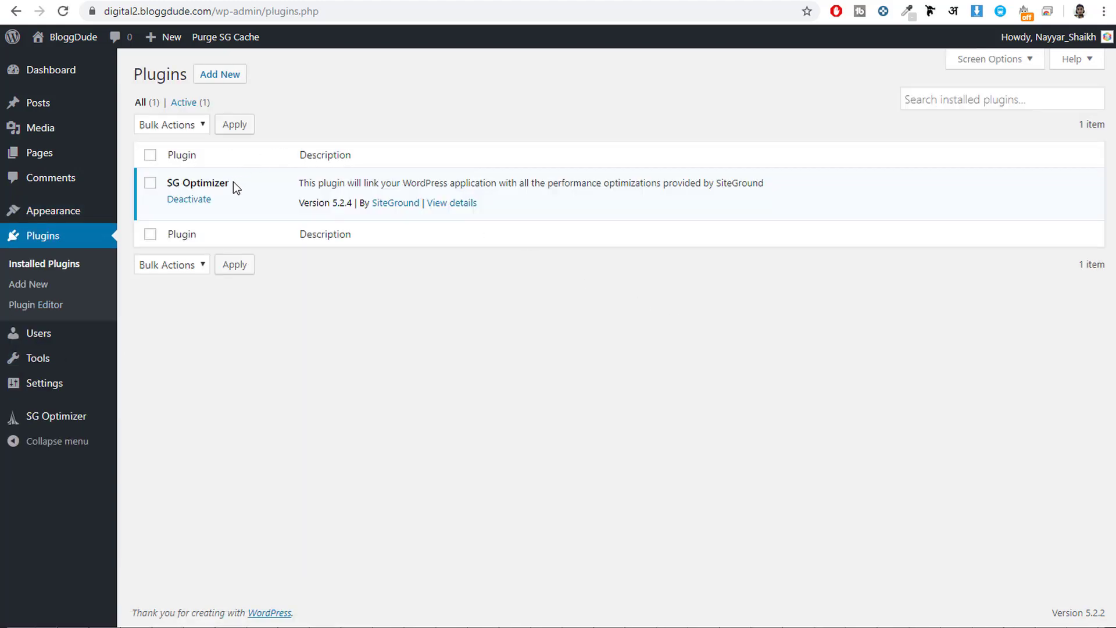
drag(232, 182, 167, 182)
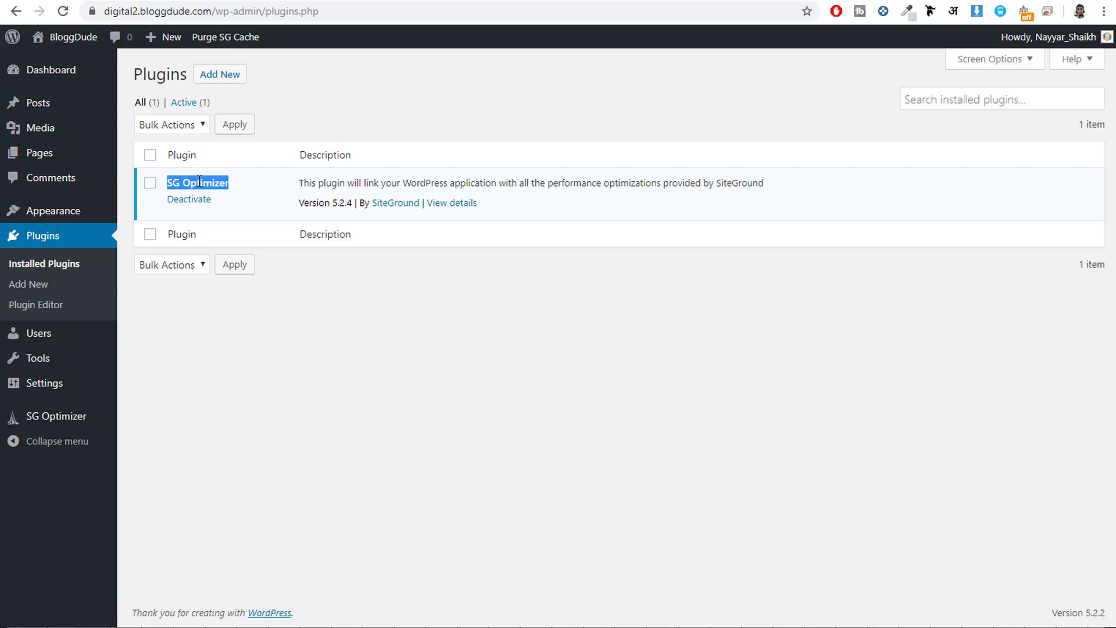
click(247, 184)
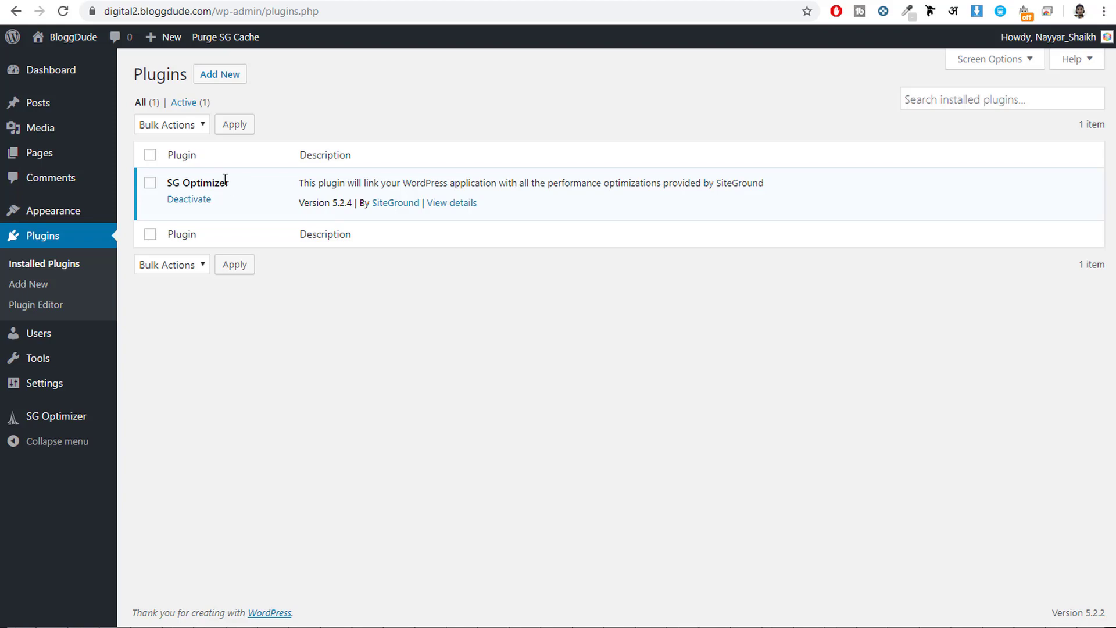
drag(231, 182, 148, 173)
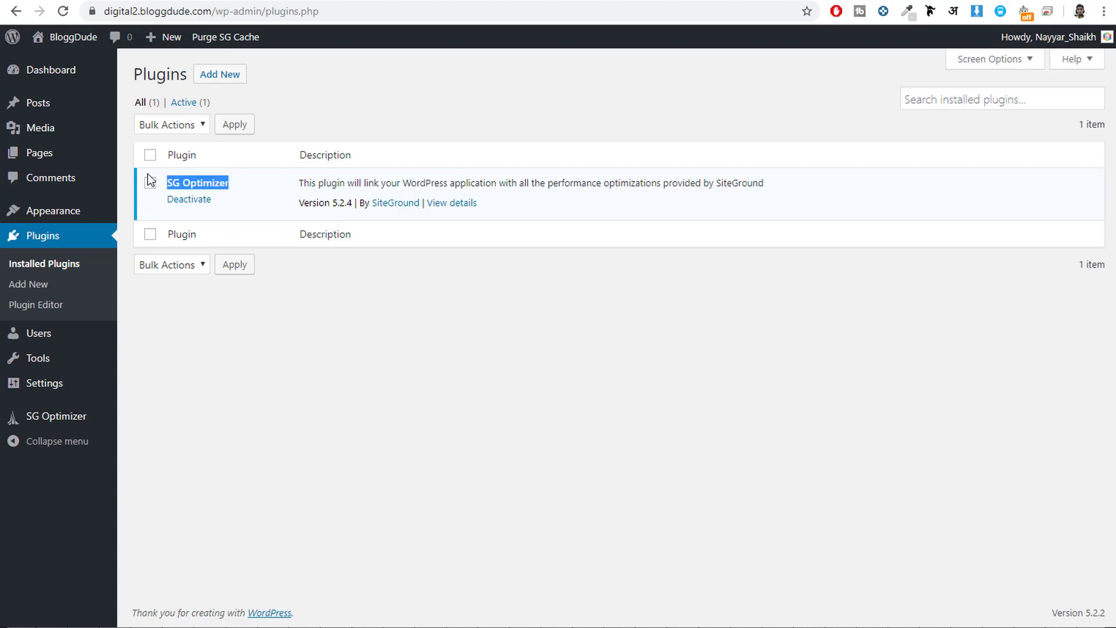
click(190, 184)
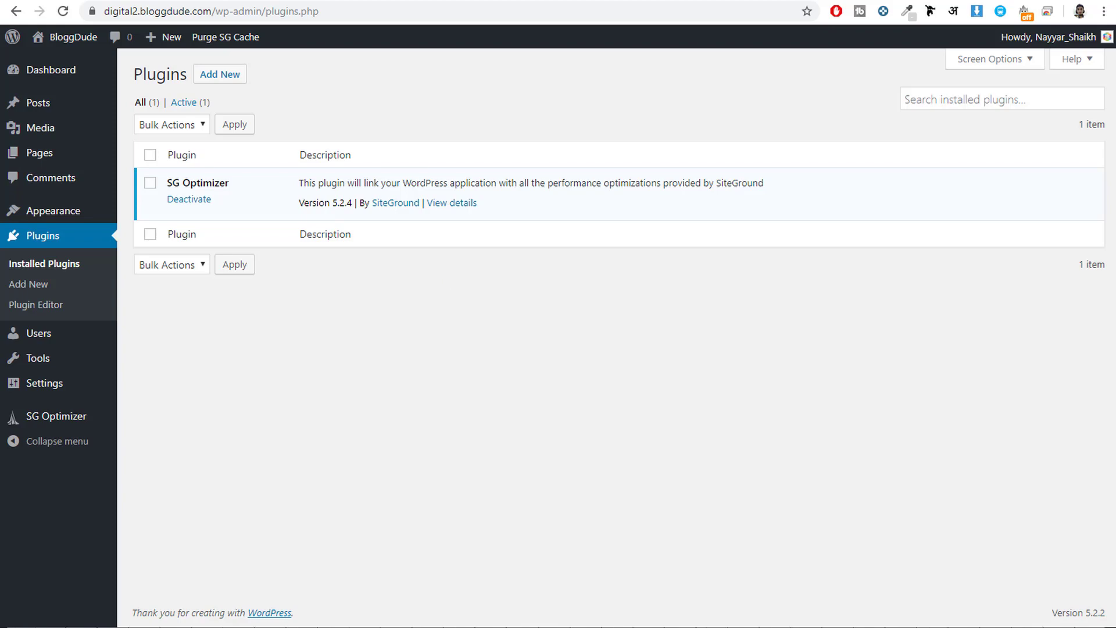
click(63, 385)
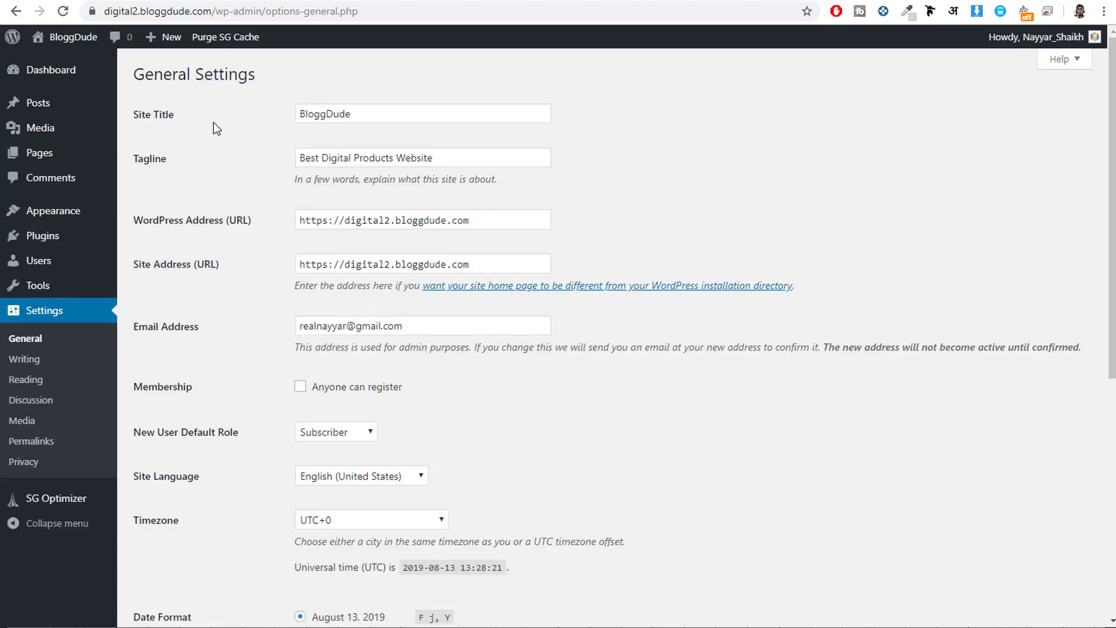
- Check the site title BloggDude, tagline 'Best Digital Products Website' and admin email
drag(369, 107, 274, 107)
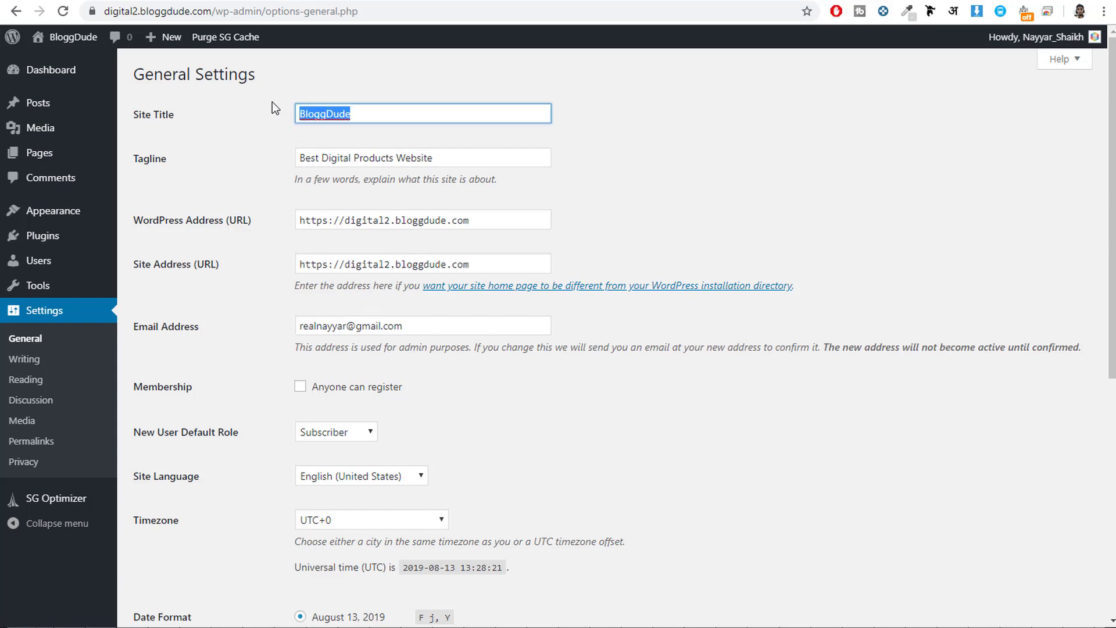
drag(443, 157, 259, 149)
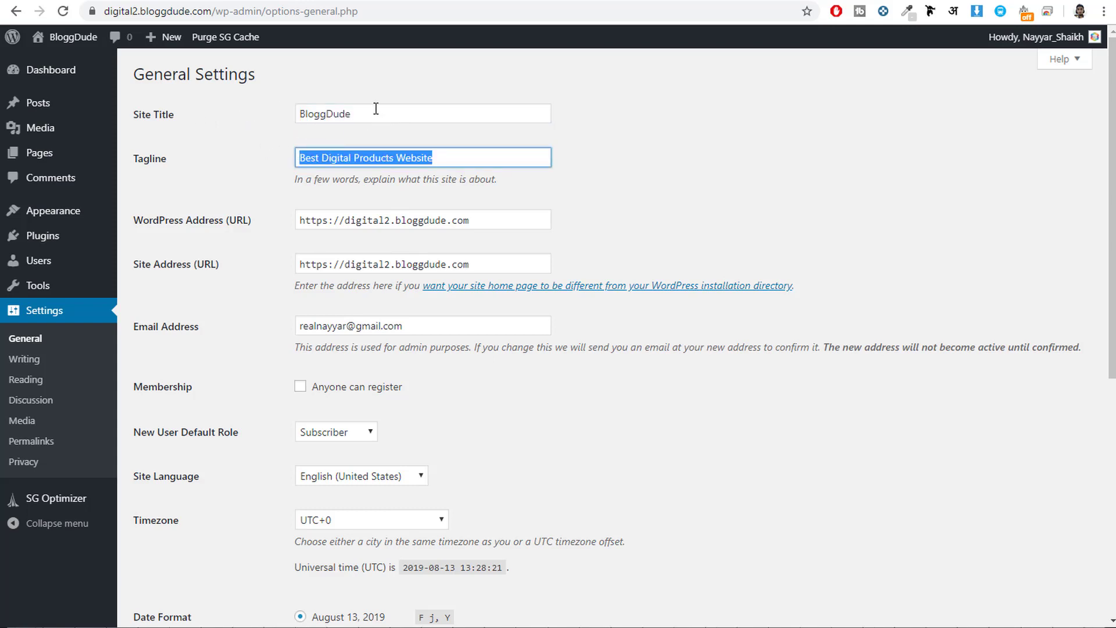
scroll(668, 164, down, 3)
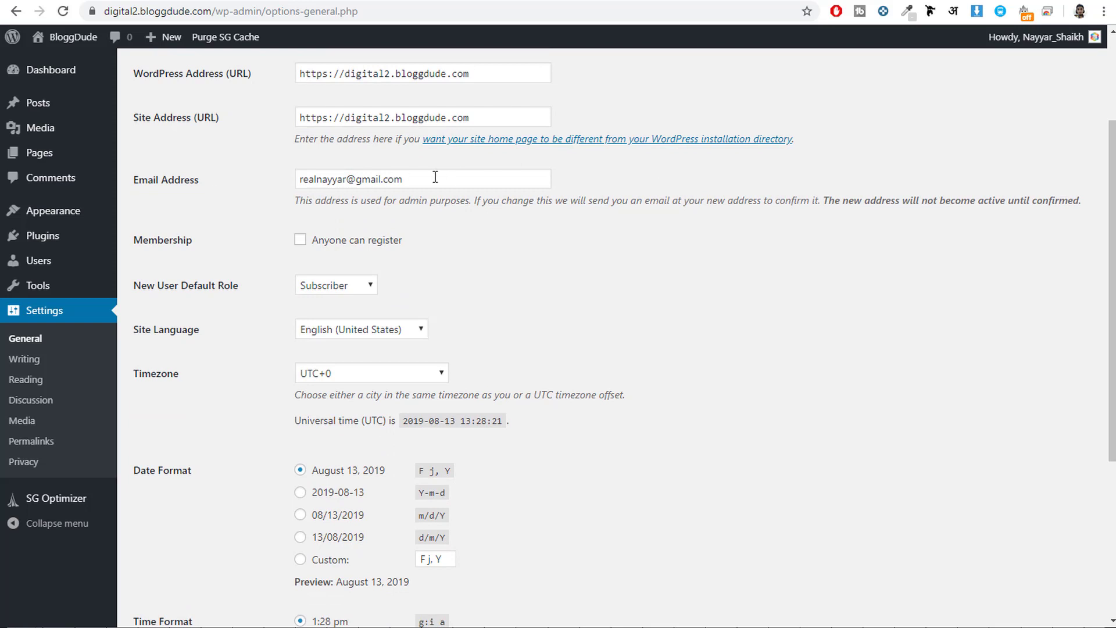
drag(436, 177, 267, 168)
click(574, 180)
triple_click(471, 178)
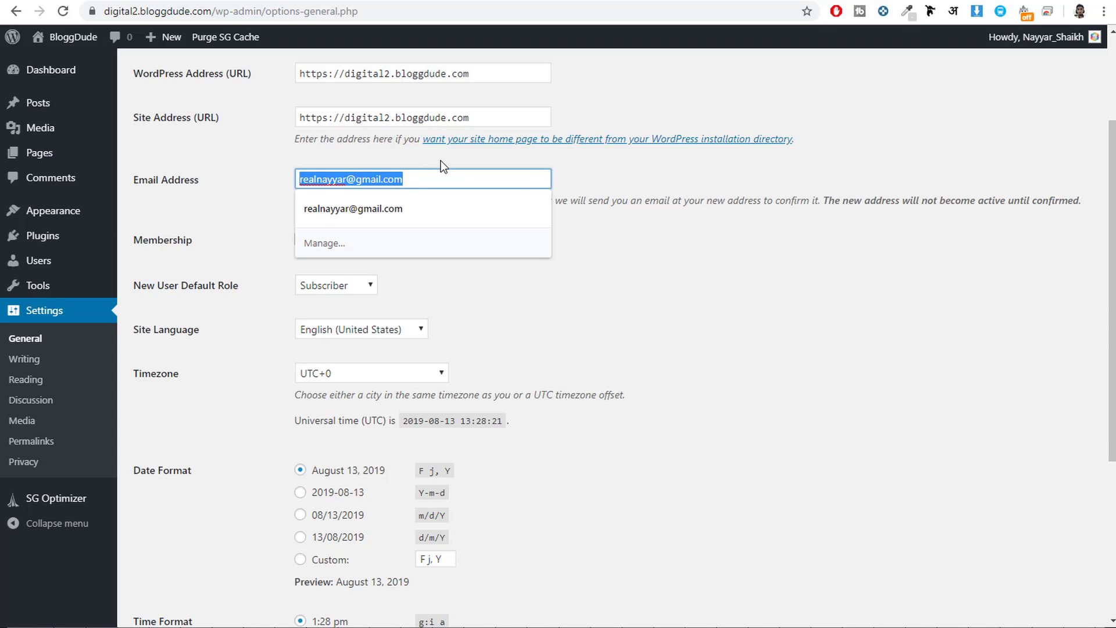
click(811, 299)
drag(192, 240, 128, 239)
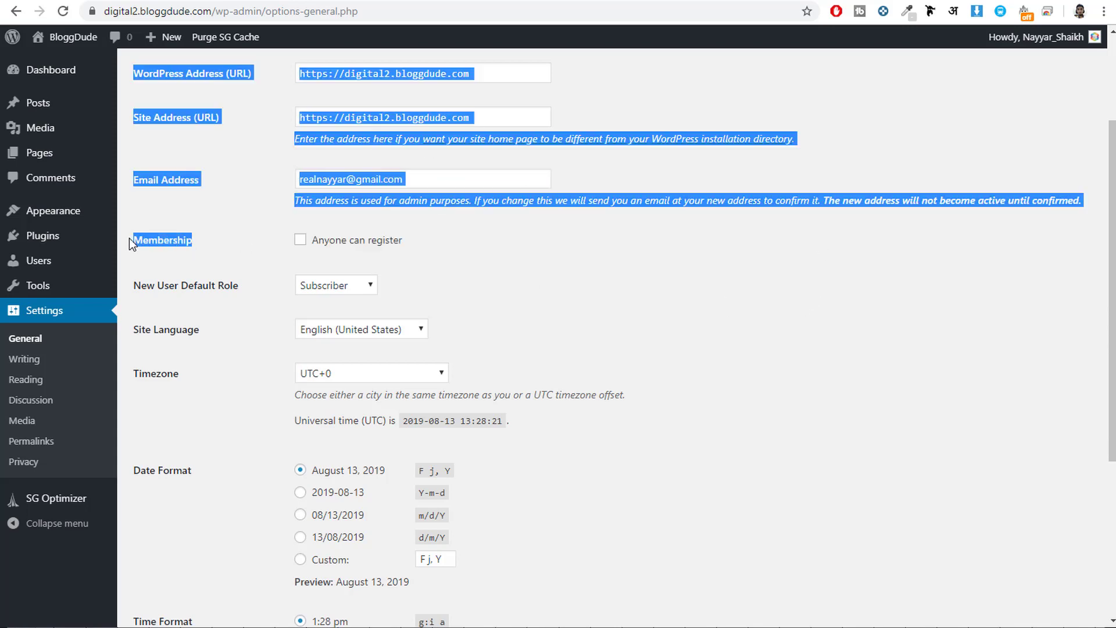
- Tick 'Anyone can register' and save the General Settings
click(300, 241)
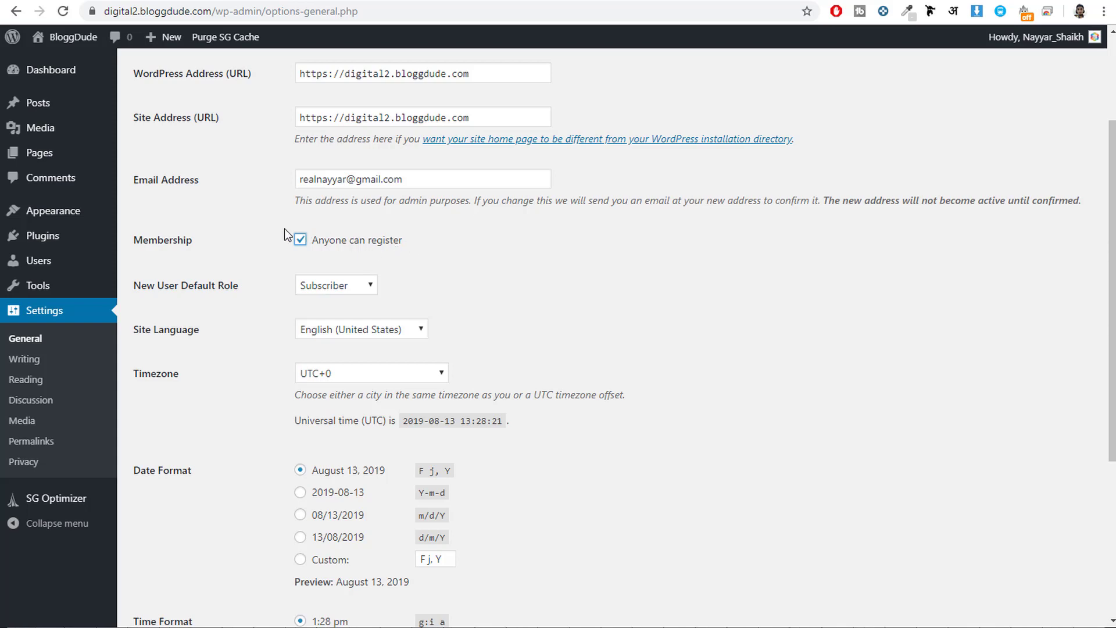
scroll(525, 291, down, 5)
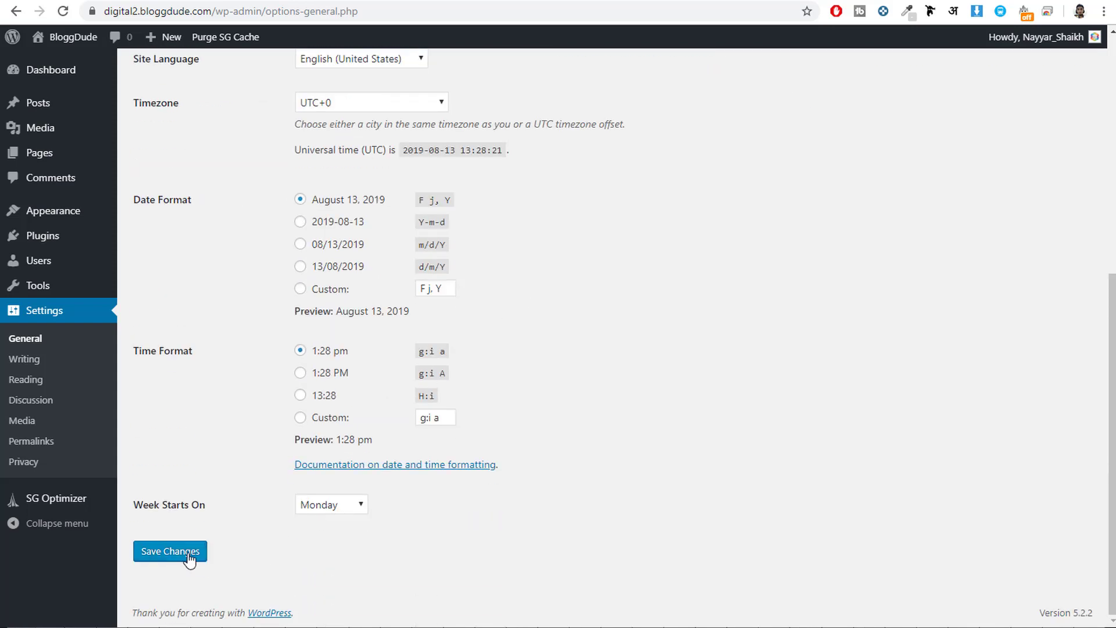
click(186, 557)
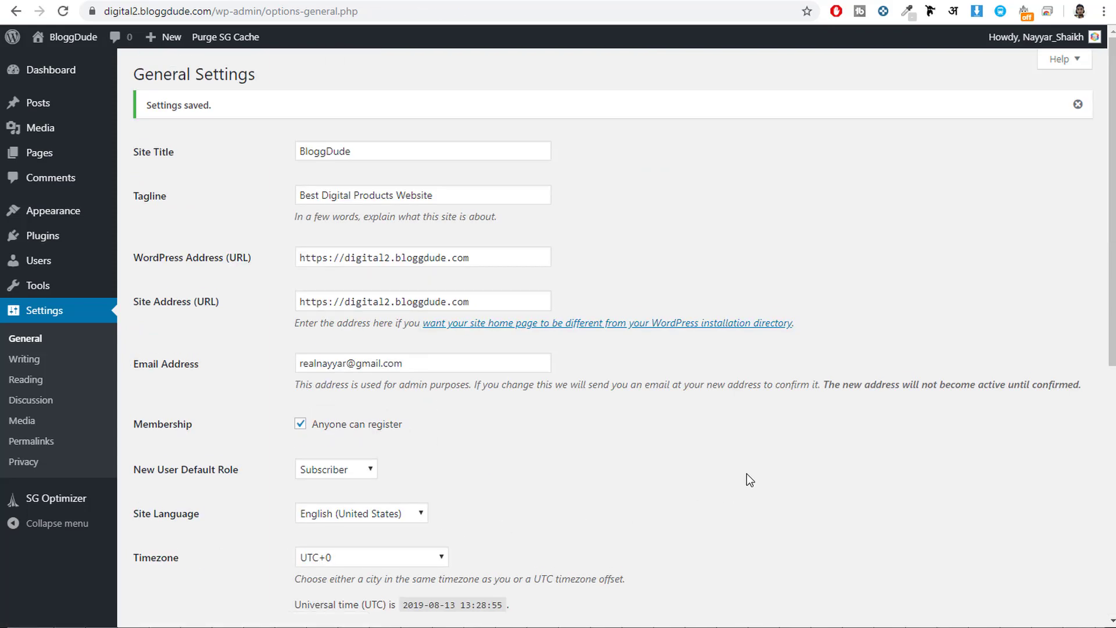
click(47, 442)
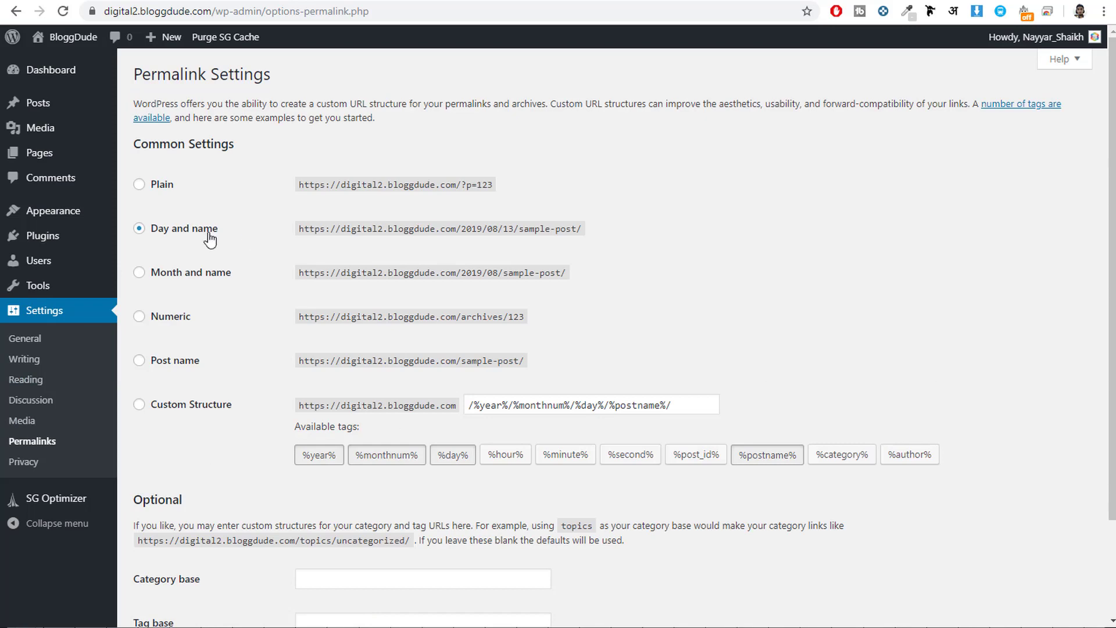
- Switch permalinks to the Post name structure and save
drag(210, 238, 149, 233)
click(162, 374)
click(162, 368)
scroll(208, 380, down, 2)
click(172, 552)
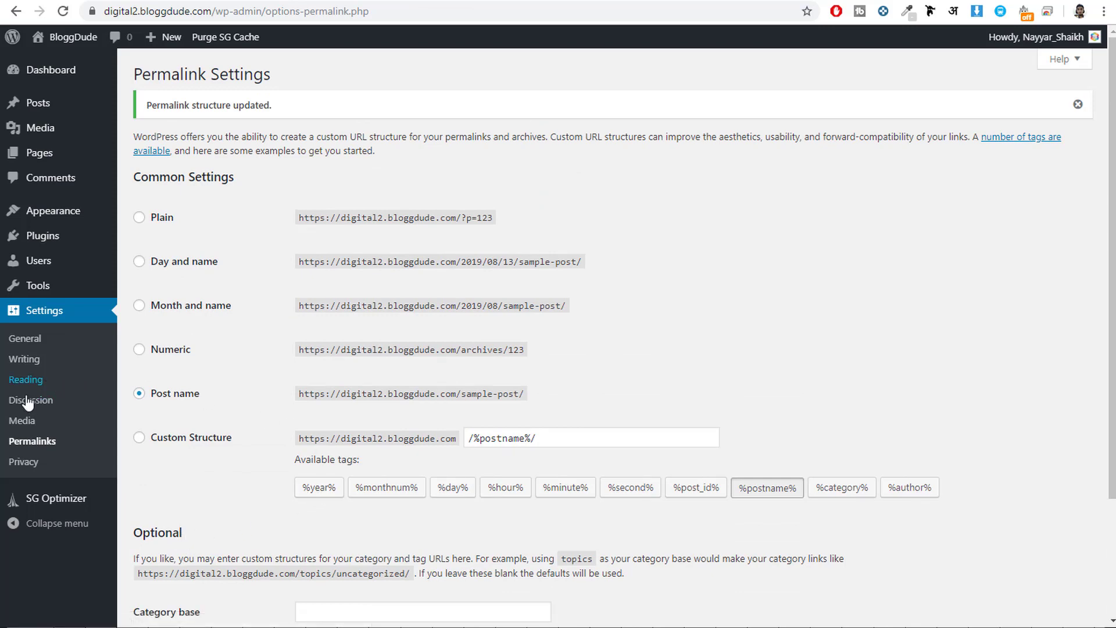
- Allow comments on new articles in Discussion Settings and save
click(28, 400)
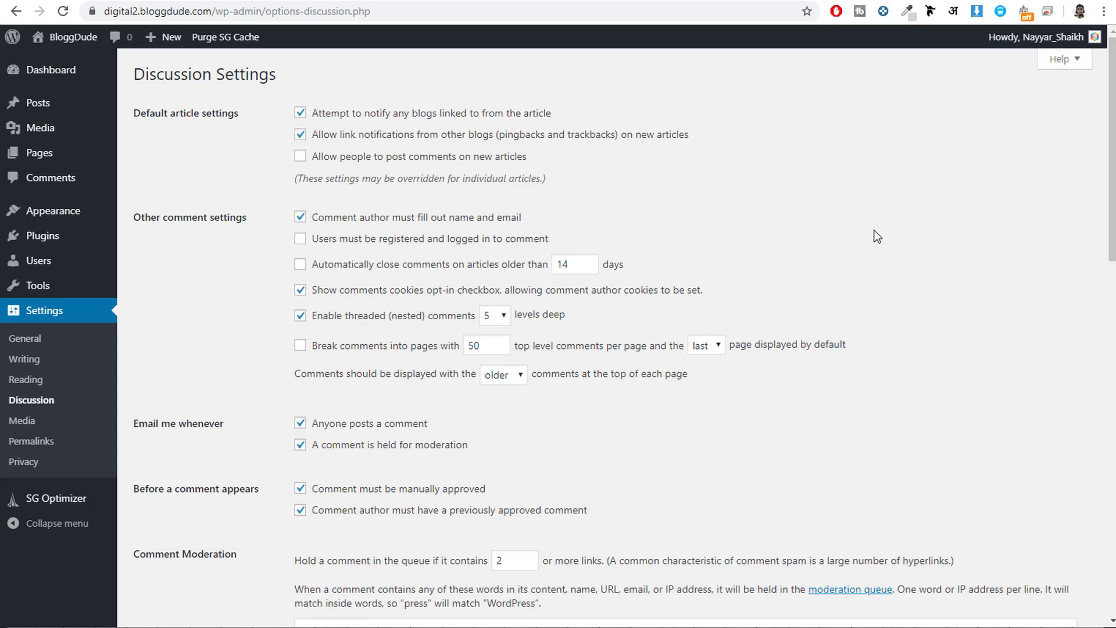
click(359, 157)
scroll(238, 527, down, 10)
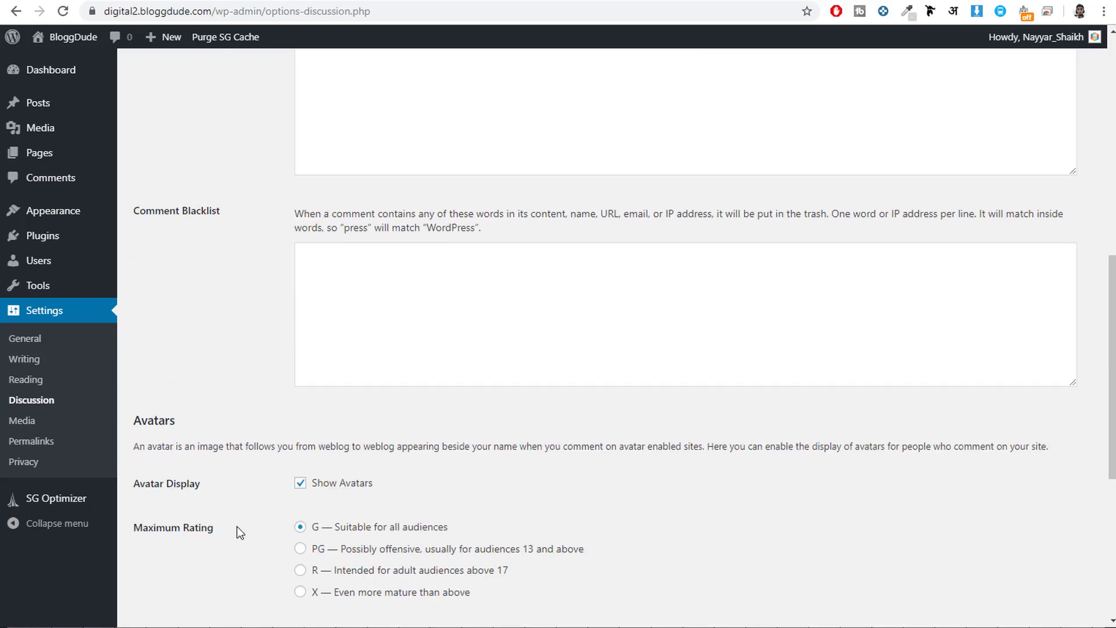
scroll(388, 487, down, 7)
click(178, 553)
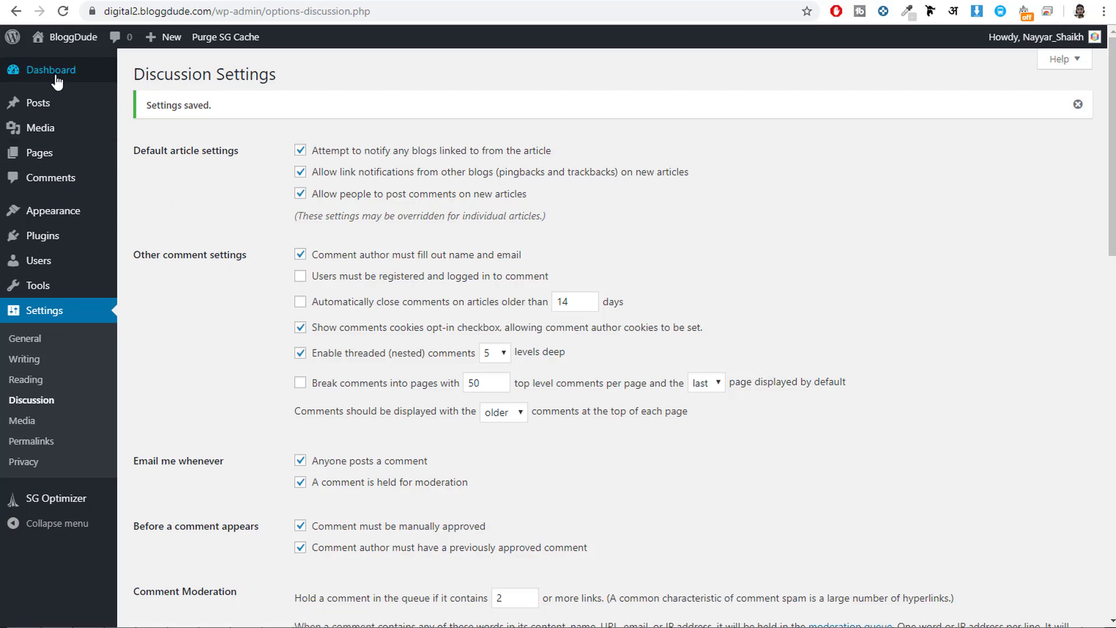
click(81, 73)
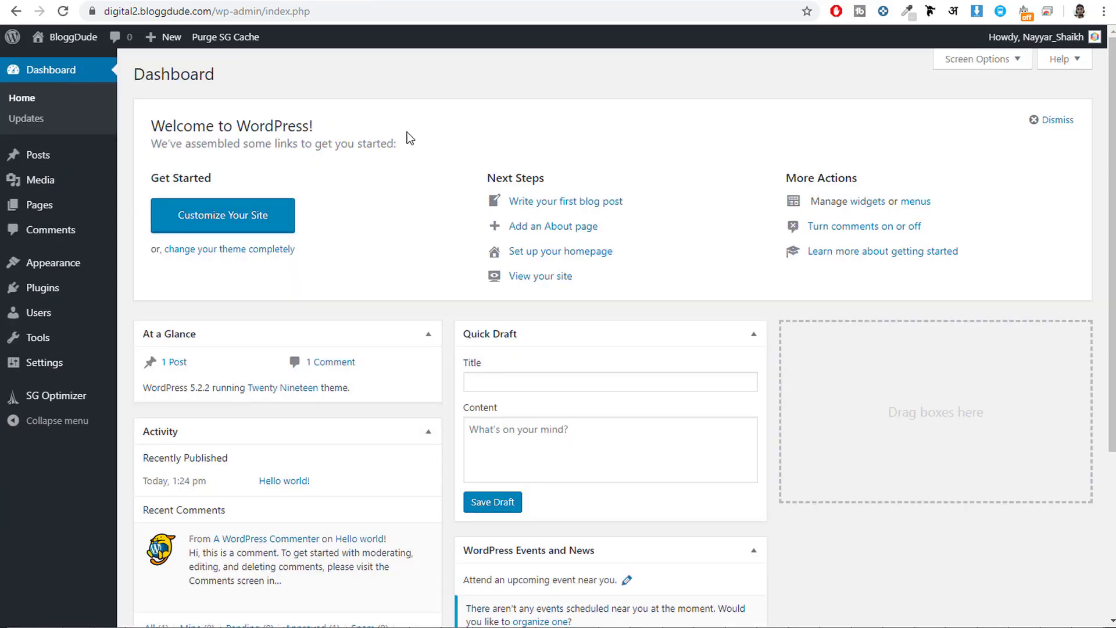
- Dismiss the Welcome to WordPress panel on the Dashboard
scroll(846, 436, down, 1)
scroll(843, 430, down, 3)
scroll(698, 401, up, 4)
click(1046, 121)
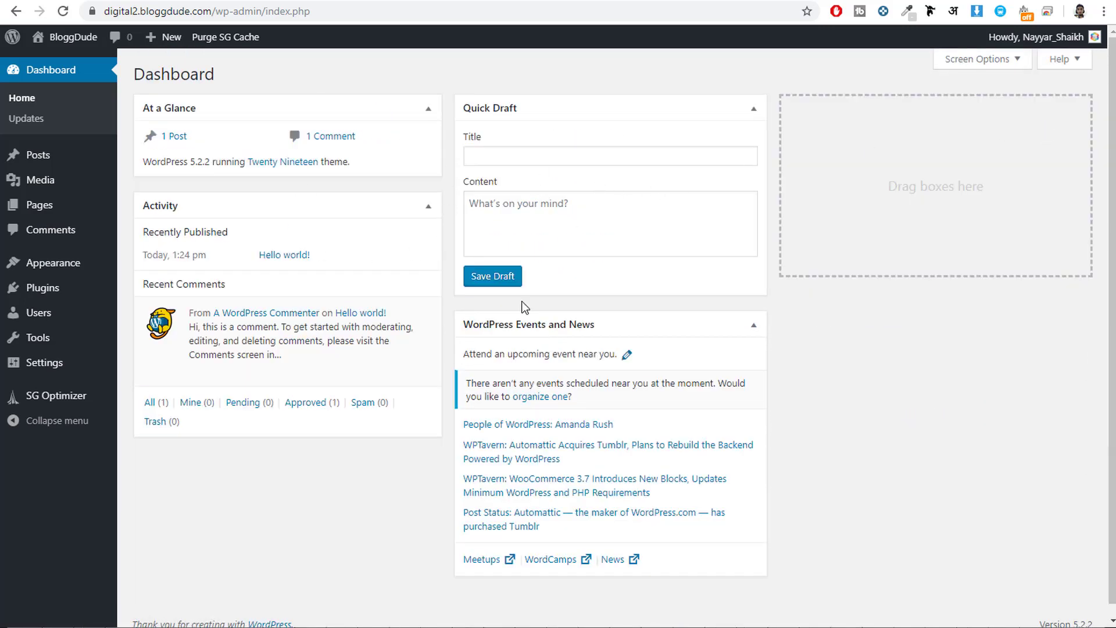
- Hide the At a Glance, Activity, Quick Draft and Events and News widgets via Screen Options
click(981, 59)
click(153, 90)
click(227, 90)
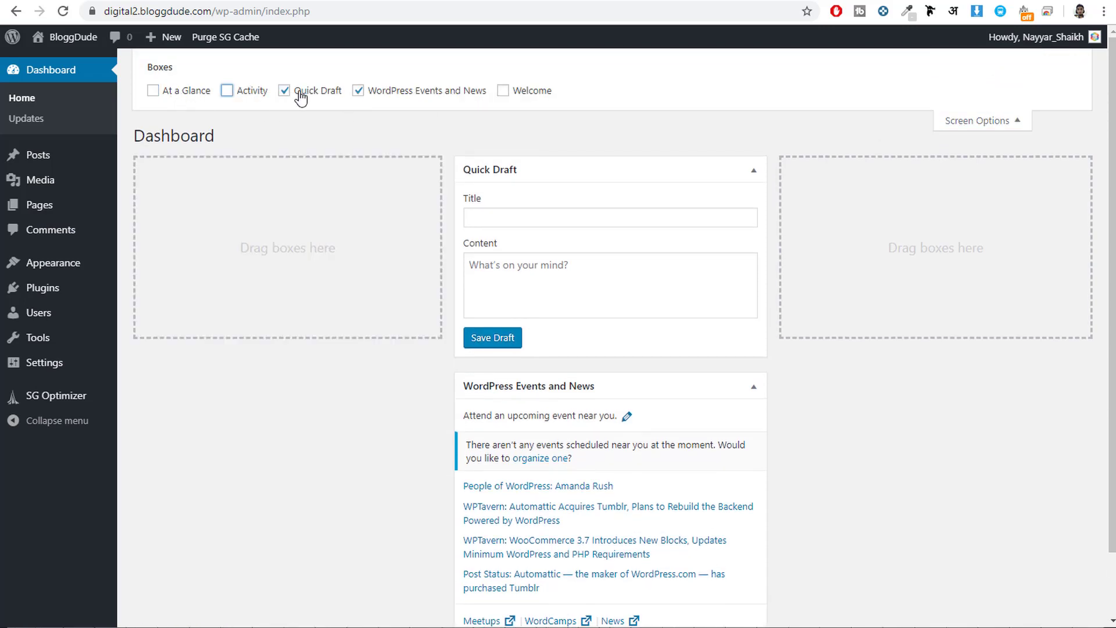
click(300, 94)
click(424, 92)
click(995, 125)
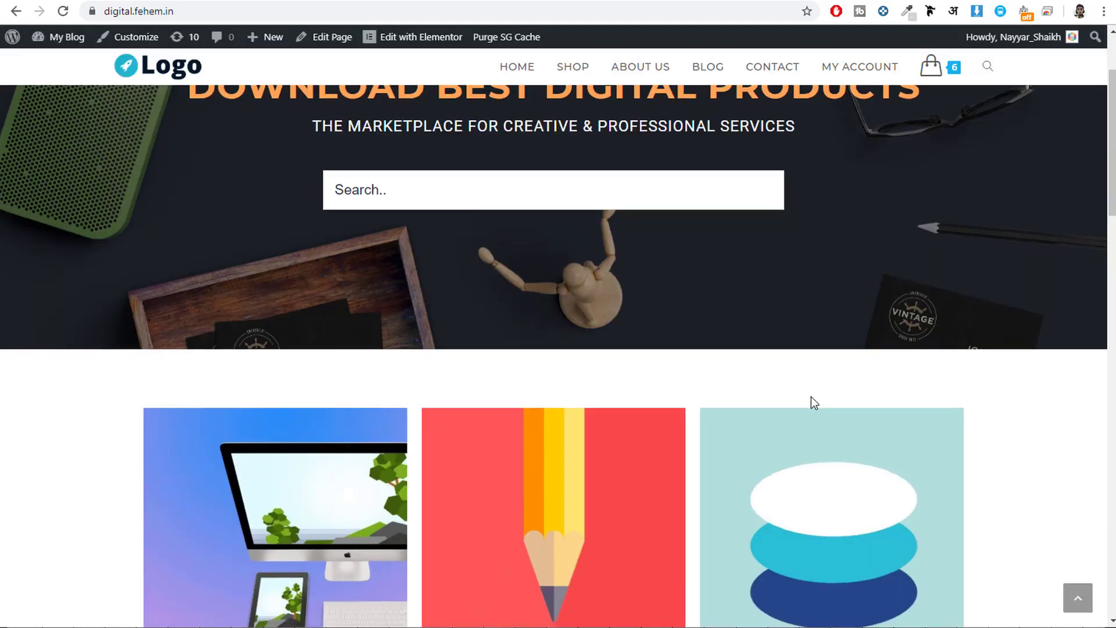
- Search the theme directory for oceanwp under Appearance > Themes > Add New
scroll(825, 442, down, 10)
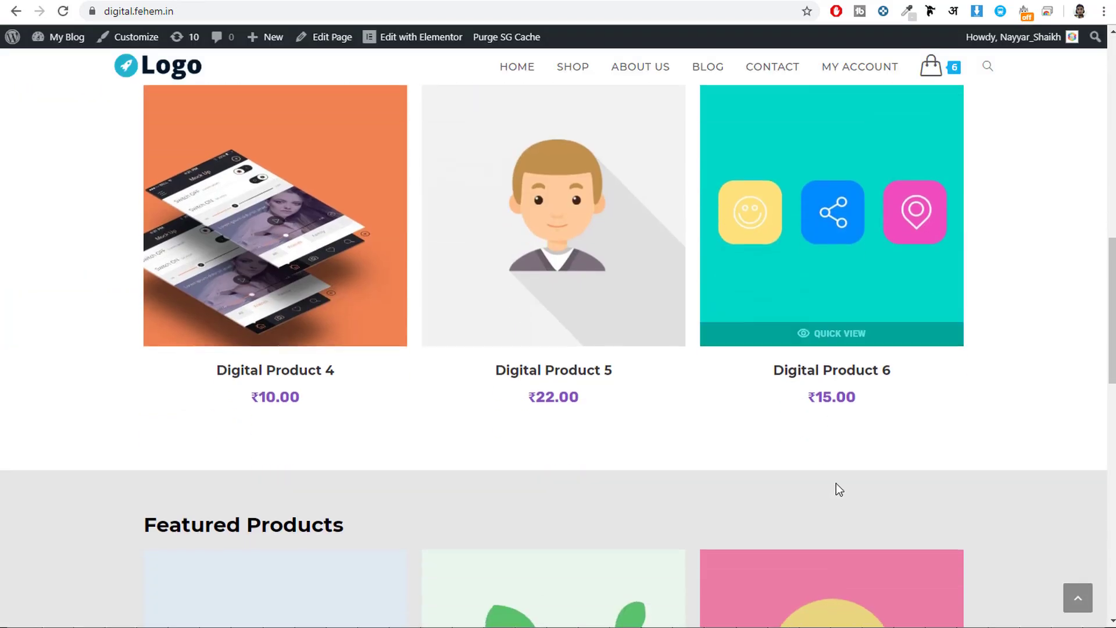
scroll(838, 488, up, 10)
scroll(778, 394, down, 10)
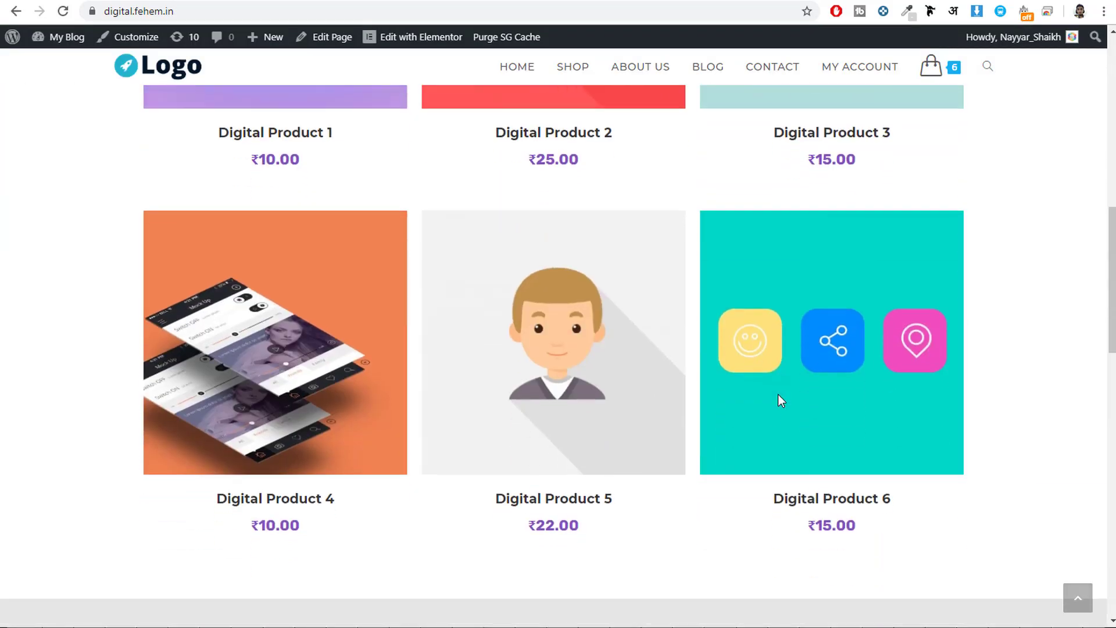
scroll(779, 401, down, 1)
scroll(779, 401, up, 15)
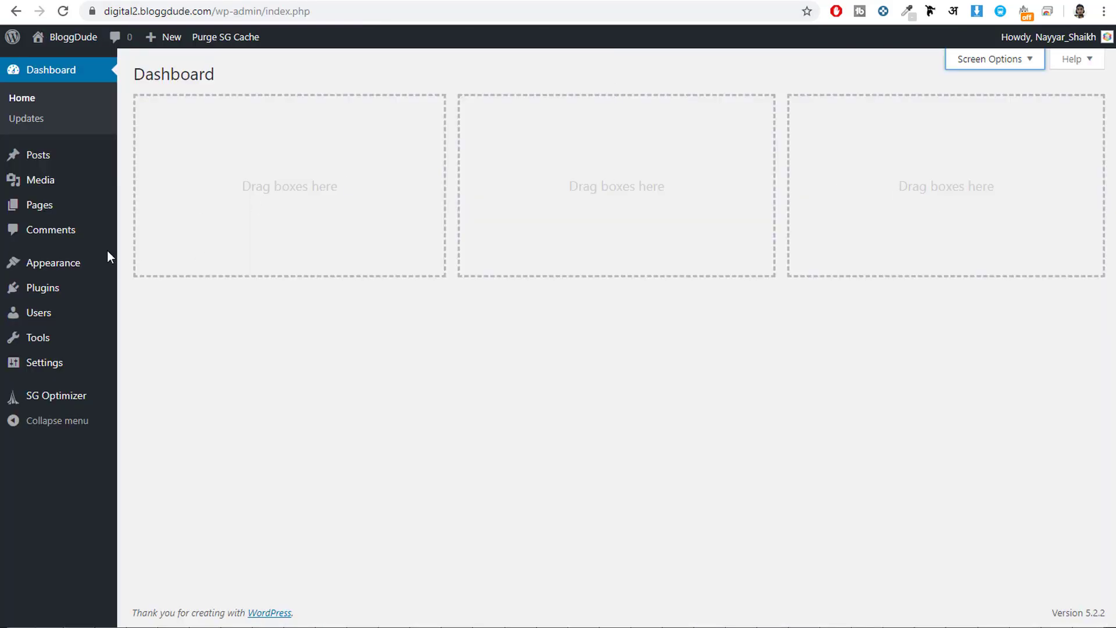
mouse_move(80, 262)
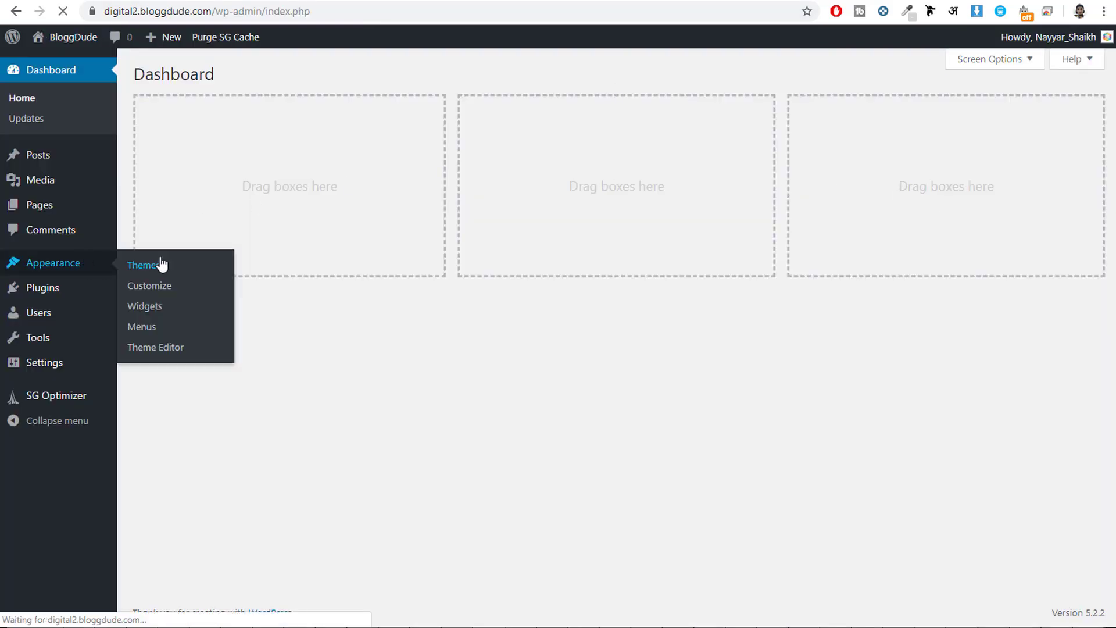
click(160, 263)
click(273, 79)
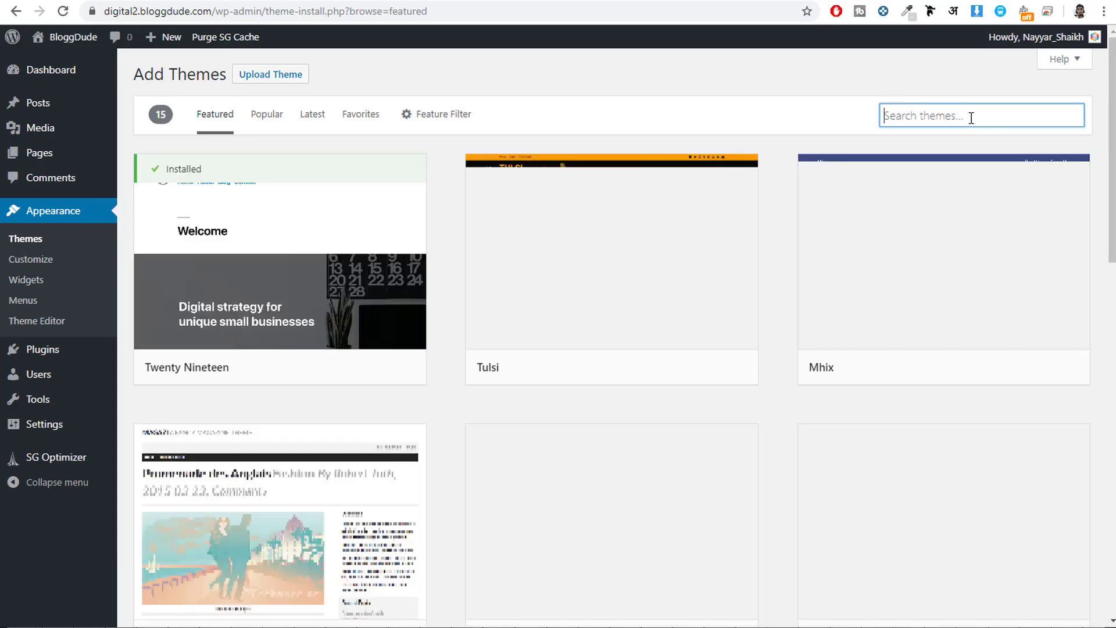
text(oceanwp)
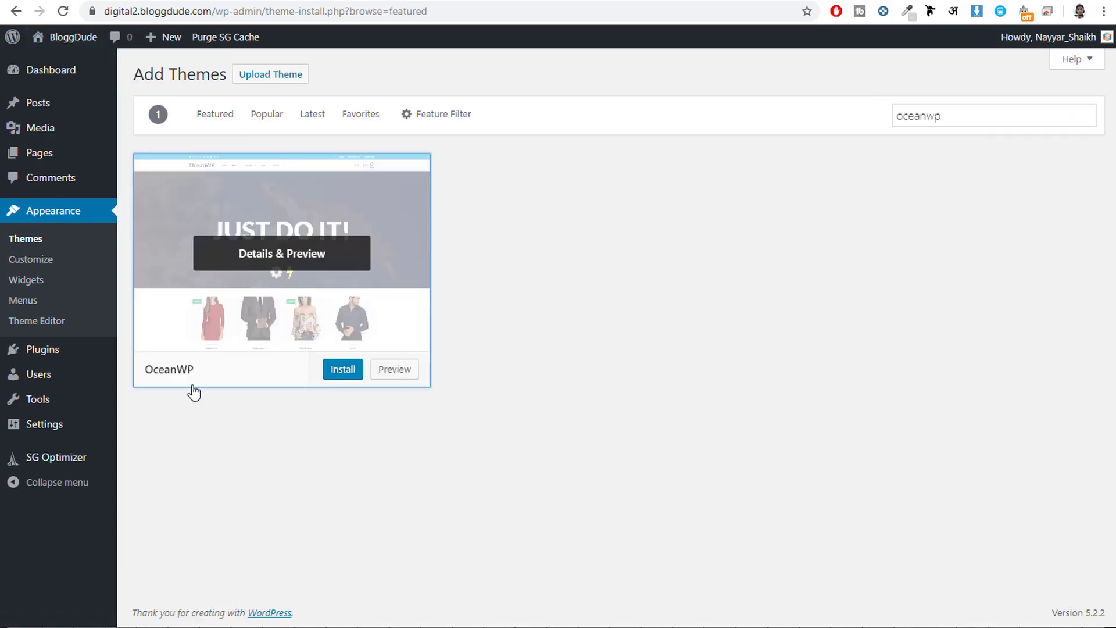
- Install the OceanWP theme and activate it
drag(193, 393, 145, 379)
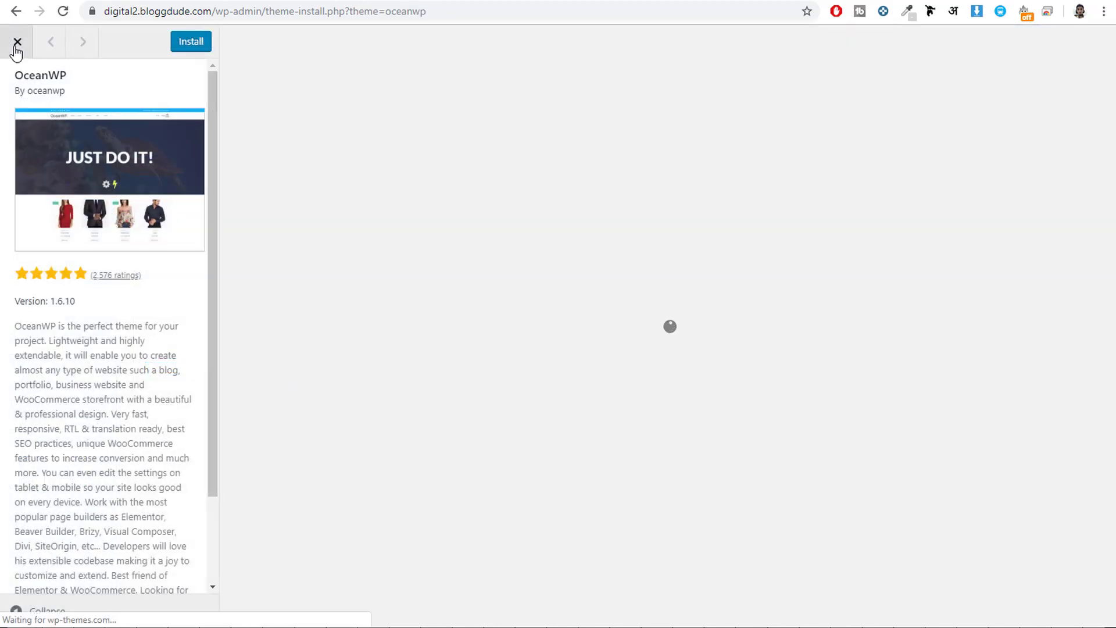
click(17, 43)
click(335, 375)
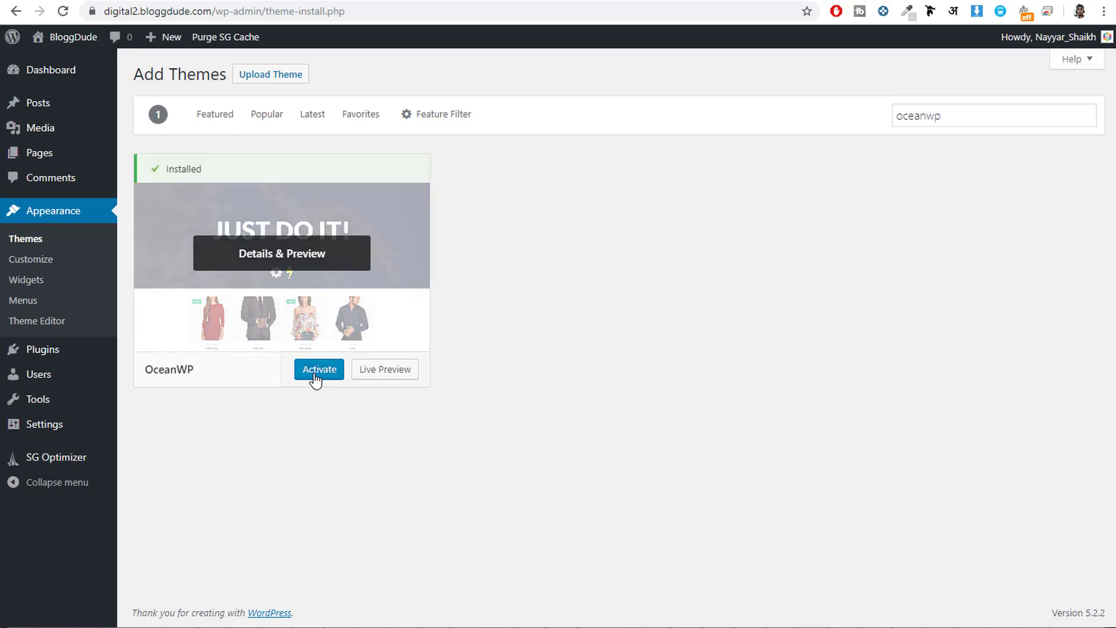
click(325, 372)
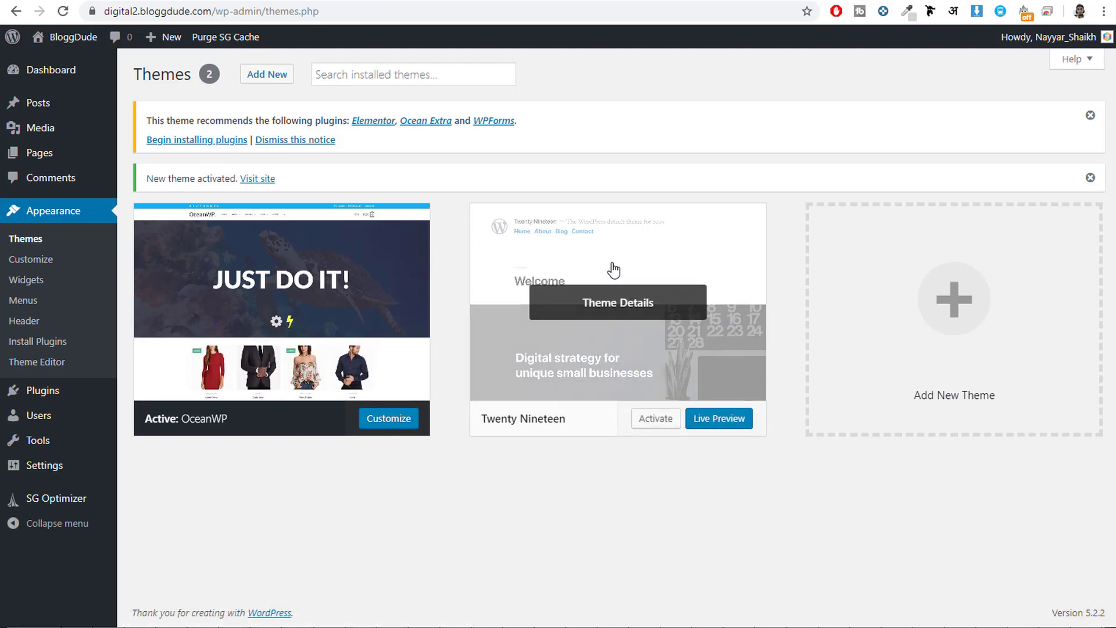
- Dismiss the plugins notice, delete Twenty Nineteen so only OceanWP remains, and view the live site
drag(151, 115, 345, 115)
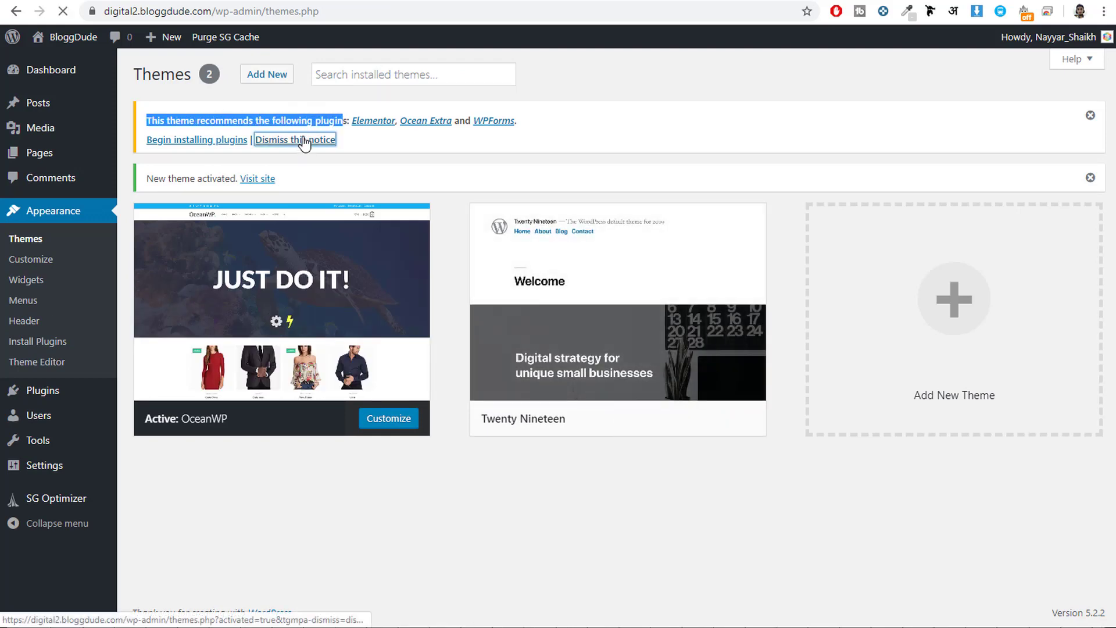
click(304, 142)
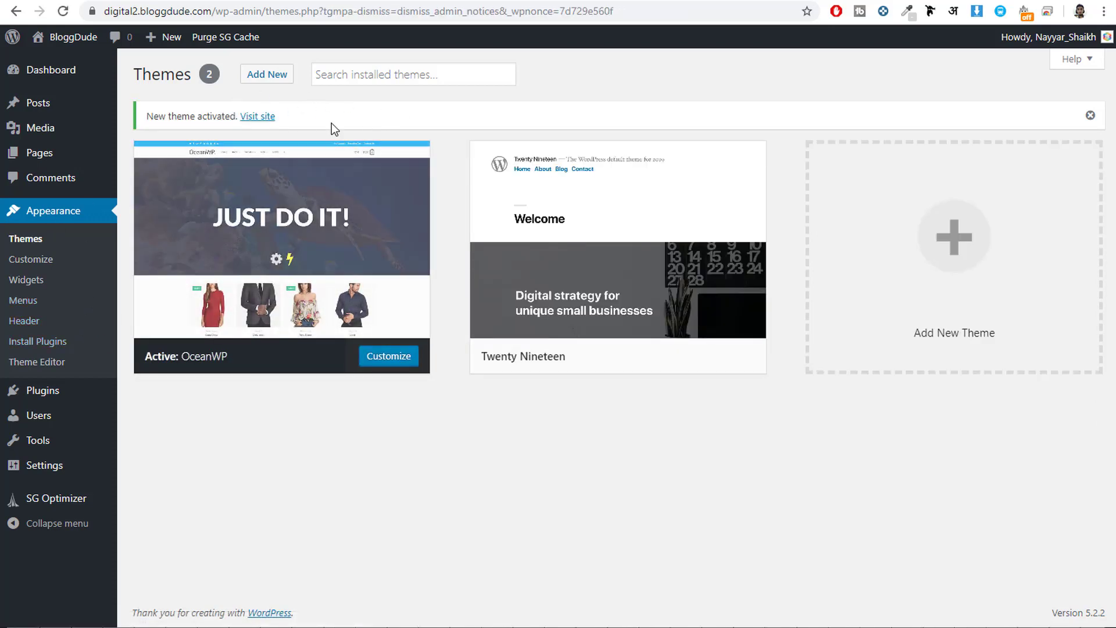
mouse_move(474, 242)
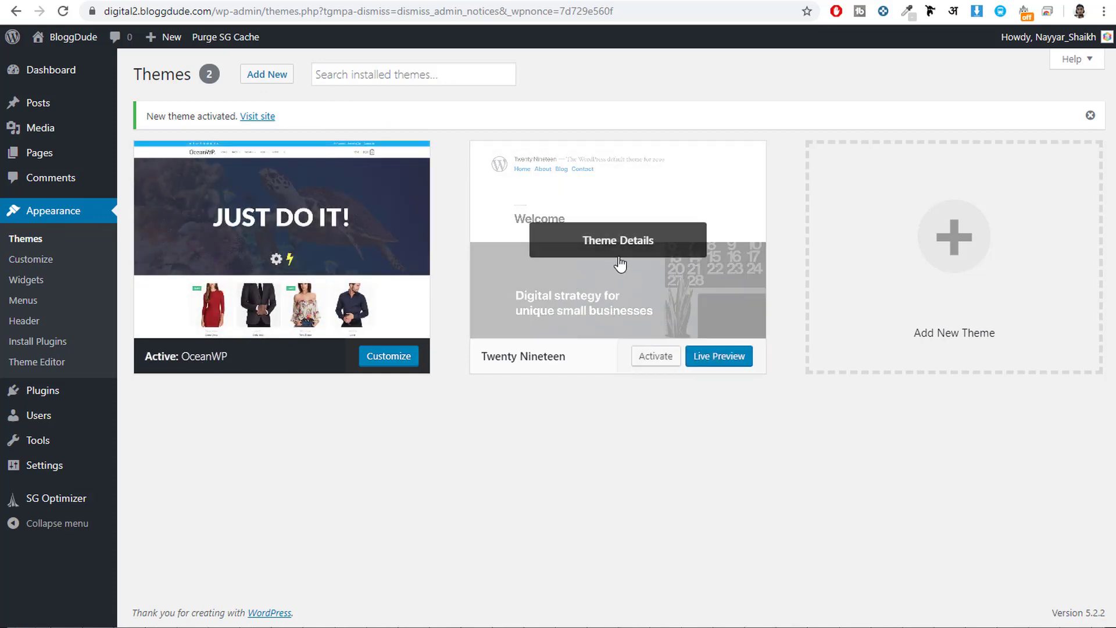
click(621, 264)
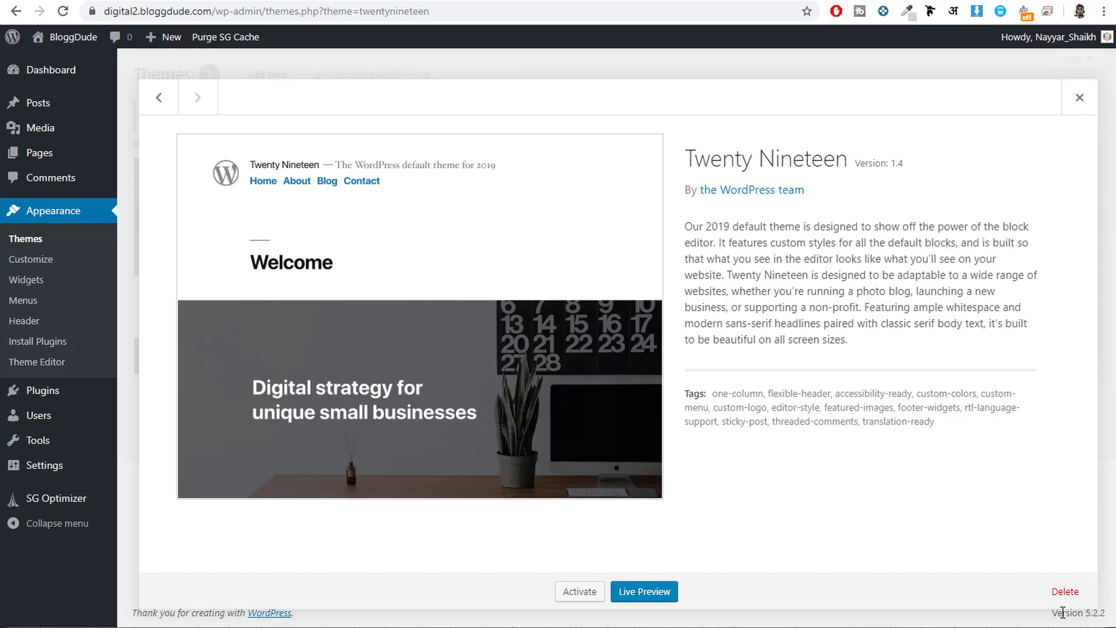
click(1064, 591)
click(615, 131)
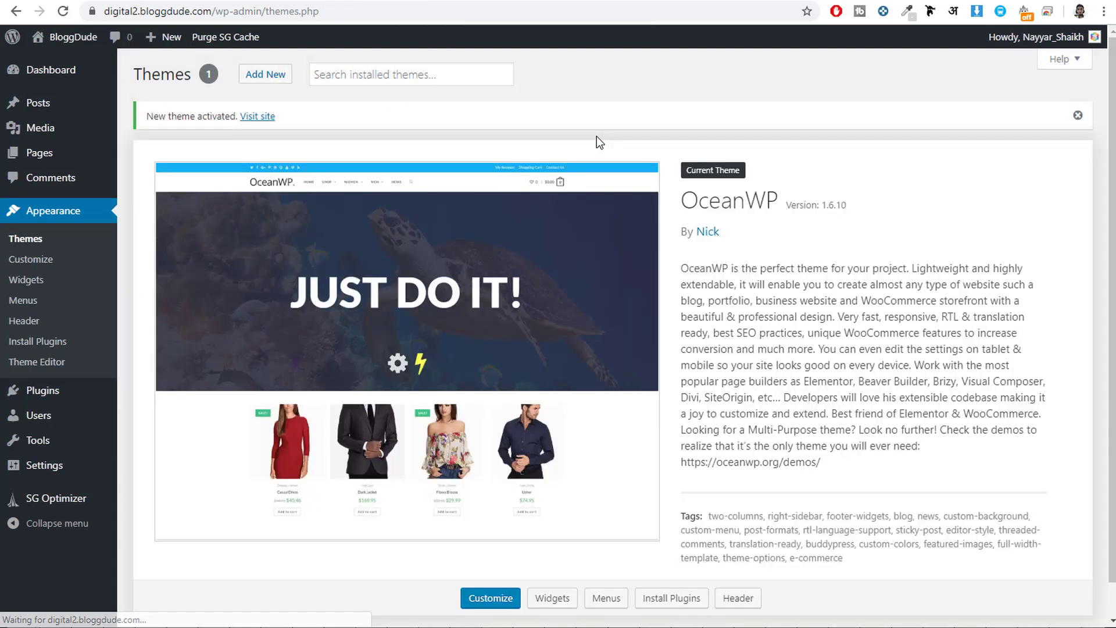
double_click(733, 200)
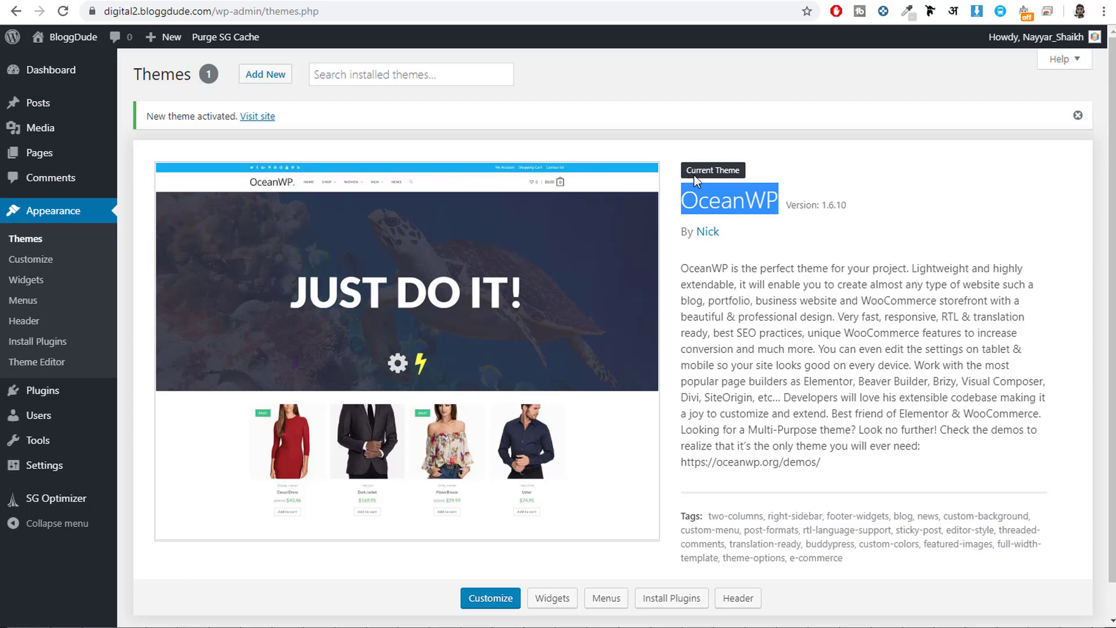
click(81, 40)
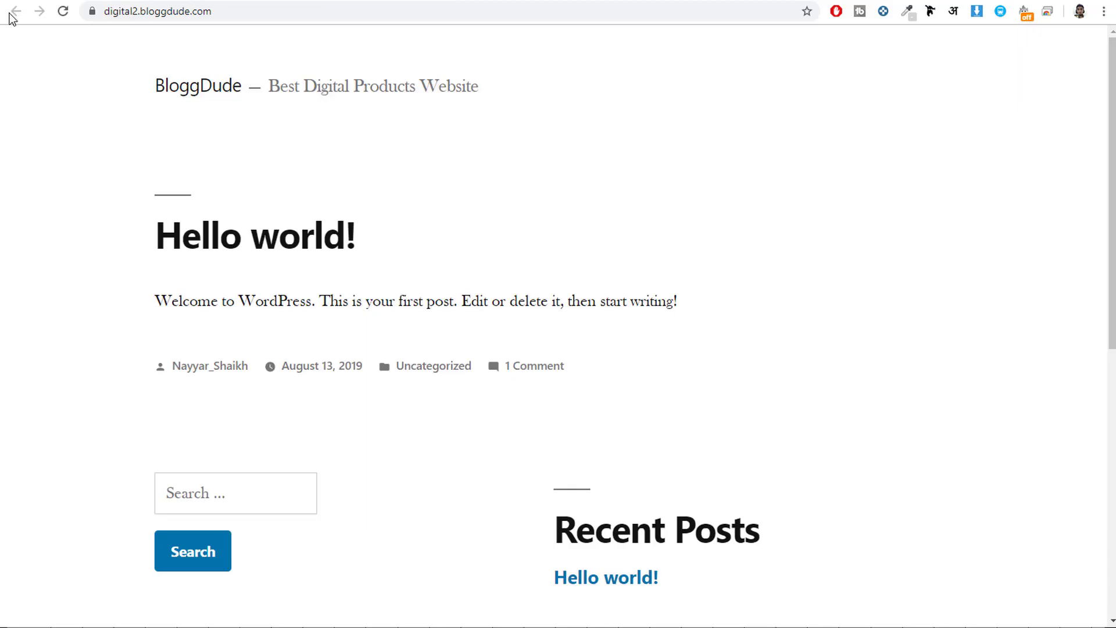
- Reload the front page to see the OceanWP styling, then return to the Themes admin tab
click(63, 11)
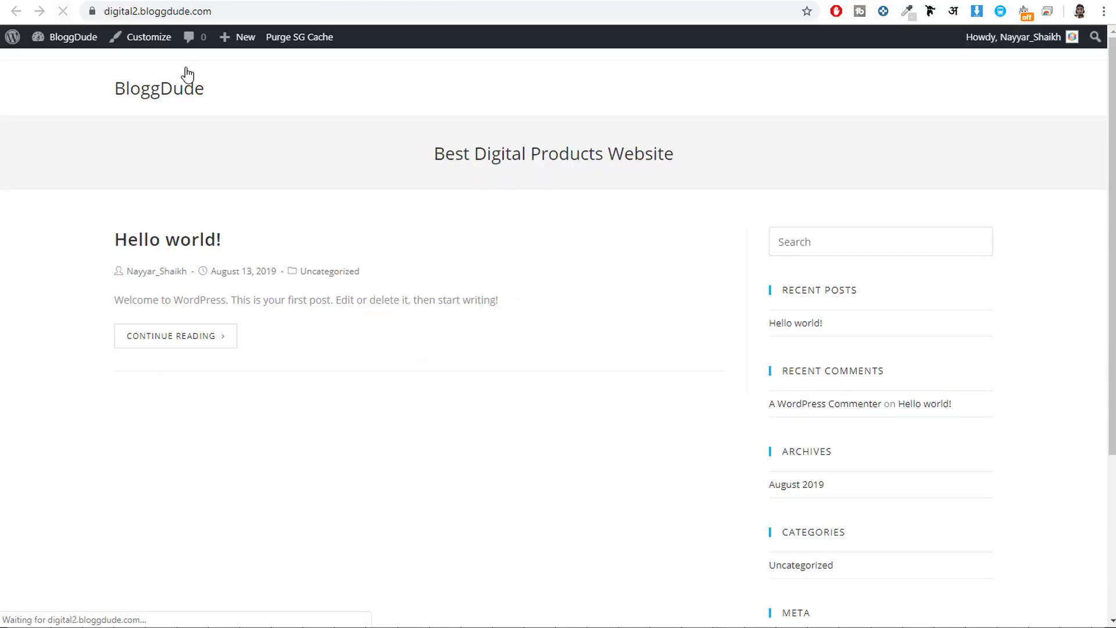
scroll(628, 398, down, 5)
scroll(627, 392, up, 4)
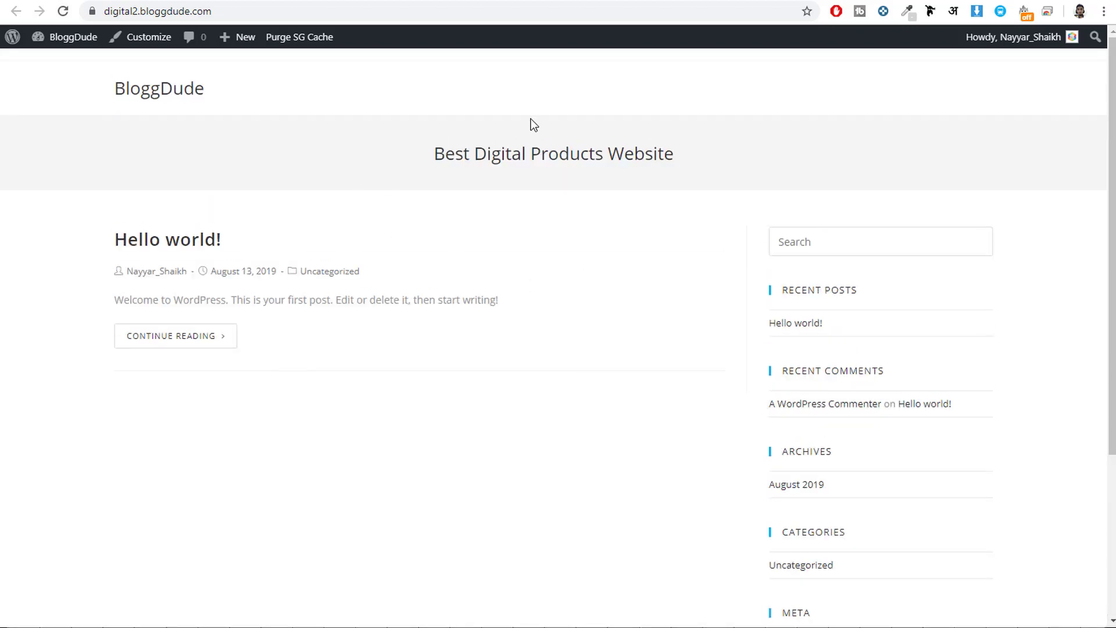
click(277, 1)
click(898, 223)
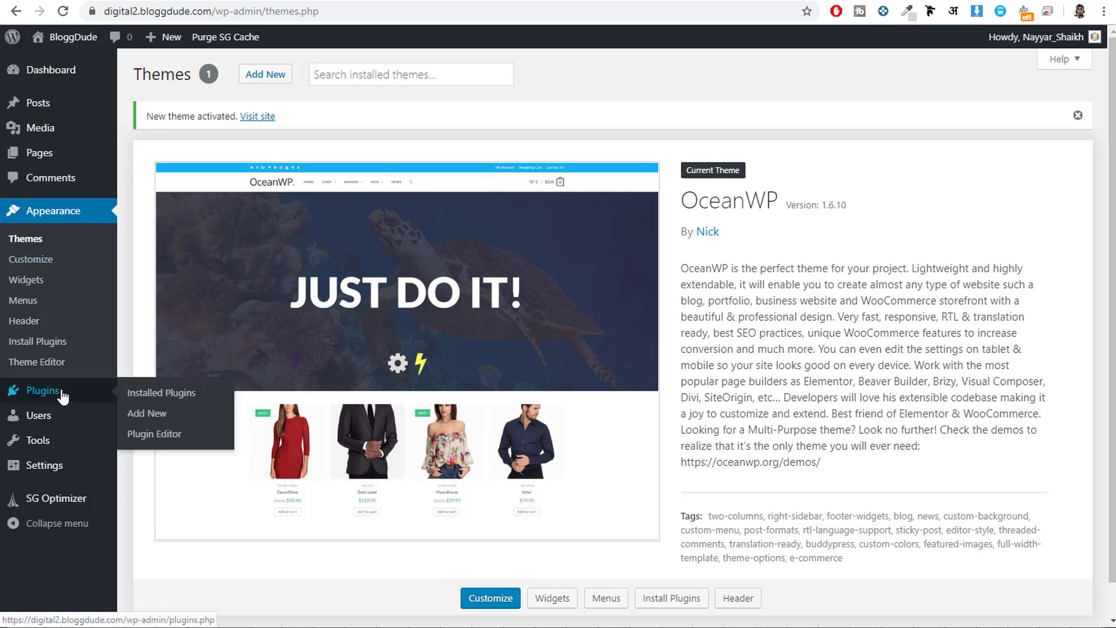
- Search the Add Plugins directory for 'oceanwp'
click(147, 414)
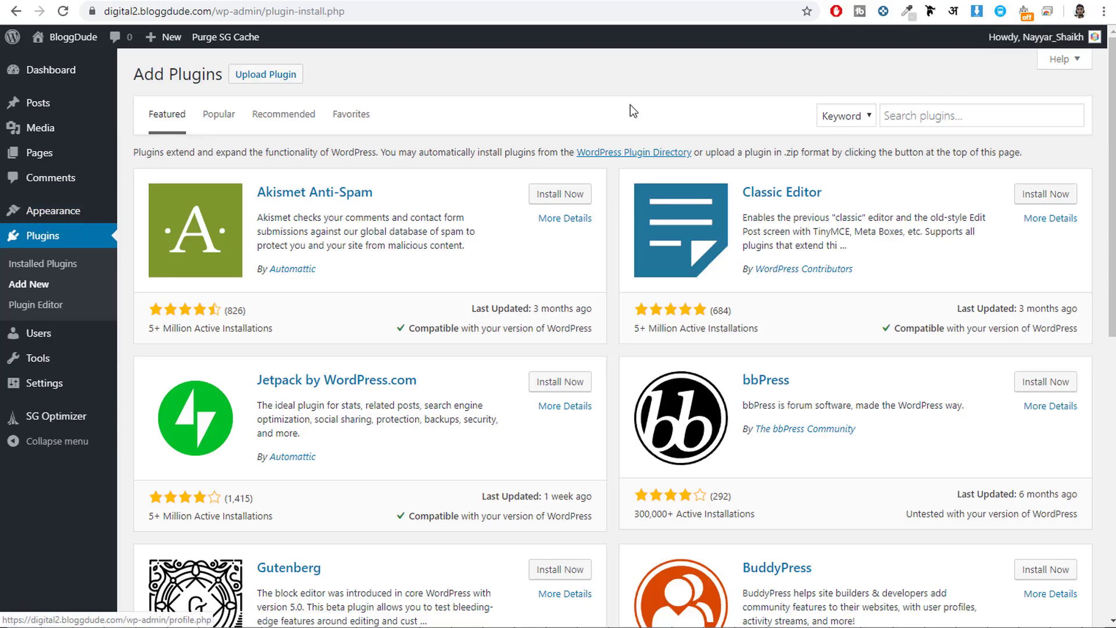
click(958, 116)
text(oceanwp)
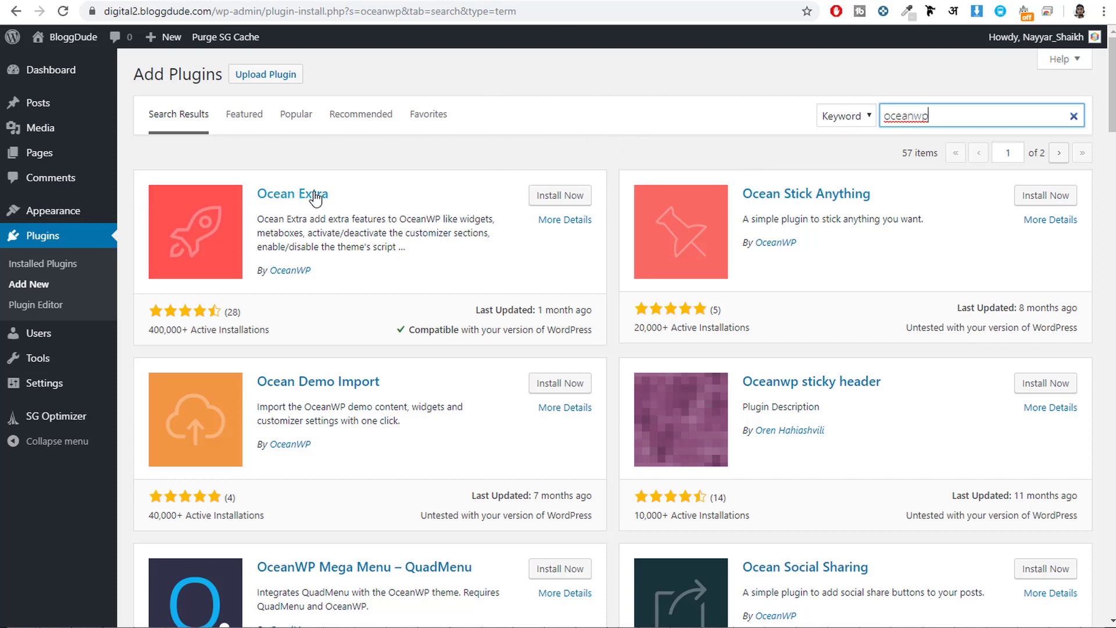
- Install the Ocean Extra and Oceanwp sticky header plugins from the results
drag(347, 200, 256, 194)
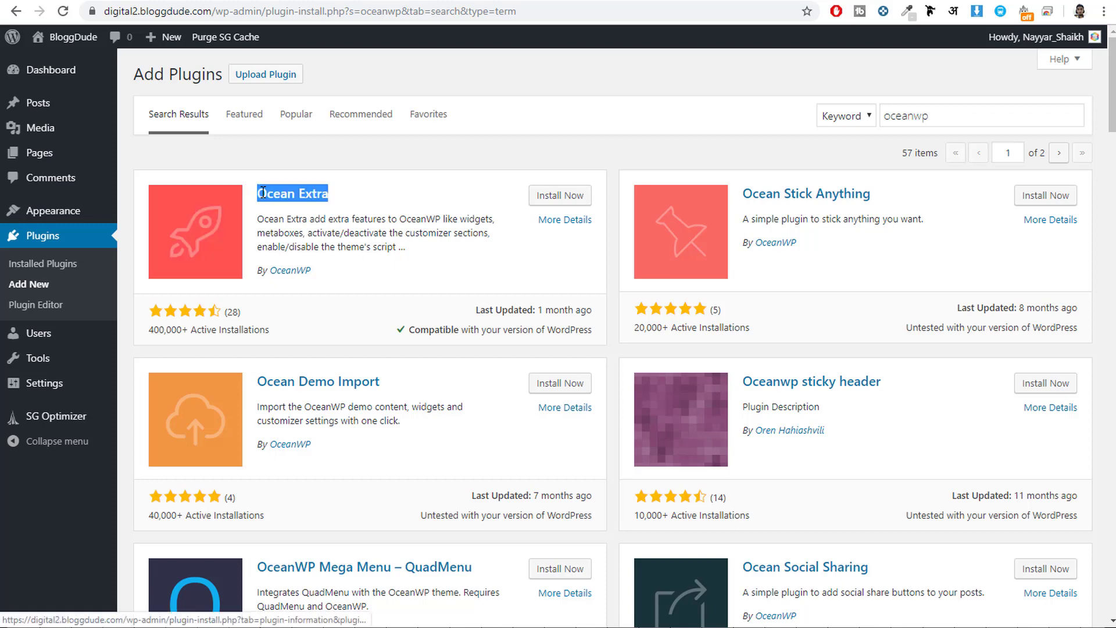
click(584, 200)
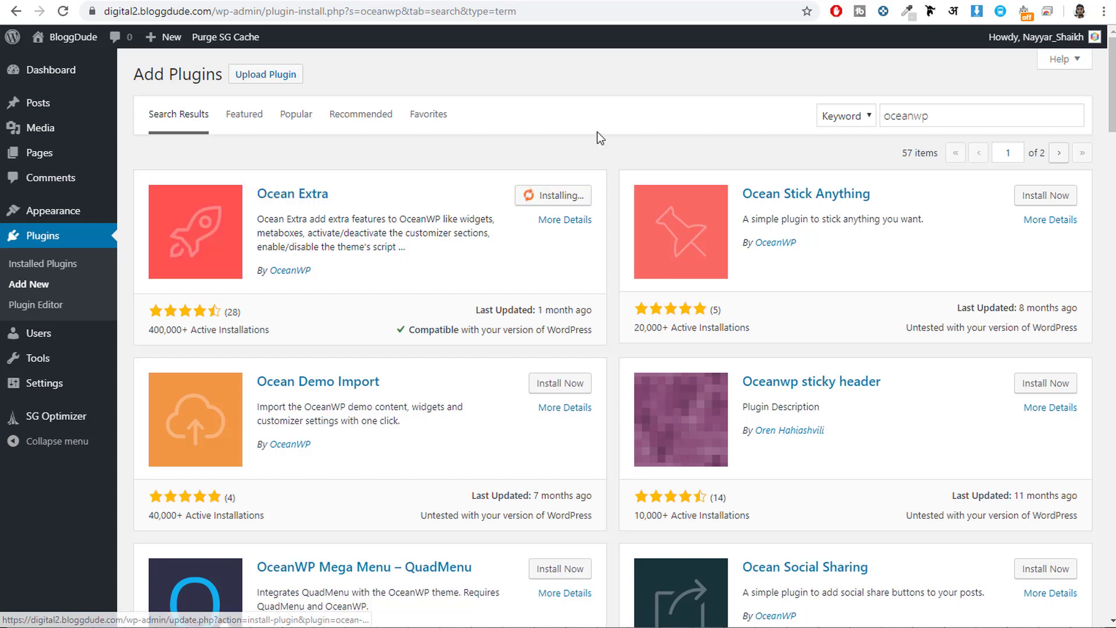
scroll(808, 277, down, 1)
scroll(716, 395, down, 1)
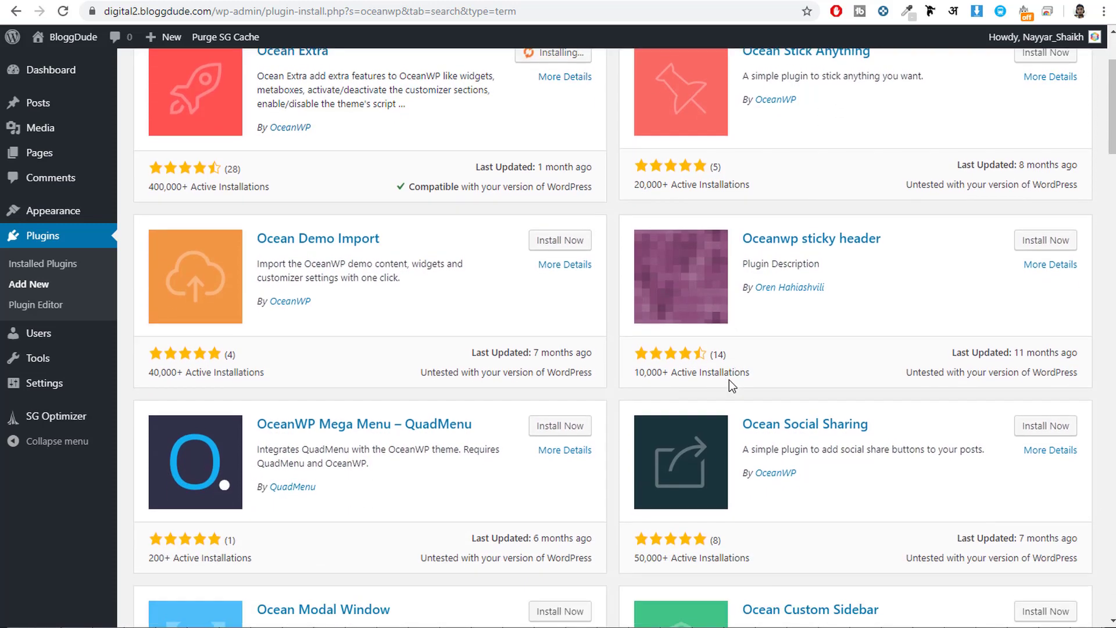
click(1061, 245)
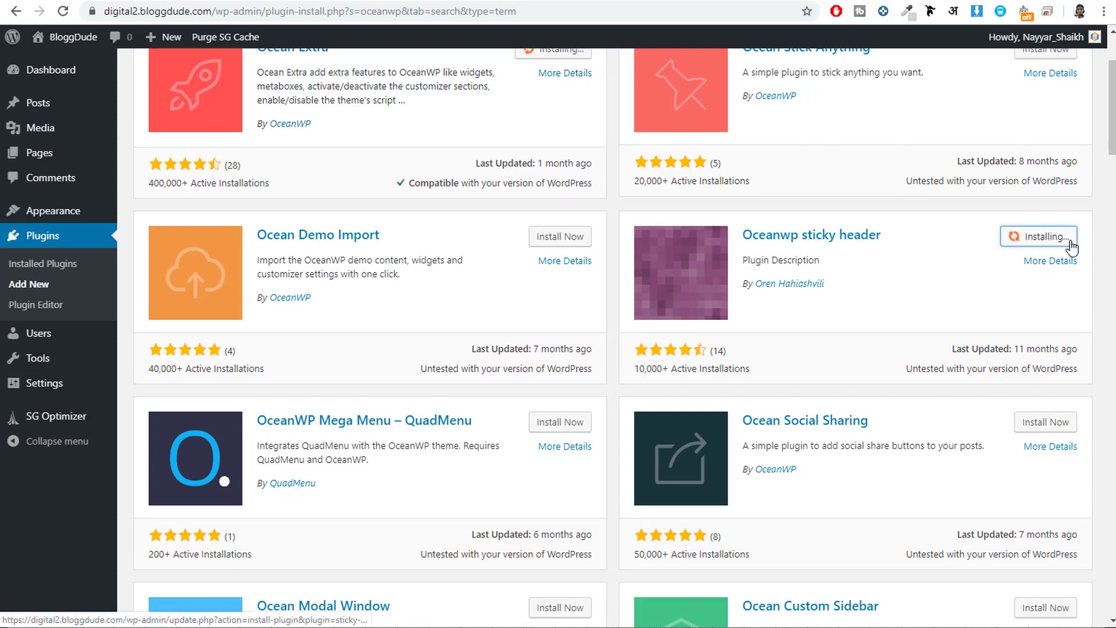
scroll(1048, 249, down, 1)
scroll(1048, 249, up, 1)
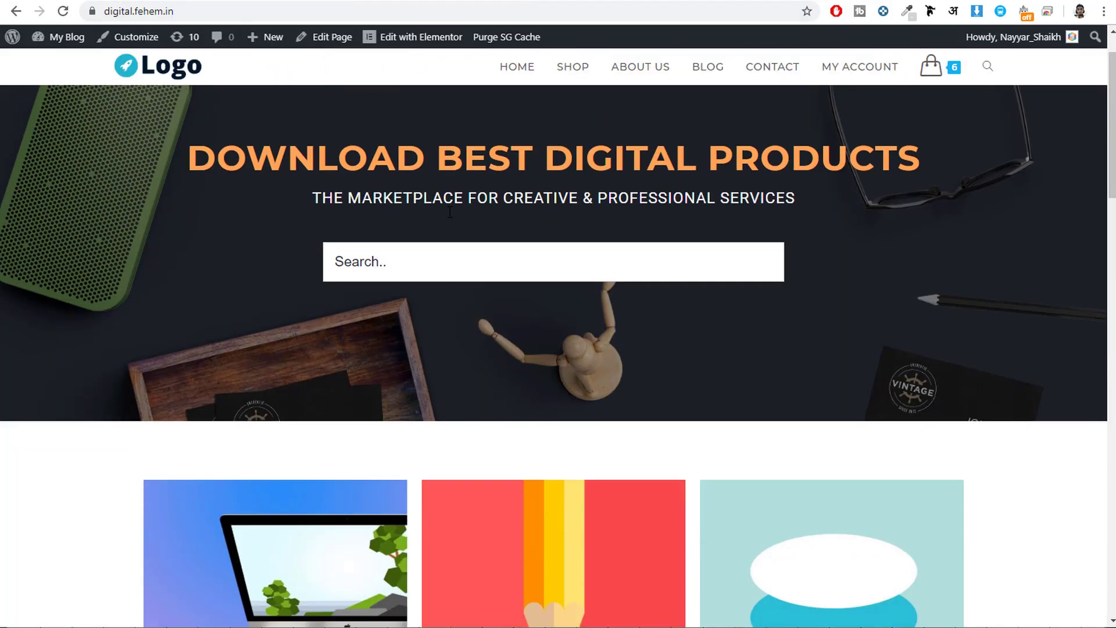
- Install the Ocean Social Sharing plugin from the oceanwp results
scroll(469, 130, down, 8)
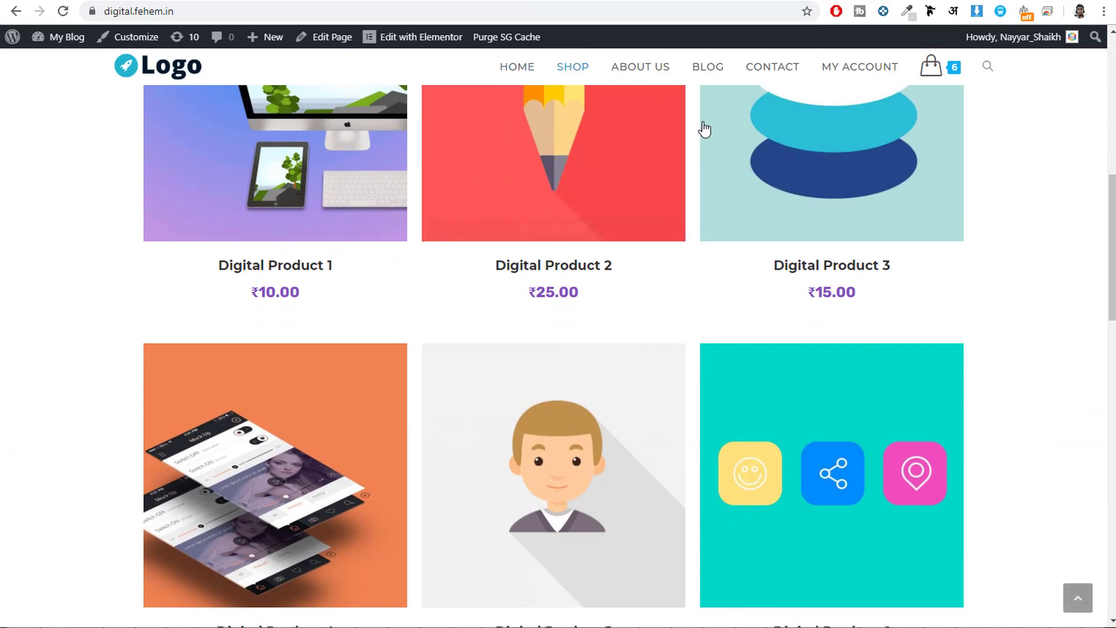
scroll(723, 239, down, 3)
scroll(723, 240, up, 11)
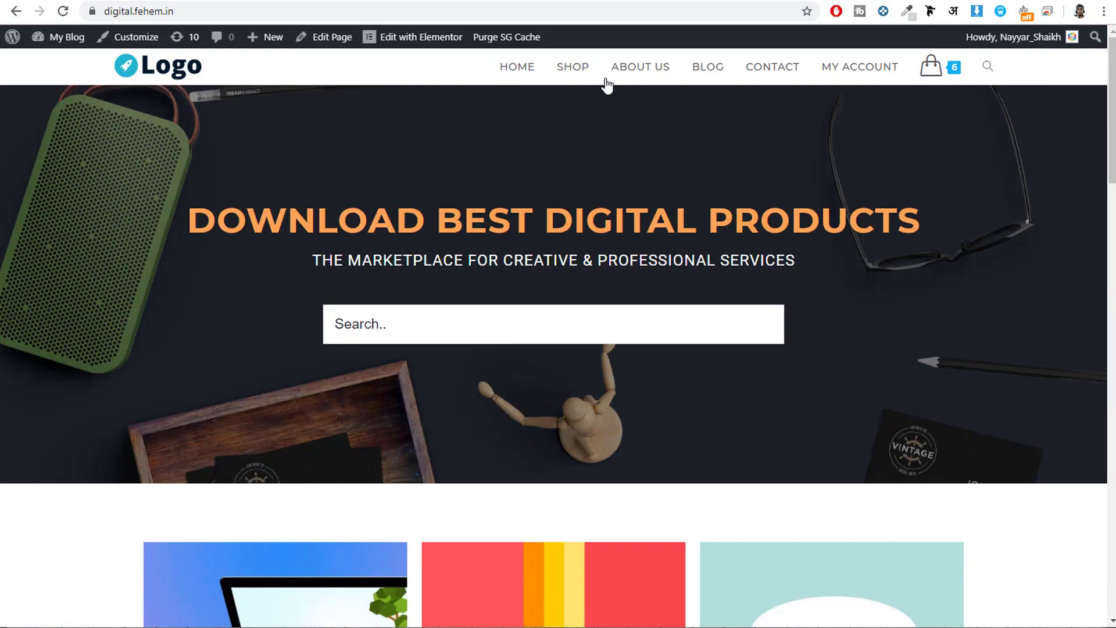
scroll(724, 257, down, 10)
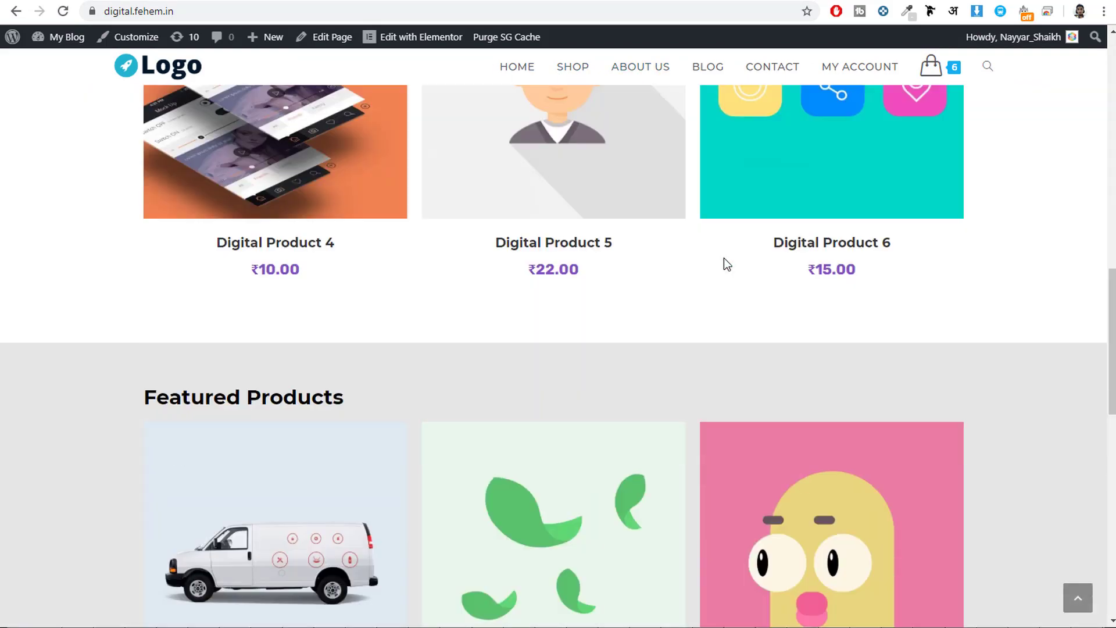
scroll(724, 257, up, 6)
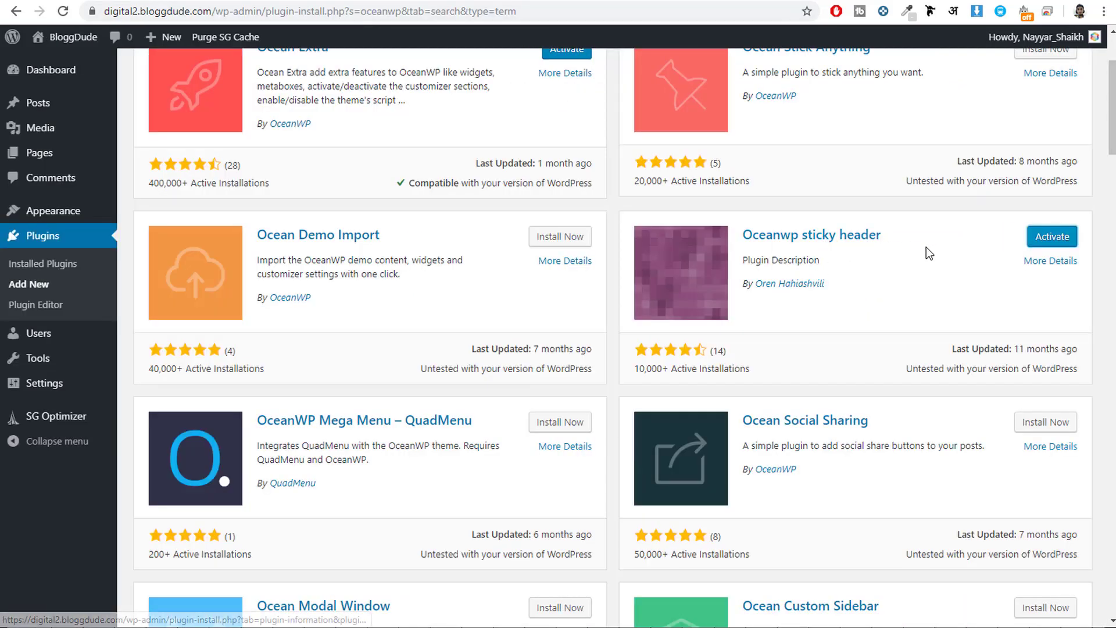
scroll(899, 270, down, 2)
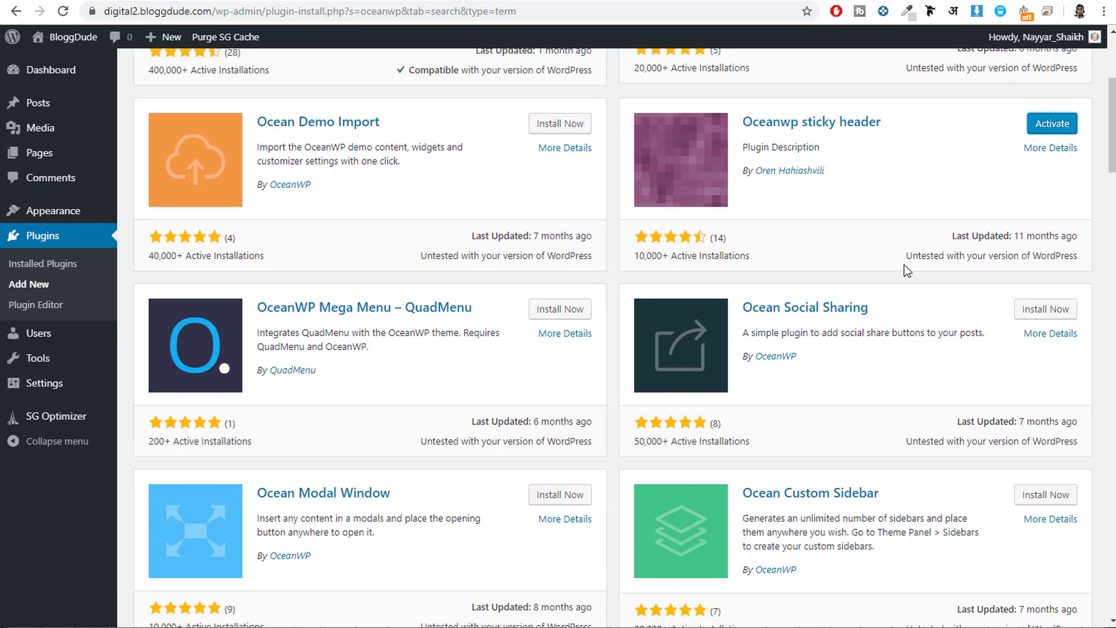
click(1041, 275)
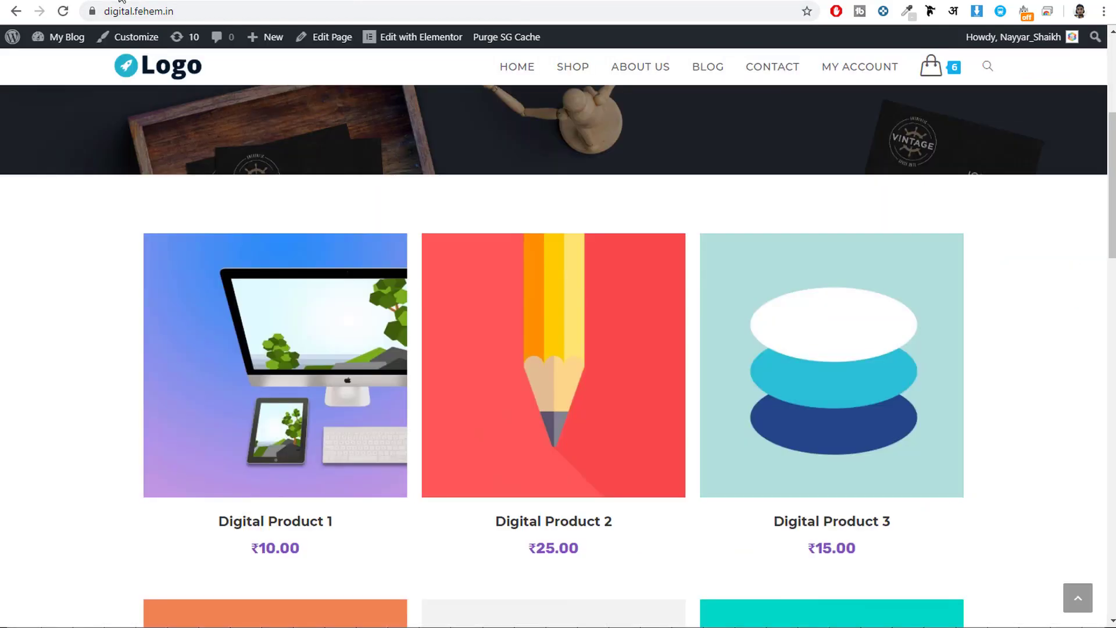
scroll(543, 192, down, 18)
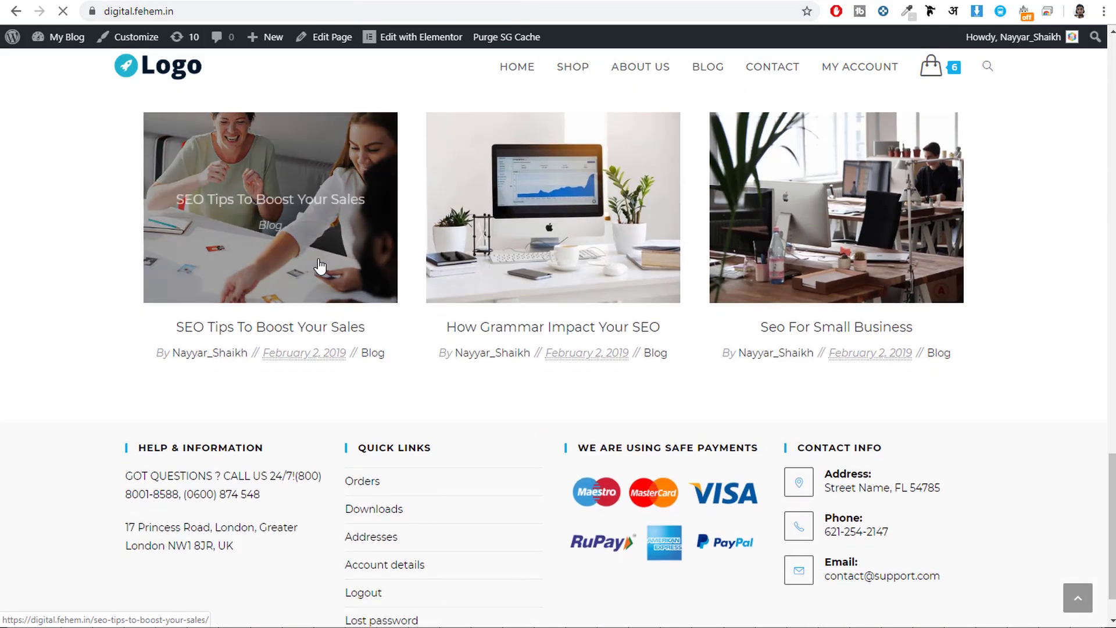
- Open the 'SEO Tips To Boost Your Sales' demo post and scroll through it
click(319, 266)
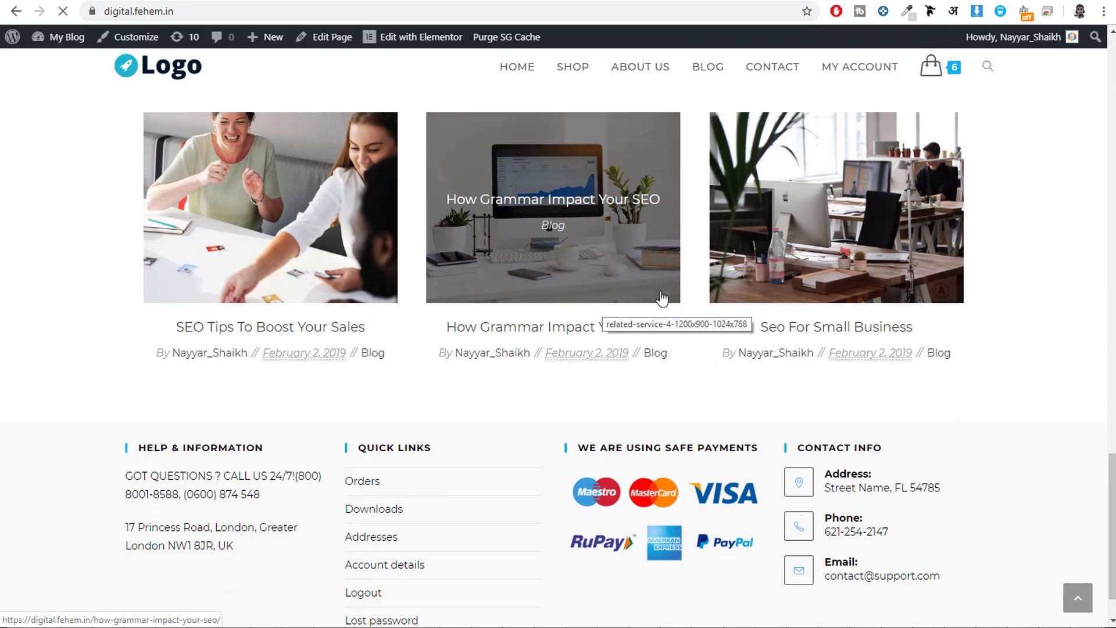
scroll(739, 267, down, 15)
scroll(740, 267, down, 2)
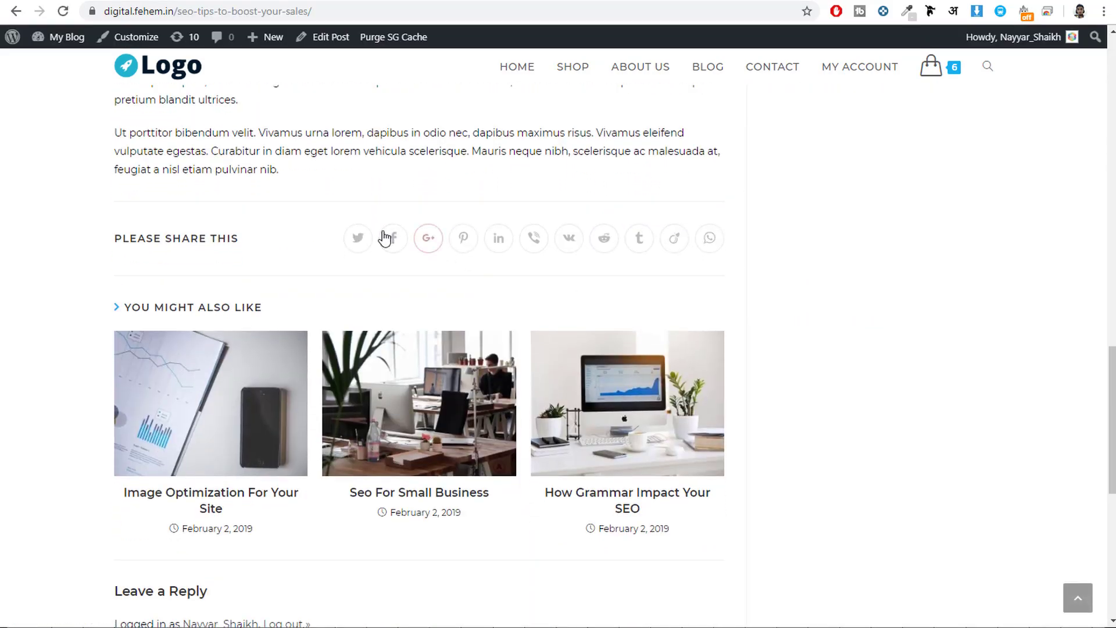
scroll(727, 256, up, 15)
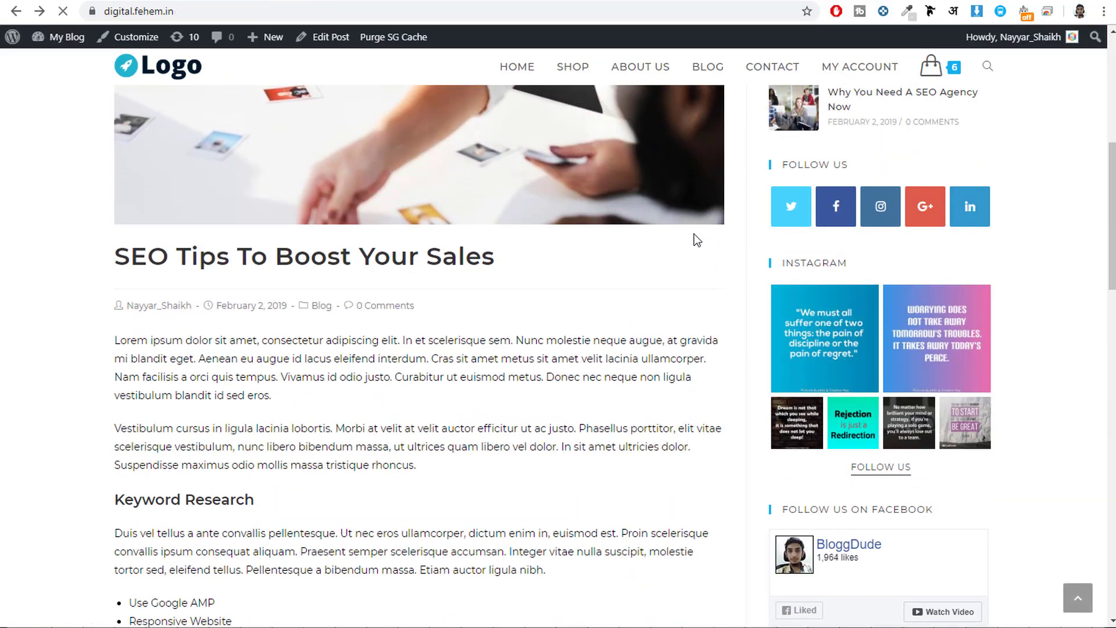
scroll(420, 96, down, 15)
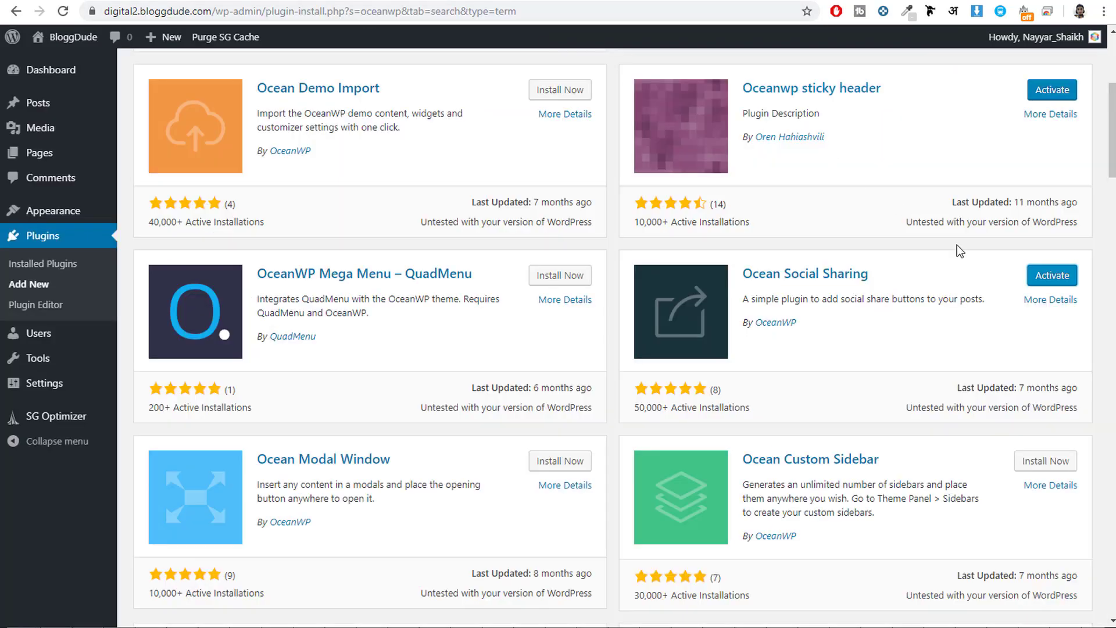
scroll(957, 249, down, 2)
scroll(803, 221, down, 4)
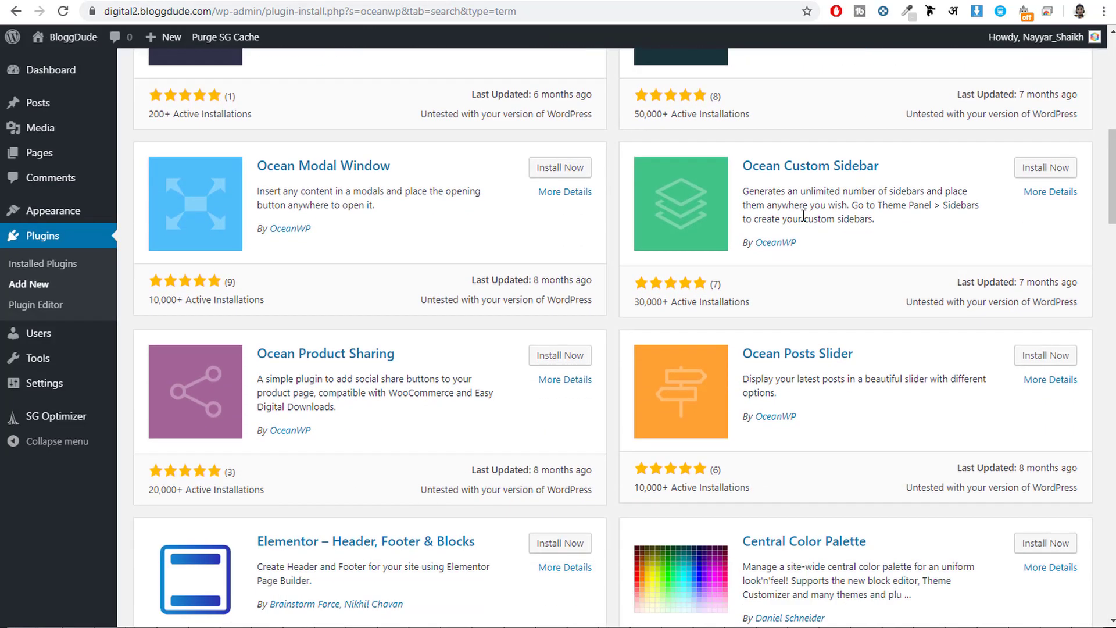
- Install Ocean Product Sharing and preview its share buttons on the Featured Product 1 page
click(560, 282)
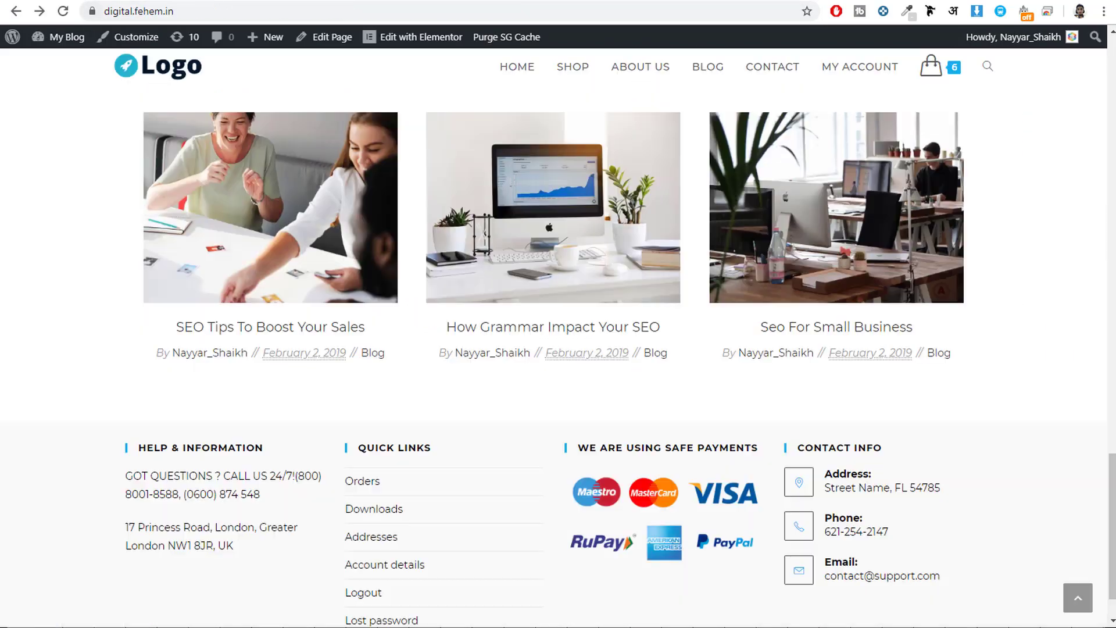
scroll(426, 259, up, 10)
click(321, 266)
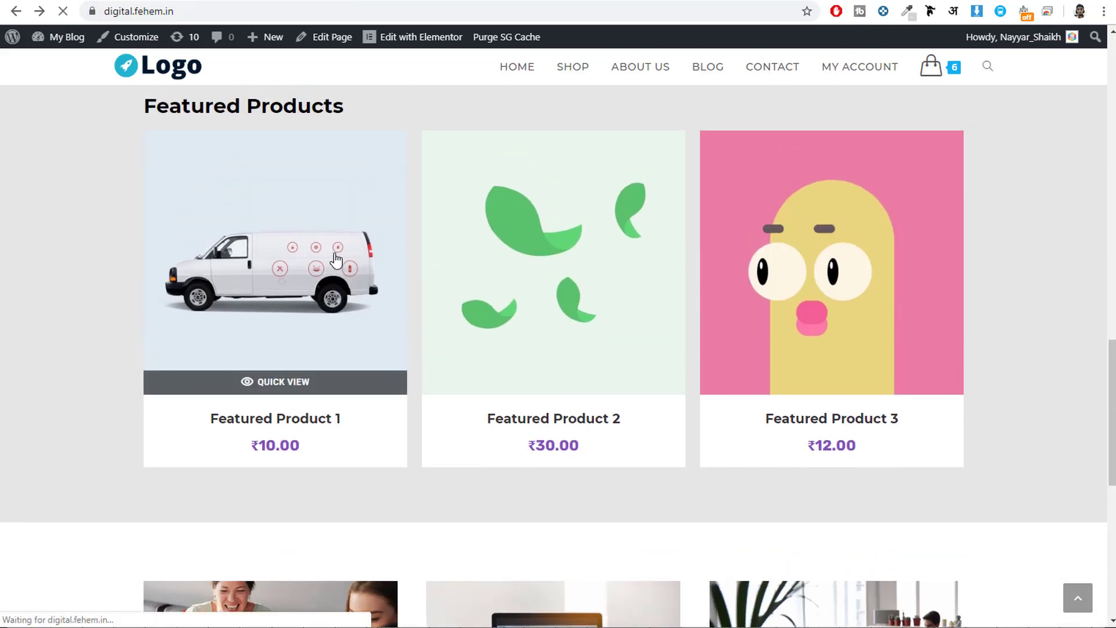
scroll(794, 312, down, 7)
scroll(794, 312, down, 3)
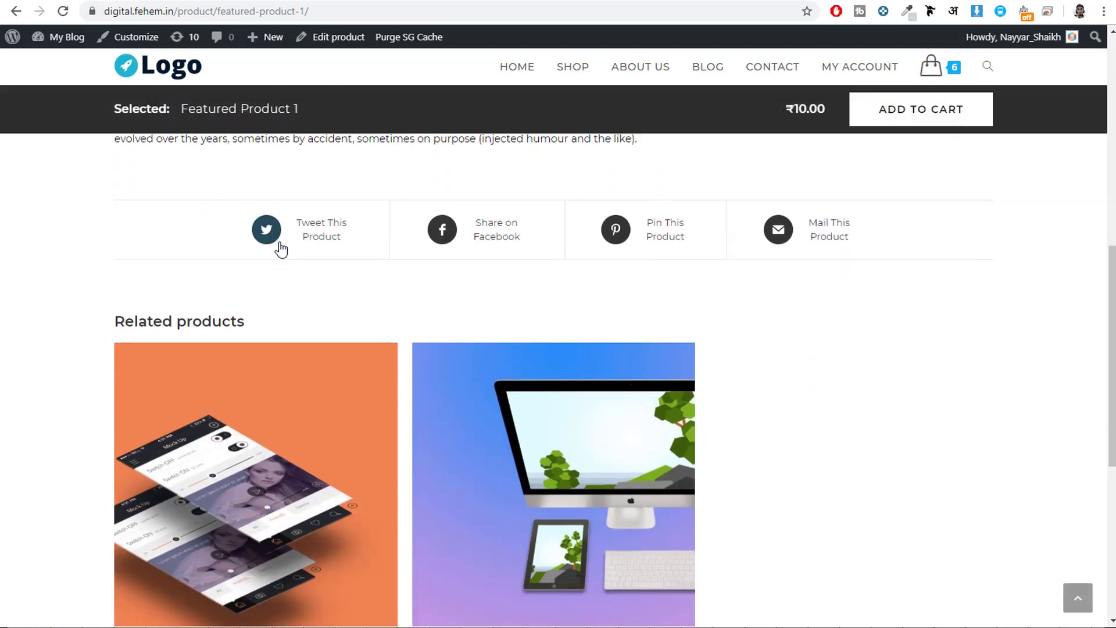
scroll(855, 267, up, 10)
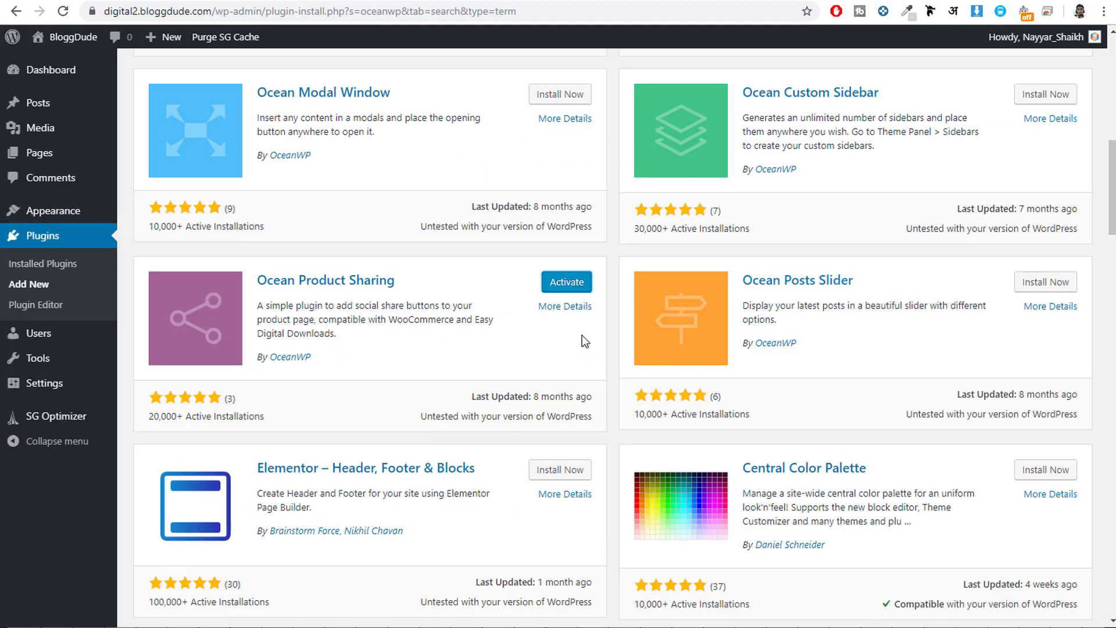
scroll(533, 316, up, 6)
scroll(533, 315, up, 1)
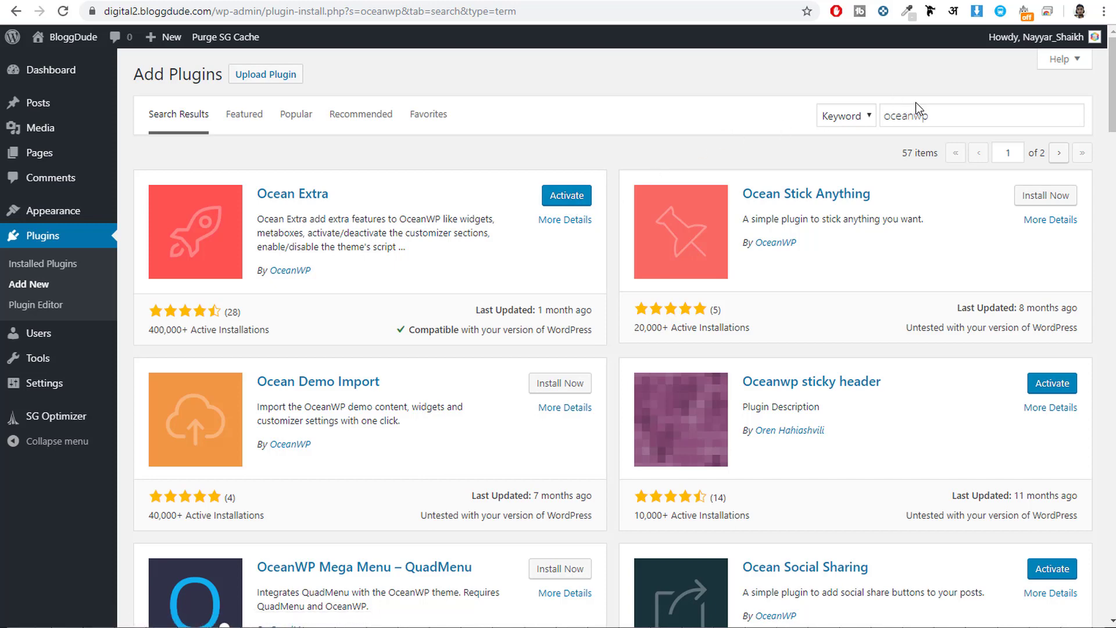
- Clear the 'oceanwp' query from the Search plugins box
drag(951, 108, 839, 110)
key(BackSpace)
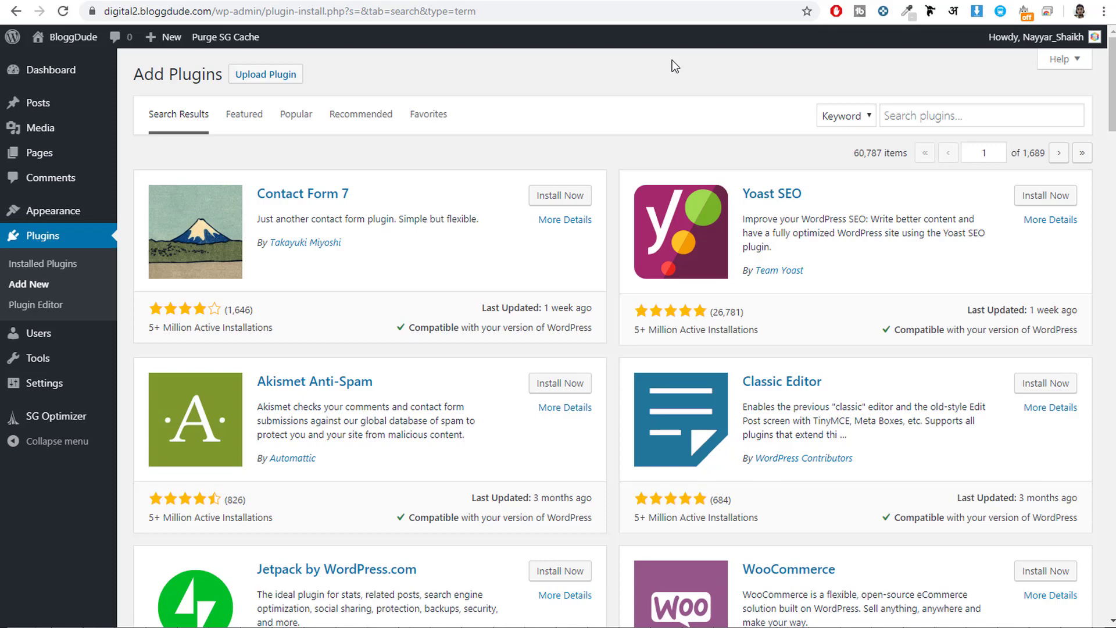
- Load bloggdude.com/elementor in a new tab, reaching the Elementor Pro page
click(726, 2)
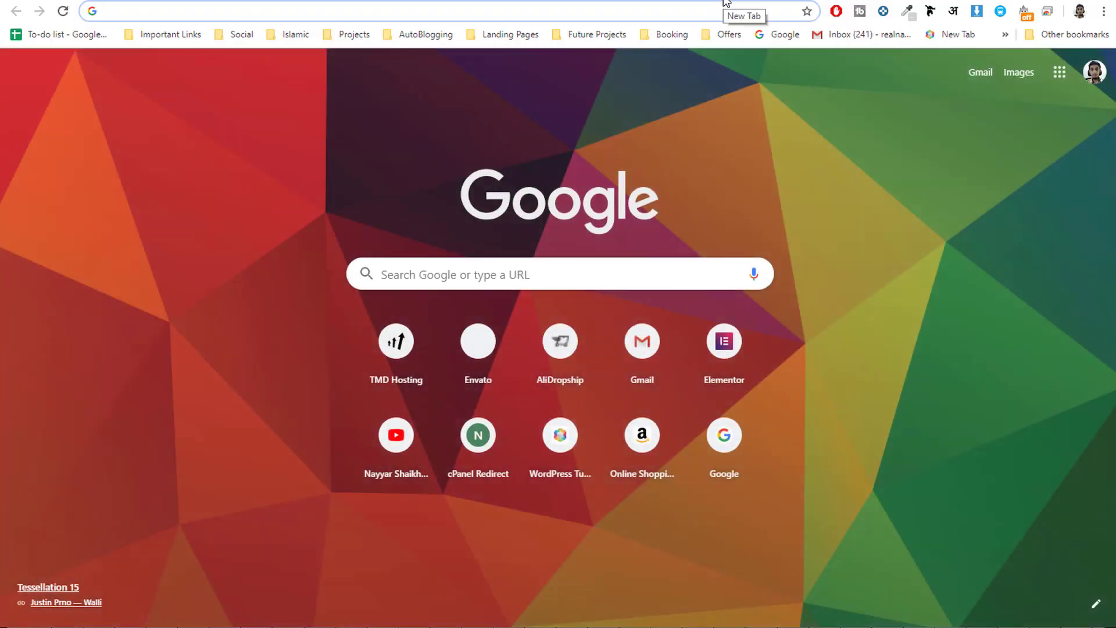
text(bloggdude.com/e)
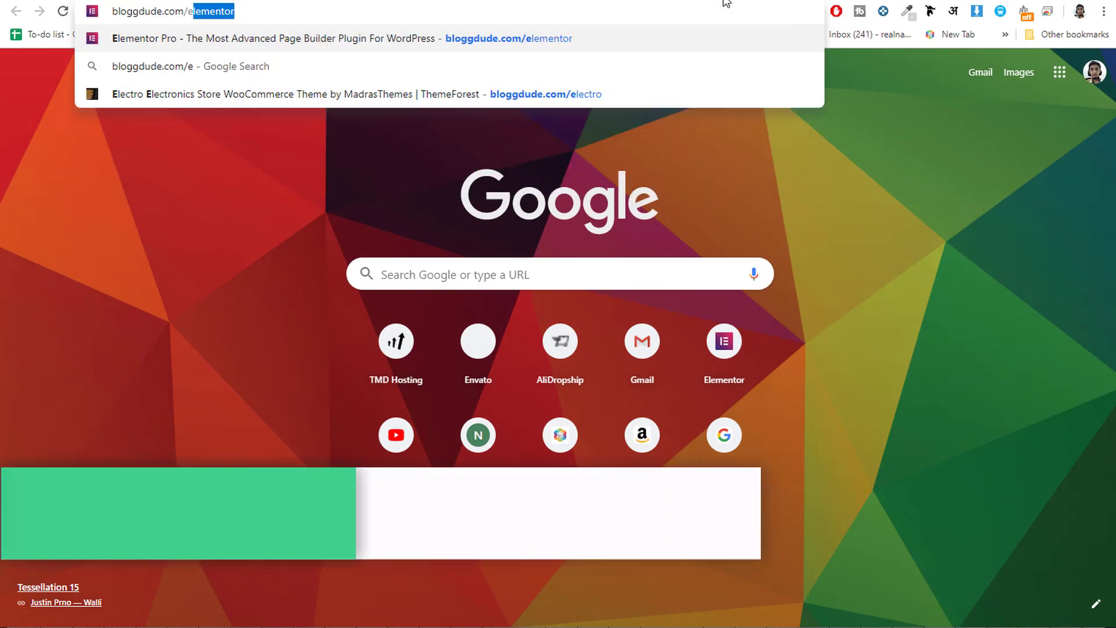
key(Return)
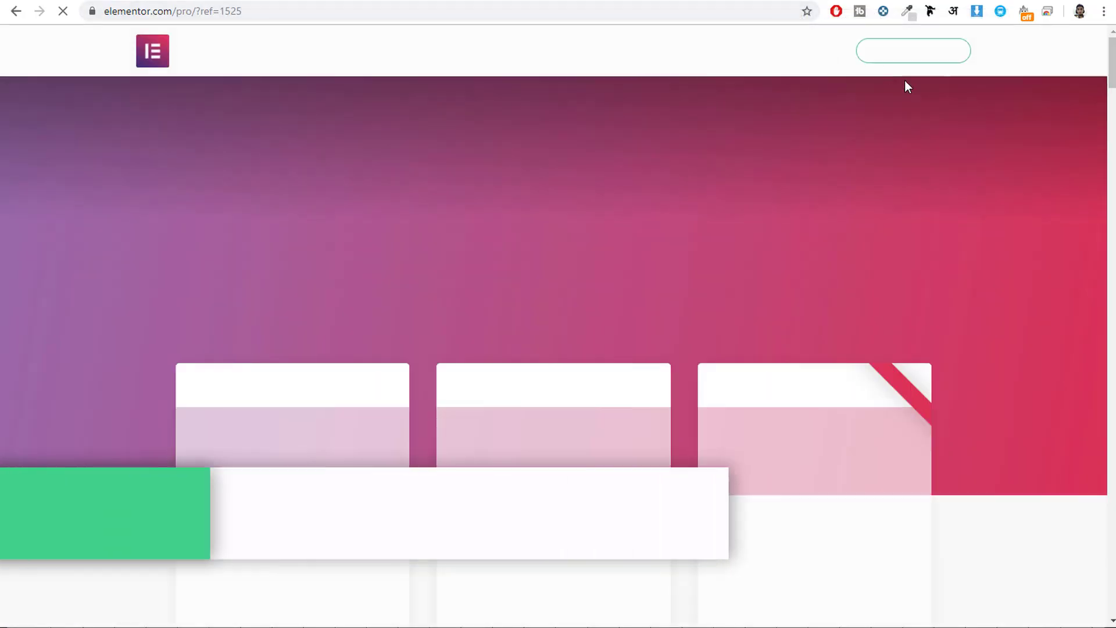
- Scroll the Elementor Pro pricing and highlight the Personal and Plus $99/year prices
scroll(997, 187, down, 3)
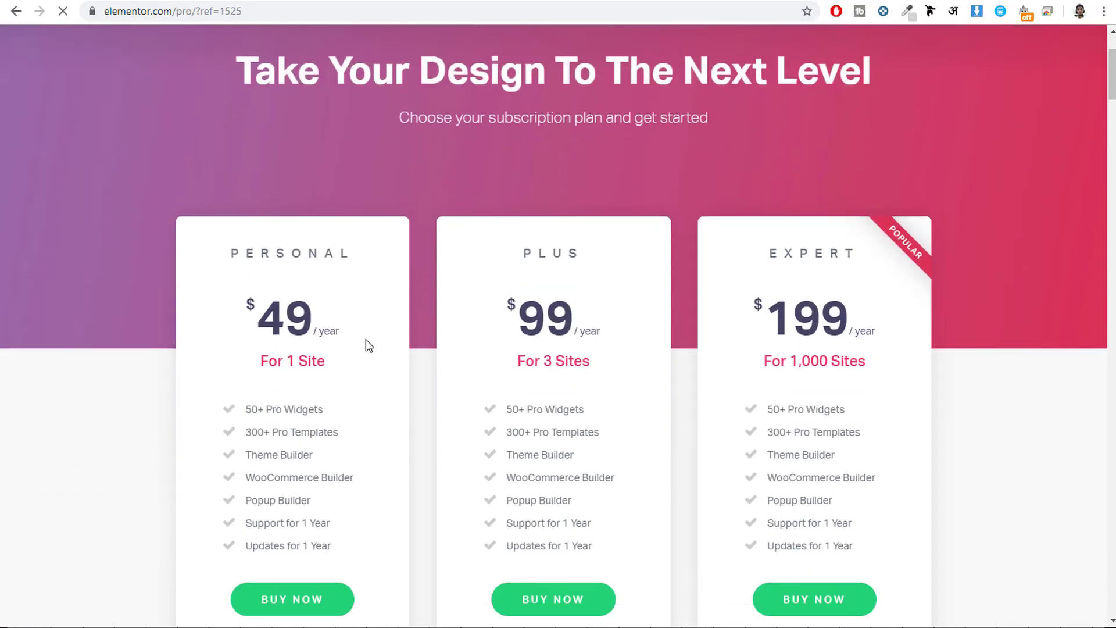
drag(344, 335, 216, 315)
drag(598, 332, 510, 326)
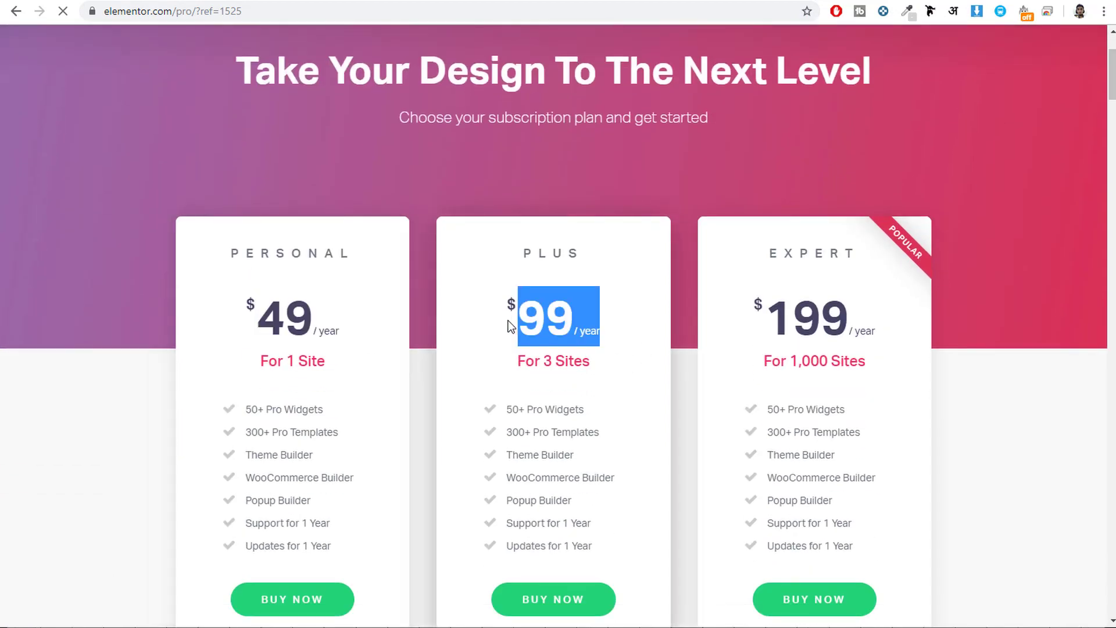
scroll(1059, 282, up, 3)
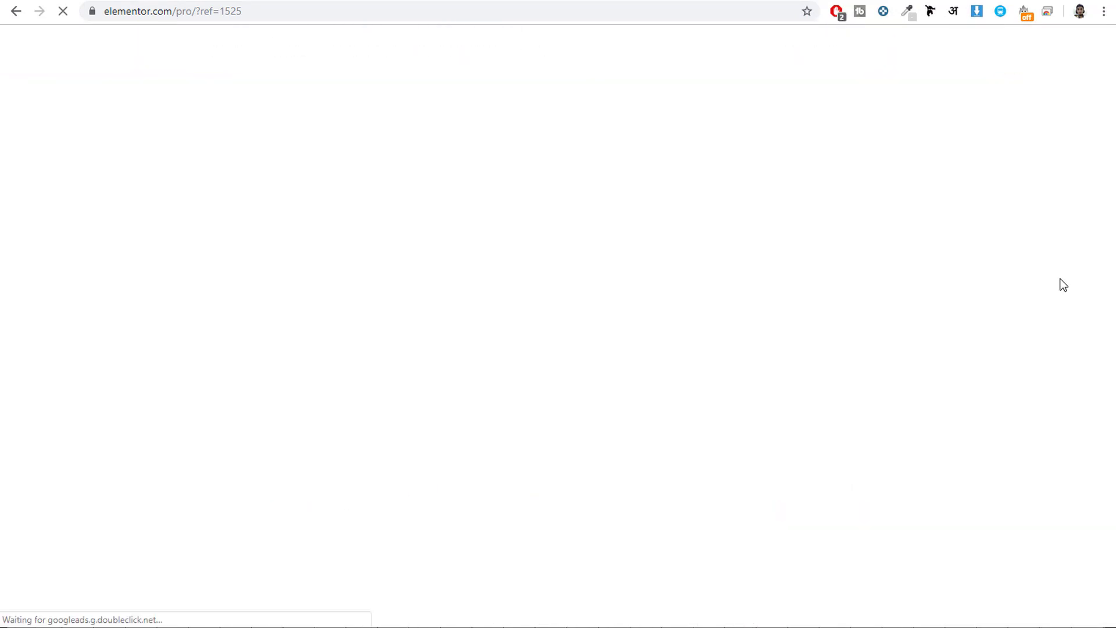
scroll(814, 378, down, 3)
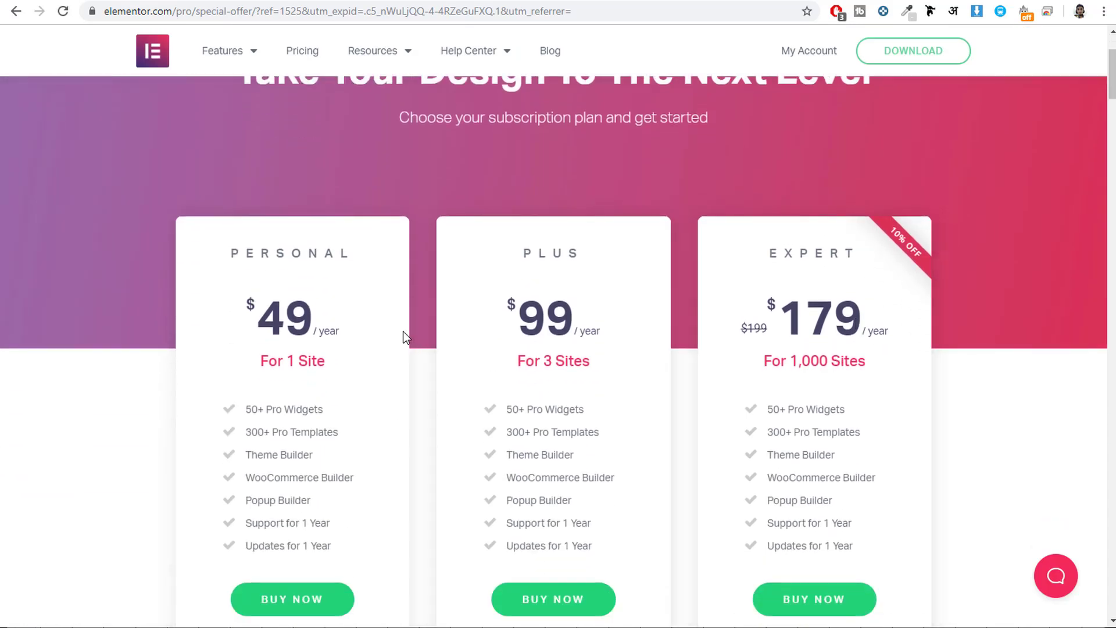
drag(340, 332, 236, 312)
scroll(1004, 339, down, 2)
scroll(1005, 336, up, 1)
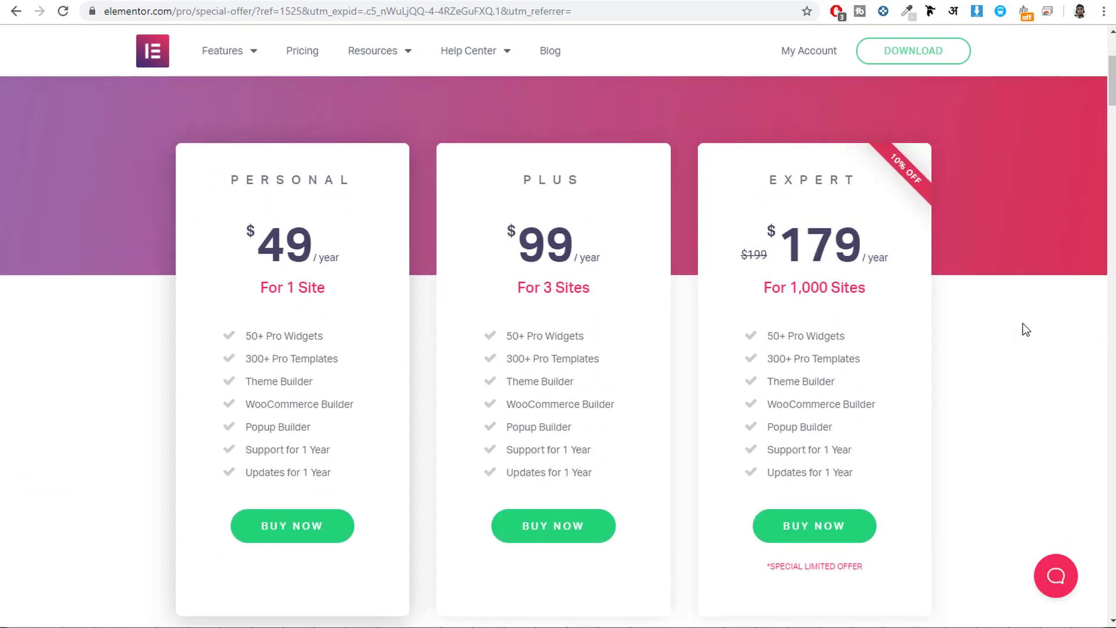
scroll(1059, 332, up, 3)
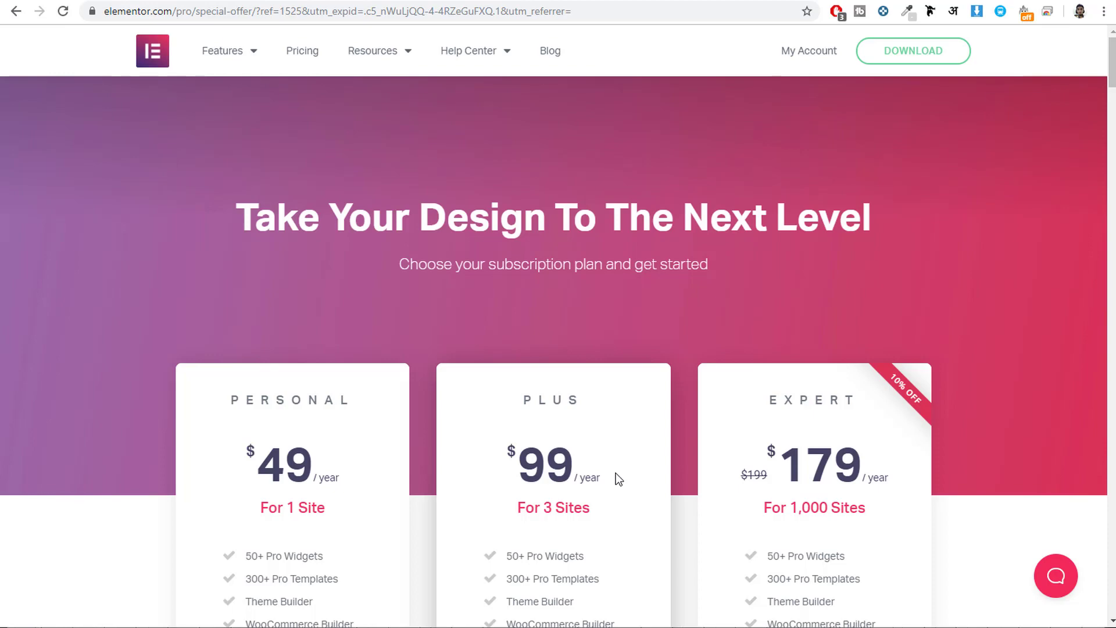
- Point out the Personal plan's $49/year price for one site
scroll(616, 472, down, 2)
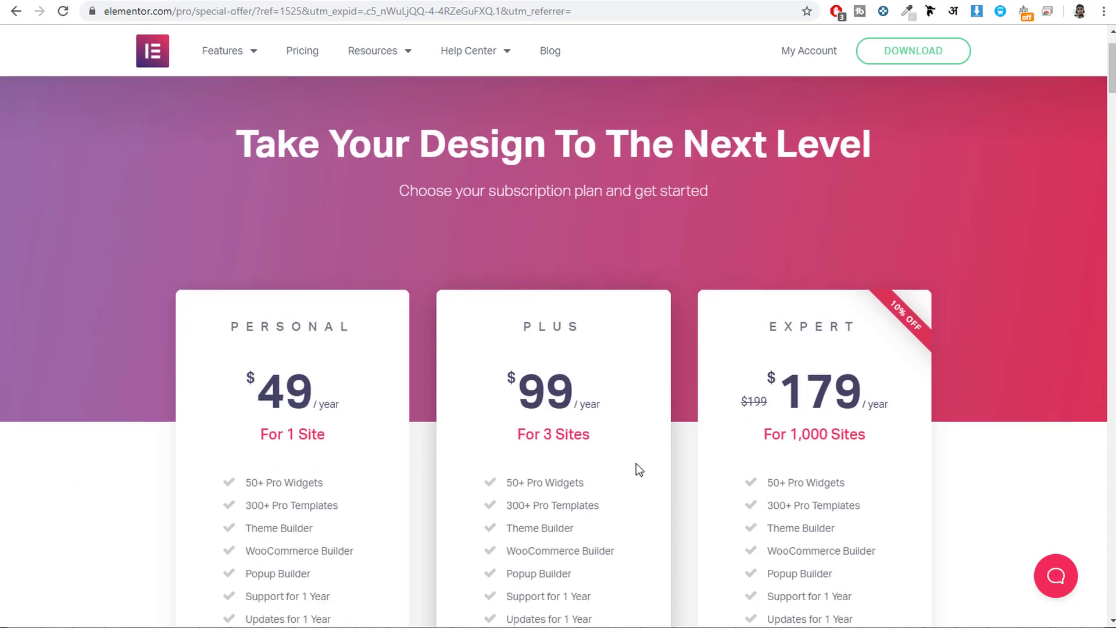
drag(299, 315, 249, 312)
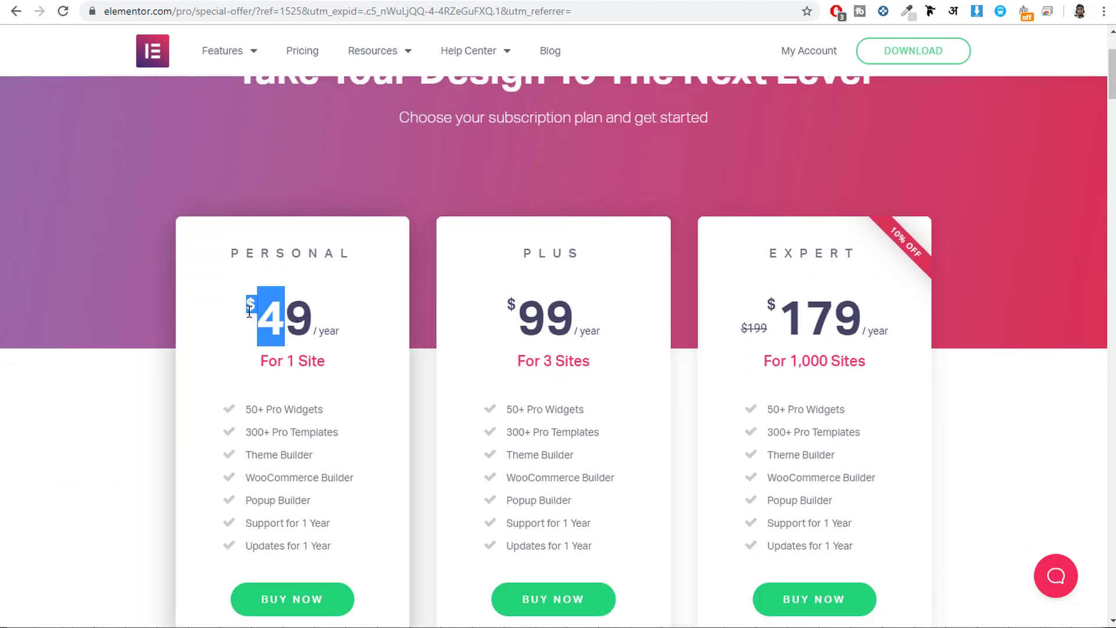
click(293, 316)
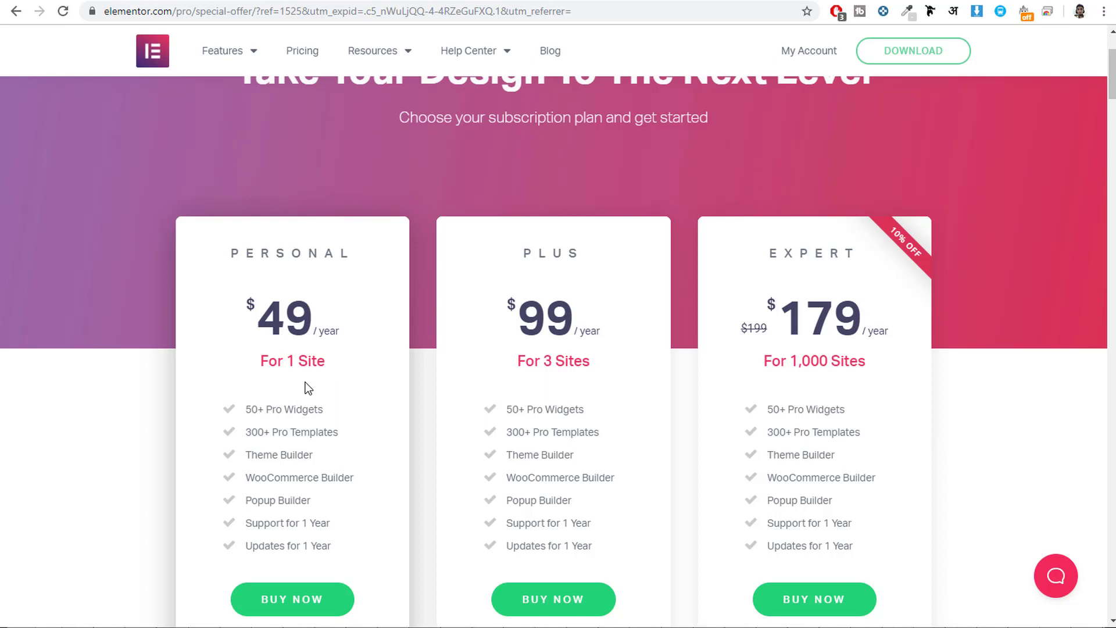
drag(341, 332, 254, 314)
click(247, 310)
scroll(836, 360, up, 2)
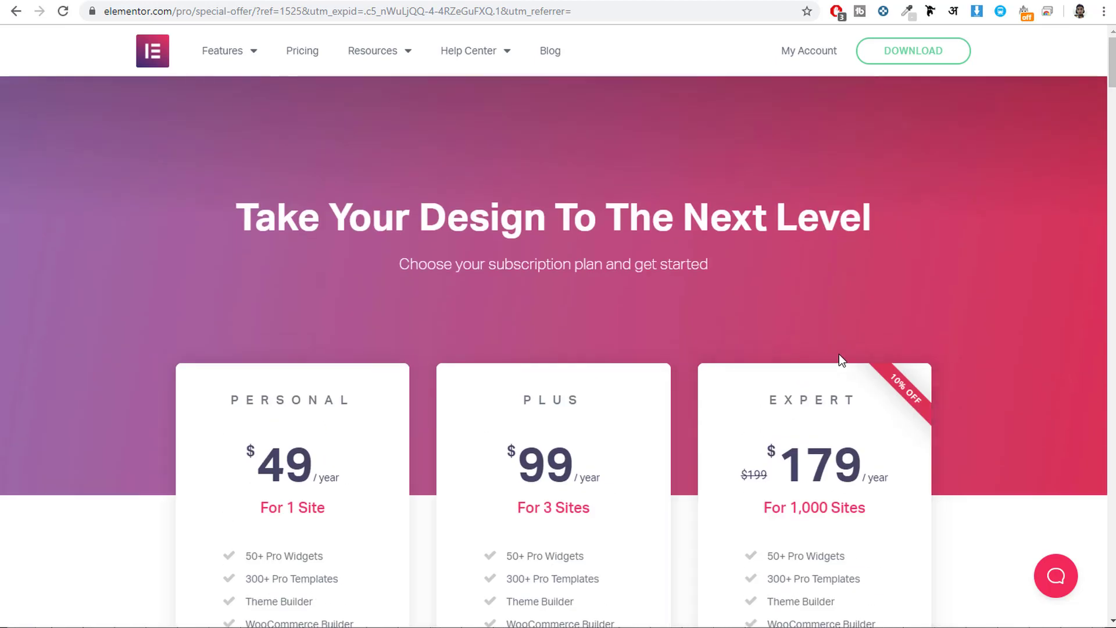
- Download the free Elementor plugin as elementor.2.6.8.zip by submitting an e-mail address
click(911, 57)
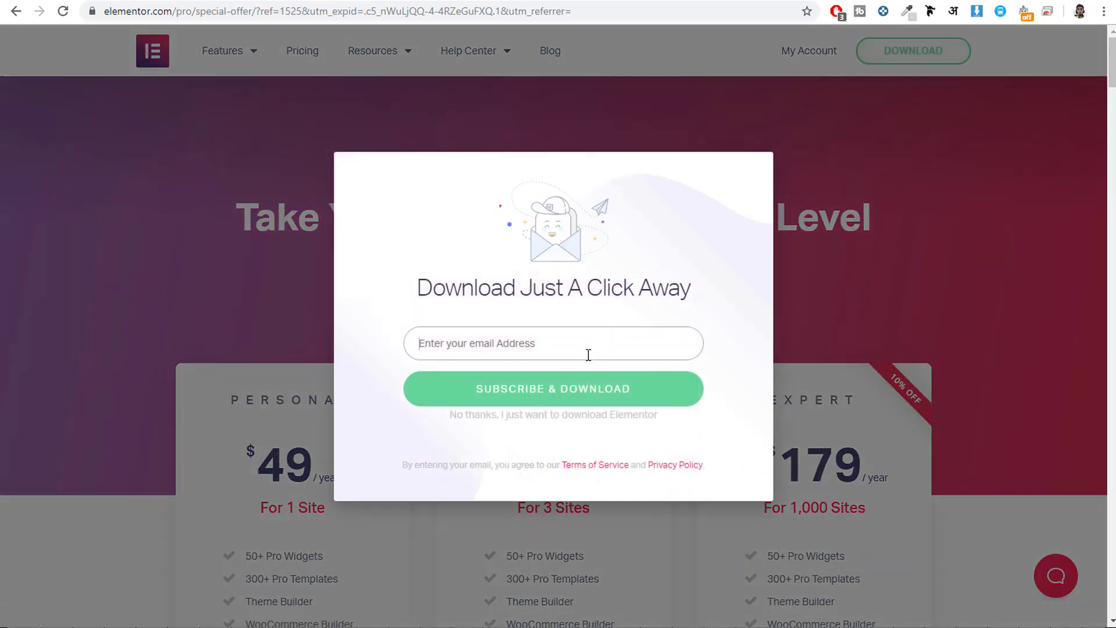
click(589, 354)
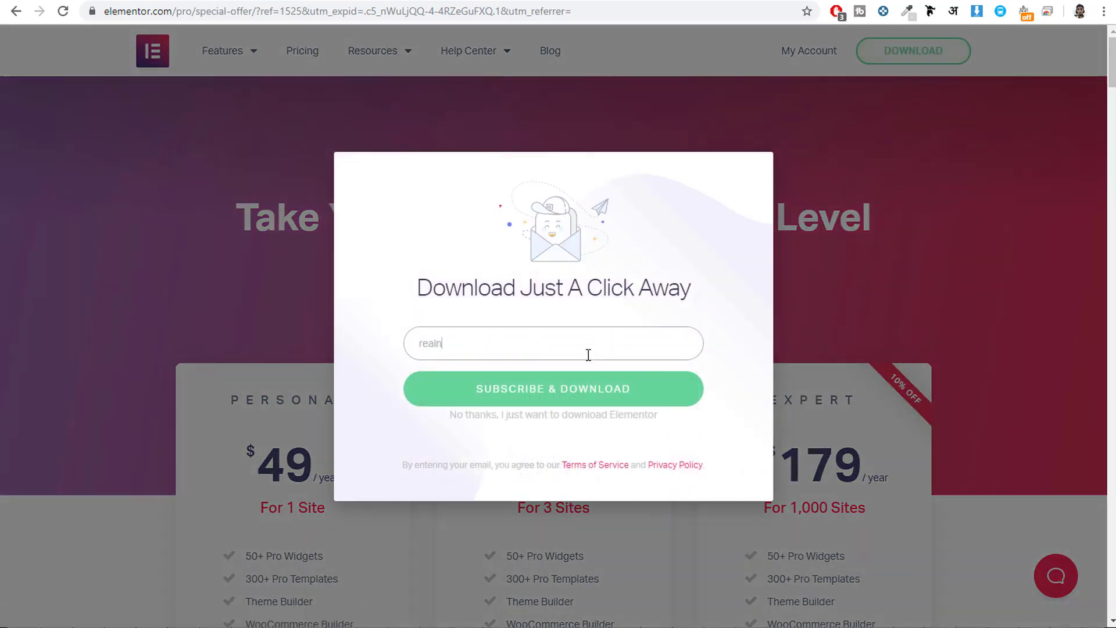
click(590, 395)
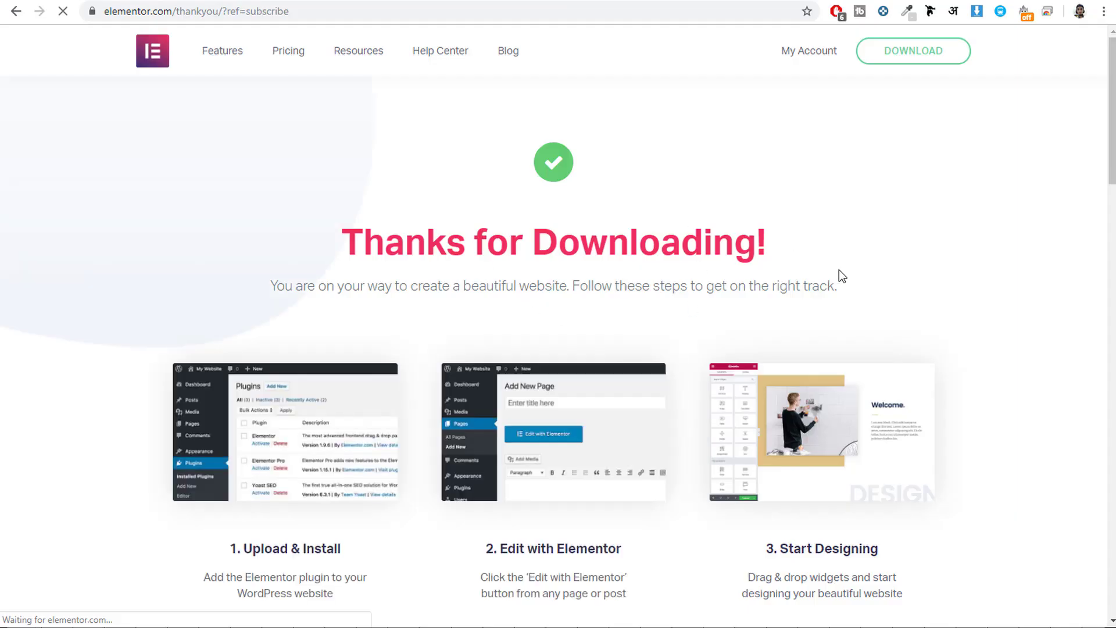
scroll(555, 368, down, 3)
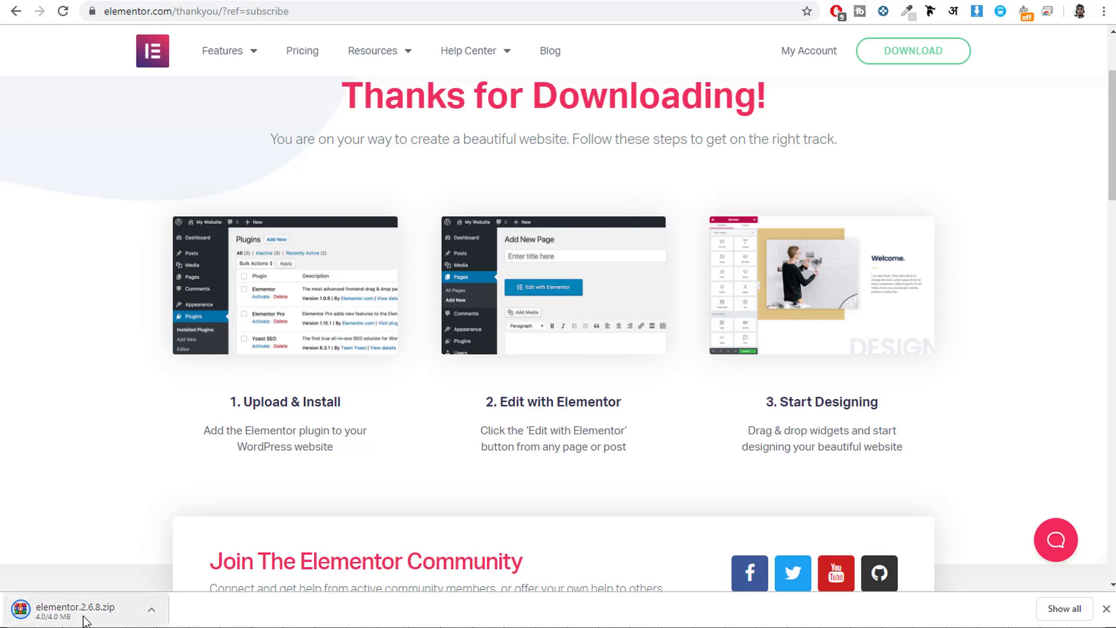
click(421, 3)
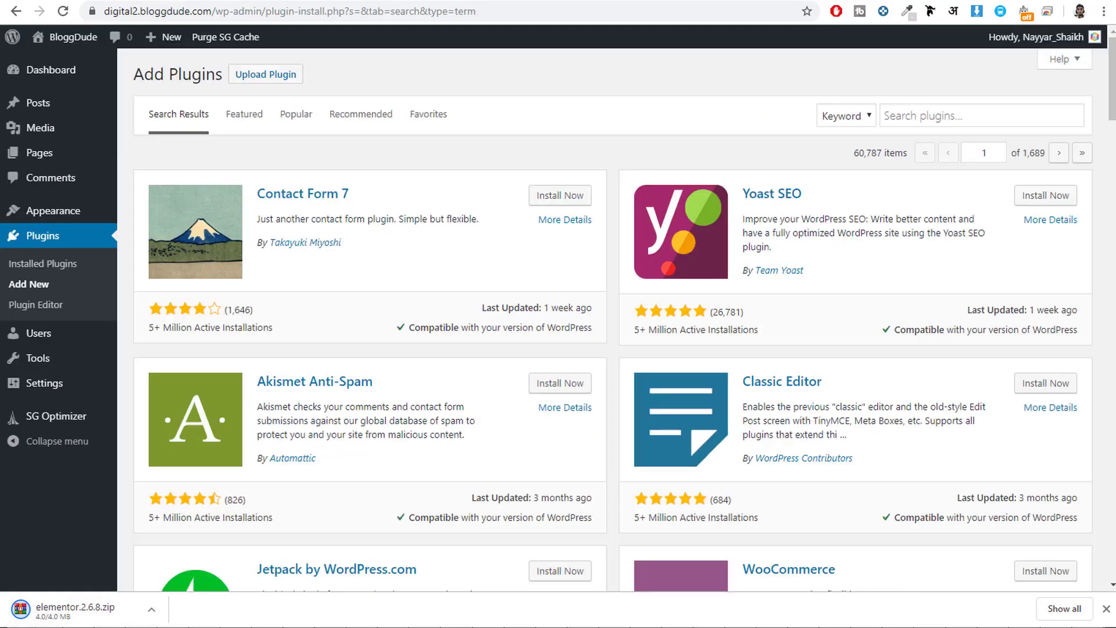
- Upload and install elementor.2.6.8.zip from Downloads, then return to the plugin installer
click(272, 81)
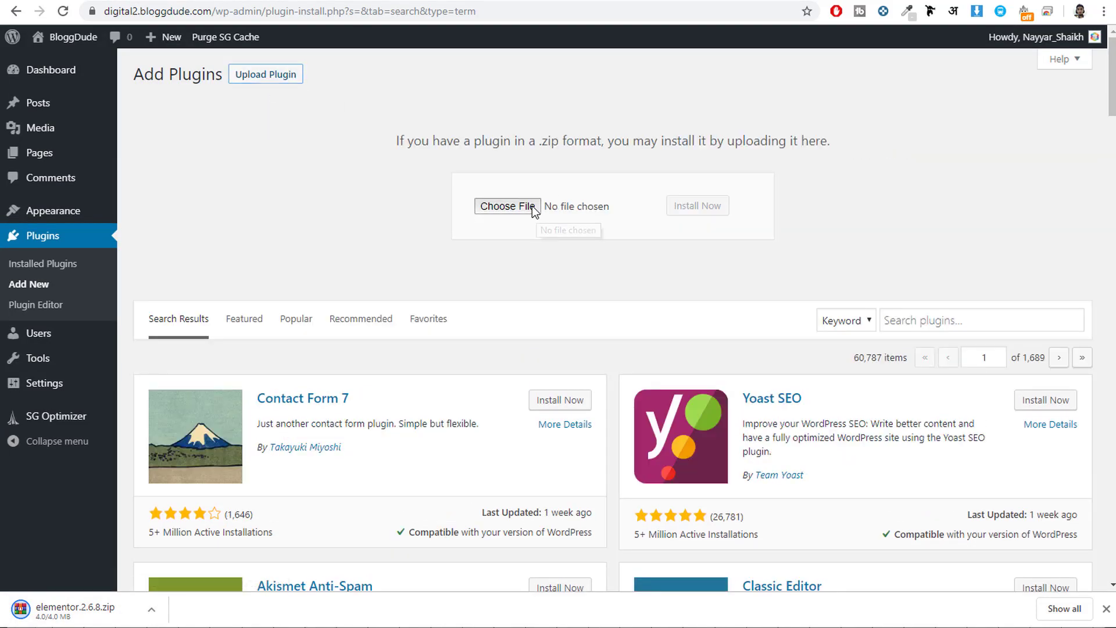
click(532, 206)
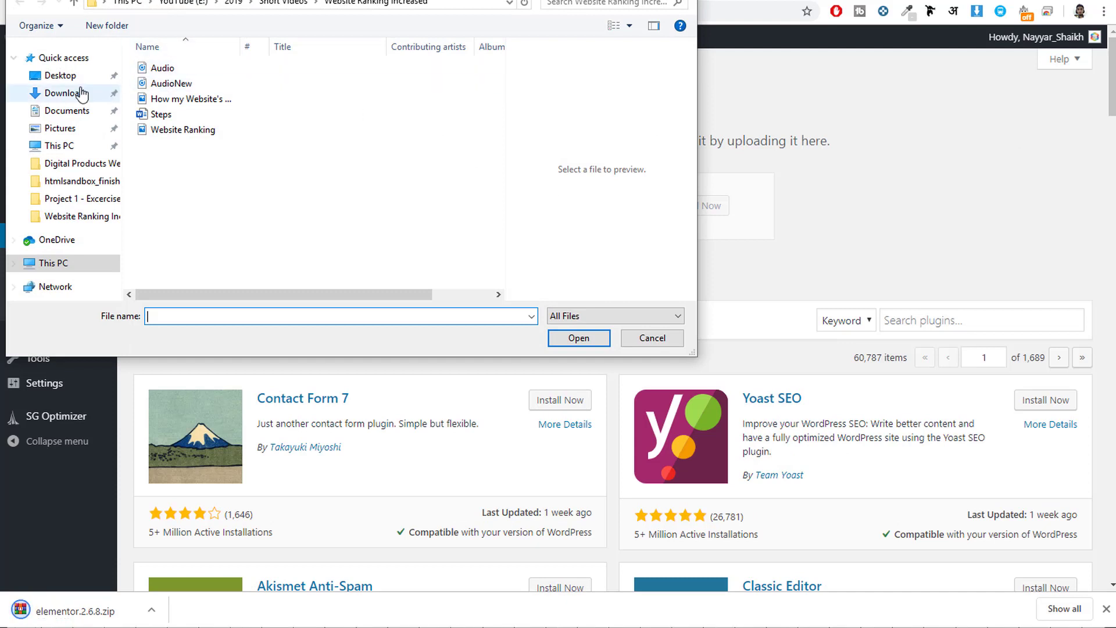
click(68, 93)
click(170, 93)
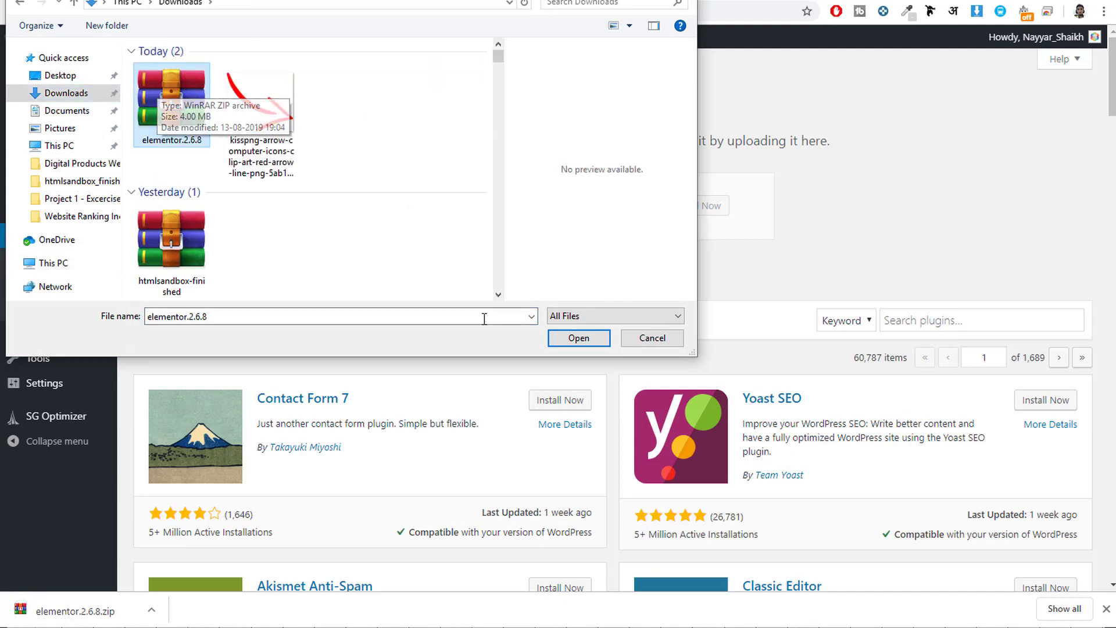
click(579, 338)
click(711, 207)
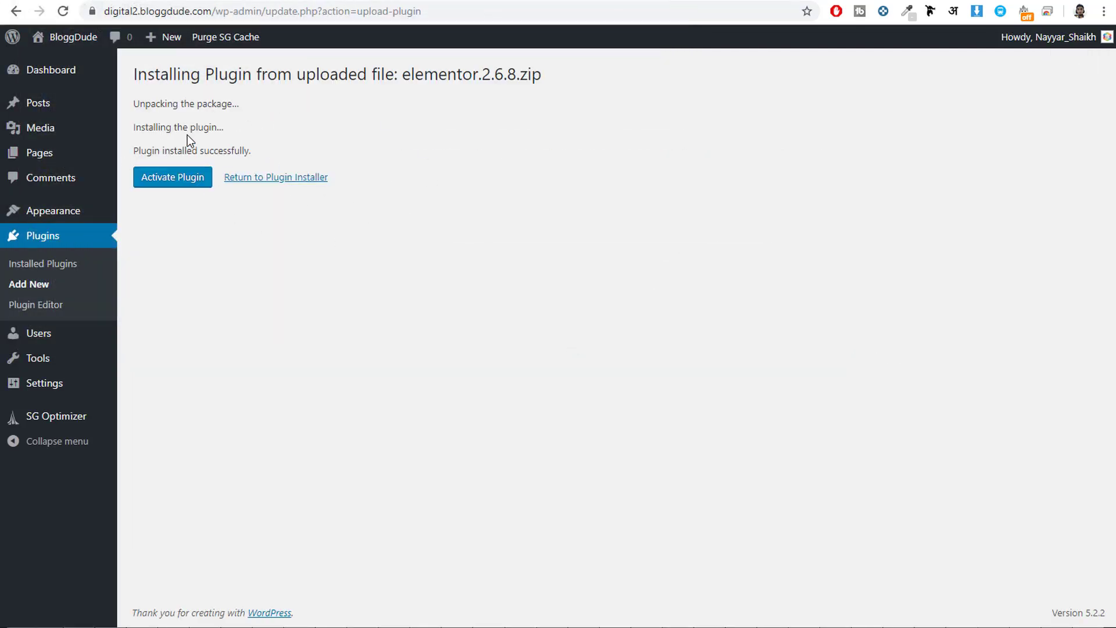
click(261, 179)
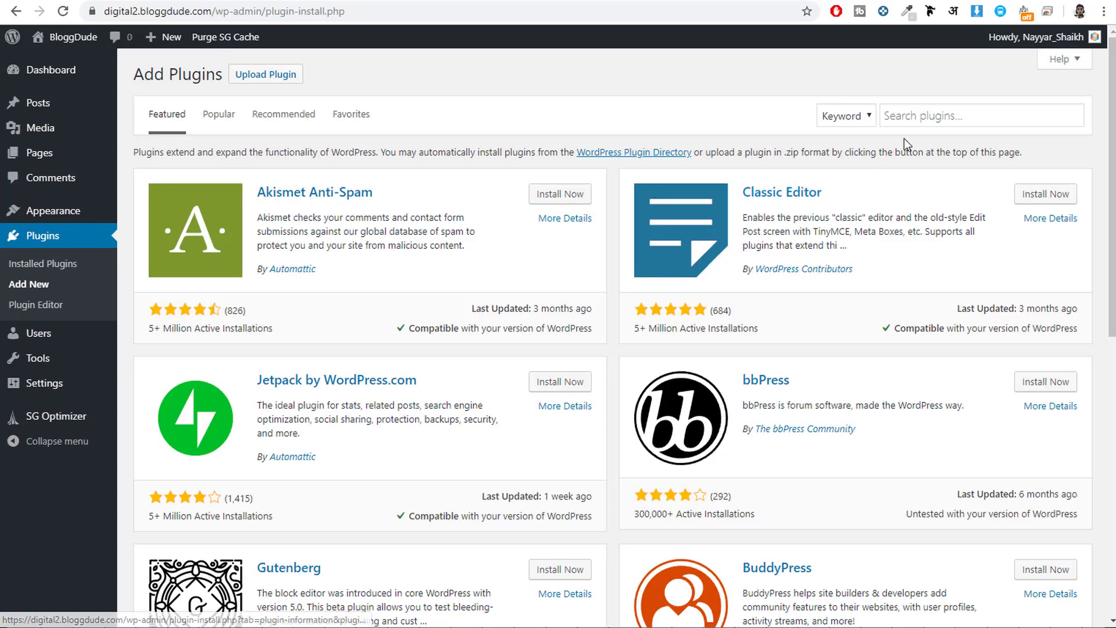
click(930, 124)
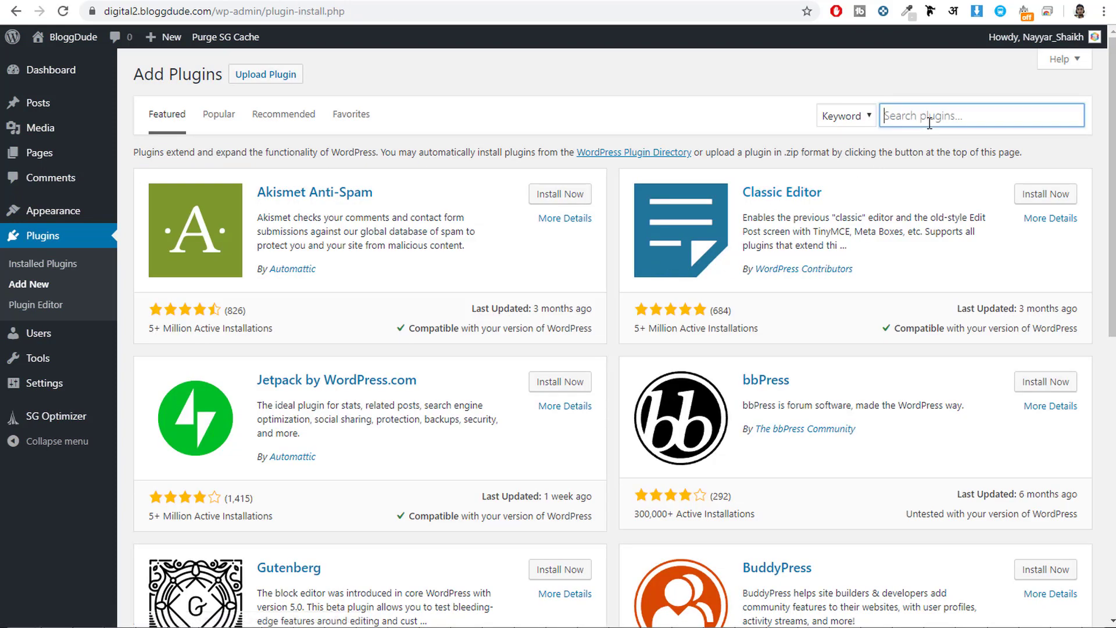
- Search 'elementor' and install Essential Addons, Premium Addons and Livemesh Addons for Elementor
text(elementor)
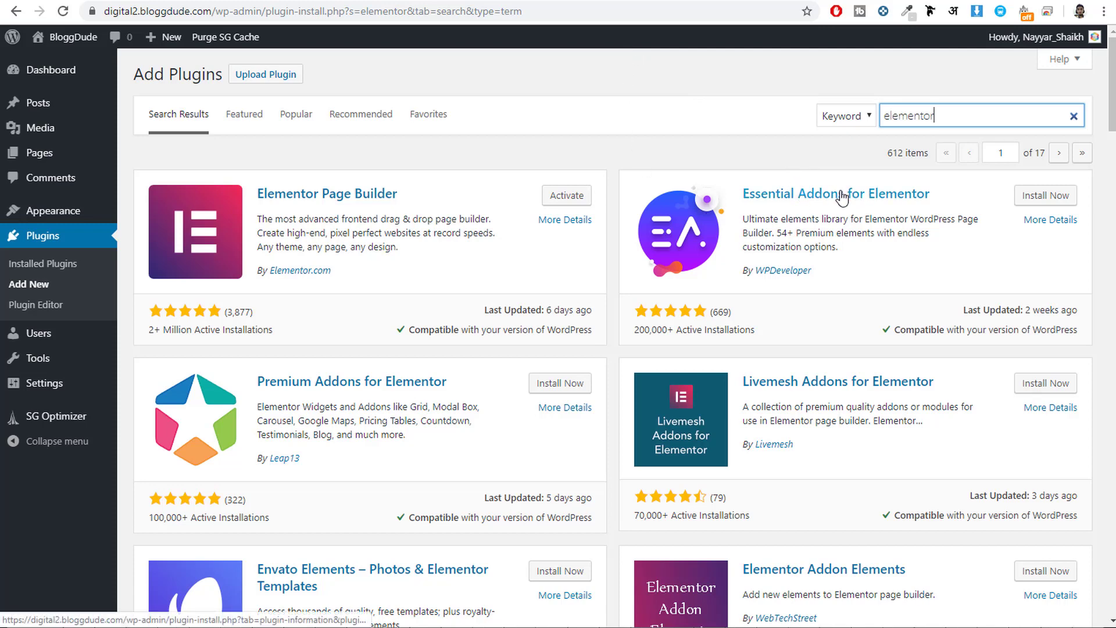
click(1047, 196)
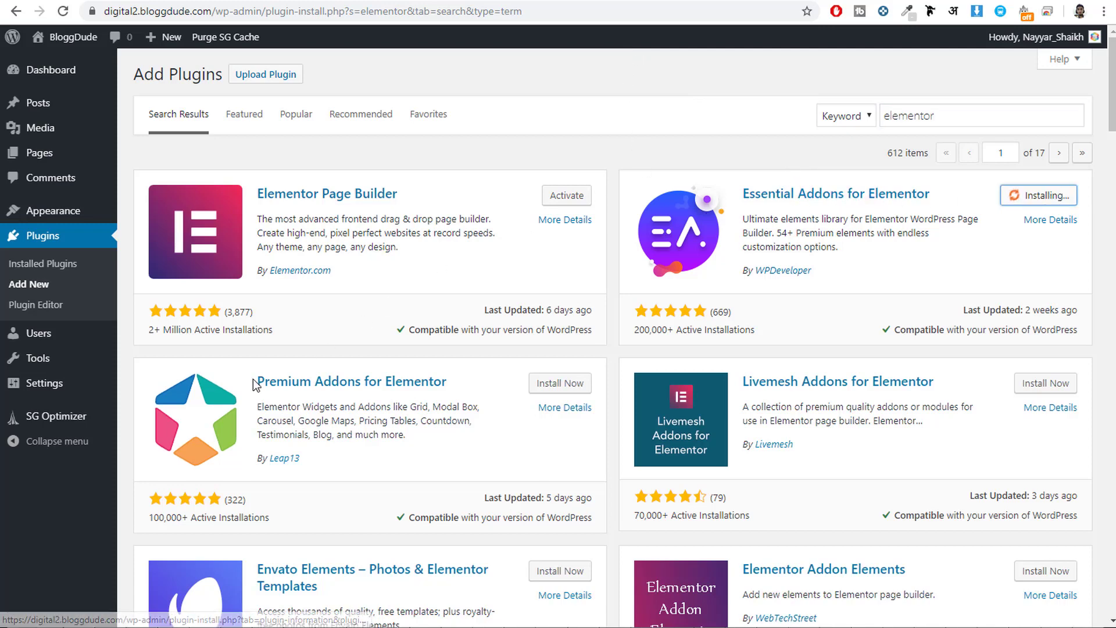
drag(249, 377, 595, 387)
click(589, 384)
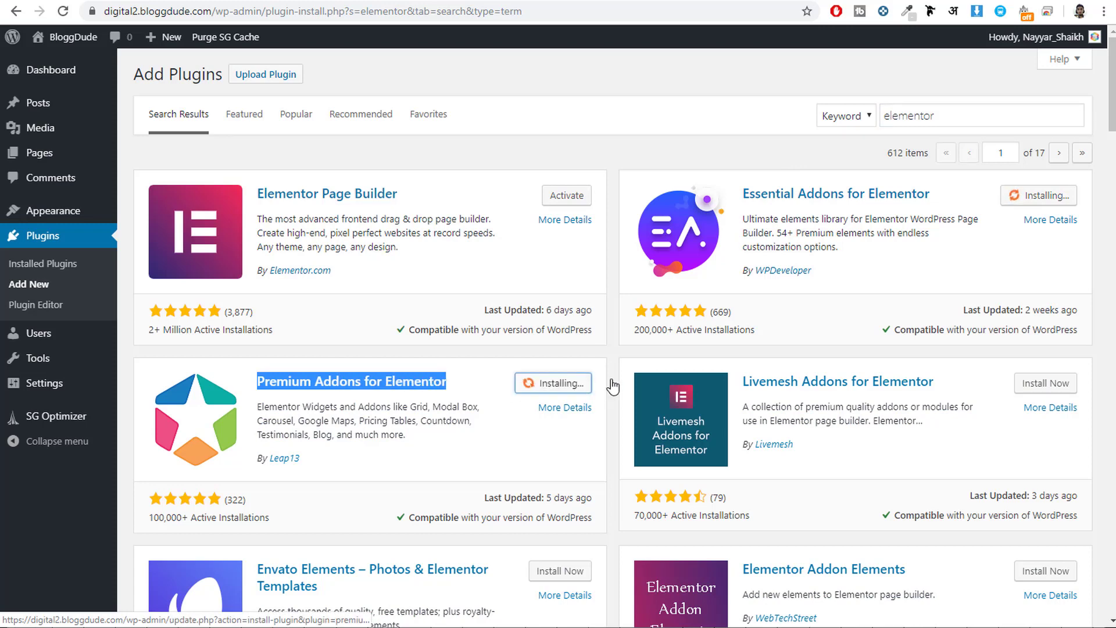
drag(968, 378, 740, 379)
click(1046, 384)
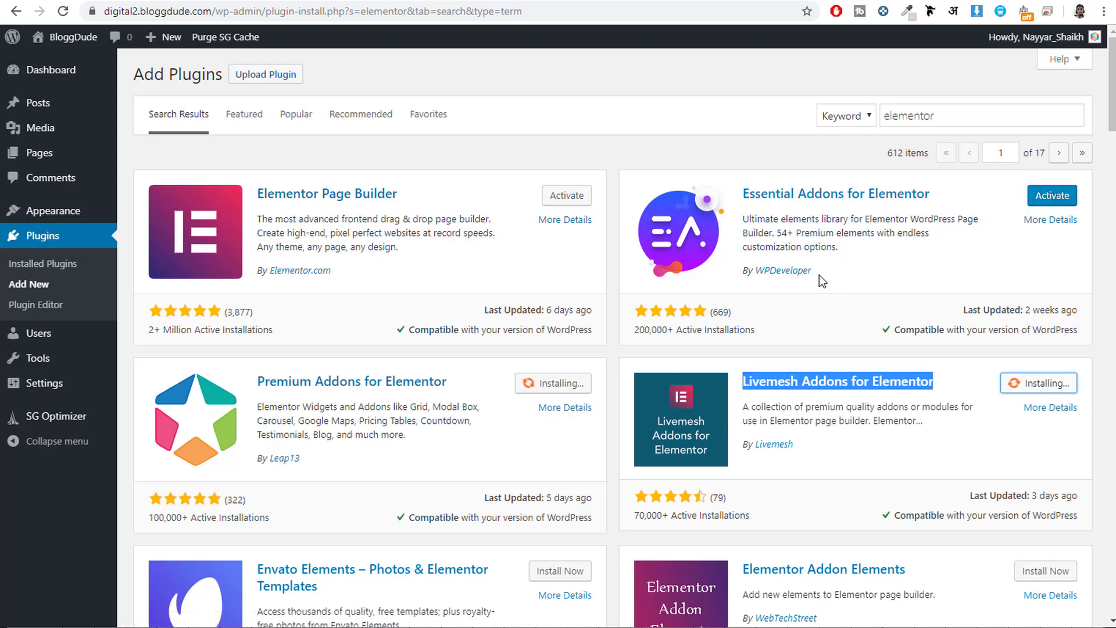
- Point out the authors WPDeveloper, Leap13 and Livemesh in the search results
drag(819, 274, 755, 275)
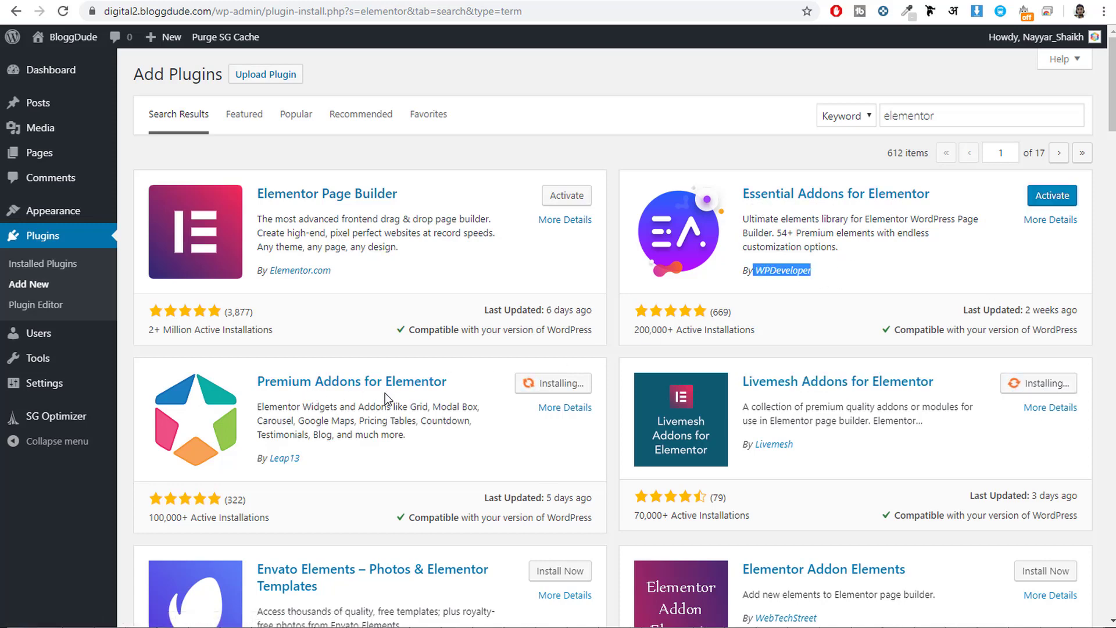
drag(319, 463, 269, 459)
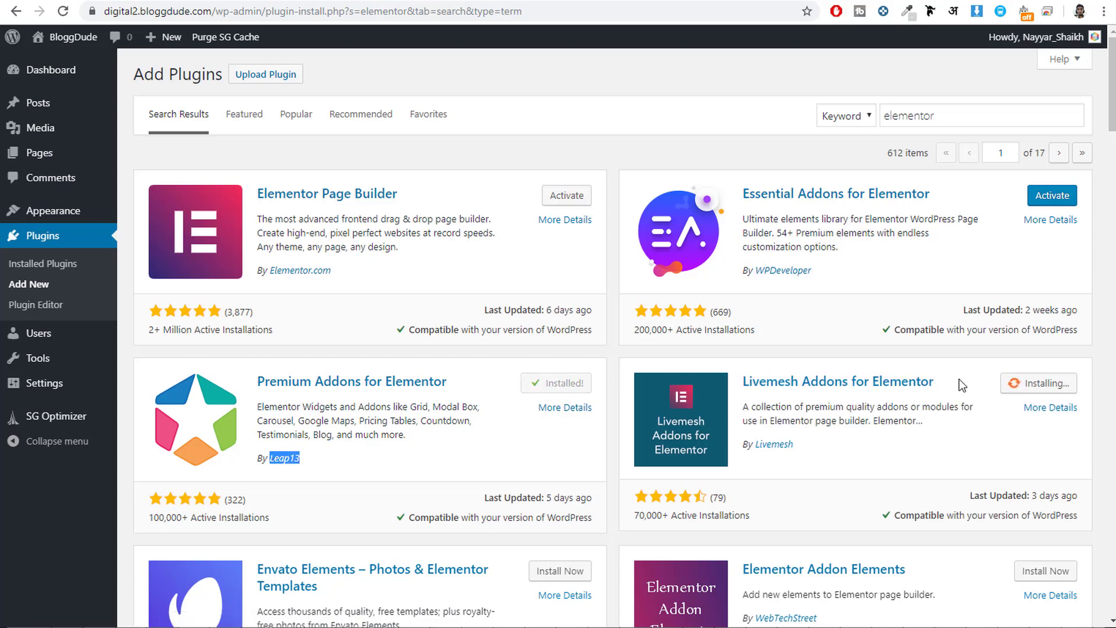
drag(822, 454, 757, 455)
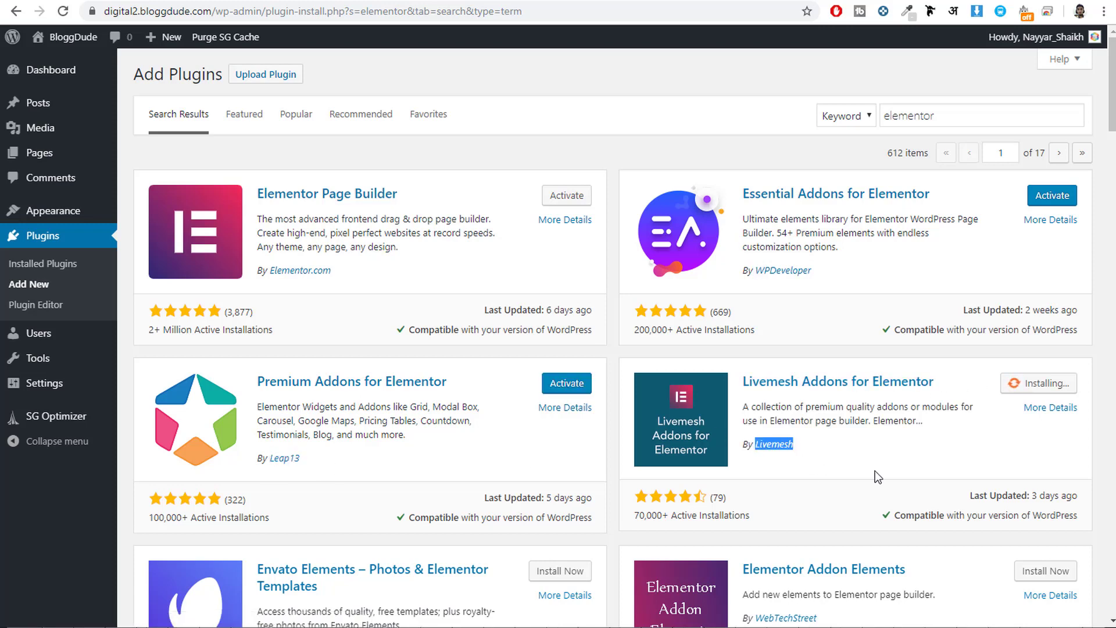
click(752, 354)
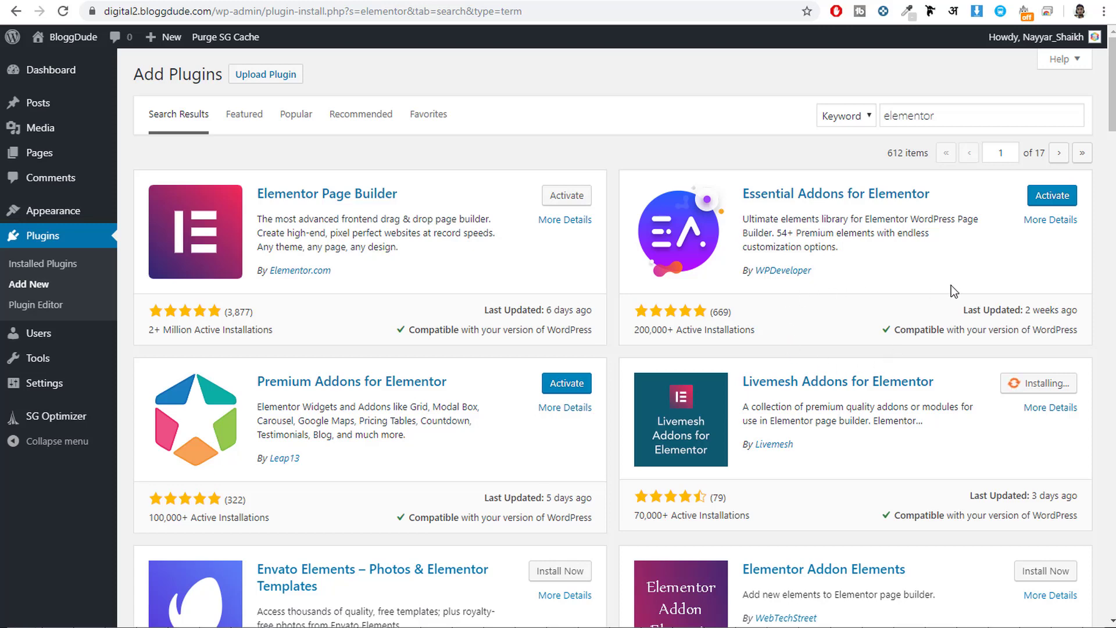
scroll(952, 285, down, 3)
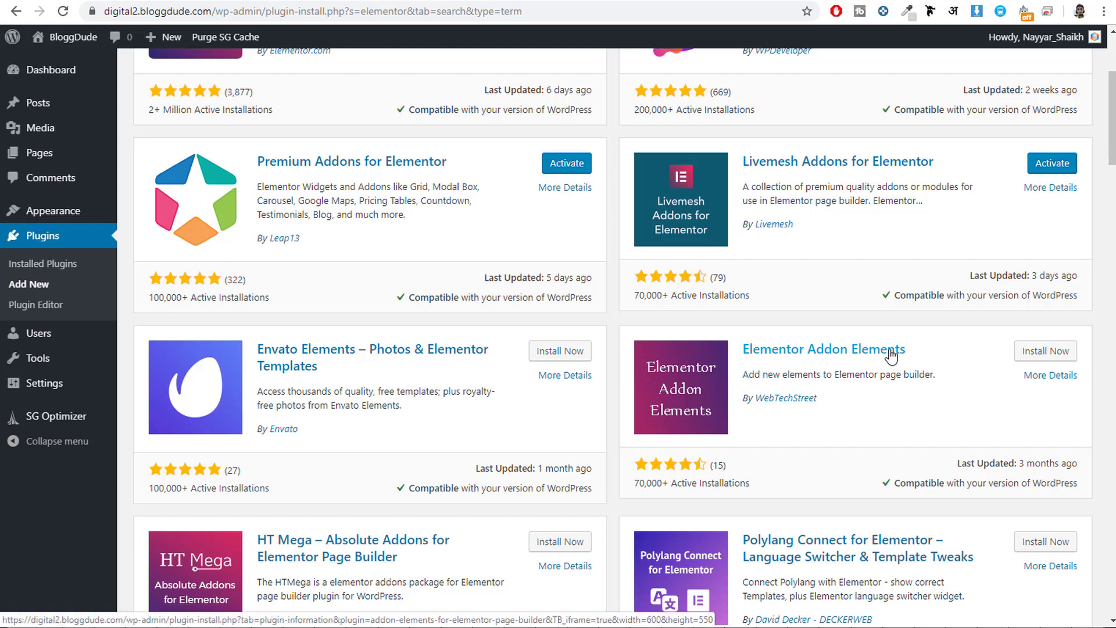
scroll(444, 495, up, 2)
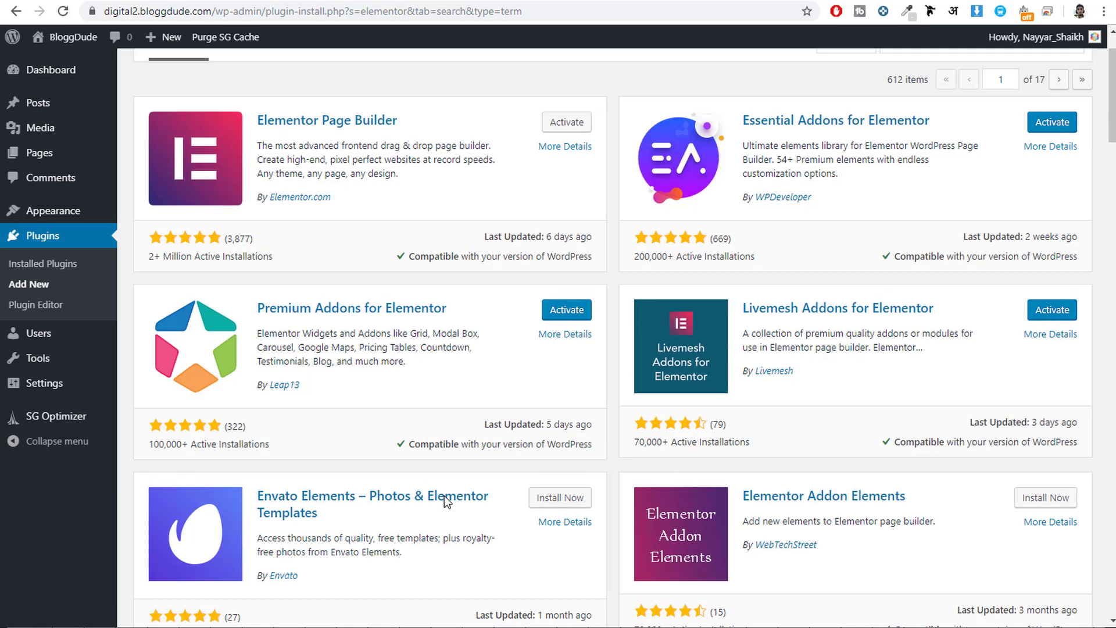
scroll(640, 484, up, 1)
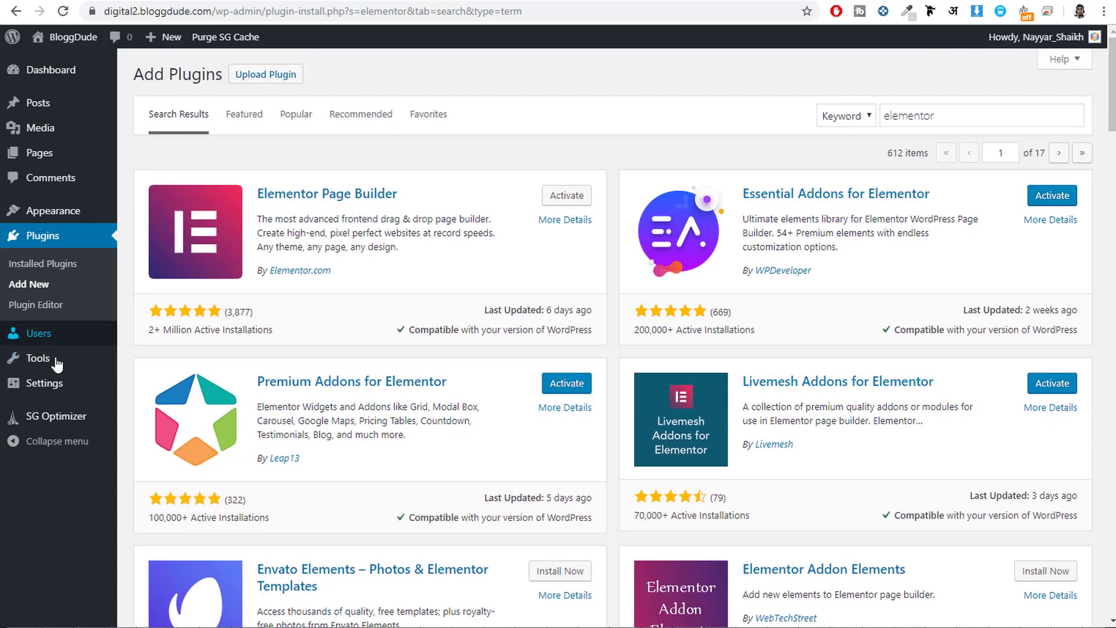
- Bulk-activate all nine installed plugins (Elementor, its three addons, Ocean extensions) and skip the OceanWP setup
click(38, 236)
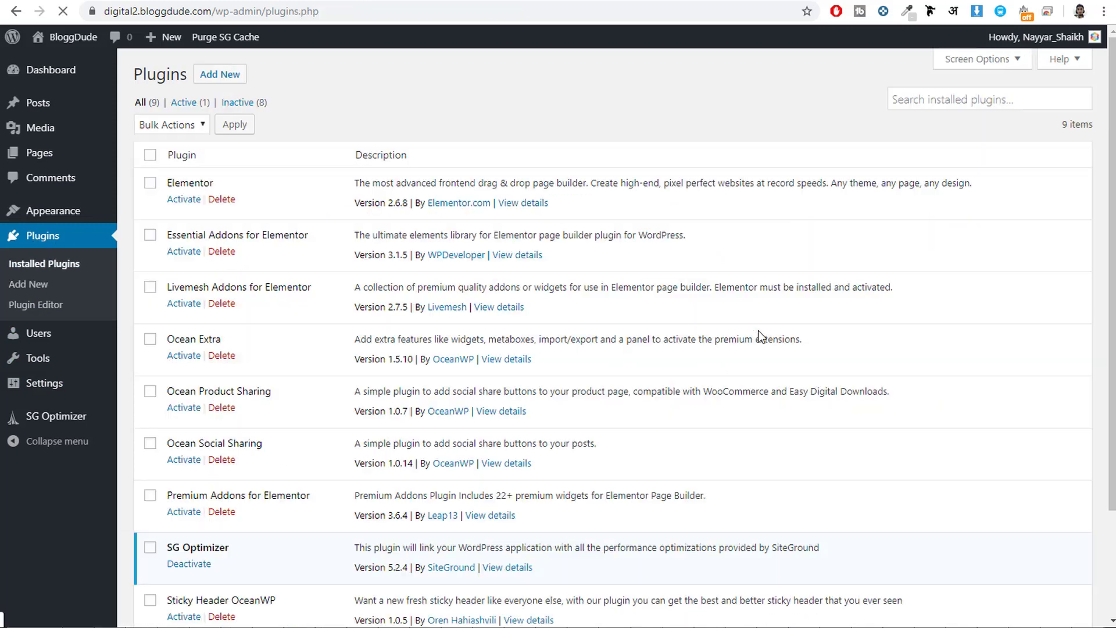
scroll(773, 329, down, 2)
scroll(815, 331, up, 2)
scroll(172, 329, down, 3)
scroll(193, 389, up, 3)
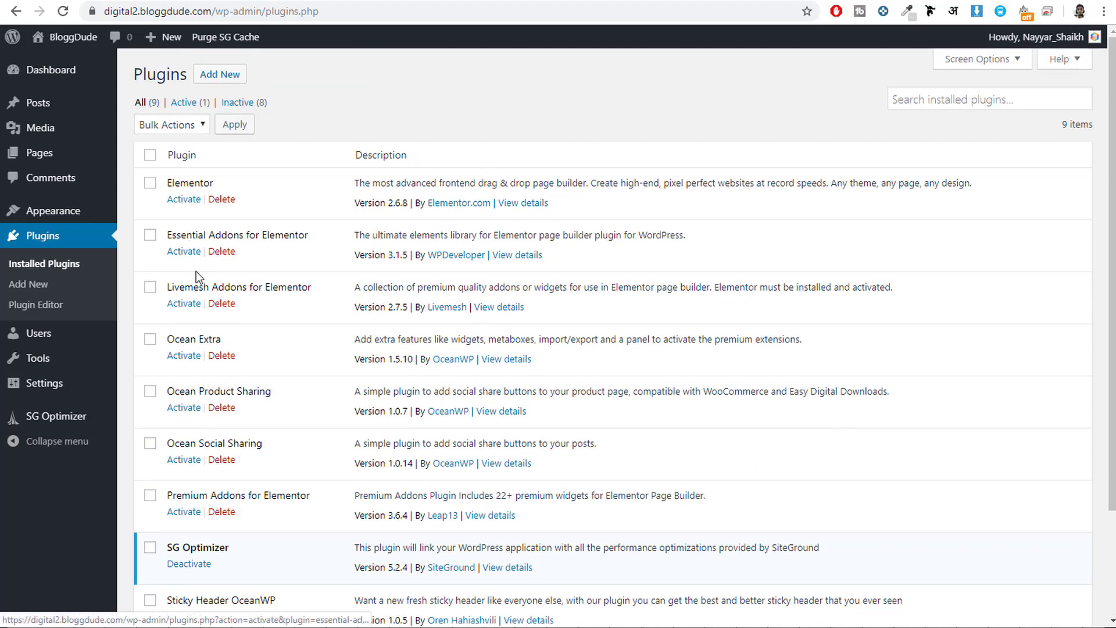
click(151, 156)
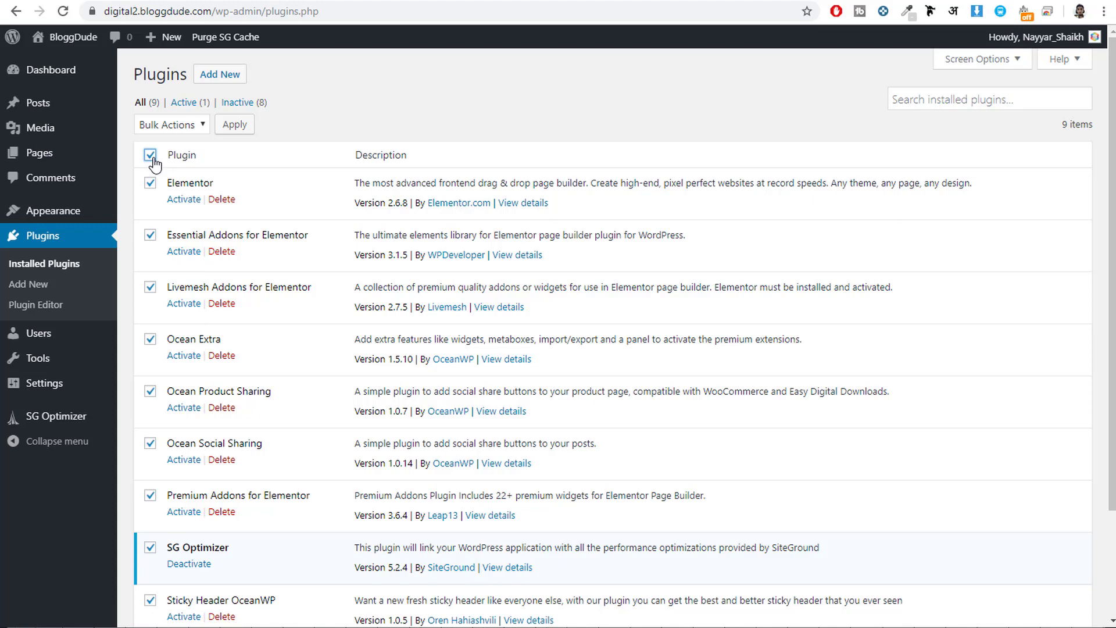
scroll(219, 406, down, 3)
scroll(174, 259, up, 3)
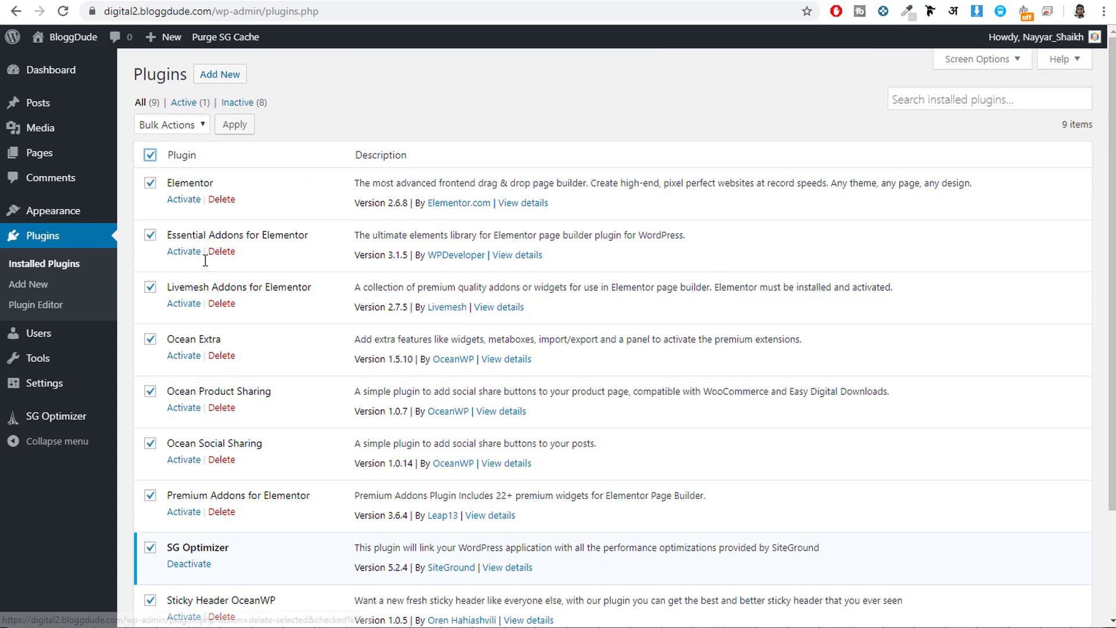
click(179, 124)
click(156, 155)
click(229, 129)
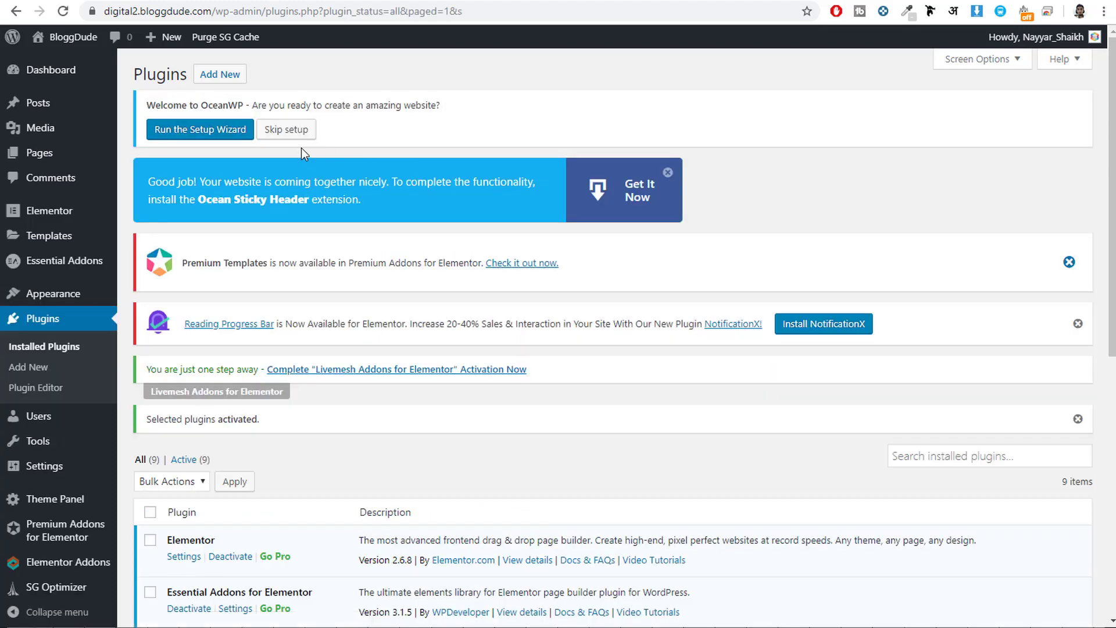
click(286, 133)
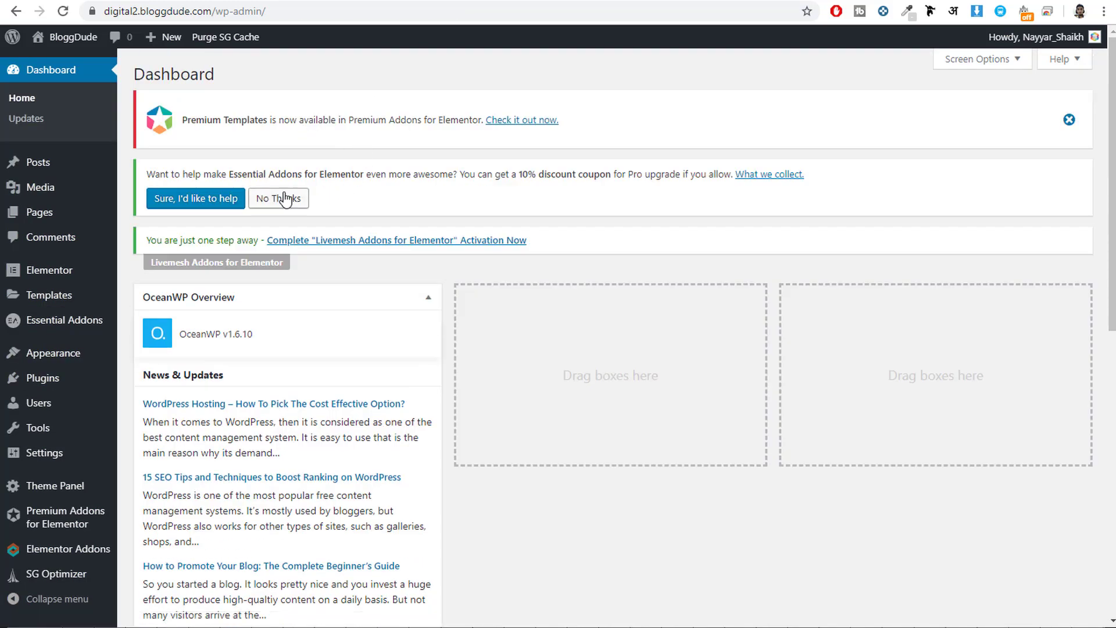
- Decline Essential Addons data sharing, dismiss the Premium Templates notice, and hide the OceanWP and Elementor Overview boxes
click(285, 199)
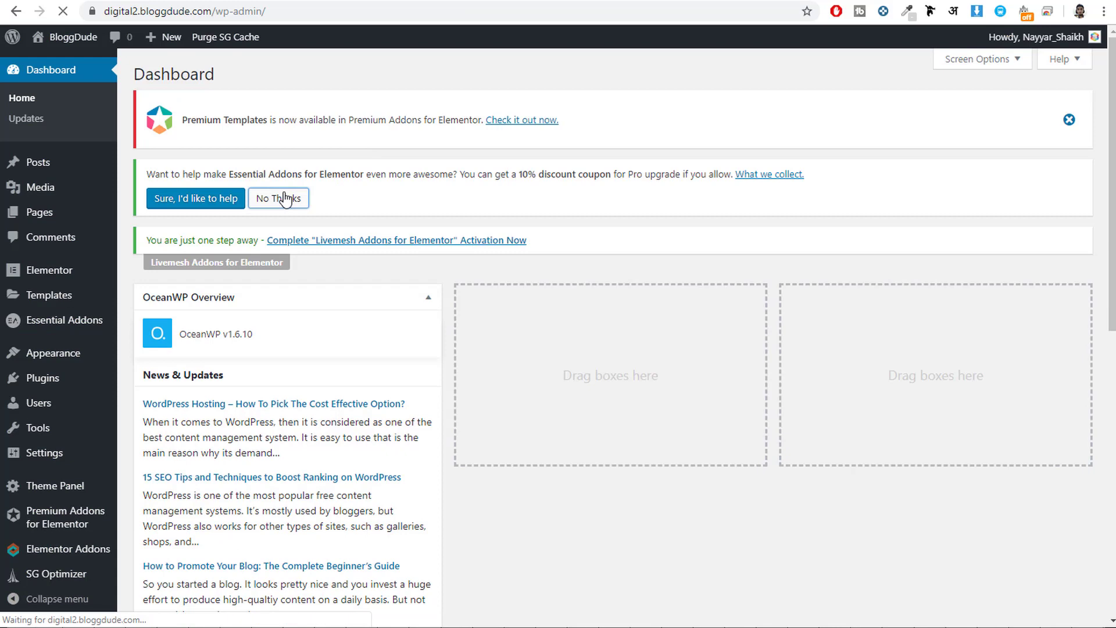
click(1071, 121)
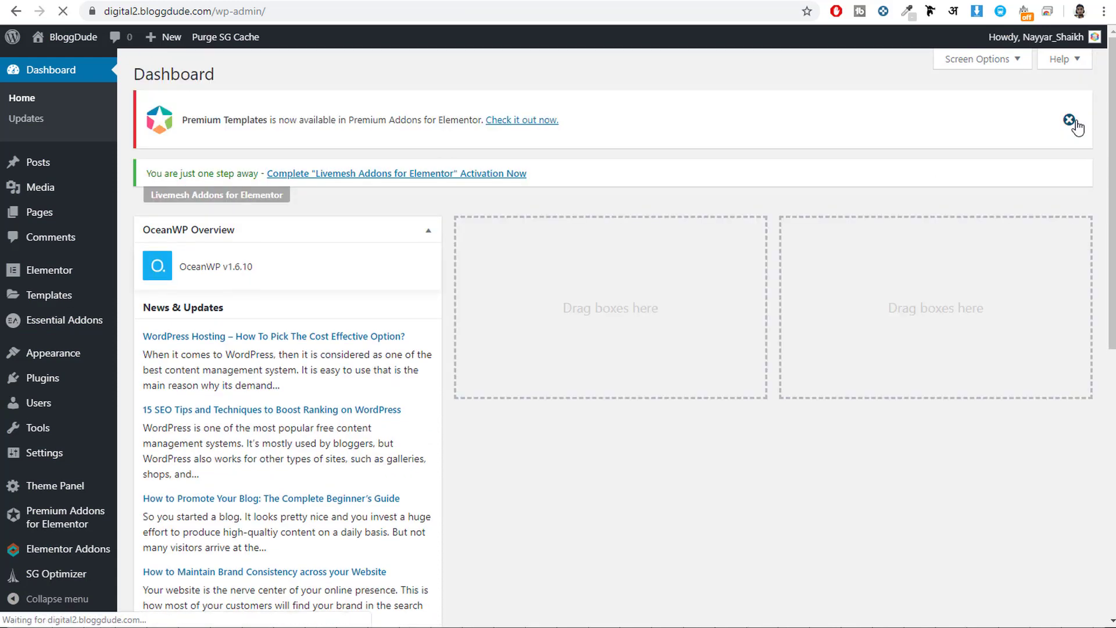
click(988, 66)
click(208, 92)
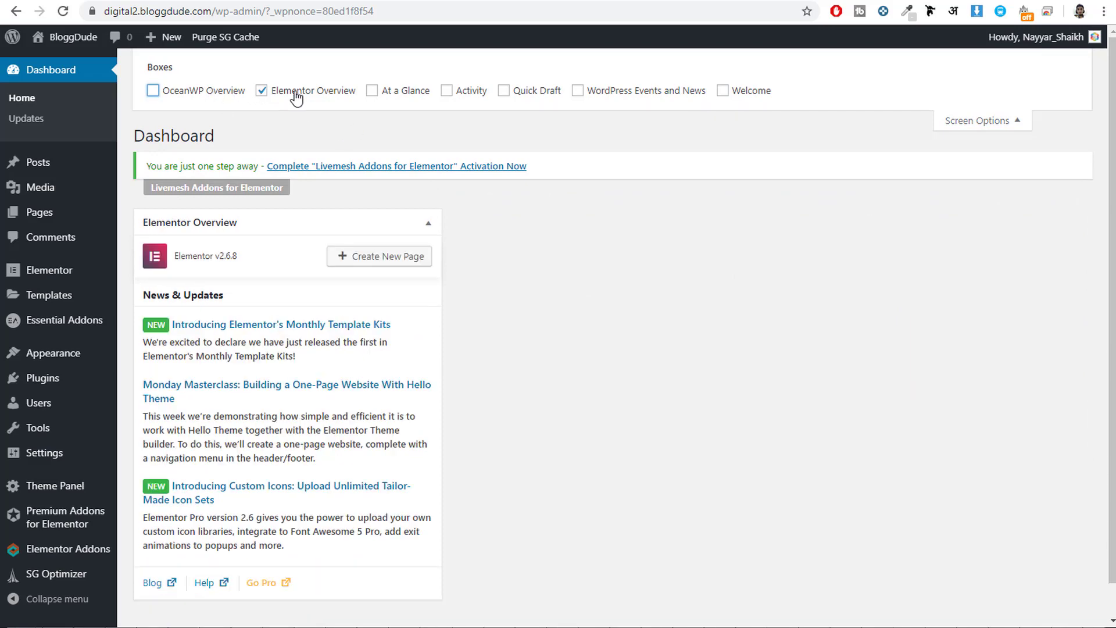
click(295, 93)
- Close the dashboard layout options and go to Plugins > Add New
click(996, 122)
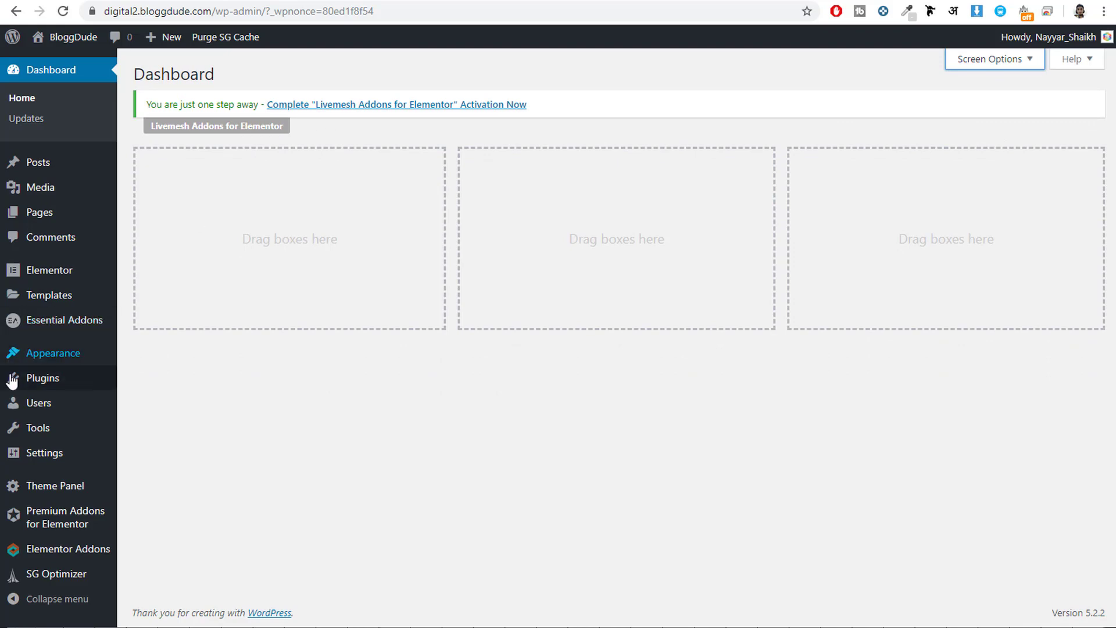
mouse_move(16, 380)
click(153, 400)
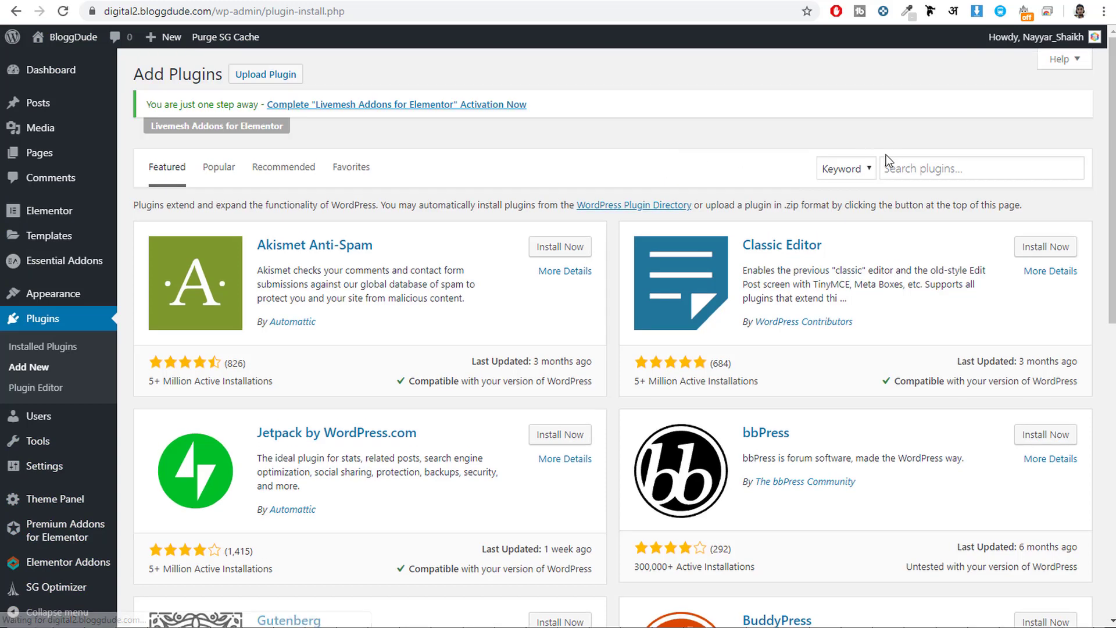
- Search plugins for 'woocommerce', then install and activate the WooCommerce plugin
click(907, 166)
text(woocommerce)
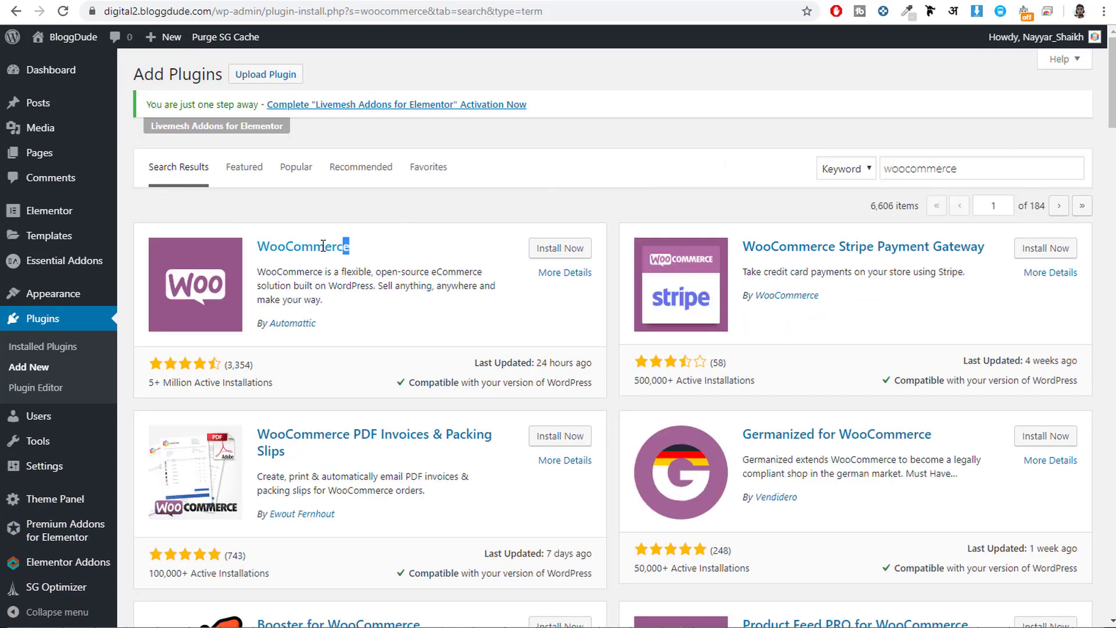
drag(348, 236, 257, 246)
drag(317, 324, 284, 326)
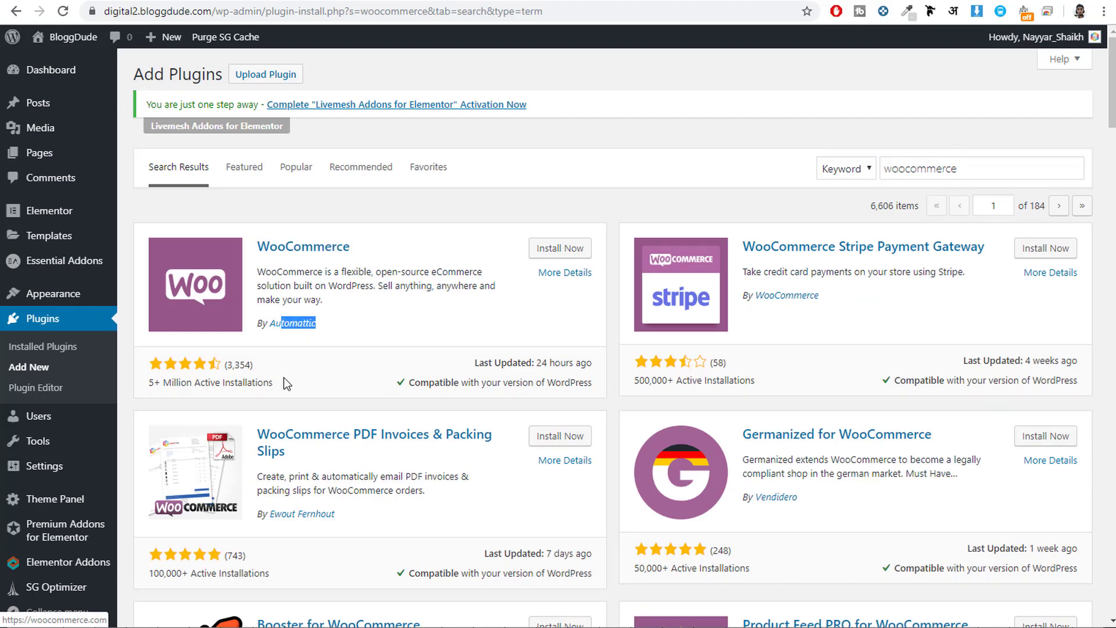
drag(282, 382, 164, 387)
click(164, 386)
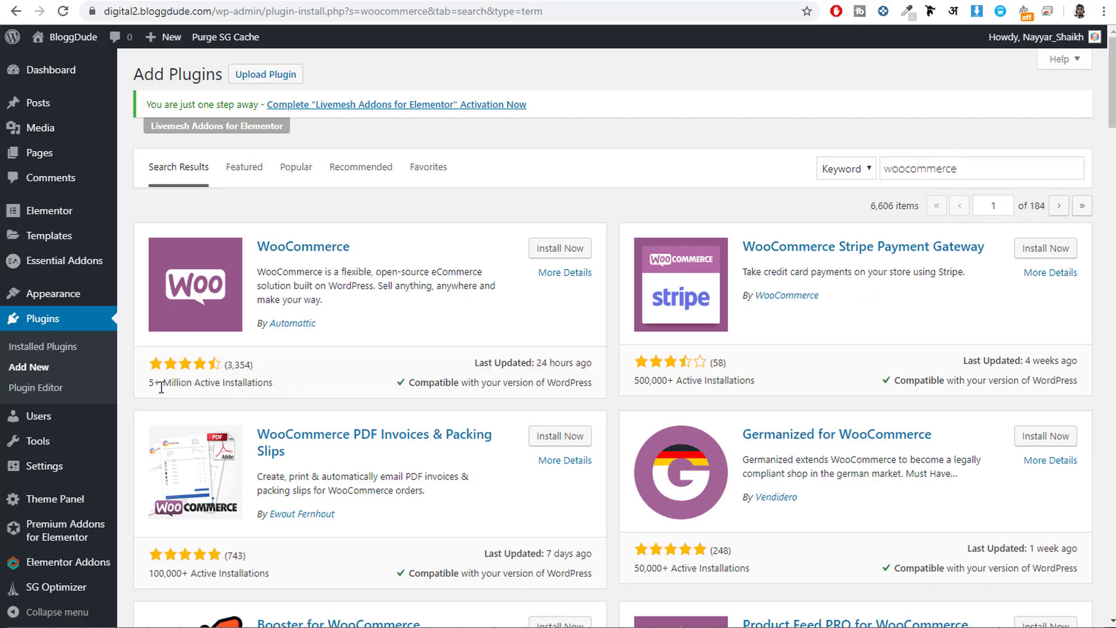
click(563, 252)
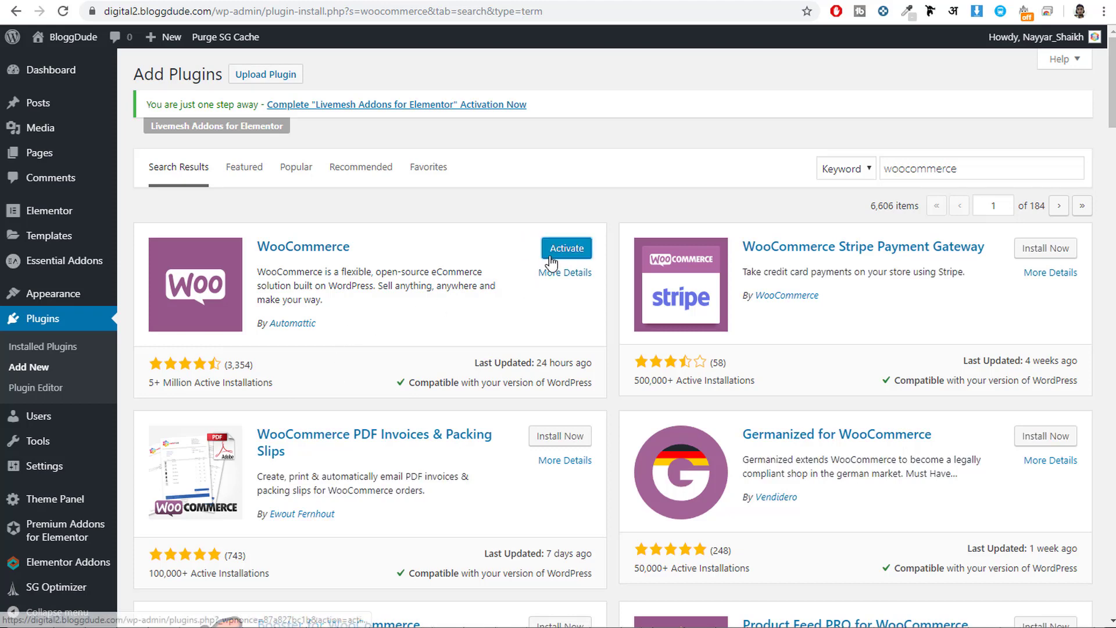
click(559, 248)
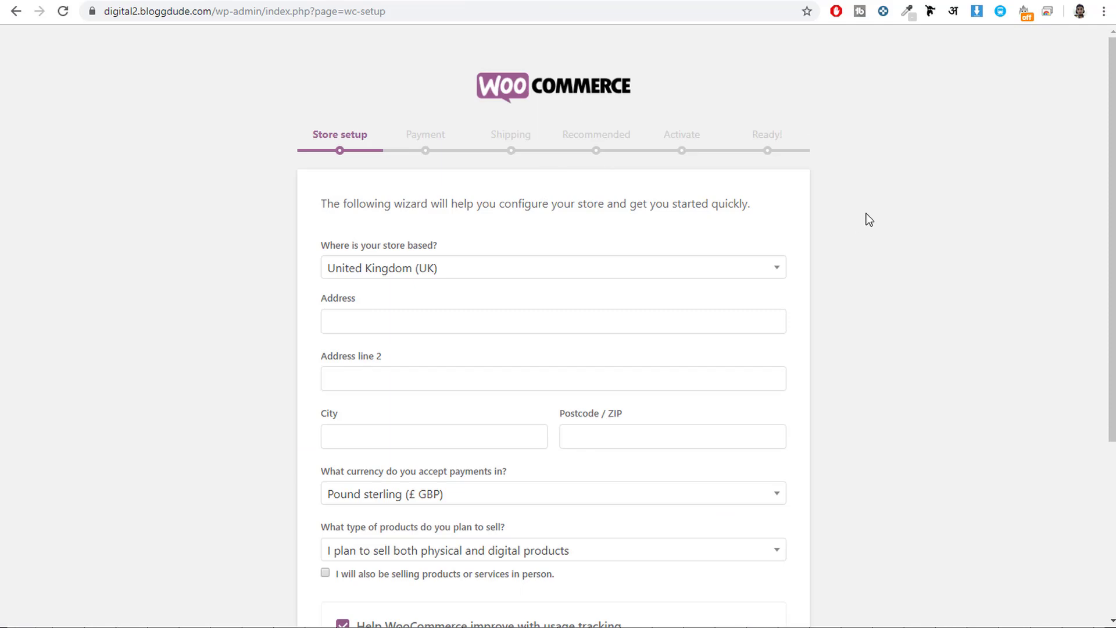
scroll(761, 272, down, 4)
scroll(762, 272, up, 4)
click(409, 11)
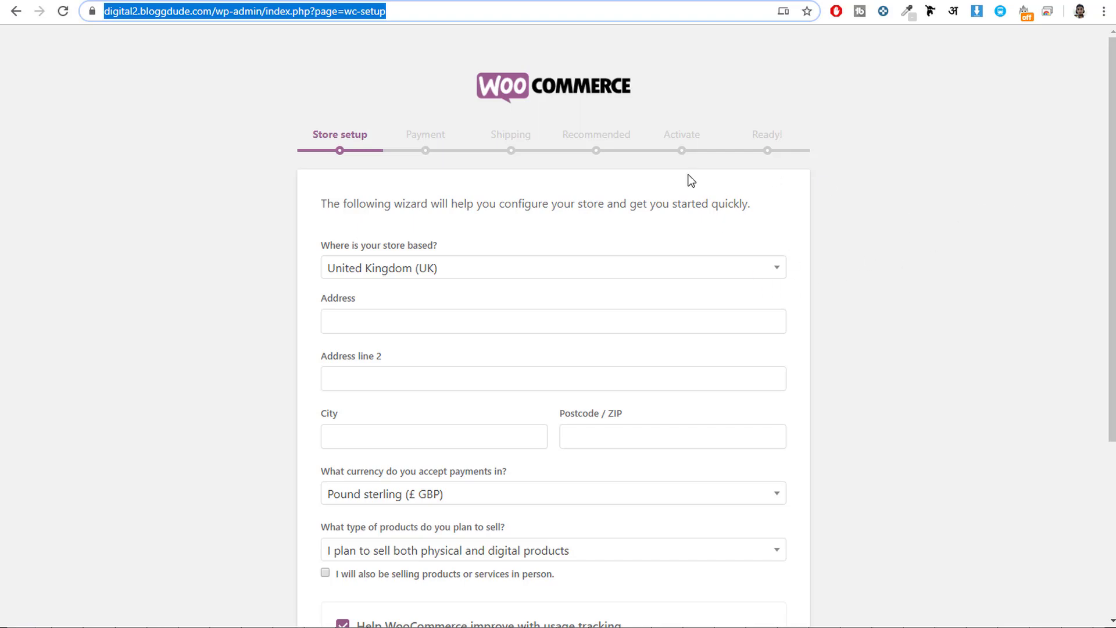
- Set the store country to India and autofill the Mumbai store address
scroll(989, 349, down, 5)
key(Return)
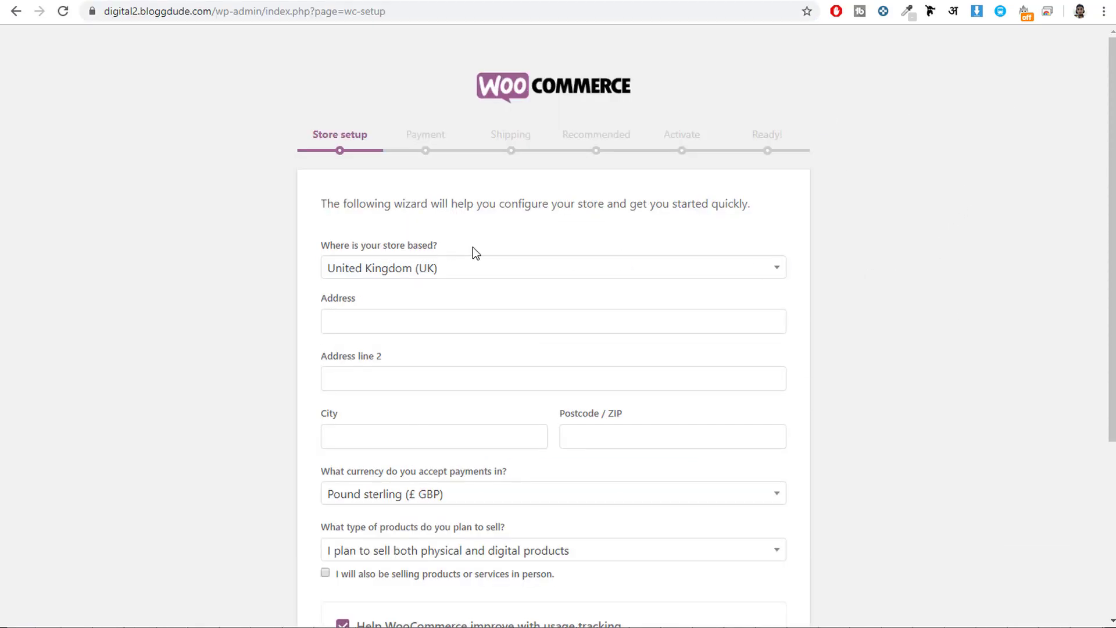
click(504, 273)
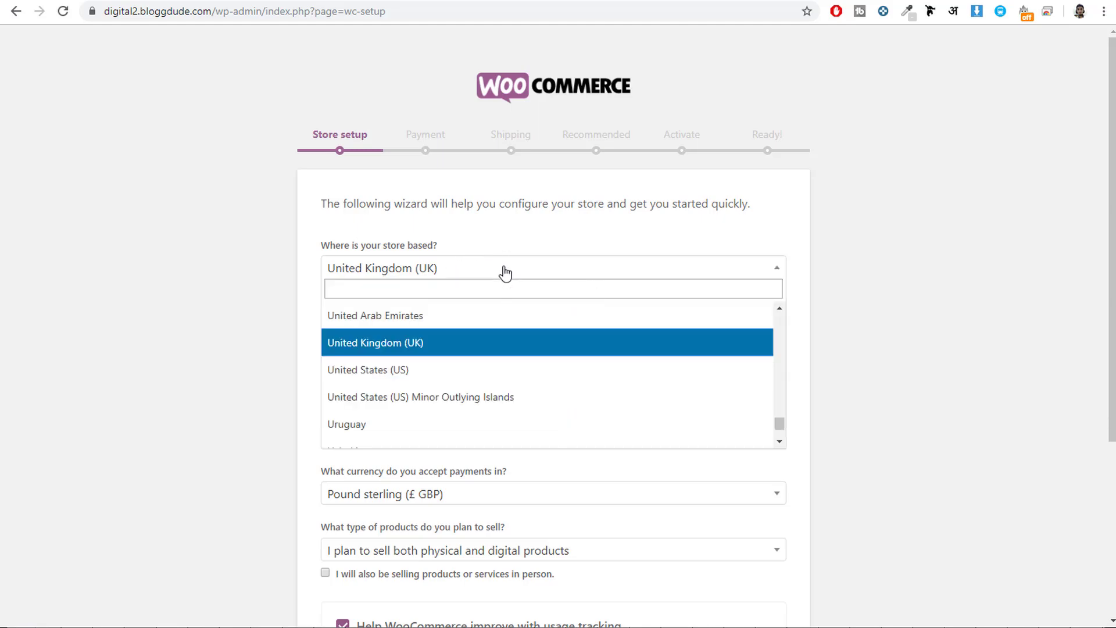
text(india)
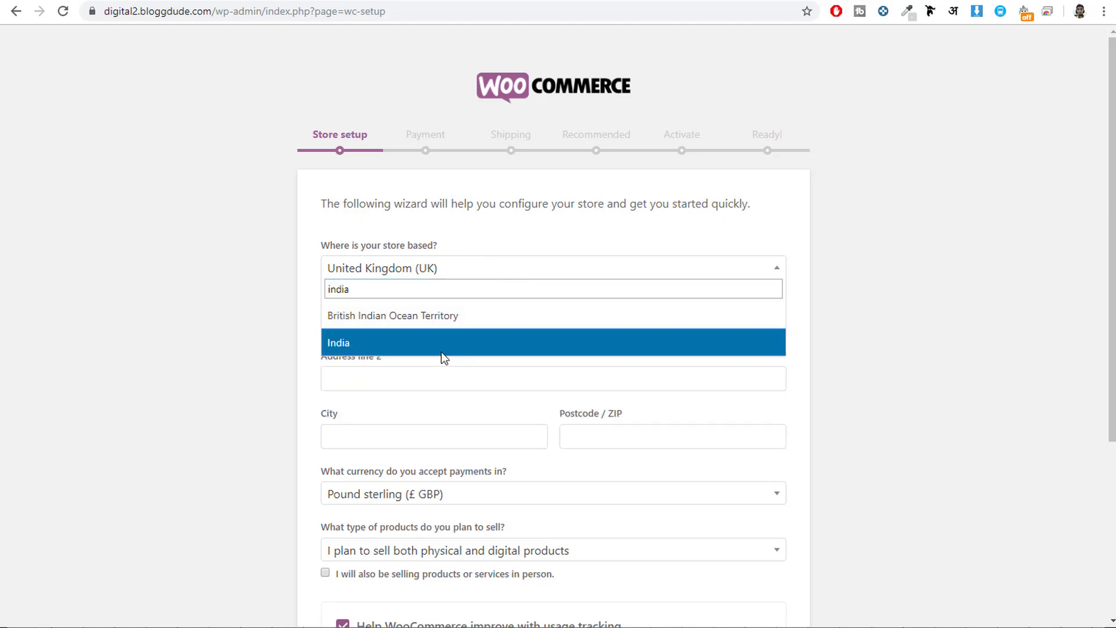
click(442, 346)
click(401, 327)
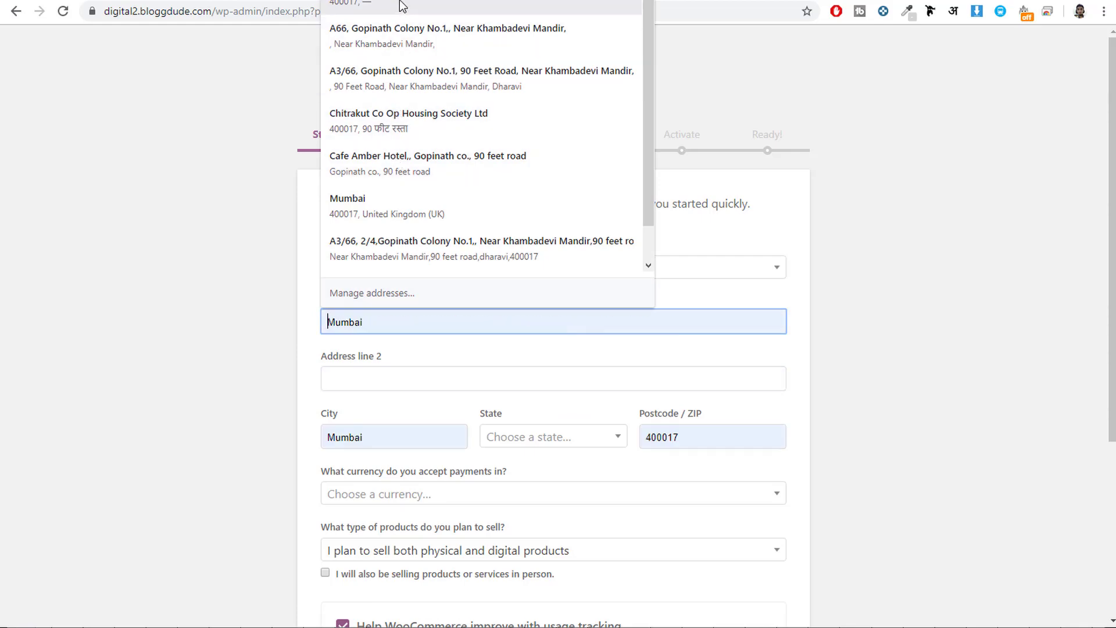
click(372, 186)
- Choose Maharashtra as state and Indian rupee (INR) as currency, then submit the store details
click(541, 438)
text(maha)
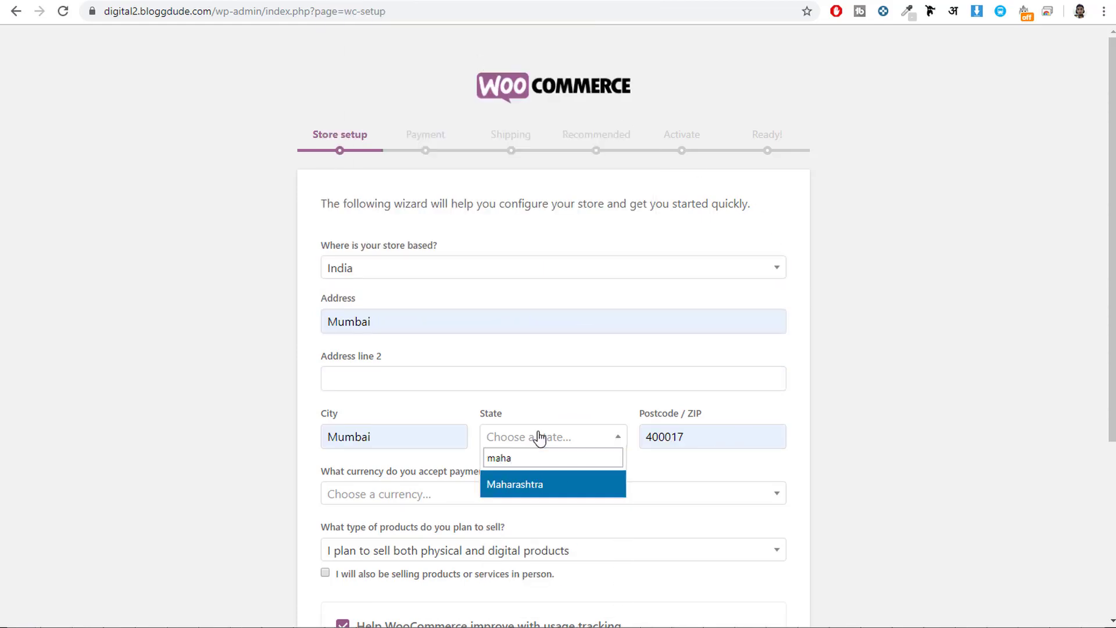
key(Return)
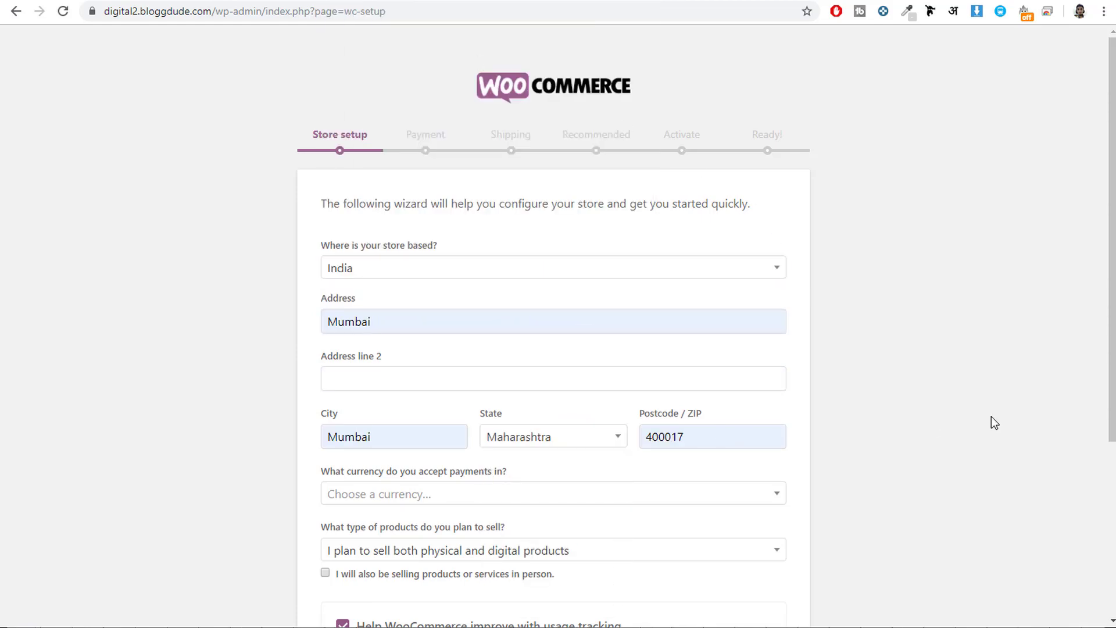
scroll(944, 428, down, 4)
click(514, 246)
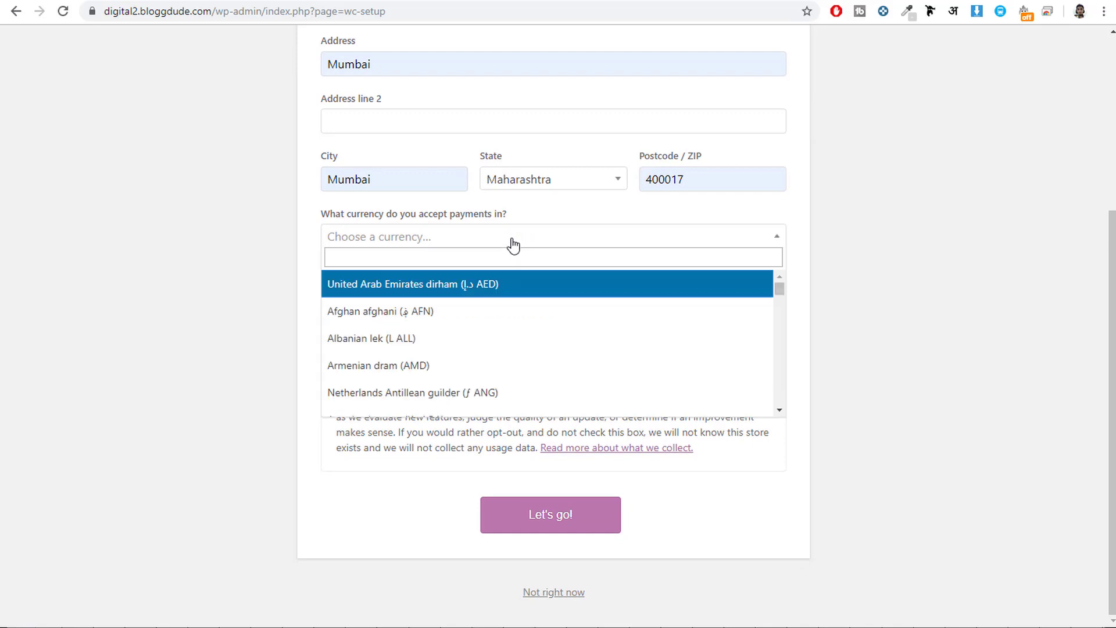
text(inr)
click(471, 286)
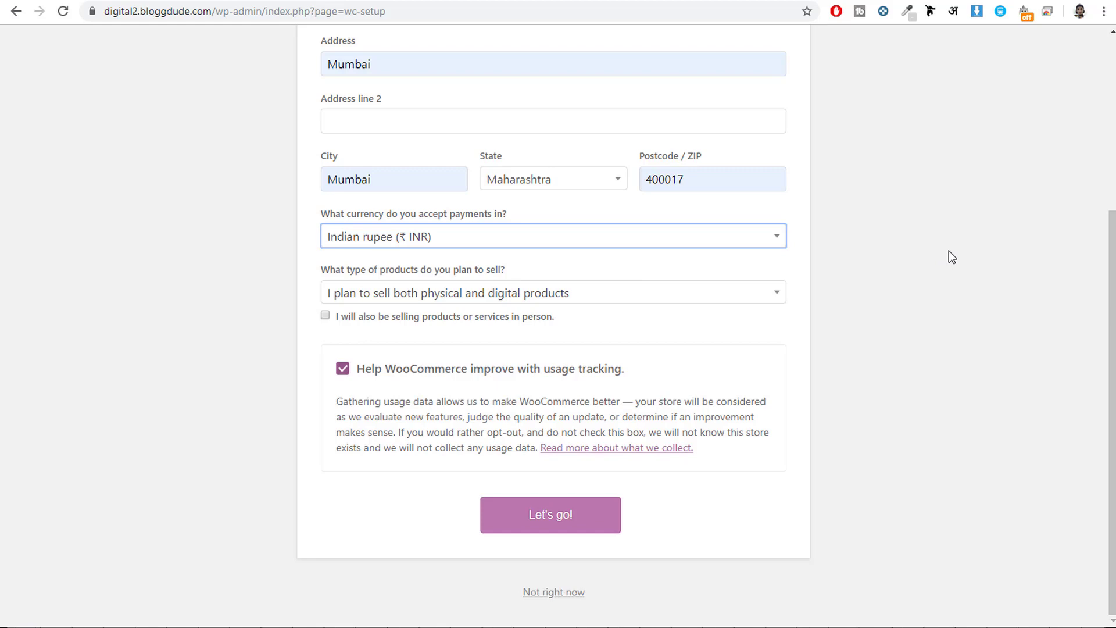
click(569, 525)
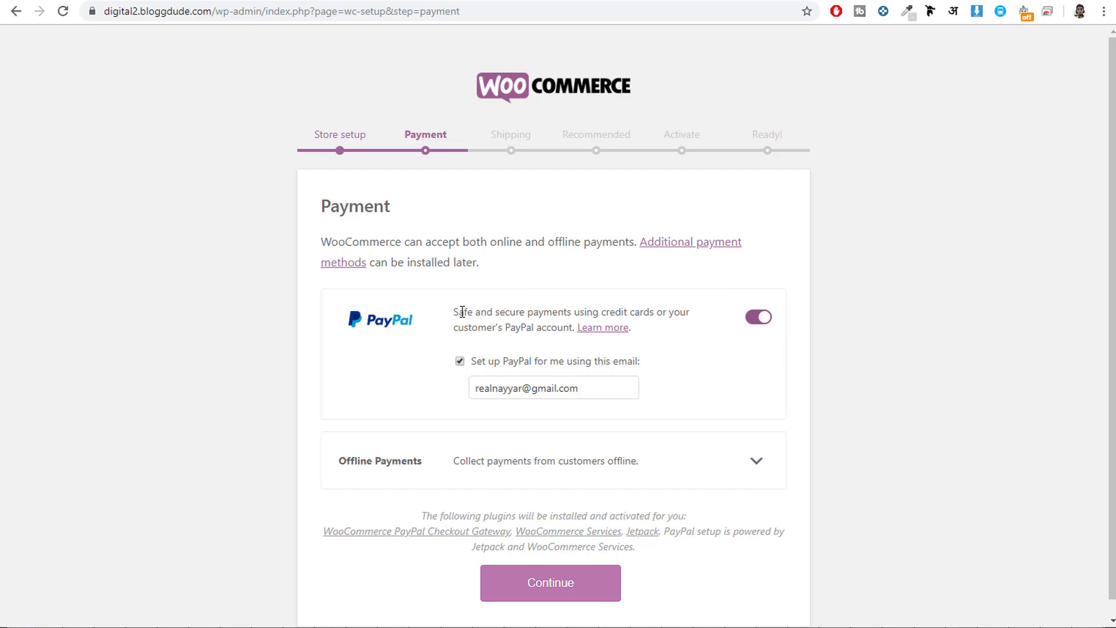
- Turn off PayPal payments and move on to the shipping step
drag(462, 312, 573, 327)
click(573, 329)
click(751, 318)
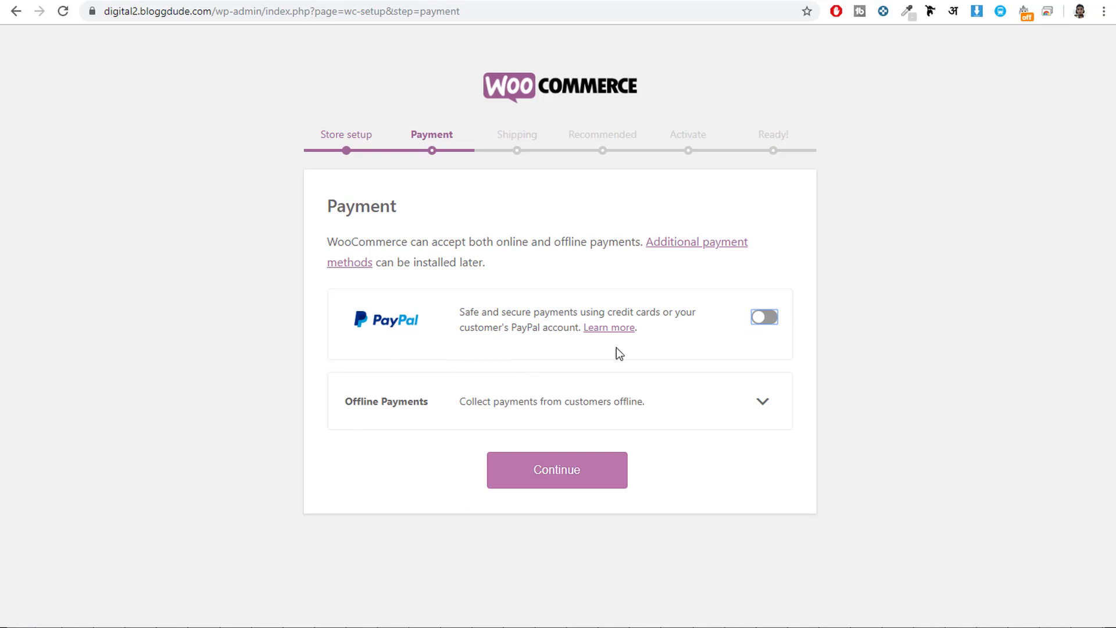
click(565, 483)
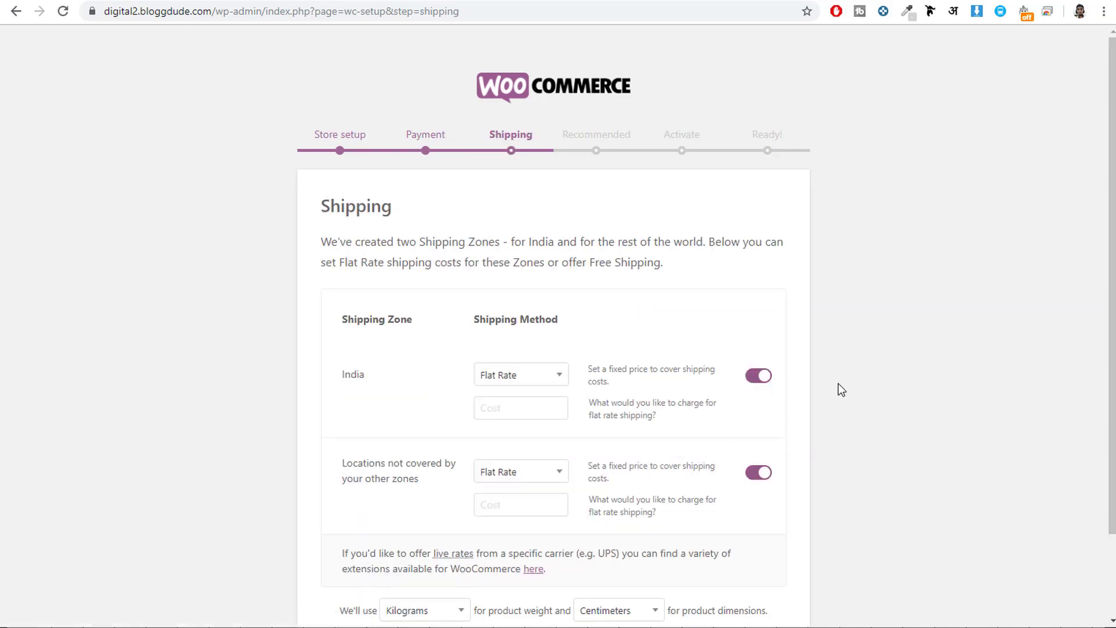
- Disable flat-rate shipping for both India and other locations, then continue
scroll(884, 377, down, 1)
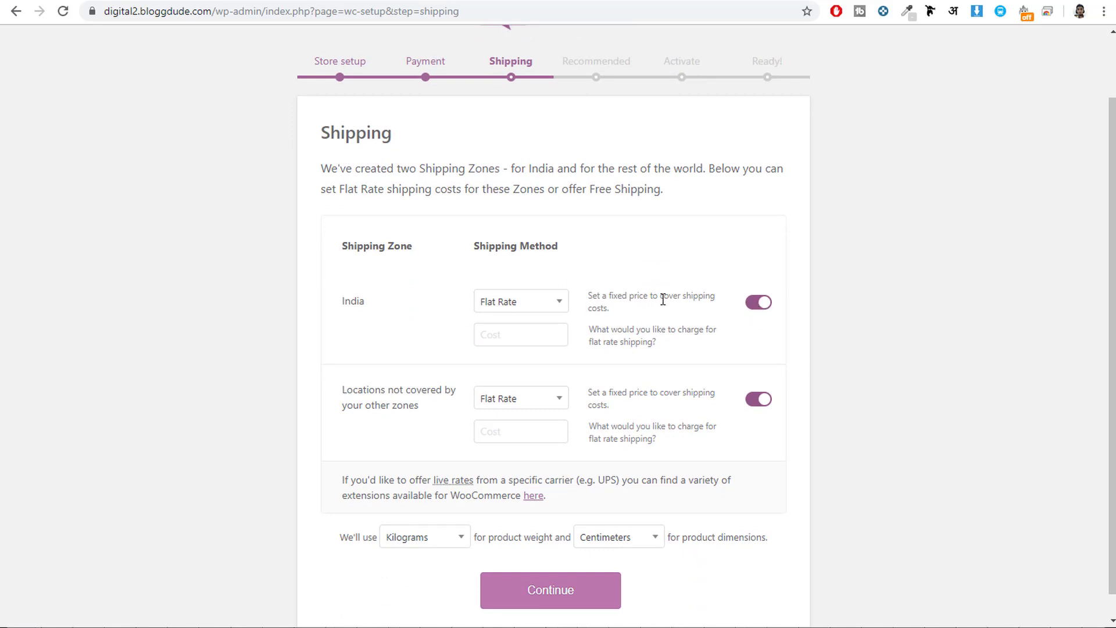
click(756, 303)
click(755, 398)
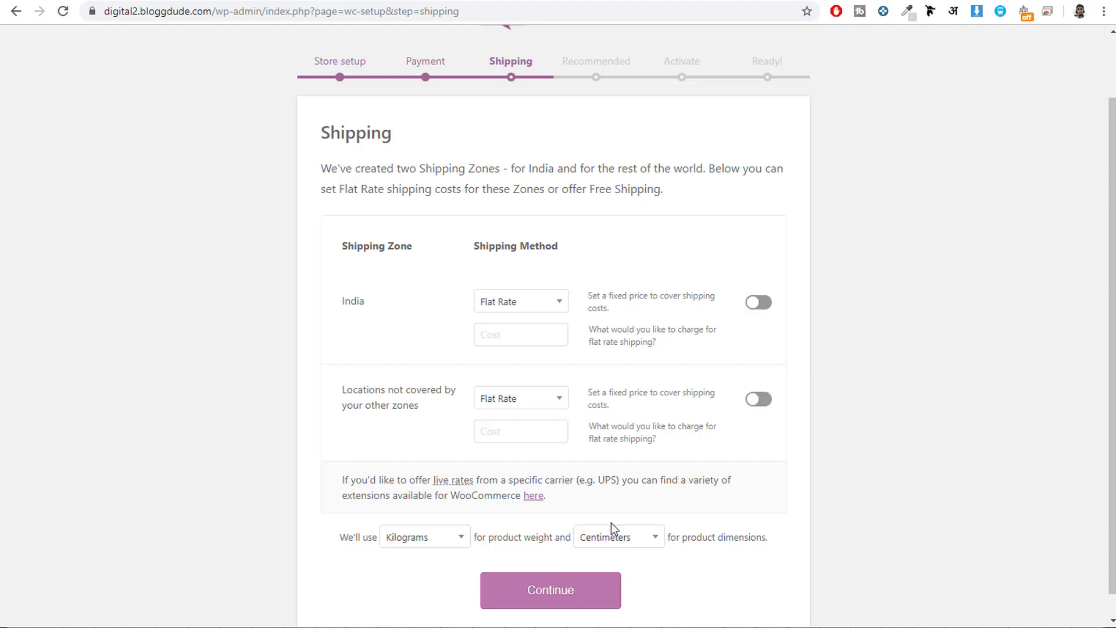
click(570, 594)
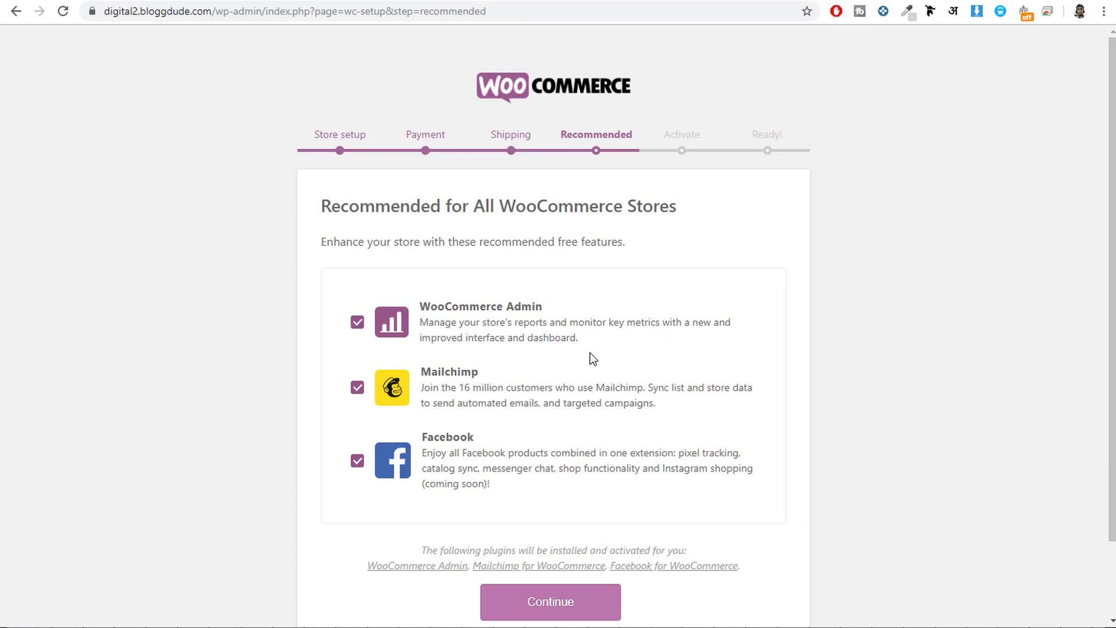
- Untick the Facebook and Mailchimp plugins, keep WooCommerce Admin, and install it
scroll(595, 361, down, 1)
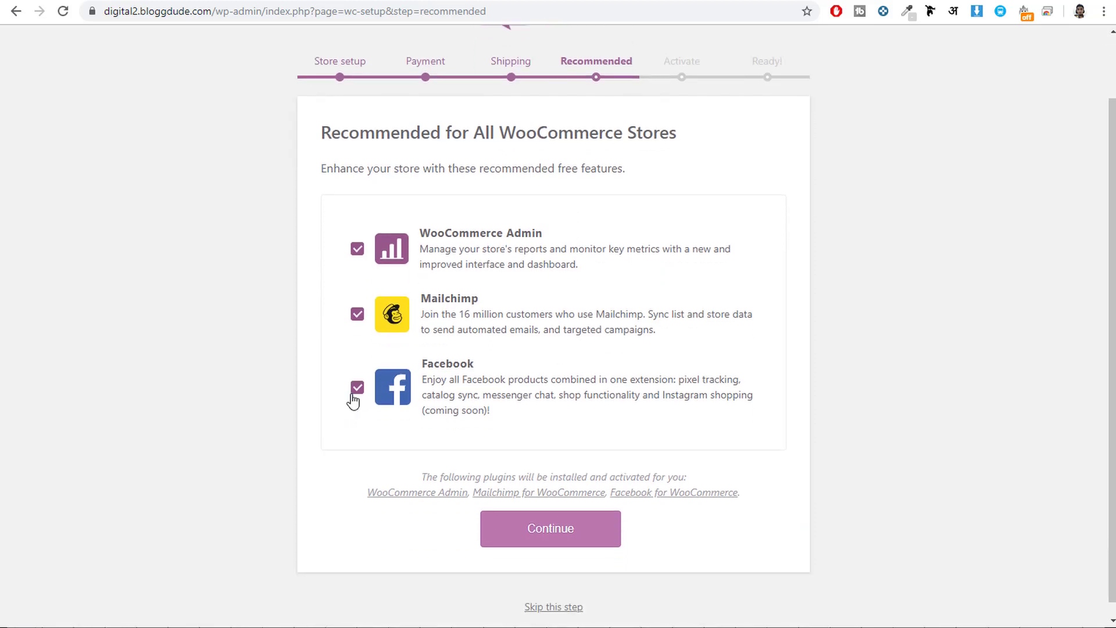
click(357, 387)
click(357, 315)
click(357, 250)
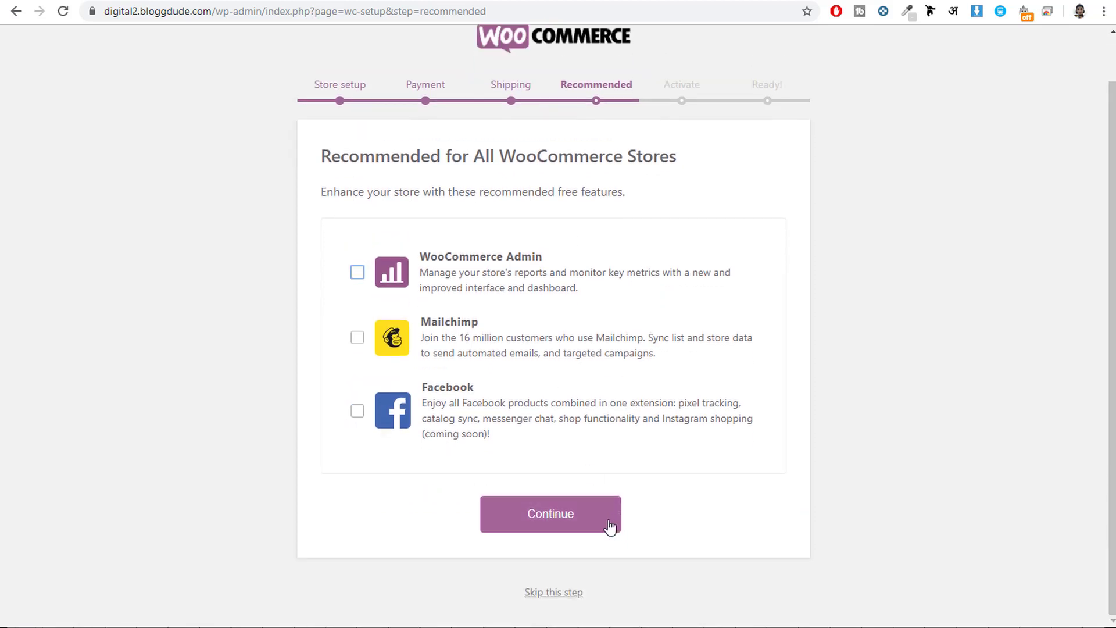
click(357, 272)
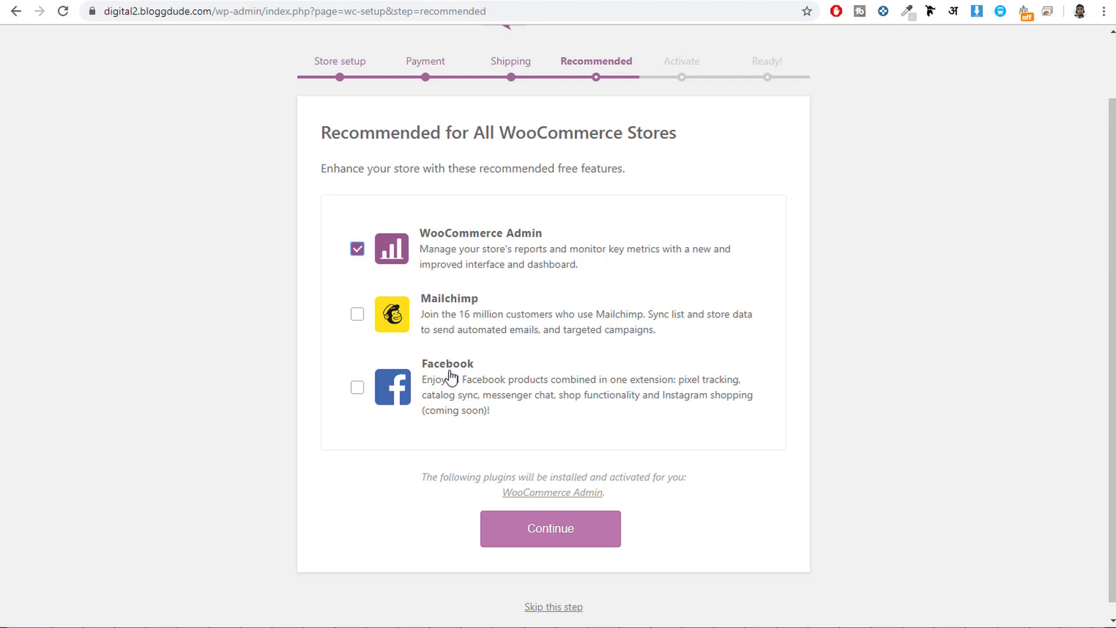
click(556, 530)
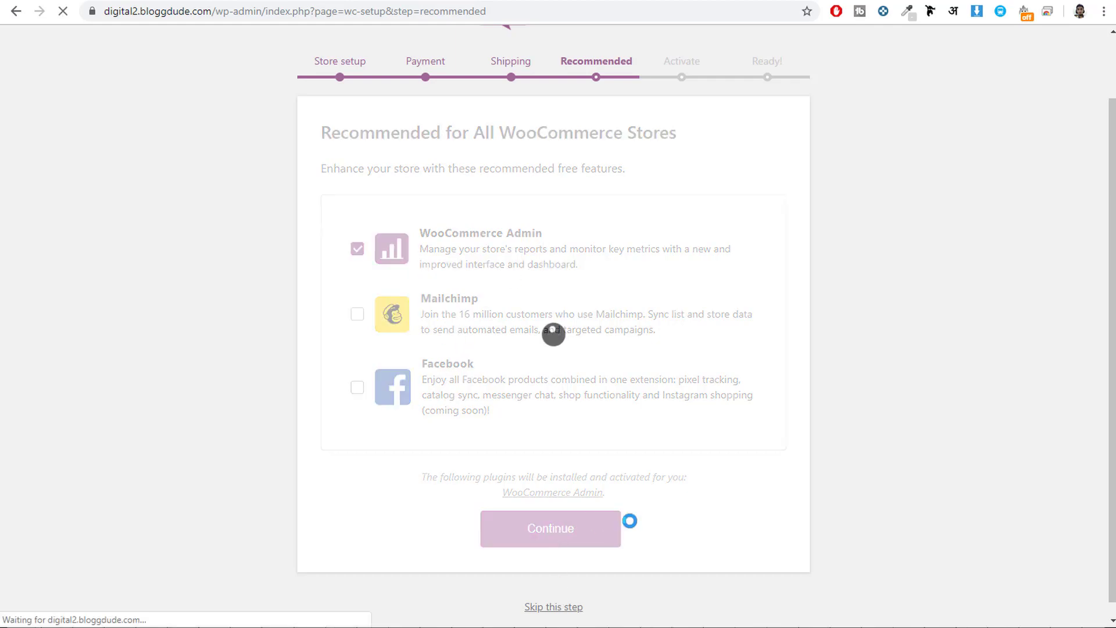
- Skip the Jetpack connection and leave the wizard for the WordPress dashboard
scroll(410, 225, down, 3)
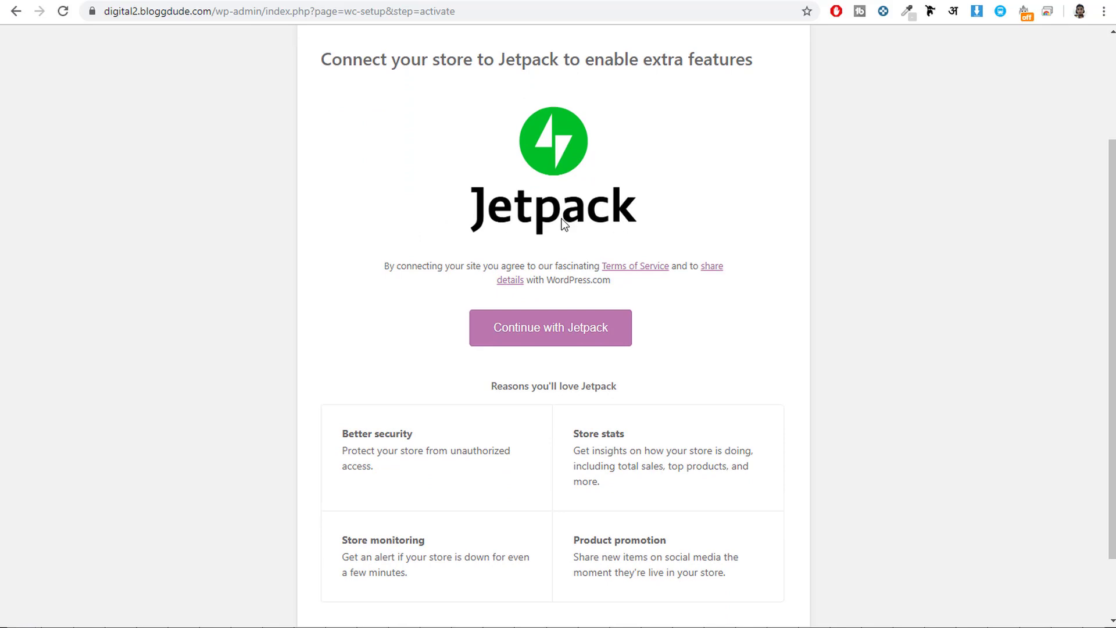
scroll(872, 257, down, 2)
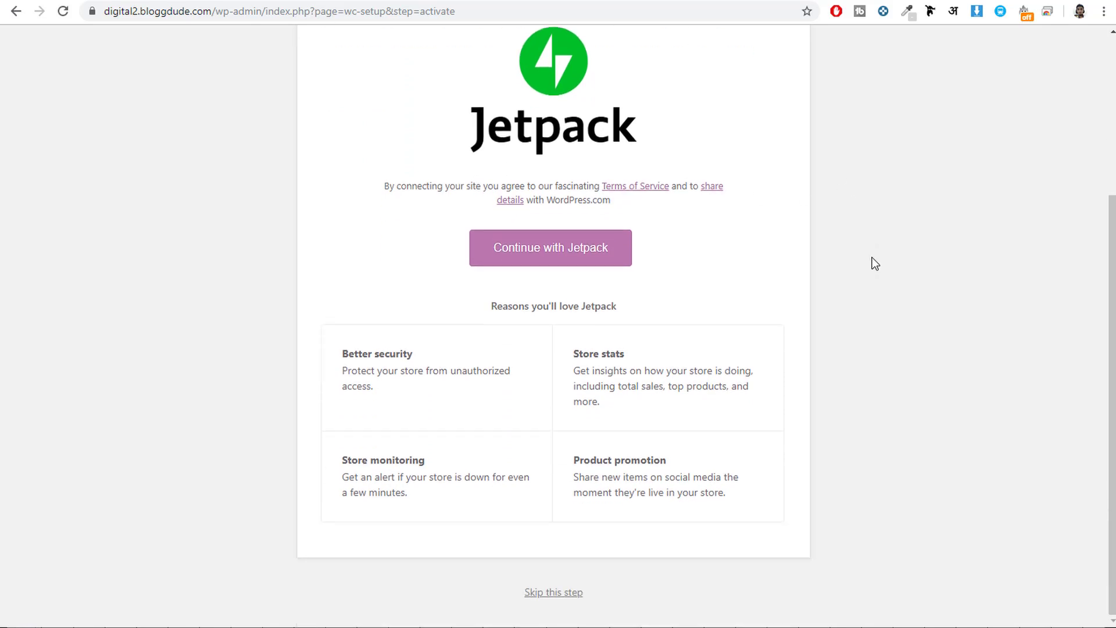
click(556, 592)
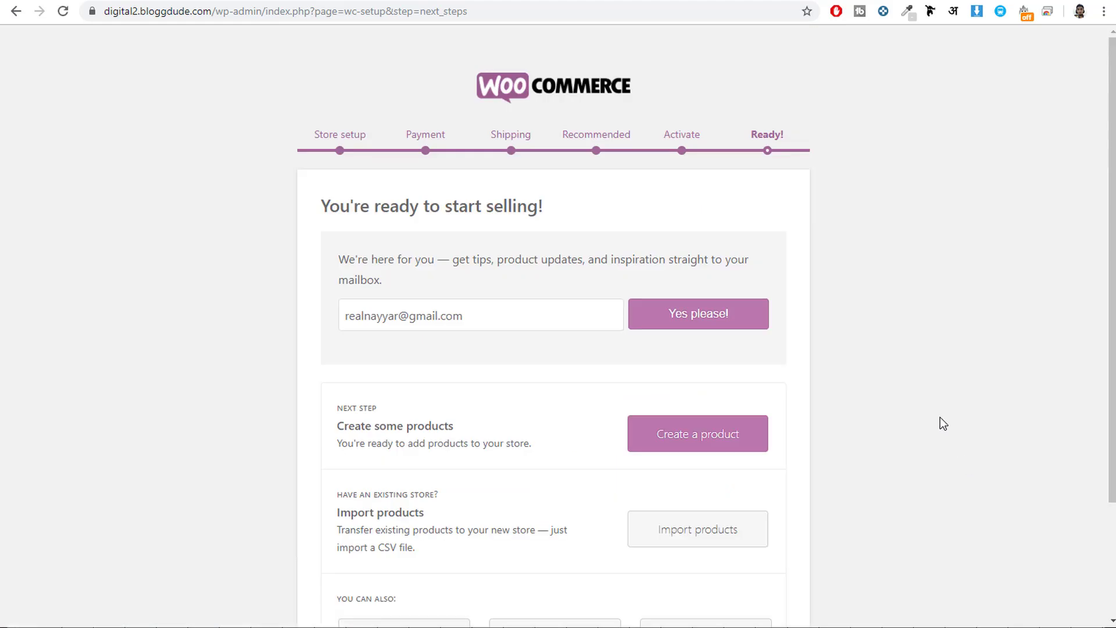
scroll(943, 427, down, 3)
scroll(940, 427, up, 3)
scroll(943, 429, down, 3)
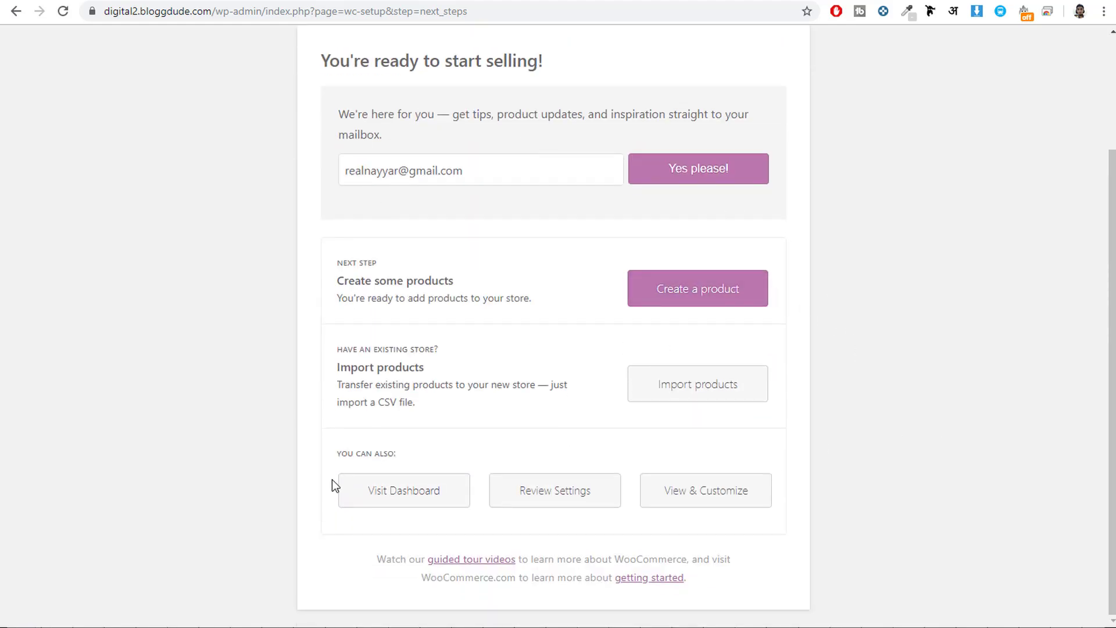
click(391, 496)
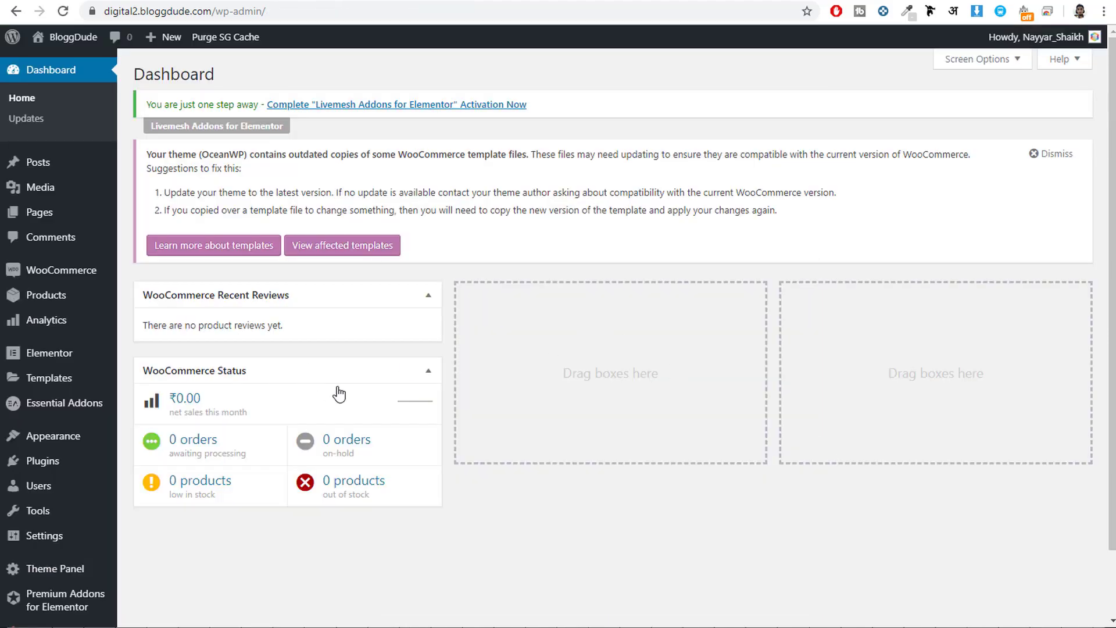
- Look over the installed plugins list, then return to the dashboard home
scroll(336, 395, down, 1)
click(59, 386)
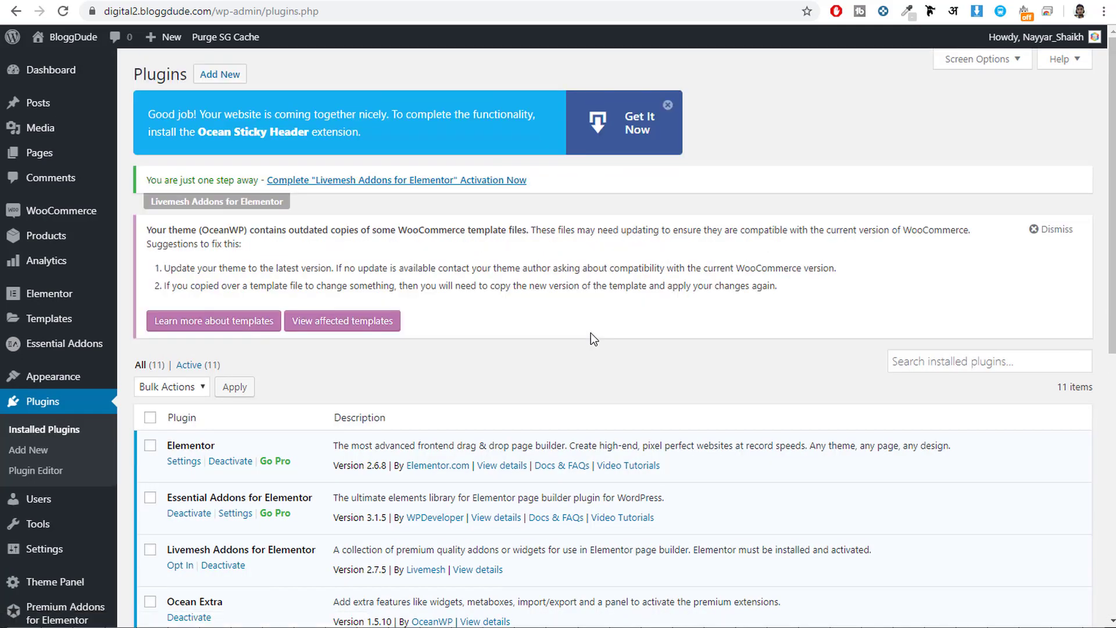
scroll(591, 338, down, 6)
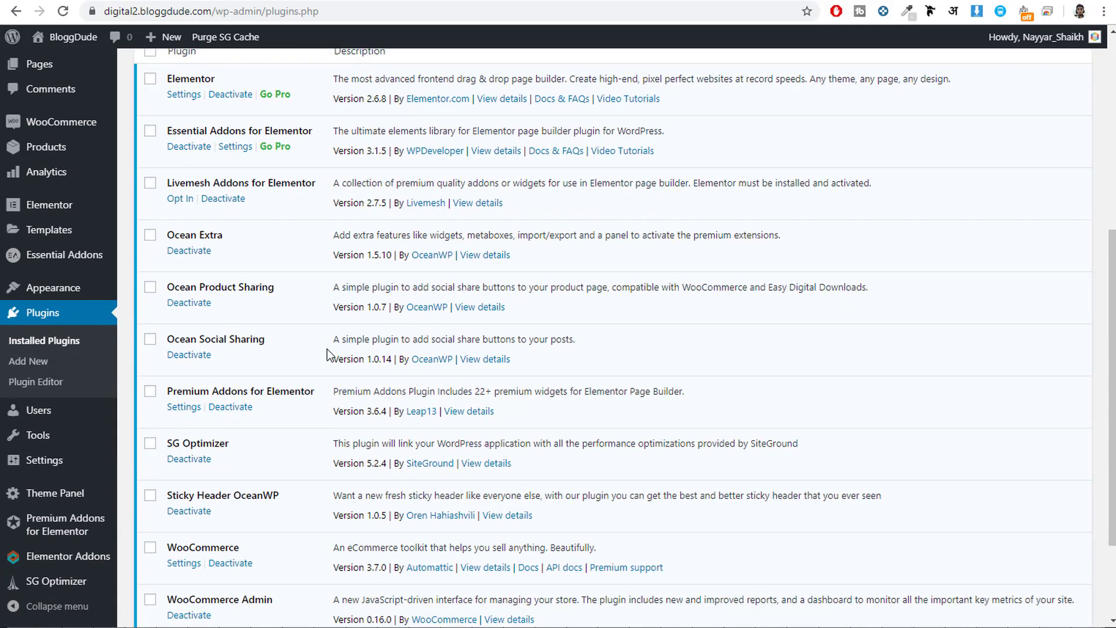
scroll(243, 184, down, 3)
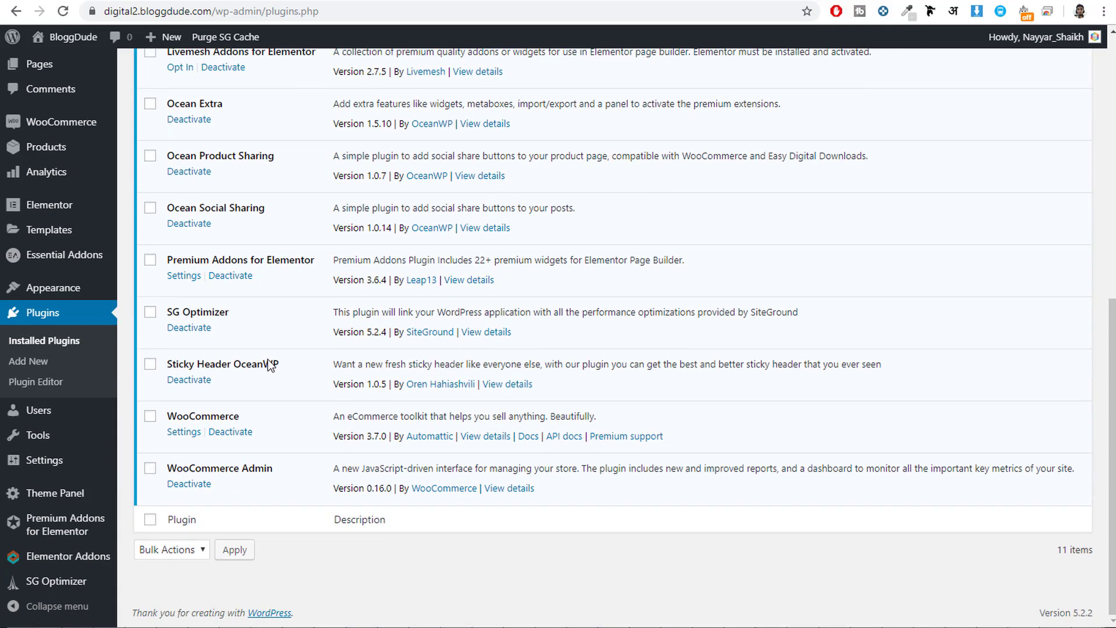
scroll(266, 369, up, 9)
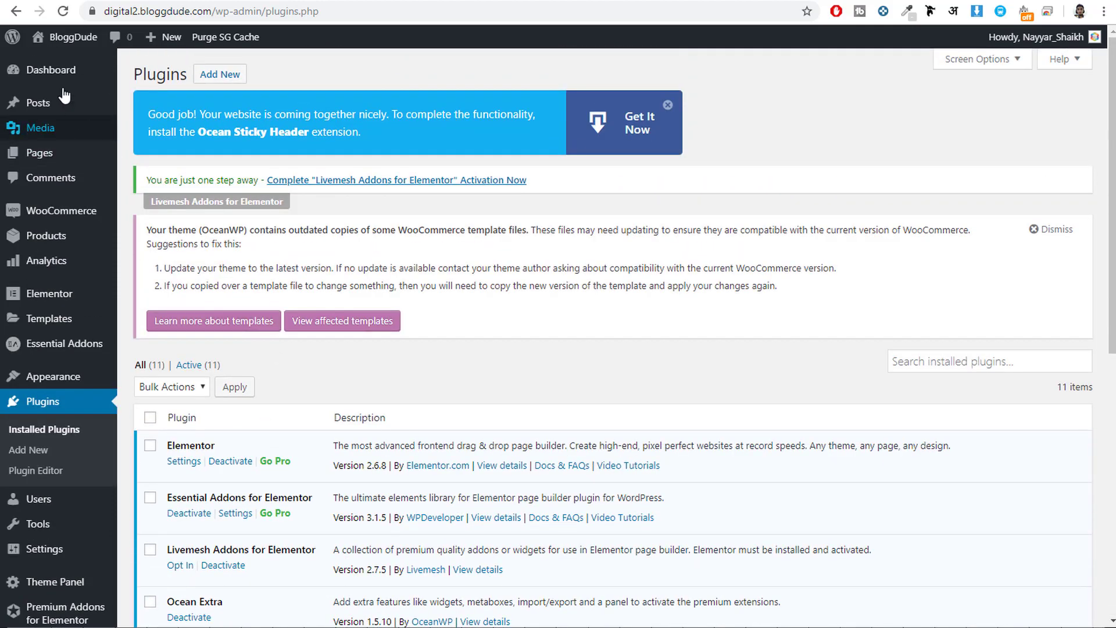
click(52, 70)
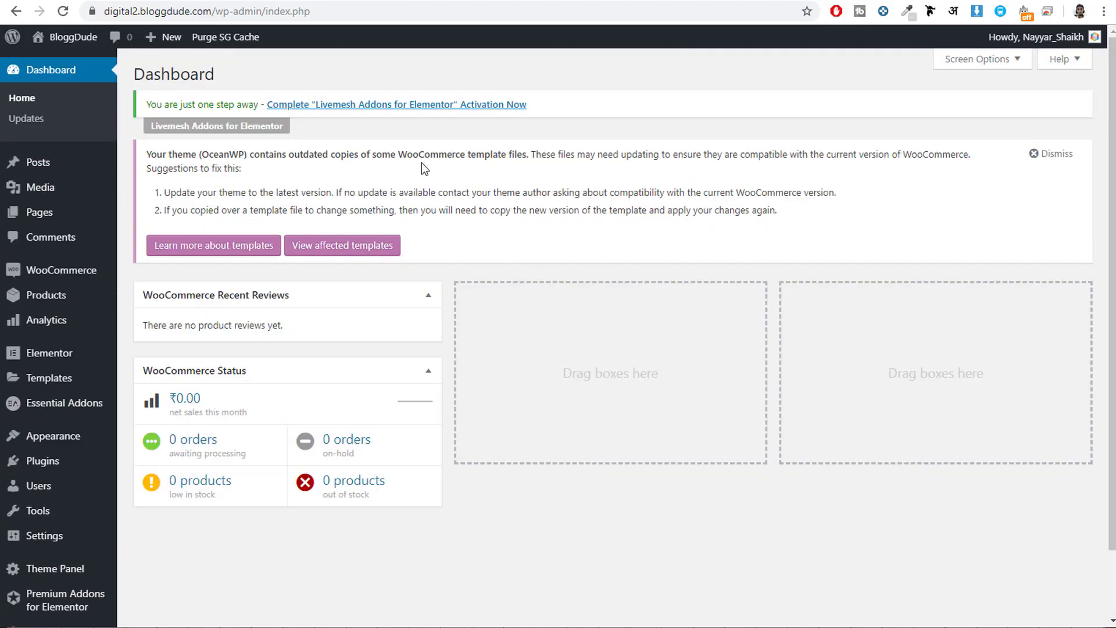
- Dismiss the WooCommerce notice, drag WooCommerce Status beside Recent Reviews, and reload the dashboard
click(1052, 156)
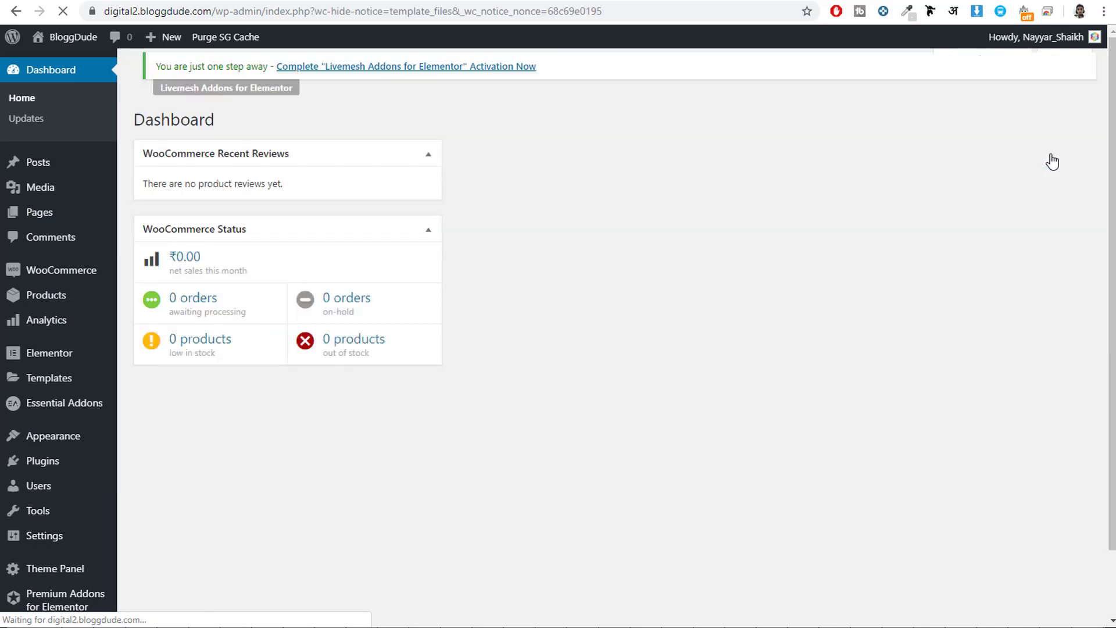
drag(297, 239, 593, 174)
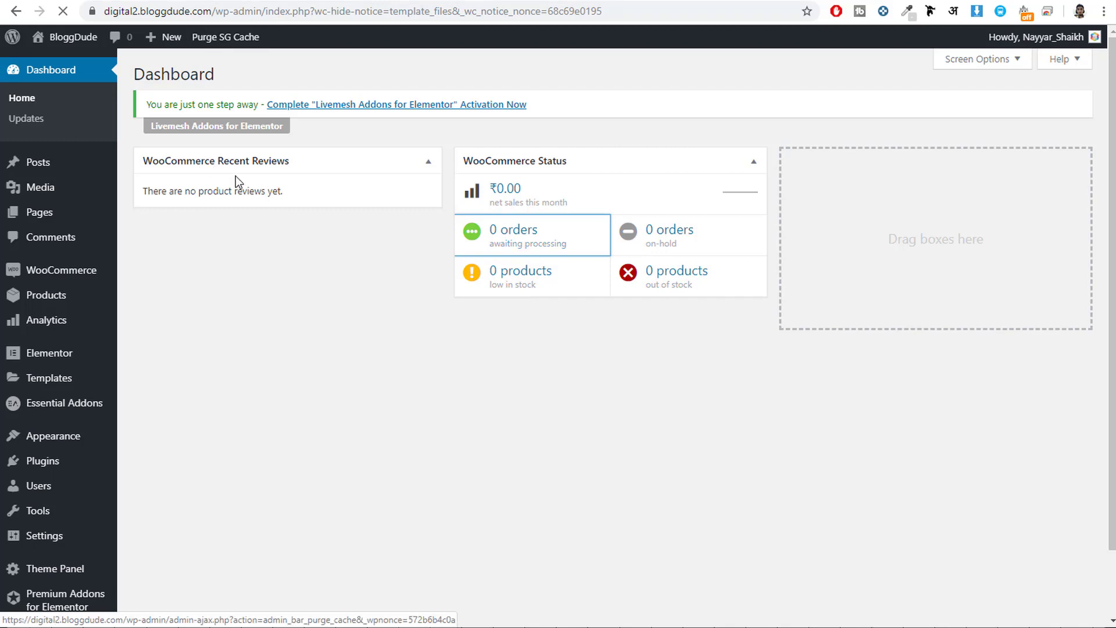
click(531, 243)
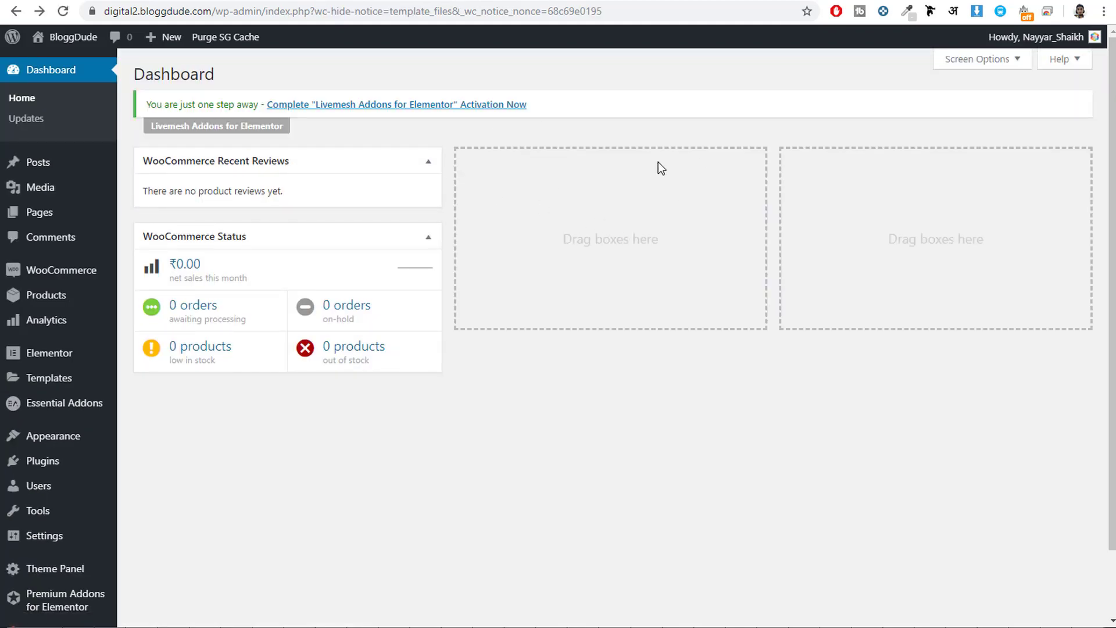
click(63, 11)
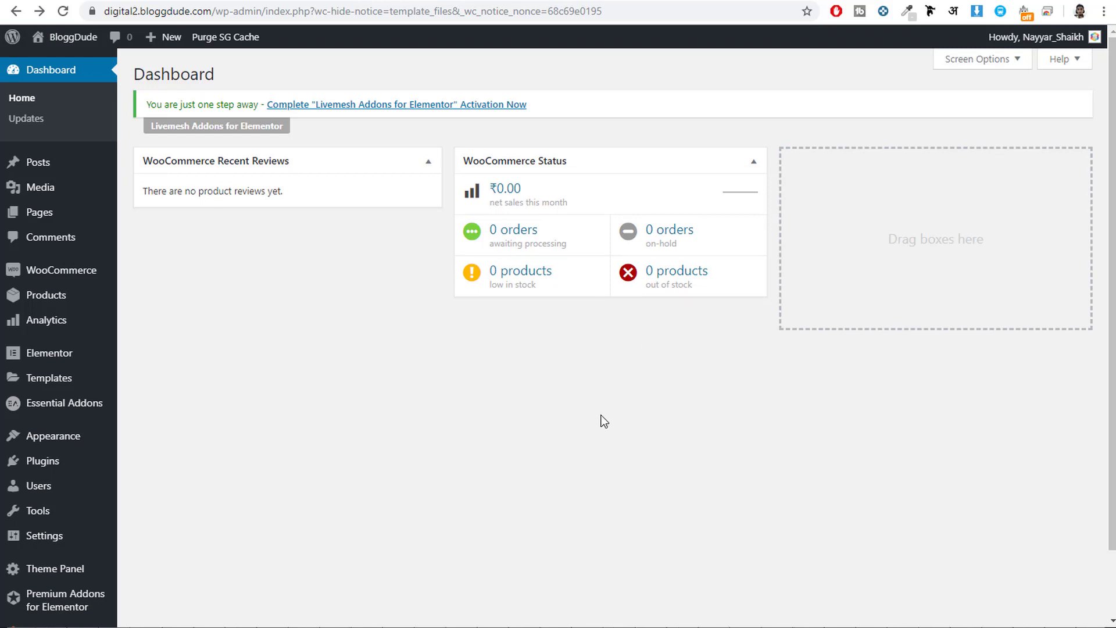
mouse_move(36, 273)
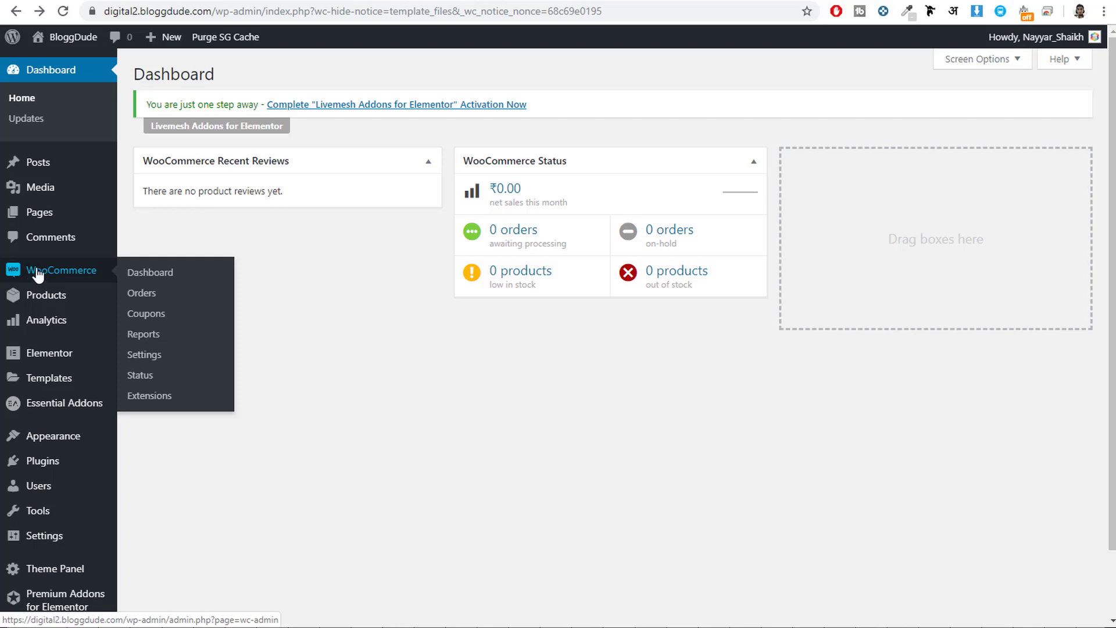
- Open WooCommerce General settings and review the Default customer location setting
click(141, 355)
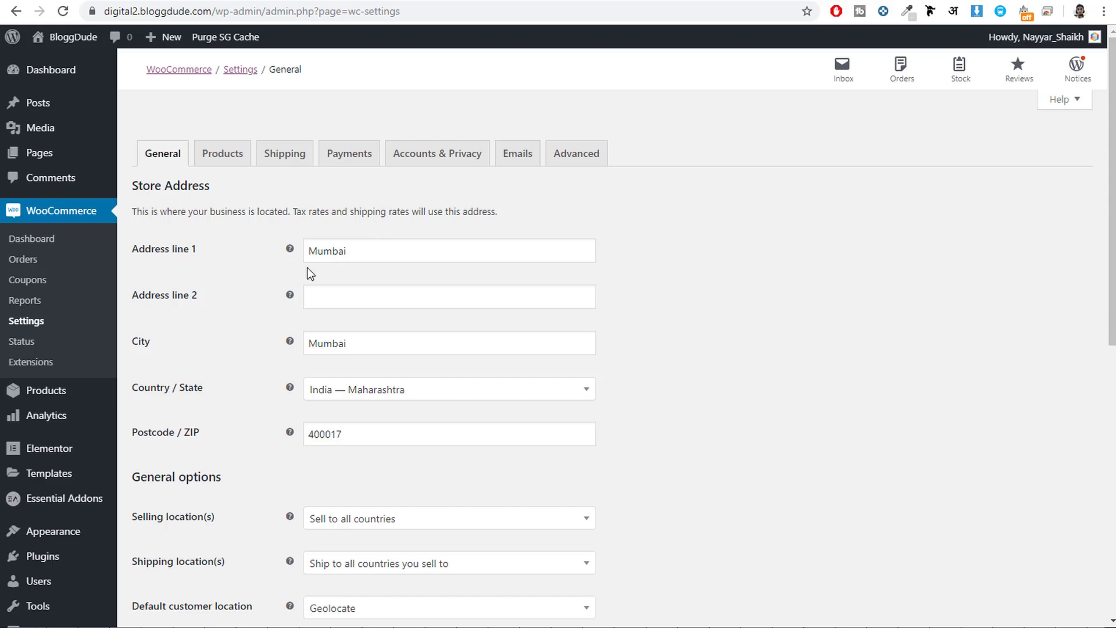
scroll(308, 267, down, 4)
scroll(314, 264, up, 4)
scroll(407, 325, down, 4)
scroll(483, 244, down, 3)
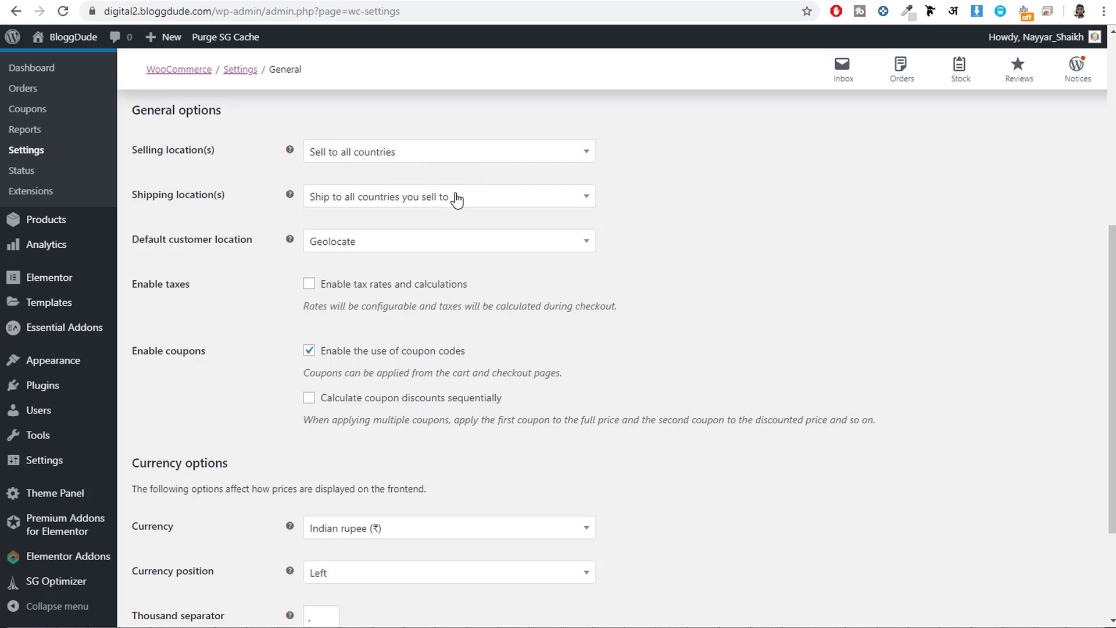
drag(149, 242, 255, 244)
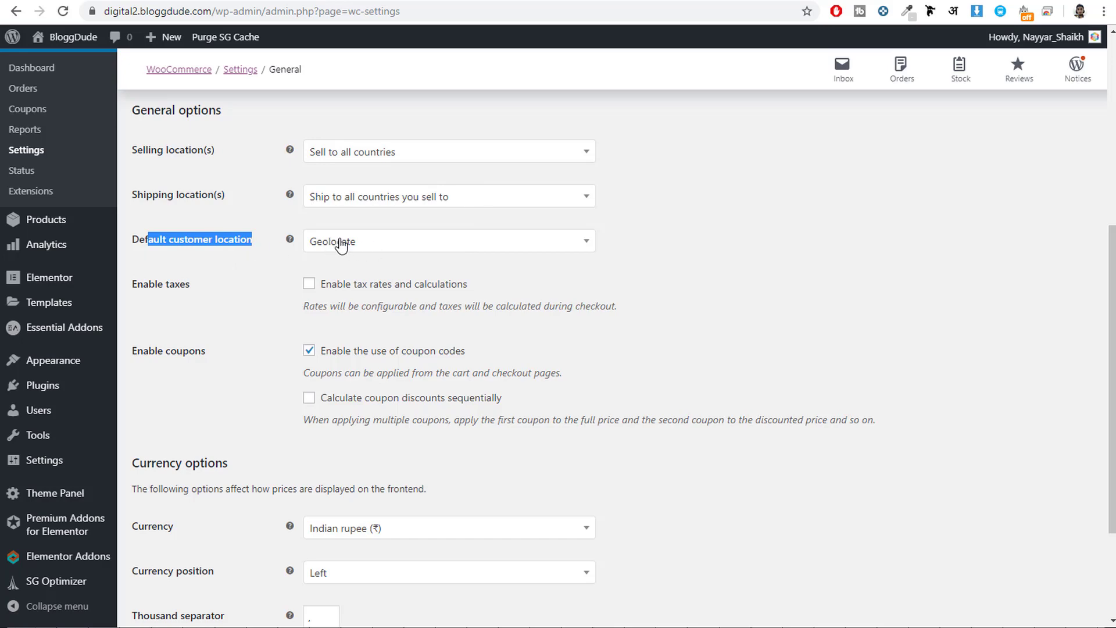
click(722, 324)
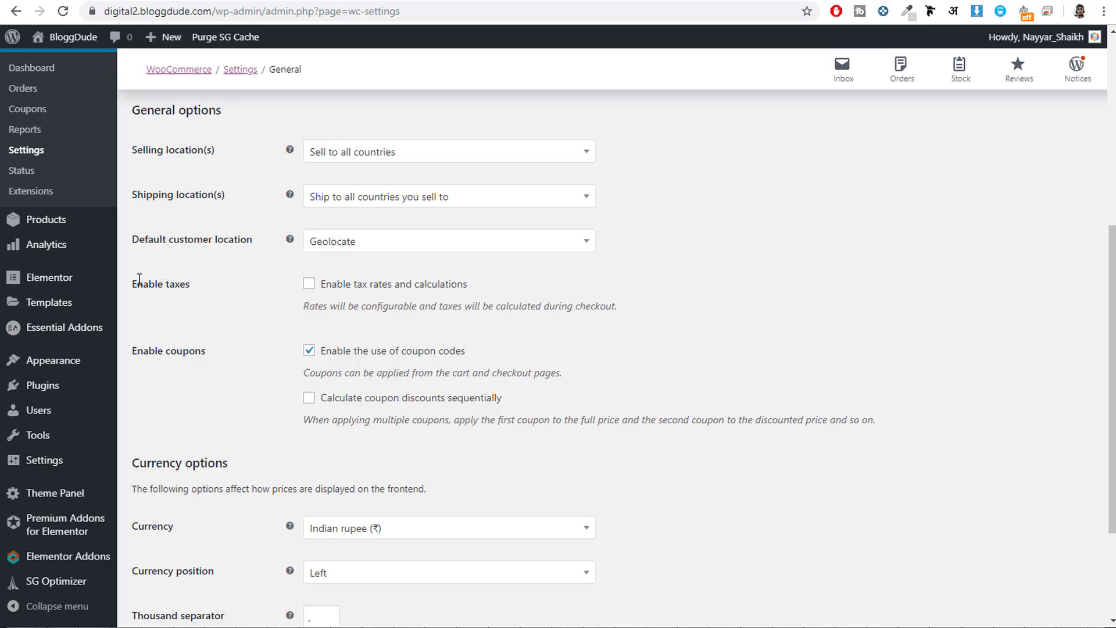
- Tick 'Enable tax rates and calculations' and save the general settings
drag(139, 280, 219, 289)
click(332, 284)
drag(469, 284, 318, 284)
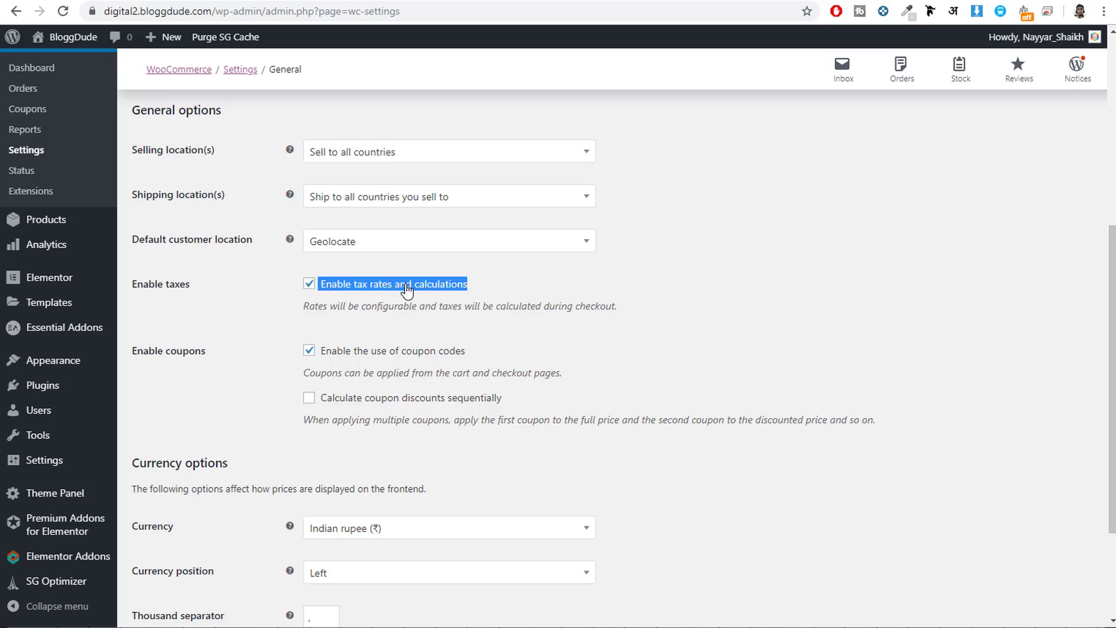
scroll(786, 430, down, 2)
scroll(788, 435, down, 1)
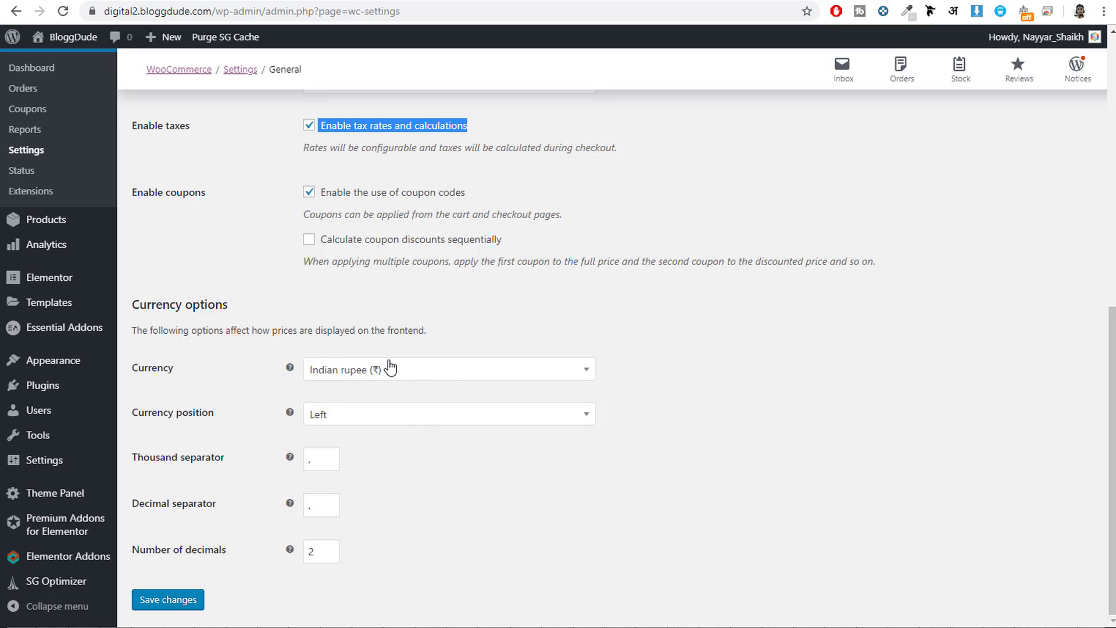
click(167, 601)
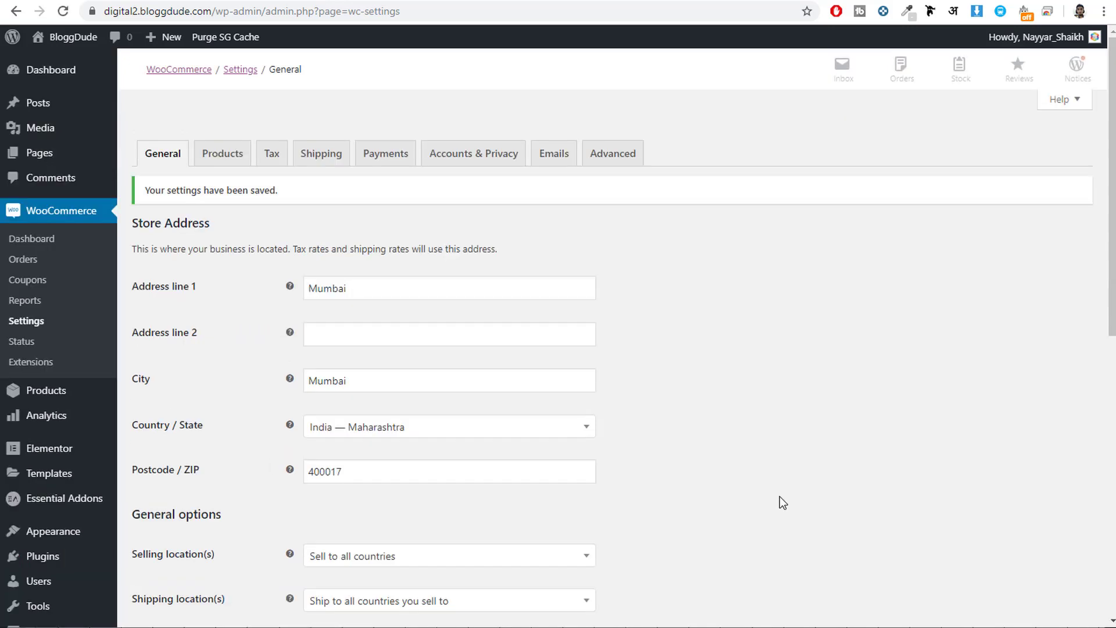
- Turn off stock management in the Products > Inventory settings and save
click(234, 158)
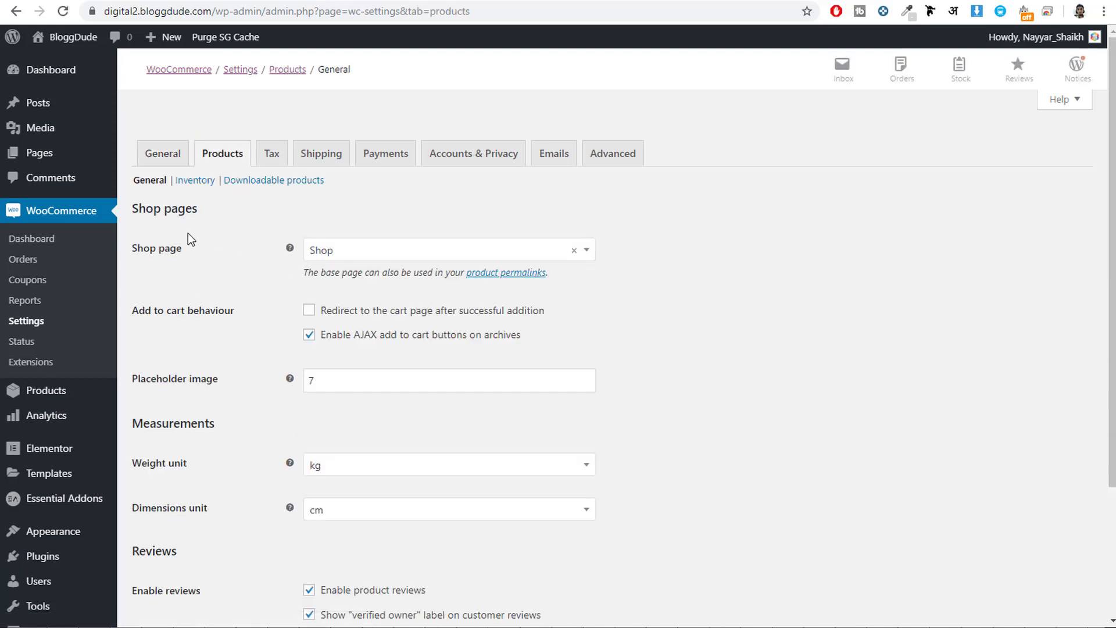
drag(170, 249, 145, 252)
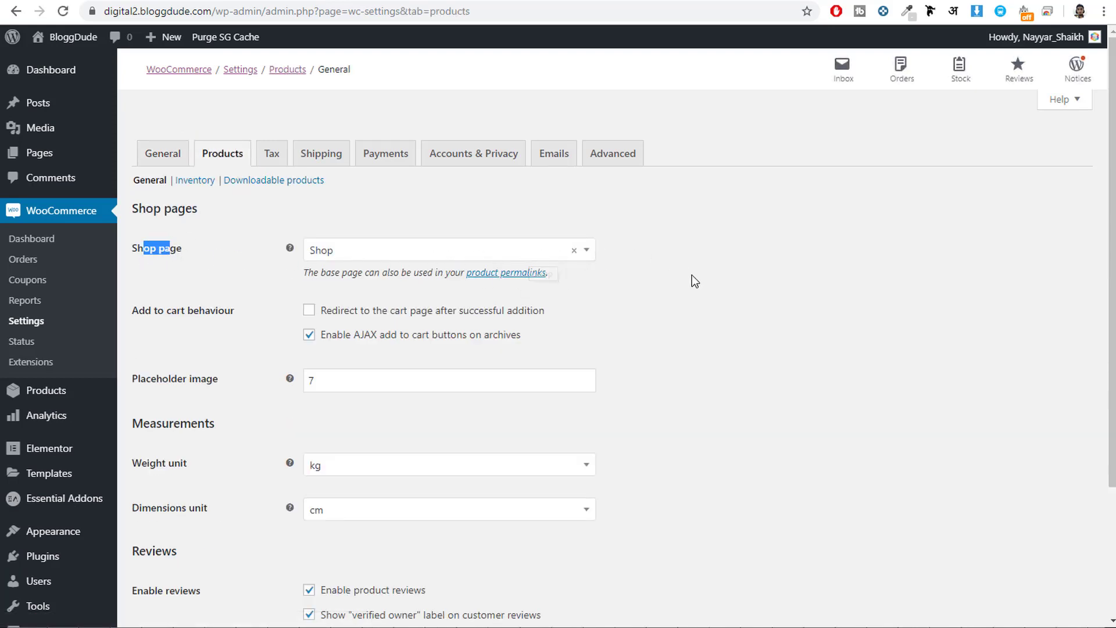
click(713, 296)
scroll(749, 317, down, 3)
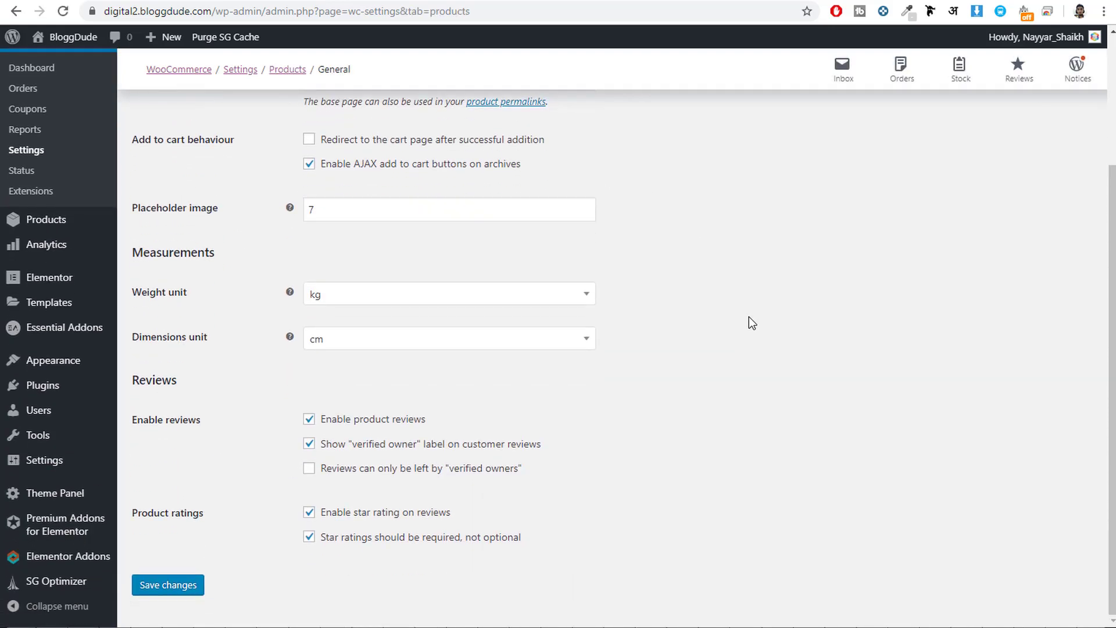
scroll(429, 529, up, 3)
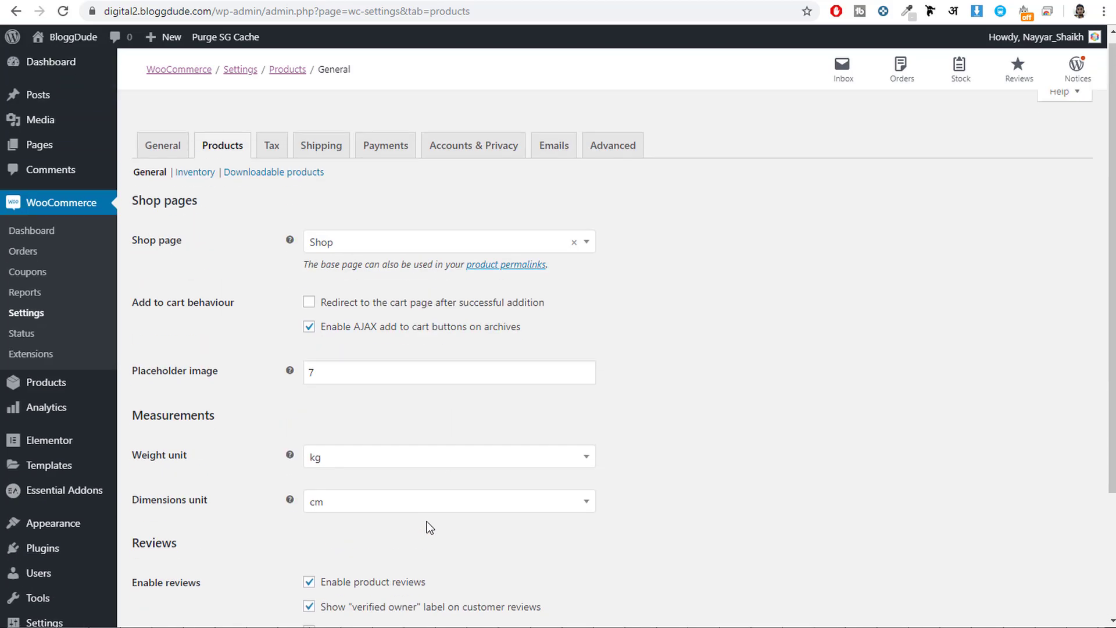
scroll(256, 529, down, 3)
scroll(253, 512, up, 3)
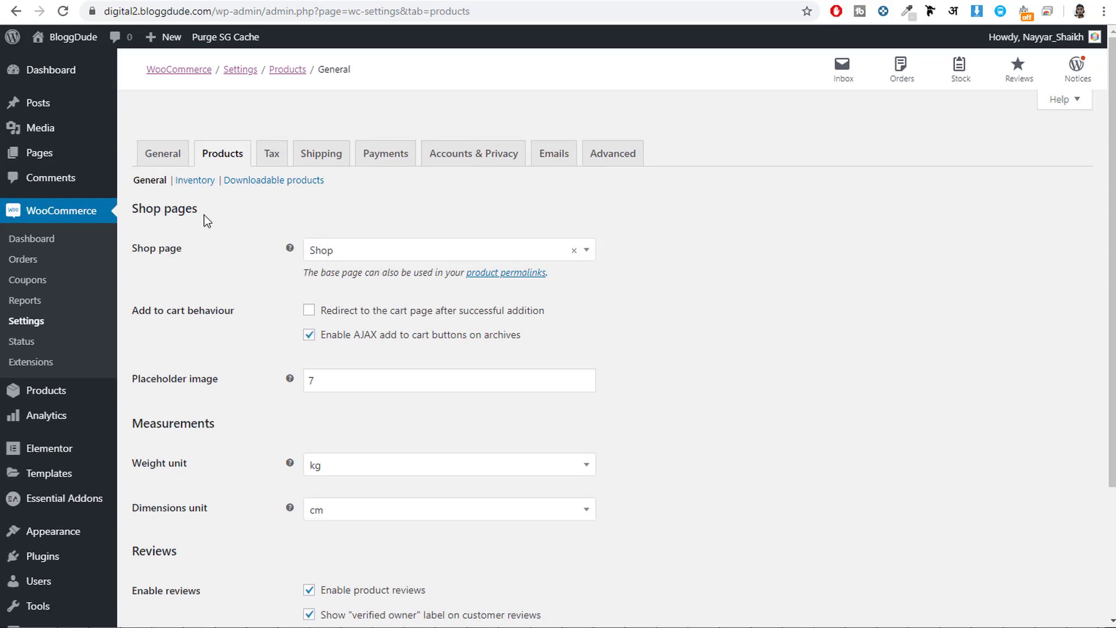
click(196, 180)
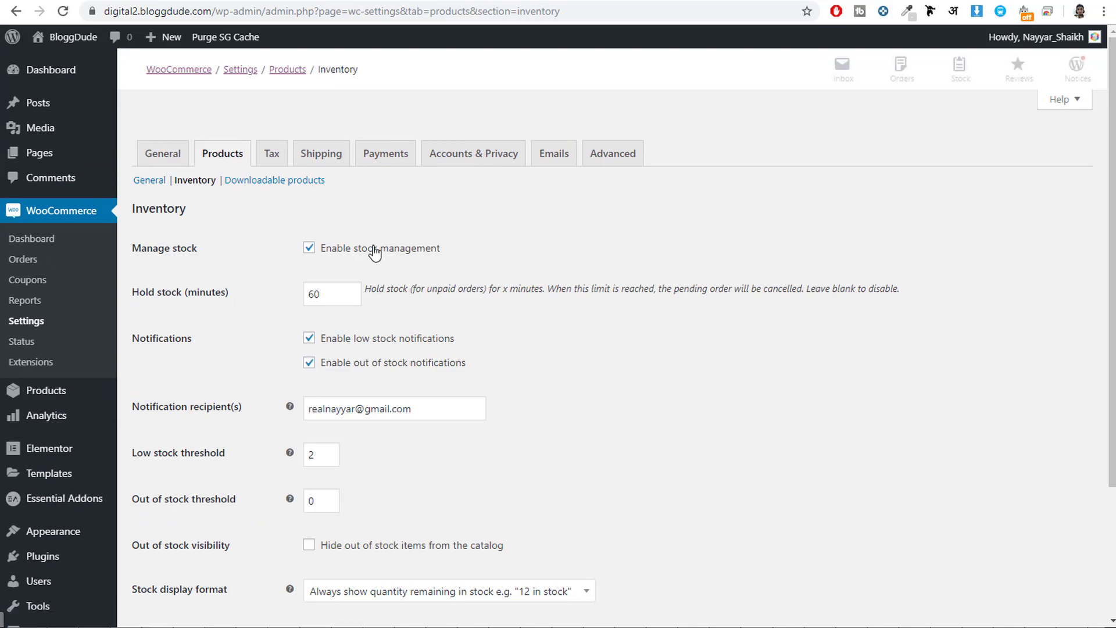
click(411, 250)
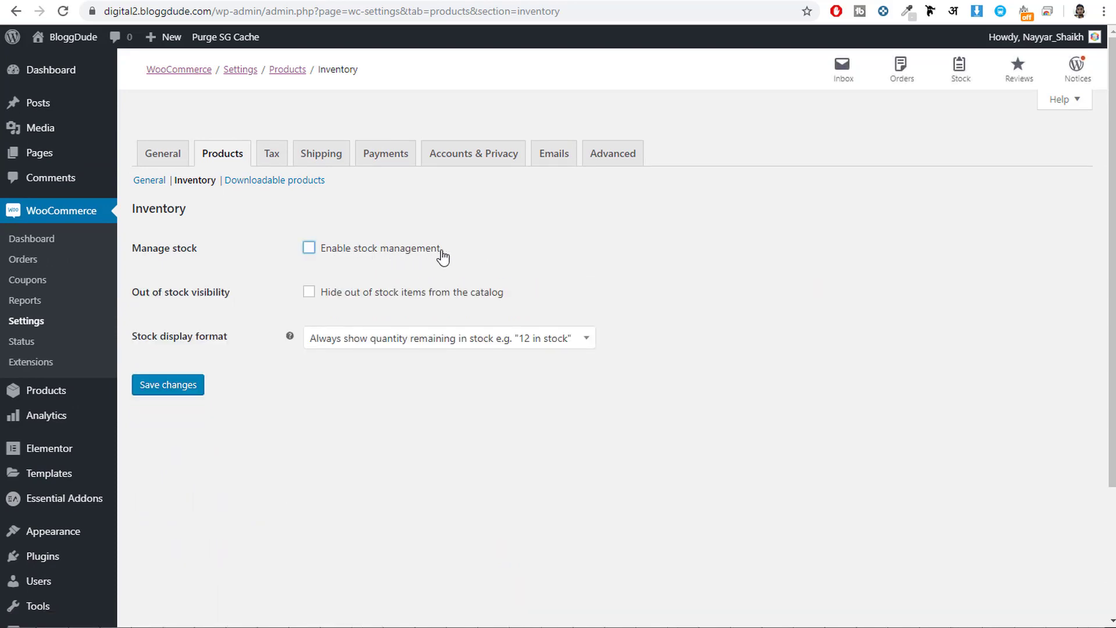
click(180, 396)
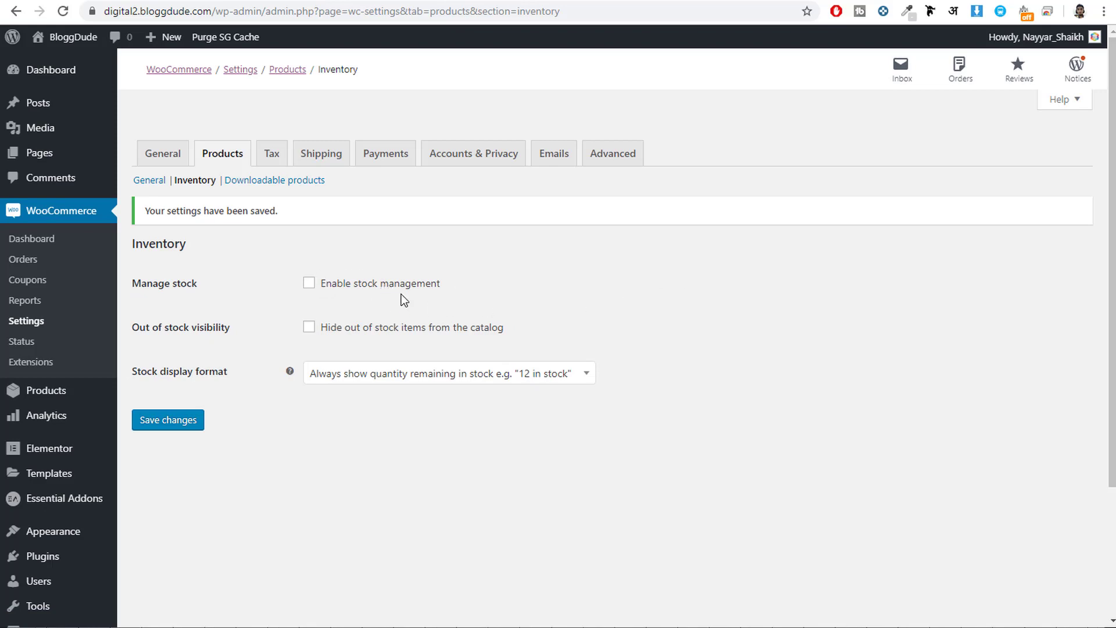
- Make downloads require login and save the downloadable products settings
click(280, 182)
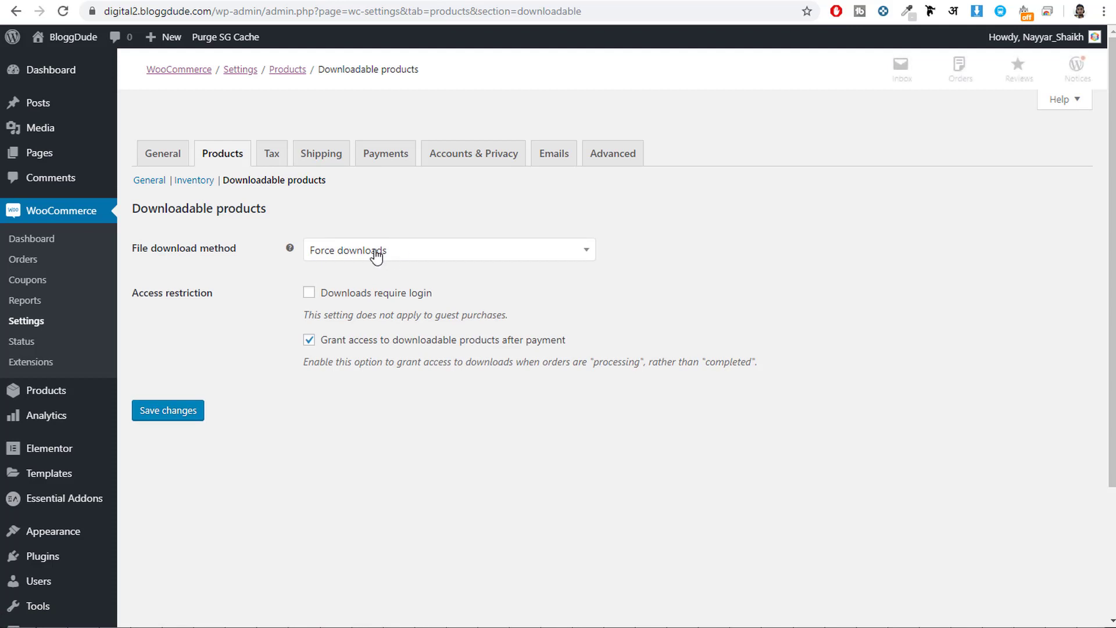
drag(135, 255, 316, 256)
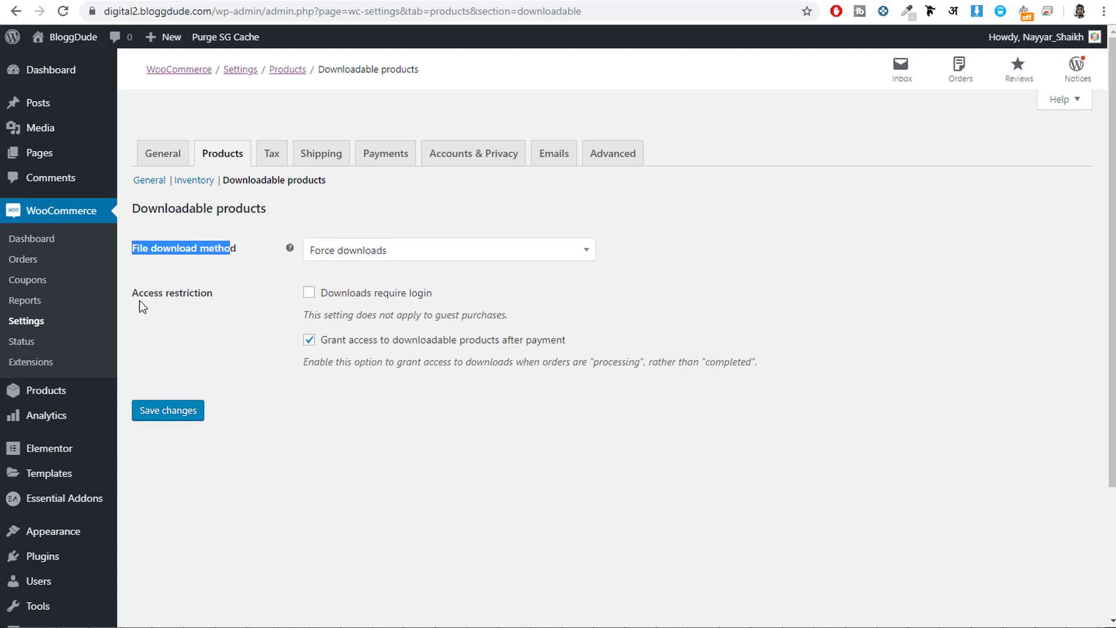
drag(142, 292, 214, 295)
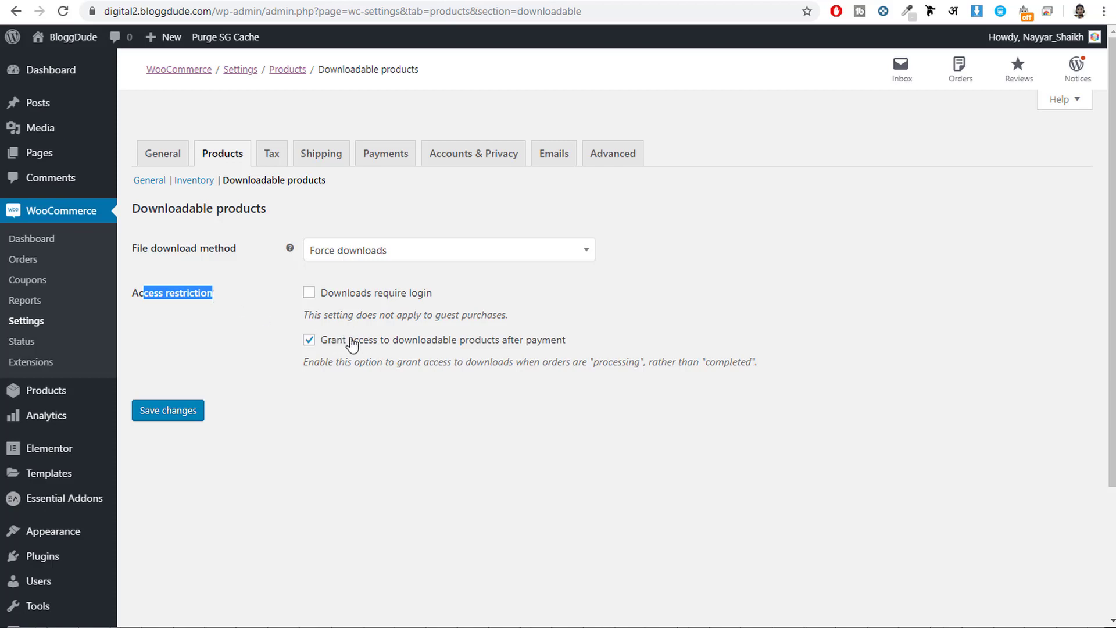
drag(327, 343, 556, 349)
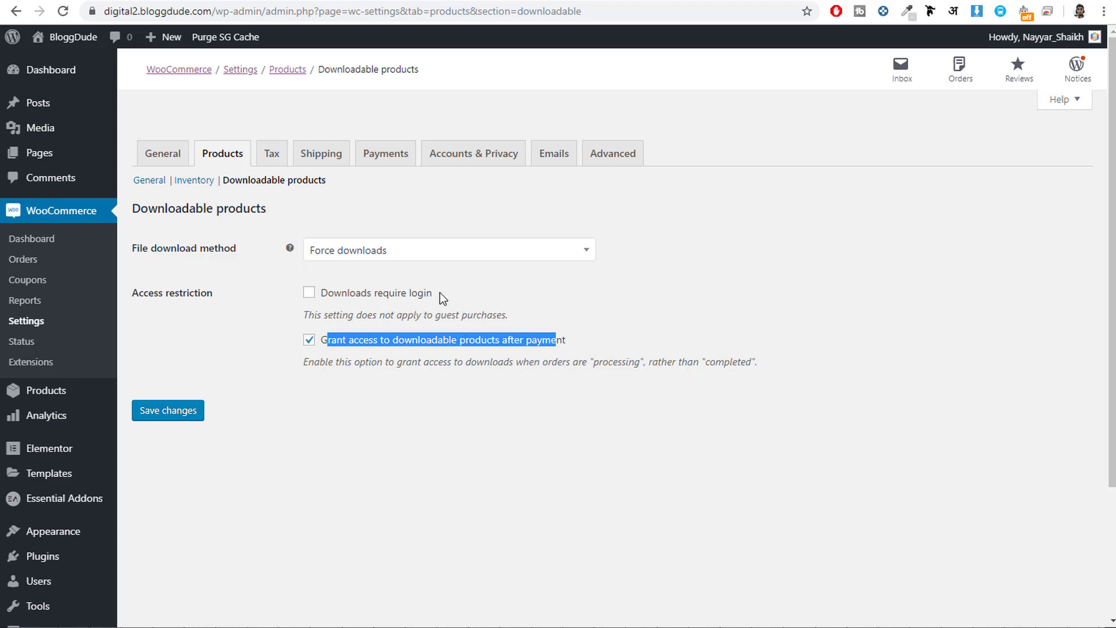
click(387, 294)
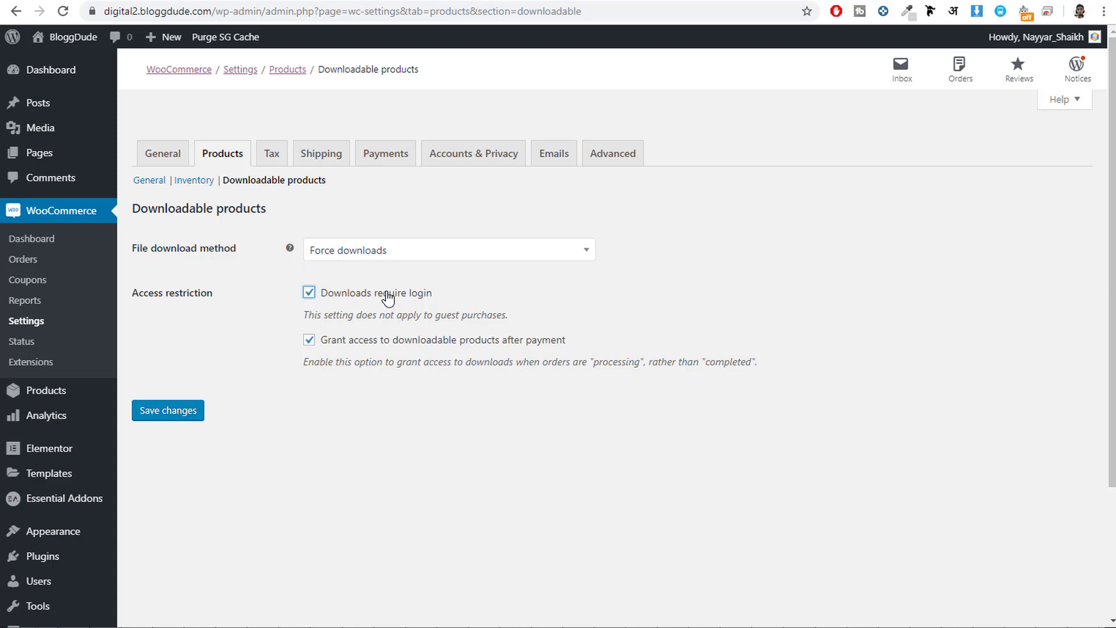
click(156, 415)
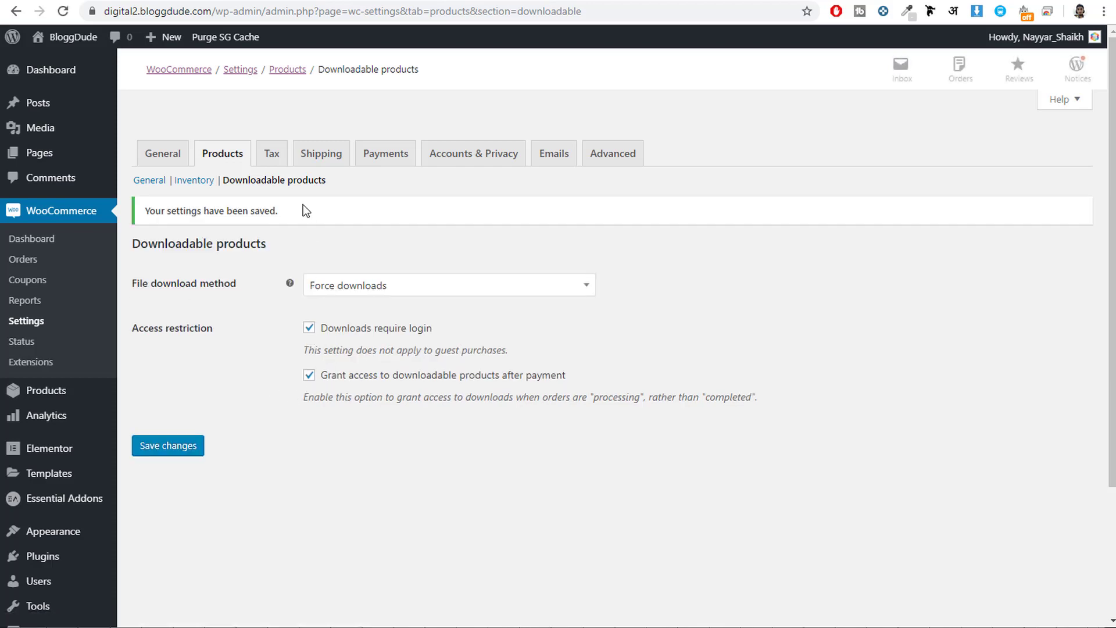
click(273, 155)
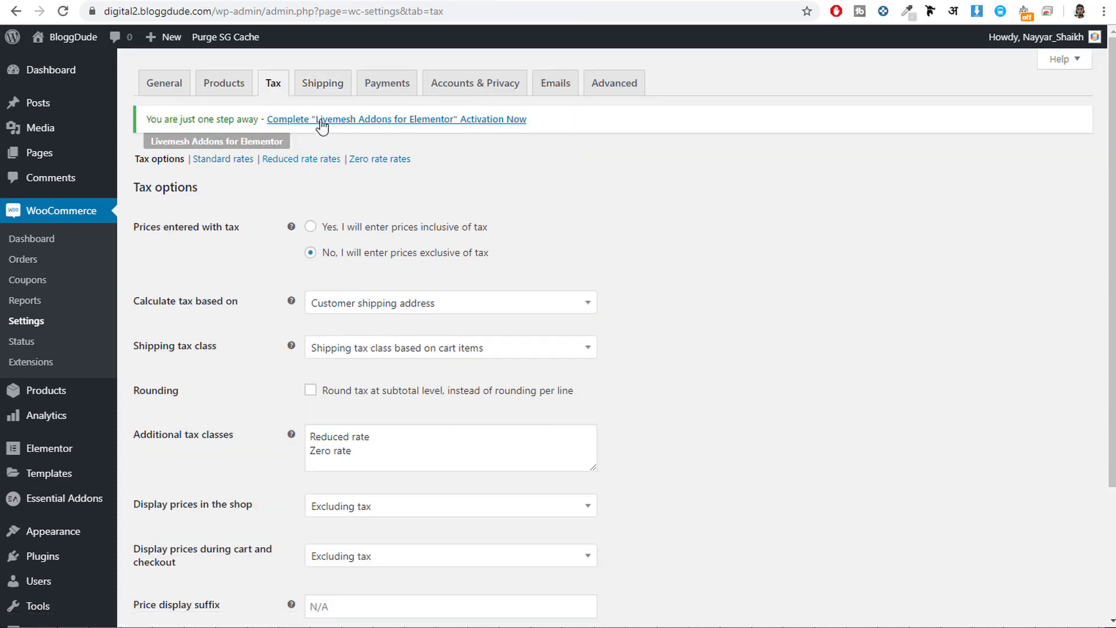
- Add a 'TAX' entry to Additional tax classes and save the tax settings
scroll(675, 396, down, 3)
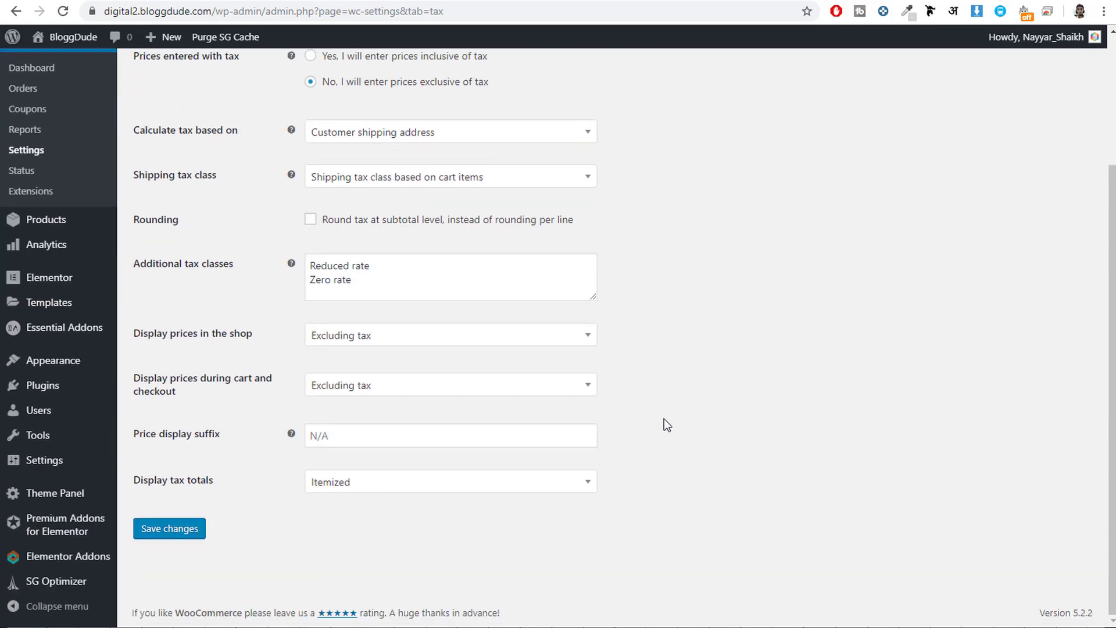
scroll(664, 419, up, 3)
scroll(722, 362, down, 3)
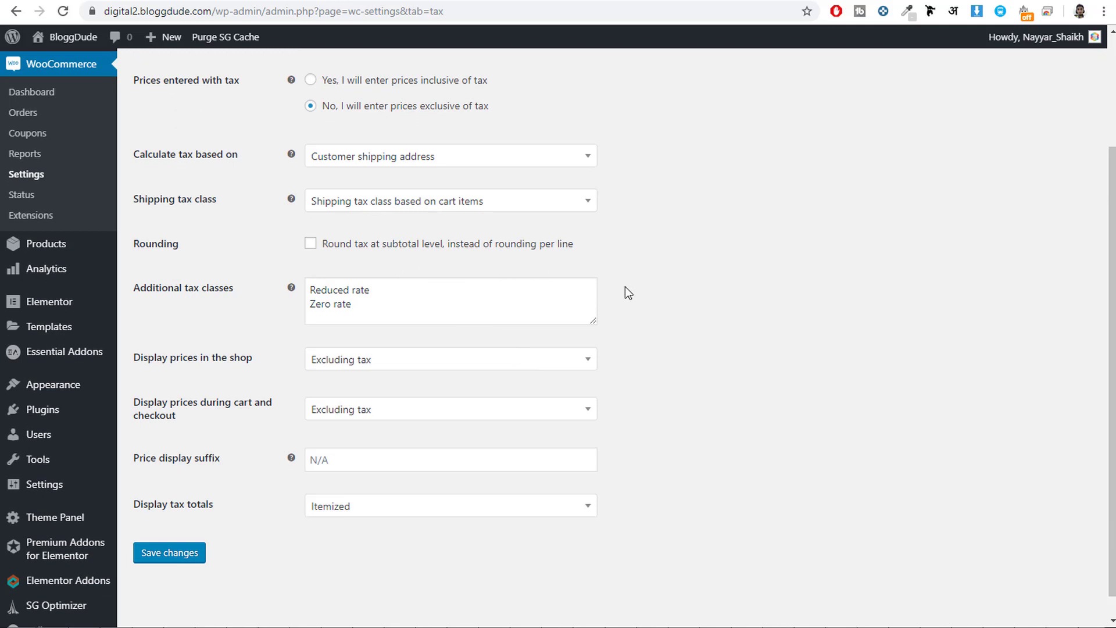
triple_click(618, 366)
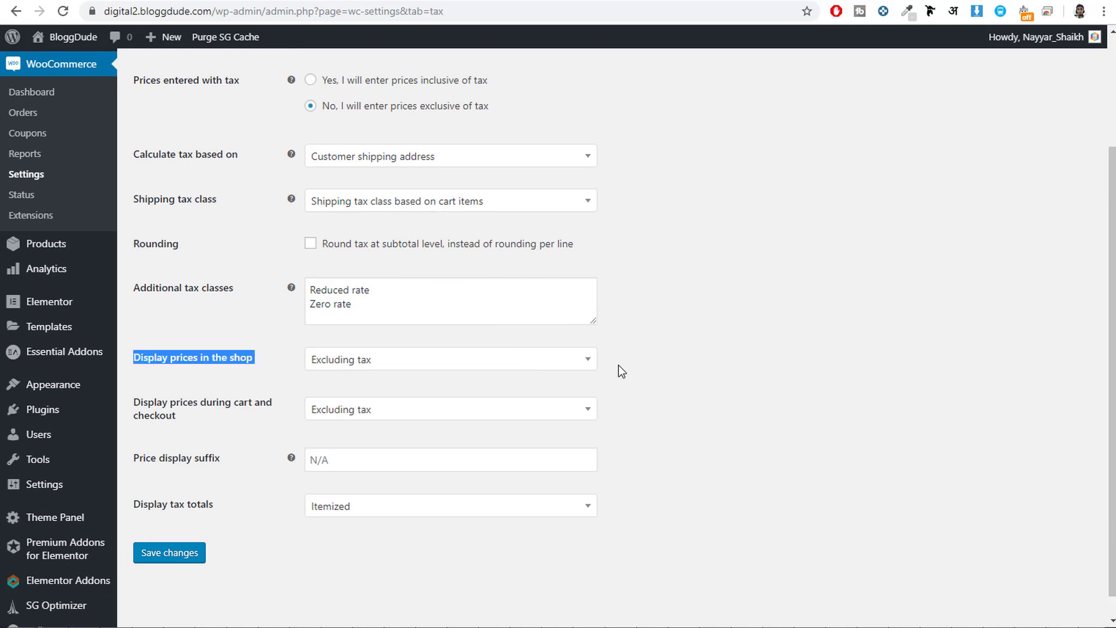
click(220, 294)
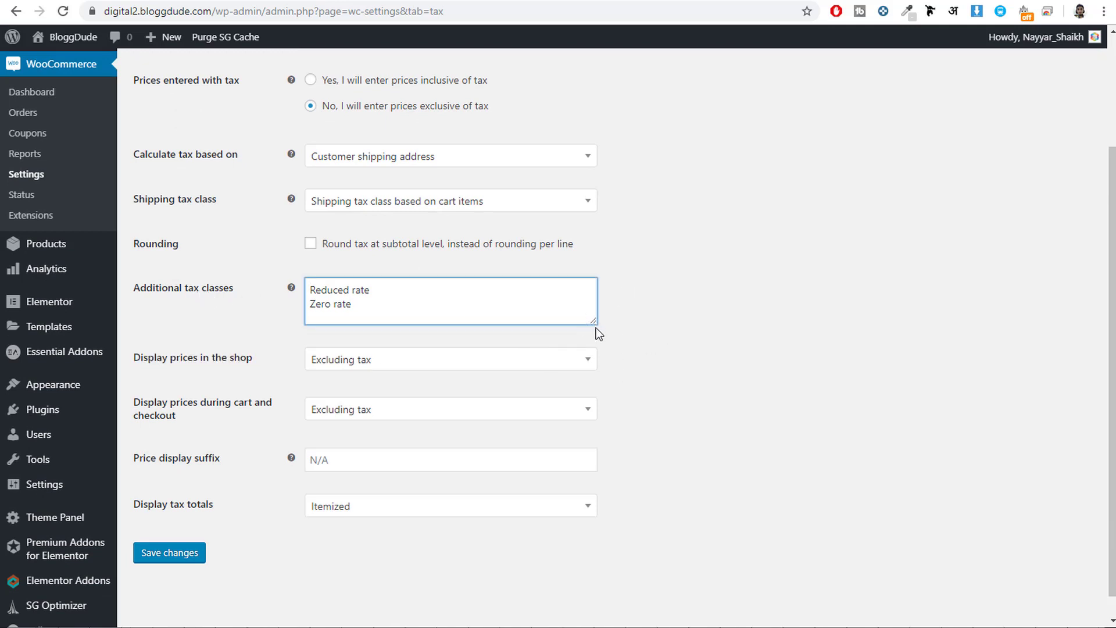
drag(594, 324, 594, 366)
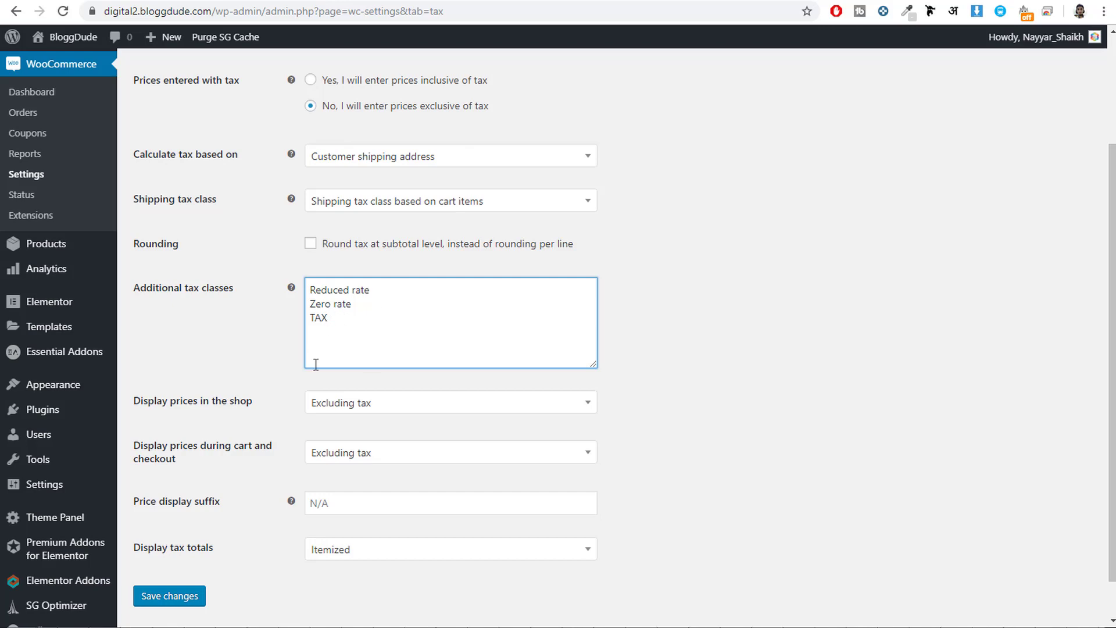
click(173, 598)
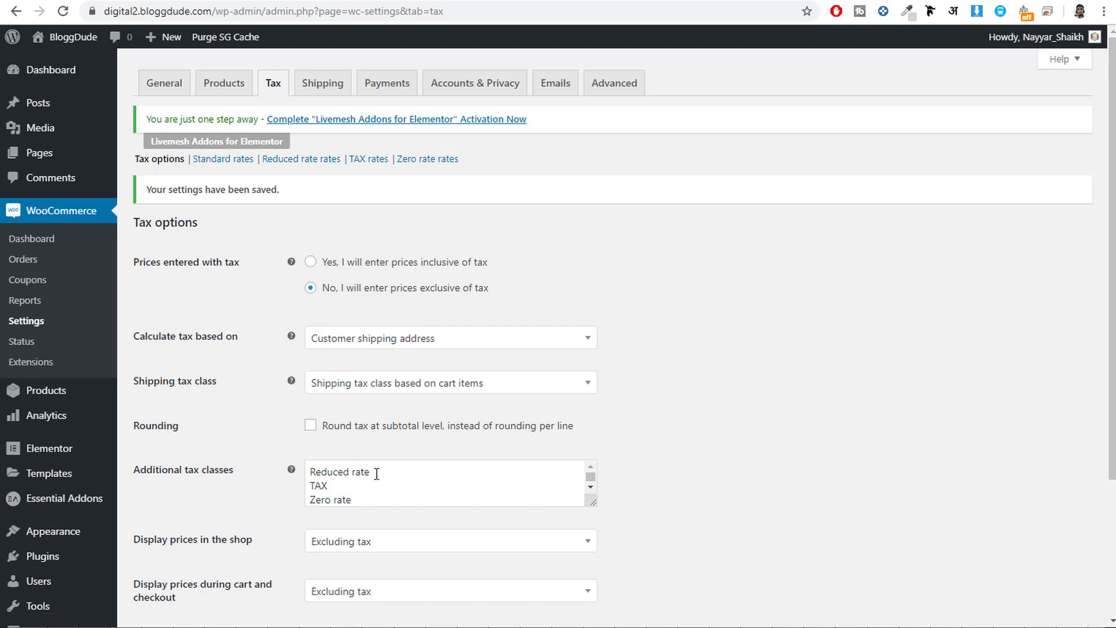
- Open the TAX rates section for the new class
drag(461, 159, 400, 160)
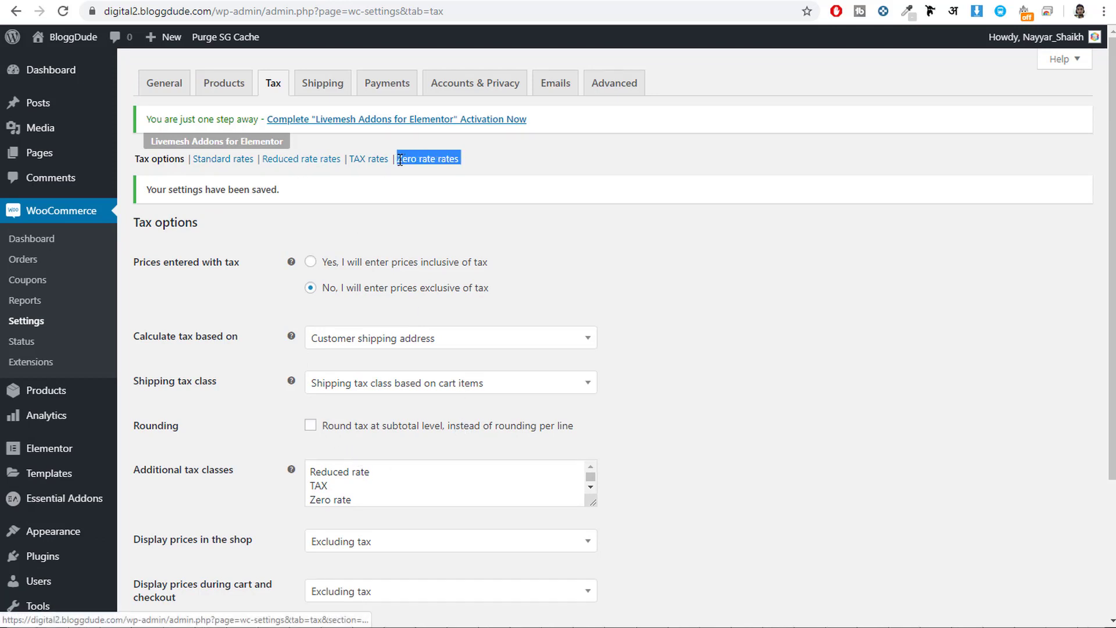
click(393, 183)
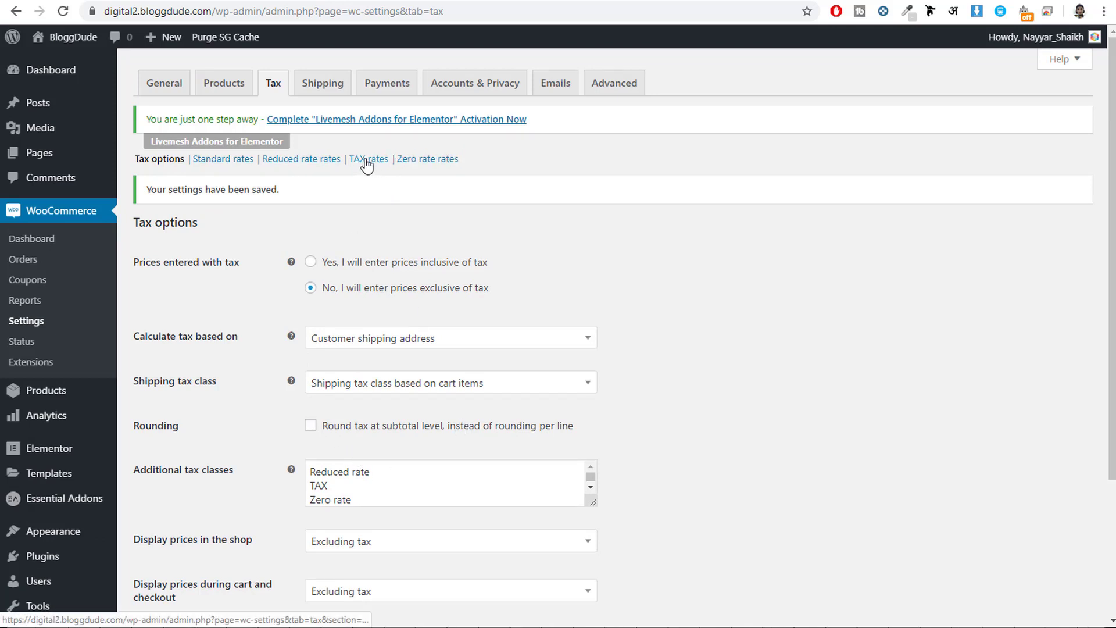
click(368, 161)
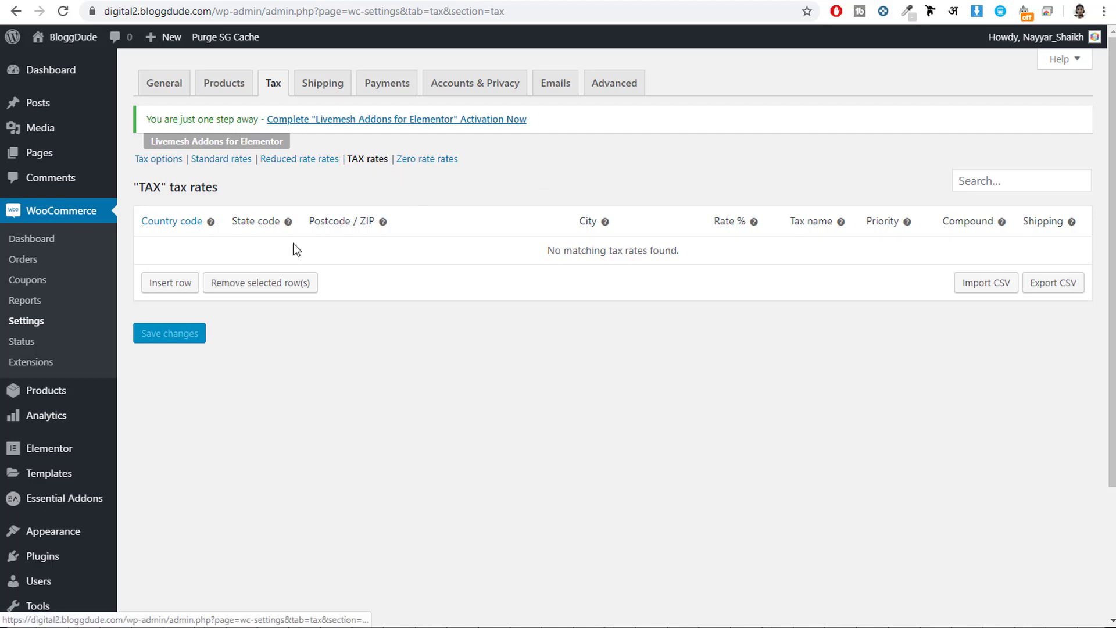
- Insert a TAX rate row for country IN at 10% named Tax, excluding shipping, and save
click(170, 283)
click(204, 246)
text(IN)
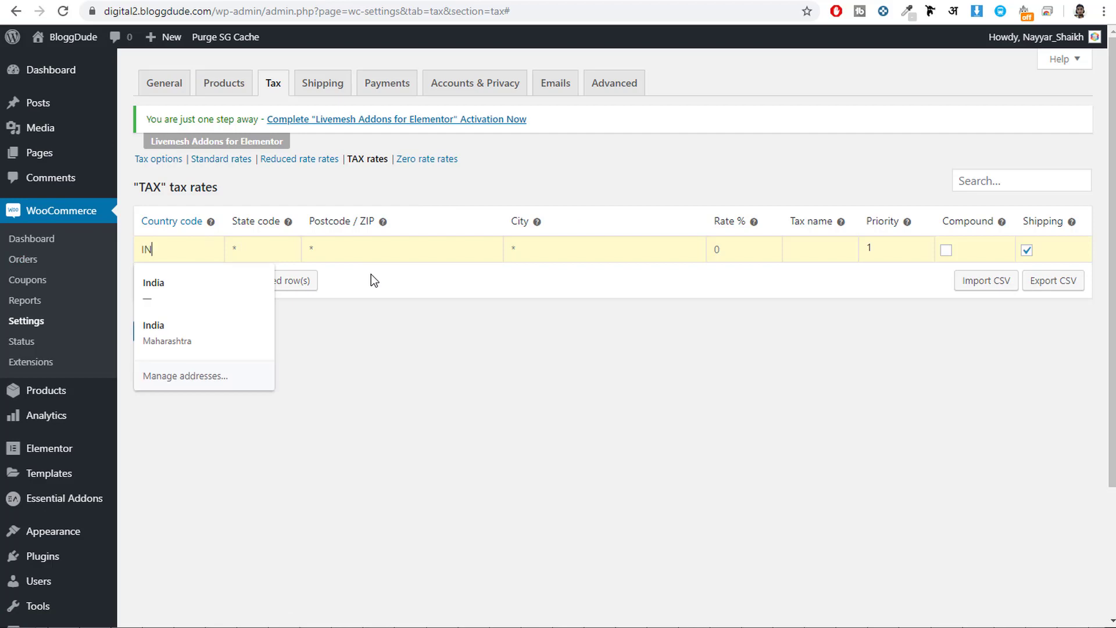
key(Tab)
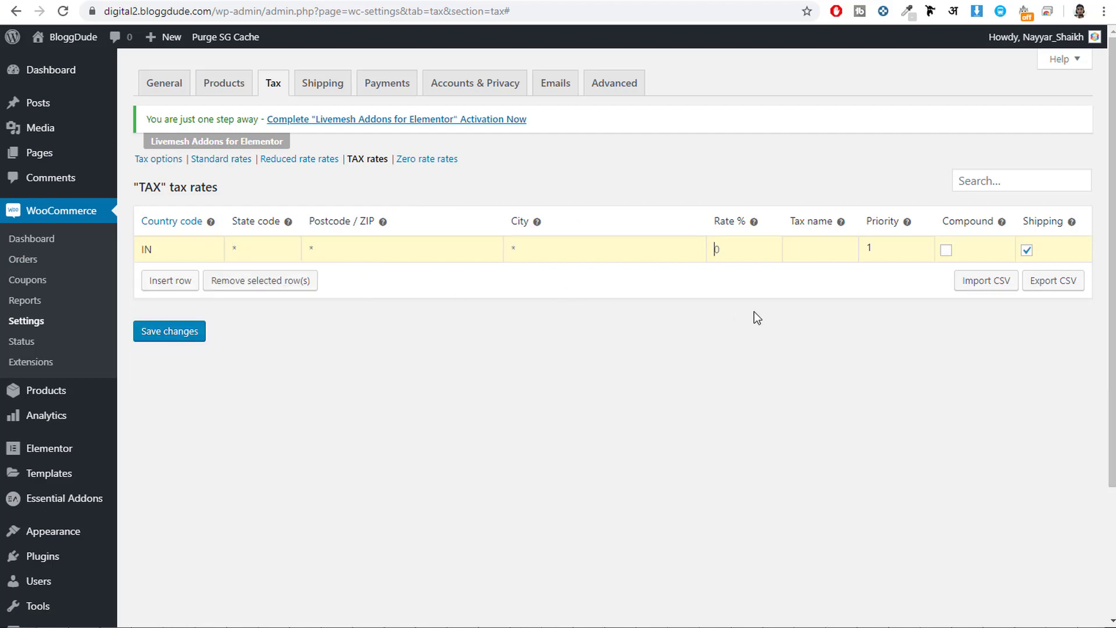
text(10)
click(1027, 250)
click(170, 332)
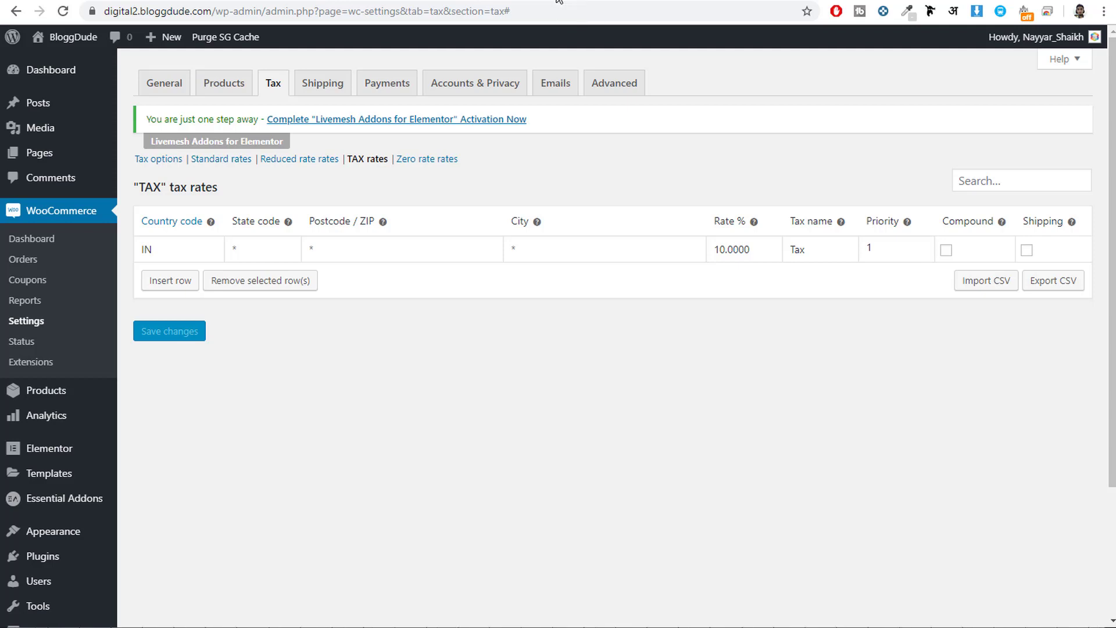
- Open the creator's YouTube channel in a new browser tab
key(ctrl+t)
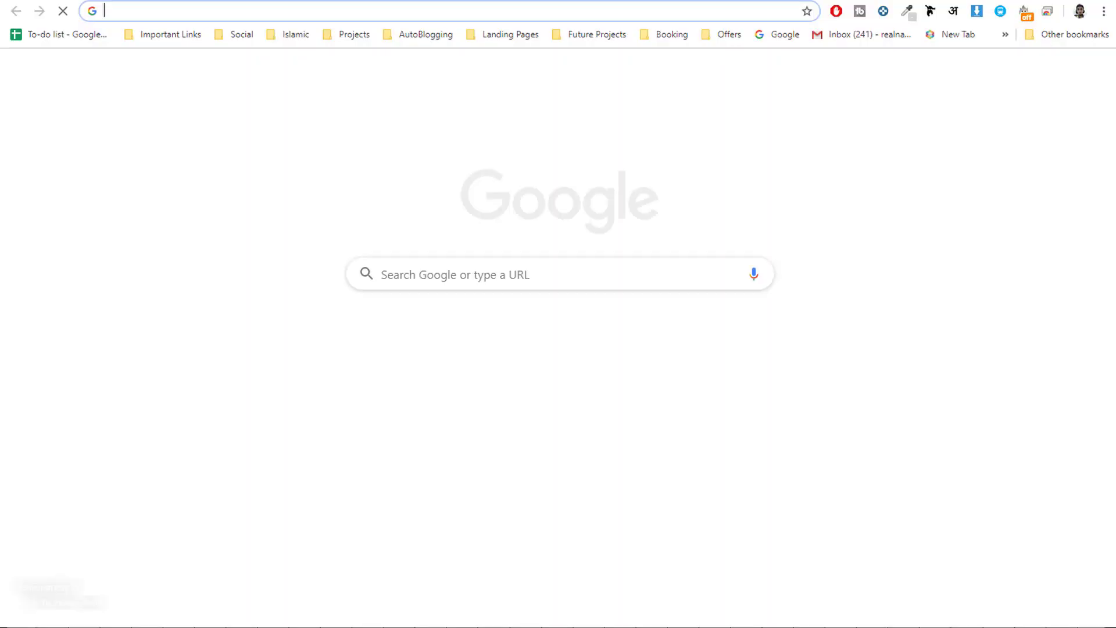
text(youtube.com/nayyarshaikh)
key(Return)
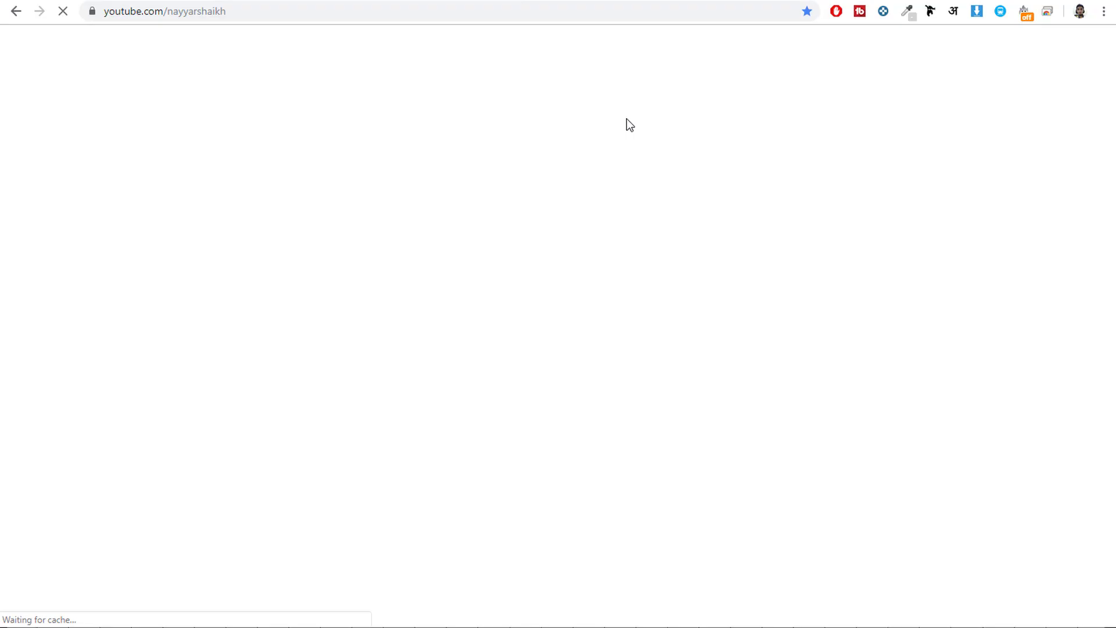
- Search YouTube for the channel owner's name plus 'tax' and browse the results
click(426, 41)
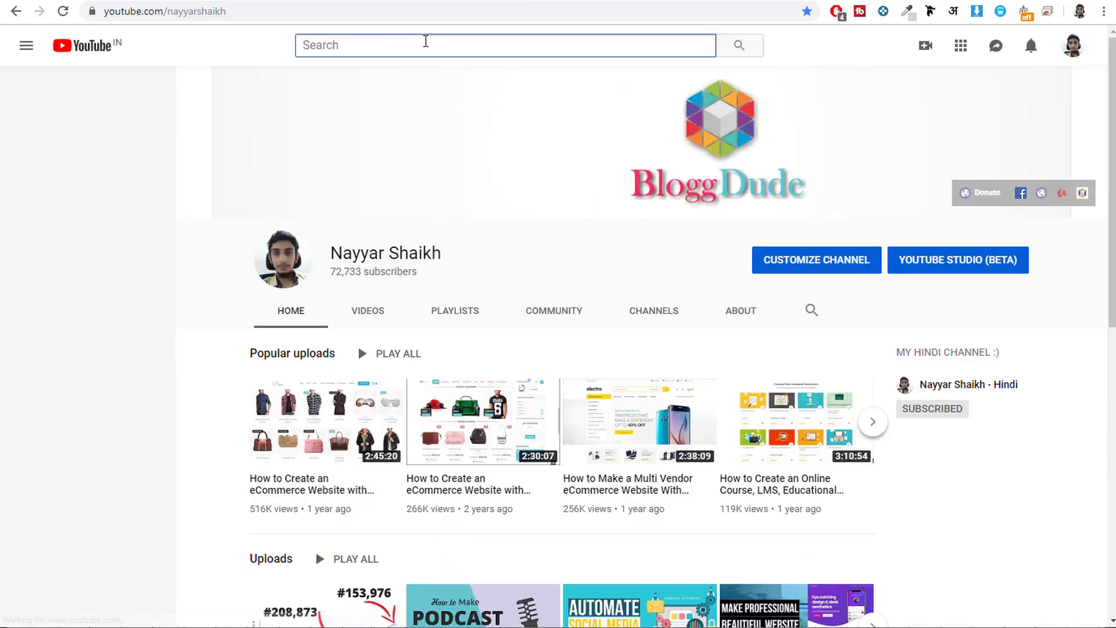
text(nayyar sha)
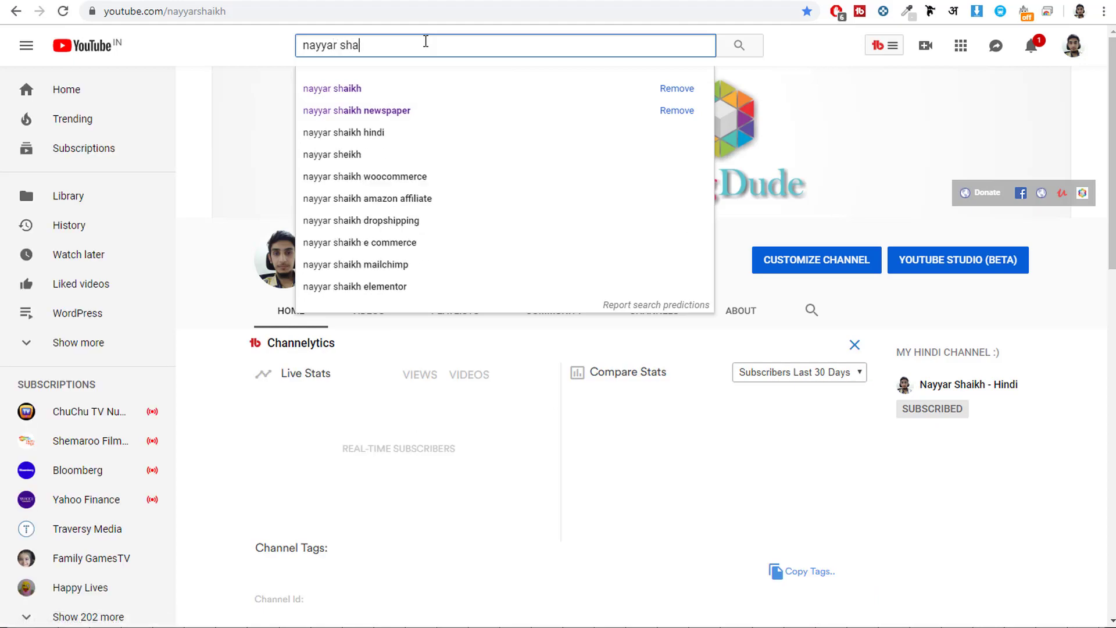
text(ikh tax)
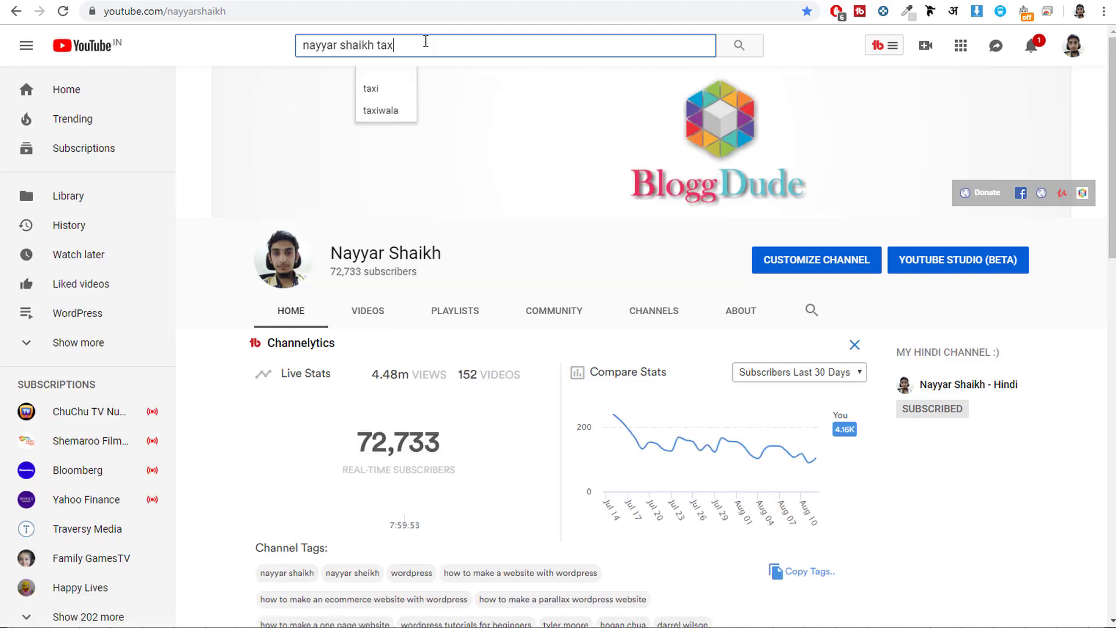
key(Return)
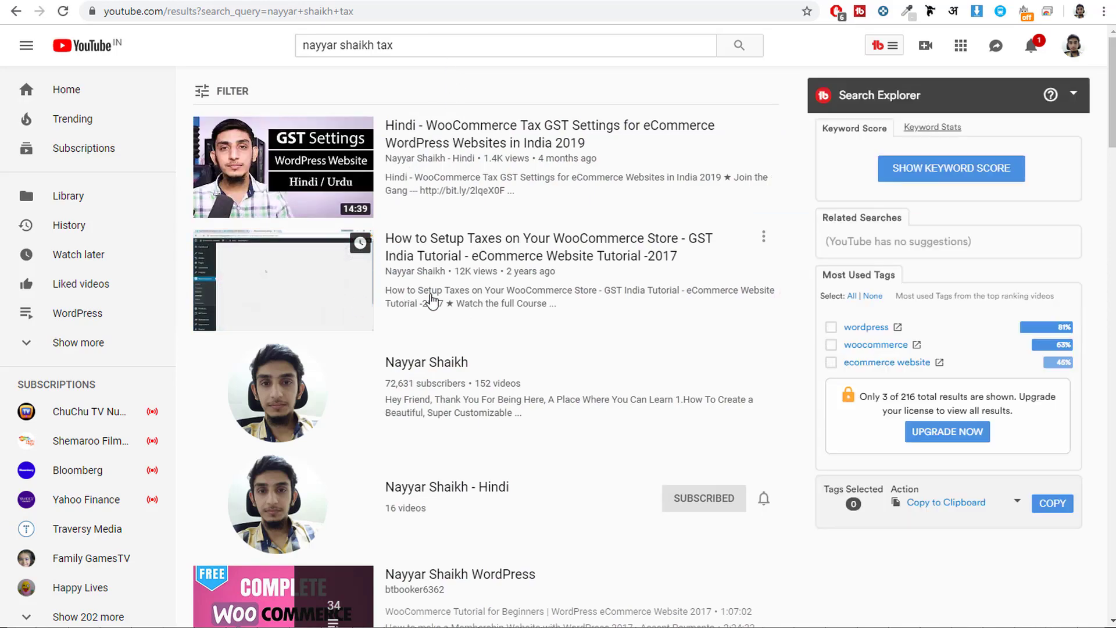
scroll(524, 372, down, 5)
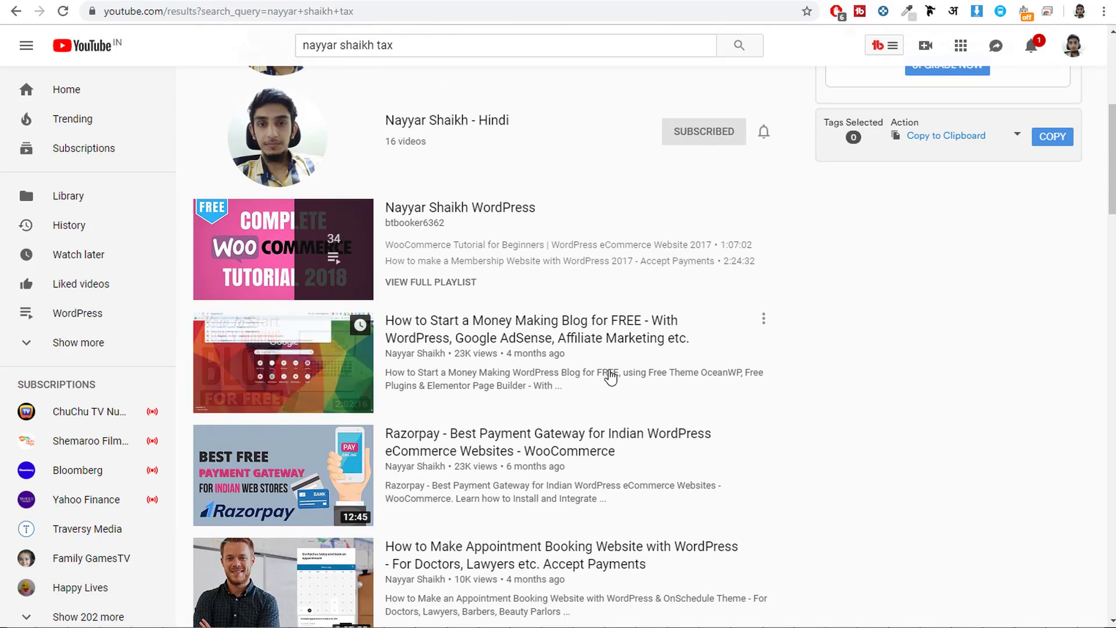
scroll(608, 374, up, 5)
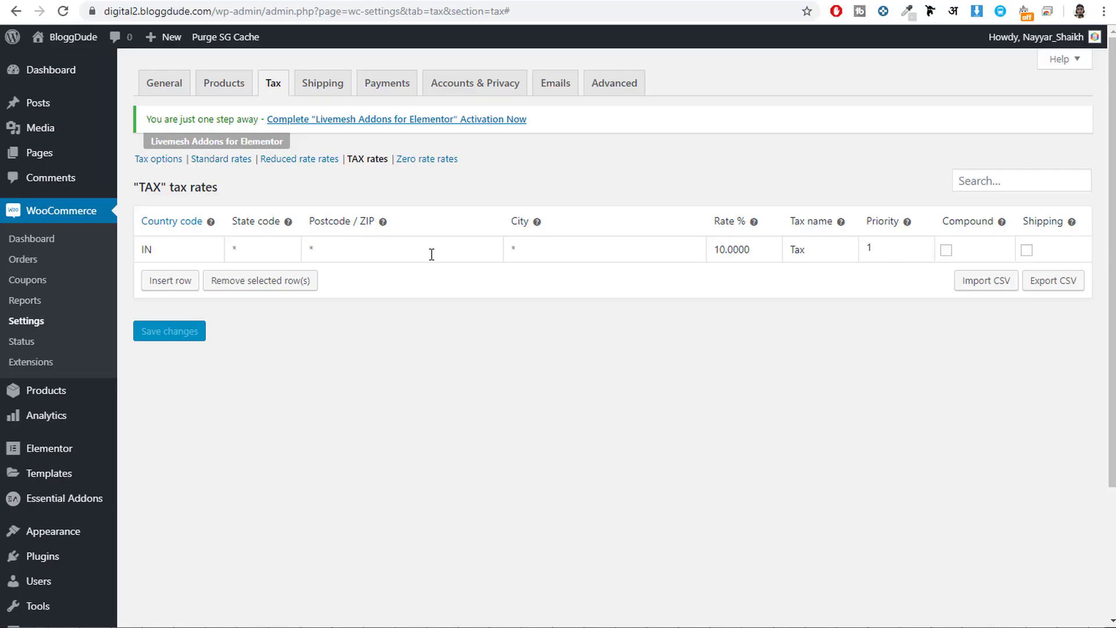
- Go via the Shipping tab to the Payments settings and save them
click(327, 81)
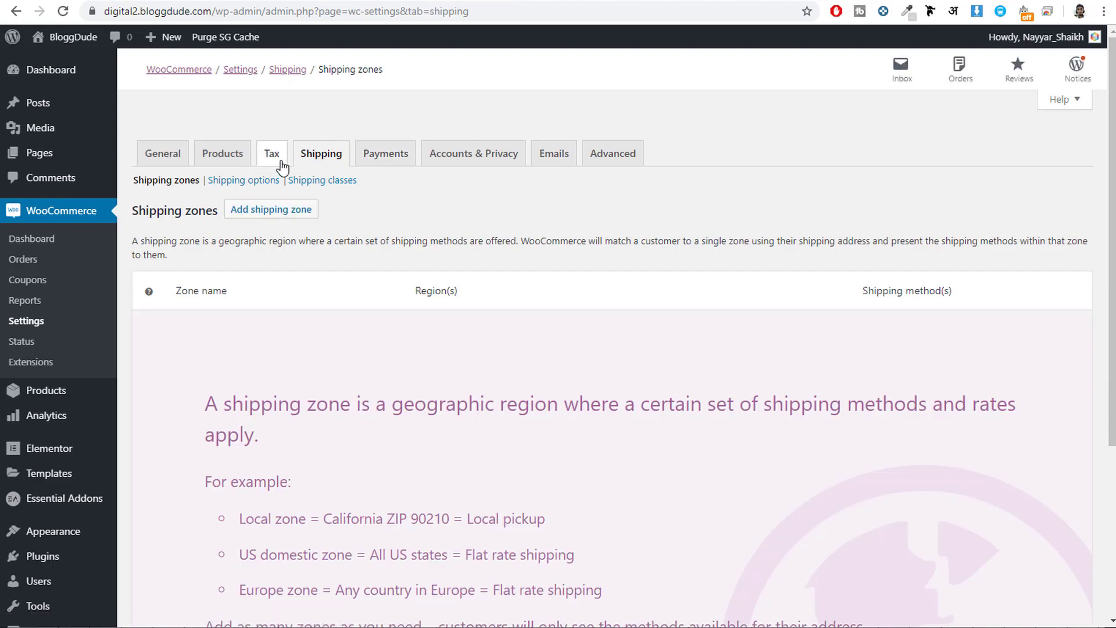
click(386, 157)
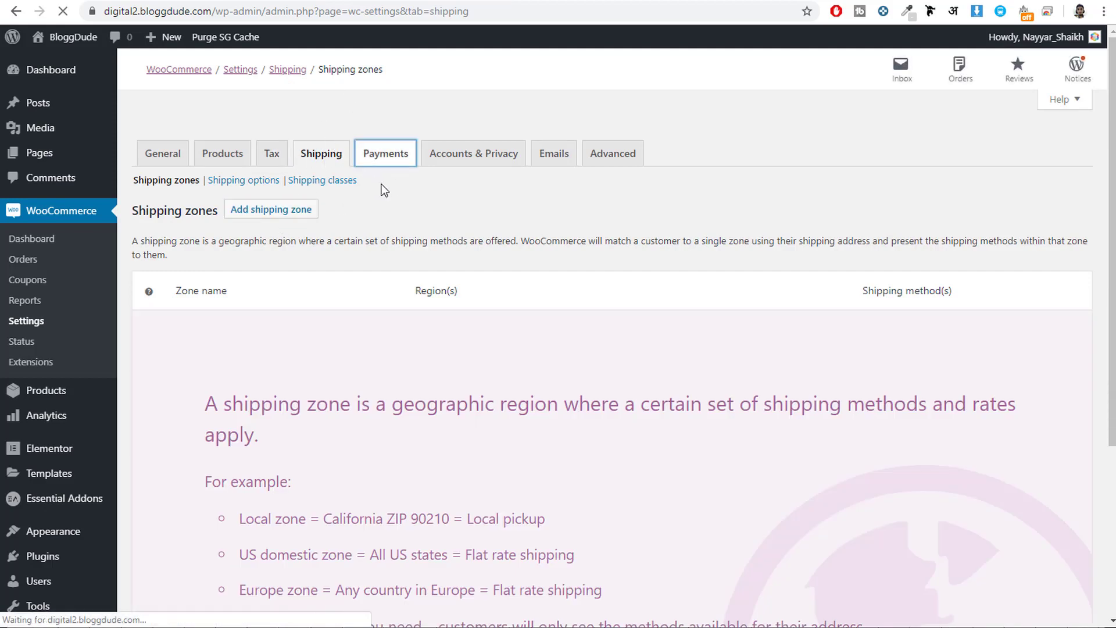
scroll(568, 246, down, 1)
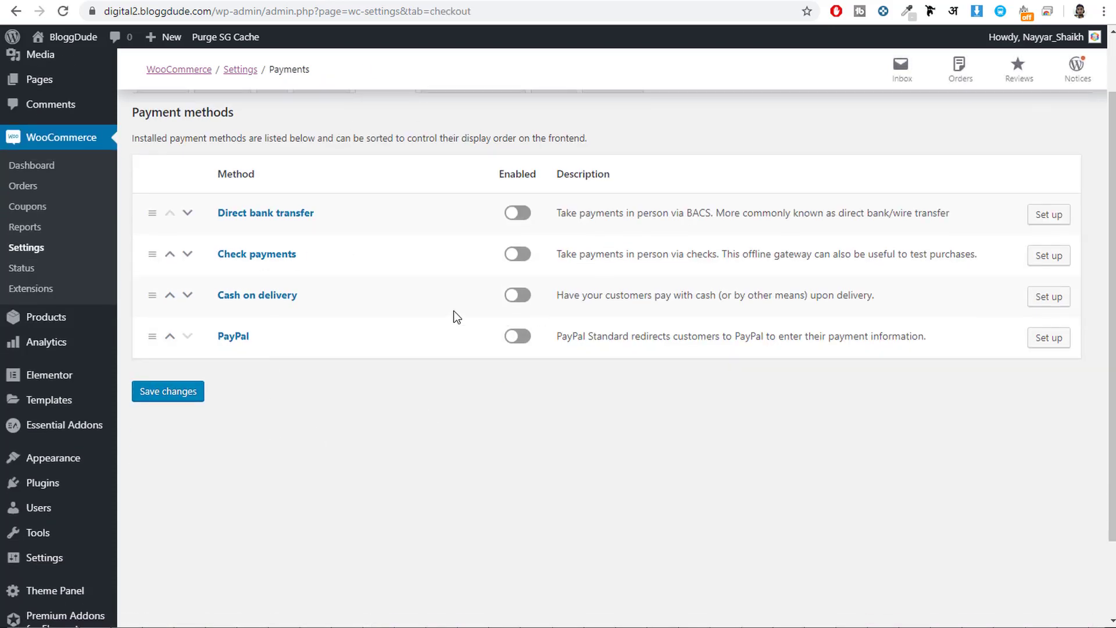
click(169, 394)
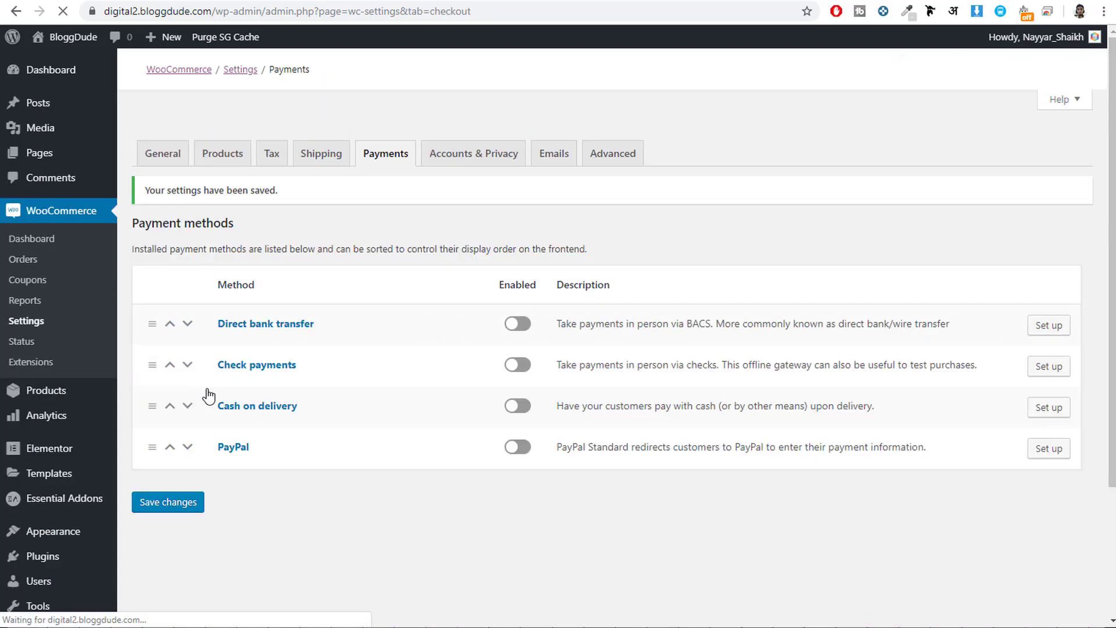
- Toggle Cash on delivery on and back off, saving with all payment methods disabled
click(527, 415)
click(528, 416)
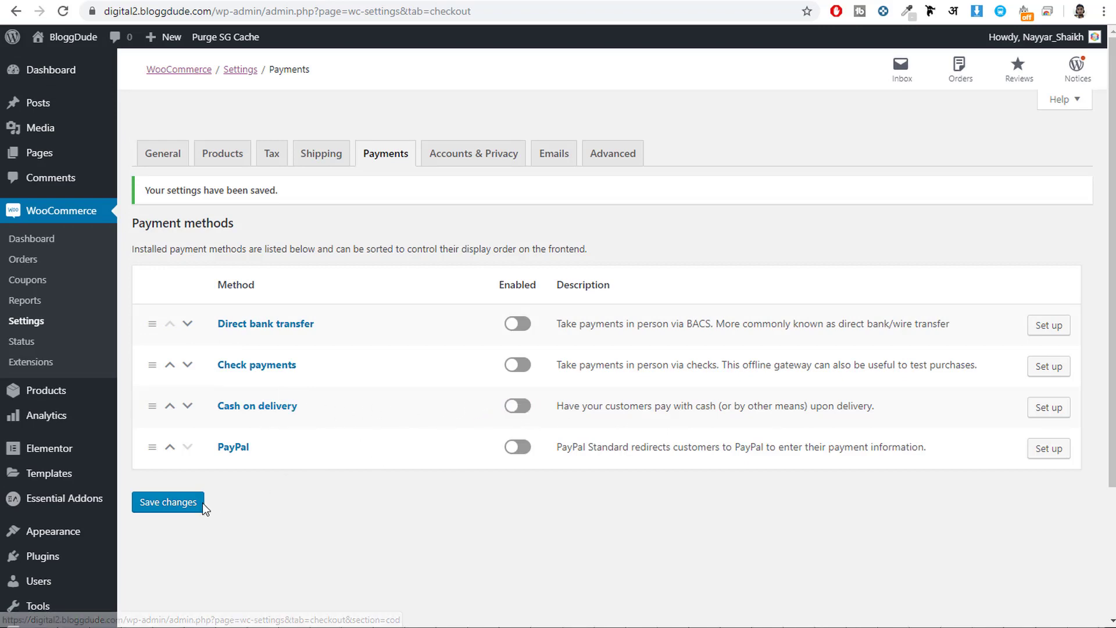
click(173, 504)
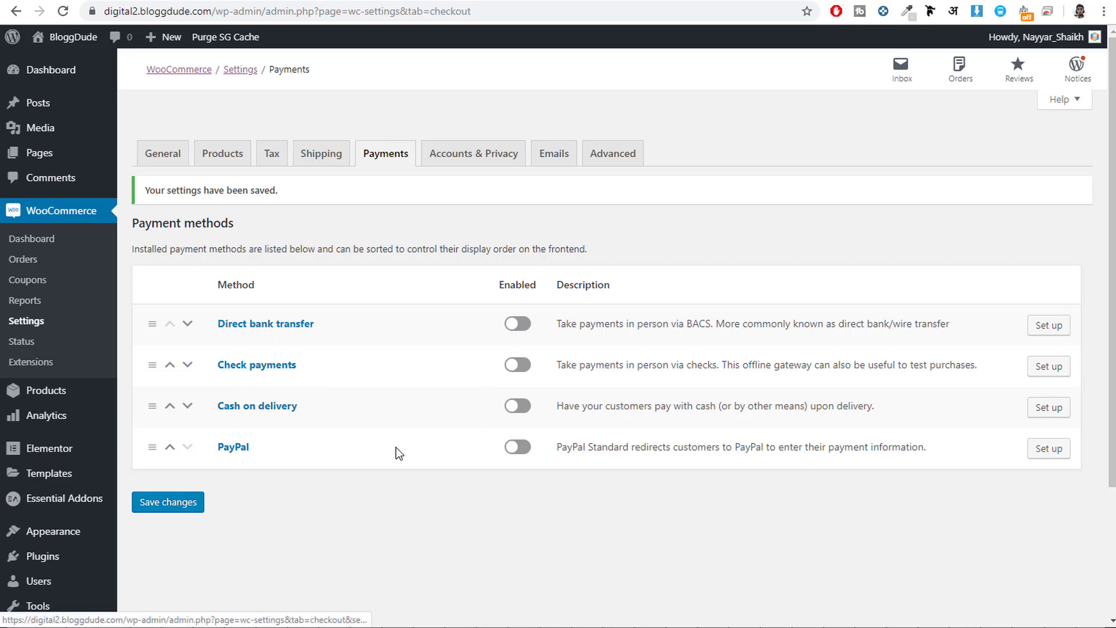
- Highlight the PayPal Standard wording and bring up link options for adding a new plugin
drag(328, 411, 227, 282)
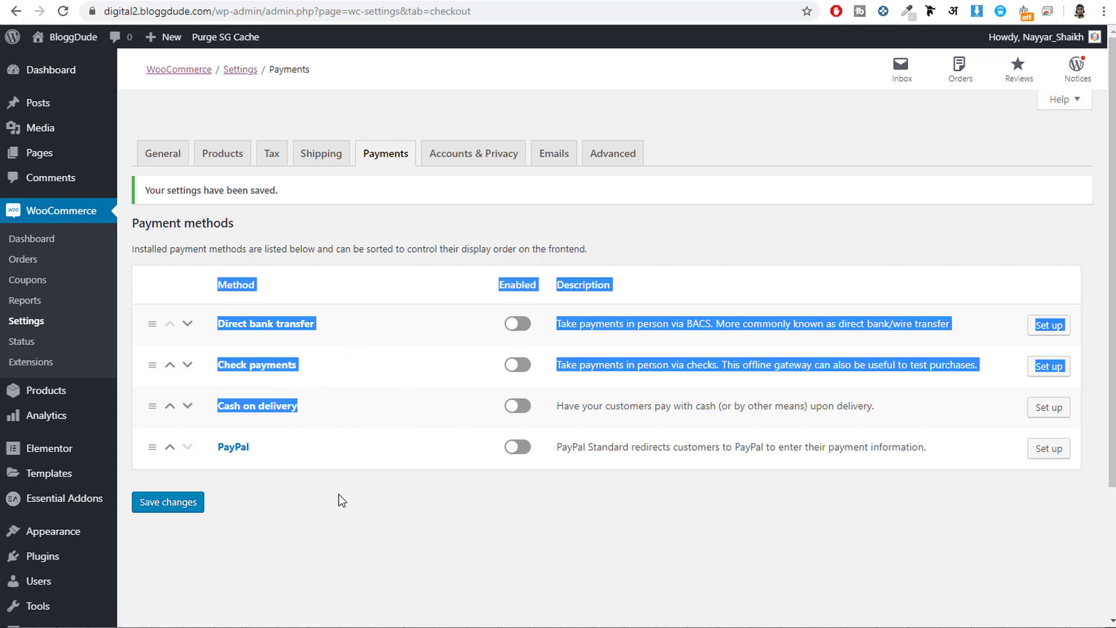
click(341, 499)
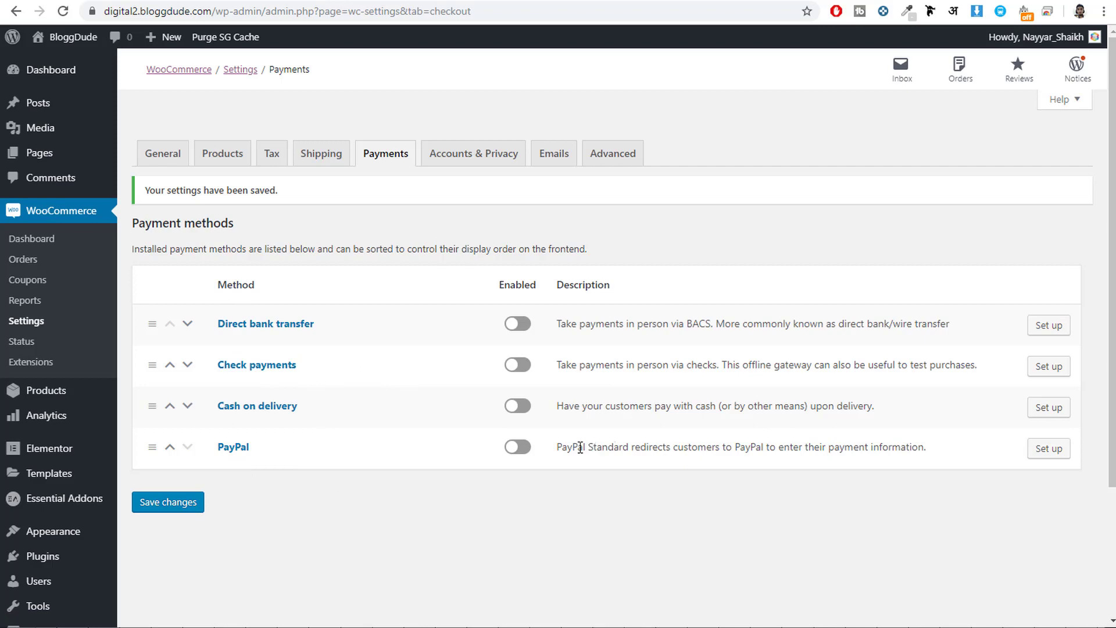
drag(567, 445, 625, 452)
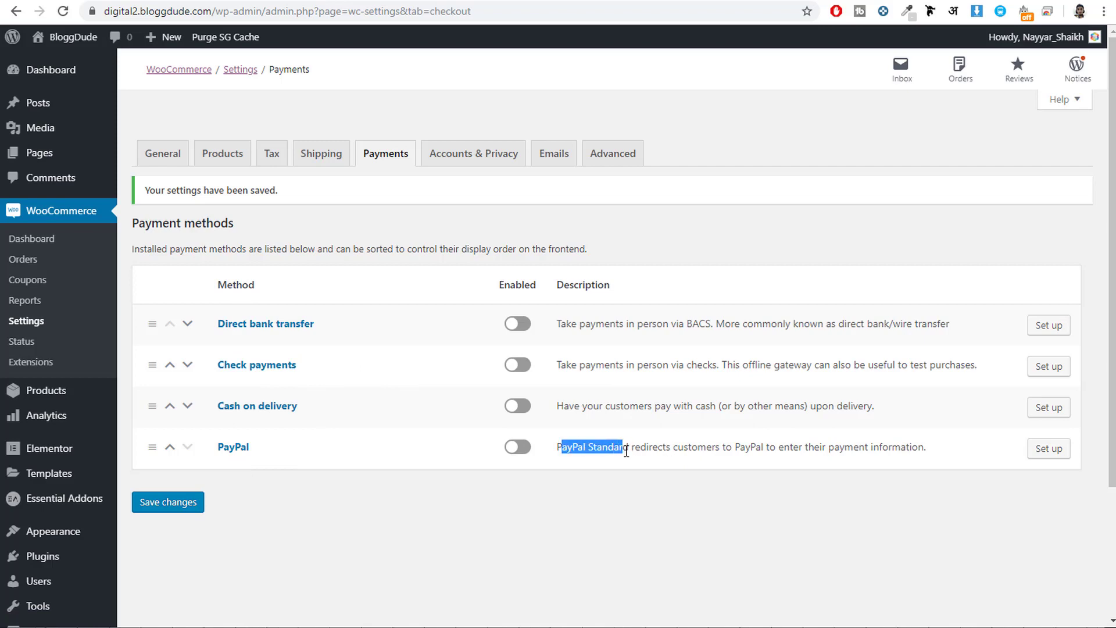
click(626, 451)
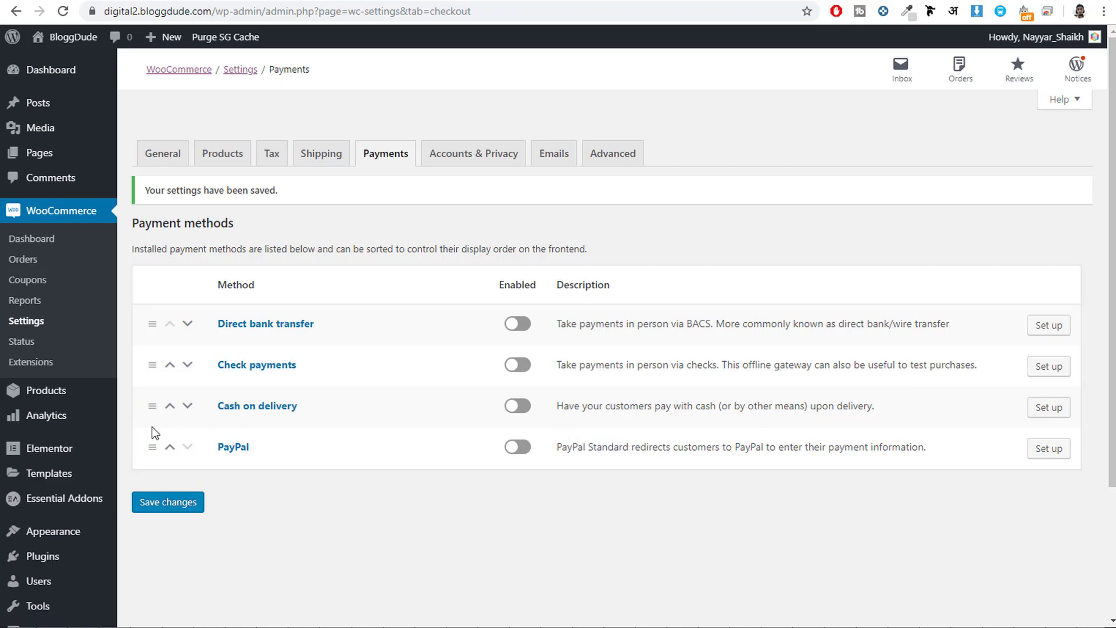
mouse_move(64, 565)
right_click(184, 563)
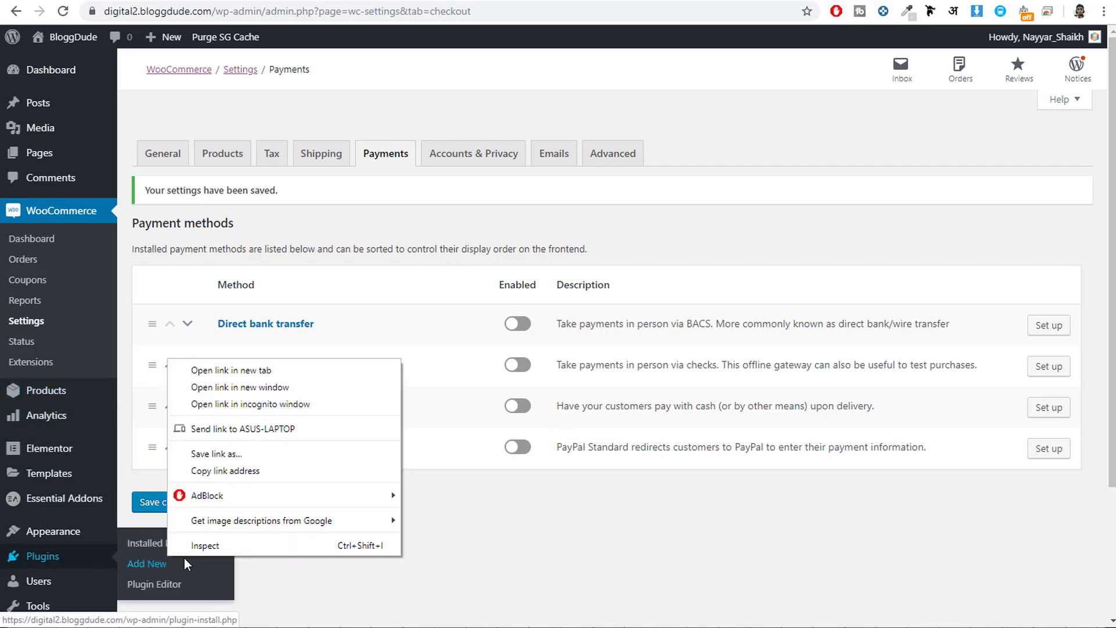
- Search plugins for 'paypal e', then install and activate PayPal Express Checkout Payment Gateway for WooCommerce
click(231, 370)
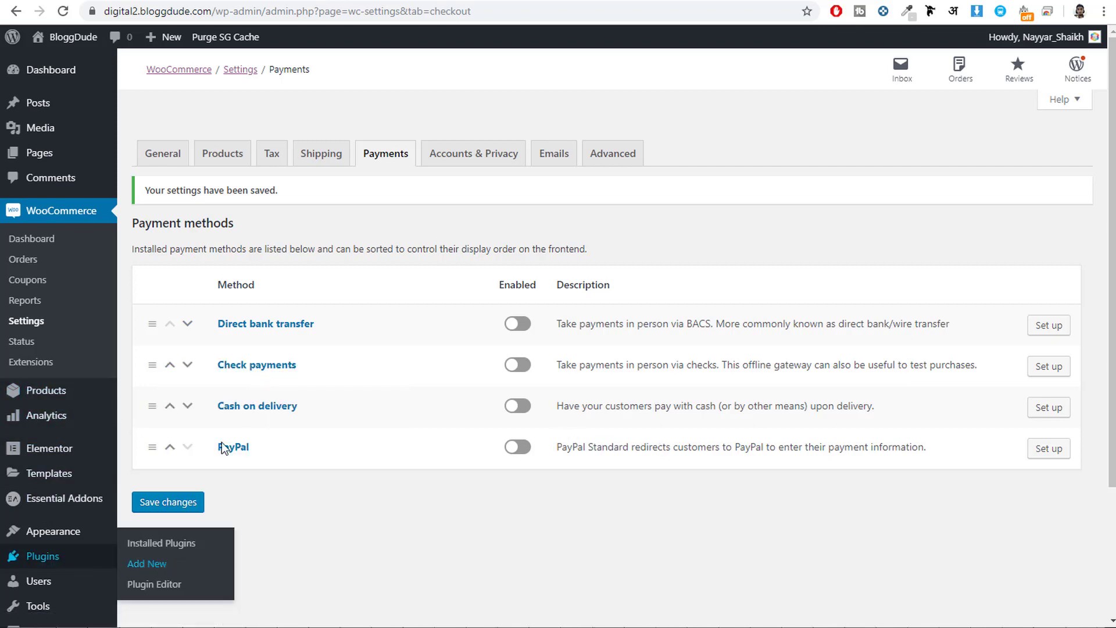
click(142, 565)
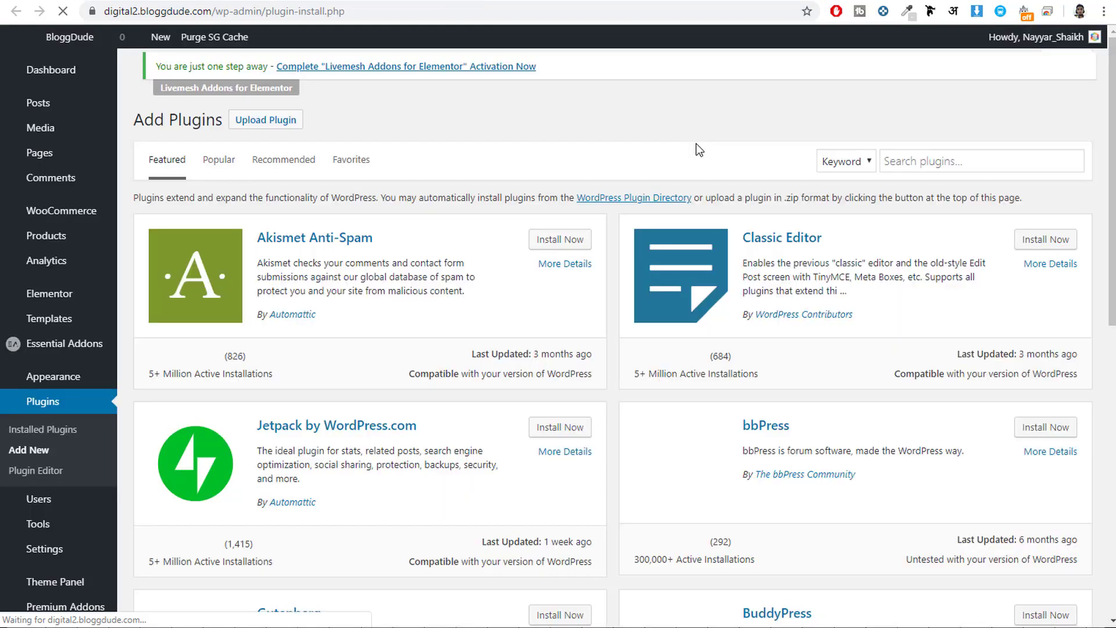
click(973, 174)
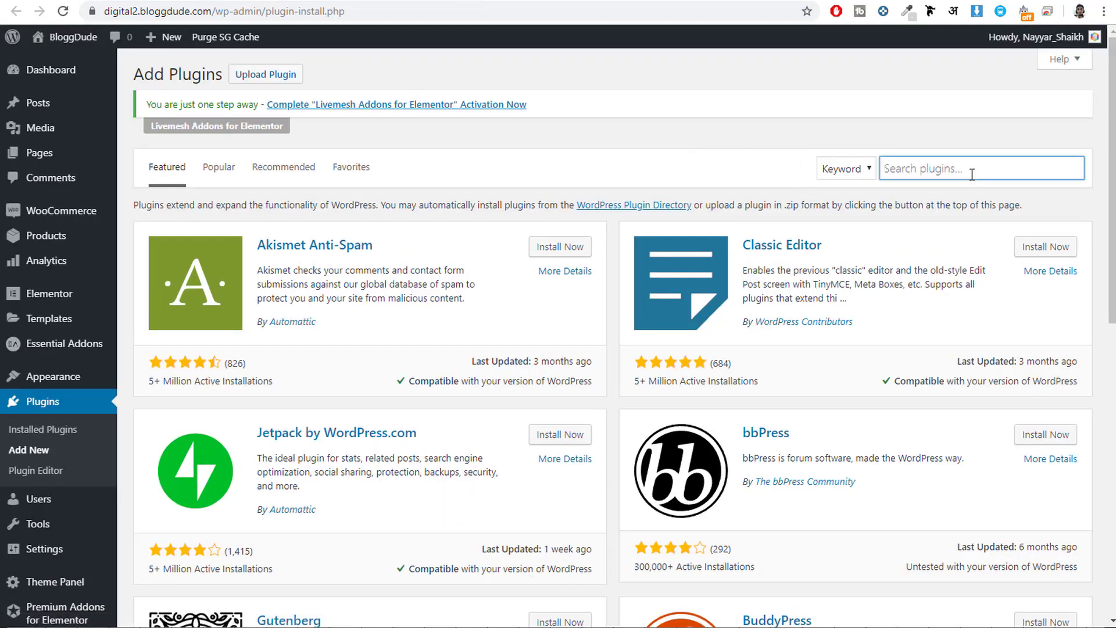
text(paypal express)
key(Return)
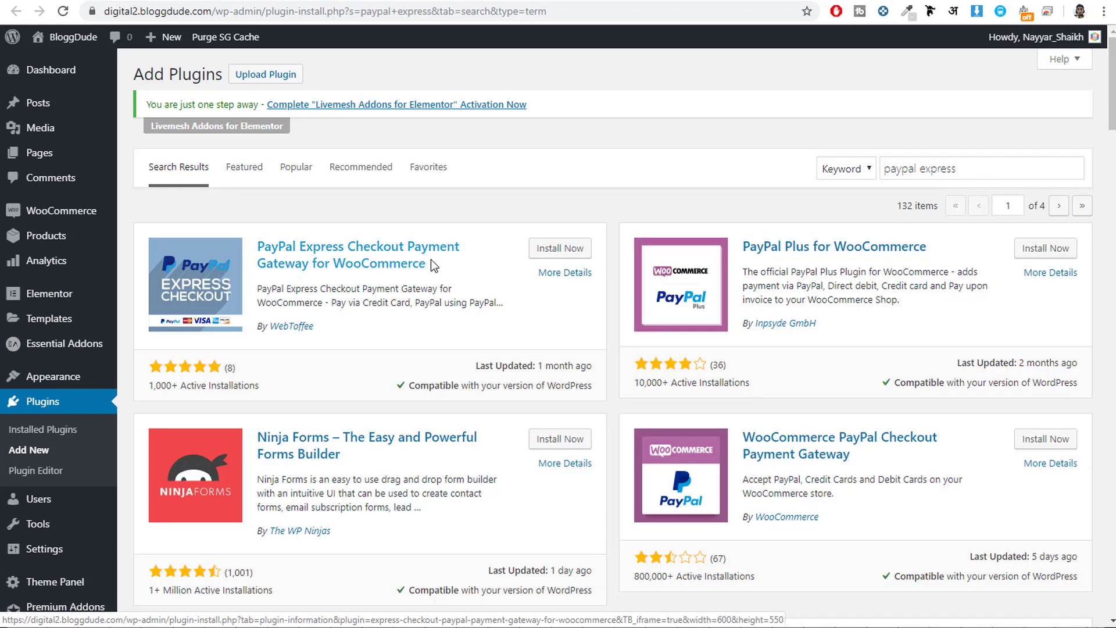
drag(334, 328, 269, 328)
click(561, 248)
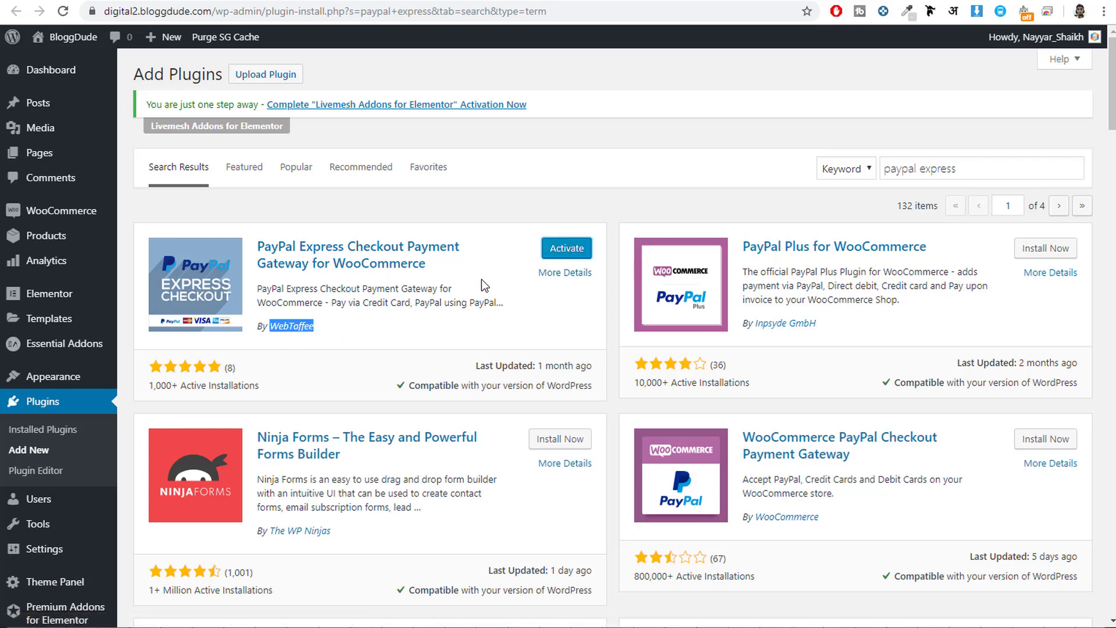
click(564, 255)
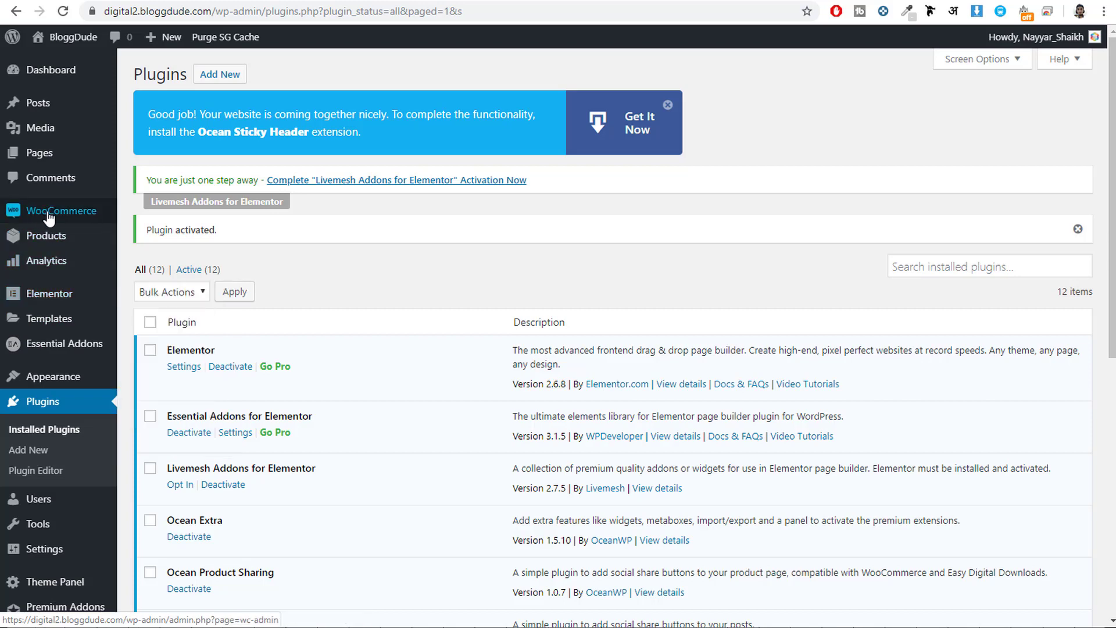
- Turn on PayPal Express in WooCommerce's Payments settings and save the change
mouse_move(50, 218)
click(144, 299)
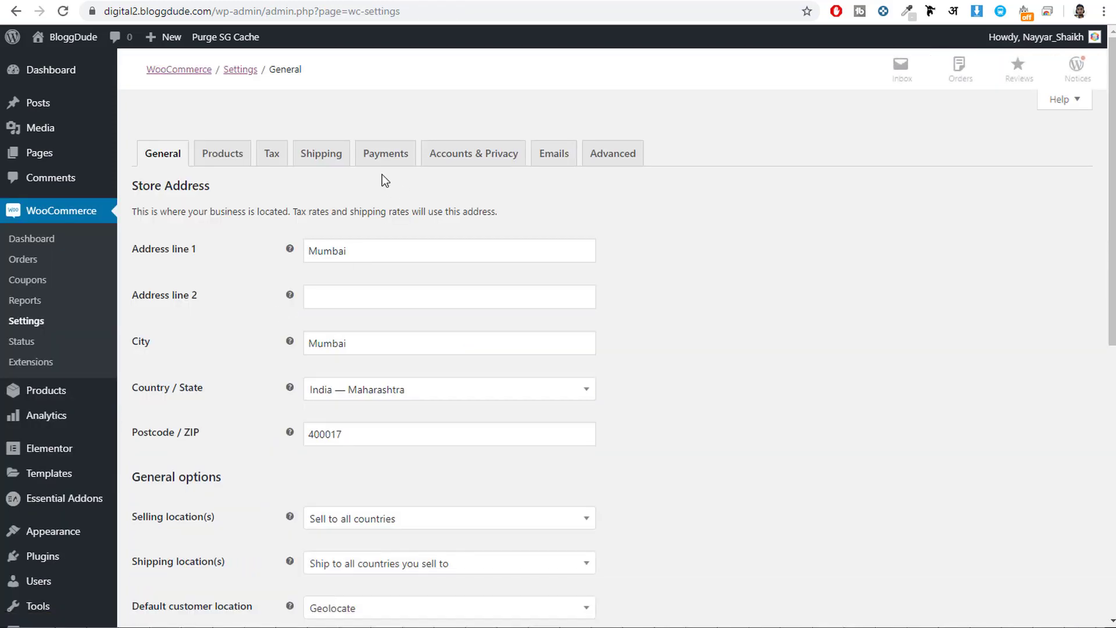
click(382, 168)
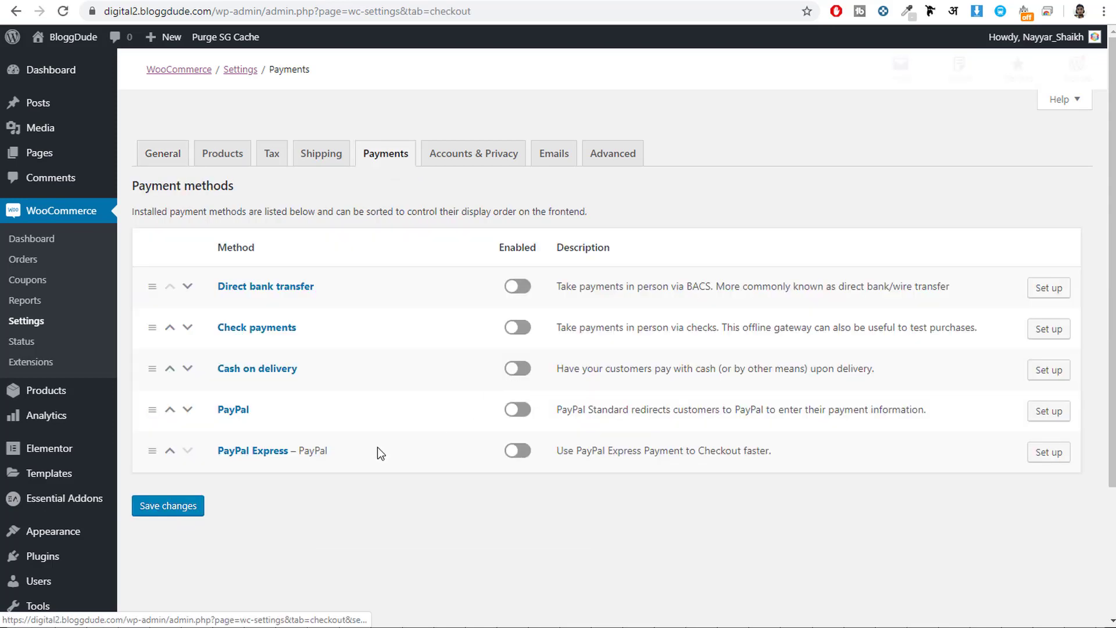
click(517, 451)
click(155, 506)
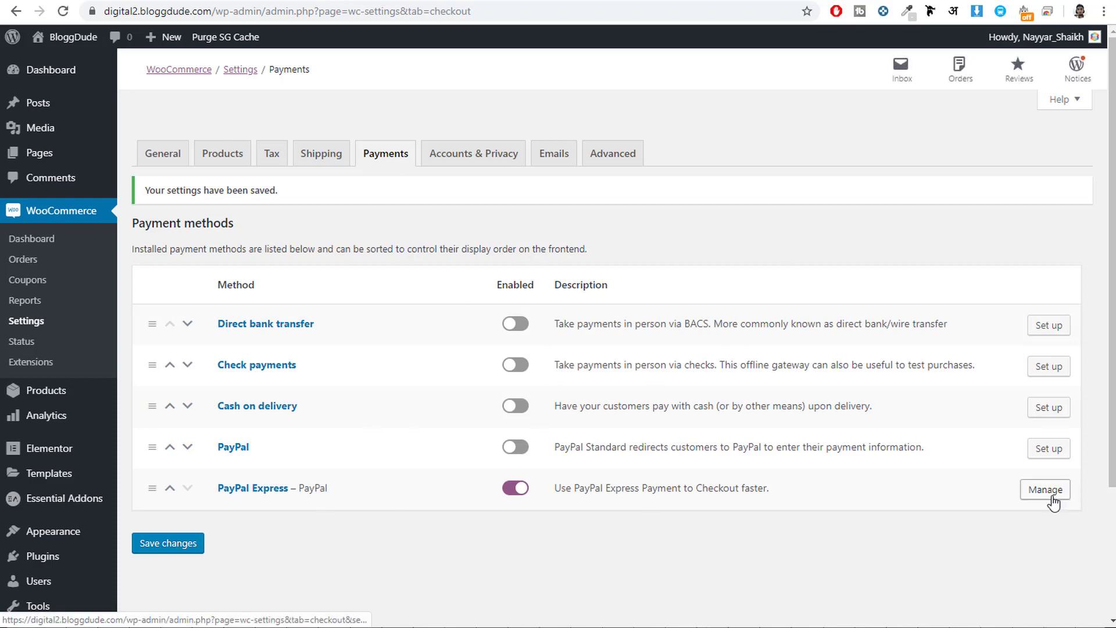
- Set the PayPal Express gateway's Environment to Live Mode
click(1054, 492)
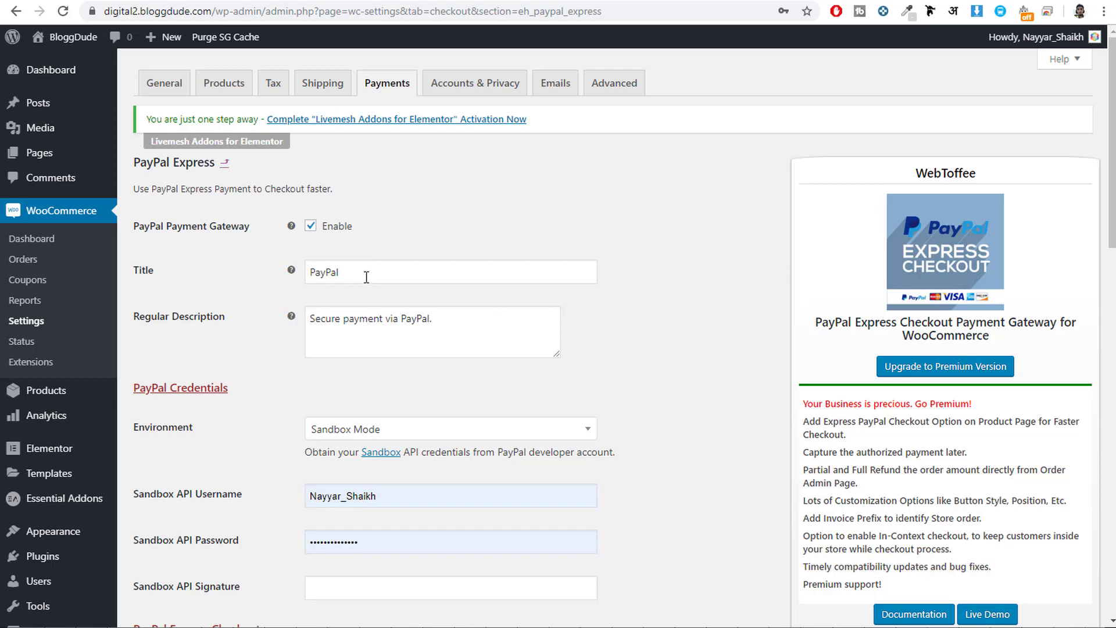
scroll(654, 315, down, 3)
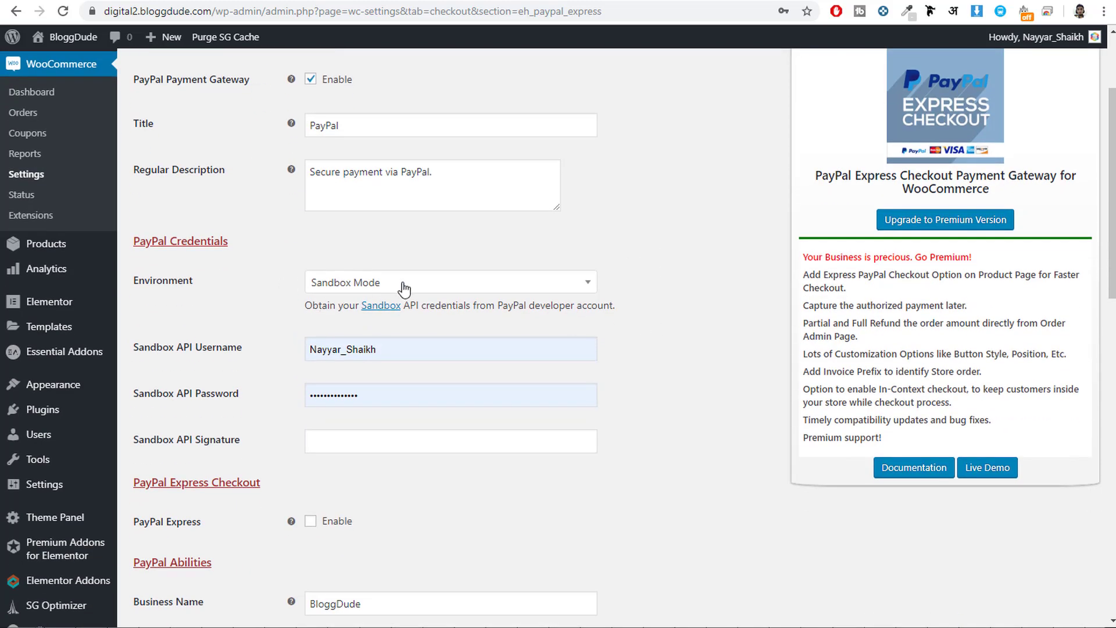
click(404, 286)
click(411, 324)
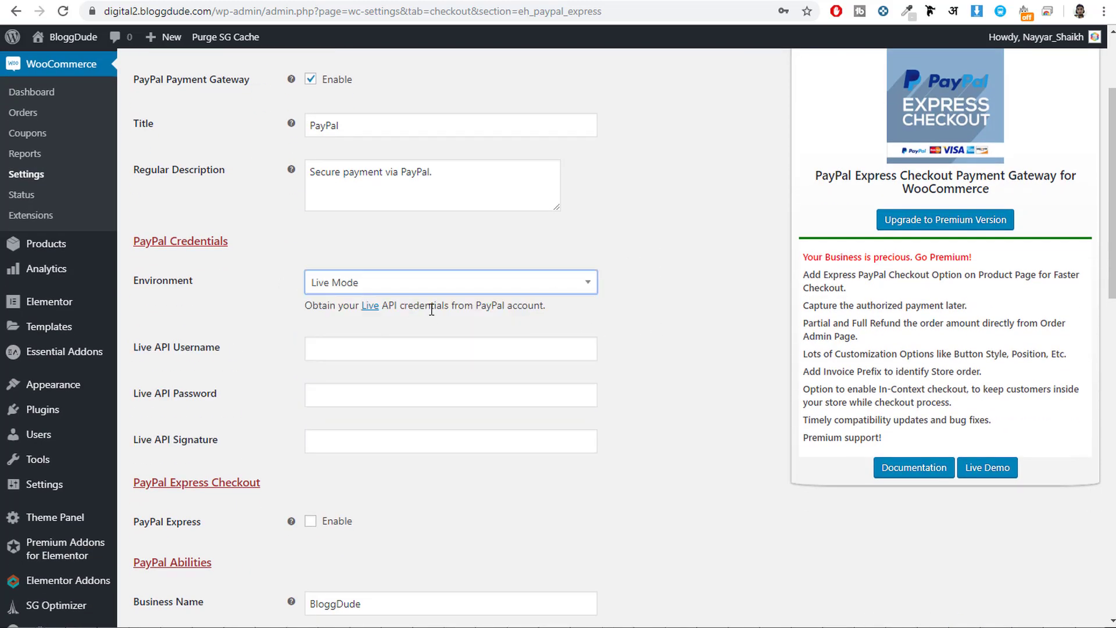
drag(221, 348, 138, 348)
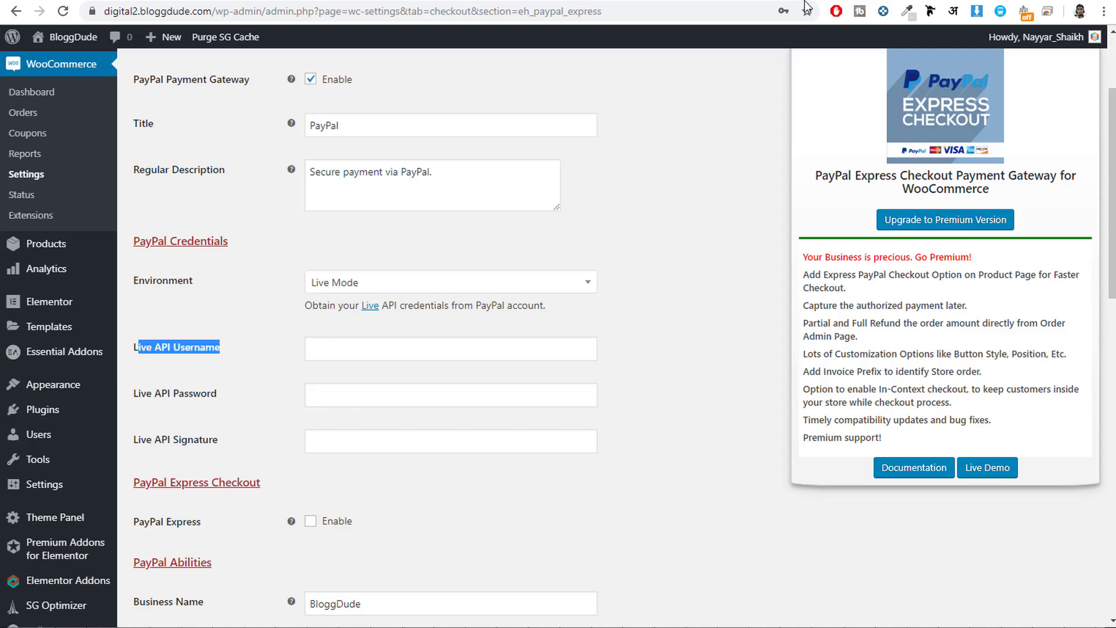
click(713, 1)
- Go to paypal.com and log in with the saved credentials
text(pay)
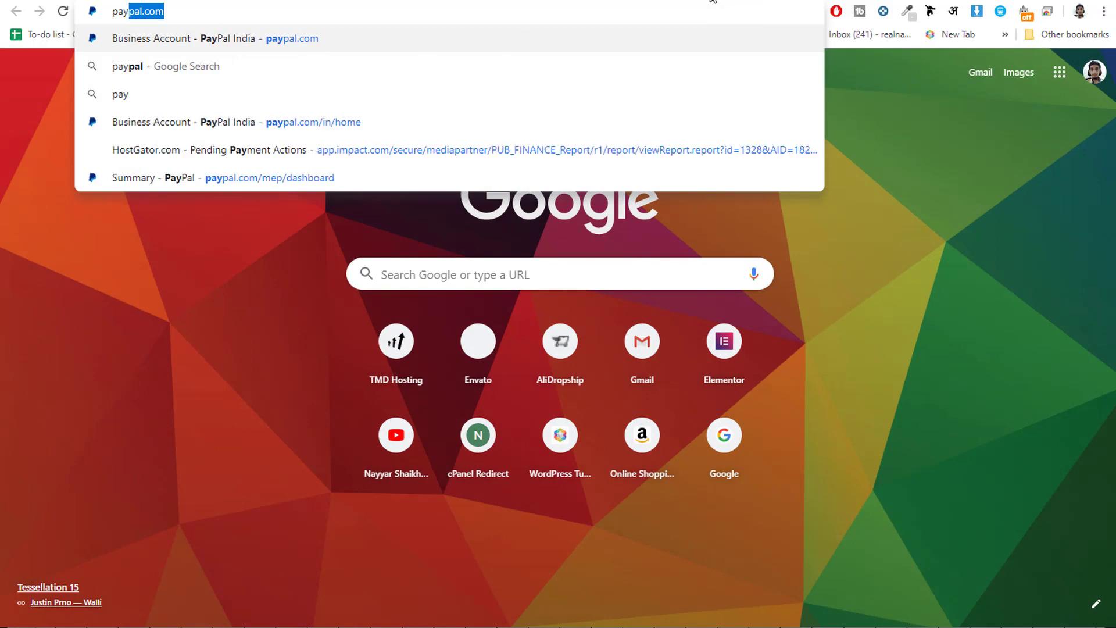
key(Return)
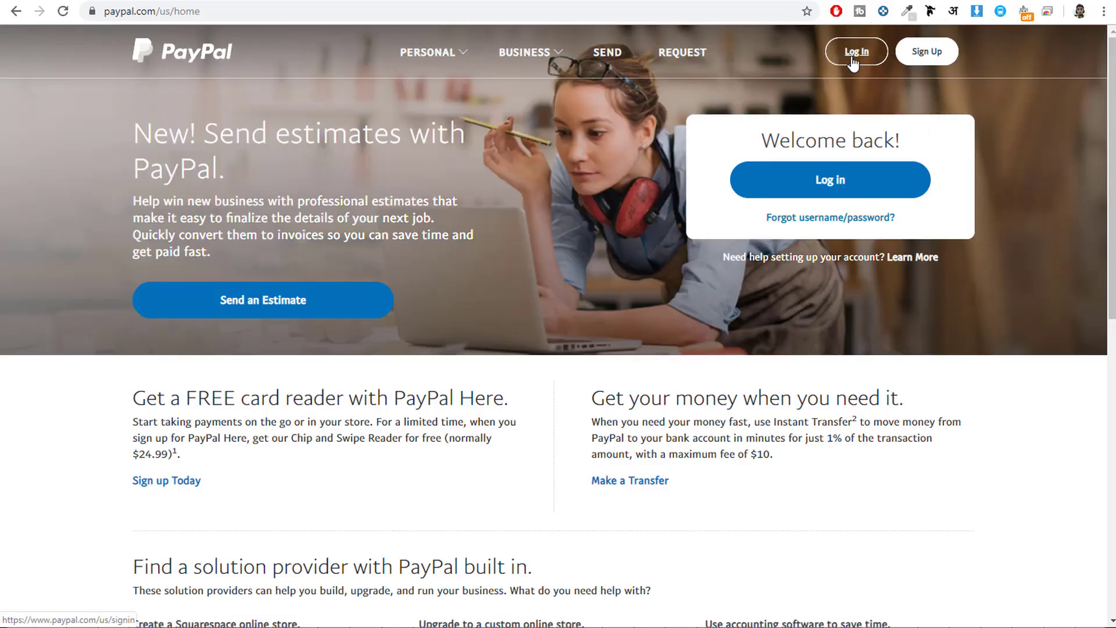
click(852, 59)
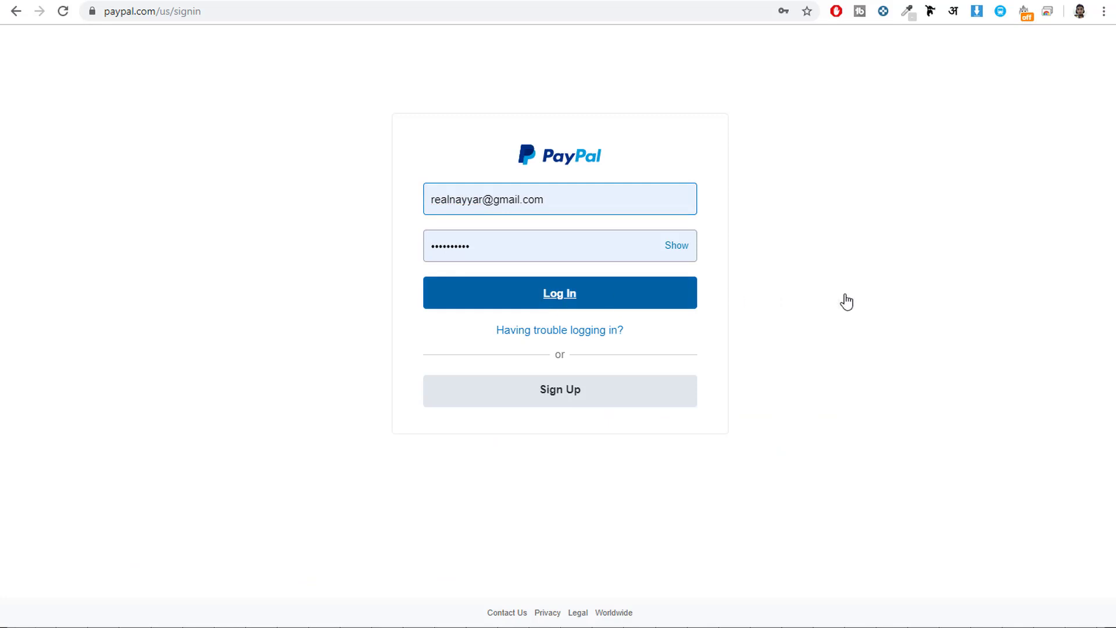
key(Return)
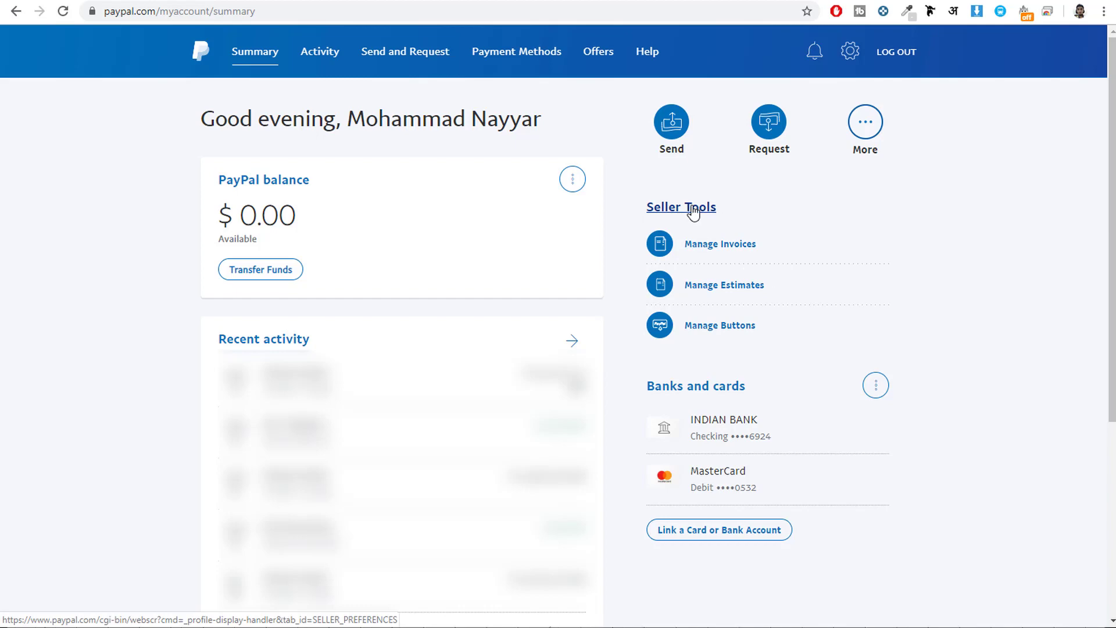
- Open the classic NVP/SOAP API credentials from the seller's API access settings
click(693, 213)
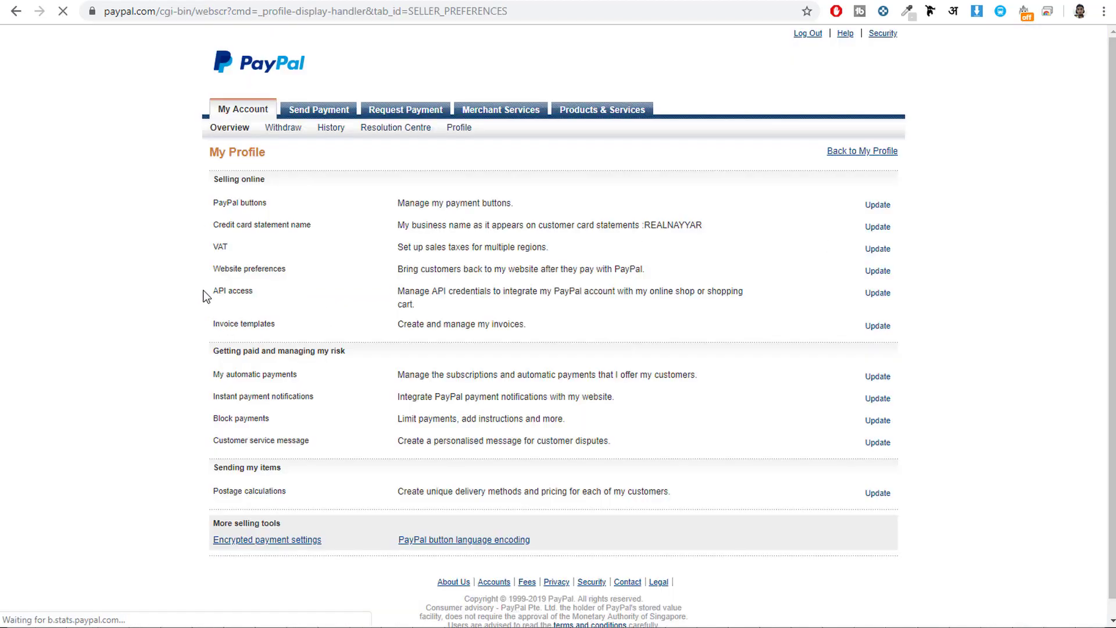
drag(203, 291, 264, 291)
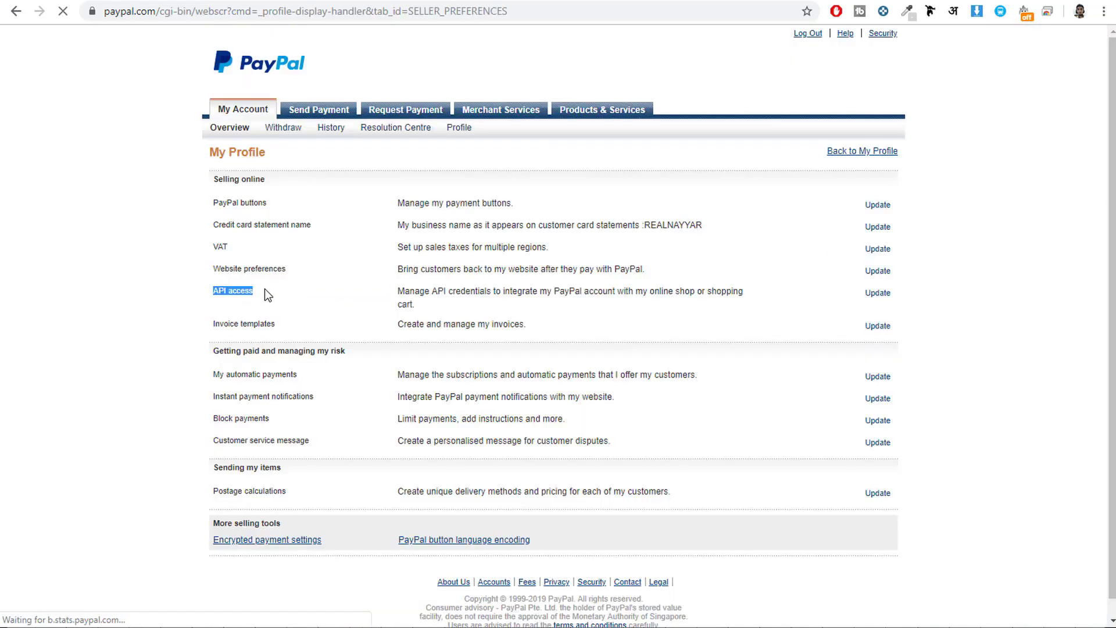
click(879, 294)
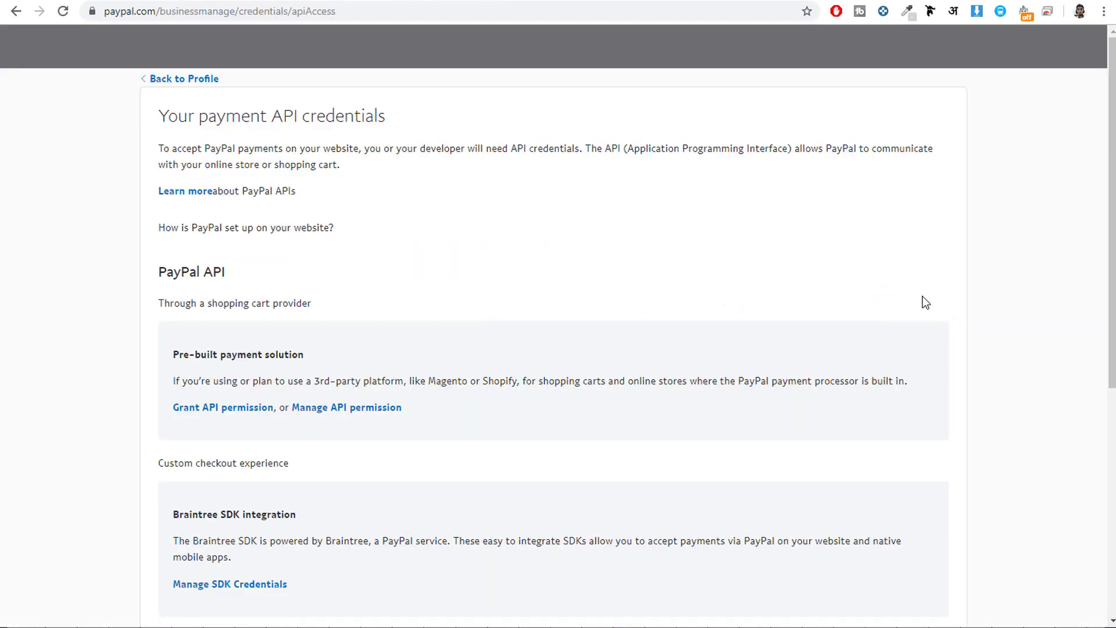
scroll(924, 299, down, 6)
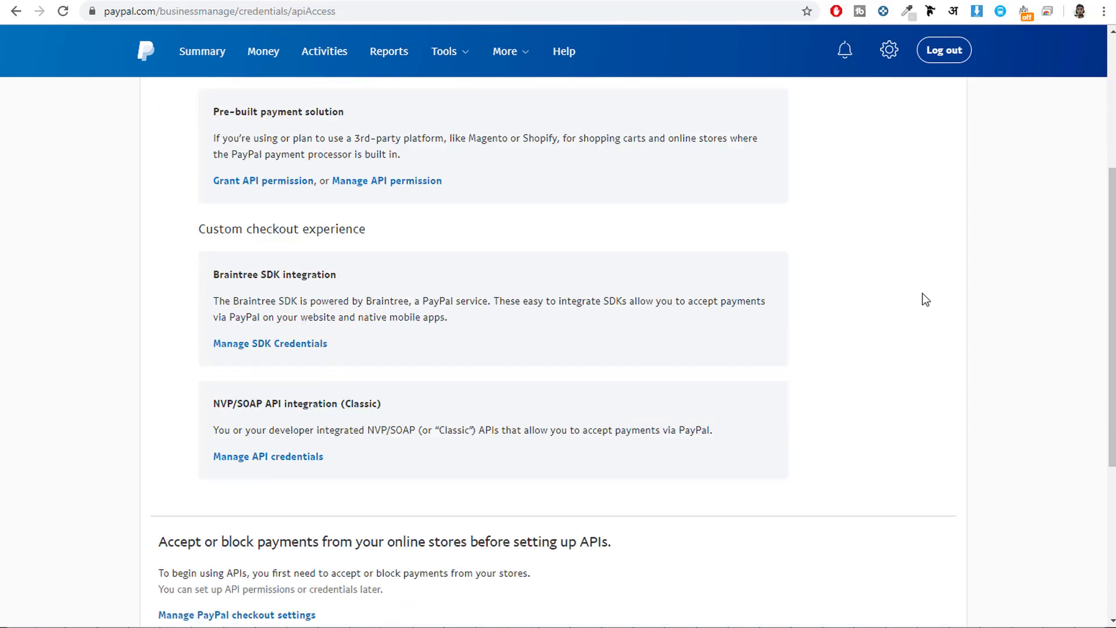
drag(215, 300, 330, 301)
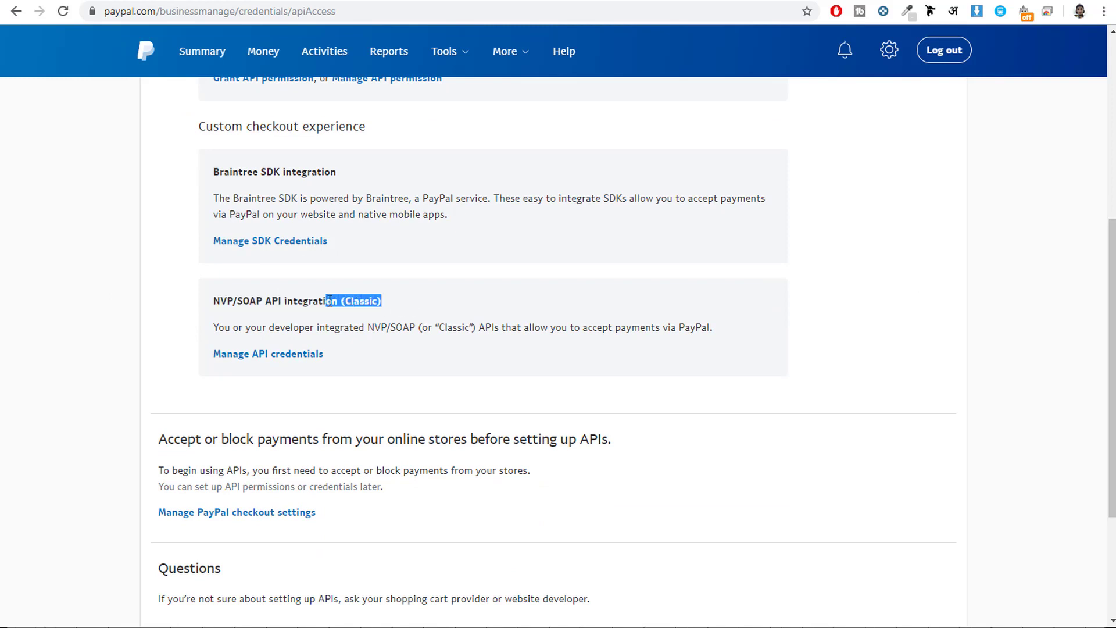
click(251, 355)
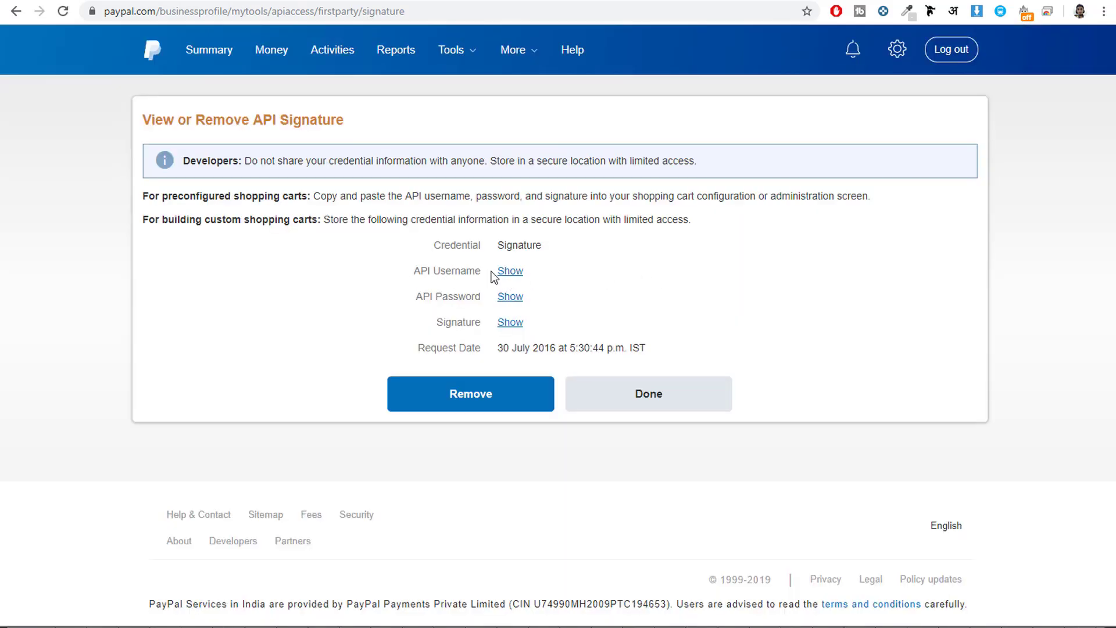
- Copy the PayPal API username into WooCommerce's Live API Username field
click(510, 273)
double_click(524, 271)
key(ctrl+c)
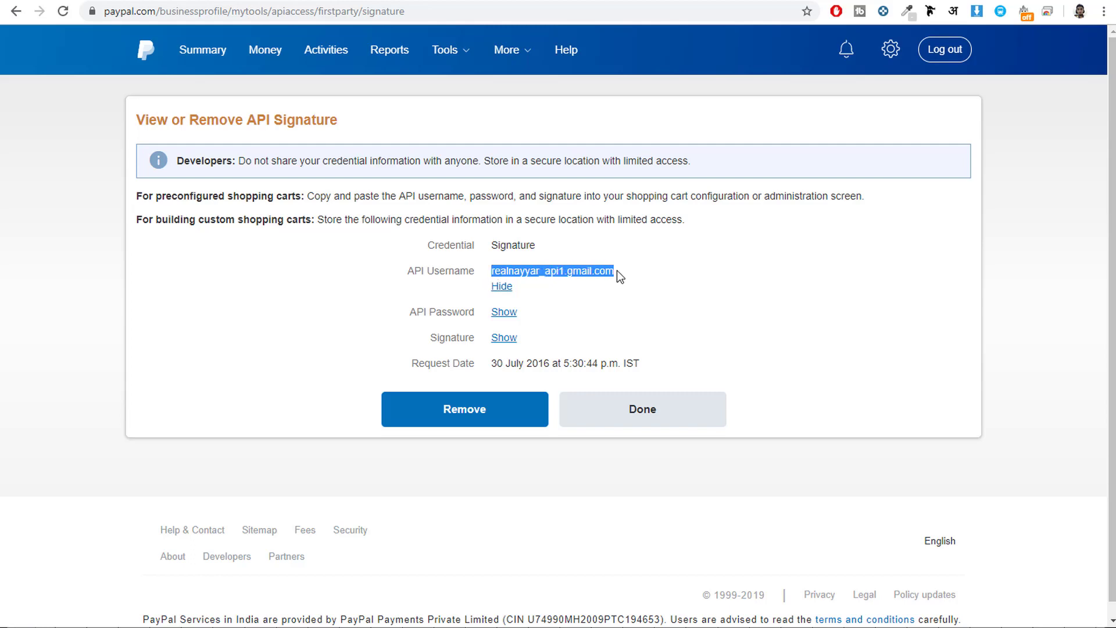
click(309, 2)
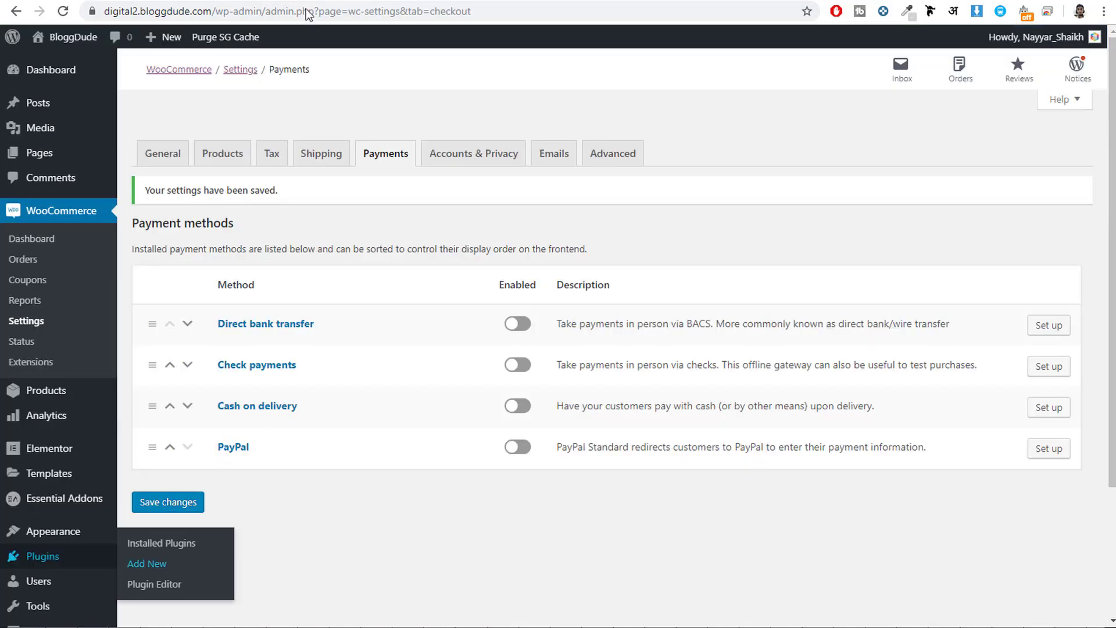
click(426, 3)
click(401, 354)
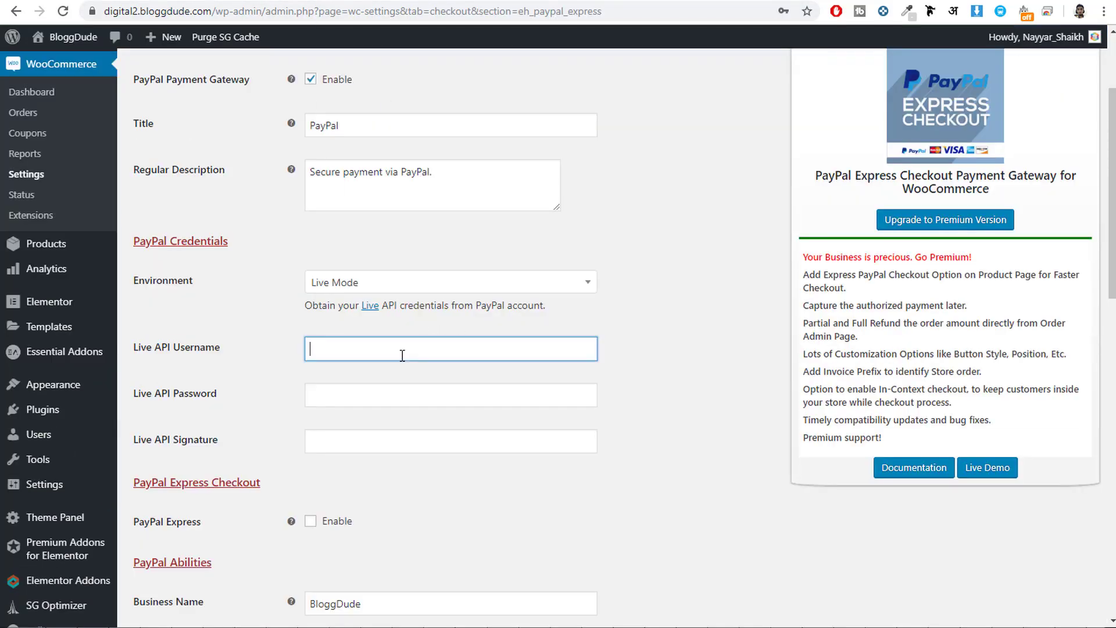
key(ctrl+v)
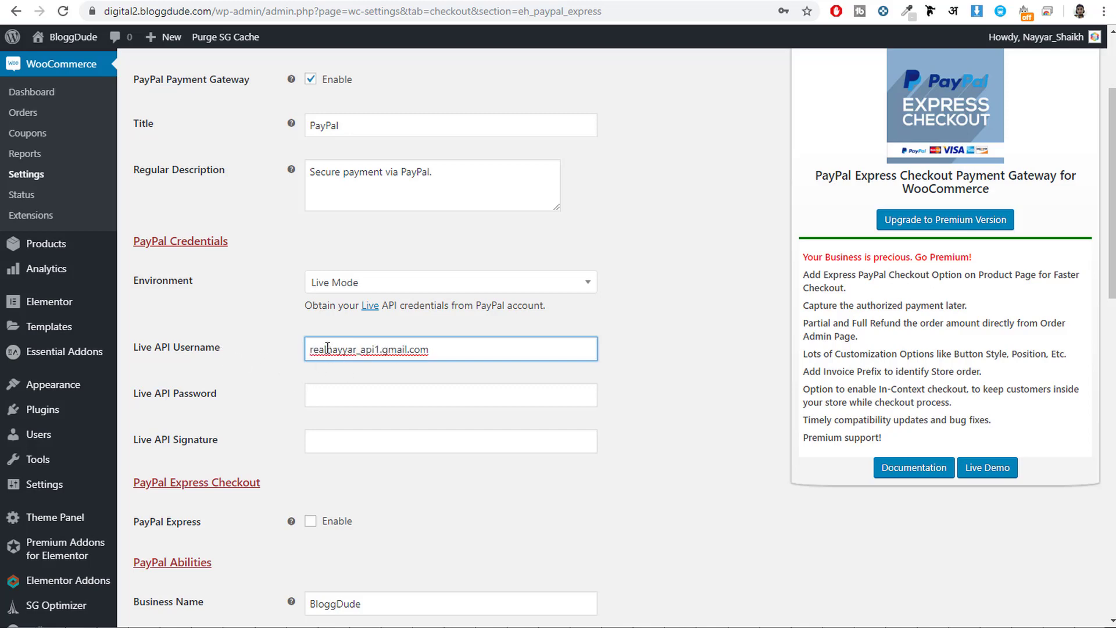
- Go back to the PayPal signature page and reveal the API username again
key(ctrl+Tab)
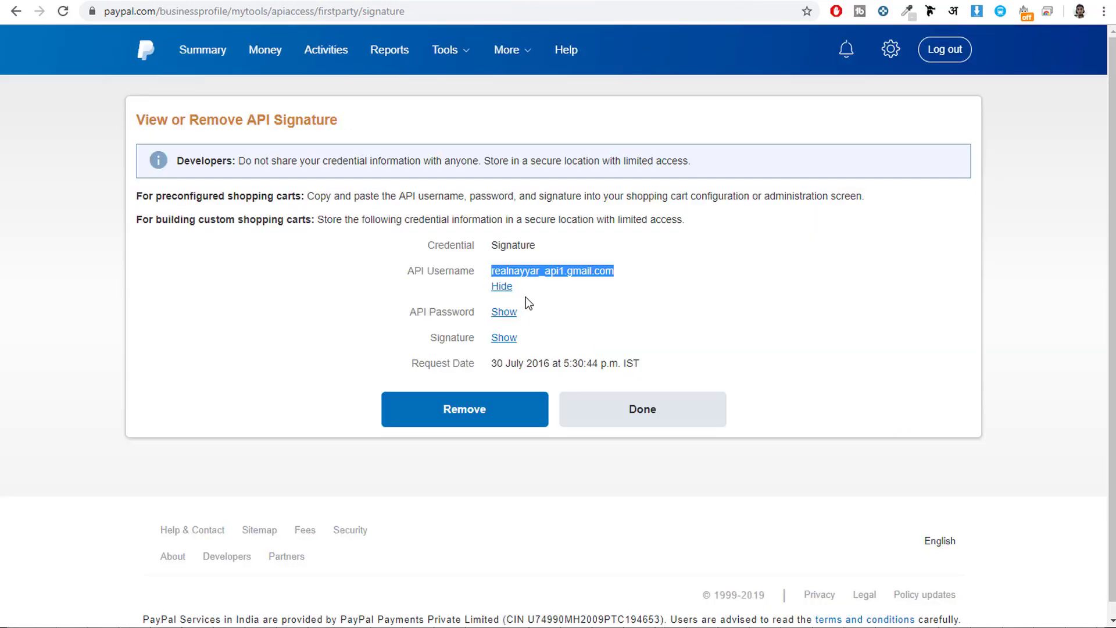
click(501, 288)
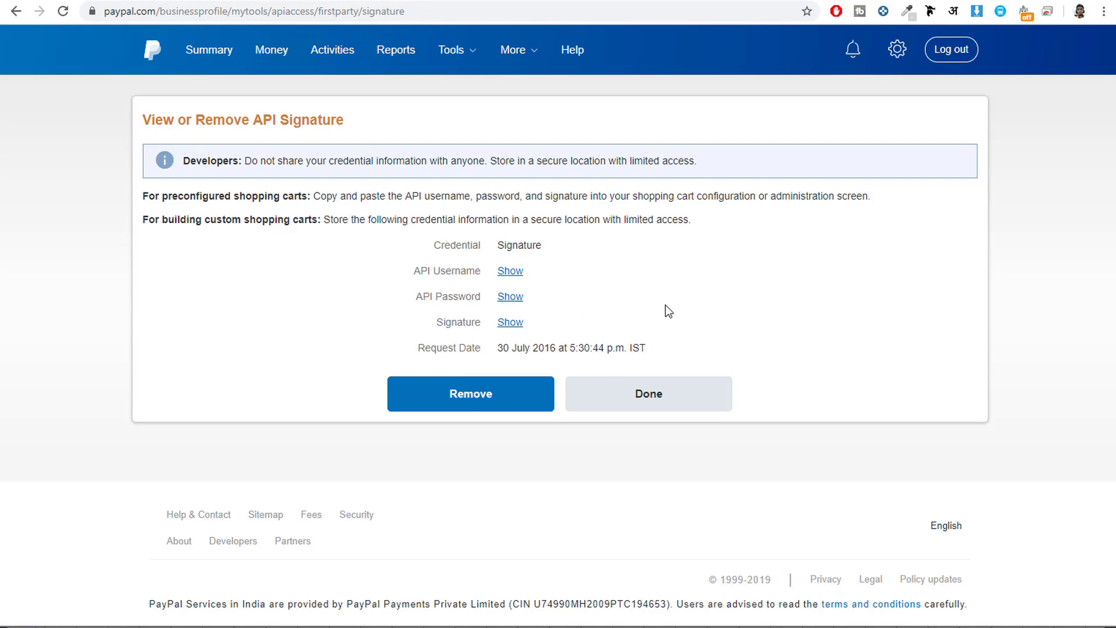
key(ctrl+Tab)
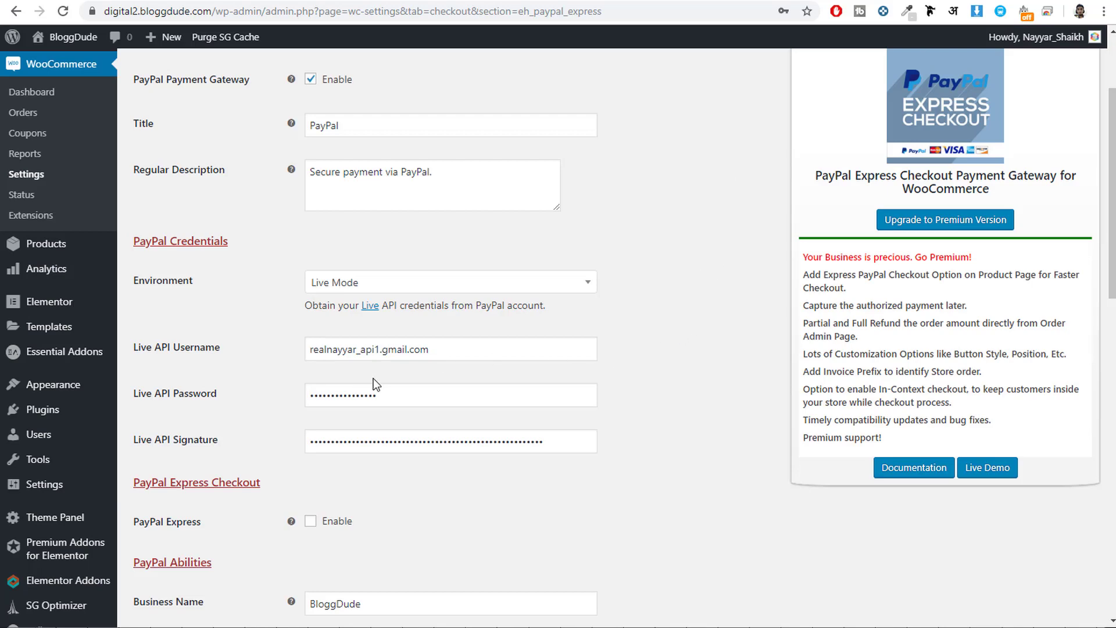
drag(221, 348, 180, 349)
key(ctrl+Tab)
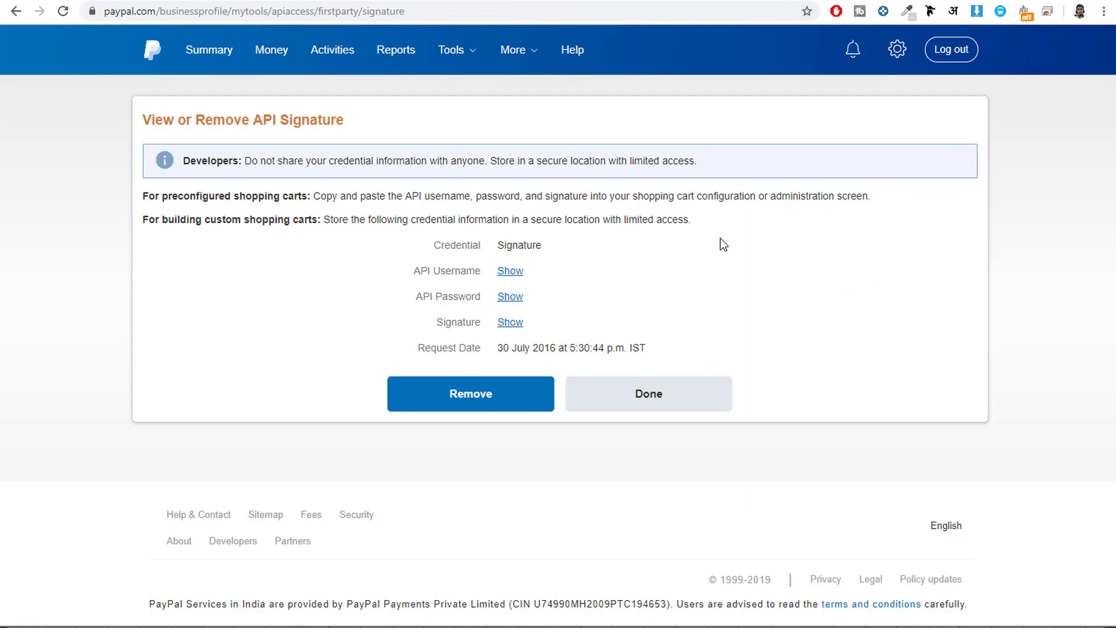
click(511, 271)
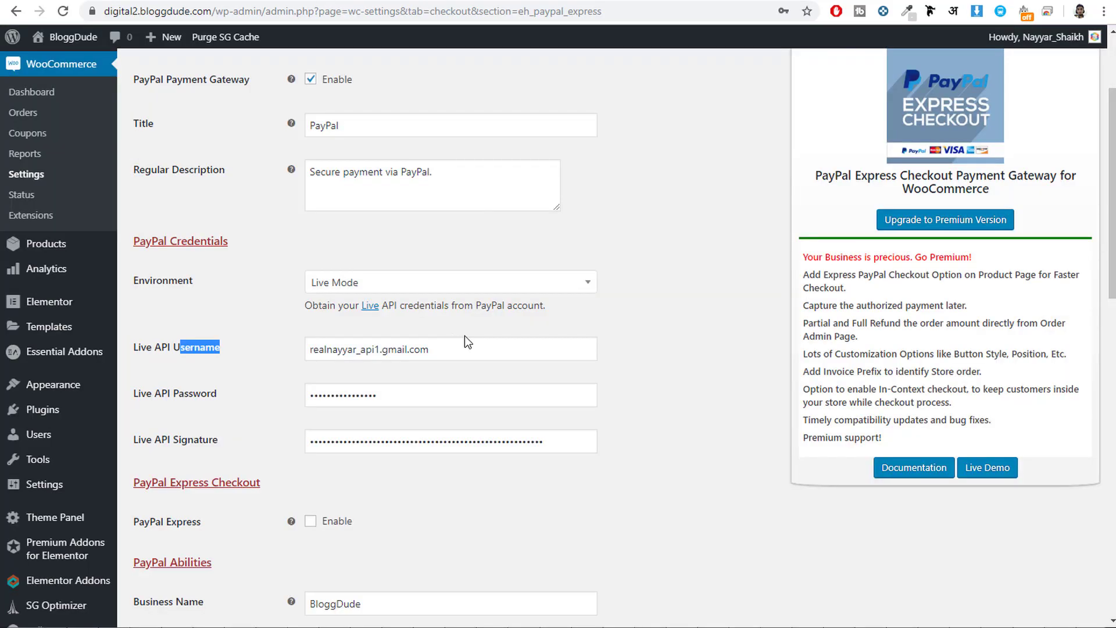
- Enable PayPal Express, Credit Card Checkout, and express checkout on the Cart page
scroll(690, 343, down, 3)
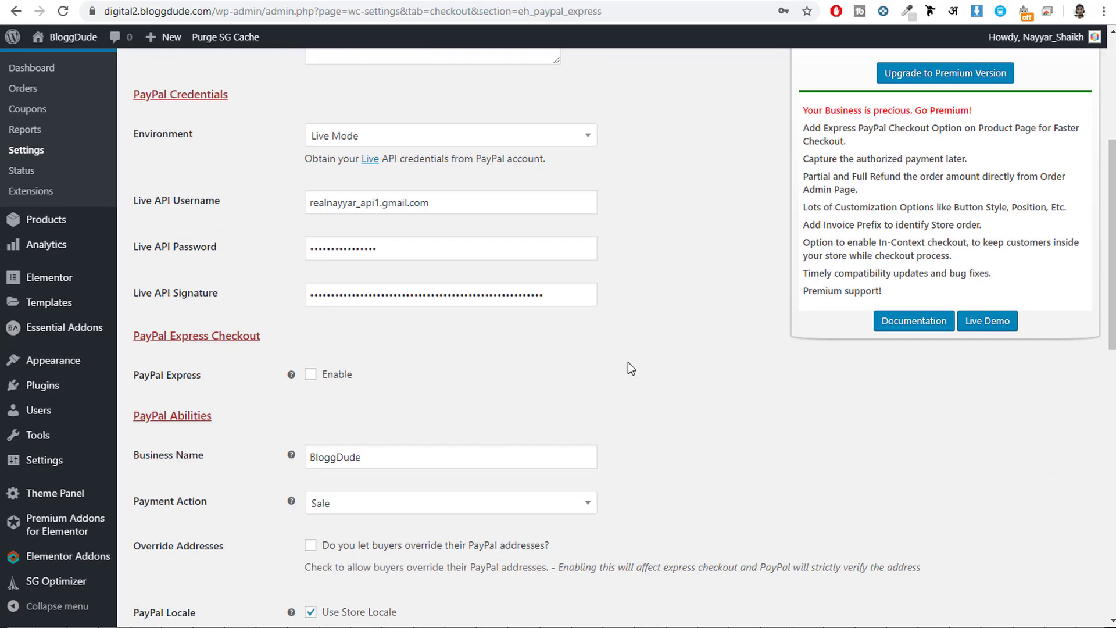
click(310, 375)
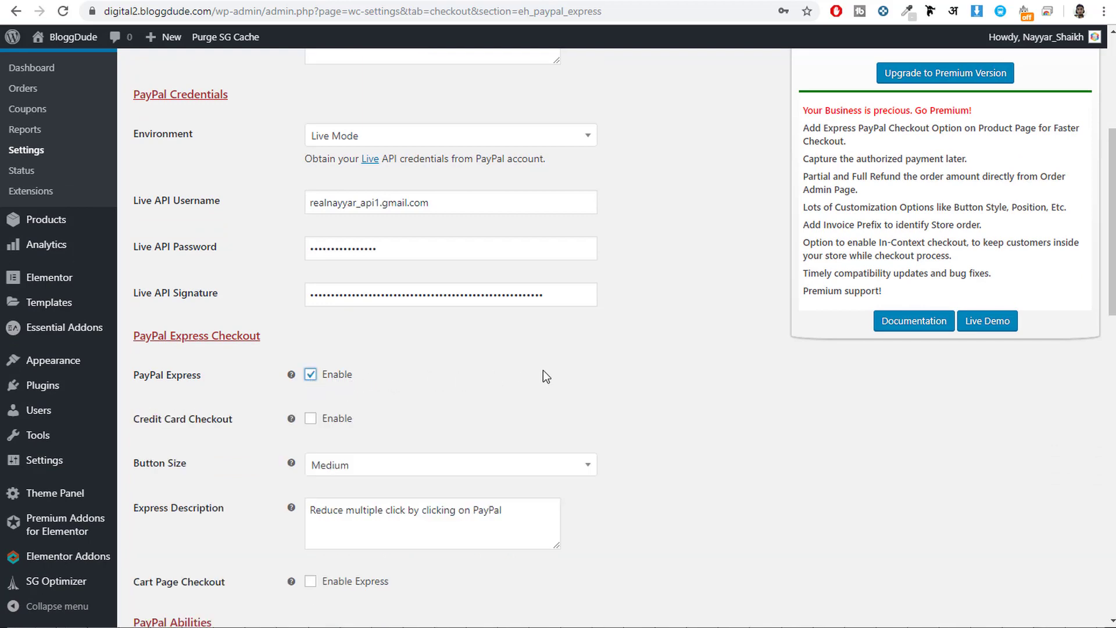
scroll(582, 326, down, 3)
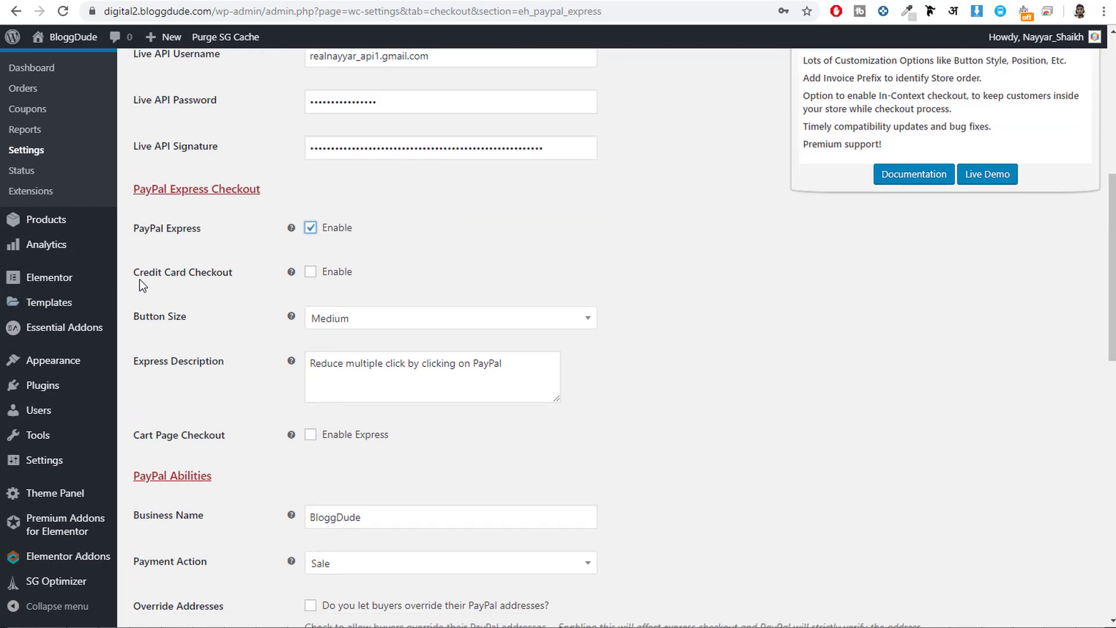
drag(137, 281, 229, 282)
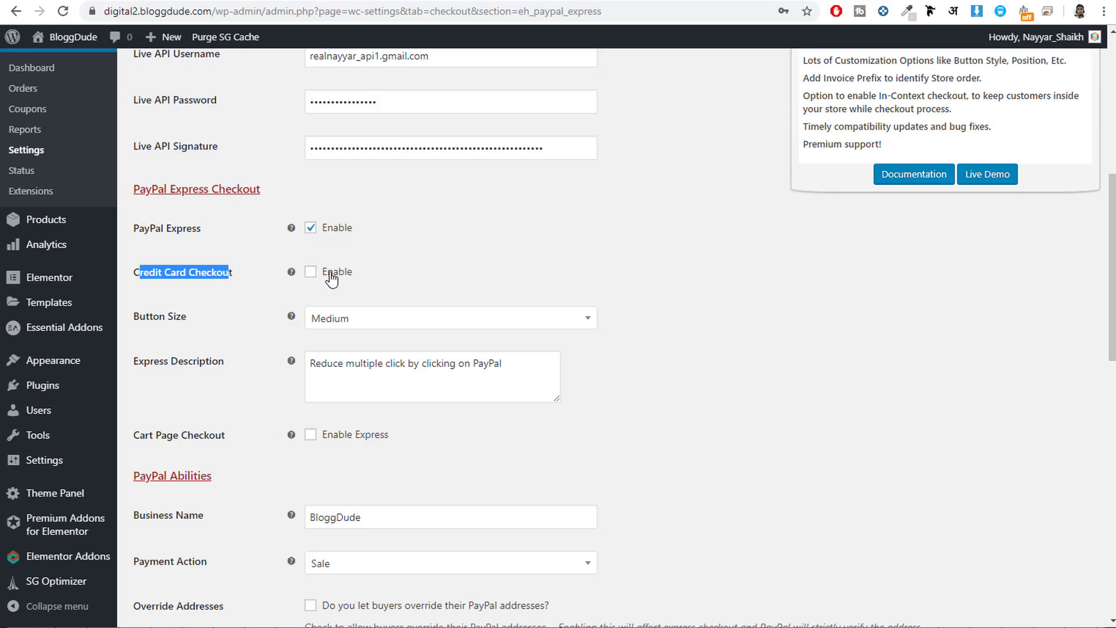
click(305, 276)
click(310, 273)
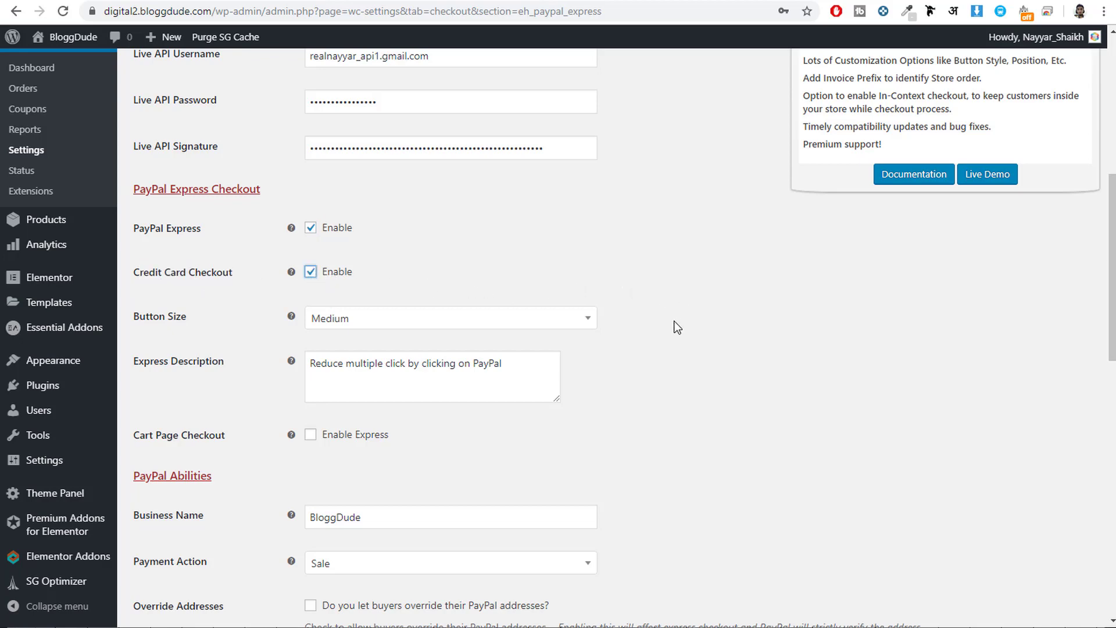
scroll(581, 312, down, 3)
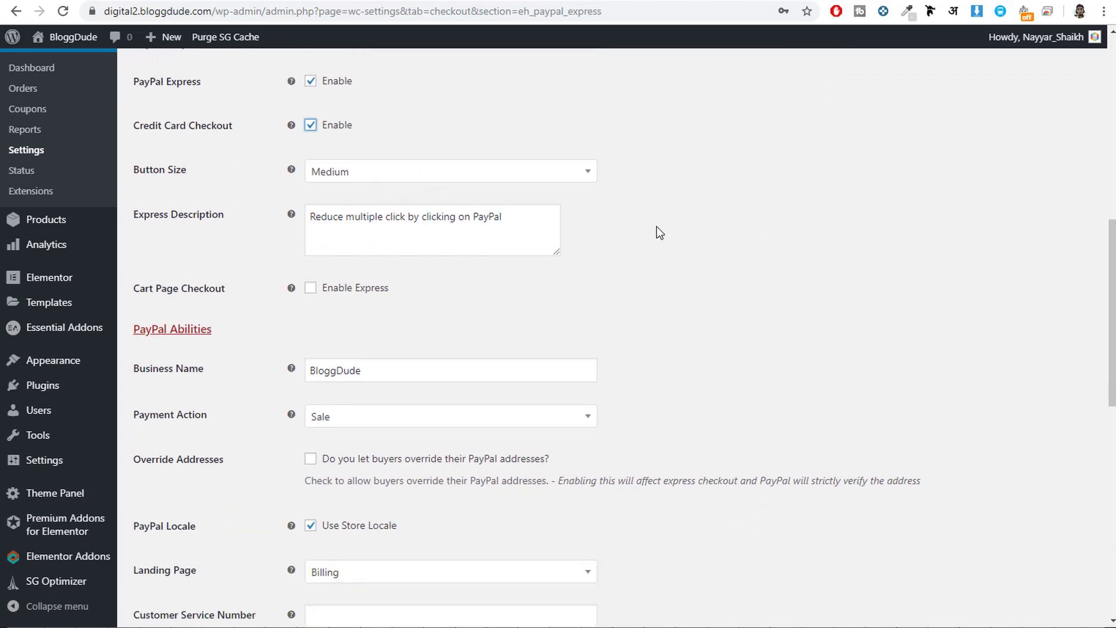
drag(134, 289, 304, 290)
click(317, 294)
click(317, 291)
- Keep Billing as the PayPal Express landing page
scroll(790, 218, down, 6)
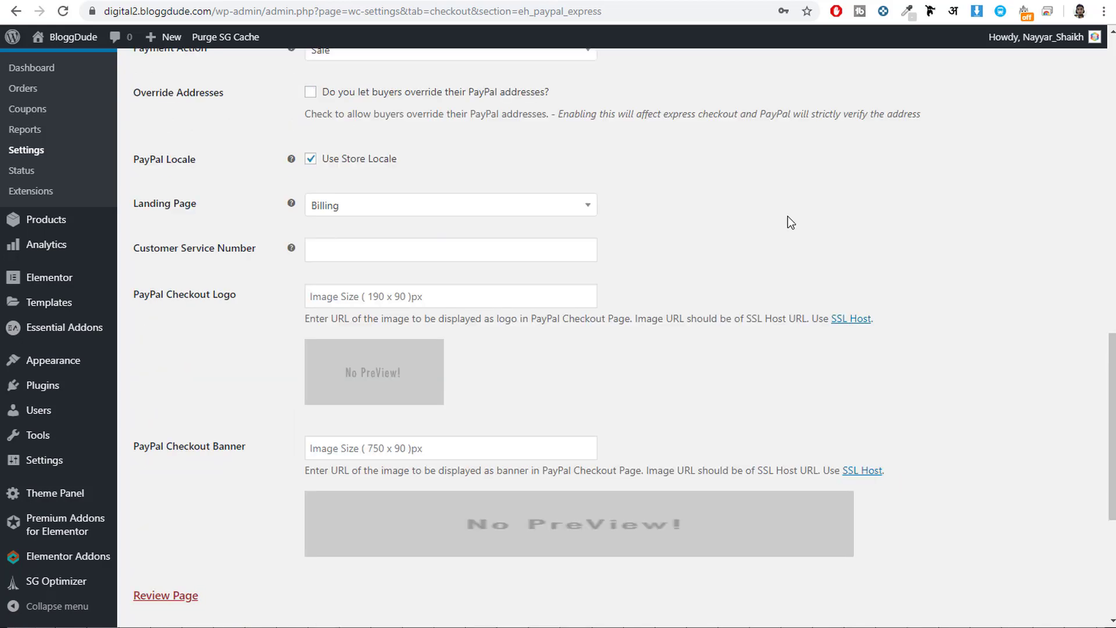
scroll(790, 218, up, 3)
scroll(790, 223, down, 1)
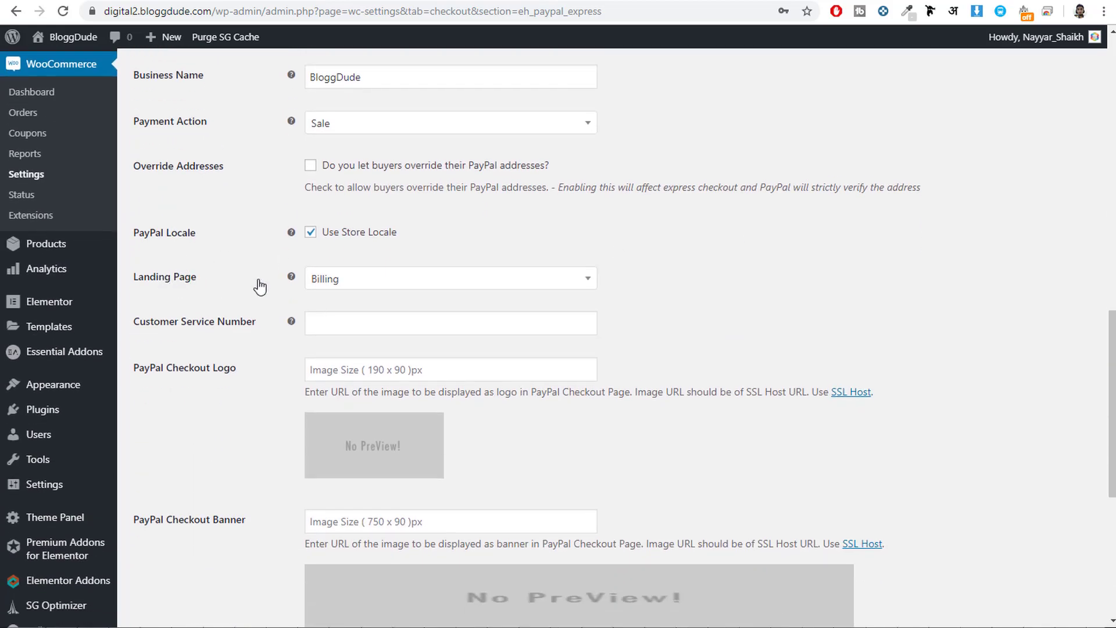
click(396, 280)
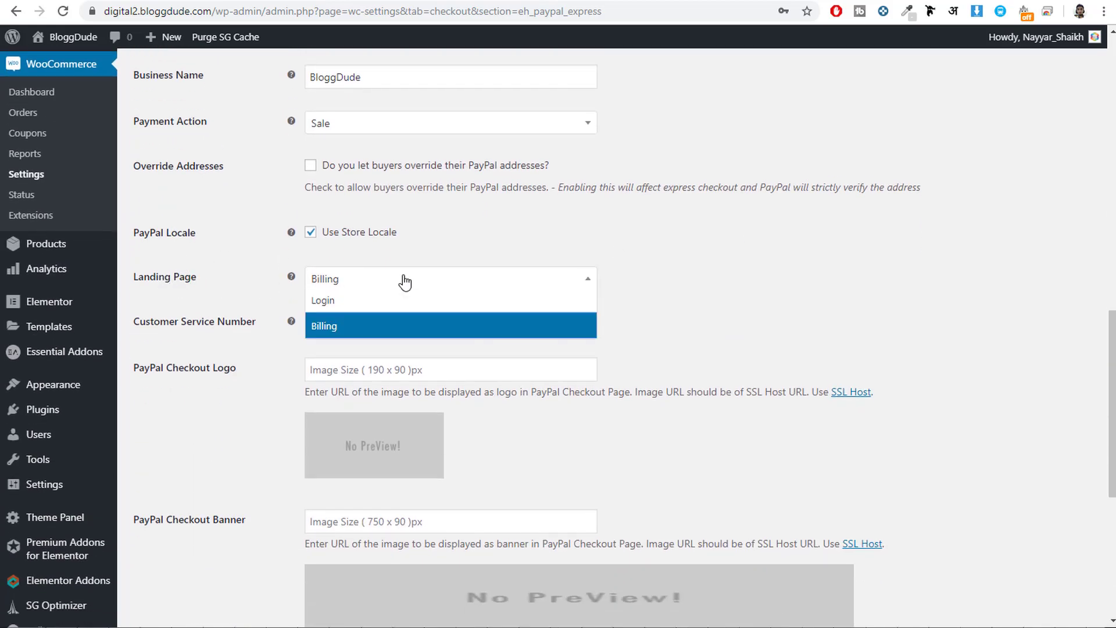
click(379, 335)
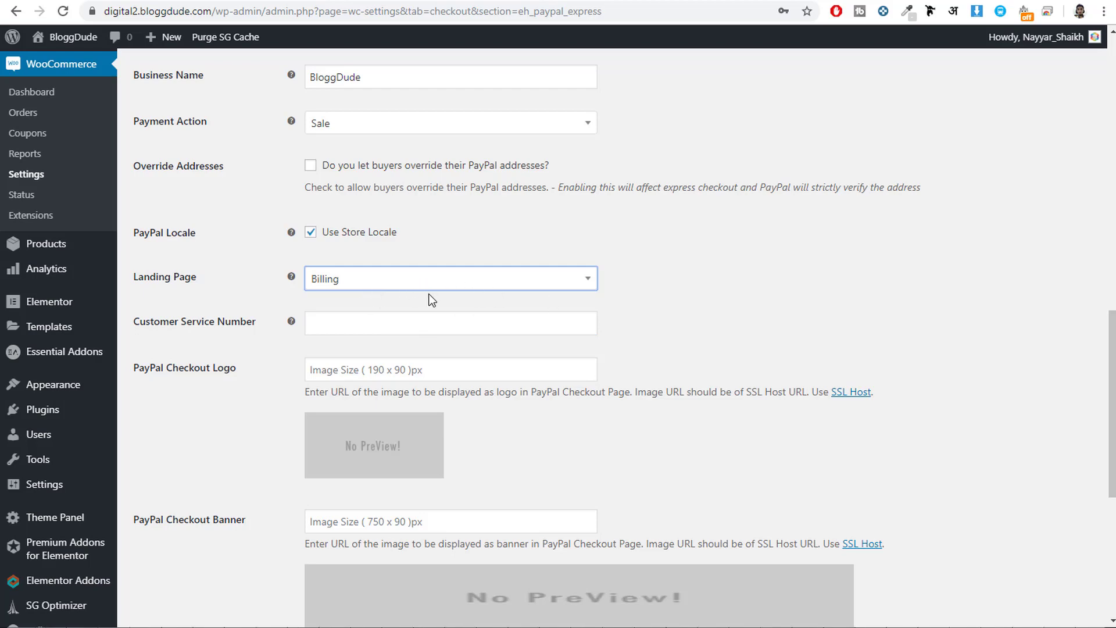
- Save the PayPal Express settings and dismiss the browser's save-password prompt
scroll(749, 332, down, 2)
scroll(749, 331, down, 4)
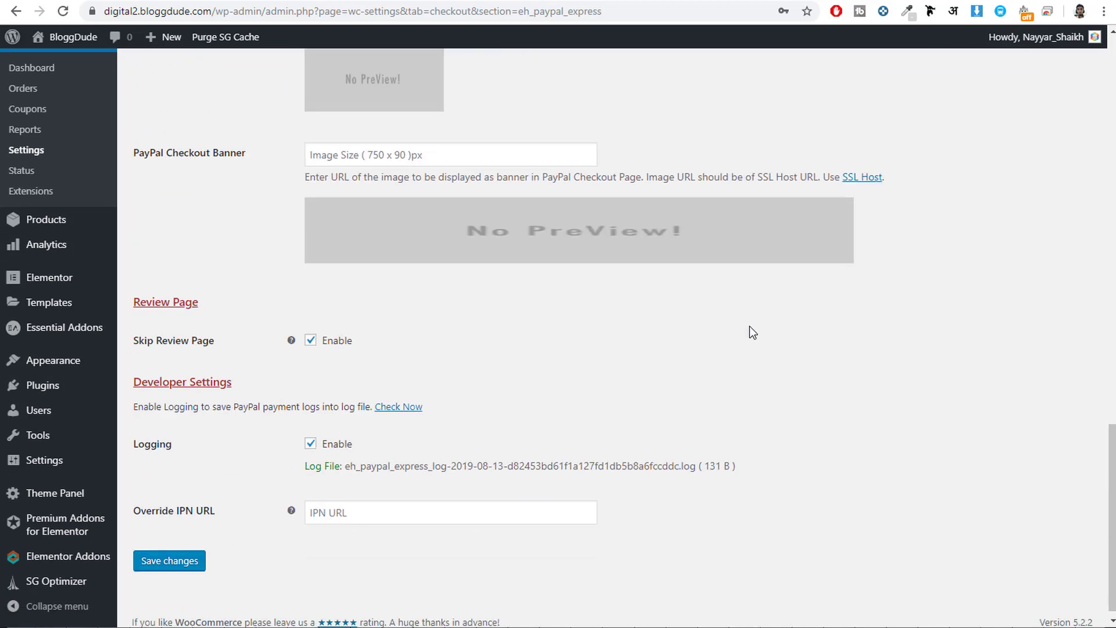
click(186, 562)
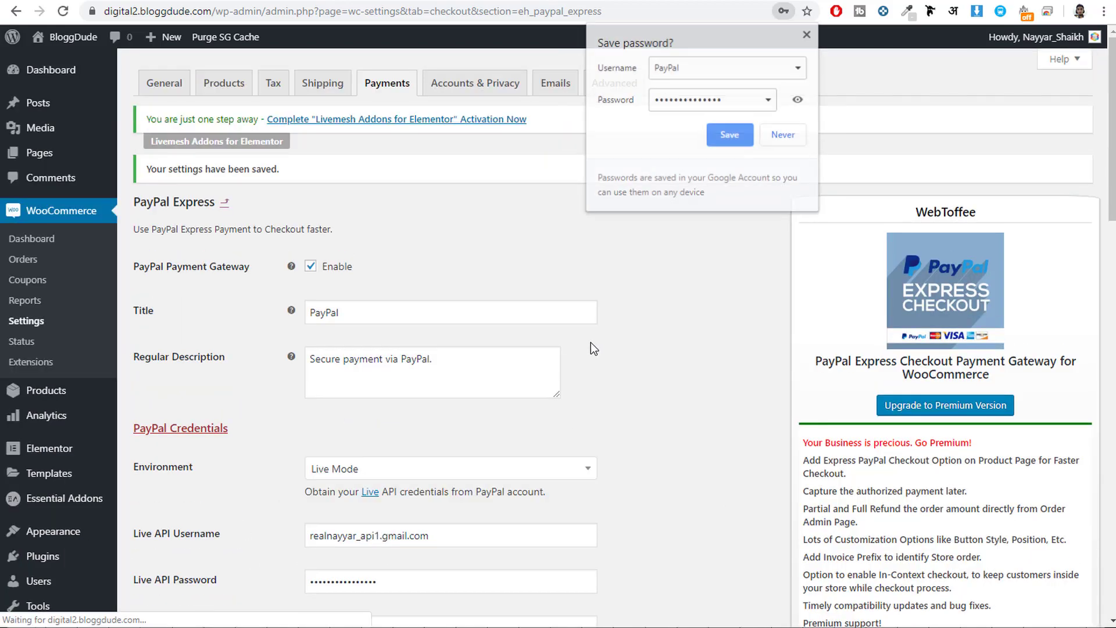
click(591, 343)
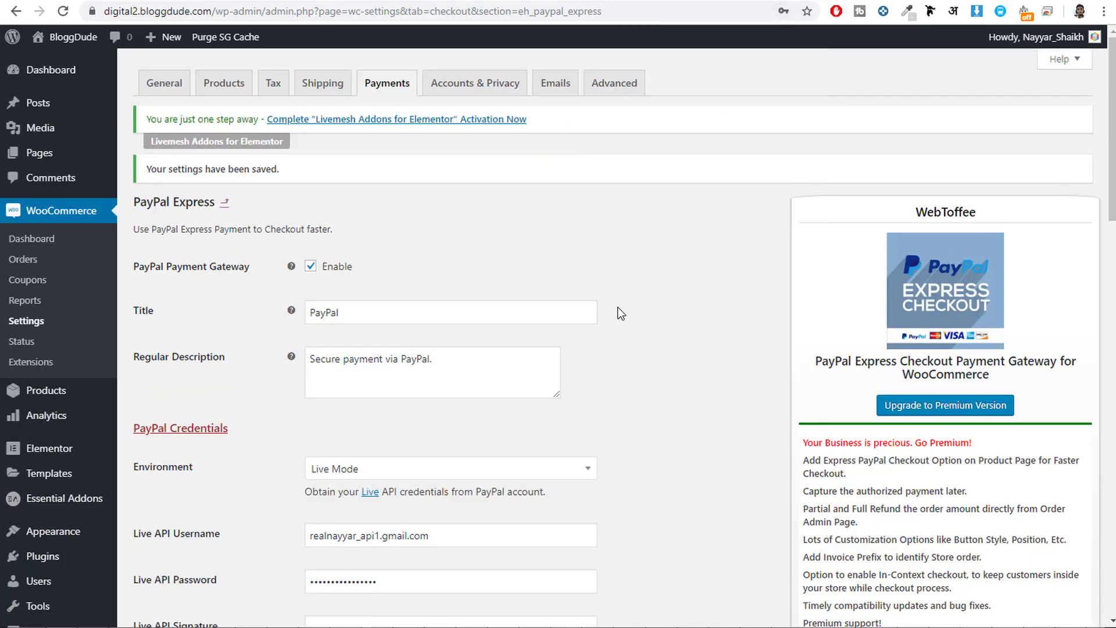
scroll(760, 435, down, 5)
scroll(760, 435, up, 5)
scroll(684, 471, down, 8)
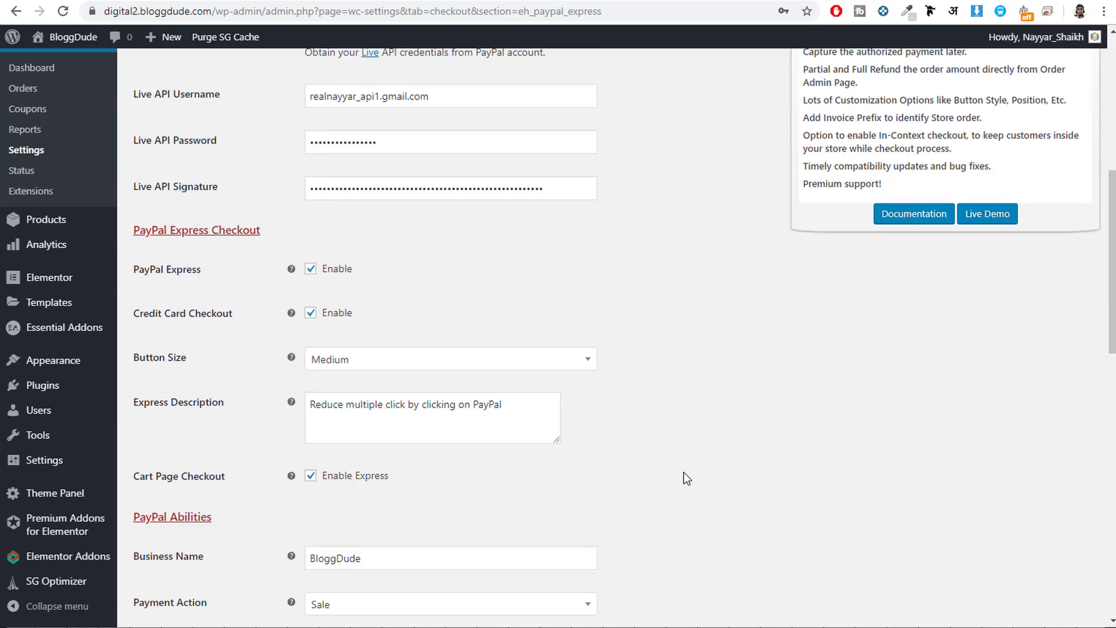
scroll(683, 472, up, 8)
scroll(684, 473, down, 14)
scroll(684, 474, up, 11)
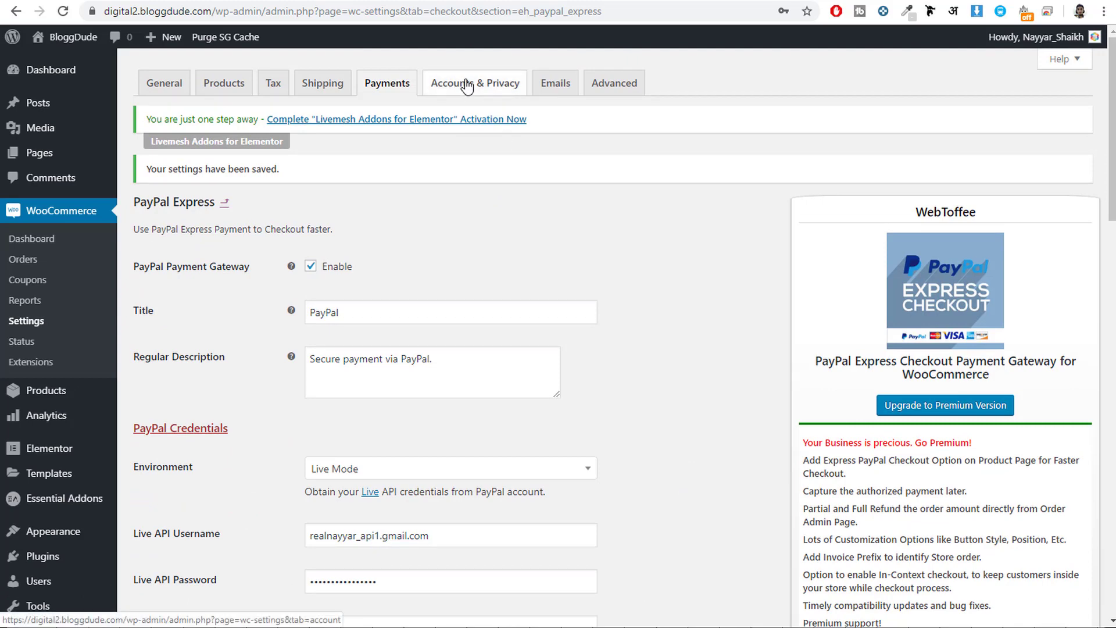
- Allow login at checkout and account creation at checkout and on My account, then save
click(484, 100)
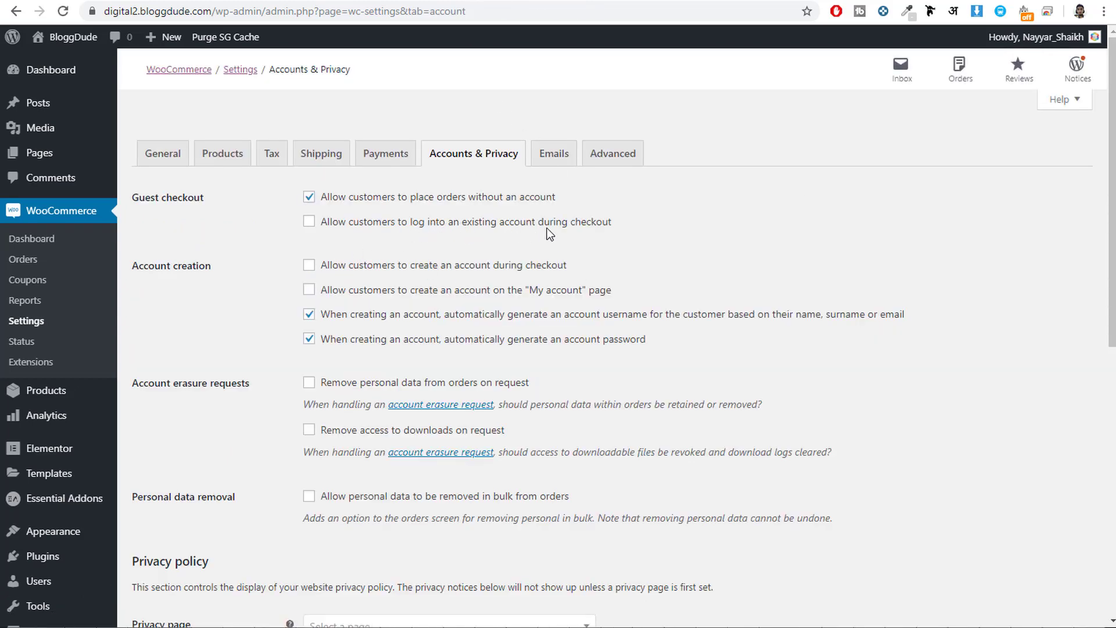
click(447, 225)
click(486, 271)
click(375, 291)
scroll(679, 361, down, 9)
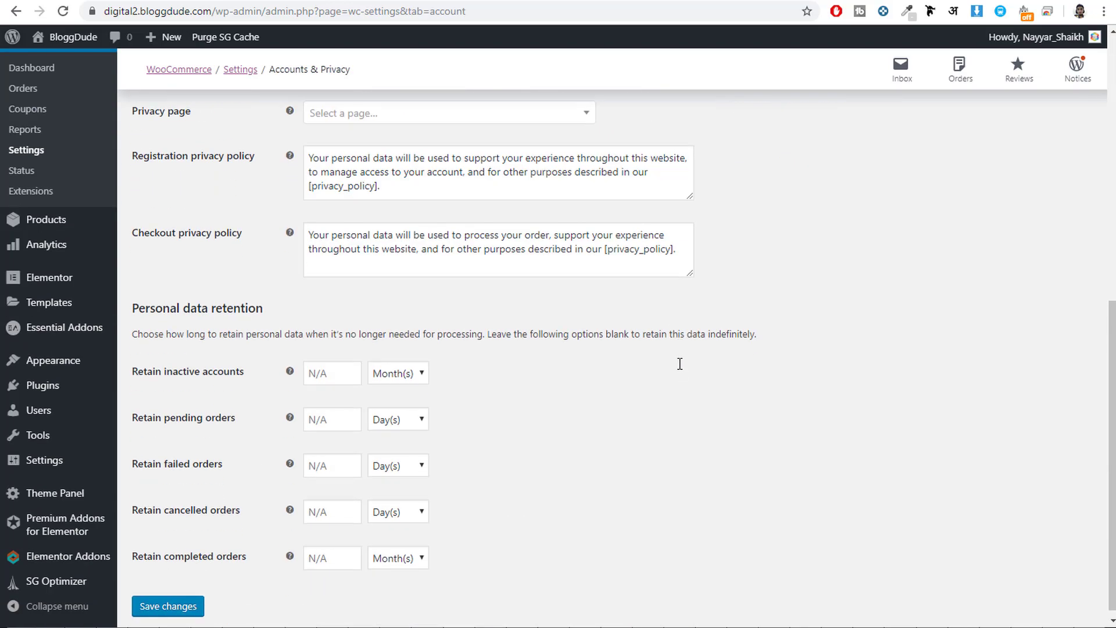
click(169, 601)
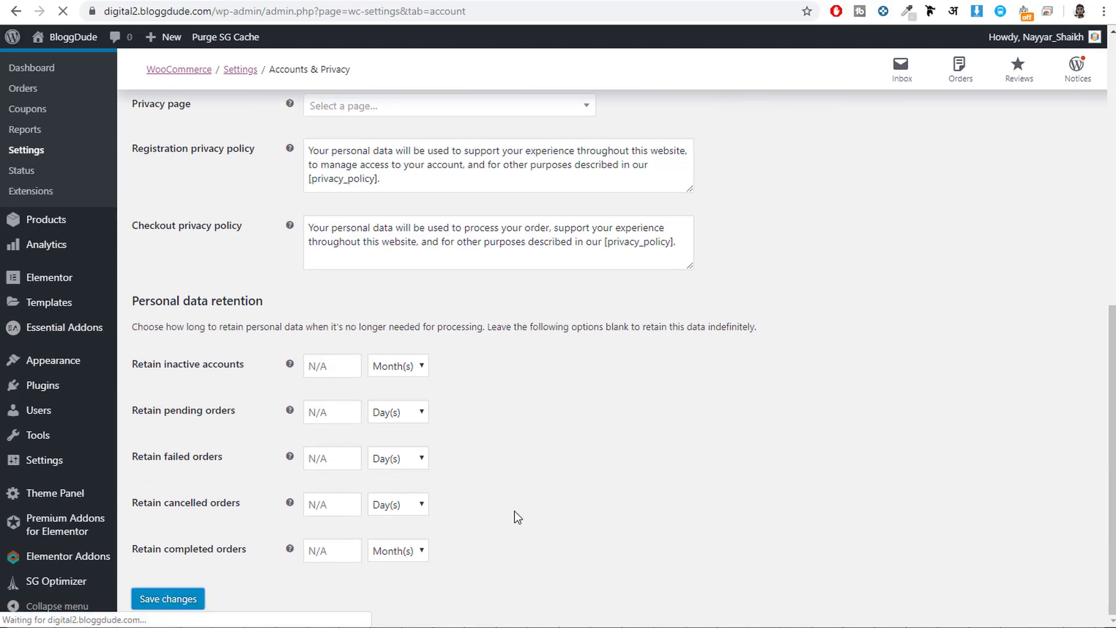
- Review the new, cancelled and failed order recipient addresses in Email settings
click(561, 168)
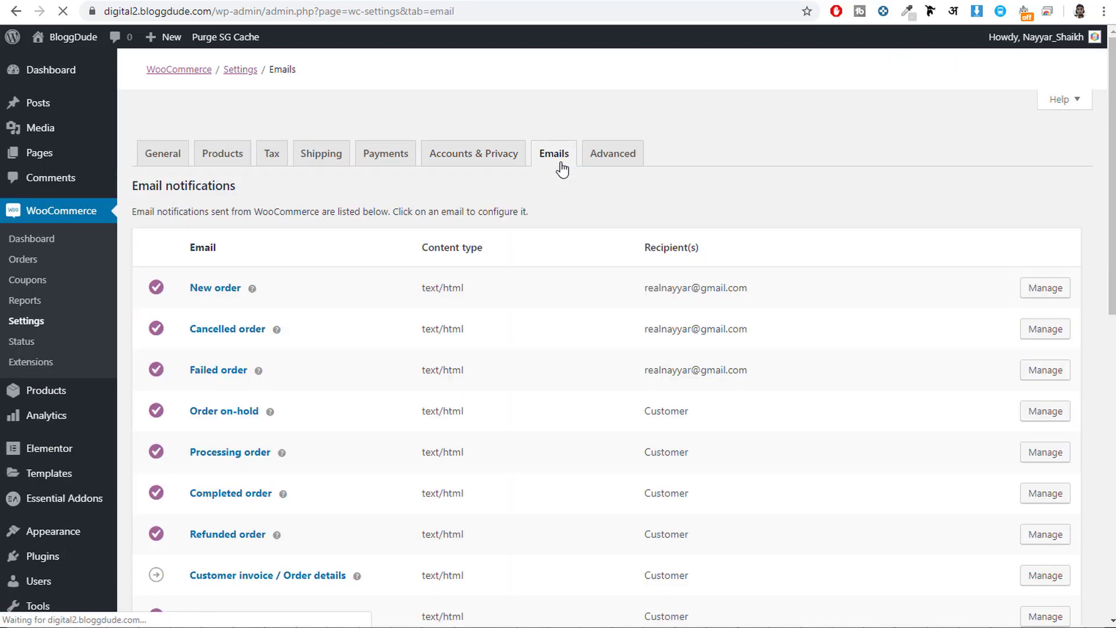
triple_click(769, 289)
drag(774, 344, 636, 330)
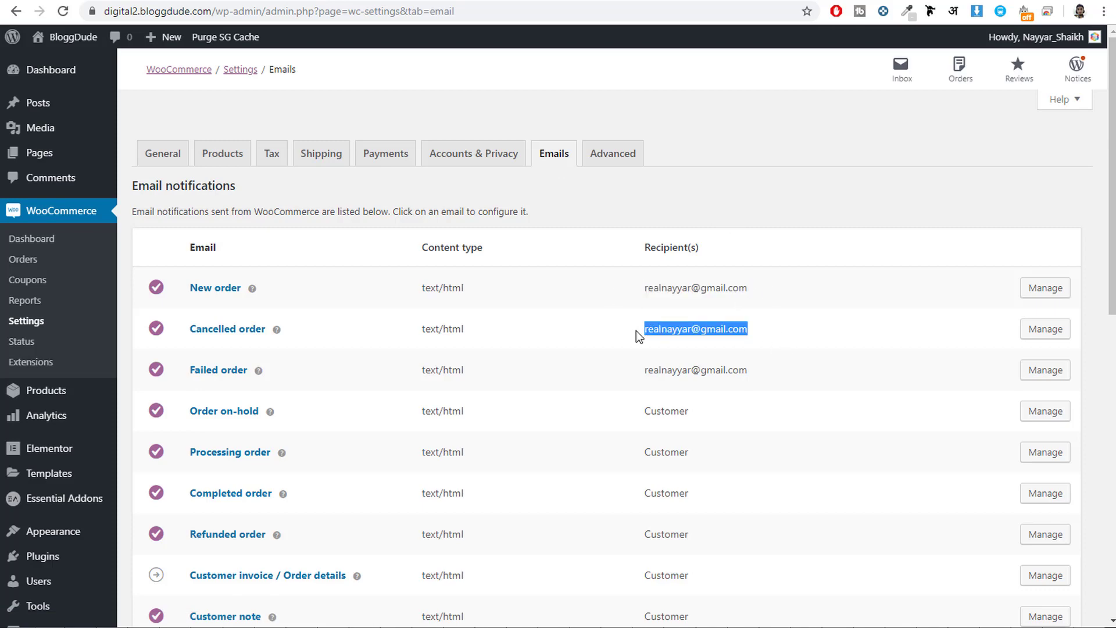
drag(789, 368, 640, 372)
click(618, 153)
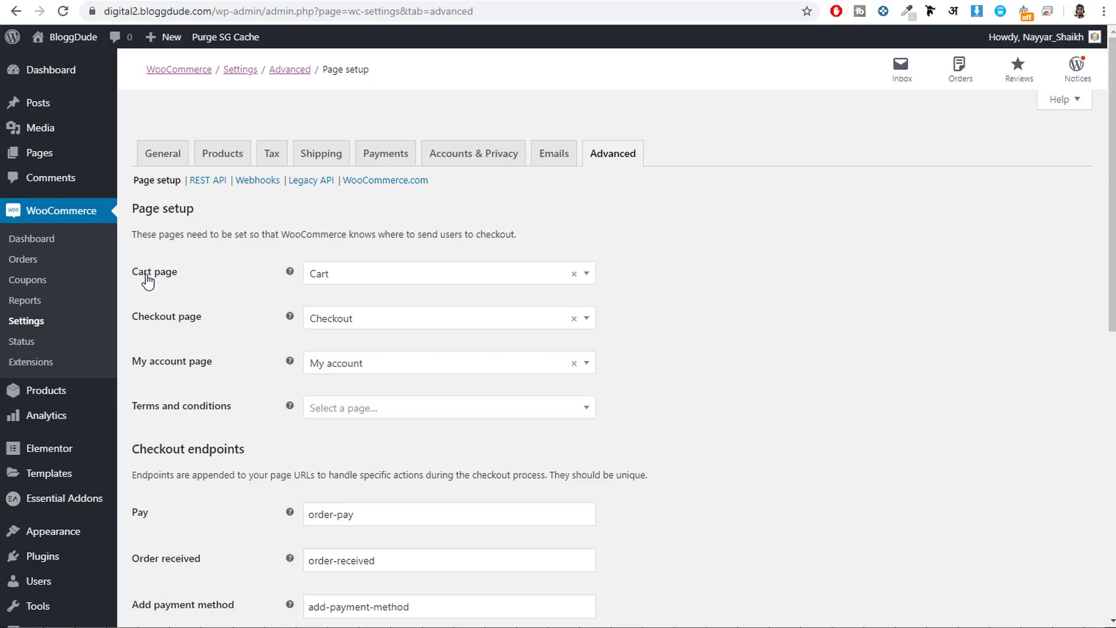
- Check the Checkout and My account page assignments and save the Advanced page setup
drag(133, 327, 221, 330)
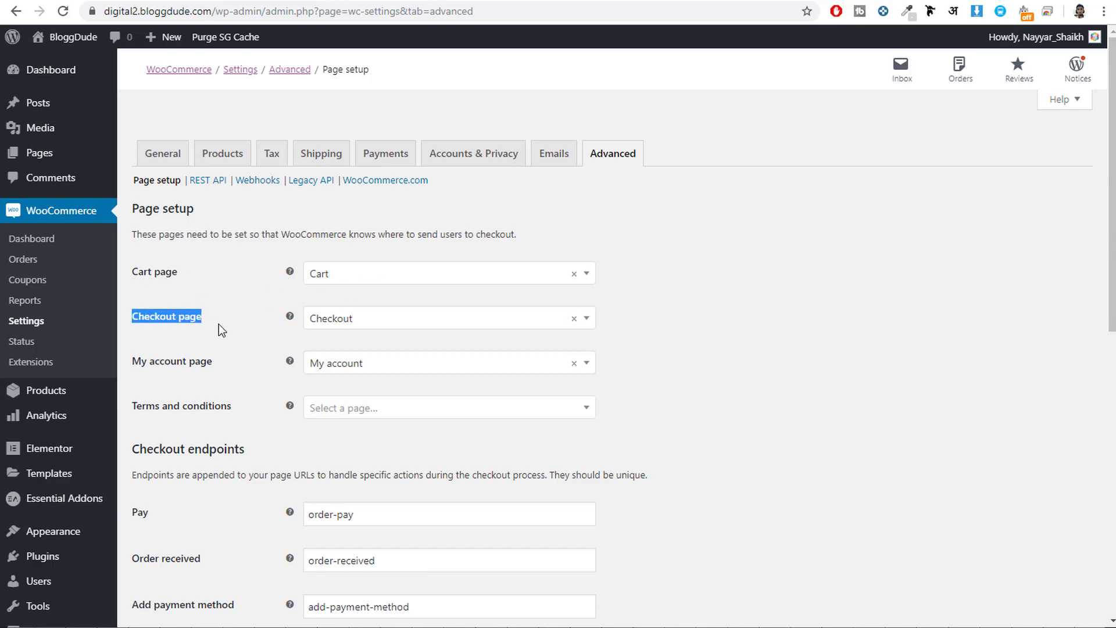
drag(132, 370, 223, 369)
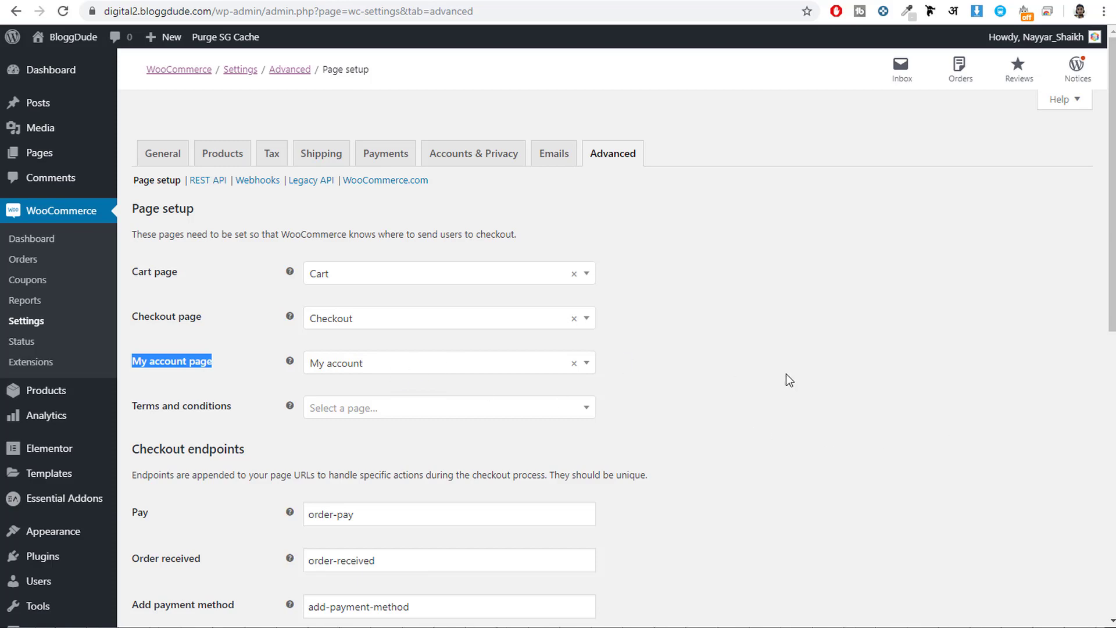
scroll(788, 378, down, 10)
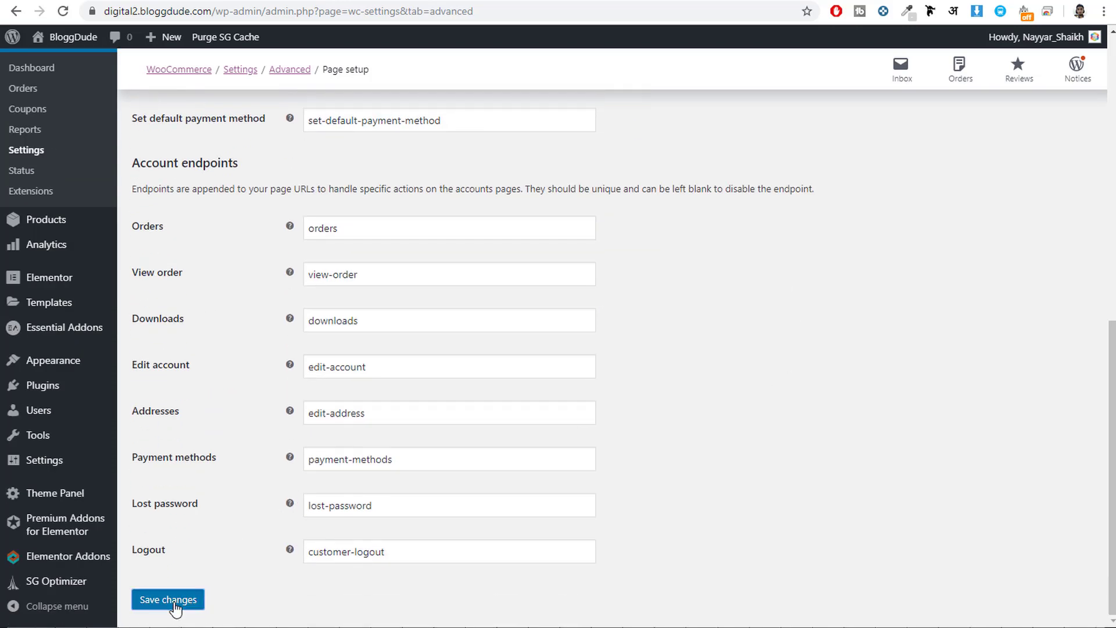
click(168, 601)
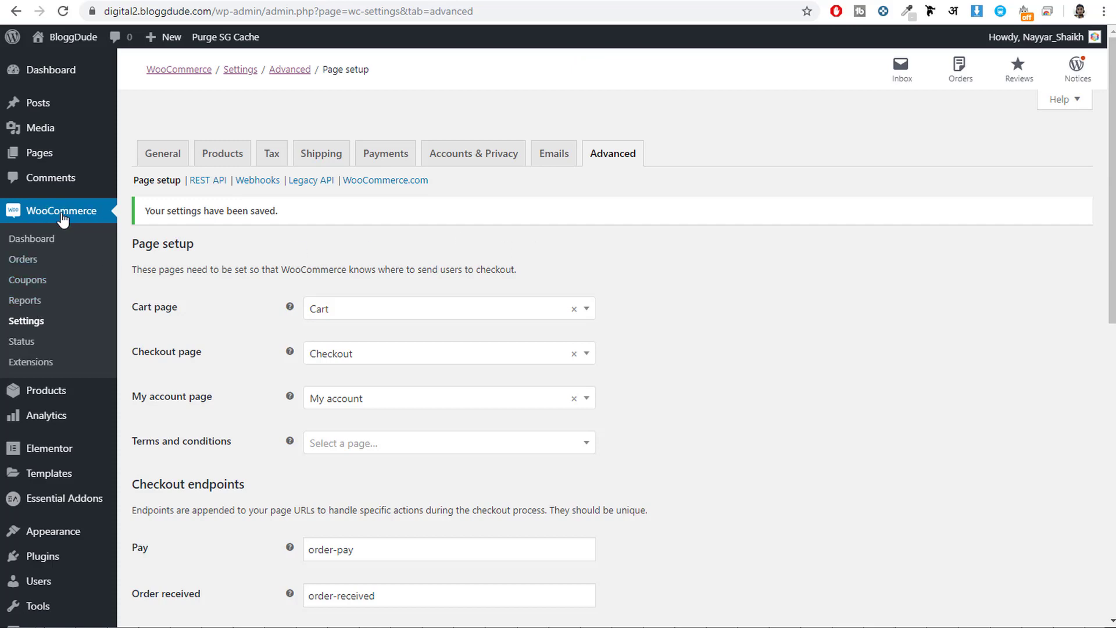
click(29, 281)
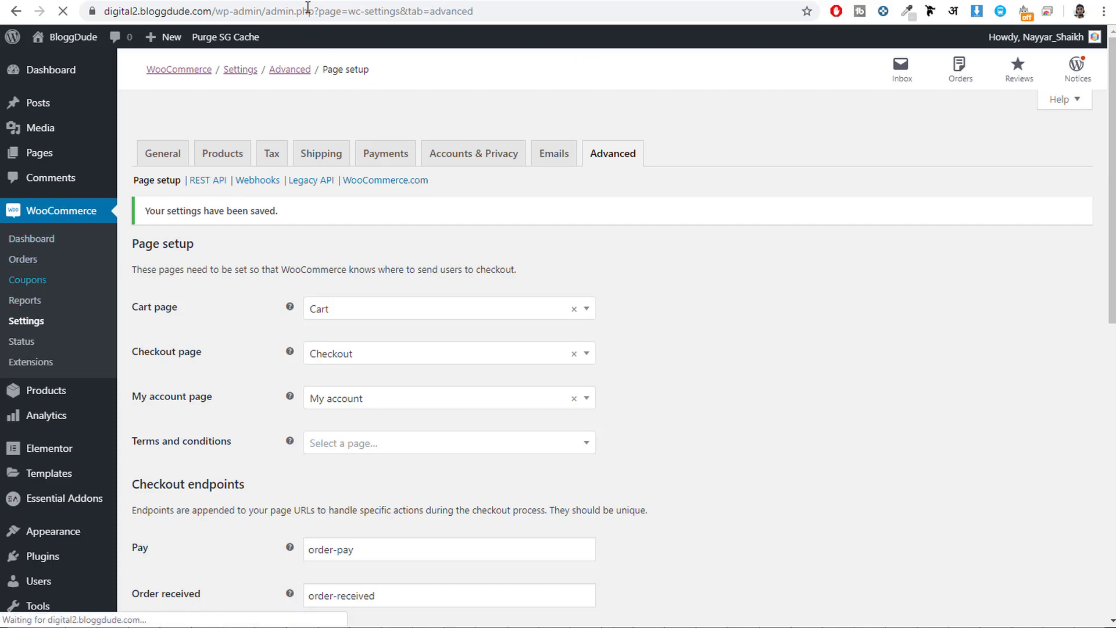
- Start a new coupon with code NAYYAR10 and leave its description empty
click(511, 382)
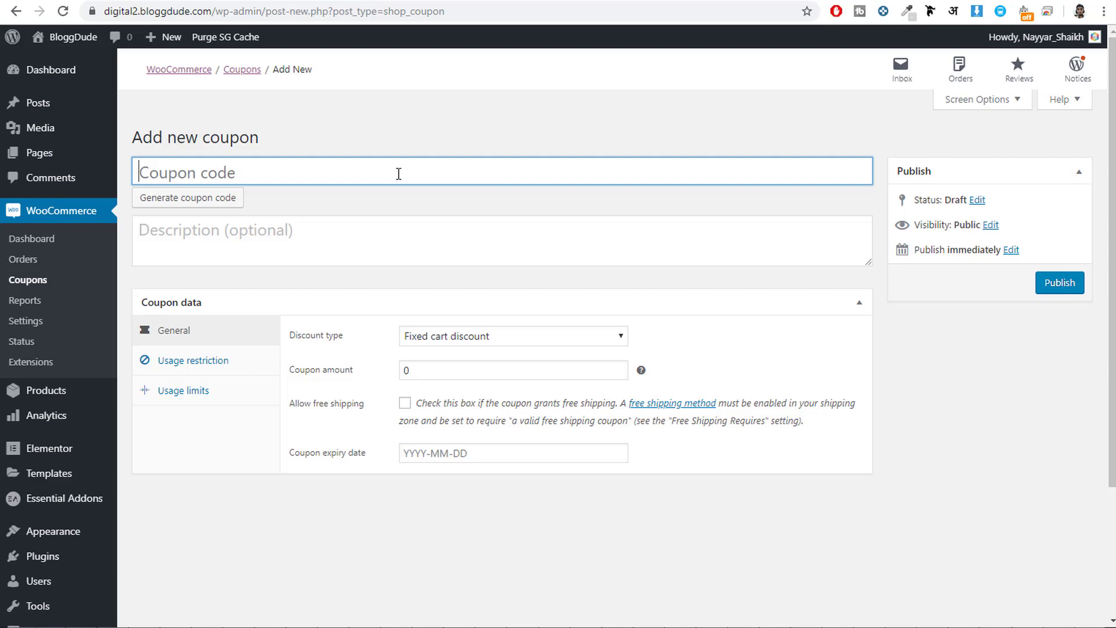
text(NAYYAR10)
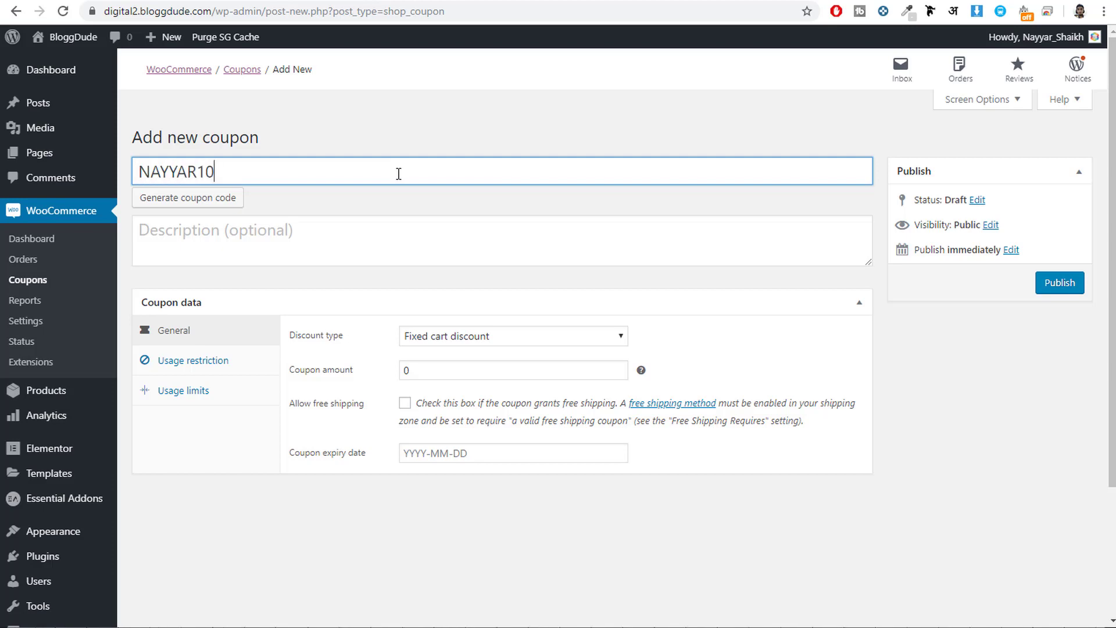
click(333, 236)
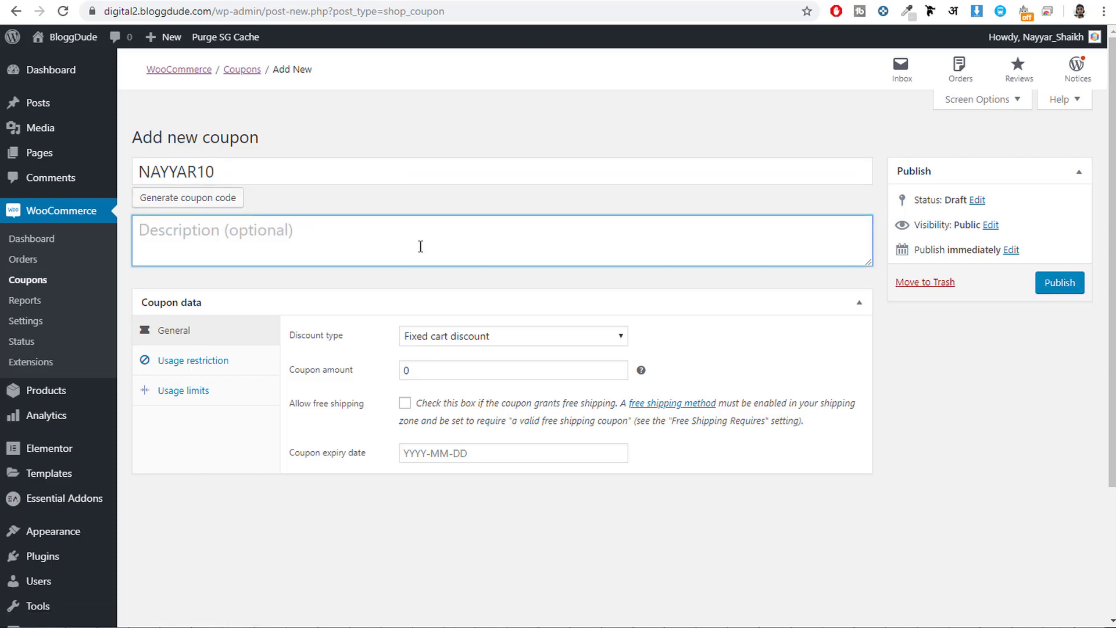
drag(256, 166, 183, 166)
click(375, 181)
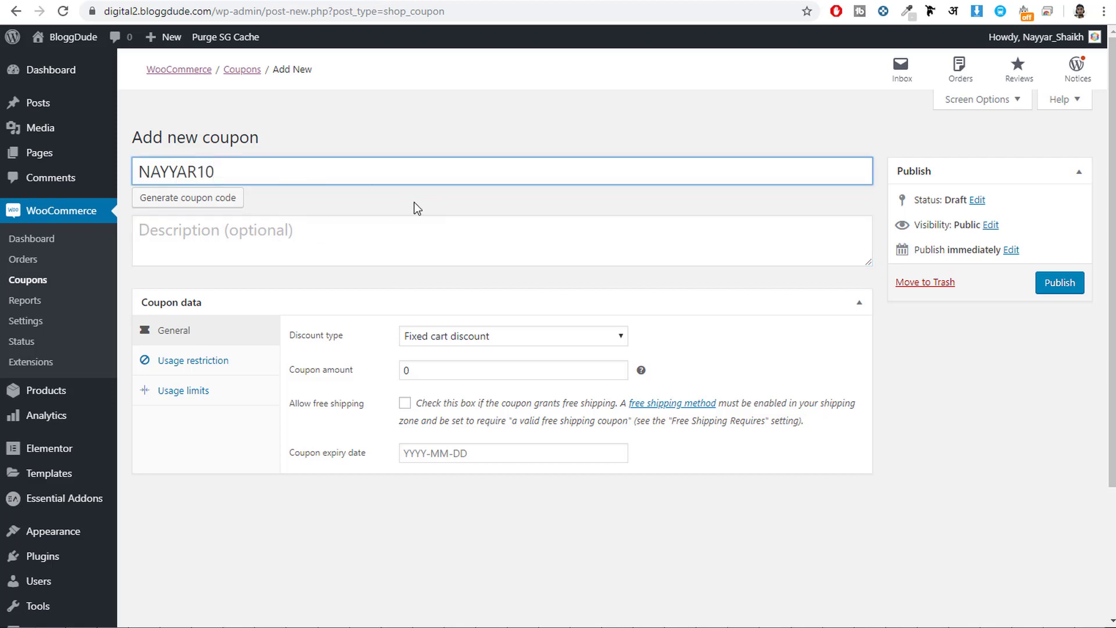
click(314, 235)
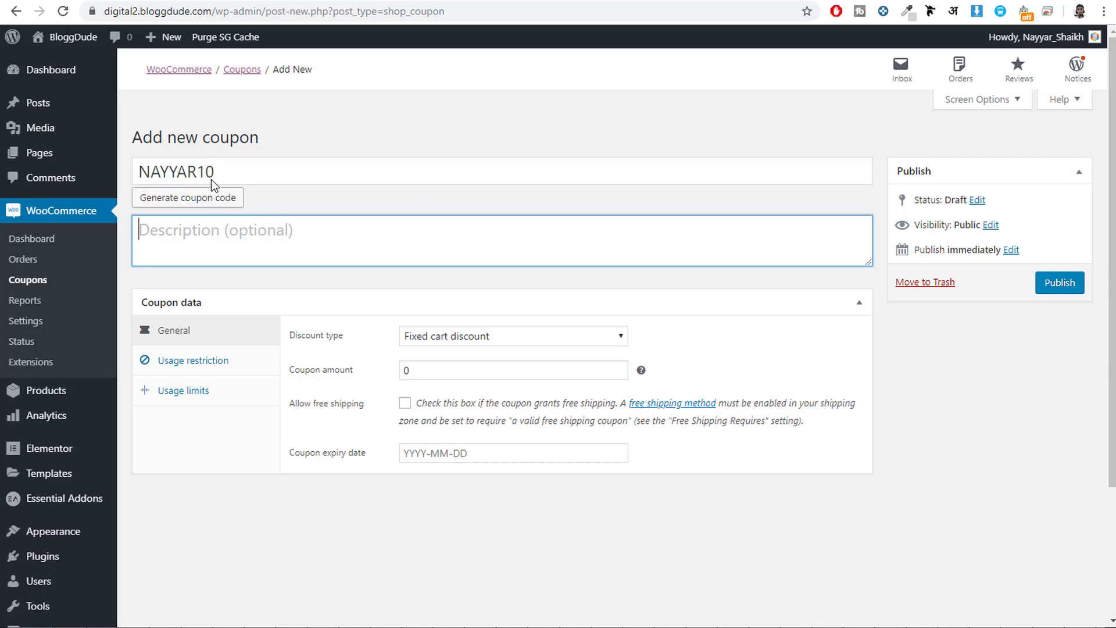
click(303, 343)
- Set the discount type to Percentage discount with a coupon amount of 10
triple_click(304, 342)
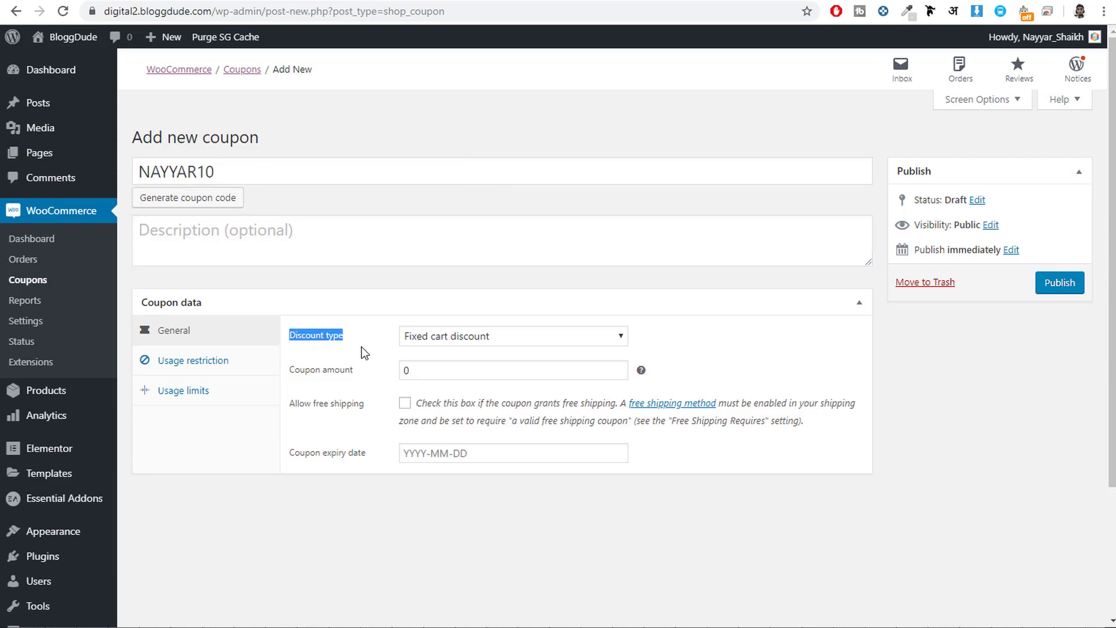
click(486, 339)
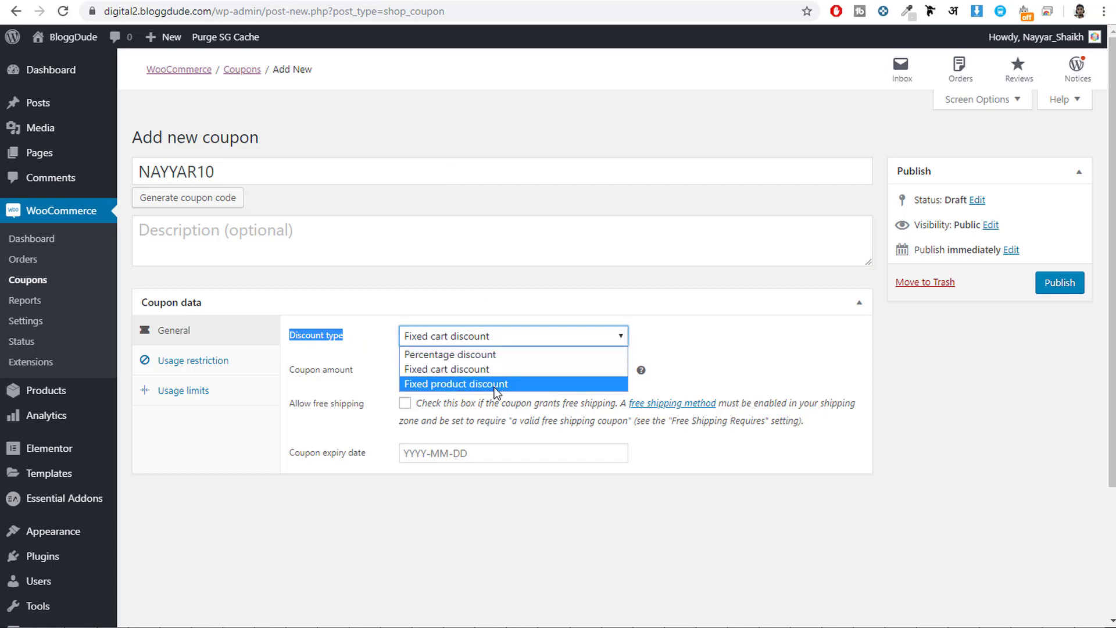
click(459, 354)
key(Tab)
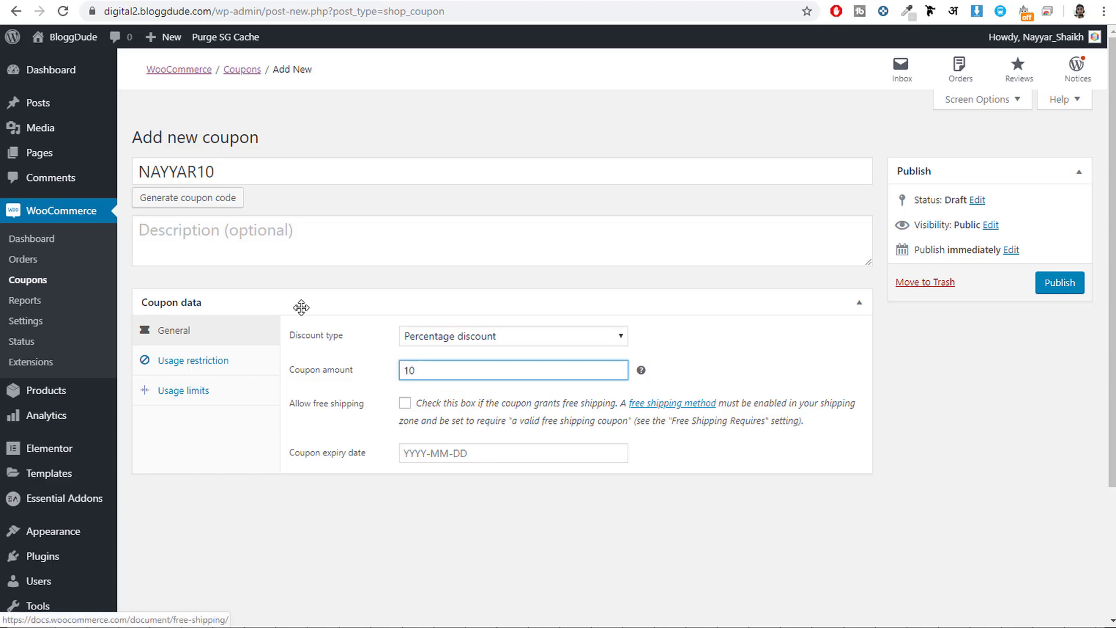
drag(229, 175, 127, 173)
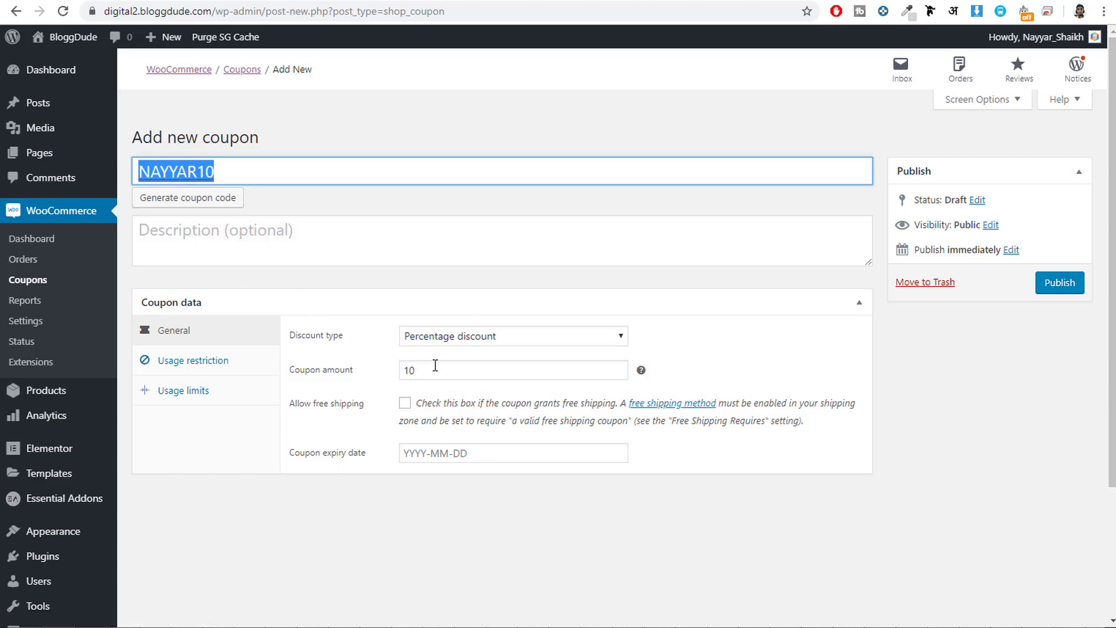
drag(435, 365, 319, 356)
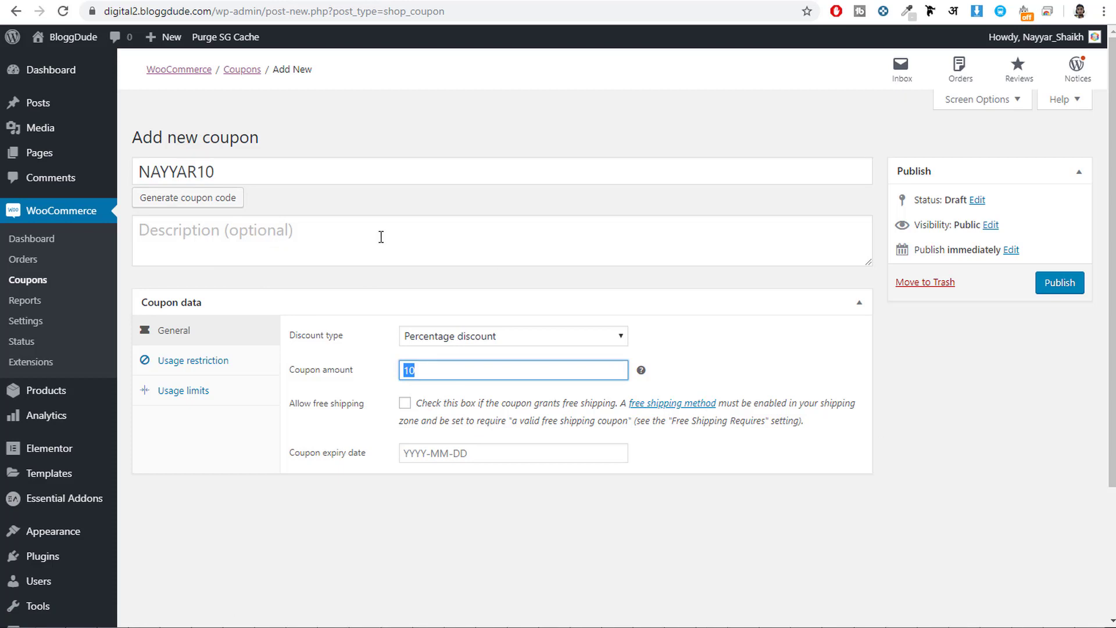
drag(232, 175, 124, 167)
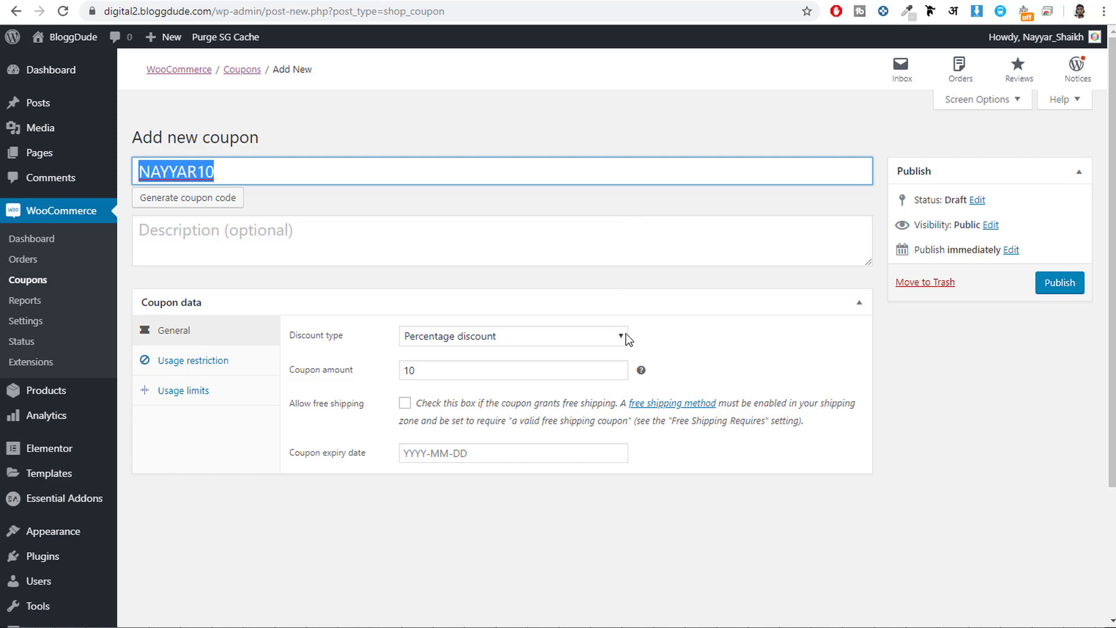
- Leave free shipping unticked and publish the coupon
click(404, 403)
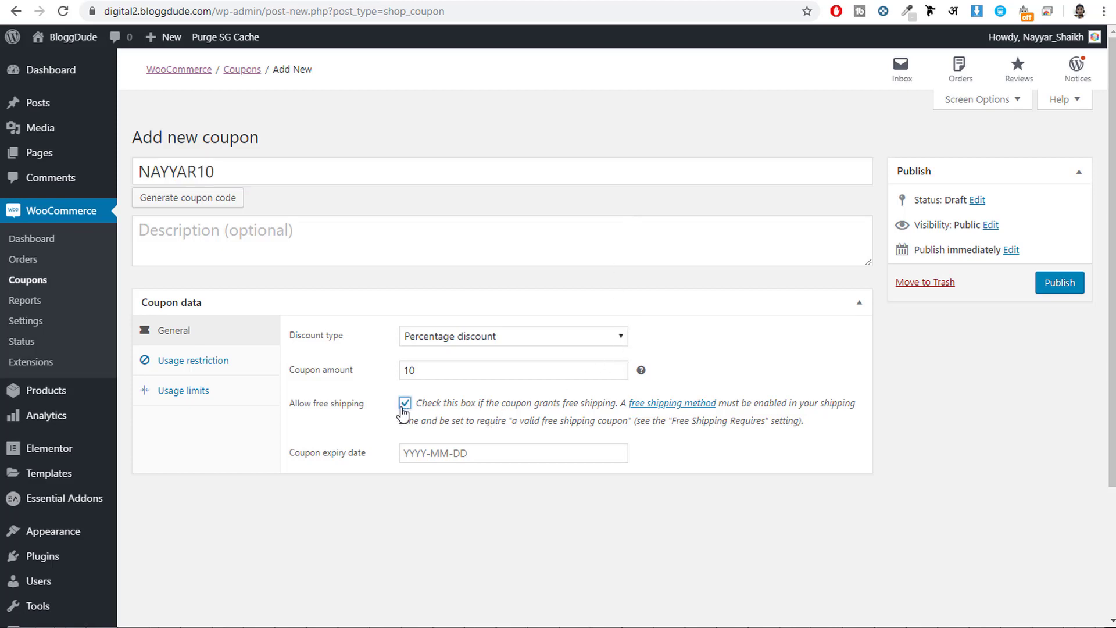
click(404, 403)
double_click(176, 171)
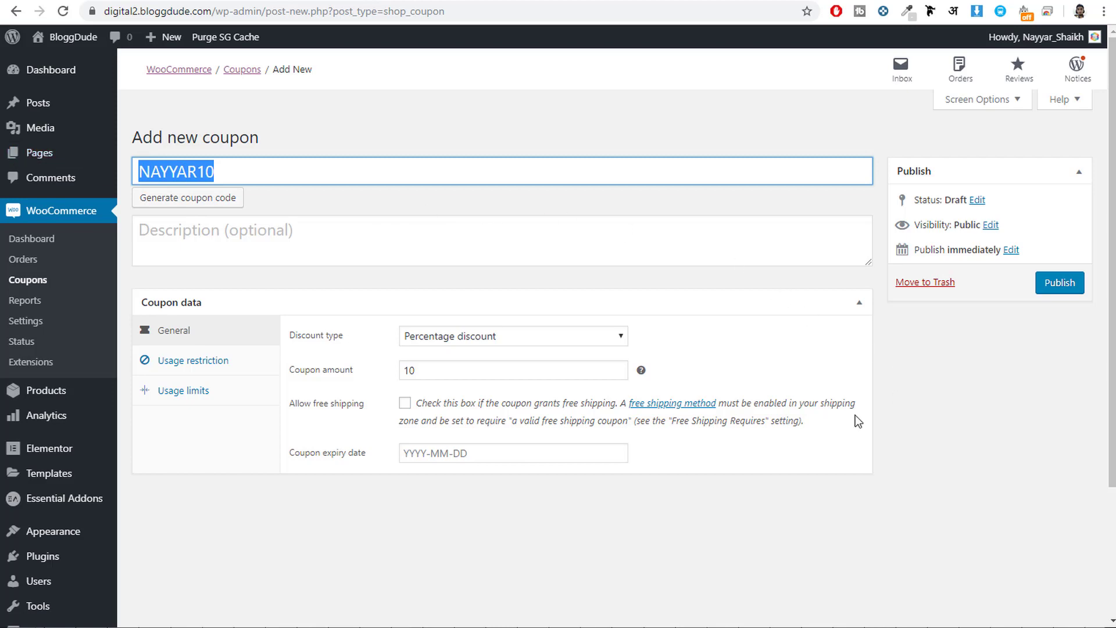
drag(290, 456, 379, 464)
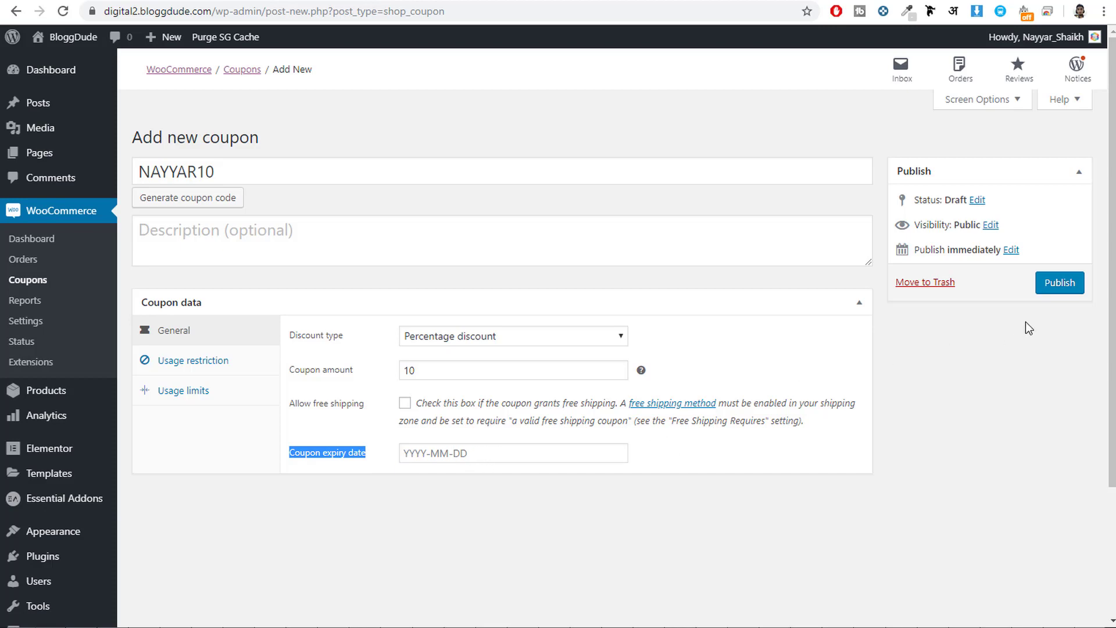
click(1058, 290)
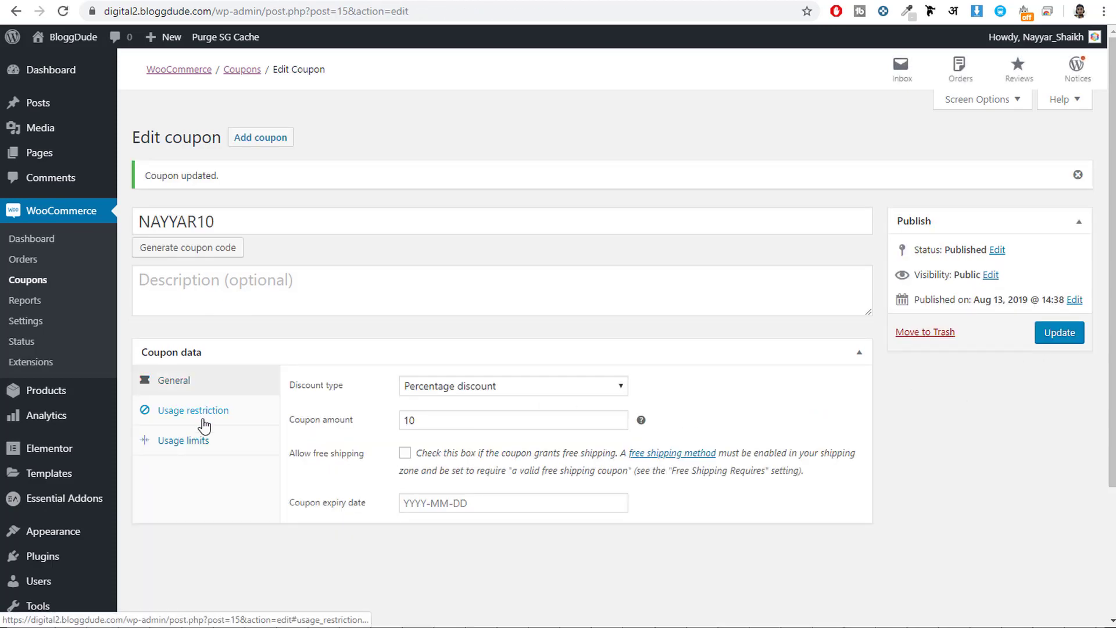
- Under Usage restriction, review the spend limits and tick Individual use only
click(204, 425)
click(442, 389)
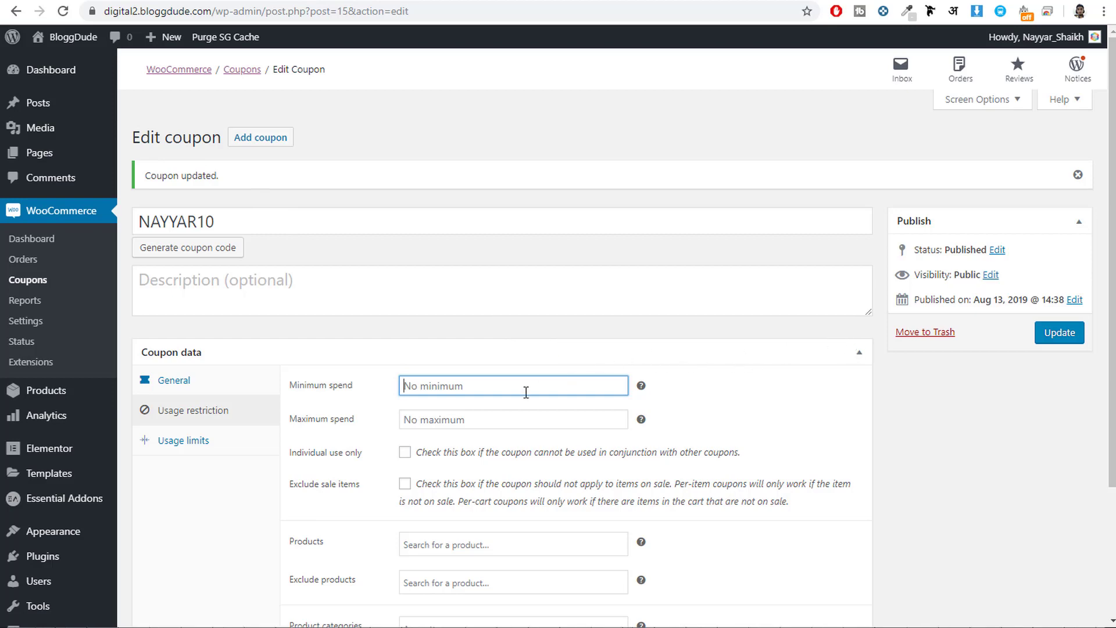
drag(368, 427, 289, 423)
click(289, 423)
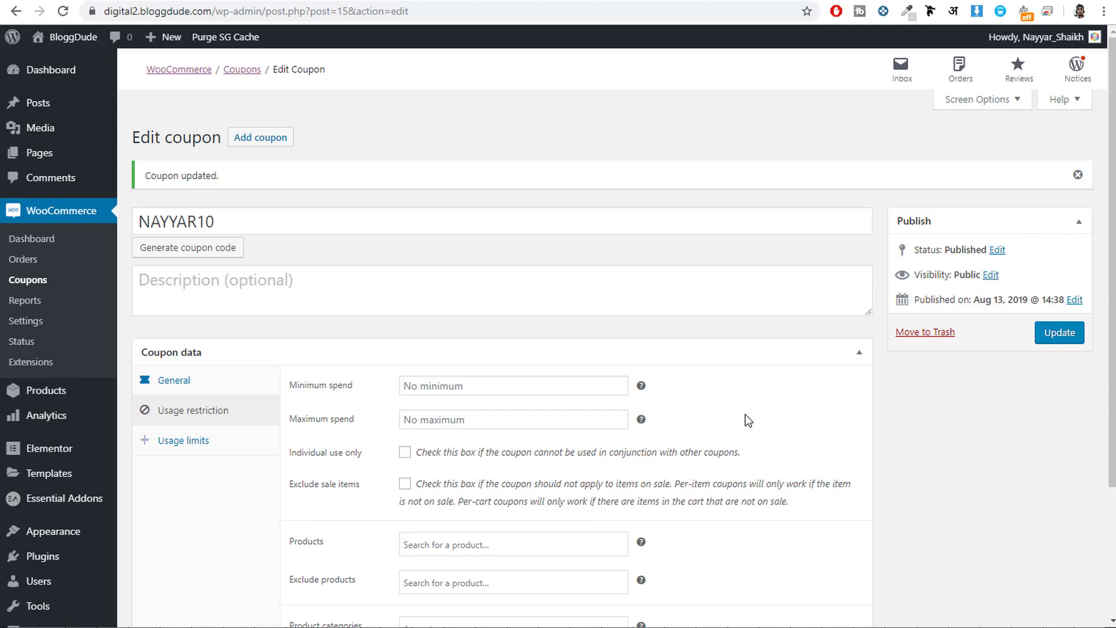
drag(233, 223, 129, 225)
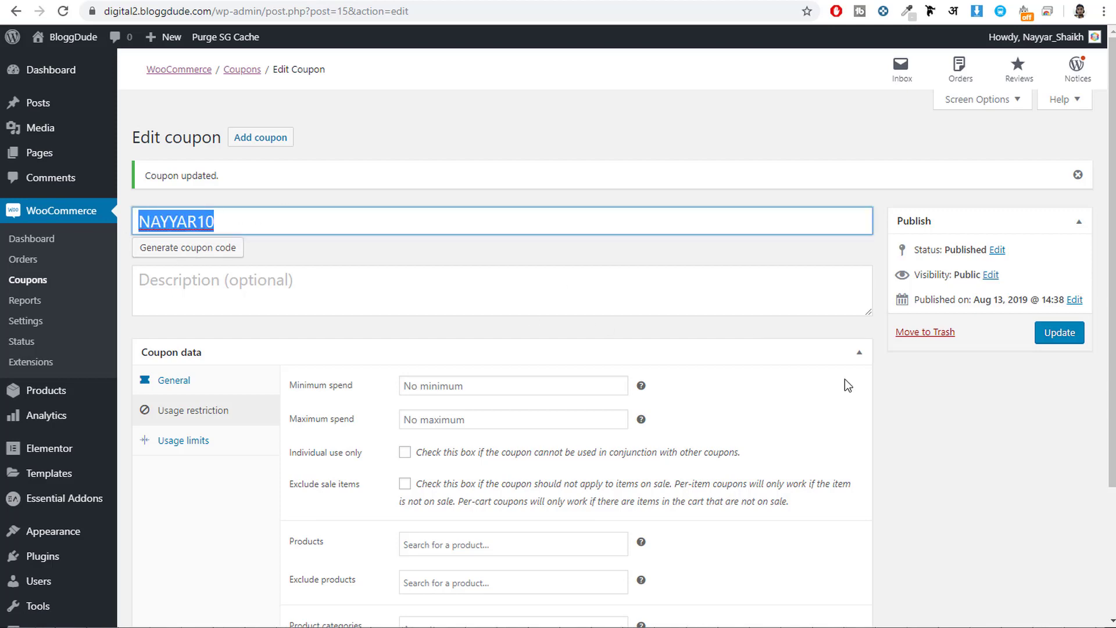
click(799, 426)
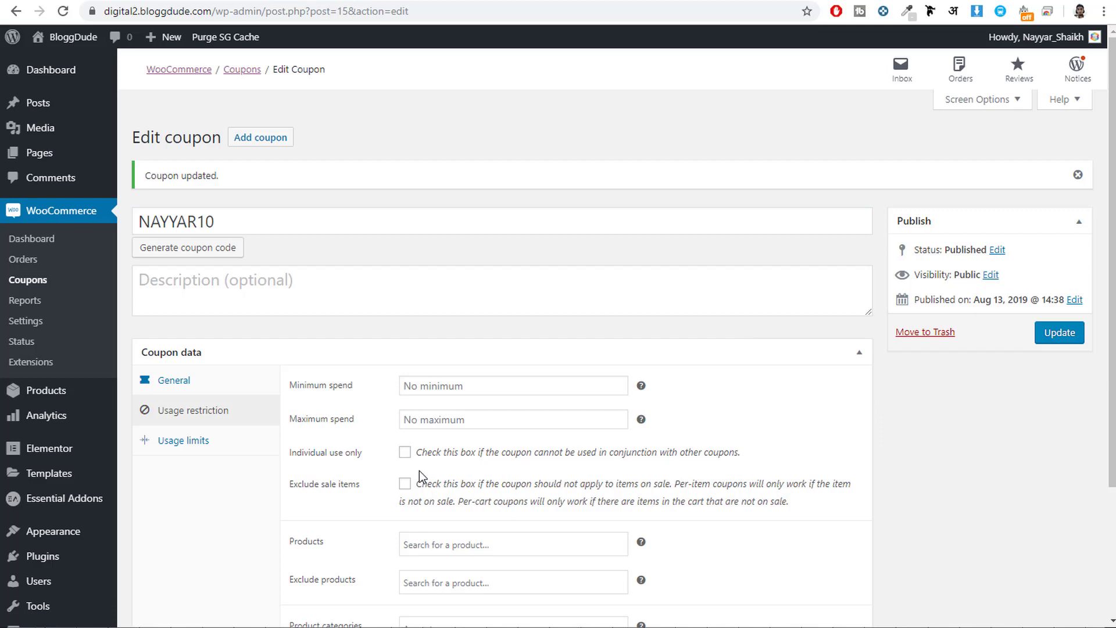
click(405, 453)
drag(373, 462, 295, 456)
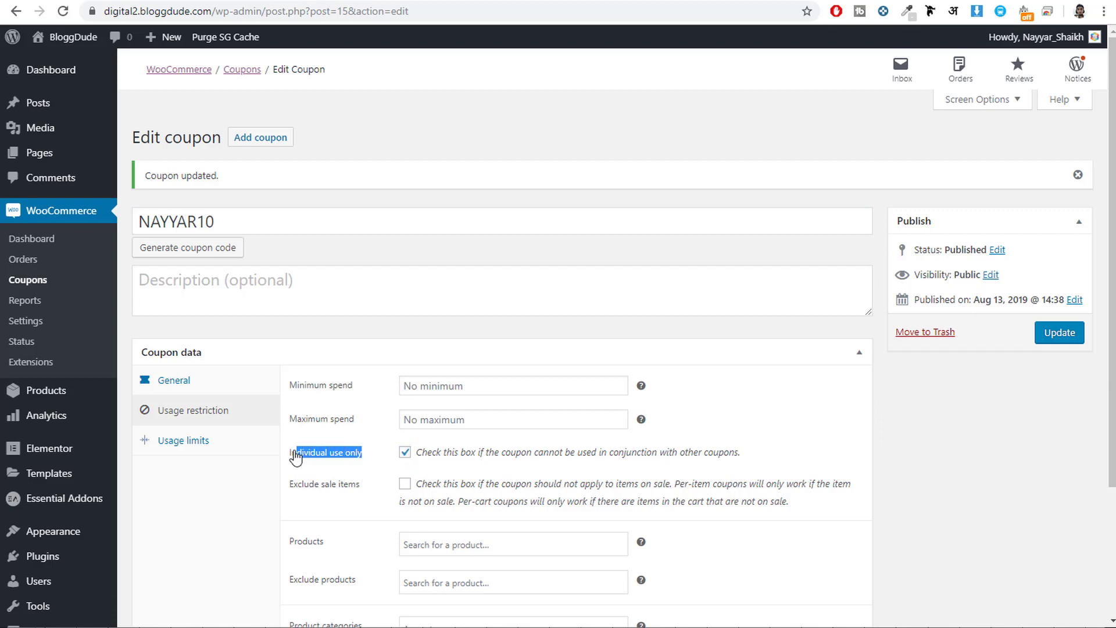
click(292, 452)
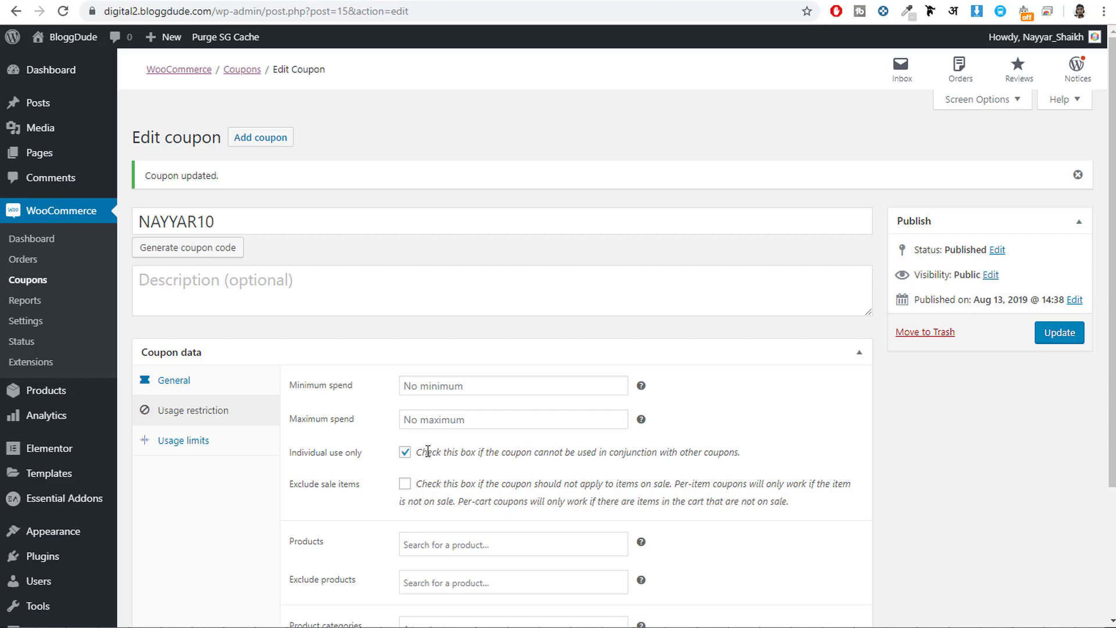
- Tick Exclude sale items and update the coupon
scroll(429, 455, down, 1)
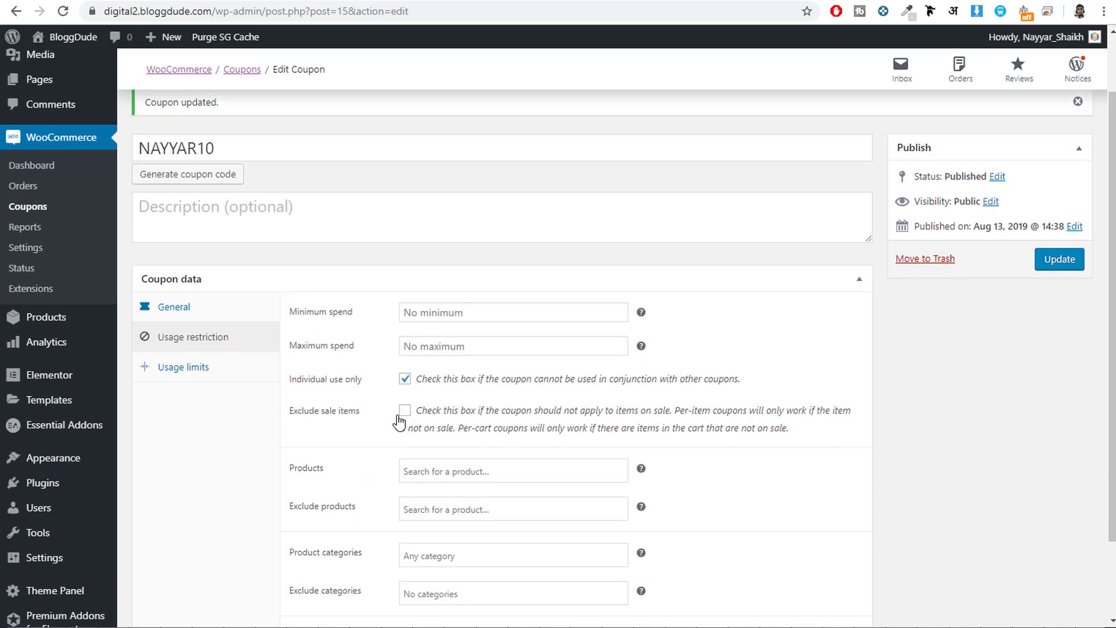
click(403, 411)
drag(359, 418, 294, 414)
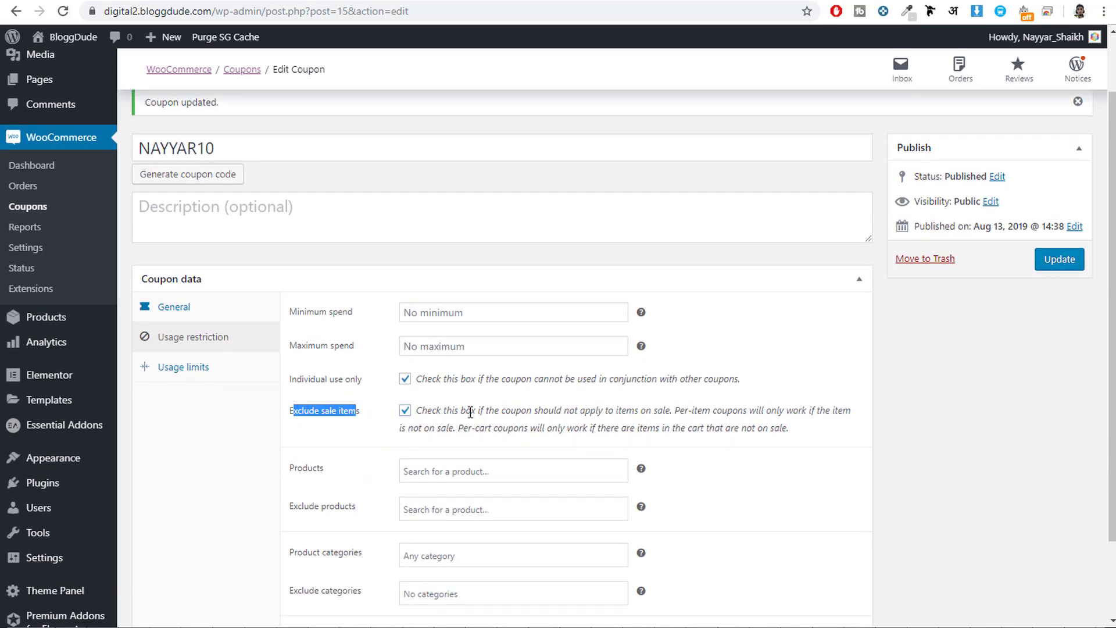
click(530, 425)
scroll(530, 425, down, 2)
scroll(551, 478, up, 3)
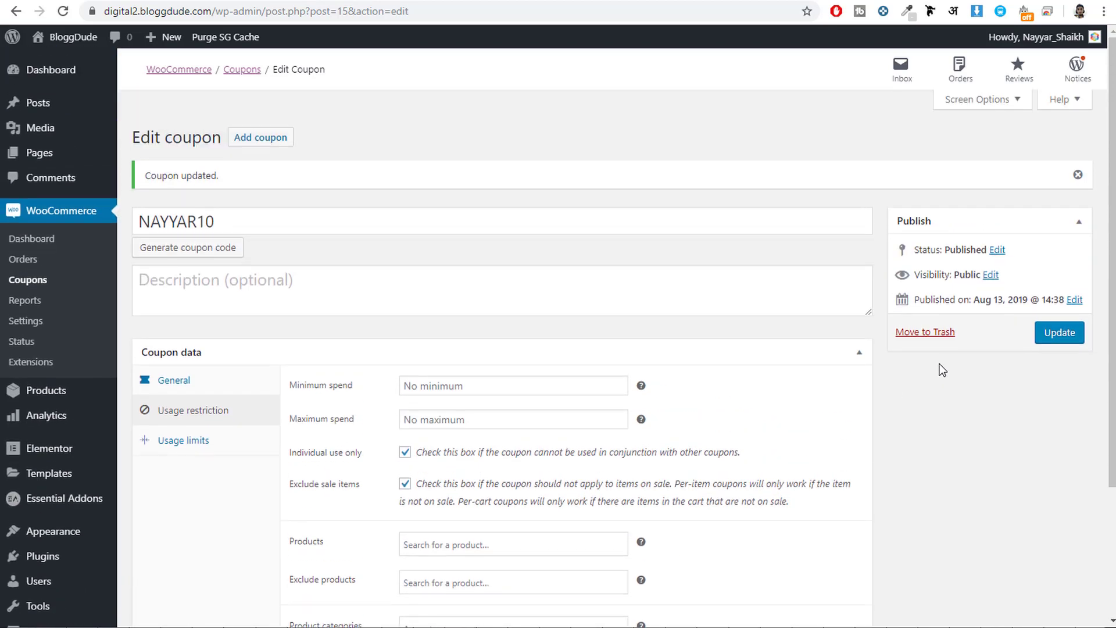
click(1071, 345)
scroll(1022, 451, down, 3)
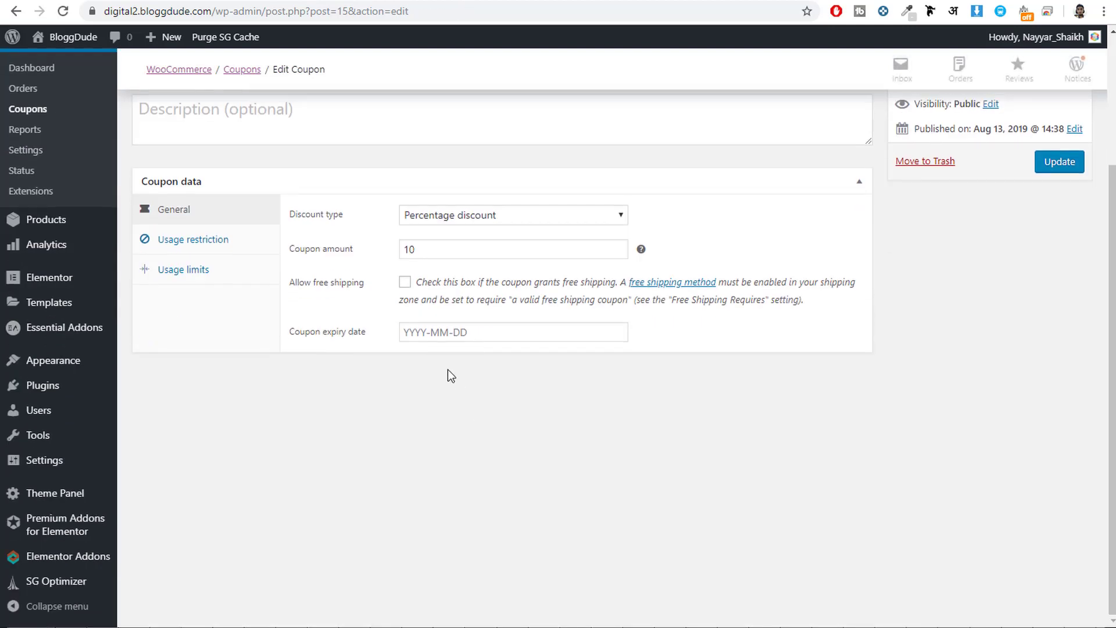
- In Usage limits, leave the per-coupon usage limit unlimited
click(187, 239)
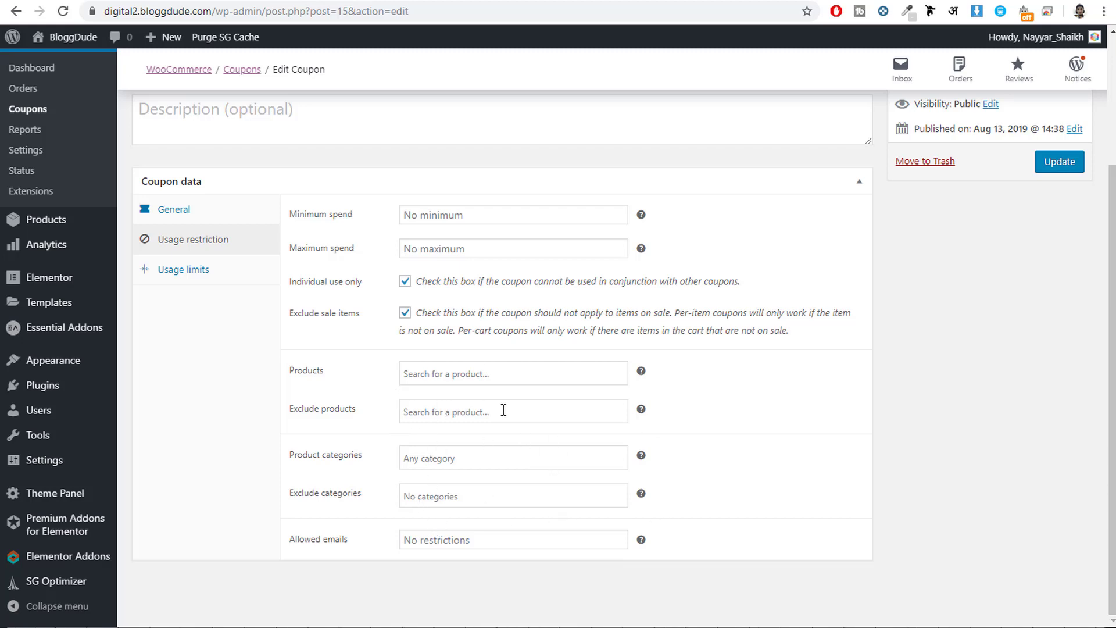
click(180, 269)
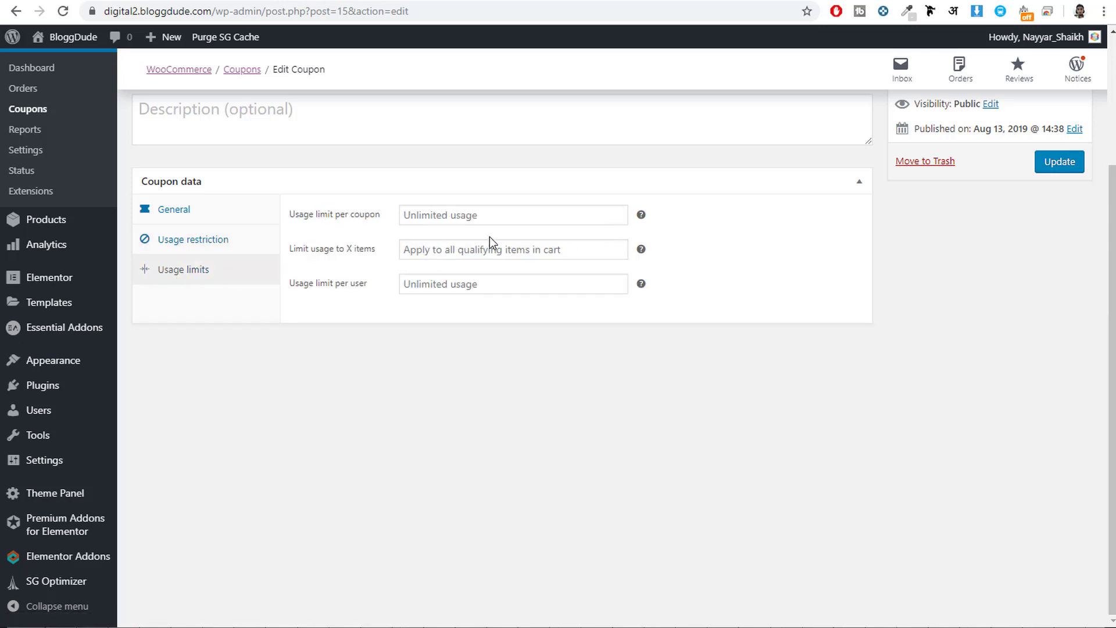
click(467, 216)
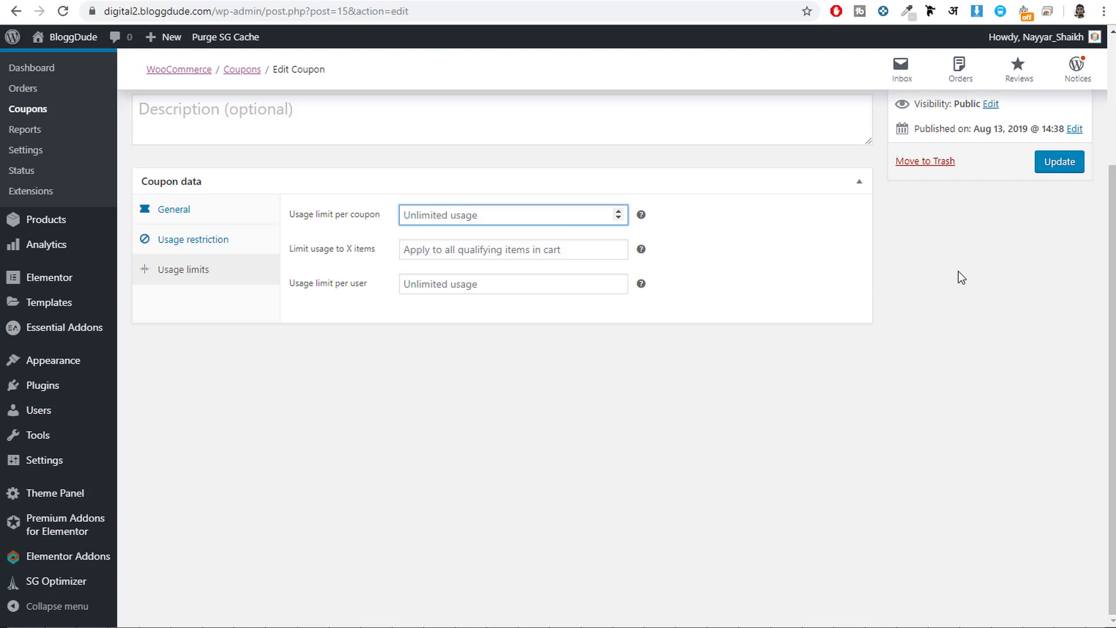
text(100)
key(ctrl+a)
key(BackSpace)
click(314, 292)
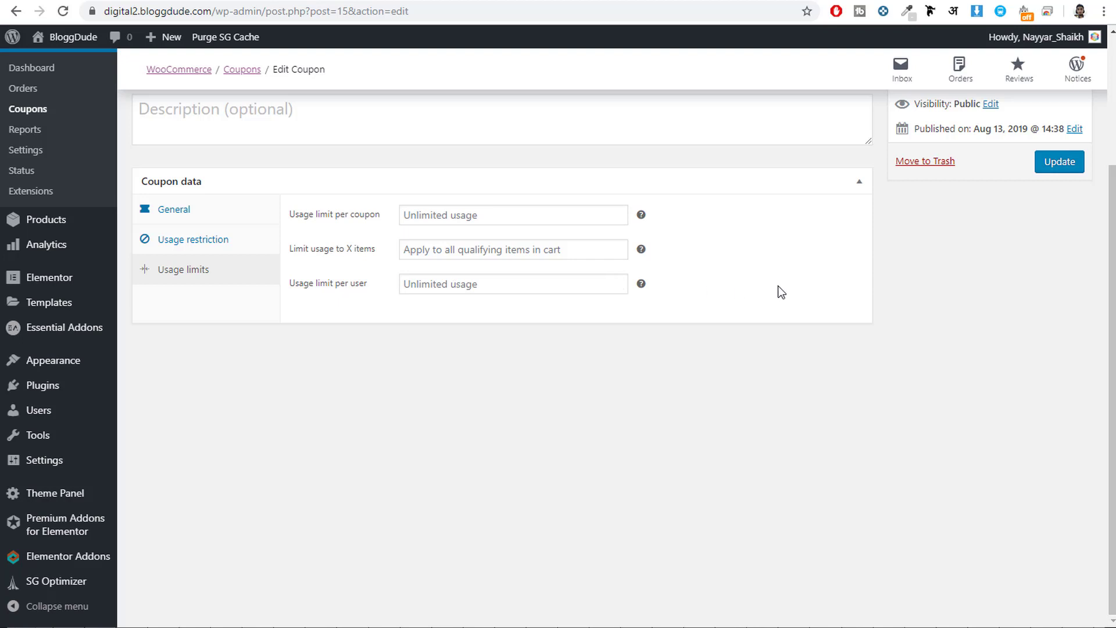
- Set Usage limit per user to 1 and update the coupon
click(497, 281)
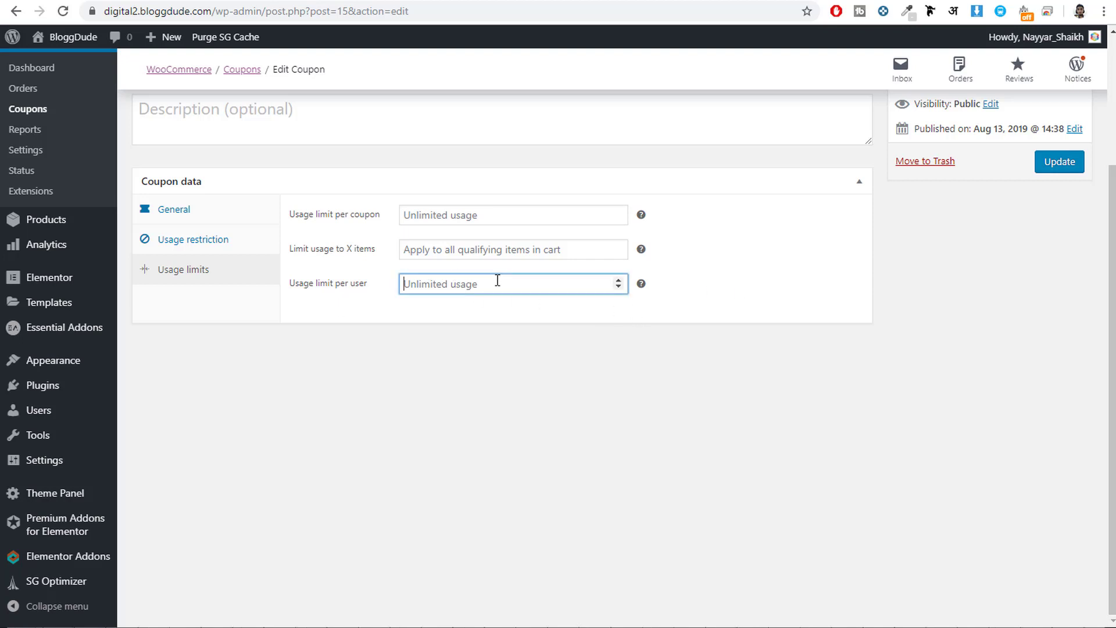
text(1)
click(466, 347)
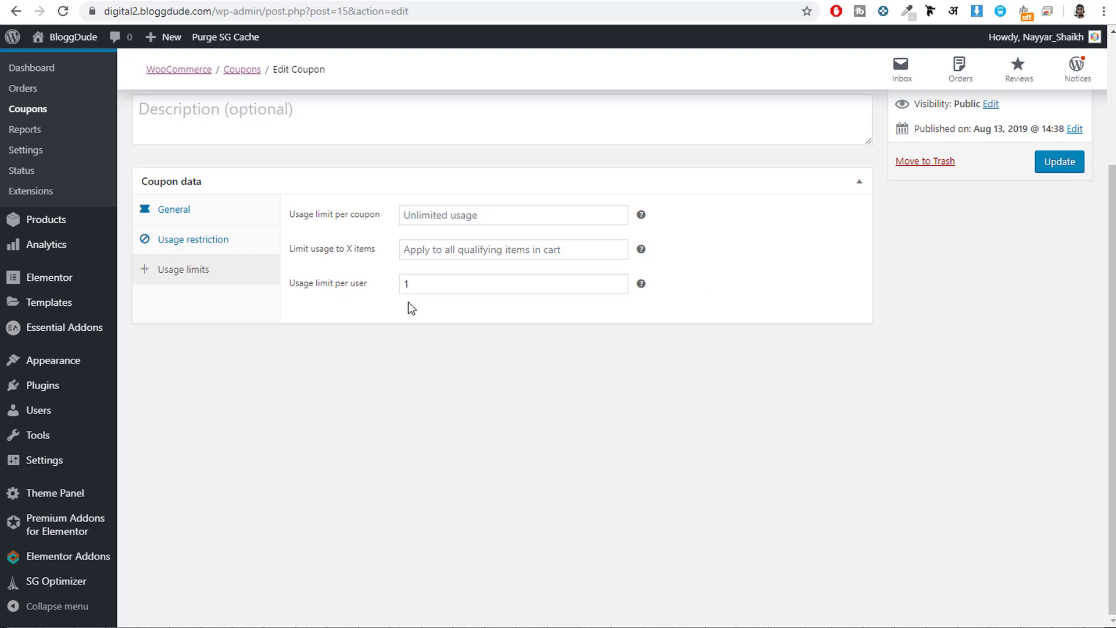
click(1061, 165)
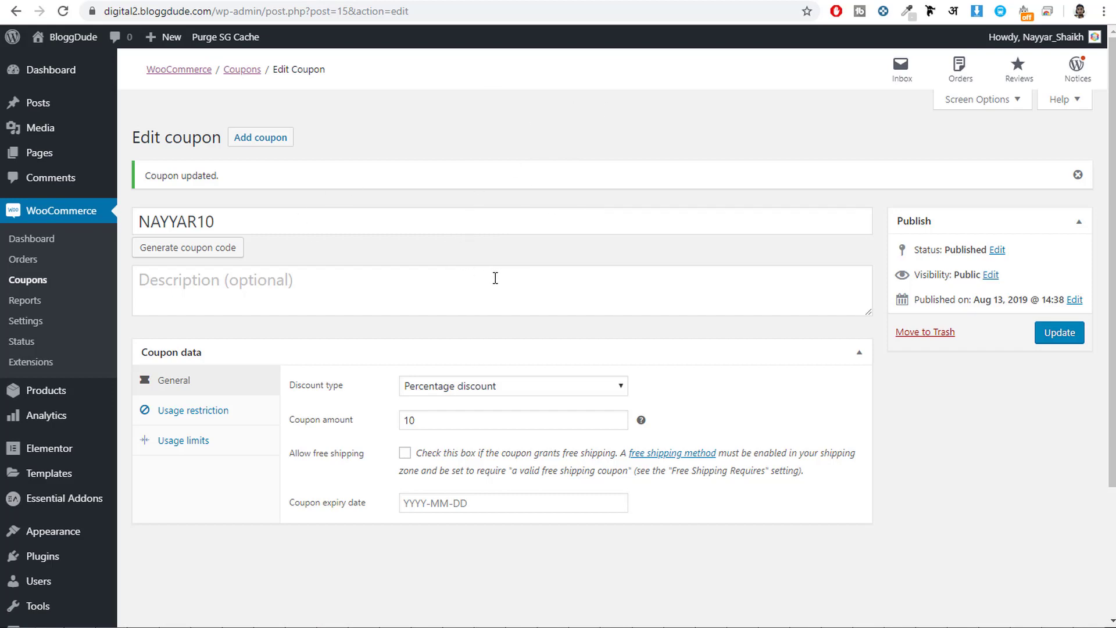
- Start a new product and name it 'Digital Product 1', copied from the live product page
mouse_move(69, 396)
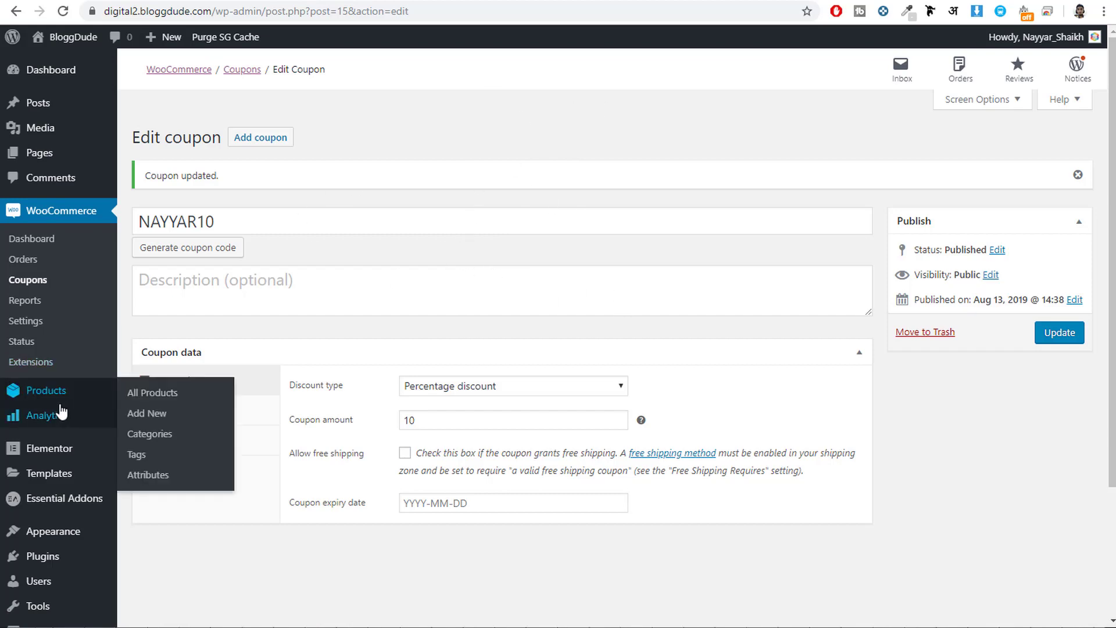
click(148, 414)
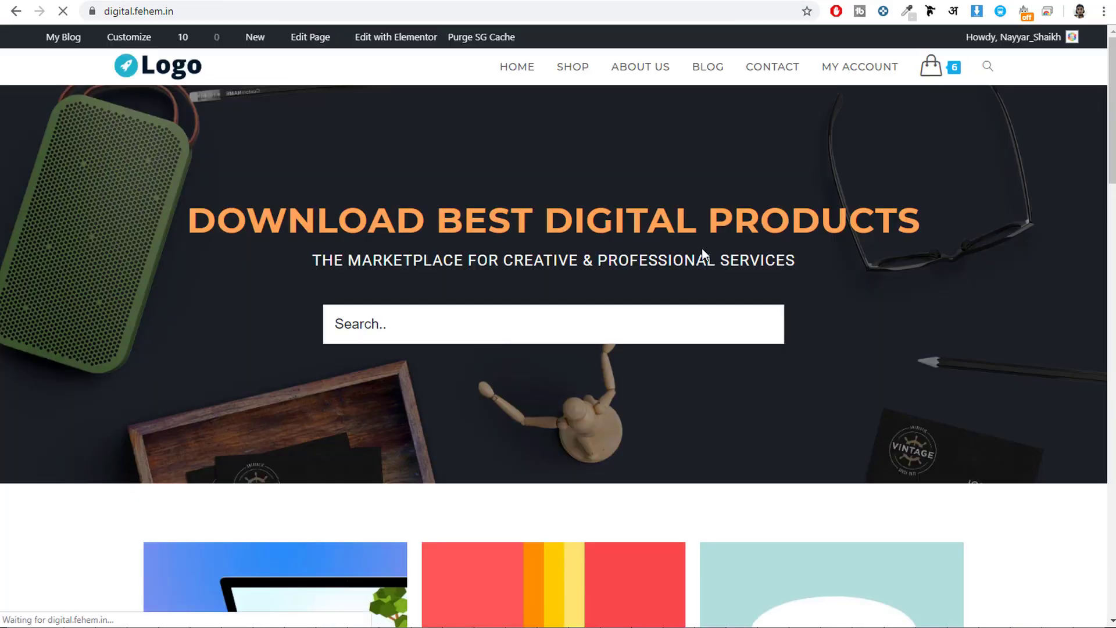
scroll(703, 250, down, 8)
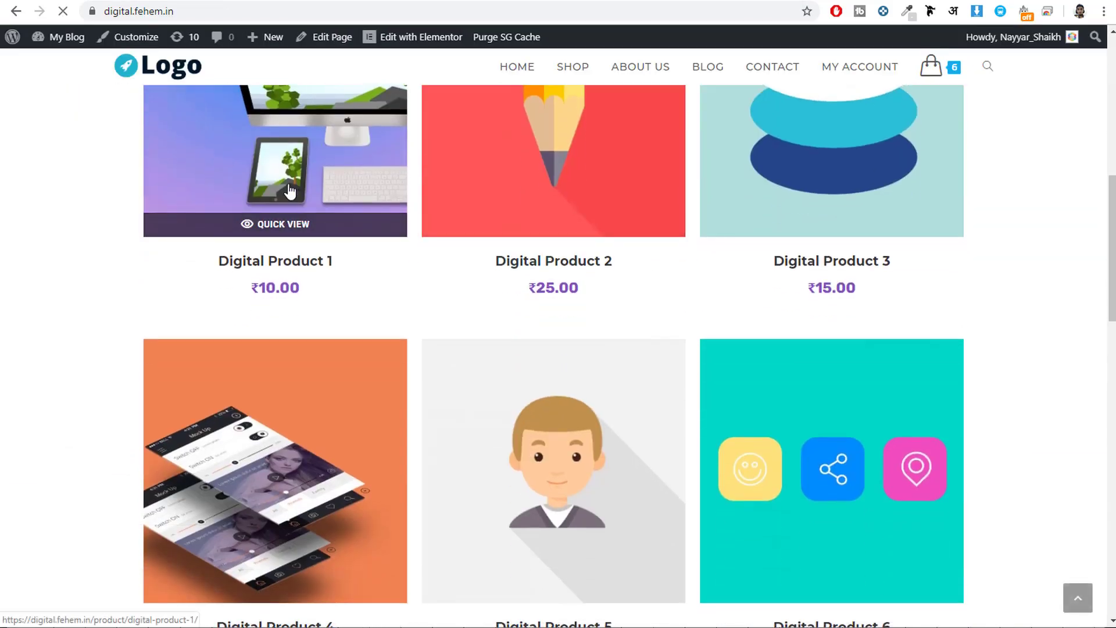
click(296, 192)
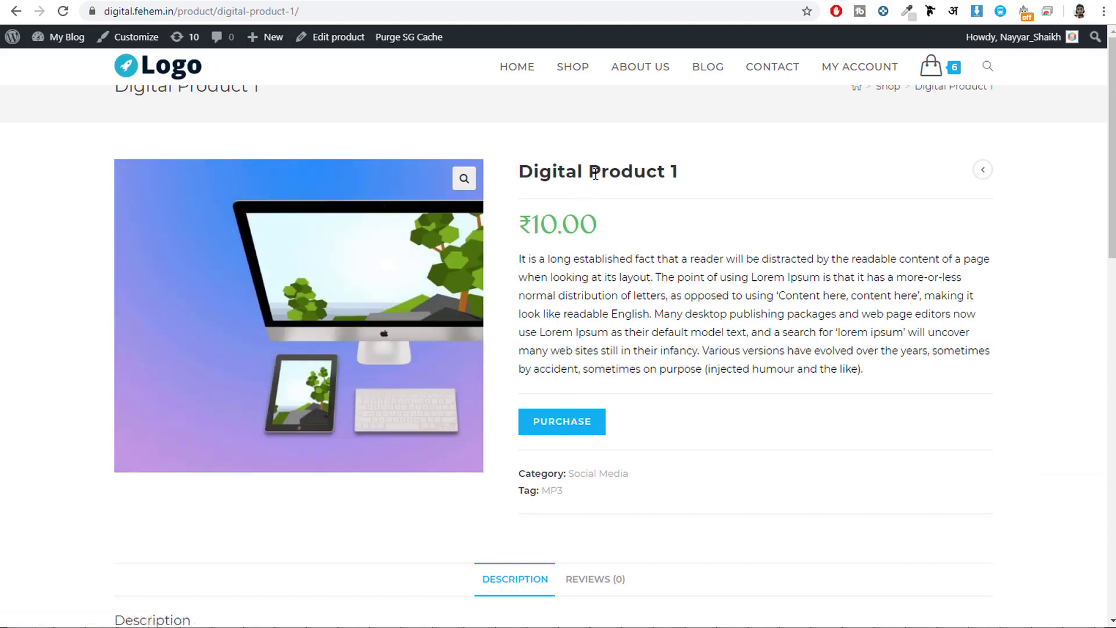
drag(519, 169, 689, 169)
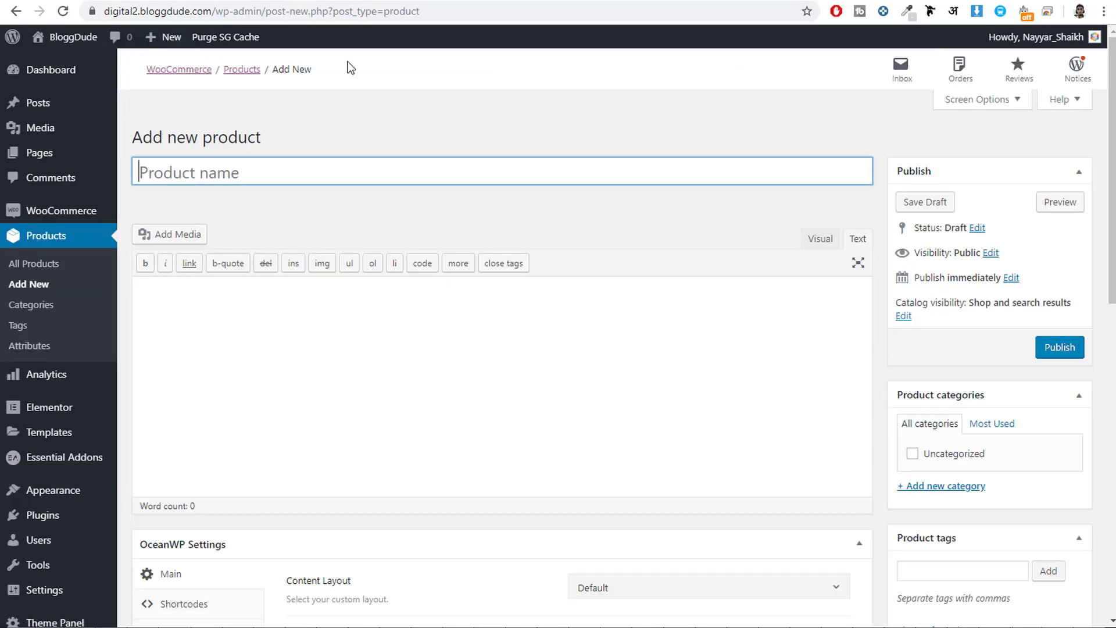
text(Digital Product 1)
- Paste the live page's Lorem Ipsum paragraph into the product description editor
click(366, 354)
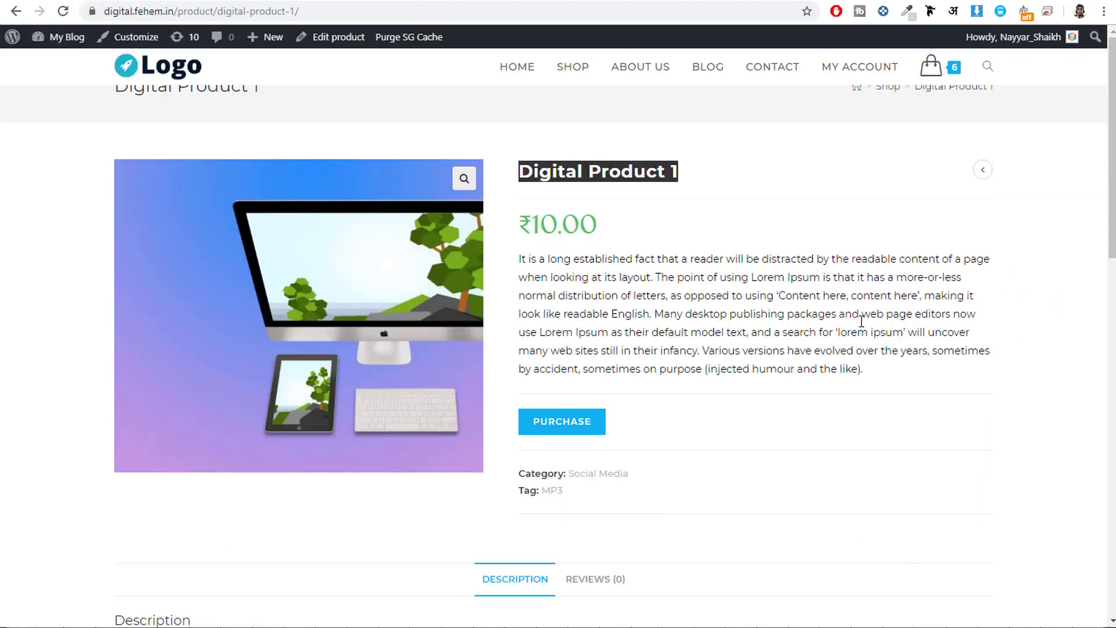
scroll(862, 326, down, 6)
click(595, 195)
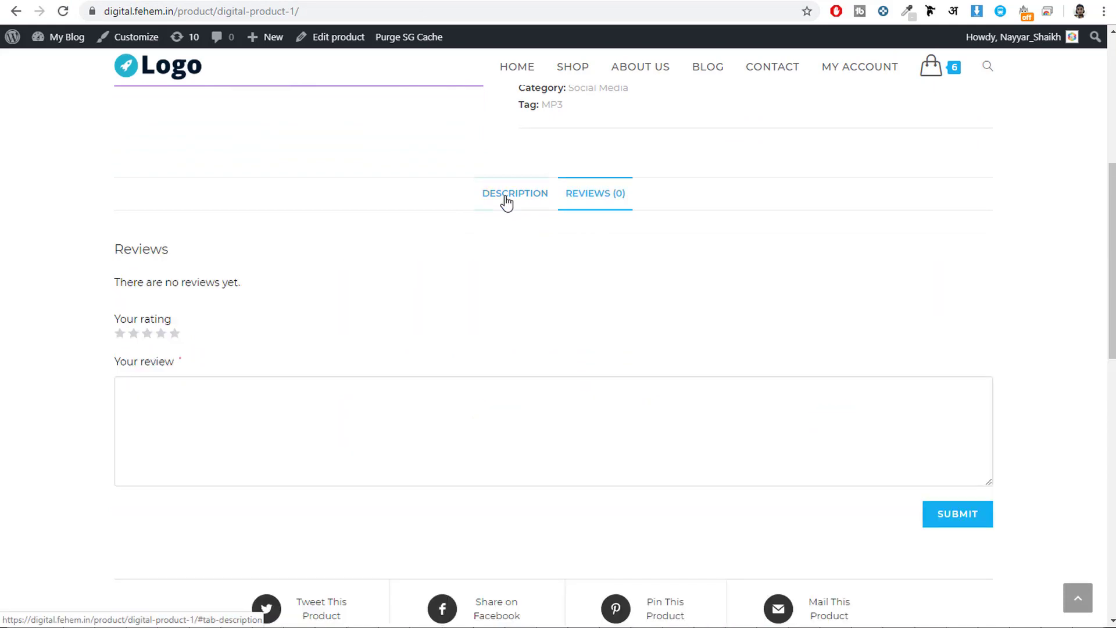
click(506, 203)
drag(115, 268, 708, 323)
key(ctrl+c)
click(317, 3)
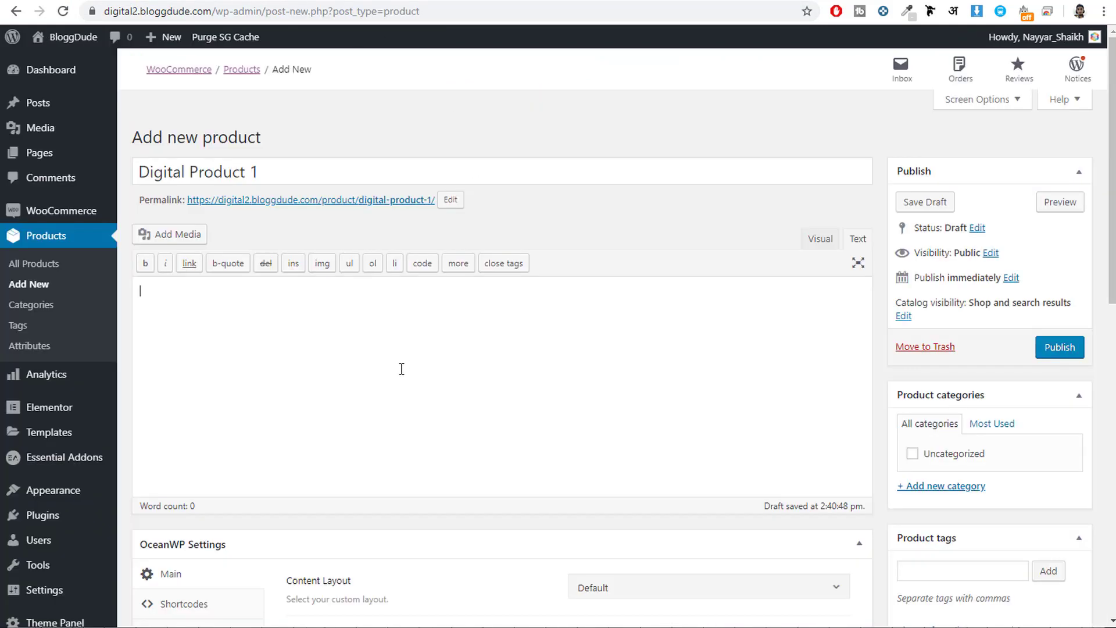
key(ctrl+v)
- Compare against the live page and collapse the OceanWP Settings panel
click(75, 3)
scroll(427, 305, up, 1)
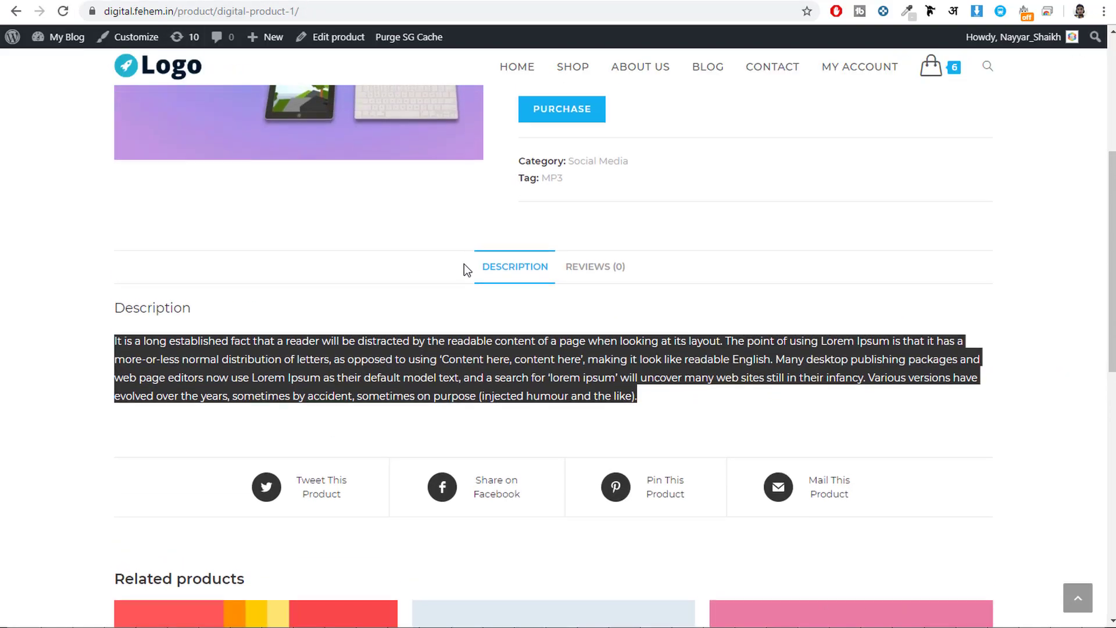
click(317, 3)
scroll(790, 222, down, 6)
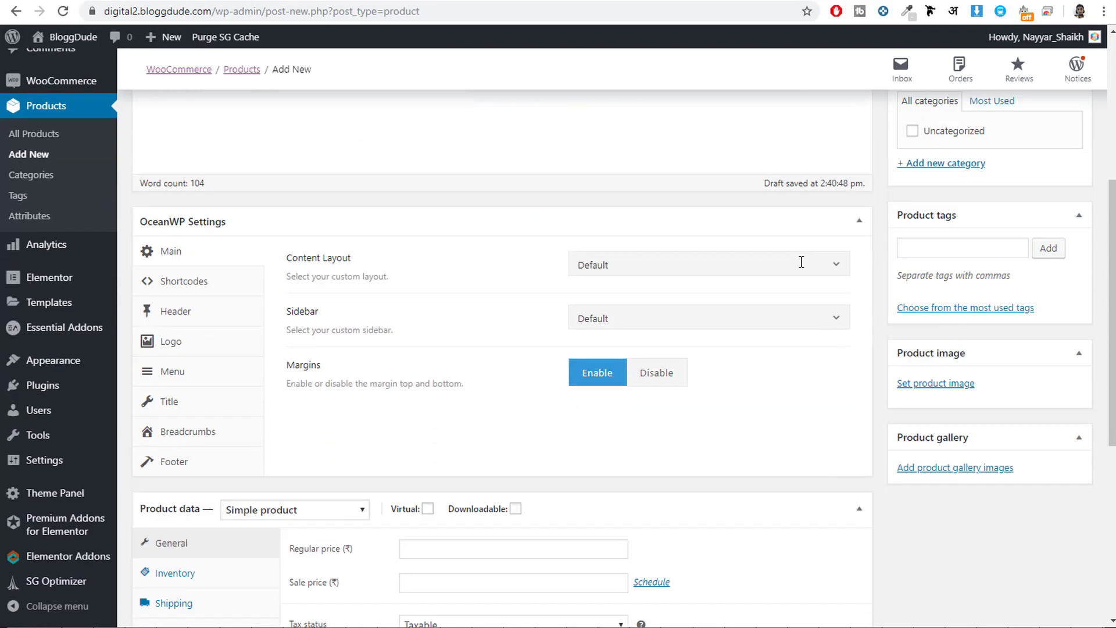
scroll(756, 253, down, 3)
scroll(511, 227, up, 4)
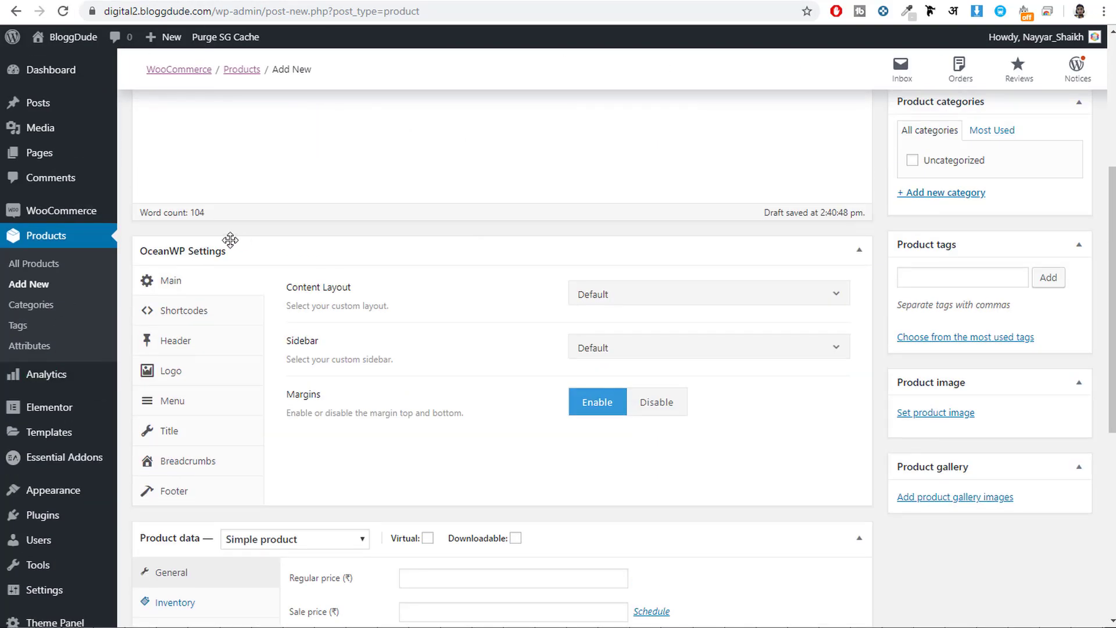
click(859, 250)
scroll(862, 252, down, 1)
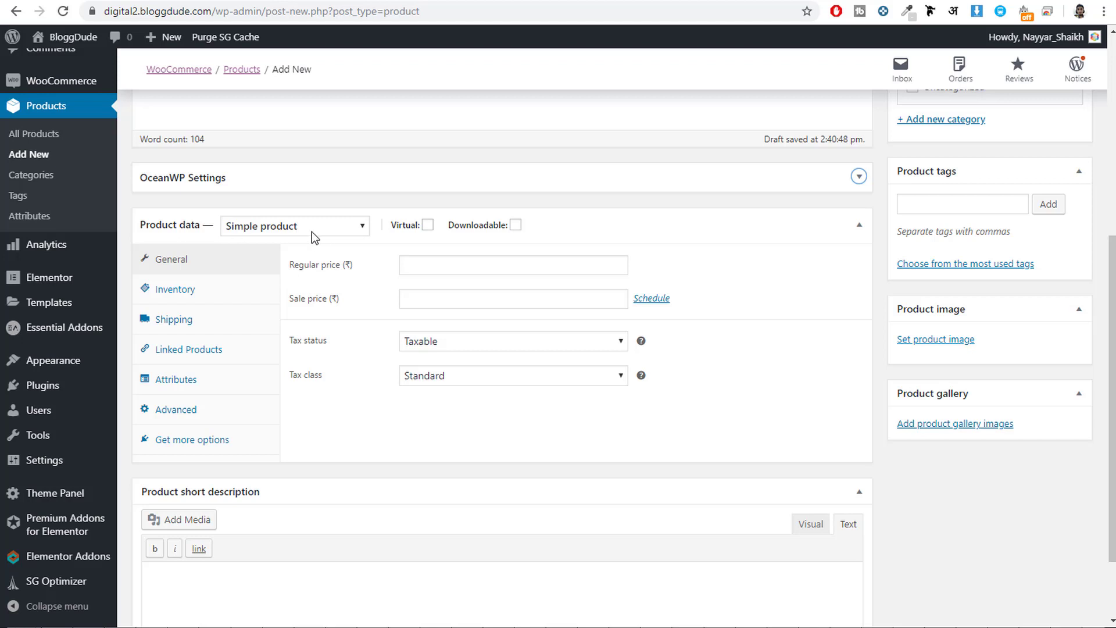
- Keep the Simple product type and tick Virtual and Downloadable
click(283, 224)
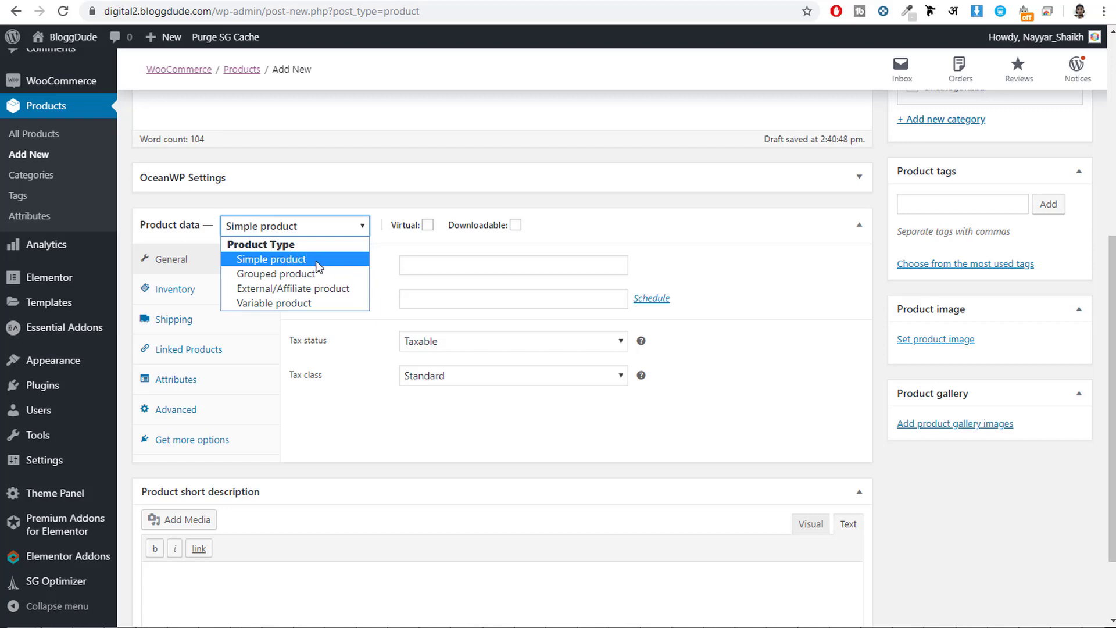
click(281, 260)
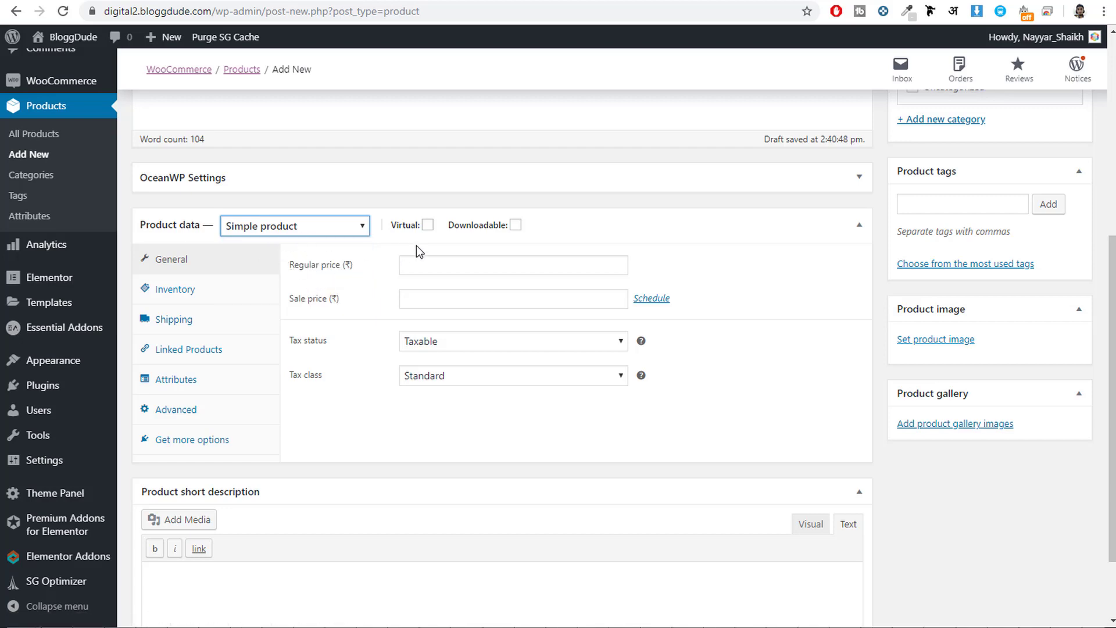
click(428, 225)
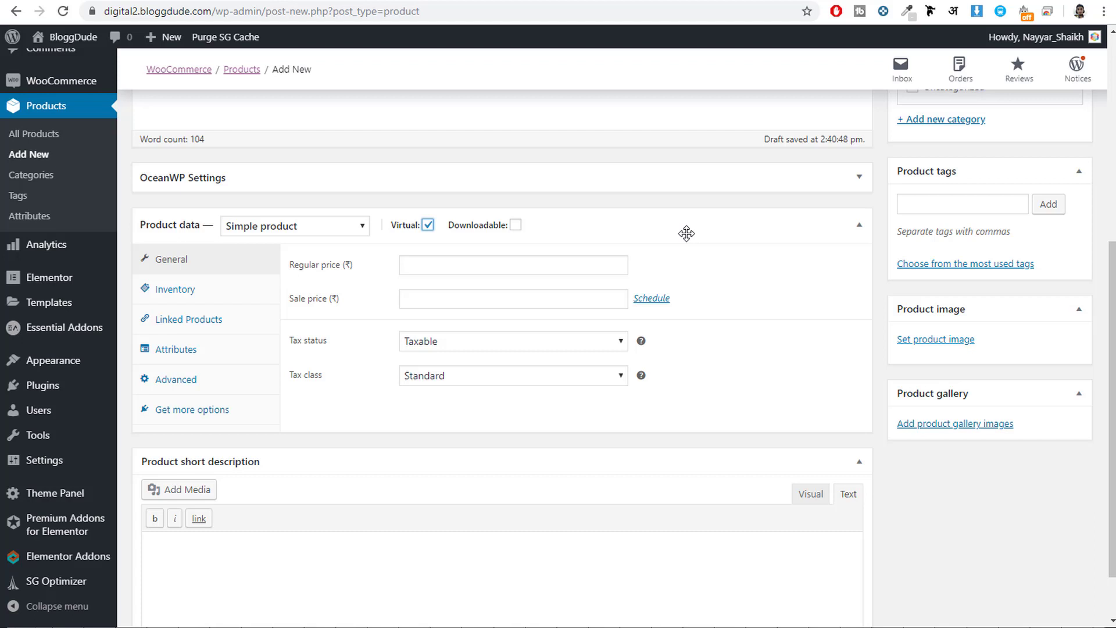
click(516, 226)
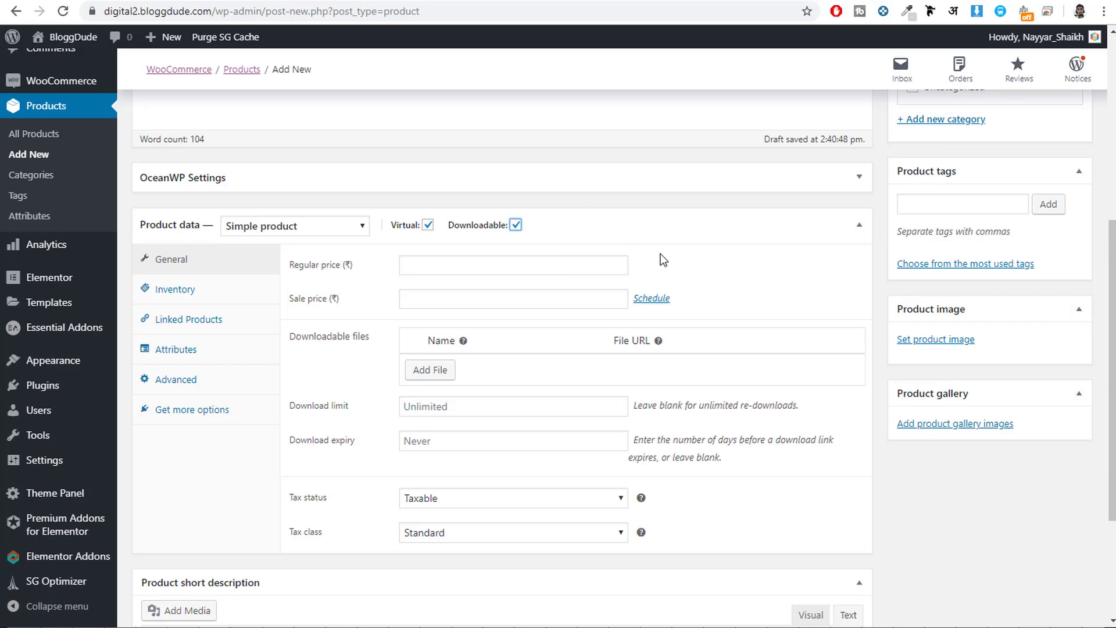
scroll(622, 271, up, 6)
scroll(622, 271, down, 6)
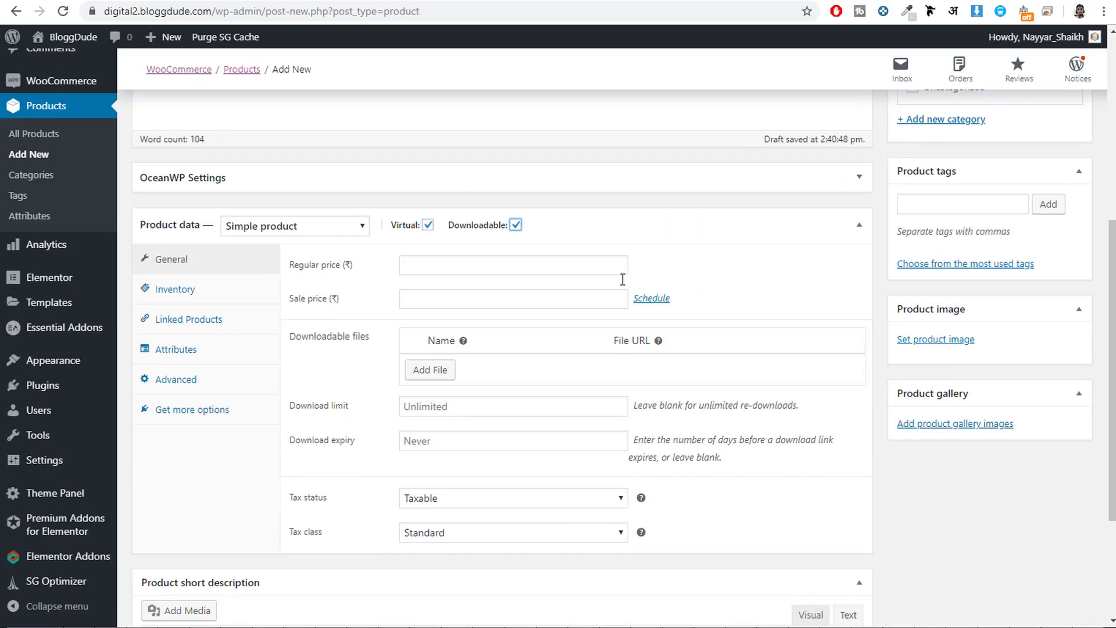
- Set the regular price to 1500 and the sale price to 1200
click(486, 264)
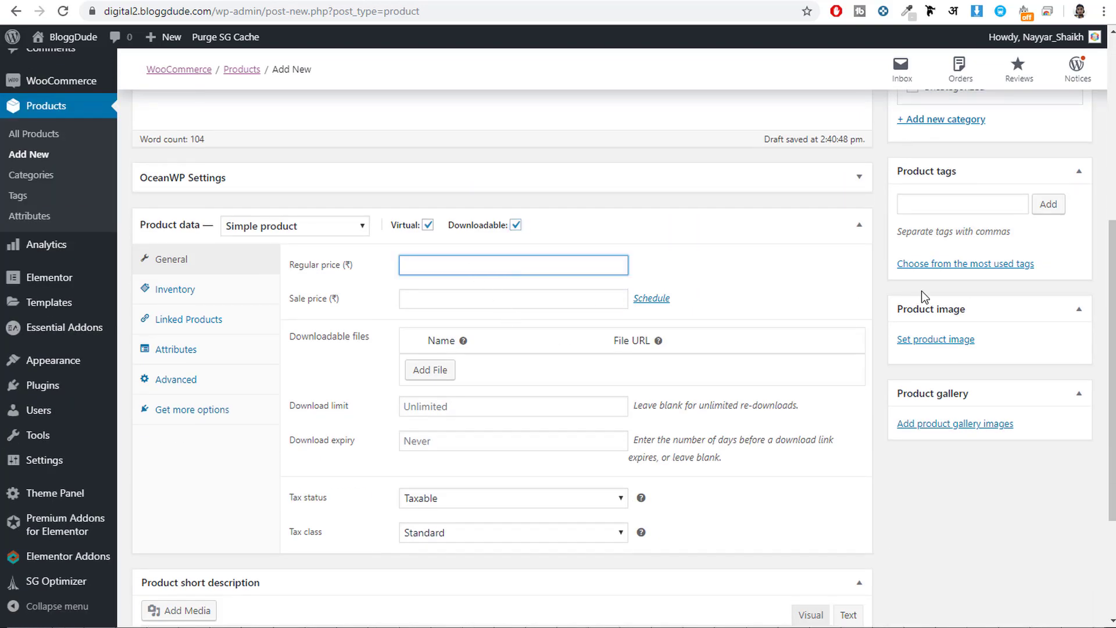
click(348, 269)
double_click(436, 263)
text(1500)
click(408, 300)
text(1200)
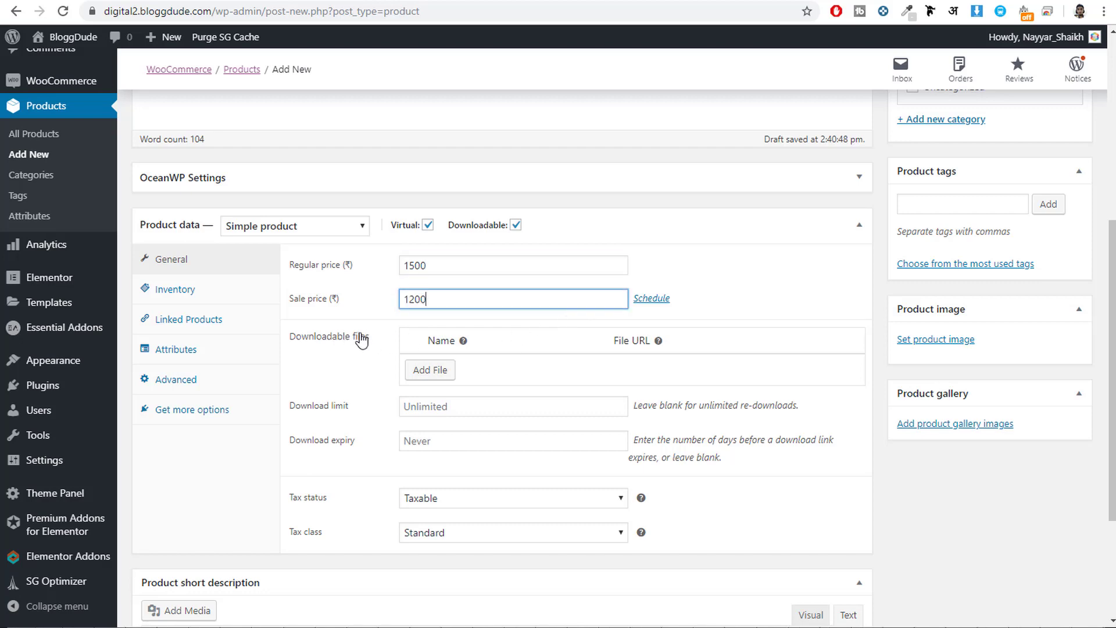
drag(372, 341, 294, 346)
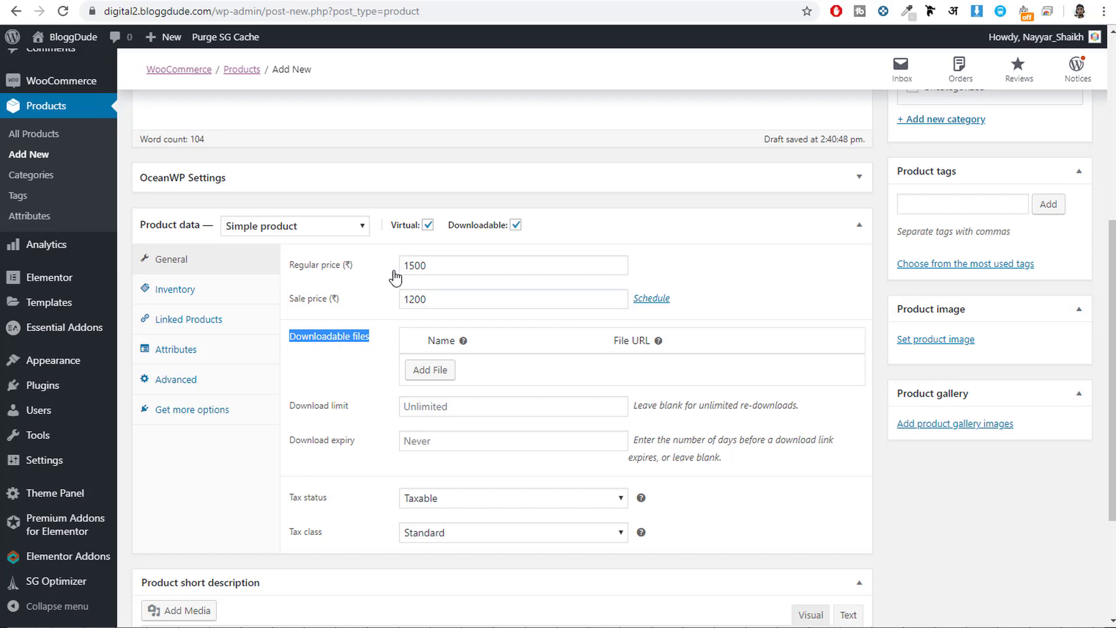
drag(437, 298, 354, 303)
- Add a downloadable file entry named 'Rich Dad Poor Dad' and pick its file
click(430, 370)
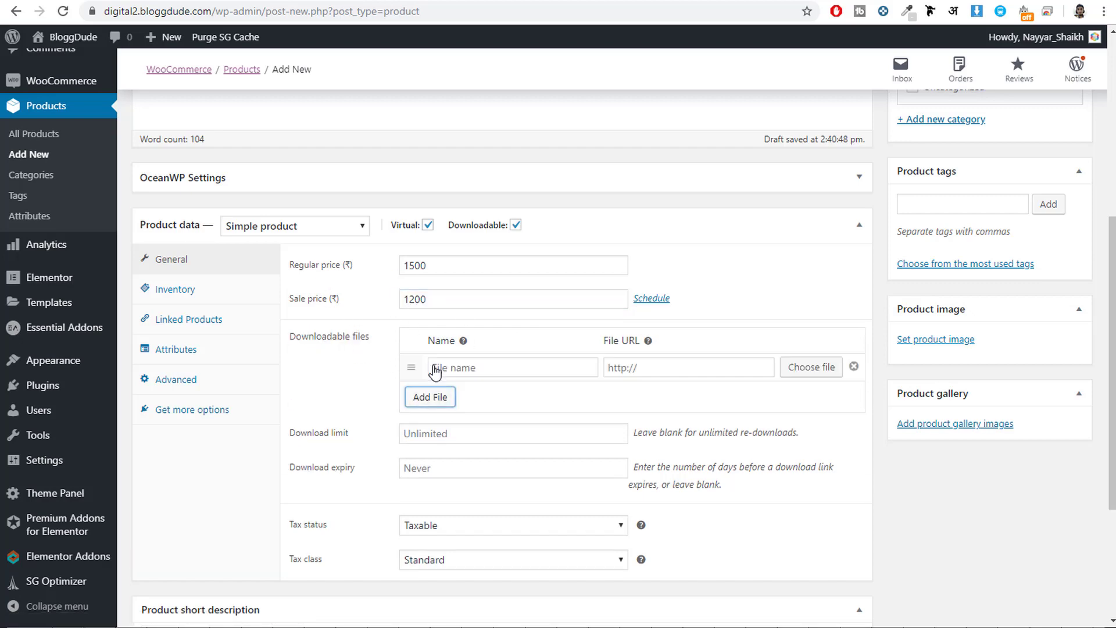
click(482, 366)
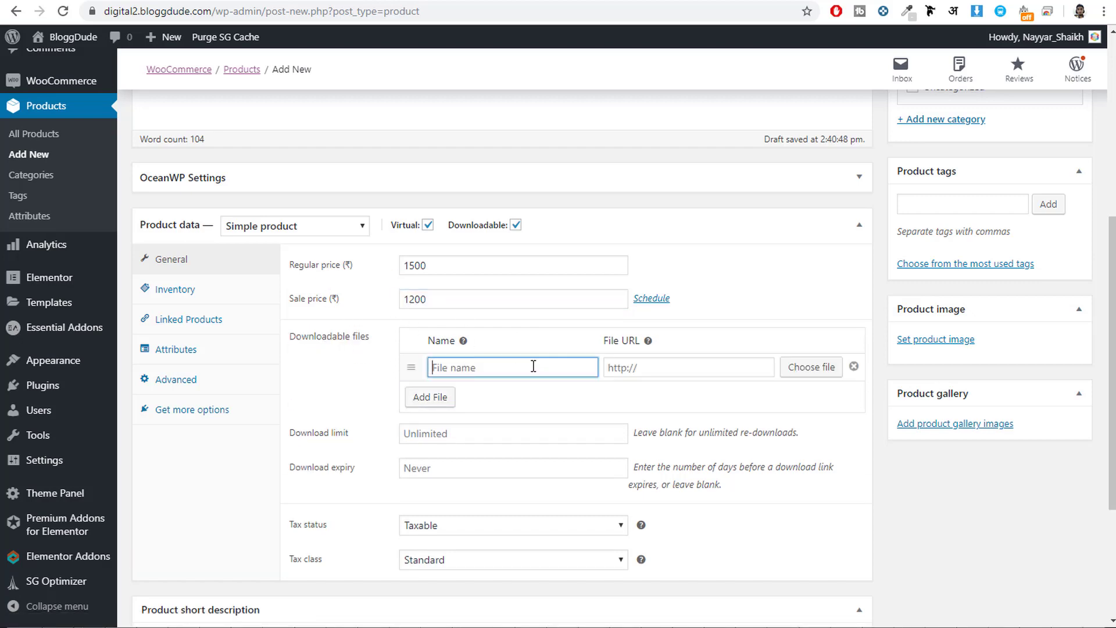
text(Rich Dad Poor Dad)
drag(541, 368, 398, 369)
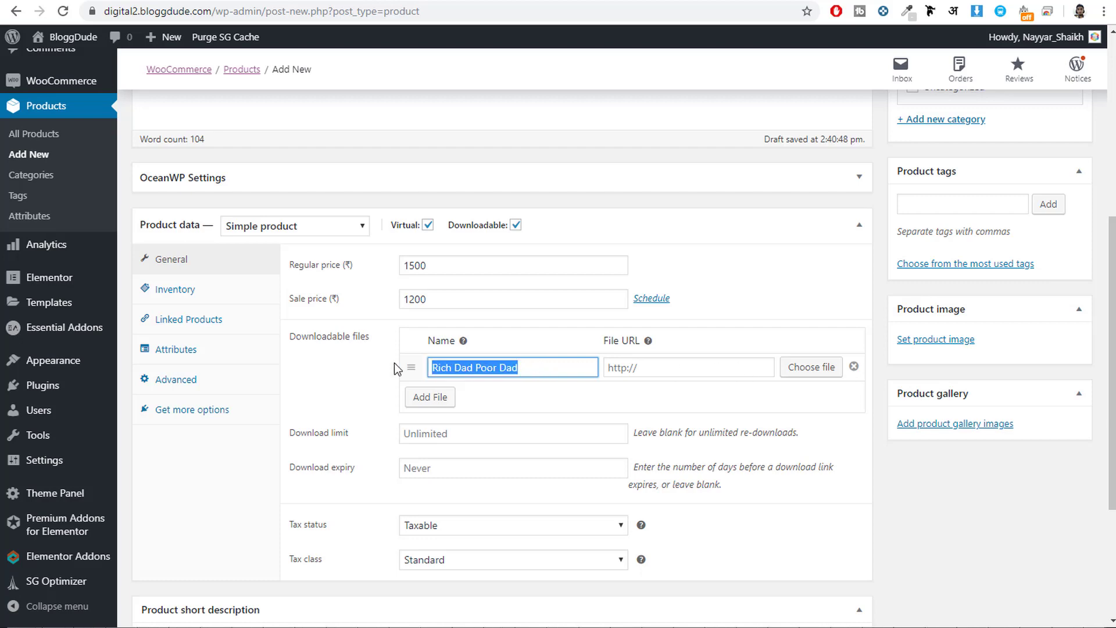
click(785, 368)
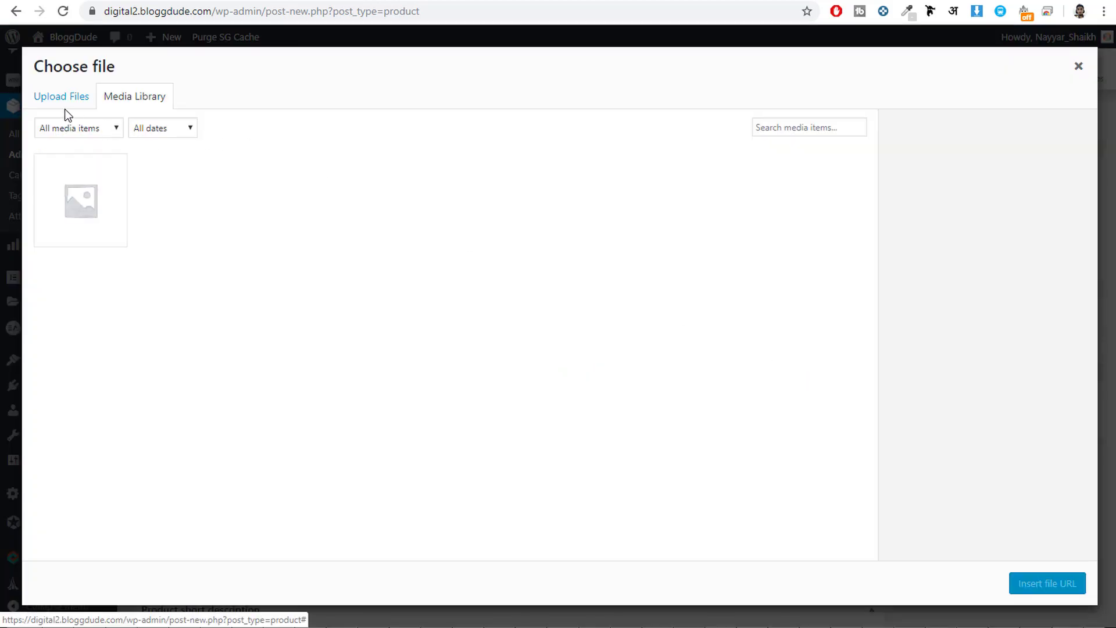
- Start a media upload and browse to the Digital Products Website Media folder
click(64, 107)
click(550, 318)
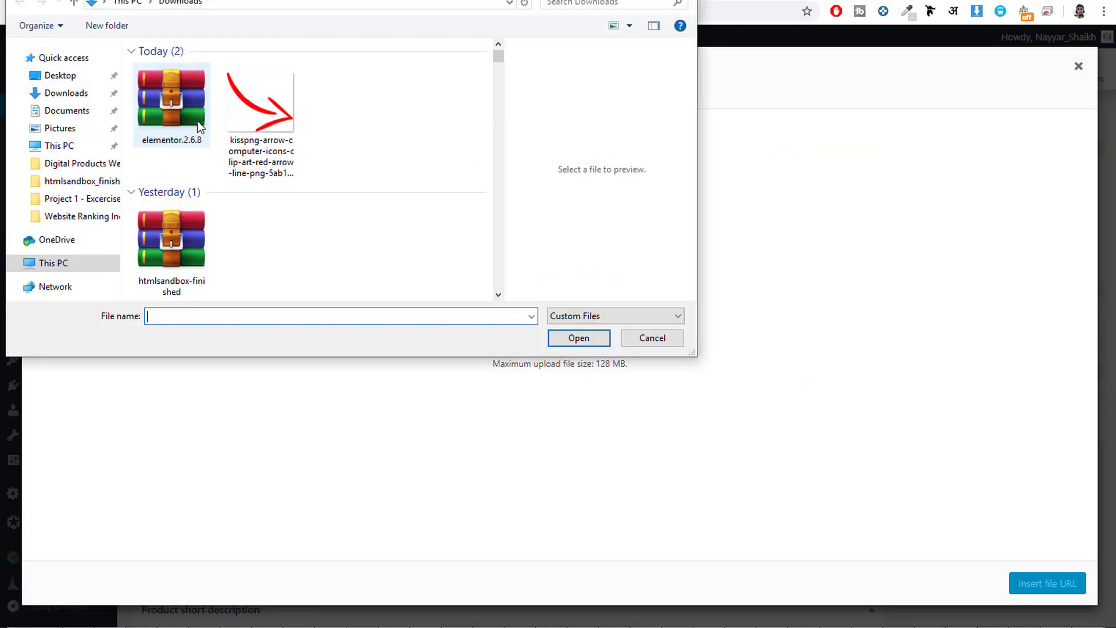
click(81, 198)
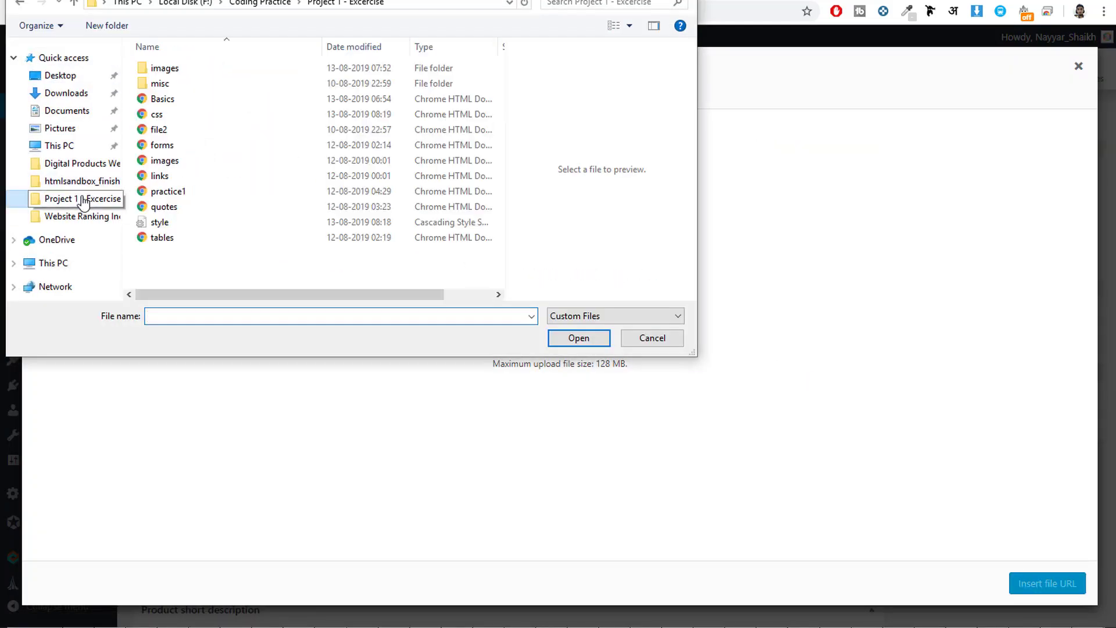
double_click(186, 75)
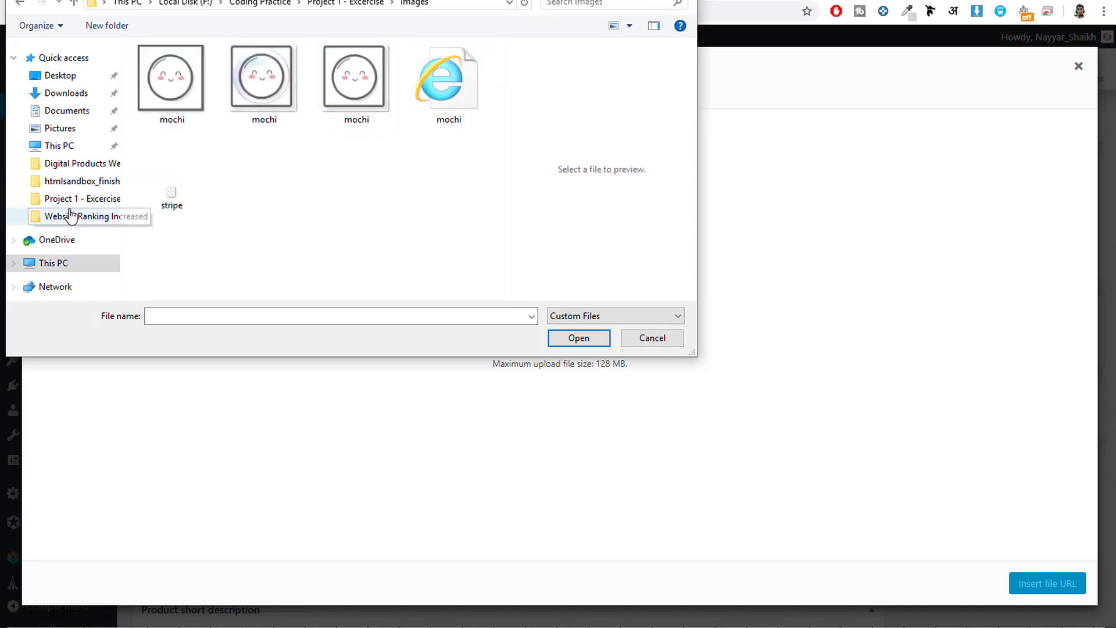
click(88, 163)
double_click(163, 83)
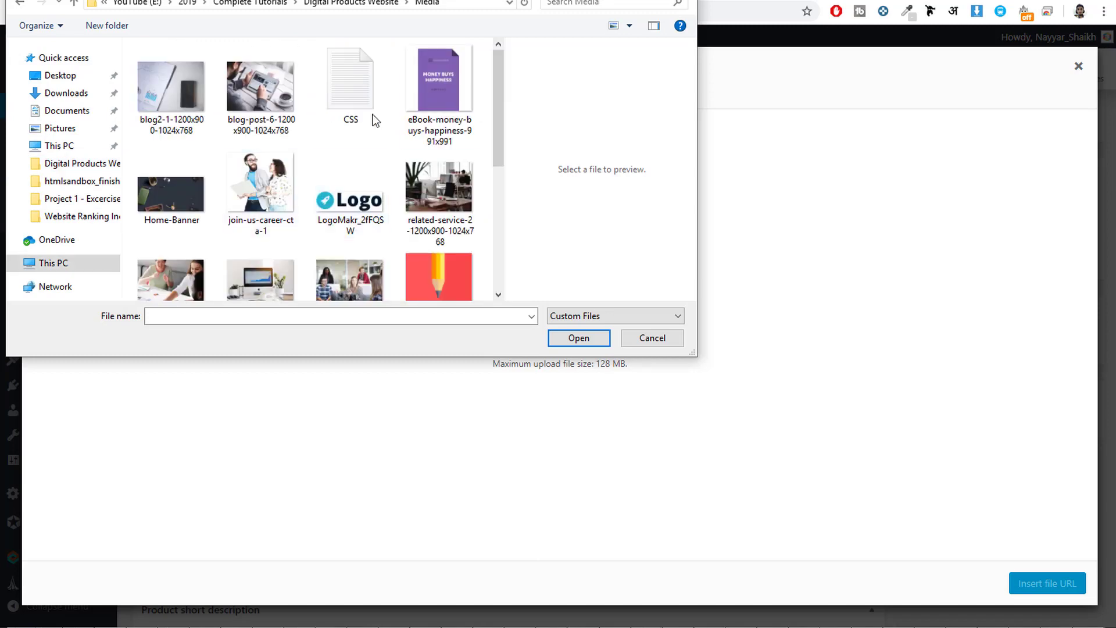
- Upload related-service-1200x900-1024x768 and insert its URL as the download's file
scroll(440, 225, down, 10)
scroll(440, 225, up, 10)
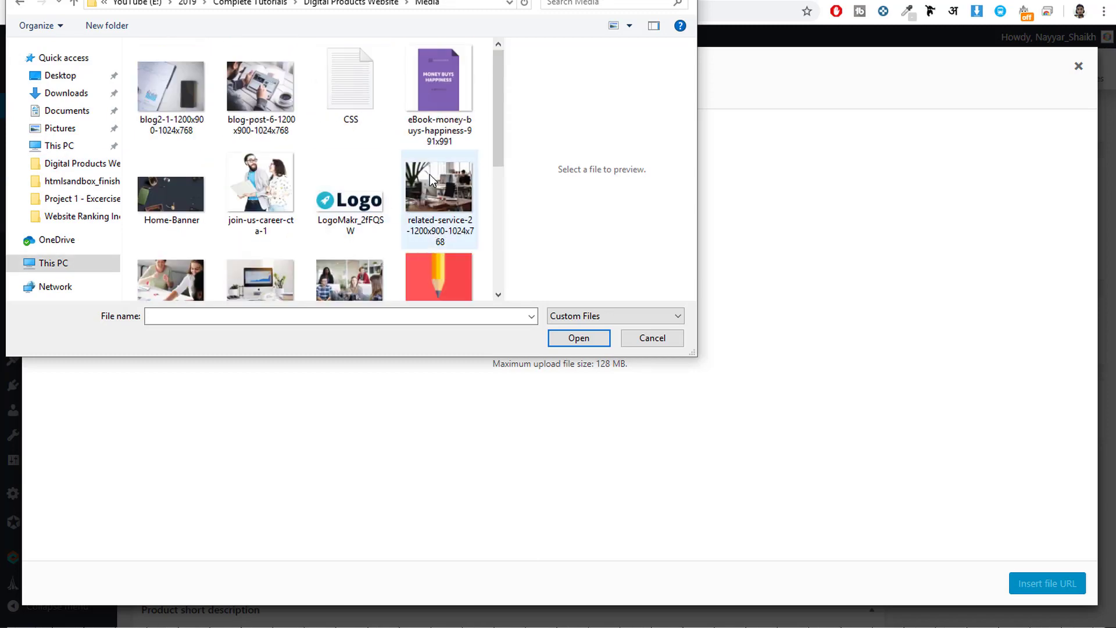
scroll(428, 221, down, 10)
scroll(428, 221, up, 10)
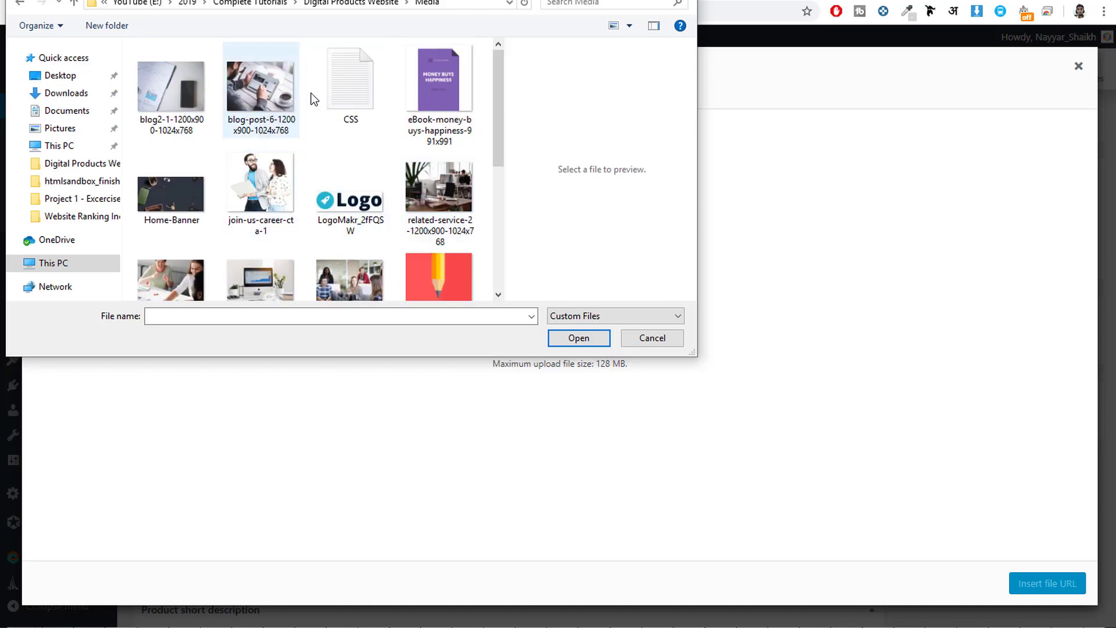
drag(497, 71, 497, 154)
scroll(484, 168, down, 3)
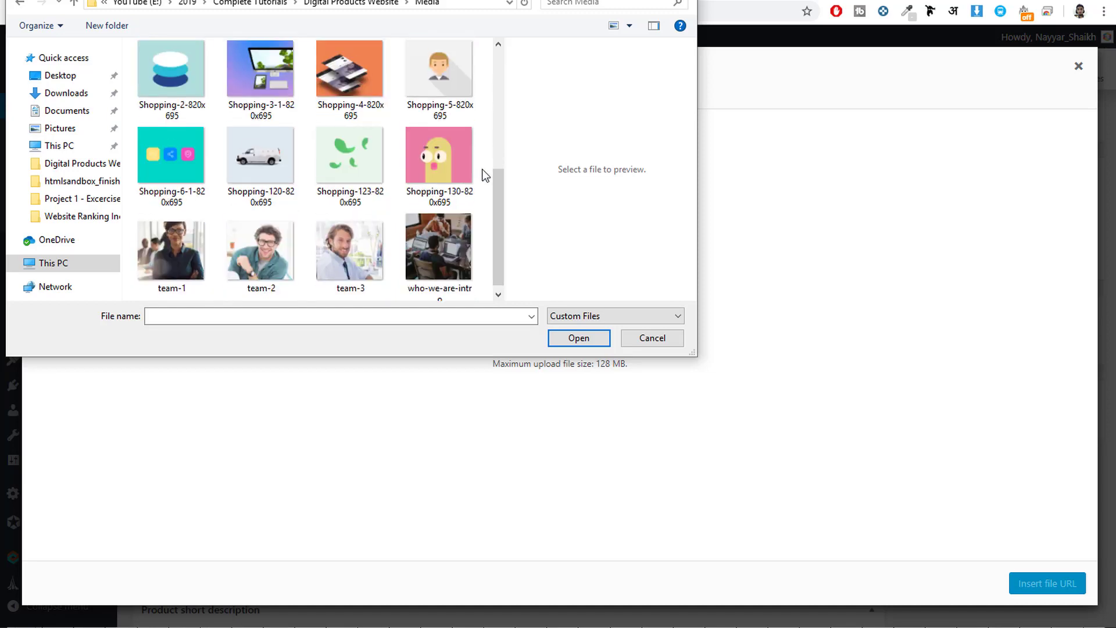
scroll(483, 175, up, 10)
scroll(390, 116, down, 5)
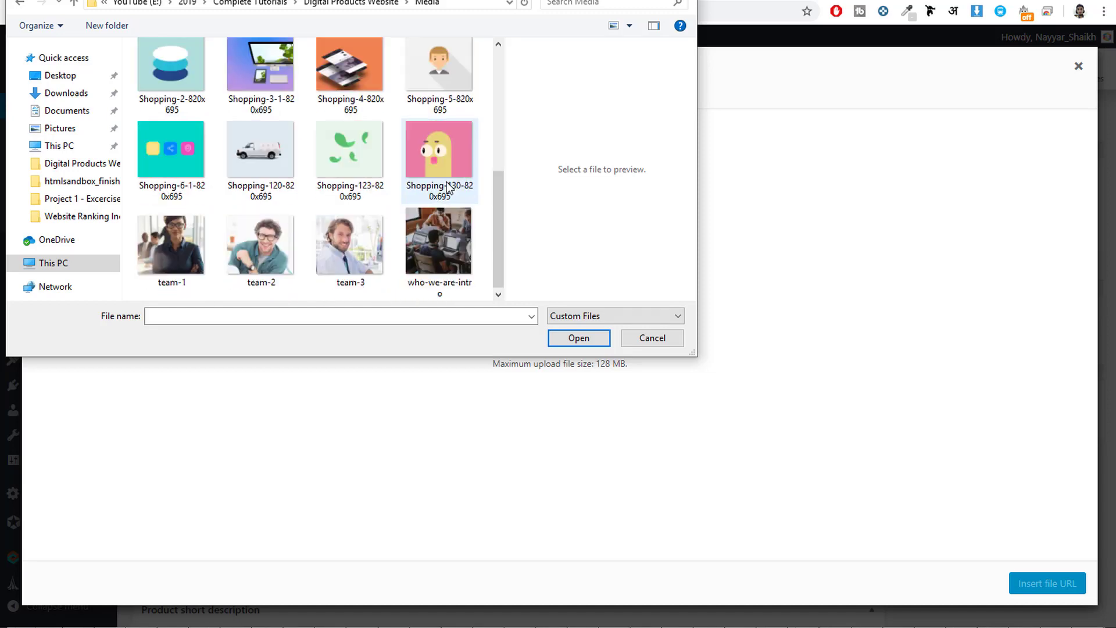
scroll(375, 148, up, 5)
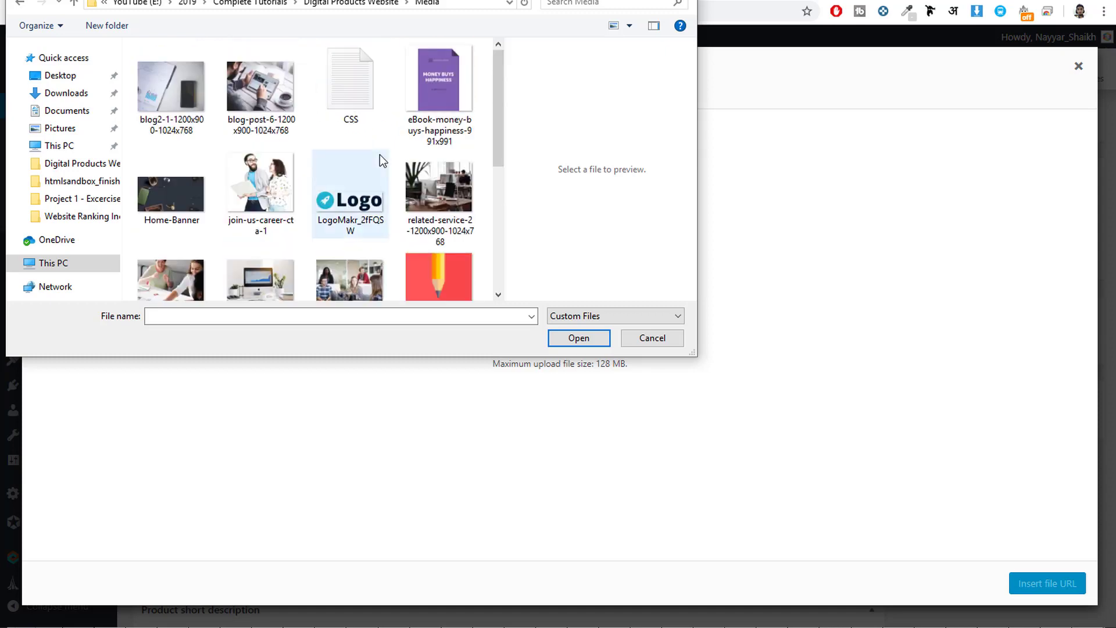
scroll(379, 155, down, 2)
click(345, 184)
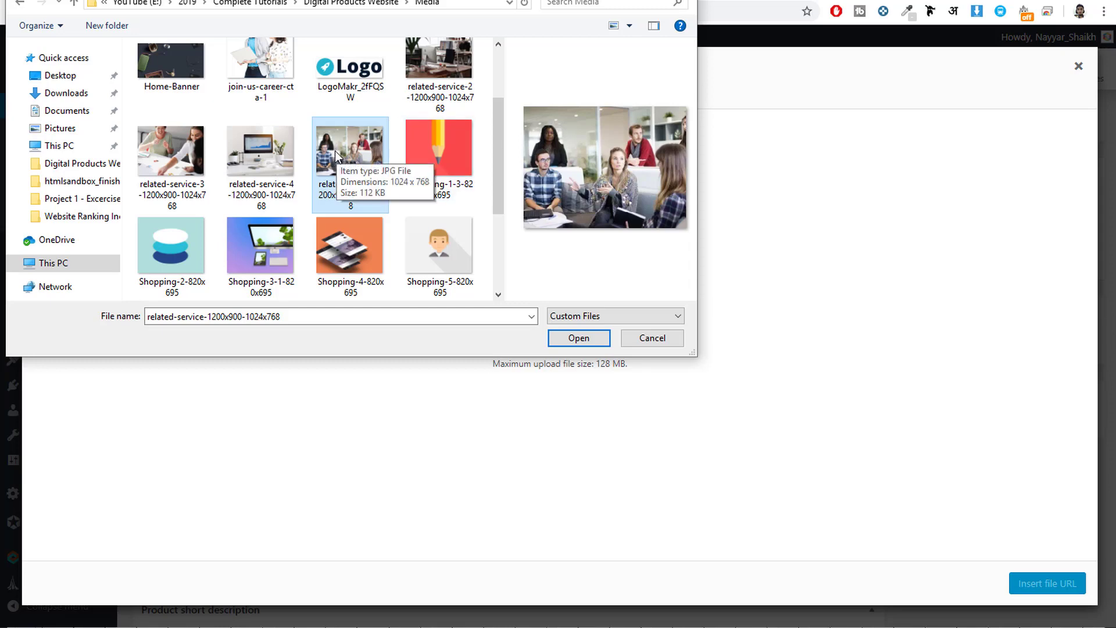
click(585, 339)
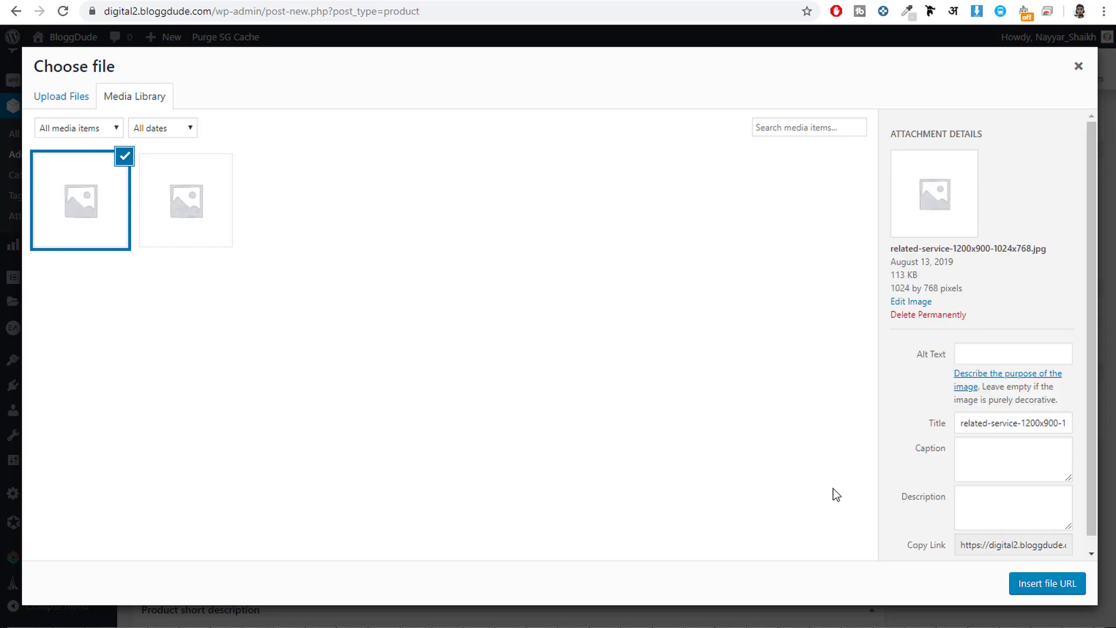
click(1064, 583)
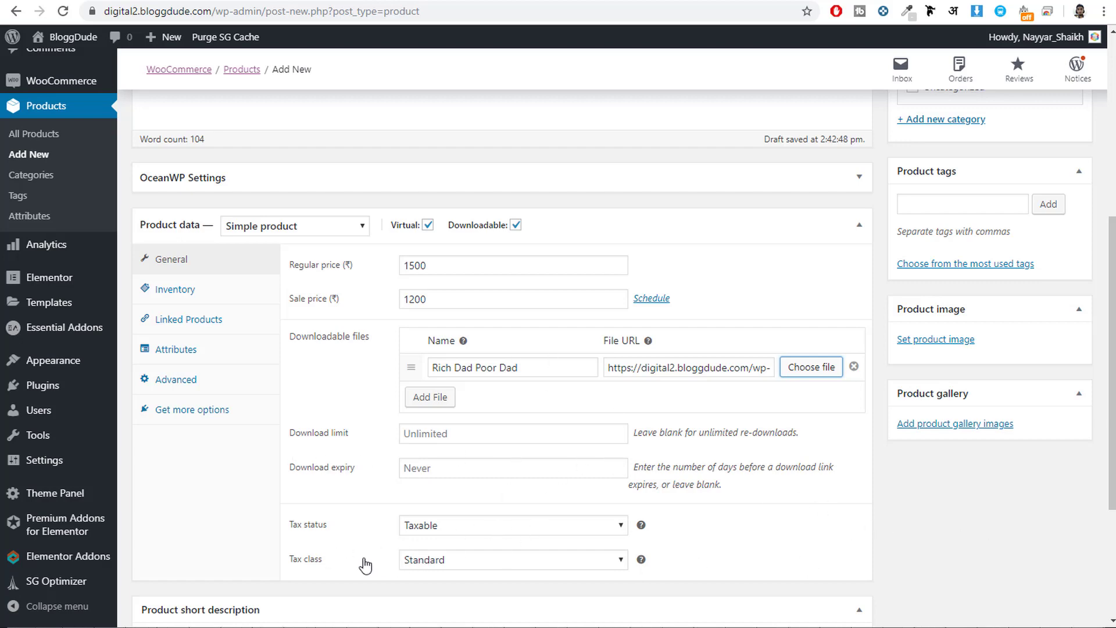
drag(293, 560, 336, 560)
- Try the TAX tax class, then review the Inventory, Linked Products and Advanced tabs
click(486, 559)
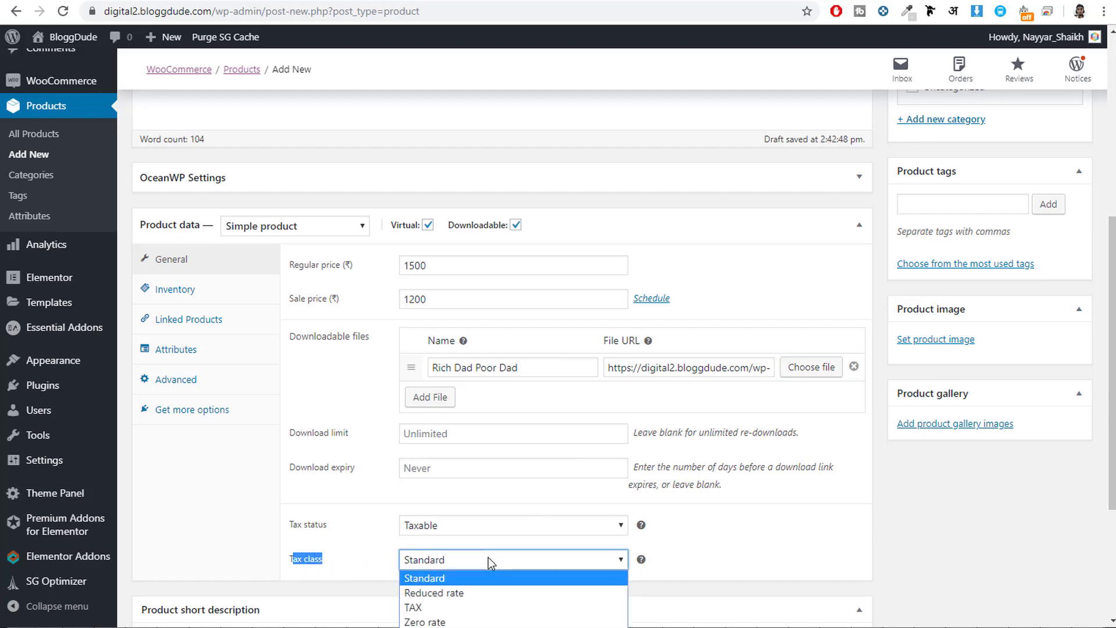
click(471, 605)
click(452, 567)
key(Escape)
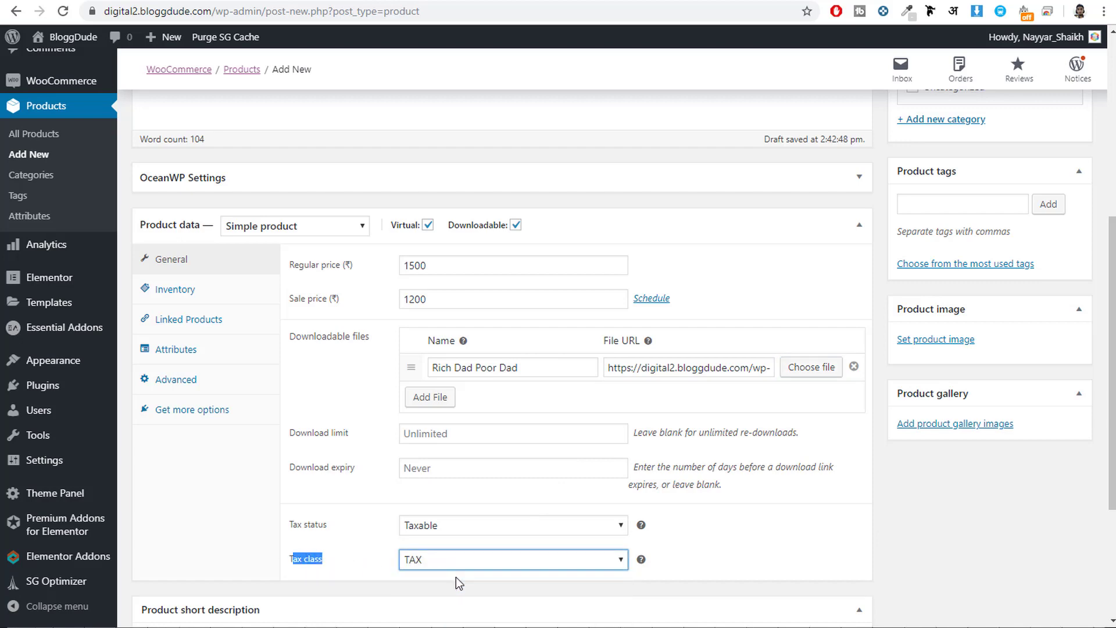
click(453, 567)
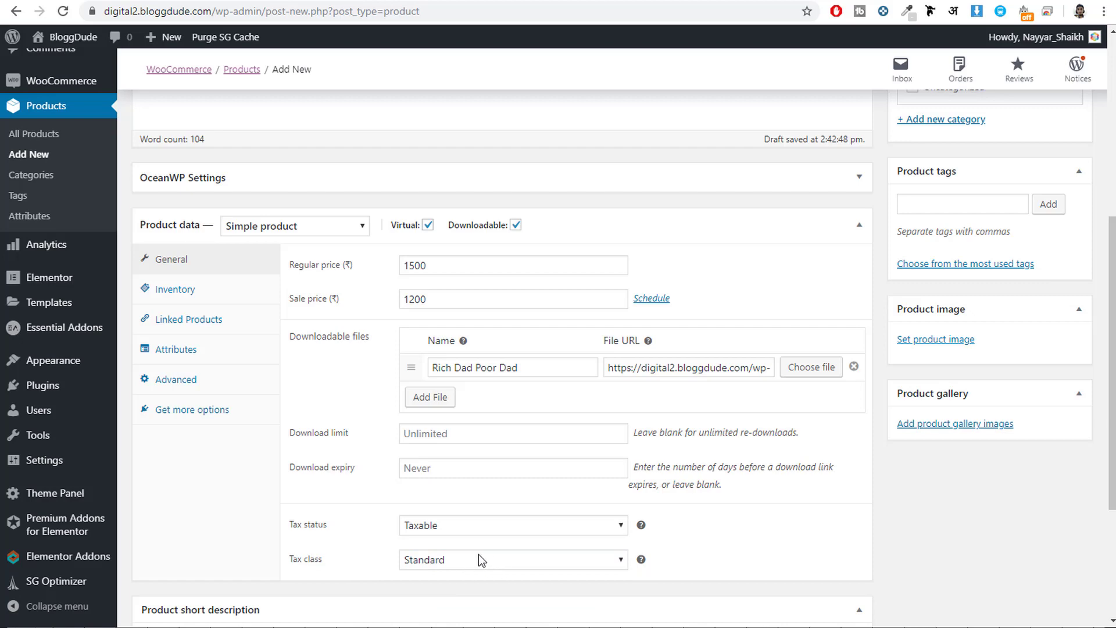
click(234, 298)
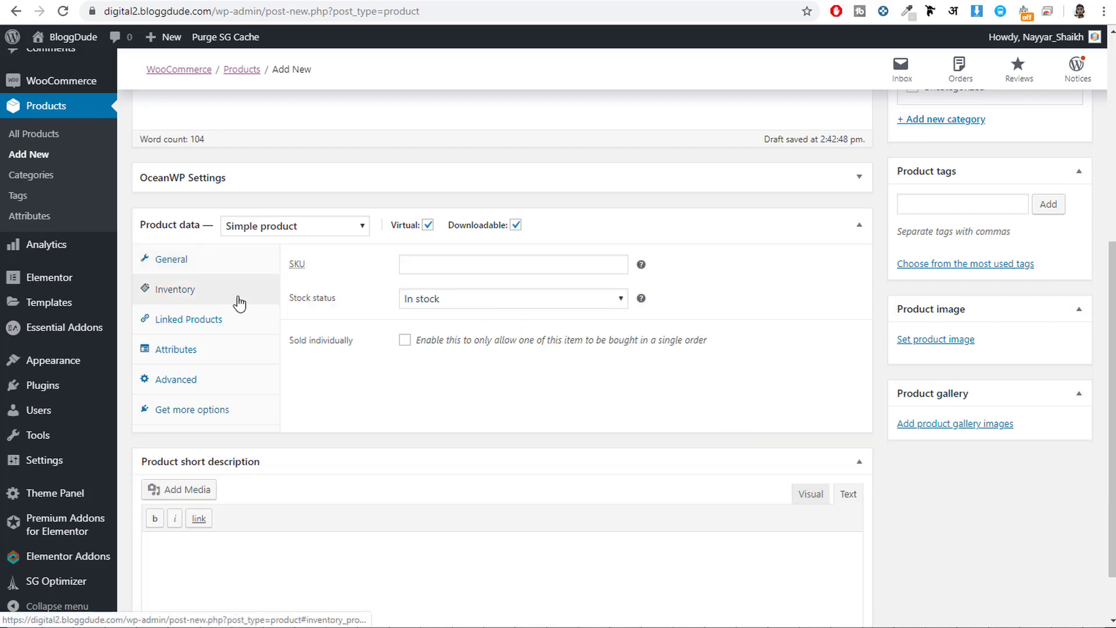
click(236, 322)
click(201, 383)
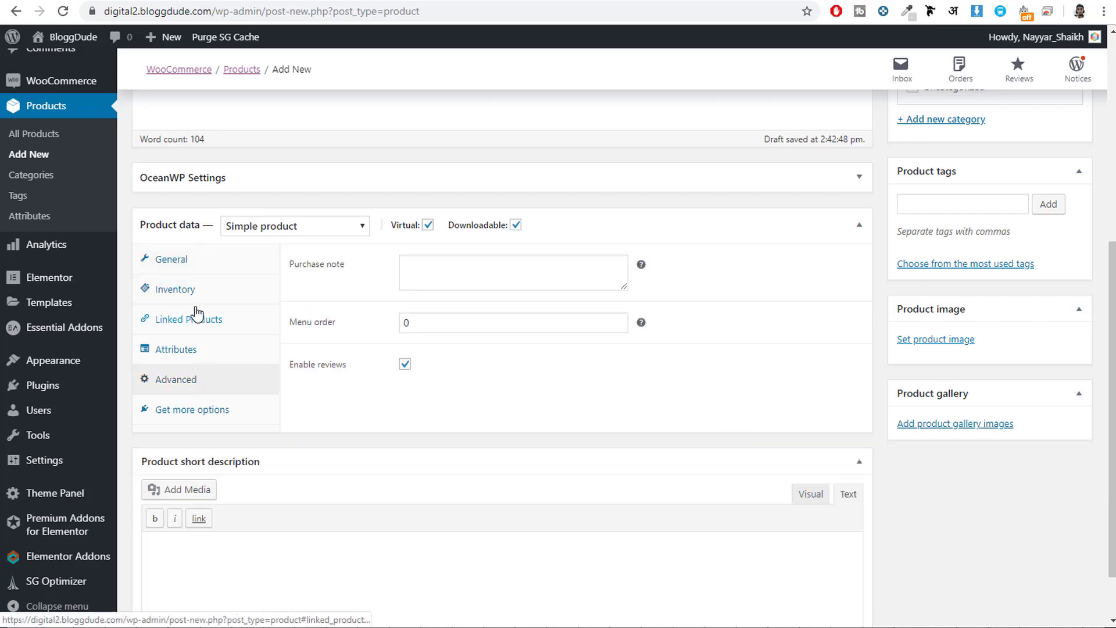
click(194, 260)
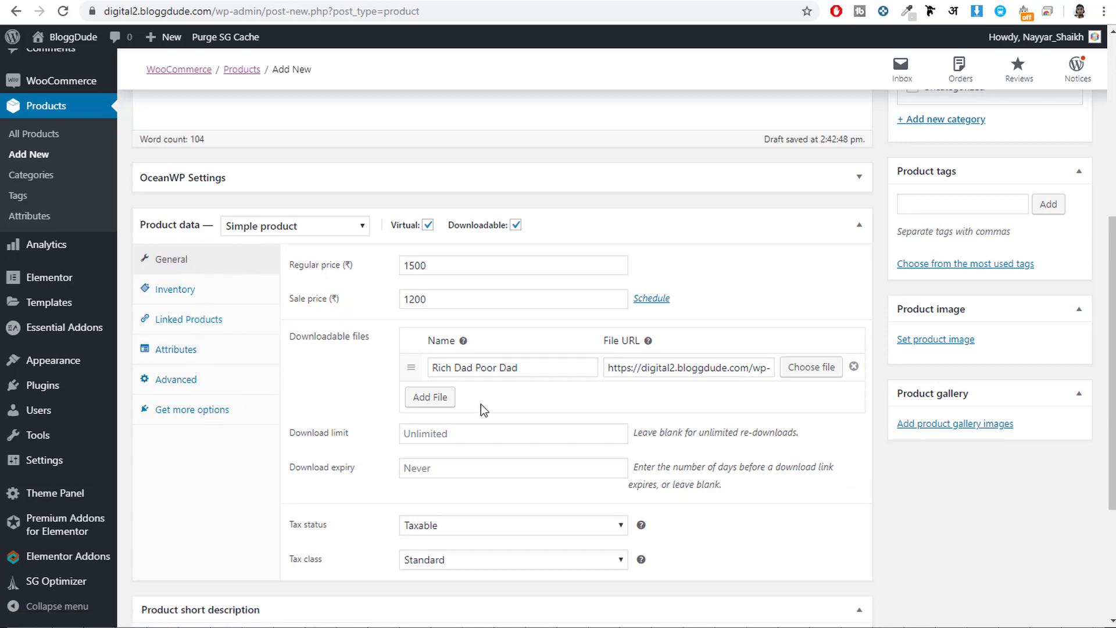
- Paste the live page's Lorem Ipsum paragraph into the product short description
scroll(971, 442, down, 3)
click(150, 487)
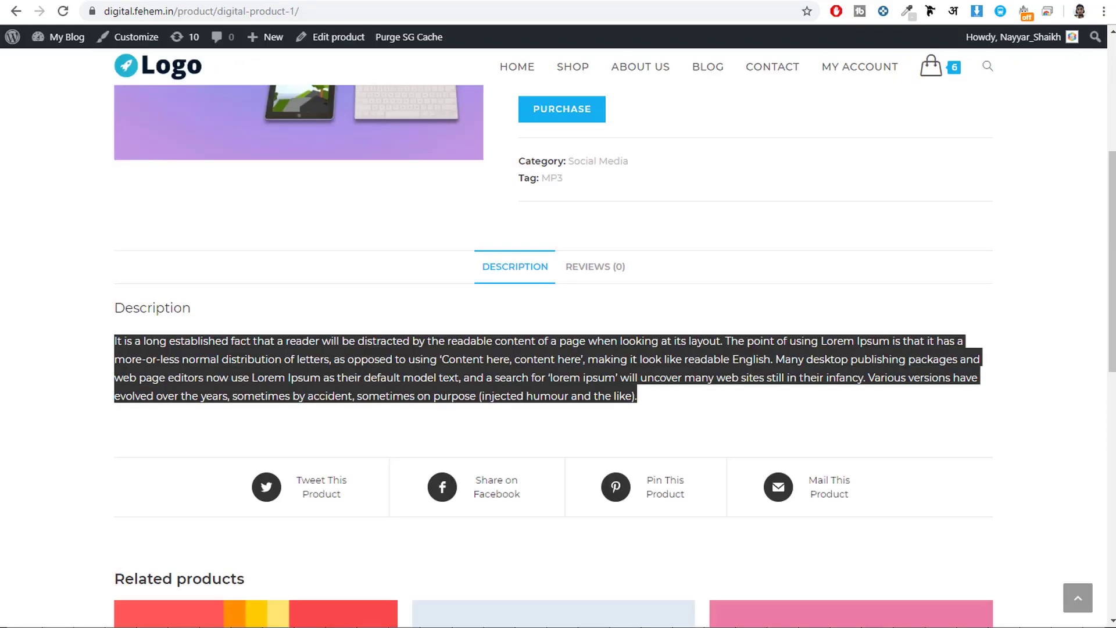
scroll(771, 275, up, 1)
scroll(772, 275, up, 5)
triple_click(659, 297)
key(ctrl+c)
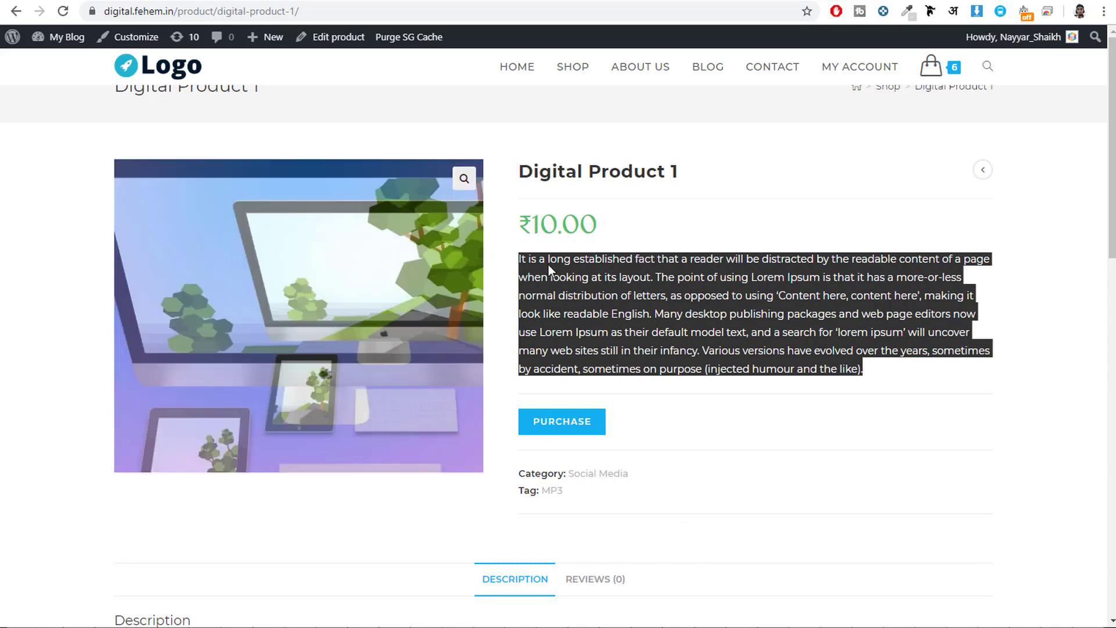
click(390, 6)
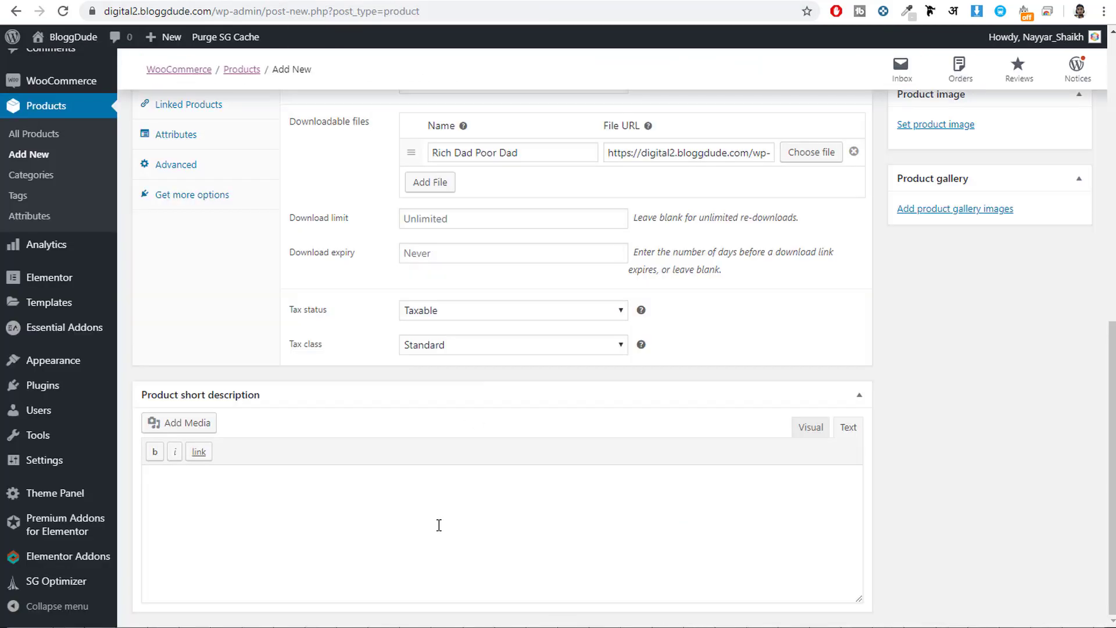
key(ctrl+v)
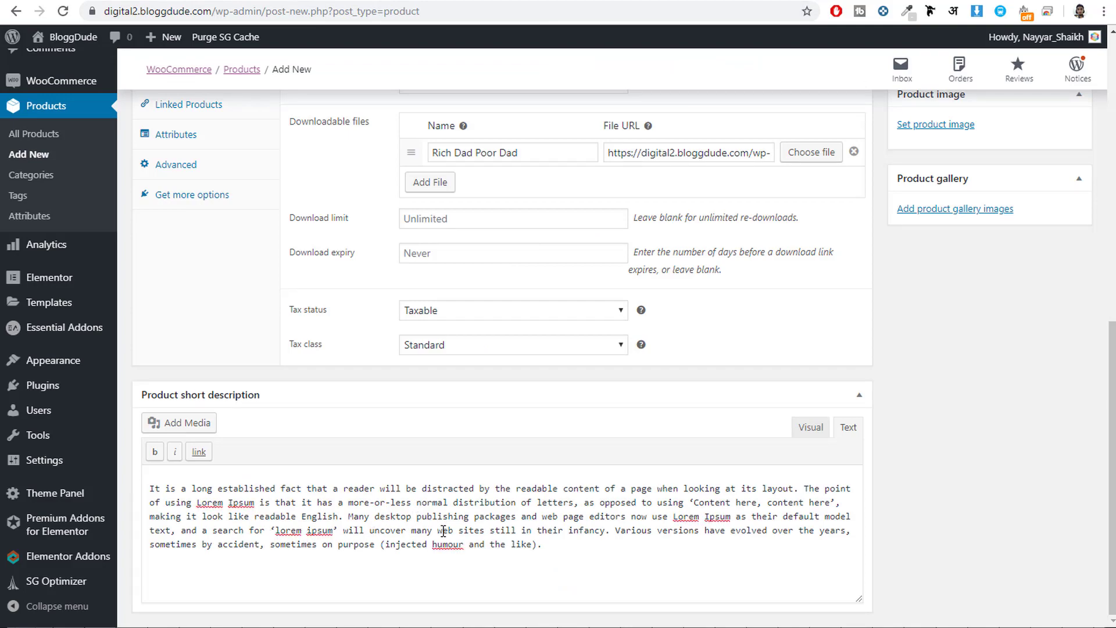
scroll(1022, 500, up, 10)
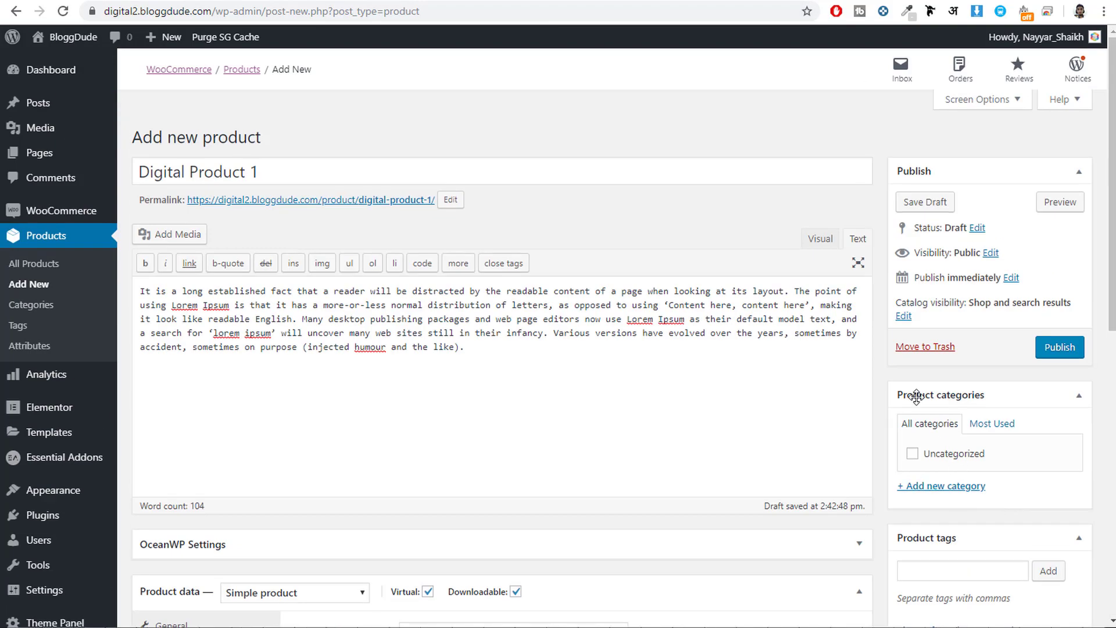
- Add a new 'Business' product category, ticked for Digital Product 1
click(961, 487)
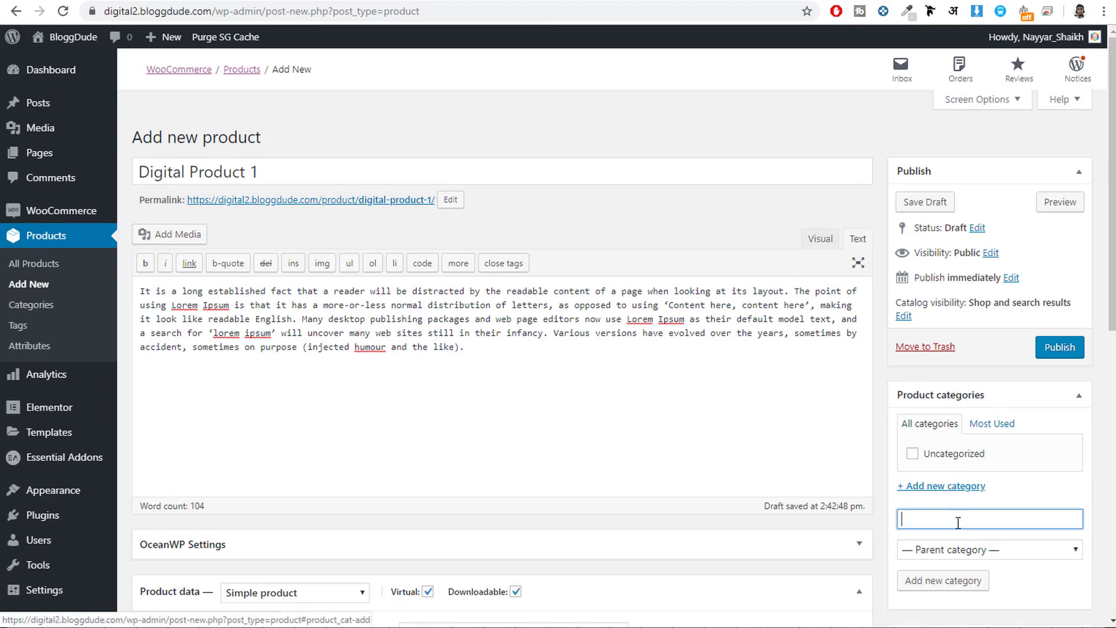
scroll(1014, 490, down, 3)
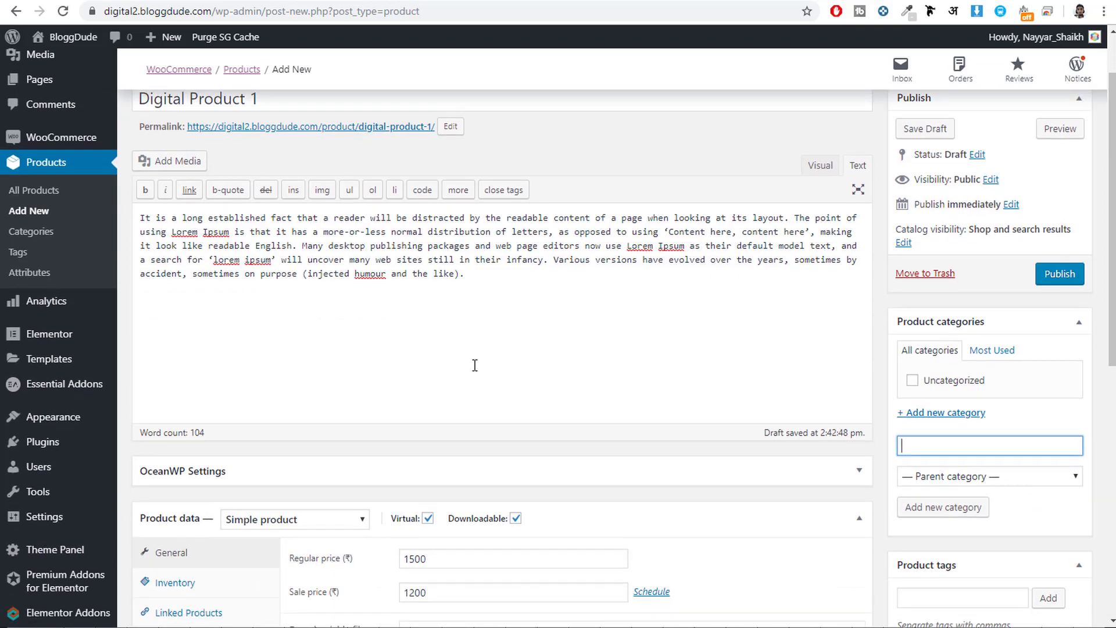
scroll(523, 407, down, 1)
scroll(569, 378, down, 5)
click(496, 292)
key(ctrl+a)
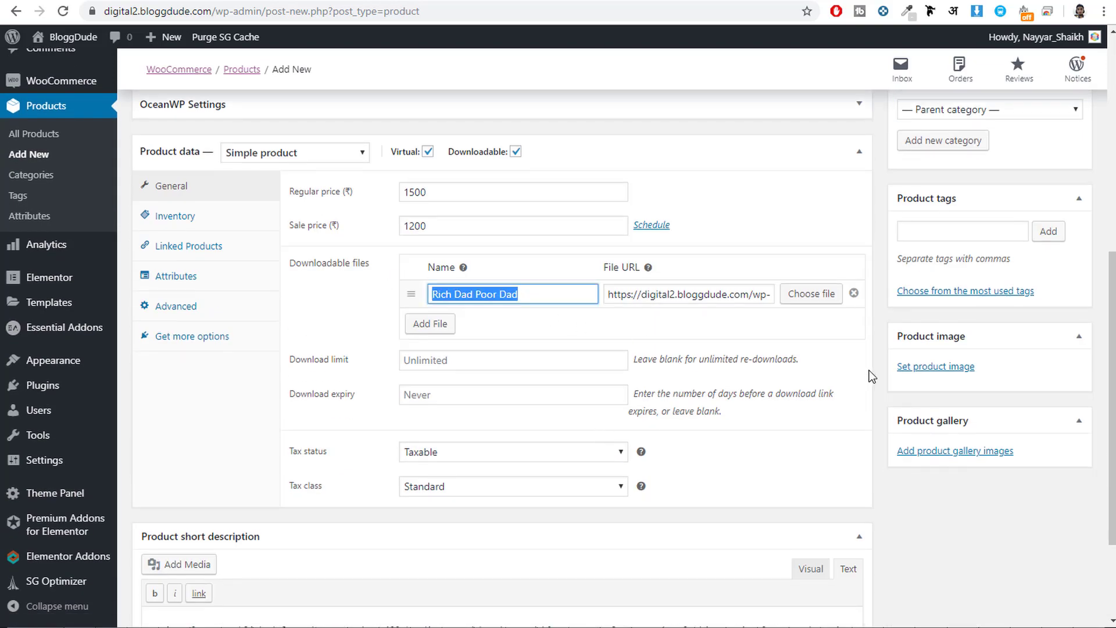
scroll(919, 372, up, 5)
click(958, 365)
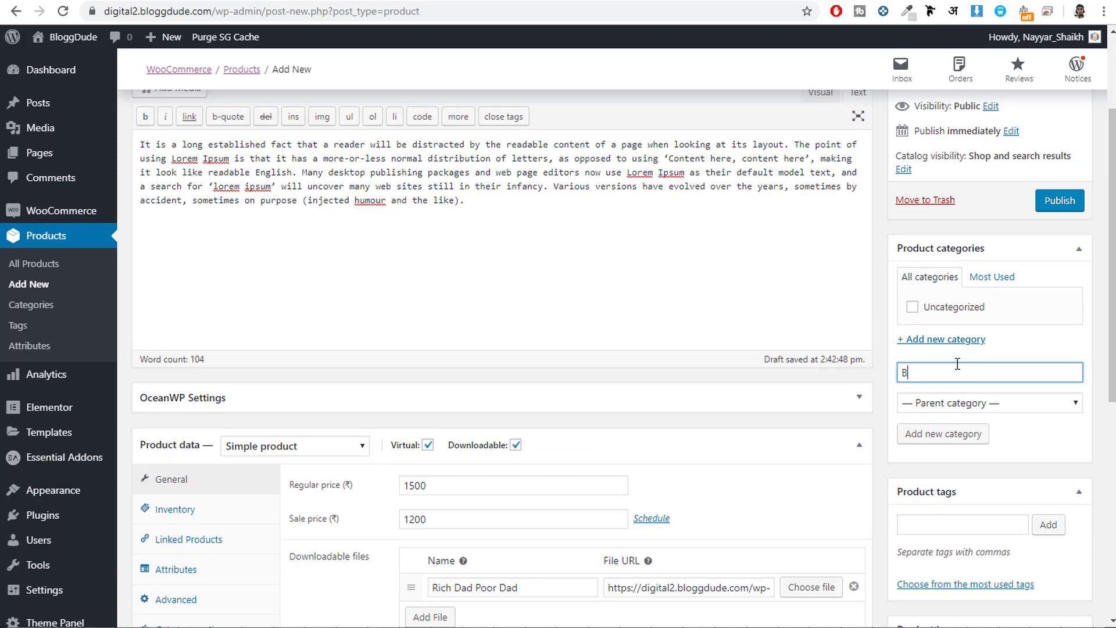
text(Business)
key(Return)
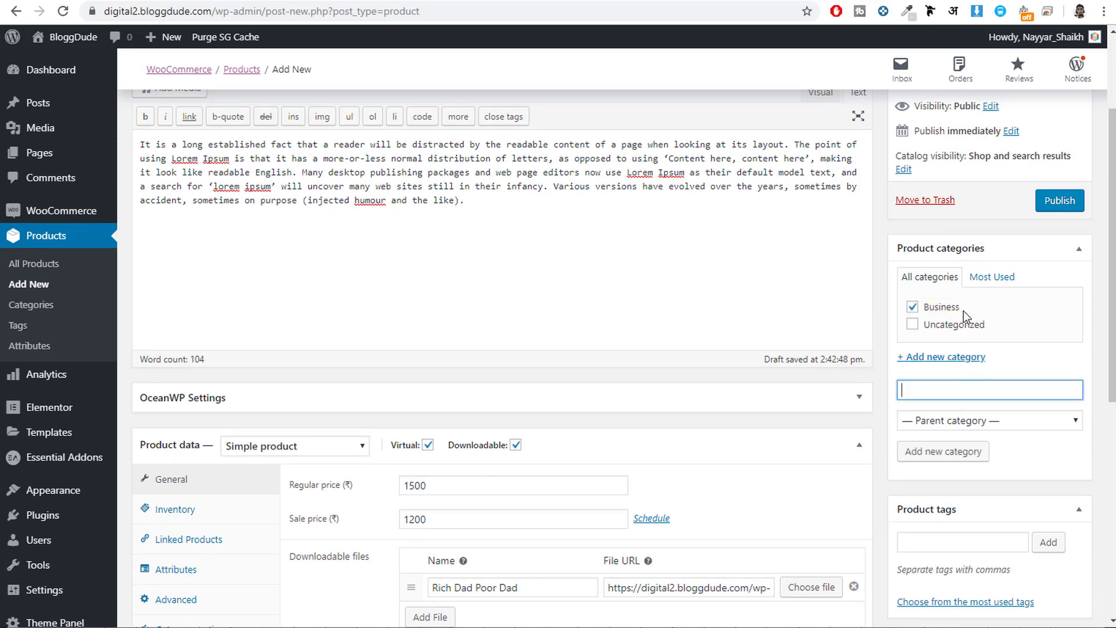
scroll(964, 314, down, 4)
click(942, 322)
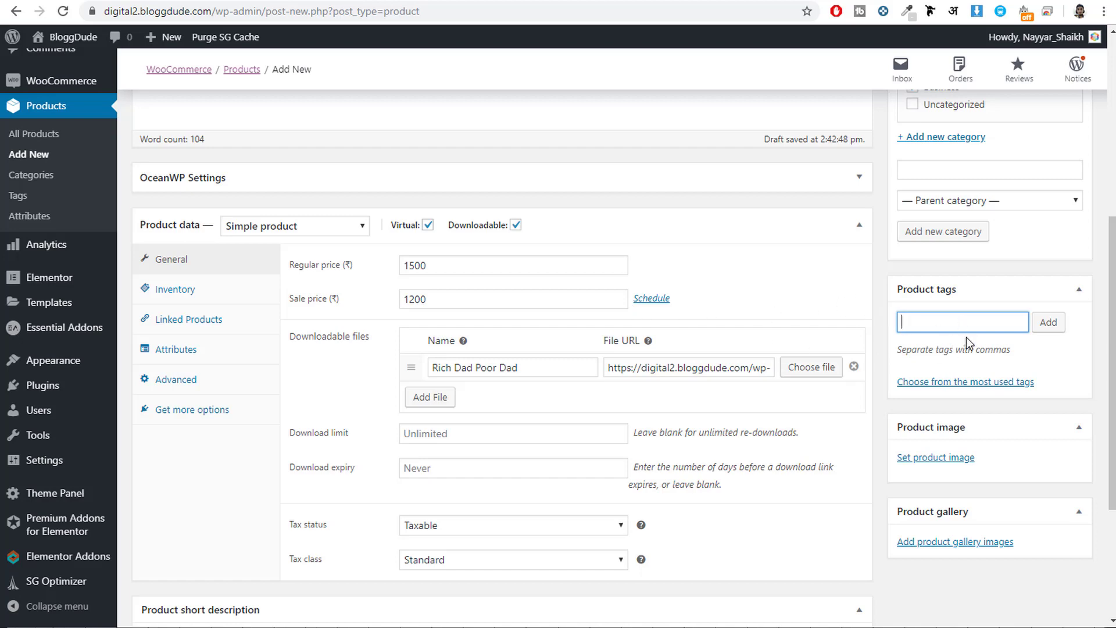
- Add the PDF tag to the new downloadable product
text(PDF)
key(Return)
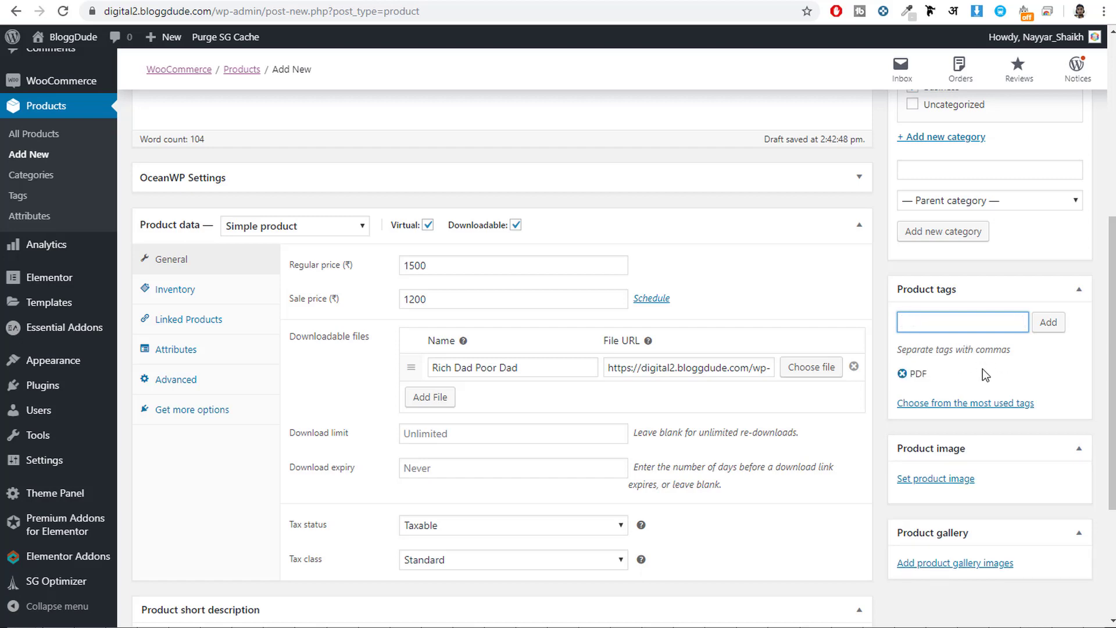
click(983, 369)
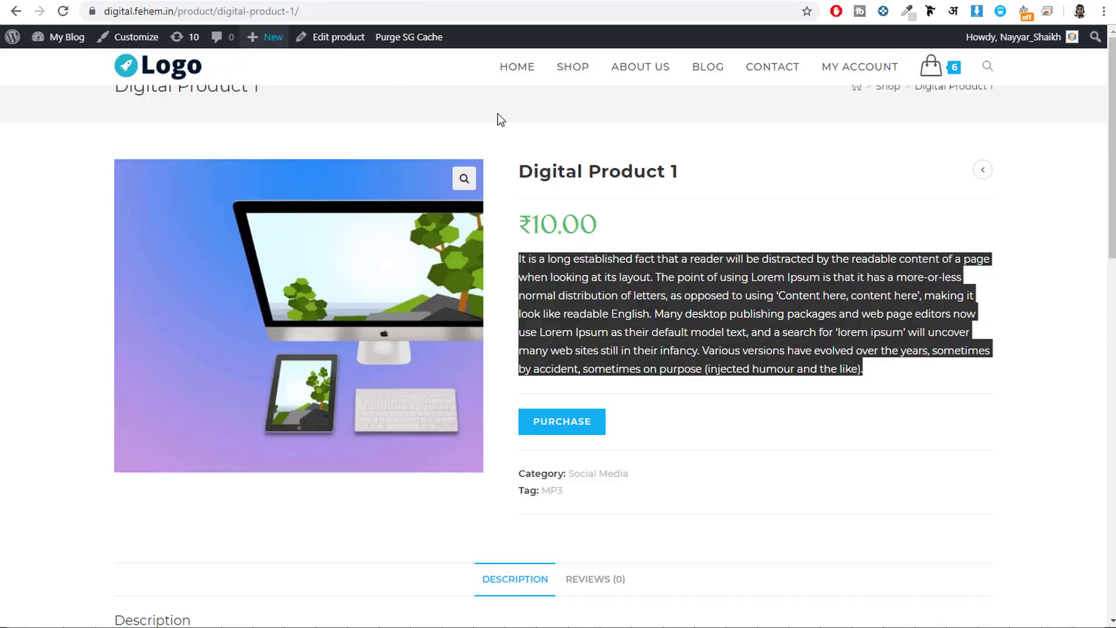
- Filter the reference store's shop to PDF products and browse the results
click(581, 79)
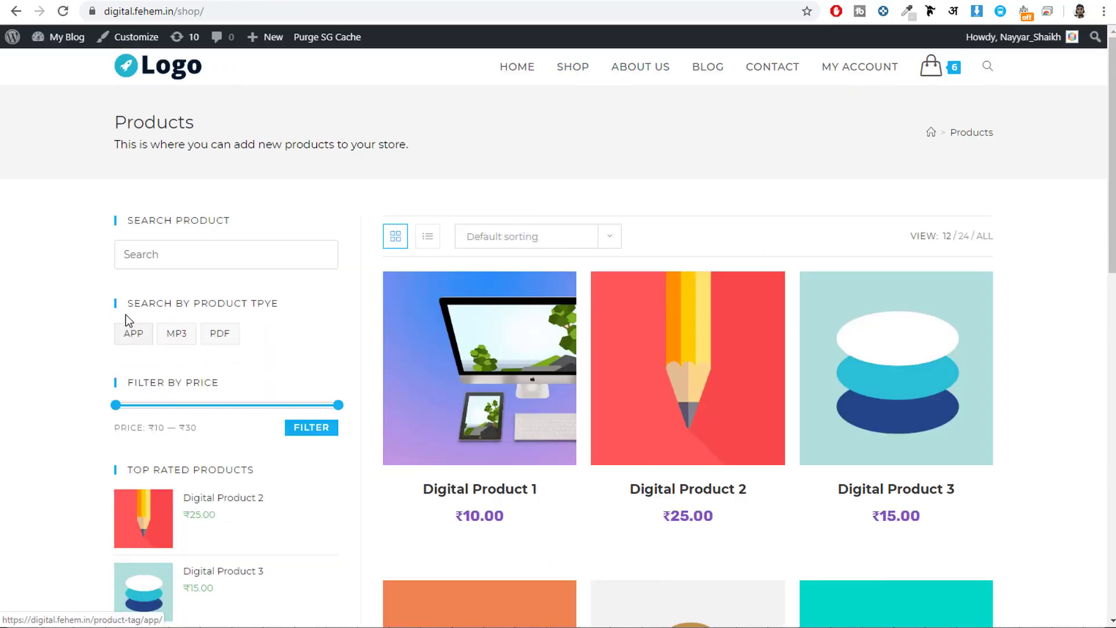
drag(126, 304, 308, 312)
click(261, 321)
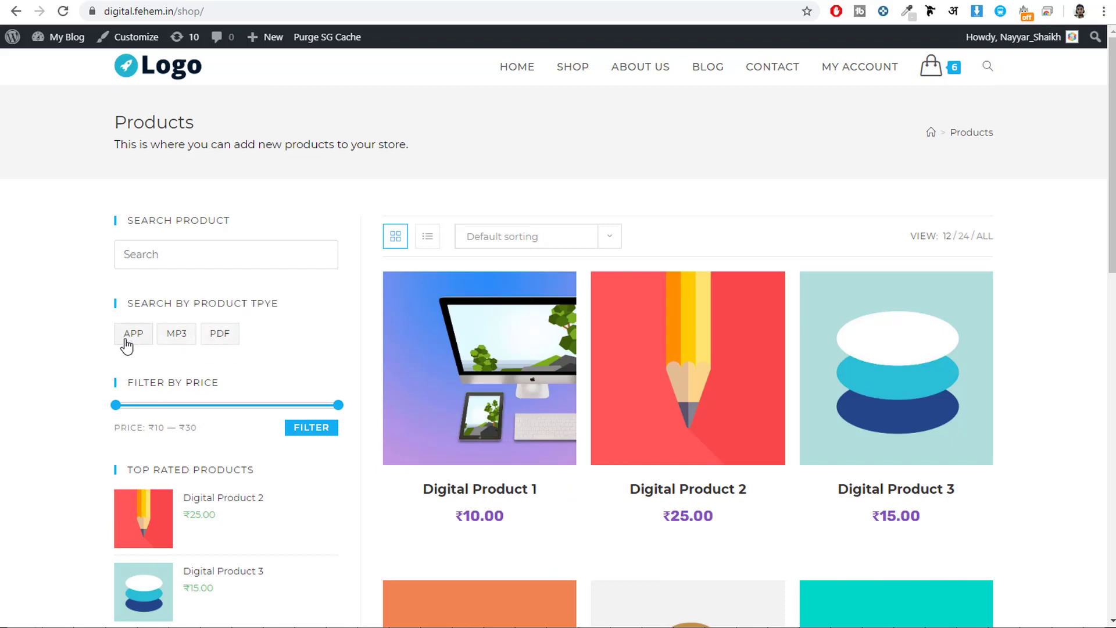
click(215, 347)
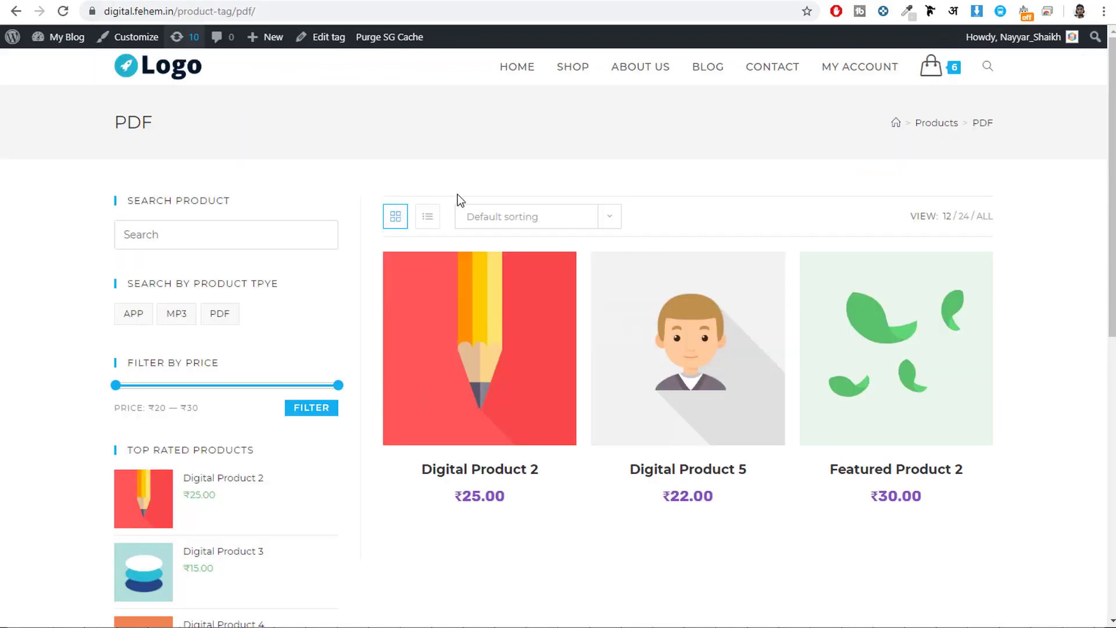
scroll(665, 379, down, 3)
scroll(664, 379, up, 3)
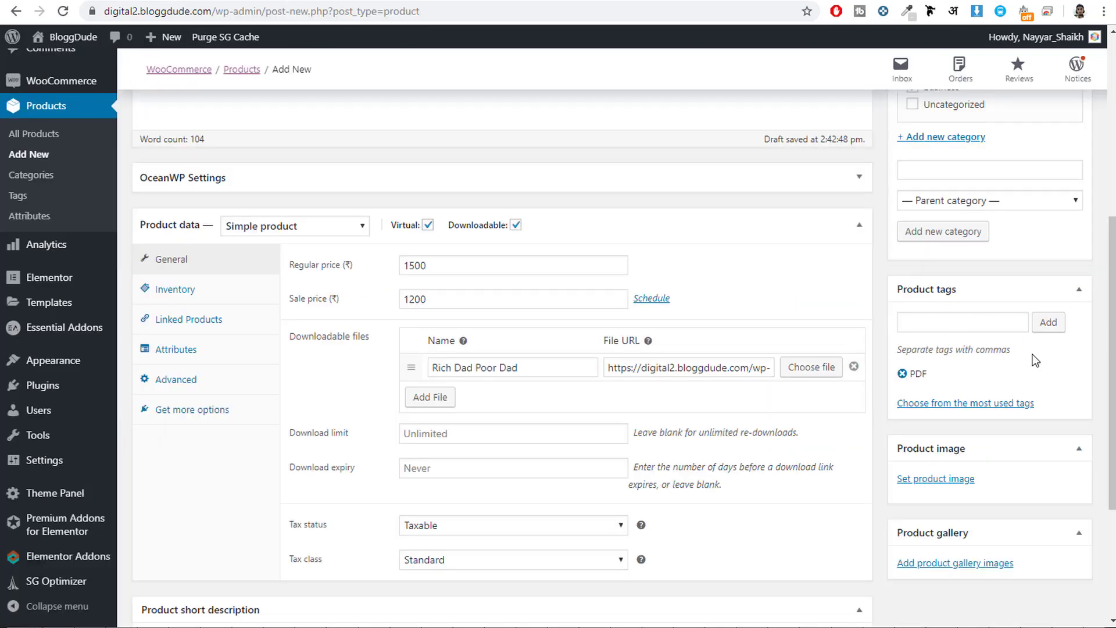
scroll(1023, 429, down, 2)
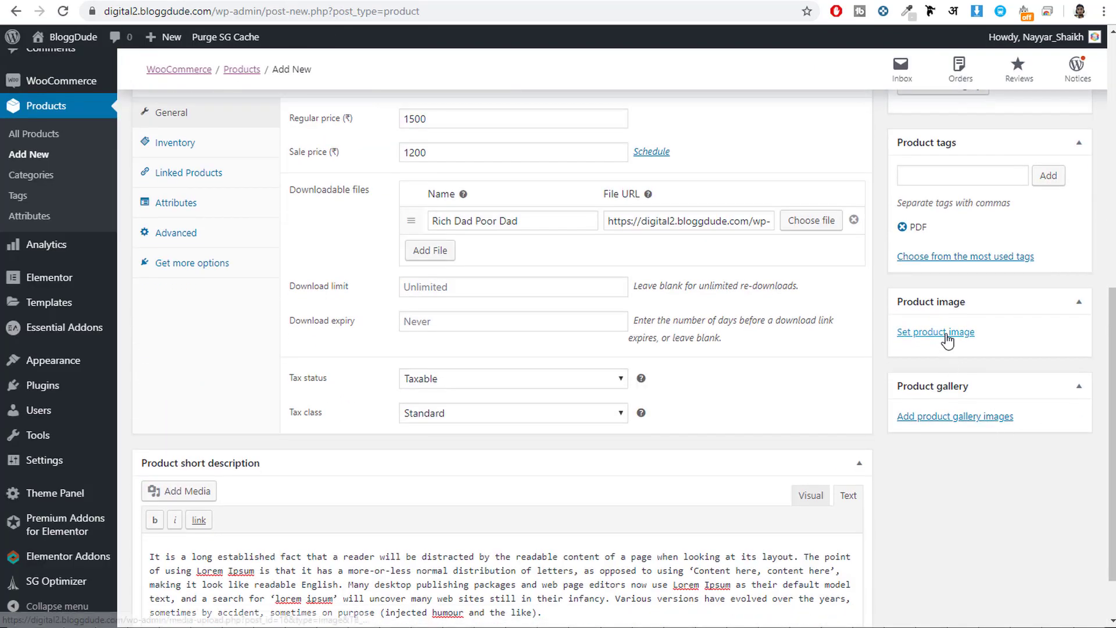
- Upload Shopping-1-3-820x695.jpg from the computer and set it as the product image
click(946, 334)
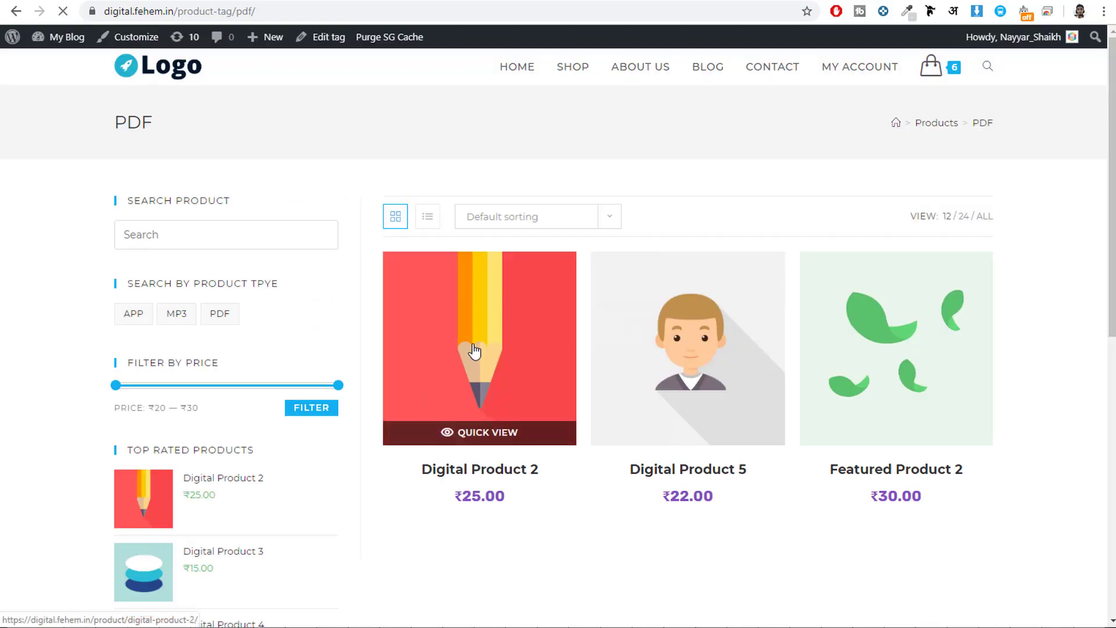
click(475, 351)
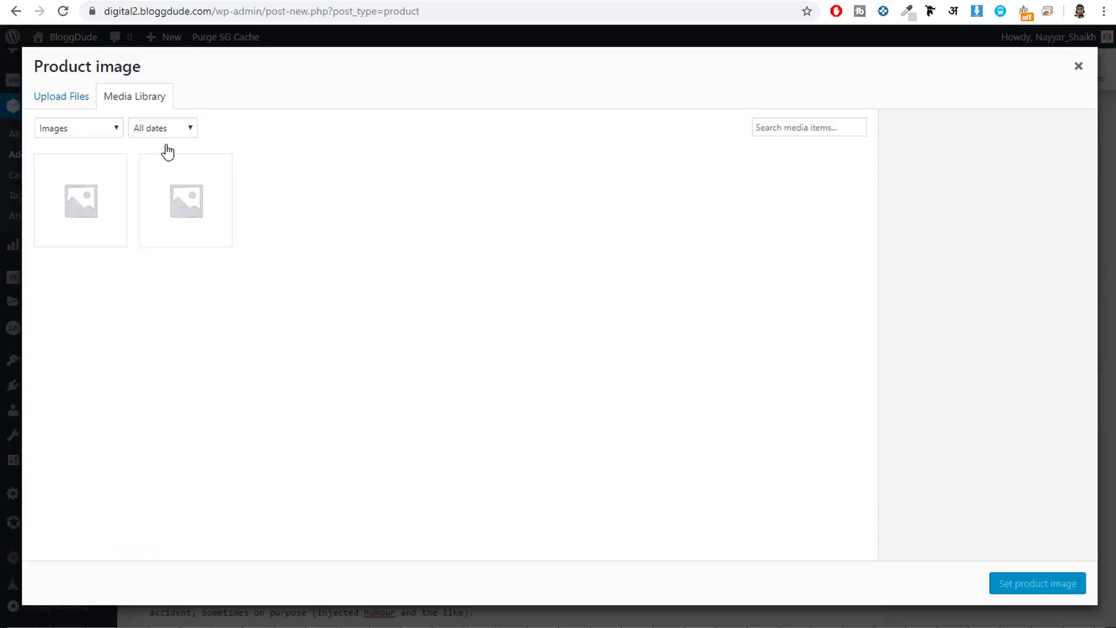
click(61, 98)
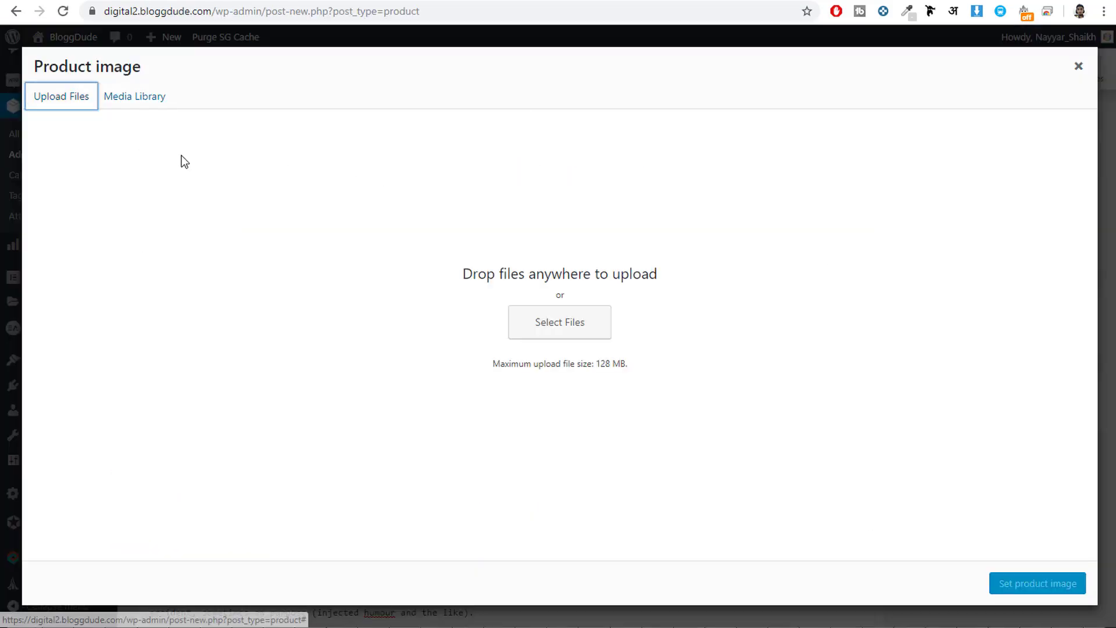
click(523, 321)
scroll(498, 259, down, 2)
scroll(498, 259, down, 1)
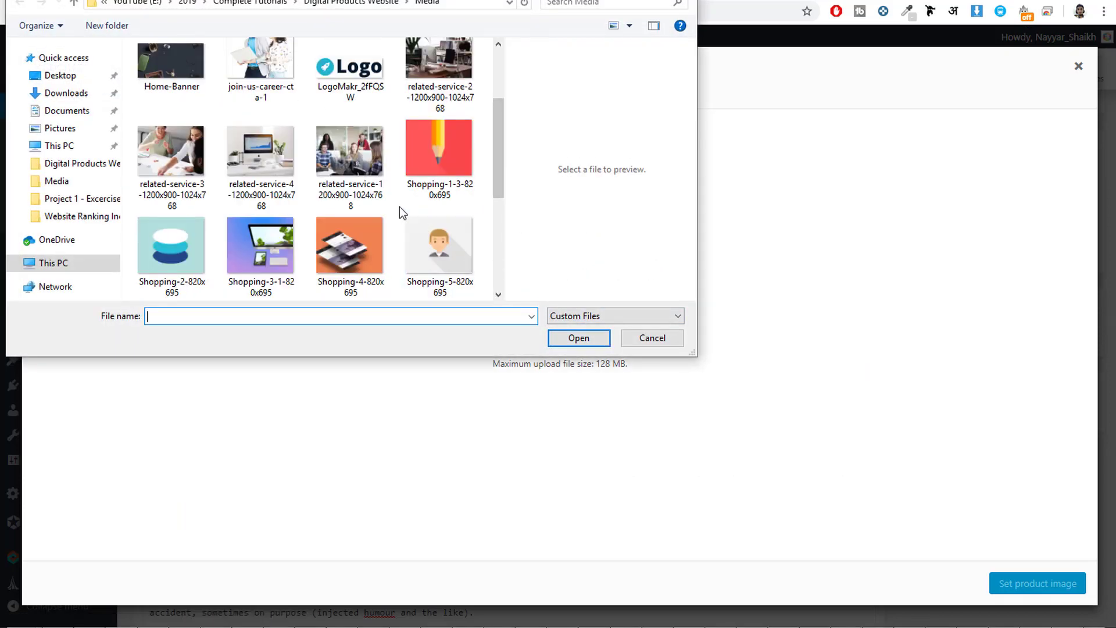
click(460, 168)
click(571, 342)
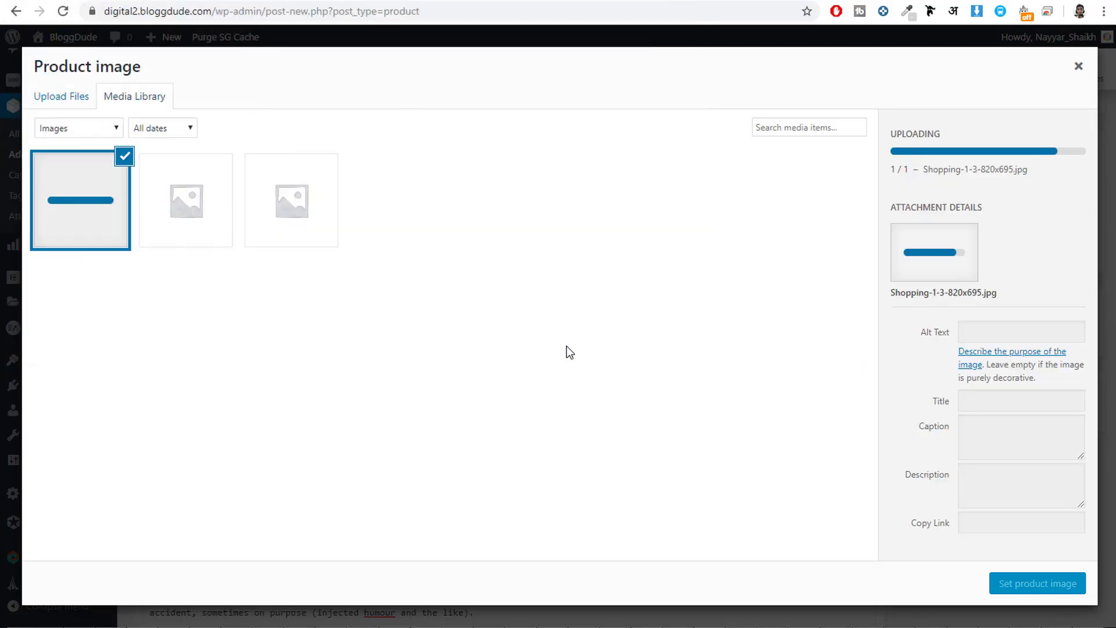
click(1054, 596)
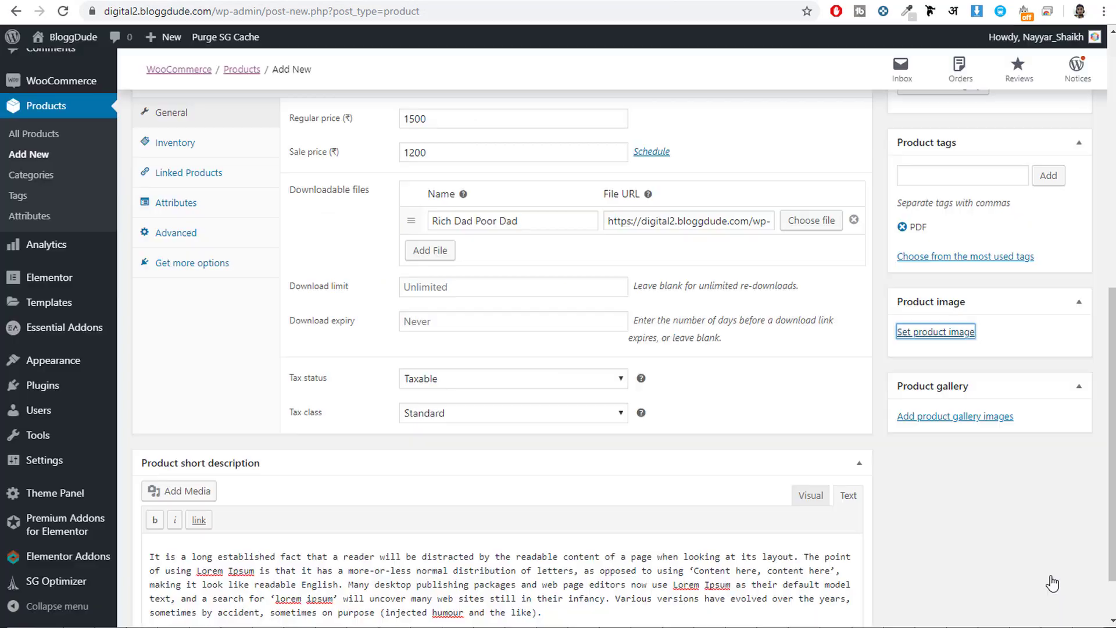
scroll(988, 552, down, 1)
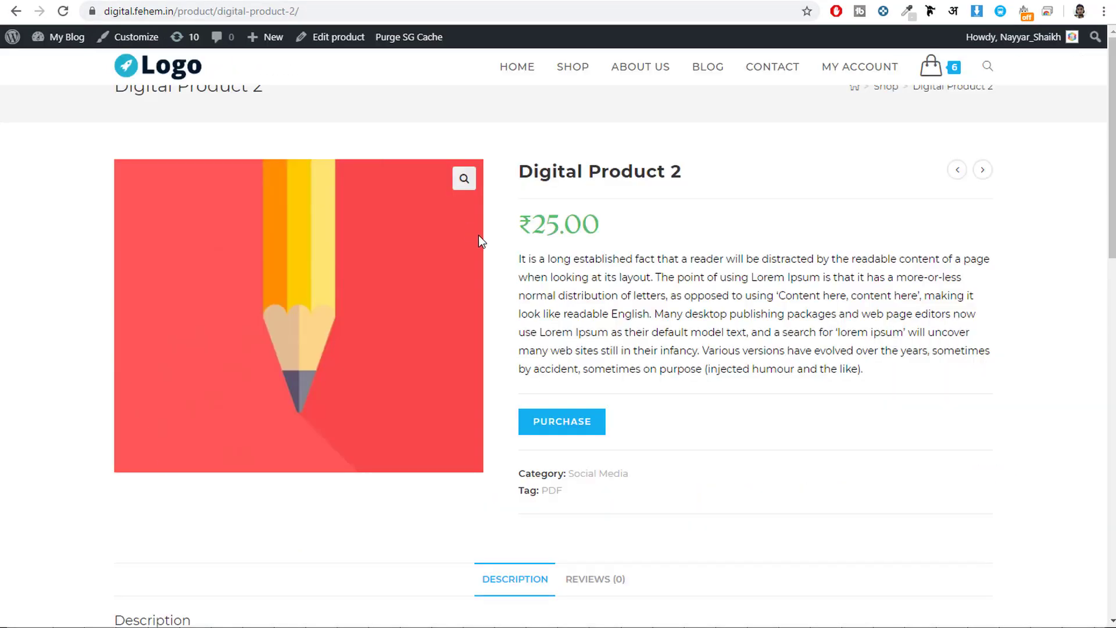
scroll(474, 296, down, 4)
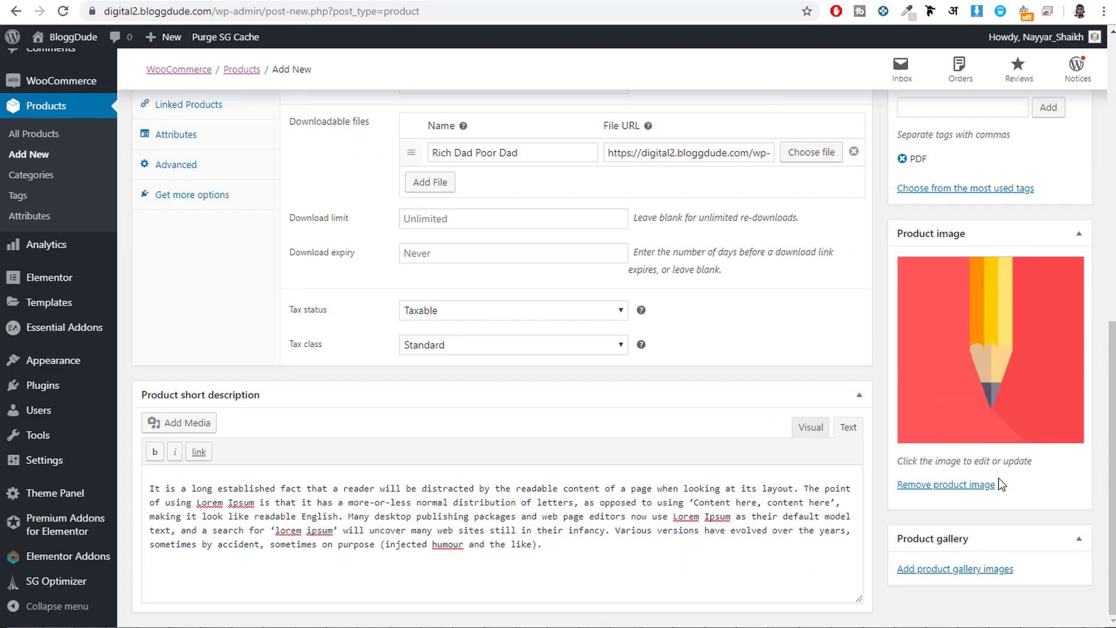
- Publish Digital Product 1 and open its live product page
scroll(960, 552, up, 9)
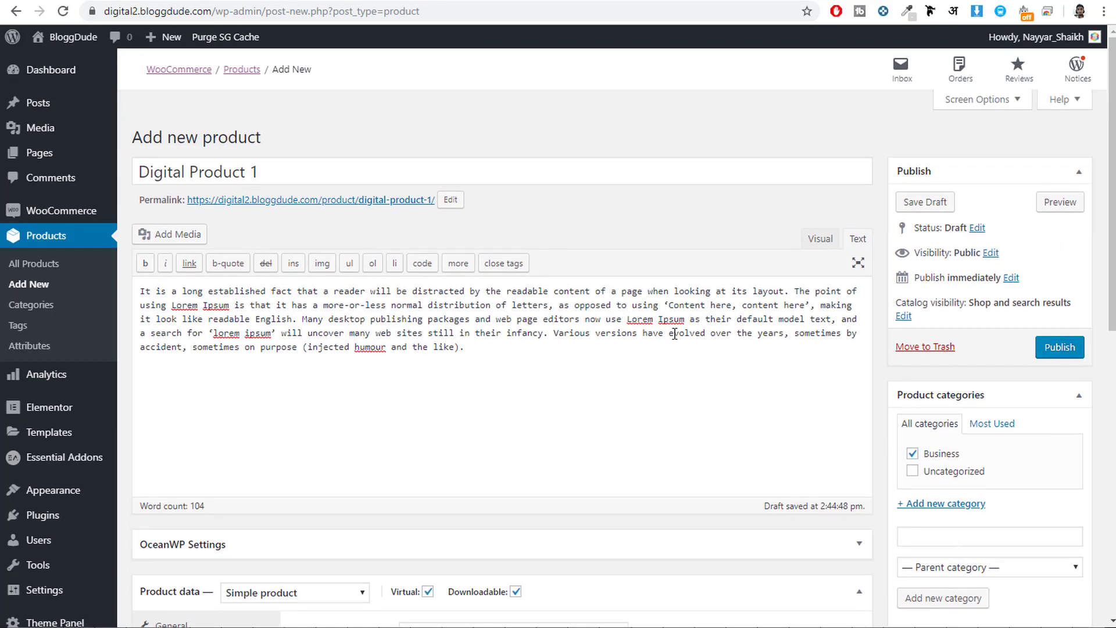
click(1054, 347)
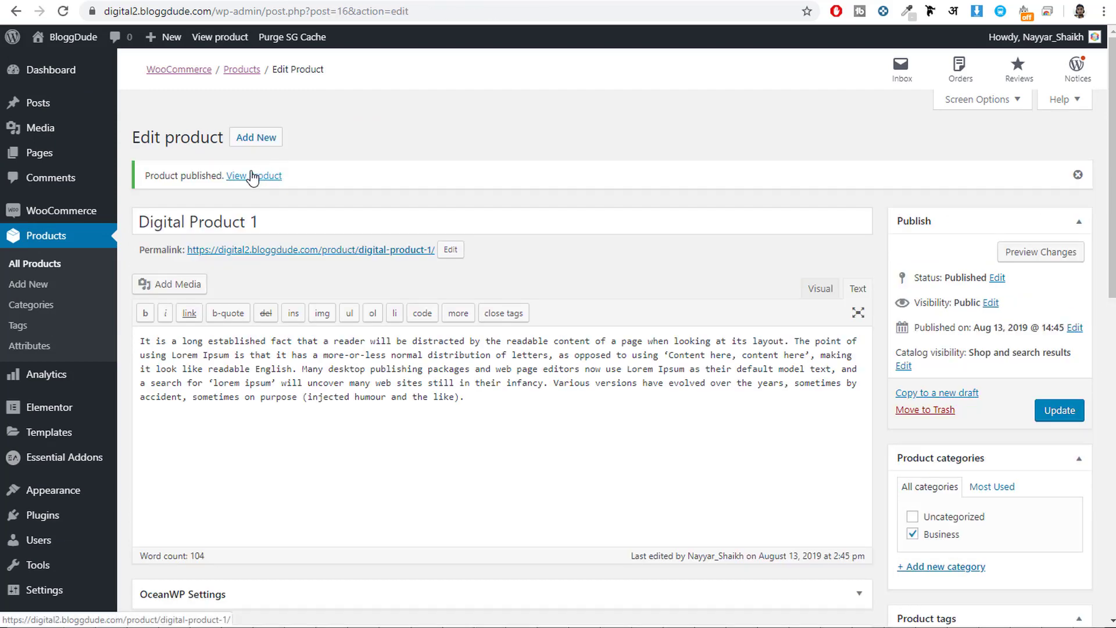
right_click(261, 175)
click(323, 180)
key(Return)
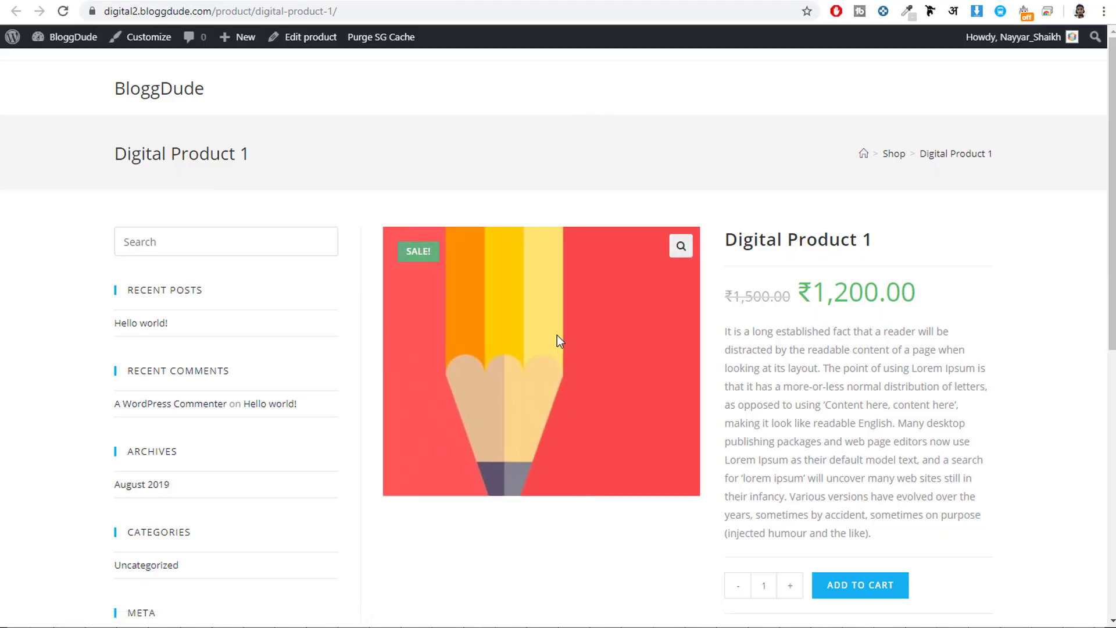
- Review the live page's pencil image, ₹1,200 sale price and PDF tag
scroll(1056, 305, down, 5)
scroll(1053, 305, down, 3)
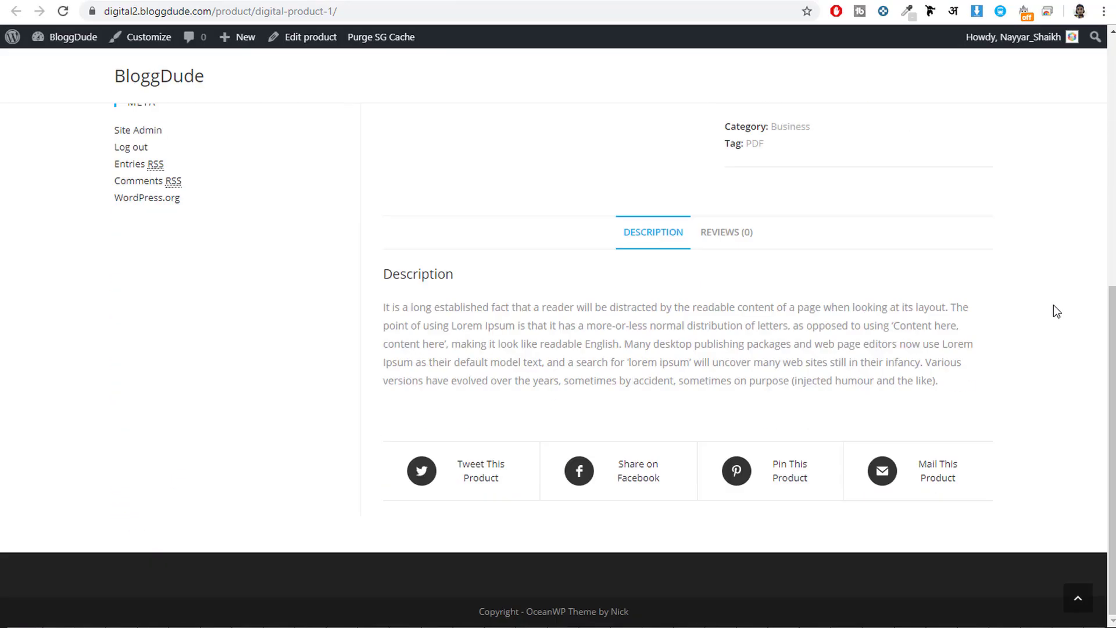
scroll(1053, 307, up, 9)
scroll(1073, 375, down, 2)
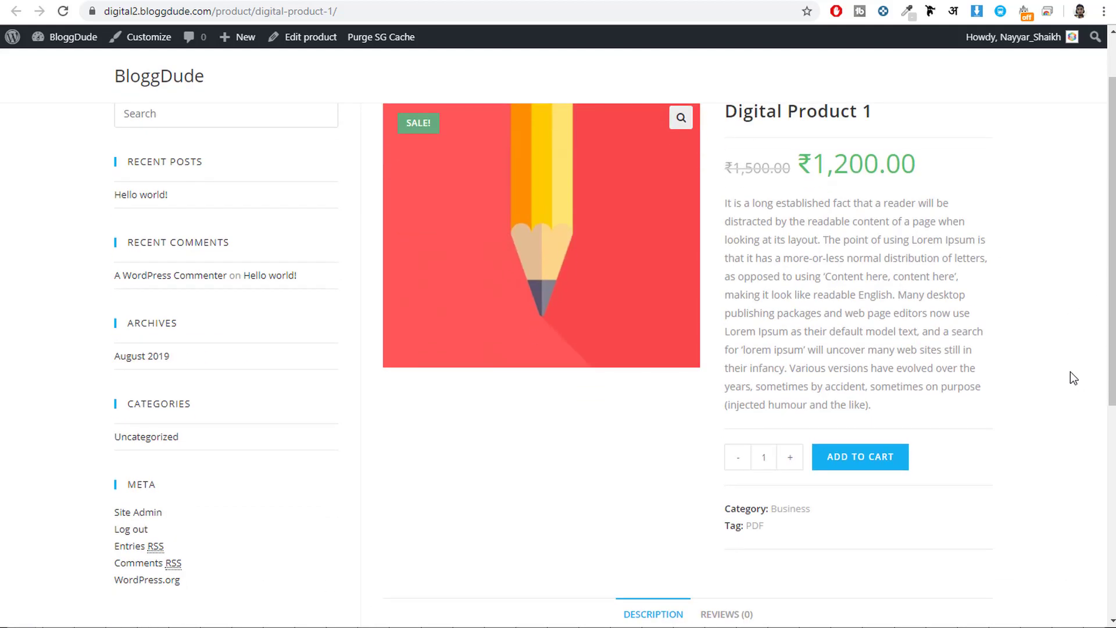
scroll(1063, 357, up, 2)
scroll(1057, 355, down, 3)
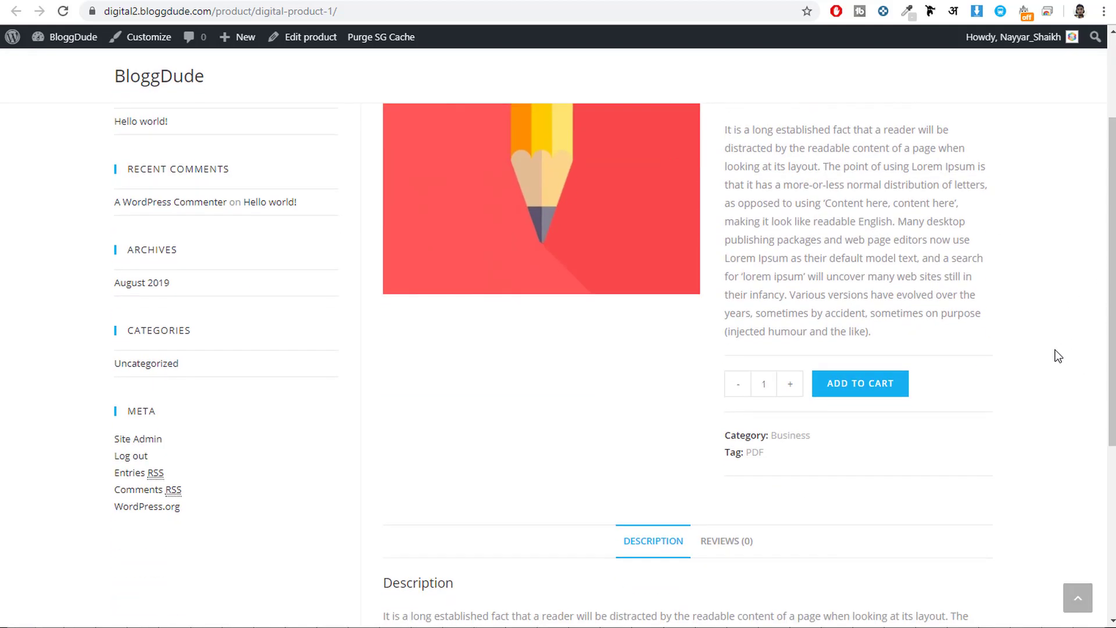
scroll(1056, 354, up, 3)
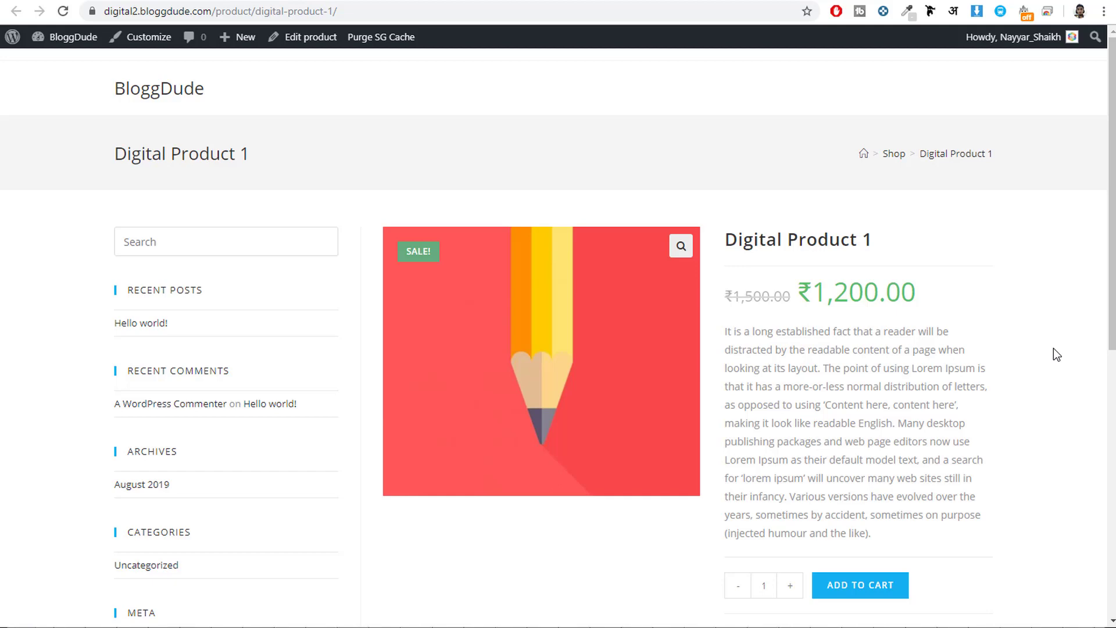
scroll(1044, 347, down, 3)
- Add one unit of Digital Product 1 to the cart at ₹1,200
click(797, 395)
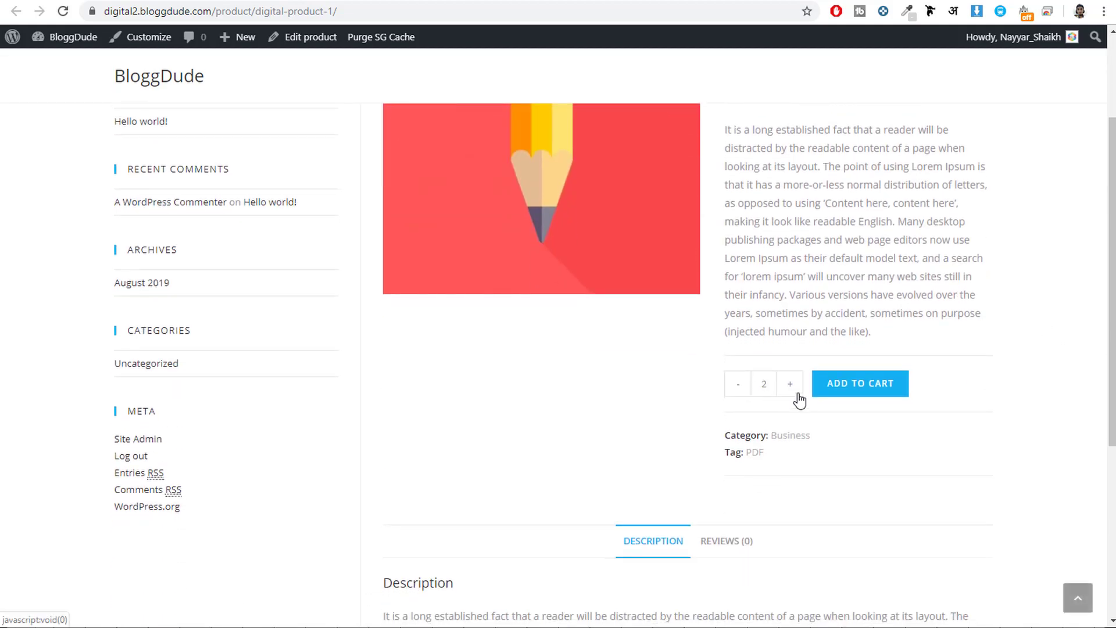
scroll(901, 390, up, 3)
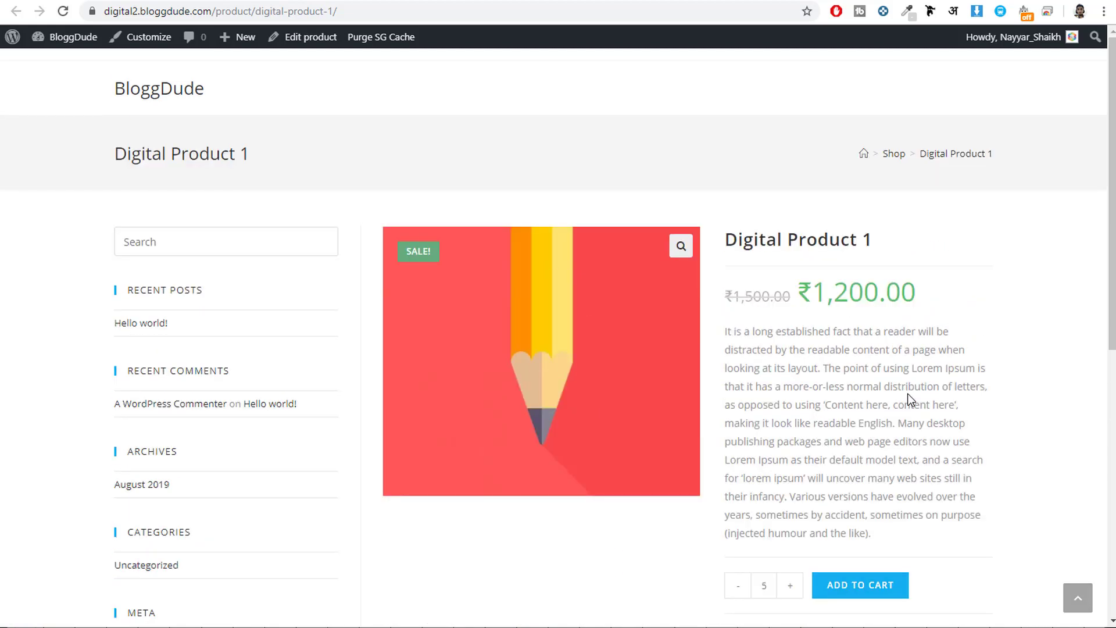
scroll(907, 384, down, 2)
drag(818, 163, 880, 163)
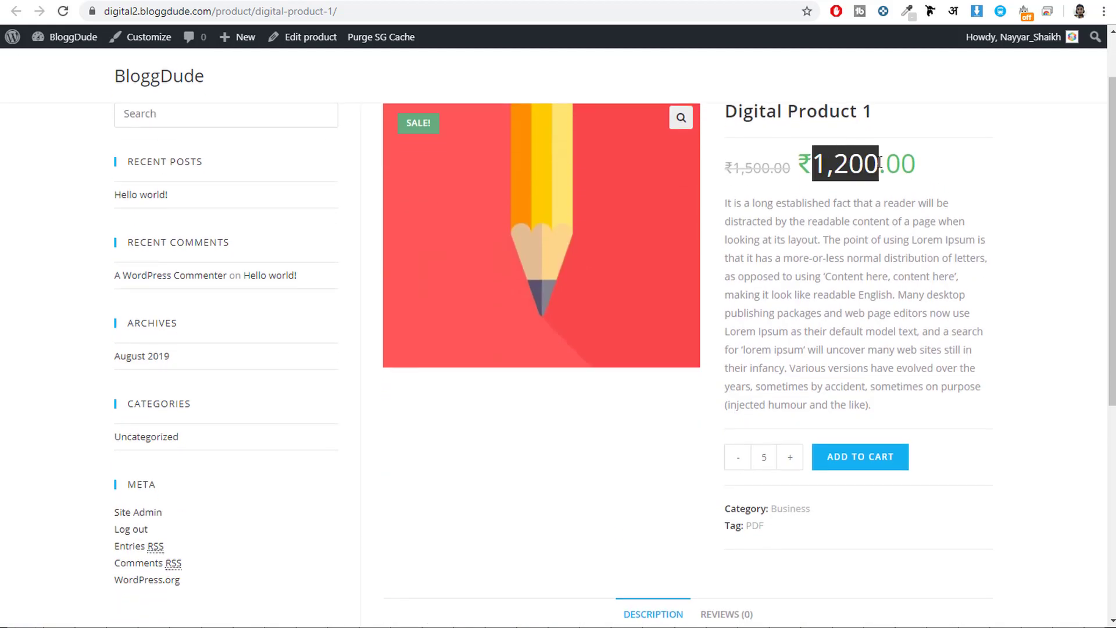
click(738, 460)
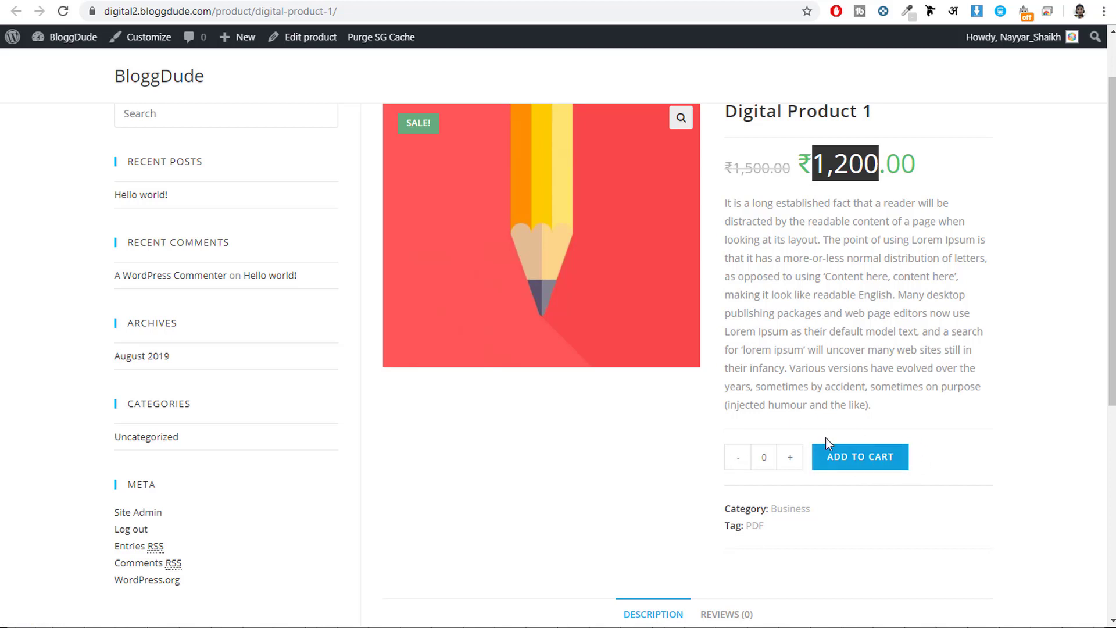
click(856, 463)
click(791, 458)
click(845, 462)
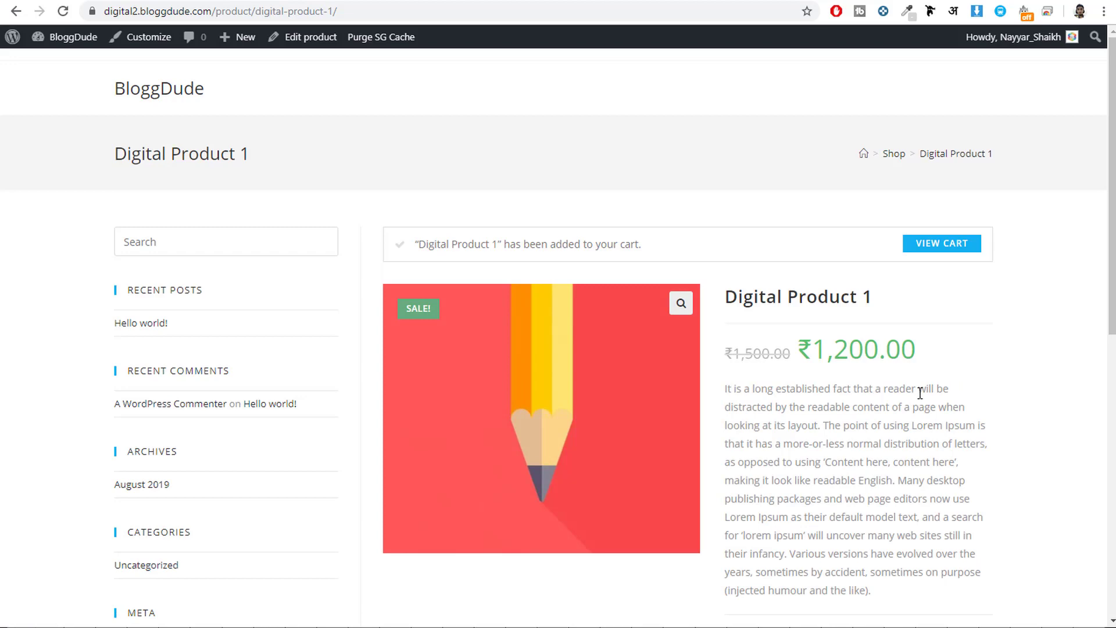
- Check the cart, then go back to the product's admin edit page
click(945, 249)
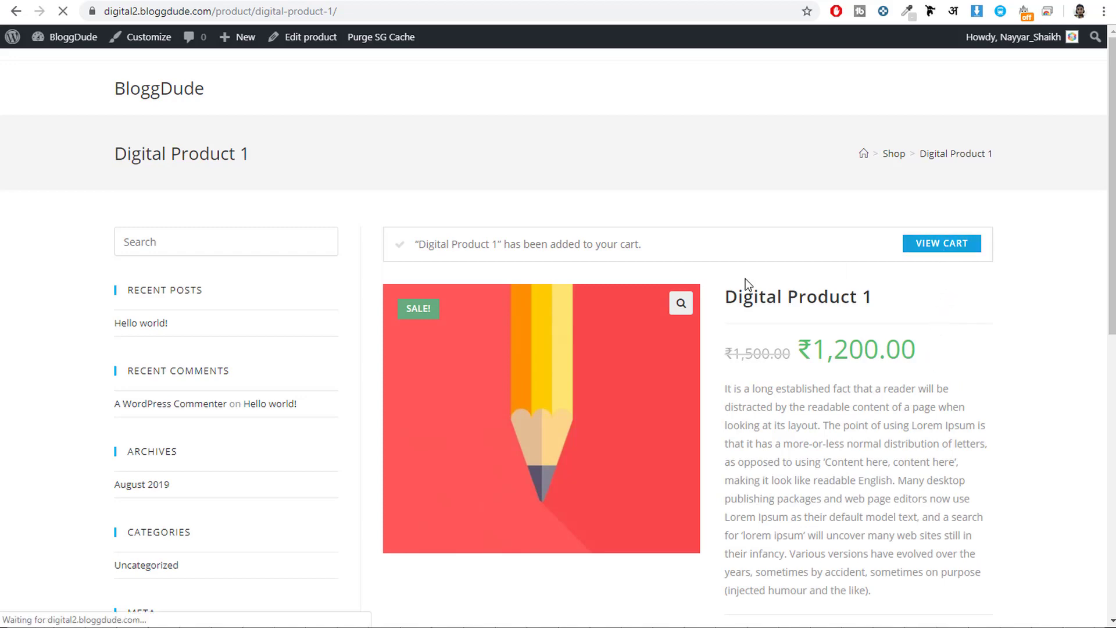
key(alt+Left)
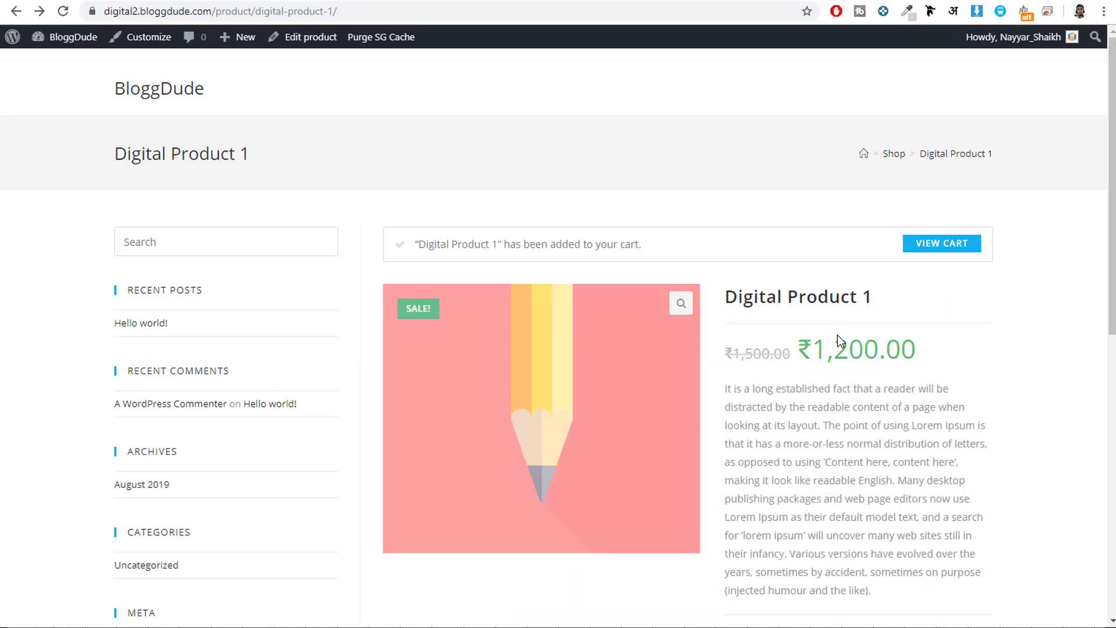
scroll(1010, 362, down, 5)
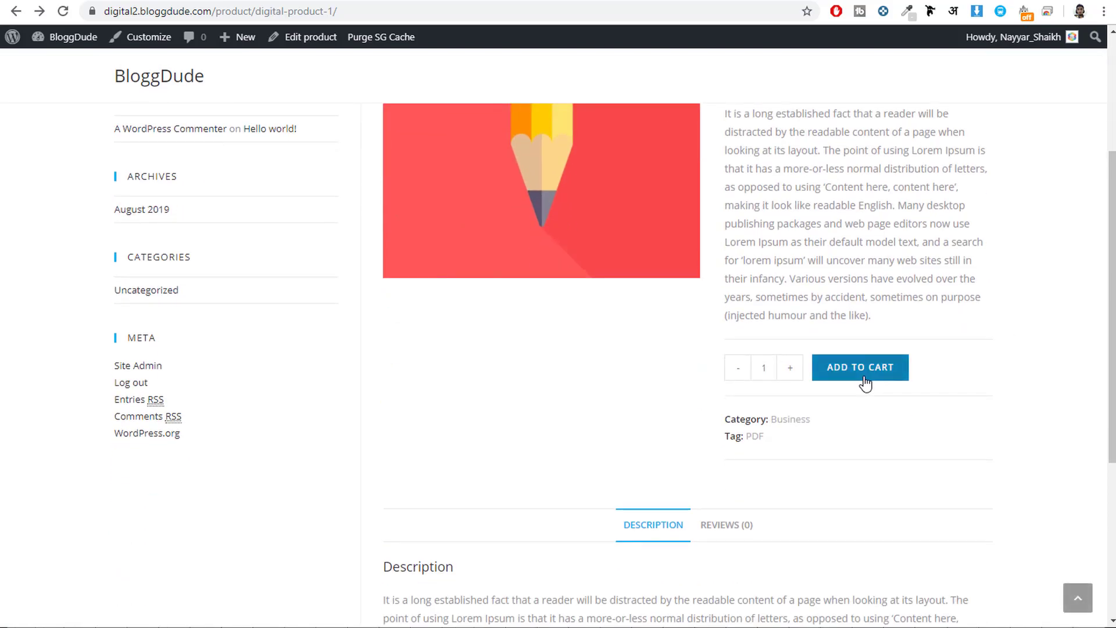
key(alt+Left)
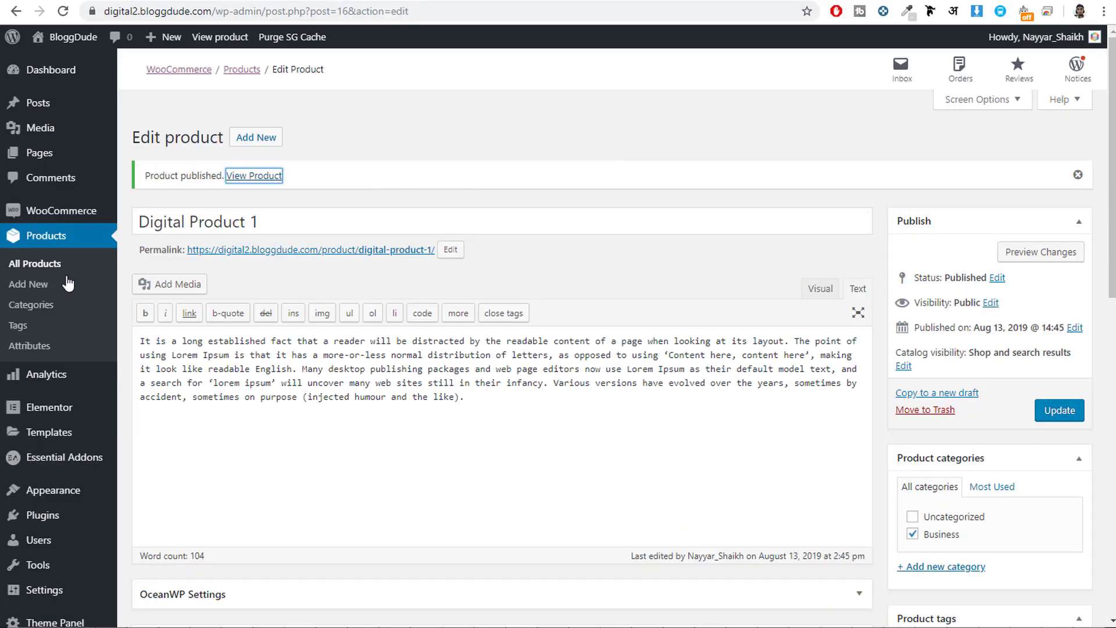
- Search the plugin directory for 'wooCommerce Direct Checkout'
scroll(453, 197, down, 2)
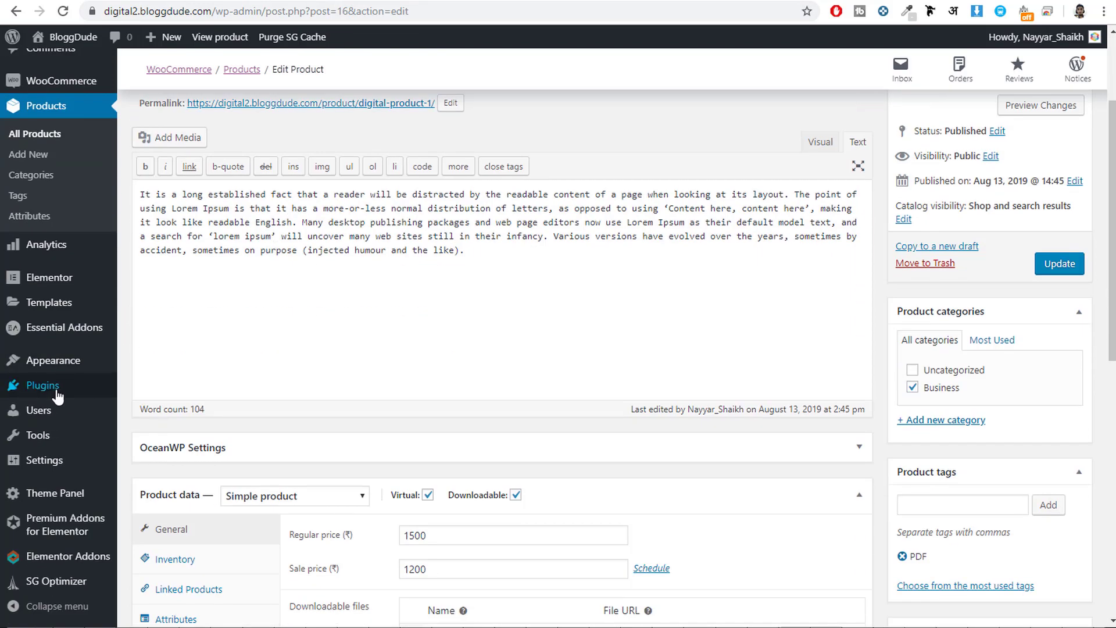
mouse_move(50, 386)
click(164, 413)
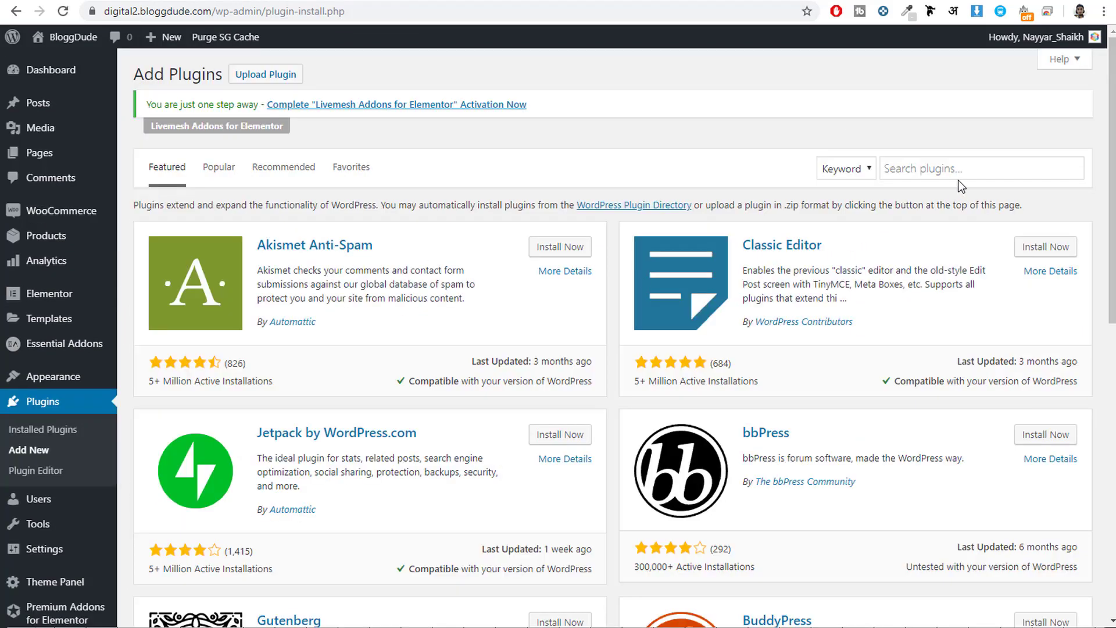
click(951, 165)
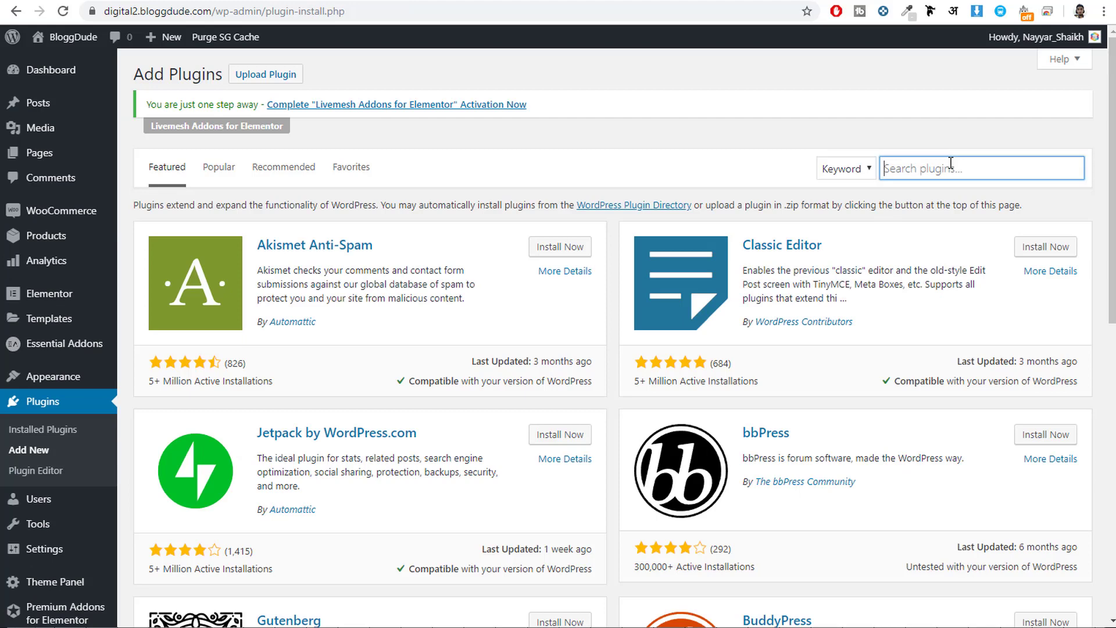
text(wooCommerce Direct Checkout)
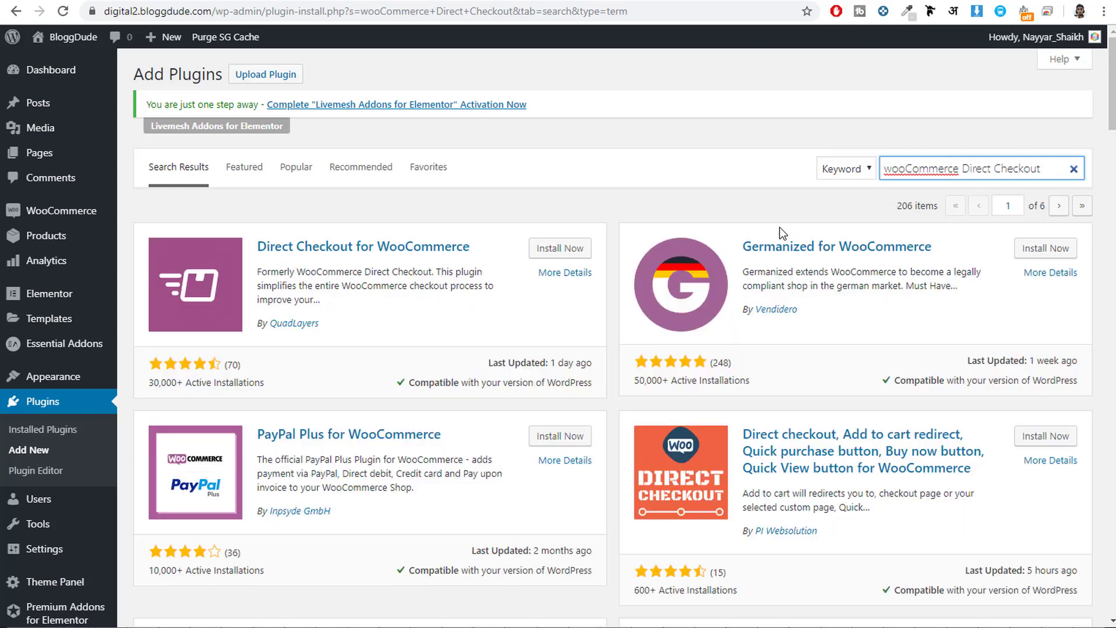
- Install and activate Direct Checkout for WooCommerce by QuadLayers
click(310, 256)
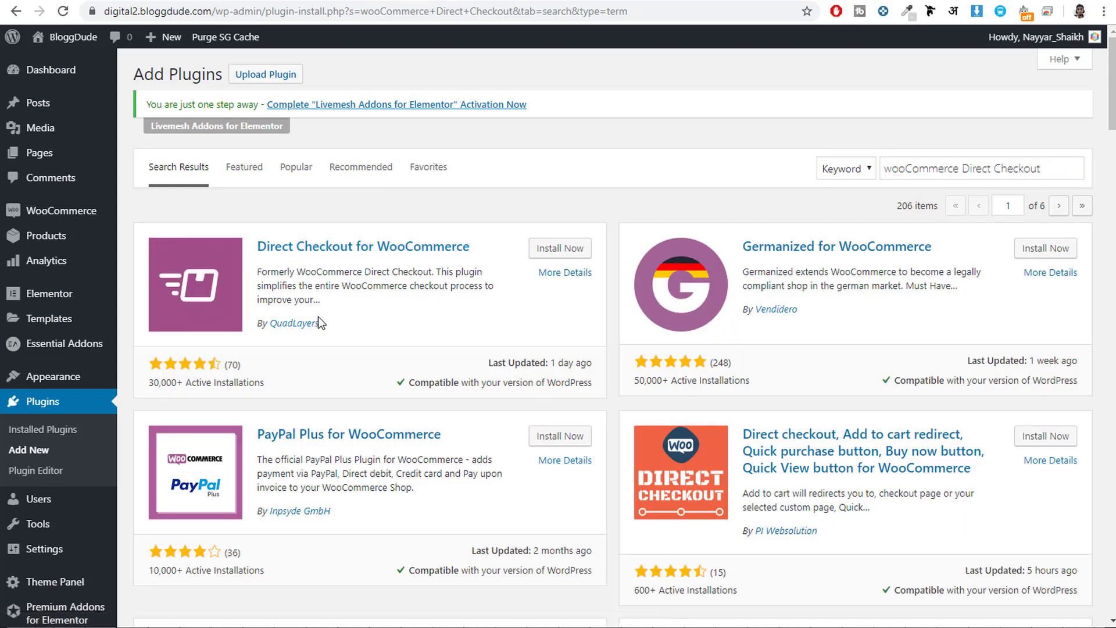
drag(320, 325, 266, 324)
click(561, 249)
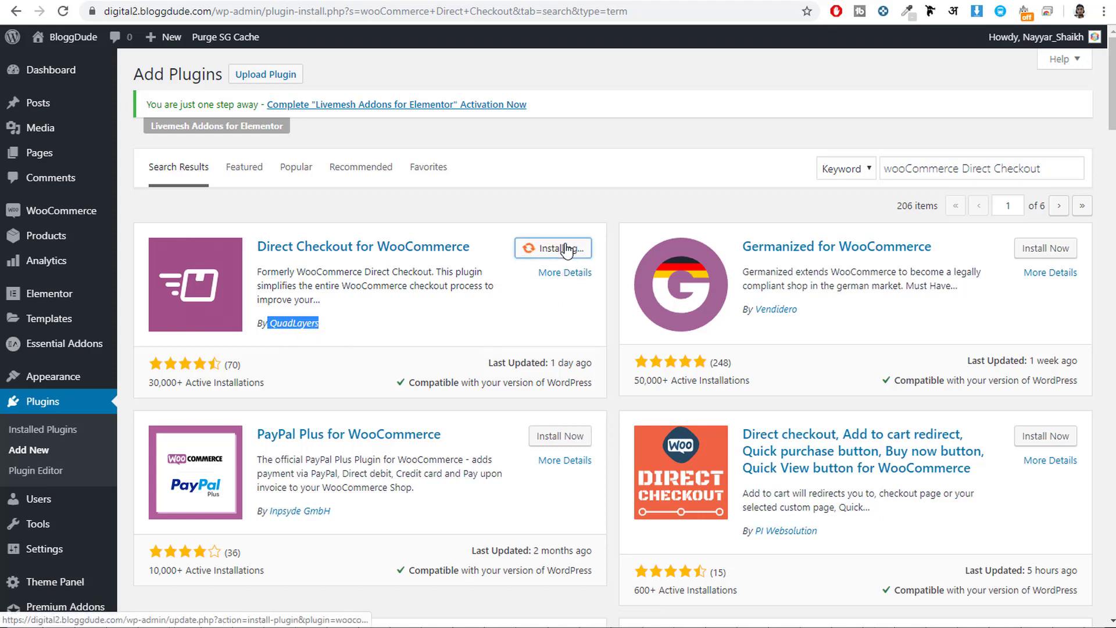
click(576, 251)
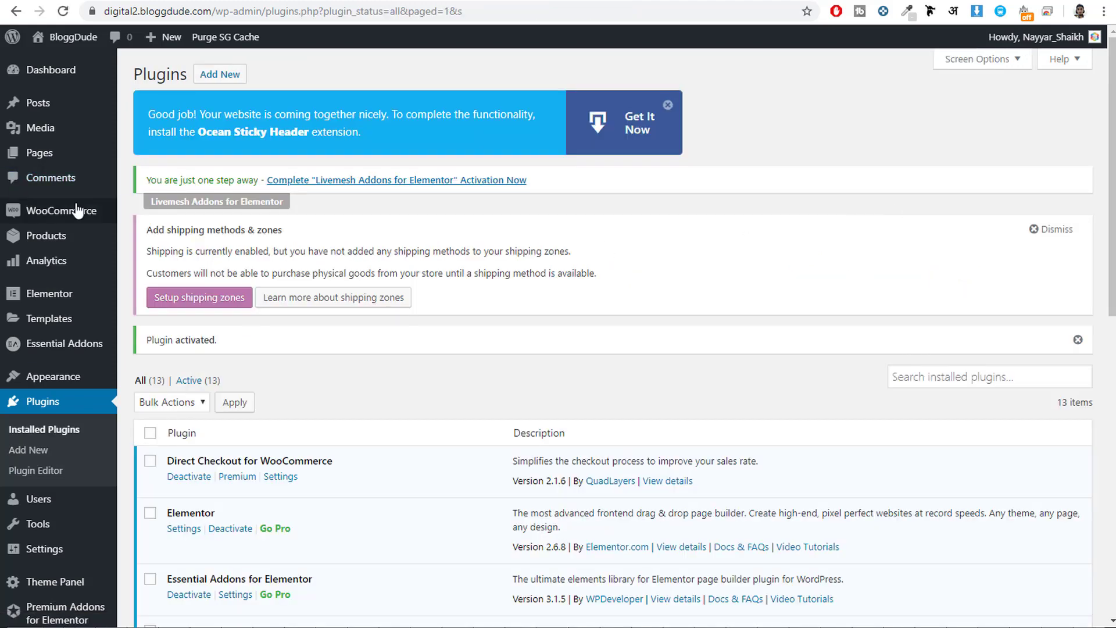
mouse_move(58, 214)
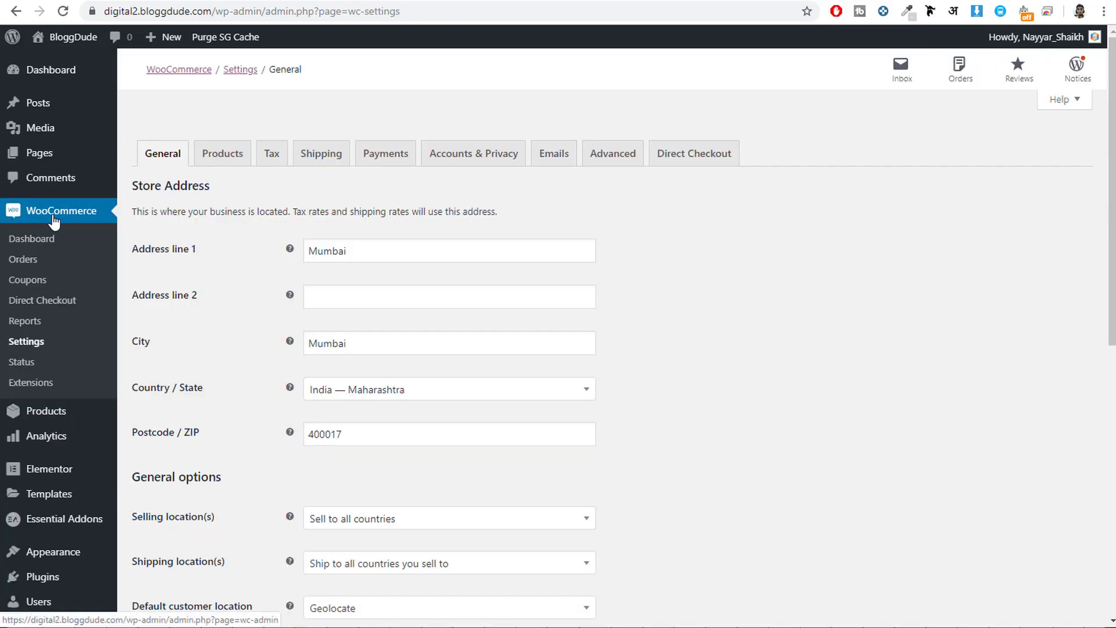
- Set Added to cart alert and Added to cart link to Yes in Direct Checkout
click(697, 166)
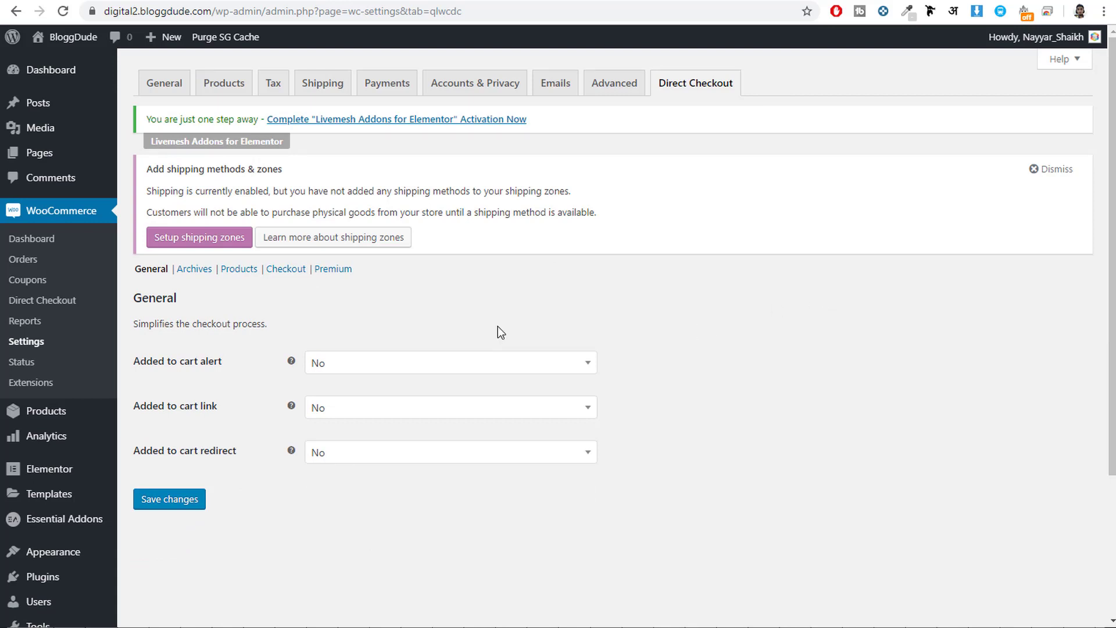
drag(134, 362, 232, 374)
click(391, 364)
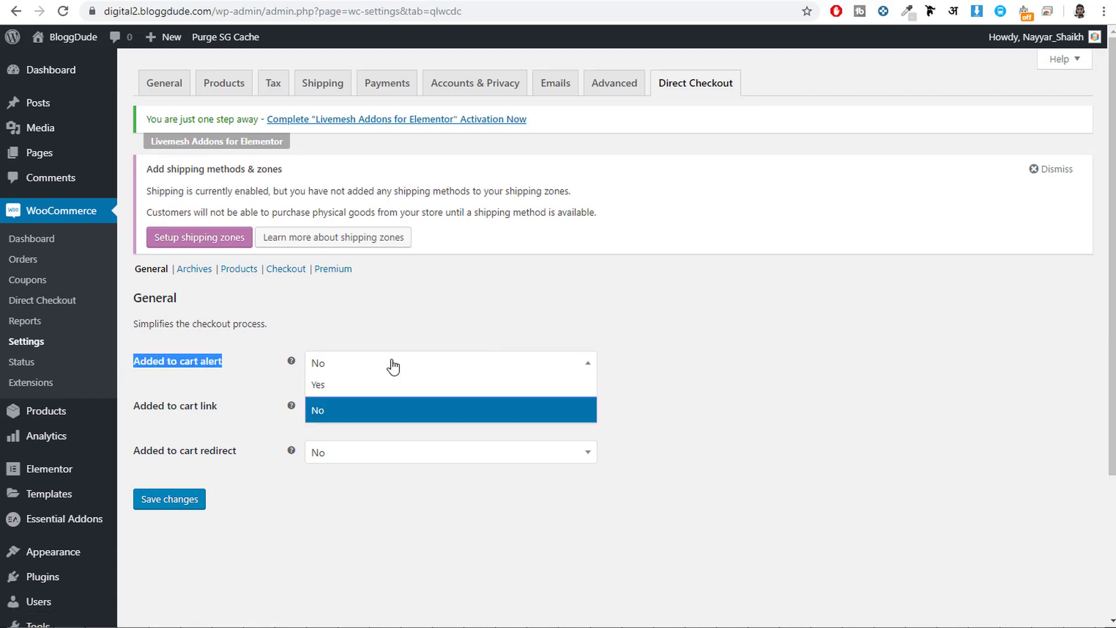
click(354, 409)
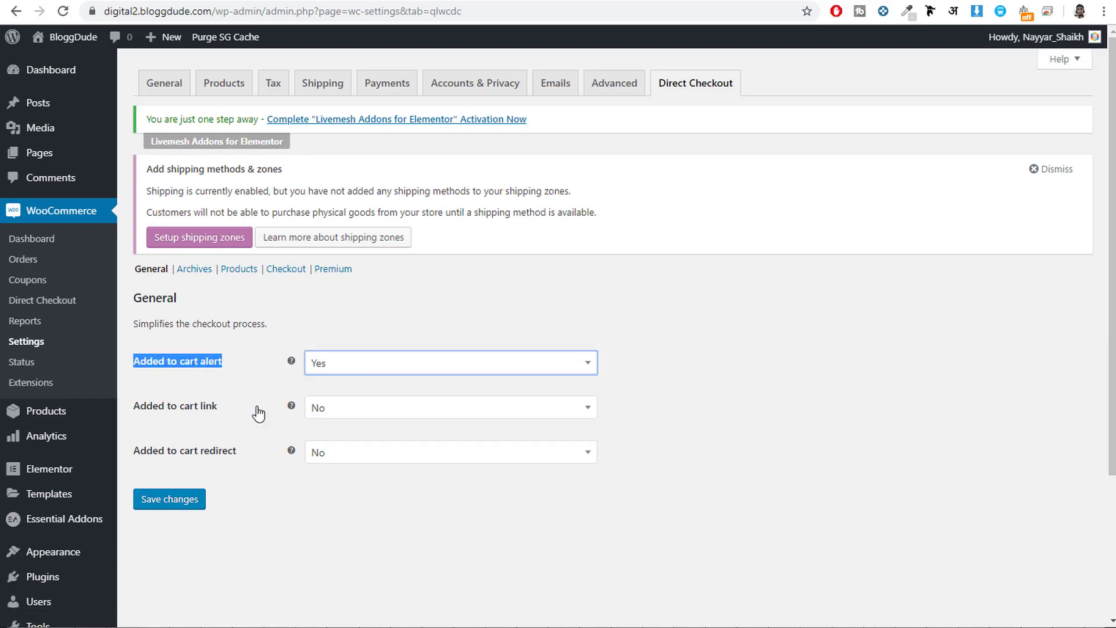
click(374, 409)
click(367, 453)
- Turn on Added to cart redirect to Checkout and save the settings
drag(132, 458, 244, 459)
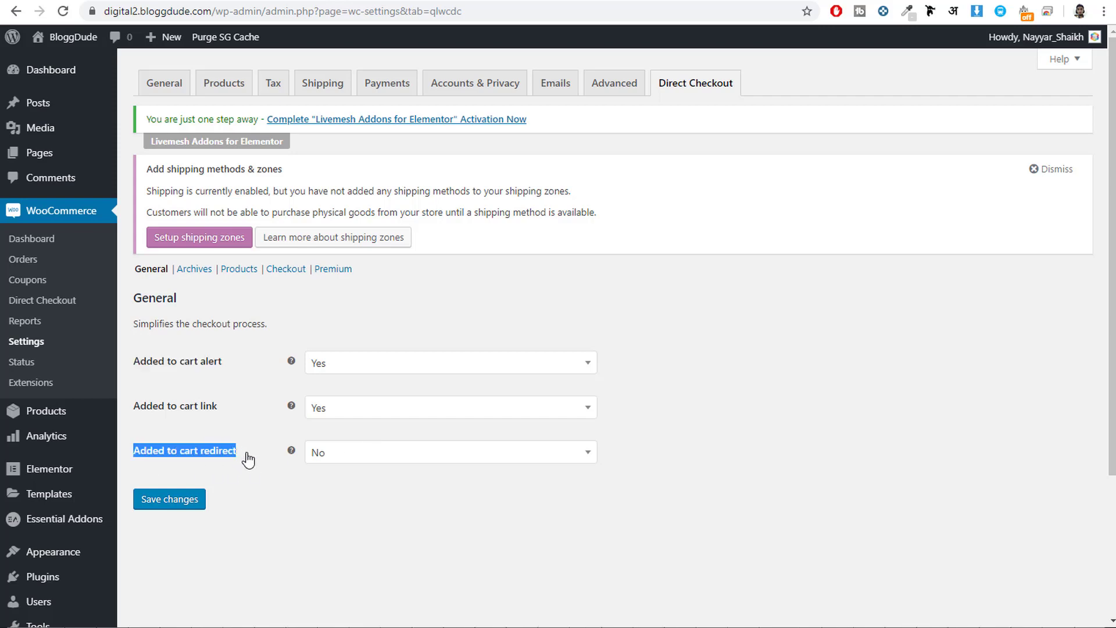
click(351, 454)
click(363, 498)
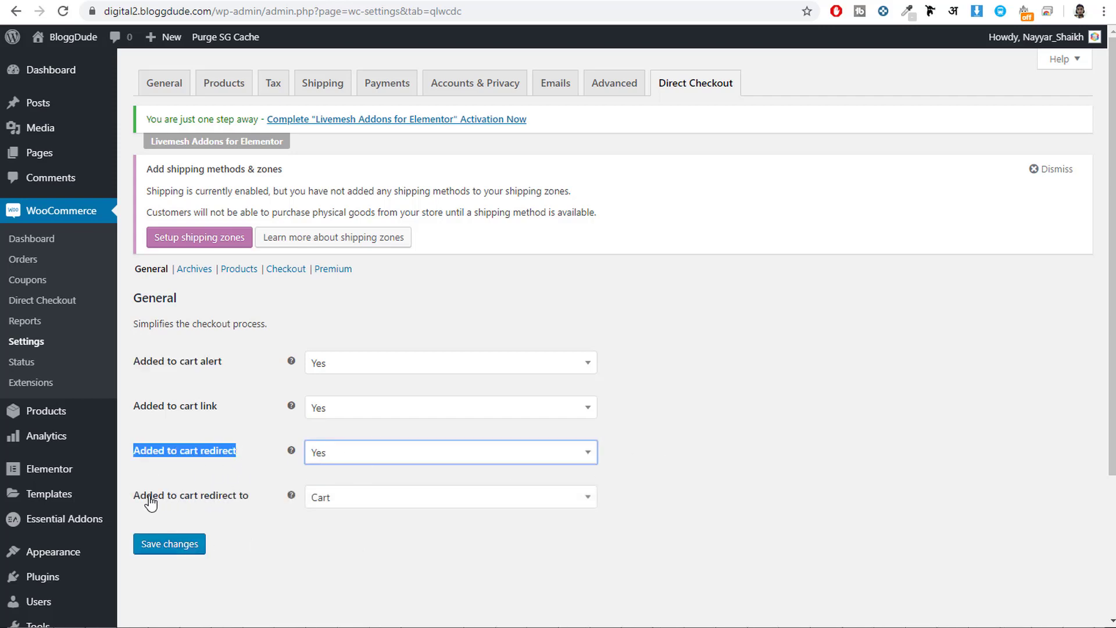
click(395, 504)
click(393, 544)
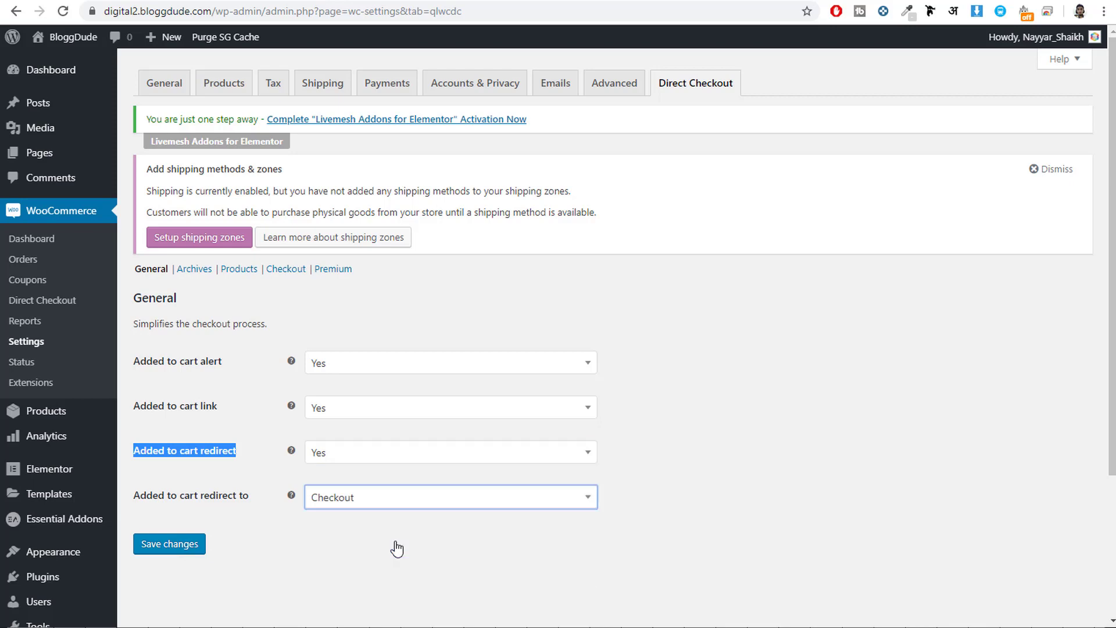
click(404, 538)
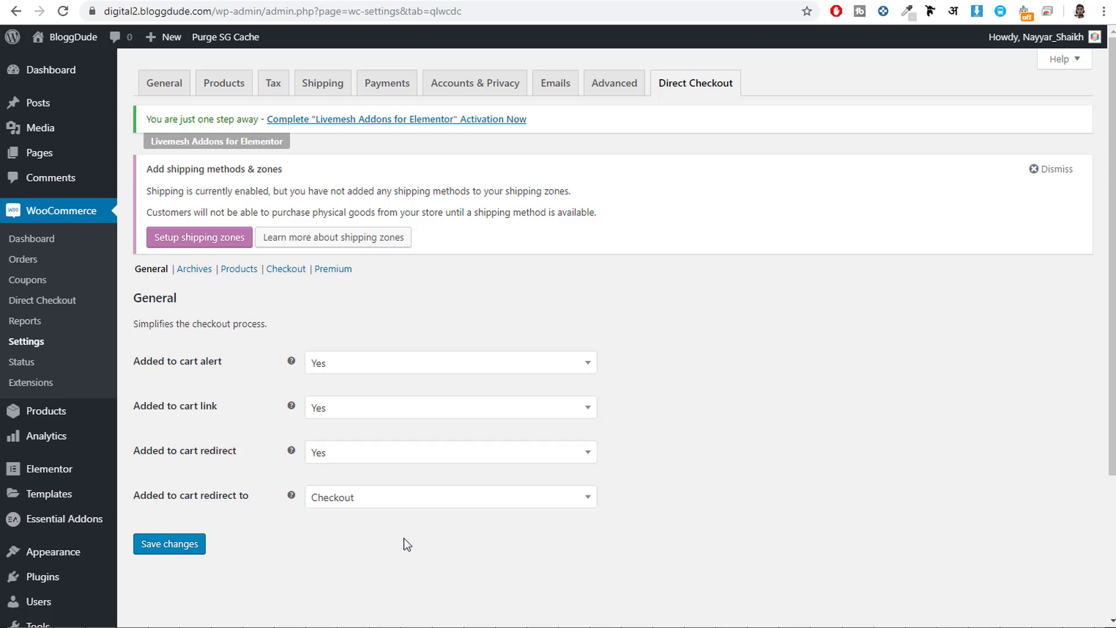
click(168, 545)
- Open the Archives section of the Direct Checkout settings
scroll(606, 374, down, 3)
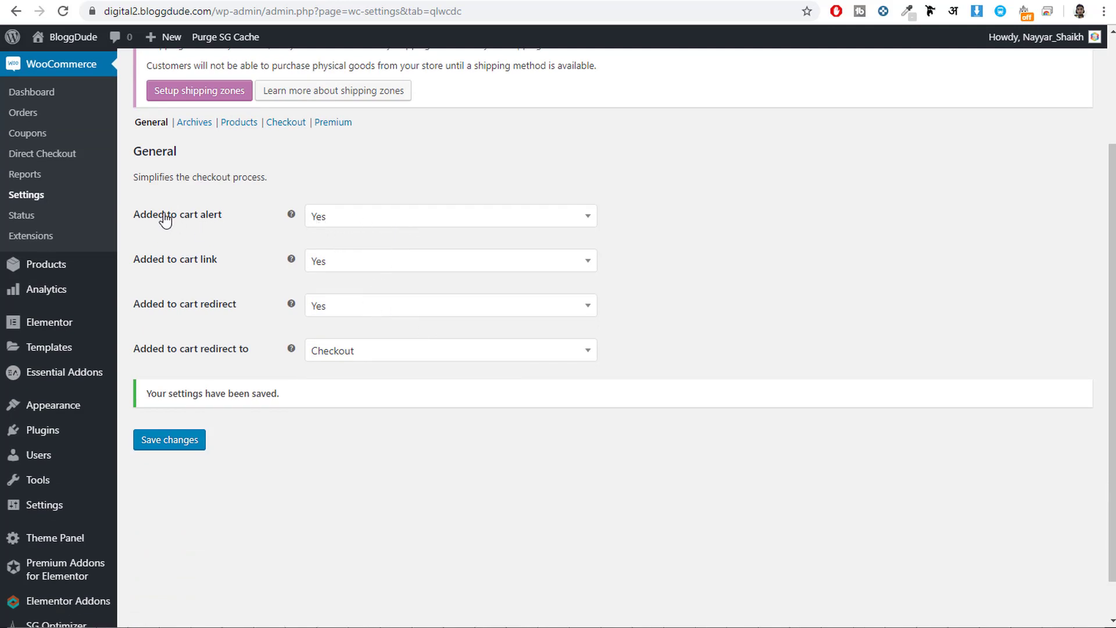
drag(133, 214, 211, 262)
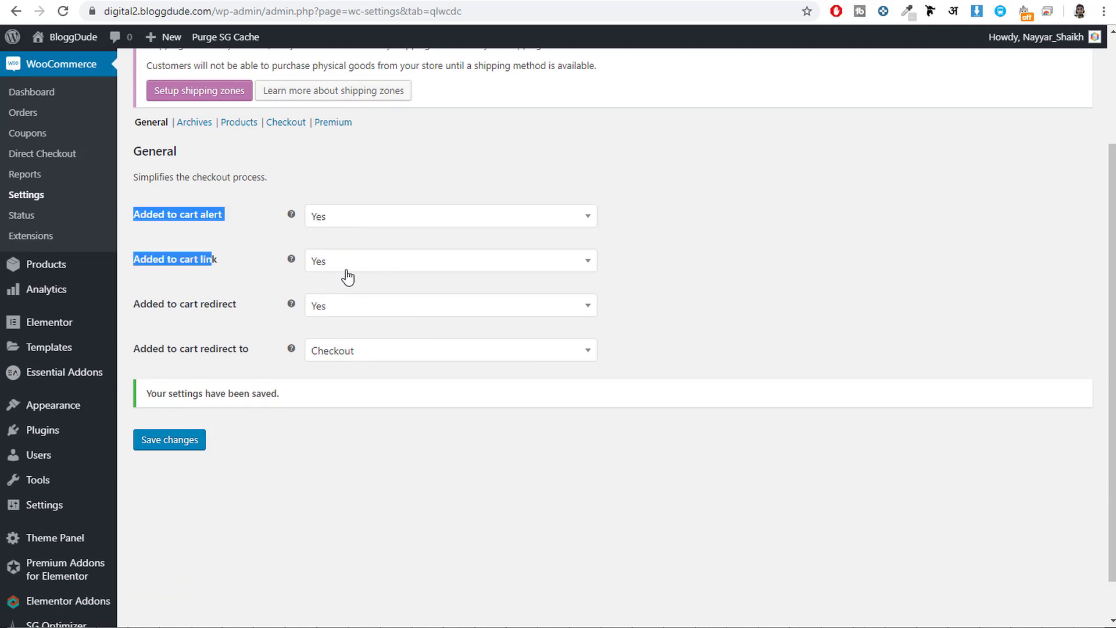
click(224, 309)
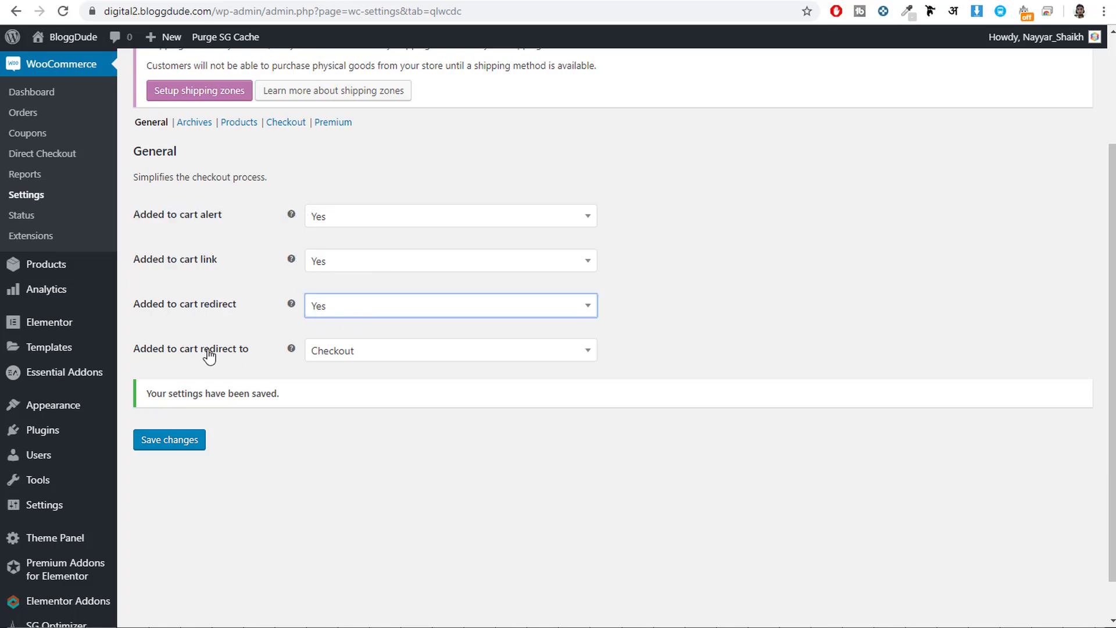
drag(170, 348, 236, 353)
scroll(398, 367, up, 3)
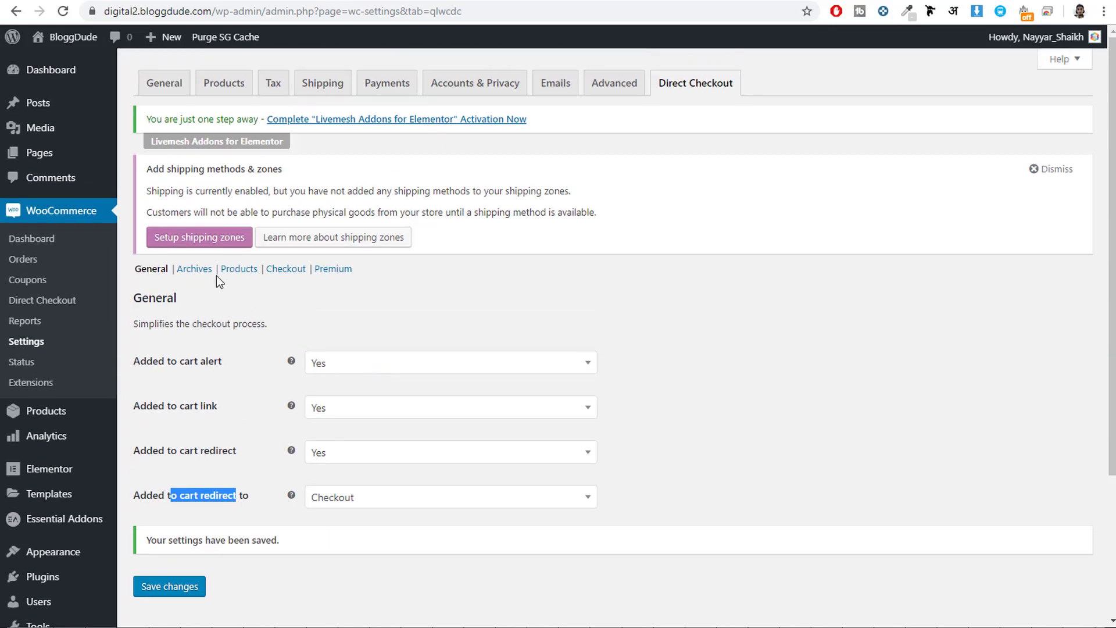
click(196, 270)
scroll(607, 298, down, 1)
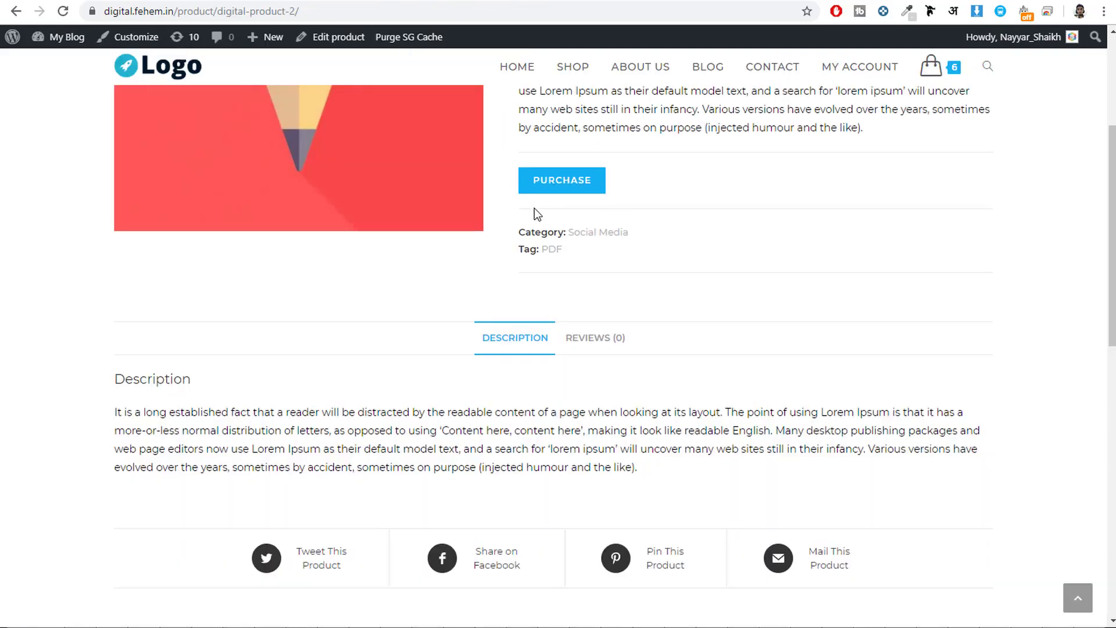
scroll(534, 214, up, 4)
click(578, 68)
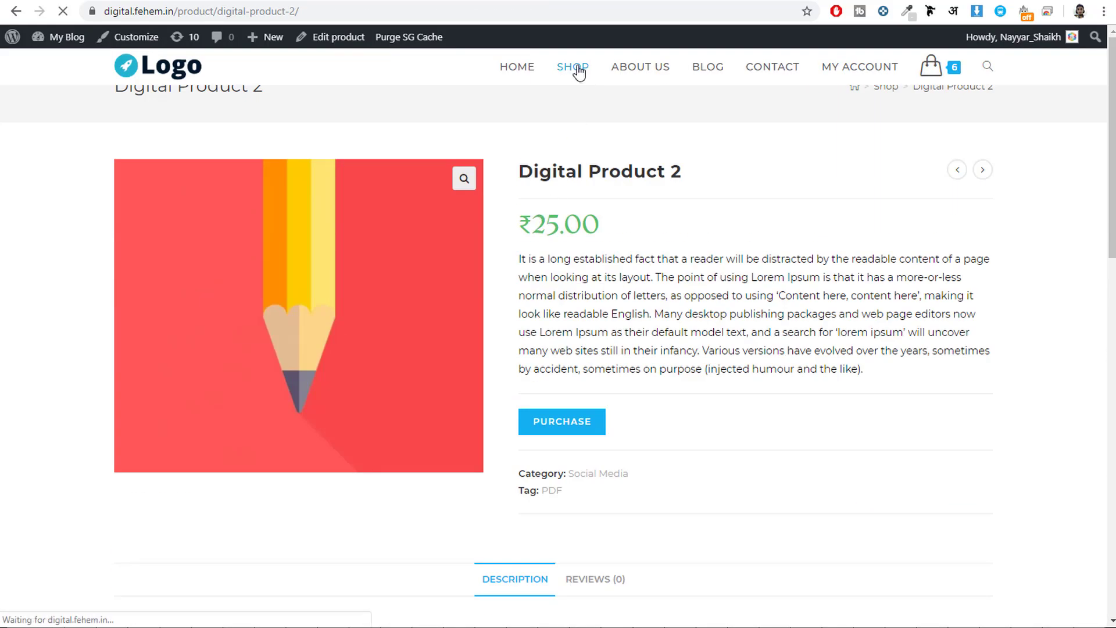
scroll(546, 296, down, 4)
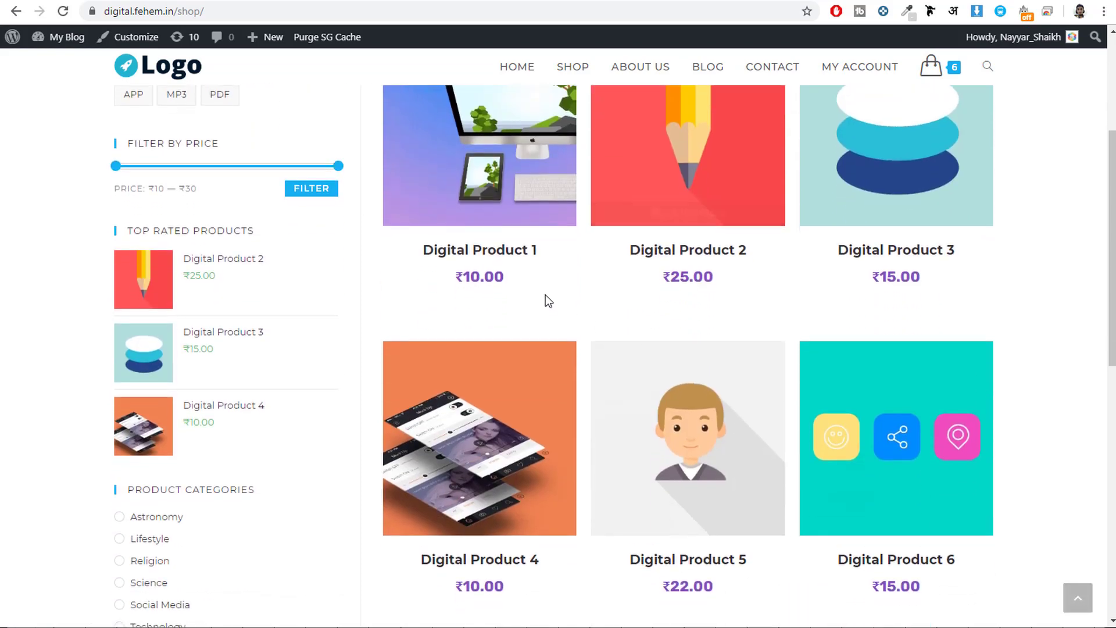
scroll(546, 295, up, 4)
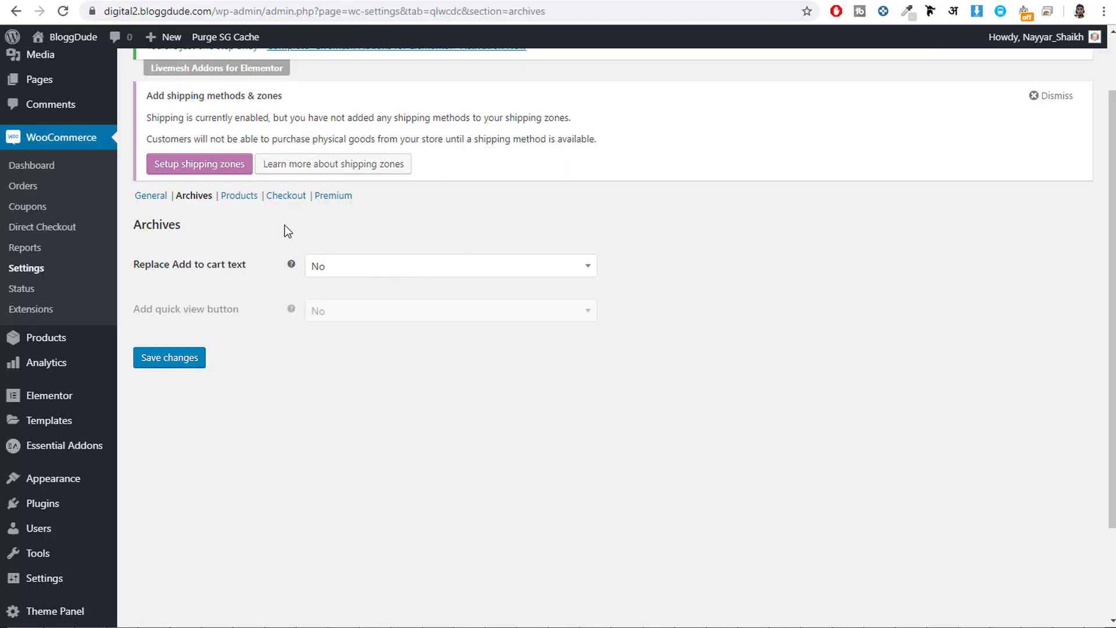
- Set Replace Add to cart text to Yes with 'Purchase' and save
click(379, 278)
click(394, 291)
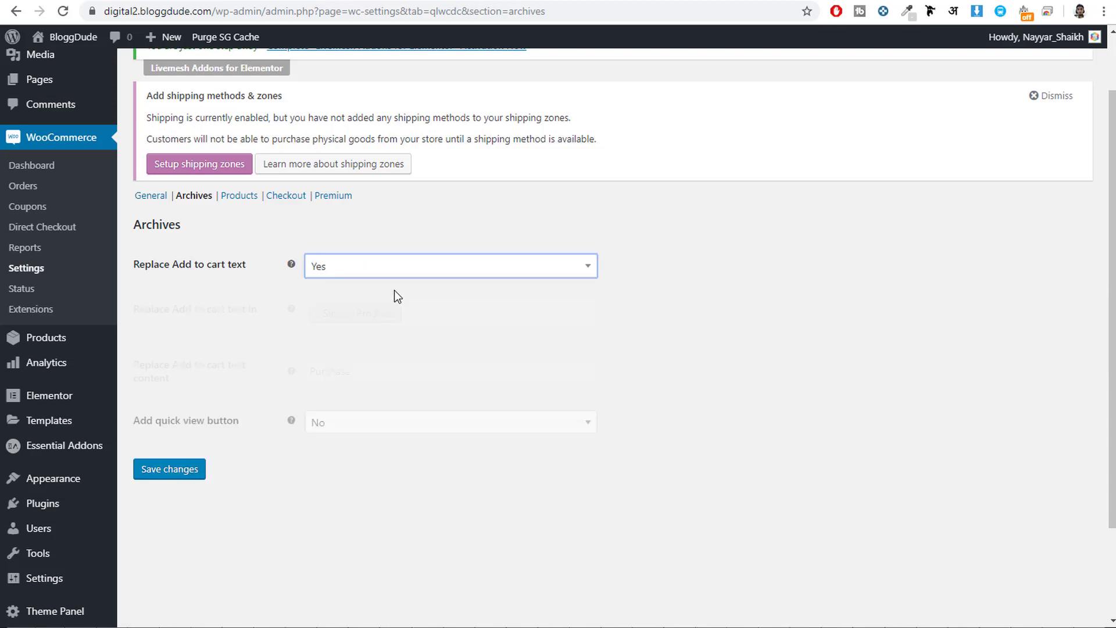
click(399, 374)
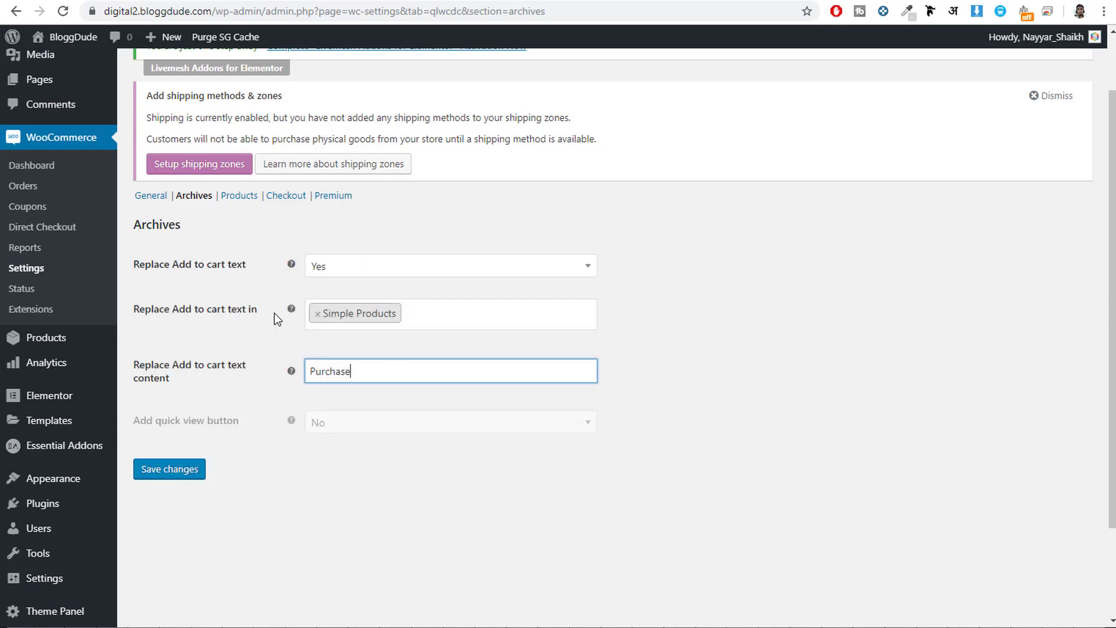
drag(366, 379, 275, 381)
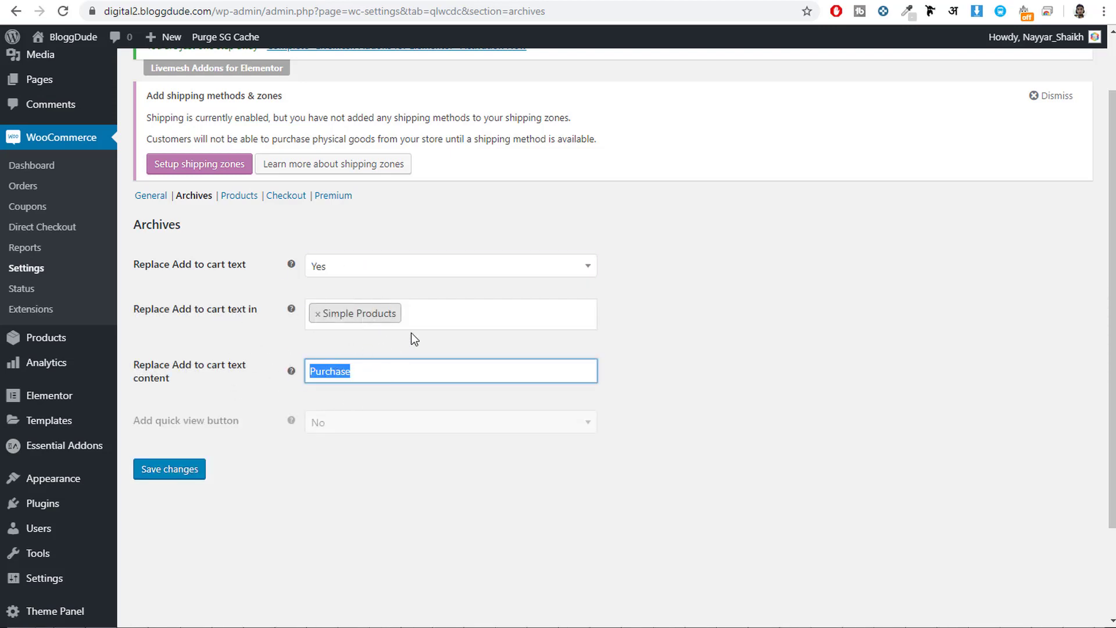
click(153, 472)
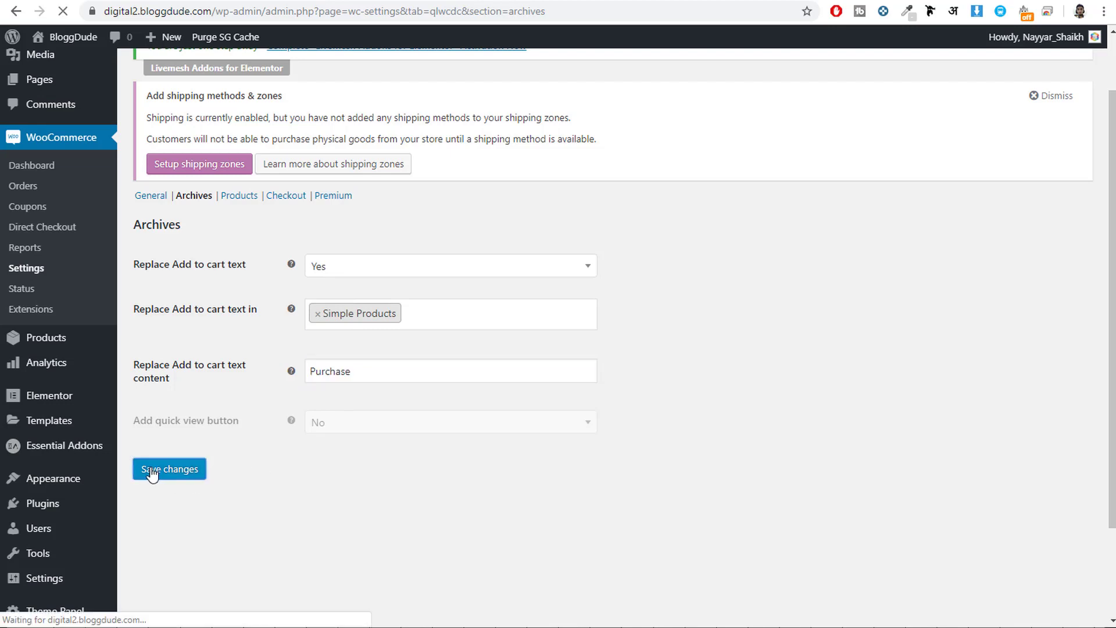
- Add Downloadable and Virtual Products to 'Replace Add to cart text in' and save
scroll(156, 321, down, 1)
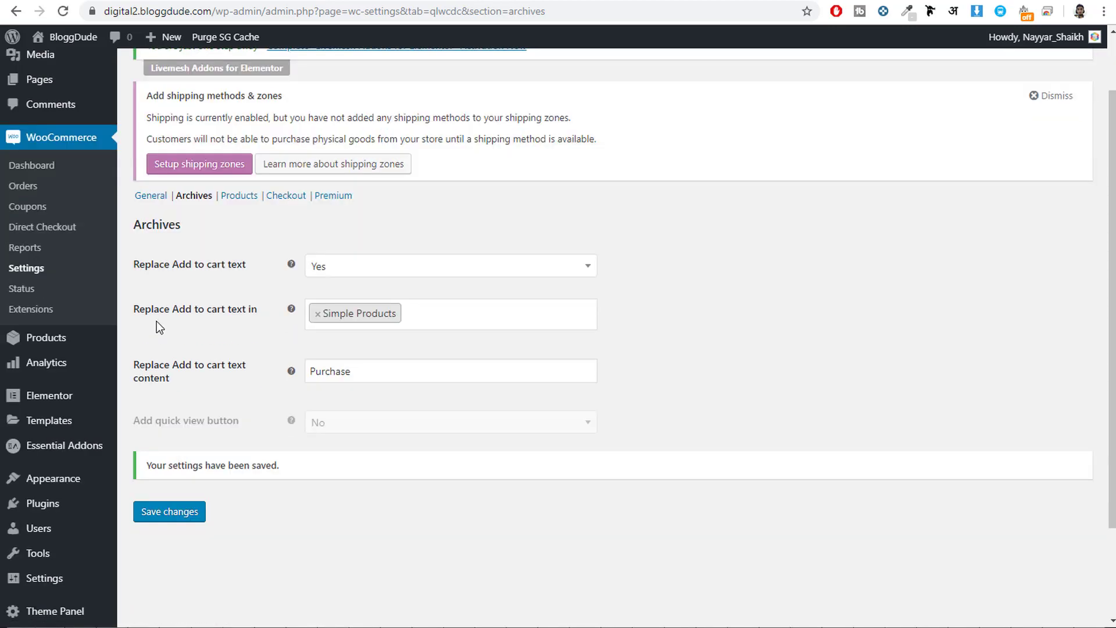
drag(145, 317, 252, 324)
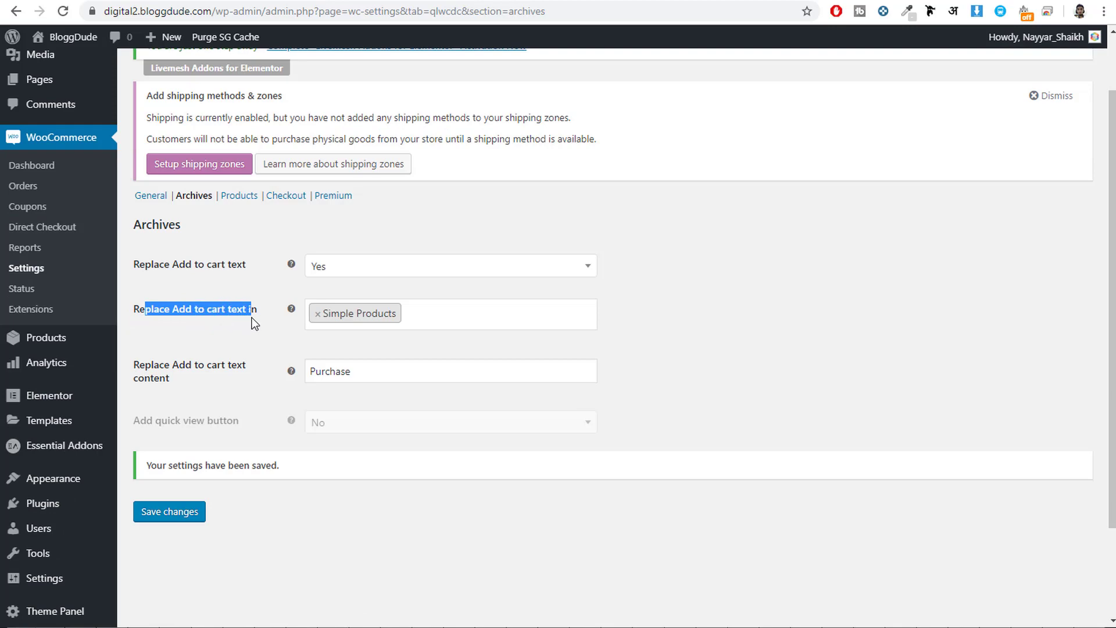
click(252, 317)
click(482, 323)
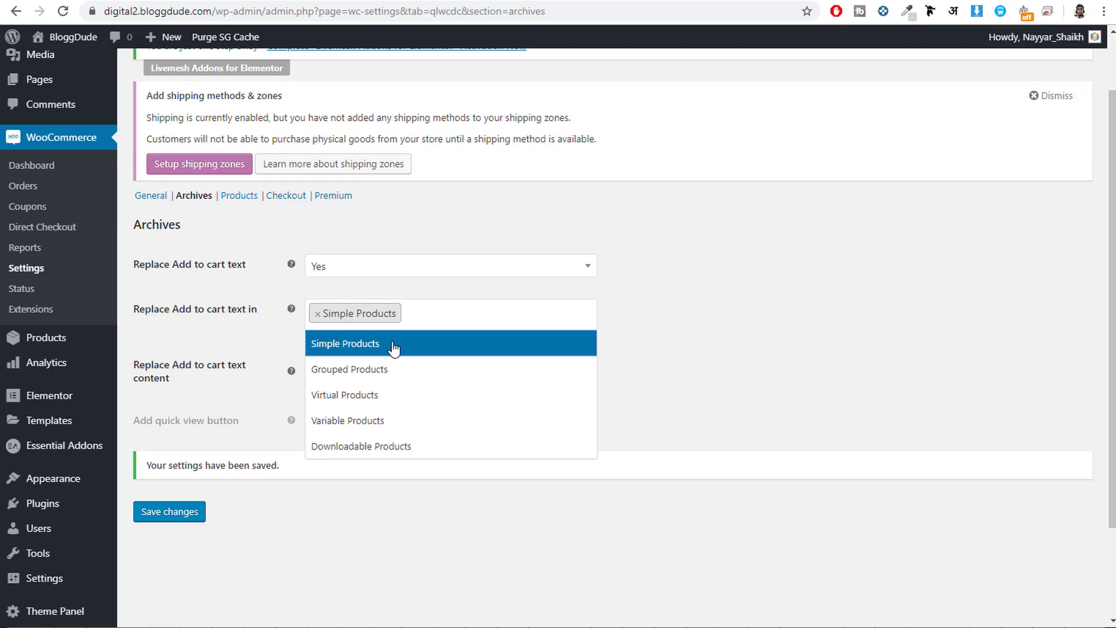
click(418, 446)
click(431, 329)
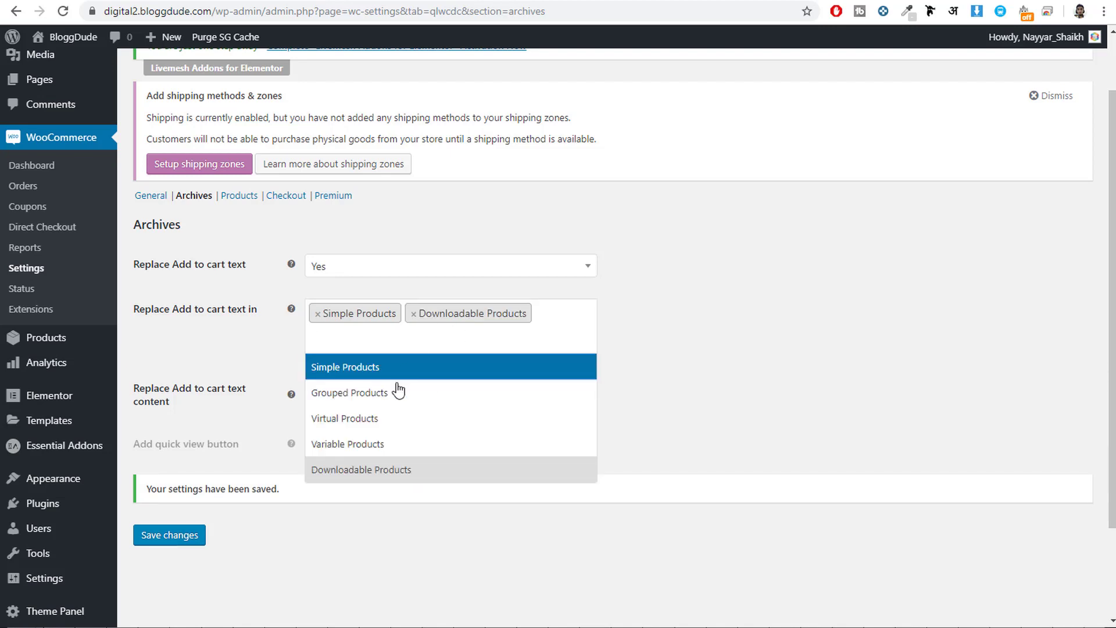
click(387, 423)
click(170, 535)
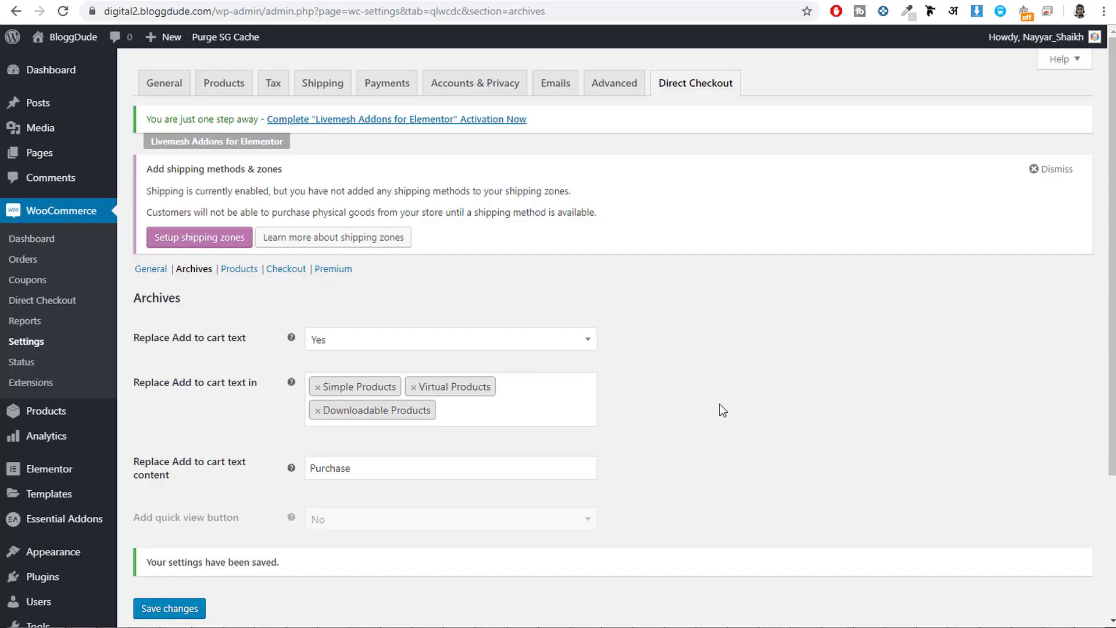
- In the Products section, replace Add to cart text with 'Purchase' and save
click(241, 269)
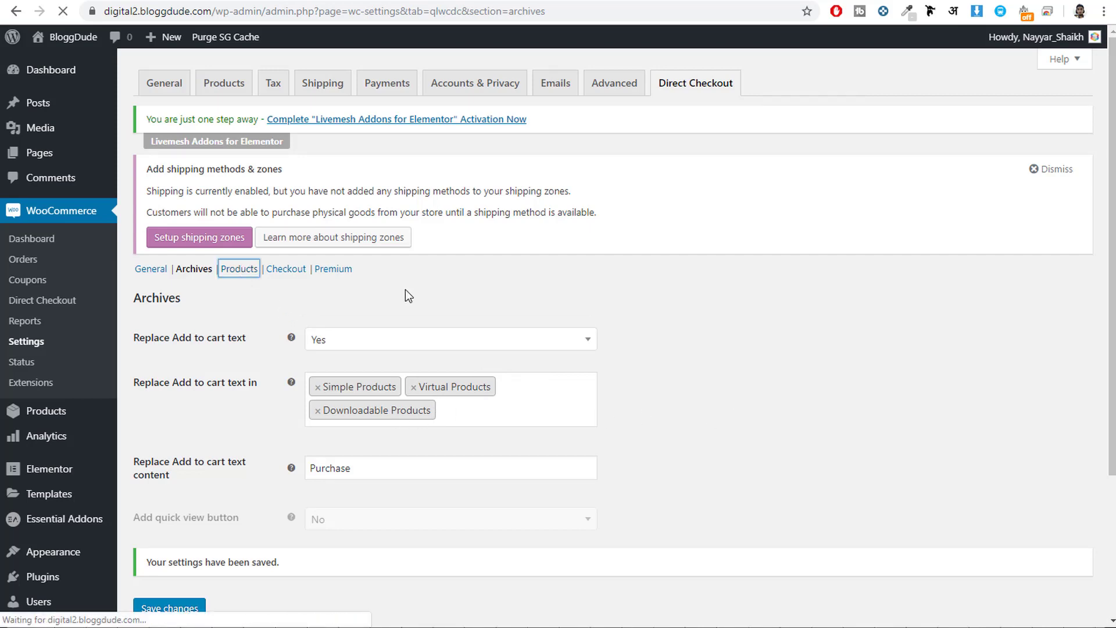
scroll(360, 191, down, 2)
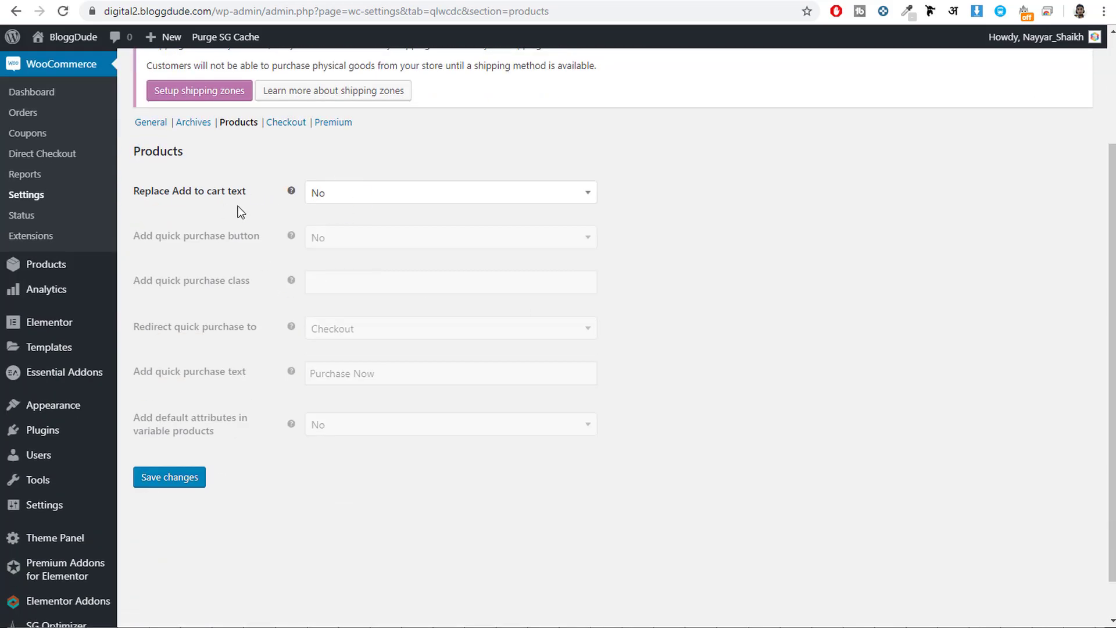
drag(138, 194, 217, 194)
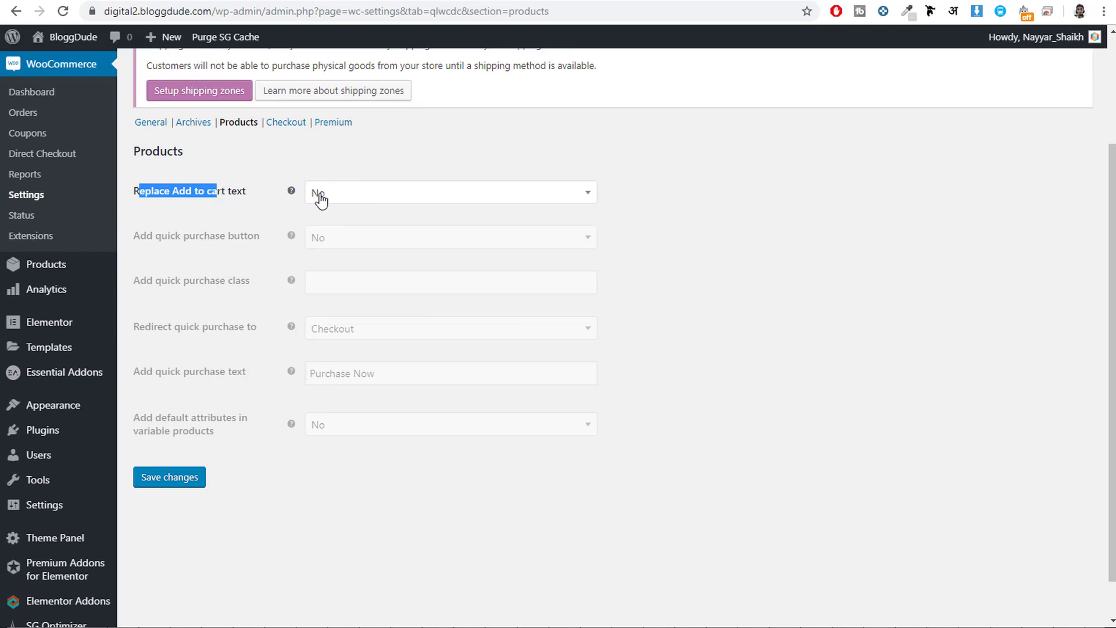
click(320, 199)
click(346, 215)
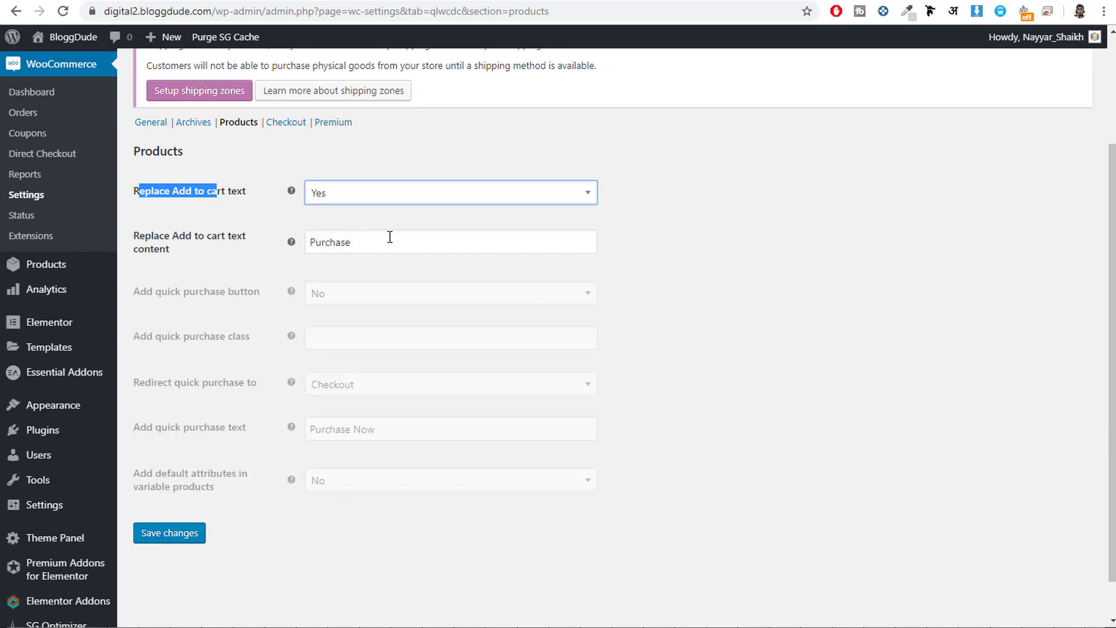
drag(390, 236, 292, 243)
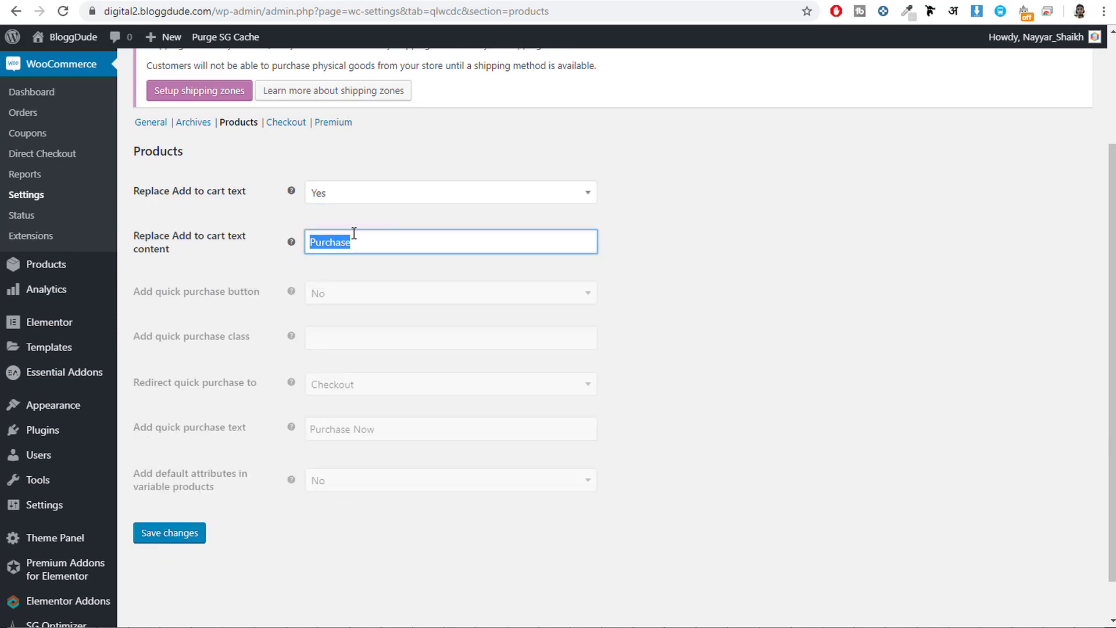
click(170, 536)
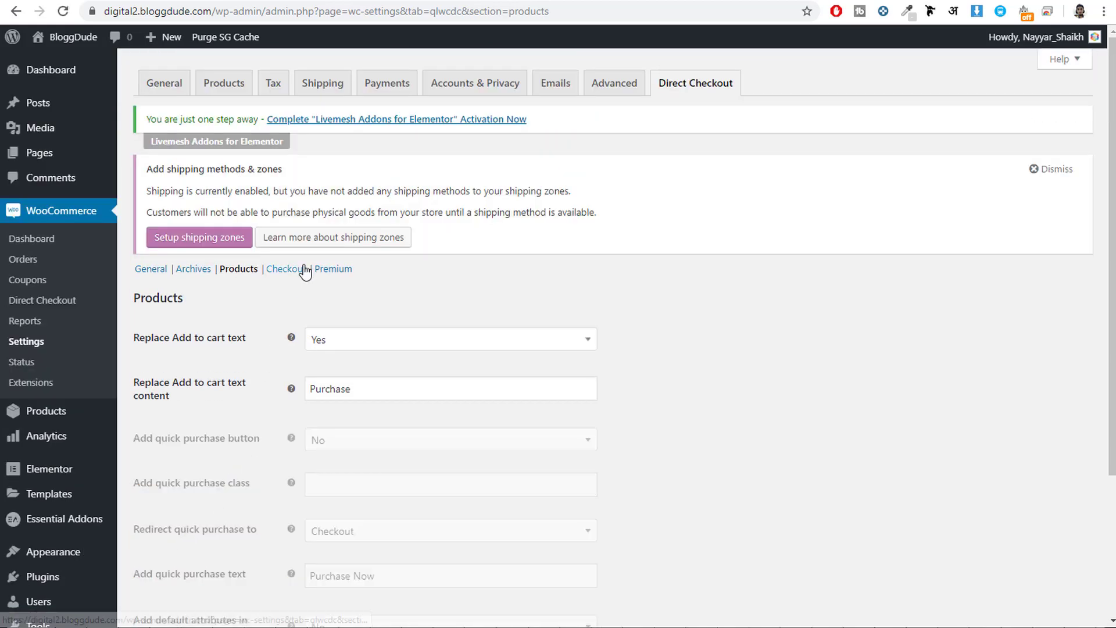
- Open the Checkout section of the Direct Checkout settings
click(291, 271)
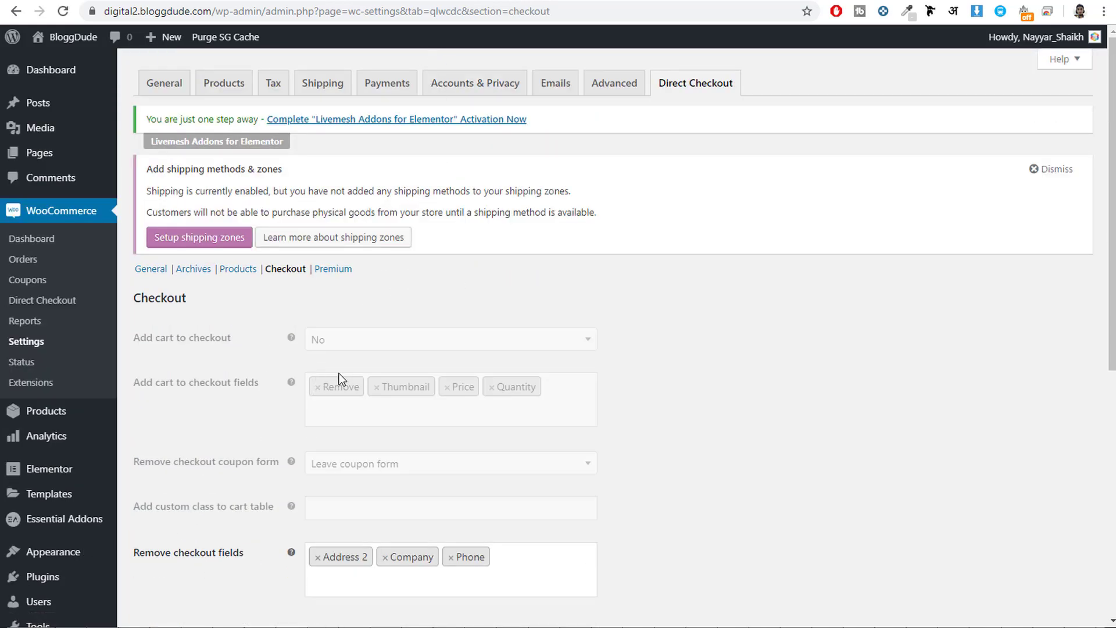
scroll(341, 379, down, 5)
scroll(493, 394, up, 5)
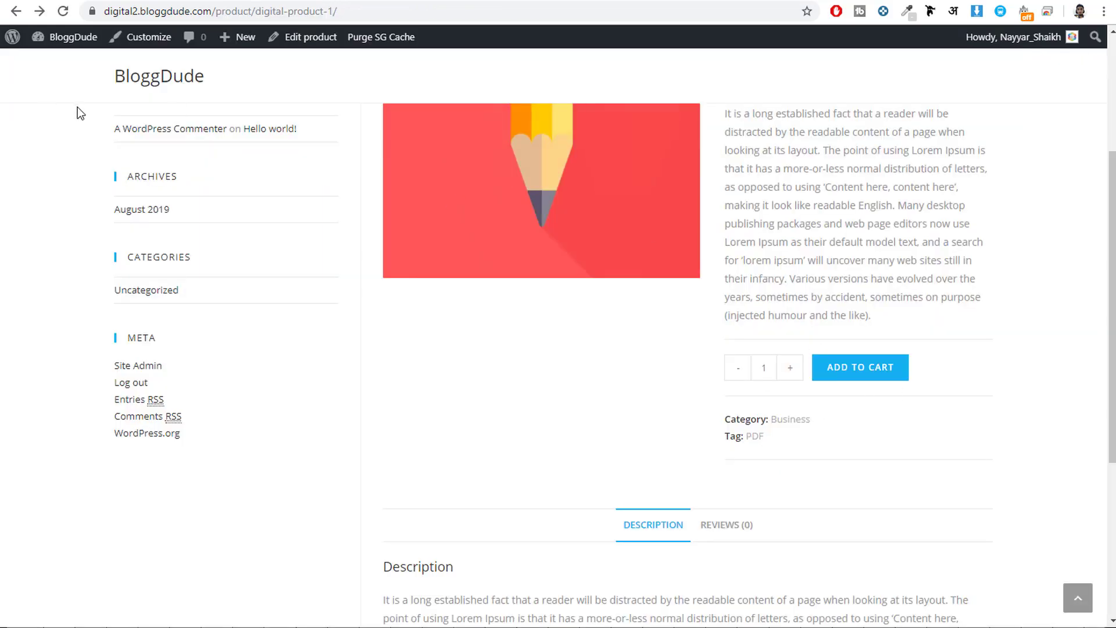
- Reload Digital Product 1's page to confirm the PURCHASE button
click(61, 18)
key(Return)
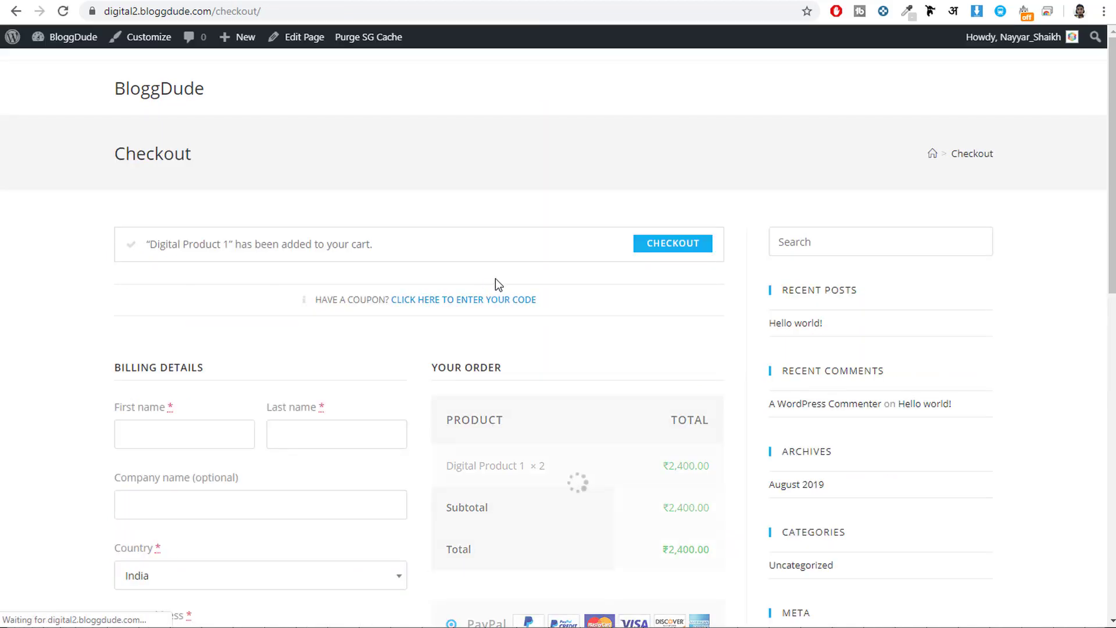
scroll(682, 334, down, 2)
scroll(275, 462, down, 7)
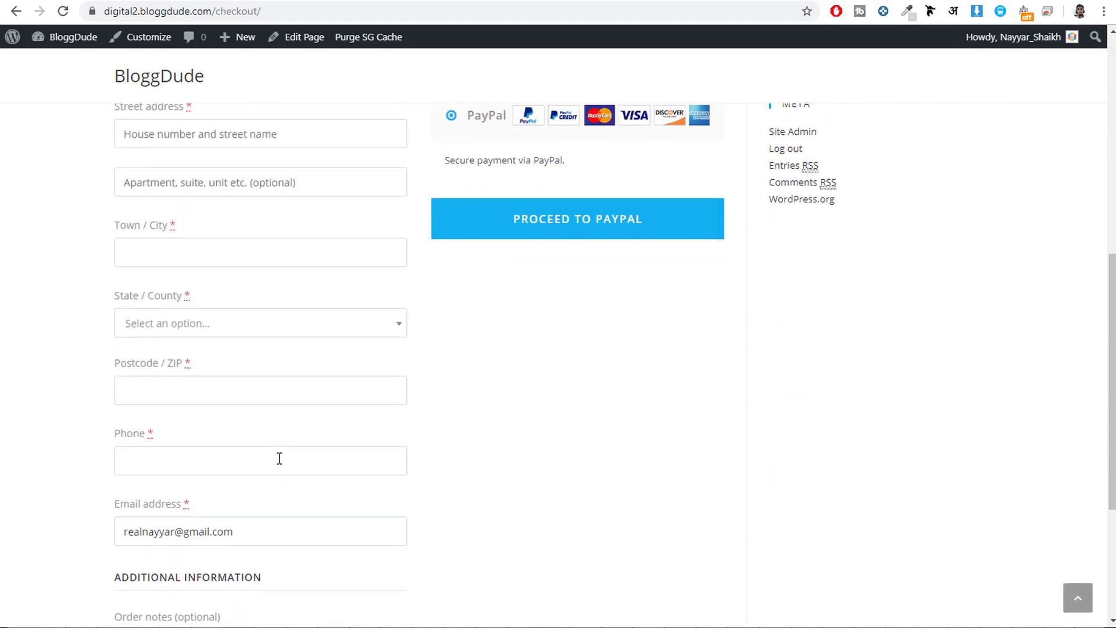
scroll(279, 456, up, 9)
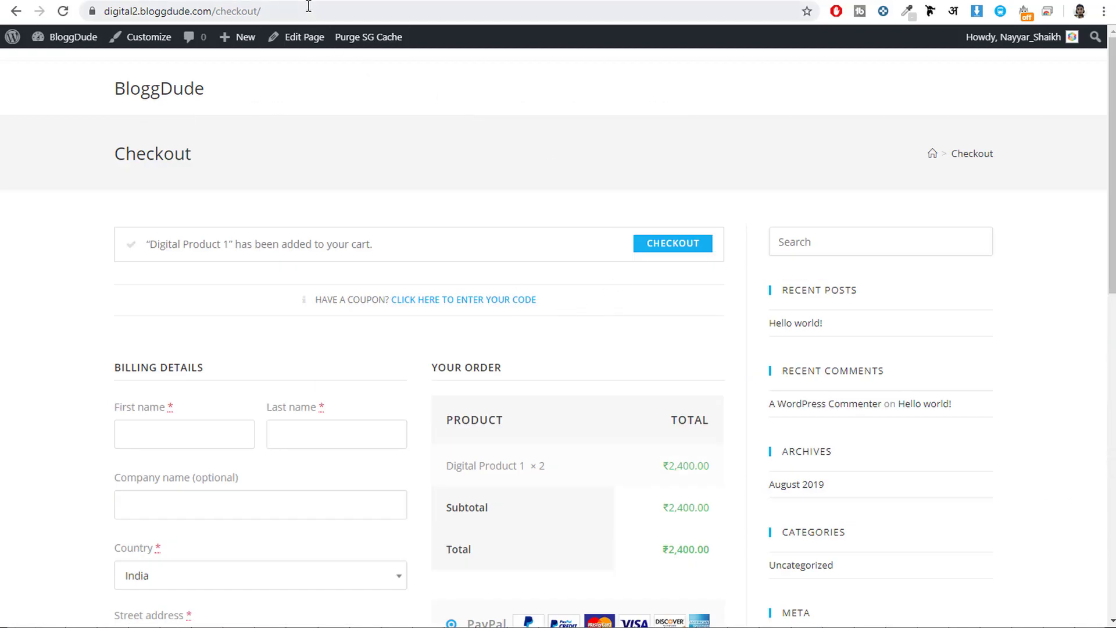
- Buy via PURCHASE and review checkout showing × 3 totalling ₹3,600.00
key(alt+Left)
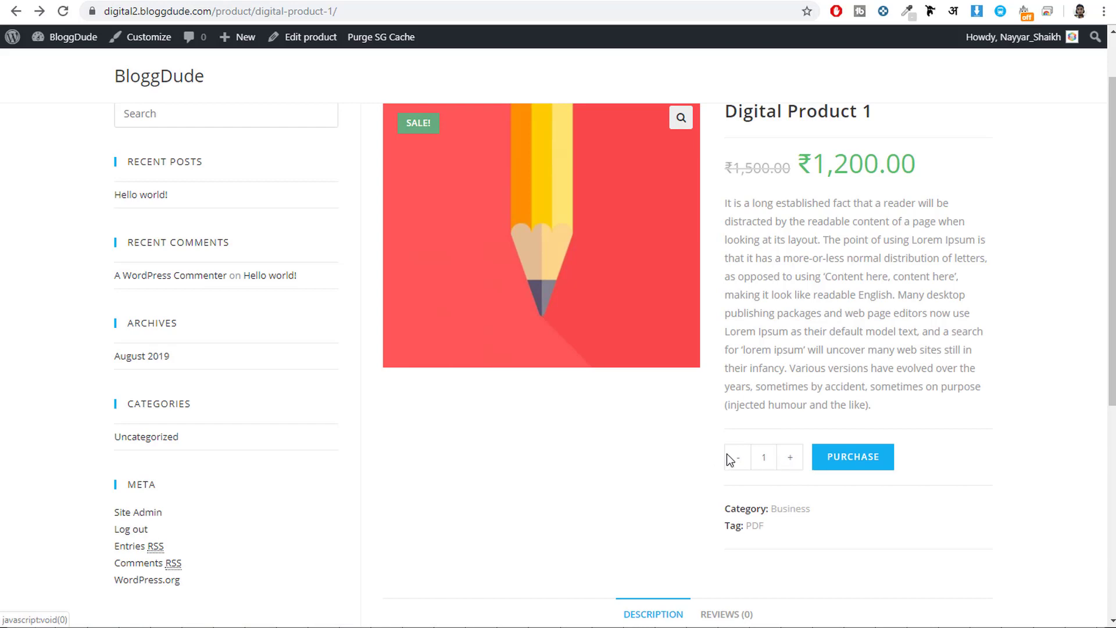
click(867, 462)
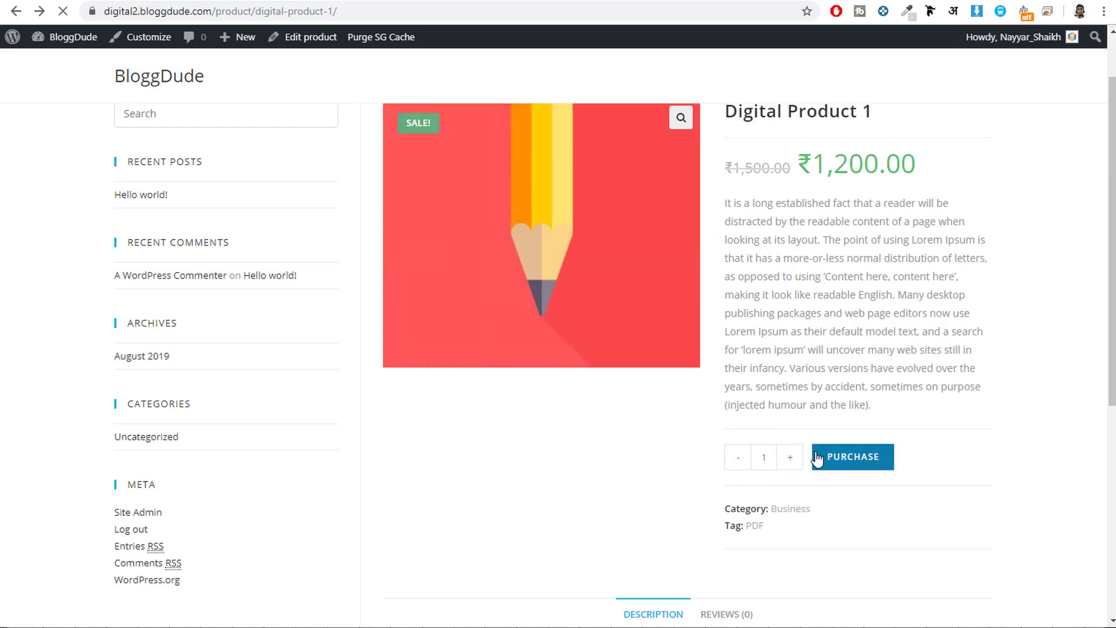
scroll(526, 428, down, 1)
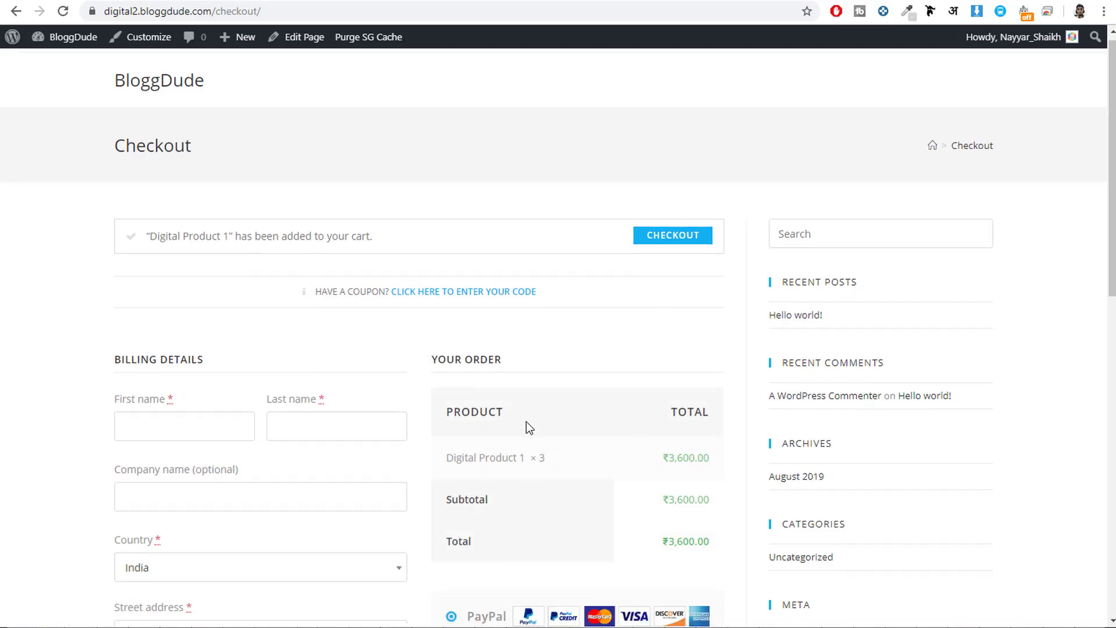
scroll(527, 421, down, 4)
scroll(527, 421, down, 6)
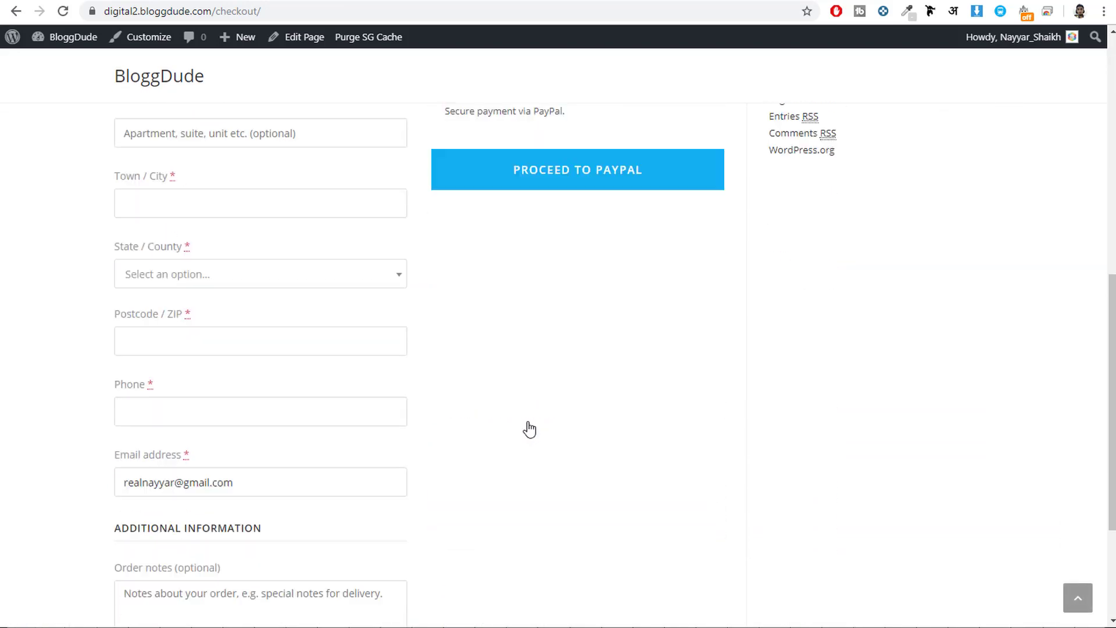
scroll(528, 422, down, 3)
scroll(528, 420, up, 4)
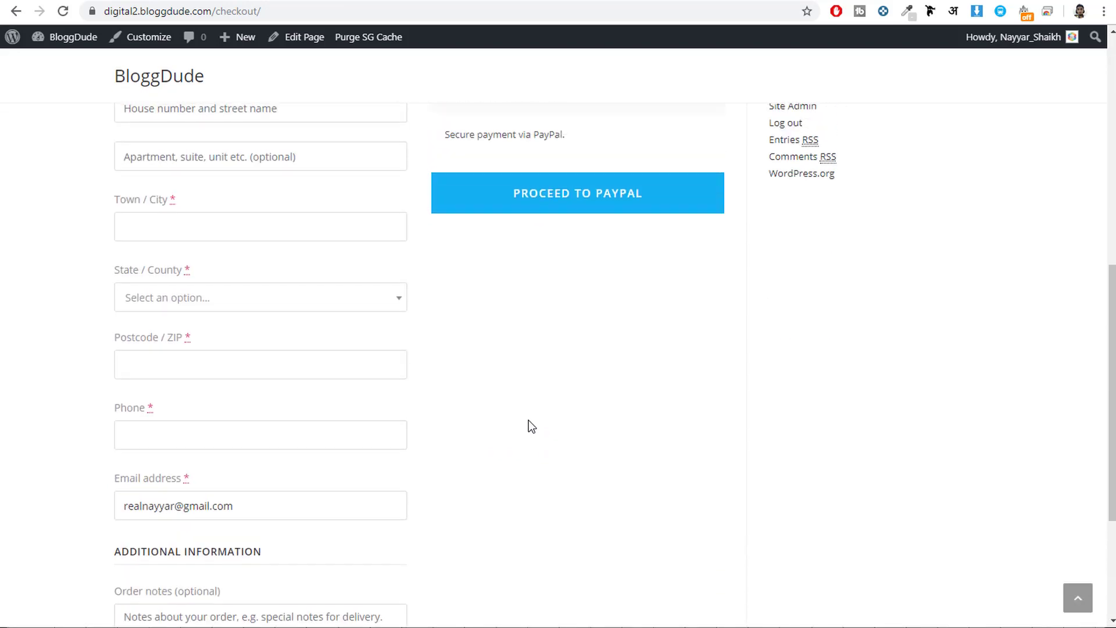
scroll(528, 421, up, 3)
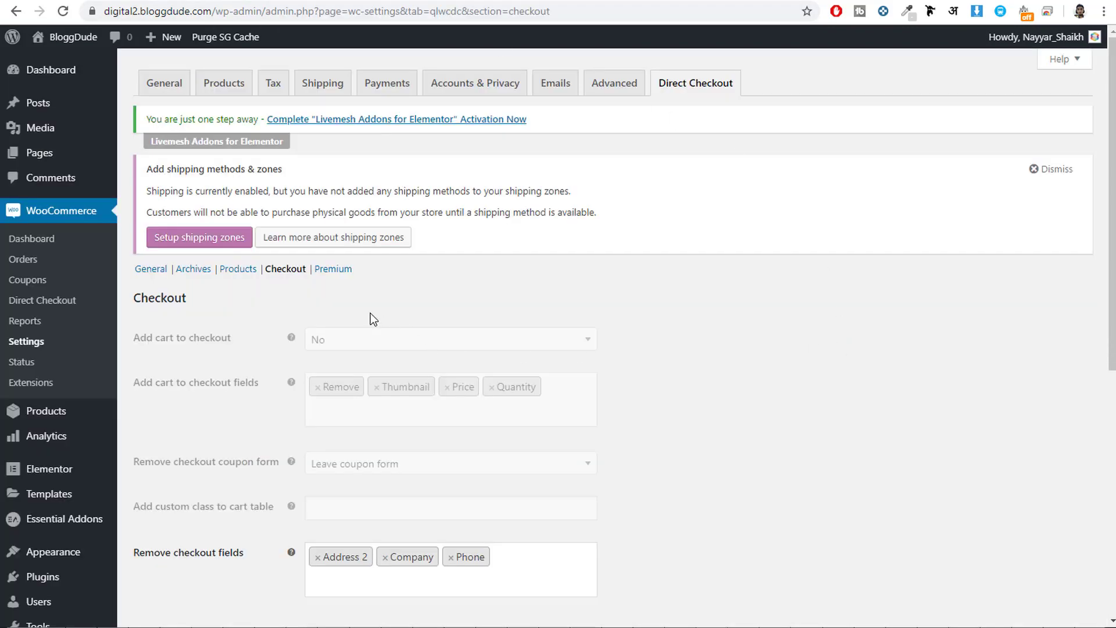
- Choose Yes for 'Remove checkout shipping address' in the checkout settings
scroll(516, 347, down, 5)
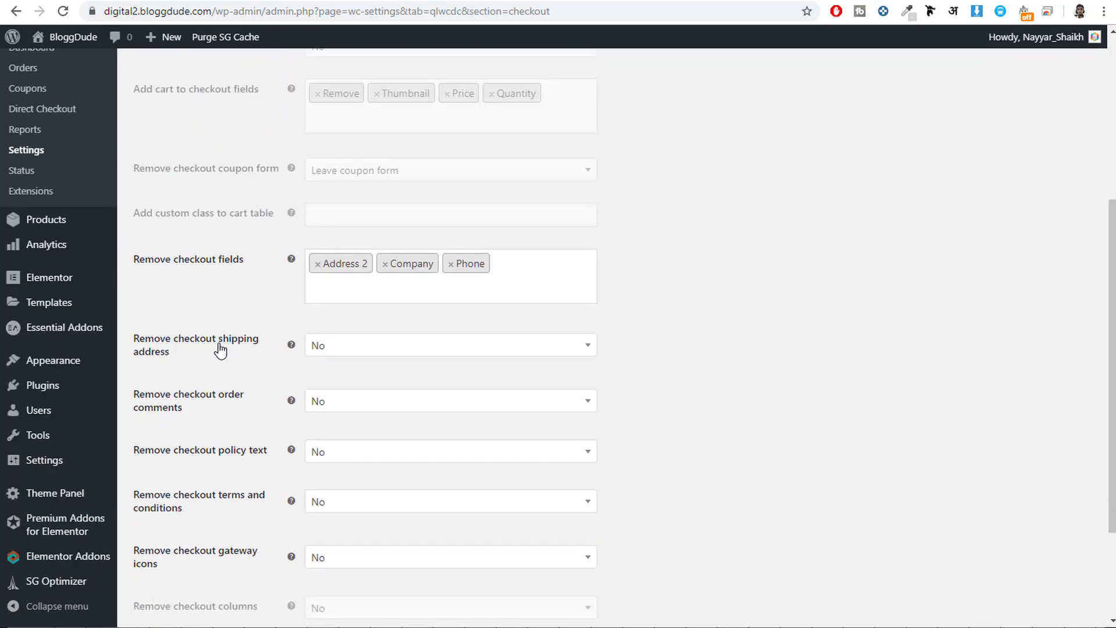
click(360, 350)
click(363, 371)
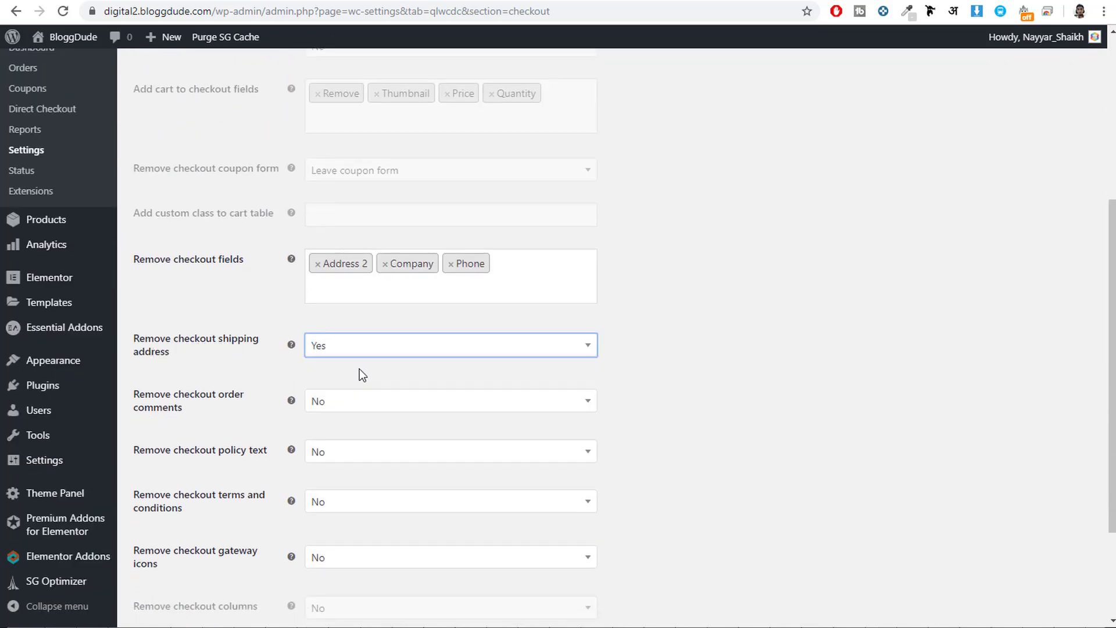
scroll(367, 414, down, 1)
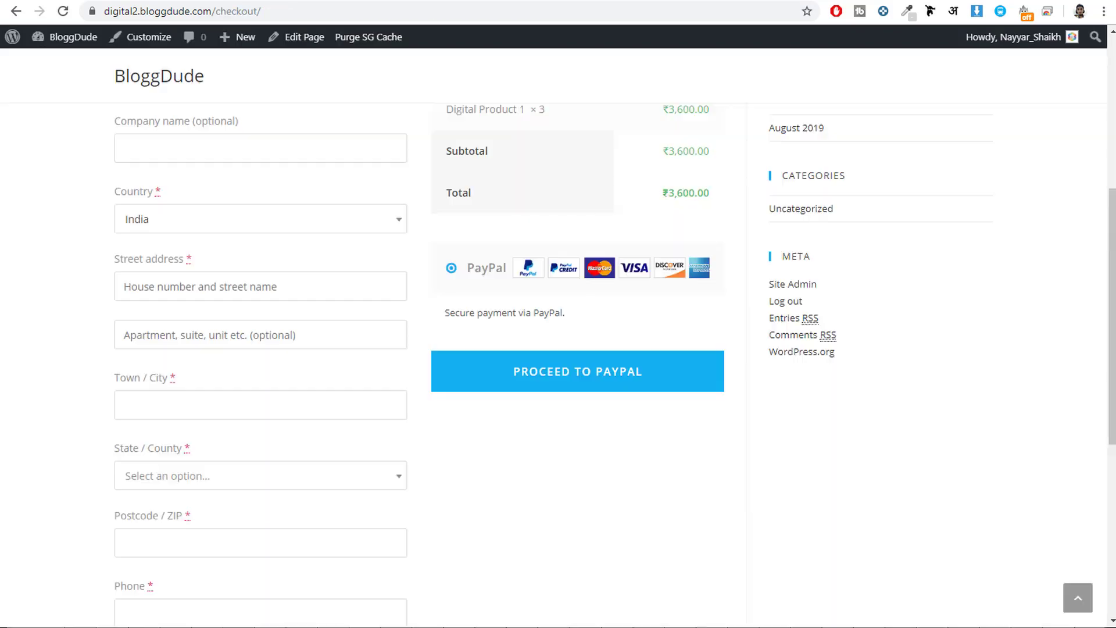
scroll(611, 258, up, 6)
scroll(664, 289, down, 12)
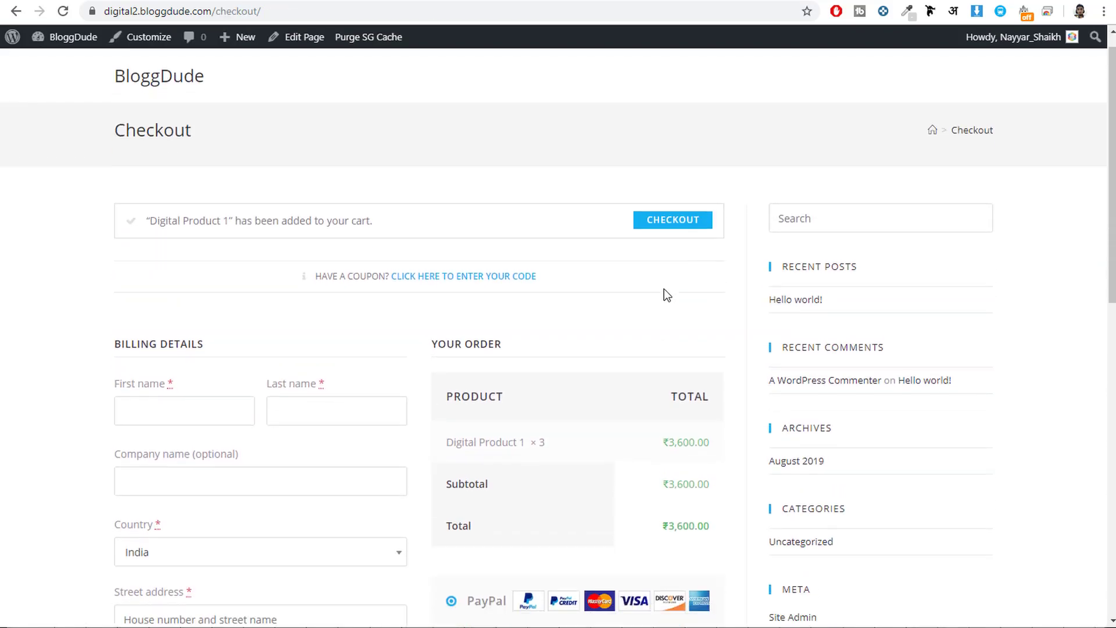
click(232, 414)
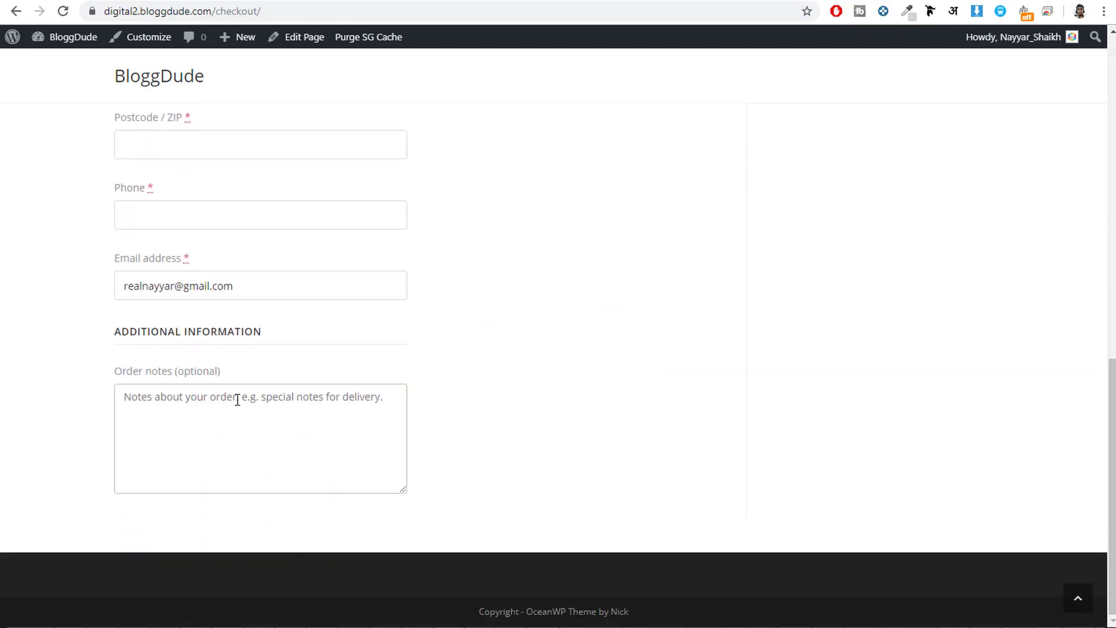
click(270, 0)
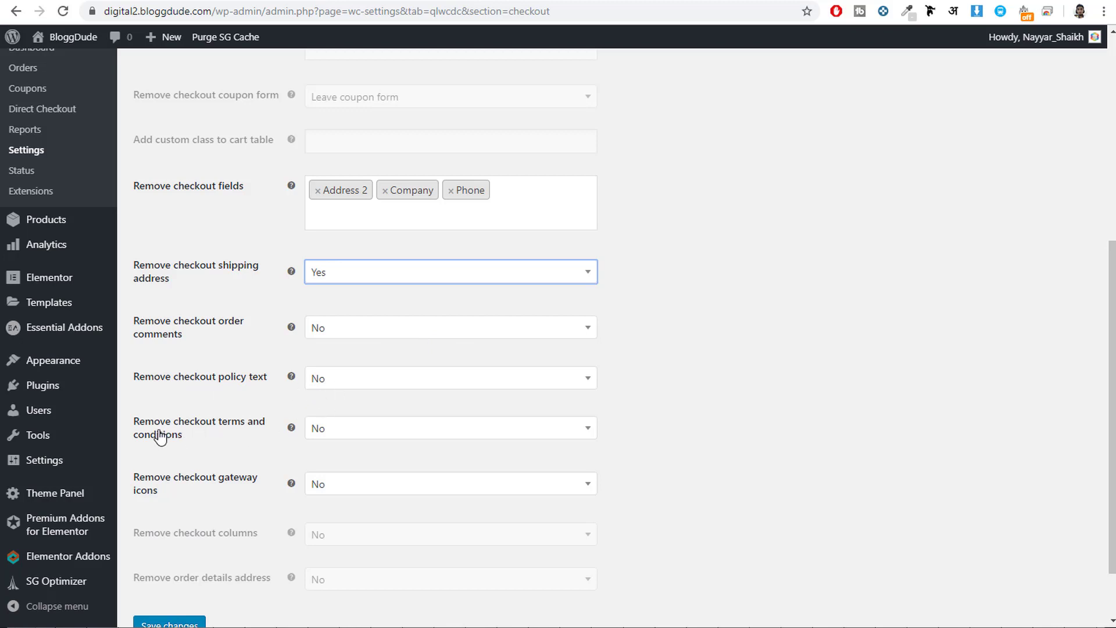
- Save the Direct Checkout checkout settings after reviewing the terms and gateway icon options
drag(145, 421, 183, 436)
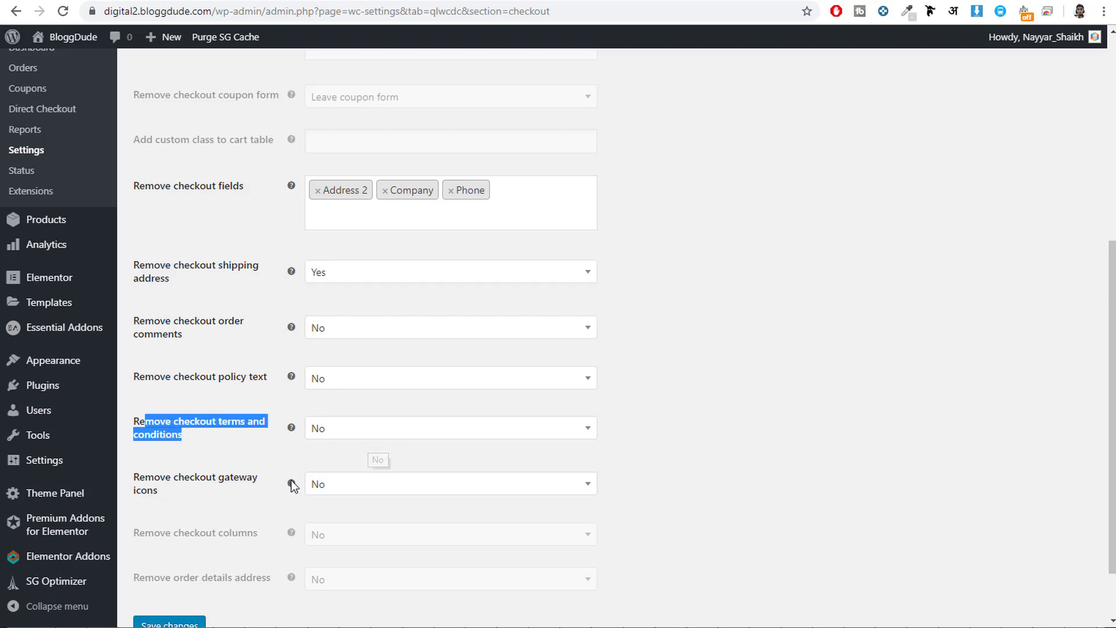
drag(141, 479, 211, 499)
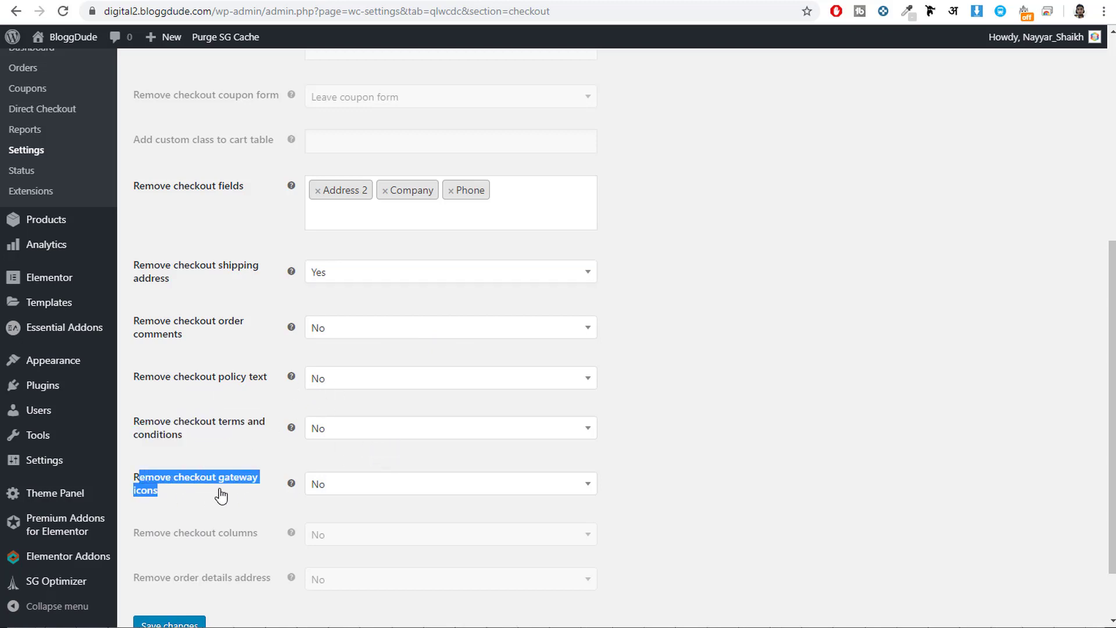
scroll(221, 494, down, 2)
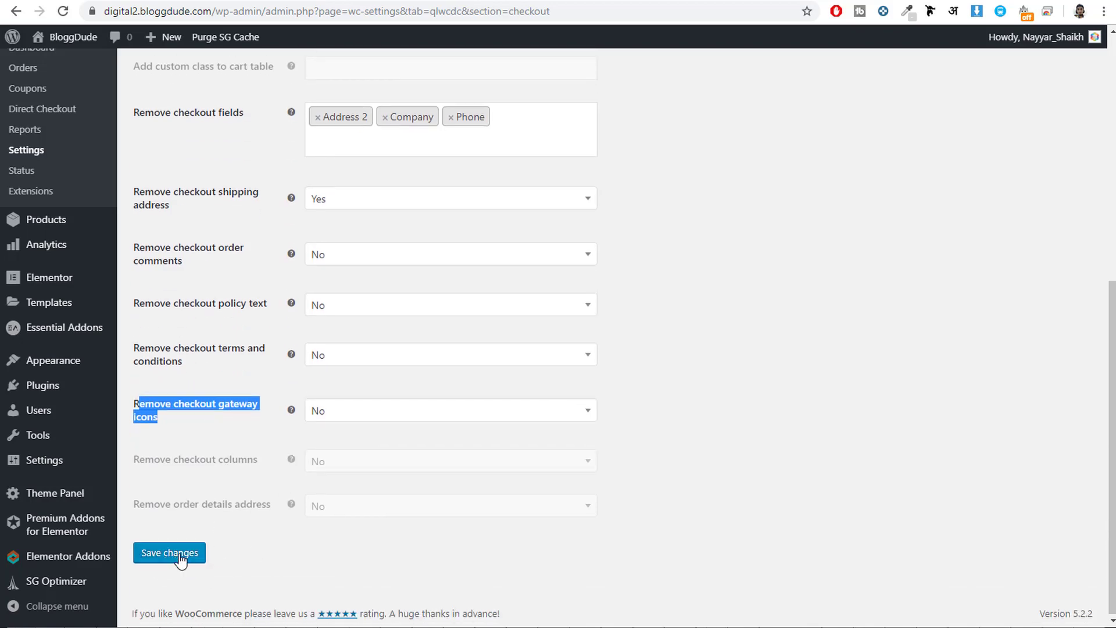
click(170, 554)
- Reload the storefront checkout page to view the updated form, then return to the settings
click(445, 1)
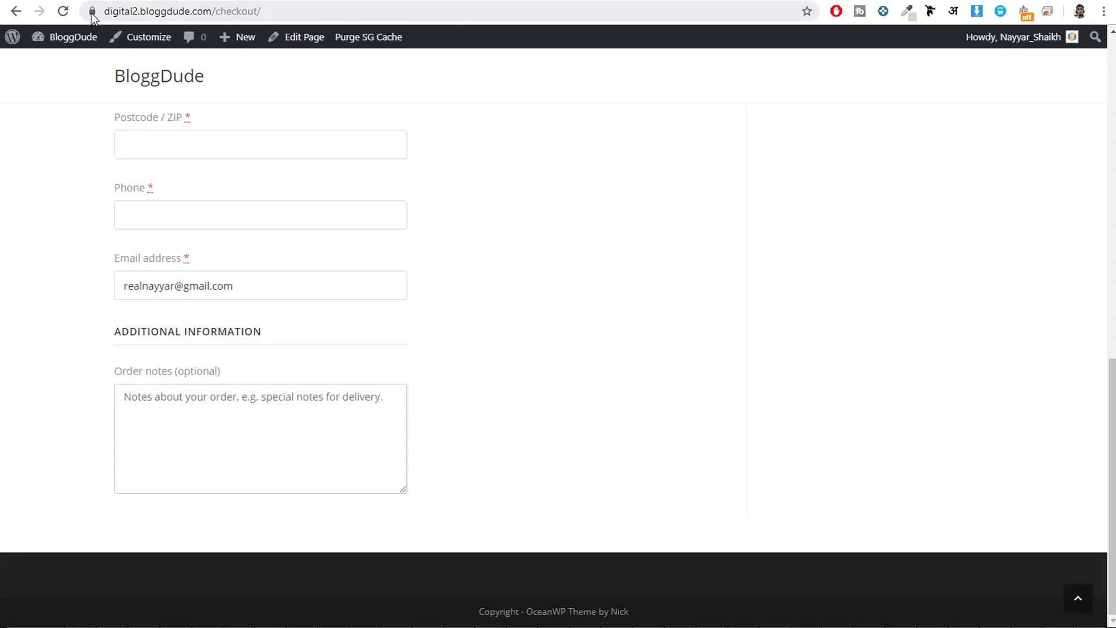
click(68, 12)
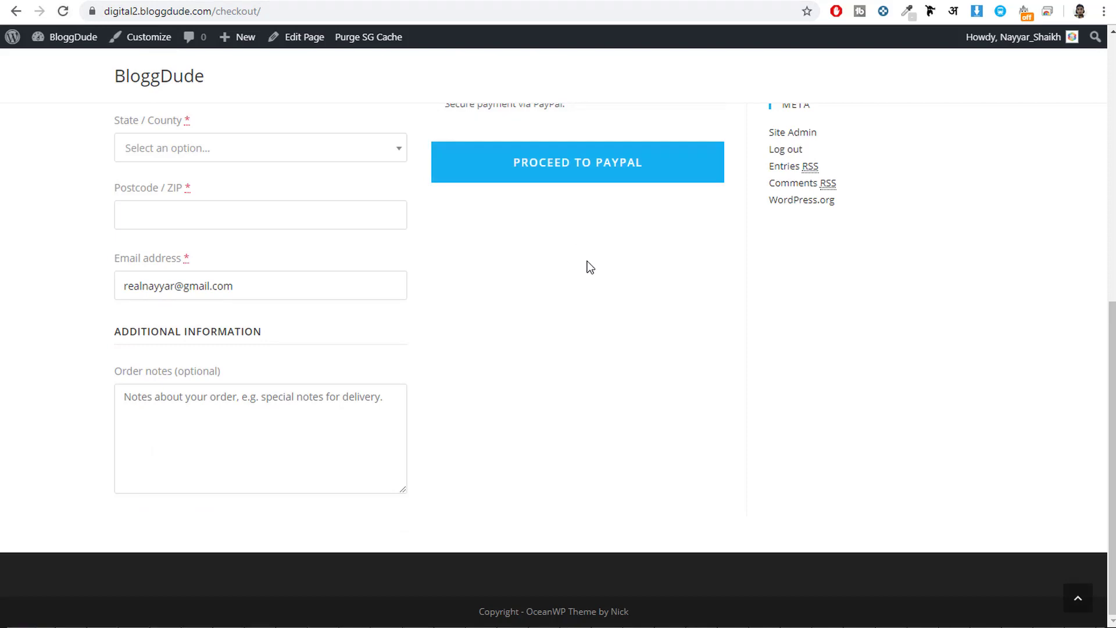
scroll(609, 293, up, 4)
scroll(349, 290, up, 4)
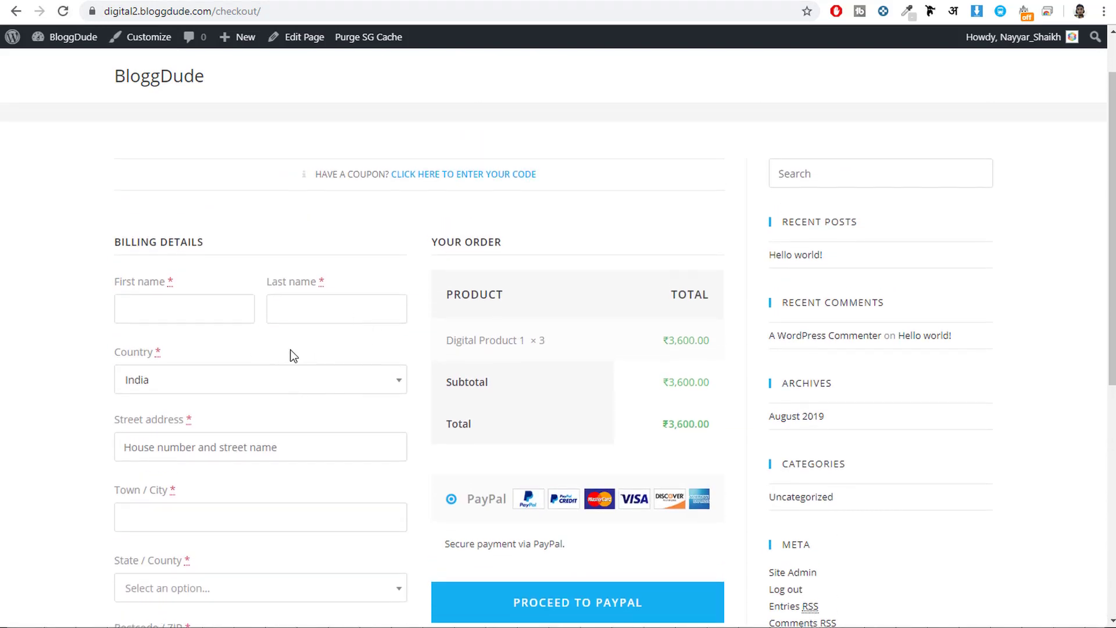
click(294, 1)
- Add Postcode, Address 1, State, Country and City to the Remove checkout fields list
scroll(707, 366, down, 4)
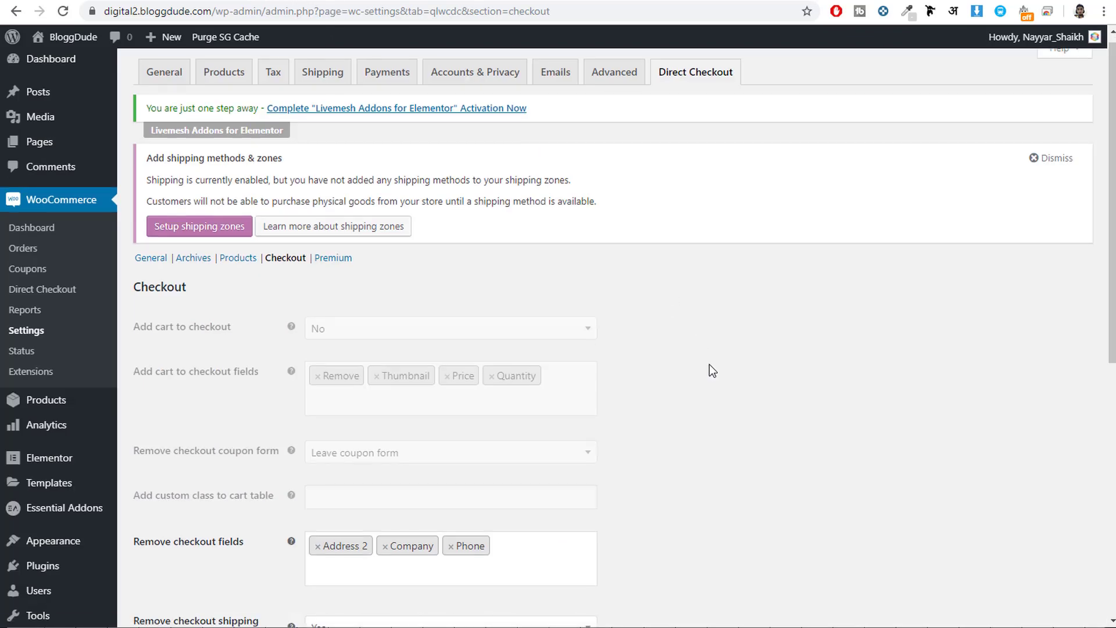
drag(135, 342, 252, 343)
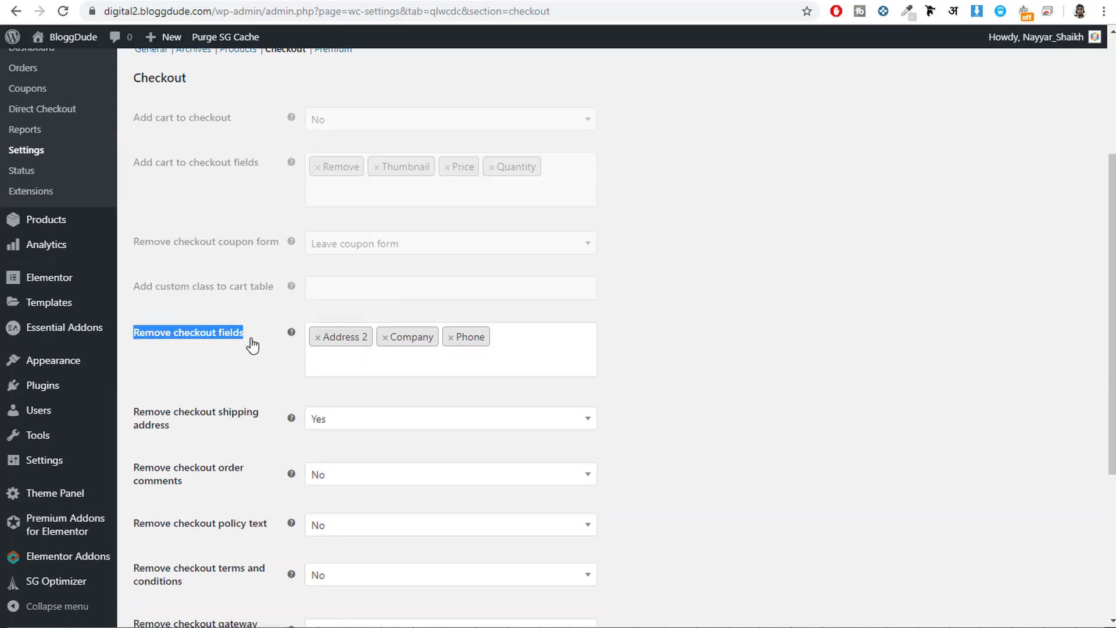
click(454, 364)
click(405, 416)
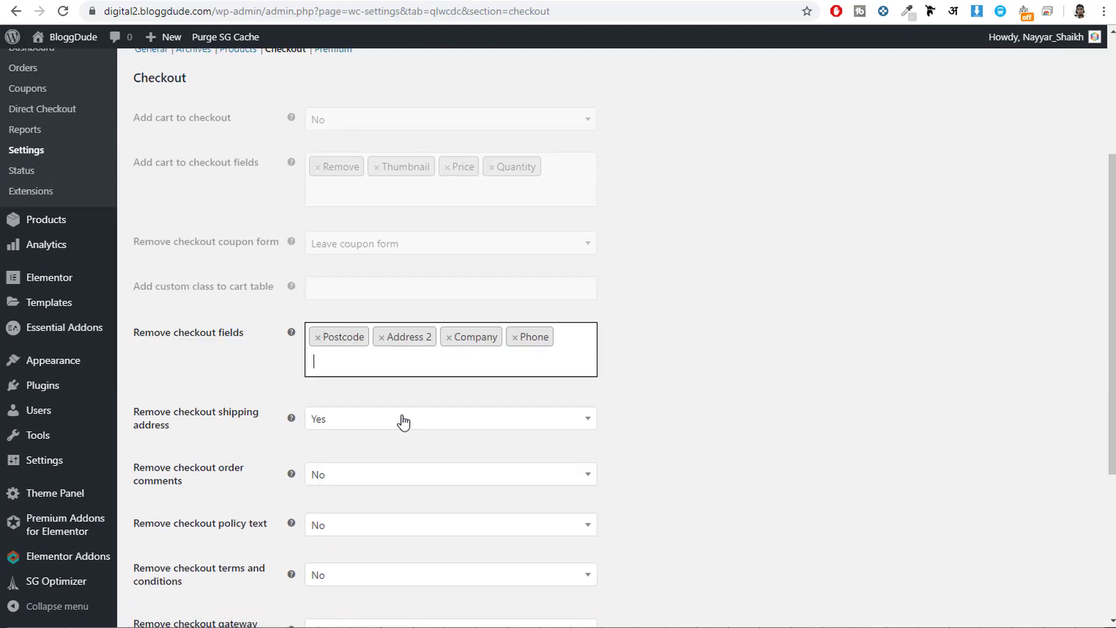
click(405, 367)
click(382, 444)
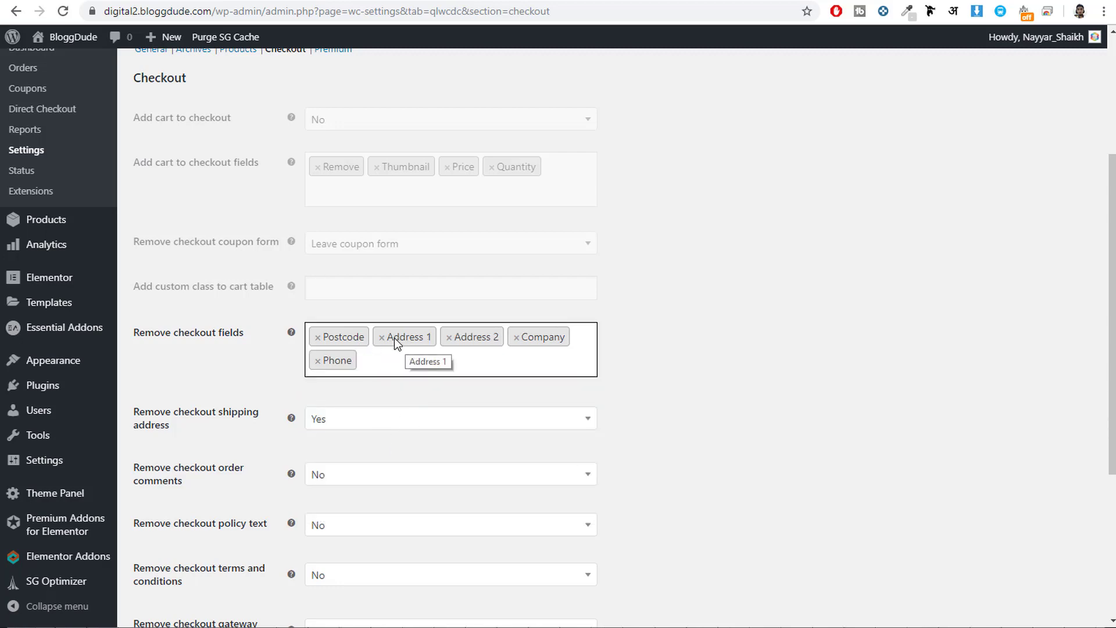
click(427, 364)
scroll(382, 431, up, 2)
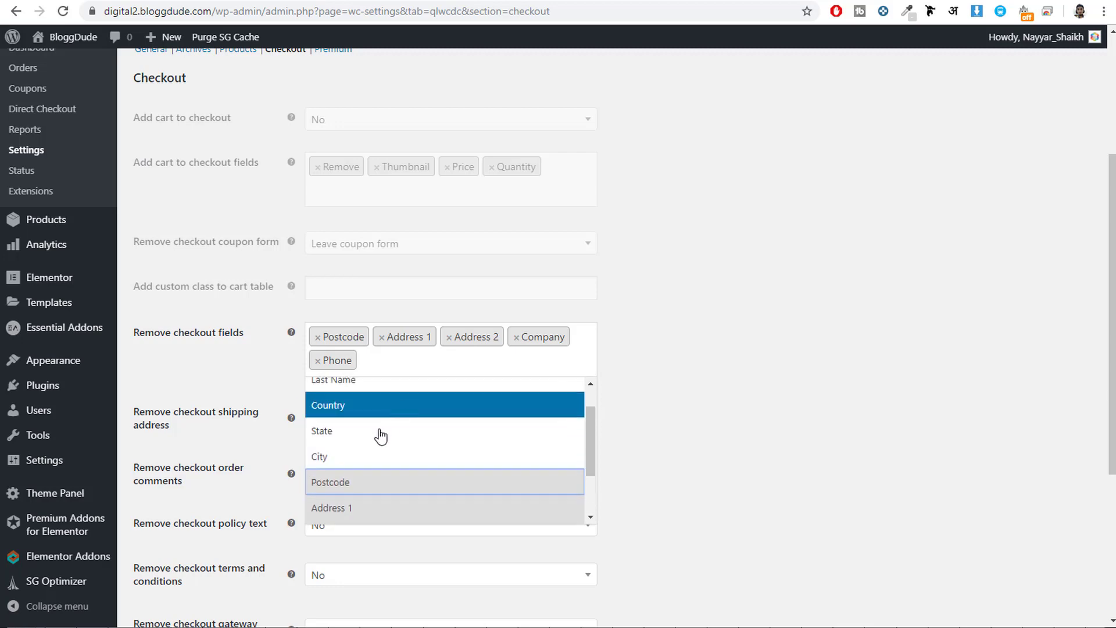
click(381, 431)
click(410, 366)
click(386, 449)
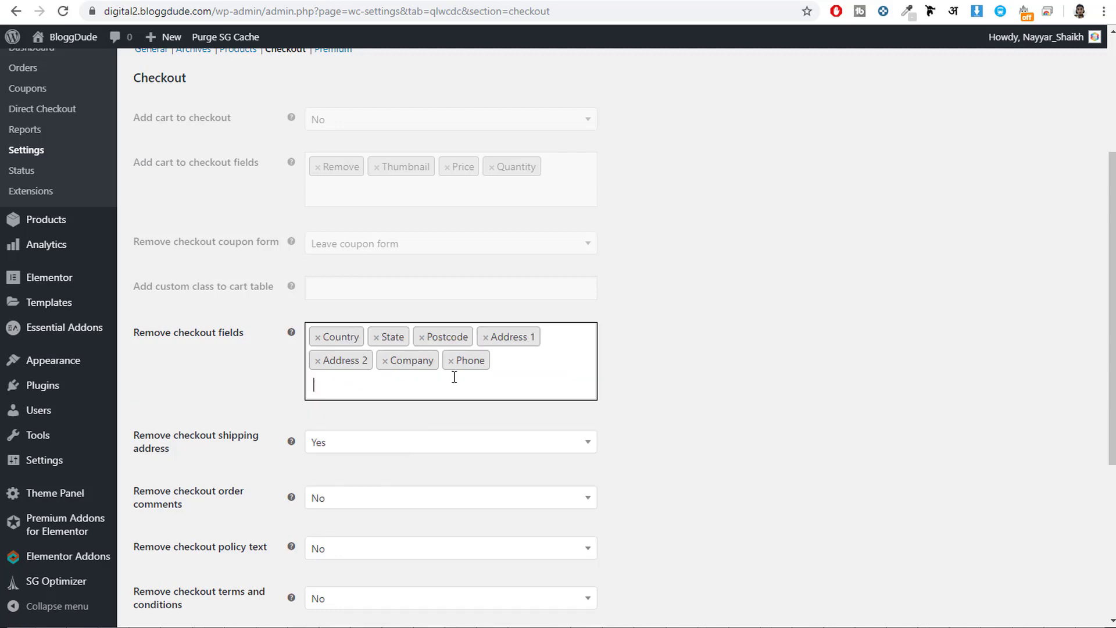
click(452, 378)
click(361, 516)
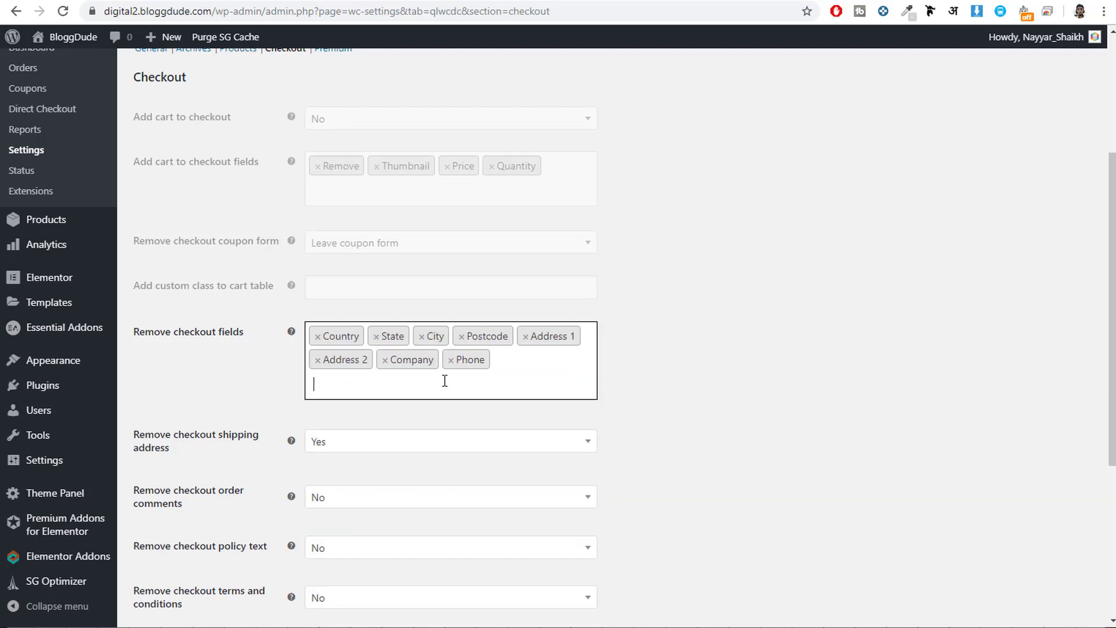
- Take Phone off the removed fields so it stays on checkout, and save
scroll(528, 246, down, 3)
click(528, 245)
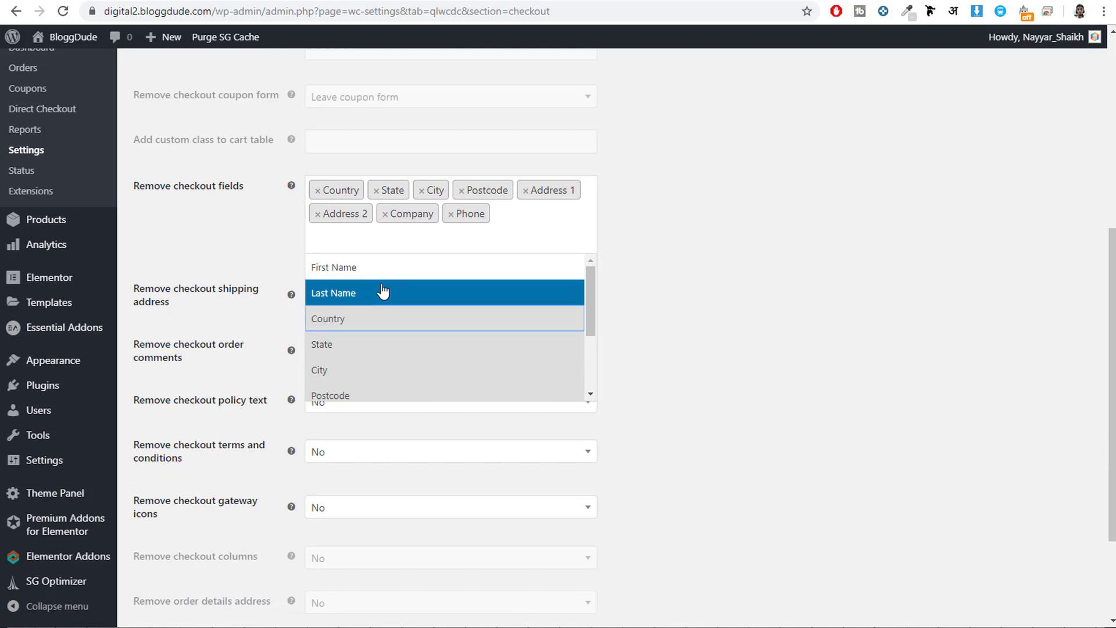
scroll(381, 291, down, 2)
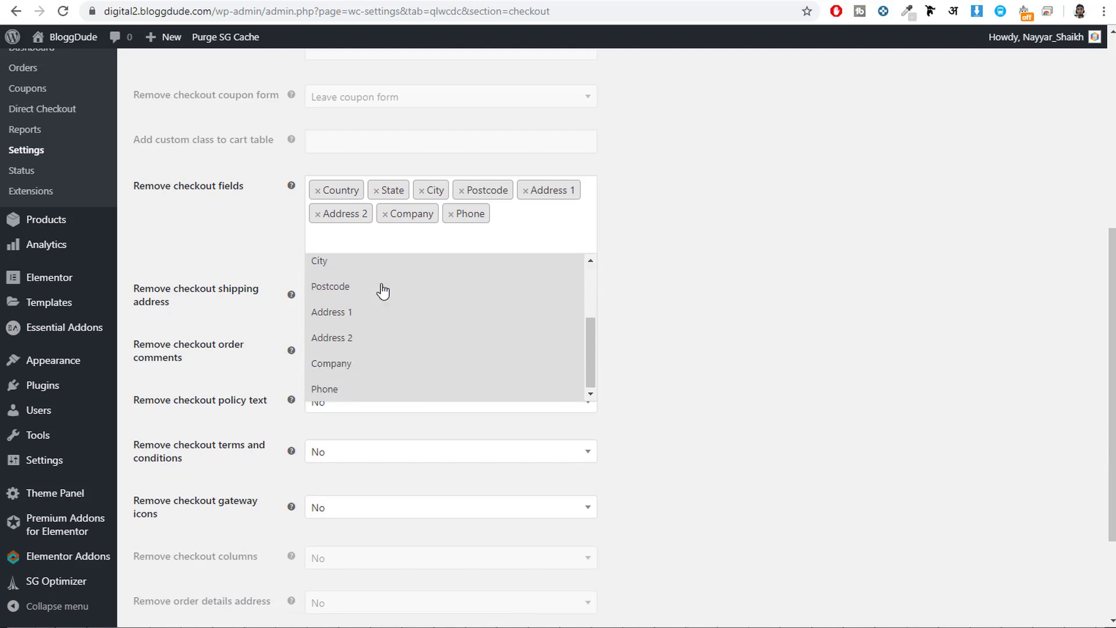
click(342, 388)
scroll(658, 324, down, 2)
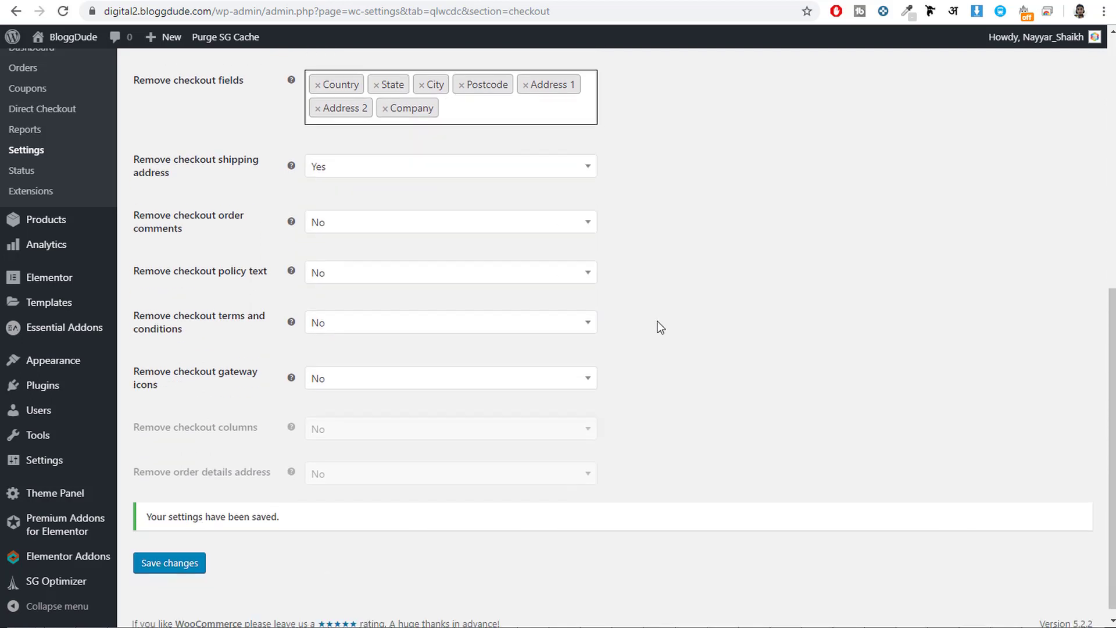
click(160, 555)
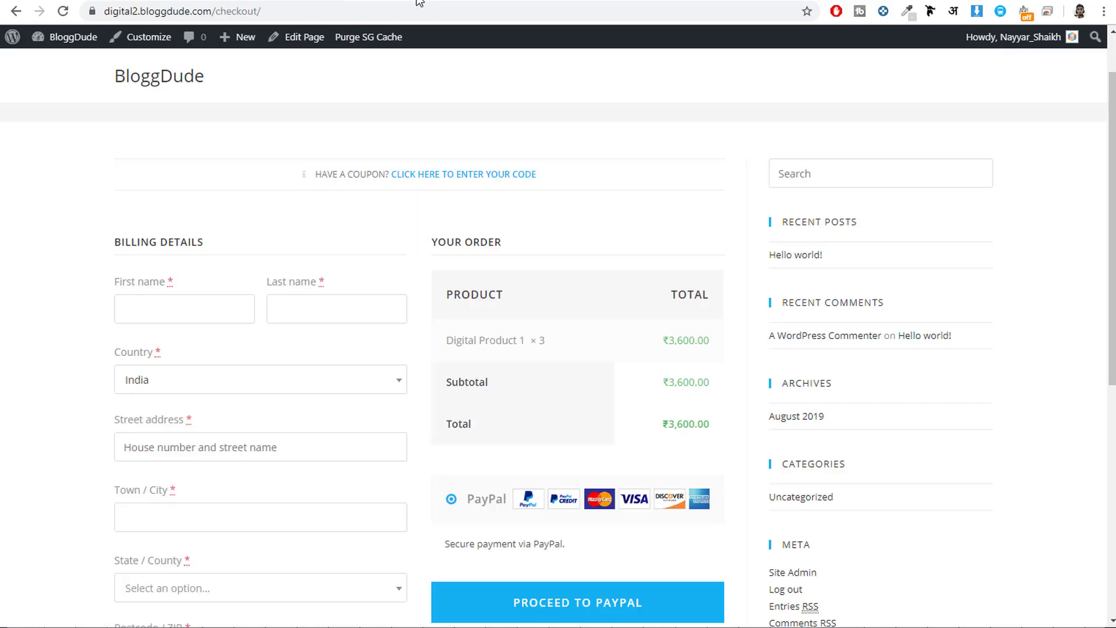
- Reload the checkout and confirm the billing form asks only for name, phone and email
click(64, 11)
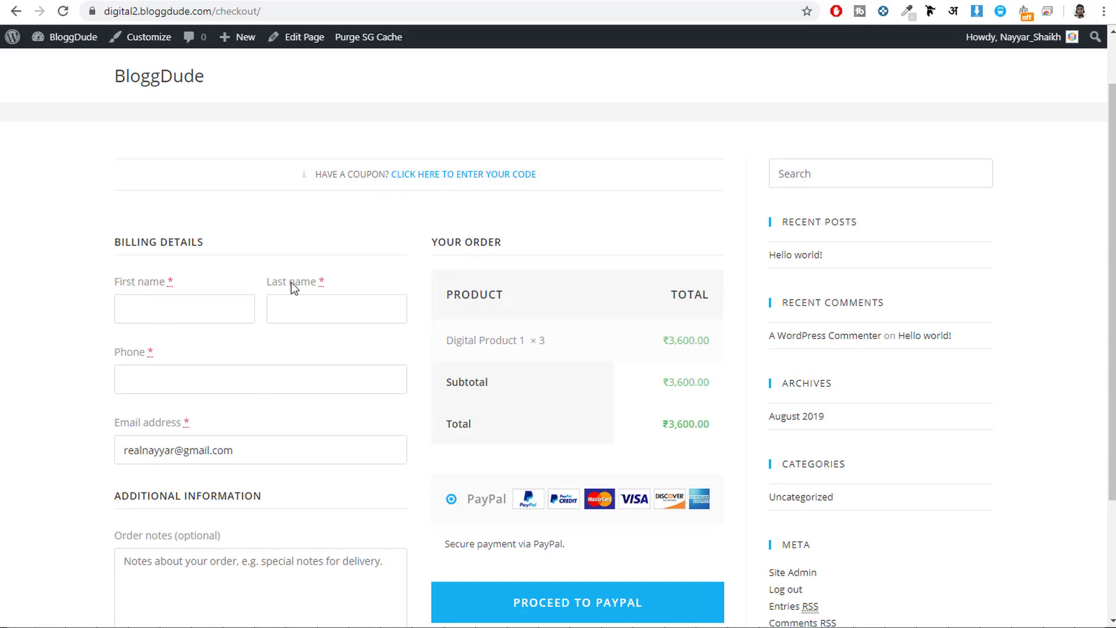
scroll(138, 241, down, 3)
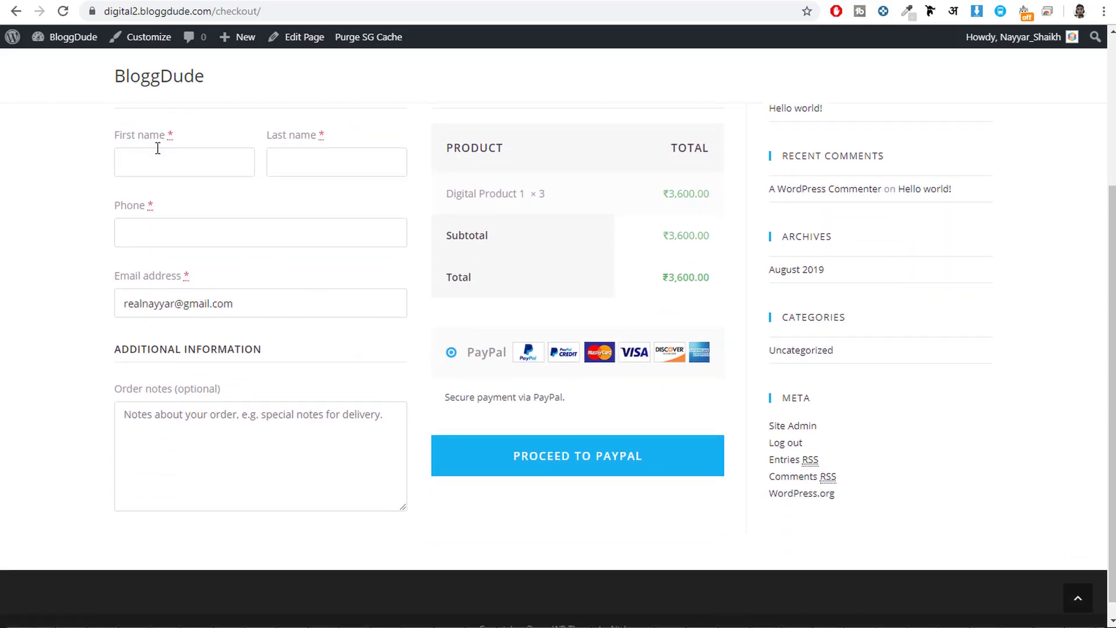
scroll(445, 377, up, 4)
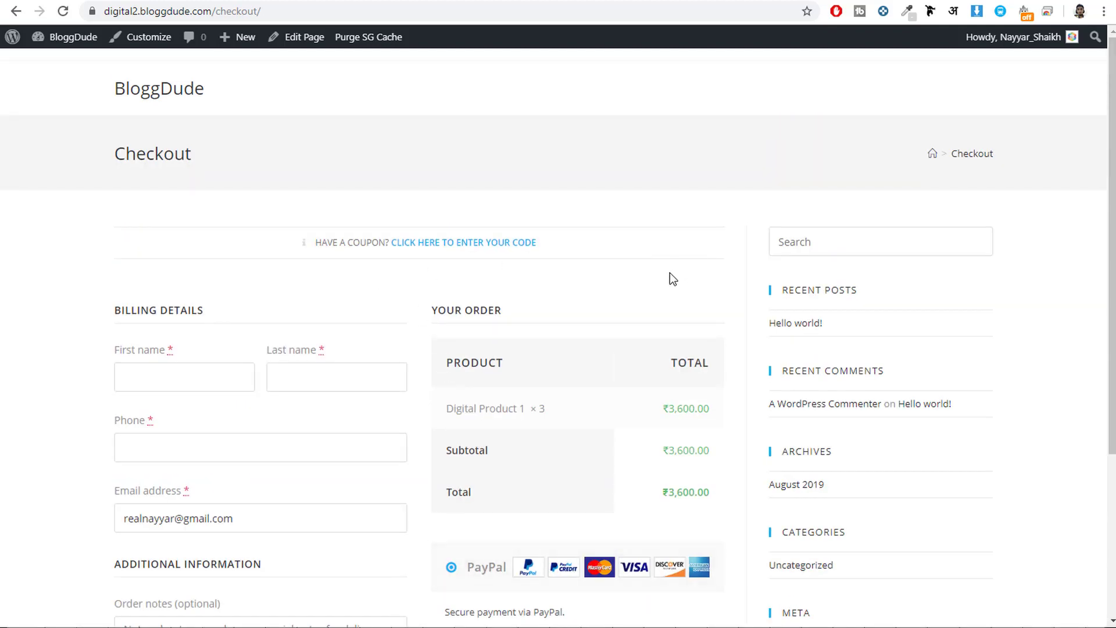
scroll(647, 304, down, 4)
click(526, 343)
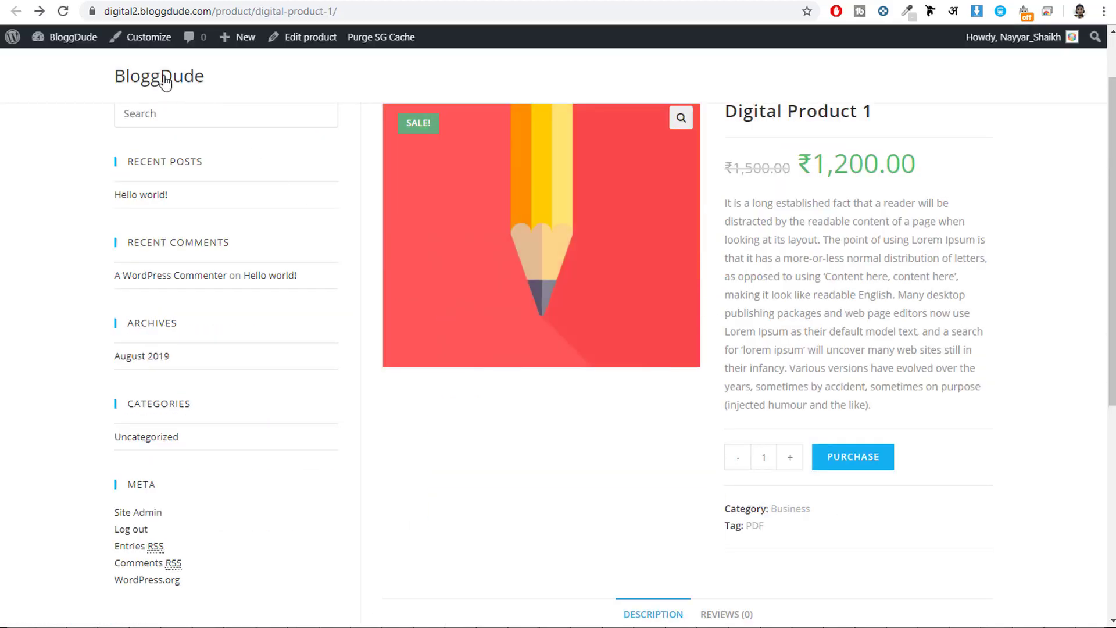
- Reload Digital Product 1 and open the Digital Products Website Media folder in File Explorer
click(70, 10)
key(alt+Tab)
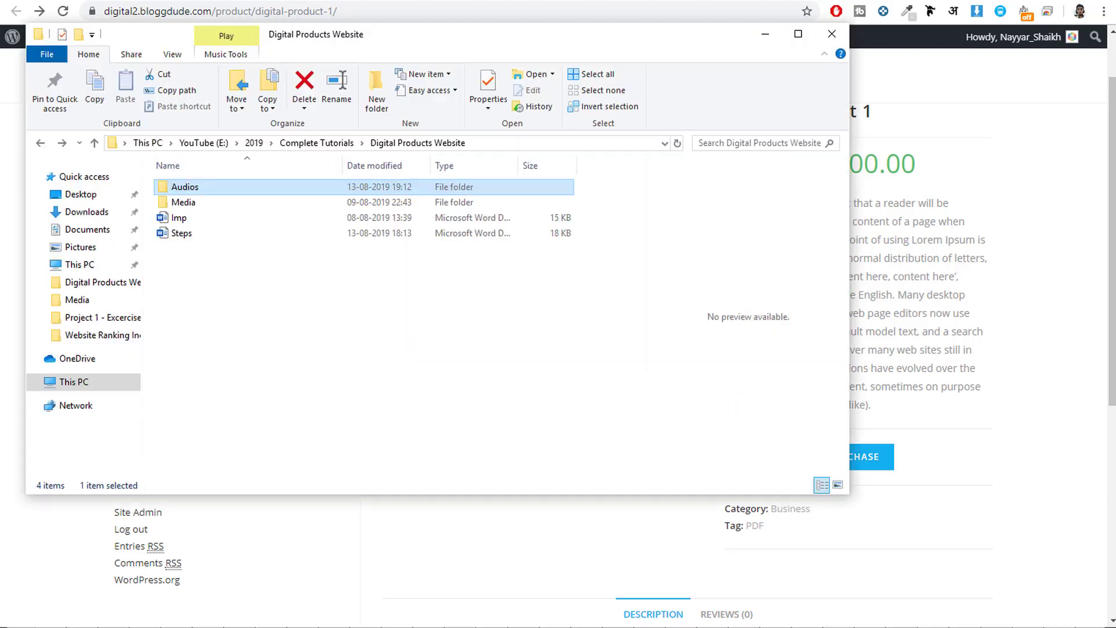
double_click(211, 202)
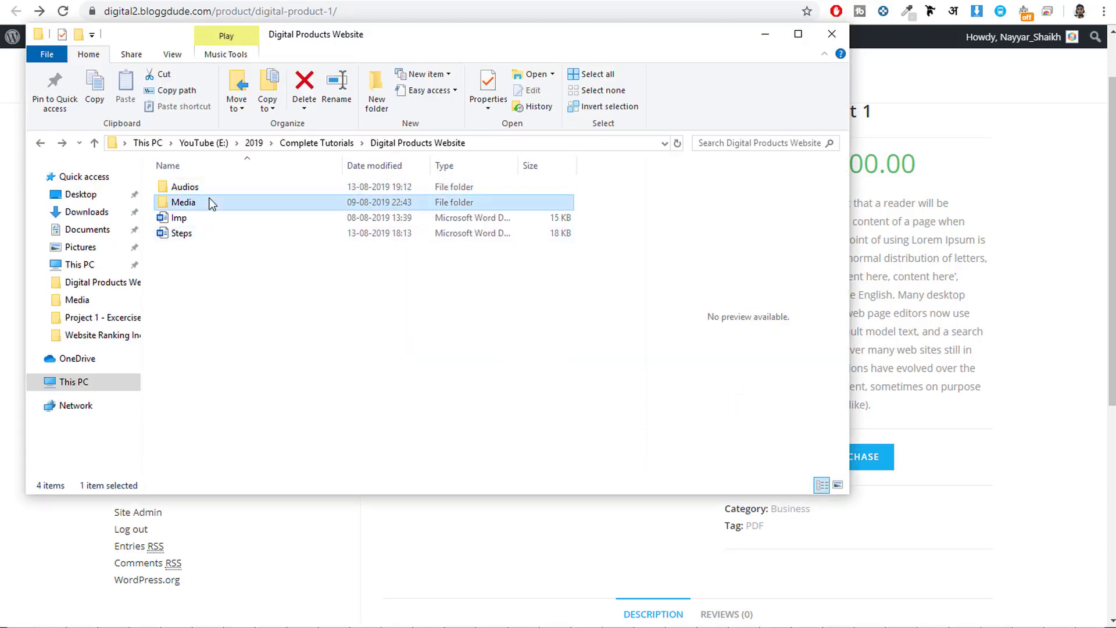
scroll(372, 297, down, 2)
scroll(401, 372, up, 2)
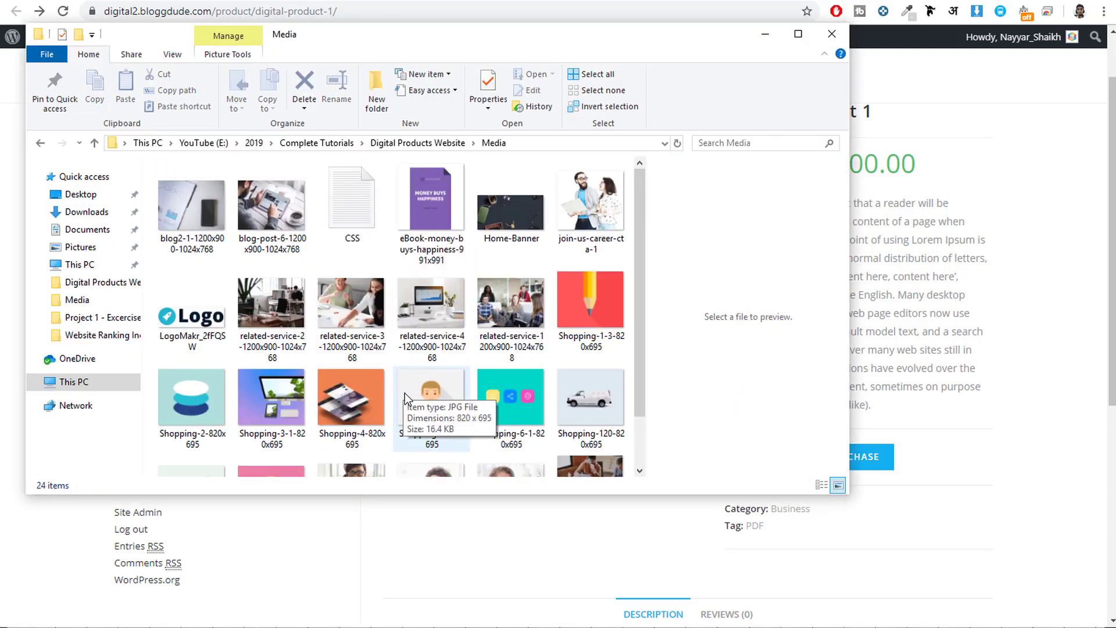
- Open the CSS file in Notepad, cancelling the stray WinRAR archive dialog
click(351, 219)
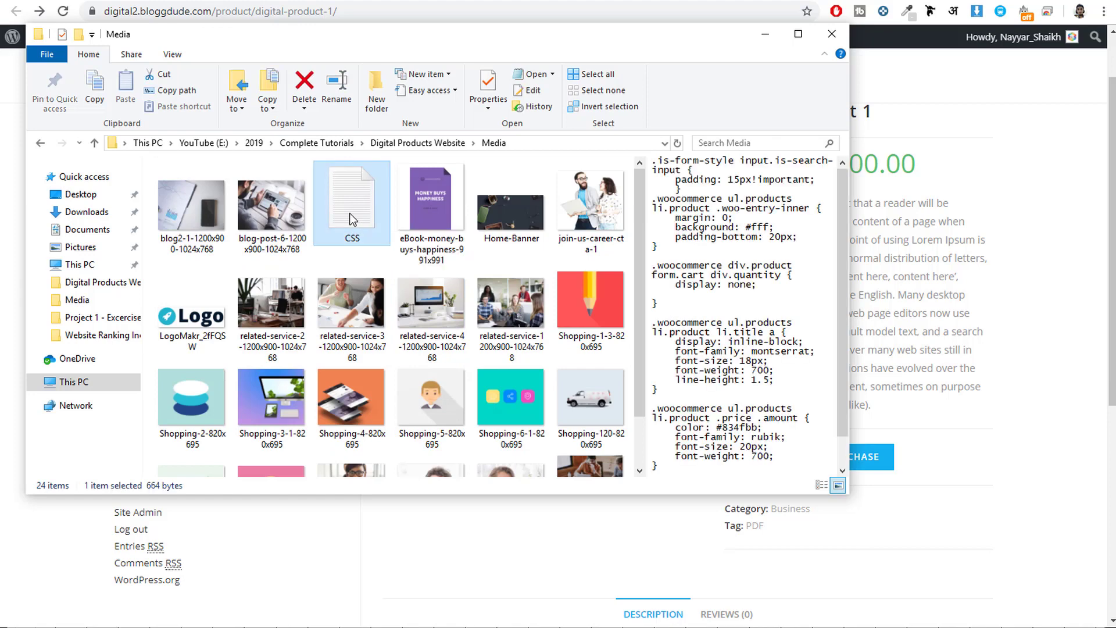
double_click(355, 208)
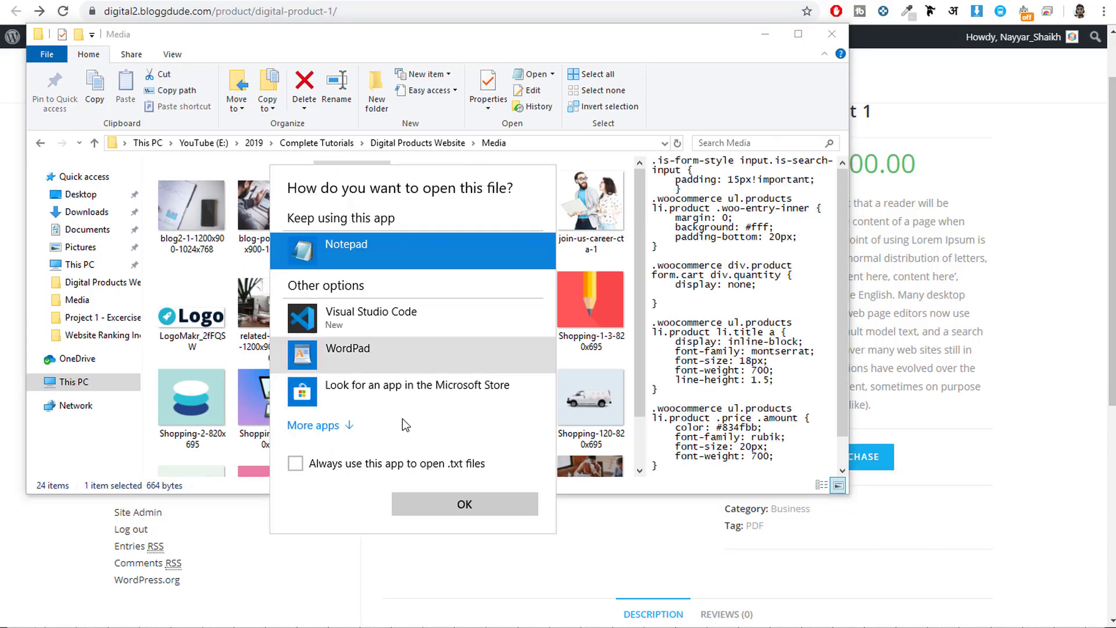
click(374, 309)
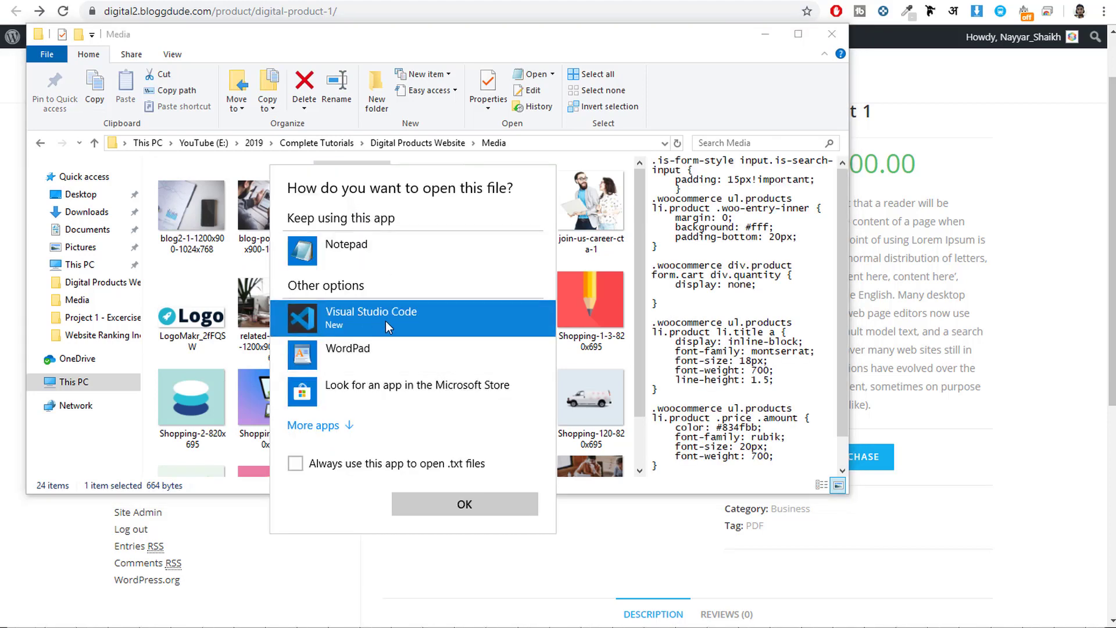
right_click(353, 211)
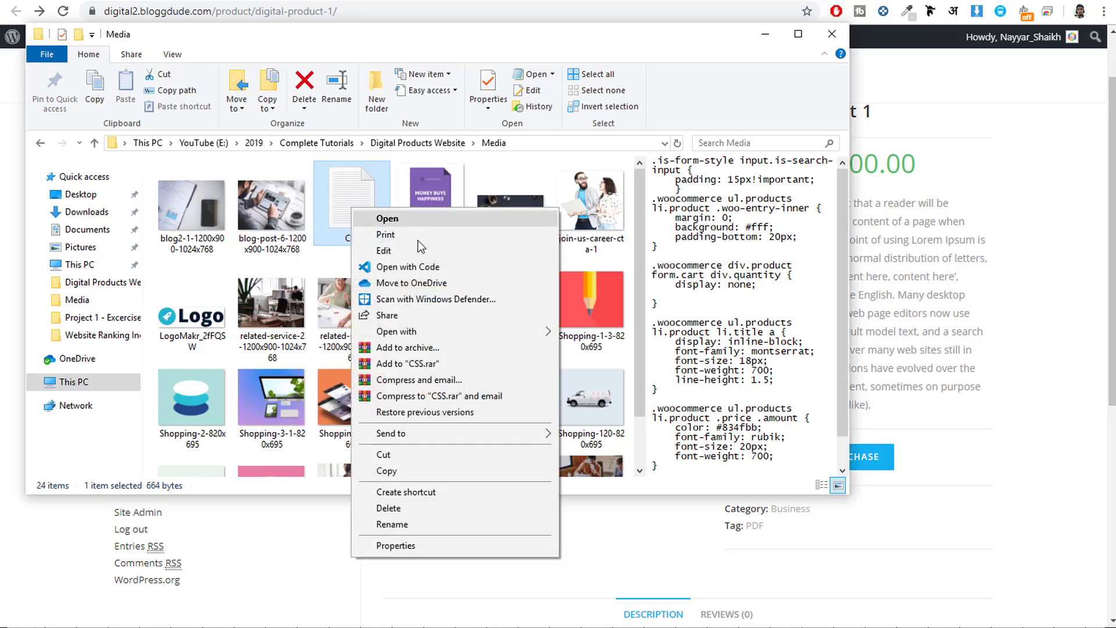
click(430, 347)
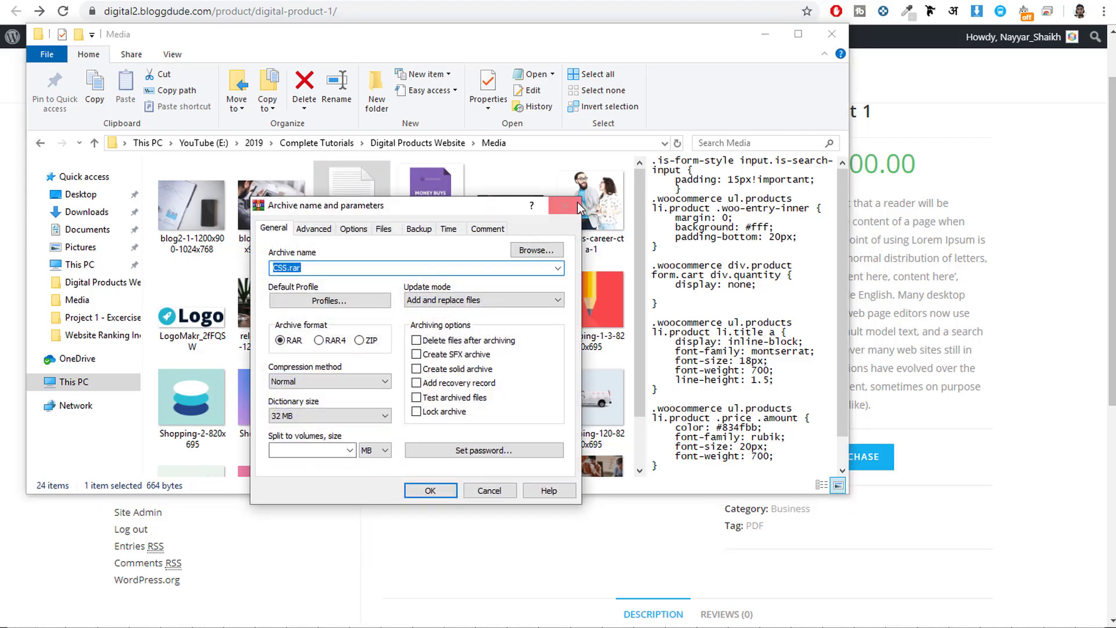
click(577, 206)
right_click(357, 197)
mouse_move(441, 322)
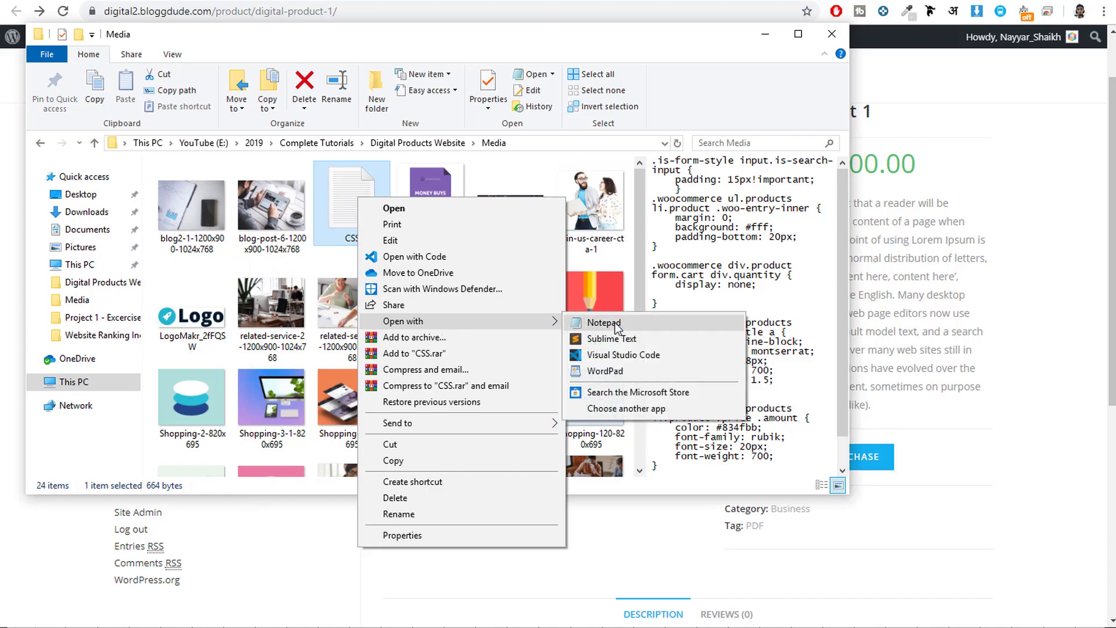
click(617, 327)
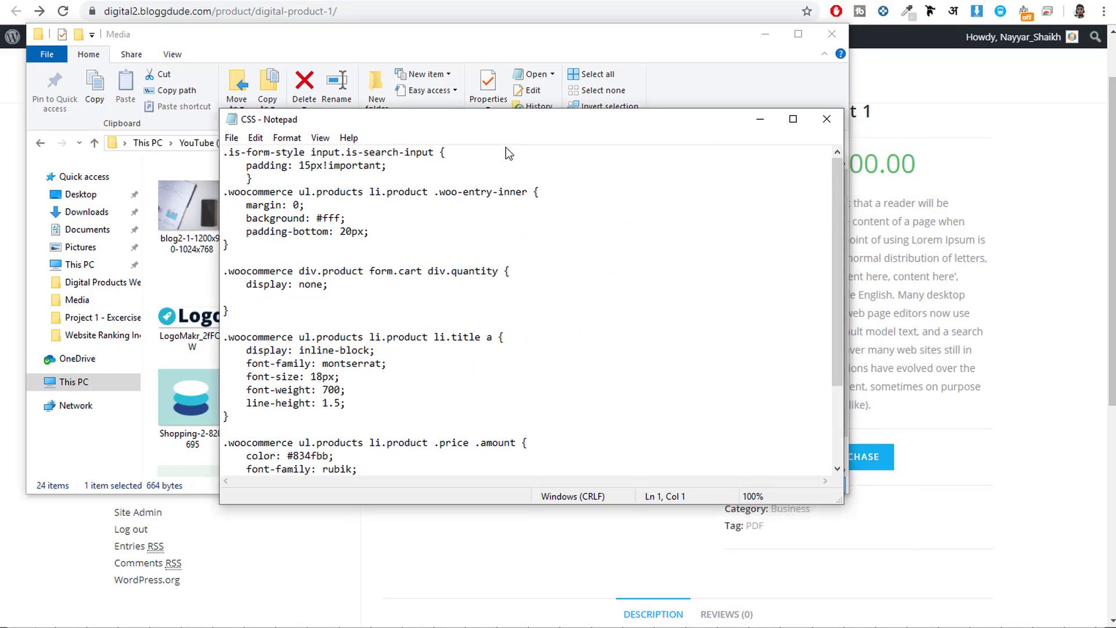
- Copy all the CSS text from Notepad and open the Customizer on Digital Product 1
scroll(436, 366, down, 3)
scroll(425, 381, up, 3)
key(ctrl+a)
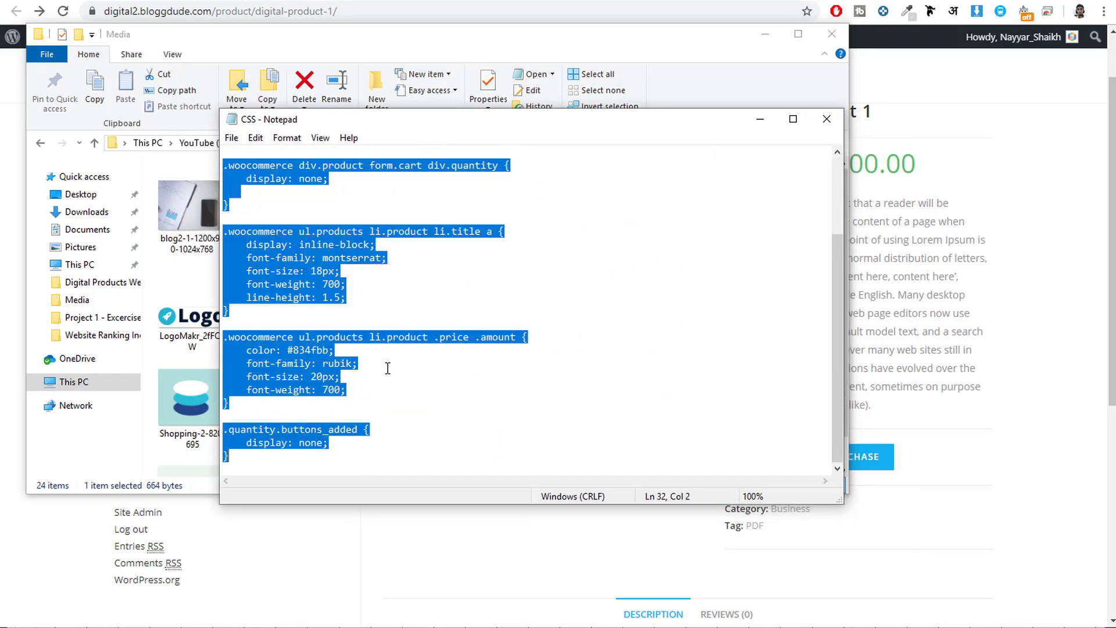
scroll(386, 366, up, 3)
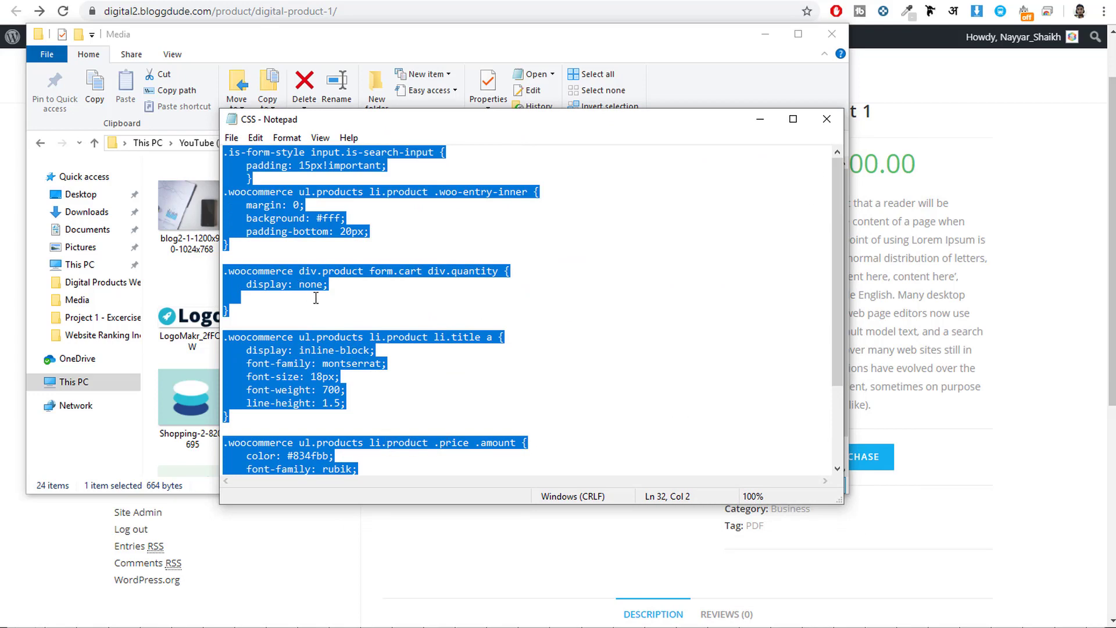
right_click(297, 274)
click(327, 321)
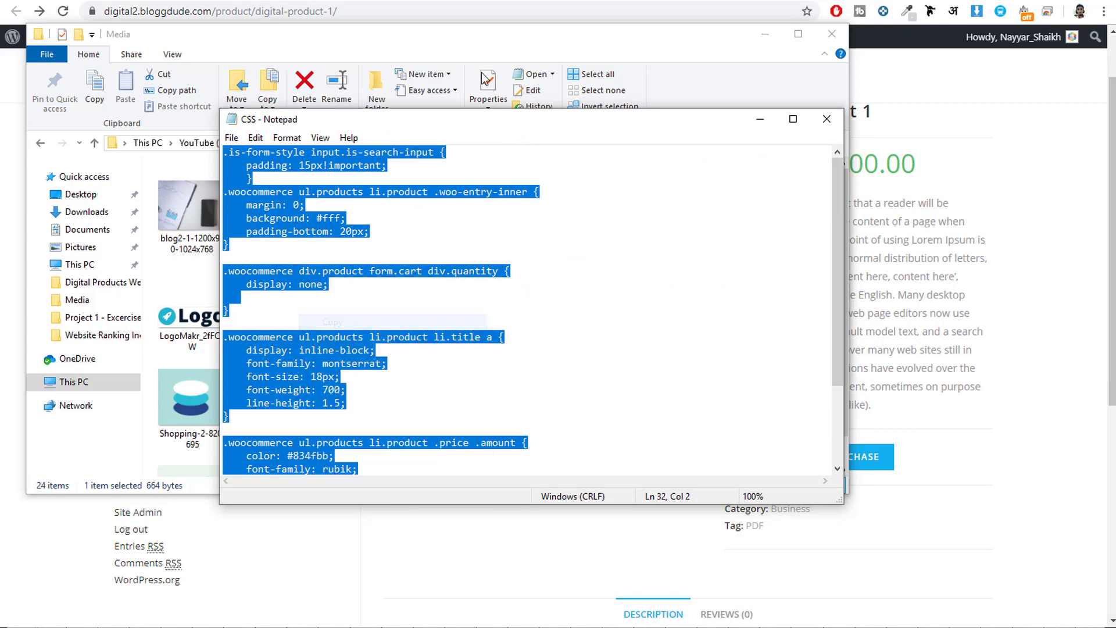
key(alt+Tab)
click(139, 41)
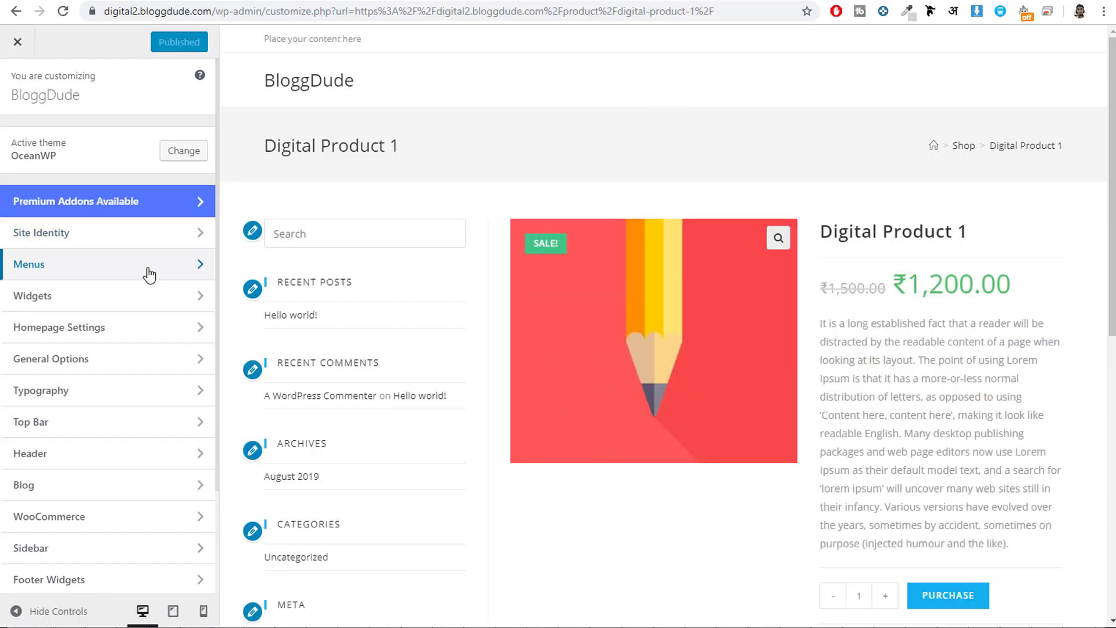
- Paste the copied CSS into the Customizer's Custom CSS/JS section
scroll(150, 273, down, 3)
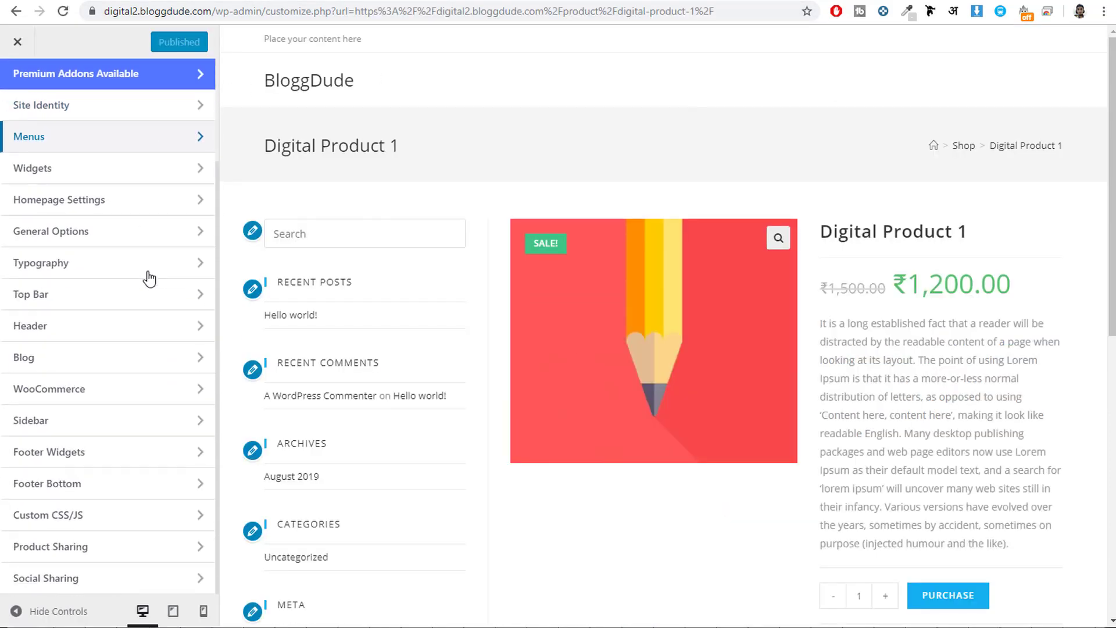
click(73, 522)
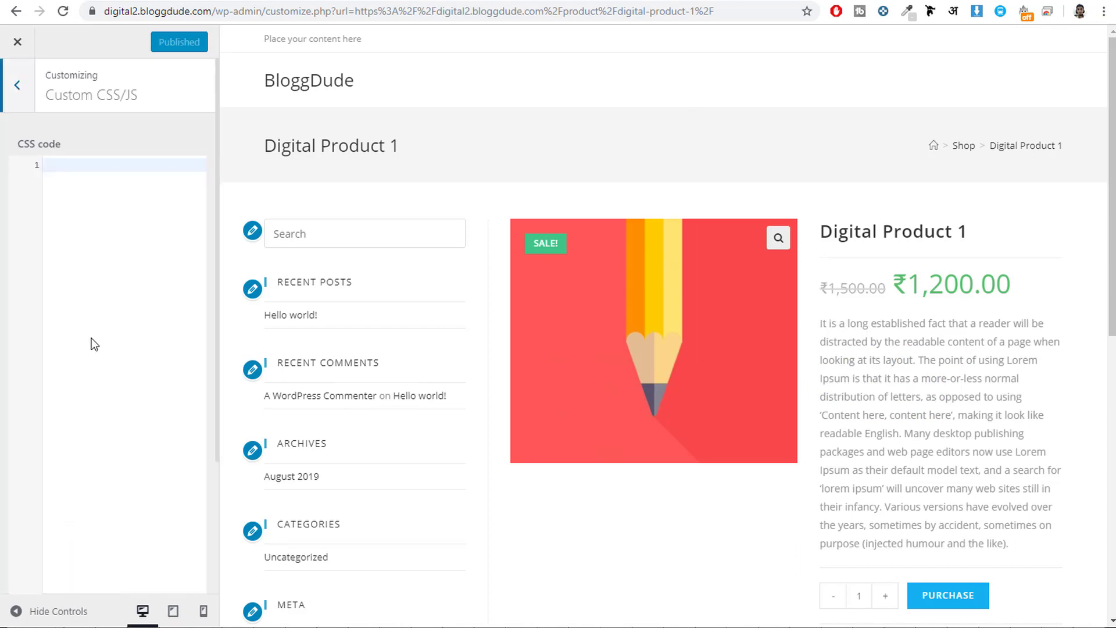
key(ctrl+v)
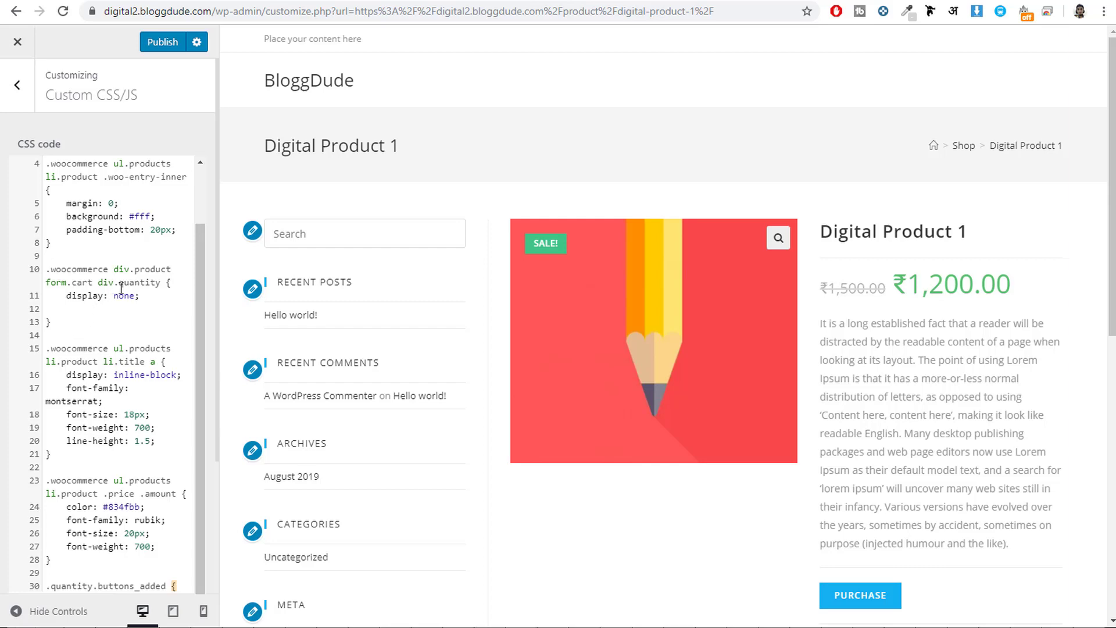
scroll(837, 407, down, 3)
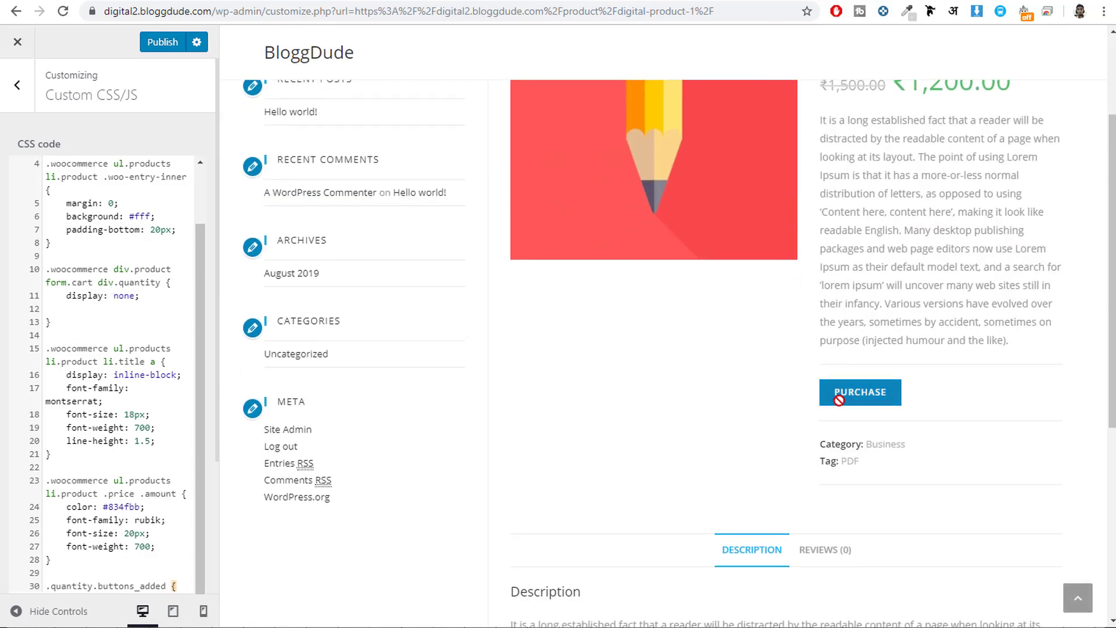
scroll(813, 442, up, 3)
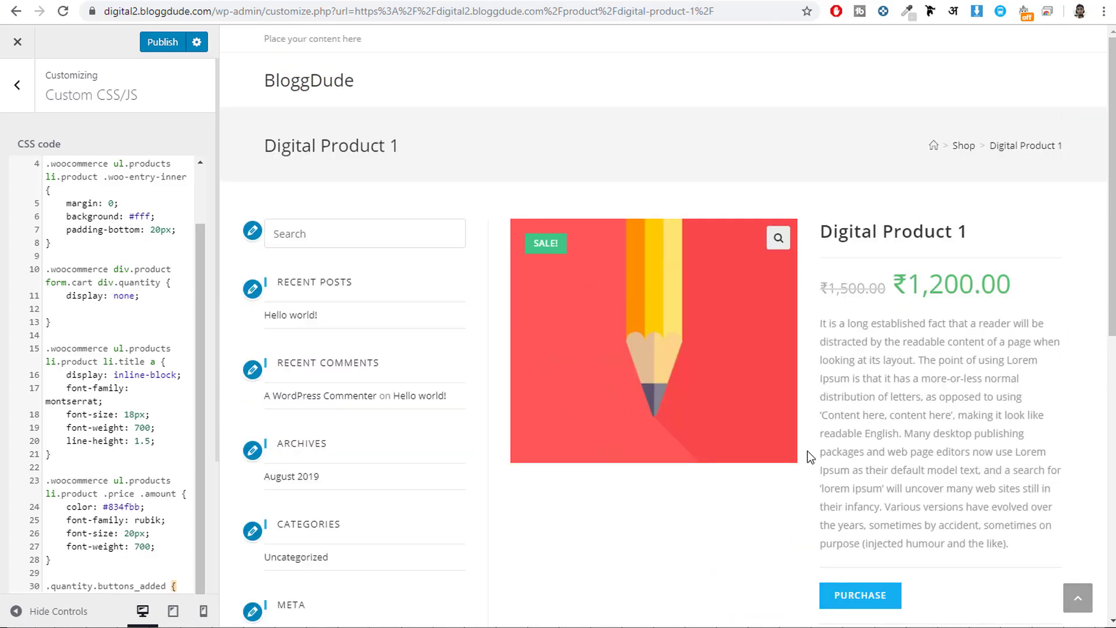
scroll(808, 453, down, 6)
scroll(801, 453, up, 6)
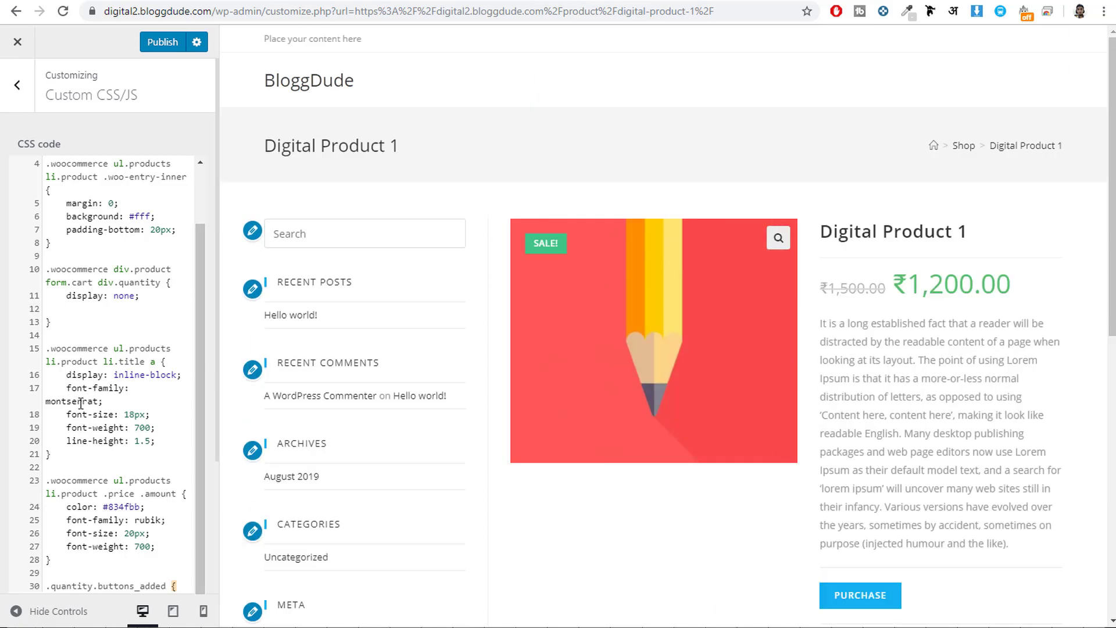
scroll(81, 402, down, 3)
scroll(89, 405, up, 1)
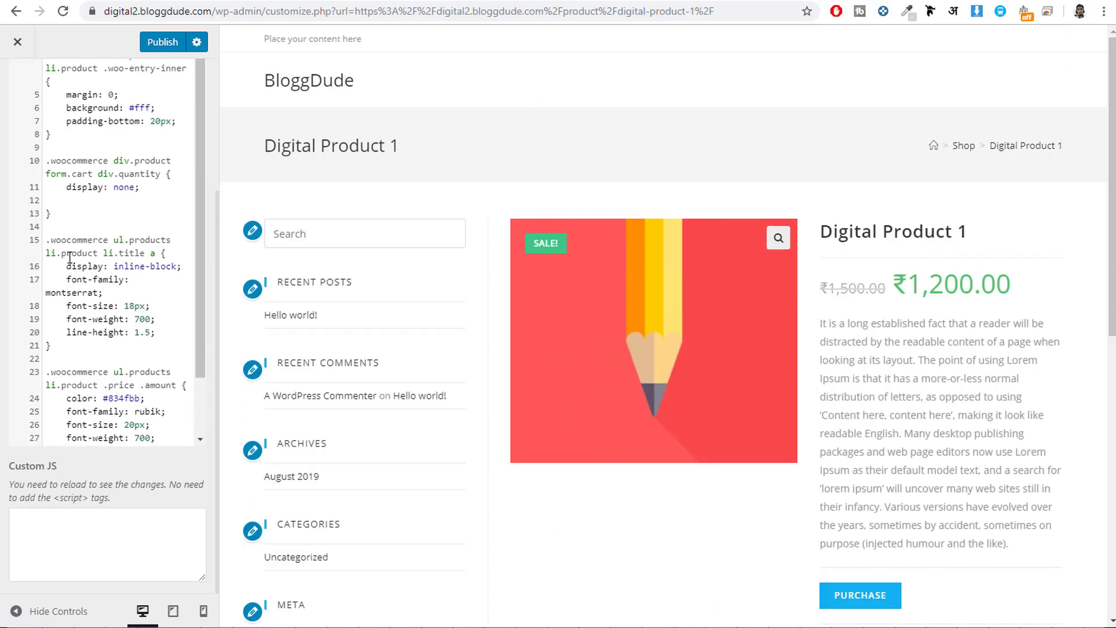
scroll(70, 257, up, 4)
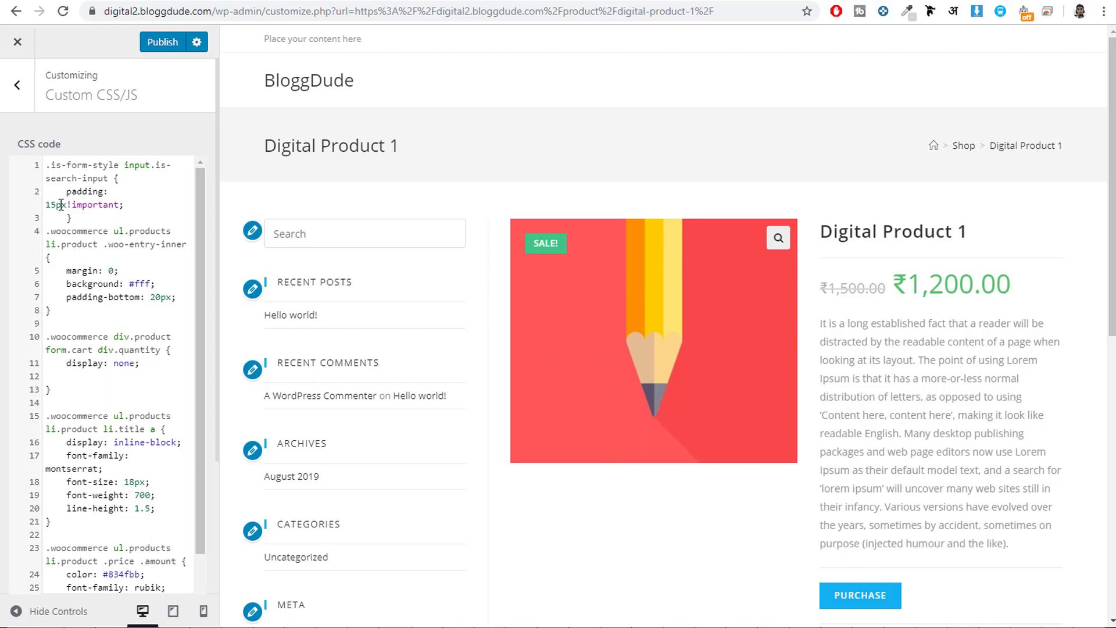
- Check the pasted padding rule and publish the custom CSS
drag(61, 190, 71, 196)
scroll(112, 366, down, 1)
scroll(116, 380, up, 1)
scroll(116, 393, down, 2)
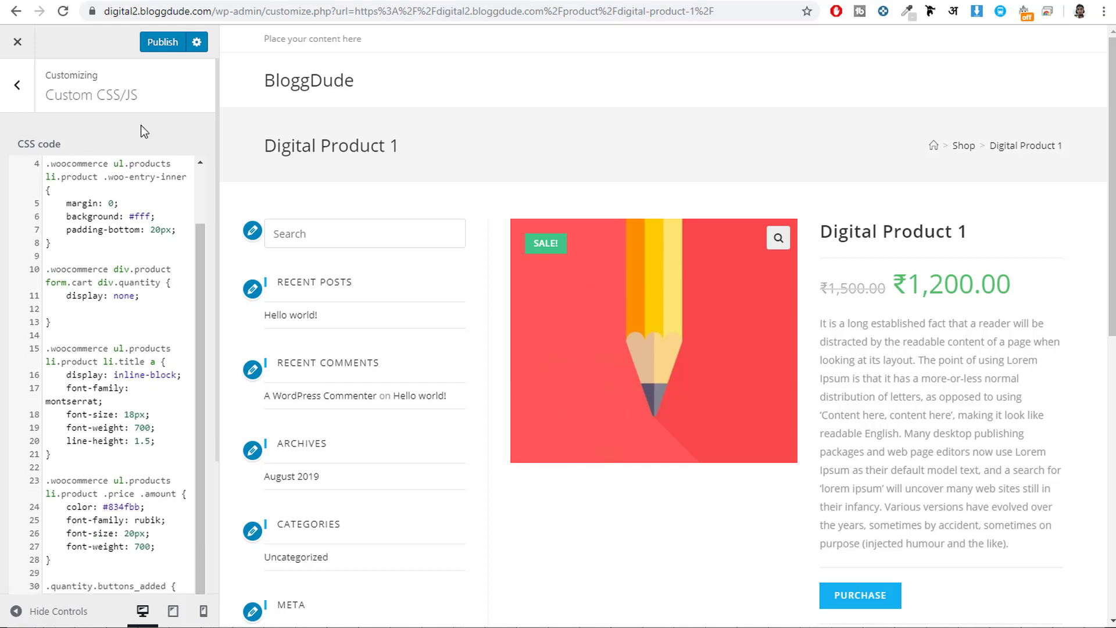
click(163, 50)
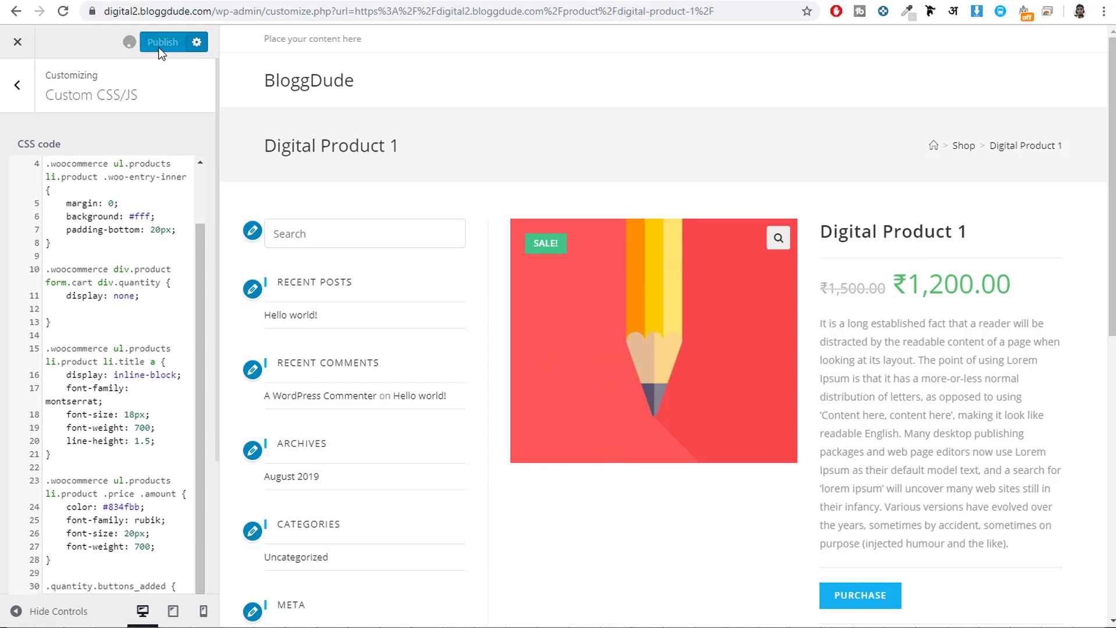
- Close the Customizer, check Digital Product 1 without its quantity box, and test PURCHASE
click(18, 42)
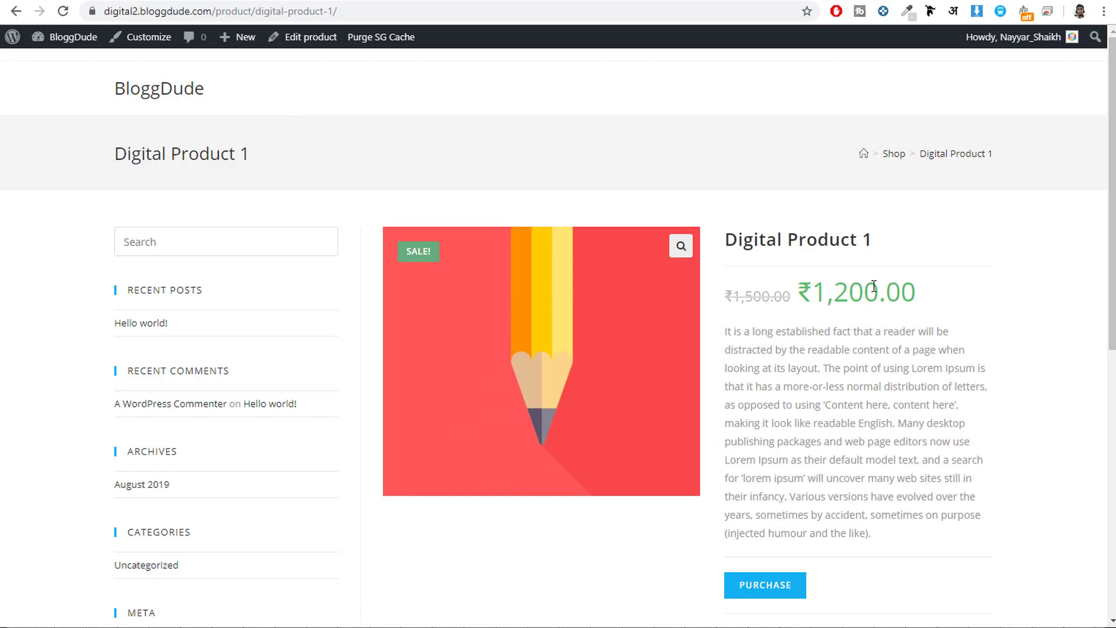
scroll(766, 303, down, 6)
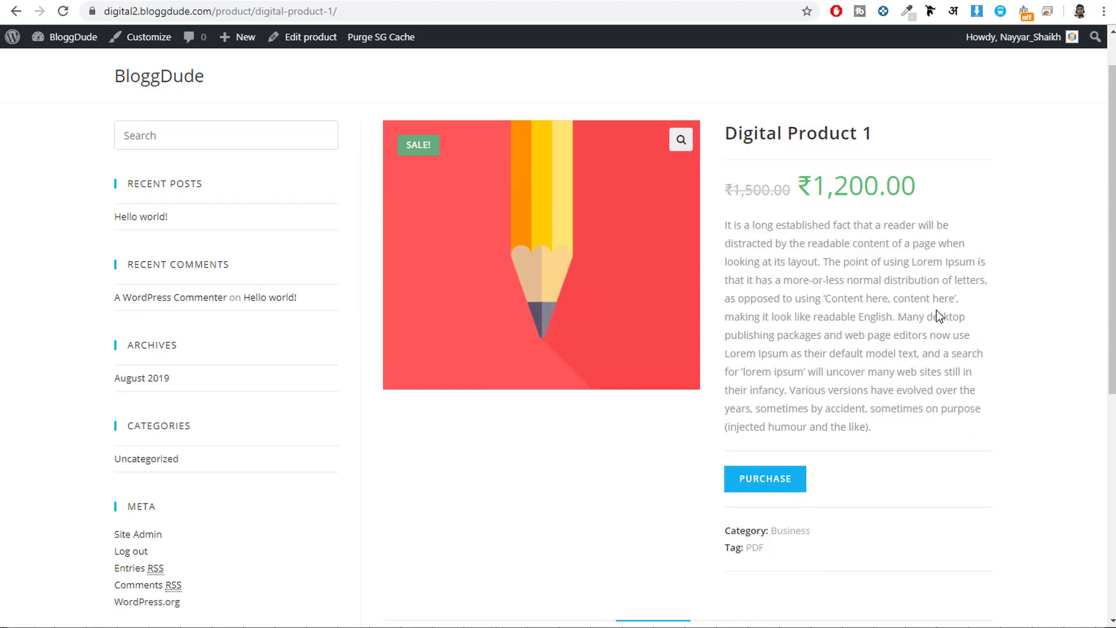
scroll(899, 309, up, 4)
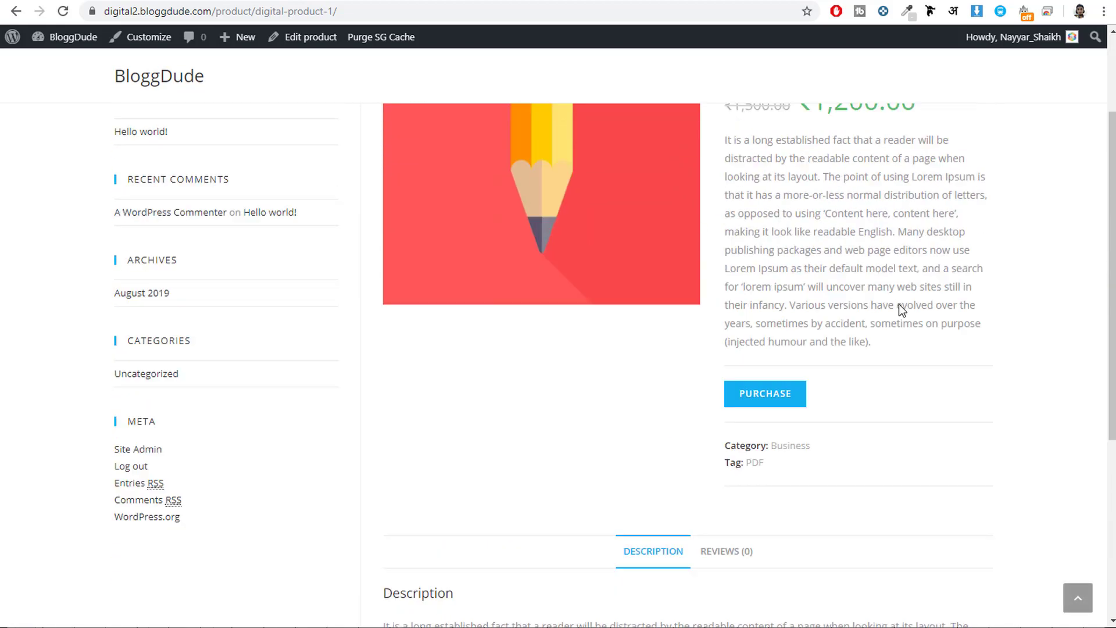
click(785, 491)
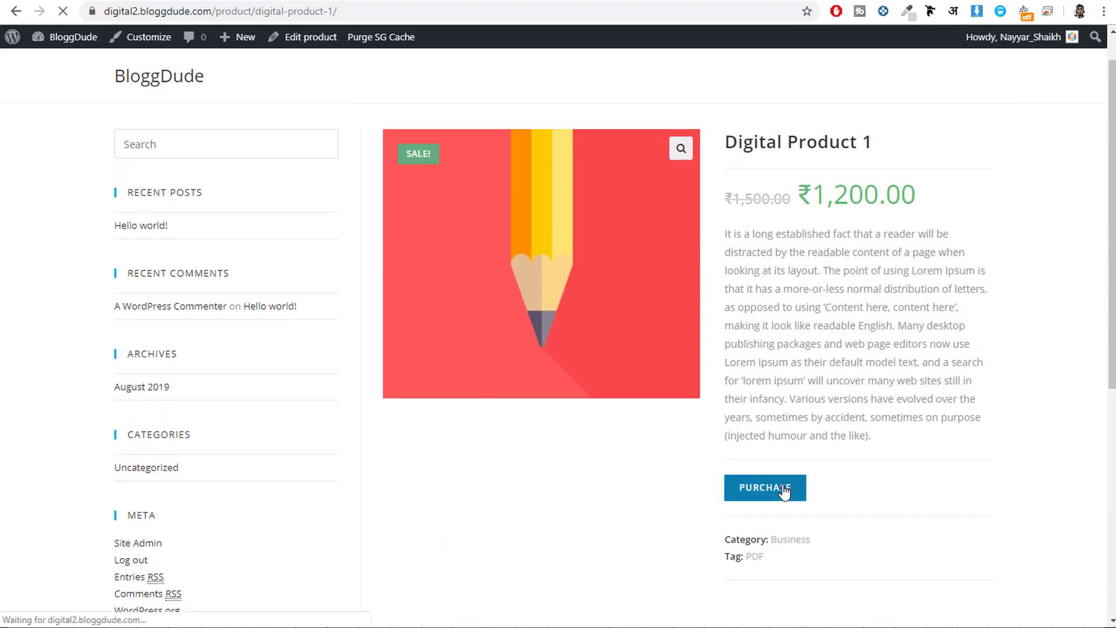
scroll(756, 491, down, 4)
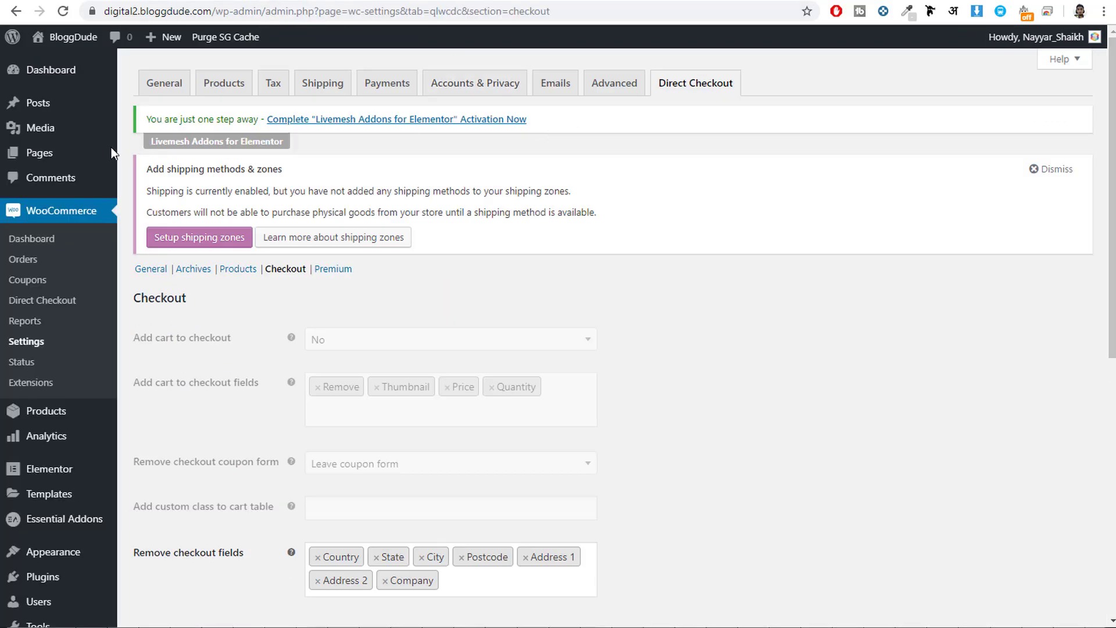
- Create and publish a new page titled 'Home', then view it live
mouse_move(110, 152)
click(161, 180)
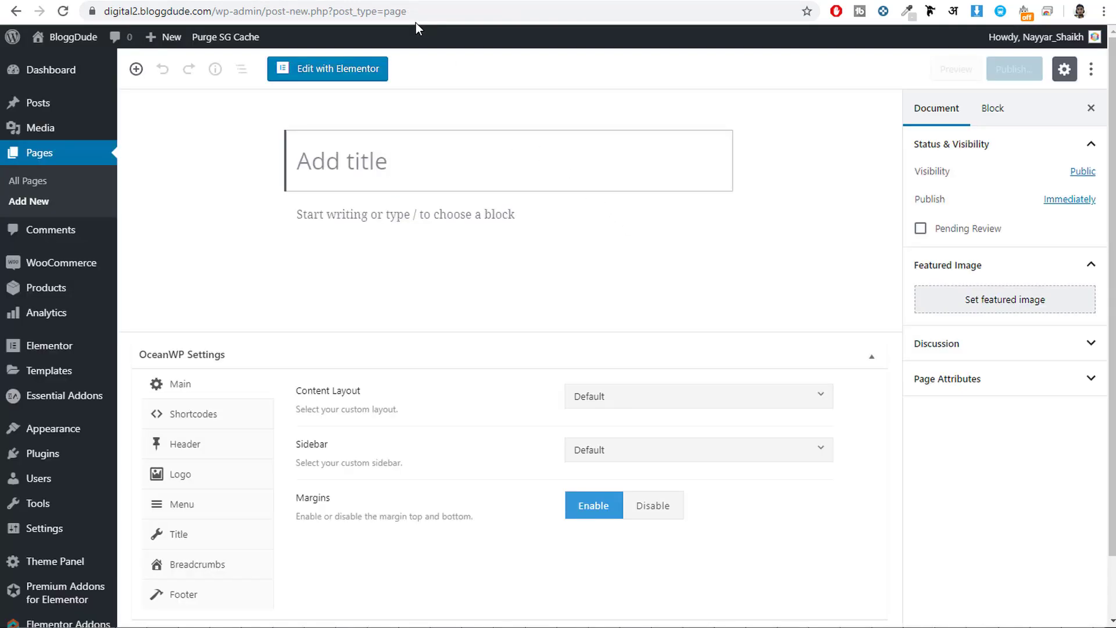
text(Home)
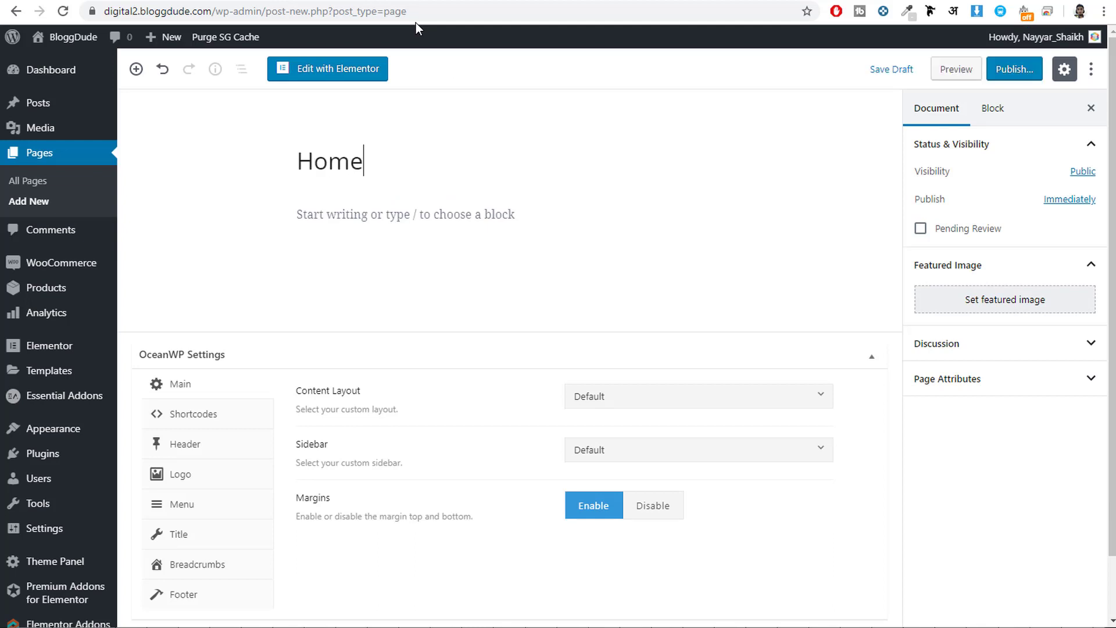
click(1007, 74)
click(1006, 69)
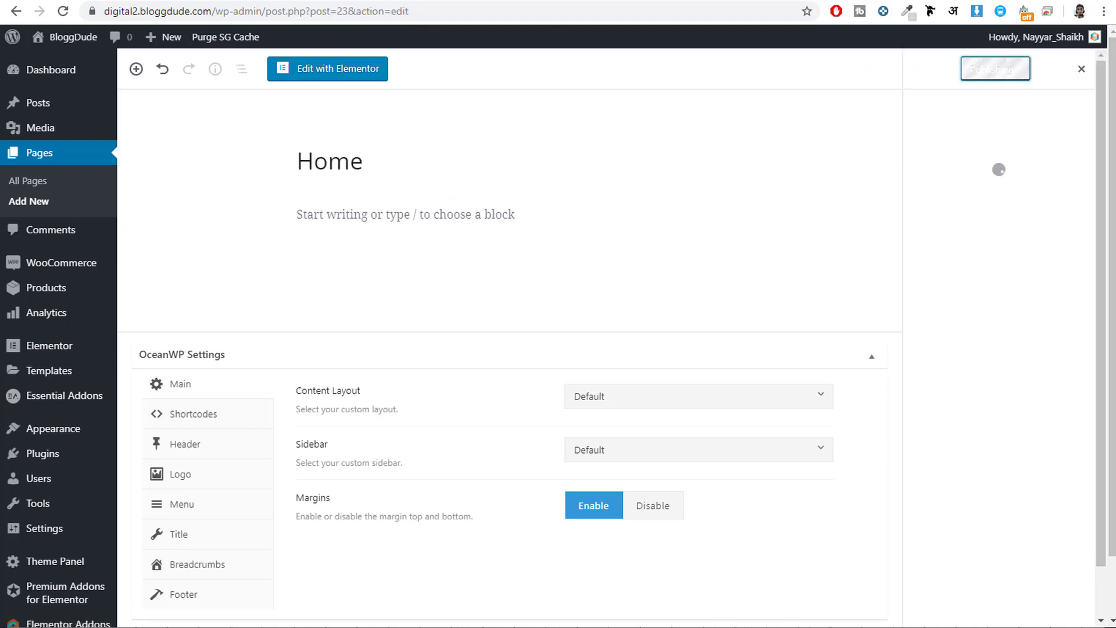
right_click(230, 113)
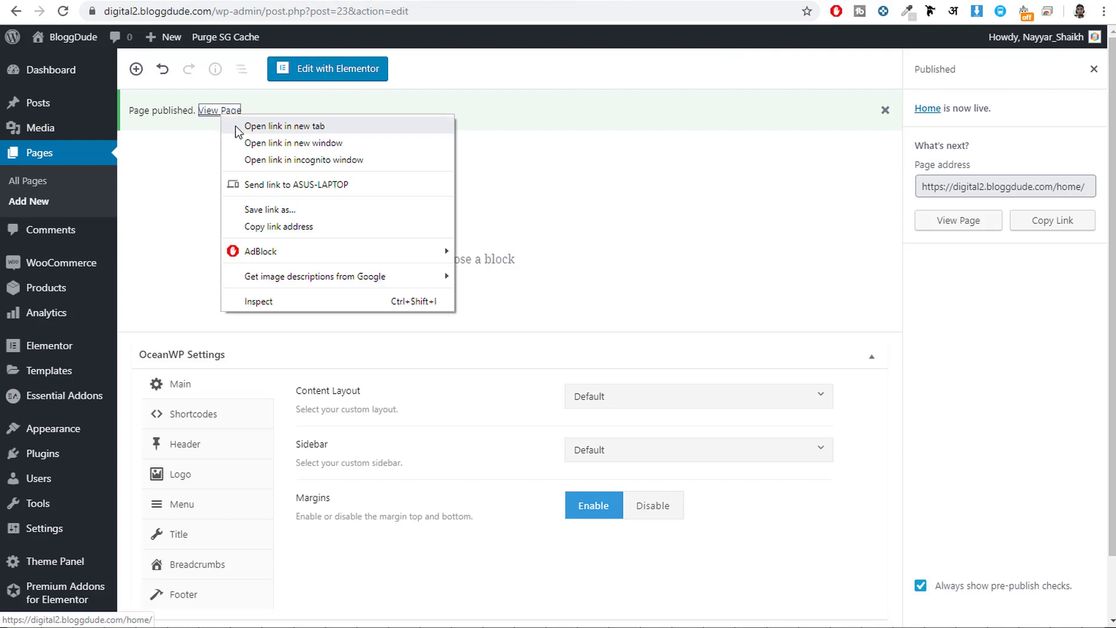
click(231, 112)
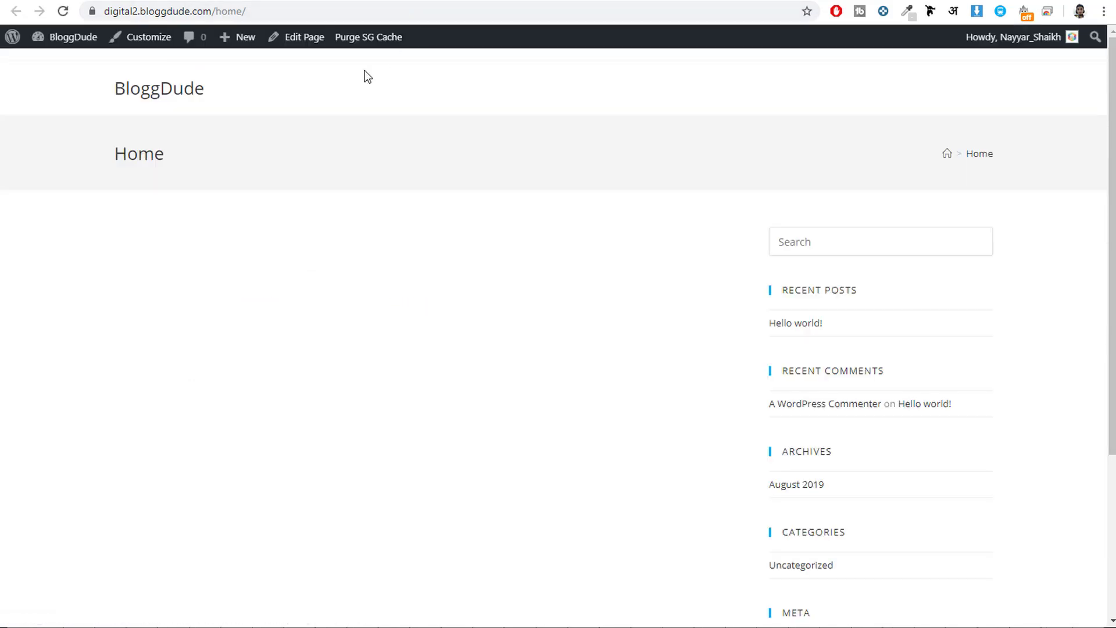
- Compare the live Home page's title with the reference digital products demo site
drag(169, 159, 97, 154)
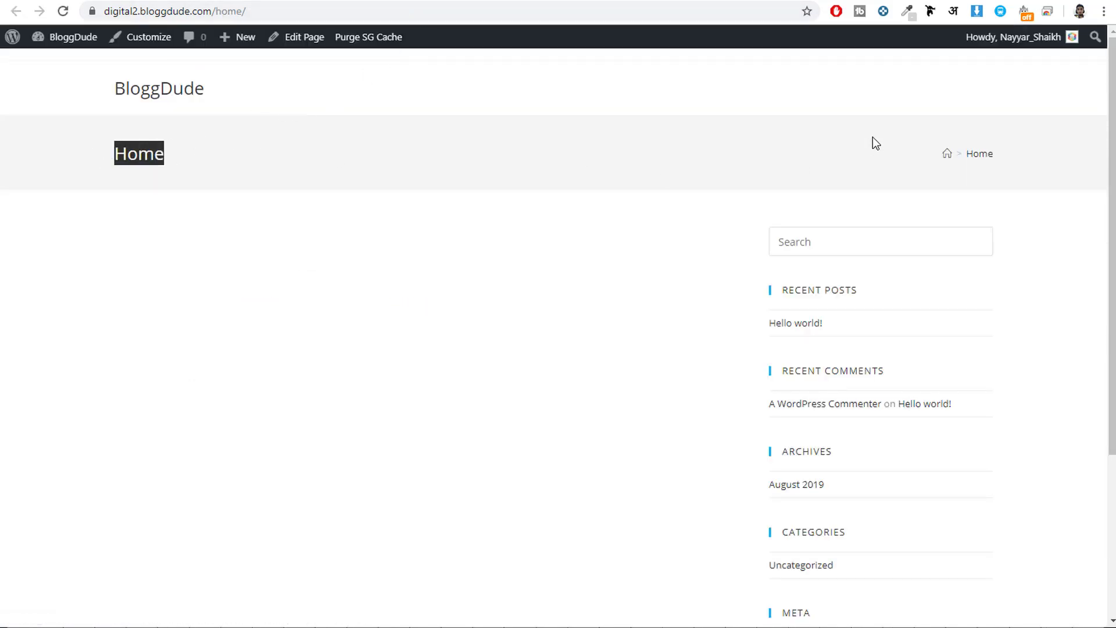
scroll(924, 290, down, 4)
scroll(708, 255, up, 3)
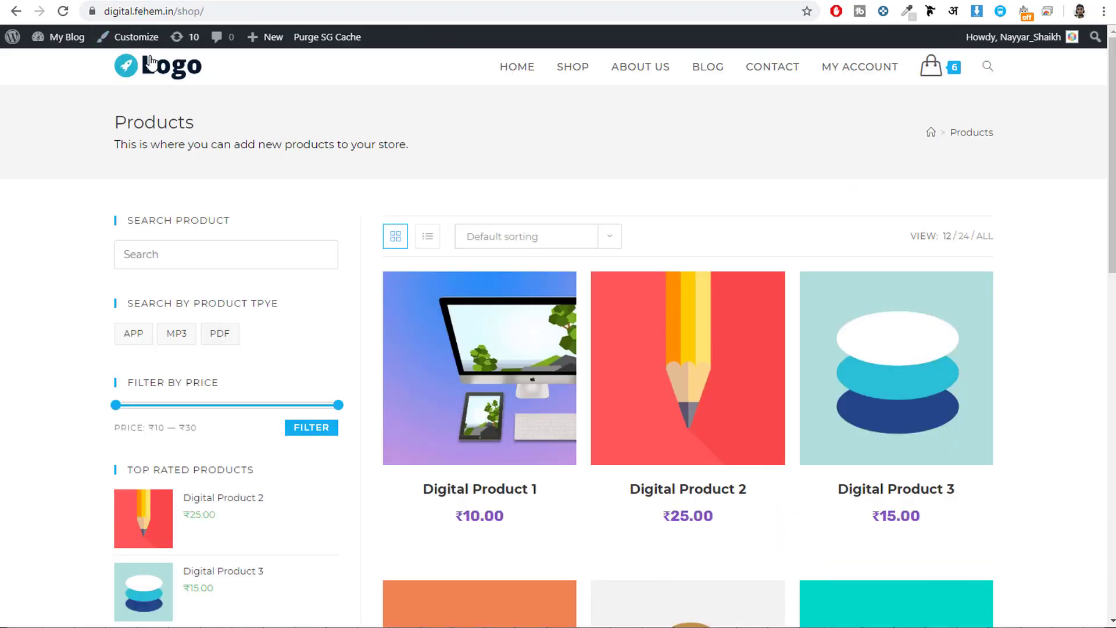
click(150, 61)
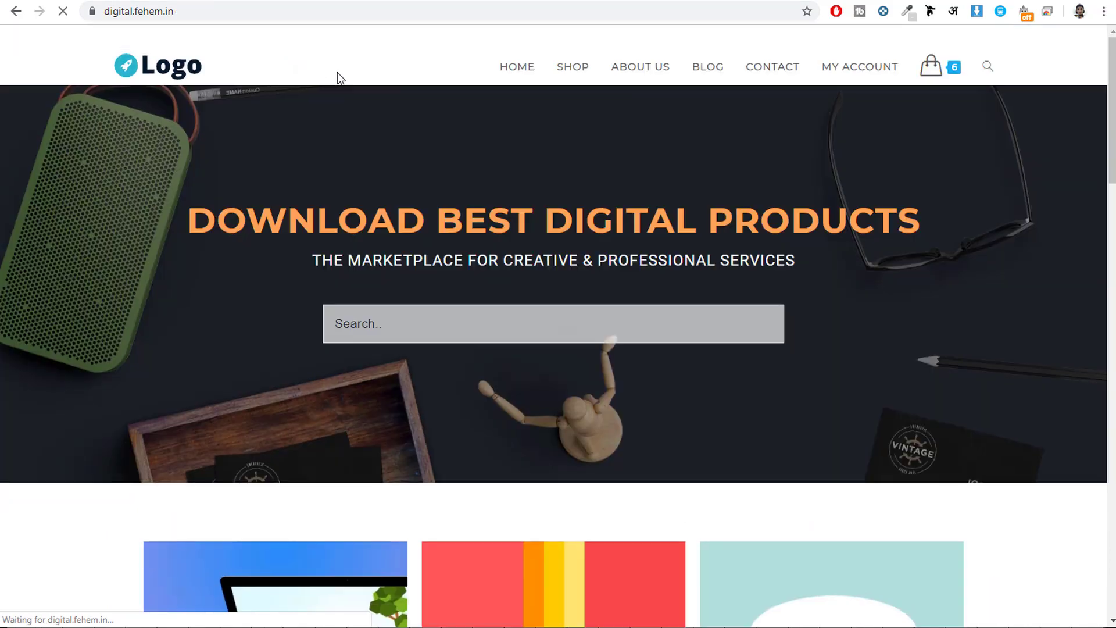
scroll(891, 319, down, 5)
scroll(1022, 484, down, 5)
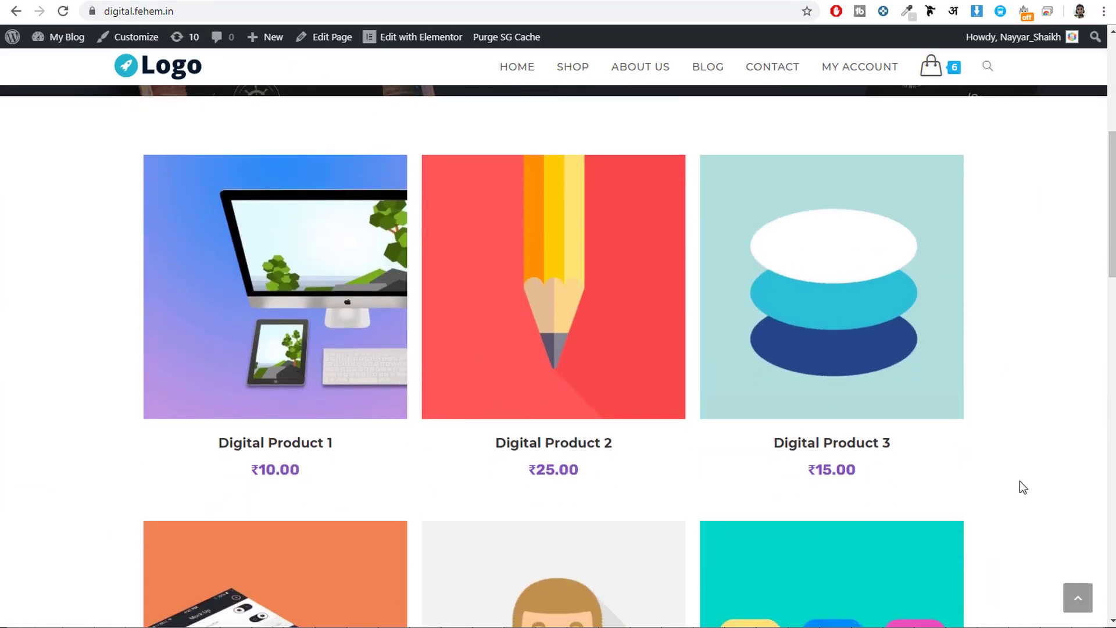
scroll(1022, 484, up, 11)
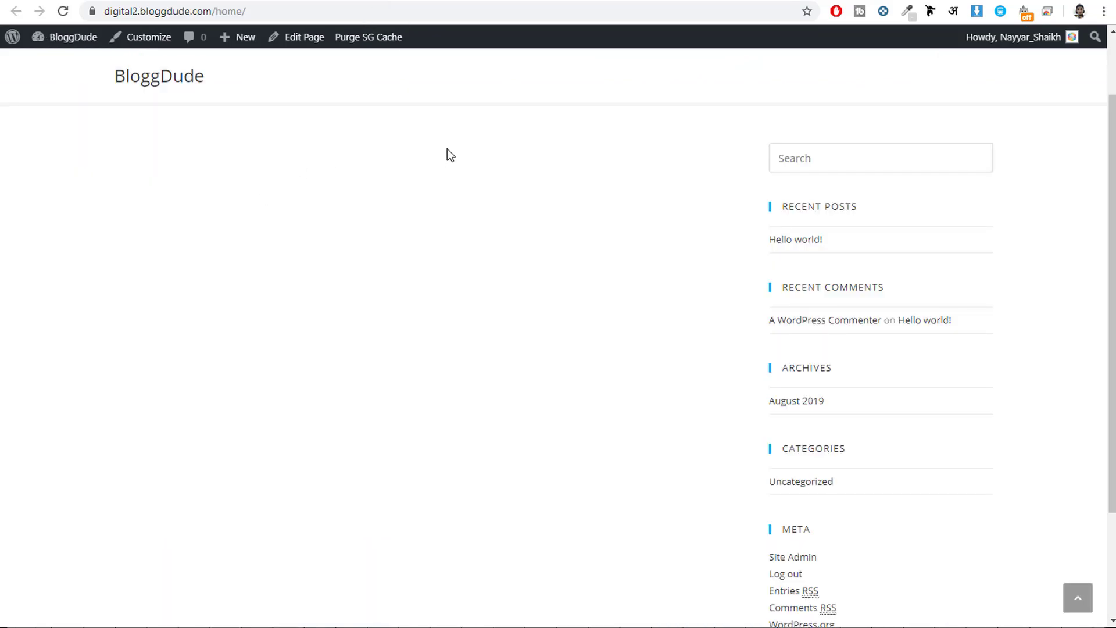
double_click(200, 154)
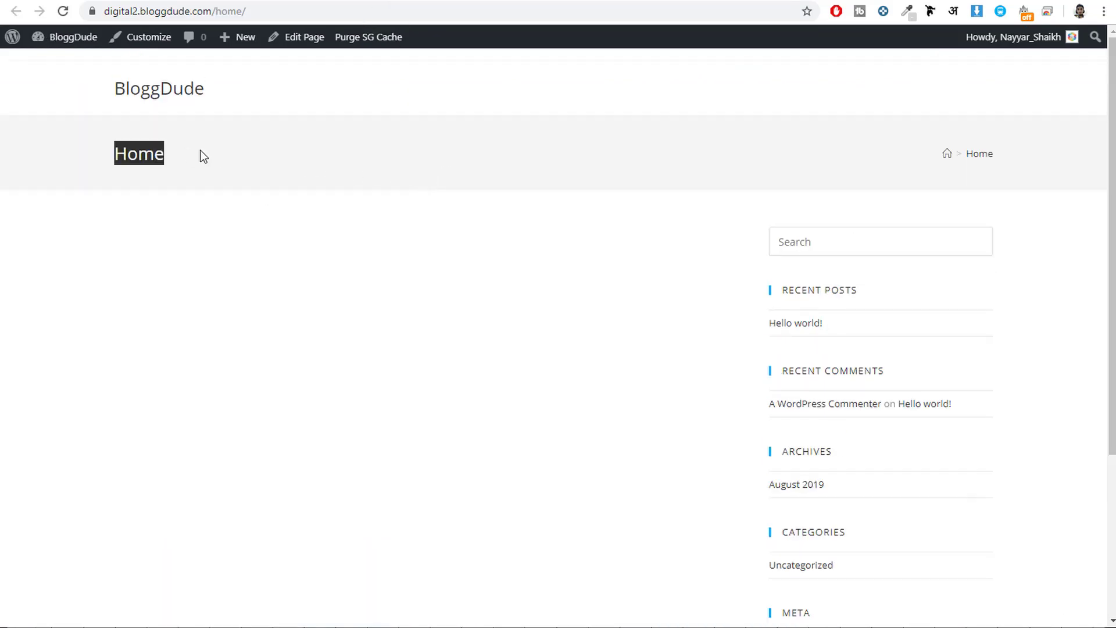
click(653, 242)
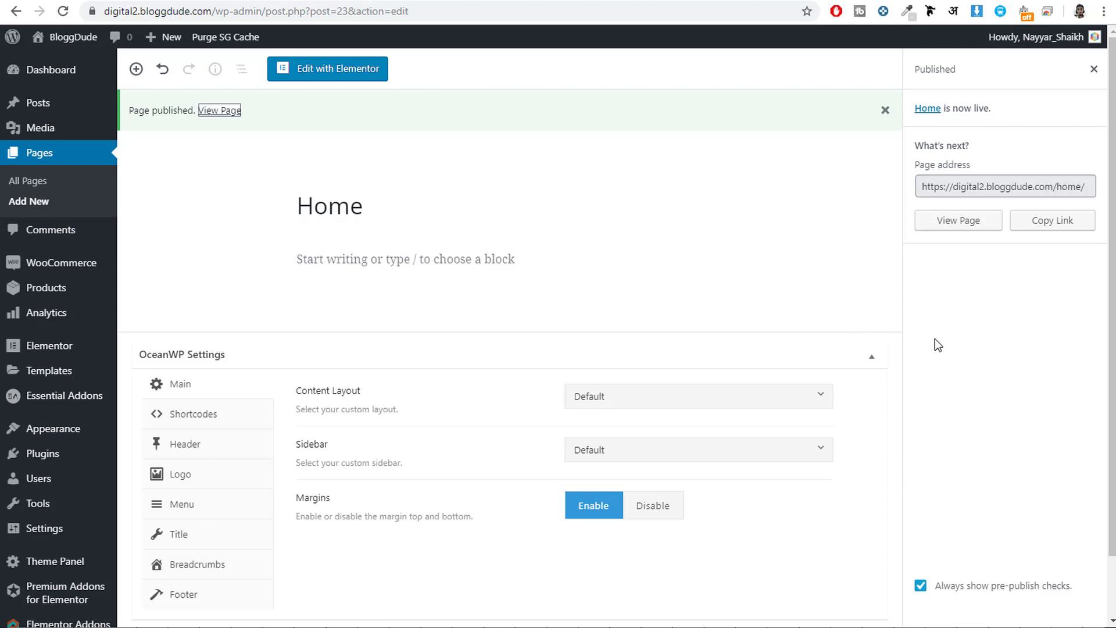
- Set the Home page Content Layout to 100% Full Width and reload the live page
scroll(935, 338, down, 2)
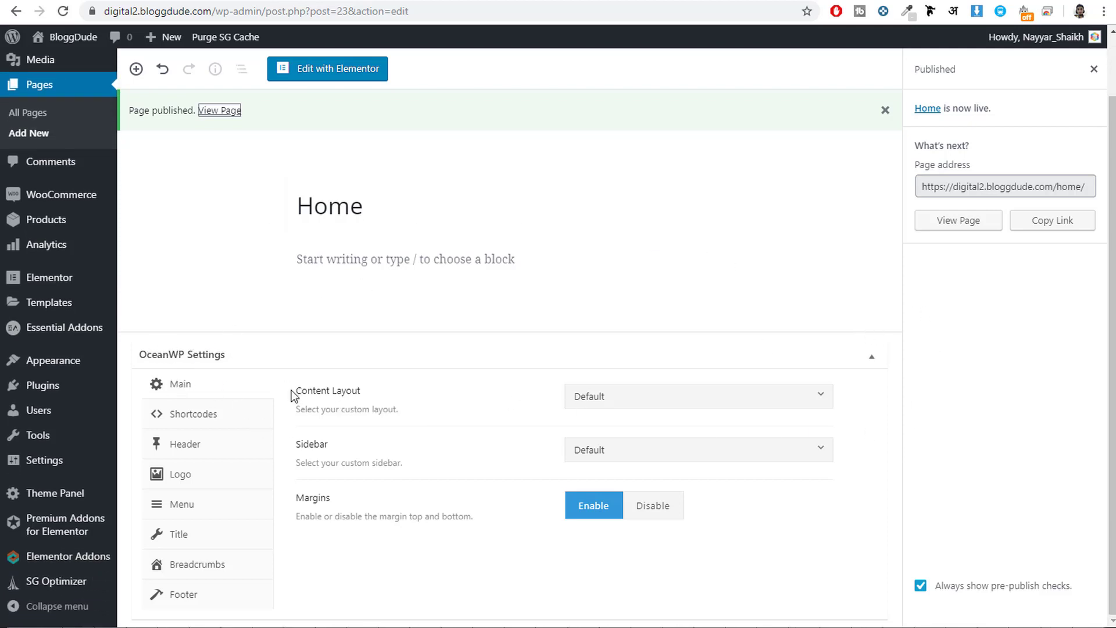
drag(290, 396, 362, 391)
click(643, 399)
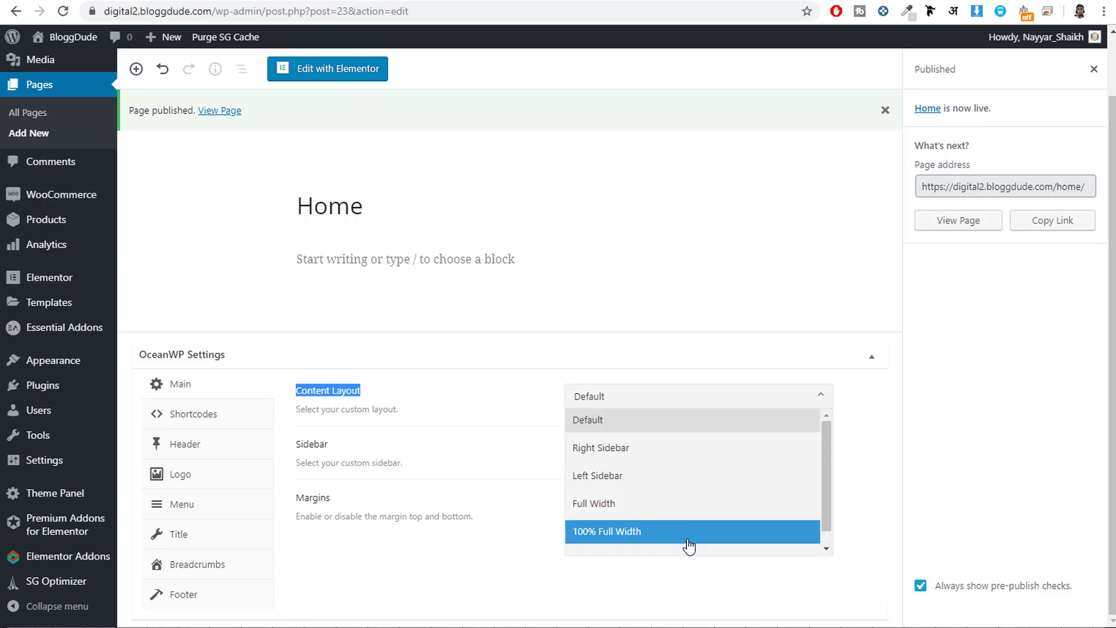
click(689, 532)
scroll(996, 245, up, 2)
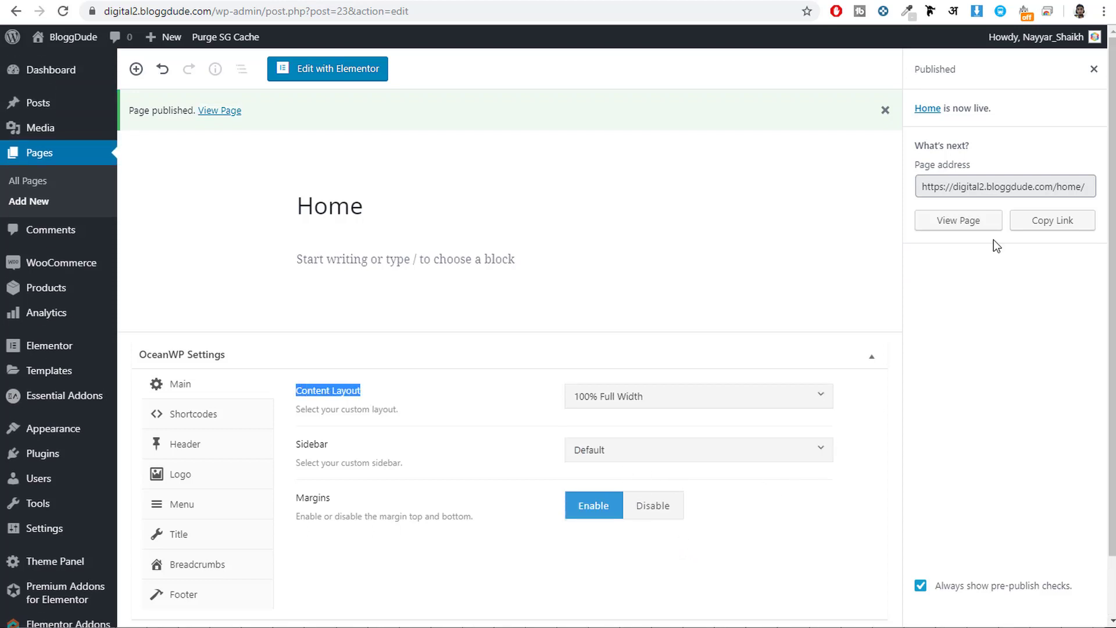
click(1093, 70)
click(983, 69)
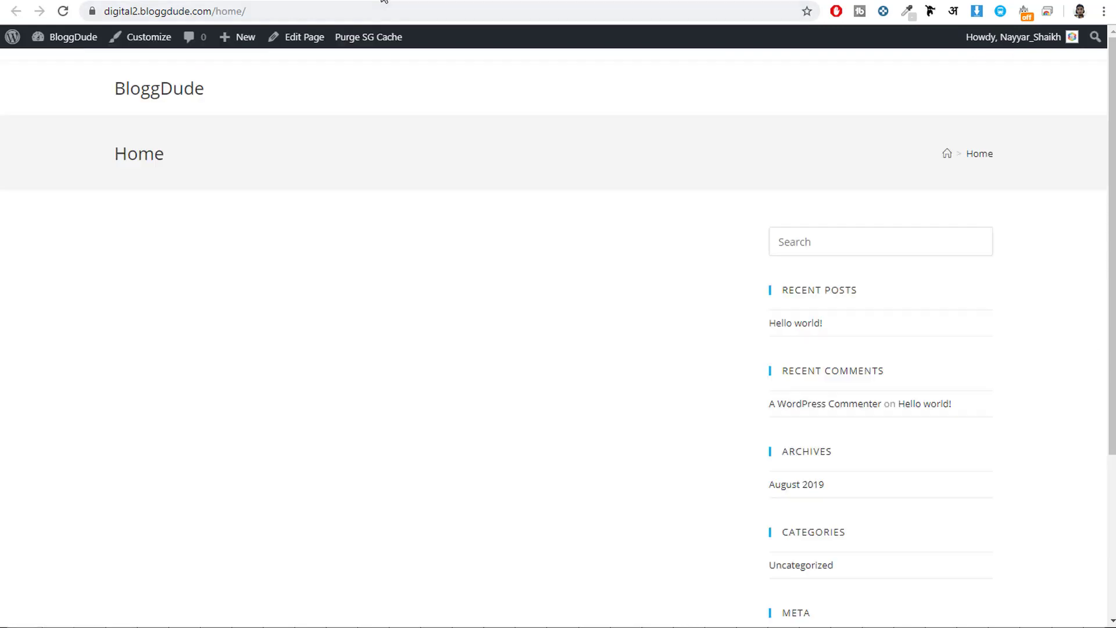
drag(692, 242, 846, 559)
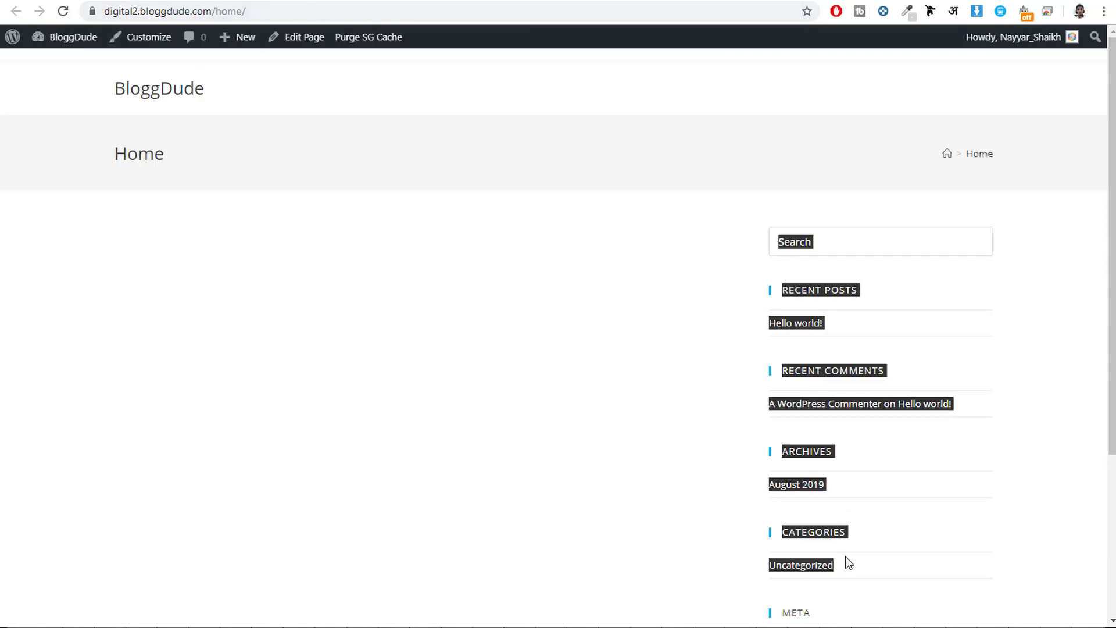
click(63, 11)
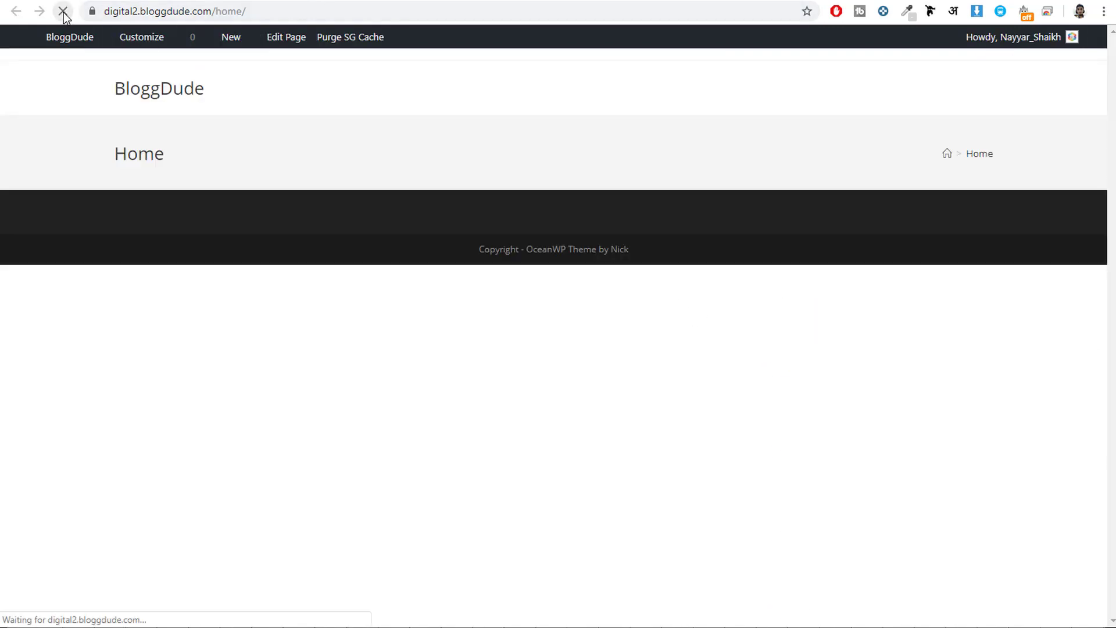
- Disable Display Page Title, update the Home page, and reload it live
drag(102, 163, 200, 155)
click(110, 145)
drag(110, 144, 171, 153)
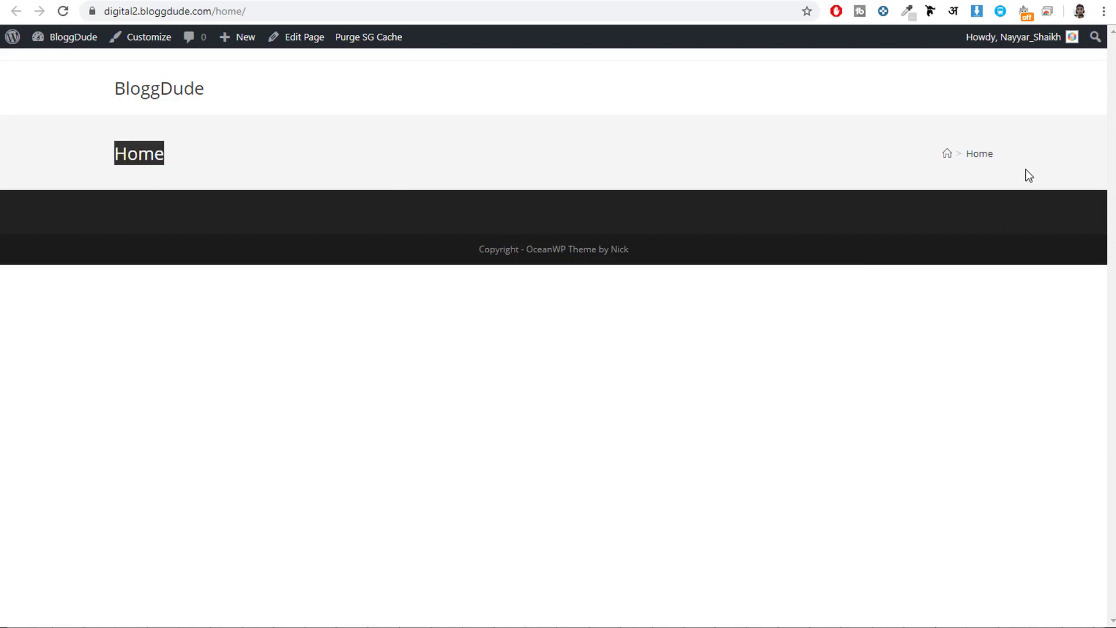
click(237, 1)
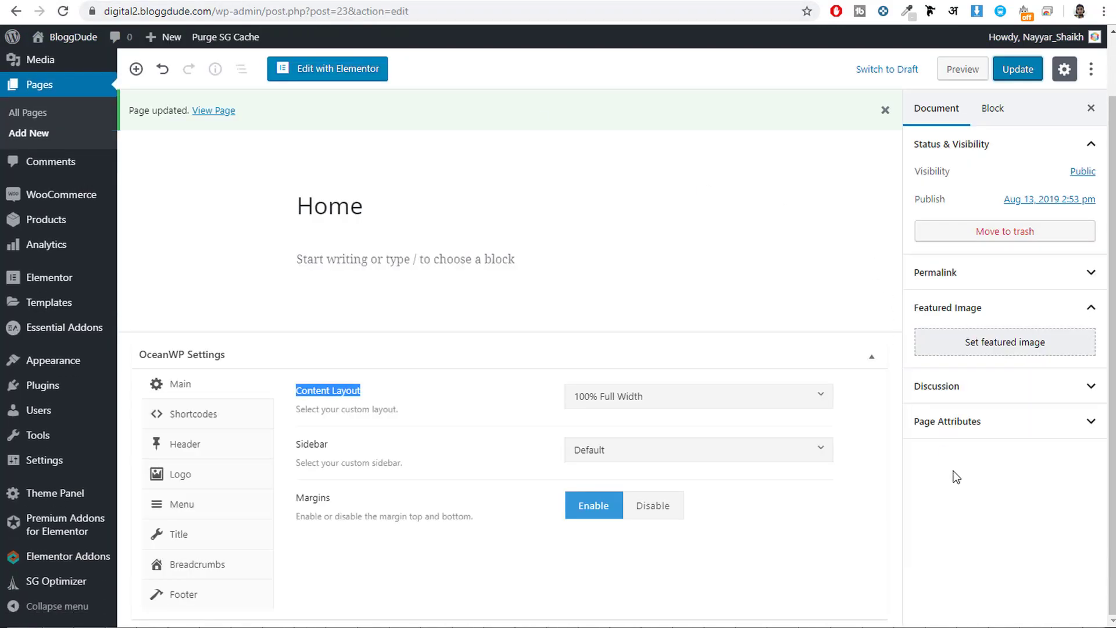
click(967, 490)
click(196, 534)
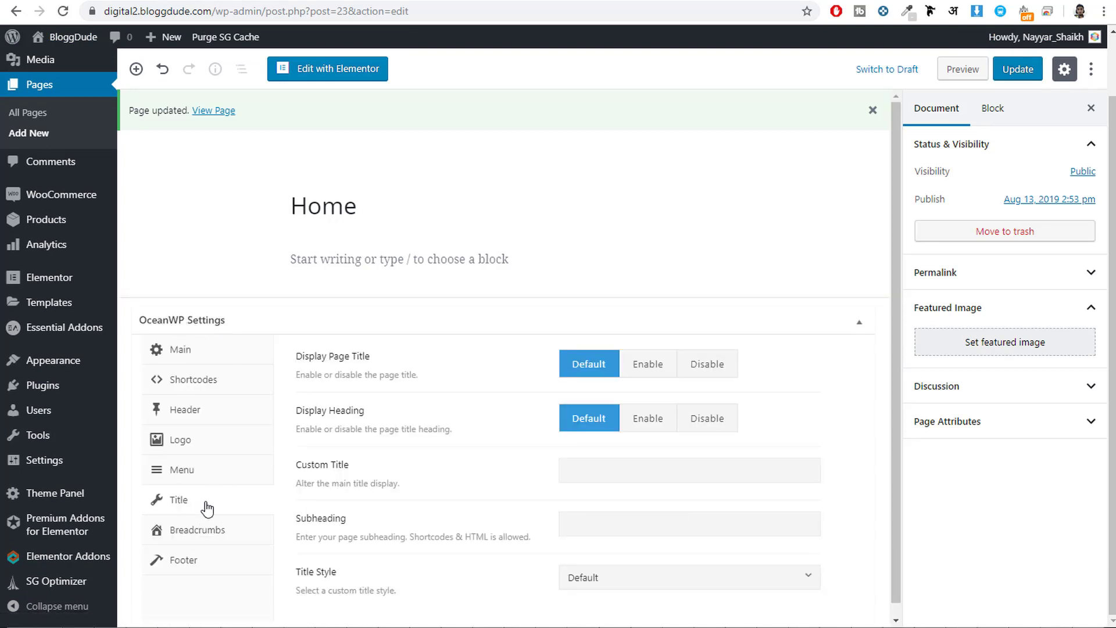
click(709, 372)
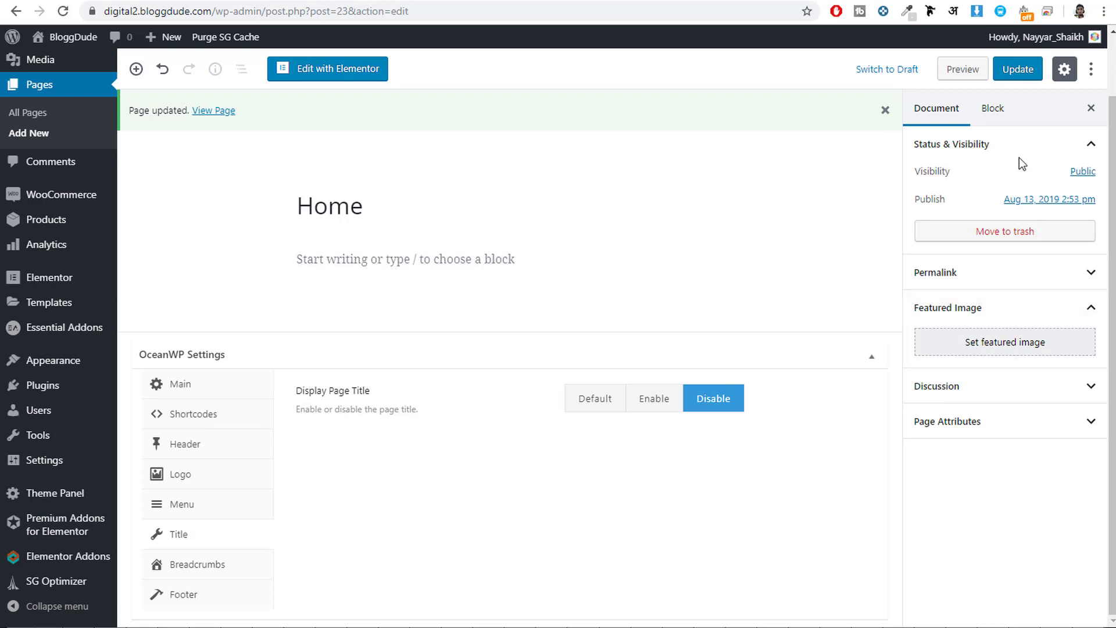
click(1018, 69)
key(ctrl+Tab)
click(61, 11)
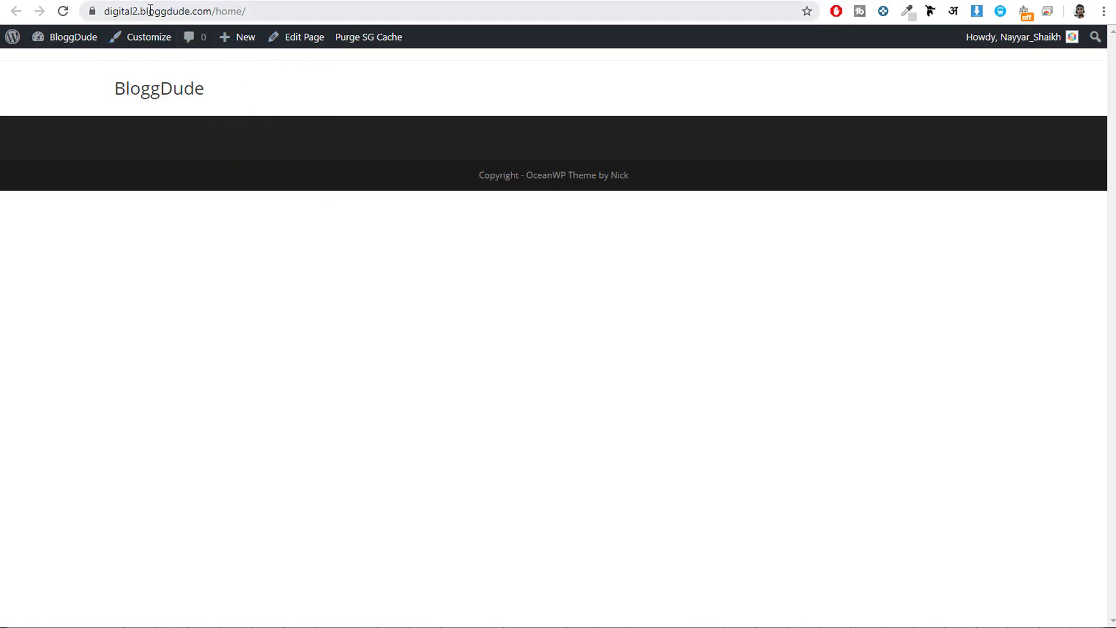
- Compare the site's front page with the published Home page at /home/
drag(217, 10, 276, 10)
click(250, 7)
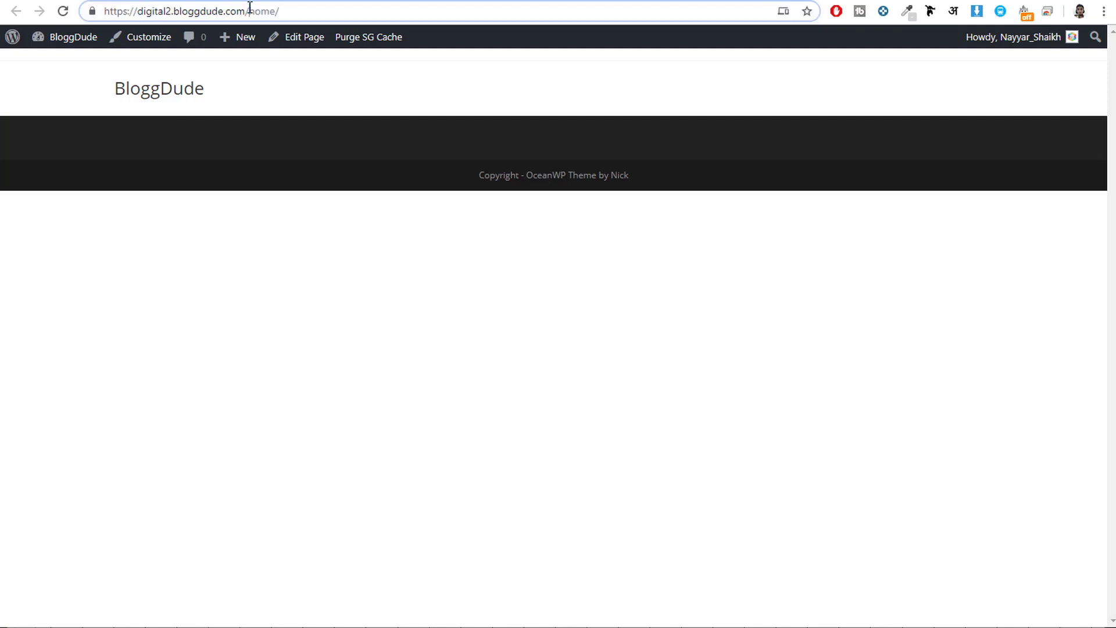
click(162, 97)
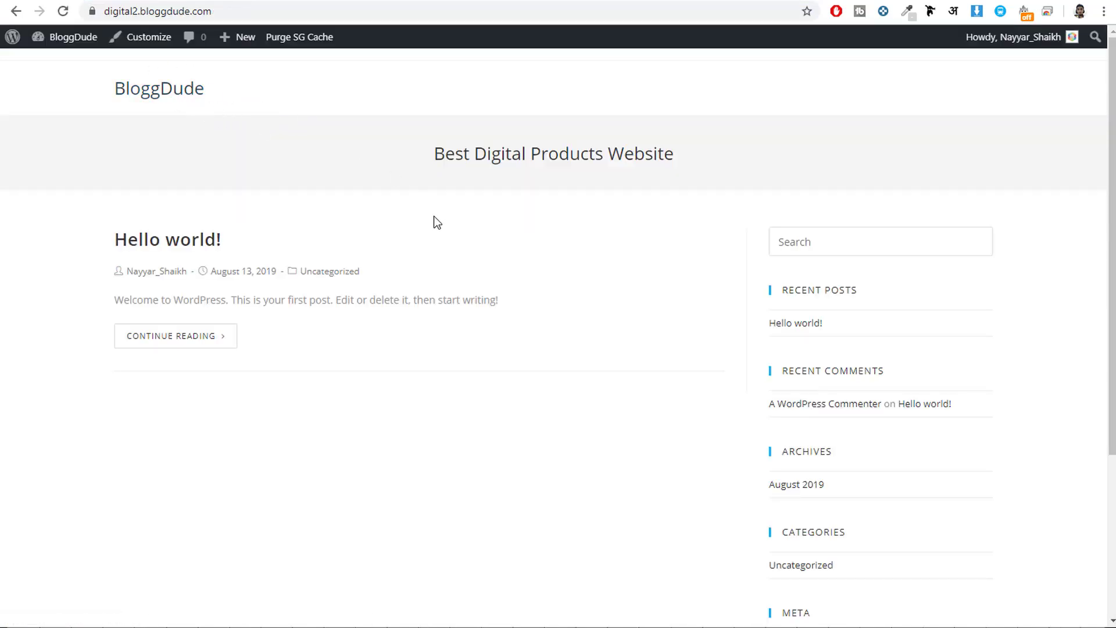
scroll(434, 224, down, 4)
scroll(532, 264, up, 4)
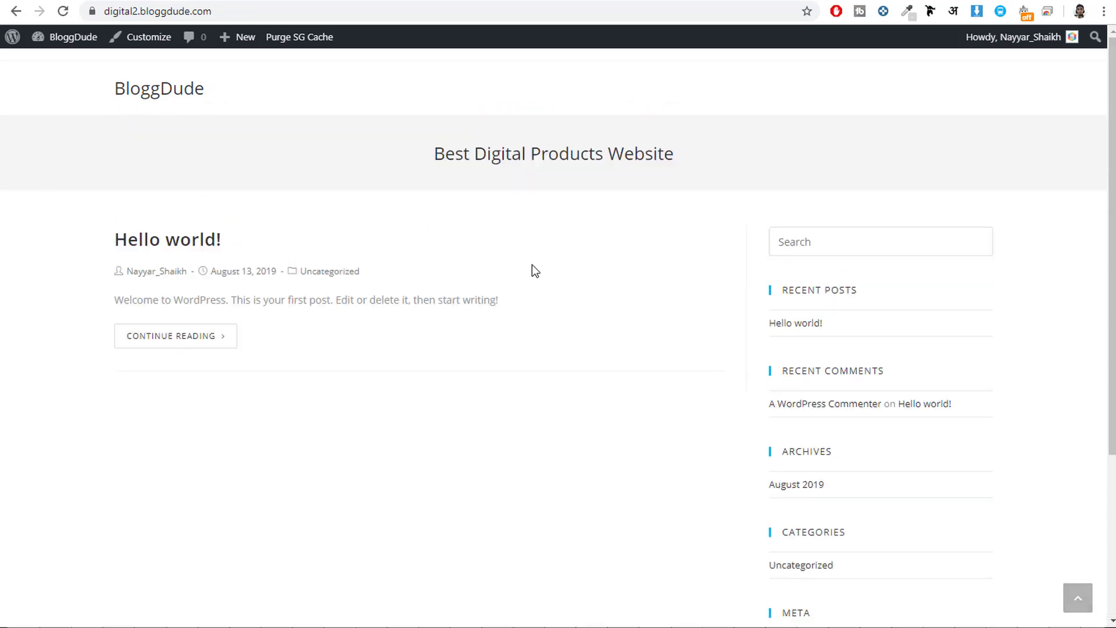
click(203, 97)
drag(213, 11, 275, 11)
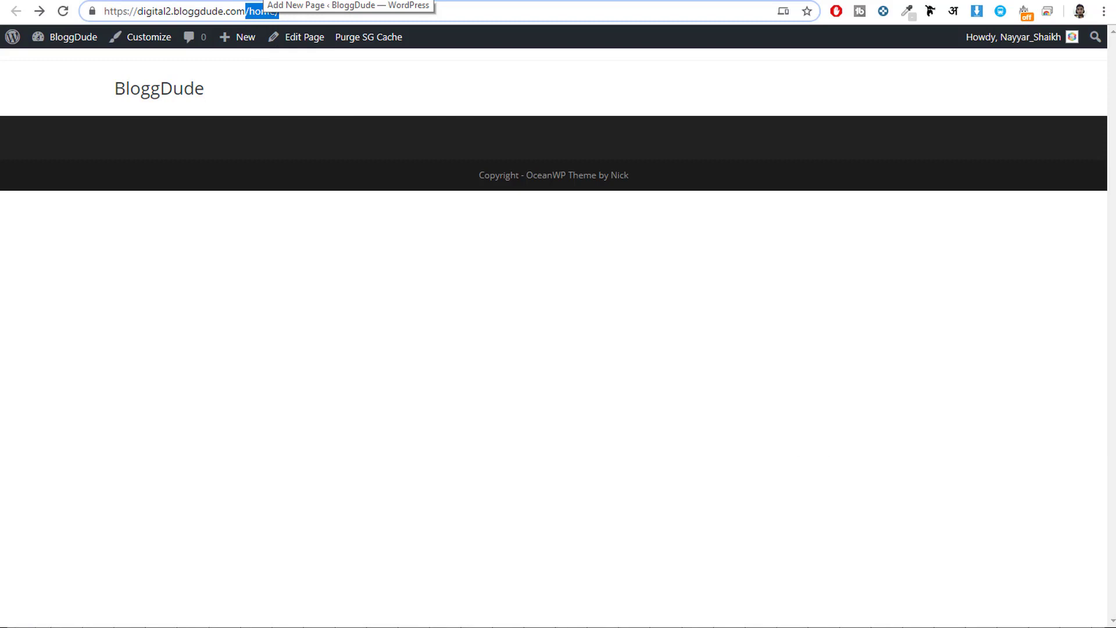
click(273, 1)
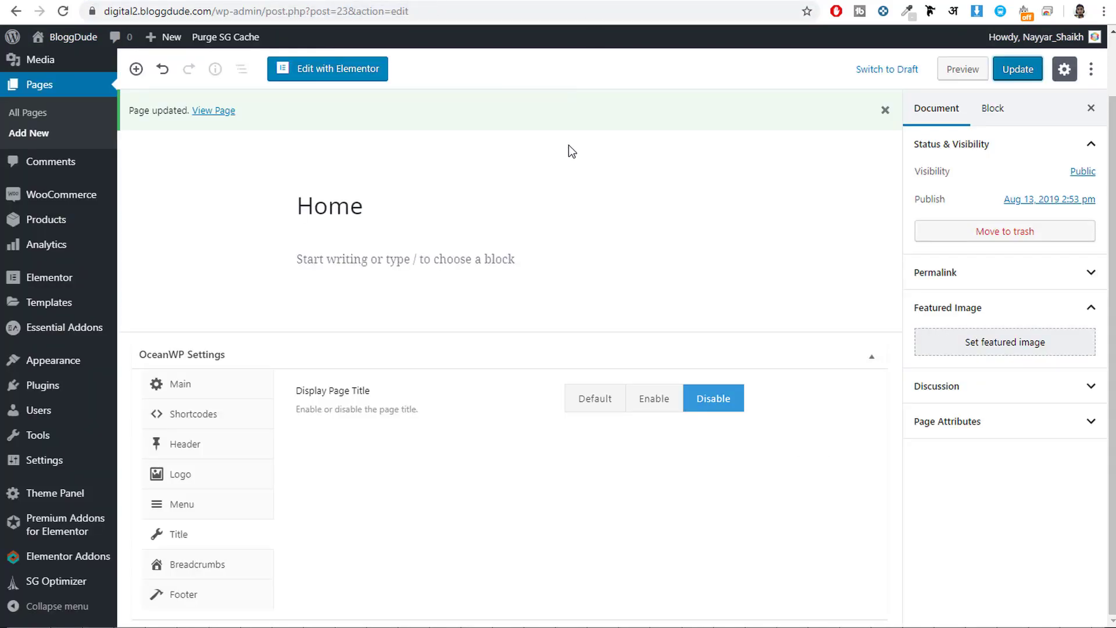
- Open Reading settings, noting the homepage currently displays Your latest posts
mouse_move(58, 465)
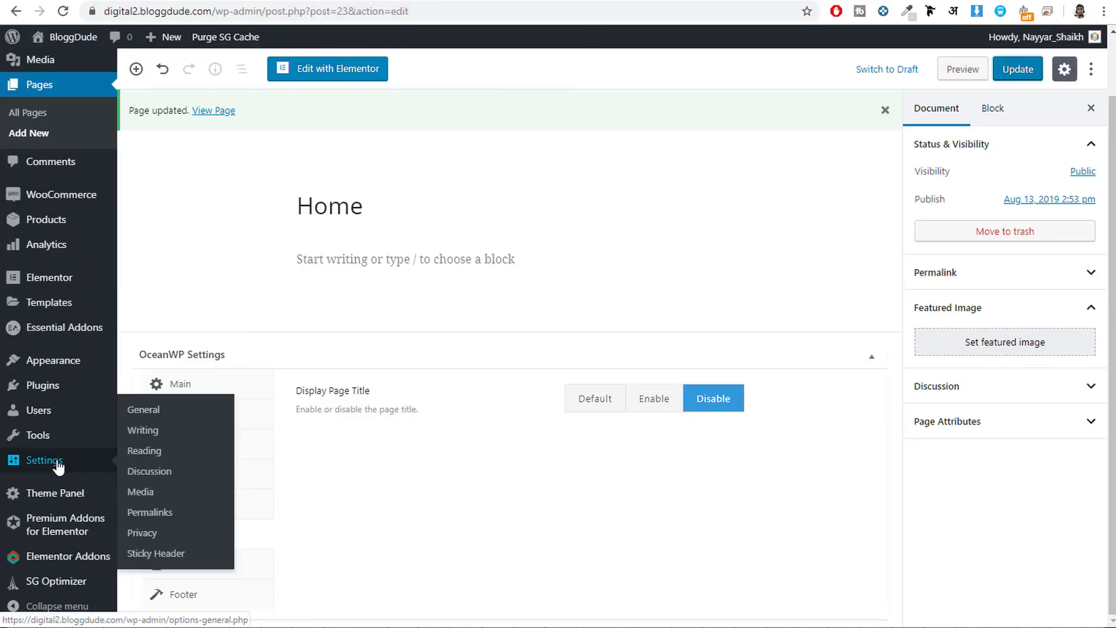
click(144, 453)
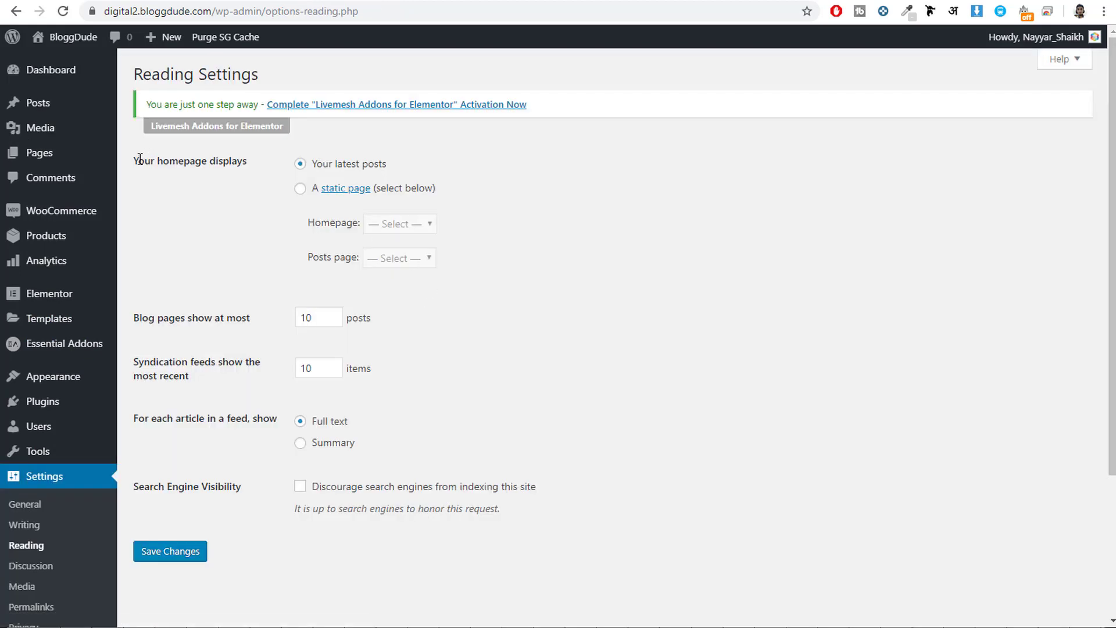
drag(140, 159, 256, 170)
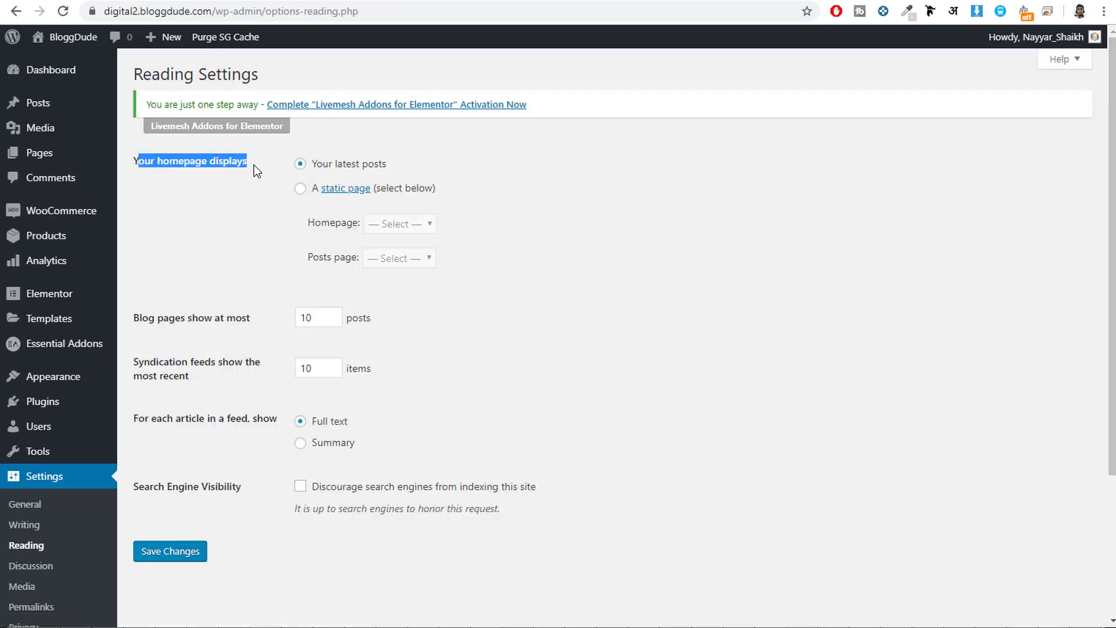
drag(399, 169, 315, 160)
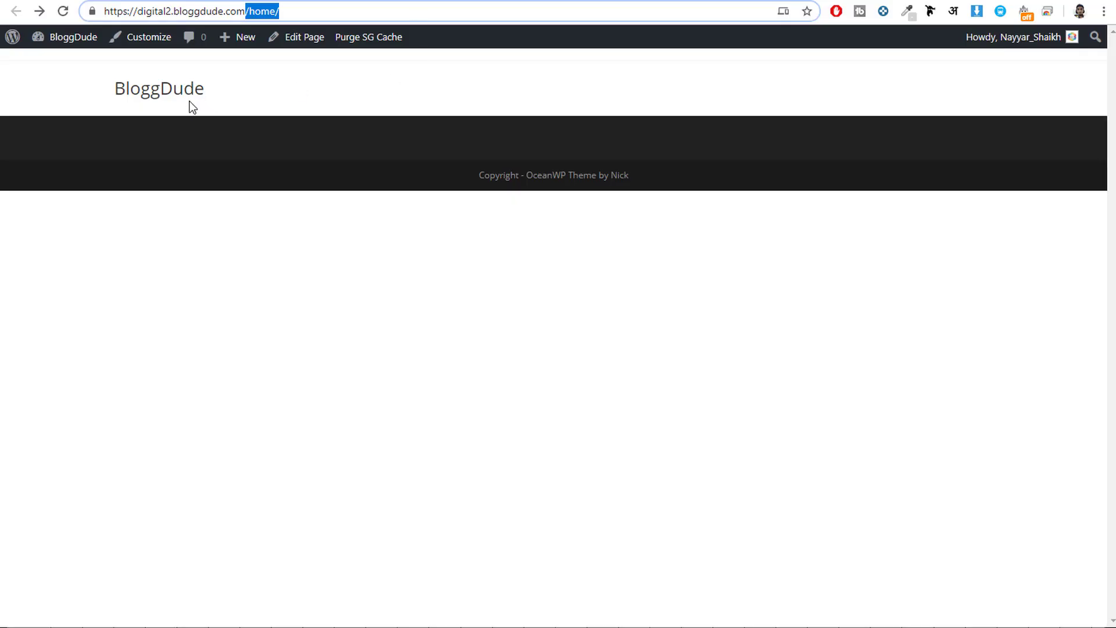
click(156, 96)
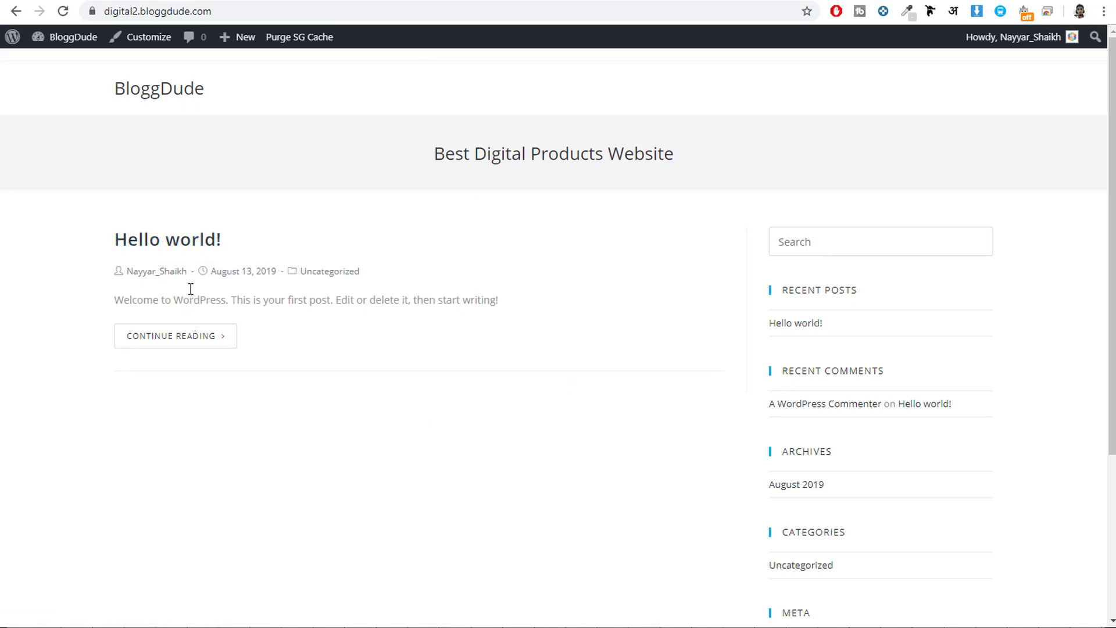
scroll(524, 501, down, 4)
scroll(523, 501, up, 4)
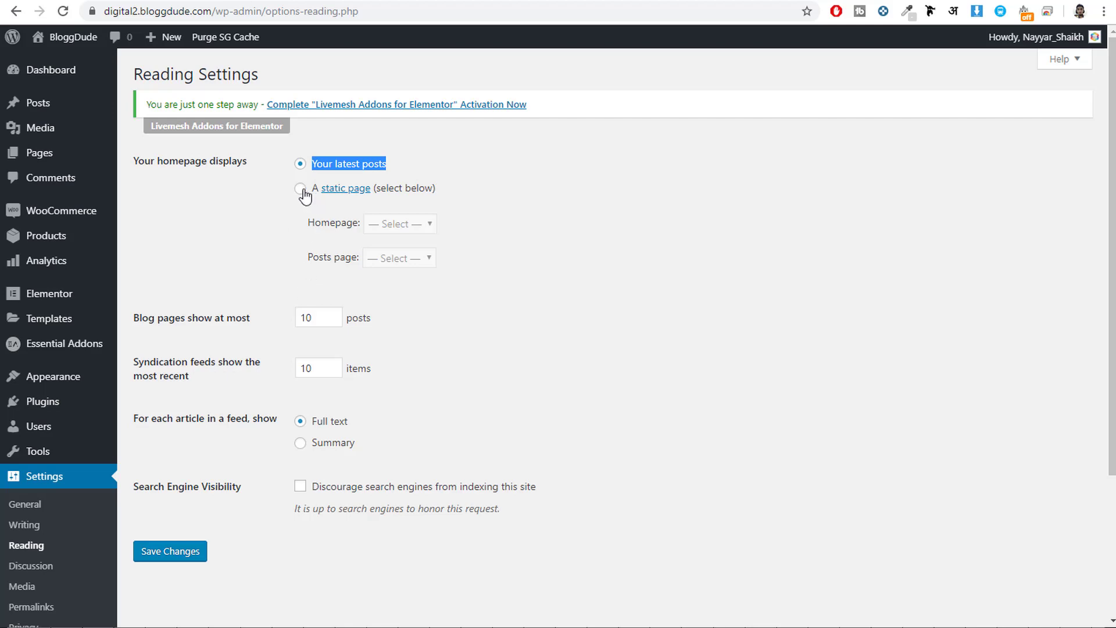
- Set the homepage to the static page Home, save, and reload the front page
click(300, 189)
click(378, 226)
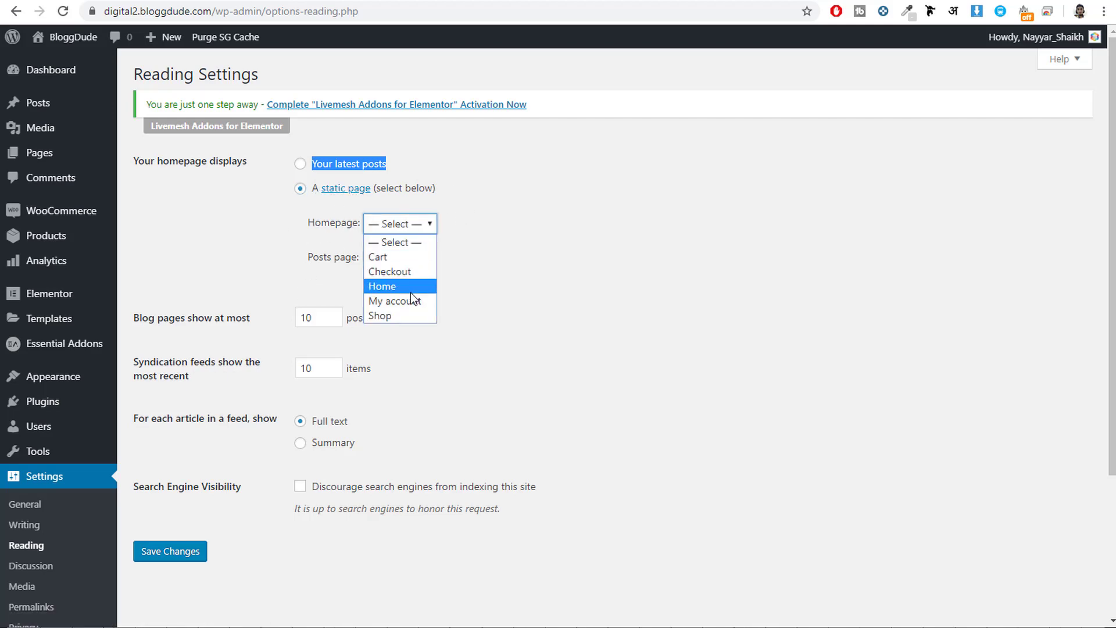
click(391, 288)
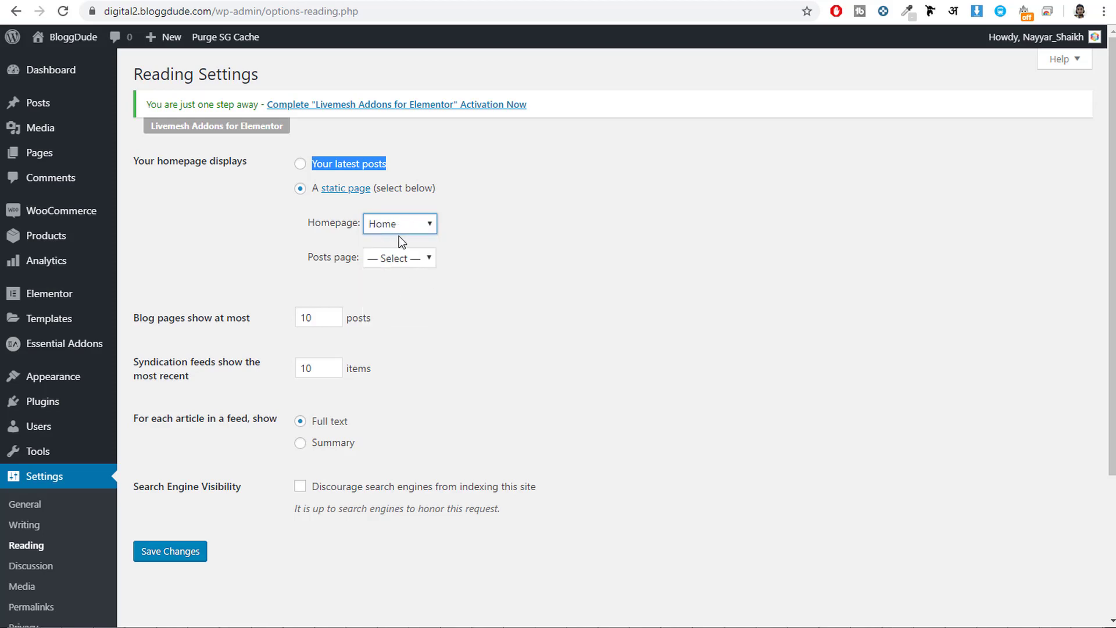
click(167, 555)
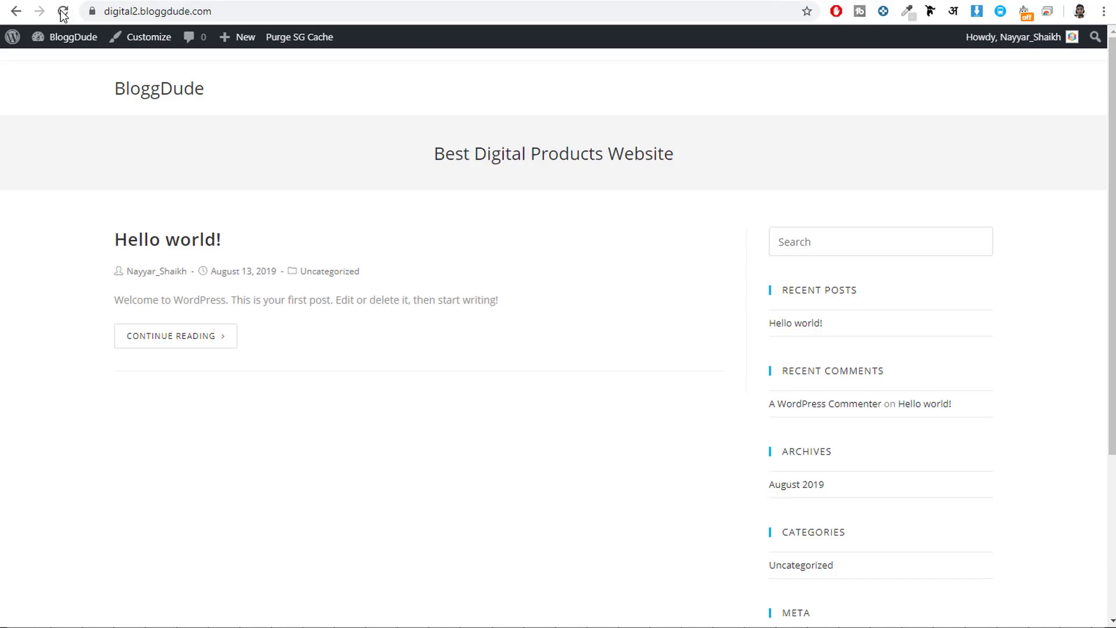
click(63, 12)
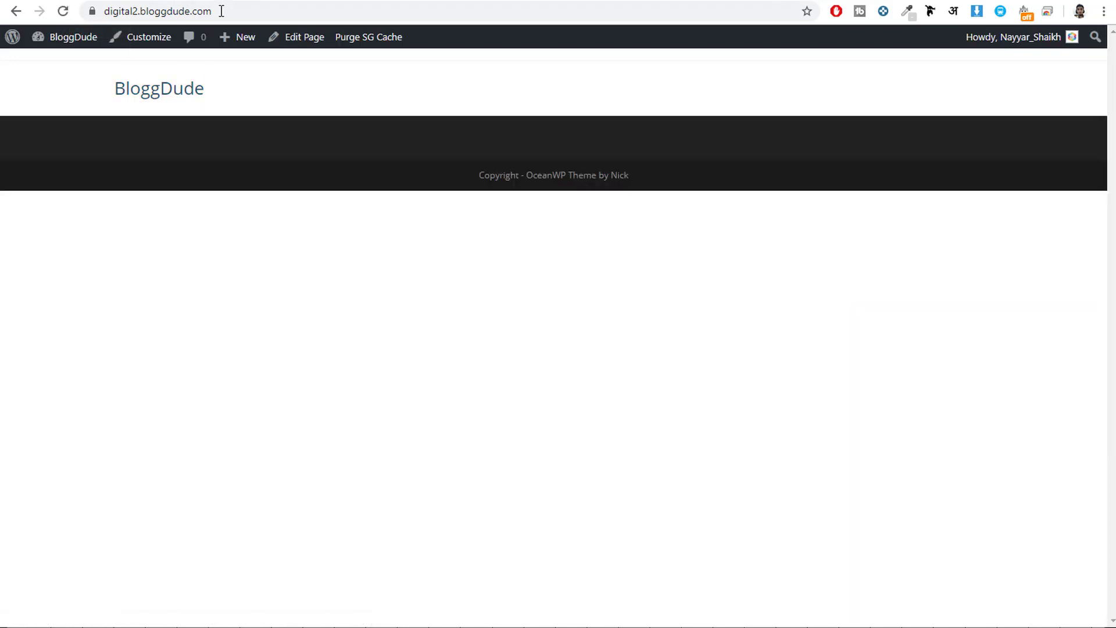
- Reload the site, pick Home from All Pages, and launch it in Elementor
click(146, 93)
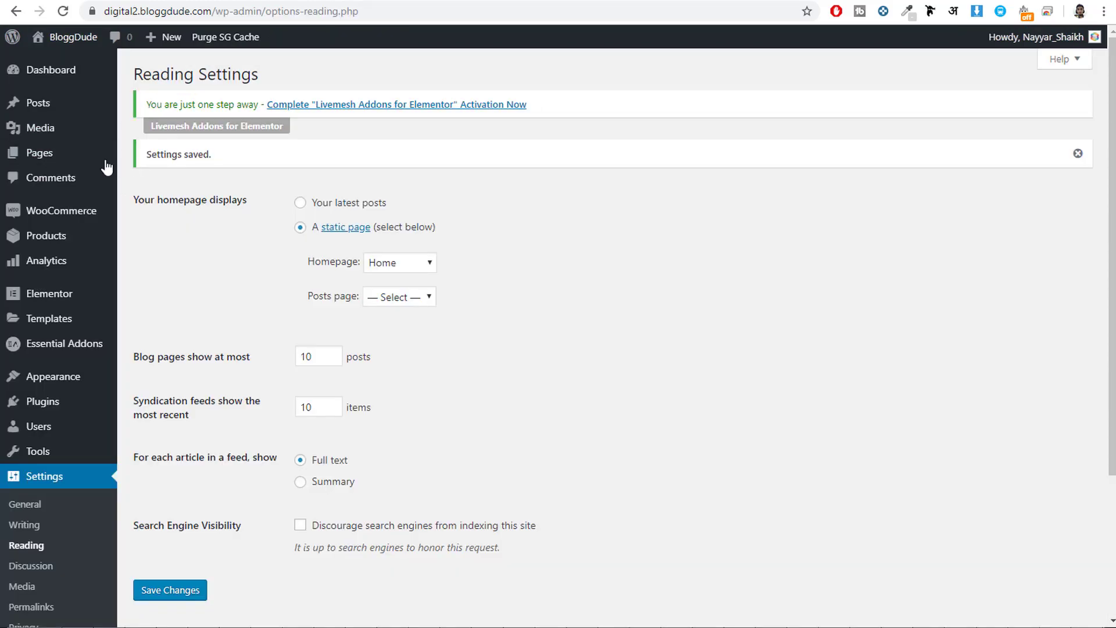
click(31, 155)
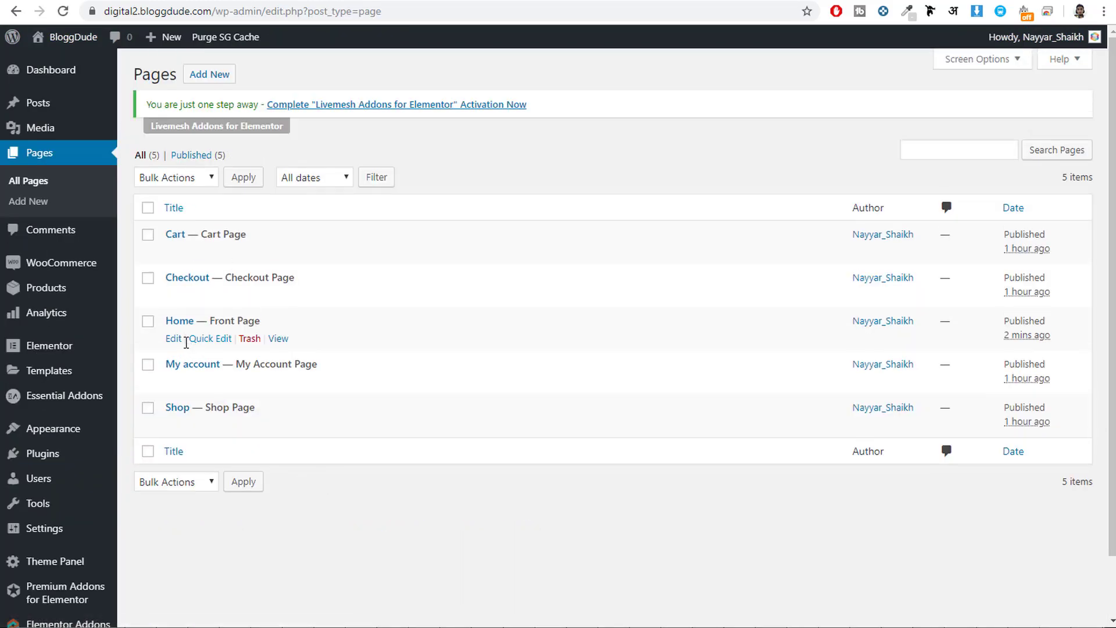
click(173, 339)
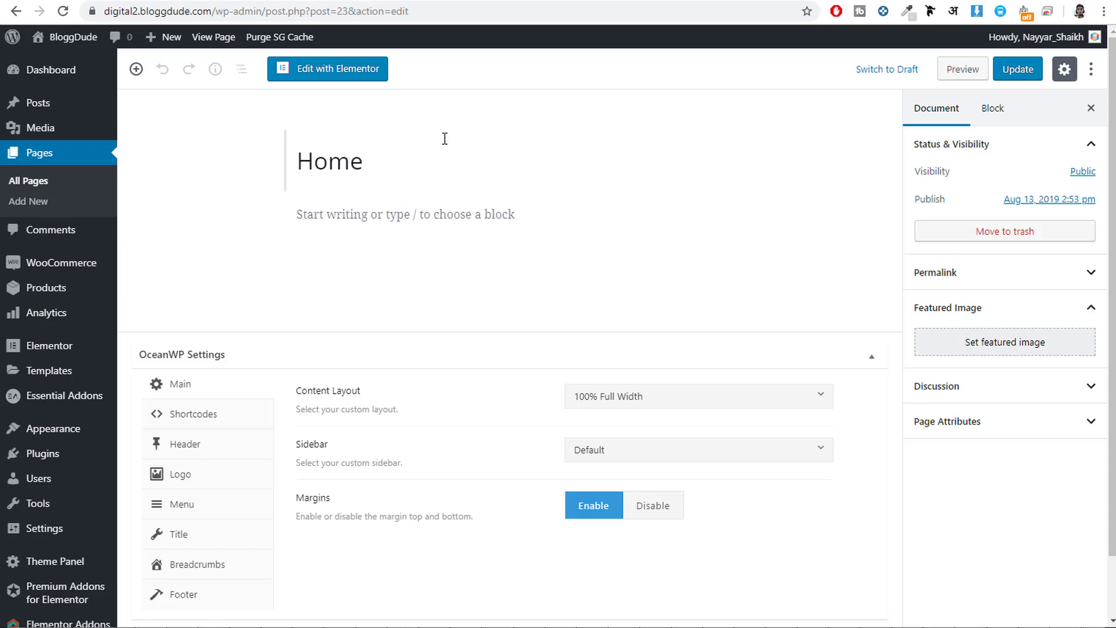
click(357, 73)
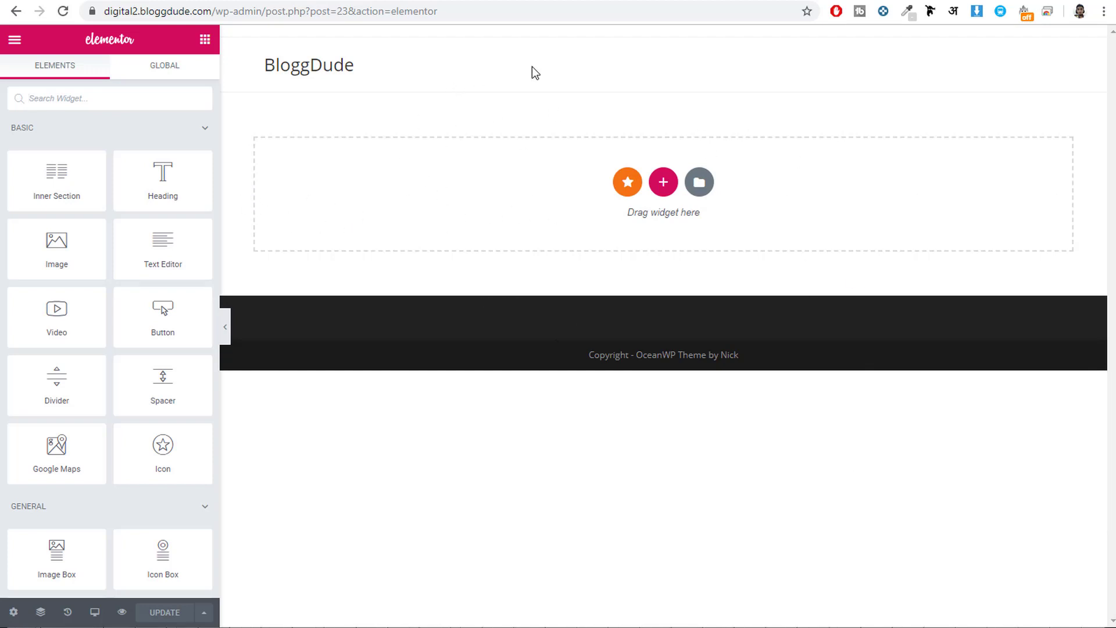
scroll(143, 293, down, 9)
scroll(143, 291, down, 5)
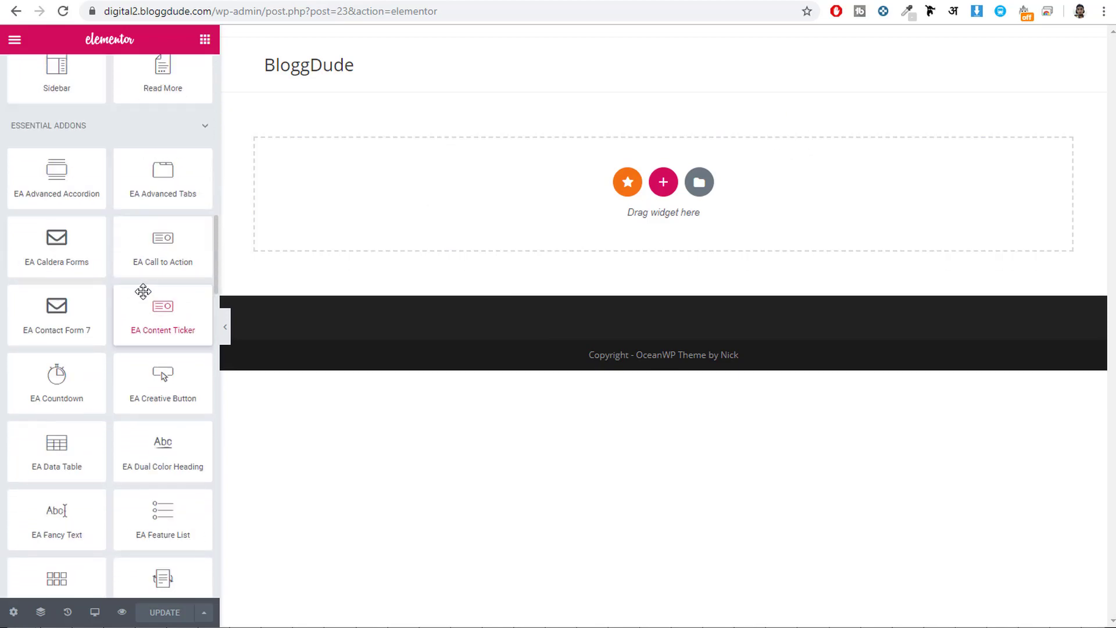
scroll(143, 291, up, 14)
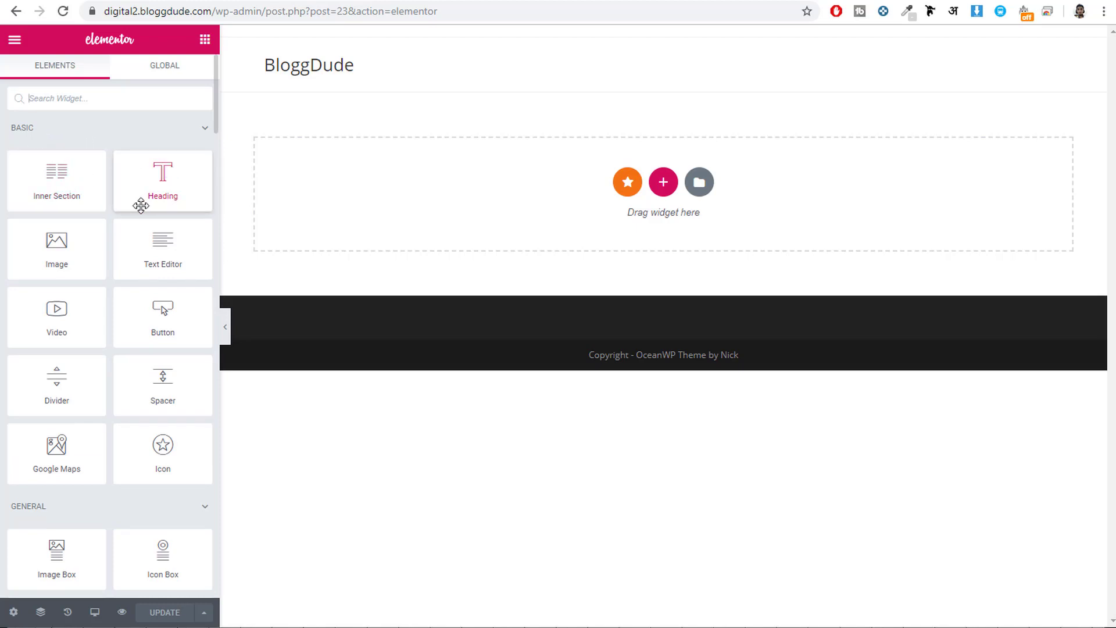
scroll(67, 391, down, 4)
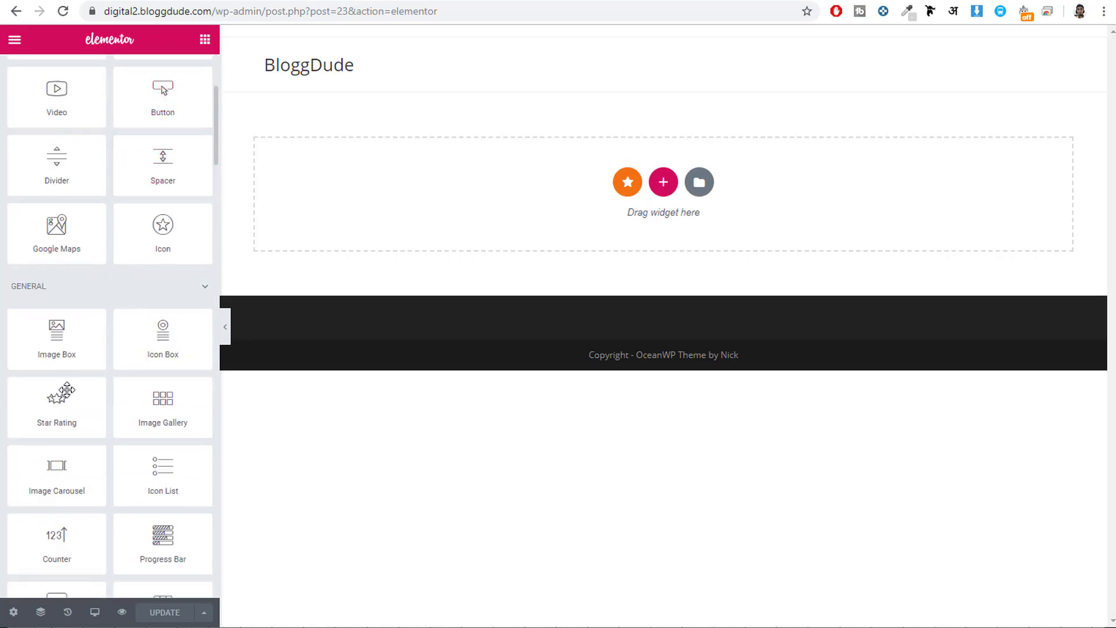
scroll(66, 391, down, 12)
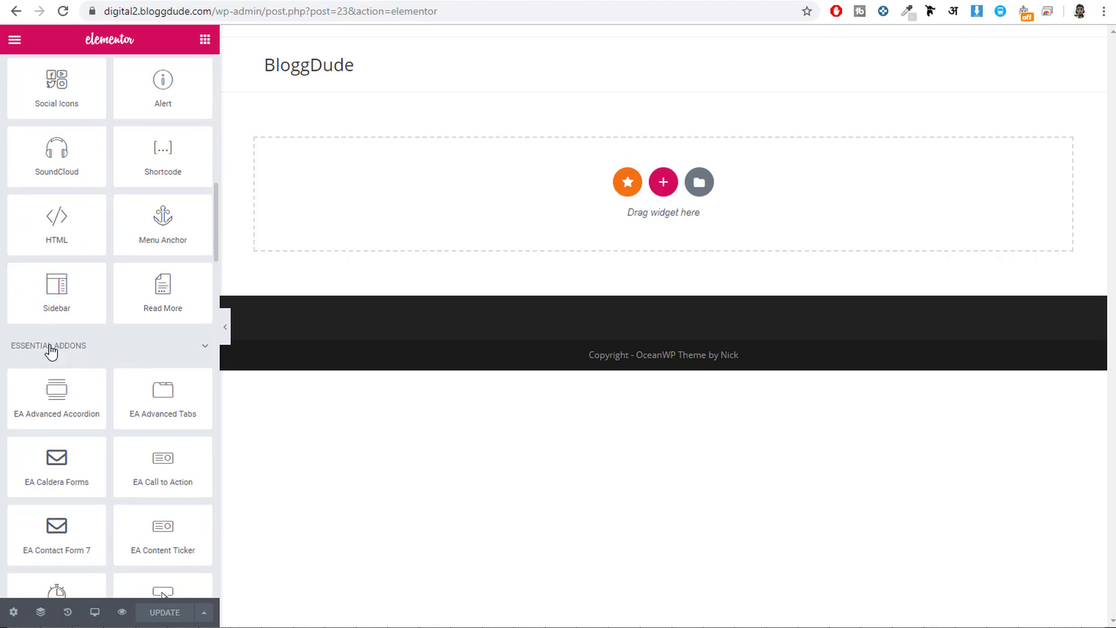
scroll(91, 352, down, 3)
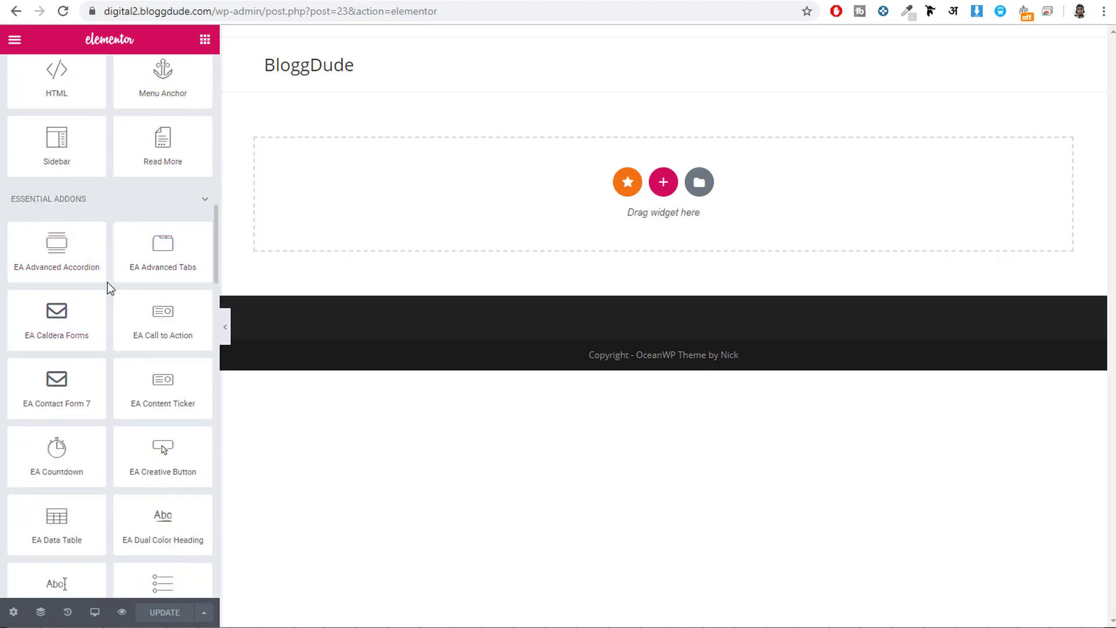
scroll(163, 407, down, 2)
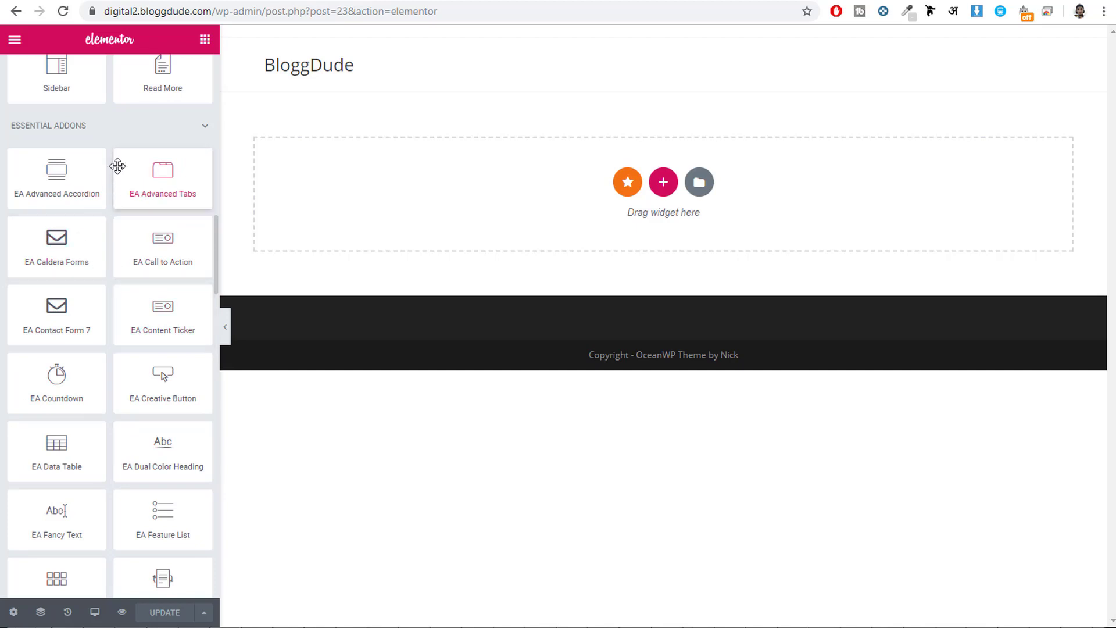
scroll(145, 244, down, 15)
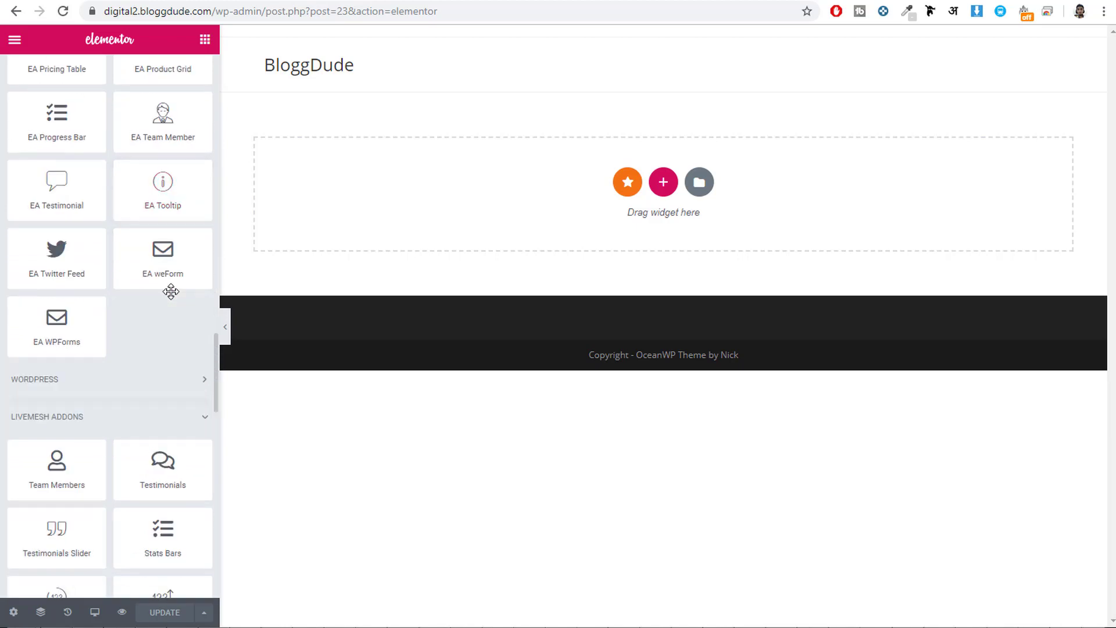
scroll(125, 428, down, 3)
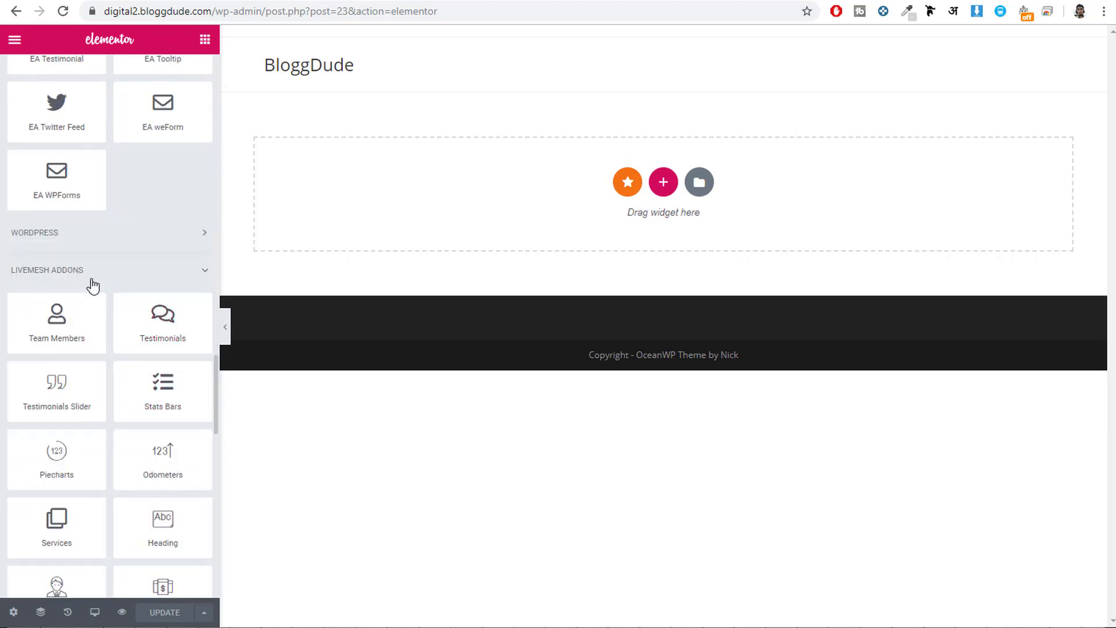
scroll(93, 288, down, 1)
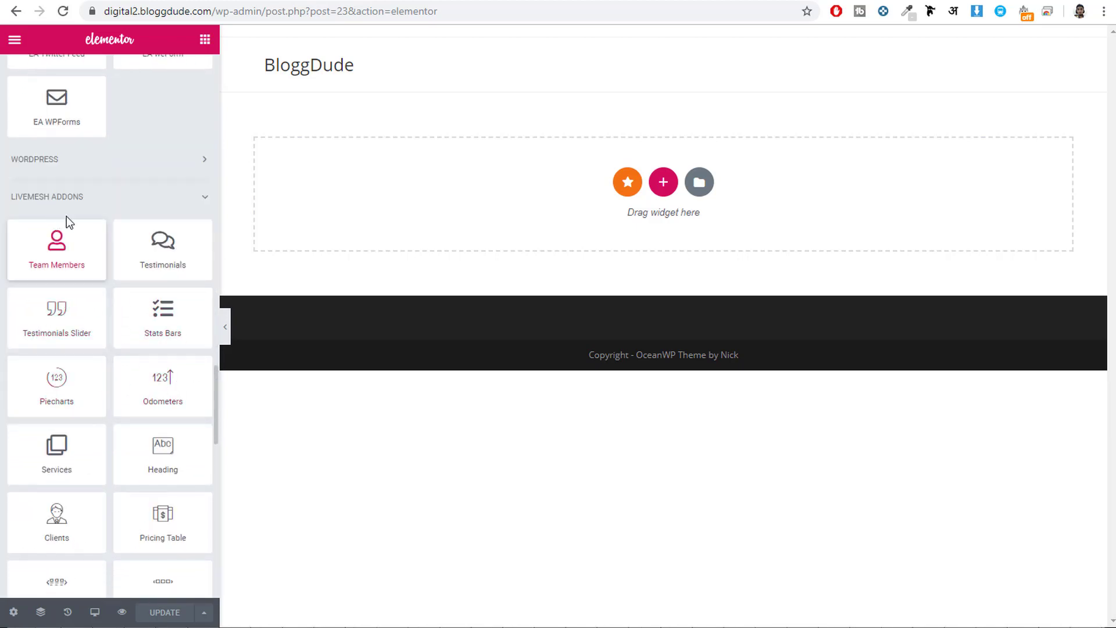
scroll(125, 305, down, 14)
scroll(125, 314, up, 8)
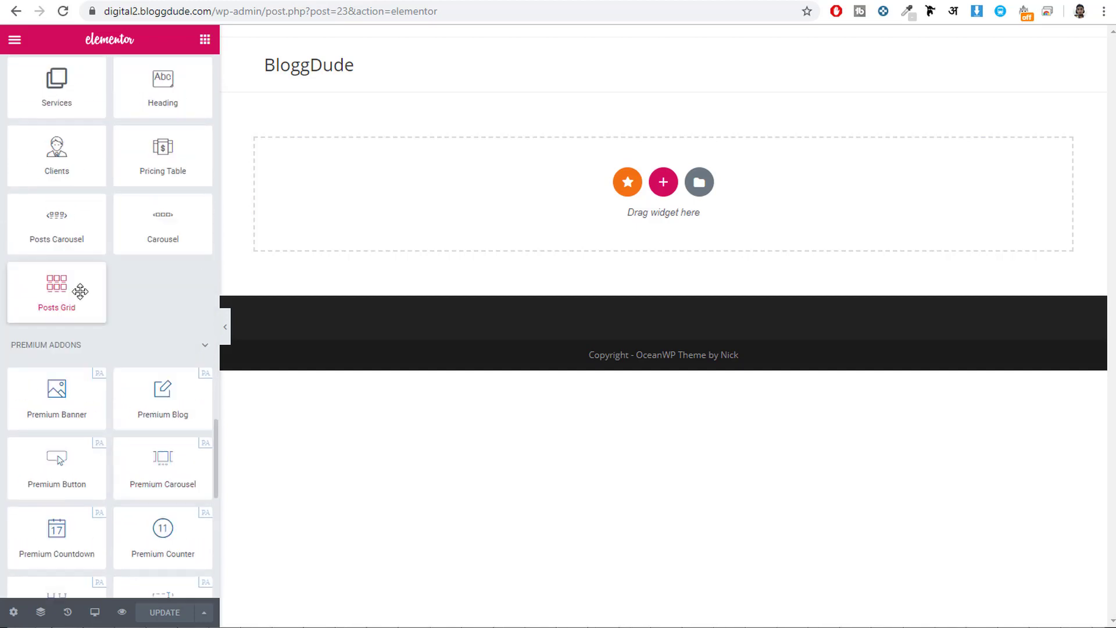
scroll(95, 391, down, 12)
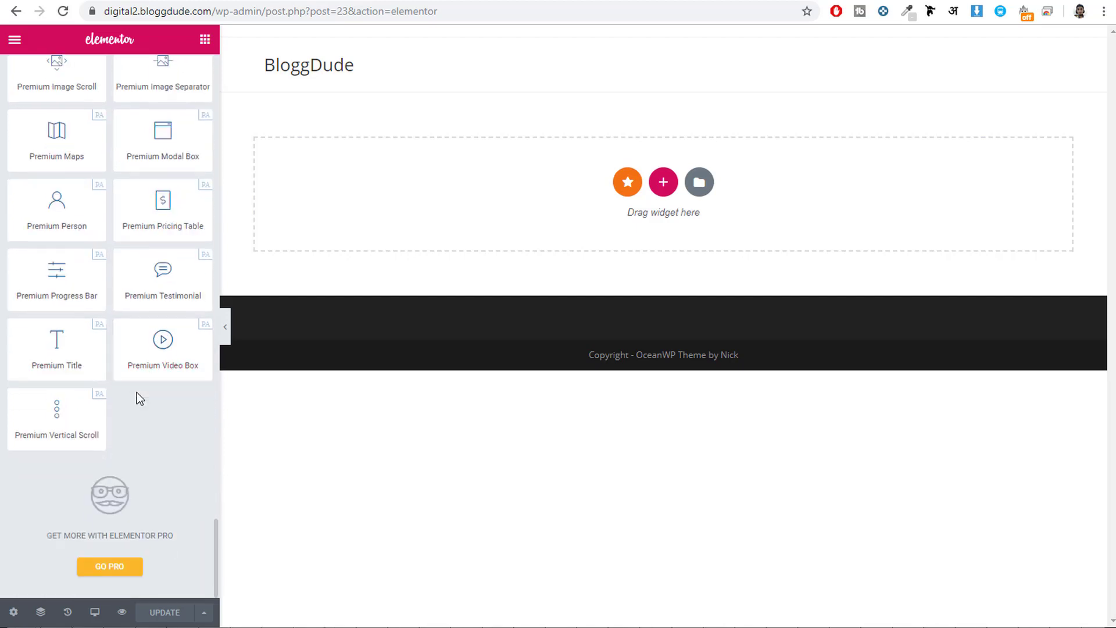
drag(216, 523, 211, 65)
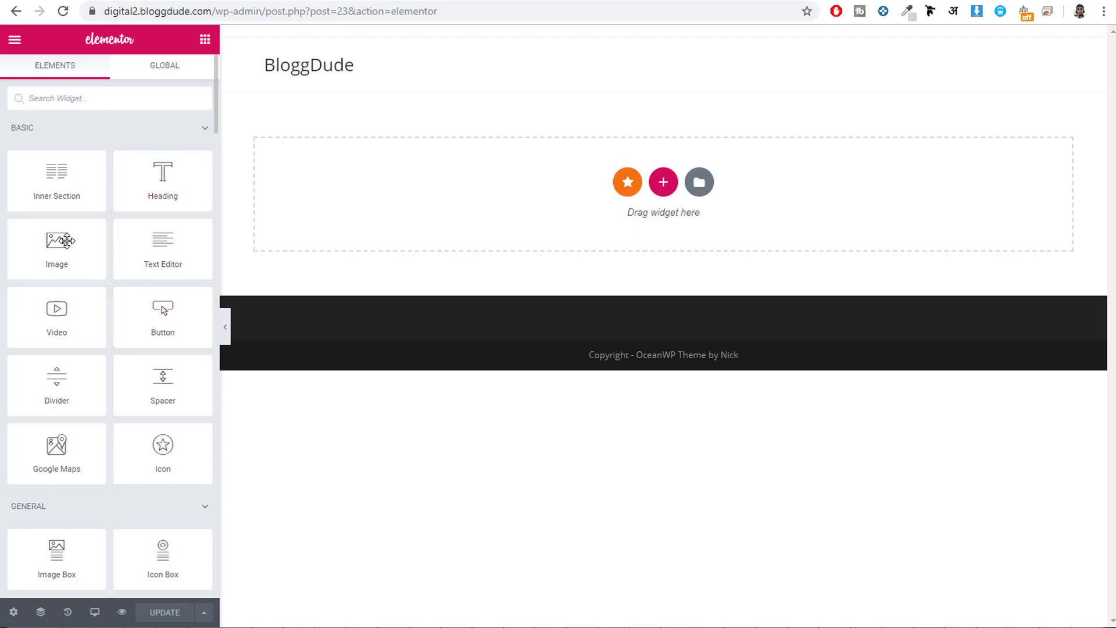
- Drop an Icon widget into the empty page section as a centred star
mouse_move(160, 448)
mouse_down()
mouse_move(179, 411)
mouse_move(140, 308)
mouse_move(147, 462)
mouse_up()
drag(148, 463, 512, 207)
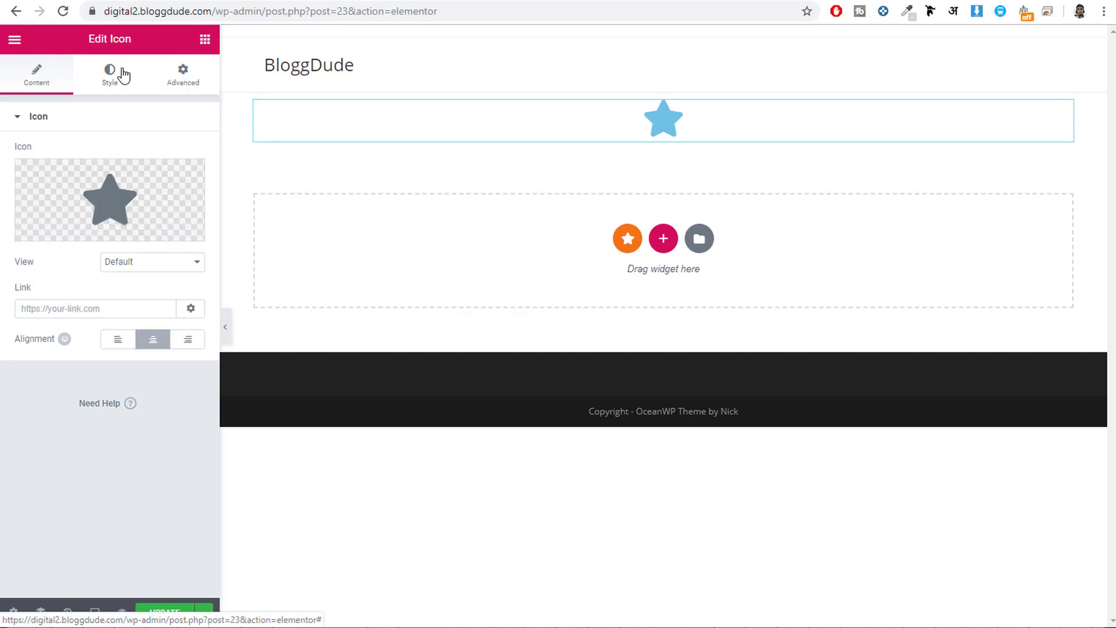
drag(85, 39, 132, 40)
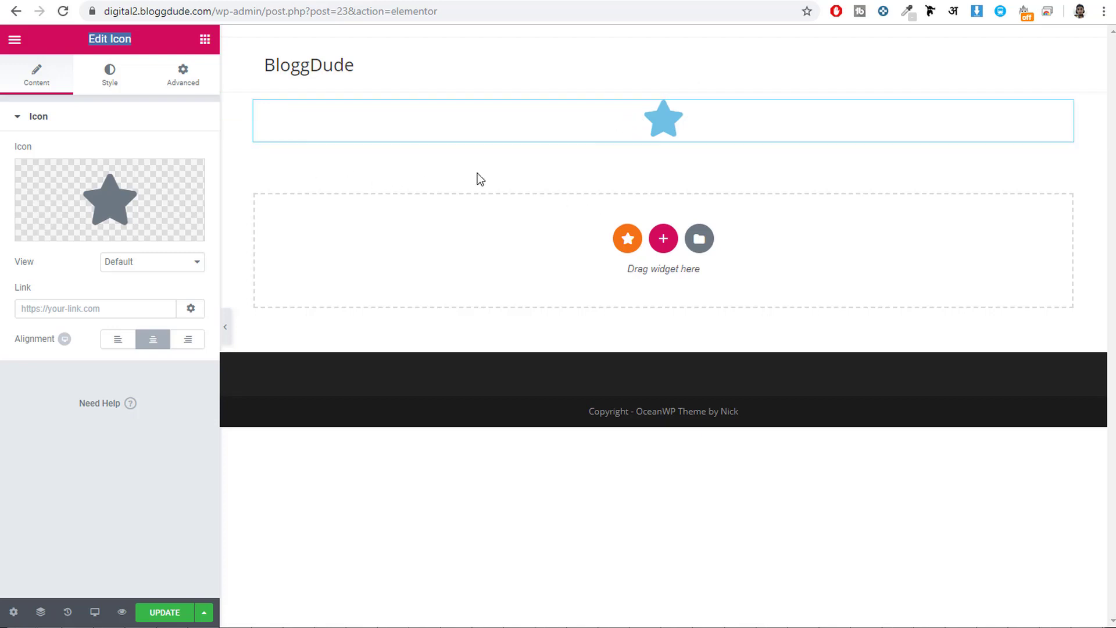
click(205, 47)
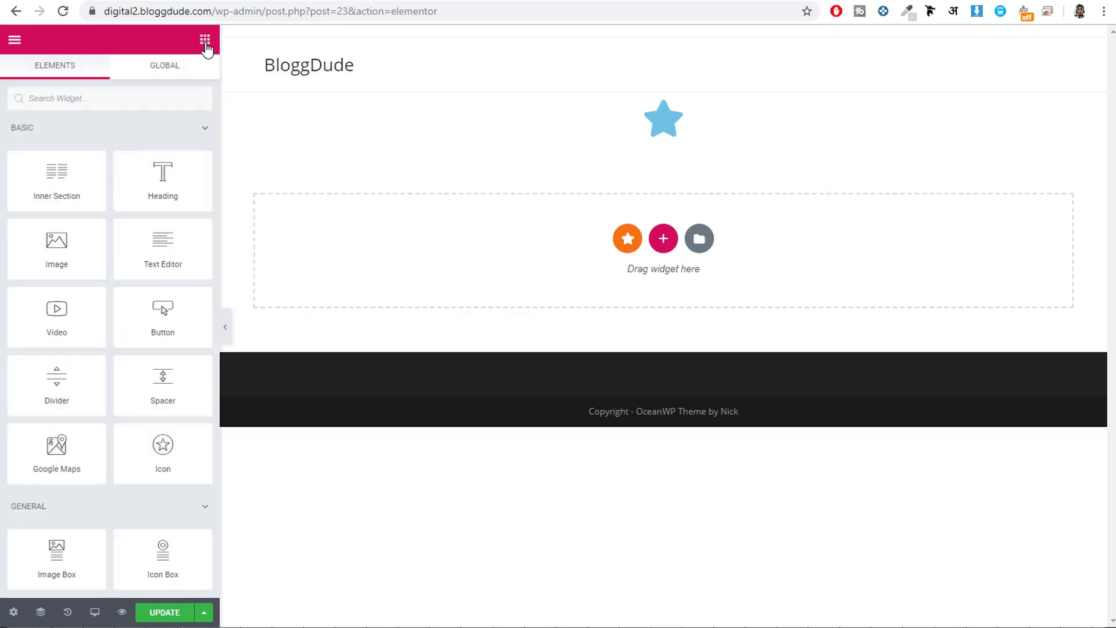
scroll(117, 242, down, 5)
scroll(120, 268, up, 5)
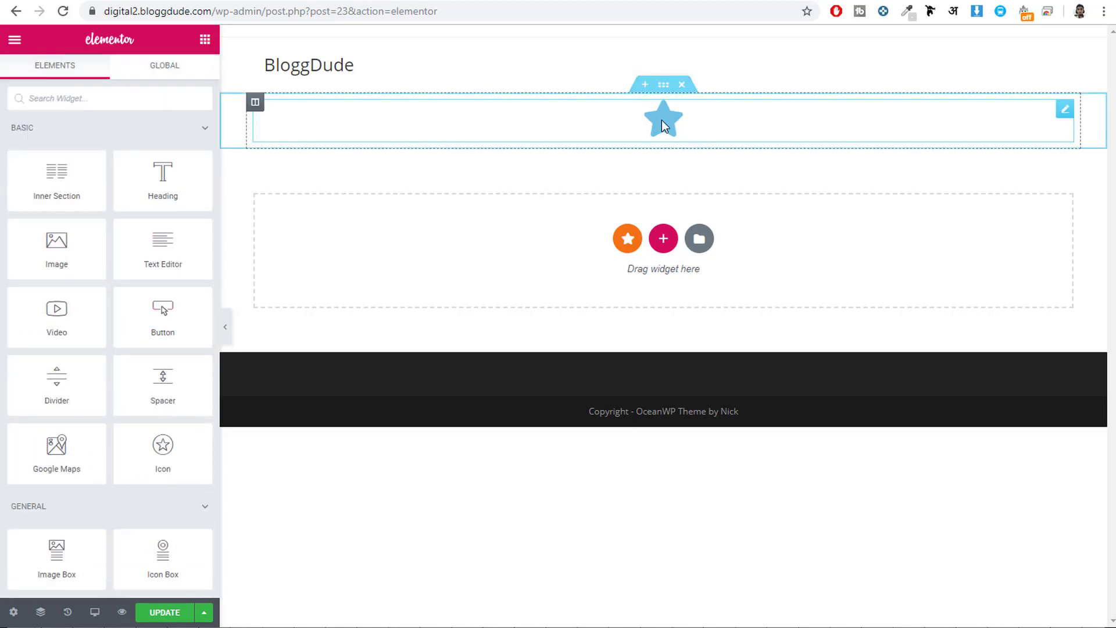
- Review the star icon's Content, Style and Advanced settings, then return to the widget list
click(662, 120)
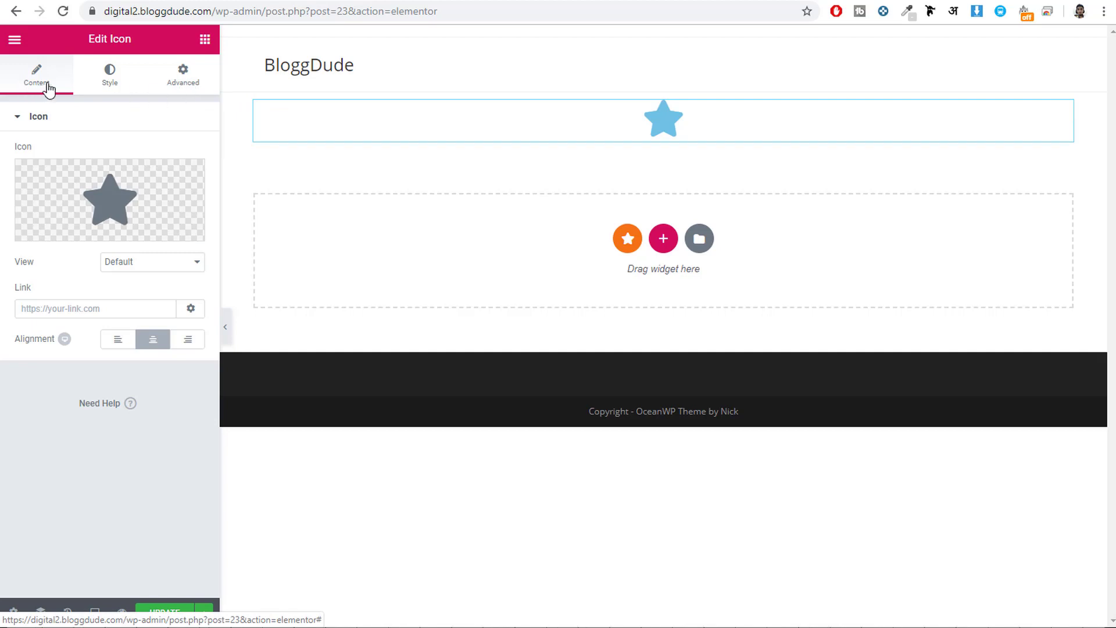
click(114, 86)
click(194, 79)
click(58, 81)
click(204, 40)
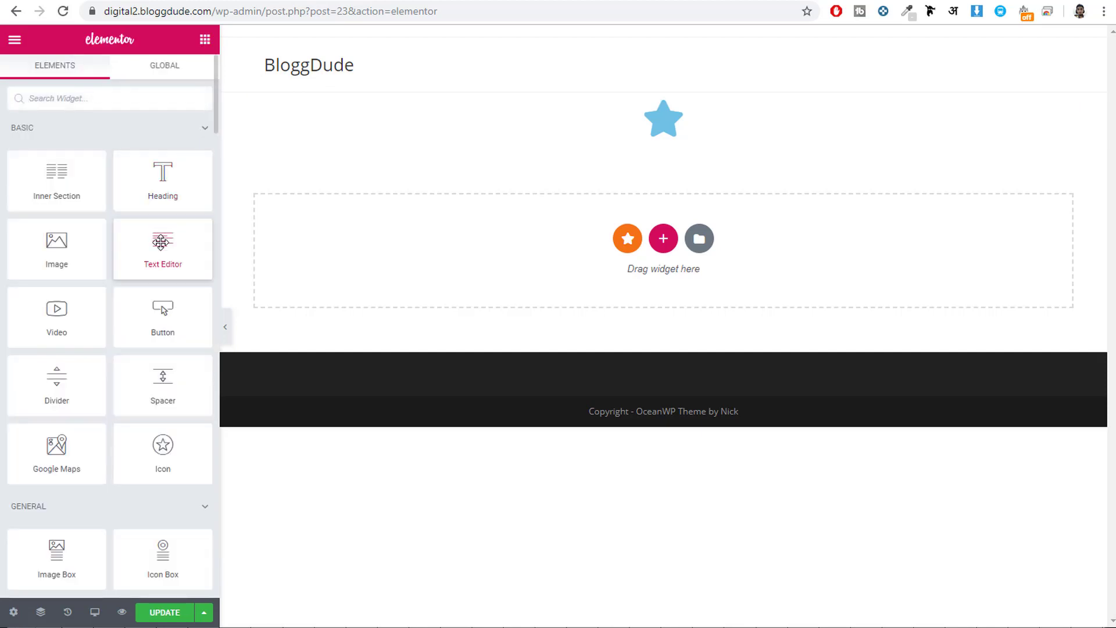
- Place a Heading widget under the star and replace its title with the author's name
drag(160, 197, 669, 125)
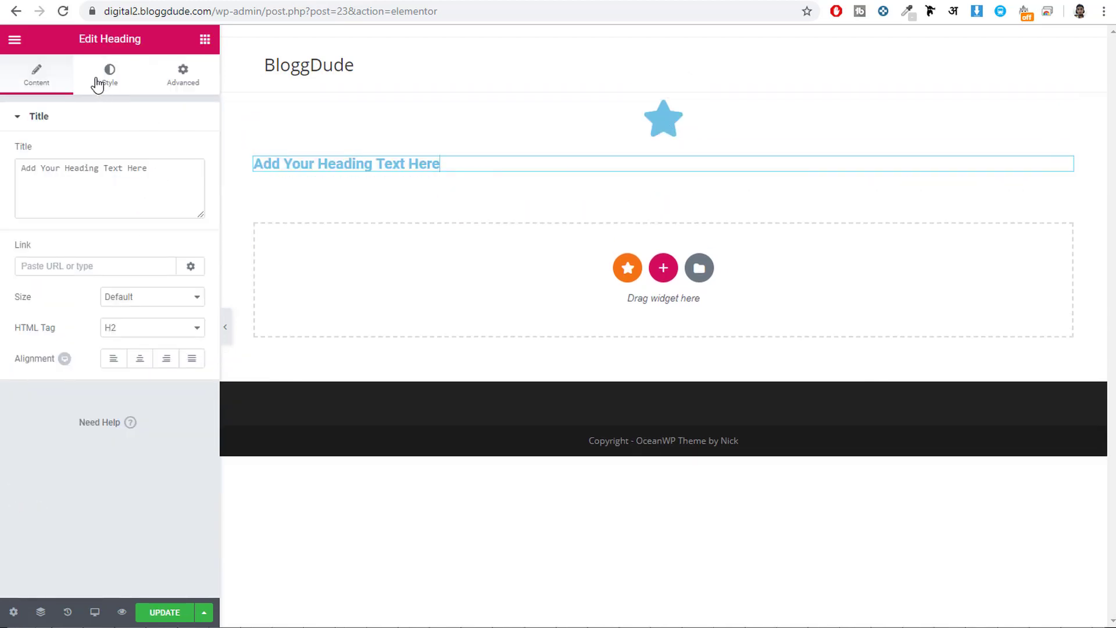
drag(77, 38, 76, 89)
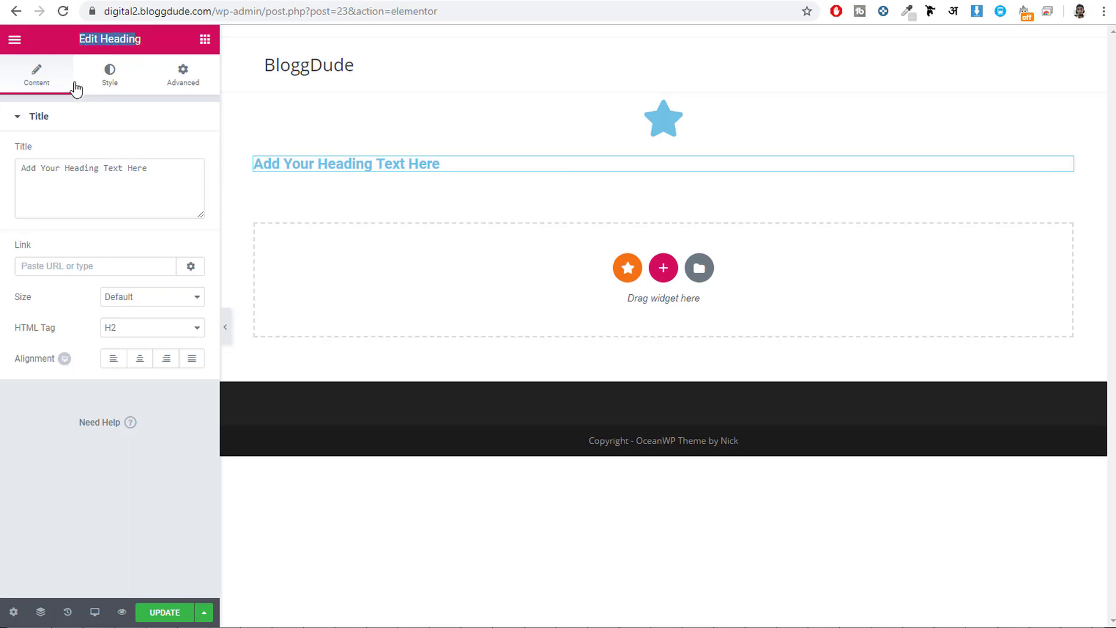
click(107, 81)
click(178, 80)
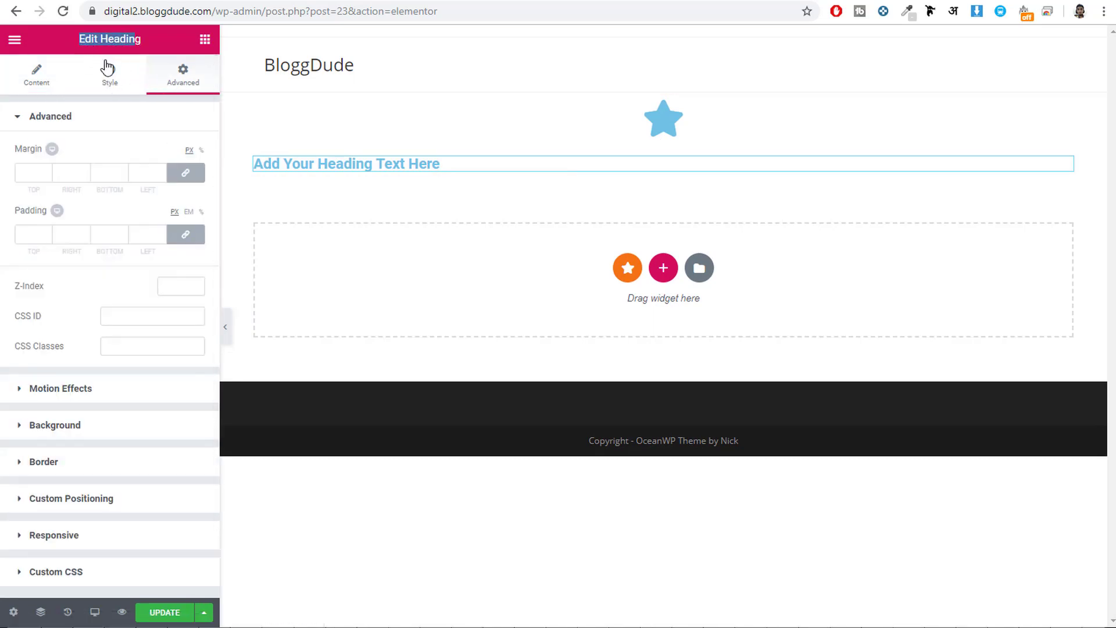
click(69, 74)
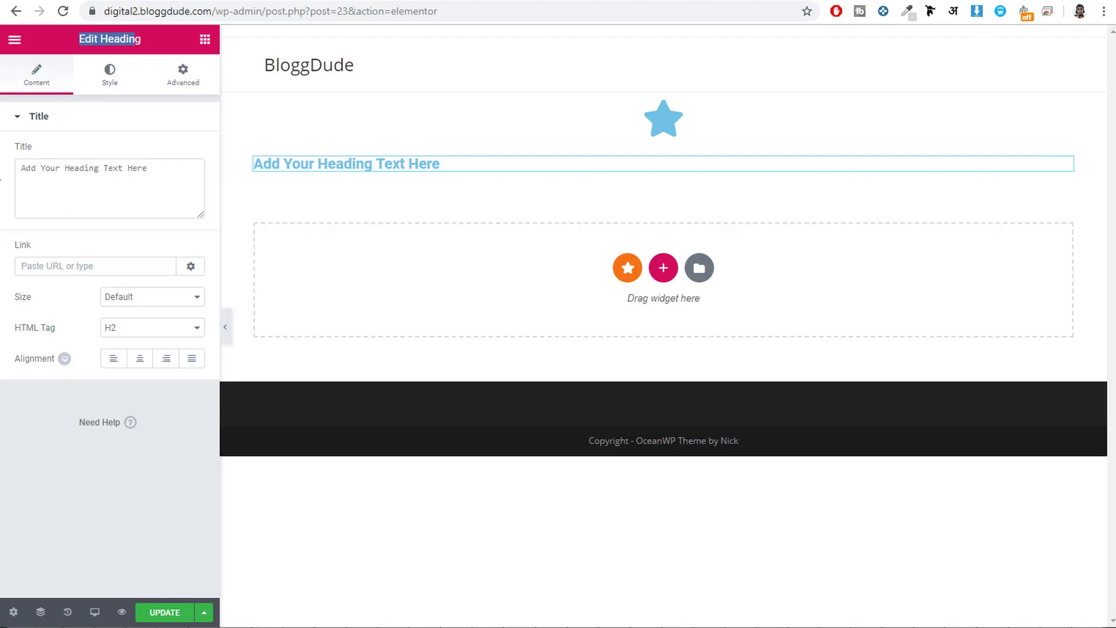
drag(172, 168, 19, 157)
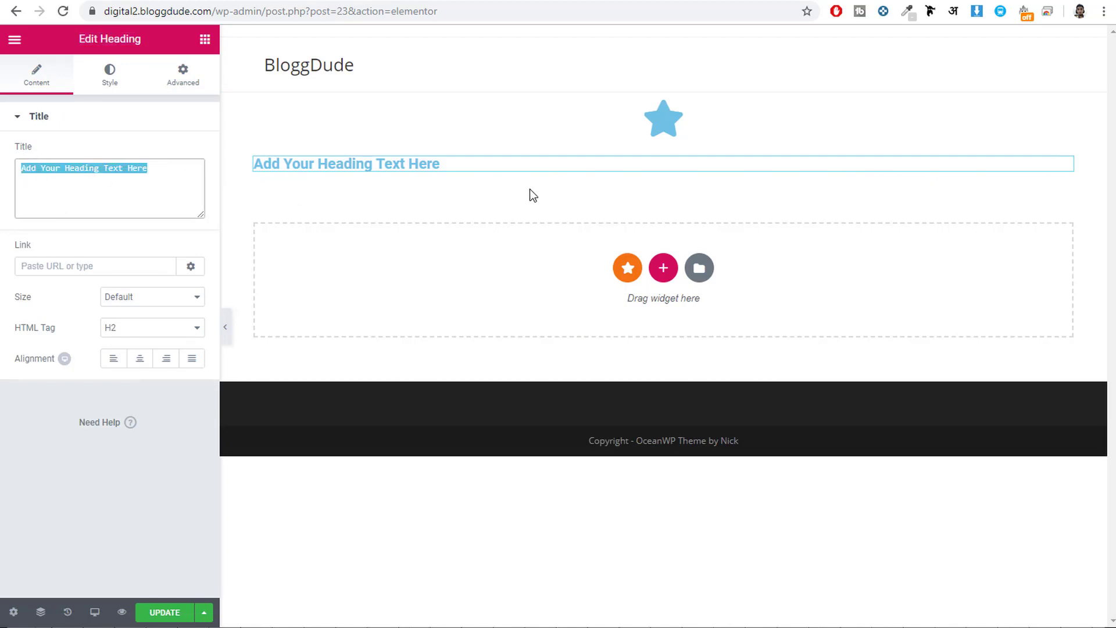
text(Nayyar)
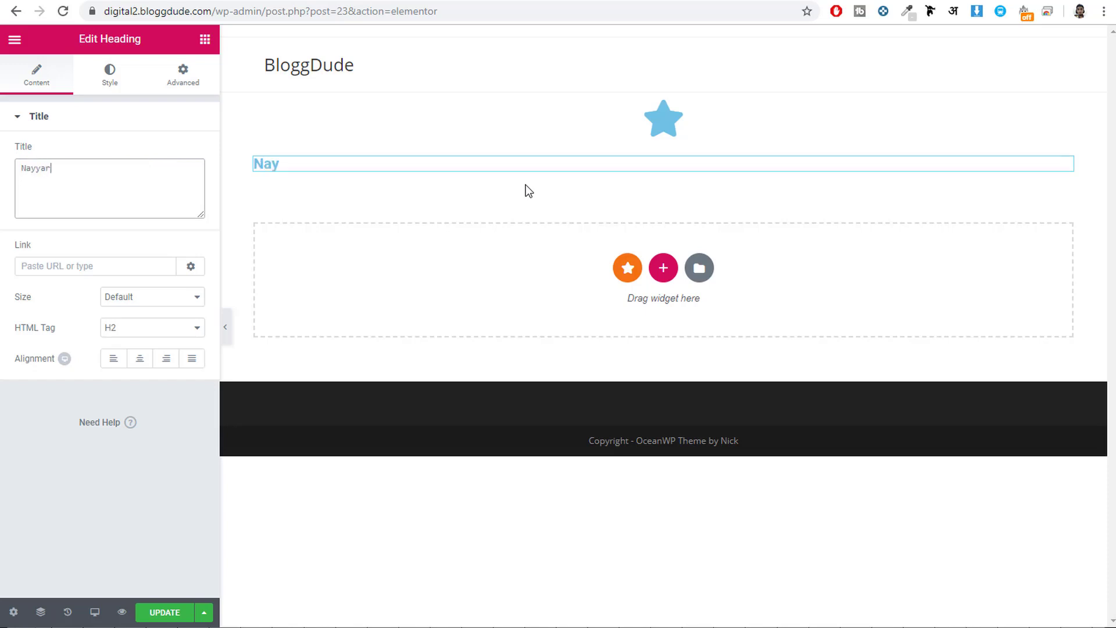
text( Shaikh)
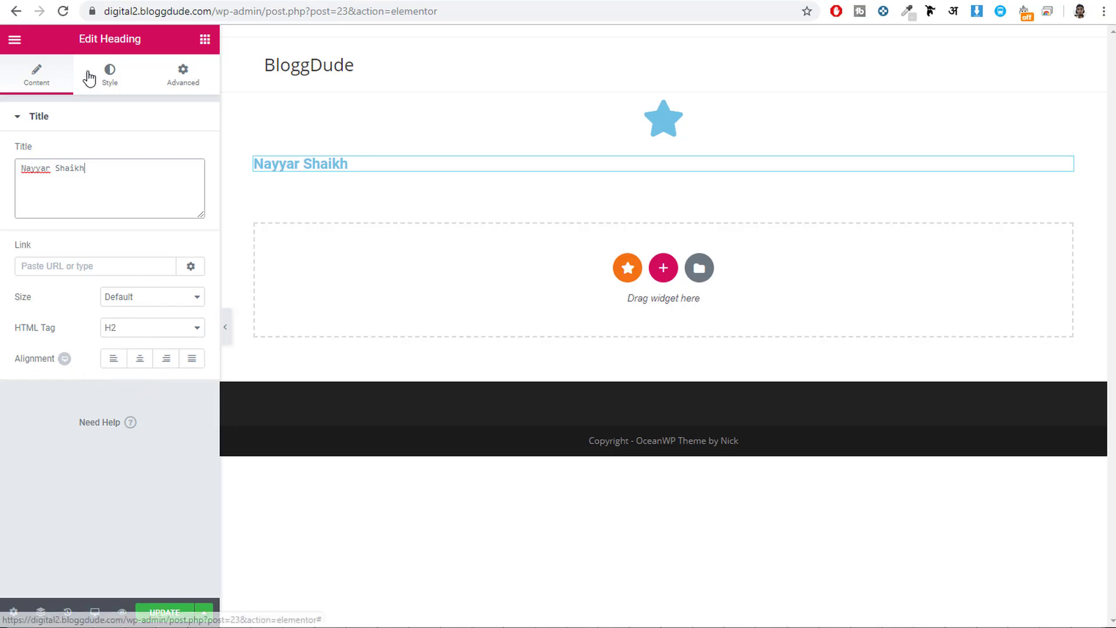
- Set the heading's text colour to black in its Style settings
click(108, 77)
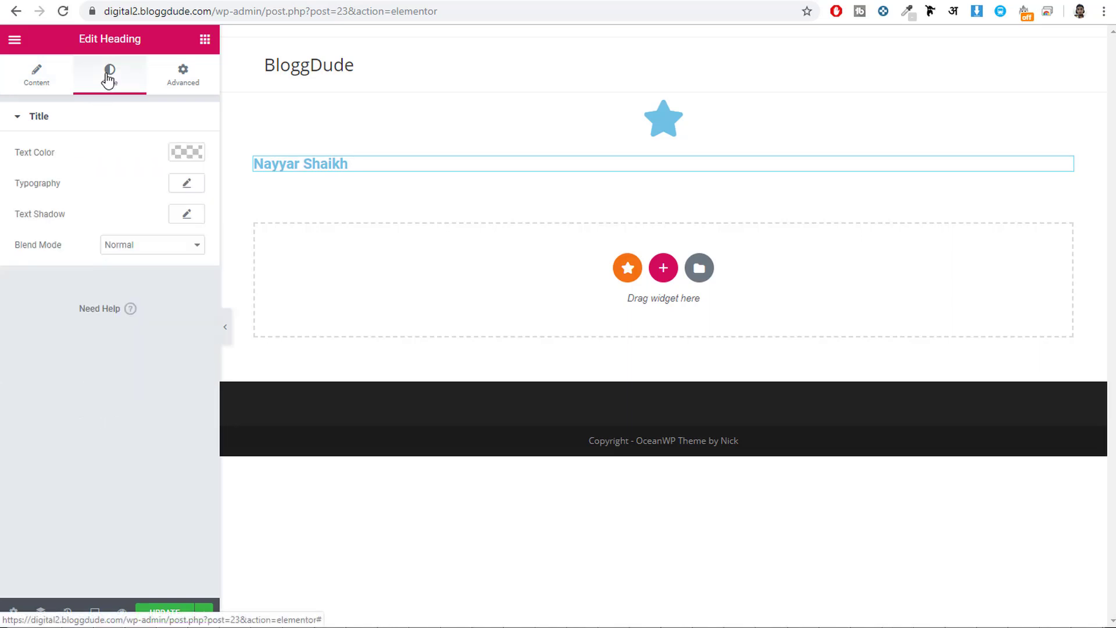
click(183, 152)
click(119, 315)
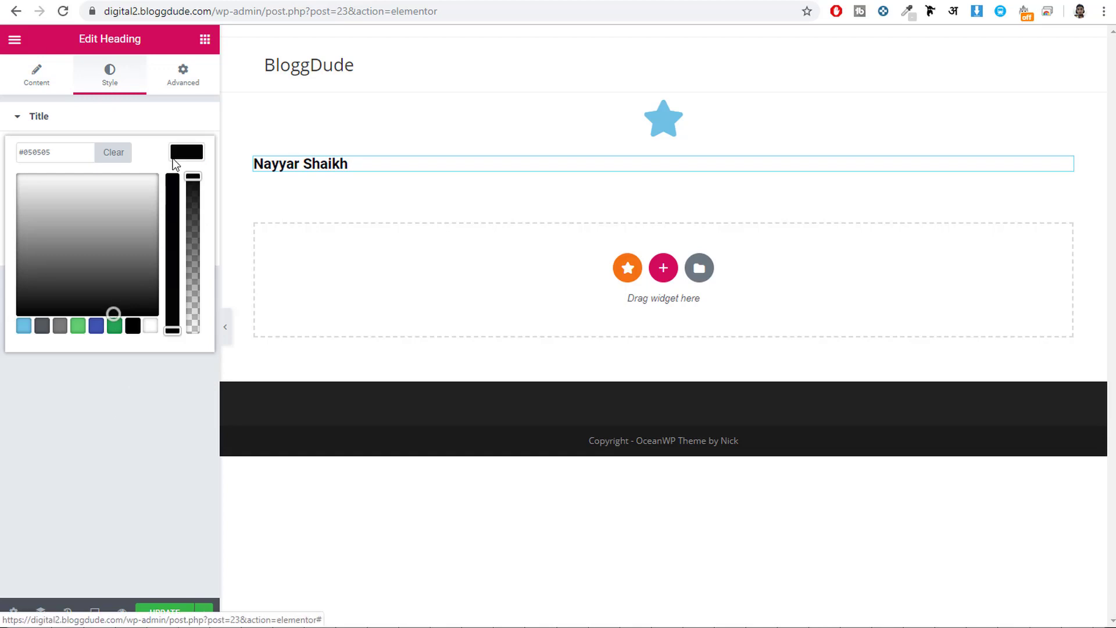
click(187, 154)
click(186, 184)
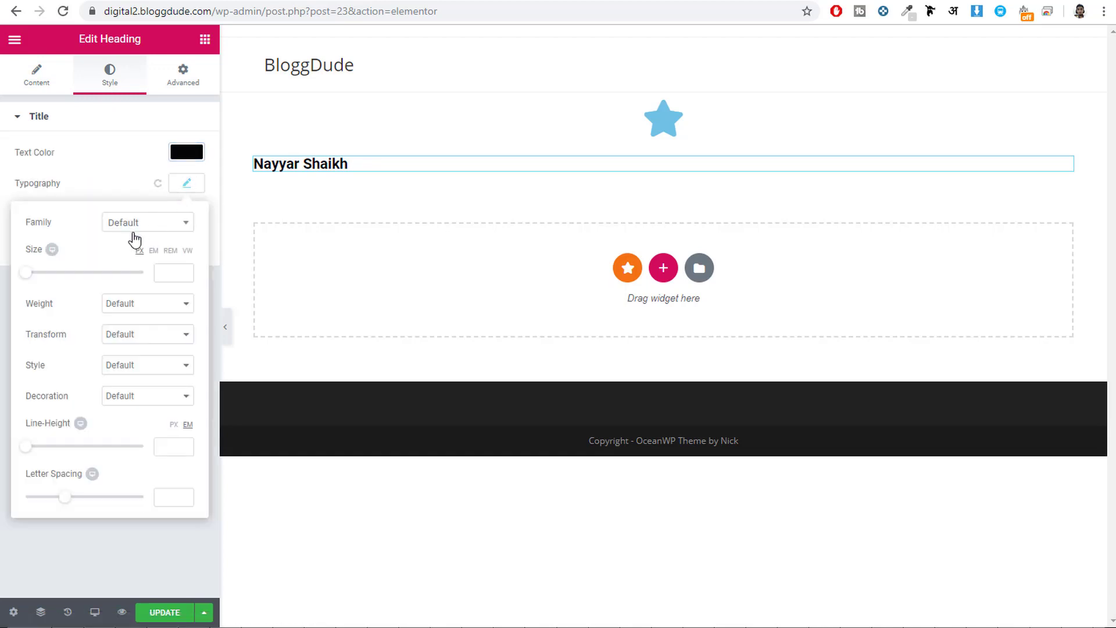
click(186, 183)
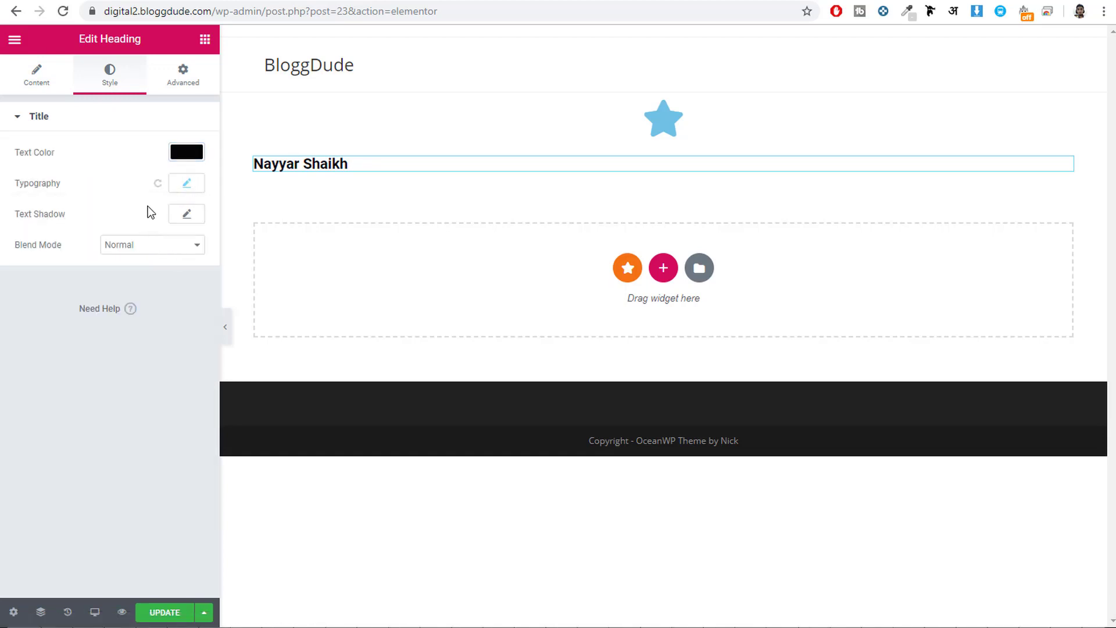
click(179, 77)
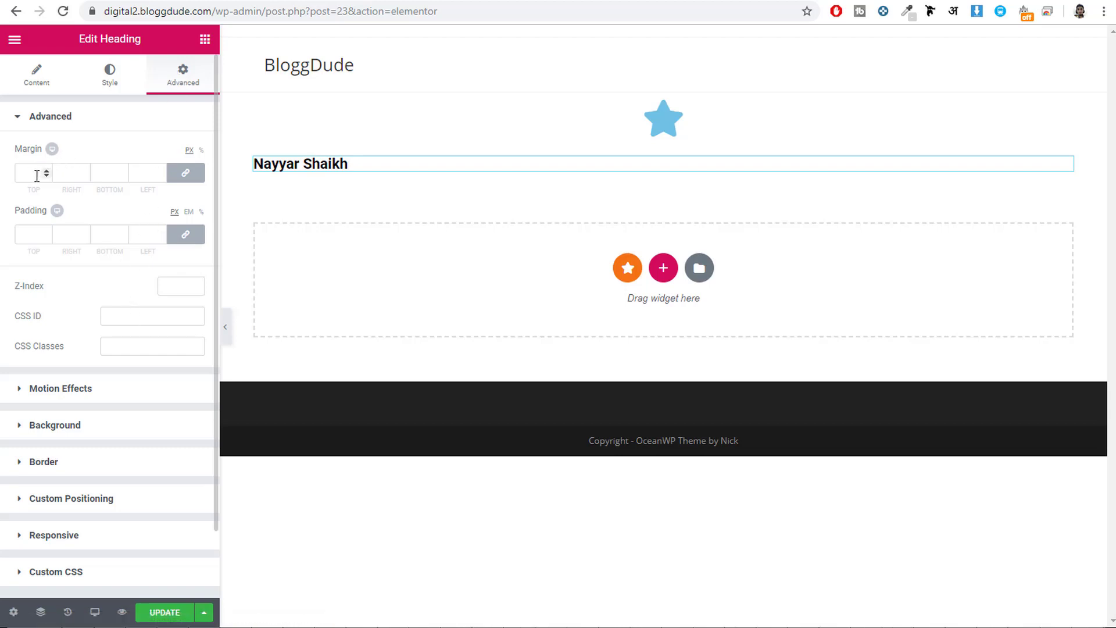
- Set the heading's Motion Effects entrance animation to Fade In Up, then delete the star-and-heading section
drag(56, 290, 24, 291)
click(89, 390)
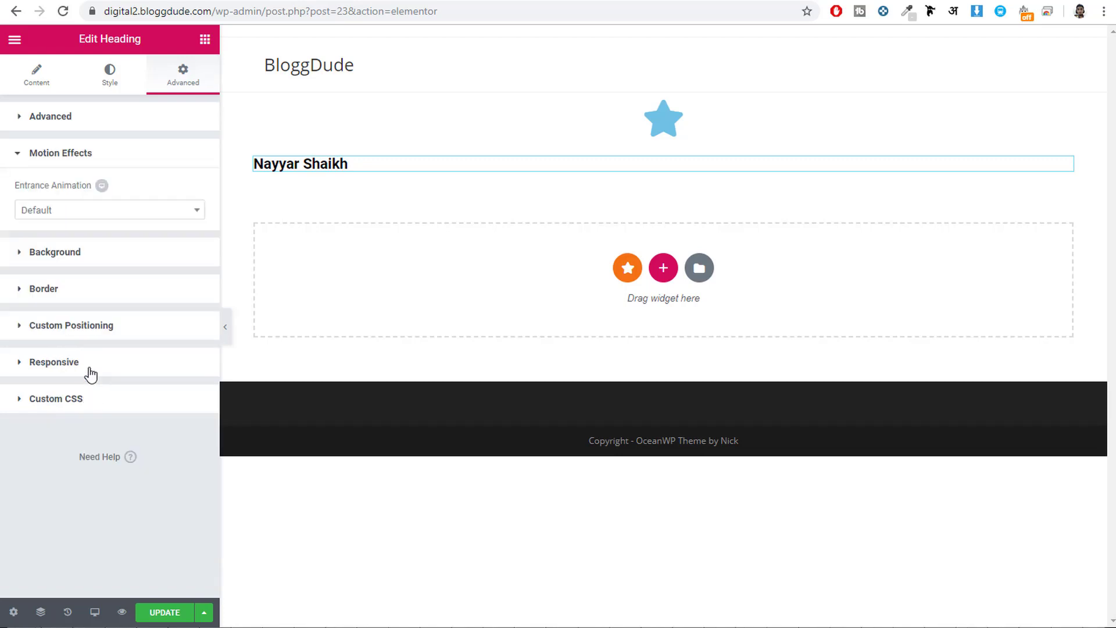
click(87, 214)
click(82, 308)
click(76, 214)
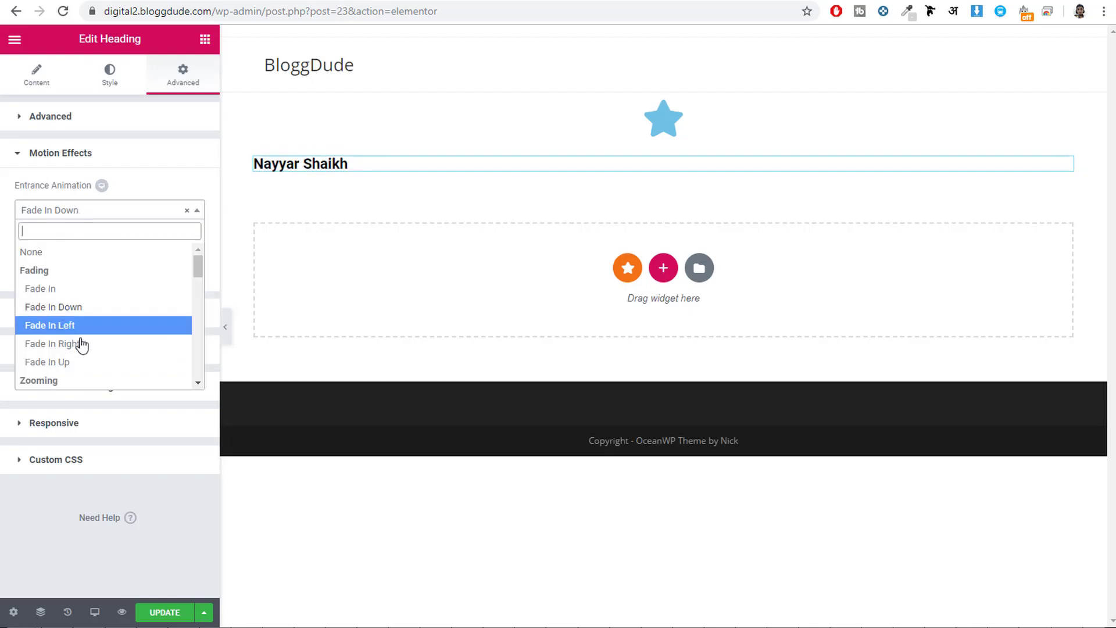
click(78, 363)
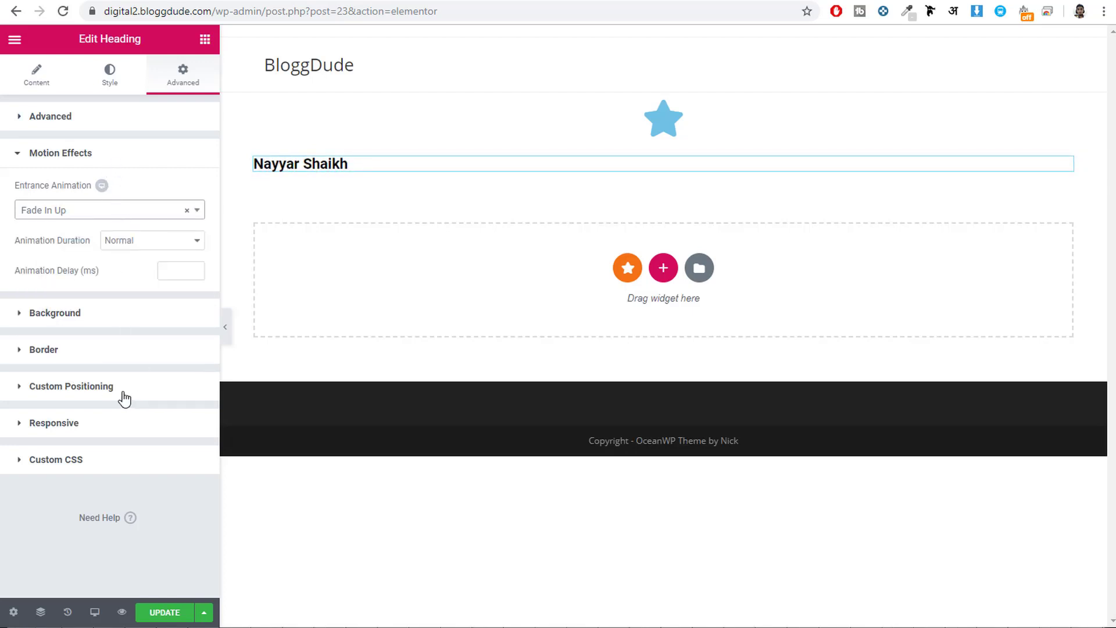
click(119, 151)
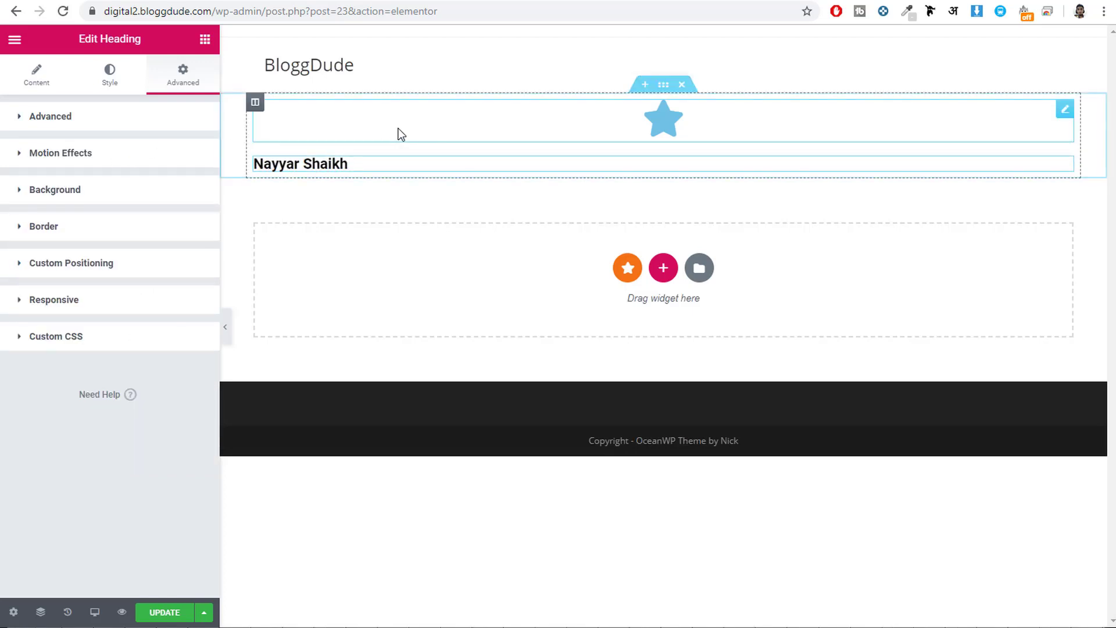
click(682, 84)
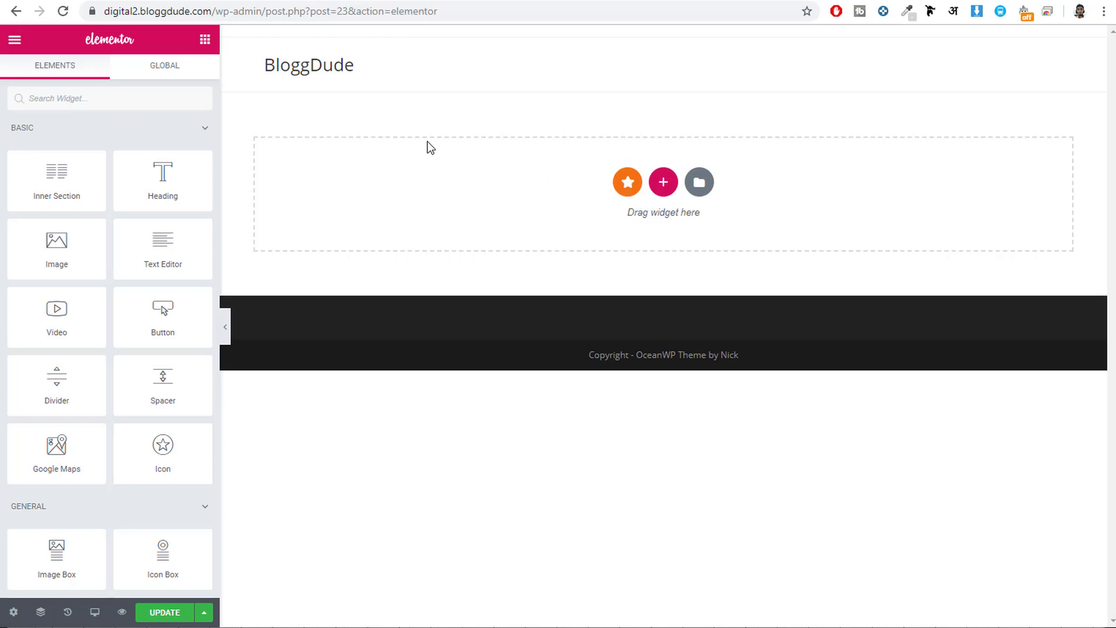
- Open the template library on its Blocks tab and scroll through the available blocks
click(701, 182)
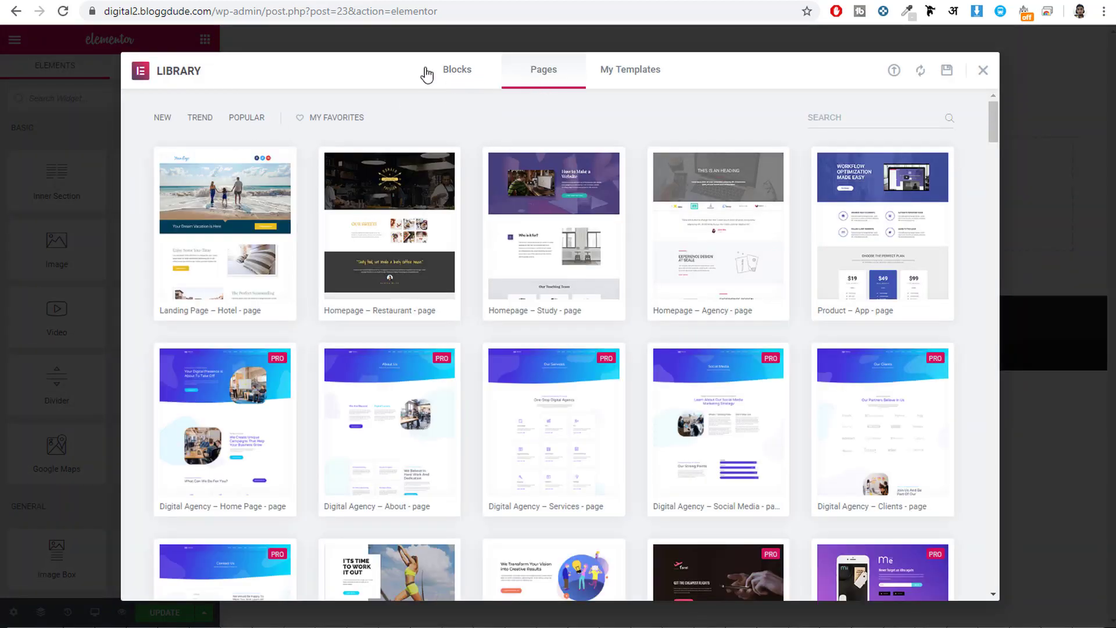
click(460, 78)
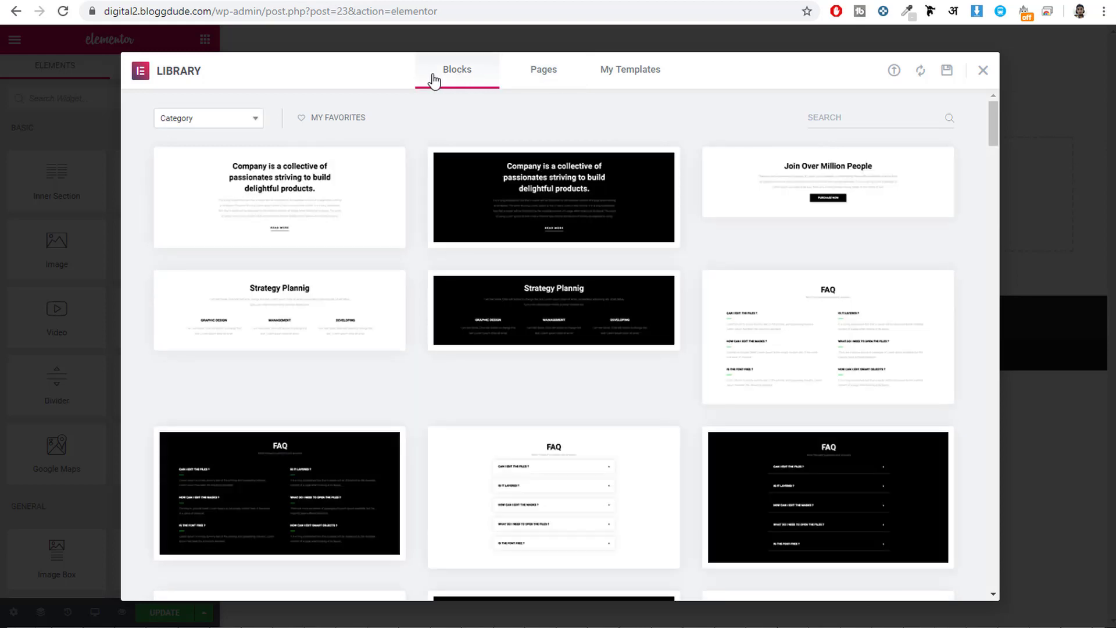
scroll(730, 299, down, 15)
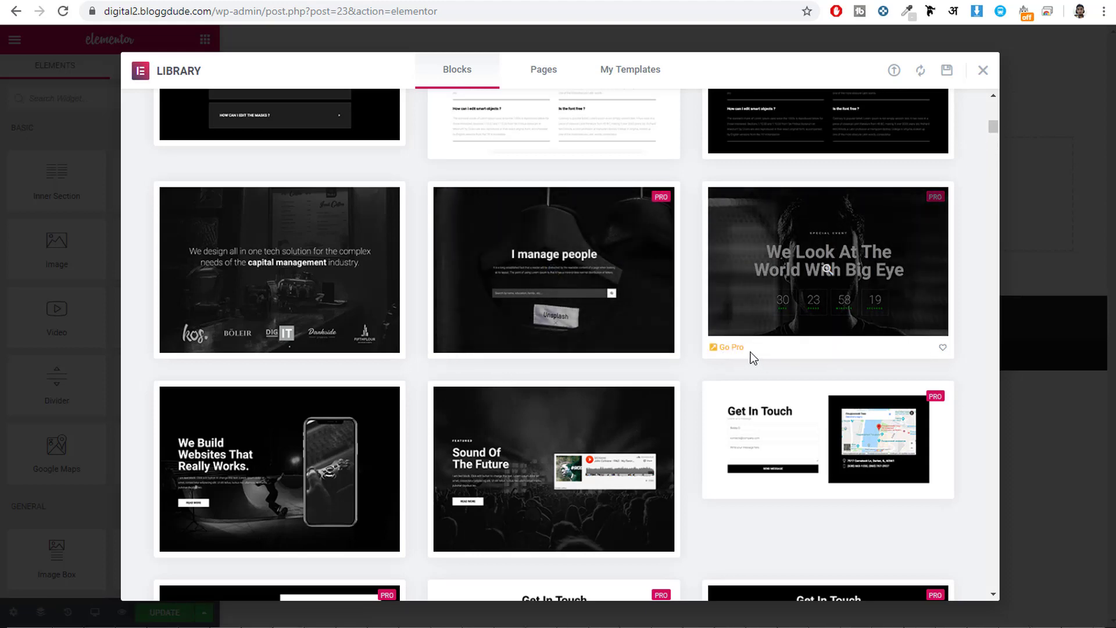
scroll(754, 358, down, 2)
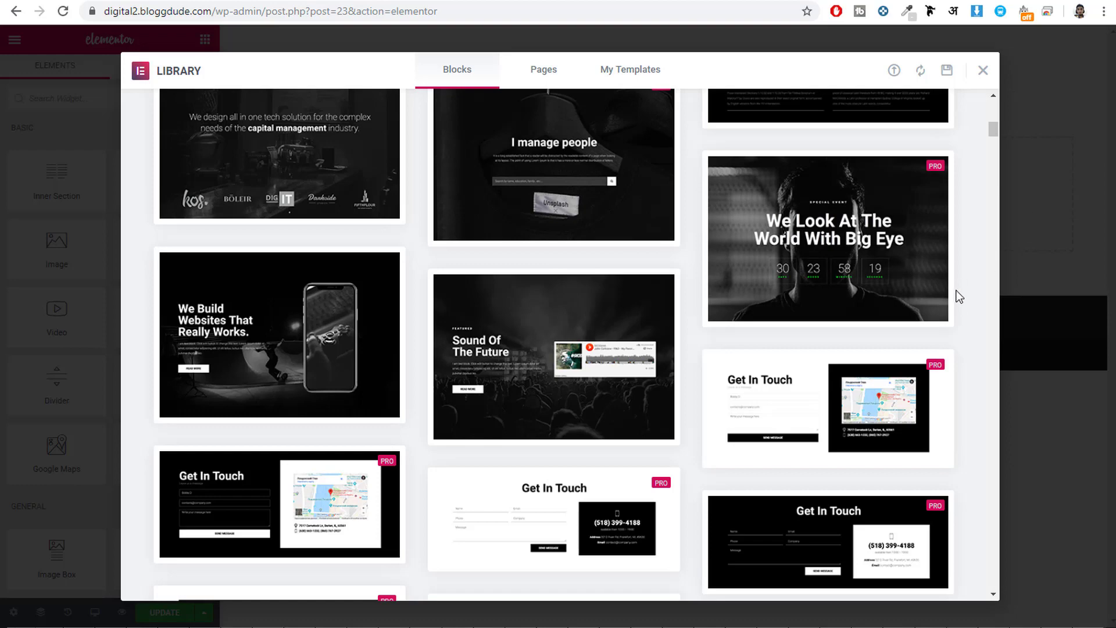
scroll(965, 308, up, 8)
scroll(965, 311, up, 1)
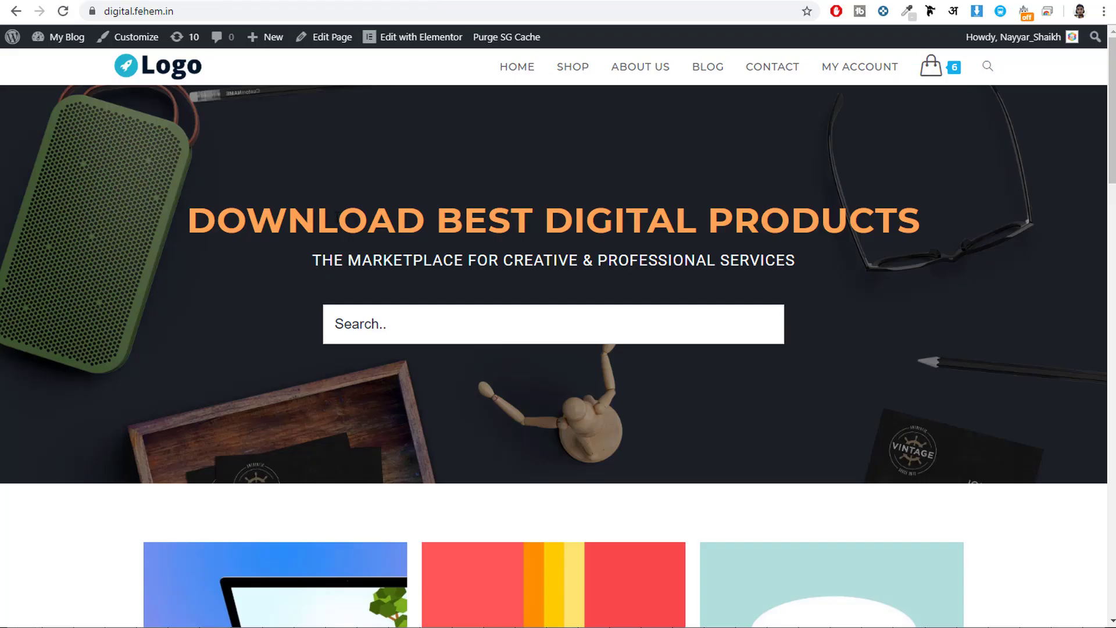
- Filter the Blocks library to the Hero category and insert the customer support hero block
drag(186, 203, 815, 351)
click(439, 234)
scroll(795, 319, down, 3)
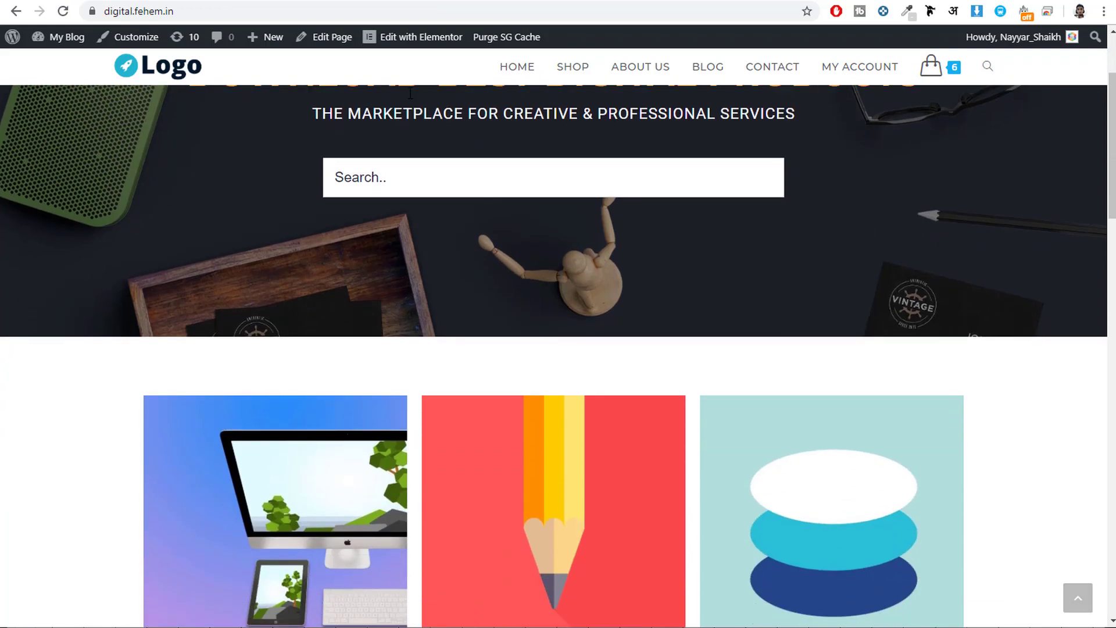
scroll(794, 319, up, 3)
click(498, 1)
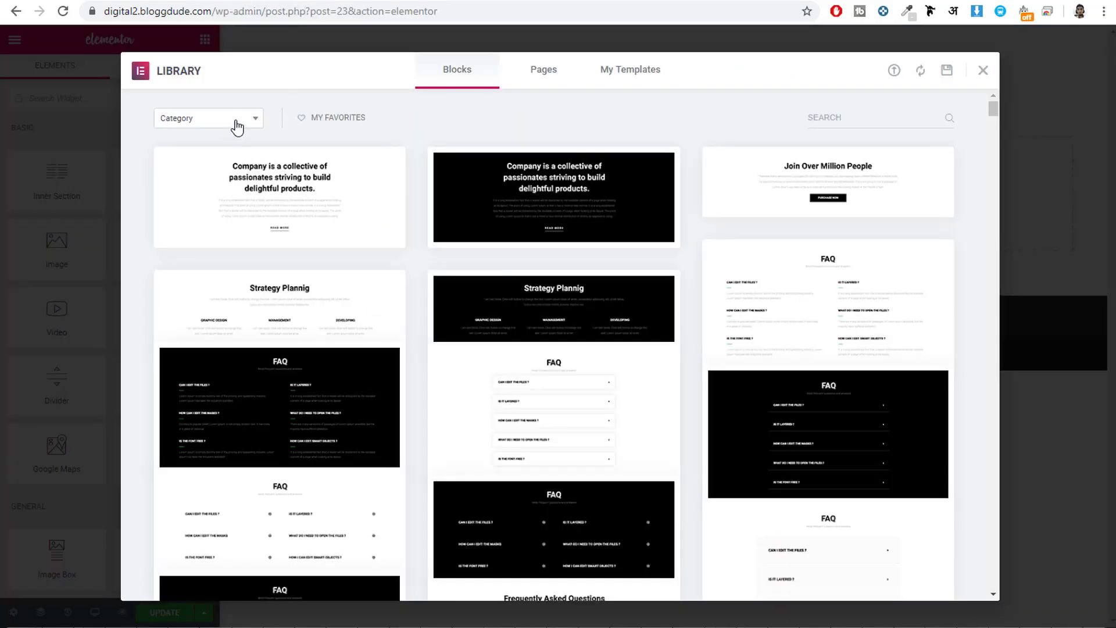
click(237, 127)
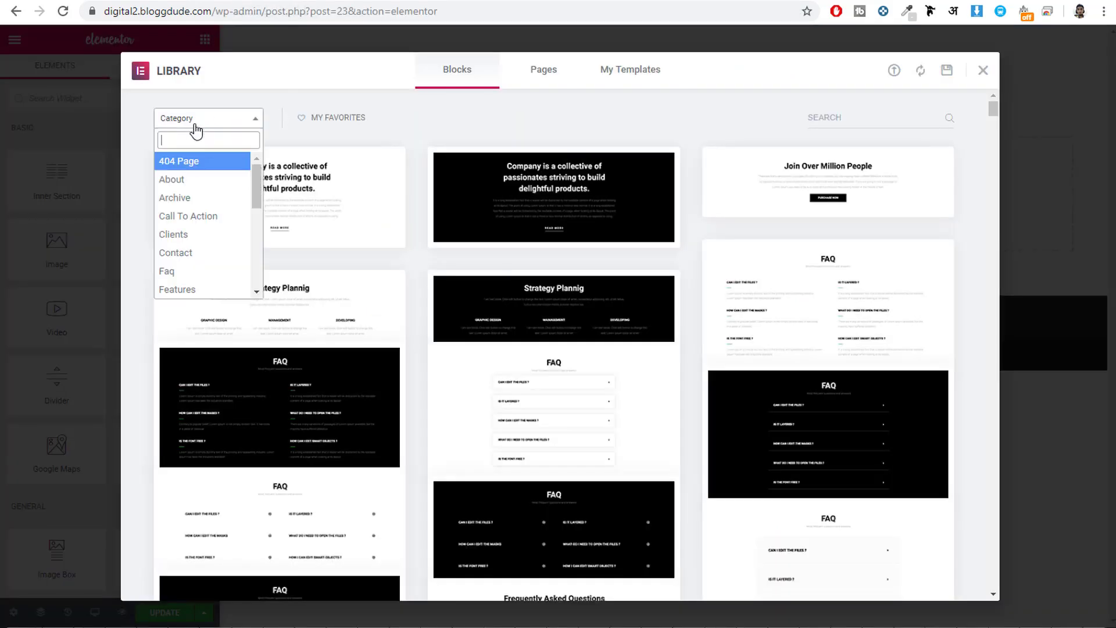
scroll(204, 262, down, 2)
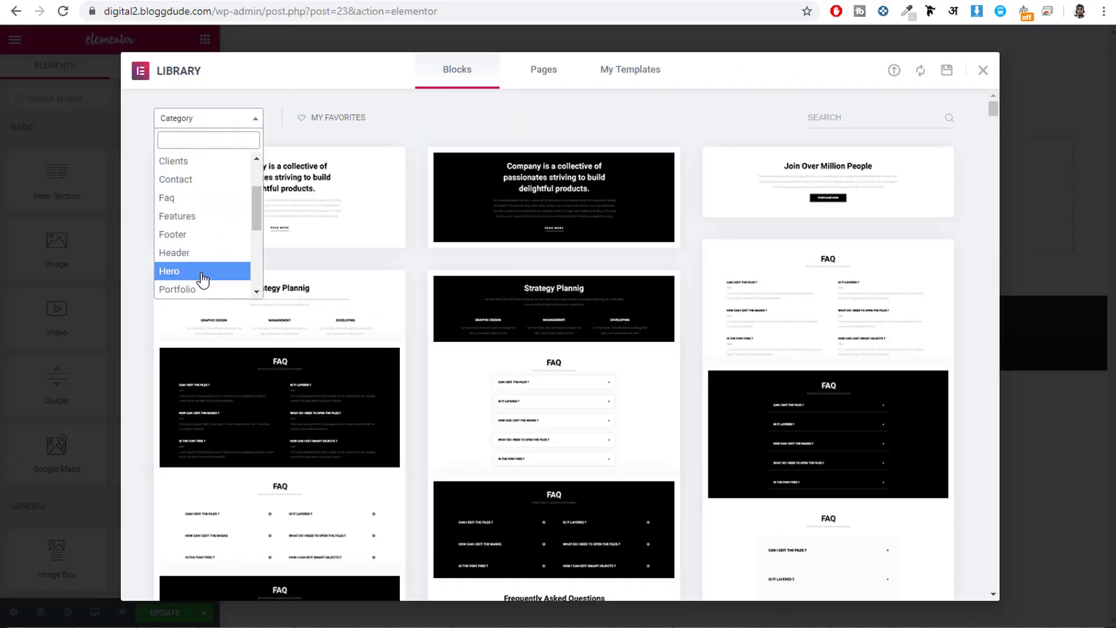
click(204, 271)
scroll(952, 361, down, 5)
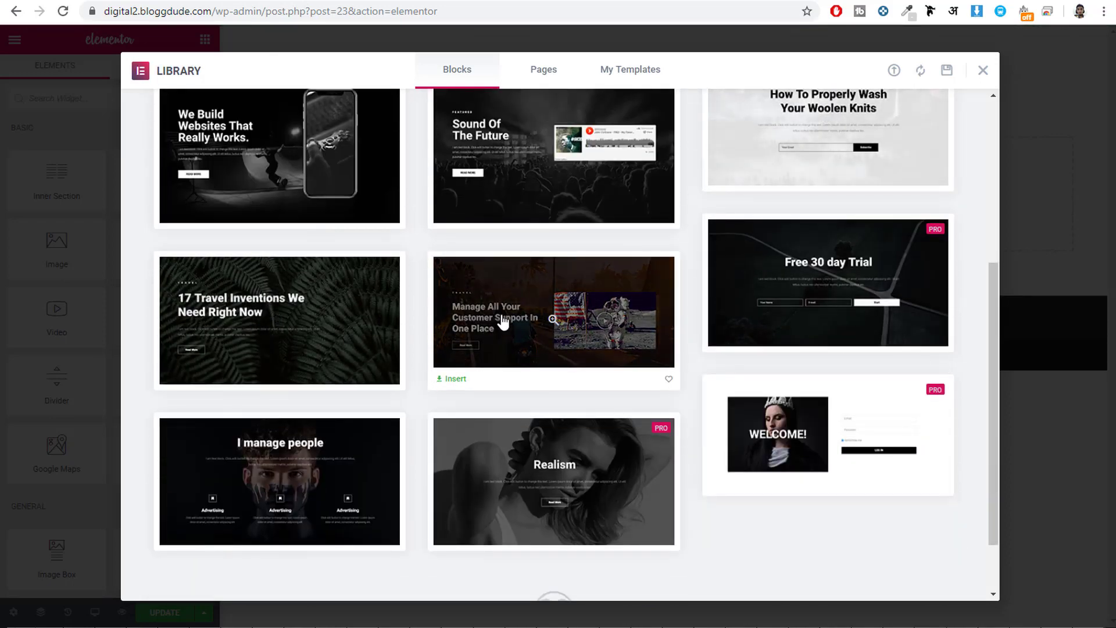
click(455, 381)
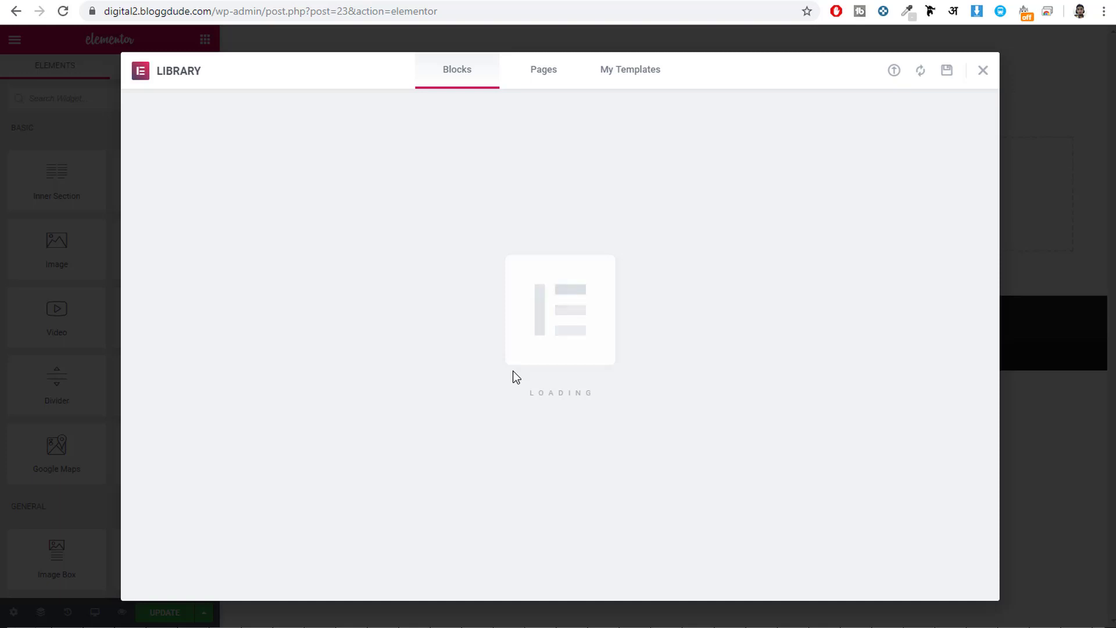
scroll(620, 310, down, 5)
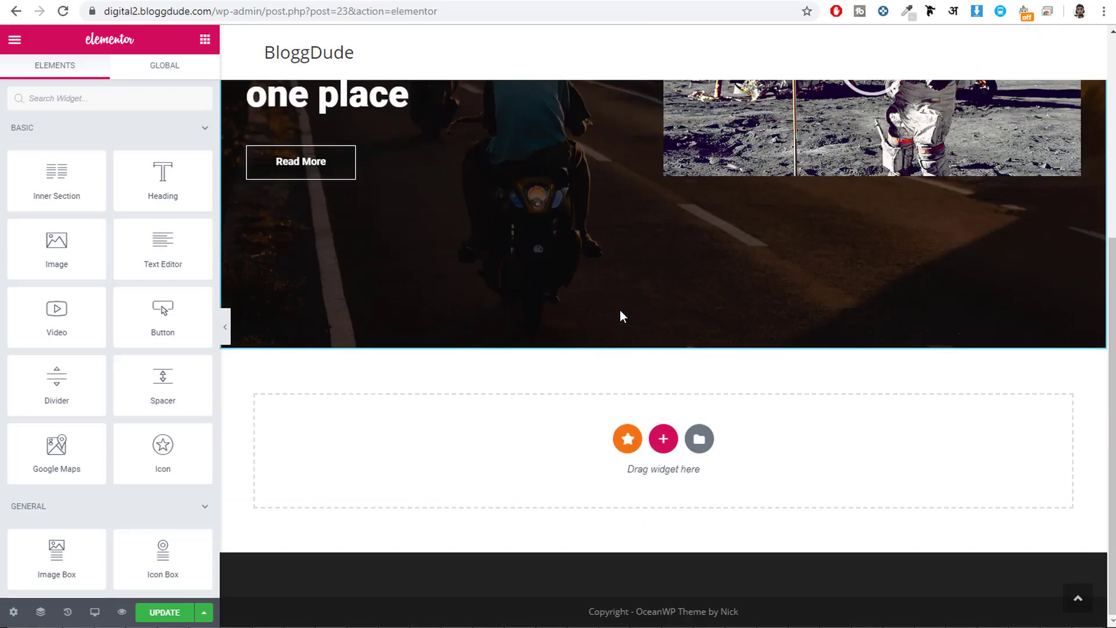
- Inspect the hero's heading, video and Read More widgets, then undo the Hero 5 insertion with Ctrl+Z
scroll(620, 310, up, 5)
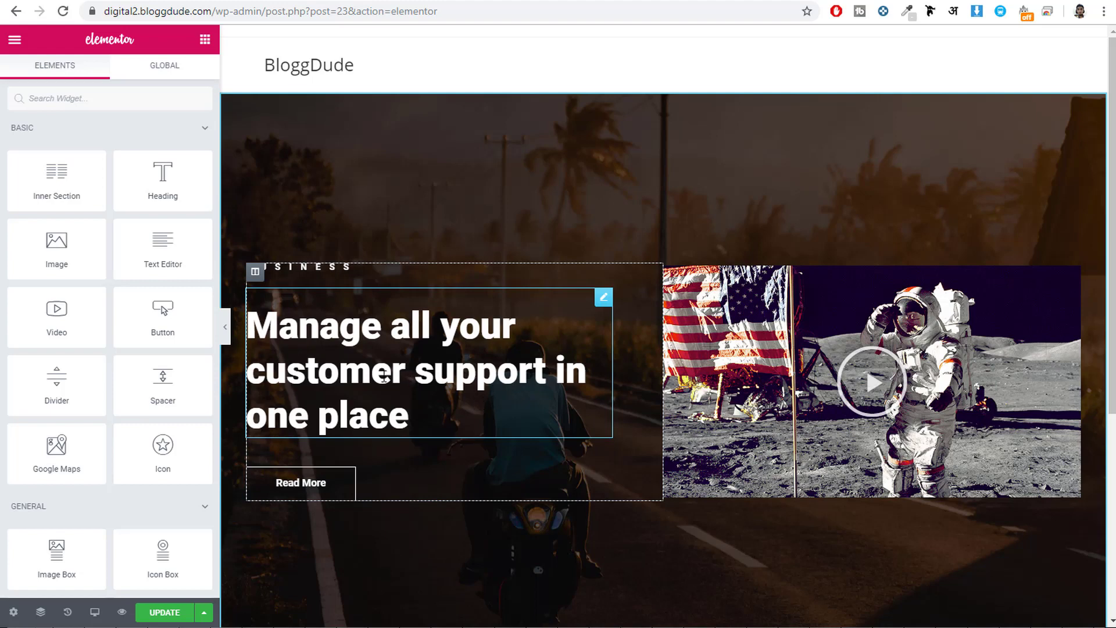
click(343, 360)
drag(22, 168, 338, 210)
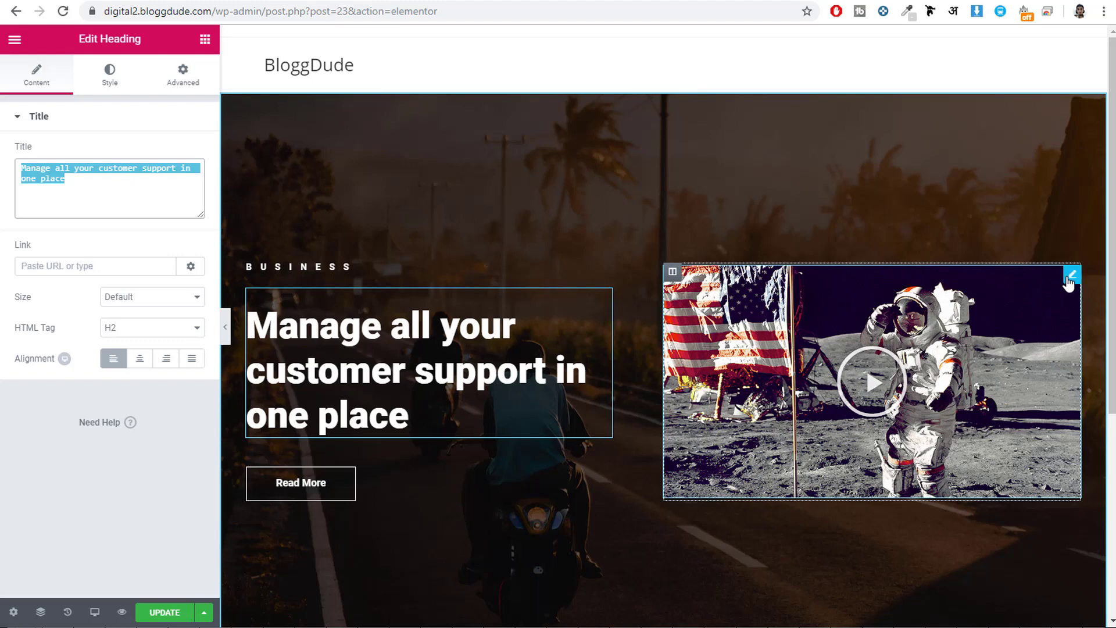
click(872, 381)
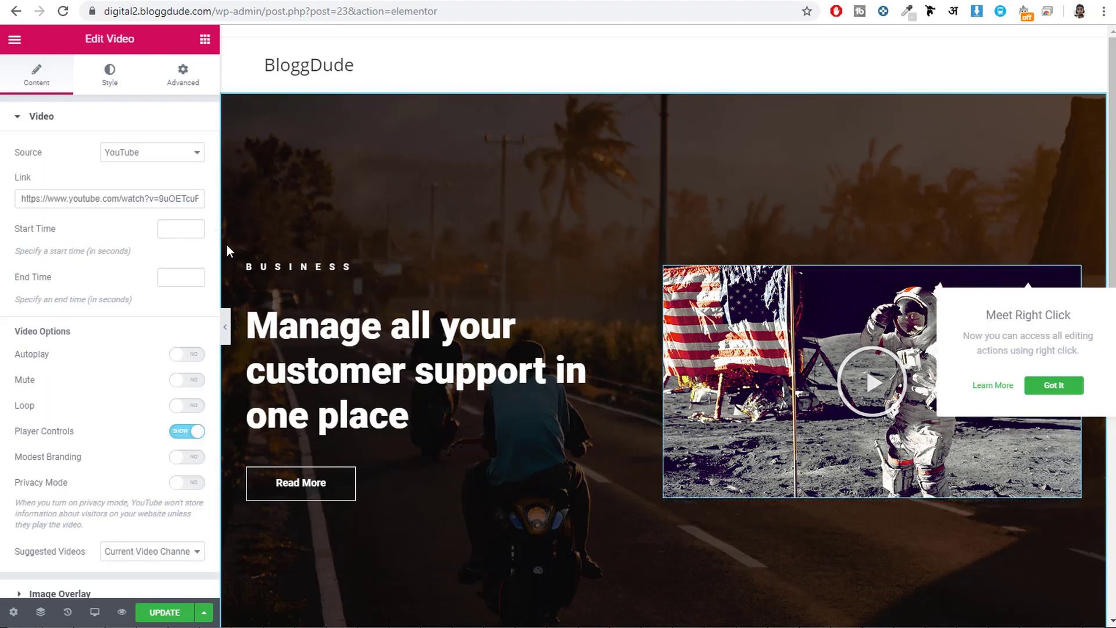
click(1065, 390)
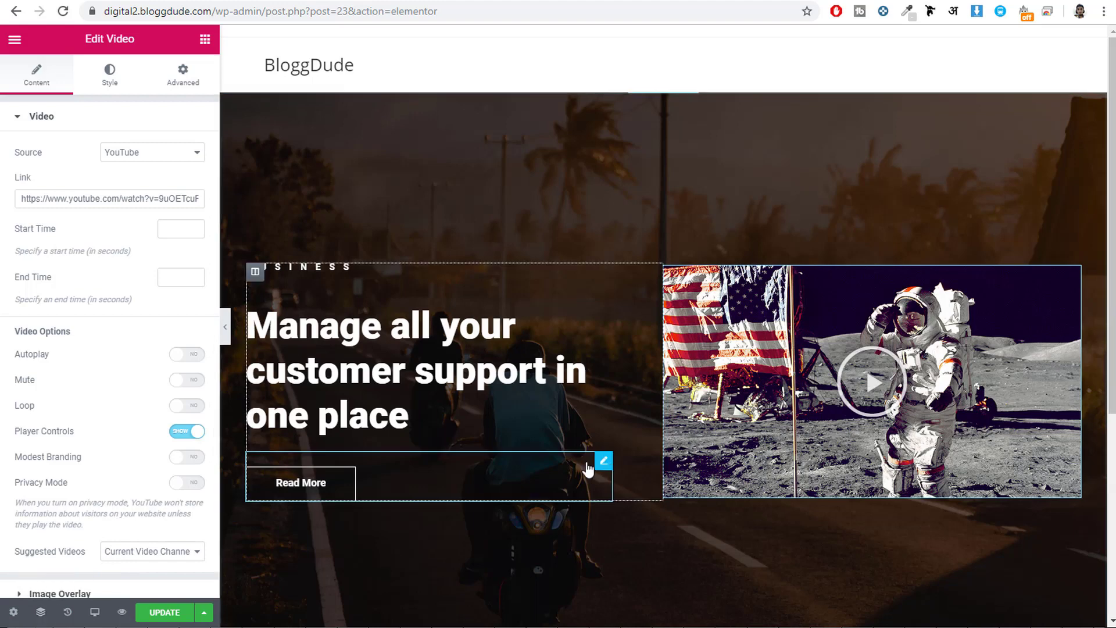
click(517, 463)
key(ctrl+z)
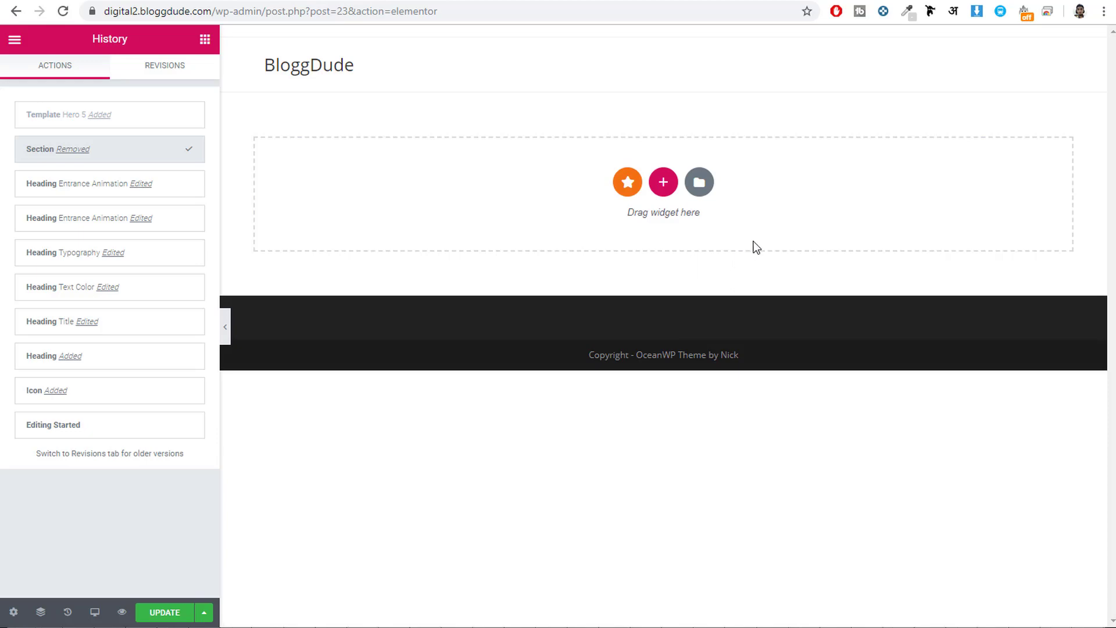
- Browse the library's Pages tab and insert the Product – App page template
click(699, 184)
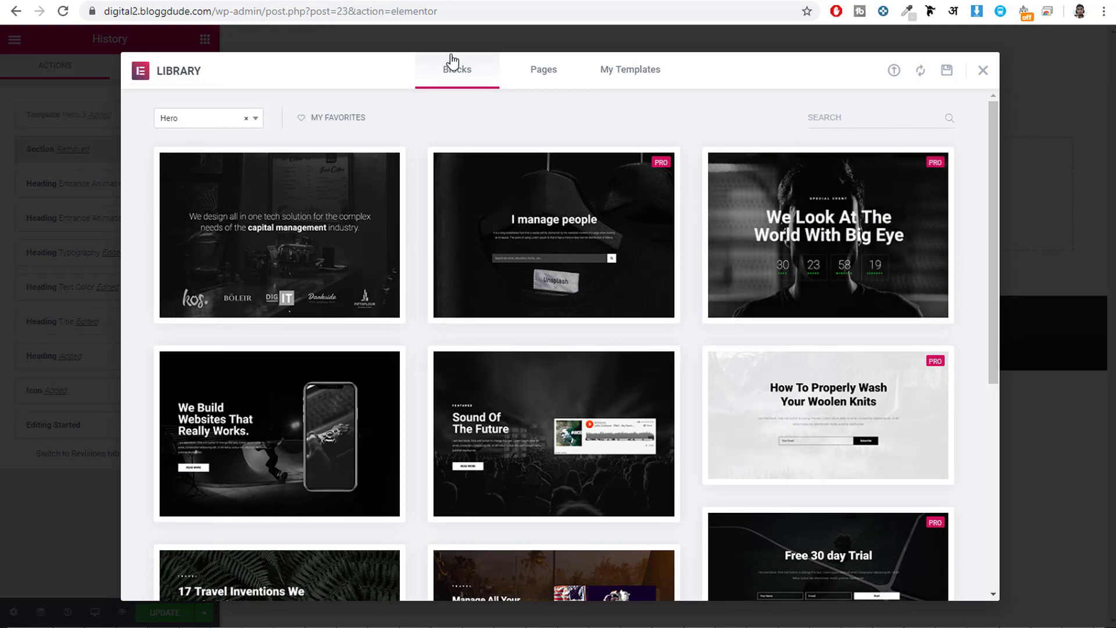
click(549, 83)
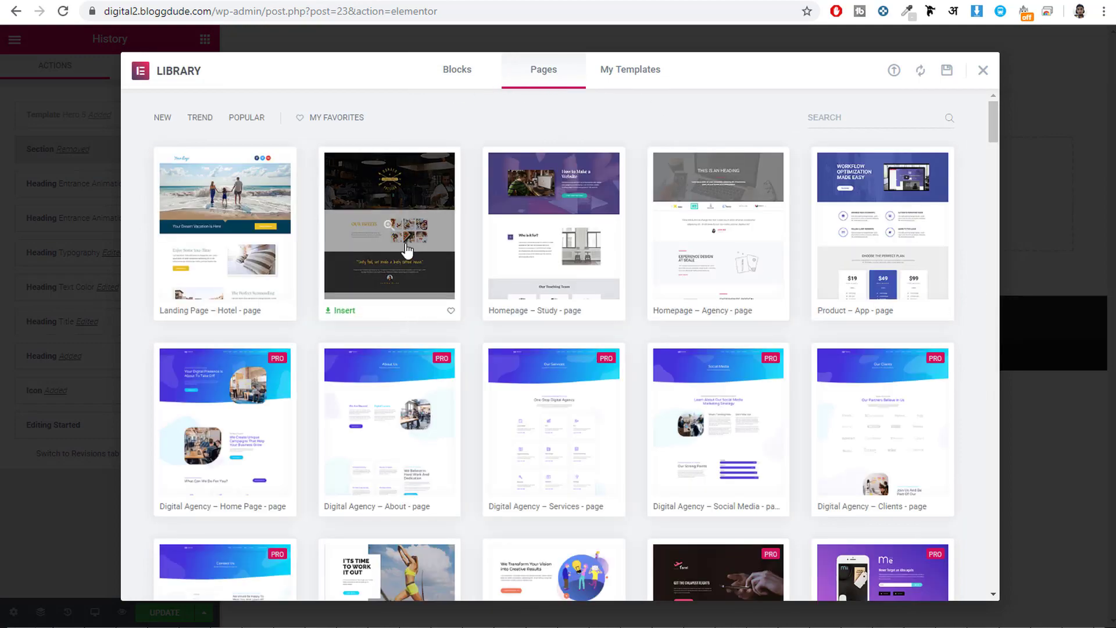
scroll(777, 279, down, 1)
scroll(778, 284, up, 1)
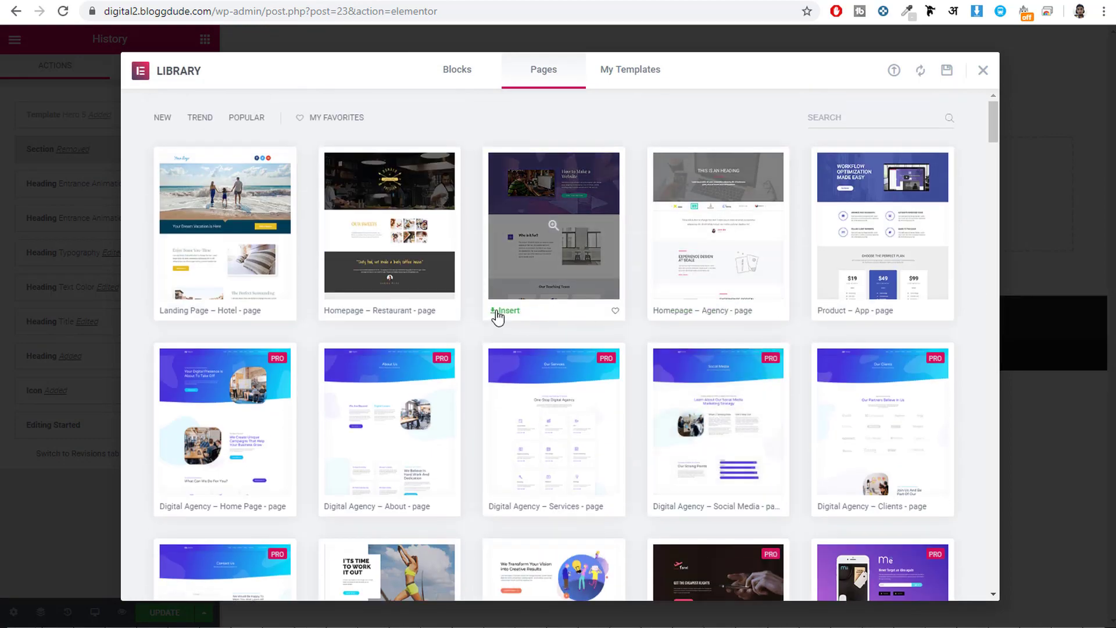
scroll(870, 372, down, 1)
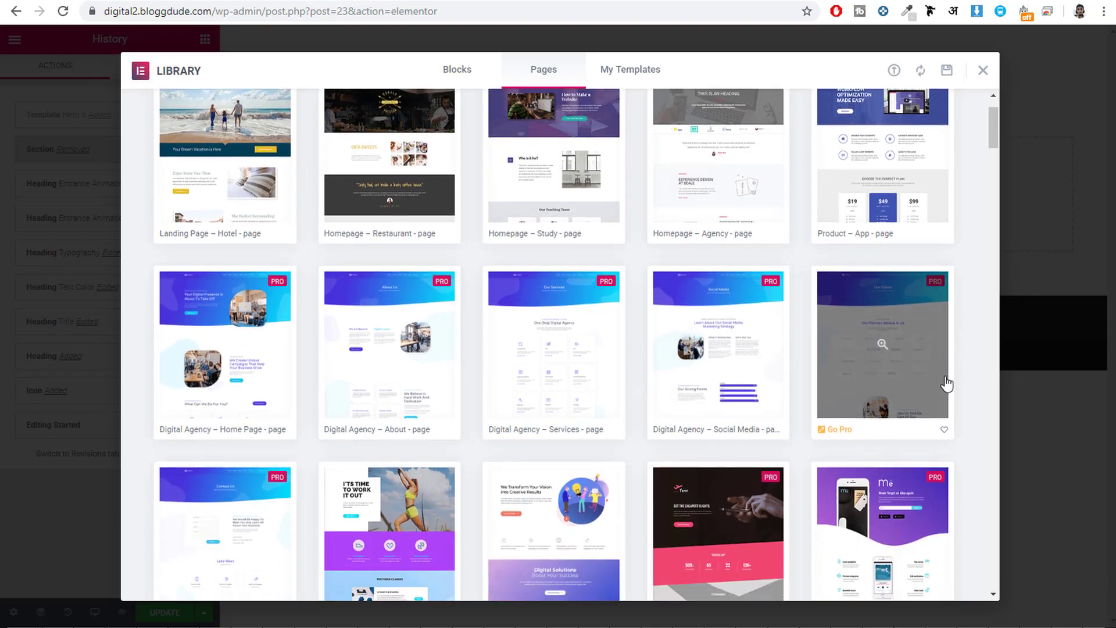
scroll(945, 381, down, 4)
scroll(918, 249, up, 6)
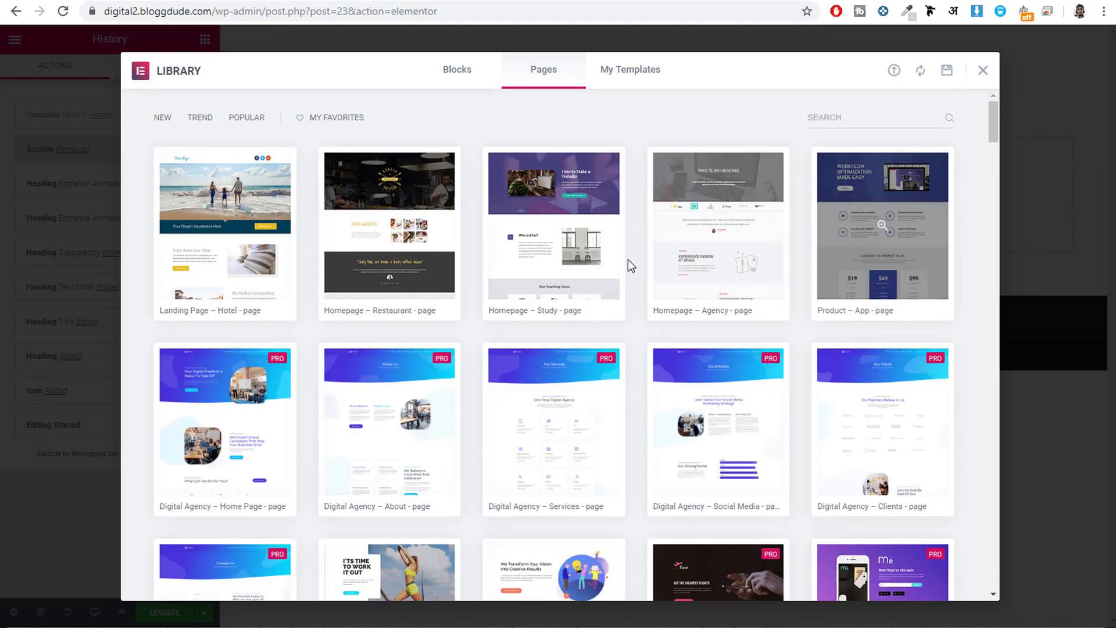
scroll(597, 400, down, 3)
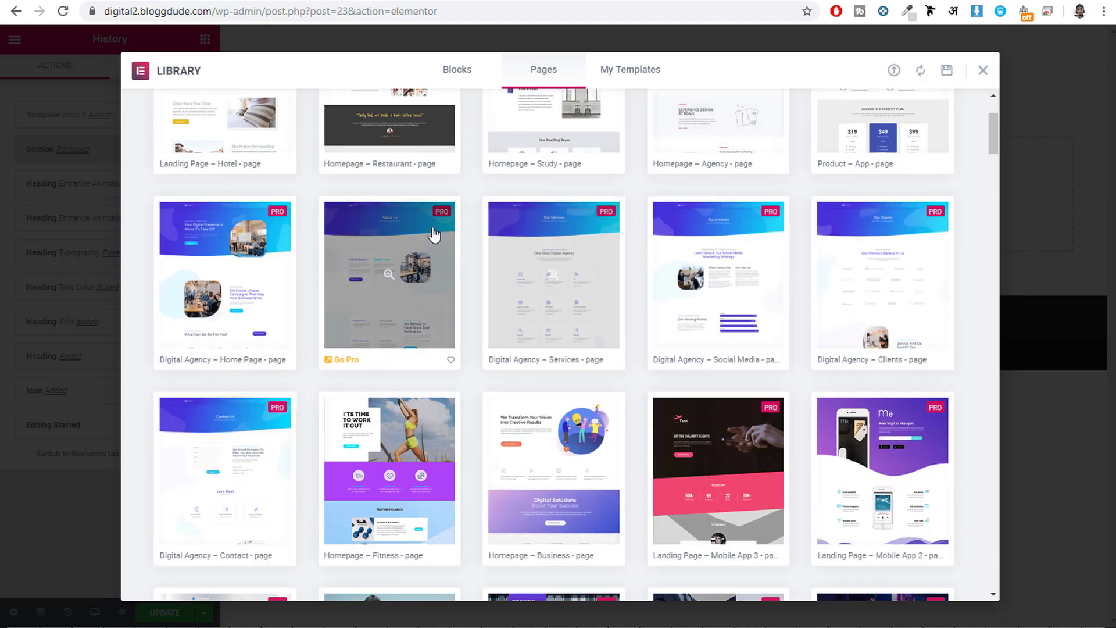
scroll(893, 250, down, 5)
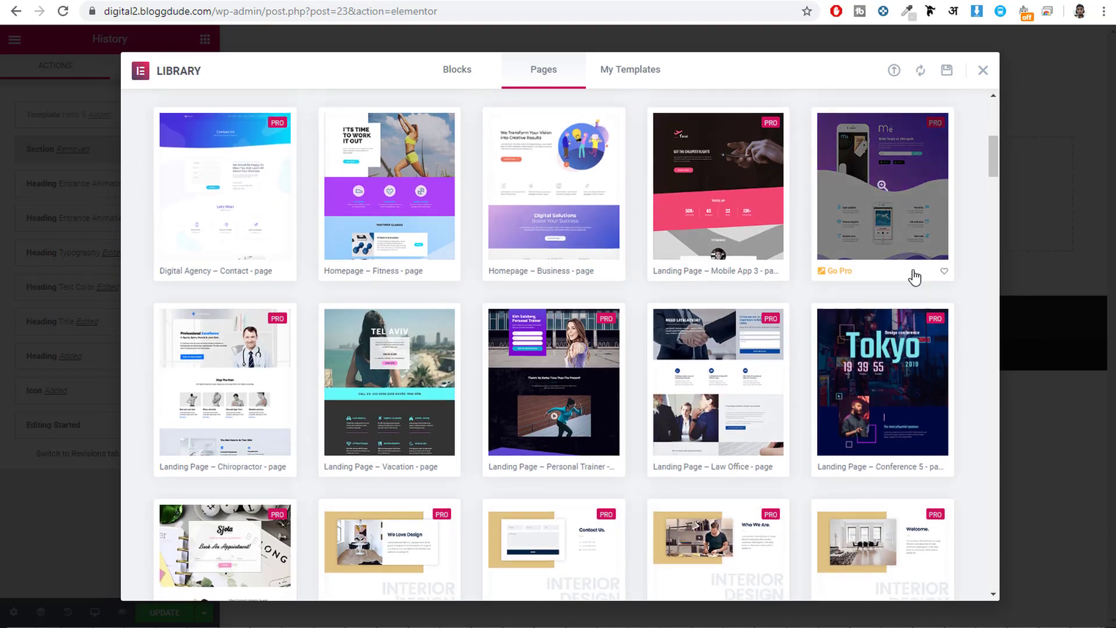
scroll(913, 267, up, 7)
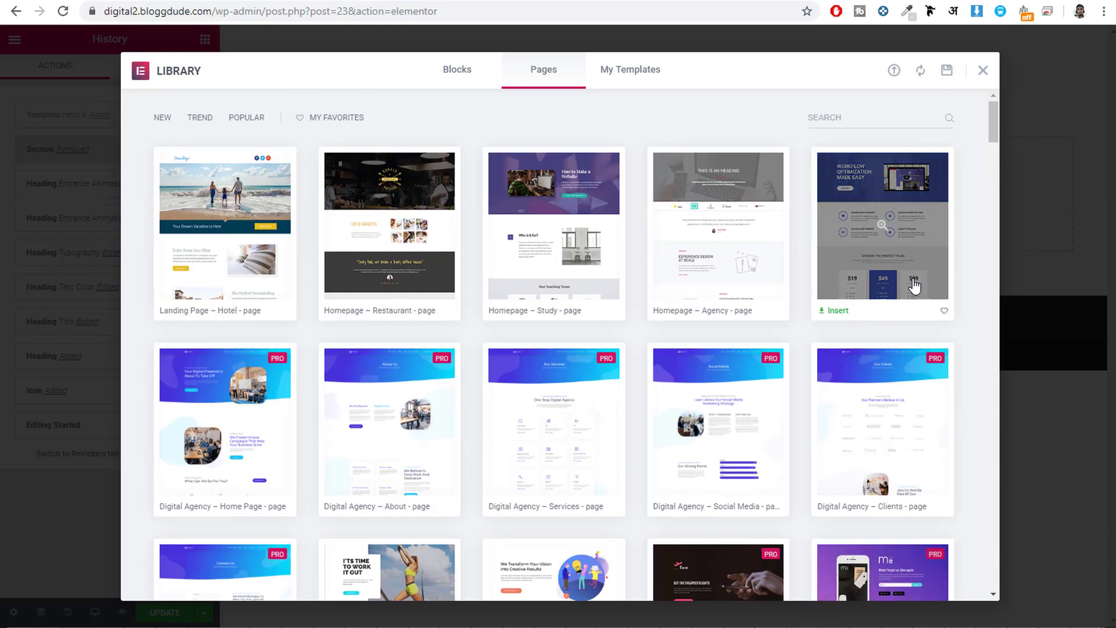
click(838, 312)
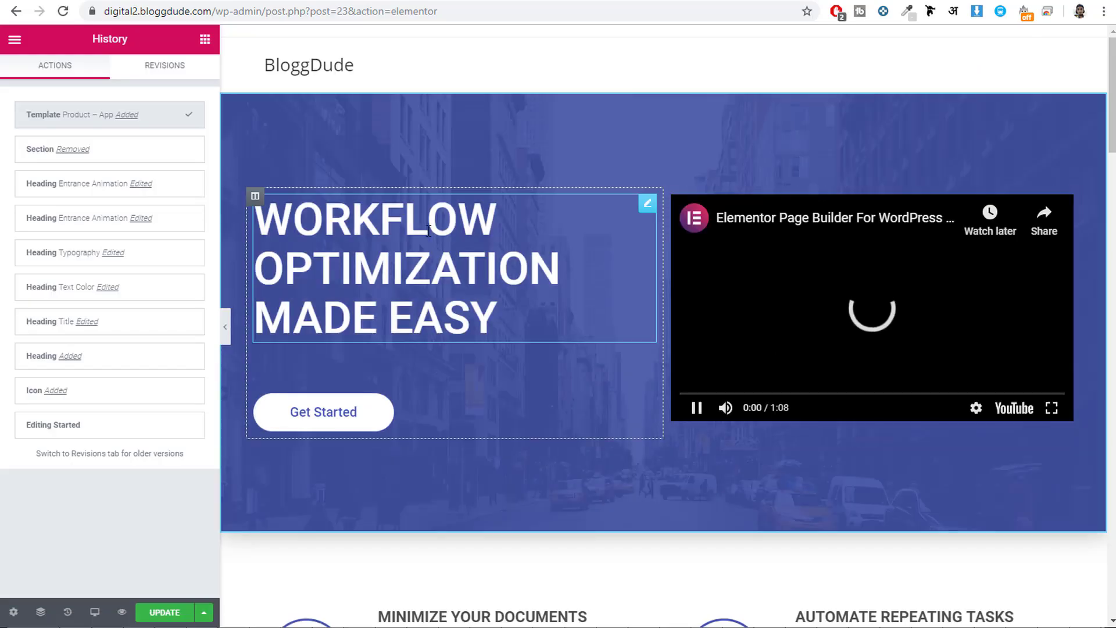
- Scroll through the Product – App page and select the MINIMIZE YOUR DOCUMENTS icon box
scroll(603, 329, down, 20)
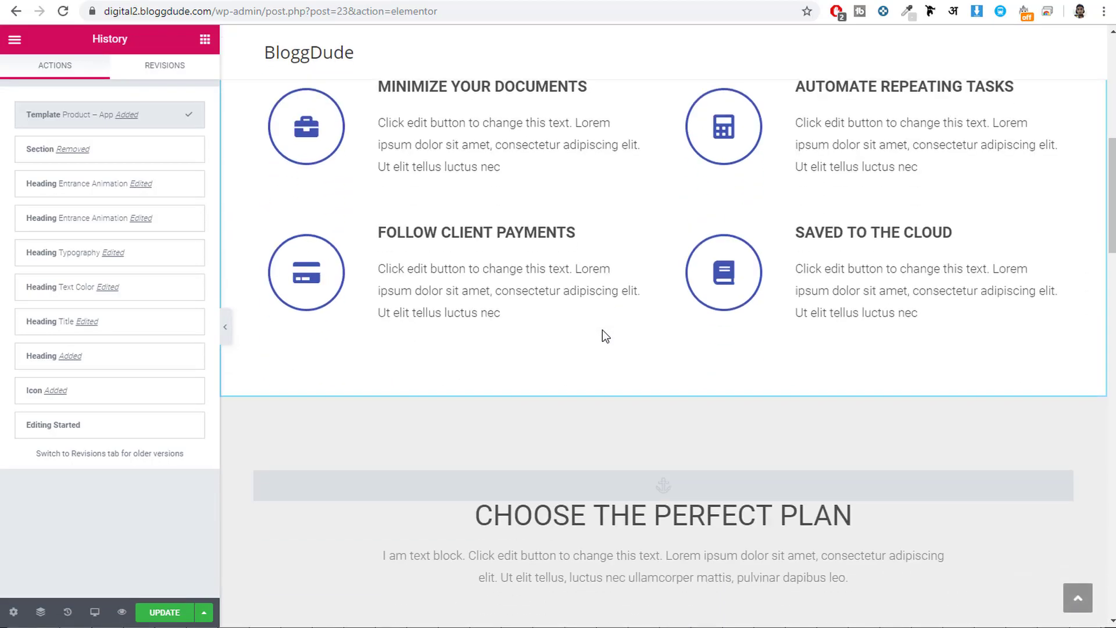
scroll(603, 330, down, 8)
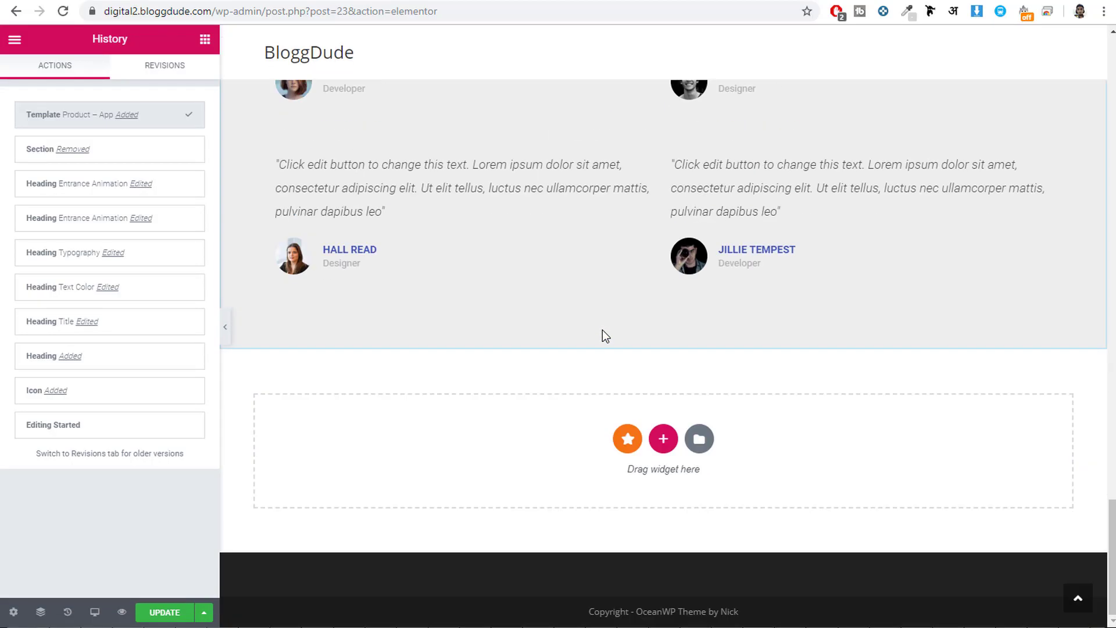
scroll(602, 330, up, 20)
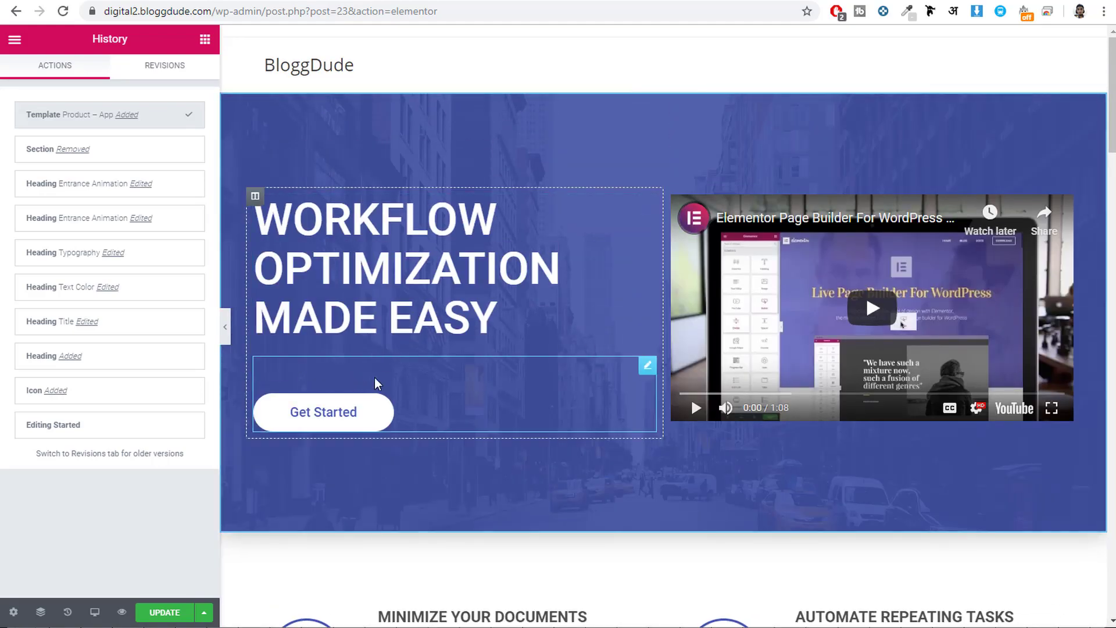
scroll(376, 383, down, 5)
click(322, 349)
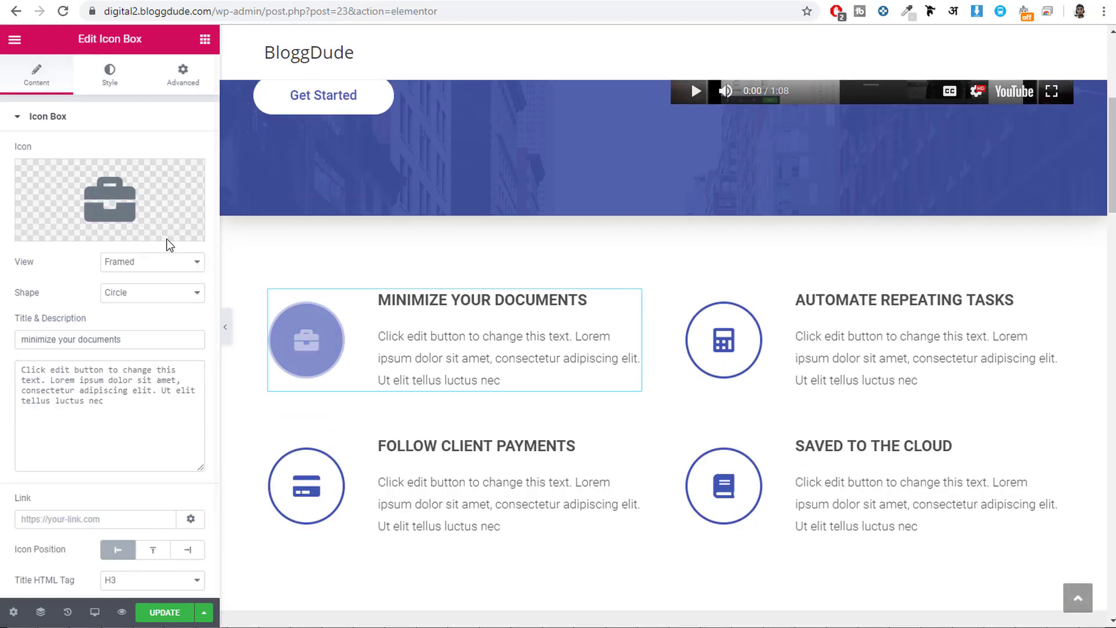
click(439, 301)
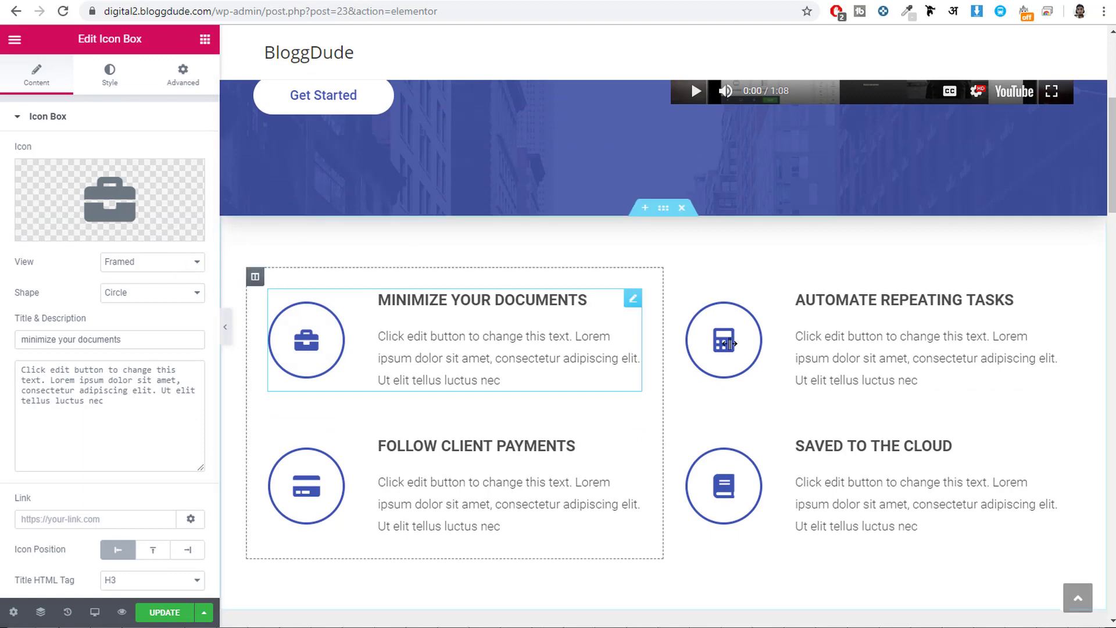
scroll(762, 296, up, 5)
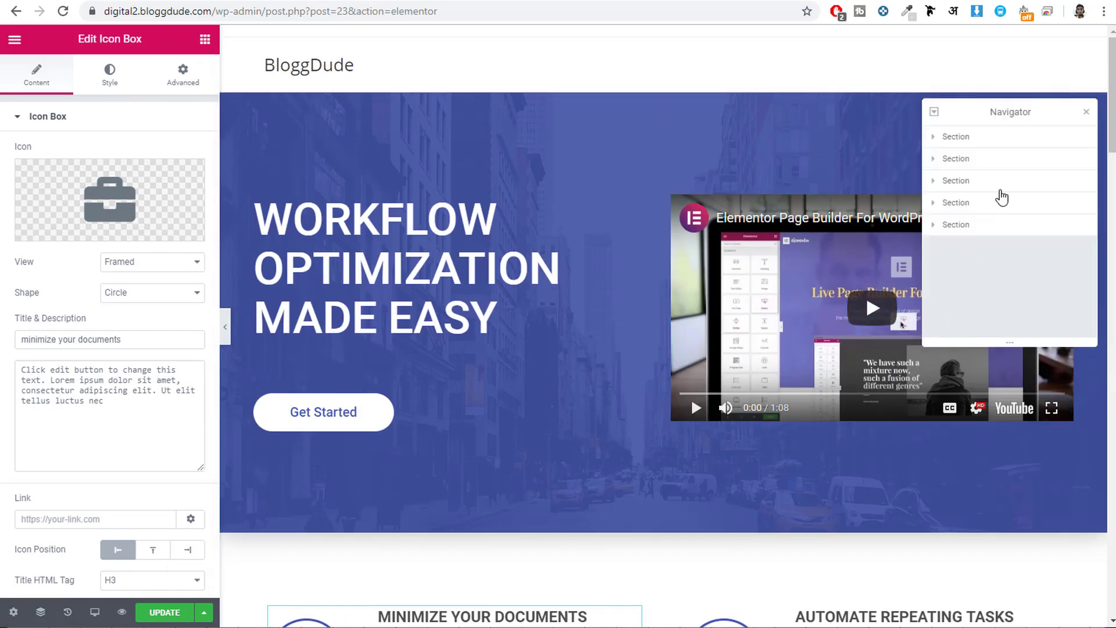
- Delete the hero, features, pricing, FAQ and clients sections via the Navigator, then close it
right_click(967, 142)
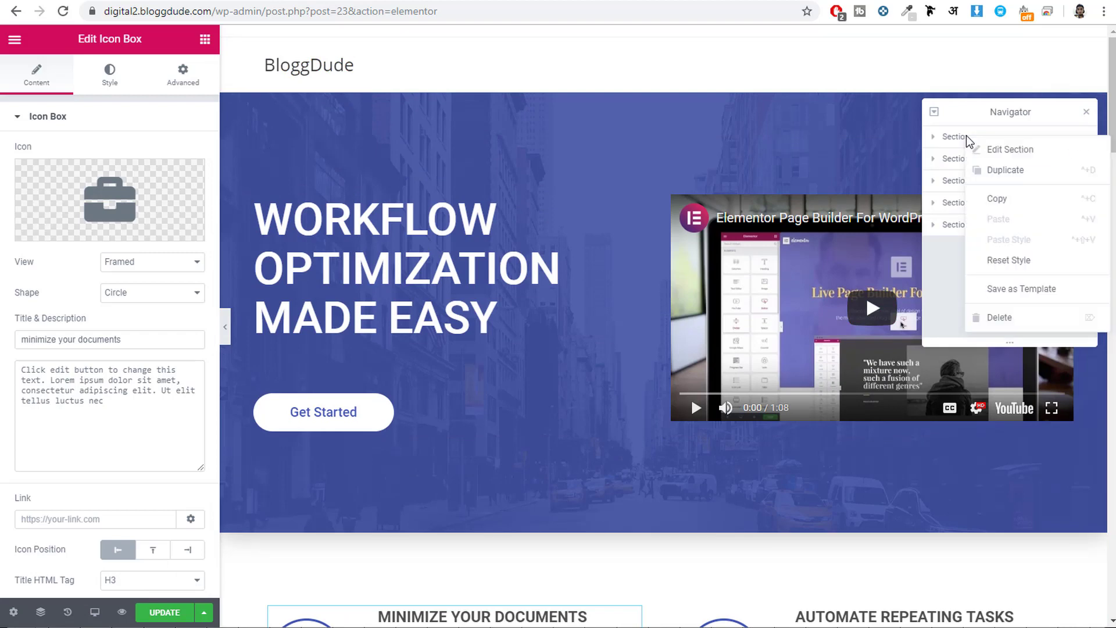
click(1000, 317)
right_click(976, 148)
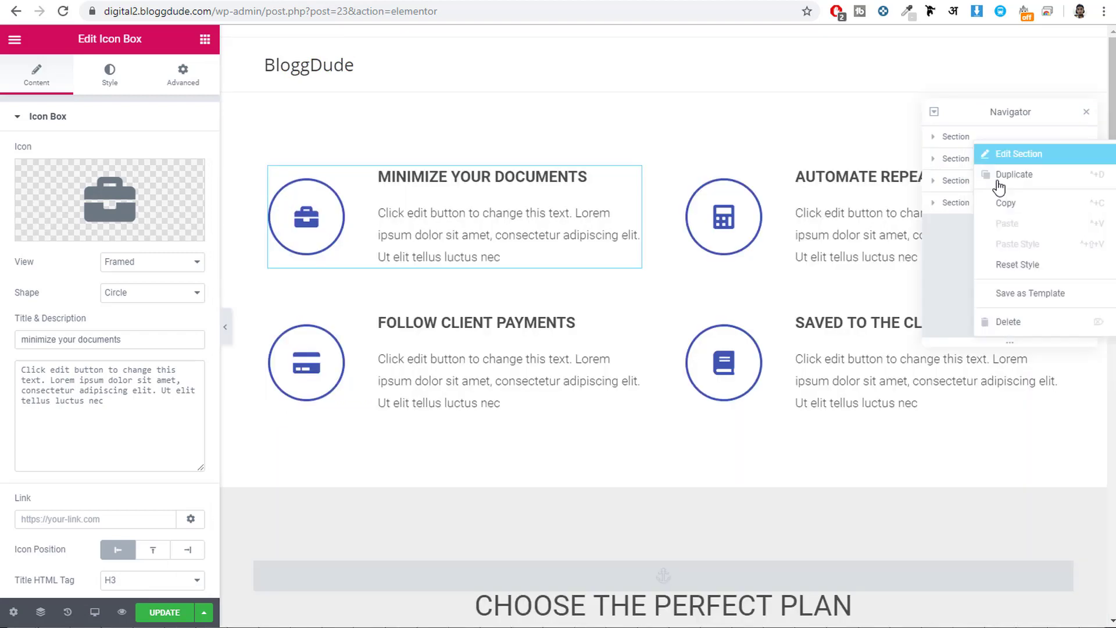
click(1012, 321)
right_click(967, 150)
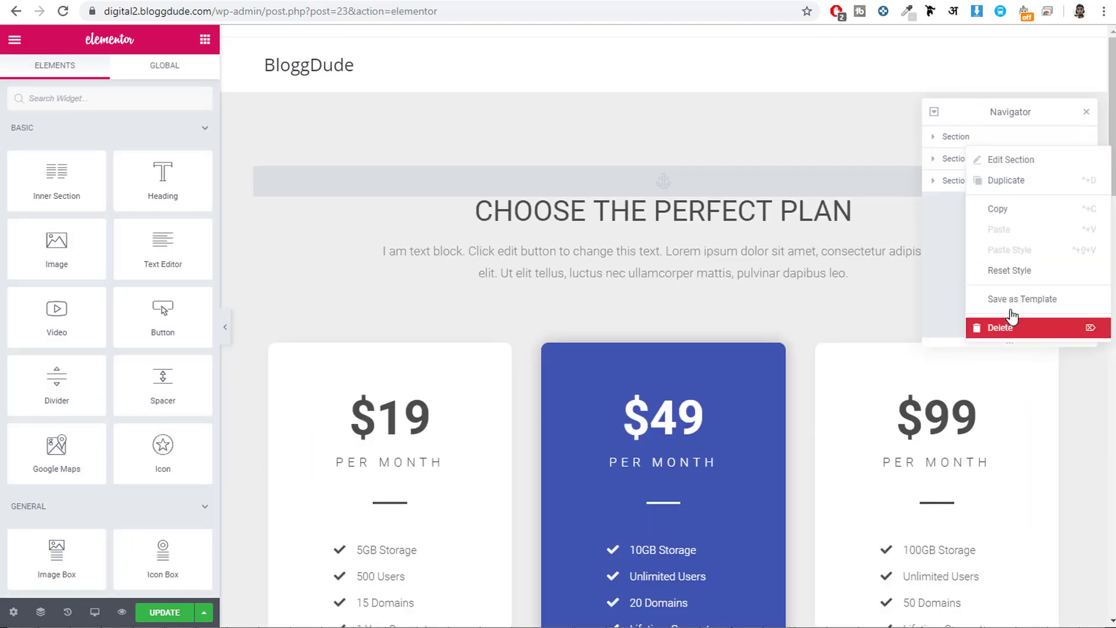
click(1010, 324)
right_click(977, 137)
click(1038, 318)
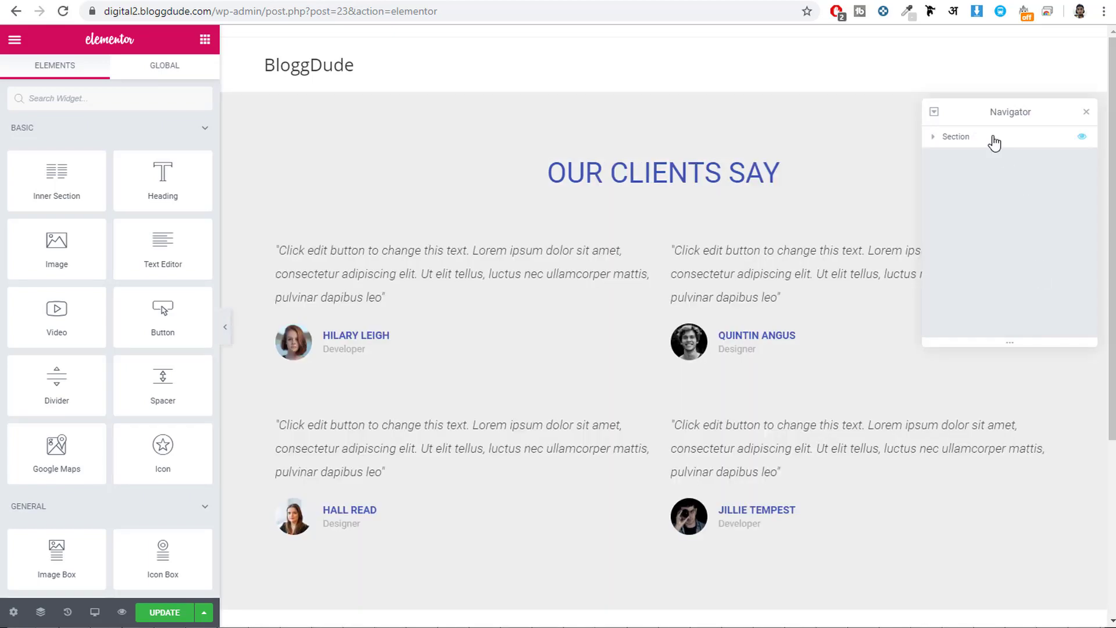
right_click(992, 142)
click(1010, 317)
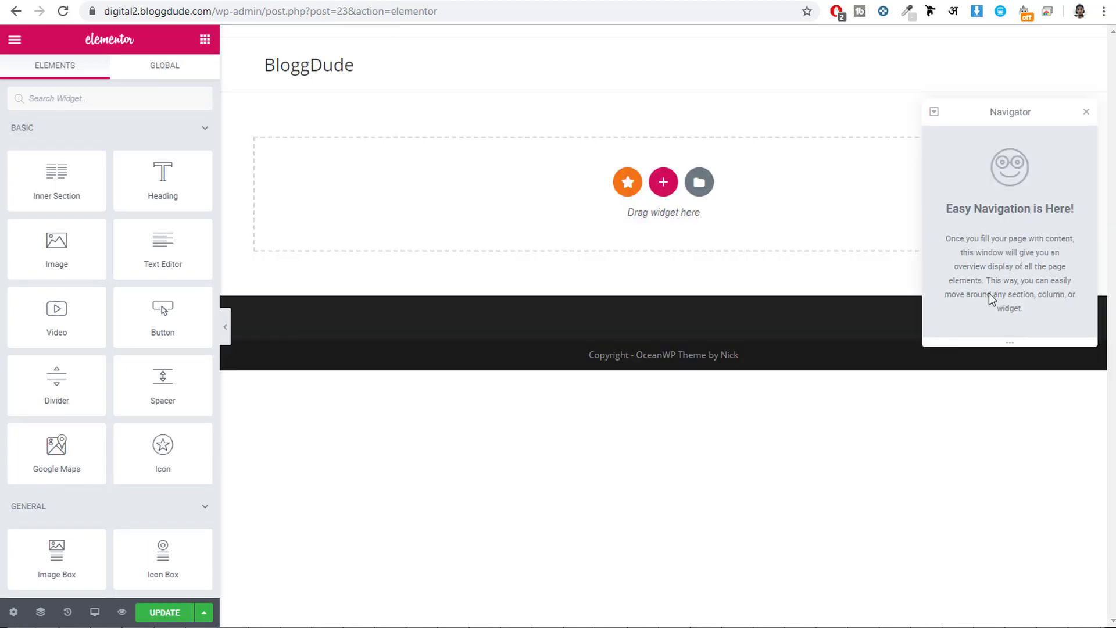
click(1086, 111)
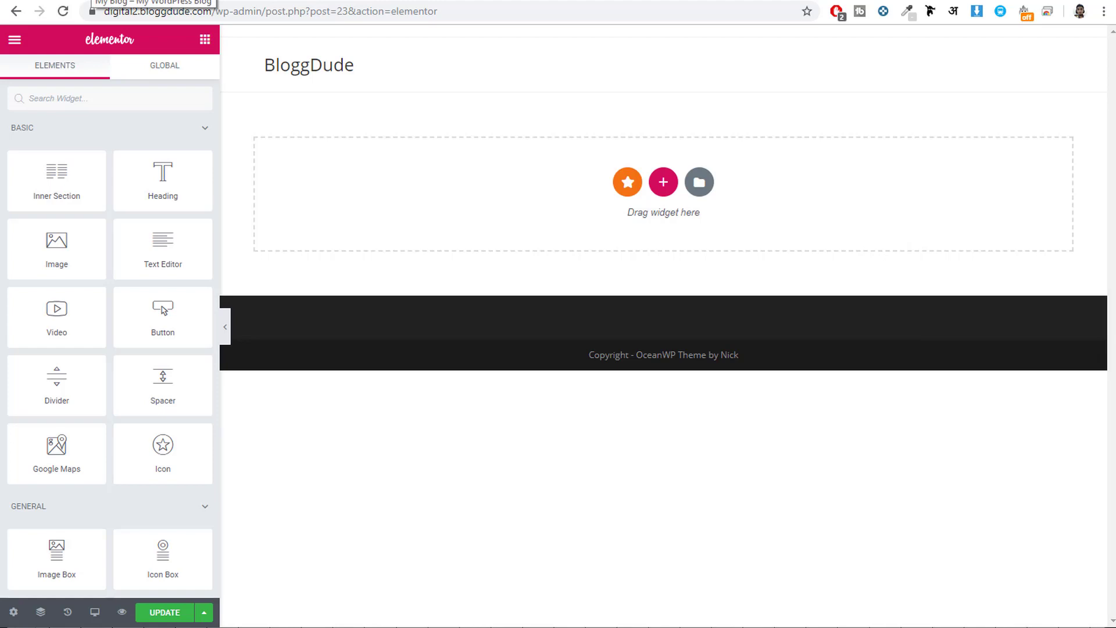
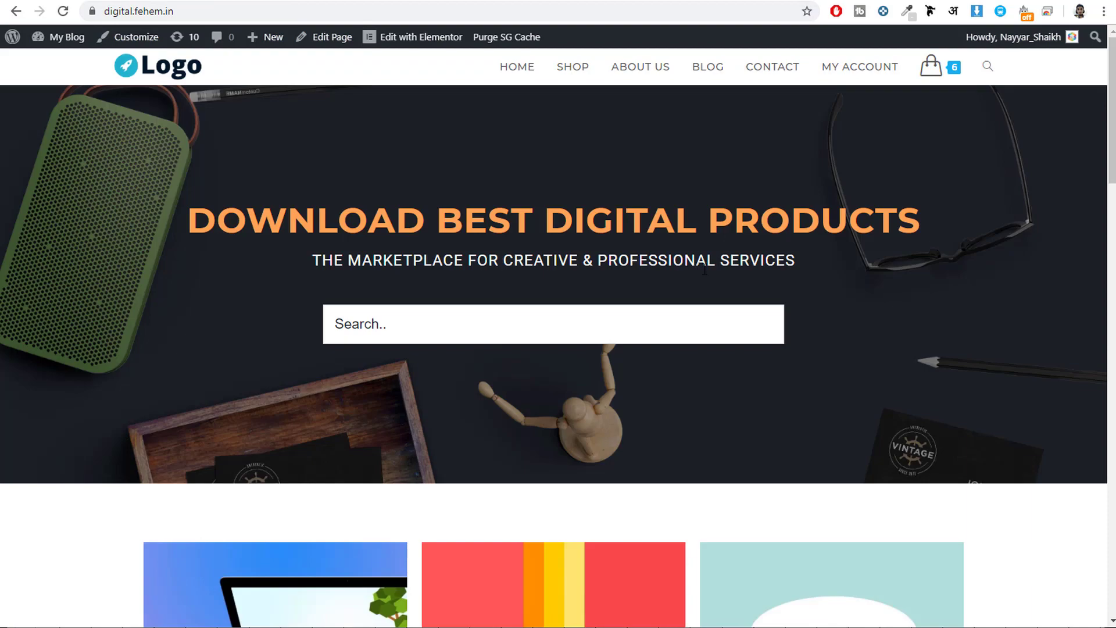
- Scroll through the reference homepage's hero and sections and compare them with the editor page
scroll(705, 270, down, 20)
scroll(721, 323, up, 15)
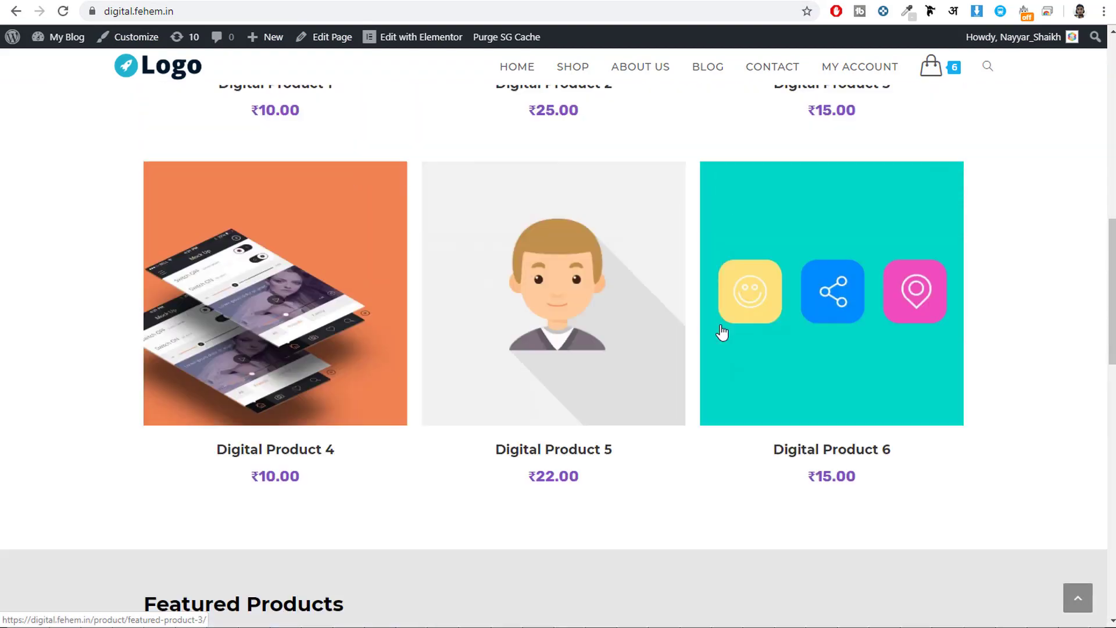
scroll(721, 333, up, 13)
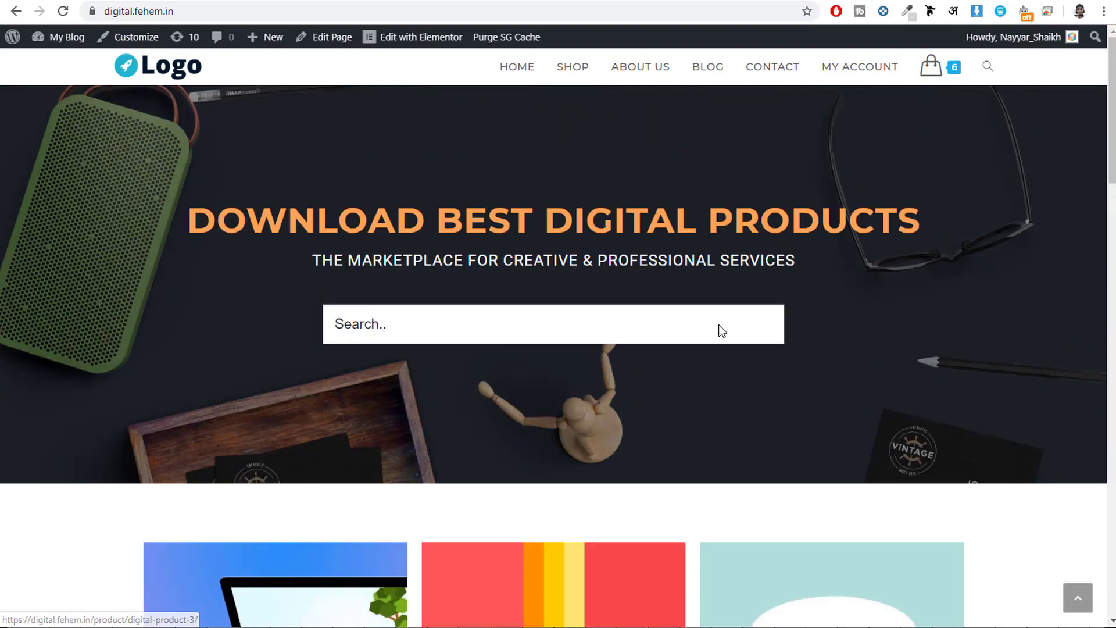
click(219, 4)
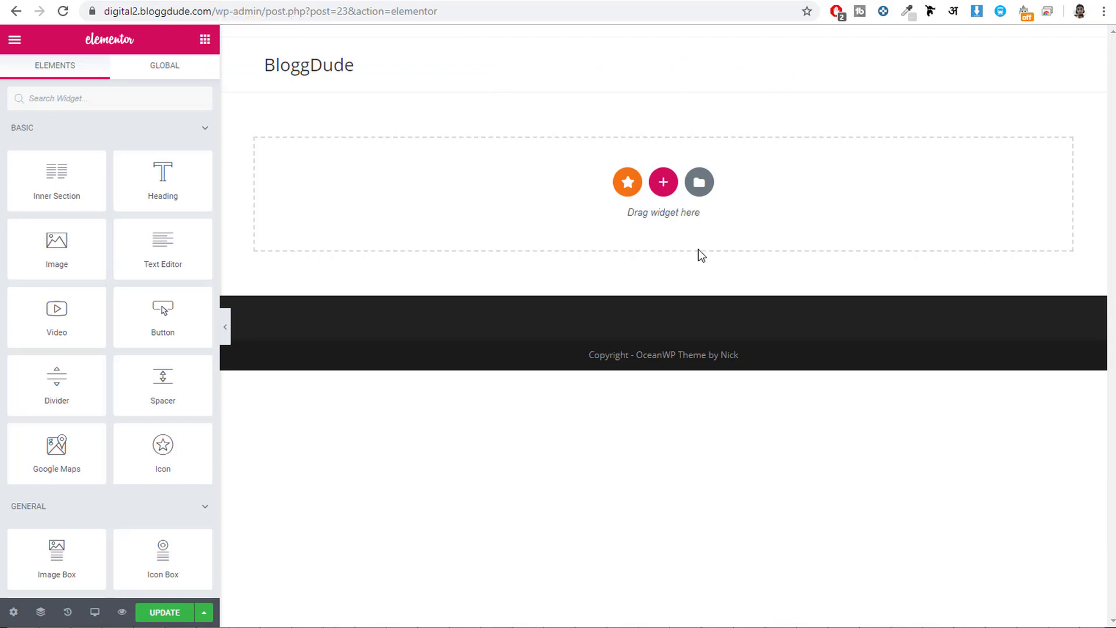
click(82, 2)
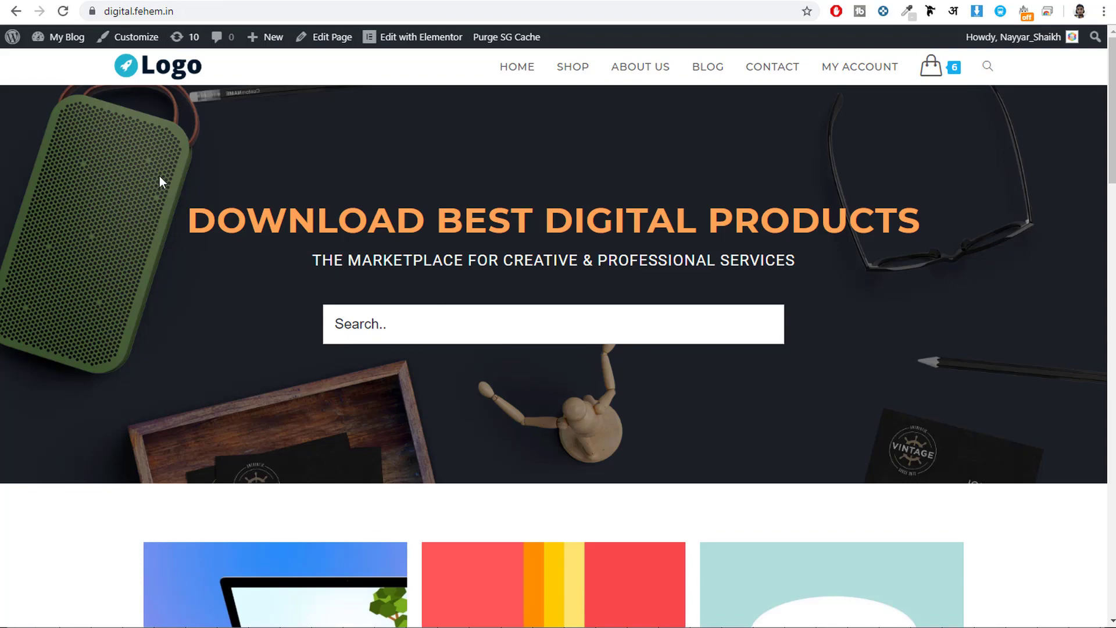
scroll(560, 341, down, 7)
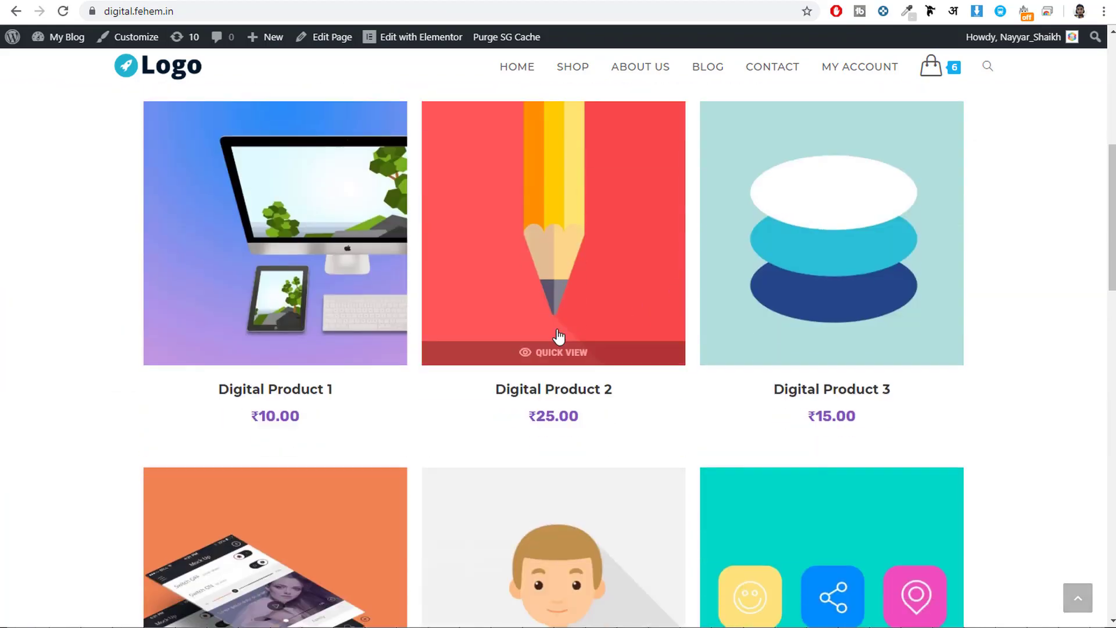
scroll(965, 334, down, 4)
scroll(984, 339, down, 15)
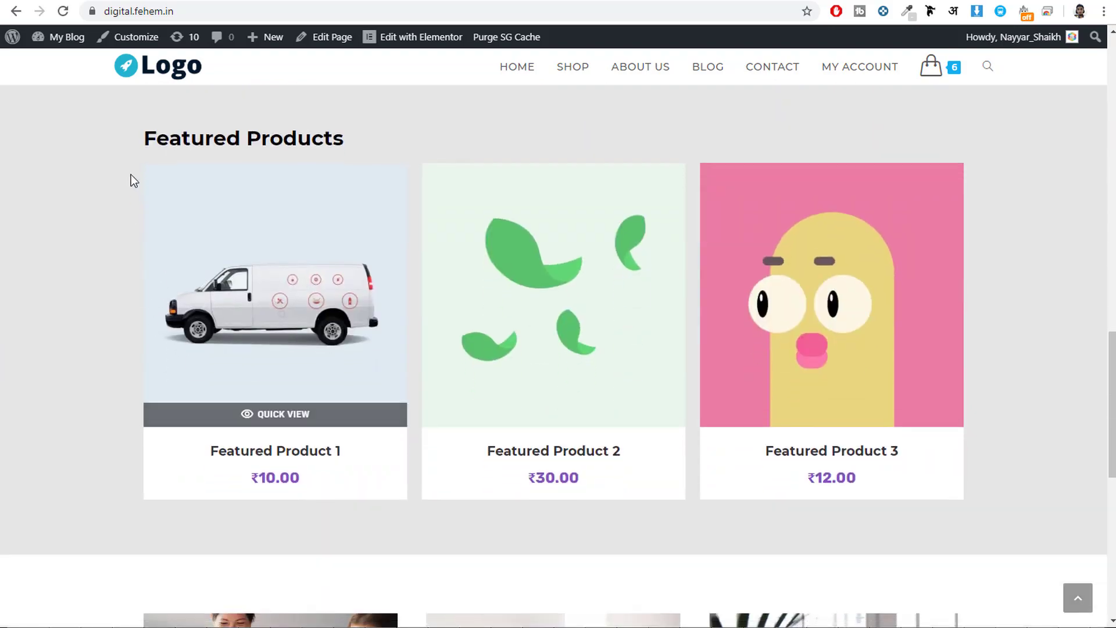
scroll(1010, 358, down, 3)
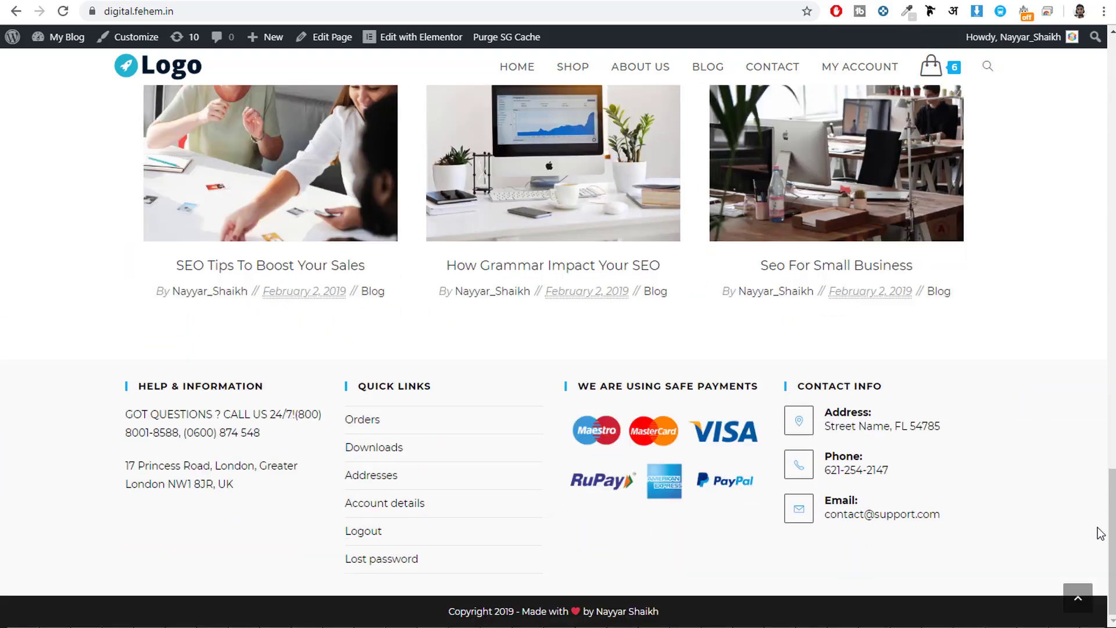
click(1077, 599)
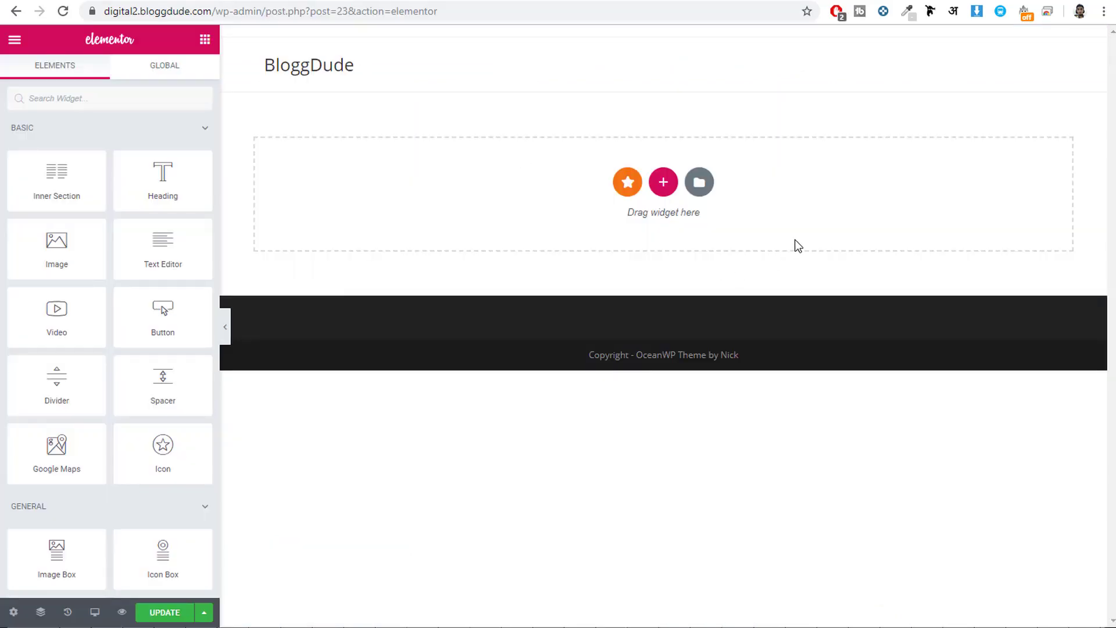
- Bring up the section-structure choices on the empty BloggDude page
click(665, 185)
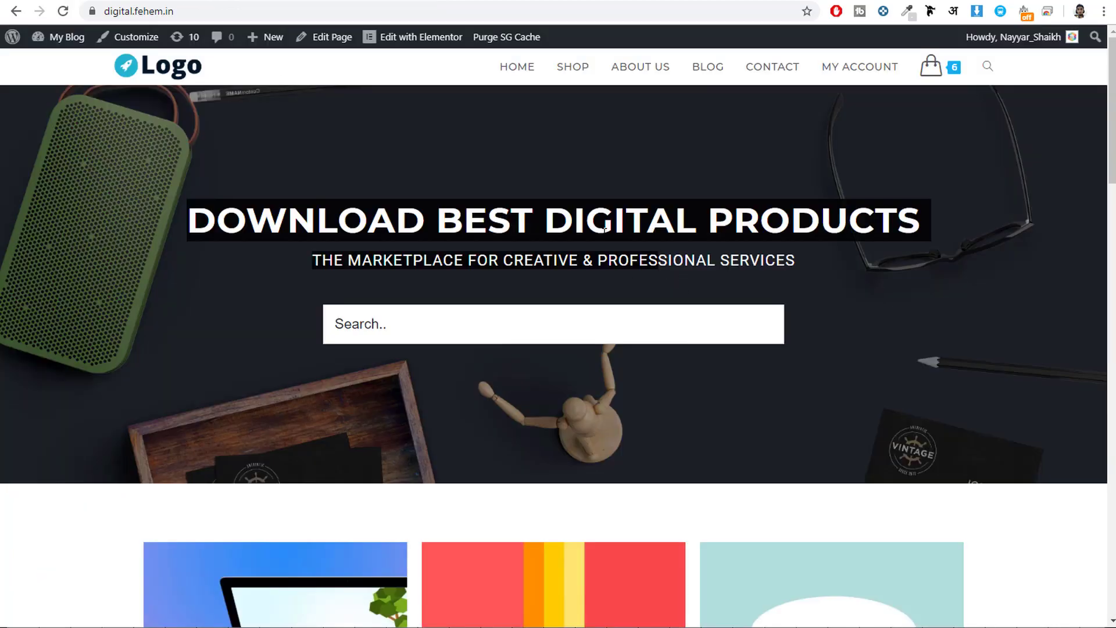
scroll(655, 273, down, 7)
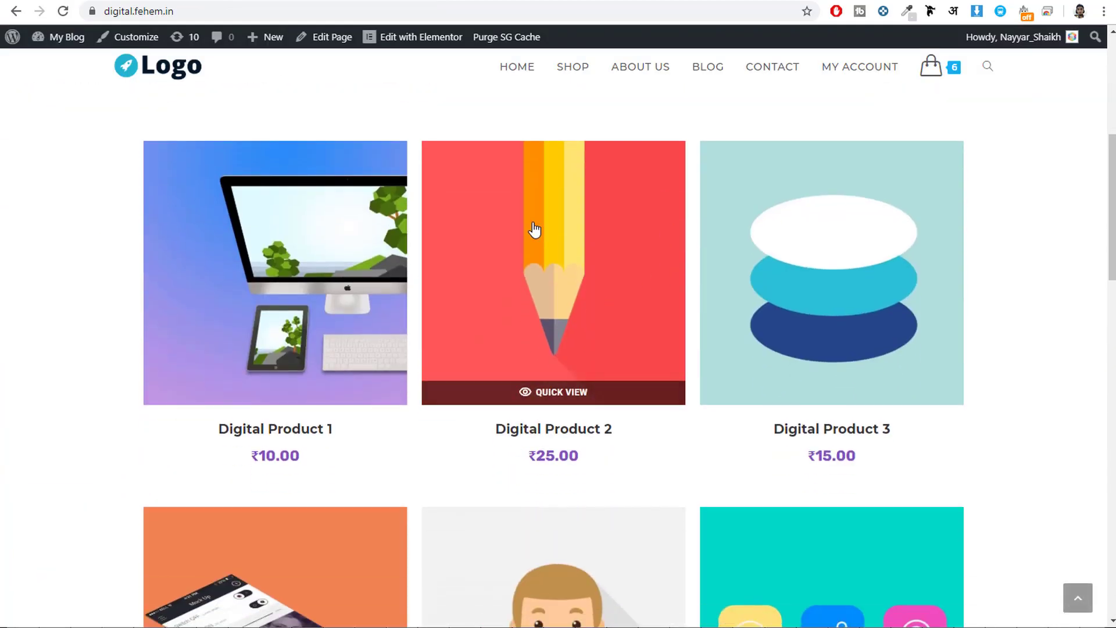
scroll(640, 262, down, 8)
scroll(775, 316, up, 15)
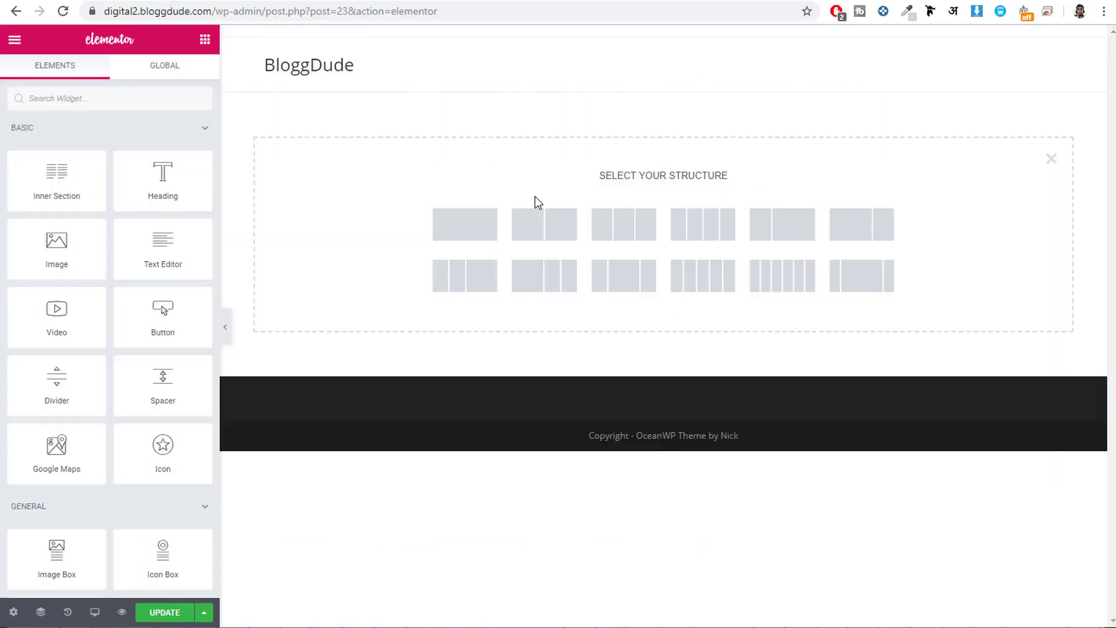
- Create a single-column section and copy the reference site's headline text
click(449, 232)
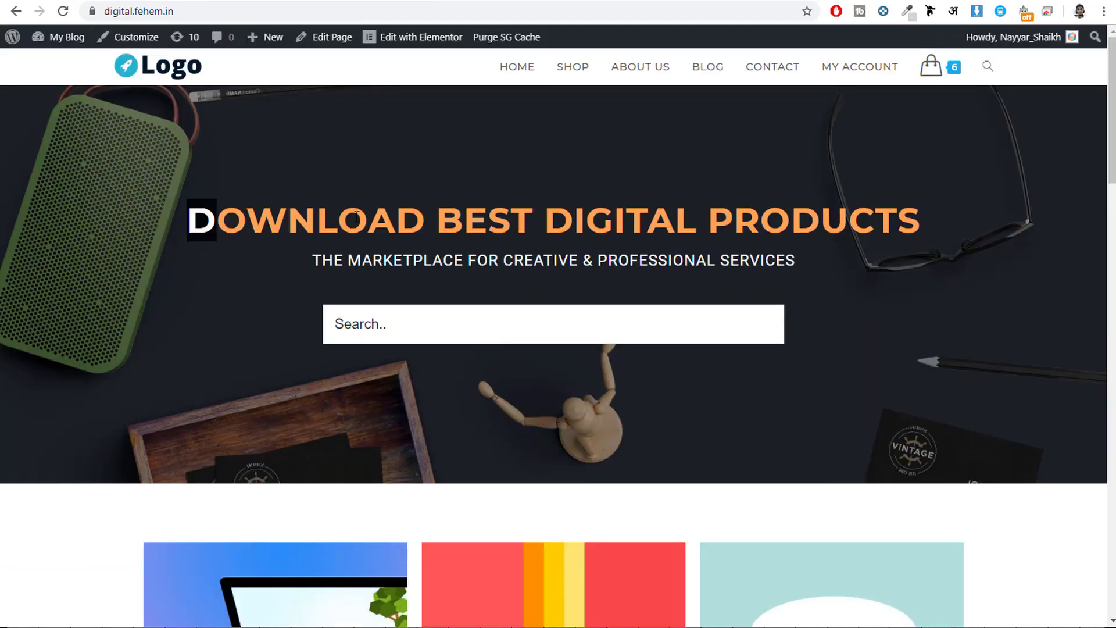
drag(357, 216, 922, 226)
key(ctrl+c)
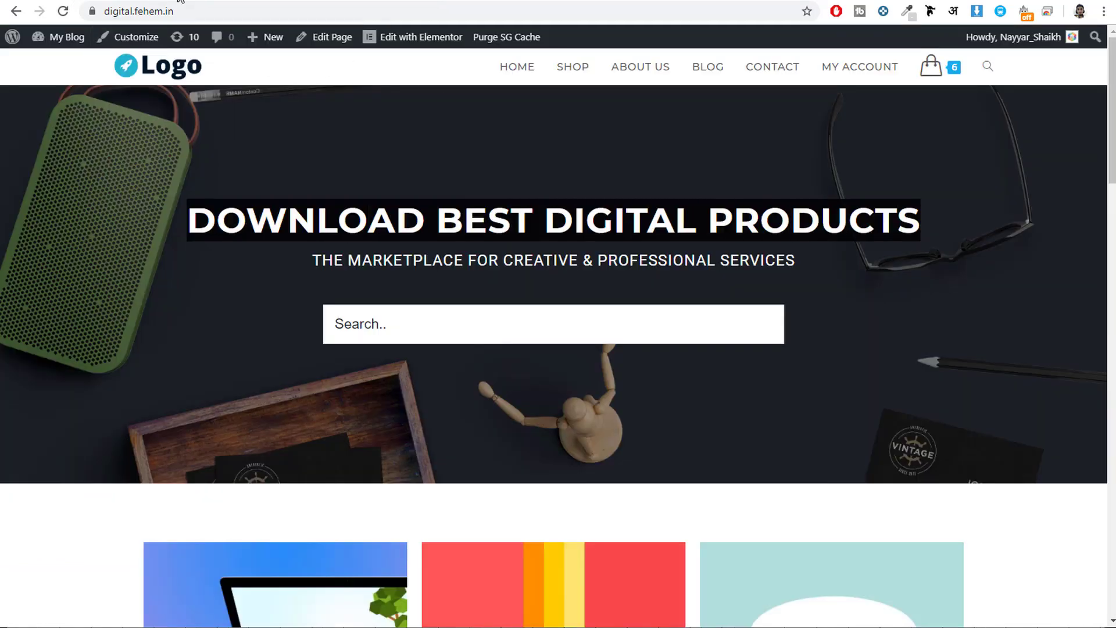
click(180, 1)
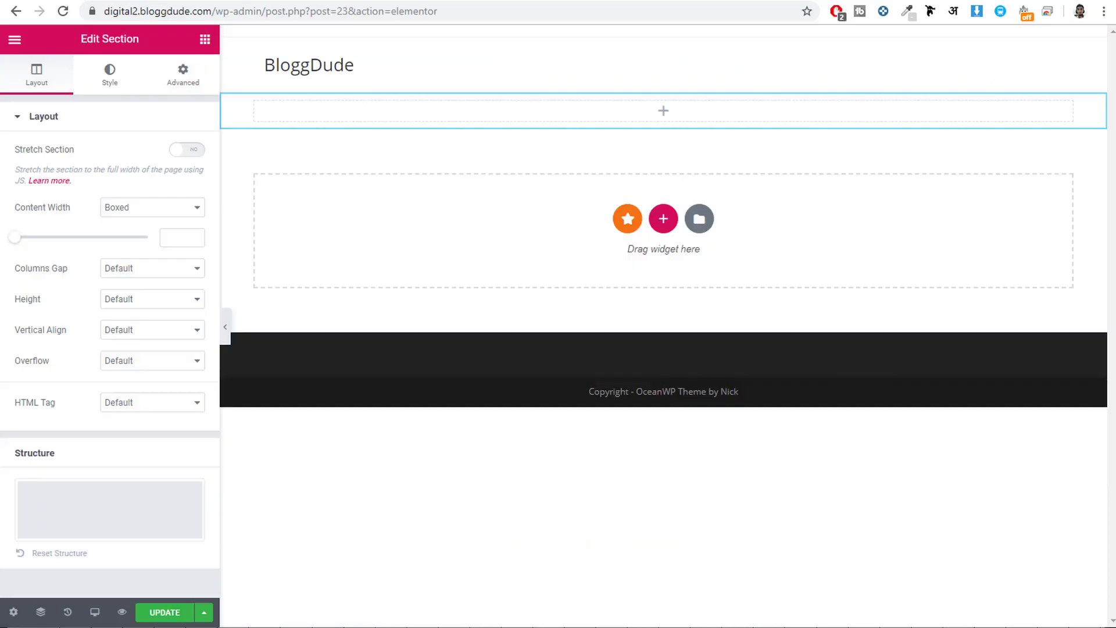
- Add a centered Heading widget reading DOWNLOAD BEST DIGITAL PRODUCTS
click(205, 40)
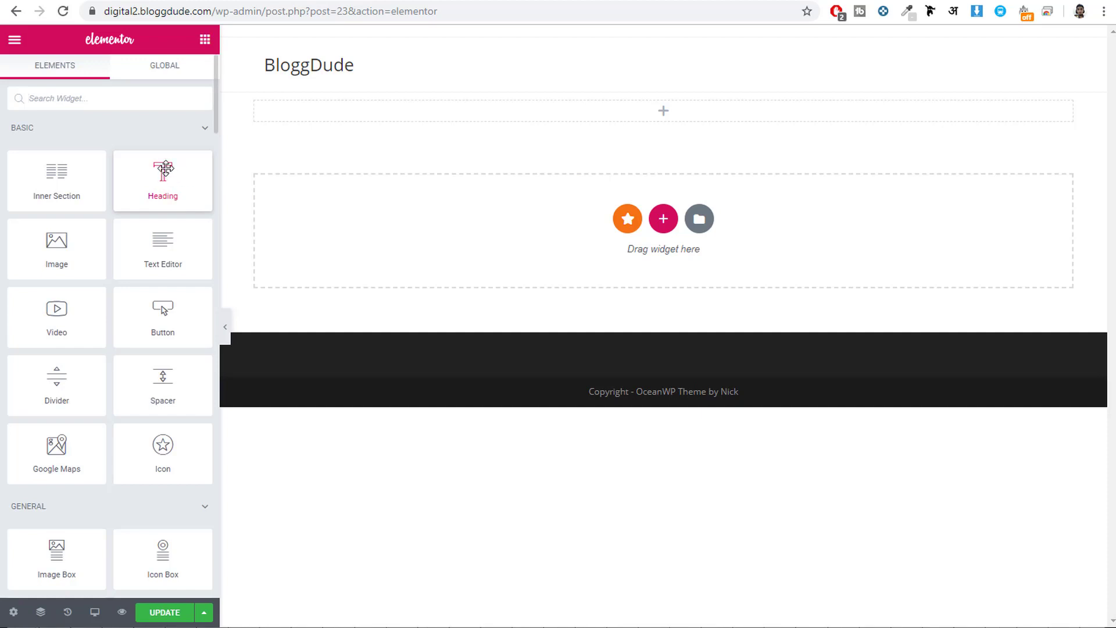
drag(155, 185, 610, 123)
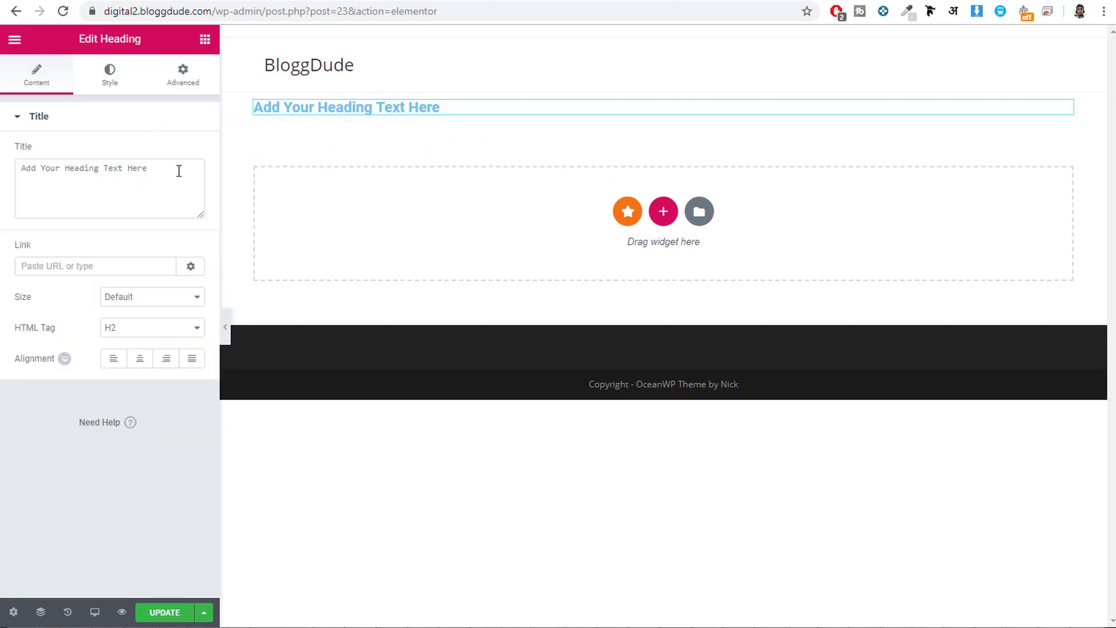
drag(179, 171, 1, 169)
key(ctrl+v)
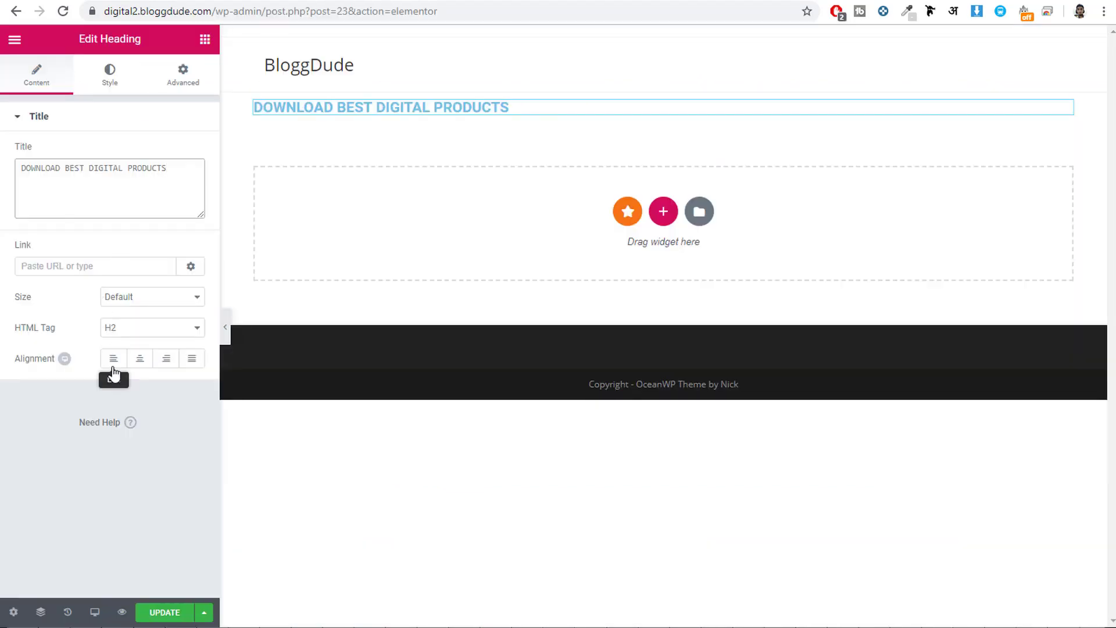
click(140, 368)
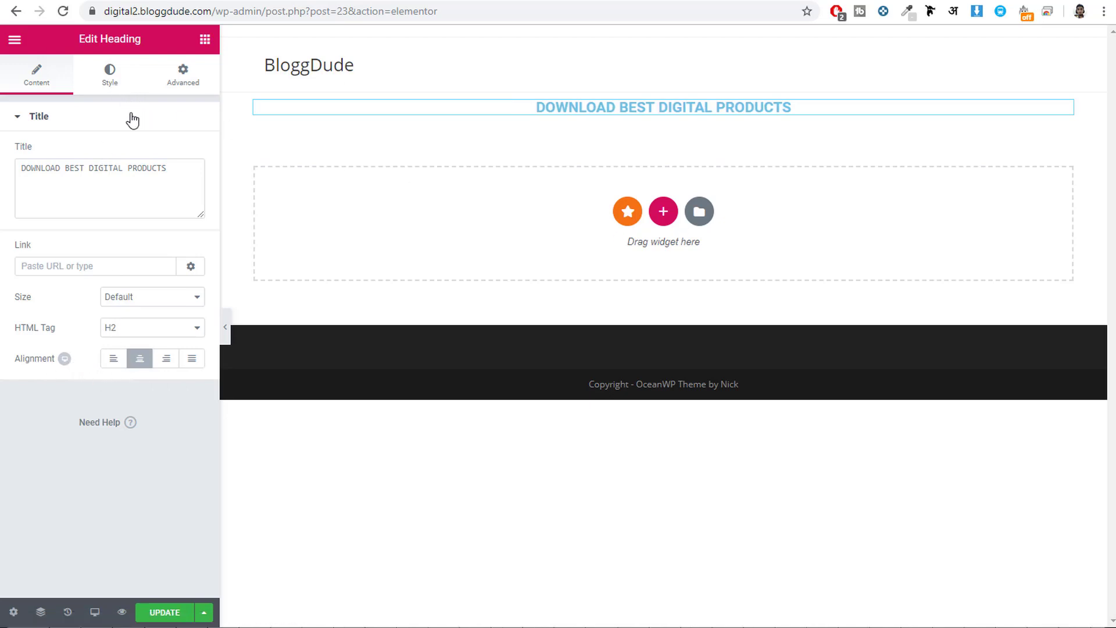
click(110, 80)
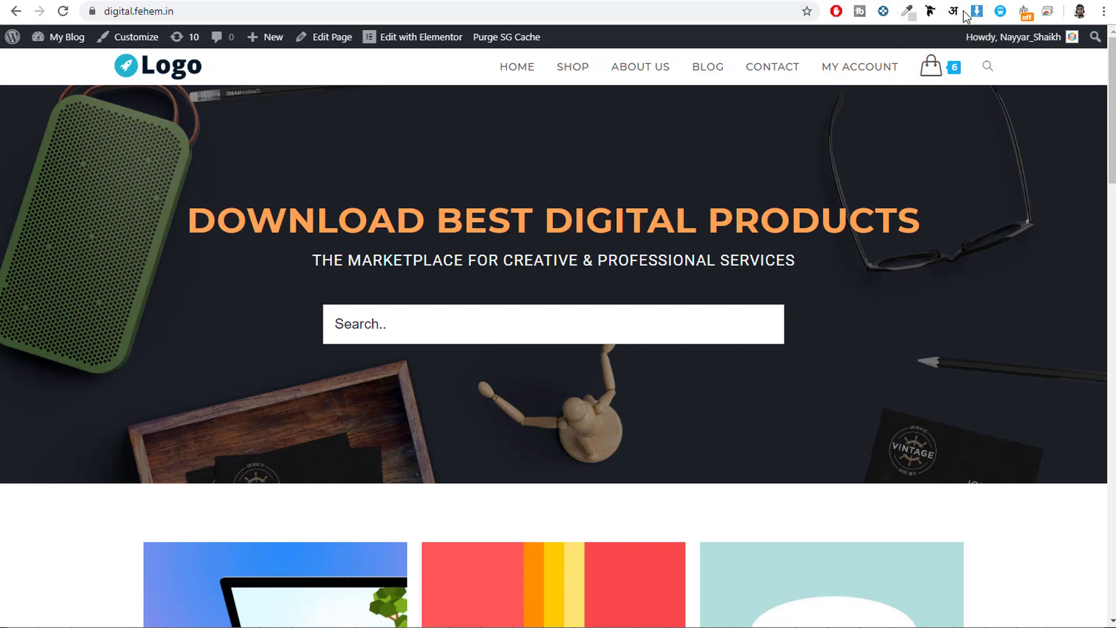
- Search 'colorzilla chrome' in a new tab and open ColorZilla's Chrome Web Store page
key(ctrl+t)
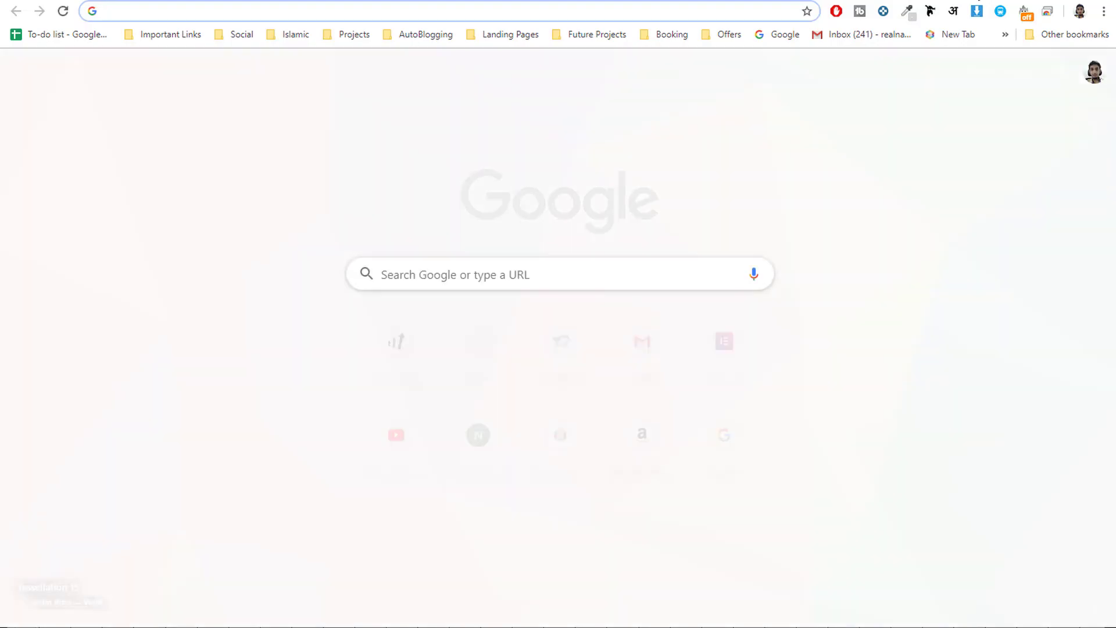
text(colo)
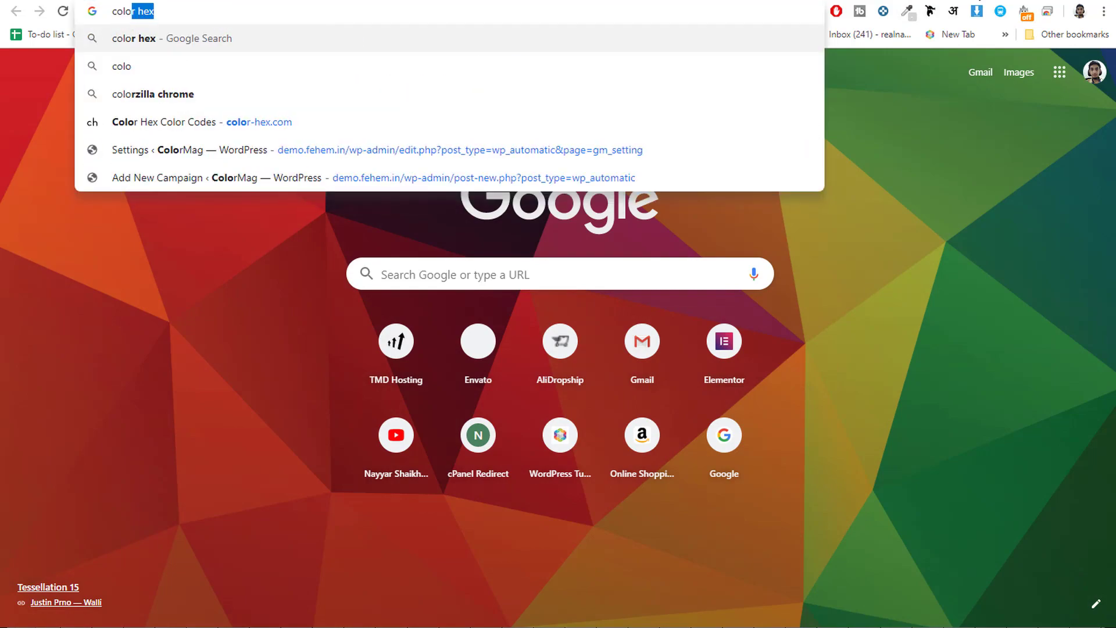
text(rz)
key(Down)
key(Down)
key(Return)
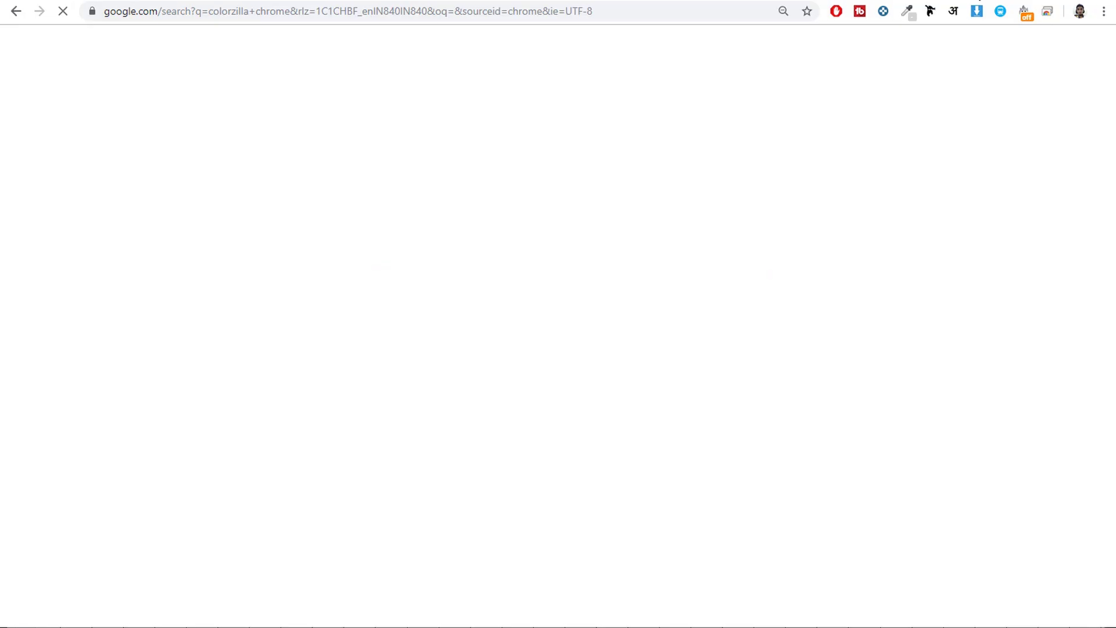
click(179, 150)
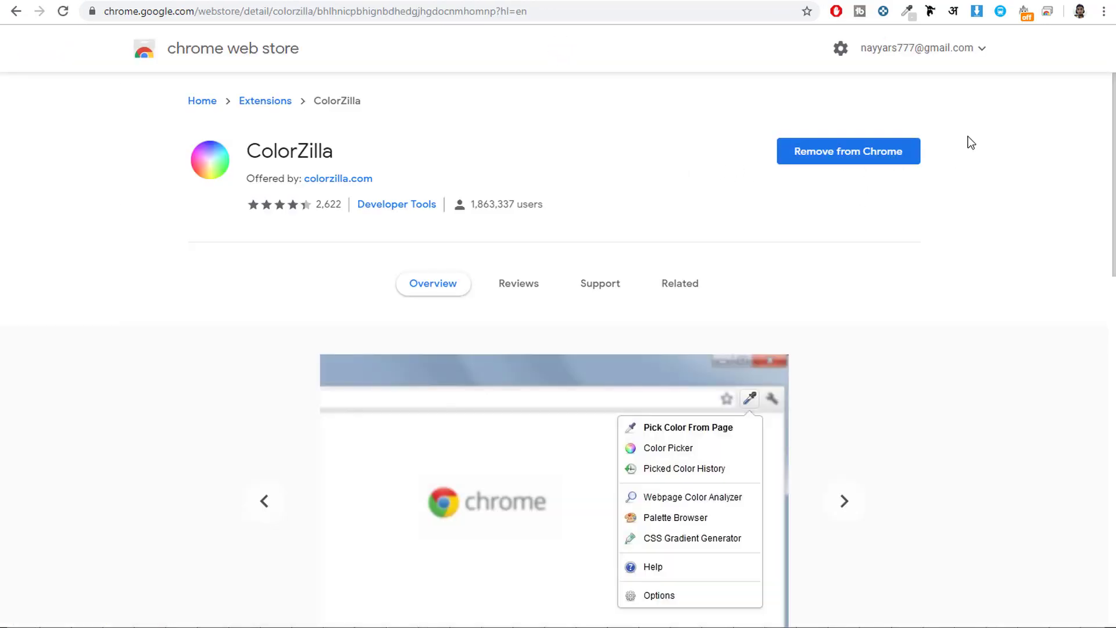
drag(968, 136, 774, 173)
click(782, 199)
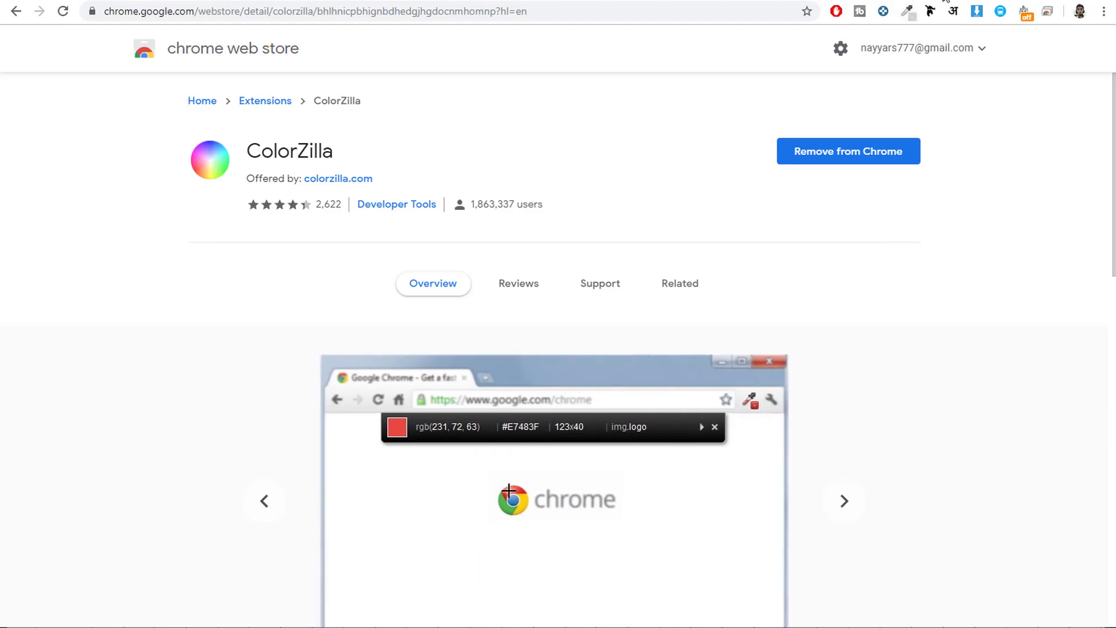
click(931, 1)
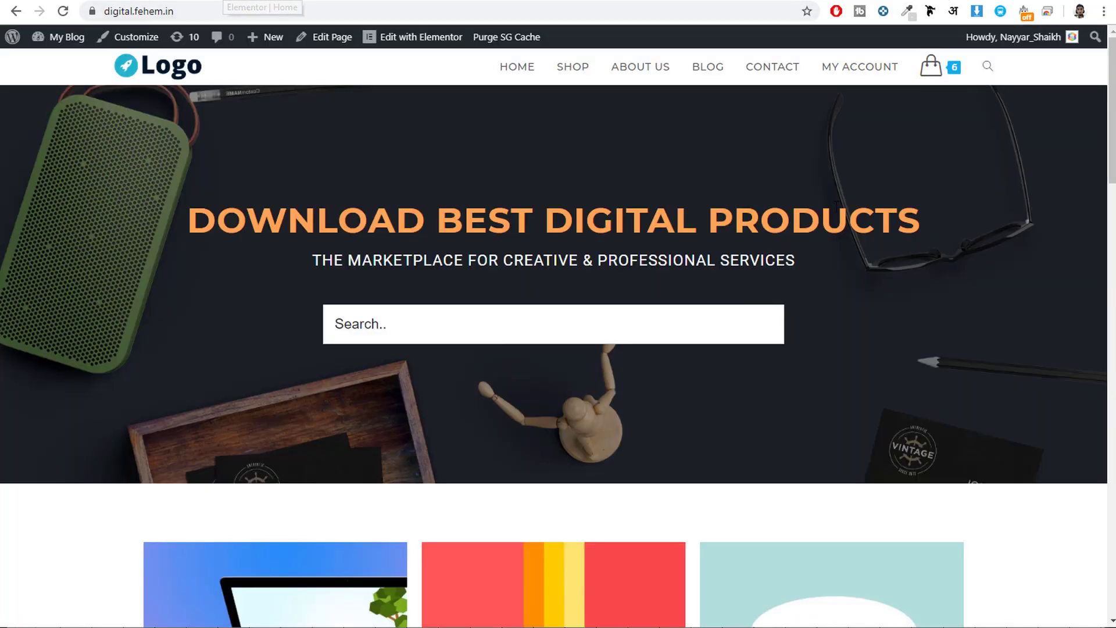
- Use ColorZilla's page picker to copy the headline orange #FFA455 to the clipboard
scroll(1029, 338, down, 8)
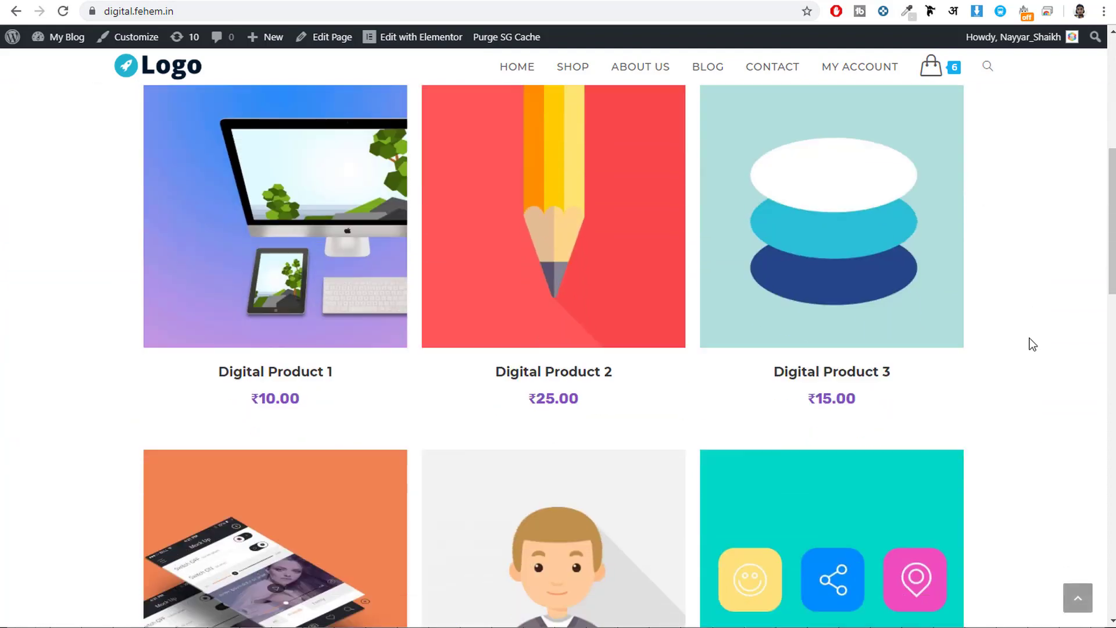
scroll(1029, 340, up, 8)
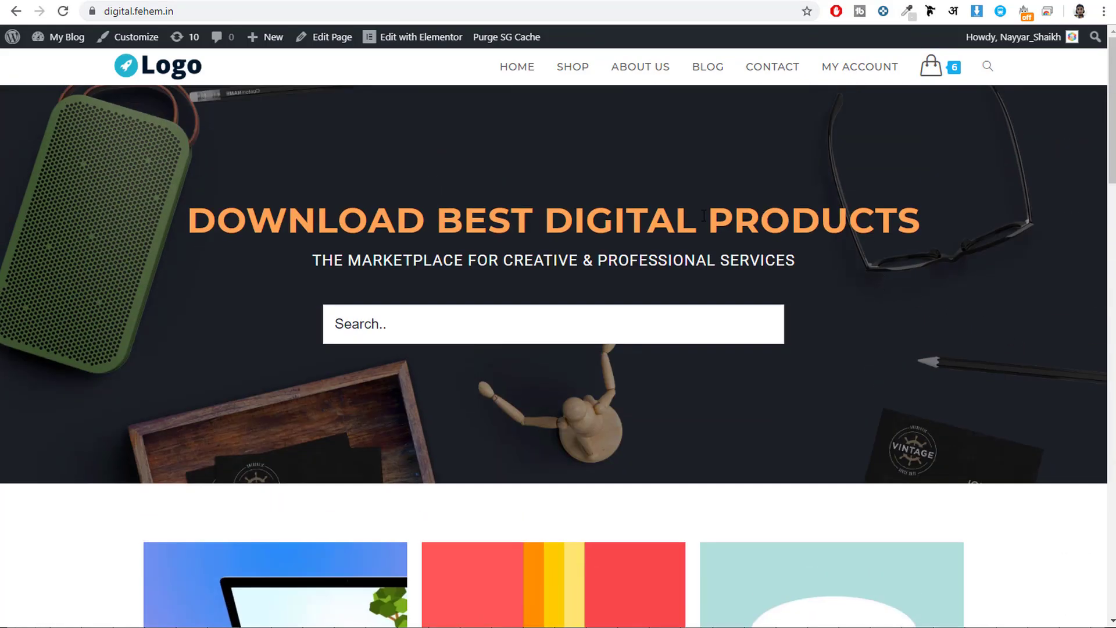
drag(704, 217, 906, 223)
click(914, 226)
drag(716, 221, 915, 221)
click(914, 218)
click(907, 10)
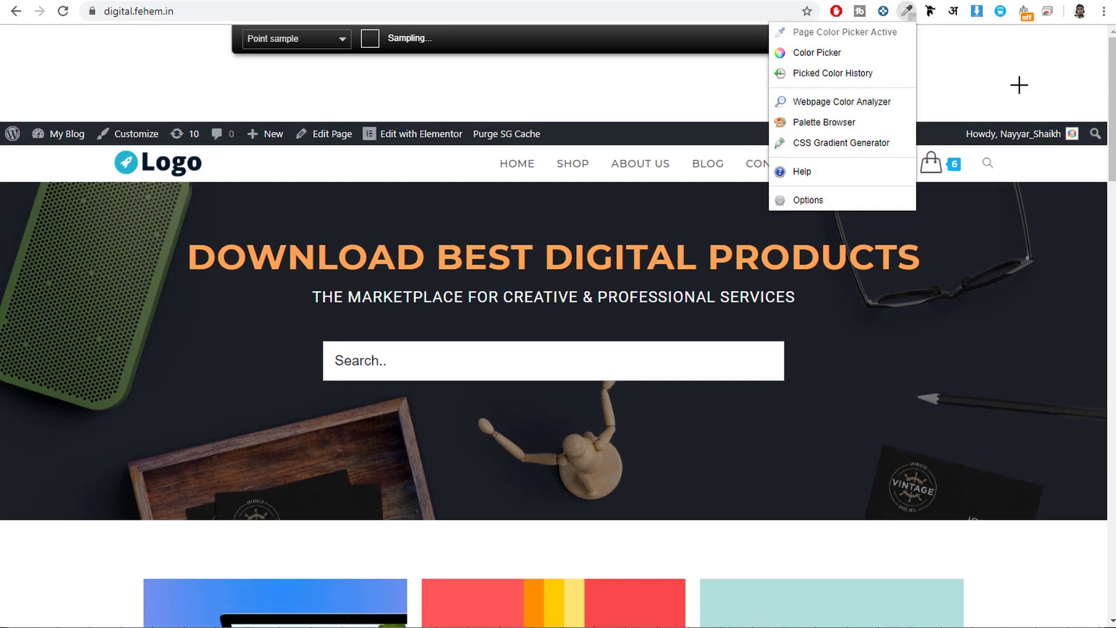
click(771, 259)
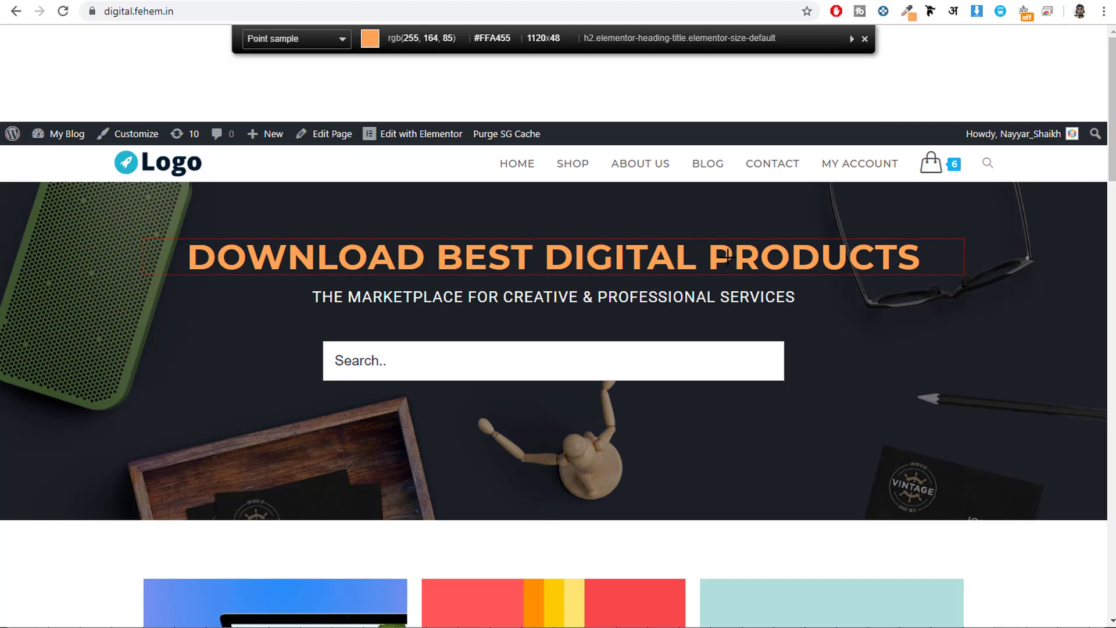
click(727, 256)
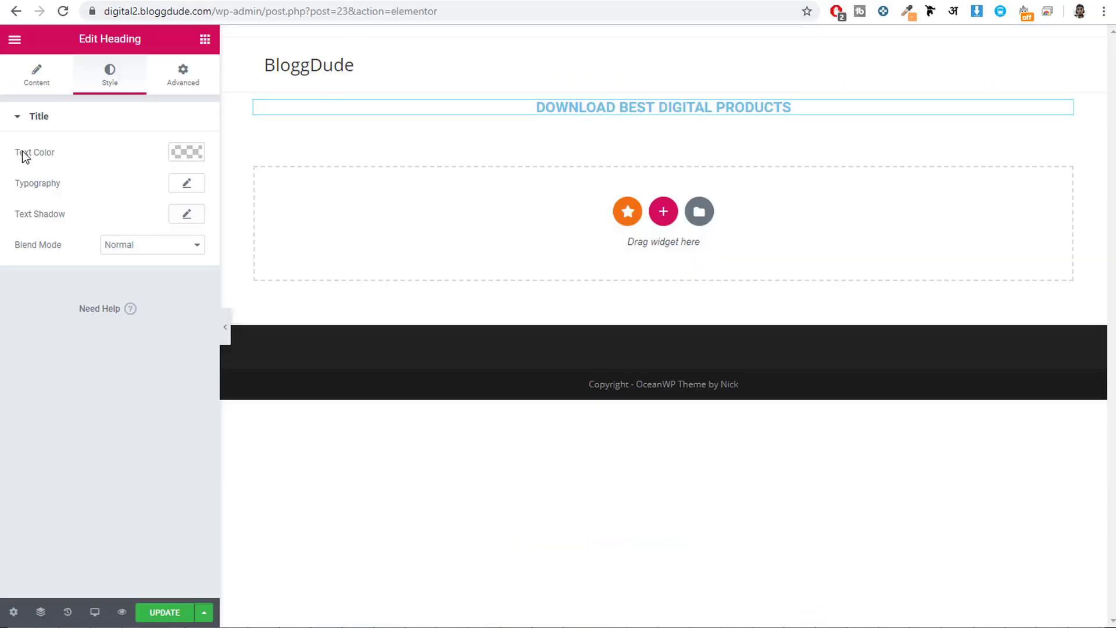
- Paste #ffa455 as the heading's text colour and verify the hex value
click(191, 150)
click(62, 149)
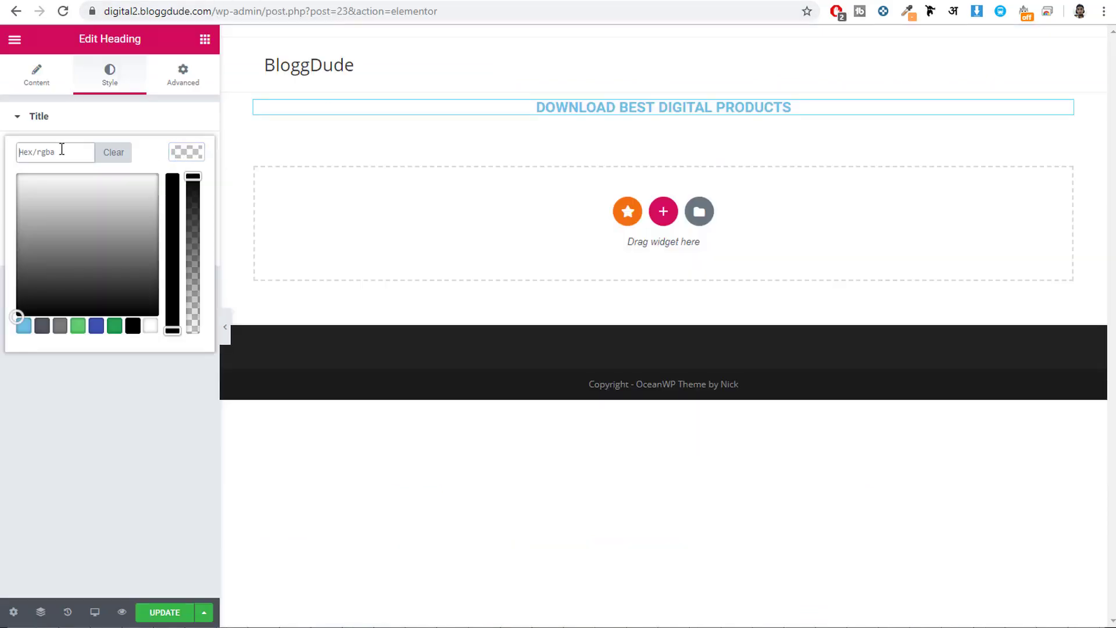
key(ctrl+v)
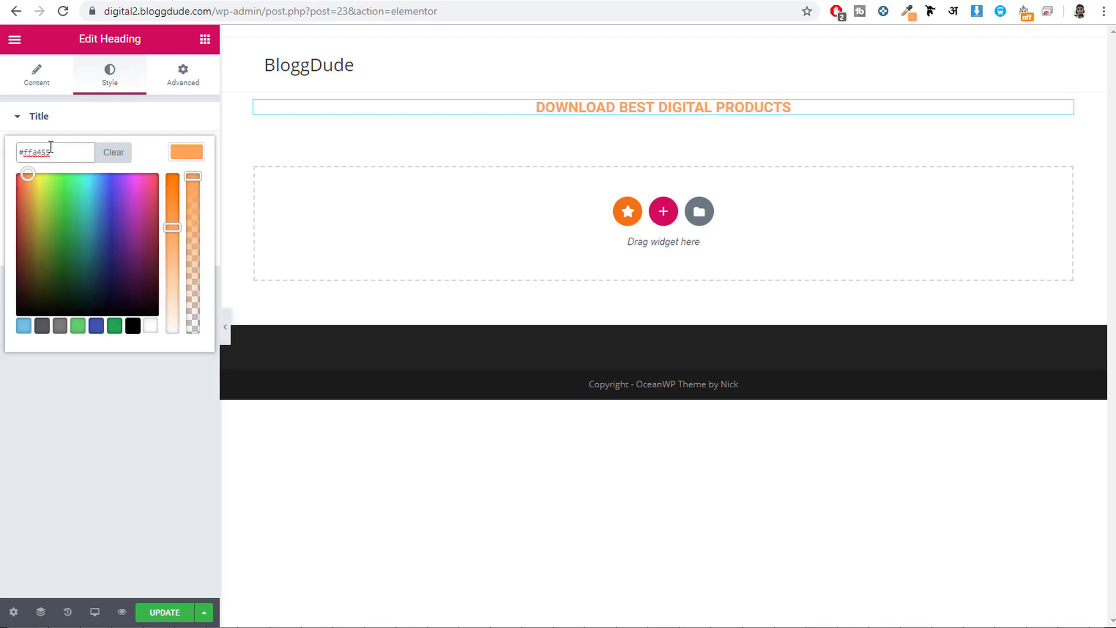
click(189, 156)
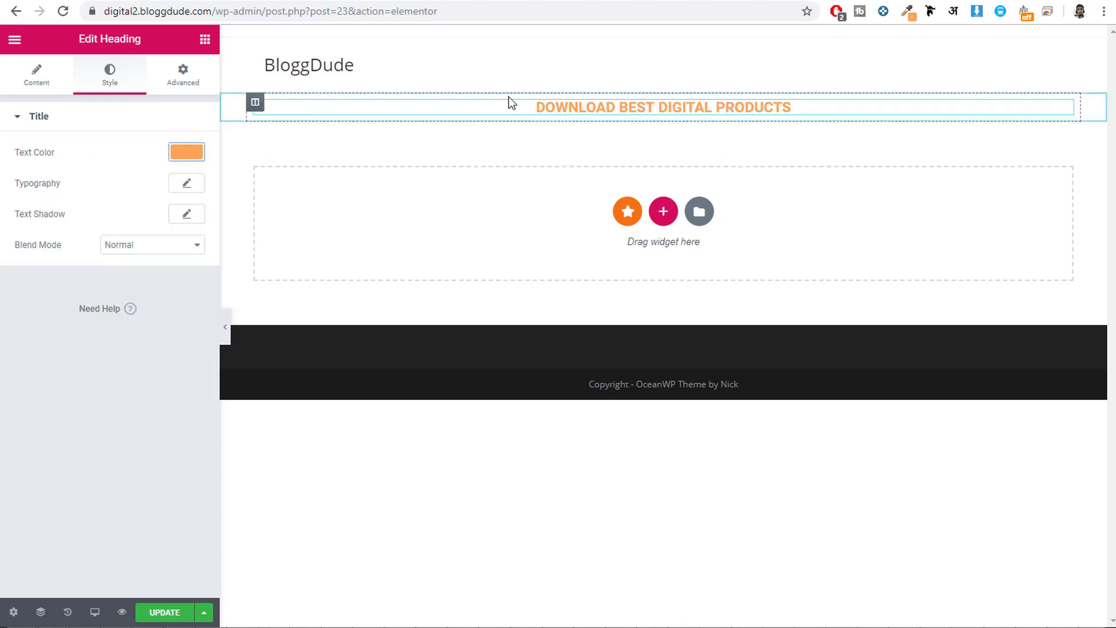
click(188, 152)
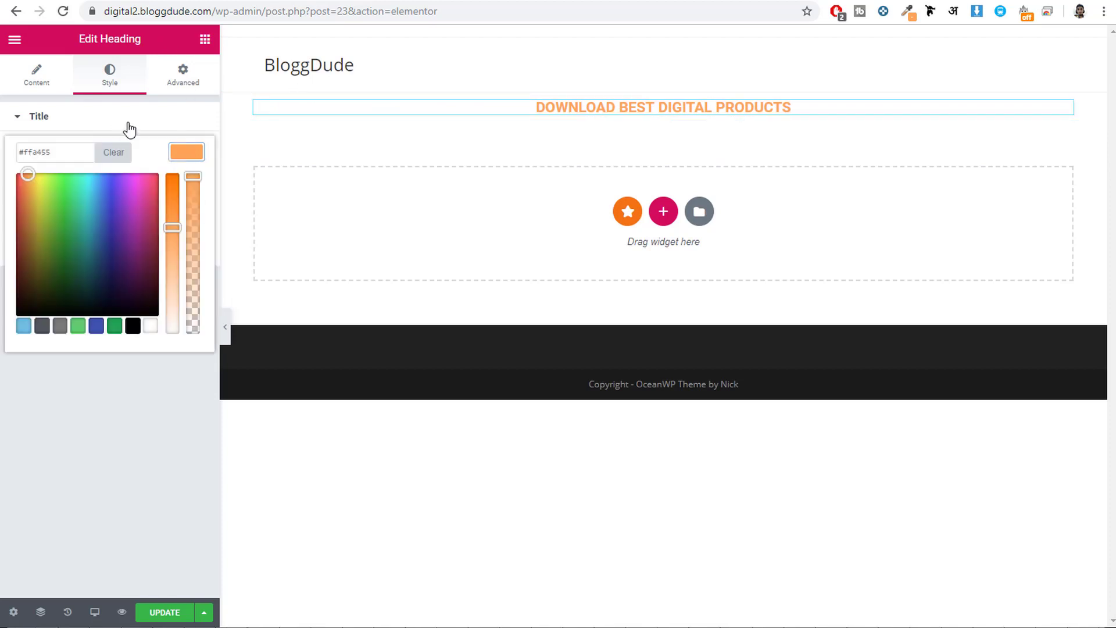
click(63, 153)
click(190, 157)
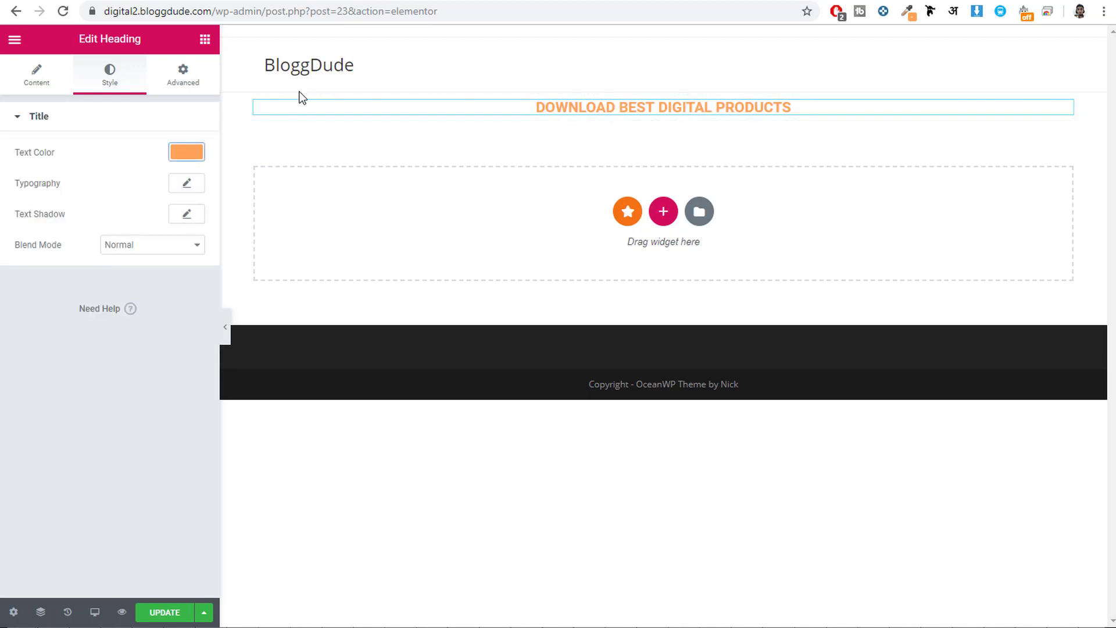
- Set the heading typography to Montserrat, 48 px, weight 700
click(186, 184)
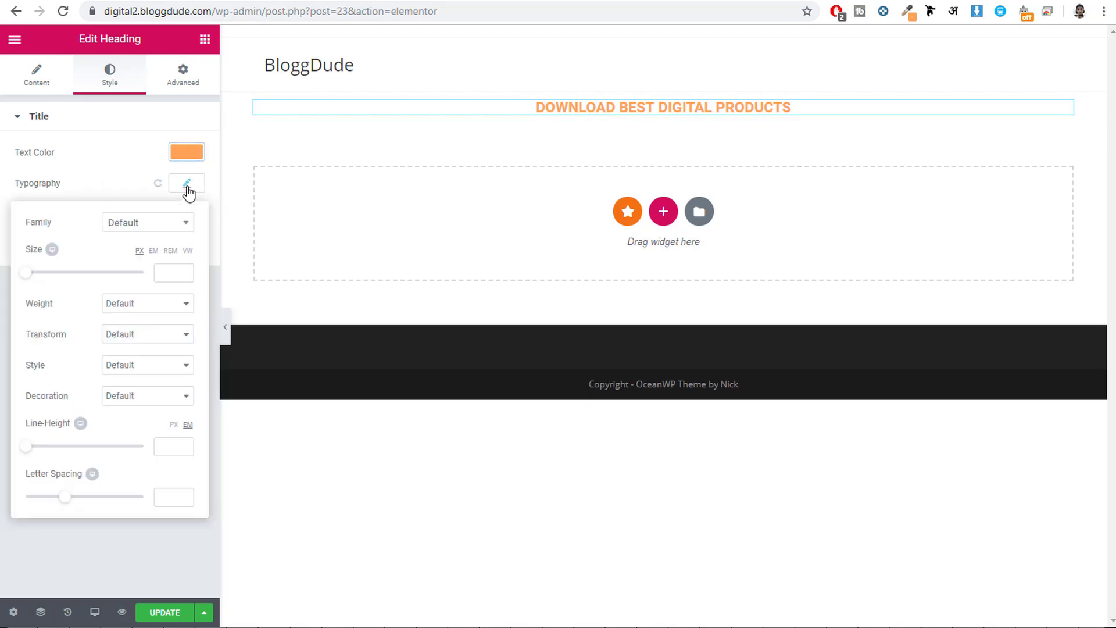
click(149, 228)
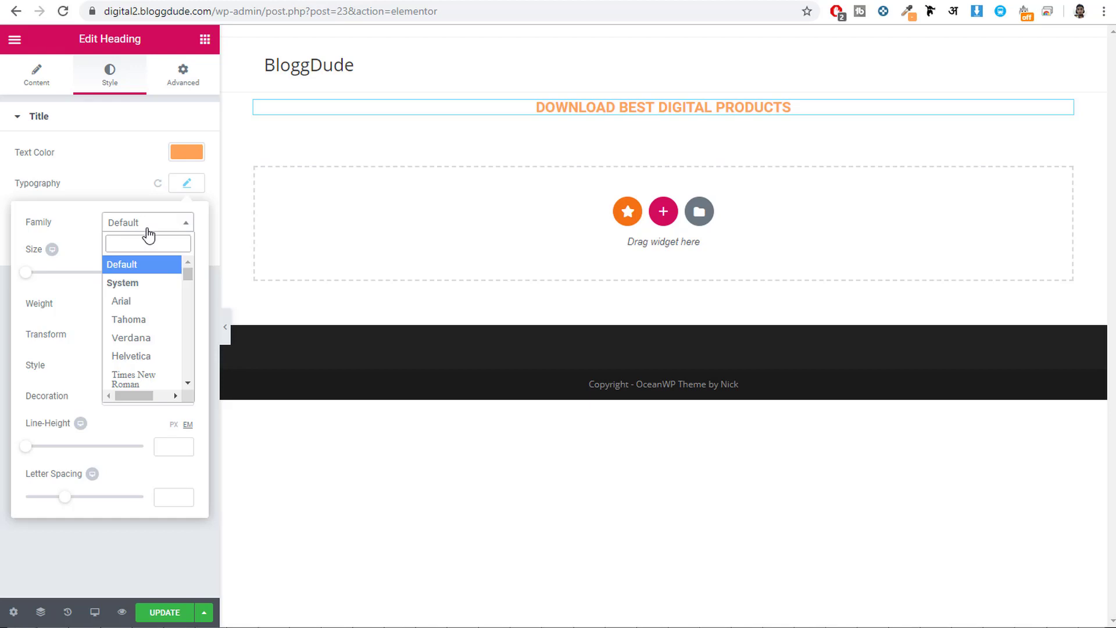
text(montserr)
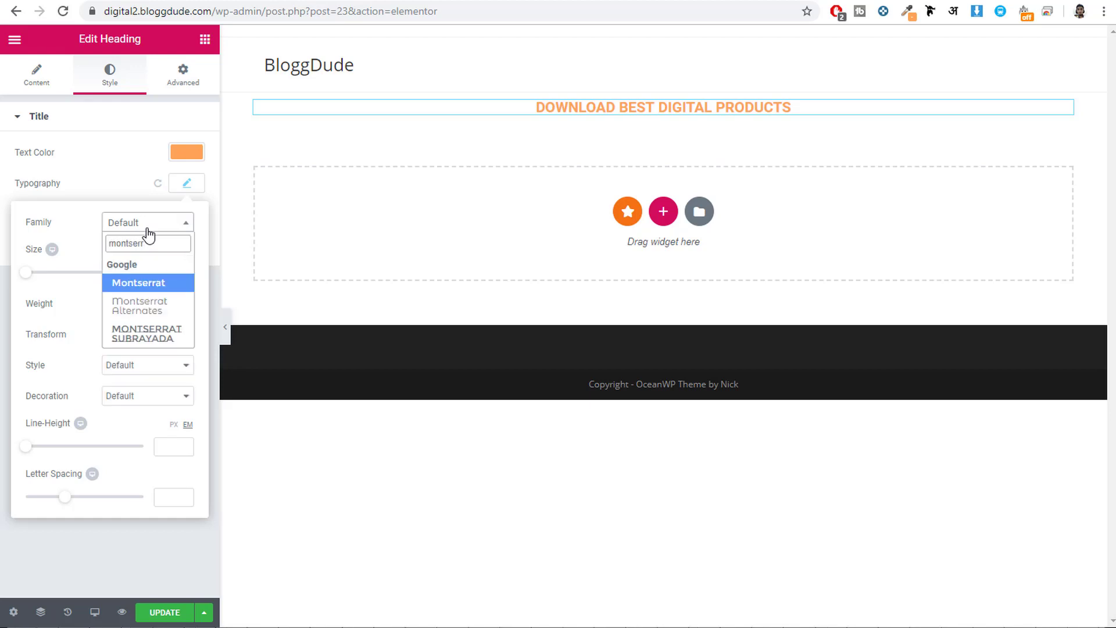
key(Return)
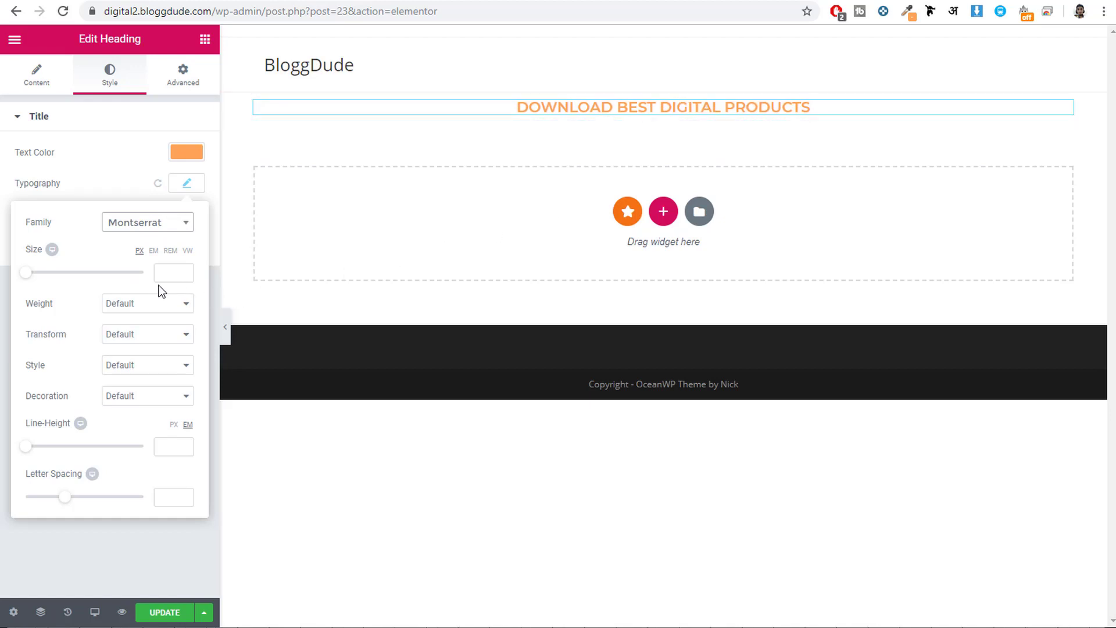
drag(25, 272, 50, 278)
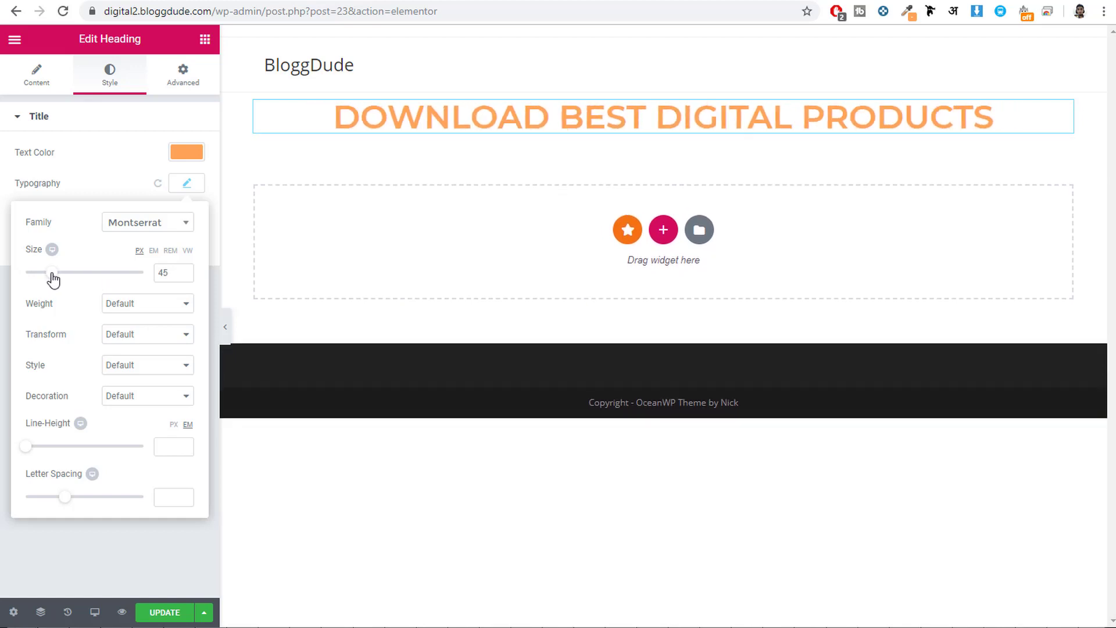
double_click(163, 273)
text(48)
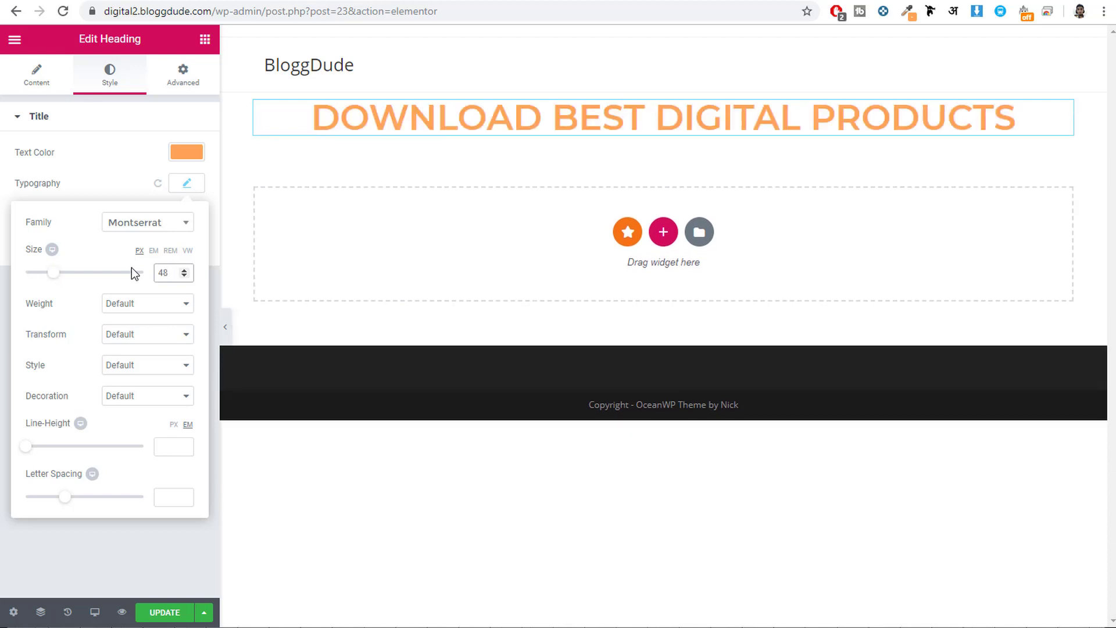
click(134, 304)
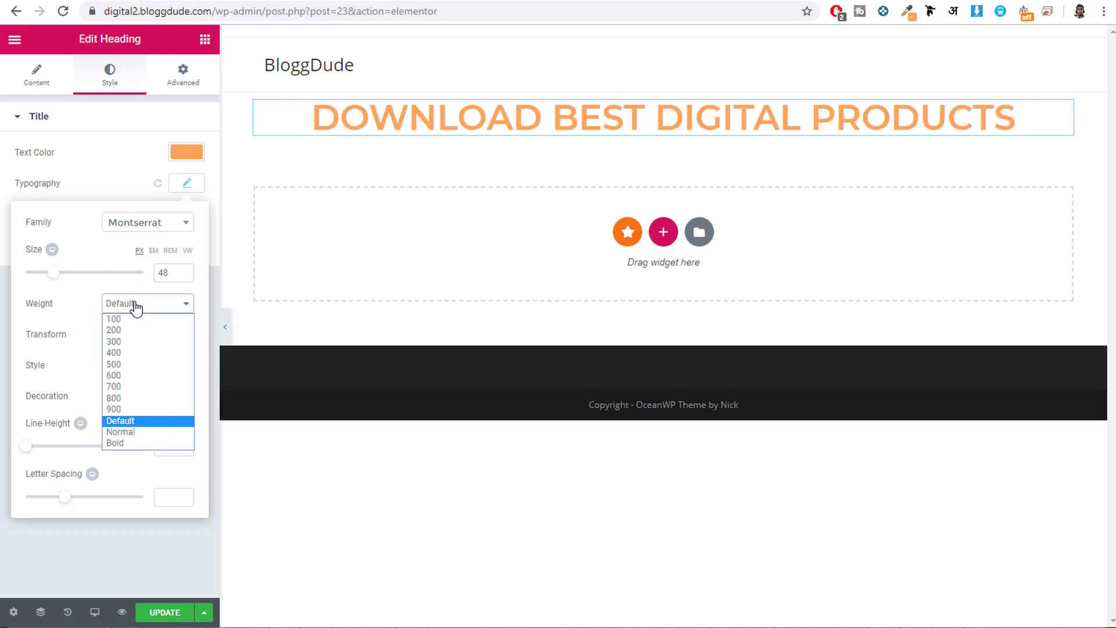
click(138, 385)
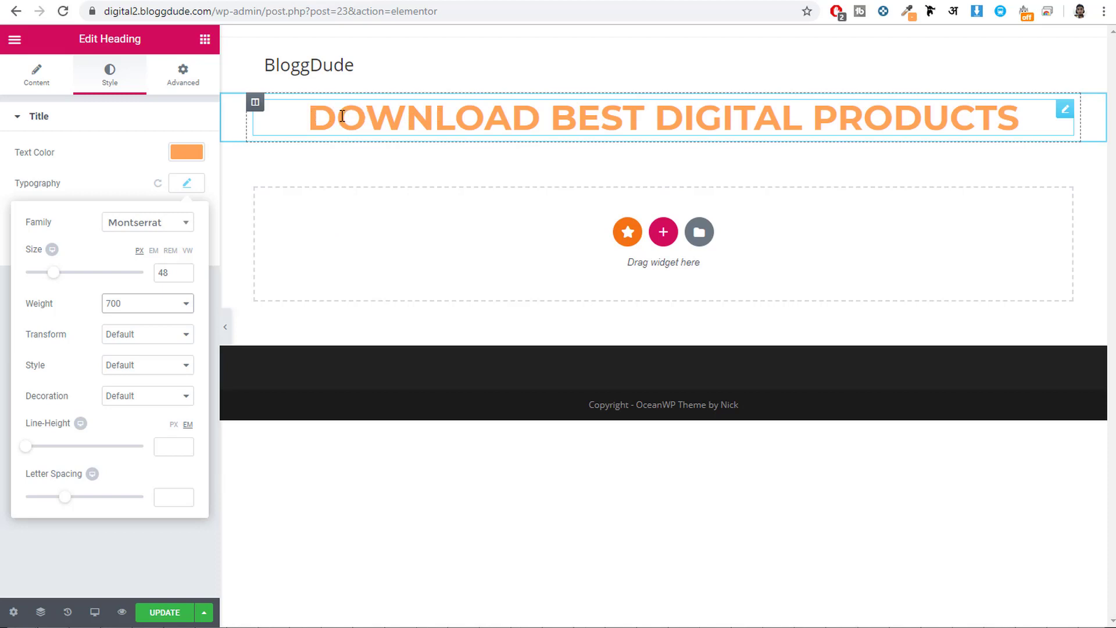
- Set the heading's letter spacing to 1
click(169, 498)
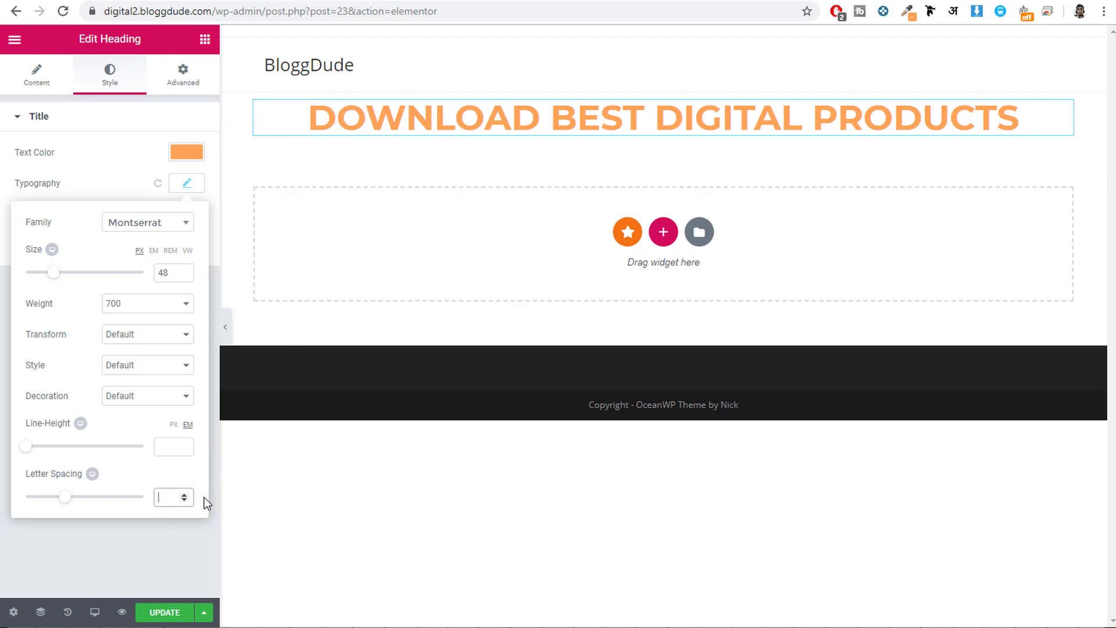
drag(26, 473, 89, 476)
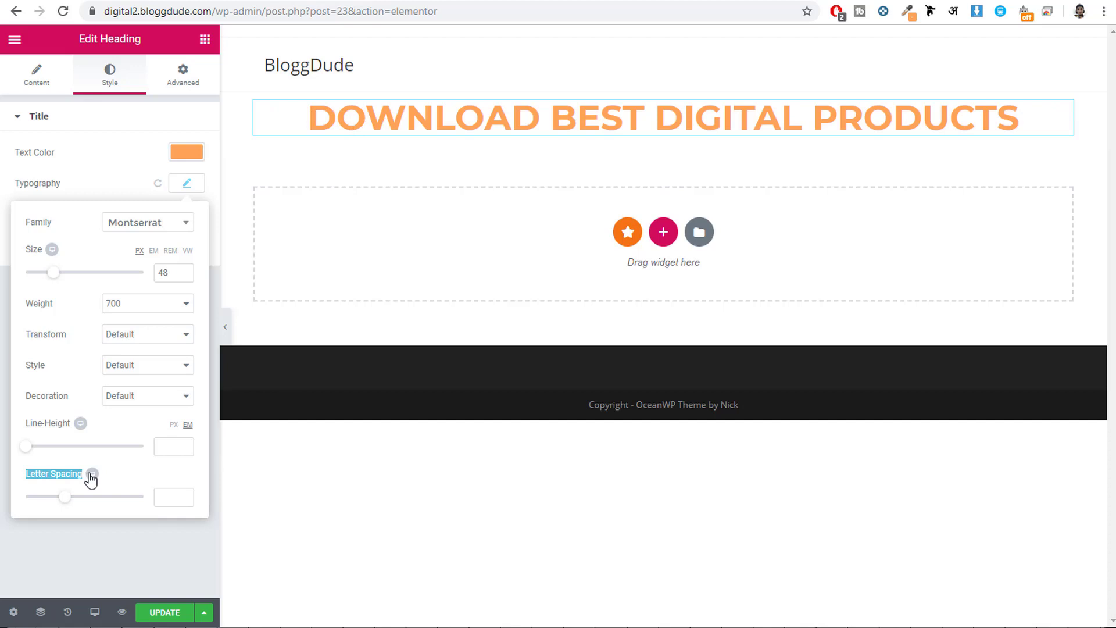
click(169, 497)
text(1)
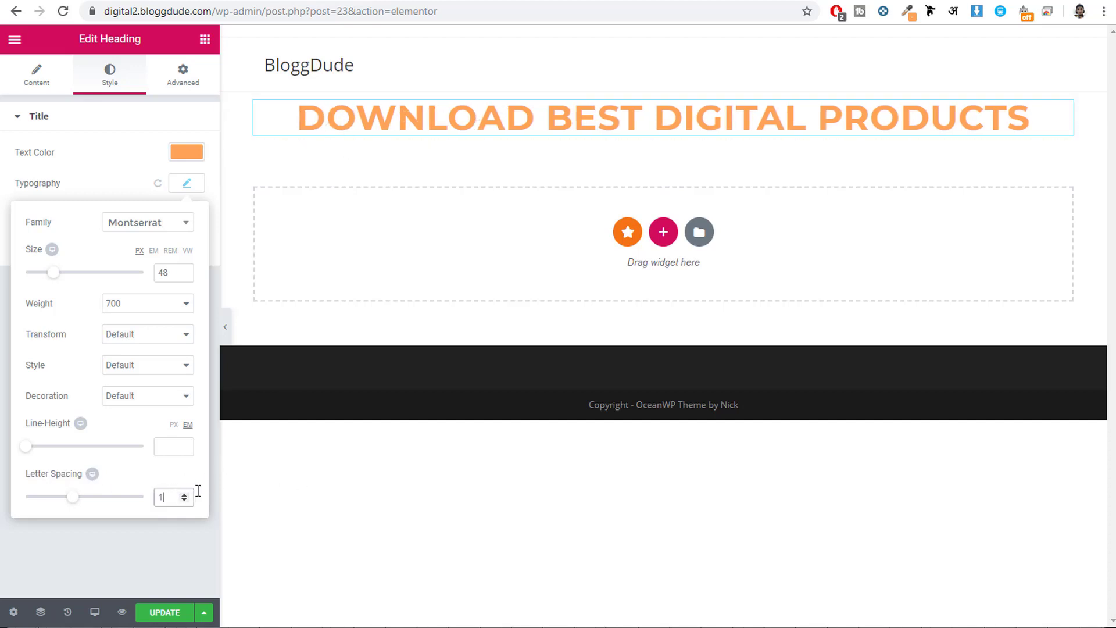
text(0)
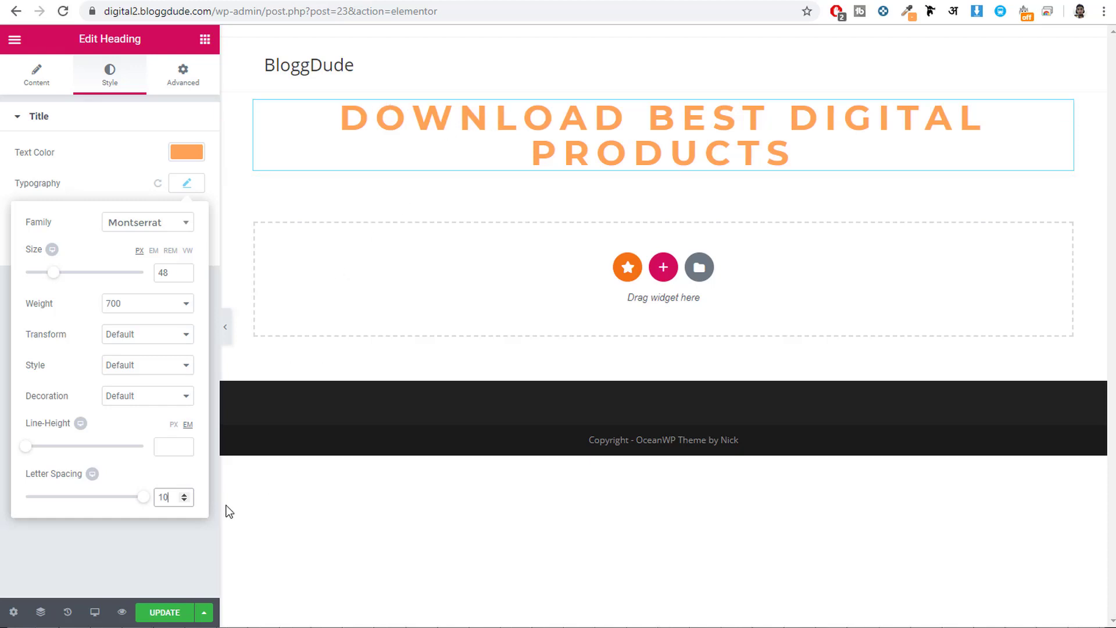
key(BackSpace)
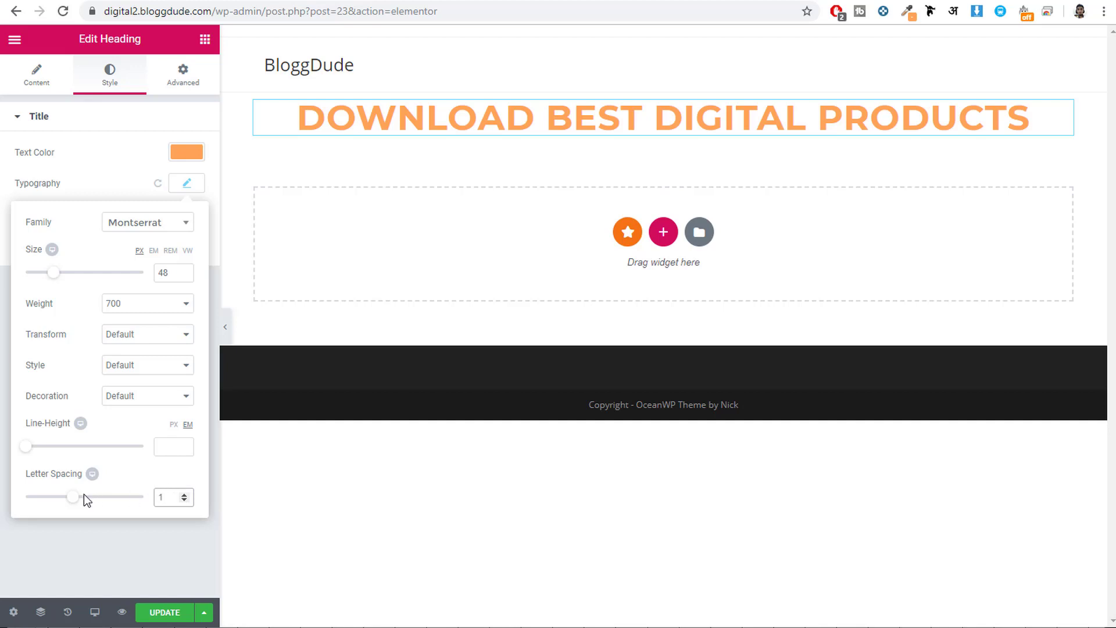
drag(72, 499, 10, 498)
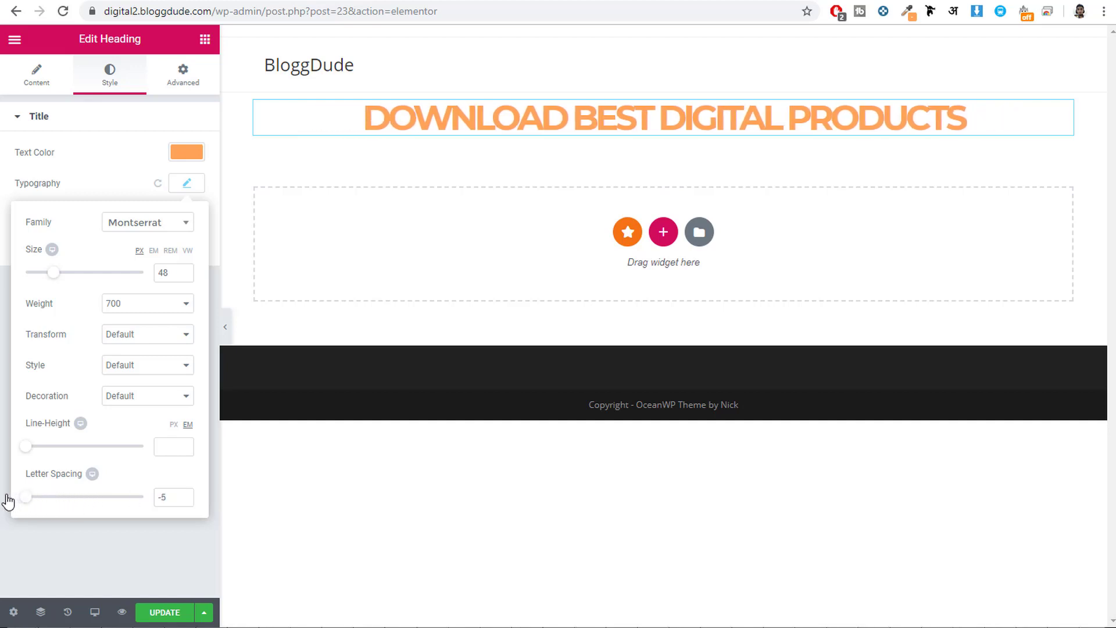
click(187, 185)
click(168, 490)
text(1)
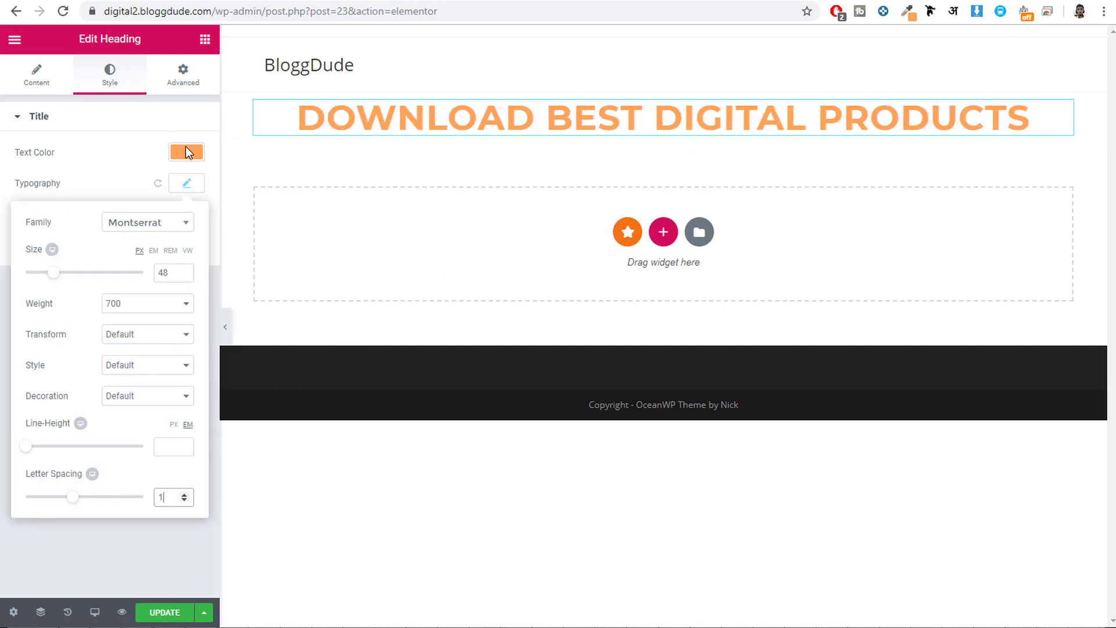
click(186, 152)
- Copy the reference site's subtitle and drop a new heading below the main heading
click(204, 39)
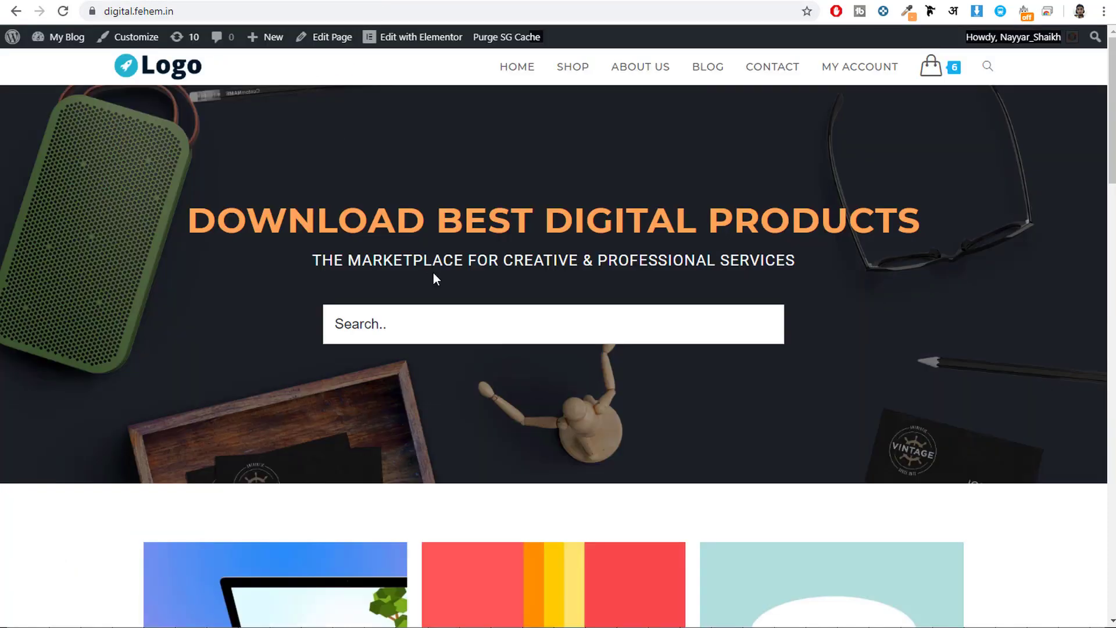
triple_click(505, 260)
key(ctrl+c)
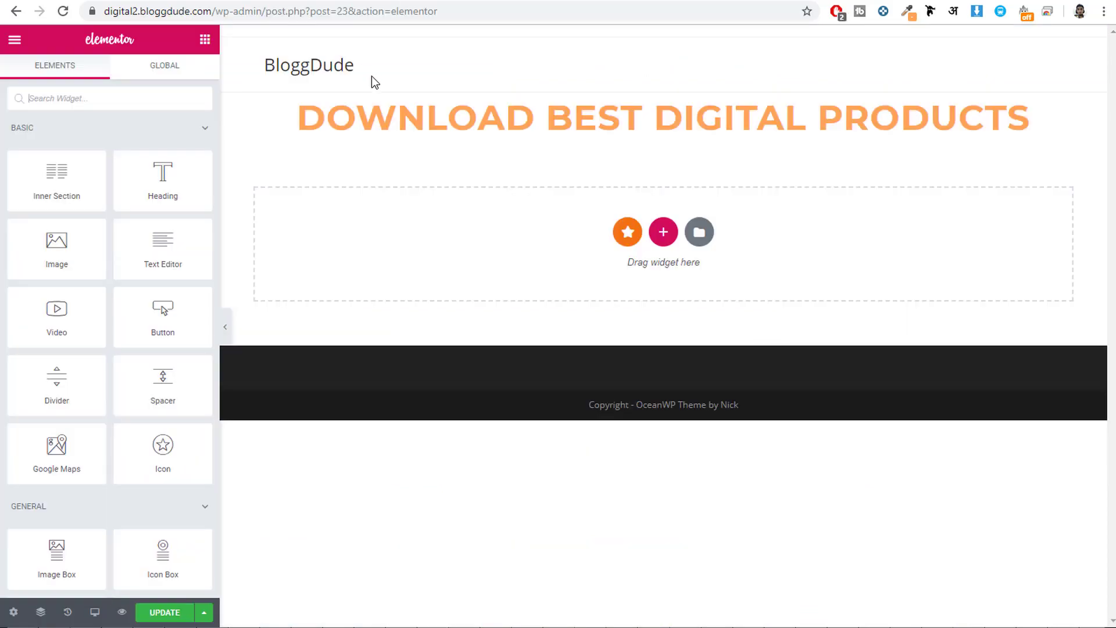
drag(153, 182, 568, 138)
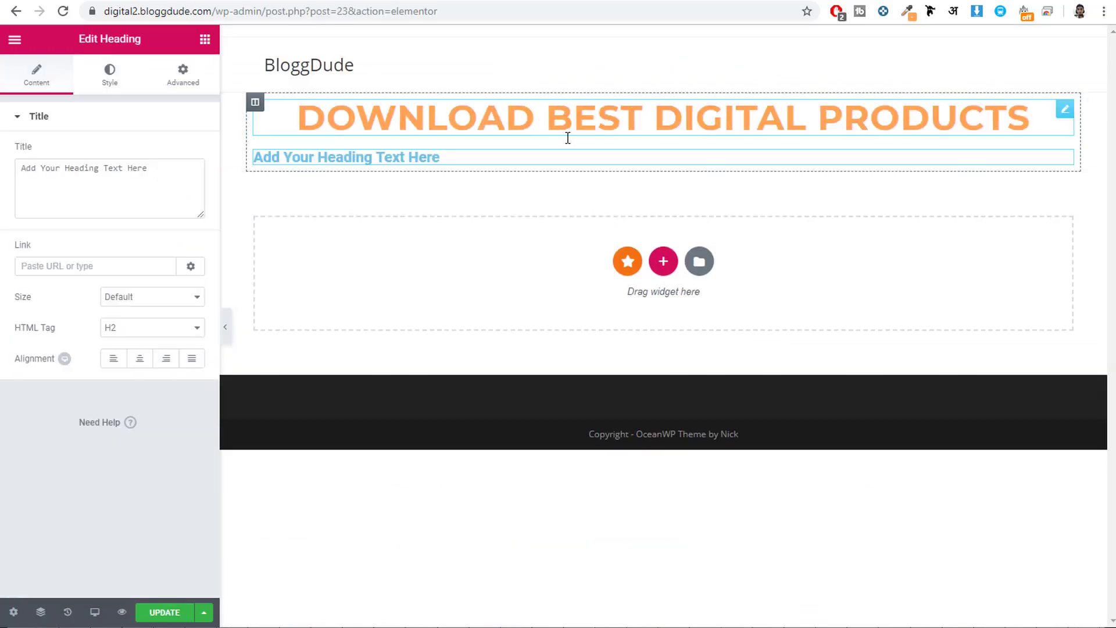
- Paste THE MARKETPLACE FOR CREATIVE & PROFESSIONAL SERVICES into the new heading and centre it
triple_click(162, 201)
key(ctrl+v)
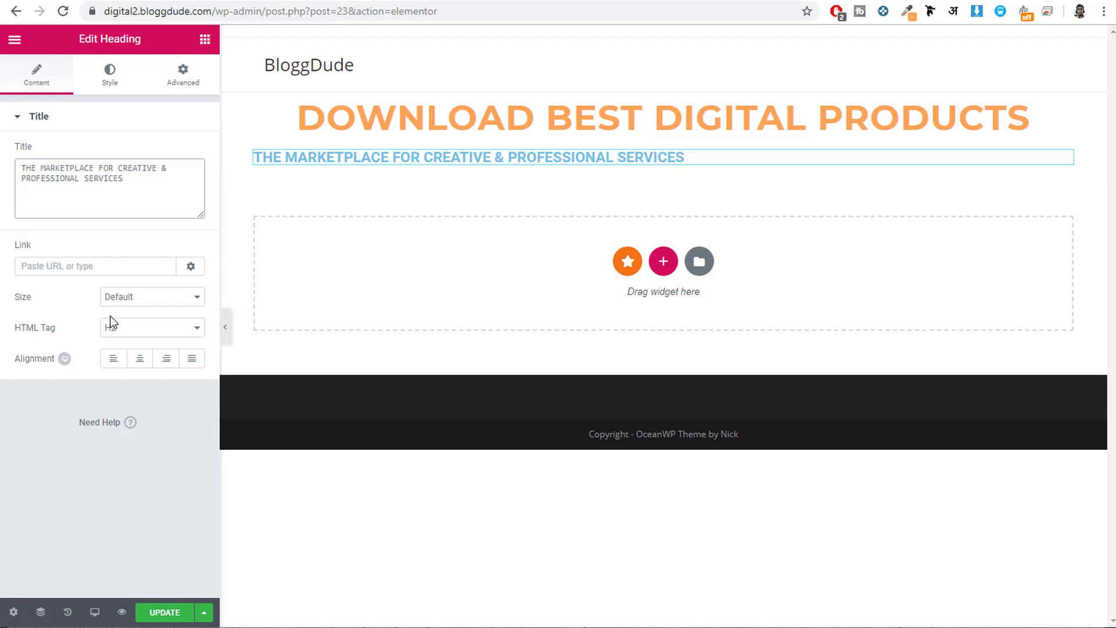
click(140, 358)
- Try white text on the subheading, then reset it to the default colour
click(124, 74)
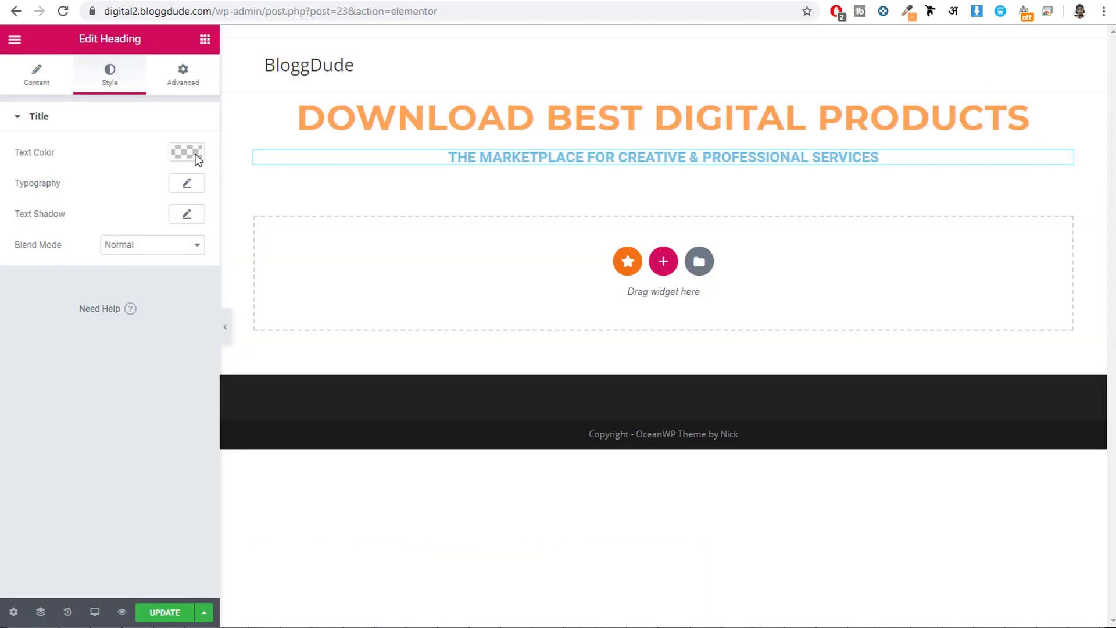
click(187, 152)
click(151, 327)
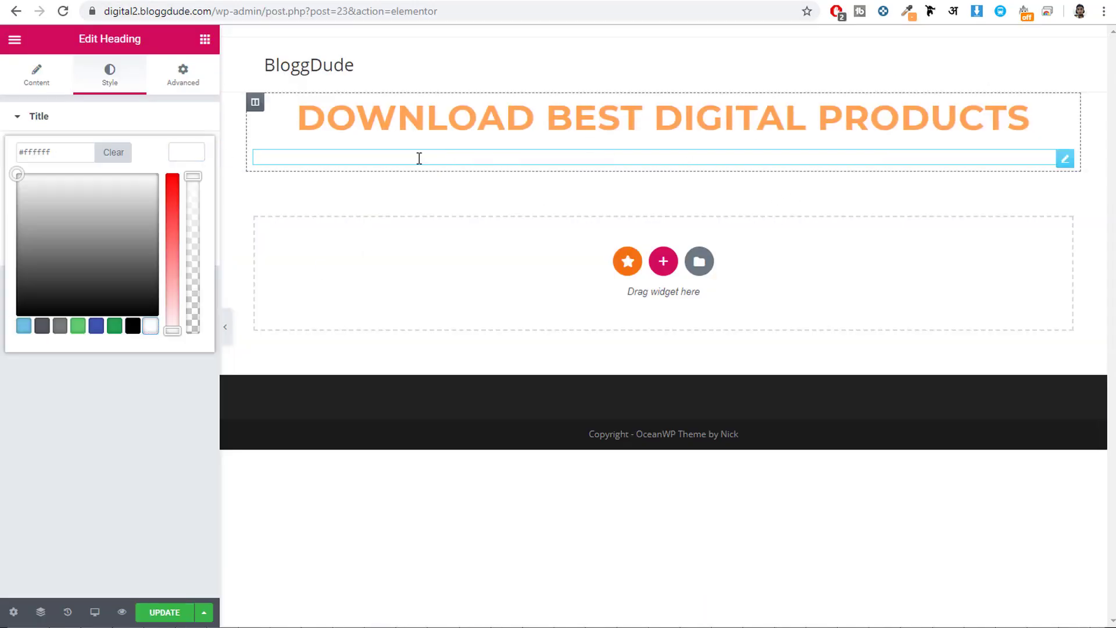
click(120, 152)
click(175, 151)
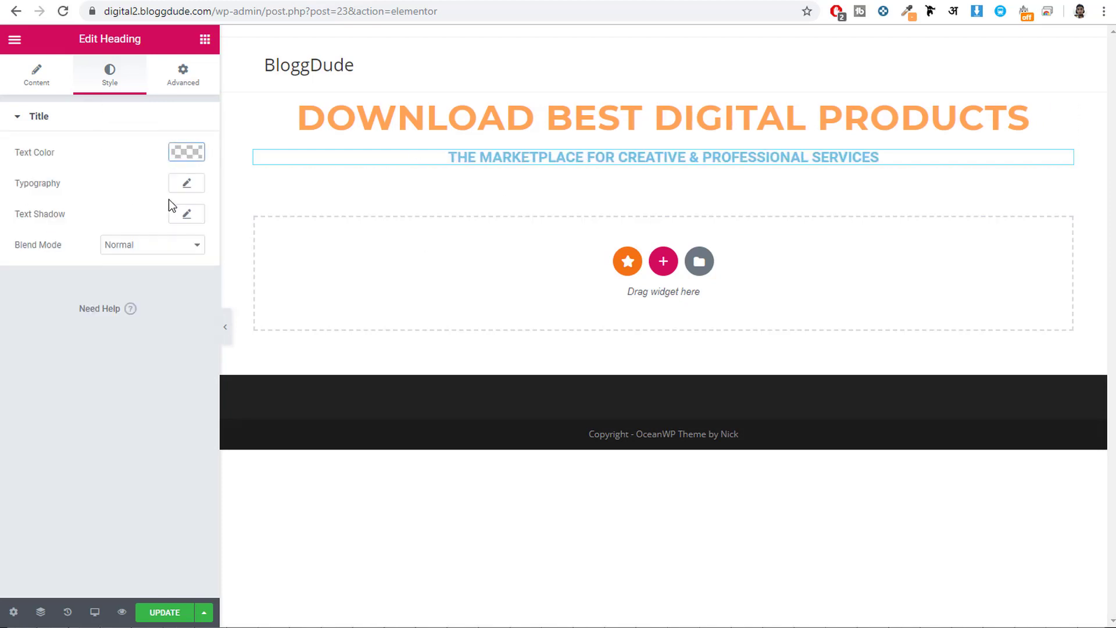
click(191, 185)
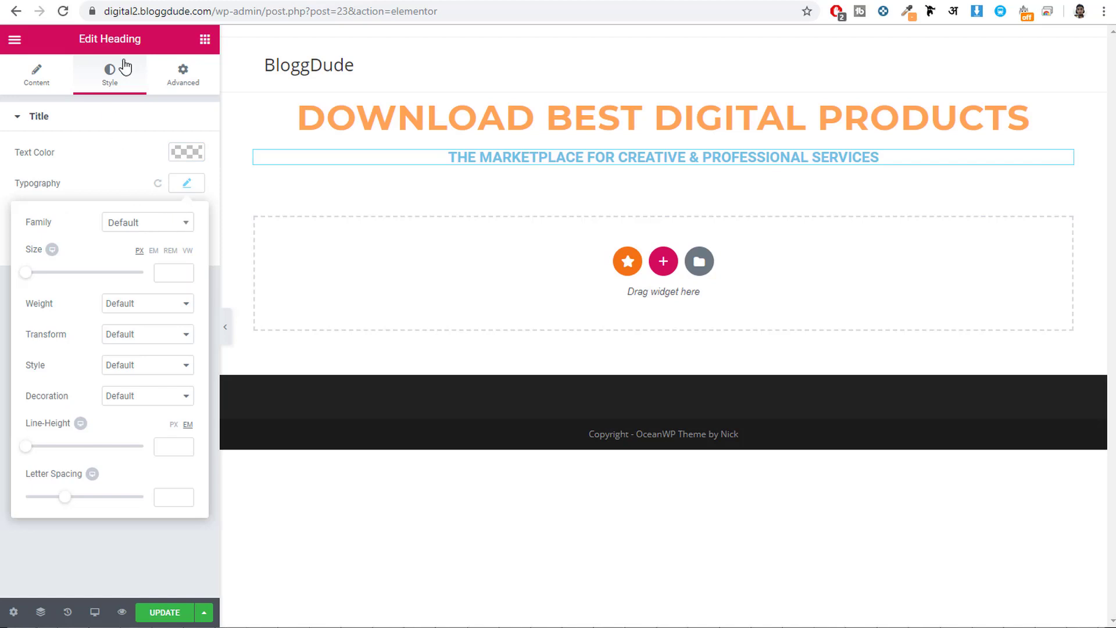
- Set the subheading to Roboto 21 px, weight 400, letter spacing 1, and update the page
click(160, 222)
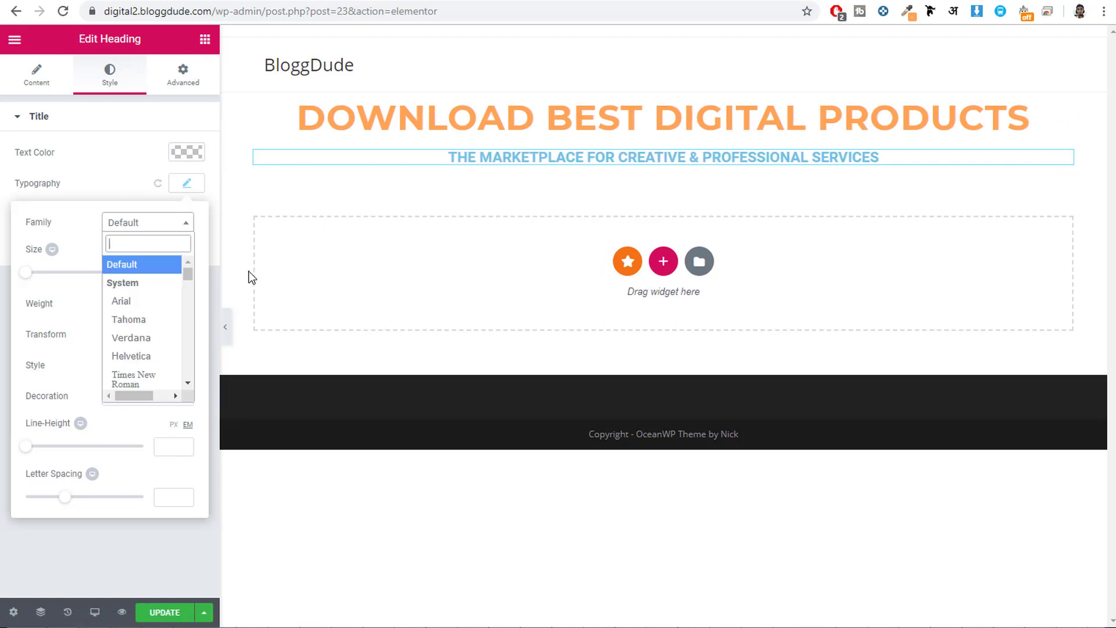
text(roboto)
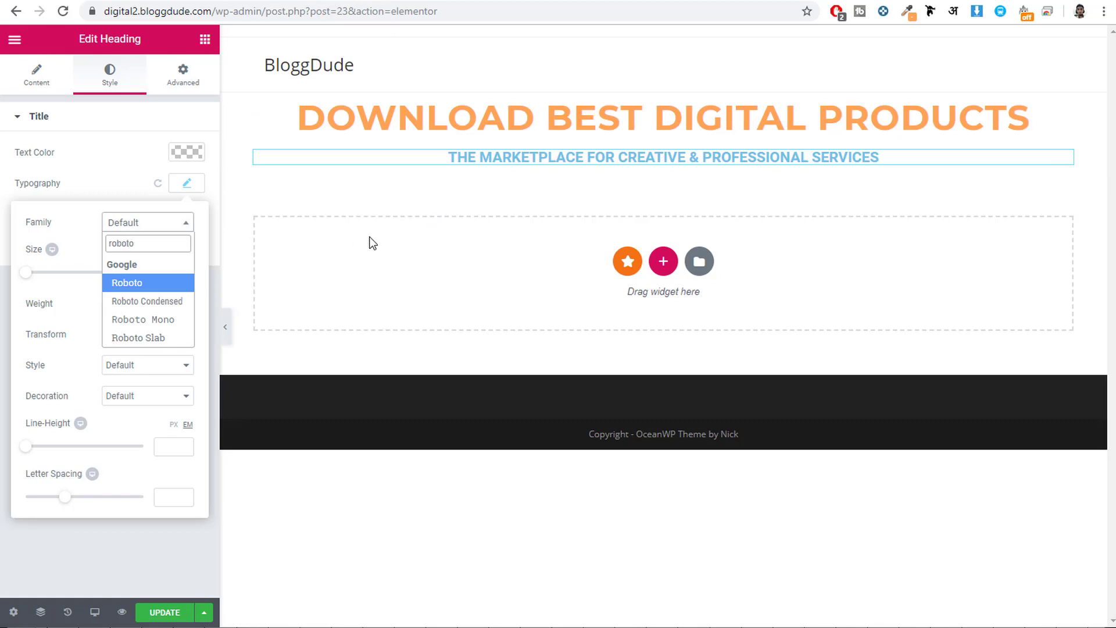
key(Return)
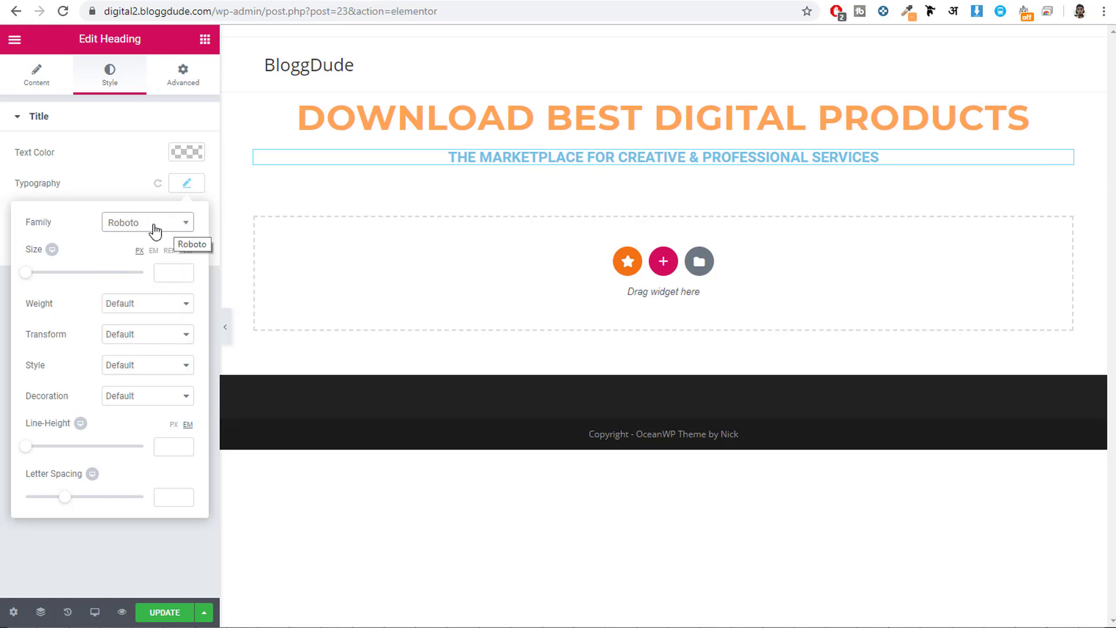
click(167, 276)
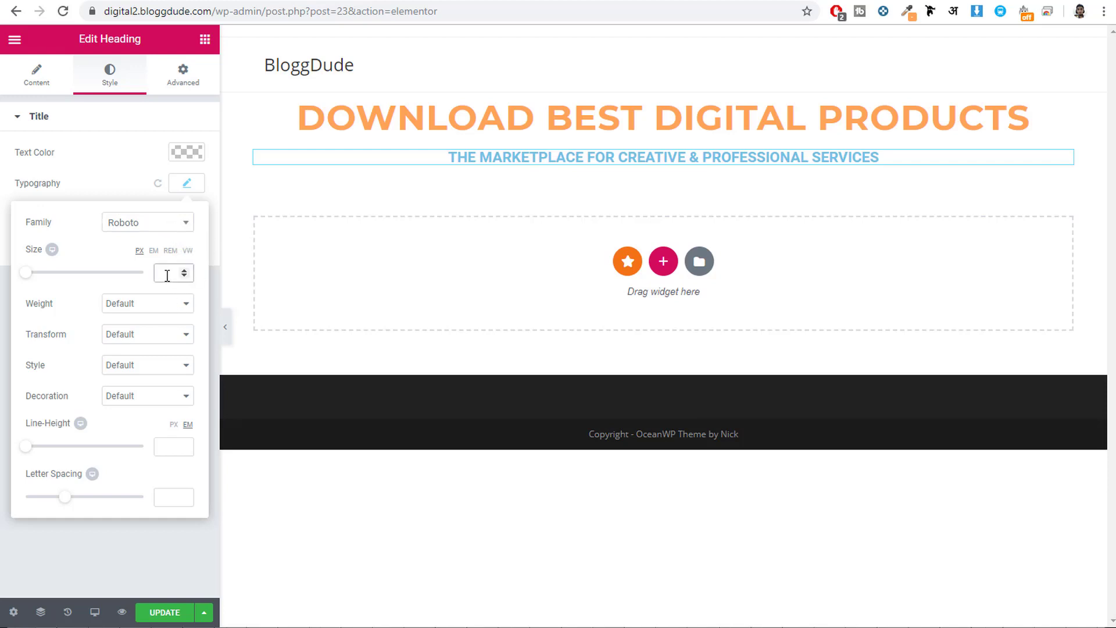
text(21)
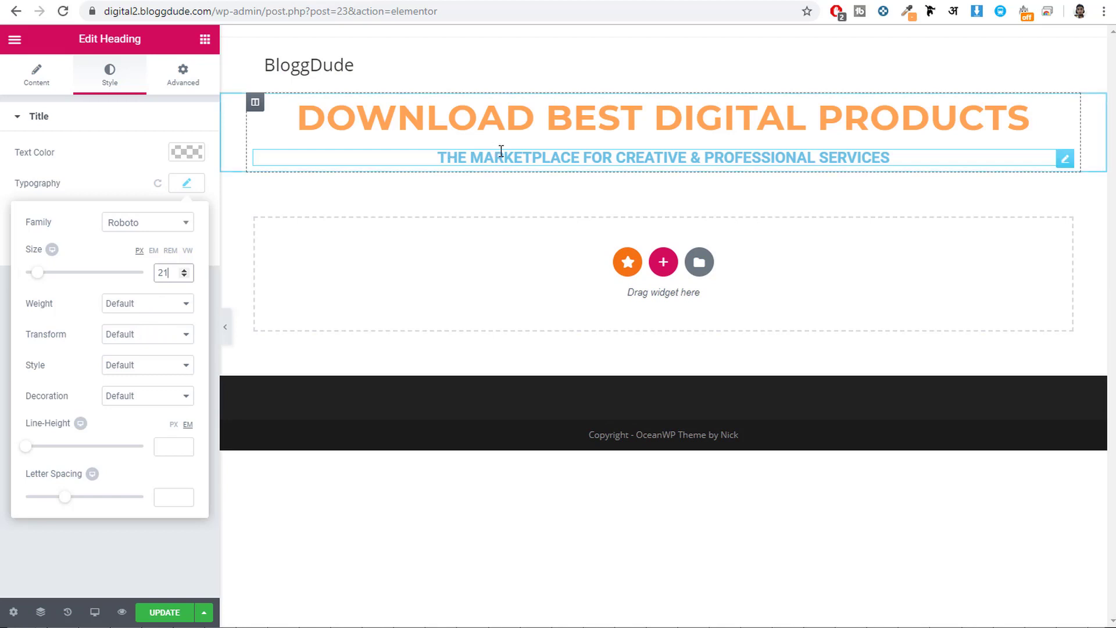
click(173, 306)
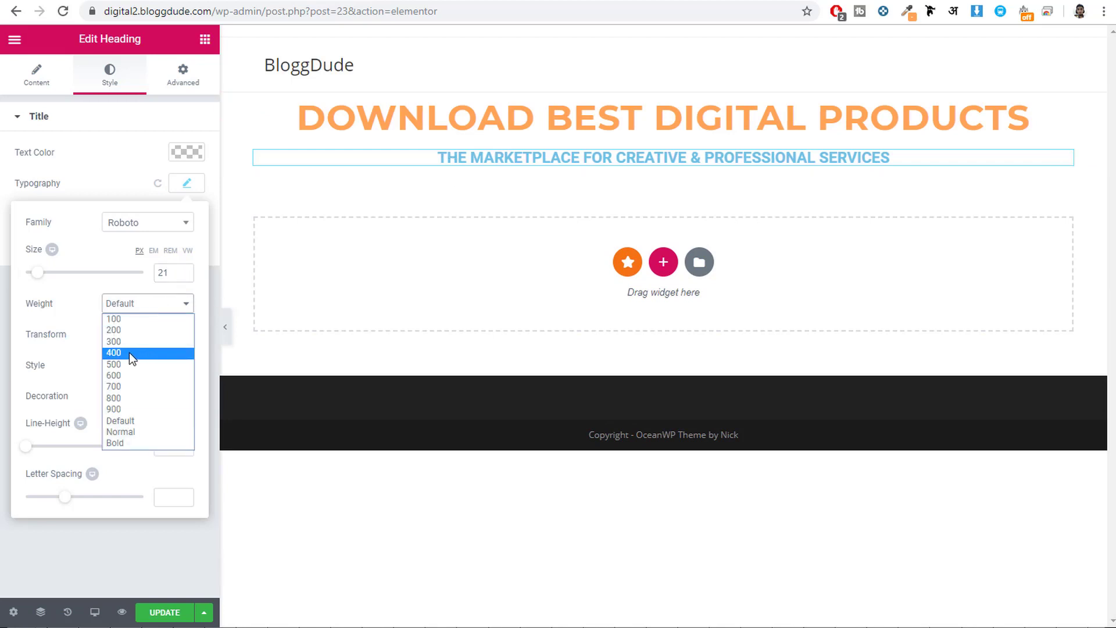
click(129, 352)
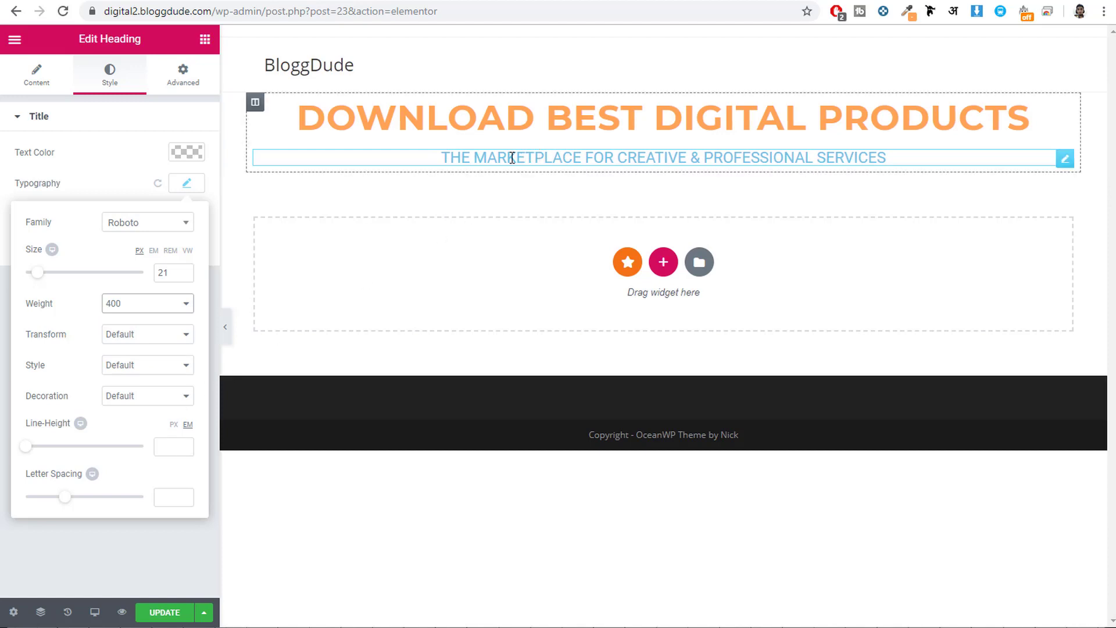
click(181, 499)
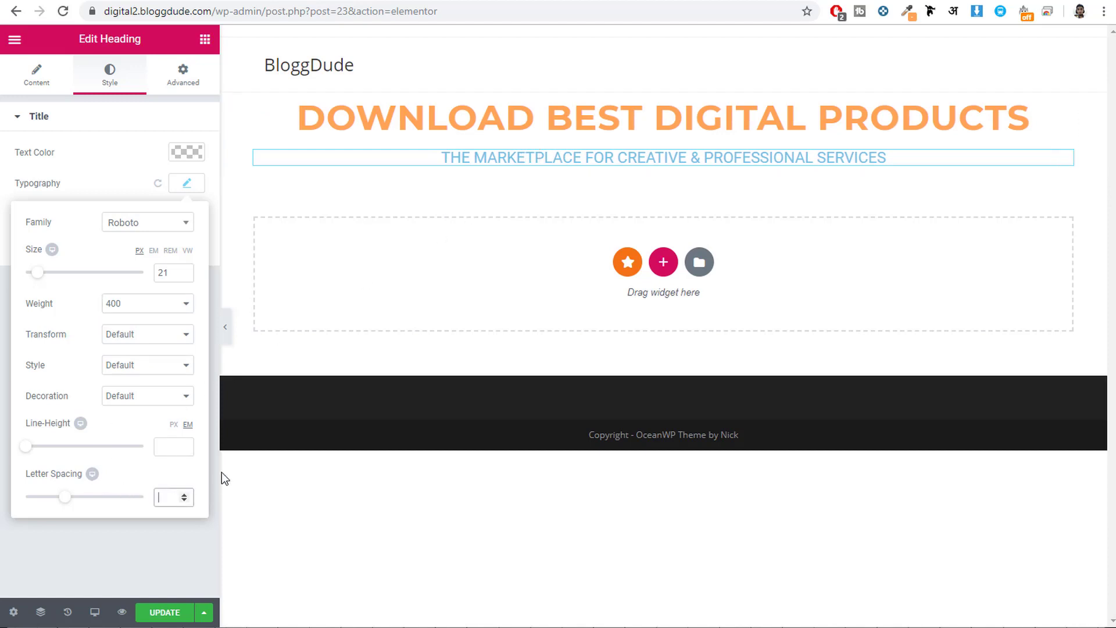
text(1)
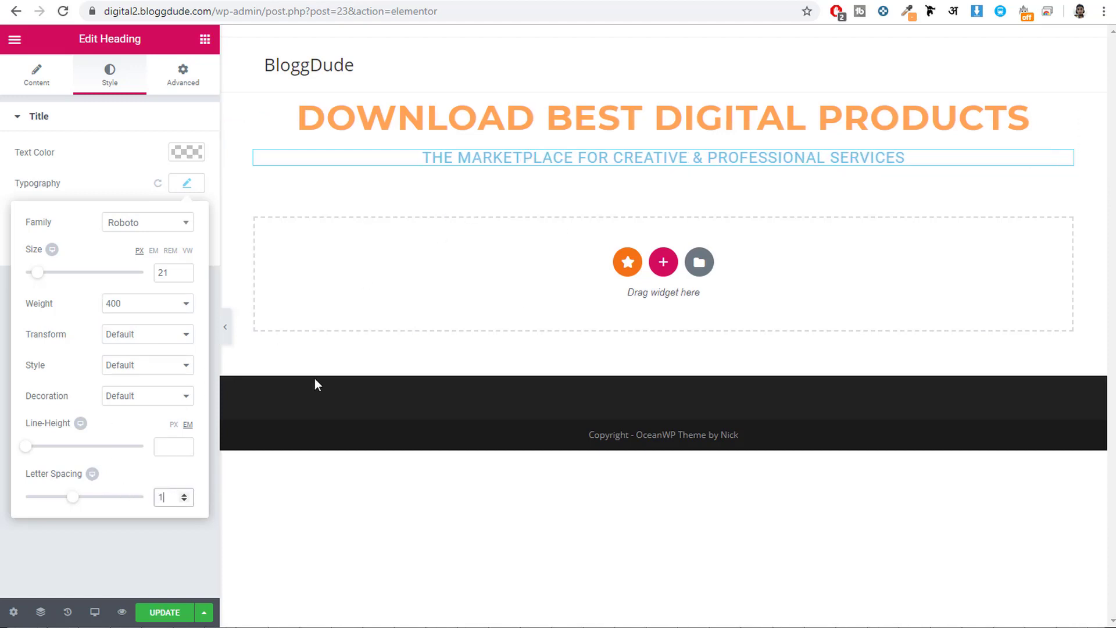
click(158, 612)
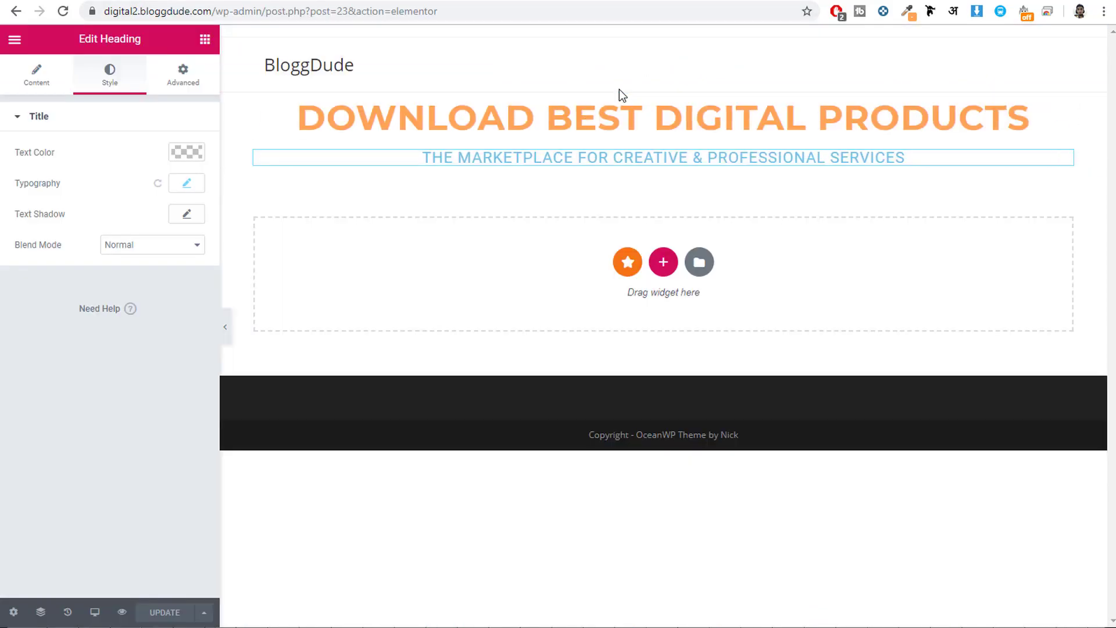
- Add a single-column test section below the headings, then delete it
click(663, 262)
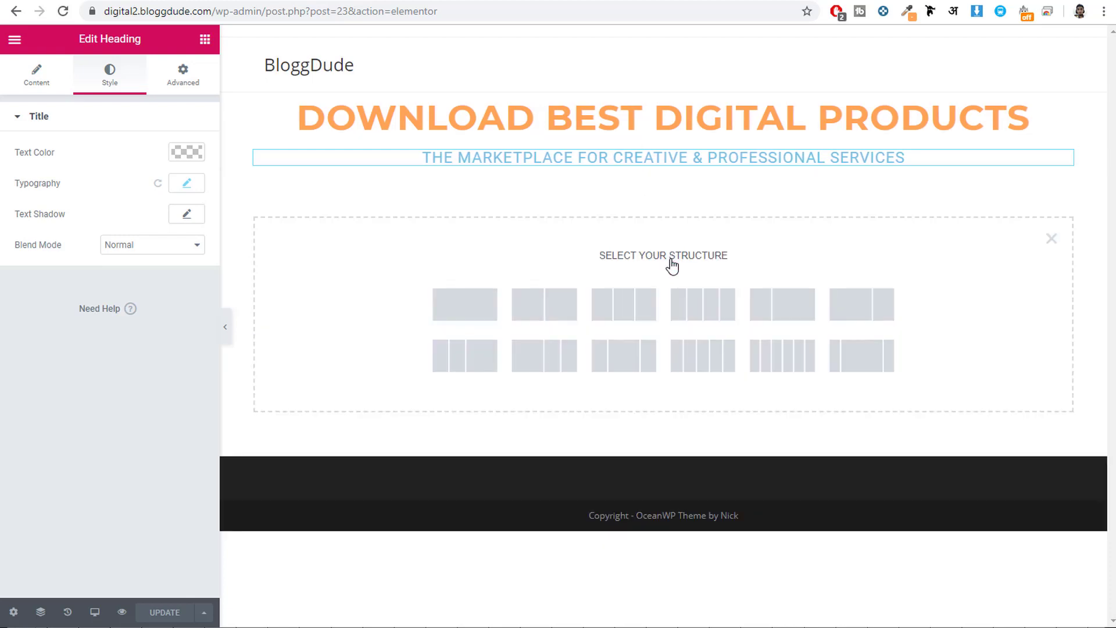
click(460, 317)
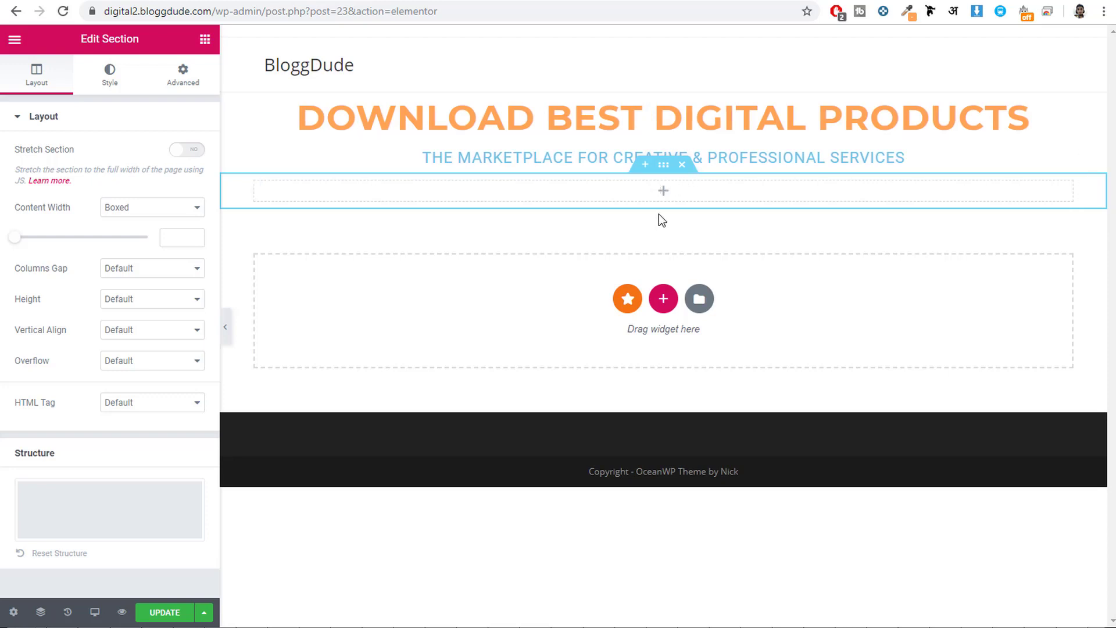
click(682, 164)
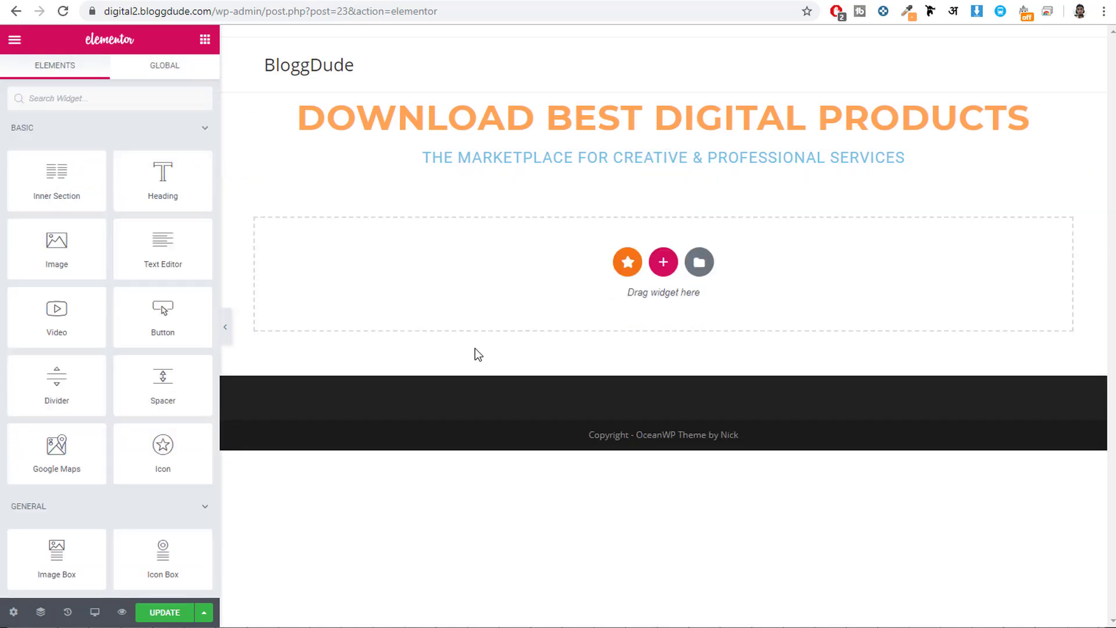
- Select the section holding both headings through the Navigator
click(40, 613)
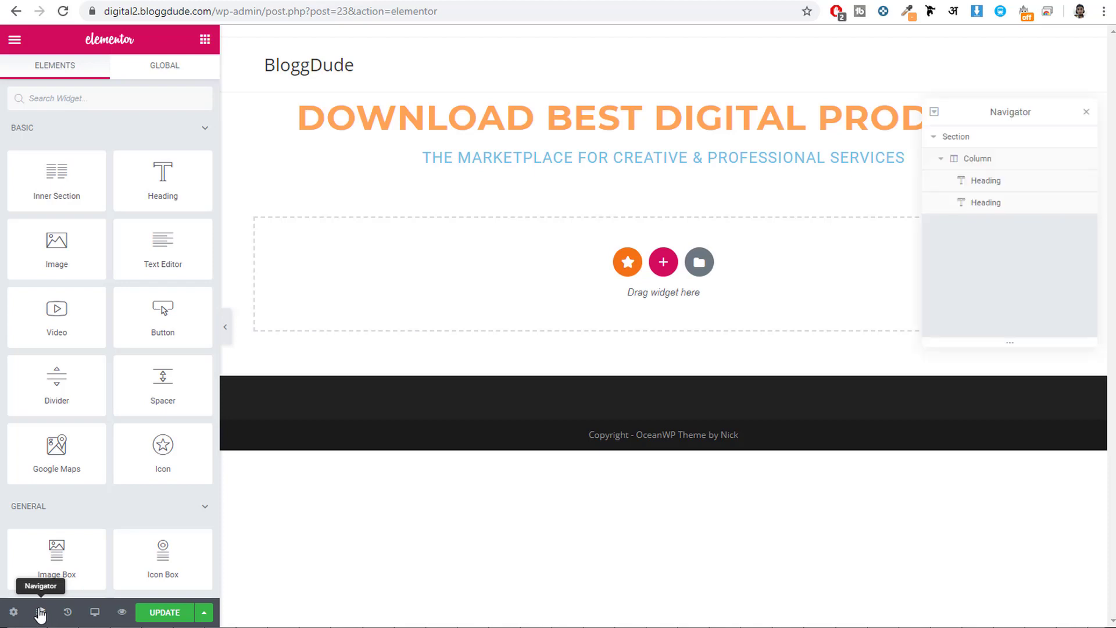
click(977, 139)
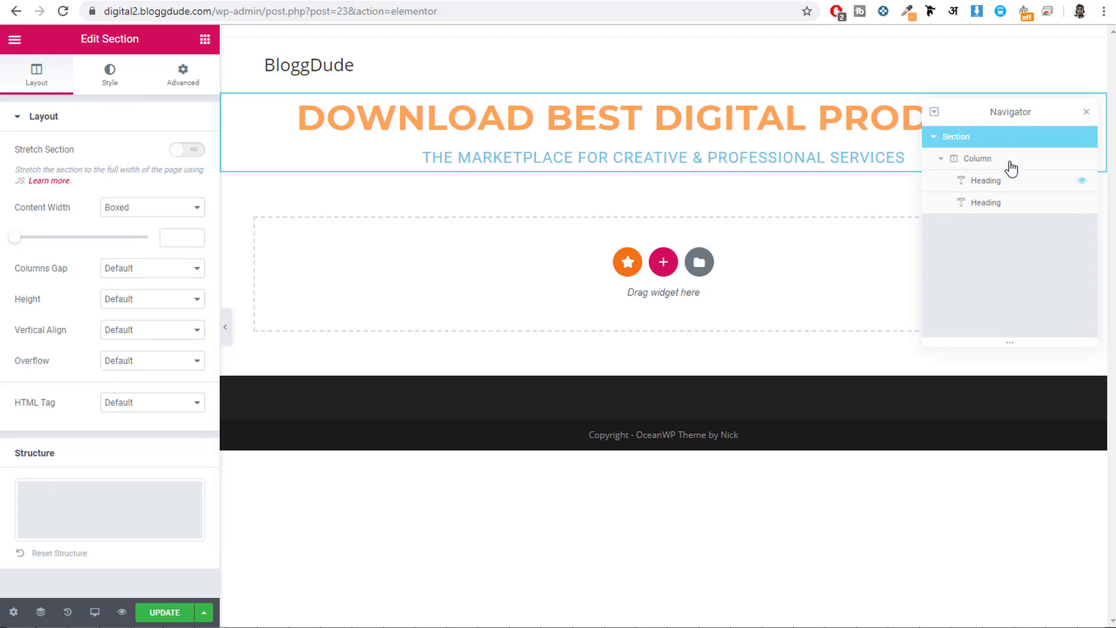
click(1087, 114)
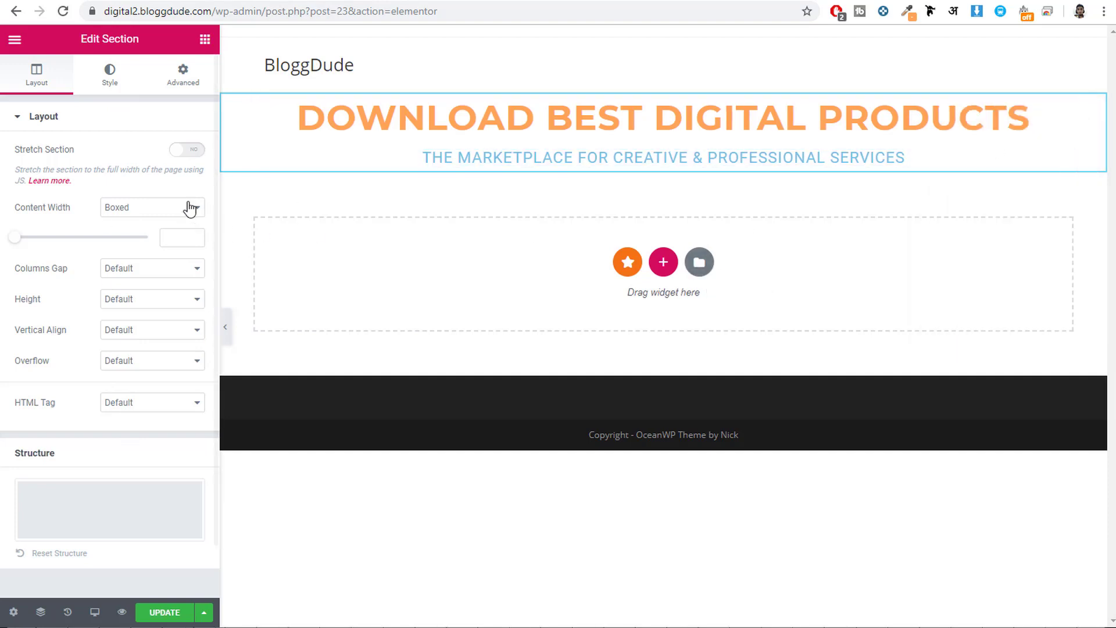
- Try a green-to-red gradient background on the section, angled about 210 degrees
click(102, 87)
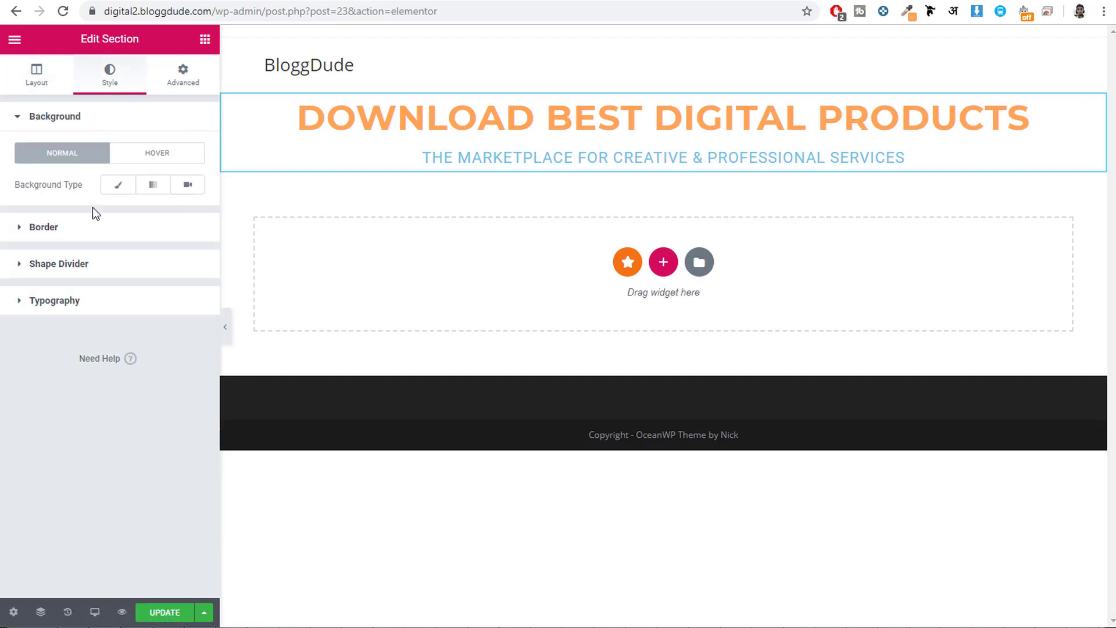
drag(85, 185, 53, 186)
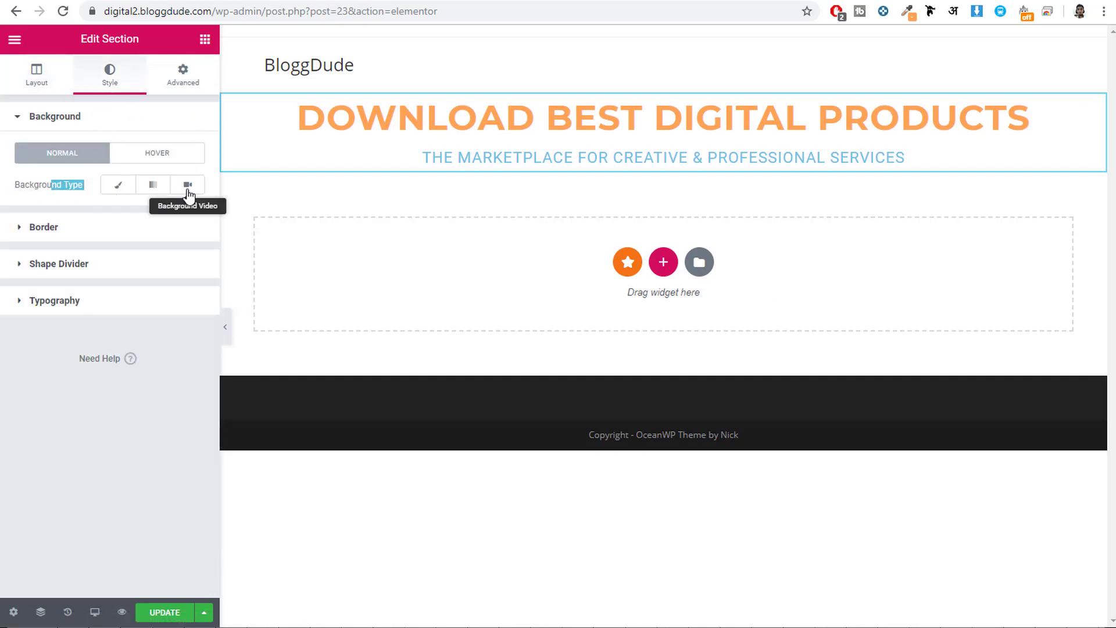
click(154, 187)
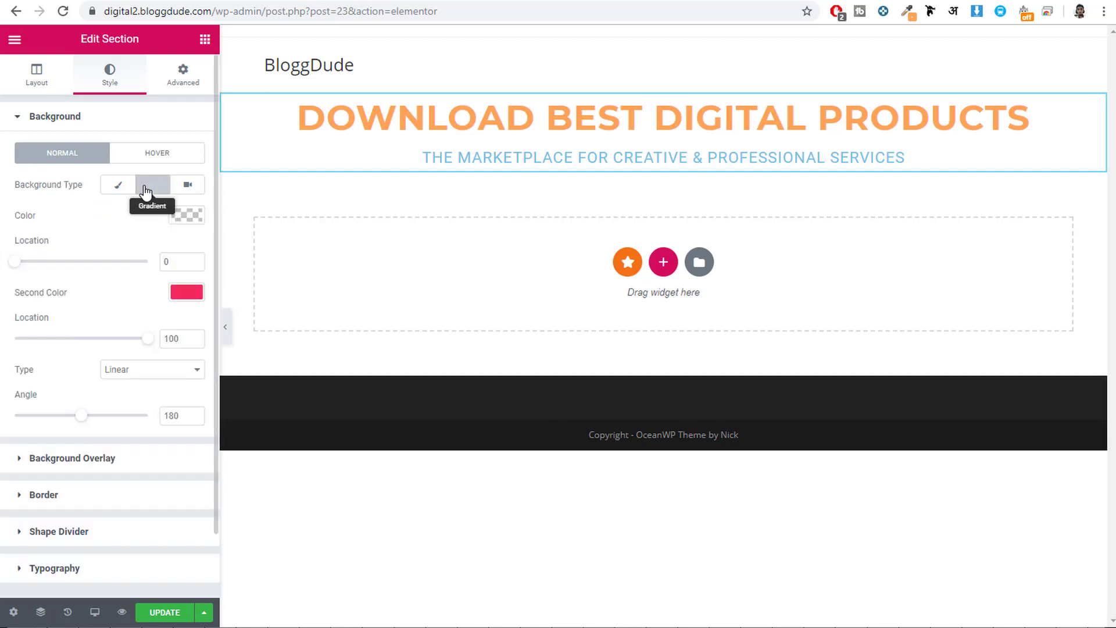
click(186, 215)
click(115, 389)
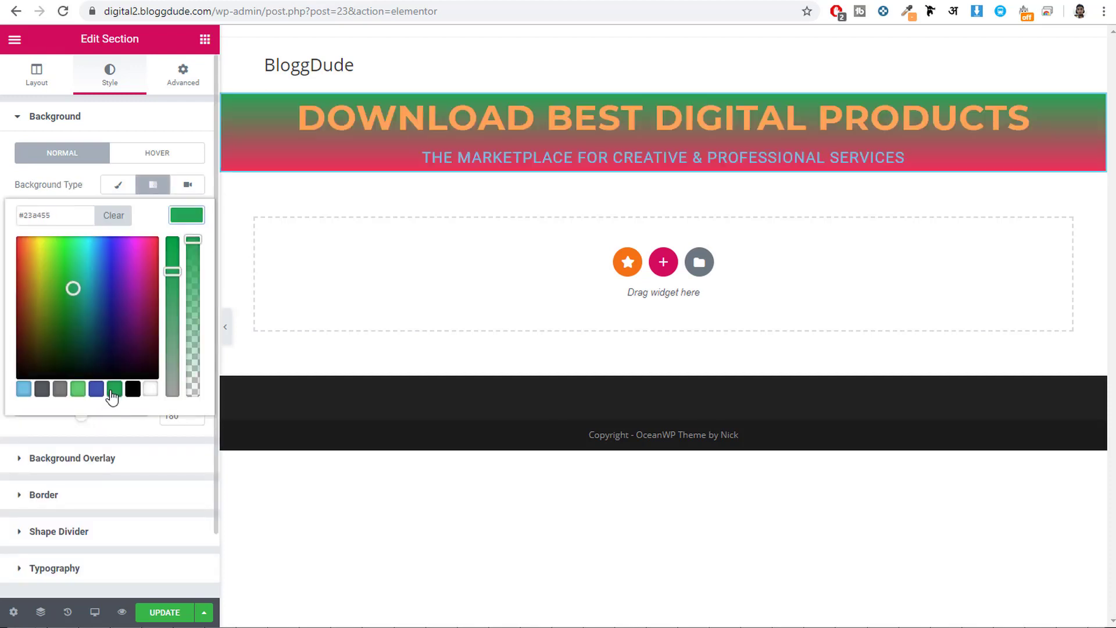
click(183, 212)
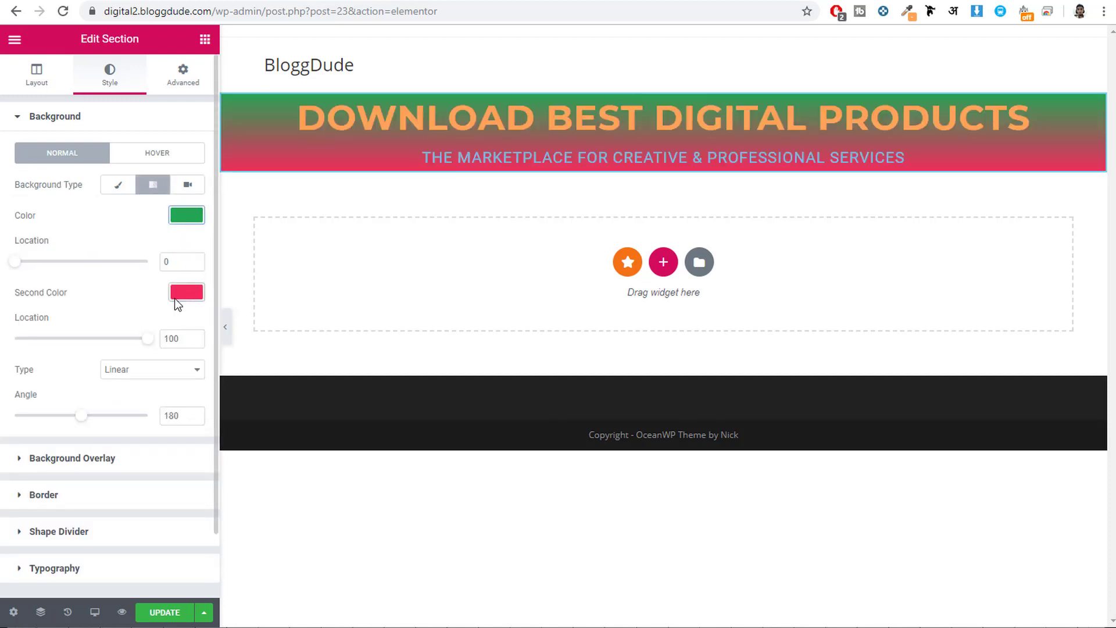
drag(147, 338, 99, 340)
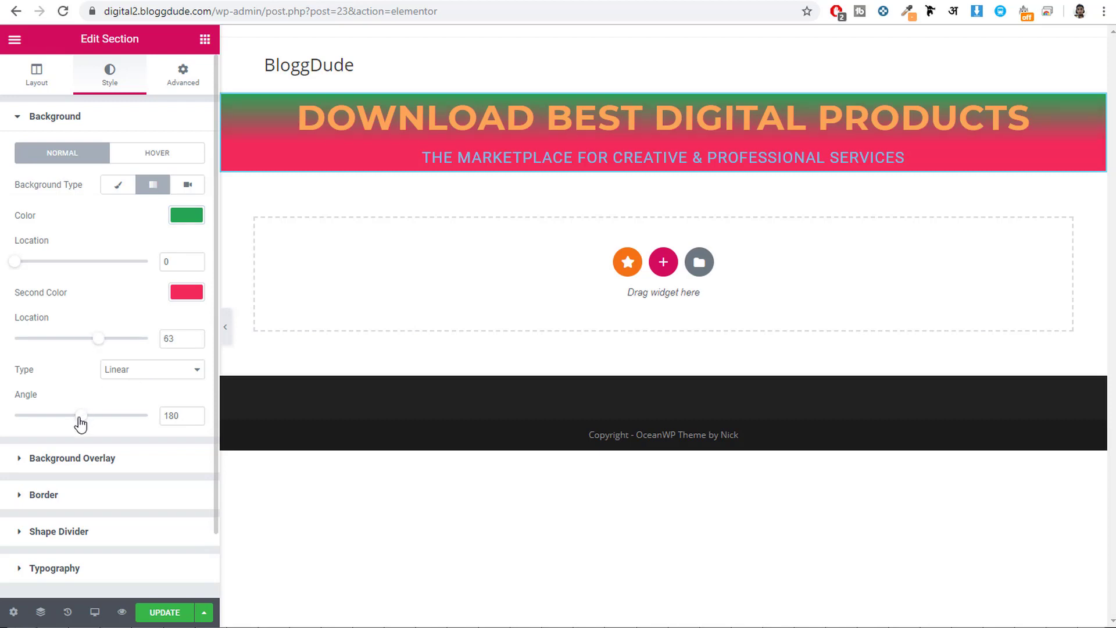
mouse_move(81, 425)
mouse_down()
mouse_move(135, 428)
mouse_move(62, 426)
mouse_up()
mouse_move(103, 423)
mouse_down()
mouse_move(145, 423)
mouse_move(78, 421)
mouse_move(92, 418)
mouse_up()
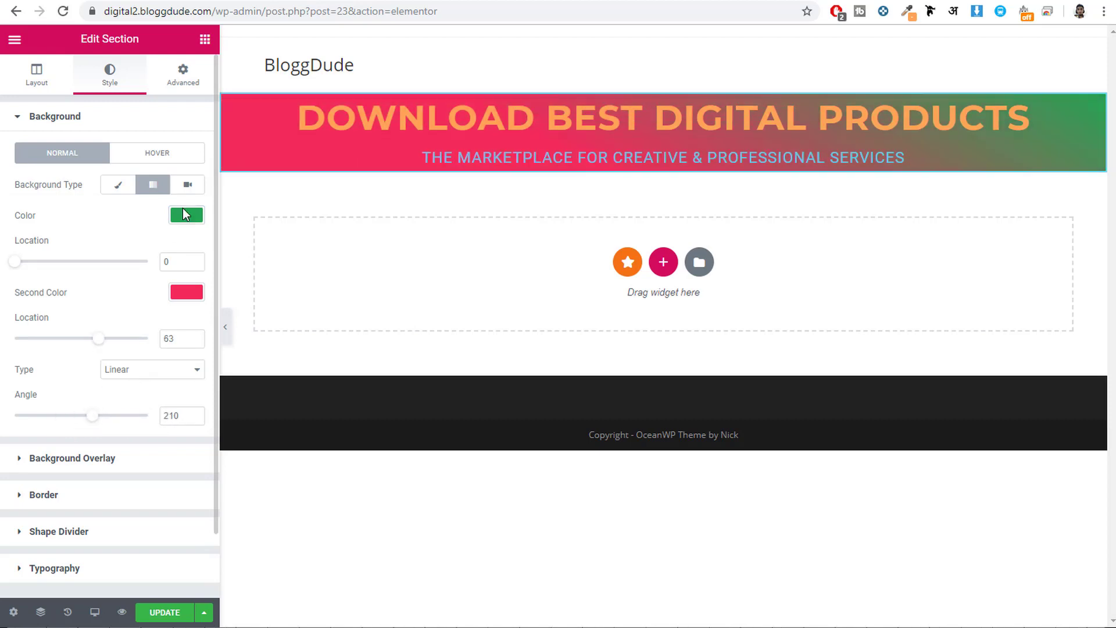
- Switch to a Classic background with the colour cleared and pick a background image
click(187, 185)
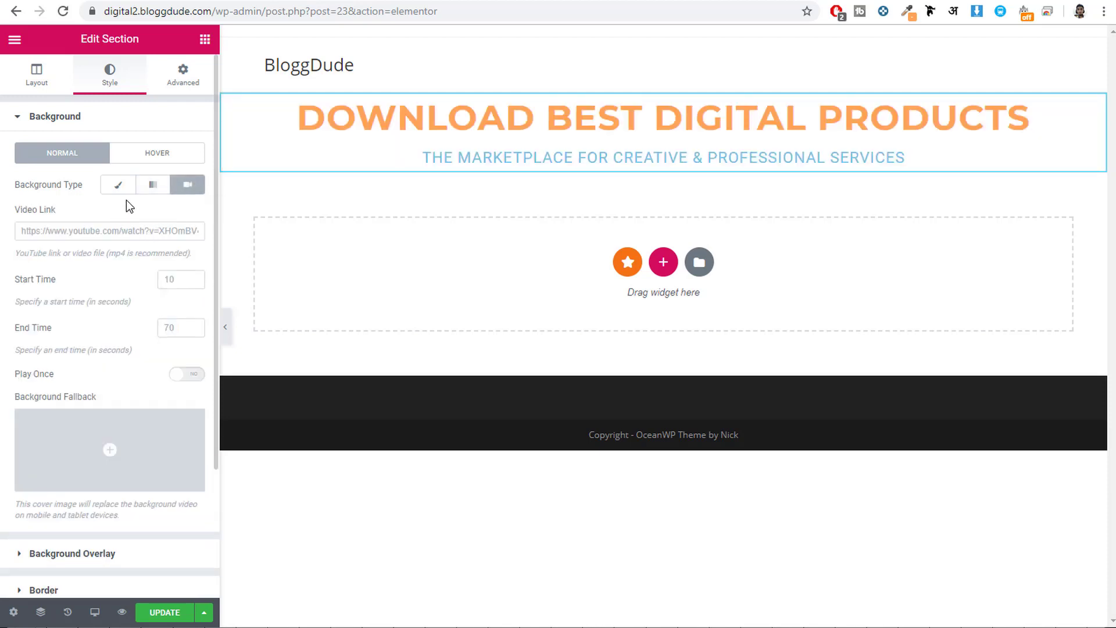
click(119, 186)
click(183, 218)
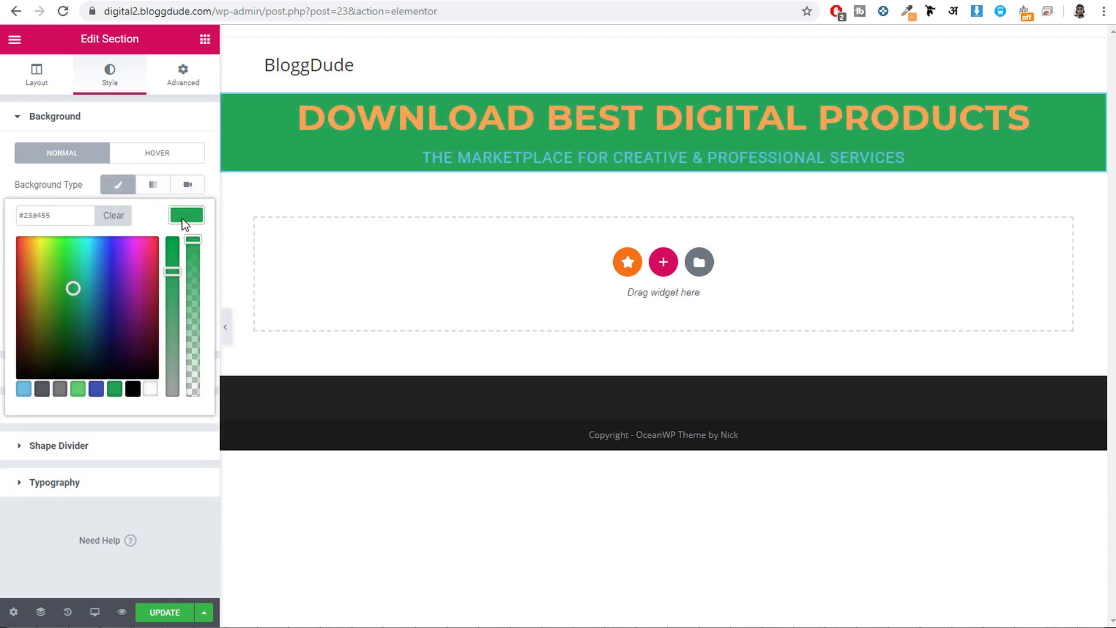
click(114, 223)
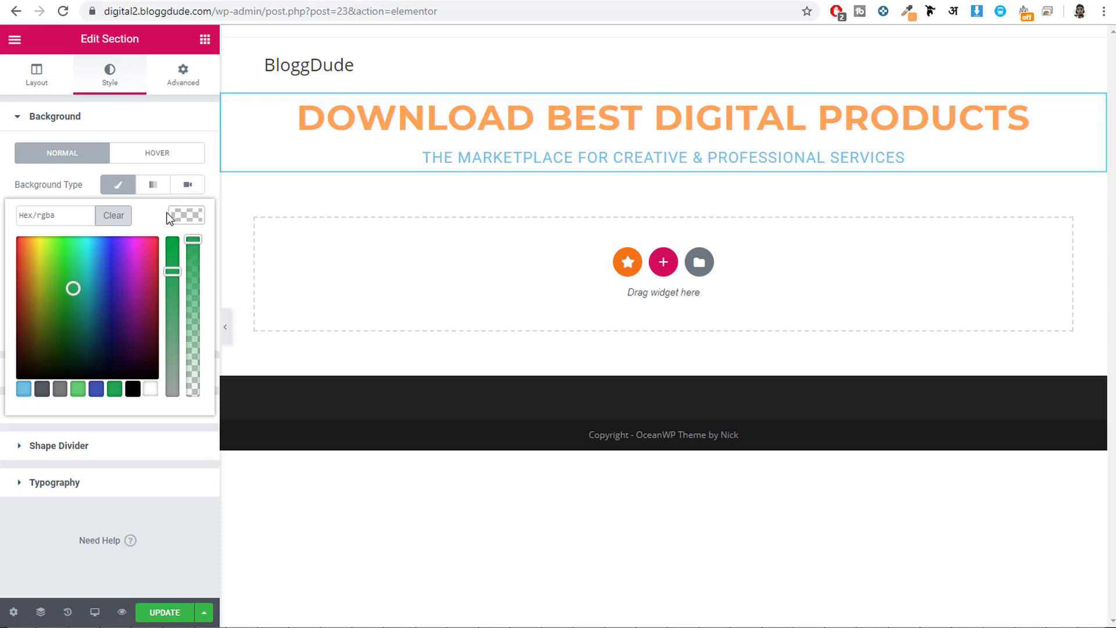
click(179, 214)
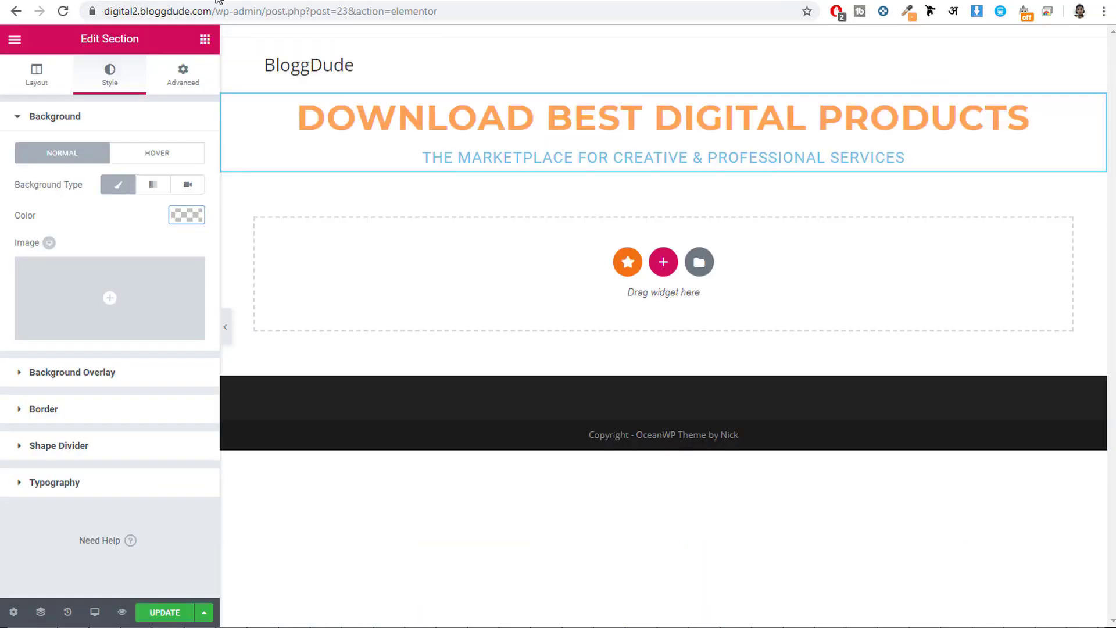
click(117, 321)
- Upload Home-Banner.jpg and insert it as the hero section's background image
click(47, 100)
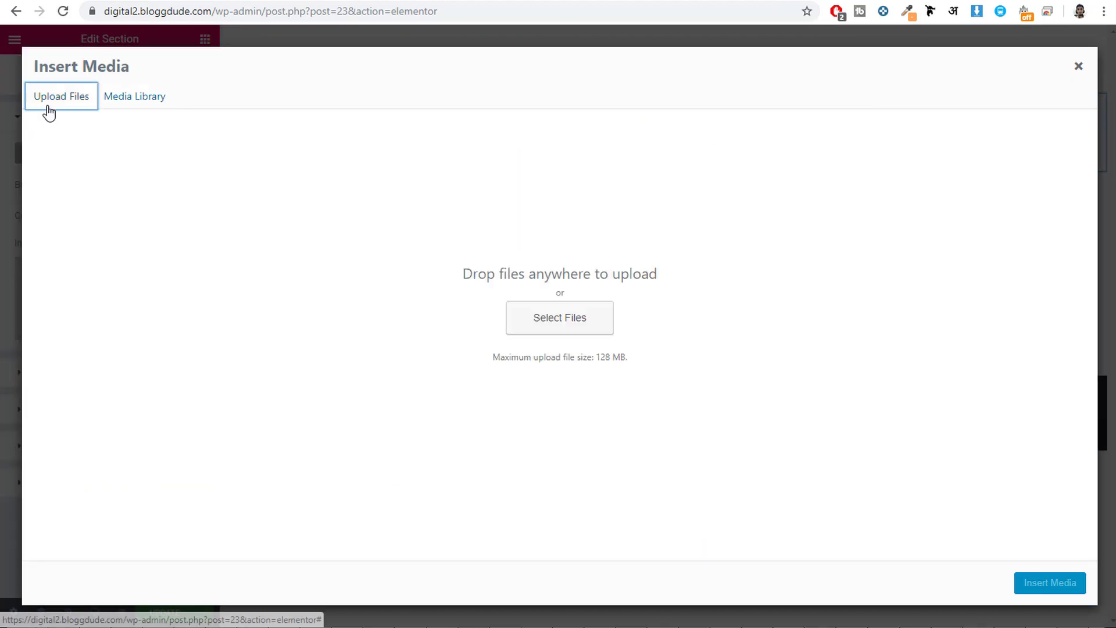
click(559, 316)
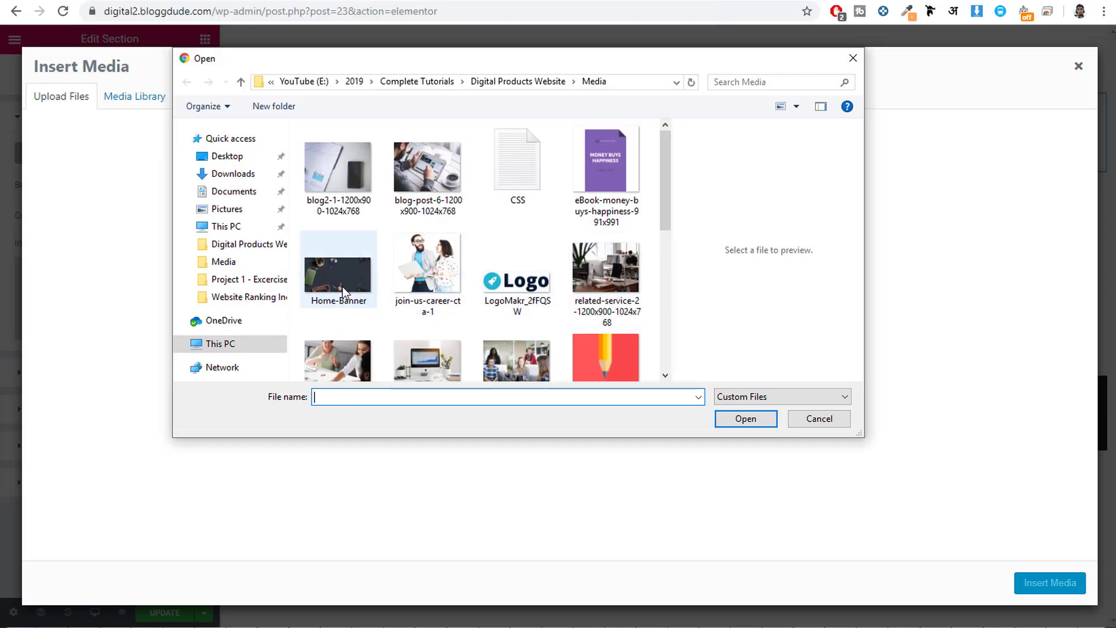
click(340, 288)
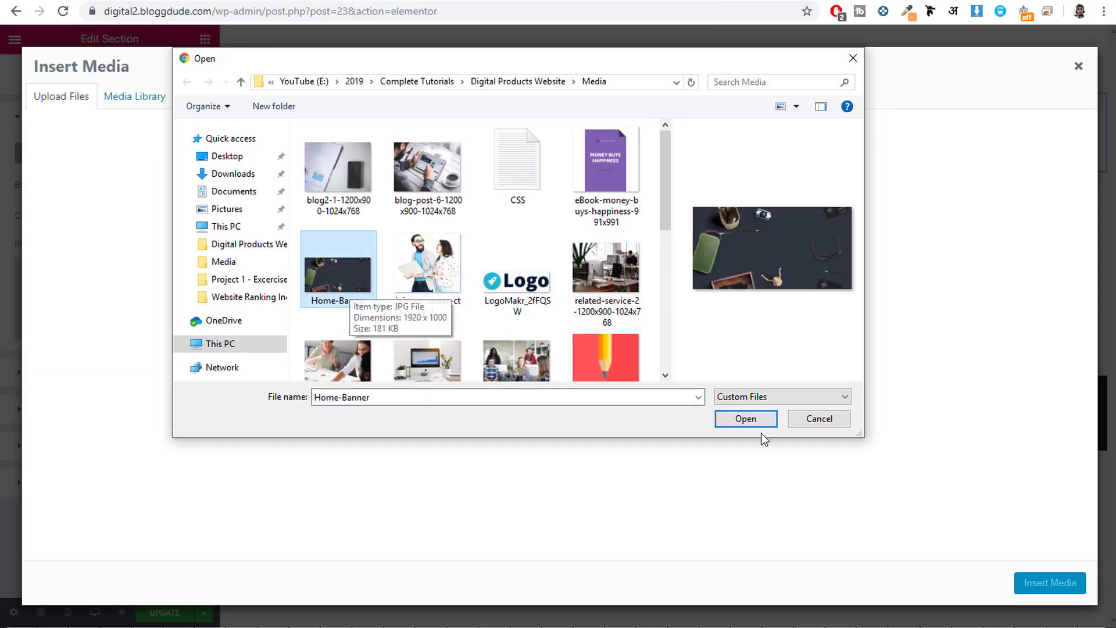
click(746, 419)
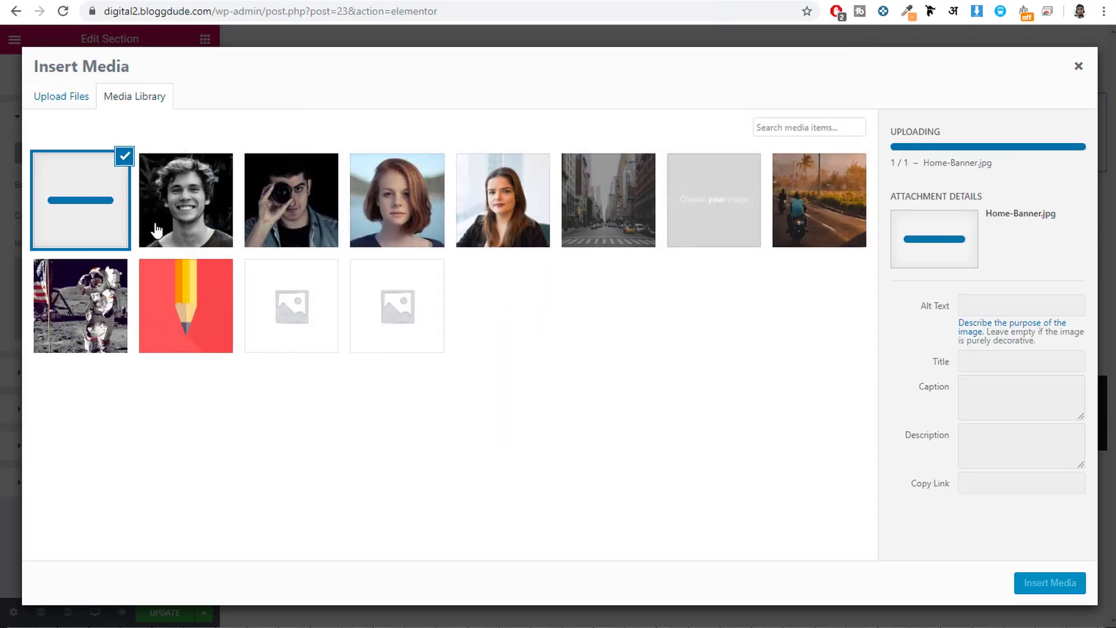
click(1040, 591)
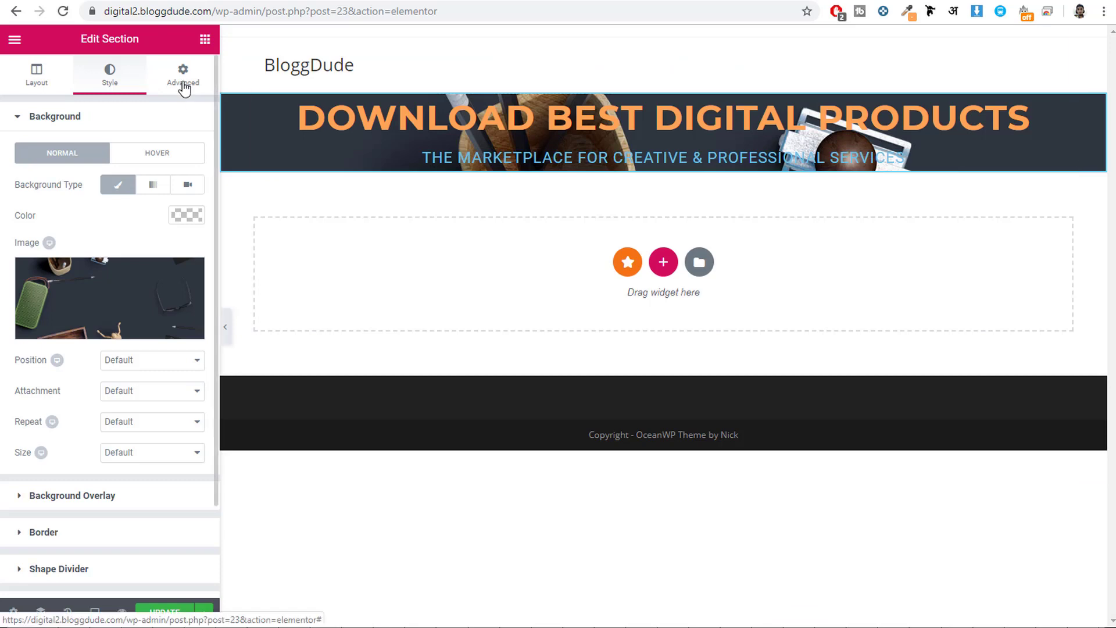
- Unlink the section padding and set top and bottom padding to 150 px
click(184, 88)
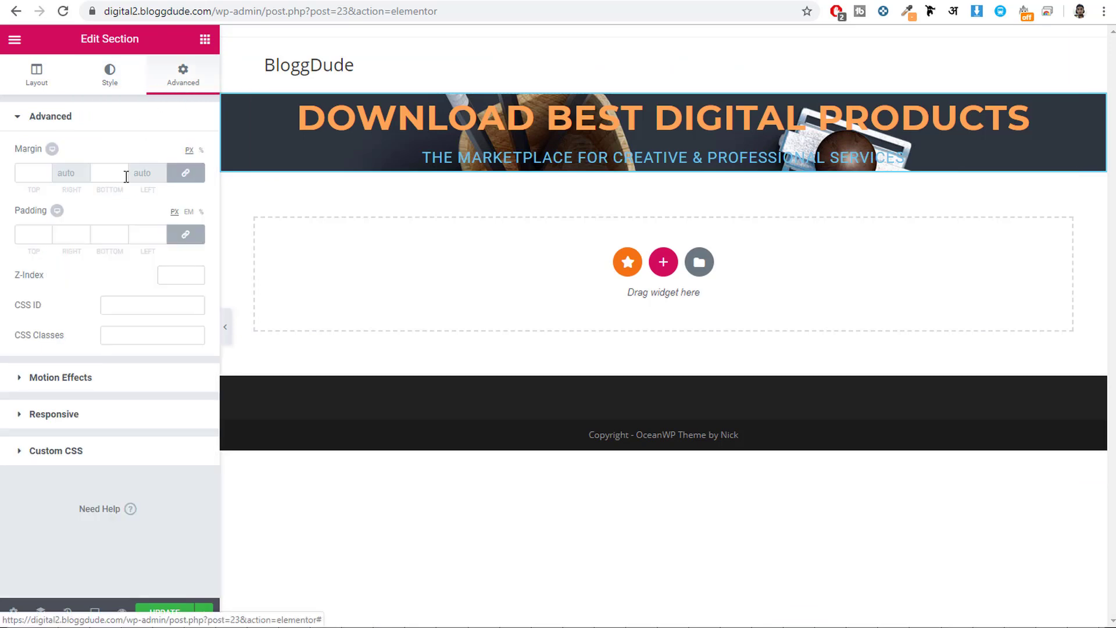
click(28, 239)
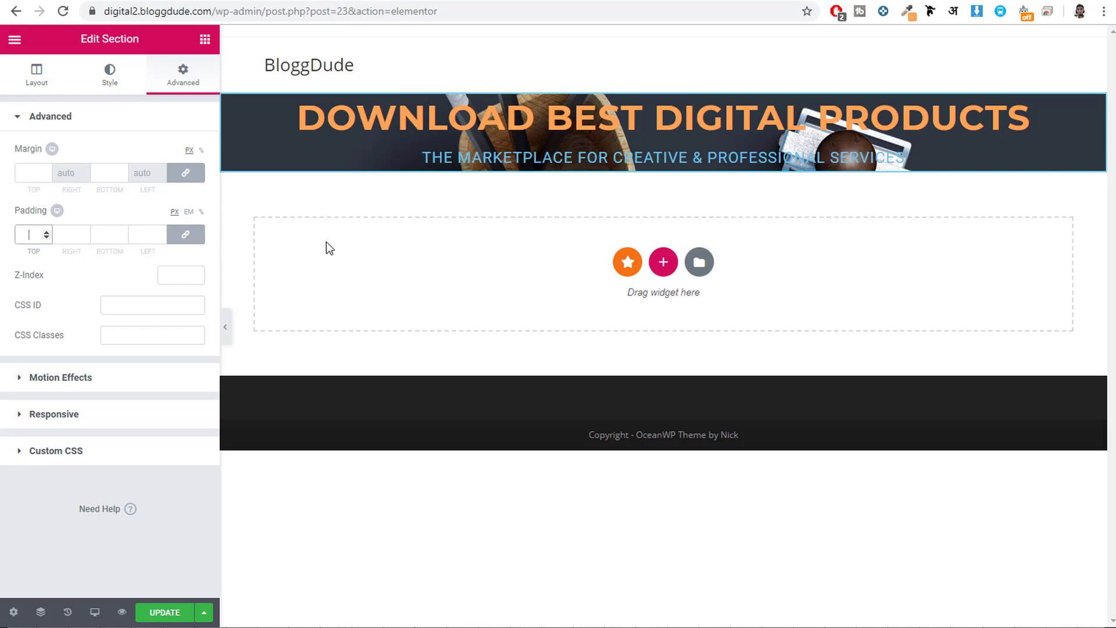
text(100)
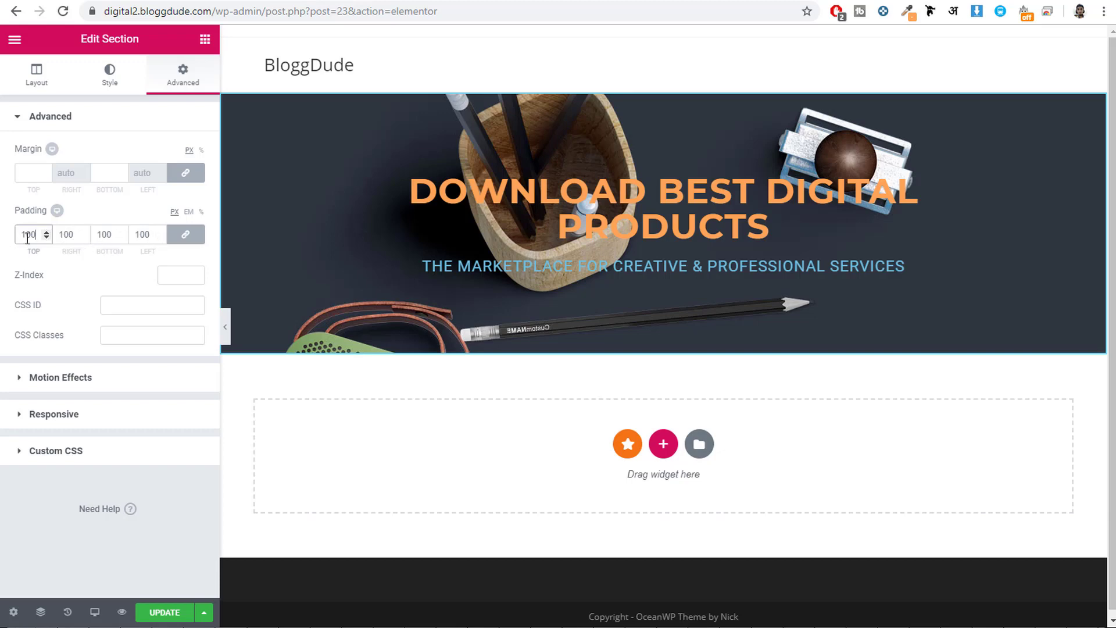
double_click(28, 235)
text(0)
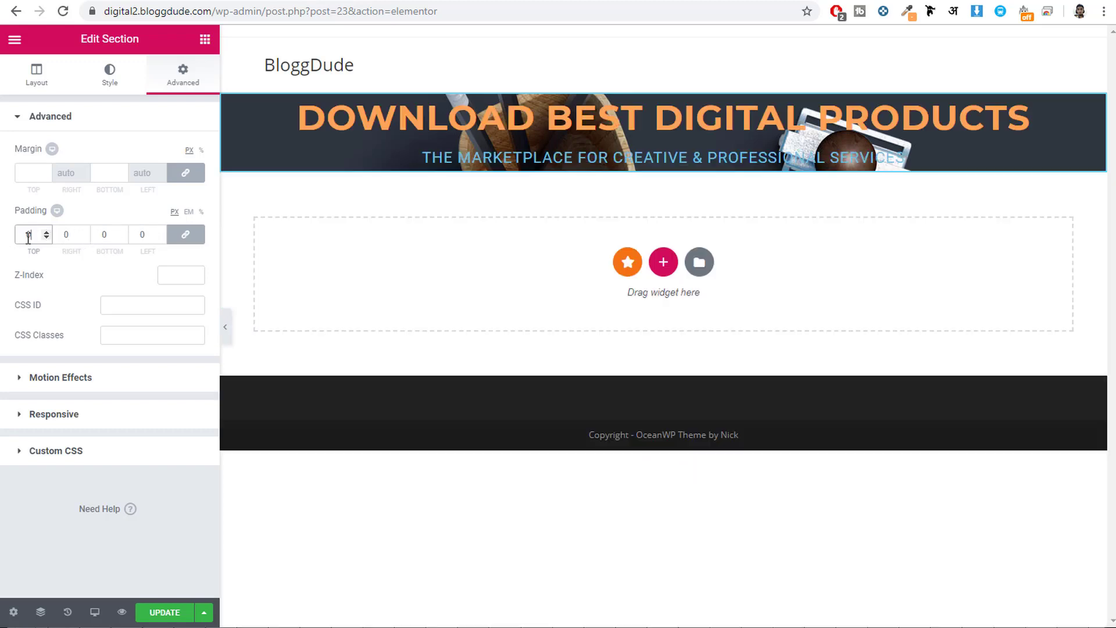
click(187, 236)
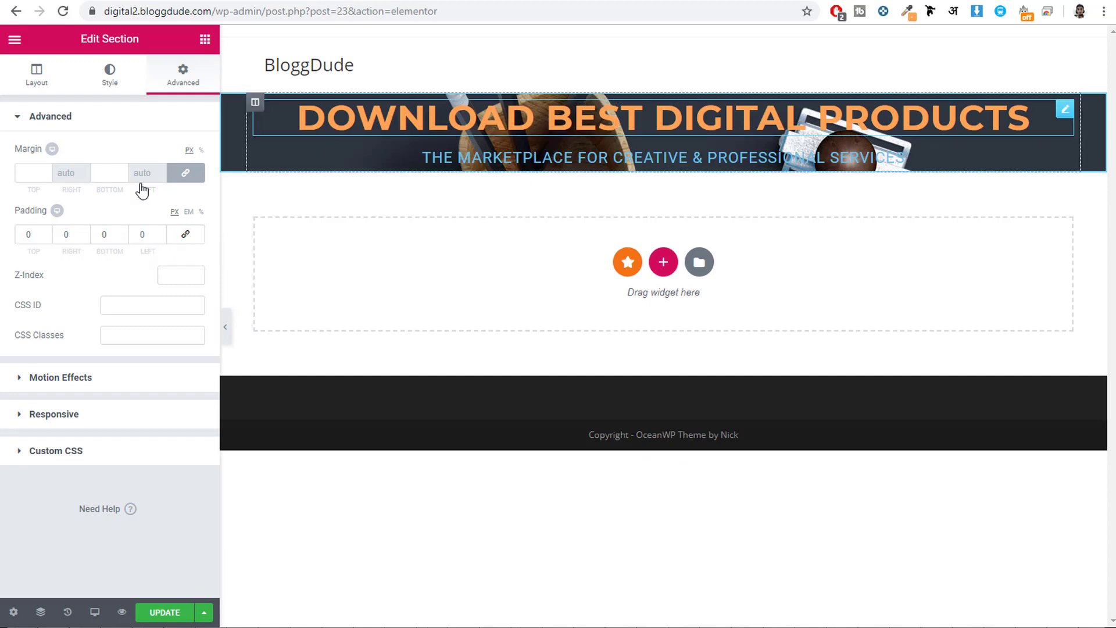
click(34, 229)
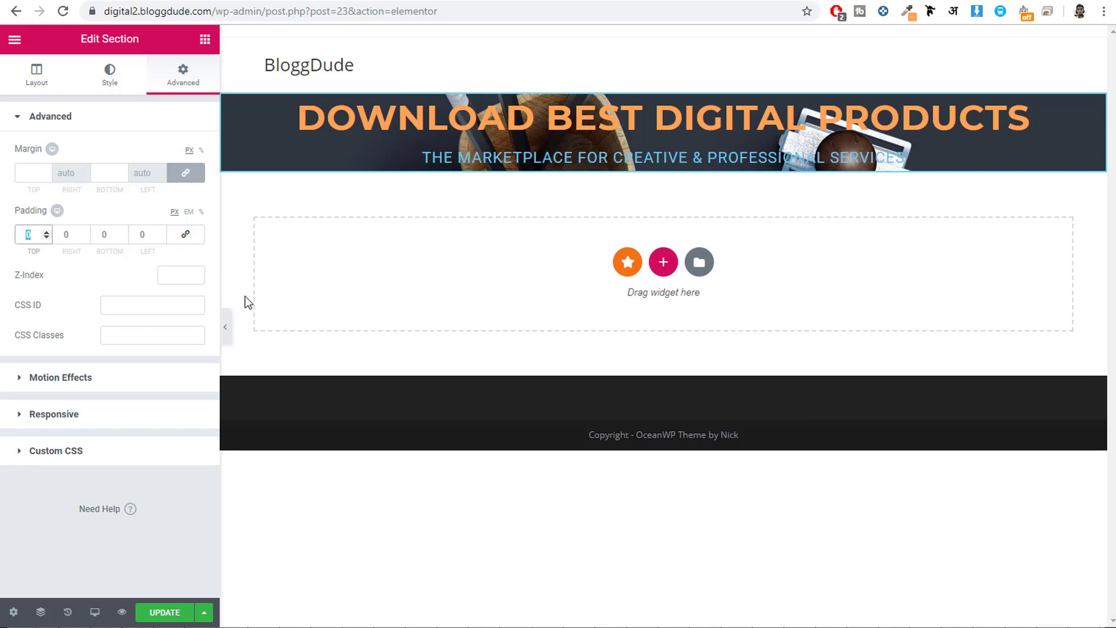
text(150)
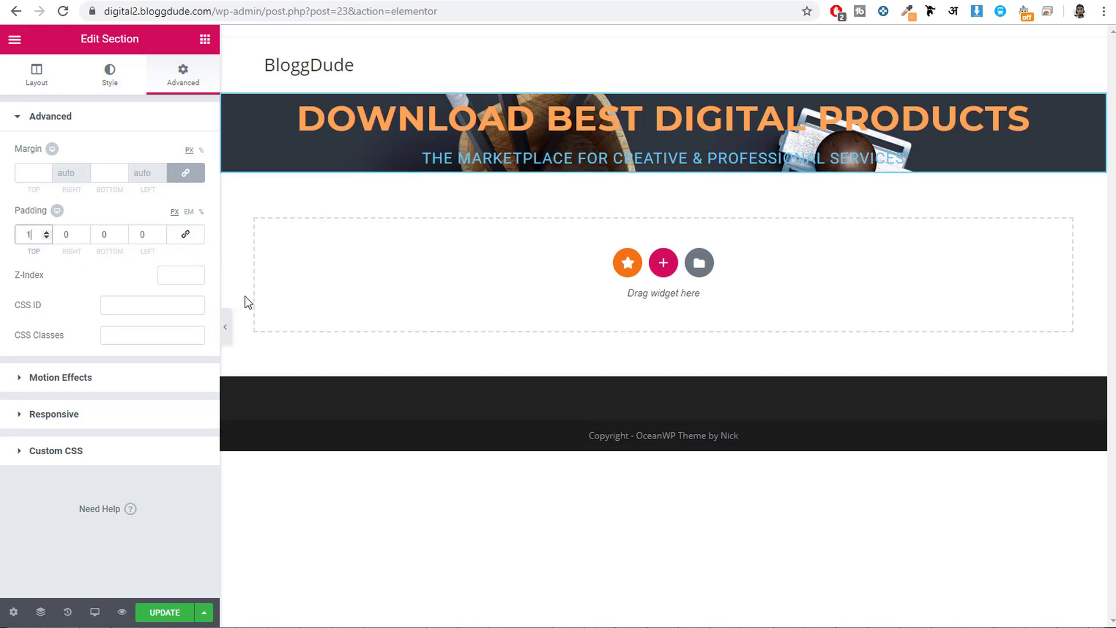
key(Tab)
key(Tab)
text(150)
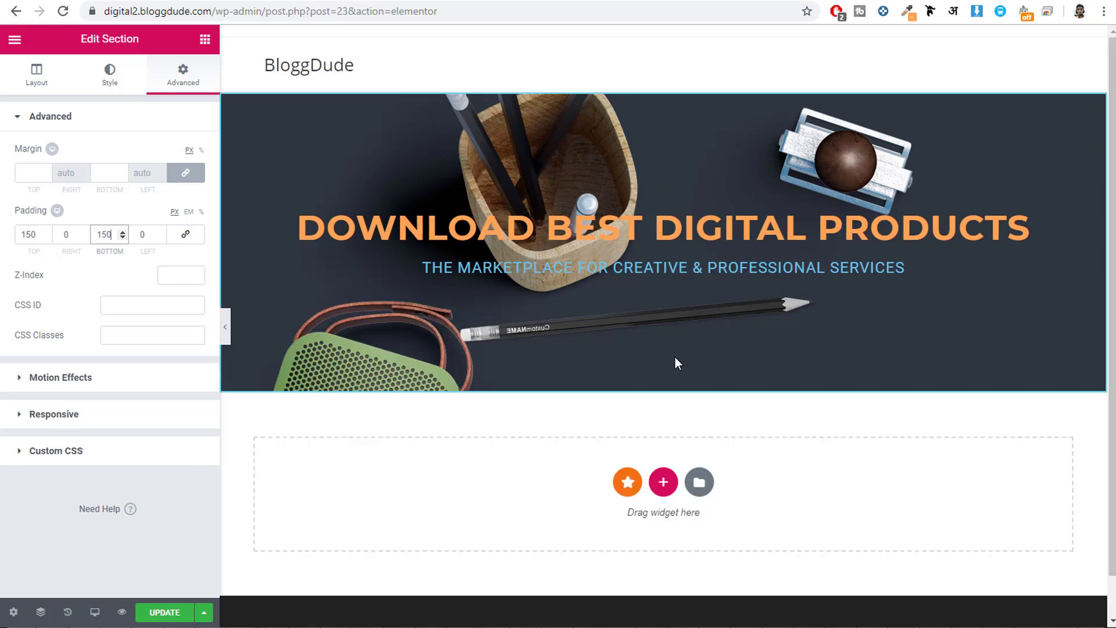
click(110, 79)
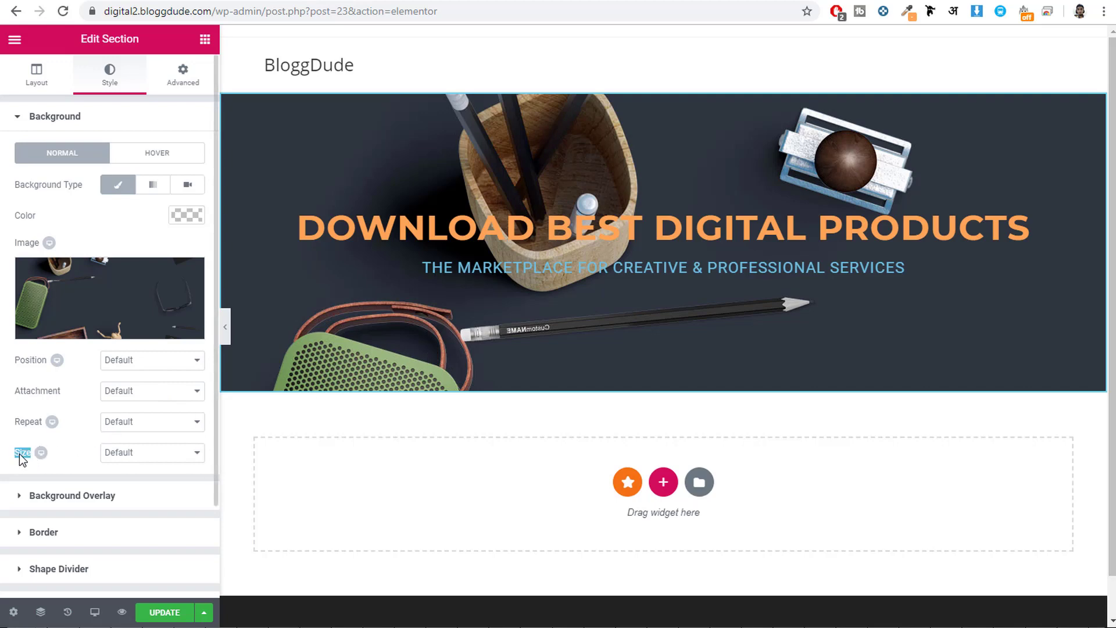
- Size the background image to Cover after trying Contain and Auto, and save the page
click(171, 453)
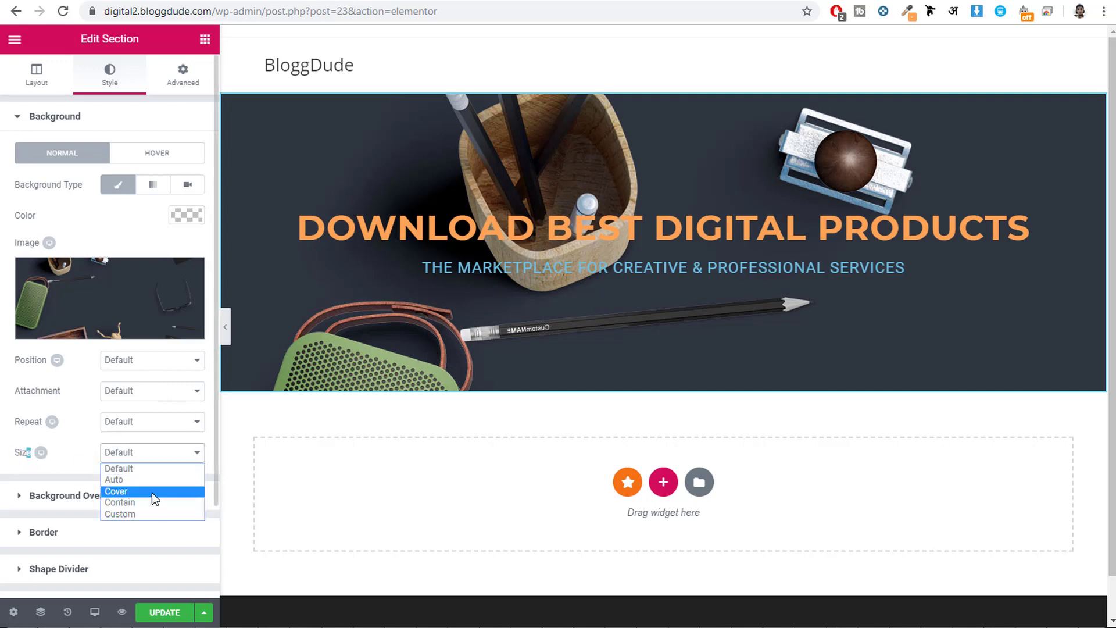
click(152, 492)
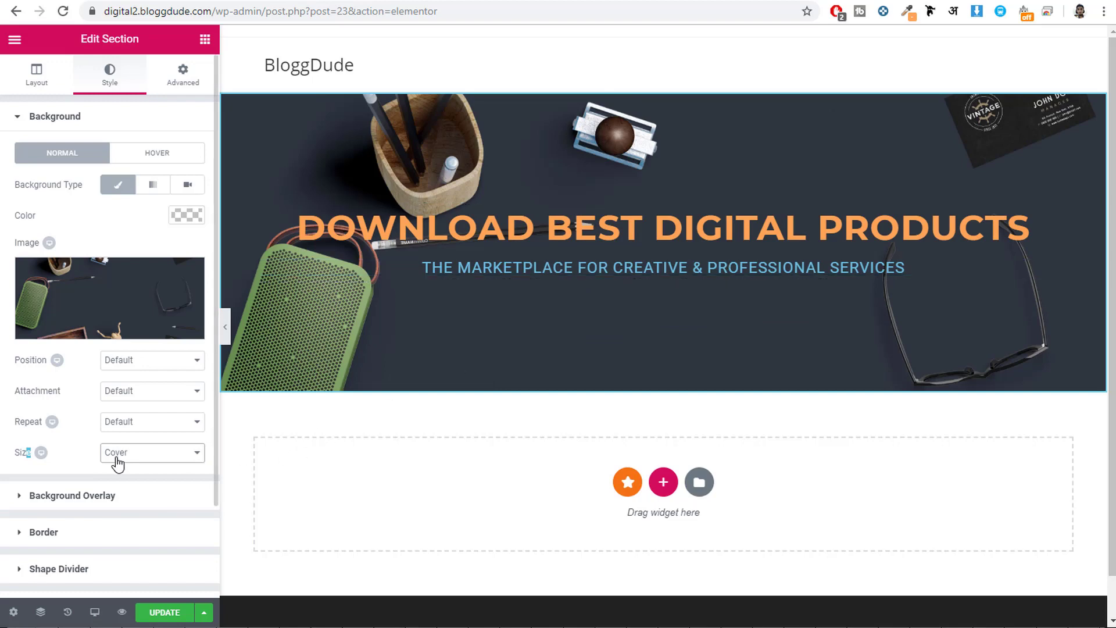
click(140, 457)
click(159, 504)
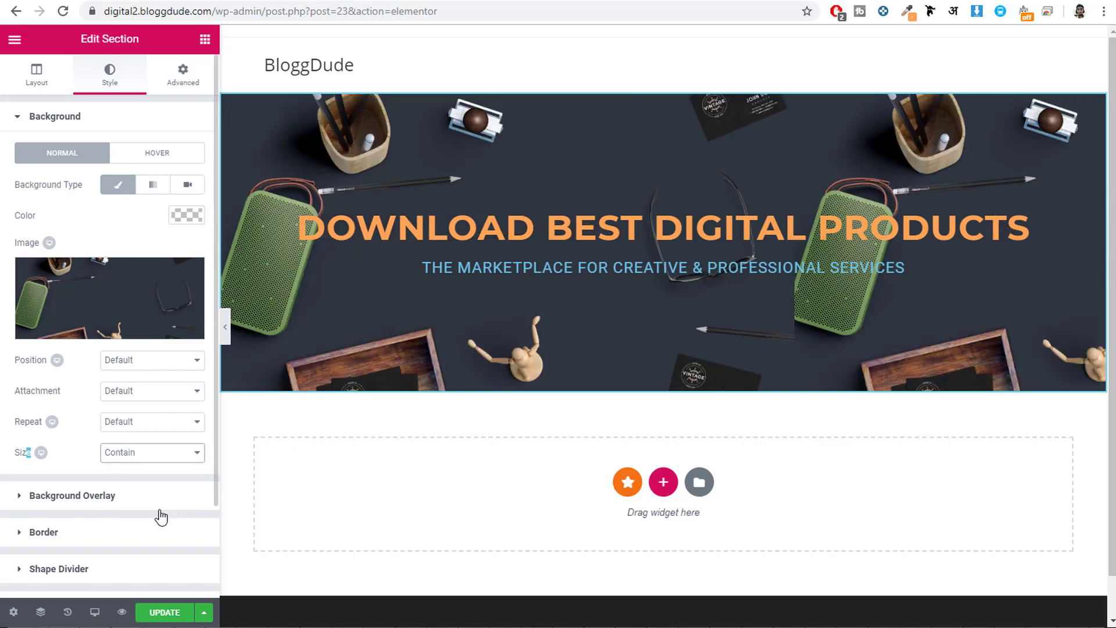
click(171, 454)
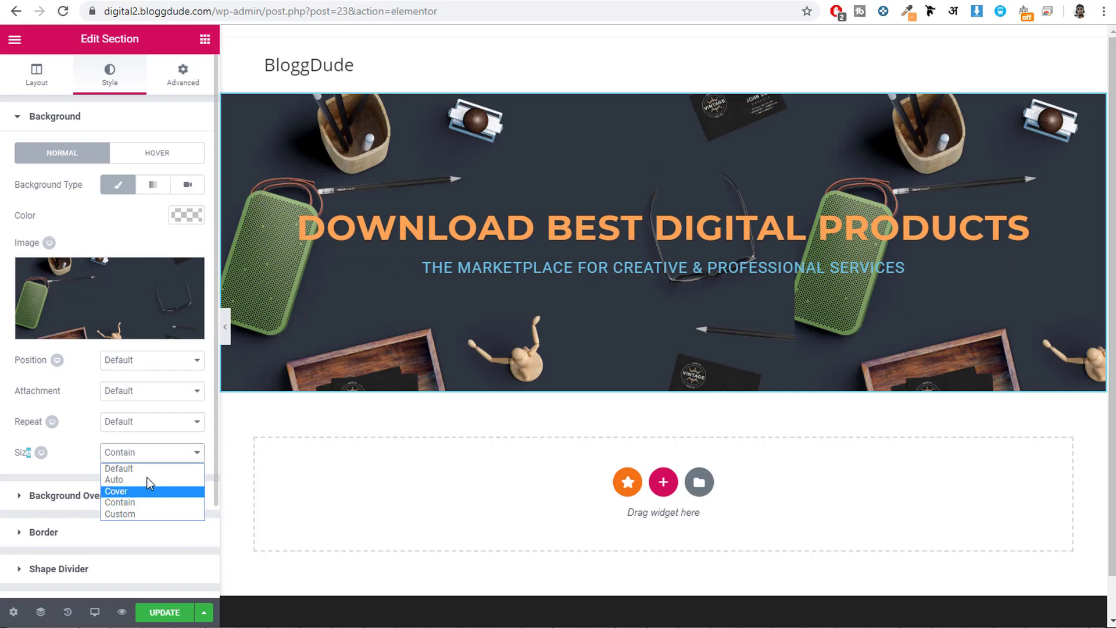
click(142, 480)
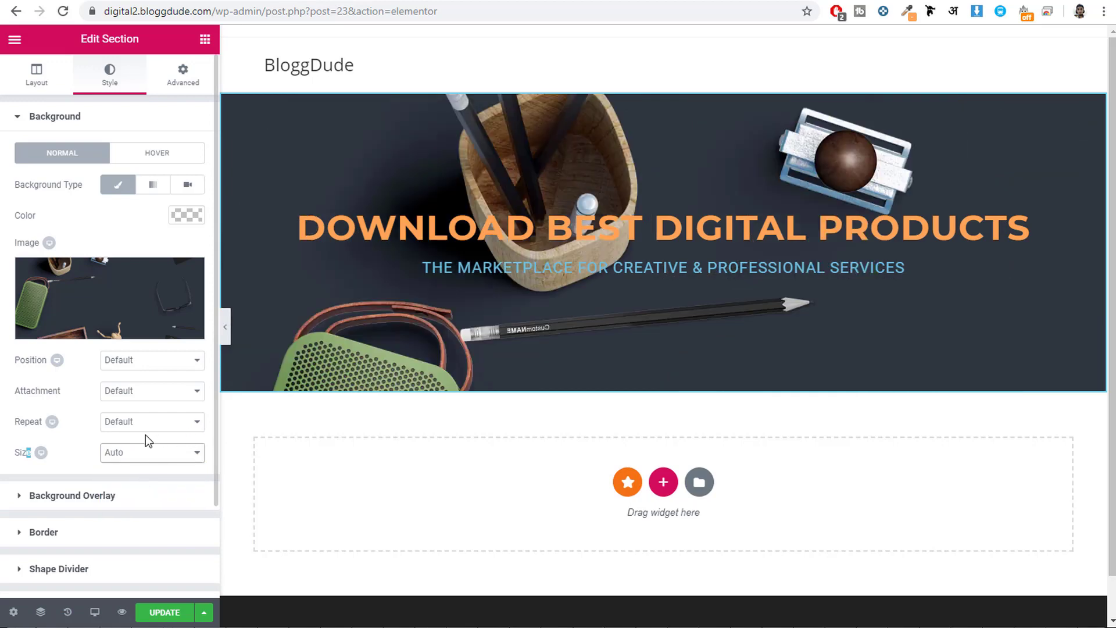
click(153, 461)
click(149, 490)
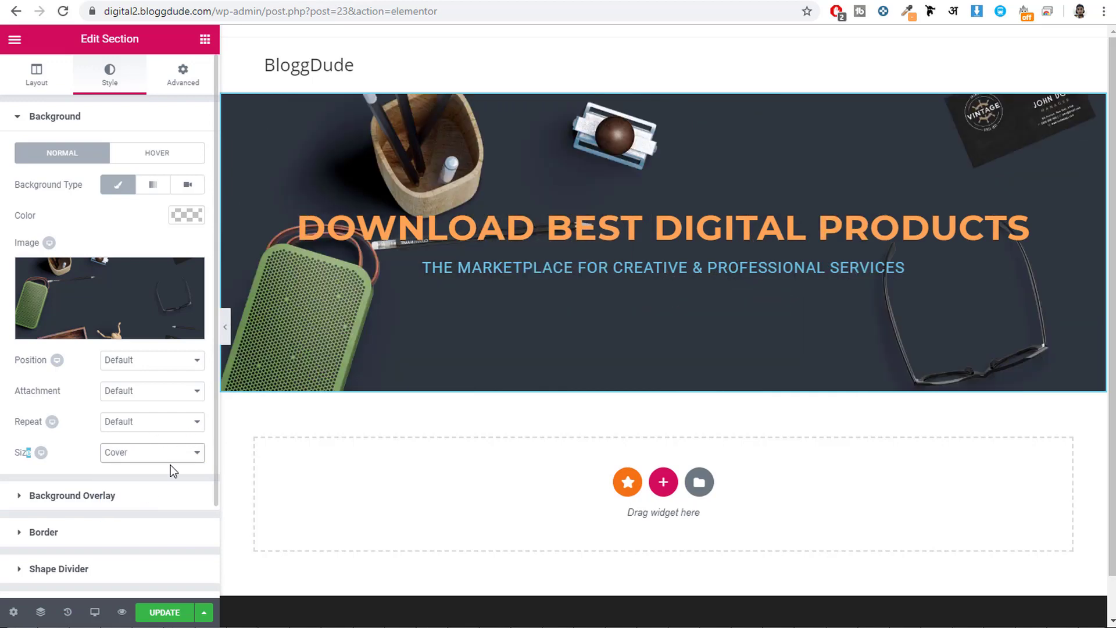
click(156, 613)
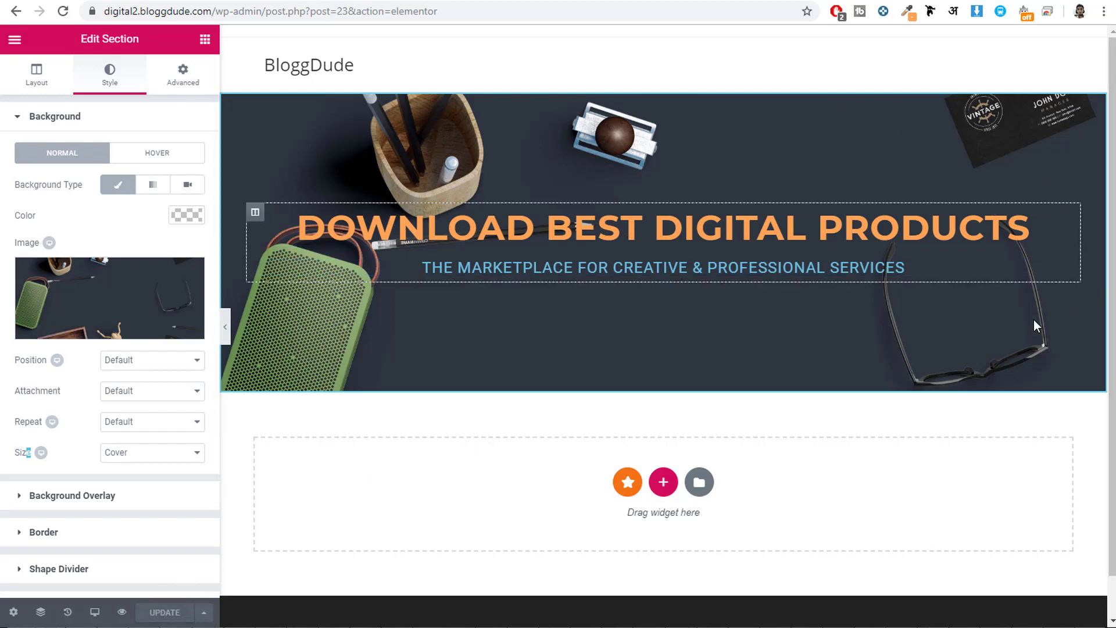
- Make the subtitle heading's text color white and save the page
click(495, 267)
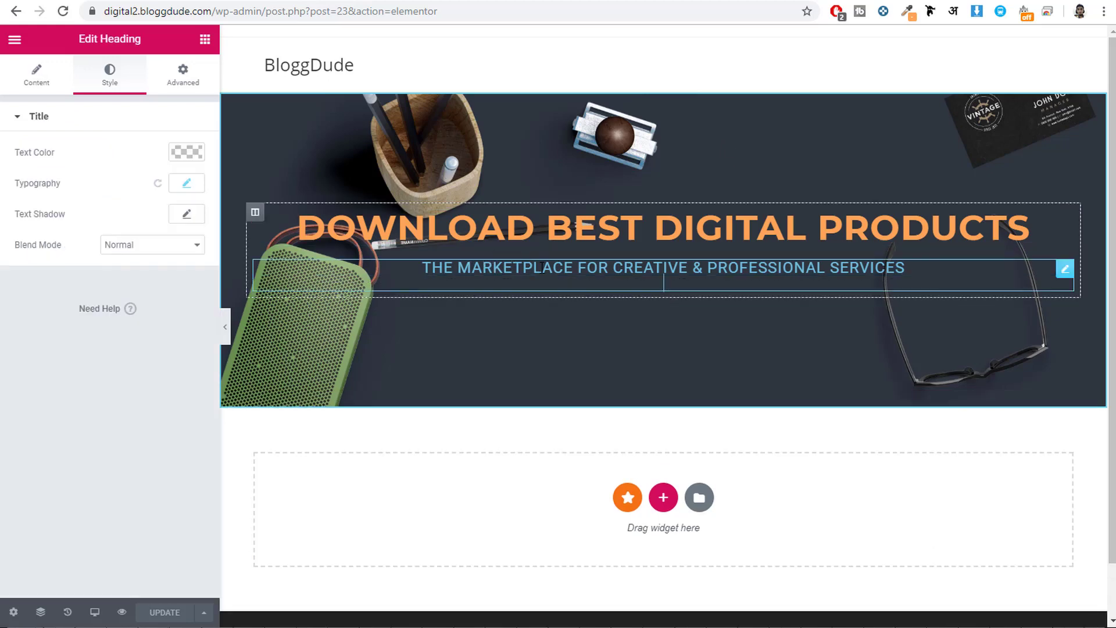
click(186, 151)
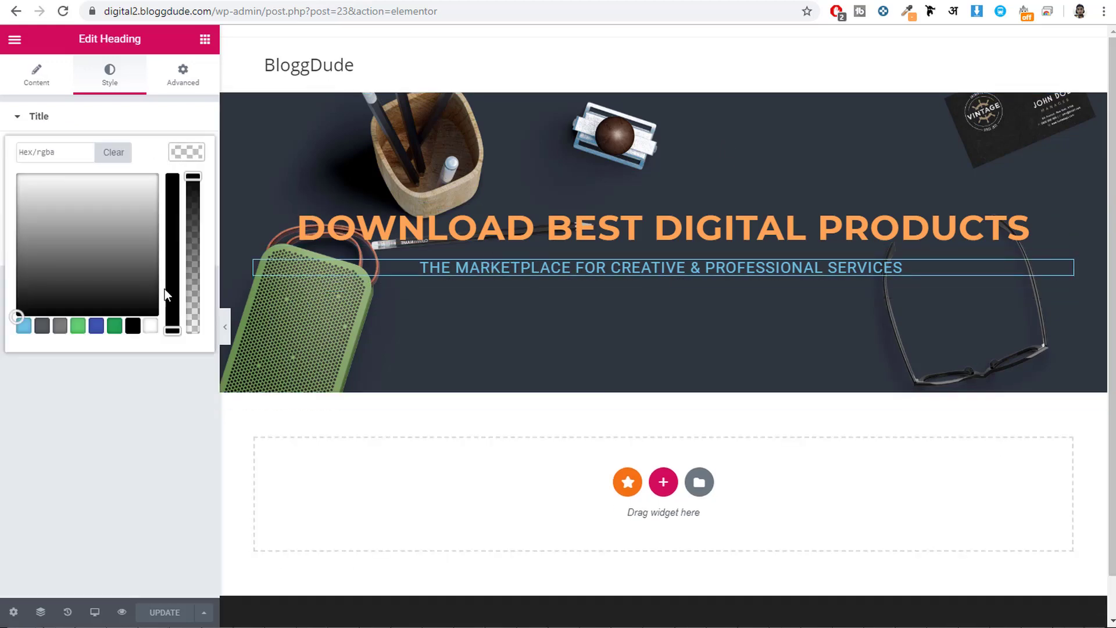
click(151, 326)
click(186, 152)
click(152, 618)
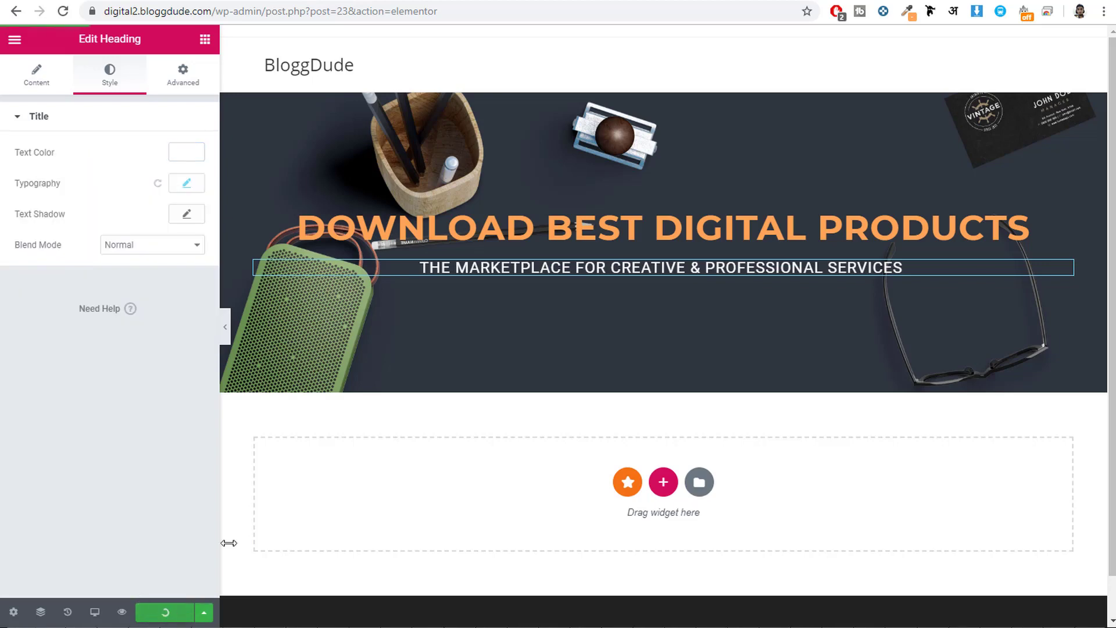
- Find the Search widget and place it below the subtitle in the hero
click(205, 39)
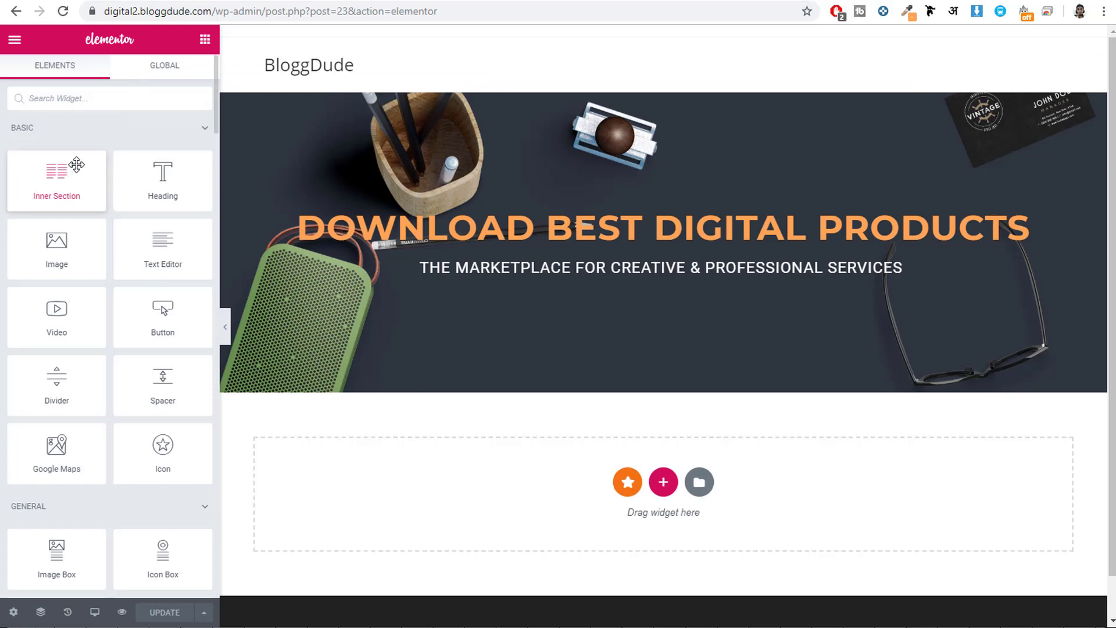
click(78, 107)
text(serc)
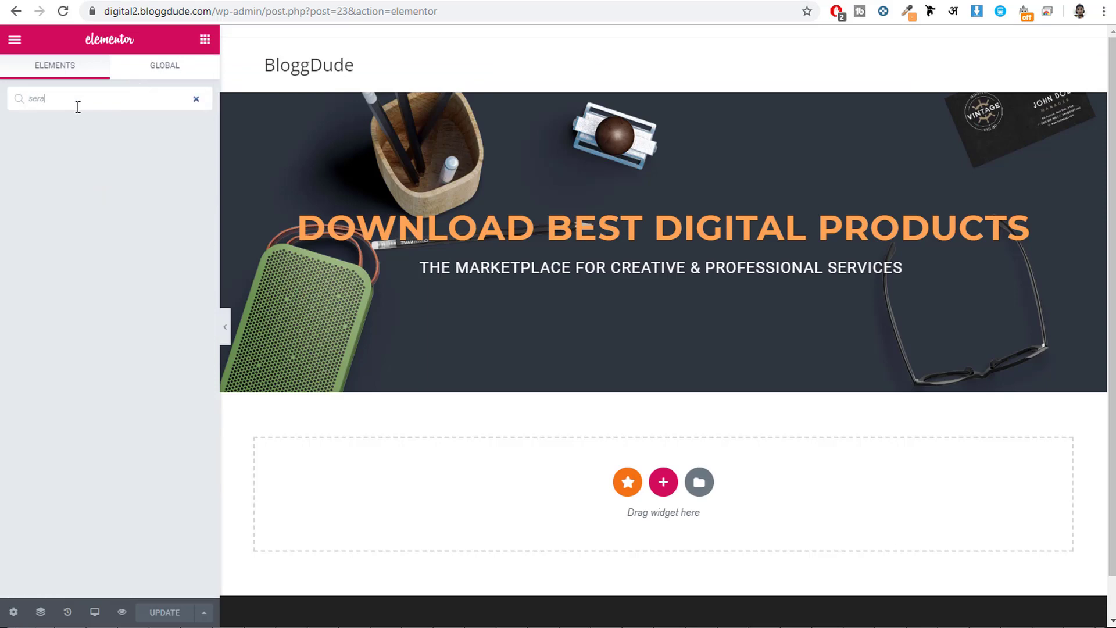
key(BackSpace)
key(BackSpace)
key(BackSpace)
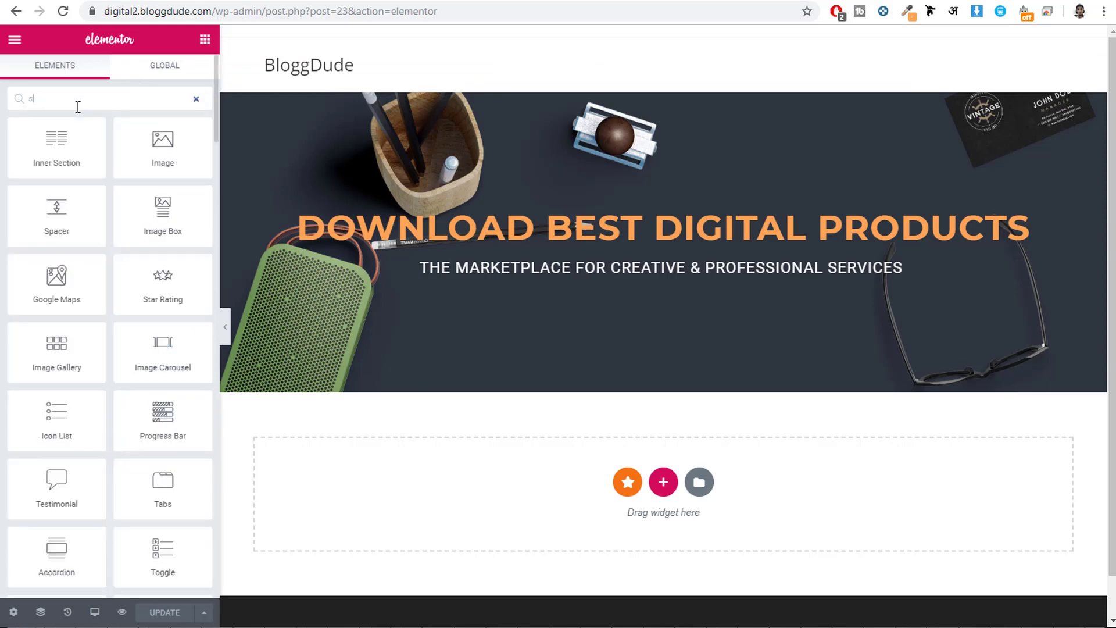
text(ea)
drag(56, 142, 622, 267)
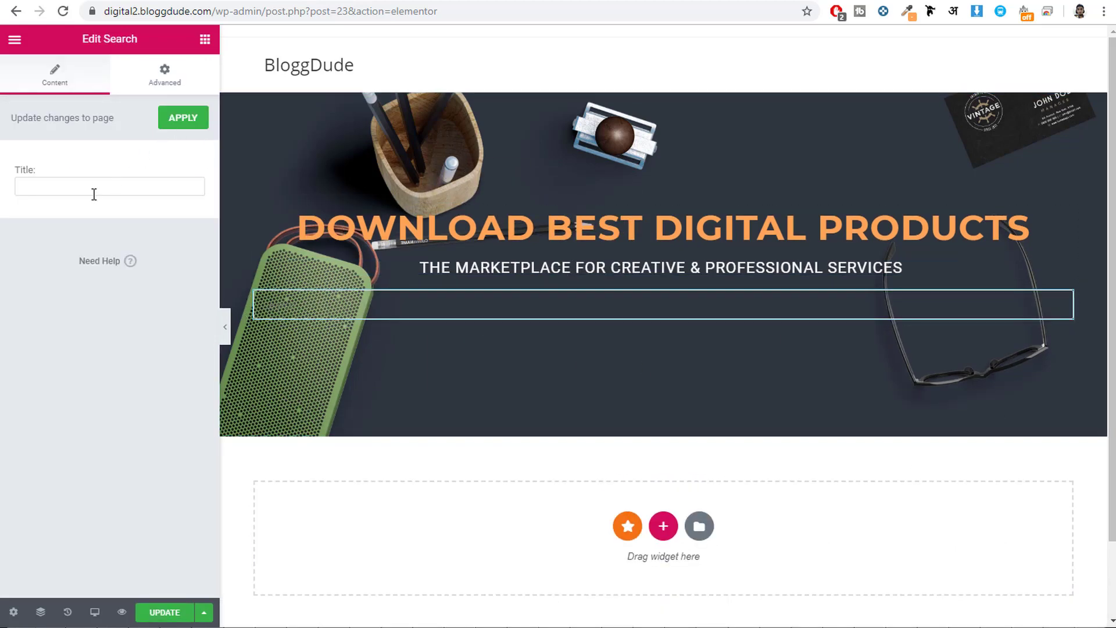
- Title the search widget 'Search Bar', save, and preview with the panel hidden
click(94, 194)
text(s)
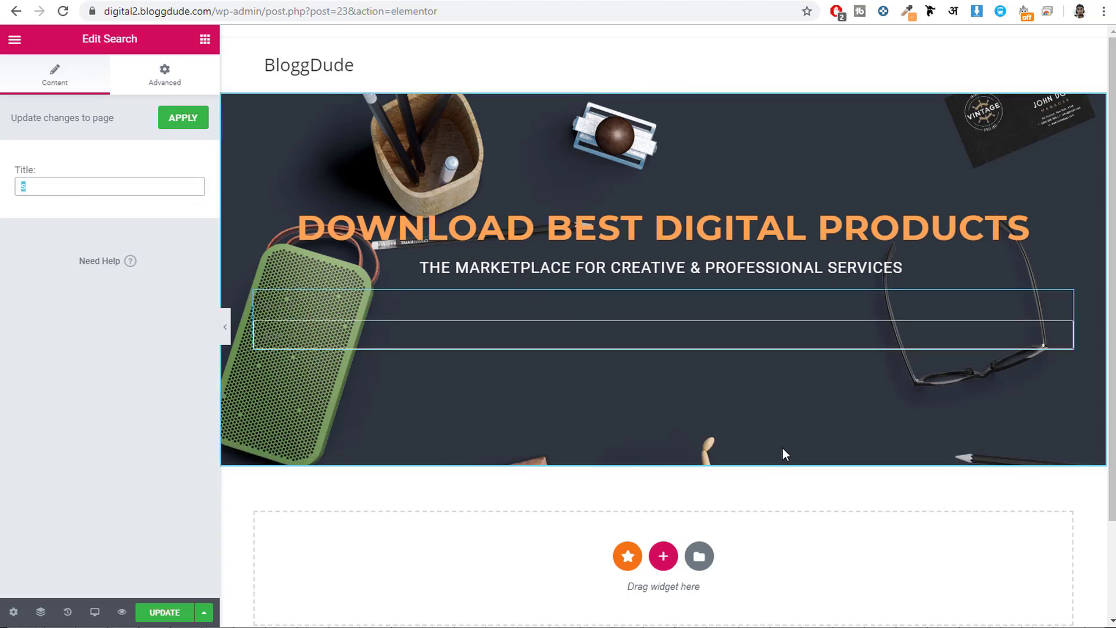
key(BackSpace)
text(Search Bar)
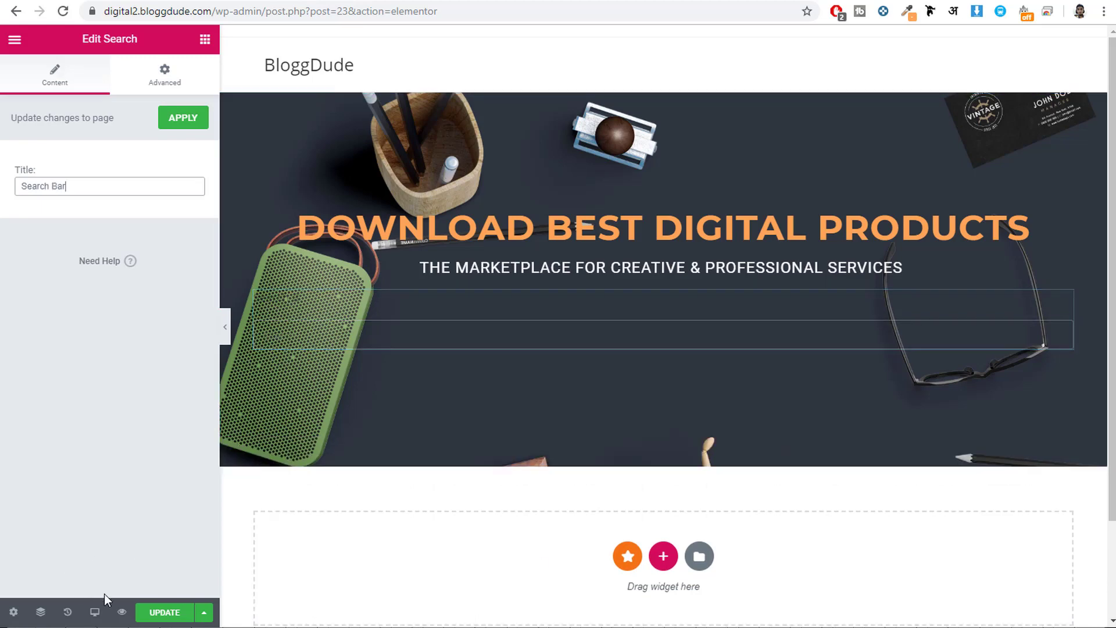
click(165, 612)
click(225, 331)
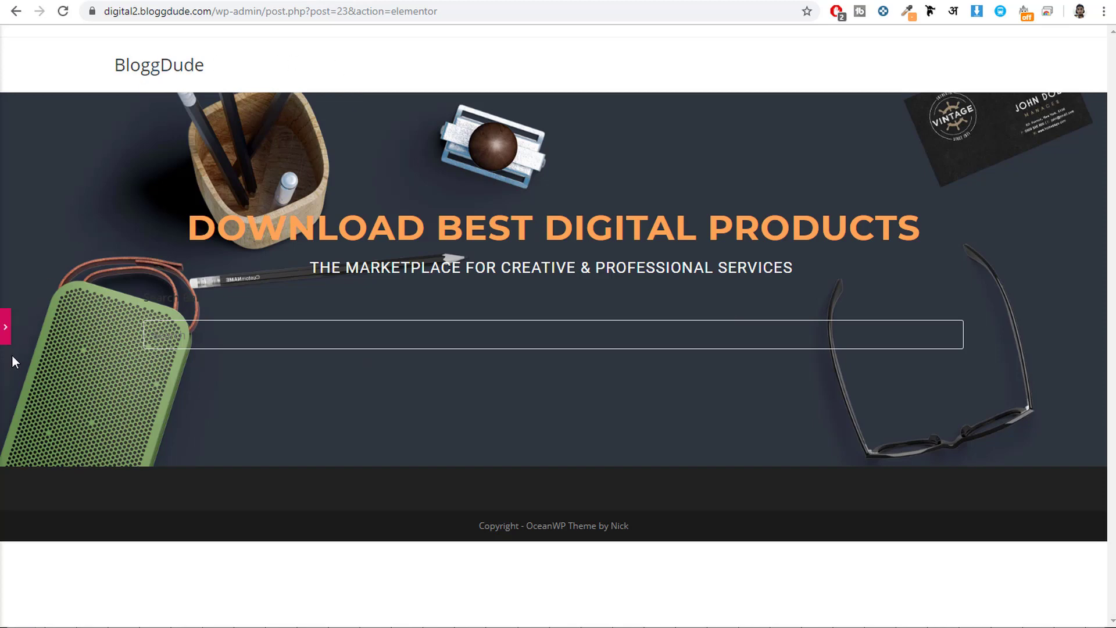
- Open and reload the site's front page, then submit a search from the hero bar
drag(217, 13, 33, 16)
drag(175, 12, 372, 8)
click(62, 12)
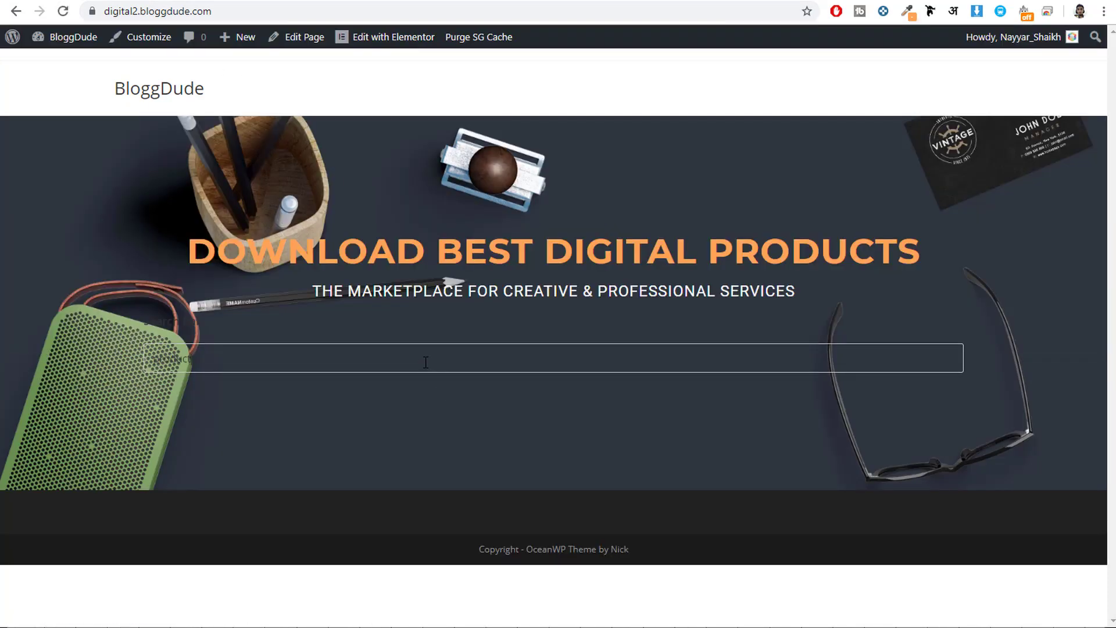
key(Return)
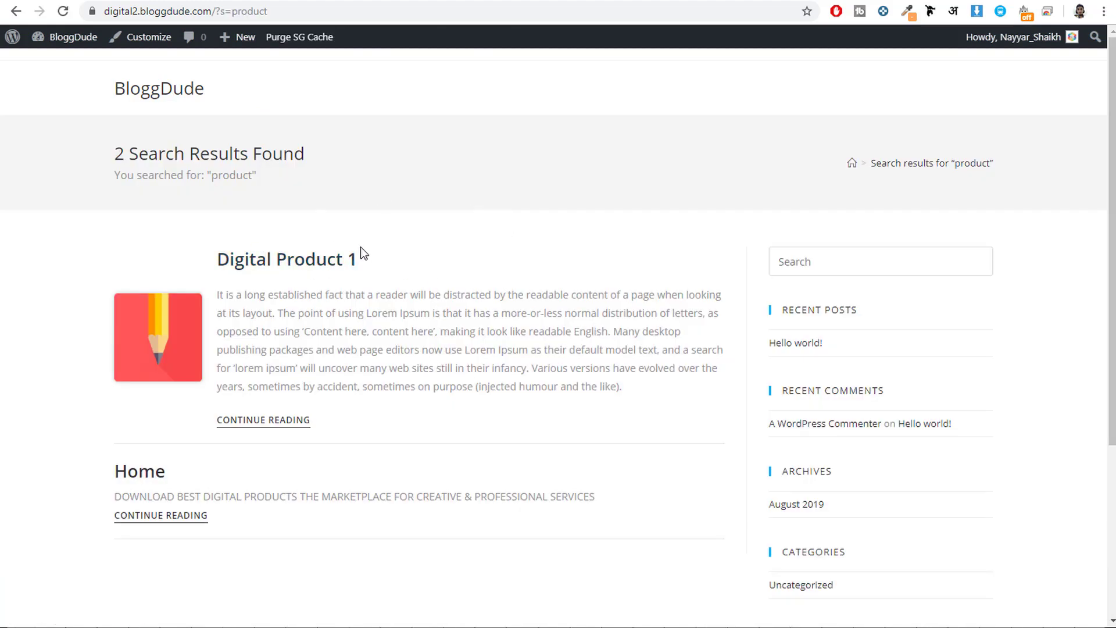
- Search 'product' on the reference store to compare results, then return to the Elementor panel
click(307, 270)
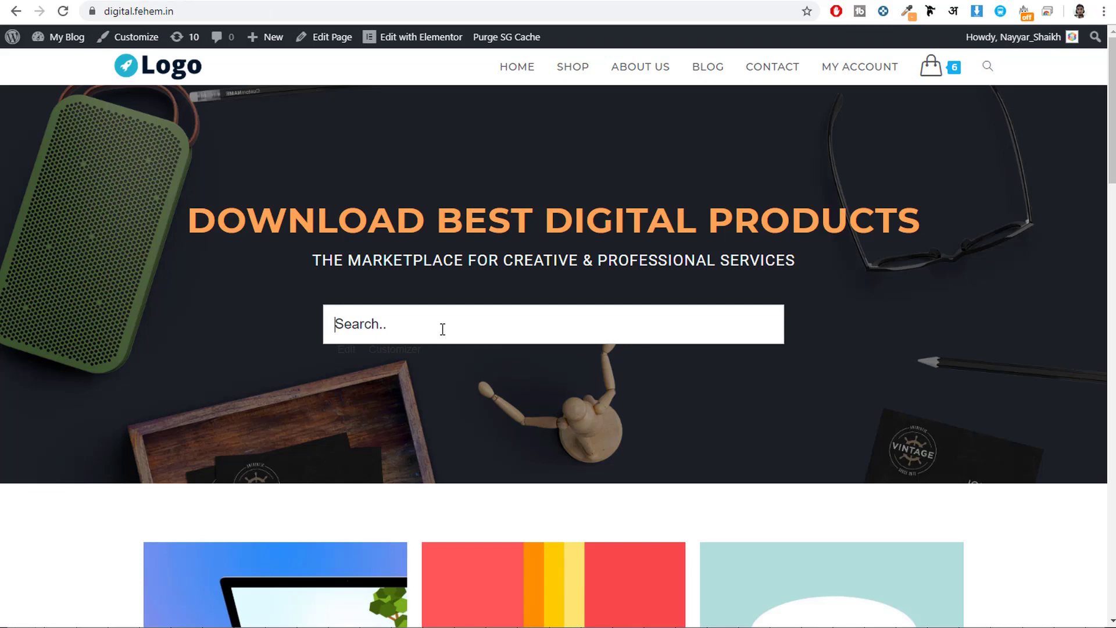
text(product)
key(Return)
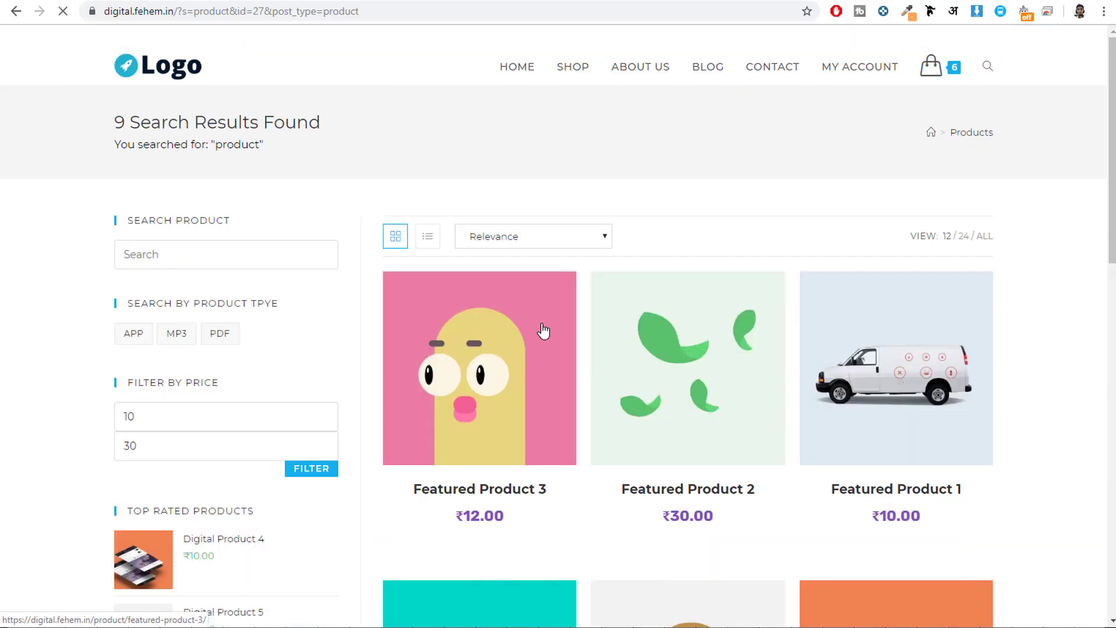
scroll(775, 306, down, 6)
scroll(780, 424, down, 8)
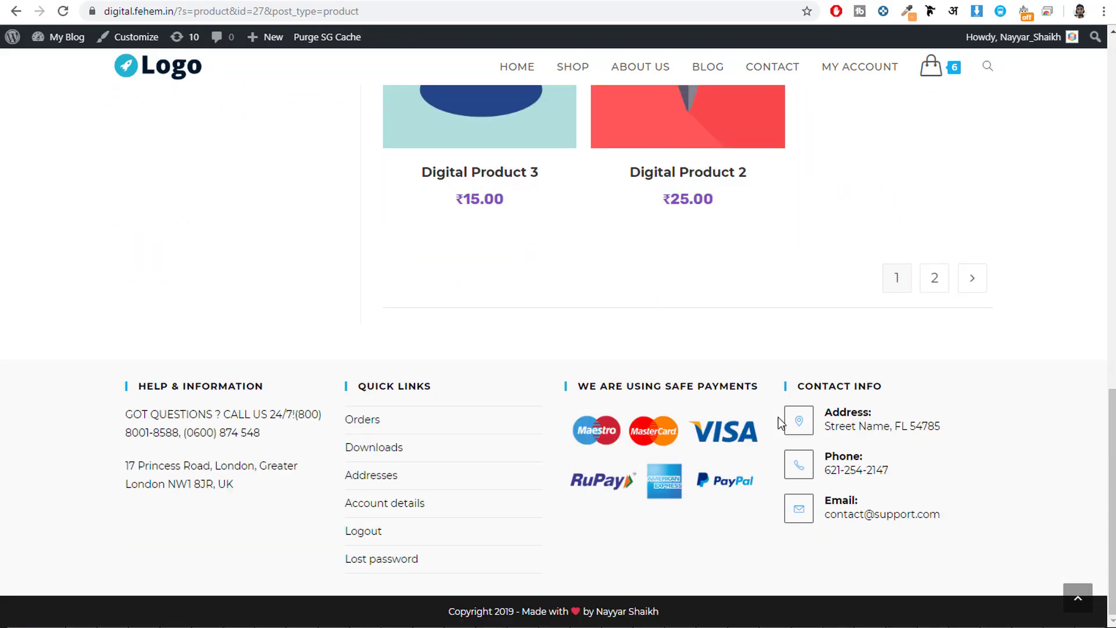
scroll(780, 423, up, 15)
key(alt+Left)
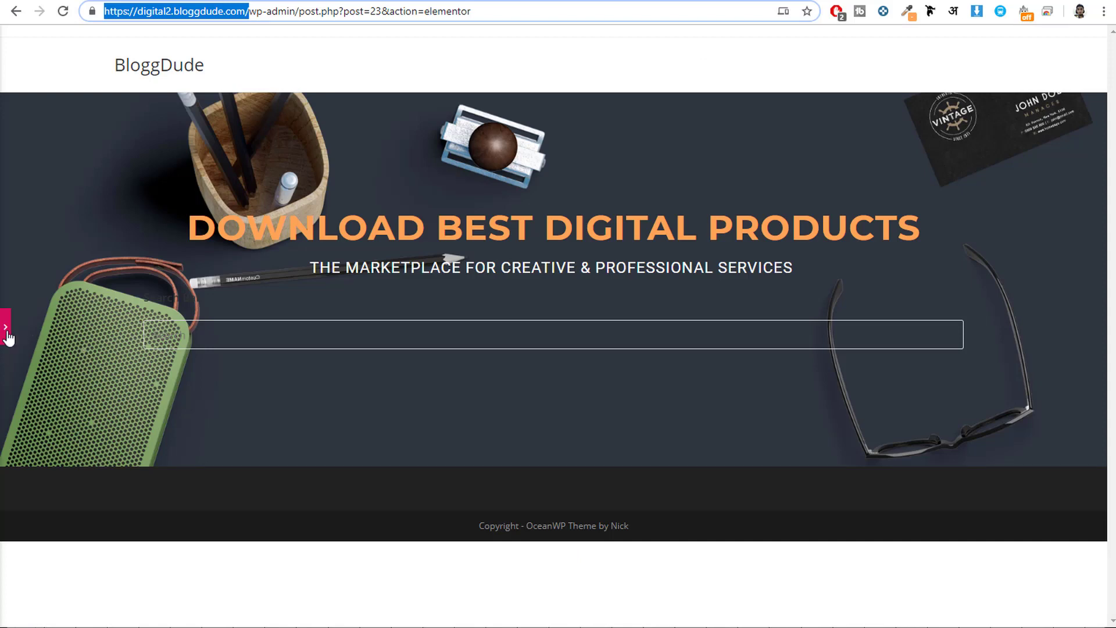
click(6, 329)
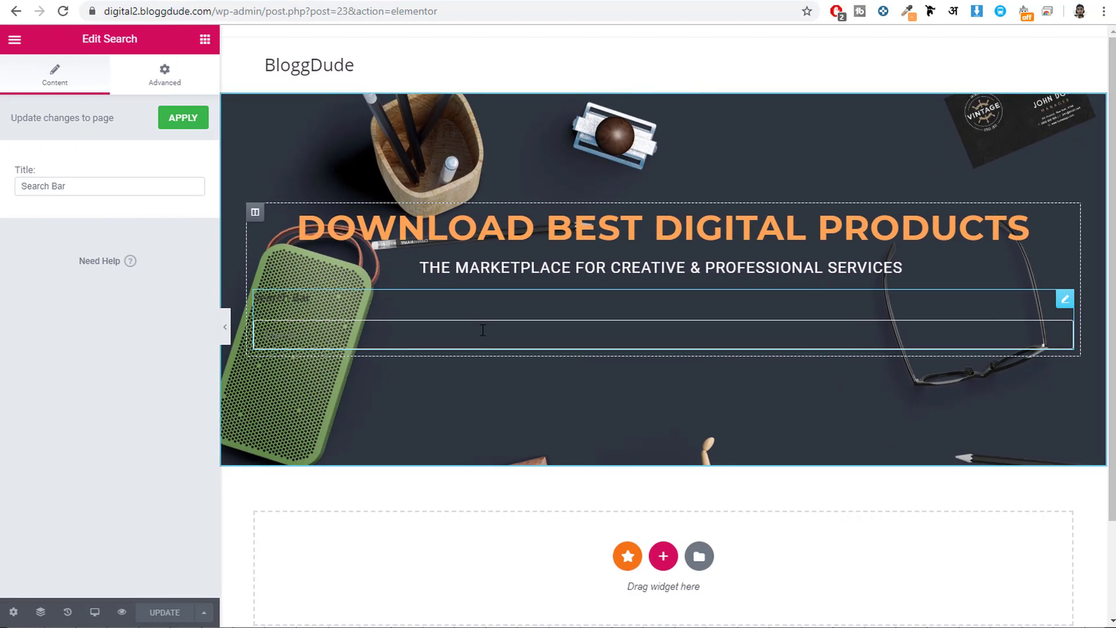
- Replace the plain search widget with a Product Search widget below the subtitle
right_click(505, 321)
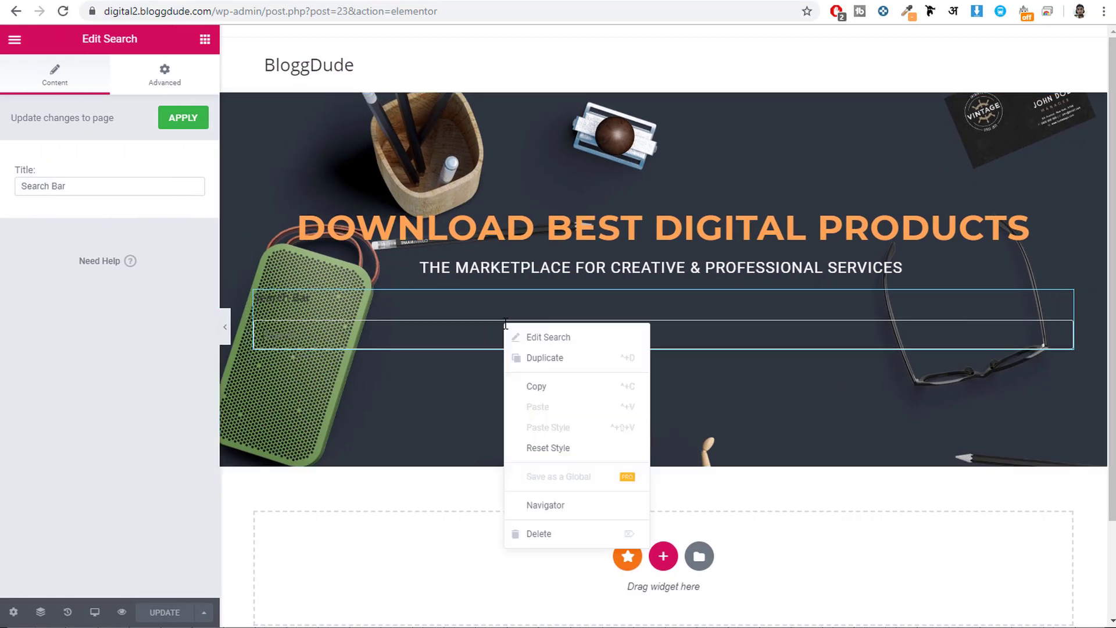
click(573, 538)
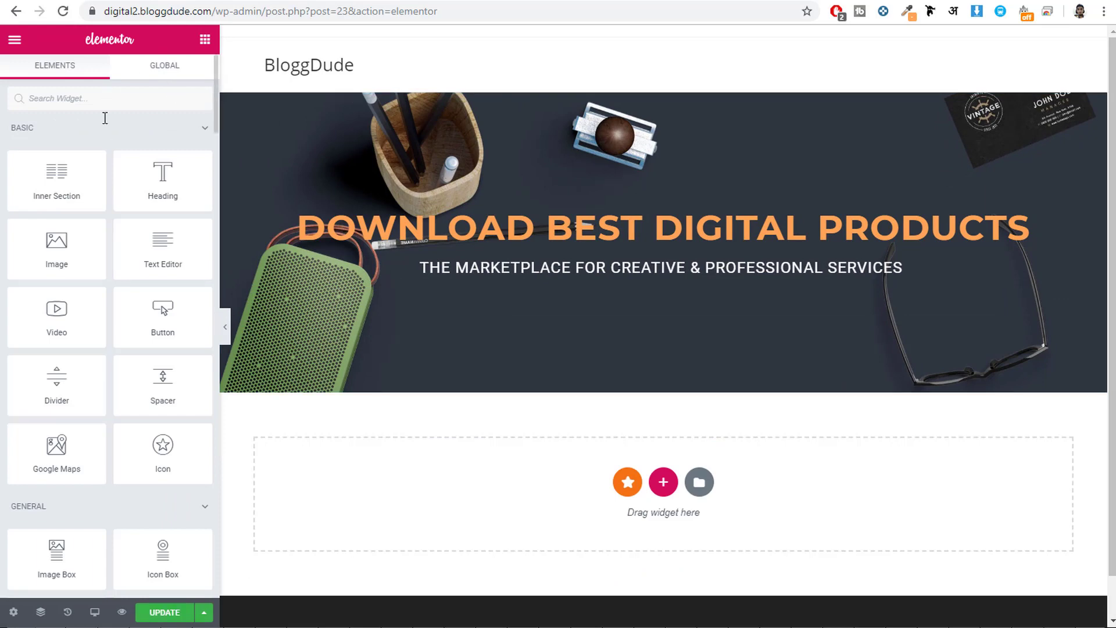
text(sear)
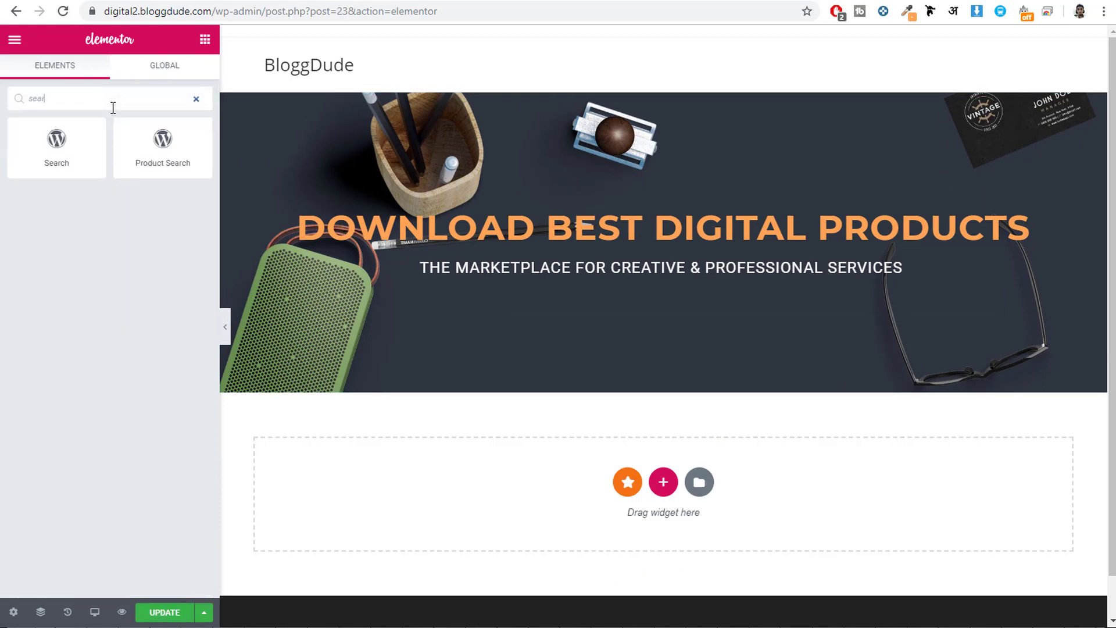
drag(163, 145, 691, 278)
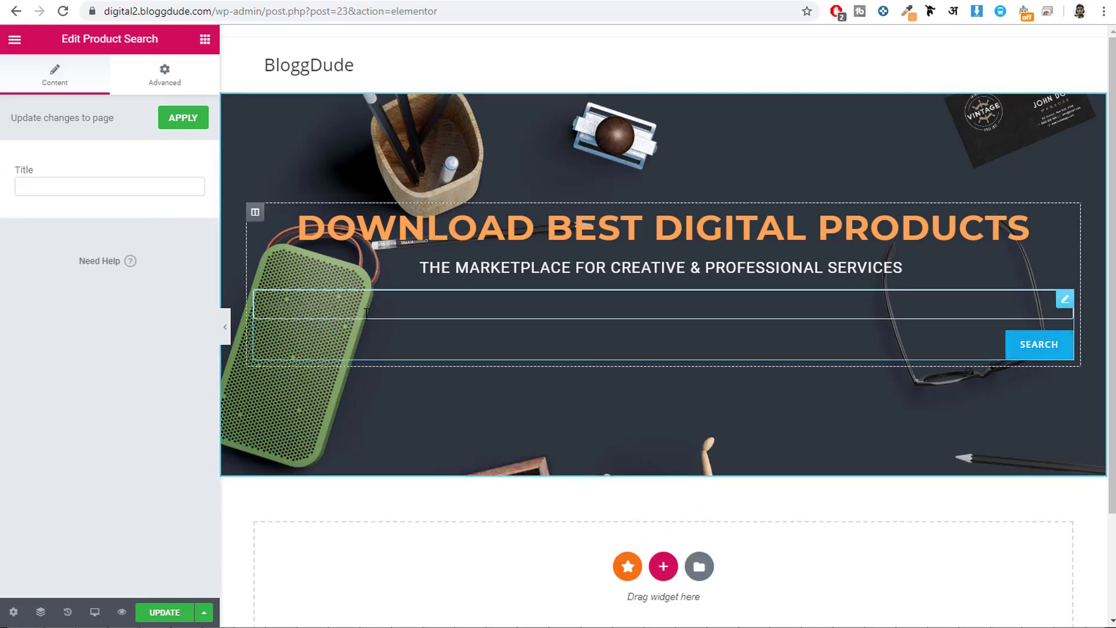
click(225, 327)
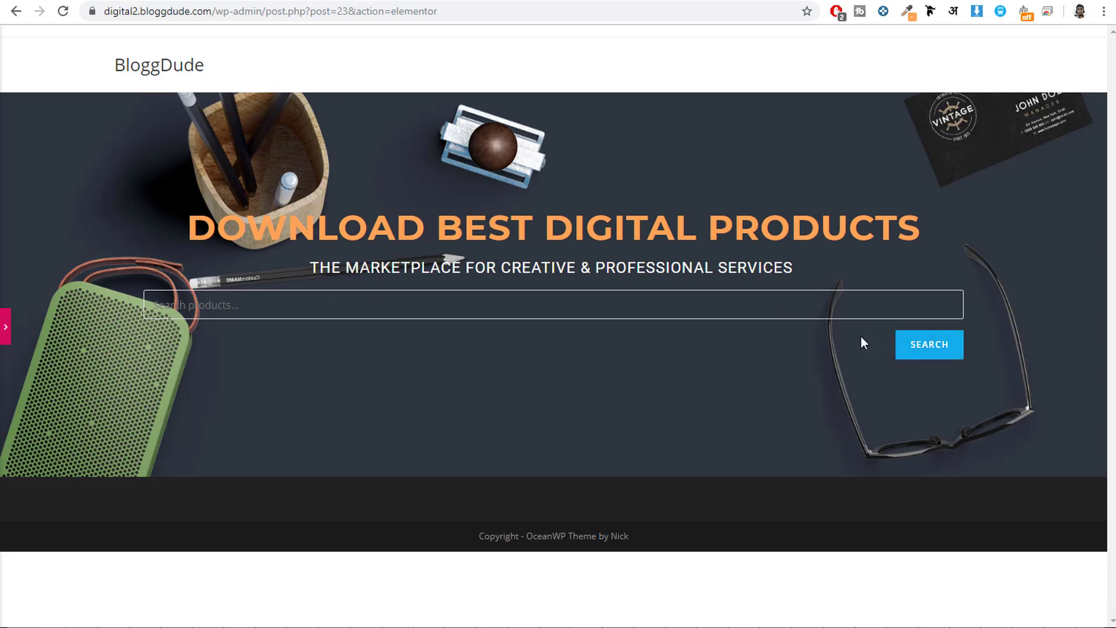
- Delete the Product Search widget from the hero and save the page
click(5, 326)
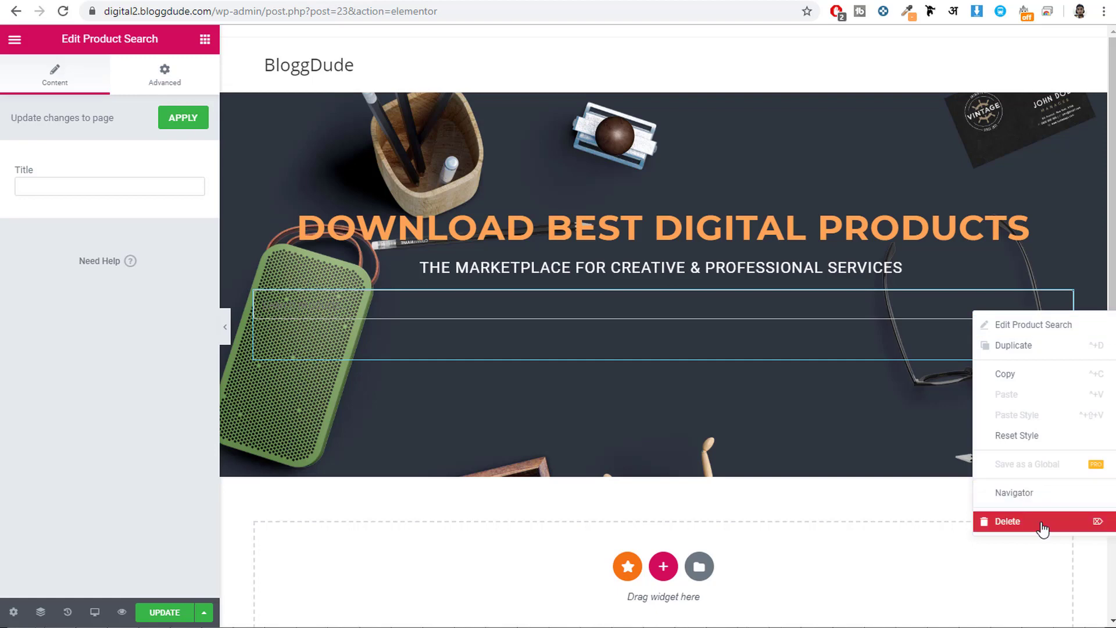
click(1040, 522)
click(166, 615)
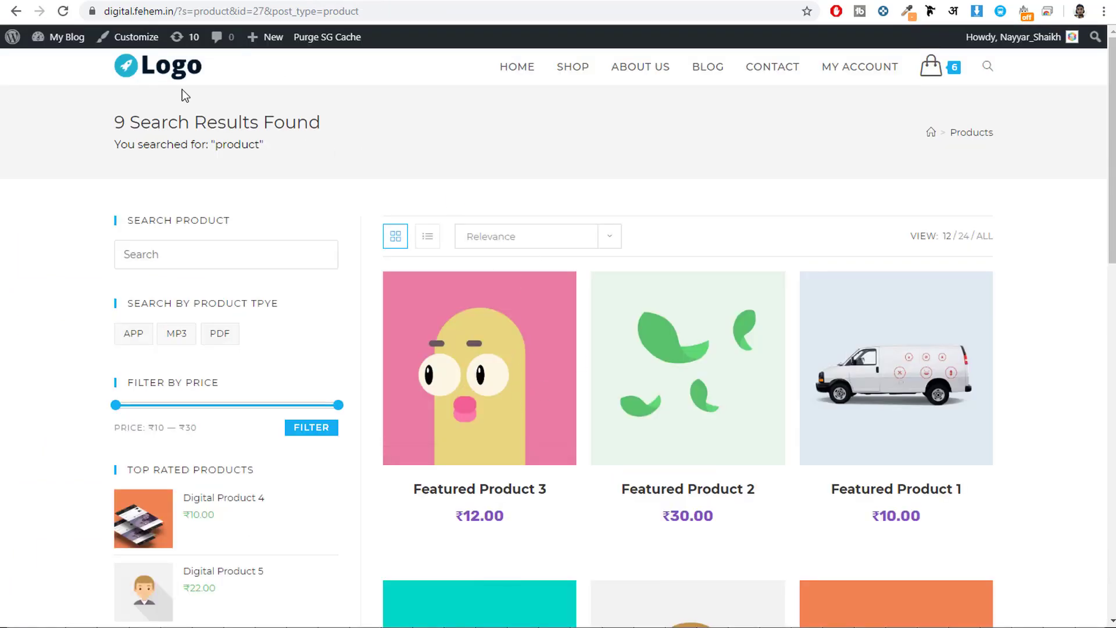
click(169, 66)
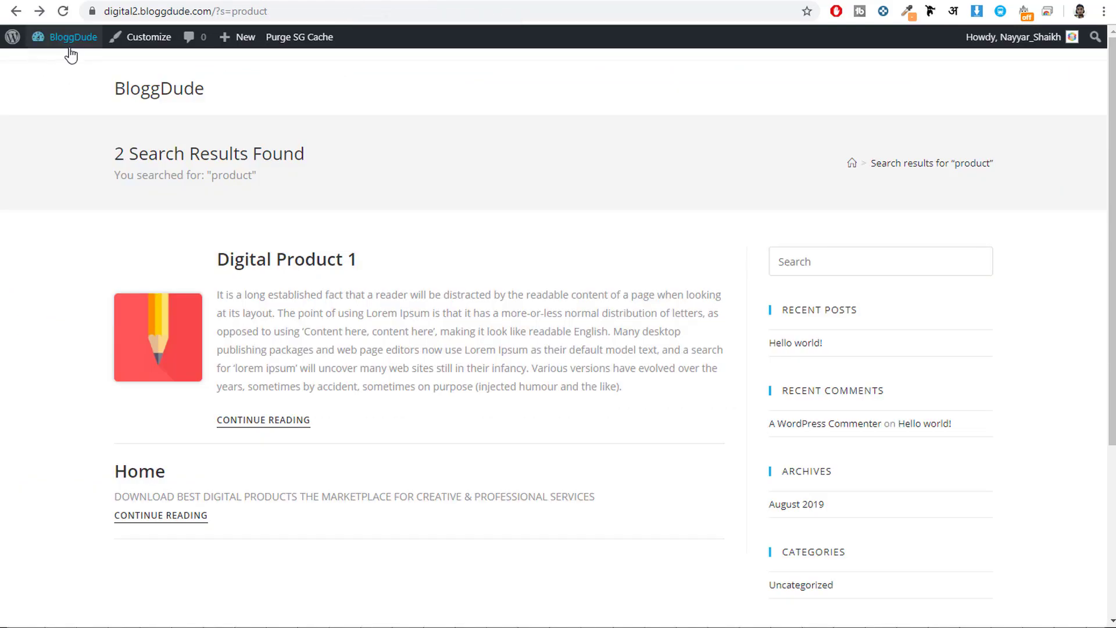
- Search Plugins > Add New for 'ivory search' and install the Ivory Search plugin
click(68, 55)
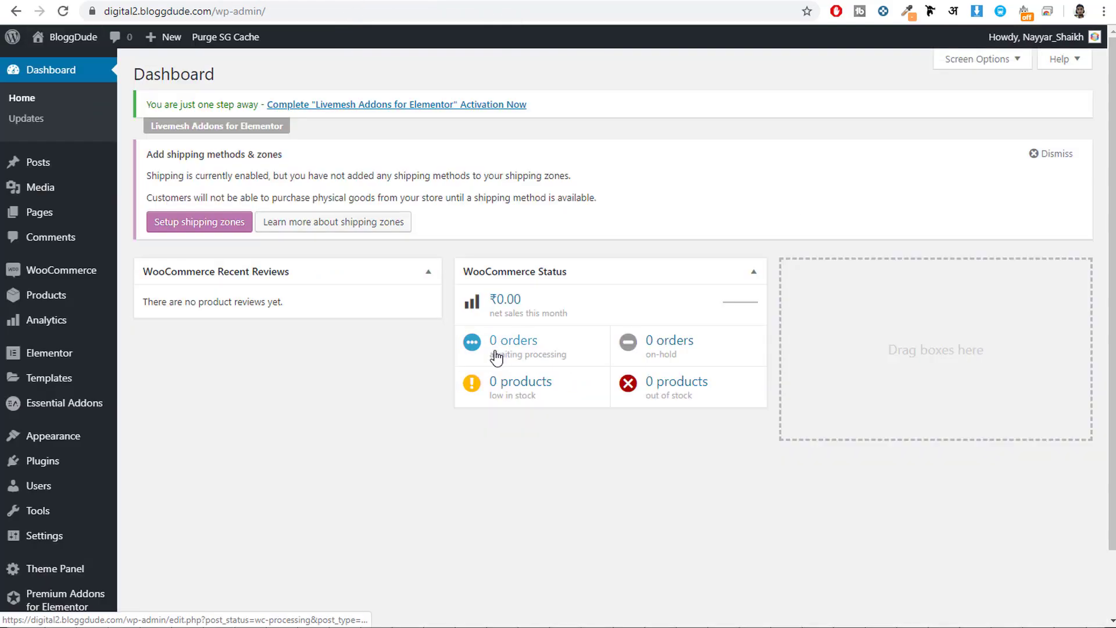
mouse_move(51, 463)
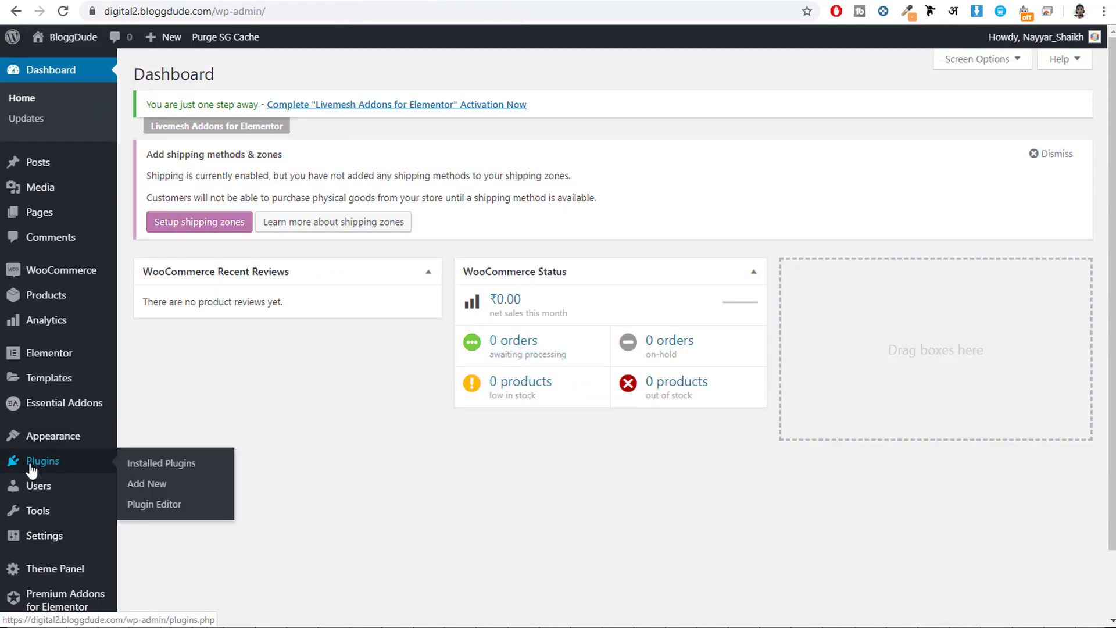
click(153, 486)
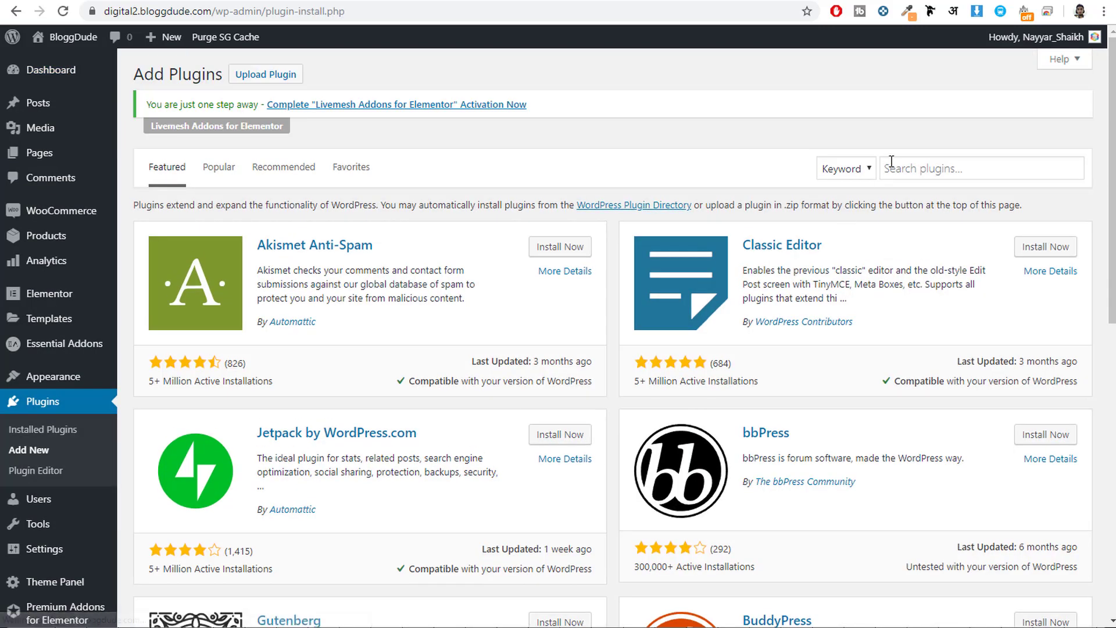
click(952, 175)
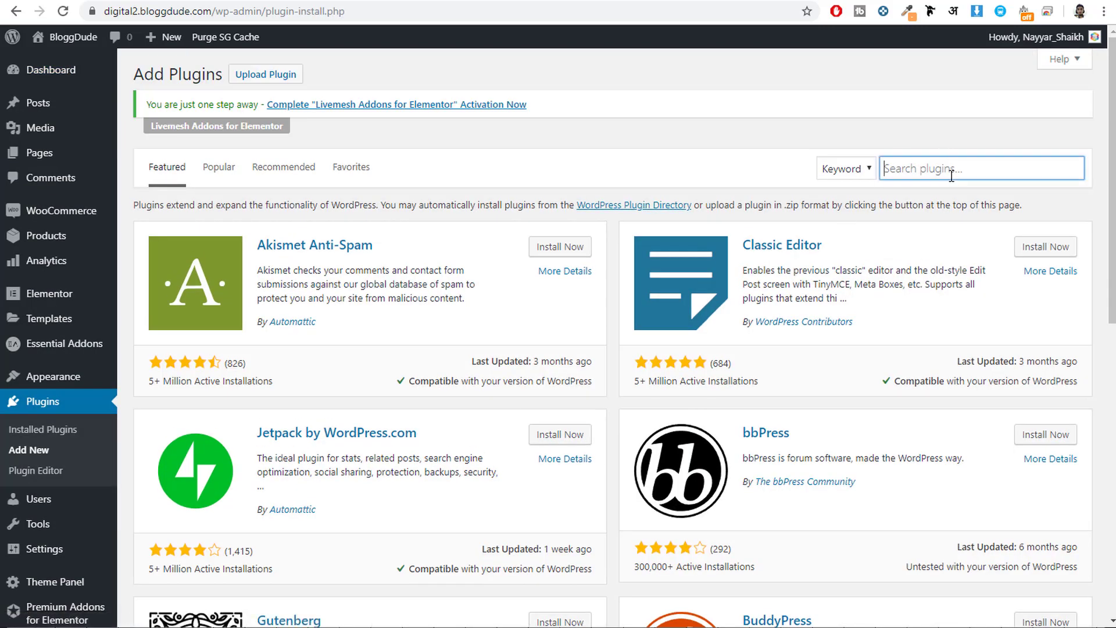
text(l)
text(vory search)
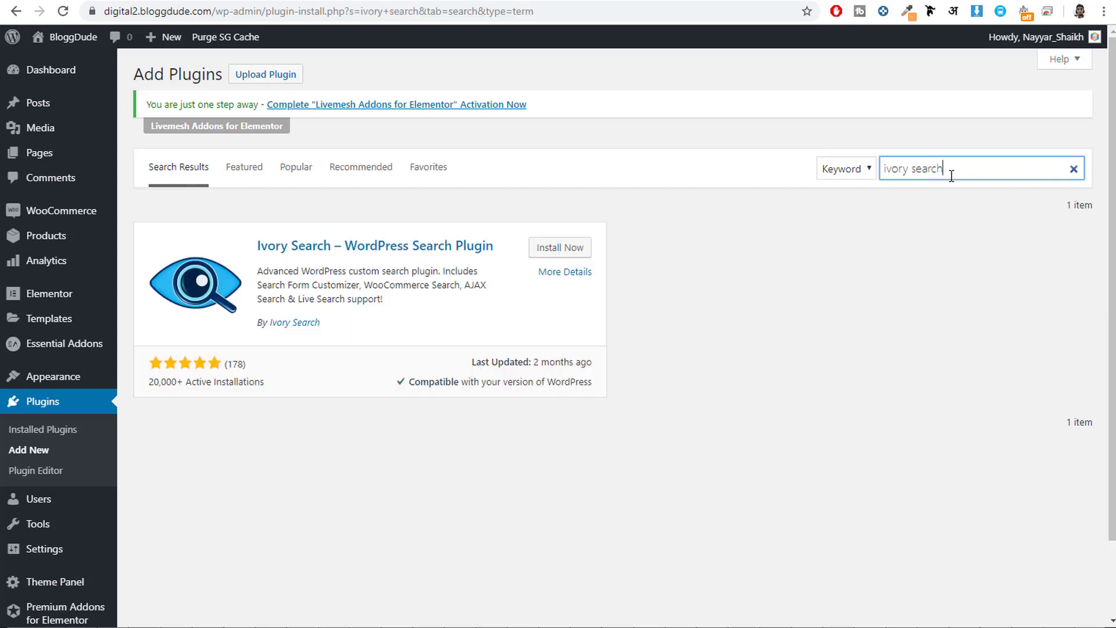
drag(258, 245, 499, 223)
click(317, 330)
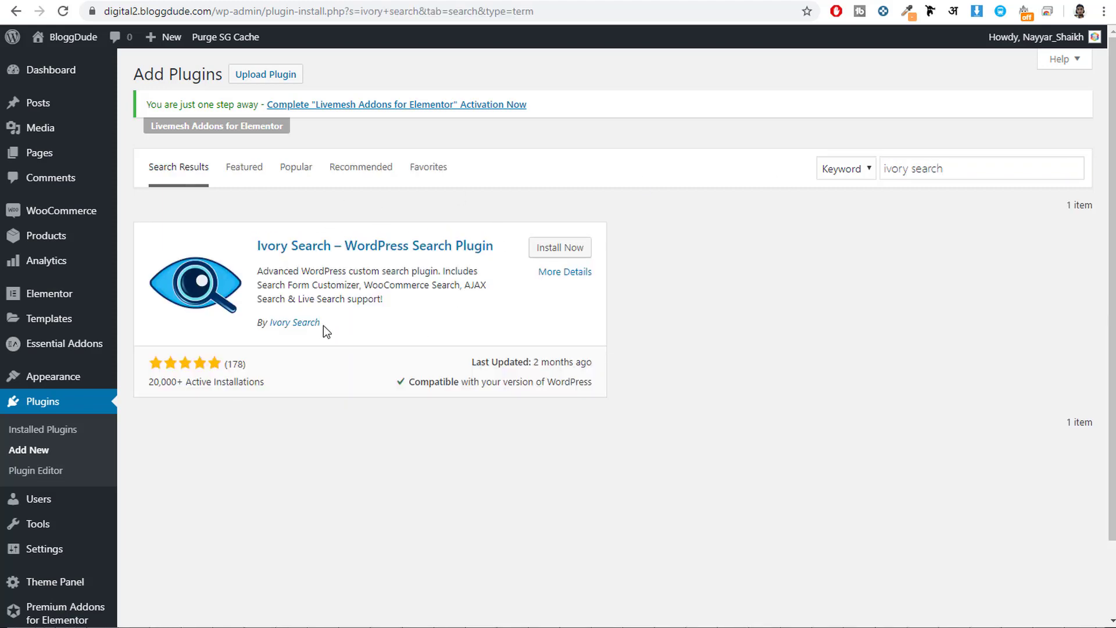
click(557, 247)
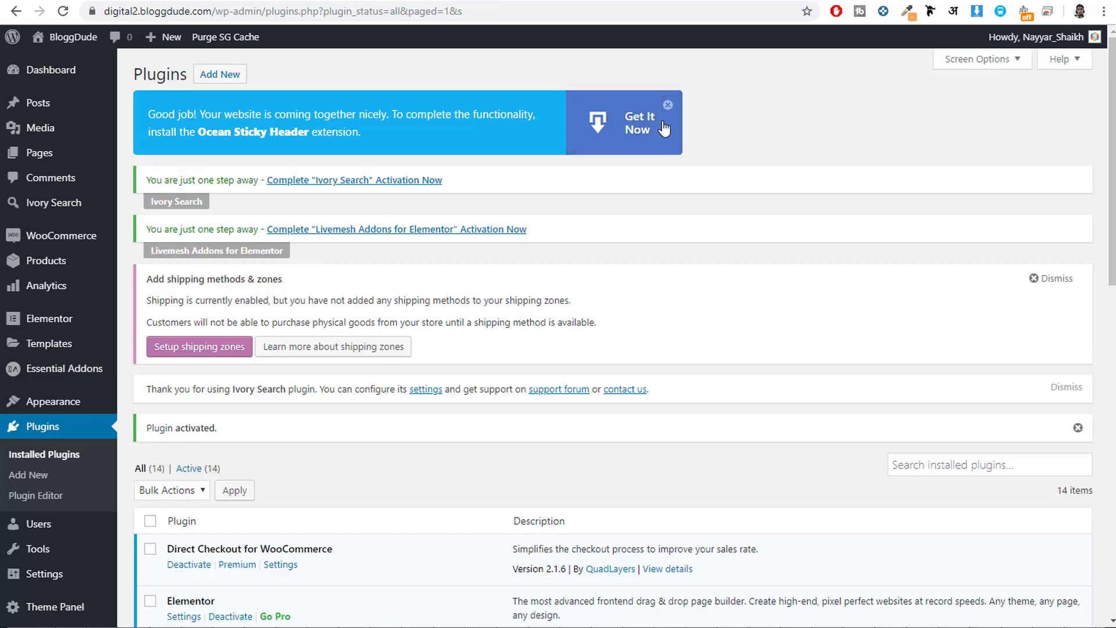
- Activate Ivory Search and dismiss the shipping and Ivory Search notices
click(668, 107)
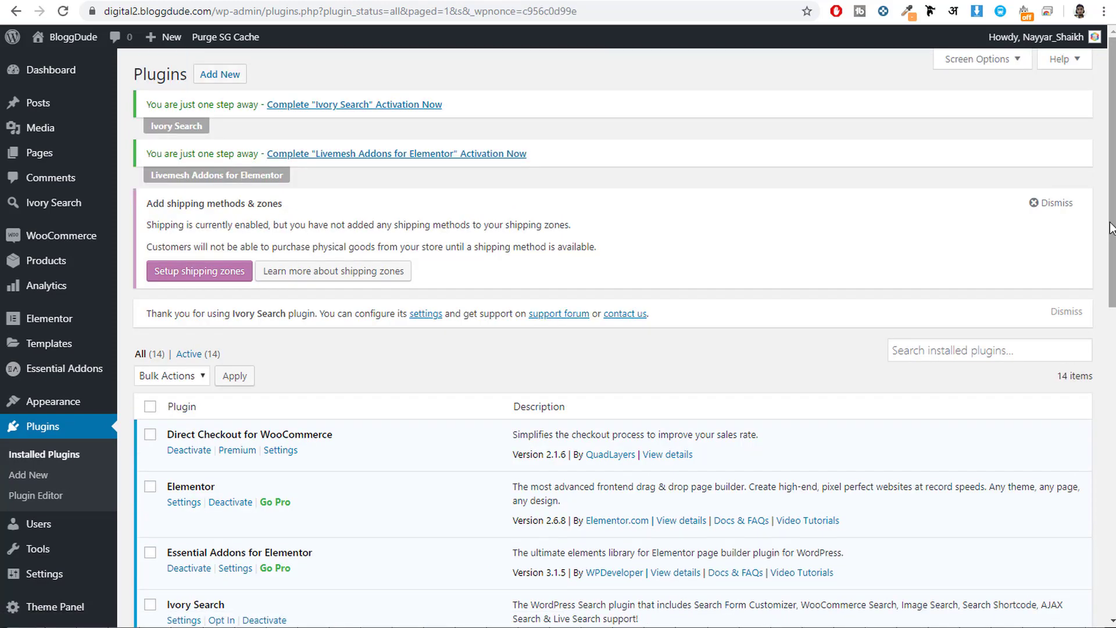
click(1051, 204)
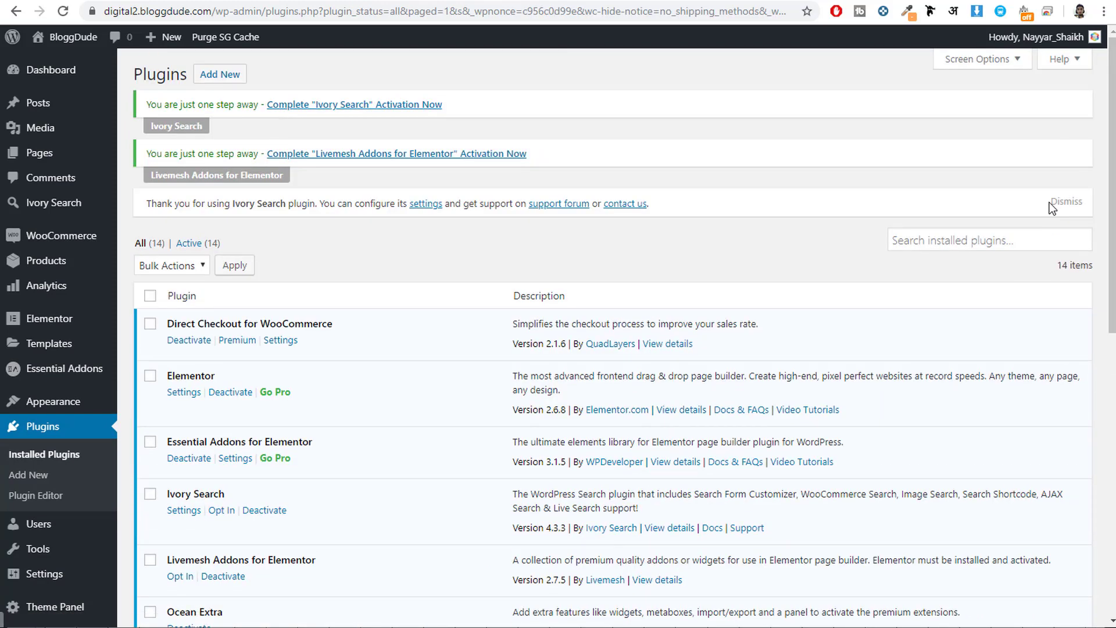
click(1059, 204)
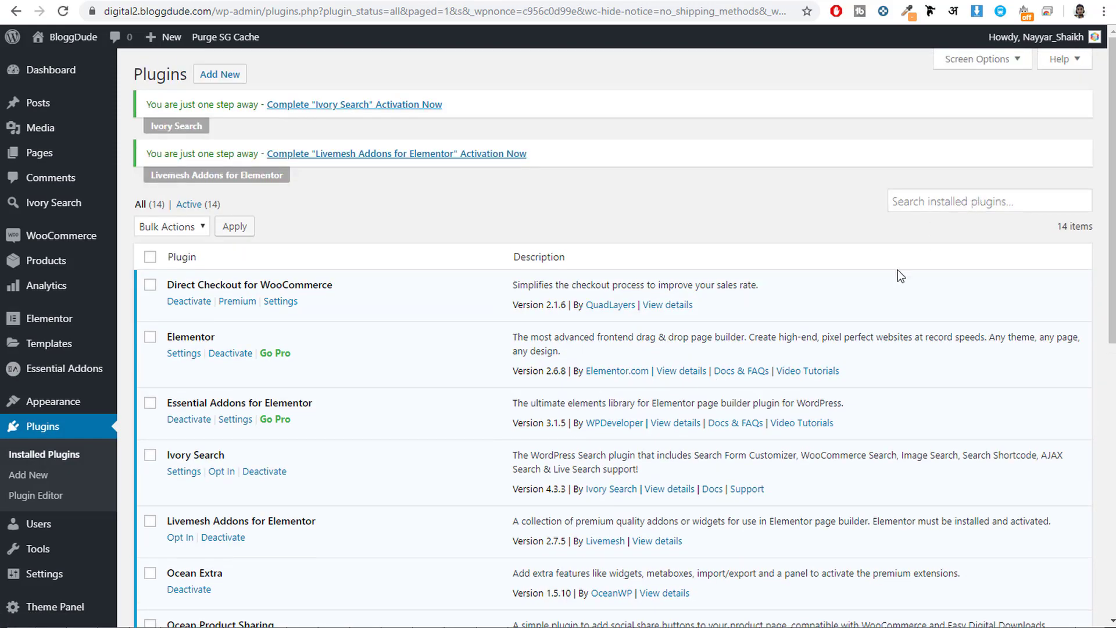
scroll(898, 270, down, 4)
scroll(892, 284, up, 5)
- Accept the Ivory Search opt-in and start a new form named 'Search 1 - Product'
click(54, 206)
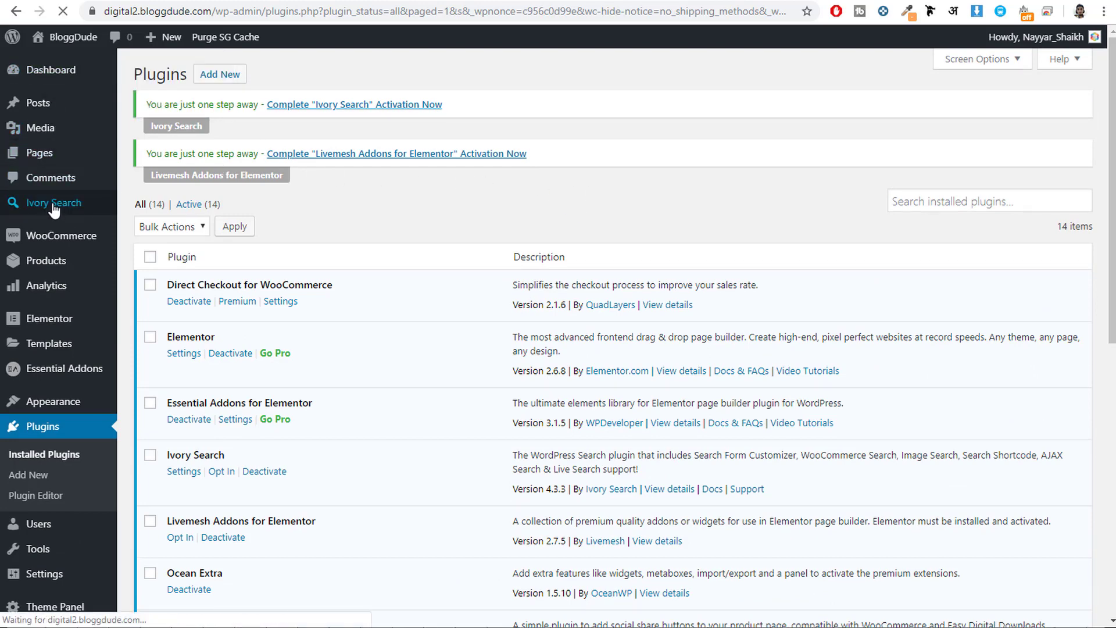
click(246, 255)
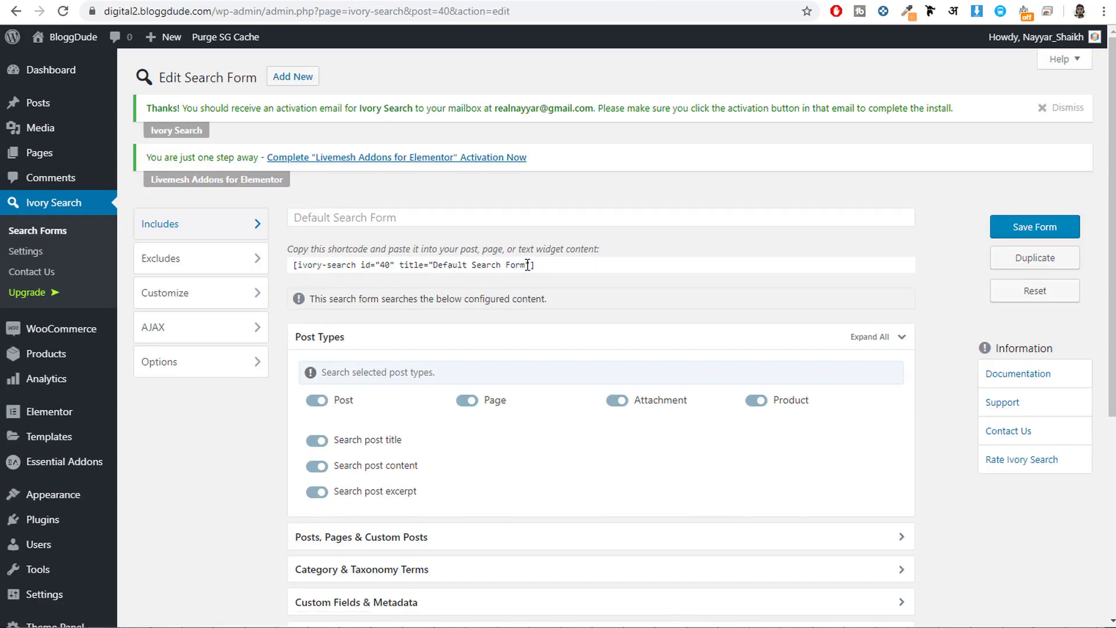
click(293, 76)
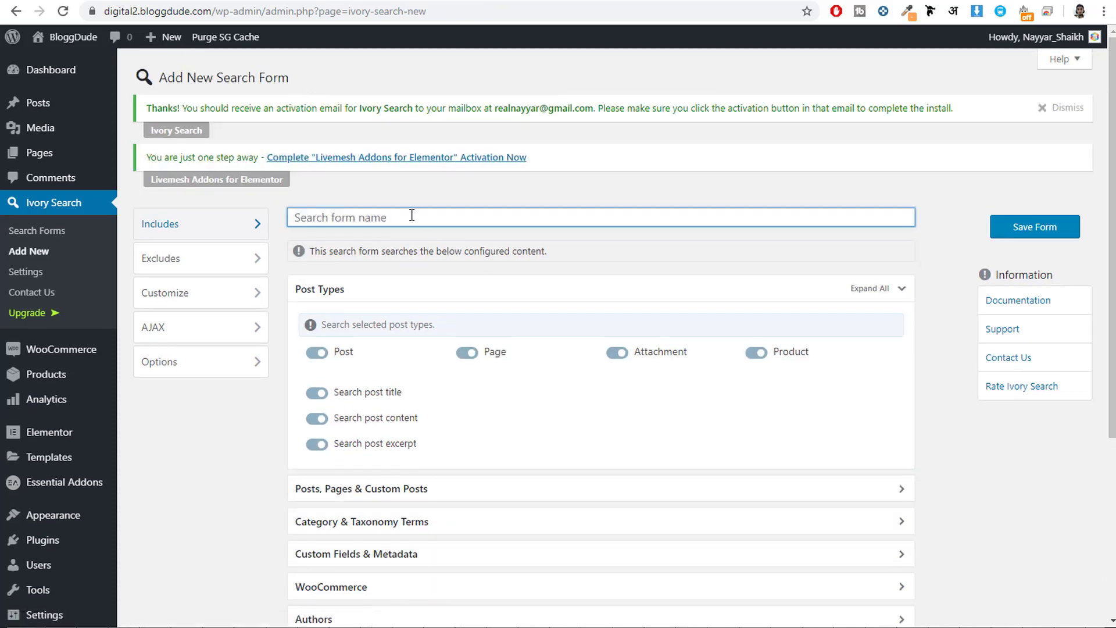
text(Search)
key(alt)
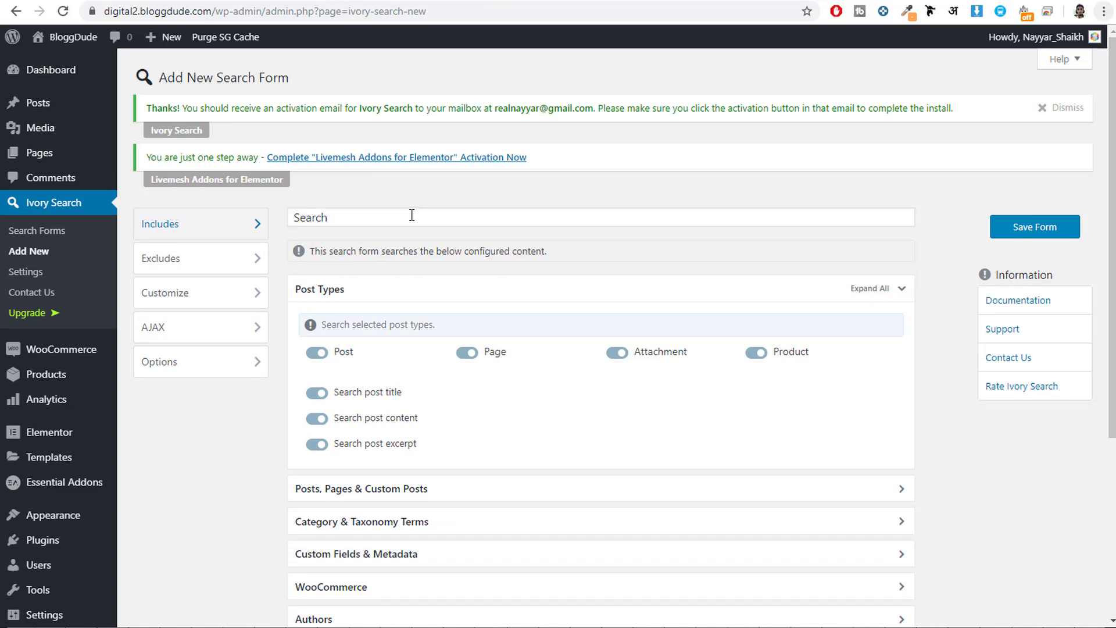
click(412, 215)
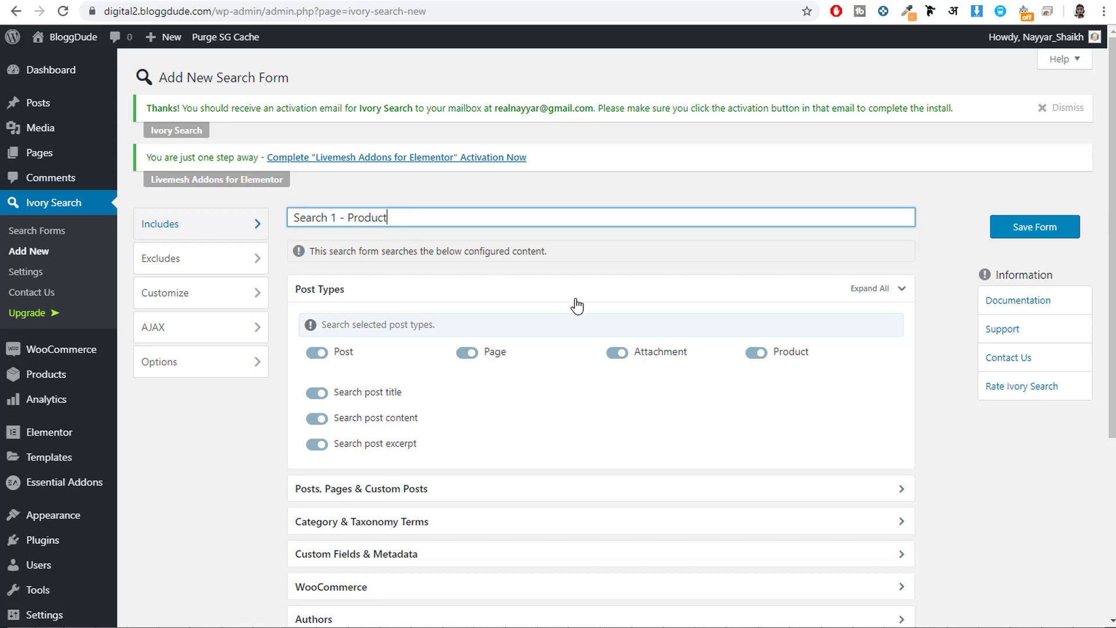
- Exclude Post, Page and Attachment so the form searches only products, and save it
scroll(388, 308, down, 1)
click(325, 283)
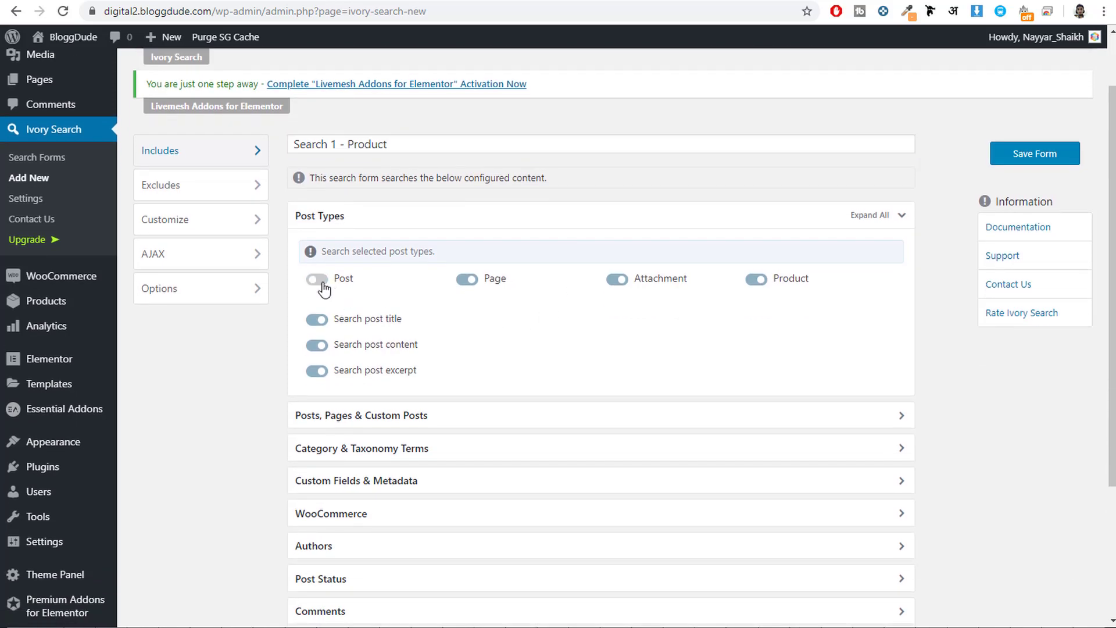
click(469, 281)
click(623, 285)
click(86, 1)
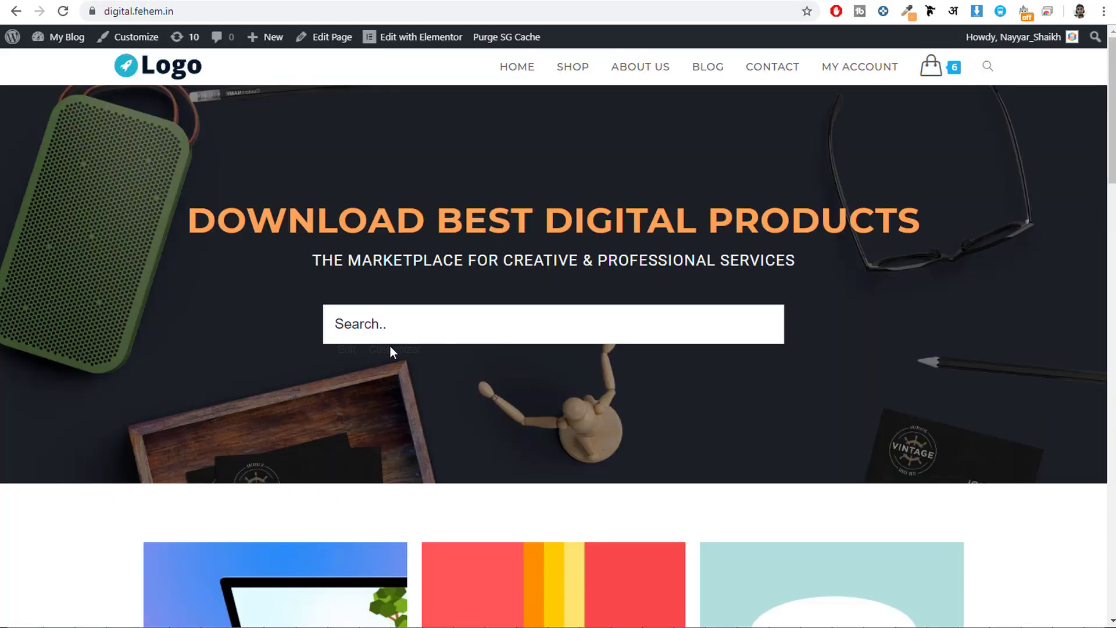
click(339, 2)
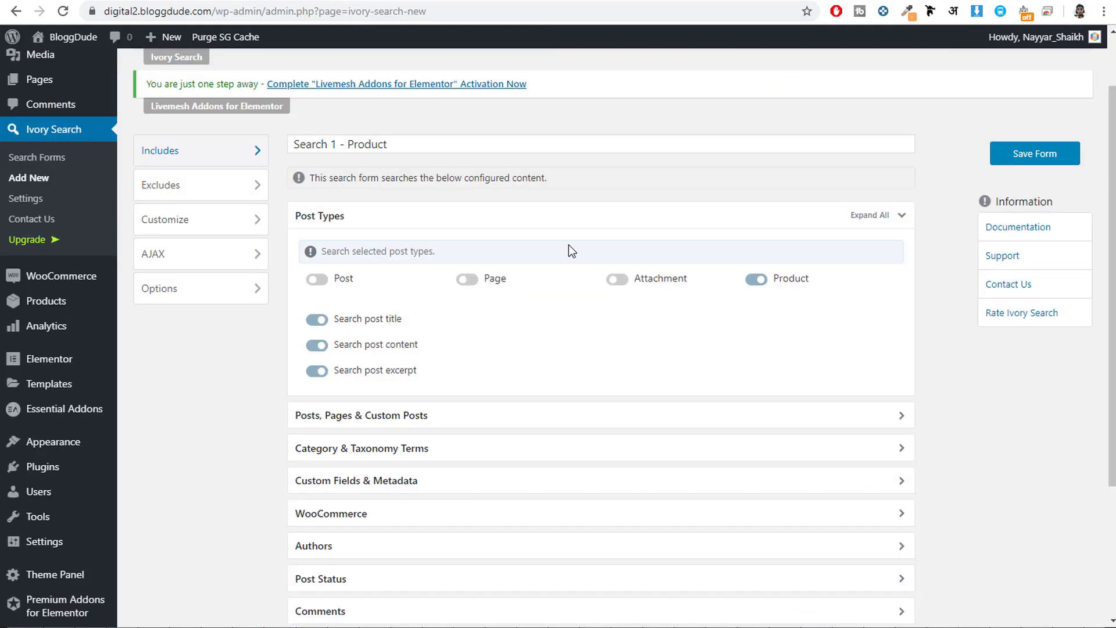
click(343, 279)
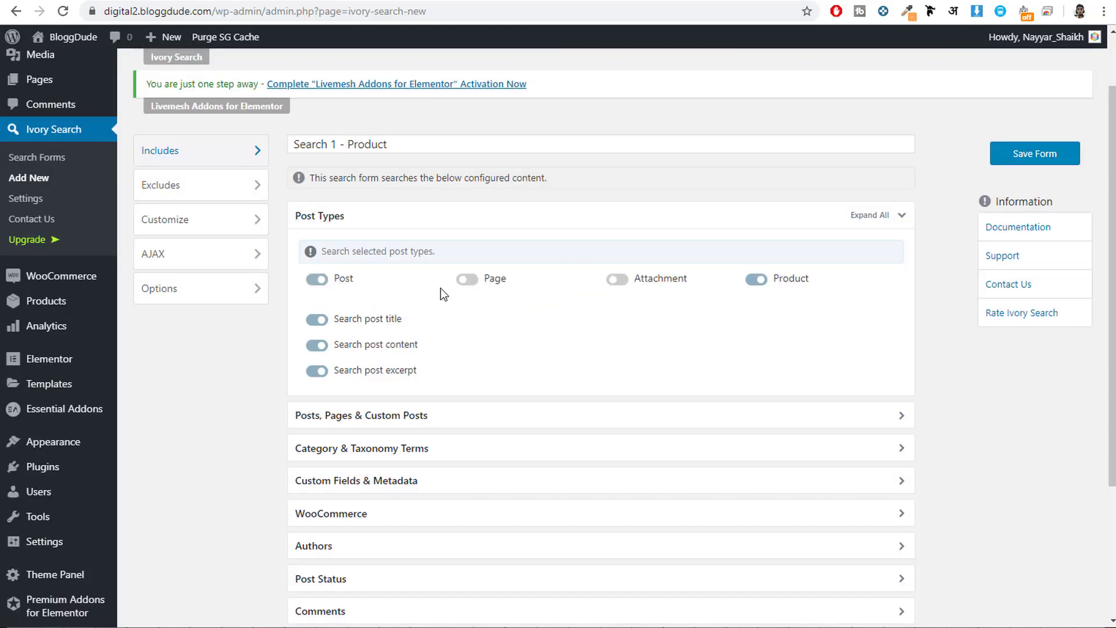
click(321, 281)
click(1059, 154)
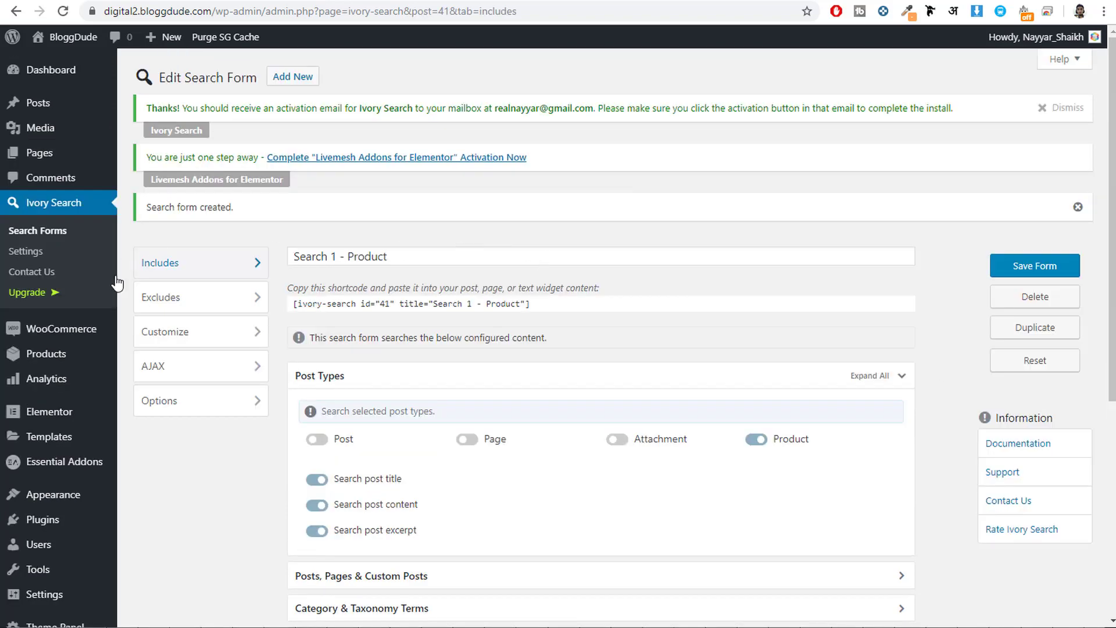
- Enable Search Form Customization for Search 1 - Product, save, and launch the Search Form Customizer
click(180, 333)
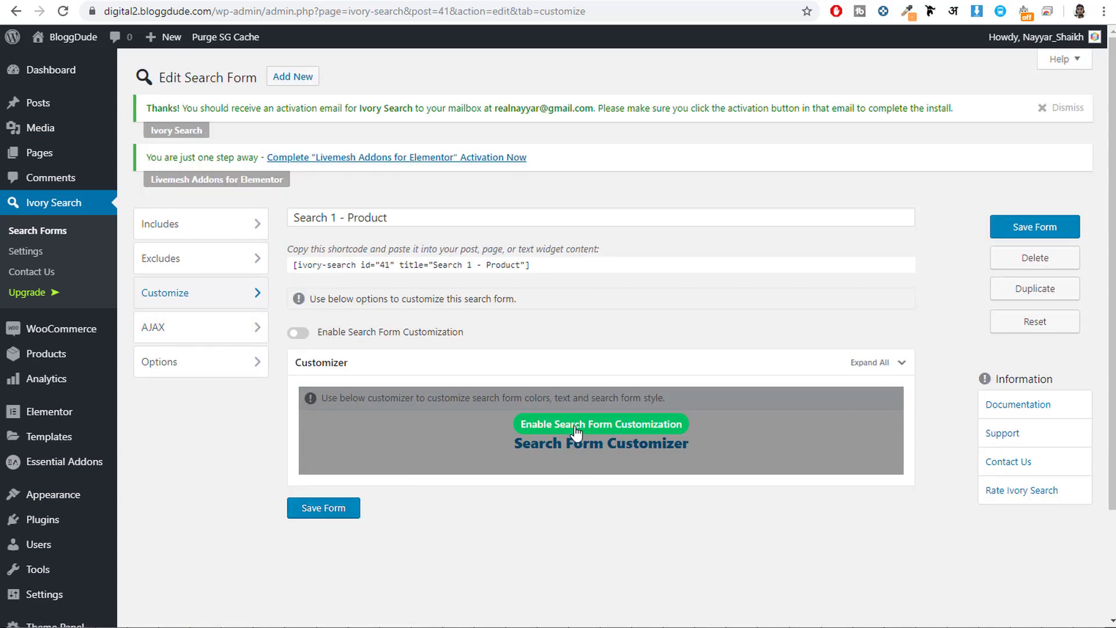
click(614, 430)
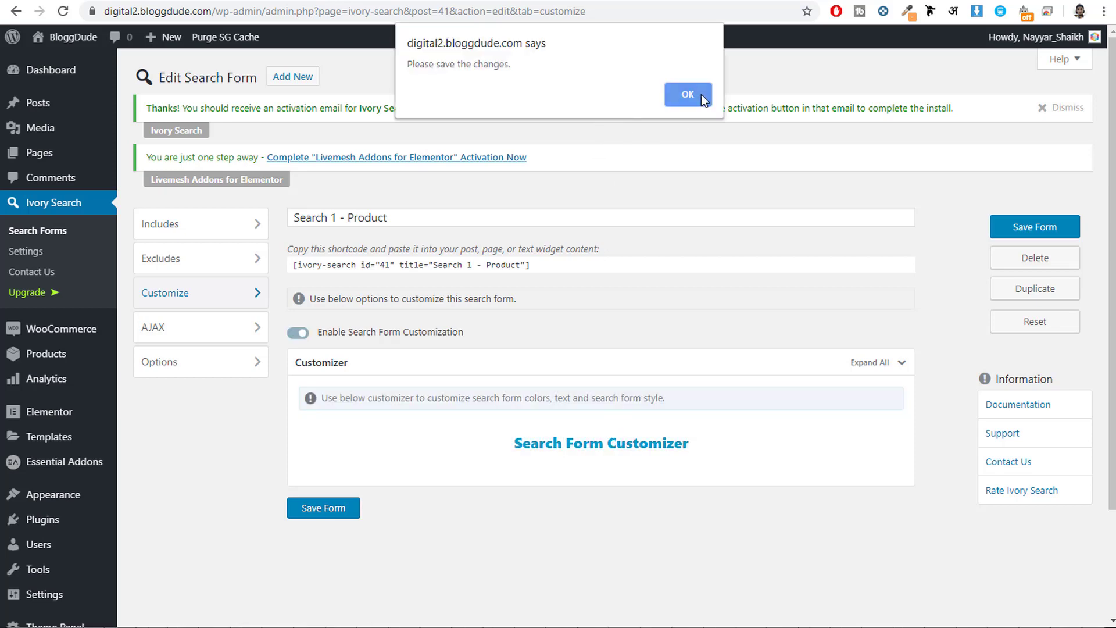
click(688, 95)
click(1032, 227)
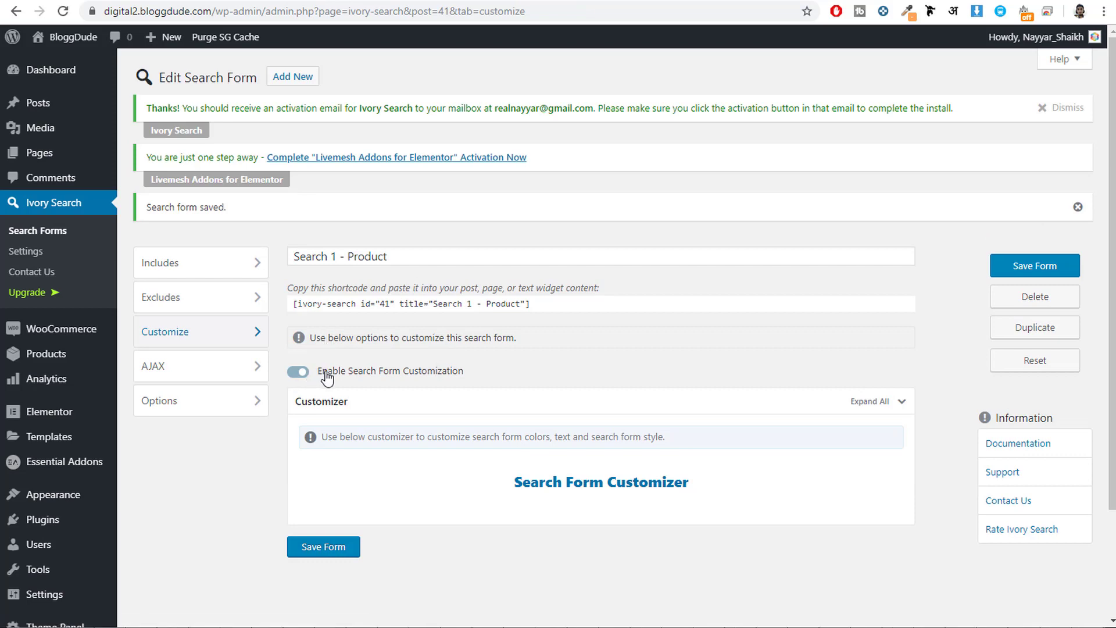
click(394, 377)
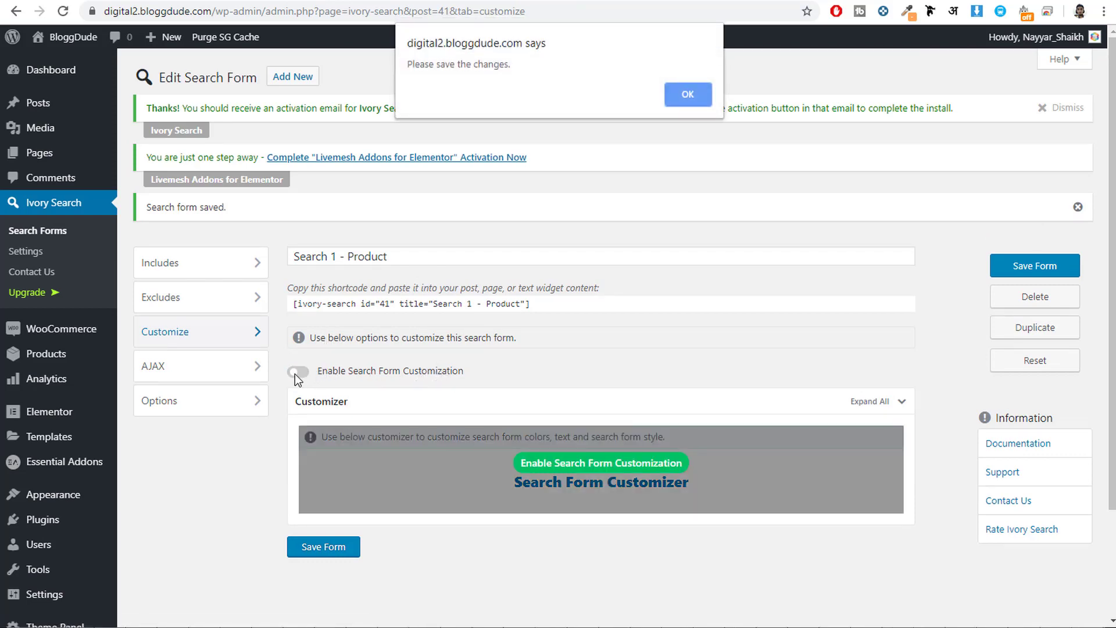
click(707, 104)
click(297, 372)
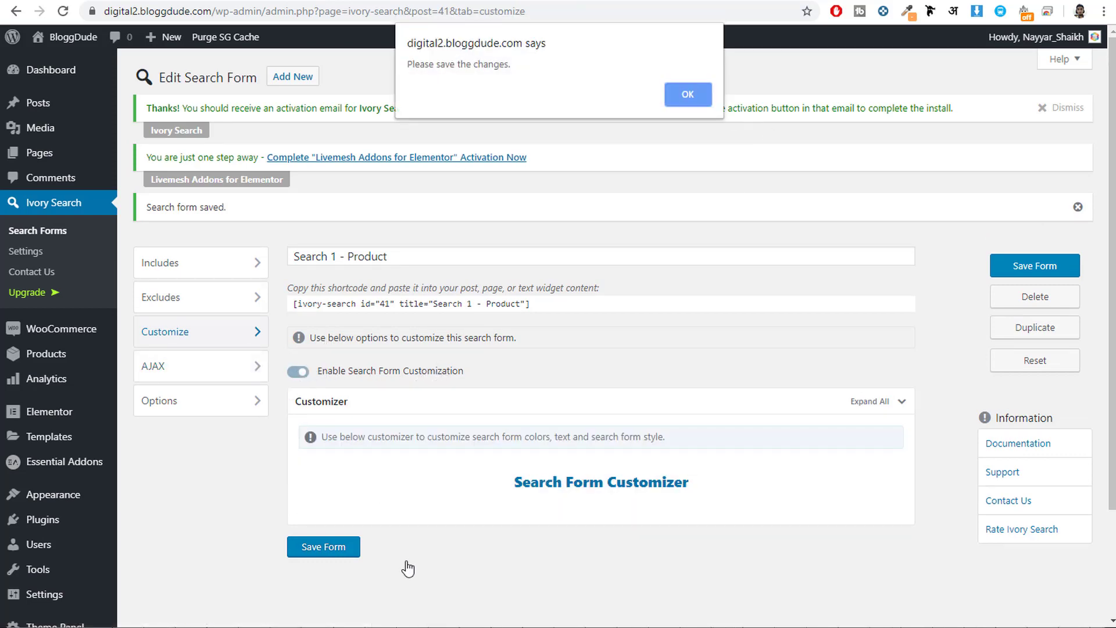
click(688, 95)
click(347, 550)
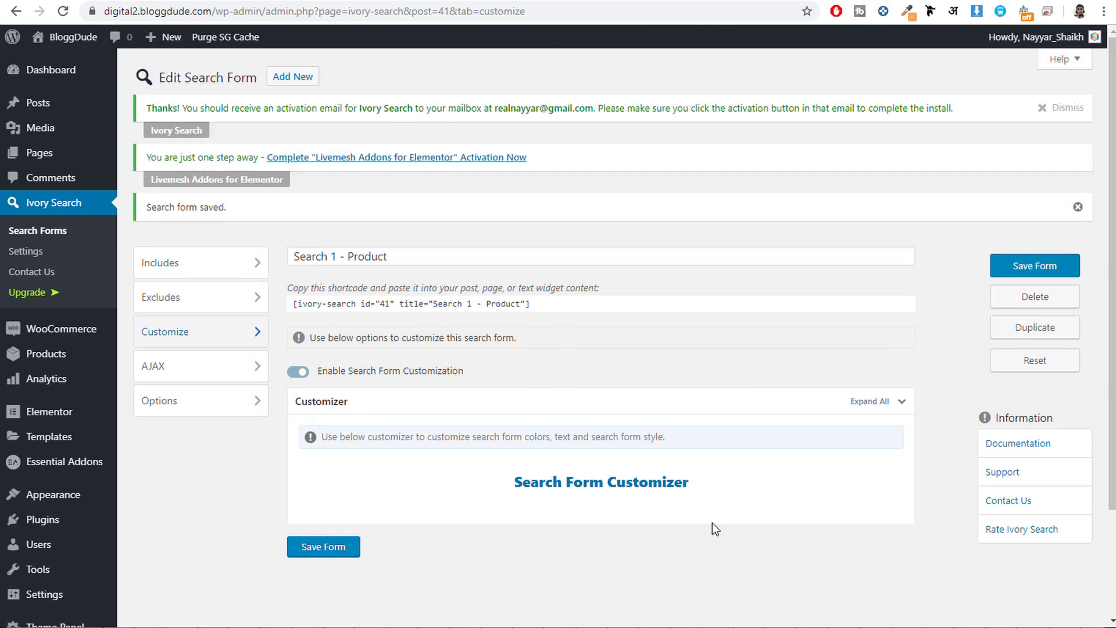
click(596, 490)
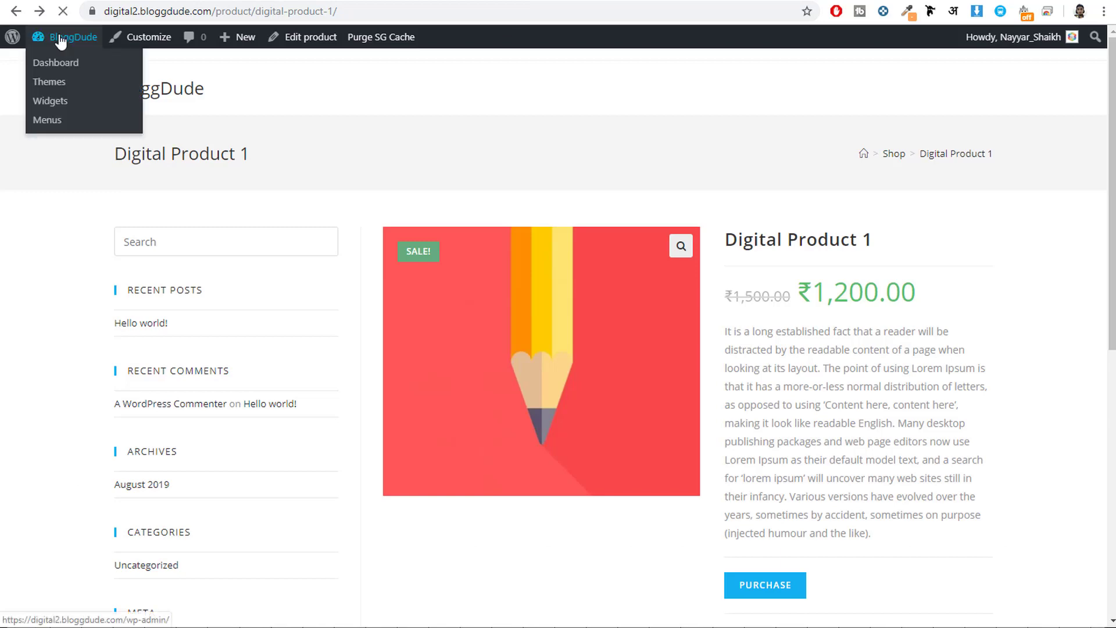
- Copy the Search 1 - Product shortcode from the Ivory Search forms list
click(67, 37)
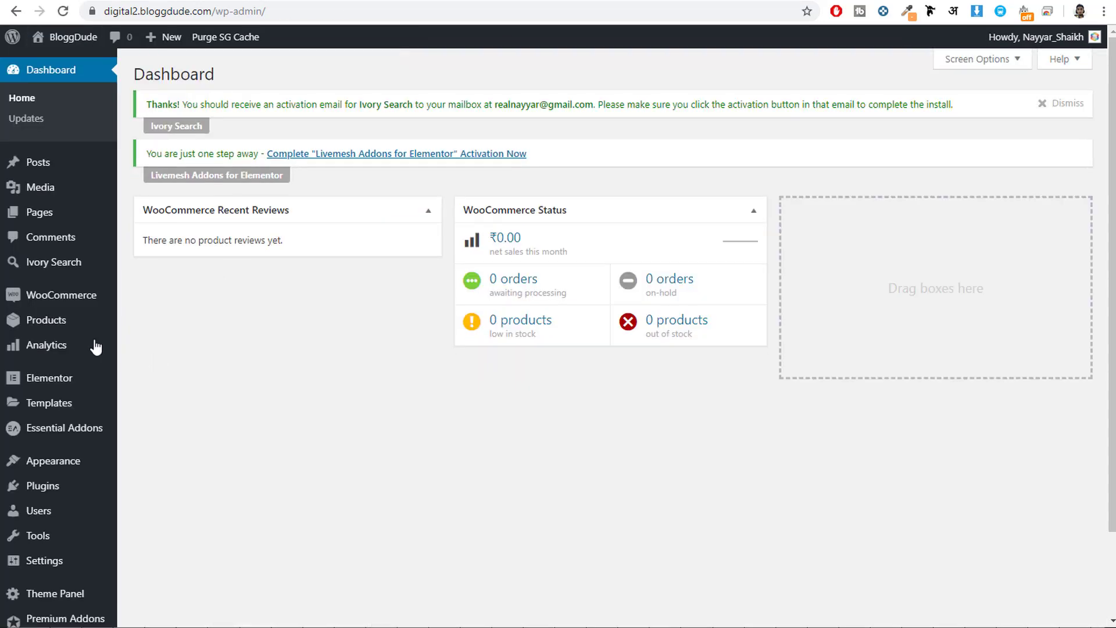
click(56, 268)
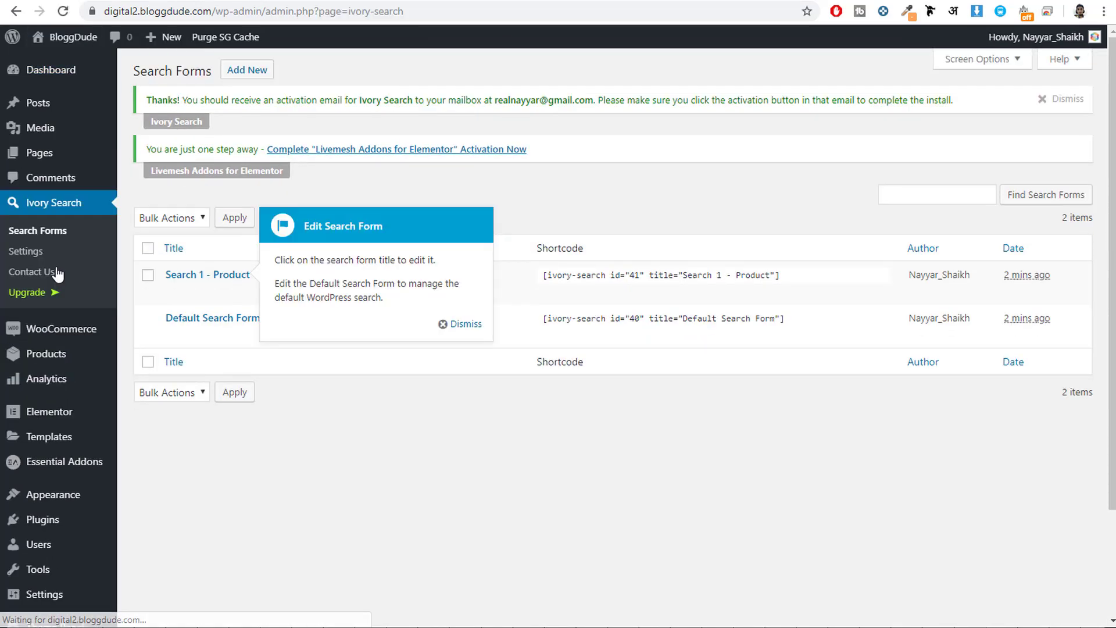
click(461, 326)
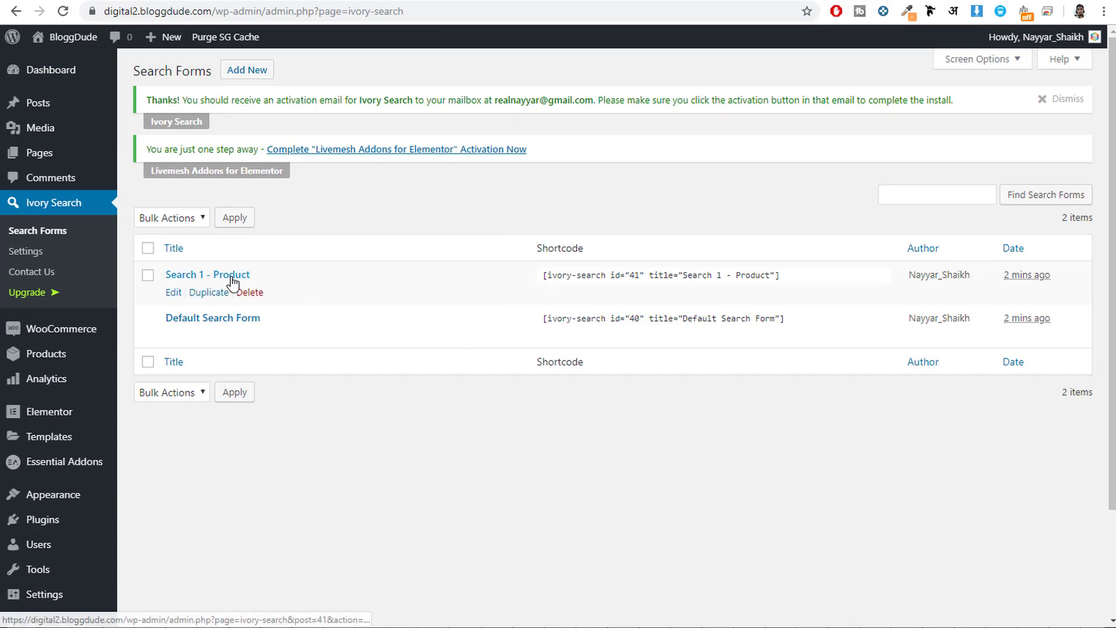
drag(250, 275, 173, 271)
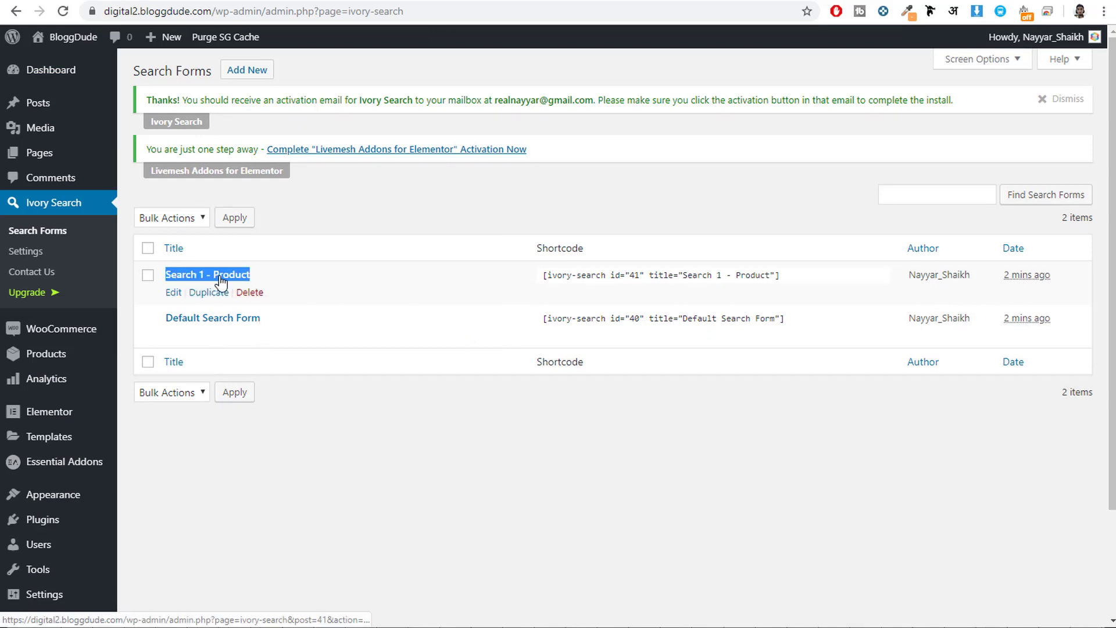
click(591, 276)
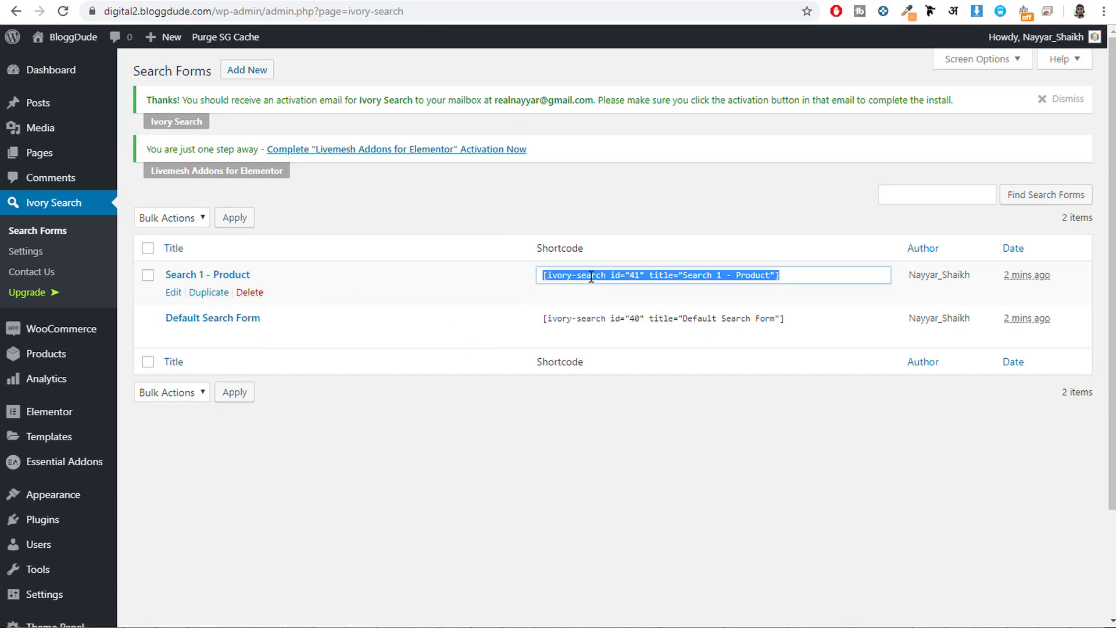
right_click(632, 274)
click(666, 285)
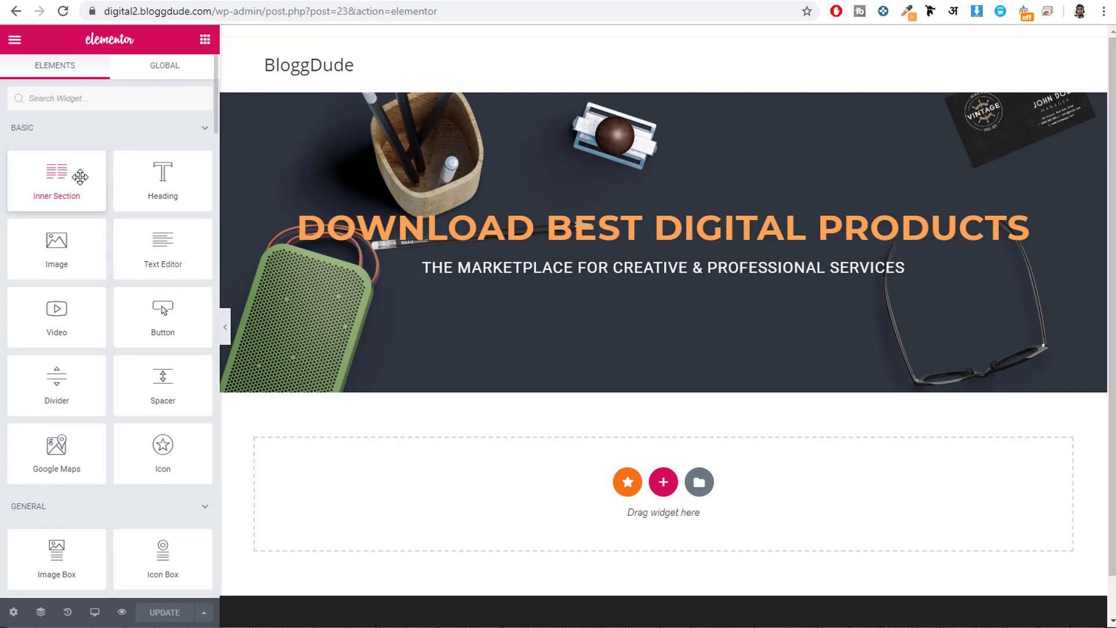
- Place an inner section under the white subheading and delete its second column, leaving one column
drag(55, 169, 629, 277)
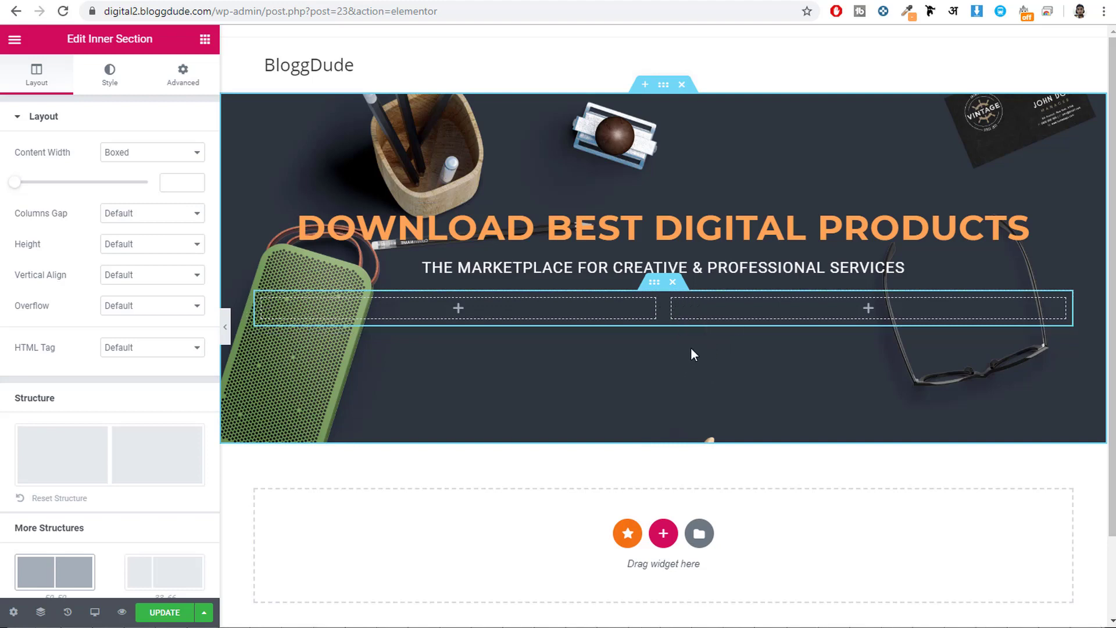
right_click(673, 301)
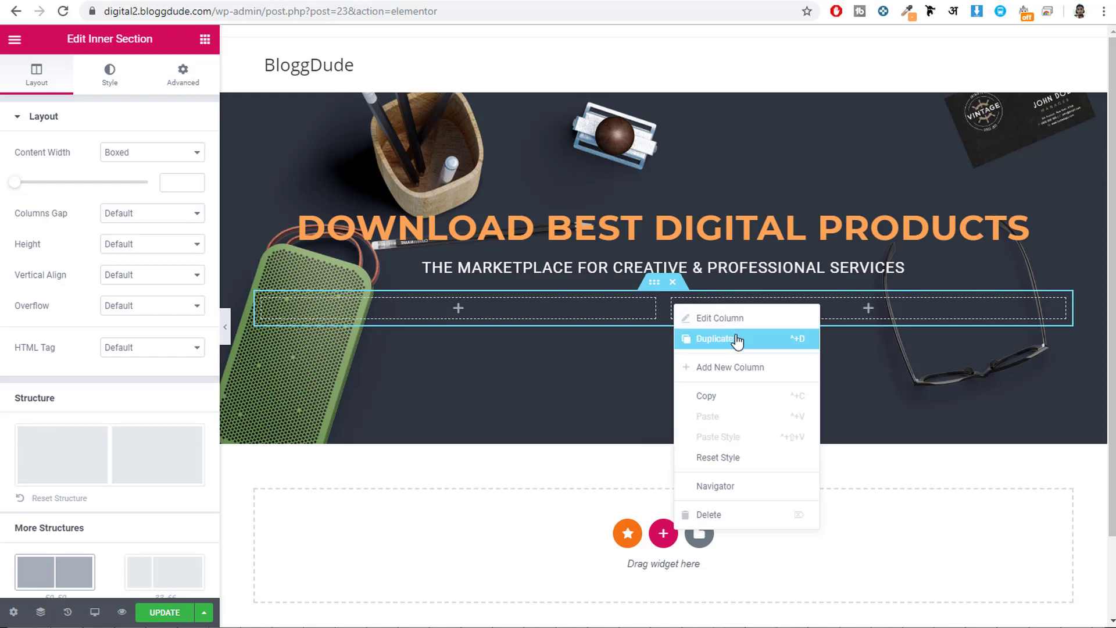
click(731, 516)
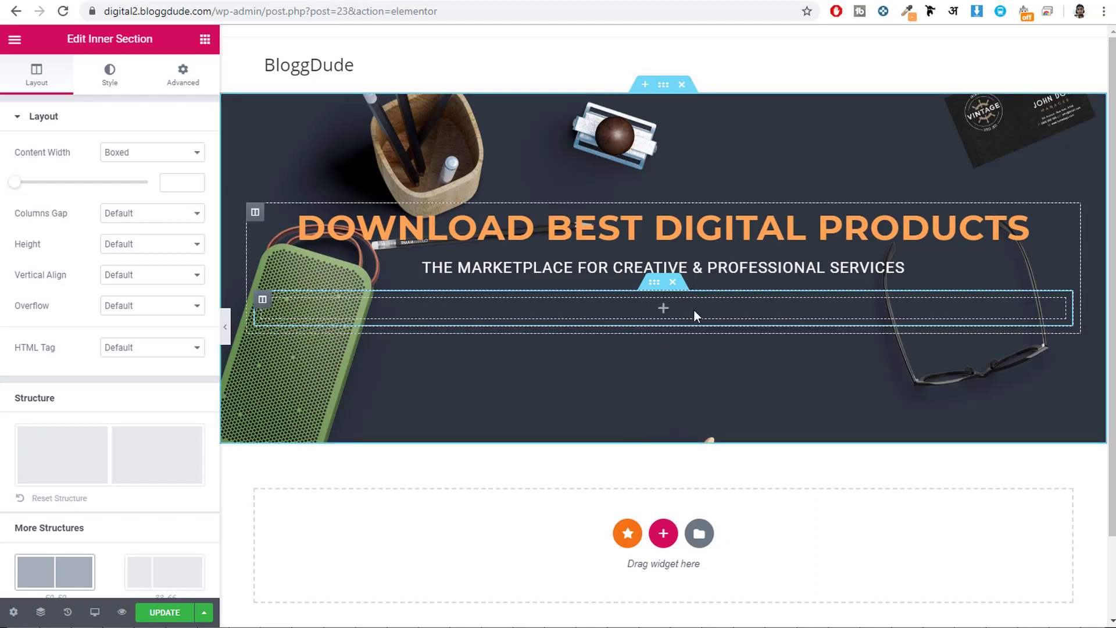
click(204, 39)
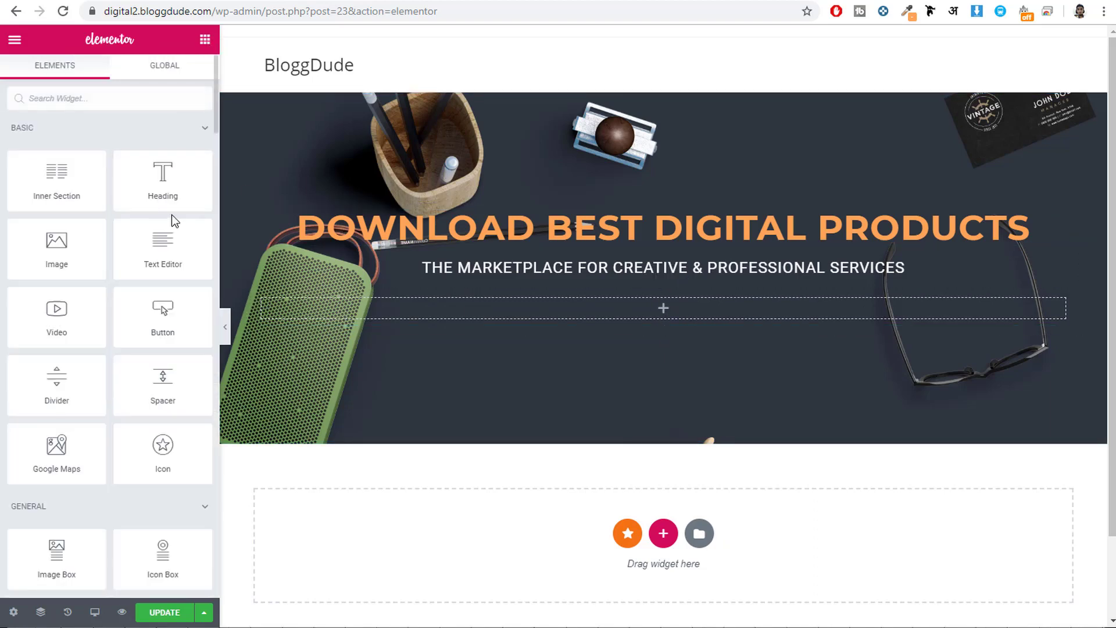
- Drop a Text Editor widget into the inner section and paste the search shortcode over the lorem text
drag(152, 244, 596, 305)
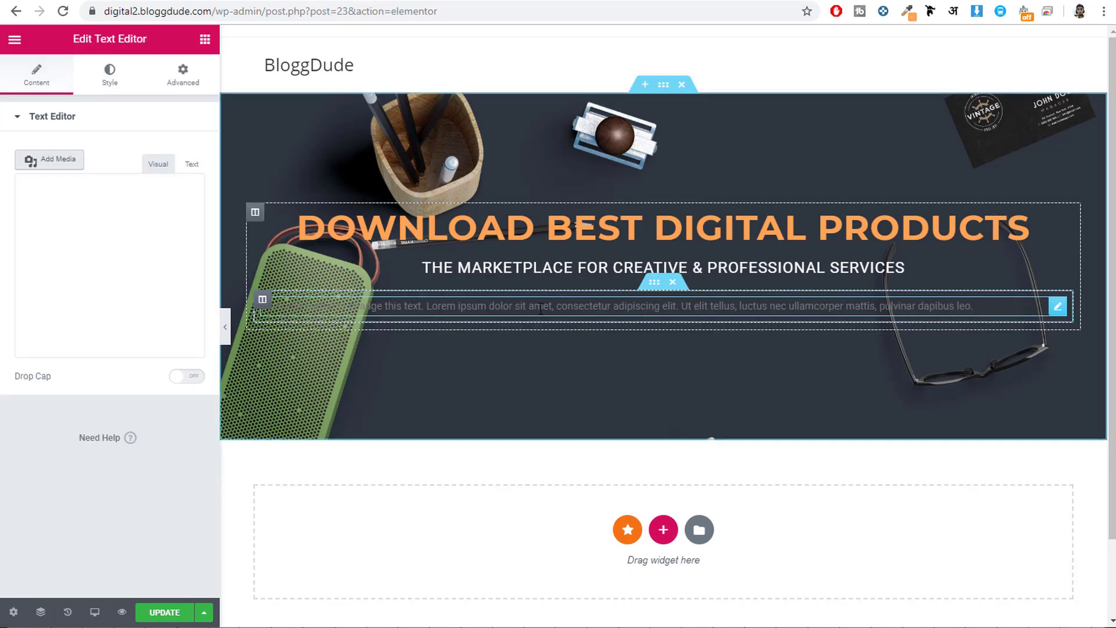
click(191, 165)
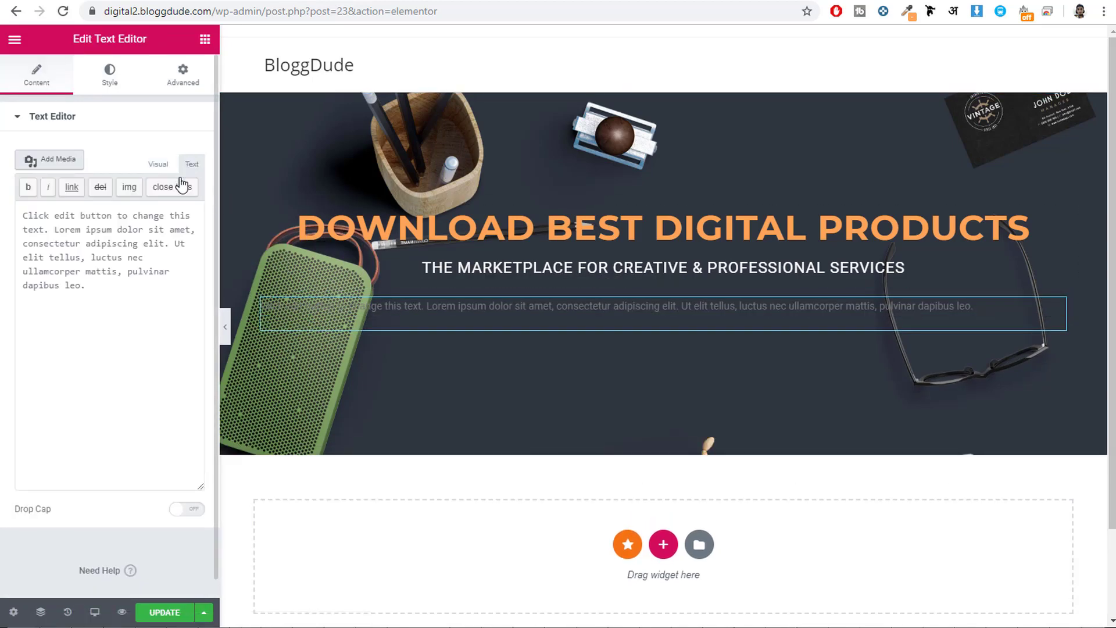
drag(114, 309, 22, 215)
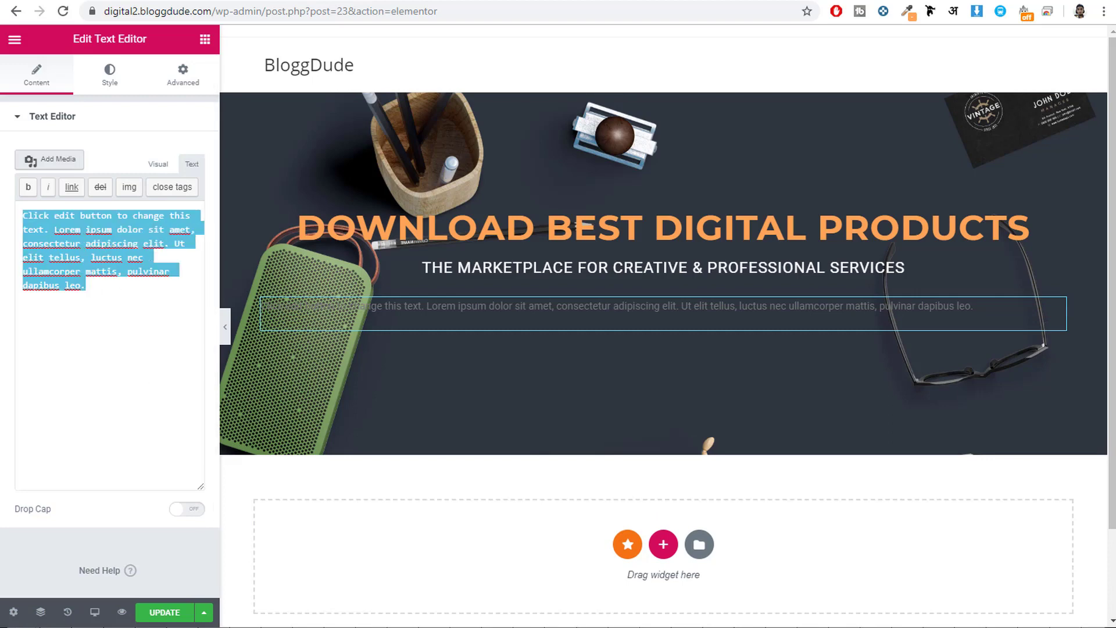
key(ctrl+v)
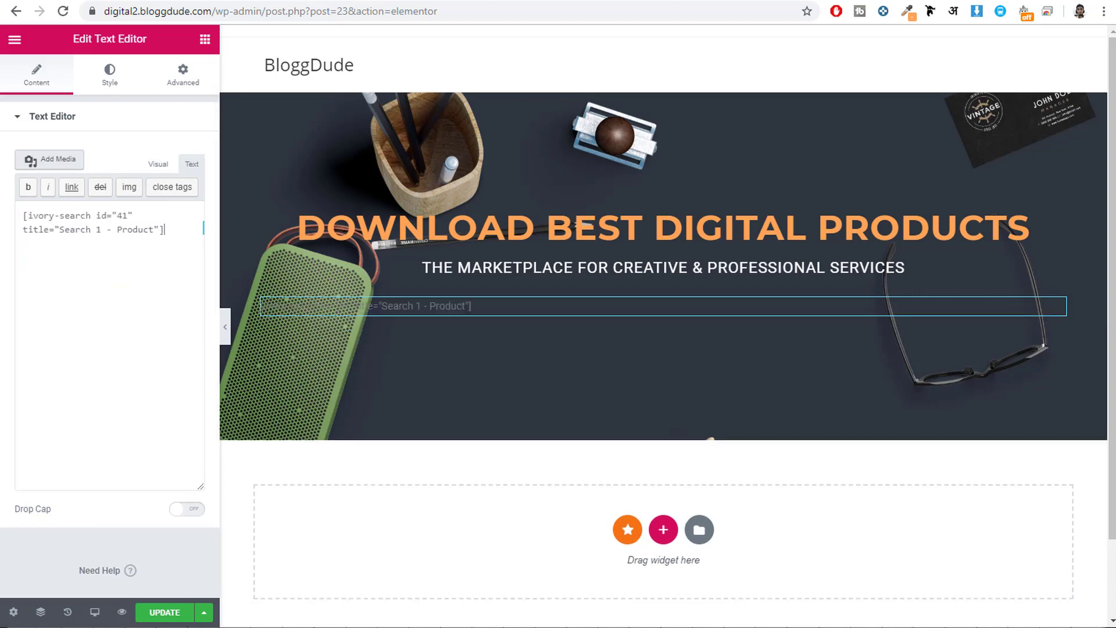
- Center the shortcode text, update the page and switch to the live site
click(159, 166)
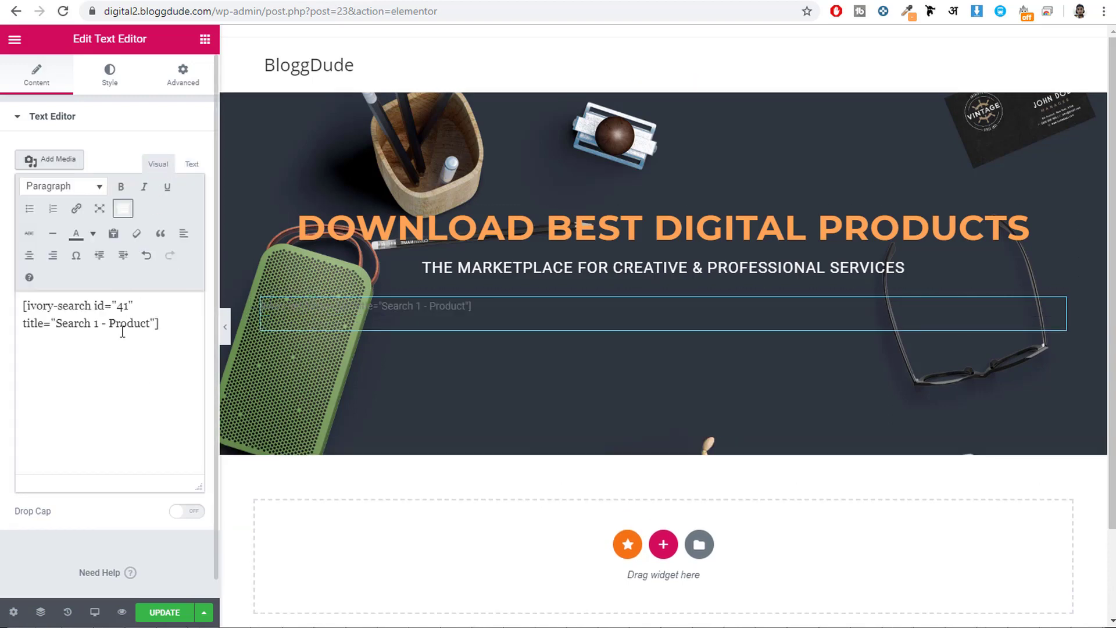
drag(172, 327, 5, 307)
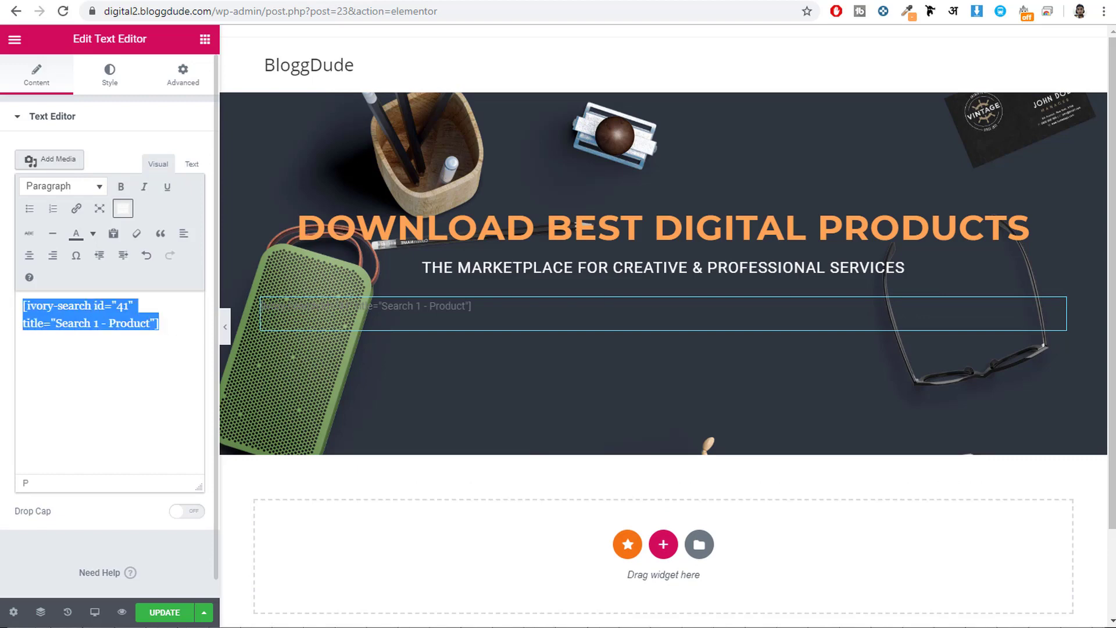
click(28, 257)
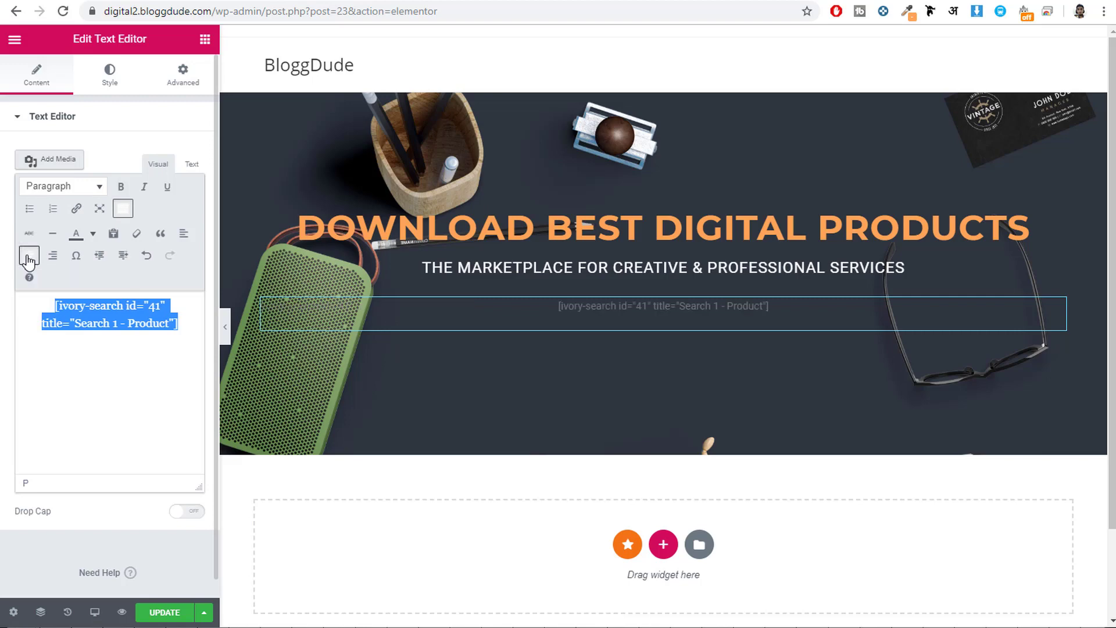
click(157, 614)
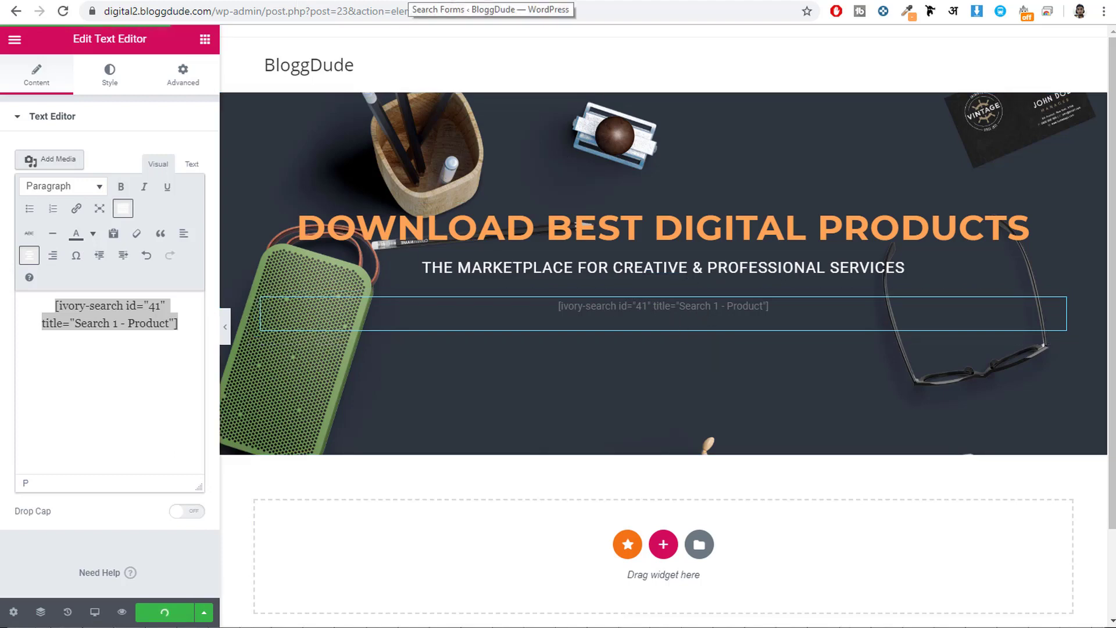
click(538, 0)
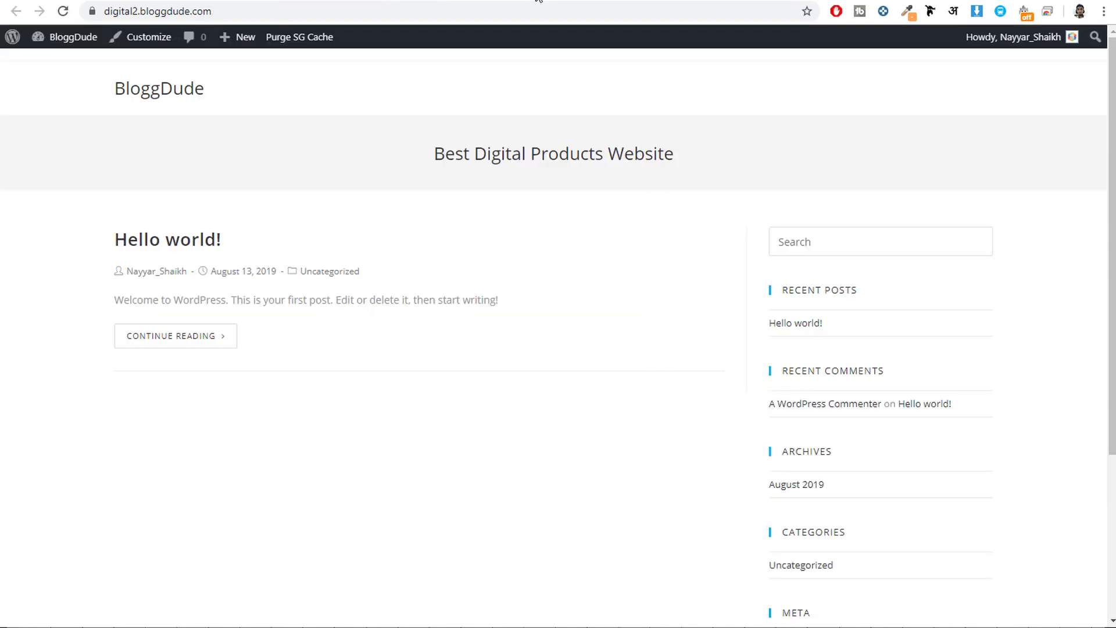
- Reload the BloggDude home page via the site title
click(168, 99)
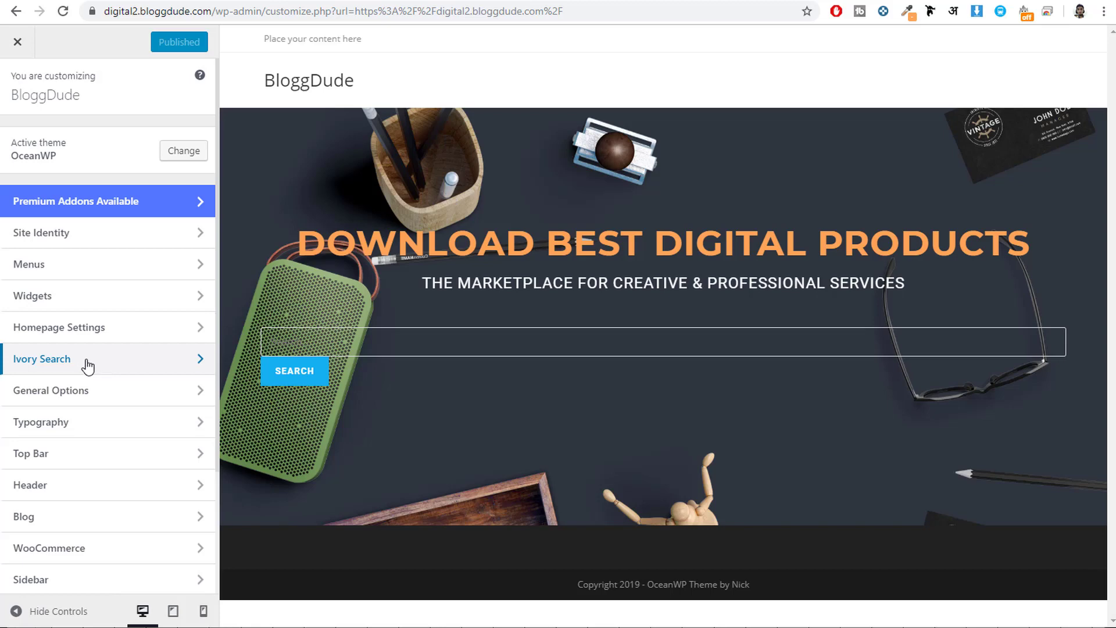
- In Ivory Search > Search 1 – Product, set the Text Box Background to white
click(87, 365)
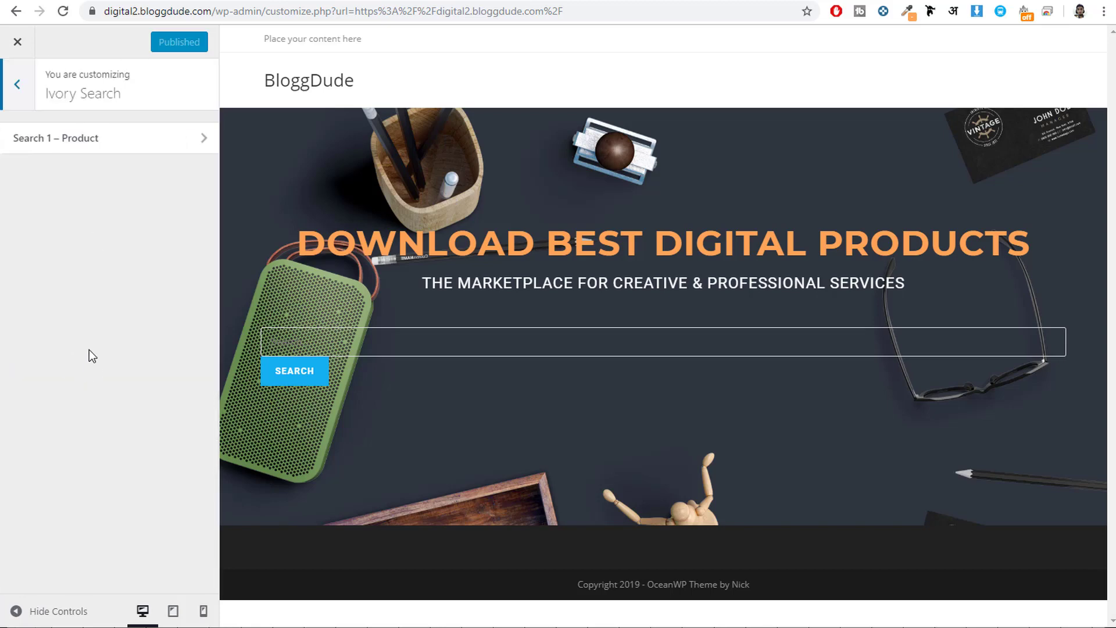
click(108, 146)
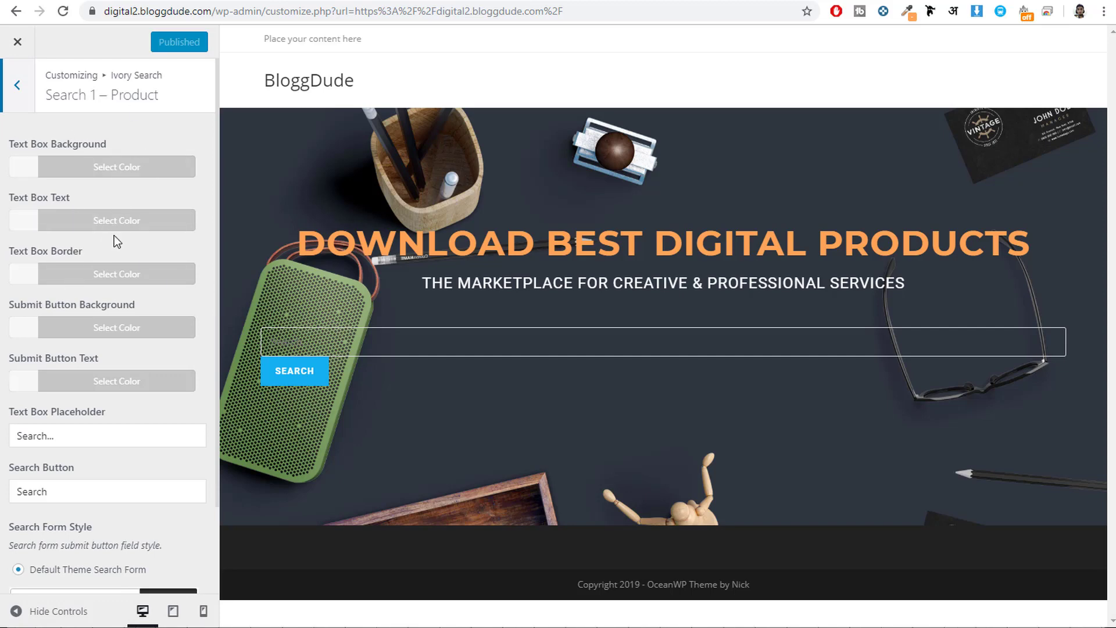
drag(13, 143, 108, 145)
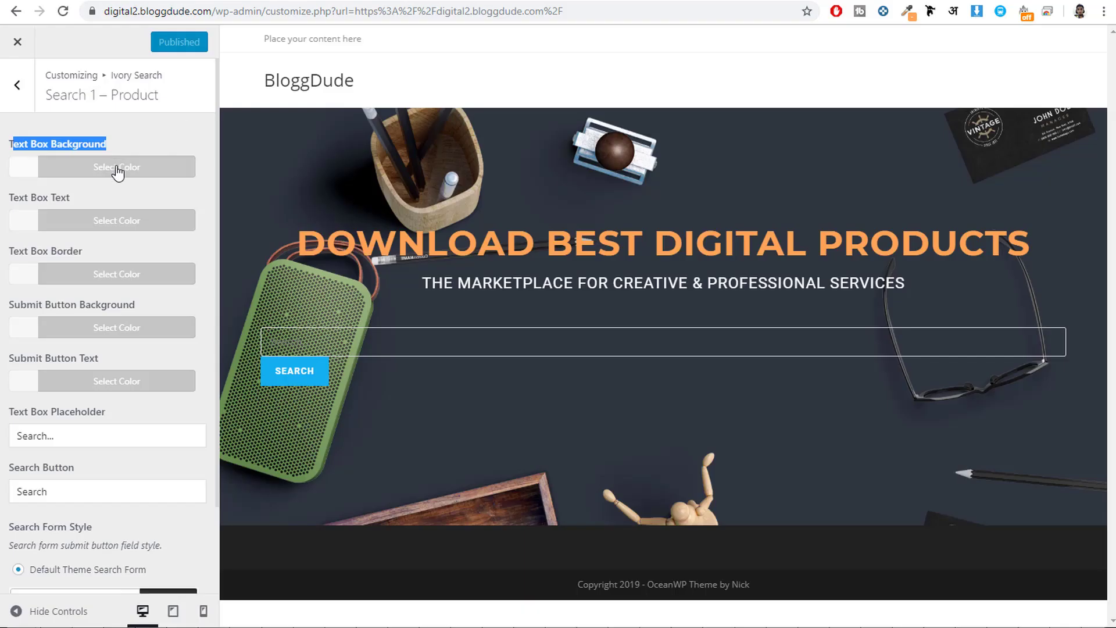
click(117, 169)
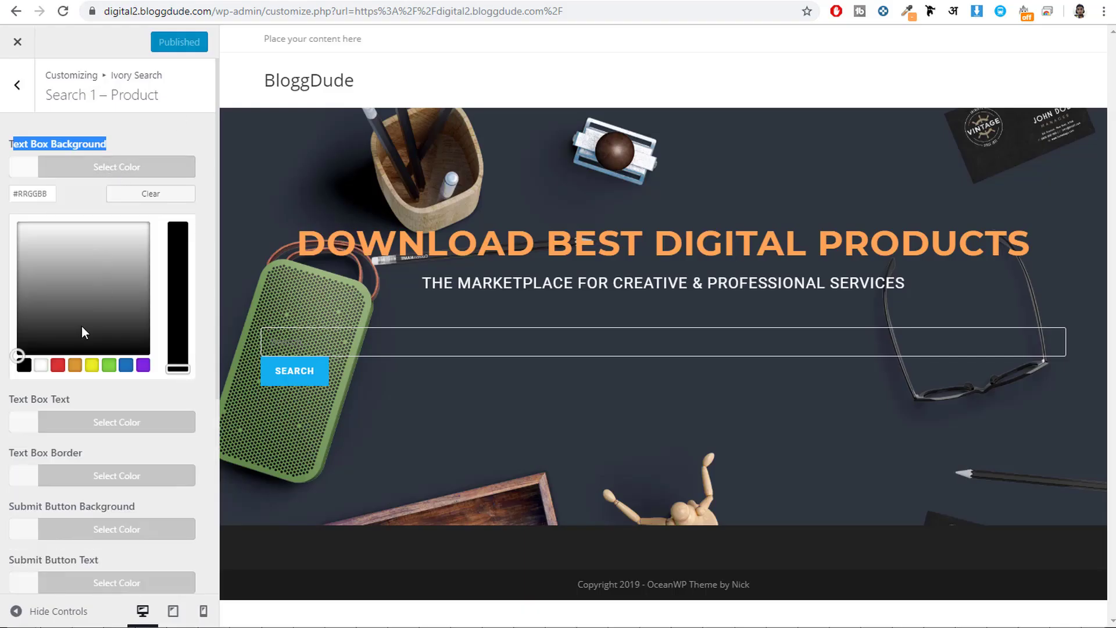
click(40, 365)
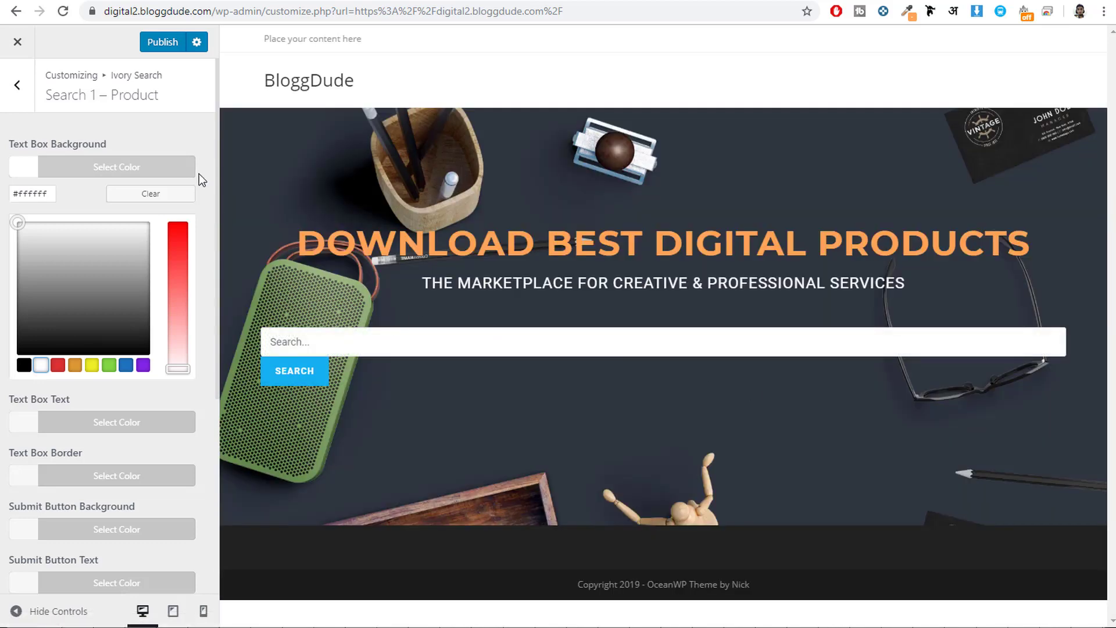
double_click(149, 171)
click(149, 174)
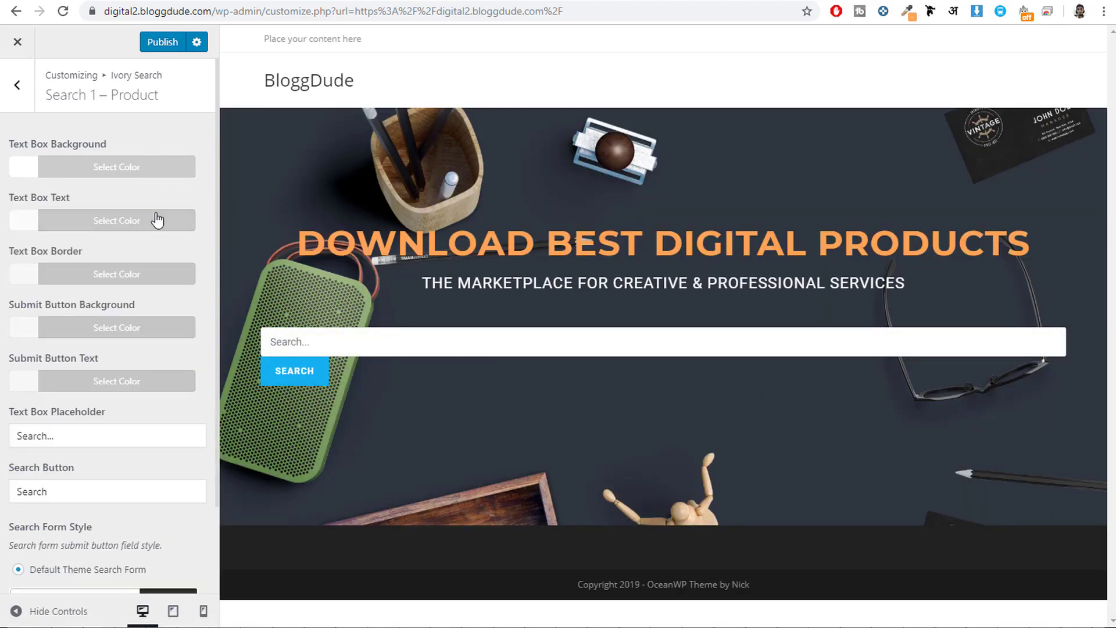
- Choose the Search Form Style without a search button
scroll(154, 219, down, 2)
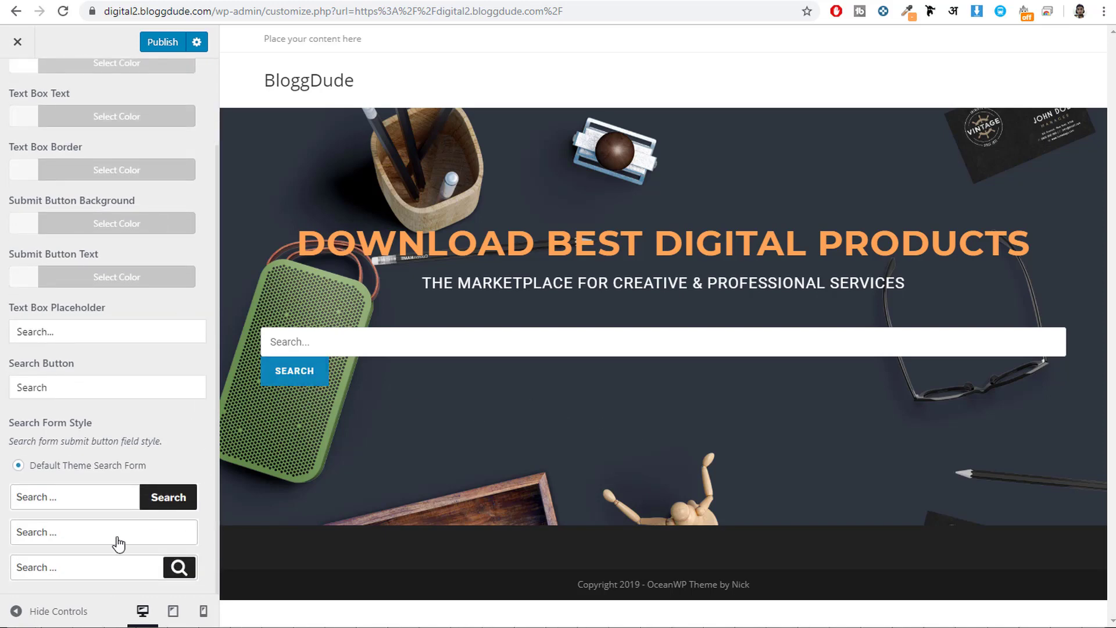
drag(10, 429, 113, 433)
click(69, 532)
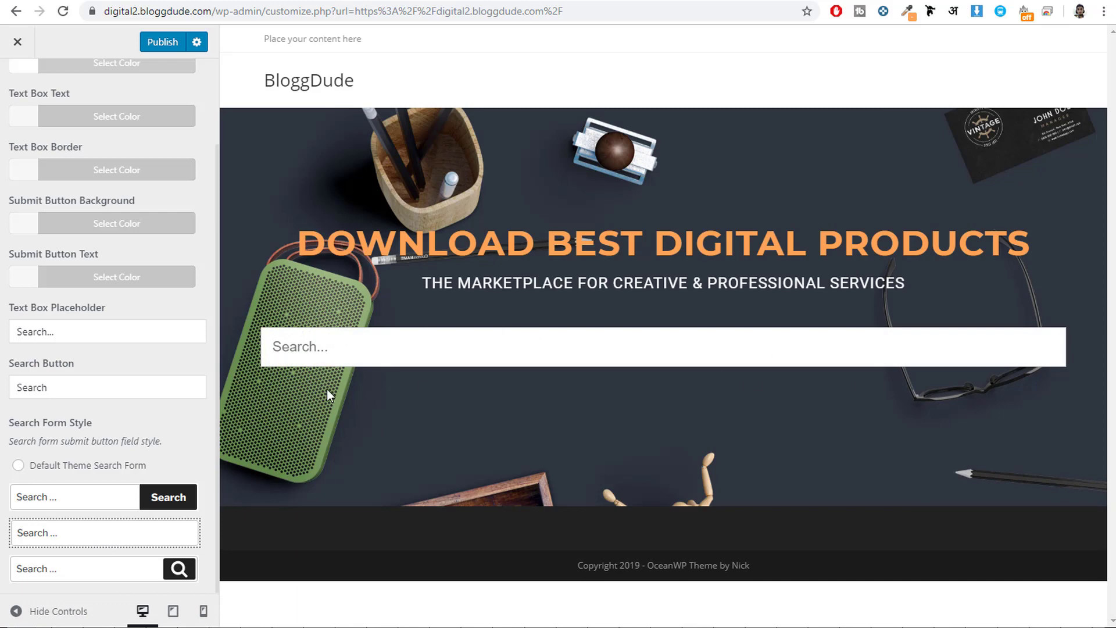
scroll(167, 352, up, 2)
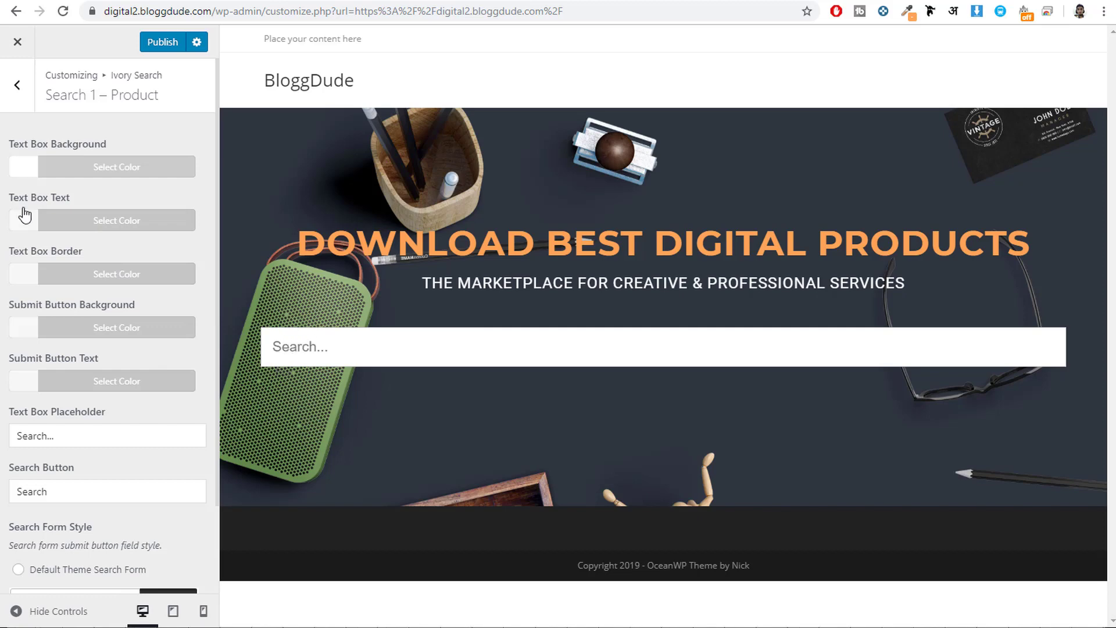
- Set the search box text colour to black
click(103, 221)
click(24, 419)
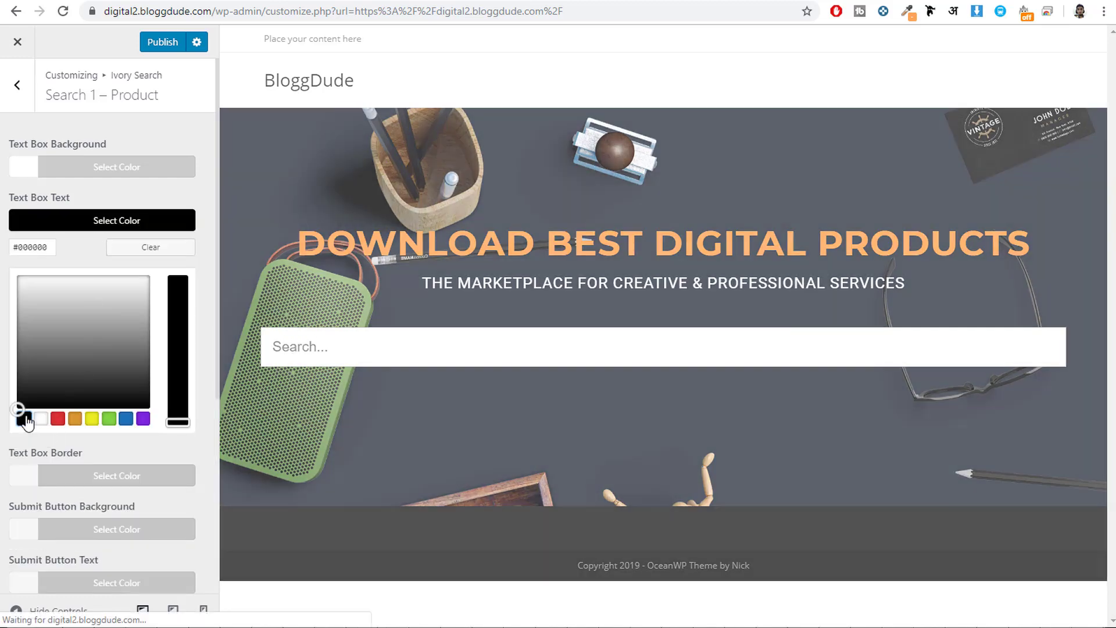
click(140, 220)
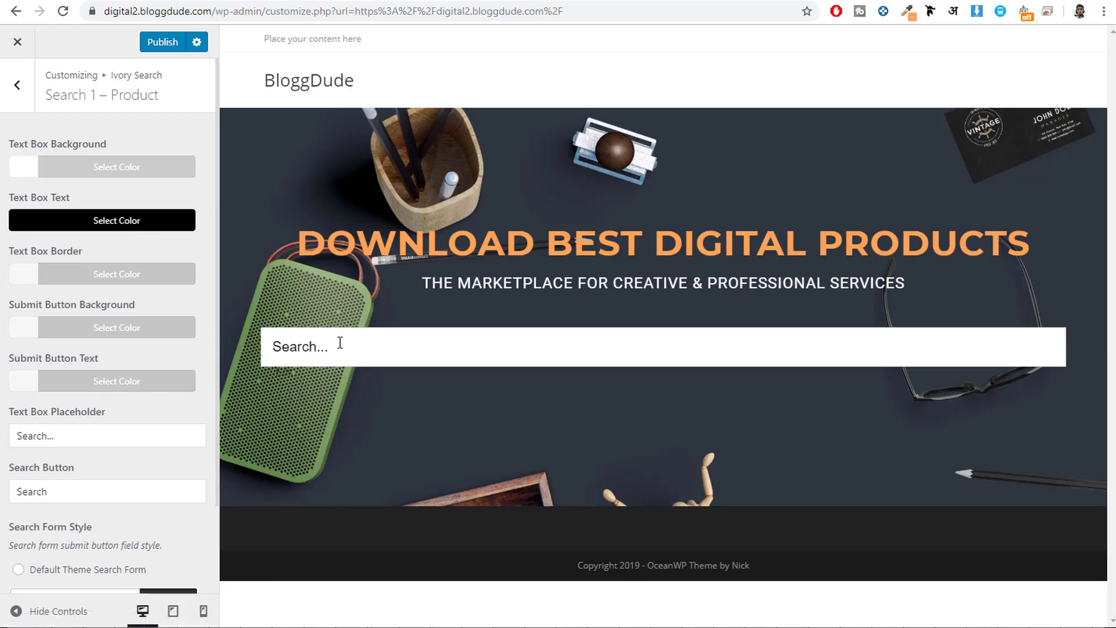
click(111, 230)
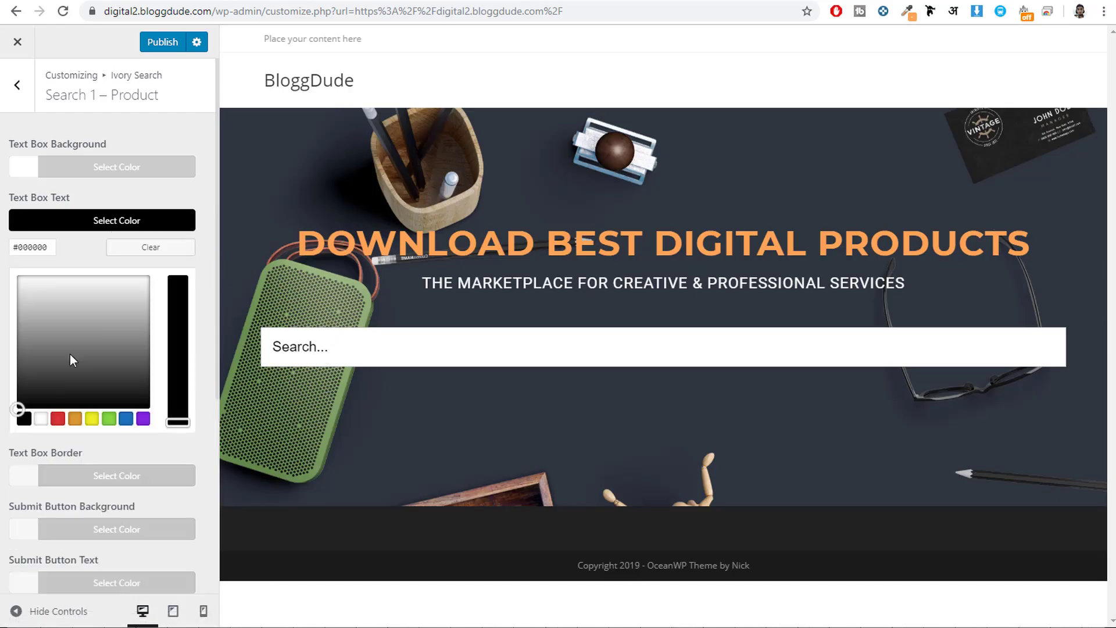
click(165, 222)
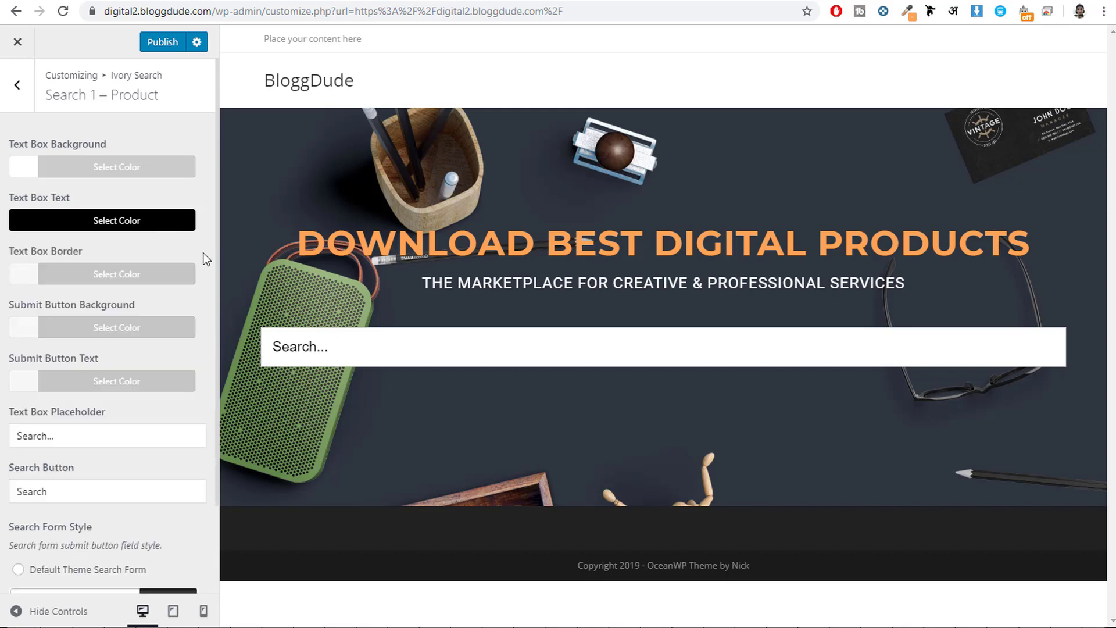
scroll(114, 477, down, 3)
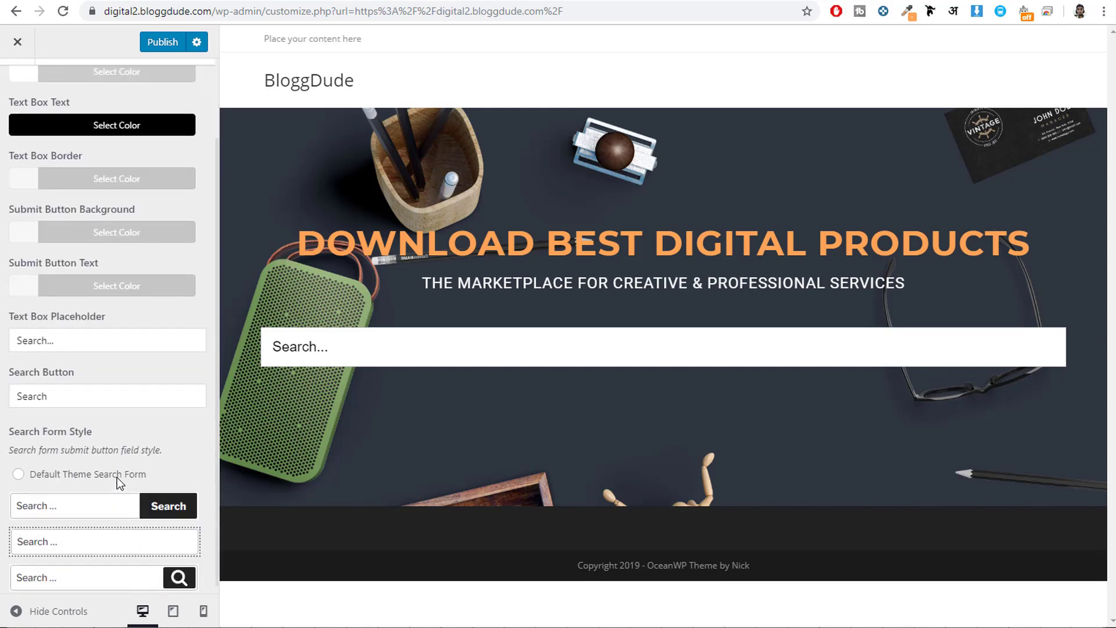
scroll(117, 477, up, 3)
- Change the Text Box Placeholder to 'Search the Product...' and publish the changes
drag(11, 140, 107, 144)
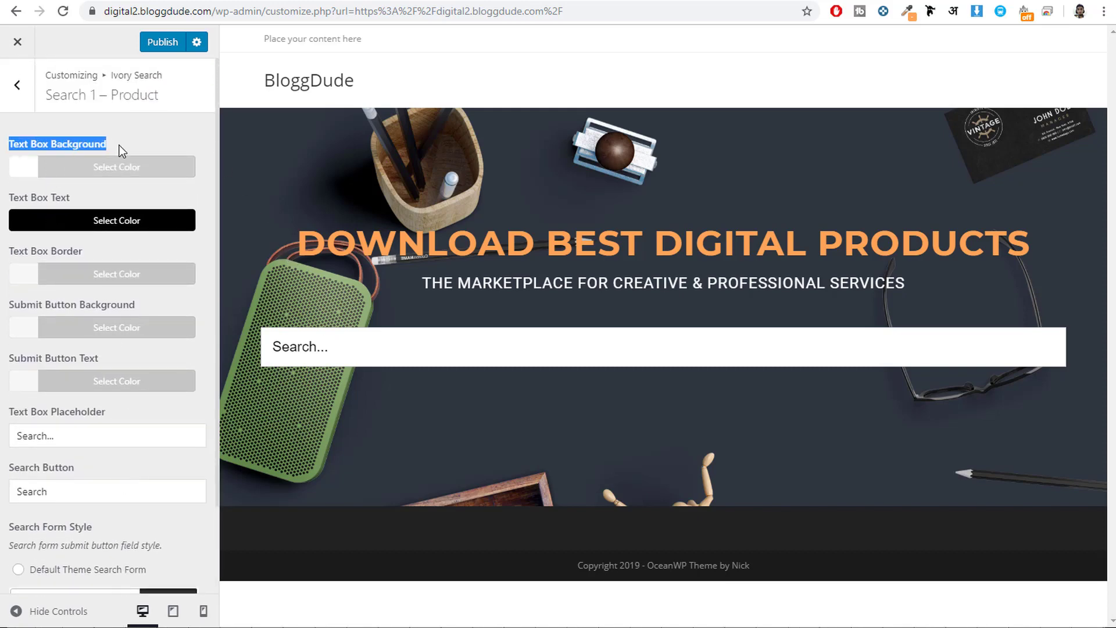
scroll(96, 433, down, 2)
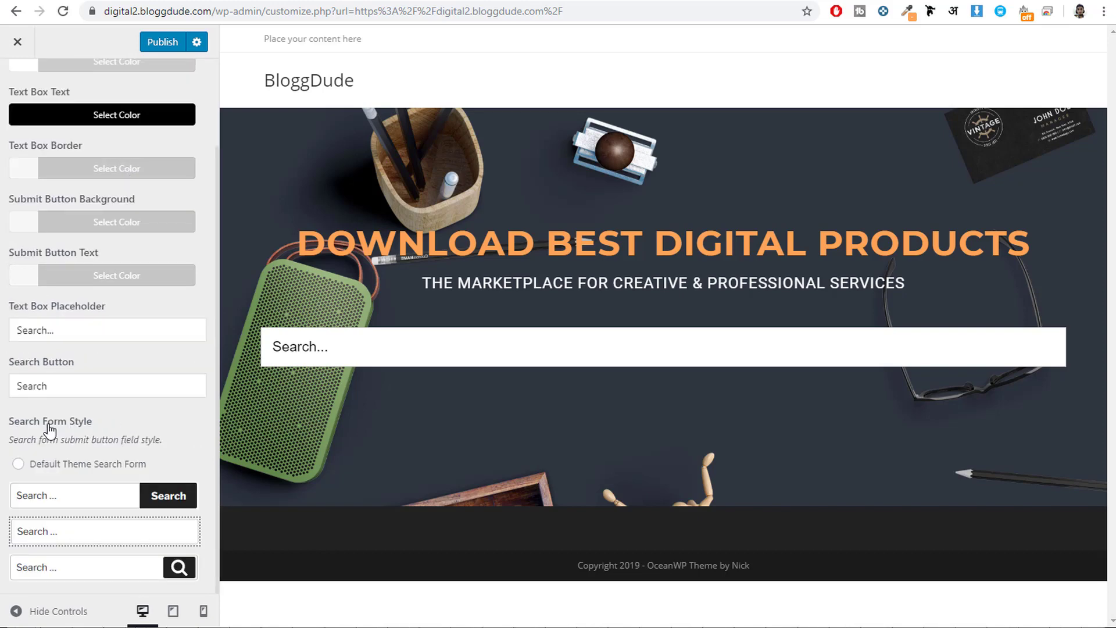
shift+click(82, 424)
click(82, 437)
mouse_move(107, 327)
mouse_down()
mouse_move(3, 324)
mouse_move(103, 312)
mouse_up()
click(89, 335)
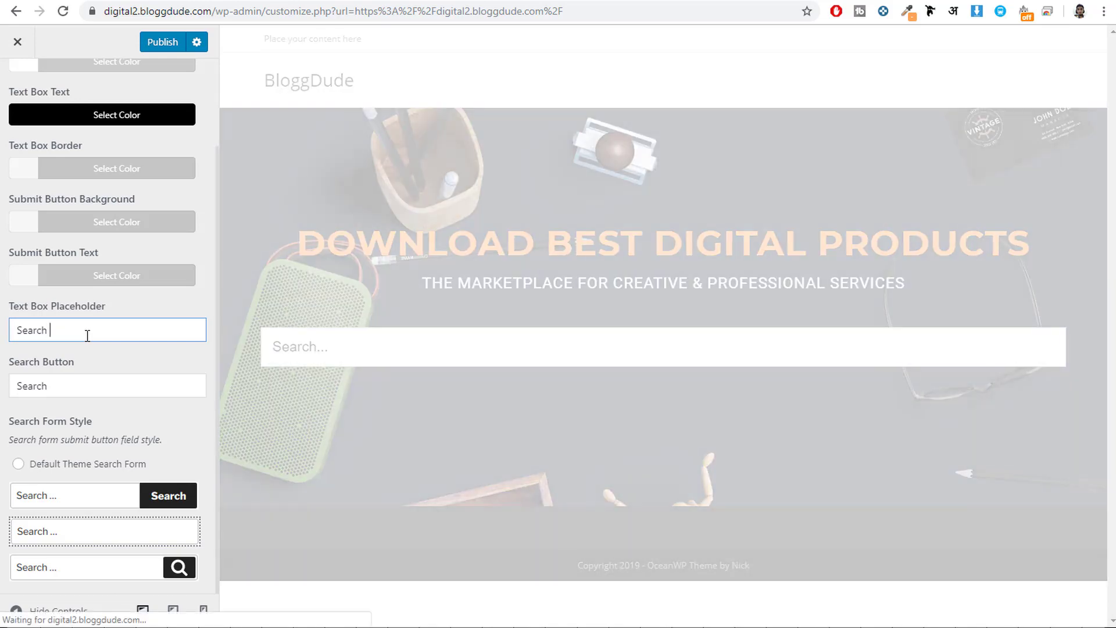
key(BackSpace)
text(the Product...)
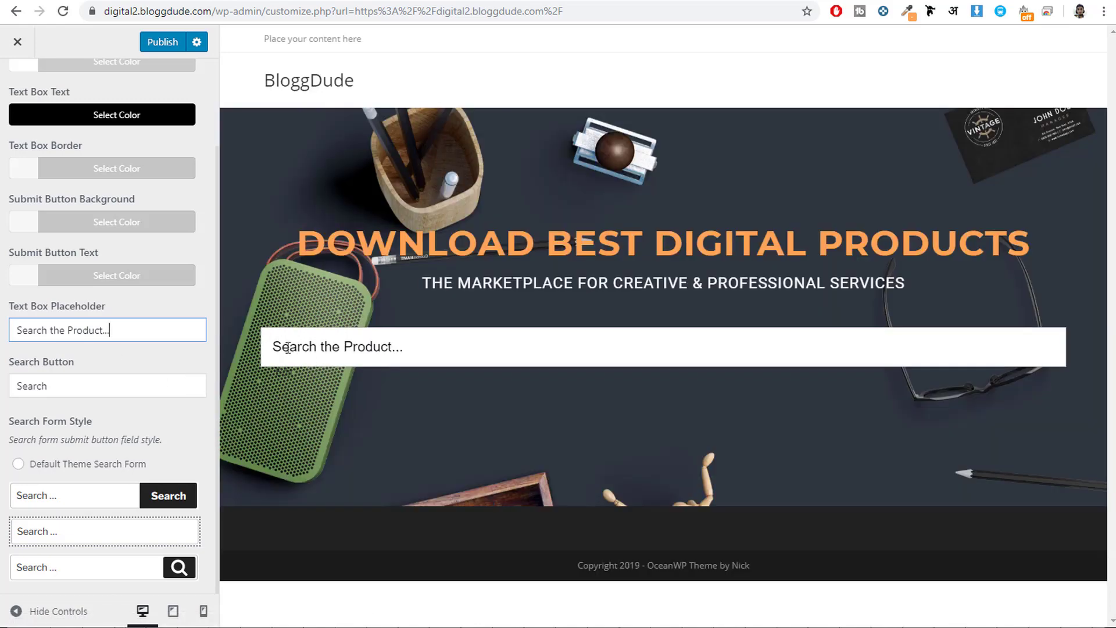
scroll(65, 350, up, 2)
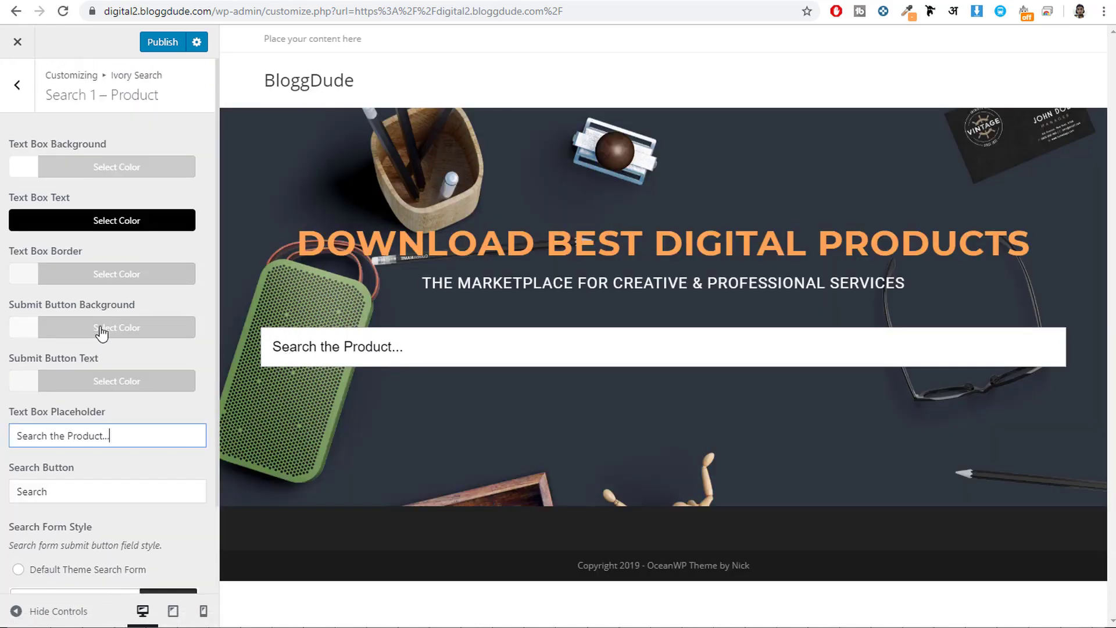
click(155, 50)
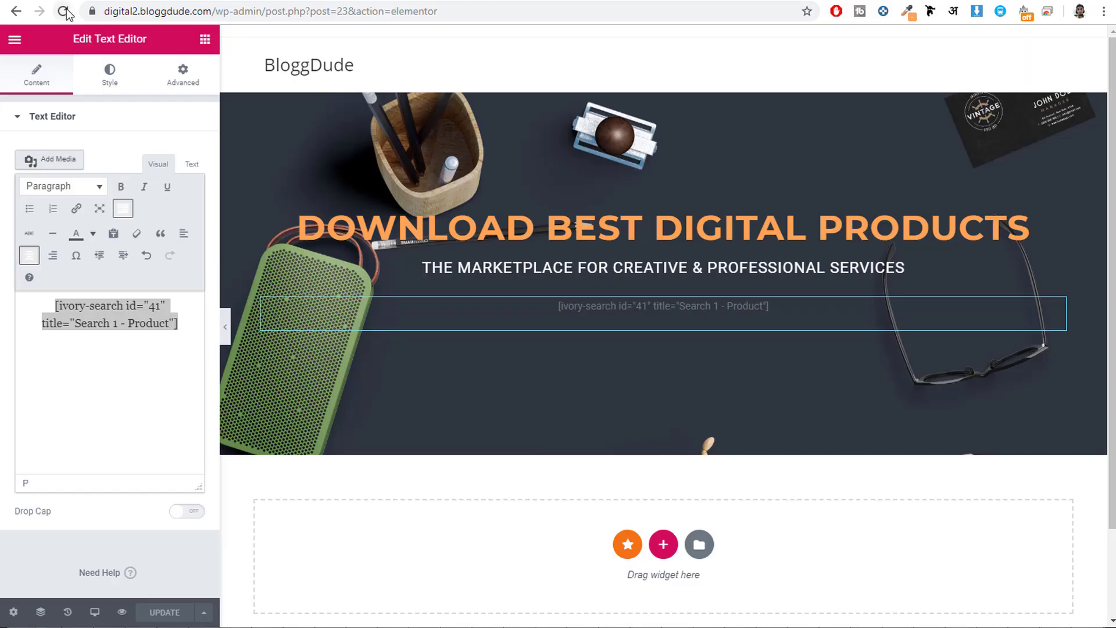
- Reload the Elementor editor for the BloggDude page
click(64, 12)
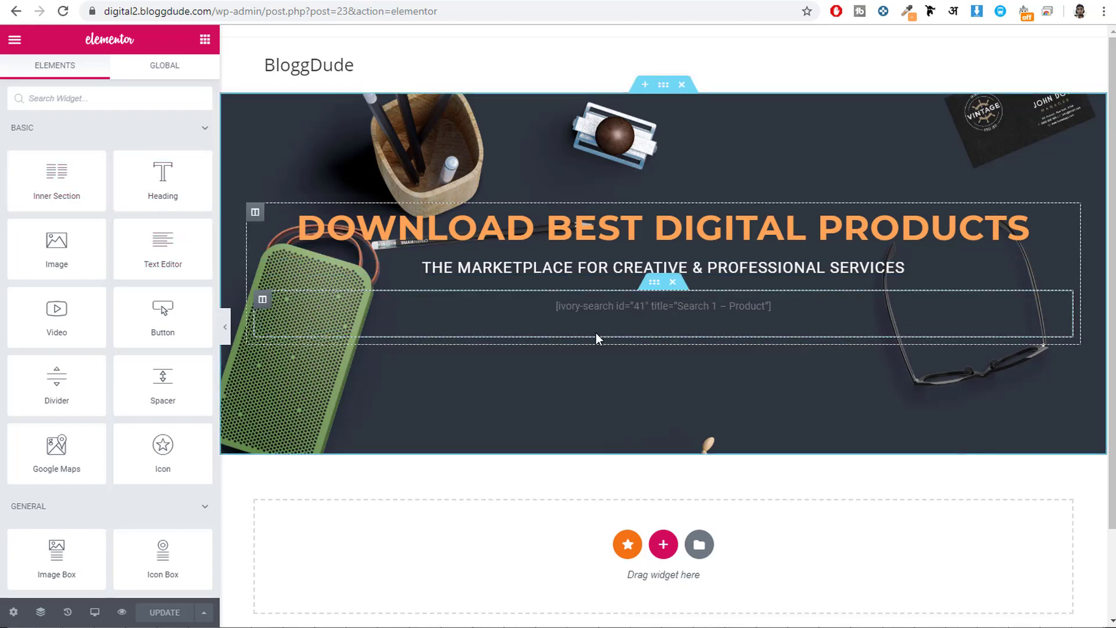
- Copy the search shortcode widget, paste it at the heading, and move the copy beneath the original
right_click(619, 308)
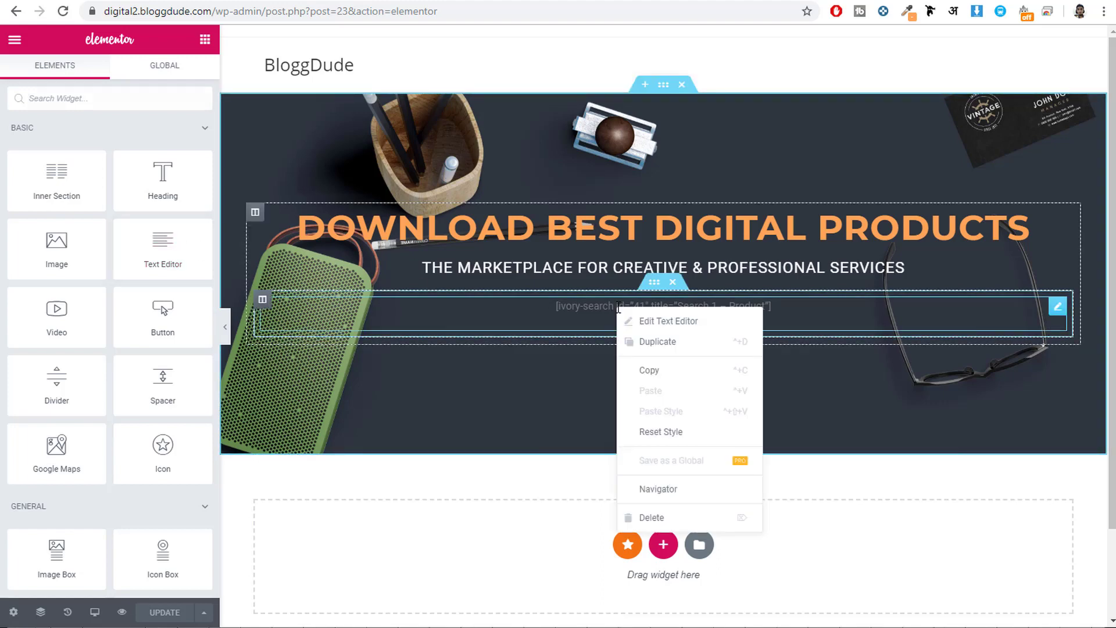
click(684, 372)
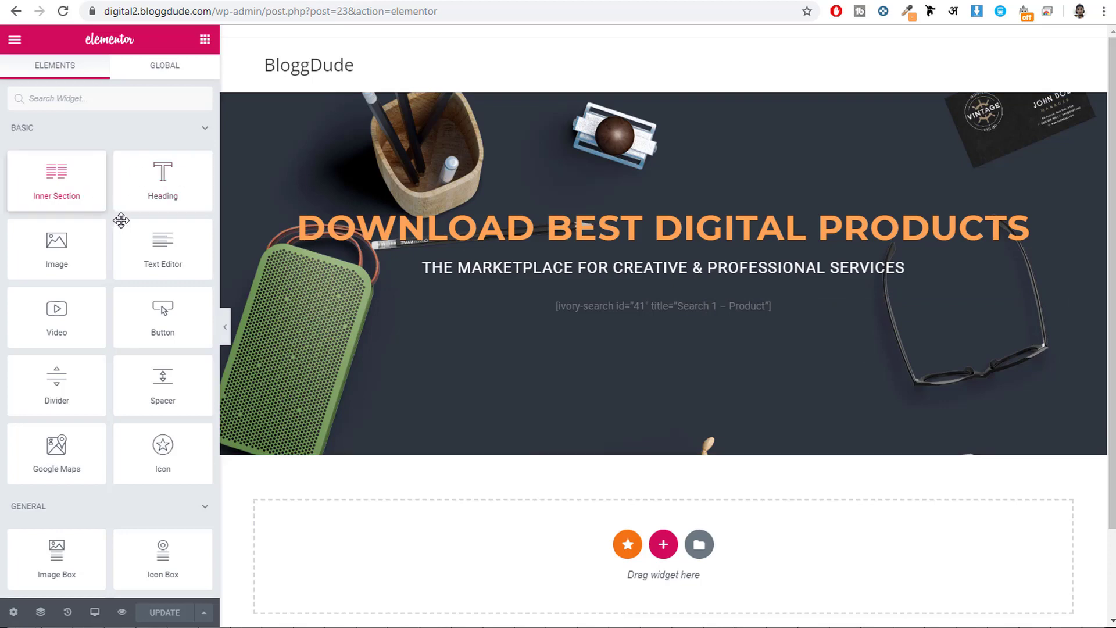
right_click(790, 370)
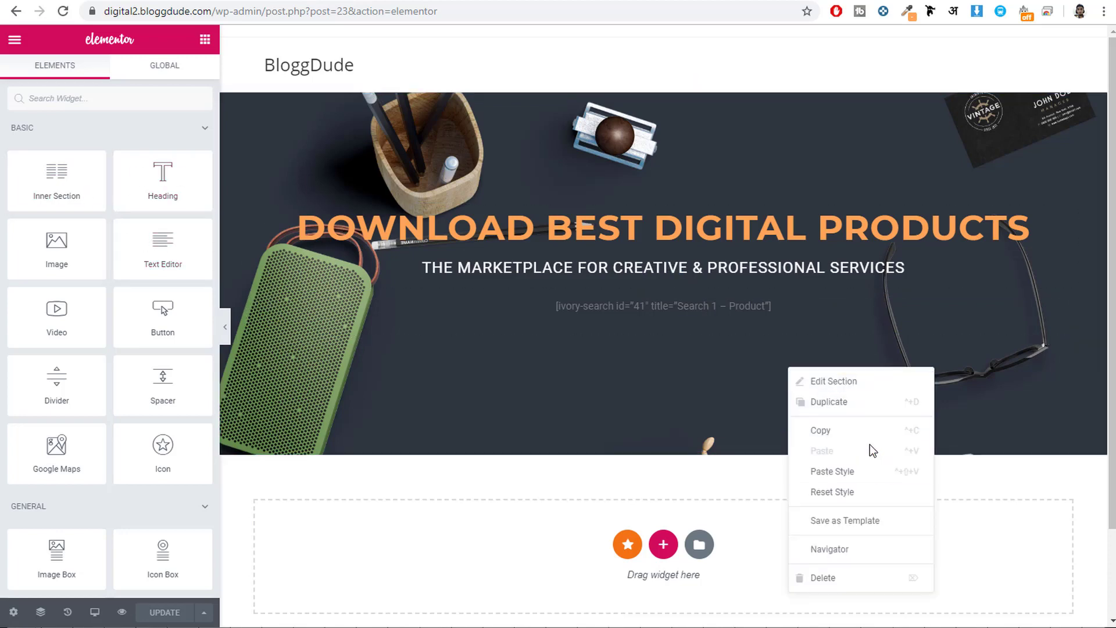
right_click(622, 243)
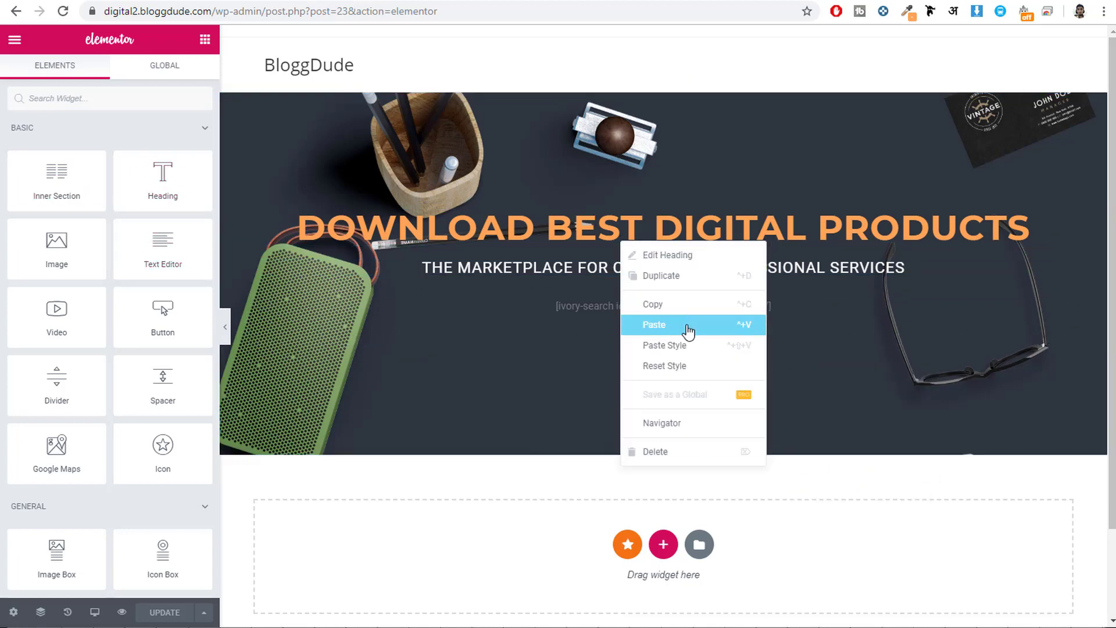
click(684, 323)
drag(1064, 271, 878, 291)
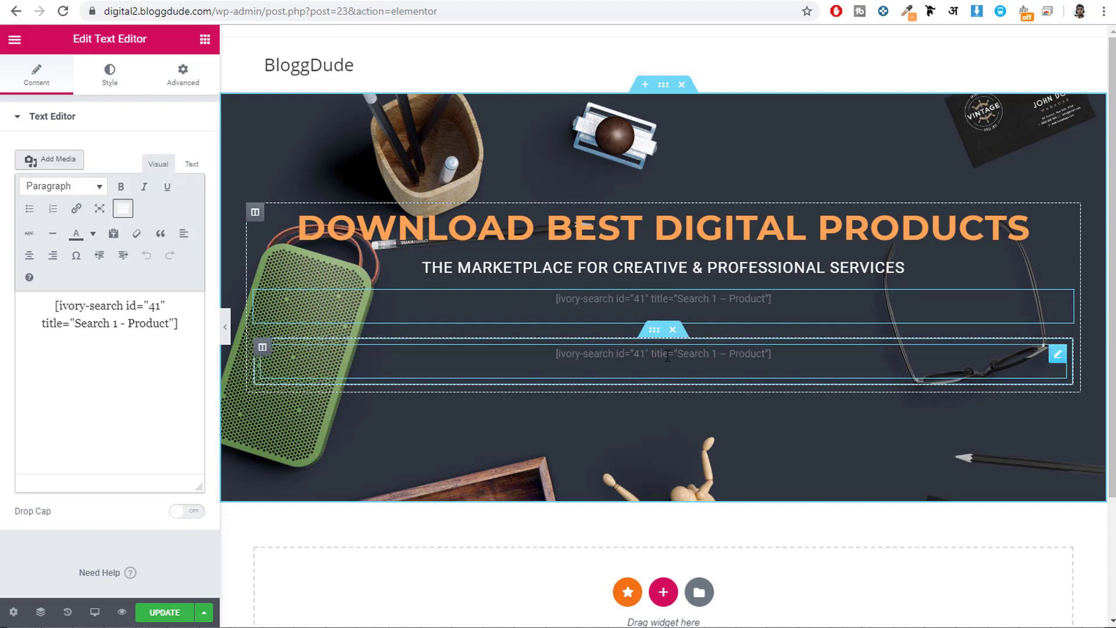
click(205, 39)
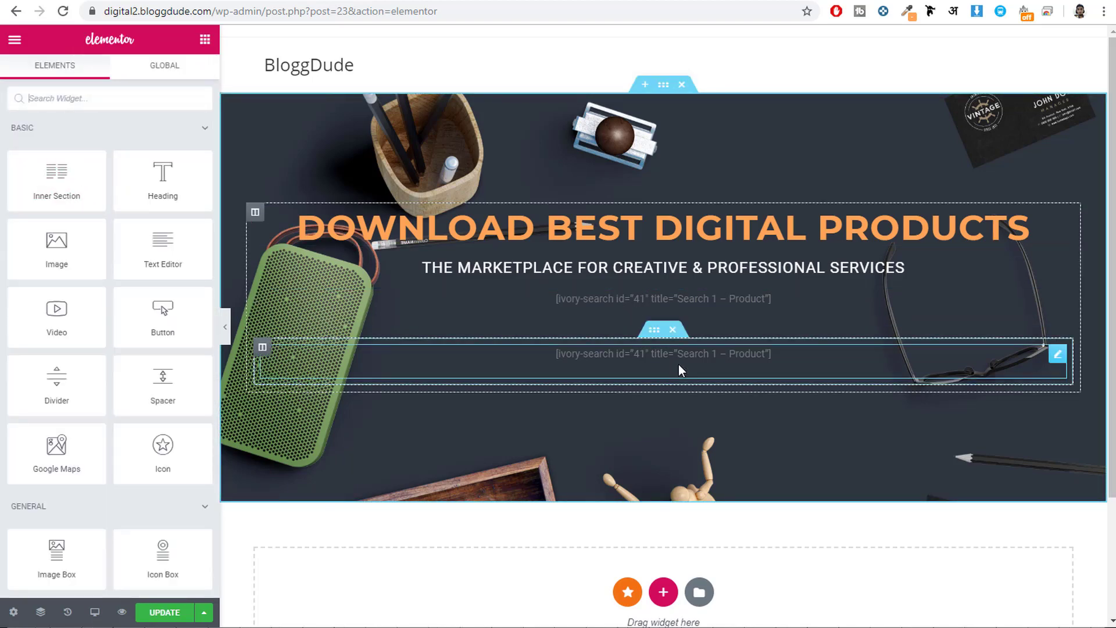
- Give the second shortcode's inner section a content width of 506, update, and open the live site
click(655, 330)
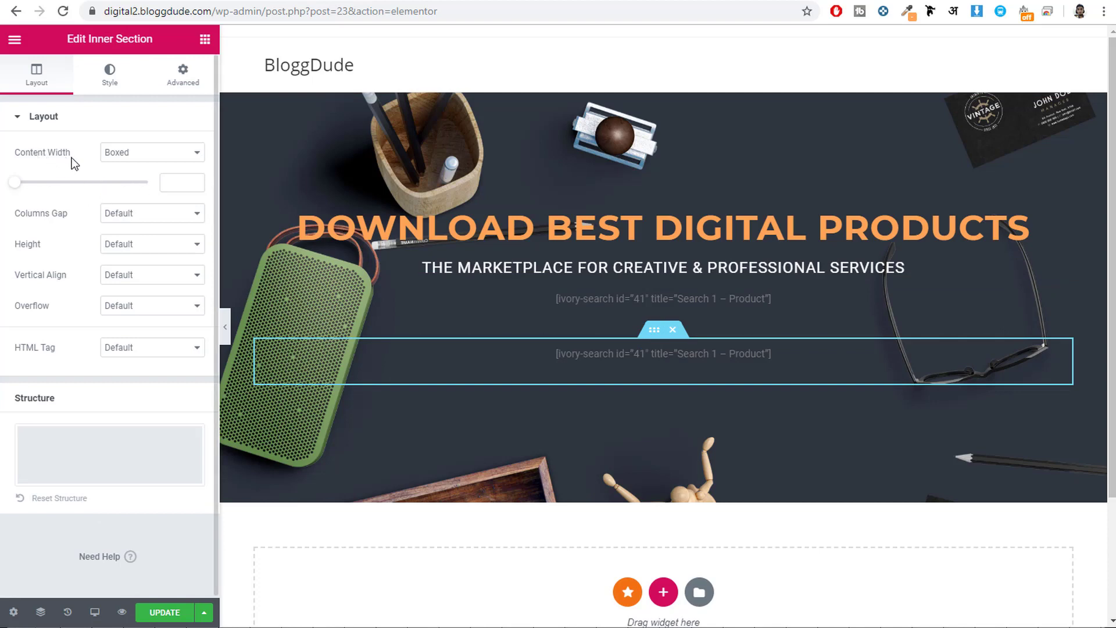
click(165, 184)
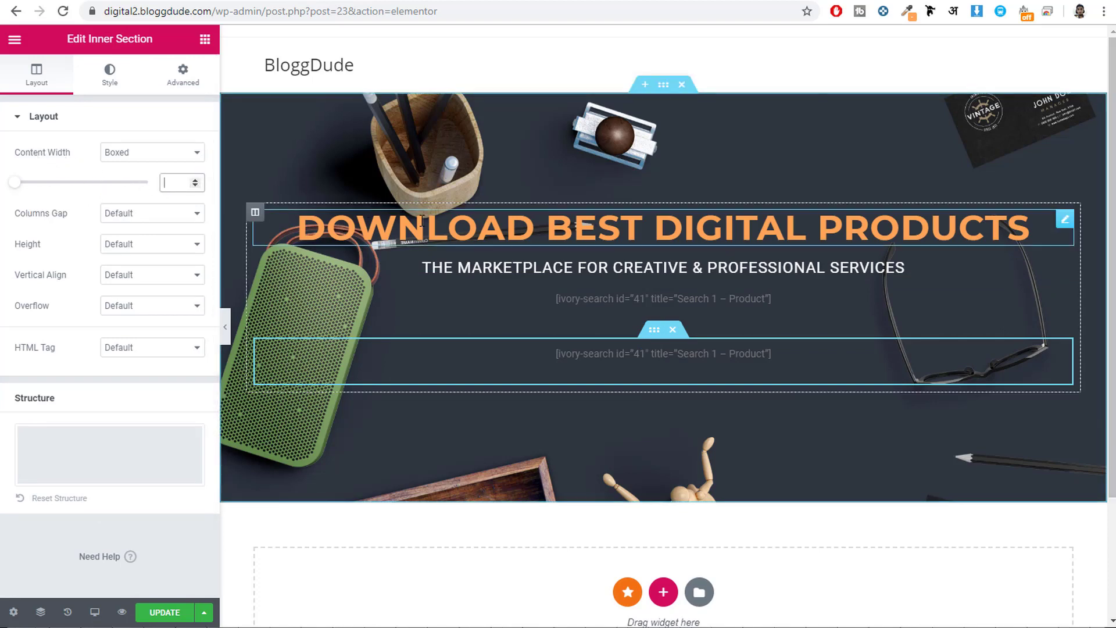
text(50)
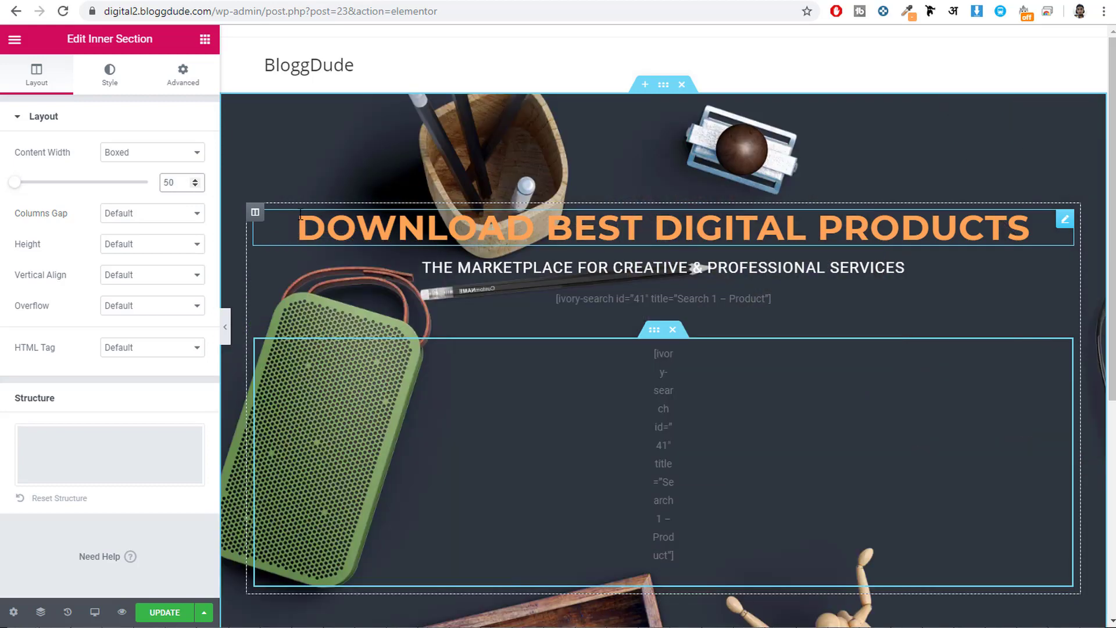
text(6)
click(165, 612)
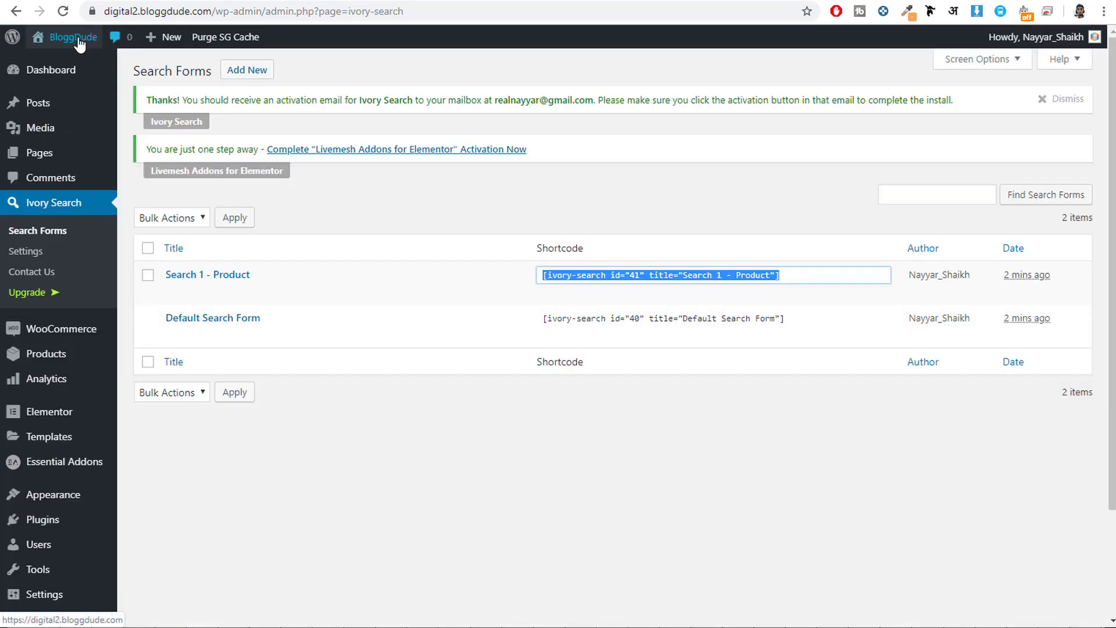
click(71, 37)
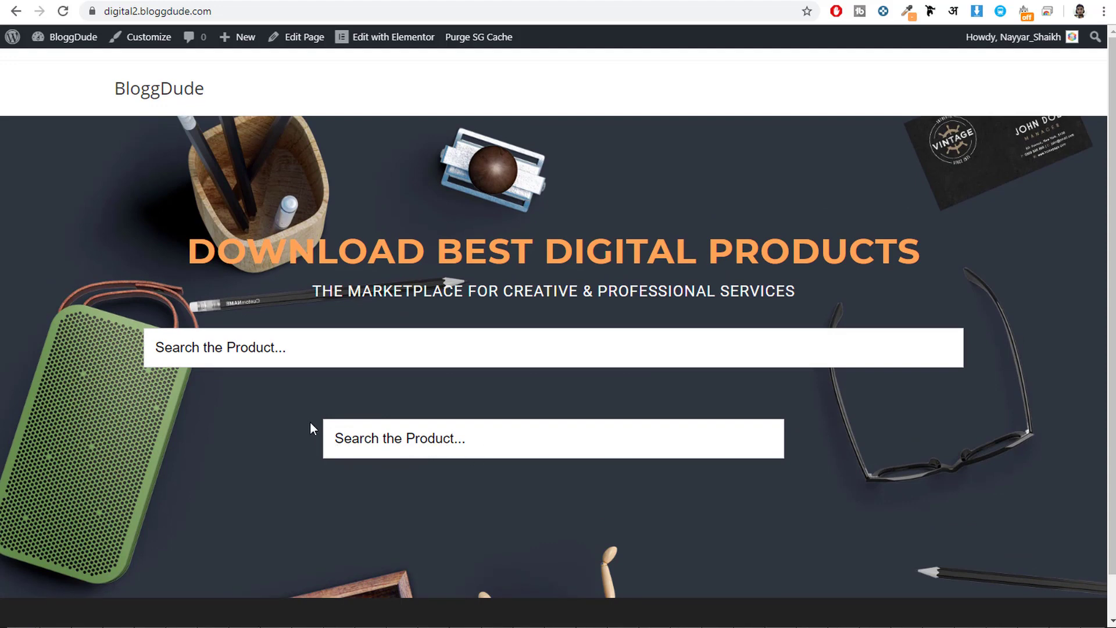
- Compare both search boxes, then delete the upper full-width search shortcode
click(566, 452)
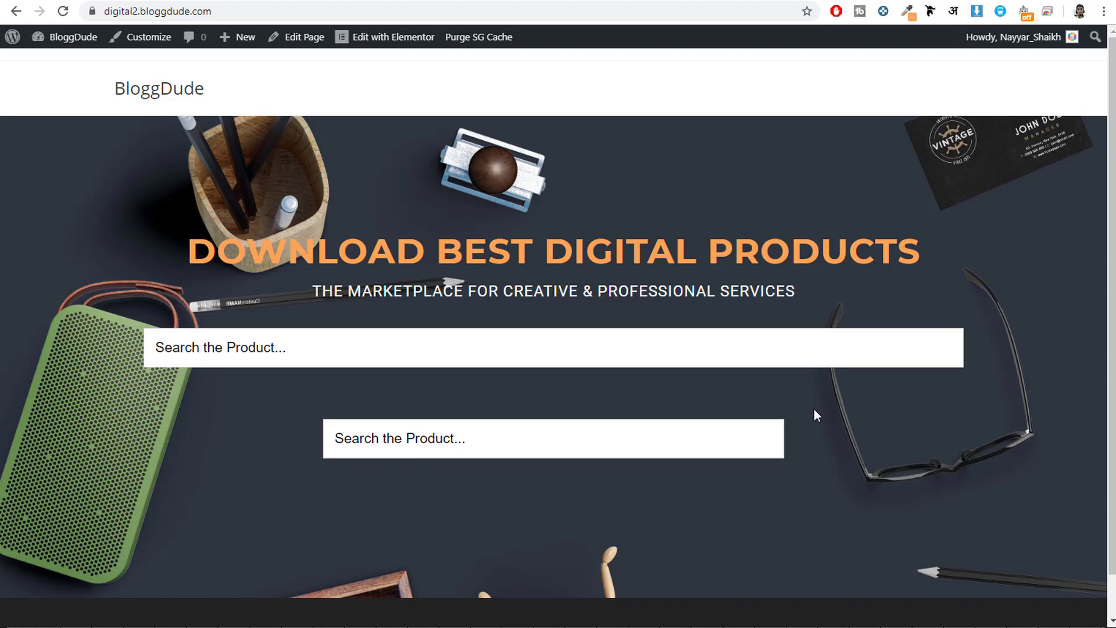
click(211, 342)
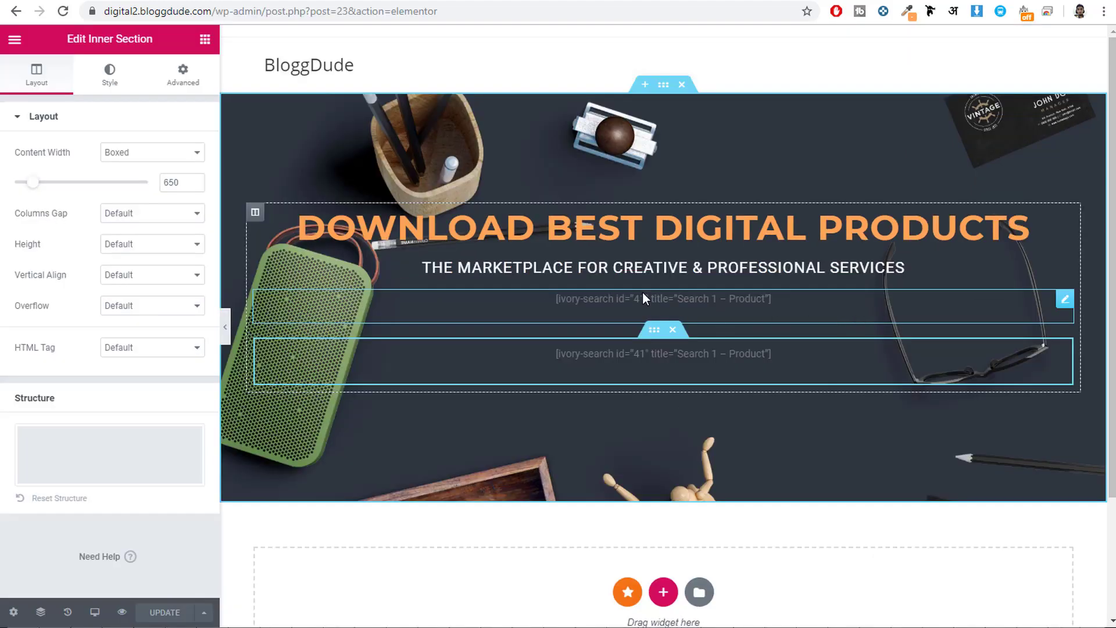
right_click(587, 300)
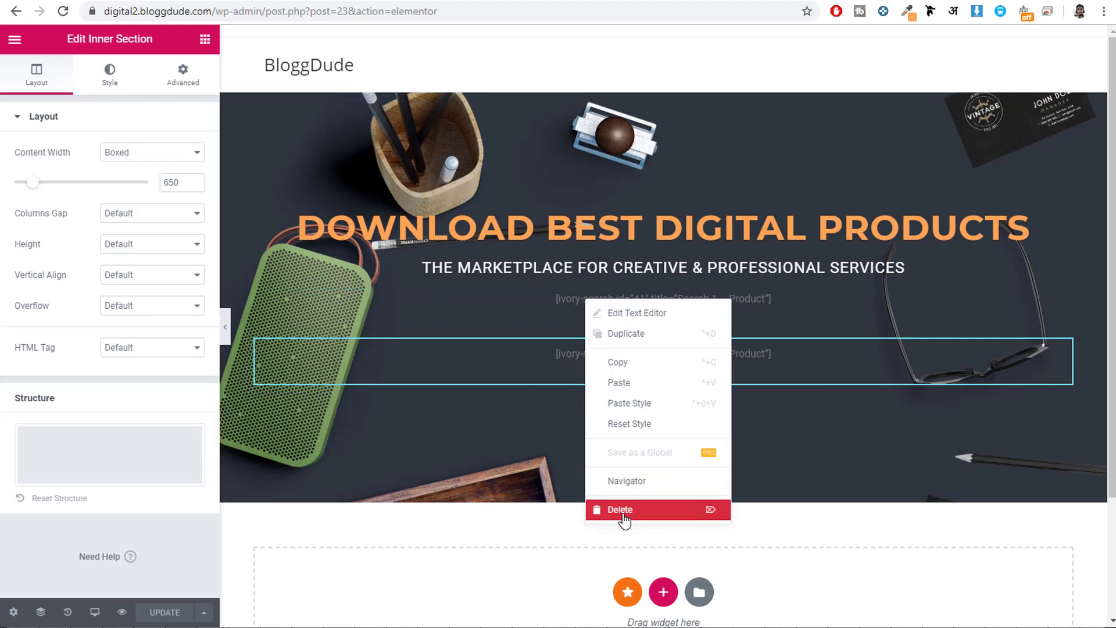
click(622, 510)
click(205, 39)
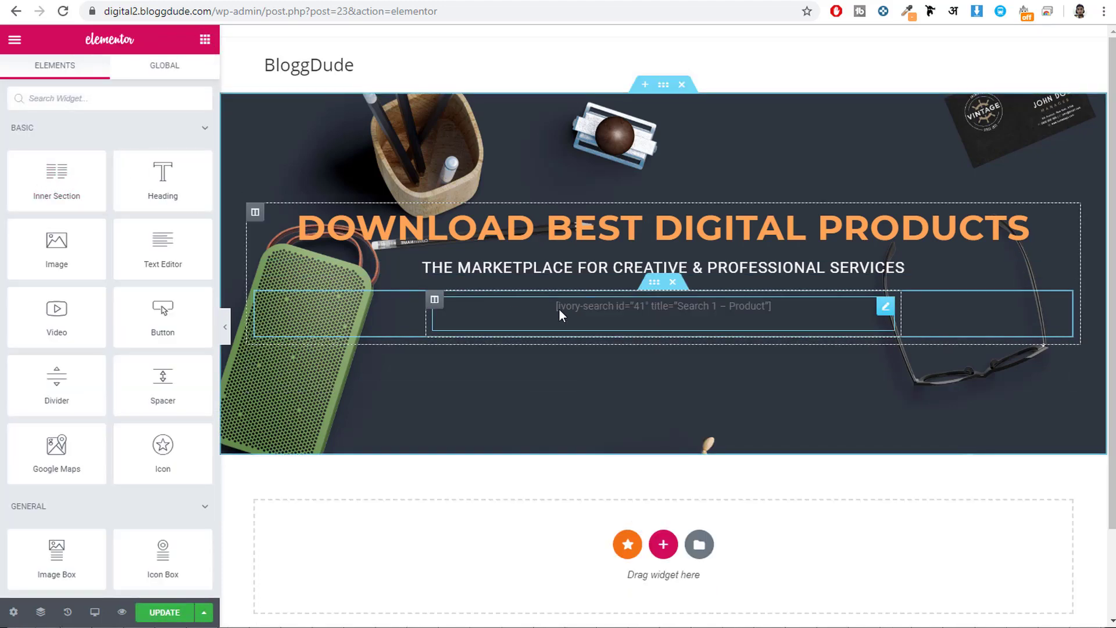
- Update the page and refresh the live site to check the single search bar
click(164, 613)
key(ctrl+Tab)
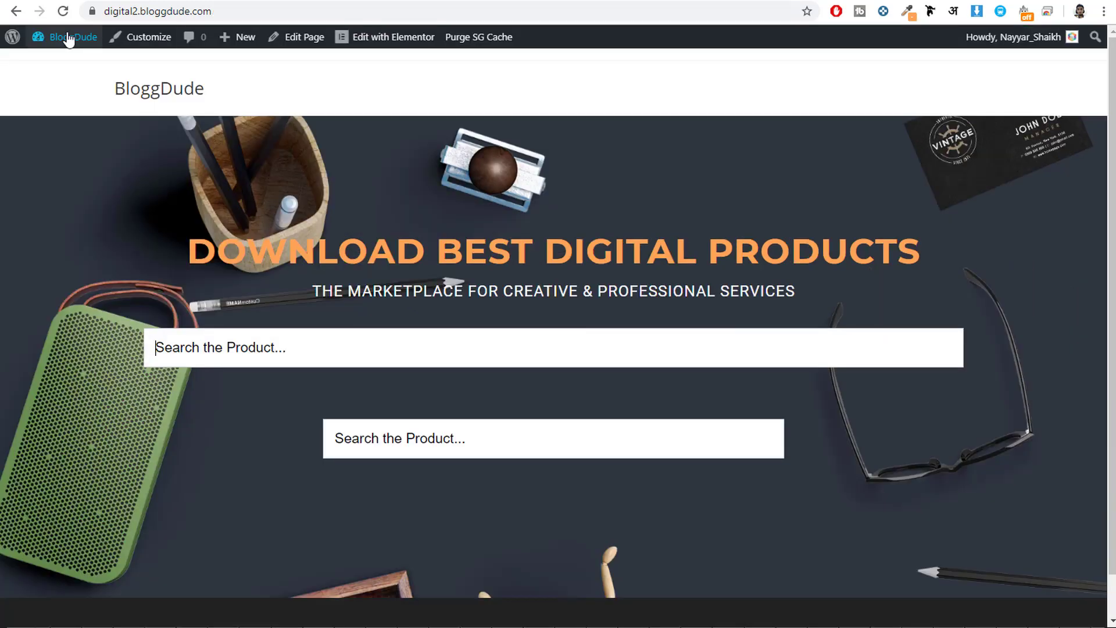
click(64, 12)
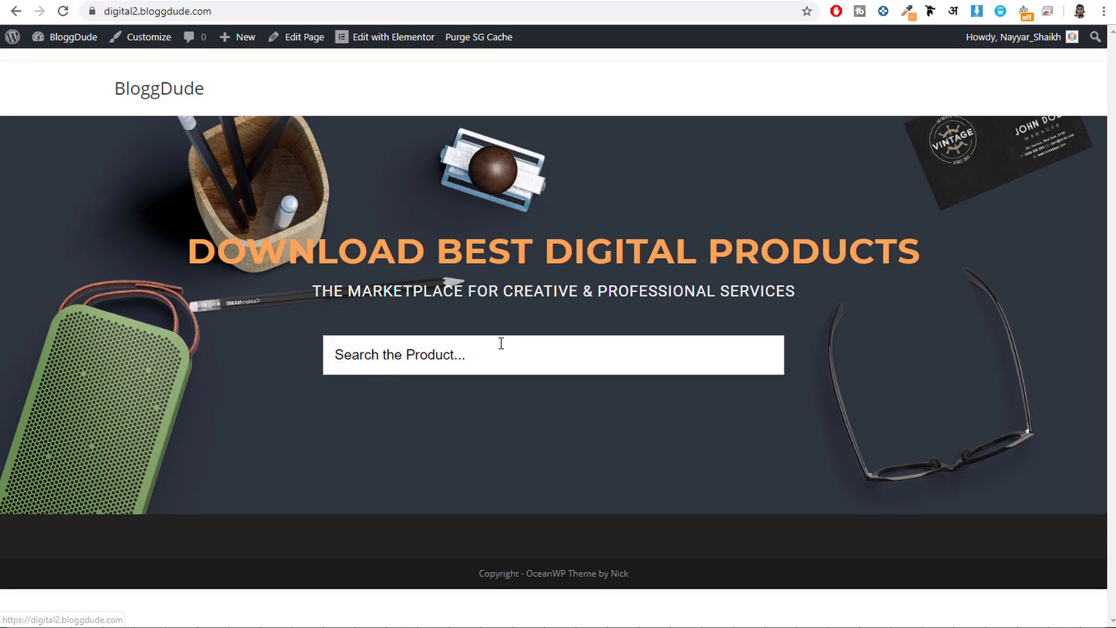
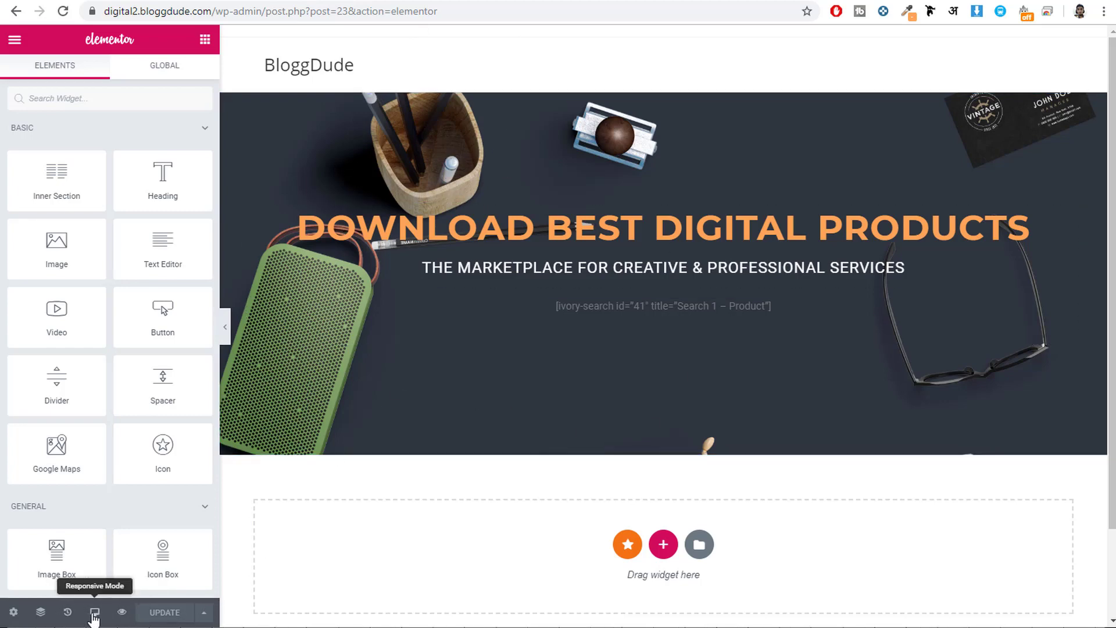
- Switch the Elementor preview to Mobile size
click(95, 612)
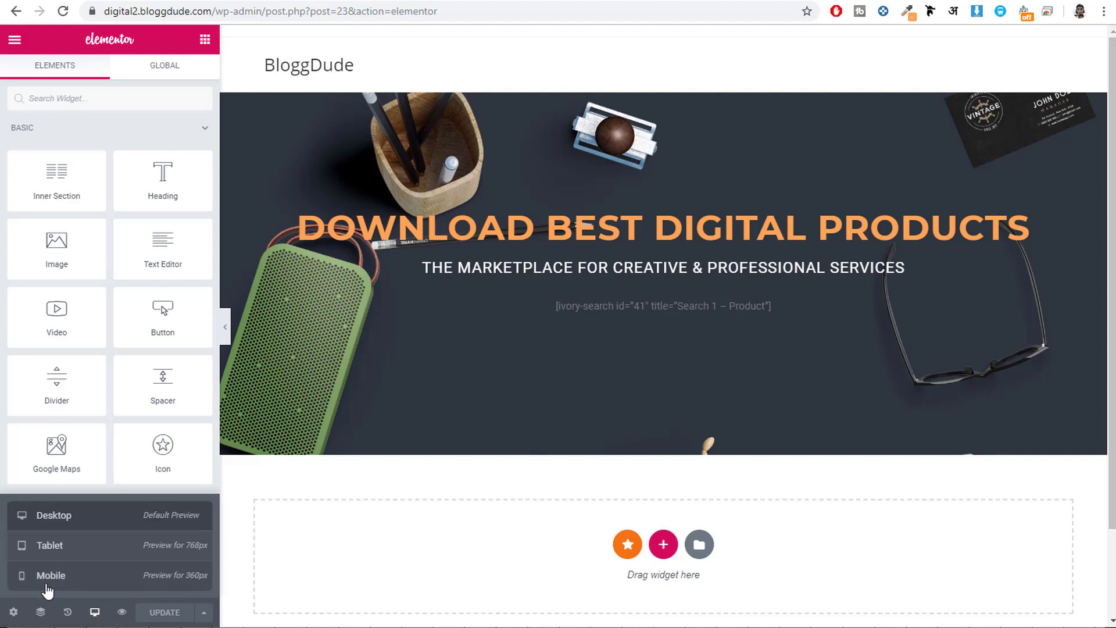
click(47, 577)
scroll(676, 386, down, 4)
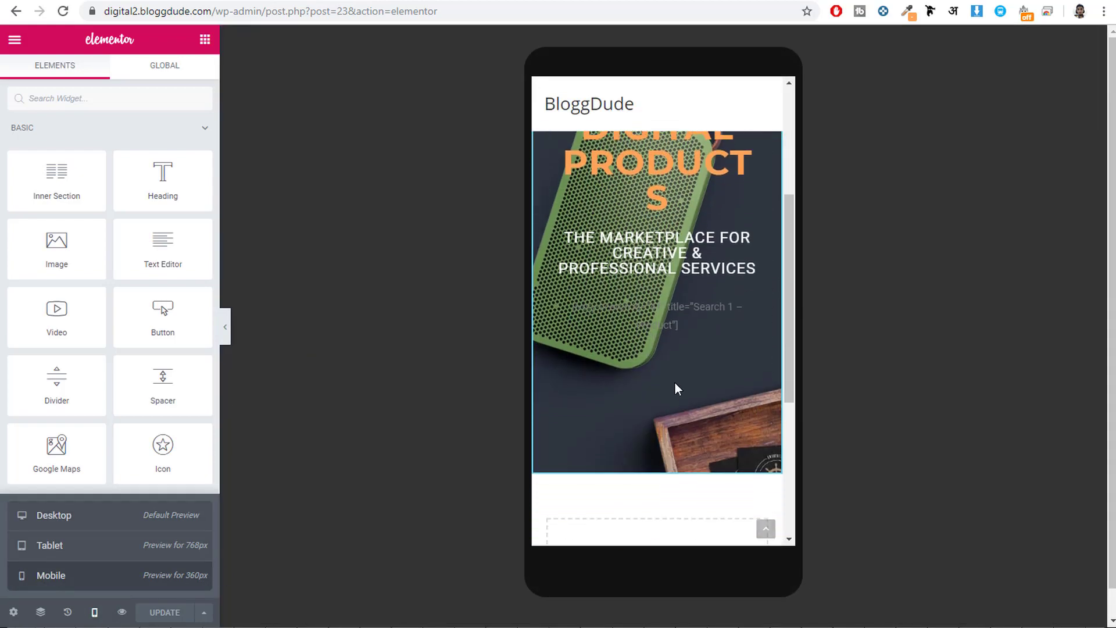
scroll(676, 390, up, 4)
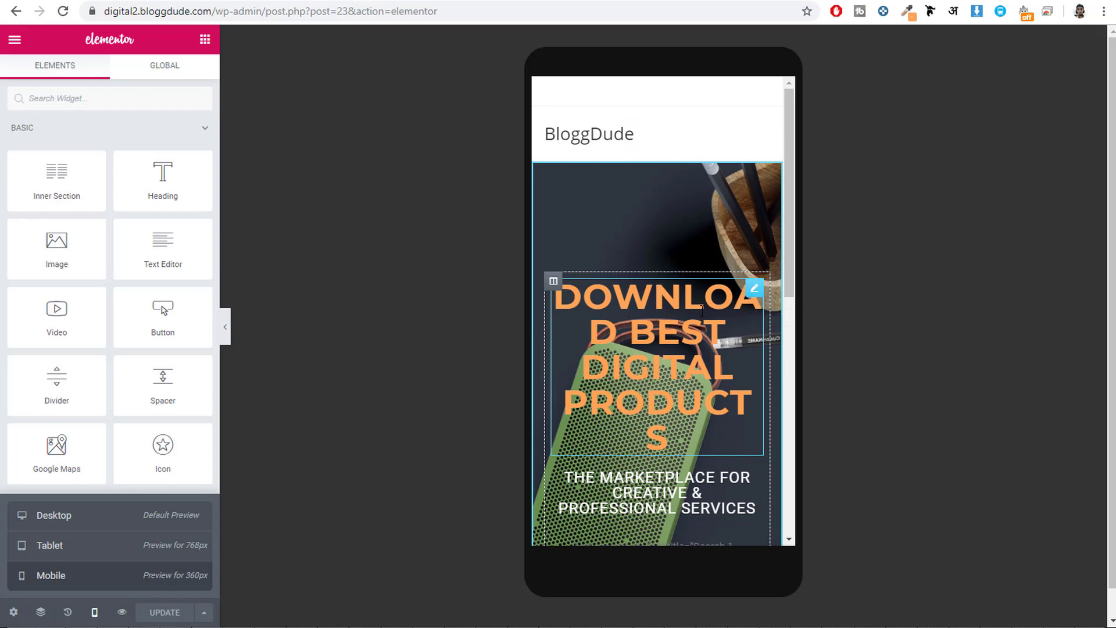
- Shrink the main heading to 25 px with letter spacing 0 on mobile
click(754, 288)
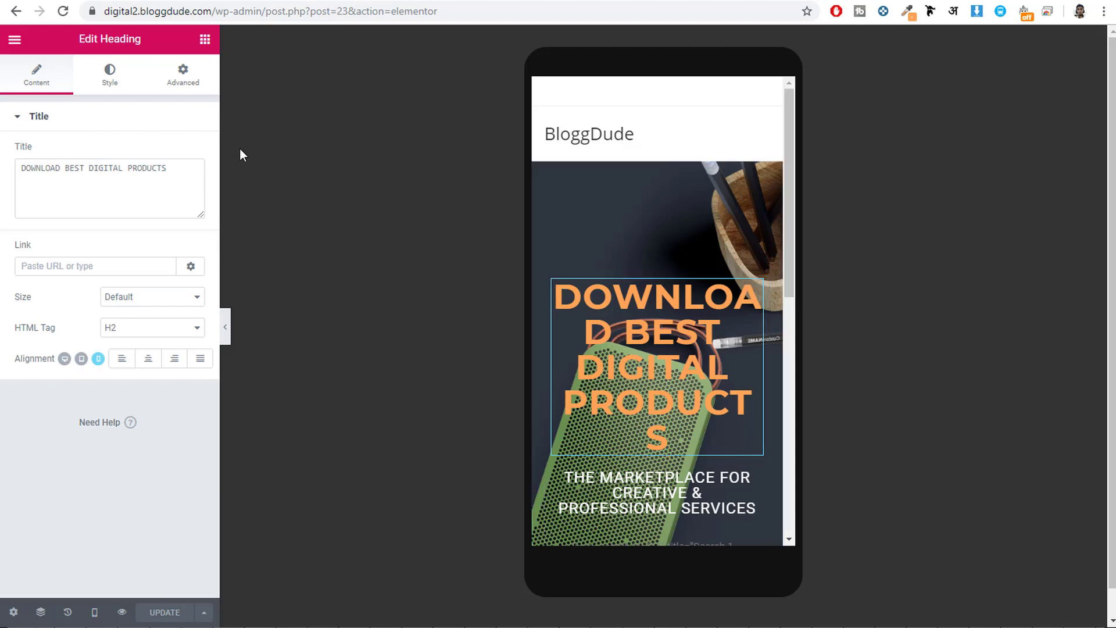
click(107, 87)
click(189, 184)
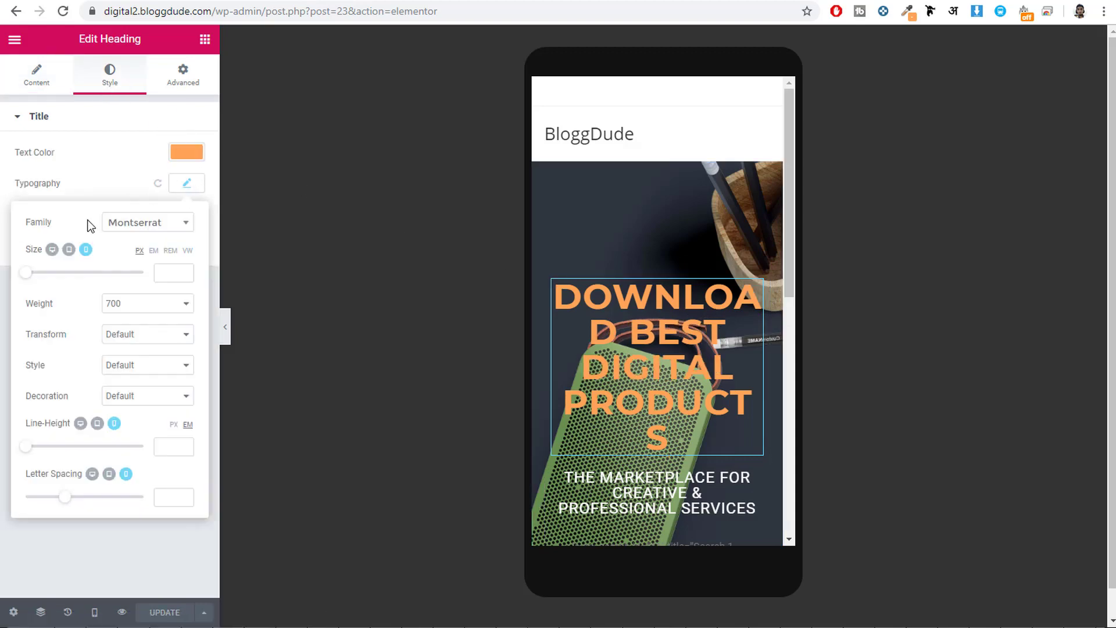
drag(34, 272, 42, 281)
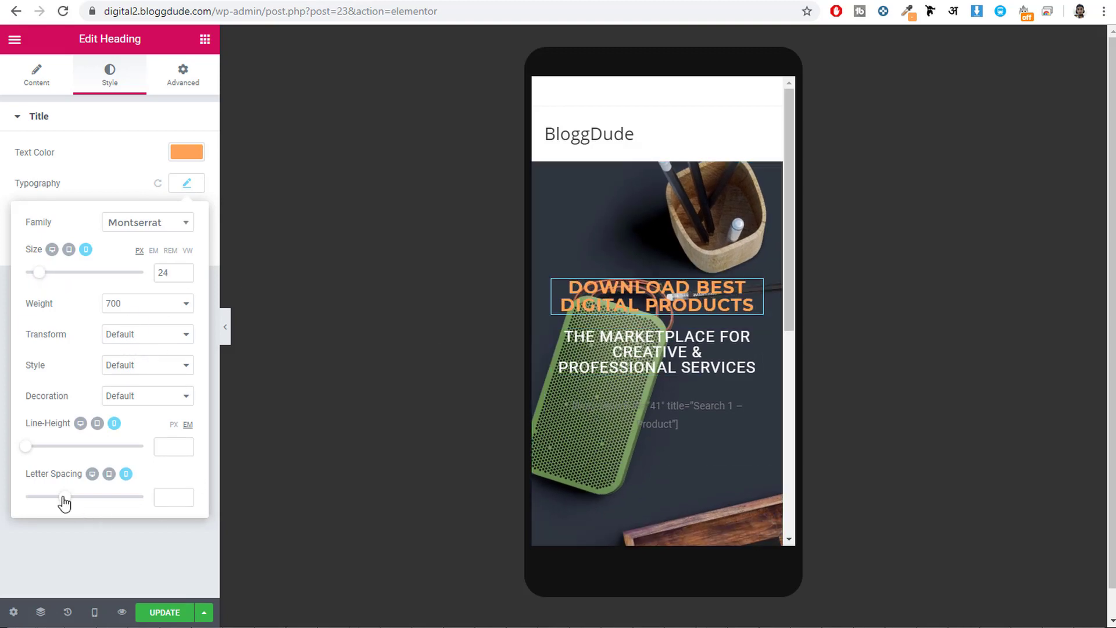
click(170, 492)
text(0)
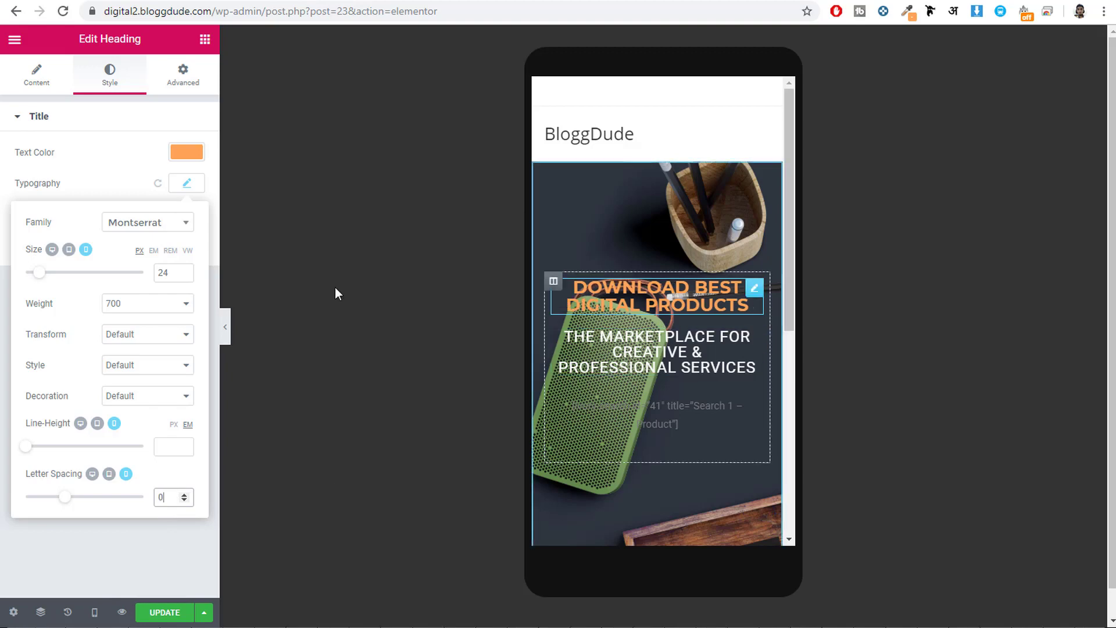
drag(43, 275, 47, 289)
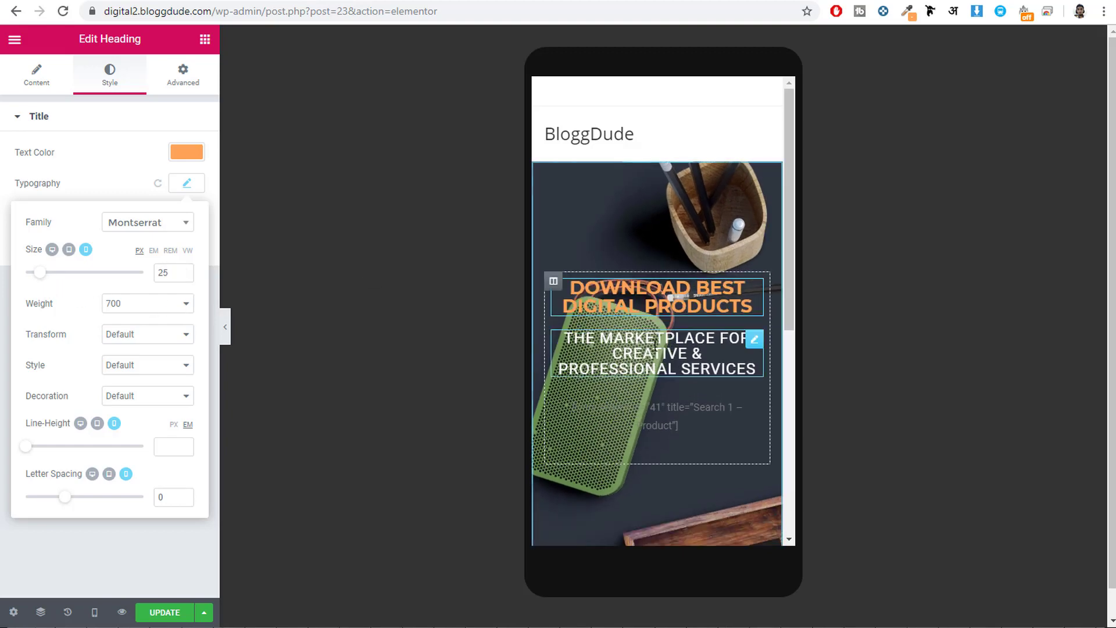
- Give the mobile subheading 15 px size and 0 letter spacing, then save the page
click(657, 353)
click(104, 78)
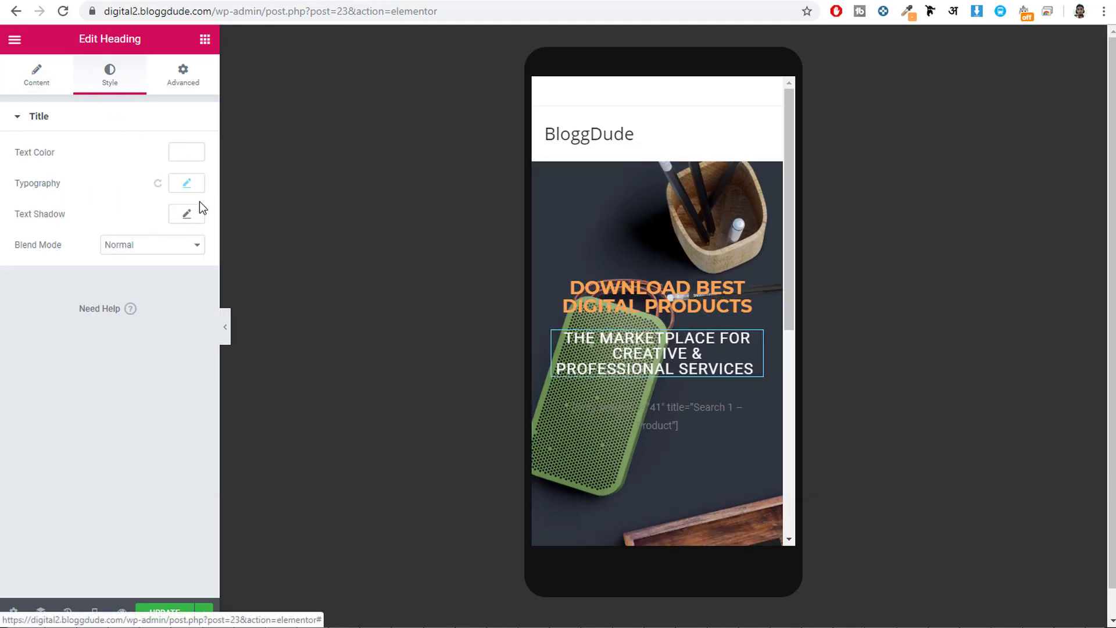
click(180, 184)
click(164, 499)
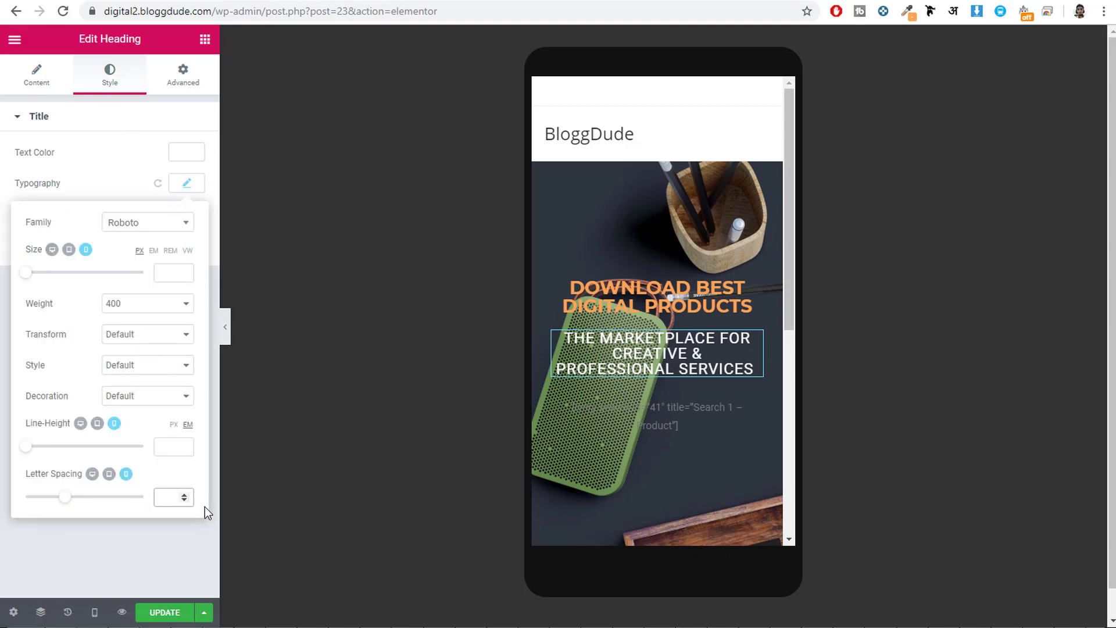
text(0)
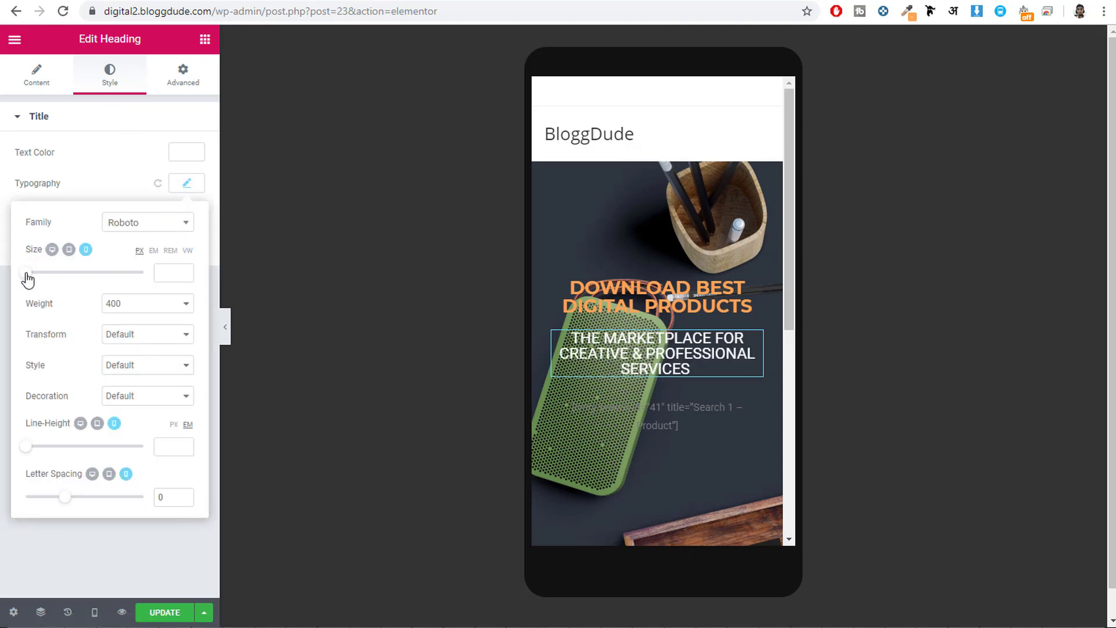
drag(26, 273, 36, 284)
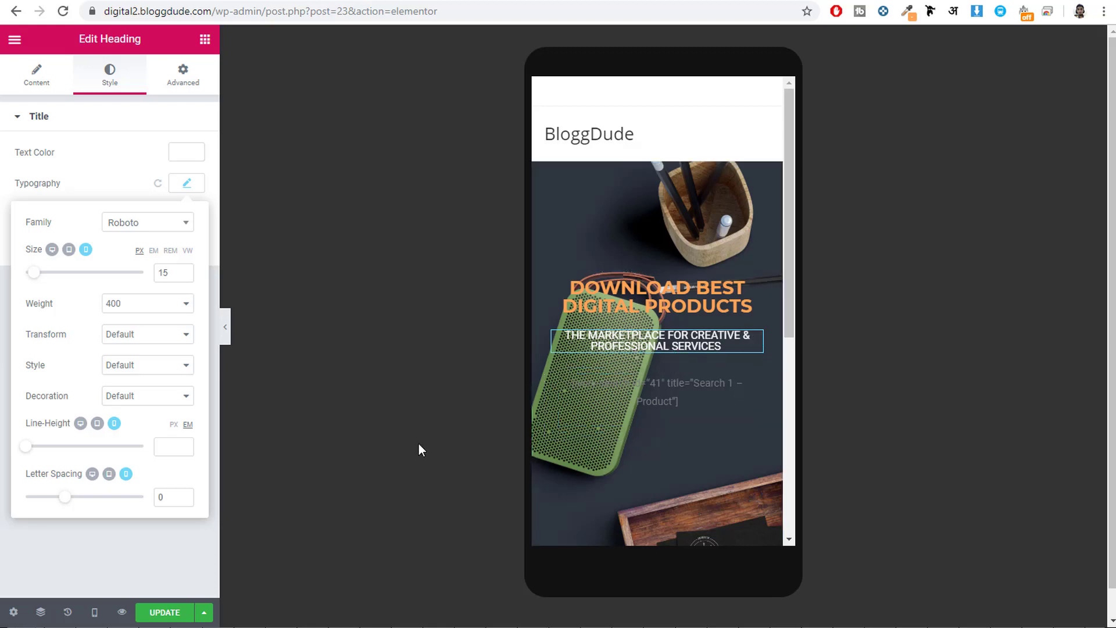
click(160, 615)
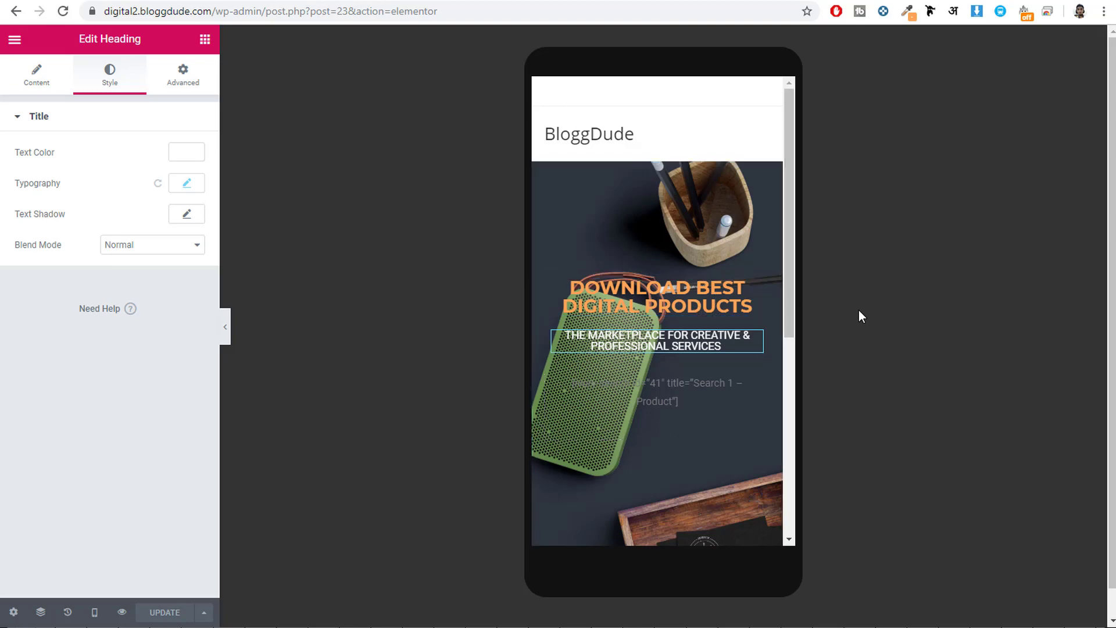
click(226, 337)
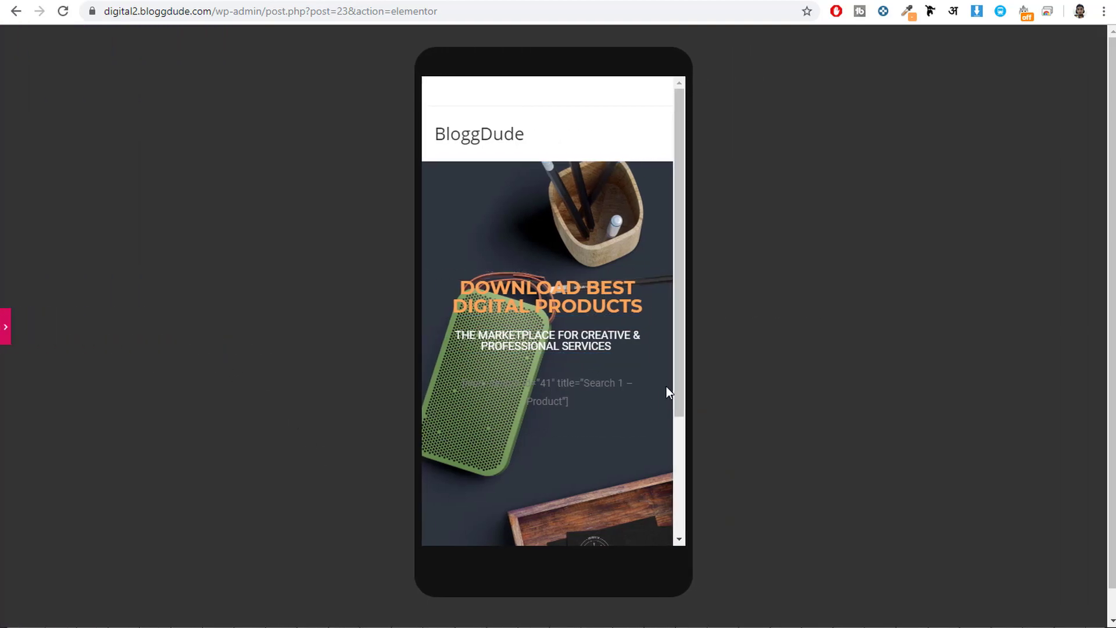
- Set the hero section's mobile background position to Bottom Center via Navigator and save
click(5, 326)
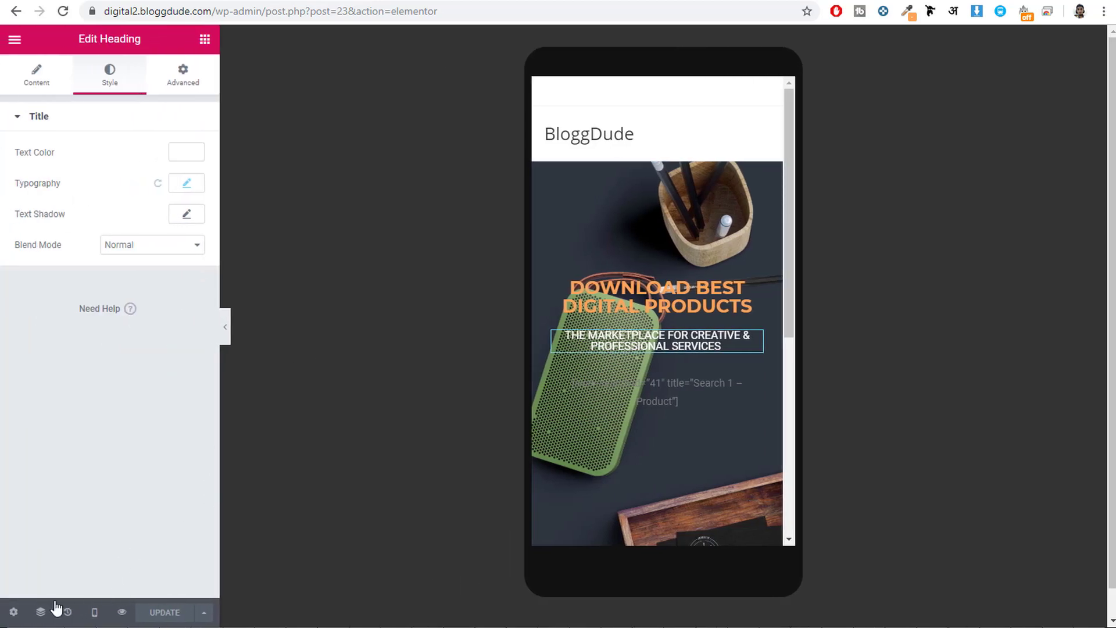
click(40, 612)
click(959, 138)
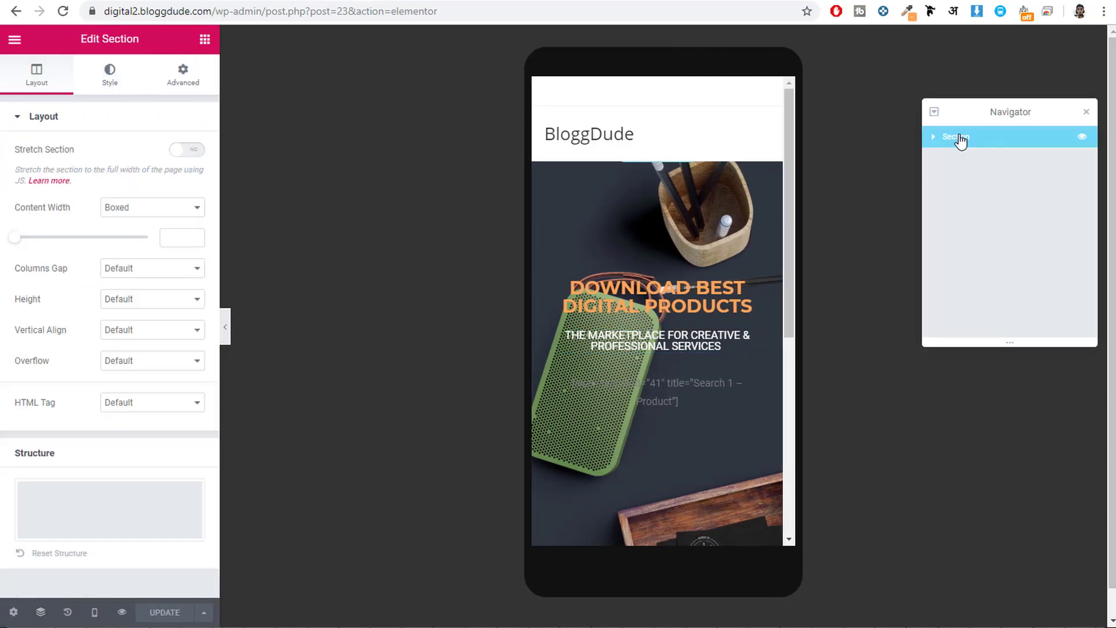
click(109, 74)
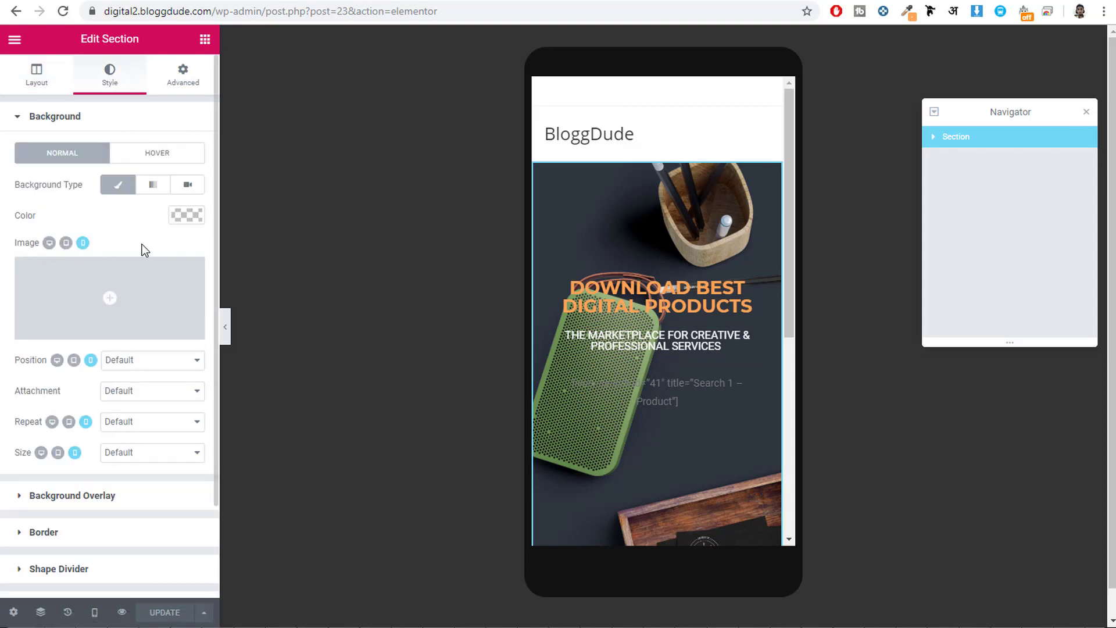
click(145, 362)
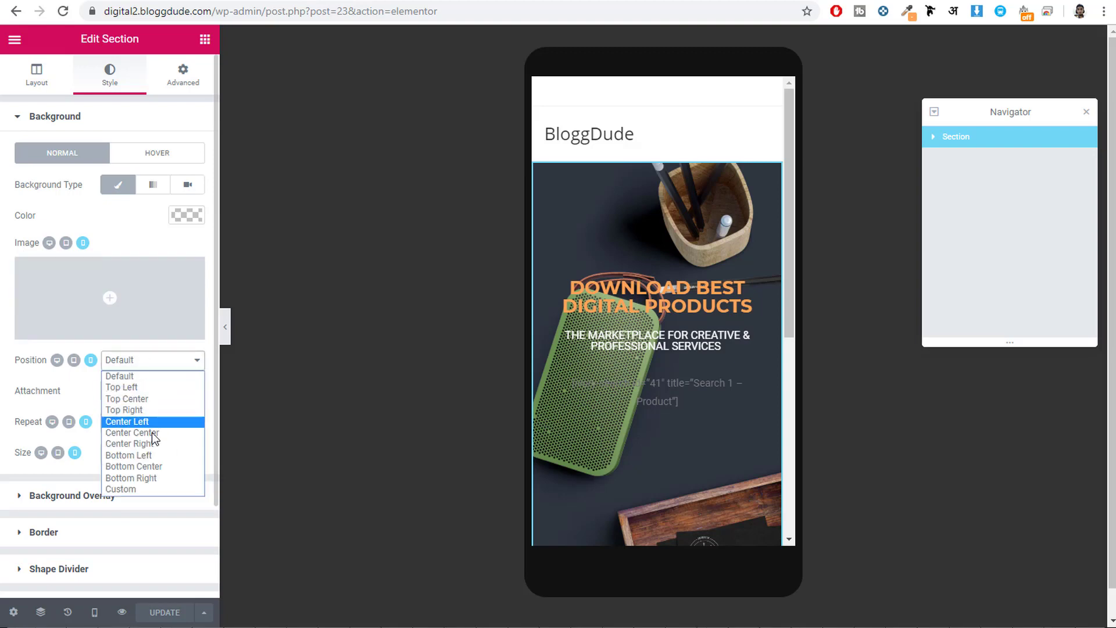
click(158, 466)
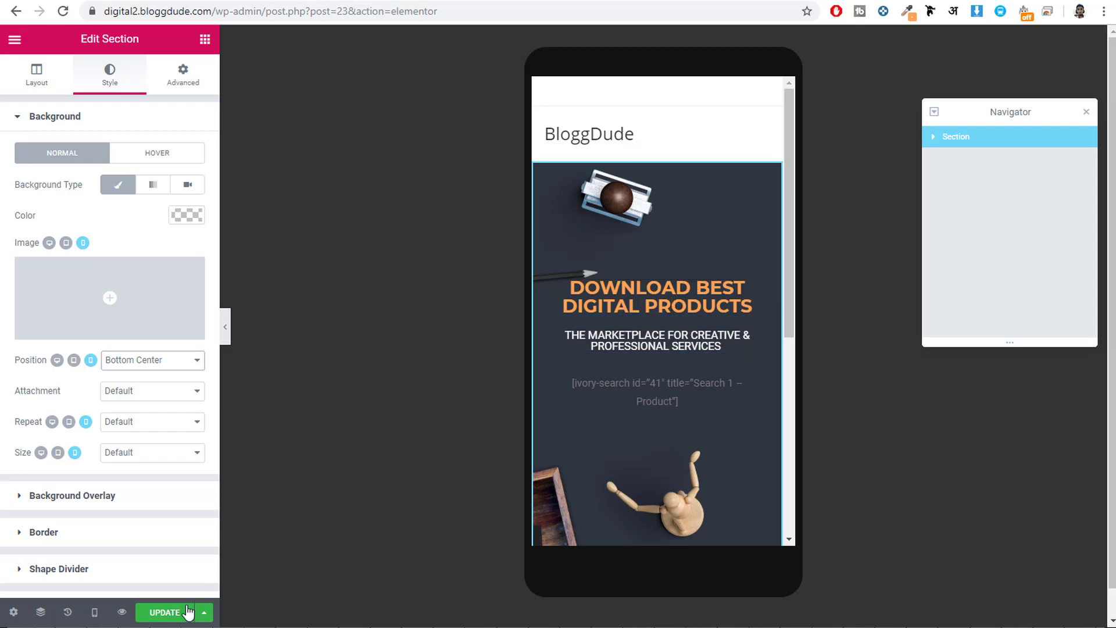
click(169, 613)
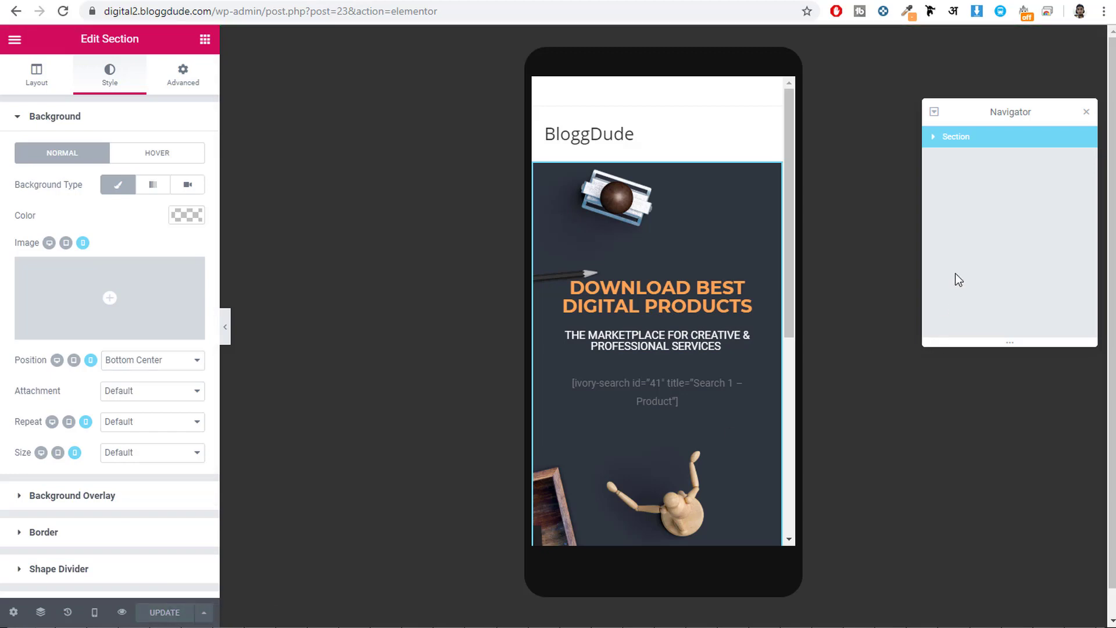
click(1086, 111)
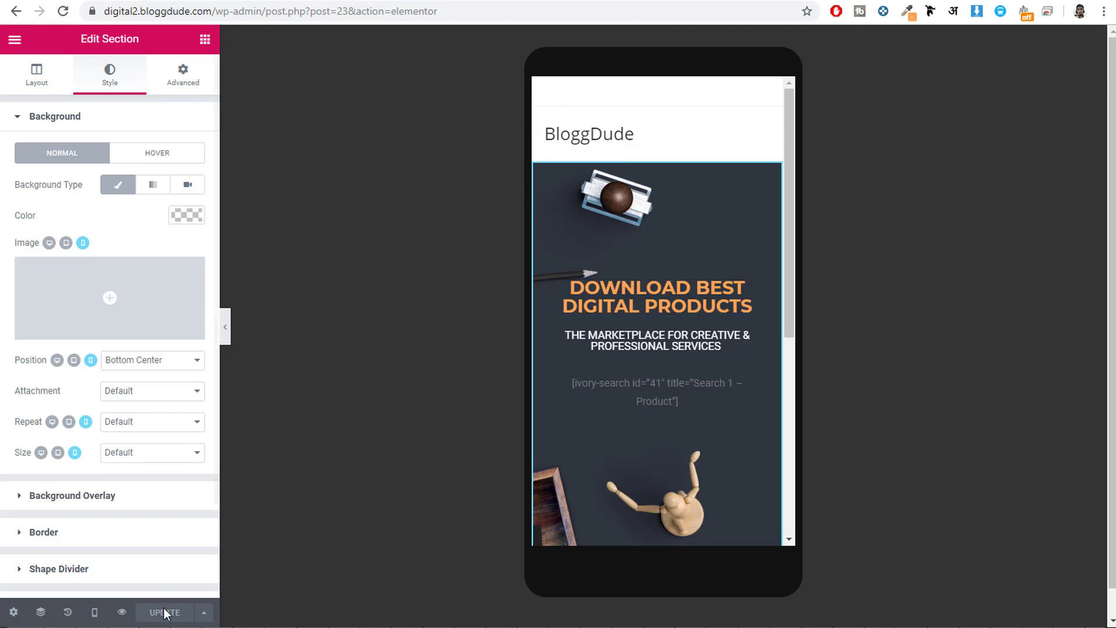
- Switch to Tablet preview and set the subtitle size to 18 px
click(94, 612)
click(89, 550)
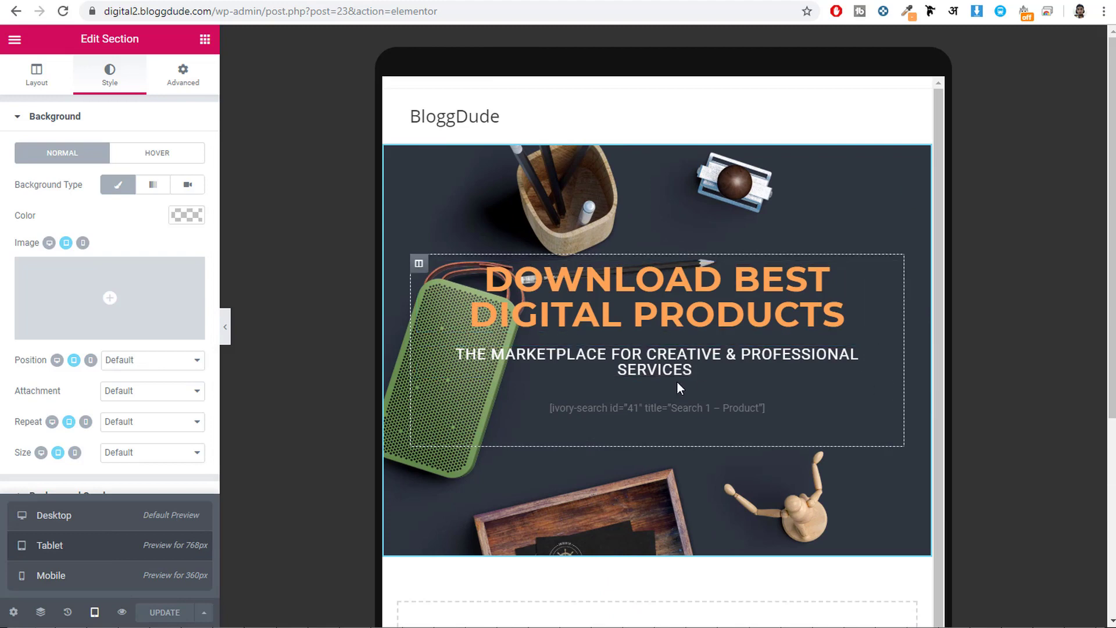
click(657, 349)
click(187, 183)
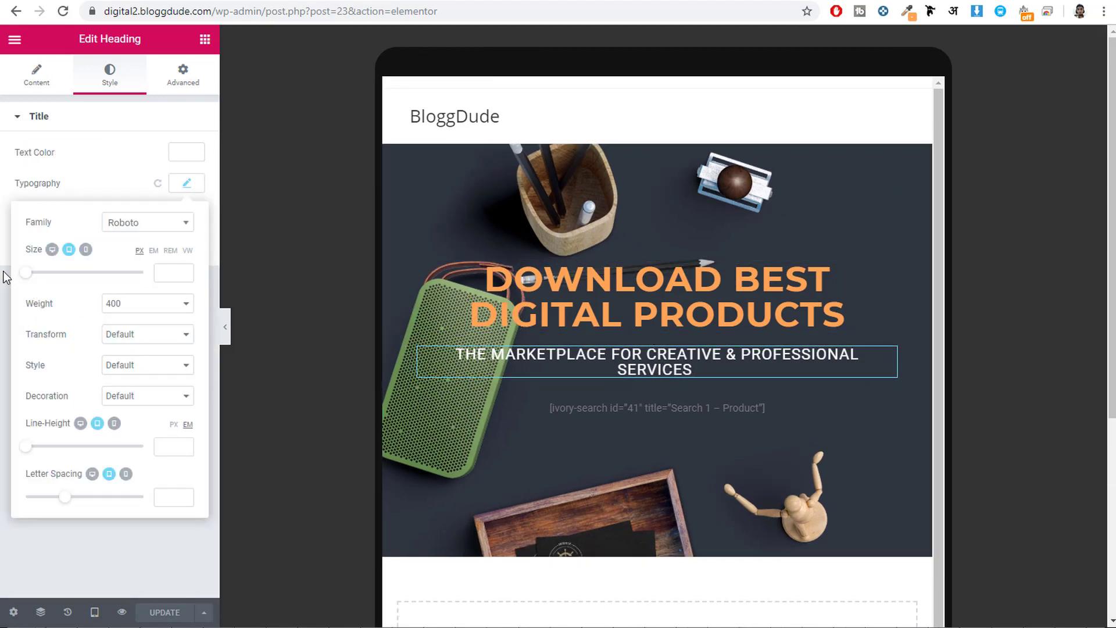
drag(28, 279, 38, 286)
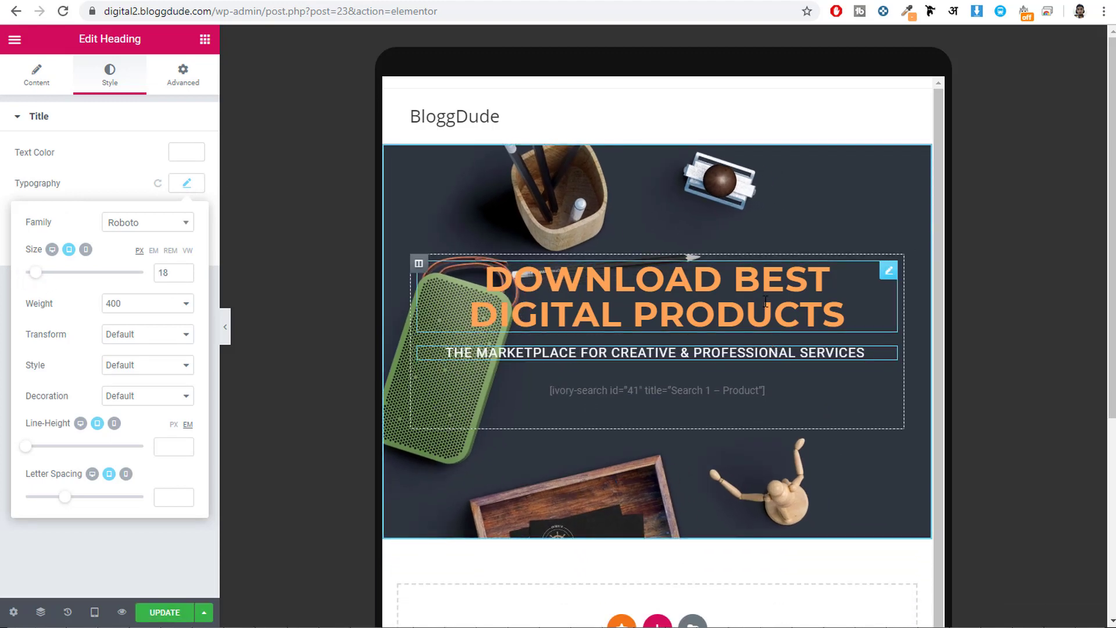
- Set the main heading to 44 px on tablet, save, and return to Desktop preview
click(843, 314)
click(187, 183)
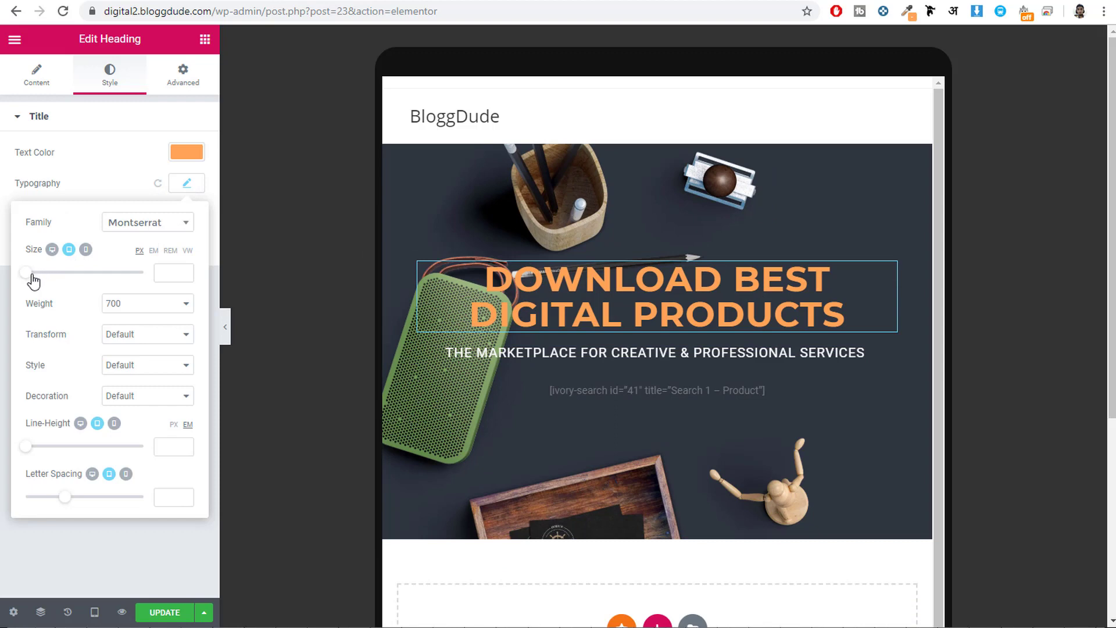
drag(33, 280, 57, 285)
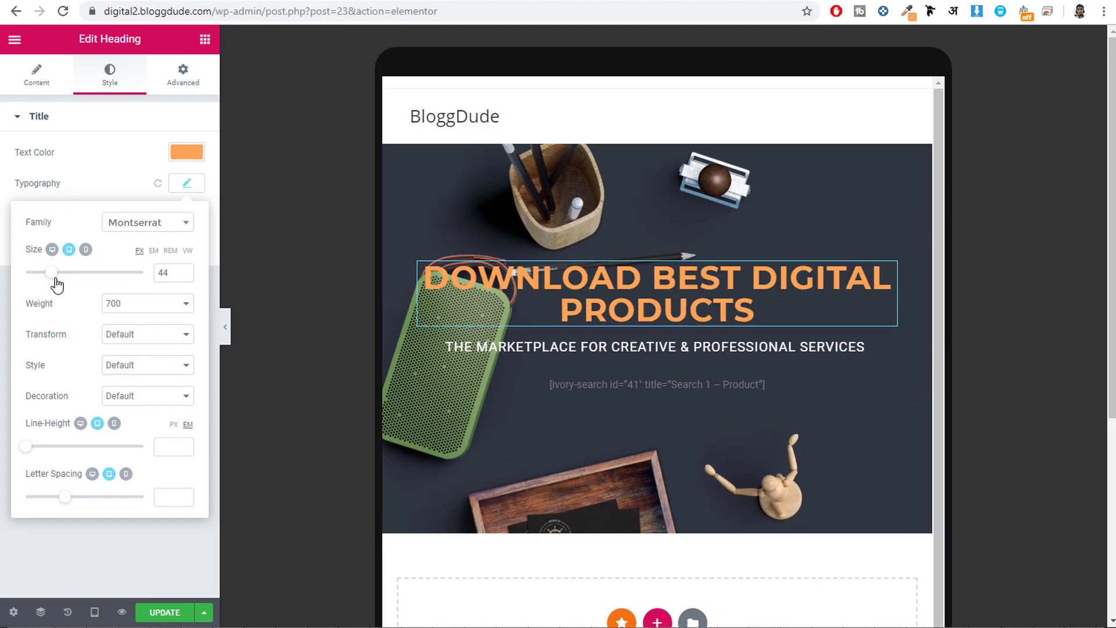
click(165, 613)
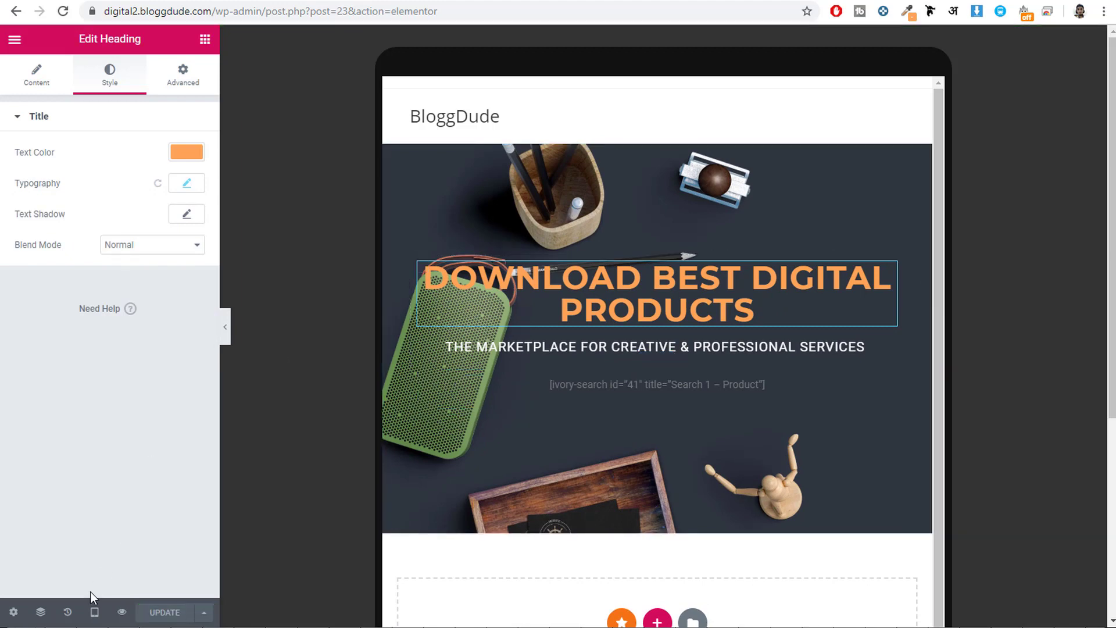
click(94, 612)
click(79, 515)
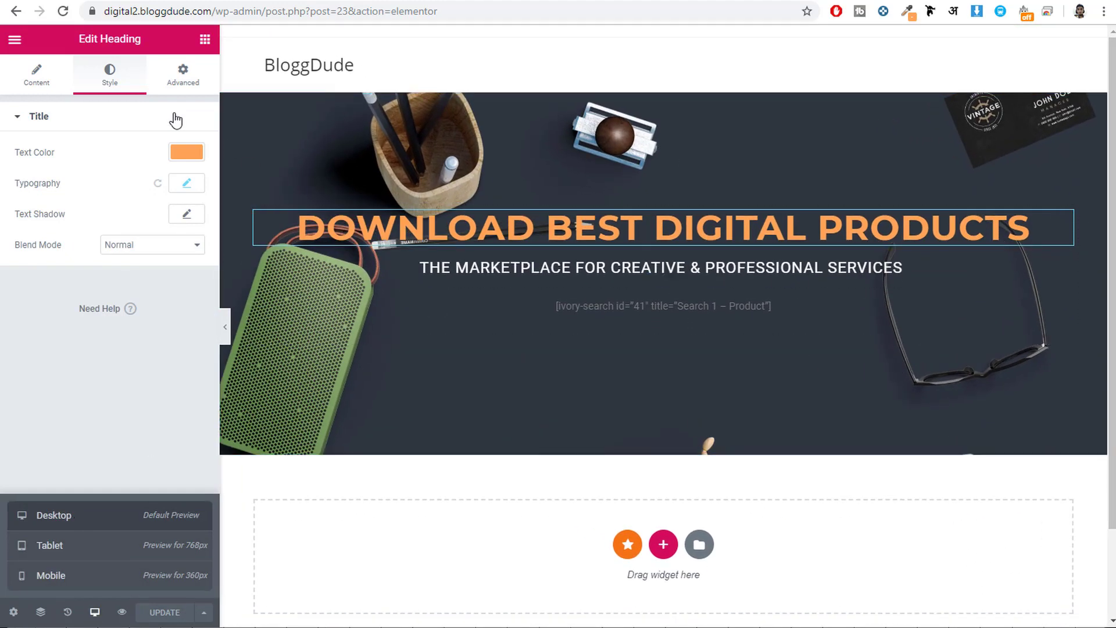
- Set the desktop hero background position to Bottom Center and save the homepage
click(205, 40)
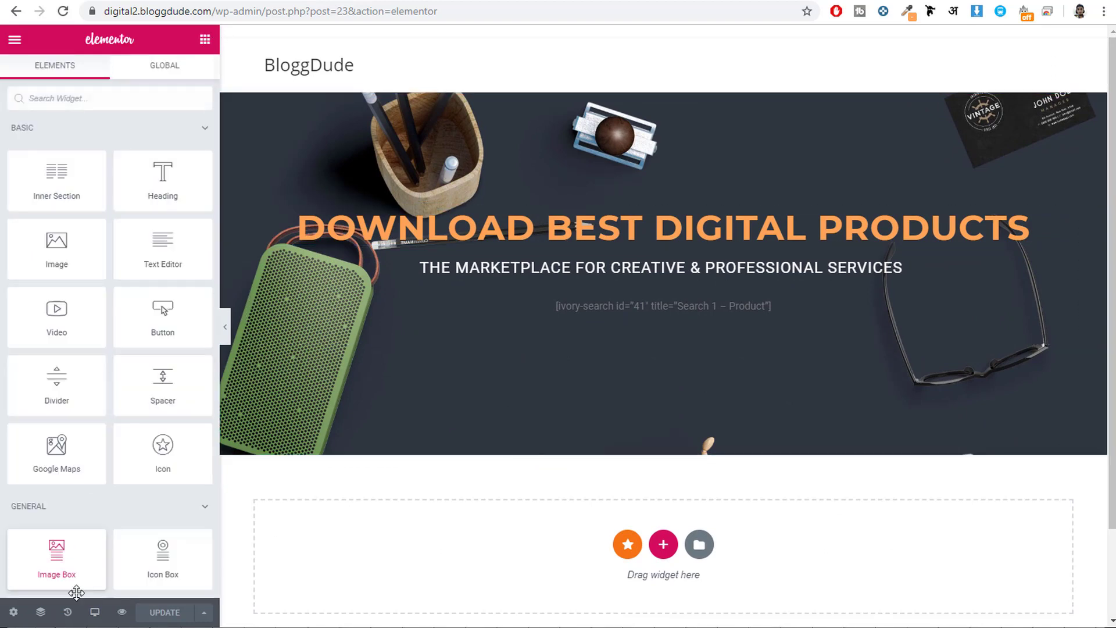
click(40, 612)
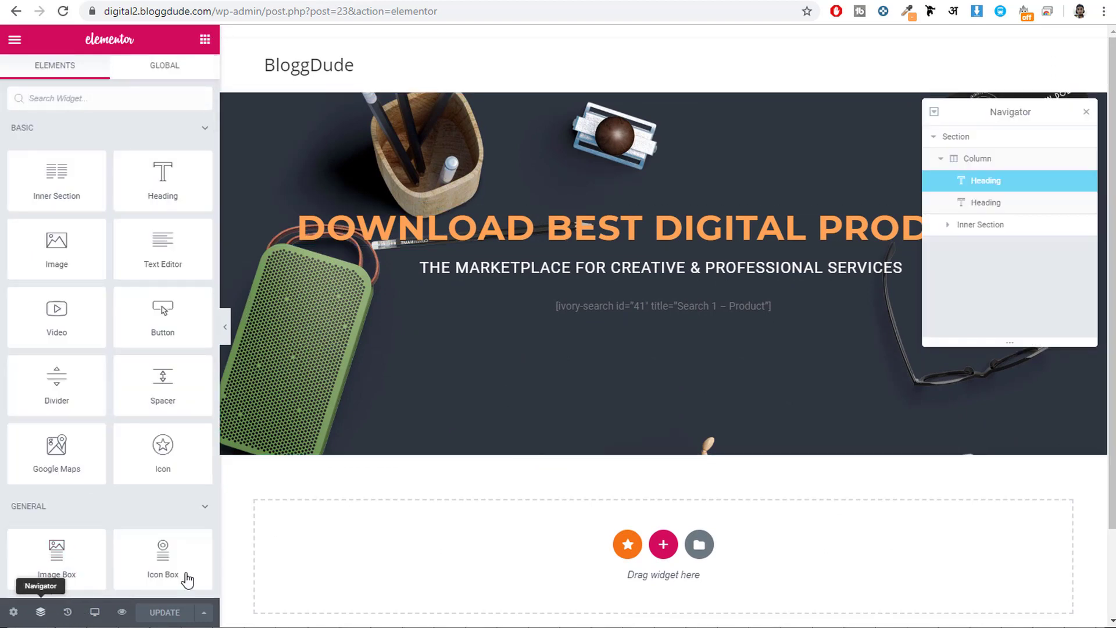
click(983, 137)
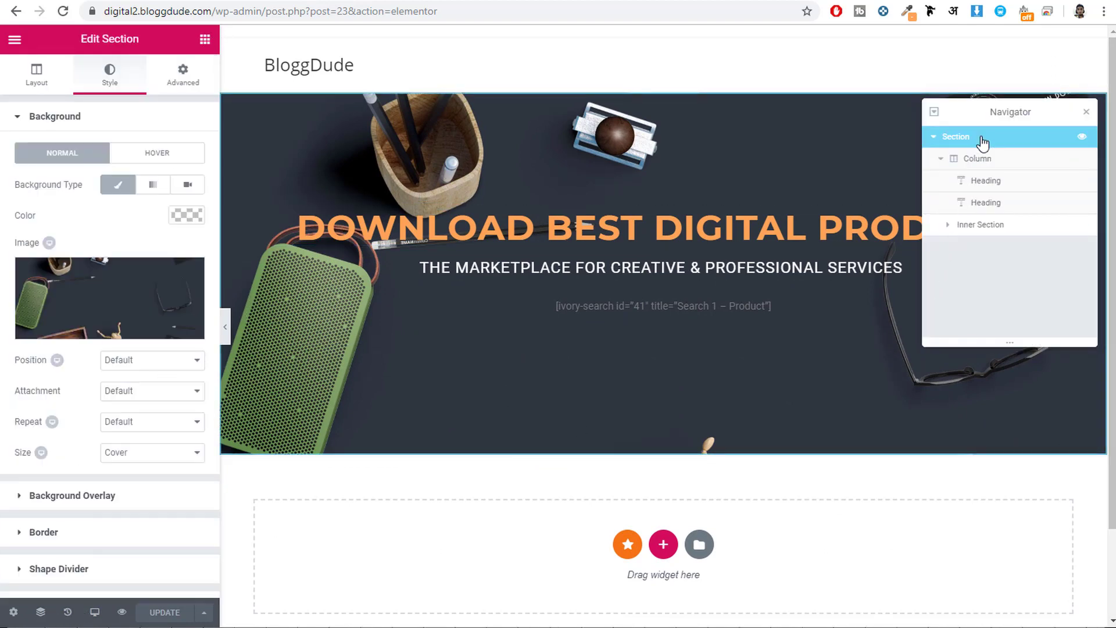
click(146, 362)
click(156, 400)
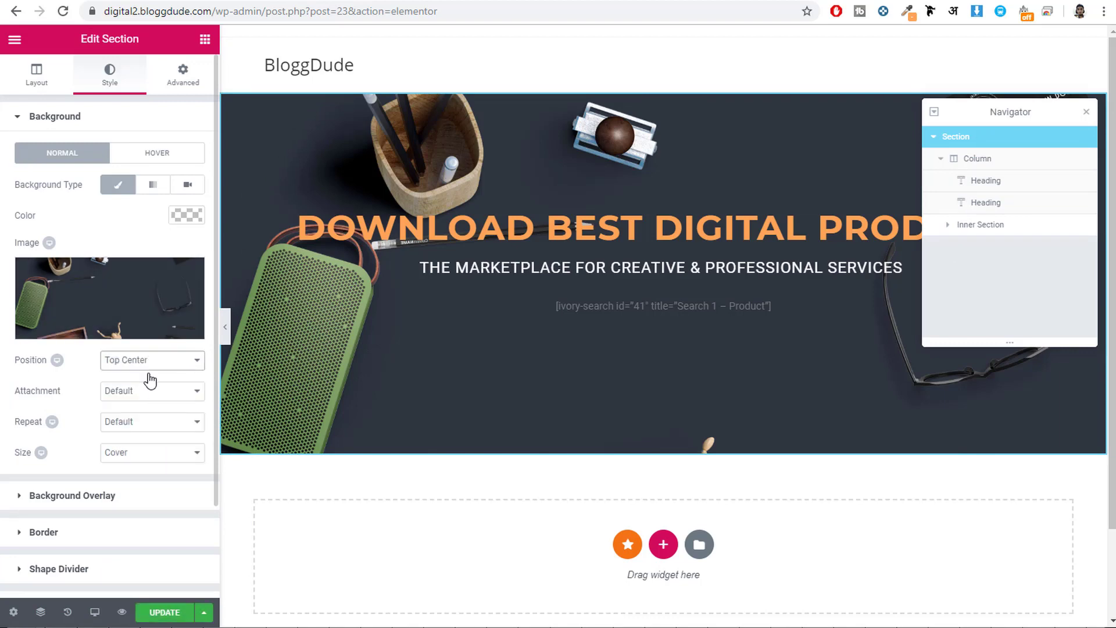
click(148, 365)
click(152, 467)
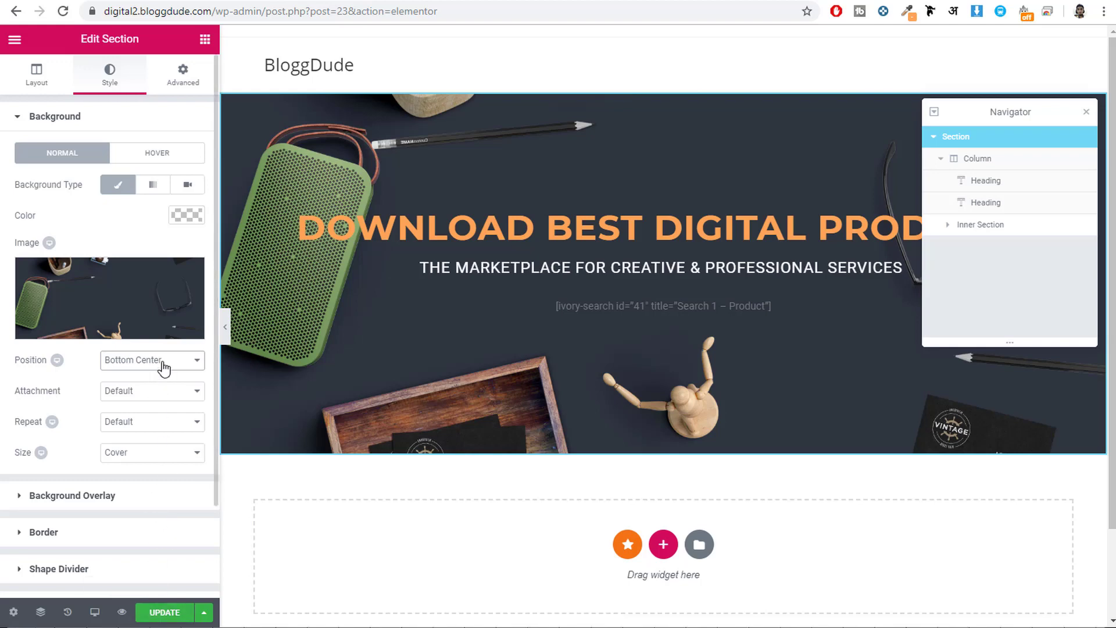
click(154, 615)
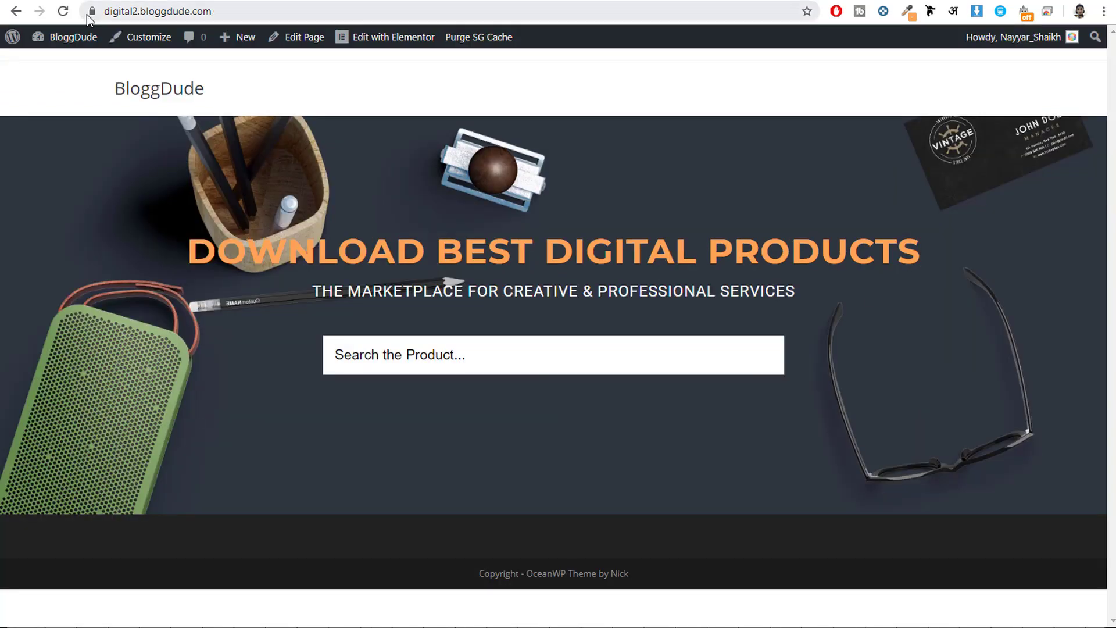
- Reload the live homepage and scroll through it to check the hero changes
click(66, 12)
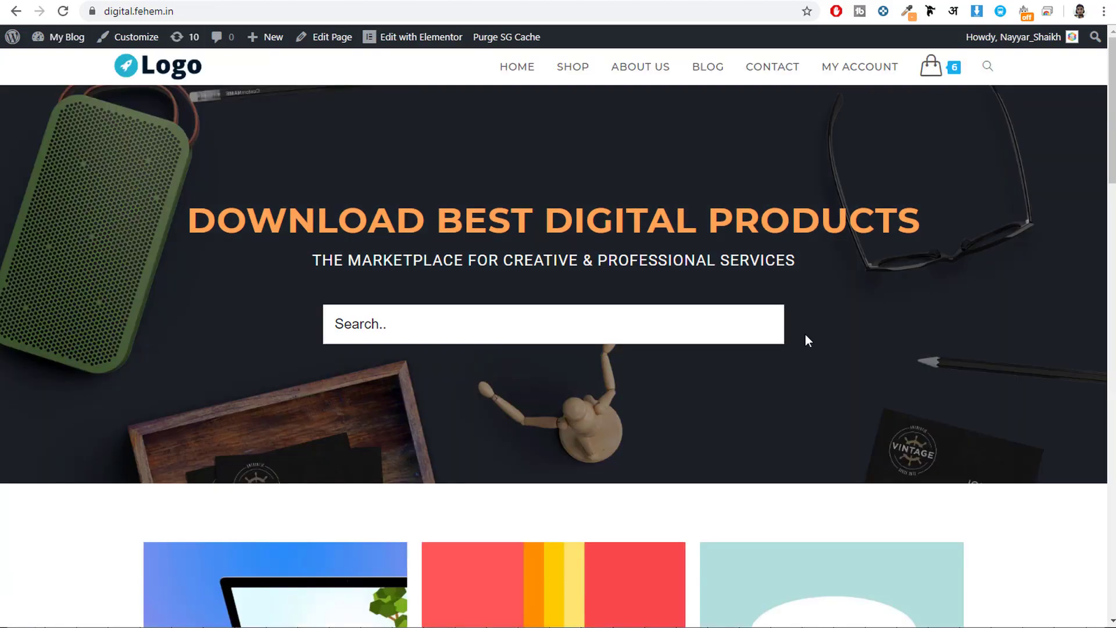
scroll(868, 352, down, 20)
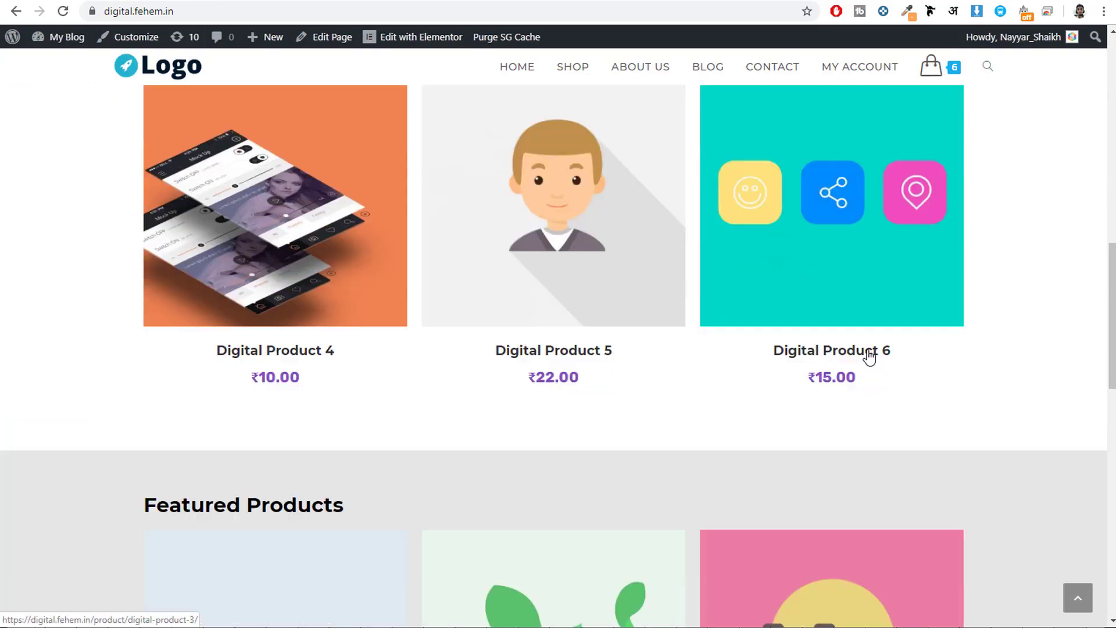
scroll(870, 356, down, 8)
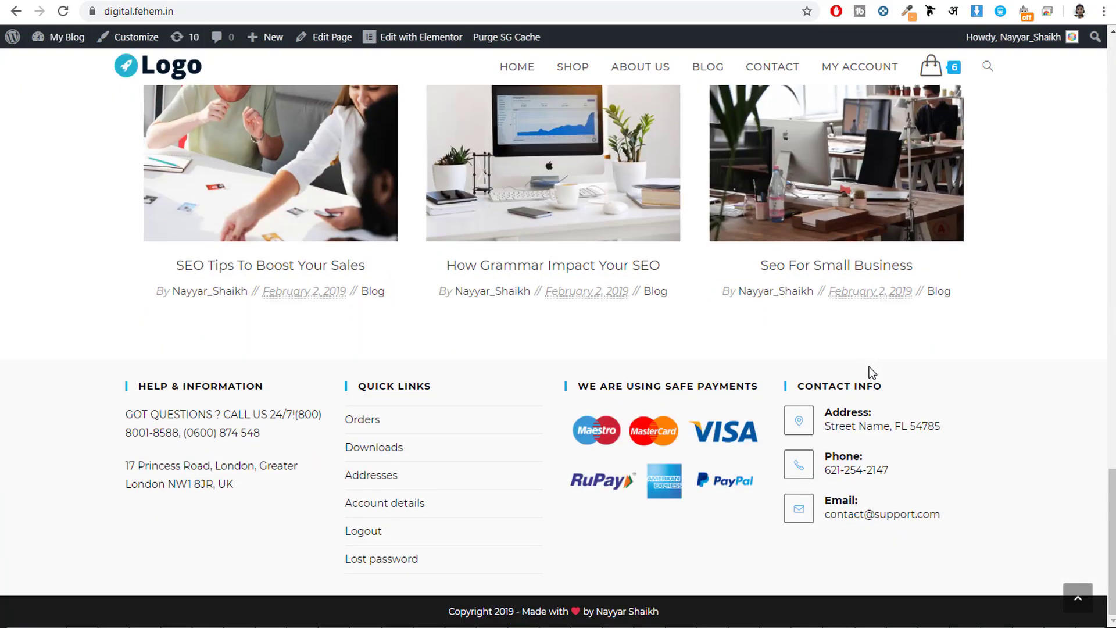
scroll(871, 372, up, 20)
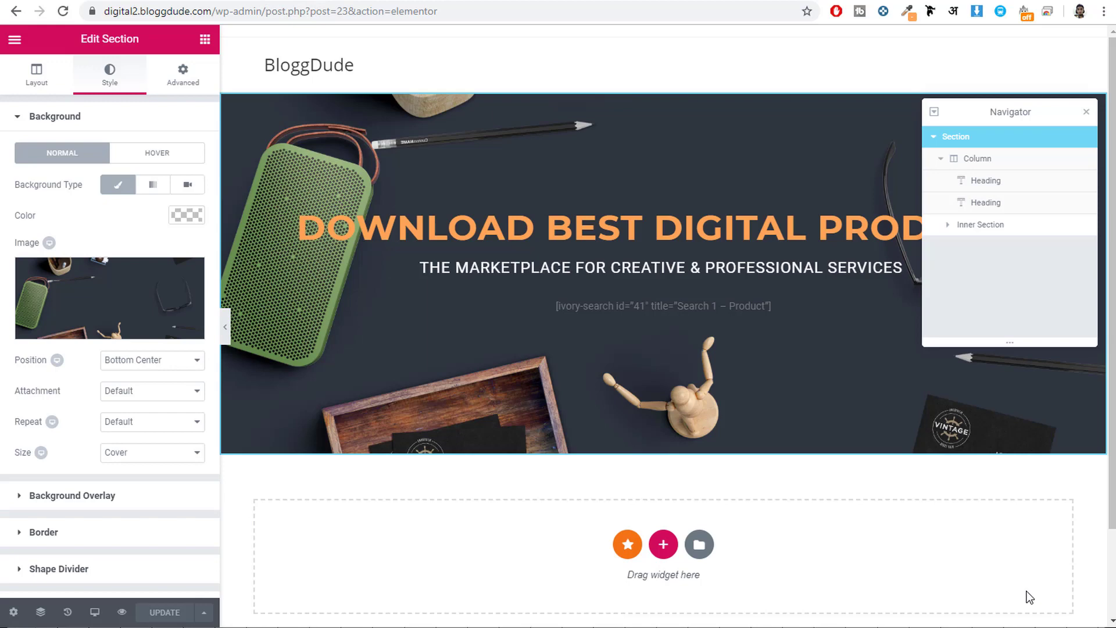
- Add an empty single-column section below the hero
click(664, 544)
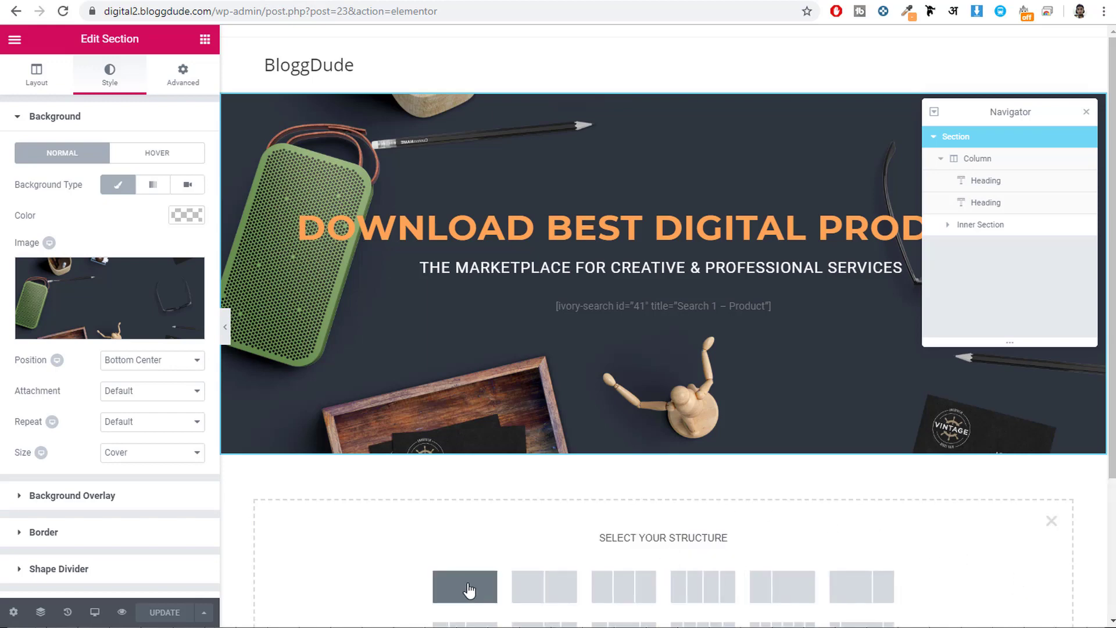
click(469, 591)
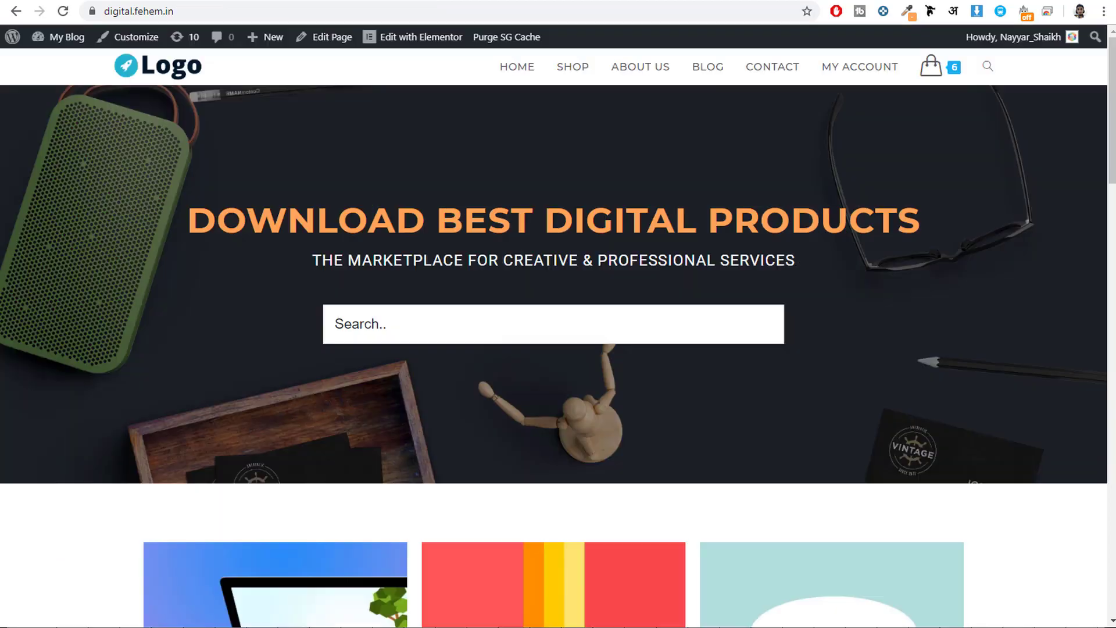
scroll(654, 315, down, 3)
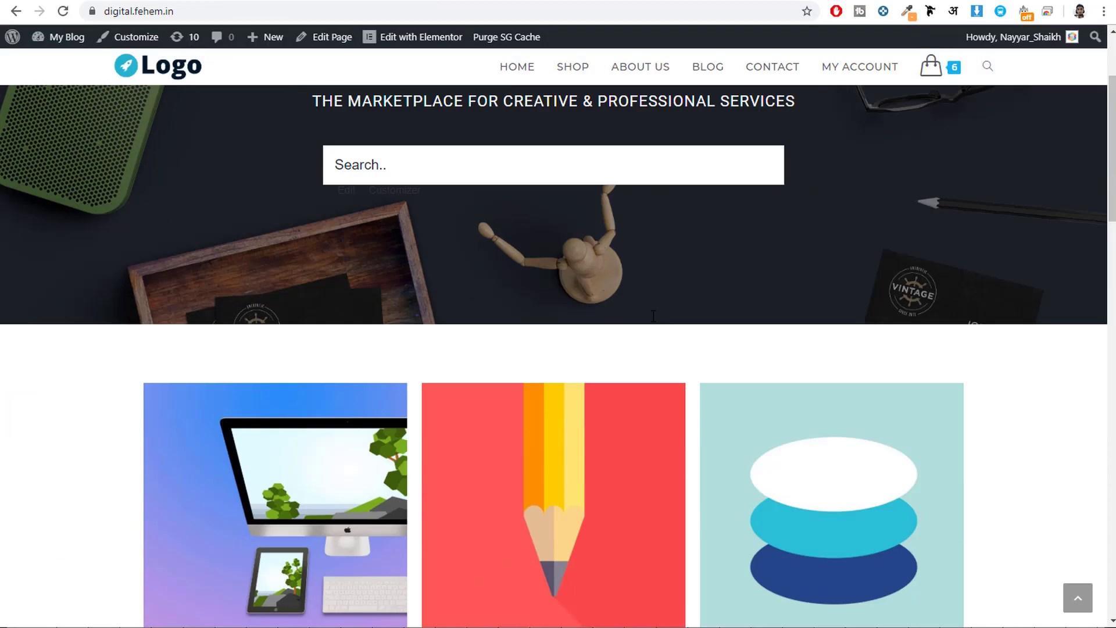
scroll(654, 316, down, 8)
scroll(696, 383, up, 10)
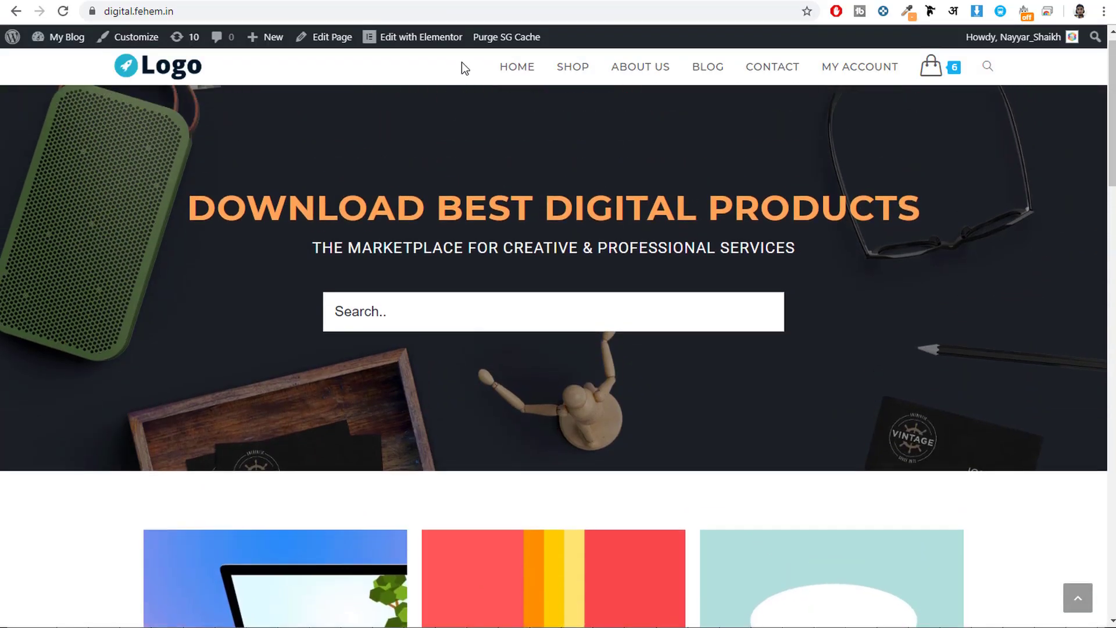
- Search Google for 'woocommerce shortcodes' and open the WooCommerce Docs shortcodes page
click(574, 1)
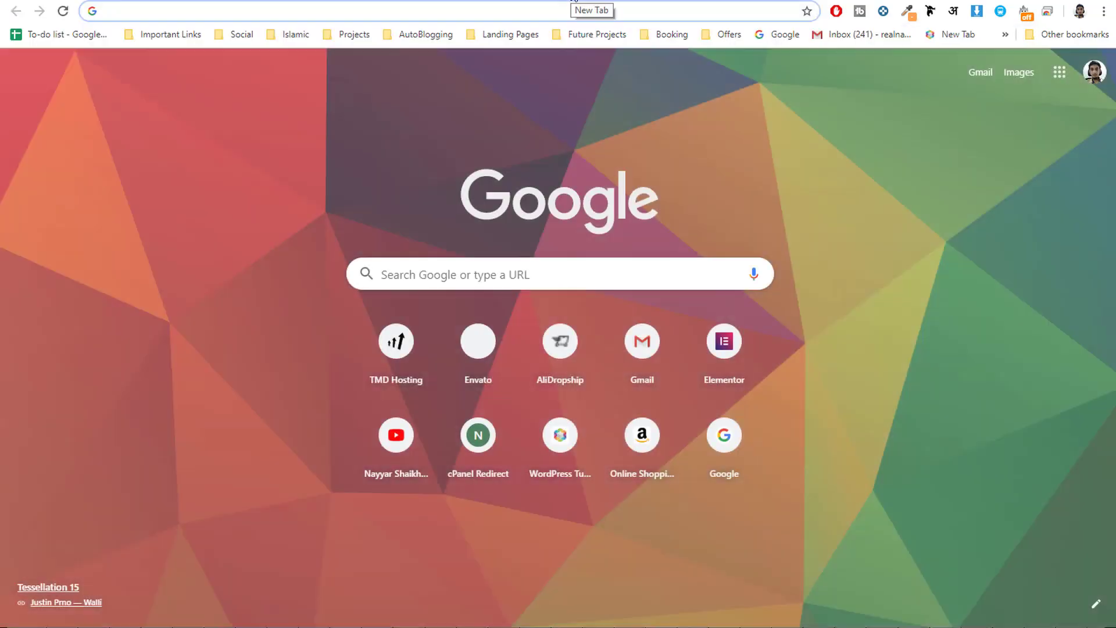
text(woooc)
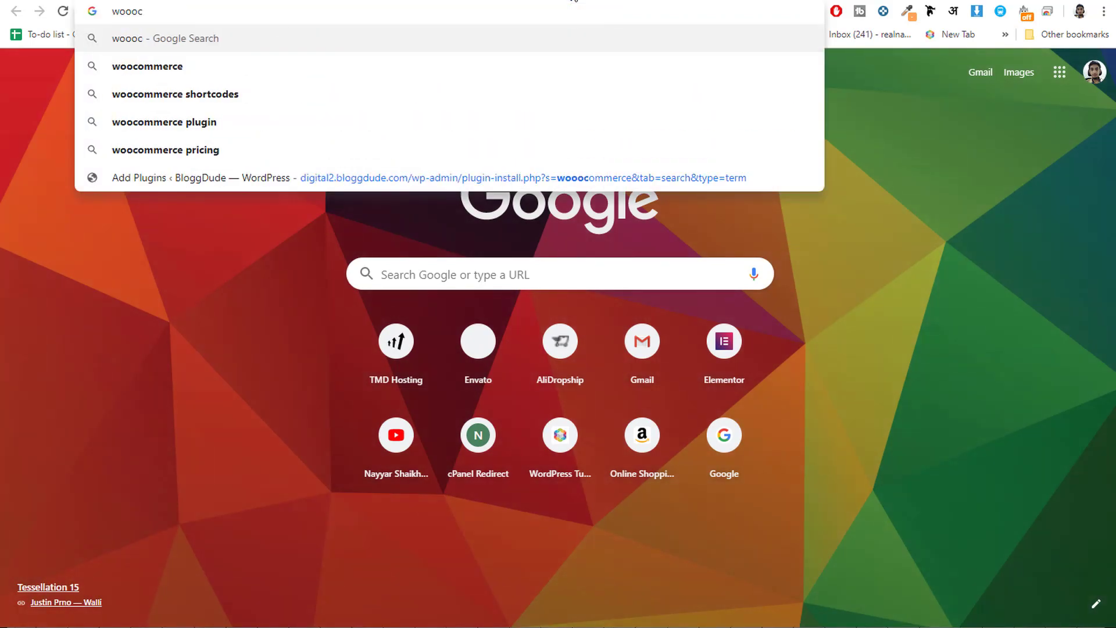
key(Down)
key(Down)
key(Return)
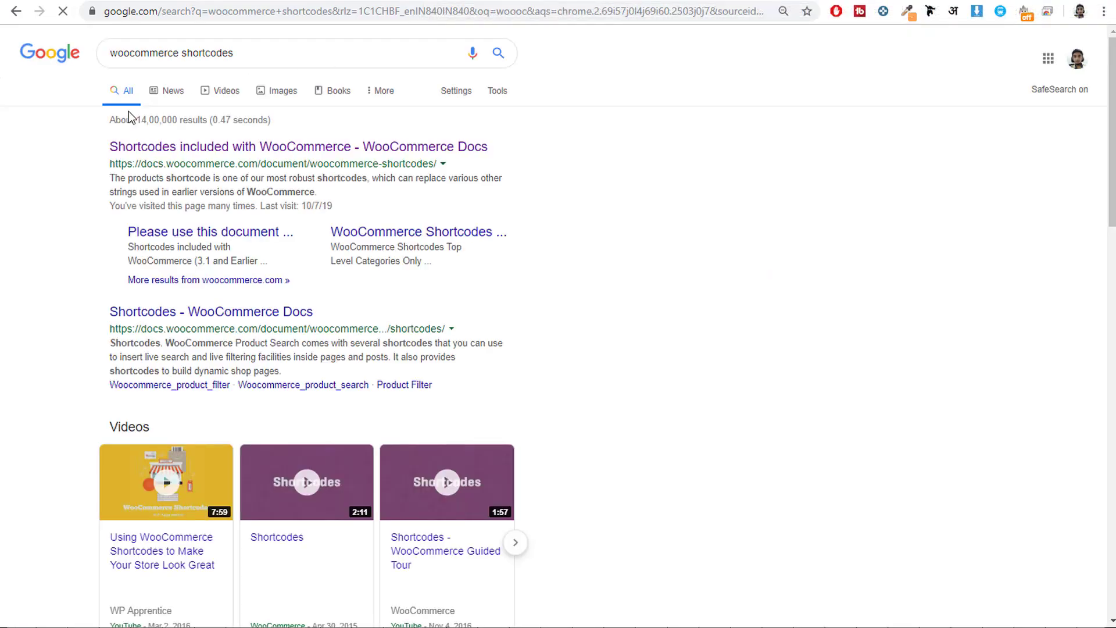
drag(244, 55, 86, 55)
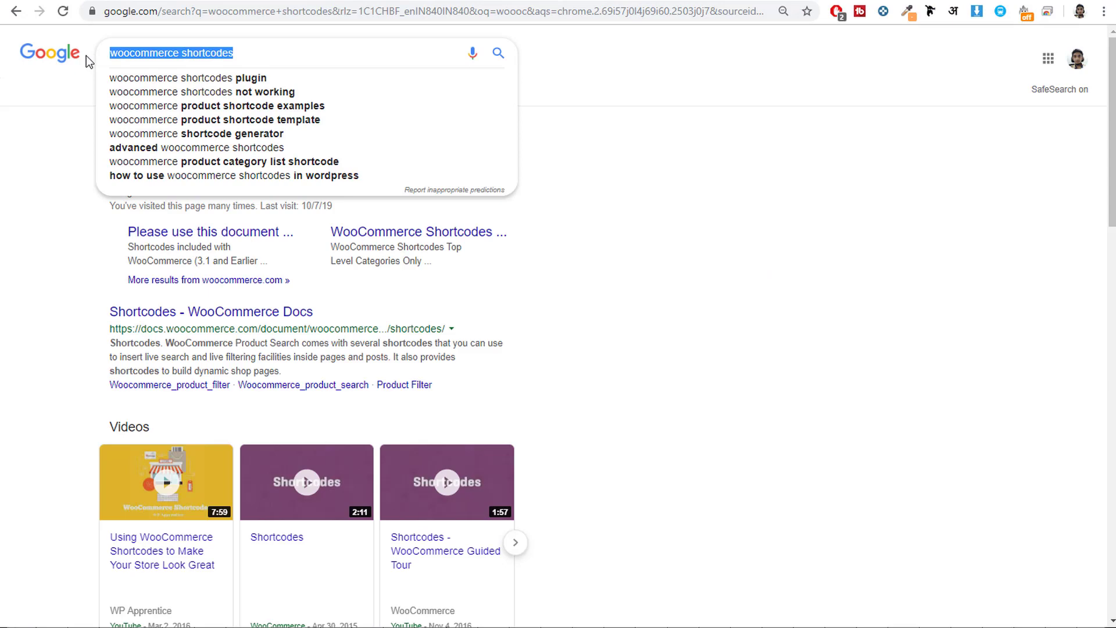
click(642, 99)
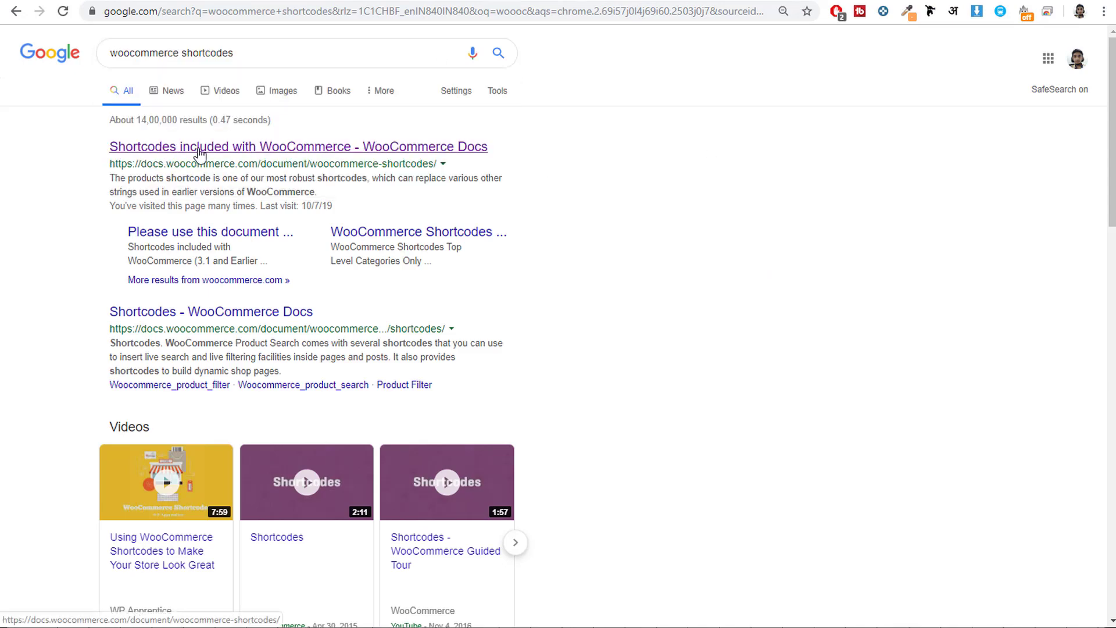
click(295, 156)
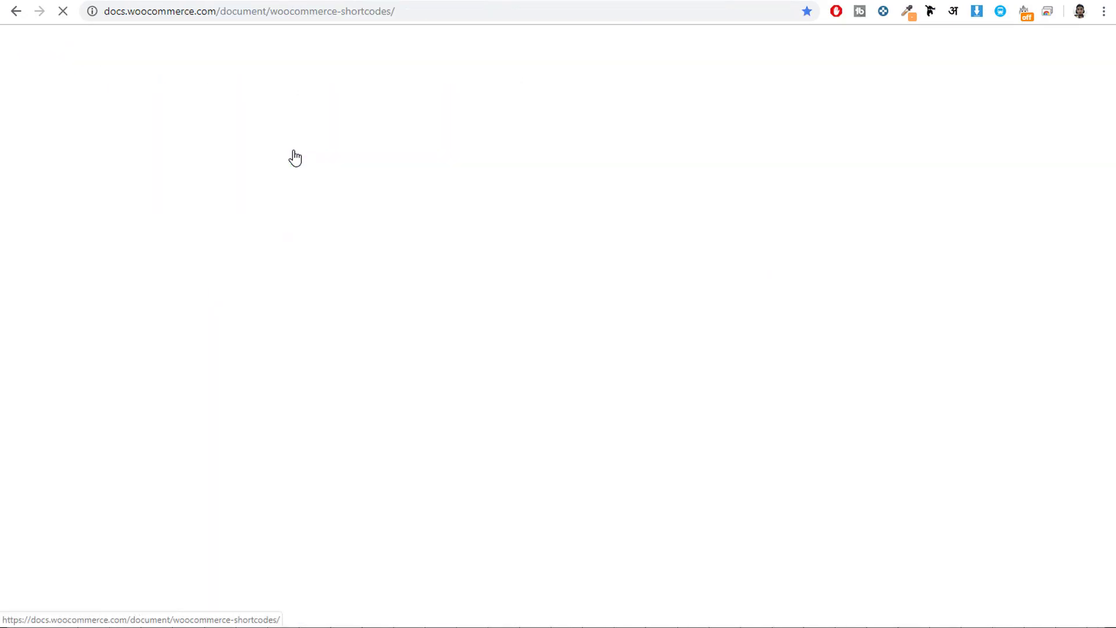
- Scroll the WooCommerce shortcodes docs to the Newest Products example, comparing with the reference shop site
scroll(1004, 372, down, 6)
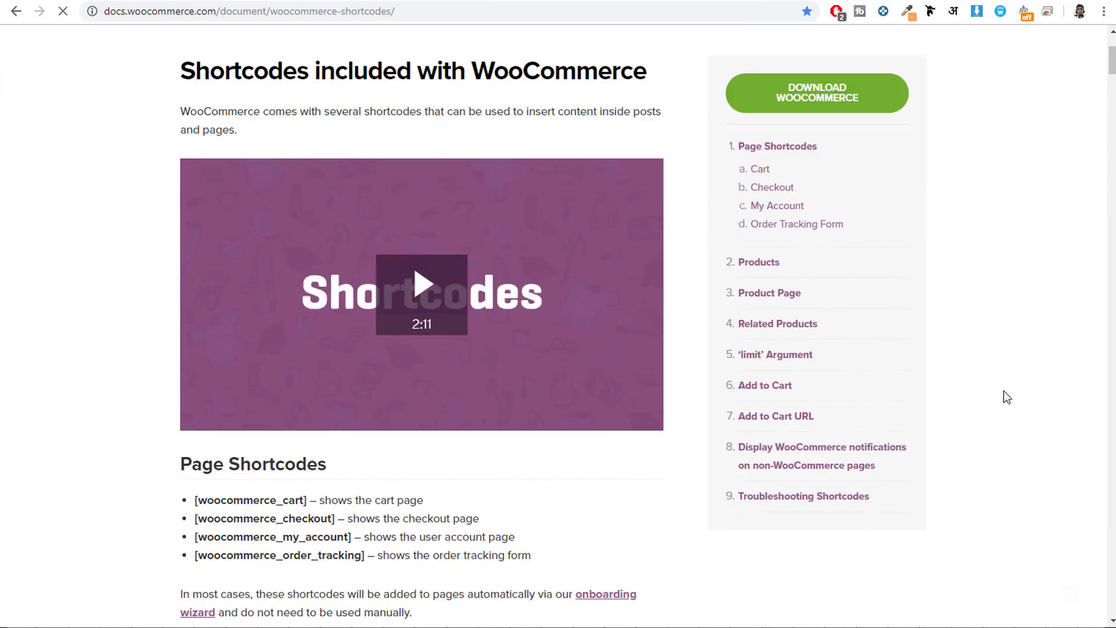
scroll(415, 373, down, 12)
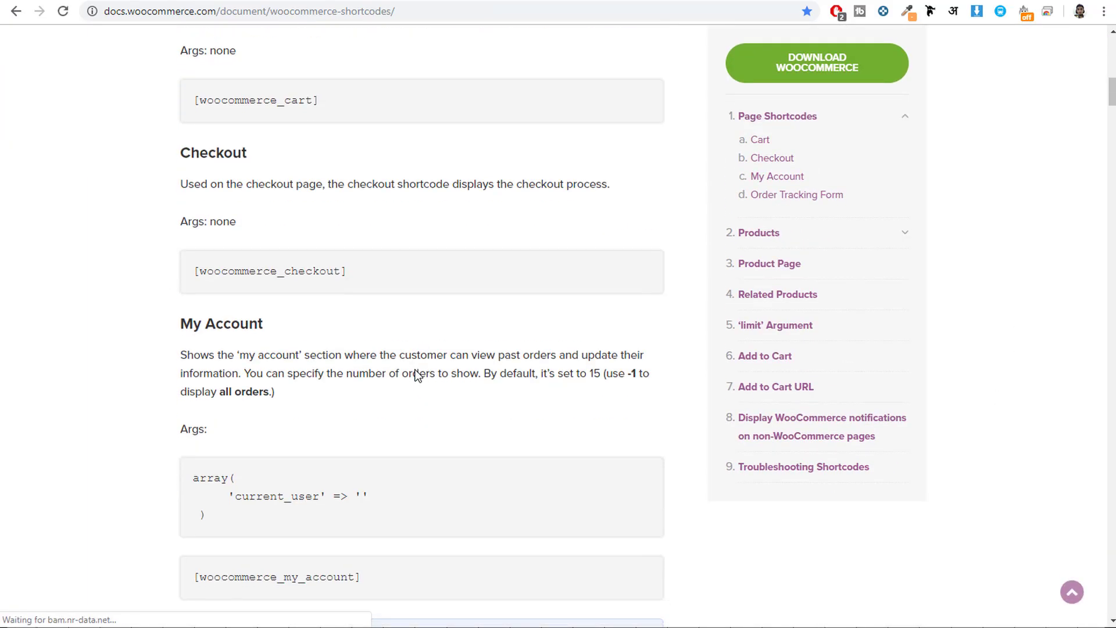
scroll(463, 398, down, 20)
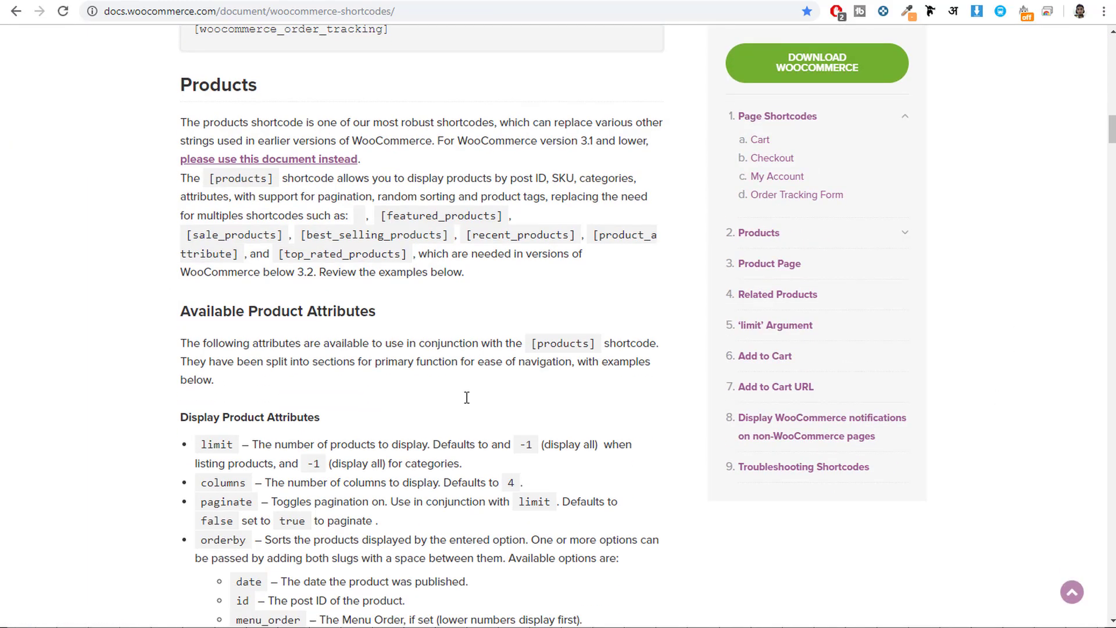
scroll(408, 386, down, 20)
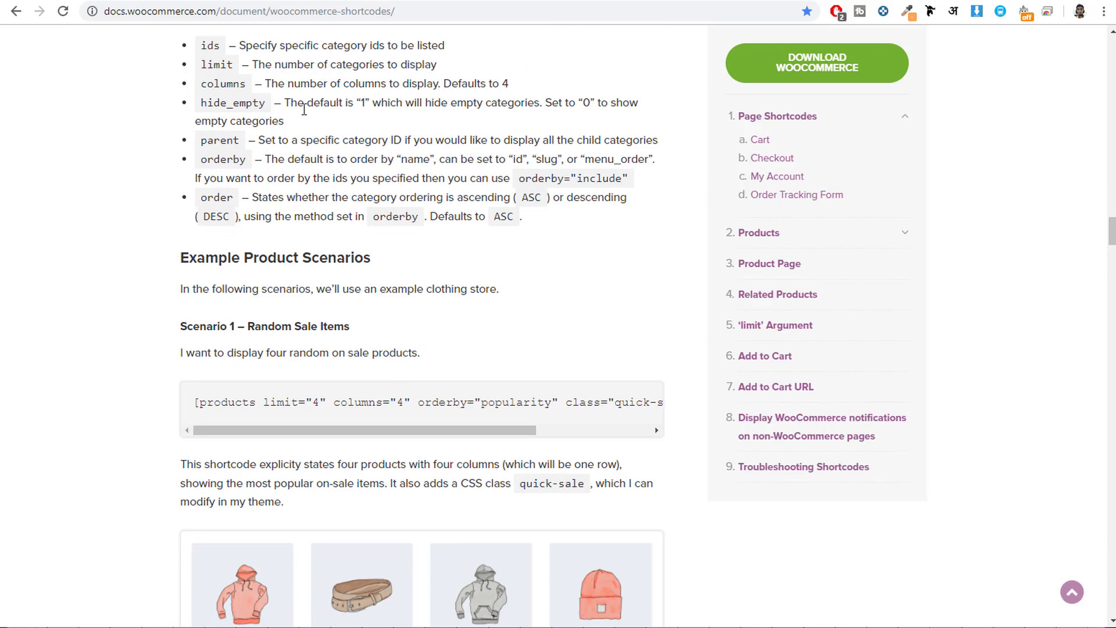
click(82, 1)
scroll(432, 373, down, 7)
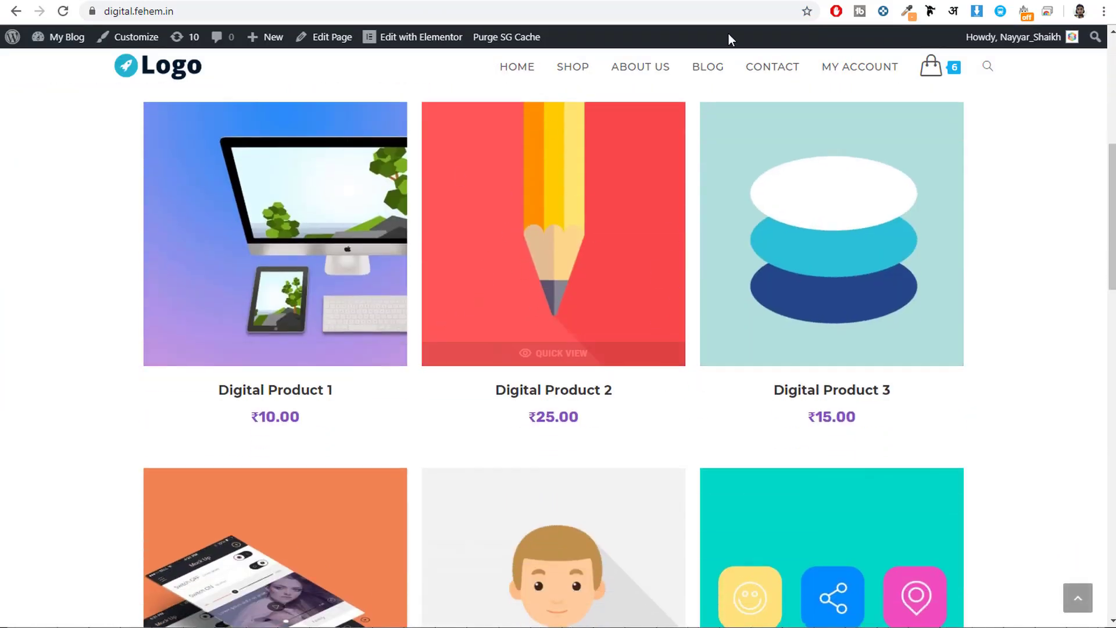
click(604, 1)
scroll(897, 419, down, 10)
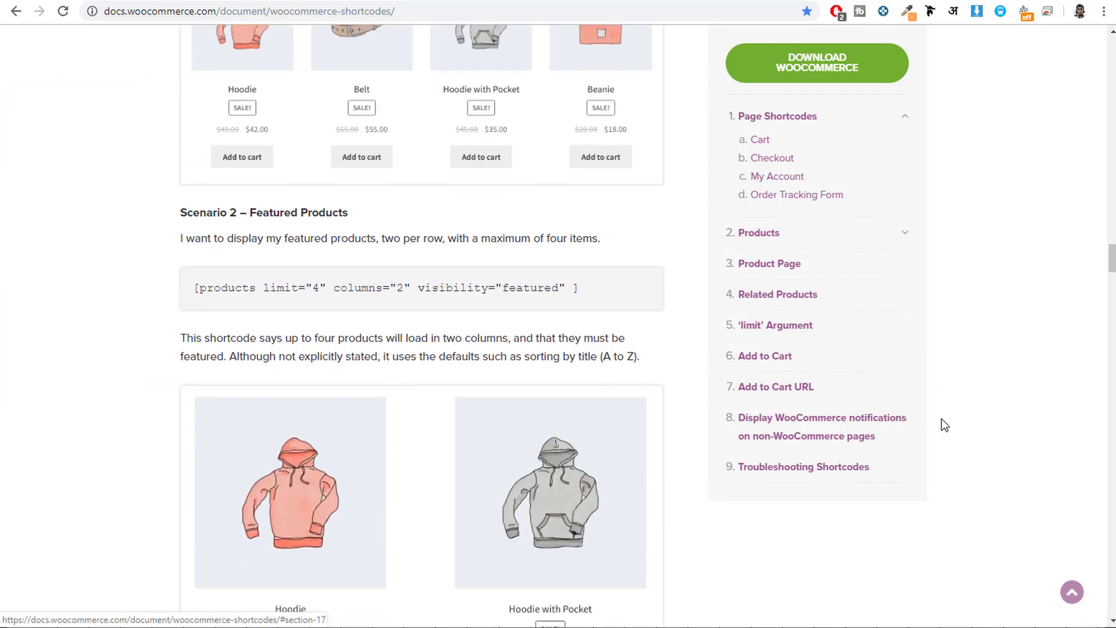
scroll(430, 212, down, 20)
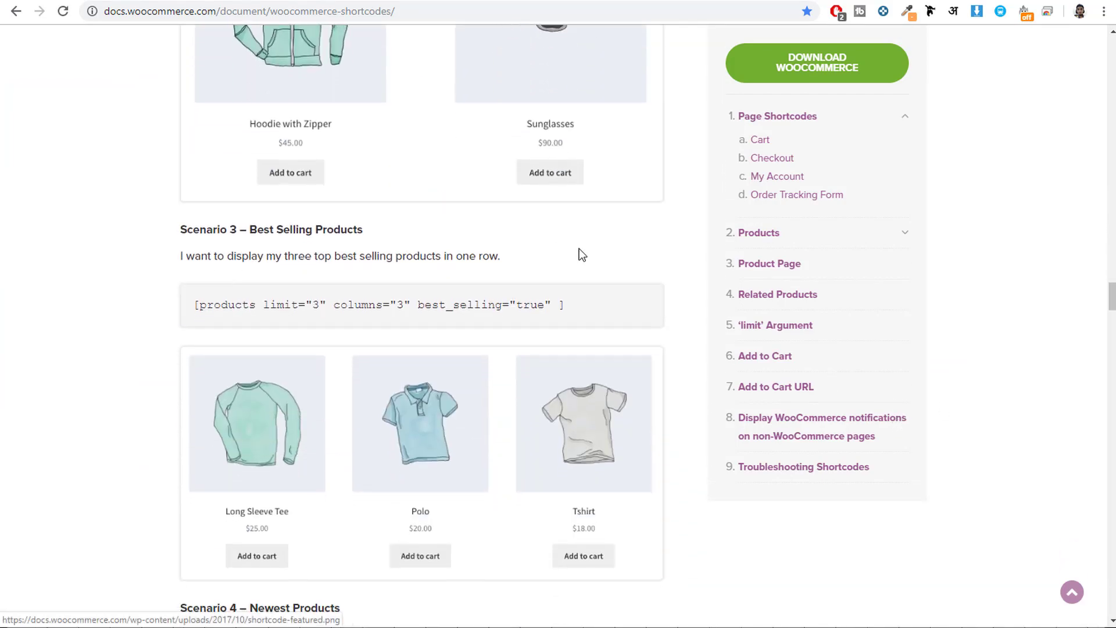
- Copy the Scenario 4 newest-products shortcode showing four products in one row
drag(237, 178, 343, 175)
click(336, 191)
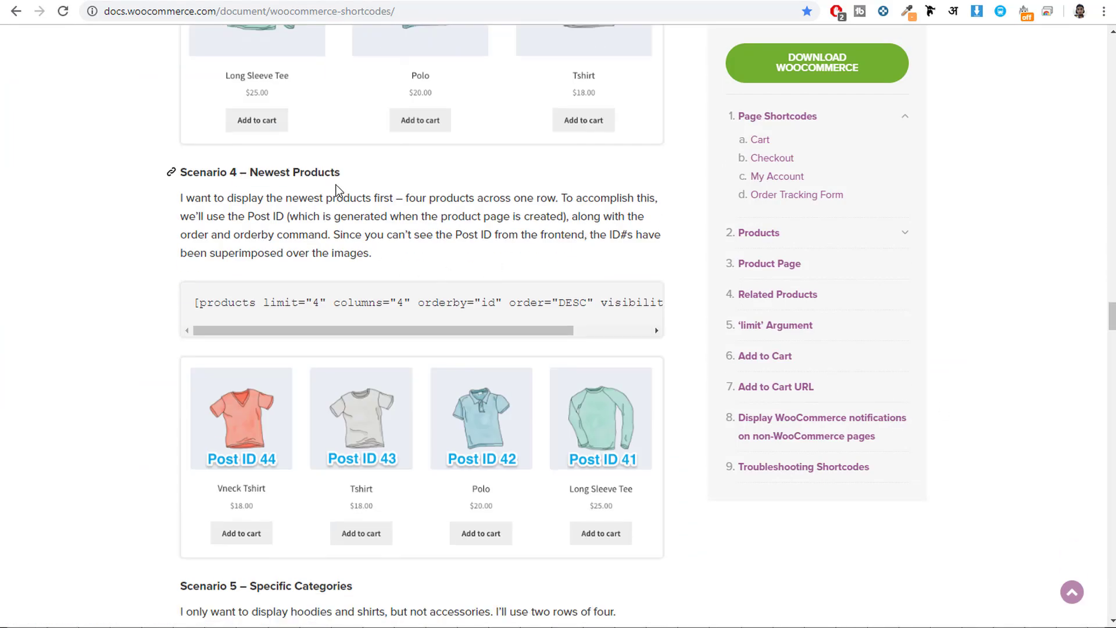
triple_click(263, 302)
right_click(268, 302)
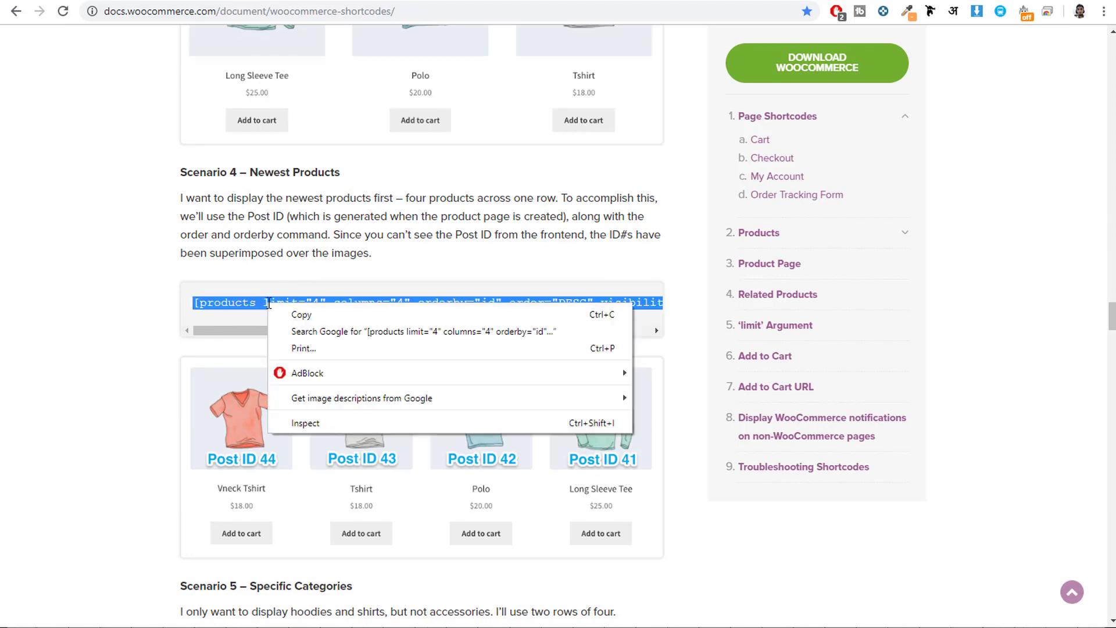
click(314, 315)
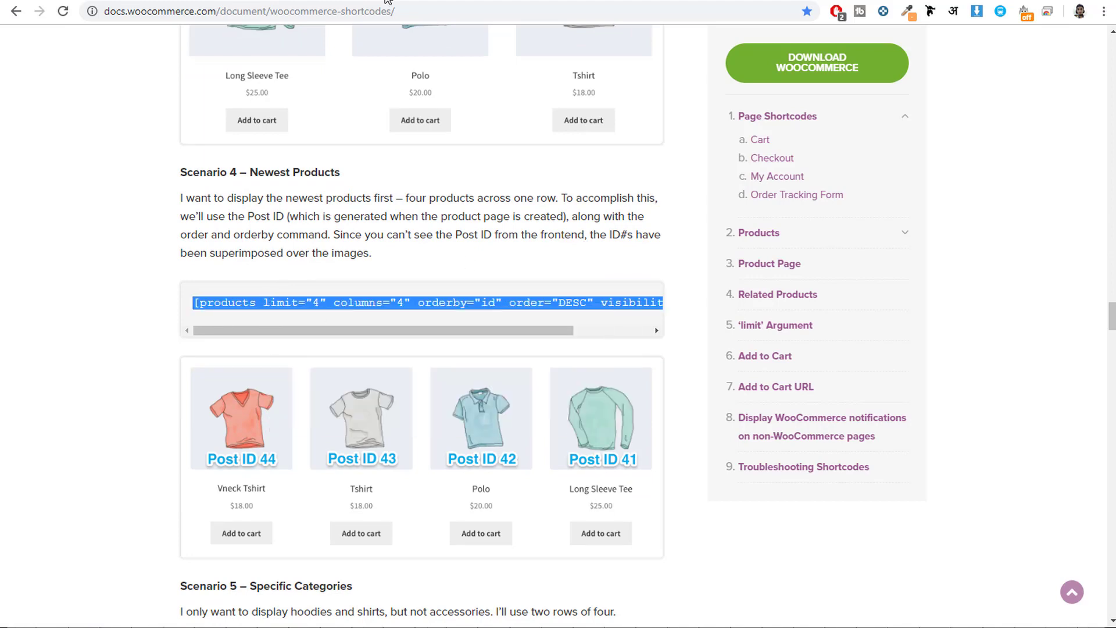
key(ctrl+Tab)
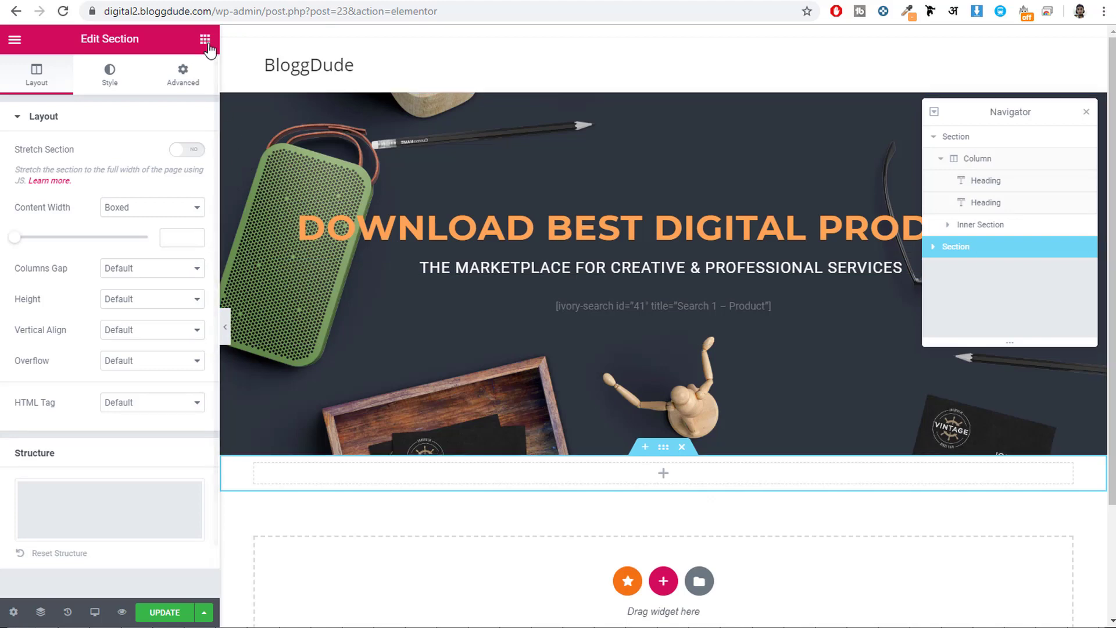
- Place a Text Editor widget below the hero and replace its placeholder with the newest-products shortcode
click(204, 39)
drag(172, 249, 657, 487)
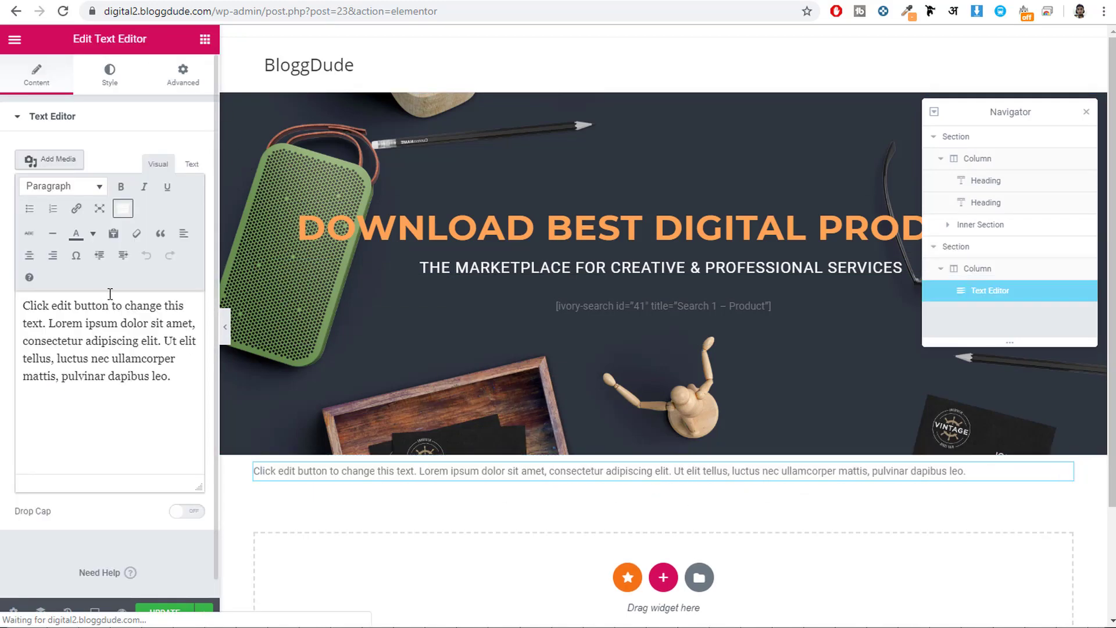
click(191, 164)
click(157, 165)
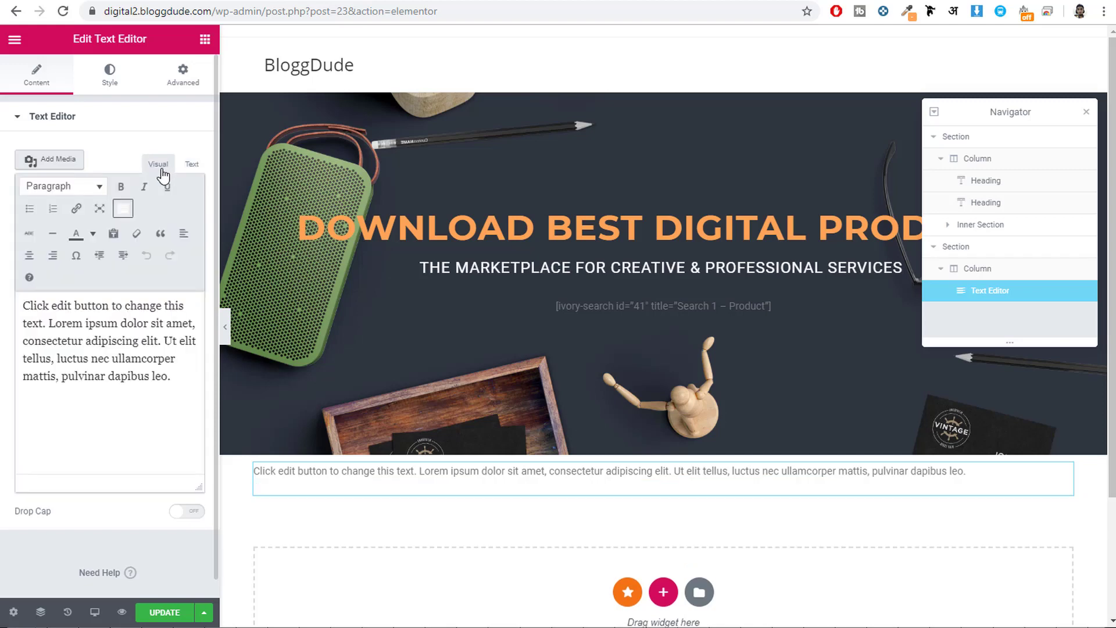
click(192, 165)
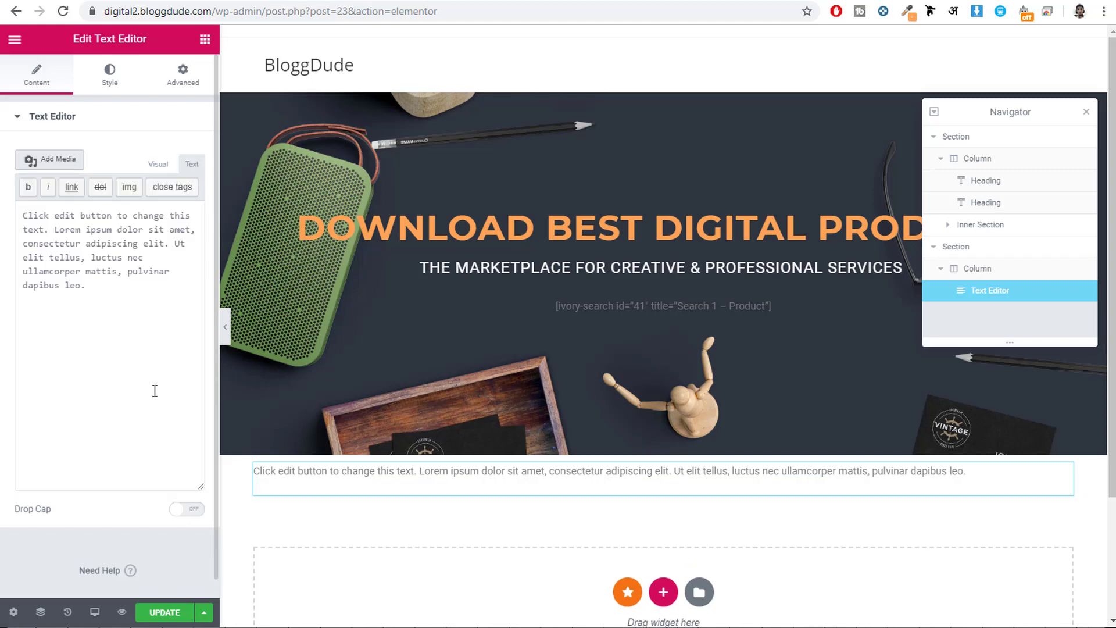
key(ctrl+a)
key(BackSpace)
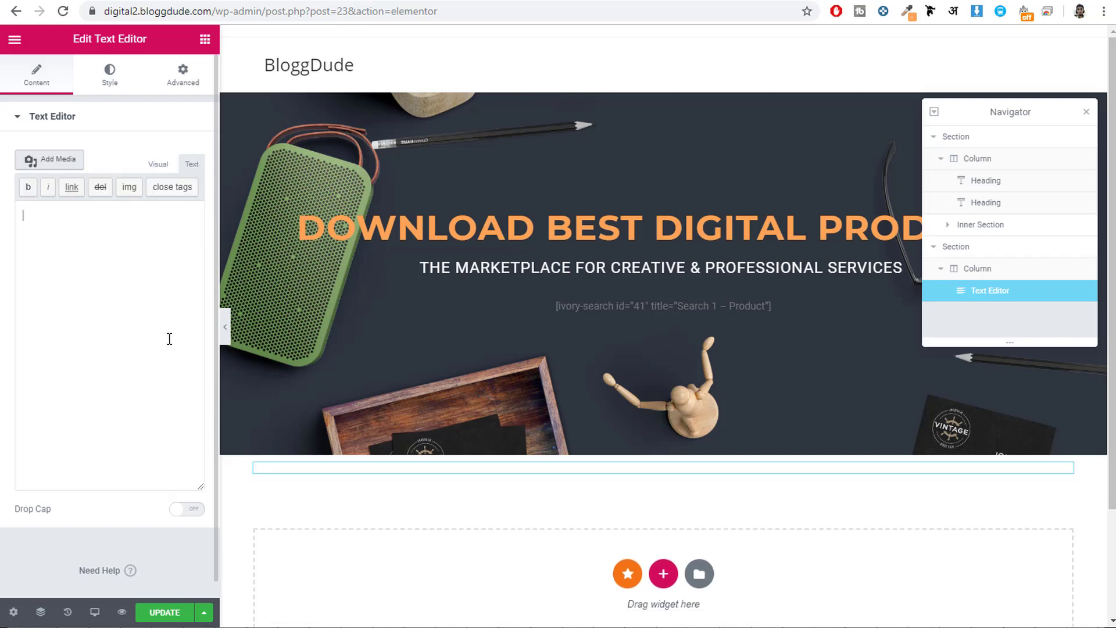
key(ctrl+v)
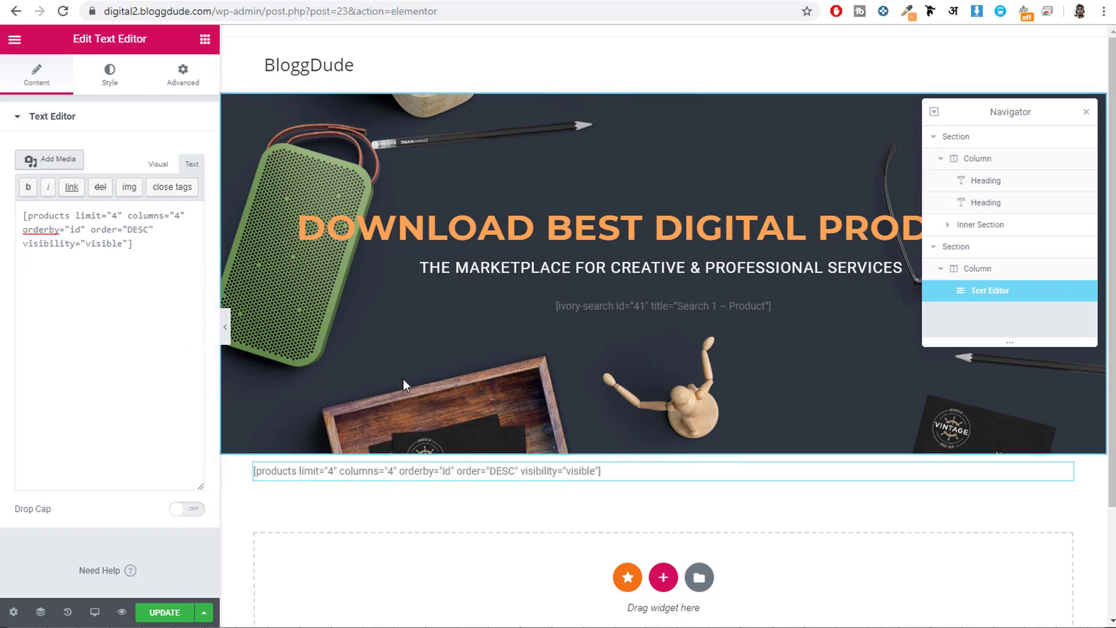
click(501, 225)
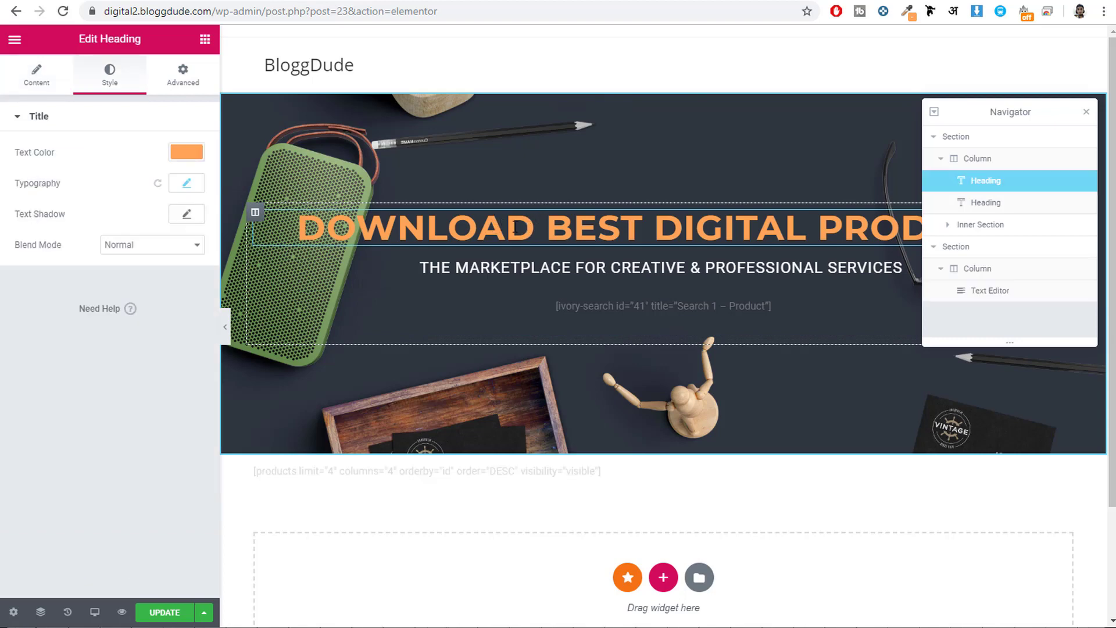
- Change the products shortcode to limit="6" and columns="3", then view the live homepage
scroll(633, 354, down, 4)
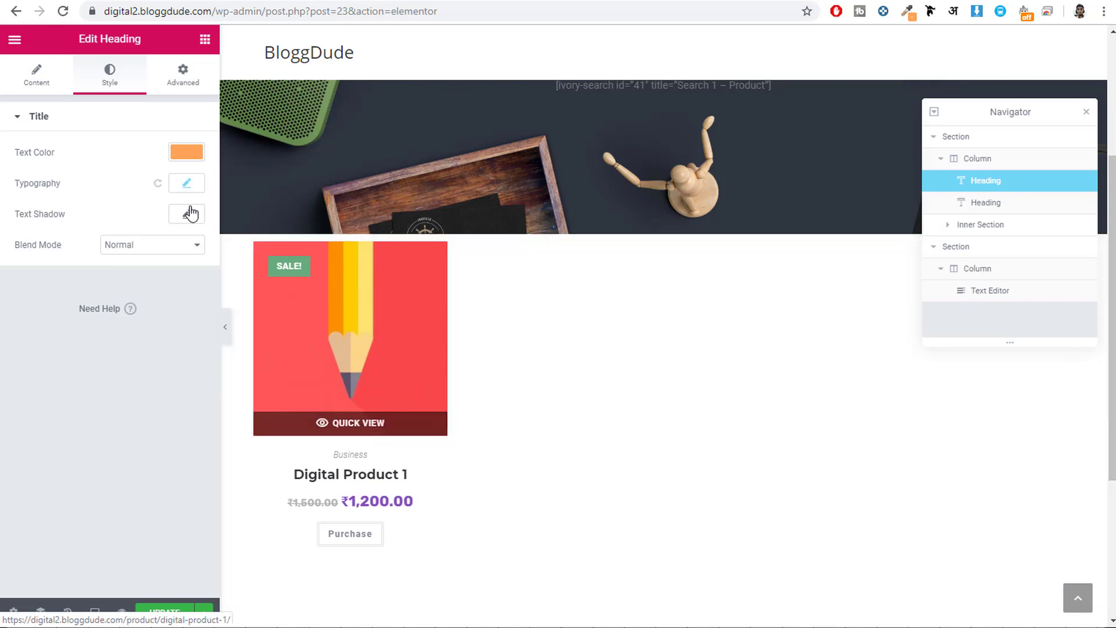
click(386, 304)
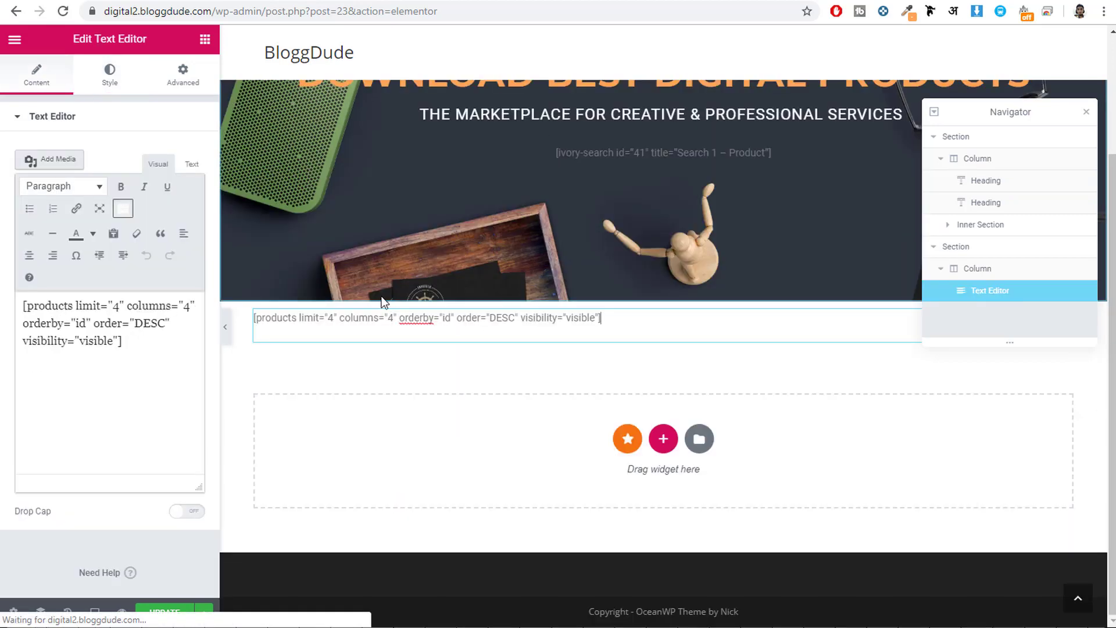
click(120, 305)
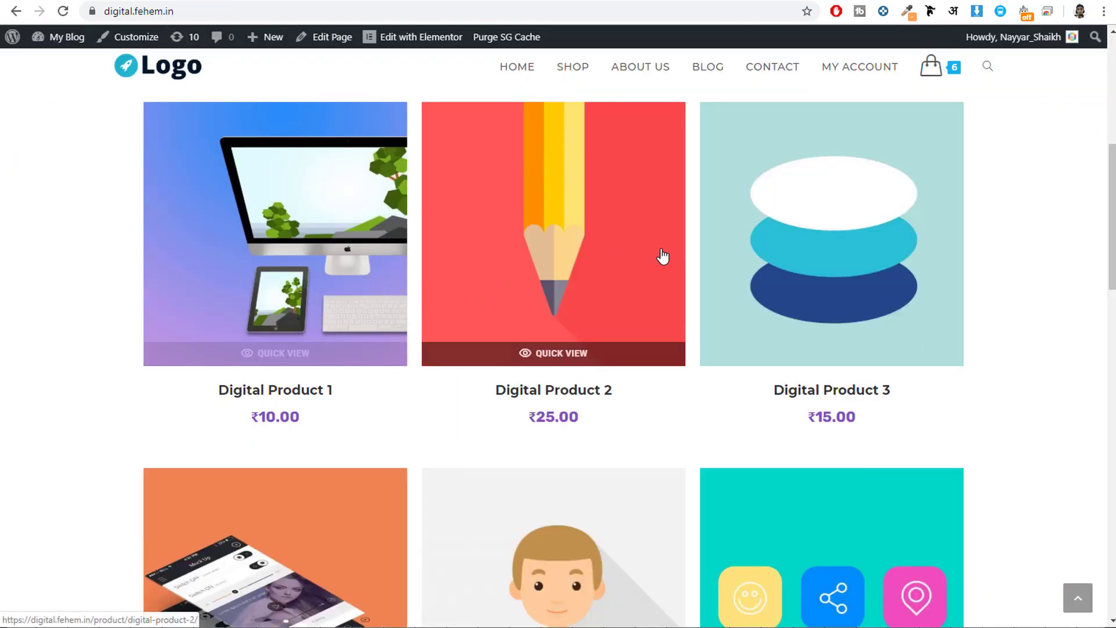
scroll(648, 296, down, 1)
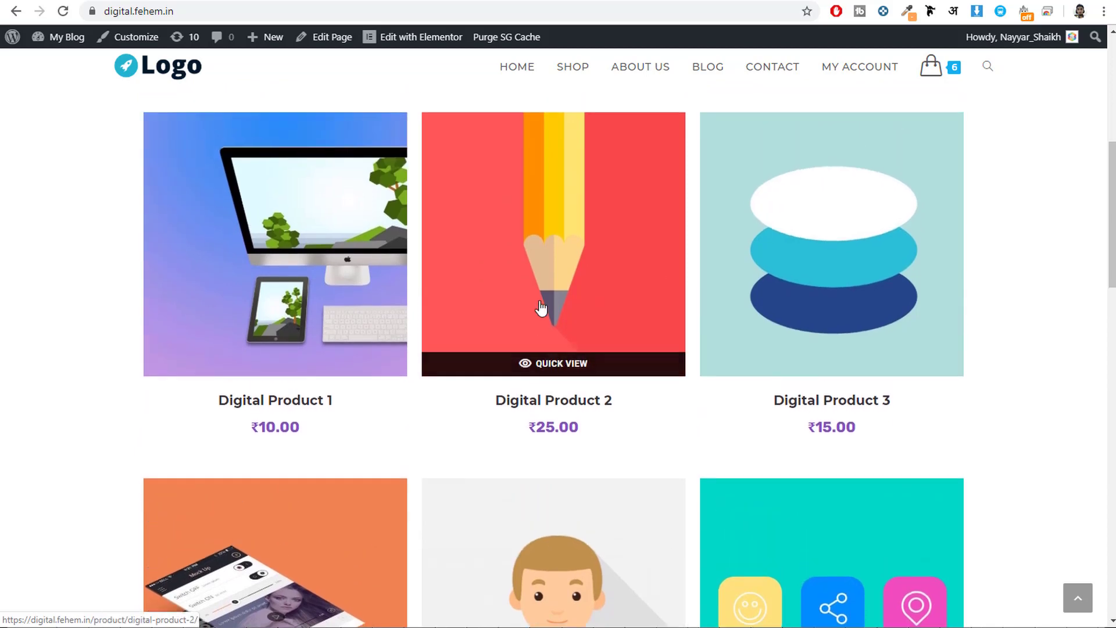
scroll(553, 444, up, 3)
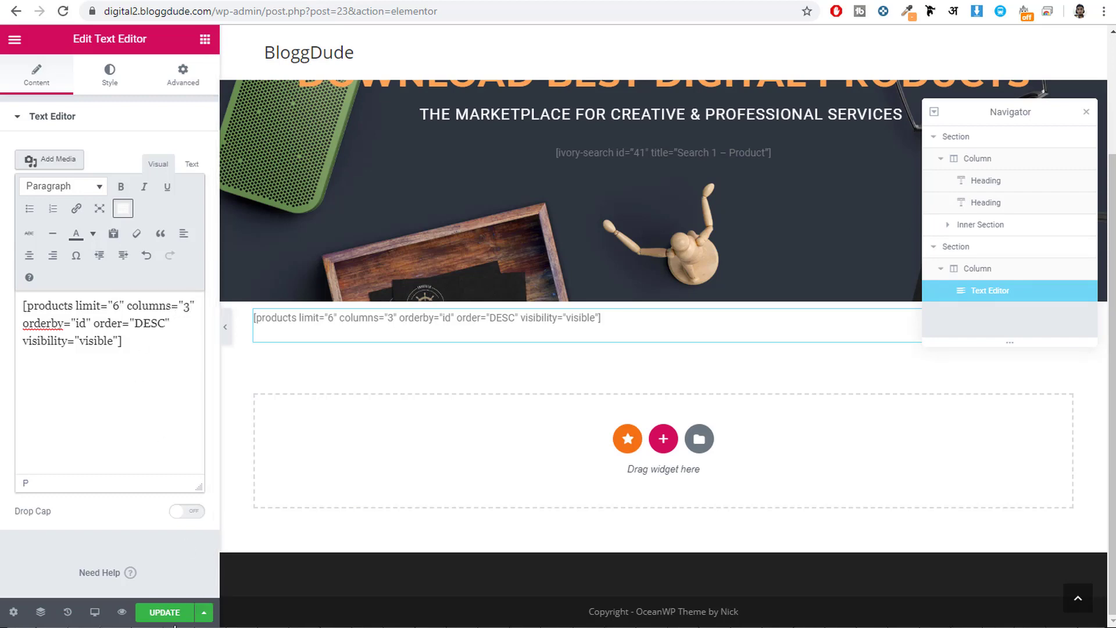
scroll(679, 208, up, 3)
click(709, 228)
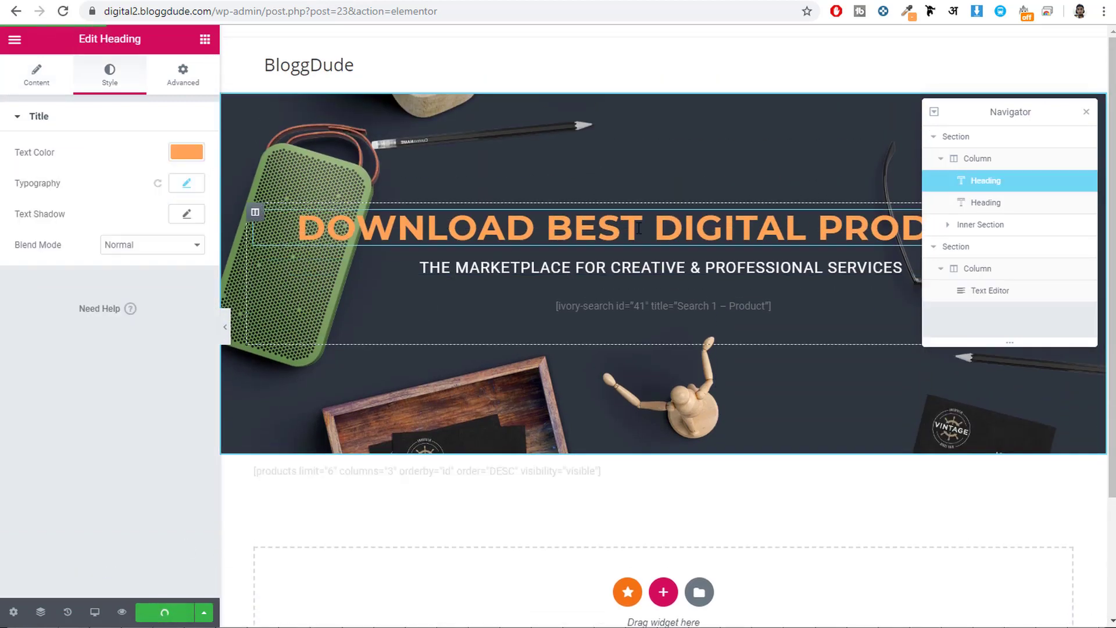
scroll(262, 374, down, 4)
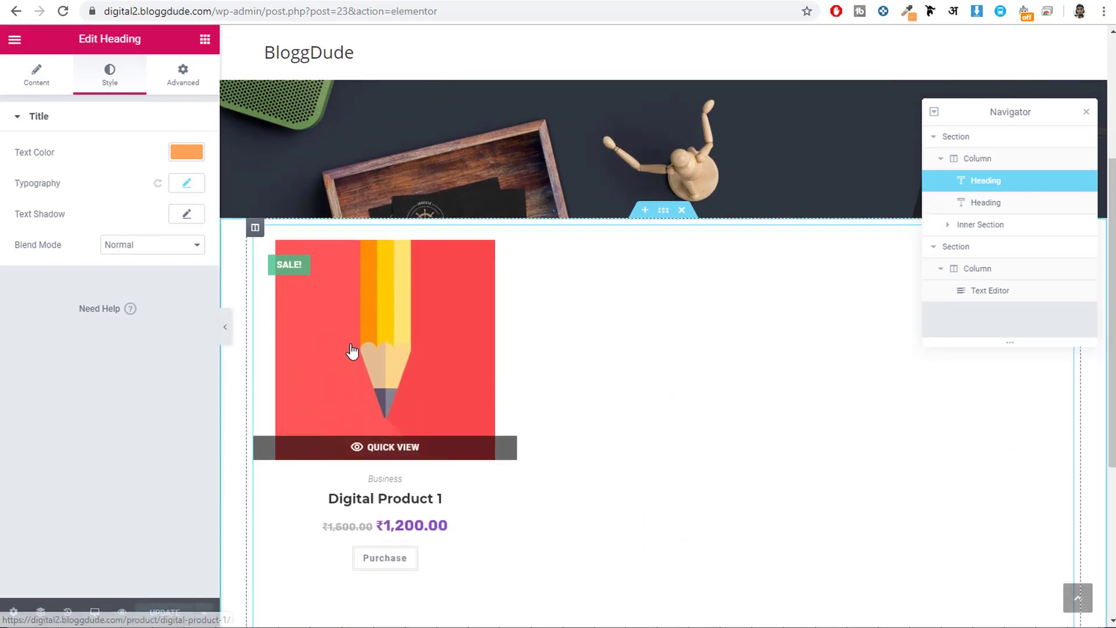
click(437, 1)
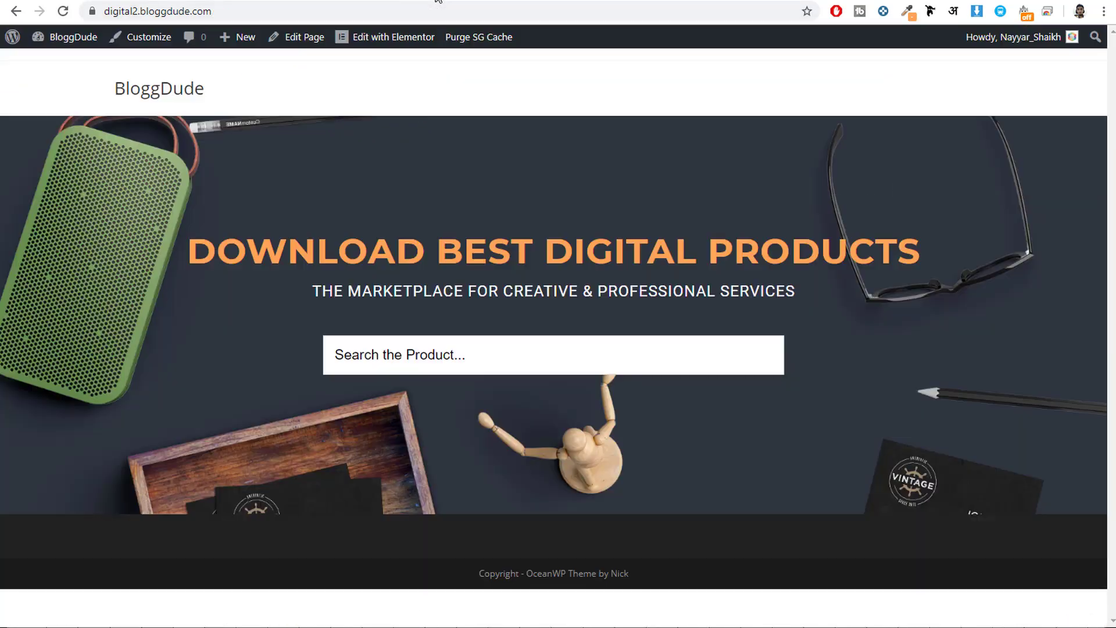
- Reload the live homepage to confirm the Digital Product 1 listing at ₹1,200.00, then return to Elementor
click(64, 12)
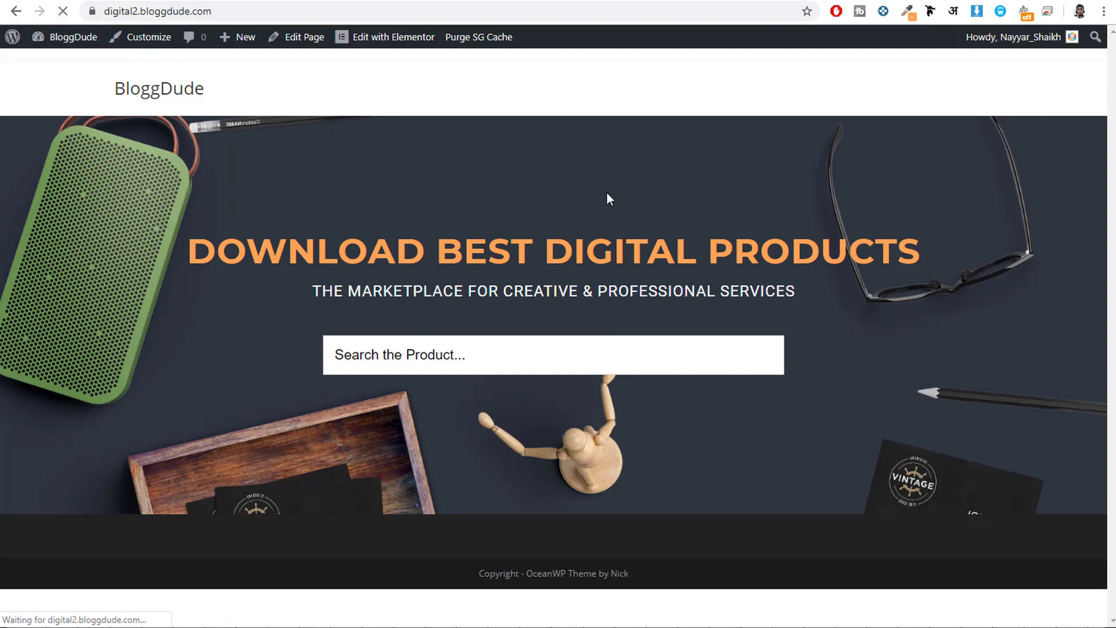
scroll(679, 254, down, 5)
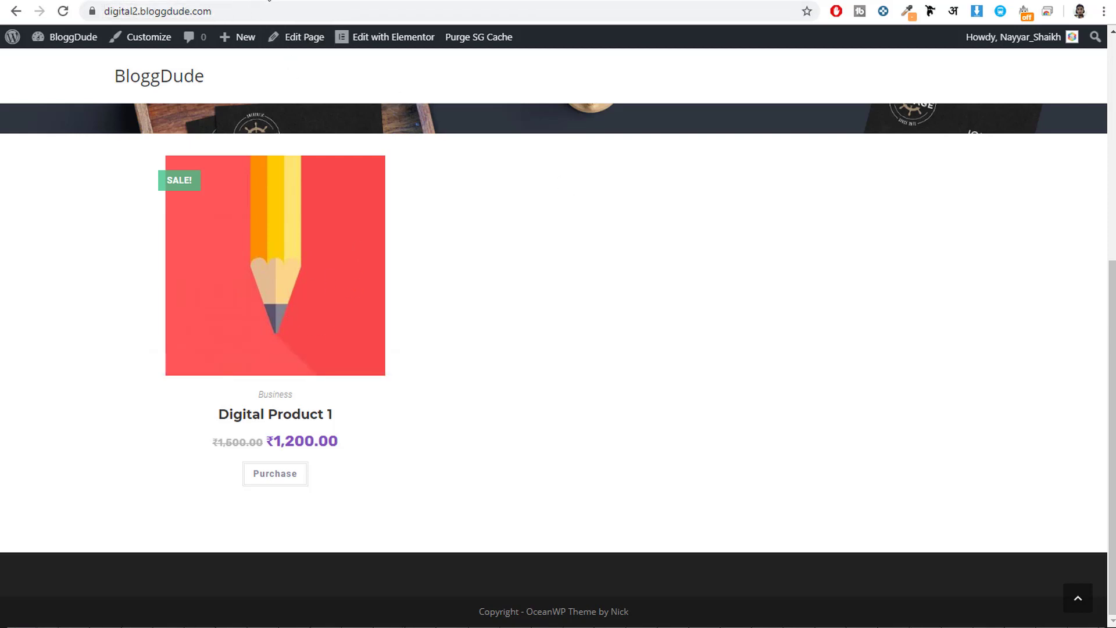
click(105, 1)
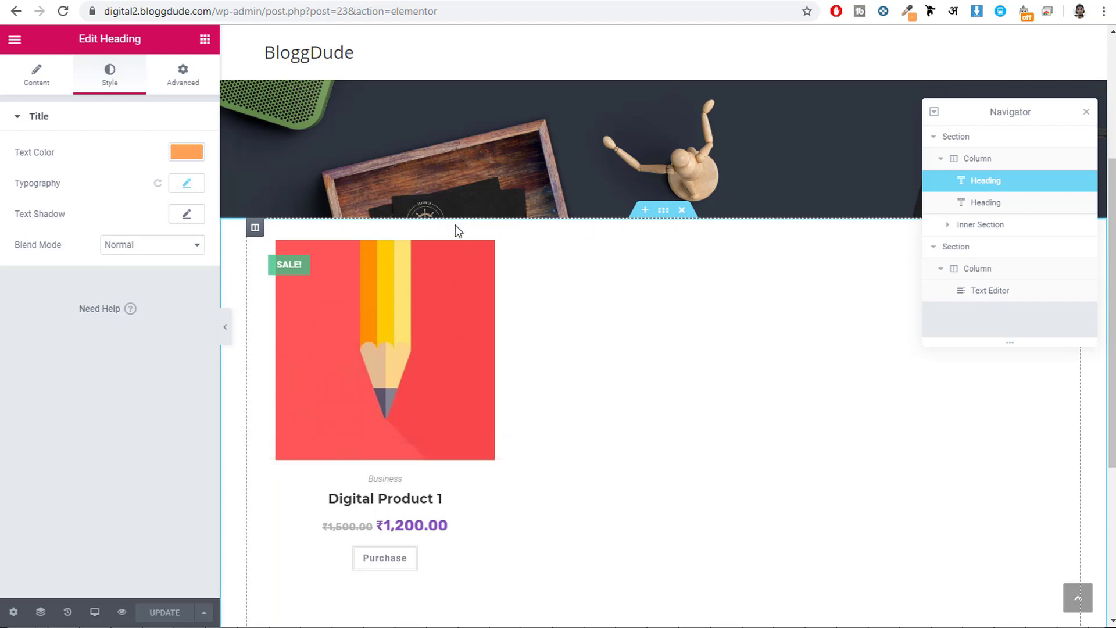
- Give the product listing section 50 px top padding with sides unlinked, and save the page
scroll(610, 576, down, 2)
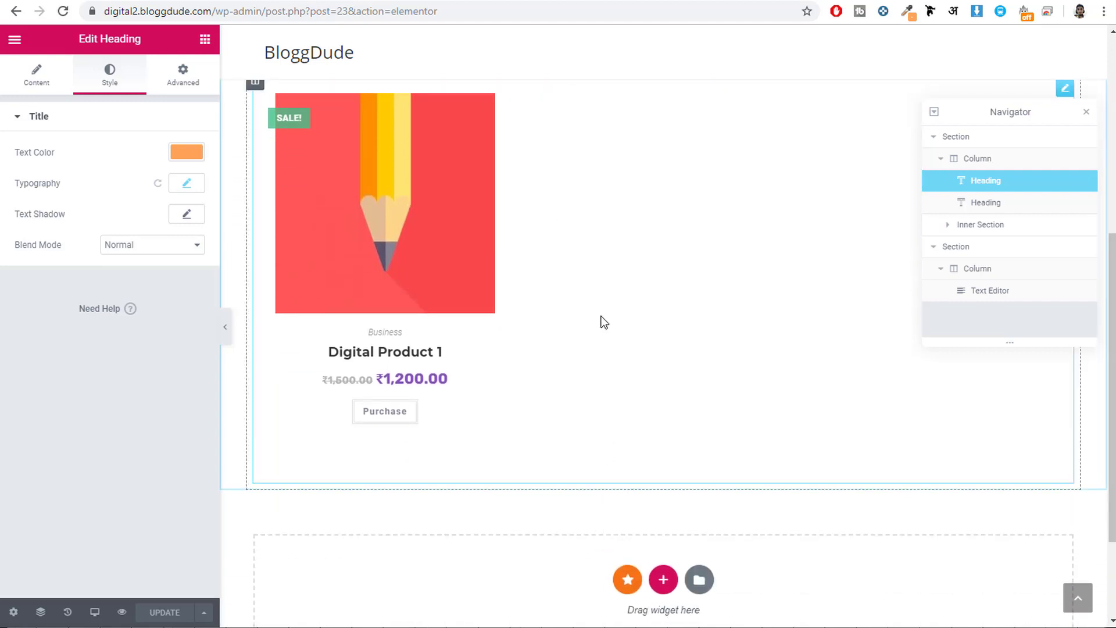
scroll(604, 331, up, 2)
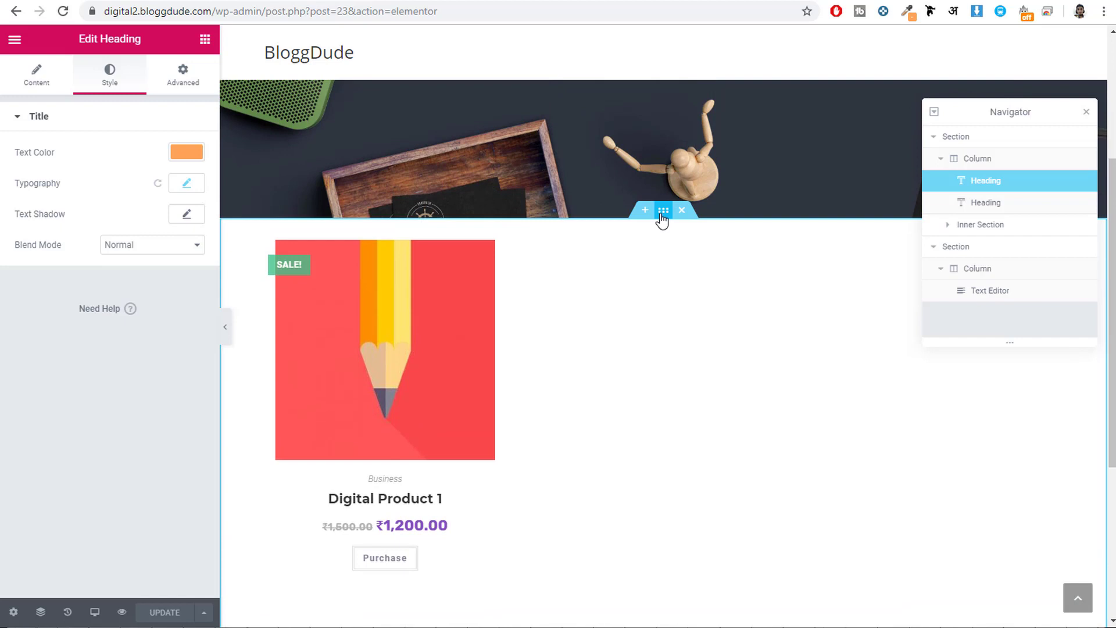
click(663, 210)
click(177, 86)
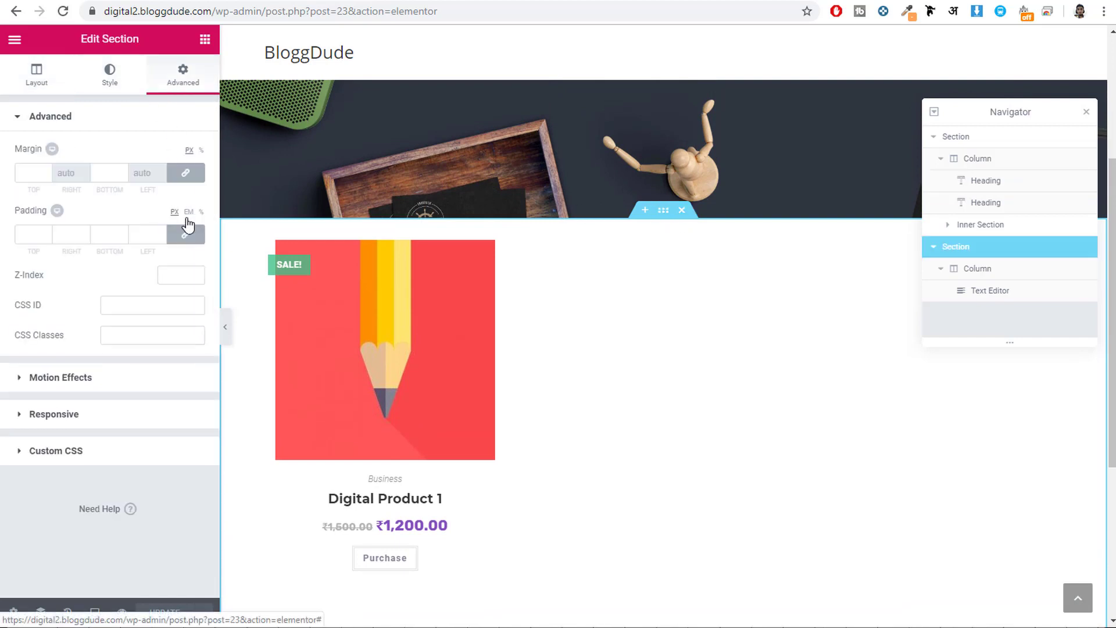
click(186, 234)
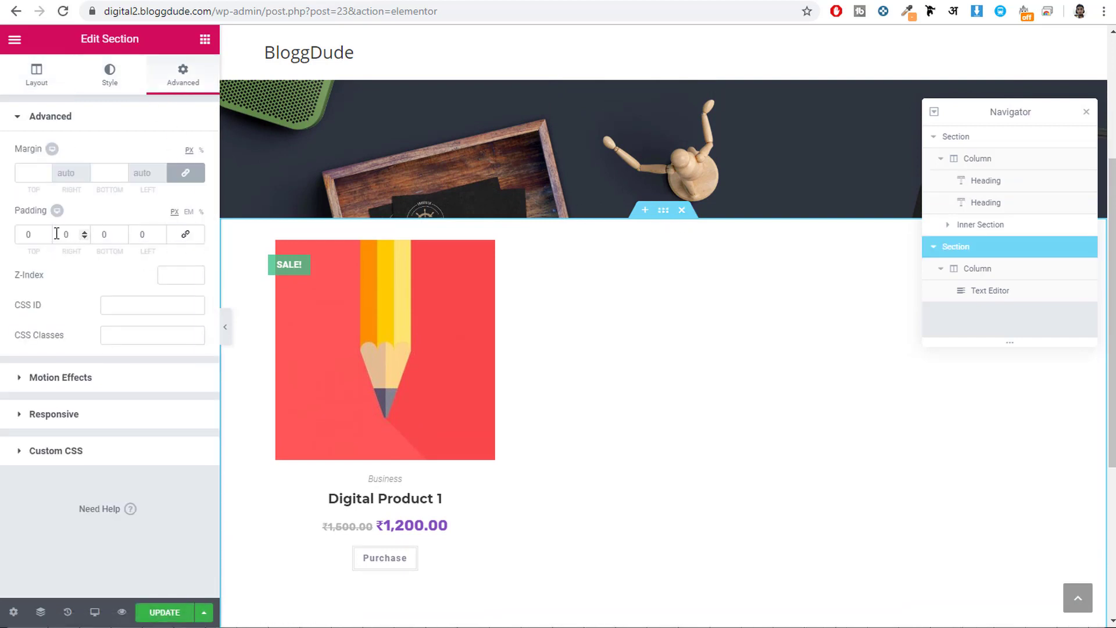
text(50)
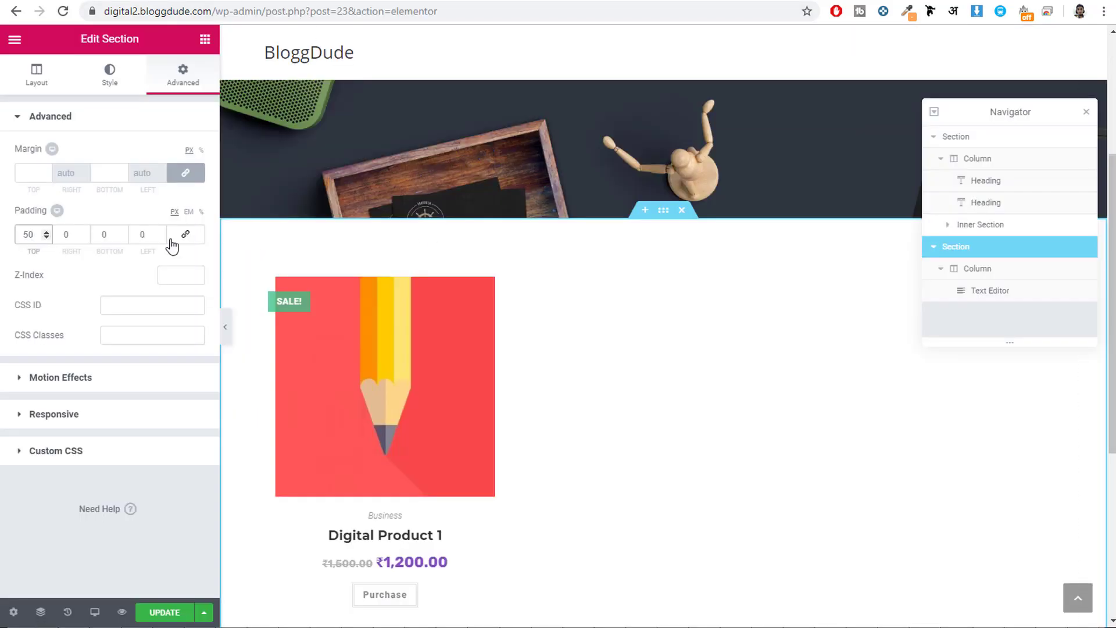
click(165, 617)
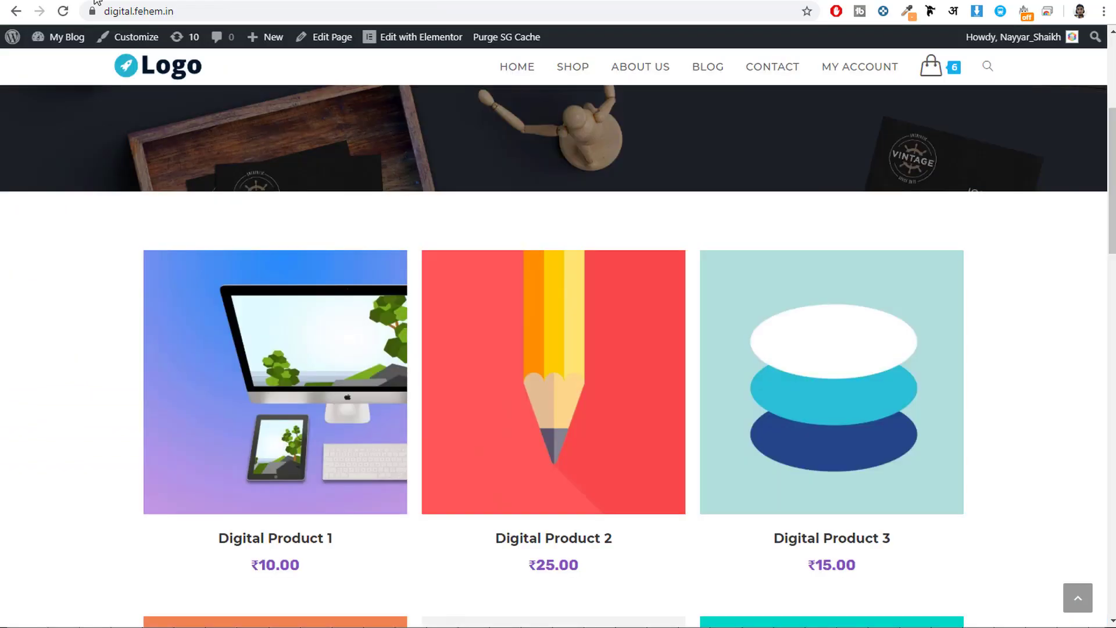
- Browse the Featured Products row on digital.fehem.in, then switch to the digital2.bloggdude.com tab
scroll(590, 300, down, 5)
scroll(590, 300, up, 7)
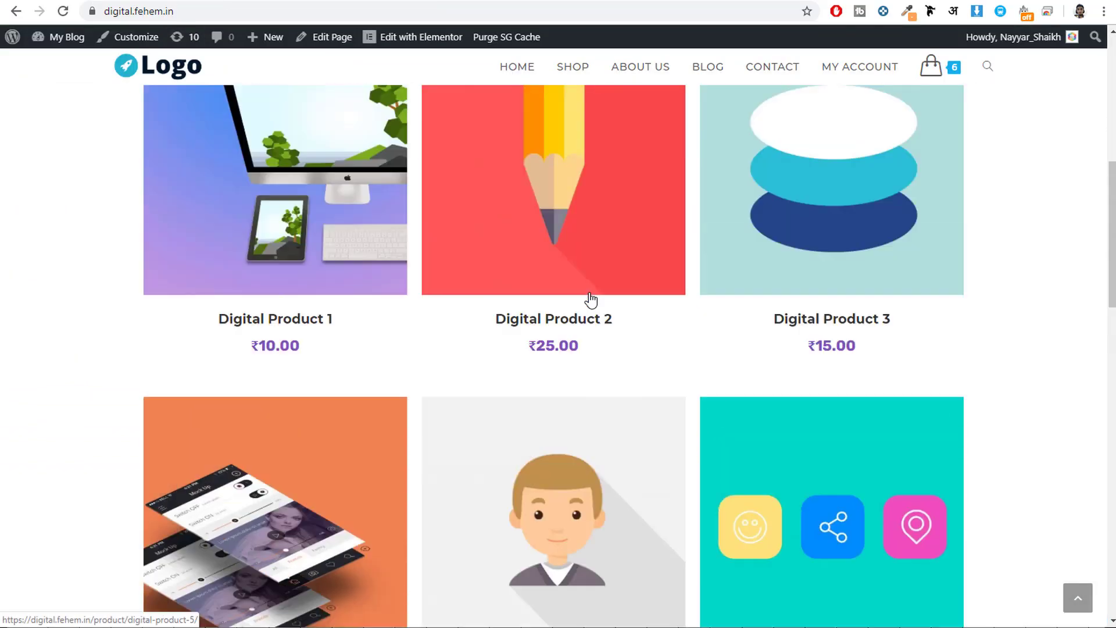
scroll(369, 287, down, 5)
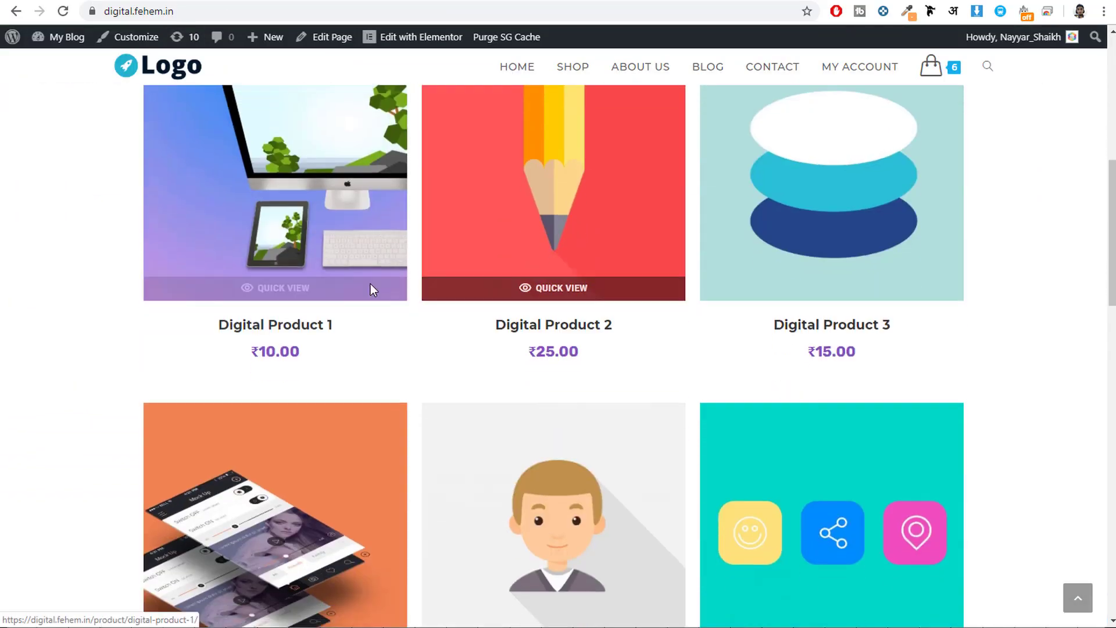
scroll(613, 341, up, 3)
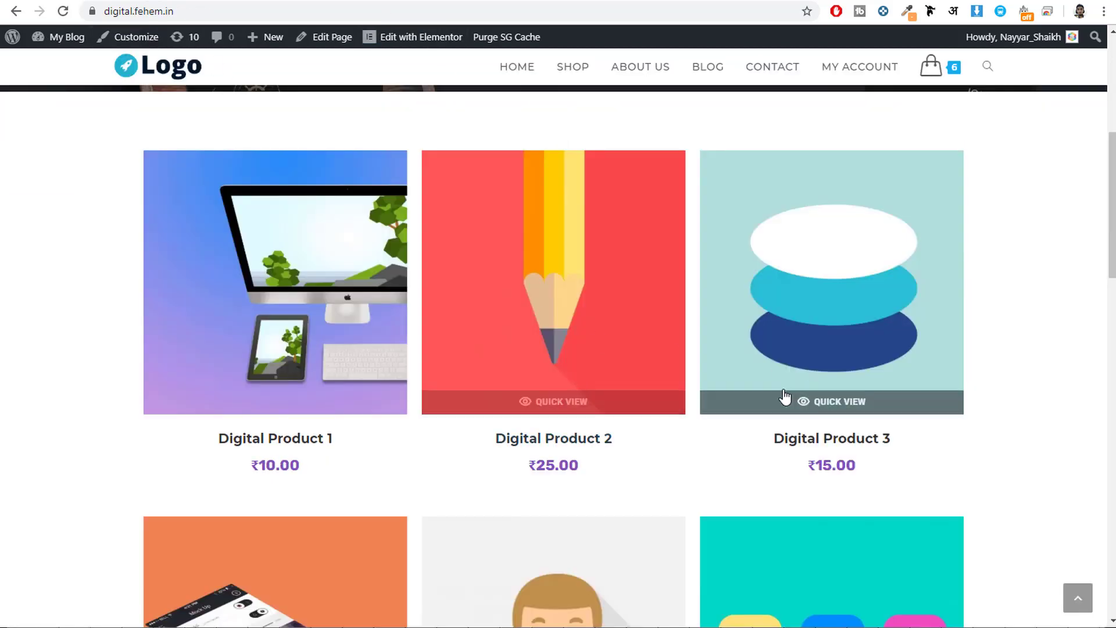
scroll(422, 327, down, 5)
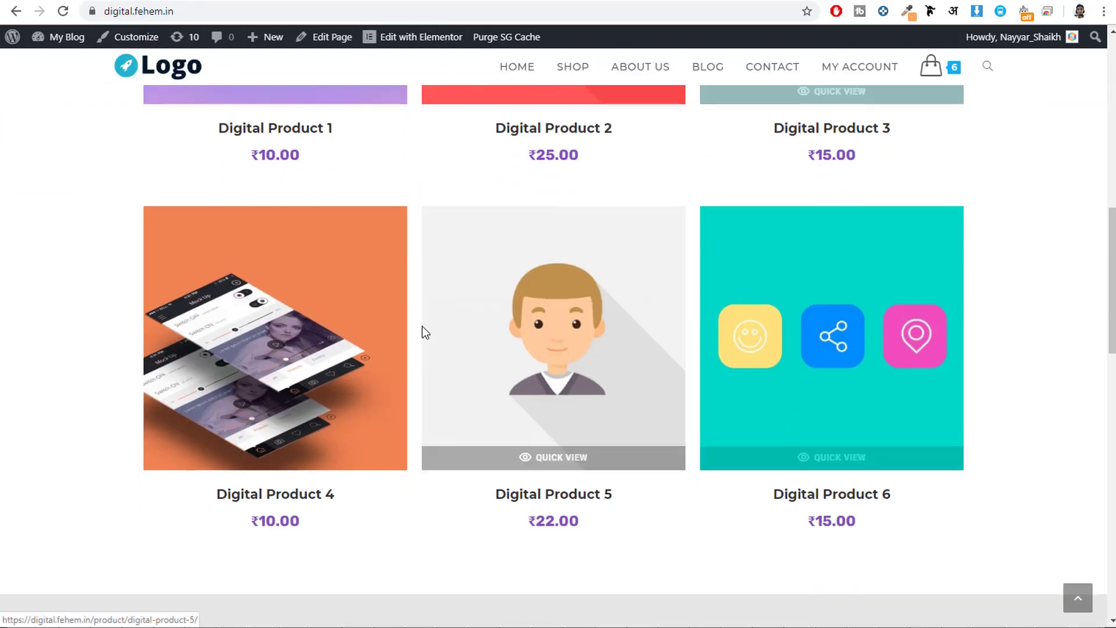
scroll(665, 367, down, 5)
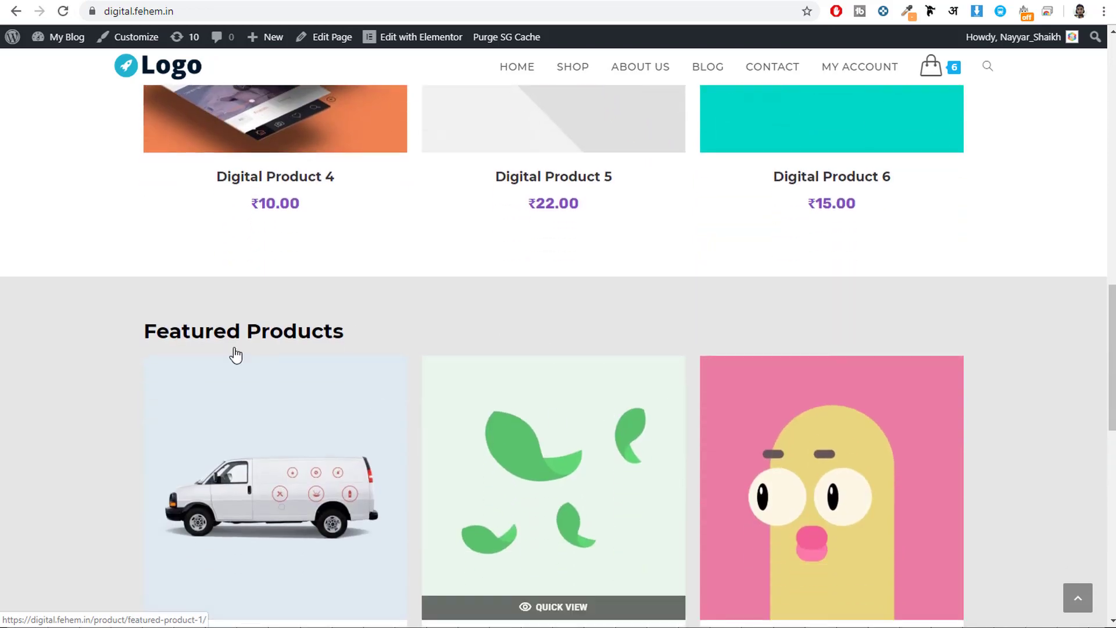
scroll(344, 401, down, 4)
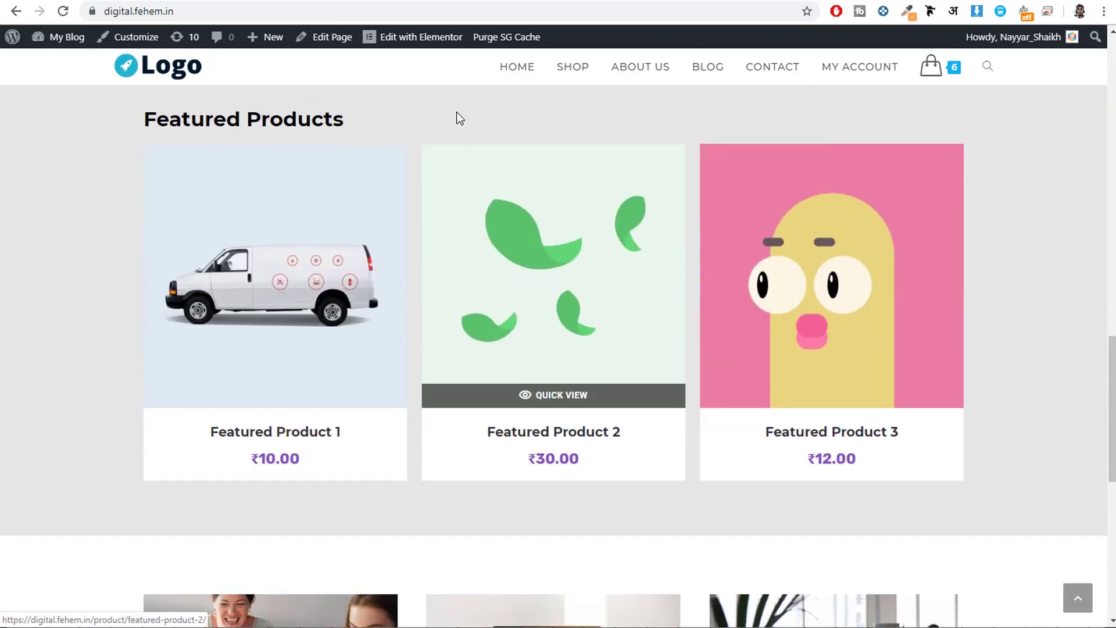
click(463, 0)
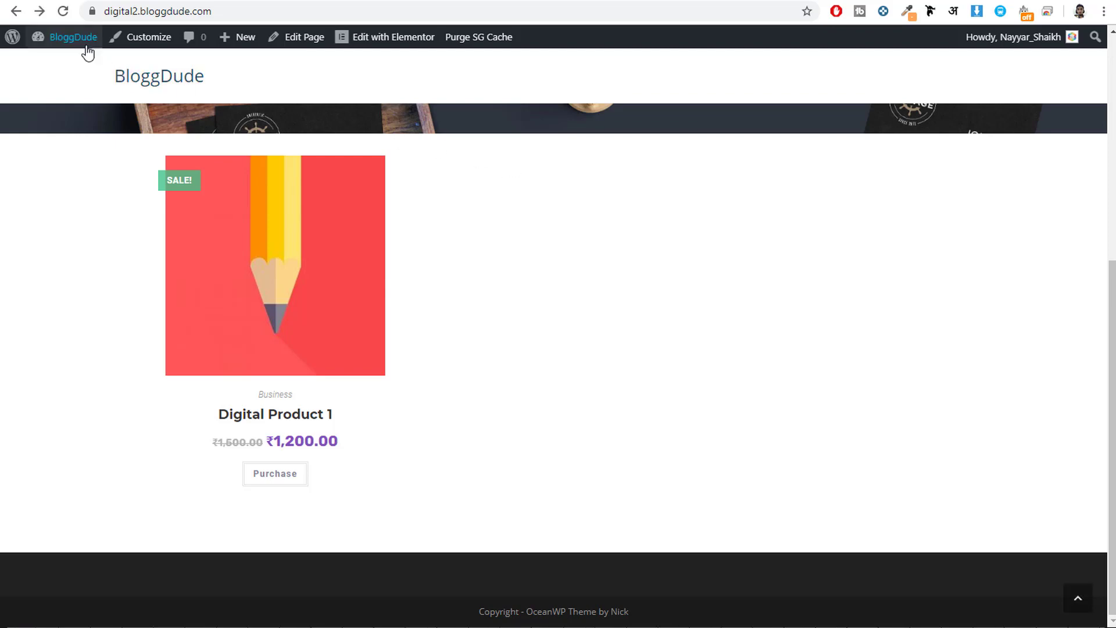
- In Products > All Products, star Digital Product 1 as a featured product
click(73, 37)
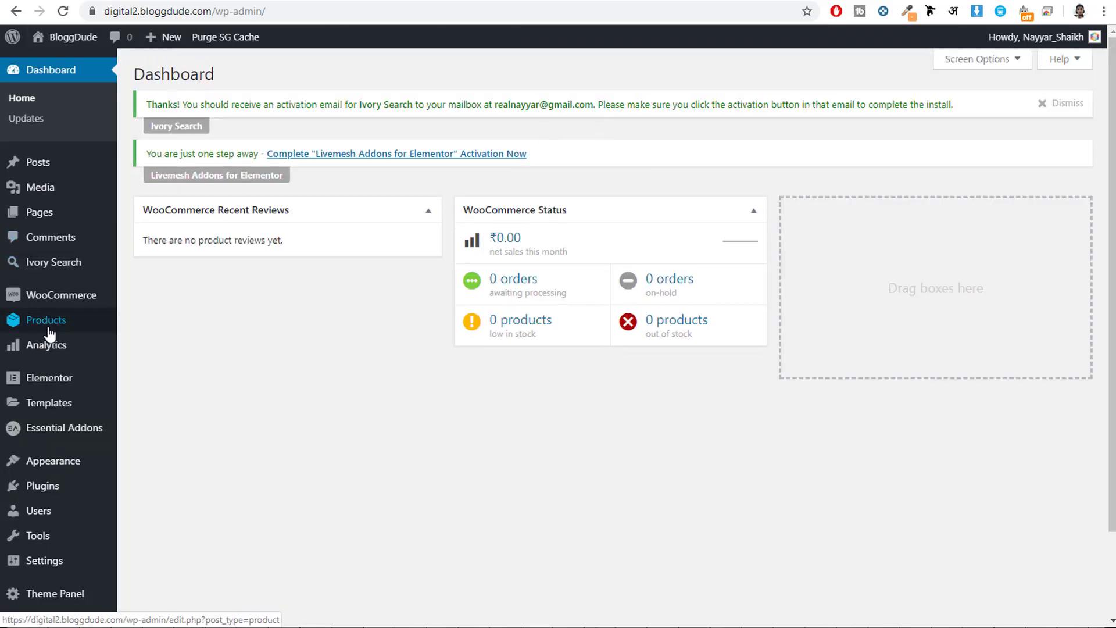
click(50, 329)
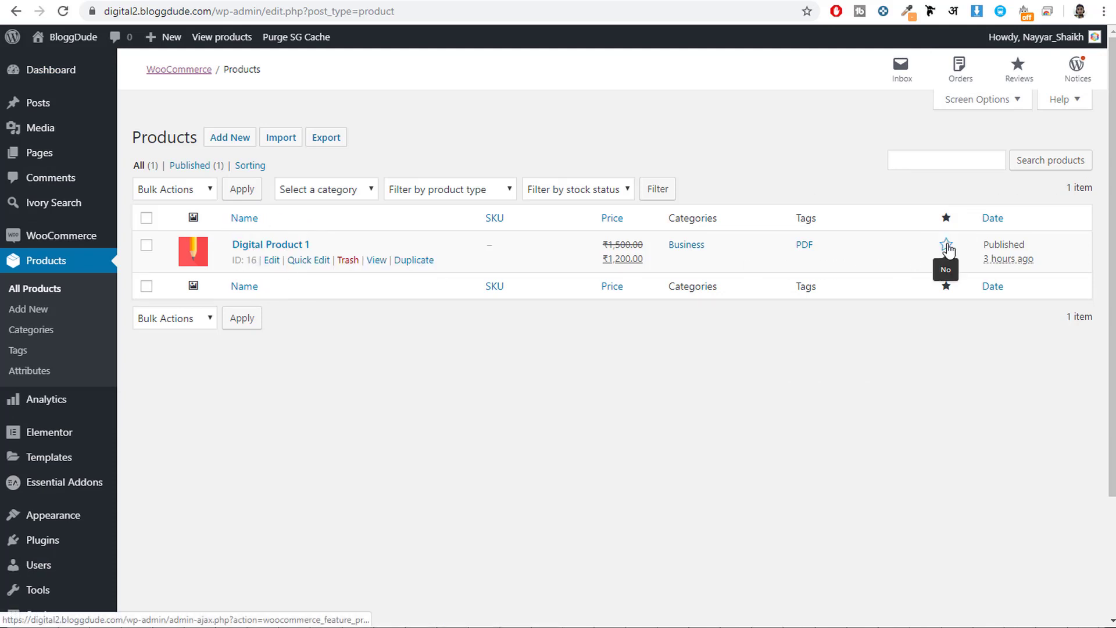
click(946, 247)
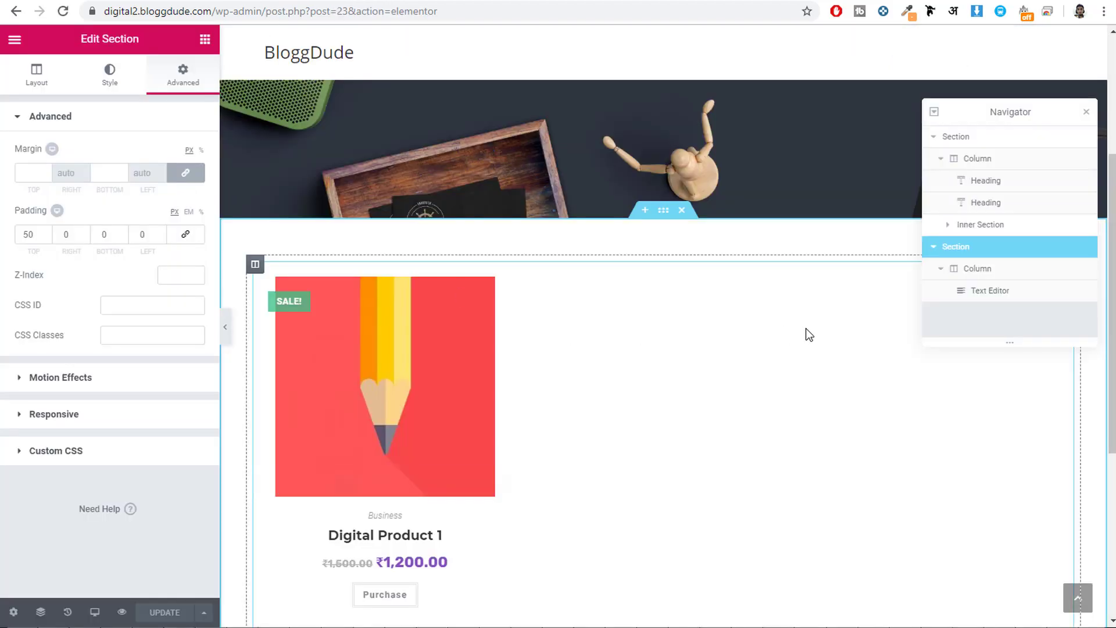
- Add a single-column section below the products and drop a Text Editor widget into it
scroll(806, 328, down, 3)
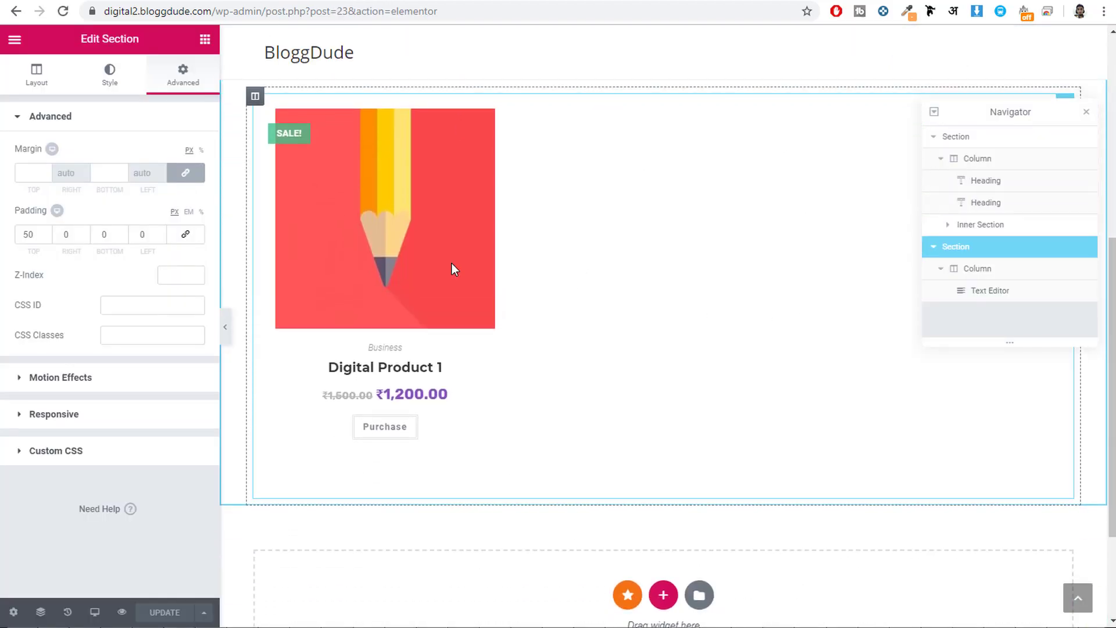
scroll(574, 324, down, 2)
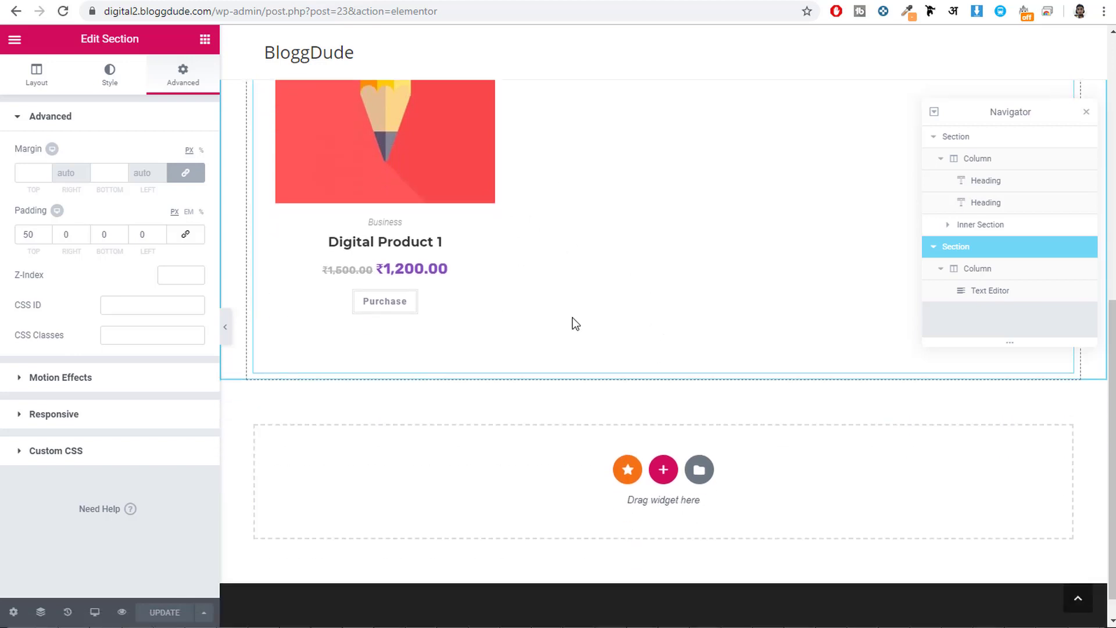
click(204, 40)
click(663, 459)
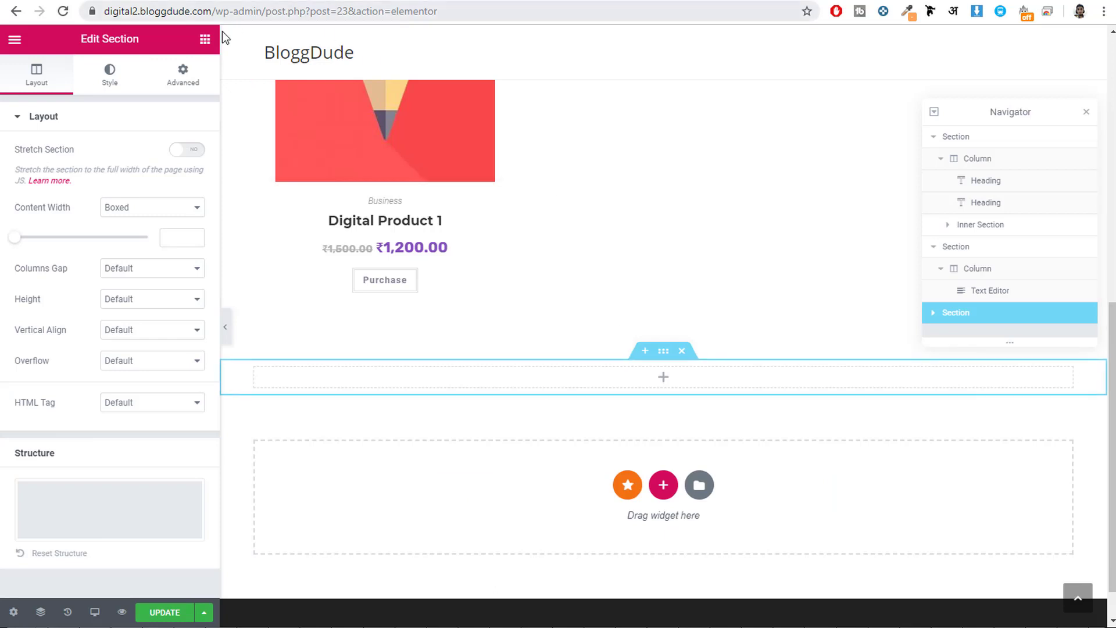
click(205, 39)
drag(160, 241, 496, 312)
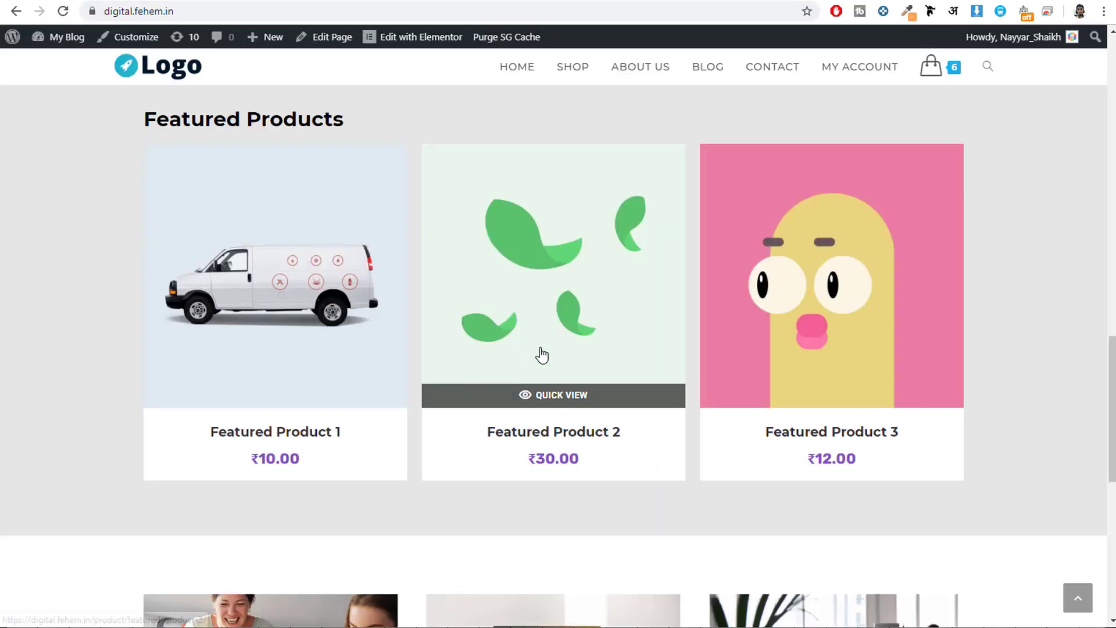
- Copy the Scenario 2 shortcode [products limit="4" columns="2" visibility="featured" ] from the WooCommerce docs
scroll(538, 354, up, 1)
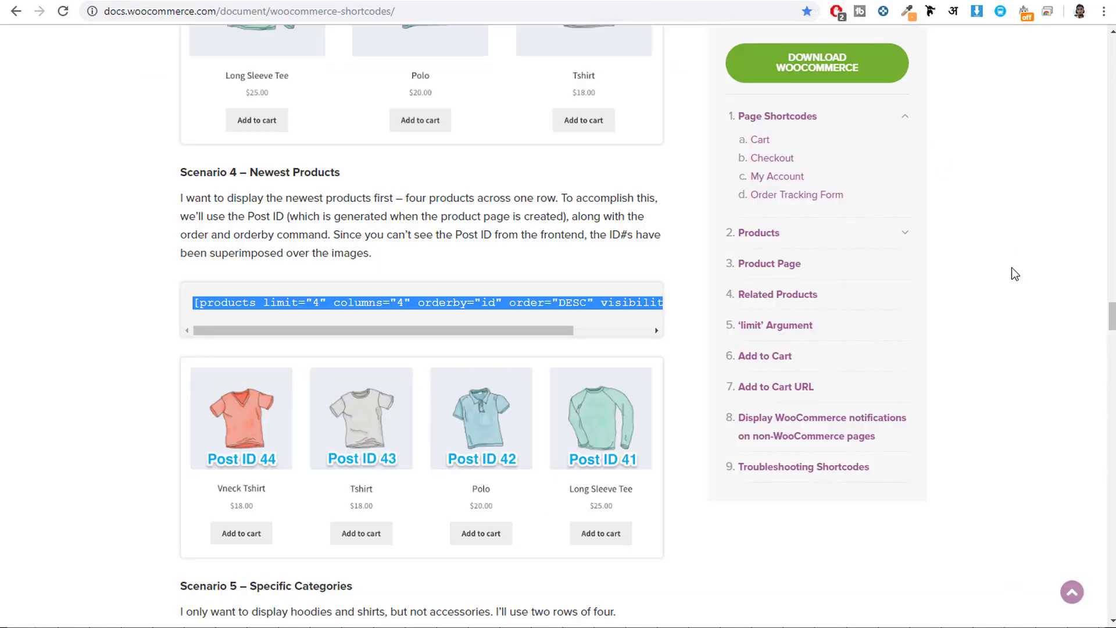
scroll(1012, 275, up, 7)
scroll(700, 264, up, 7)
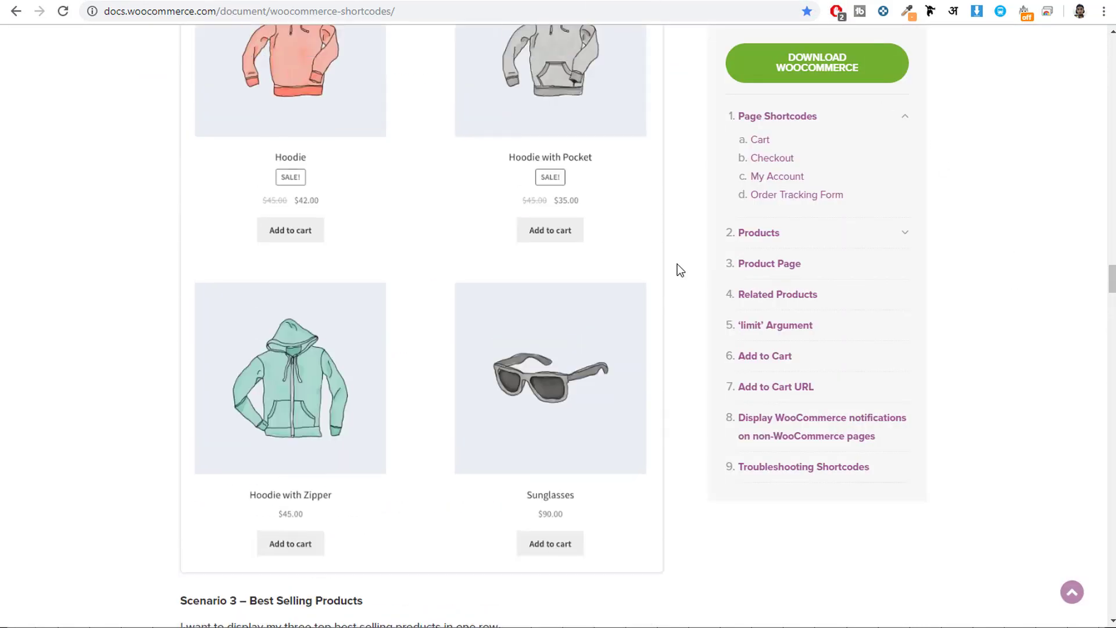
scroll(677, 266, up, 7)
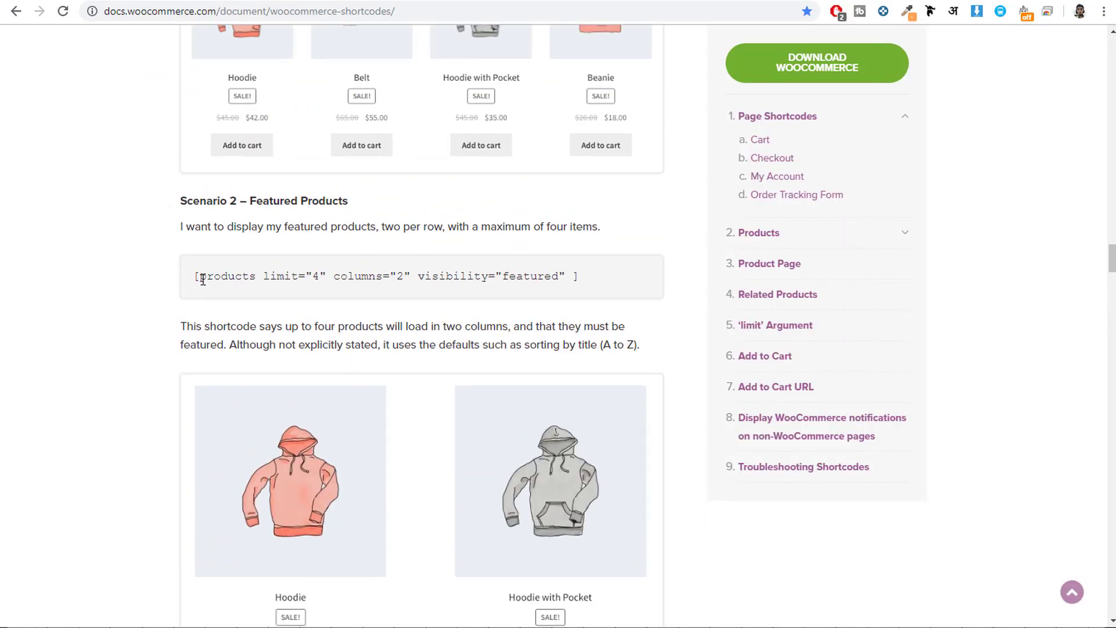
triple_click(202, 279)
right_click(256, 283)
click(303, 295)
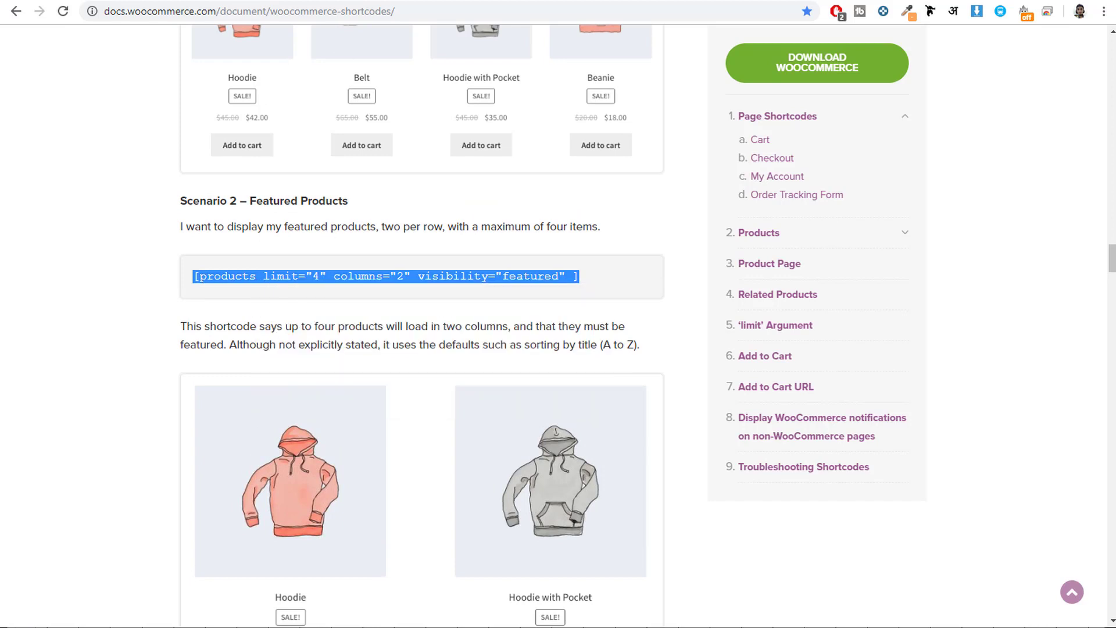
key(ctrl+Tab)
- Replace the text block's placeholder with the featured products shortcode set to 3, and save
click(158, 341)
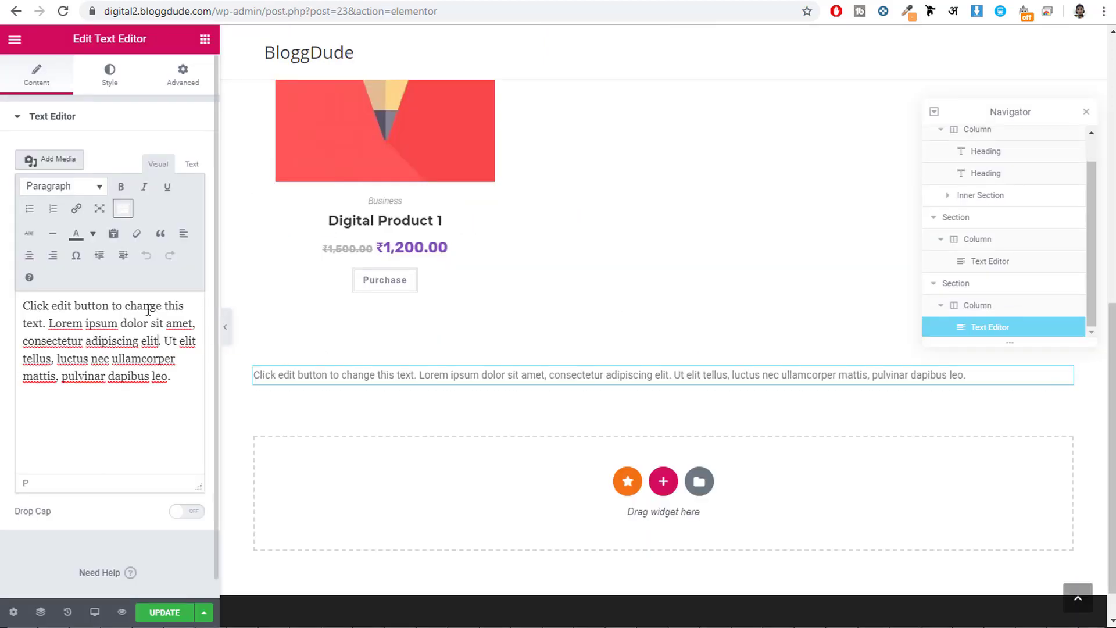
click(192, 164)
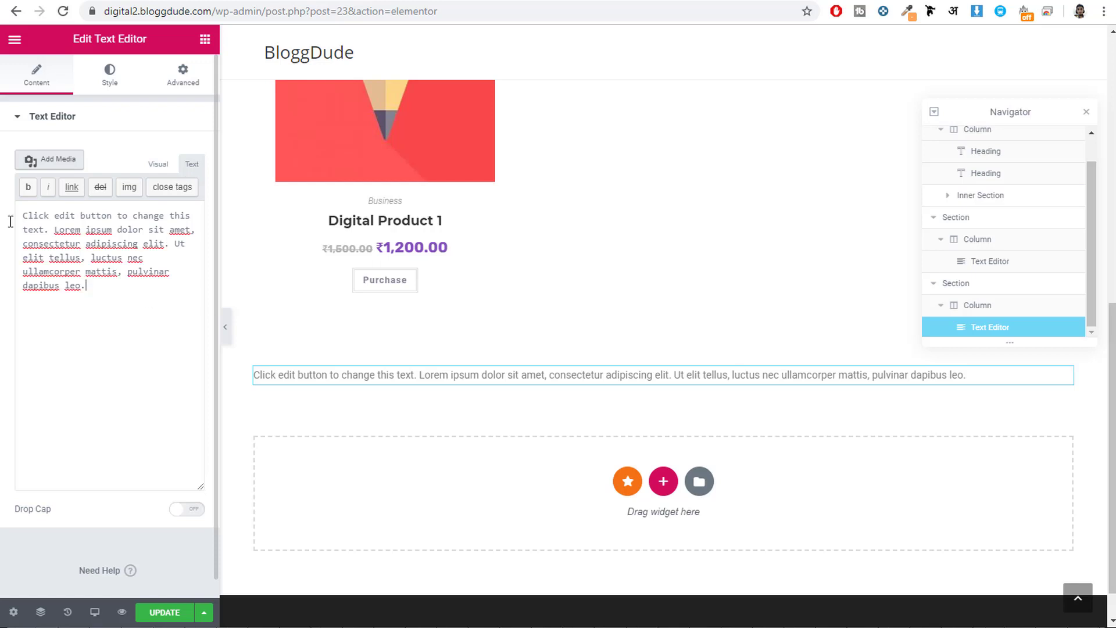
key(ctrl+a)
key(BackSpace)
key(ctrl+v)
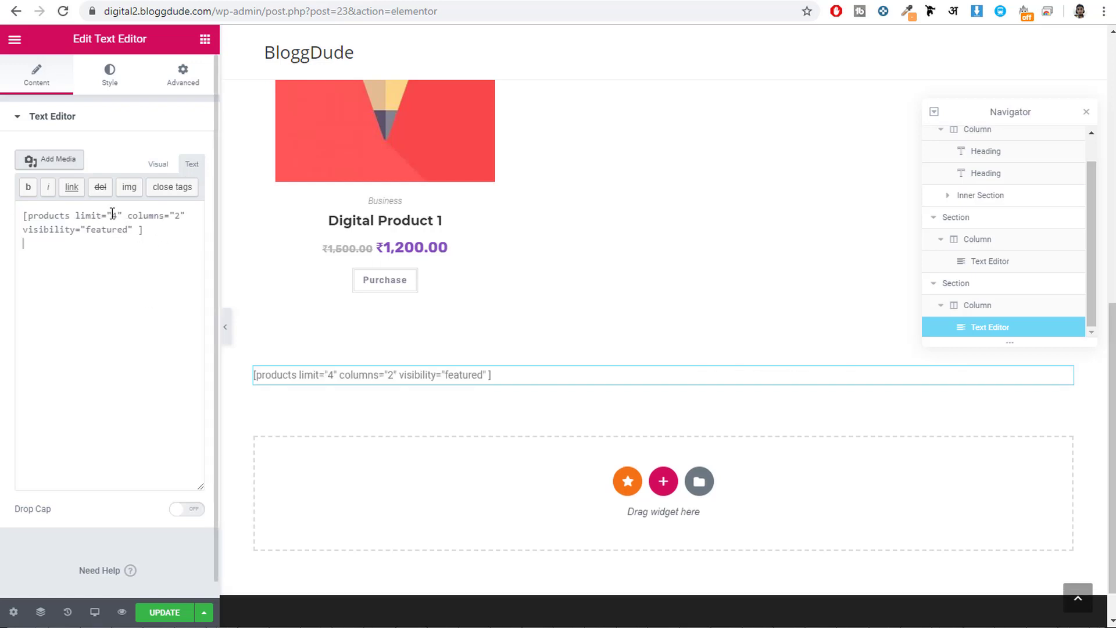
text(3)
click(157, 616)
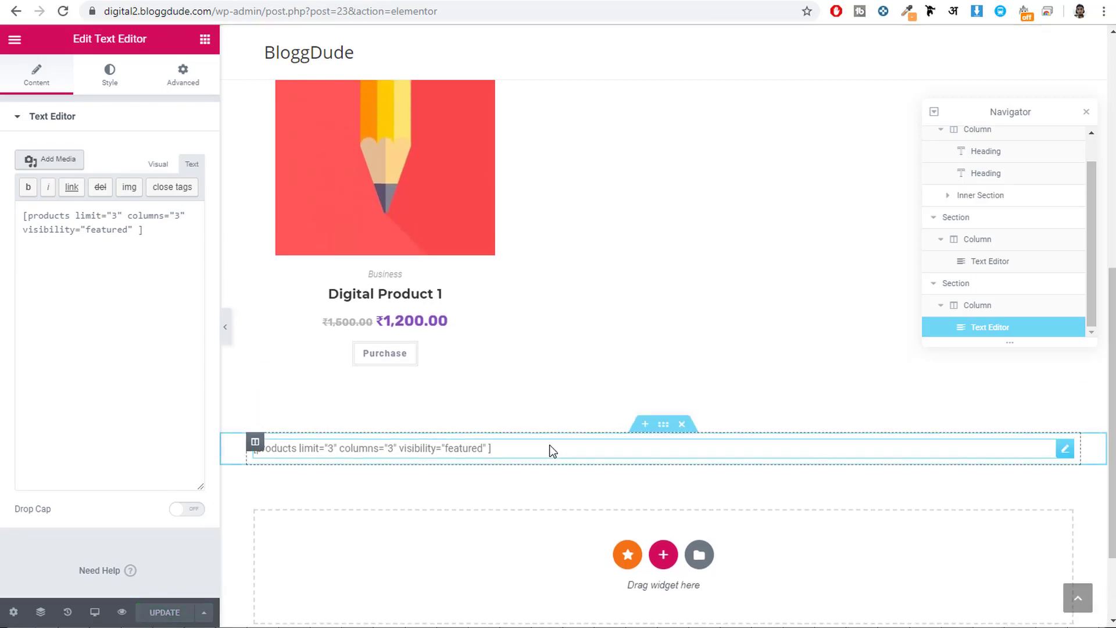
- Open the upper shortcode block's settings and review the page
click(457, 224)
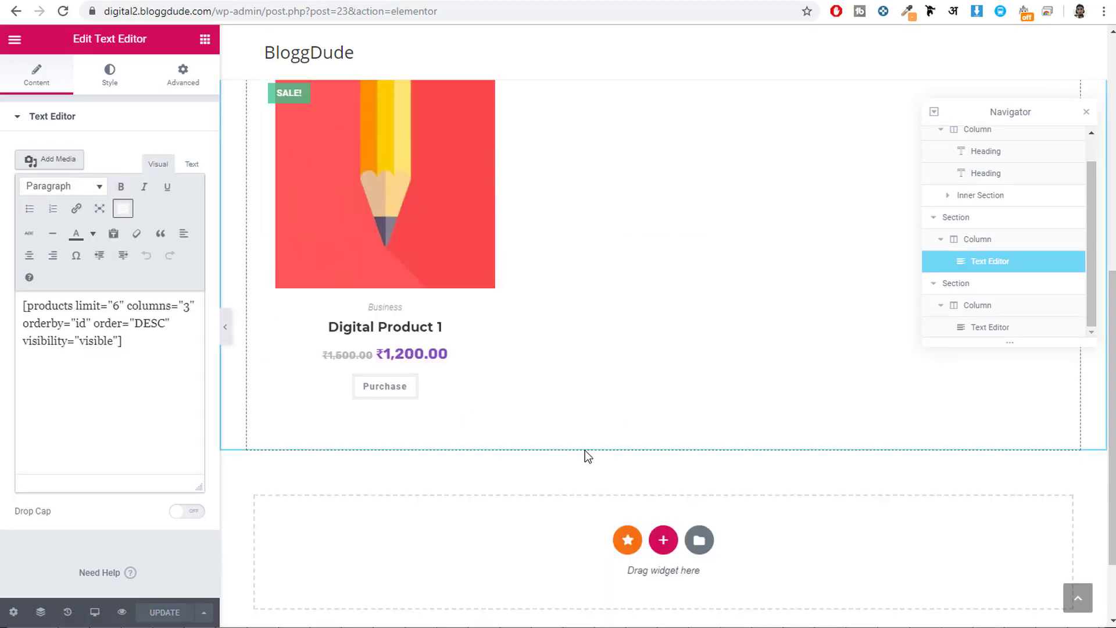
scroll(585, 450, up, 5)
scroll(511, 419, down, 3)
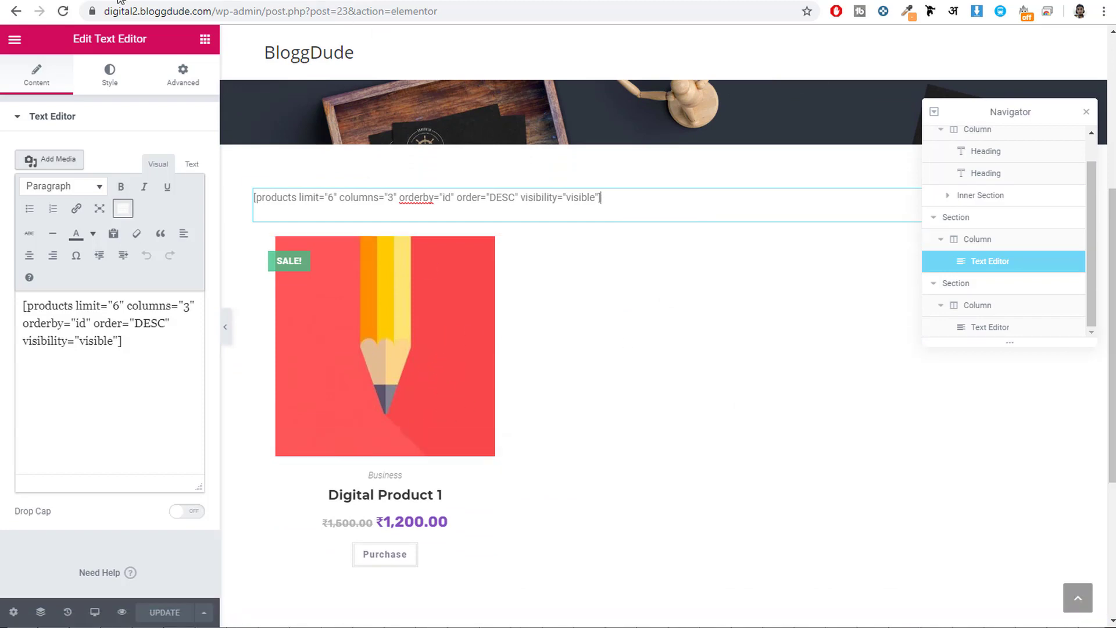
scroll(651, 189, up, 1)
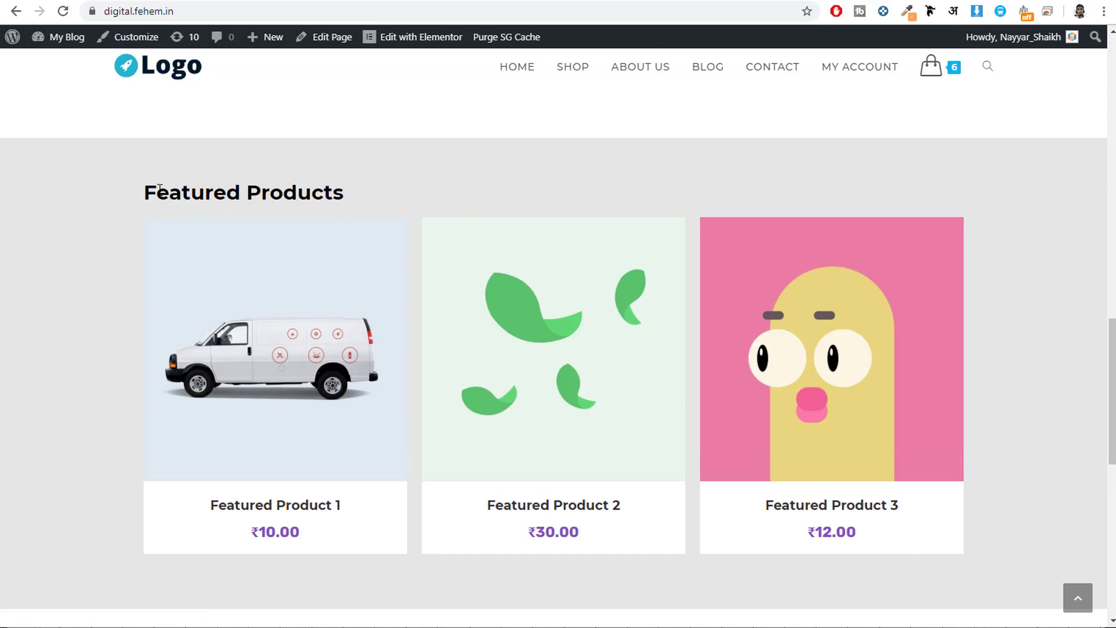
- Copy the reference heading text and add a Heading widget titled 'Featured Products'
drag(140, 195, 387, 192)
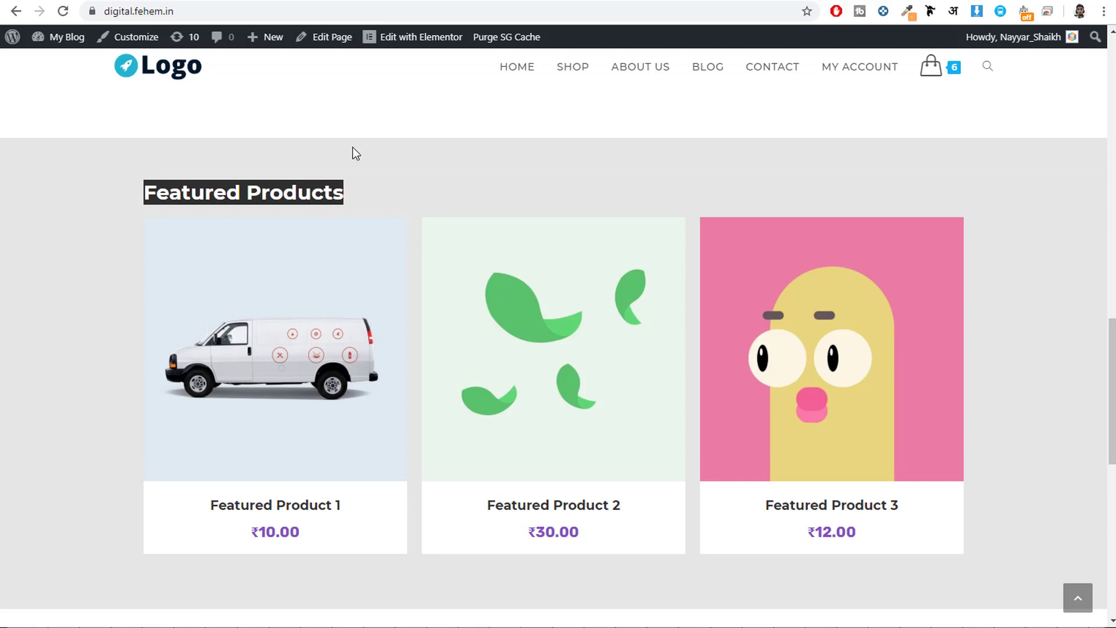
click(277, 1)
click(204, 40)
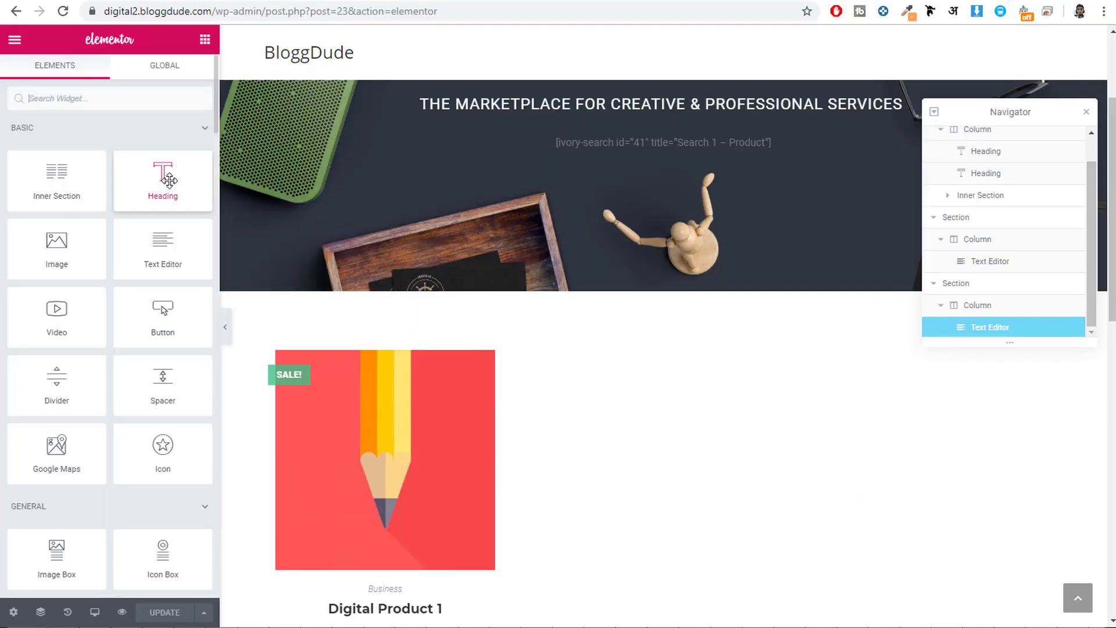
drag(162, 174, 388, 349)
scroll(431, 297, down, 10)
scroll(433, 296, up, 3)
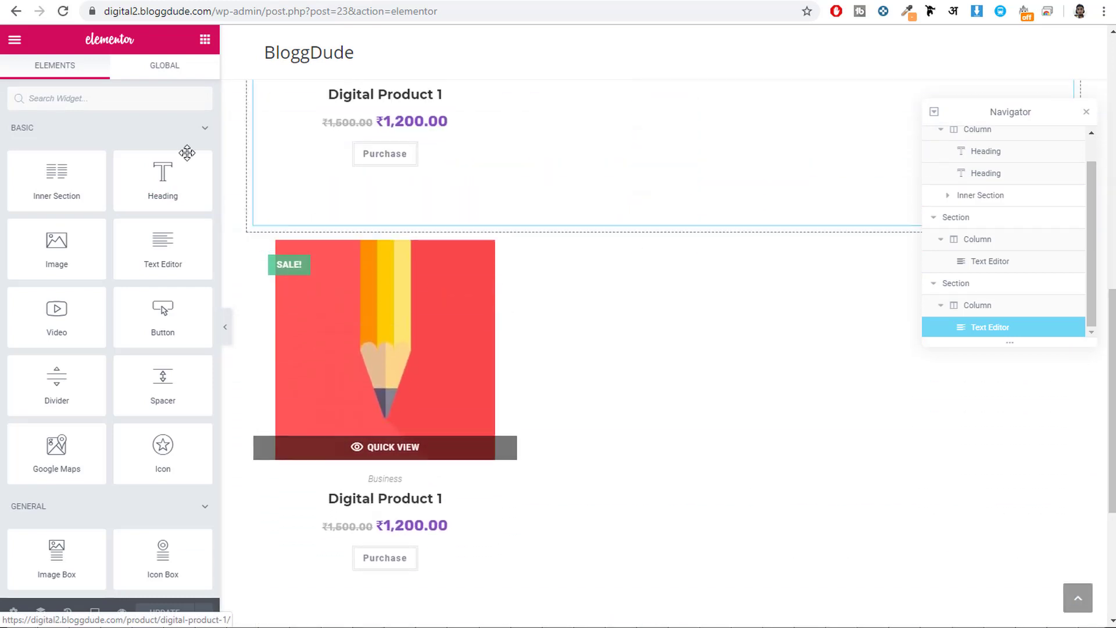
drag(169, 175, 441, 247)
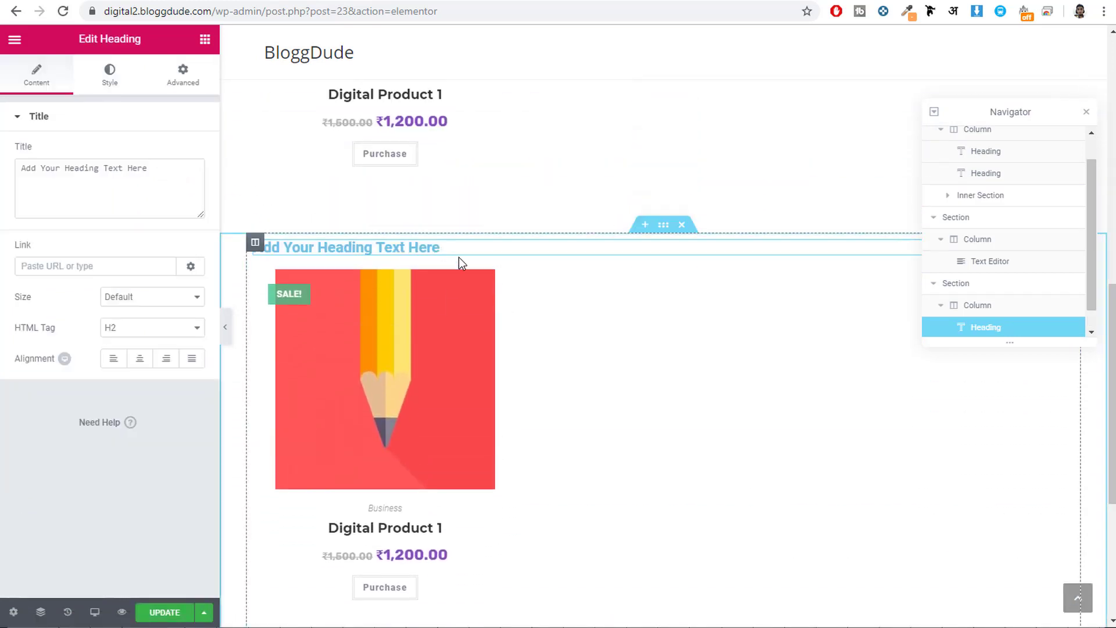
click(85, 192)
key(ctrl+v)
key(ctrl+a)
key(ctrl+v)
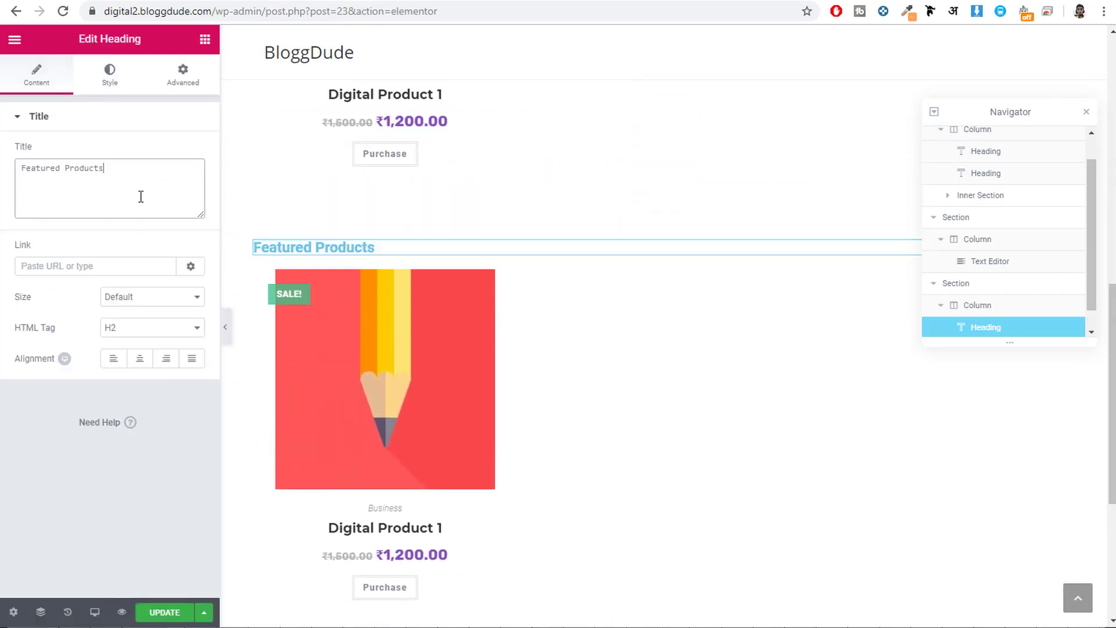
- Make the Featured Products heading text colour black
click(110, 82)
click(187, 152)
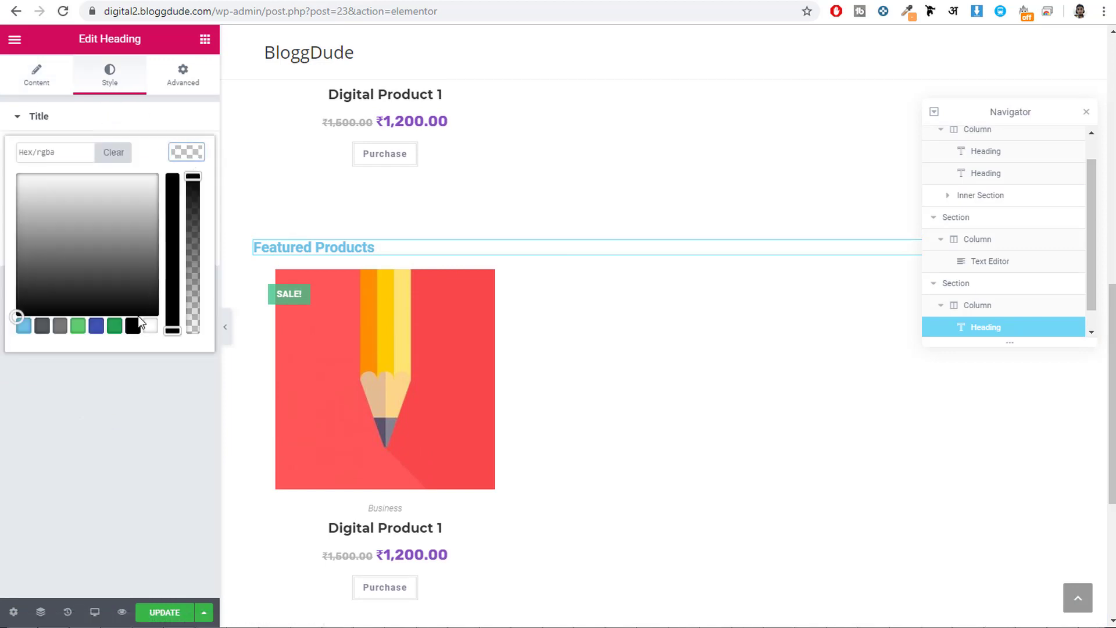
click(136, 323)
click(176, 151)
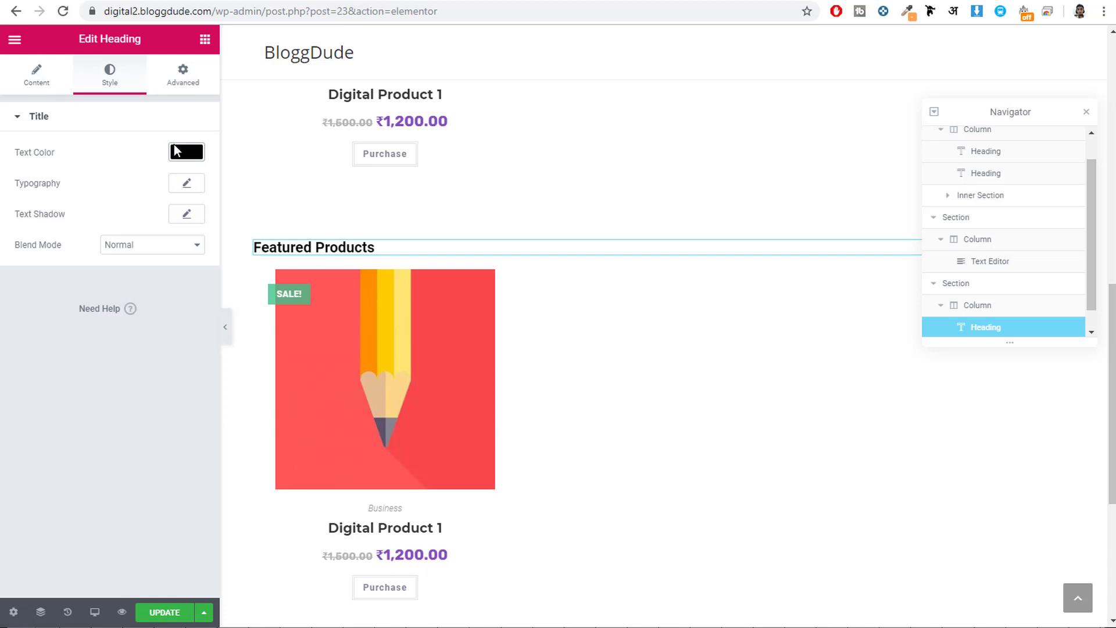
- Set the heading typography to Montserrat, 28 px, weight 800, and save the page
click(186, 184)
click(156, 224)
text(montse)
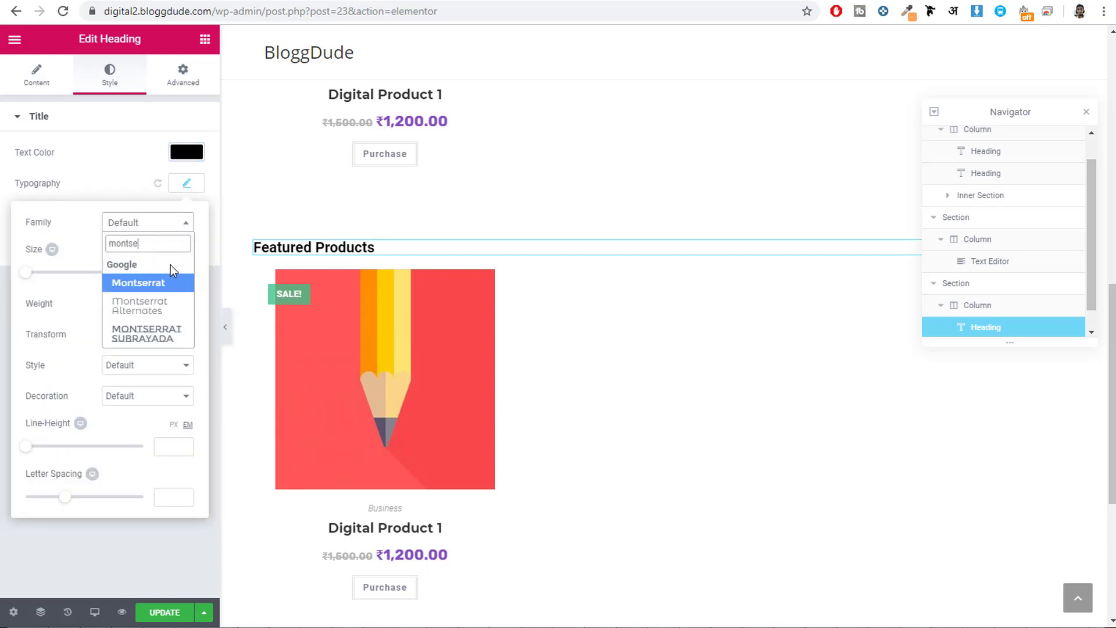
click(143, 283)
click(166, 267)
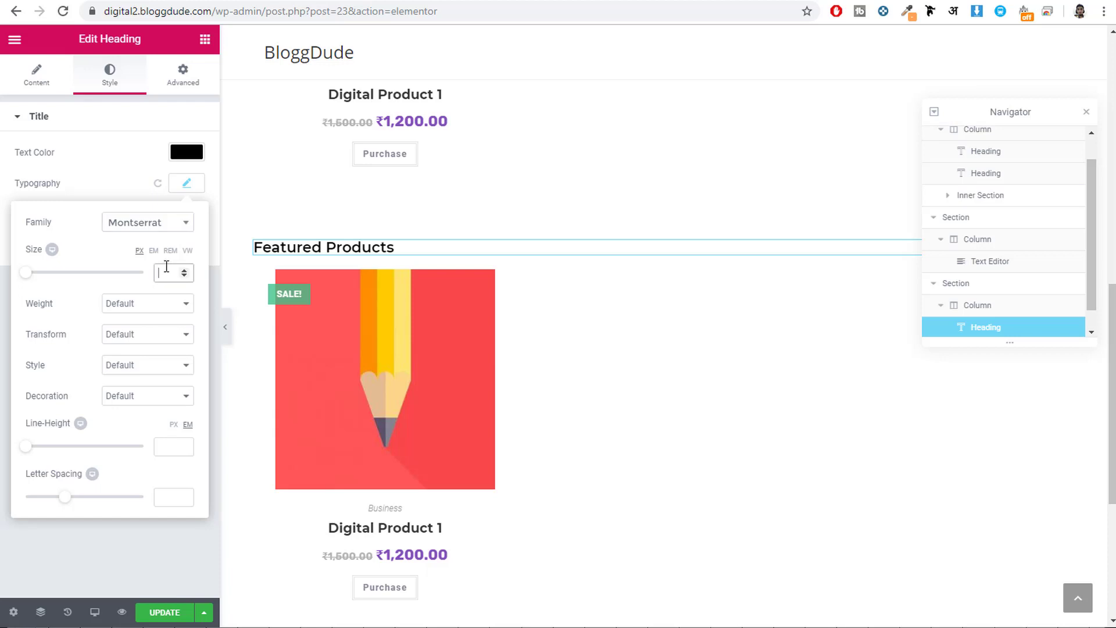
text(28)
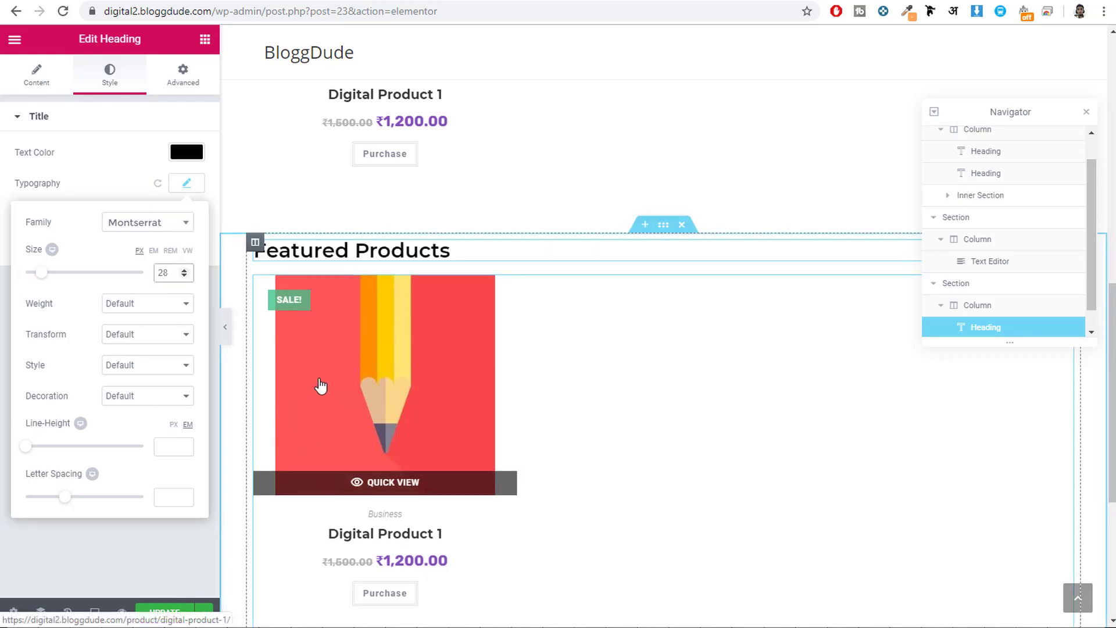
click(149, 304)
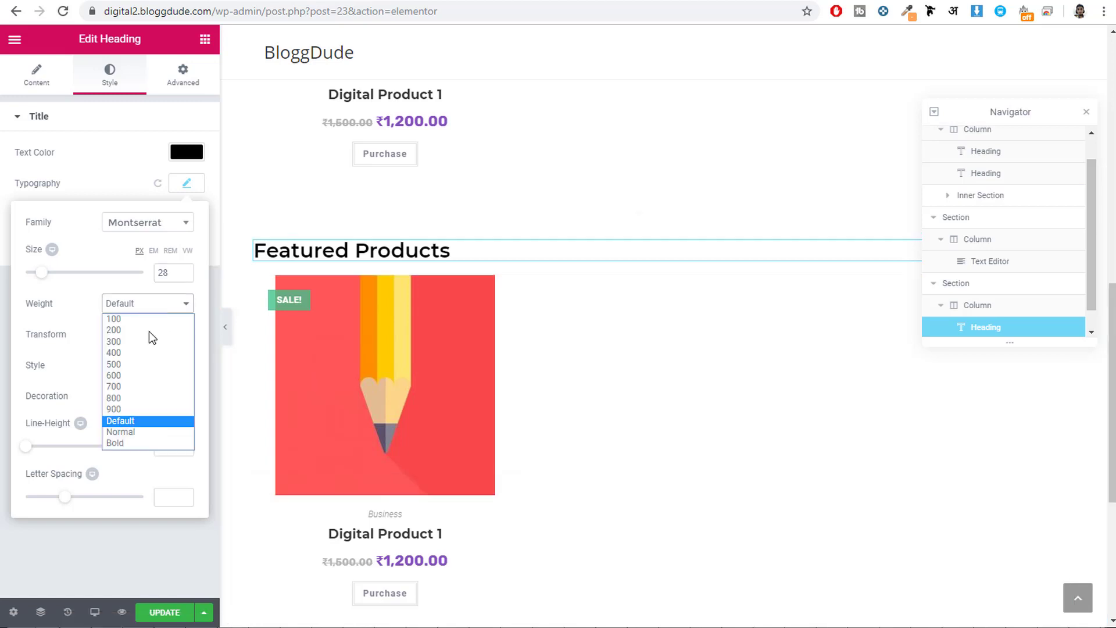
click(143, 387)
key(Down)
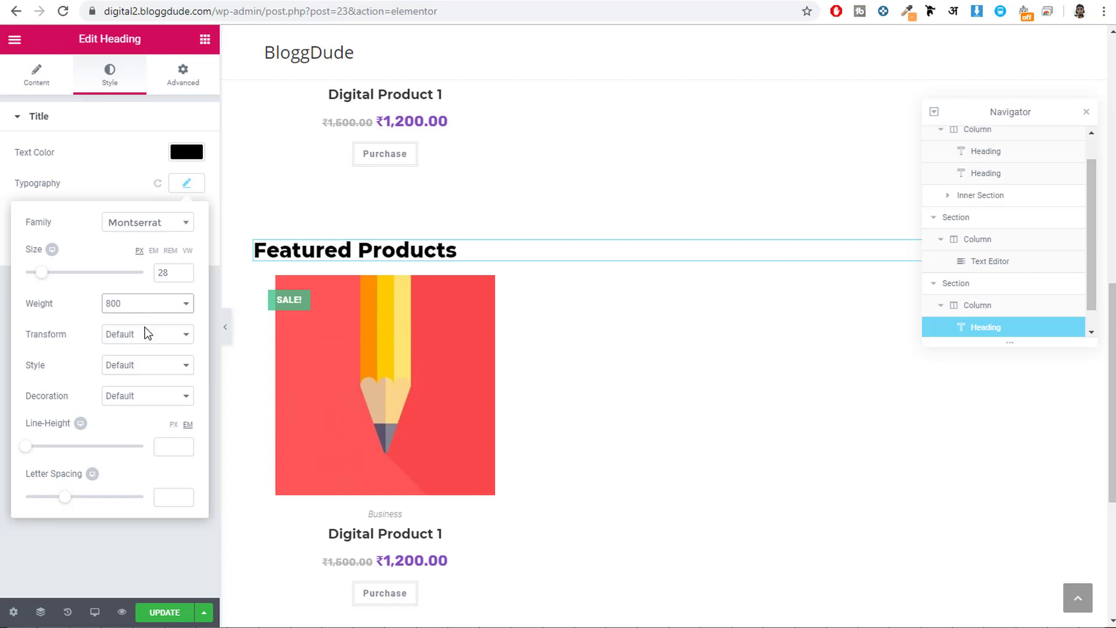
click(158, 614)
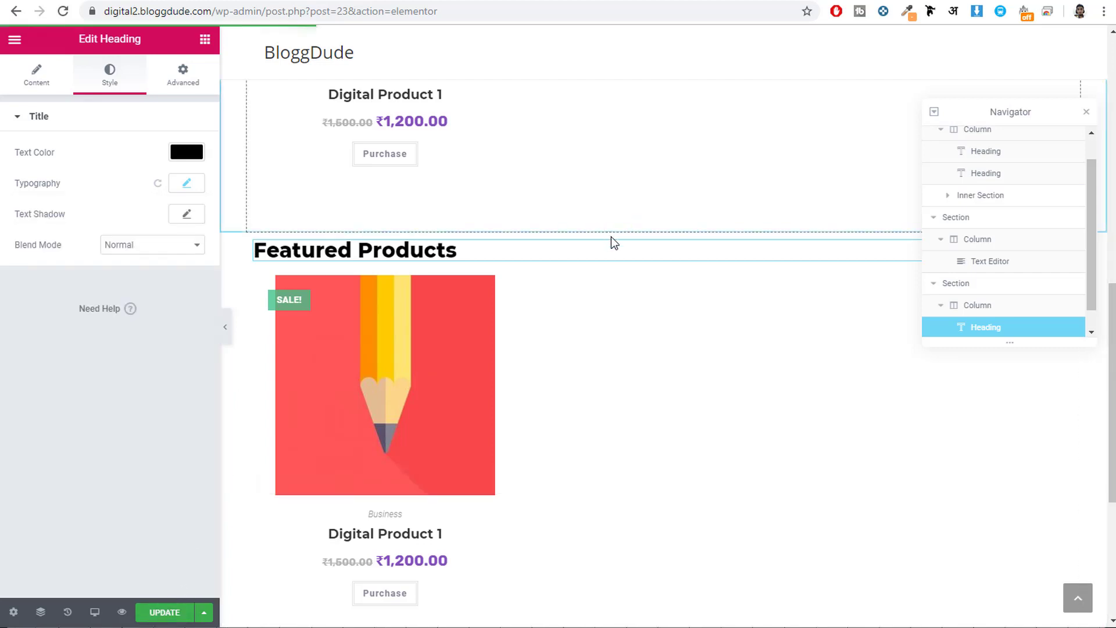
- Give the Featured Products section a classic light grey #e8e8e8 background
click(664, 226)
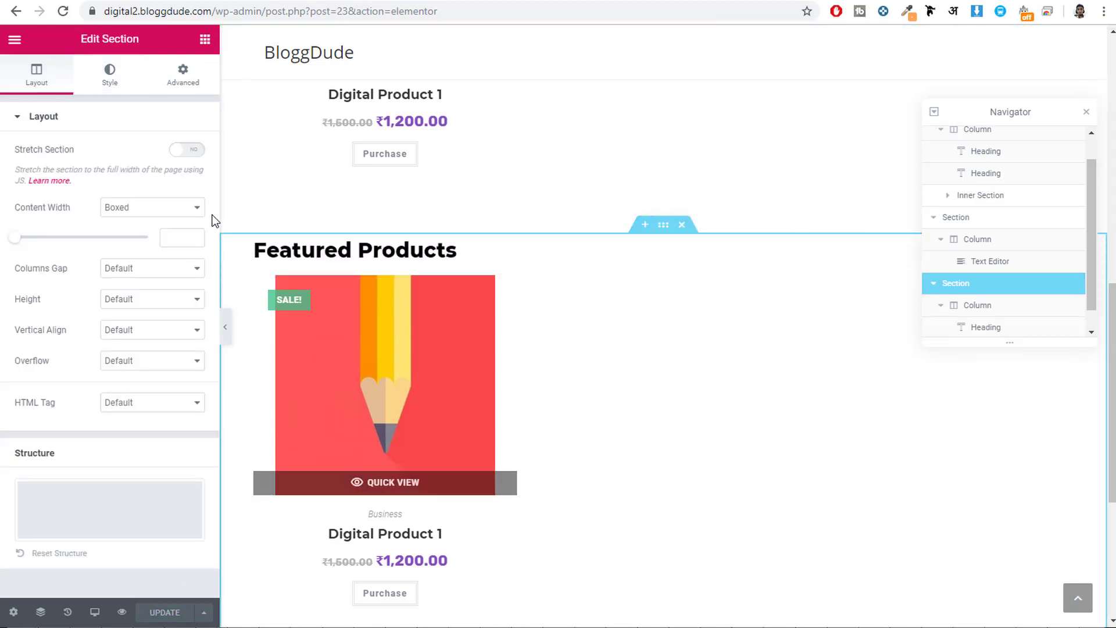
click(114, 82)
click(119, 187)
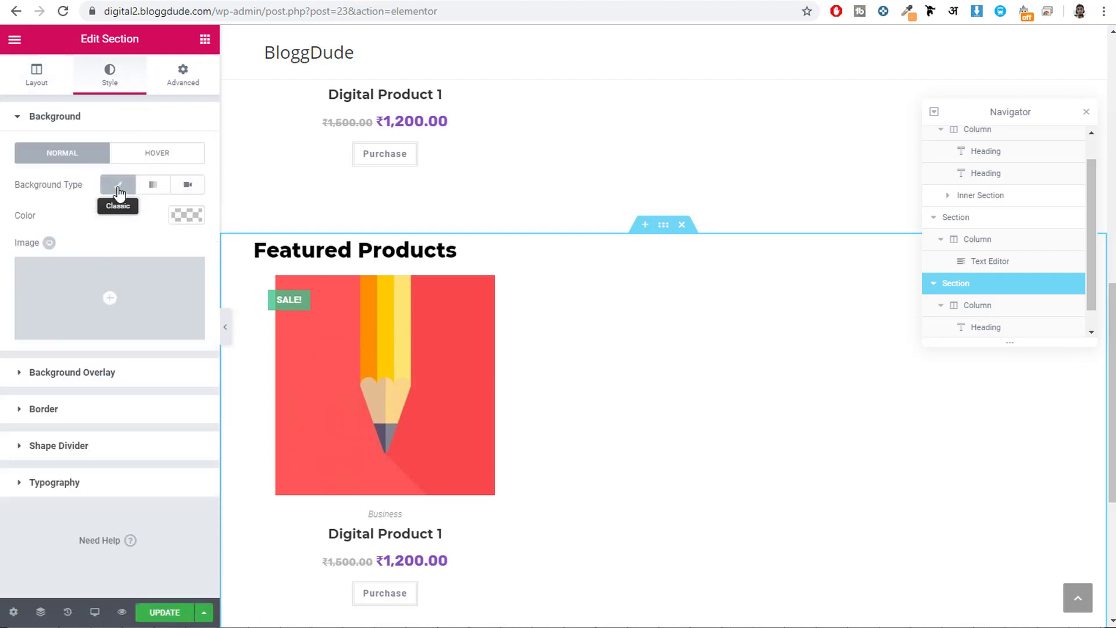
click(191, 216)
drag(23, 320, 1, 249)
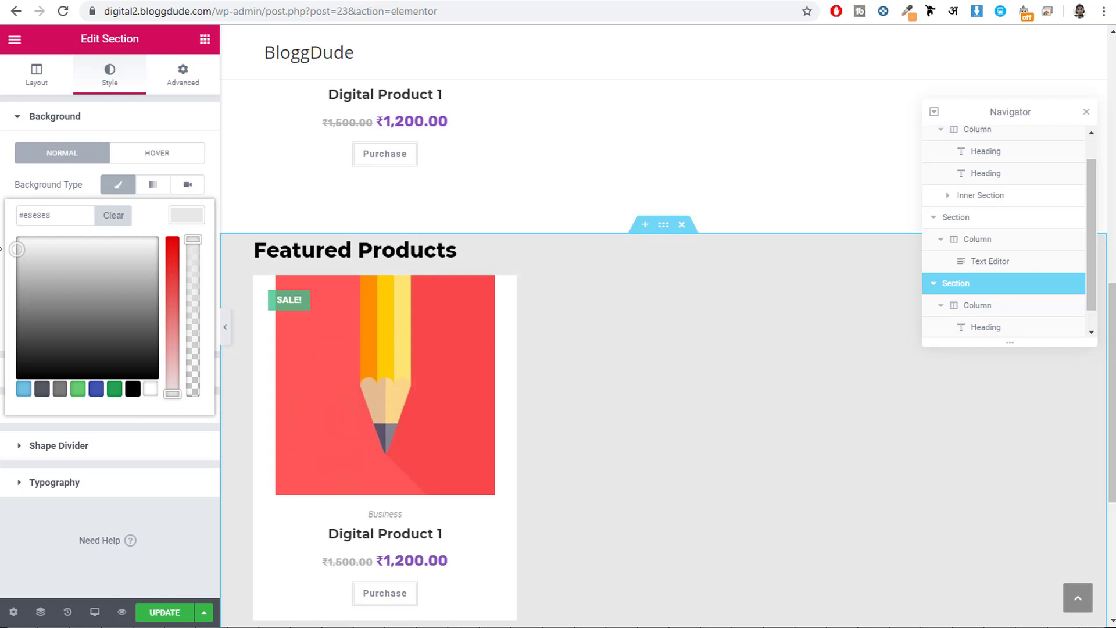
drag(78, 216, 1, 212)
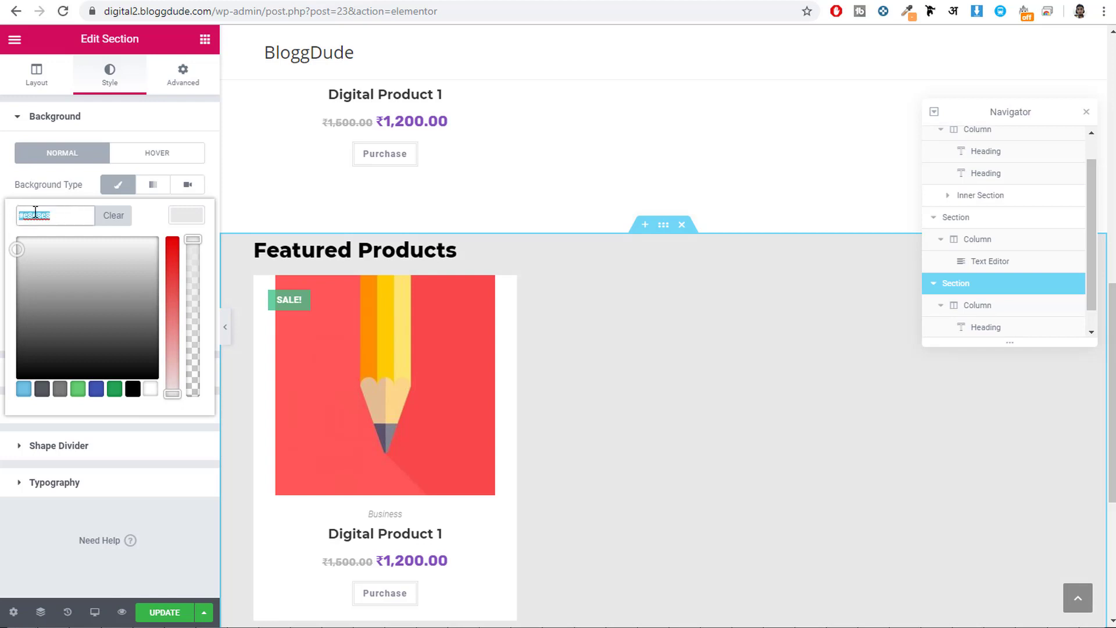
click(177, 218)
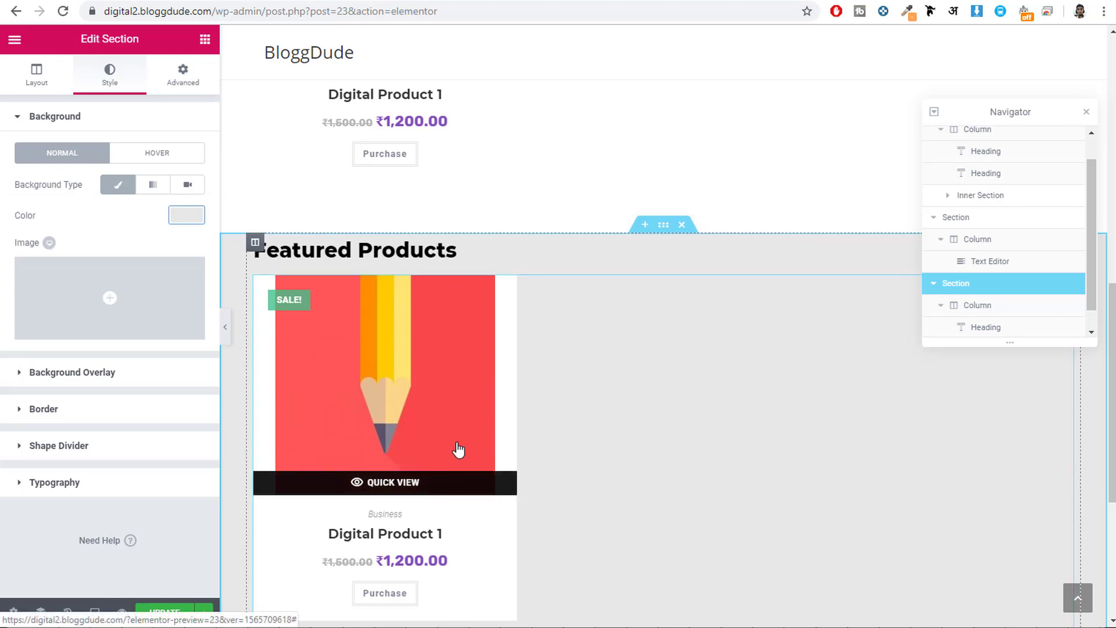
- Set the section padding to 50 px top and 25 px bottom, and save the page
click(190, 88)
click(200, 233)
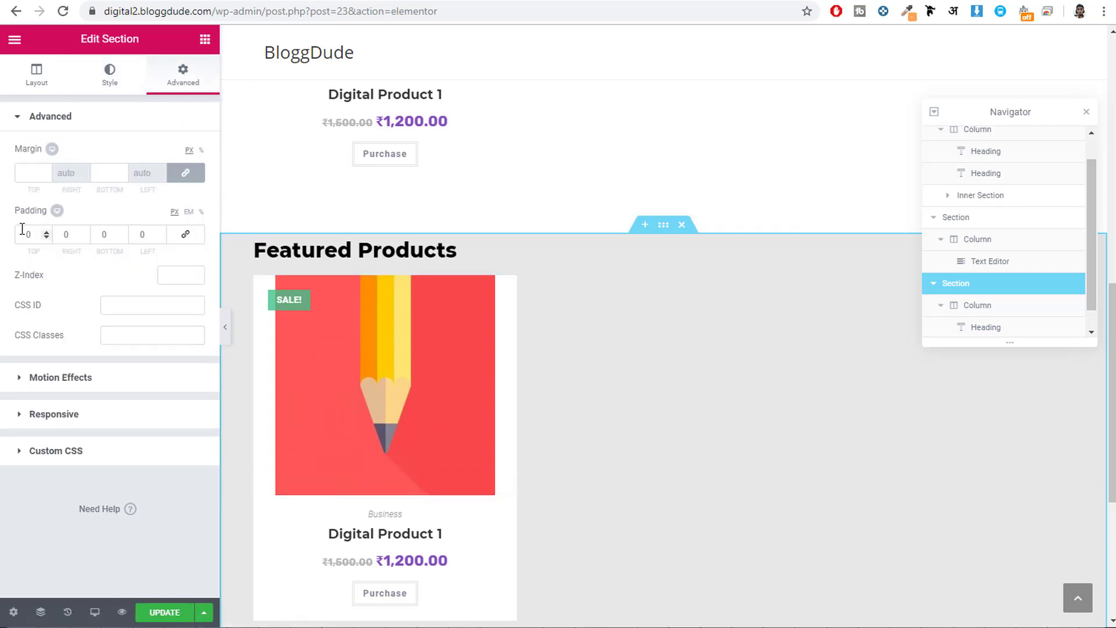
click(35, 231)
text(50)
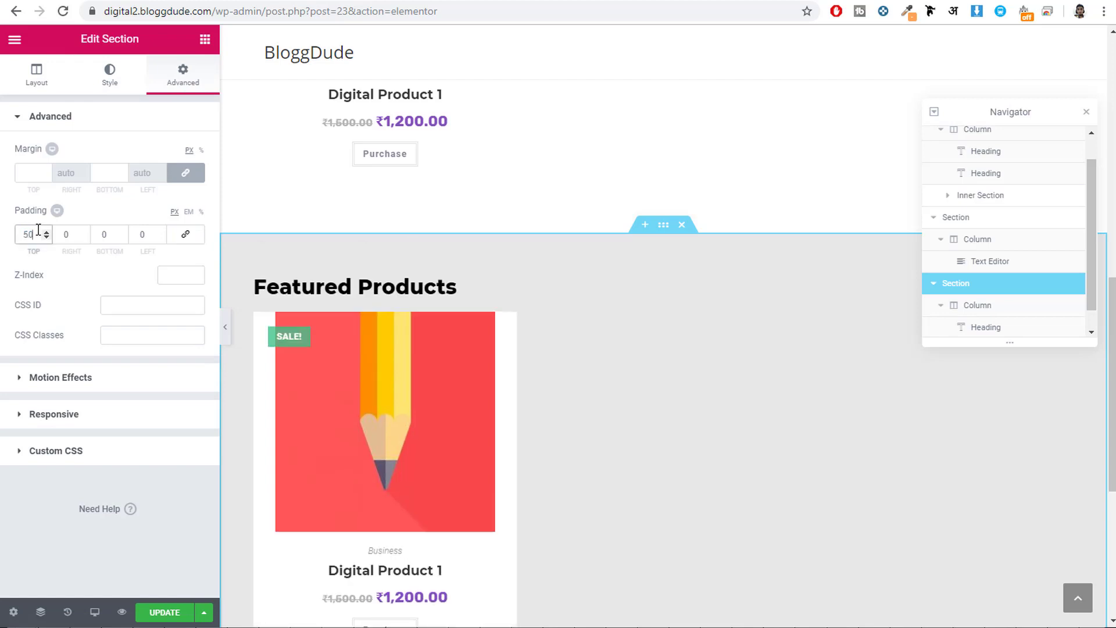
key(Tab)
key(Tab)
scroll(578, 358, down, 5)
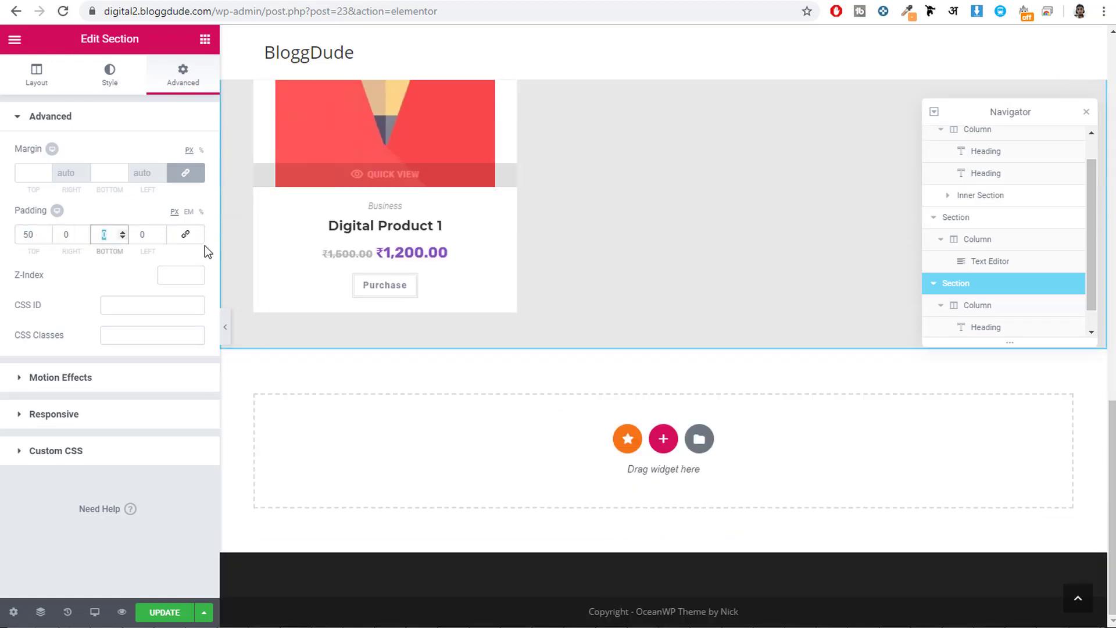
text(25)
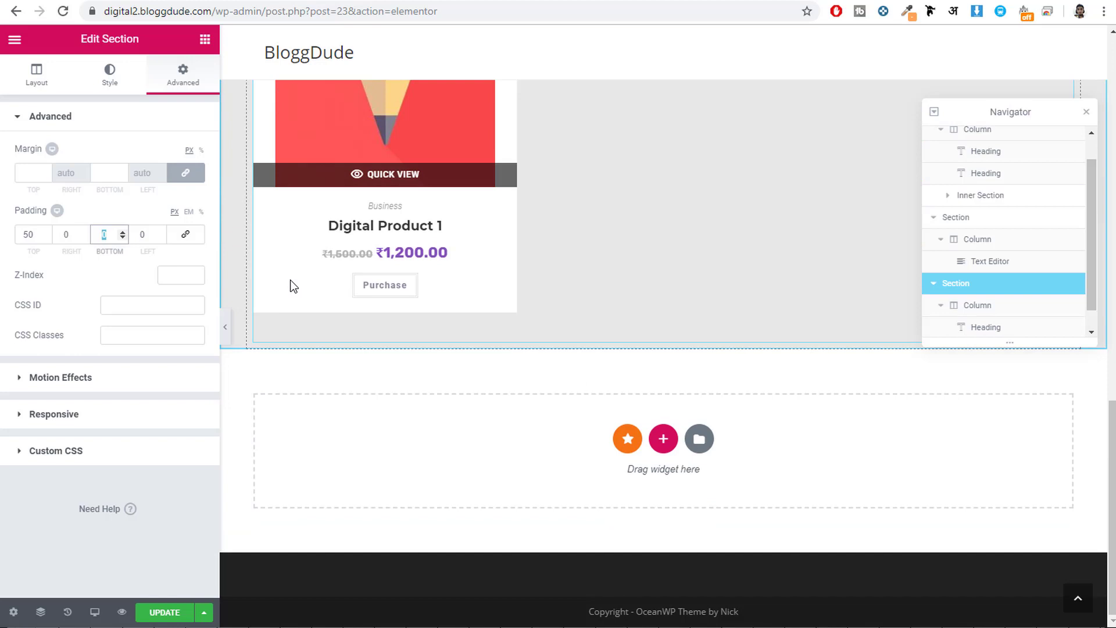
click(154, 614)
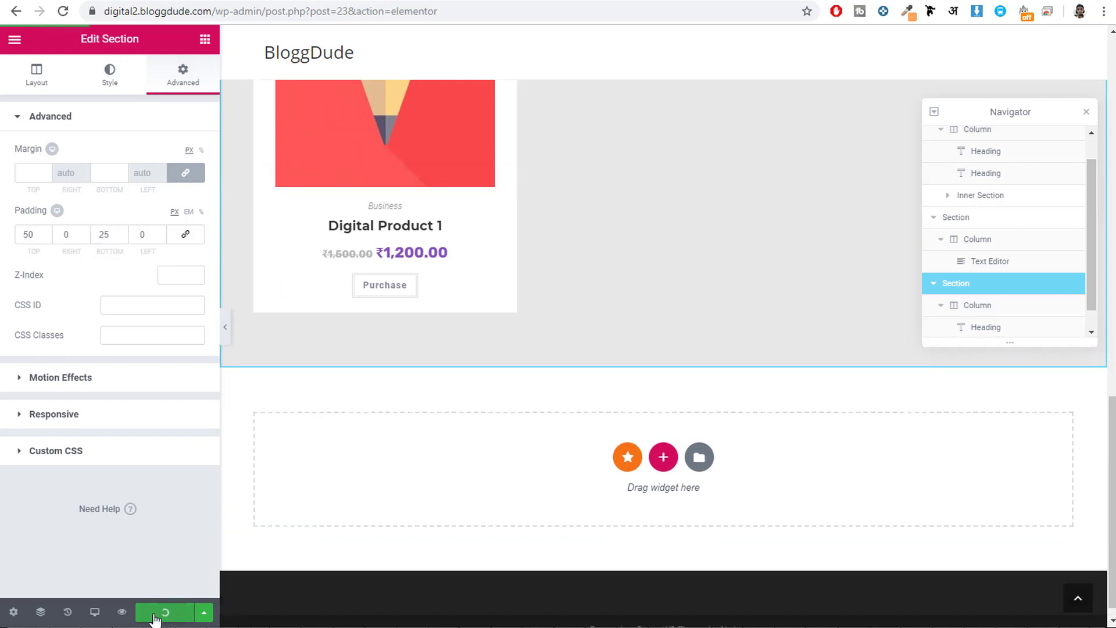
click(1087, 112)
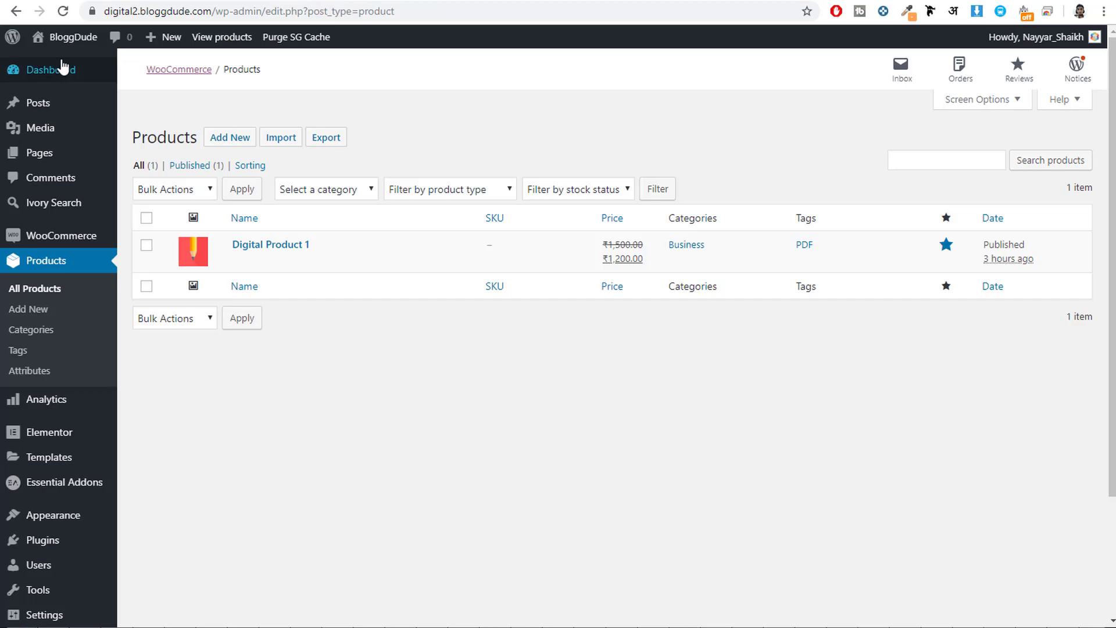
- Open the live homepage and reload it to view the grey Featured Products section
click(57, 51)
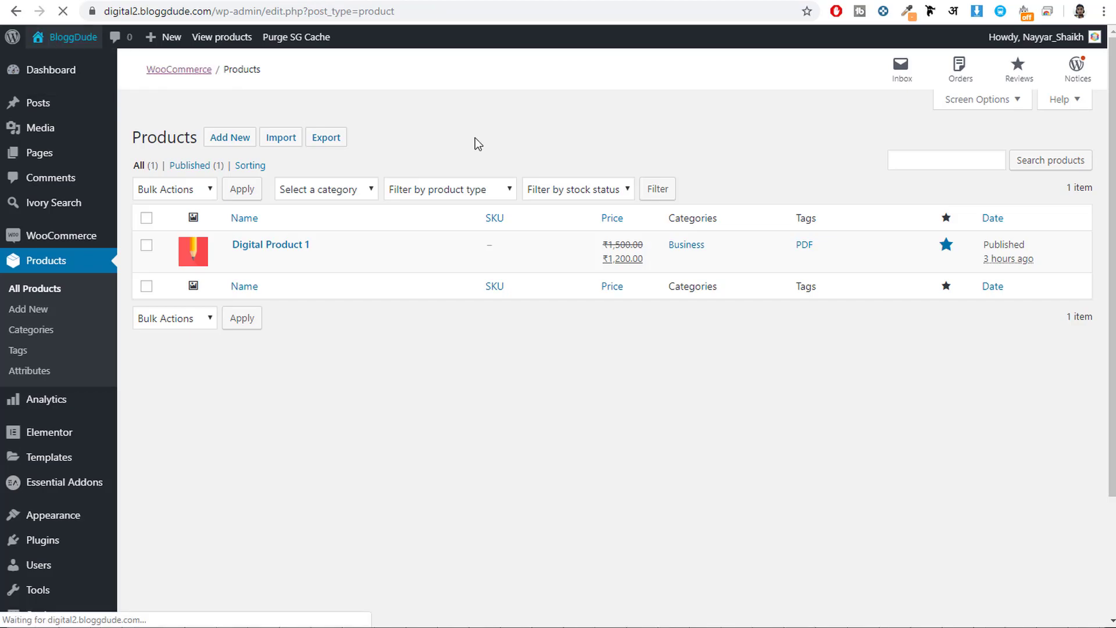
scroll(698, 256, down, 4)
scroll(698, 256, down, 12)
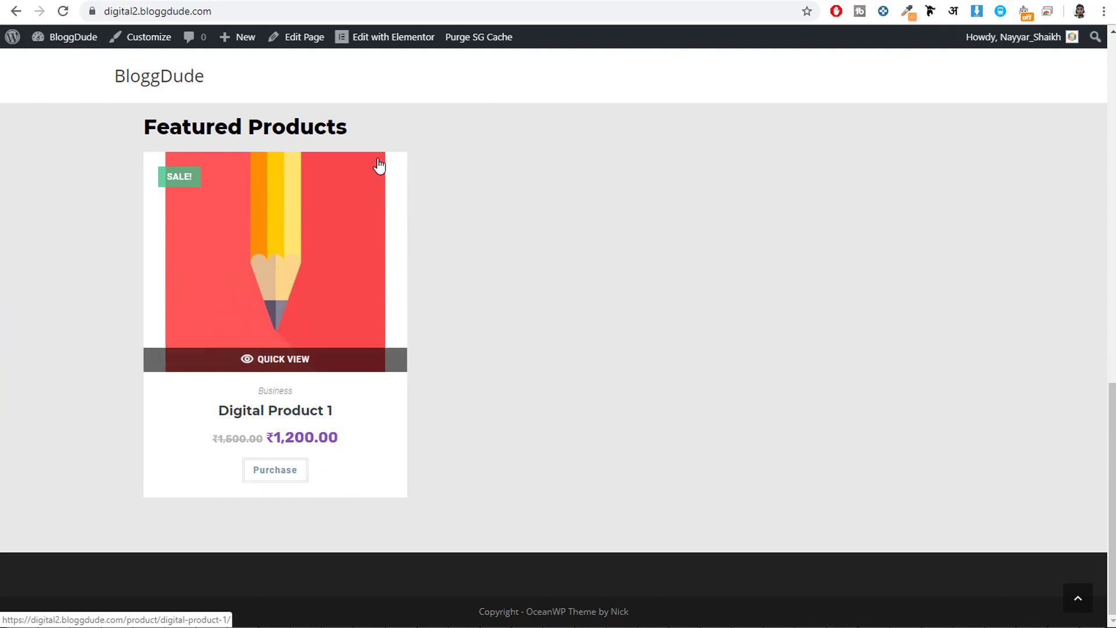
key(alt+Tab)
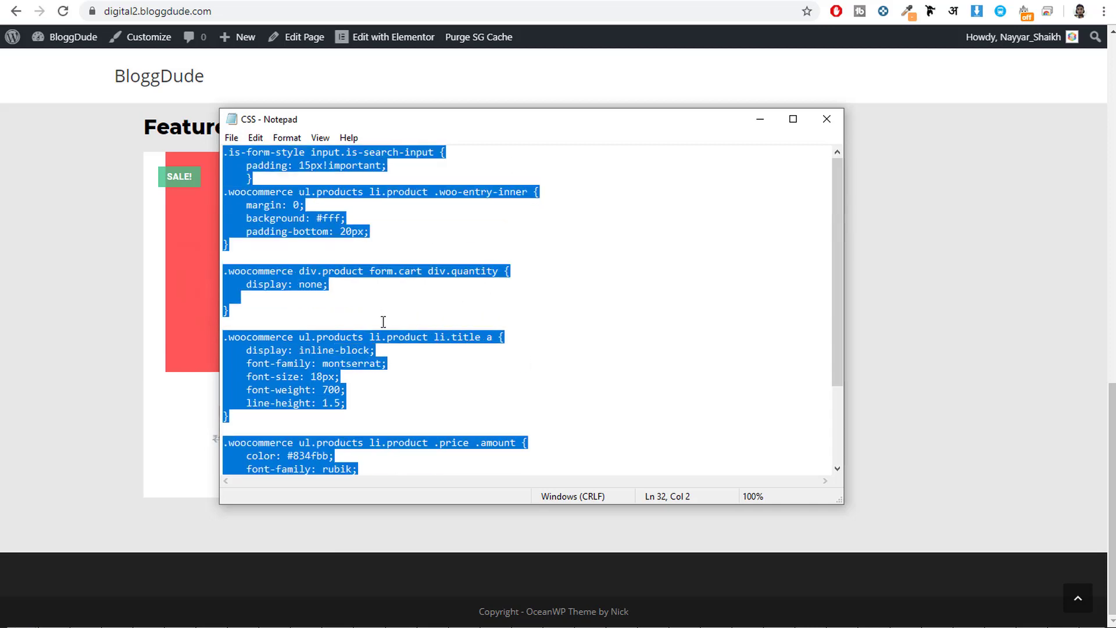
click(760, 119)
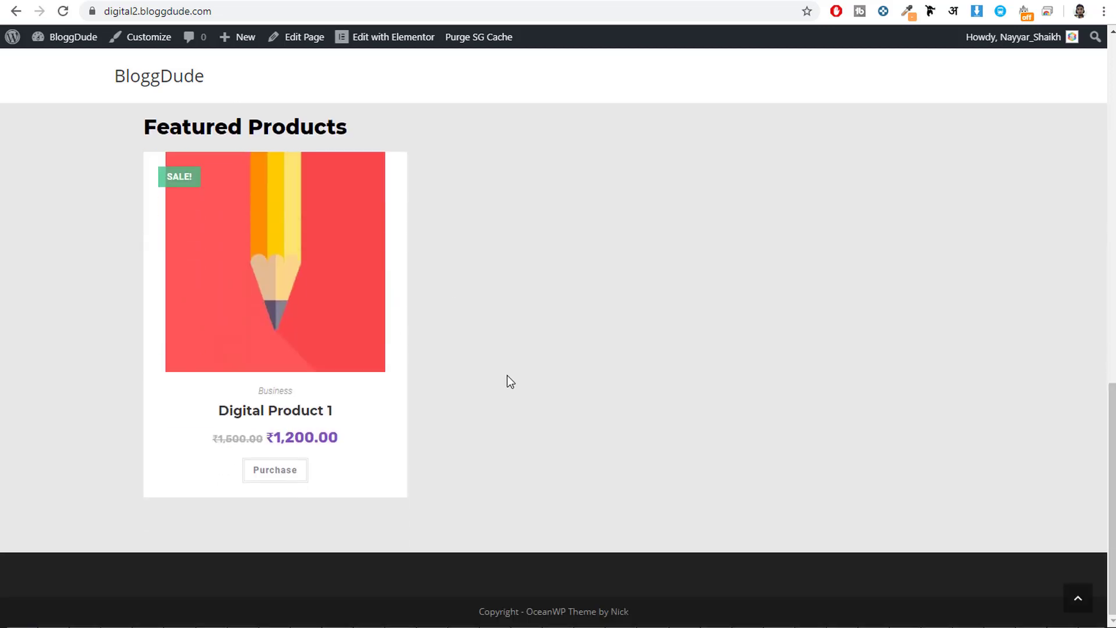
key(F5)
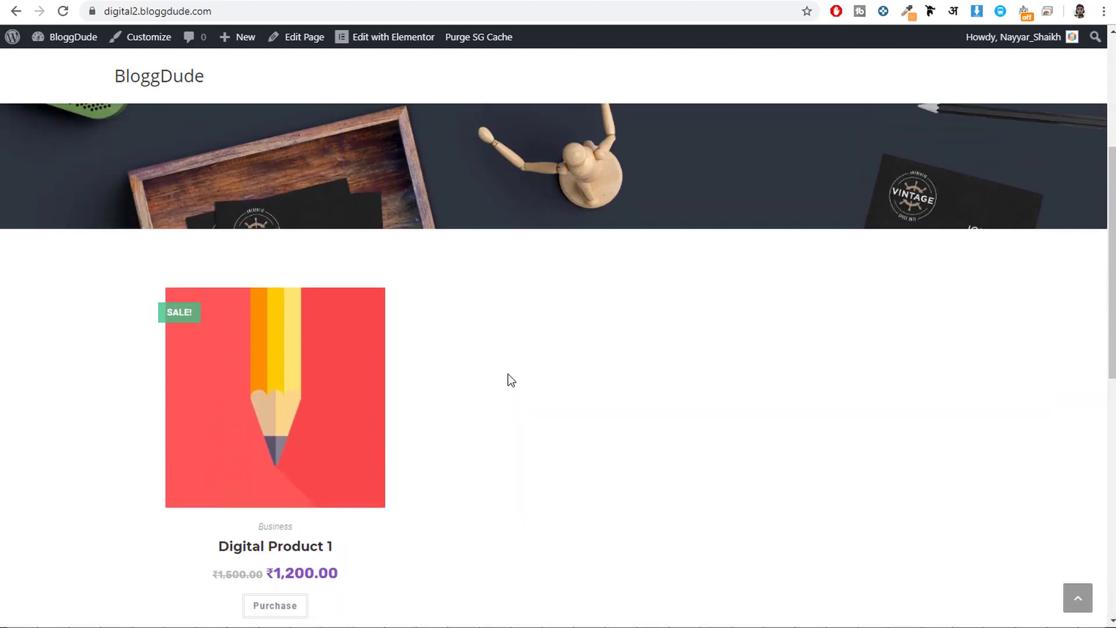
scroll(590, 339, down, 12)
- Check the saved CSS notes against the homepage, then go to the WordPress admin Dashboard
key(alt+Tab)
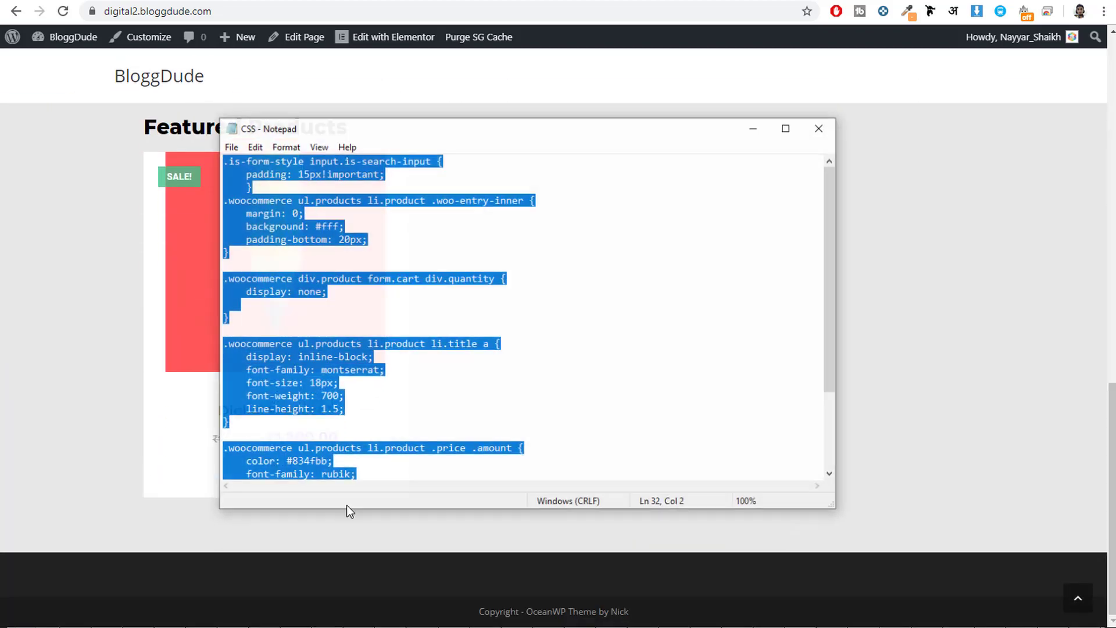
scroll(397, 371, down, 3)
scroll(397, 370, up, 3)
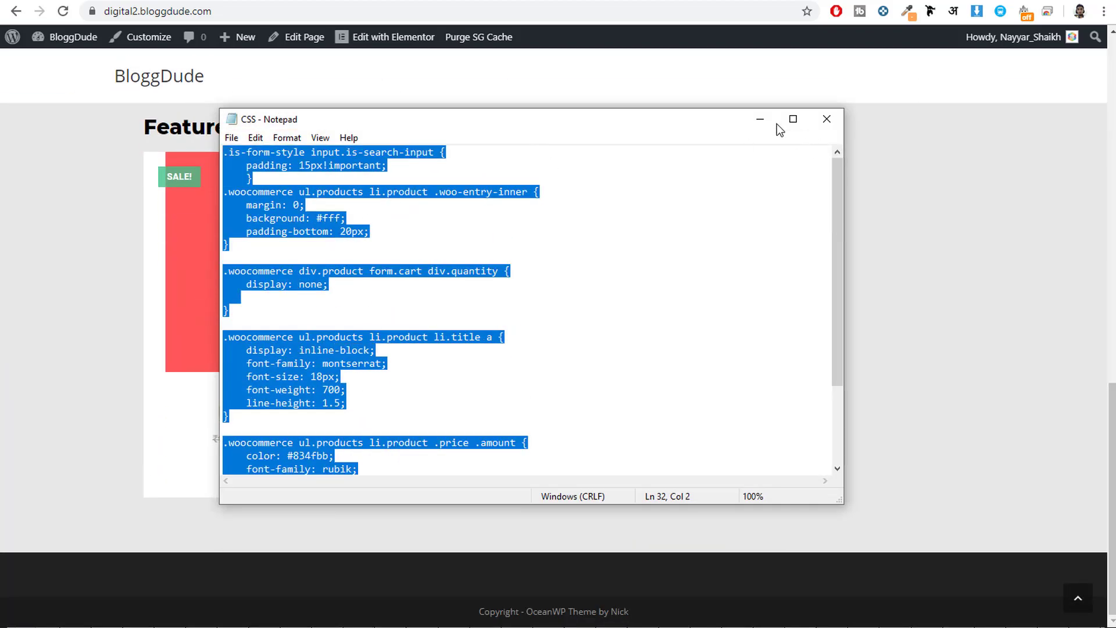
click(771, 121)
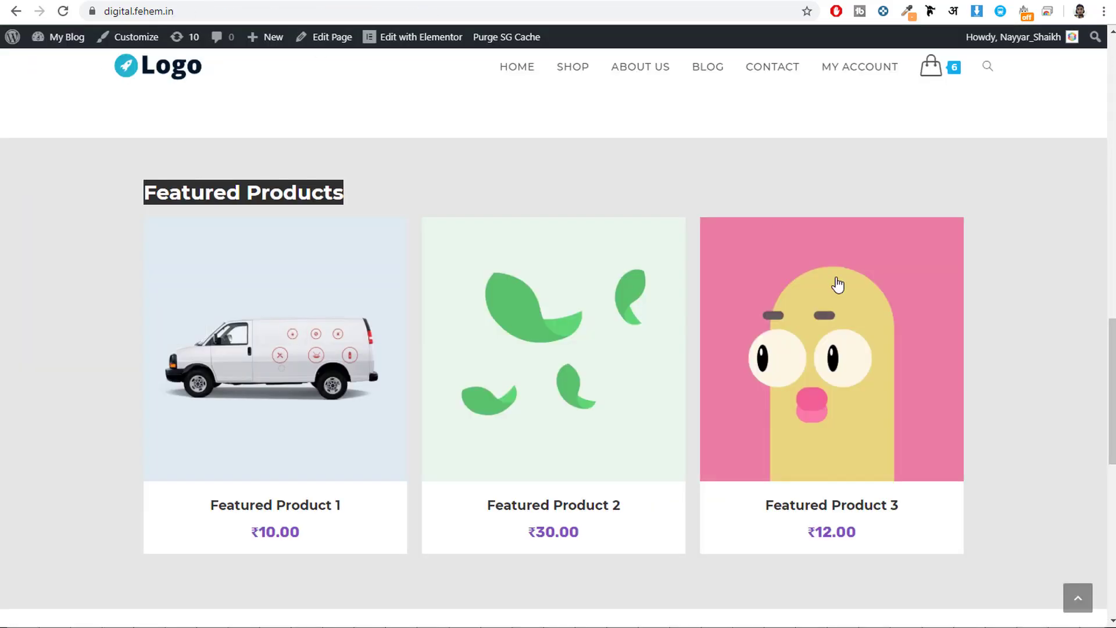
scroll(877, 364, down, 6)
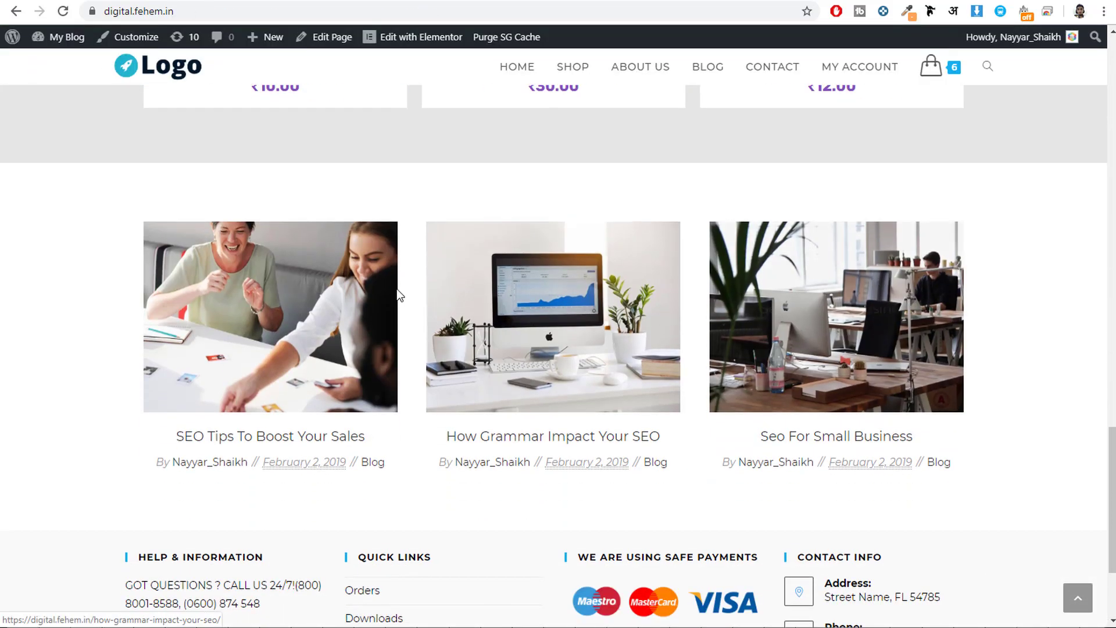
click(270, 2)
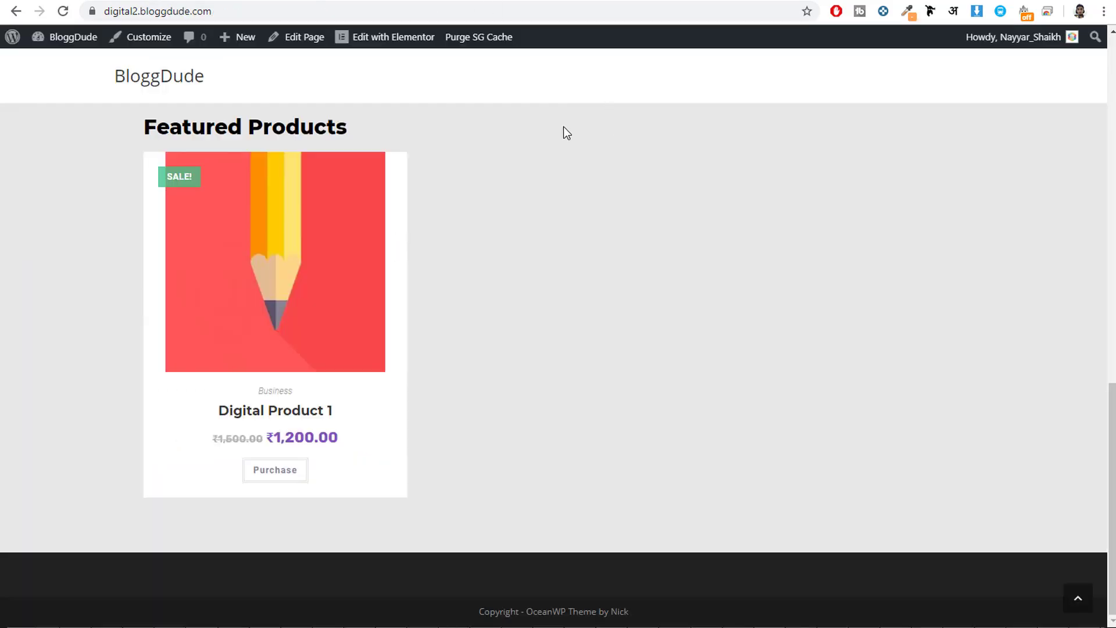
click(57, 37)
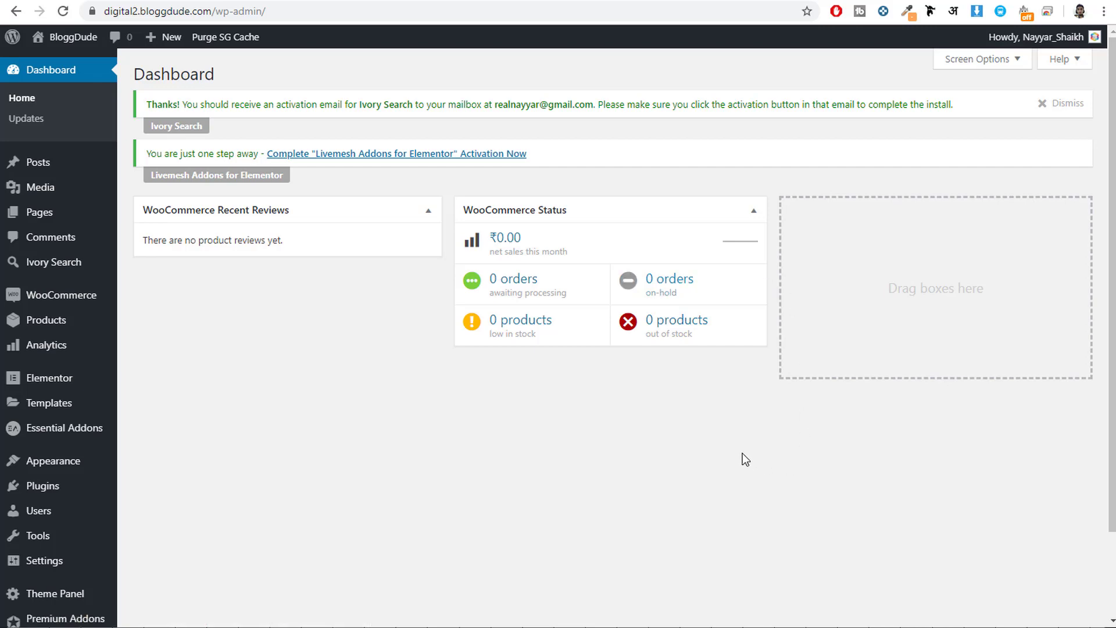
- Start a new post and paste in the live post's title 'SEO Tips To Boost Your Sales'
mouse_move(35, 163)
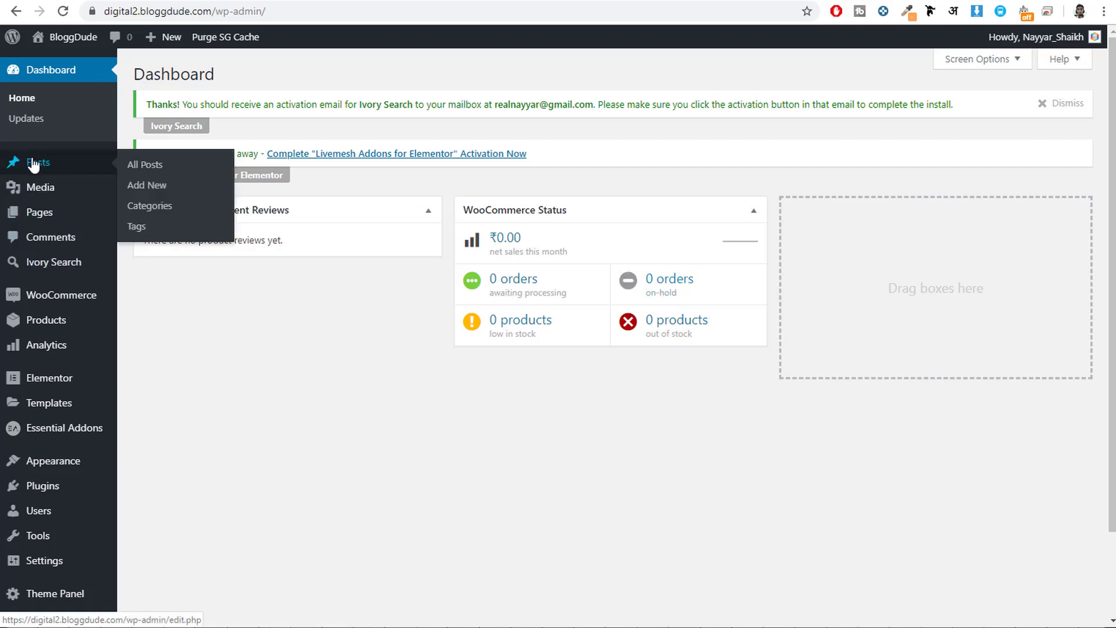
click(147, 185)
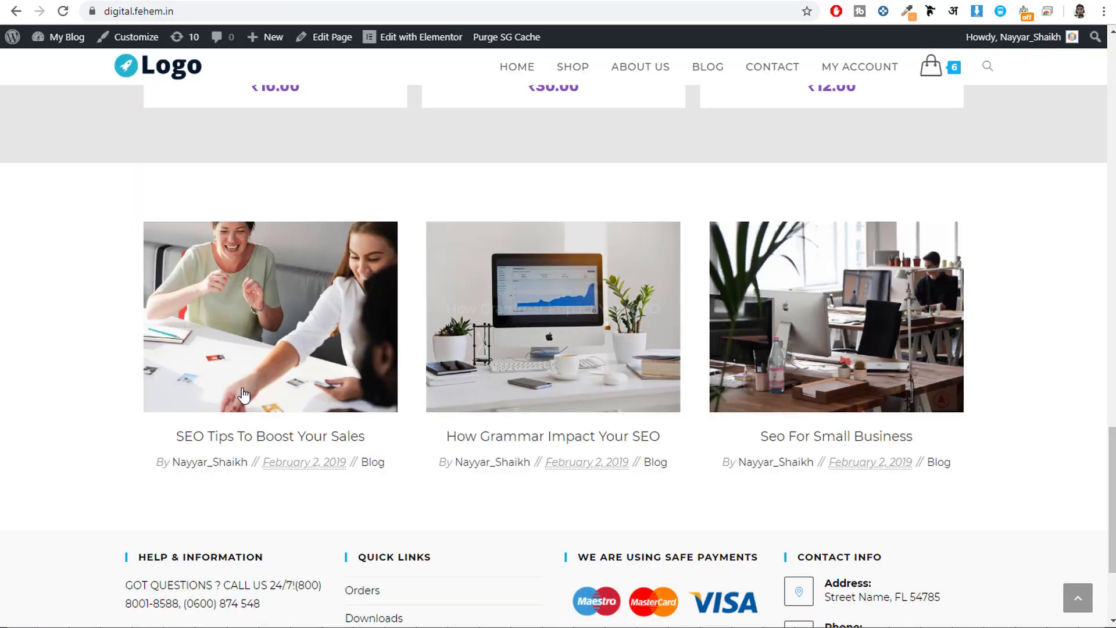
click(260, 311)
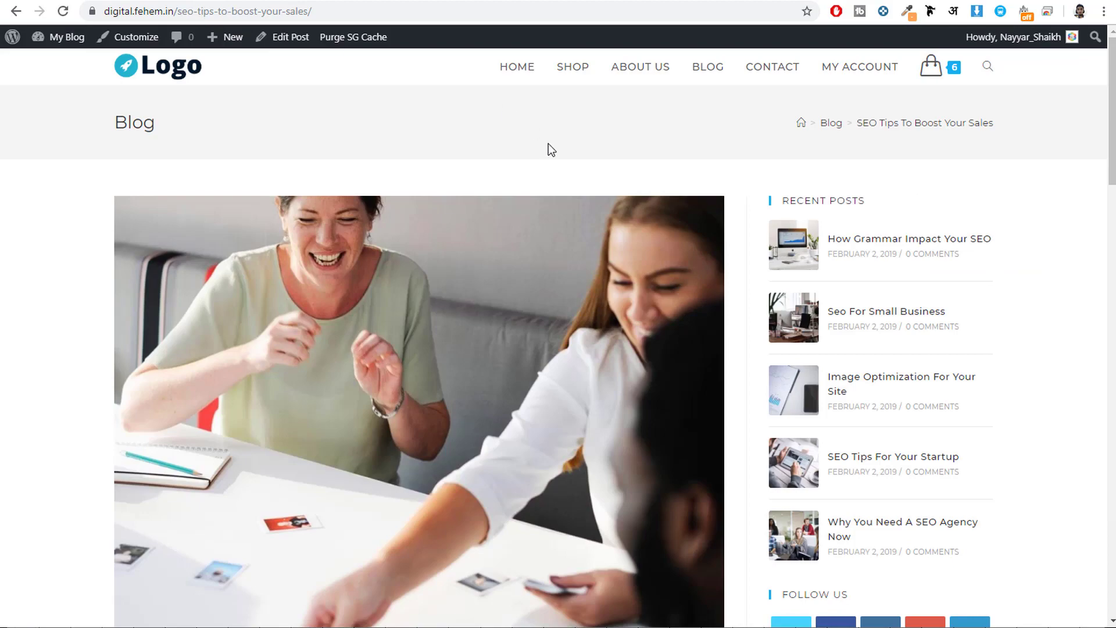
scroll(548, 145, down, 7)
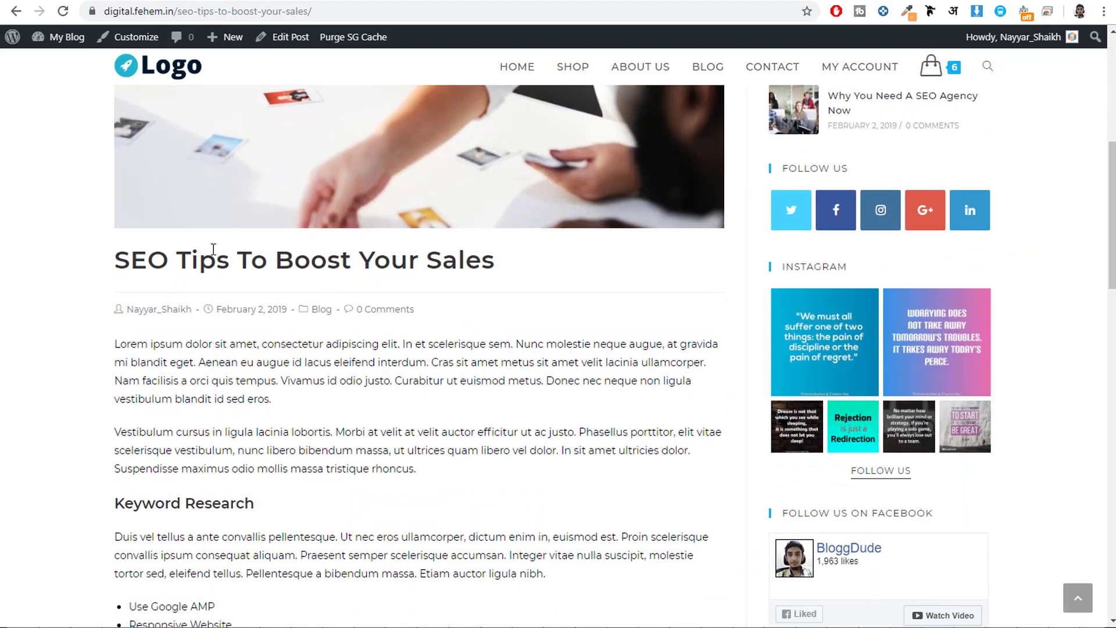
drag(111, 261, 563, 257)
key(ctrl+c)
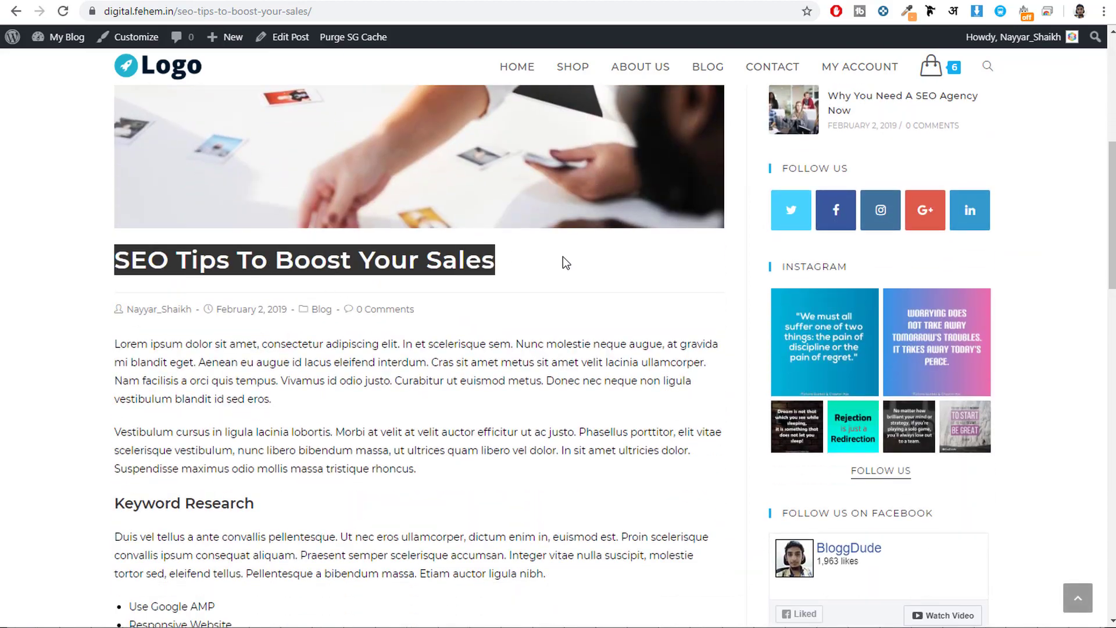
click(423, 1)
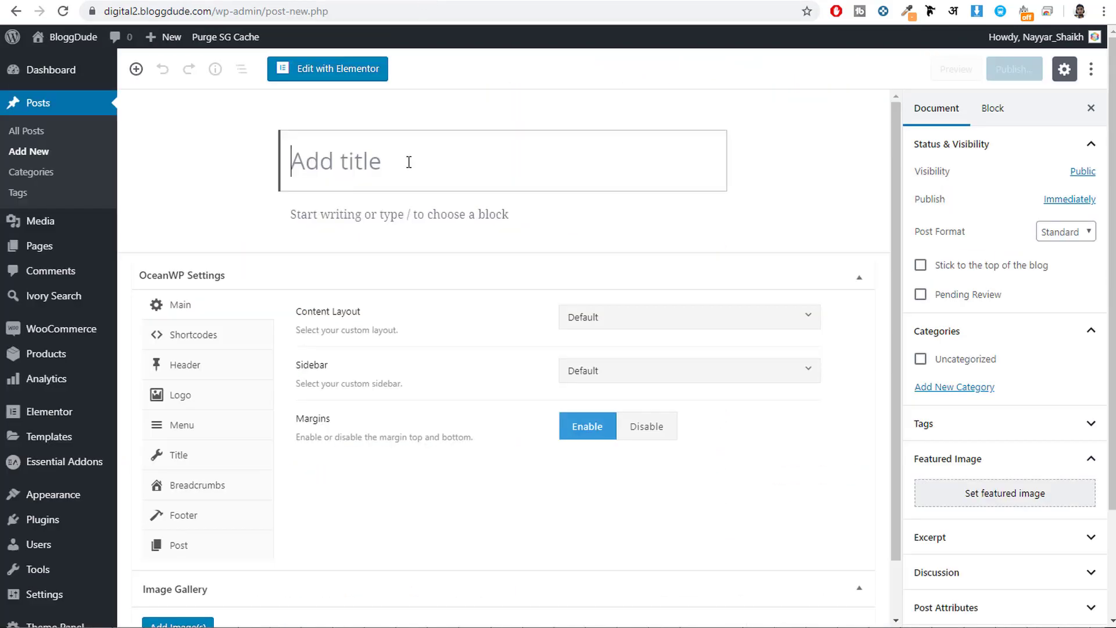
key(ctrl+v)
- Copy the live article's body into the new post, then undo the unformatted paste
key(ctrl+Tab)
scroll(343, 256, down, 3)
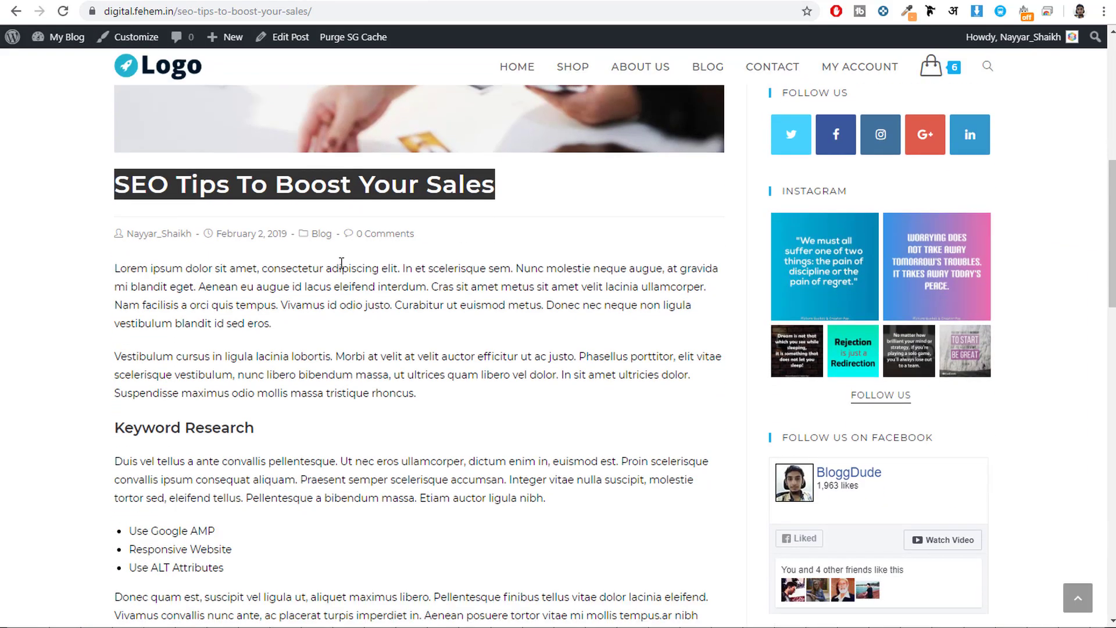
drag(116, 194, 395, 551)
key(ctrl+Tab)
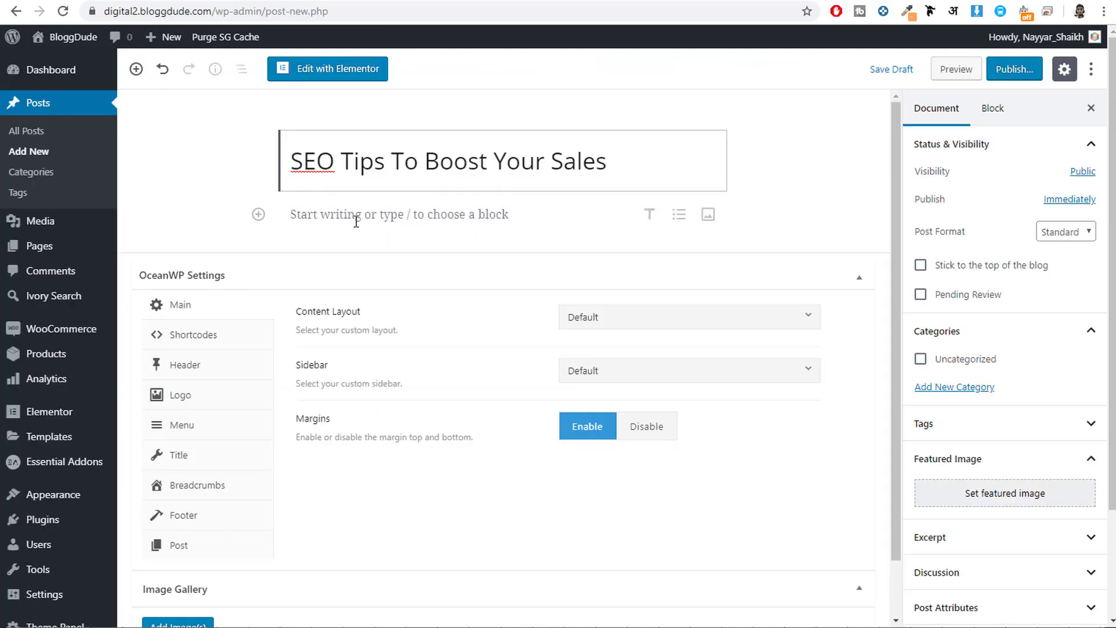
click(346, 220)
key(ctrl+v)
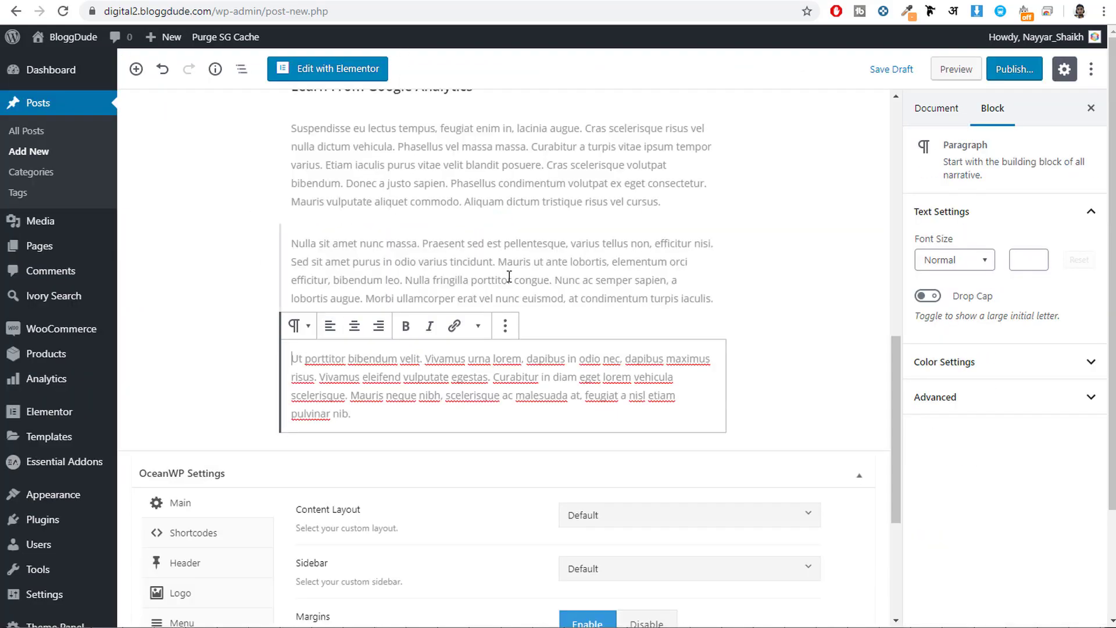
key(ctrl+z)
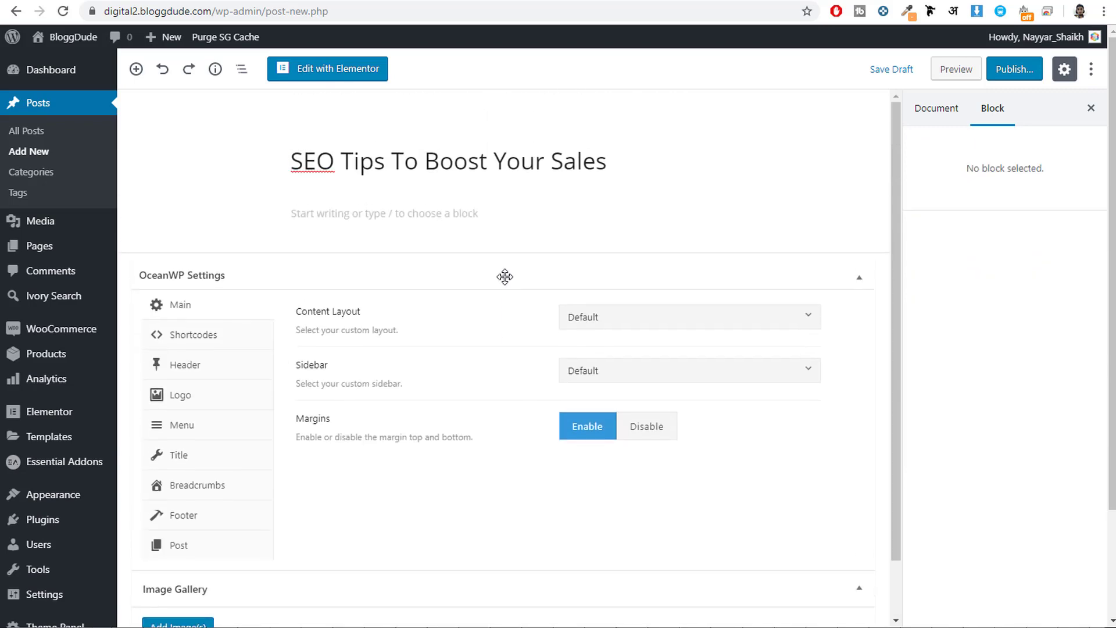
- Insert a Classic block and paste the formatted article body into it
click(260, 215)
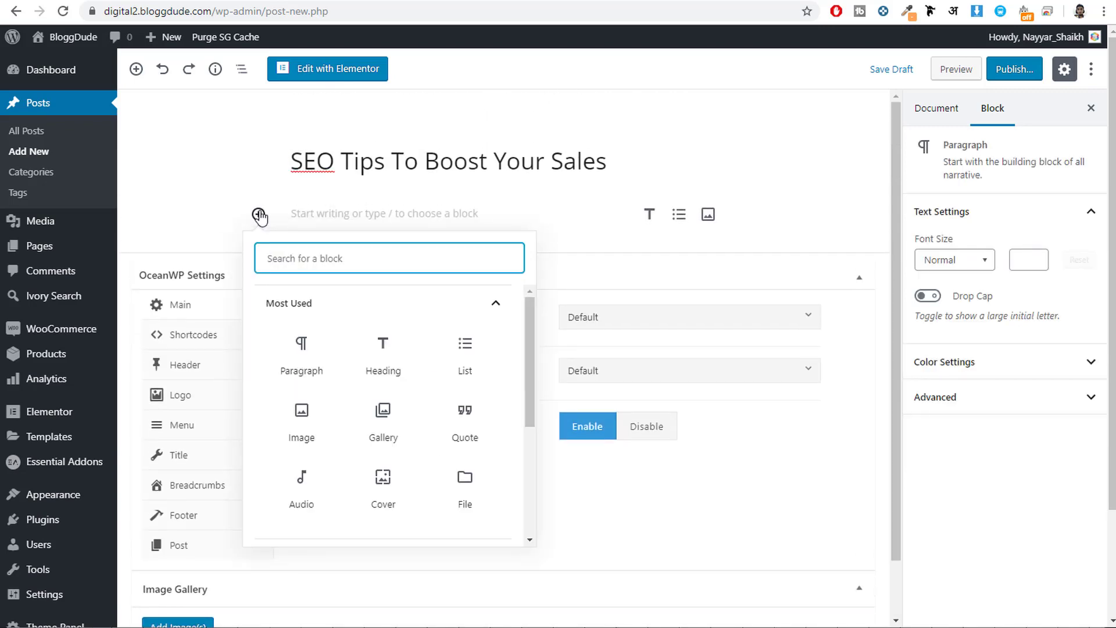
text(clas)
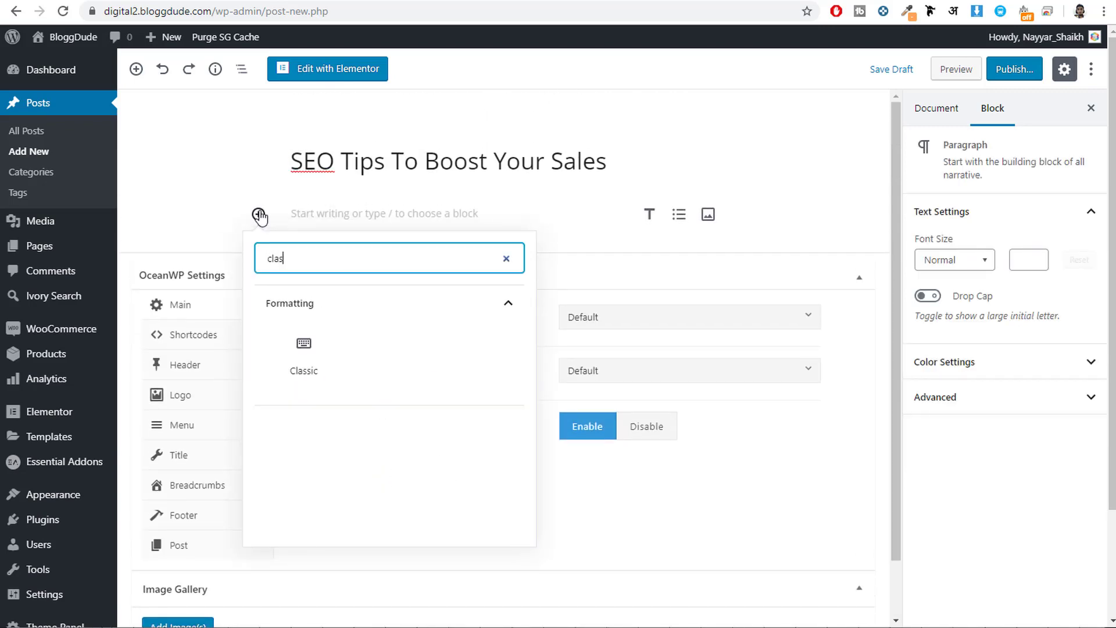
click(314, 352)
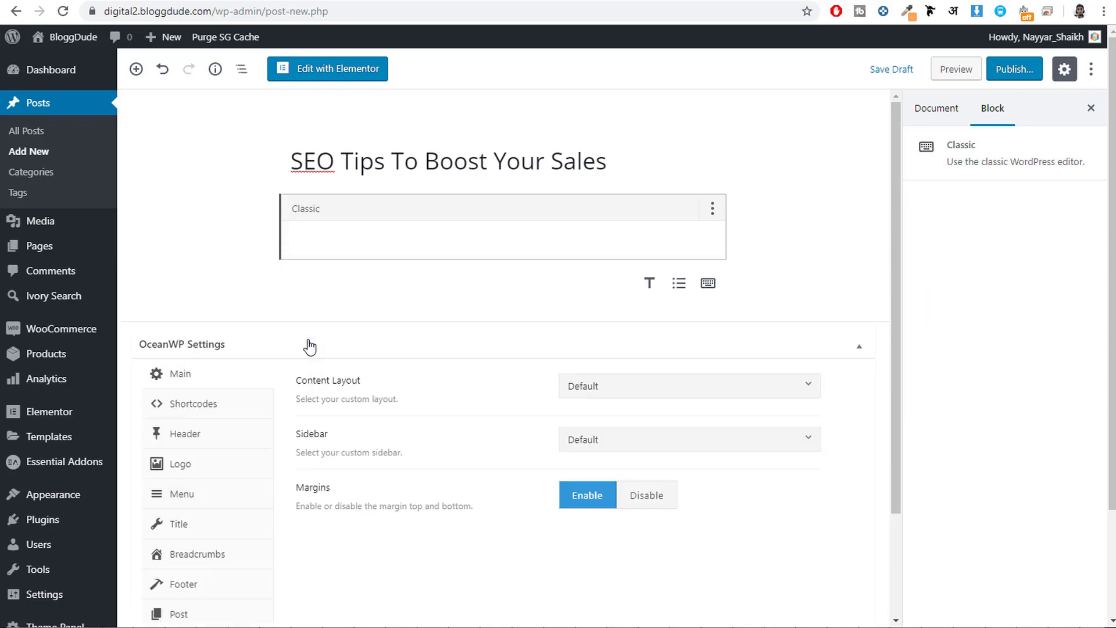
key(ctrl+v)
scroll(449, 387, down, 5)
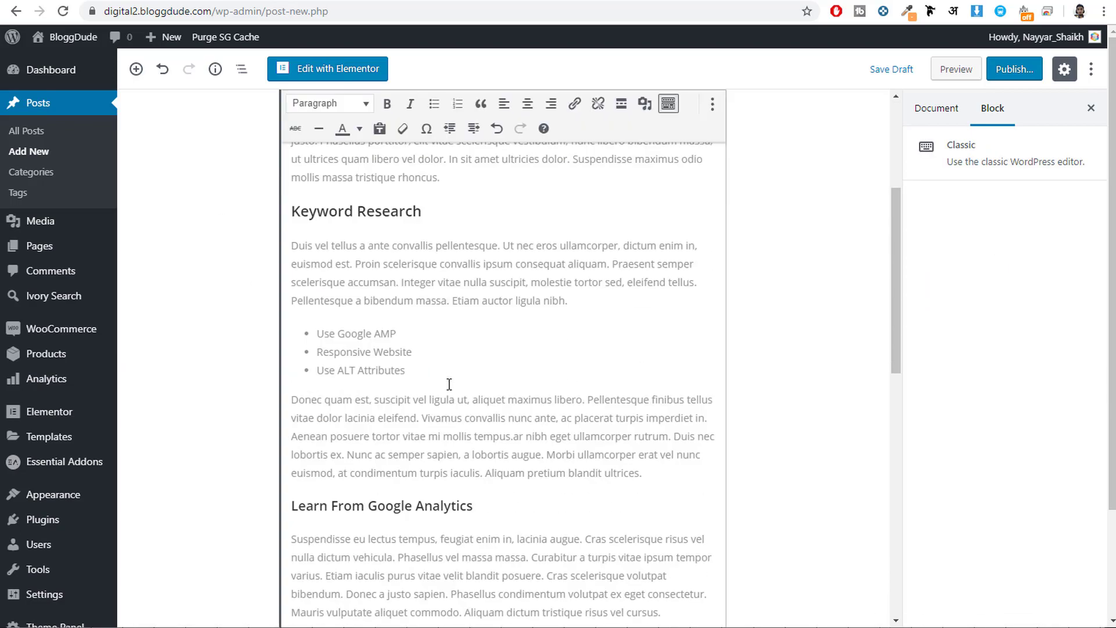
scroll(439, 383, up, 5)
scroll(439, 382, up, 1)
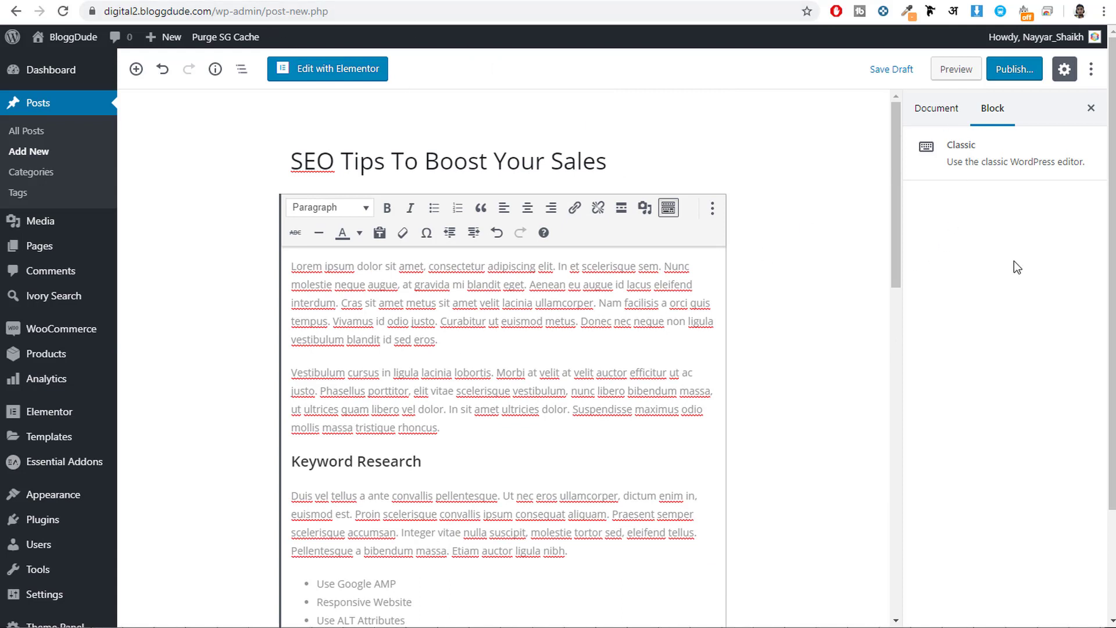
- Create a new 'SEO' category and assign the post to it
click(936, 112)
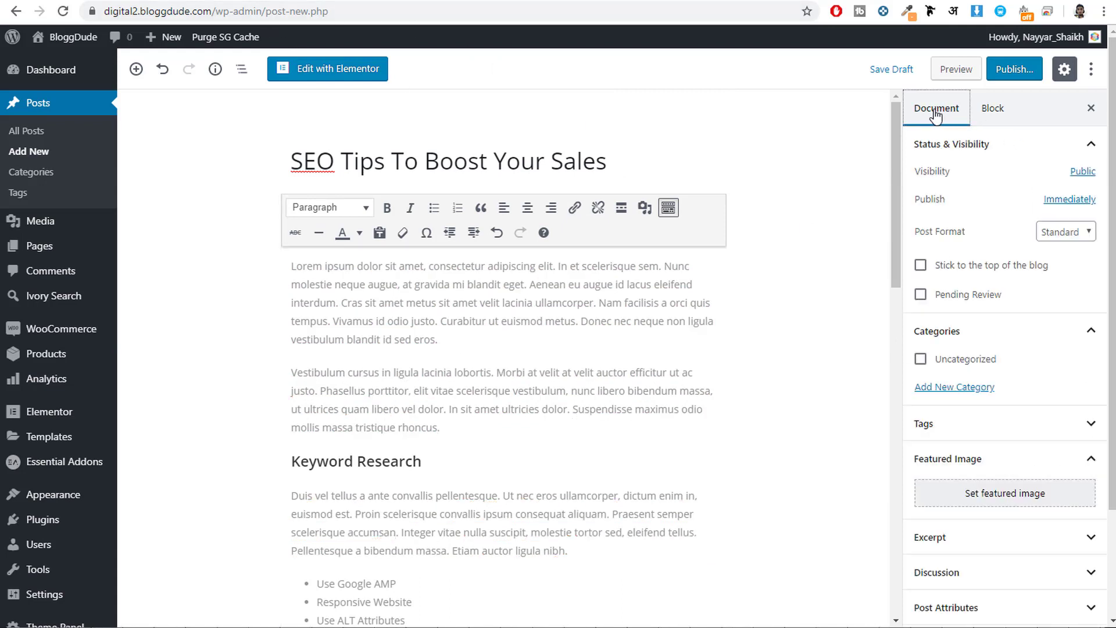
click(975, 388)
click(1003, 433)
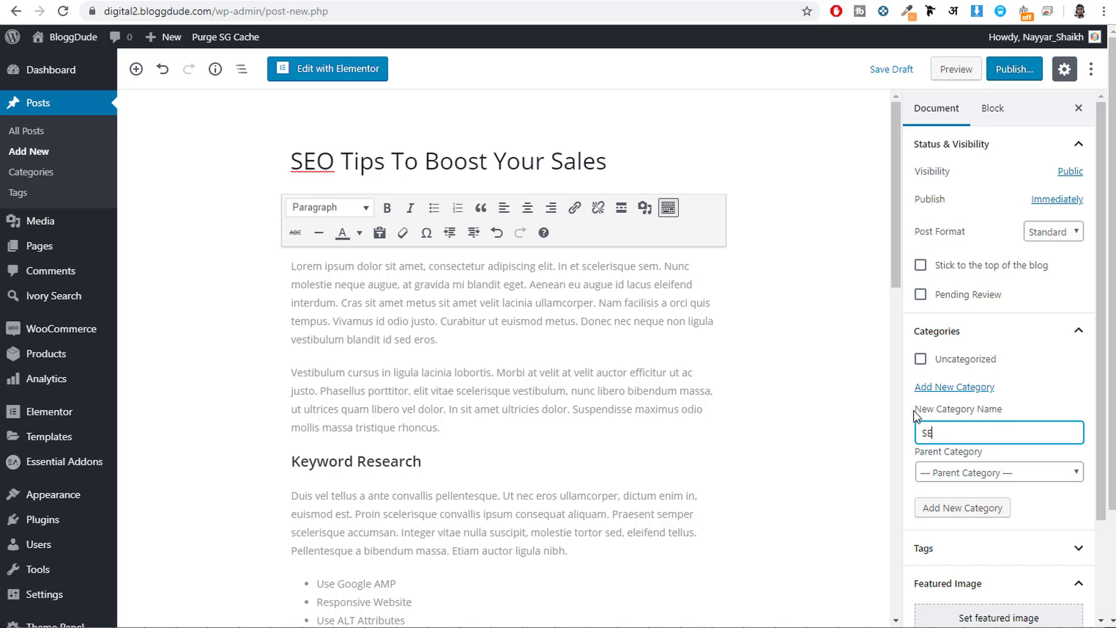
key(Return)
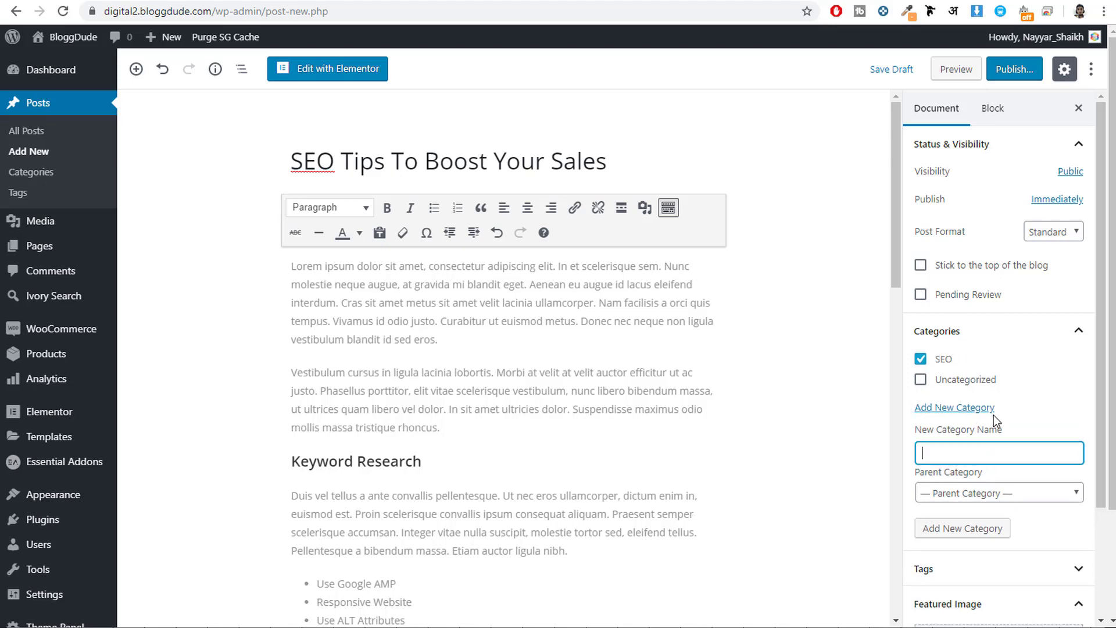
scroll(1006, 419, down, 3)
click(989, 424)
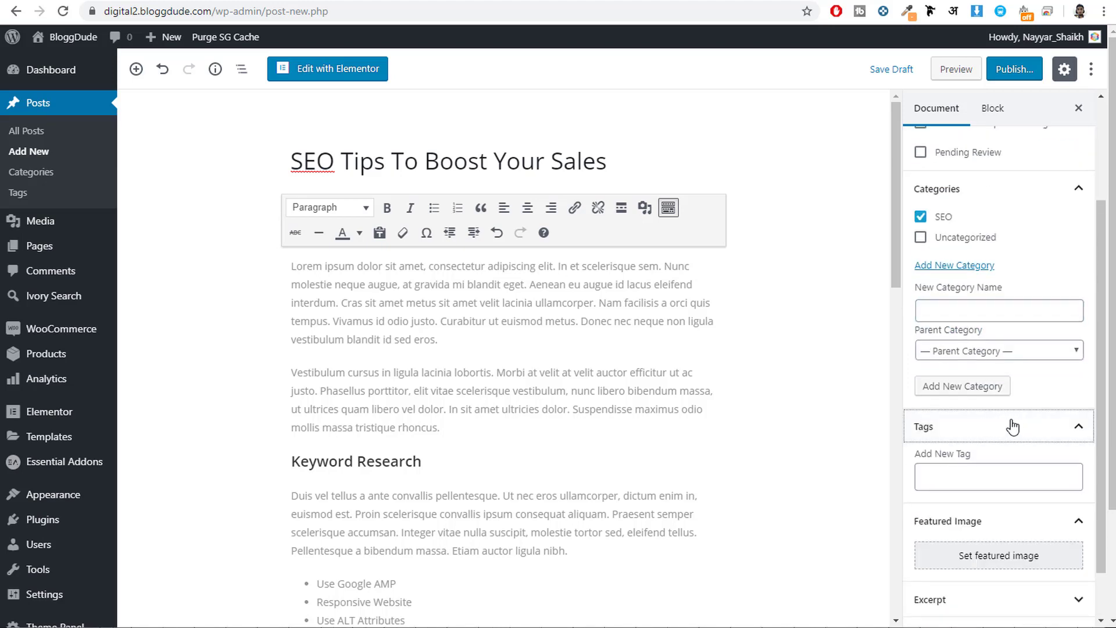
click(1012, 427)
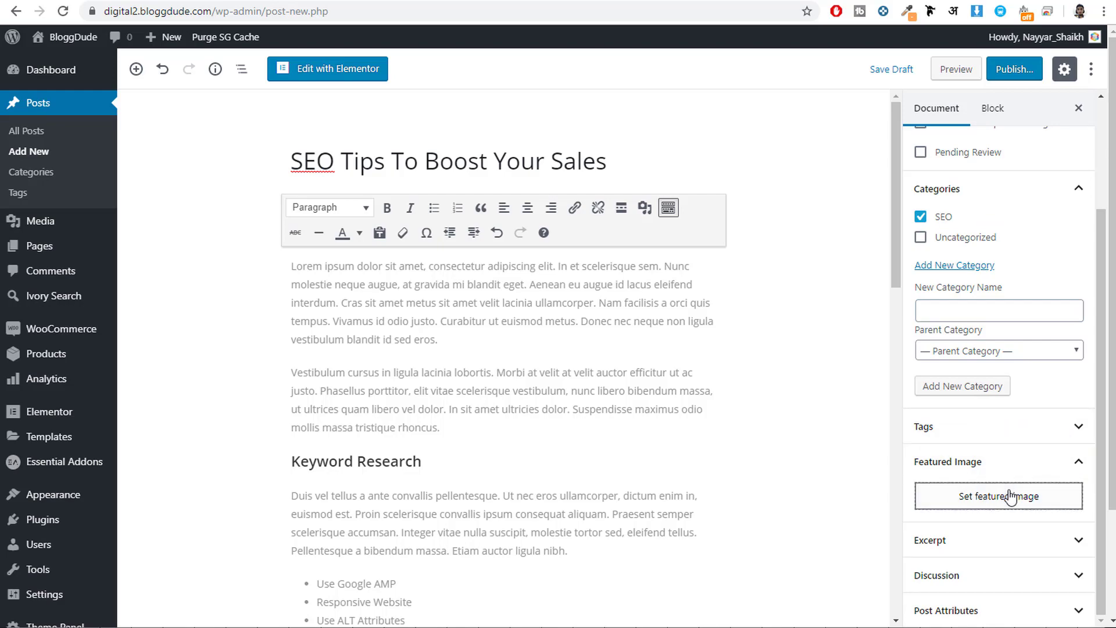
- Set the motorcycle road photo head3.jpg as featured image and publish the post
click(1011, 497)
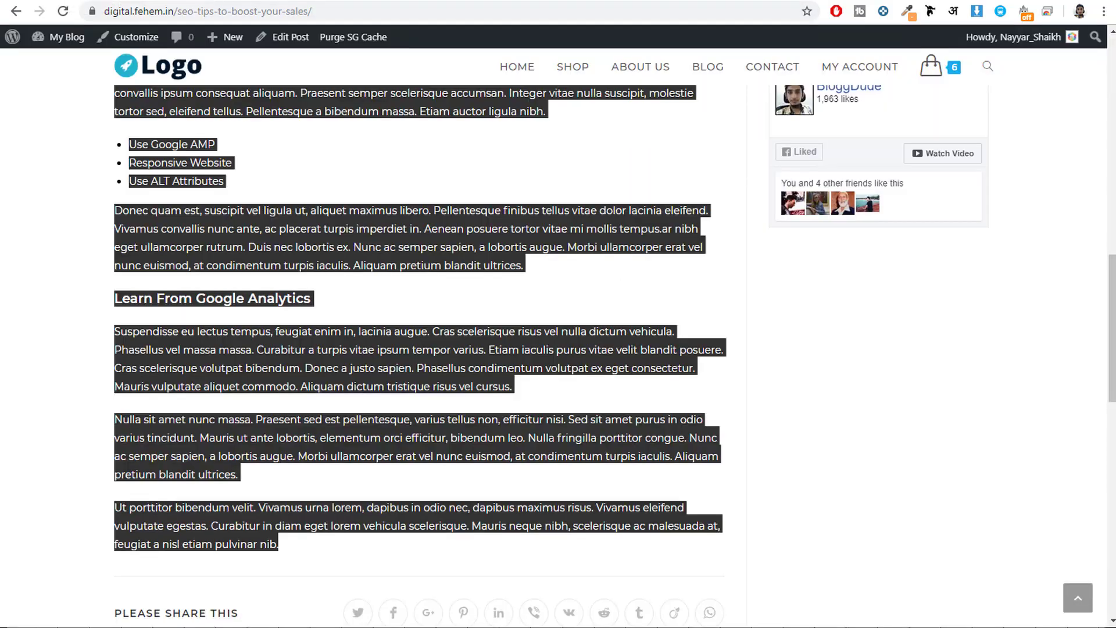
scroll(368, 172, up, 2)
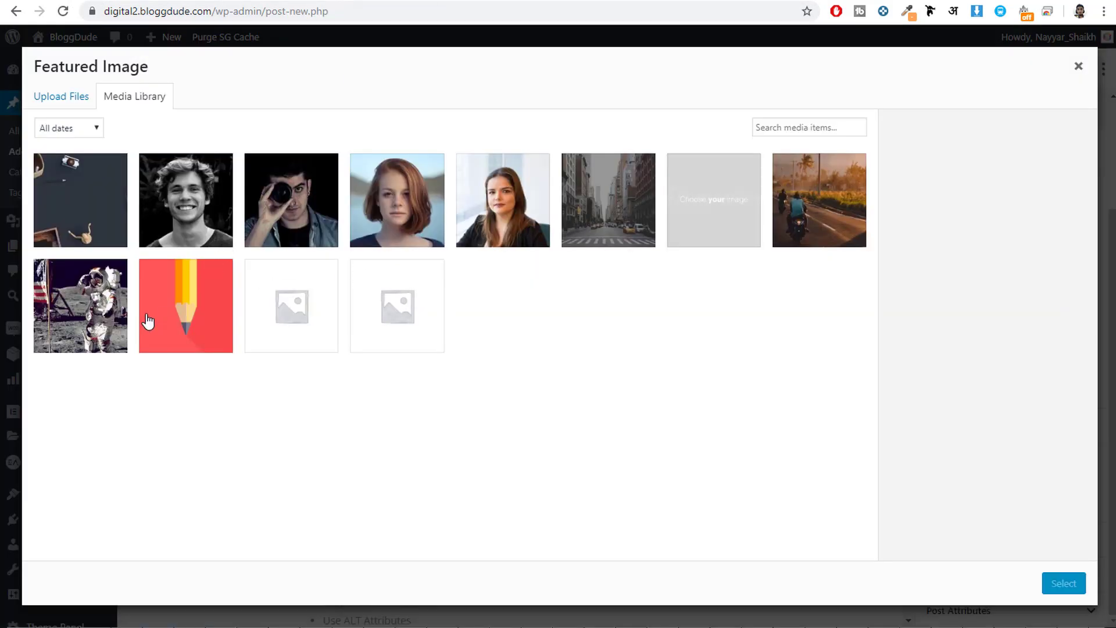
click(85, 303)
click(844, 201)
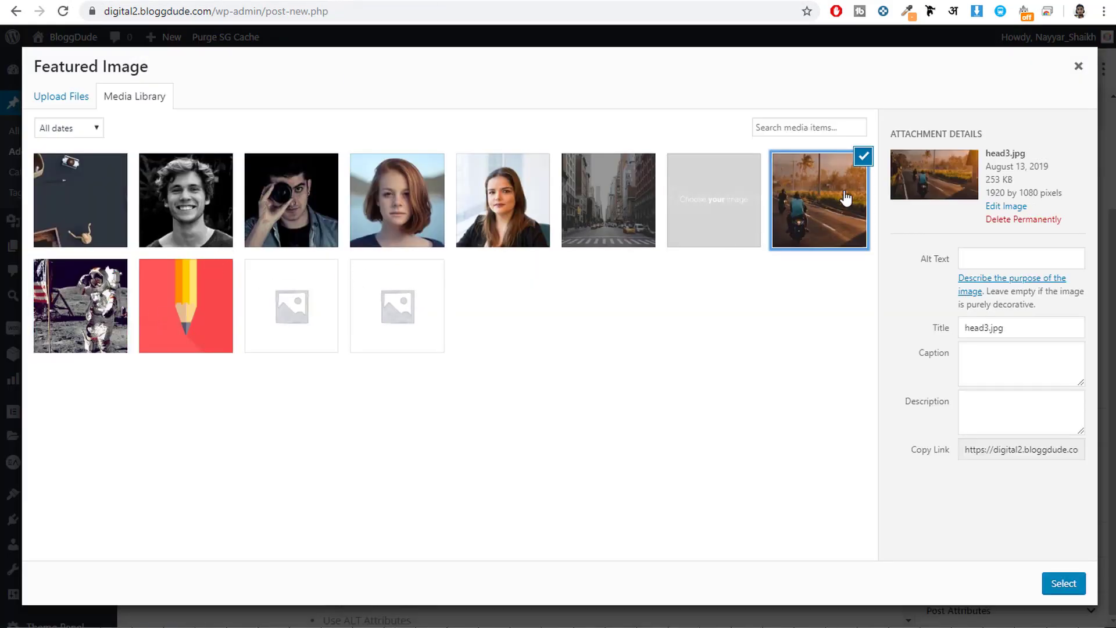
click(1064, 584)
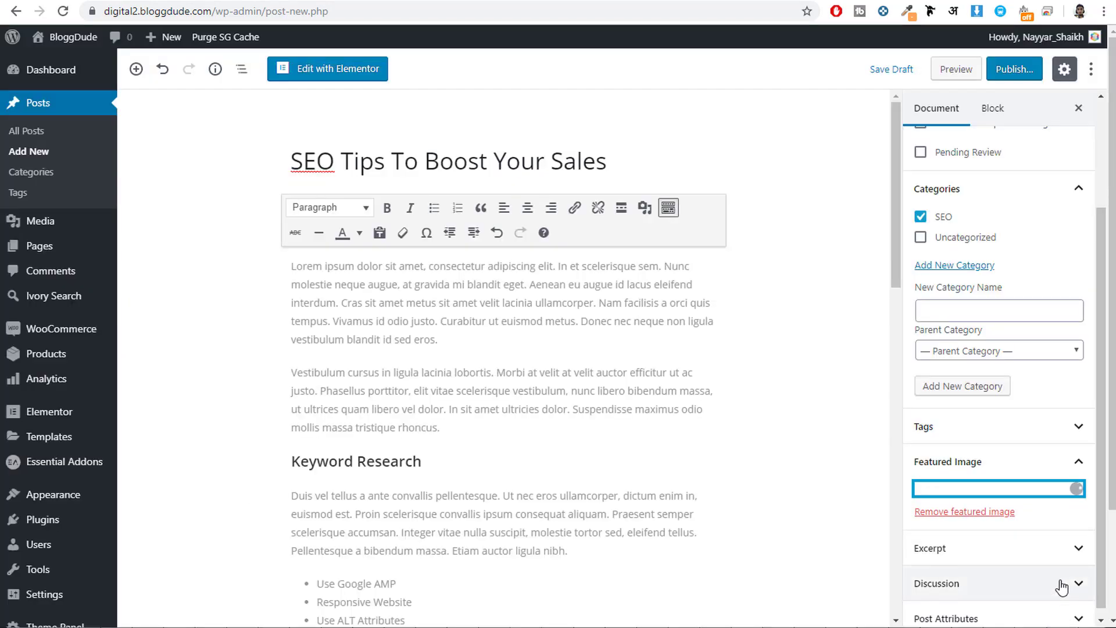
scroll(1041, 568, down, 2)
scroll(502, 467, down, 10)
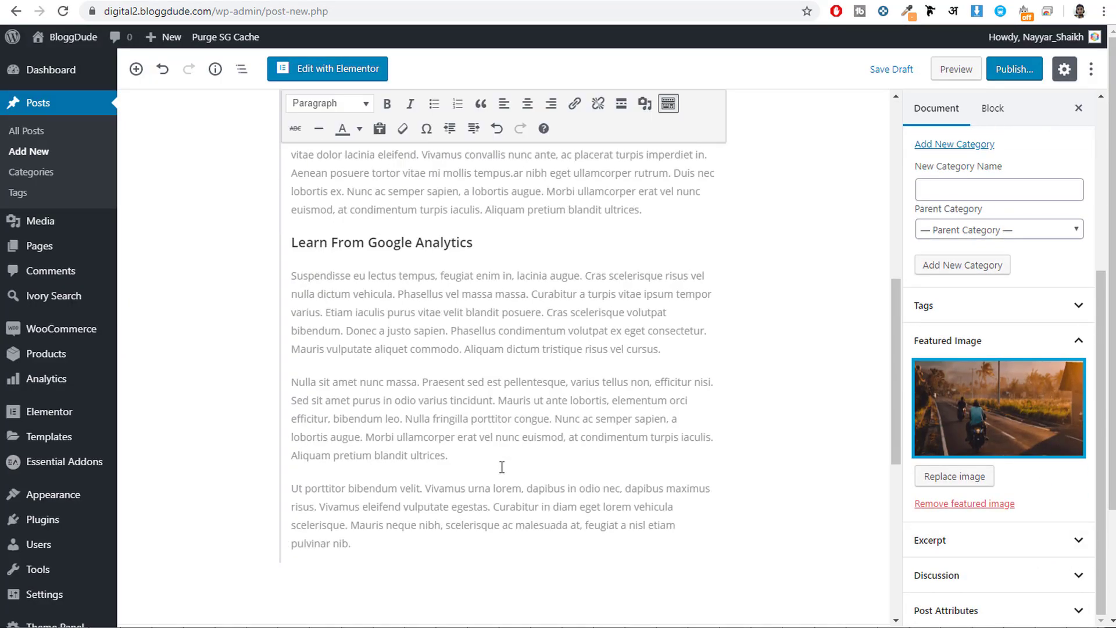
scroll(891, 139, up, 10)
click(1024, 73)
click(1023, 73)
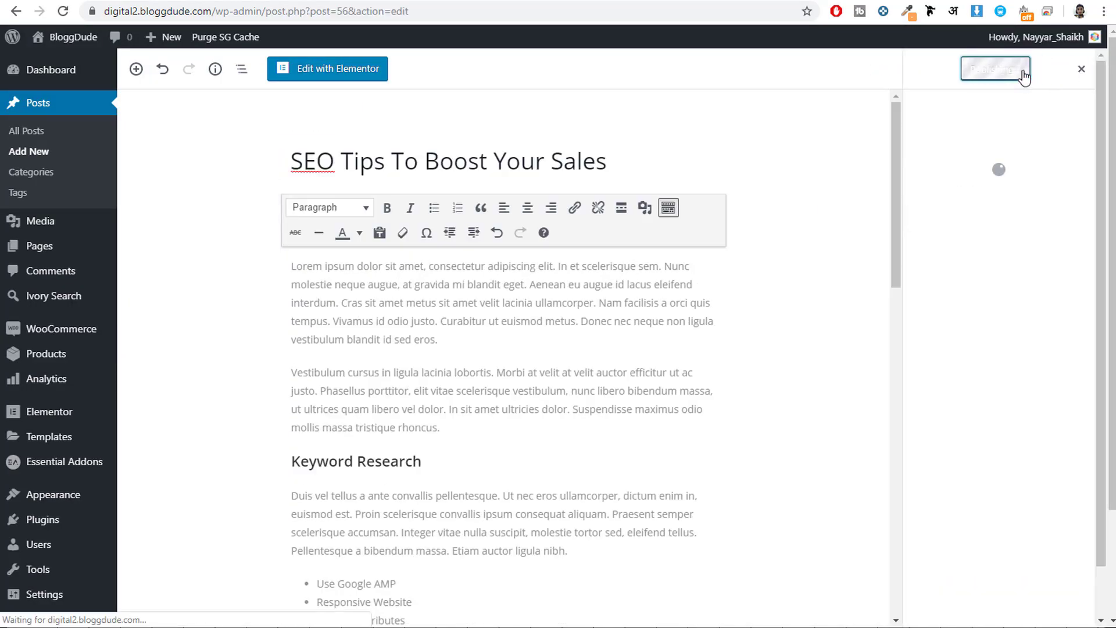
- View the published SEO Tips post on the site and scroll through its article
click(236, 110)
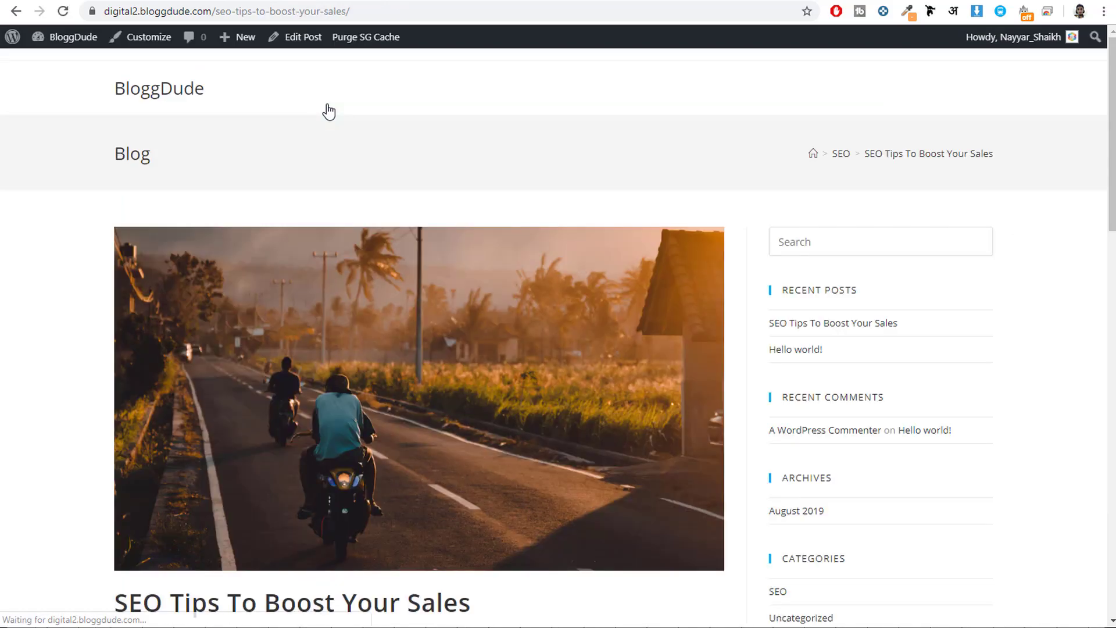
scroll(640, 291, down, 9)
scroll(440, 378, up, 2)
scroll(438, 376, down, 6)
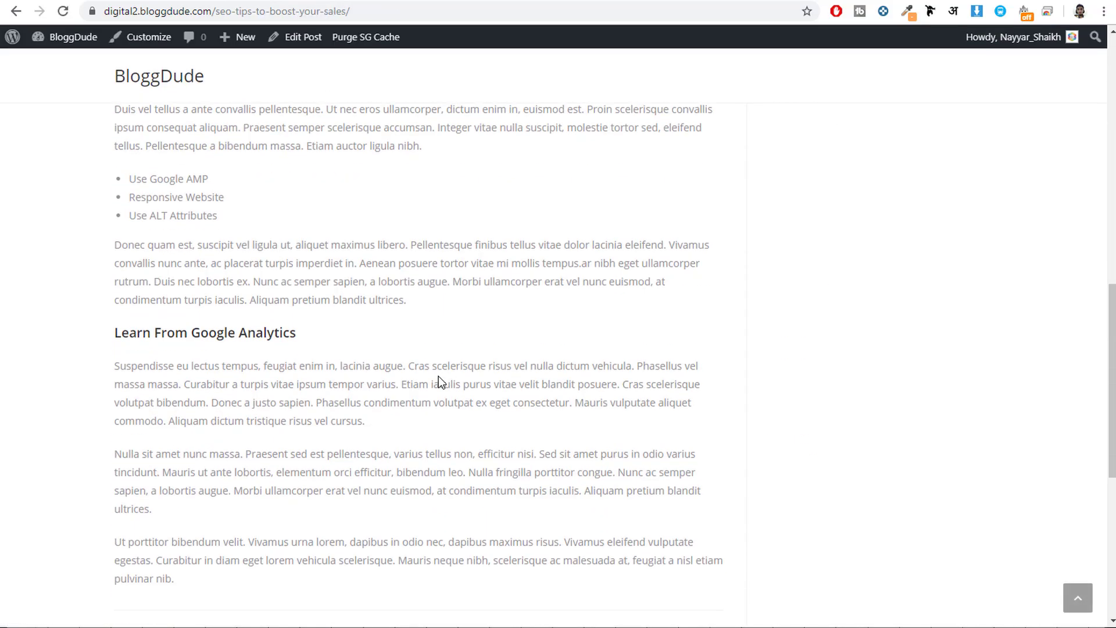
scroll(439, 376, up, 3)
scroll(179, 247, down, 1)
drag(179, 249, 305, 239)
click(328, 267)
click(414, 271)
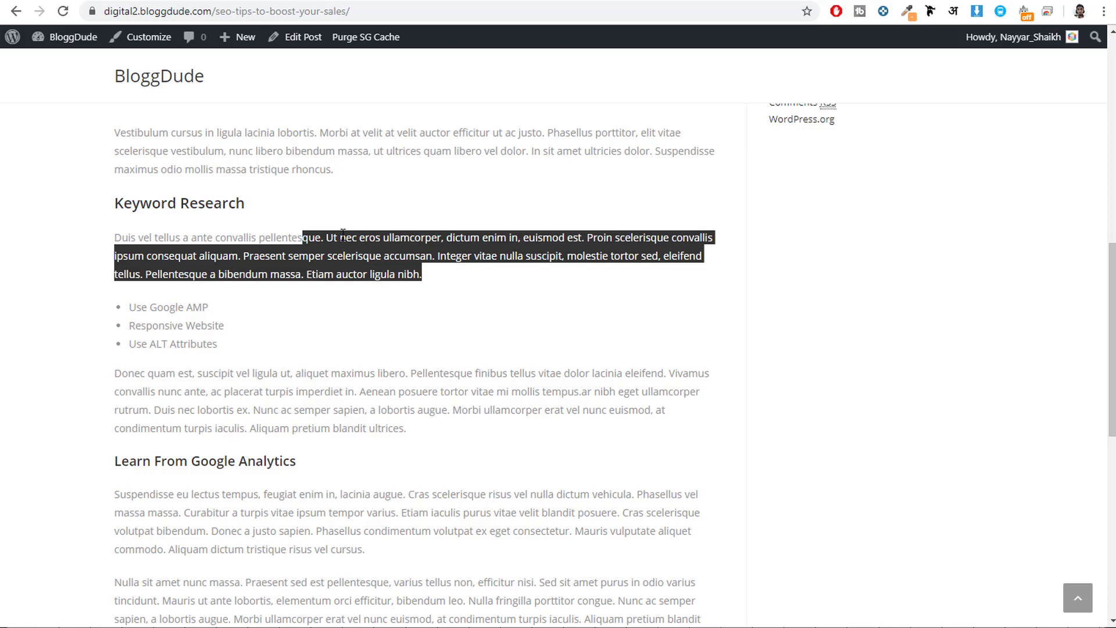
click(343, 302)
- Reload the page and scroll down to the recent blog posts row
scroll(481, 279, up, 8)
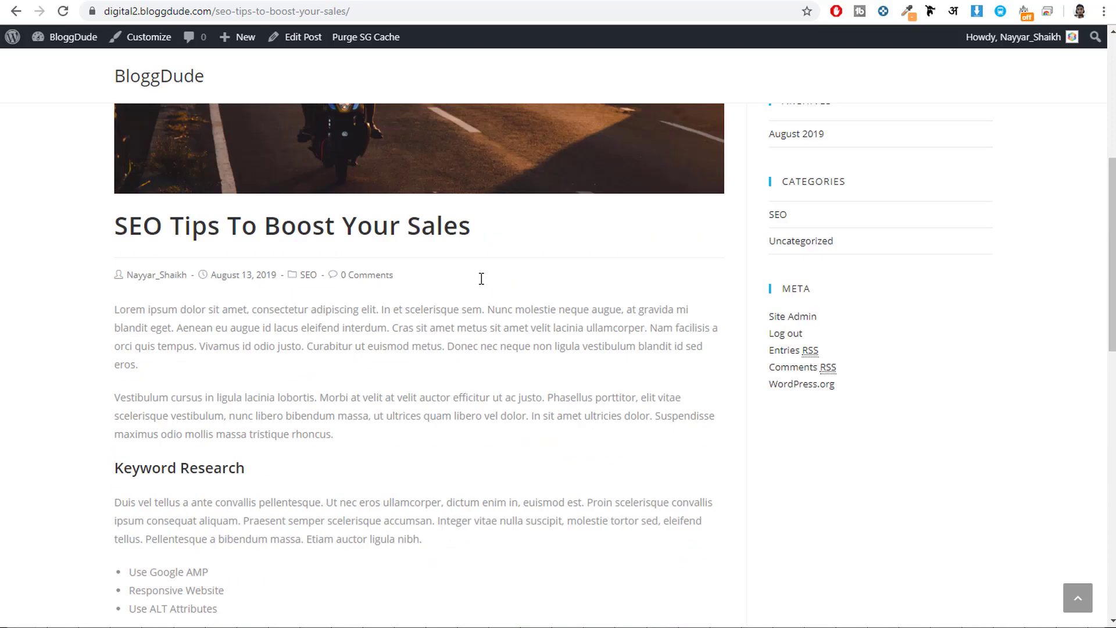
scroll(476, 361, up, 3)
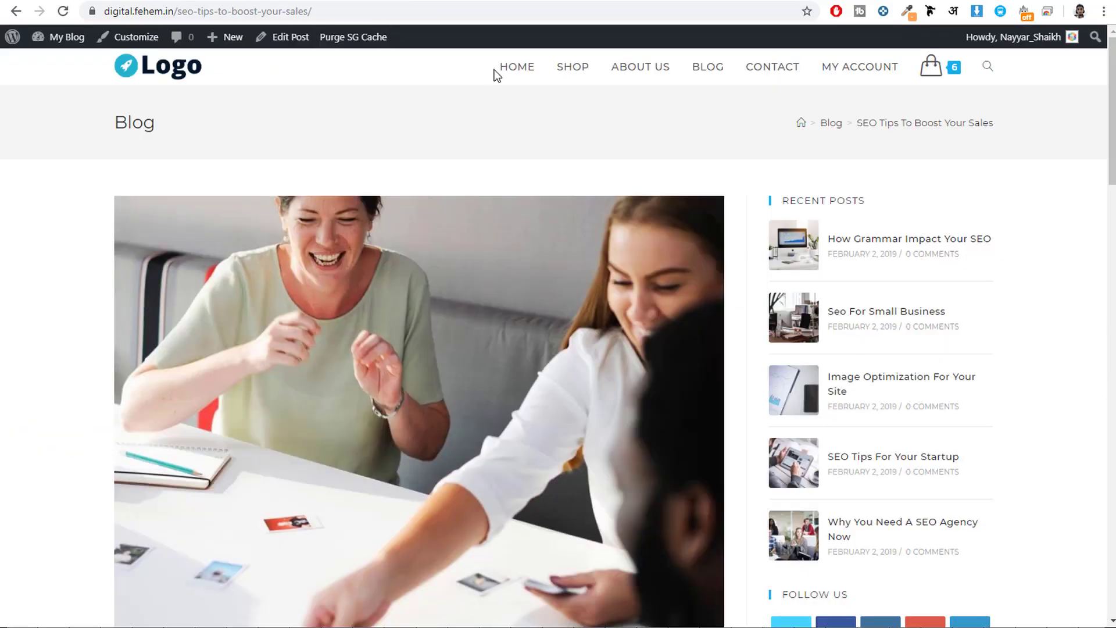
key(F5)
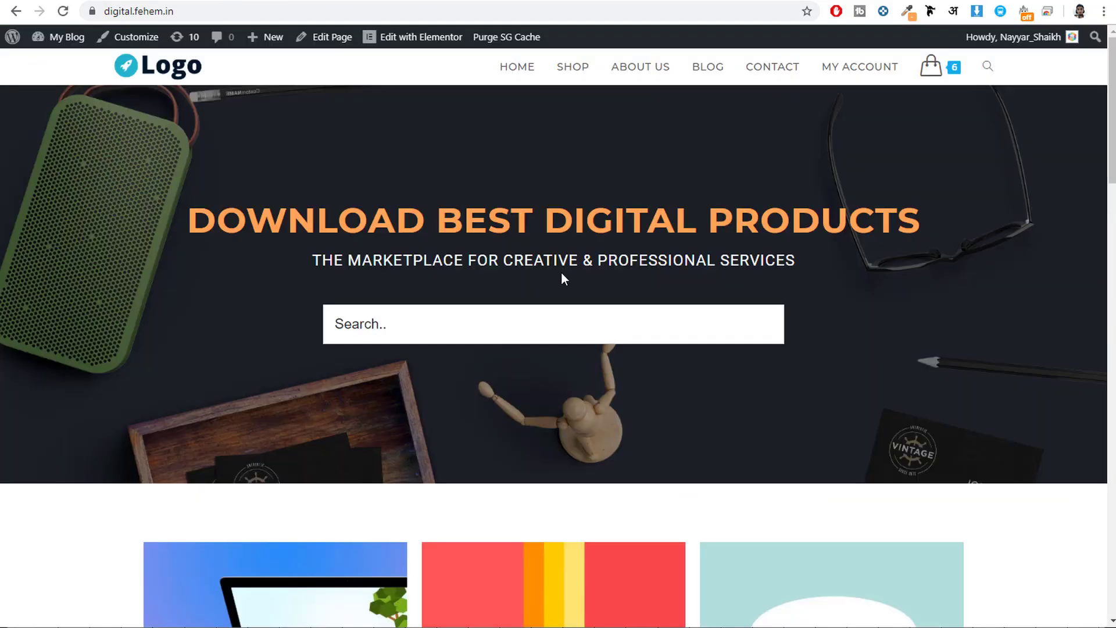
scroll(562, 279, down, 20)
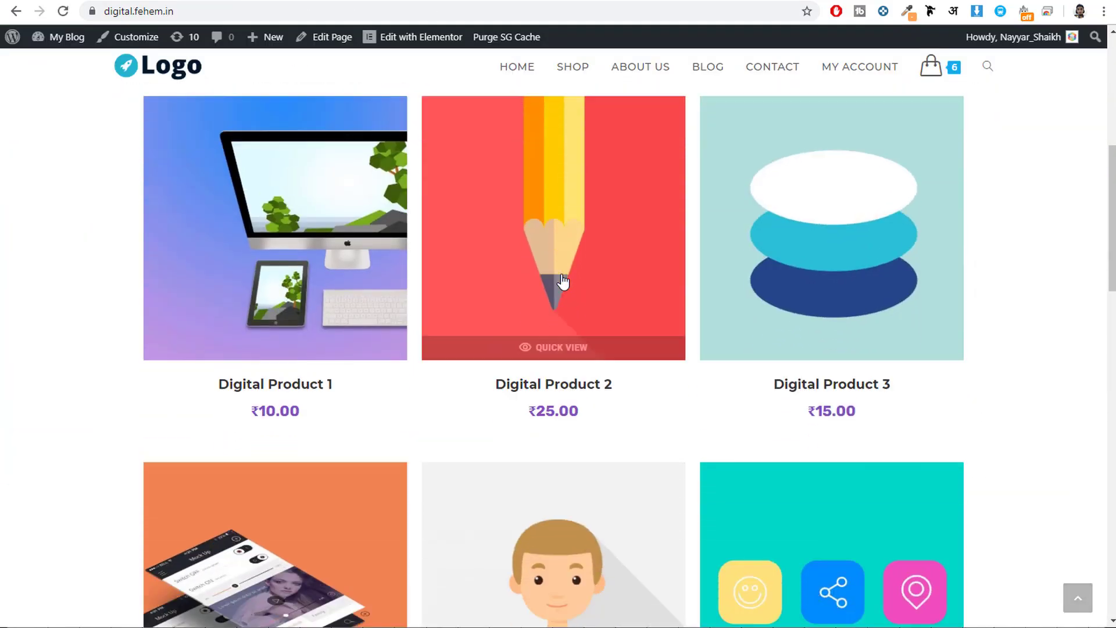
scroll(249, 412, down, 1)
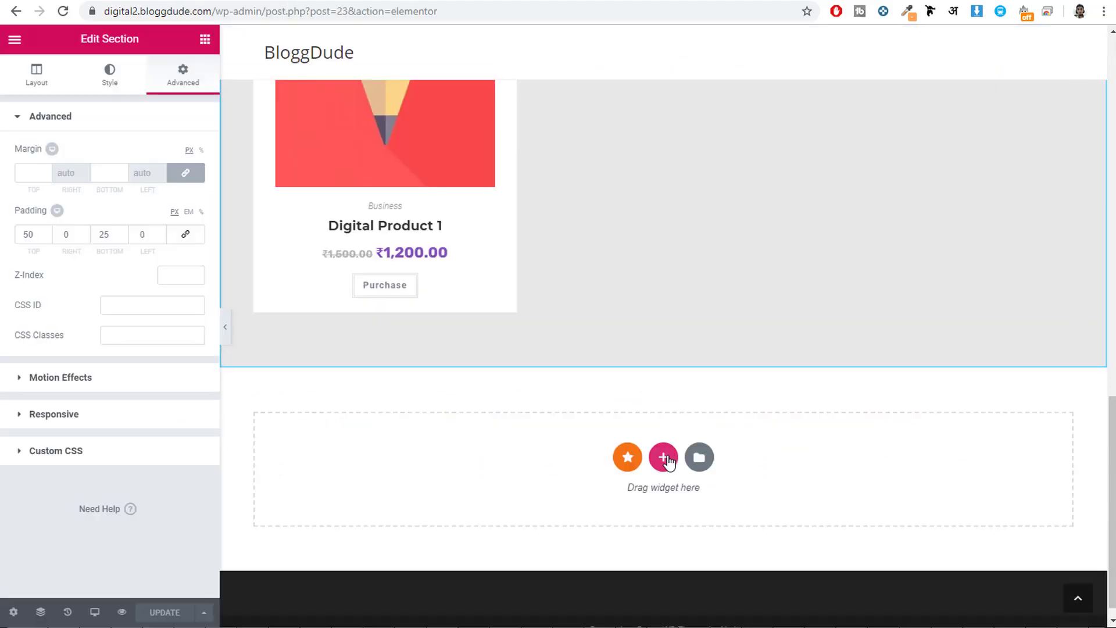
- Add a one-column section below the products and drop a Posts Grid widget into it
click(666, 458)
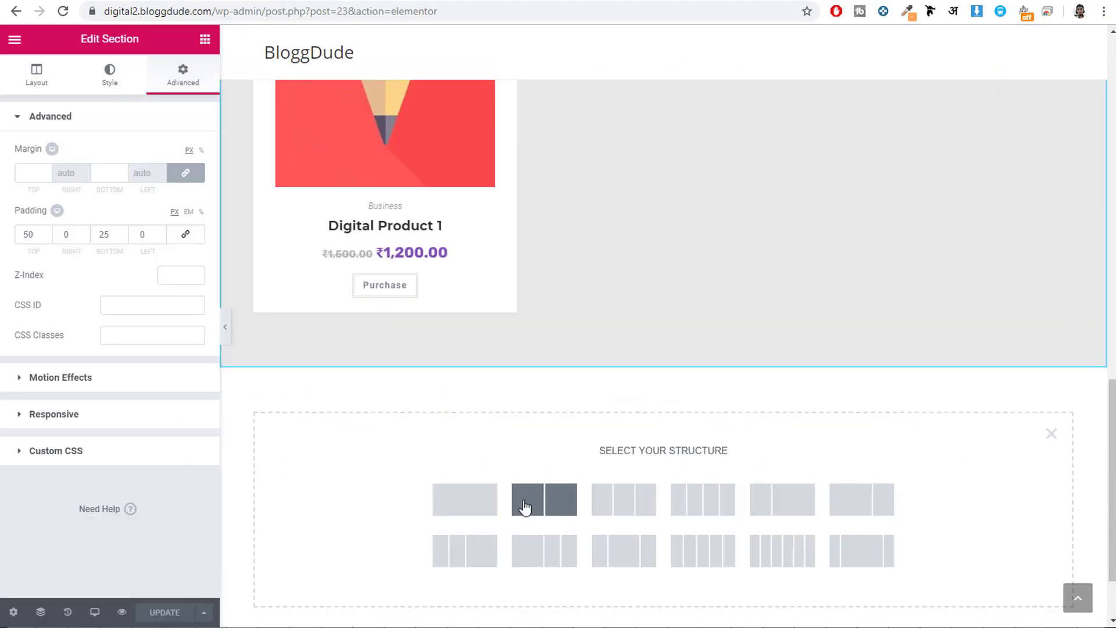
click(487, 512)
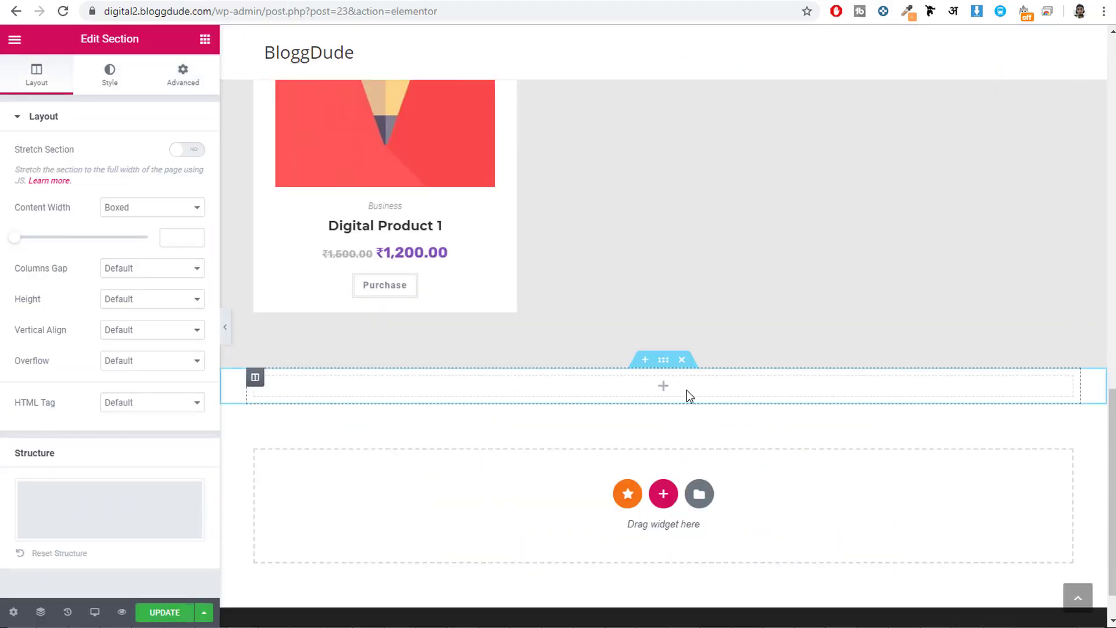
click(585, 378)
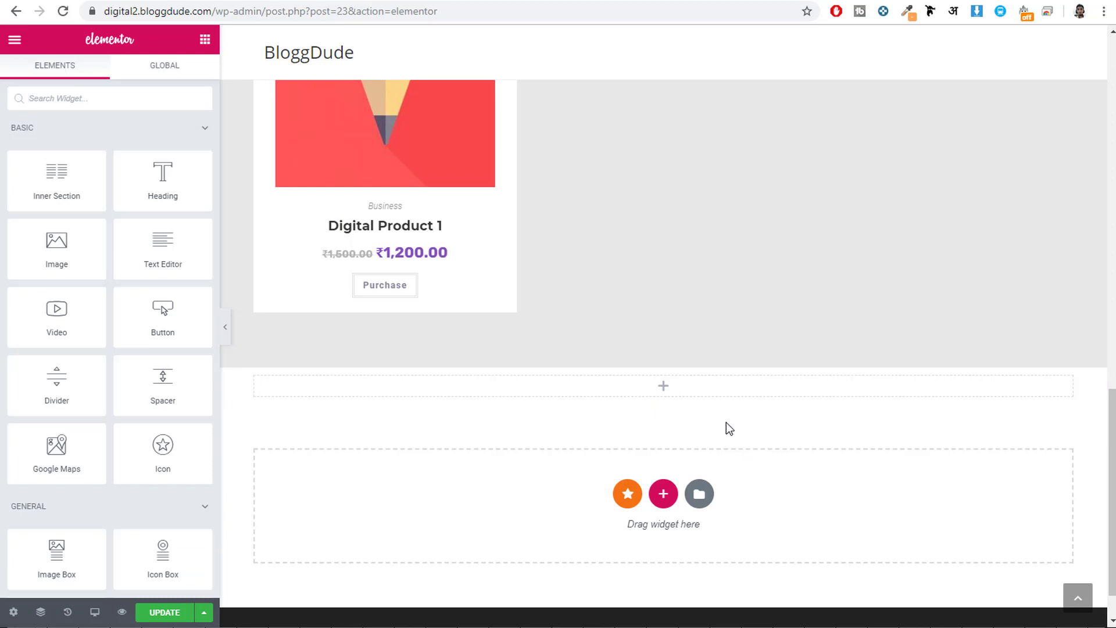
text(os)
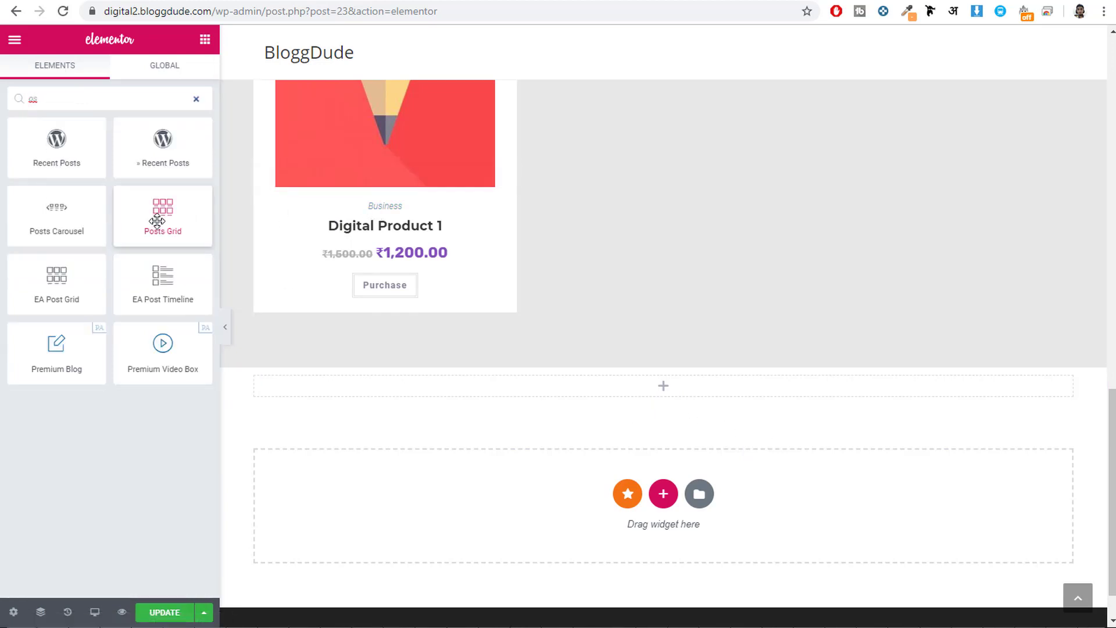
drag(154, 218, 622, 399)
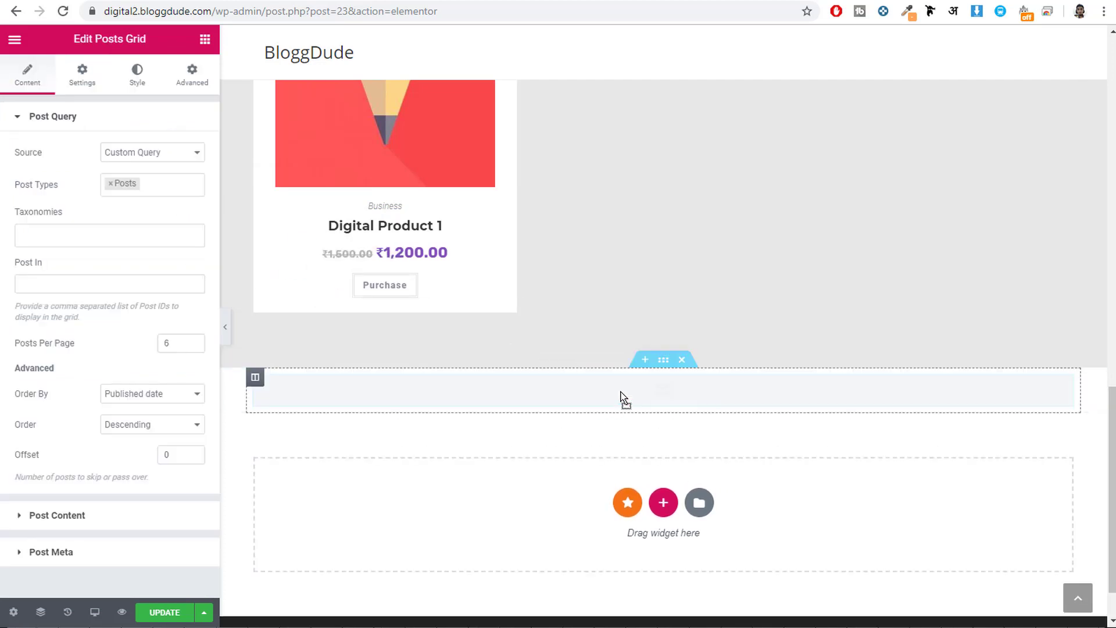
scroll(588, 413, down, 3)
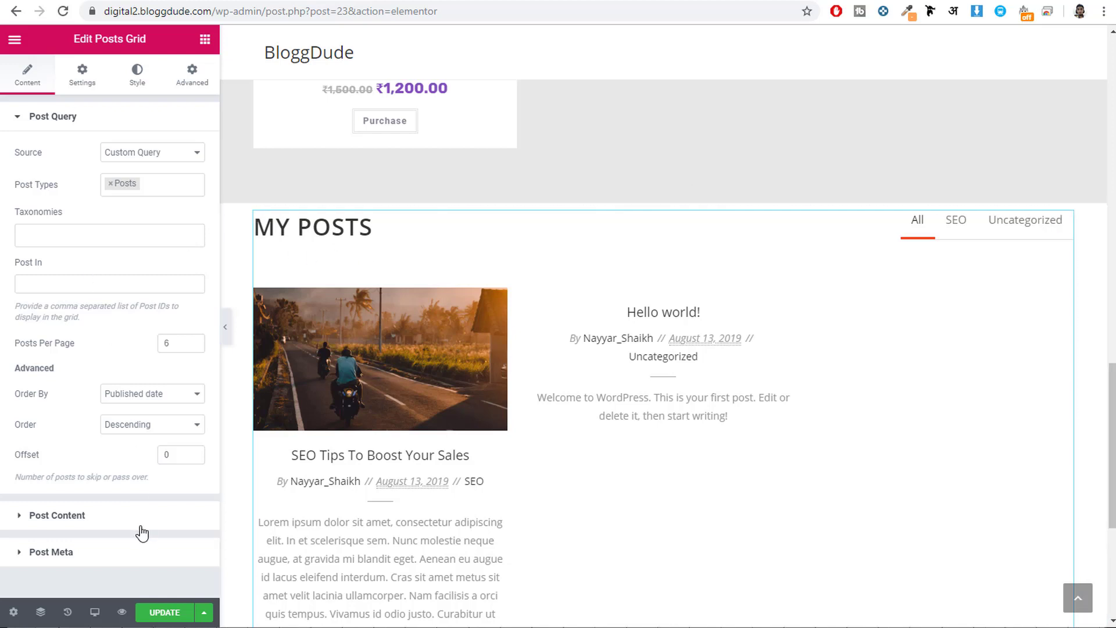
click(103, 522)
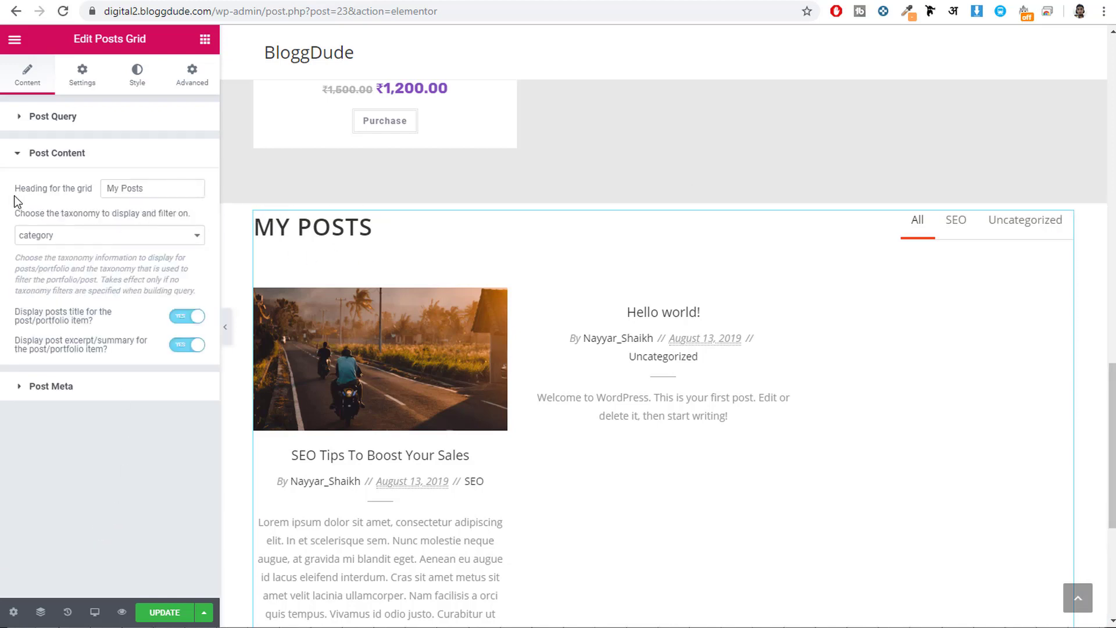
- Delete the grid's 'My Posts' heading and set Filterable to NO
drag(146, 191, 6, 194)
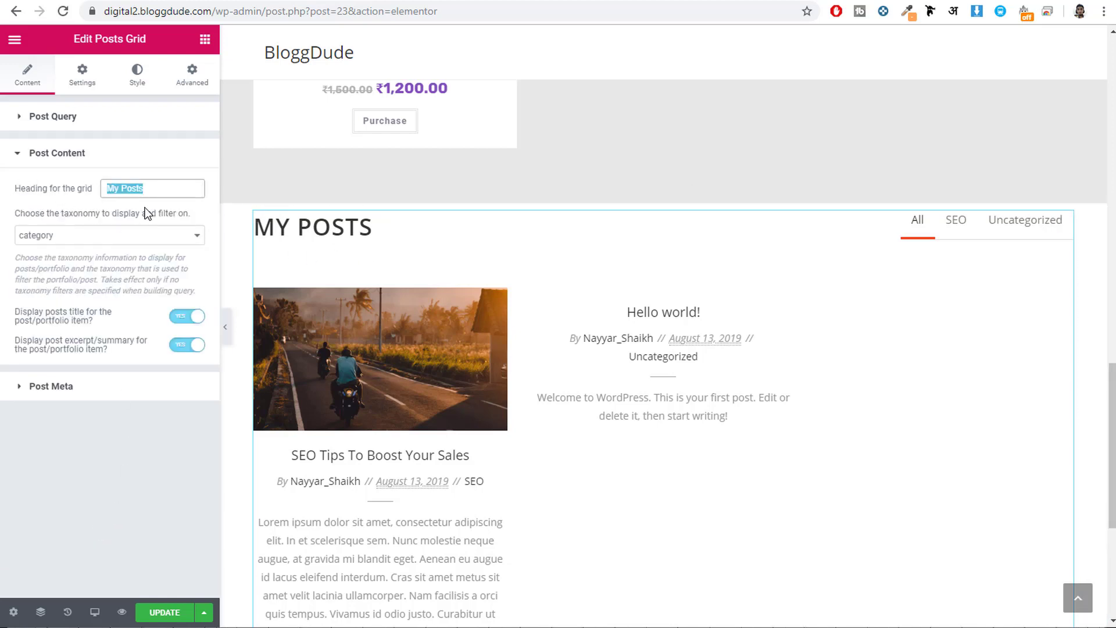
key(BackSpace)
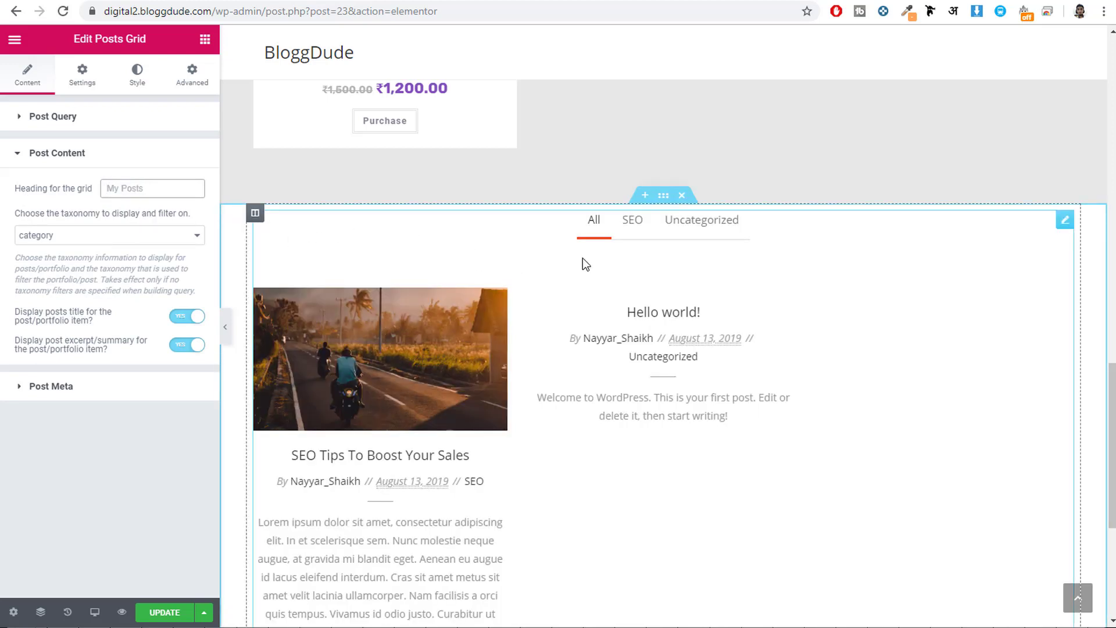
click(697, 222)
click(633, 221)
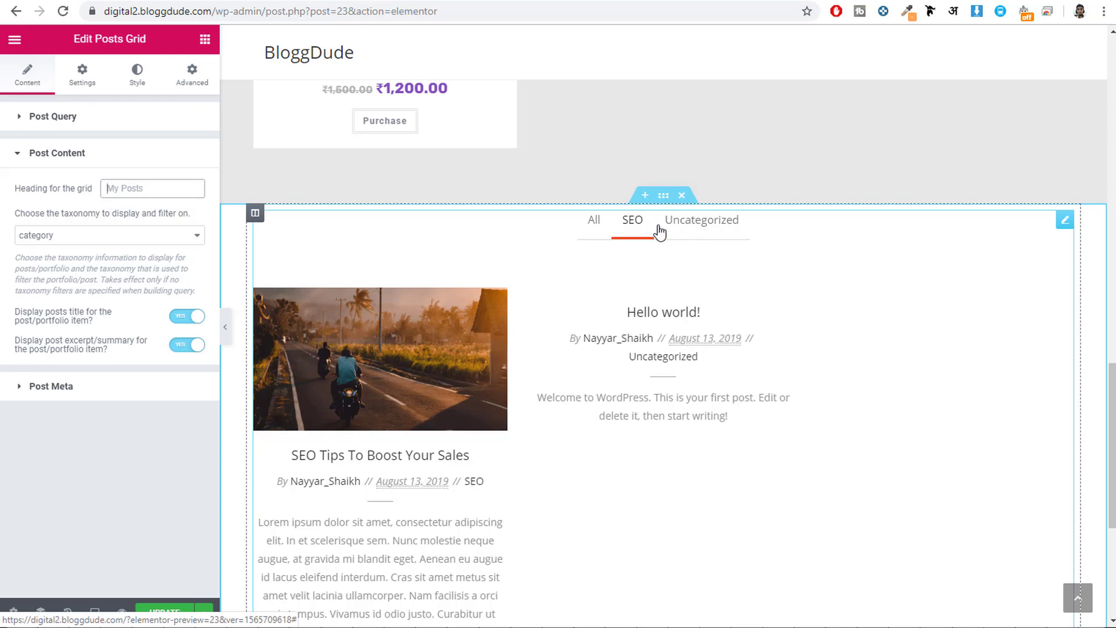
click(83, 80)
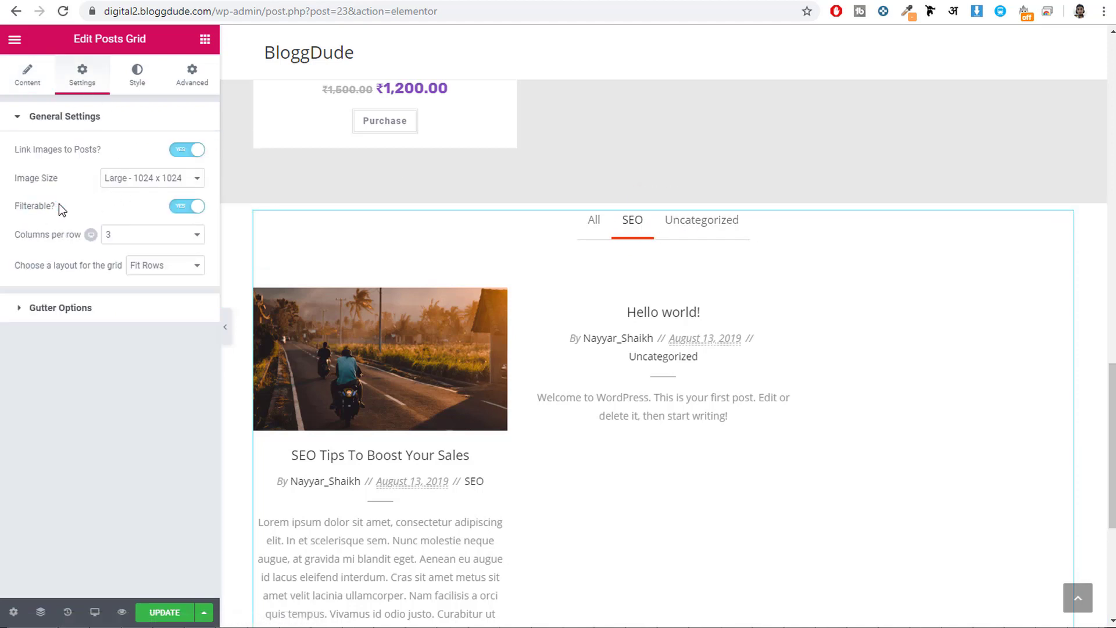
click(192, 207)
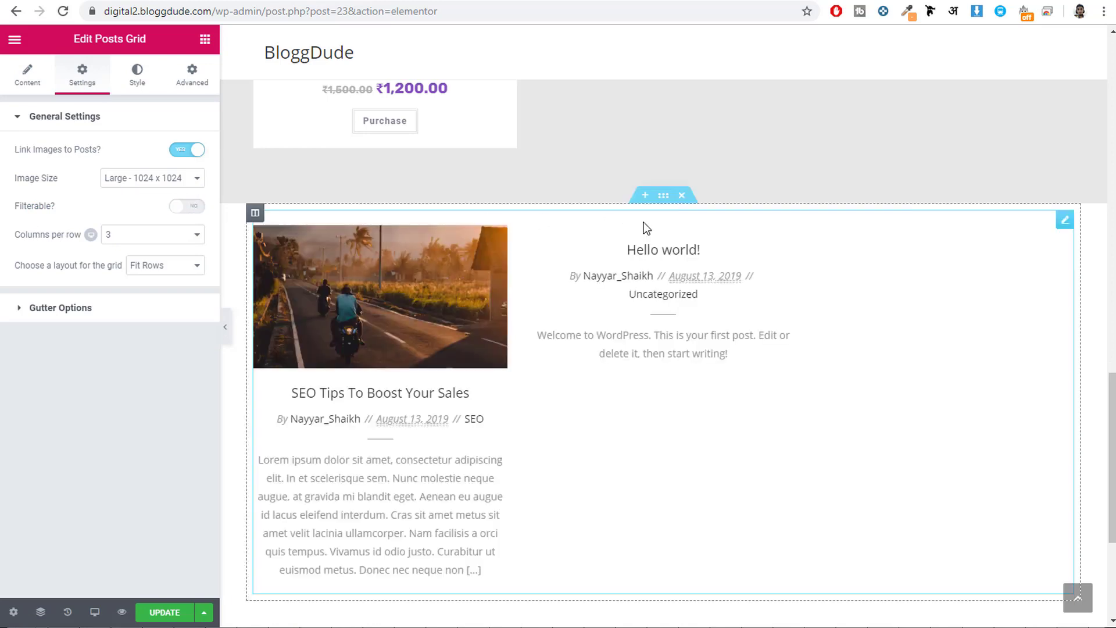
- Hide the post excerpts in the grid and update the page
click(35, 82)
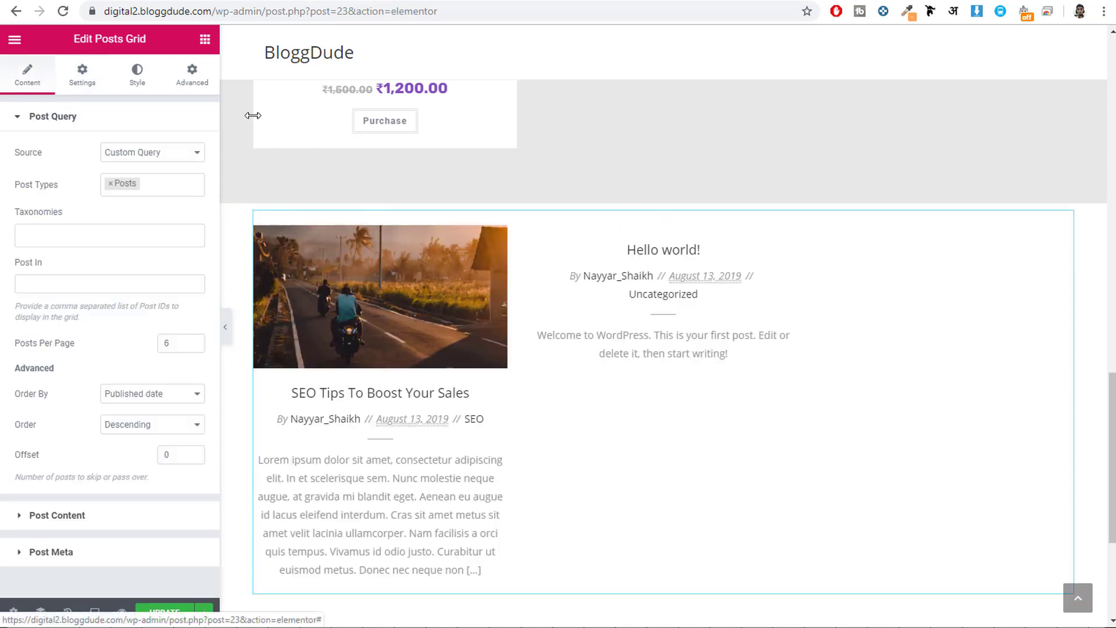
scroll(581, 264, down, 3)
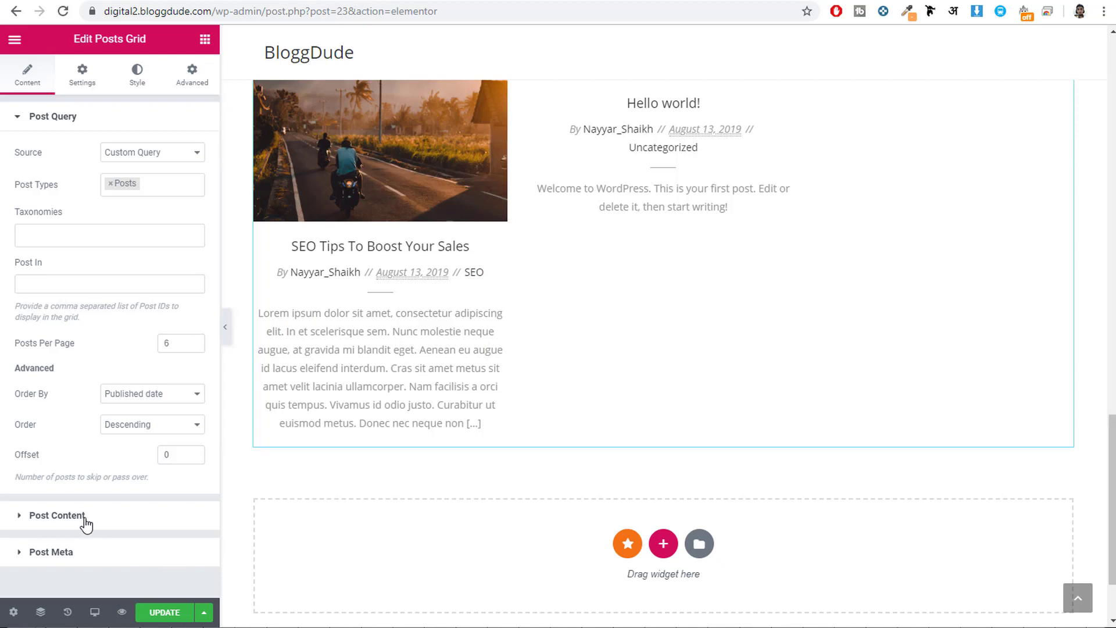
click(58, 515)
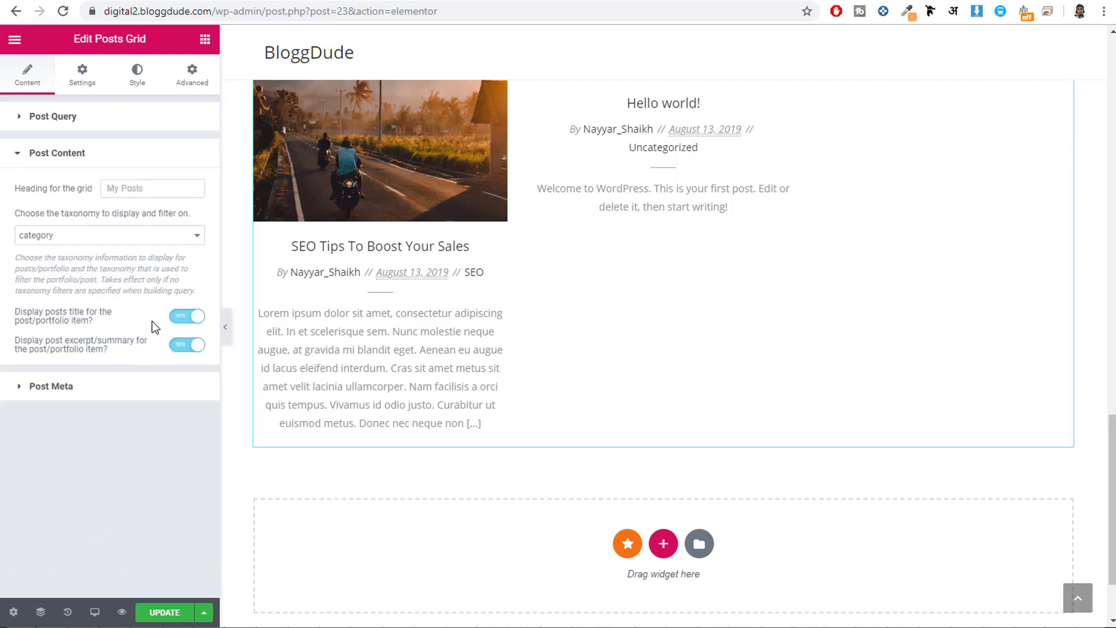
click(195, 348)
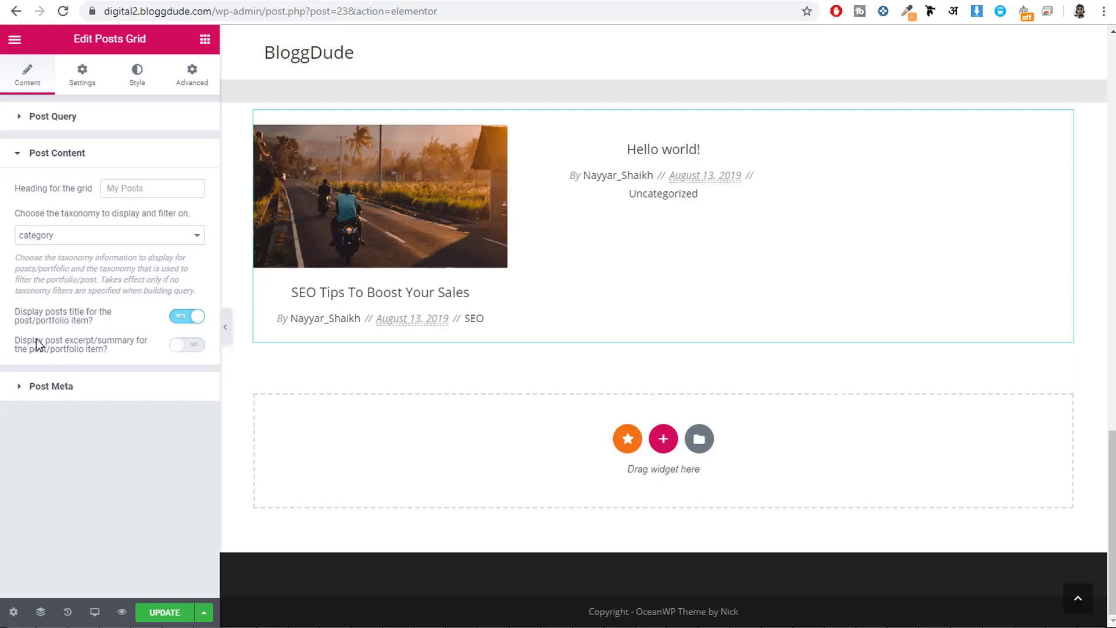
drag(27, 343, 169, 347)
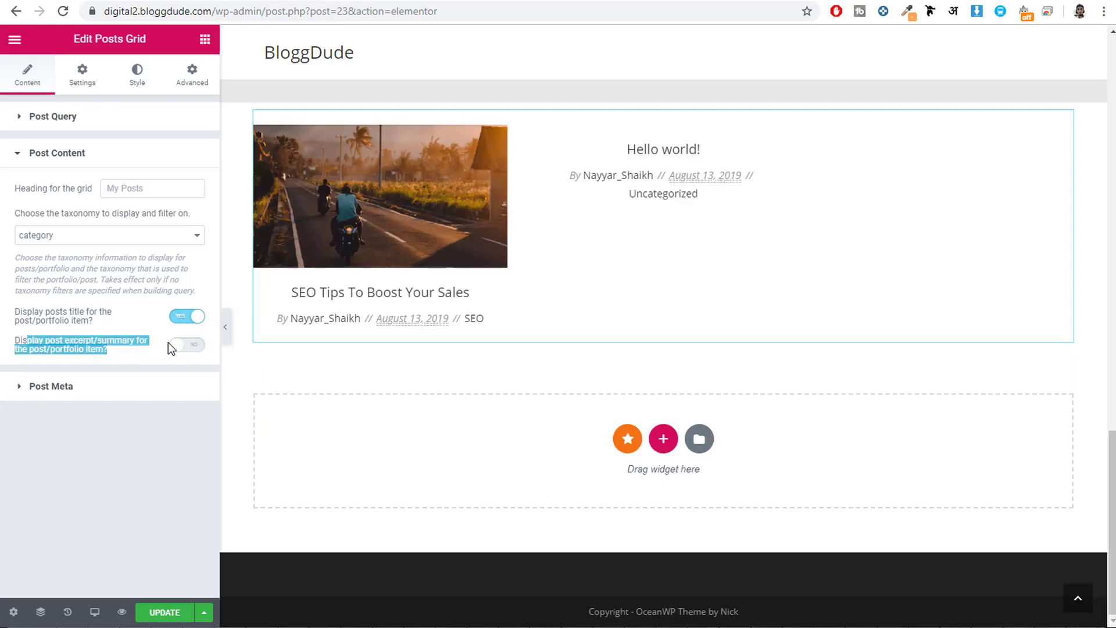
click(169, 616)
scroll(514, 524, up, 4)
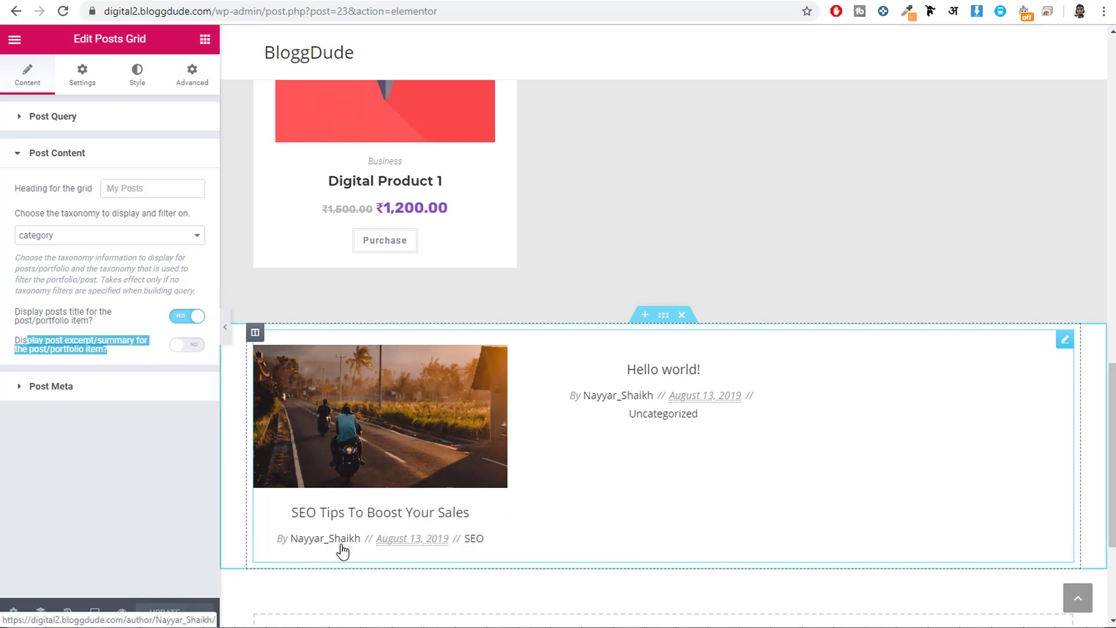
- Make the grid's entry titles black and set their font family to Montserrat
click(129, 88)
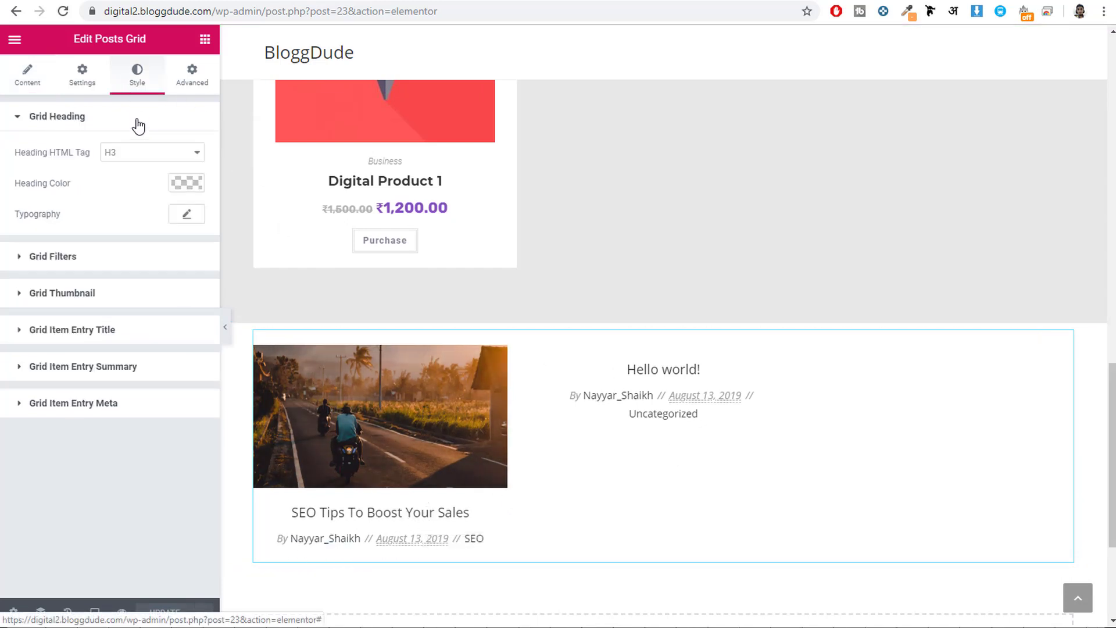
click(100, 333)
click(179, 288)
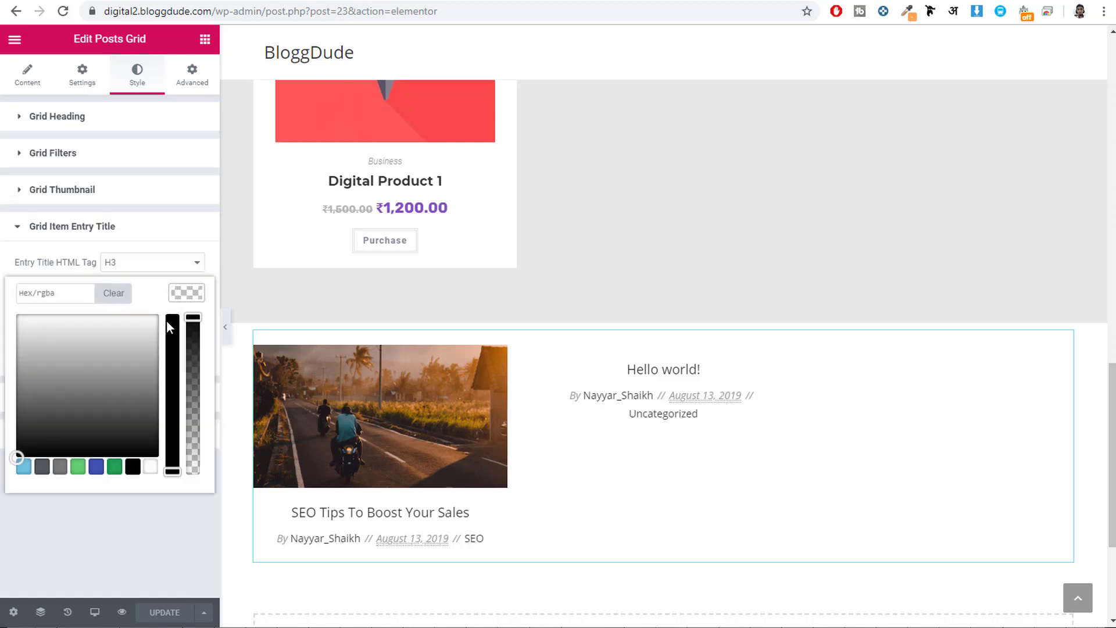
click(132, 467)
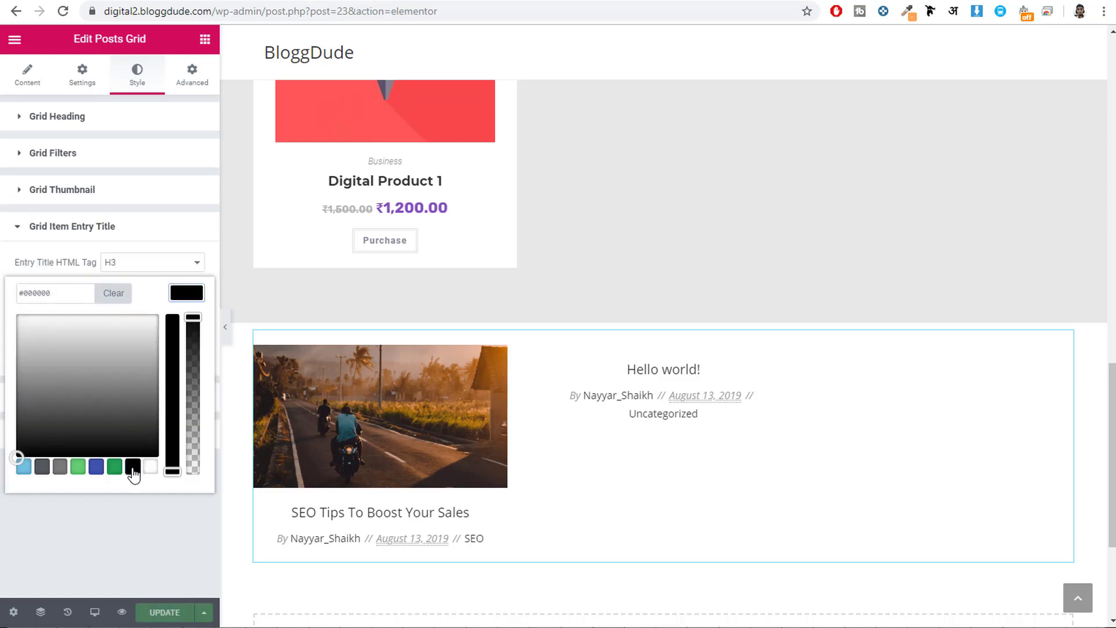
click(187, 299)
click(187, 356)
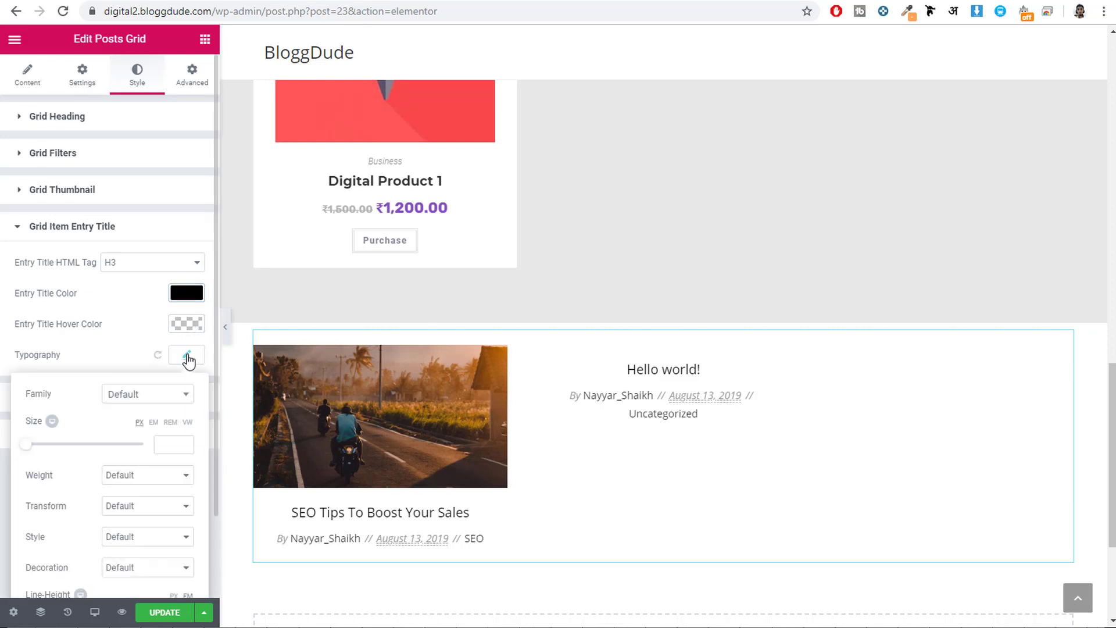
scroll(314, 386, down, 2)
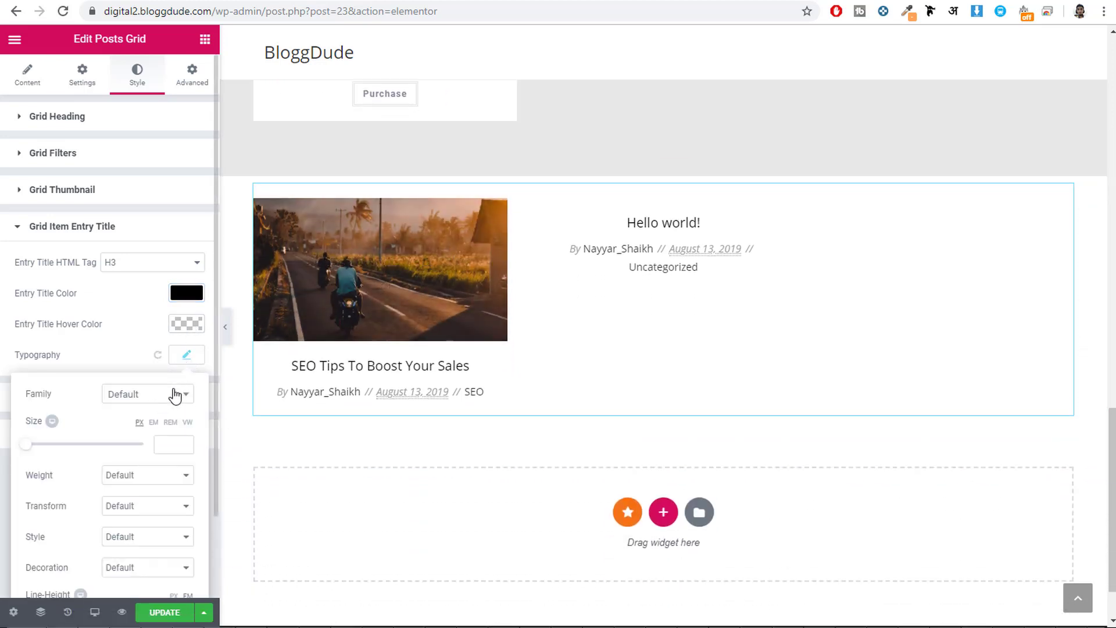
click(174, 396)
text(mon)
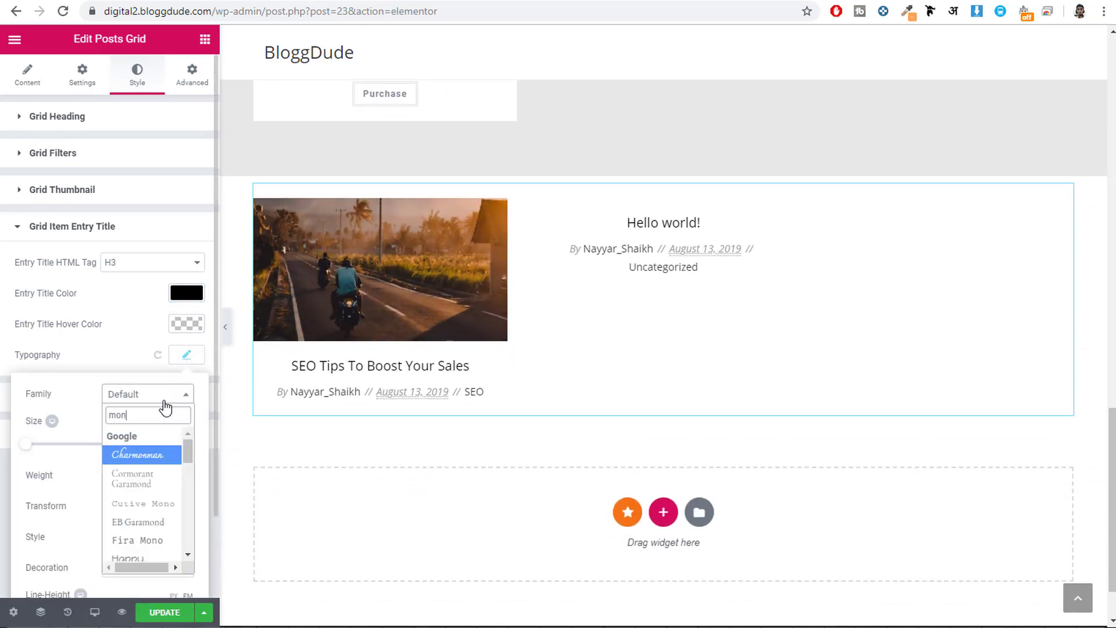
text(ts)
key(Return)
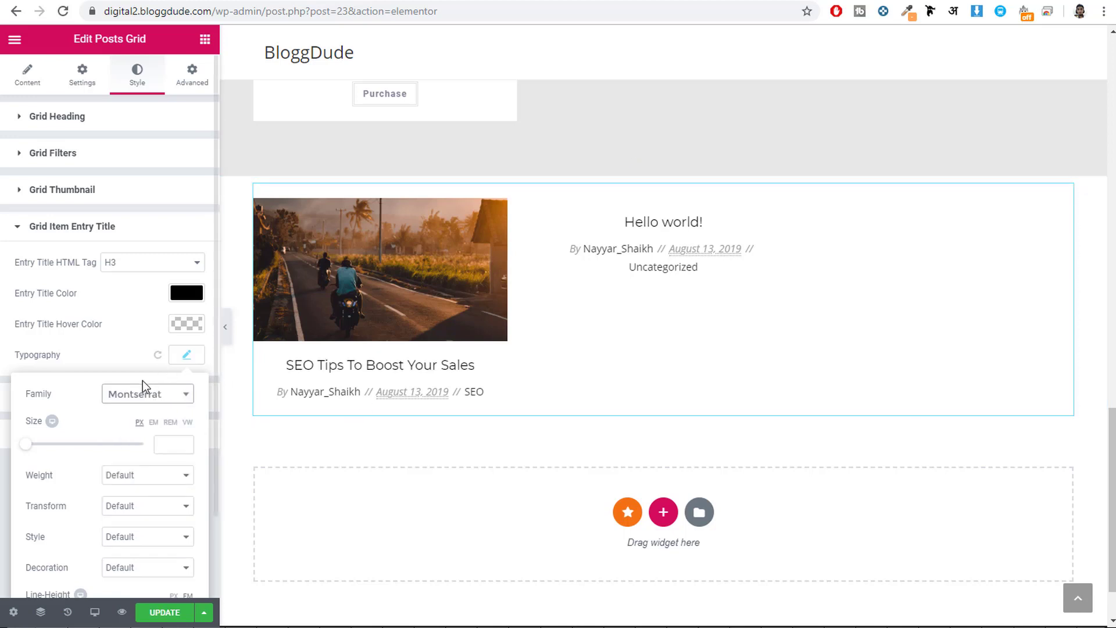
- Set the entry title font weight to 700
scroll(168, 413, down, 1)
click(142, 405)
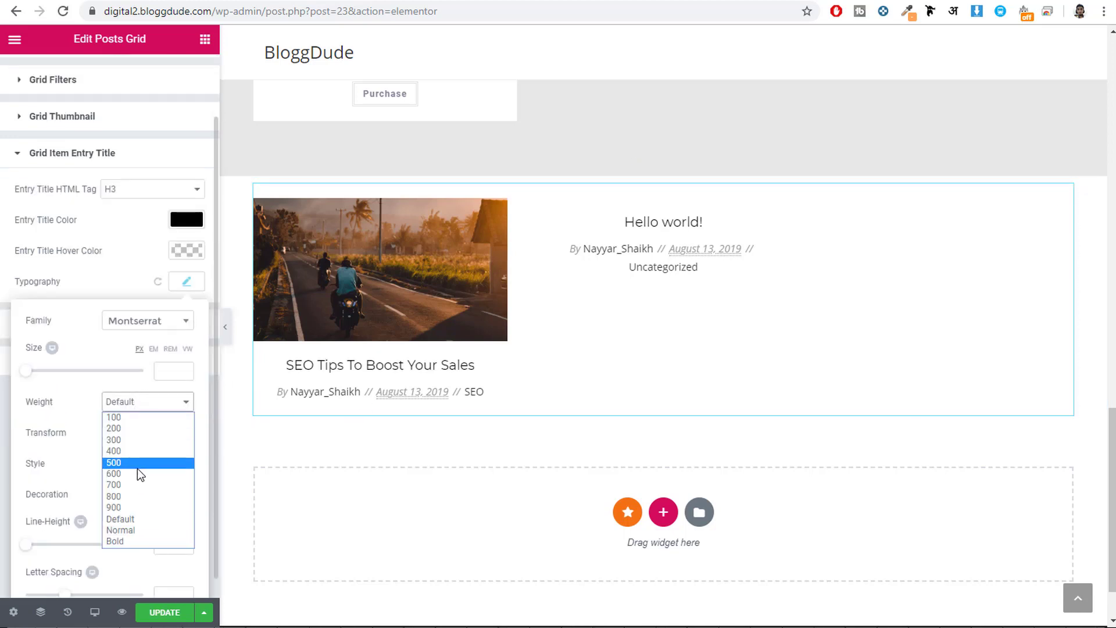
click(137, 466)
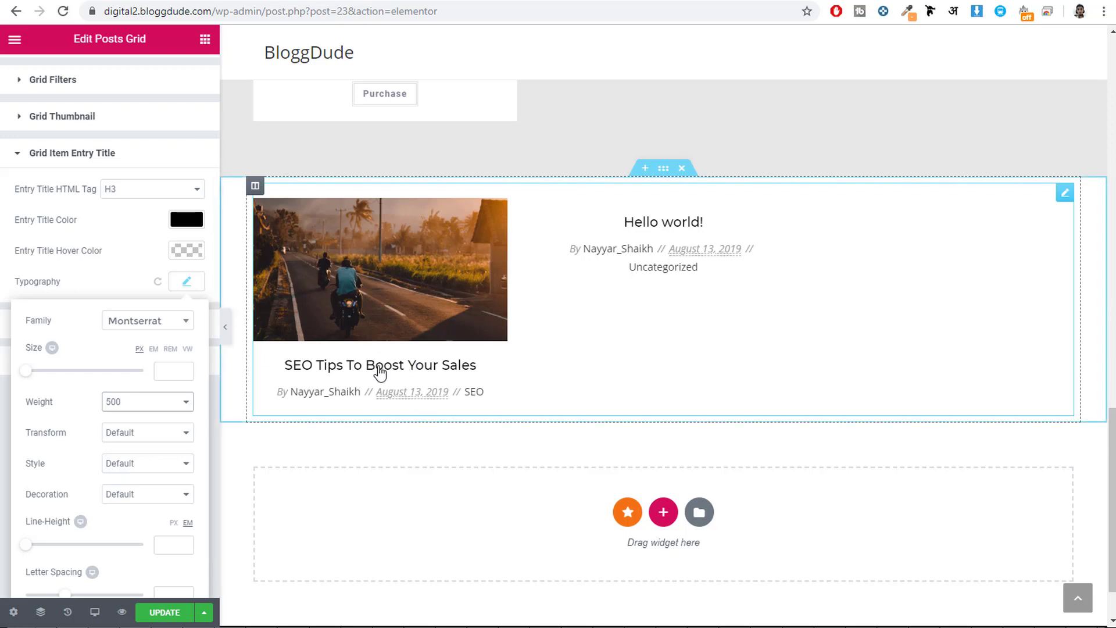
click(155, 407)
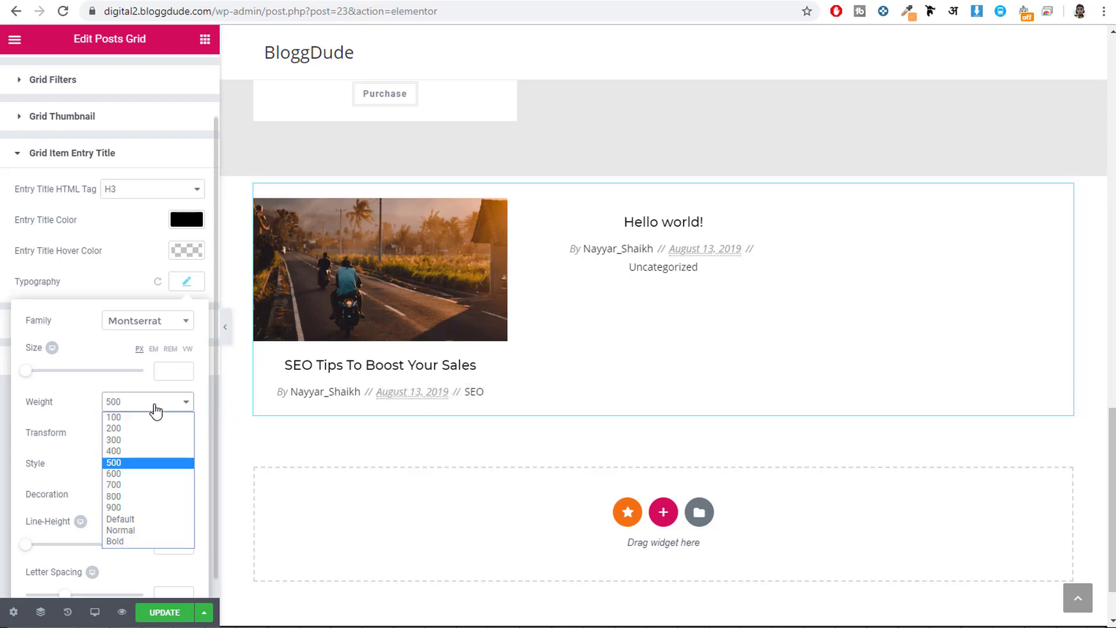
click(129, 485)
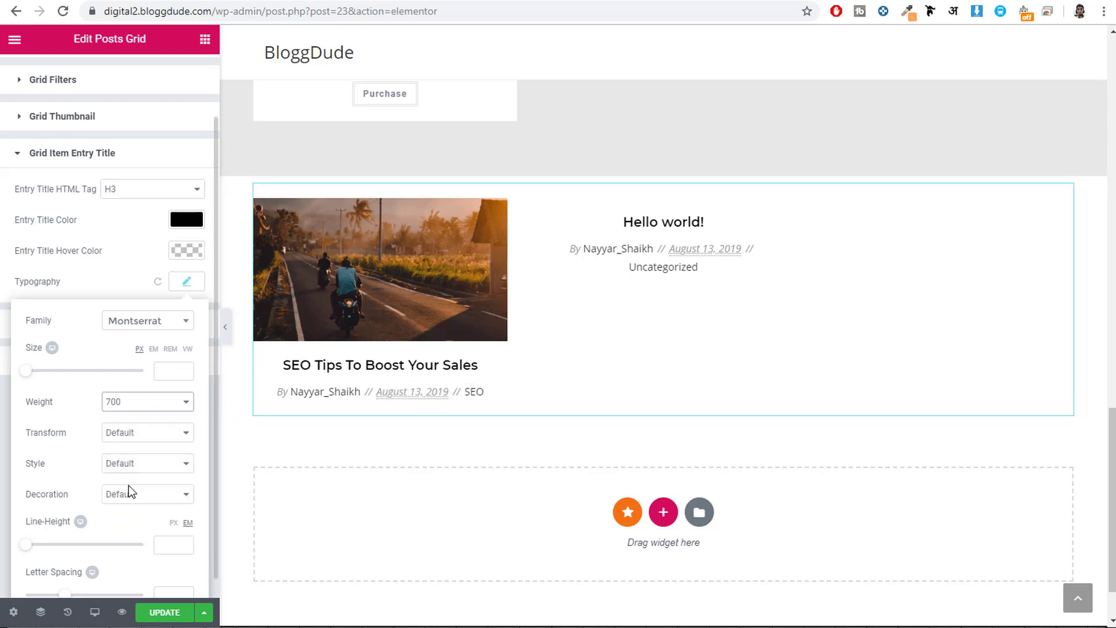
click(182, 290)
- Change the entry title colour to dark orange #e0541d
click(187, 220)
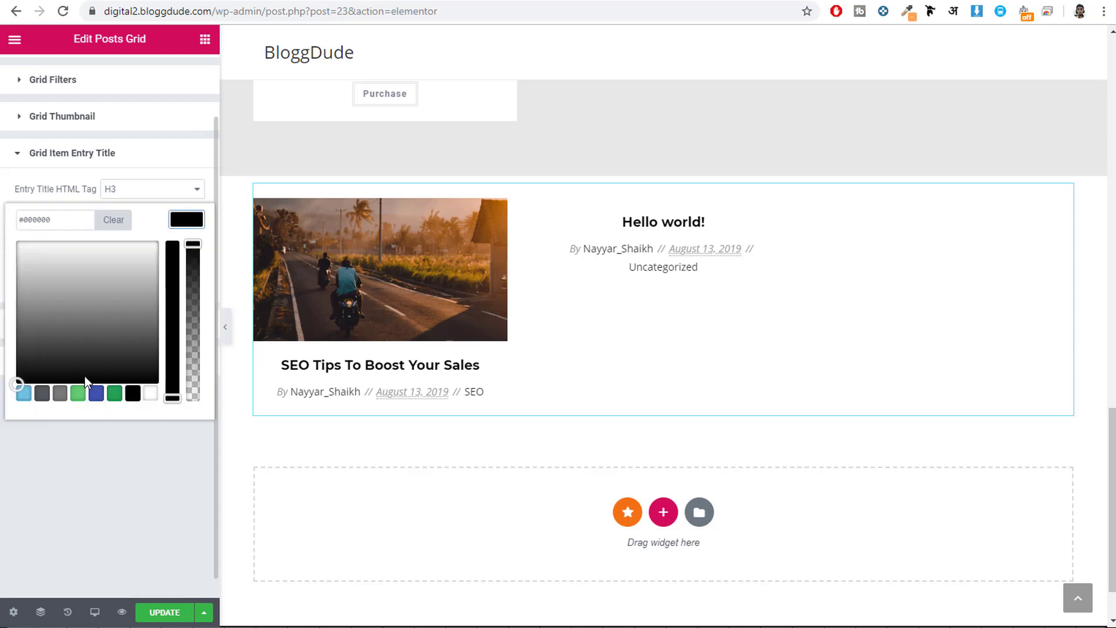
click(96, 394)
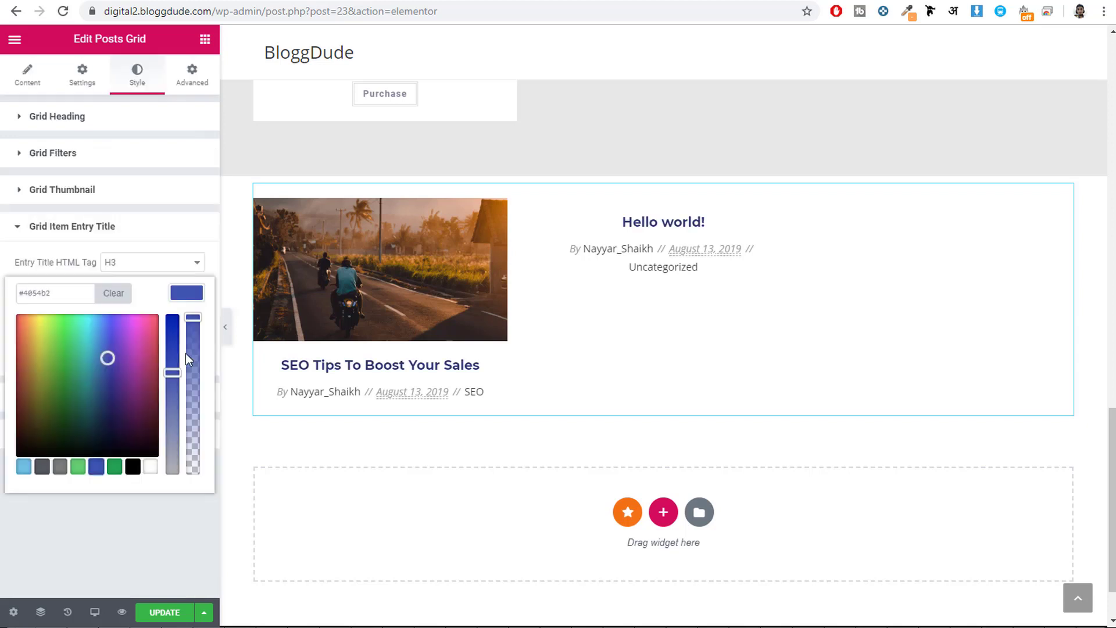
drag(23, 321, 23, 332)
drag(172, 373, 169, 338)
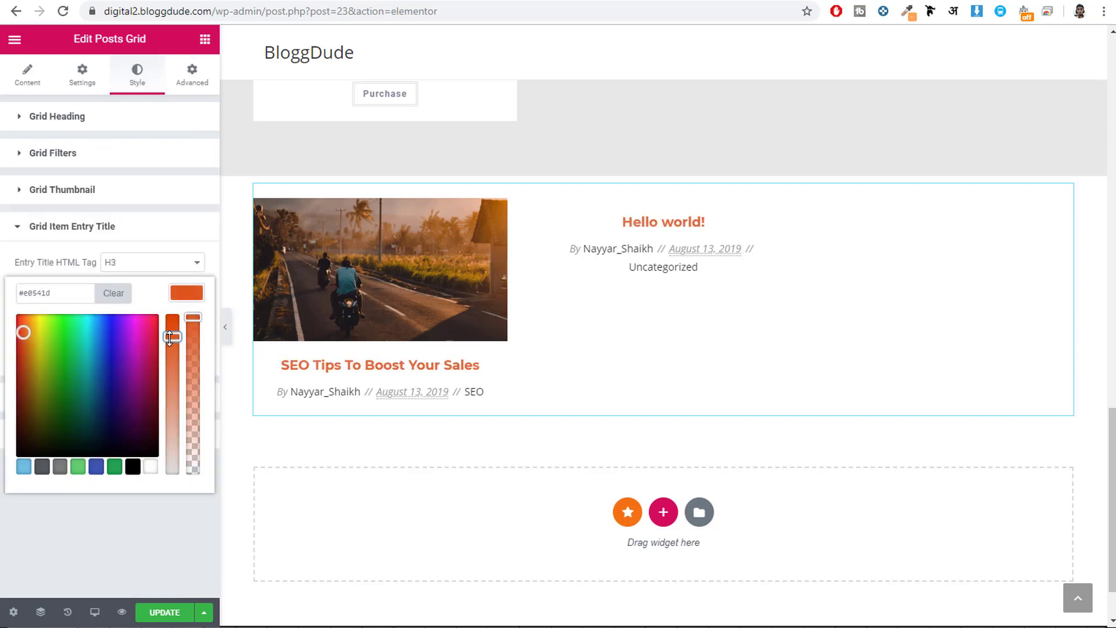
click(189, 292)
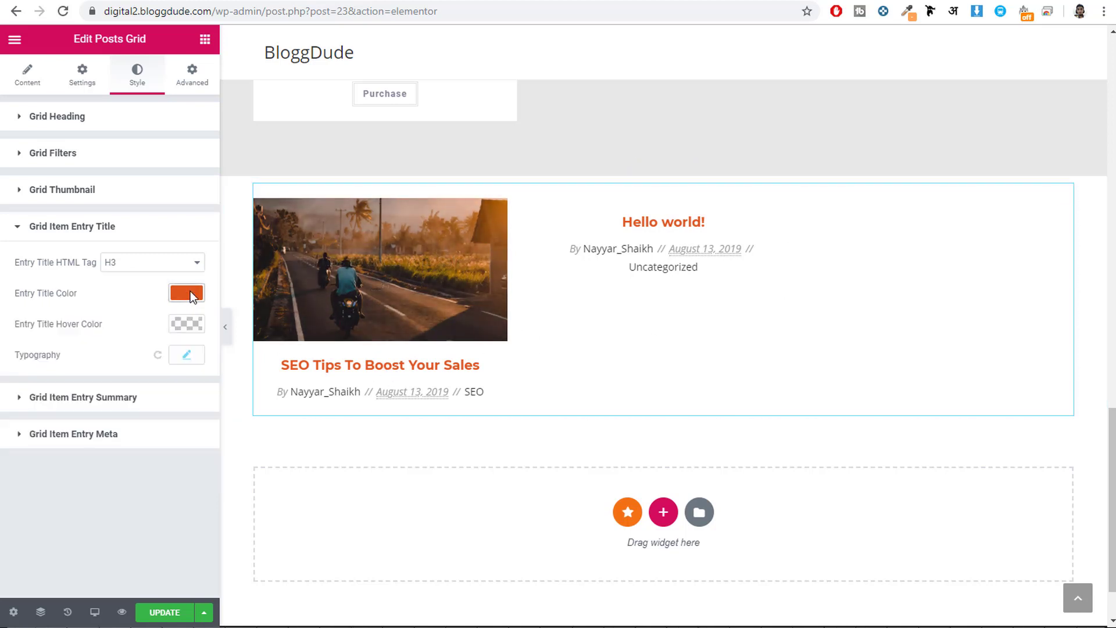
click(114, 433)
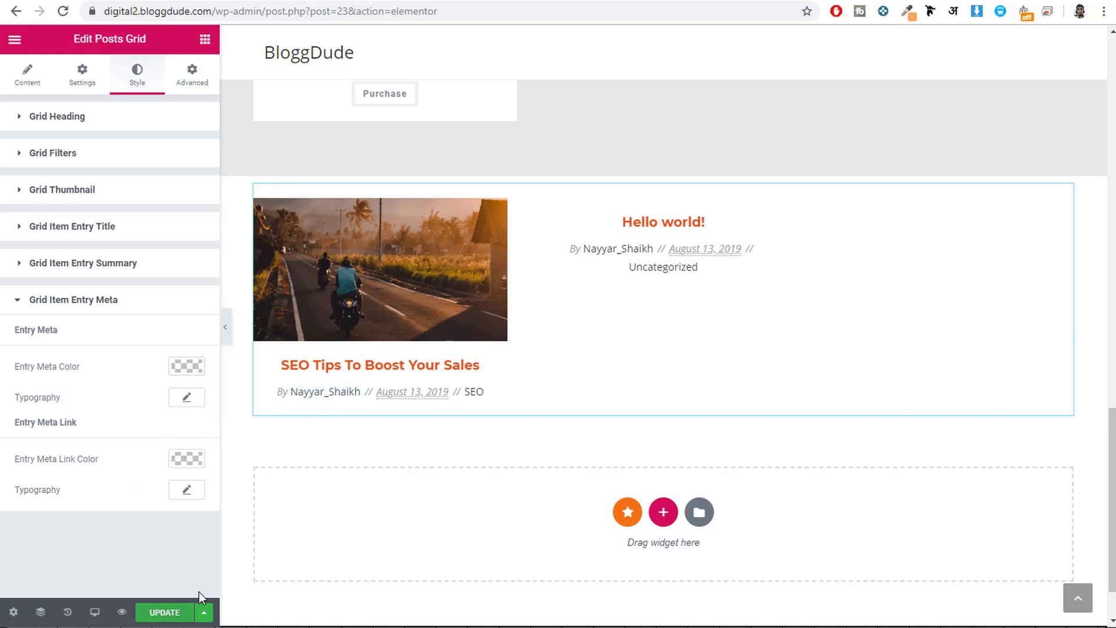
scroll(625, 297, up, 3)
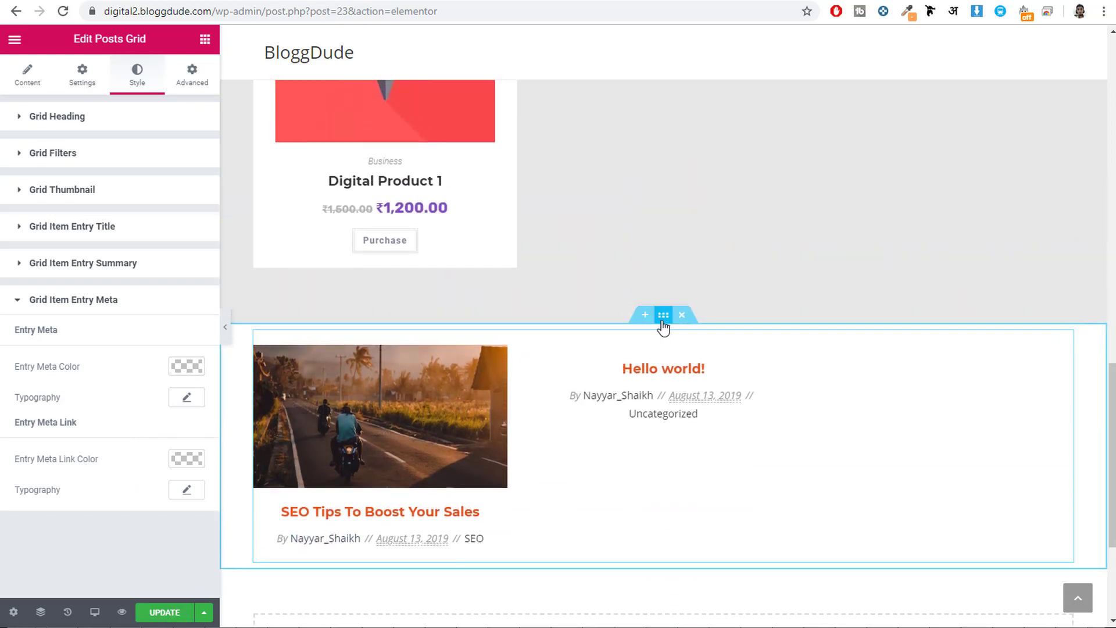
- Set the posts grid section's top and bottom padding to 50 and update the page
click(663, 322)
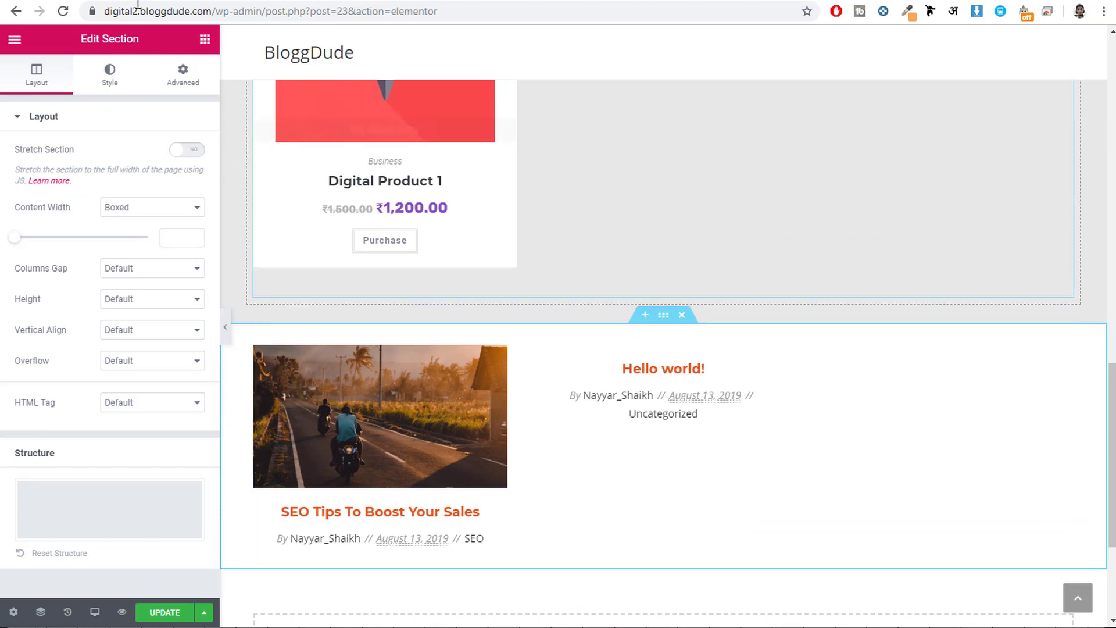
click(175, 73)
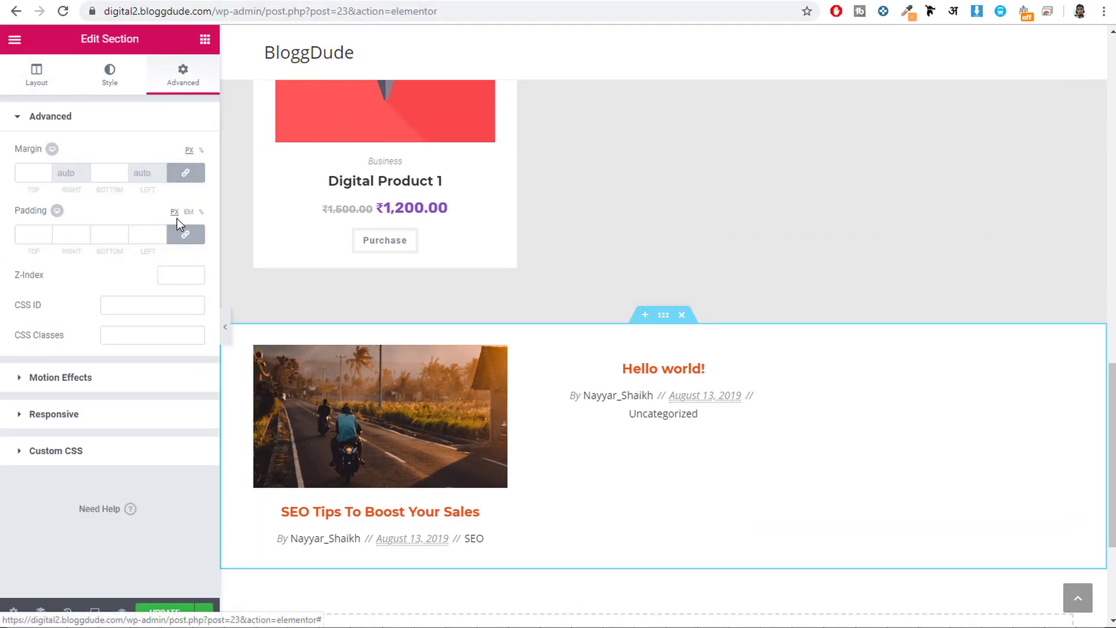
double_click(24, 229)
text(50)
key(Tab)
key(Tab)
text(50)
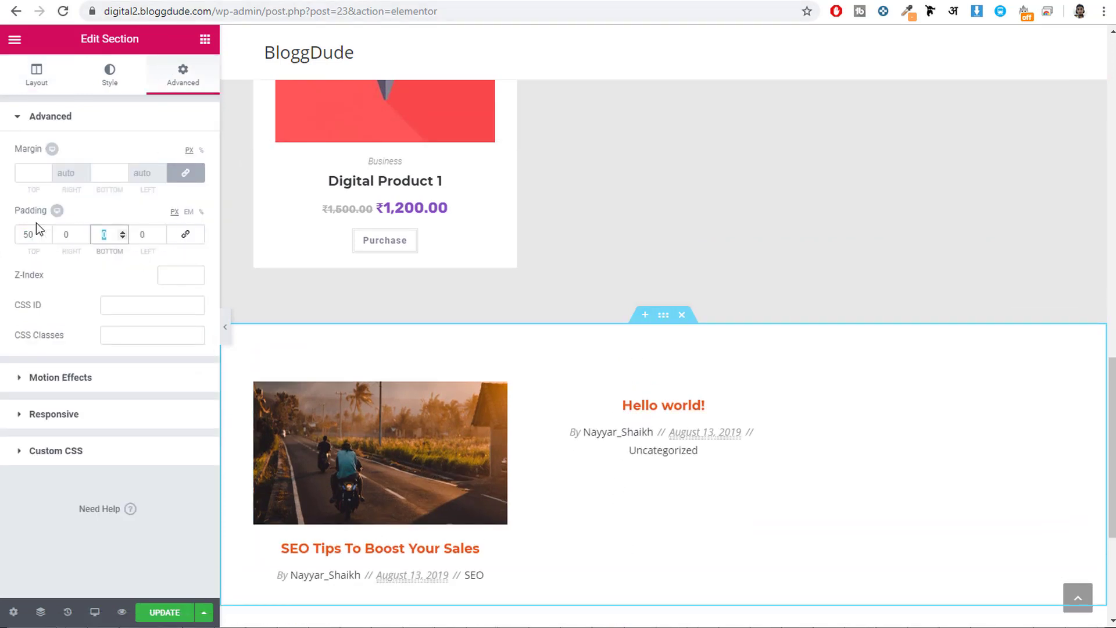
scroll(272, 218, down, 3)
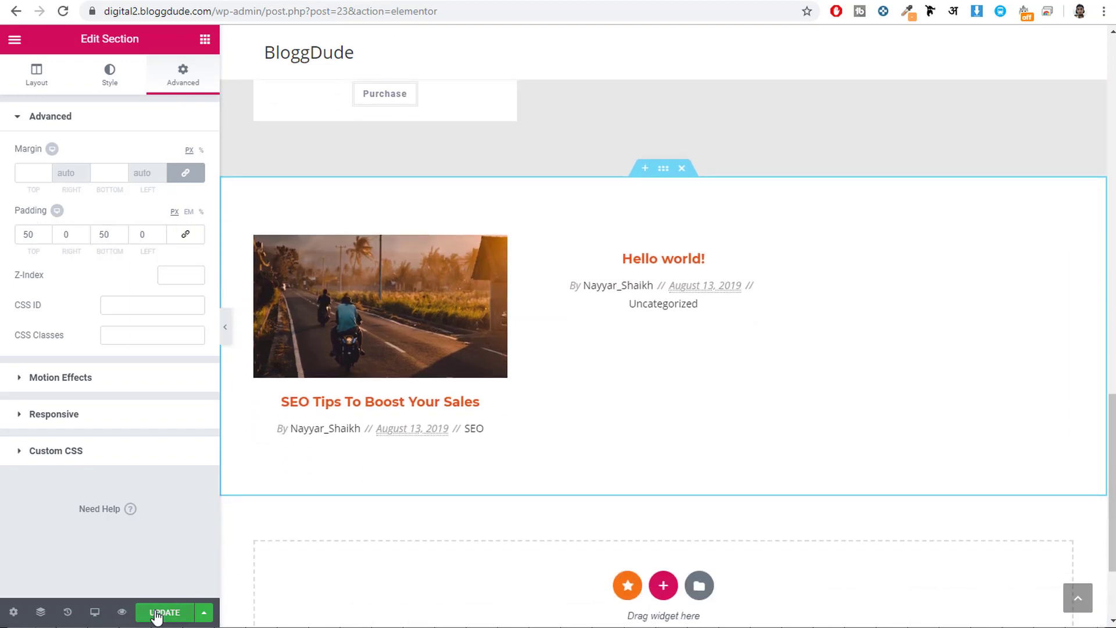
click(157, 612)
scroll(705, 411, down, 3)
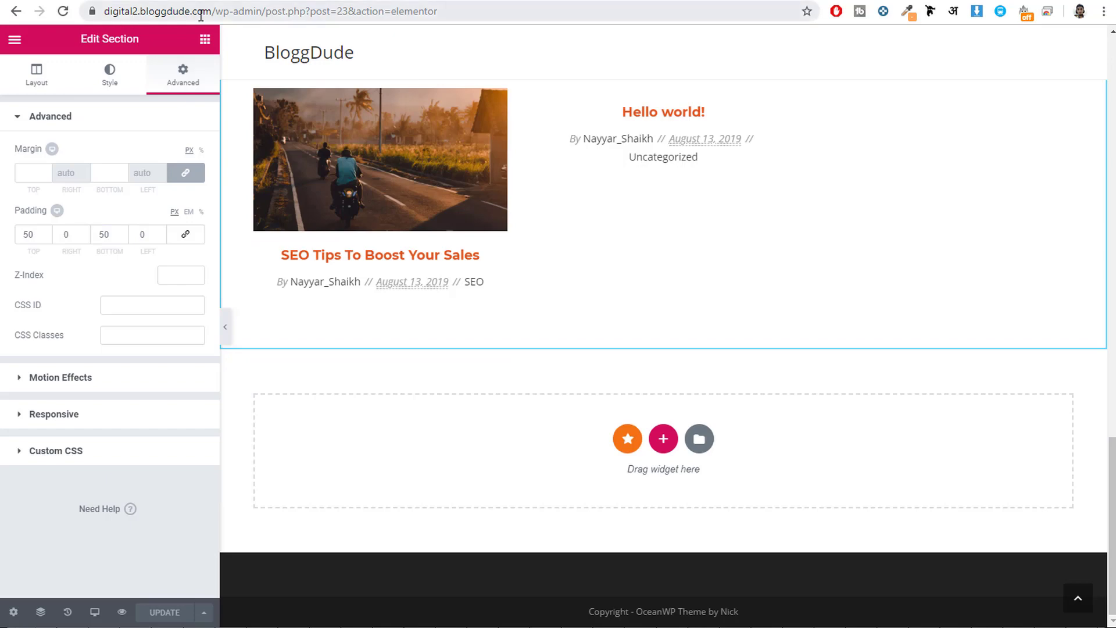
drag(200, 16, 648, 75)
- Load the live homepage, open the SEO Tips post from the grid, then go to Dashboard
key(BackSpace)
key(Return)
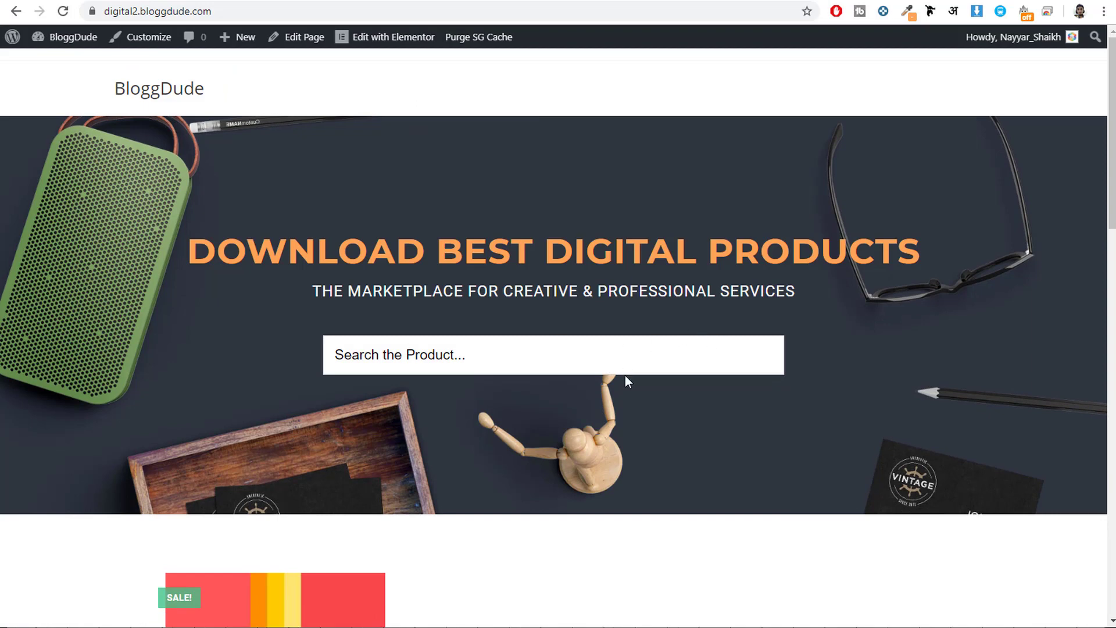
scroll(626, 375, down, 10)
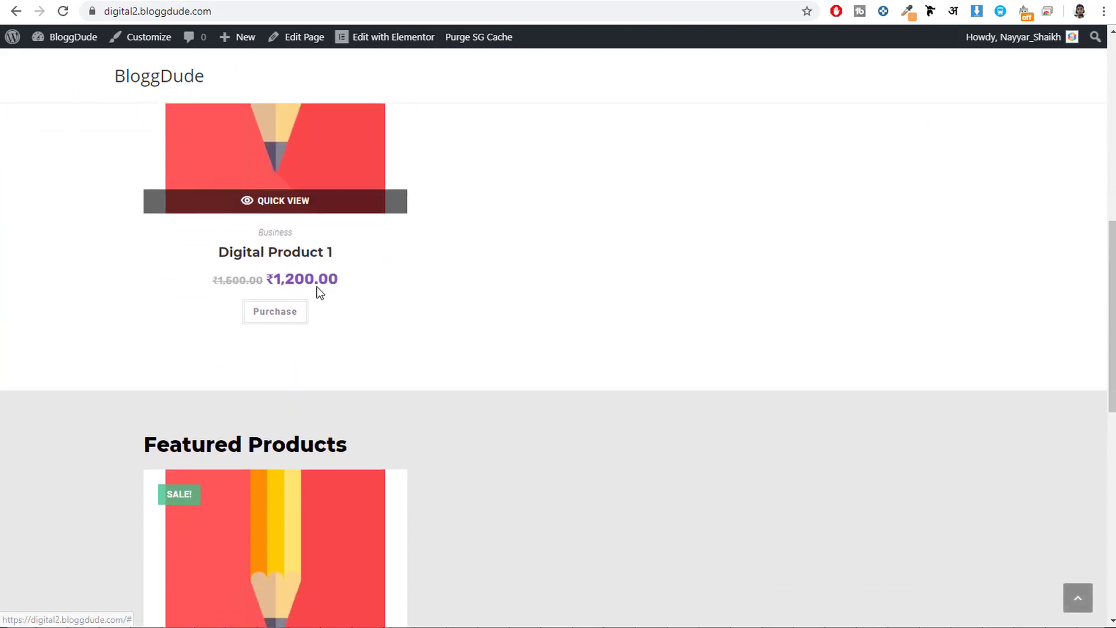
scroll(316, 288, down, 4)
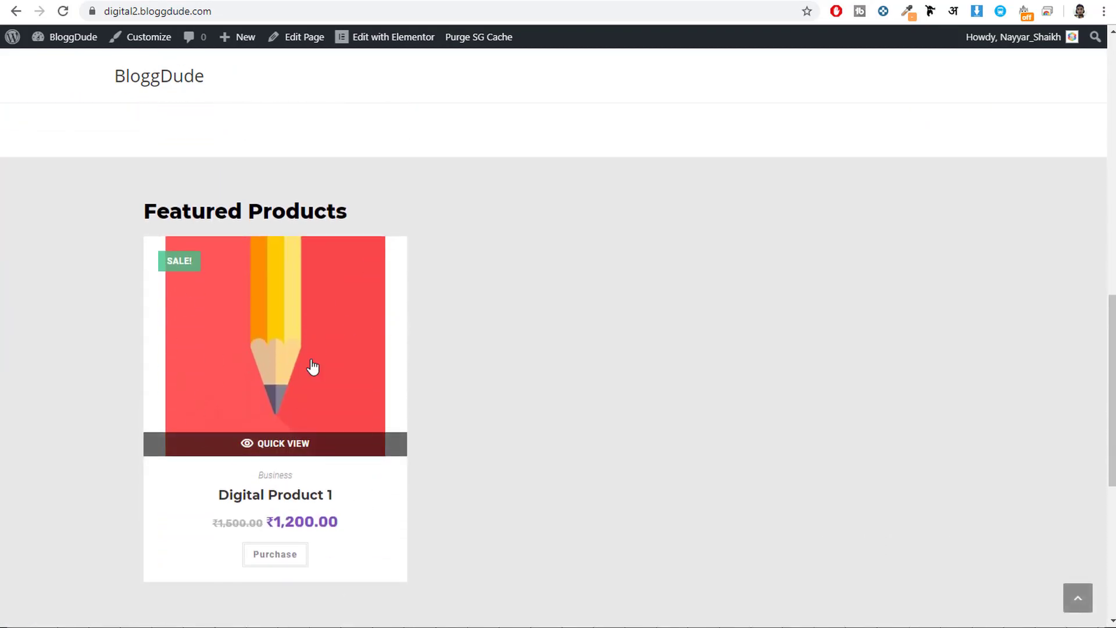
scroll(317, 401, down, 2)
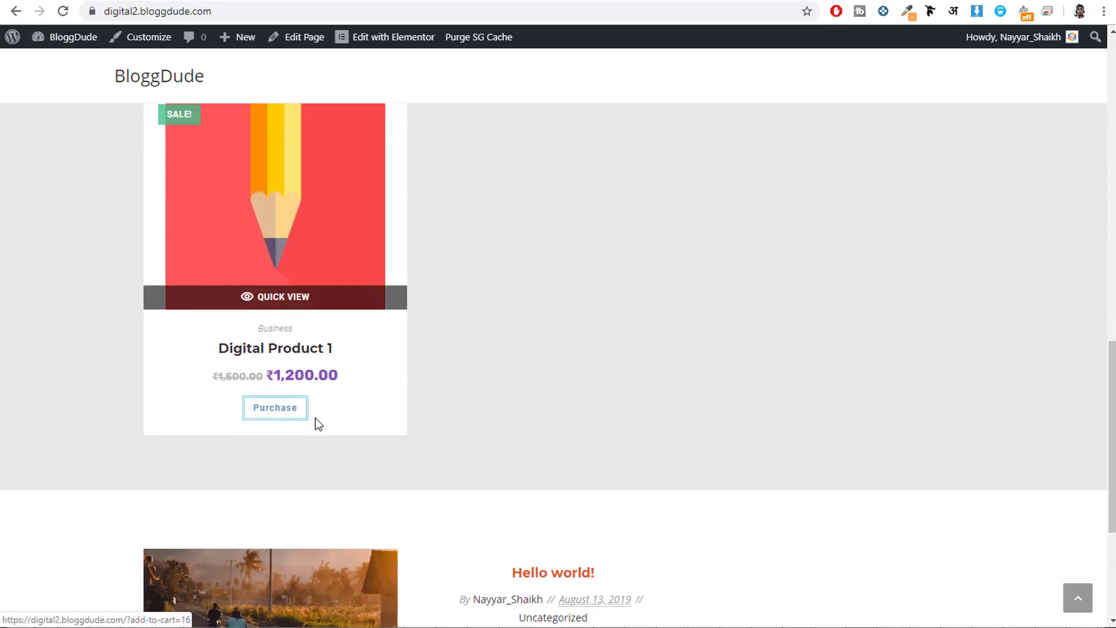
scroll(292, 364, down, 5)
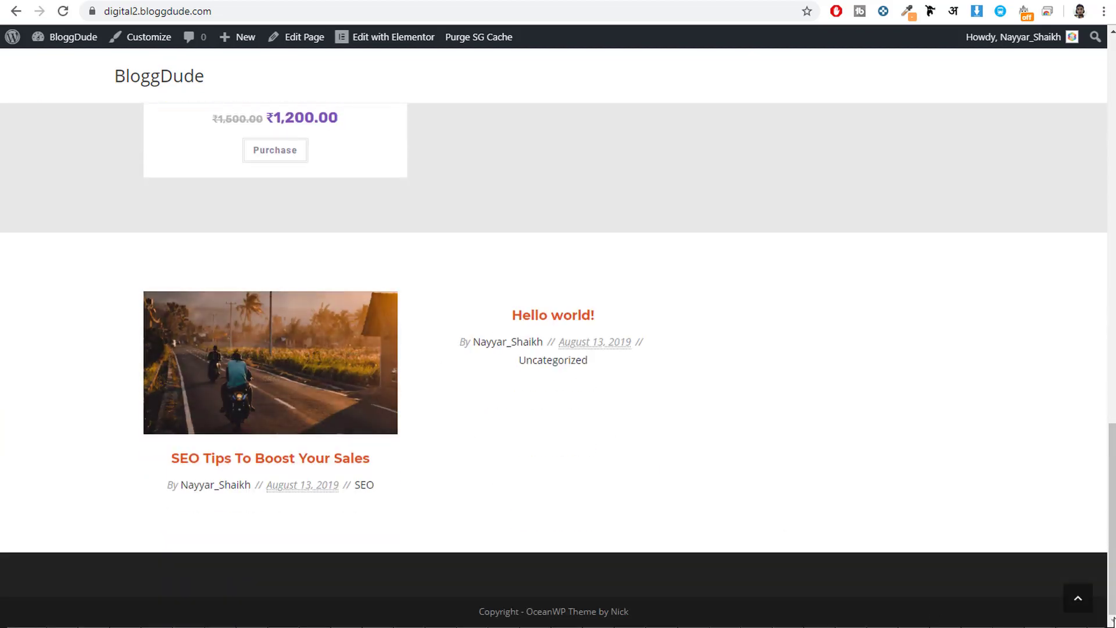
click(1079, 598)
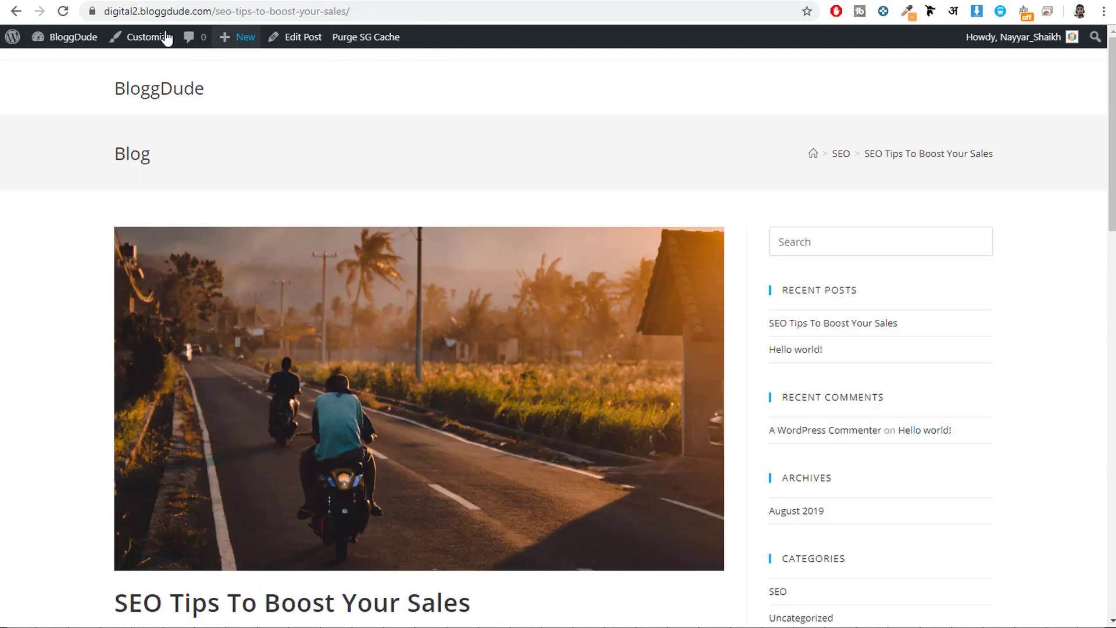
click(62, 44)
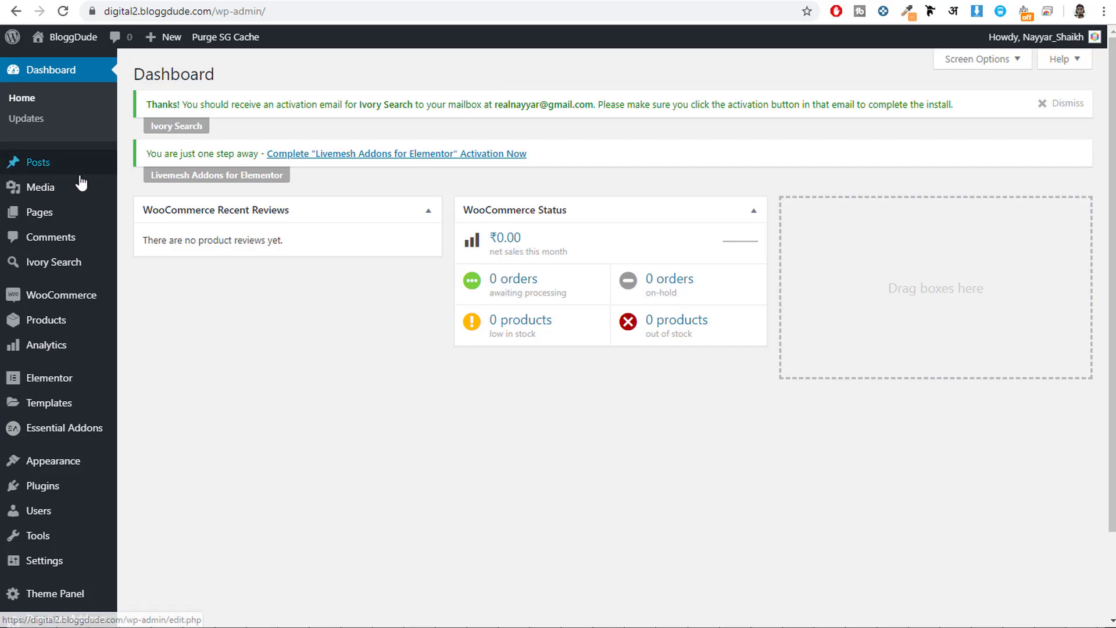
- Create a new page titled 'Blog' and view it on the site
mouse_move(51, 210)
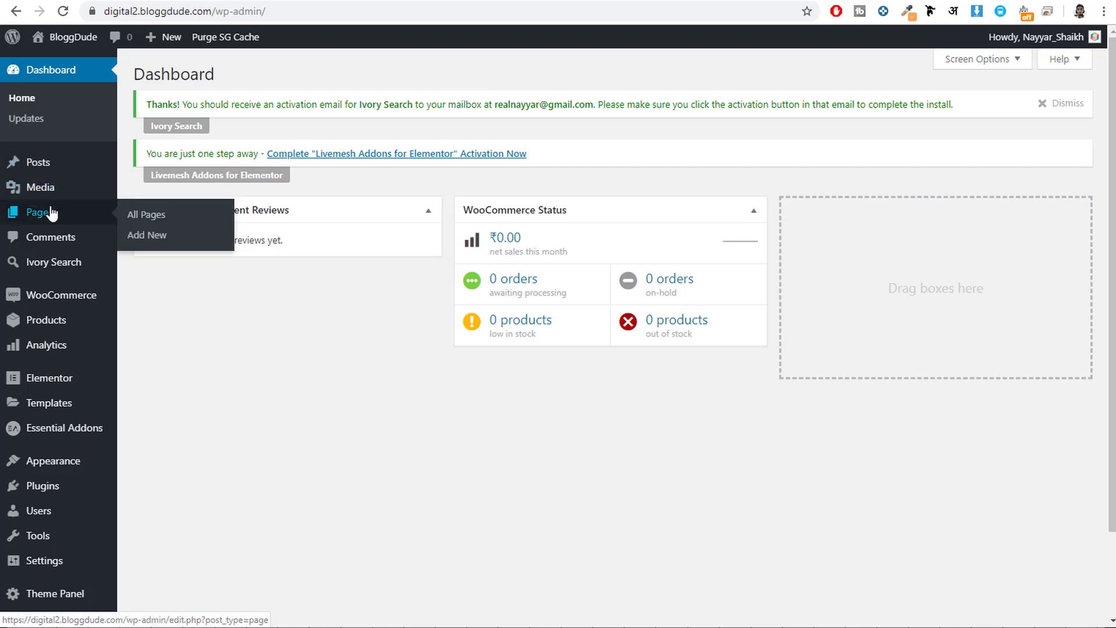
click(141, 236)
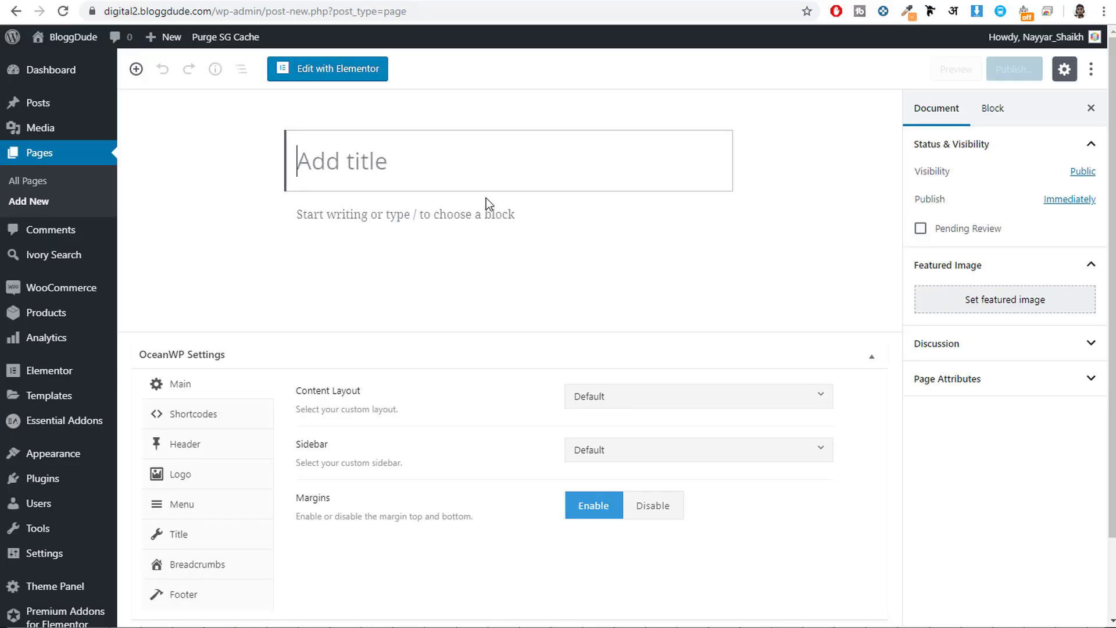
text(Blog)
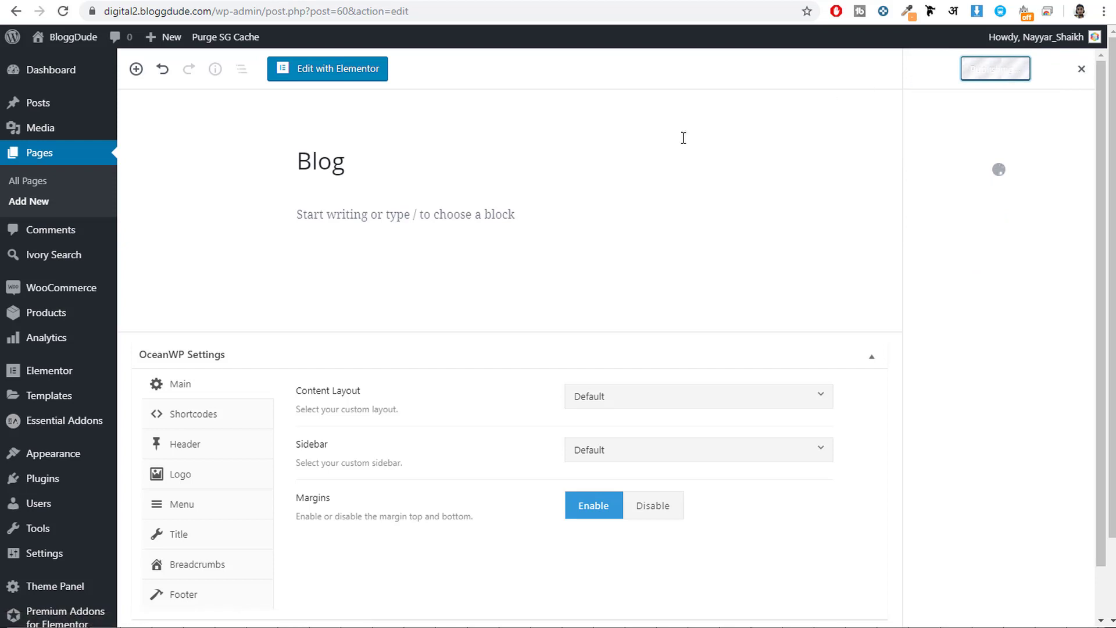
click(204, 111)
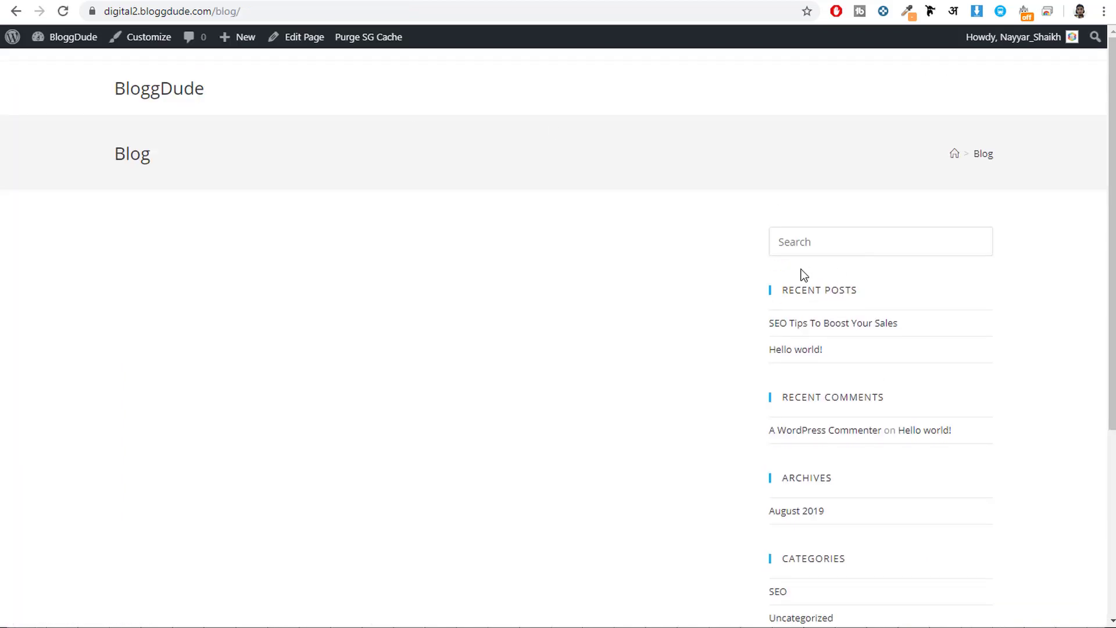
- Switch between the live homepage and Blog page tabs, ending on the admin Dashboard
click(67, 38)
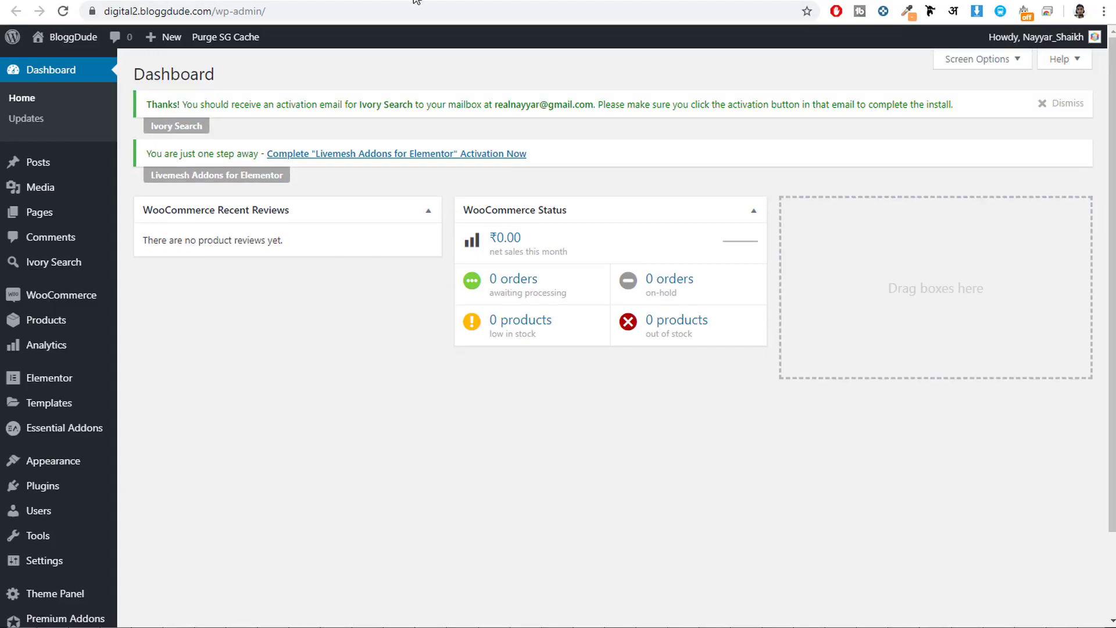
click(417, 0)
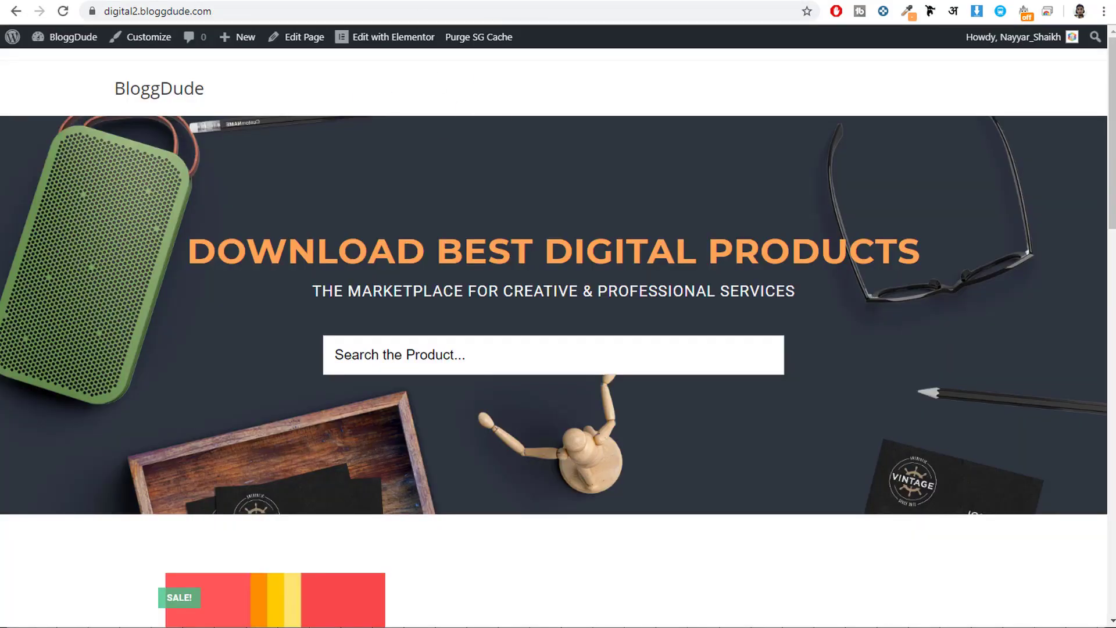
click(433, 0)
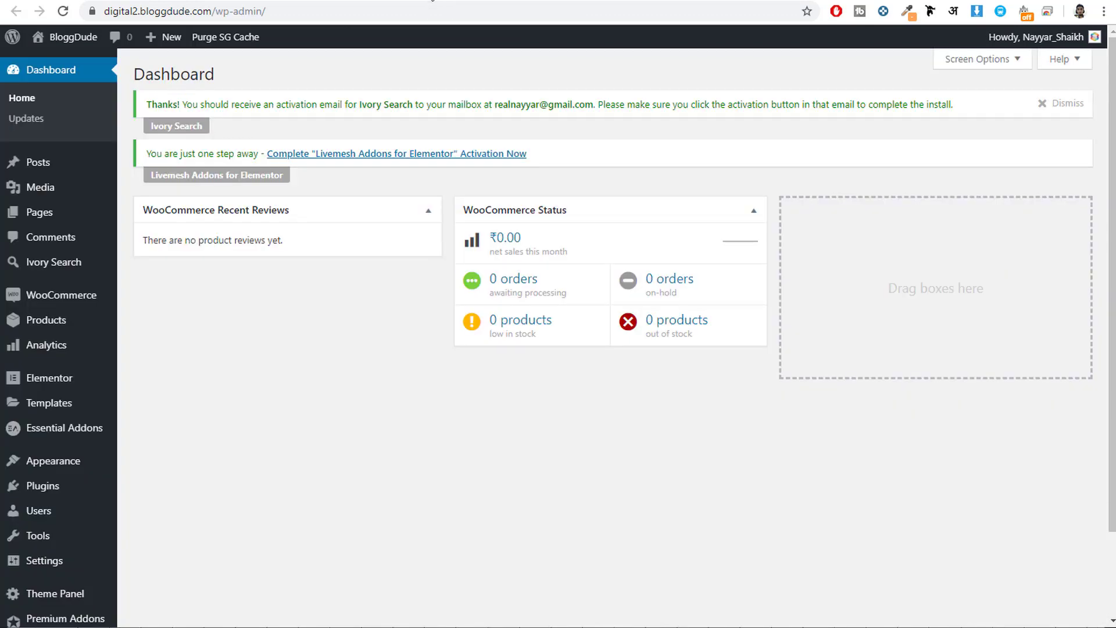
click(568, 1)
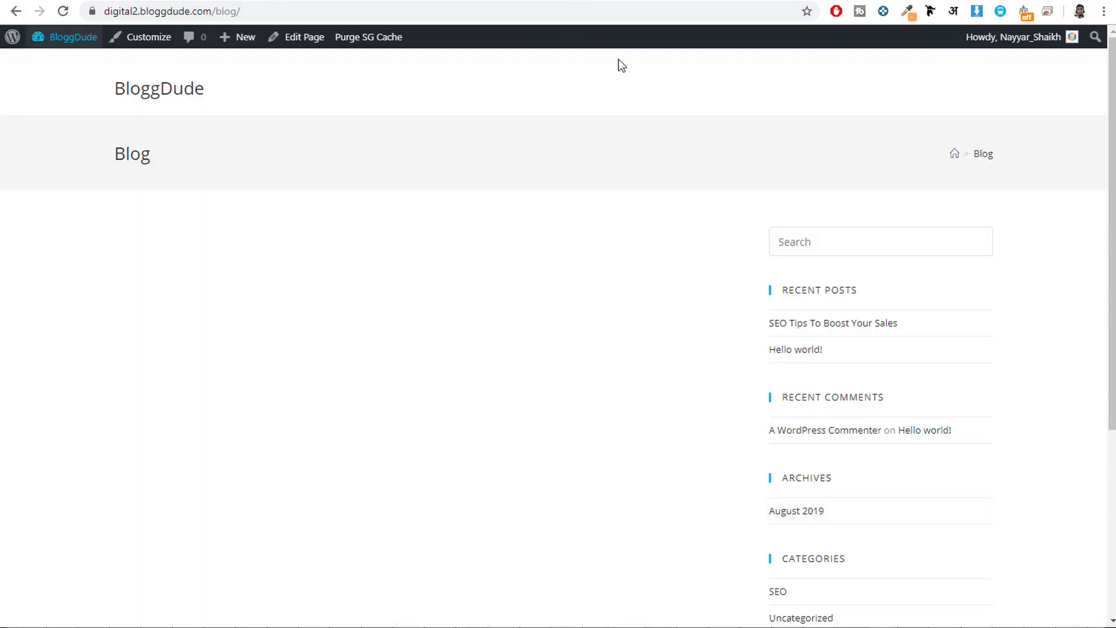
click(447, 0)
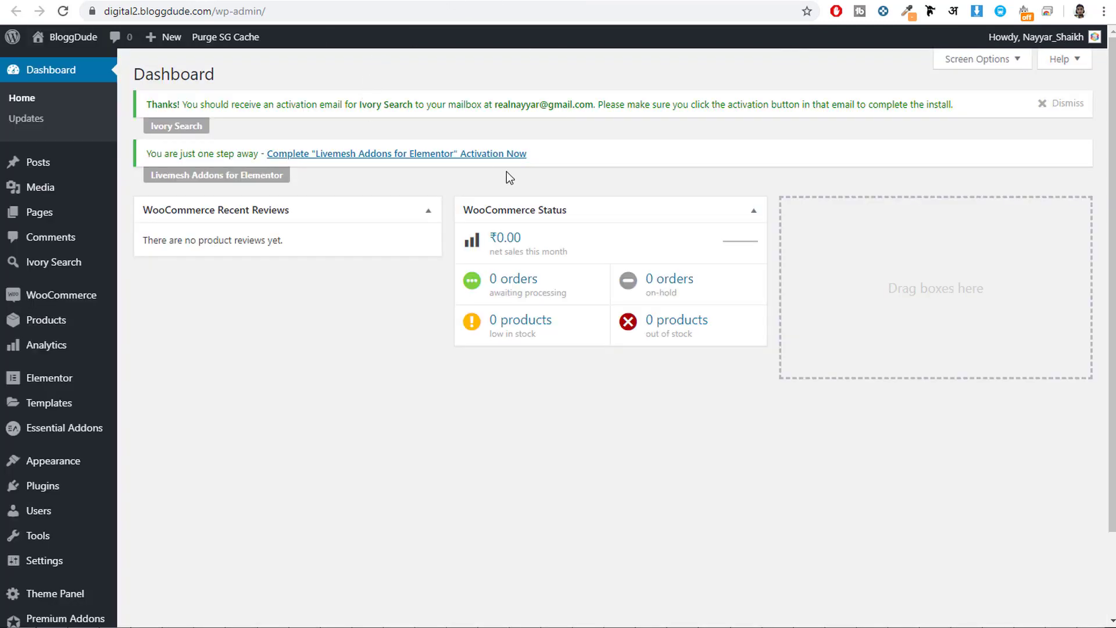
mouse_move(41, 468)
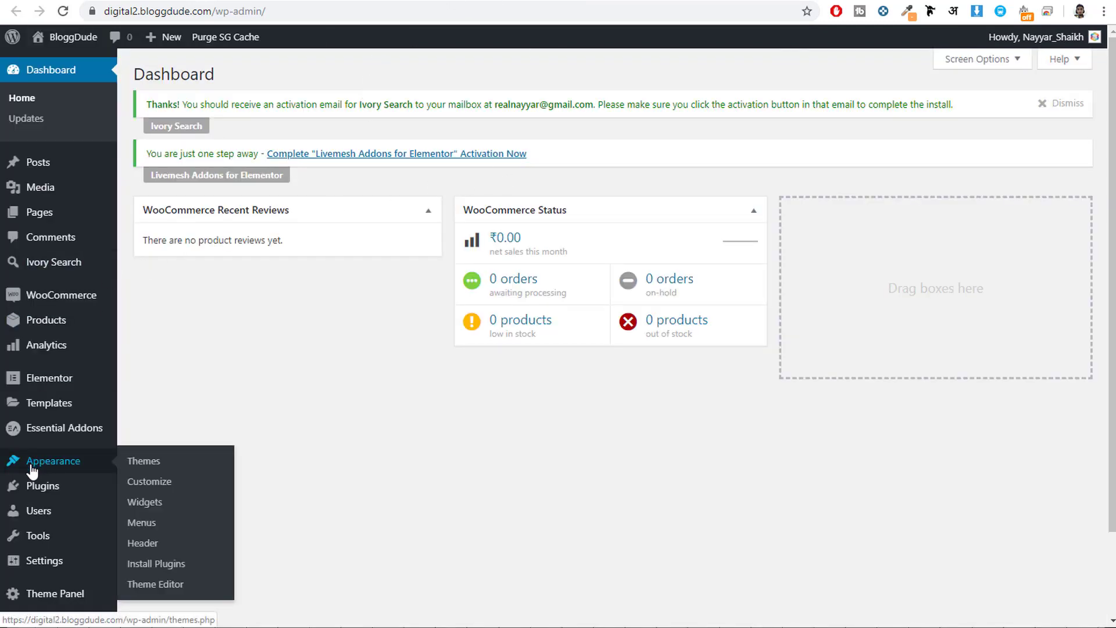
scroll(35, 470, down, 2)
- In Reading Settings, set the Posts page to Blog and save changes
click(155, 452)
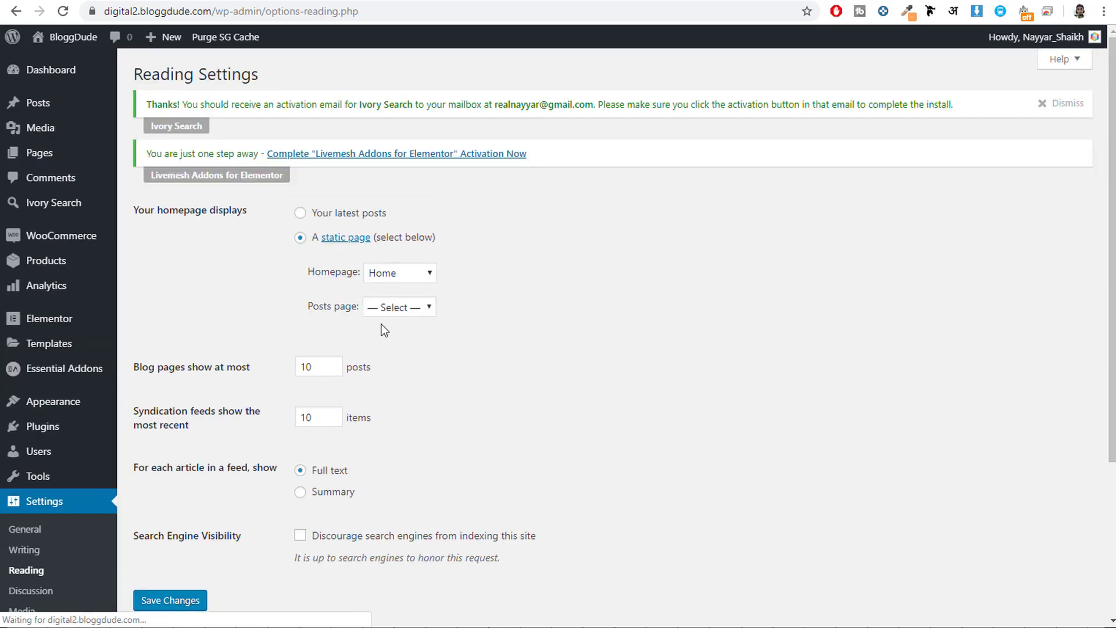
drag(309, 310, 351, 310)
click(415, 308)
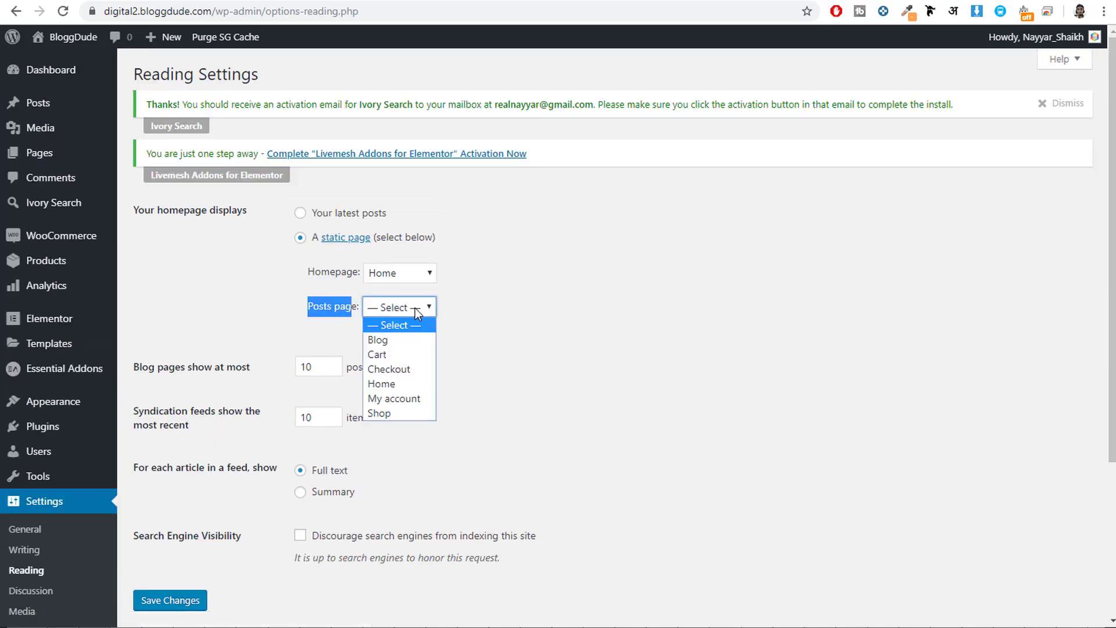
click(396, 339)
click(157, 602)
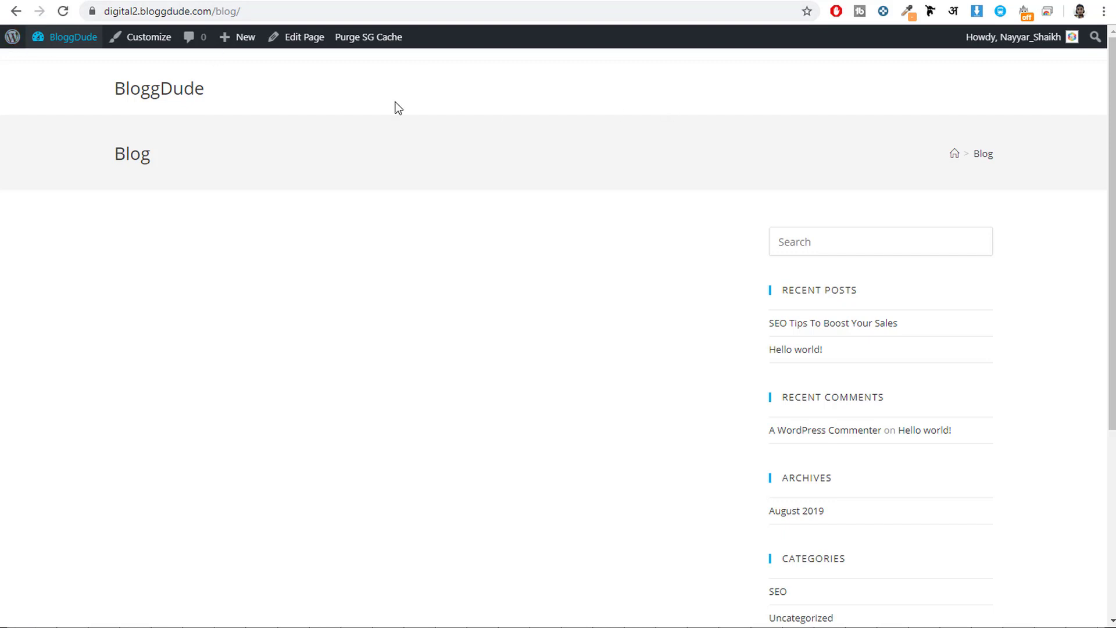
- Reload the Blog page to confirm it lists the posts, then return to Reading Settings
click(63, 11)
scroll(546, 366, down, 7)
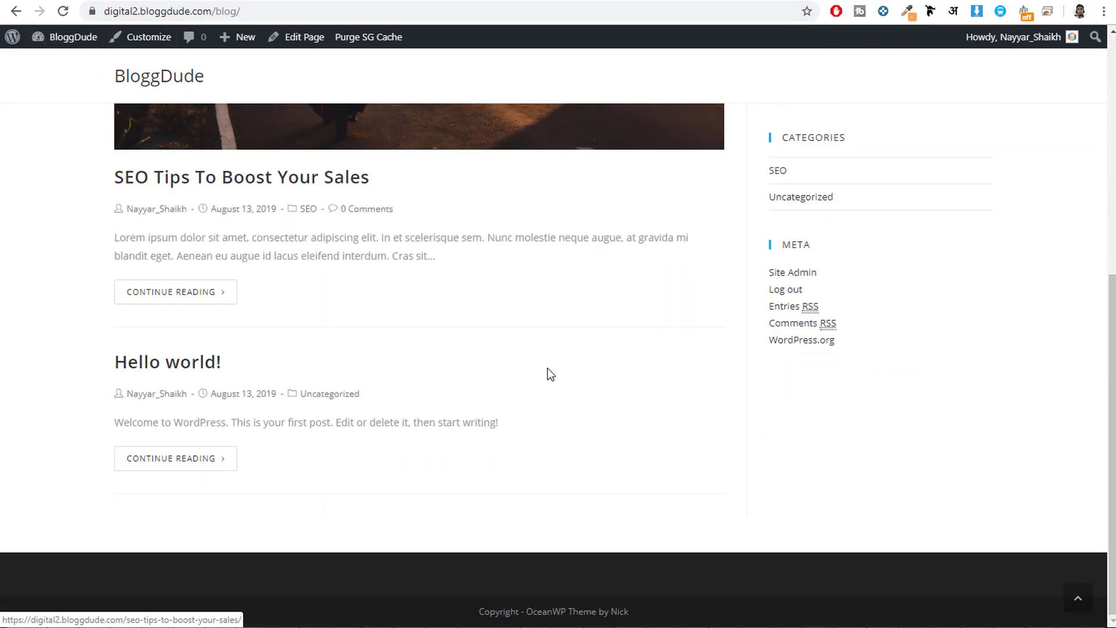
scroll(550, 374, up, 7)
scroll(549, 374, down, 7)
scroll(549, 378, up, 7)
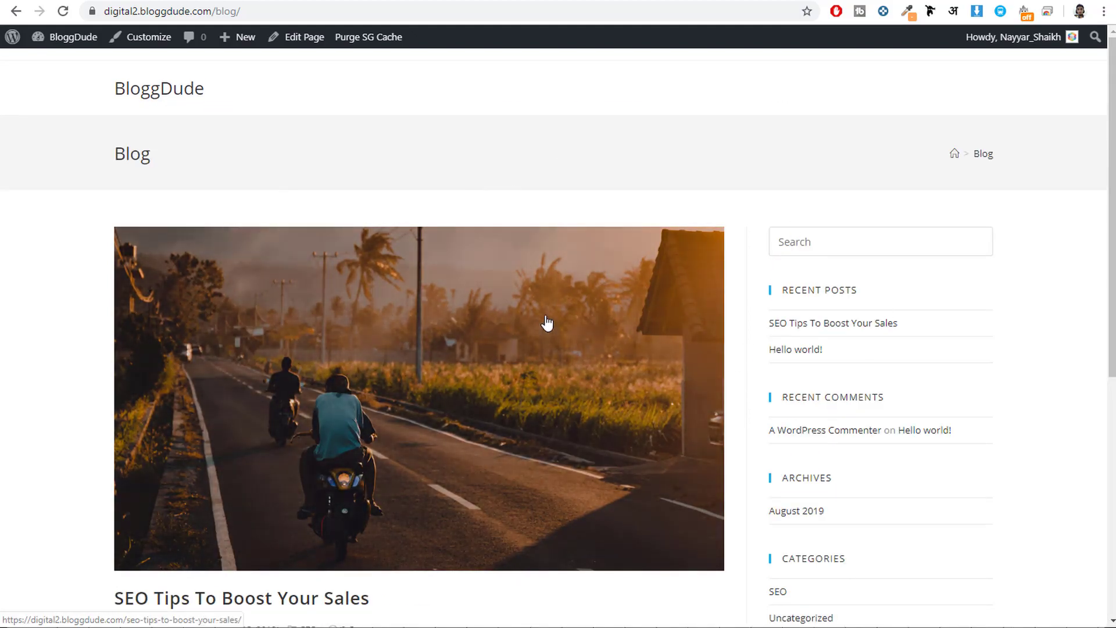
scroll(697, 302, down, 7)
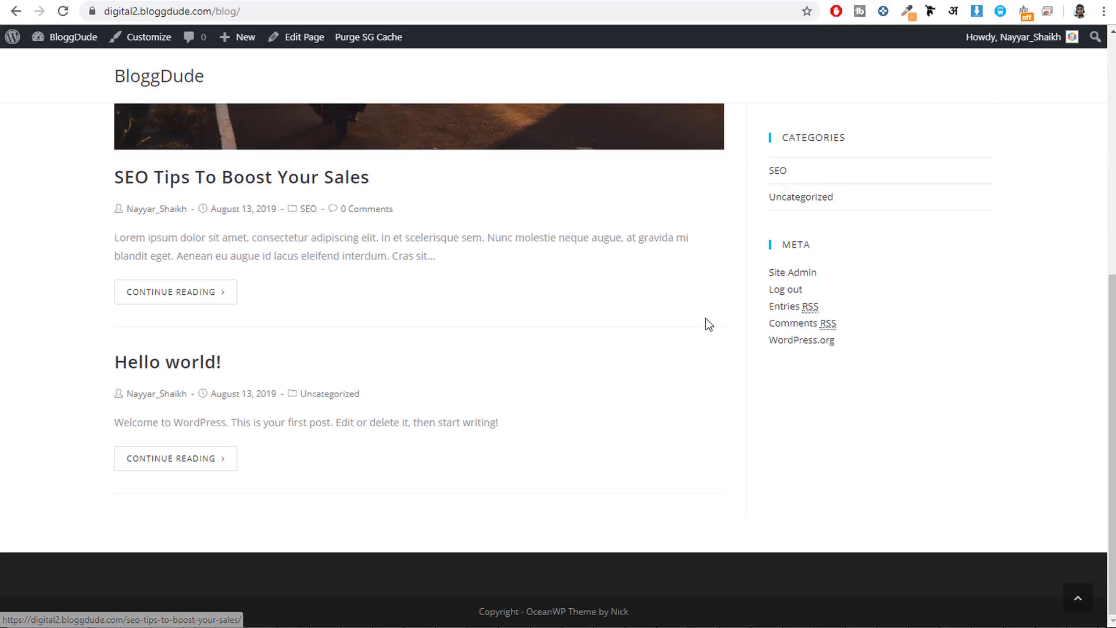
scroll(707, 331, up, 7)
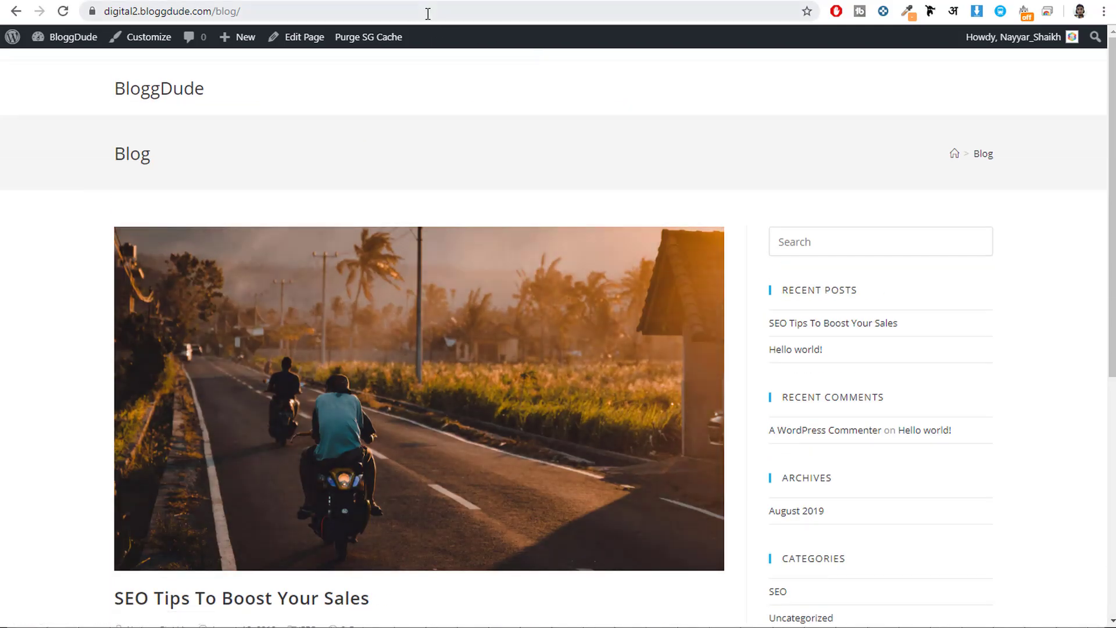
key(alt+Left)
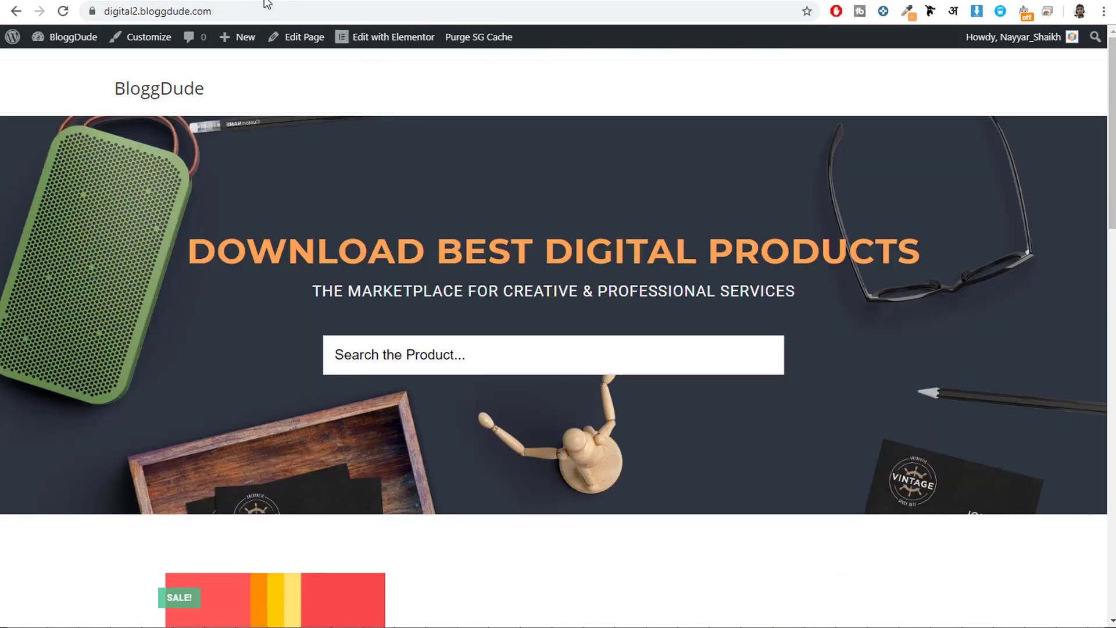
key(alt+Left)
mouse_move(44, 152)
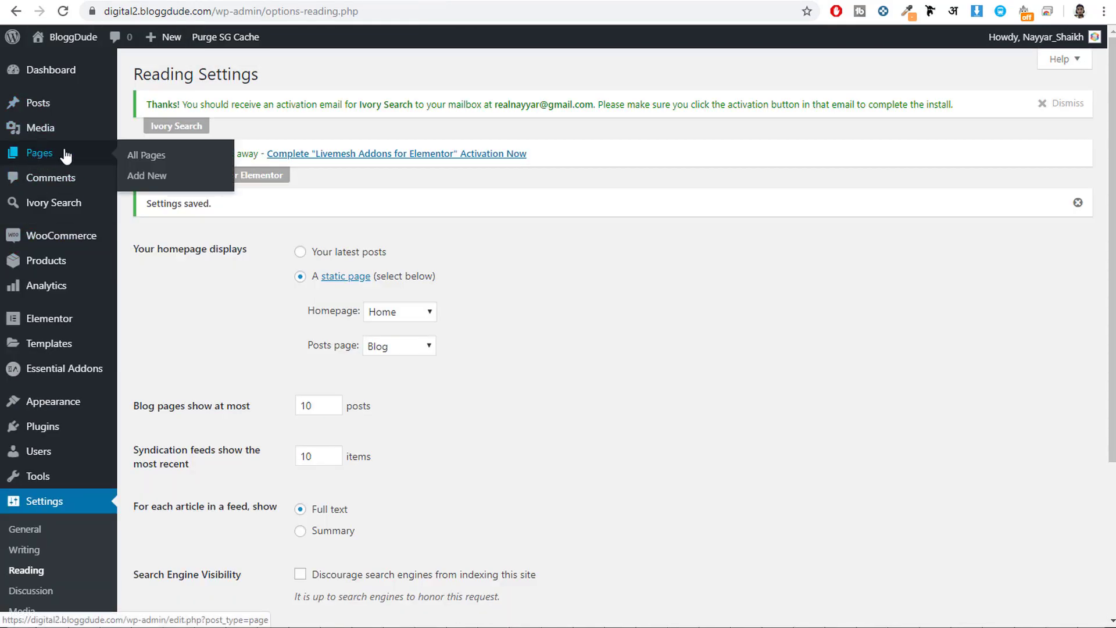
- Create a new page titled 'About Us' and publish it
click(147, 175)
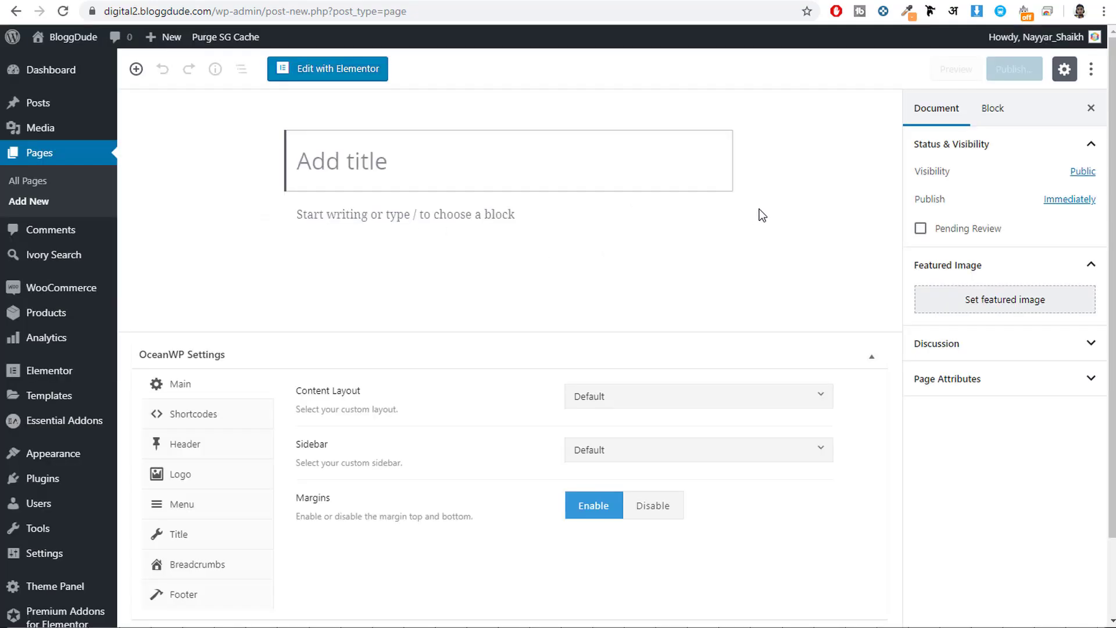
text(About Us)
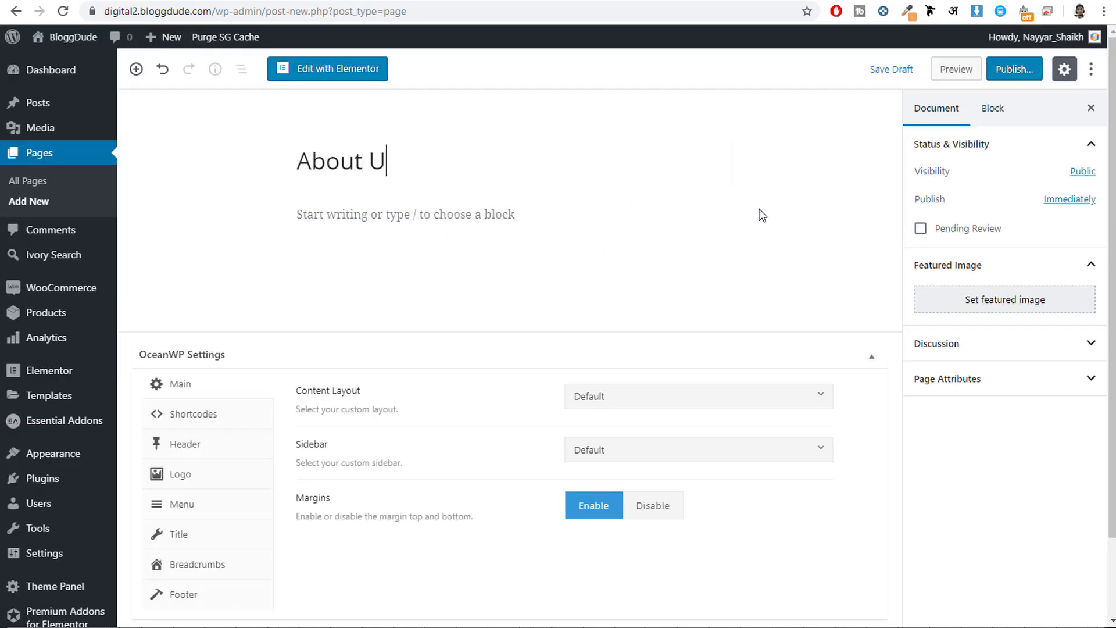
click(1016, 69)
click(1018, 69)
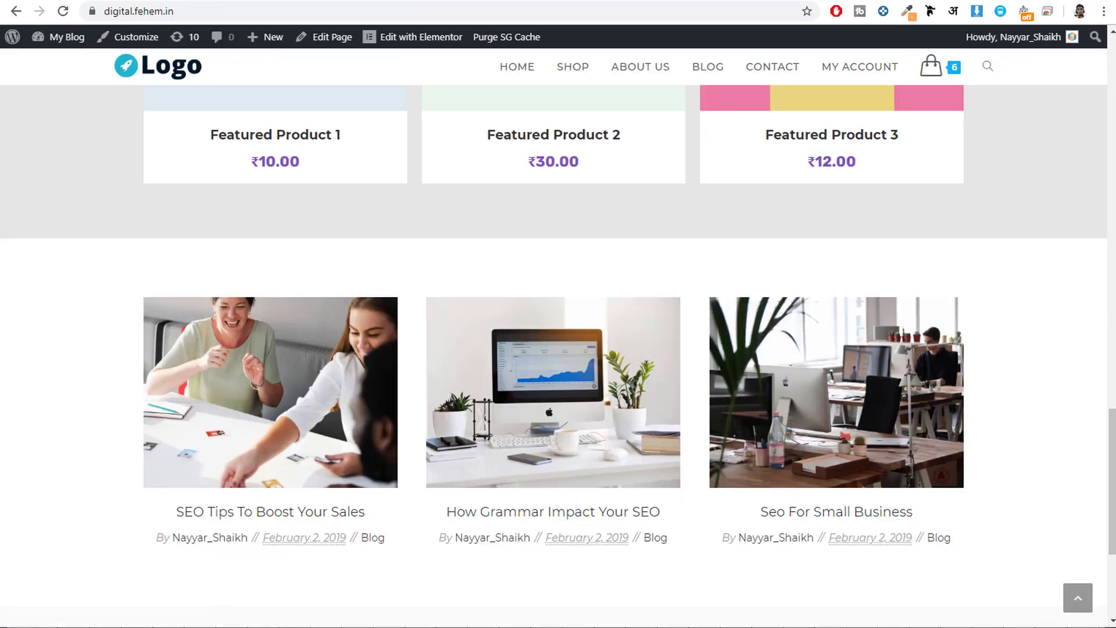
- Look at the reference site's About Us page and bring up options for the live page link
click(623, 69)
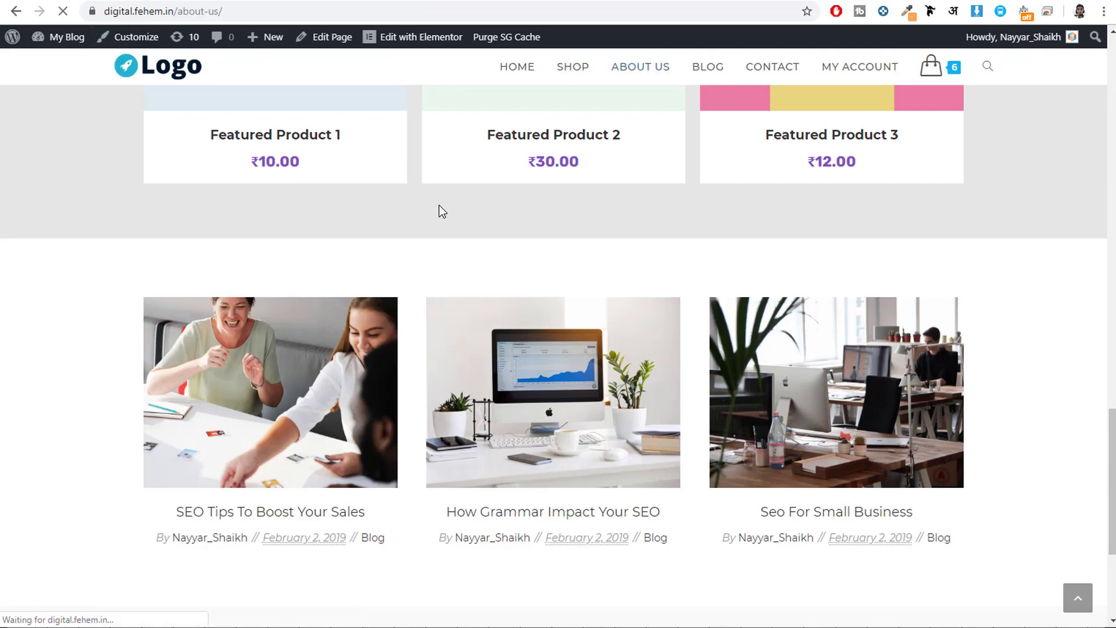
scroll(783, 253, down, 14)
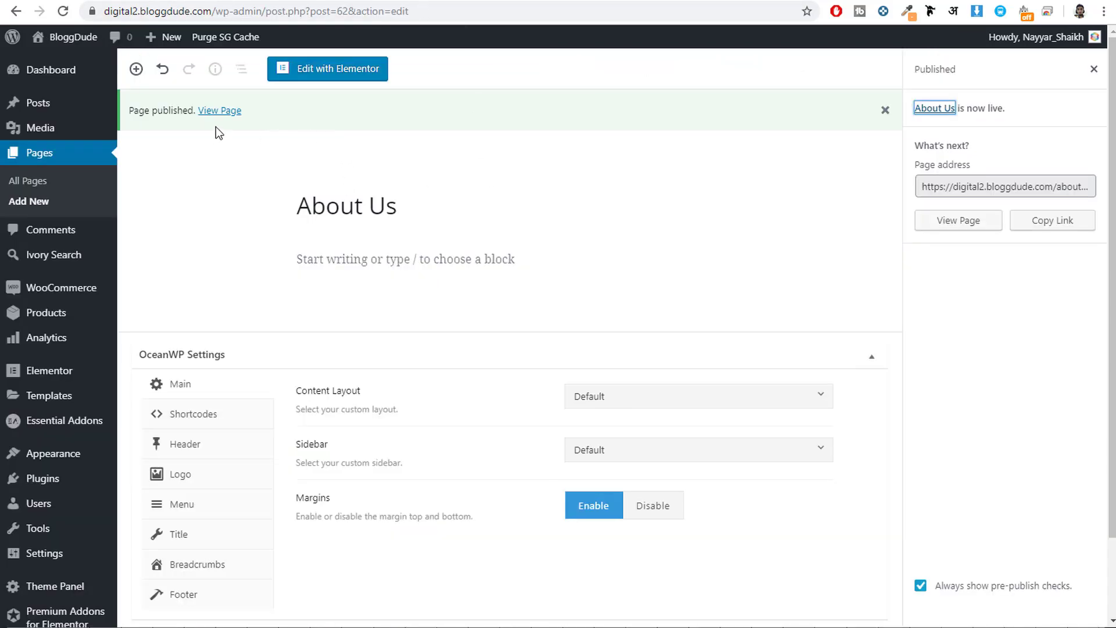
right_click(220, 111)
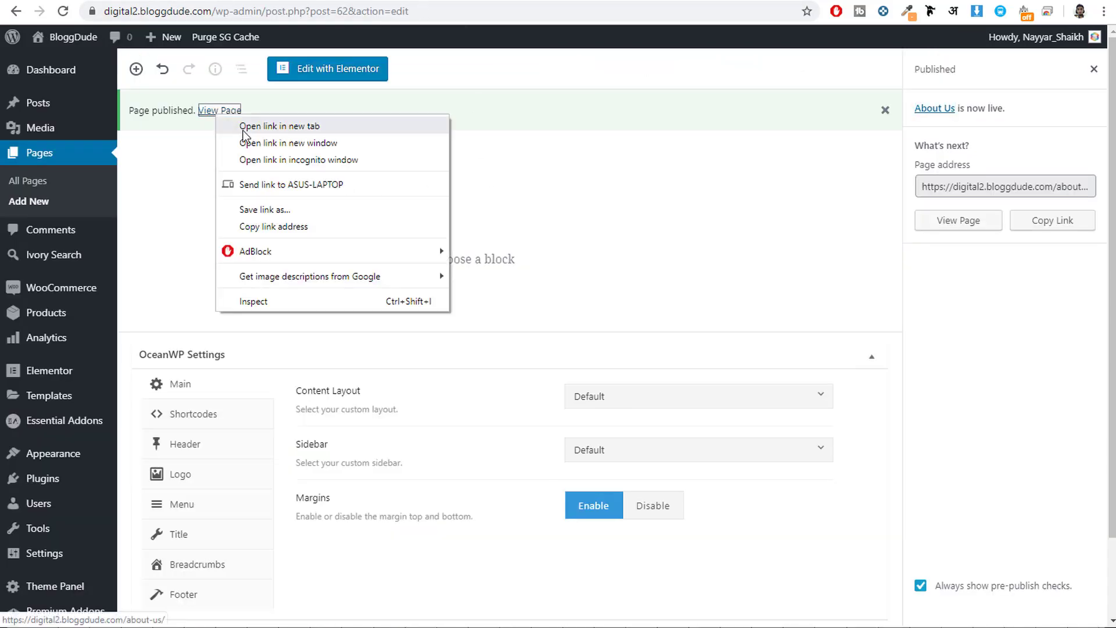
- Open the published About Us page in a separate tab, then return to its editor
click(250, 140)
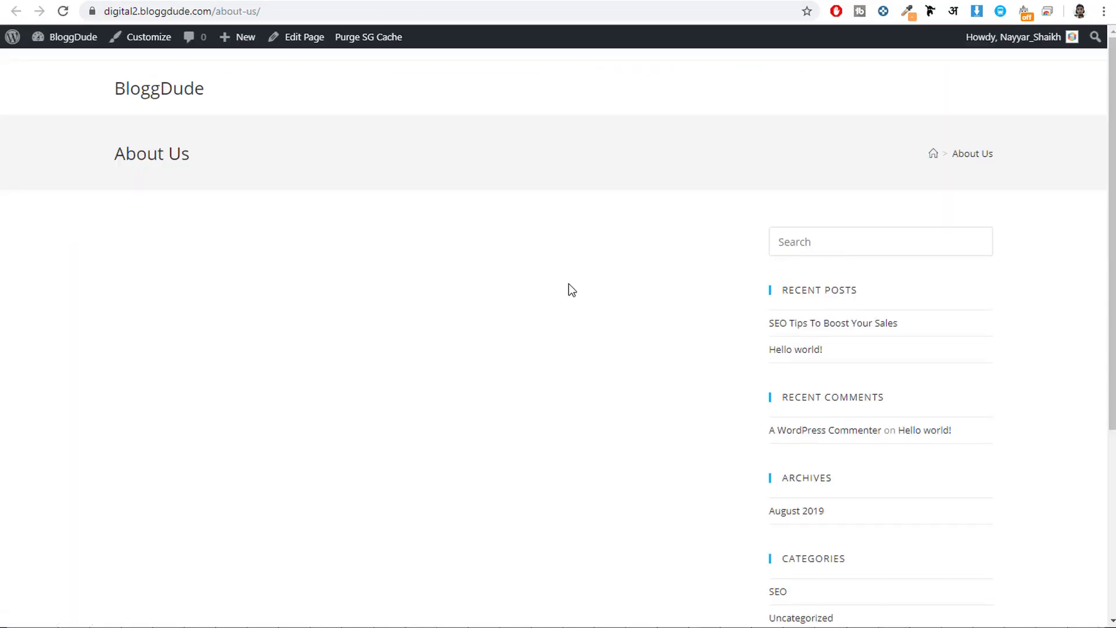
click(372, 2)
scroll(829, 201, down, 2)
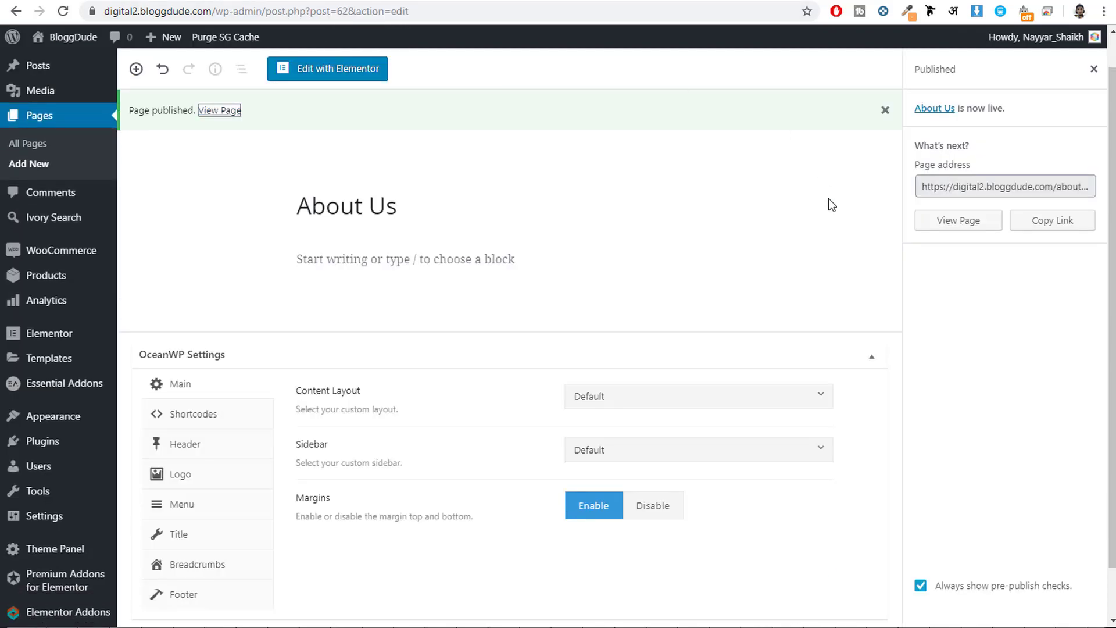
- Set the content layout to 100% Full Width, disable the page title, and update the page
click(607, 411)
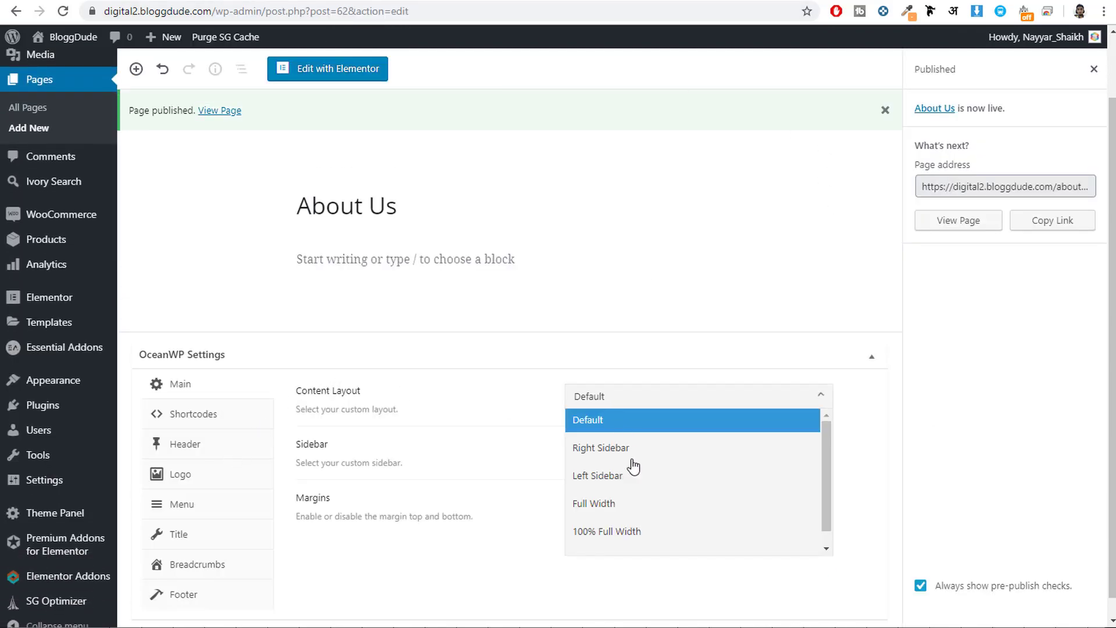
click(634, 532)
click(171, 541)
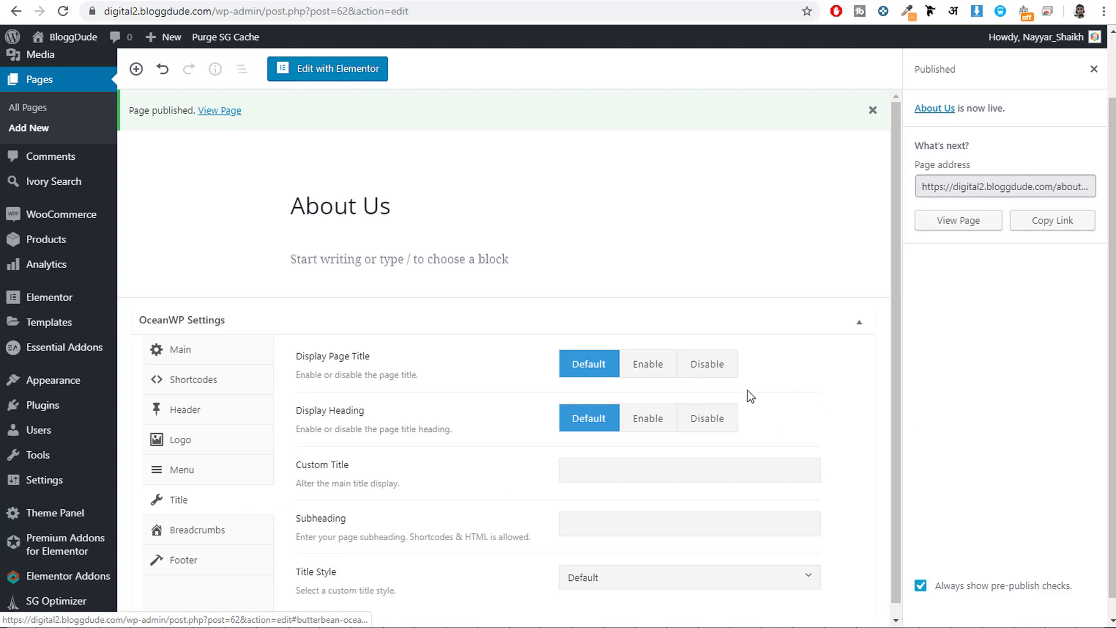
click(707, 364)
scroll(1042, 162, up, 2)
click(1094, 69)
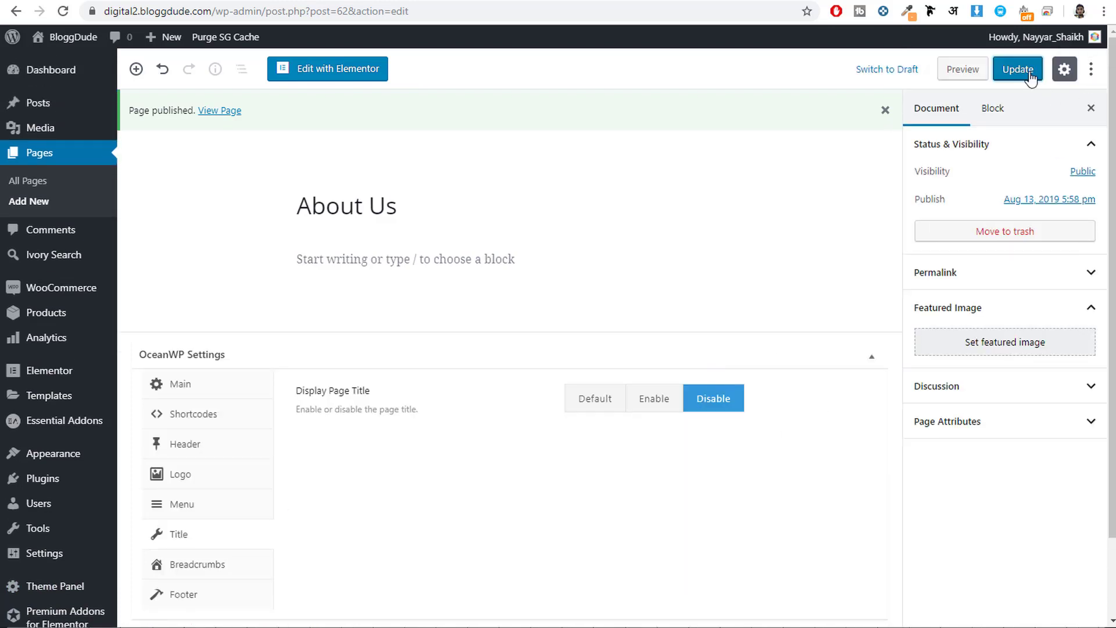
click(1018, 69)
- Reload the live About Us page to check it, then open it in Elementor
click(220, 110)
click(63, 11)
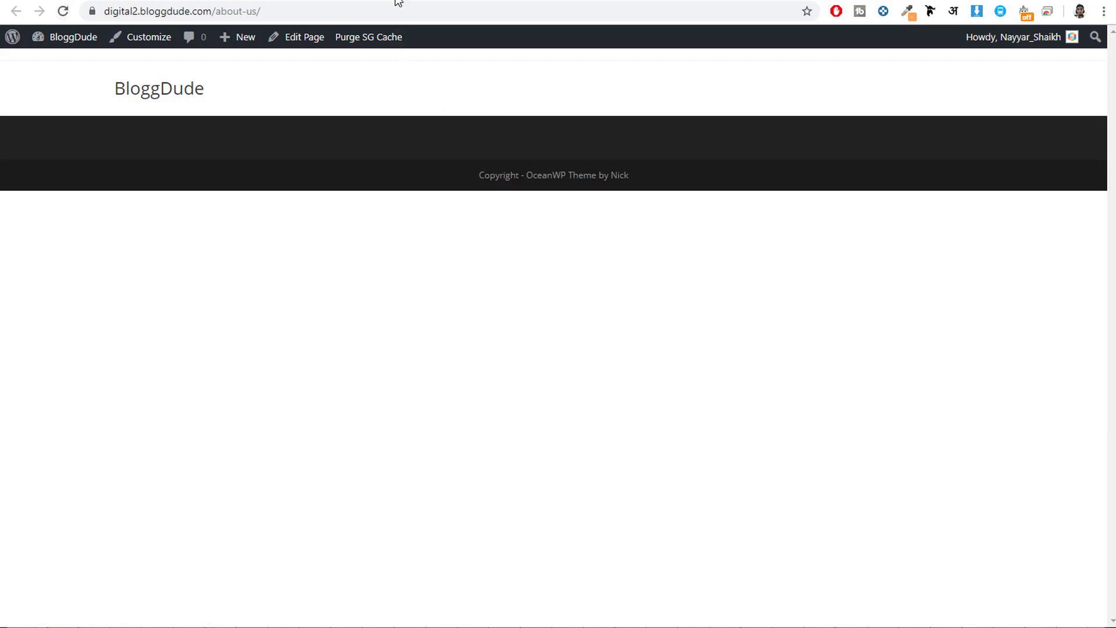
key(alt+Left)
click(332, 69)
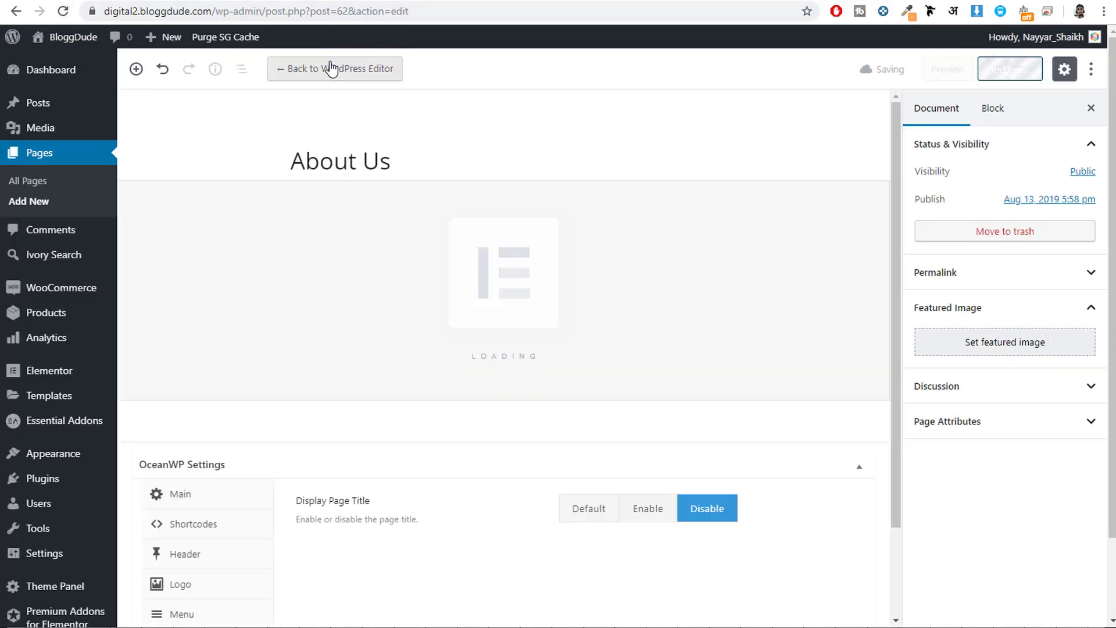
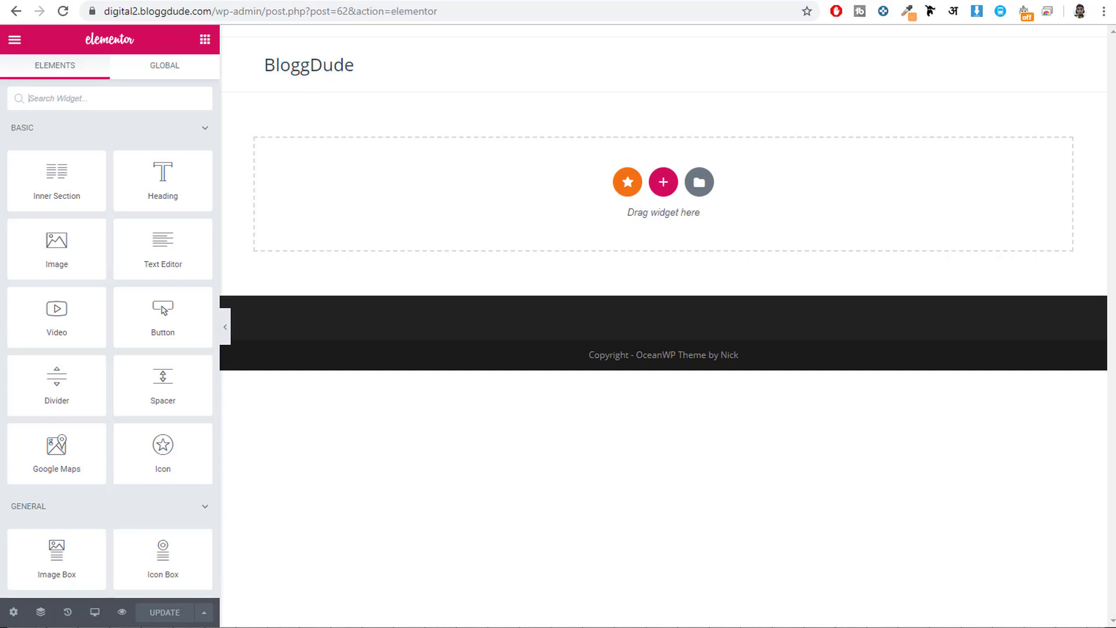
- Locate the Pages folder of template exports in the project files
key(alt+Tab)
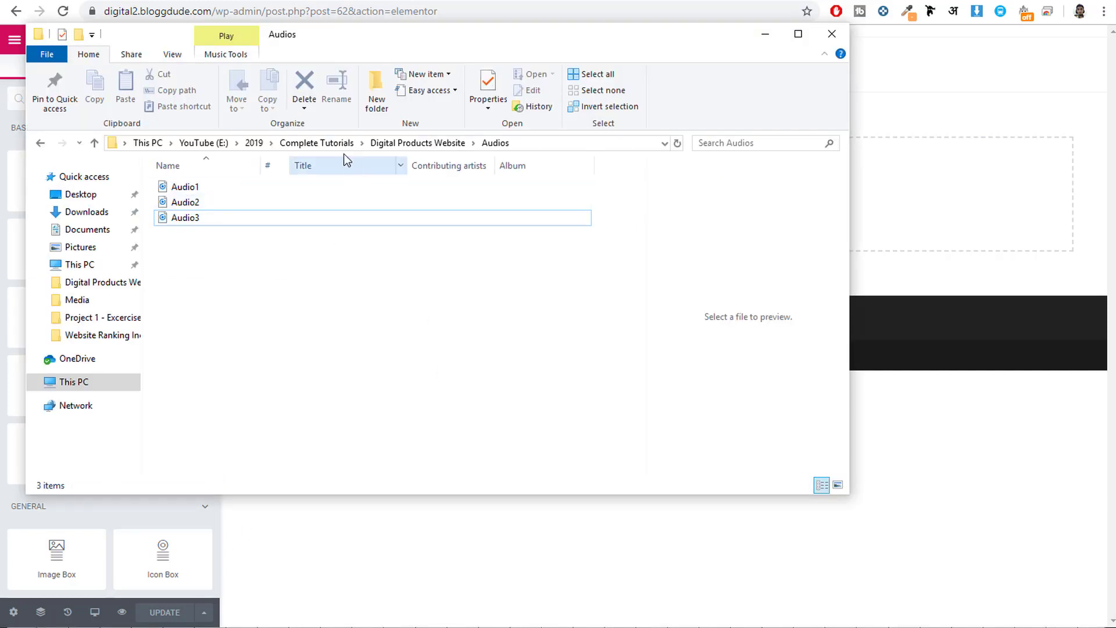
click(418, 143)
drag(490, 34, 647, 58)
double_click(330, 229)
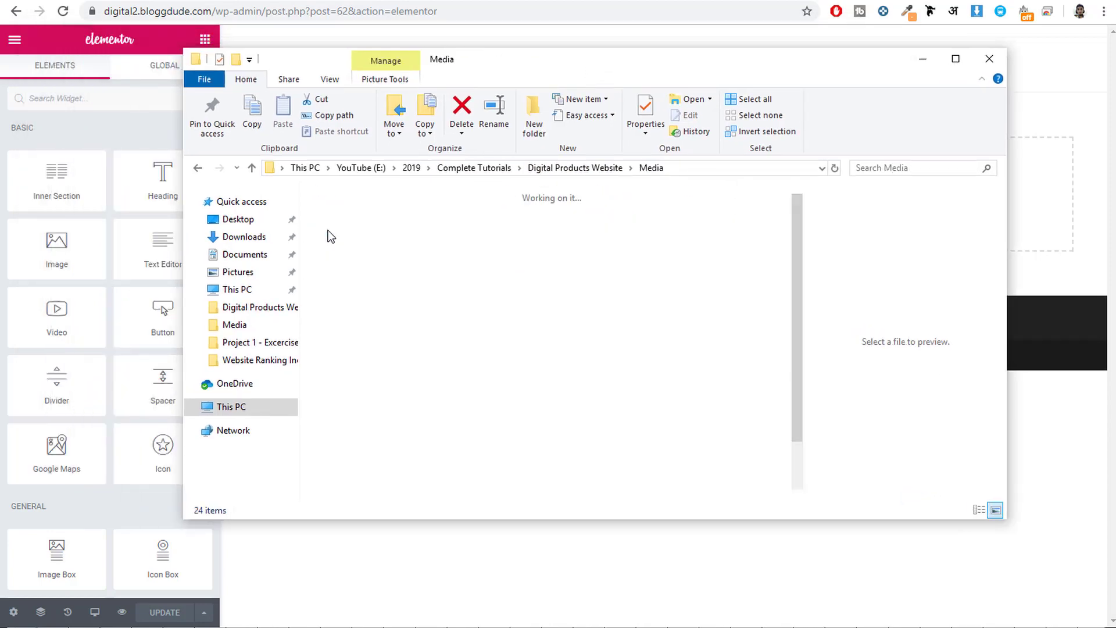
click(503, 222)
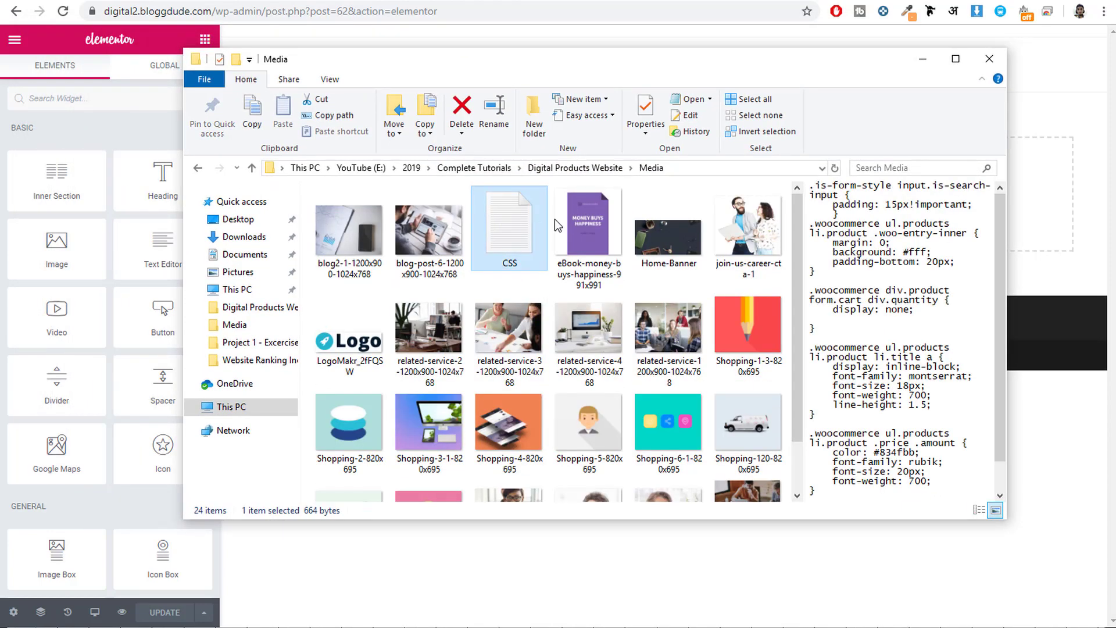
scroll(662, 297, down, 1)
scroll(655, 343, up, 1)
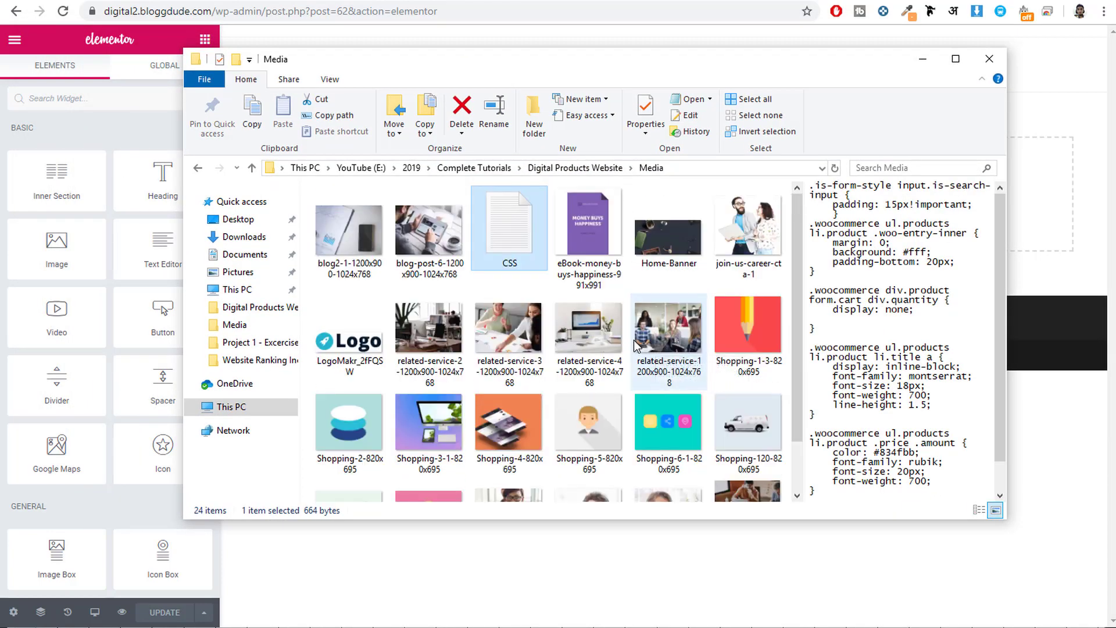
key(alt+Up)
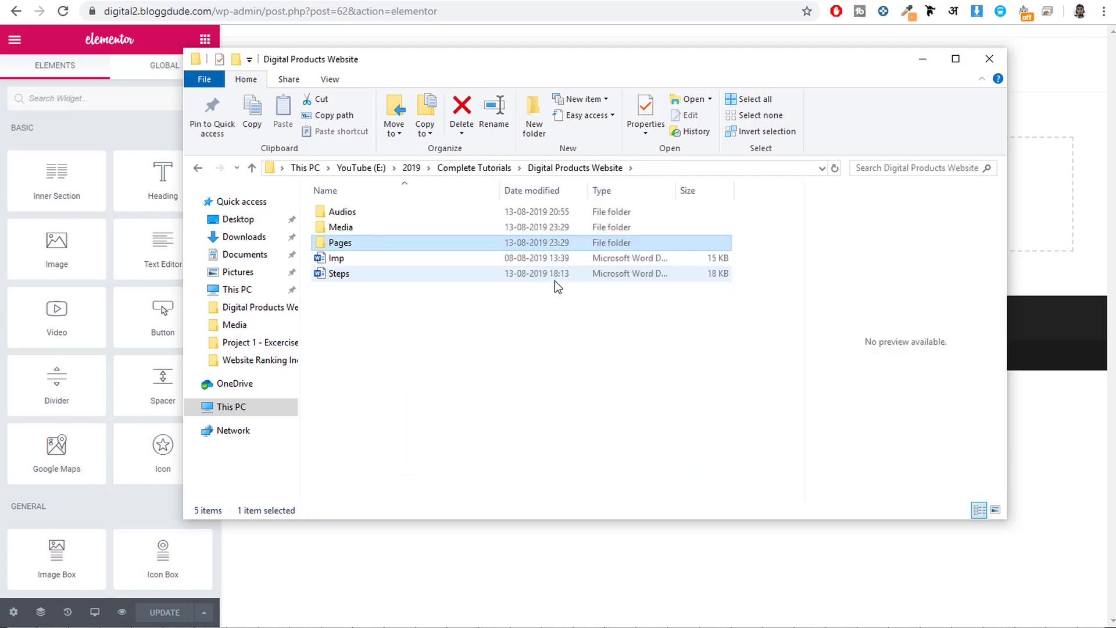
click(351, 245)
double_click(353, 244)
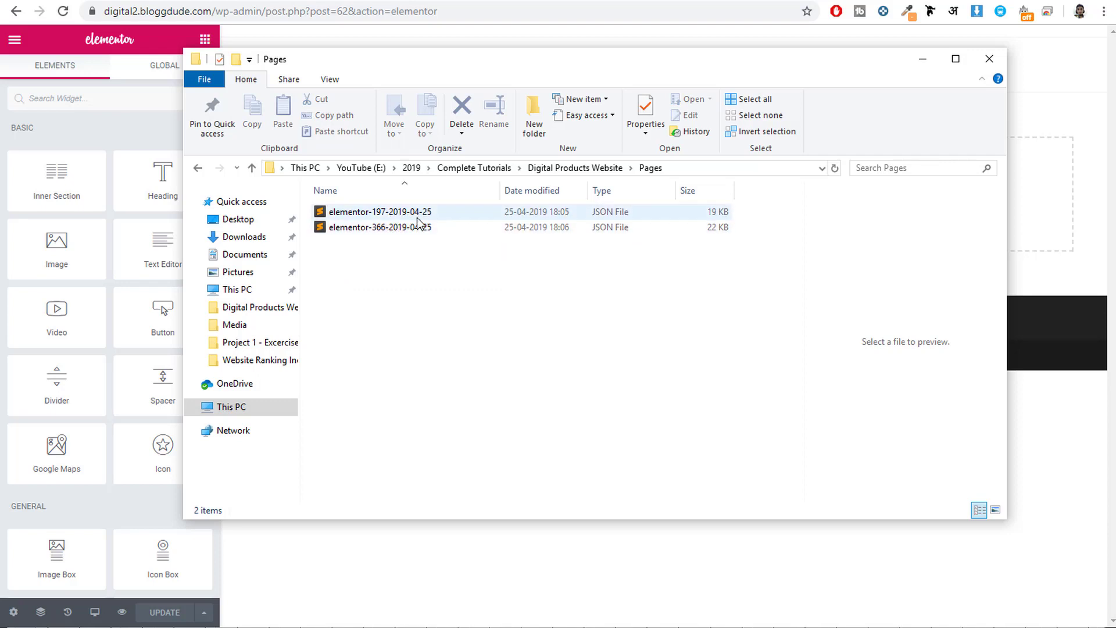
click(399, 2)
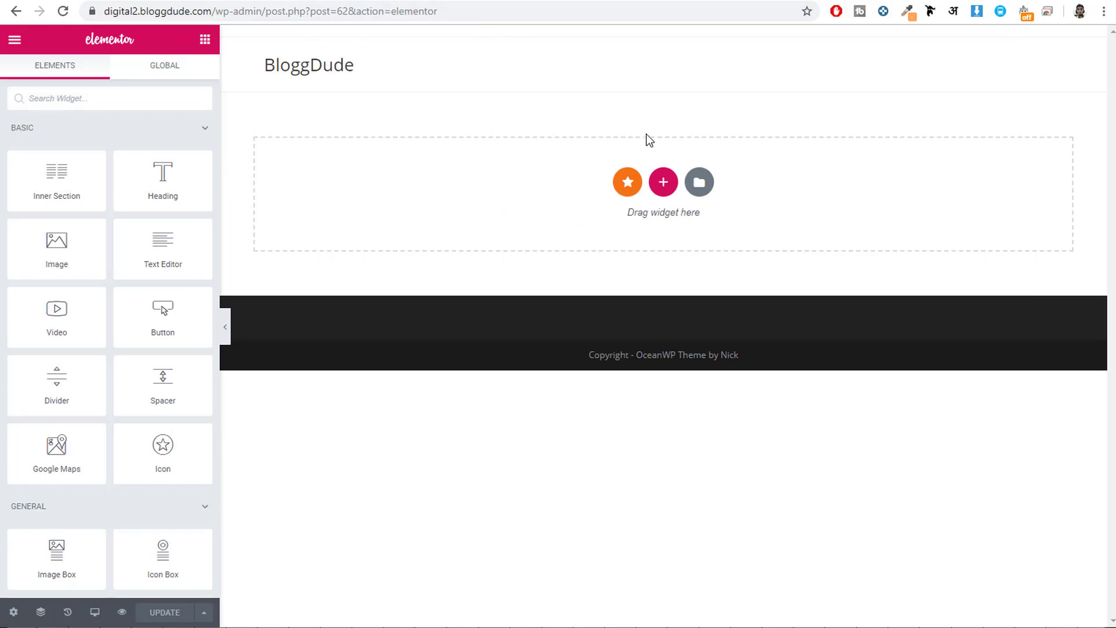
click(700, 183)
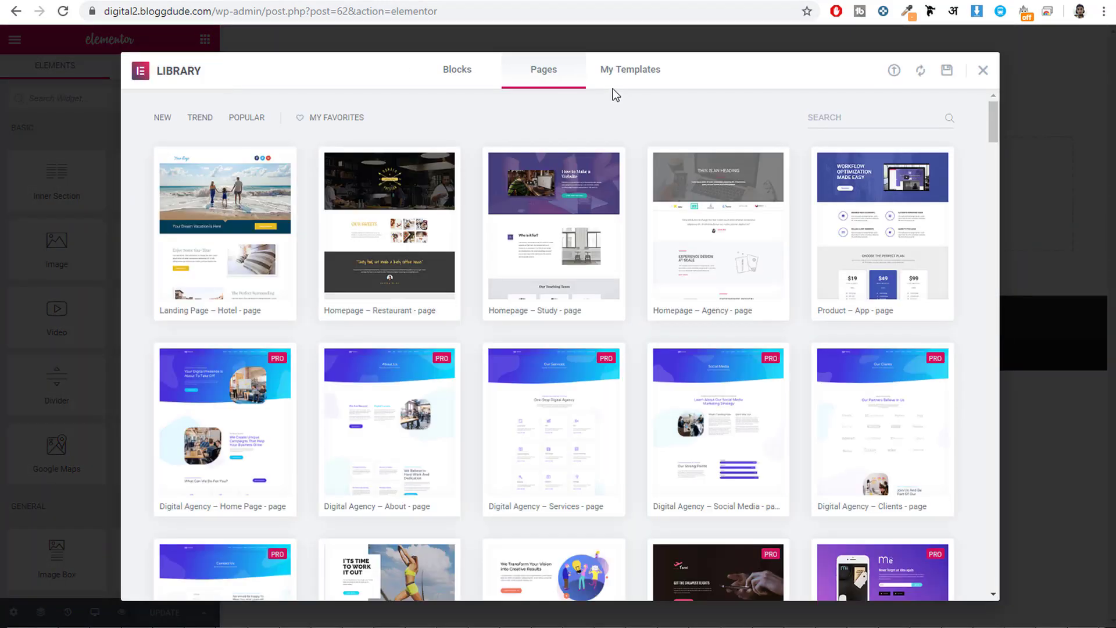
click(619, 78)
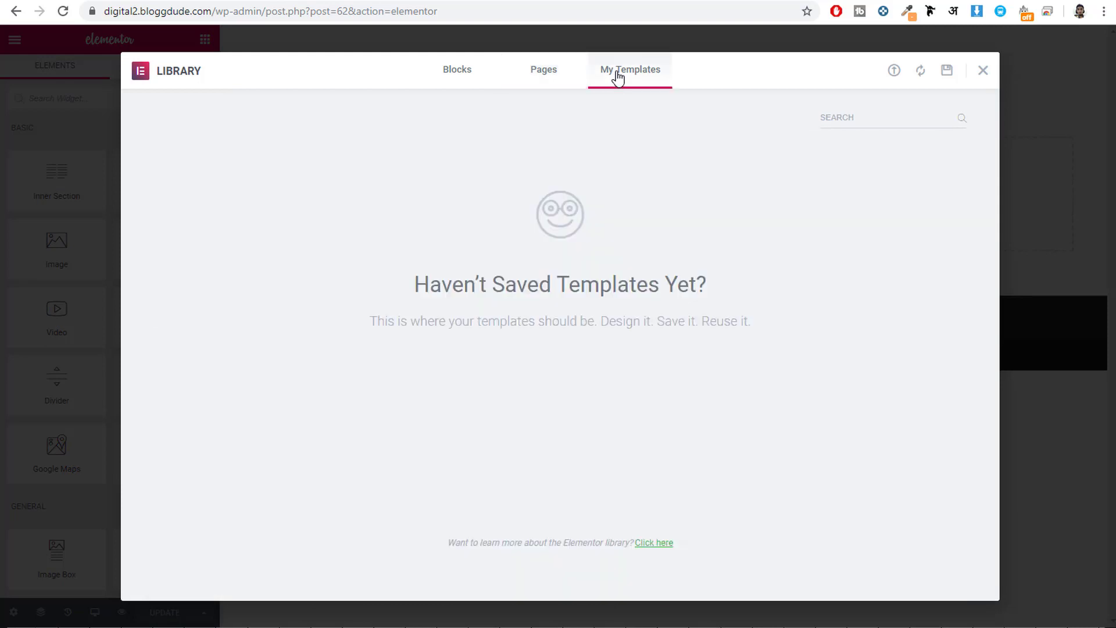
click(895, 74)
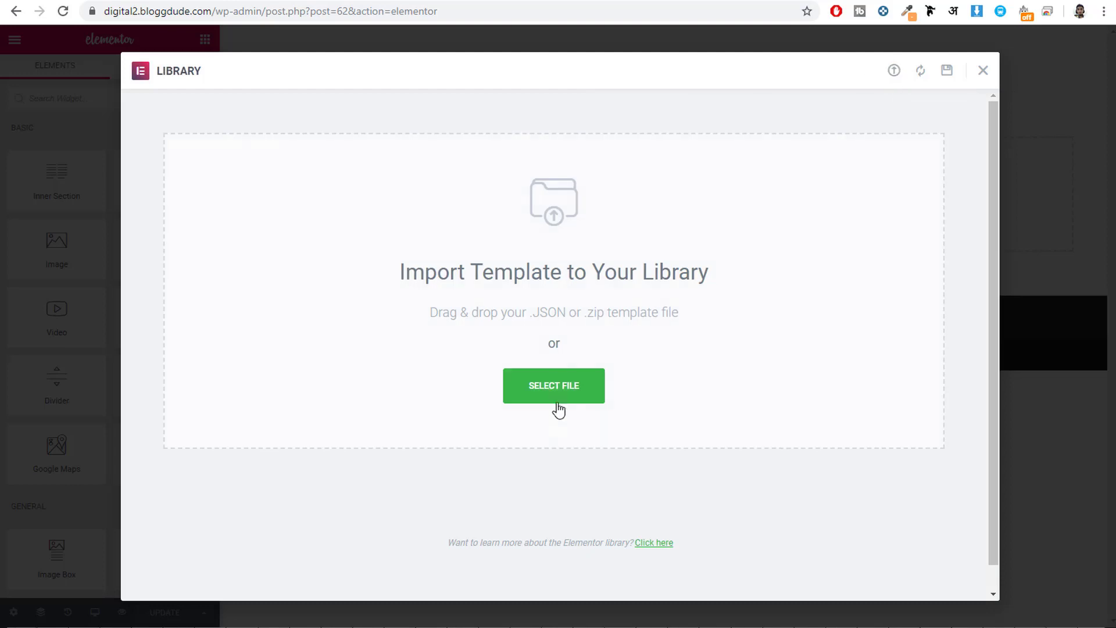
click(559, 383)
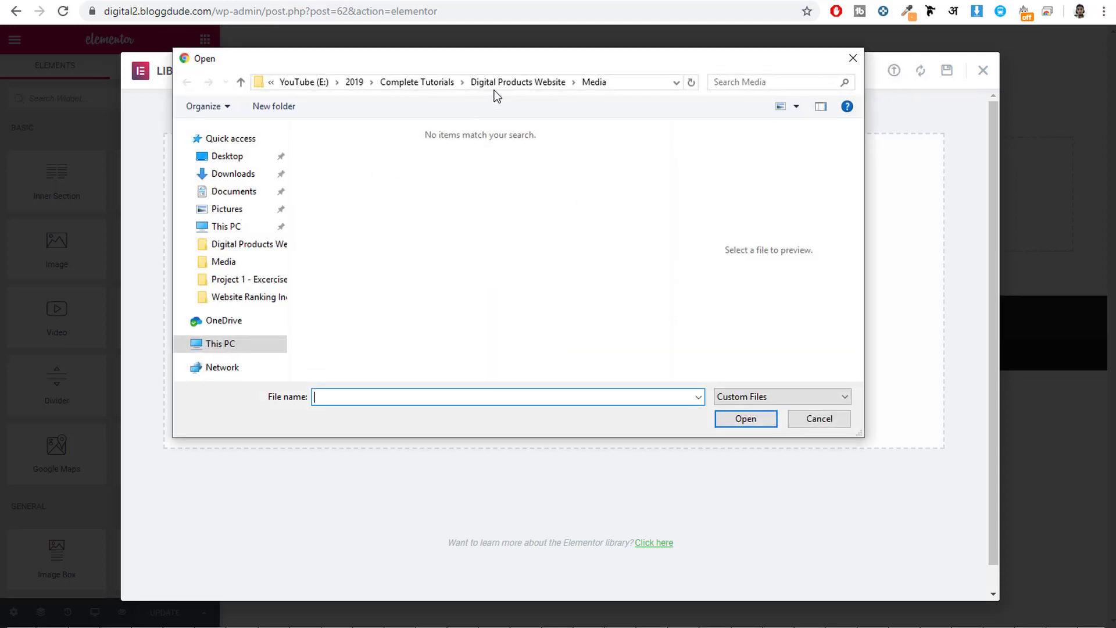
click(496, 87)
double_click(345, 180)
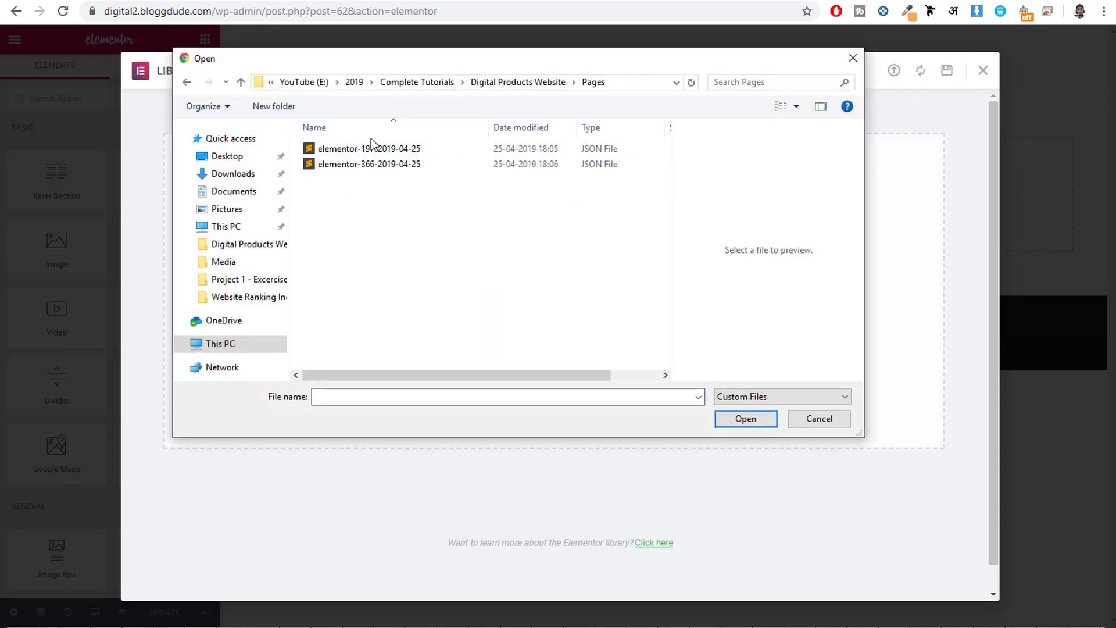
click(407, 149)
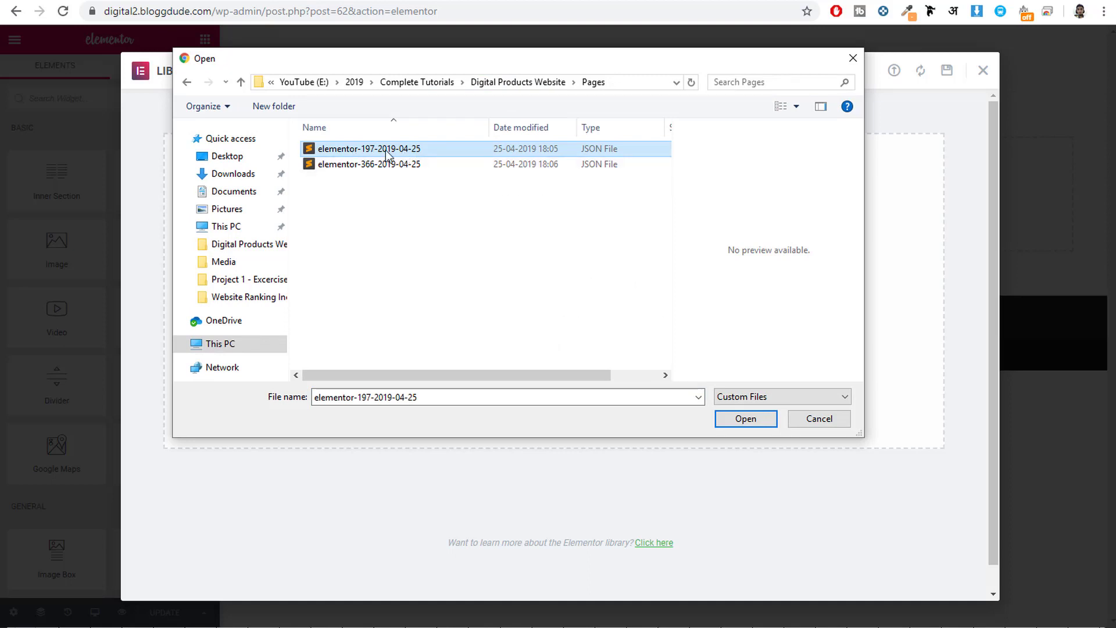
click(746, 419)
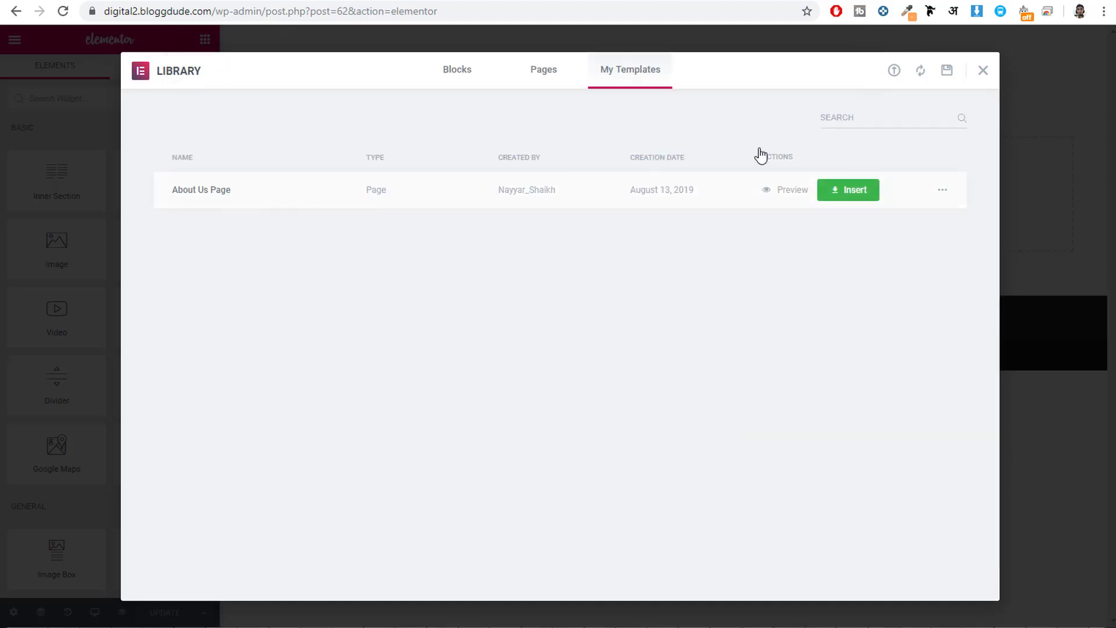
click(893, 71)
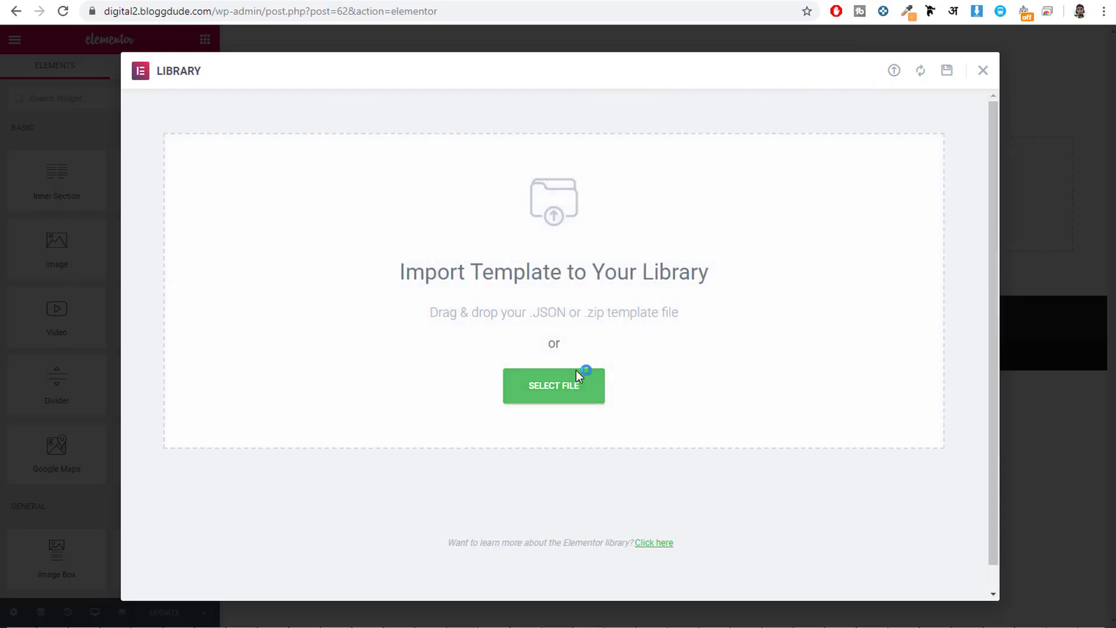
click(577, 372)
click(340, 166)
click(734, 420)
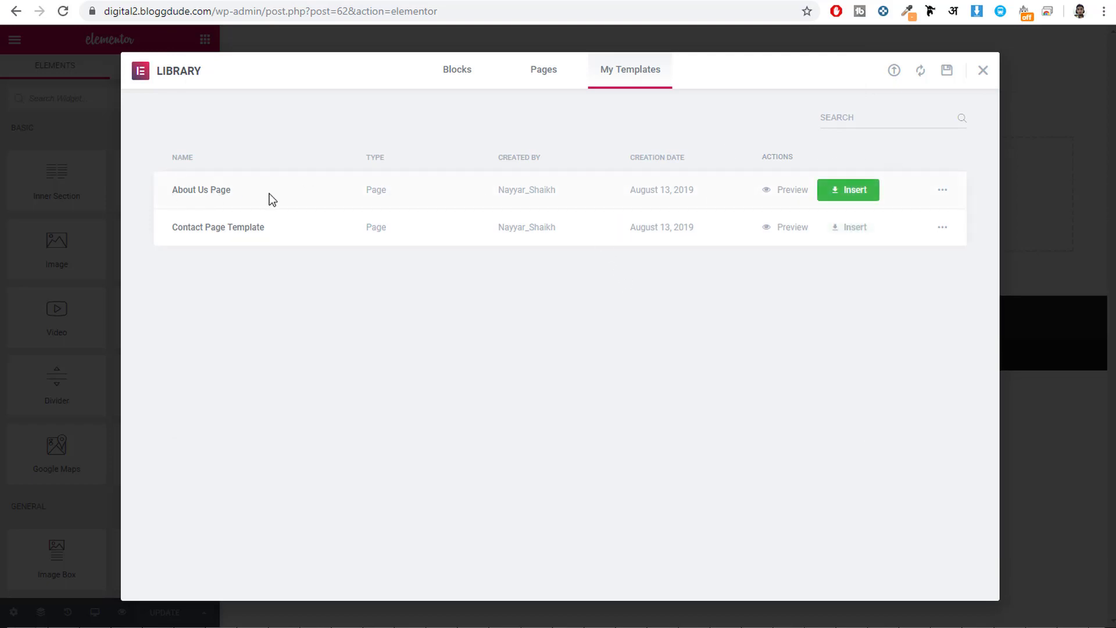
click(848, 194)
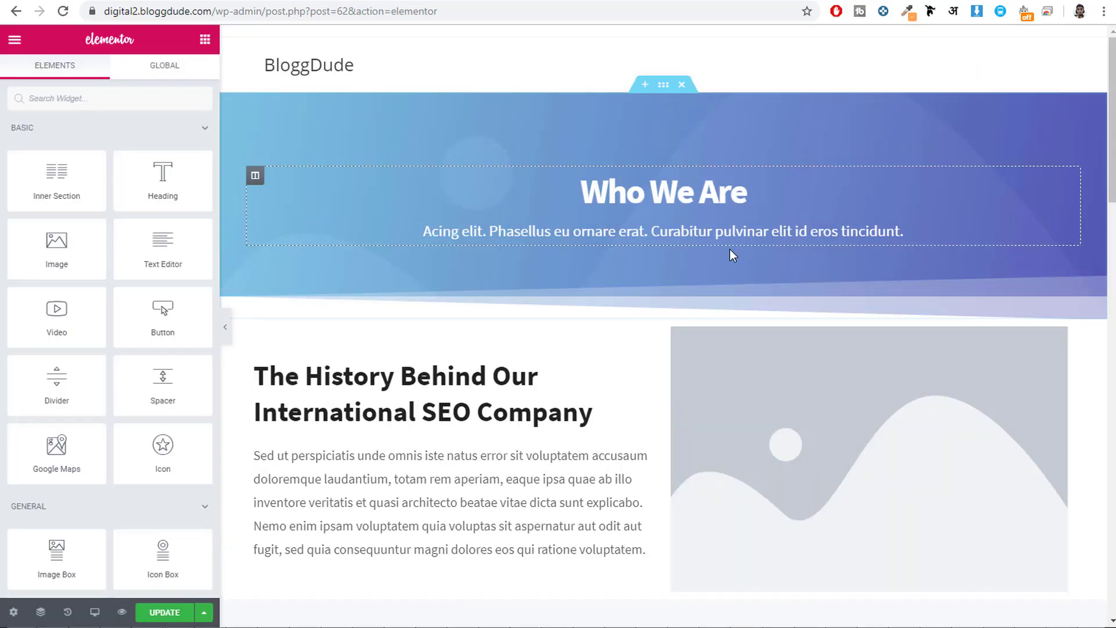
- Start replacing the history section's placeholder image with a new upload
scroll(759, 351, down, 10)
scroll(760, 351, up, 10)
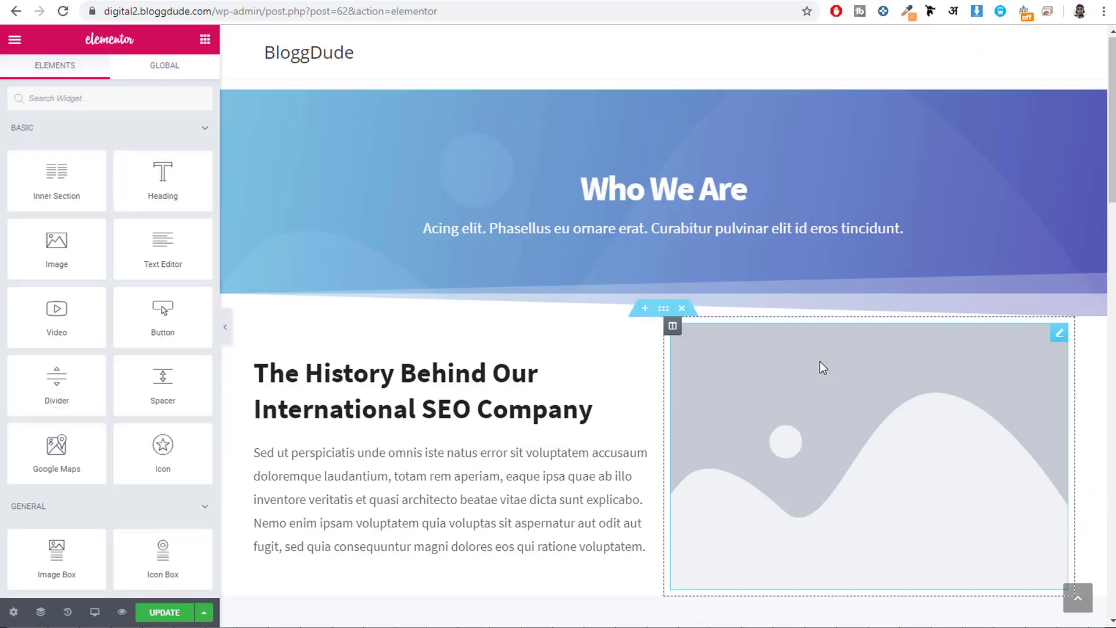
scroll(903, 413, down, 15)
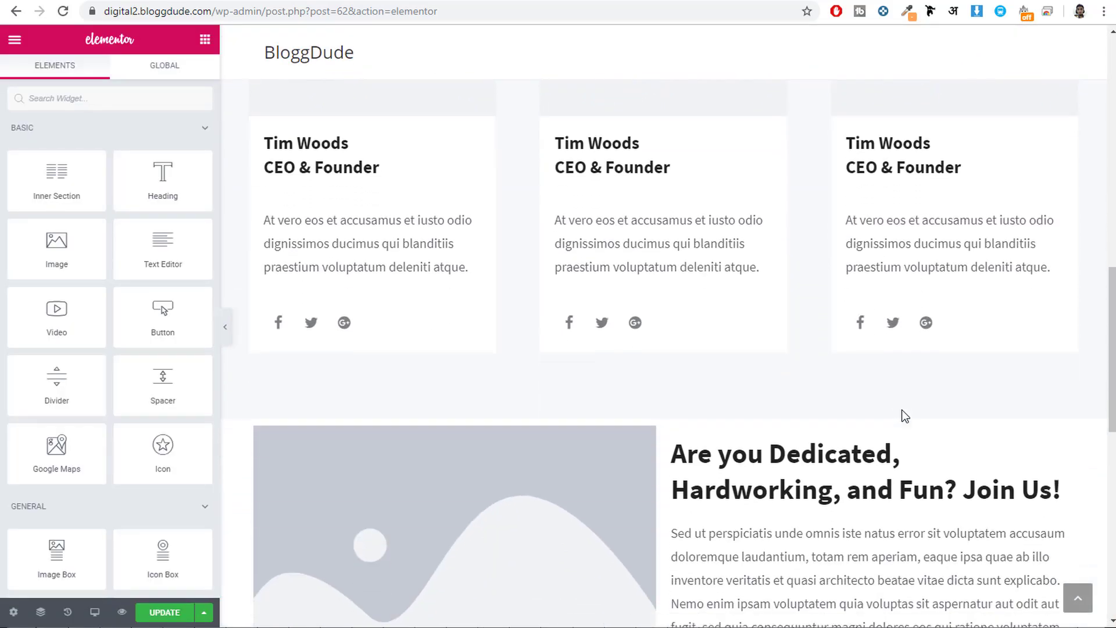
scroll(902, 409, up, 15)
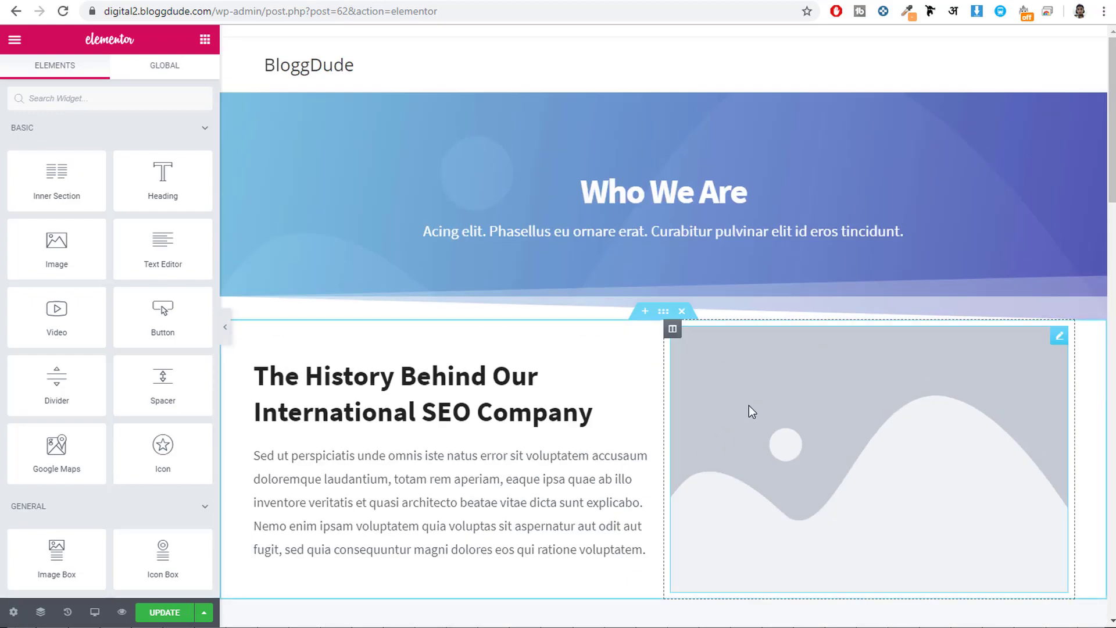
click(839, 382)
click(166, 197)
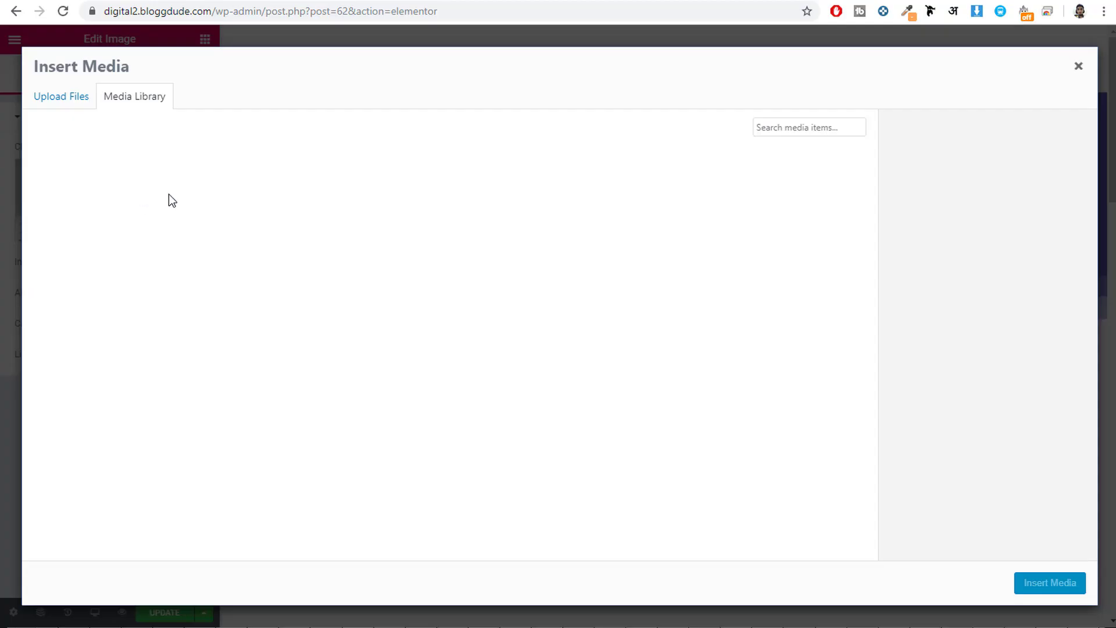
click(42, 100)
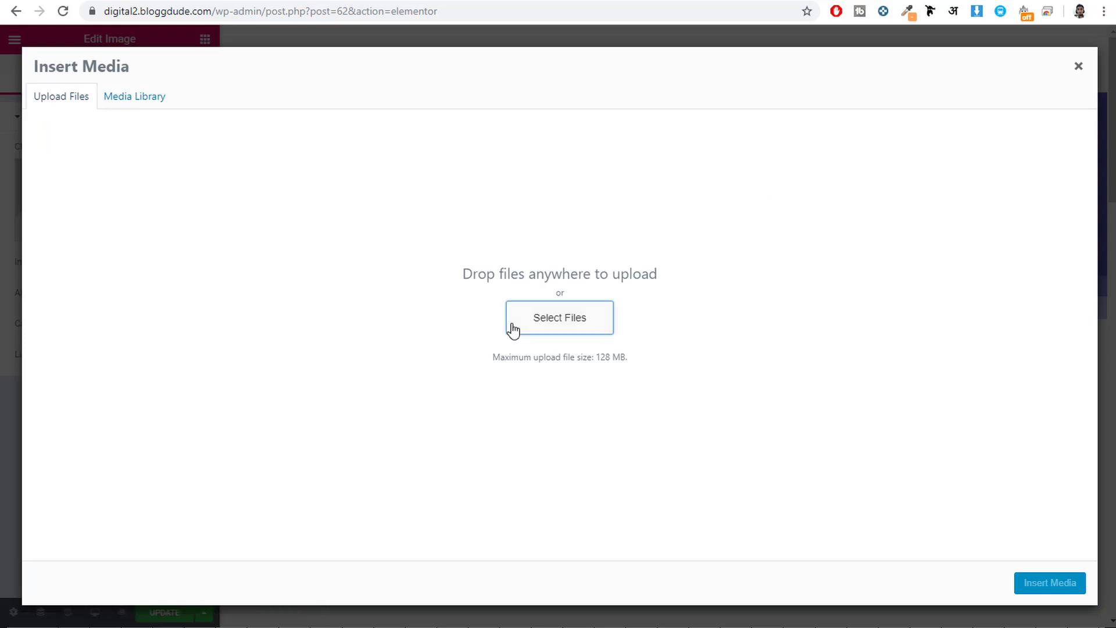
- Upload who-we-are-intro from the Media folder into the history section
click(511, 325)
click(504, 83)
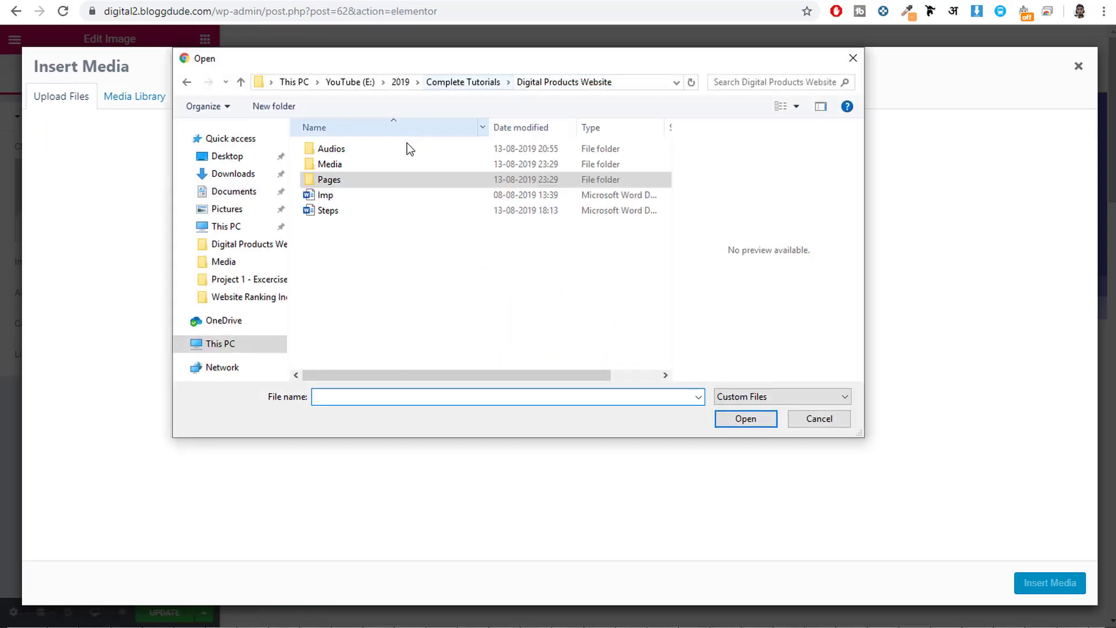
double_click(388, 164)
scroll(511, 230, down, 5)
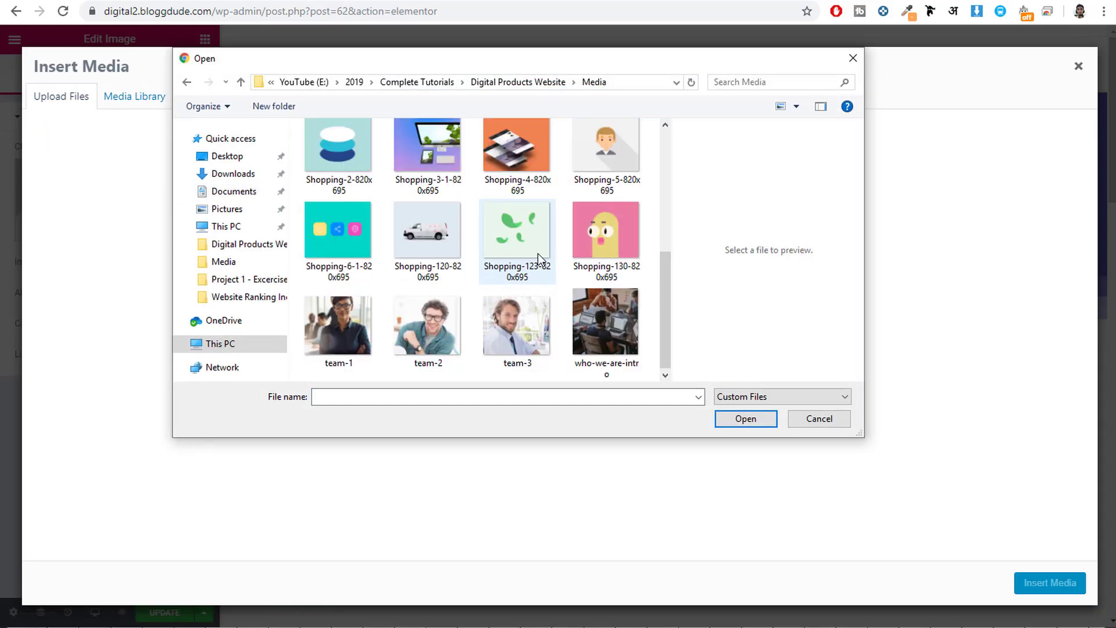
scroll(537, 253, up, 3)
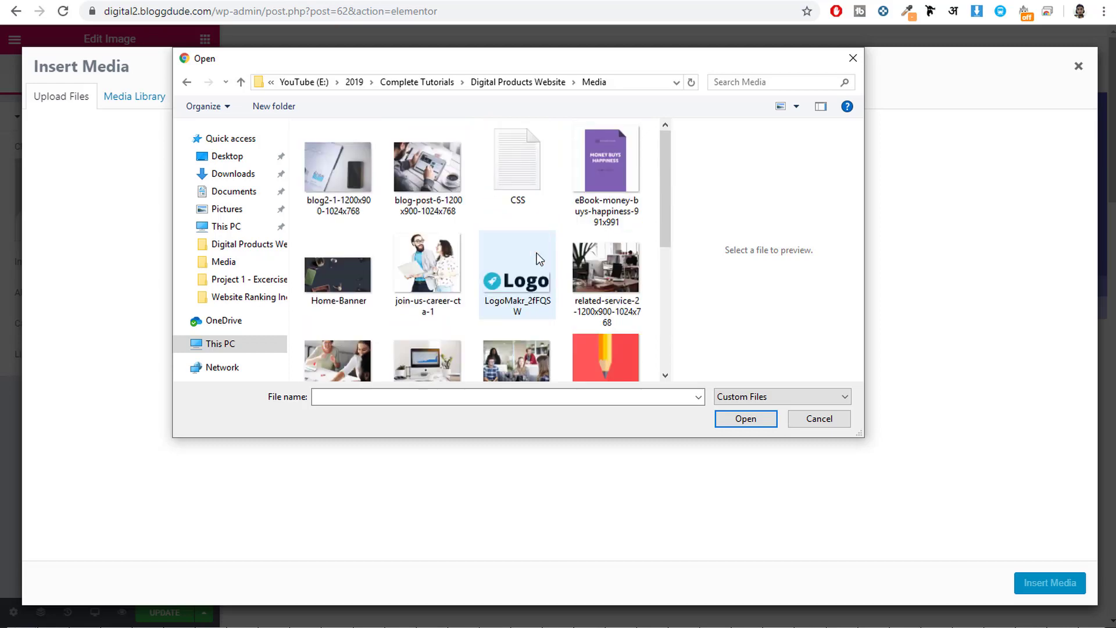
scroll(574, 253, down, 5)
click(585, 313)
click(734, 418)
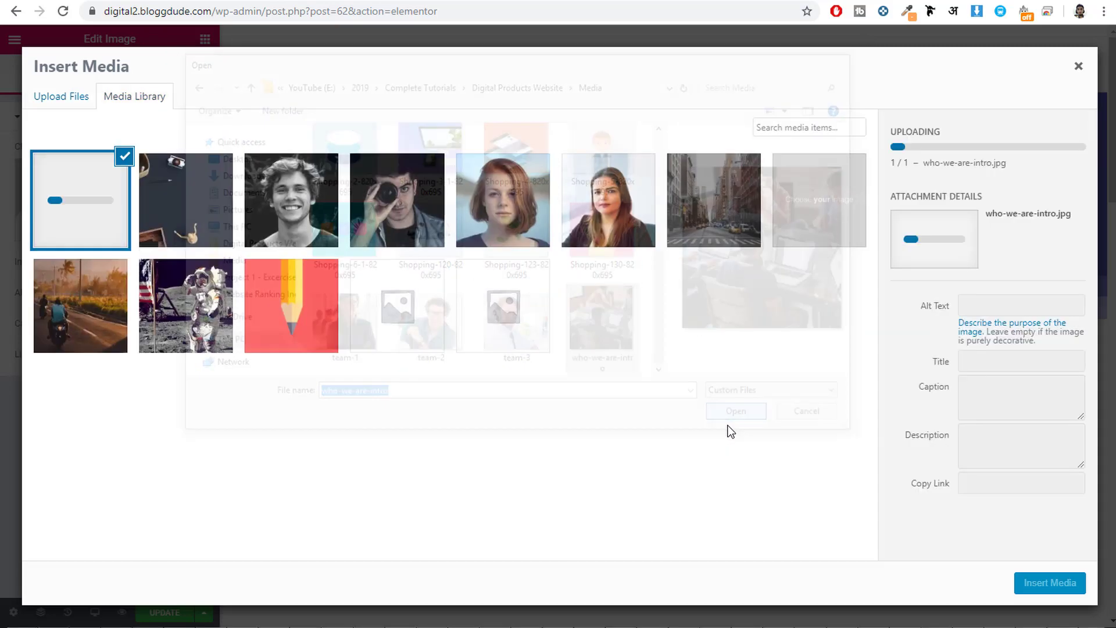
click(1050, 582)
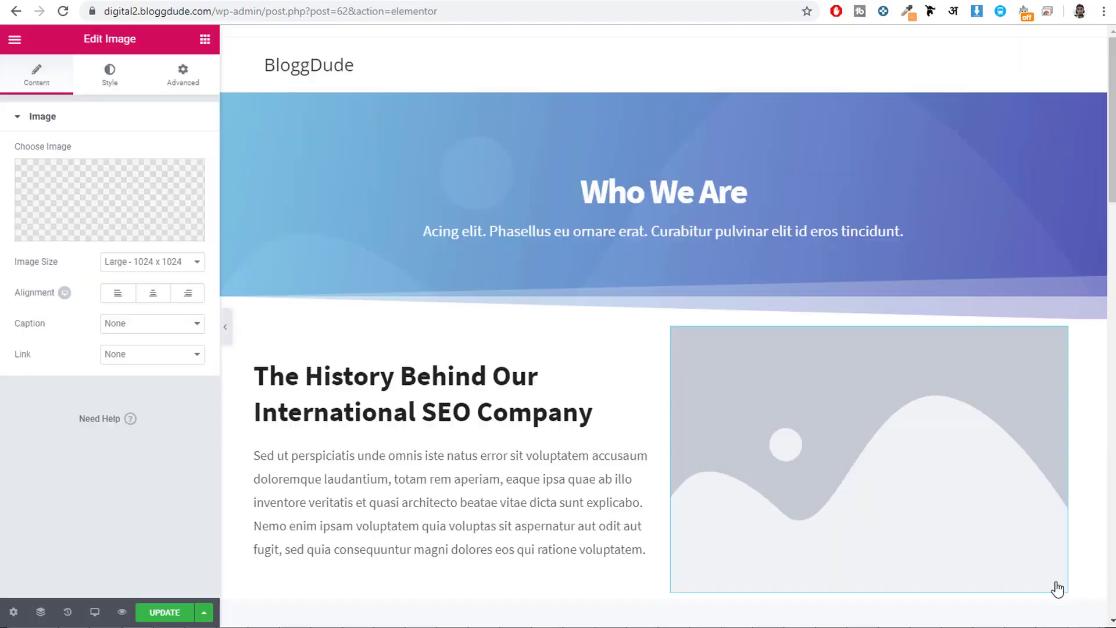
- Put team_4.jpg into the first team card's image
scroll(864, 412, down, 10)
click(379, 356)
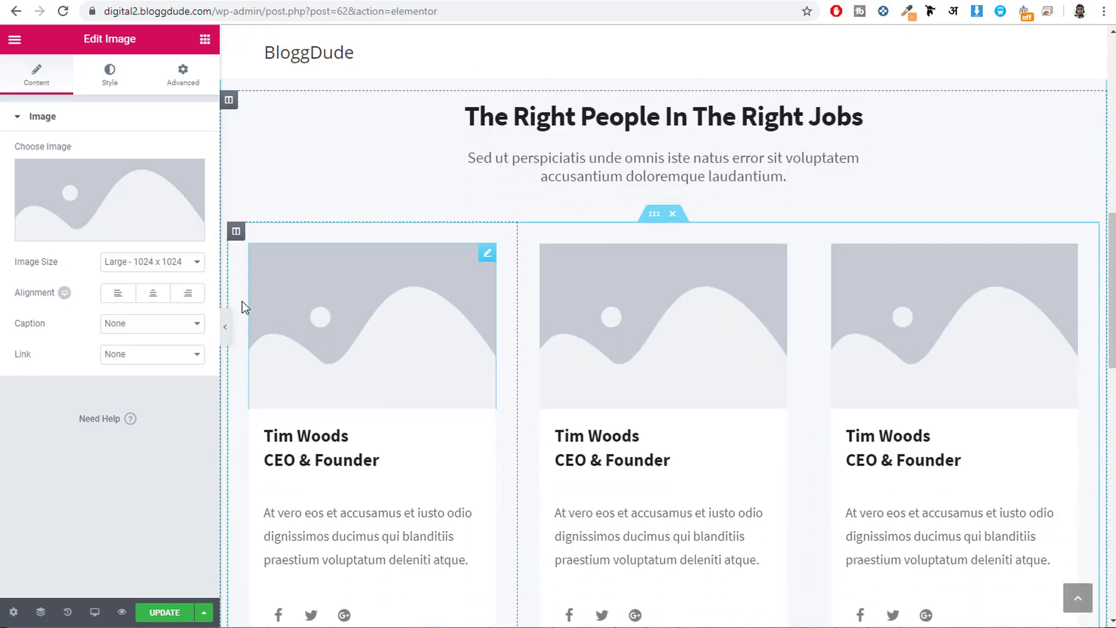
click(110, 200)
click(308, 214)
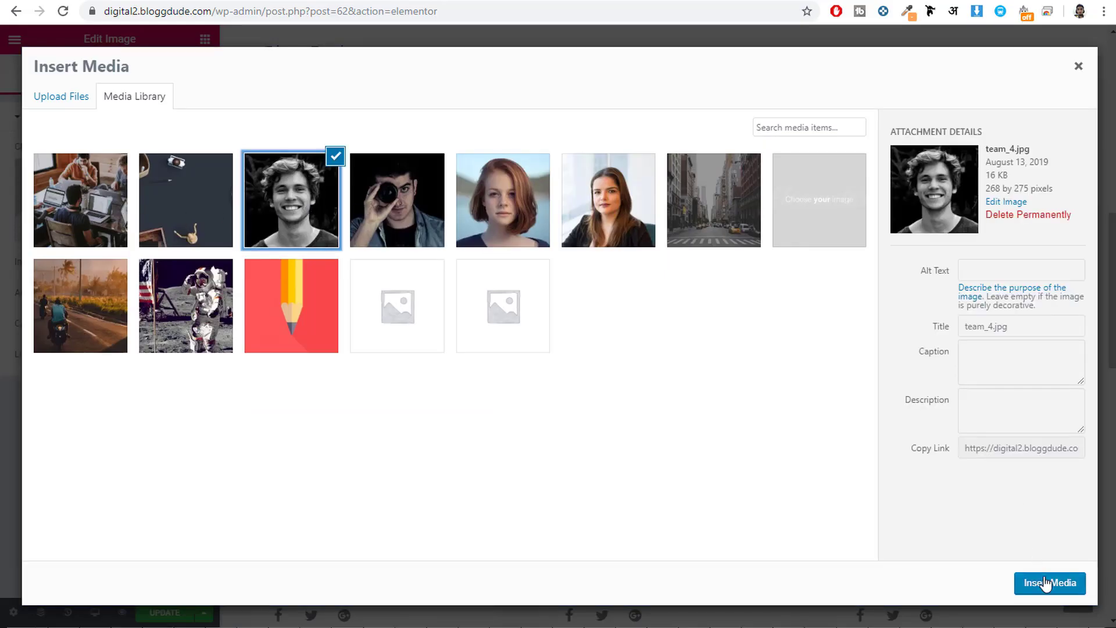
click(1045, 583)
- Upload the team-1, team-2 and team-3 photos and place one in the first card
click(42, 184)
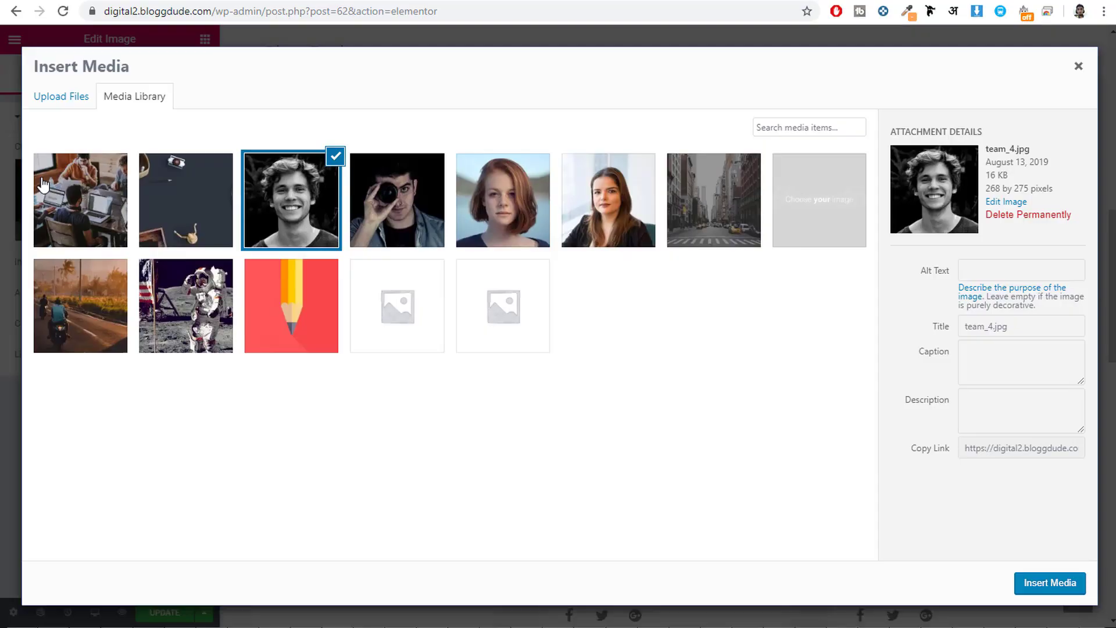
click(69, 103)
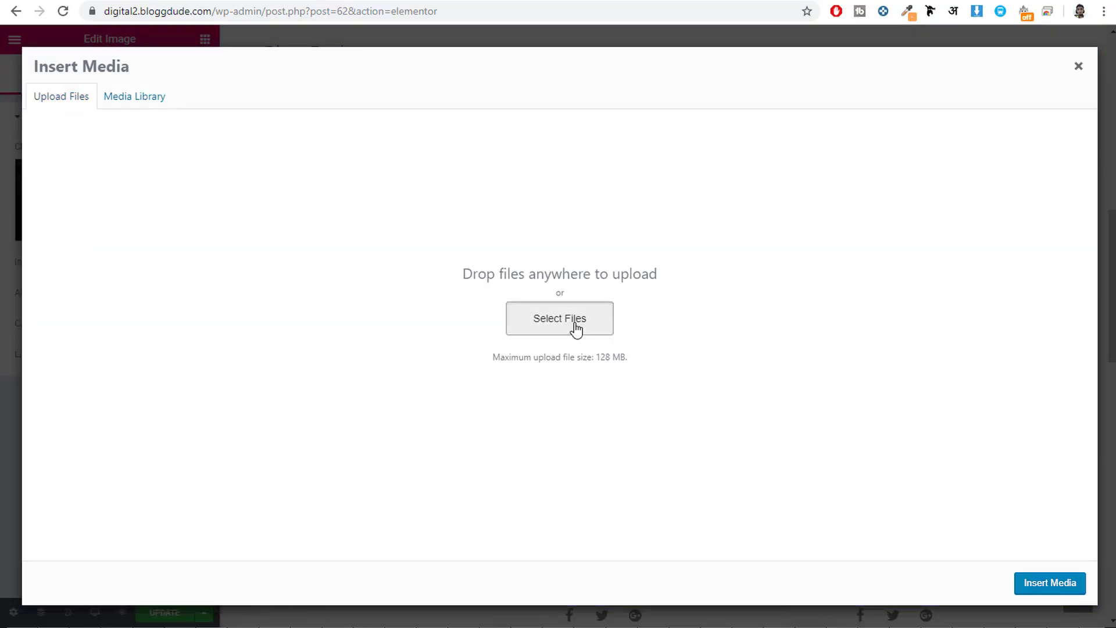
click(575, 327)
scroll(476, 285, down, 5)
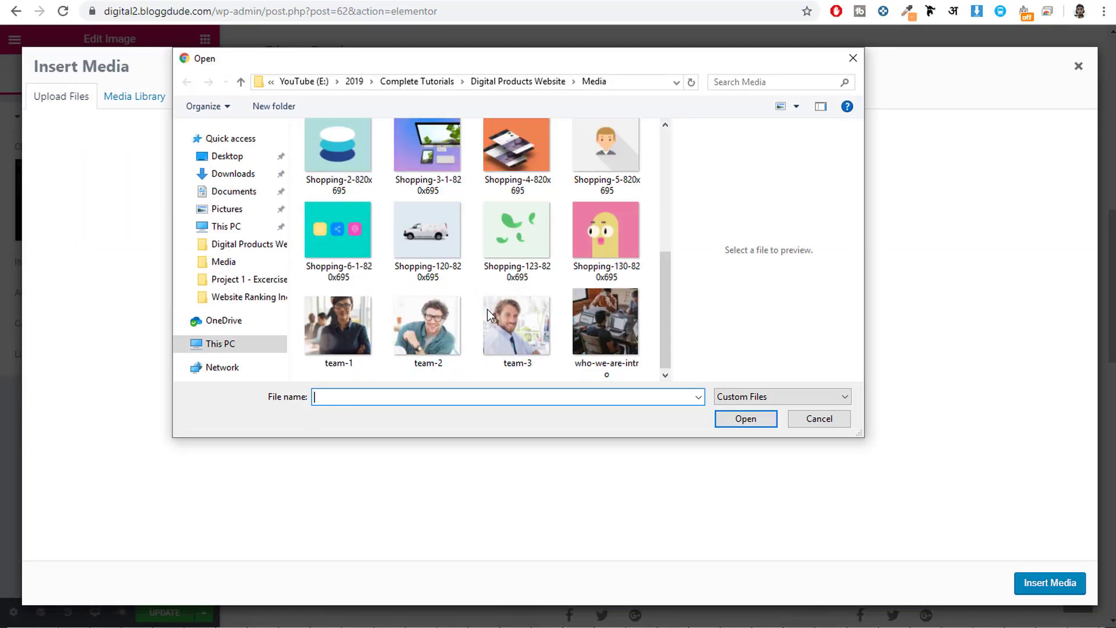
click(487, 309)
ctrl+click(430, 321)
drag(424, 319, 332, 320)
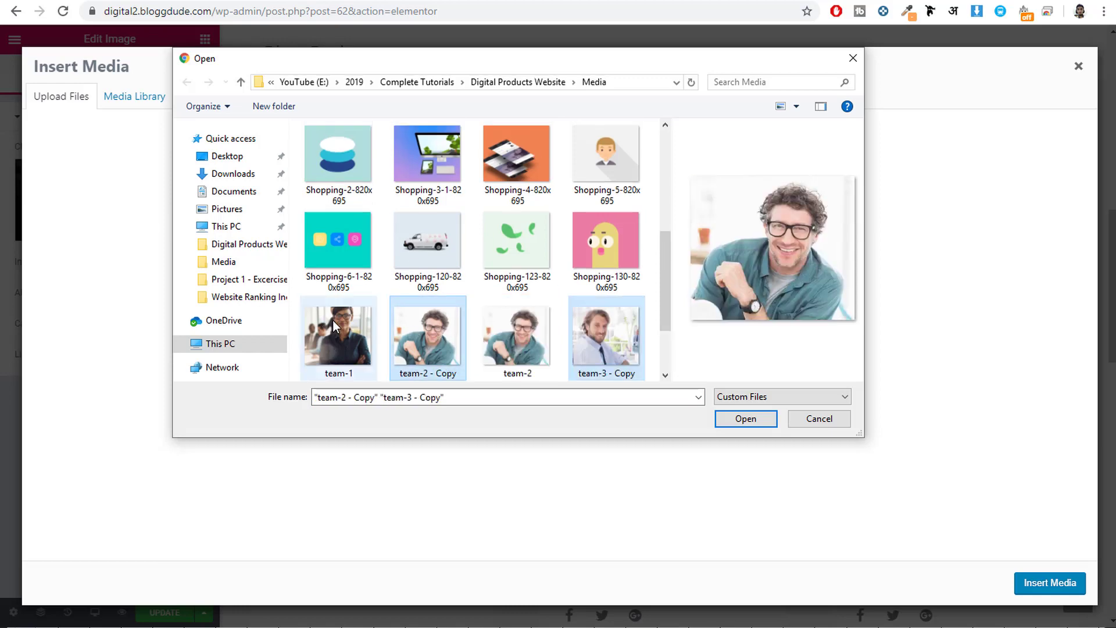
ctrl+click(333, 320)
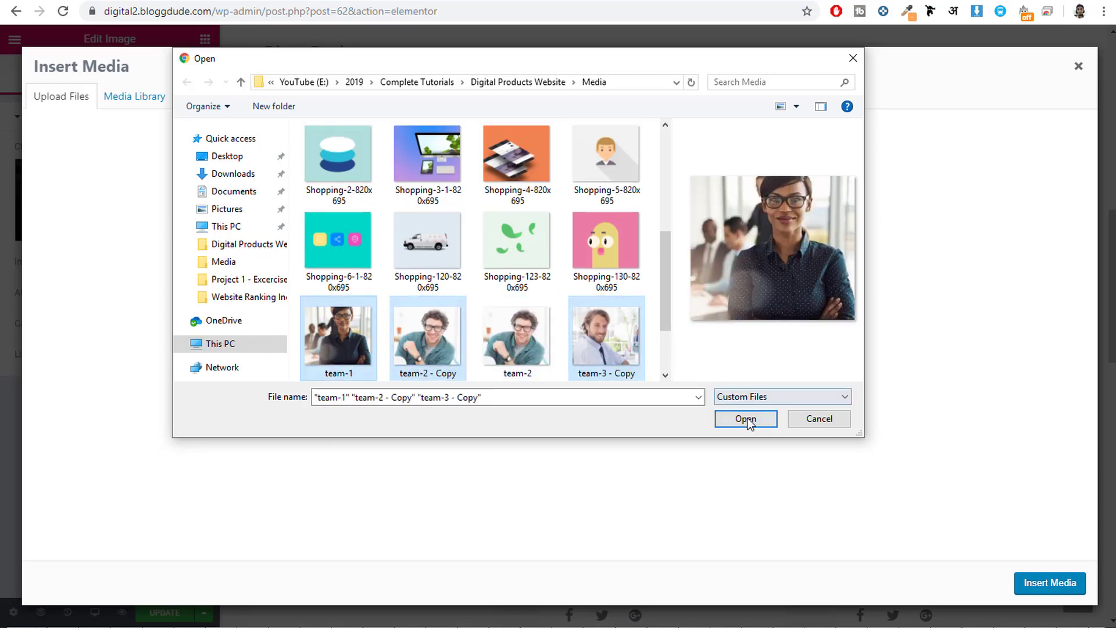
click(745, 419)
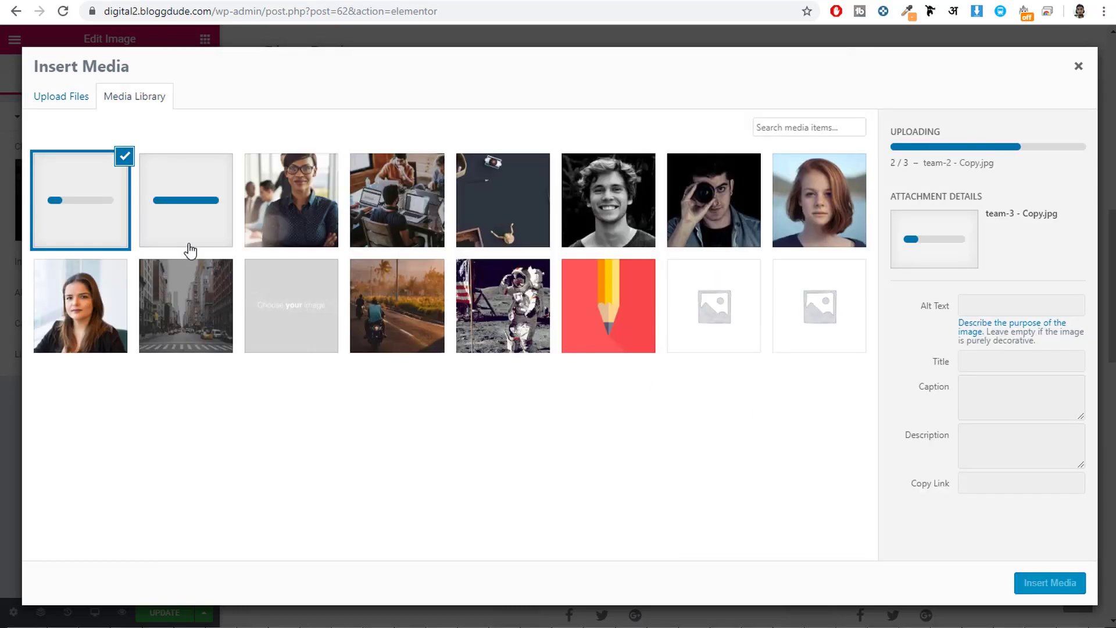
click(1041, 581)
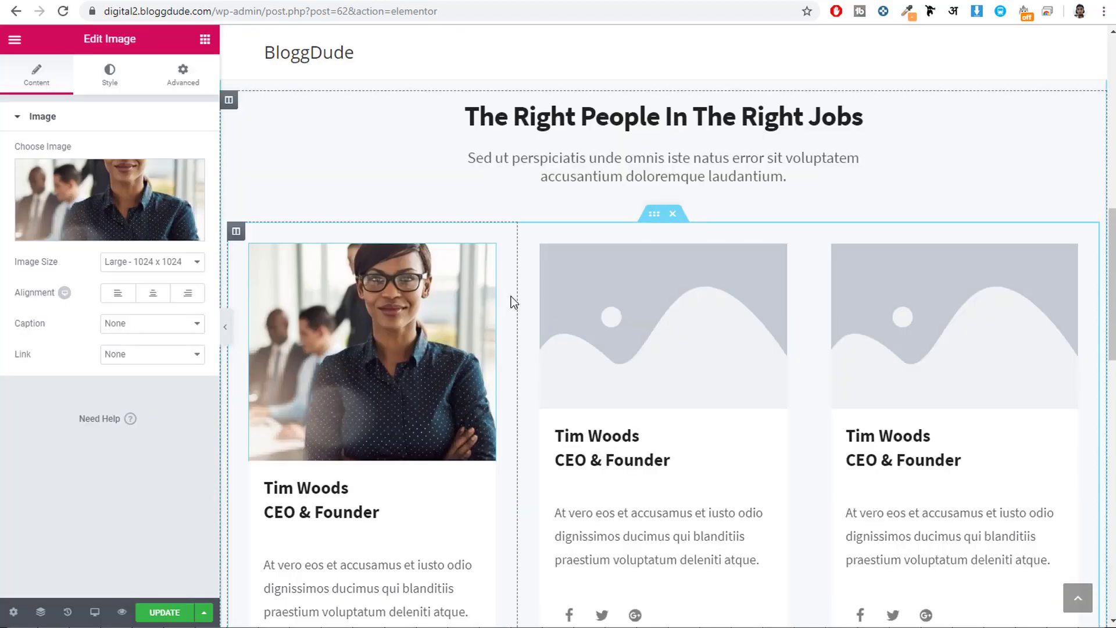
- Give the second and third cards the team-2 - Copy and team-3 - Copy photos
click(605, 304)
click(170, 204)
click(170, 204)
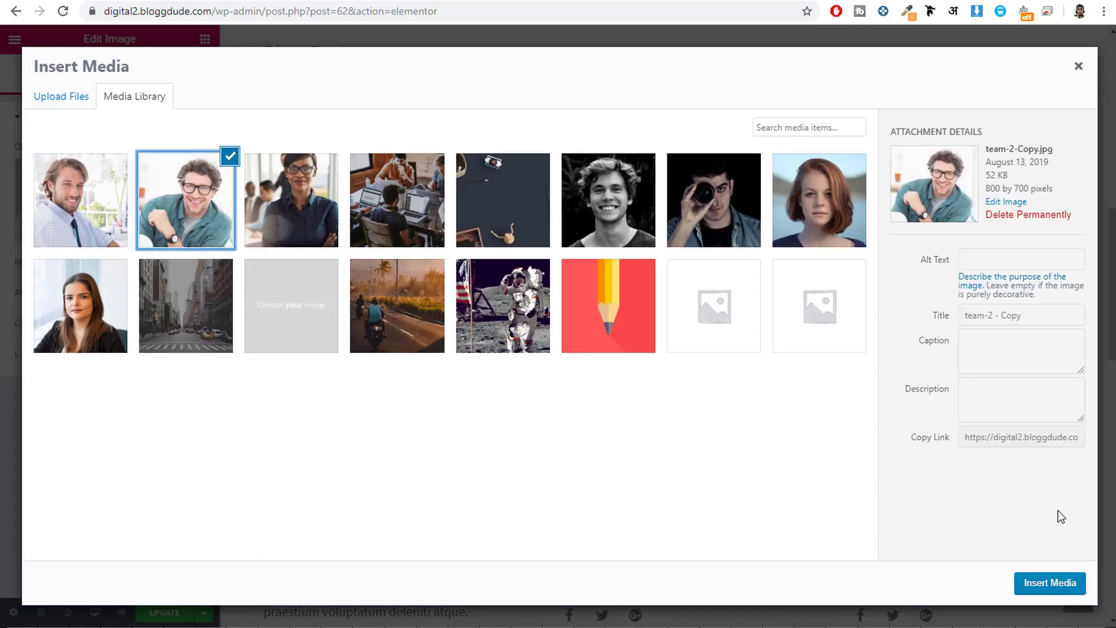
click(1054, 583)
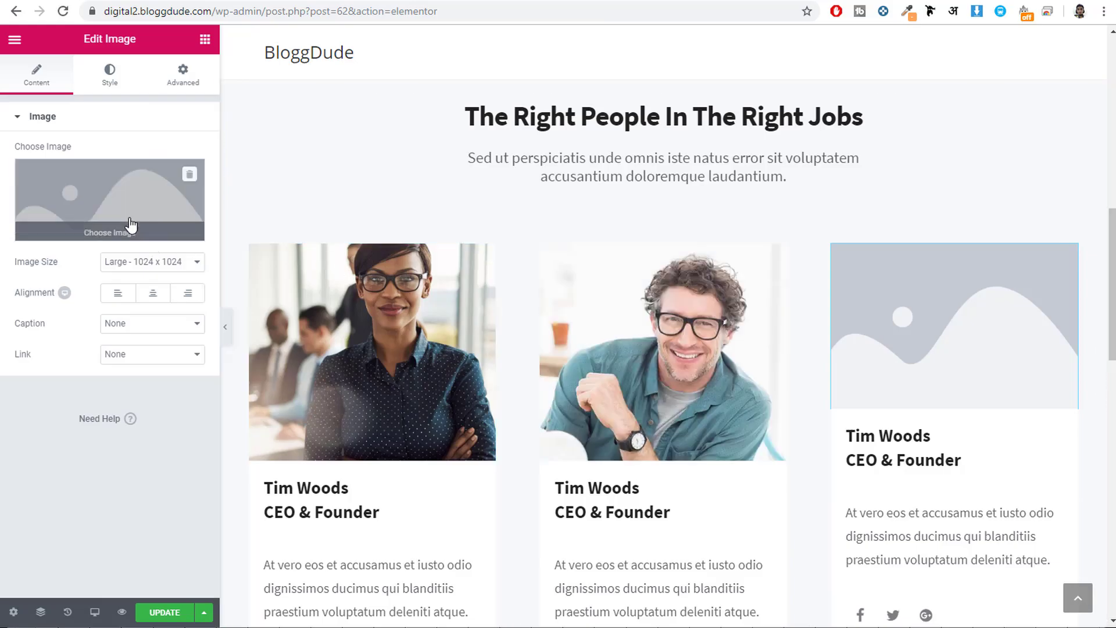
click(122, 233)
click(123, 239)
click(1038, 583)
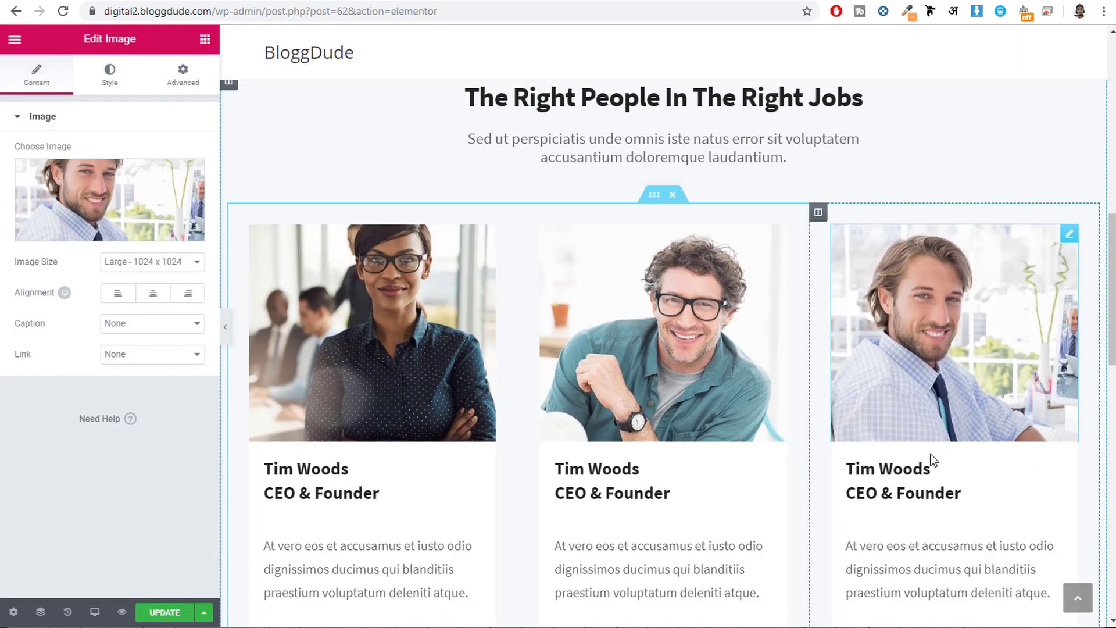
scroll(930, 461, down, 3)
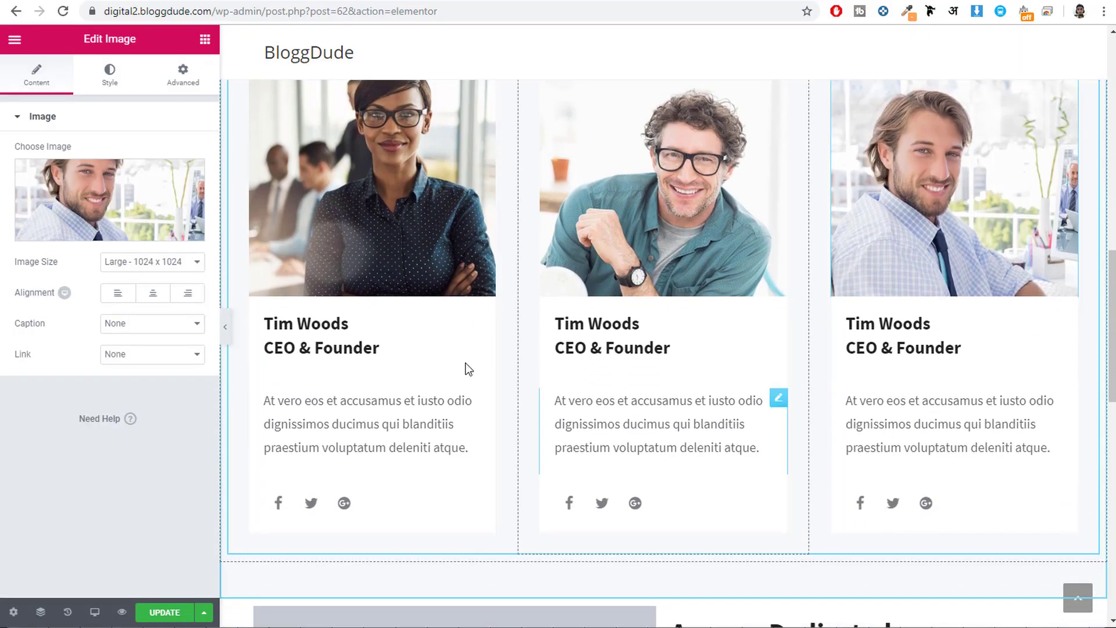
- Replace the placeholder in the first team card's heading with the member's name
click(331, 324)
drag(64, 168, 21, 168)
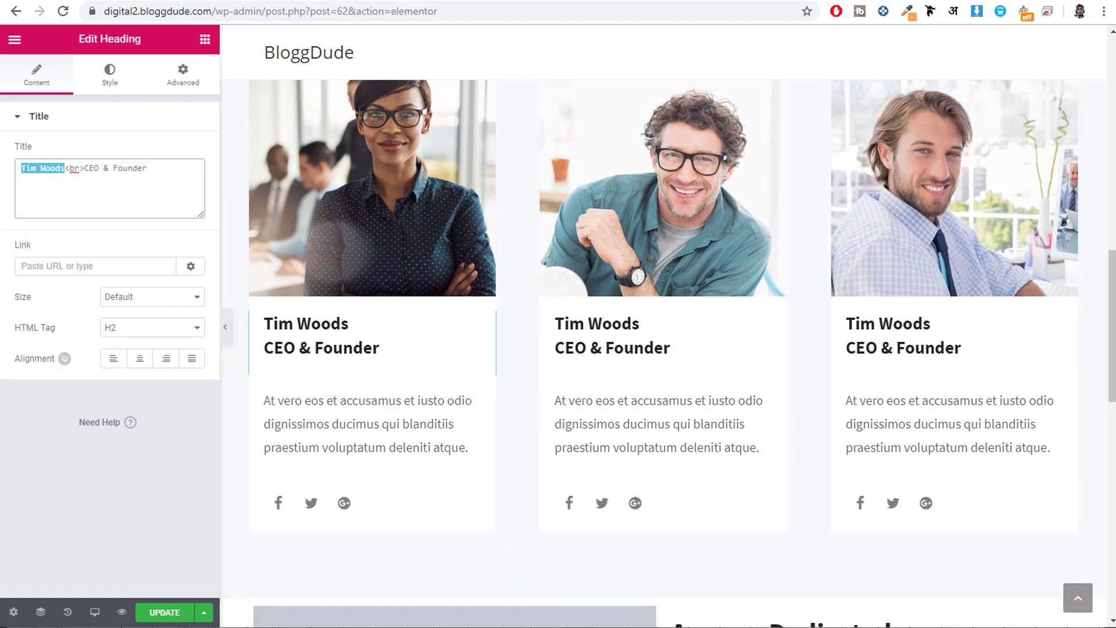
text(r Shaikh)
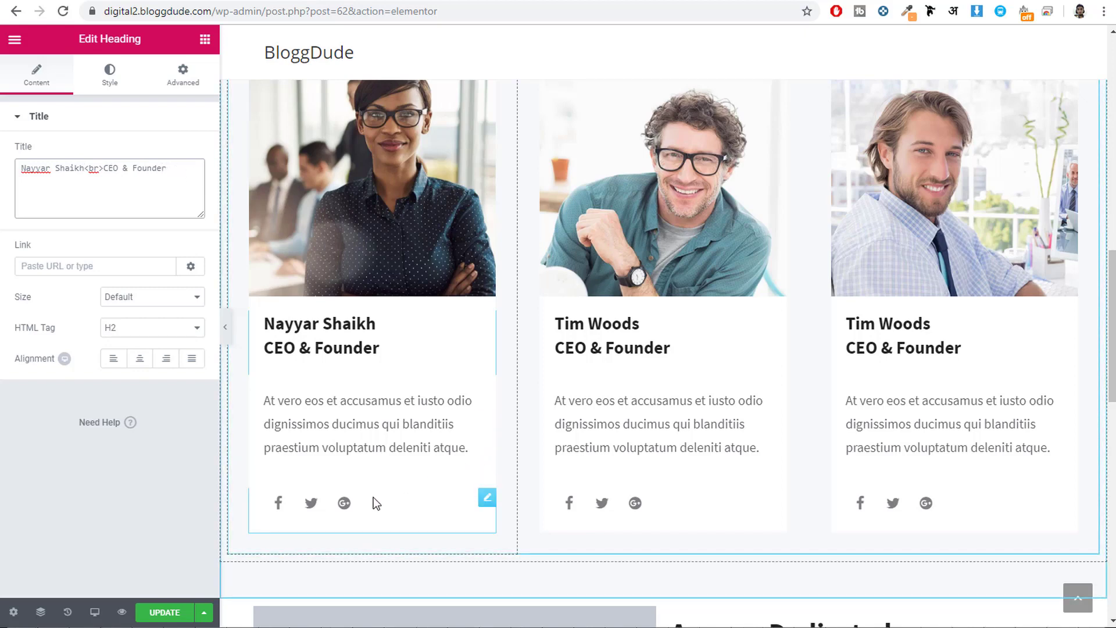
scroll(679, 451, down, 5)
scroll(679, 450, down, 2)
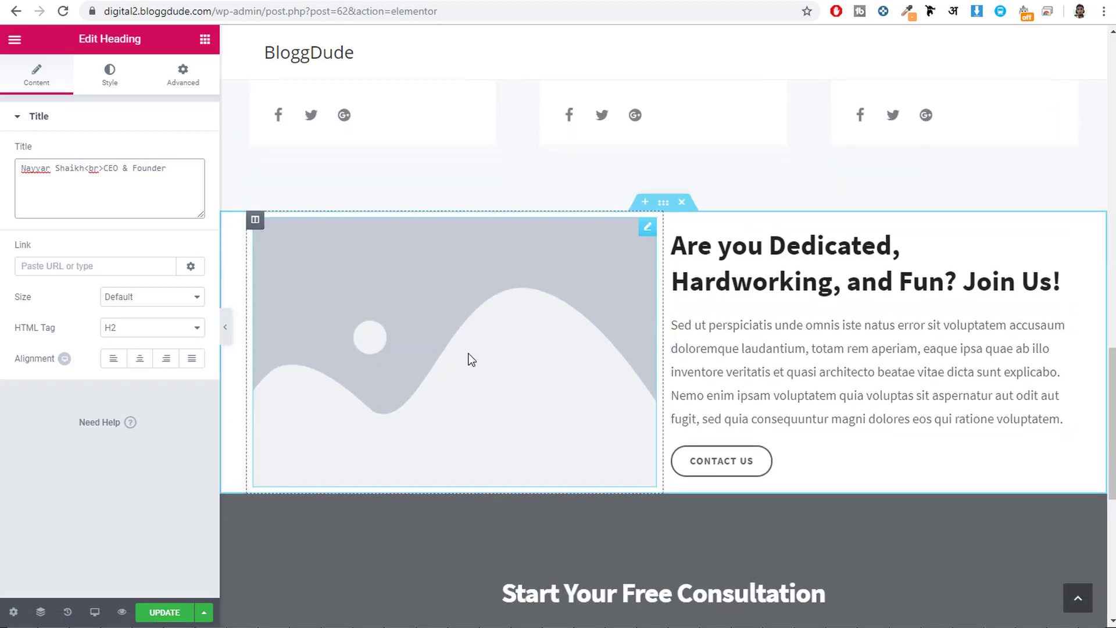
- Upload join-us-career-cta-1 and place it in the Join Us section
click(375, 309)
click(99, 204)
click(63, 97)
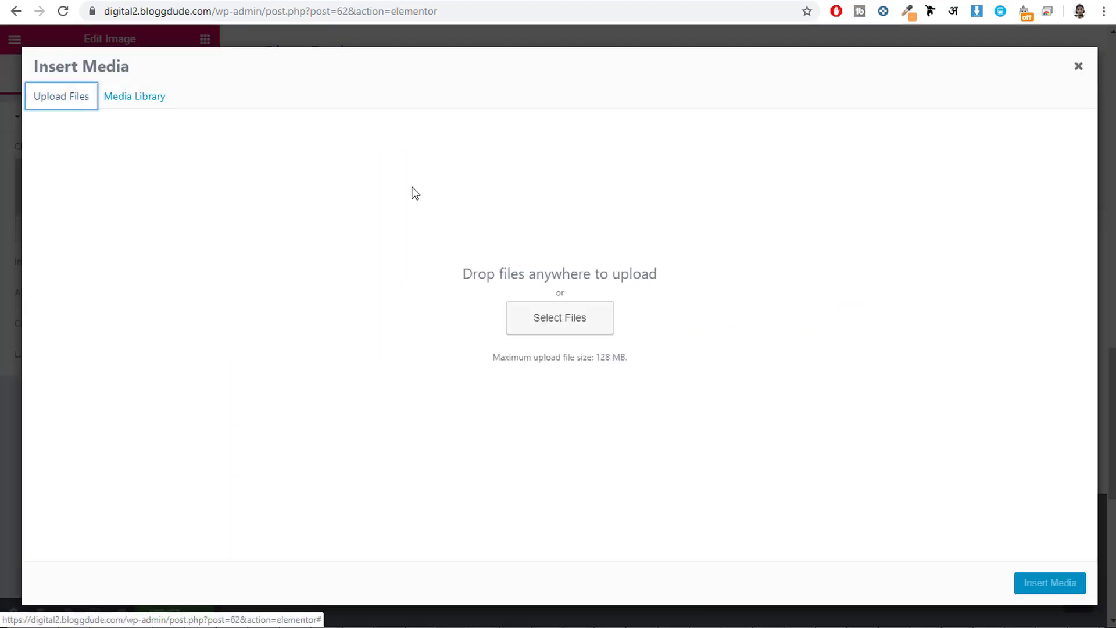
click(598, 326)
click(428, 269)
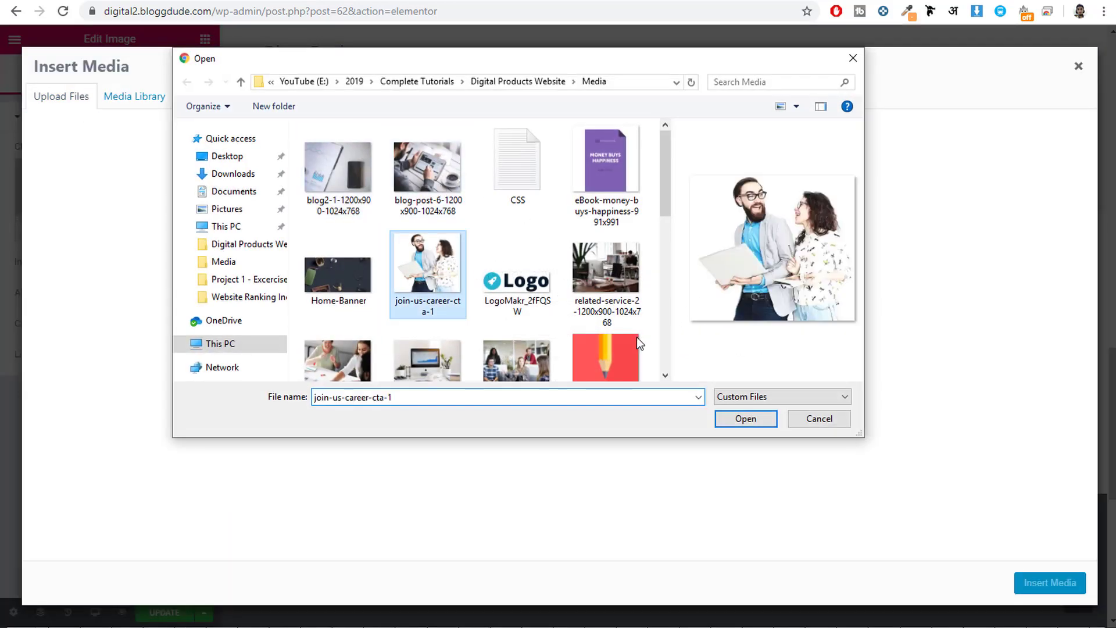
click(746, 419)
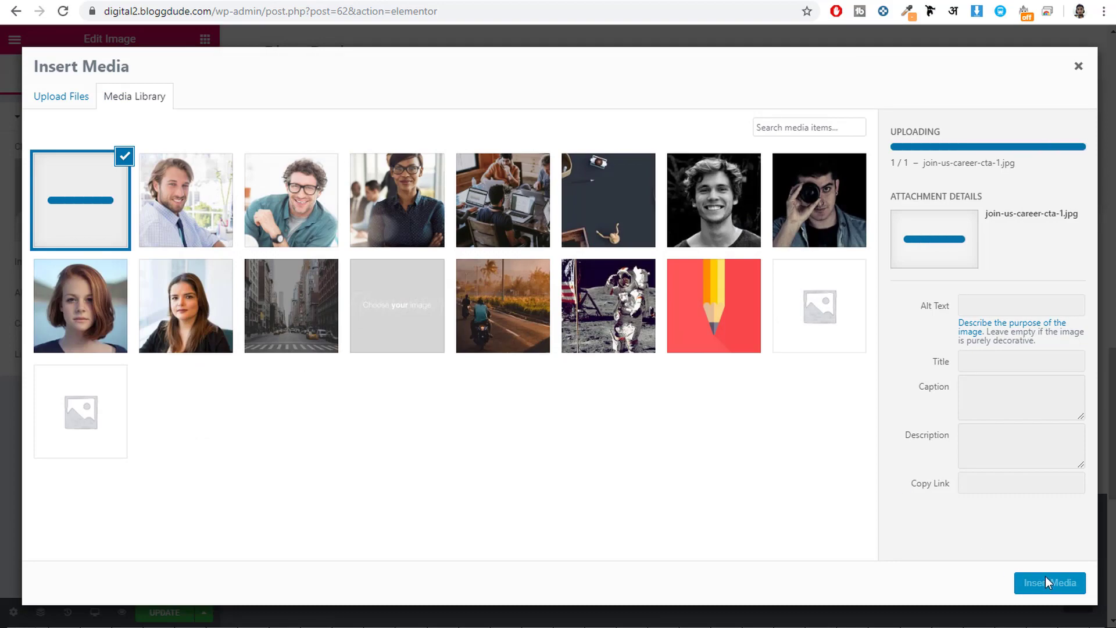
click(1045, 582)
- Delete the Start Your Free Consultation section and save the page
scroll(746, 459, down, 7)
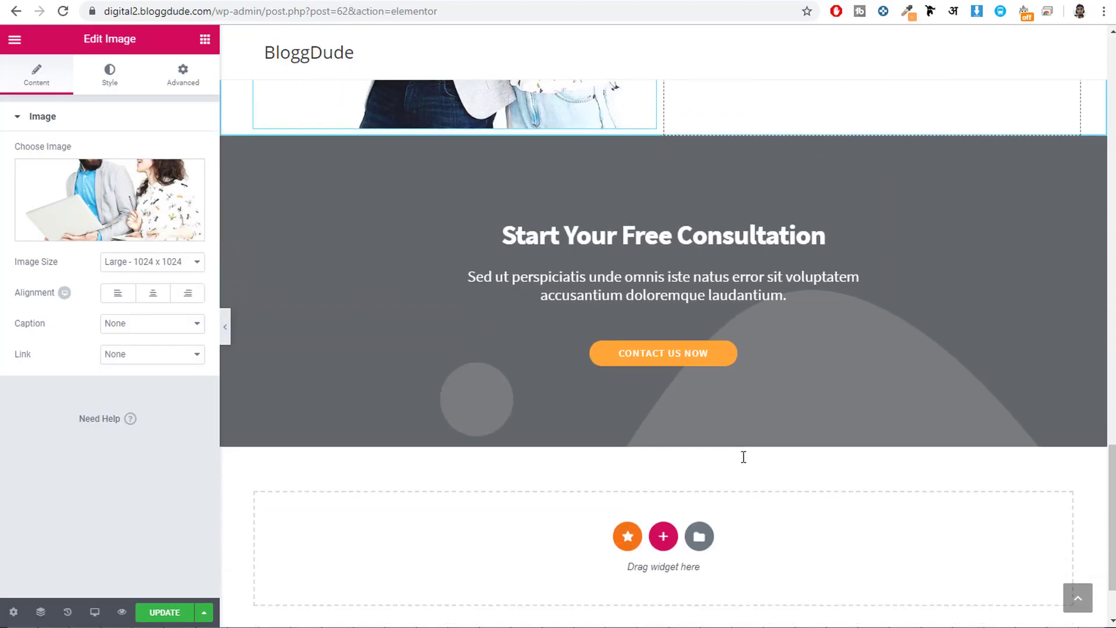
scroll(721, 424, up, 5)
click(678, 399)
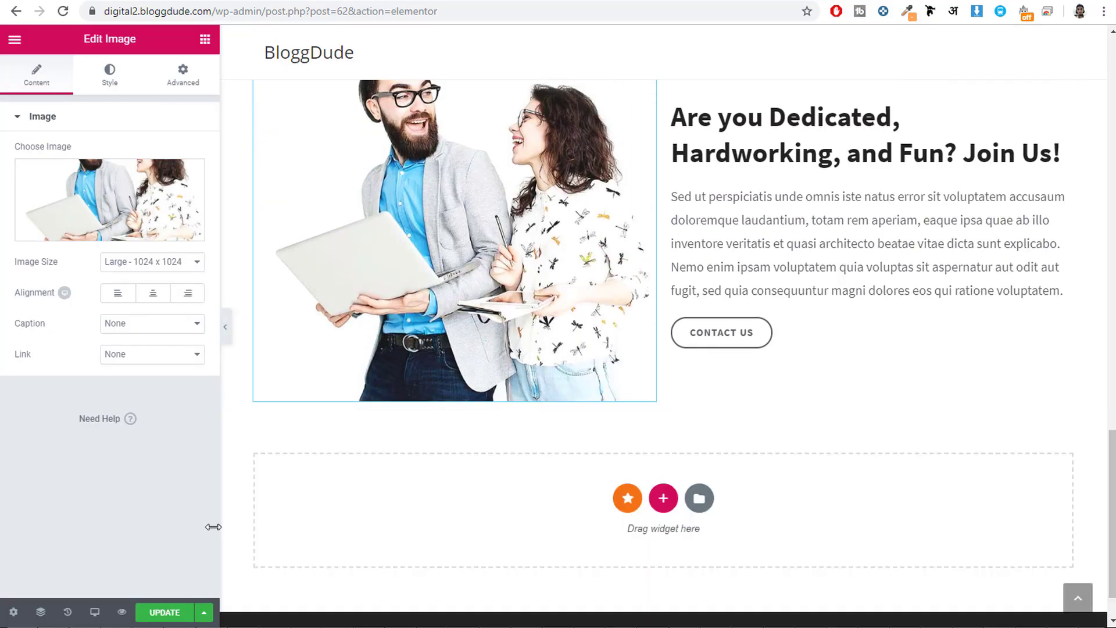
click(164, 612)
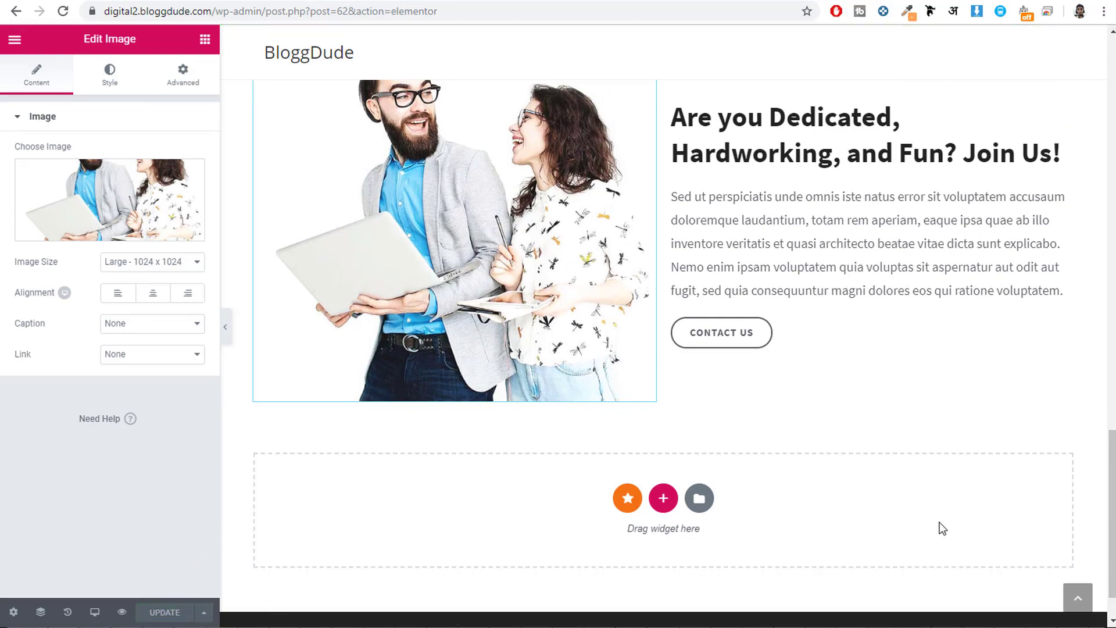
- Trim the browser address down to the wp-admin path
scroll(940, 523, up, 15)
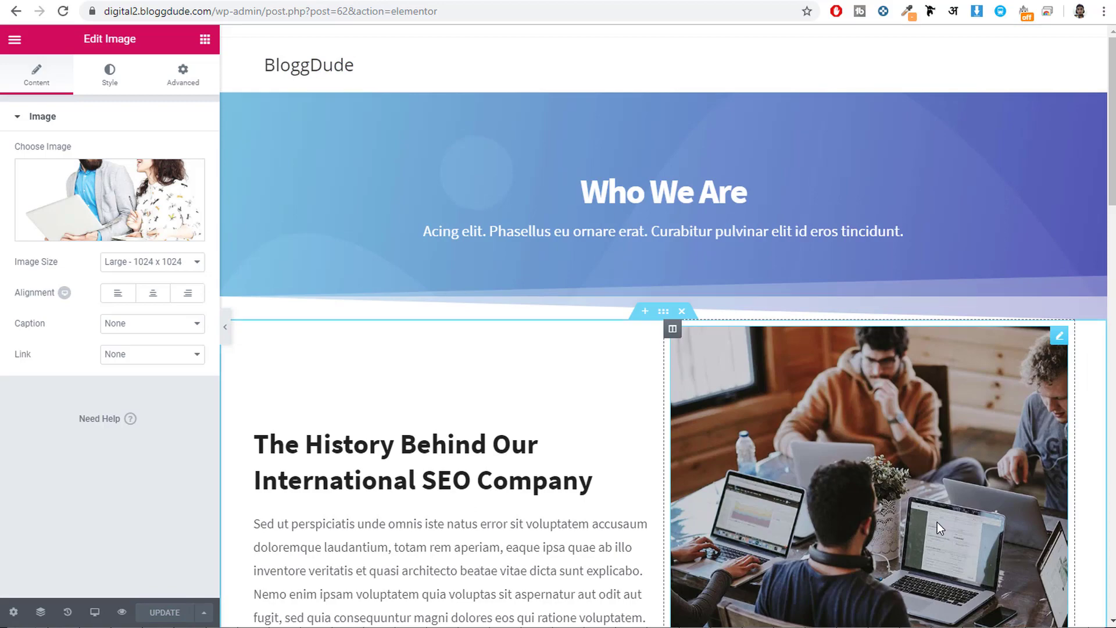
scroll(937, 331, down, 7)
scroll(937, 333, up, 7)
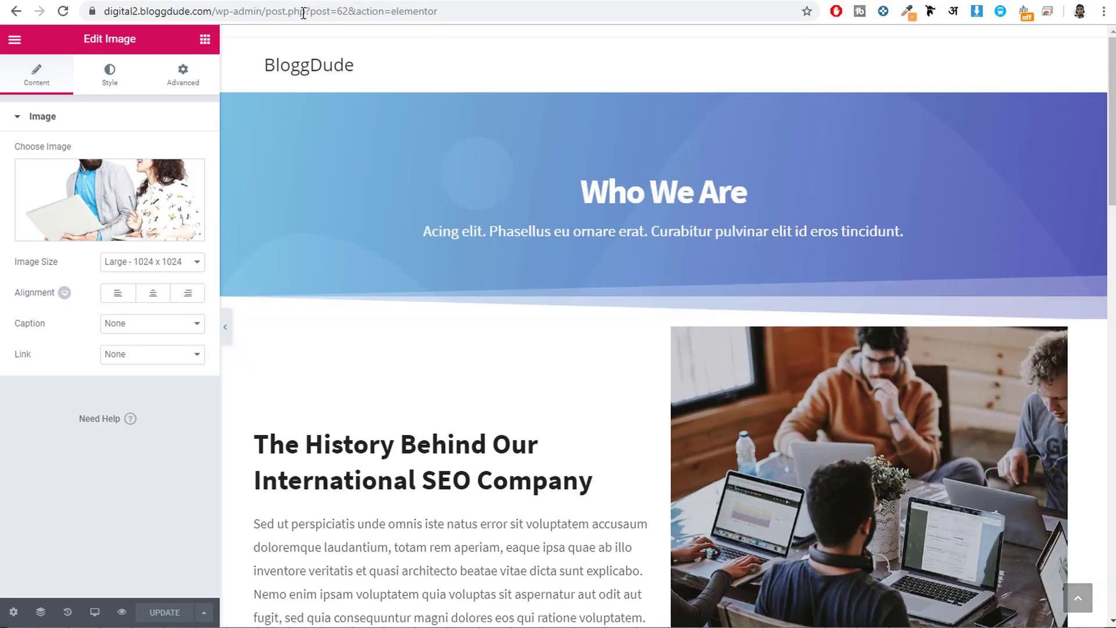
drag(264, 11, 696, 37)
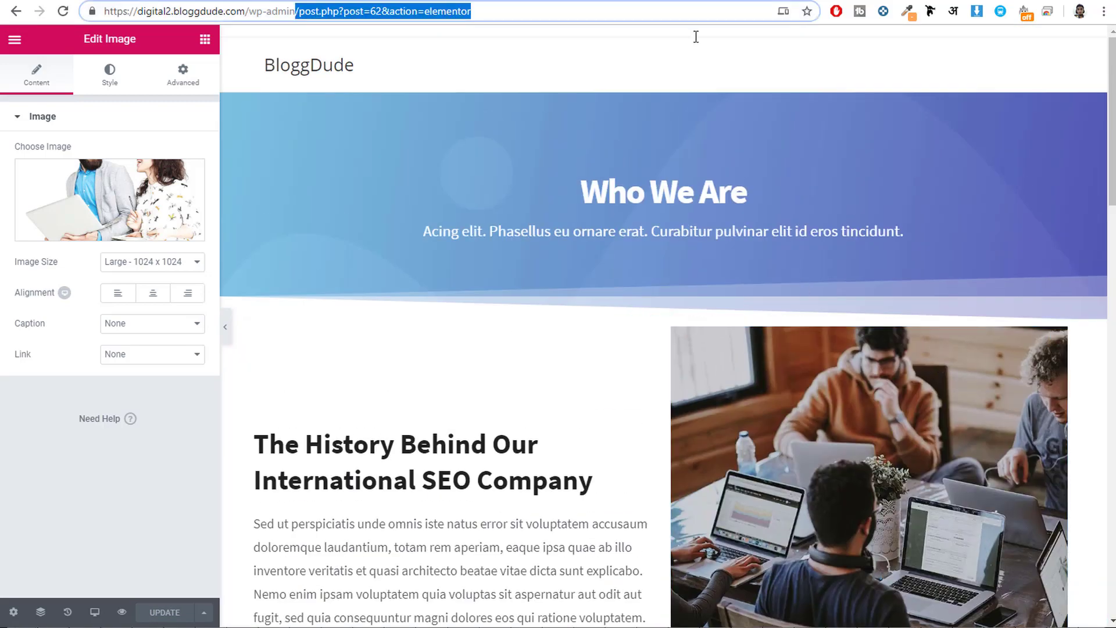
key(BackSpace)
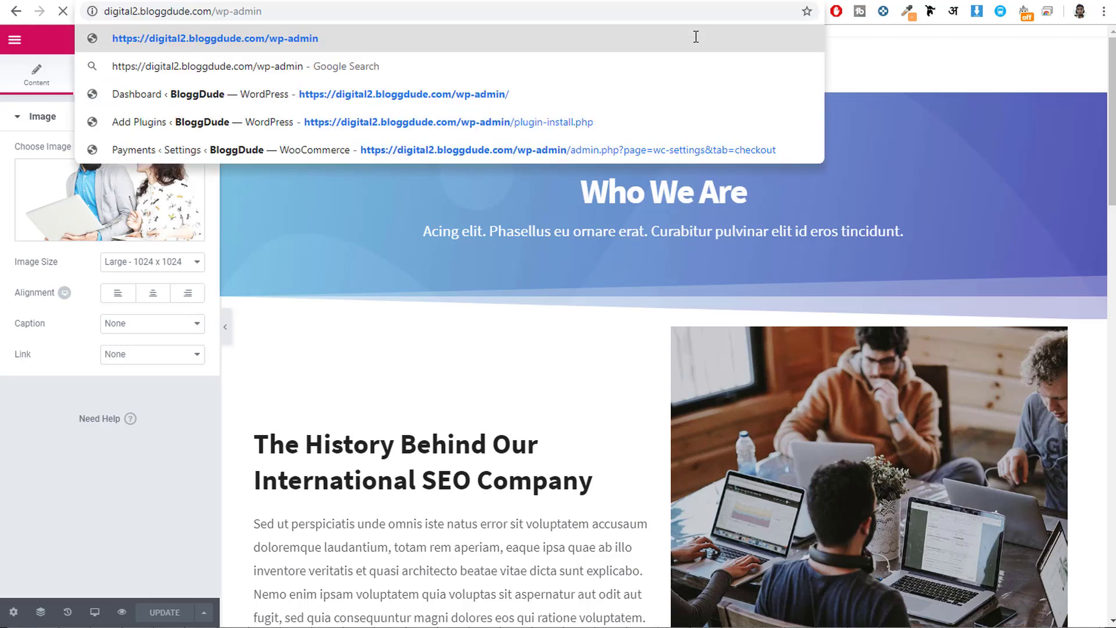
- Go to the dashboard and create a new page titled 'Contact'
key(Return)
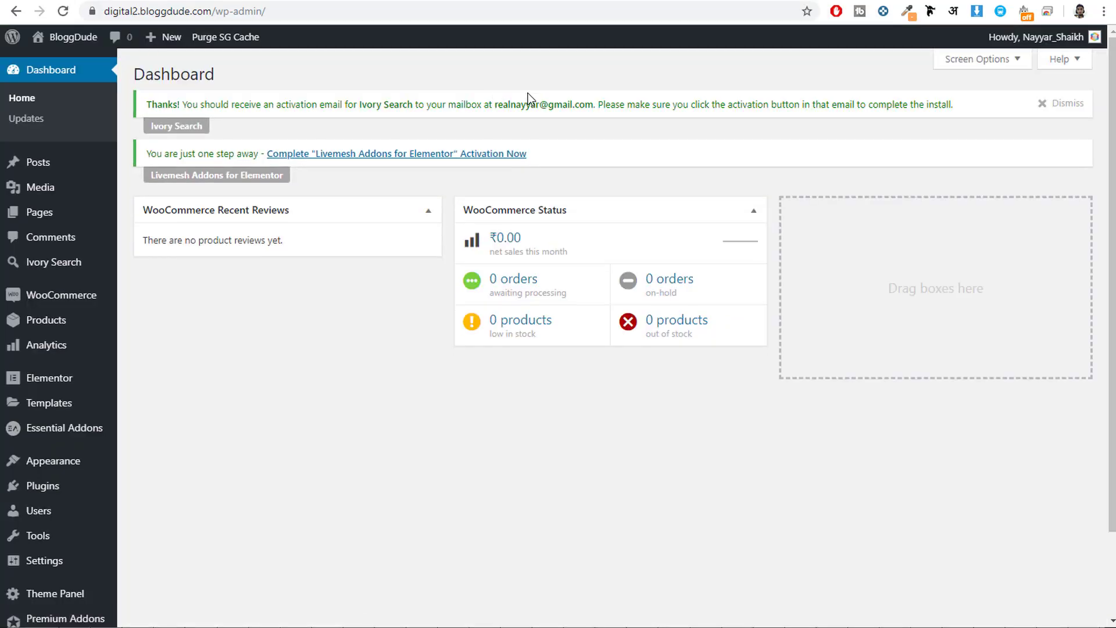
mouse_move(63, 218)
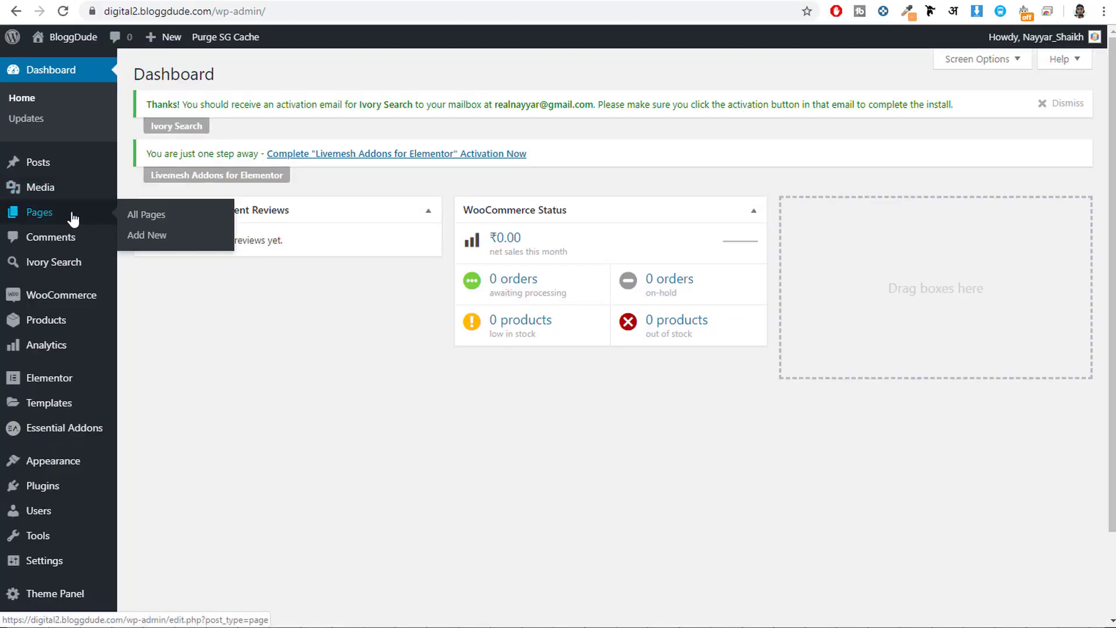
click(147, 236)
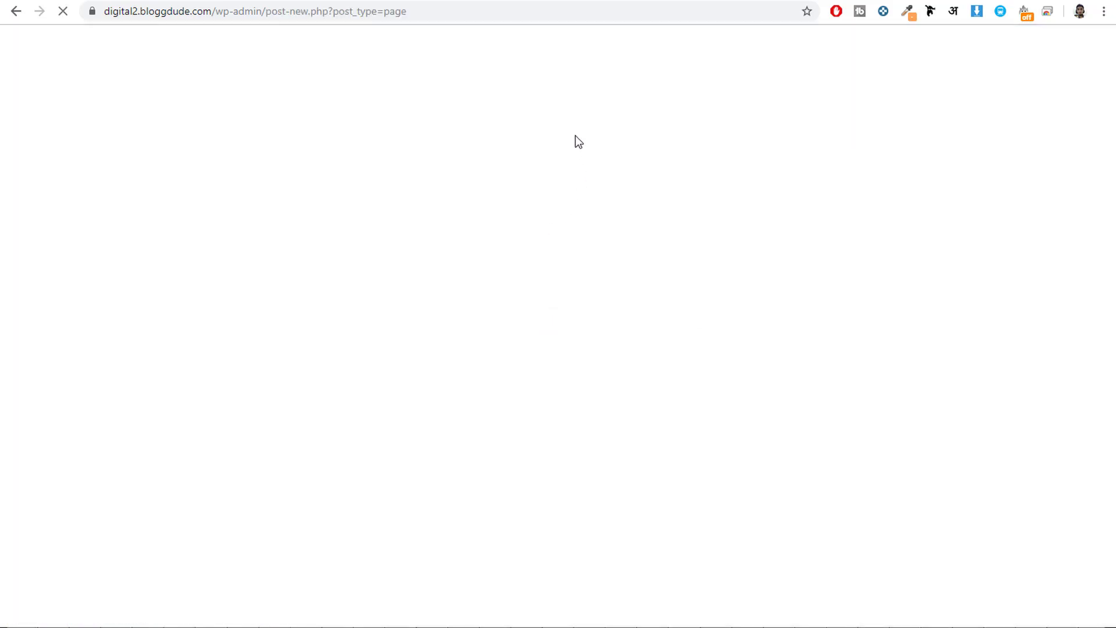
text(Con)
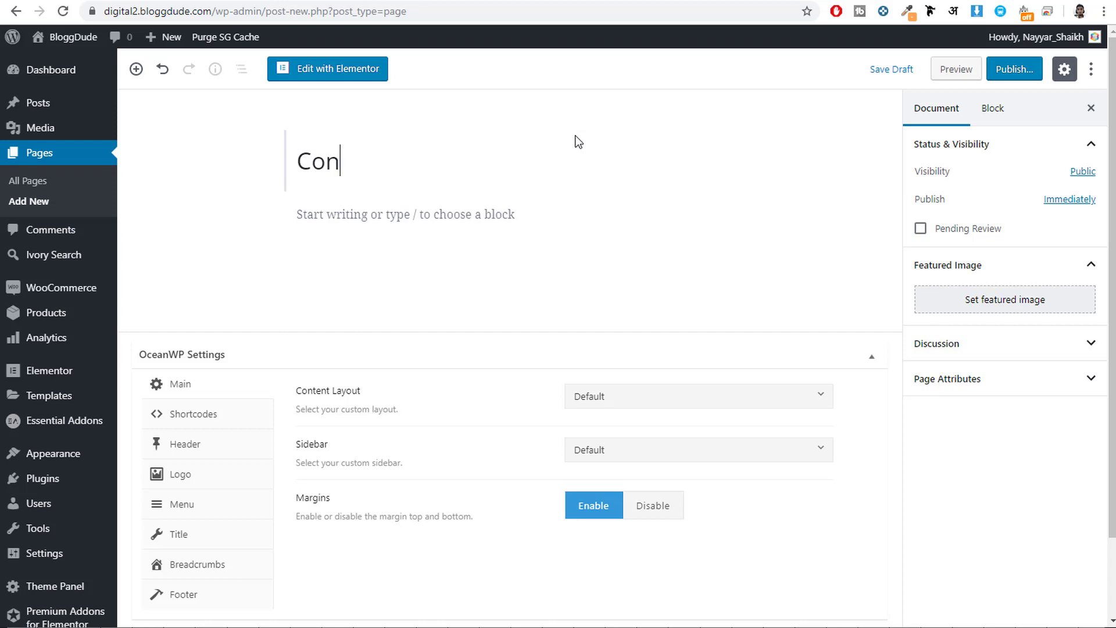
text(tact)
- Set the page layout to 100% Full Width and hide the page title
click(610, 397)
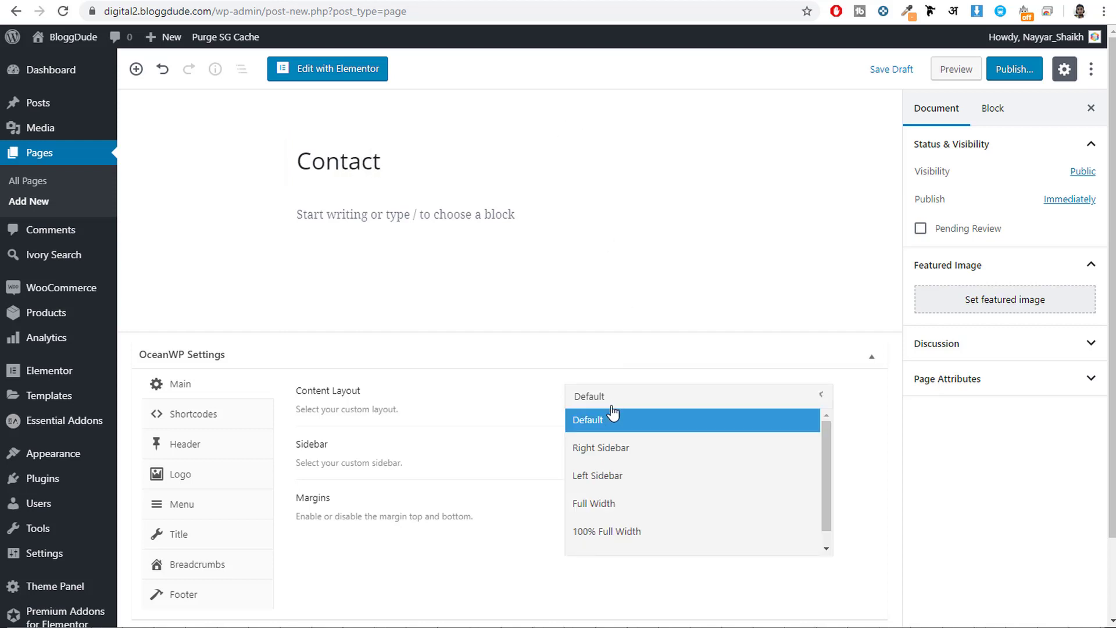
click(644, 536)
click(183, 535)
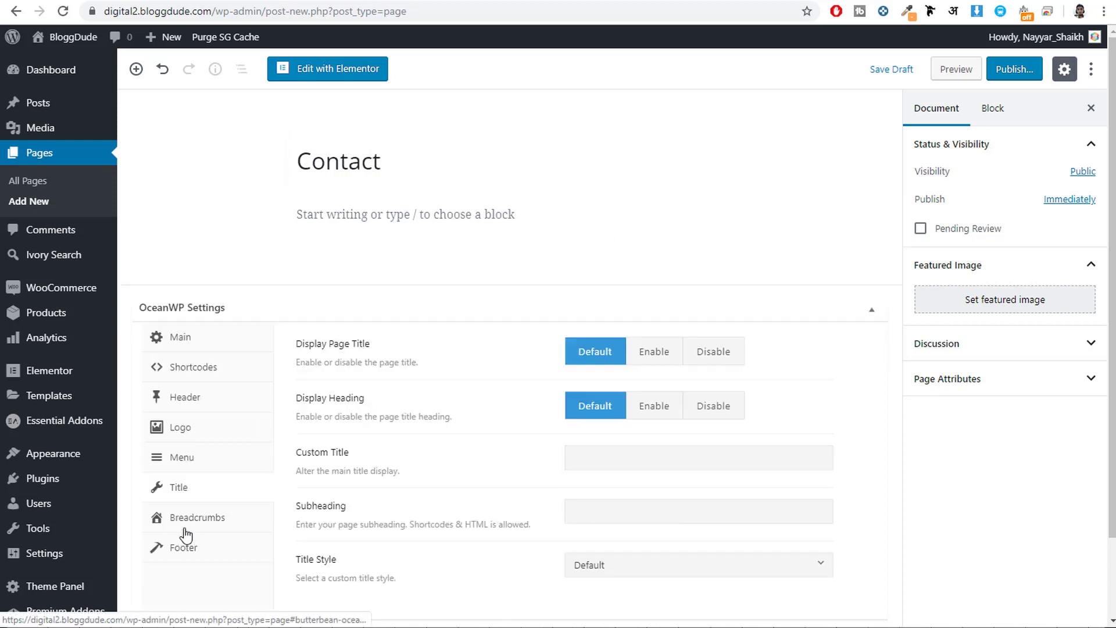
click(712, 400)
- Publish the Contact page and open it with Elementor
click(1015, 69)
click(1015, 68)
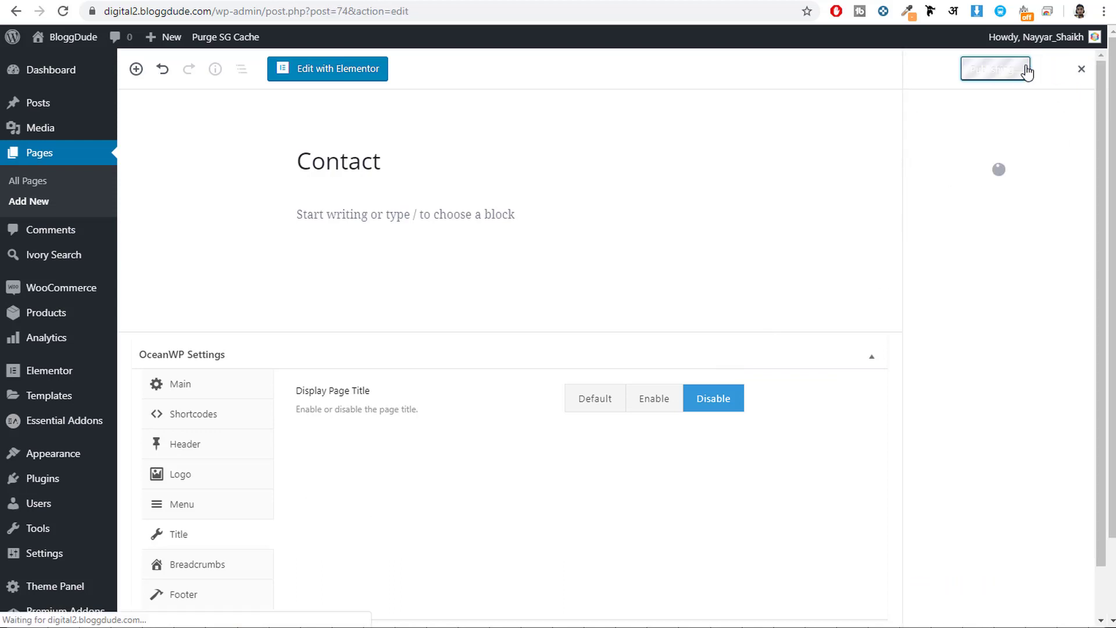
click(320, 71)
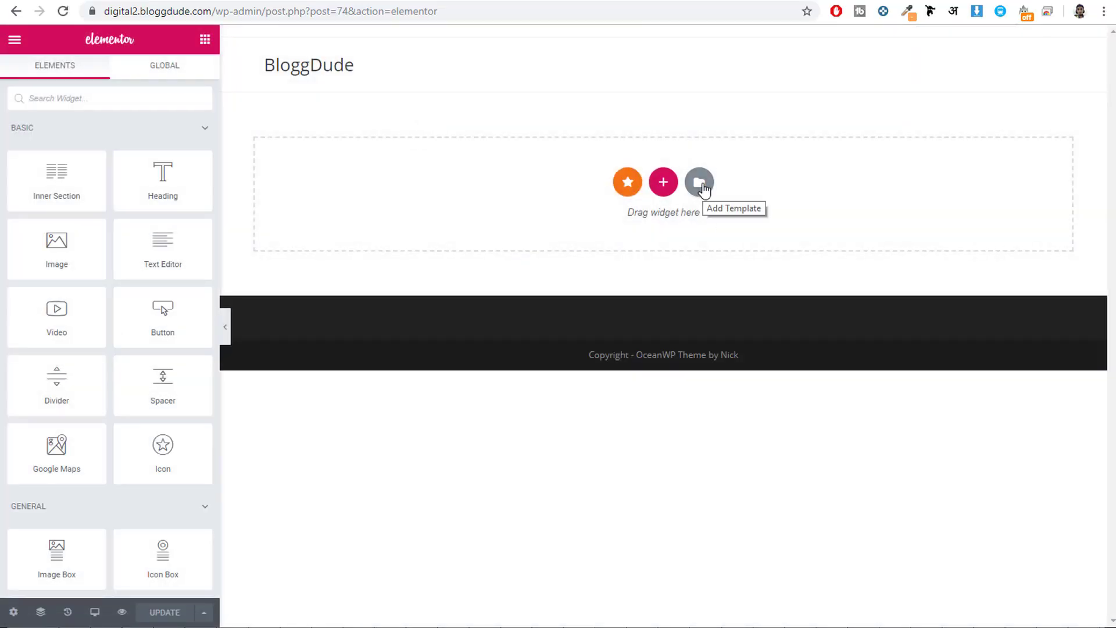
- Insert the Contact Page Template from My Templates into the page
click(701, 184)
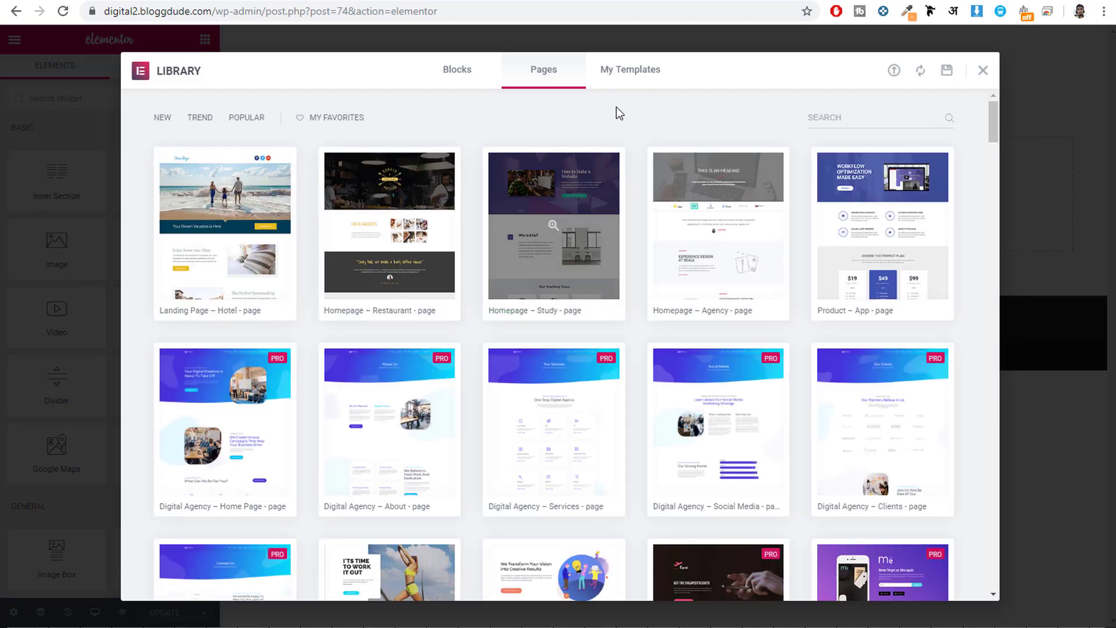
click(620, 87)
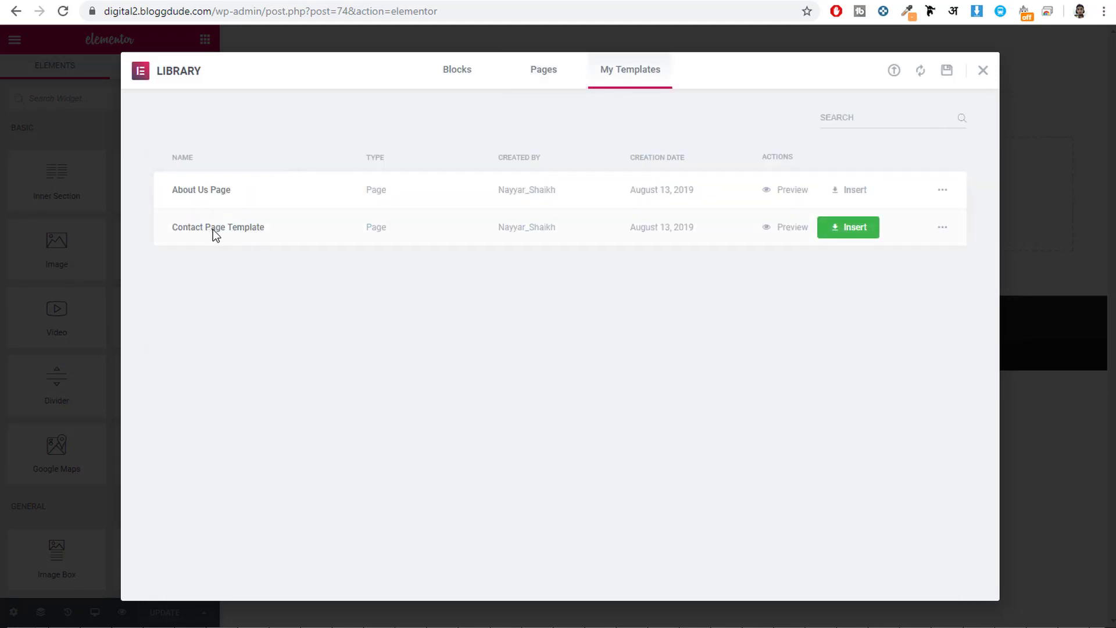
click(860, 232)
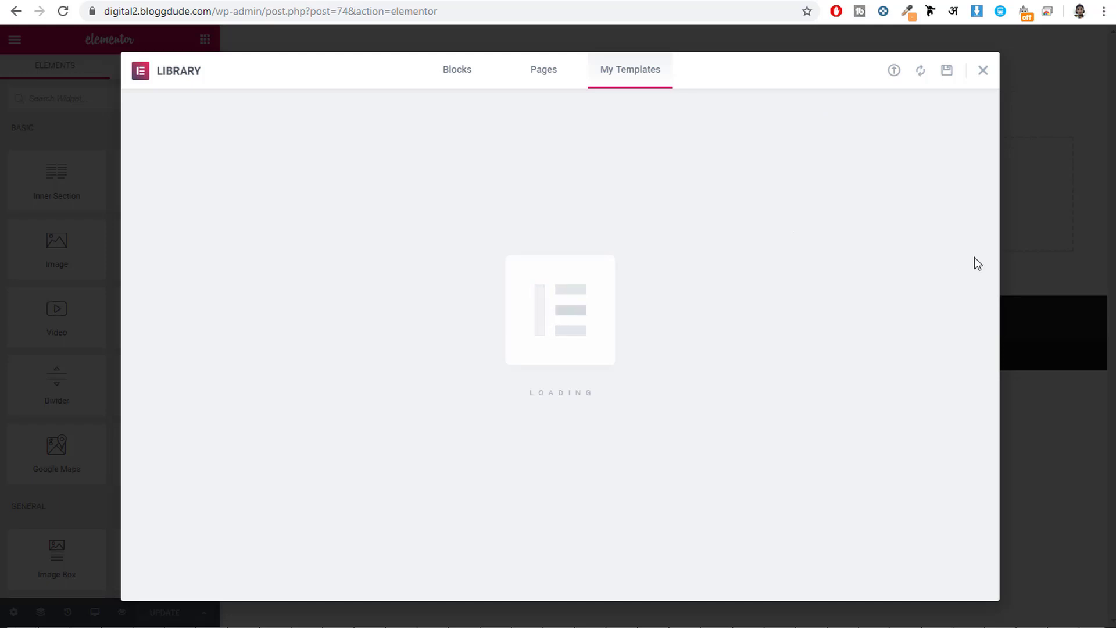
scroll(847, 399, down, 5)
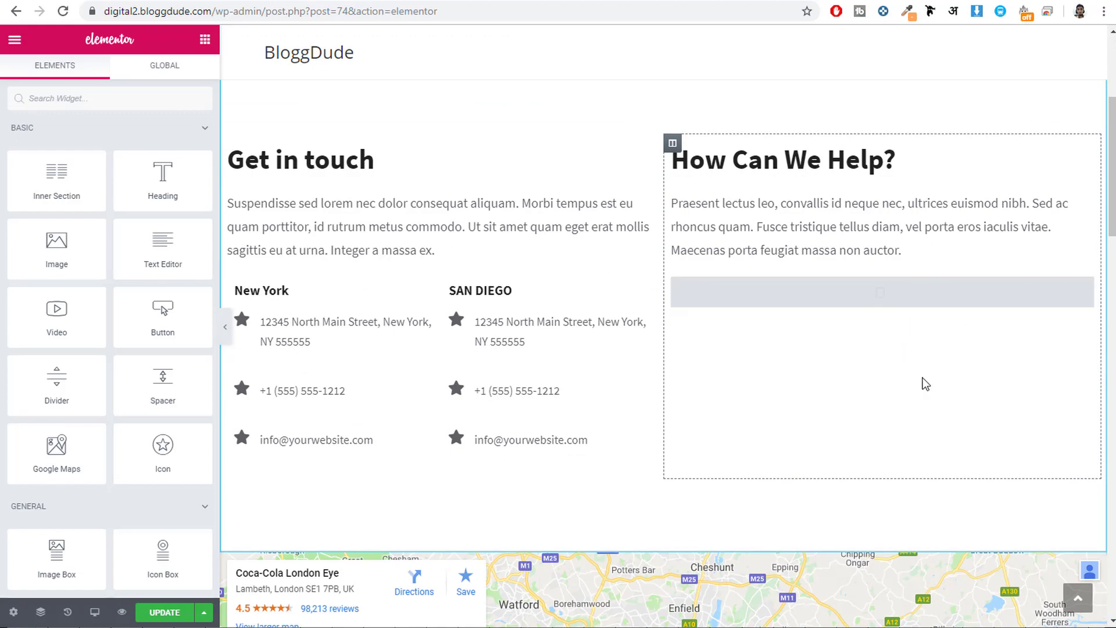
scroll(917, 331, down, 14)
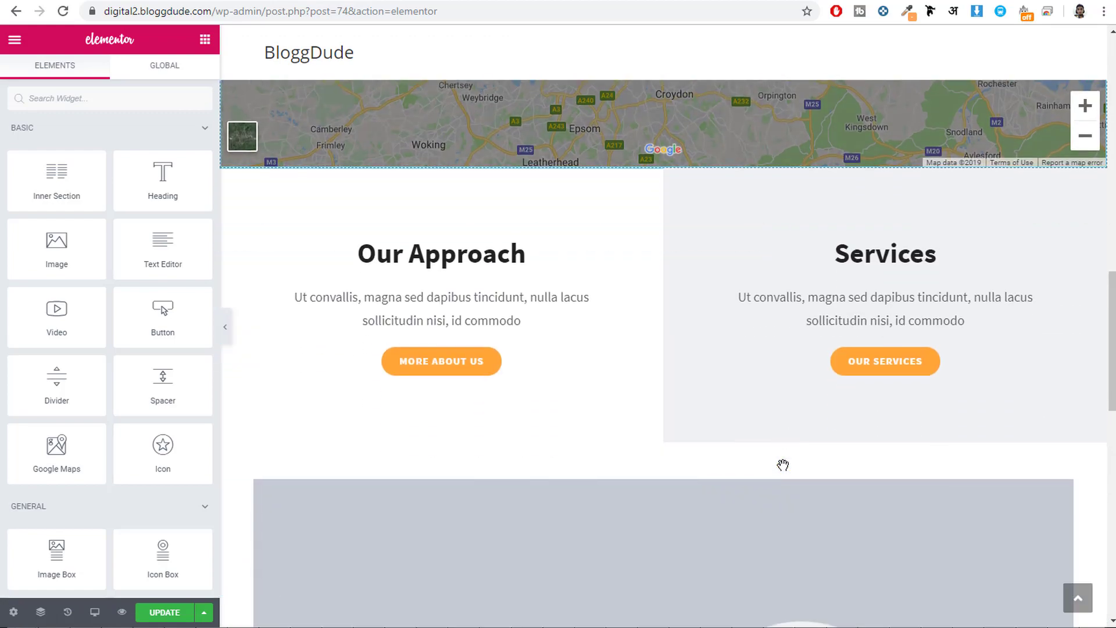
scroll(782, 463, up, 11)
scroll(783, 463, up, 7)
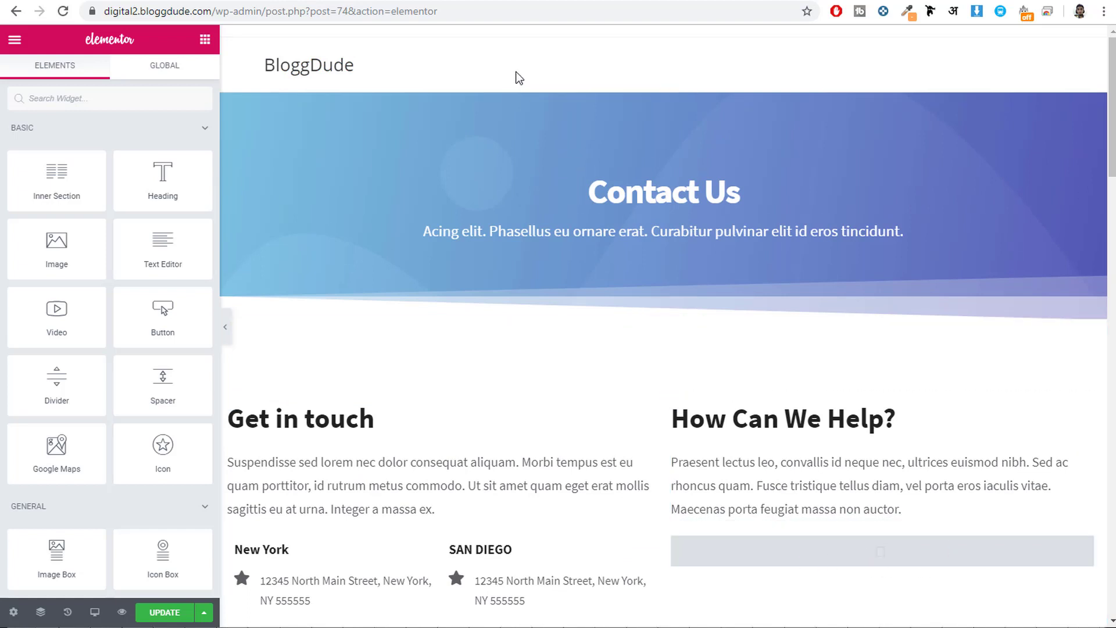
- Load the admin dashboard in the other tab and save the Contact page
click(534, 1)
click(60, 38)
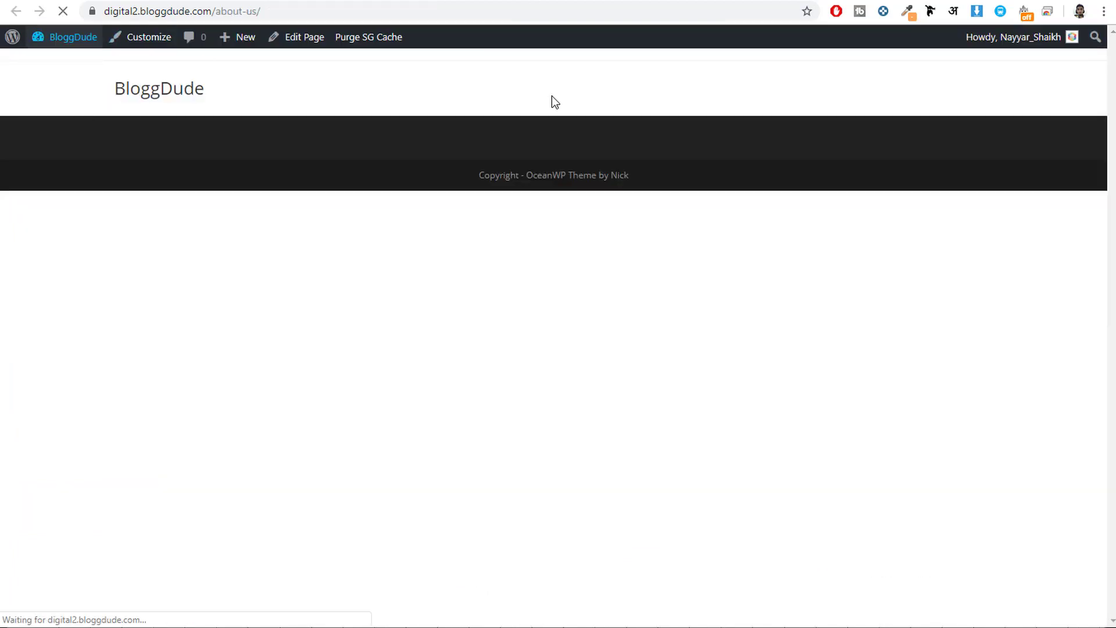
key(ctrl+Tab)
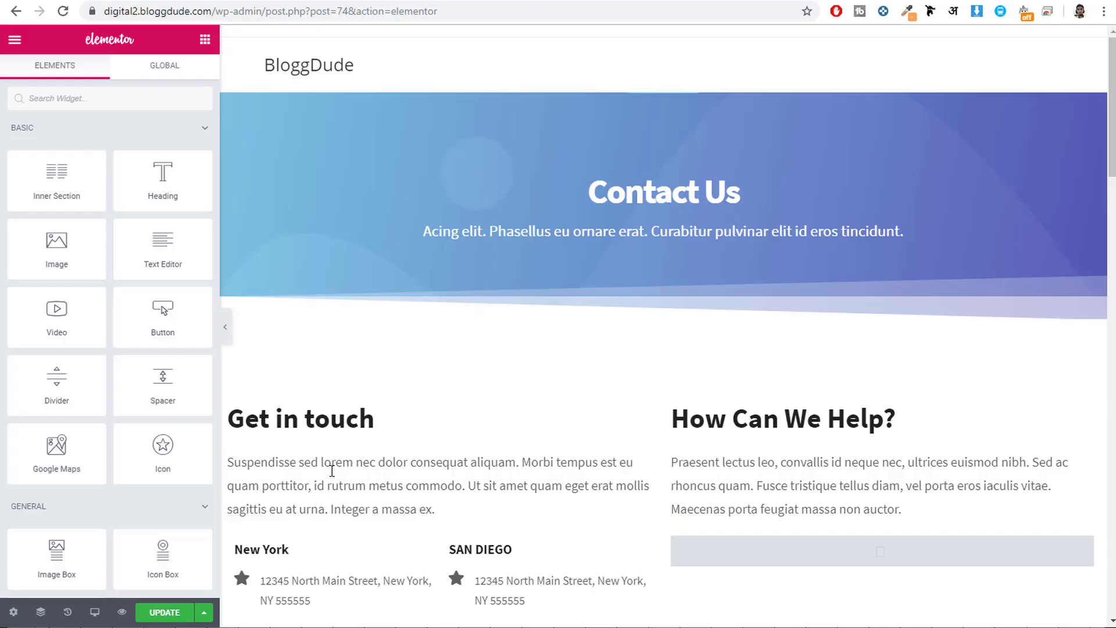
click(160, 613)
- Search plugins for 'co', then install and activate Contact Form 7
key(ctrl+Tab)
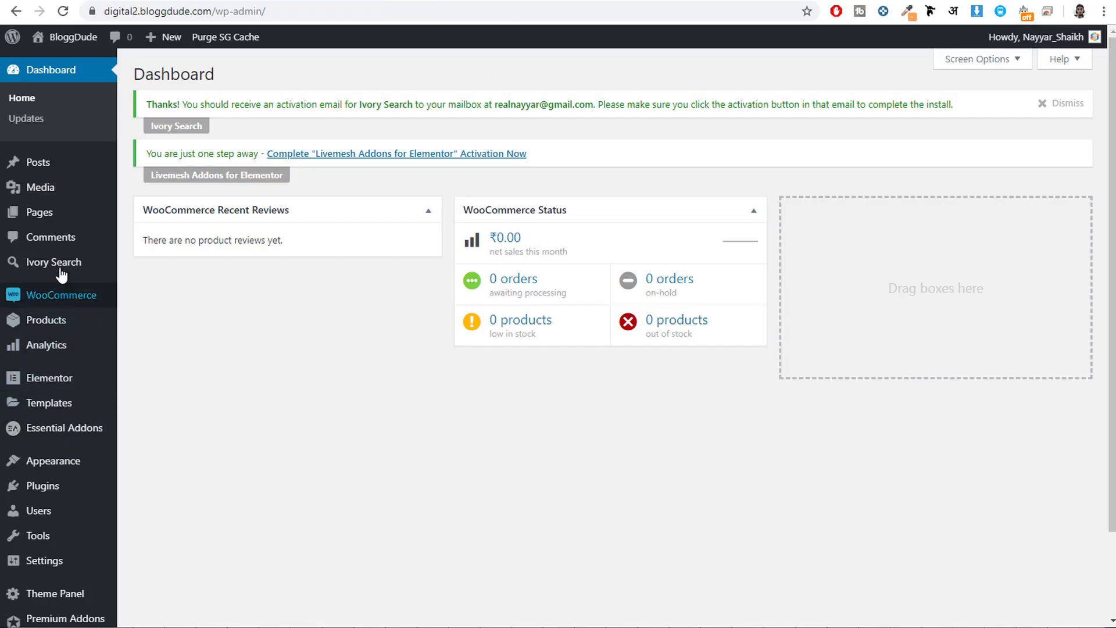
mouse_move(57, 491)
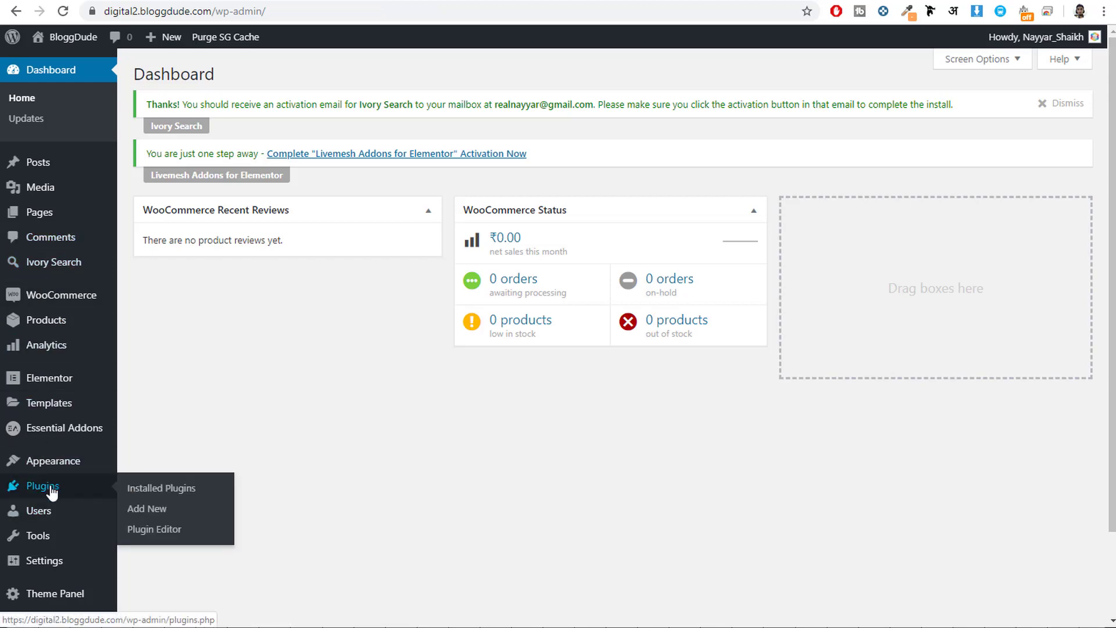
click(139, 509)
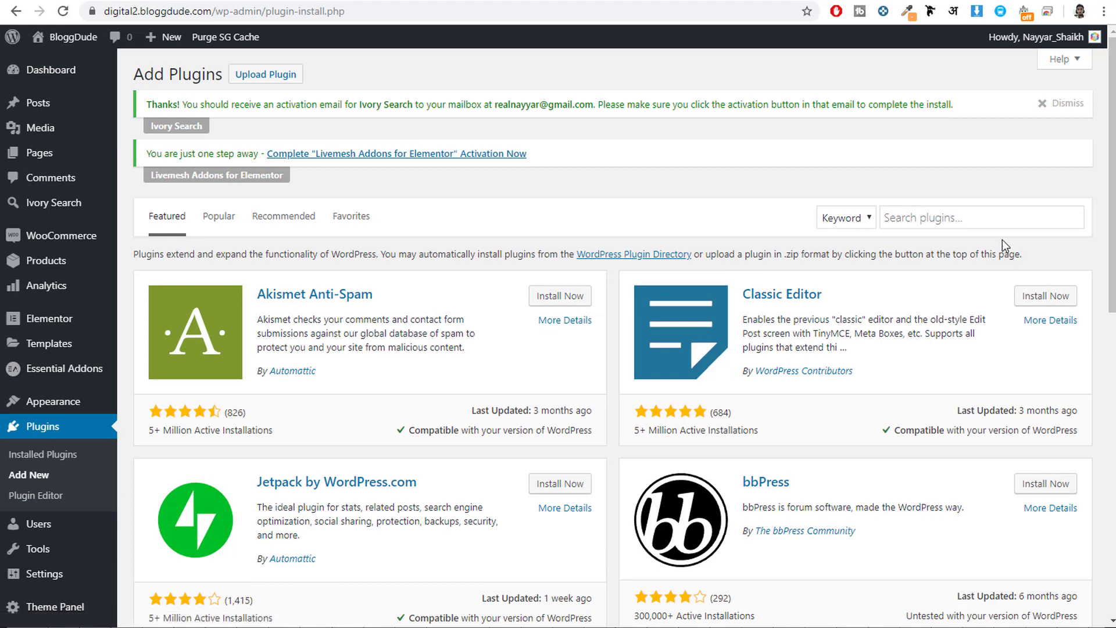
click(956, 226)
text(contact)
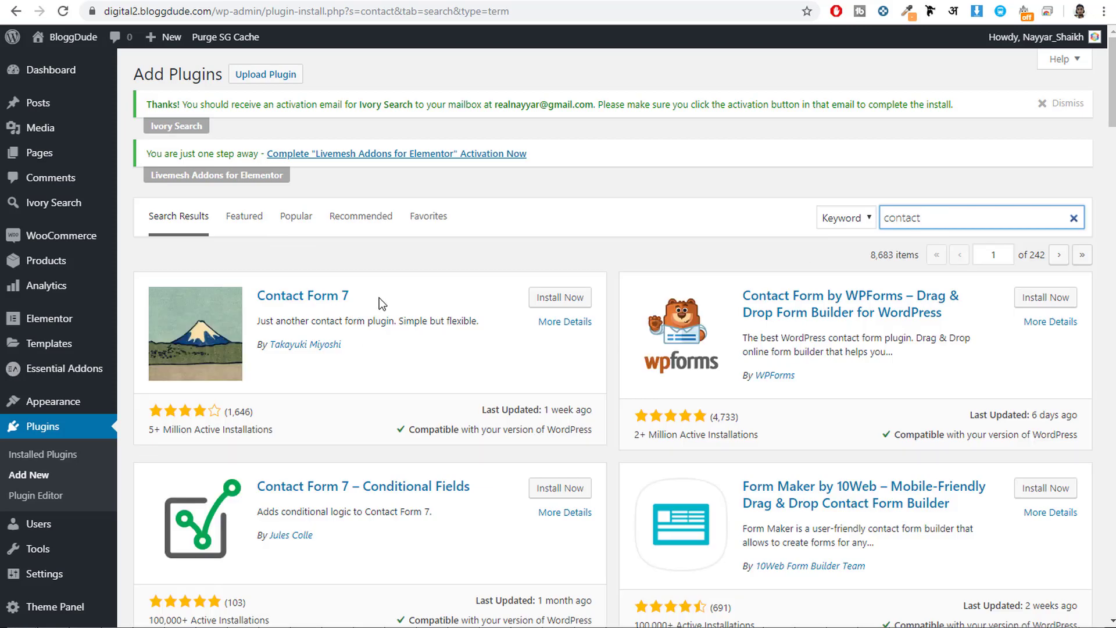
drag(379, 298, 246, 295)
click(542, 299)
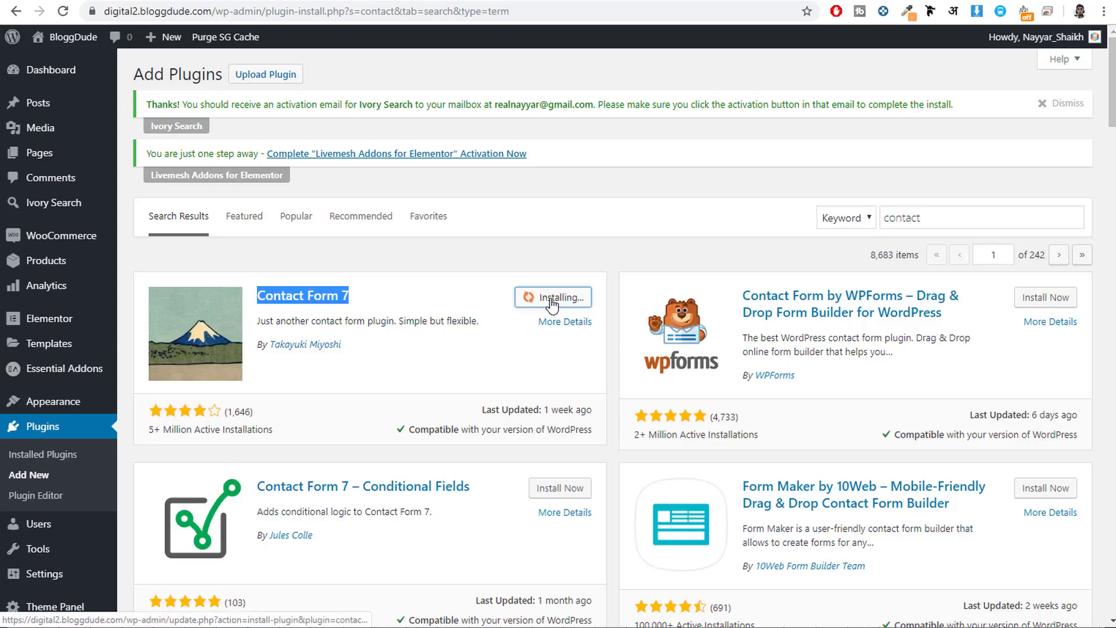
click(567, 297)
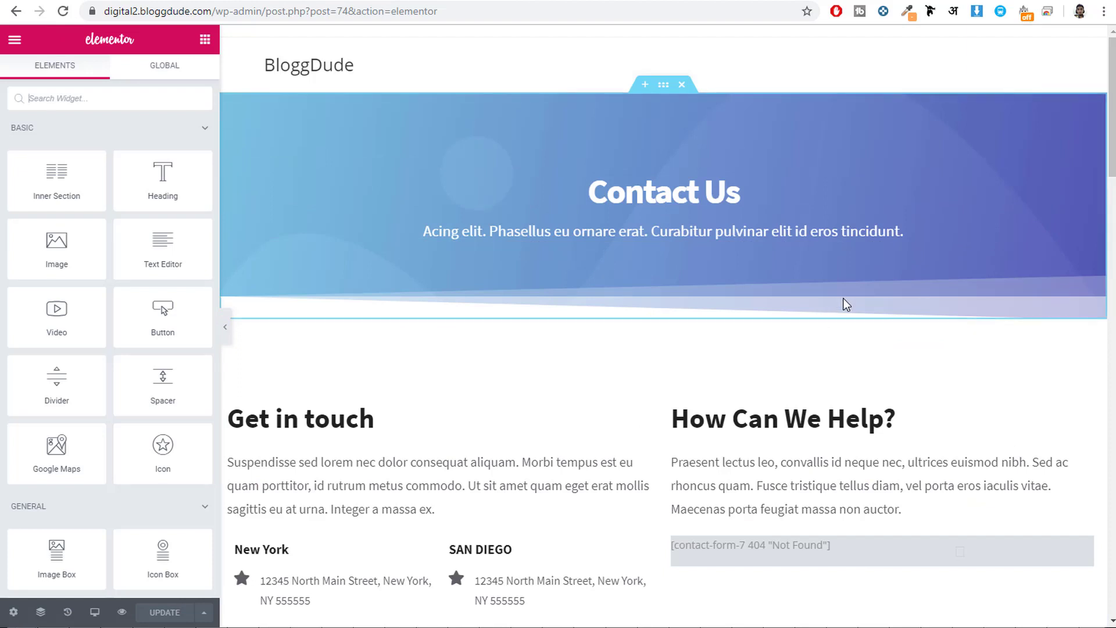
- Set the EA Contact Form 7 widget's Select Form to Contact form 1
scroll(843, 302, down, 4)
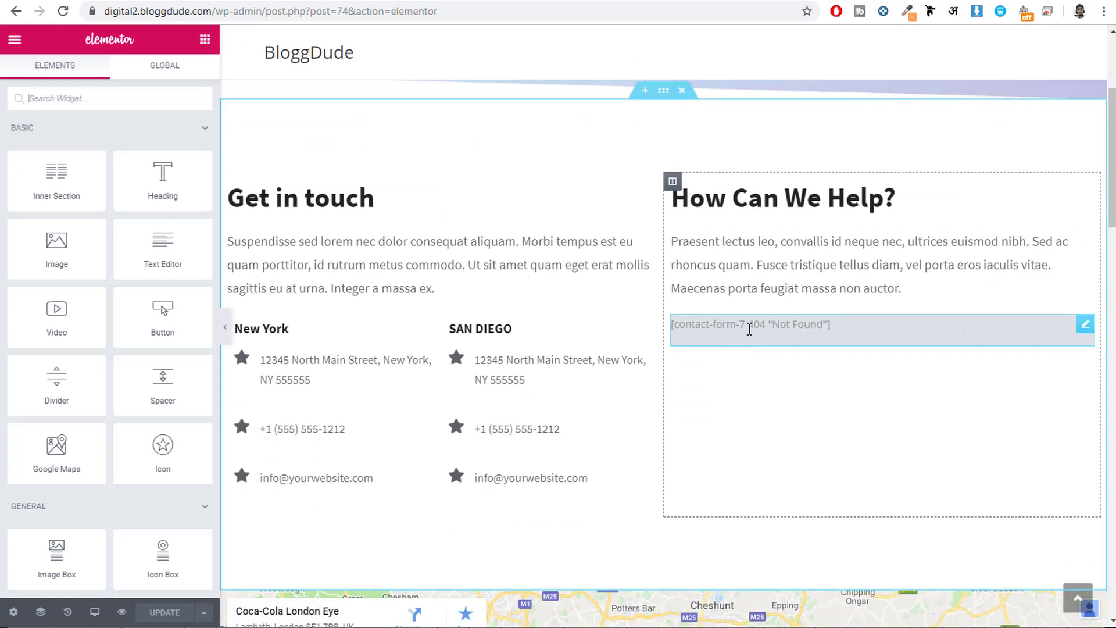
click(863, 331)
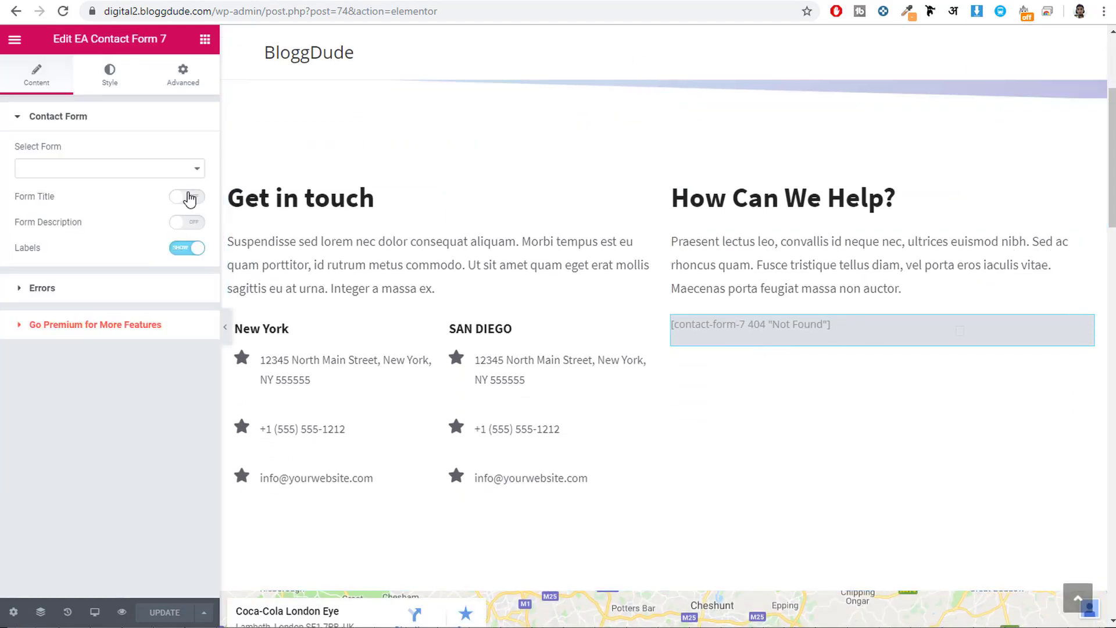
click(137, 169)
click(92, 196)
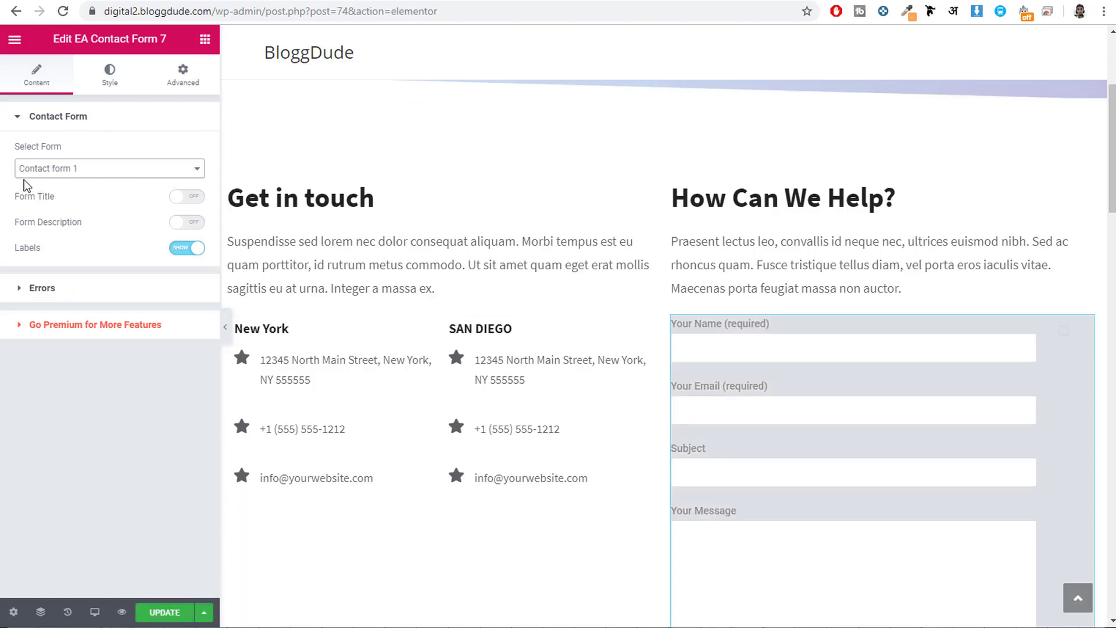
scroll(535, 386, down, 12)
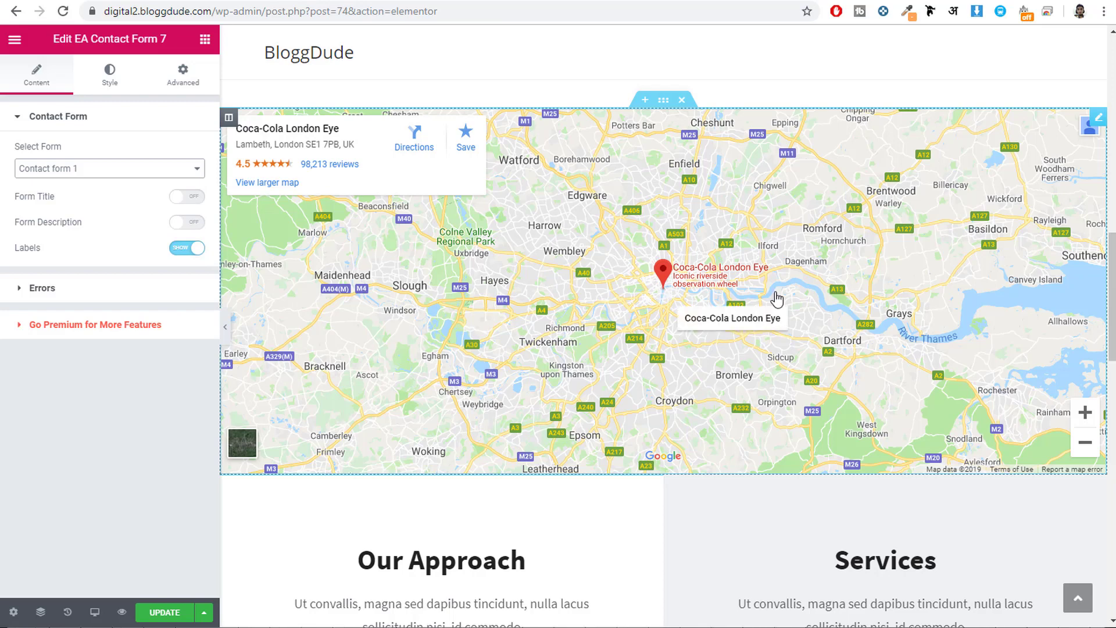
- Change the map location to 'olgc sion' with zoom 16 and update the page
click(1101, 122)
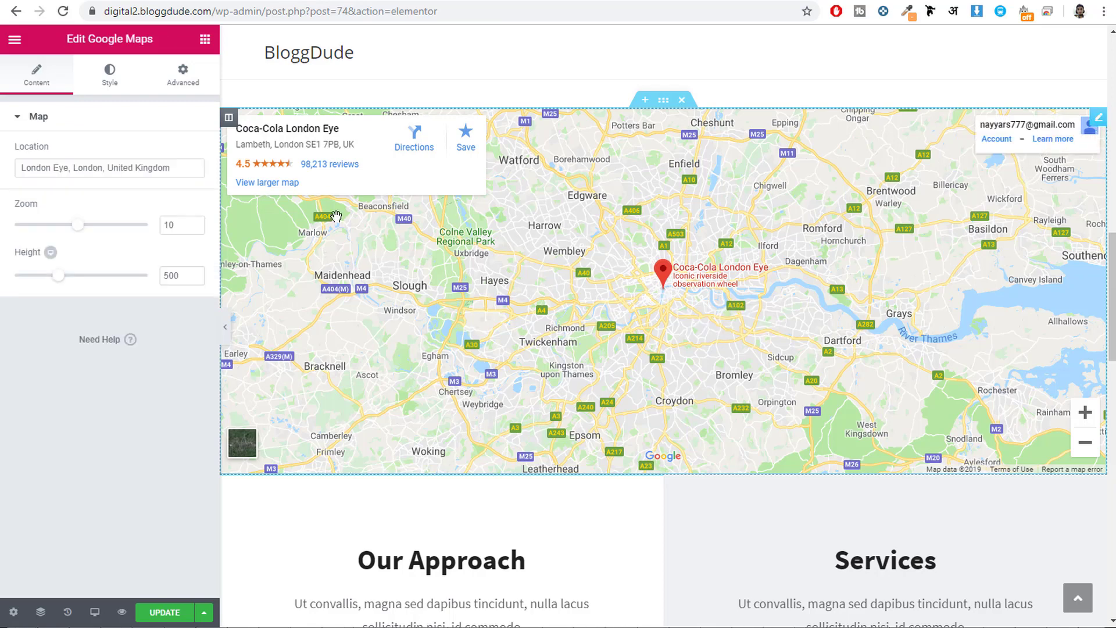
triple_click(88, 167)
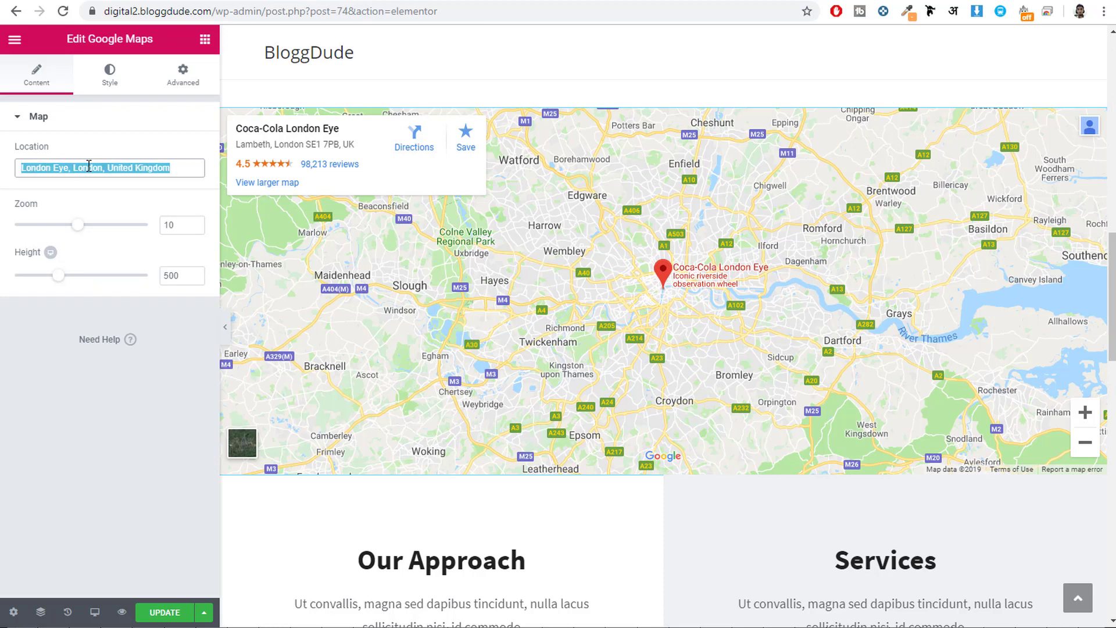
text(olgc s)
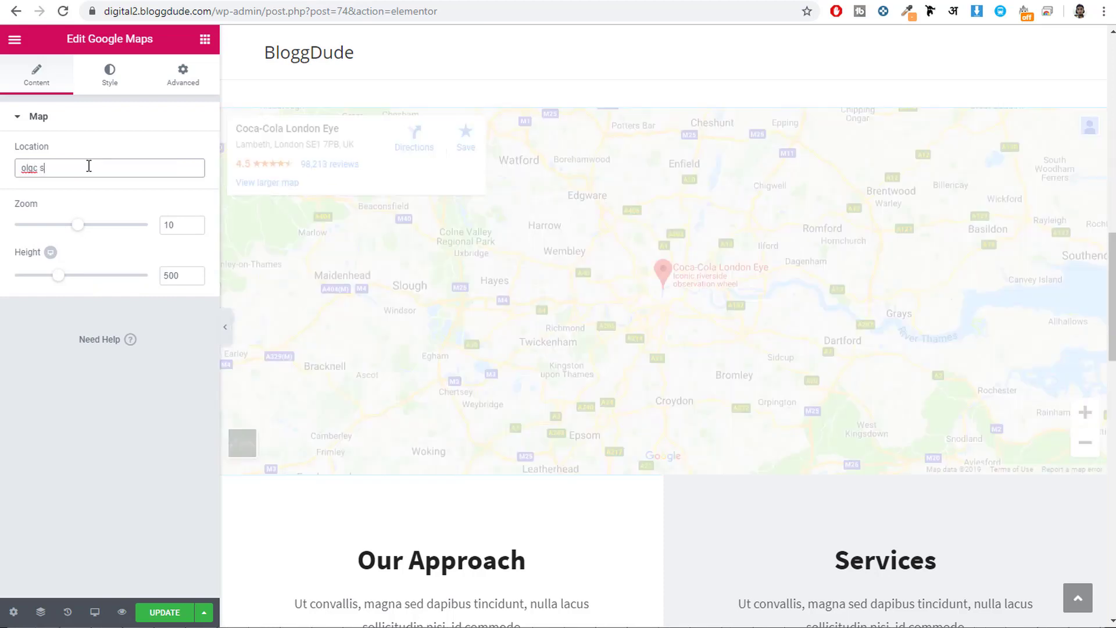
text(ion)
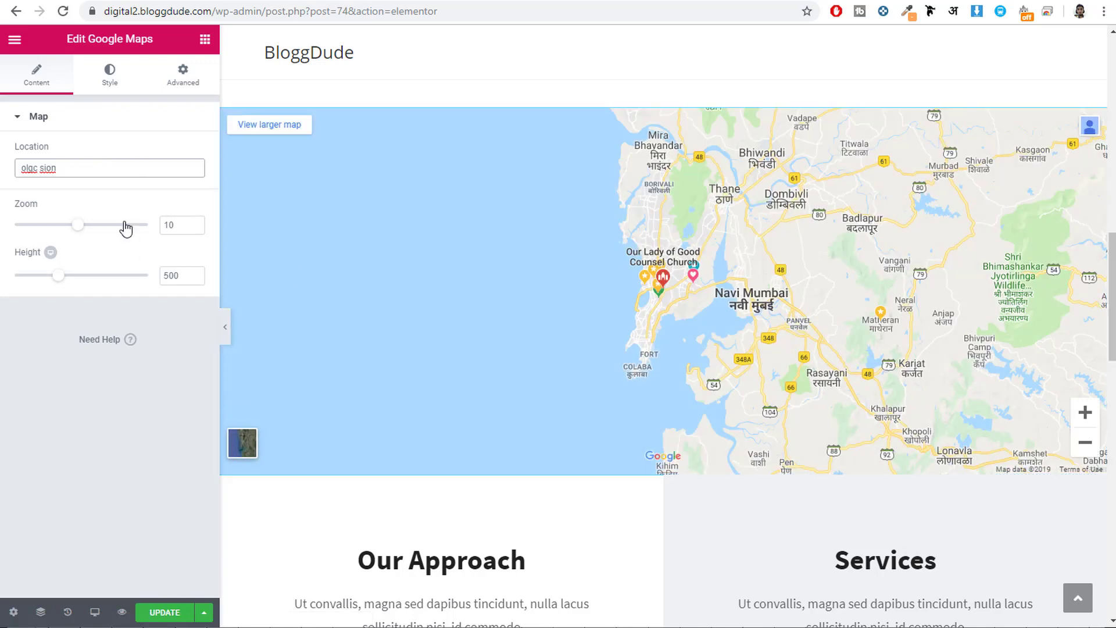
click(69, 226)
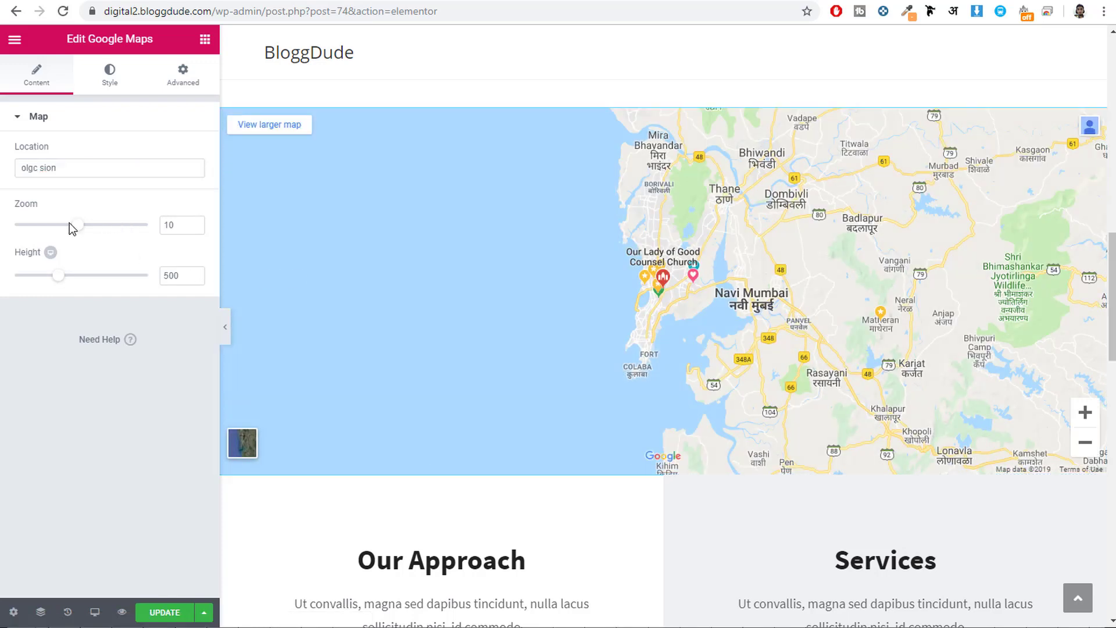
drag(95, 227, 125, 226)
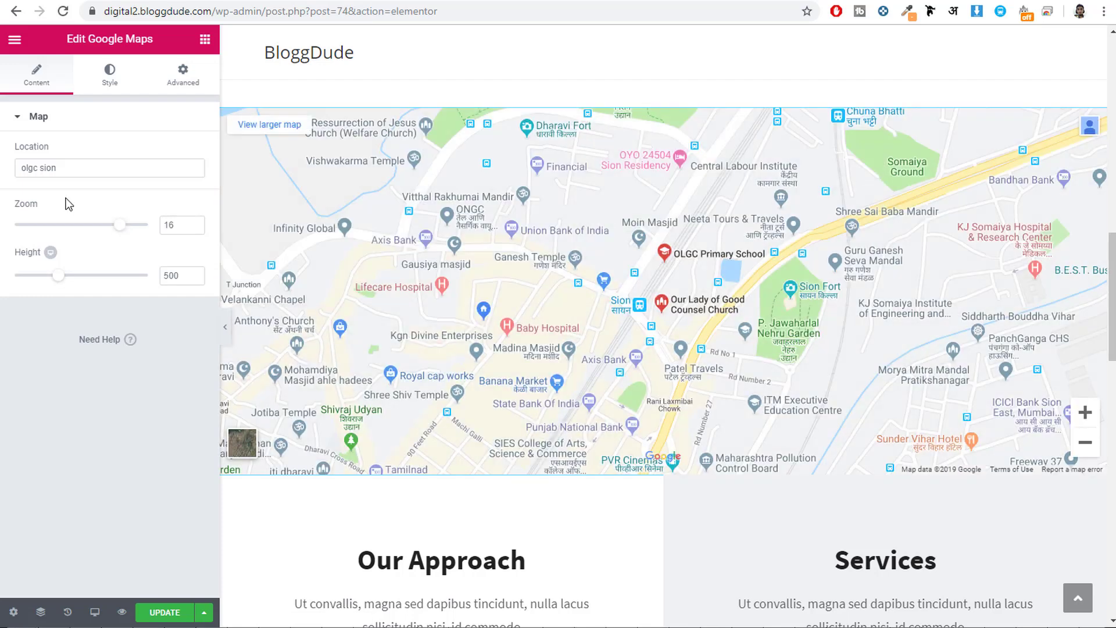
click(157, 612)
scroll(728, 516, down, 3)
scroll(724, 505, up, 10)
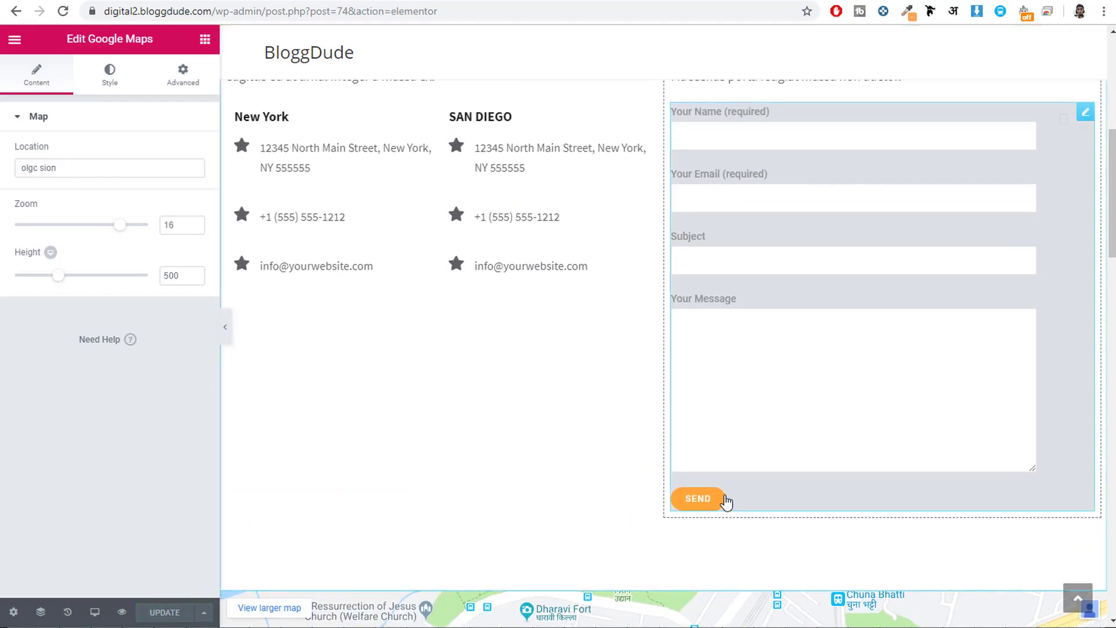
scroll(726, 502, up, 7)
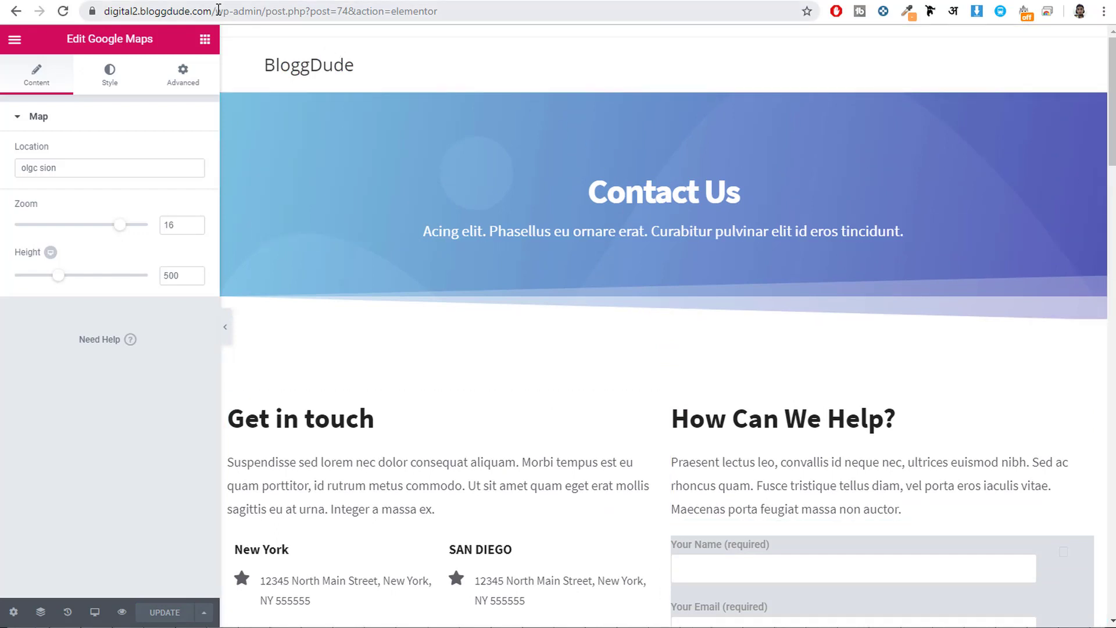
- Load the site's home page by removing the admin path from the address
drag(218, 10, 758, 46)
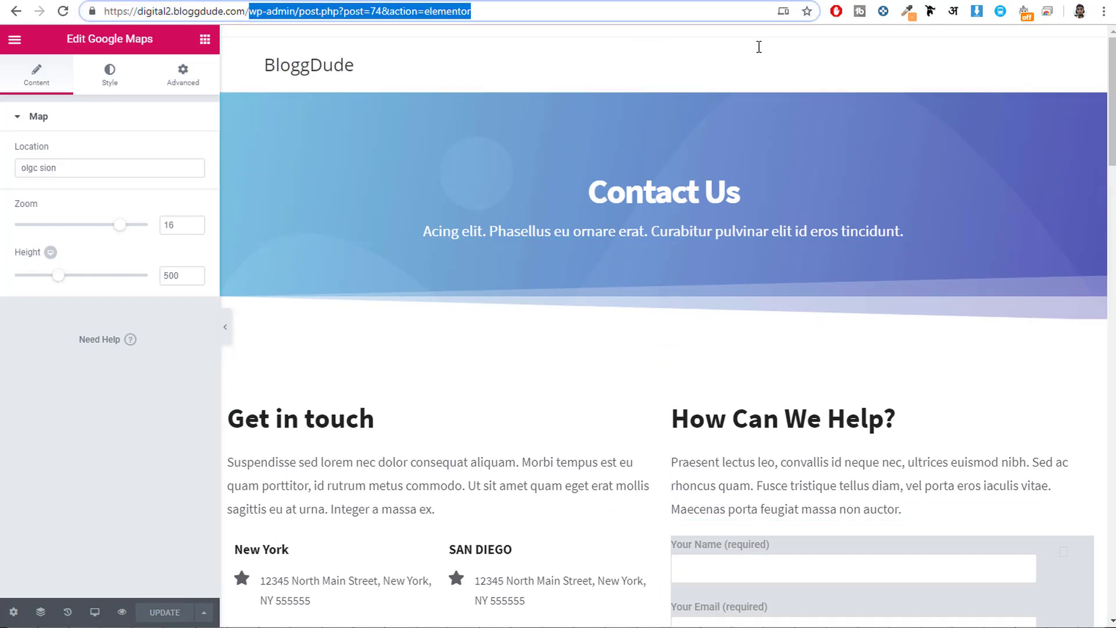
key(BackSpace)
key(Return)
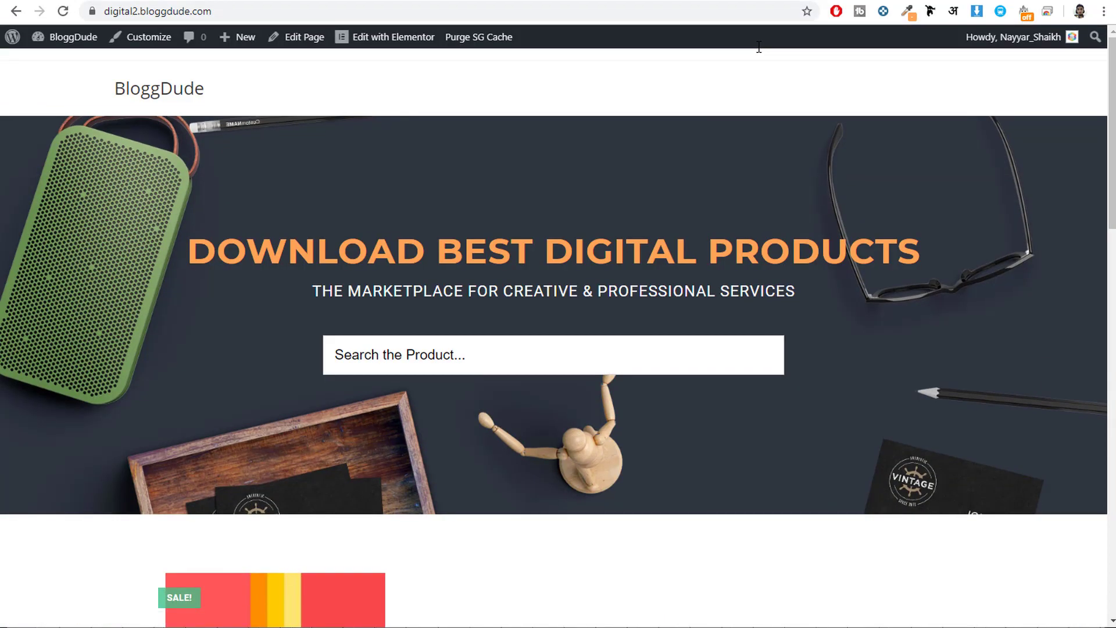
scroll(633, 180, down, 15)
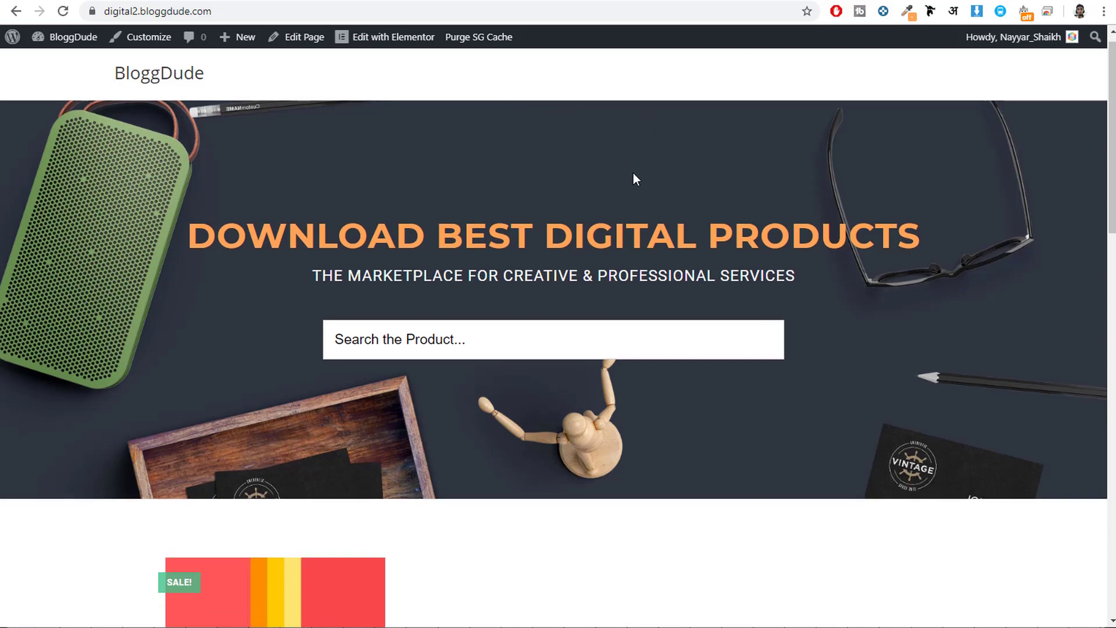
scroll(589, 547, up, 15)
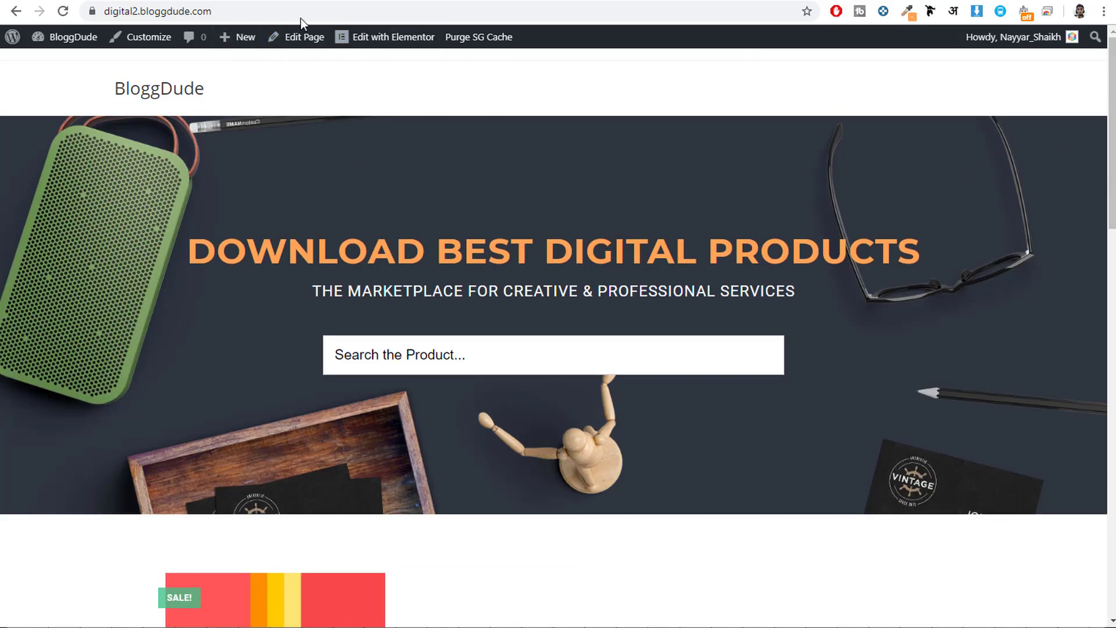
- Open the Appearance > Menus screen in WordPress admin
mouse_move(60, 38)
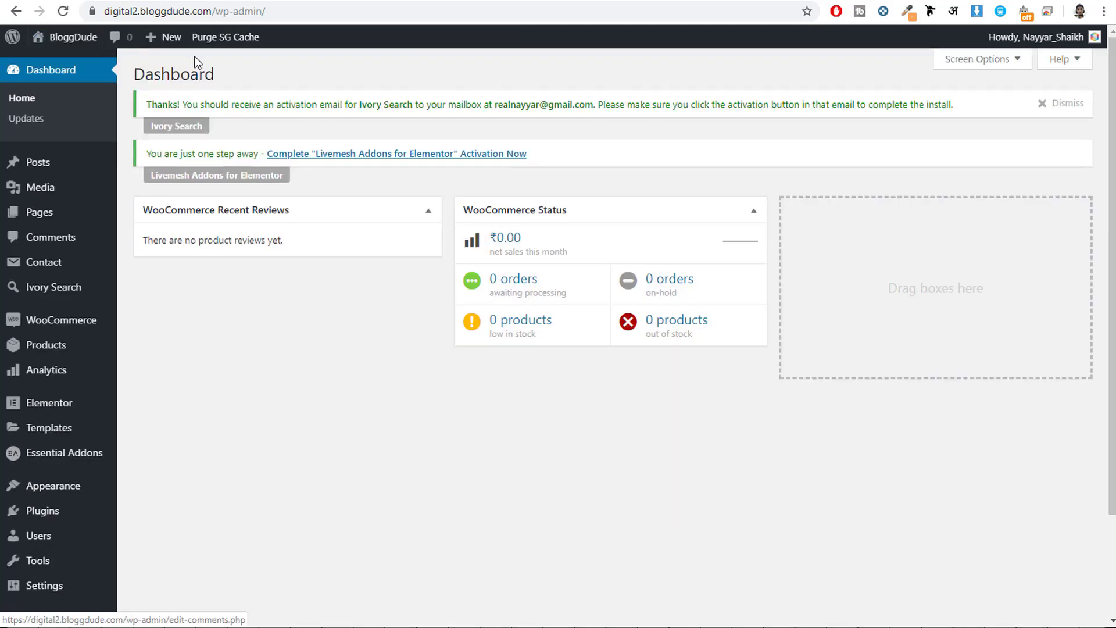
scroll(100, 51, down, 3)
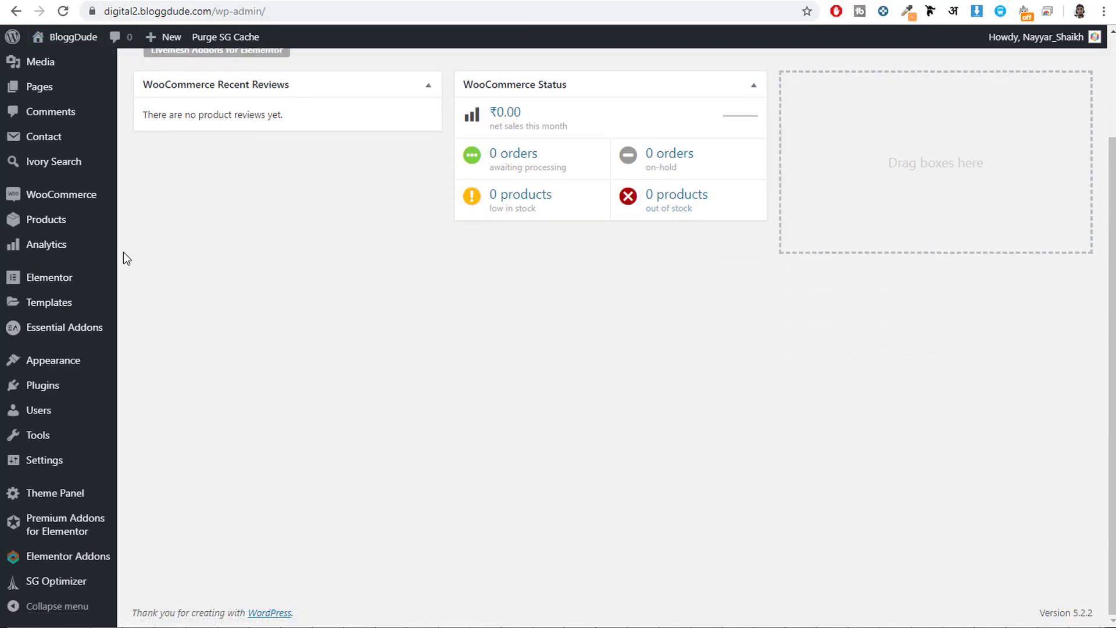
mouse_move(61, 360)
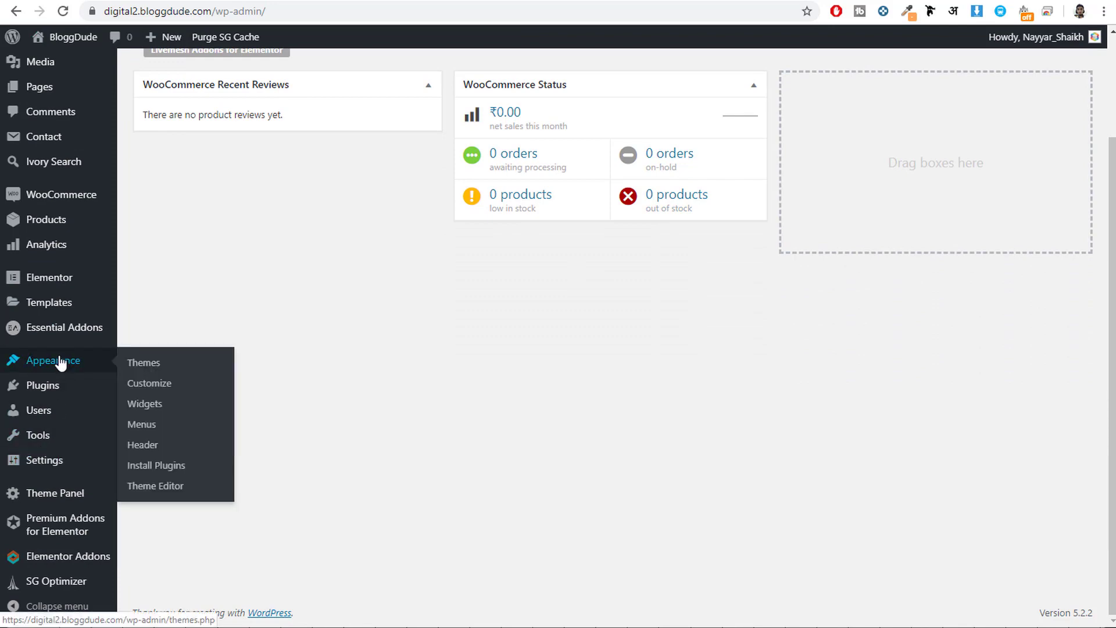
click(148, 429)
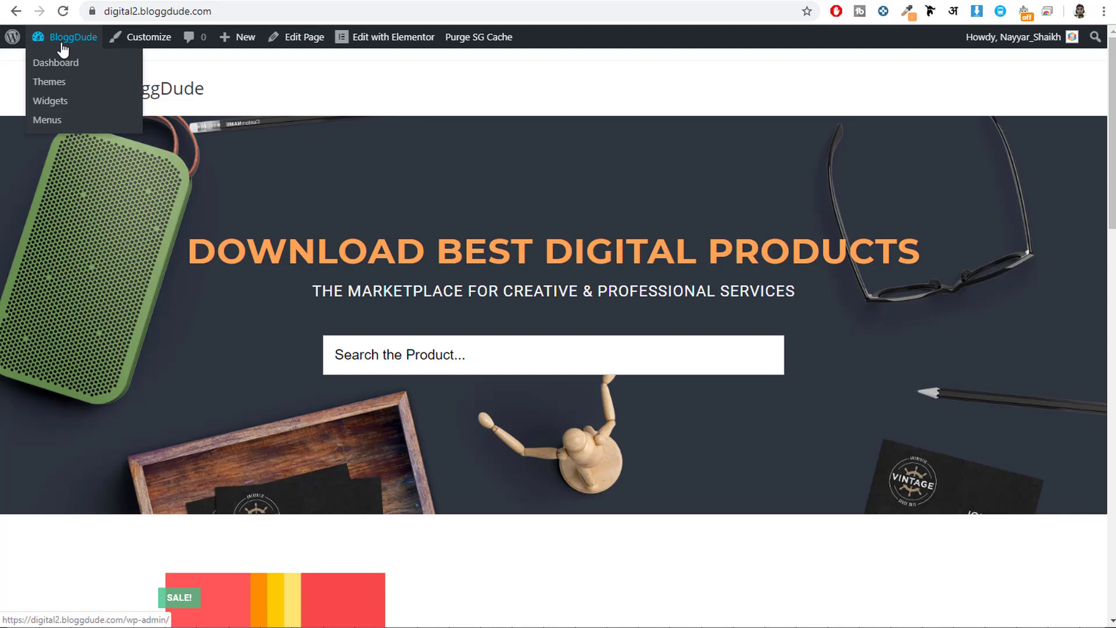
click(55, 127)
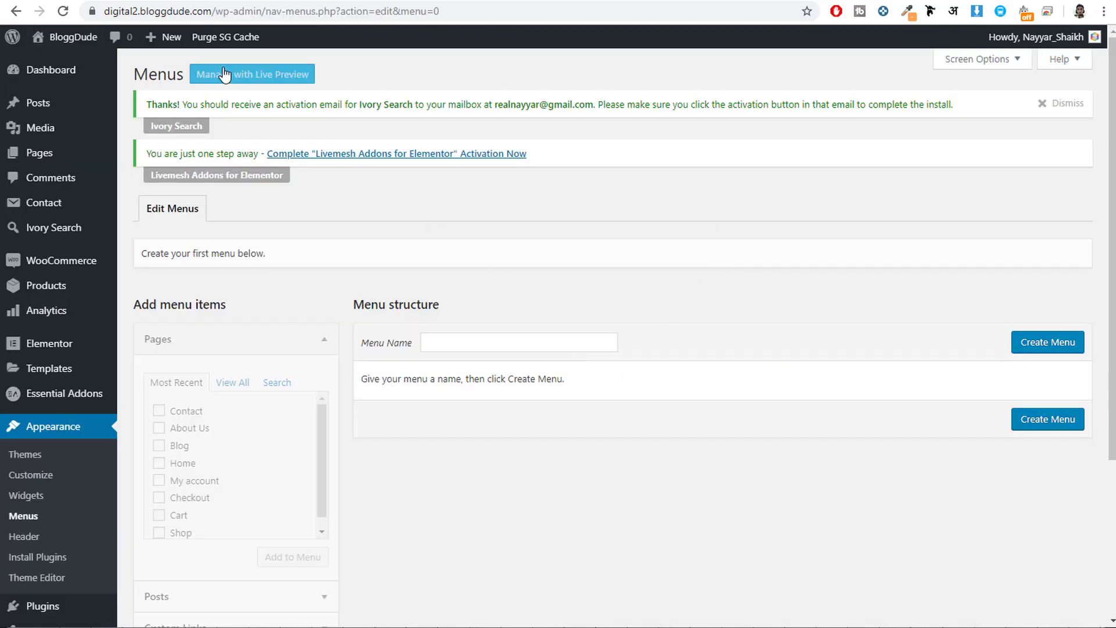
- Create a new WordPress menu named 'Main Menu'
click(524, 347)
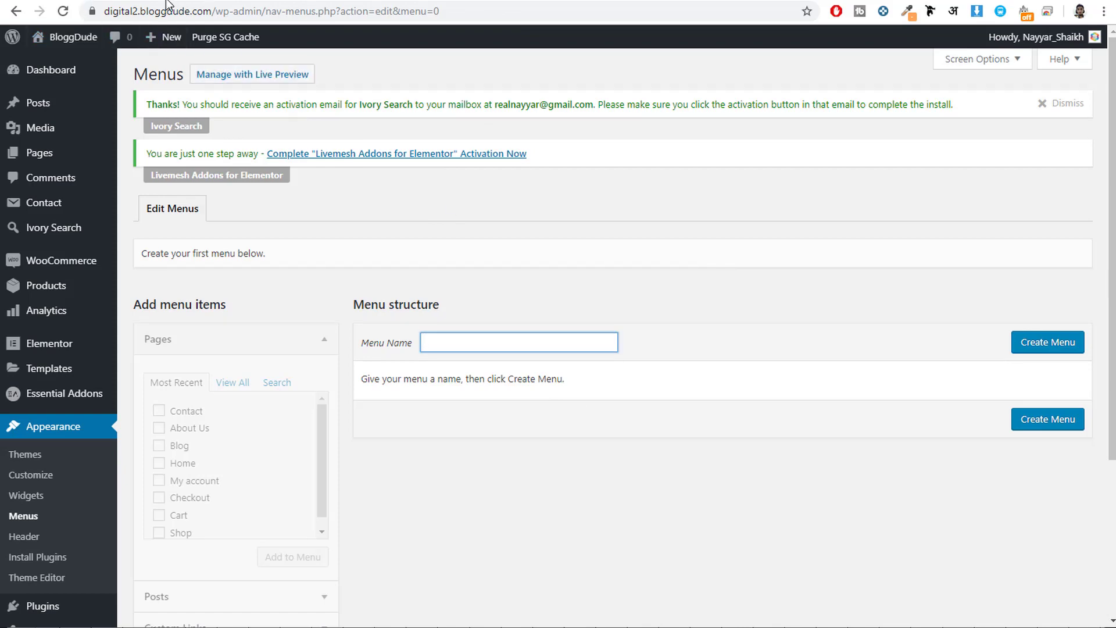
click(64, 37)
click(1041, 348)
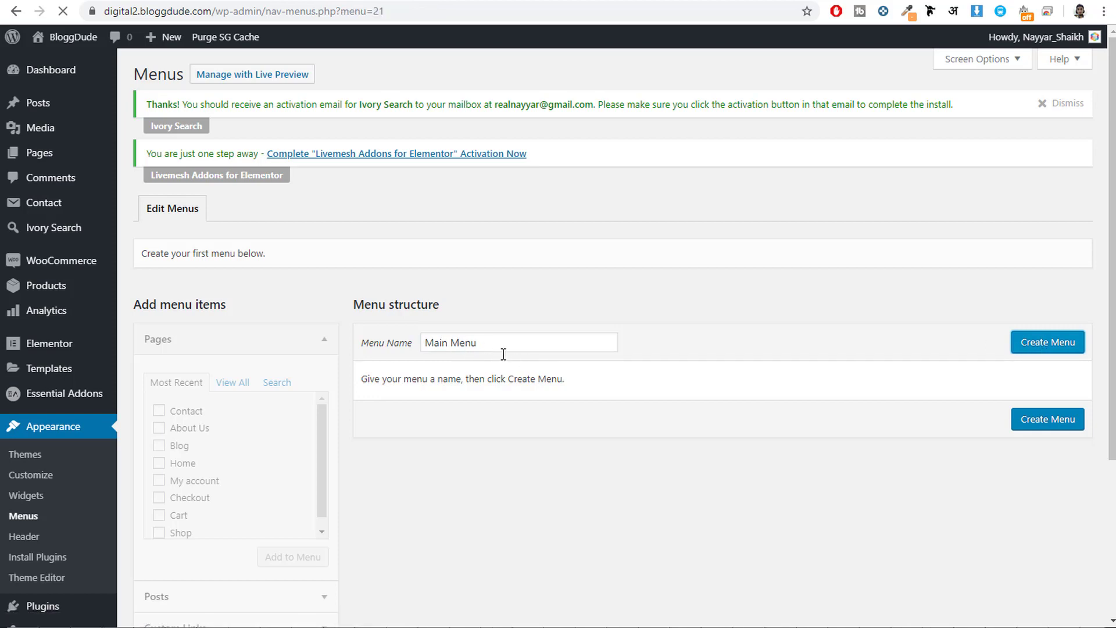
scroll(523, 373, down, 2)
scroll(535, 383, down, 1)
- Add the Home, Blog, Shop and My account pages to the menu, moving Shop below Home
click(234, 236)
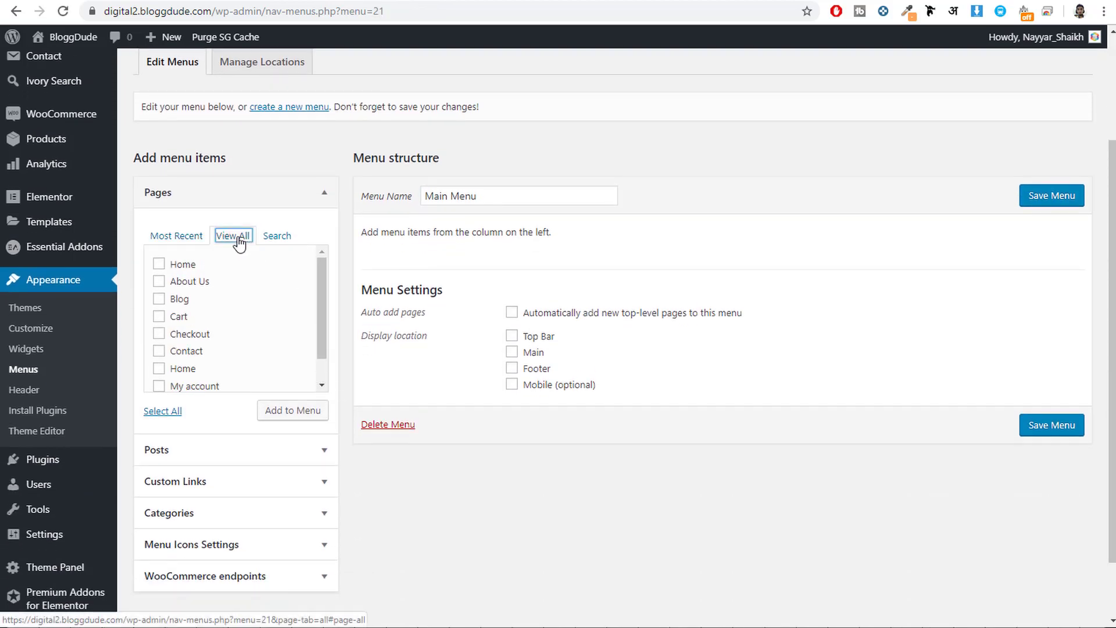
click(185, 265)
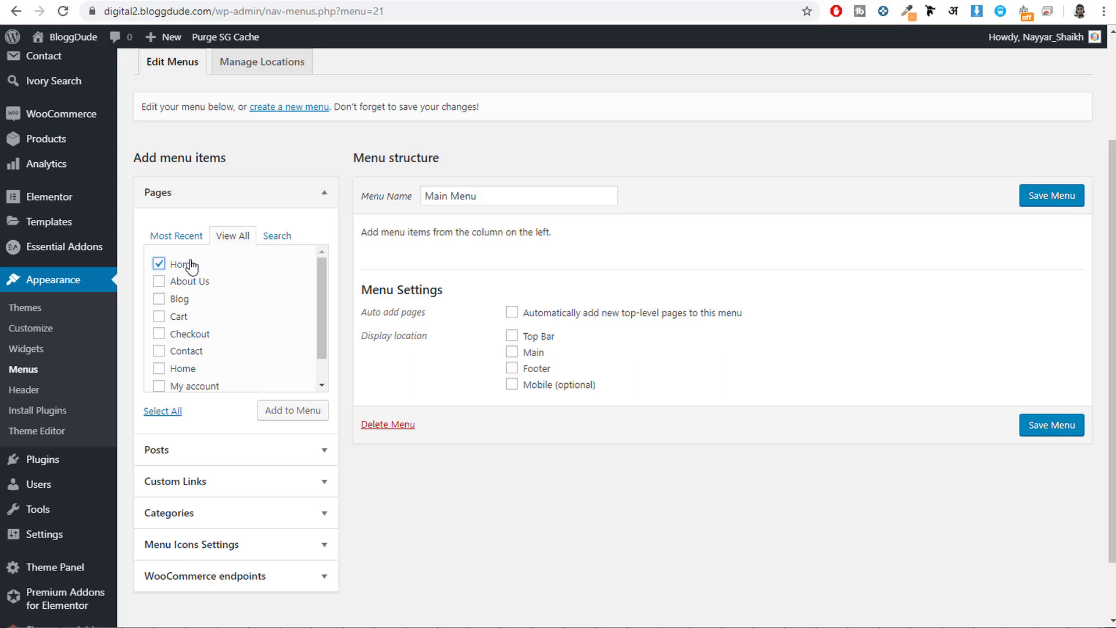
click(182, 300)
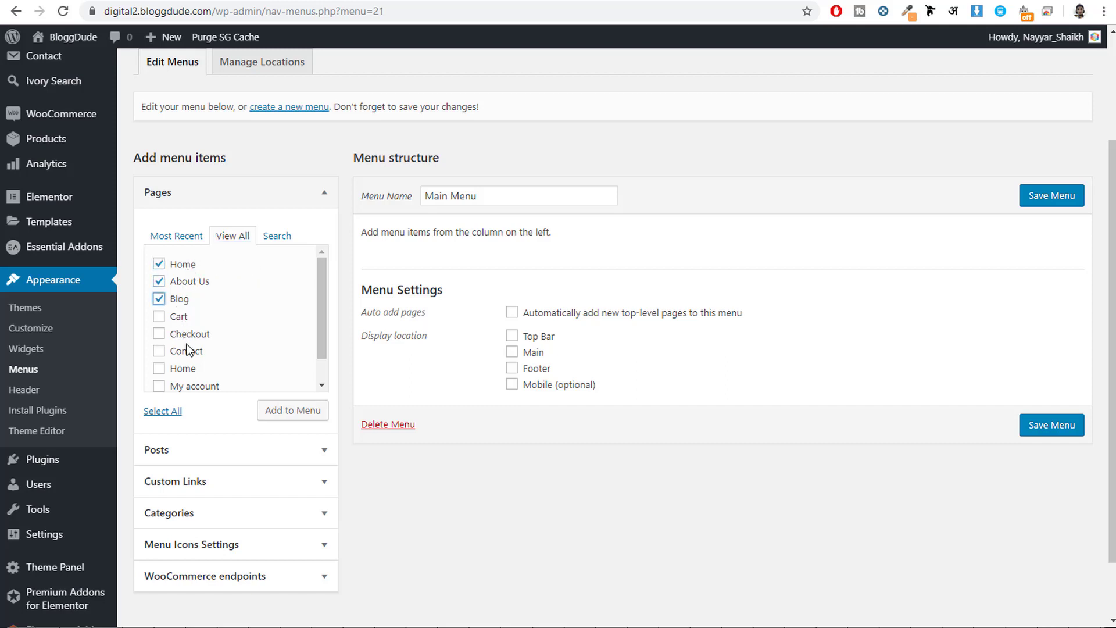
scroll(198, 372, down, 1)
click(180, 376)
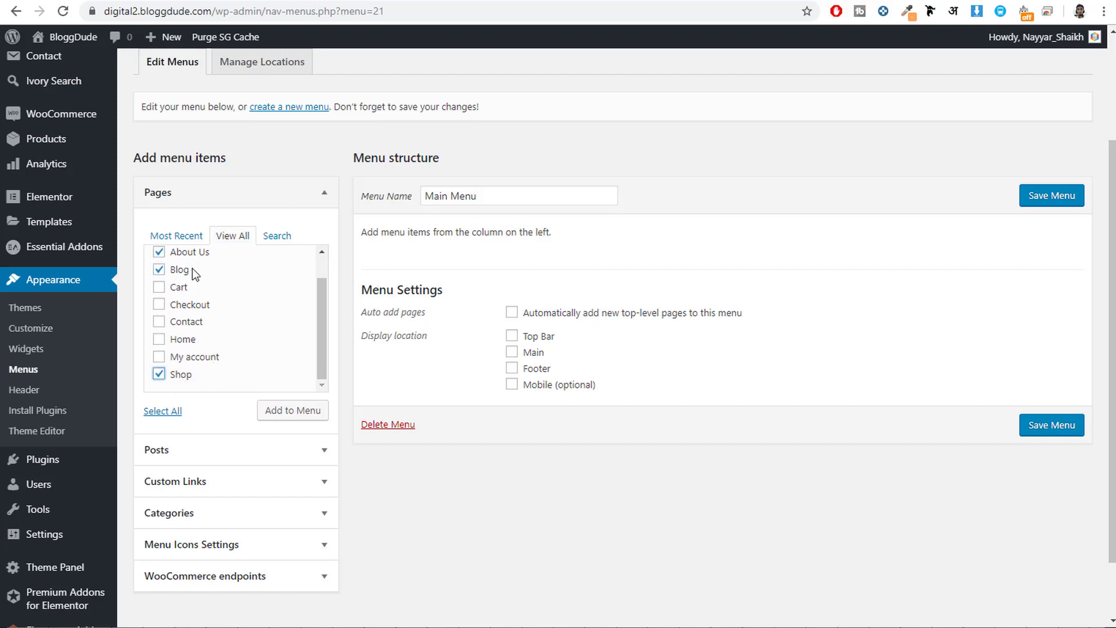
click(195, 357)
click(277, 420)
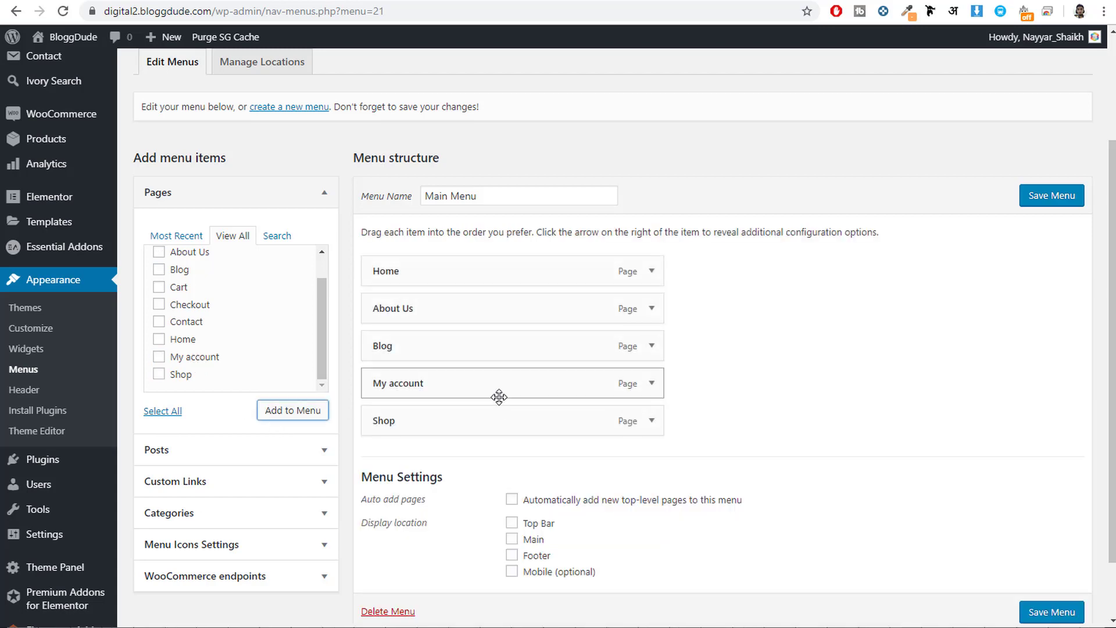
drag(487, 294, 471, 301)
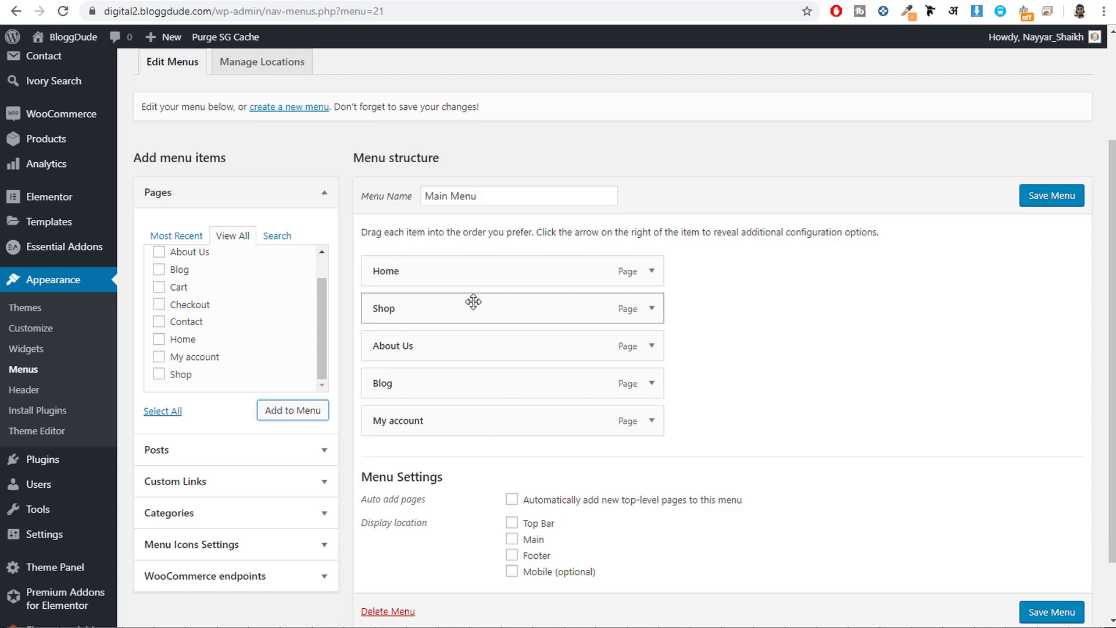
- Adjust the My account menu item, then add a second My account page item
scroll(672, 393, down, 1)
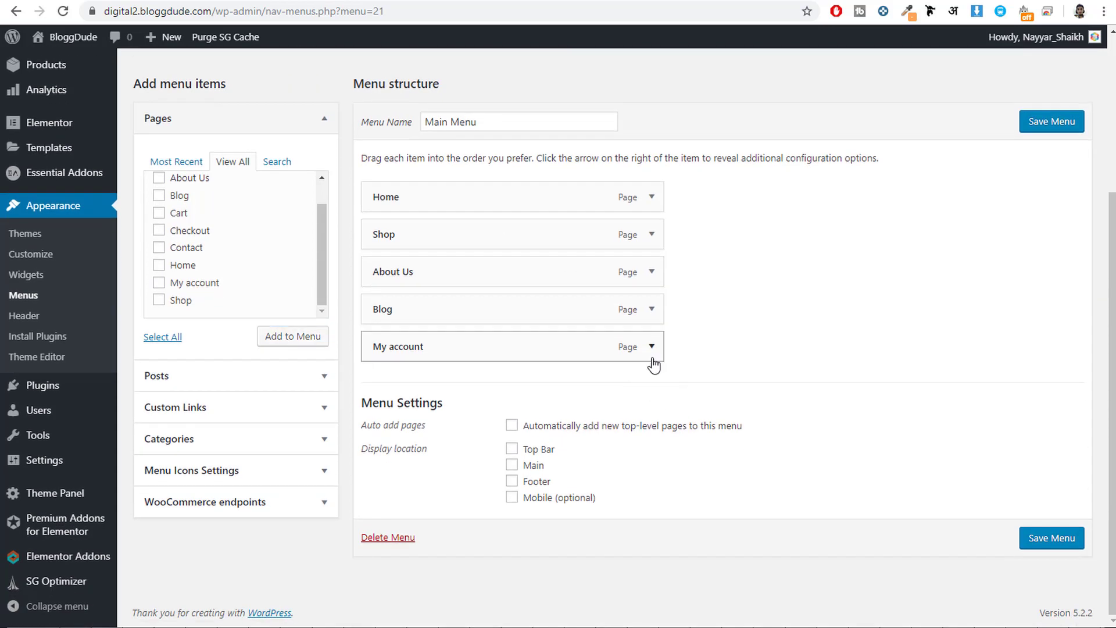
click(652, 359)
scroll(655, 365, down, 1)
drag(484, 324, 359, 326)
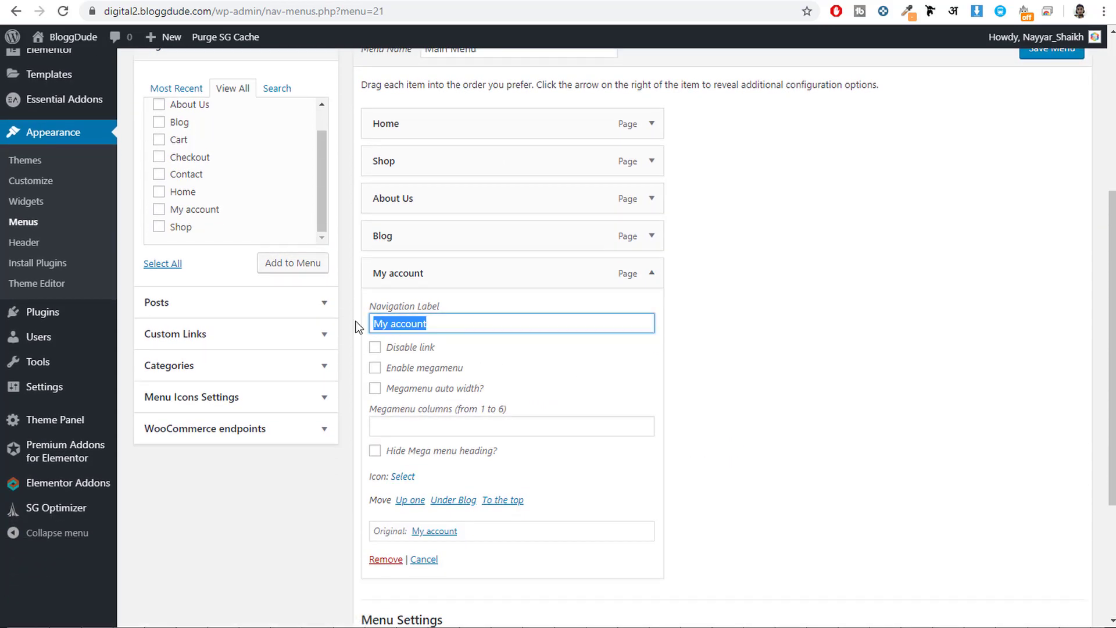
click(653, 273)
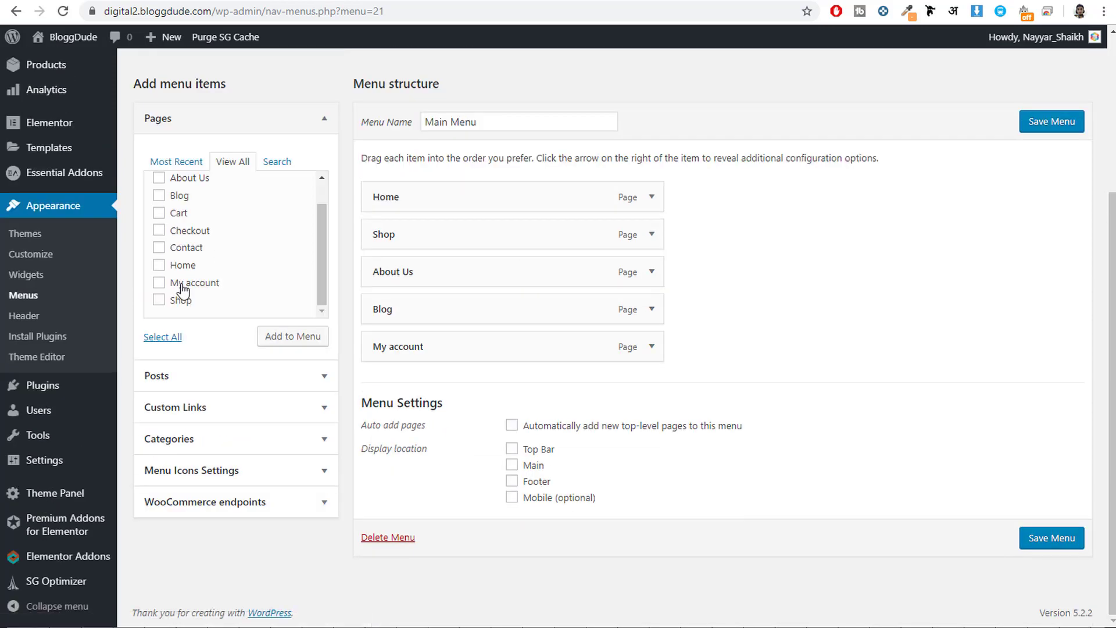
click(182, 284)
click(293, 337)
- Change the second My account item's navigation label to 'Register'
scroll(640, 337, down, 1)
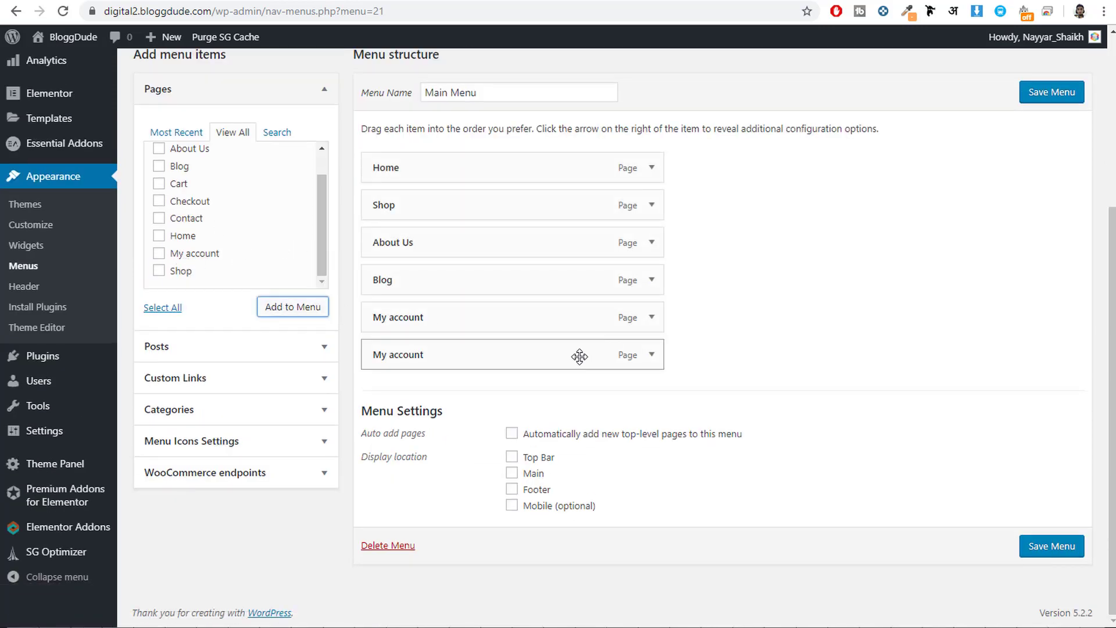
click(652, 356)
scroll(652, 367, down, 1)
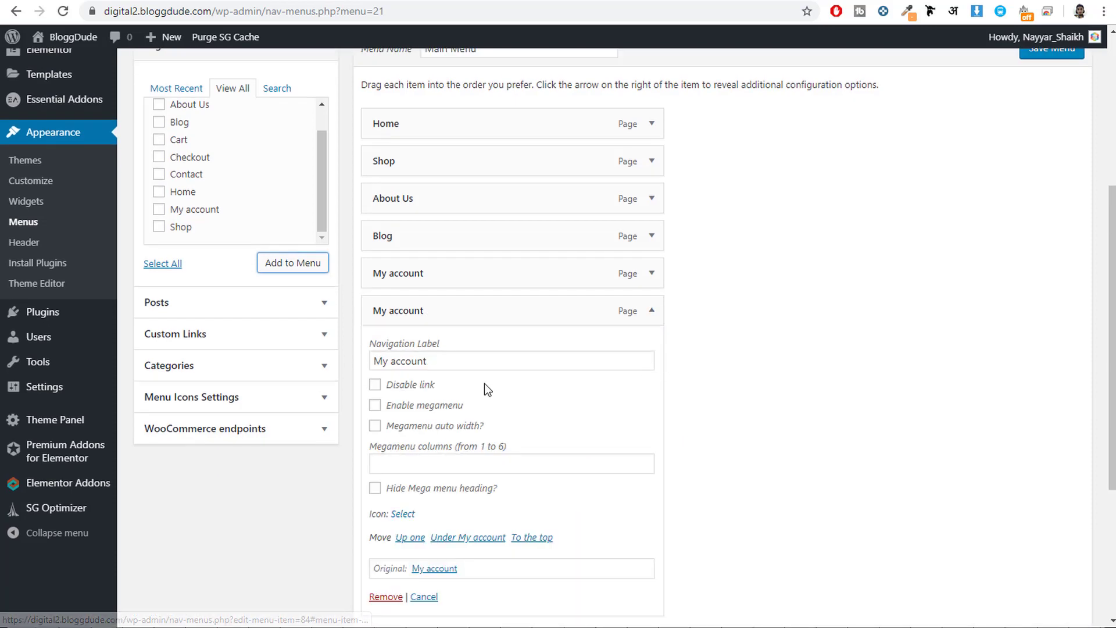
key(Tab)
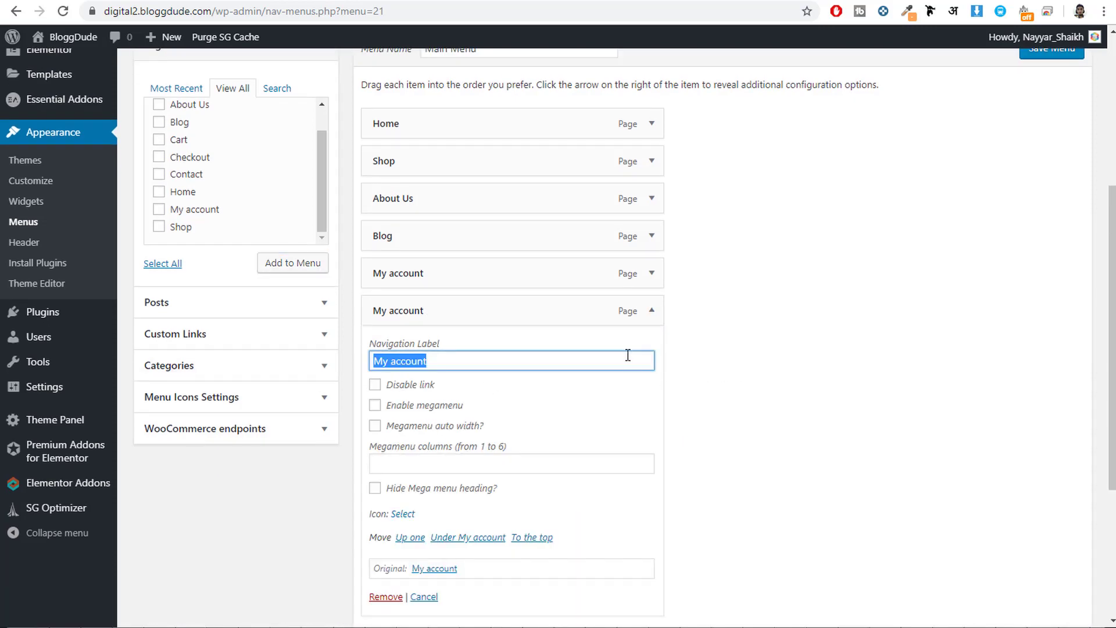
text(Register)
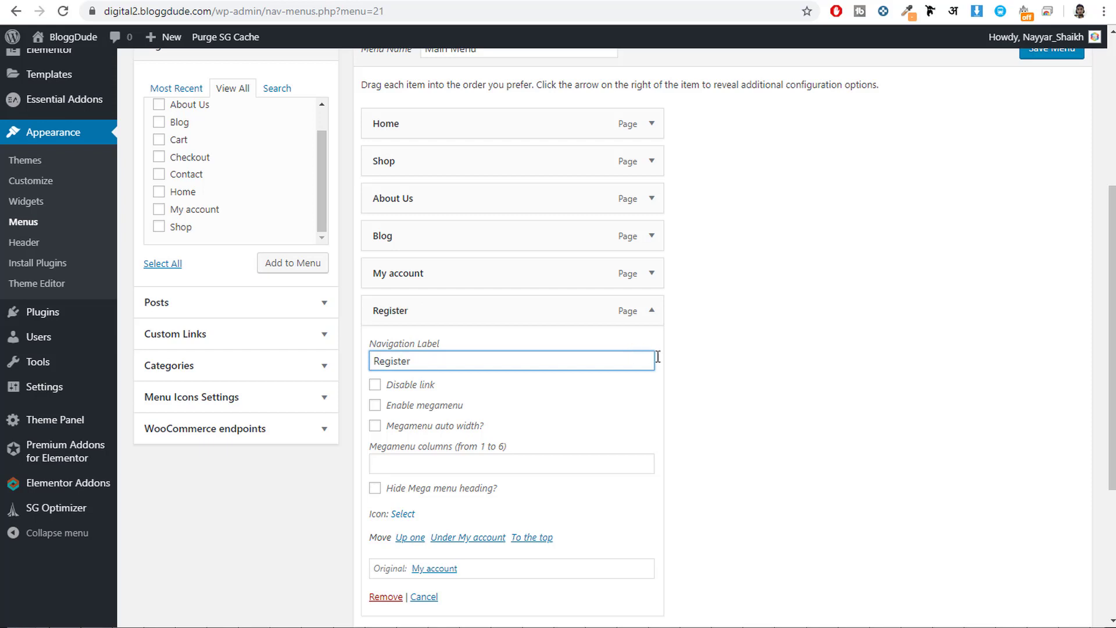
scroll(658, 356, down, 4)
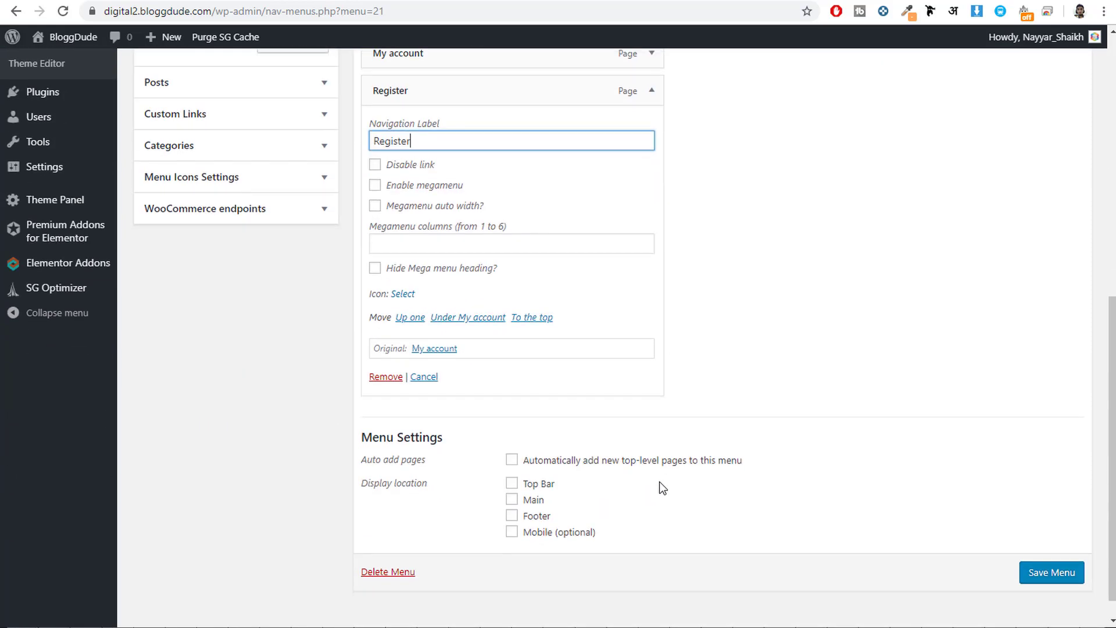
scroll(619, 436, up, 5)
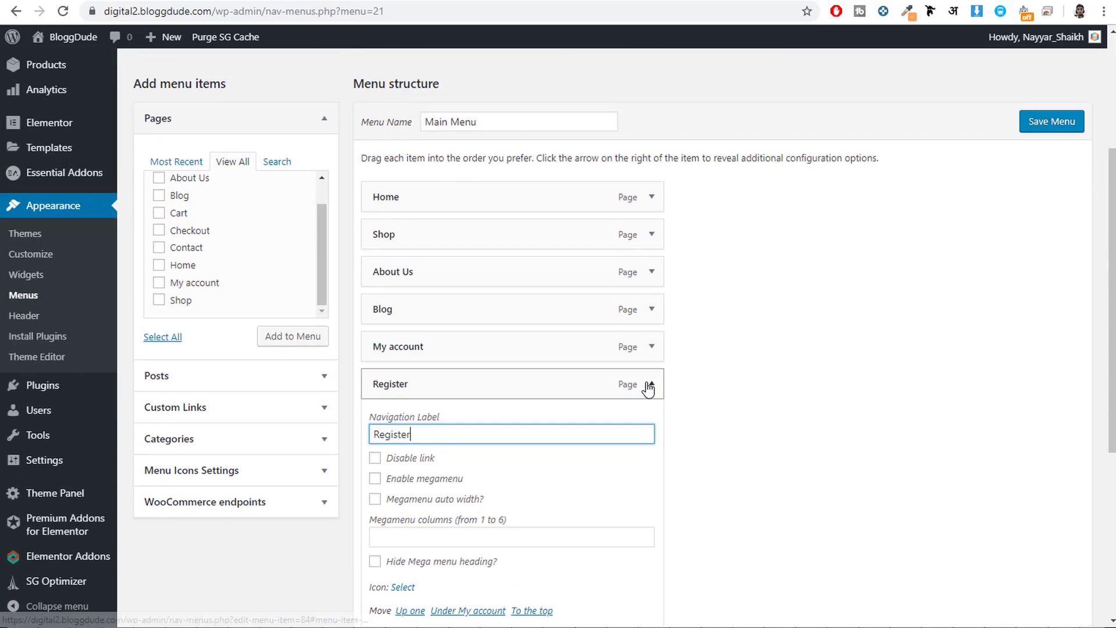
click(650, 384)
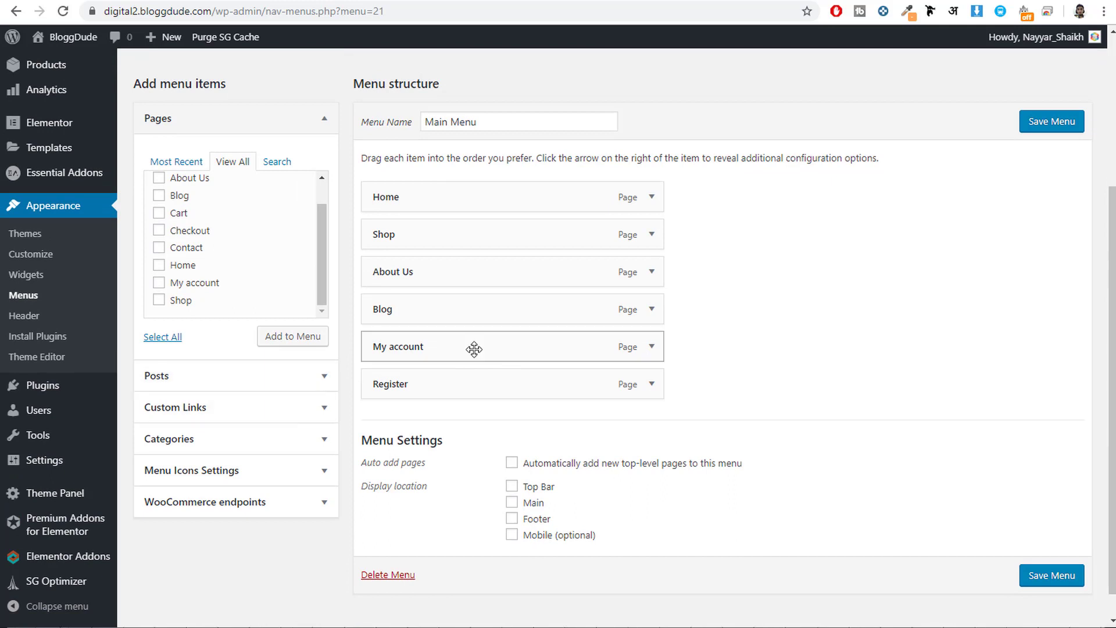
- Add the Orders, Downloads, Addresses, Account details, Logout and Lost password endpoints to Main Menu
click(303, 503)
click(178, 332)
click(192, 349)
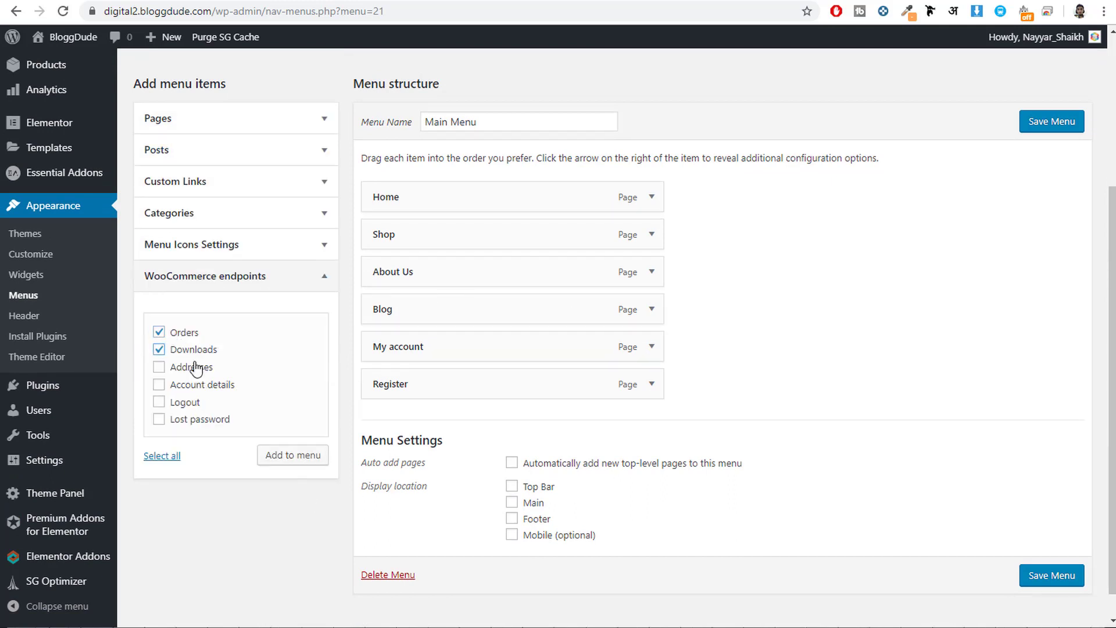
click(194, 367)
click(196, 384)
click(195, 402)
click(195, 424)
scroll(203, 426, down, 1)
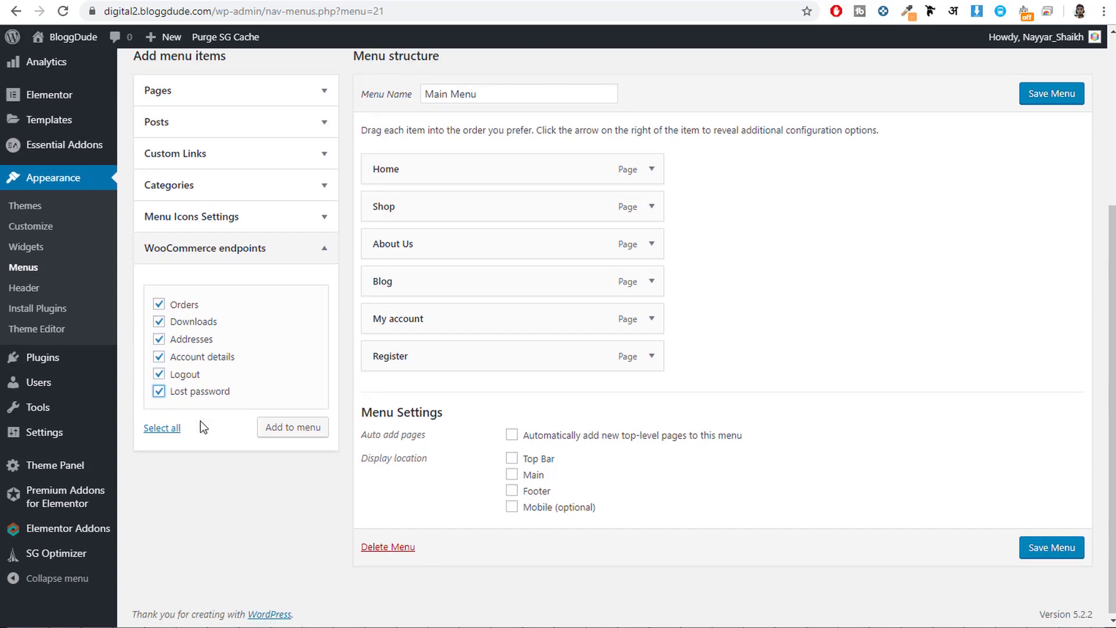
click(274, 430)
- Nest the account endpoints as sub-items under My account
scroll(453, 429, down, 3)
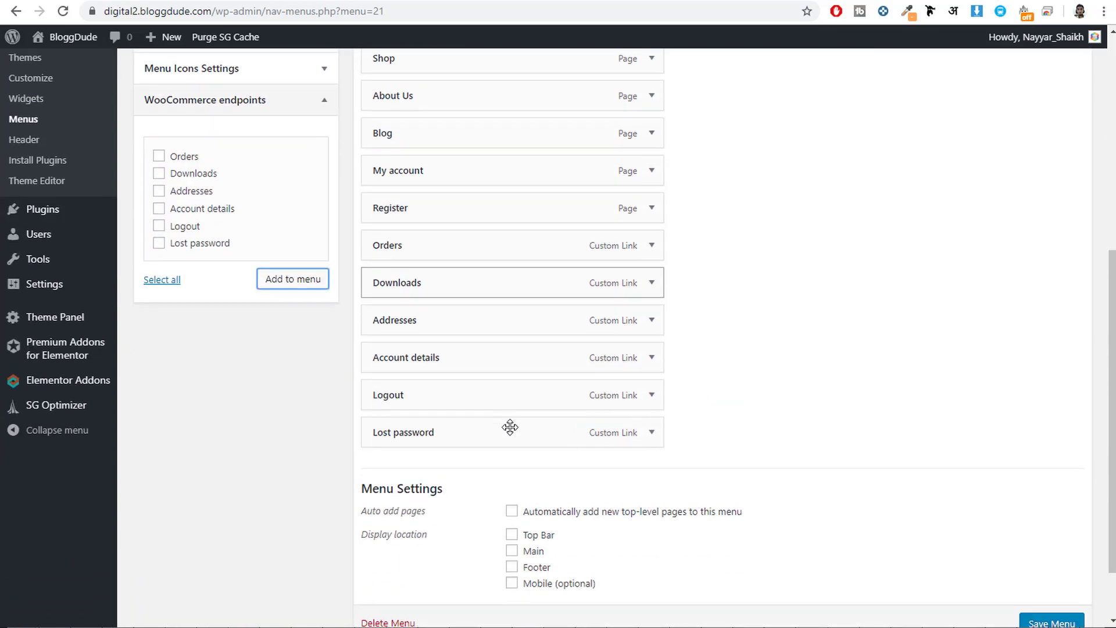
drag(424, 274, 486, 244)
drag(436, 332, 468, 286)
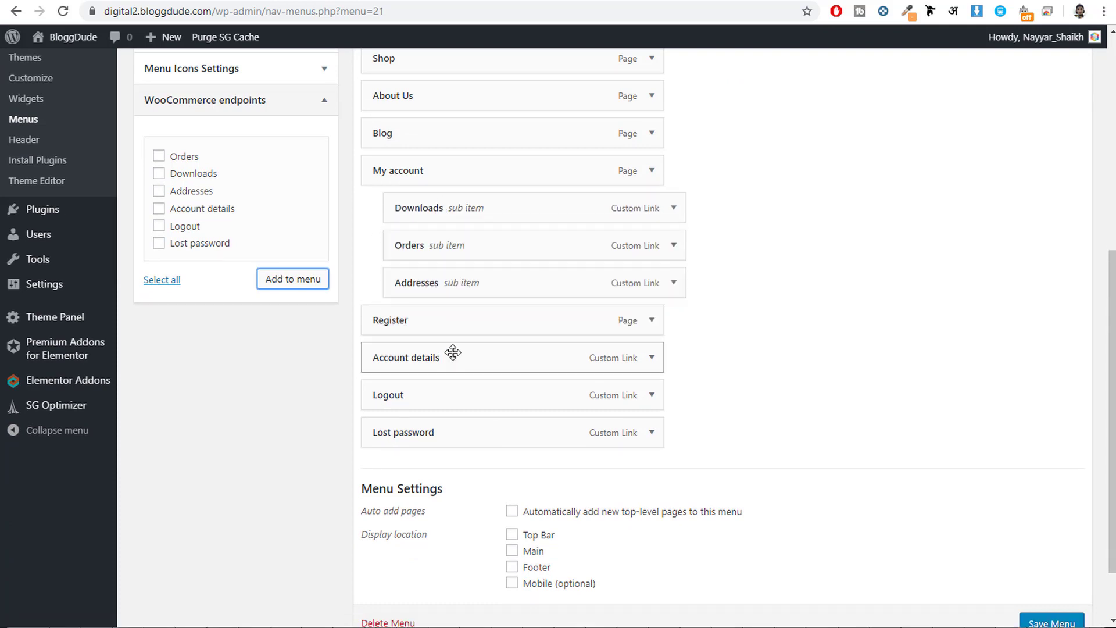
drag(454, 351, 439, 319)
drag(431, 399, 477, 363)
drag(465, 440, 500, 403)
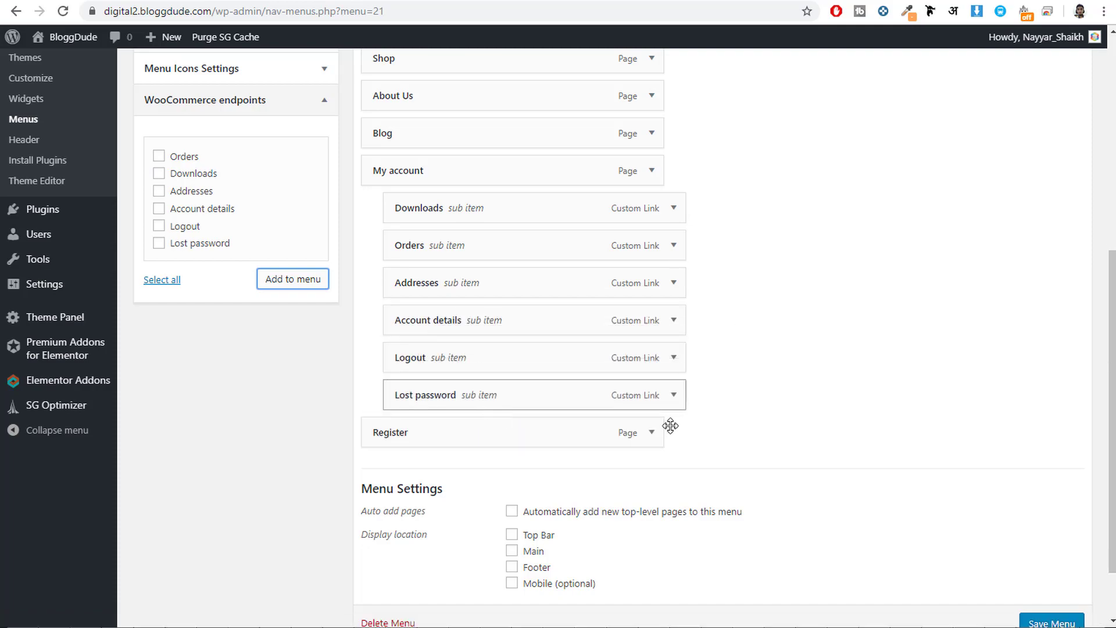
- Assign the menu to the Main display location and save it
scroll(867, 423, up, 6)
scroll(867, 424, down, 8)
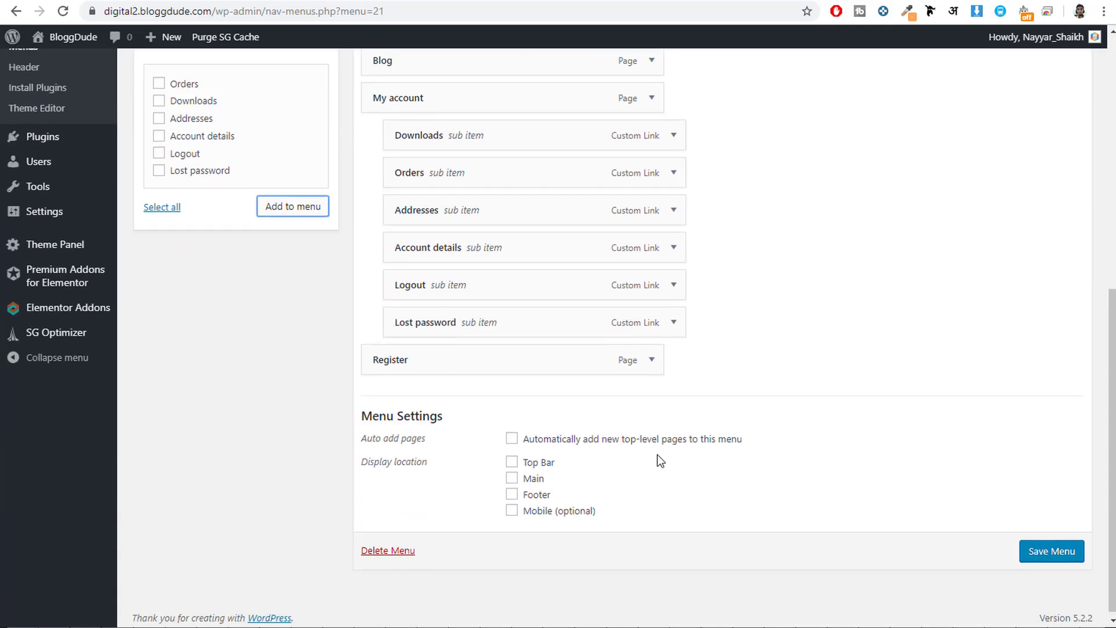
click(512, 477)
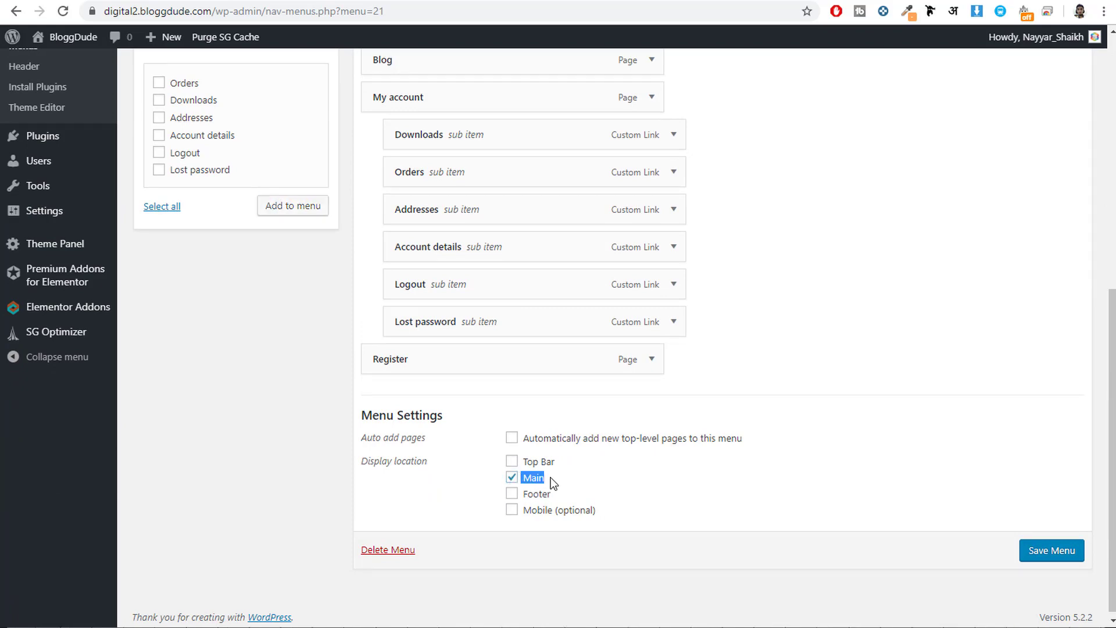
click(1054, 552)
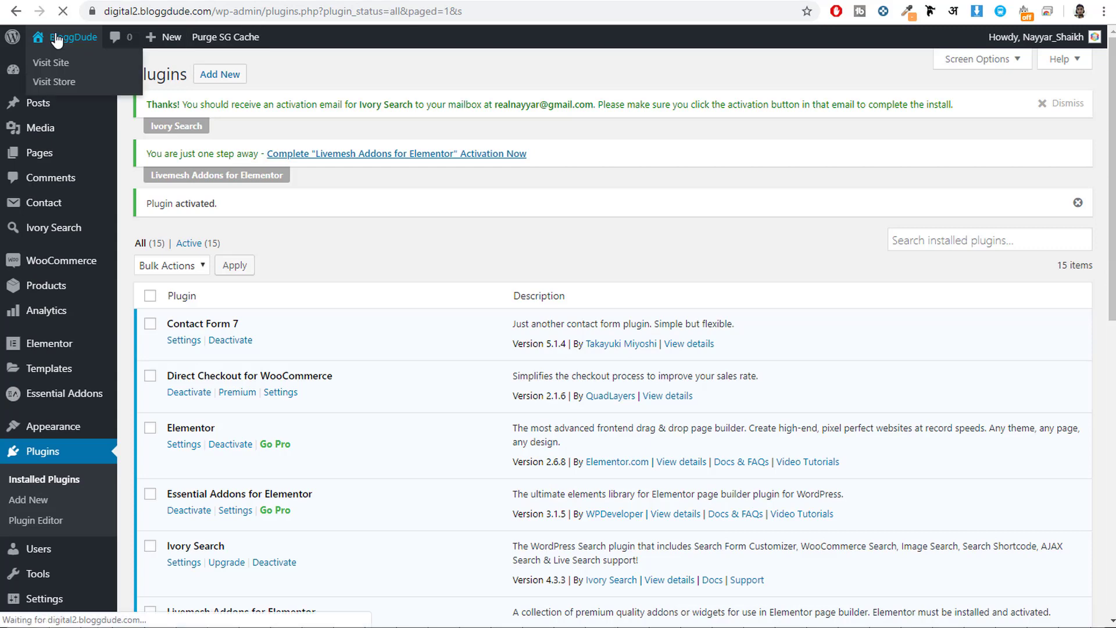
- Visit the live site, check the My account submenu, and go to the account dashboard
click(58, 38)
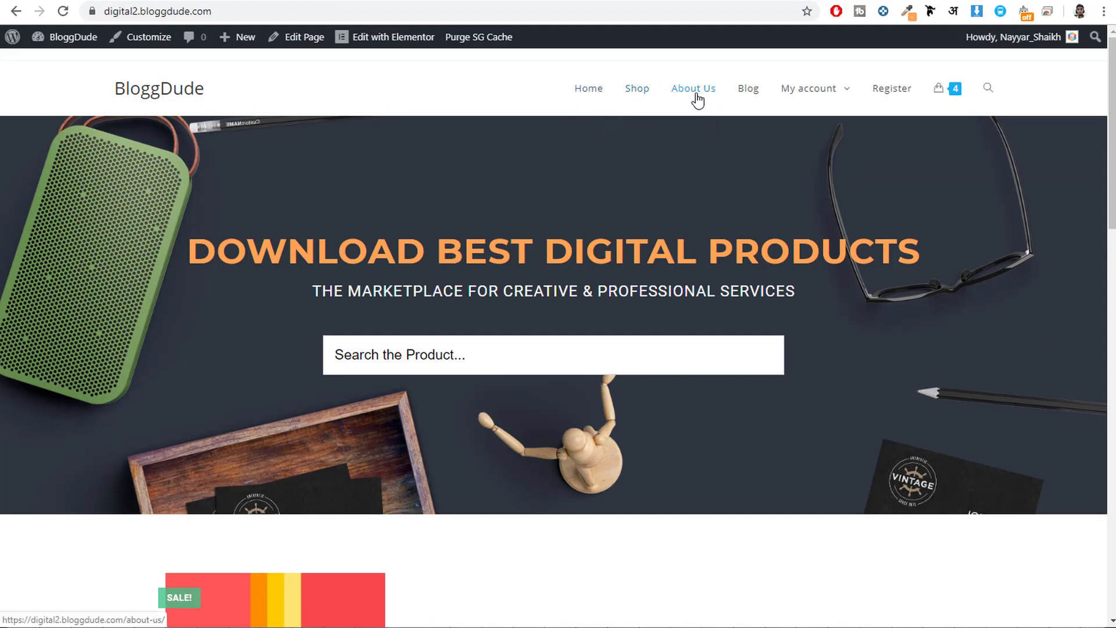
mouse_move(810, 99)
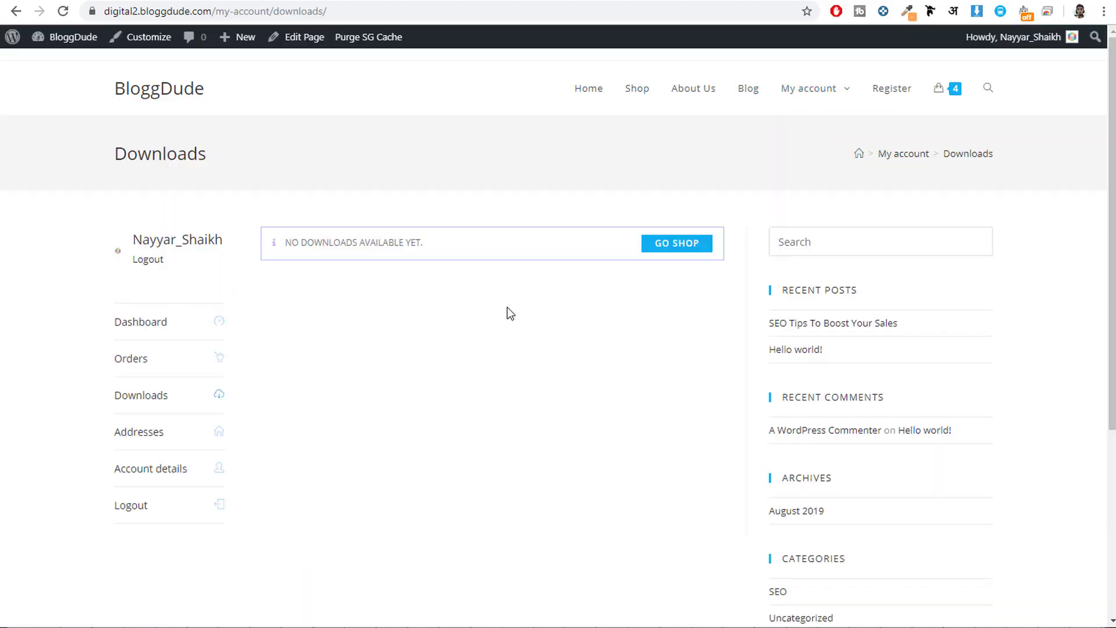
scroll(400, 401, down, 5)
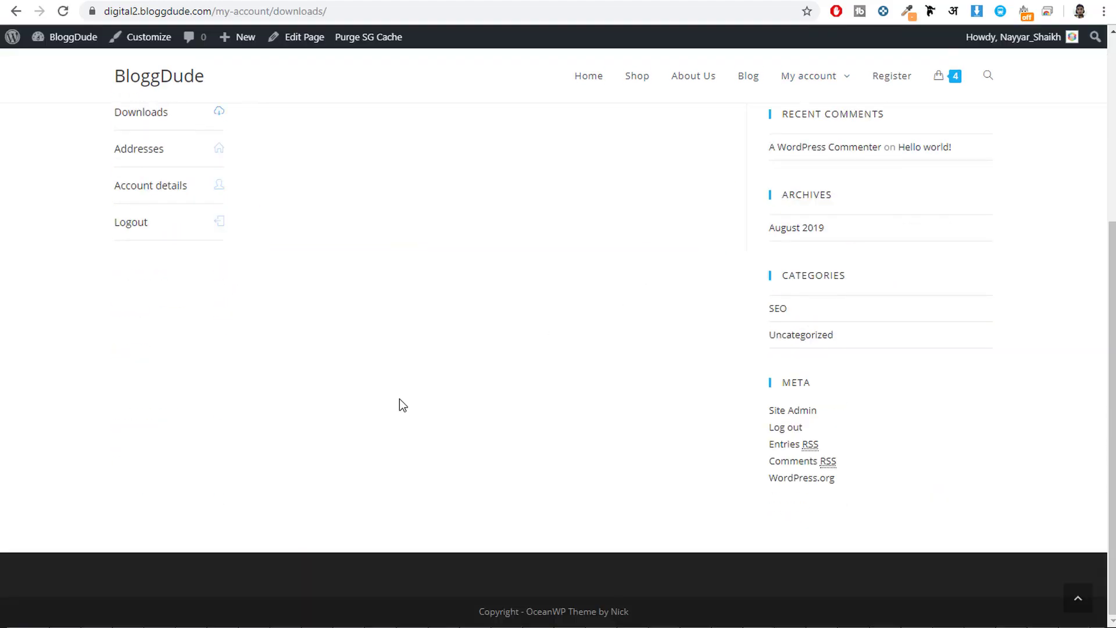
scroll(393, 410, up, 5)
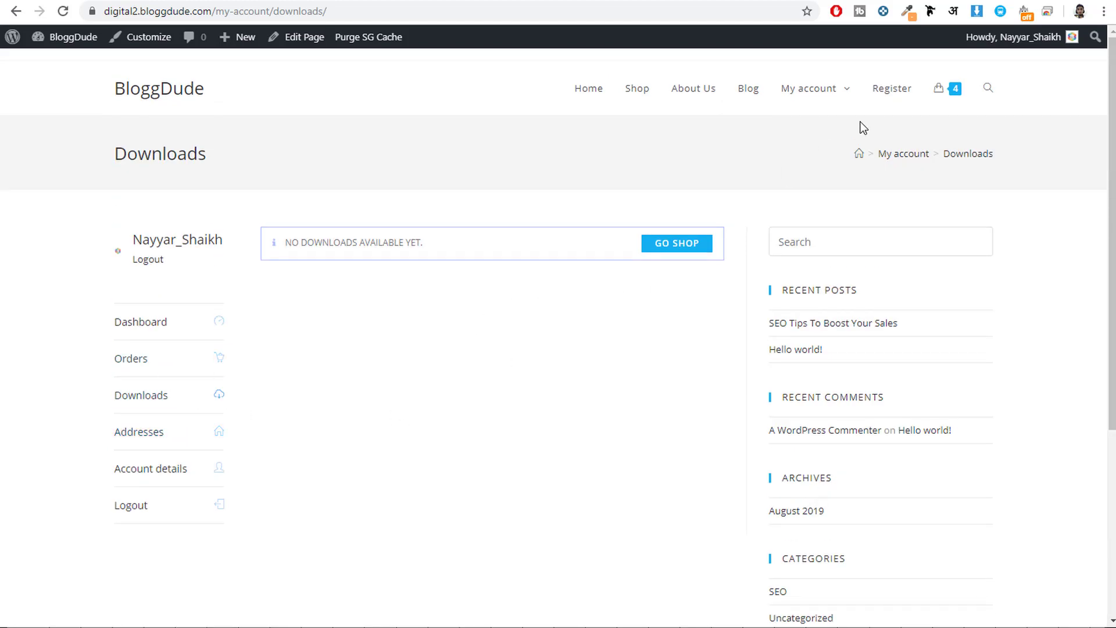
click(896, 95)
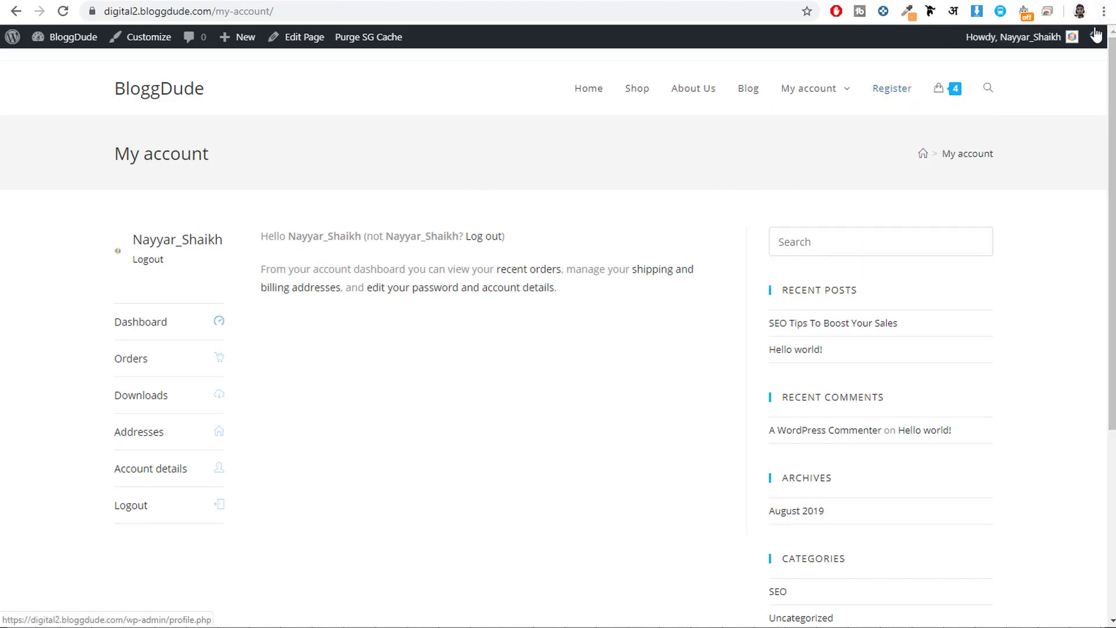
- Open the site in a Chrome incognito window and visit My account logged out
click(1103, 11)
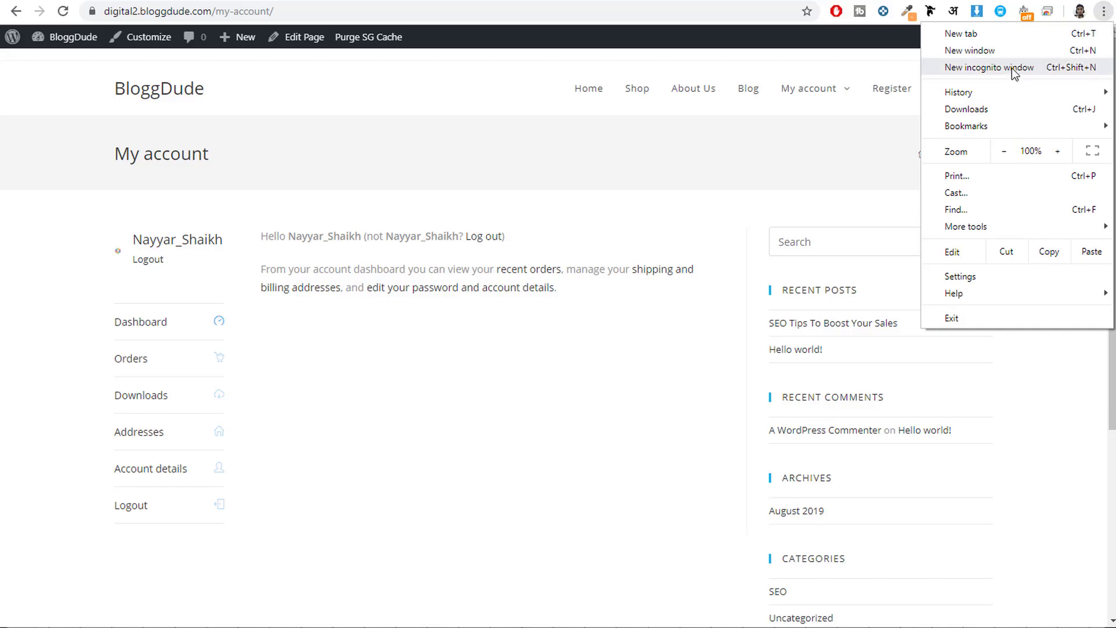
click(1012, 68)
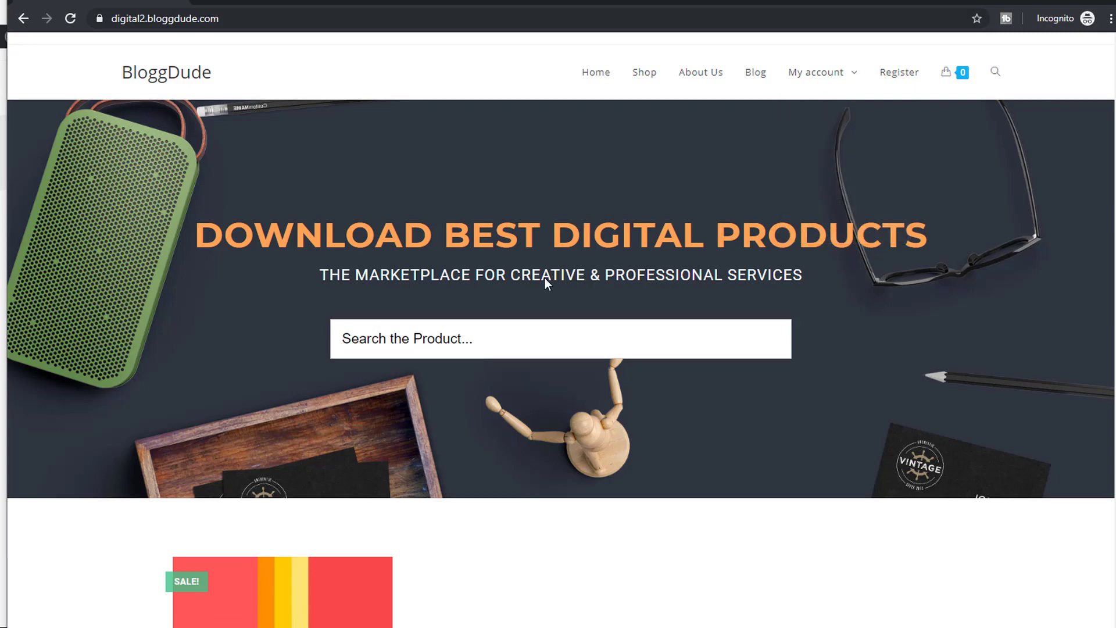
scroll(624, 292, down, 7)
scroll(623, 295, up, 7)
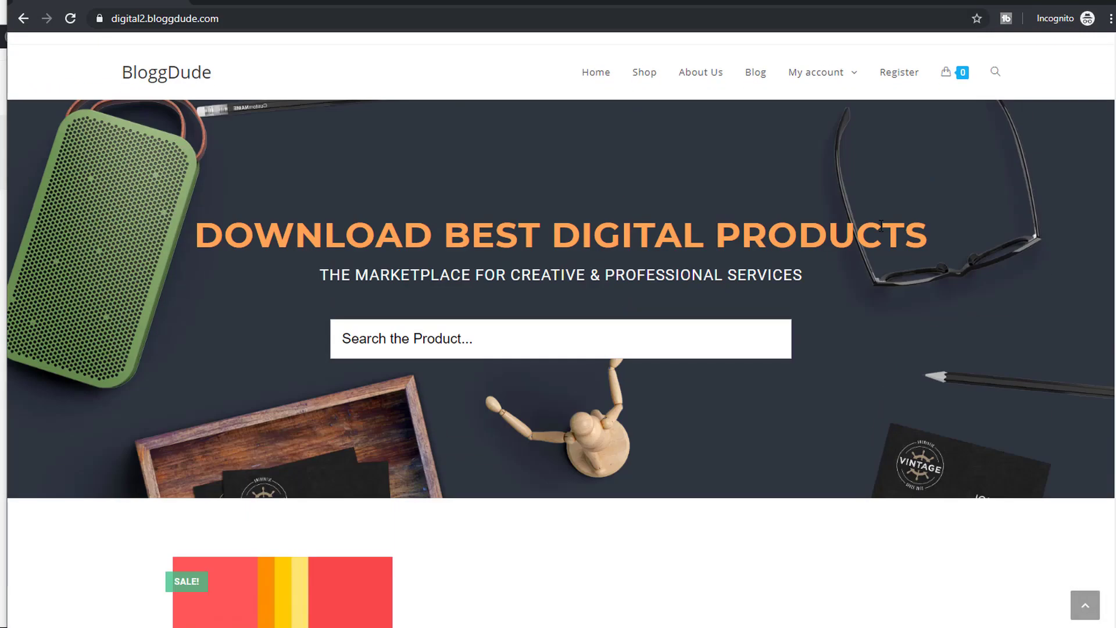
click(899, 74)
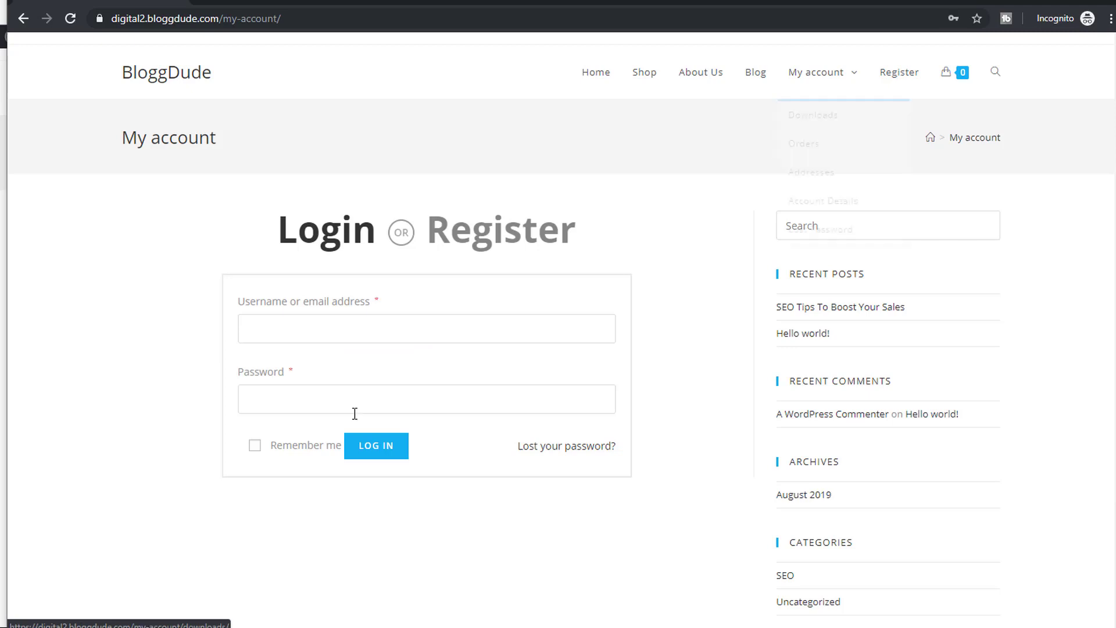
- Dismiss the saved-login suggestions and switch the My account form to registration
click(286, 332)
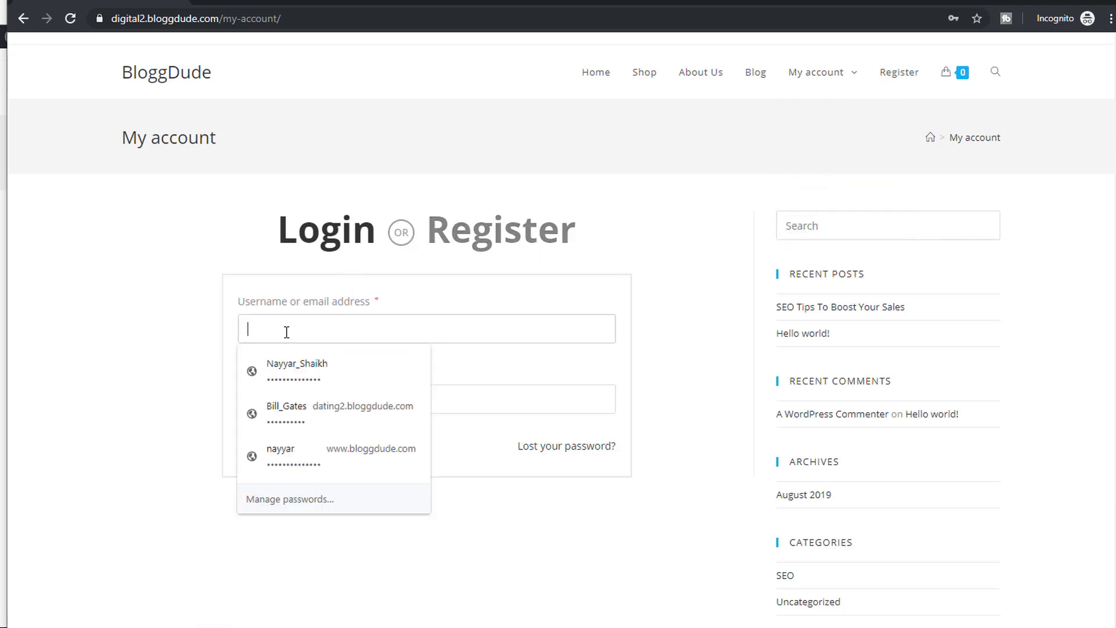
click(658, 331)
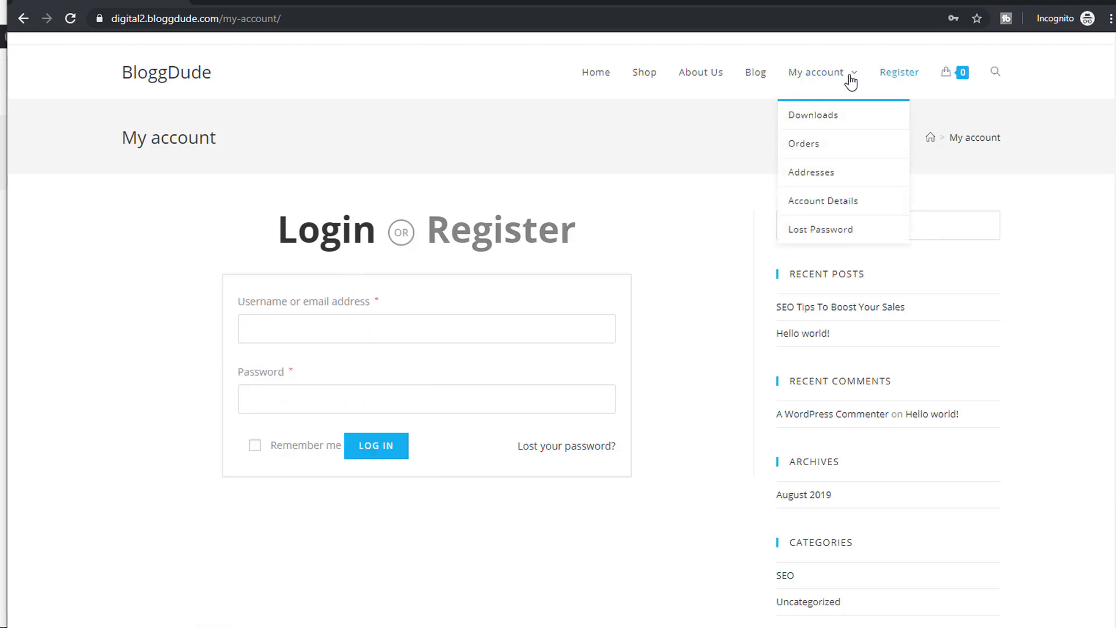
click(815, 75)
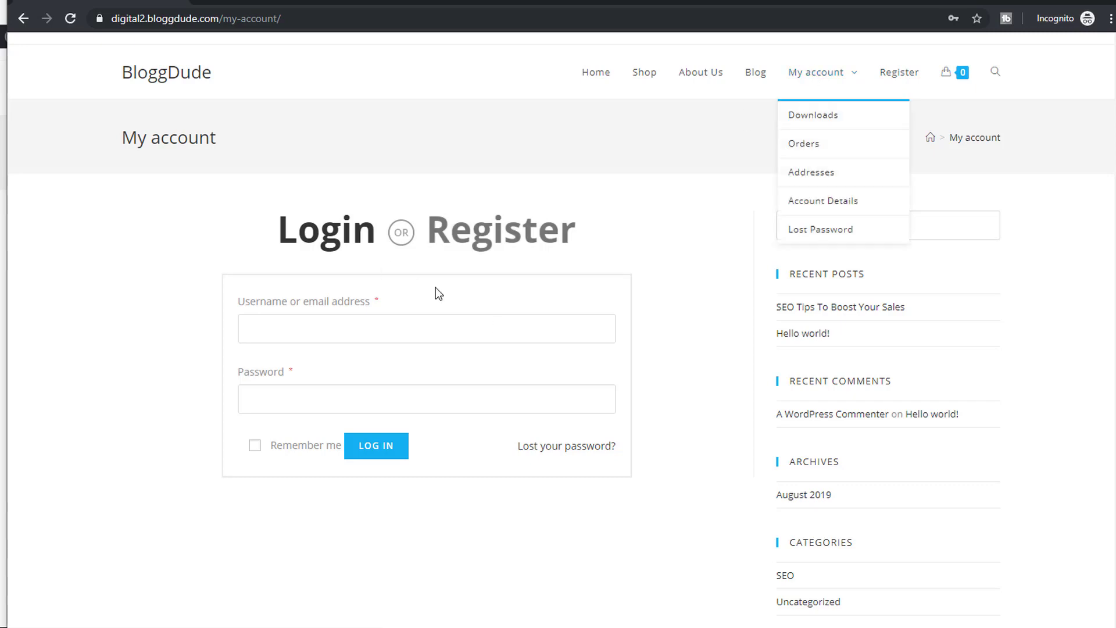
click(499, 236)
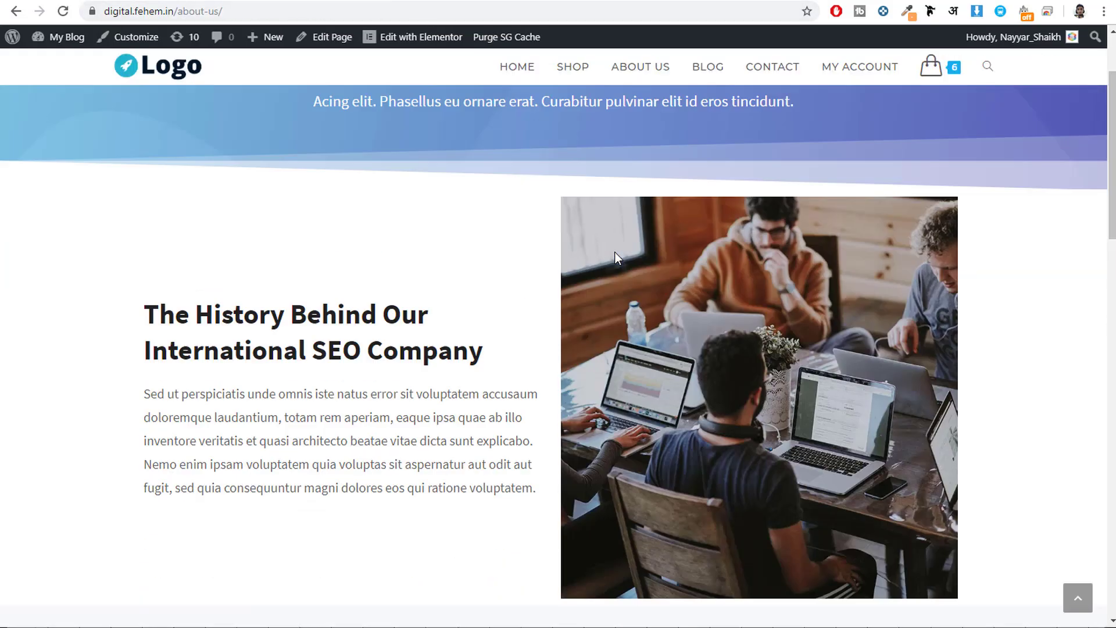
- Create a new menu named 'Footer Menu'
scroll(618, 267, down, 10)
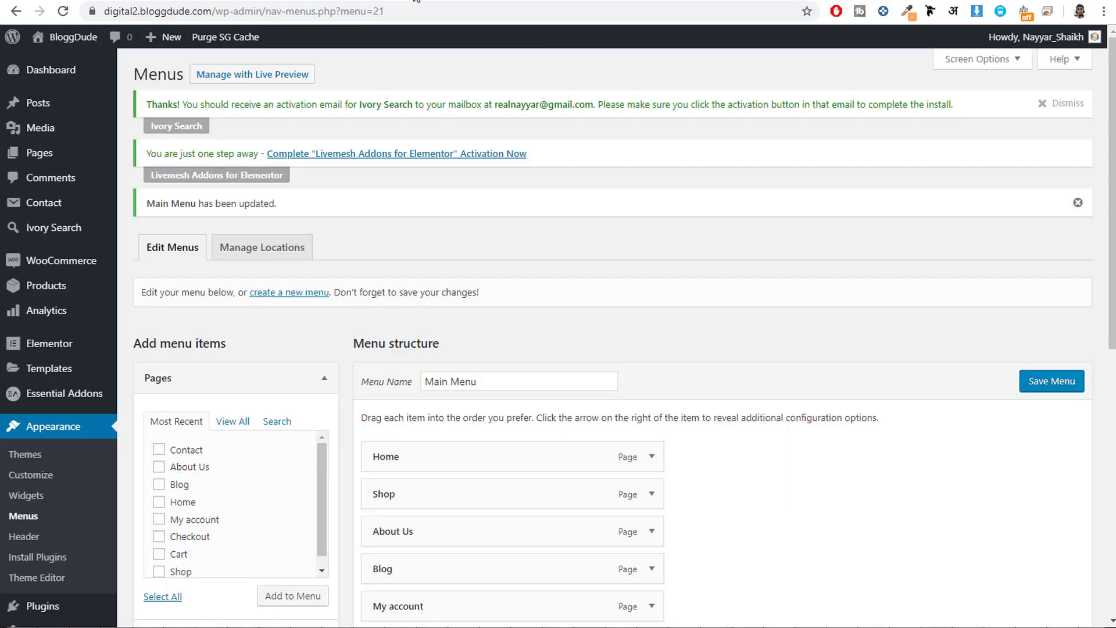
click(276, 298)
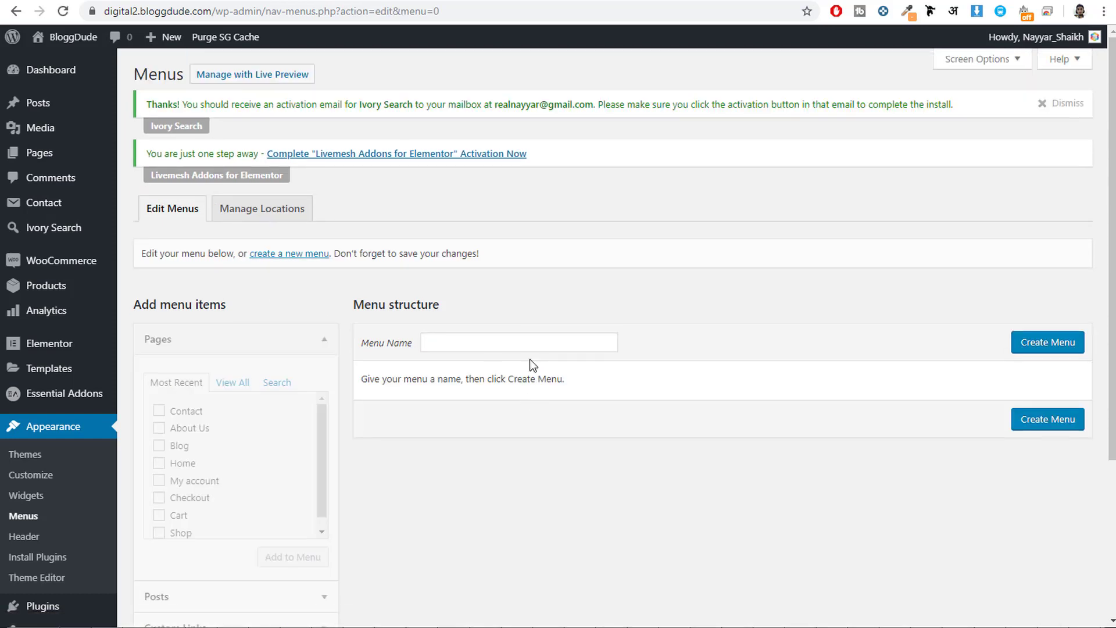
click(514, 346)
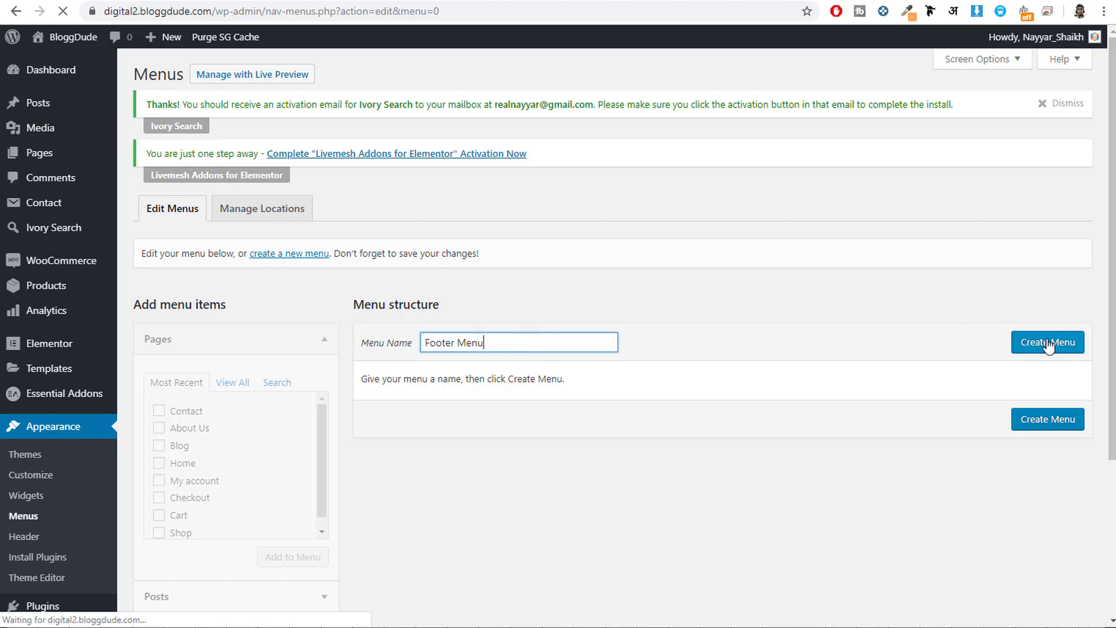
scroll(564, 421, down, 4)
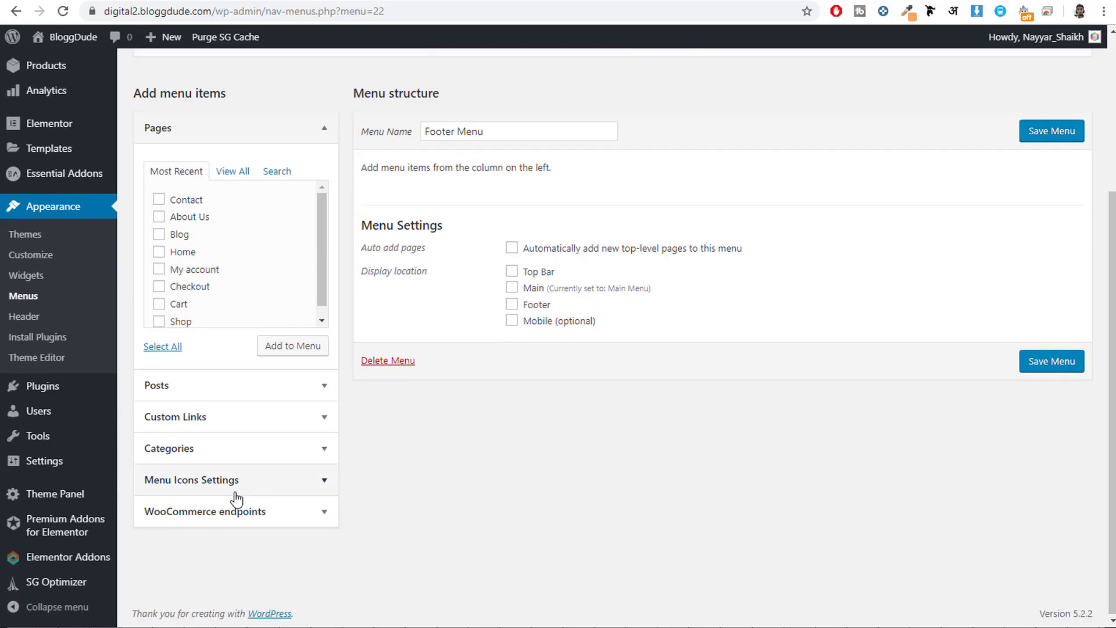
- Add Orders, Downloads, Addresses, Account details, Logout and Lost password to Footer Menu and save it
click(287, 519)
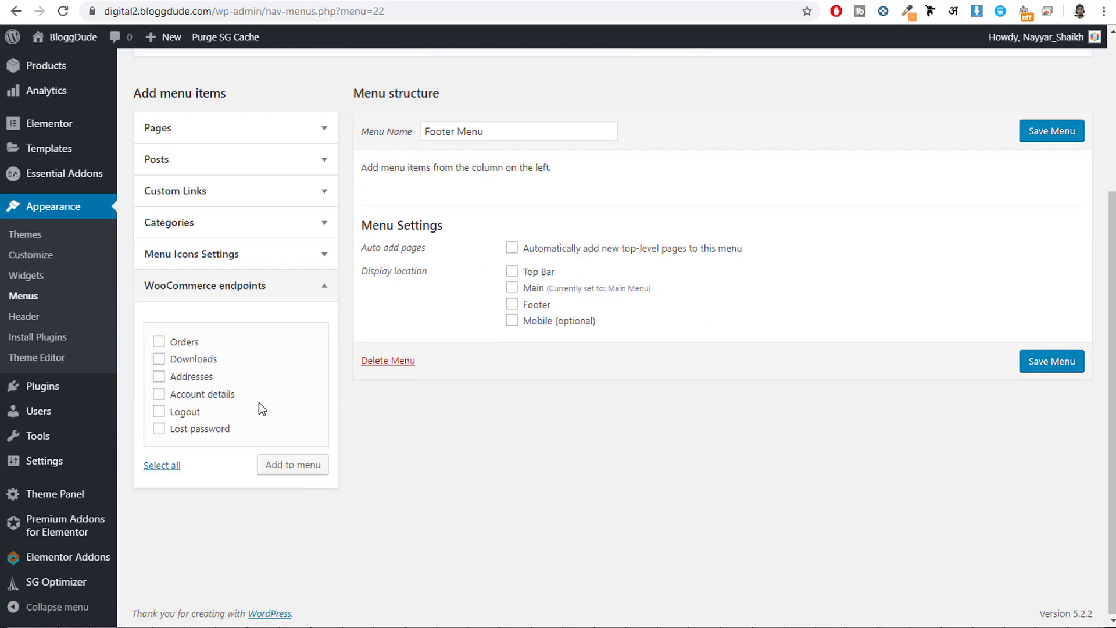
click(177, 343)
click(180, 360)
click(189, 377)
click(198, 394)
click(195, 411)
click(196, 429)
click(277, 466)
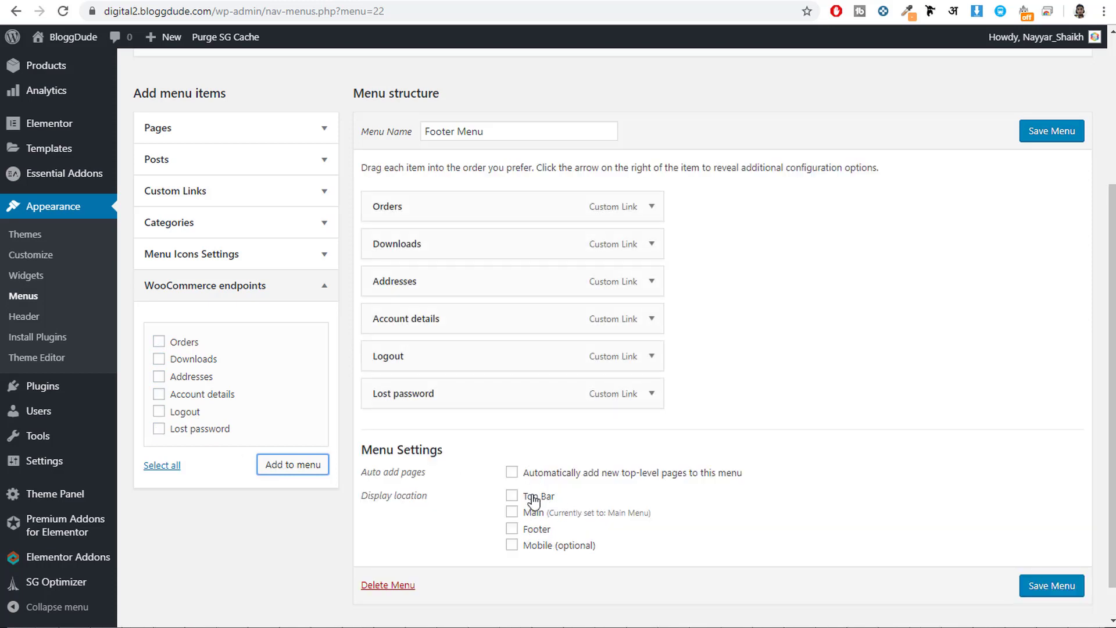
click(1038, 593)
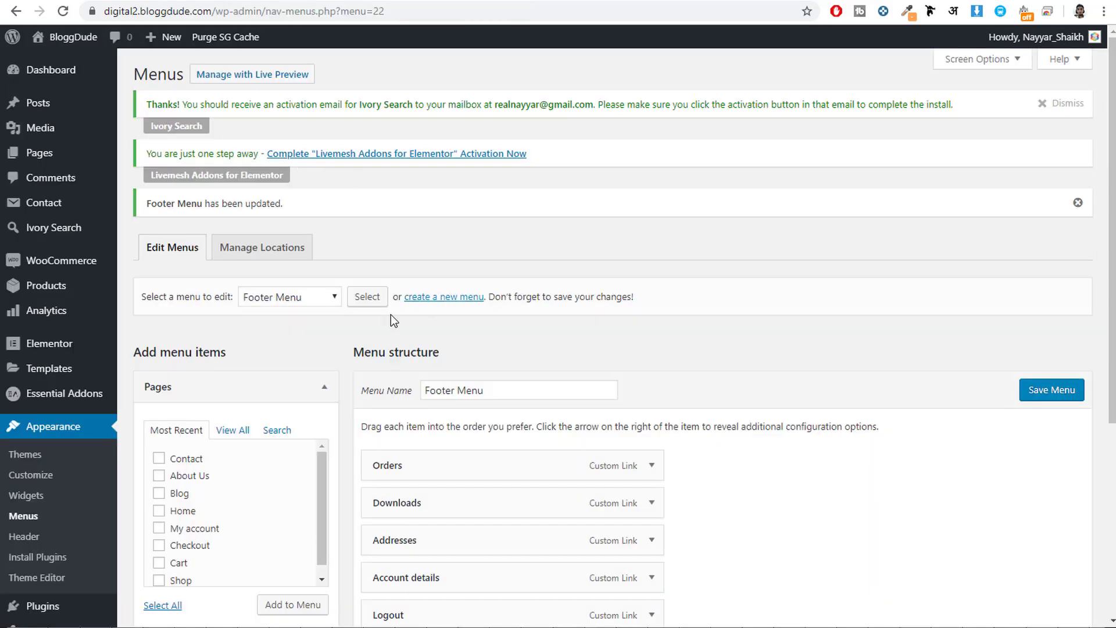
- Go to Appearance > Widgets and expand the Footer 1 widget area
scroll(66, 320, down, 2)
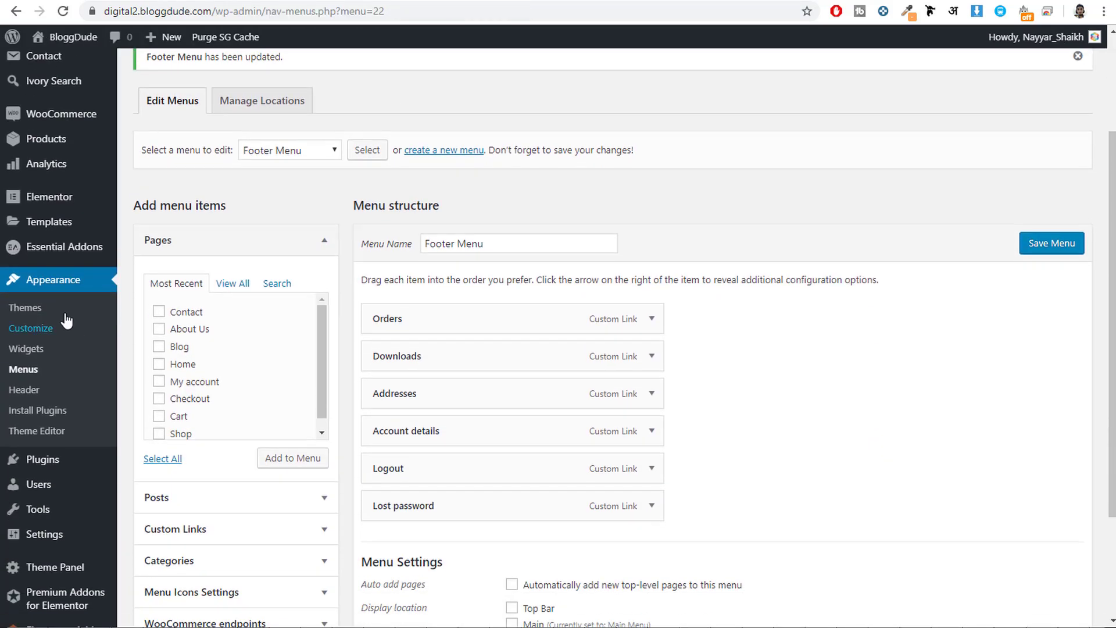
click(30, 354)
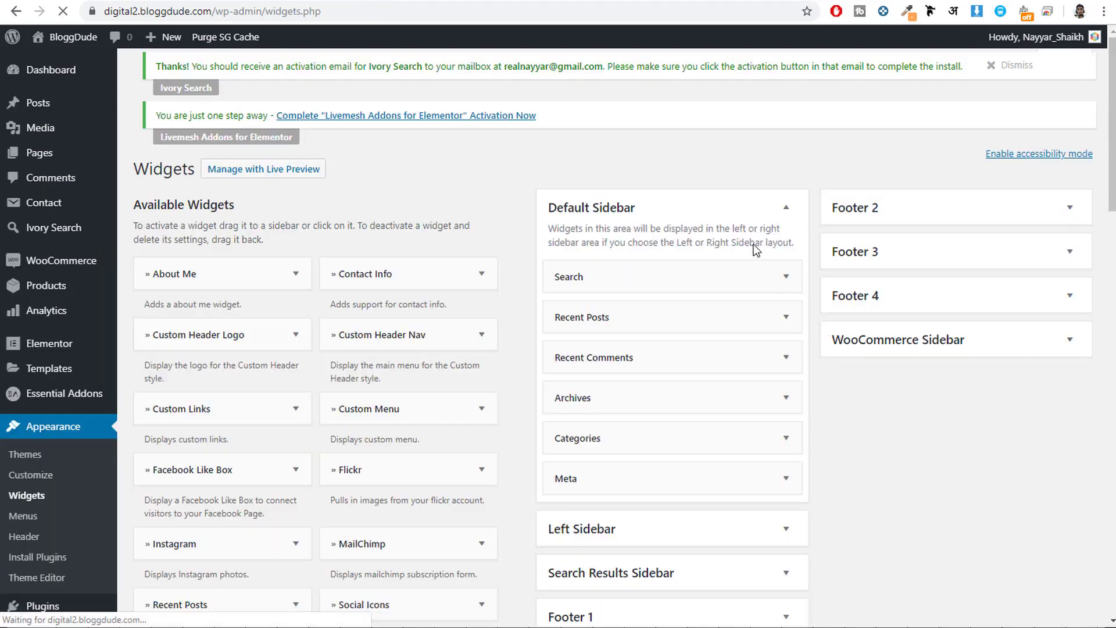
click(756, 221)
click(760, 347)
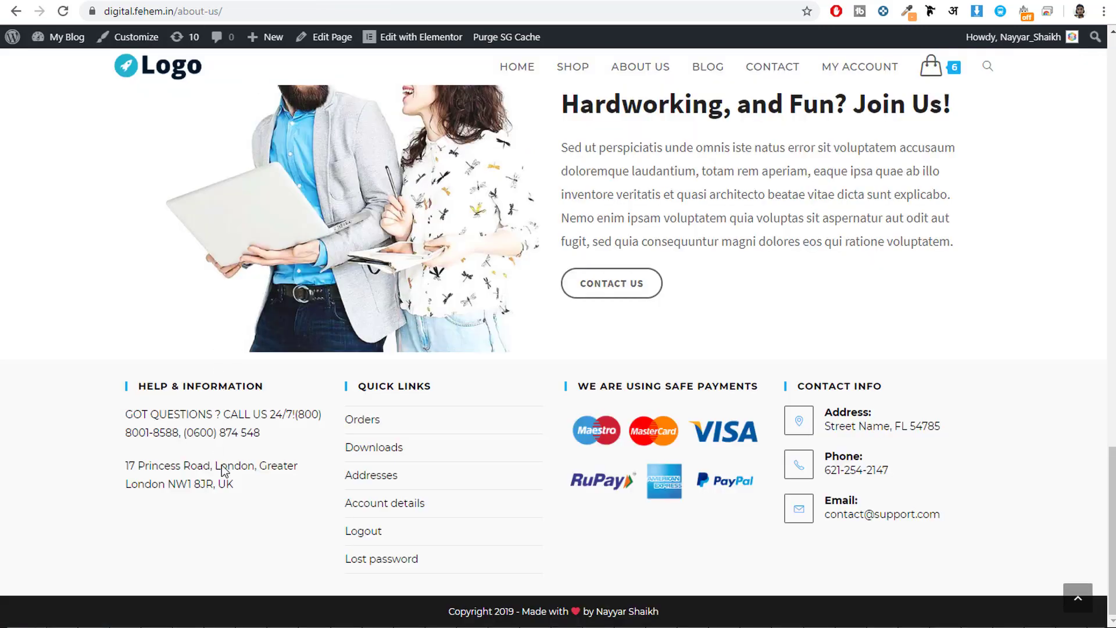
- Select the reference site's Help & Information footer text with the phone line and address
drag(236, 486, 133, 407)
key(ctrl+c)
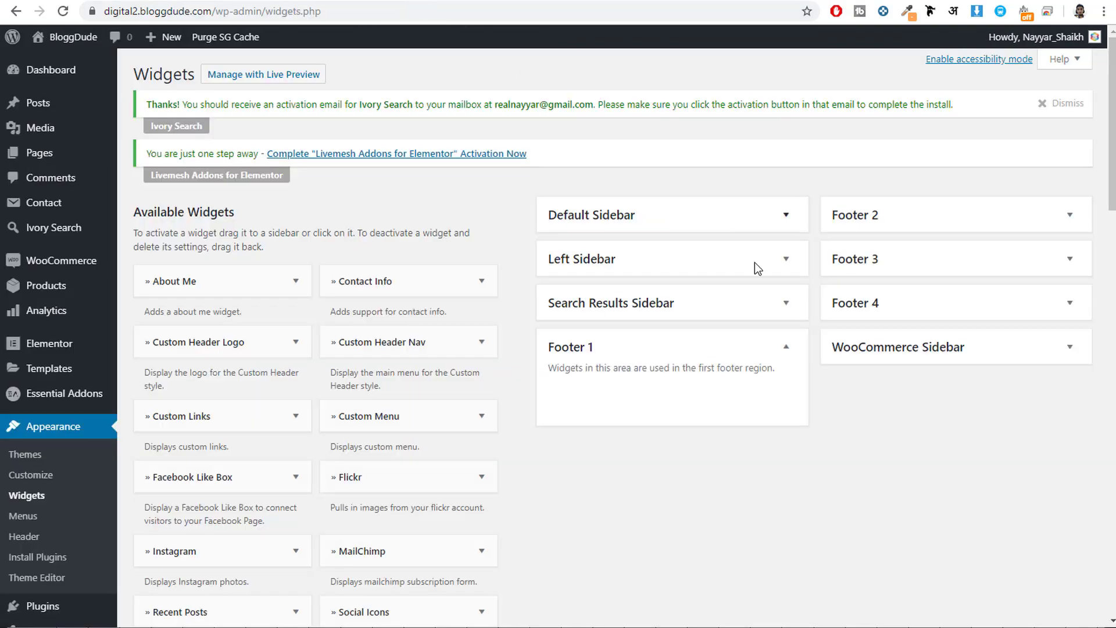
scroll(568, 378, down, 8)
scroll(568, 378, down, 18)
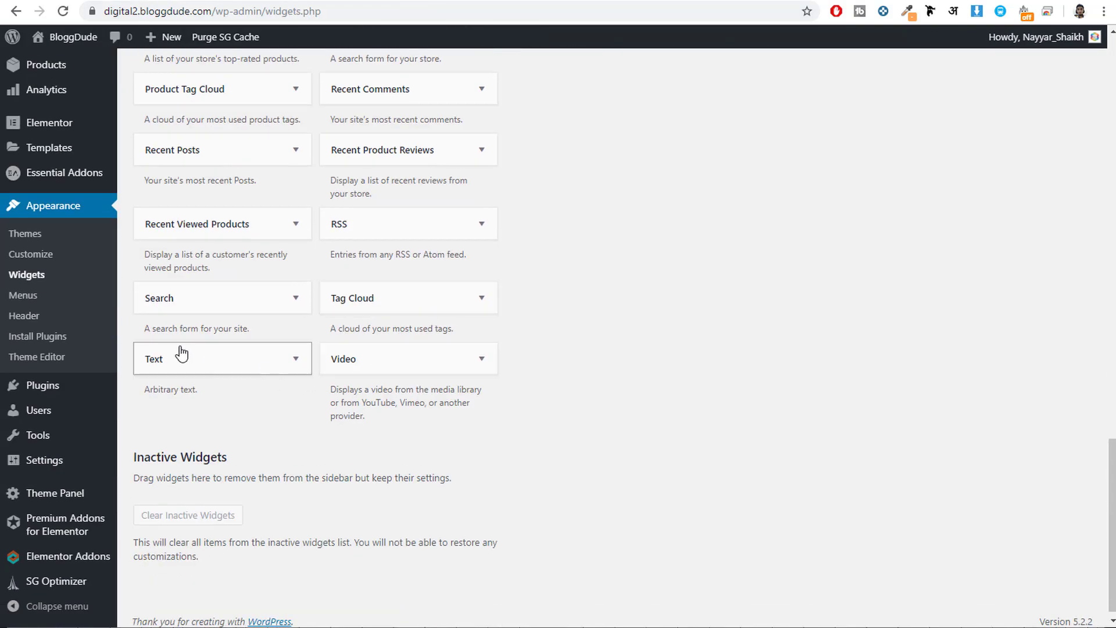
- Add a Text widget to Footer 1 and paste in the phone line and address
click(200, 362)
scroll(277, 361, down, 3)
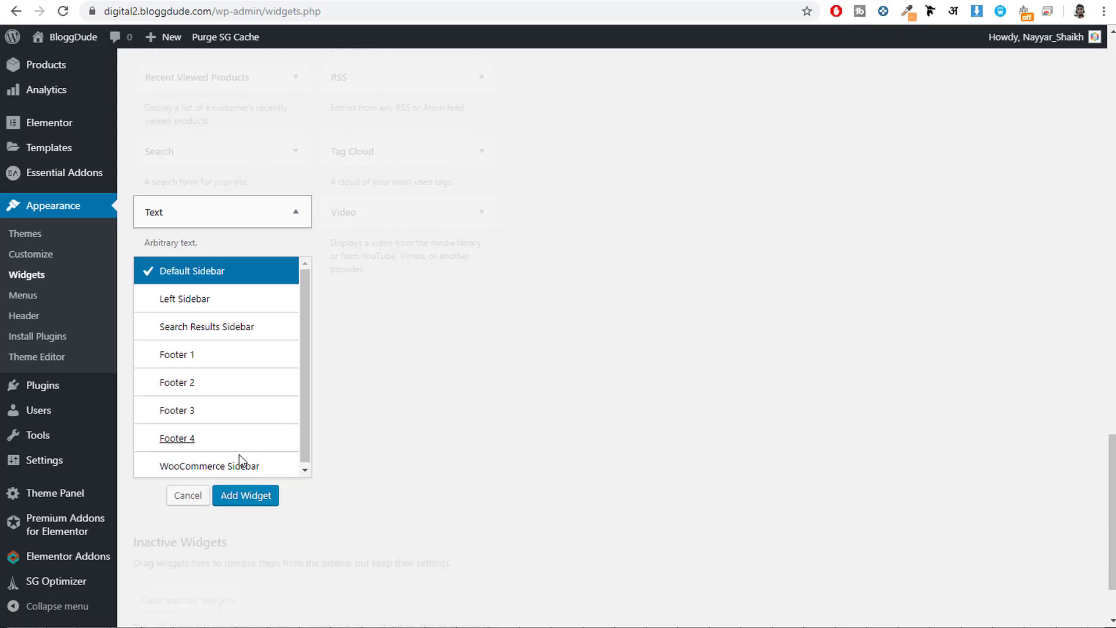
click(219, 354)
click(246, 495)
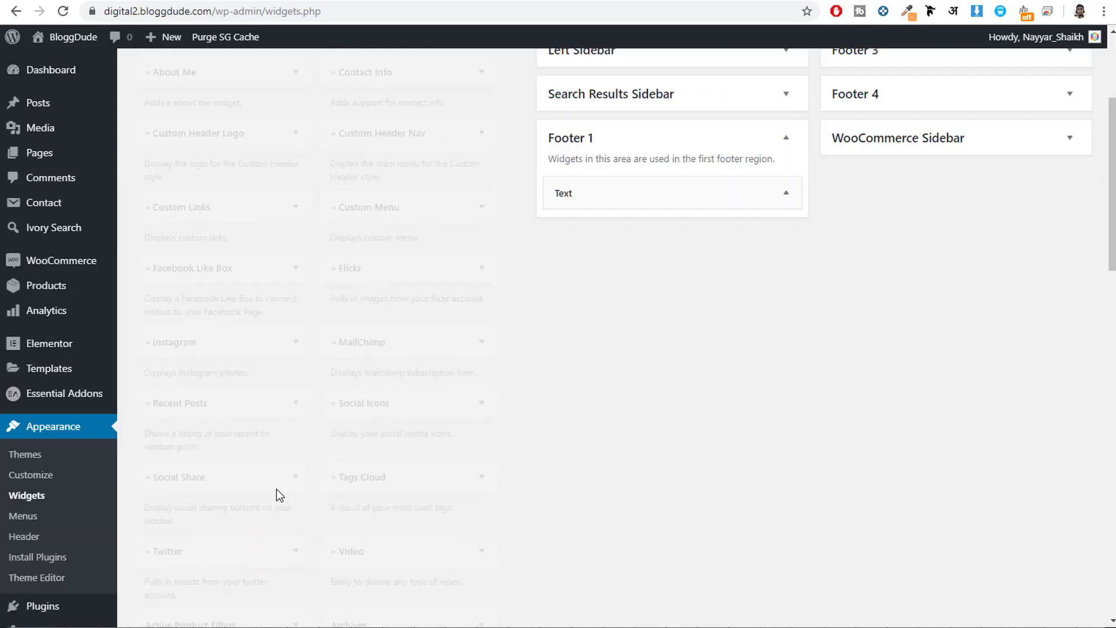
click(662, 352)
key(ctrl+v)
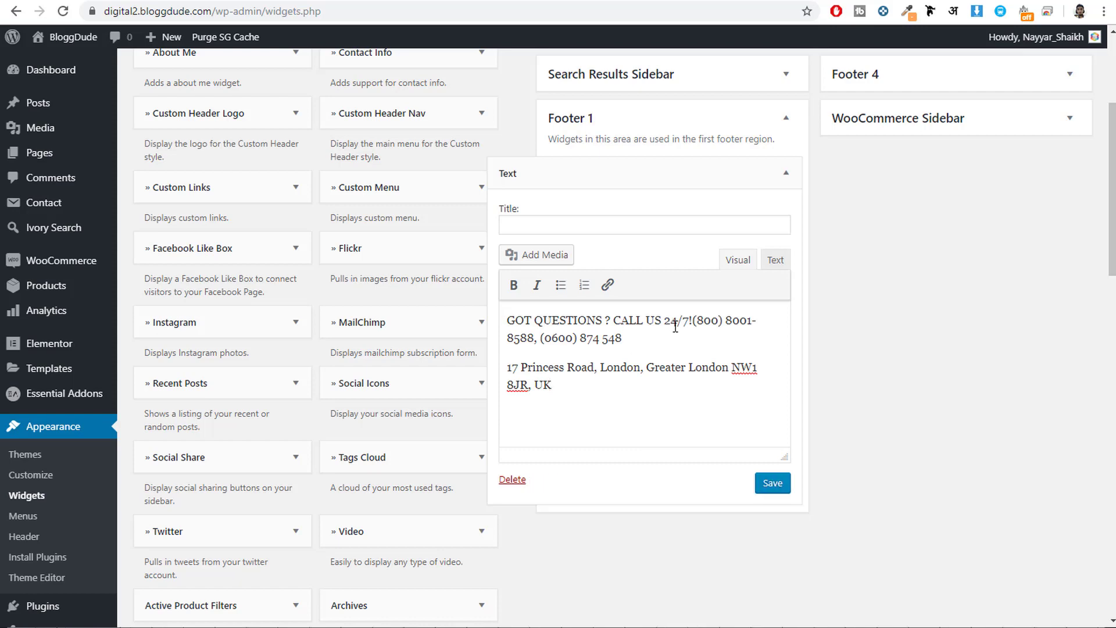
- Title the widget 'HELP & INFORMATION', save and collapse it, and copy the QUICK LINKS heading
drag(615, 321, 625, 338)
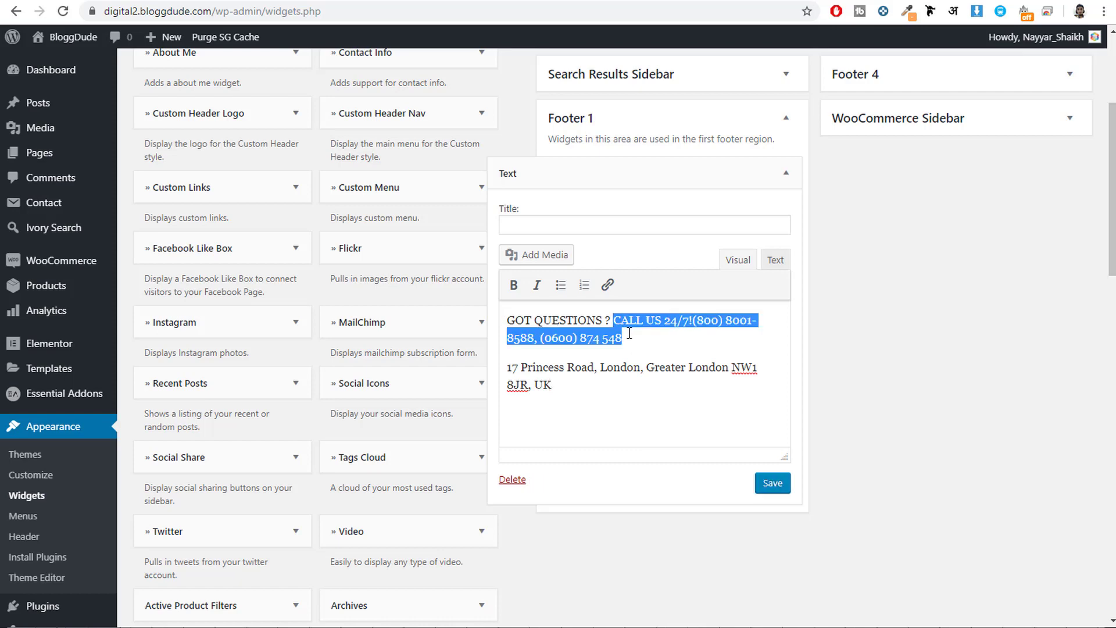
click(629, 333)
drag(553, 389, 518, 353)
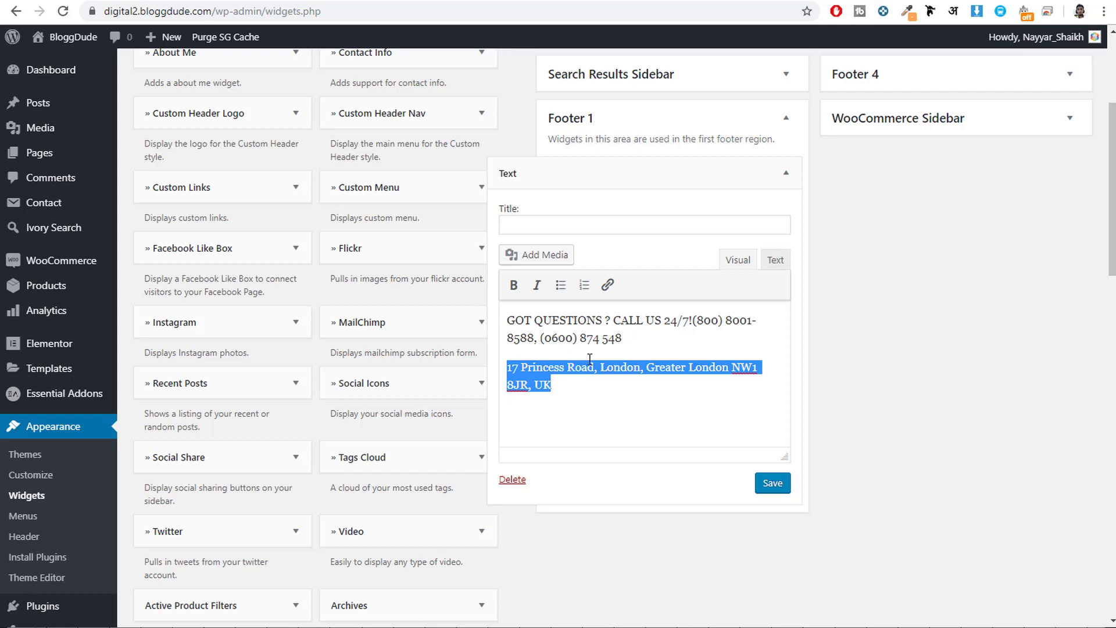
click(532, 224)
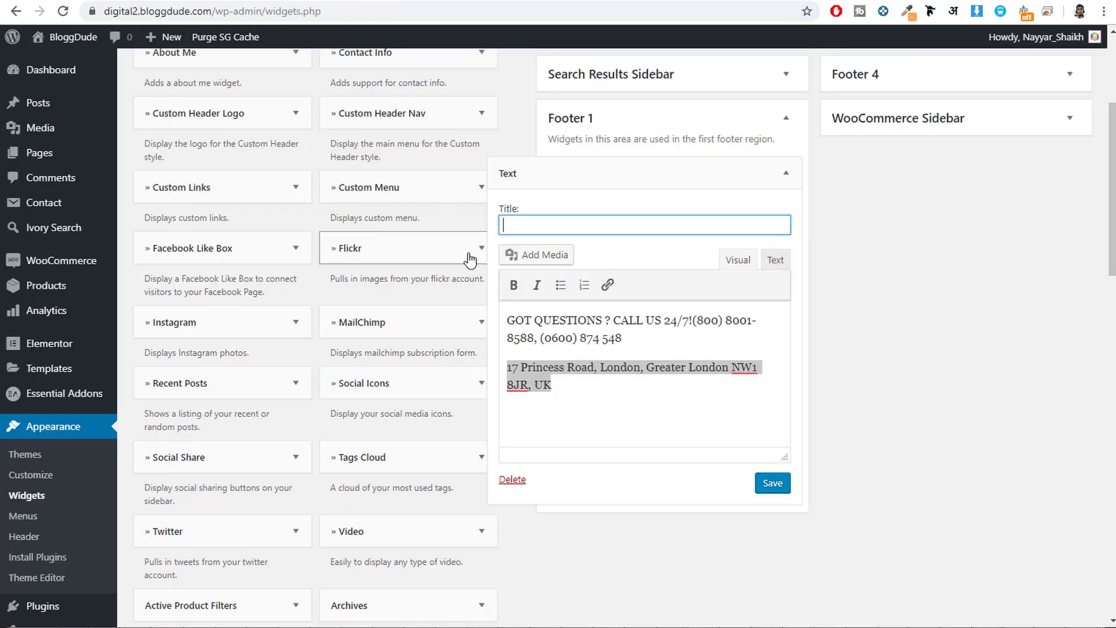
click(772, 483)
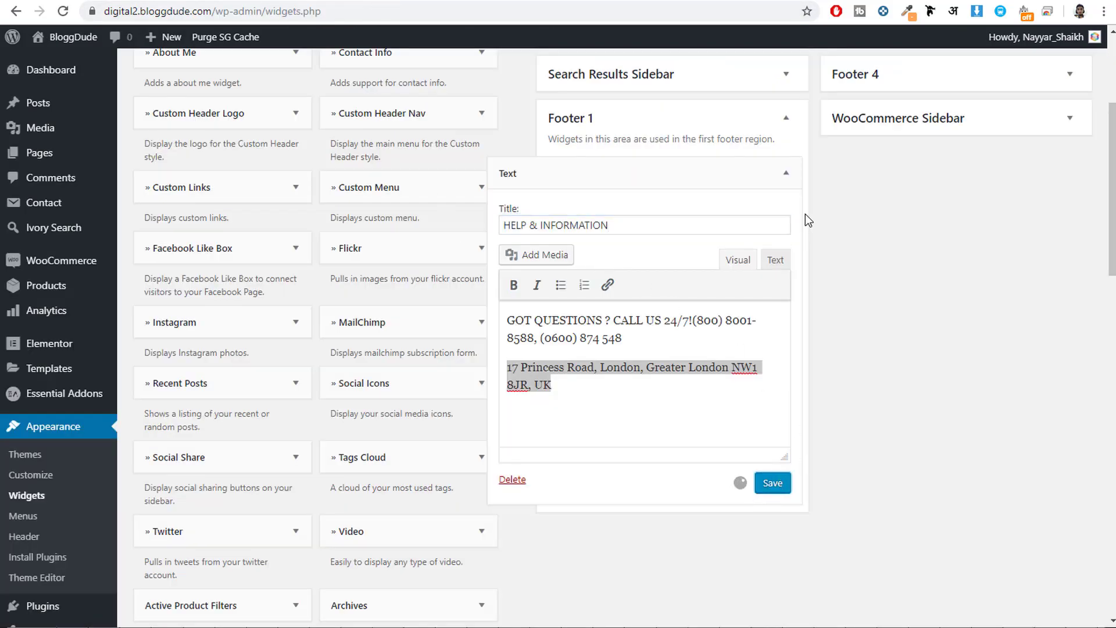
click(786, 173)
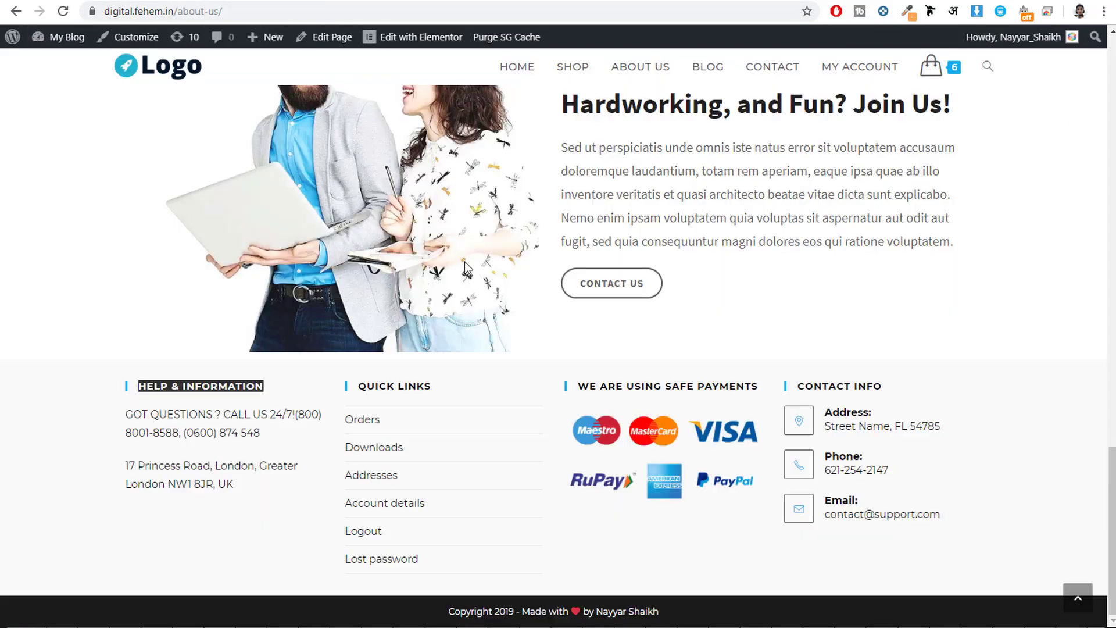
drag(449, 377, 362, 379)
key(ctrl+c)
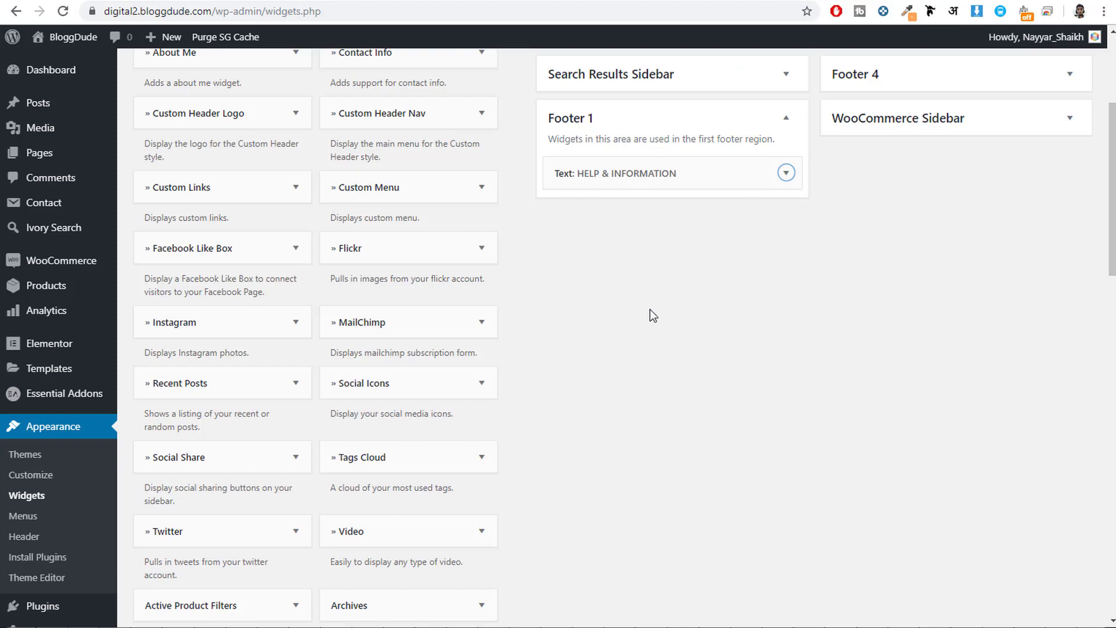
- Add a Navigation Menu widget to Footer 2
scroll(654, 320, up, 8)
scroll(664, 341, down, 14)
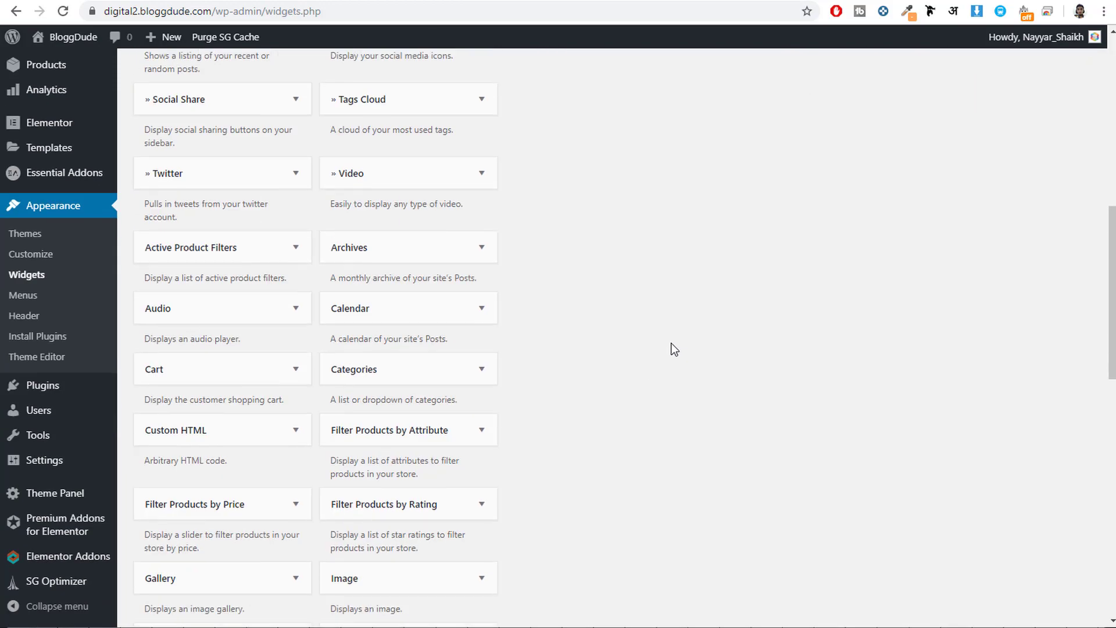
scroll(672, 347, down, 5)
scroll(644, 344, down, 3)
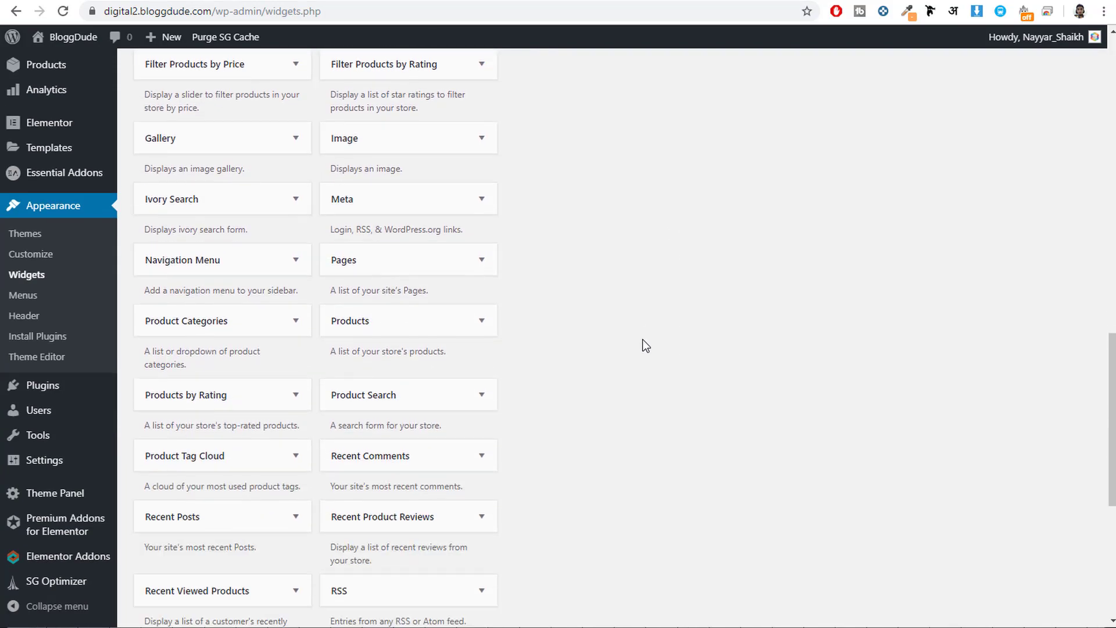
scroll(549, 354, up, 4)
click(233, 491)
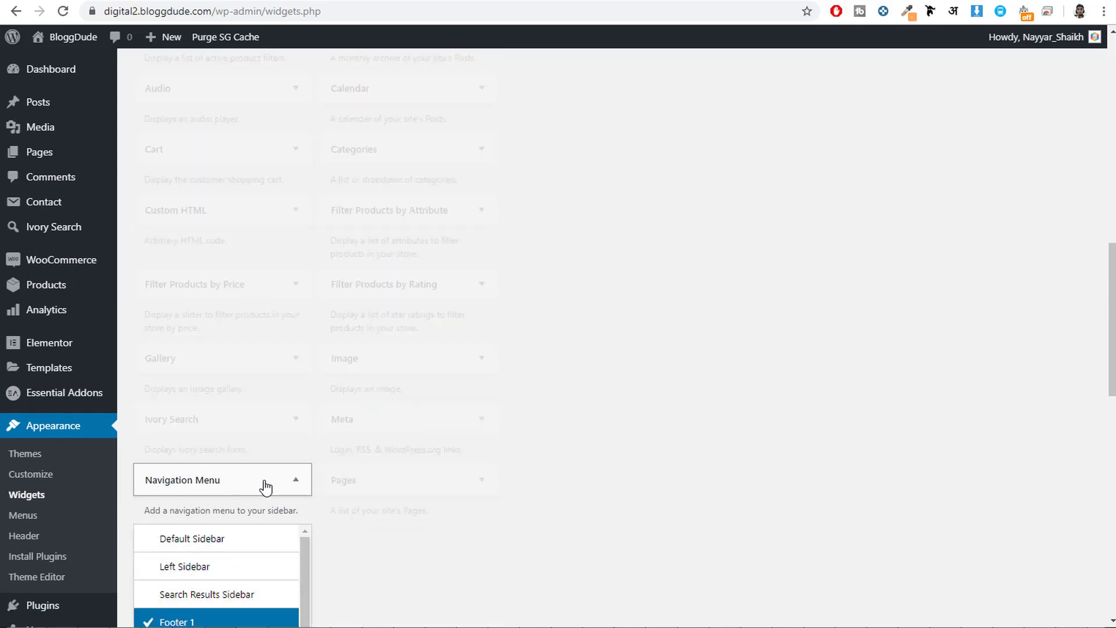
scroll(250, 511, down, 3)
click(219, 504)
scroll(572, 475, down, 3)
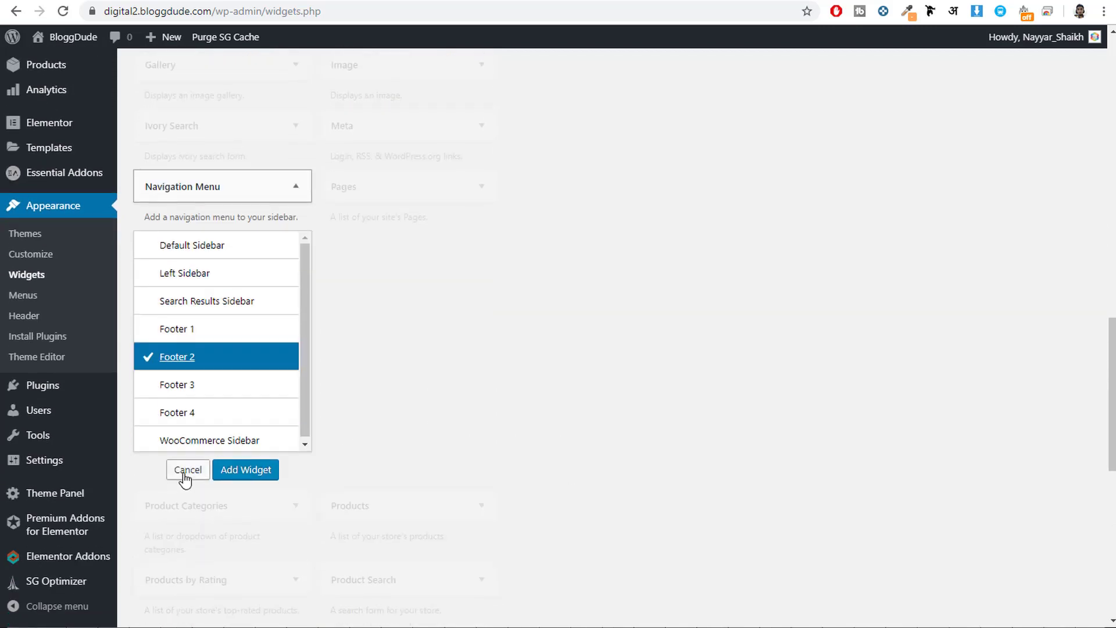
click(245, 473)
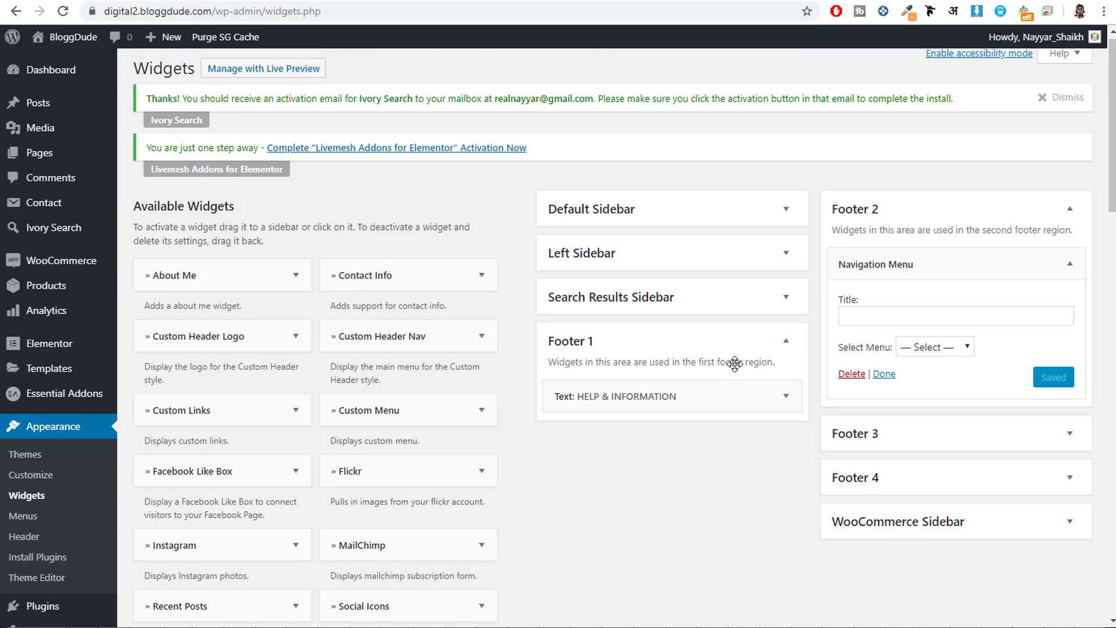
- Title it 'QUICK LINKS', select Footer Menu, save, and collapse Footer 2
click(906, 314)
key(ctrl+v)
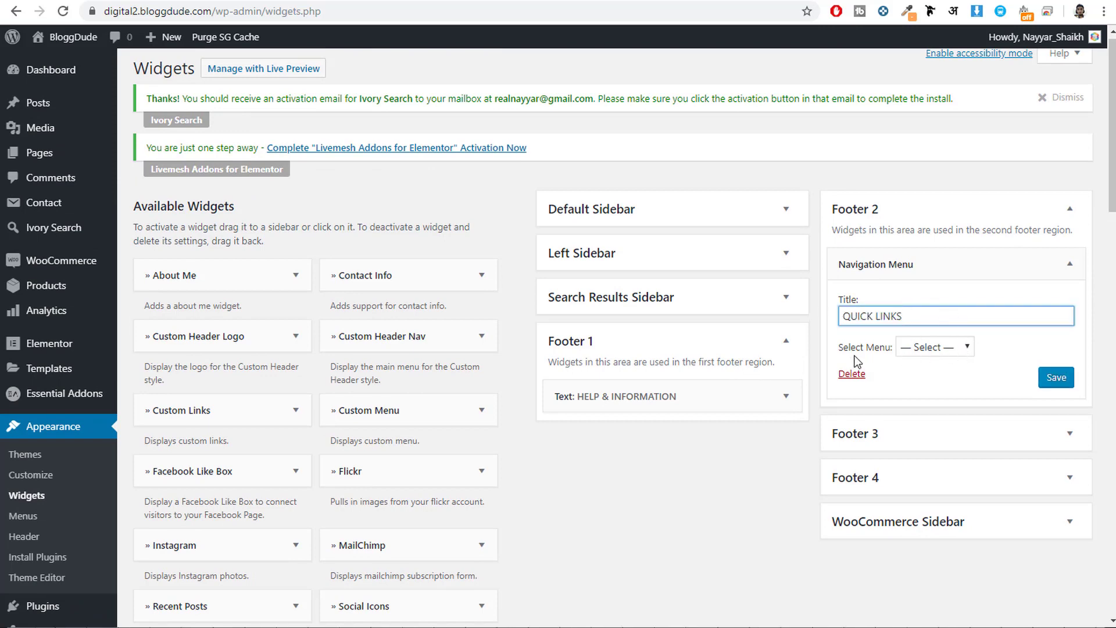
click(959, 349)
click(946, 380)
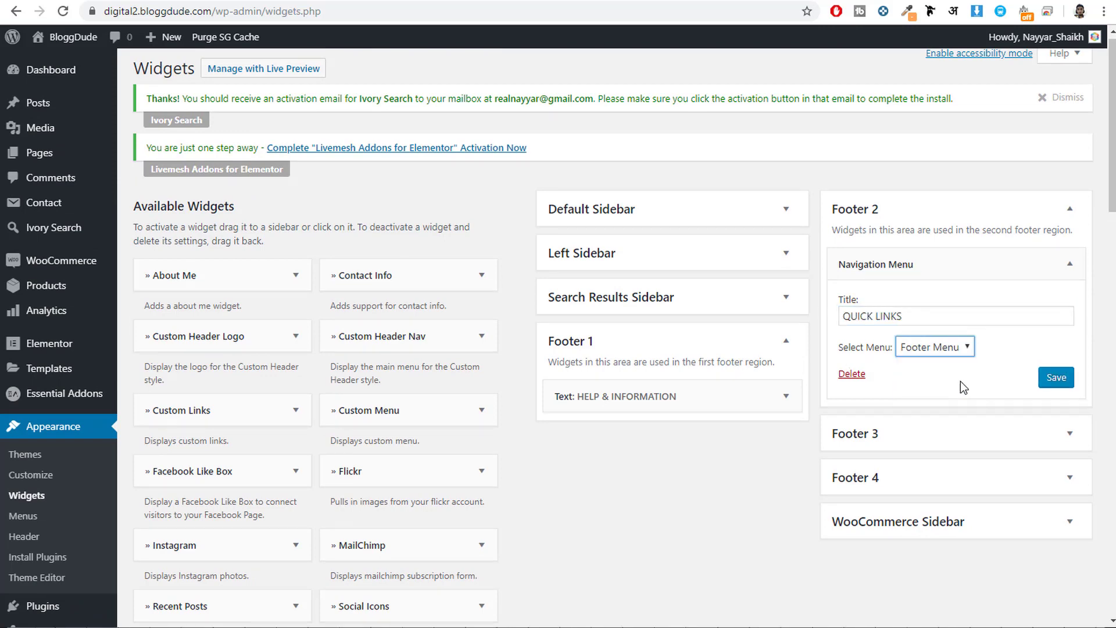
click(1057, 379)
click(1070, 264)
click(1070, 209)
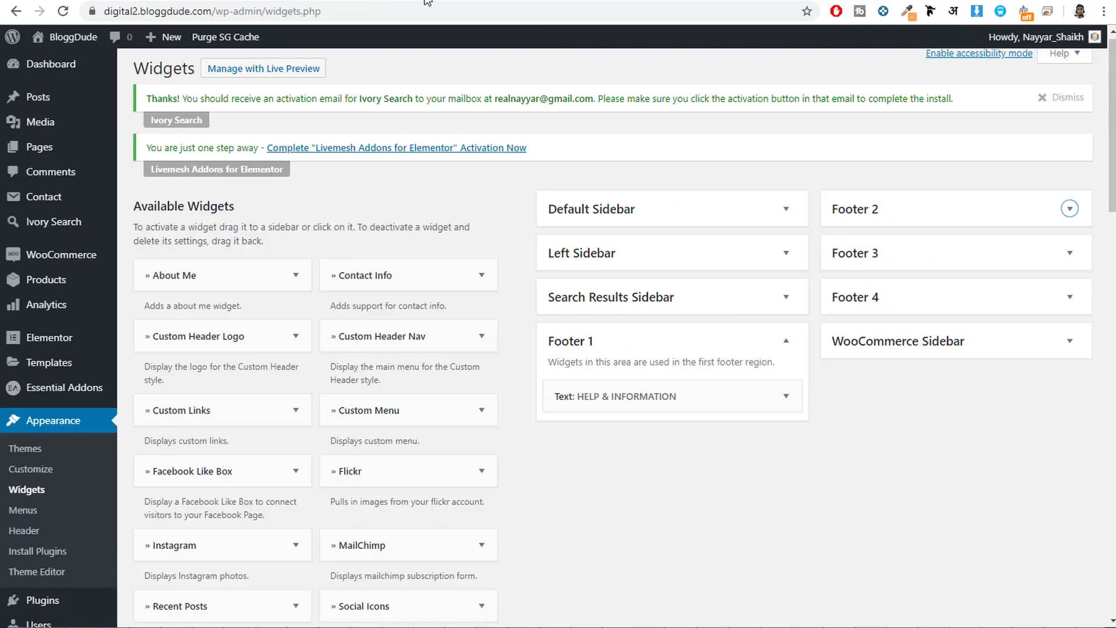
- Add a Text widget to Footer 3 titled 'WE ARE USING SAFE PAYMENTS'
scroll(750, 352, down, 15)
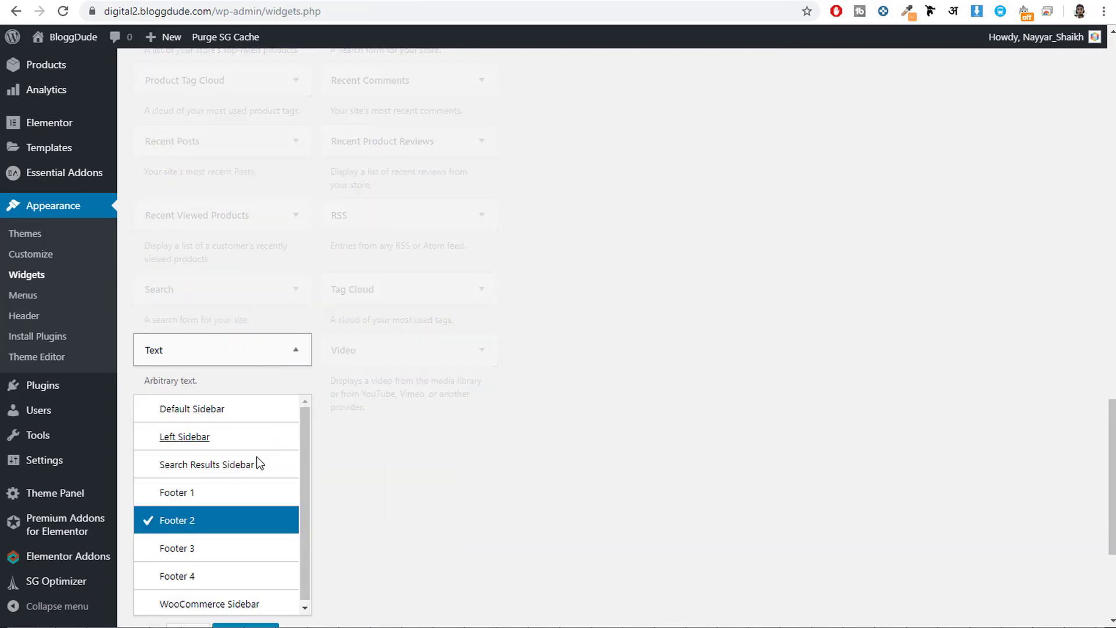
click(215, 547)
scroll(260, 518, down, 4)
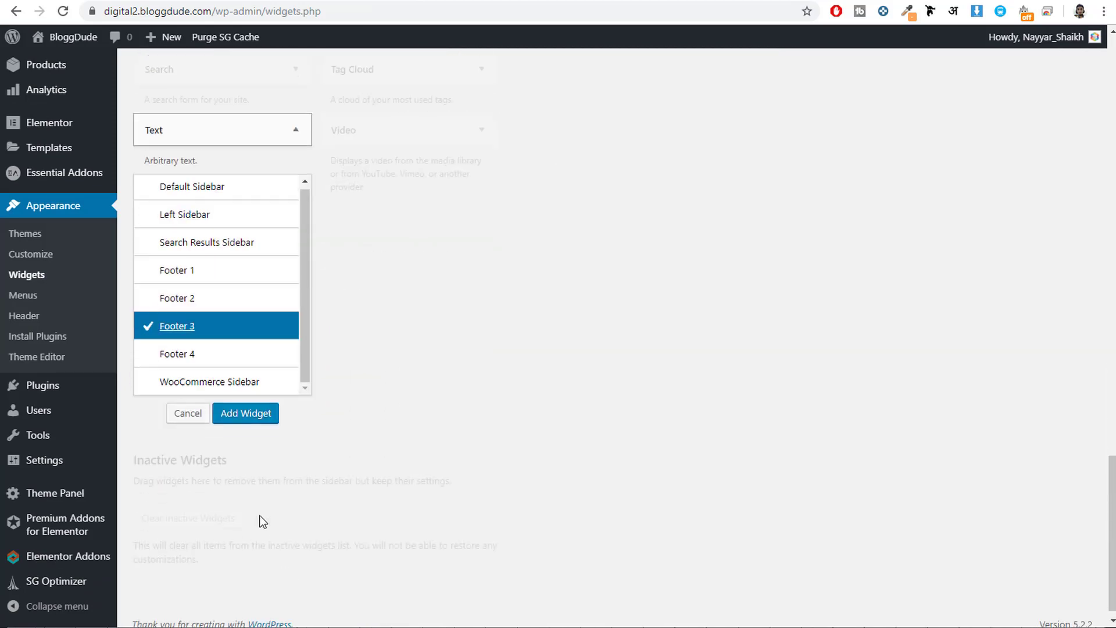
click(252, 412)
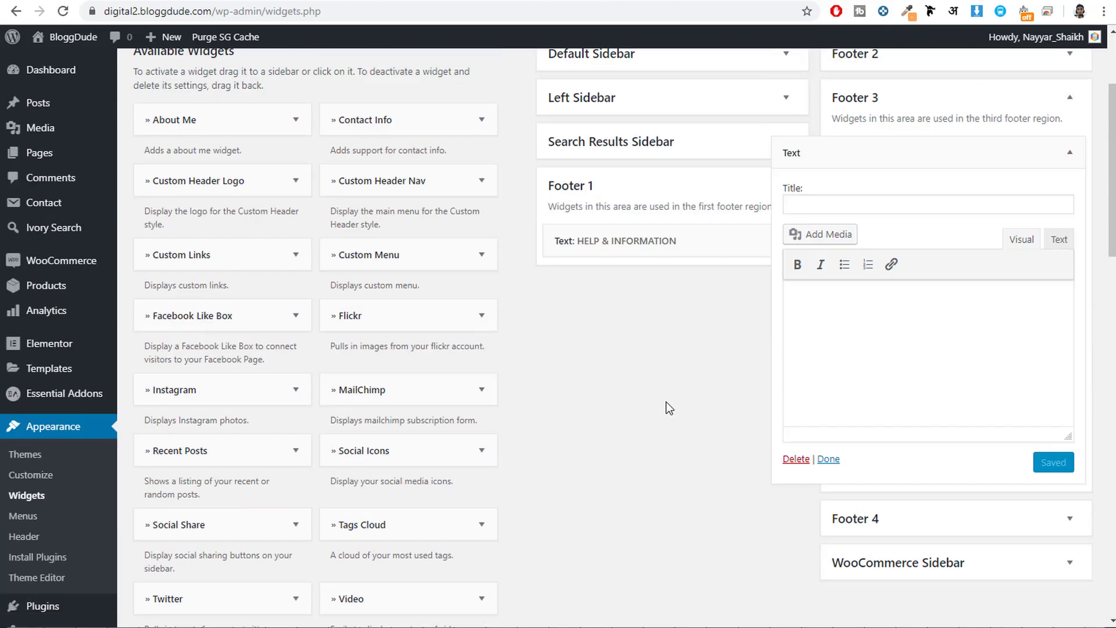
click(865, 285)
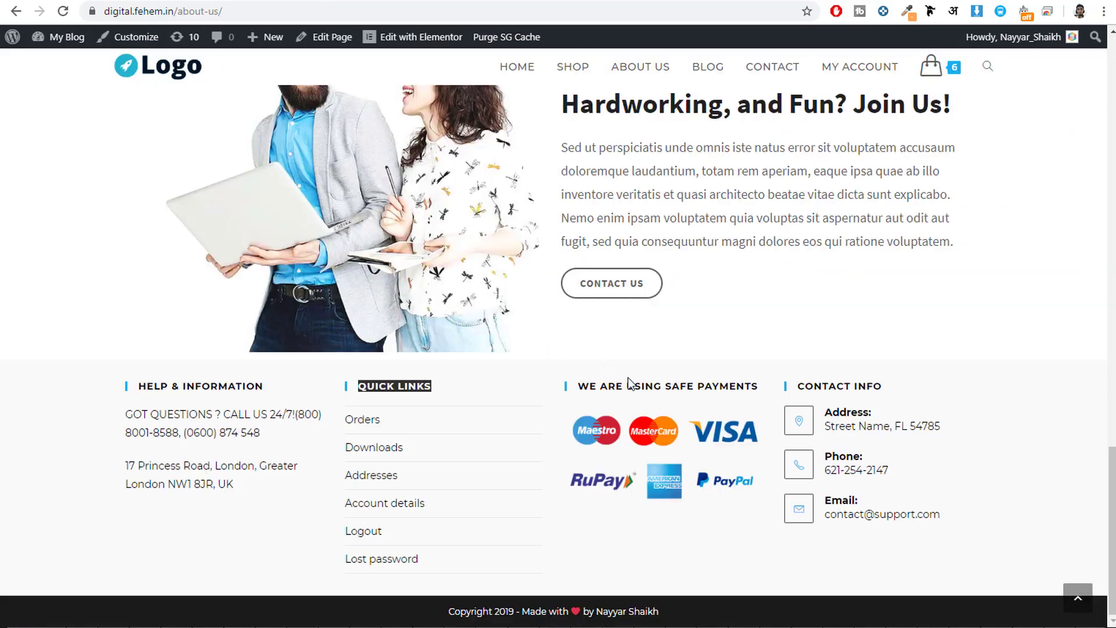
triple_click(623, 386)
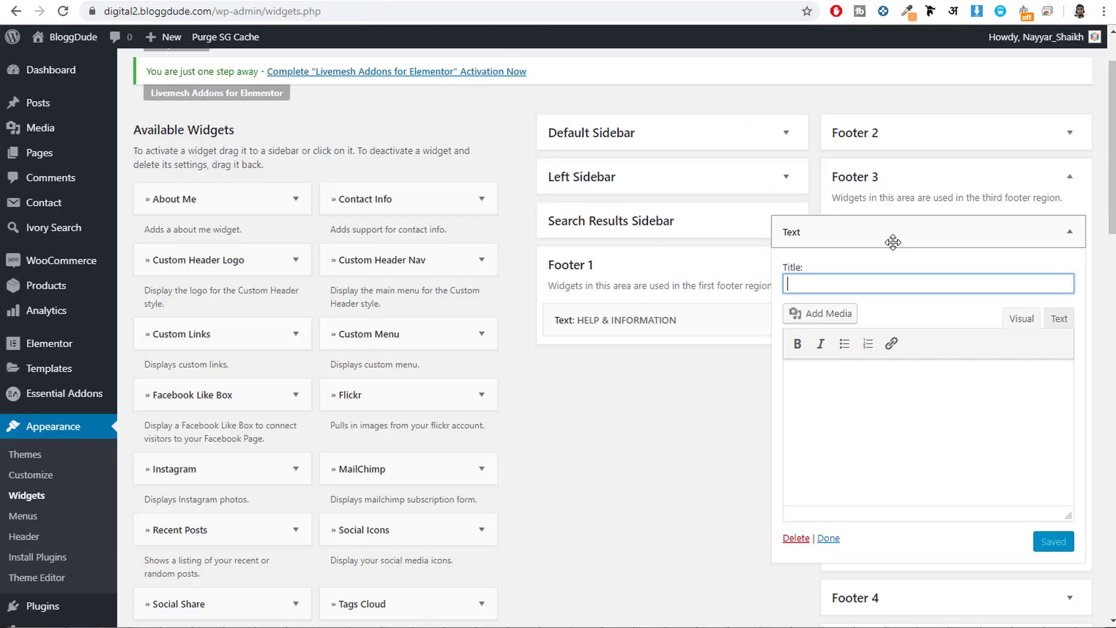
text(WE ARE USING SAFE PAYMENTS)
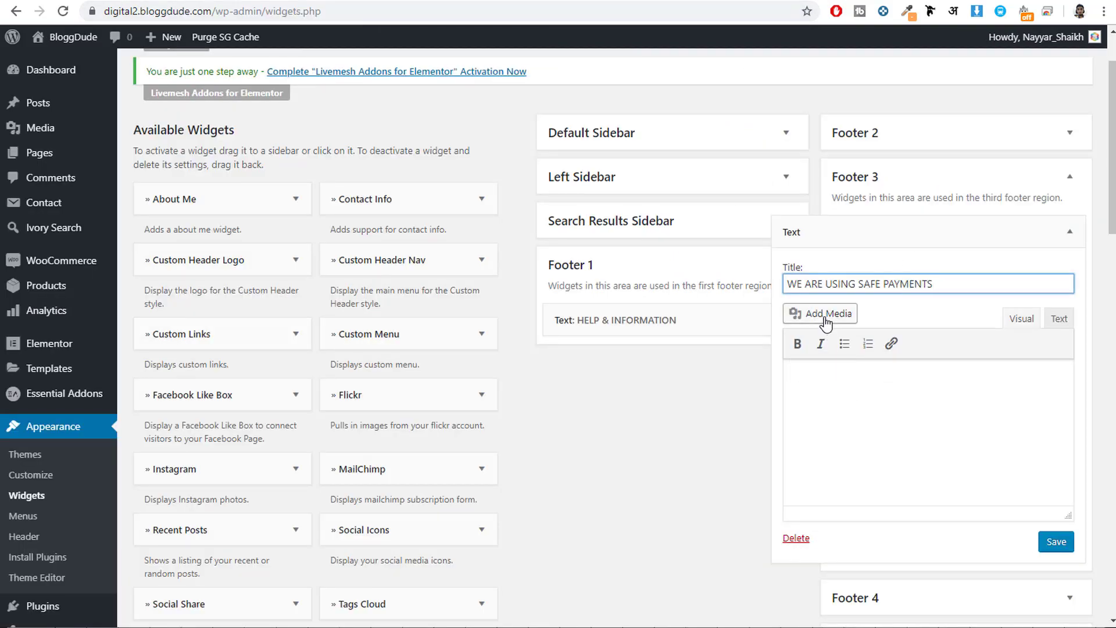
- Upload the Untitled-1 and Untitled-2 card-logo images and insert them into the widget text
click(825, 317)
click(201, 94)
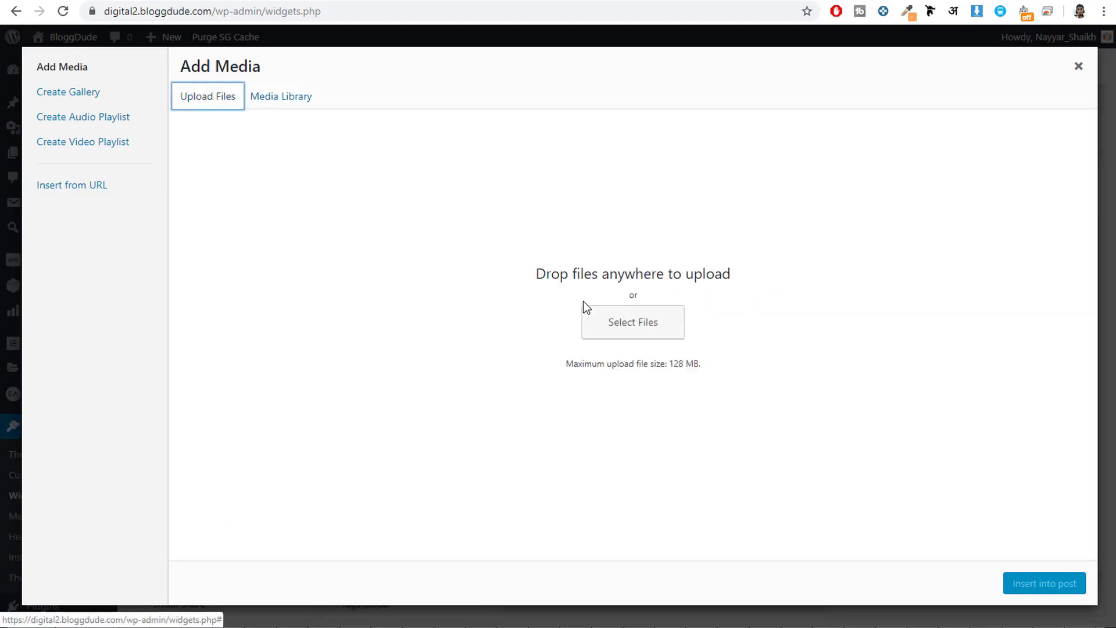
click(640, 330)
scroll(451, 239, down, 5)
click(427, 326)
ctrl+click(527, 289)
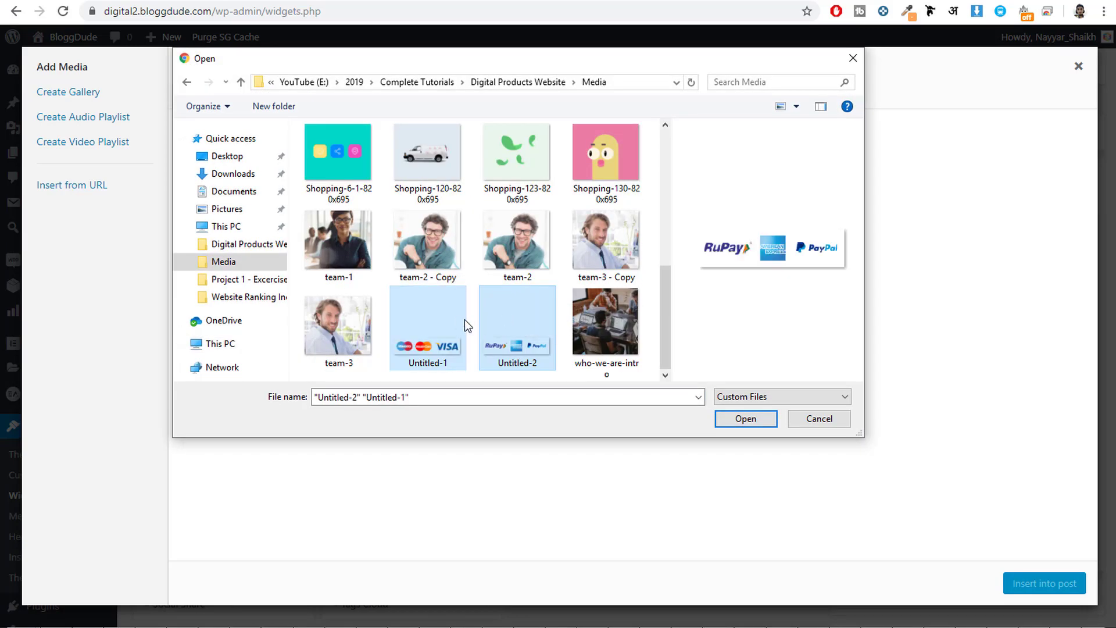
click(737, 419)
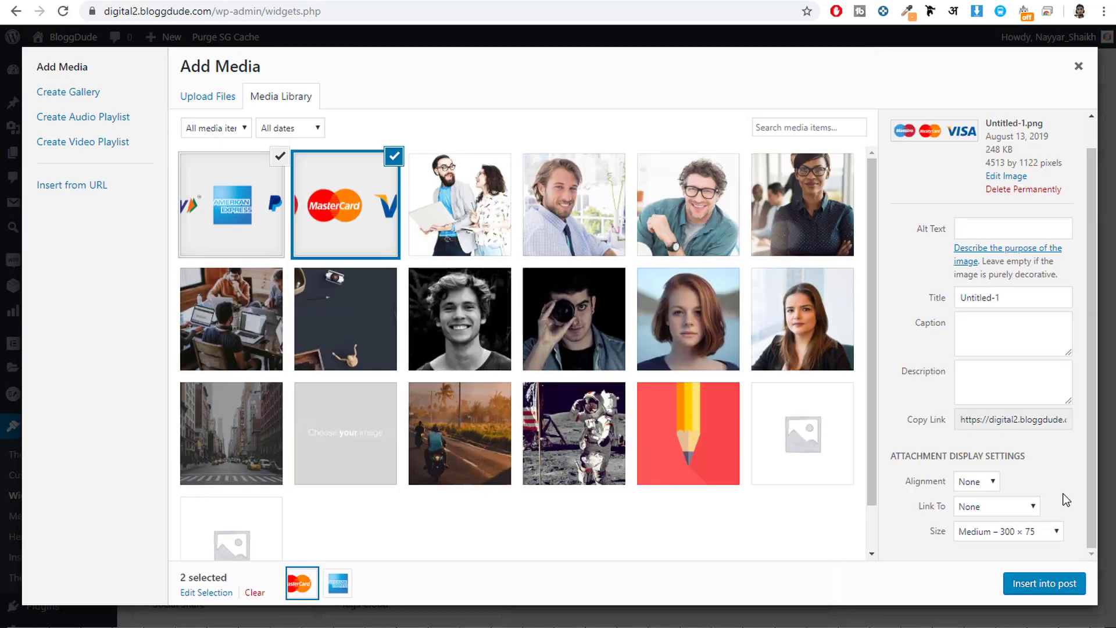
click(1060, 583)
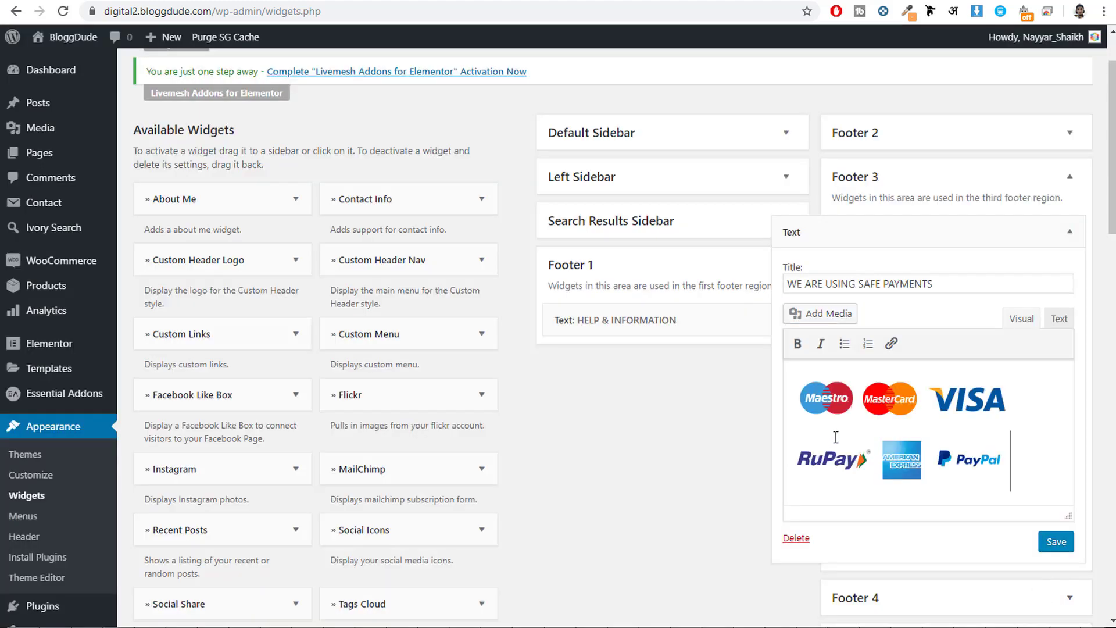
- Centre both card-logo images, save the widget, and collapse Footer 3
click(874, 406)
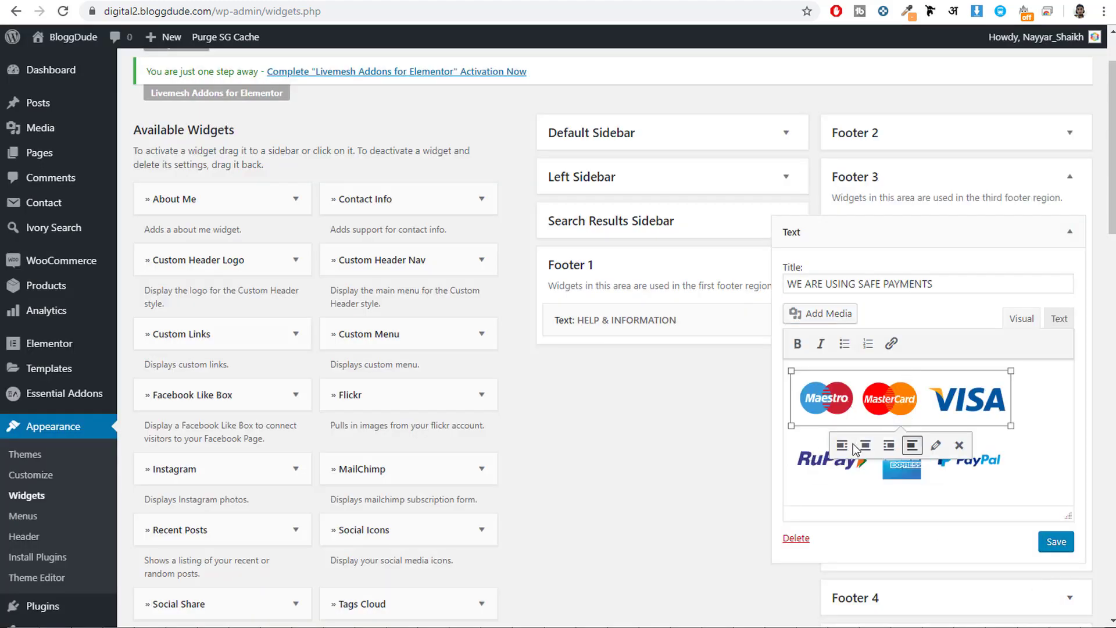
click(865, 446)
click(824, 465)
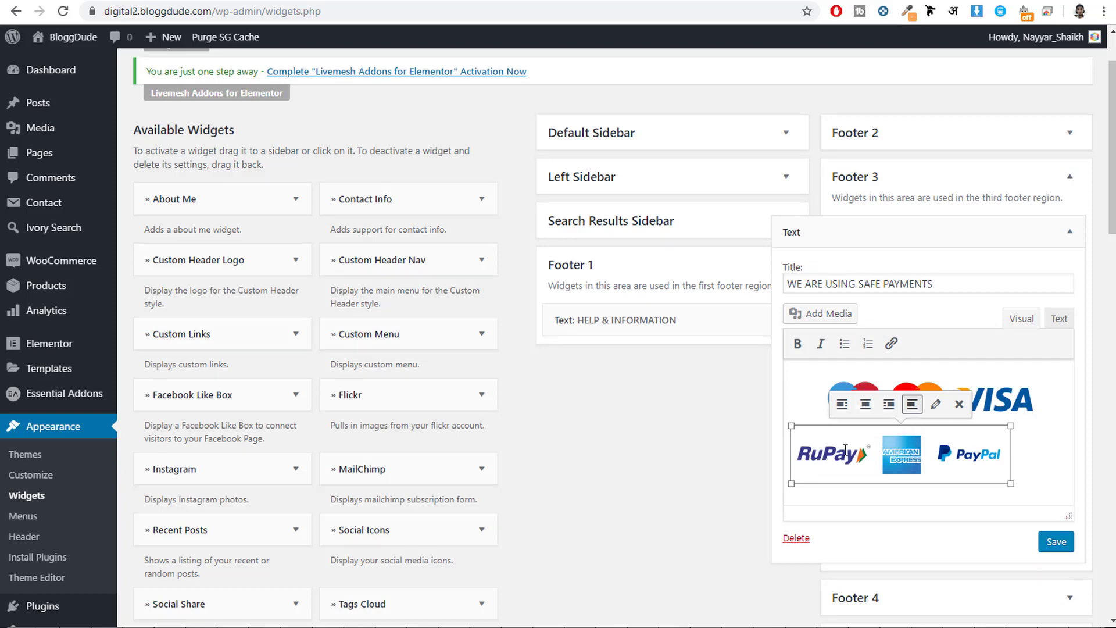
click(867, 410)
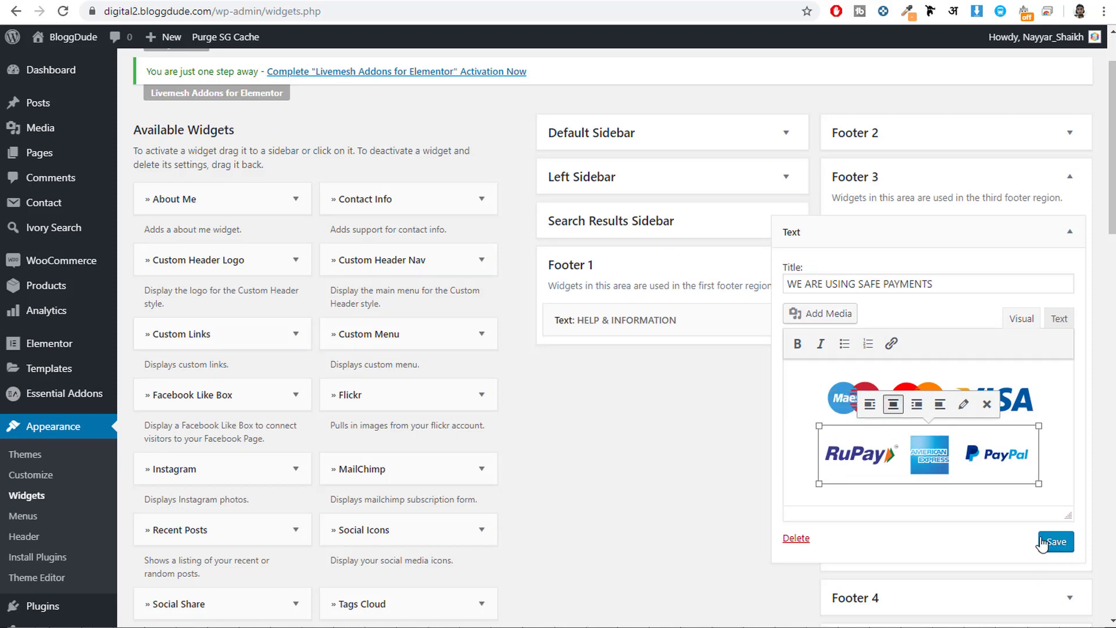
click(1056, 542)
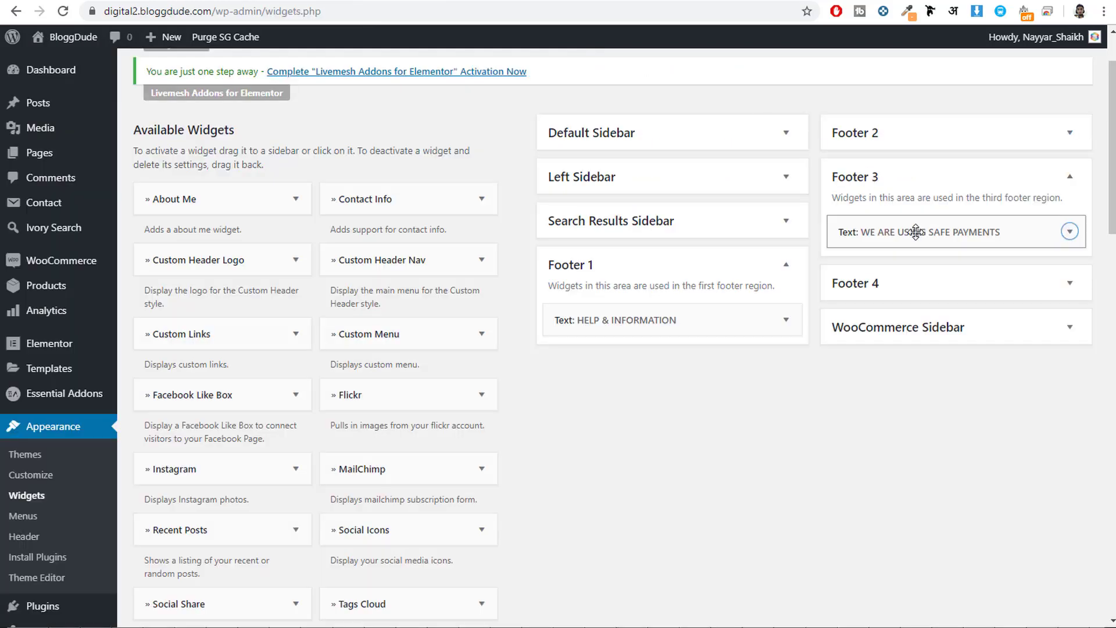
click(961, 173)
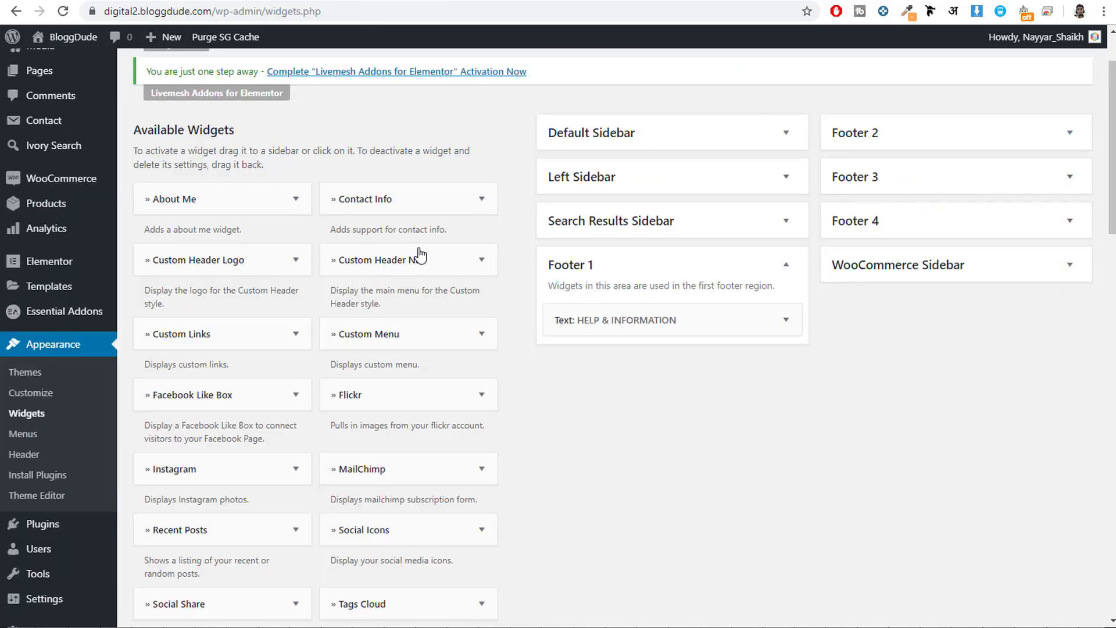
- Add a Contact Info widget to Footer 4 and delete its default paragraph text
scroll(421, 256, up, 2)
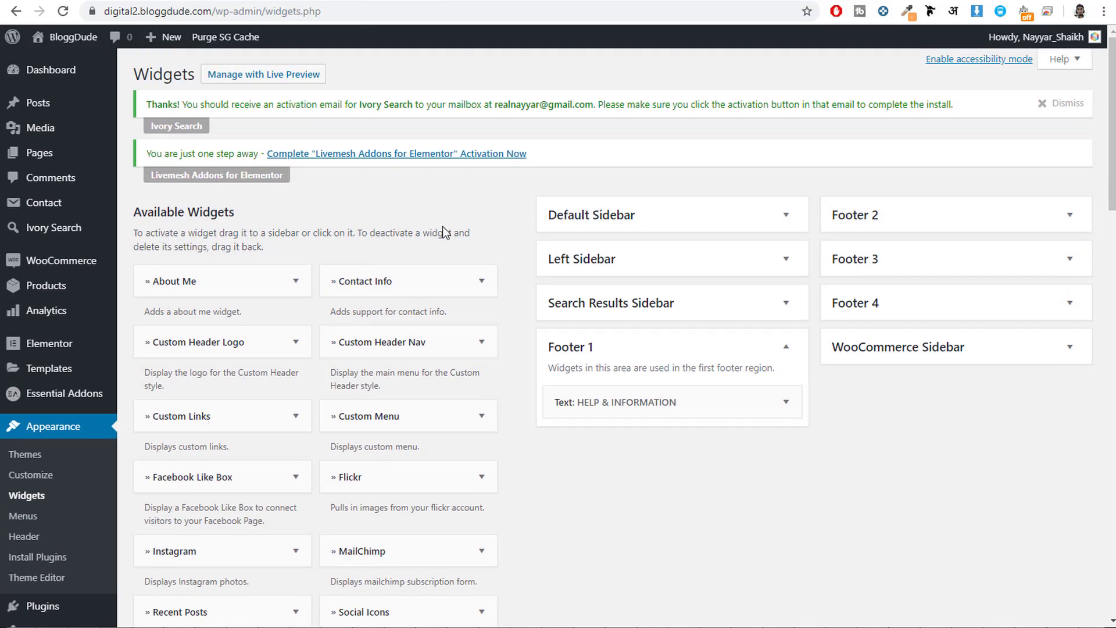
click(419, 285)
click(409, 510)
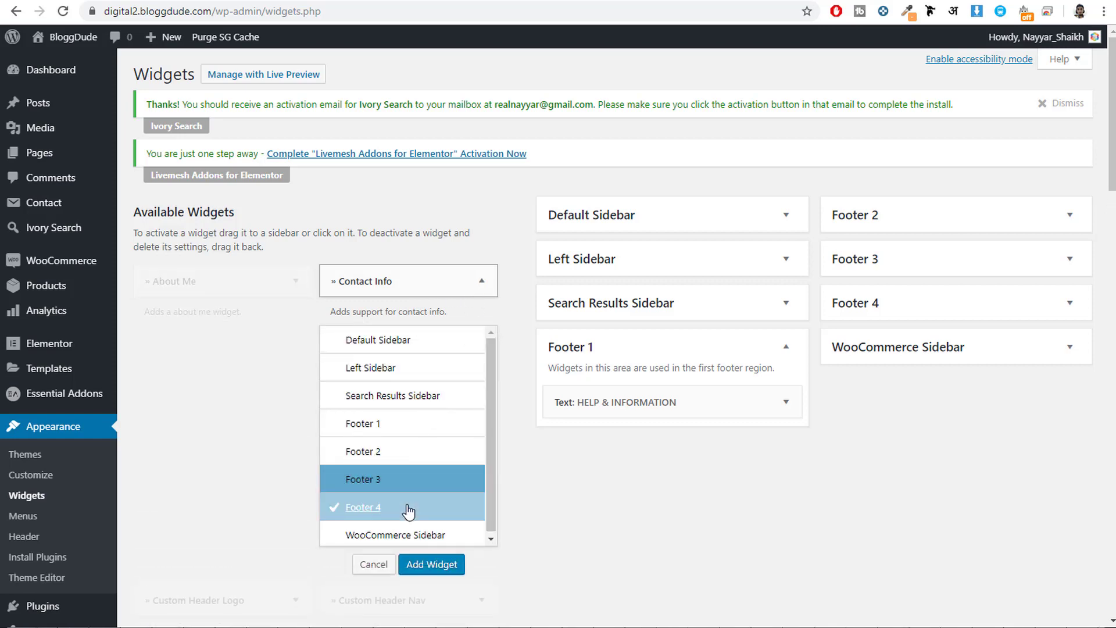
click(460, 570)
scroll(943, 399, down, 2)
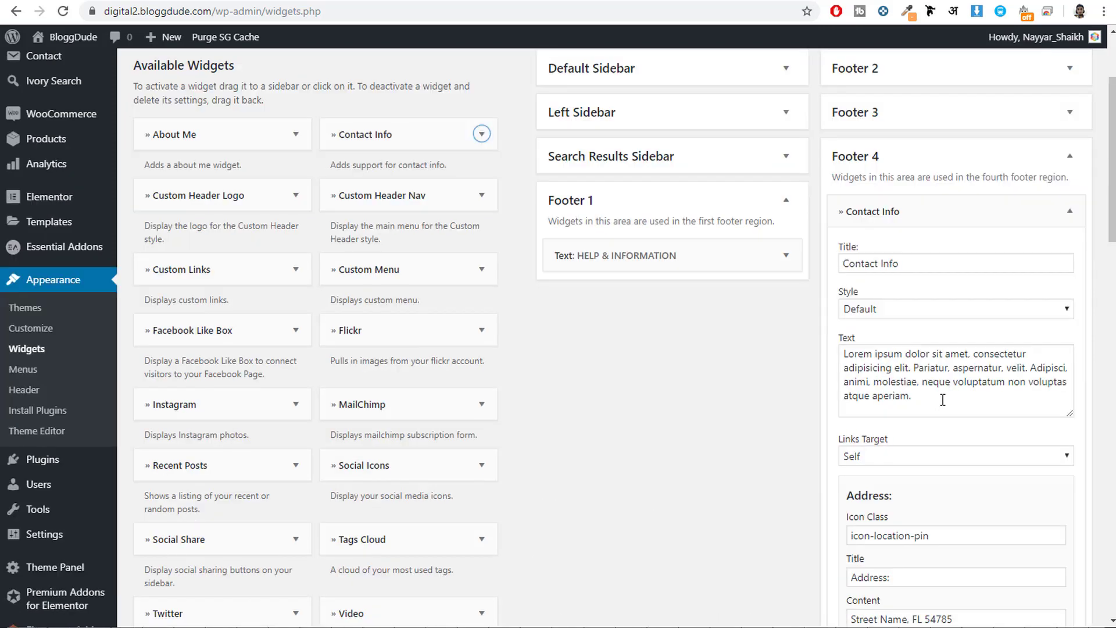
drag(942, 399, 836, 348)
key(BackSpace)
- Review the Address icon class, title and content values, leaving them unchanged
scroll(963, 389, down, 2)
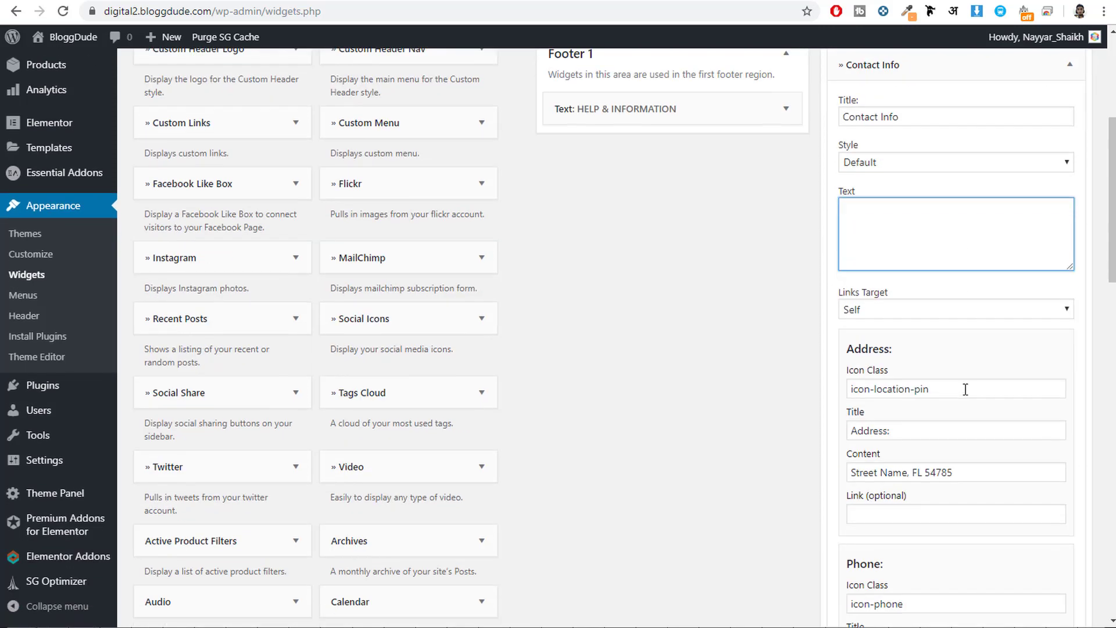
scroll(965, 389, down, 1)
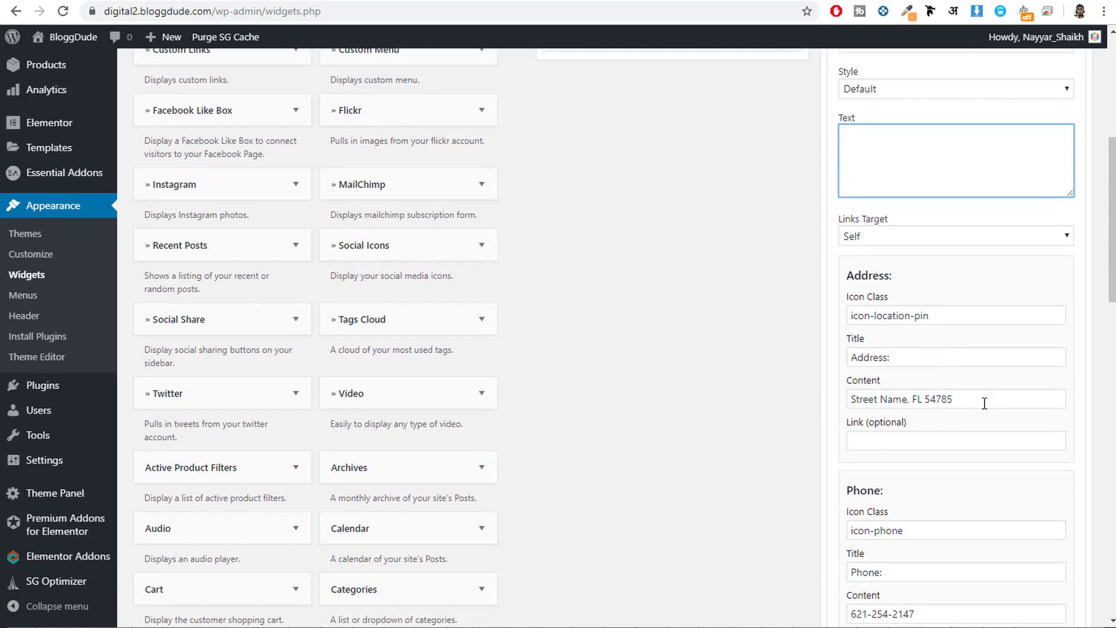
drag(985, 403, 816, 402)
drag(950, 313, 795, 314)
drag(928, 361, 802, 360)
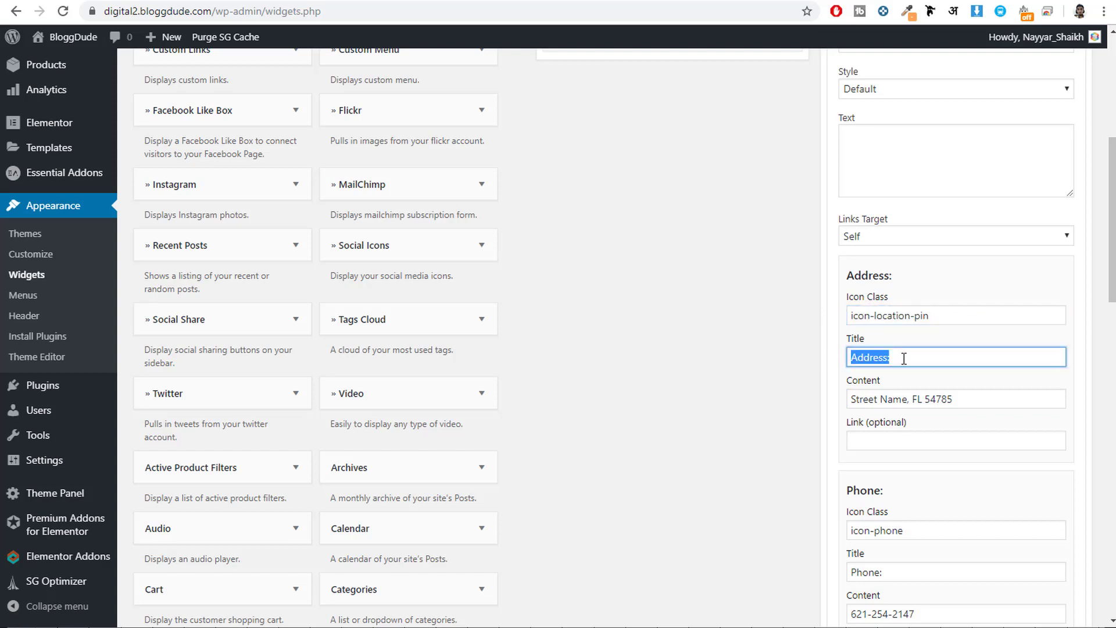
click(902, 356)
drag(889, 356, 813, 361)
drag(977, 319, 847, 317)
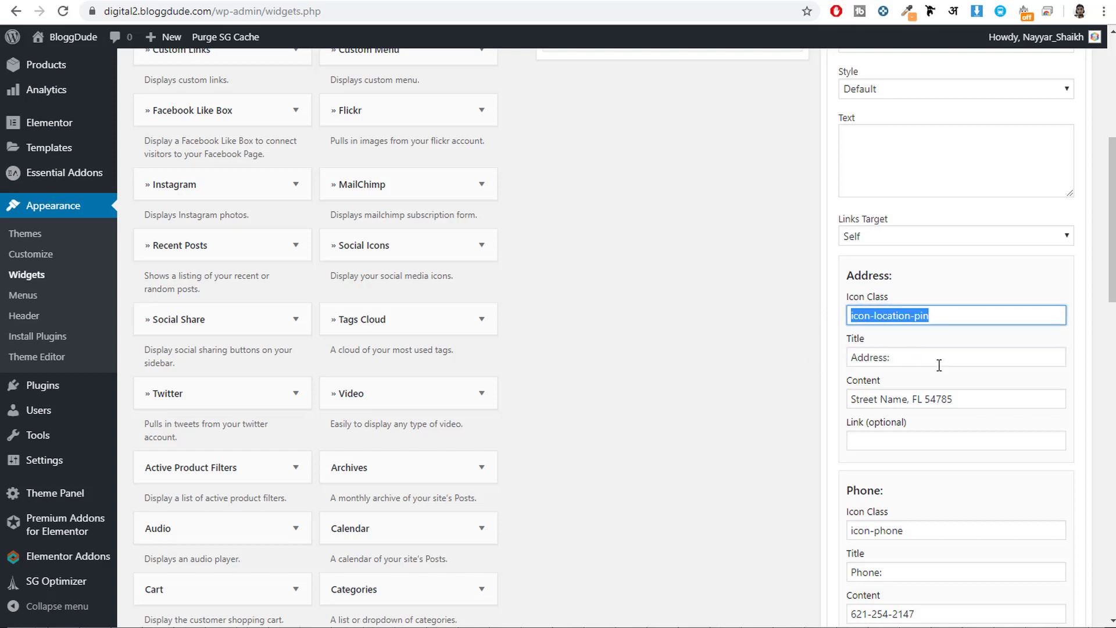
drag(980, 400, 825, 400)
scroll(962, 406, down, 4)
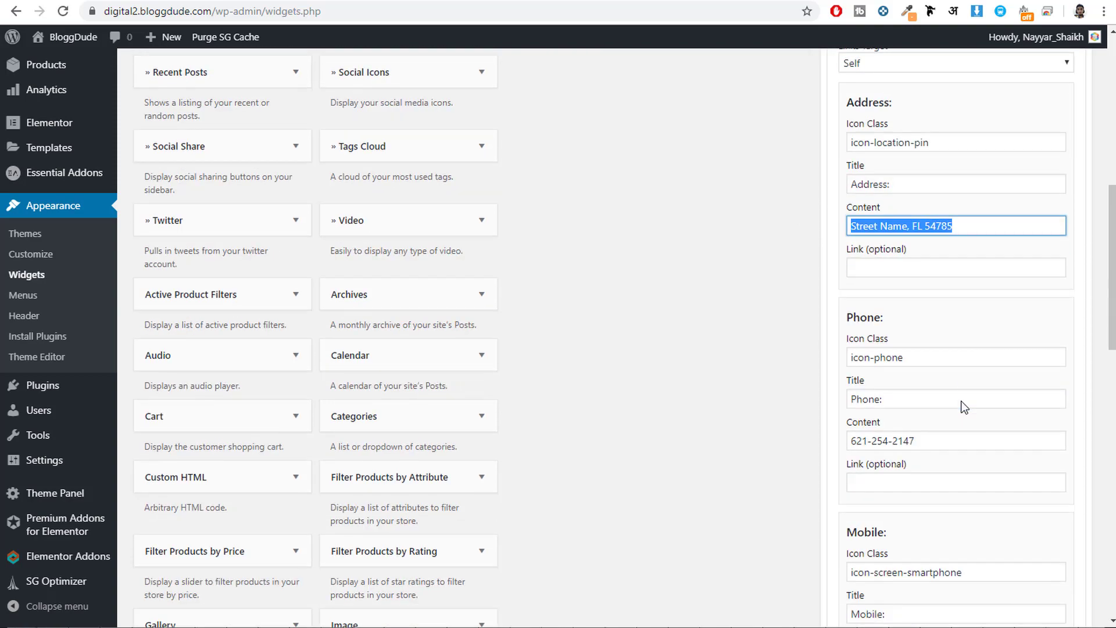
scroll(972, 382, down, 7)
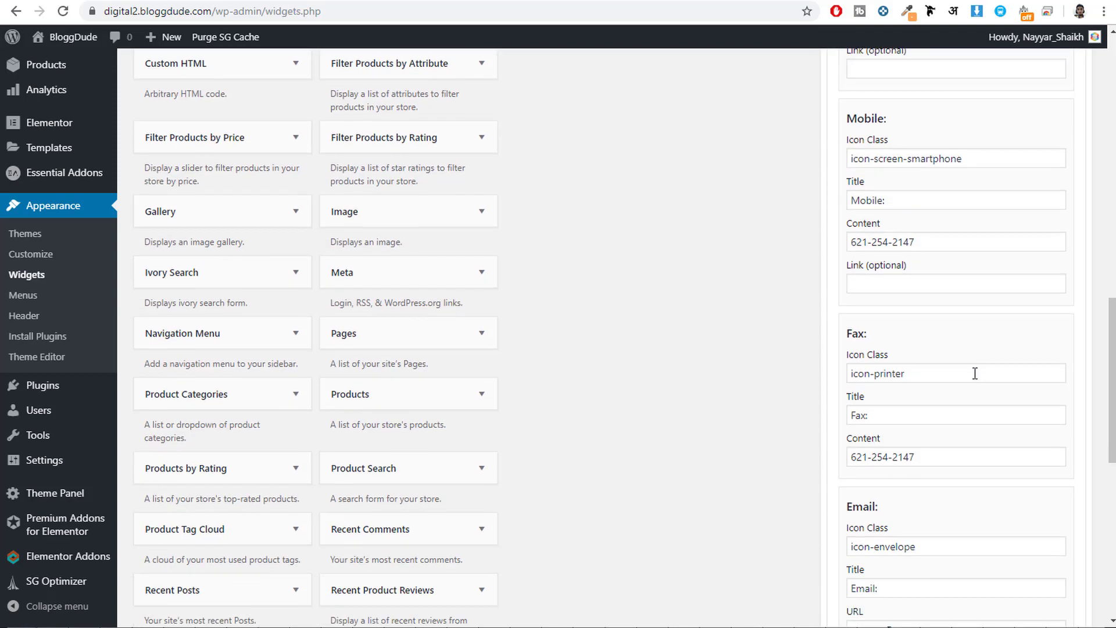
scroll(975, 373, up, 3)
scroll(970, 302, down, 4)
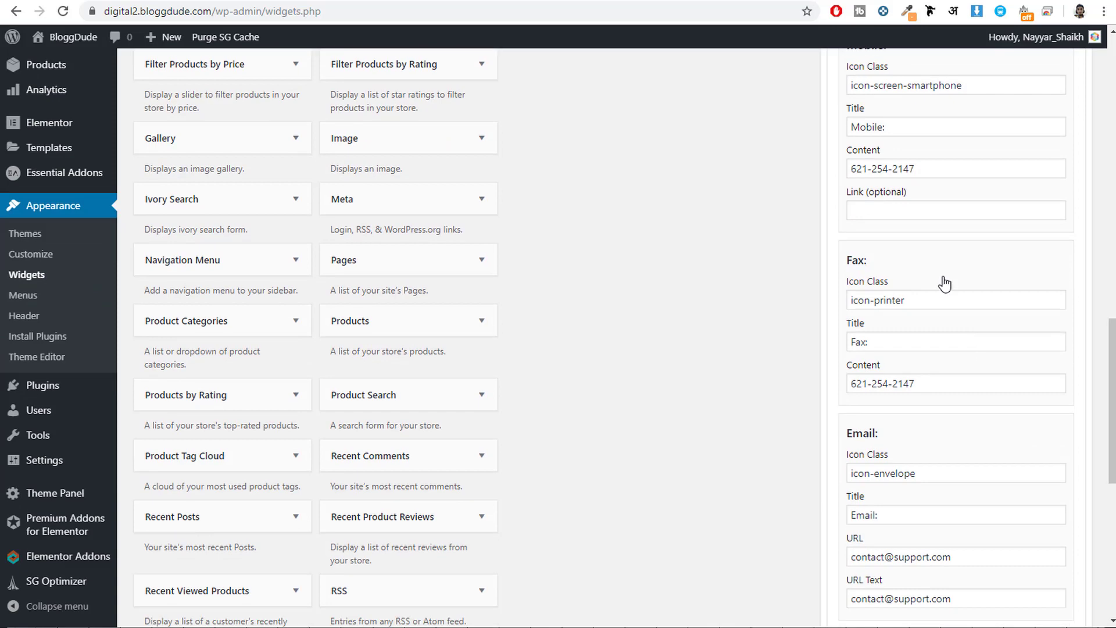
- Clear the Fax entry's icon class, title and phone number
drag(934, 300, 783, 304)
key(BackSpace)
drag(896, 348, 801, 349)
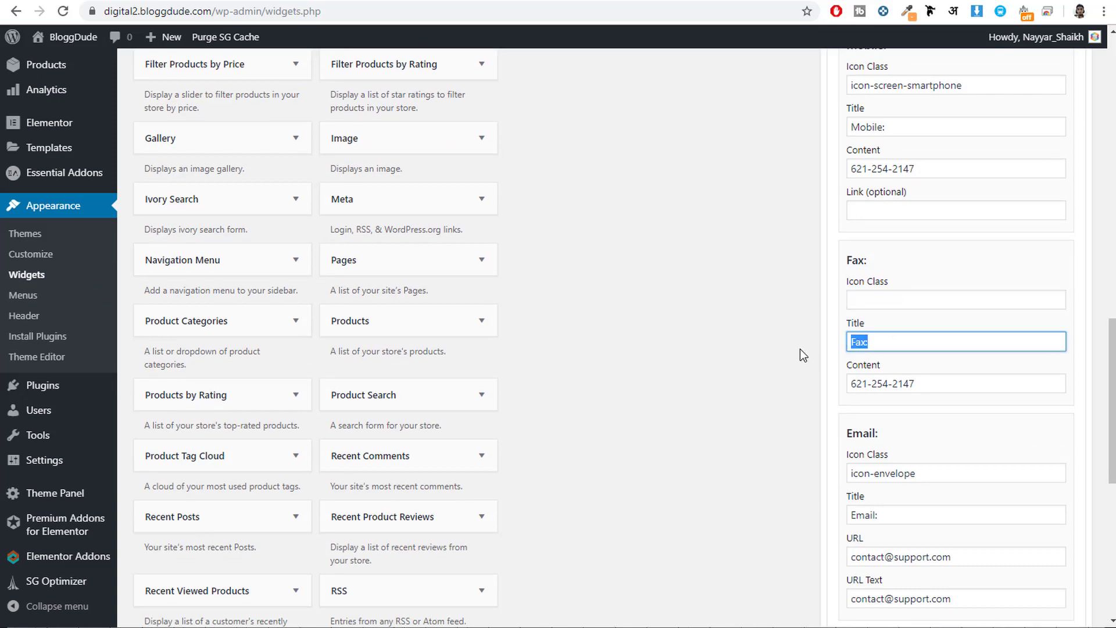
key(BackSpace)
triple_click(944, 376)
key(BackSpace)
- Clear the Website entry's icon class, title, URL and URL Text values
scroll(975, 383, down, 5)
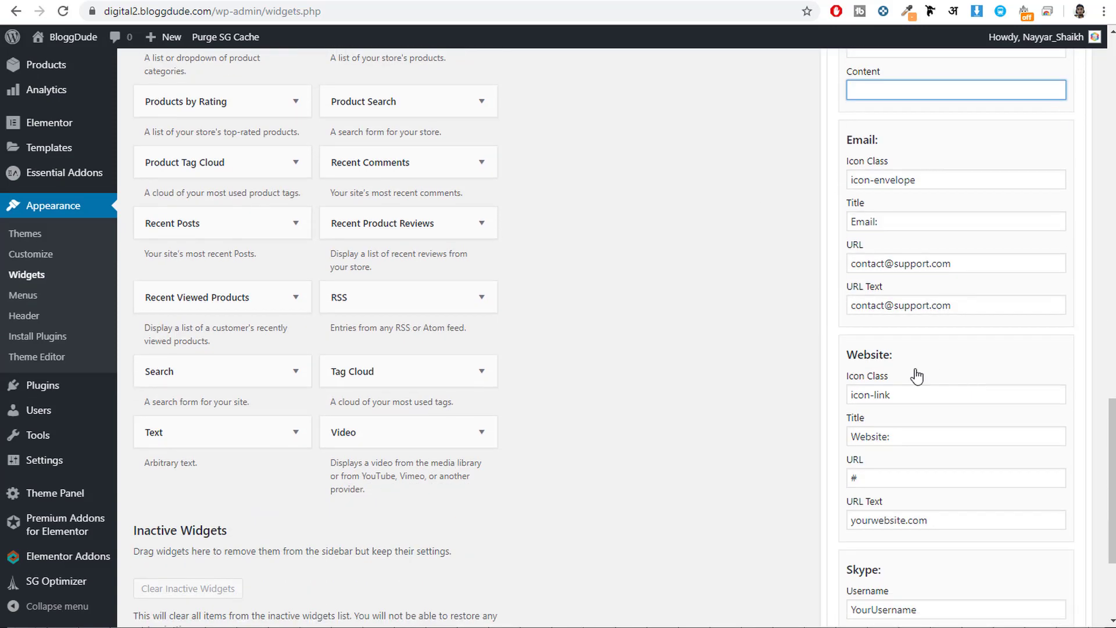
triple_click(906, 392)
key(BackSpace)
triple_click(910, 435)
key(BackSpace)
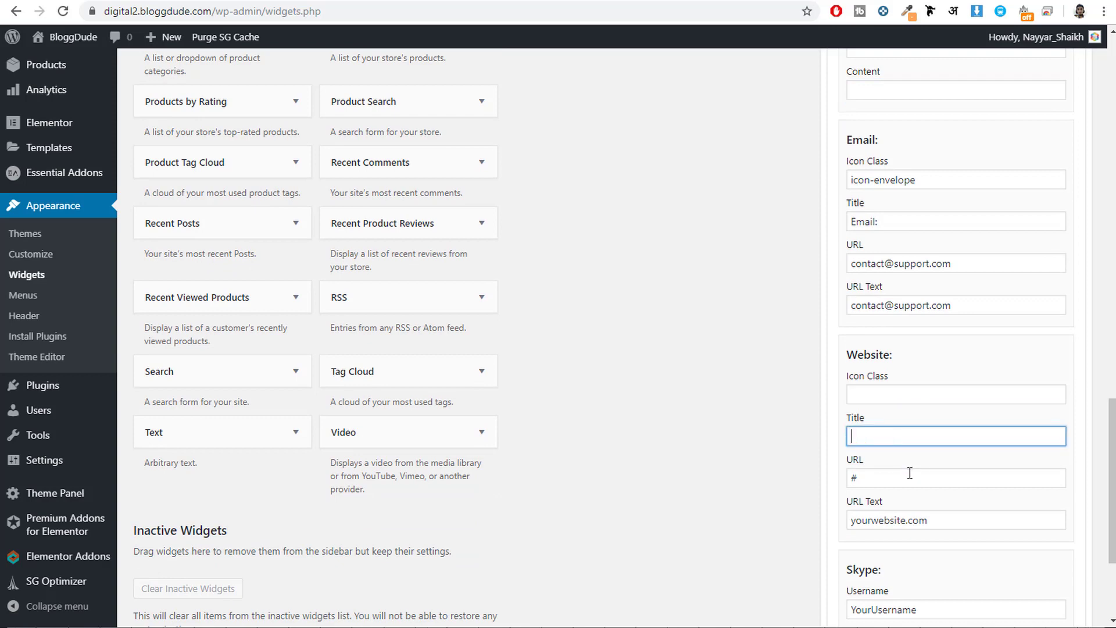
triple_click(909, 475)
key(BackSpace)
double_click(901, 519)
triple_click(900, 519)
key(BackSpace)
- Clear the Skype username and text values, then save the Contact Info widget
scroll(932, 516, down, 3)
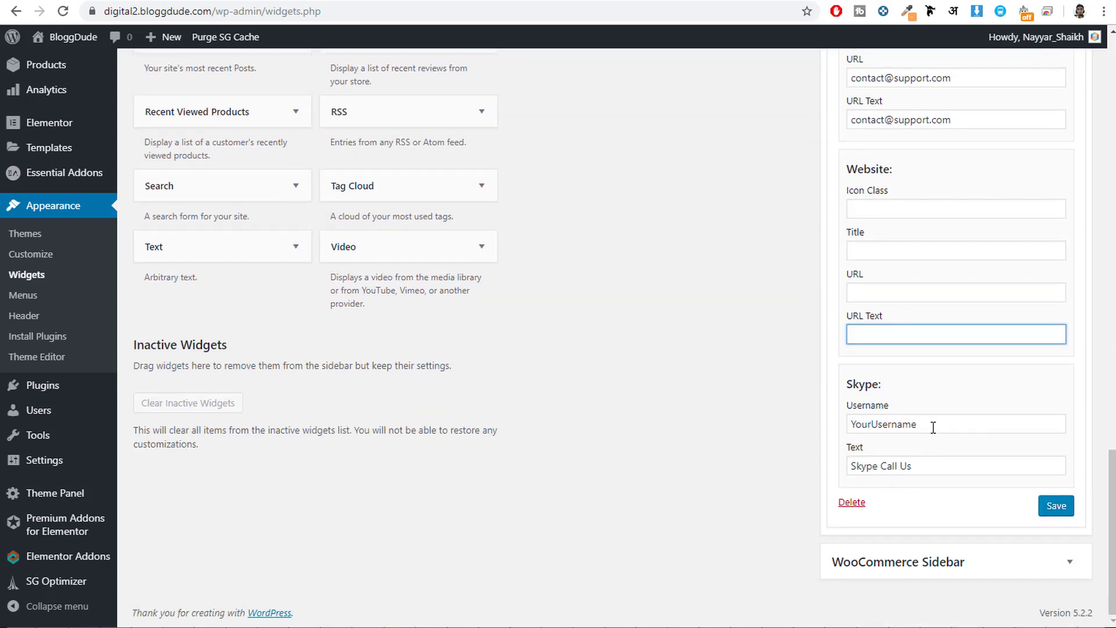
triple_click(862, 425)
key(BackSpace)
triple_click(931, 469)
key(BackSpace)
click(1059, 507)
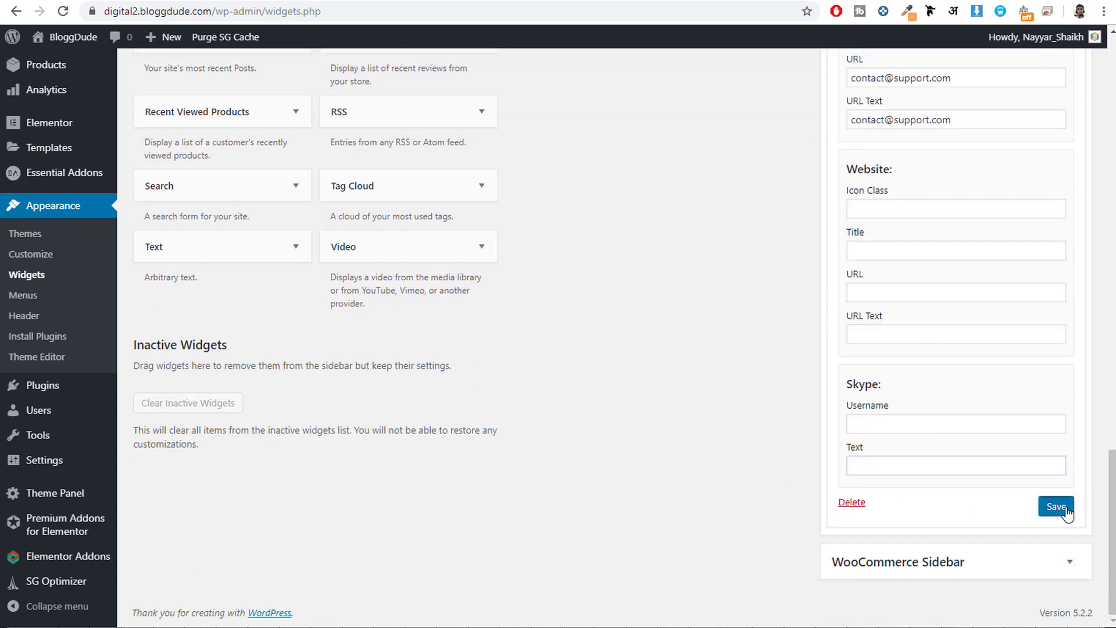
key(ctrl+Tab)
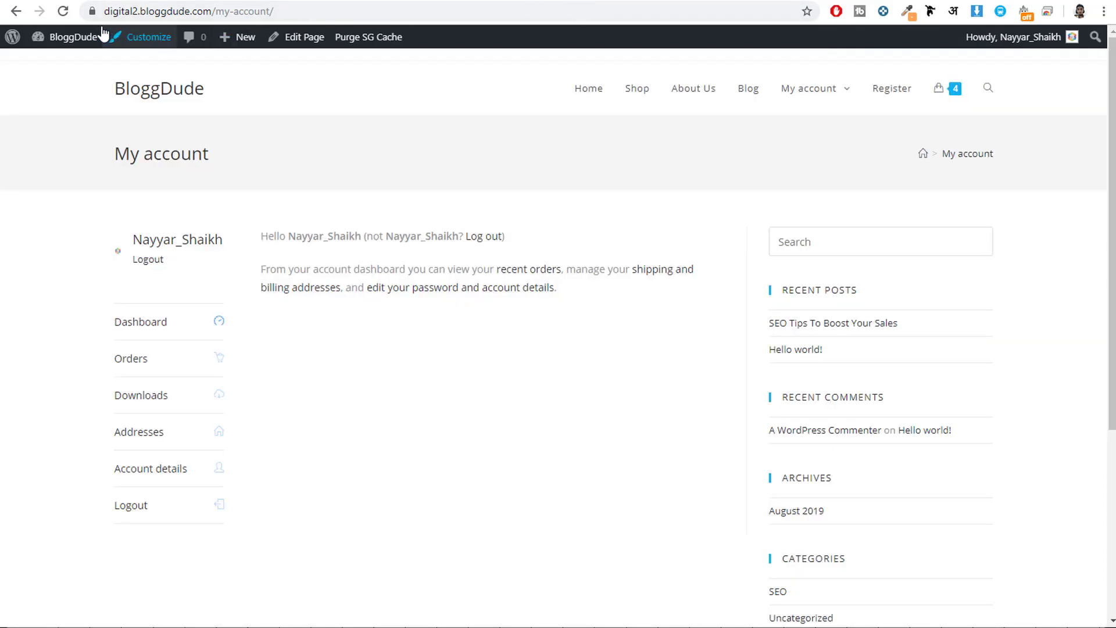
click(64, 11)
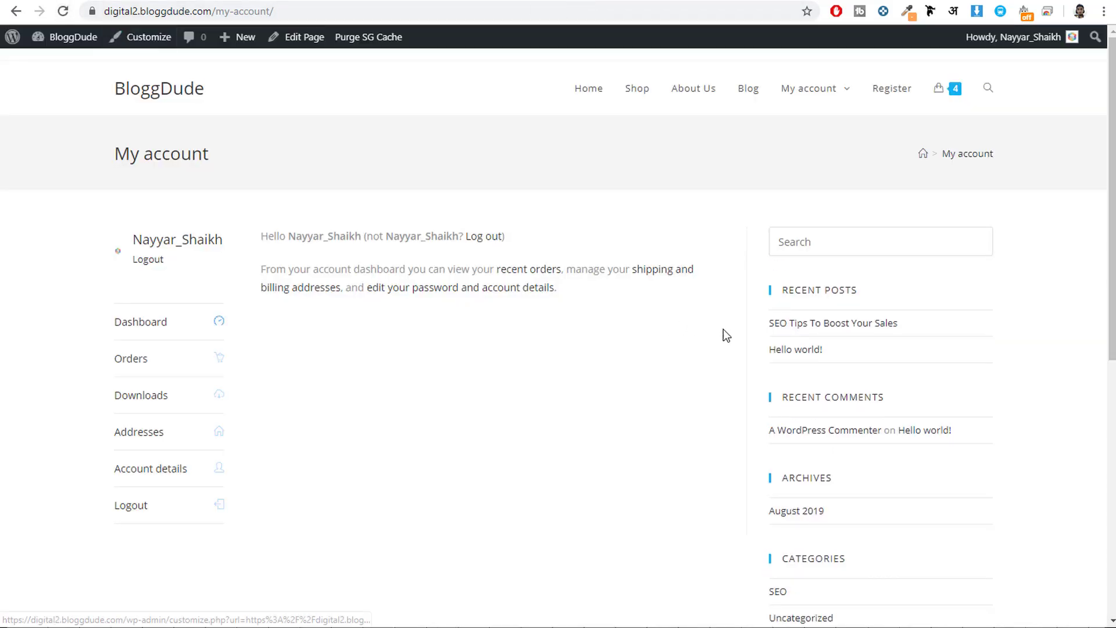
scroll(733, 337, down, 8)
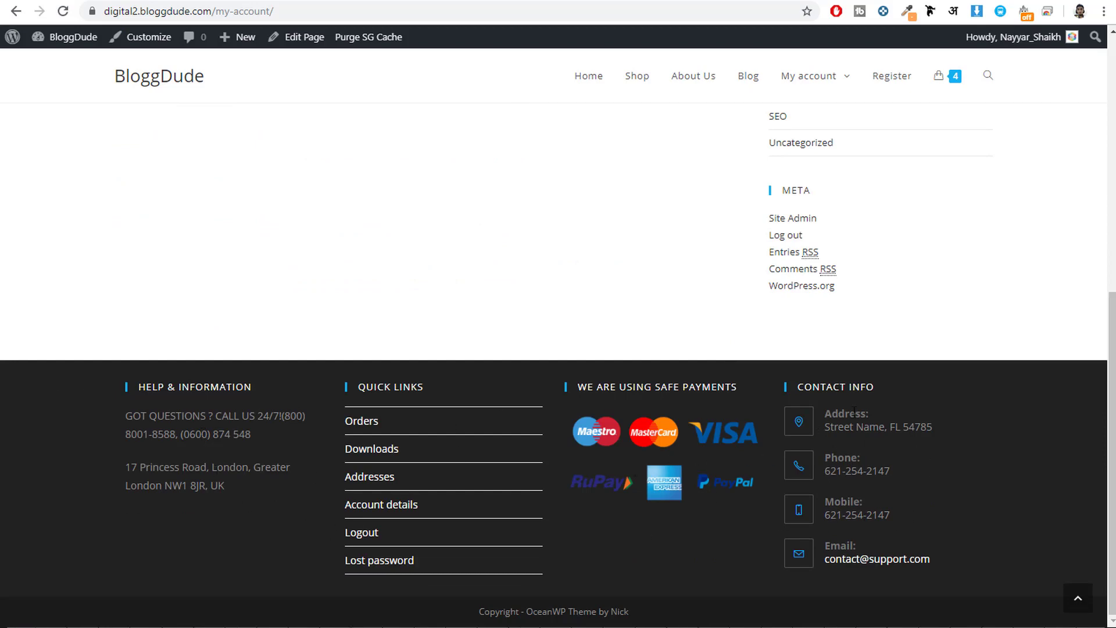
click(86, 2)
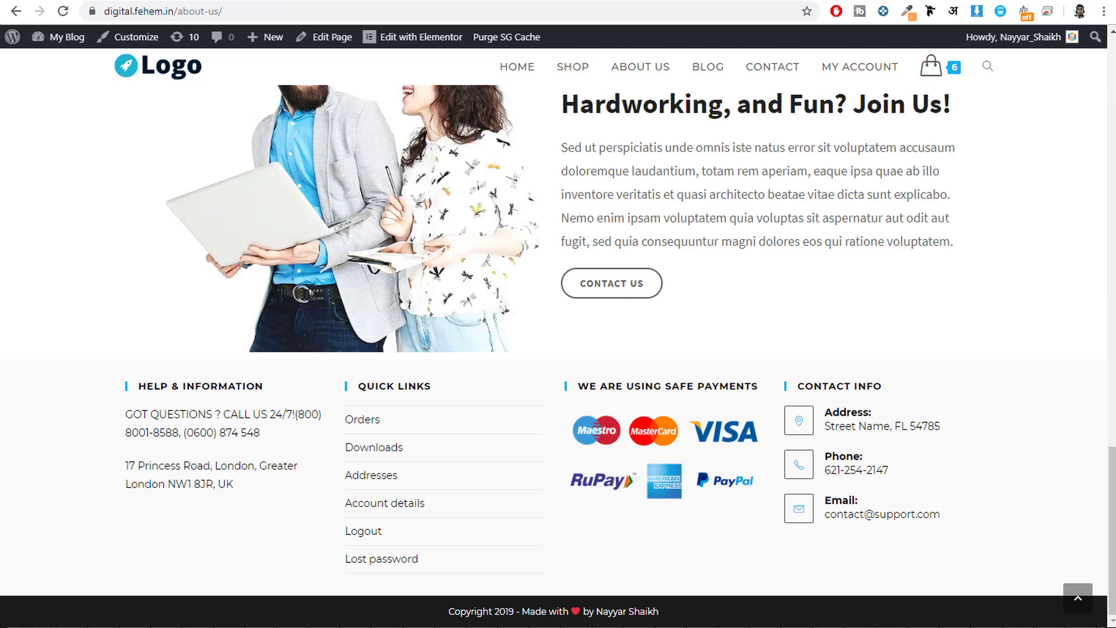
click(547, 1)
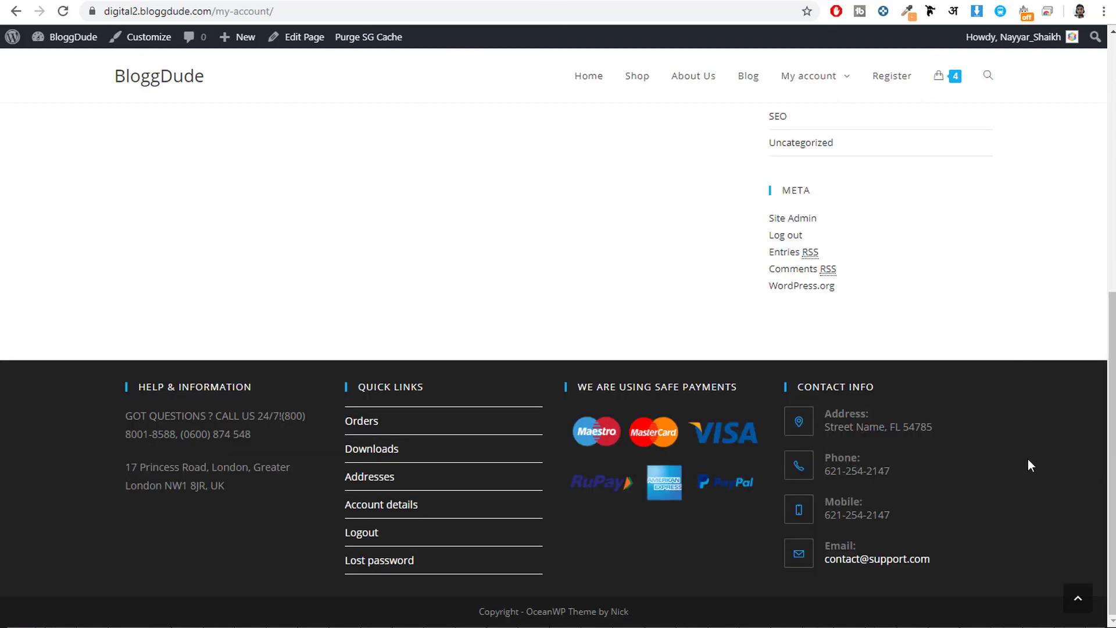
click(1078, 598)
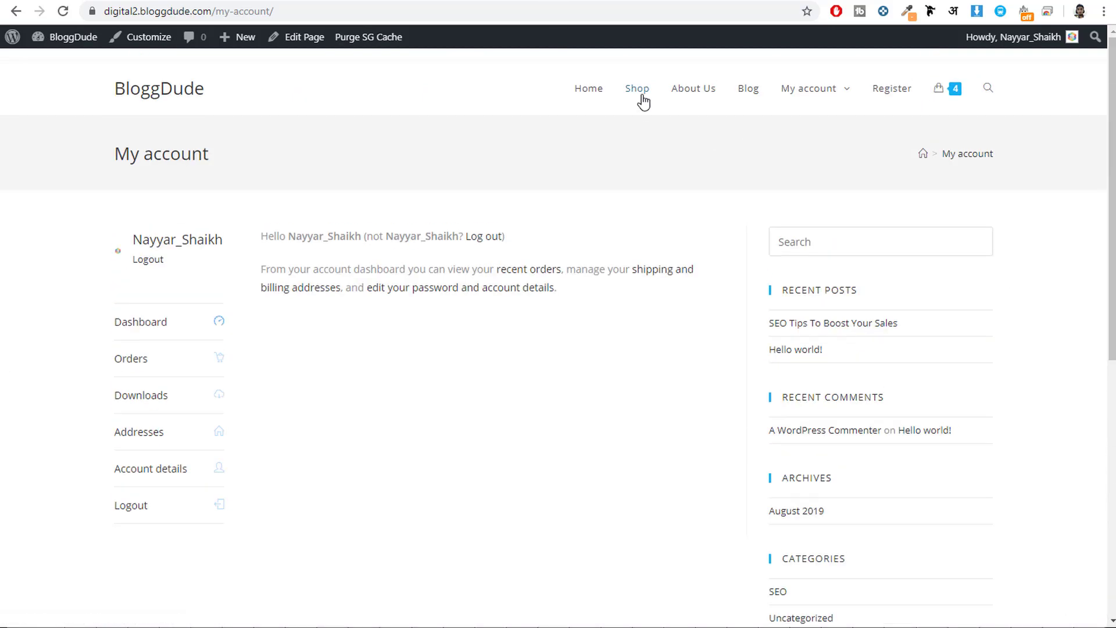
click(638, 89)
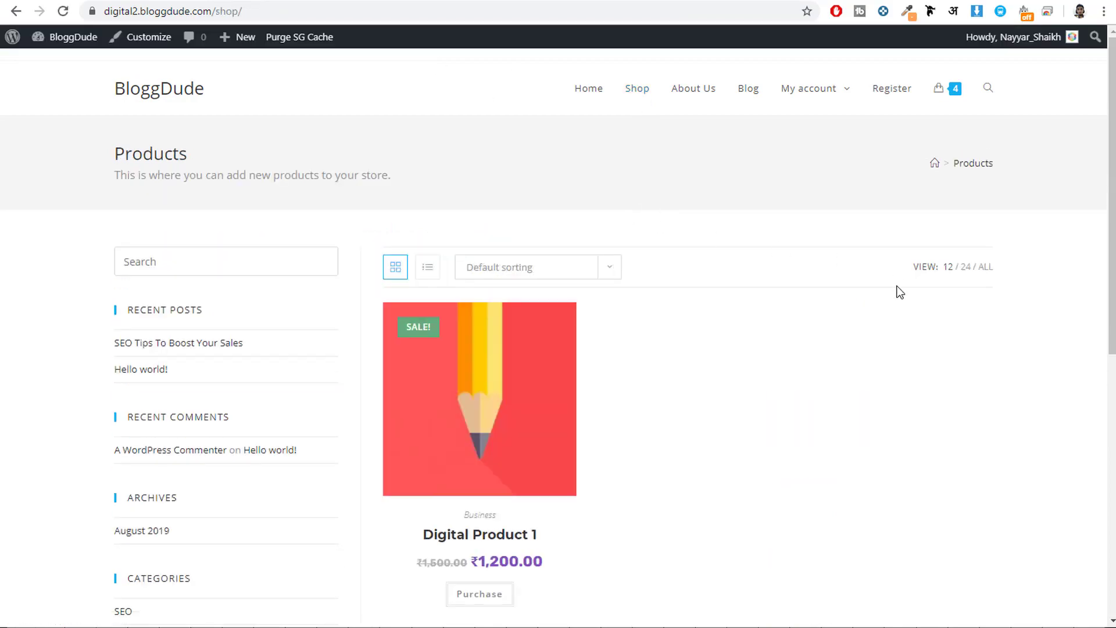
scroll(897, 291, down, 5)
scroll(897, 291, up, 5)
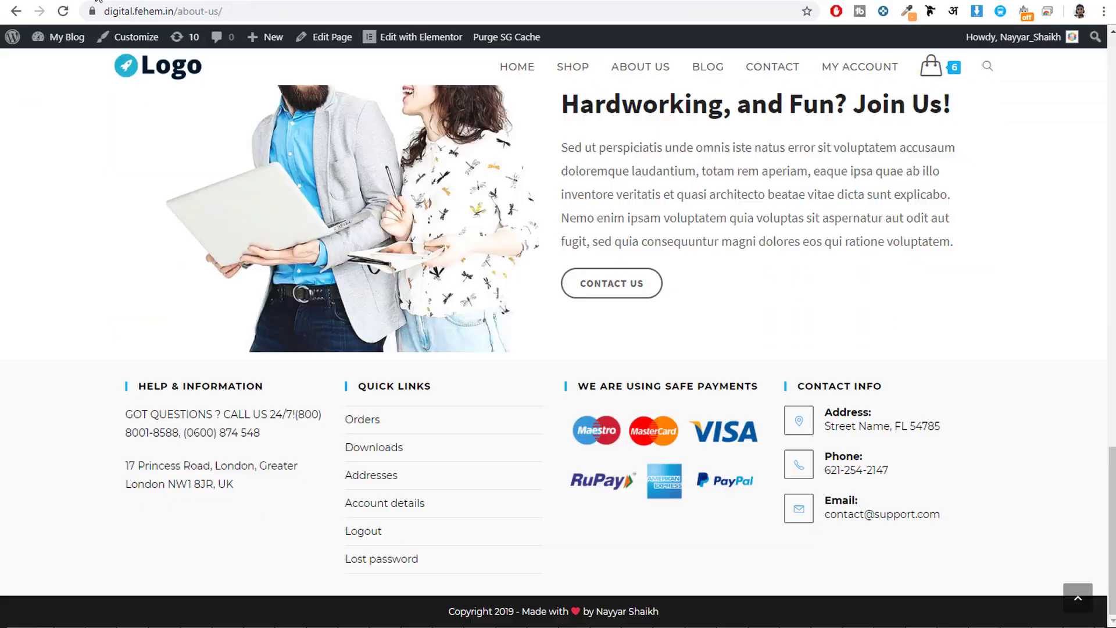
scroll(551, 157, up, 5)
click(563, 68)
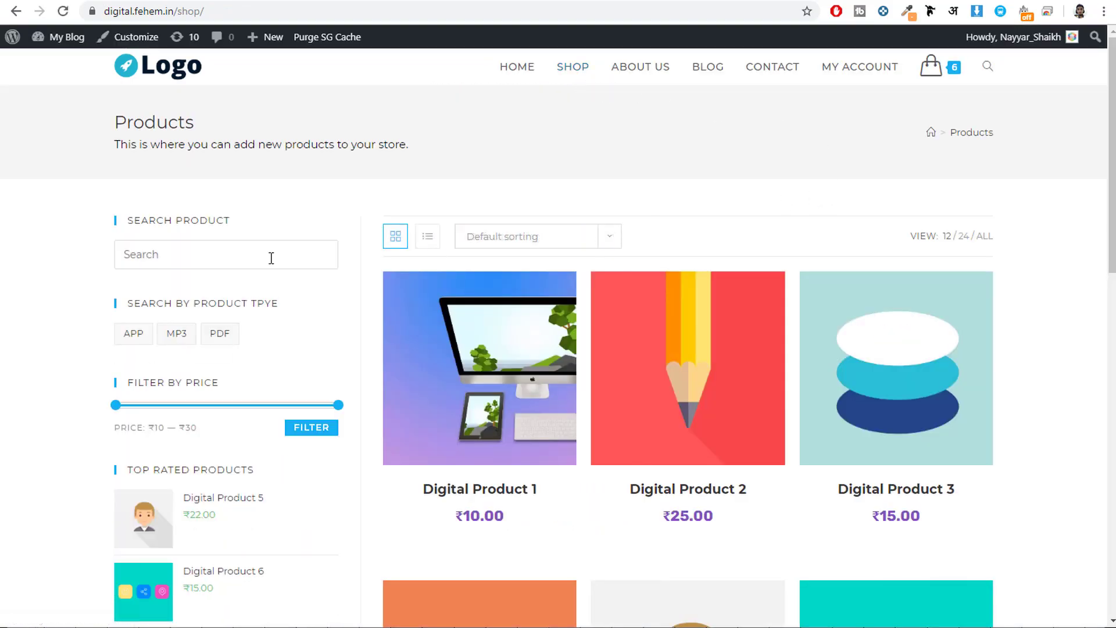
scroll(222, 332, down, 10)
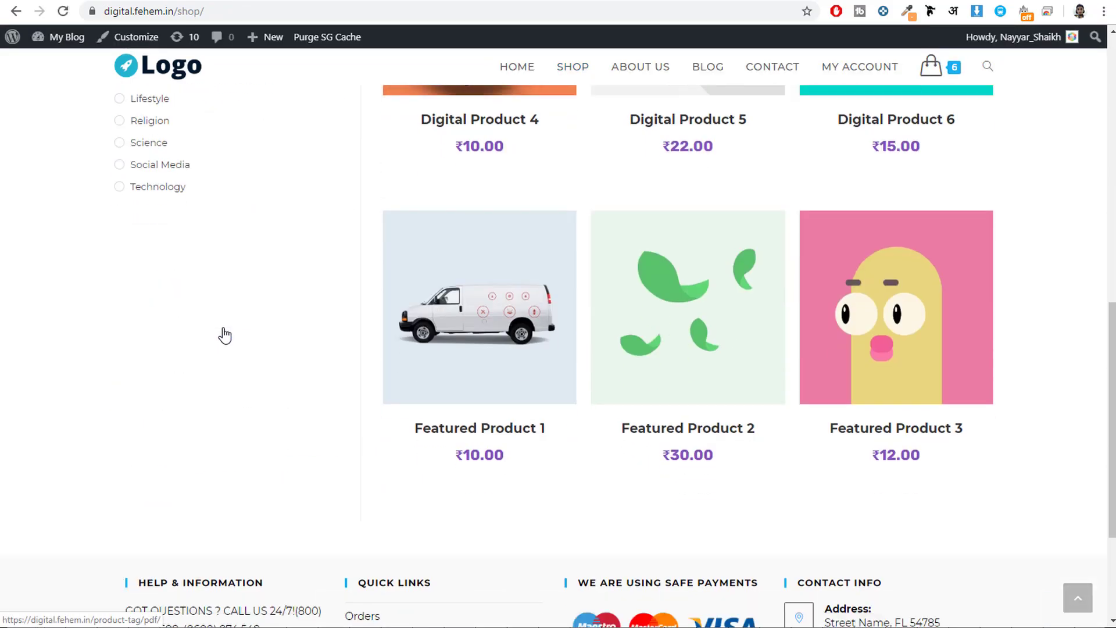
scroll(222, 332, up, 10)
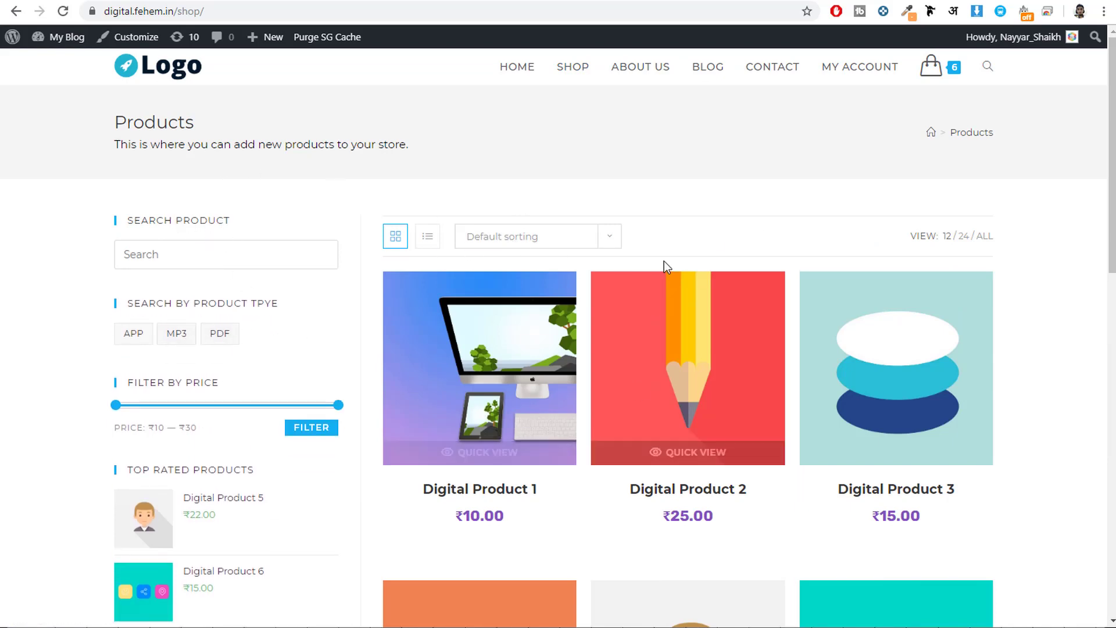
click(403, 2)
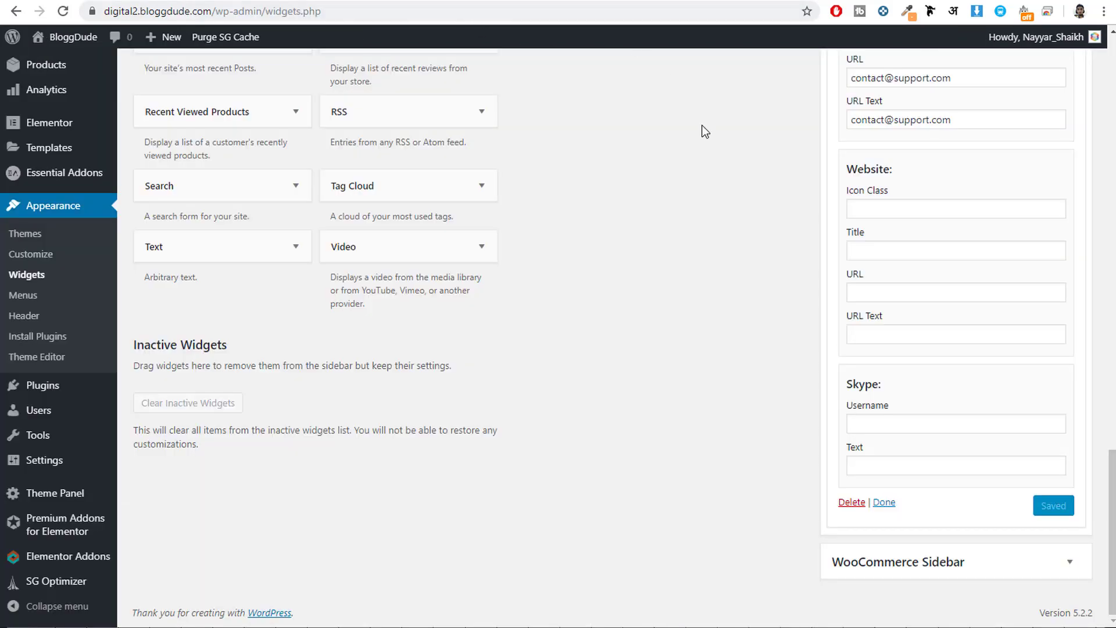
- Collapse the Footer 4 and Footer 1 areas and expand the empty WooCommerce Sidebar
scroll(728, 238, up, 20)
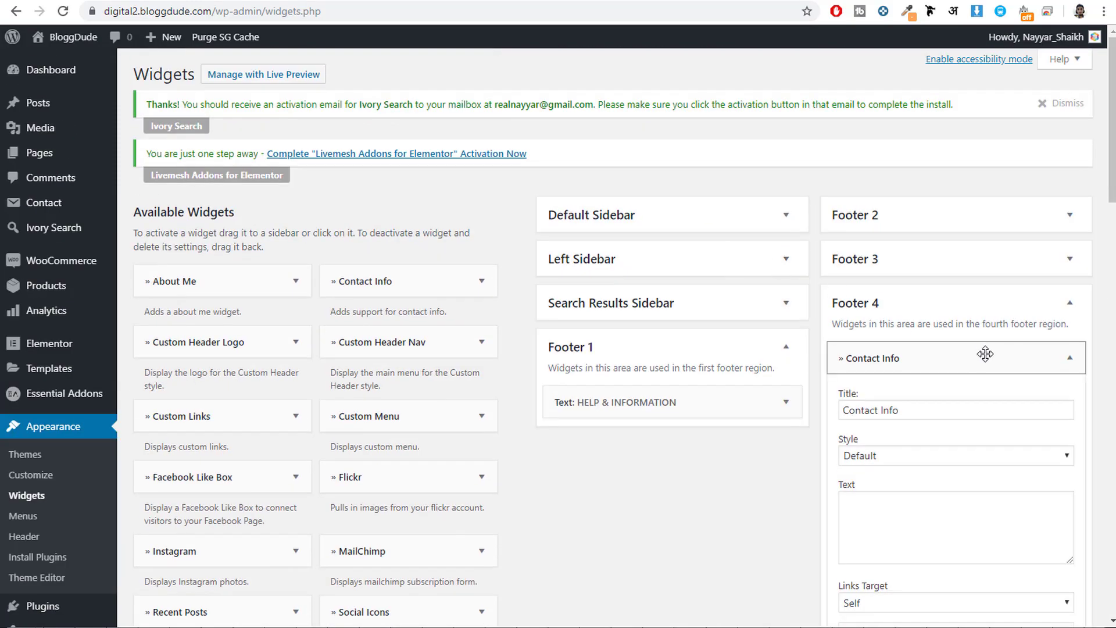
click(1070, 302)
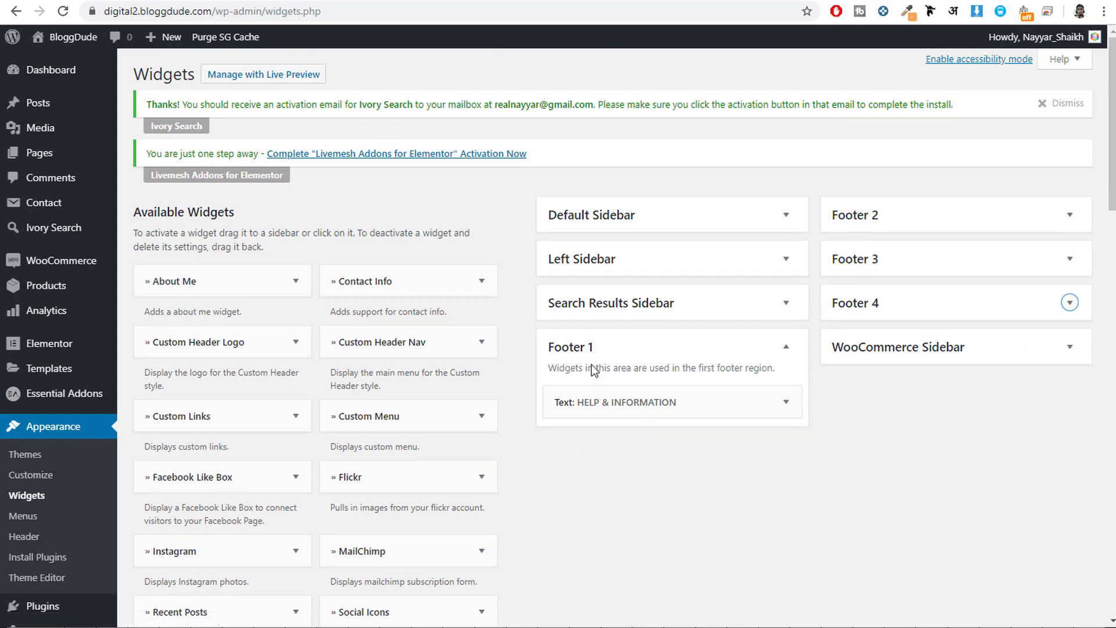
click(785, 348)
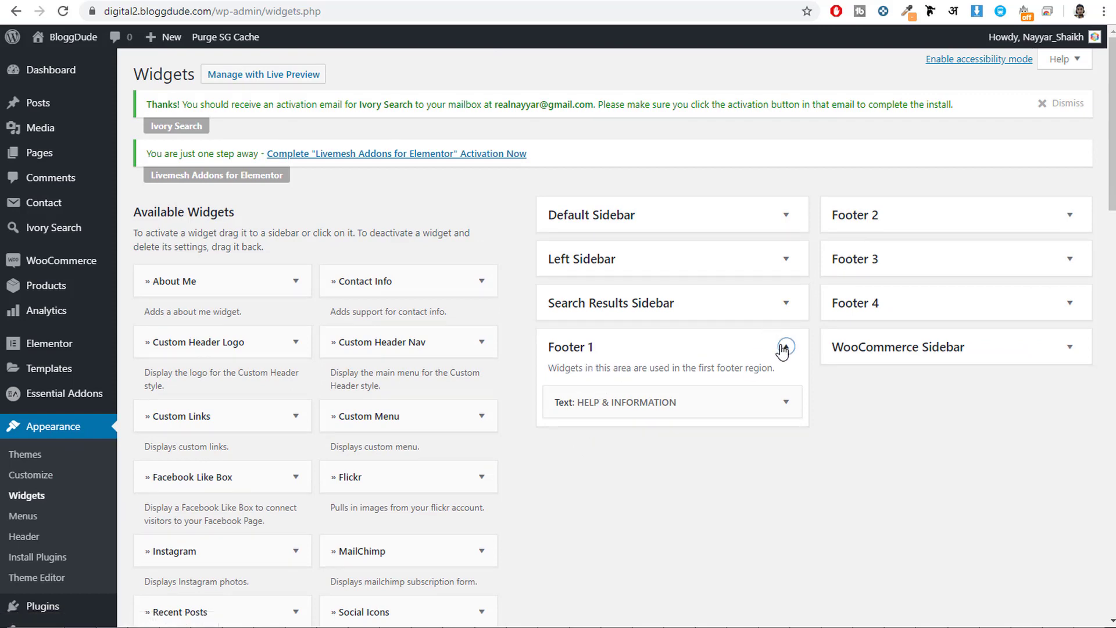
click(1056, 362)
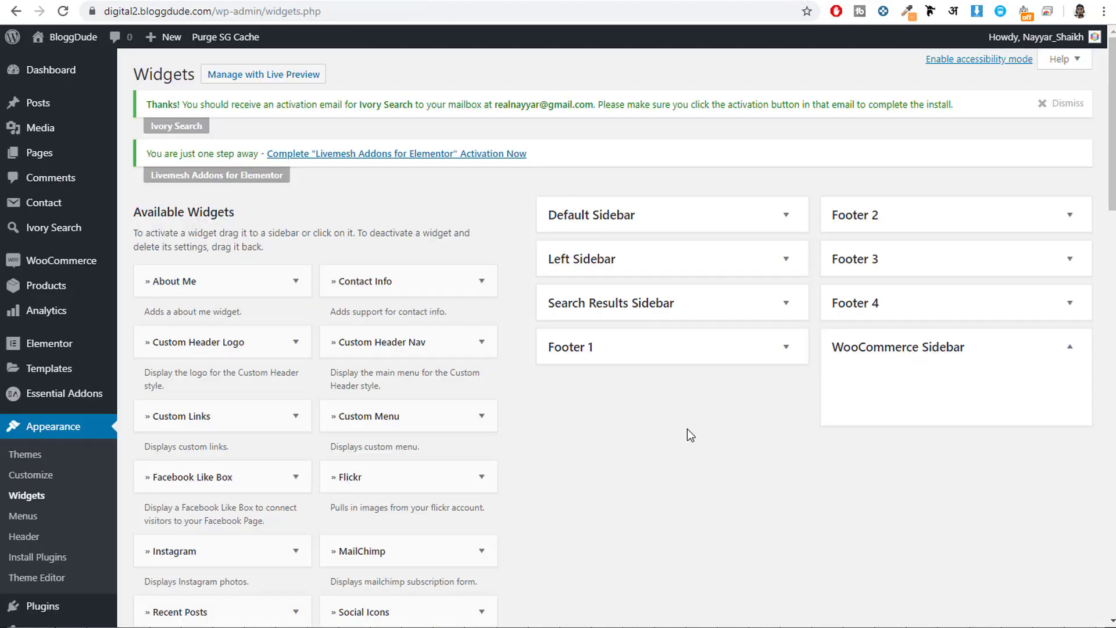
scroll(687, 428, down, 15)
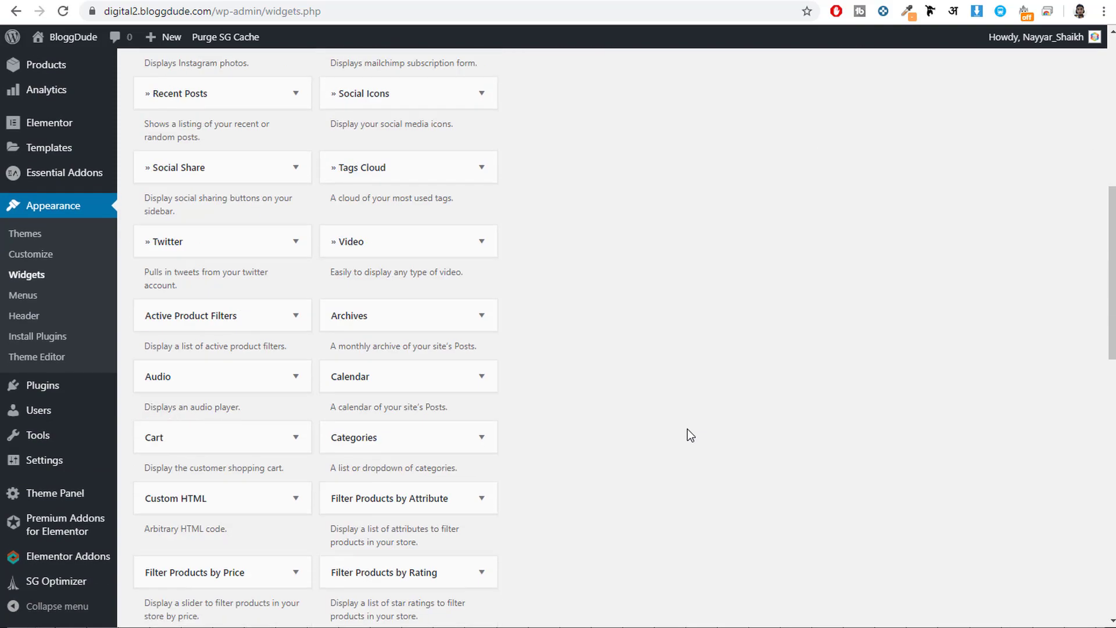
scroll(687, 431, down, 10)
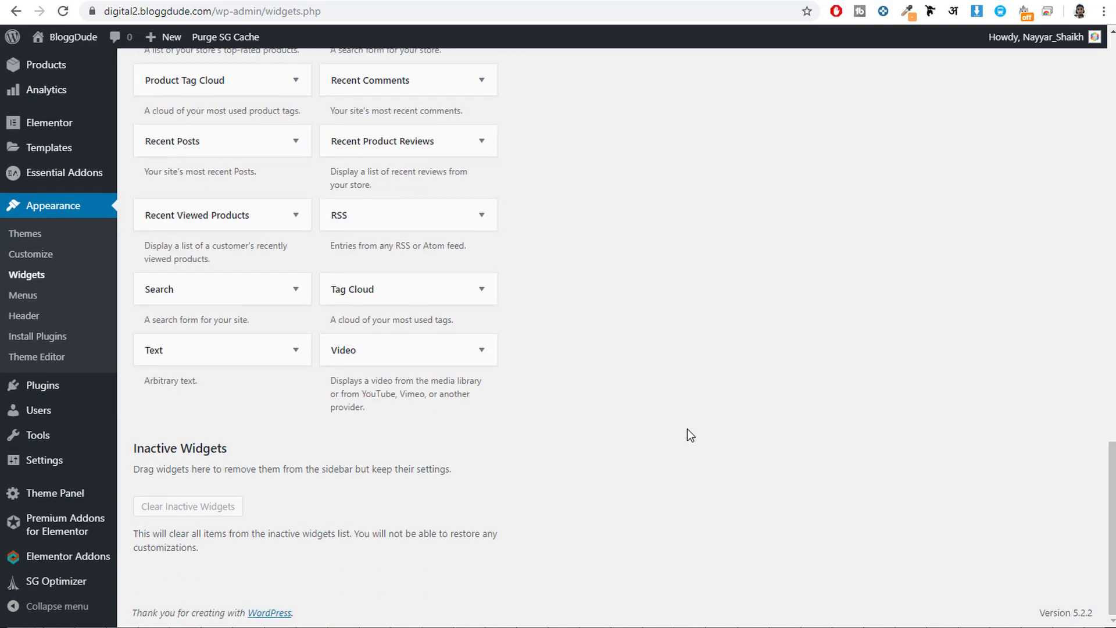
scroll(687, 431, up, 4)
scroll(687, 428, up, 5)
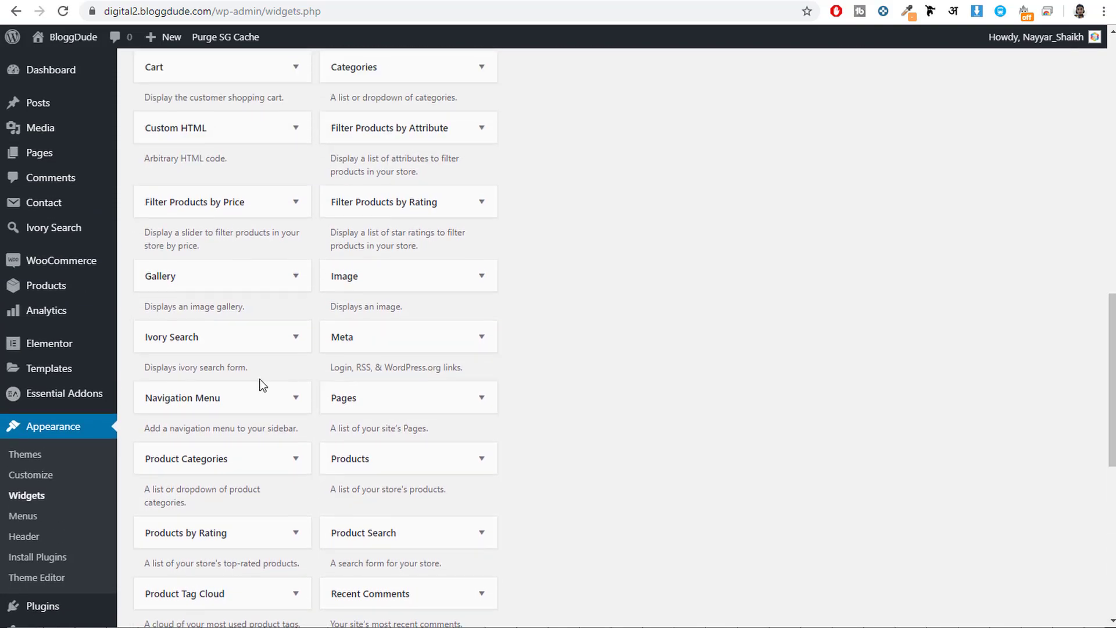
- Add an Ivory Search widget to the WooCommerce Sidebar
click(265, 338)
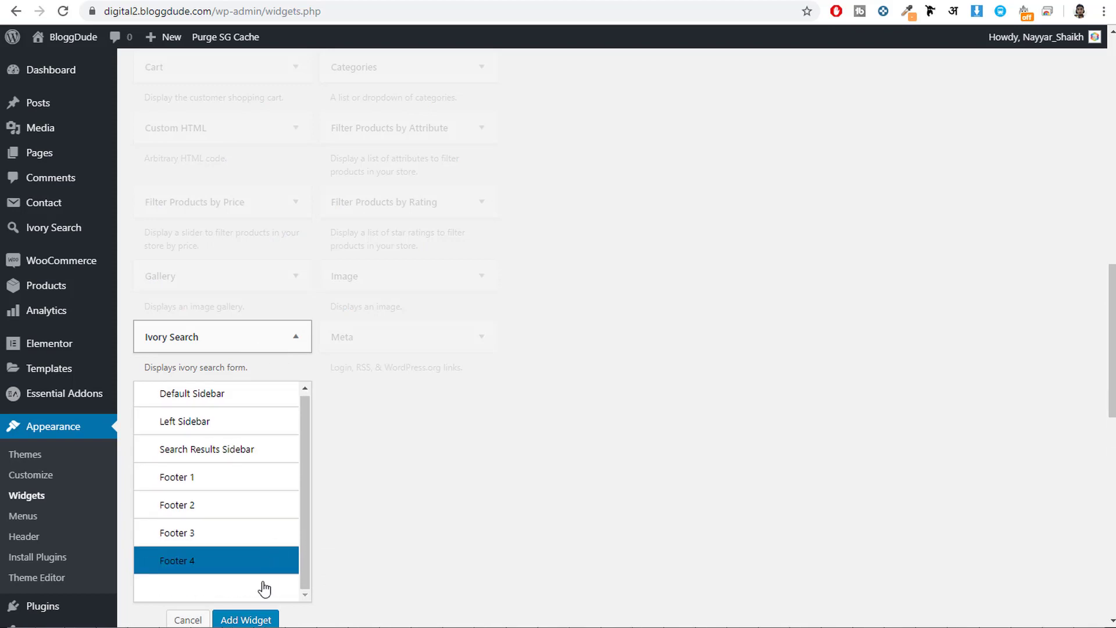
click(259, 590)
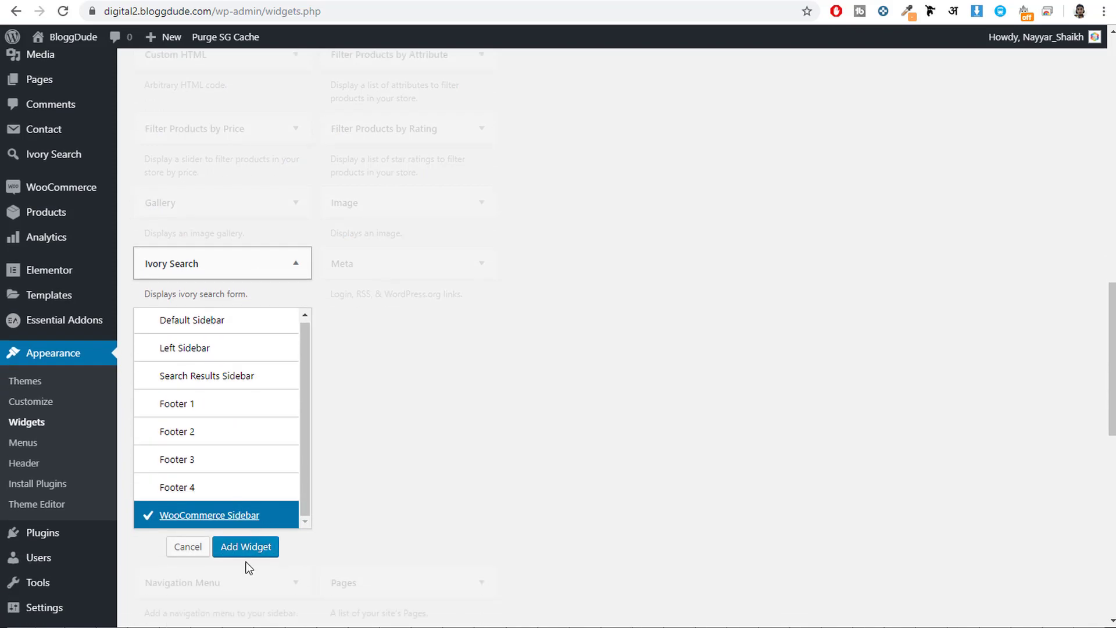
click(250, 545)
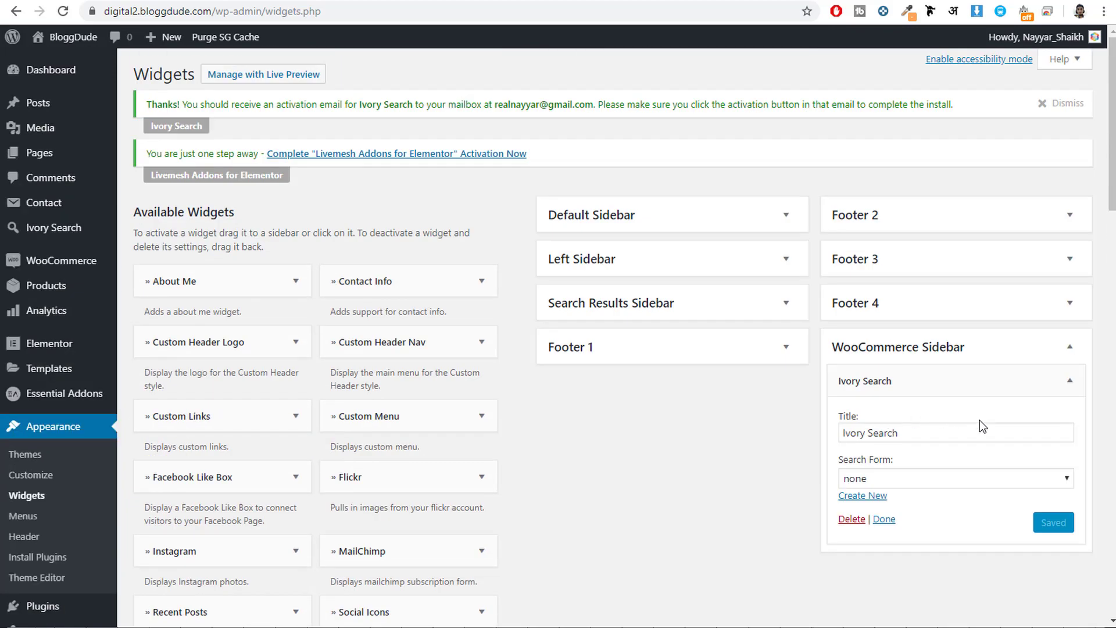
- Set the widget's Search Form to Search 1 - Product, save, and preview the shop page
click(936, 475)
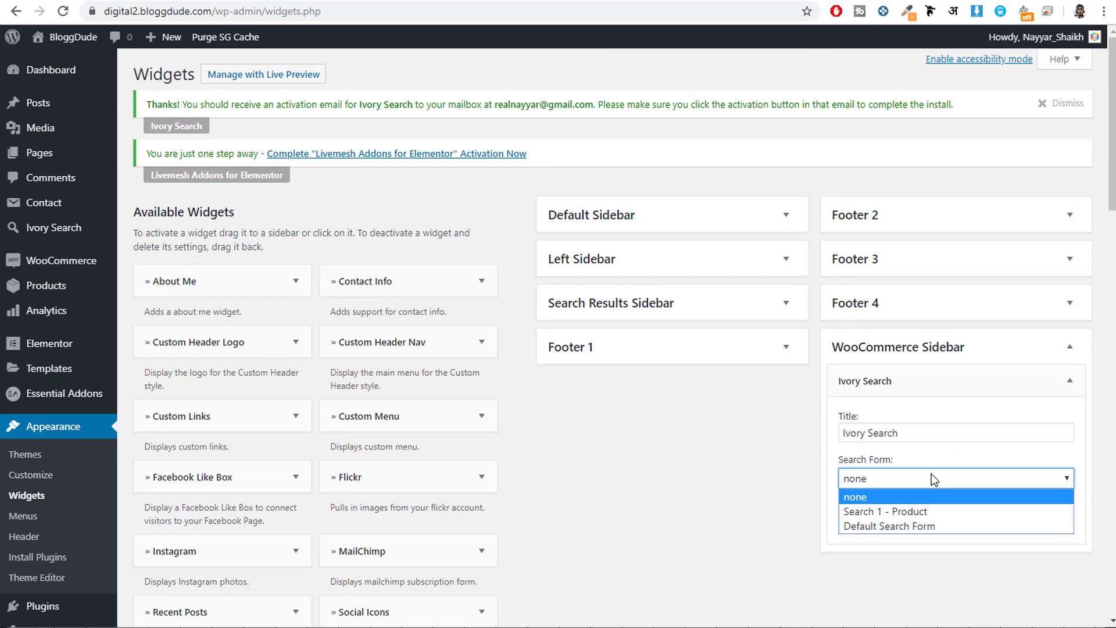
click(913, 514)
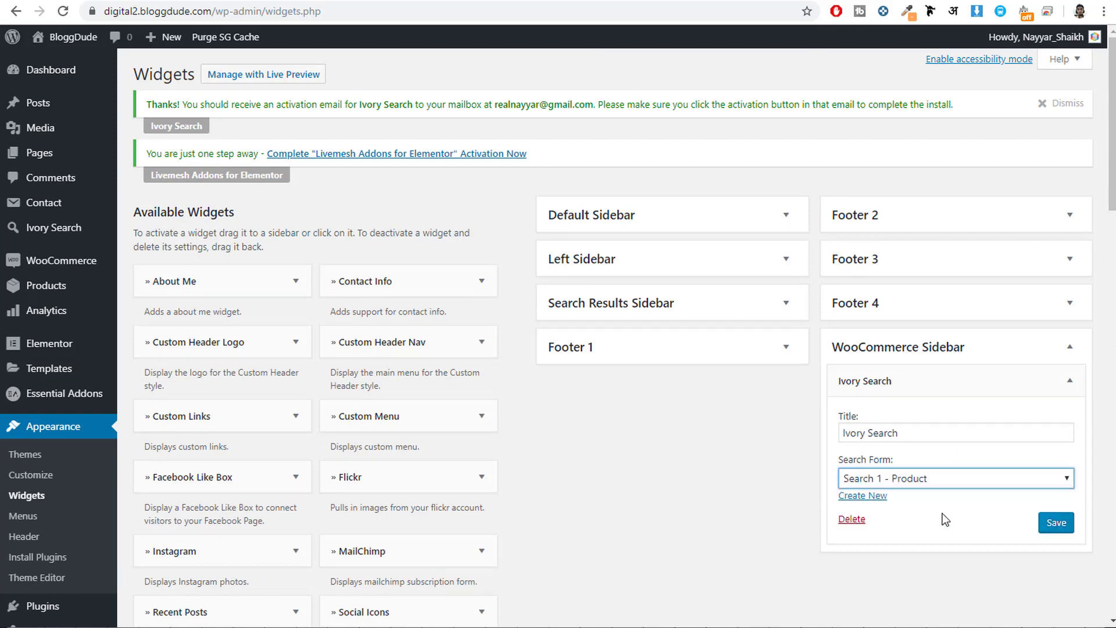
click(1063, 525)
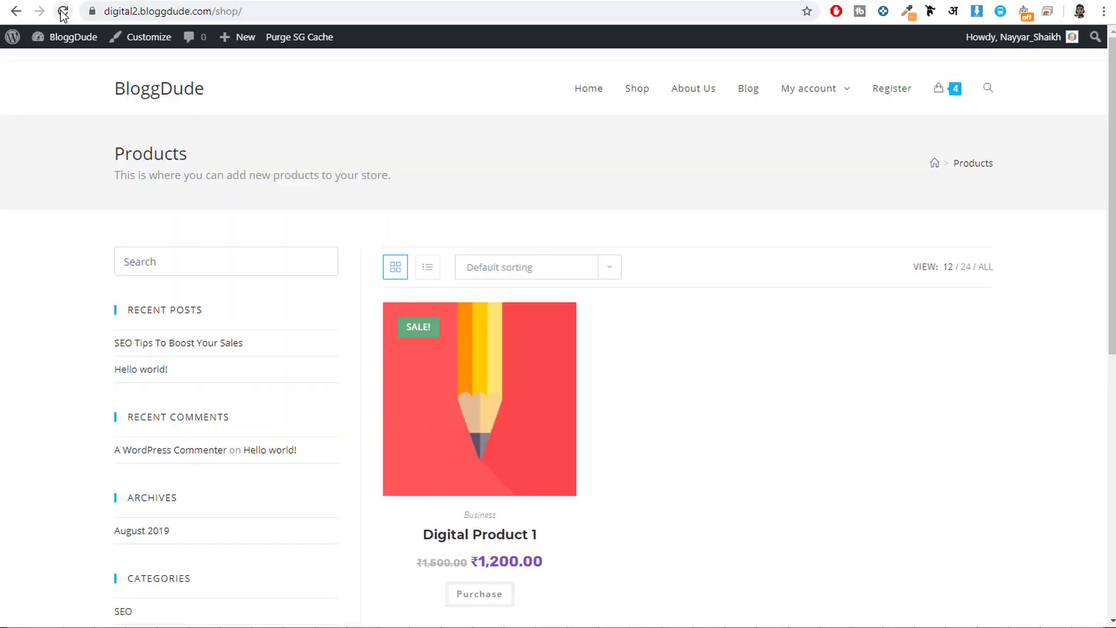
click(63, 12)
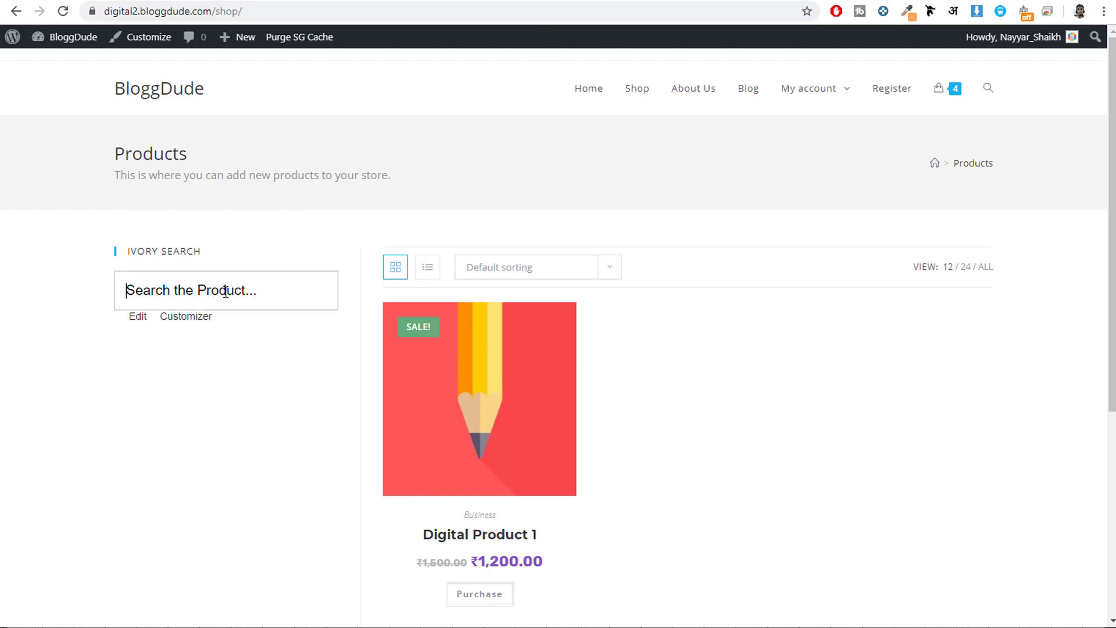
click(400, 5)
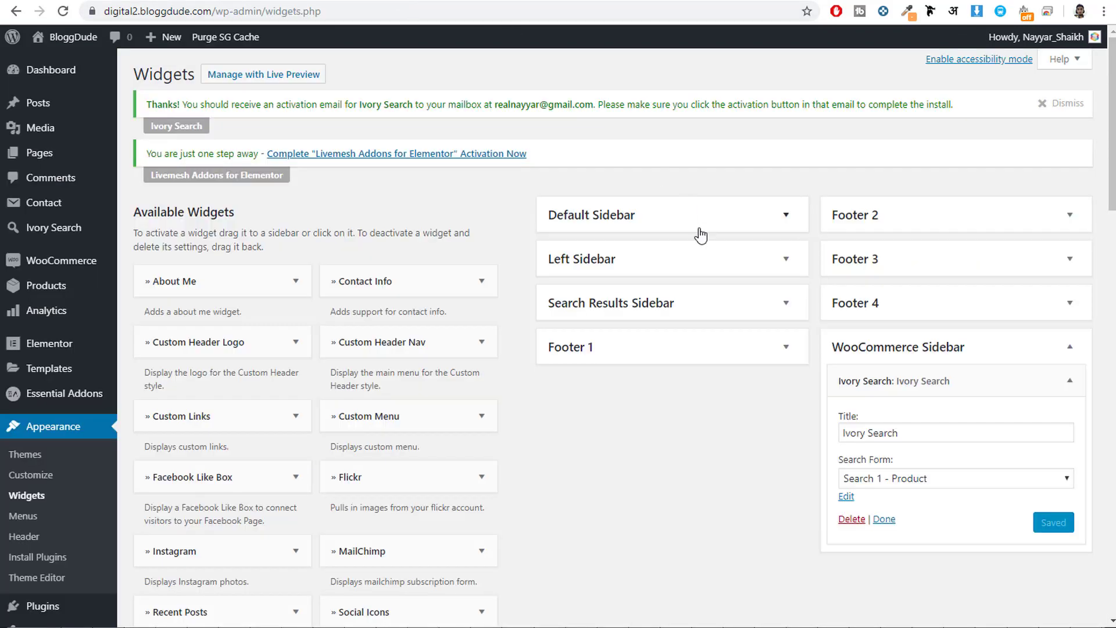
- Create and save Ivory Search form 'Form2' with Post, Page and Attachment searching switched off
right_click(57, 228)
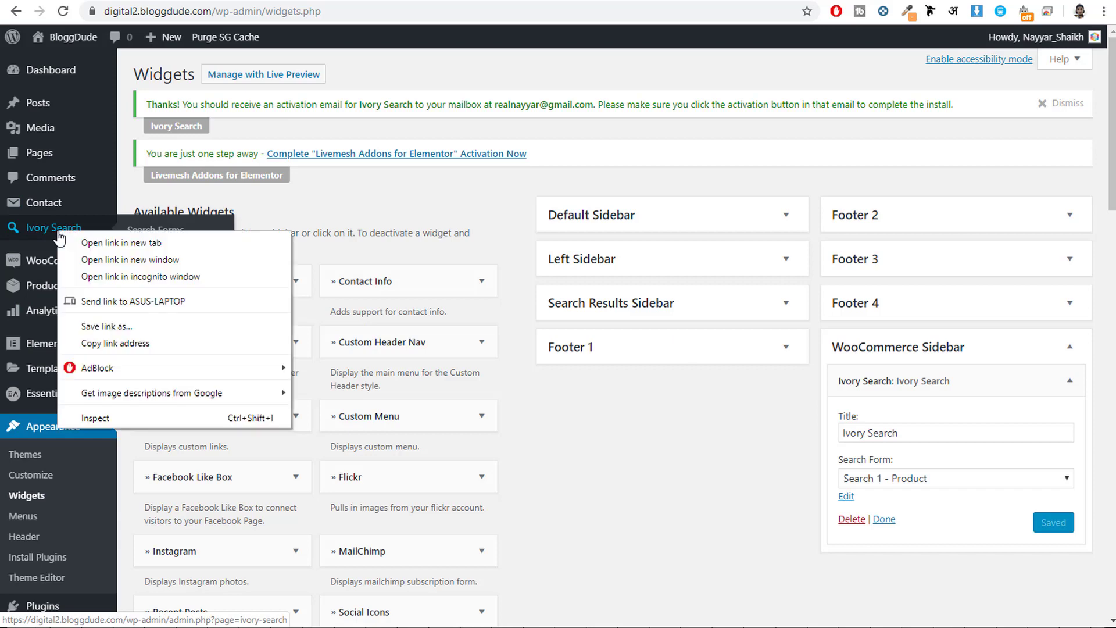
click(62, 236)
click(62, 228)
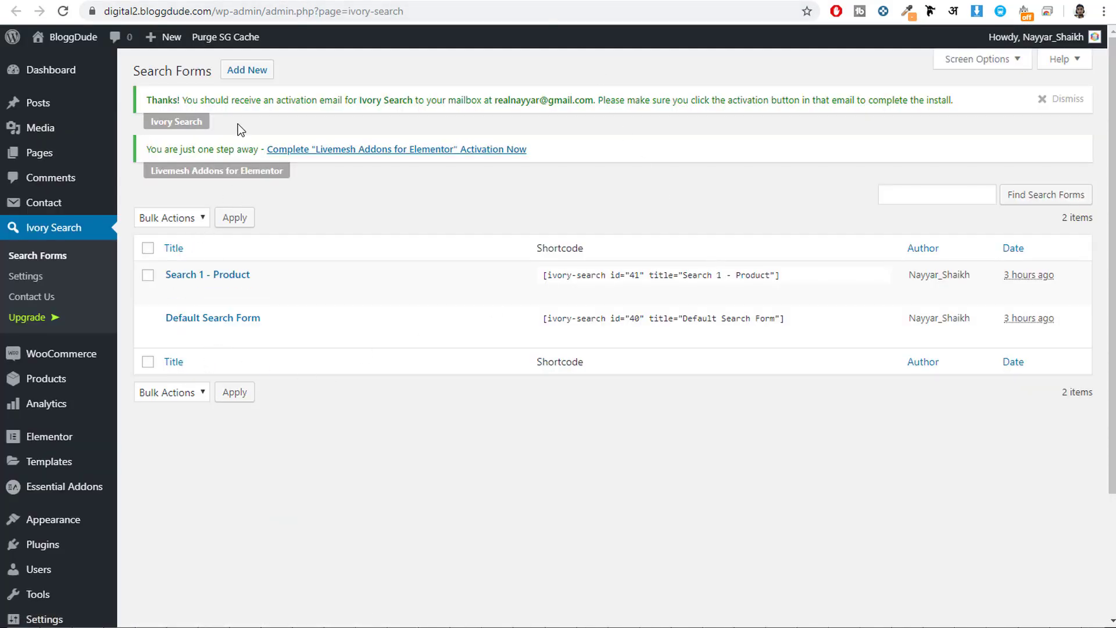
click(247, 70)
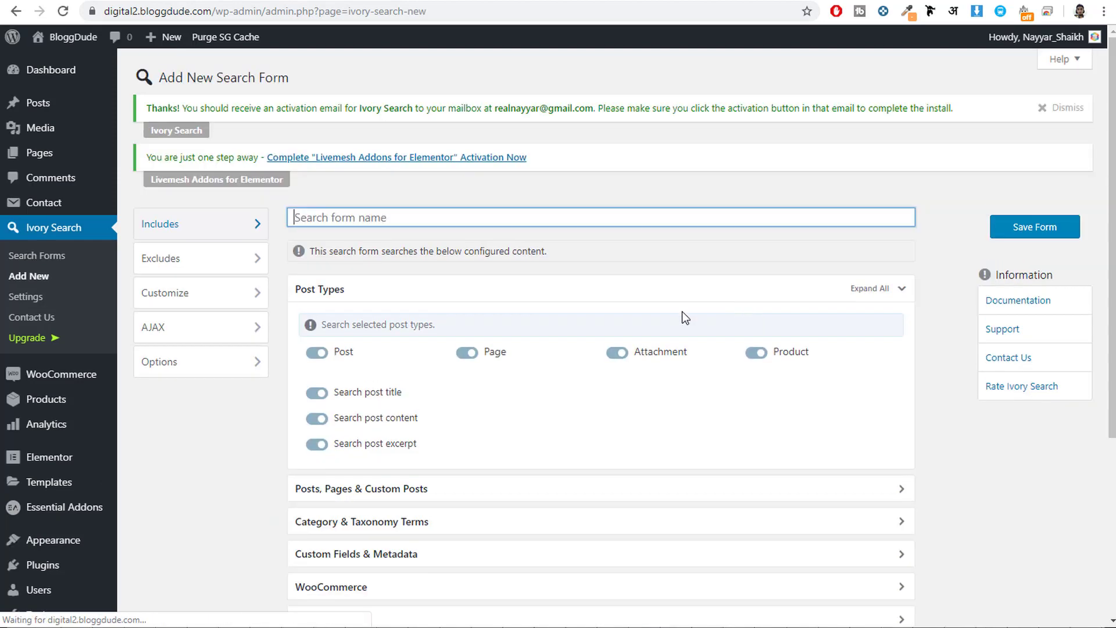
text(Form2)
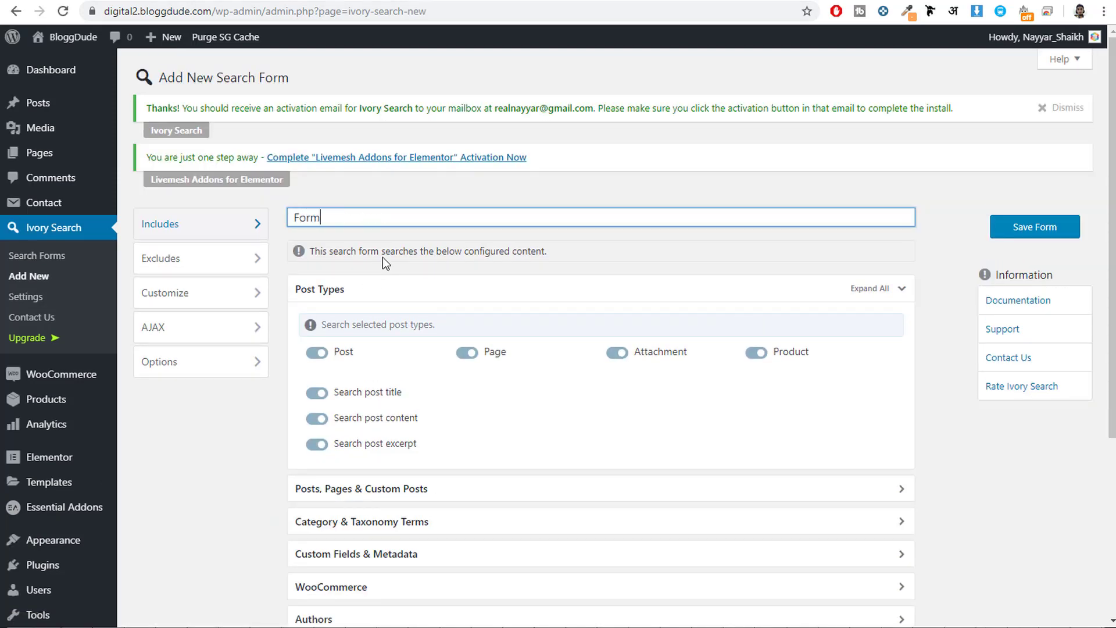
click(321, 354)
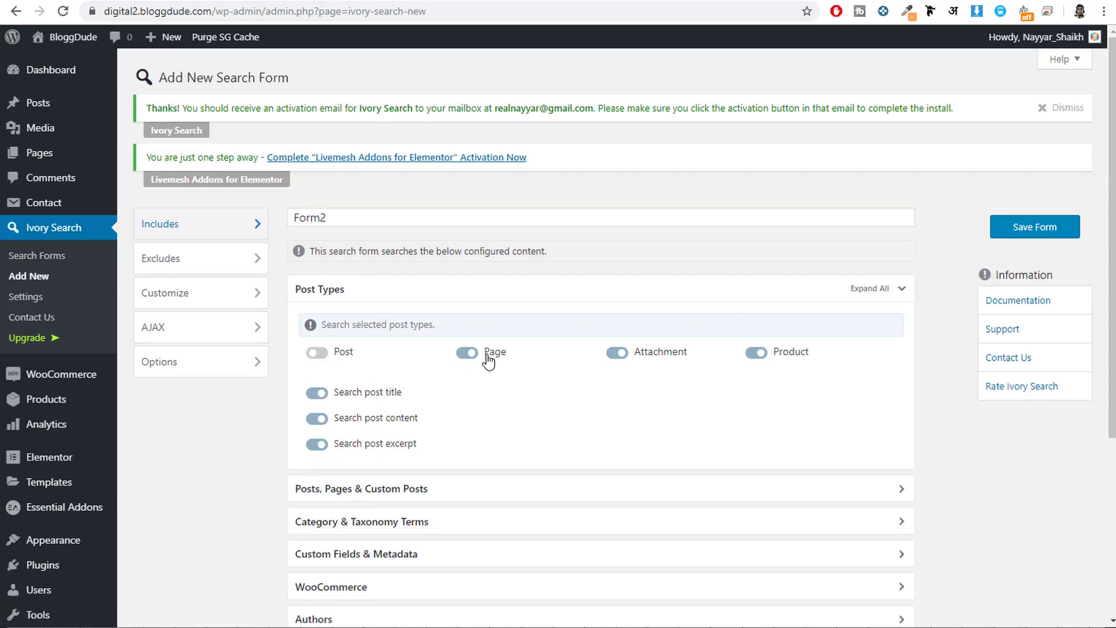
click(467, 353)
click(616, 354)
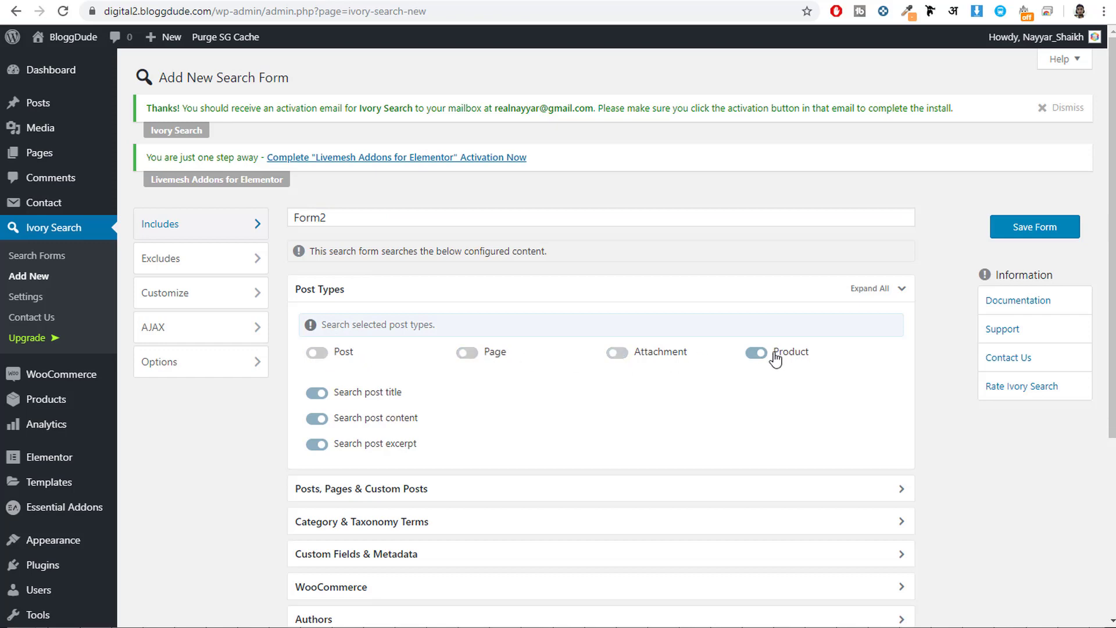
click(1027, 234)
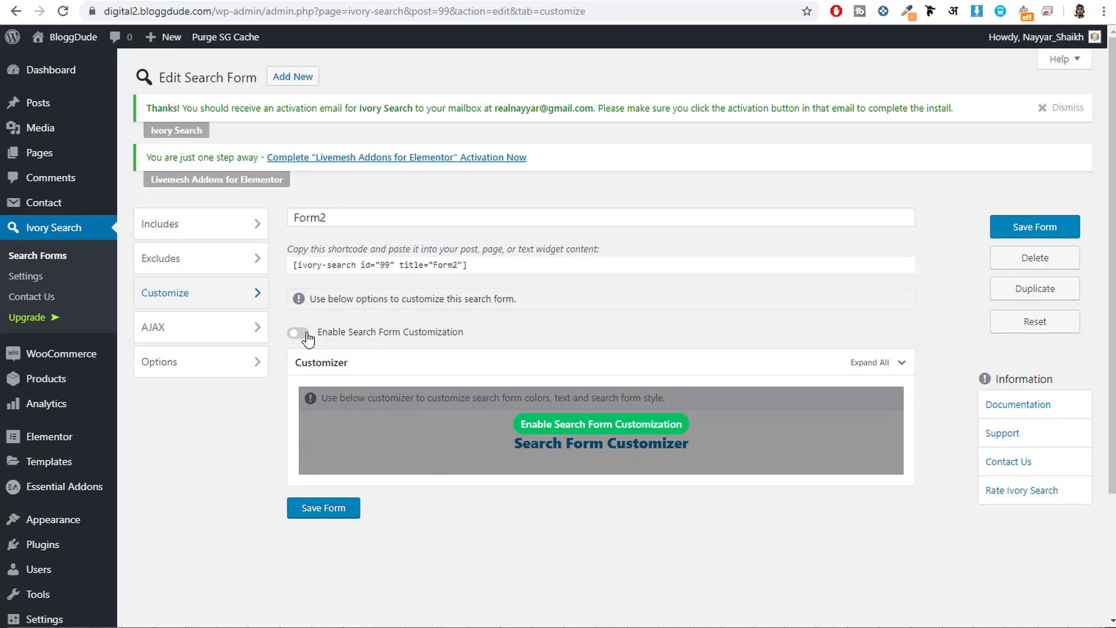
- Enable search form customization on Form2 and save it
click(309, 339)
click(683, 157)
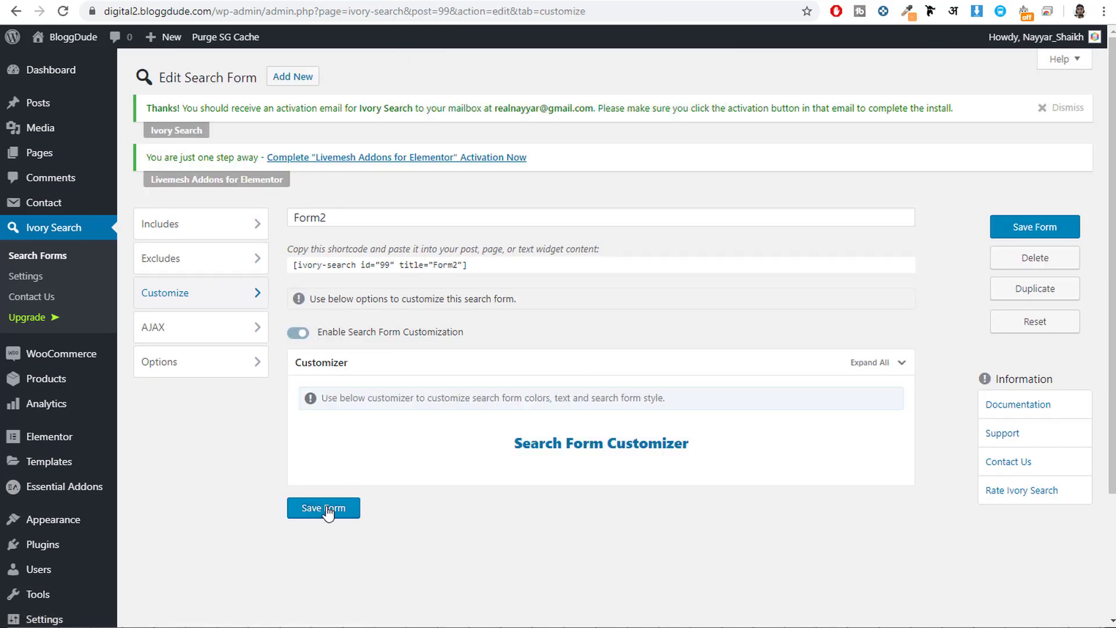
click(328, 511)
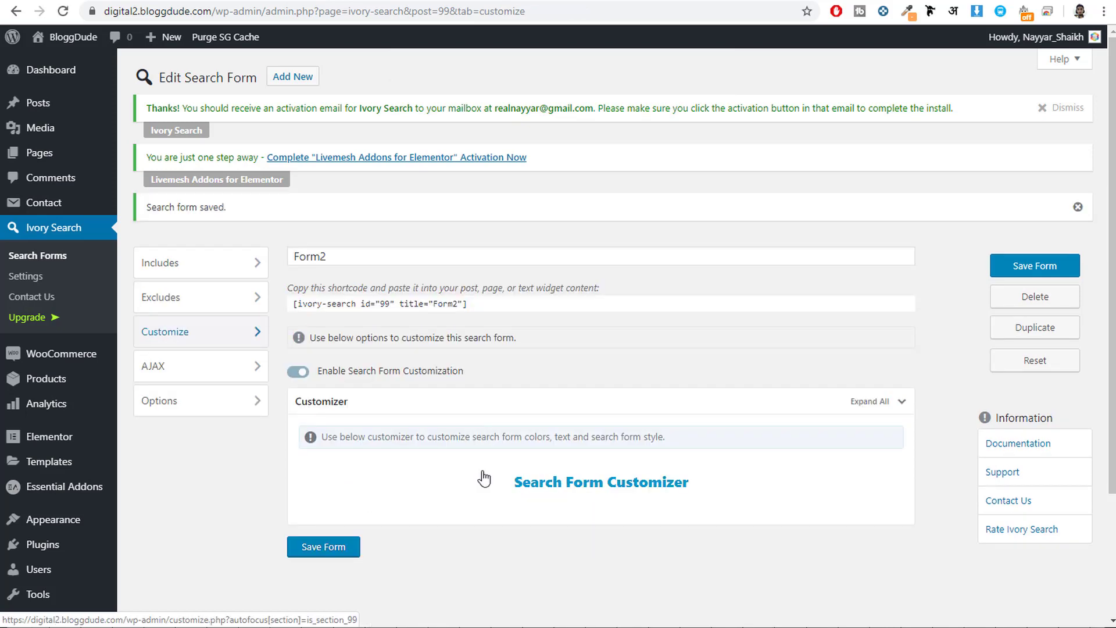
- Give Form2 the second, buttonless Search Form Style and publish it
click(621, 488)
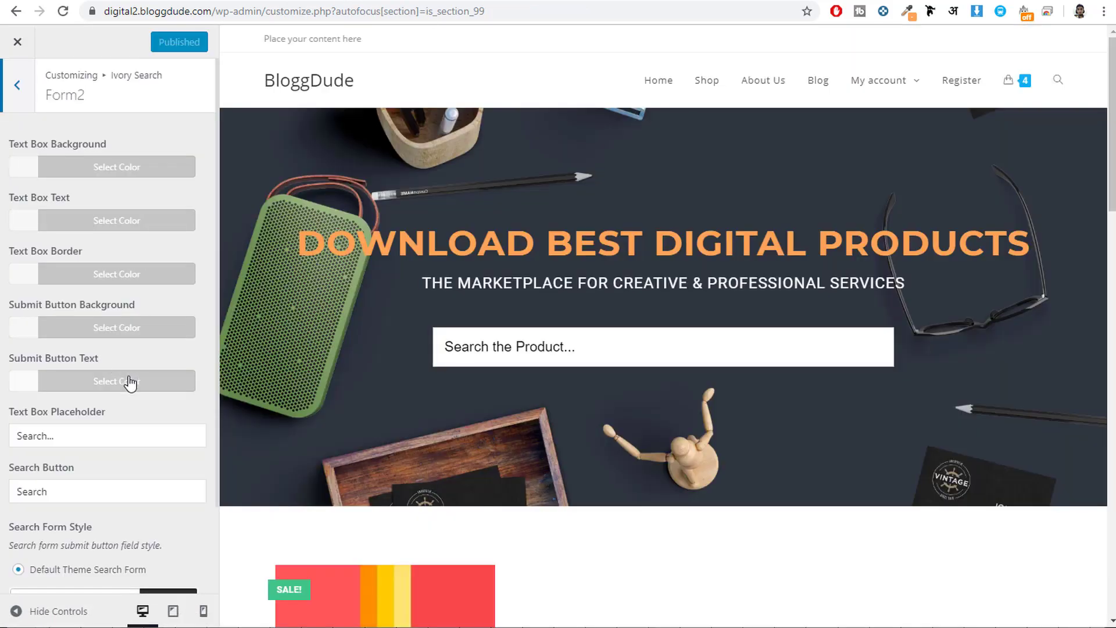
scroll(130, 381, down, 2)
click(73, 543)
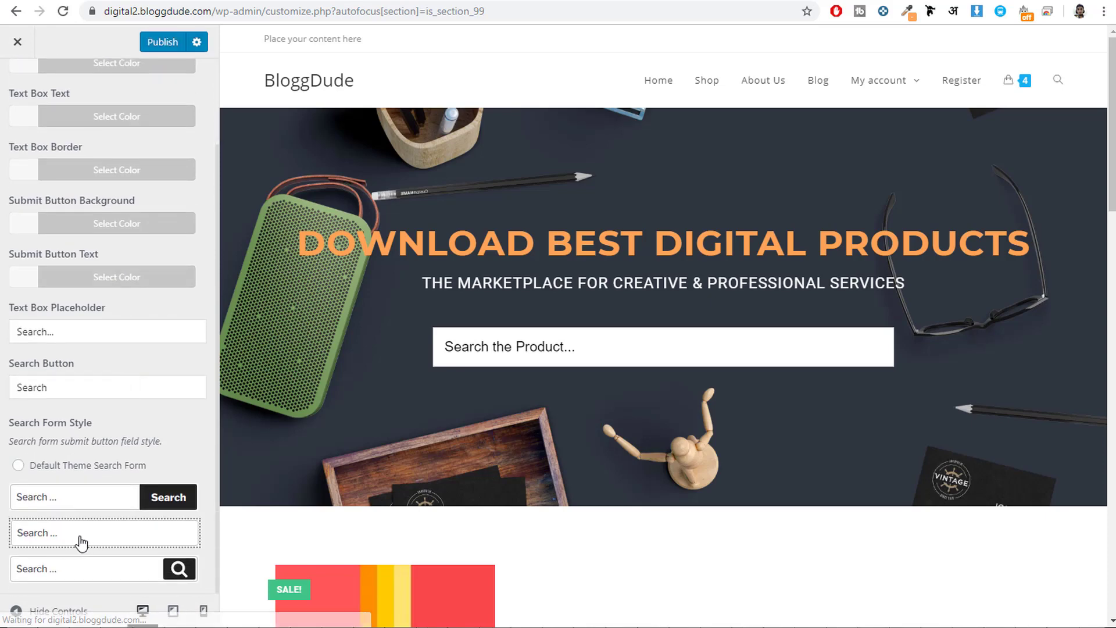
drag(15, 426, 105, 429)
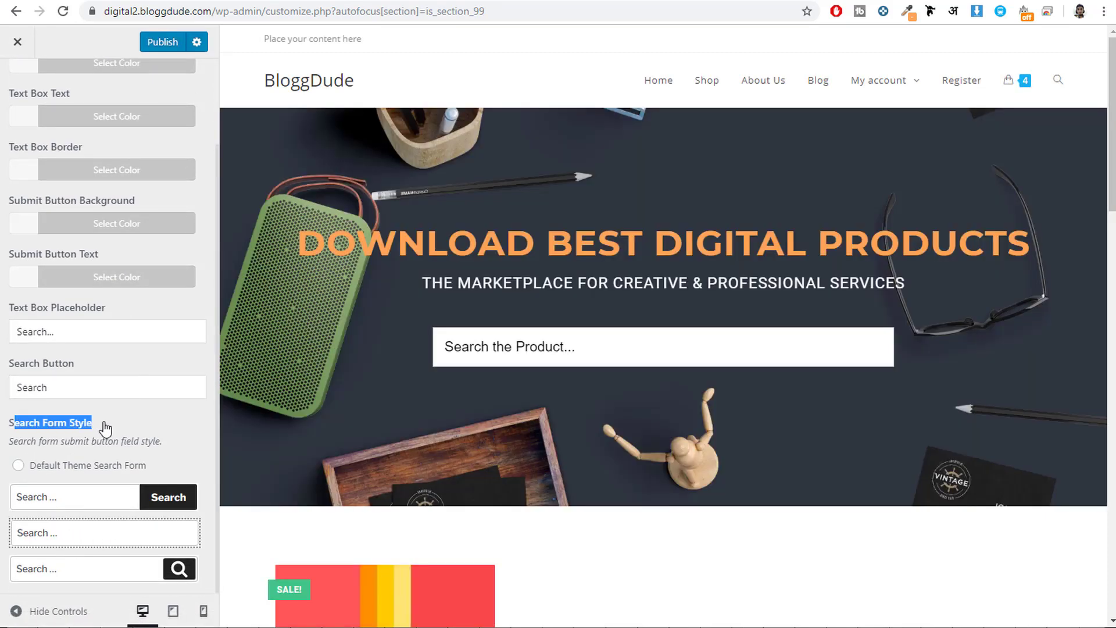
click(153, 47)
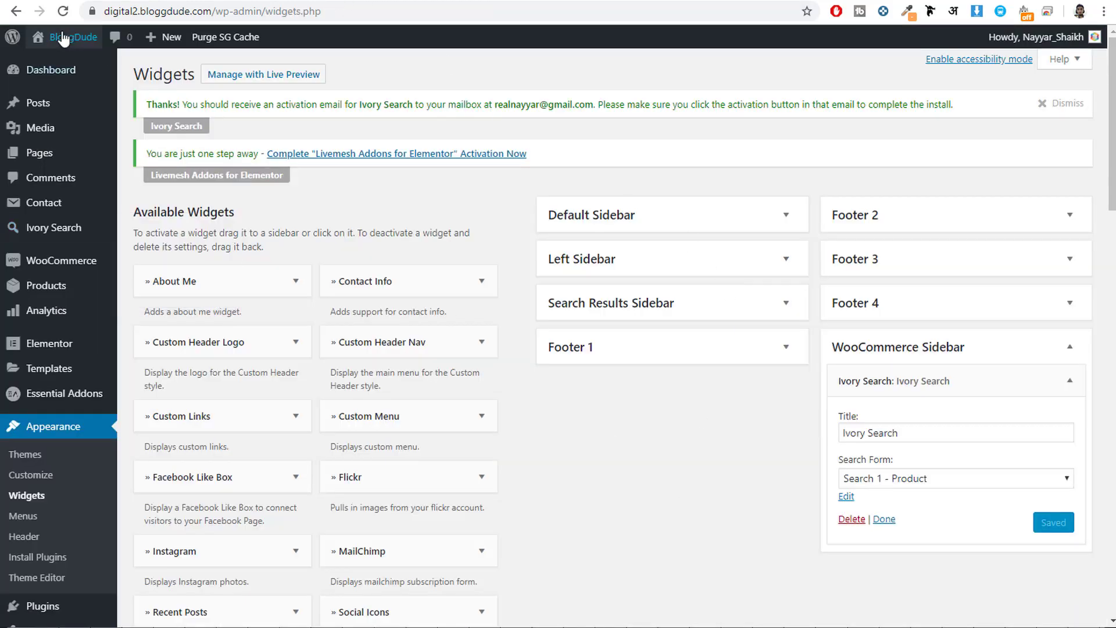
- Switch the WooCommerce Sidebar's Ivory Search widget to Form2, save, and reload the shop page
click(62, 11)
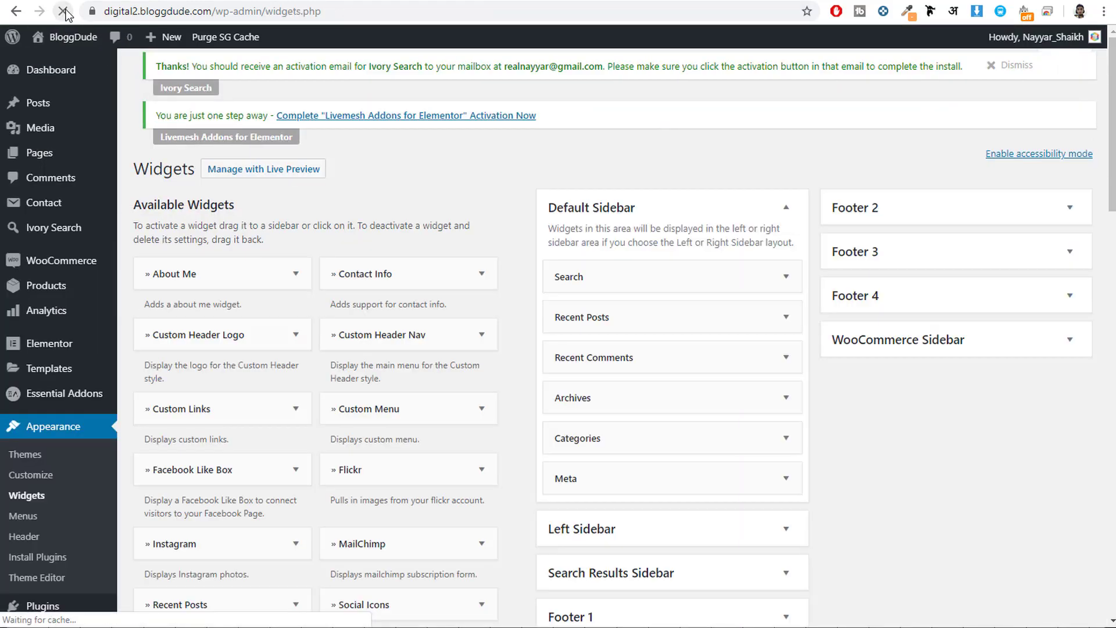
click(992, 345)
click(1014, 386)
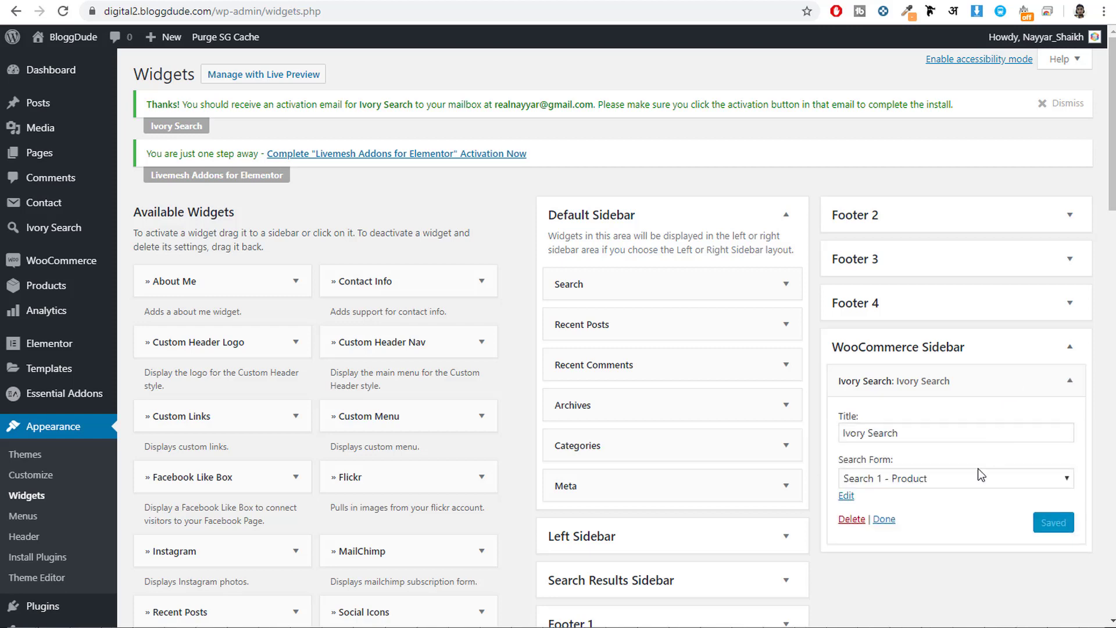
click(975, 474)
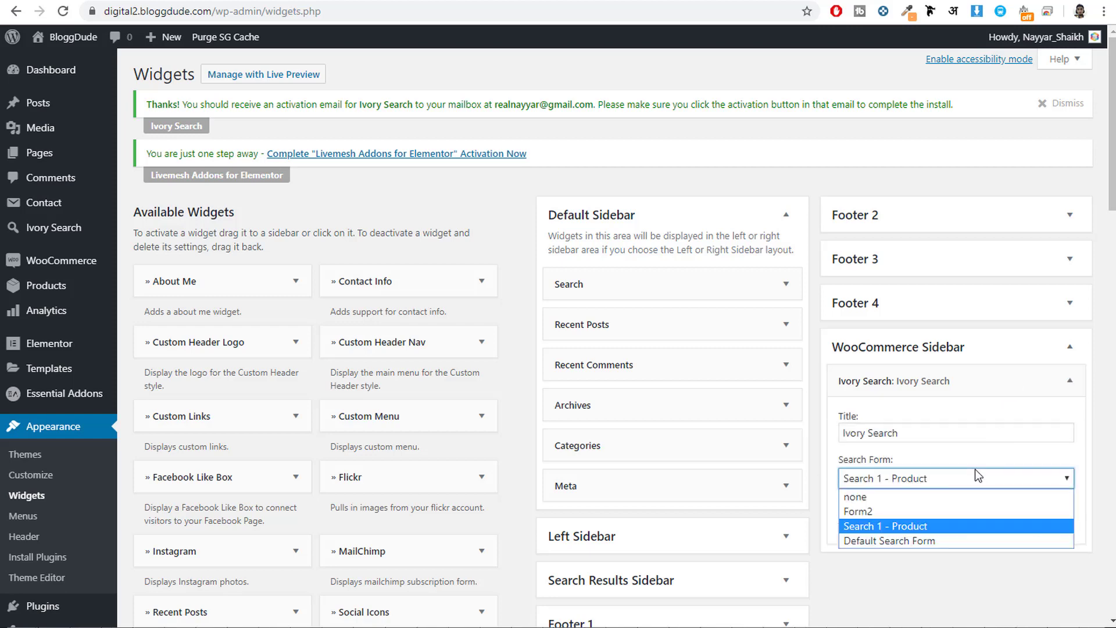
click(880, 509)
click(1066, 524)
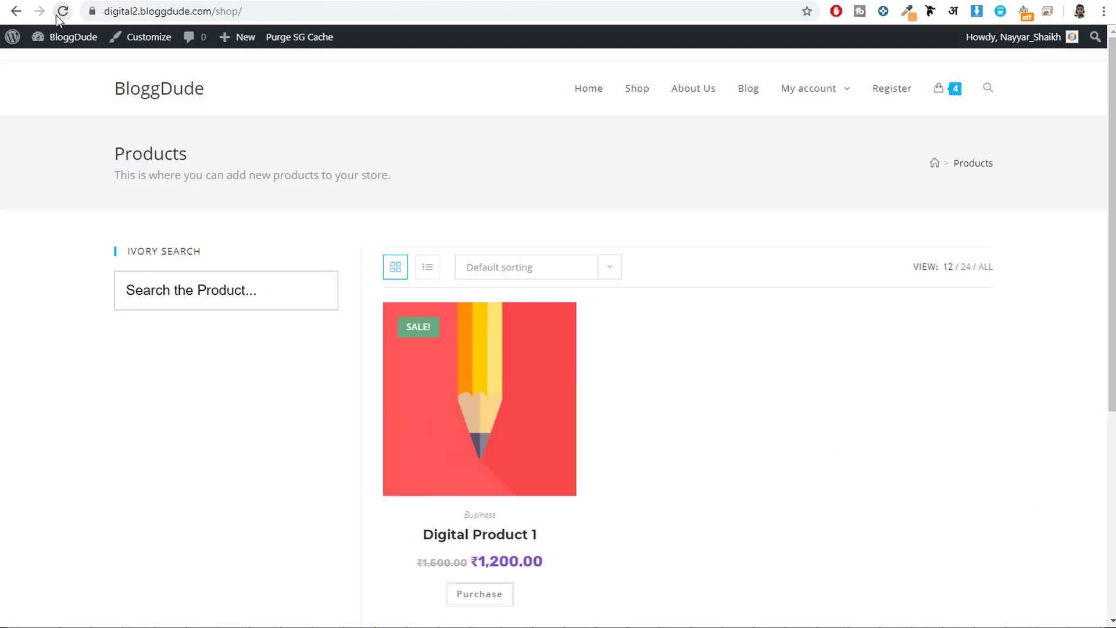
click(56, 15)
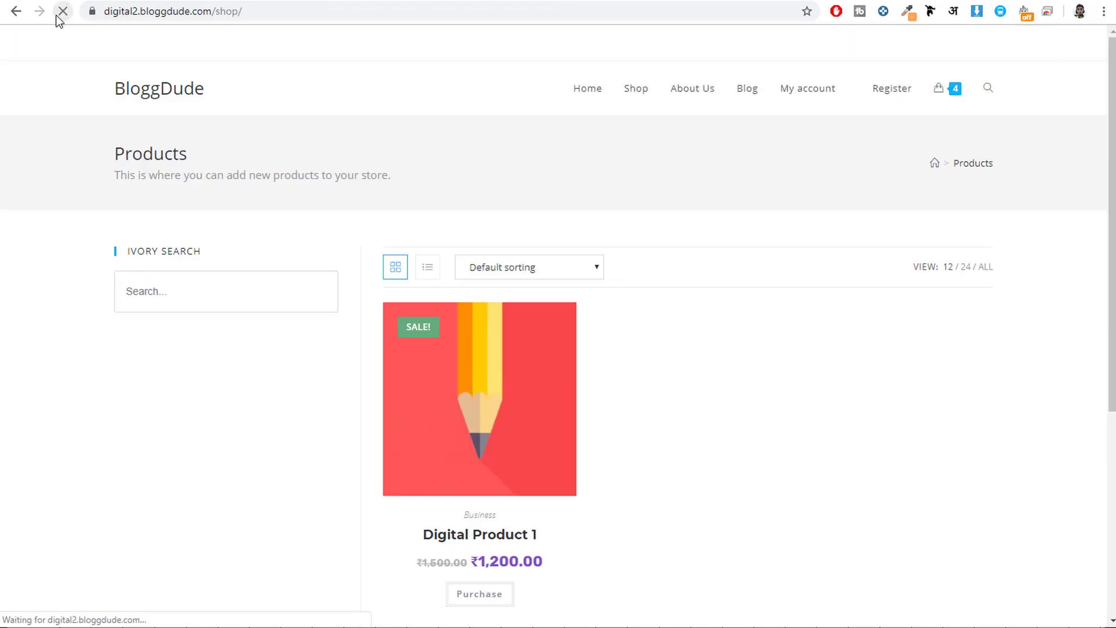
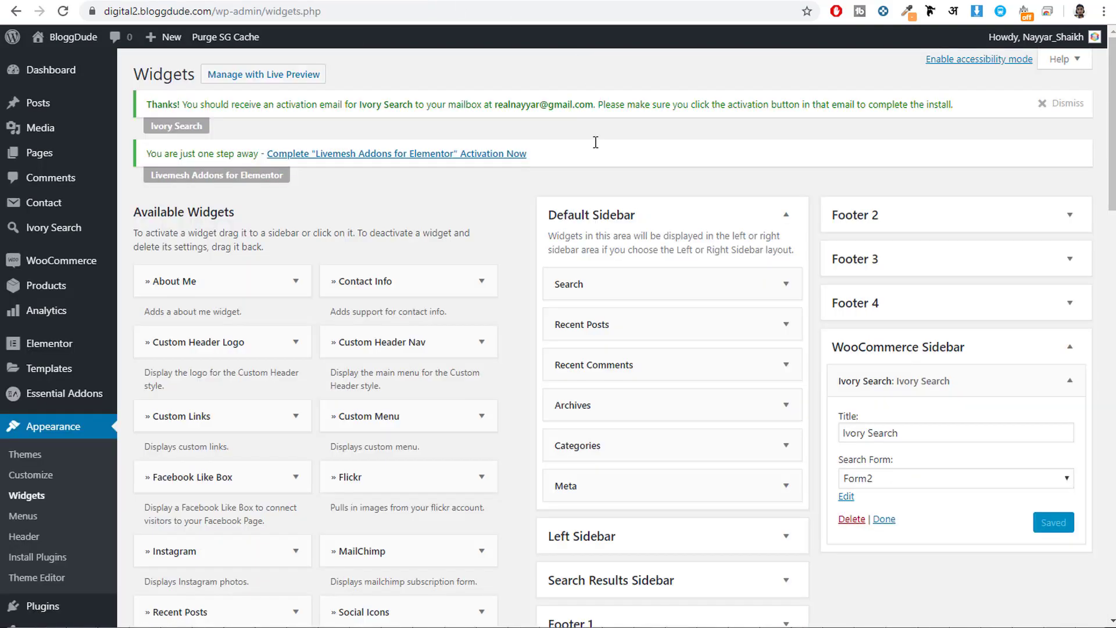
- Add the Product Tag Cloud widget to the WooCommerce Sidebar
scroll(625, 279, down, 10)
scroll(626, 281, down, 8)
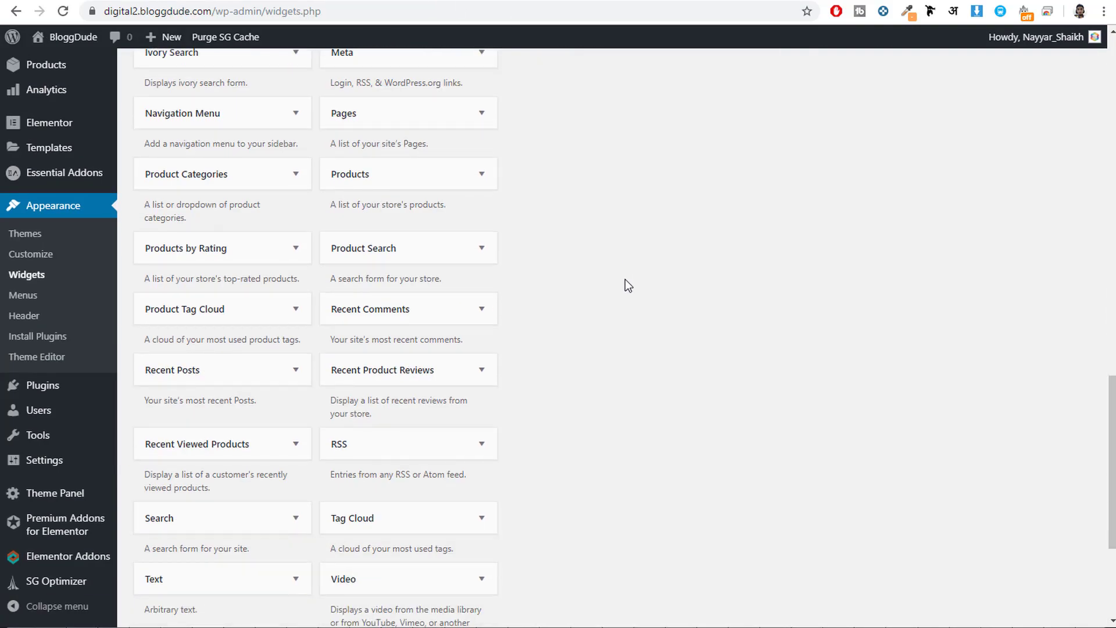
click(221, 314)
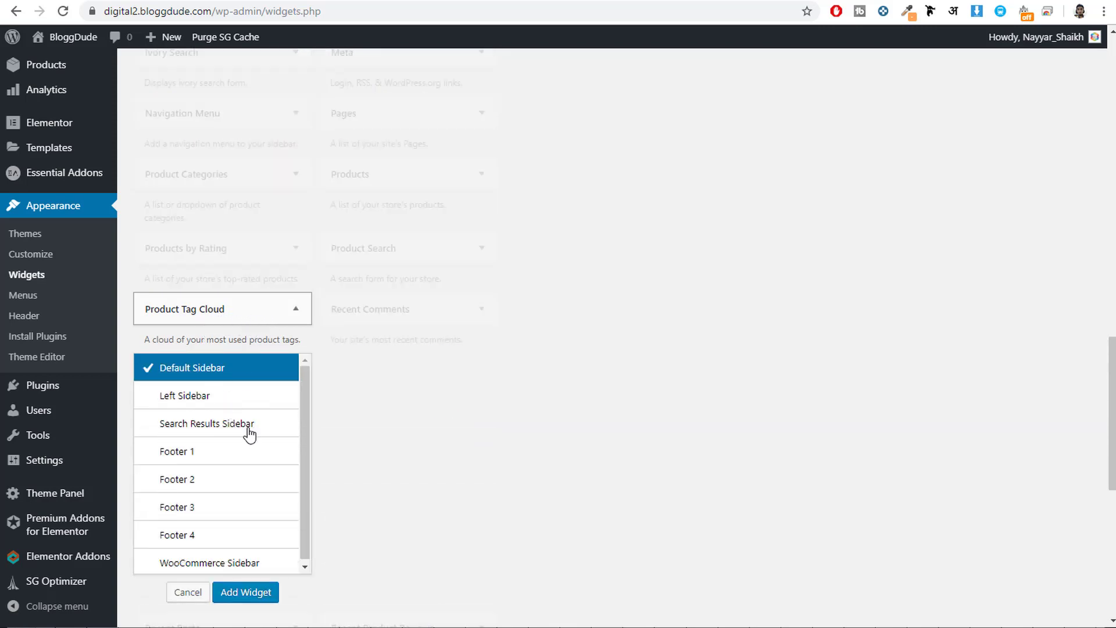
click(219, 563)
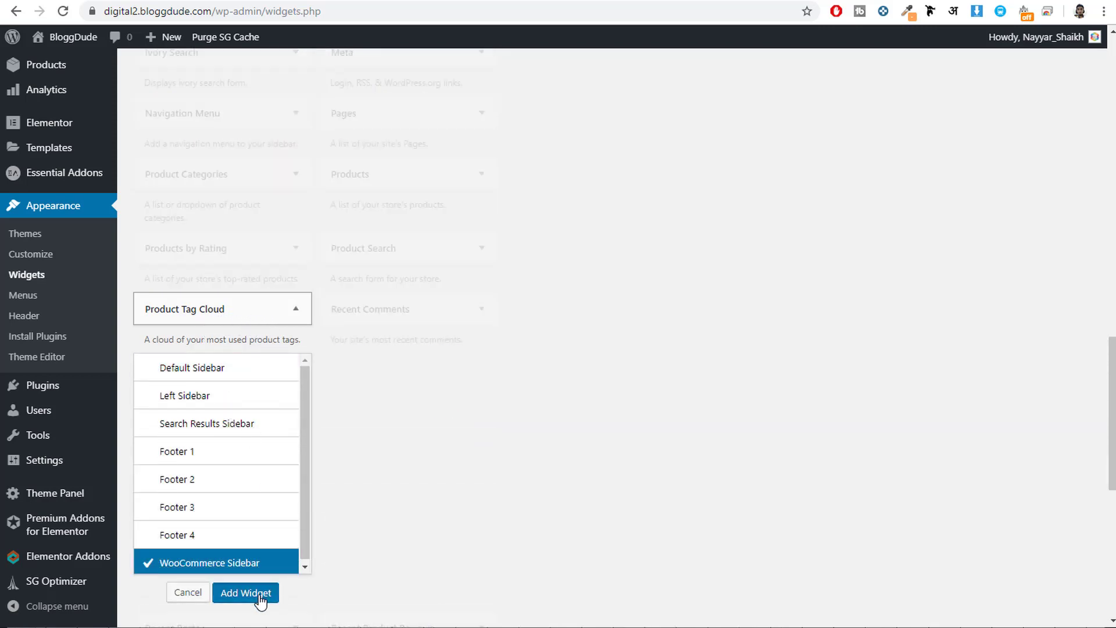
click(256, 593)
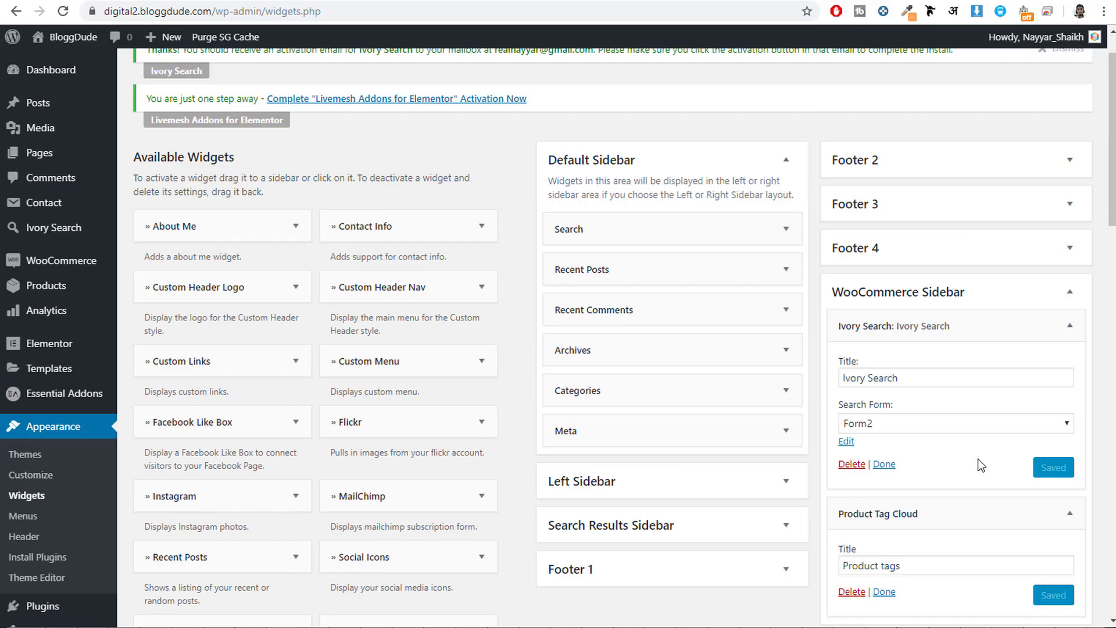
- Collapse the Product Tag Cloud and Ivory Search widget settings and return to the shop page
scroll(951, 378, down, 1)
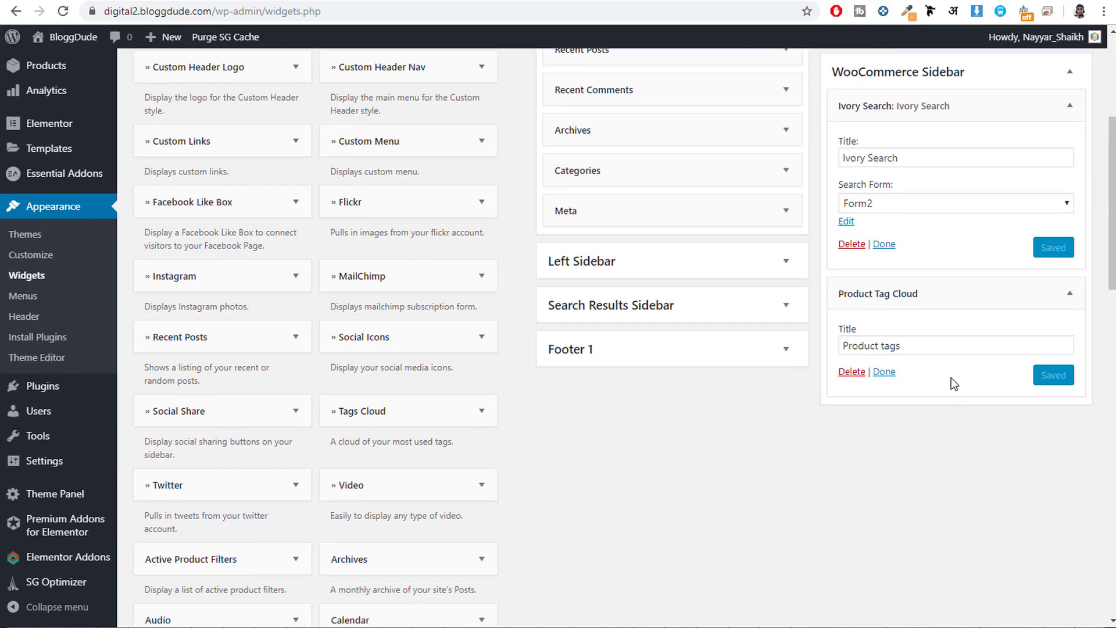
click(1070, 293)
click(1070, 105)
click(539, 2)
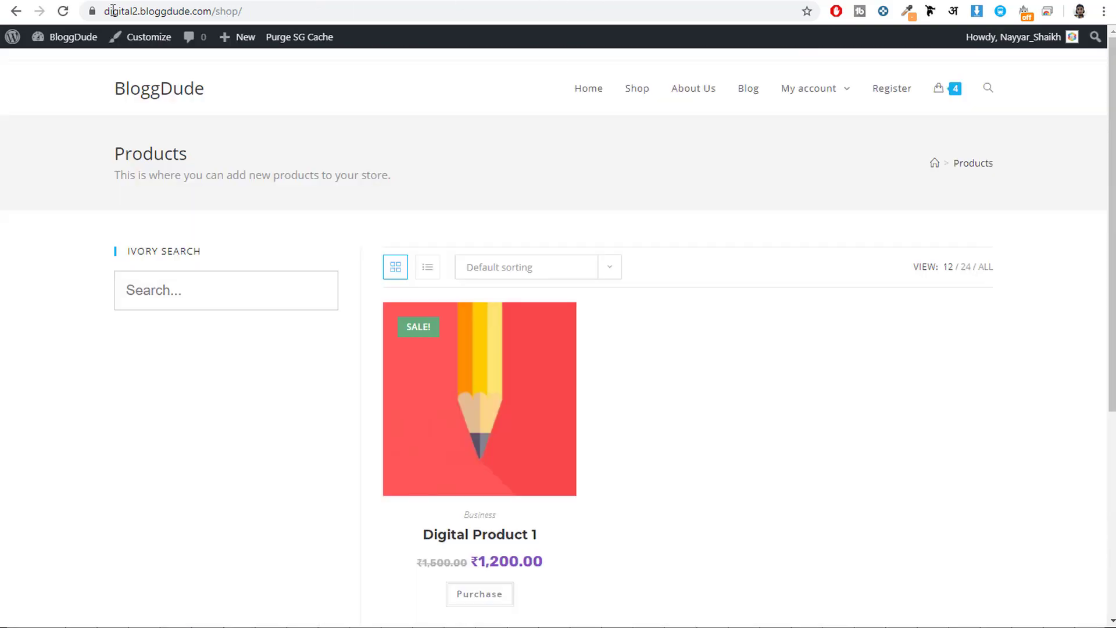
- Reload the shop to show the PRODUCT TAGS list, then select the reference heading 'SEARCH BY PRODUCT TPYE'
click(64, 11)
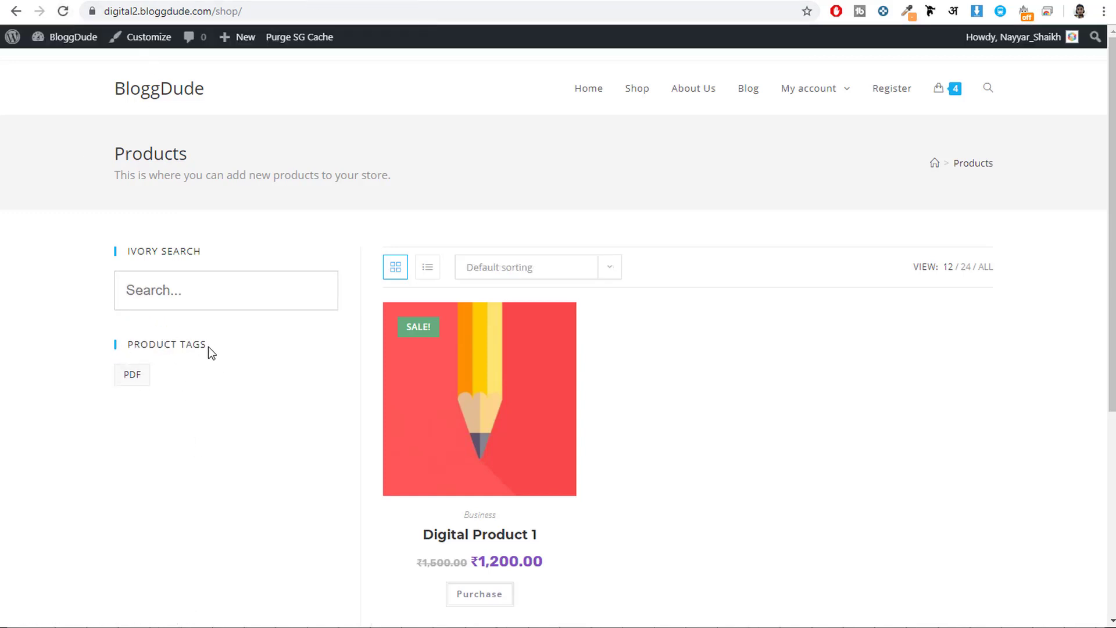
drag(208, 347, 140, 344)
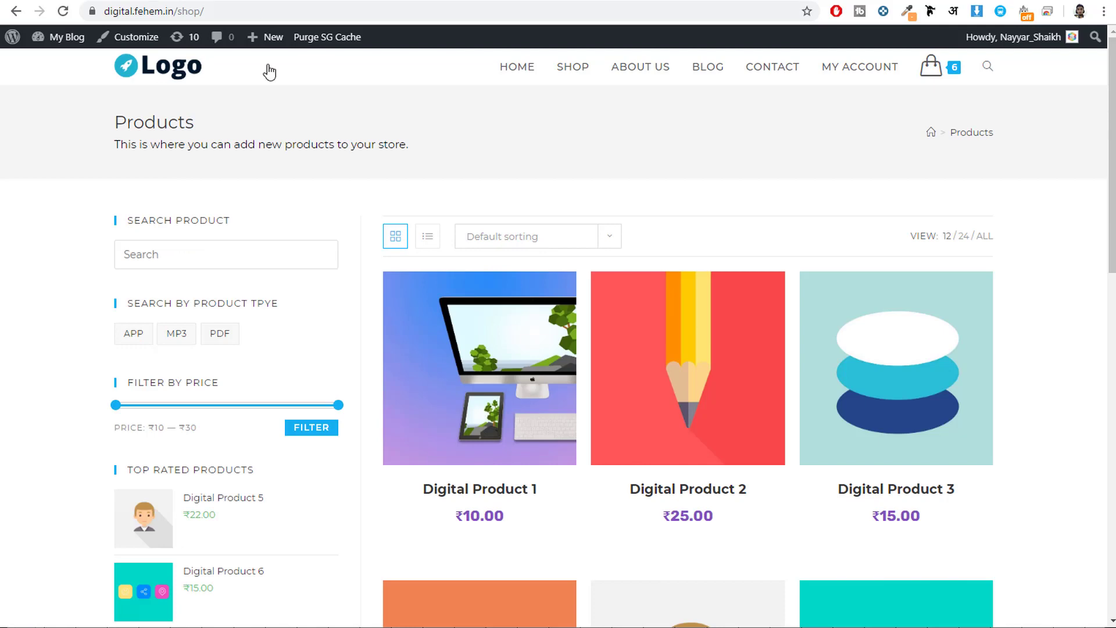
triple_click(192, 303)
key(ctrl+c)
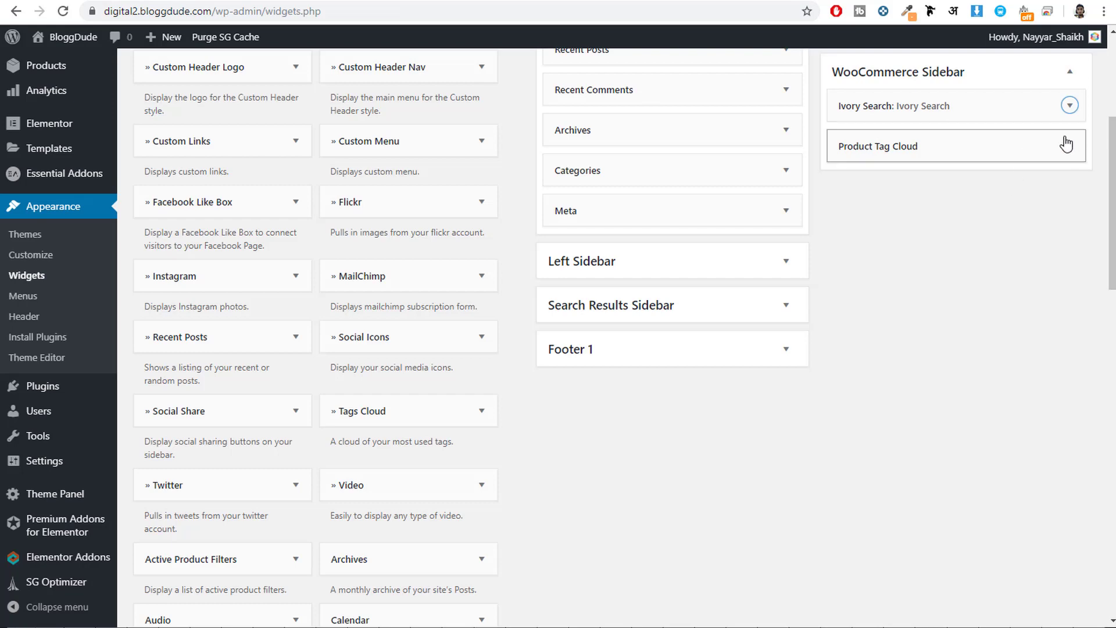
- Retitle the Product Tag Cloud widget 'SEARCH BY PRODUCT TPYE' and save it
click(1069, 145)
click(922, 201)
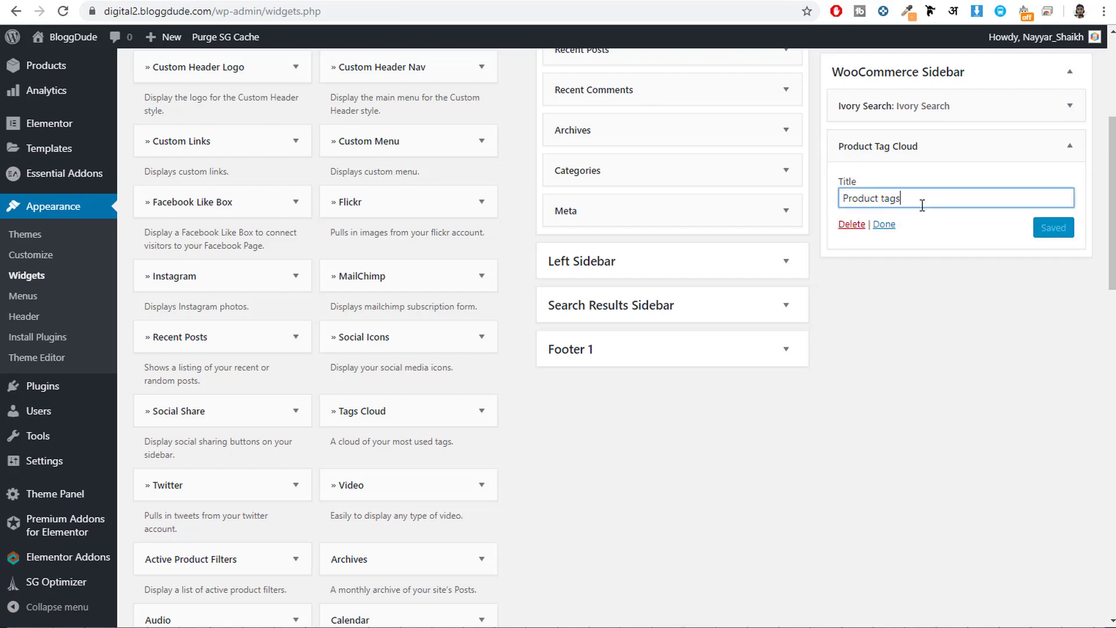
key(ctrl+a)
key(ctrl+v)
click(1056, 228)
click(1069, 146)
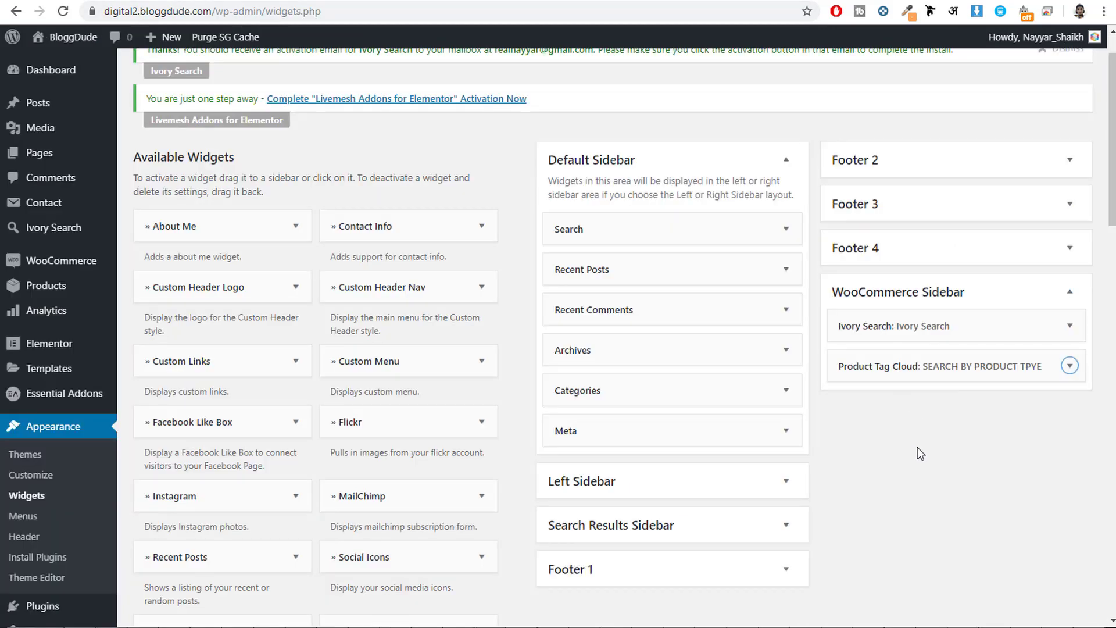
- Add the Filter Products by Price widget to the WooCommerce Sidebar and reload the shop
scroll(917, 452, down, 4)
scroll(949, 475, down, 4)
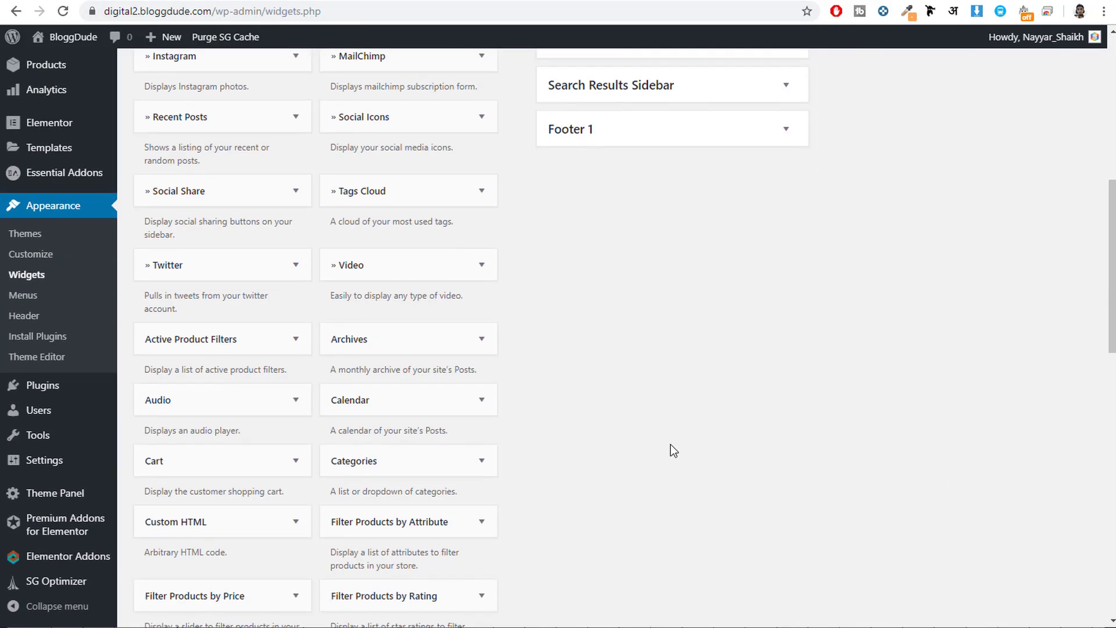
scroll(616, 470, down, 1)
scroll(550, 431, down, 1)
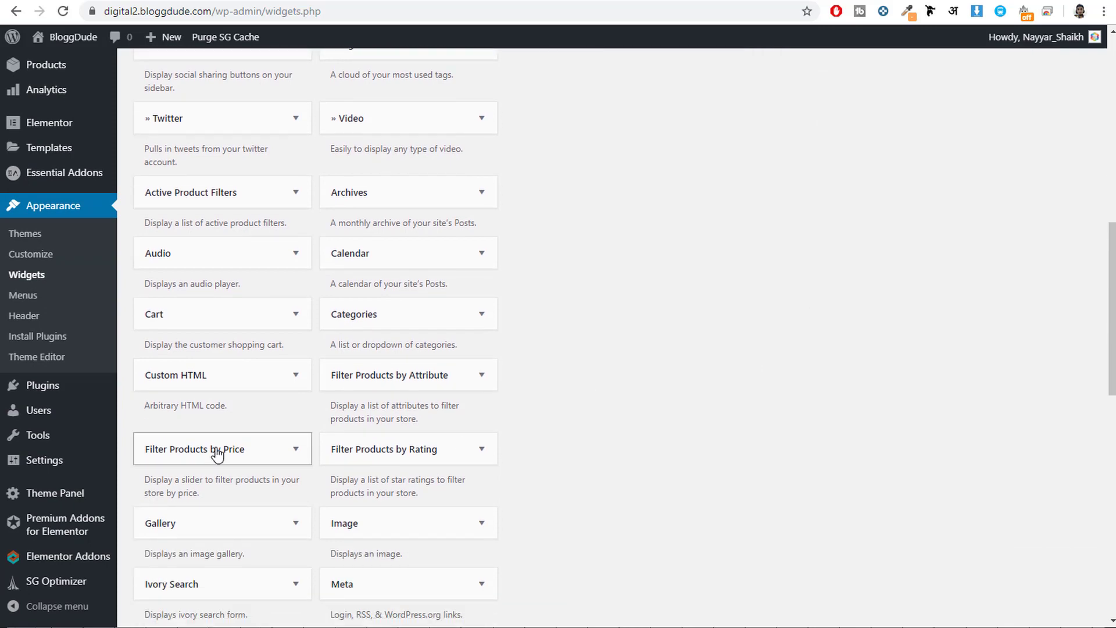
click(267, 454)
scroll(291, 459, down, 4)
click(212, 494)
click(269, 531)
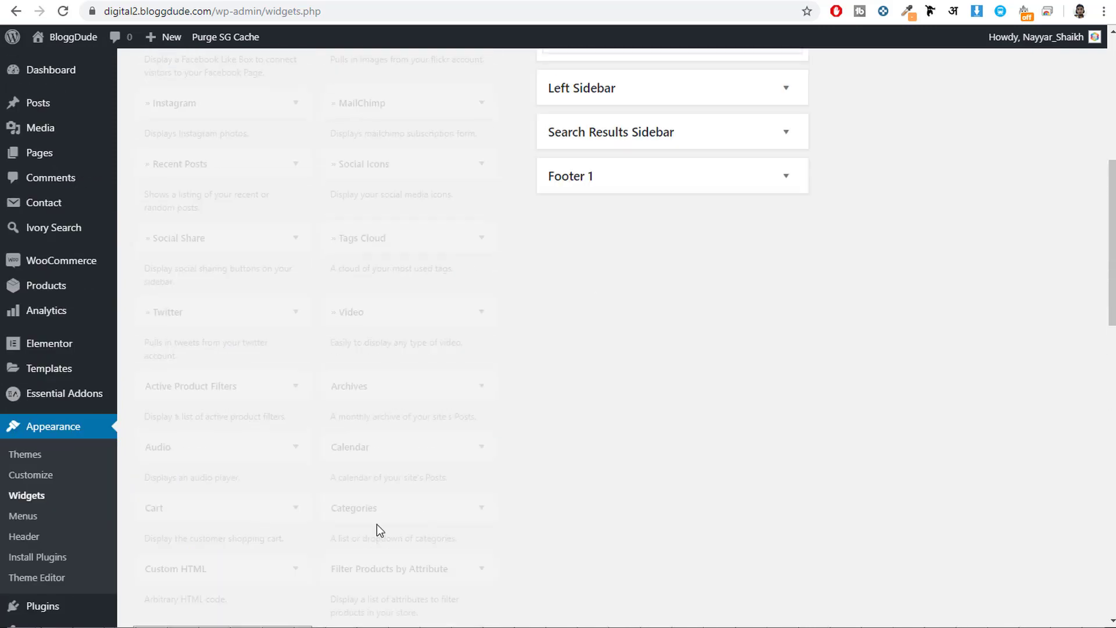
scroll(907, 487, up, 1)
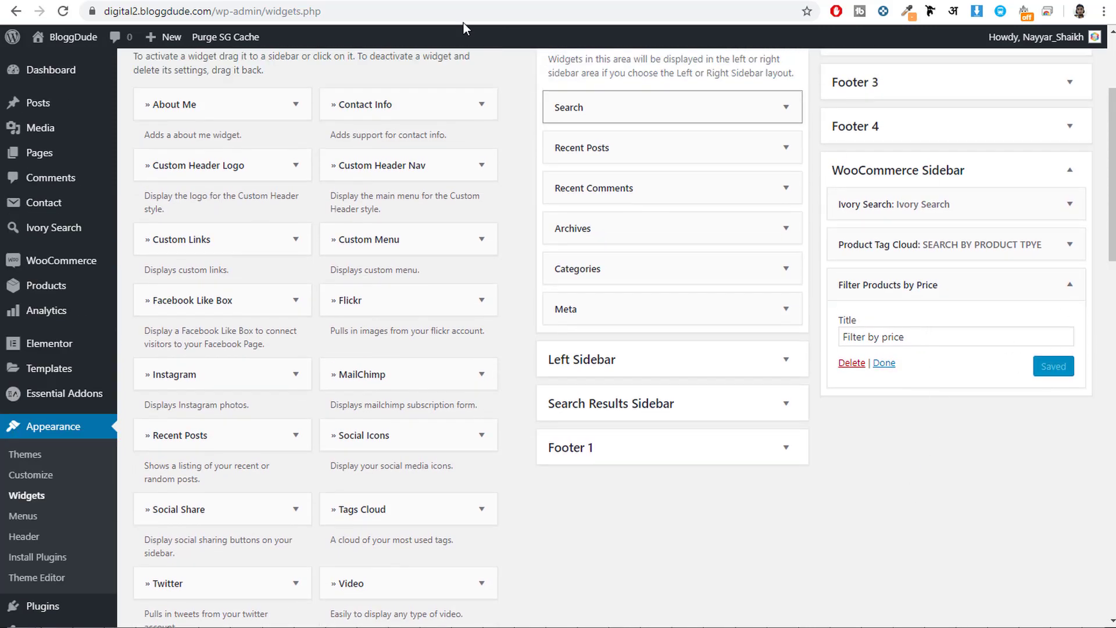
click(524, 1)
click(64, 11)
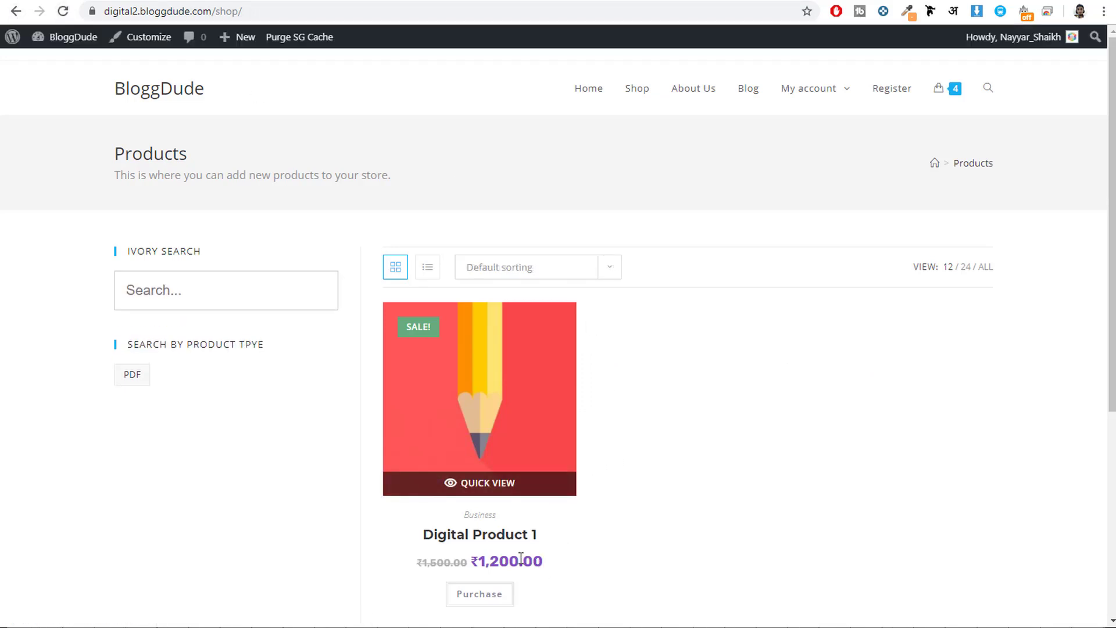
- Duplicate Digital Product 1 from the admin product list
drag(521, 559, 472, 554)
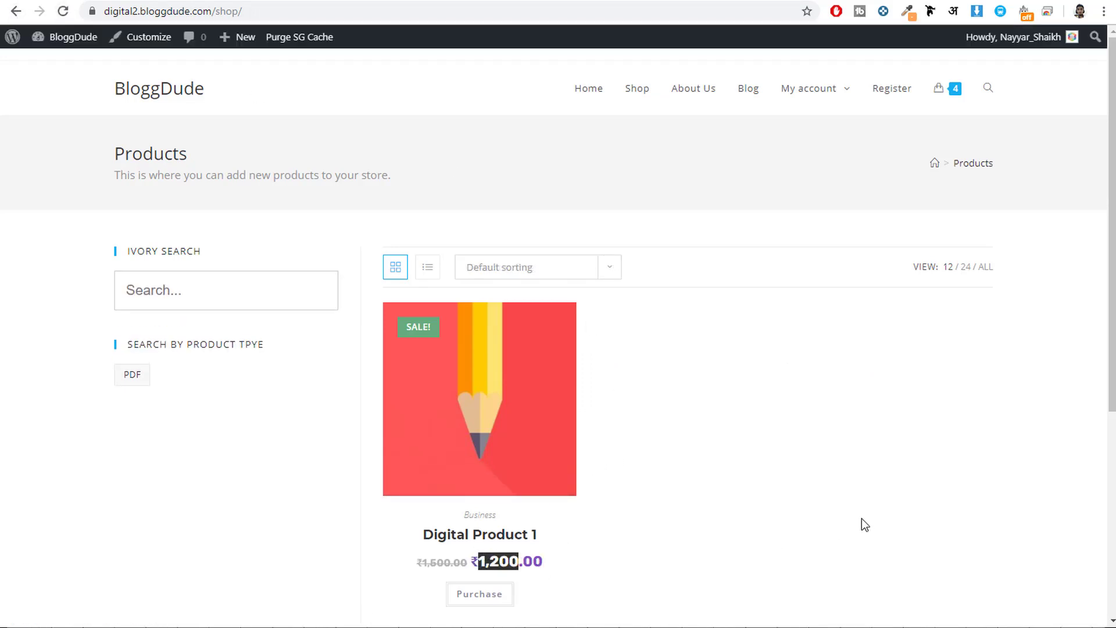
click(74, 39)
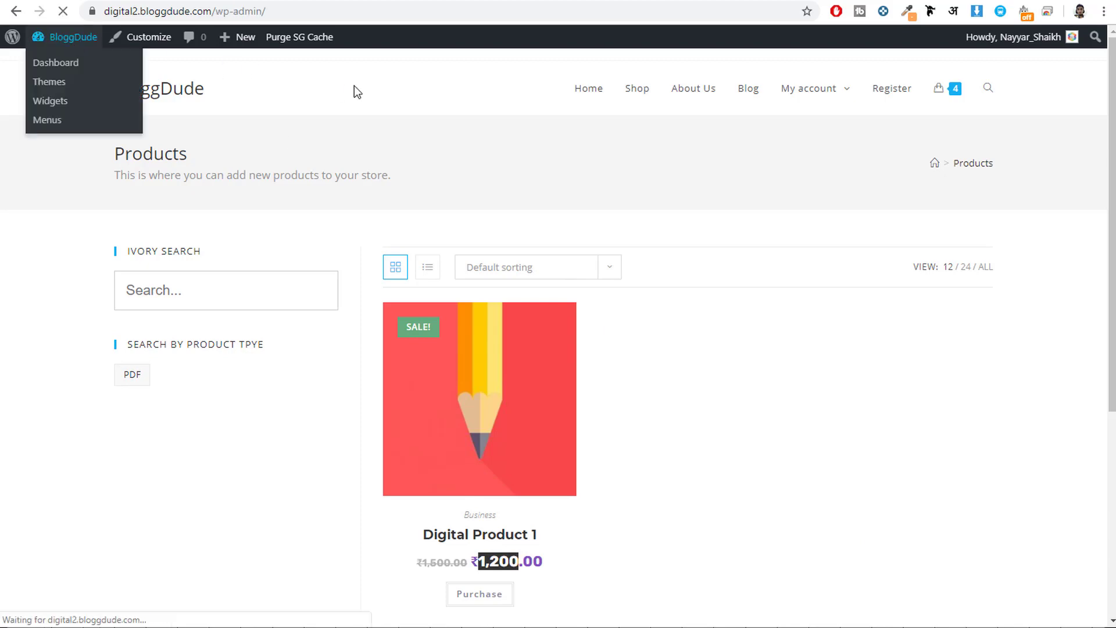
click(75, 350)
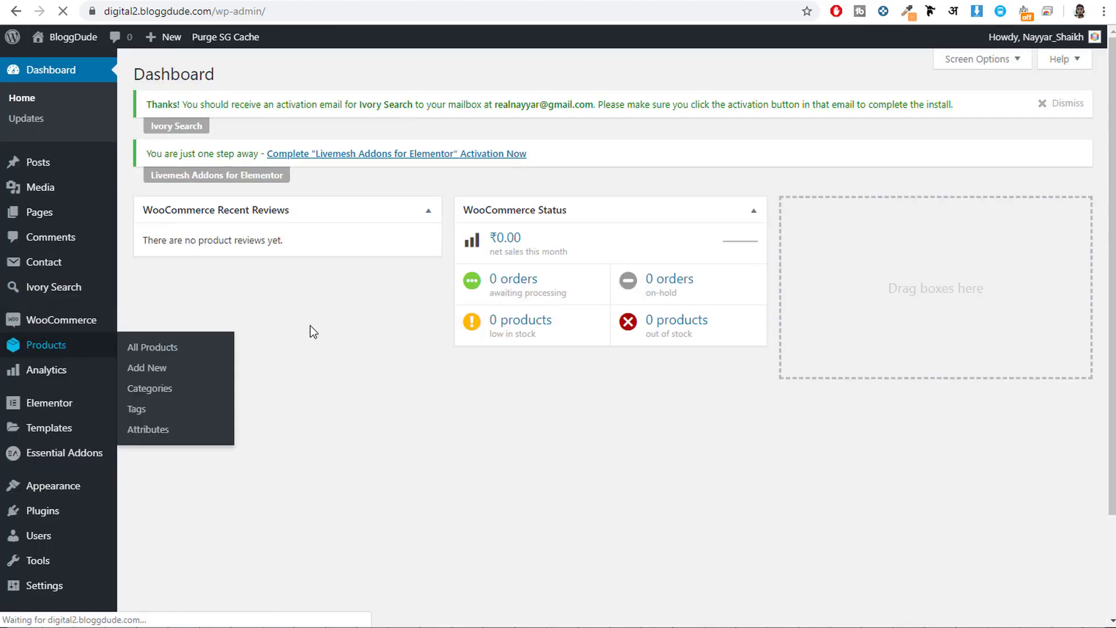
mouse_move(302, 265)
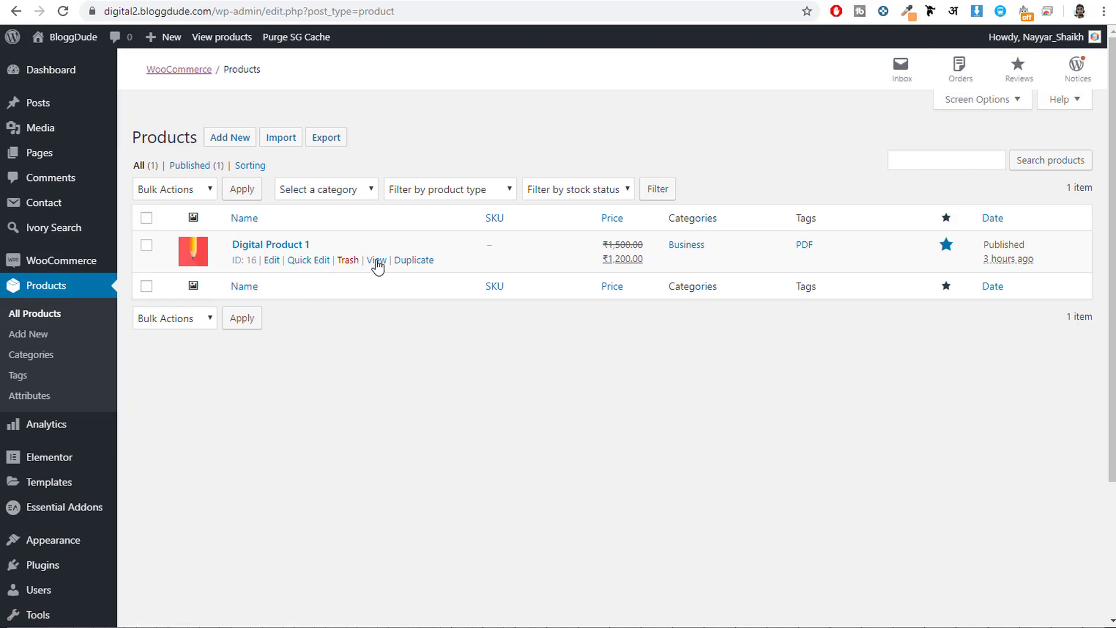
click(423, 261)
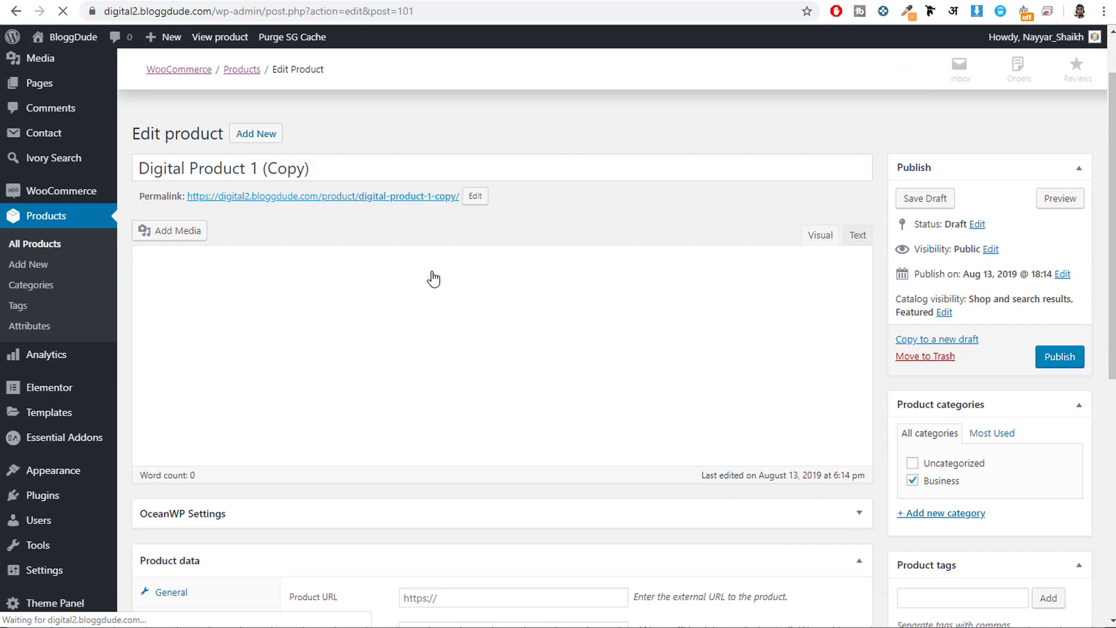
- Change the copy's regular price from 1500 to 2500
scroll(433, 279, down, 7)
click(437, 161)
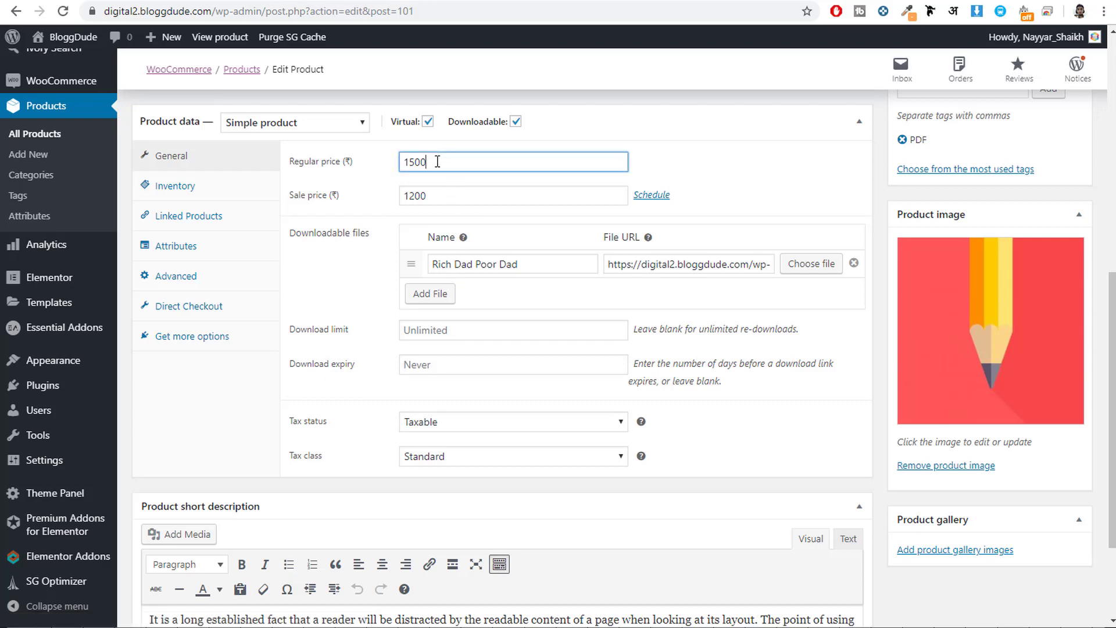
drag(437, 161, 361, 167)
text(2500)
key(Tab)
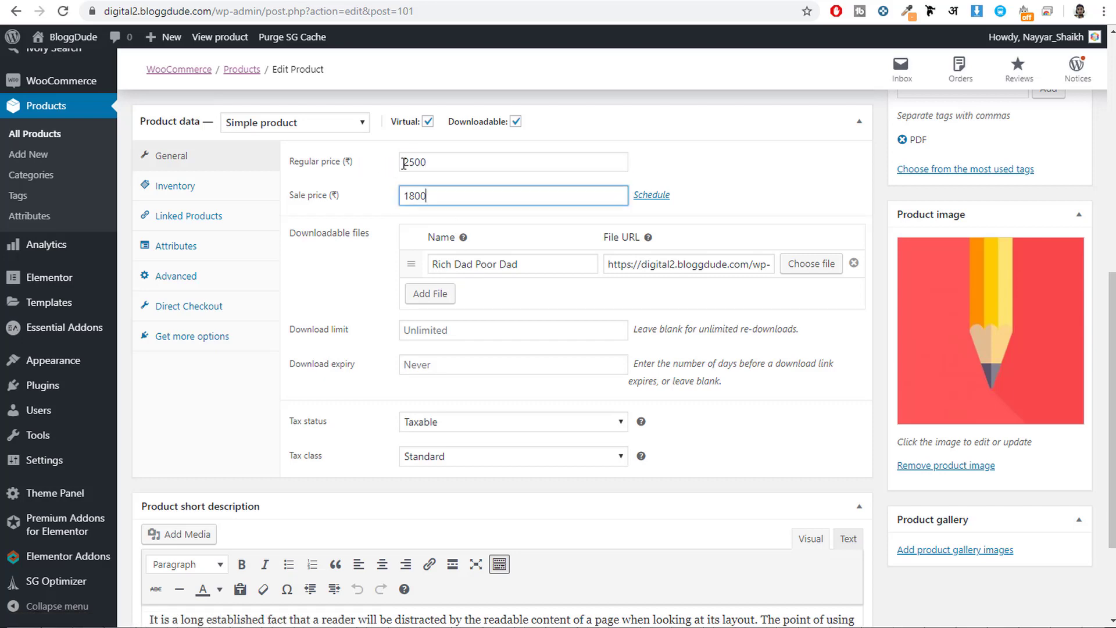
scroll(850, 498, up, 6)
scroll(850, 498, down, 5)
- Upload Shopping-123-820x695.jpg and set it as the product image
click(989, 454)
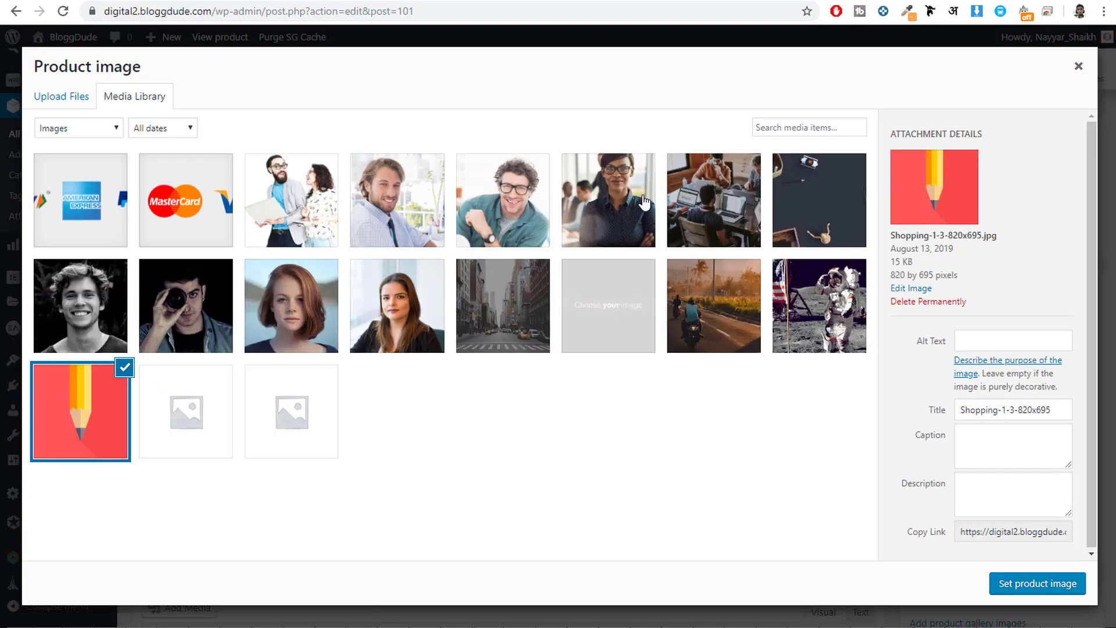
click(64, 98)
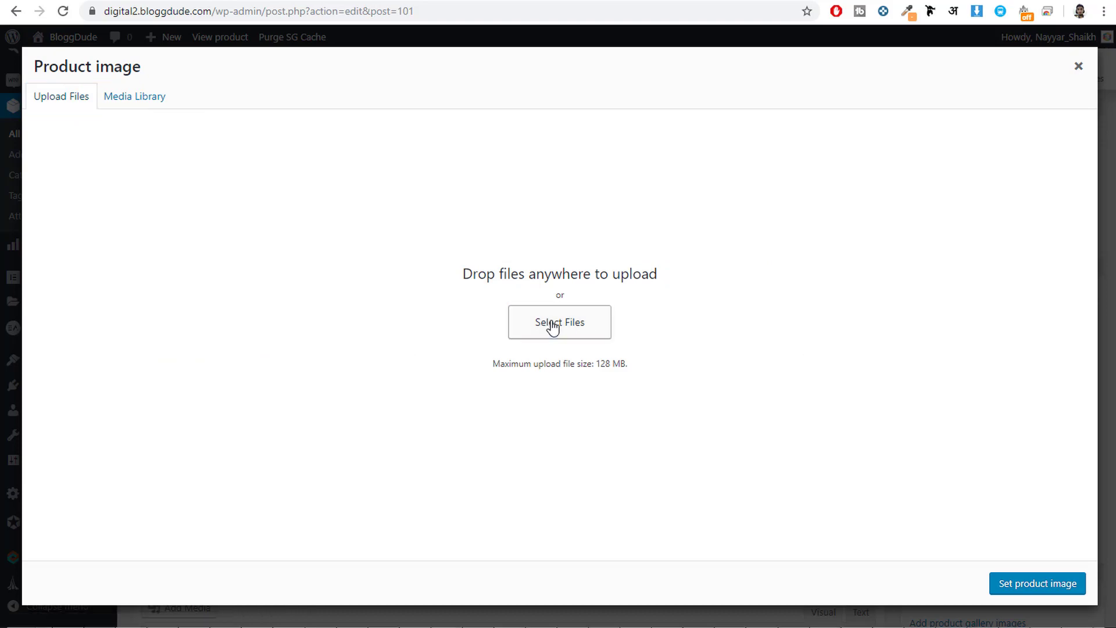
click(551, 324)
scroll(609, 317, down, 5)
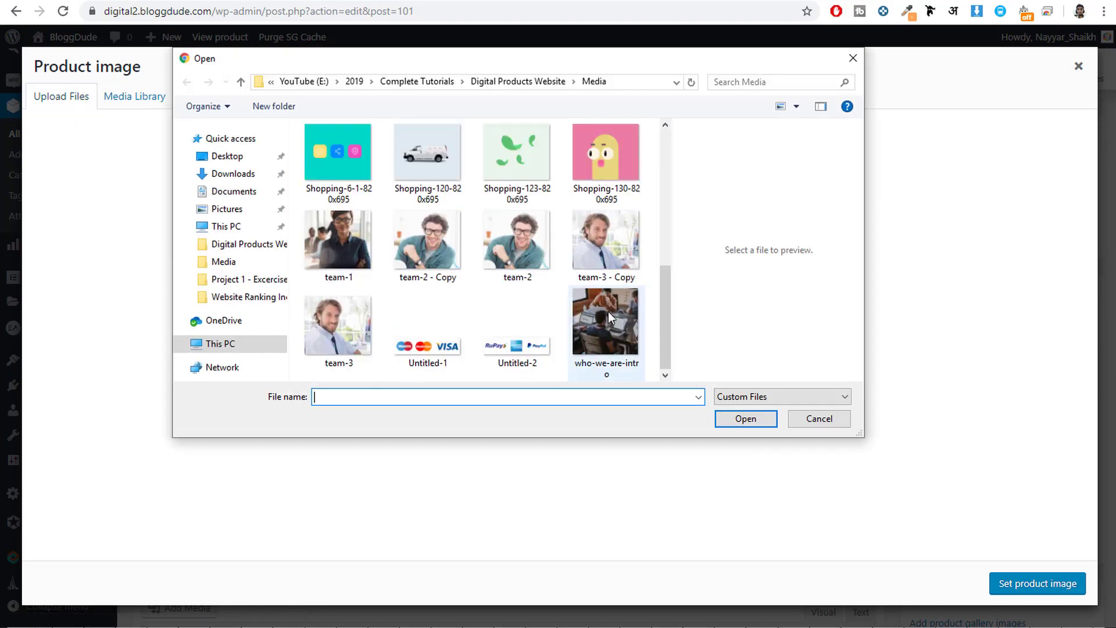
click(517, 156)
click(762, 423)
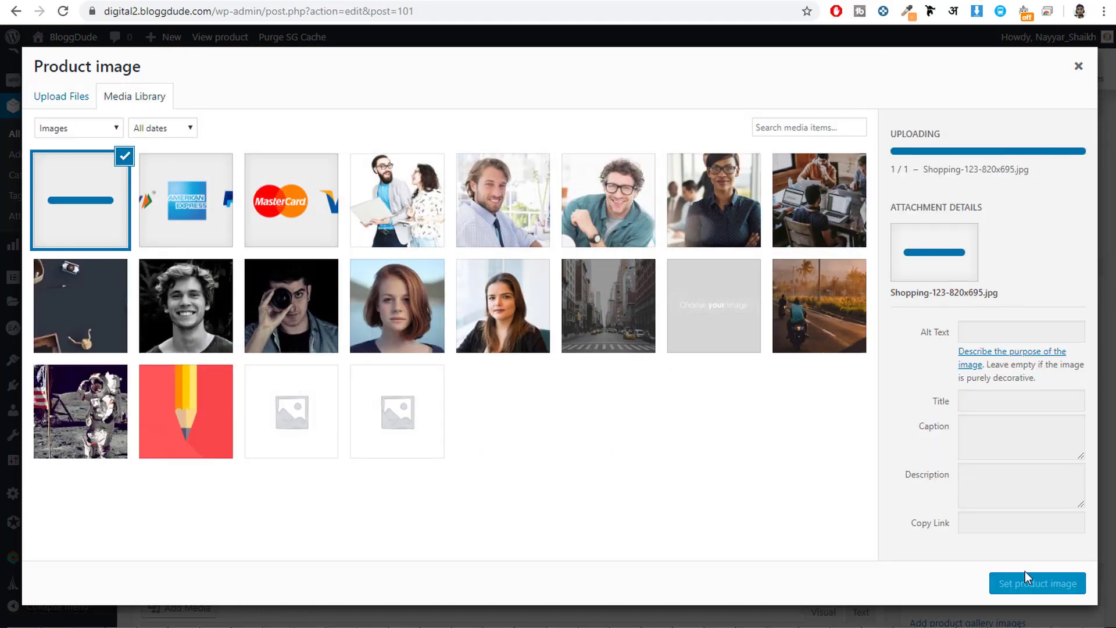
click(1031, 588)
- Publish the duplicated product and return to the site's home page
scroll(1031, 177, up, 8)
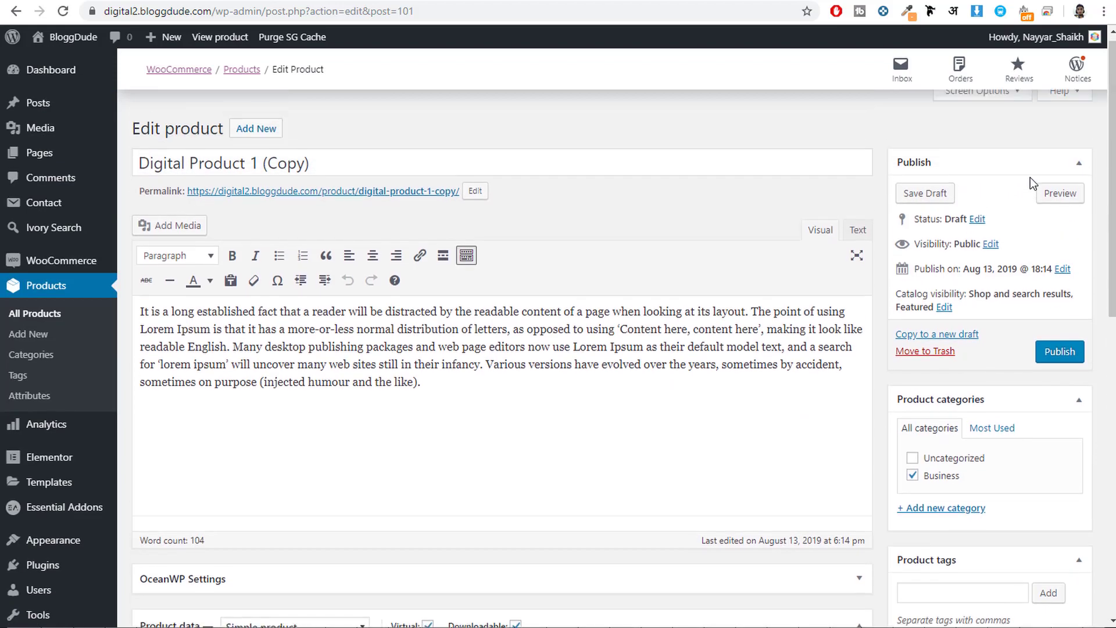
click(1062, 367)
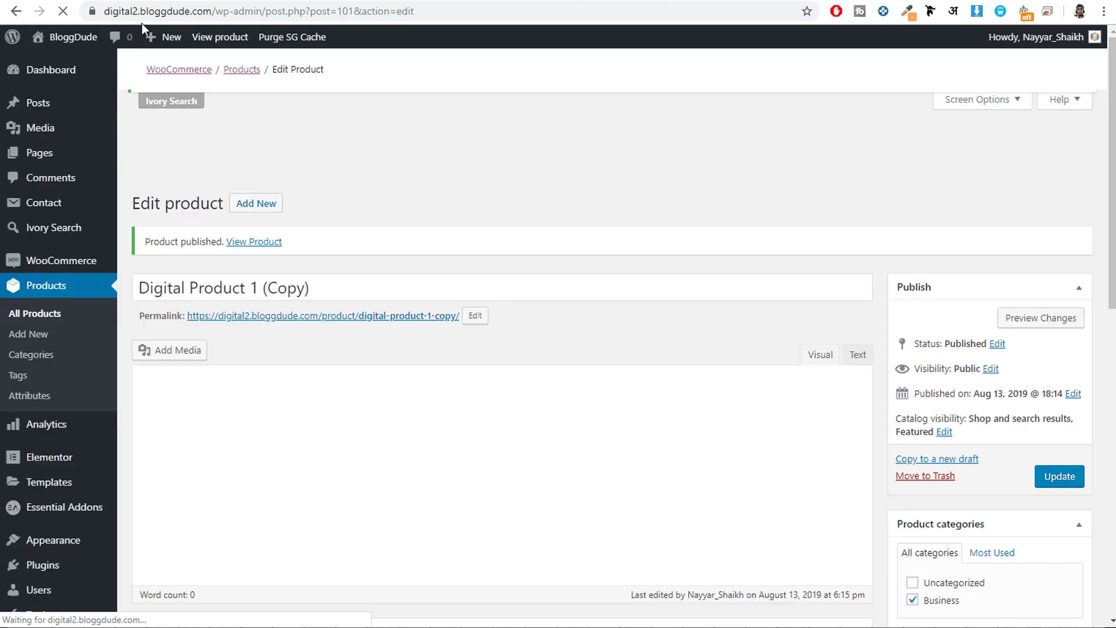
click(69, 36)
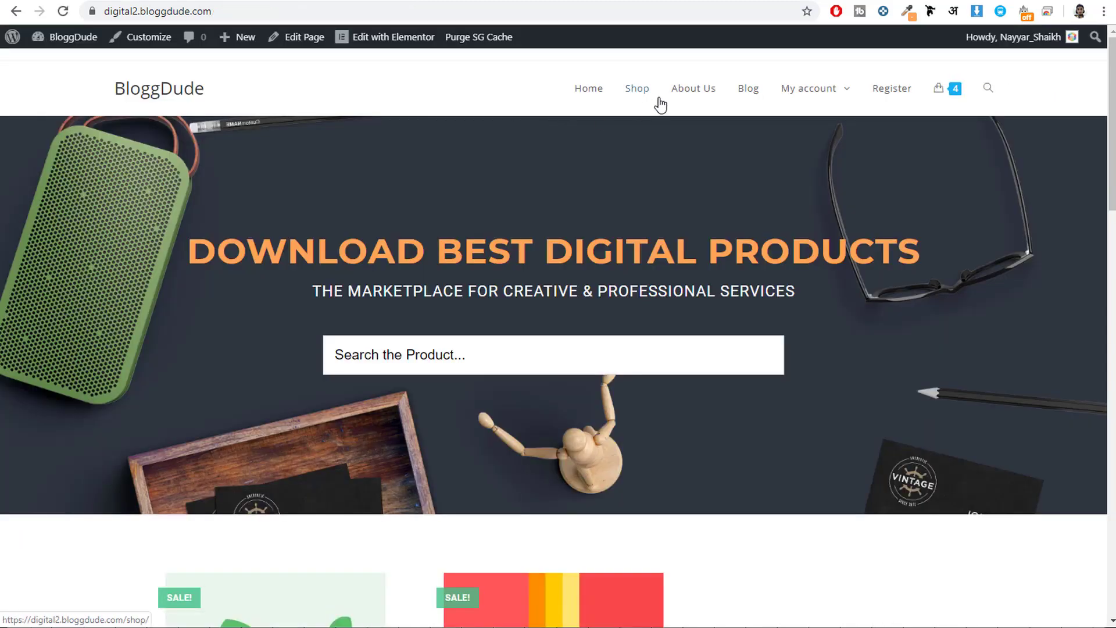
- Open the Shop page and review the sale prices of the first two products
click(647, 93)
scroll(140, 287, down, 3)
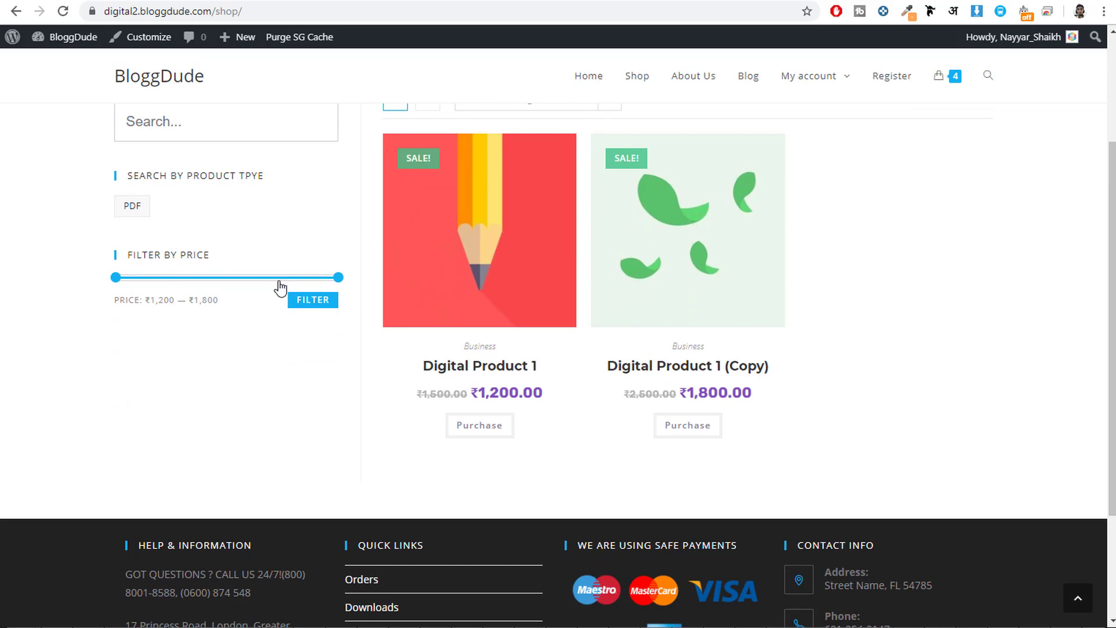
scroll(280, 285, up, 1)
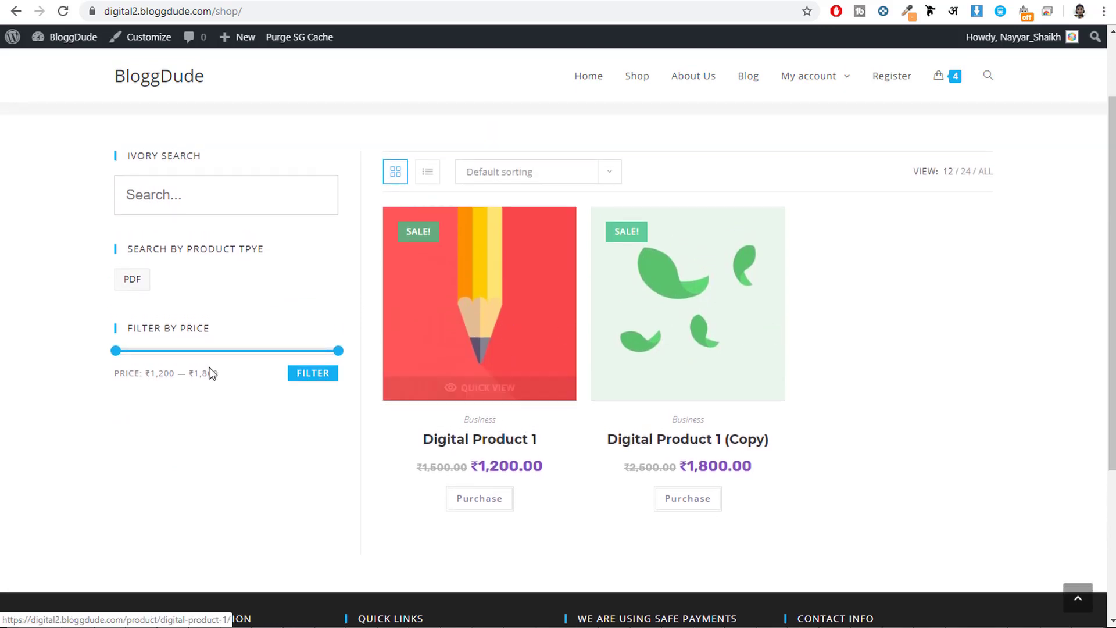
drag(471, 466, 510, 467)
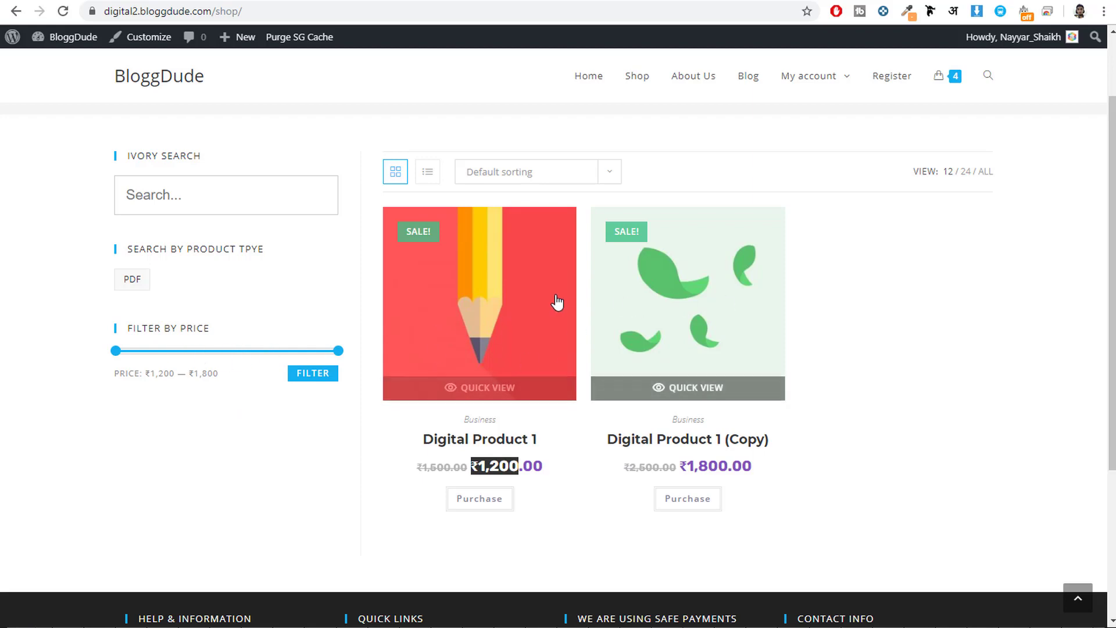
drag(719, 467, 694, 467)
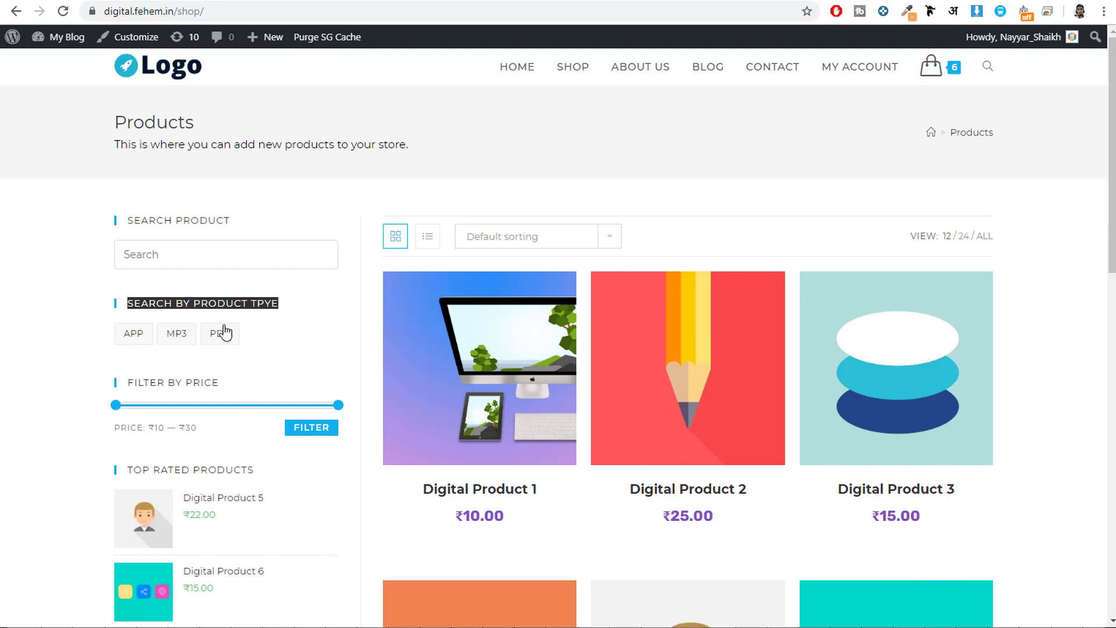
scroll(204, 394, down, 3)
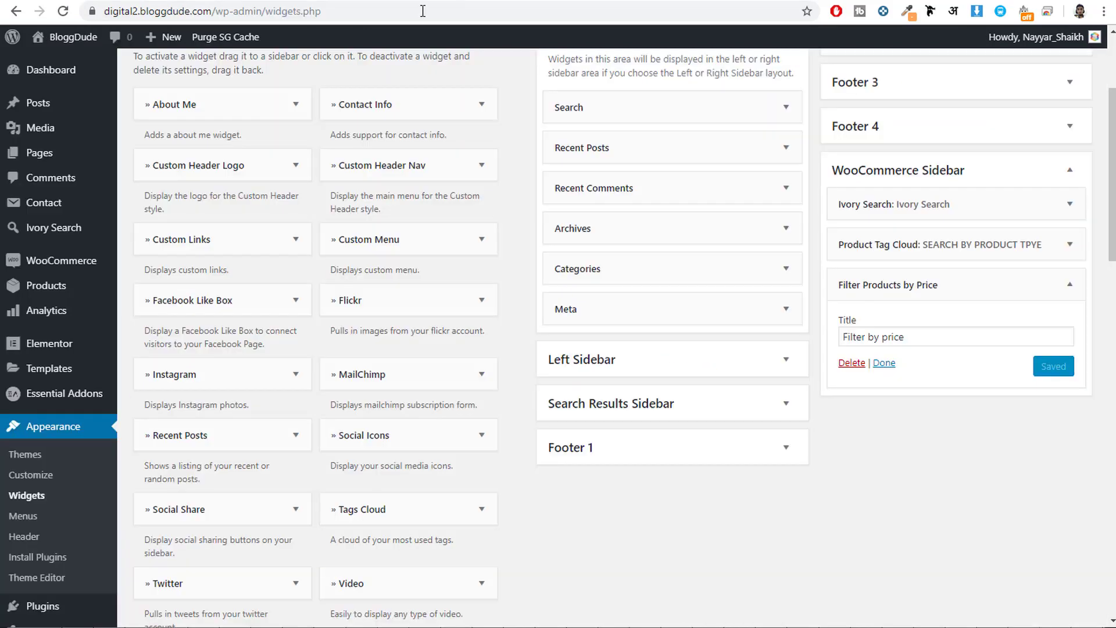
scroll(647, 266, up, 3)
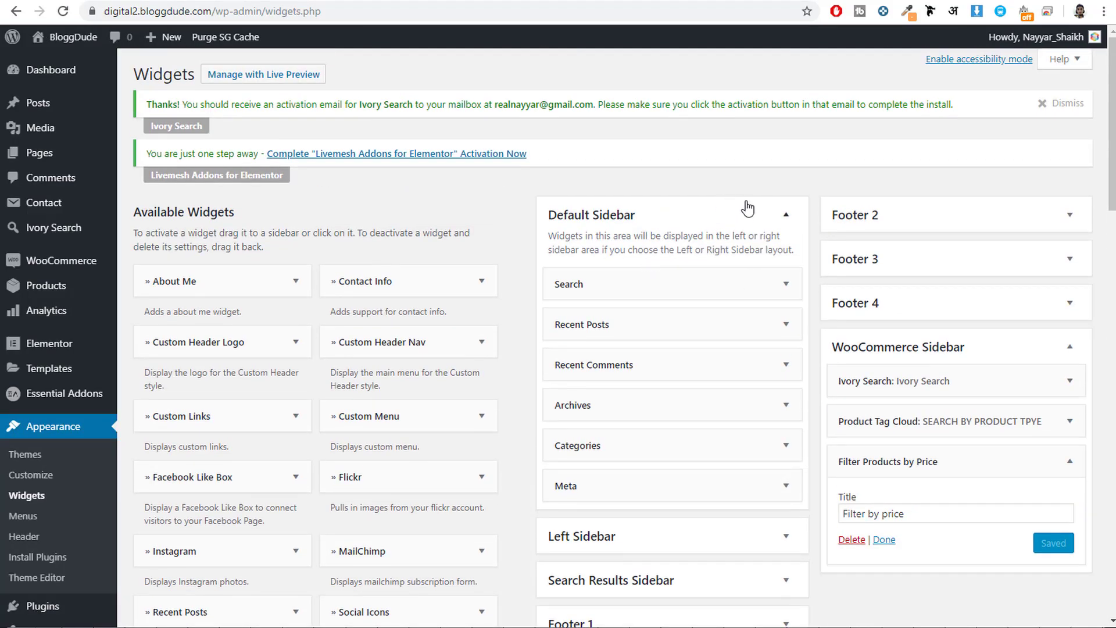
- Add Filter Products by Rating to the WooCommerce Sidebar, then delete that widget
click(748, 210)
scroll(526, 273, down, 12)
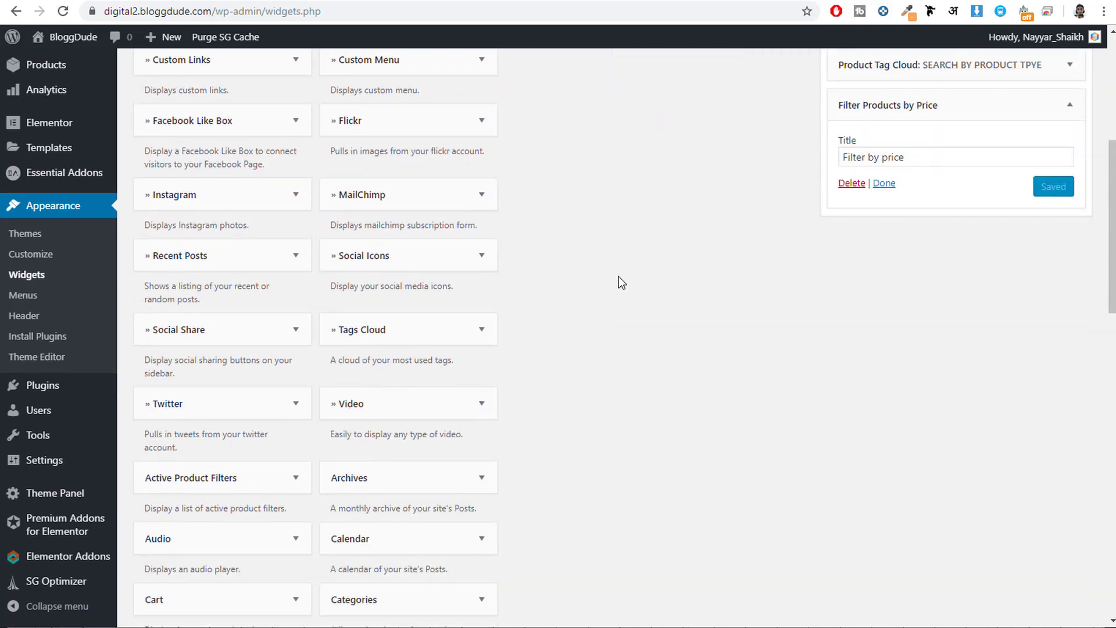
scroll(644, 274, down, 1)
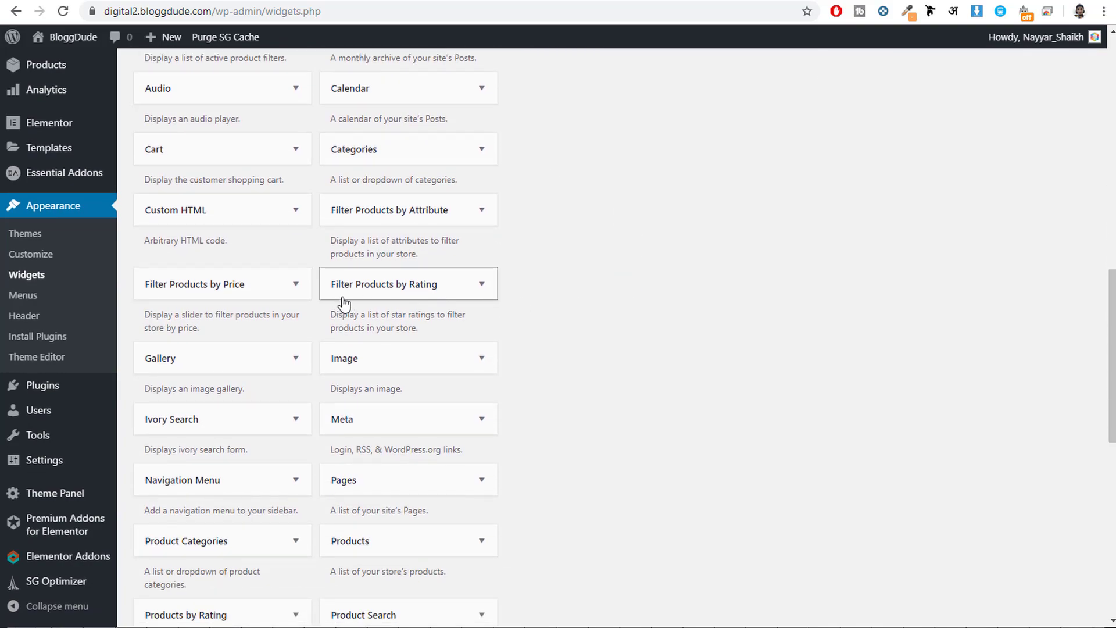
click(414, 300)
scroll(513, 344, down, 1)
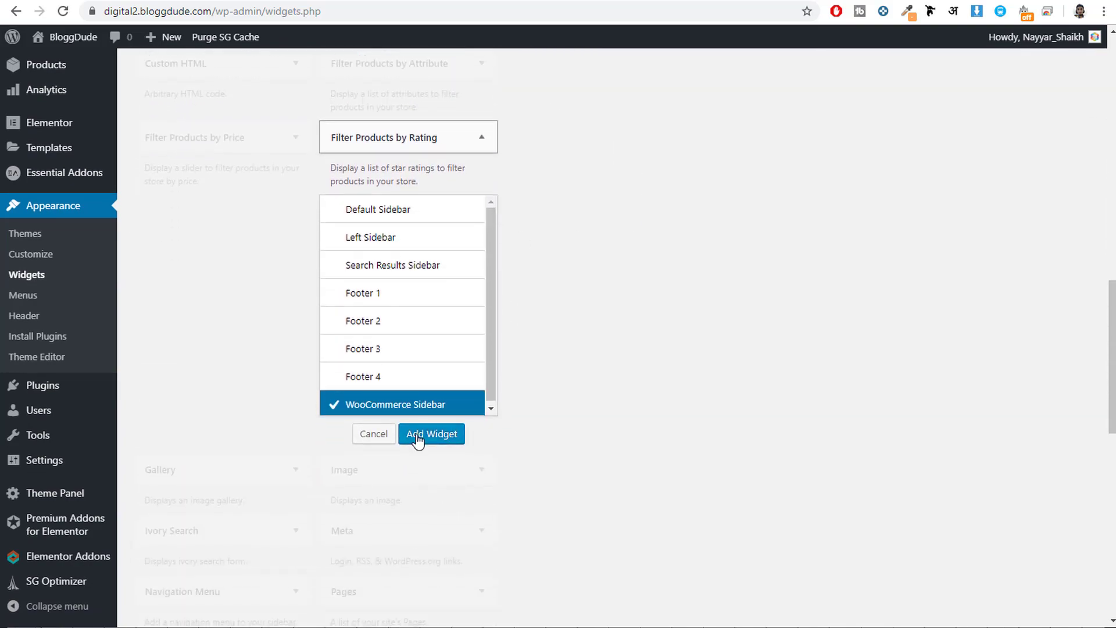
click(416, 436)
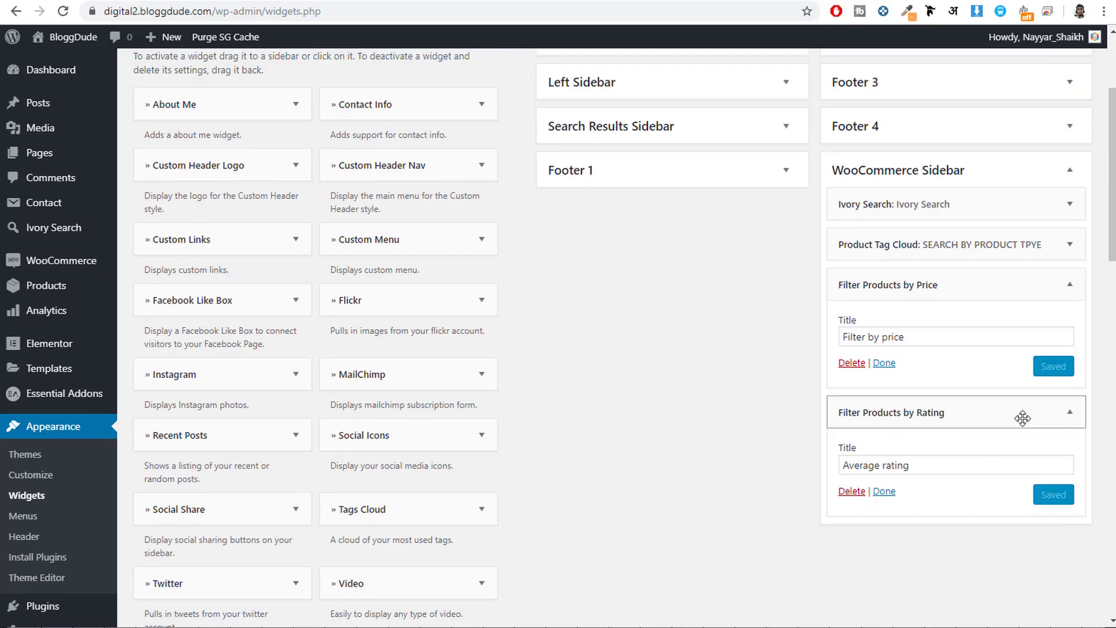
click(853, 491)
- Add a Products by Rating widget to the WooCommerce Sidebar and check its product count
scroll(713, 375, down, 10)
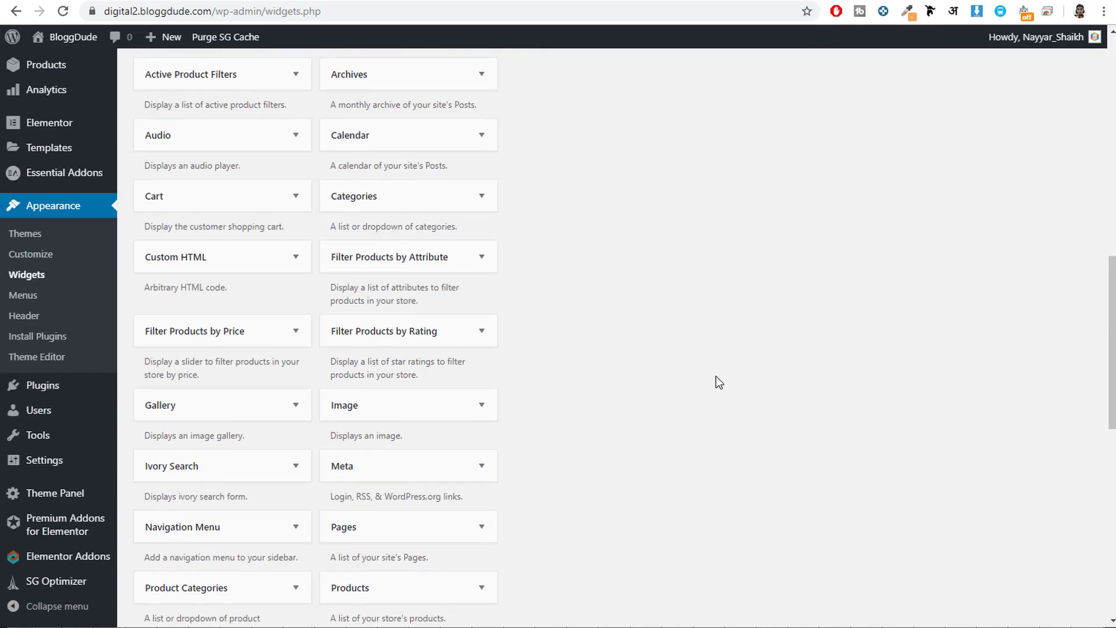
scroll(717, 378, down, 3)
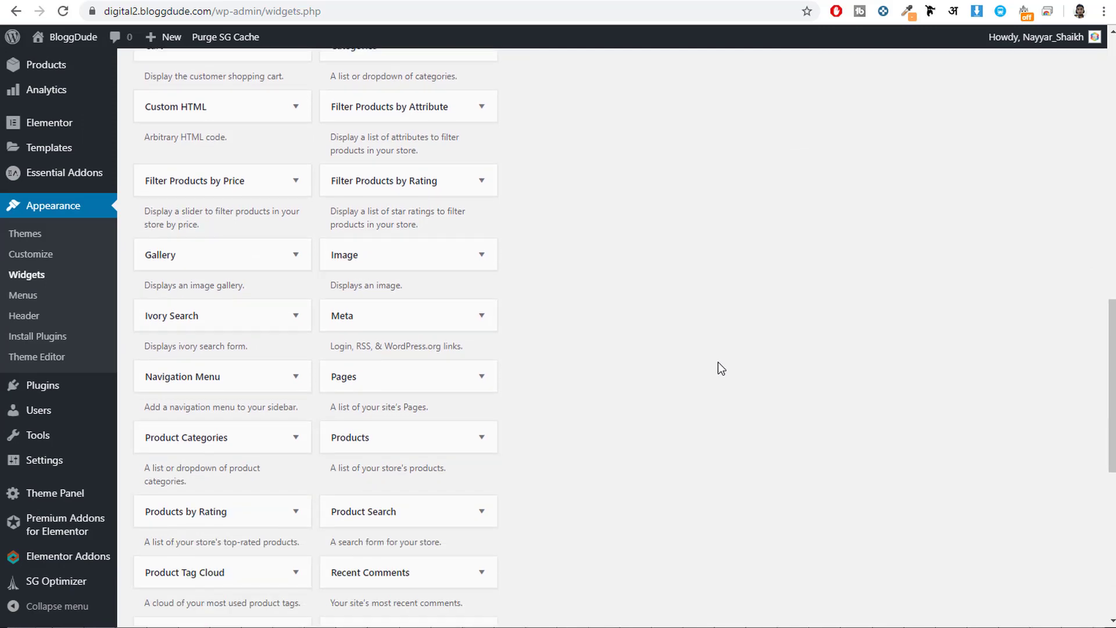
scroll(265, 490, down, 3)
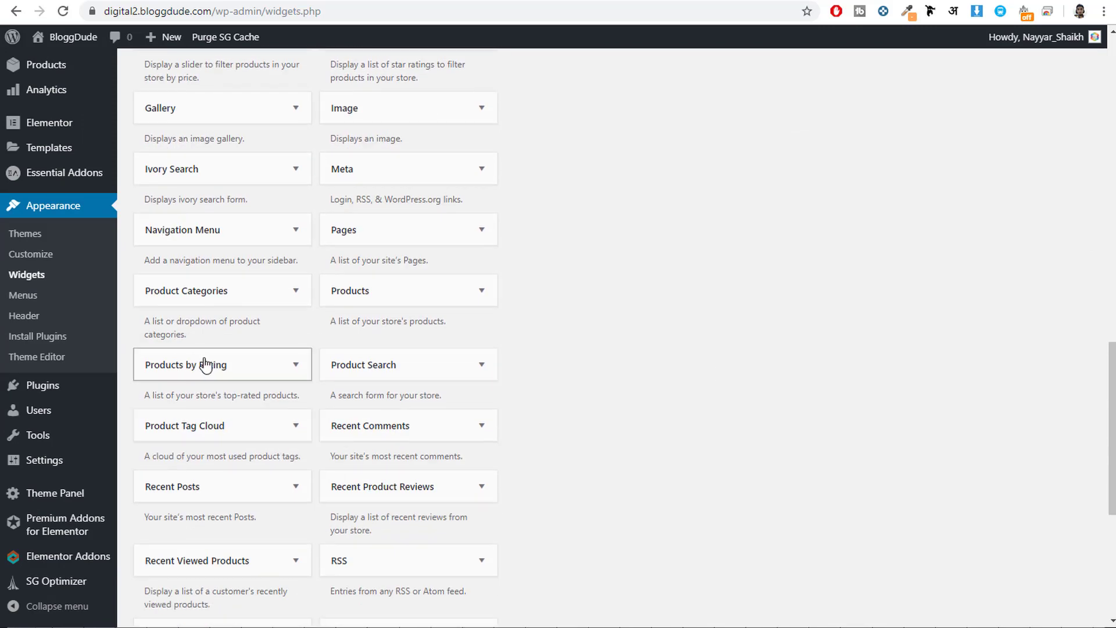
click(272, 376)
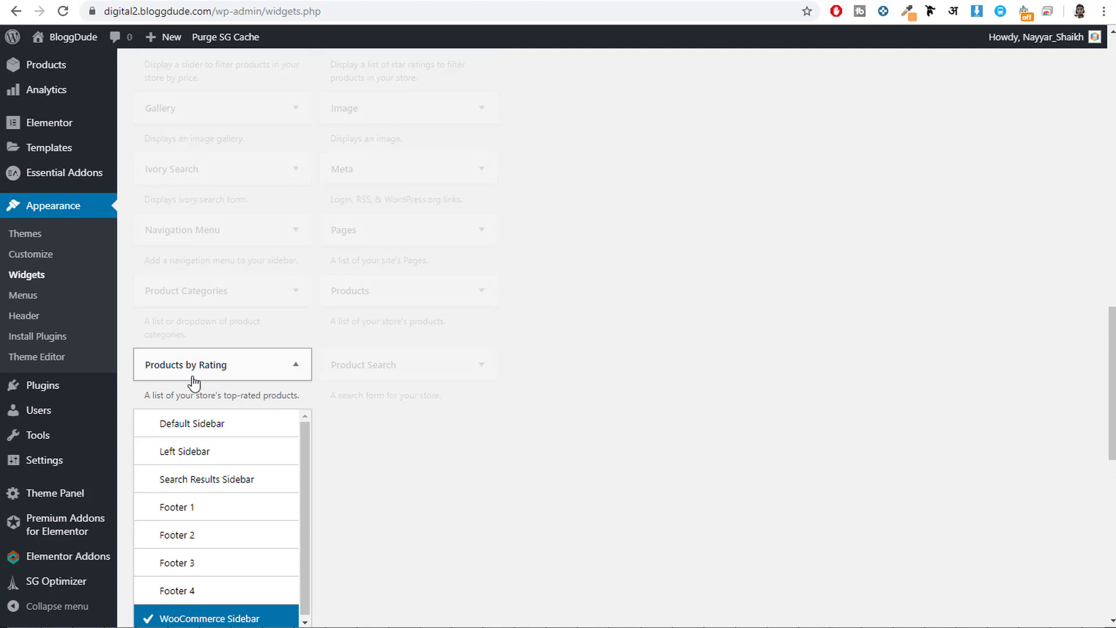
click(259, 576)
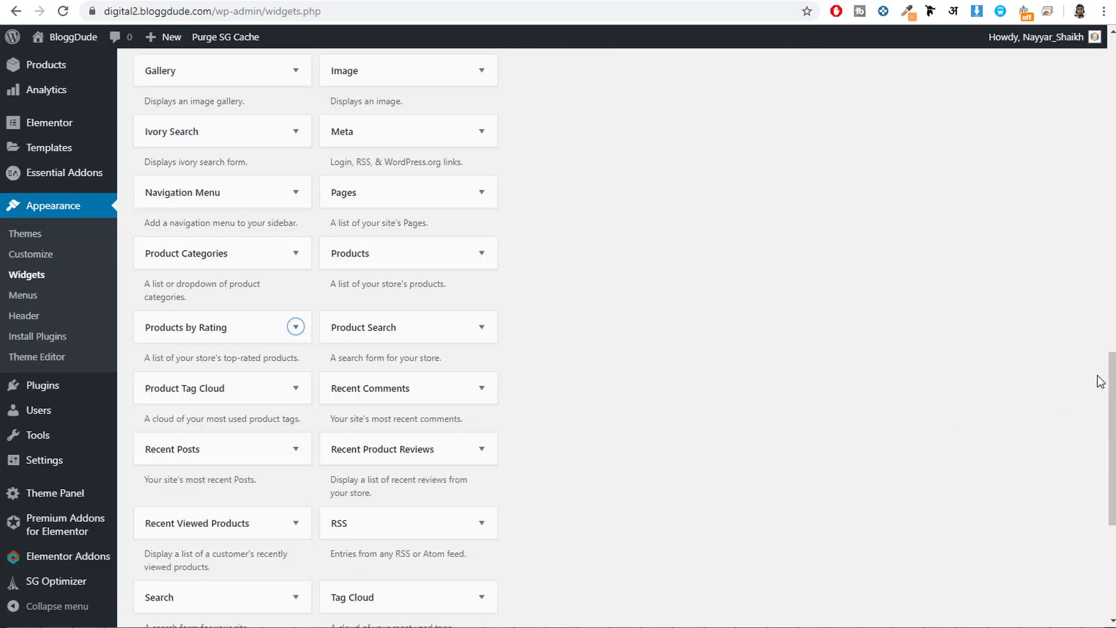
scroll(1080, 361, up, 8)
scroll(889, 469, down, 3)
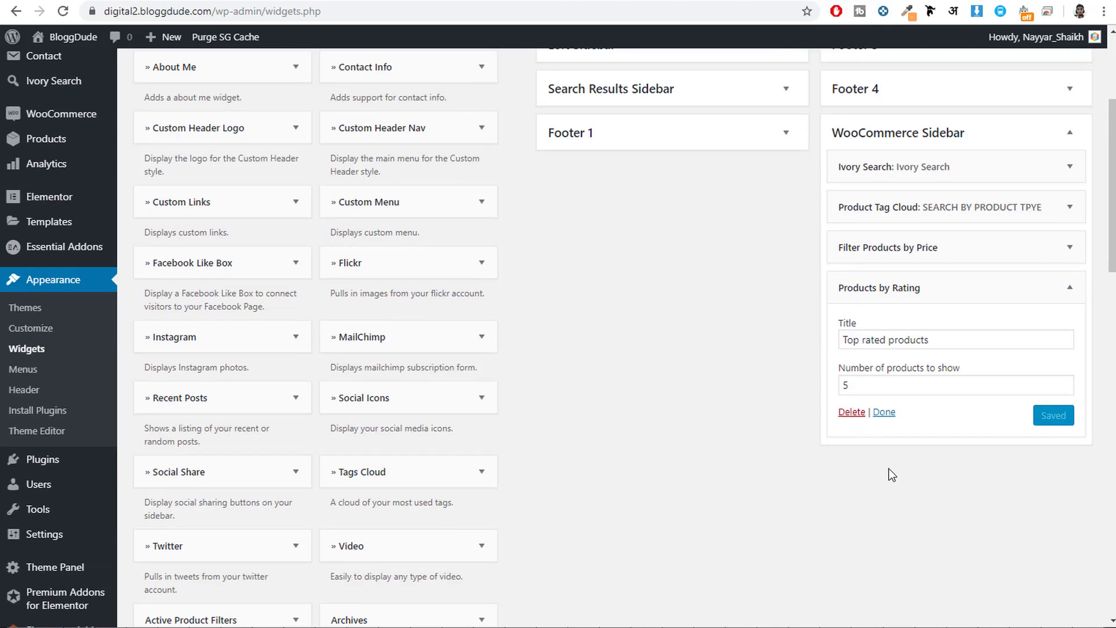
double_click(869, 383)
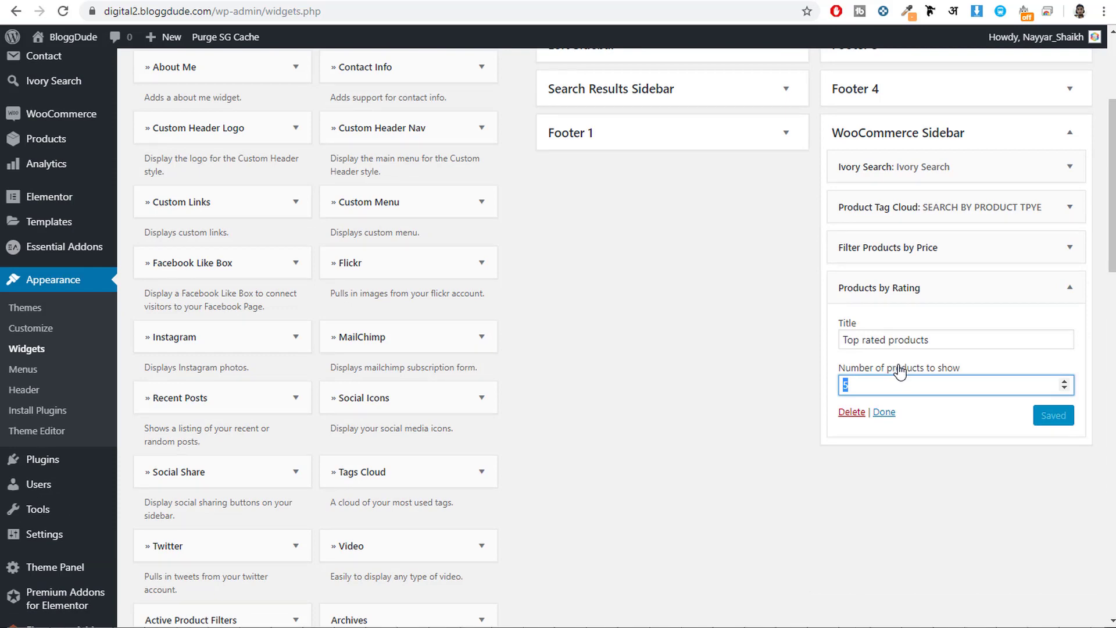
click(1070, 288)
- Reload the shop page and check the new Top rated products list
key(ctrl+Tab)
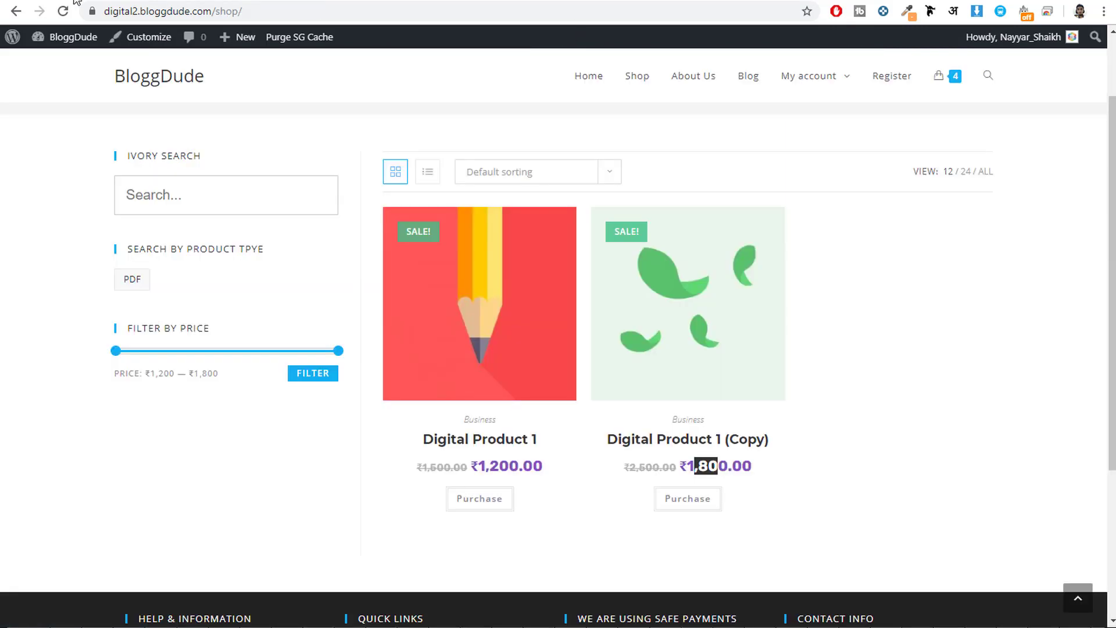
click(62, 11)
scroll(763, 173, down, 3)
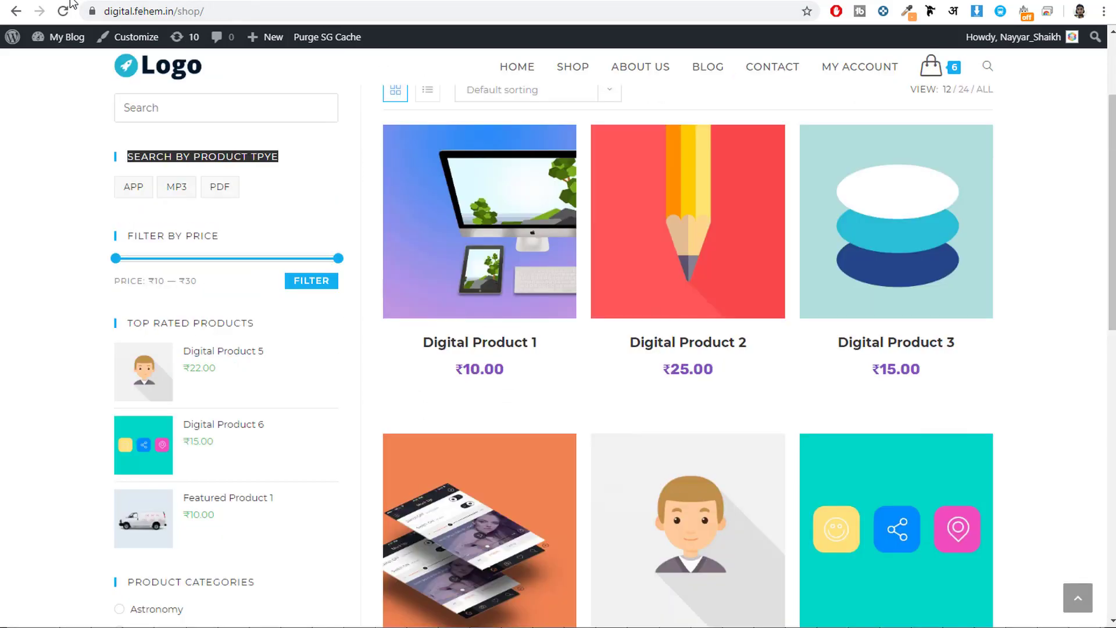
scroll(204, 192, down, 4)
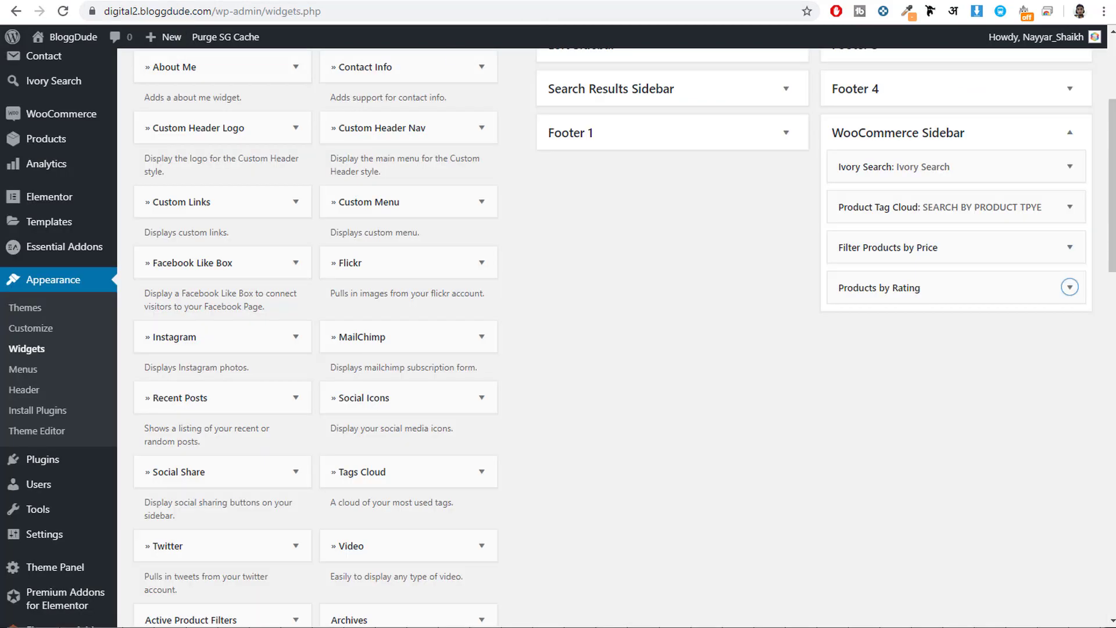
- Add a Product Categories widget to the WooCommerce Sidebar with Show hierarchy turned off
scroll(664, 267, up, 3)
scroll(665, 267, down, 15)
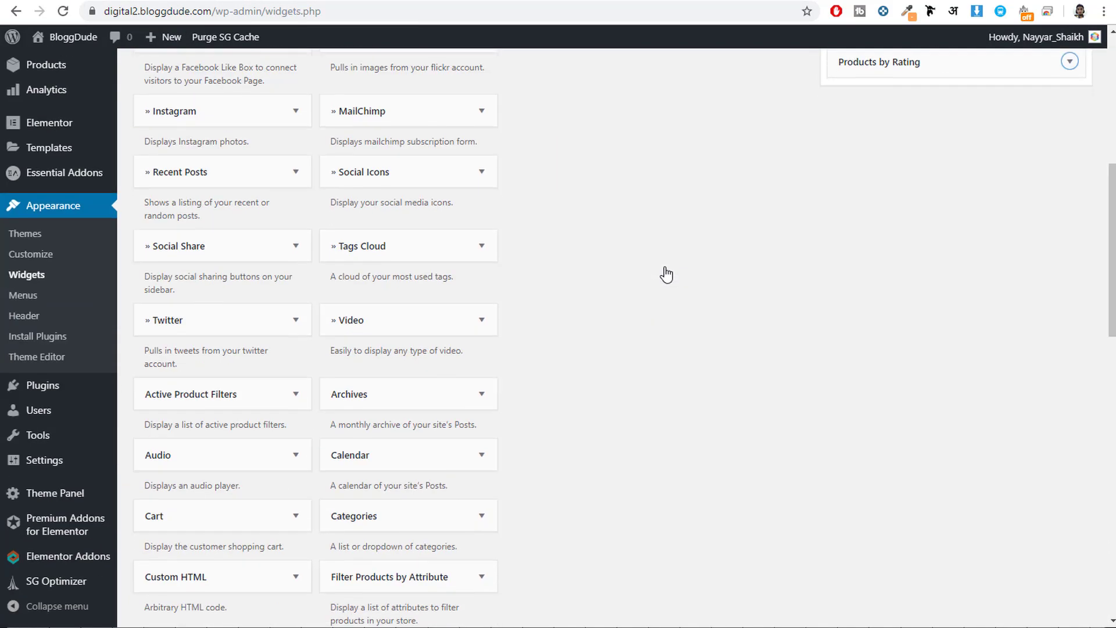
scroll(665, 267, down, 4)
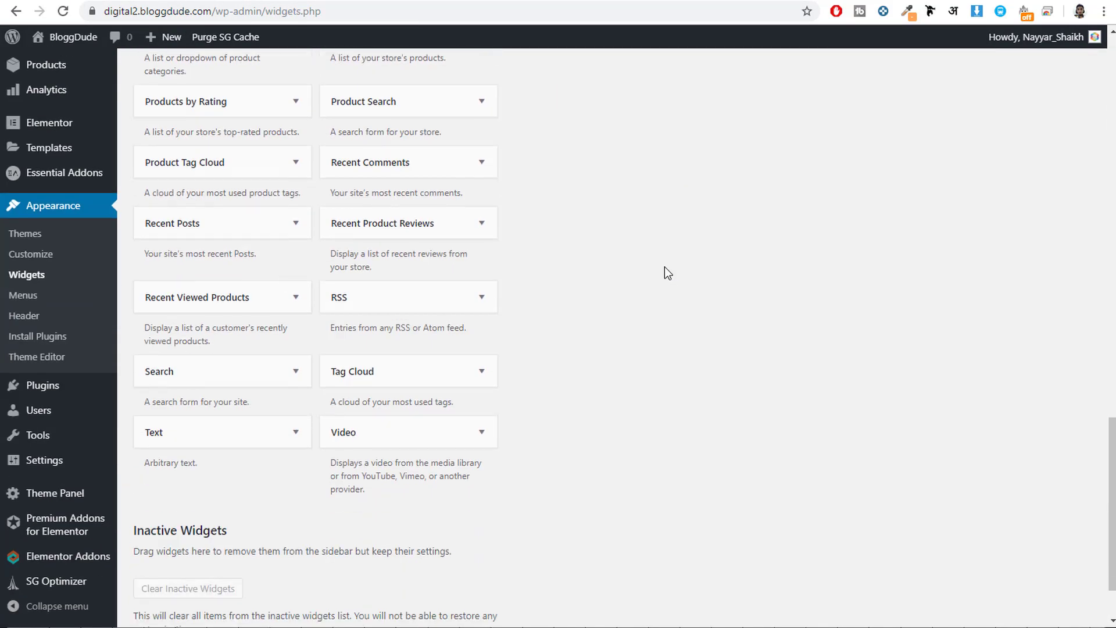
scroll(640, 350, up, 4)
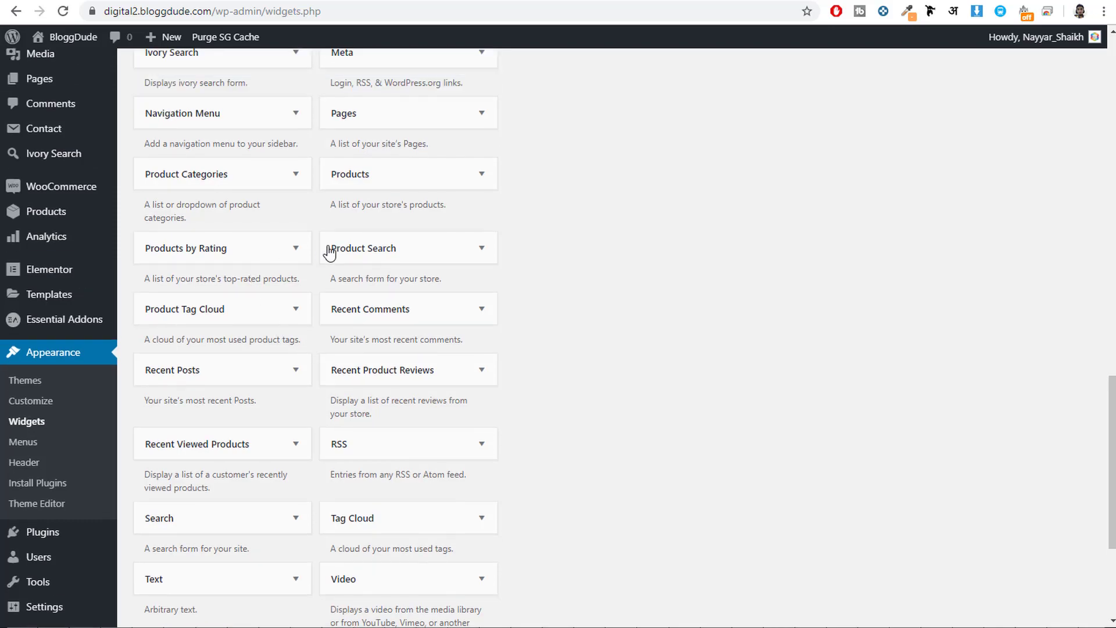
click(291, 185)
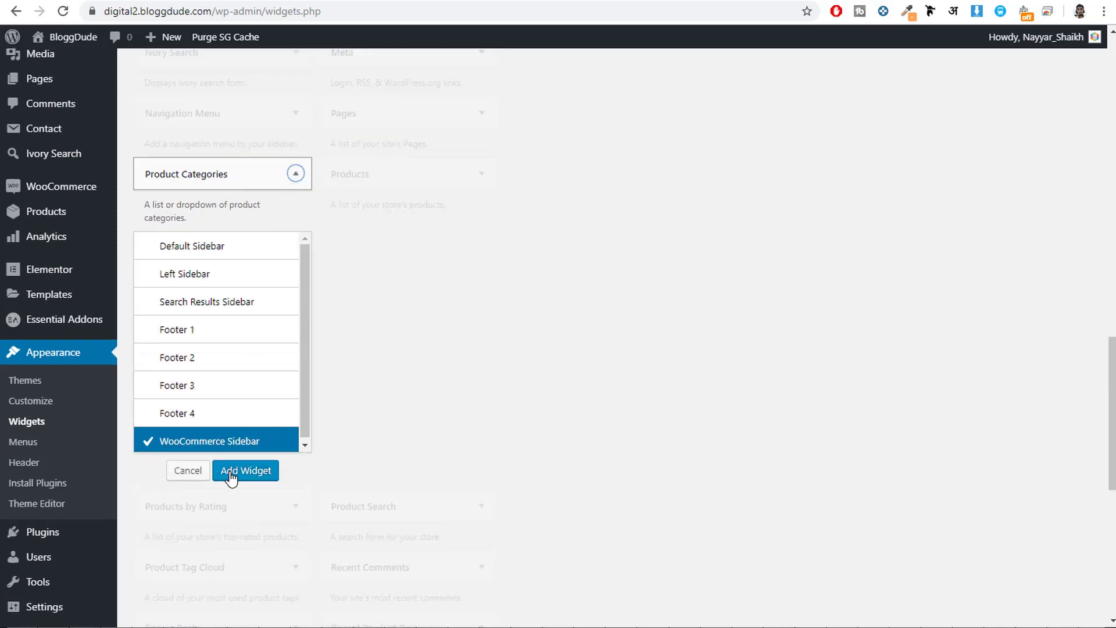
click(232, 476)
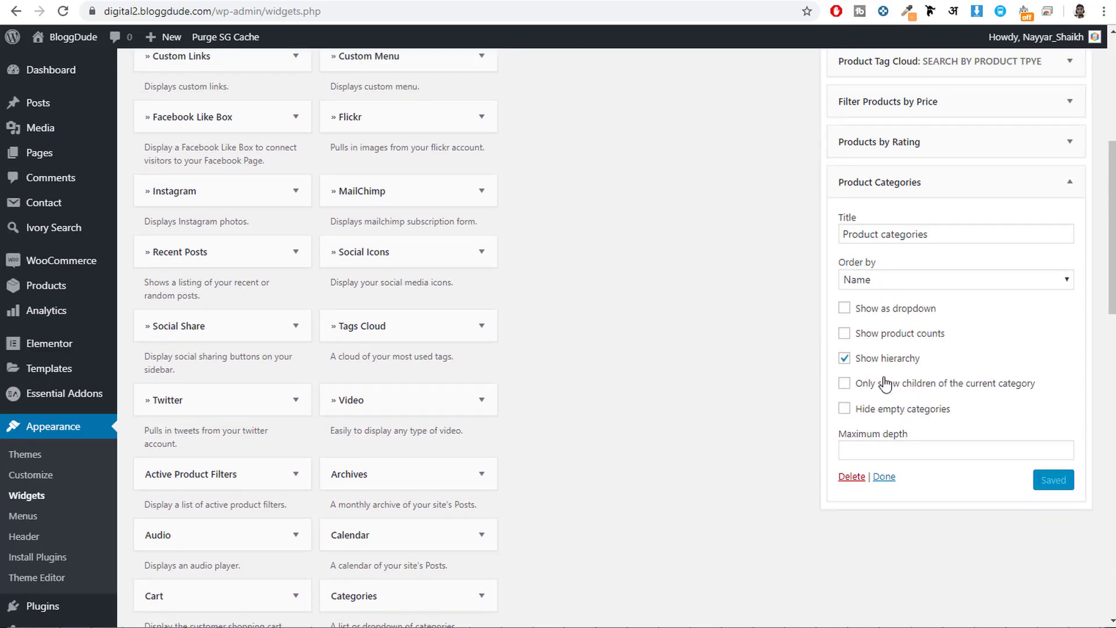
click(889, 360)
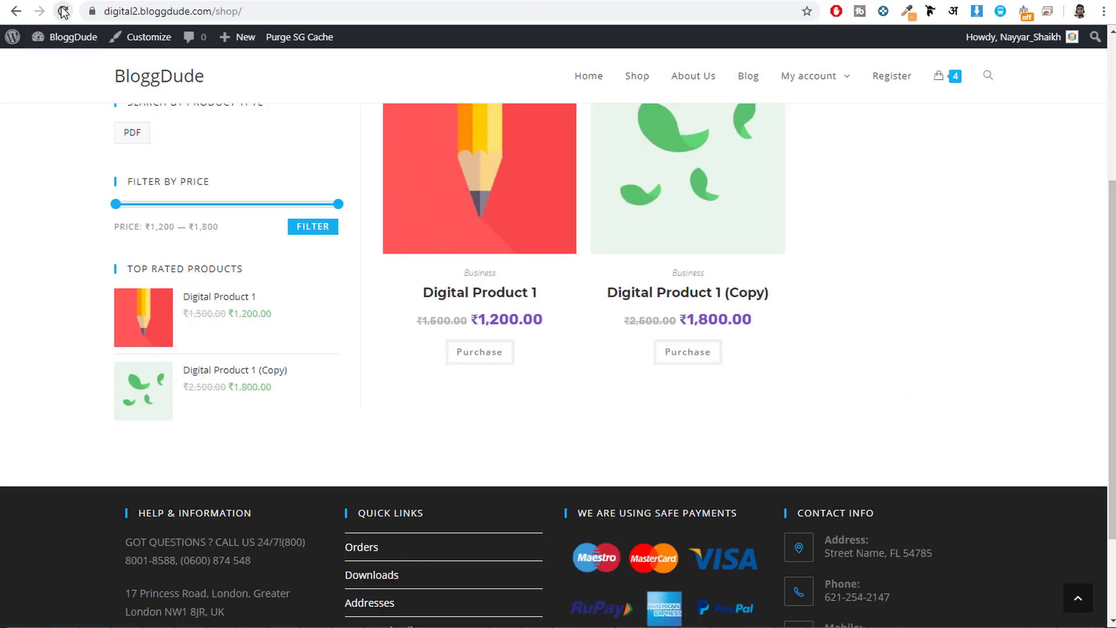
- Reload the shop to verify the Business and Uncategorized categories list
click(64, 11)
scroll(243, 317, down, 4)
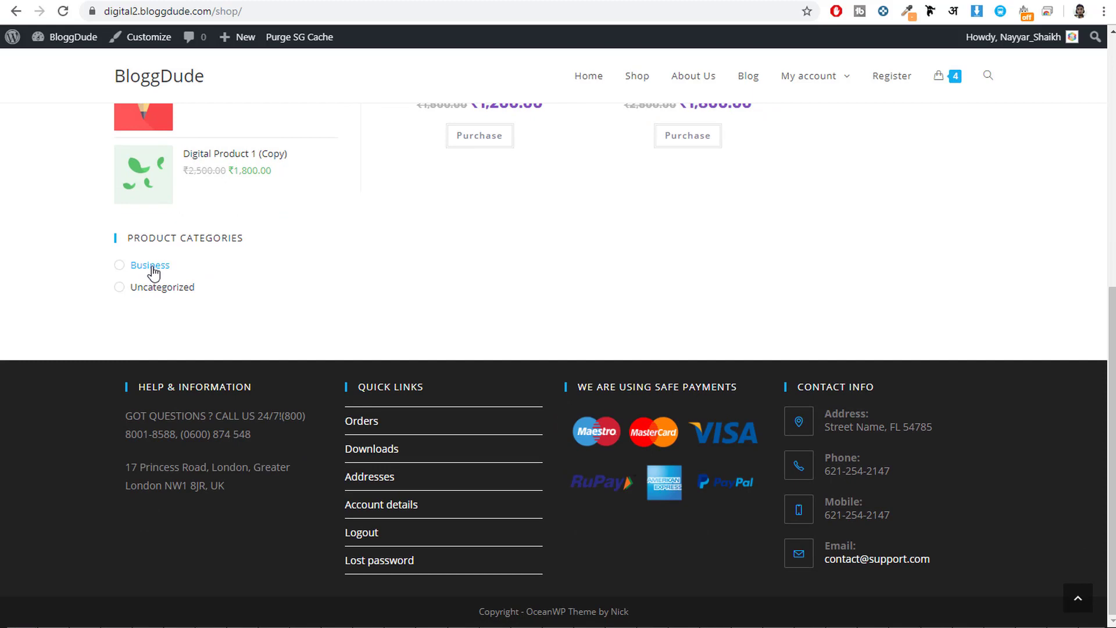
scroll(172, 267, up, 8)
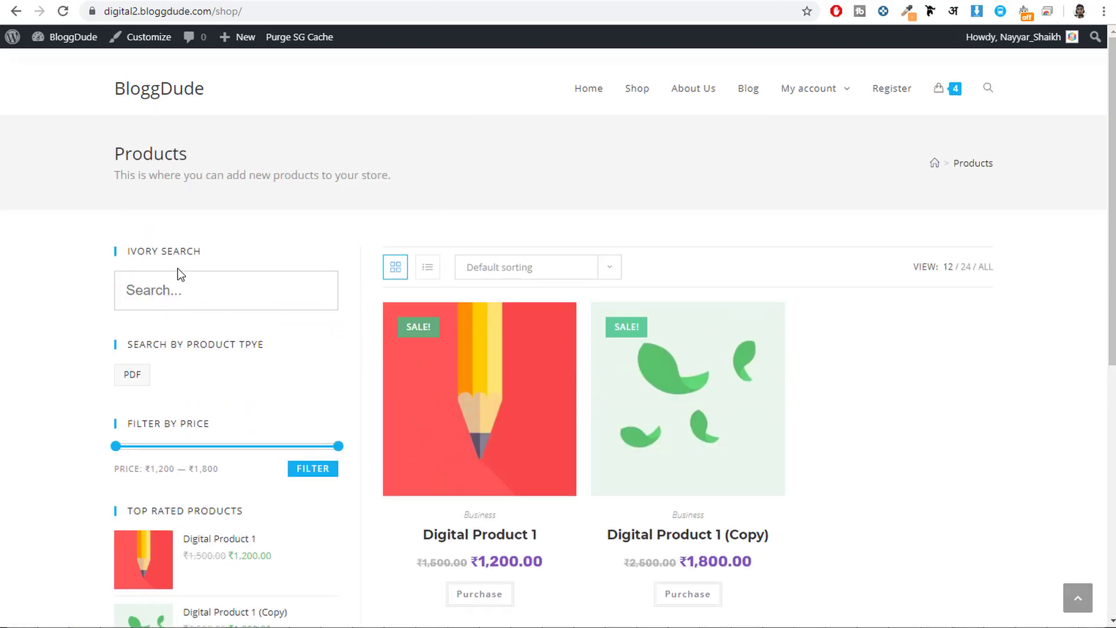
scroll(264, 226, down, 6)
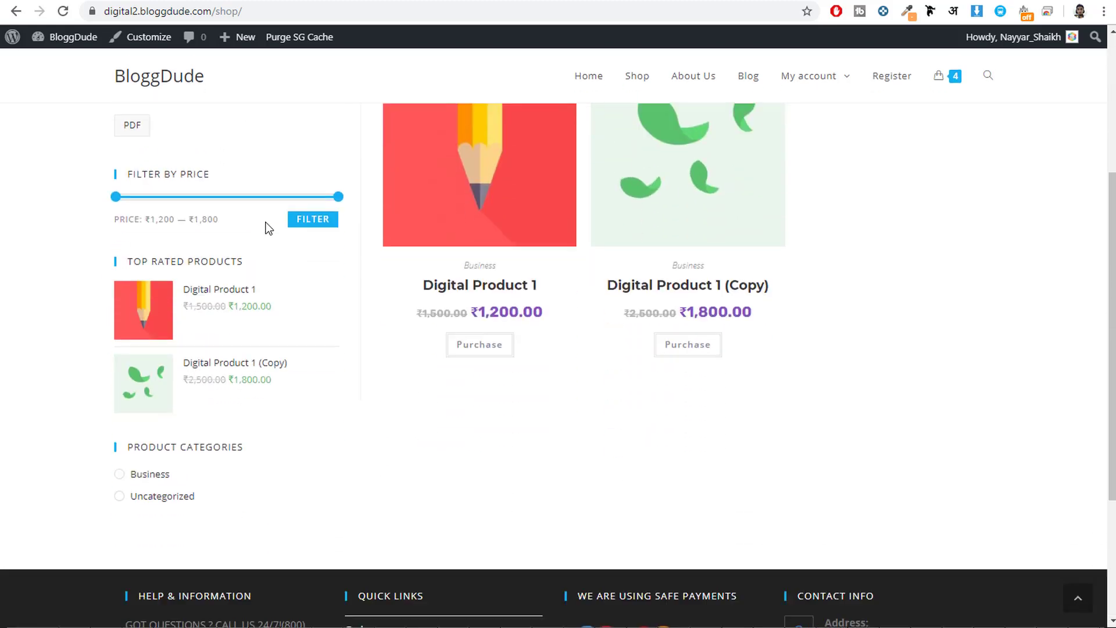
scroll(265, 223, up, 6)
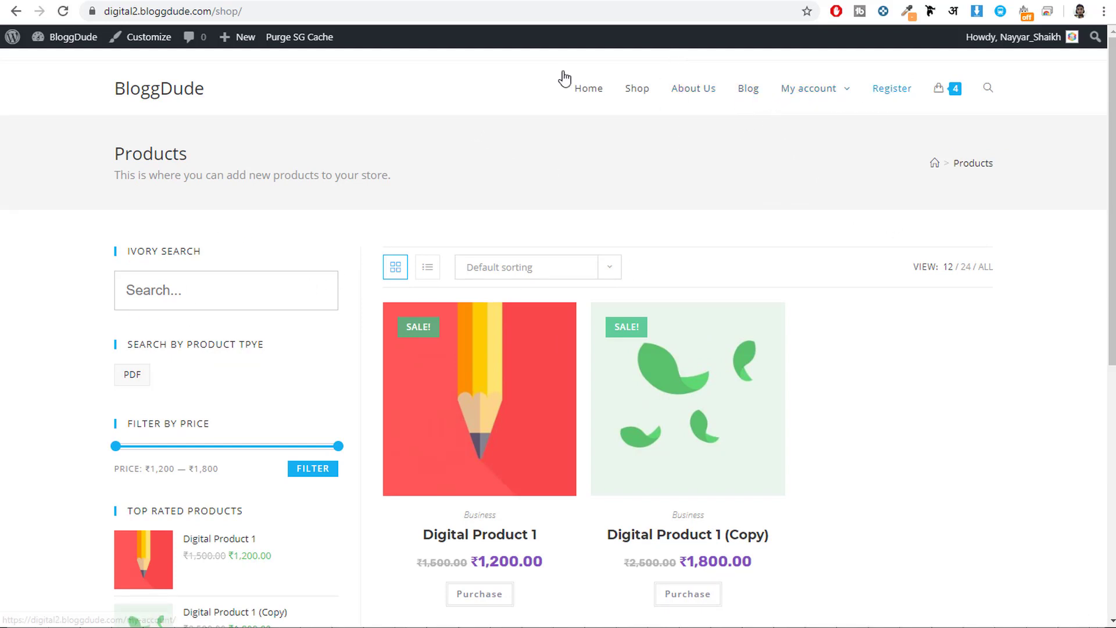
- Browse the Blog page and the reference site's blog listing
click(751, 95)
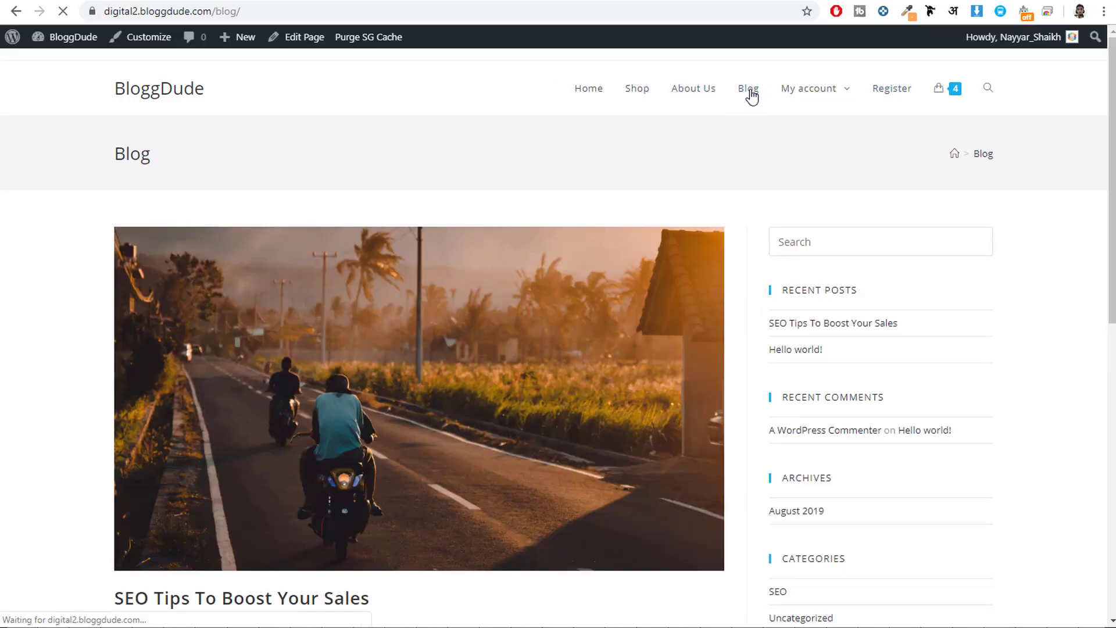
scroll(618, 331, down, 3)
scroll(847, 500, up, 3)
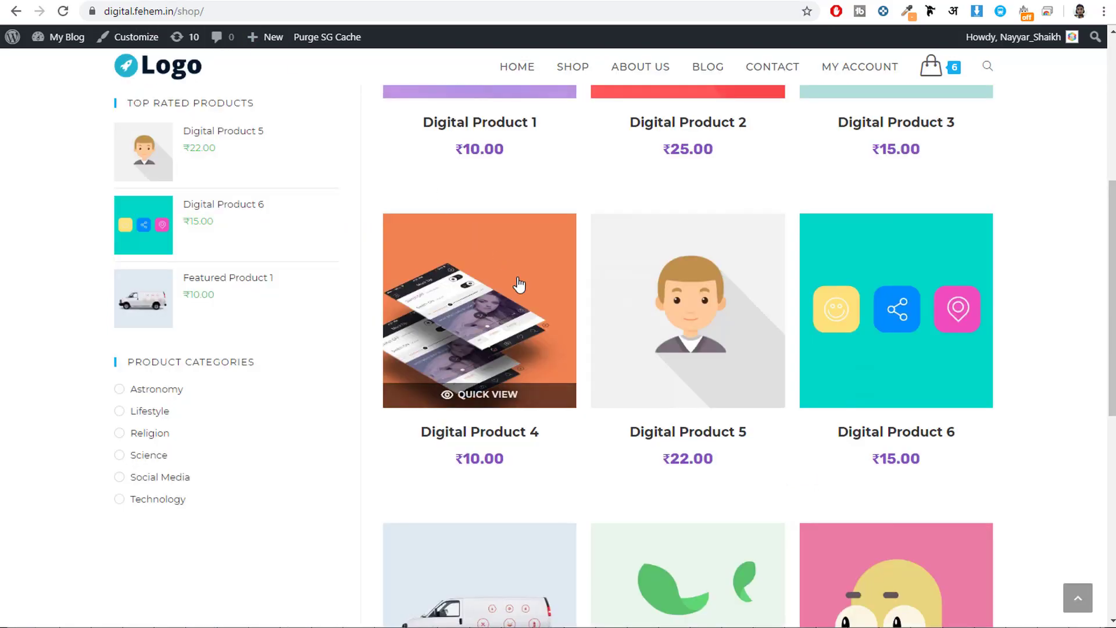
scroll(520, 297, up, 6)
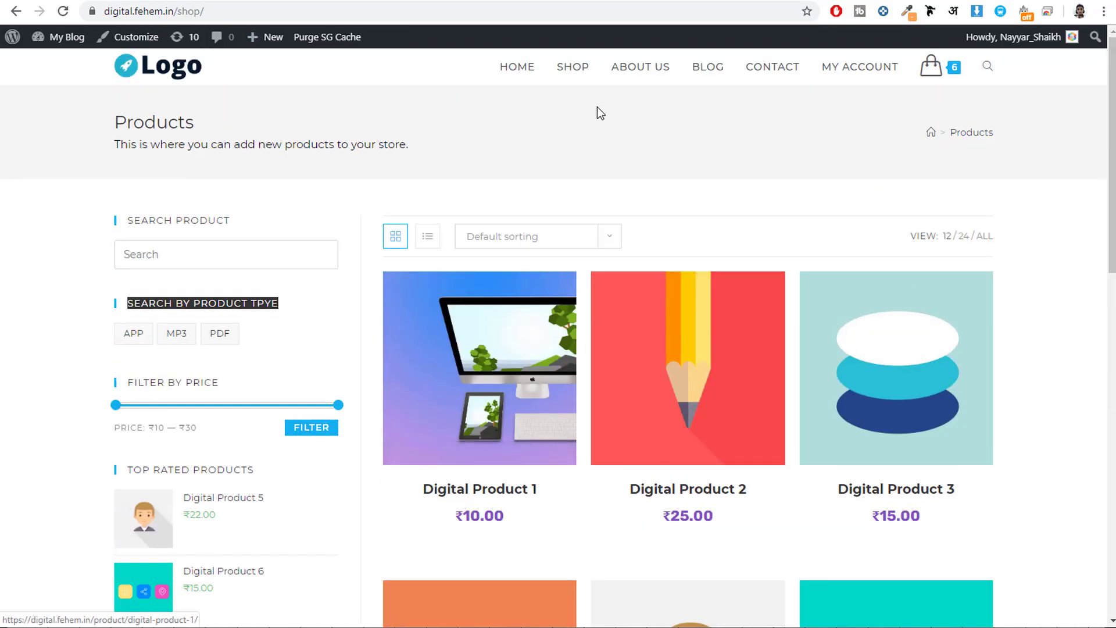
click(706, 68)
scroll(1064, 316, down, 5)
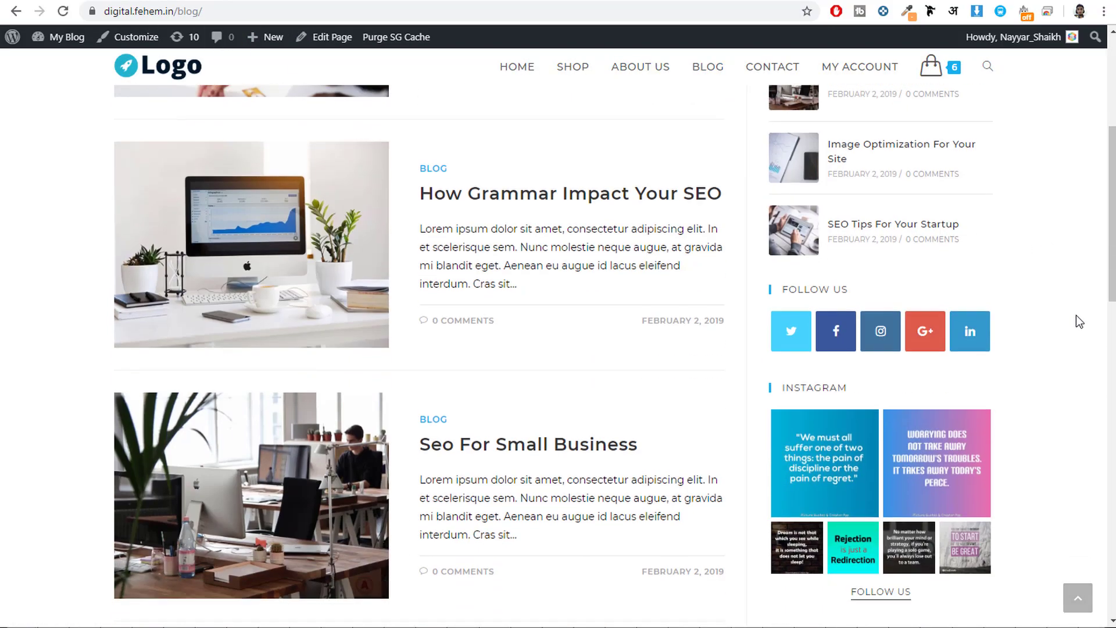
scroll(1076, 315, down, 8)
scroll(1077, 315, up, 13)
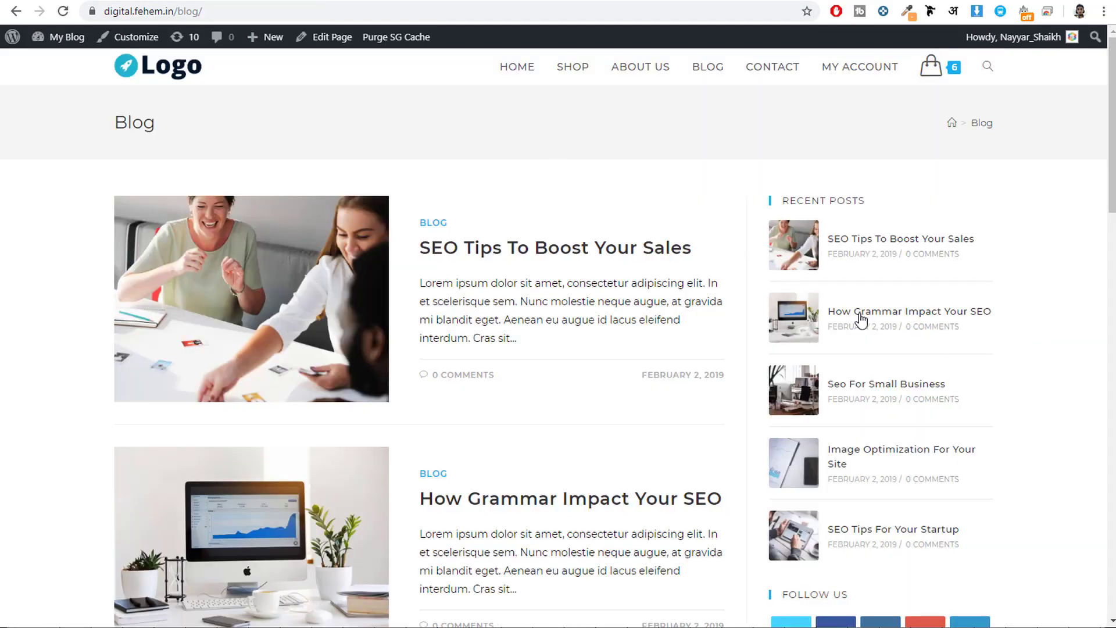
- Read the 'SEO Tips To Boost Your Sales' post, then expand the Recent Posts widget in Widgets
click(577, 250)
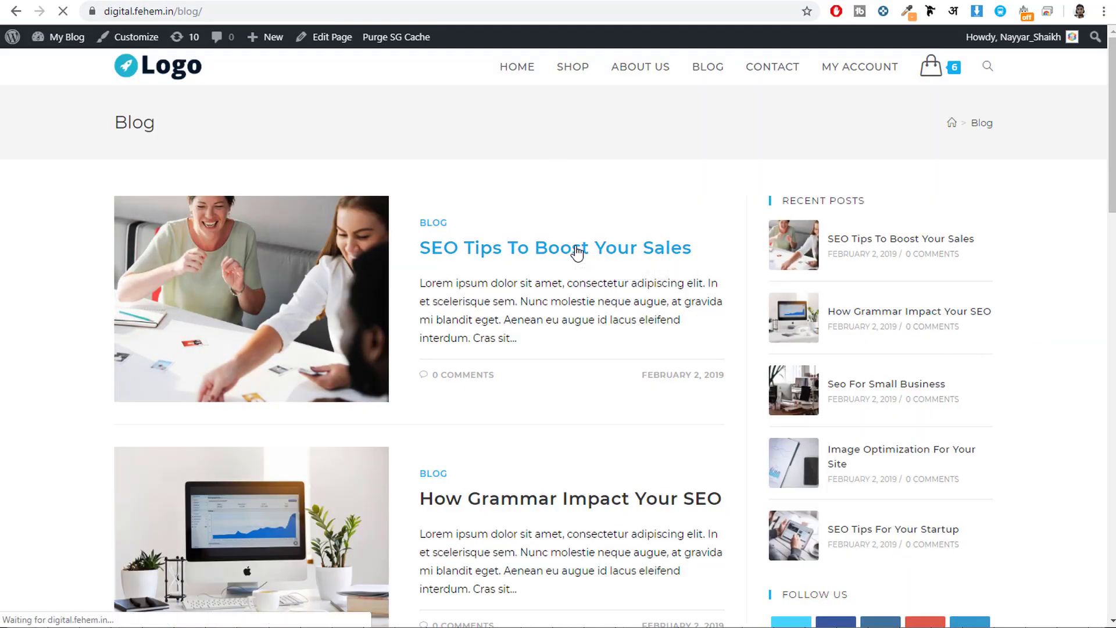
scroll(909, 267, down, 10)
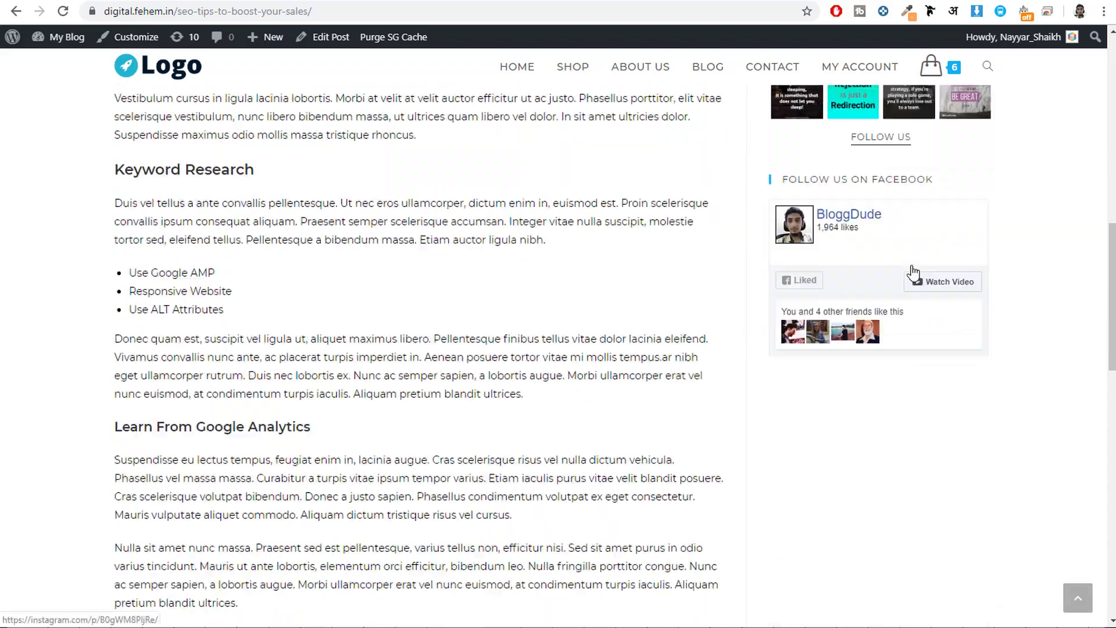
scroll(912, 271, up, 10)
key(alt+Left)
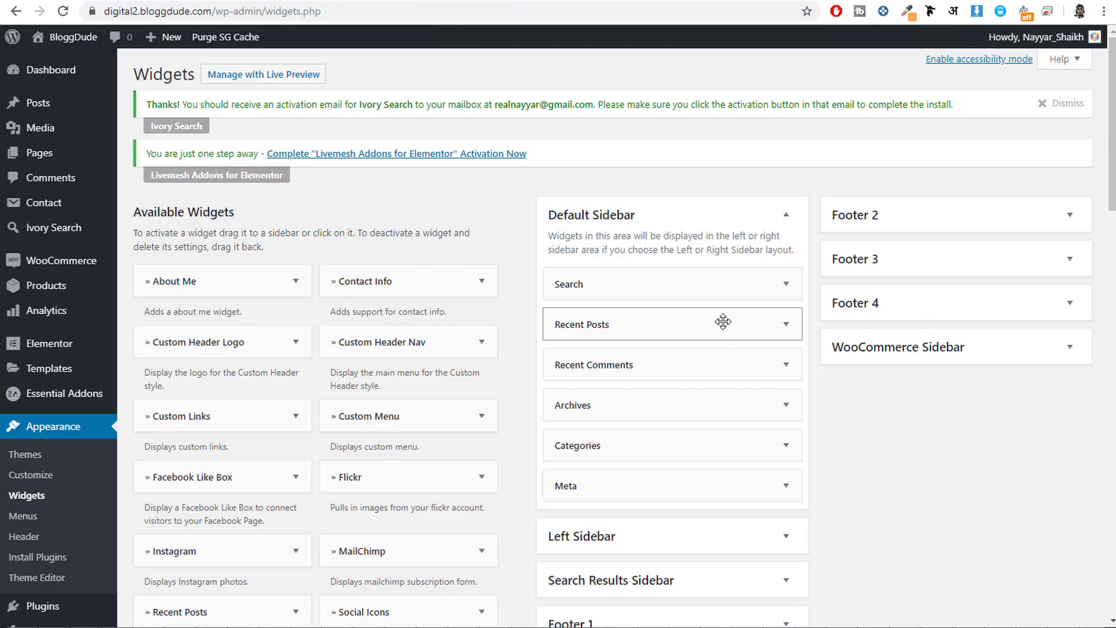
scroll(723, 319, down, 1)
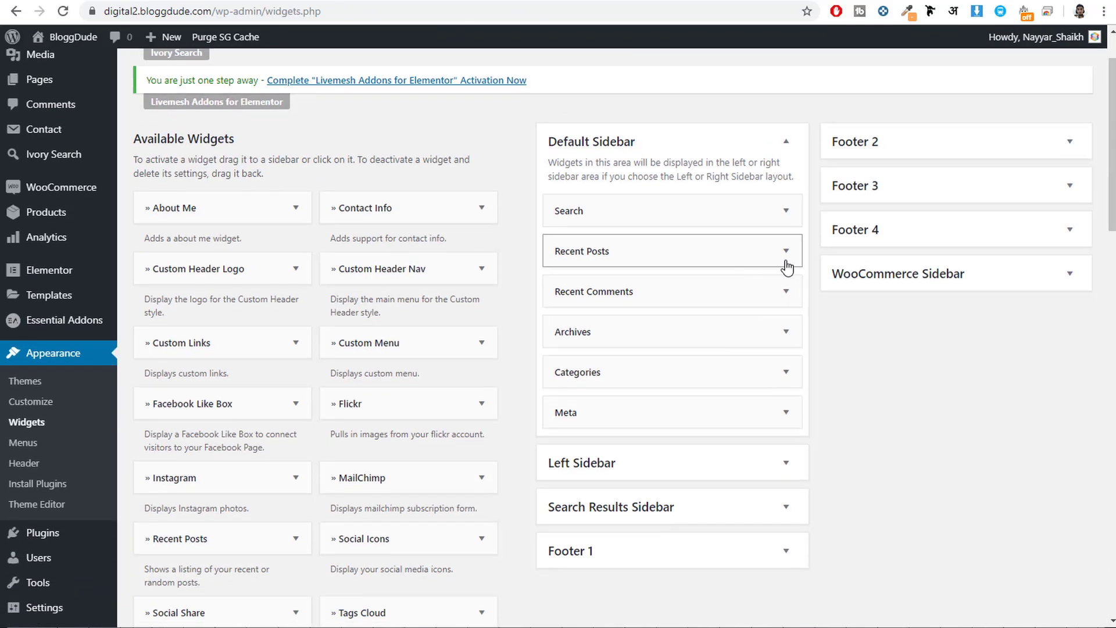
click(786, 211)
- Delete the Recent Posts, Recent Comments, Archives and Categories widgets from the Default Sidebar
click(783, 214)
click(786, 251)
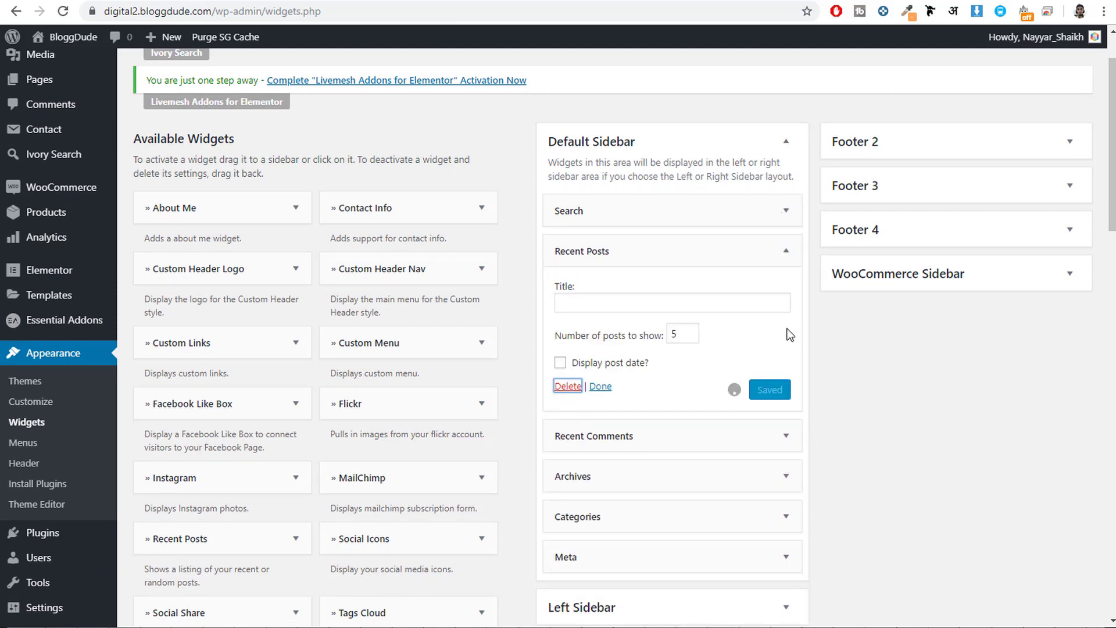
click(785, 250)
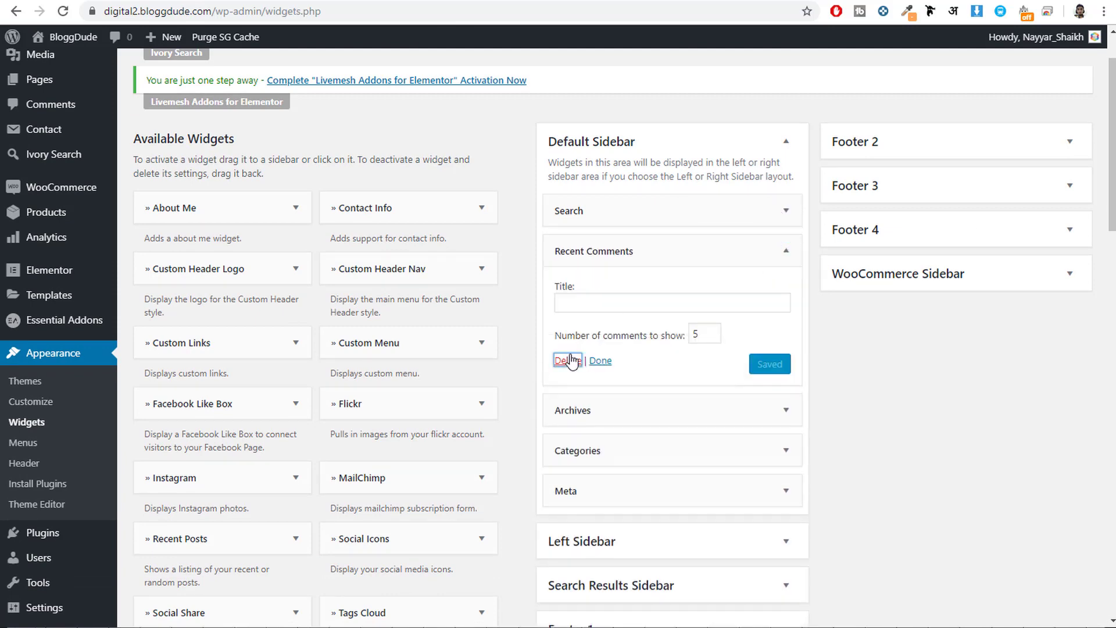
click(783, 256)
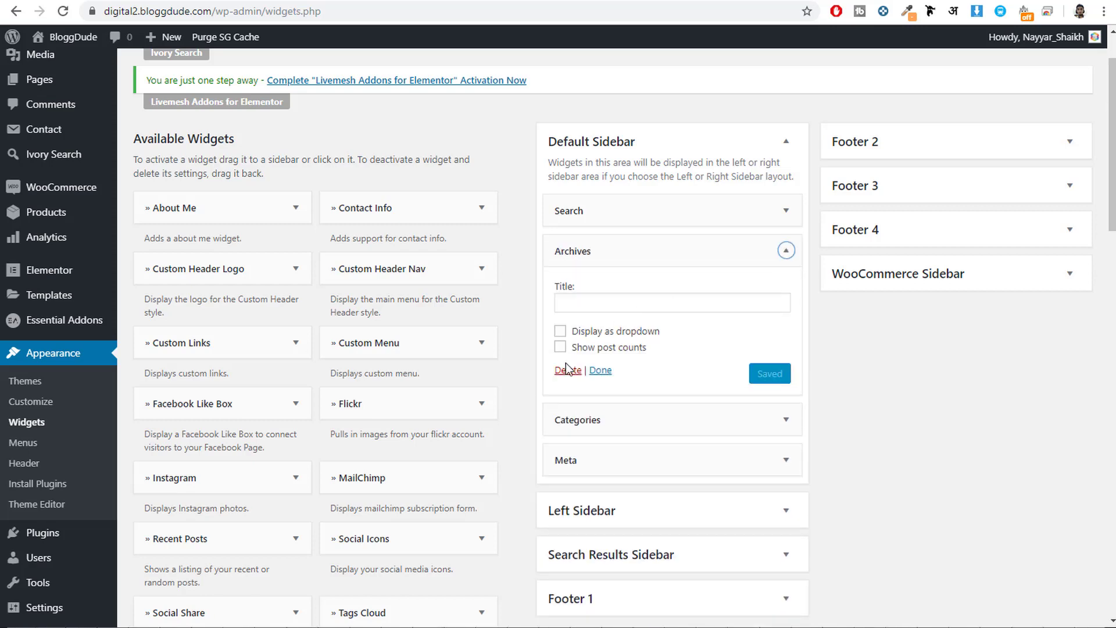
click(788, 256)
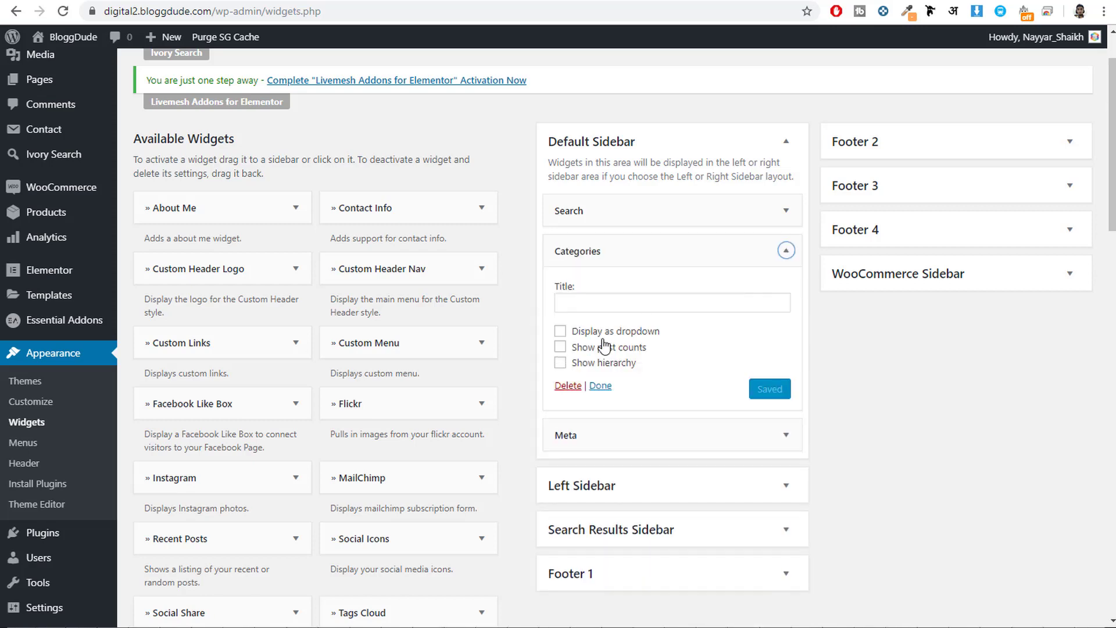
click(780, 255)
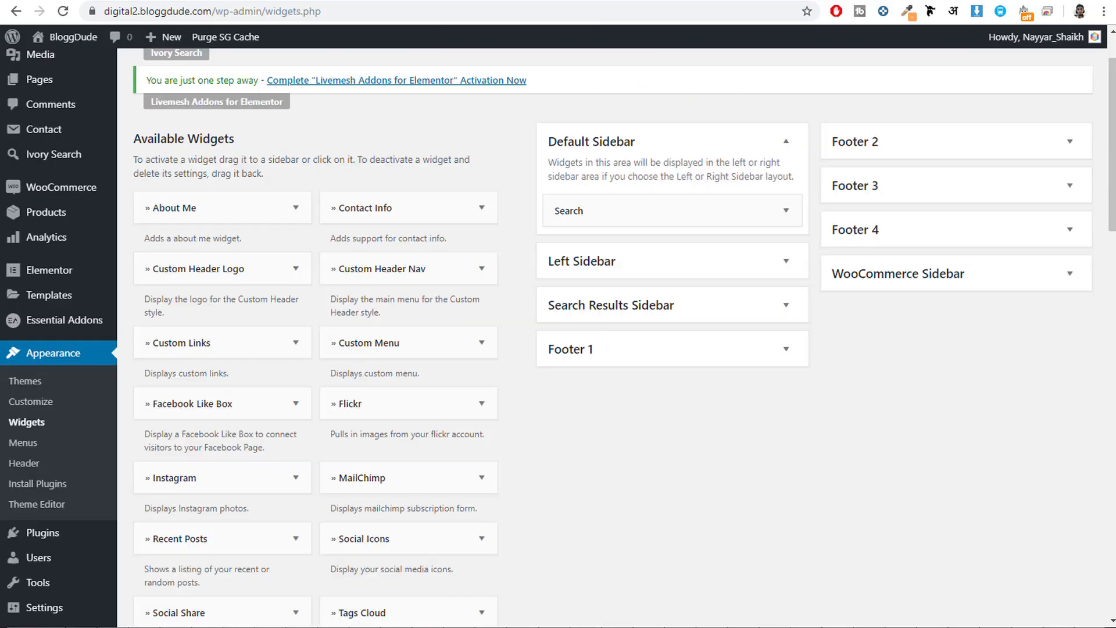
- Add the theme's Recent Posts widget to the Default Sidebar and collapse its settings
scroll(387, 324, down, 4)
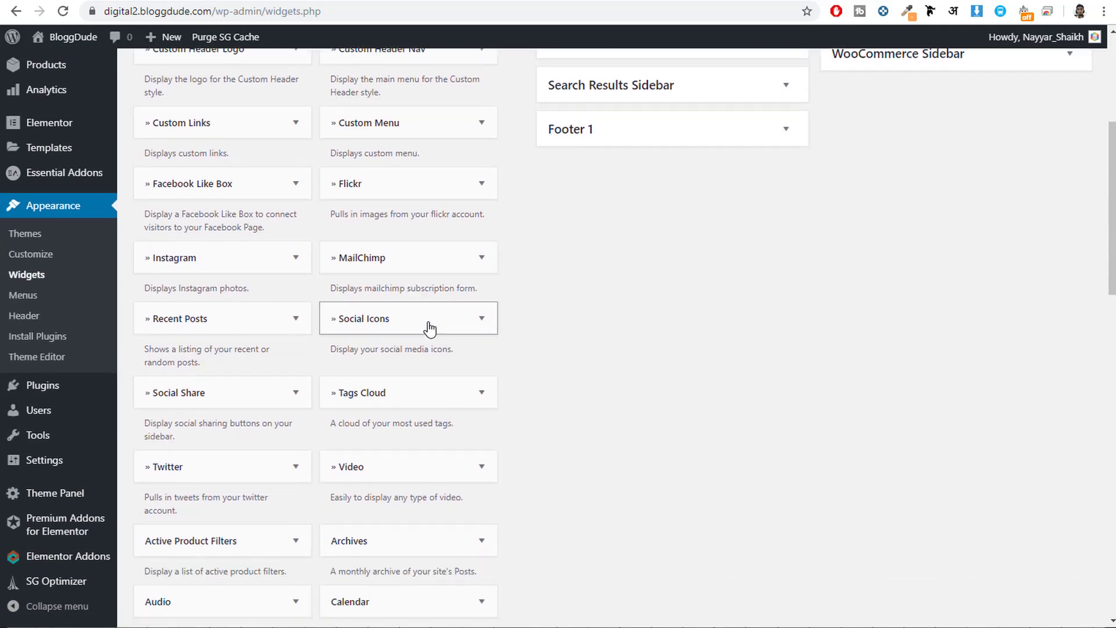
scroll(421, 341, down, 1)
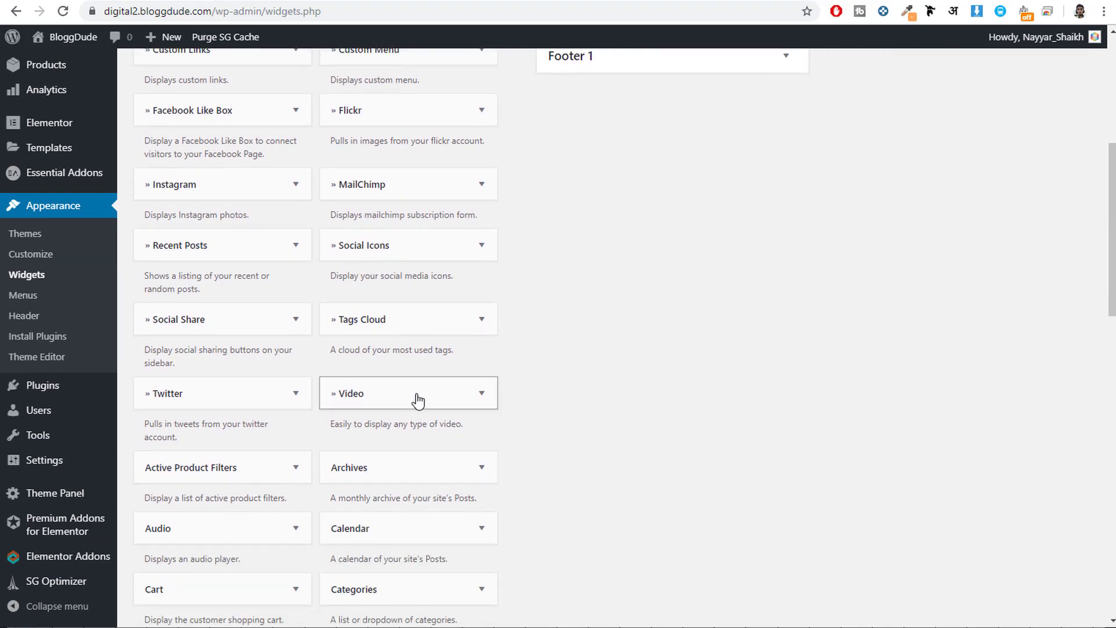
scroll(417, 400, up, 1)
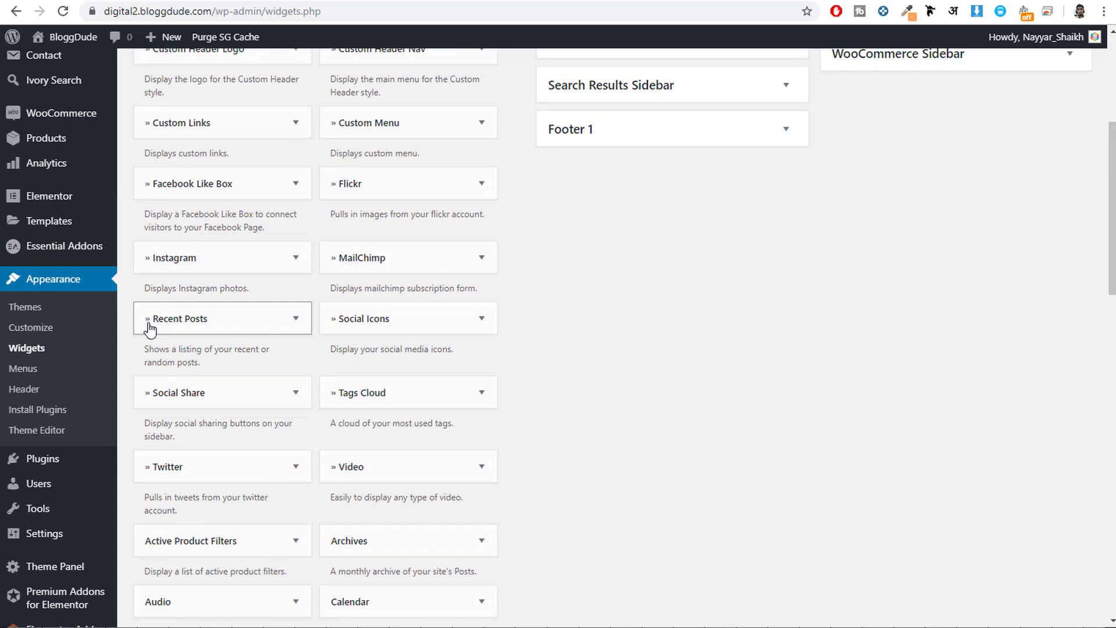
click(232, 326)
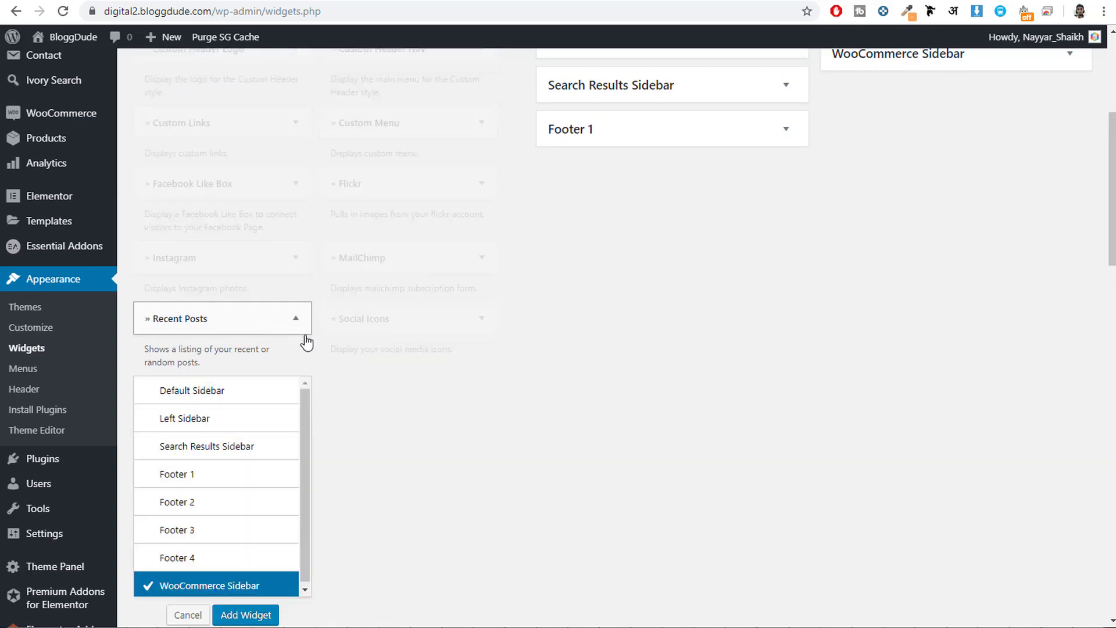
scroll(301, 341, down, 1)
click(223, 322)
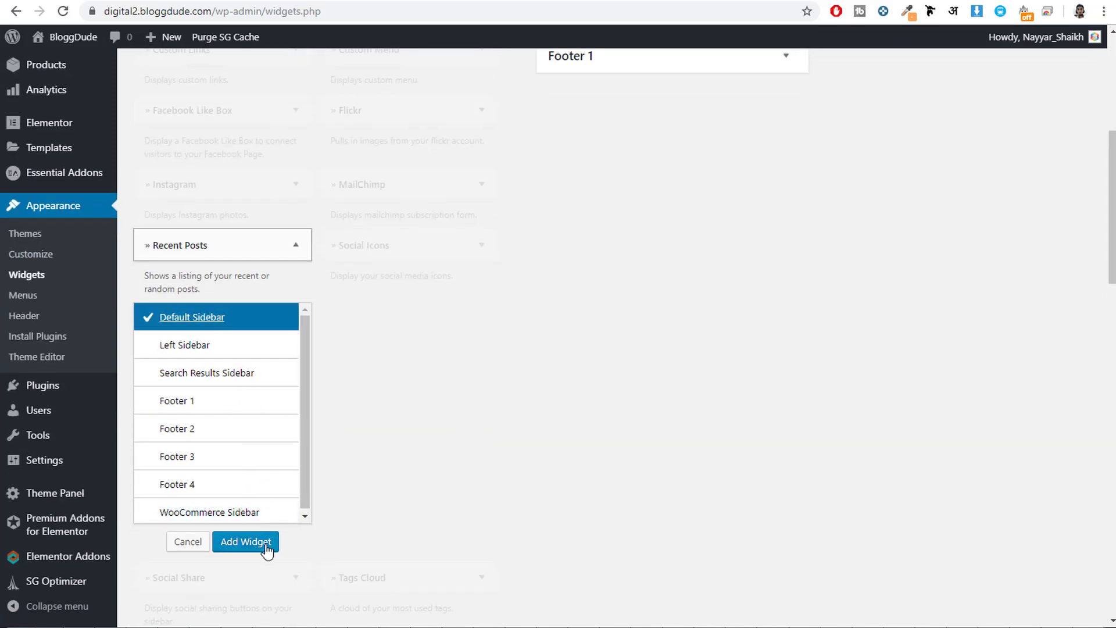
click(248, 542)
scroll(755, 395, down, 3)
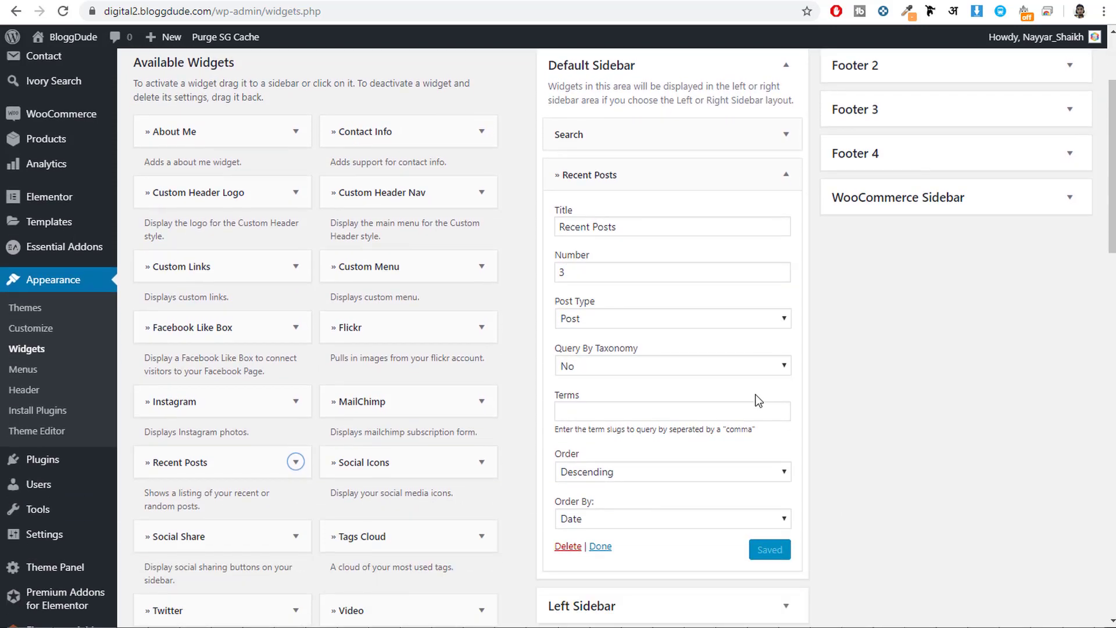
scroll(767, 349, up, 3)
click(786, 324)
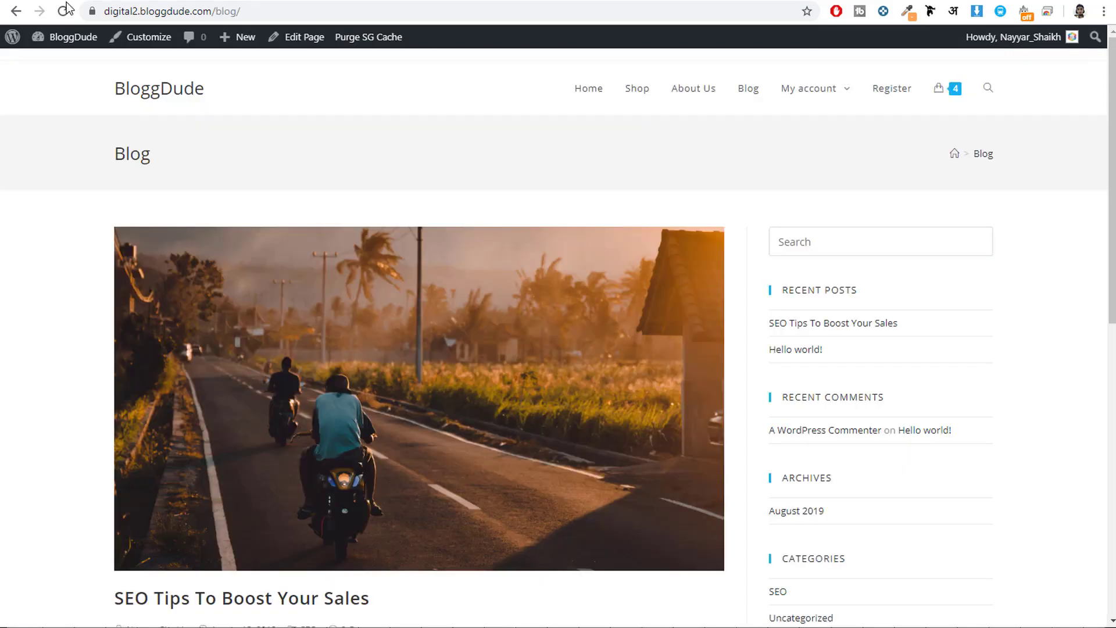
- Reload the blog to confirm recent posts with thumbnails appear in the sidebar
click(64, 11)
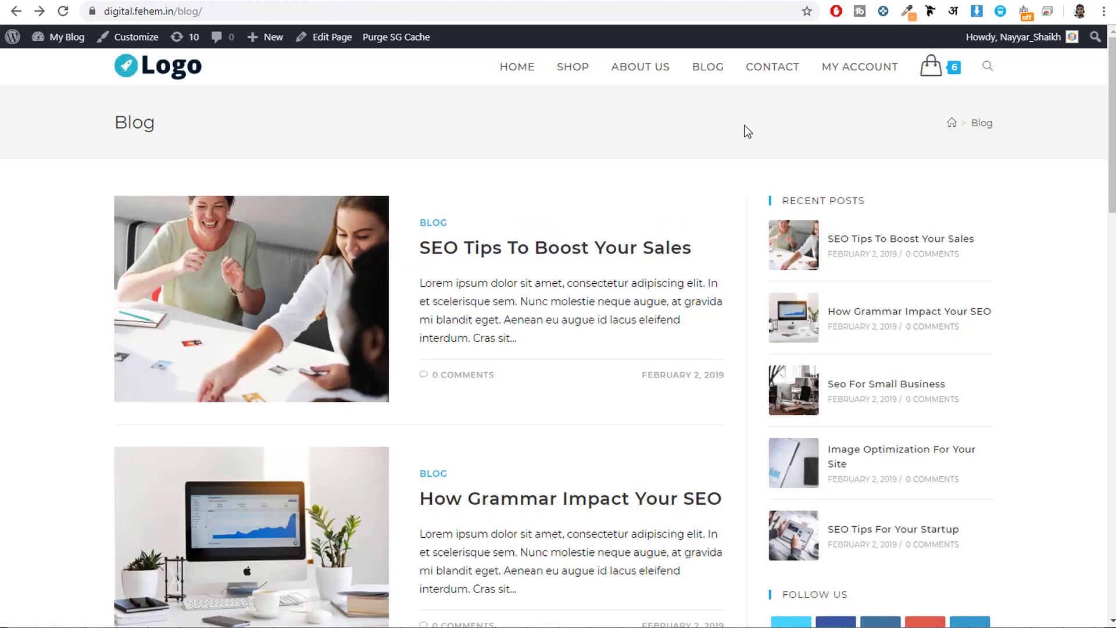
scroll(743, 130, down, 1)
scroll(1087, 287, down, 5)
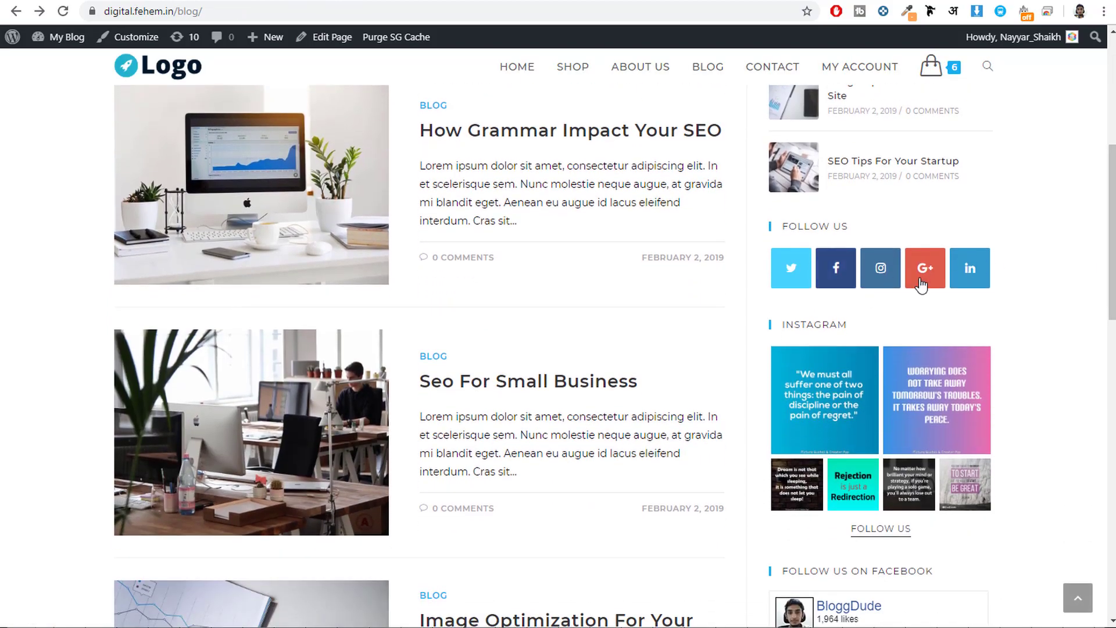
- Add the Social Icons widget to the Default Sidebar
click(397, 2)
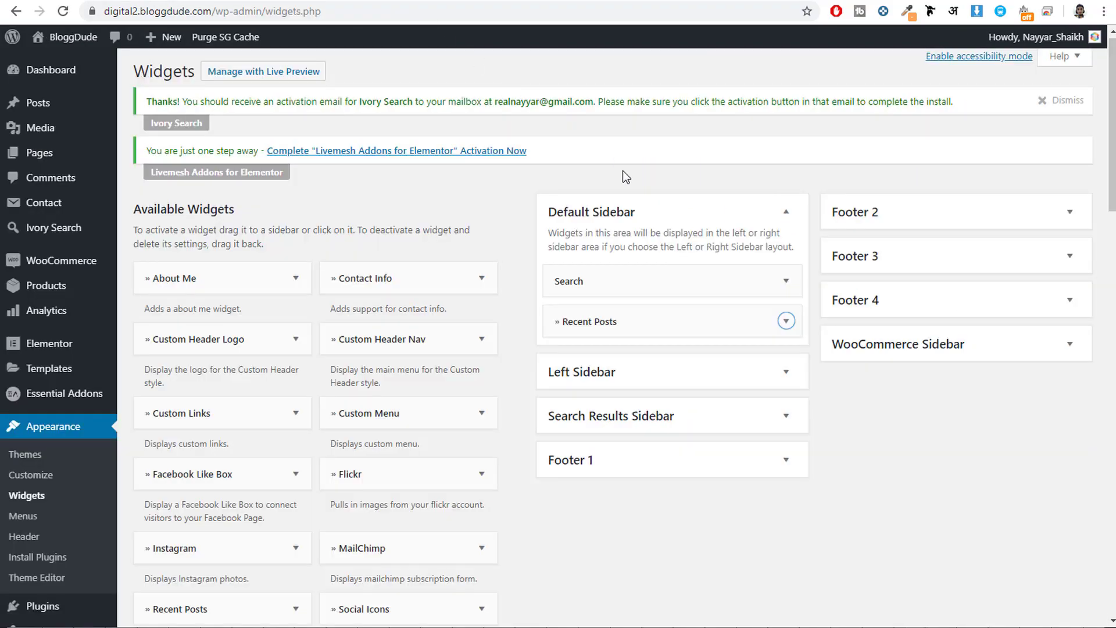
scroll(428, 284, down, 2)
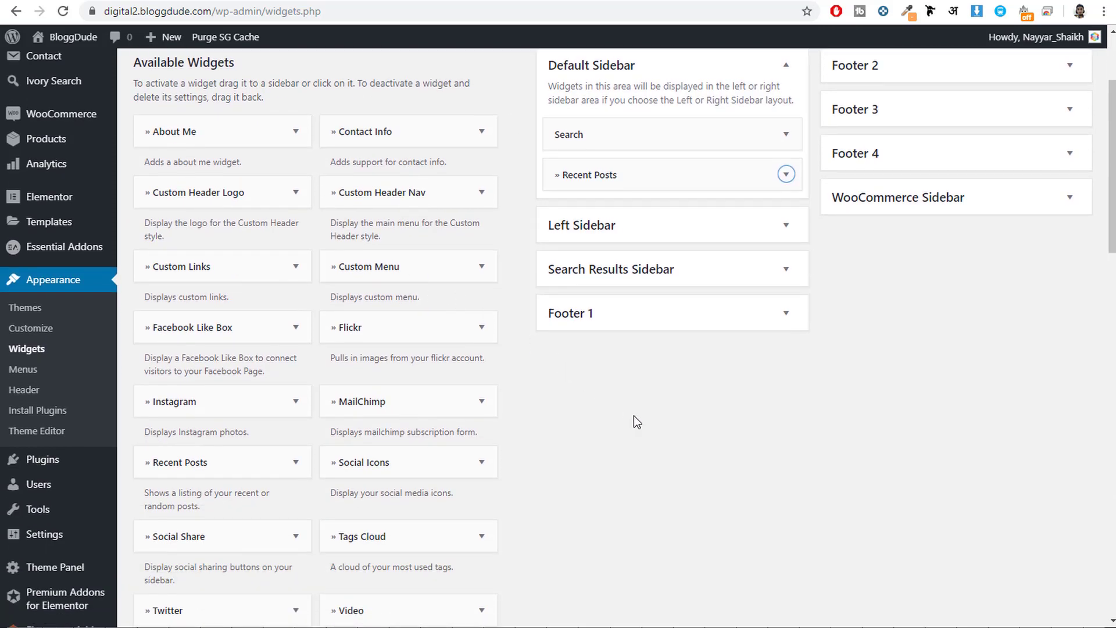
scroll(642, 448, down, 2)
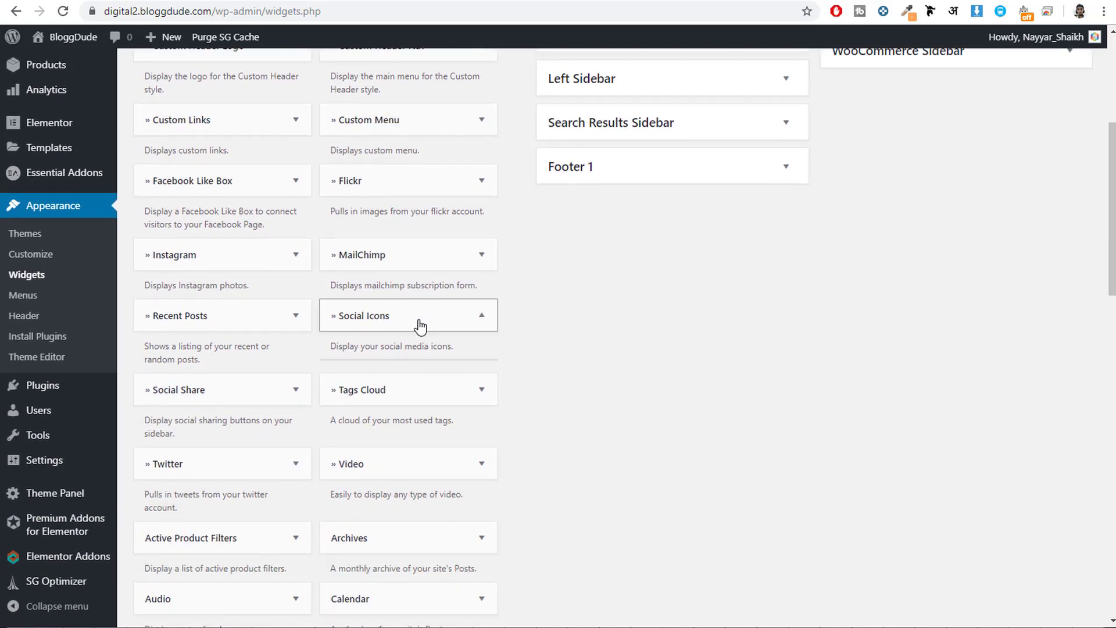
click(418, 324)
scroll(413, 430, down, 1)
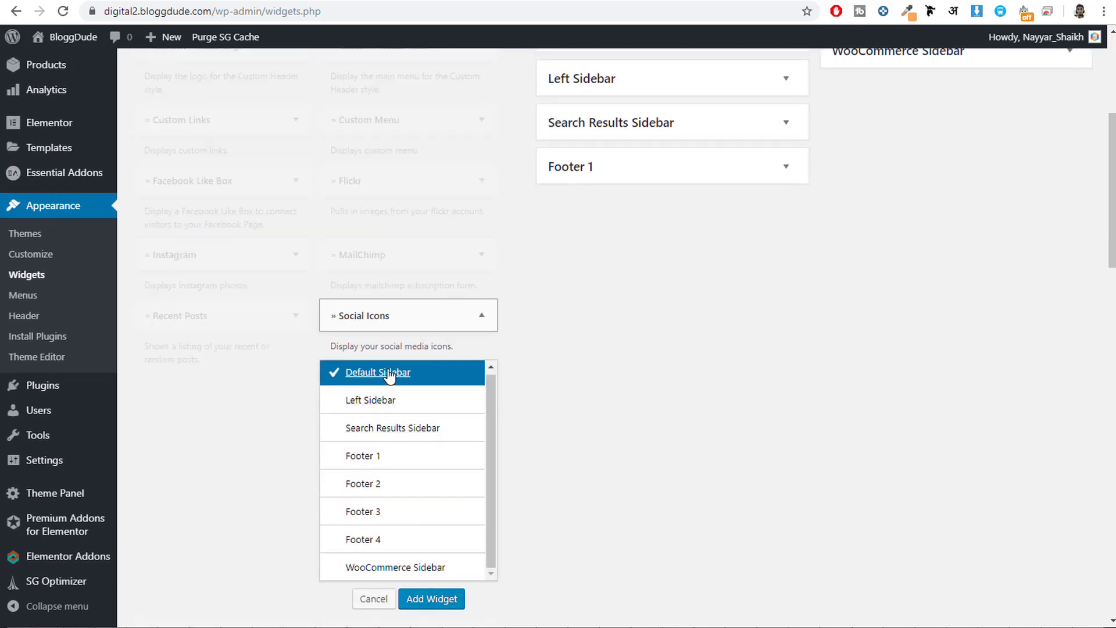
click(434, 599)
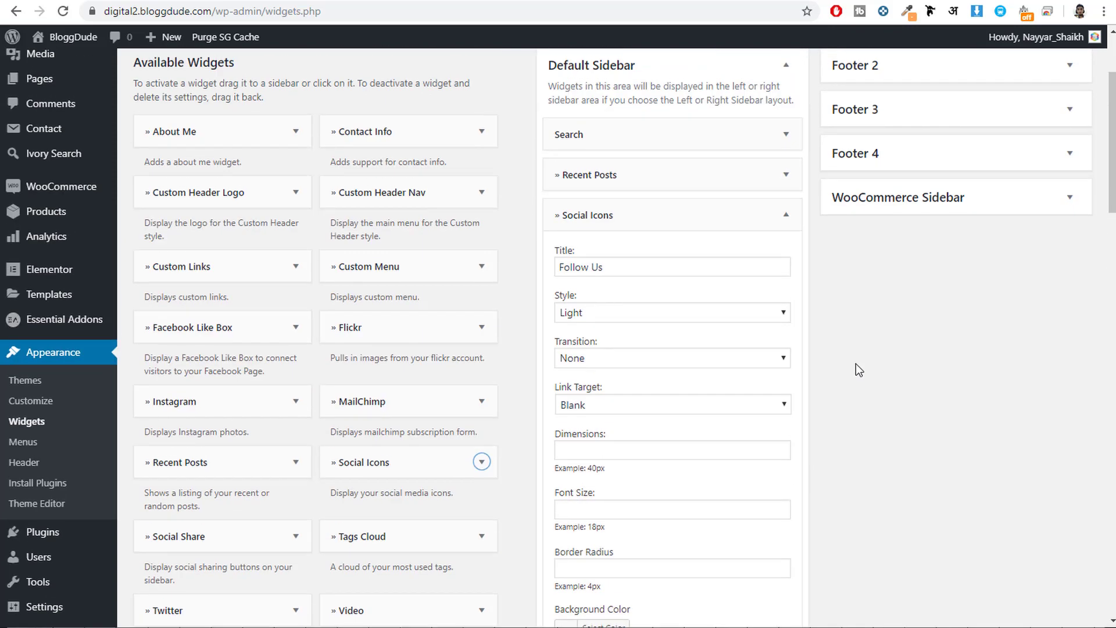
scroll(861, 345, up, 4)
- Set the social icon style to Colored
click(612, 314)
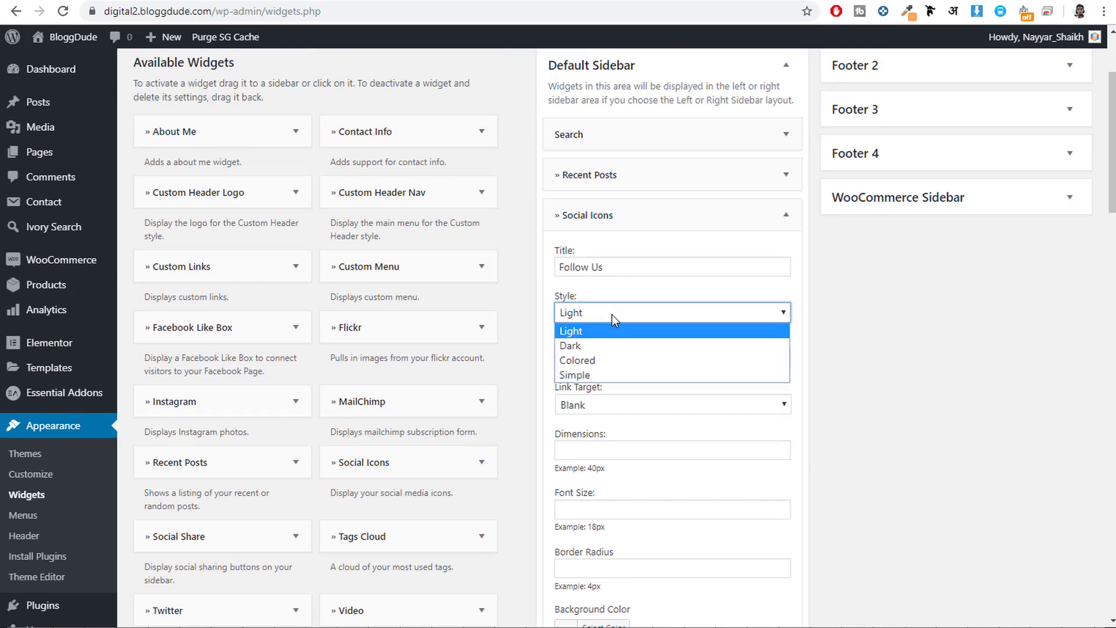
click(611, 354)
click(592, 313)
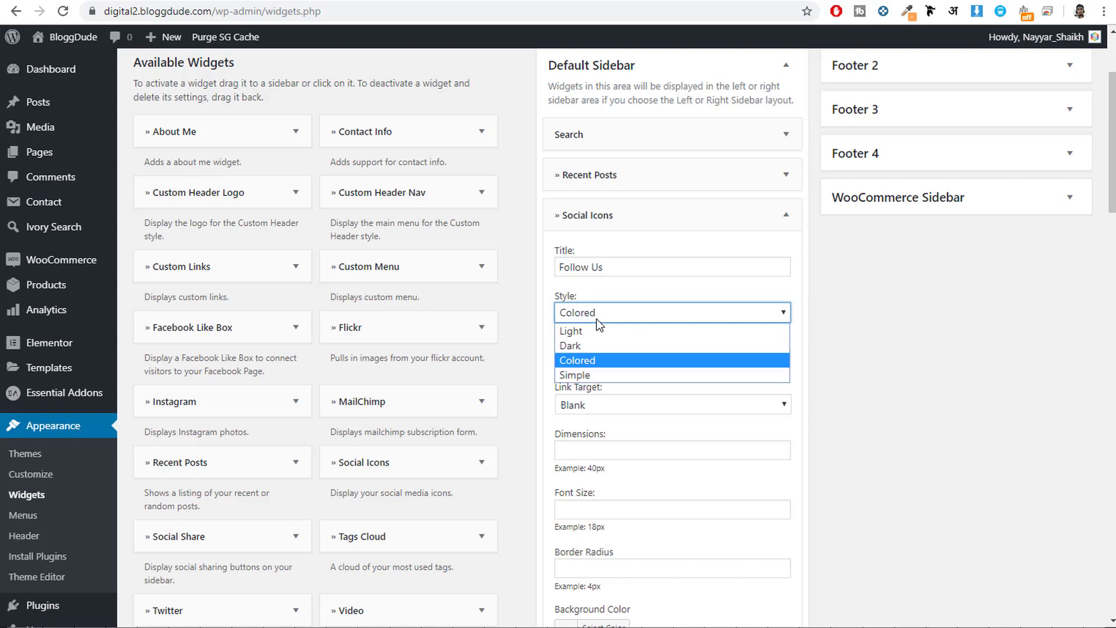
click(588, 311)
scroll(802, 346, down, 2)
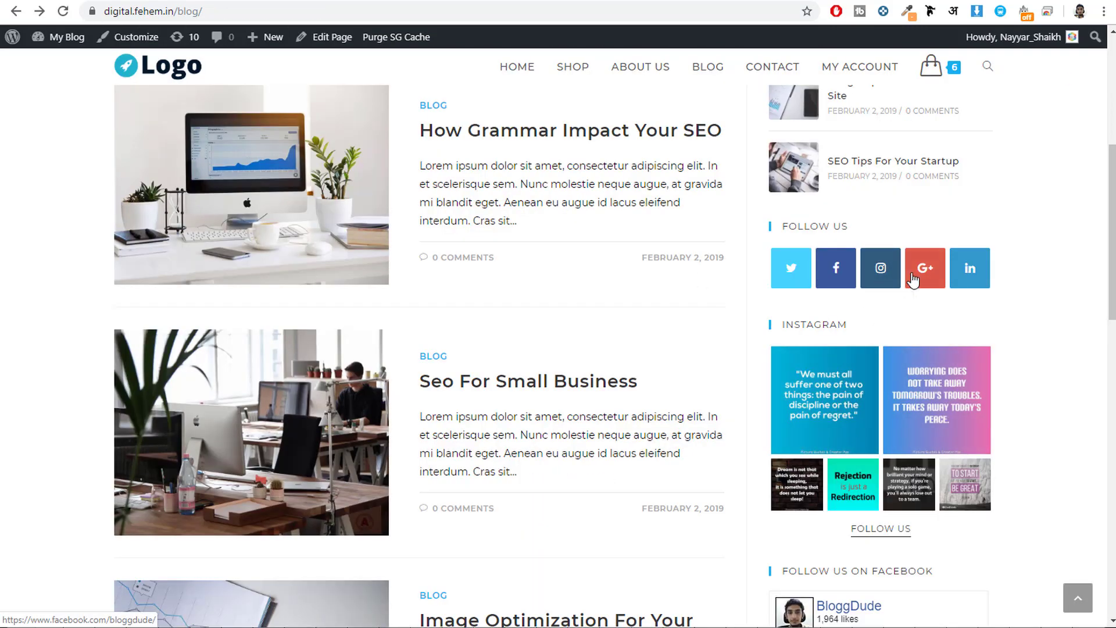
scroll(1012, 284, up, 4)
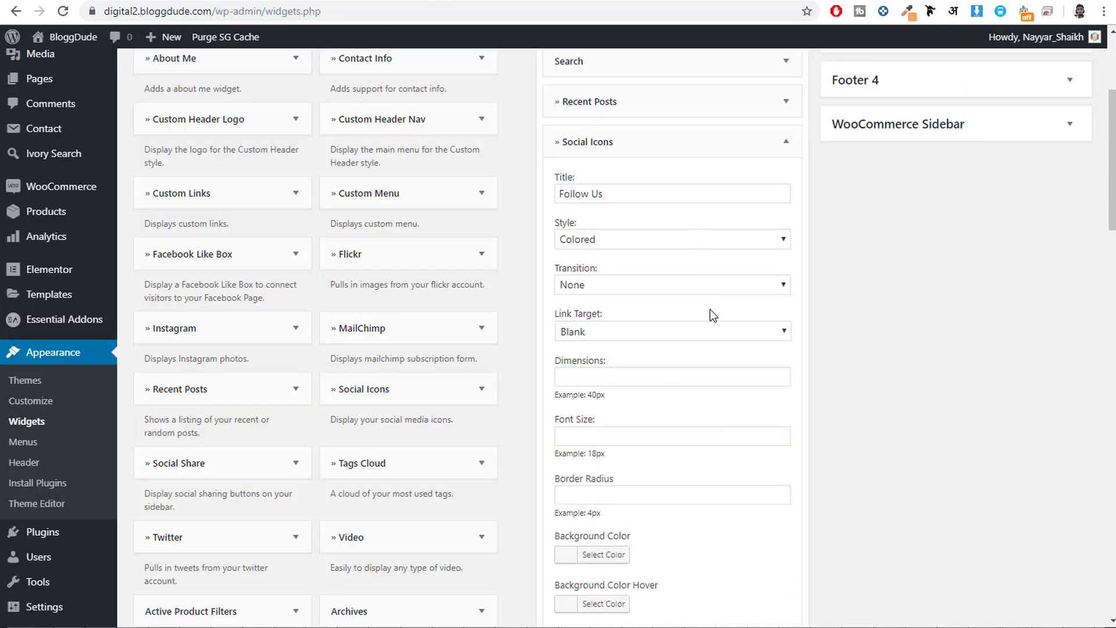
scroll(1018, 413, down, 10)
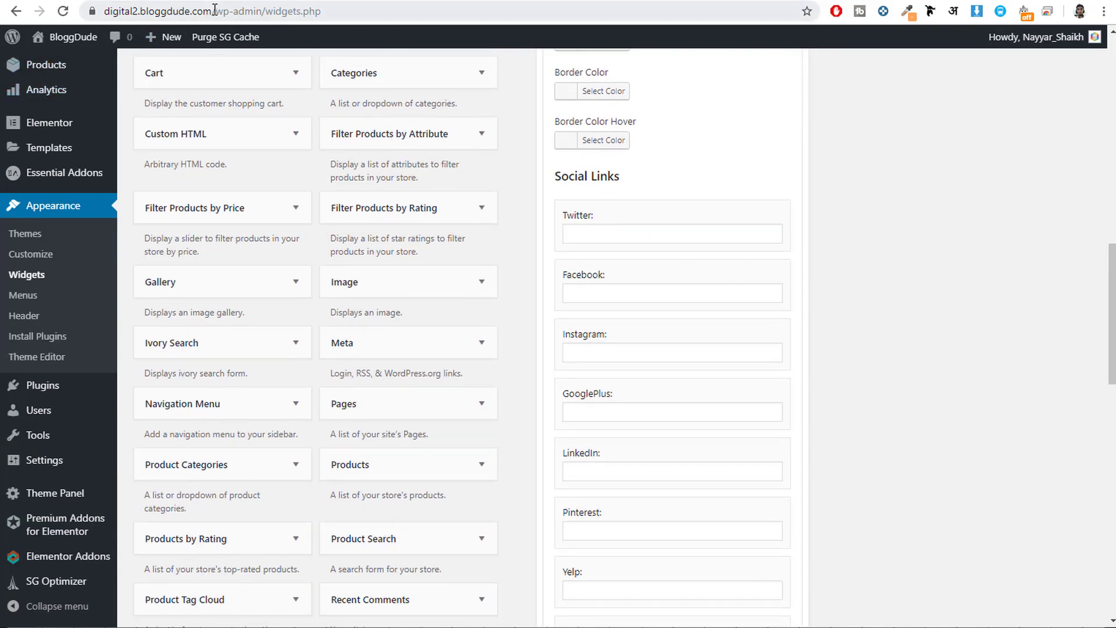
- Copy the site address and paste it as the Twitter, Facebook and Instagram links
drag(215, 10, 103, 11)
key(ctrl+c)
click(624, 241)
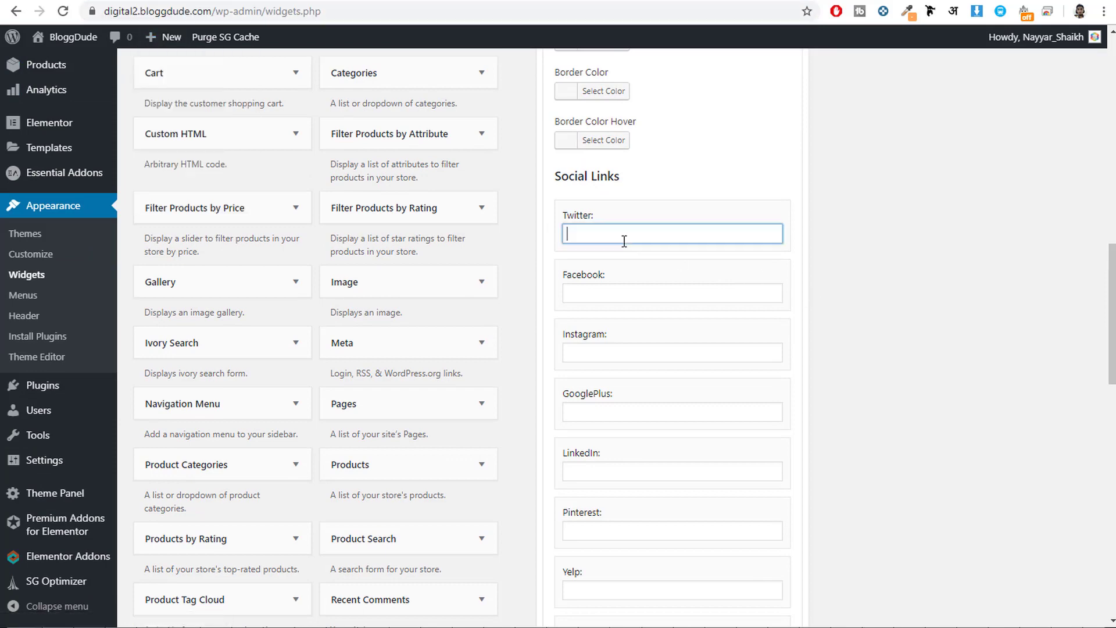
key(ctrl+v)
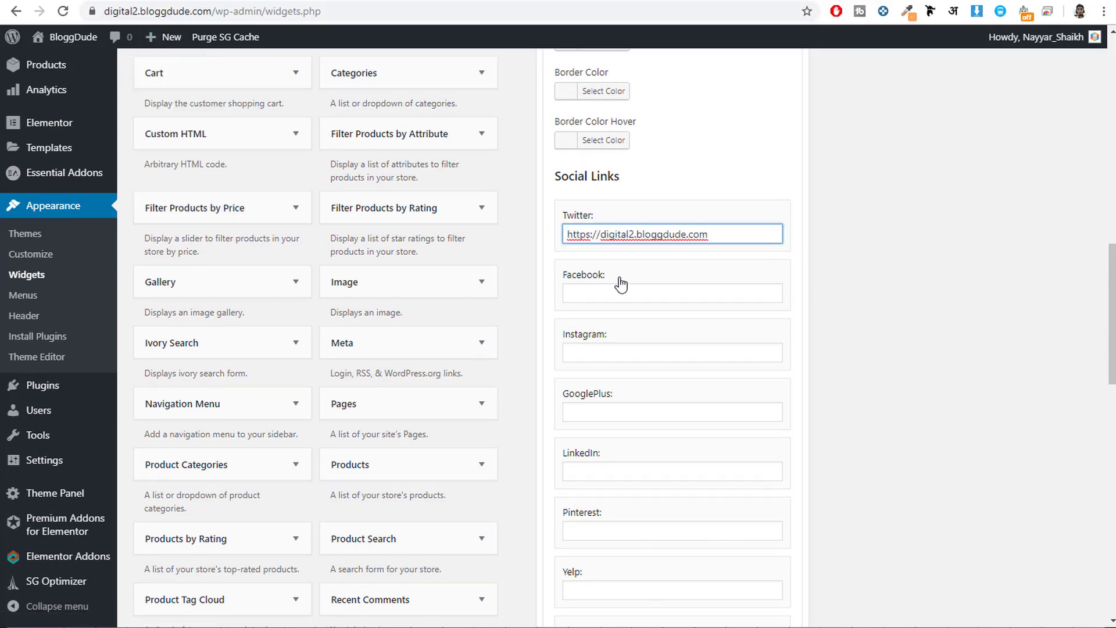
click(622, 292)
key(ctrl+v)
click(628, 355)
key(ctrl+v)
- Paste the site address as the GooglePlus and LinkedIn links, leaving Pinterest empty
click(628, 412)
key(ctrl+v)
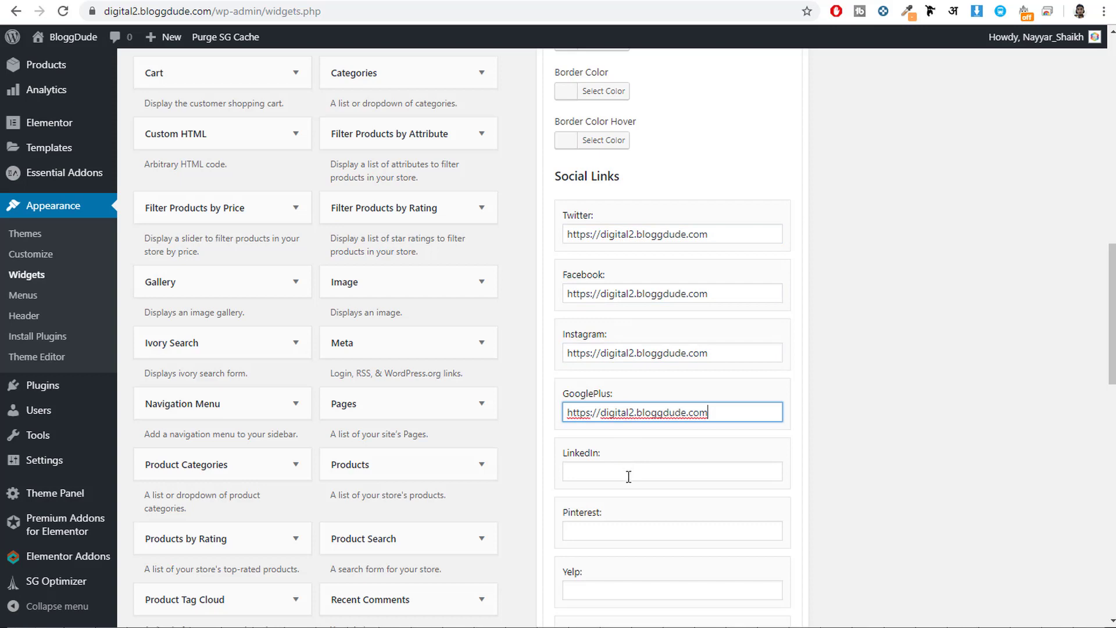
click(628, 477)
key(ctrl+v)
click(640, 531)
key(ctrl+v)
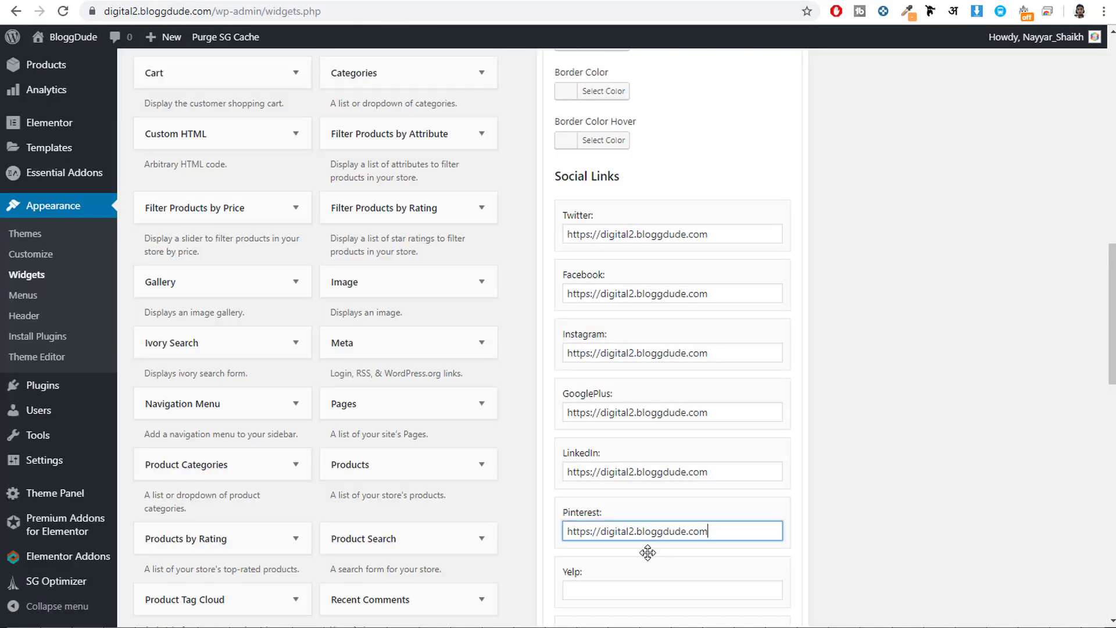
triple_click(653, 532)
key(BackSpace)
- Save the Social Icons widget and reload the blog to view the Follow Us icons
scroll(810, 540, down, 15)
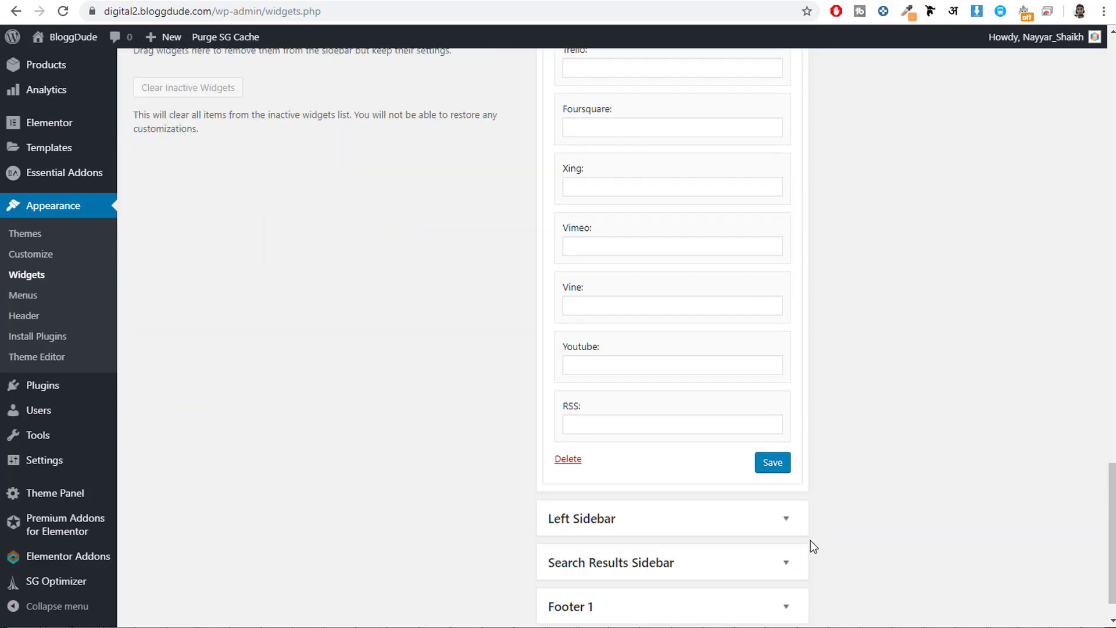
click(773, 454)
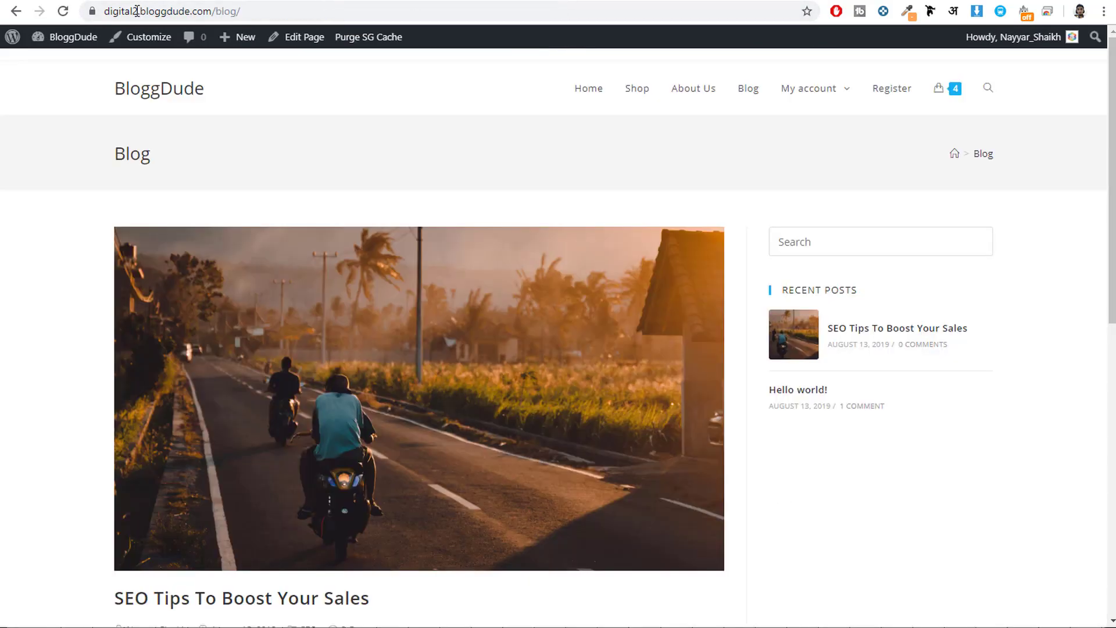
click(64, 12)
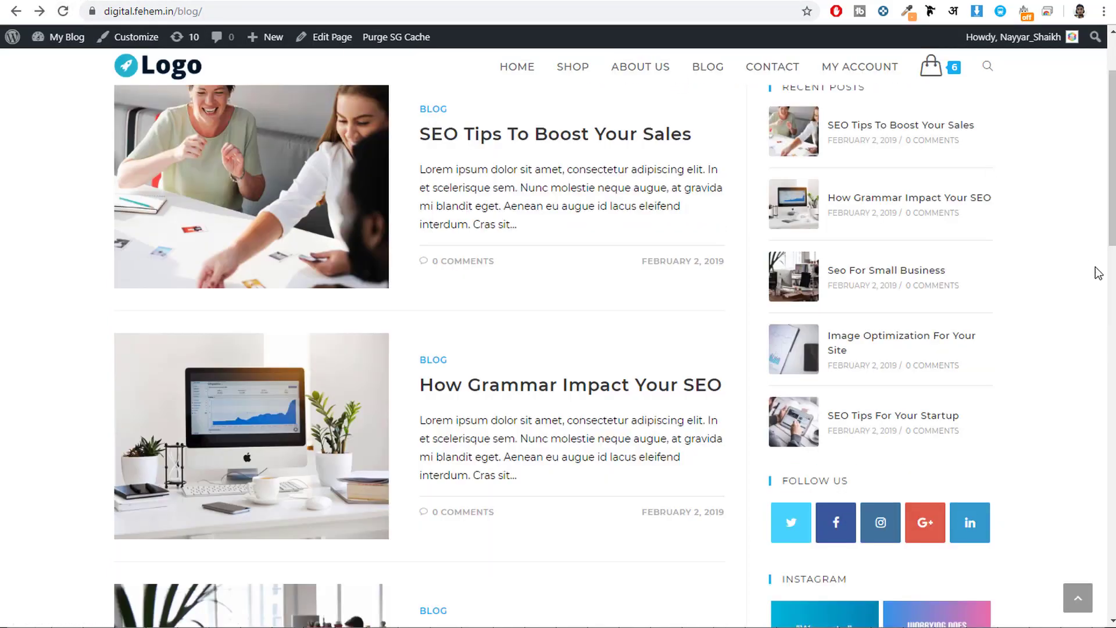
scroll(808, 233, down, 5)
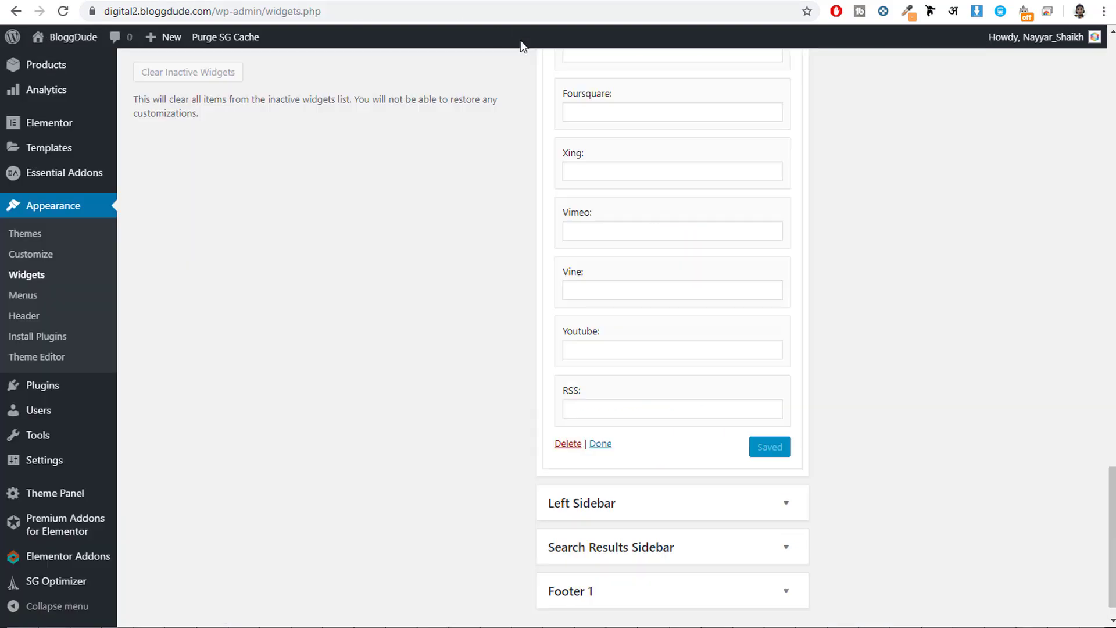
scroll(668, 233, up, 10)
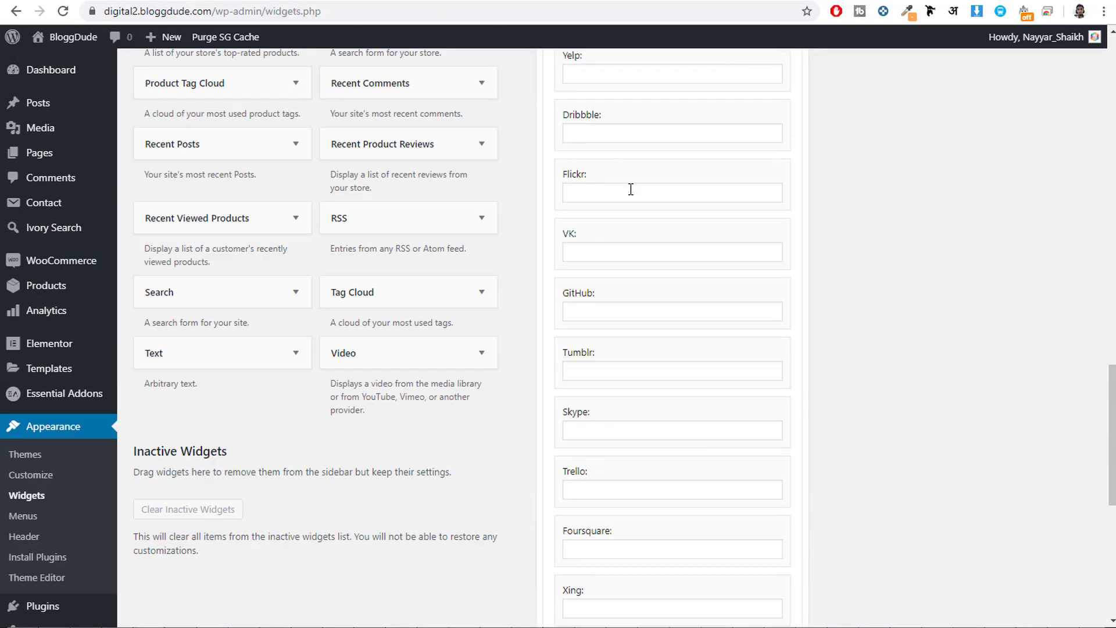
scroll(694, 251, up, 10)
- Place the Instagram widget below Social Icons in Default Sidebar and enter the account username
click(755, 277)
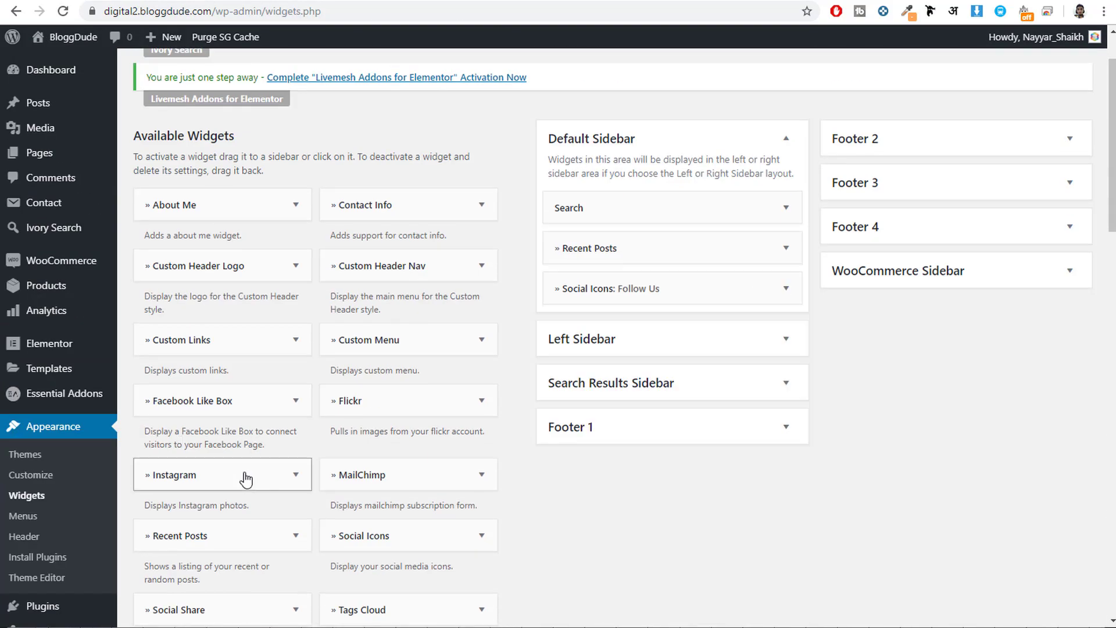
drag(307, 452, 737, 329)
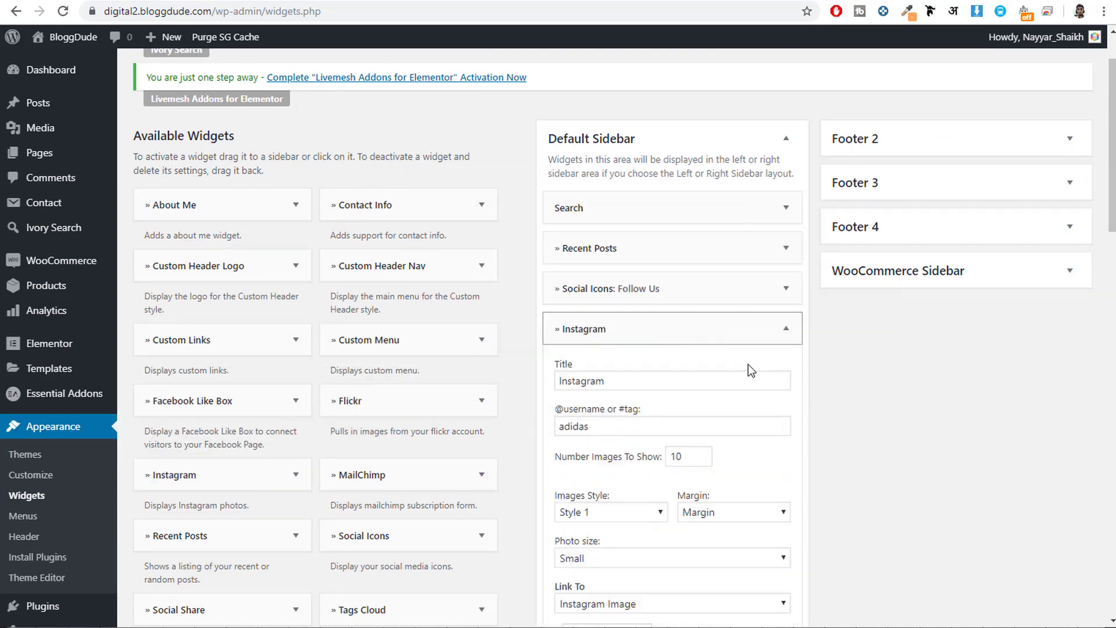
drag(607, 428, 424, 428)
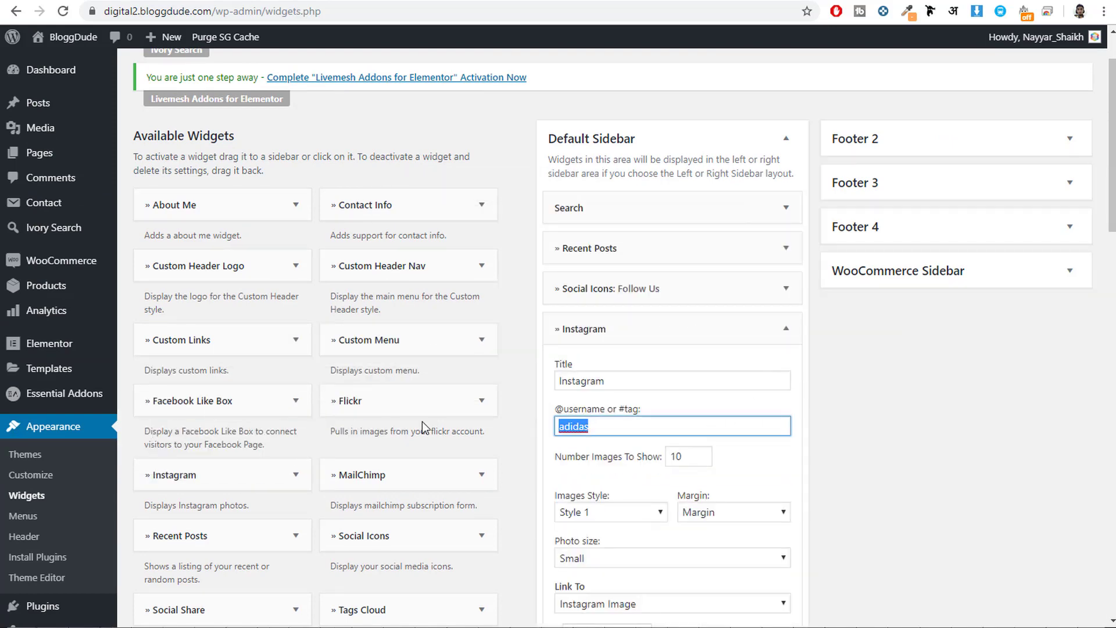
text(nayyar_shaikh)
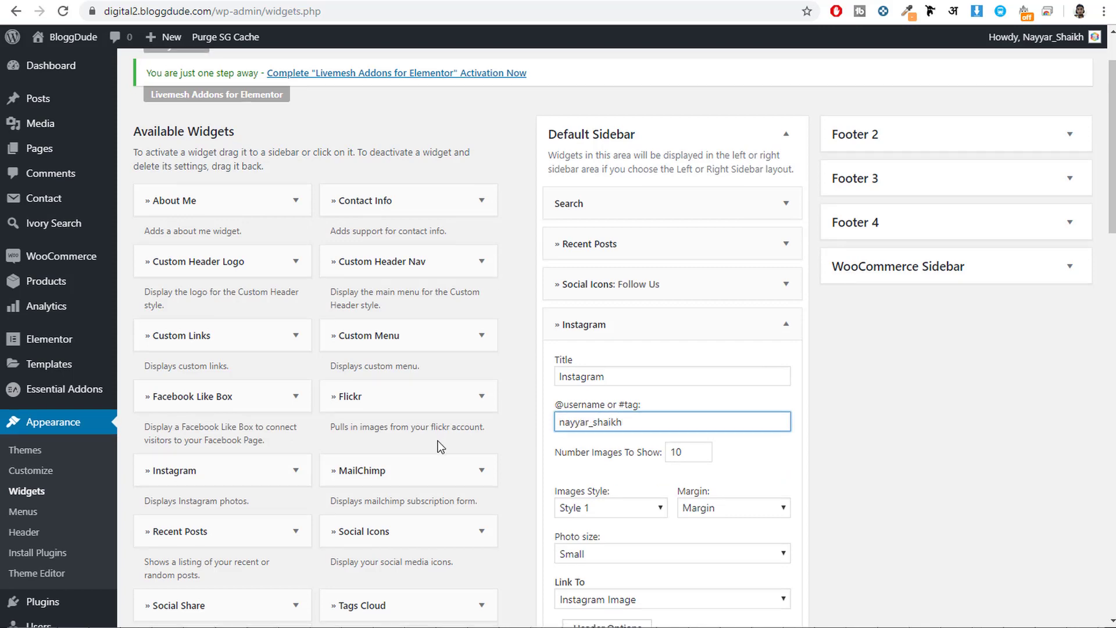
- Set the Instagram widget to Style 2 images with 6 images, save, and view the blog
scroll(438, 441, down, 1)
click(626, 433)
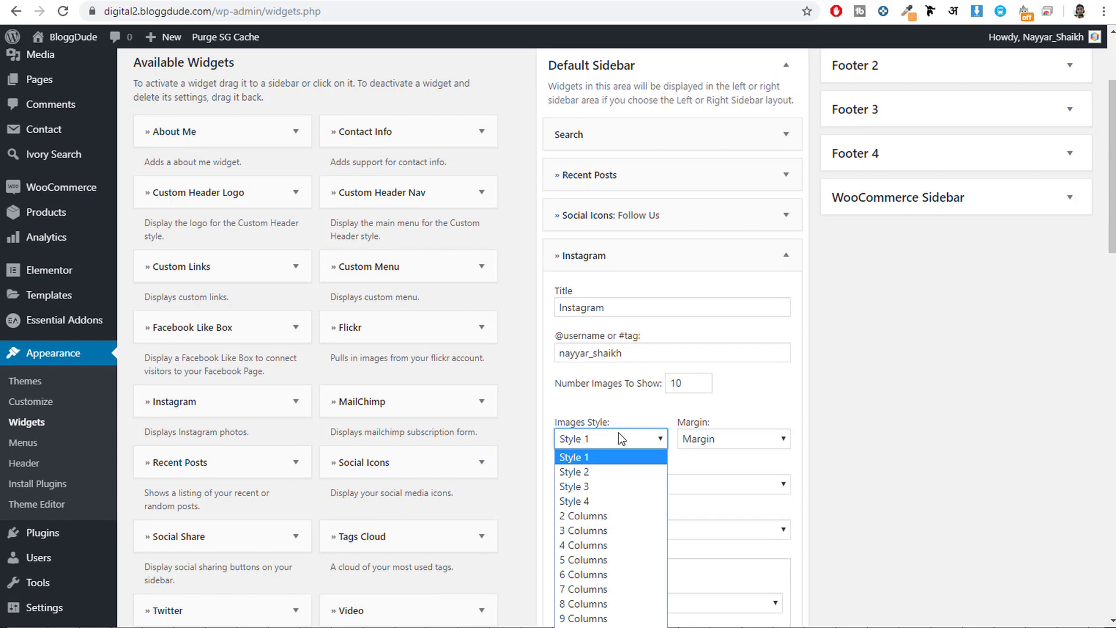
click(613, 466)
scroll(996, 469, down, 2)
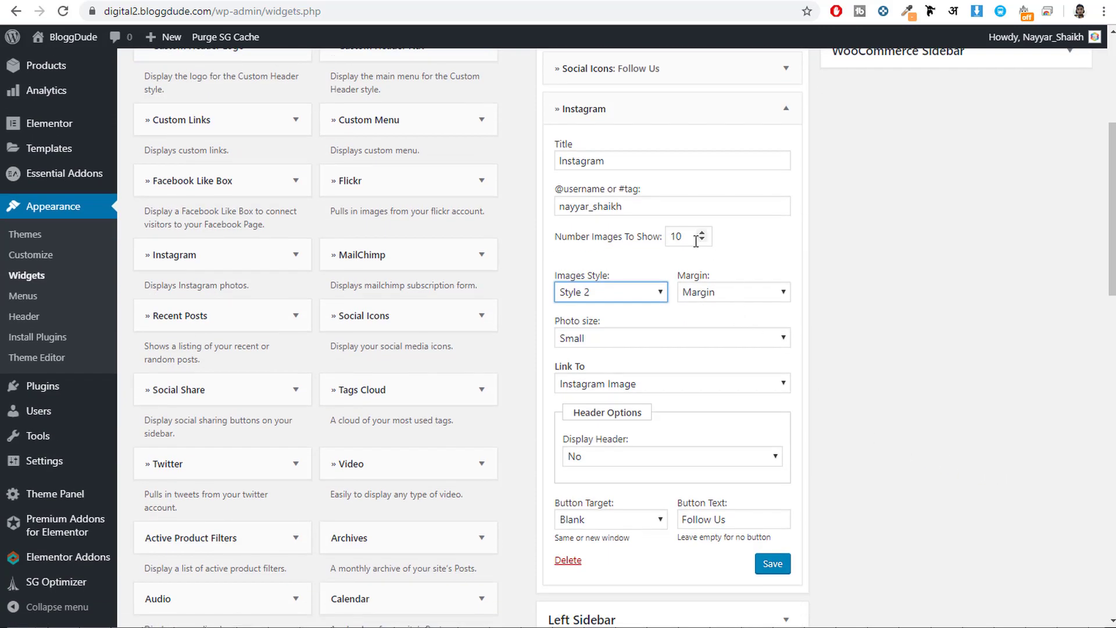
click(113, 2)
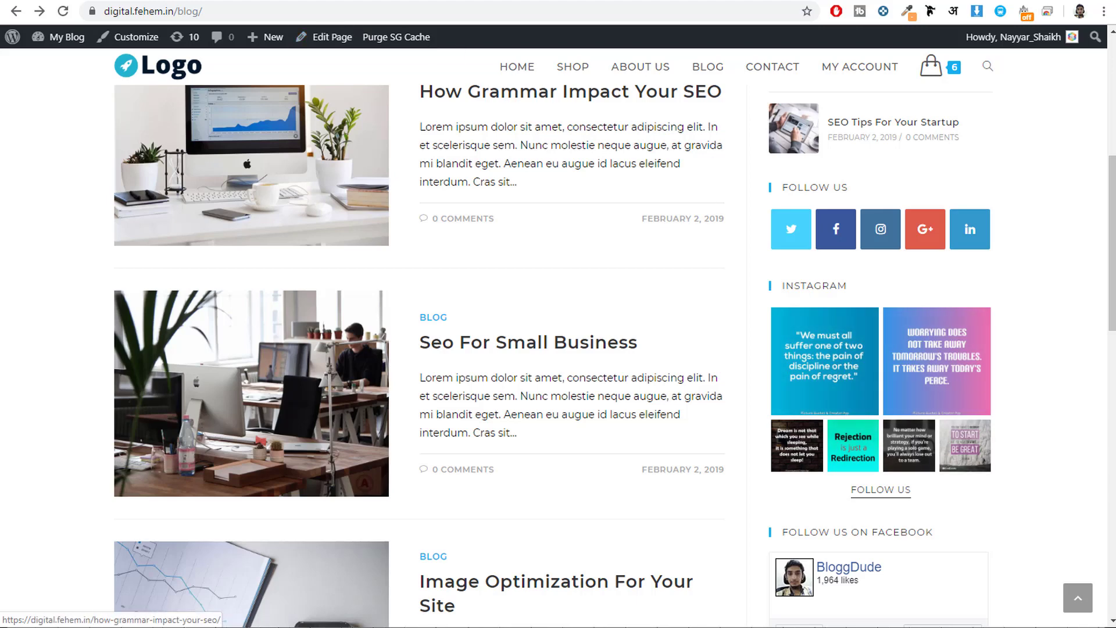
key(ctrl+Tab)
click(596, 238)
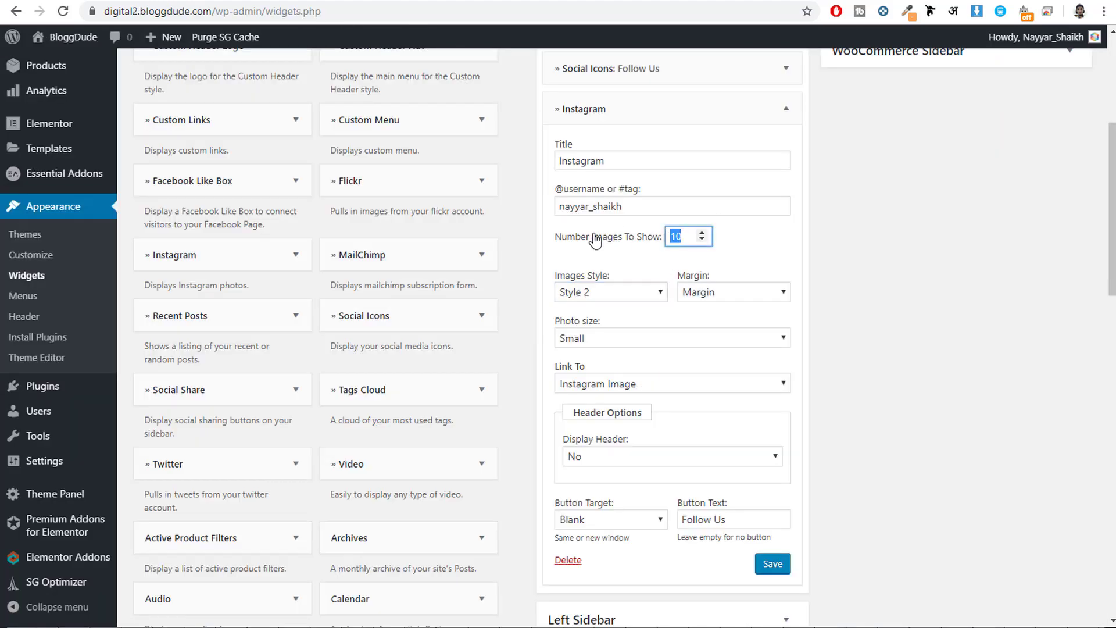
click(768, 564)
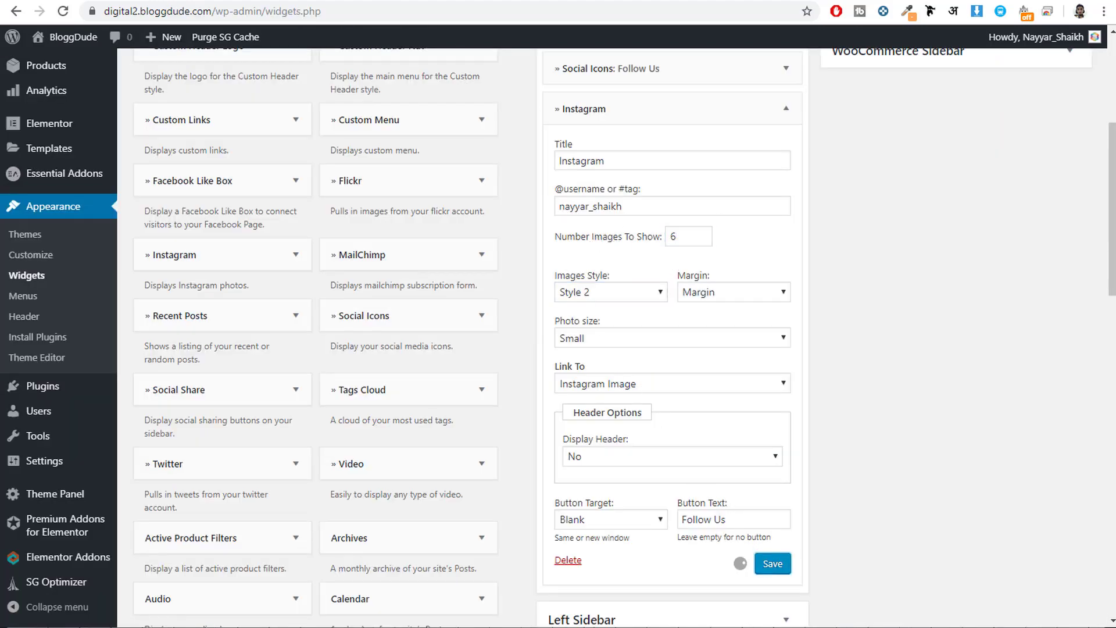
key(ctrl+Tab)
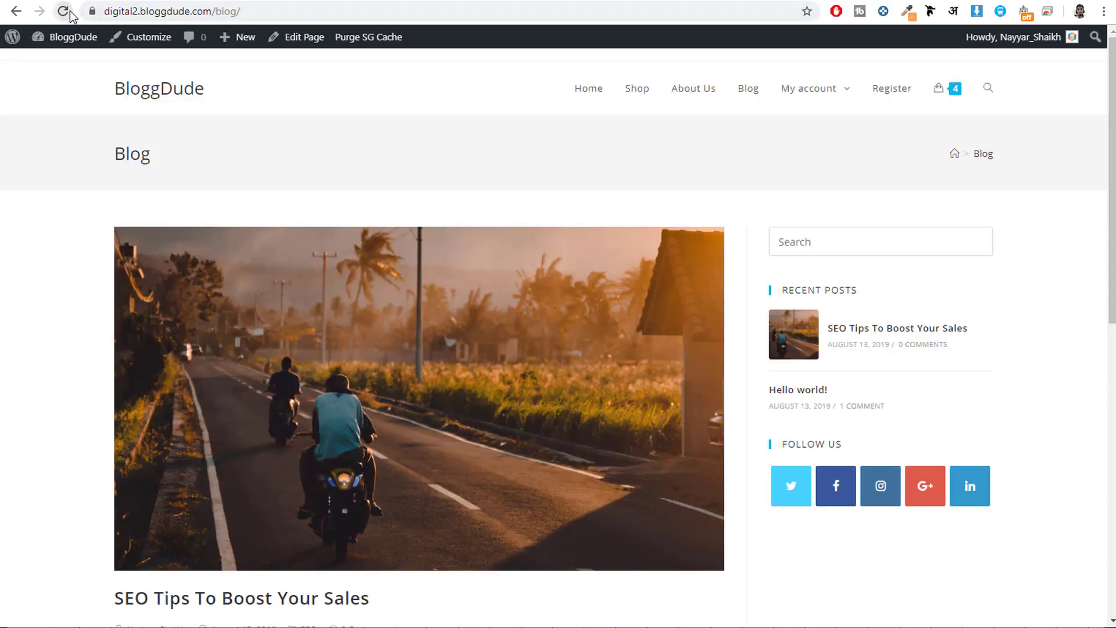
scroll(1064, 291, down, 6)
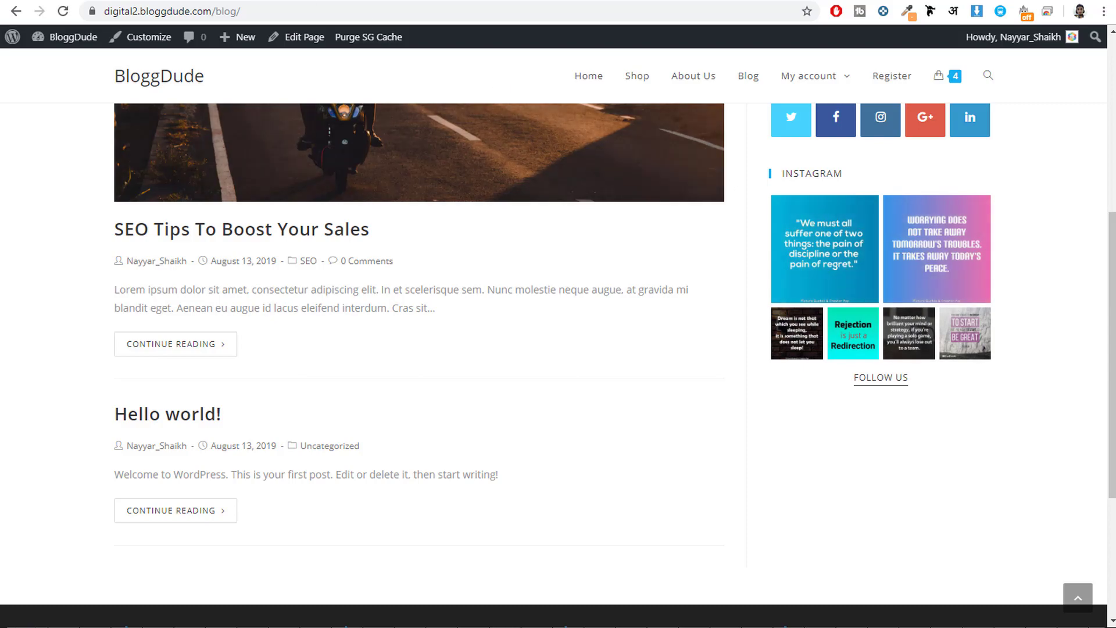
- Add the Facebook Like Box widget below Instagram in the Default Sidebar
key(ctrl+shift+Tab)
key(ctrl+shift+Tab)
scroll(883, 256, down, 5)
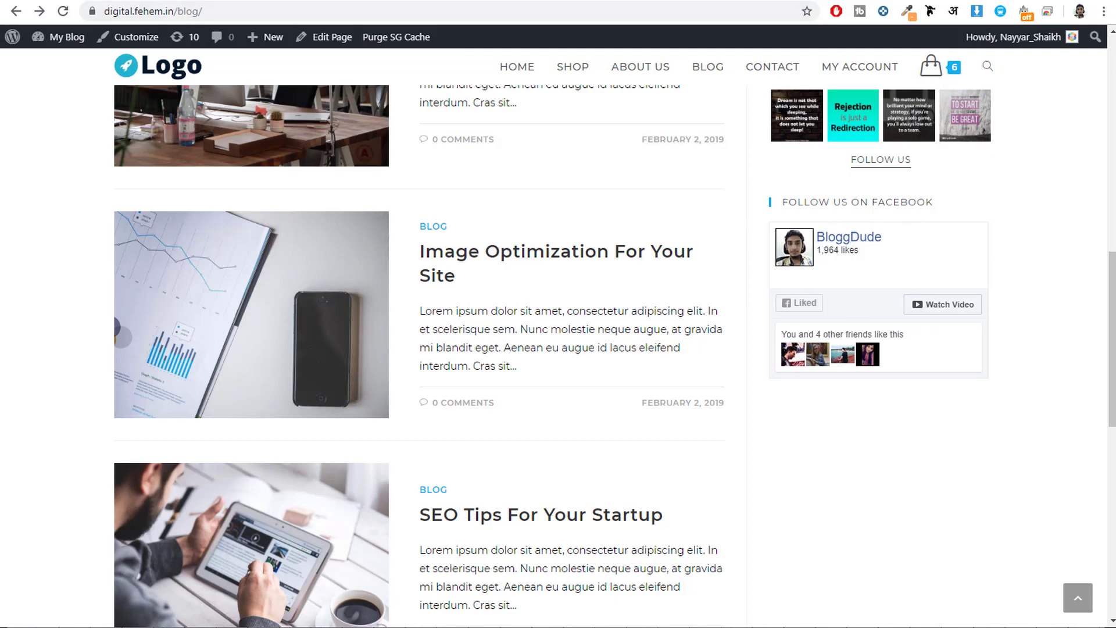
key(ctrl+Tab)
key(ctrl+Tab)
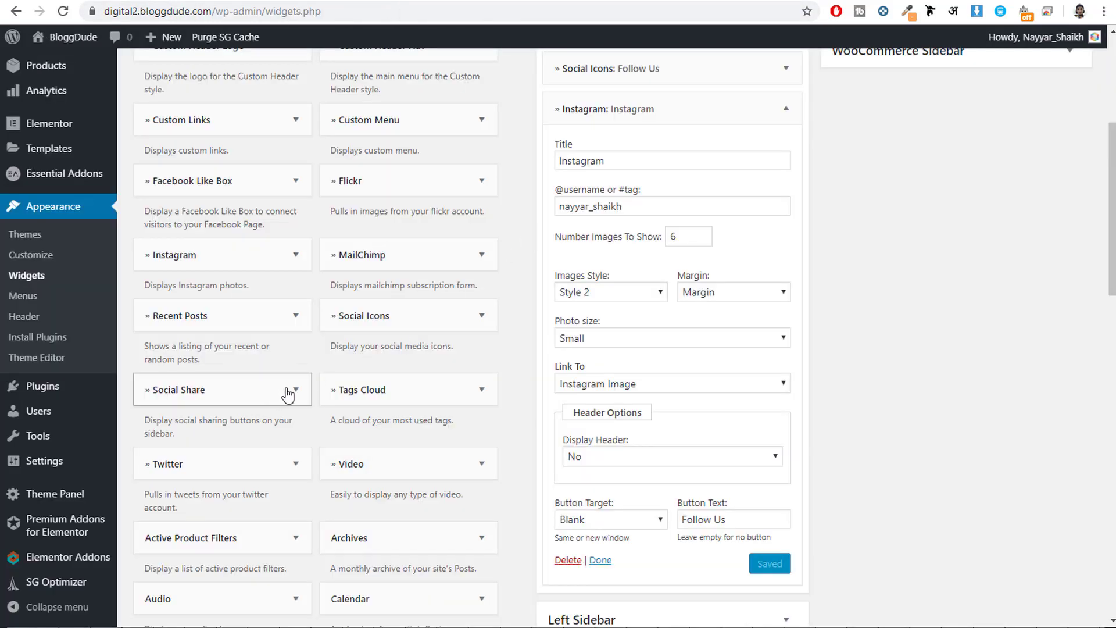
click(231, 190)
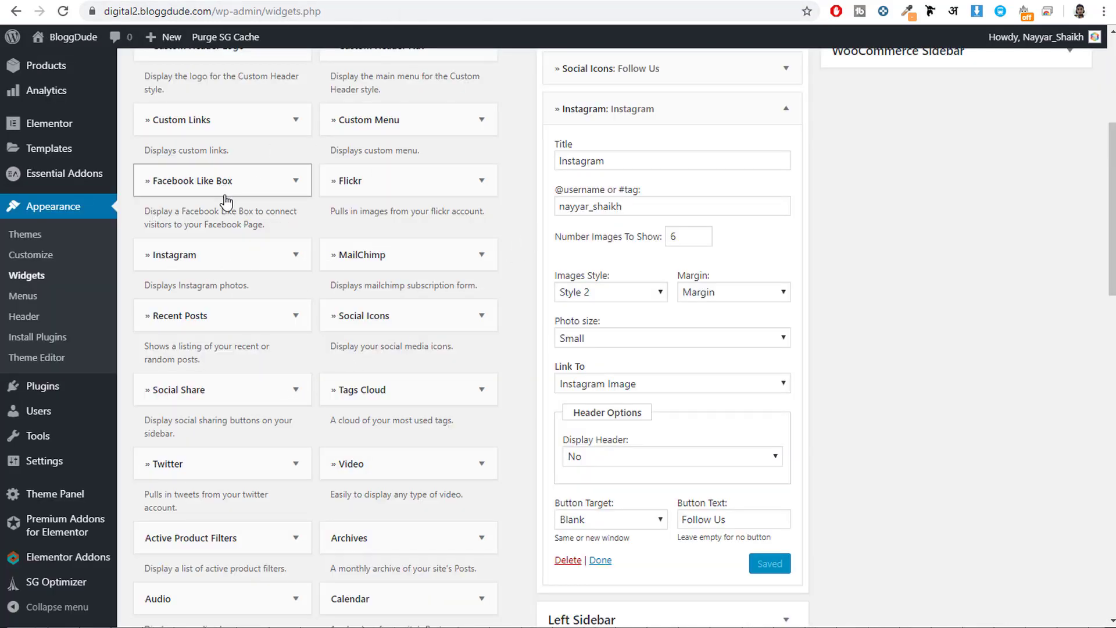
scroll(678, 319, up, 4)
click(786, 327)
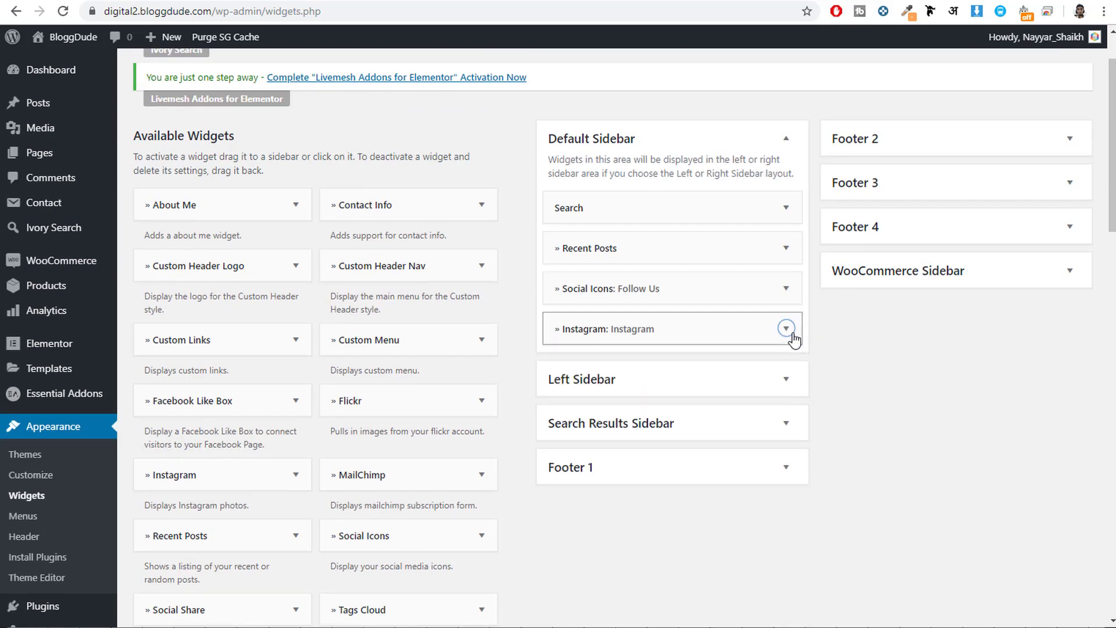
drag(203, 401, 689, 393)
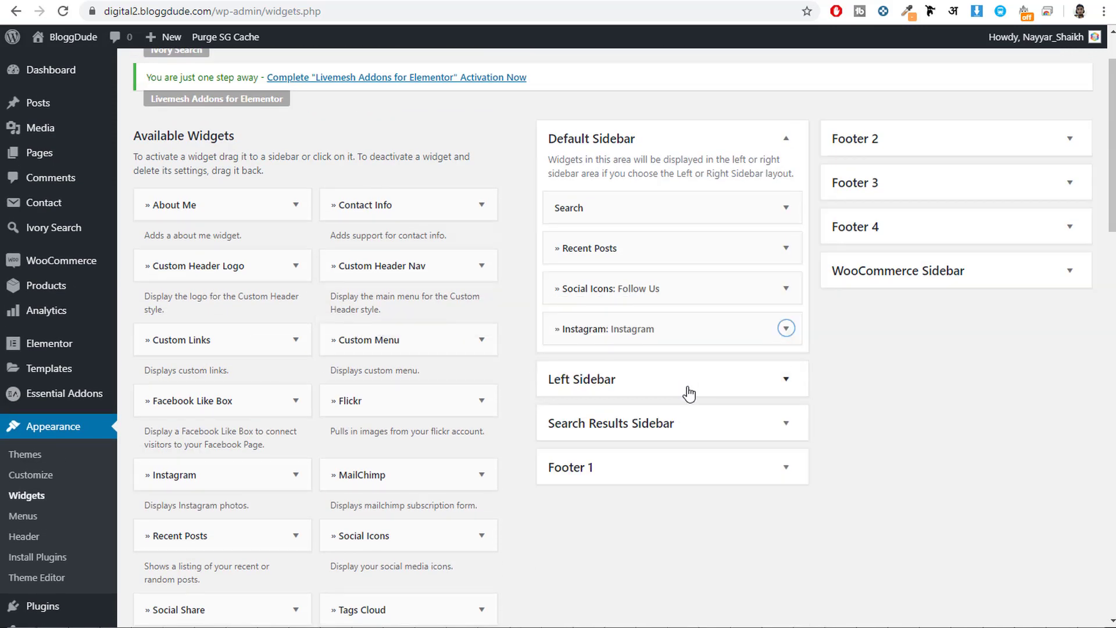
drag(182, 411, 668, 375)
scroll(796, 383, down, 5)
- Title the Facebook widget 'FOLLOW US ON FACEBOOK'
click(626, 194)
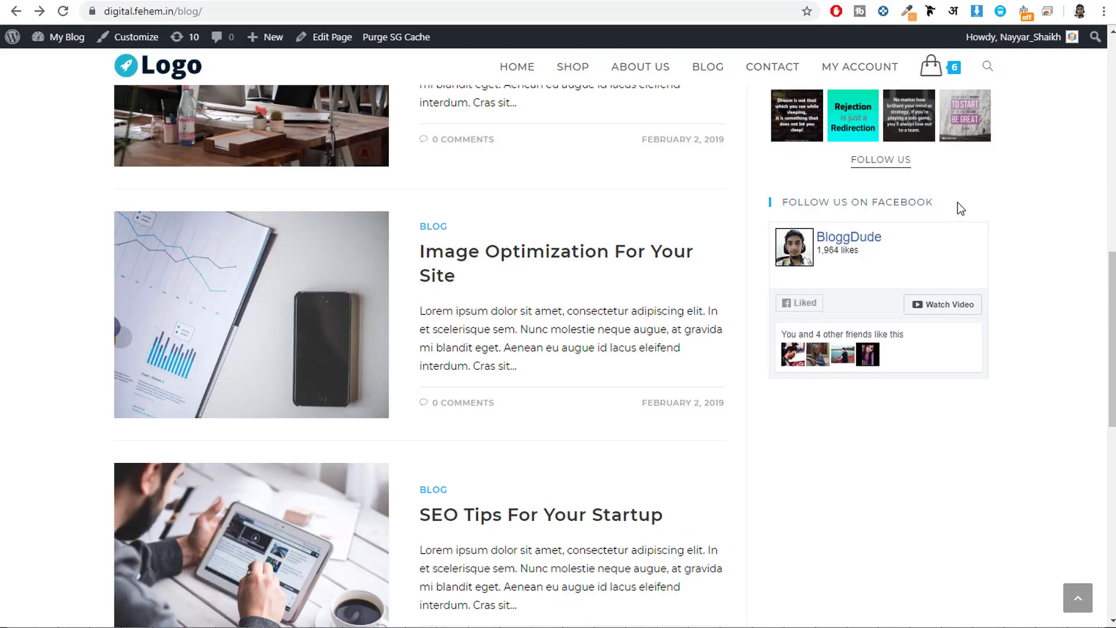
drag(960, 204, 786, 204)
key(ctrl+c)
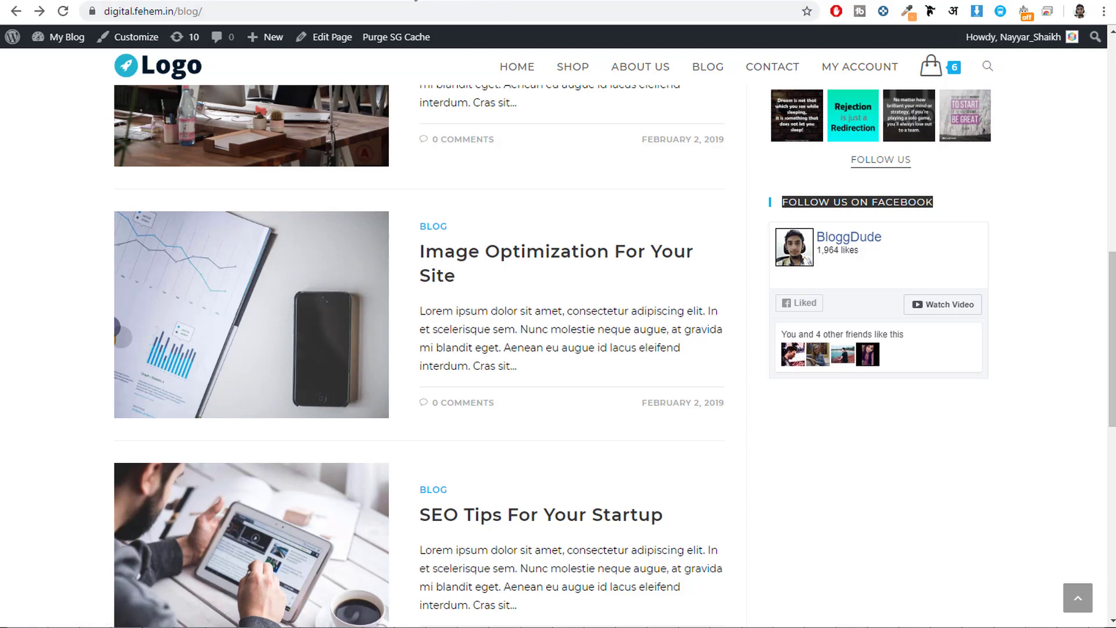
click(489, 2)
key(ctrl+v)
- Find the BloggDude Facebook page address in a new tab and copy it
click(605, 245)
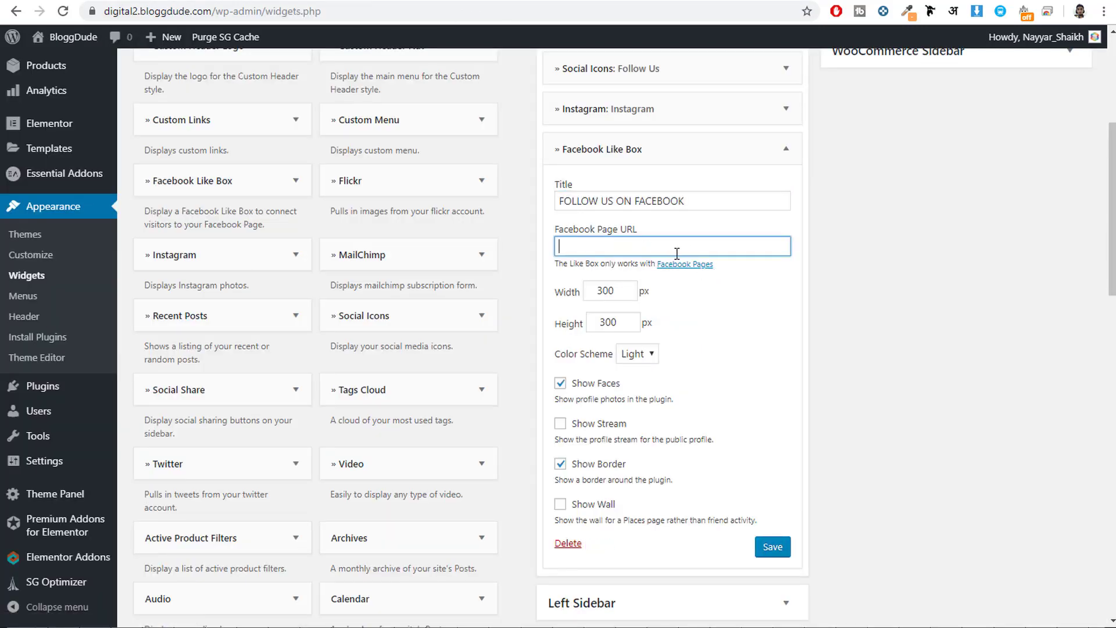
key(ctrl+t)
text(g)
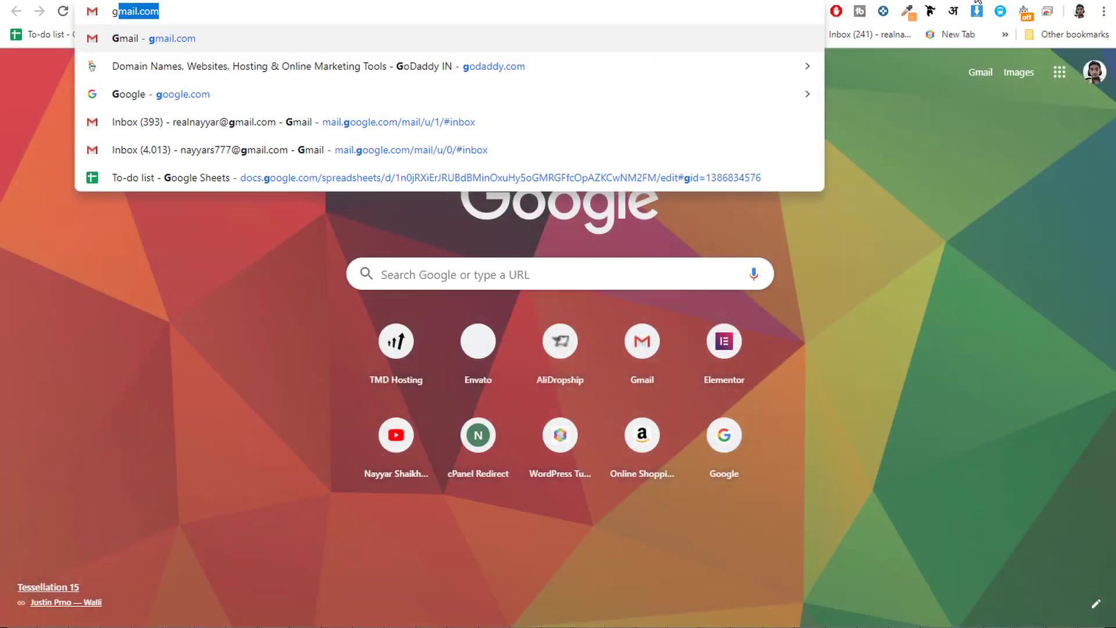
key(BackSpace)
key(BackSpace)
text(fa)
key(Right)
key(Down)
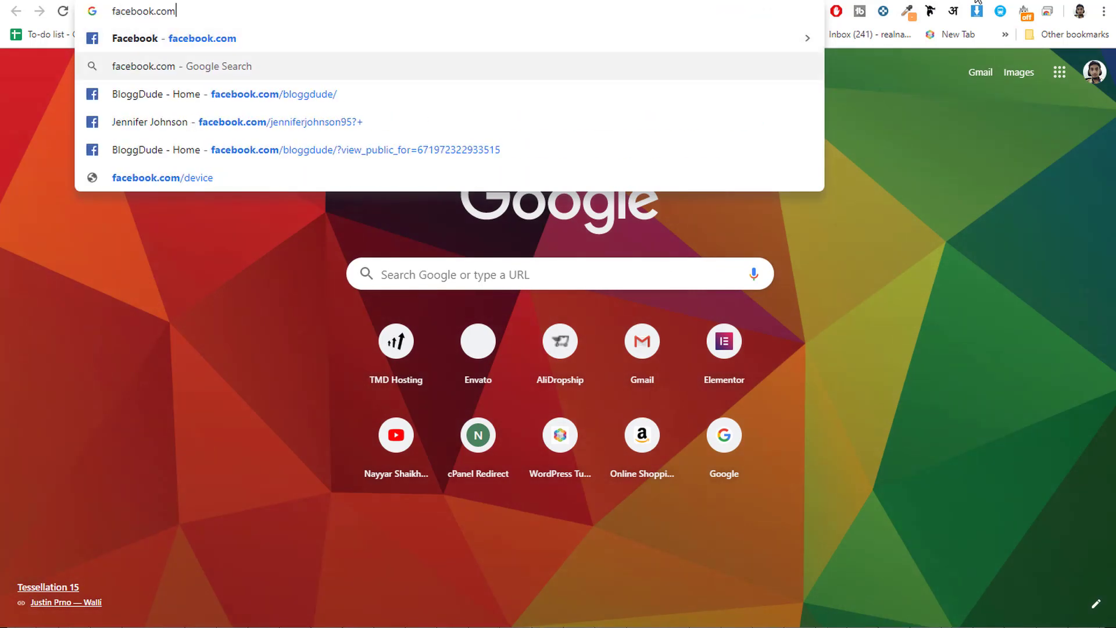
key(Down)
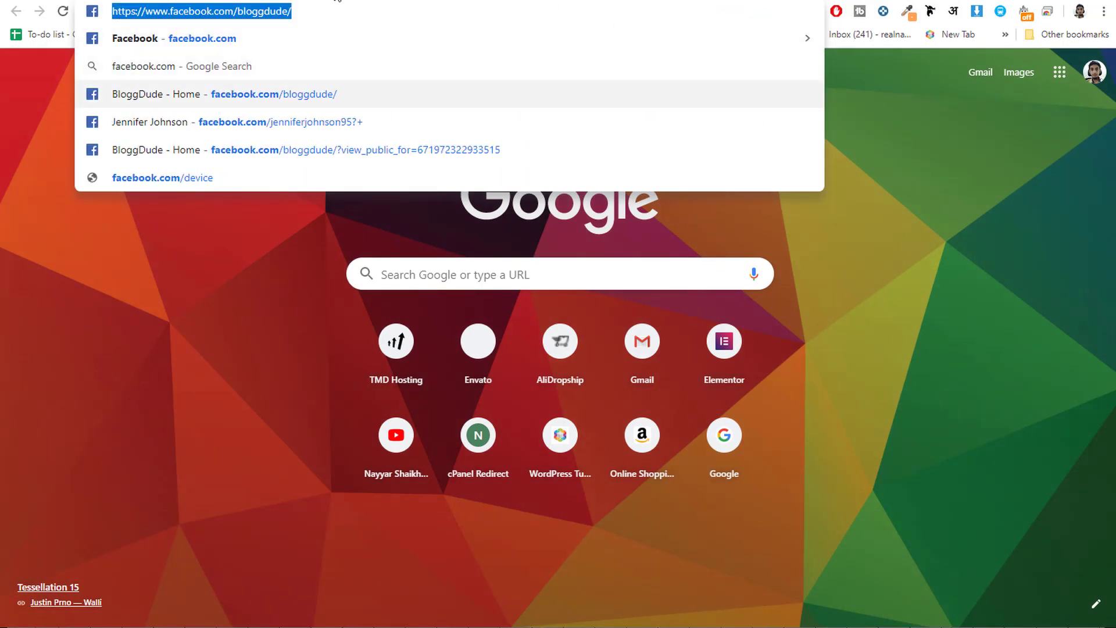
key(ctrl+c)
- Paste the Facebook page address into the Page URL field and save the widget
key(ctrl+w)
key(ctrl+v)
click(828, 352)
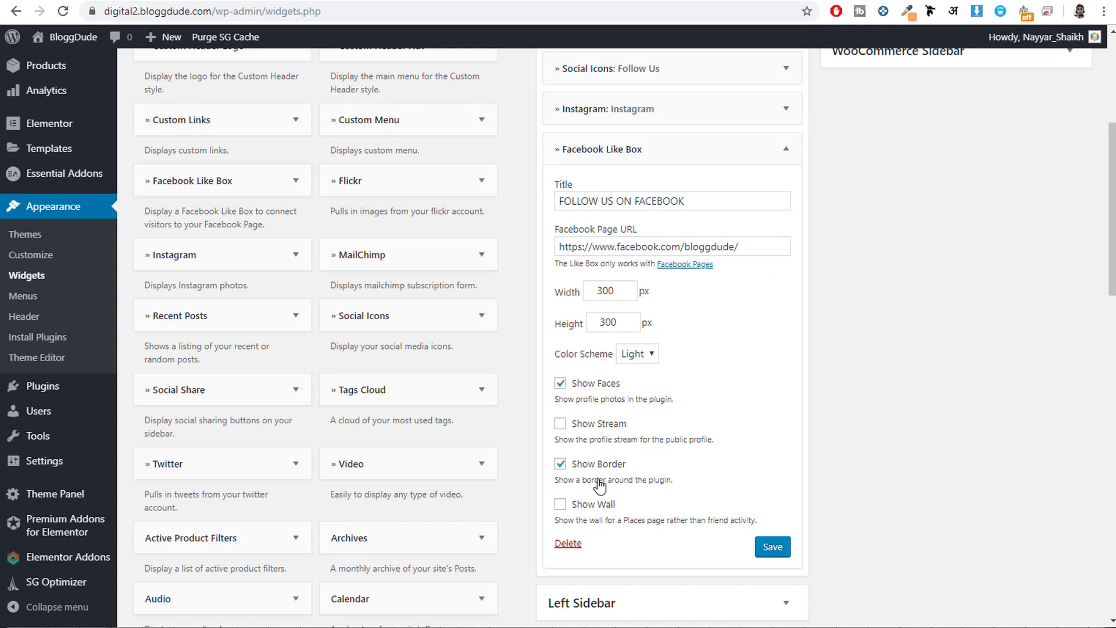
click(786, 550)
- Reload the live blog and check the Facebook Like Box in the sidebar
click(432, 2)
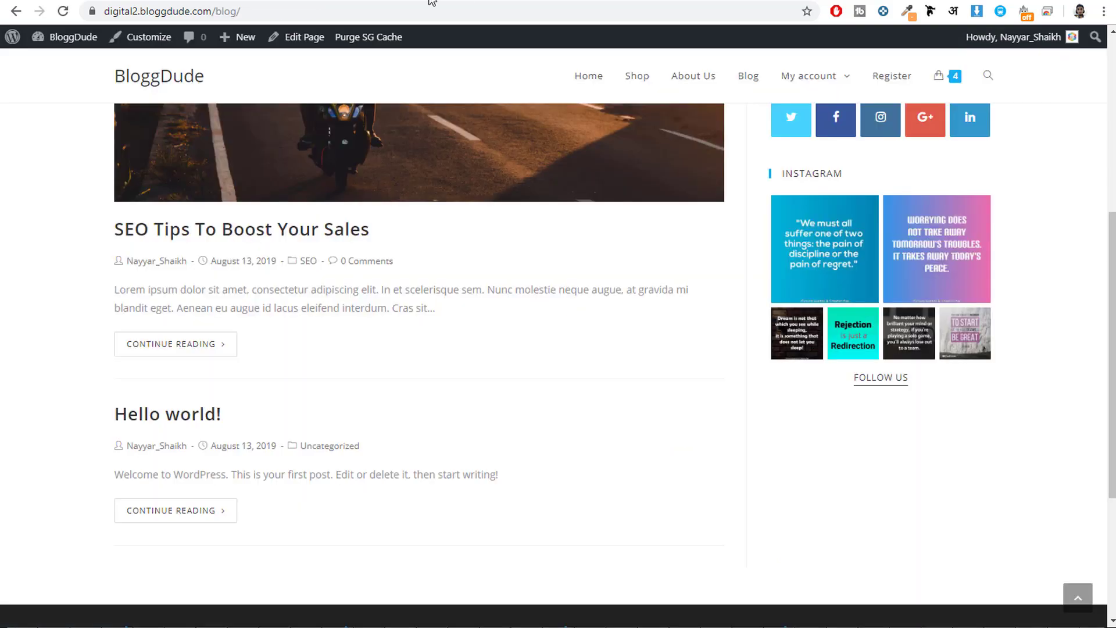
click(68, 19)
scroll(776, 379, down, 2)
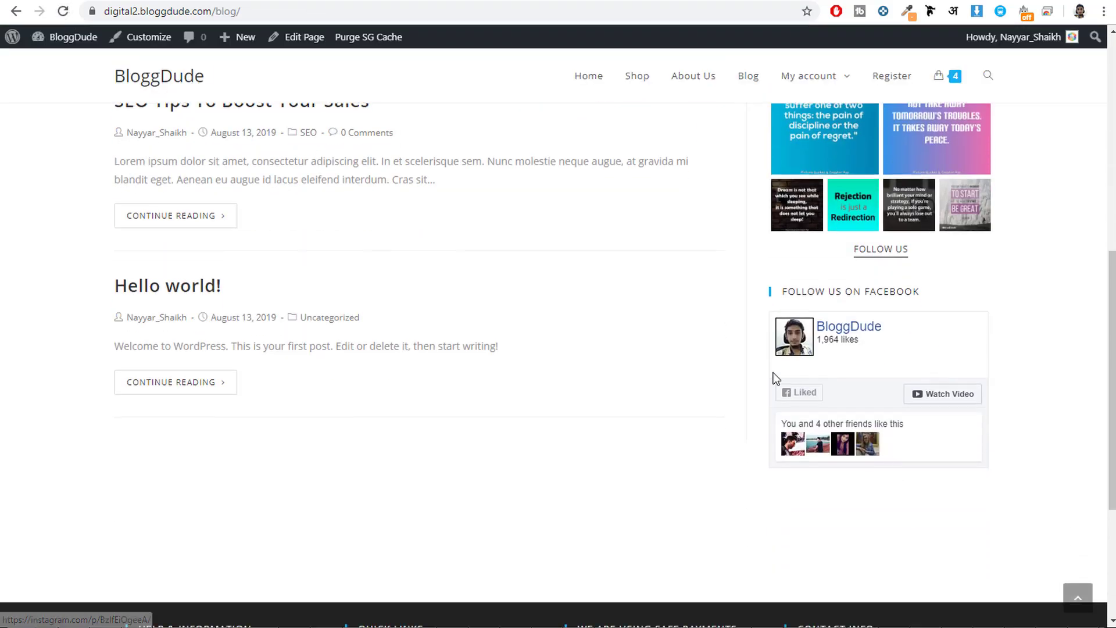
click(1078, 599)
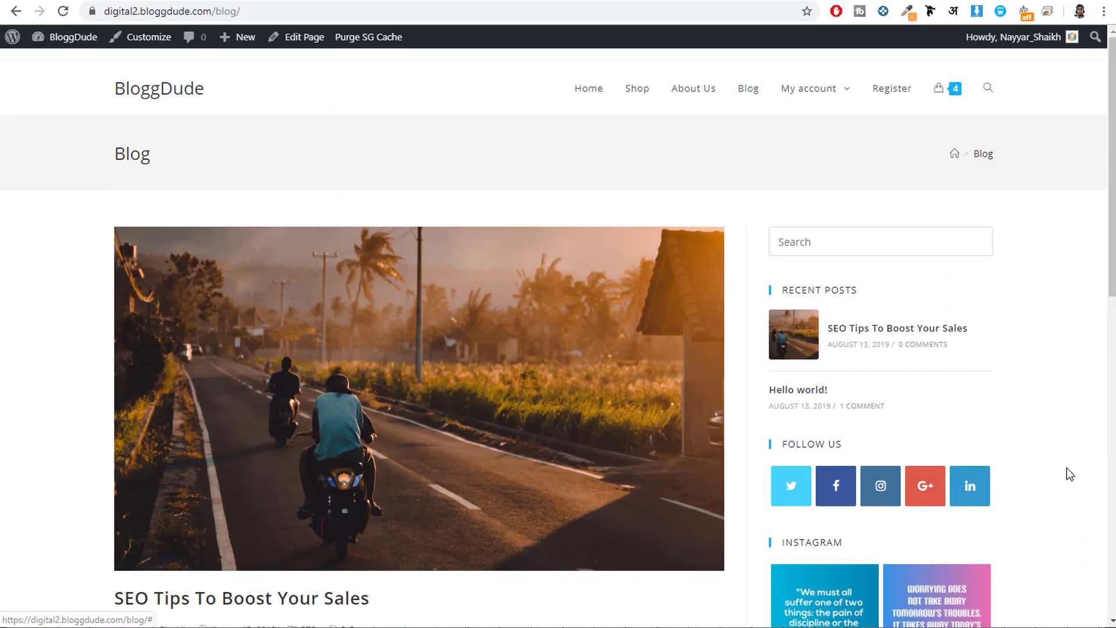
scroll(1067, 471, down, 9)
scroll(1067, 472, up, 9)
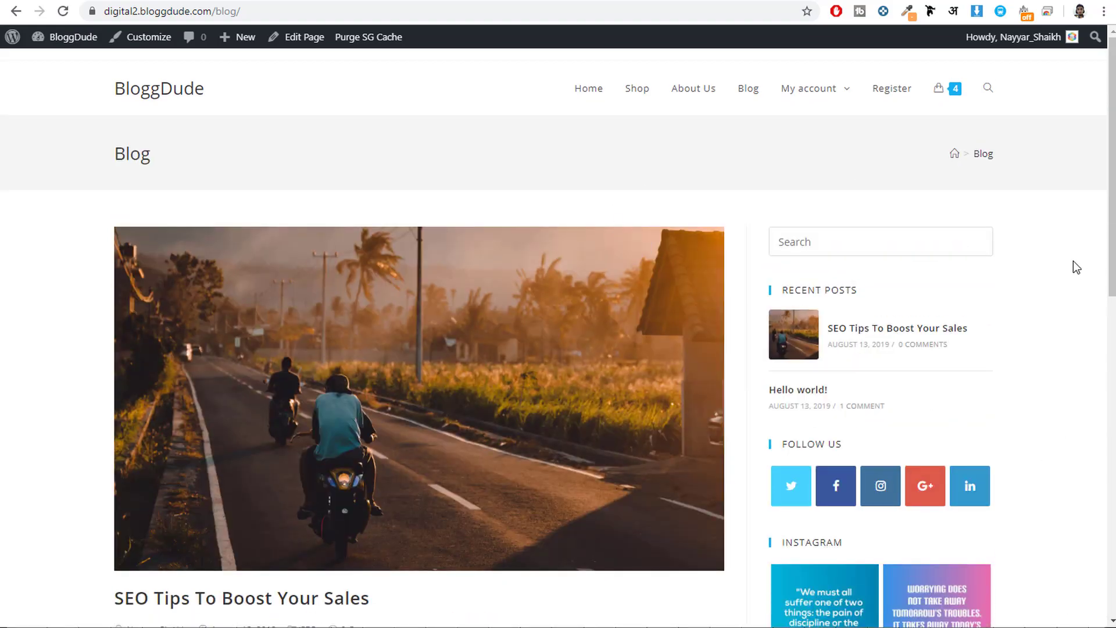
- Open the store's home page from the site logo and look over it
click(138, 101)
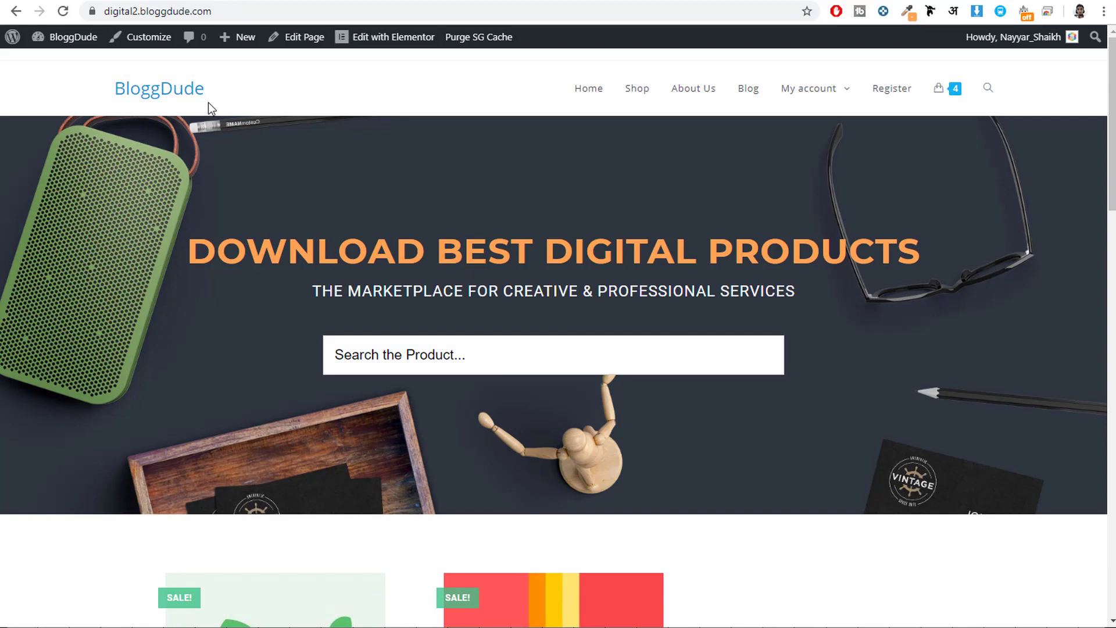
scroll(407, 290, down, 5)
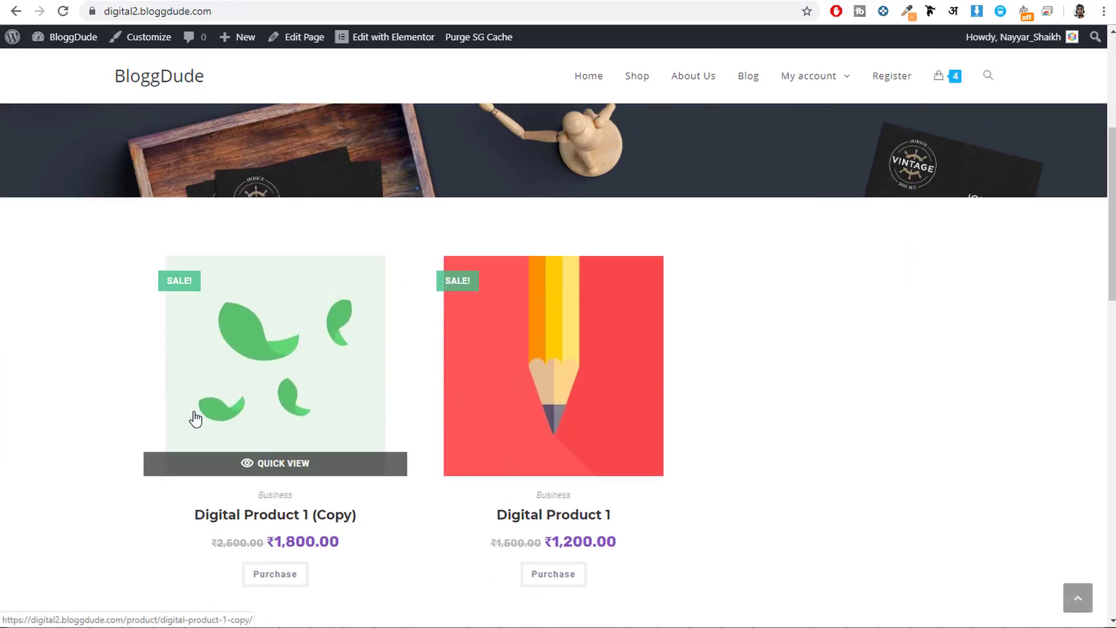
scroll(611, 399, up, 5)
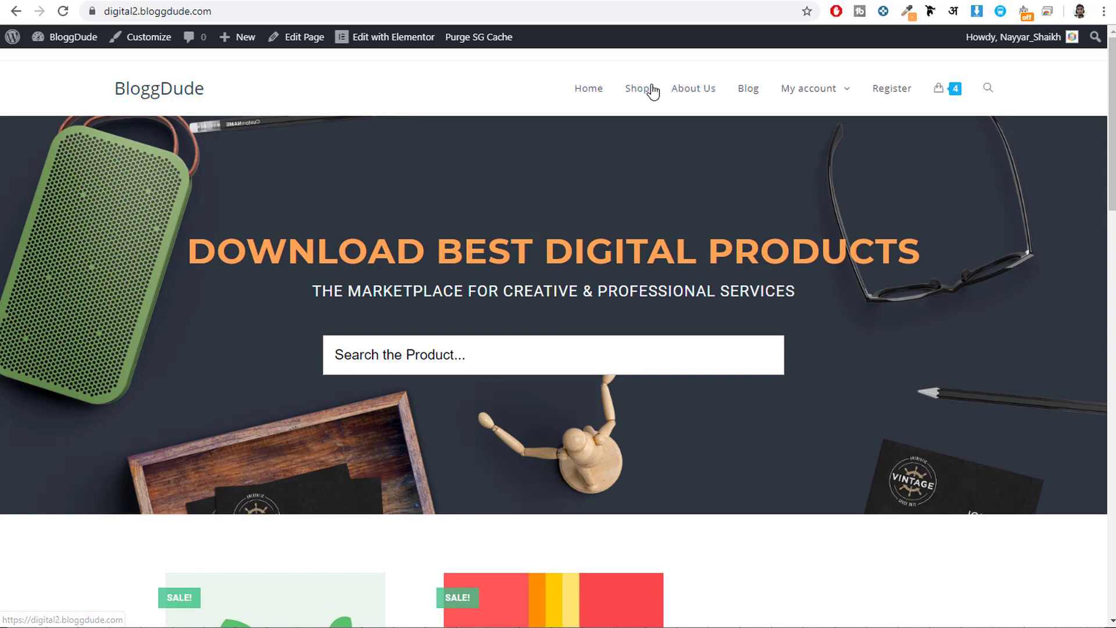
scroll(839, 270, down, 8)
scroll(644, 145, up, 8)
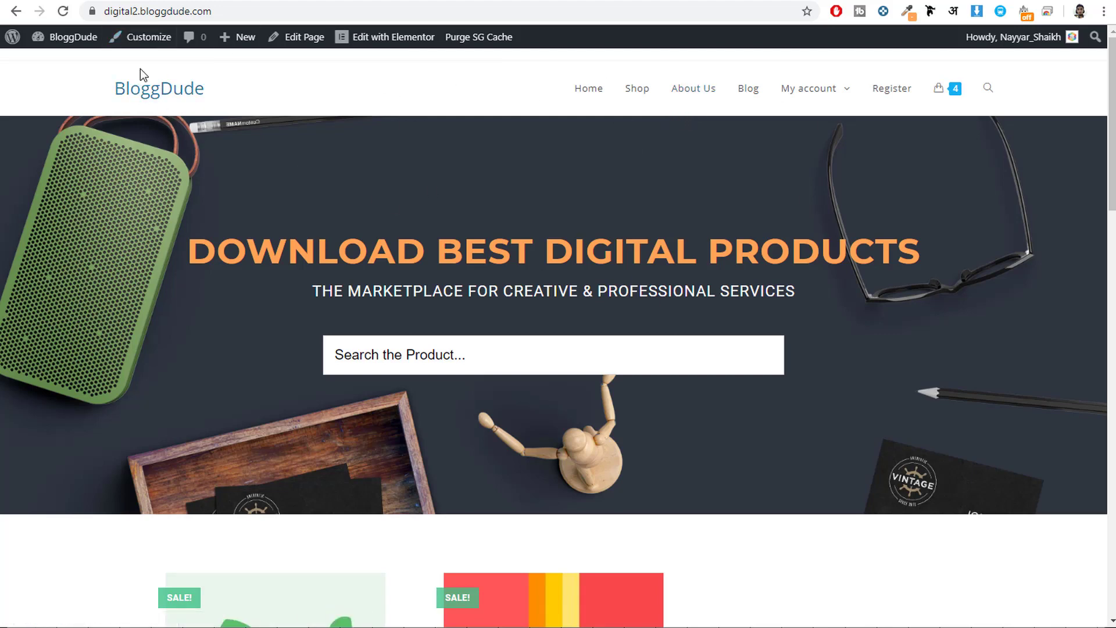
- Open the Customizer and point out the top bar's 'Place your content here' text
click(149, 51)
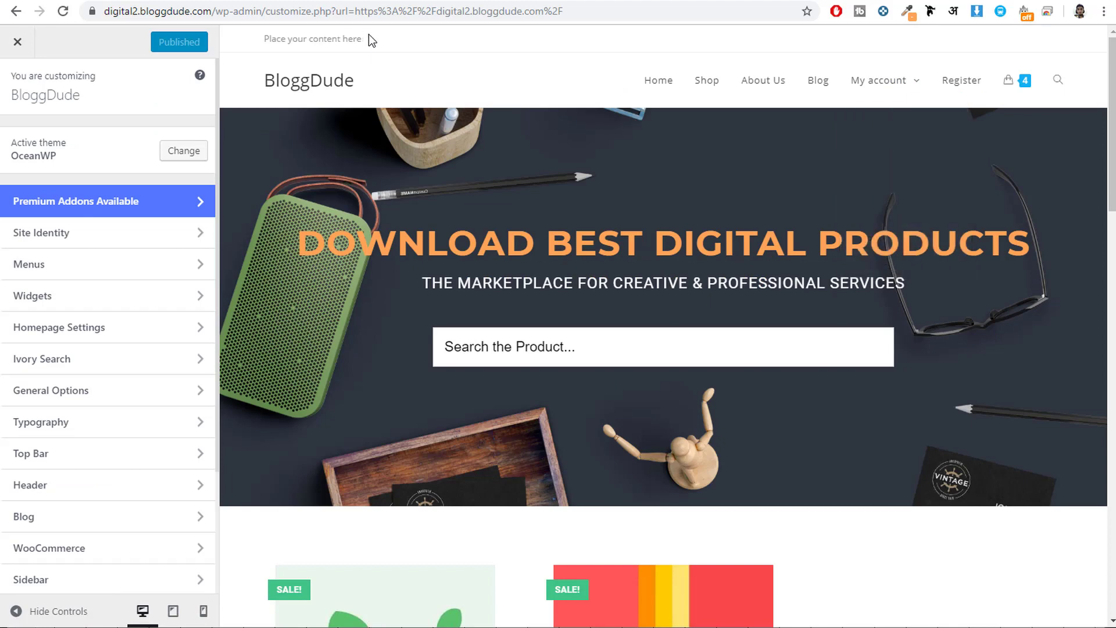
drag(369, 35, 256, 30)
click(342, 35)
drag(361, 36, 257, 34)
click(449, 41)
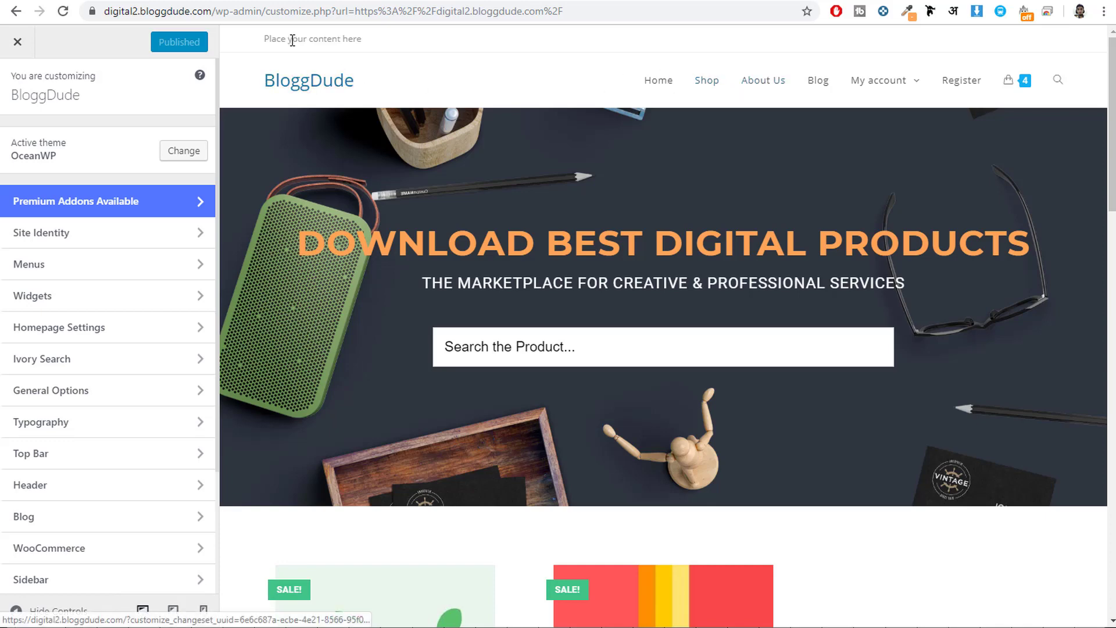
drag(332, 37, 216, 39)
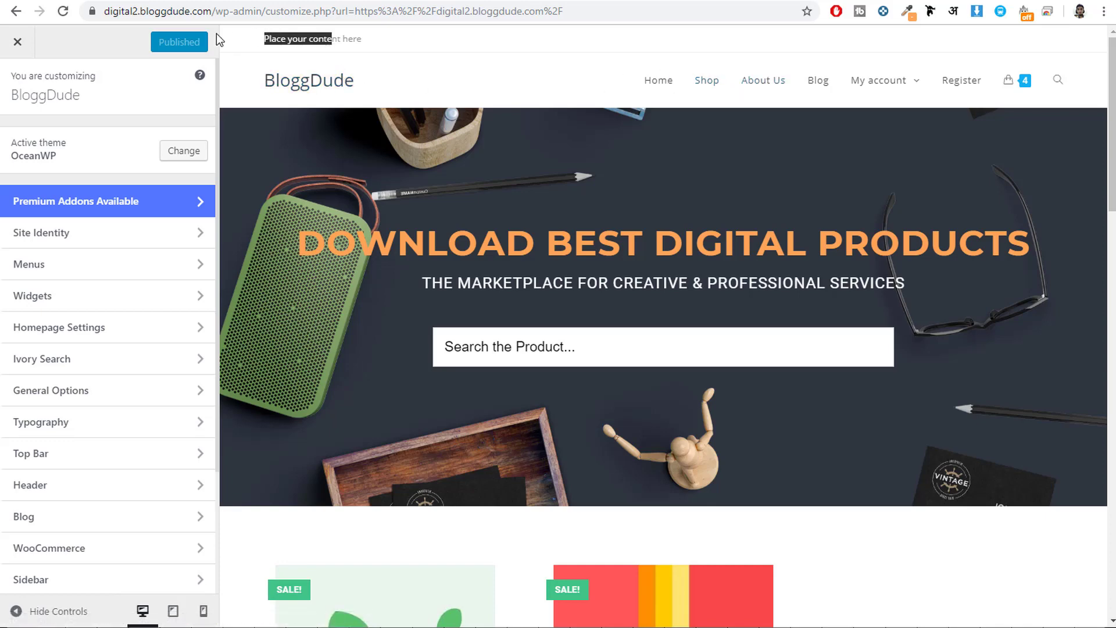
- Disable Enable Top Bar under Top Bar > General and publish the change
click(43, 459)
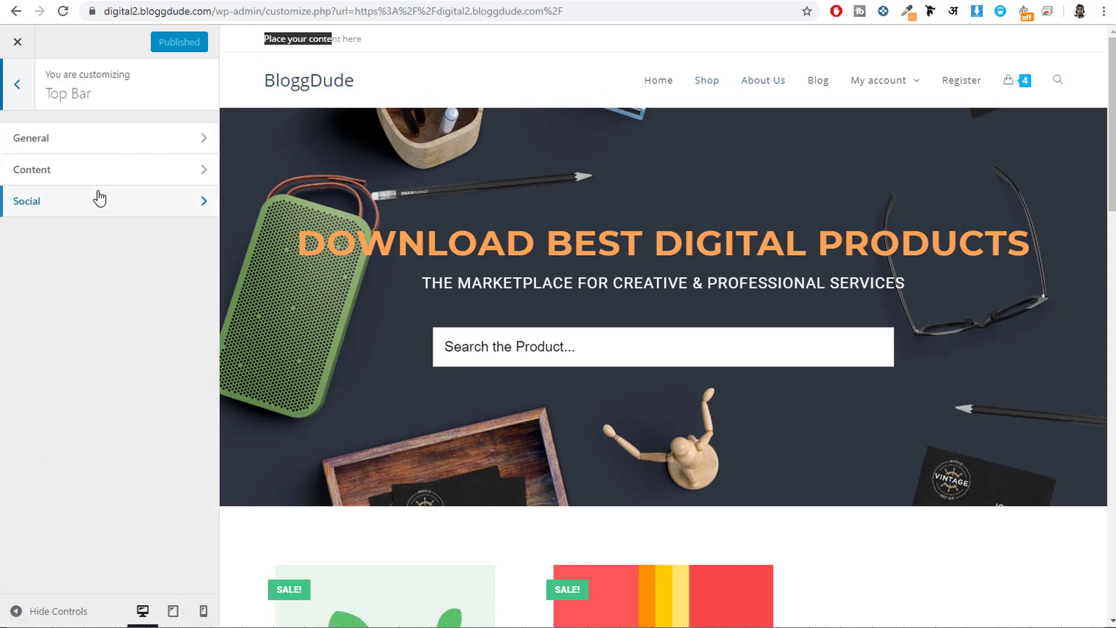
click(88, 150)
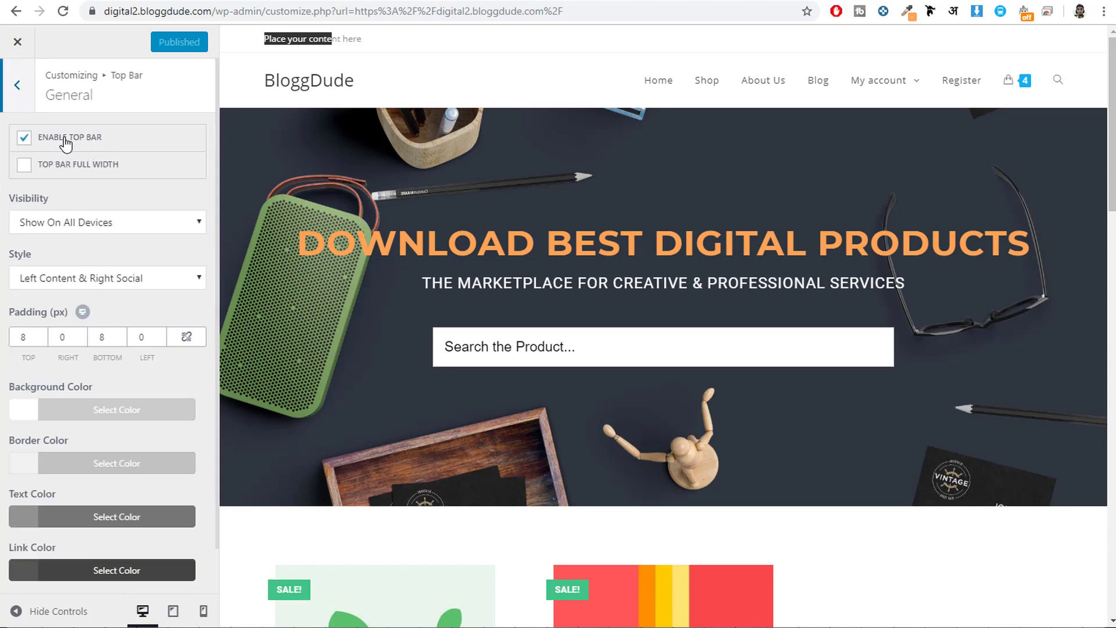
click(24, 138)
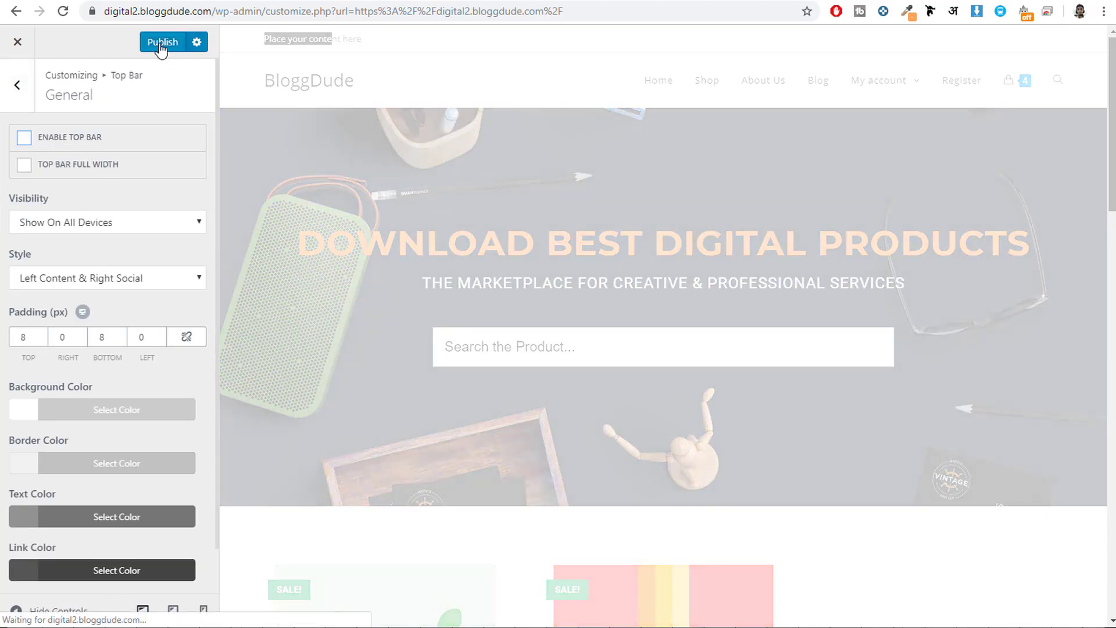
click(161, 43)
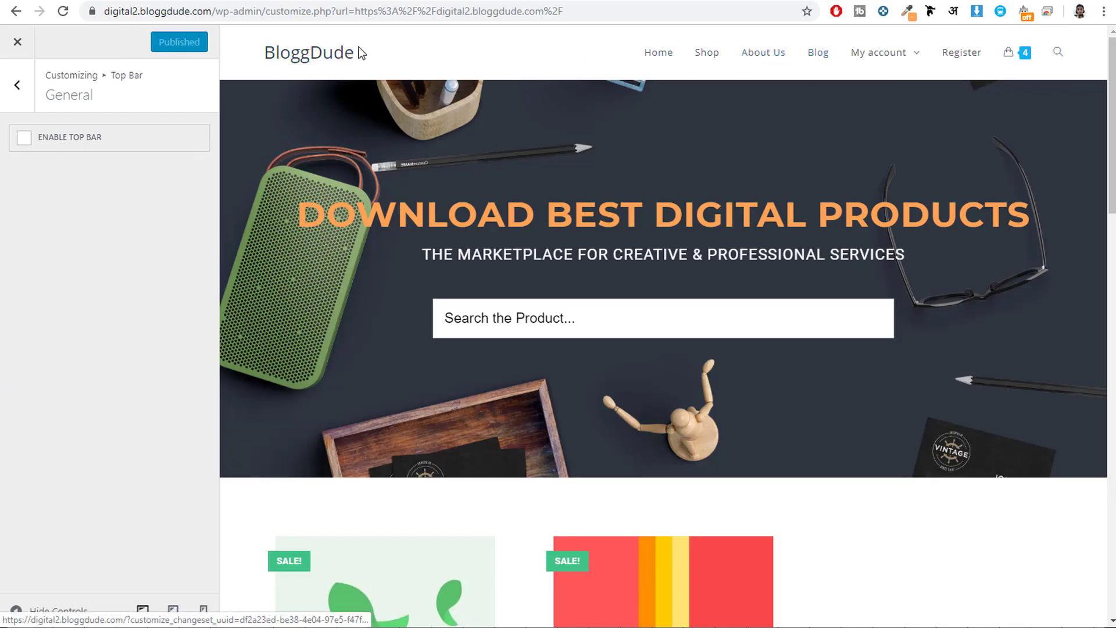
mouse_move(901, 77)
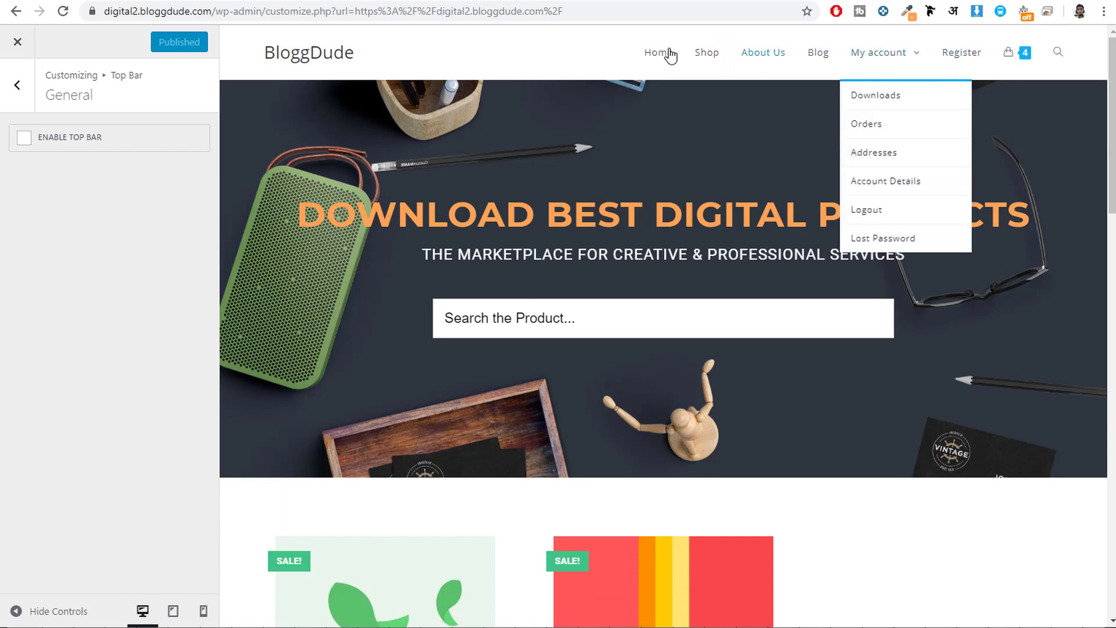
click(30, 97)
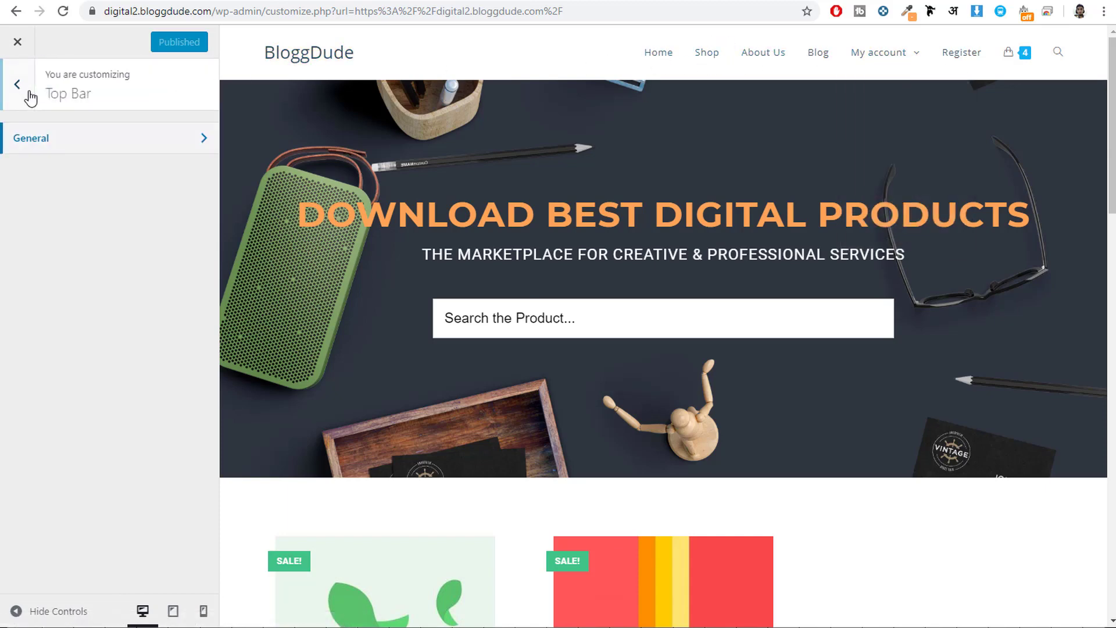
- Change the header height in Header > General from 74 to 50 px
click(29, 95)
click(88, 486)
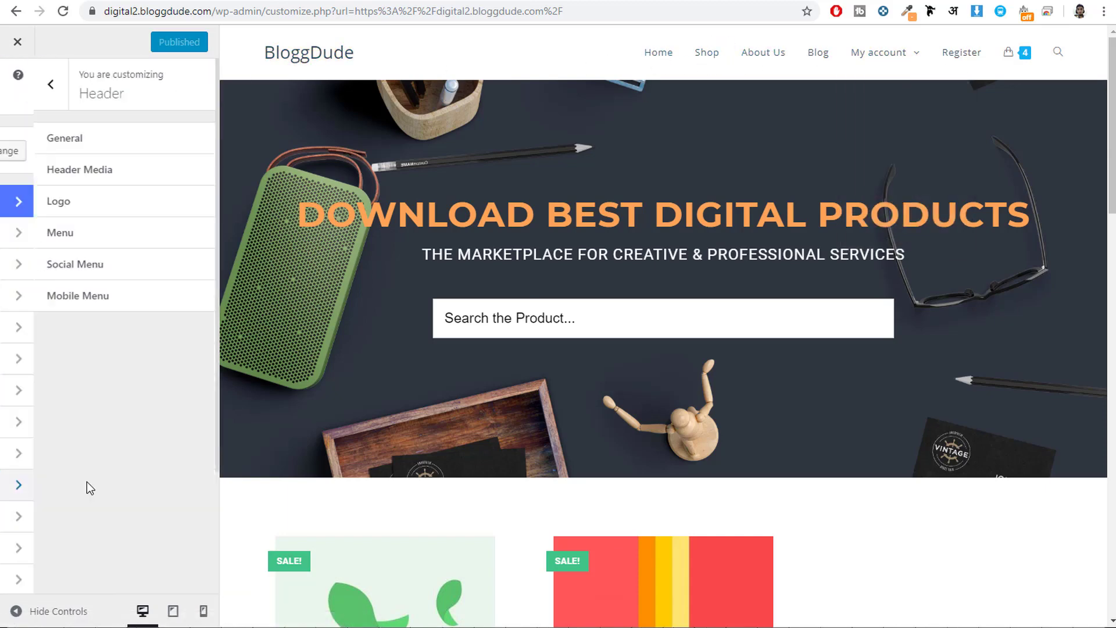
click(99, 150)
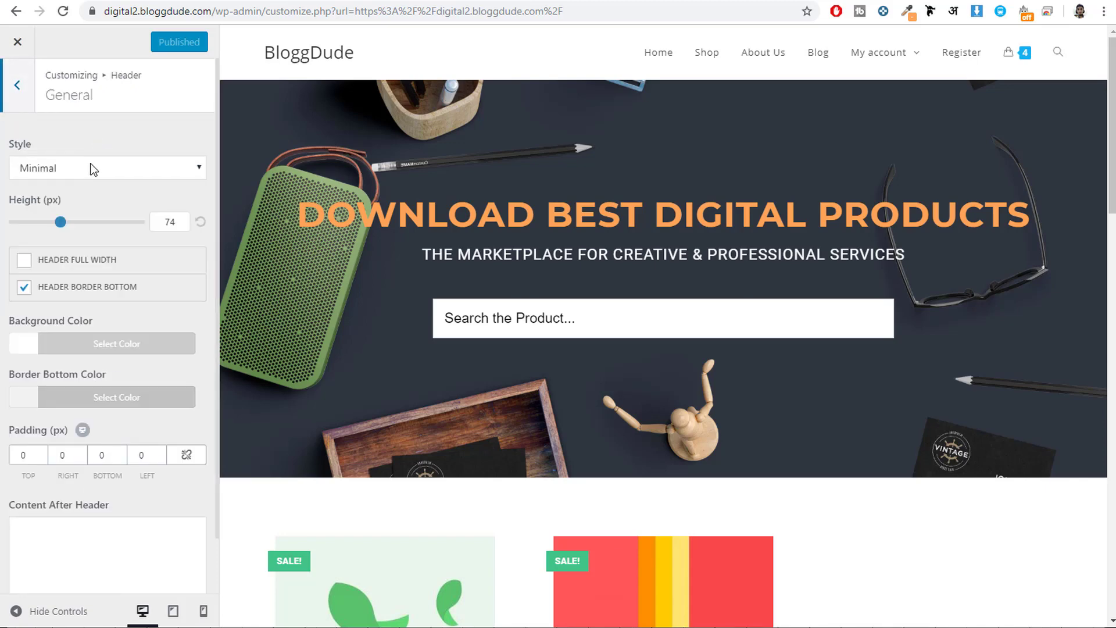
double_click(181, 227)
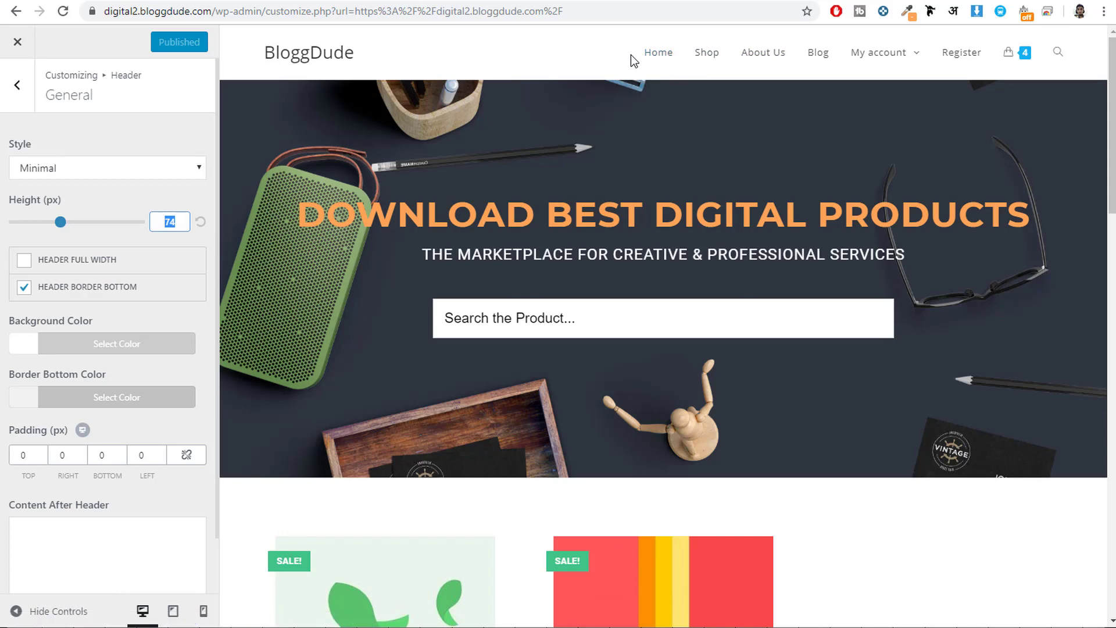
text(50)
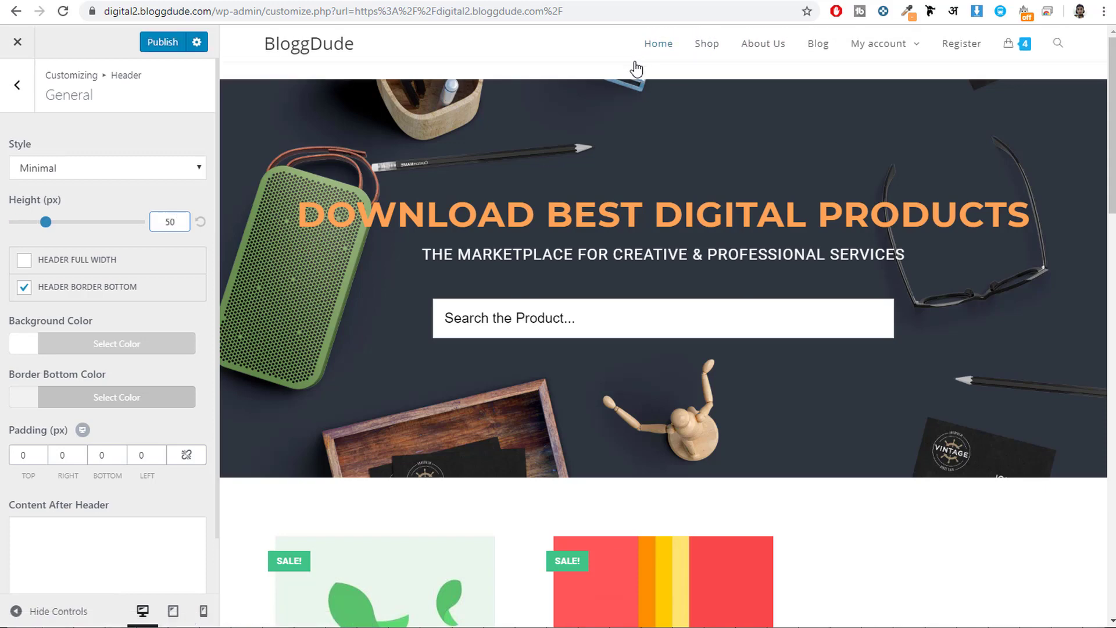
scroll(495, 216, down, 1)
scroll(495, 216, up, 1)
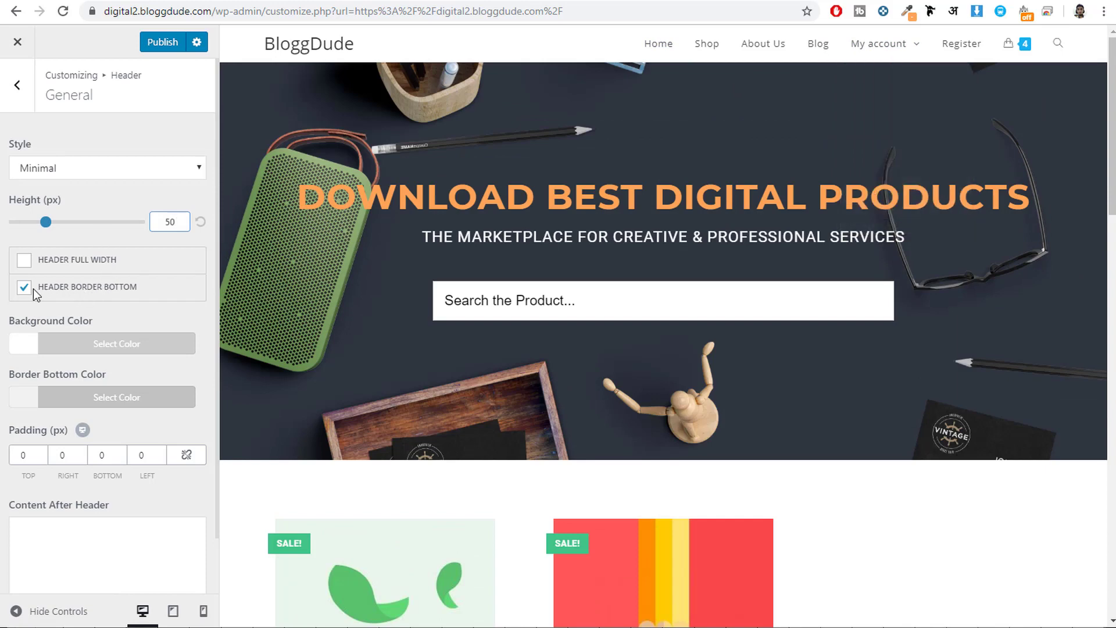
- Turn off the Header Border Bottom option
drag(145, 290, 33, 290)
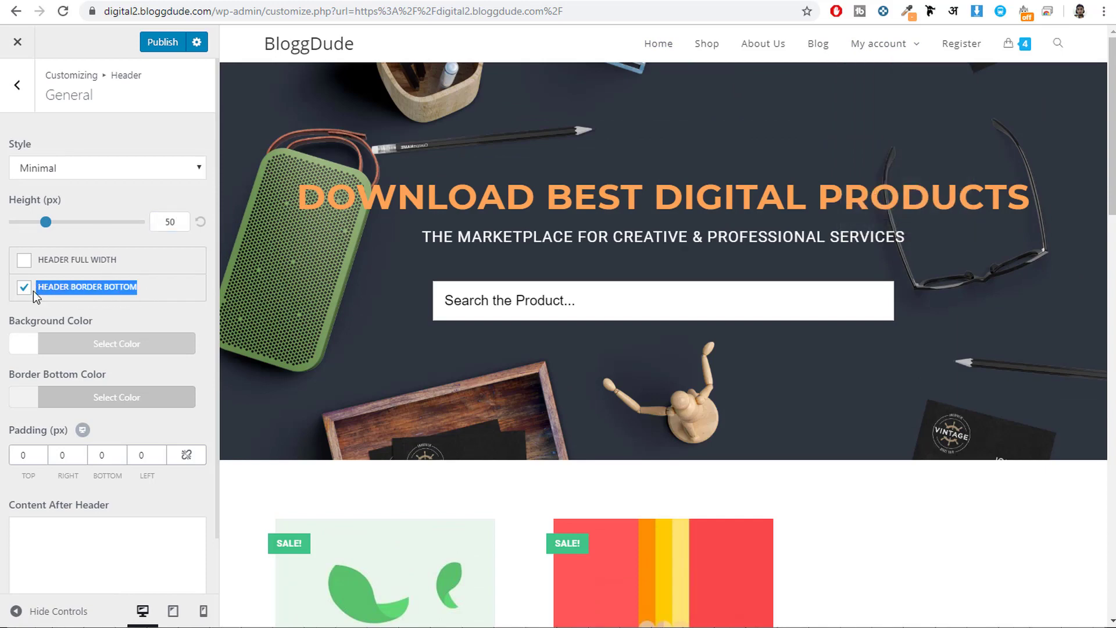
click(23, 293)
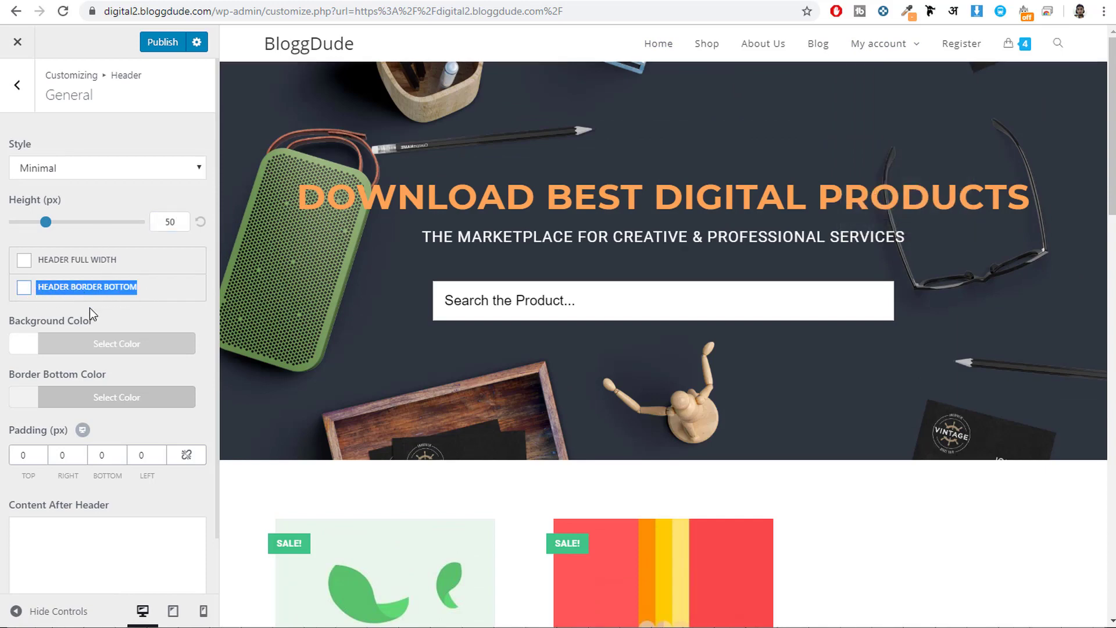
scroll(93, 309, down, 2)
scroll(81, 174, up, 2)
- Go to the header Logo settings and start selecting a logo image
click(18, 84)
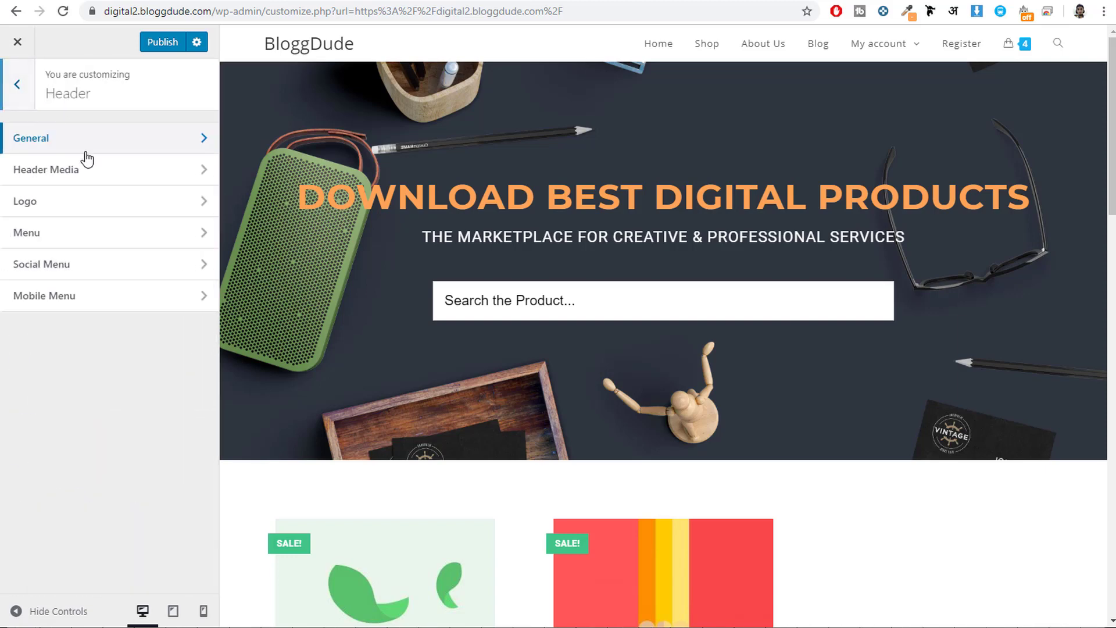
click(91, 203)
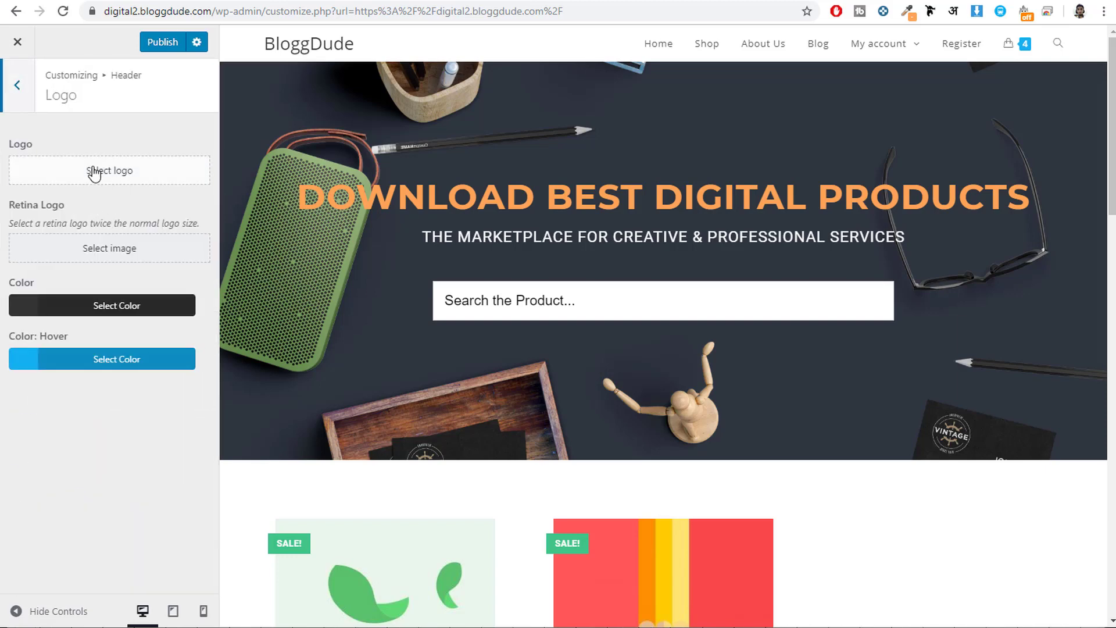
click(94, 172)
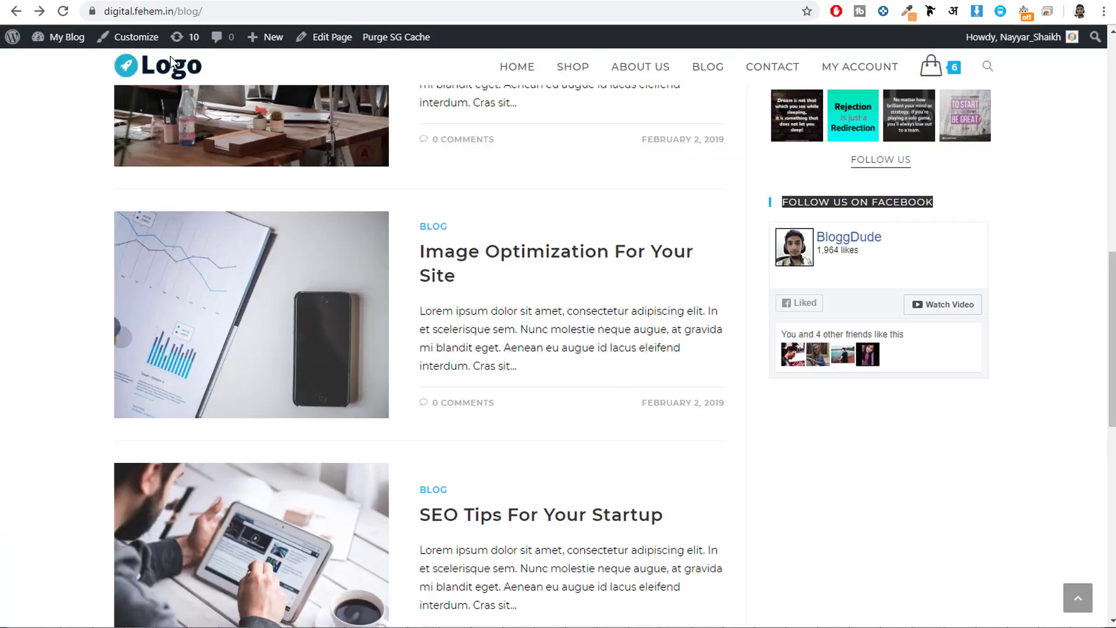
- Open logomakr.com in a new browser tab
scroll(174, 82, up, 15)
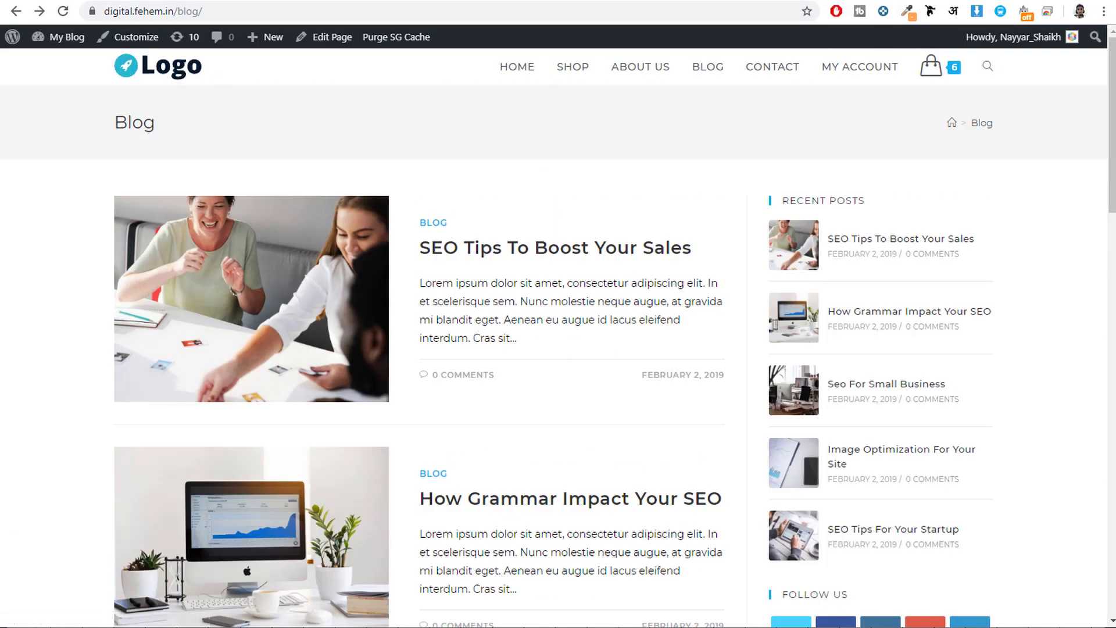
key(ctrl+t)
text(log)
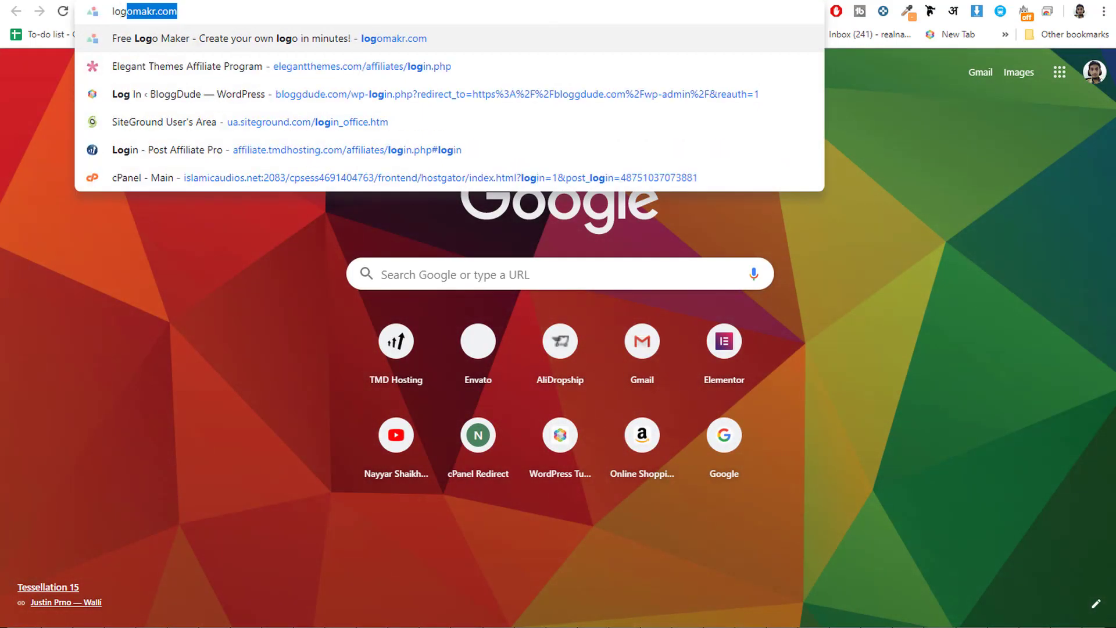
key(Return)
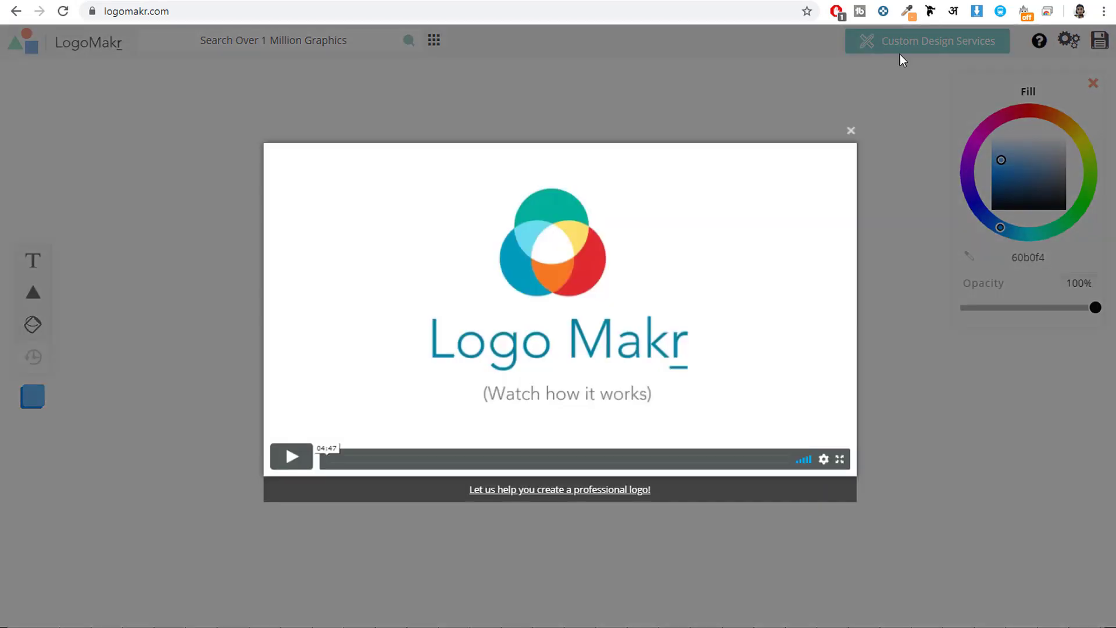
- Add the circular rocket clipart to the canvas, shrink it and move it to the left
click(854, 131)
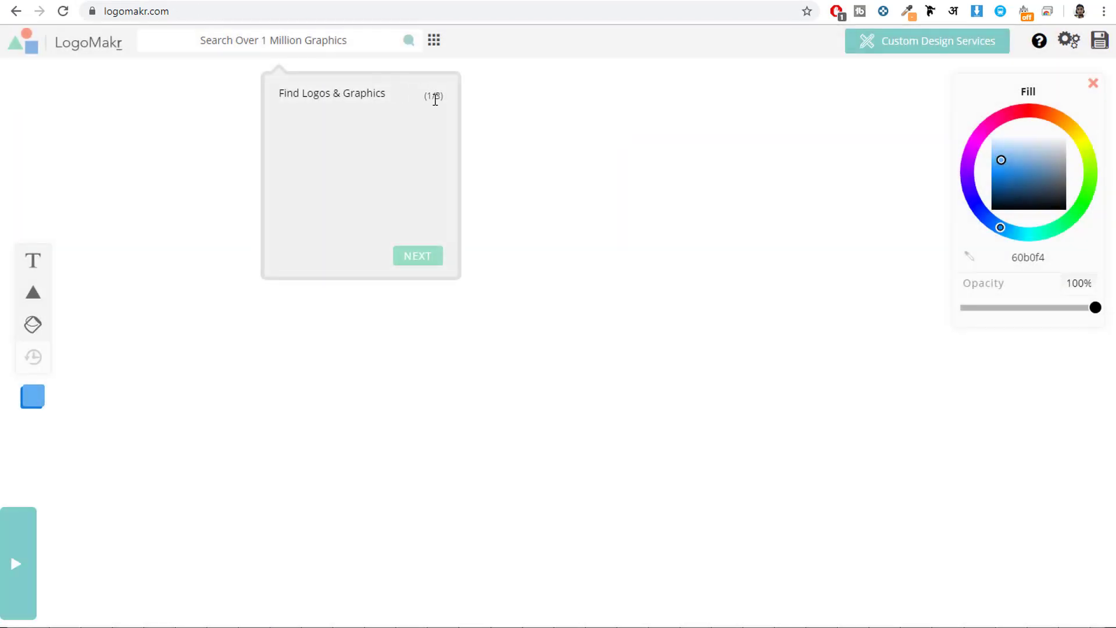
key(alt+Left)
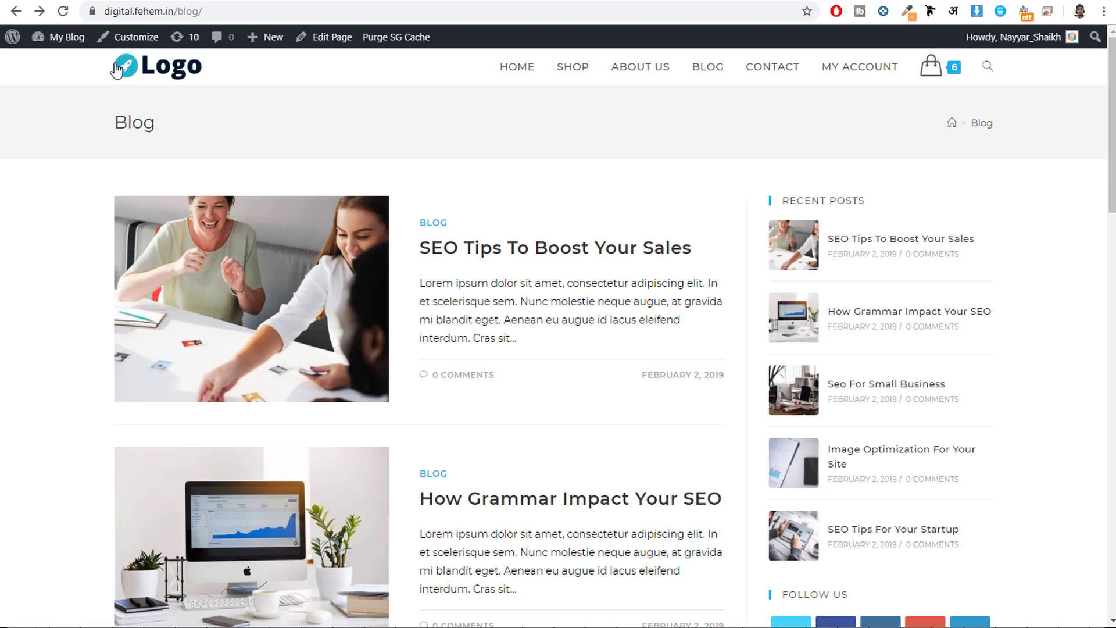
key(alt+Right)
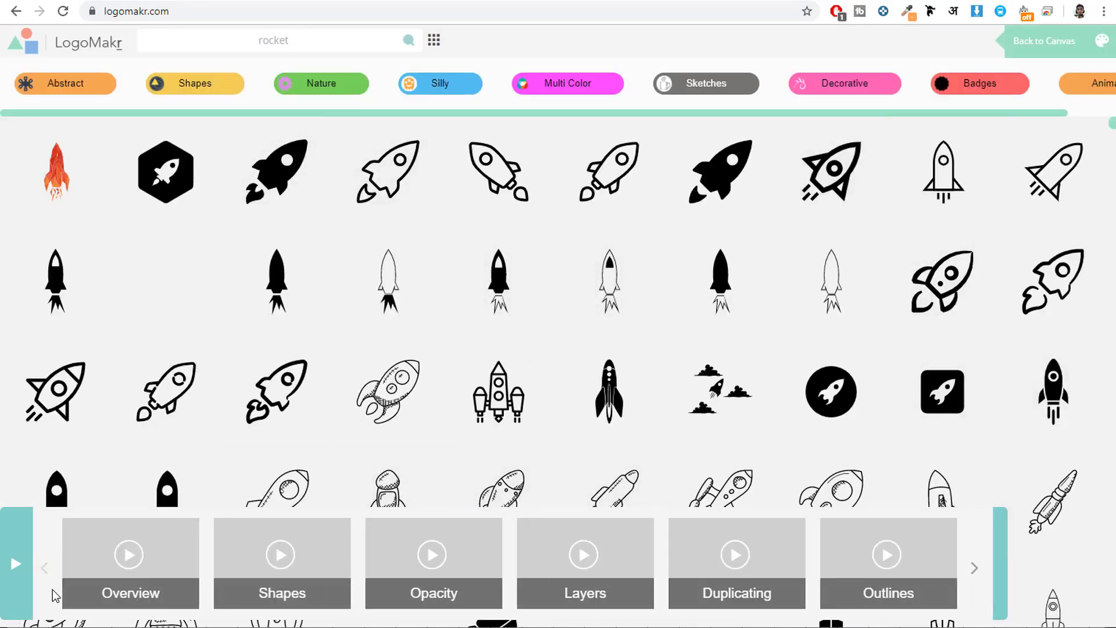
scroll(696, 256, down, 5)
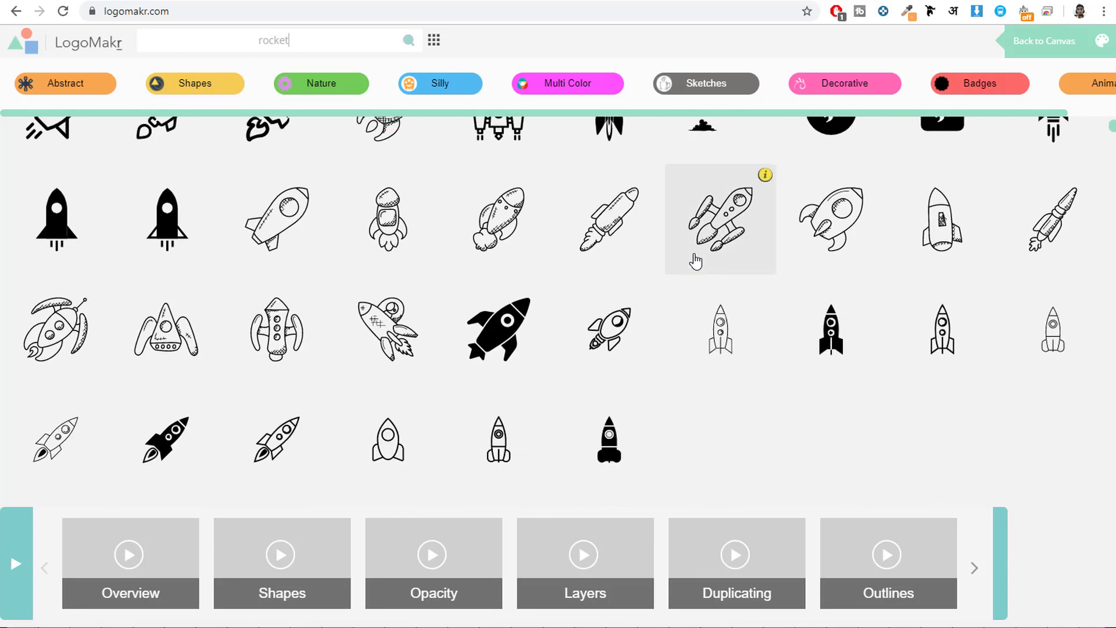
scroll(695, 256, up, 5)
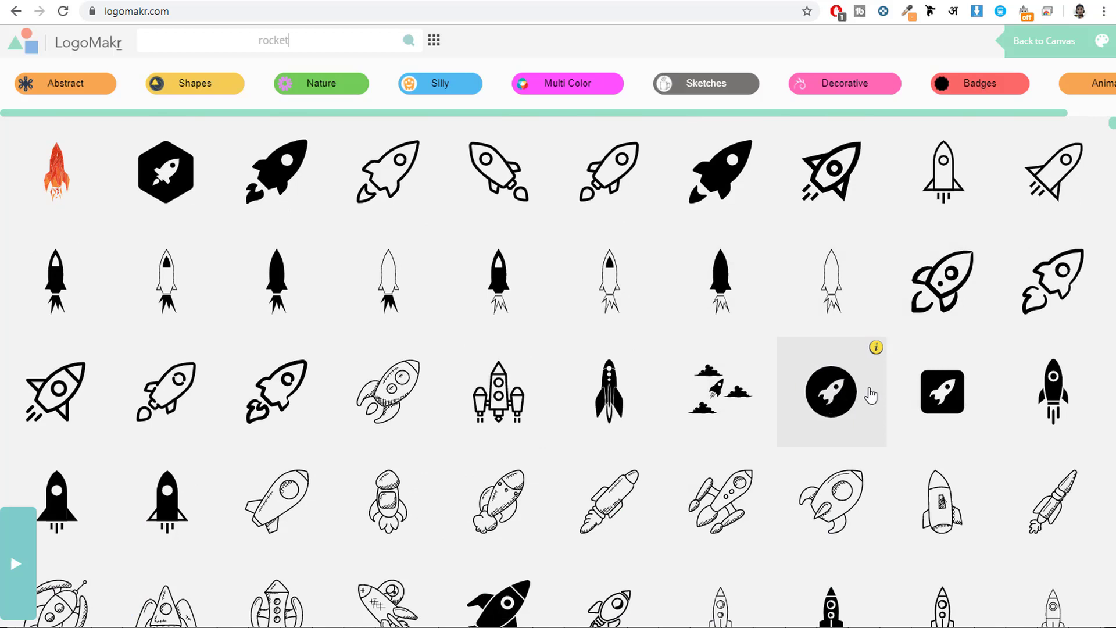
click(833, 401)
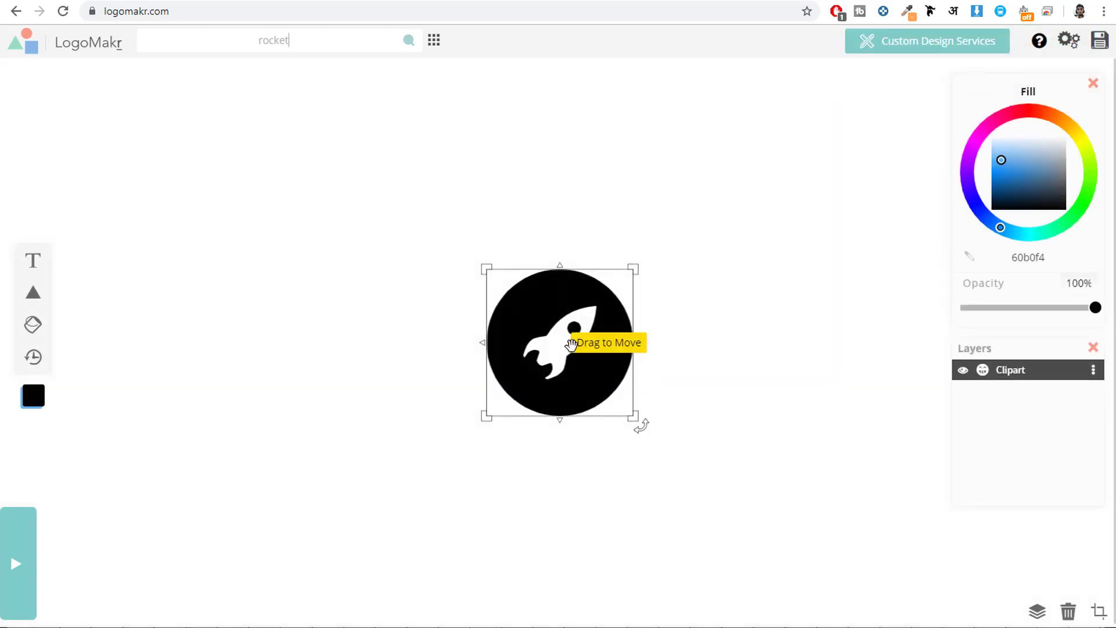
drag(635, 418, 361, 403)
drag(359, 250, 295, 312)
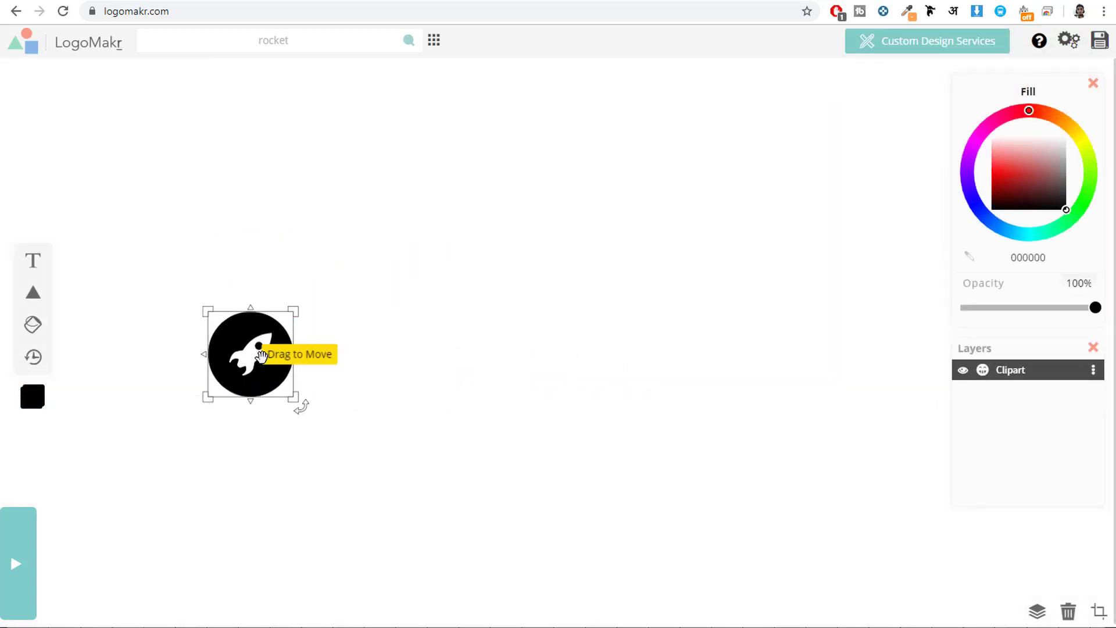
drag(299, 404, 337, 392)
- Recolour the rocket icon dark teal (247a81)
mouse_move(1050, 233)
mouse_down()
mouse_move(1009, 233)
mouse_move(1023, 235)
mouse_up()
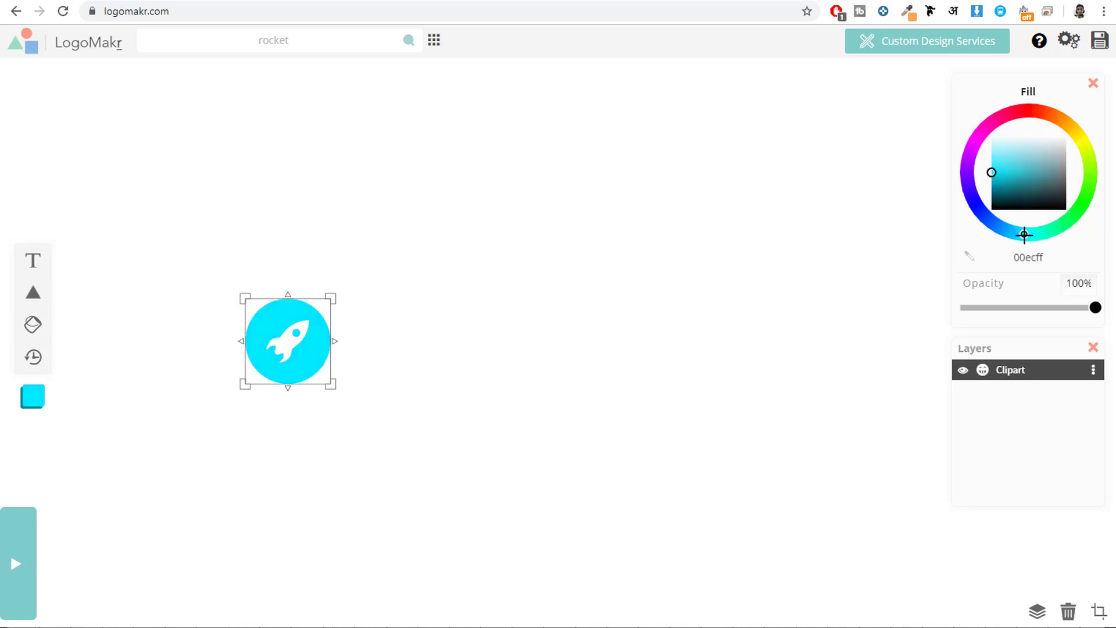
mouse_move(997, 177)
mouse_down()
mouse_move(1024, 169)
mouse_move(1027, 156)
mouse_move(1030, 186)
mouse_up()
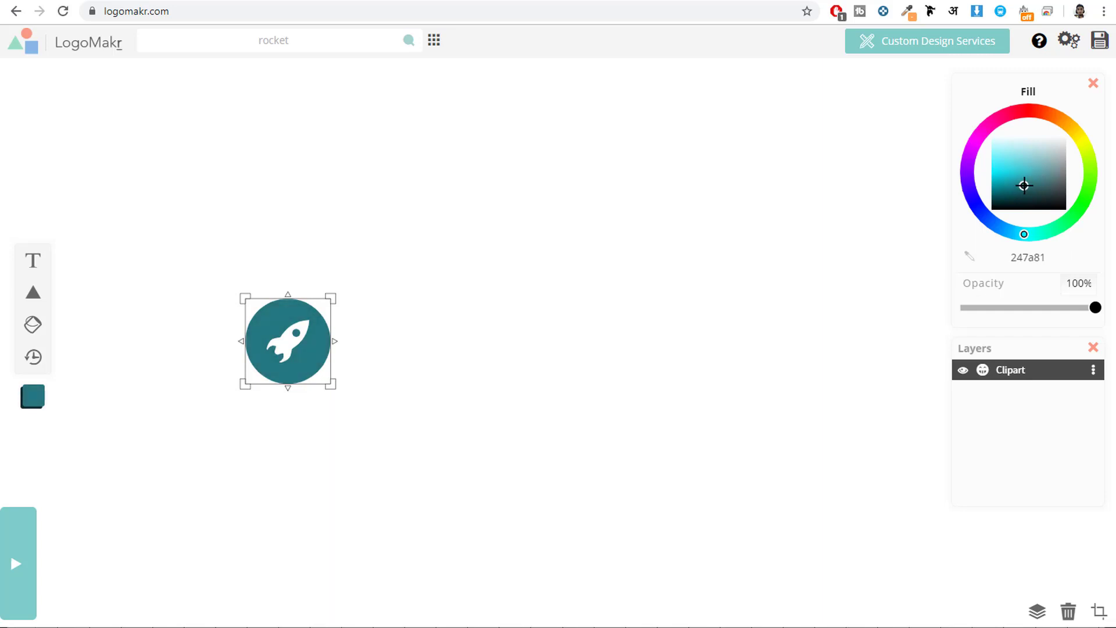
click(393, 266)
key(alt+Left)
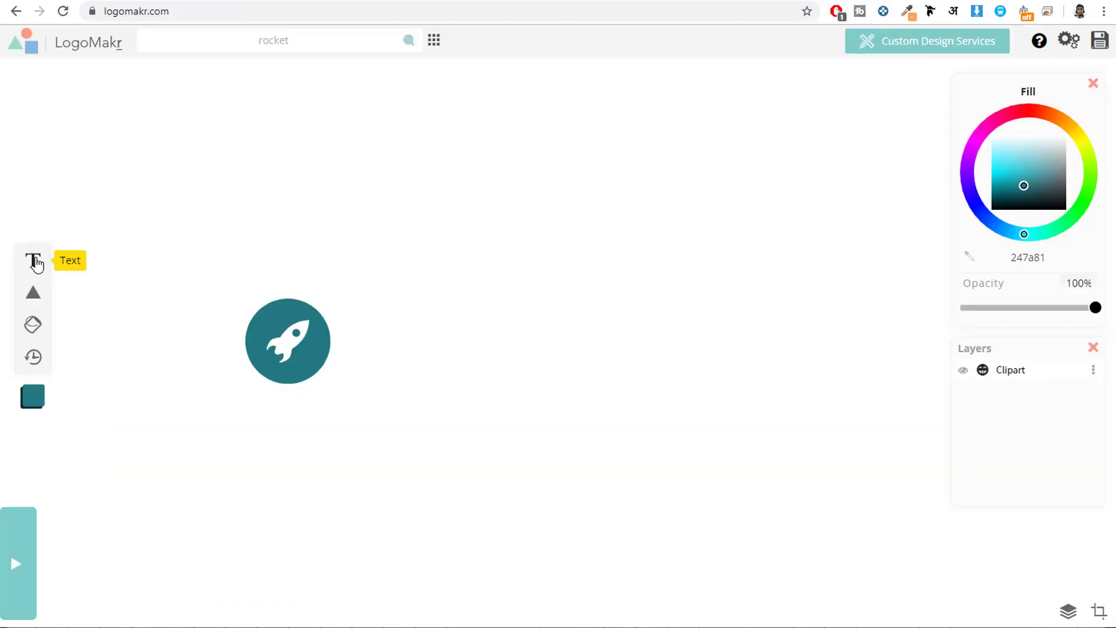
- Add a text box reading 'Logo' and move it next to the rocket
click(34, 262)
text(Logo)
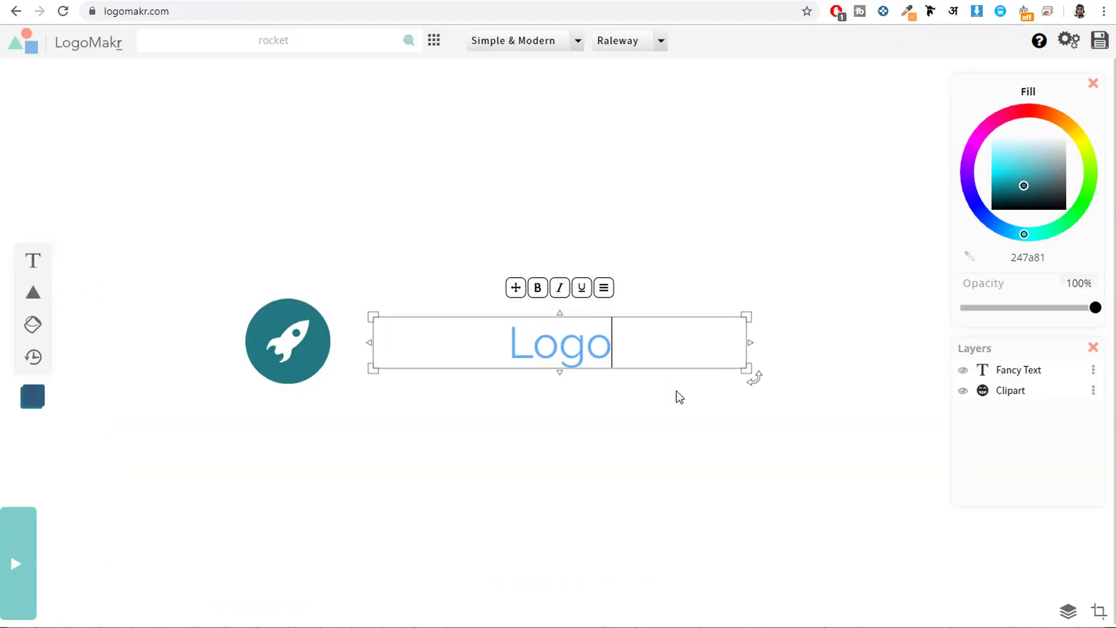
drag(369, 343, 445, 349)
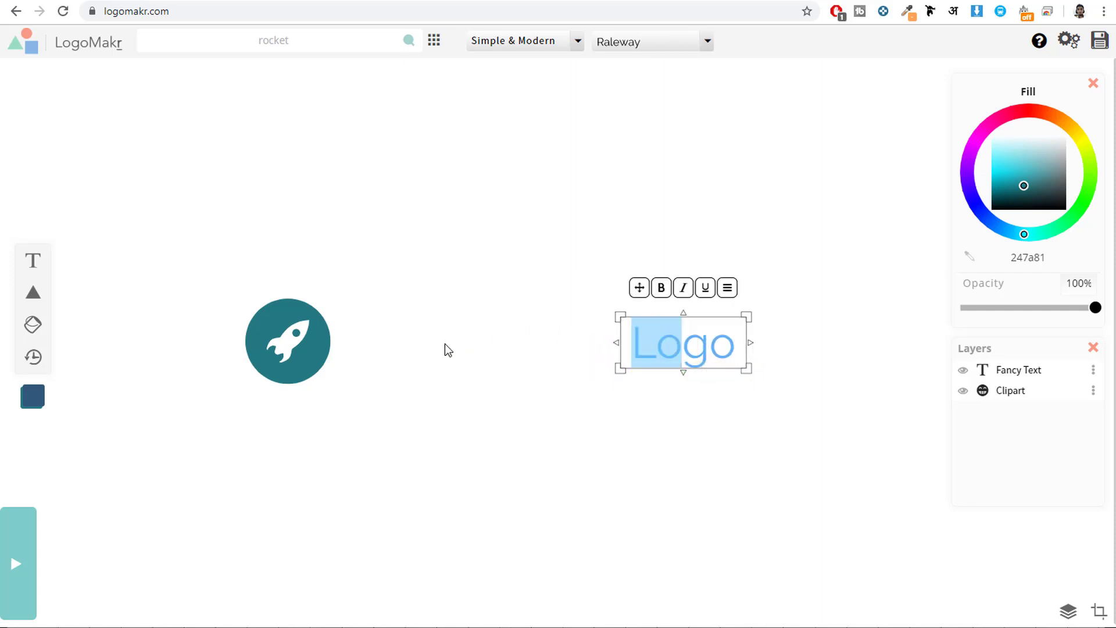
click(445, 350)
drag(709, 345, 434, 345)
- Change the 'Logo' text font to Open Sans Extra Bold
click(506, 44)
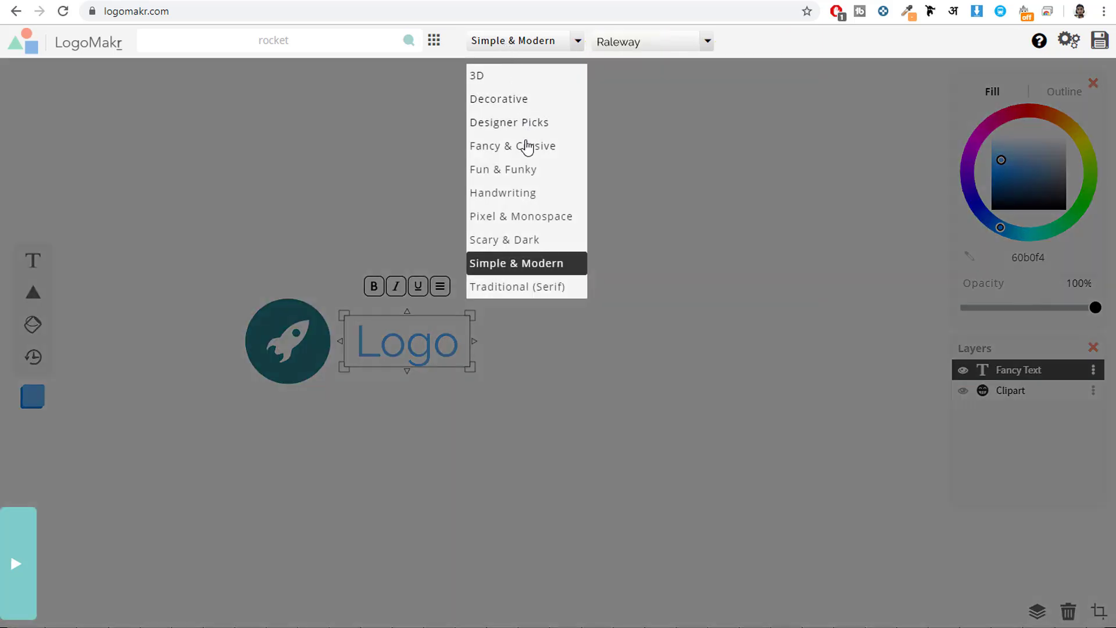
click(636, 43)
scroll(663, 191, down, 10)
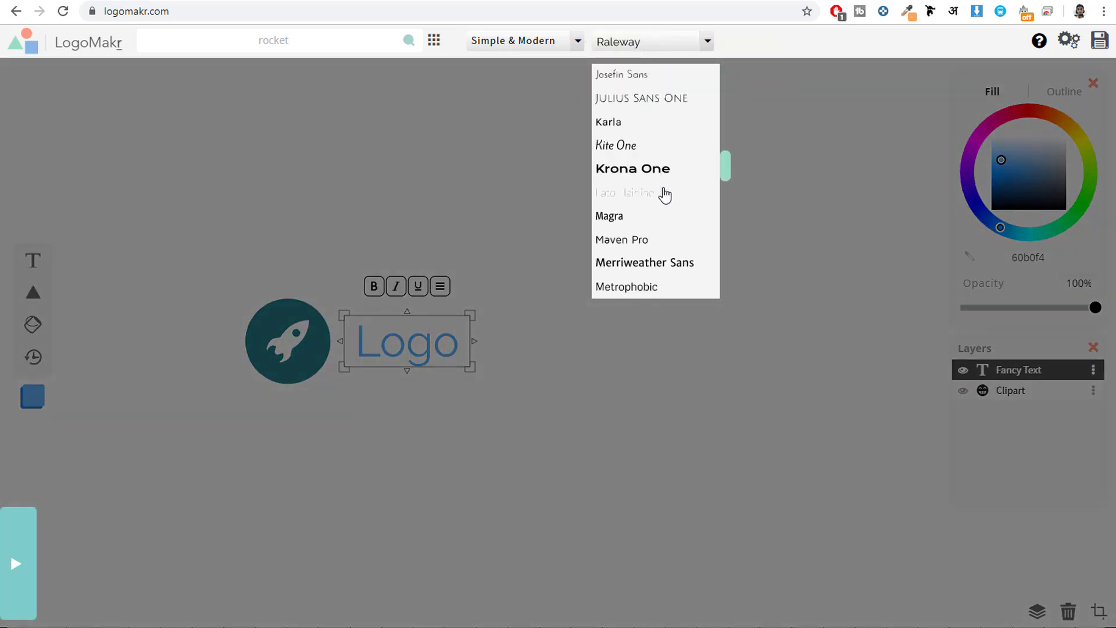
drag(722, 163, 732, 208)
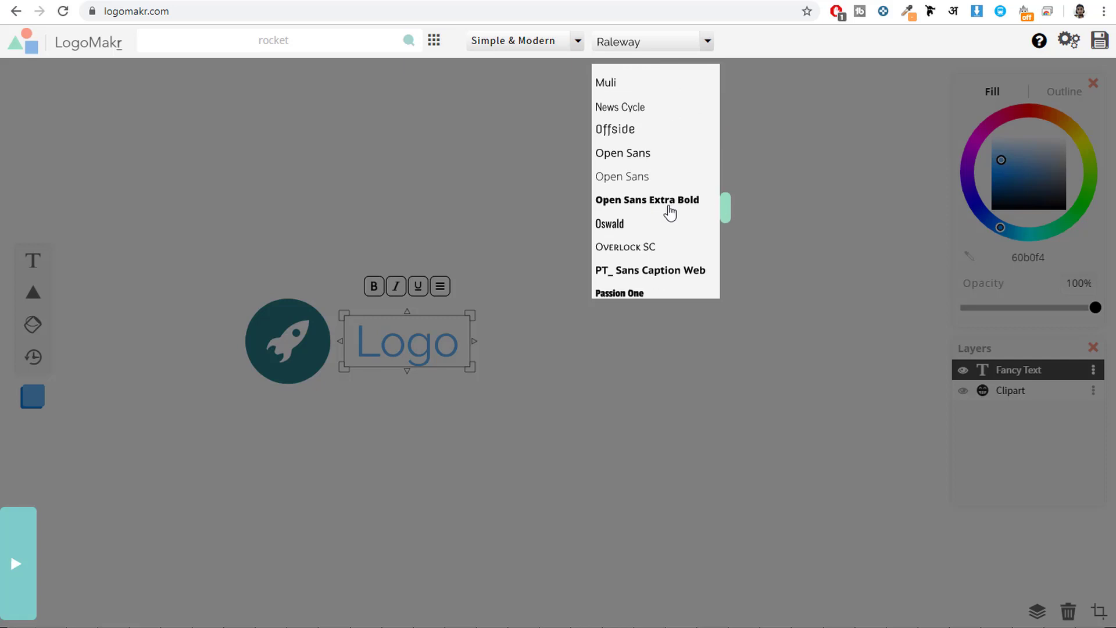
click(645, 200)
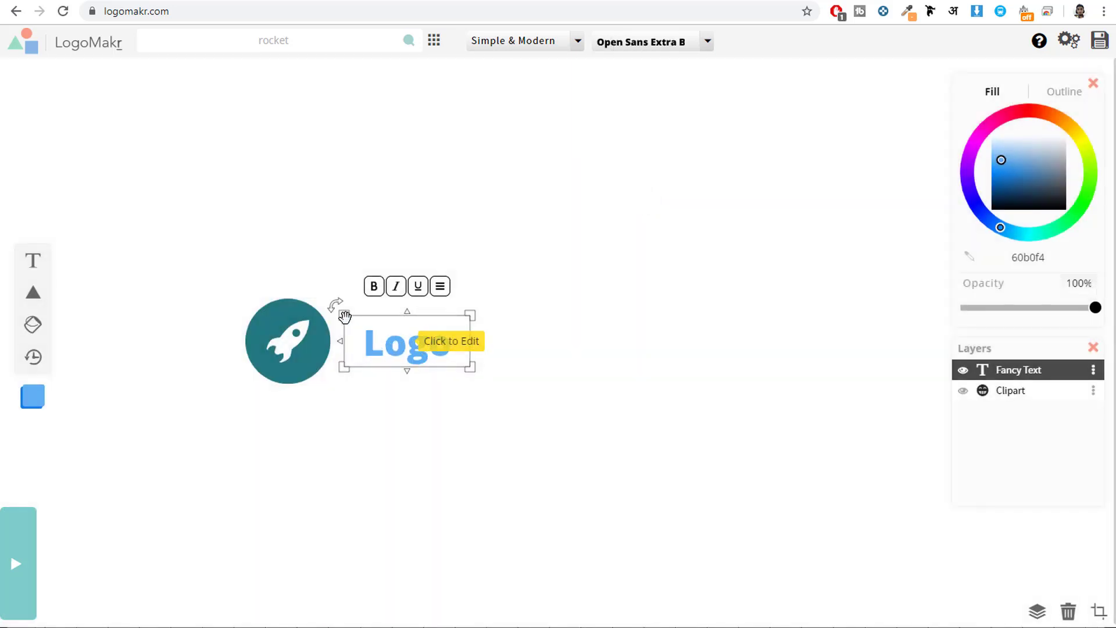
- Enlarge the 'Logo' text and colour it dark navy (073358)
drag(471, 316, 522, 294)
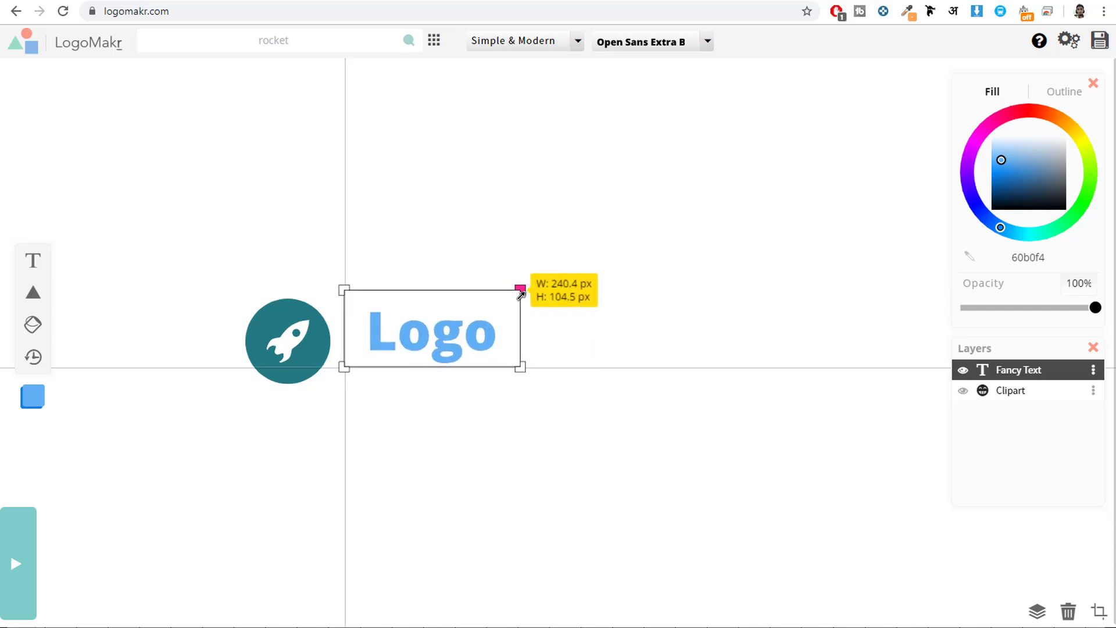
drag(474, 333, 442, 342)
click(1015, 192)
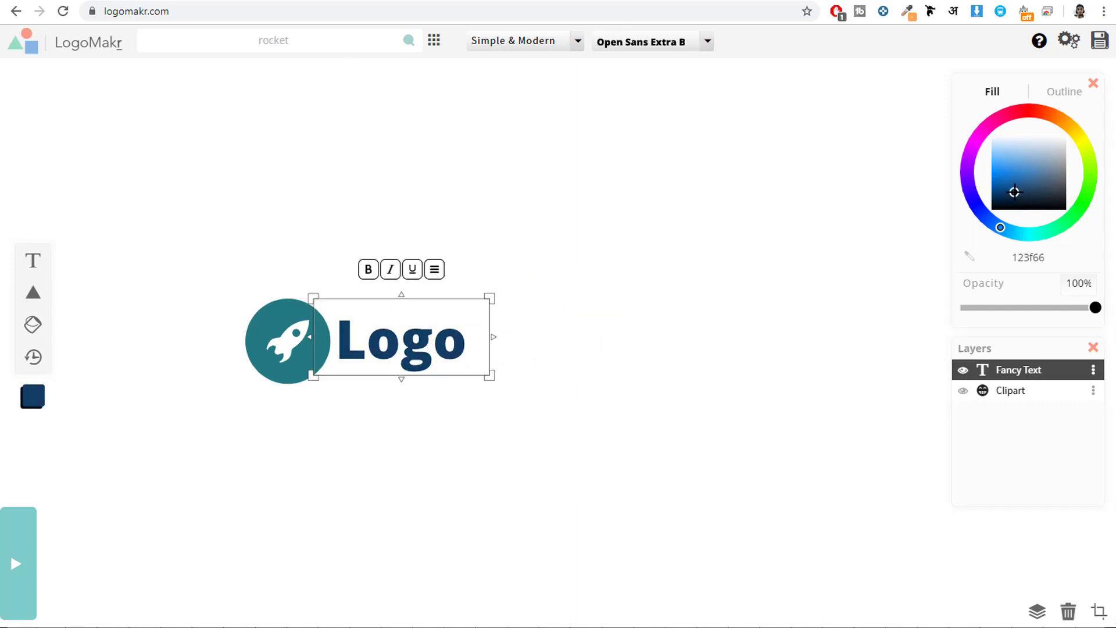
click(1007, 193)
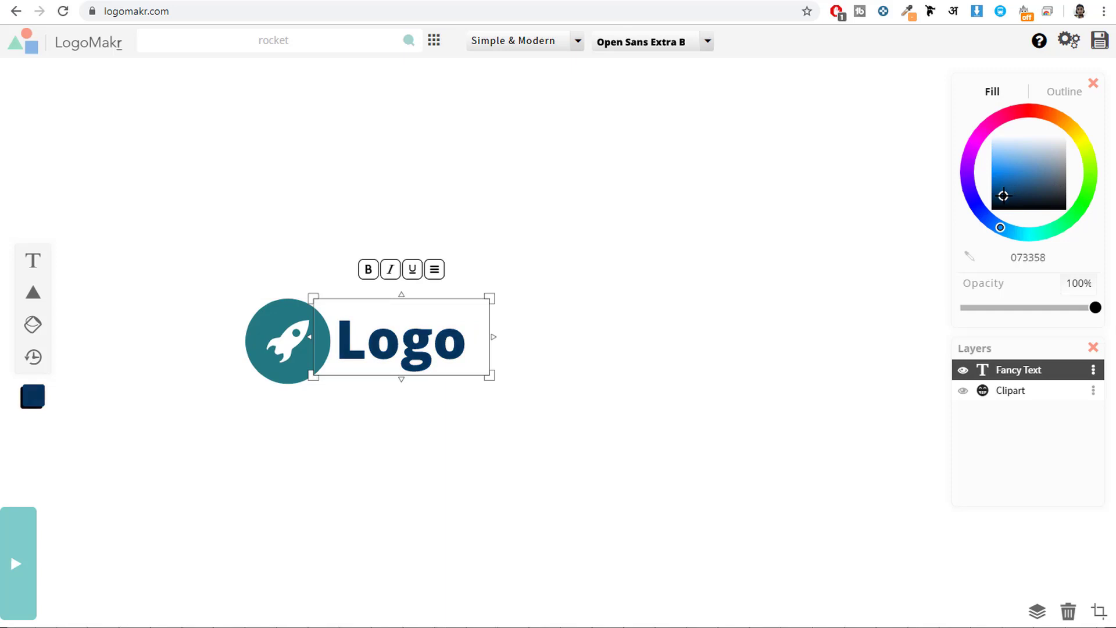
click(567, 268)
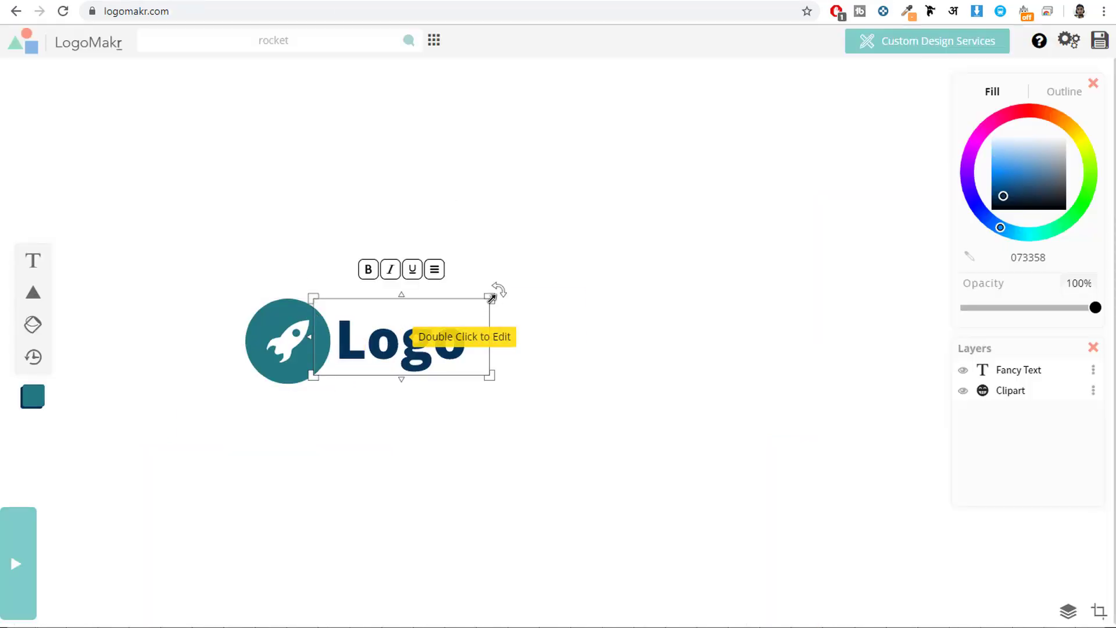
- Enlarge the 'Logo' text further and lower it level with the rocket
drag(491, 296, 572, 255)
mouse_move(456, 347)
mouse_down()
mouse_move(462, 365)
mouse_move(448, 367)
mouse_up()
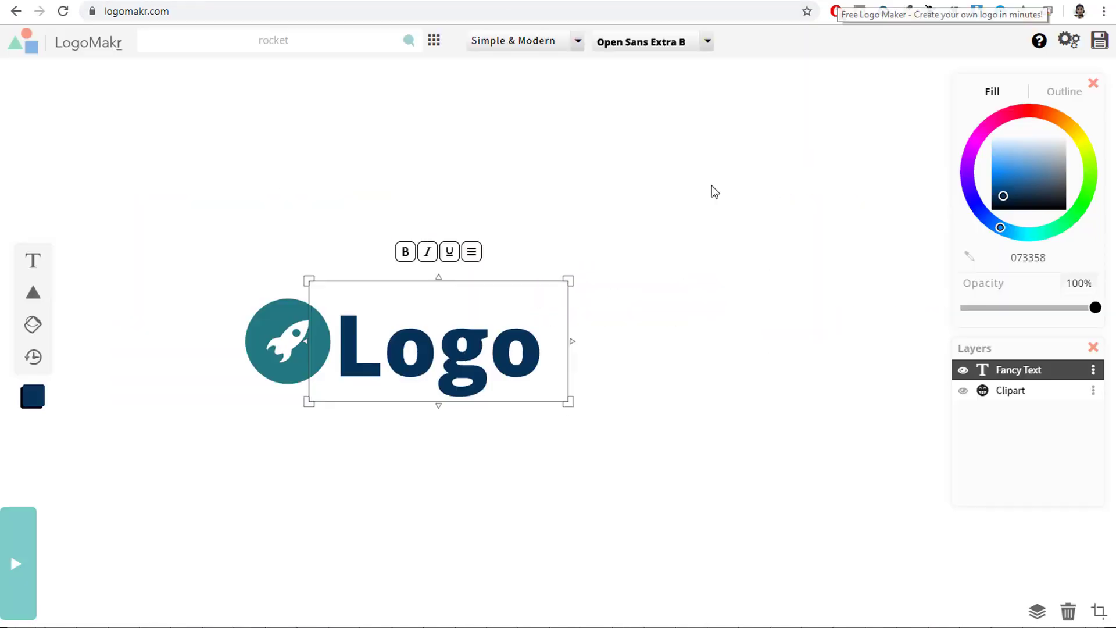
click(773, 242)
click(480, 353)
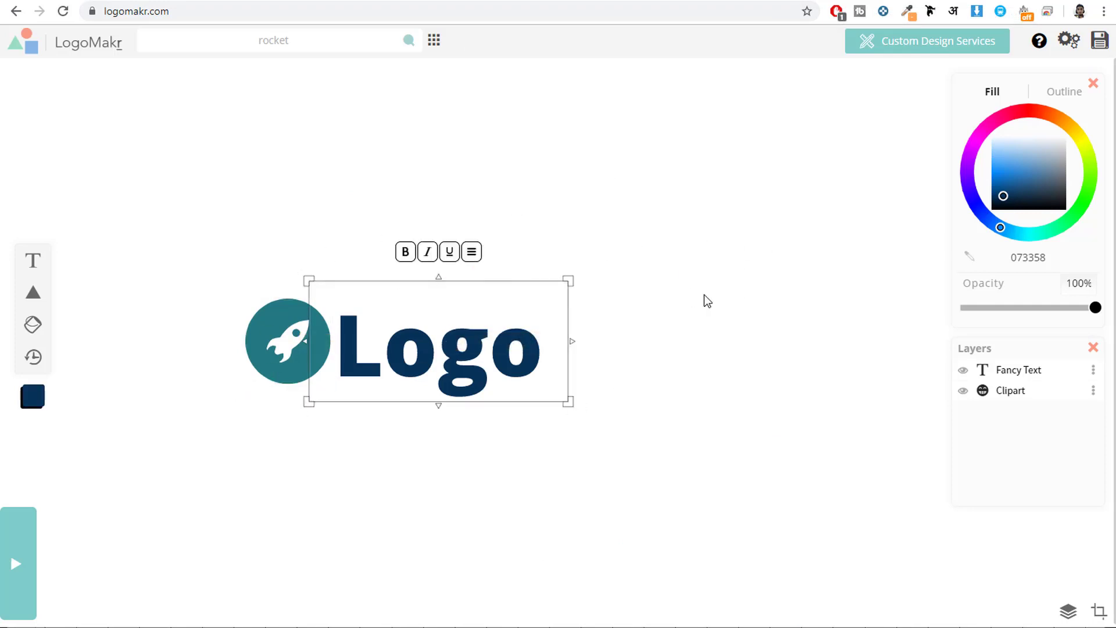
click(740, 301)
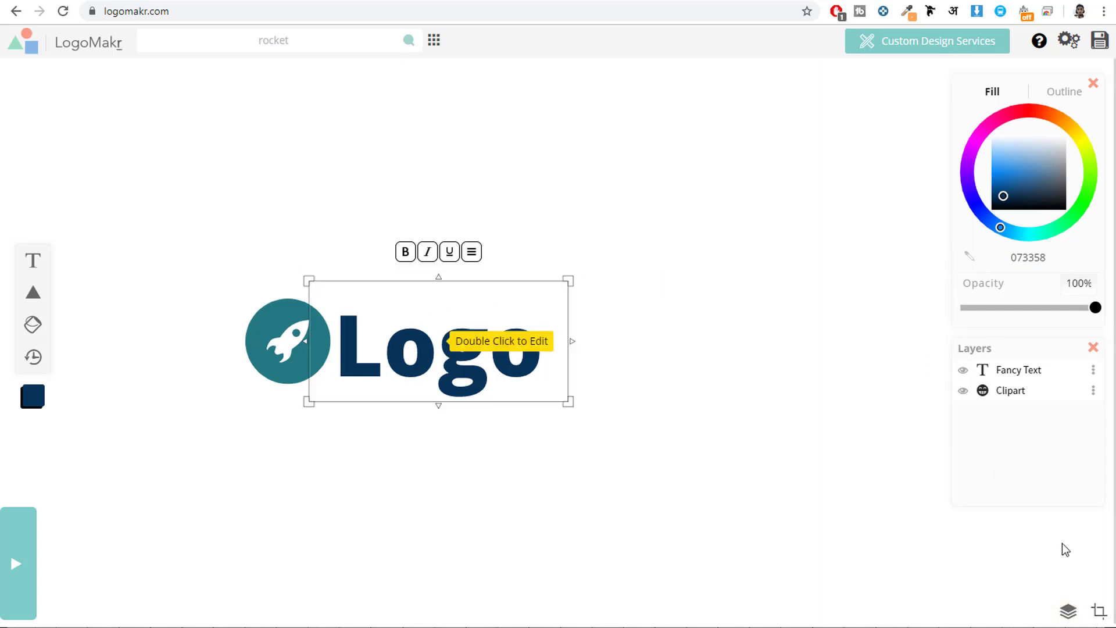
- Pull all four crop edges in around the rocket and 'Logo' text, then apply the crop
click(1100, 611)
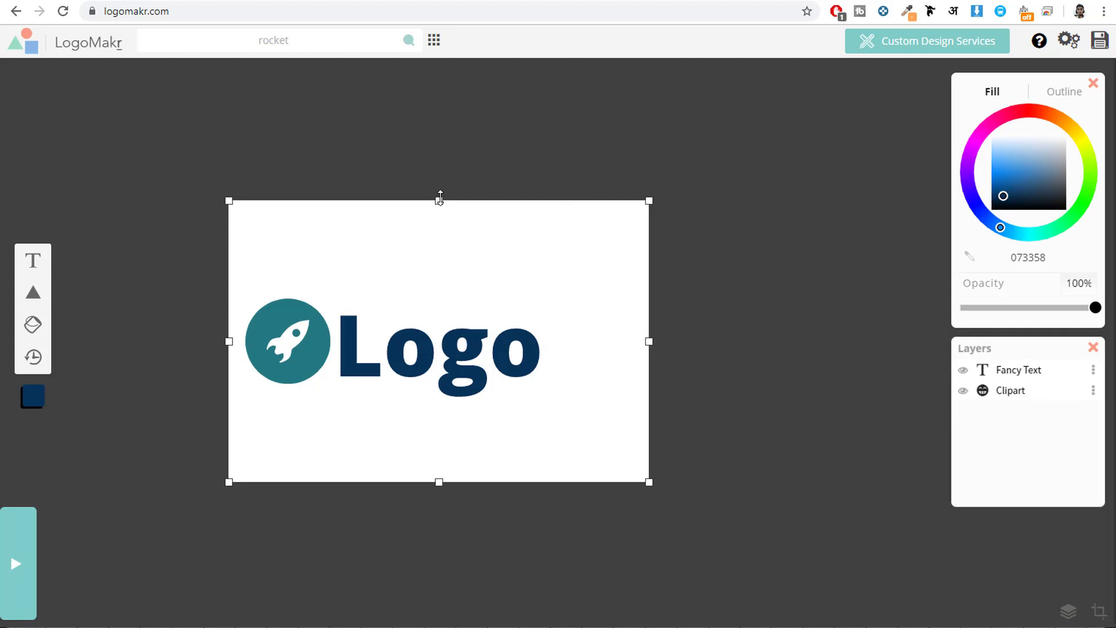
drag(440, 198, 440, 295)
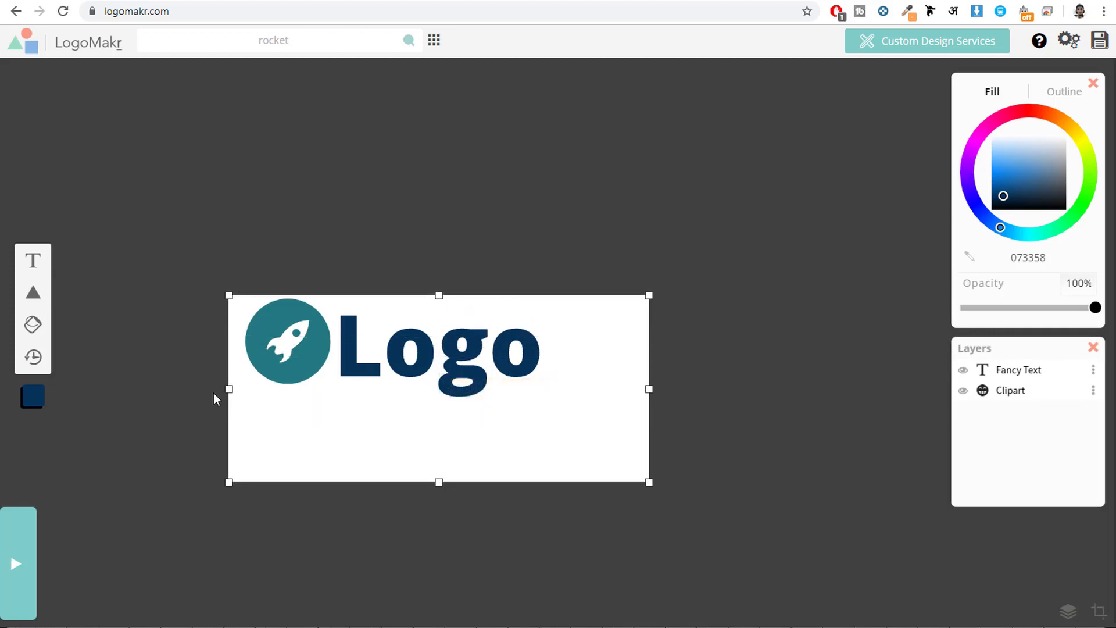
drag(222, 394, 239, 391)
drag(446, 481, 443, 400)
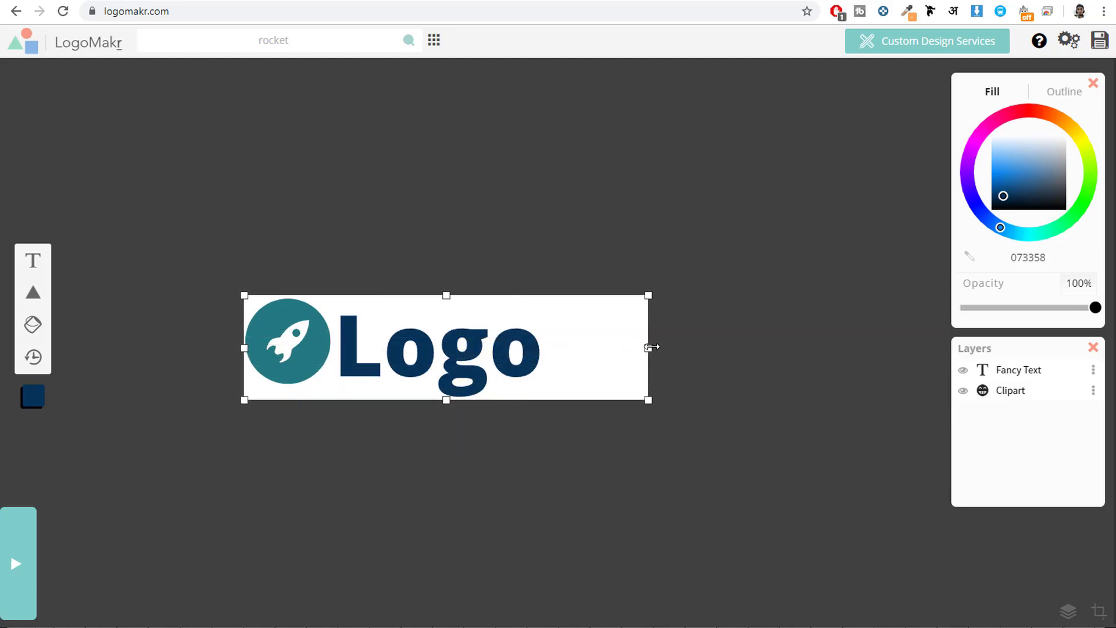
drag(652, 347, 545, 347)
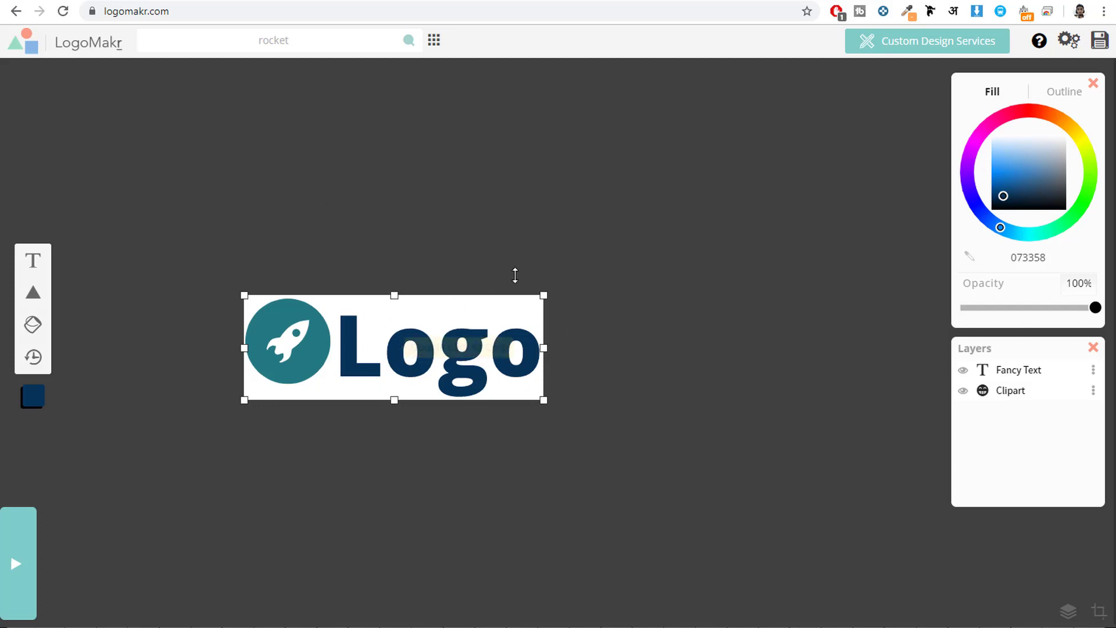
click(77, 1)
key(ctrl+Tab)
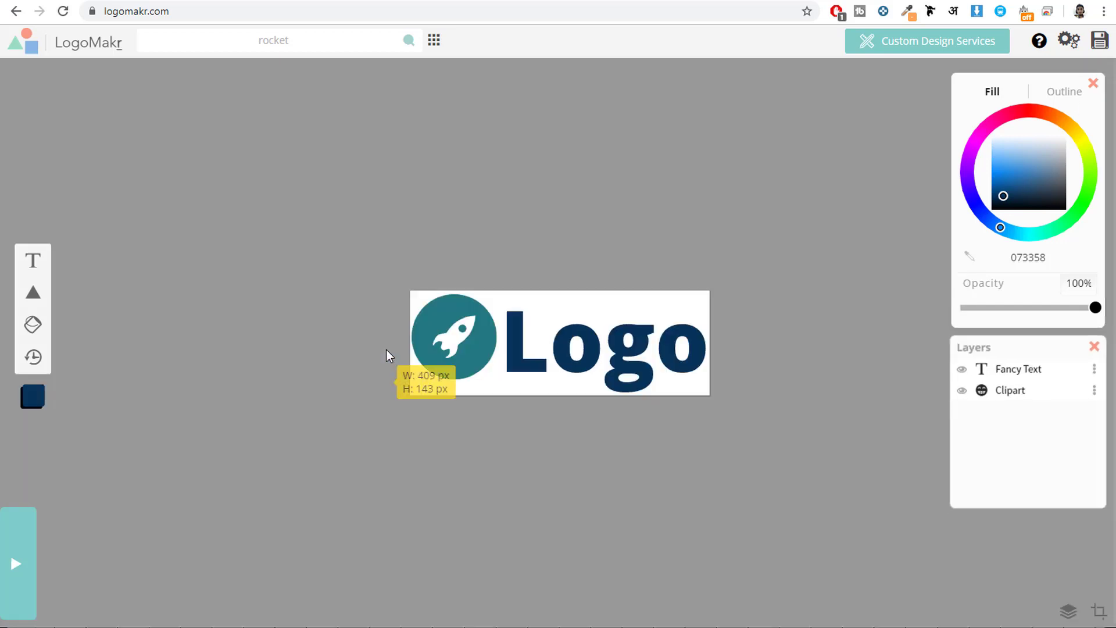
click(635, 314)
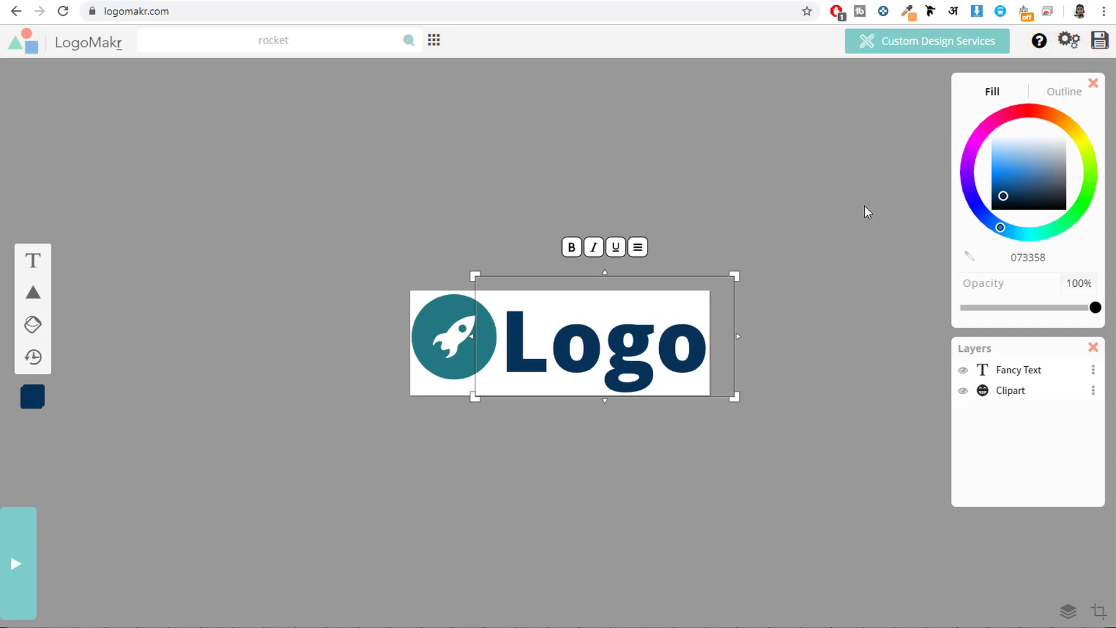
- Save the logo, download the free low-resolution PNG, and return to WordPress's Select logo dialog
click(1105, 46)
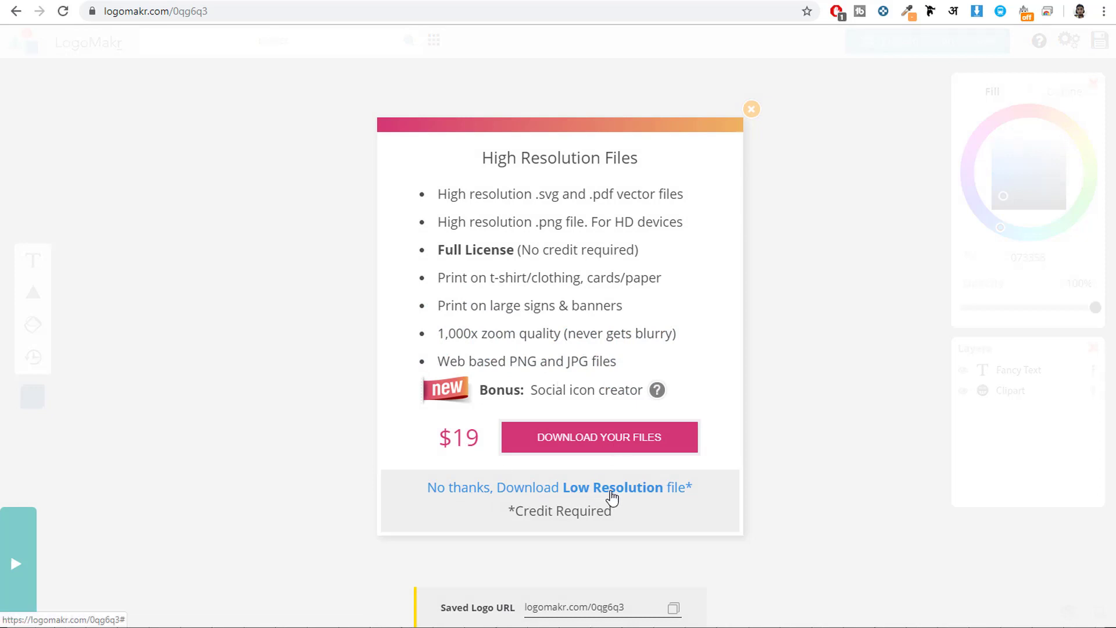
click(591, 488)
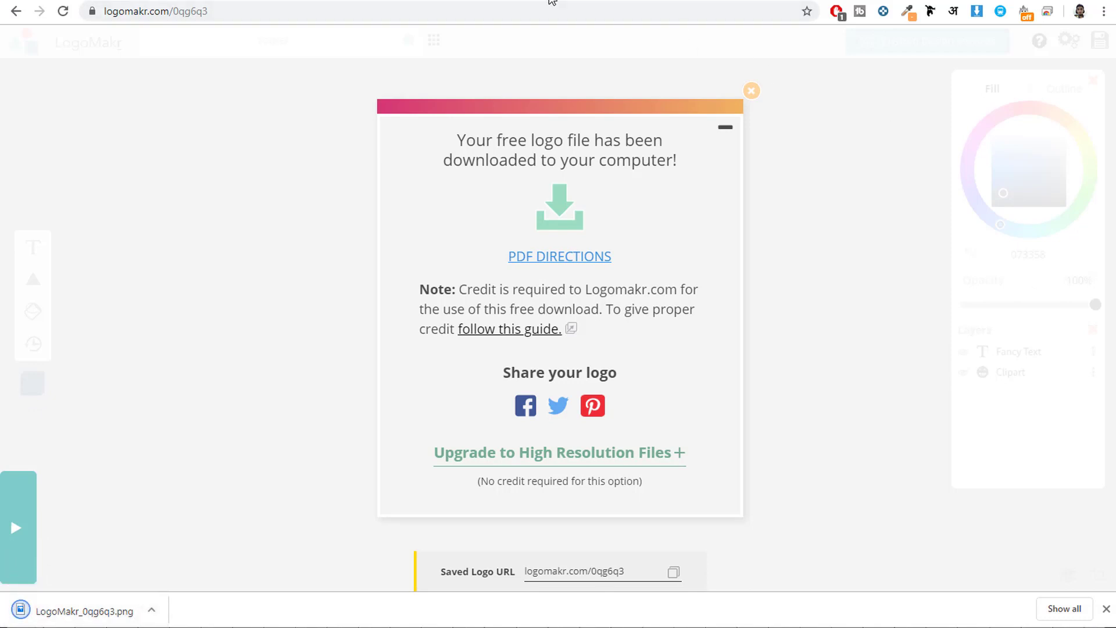
key(ctrl+Tab)
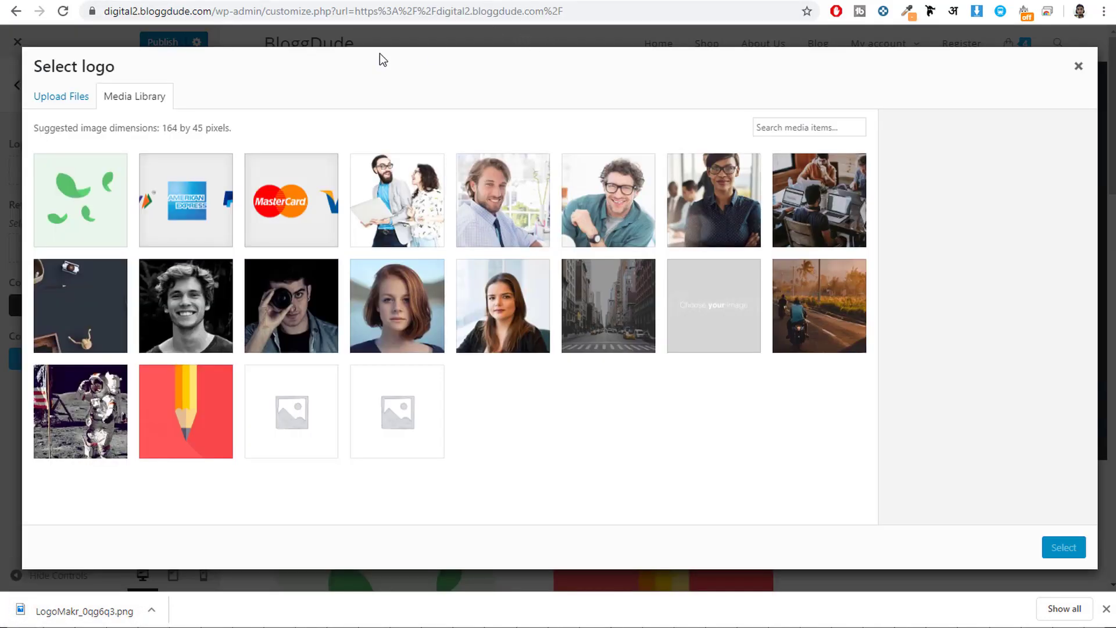
- Upload the LogoMakr PNG and set it as the site logo without cropping
click(60, 99)
click(544, 316)
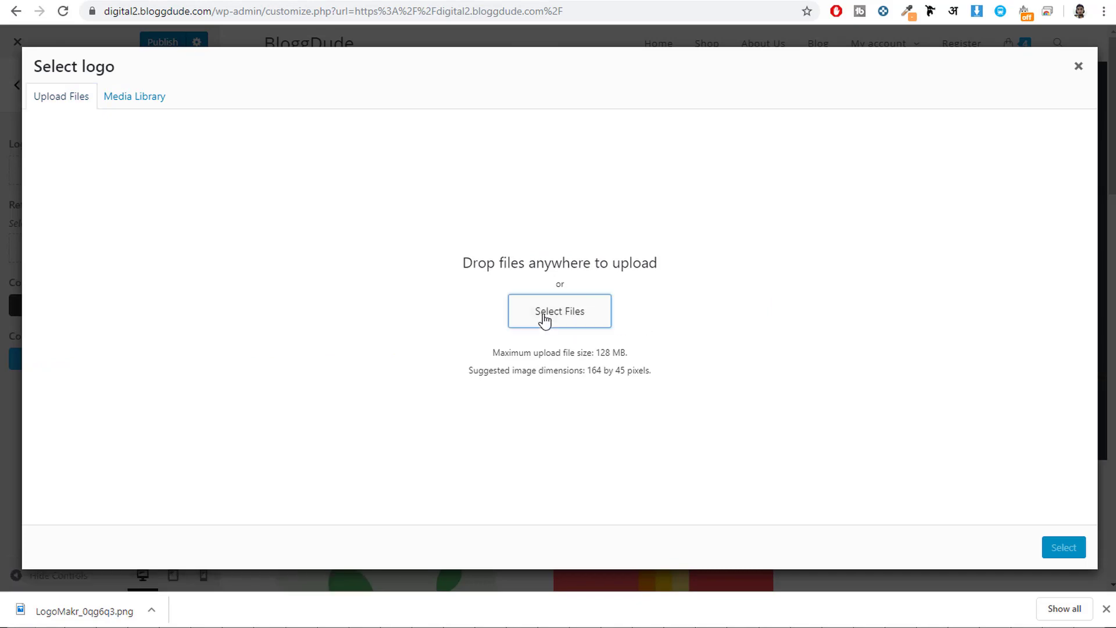
click(518, 286)
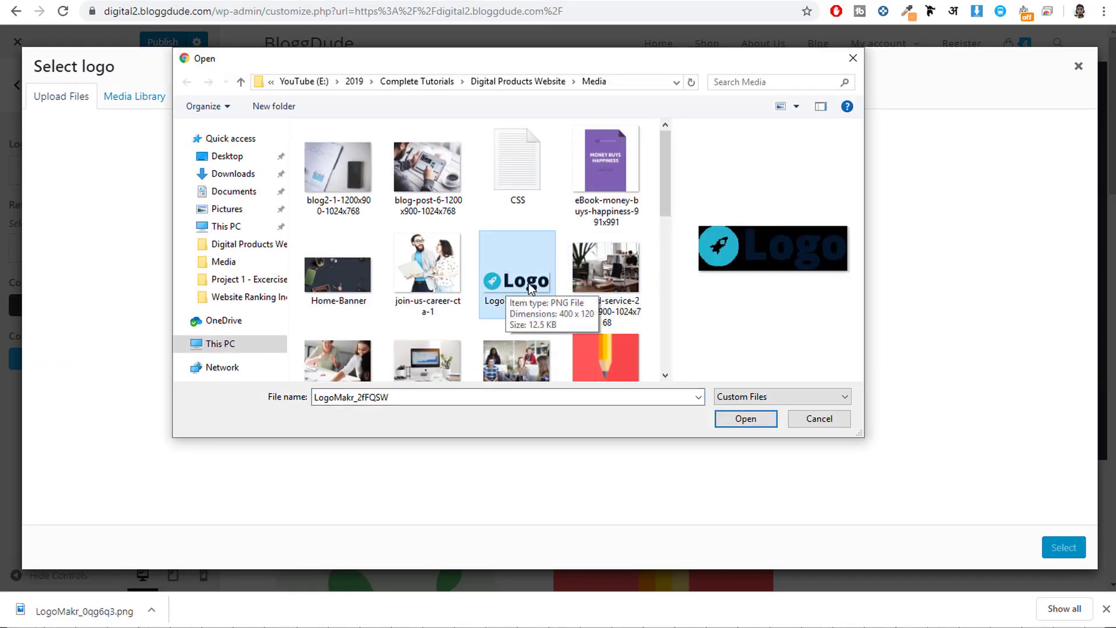
click(730, 417)
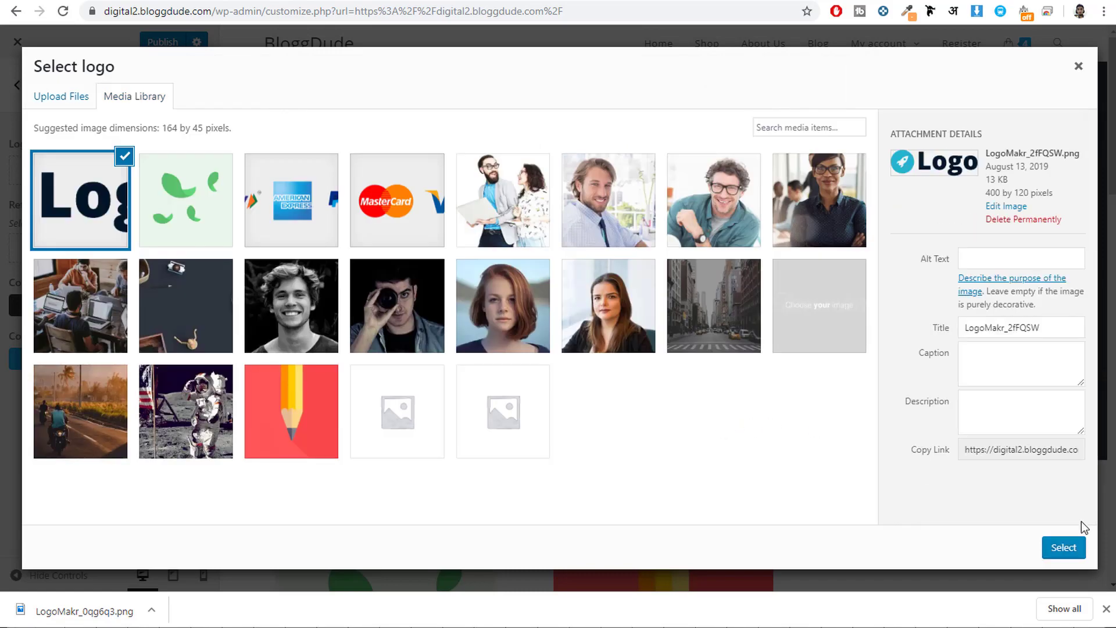
click(1064, 549)
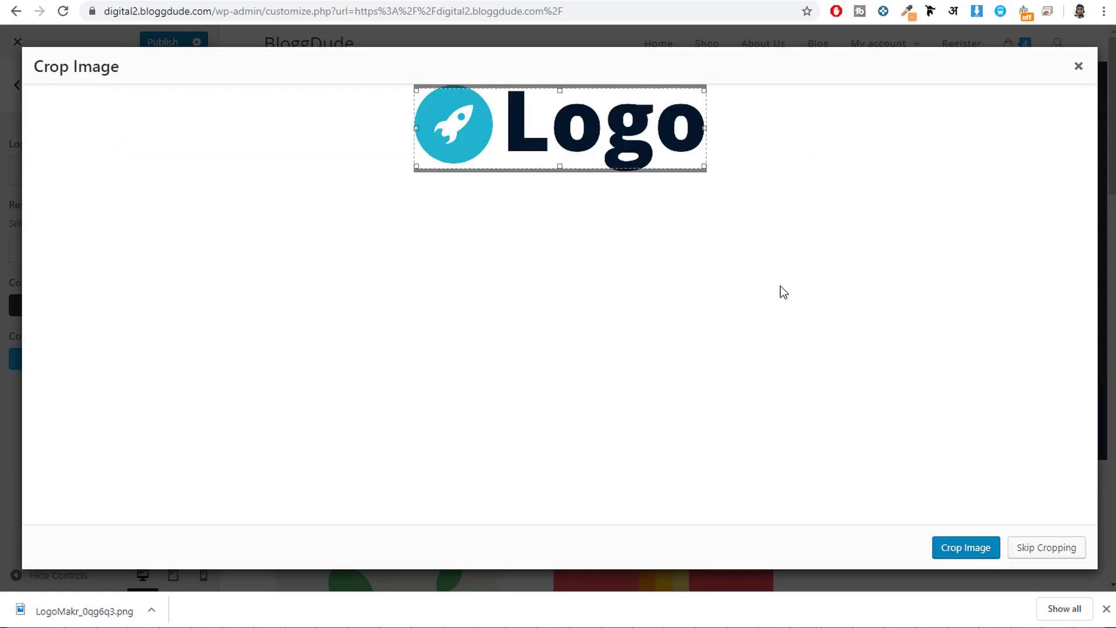
click(1045, 549)
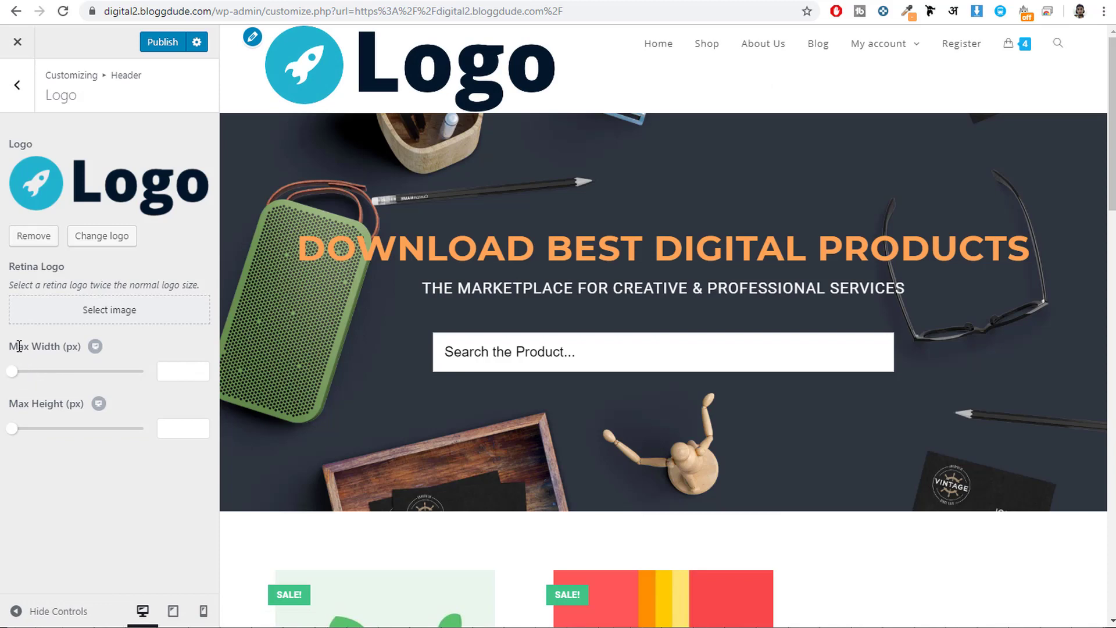
- Limit the logo to a max width of 120 and max height of 50
click(167, 373)
text(50)
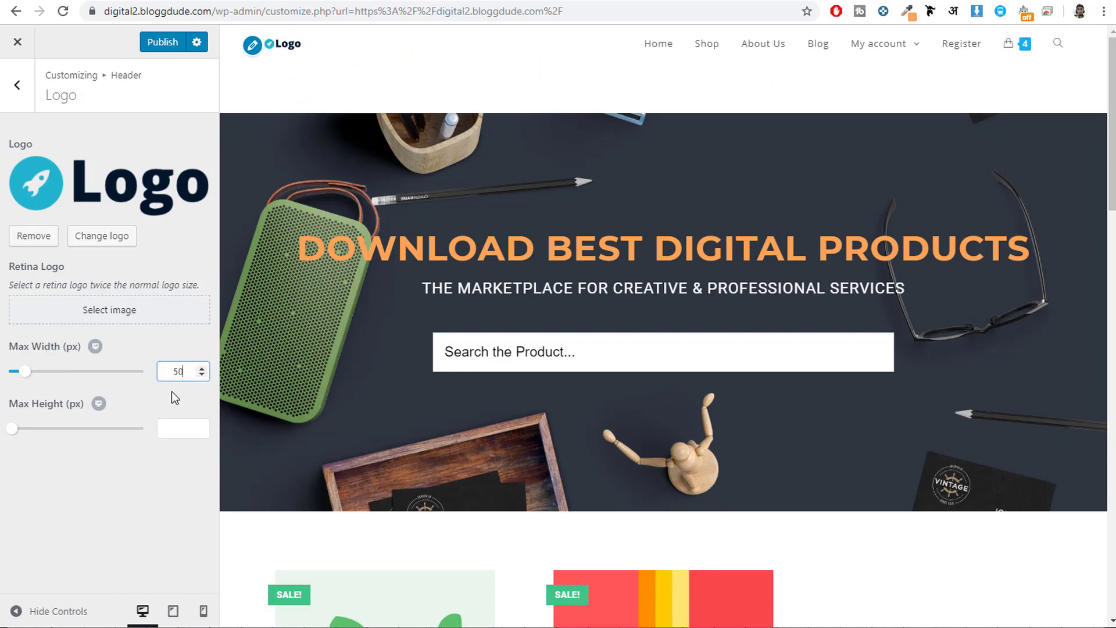
text(12)
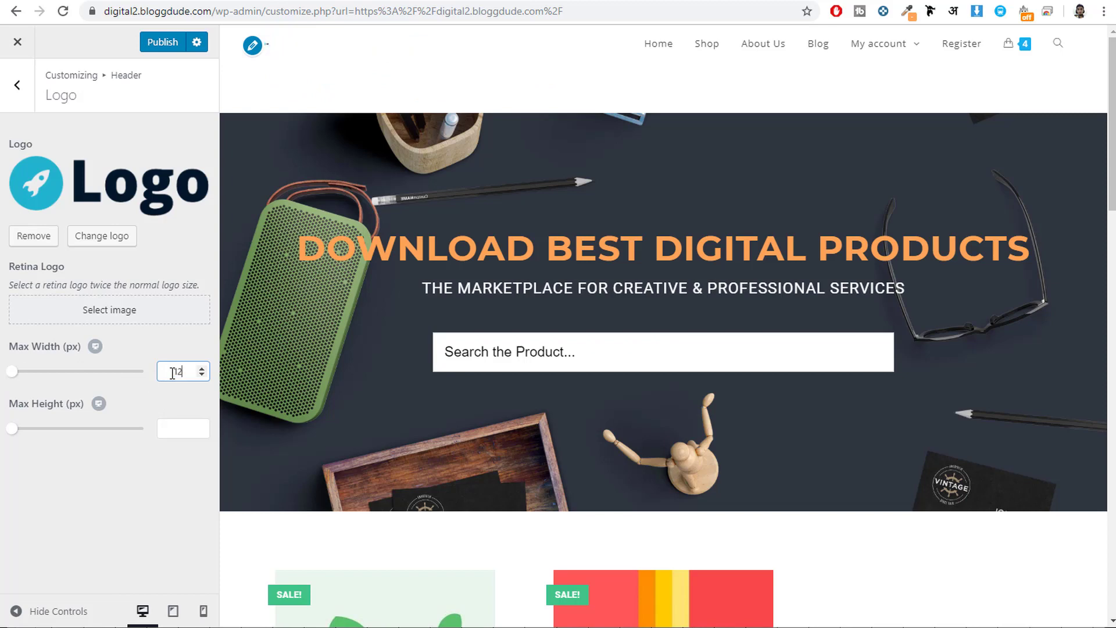
text(0)
click(163, 423)
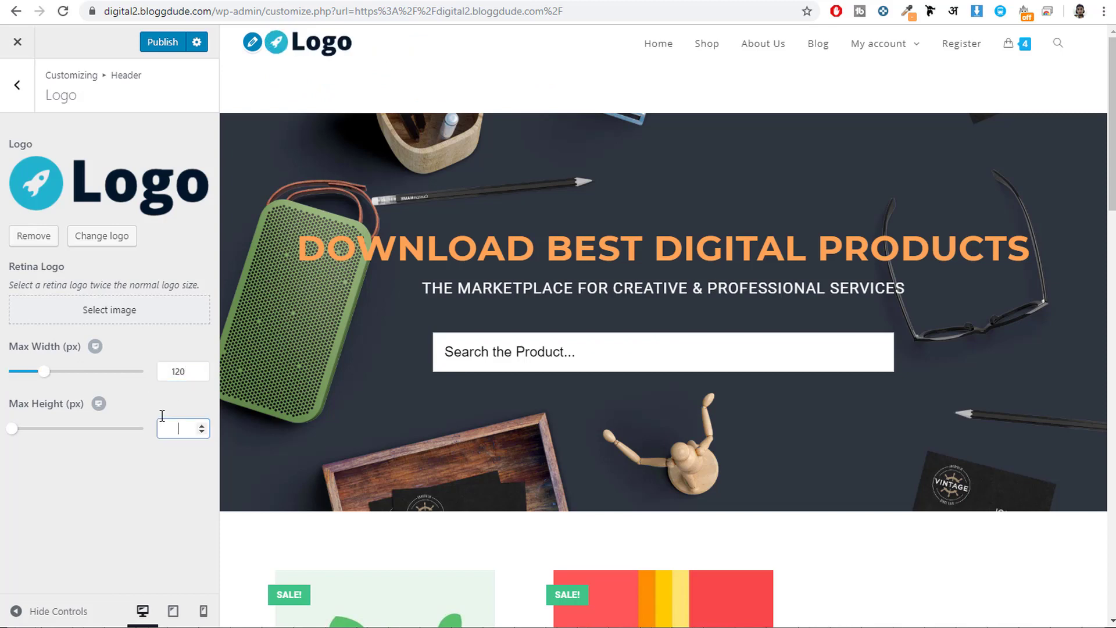
text(50)
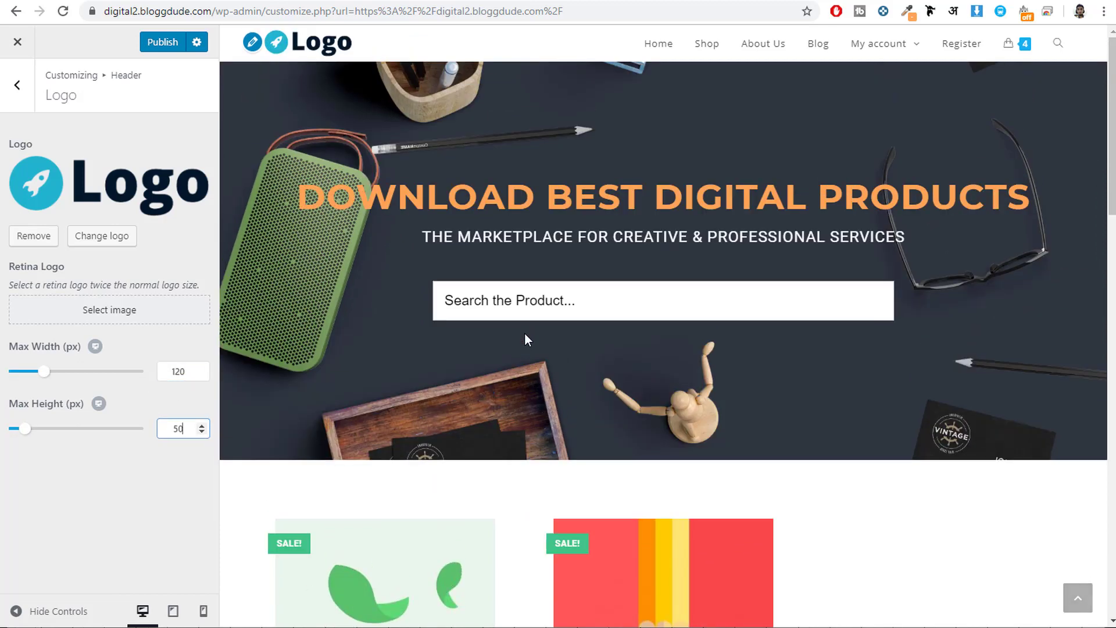
click(16, 87)
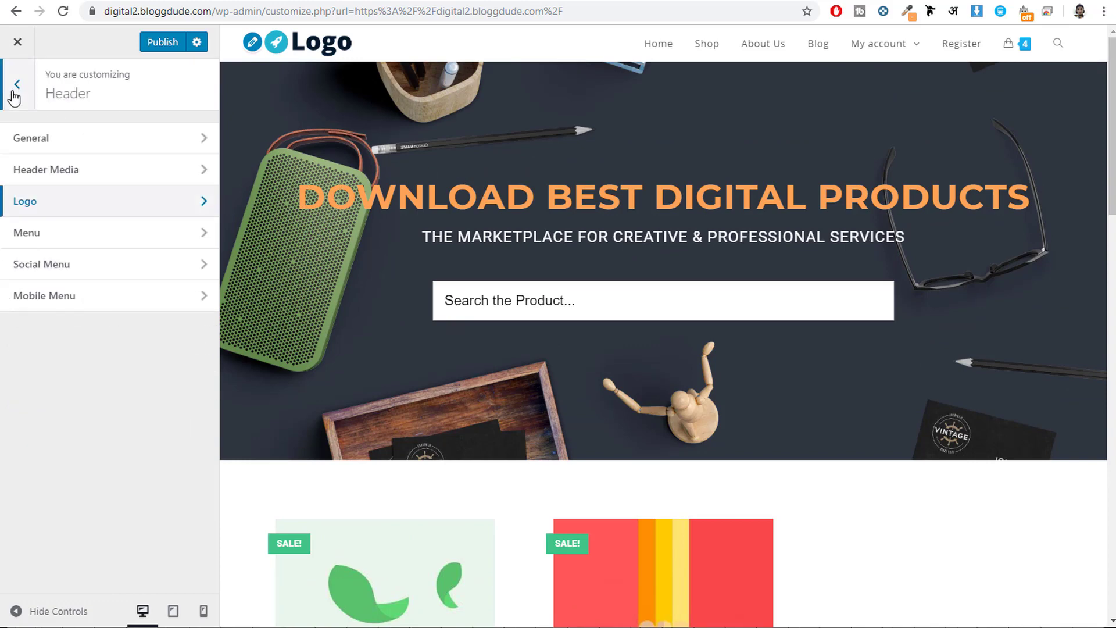
- Look through the Header > Menu styling options, then go back up and open Typography
click(88, 238)
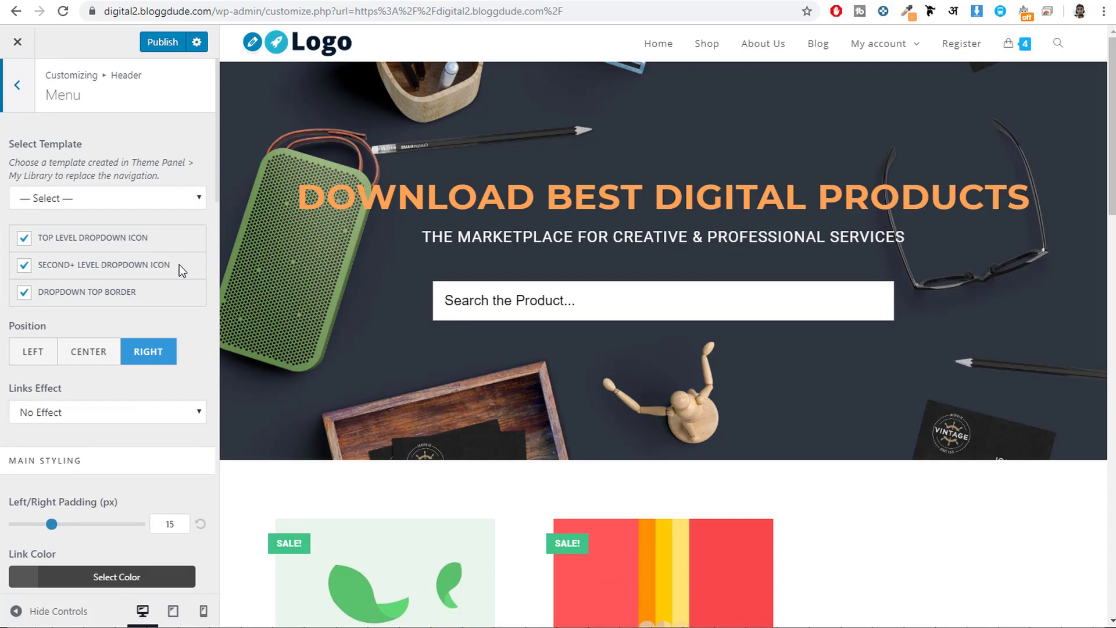
scroll(179, 266, down, 5)
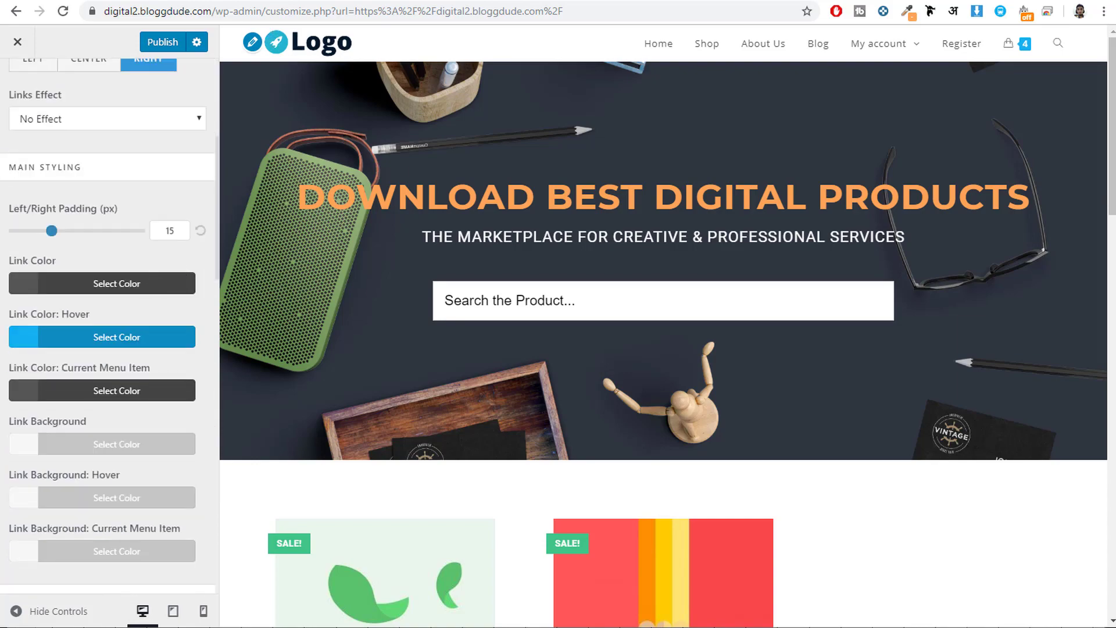
key(ctrl+Tab)
key(ctrl+Tab)
key(ctrl+Tab)
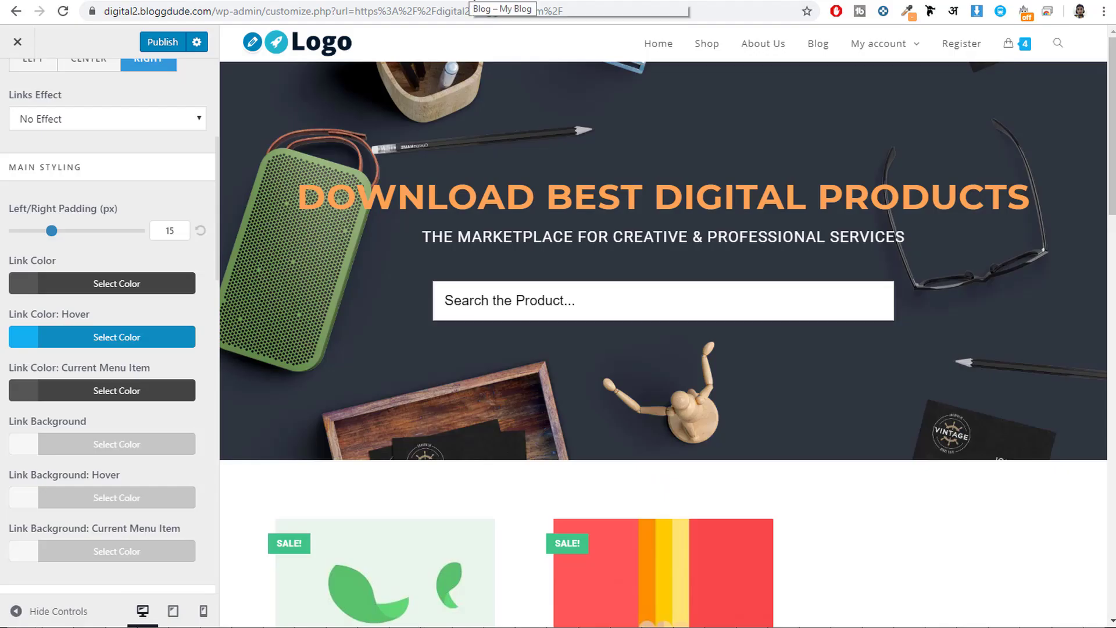
scroll(162, 399, down, 4)
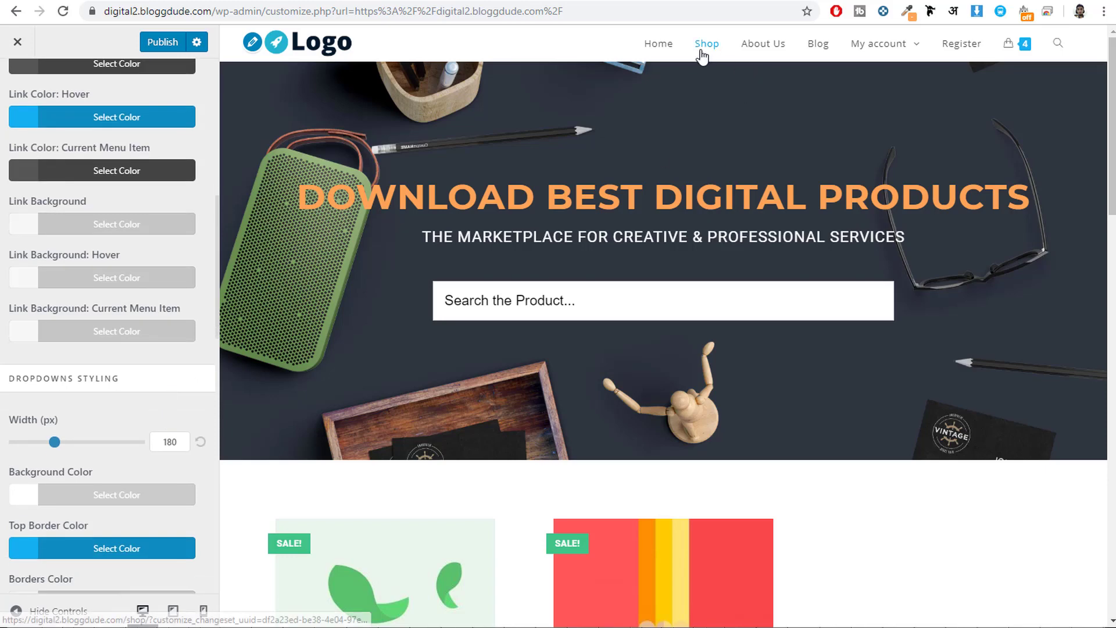
scroll(111, 187, down, 6)
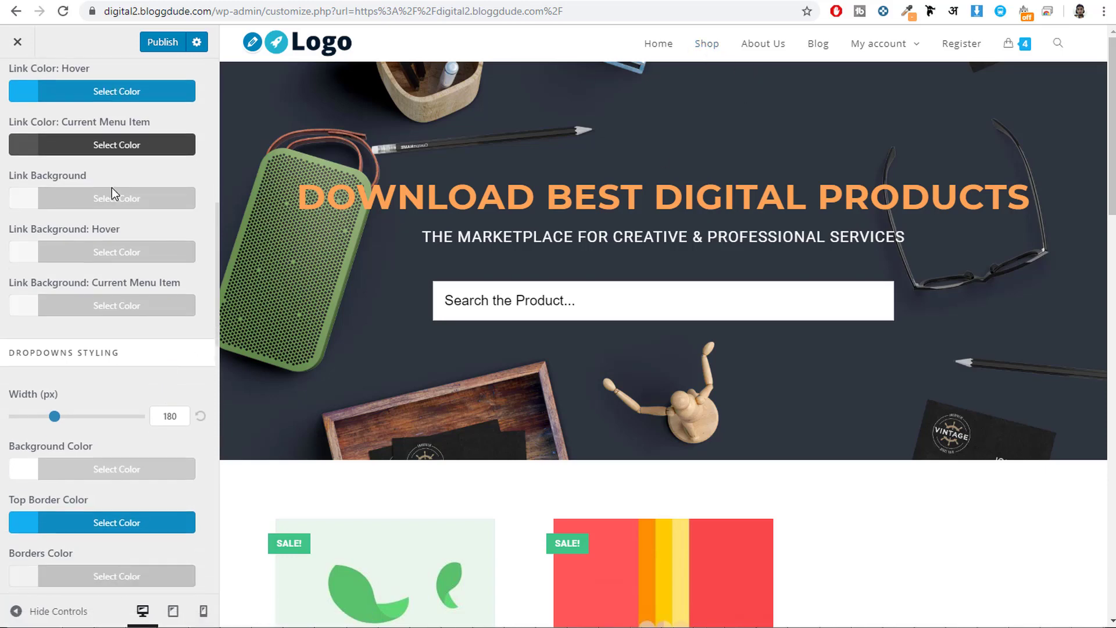
scroll(110, 279, up, 15)
click(17, 86)
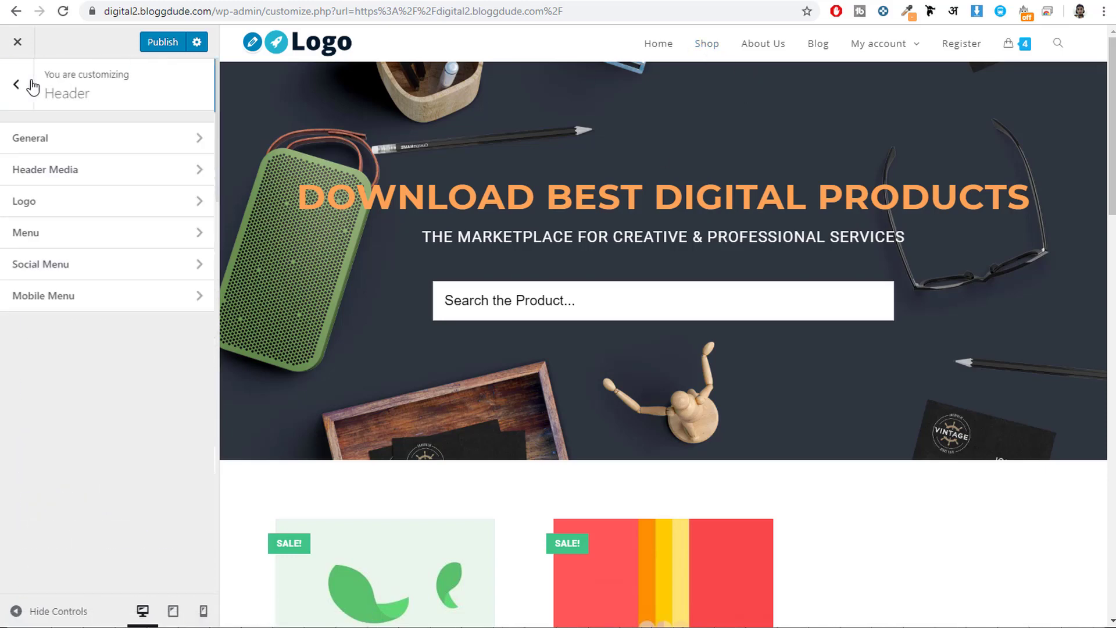
click(19, 85)
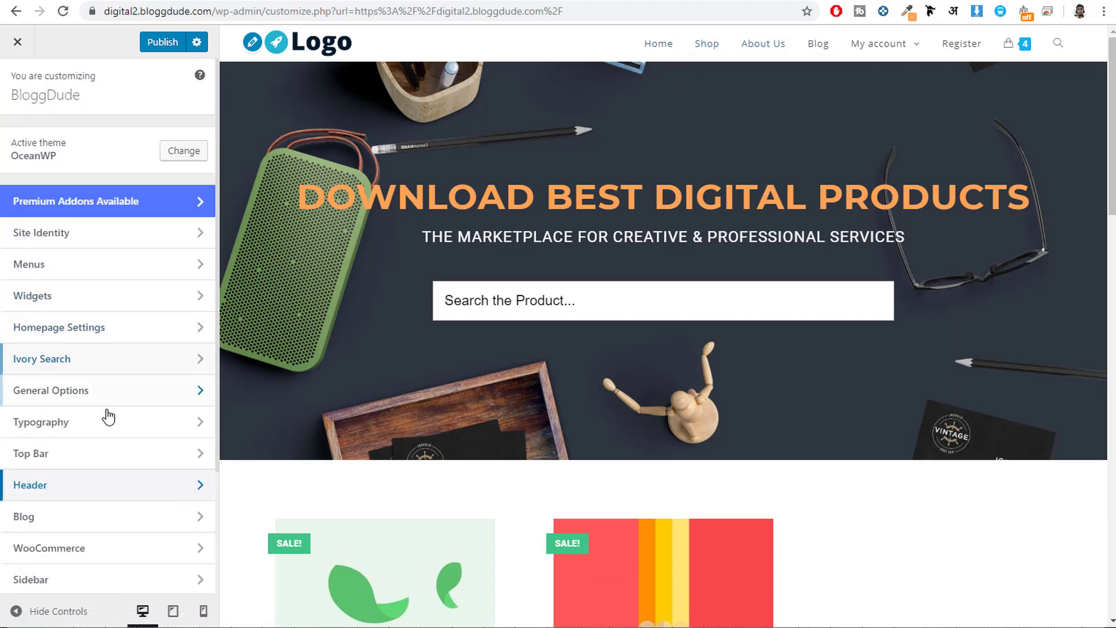
click(77, 423)
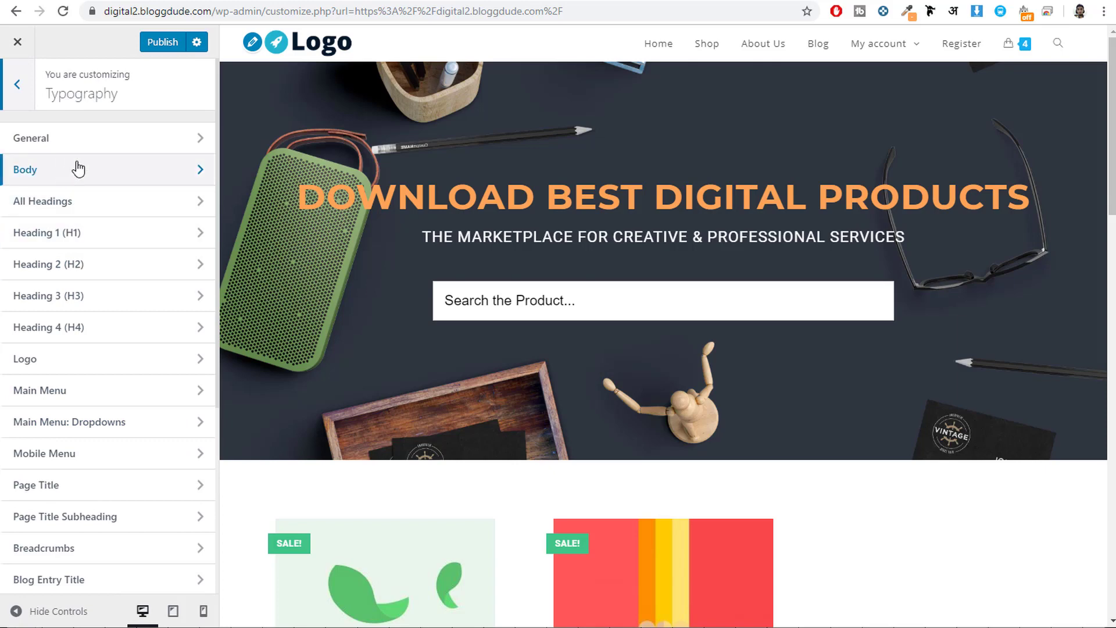
- Set the Main Menu font to Montserrat with Medium: 500 weight
click(105, 400)
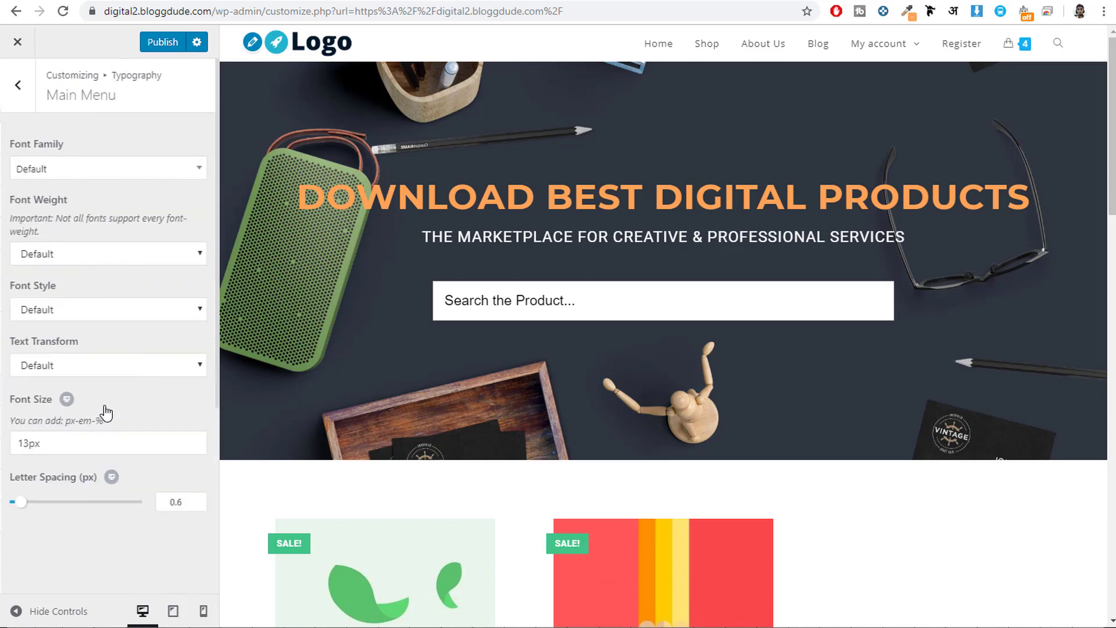
click(91, 170)
text(montse)
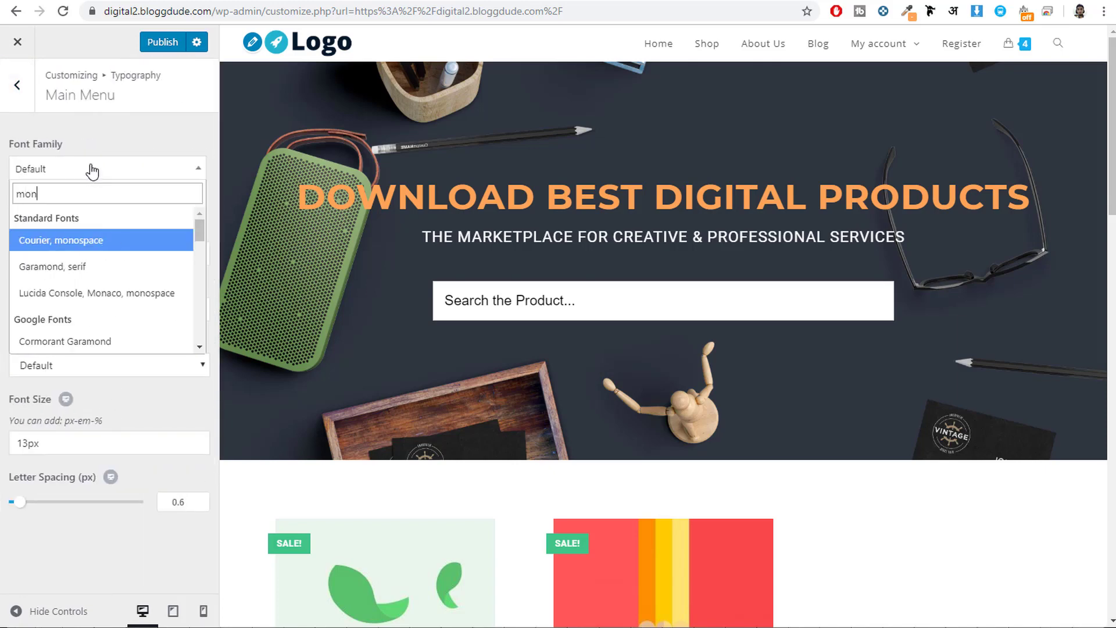
key(Return)
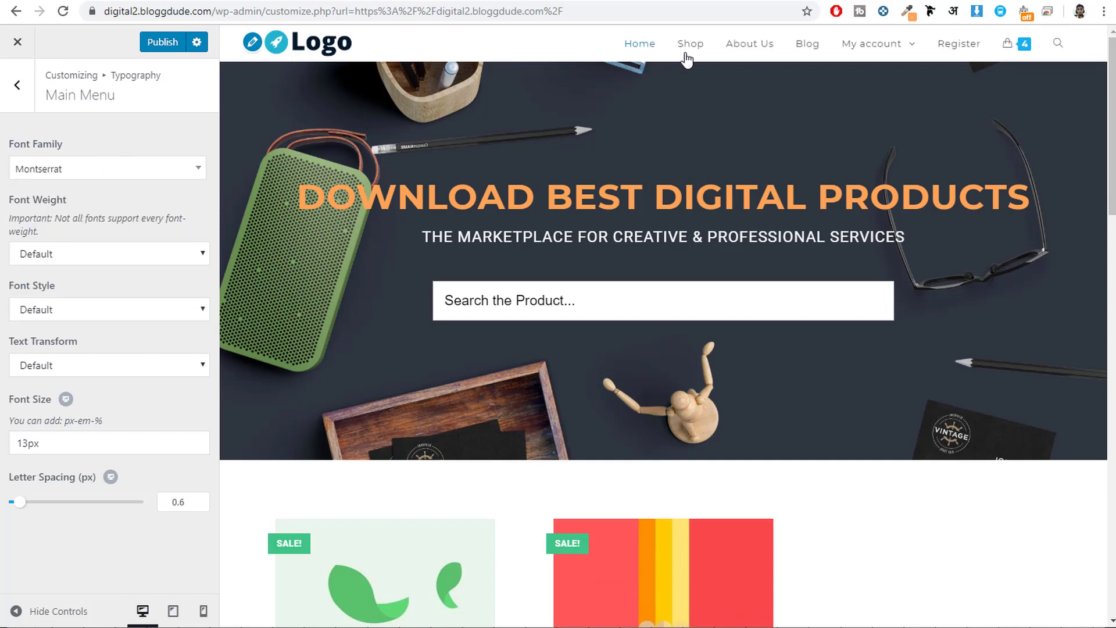
click(75, 247)
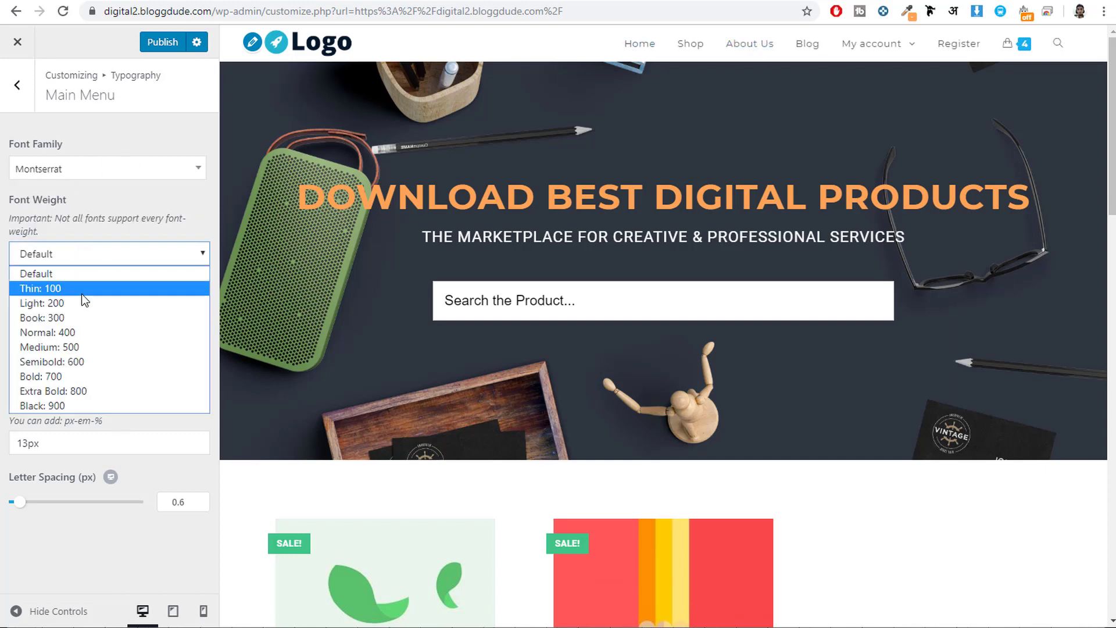
click(92, 361)
click(127, 254)
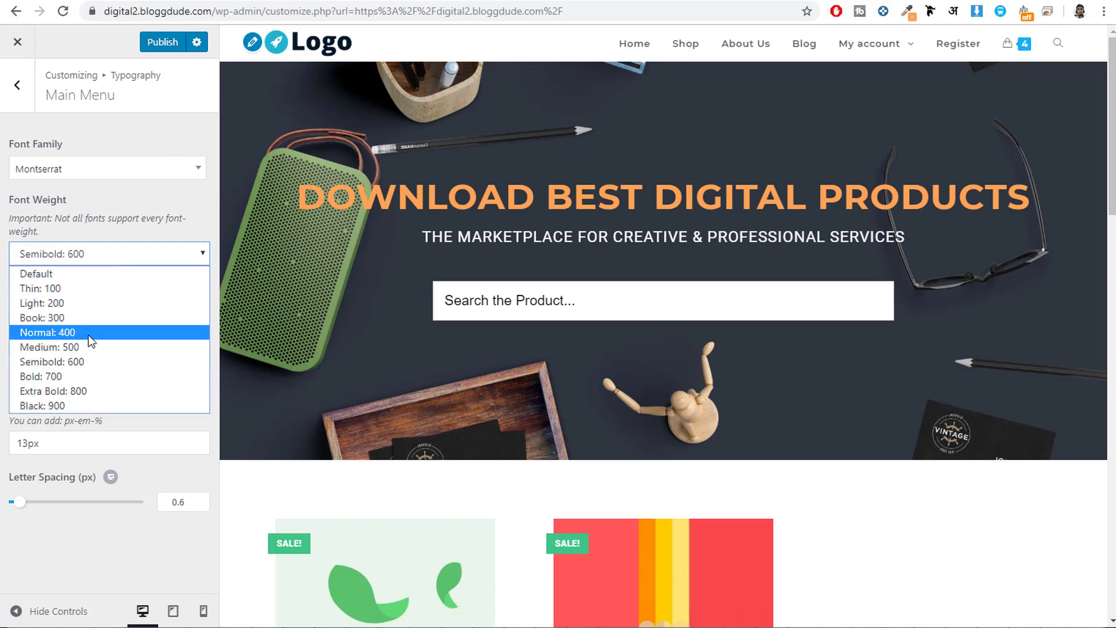
click(87, 348)
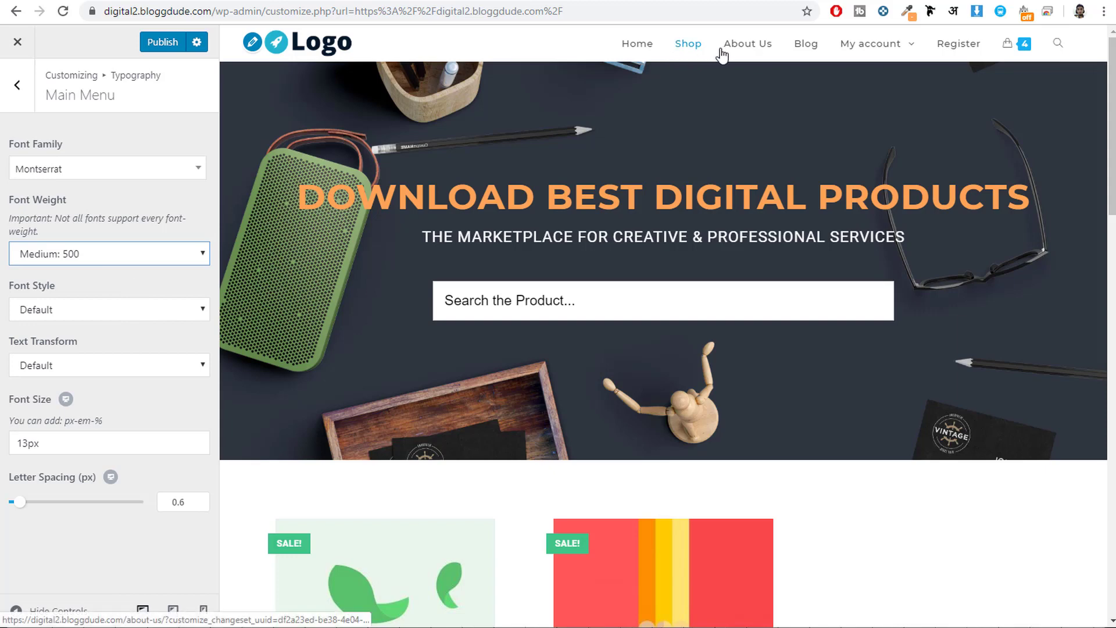
- Make the Main Menu text uppercase and publish the changes
click(80, 363)
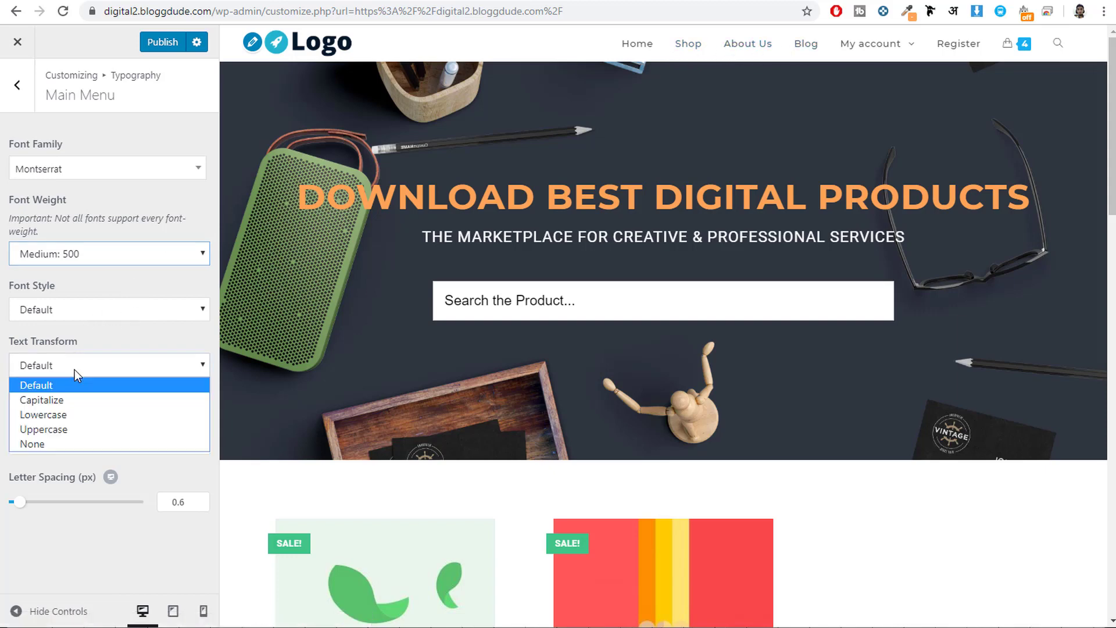
click(86, 430)
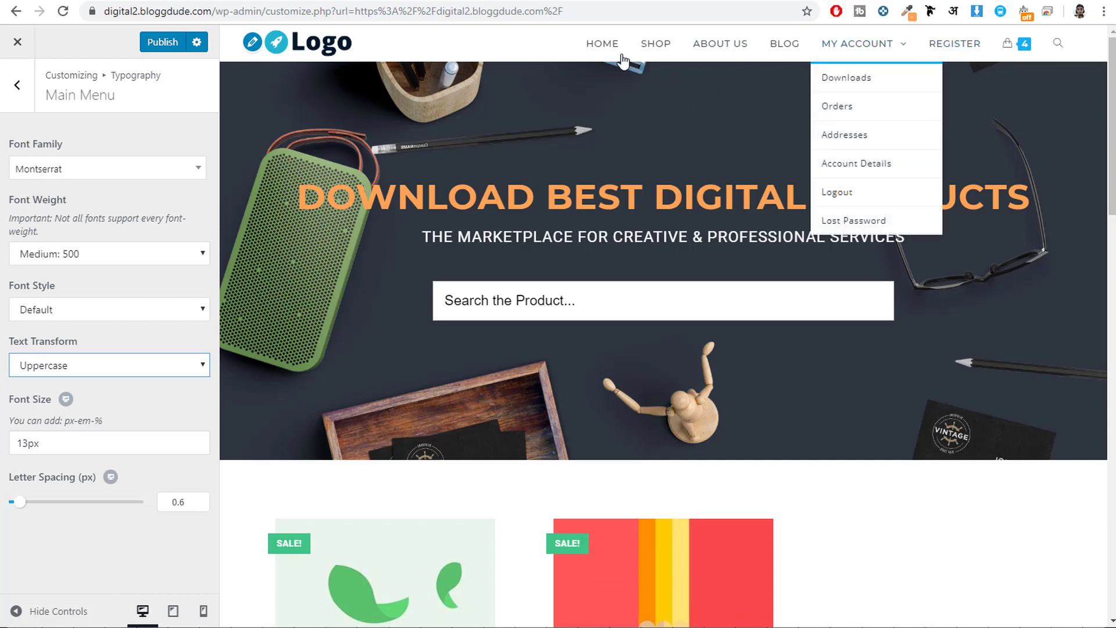
click(158, 42)
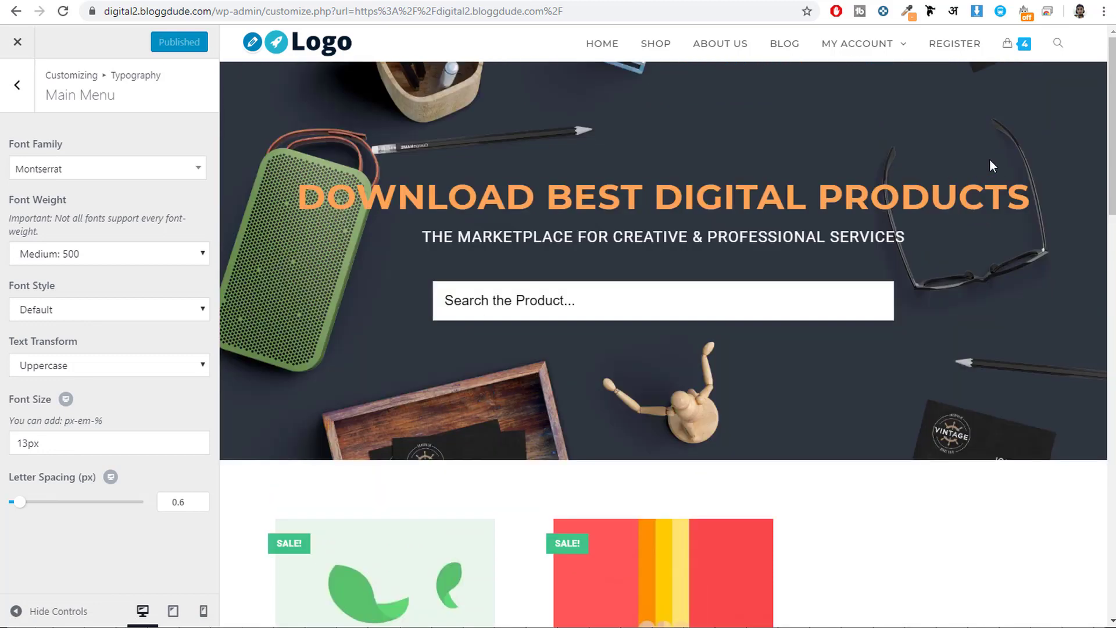
mouse_move(1014, 50)
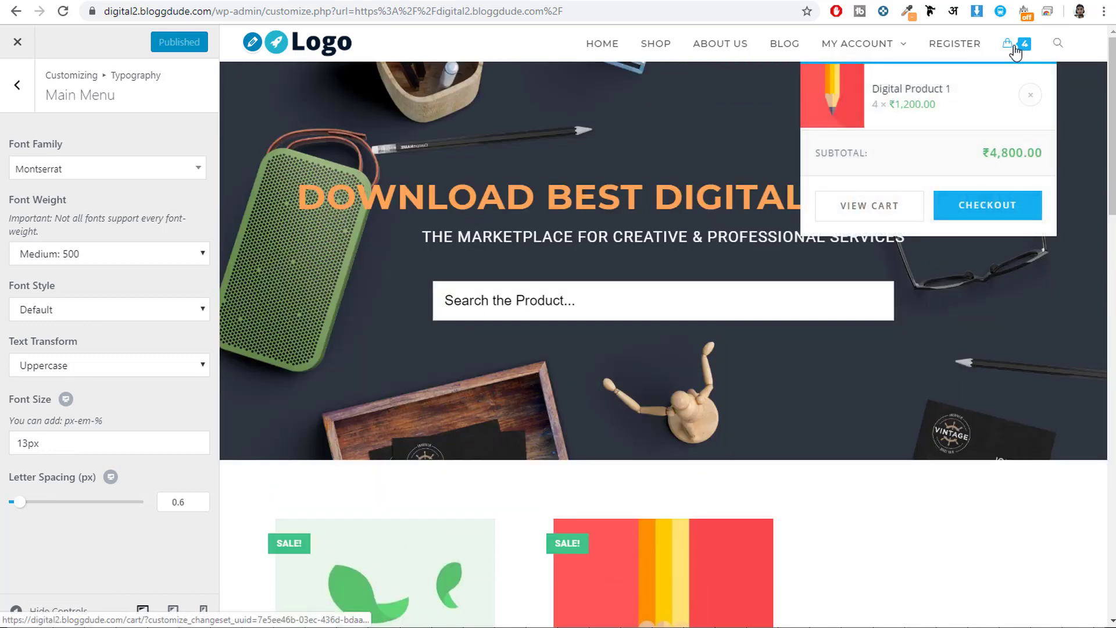
click(16, 89)
- Set the Menu Cart icon size to 29 and vertical centering to 6, then publish
click(16, 88)
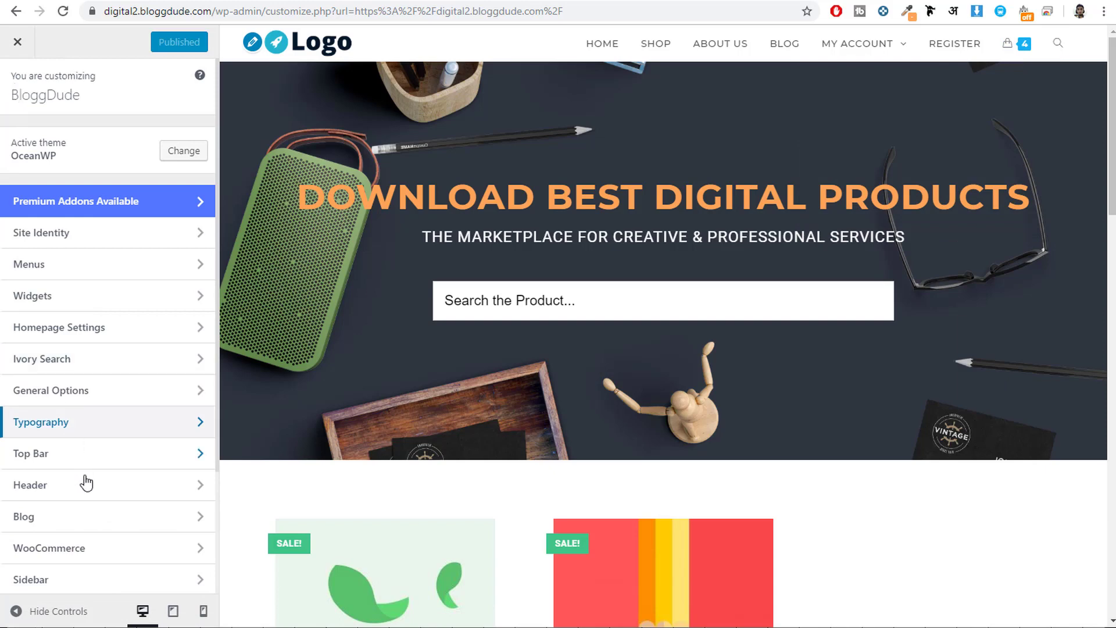
click(88, 546)
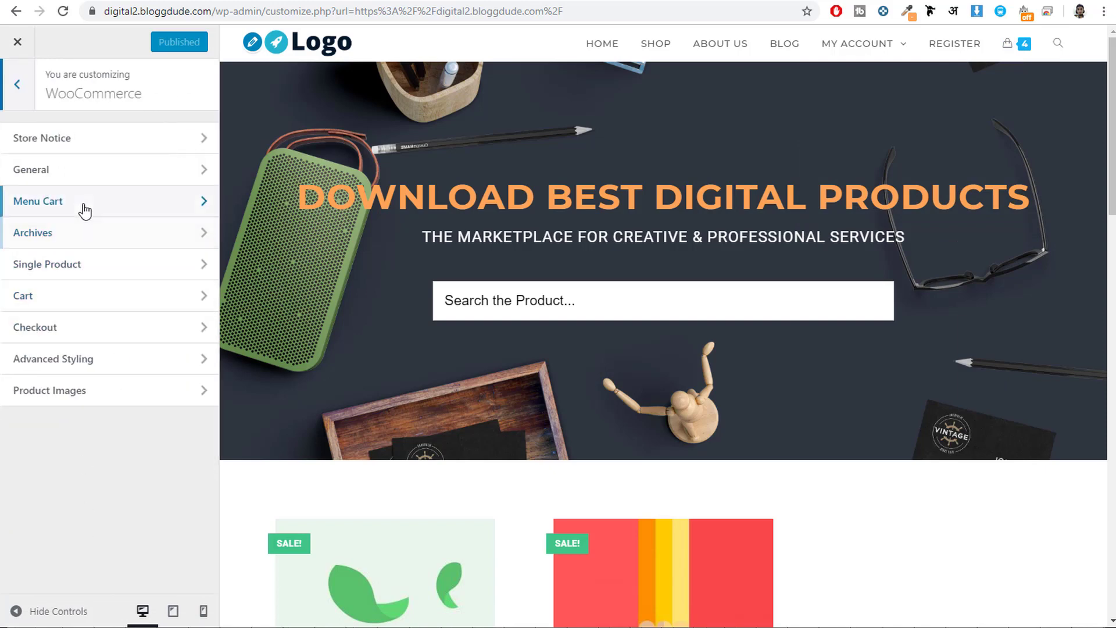
click(82, 207)
scroll(116, 232, down, 5)
scroll(131, 247, down, 1)
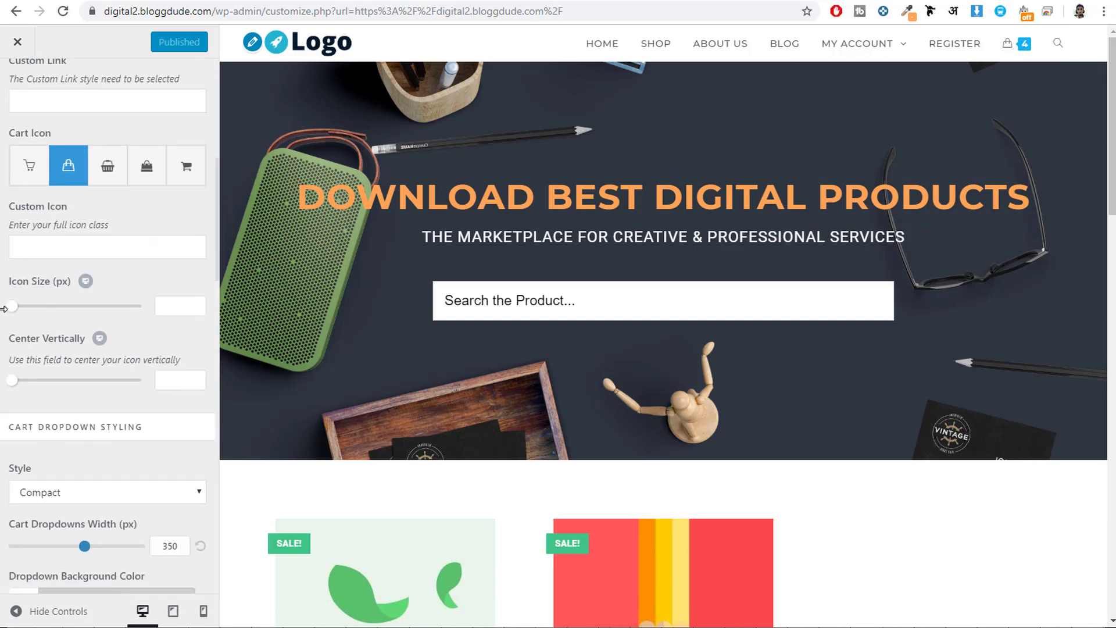
drag(12, 308, 37, 316)
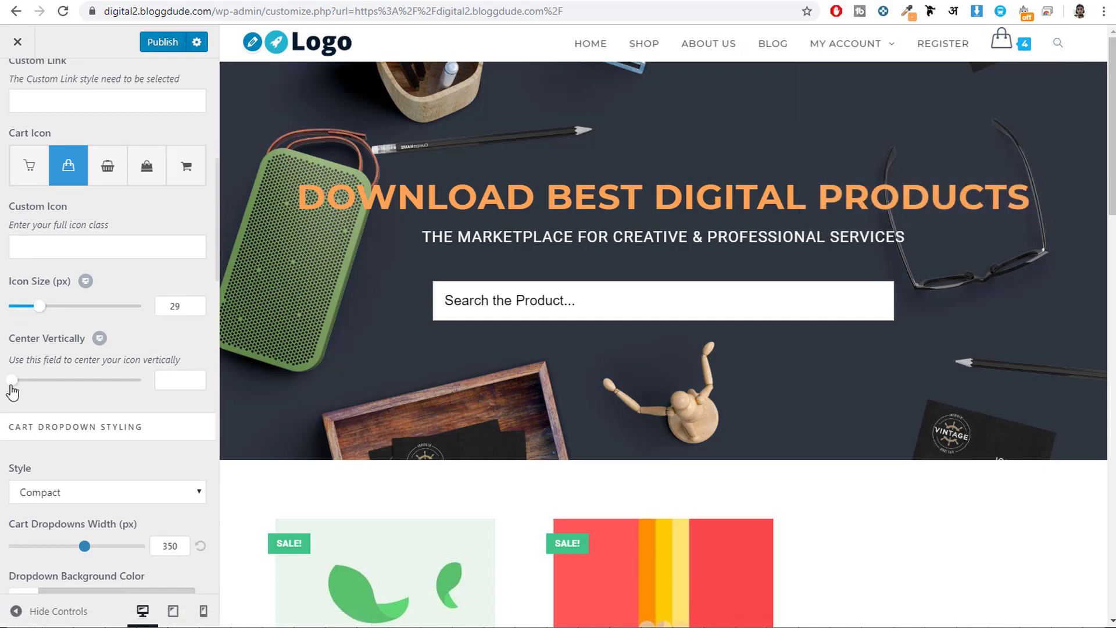
drag(14, 386, 17, 386)
click(164, 43)
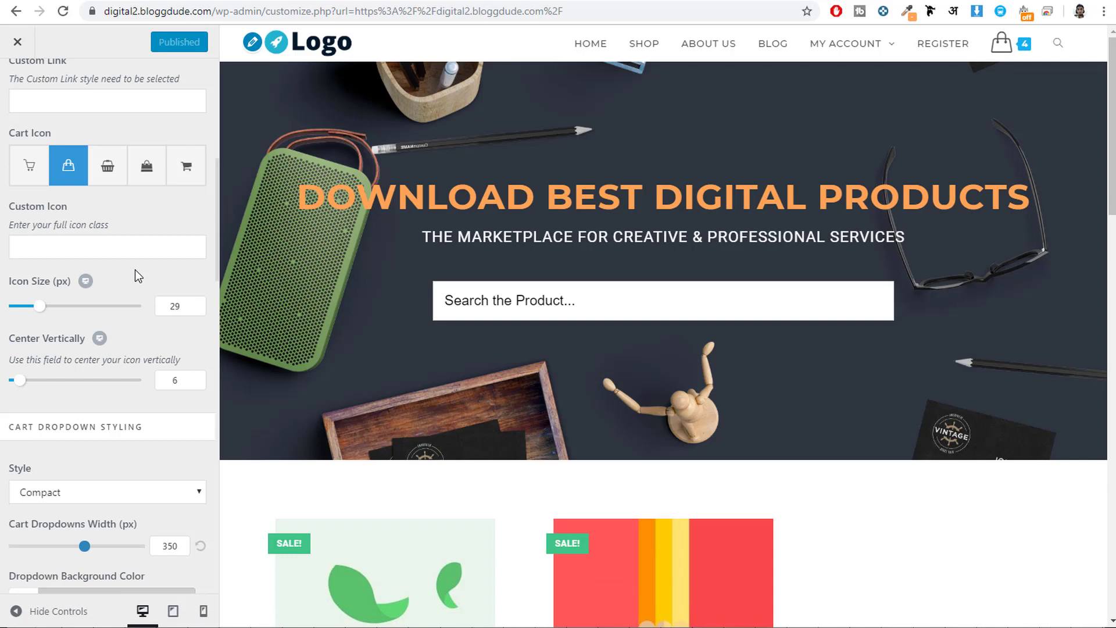
- Preview the store's Shop Products page to check the header cart icon
scroll(608, 407, down, 5)
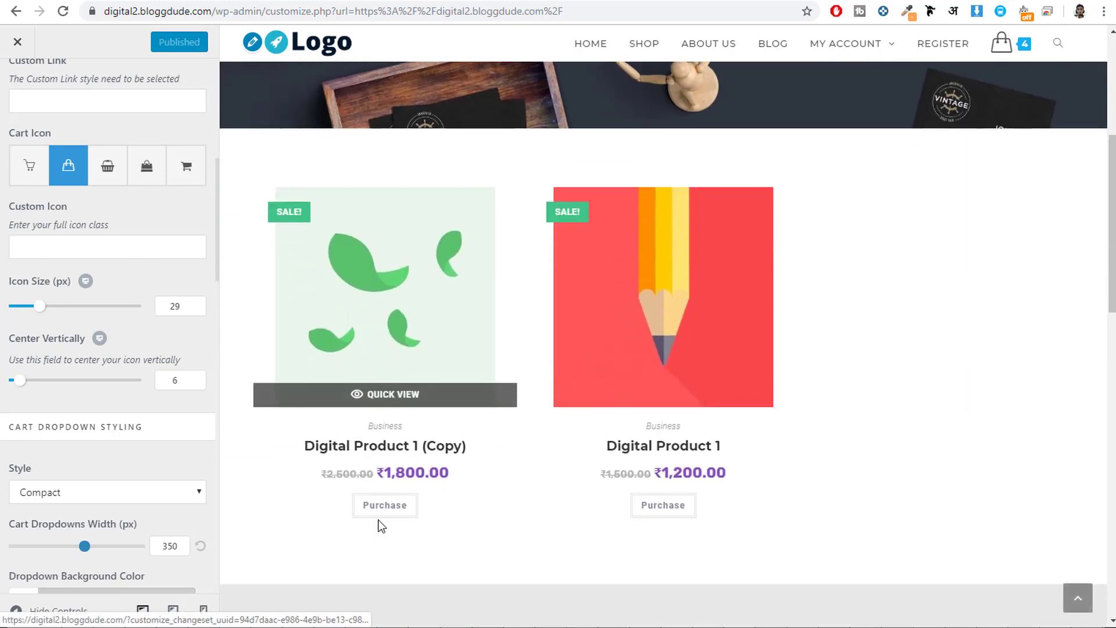
scroll(494, 510, down, 10)
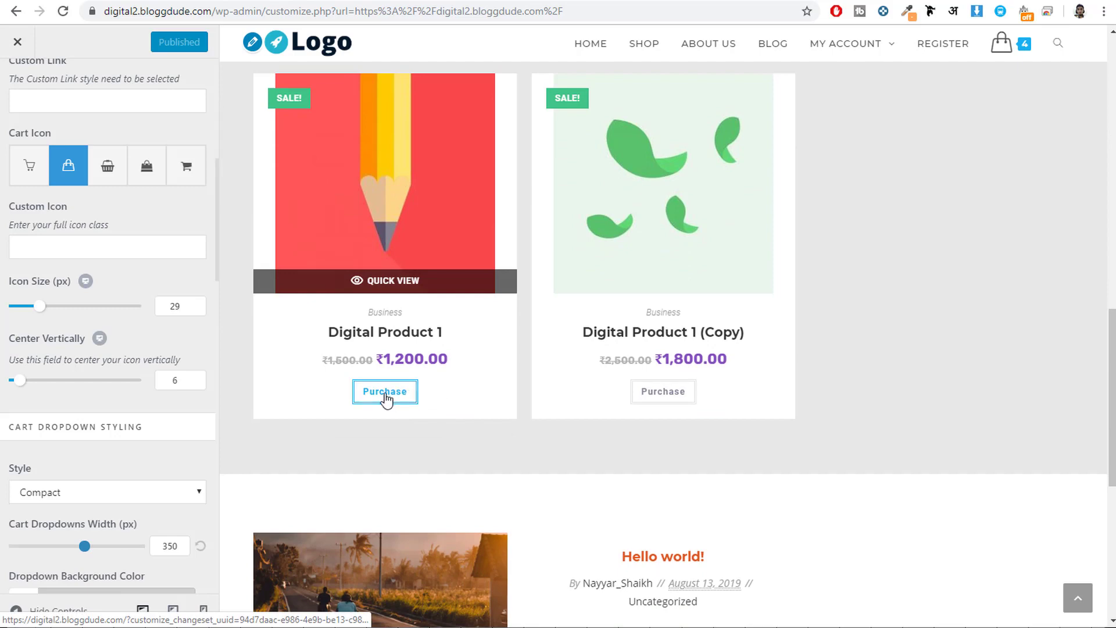
click(394, 319)
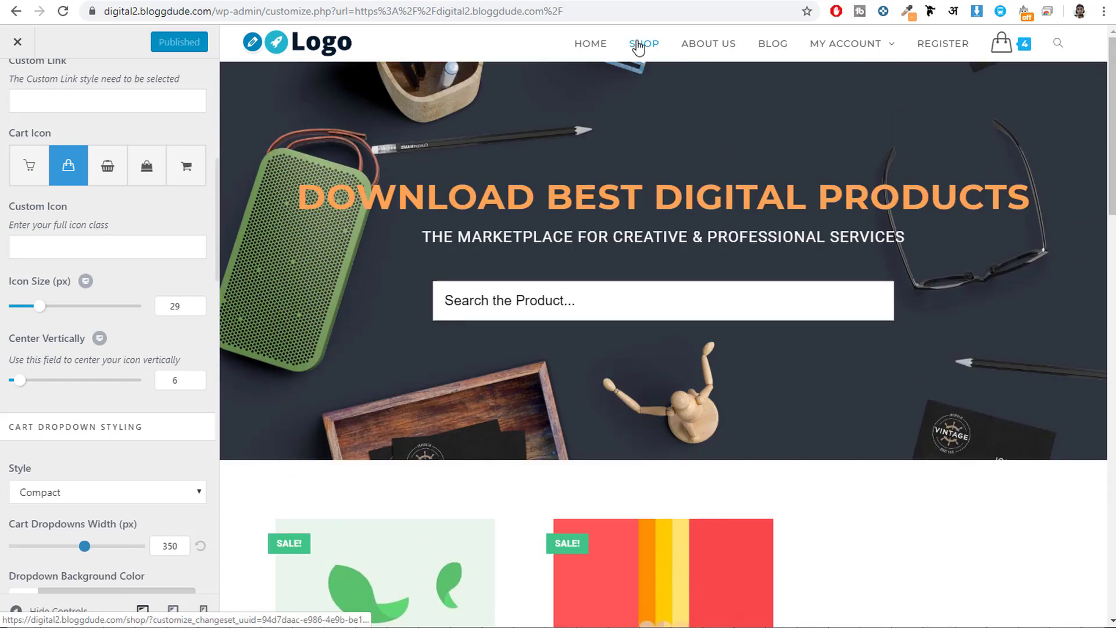
click(639, 45)
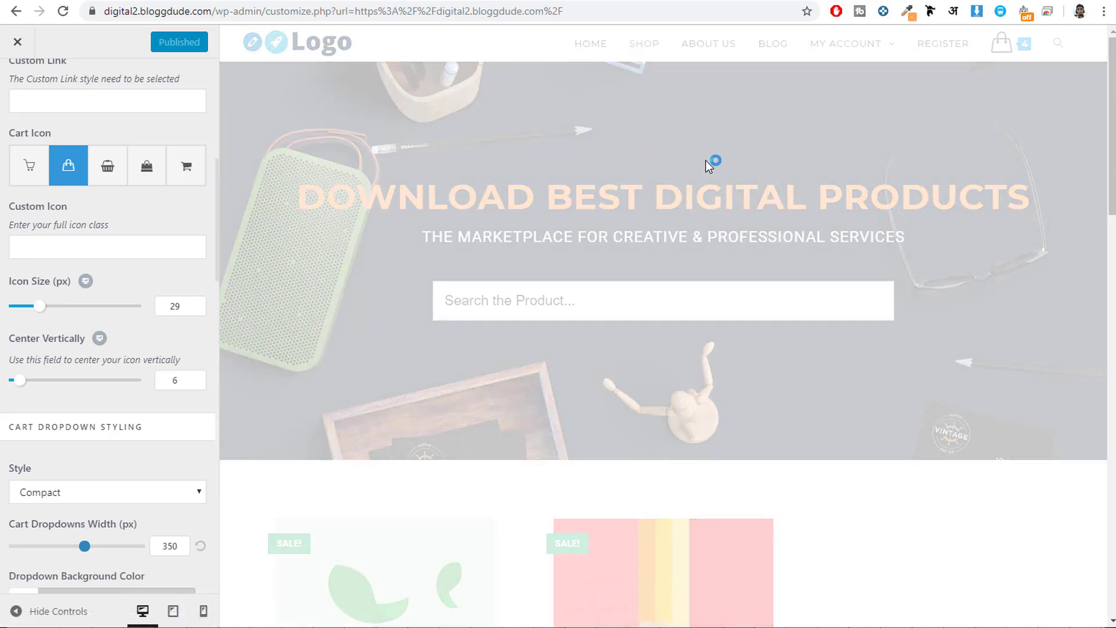
scroll(669, 186, down, 6)
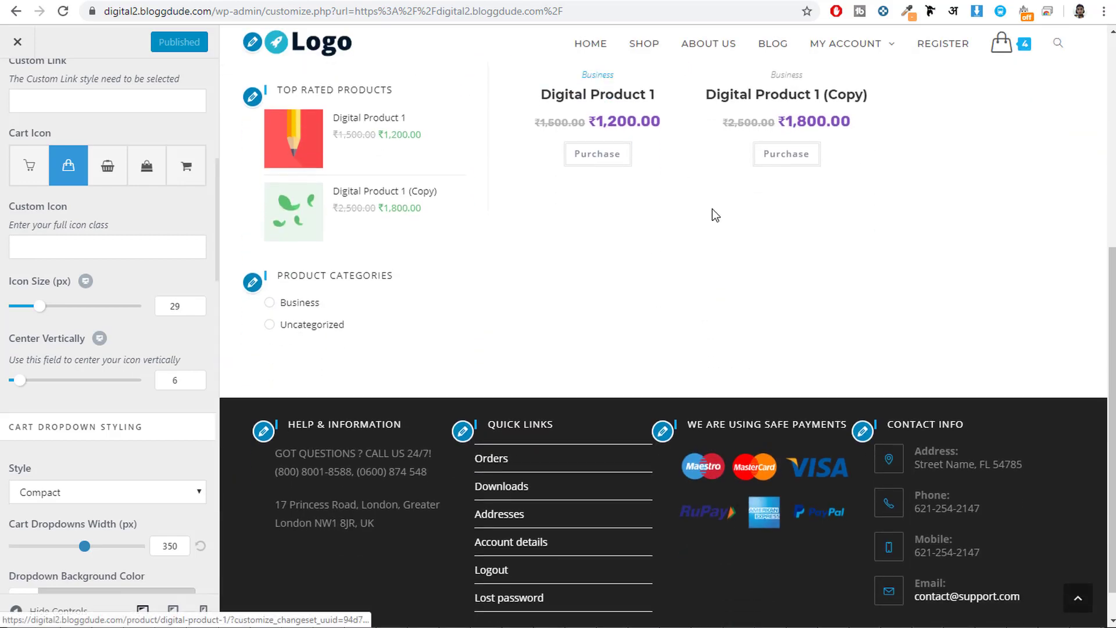
scroll(674, 226, up, 6)
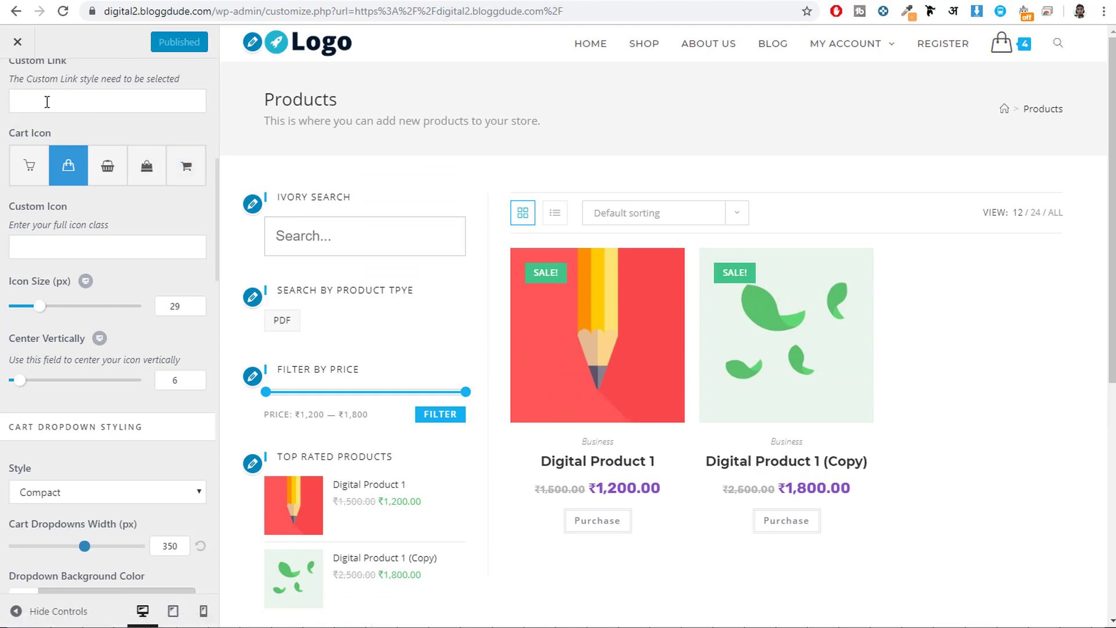
scroll(13, 99, up, 1)
click(13, 86)
- In WooCommerce Archives, hide the Add To Cart button and Category elements on product cards
click(12, 87)
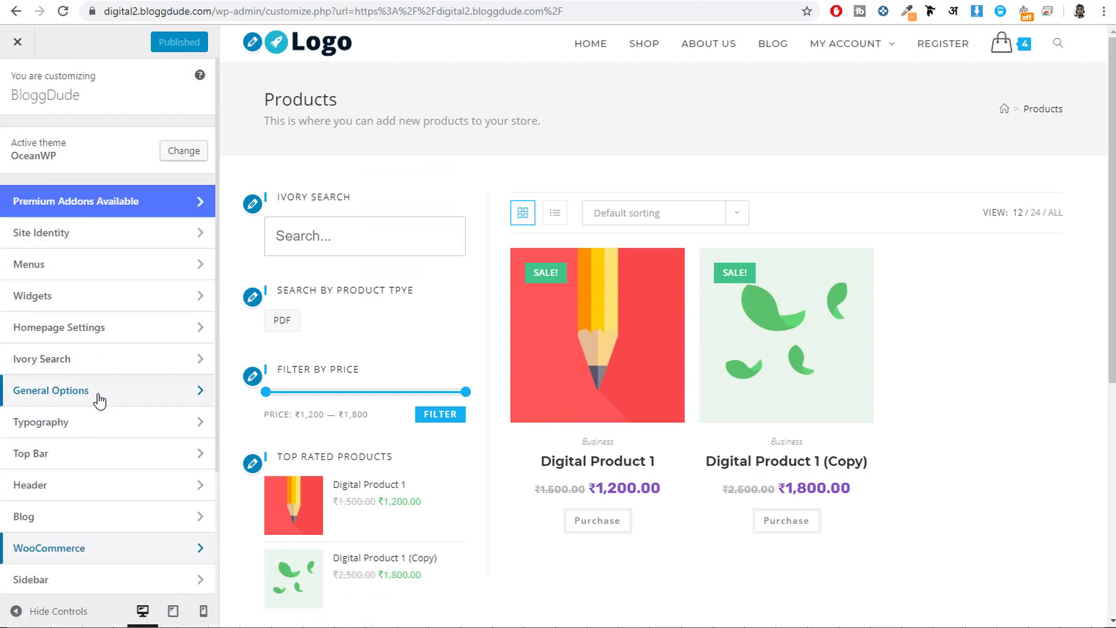
click(76, 552)
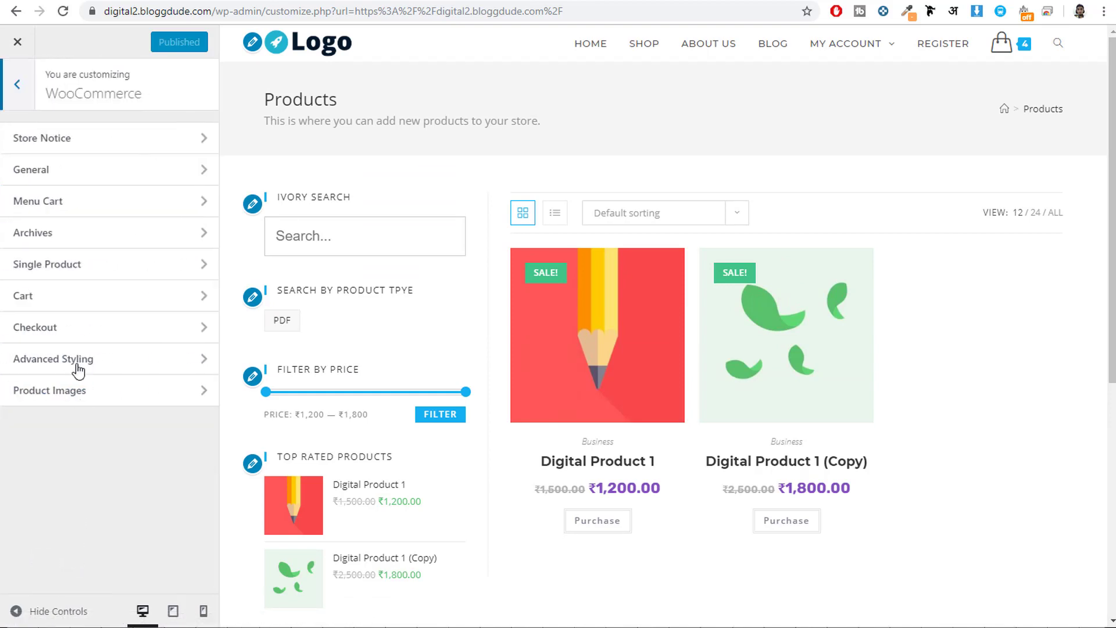
click(74, 239)
scroll(157, 232, down, 8)
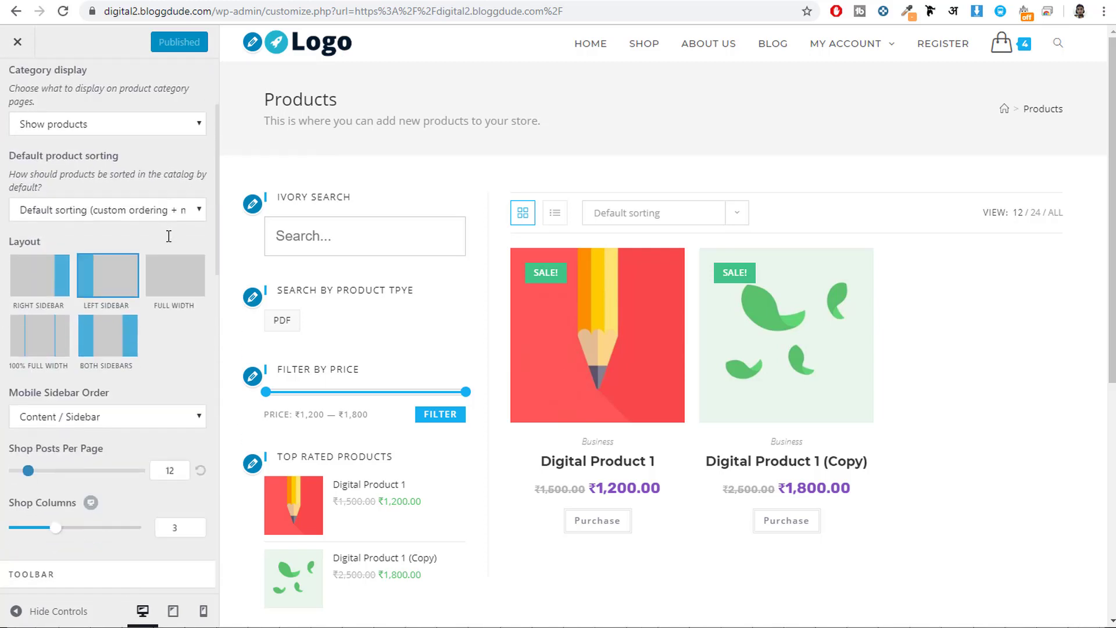
scroll(173, 242, down, 8)
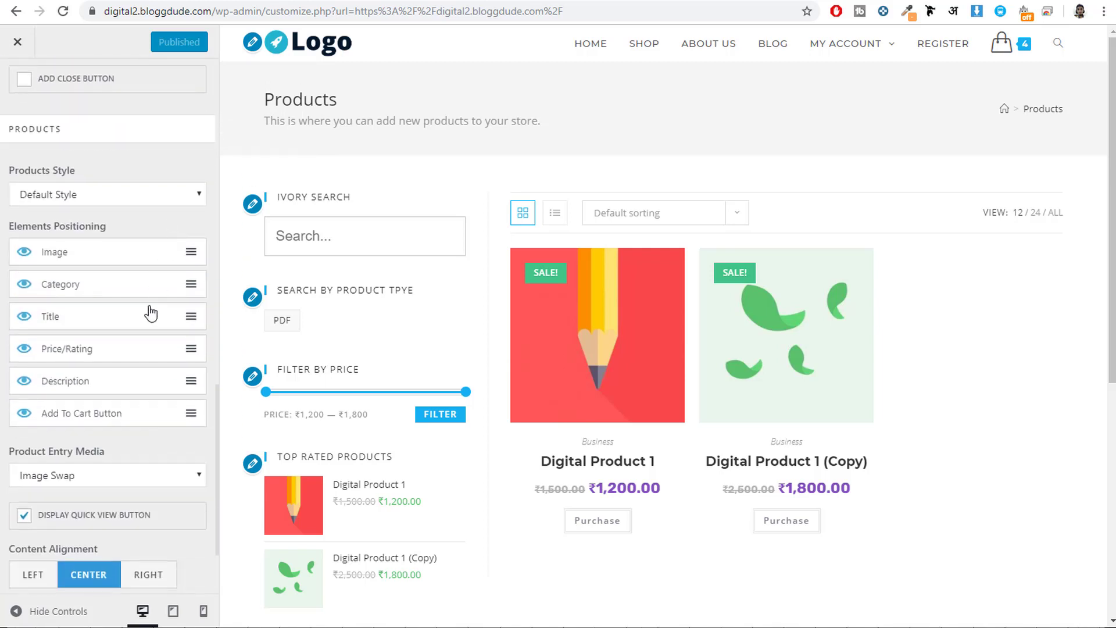
click(25, 414)
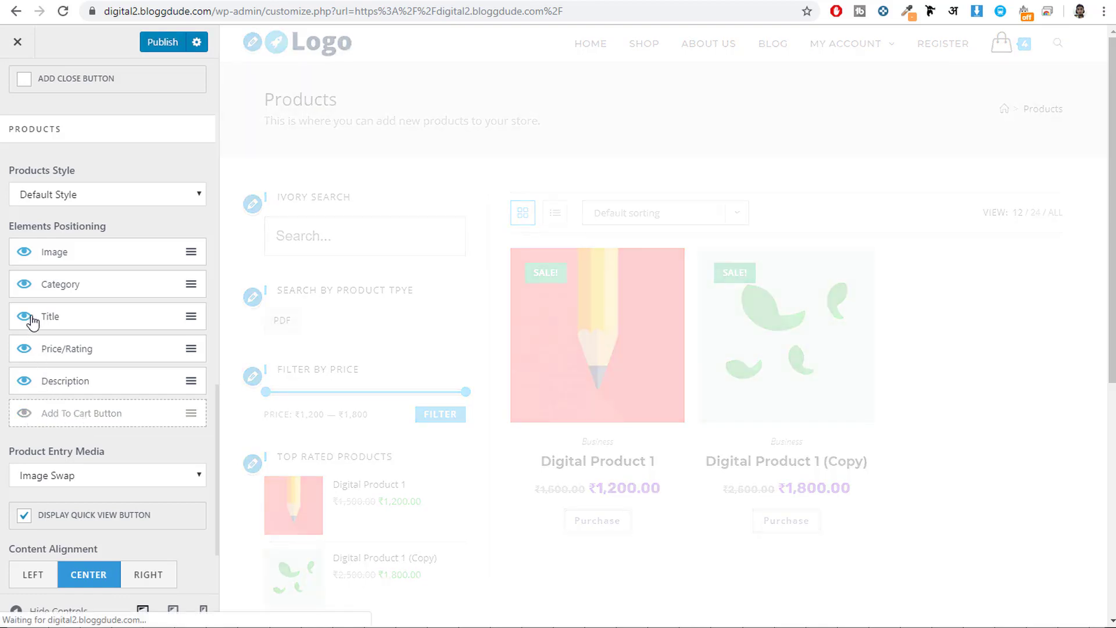
click(25, 285)
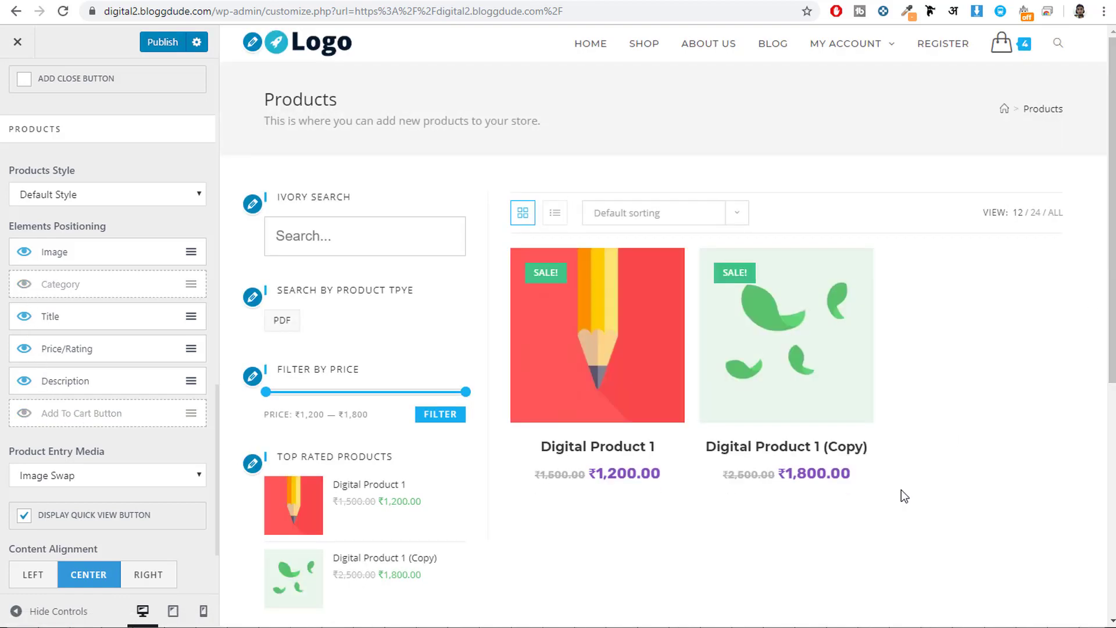
mouse_move(808, 443)
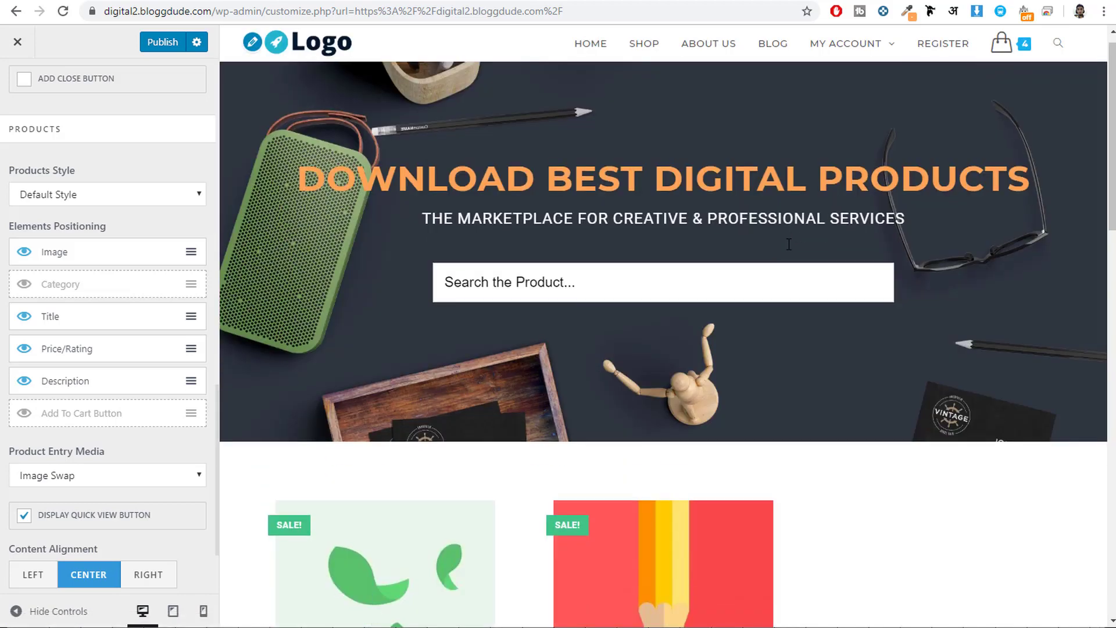
scroll(667, 306, down, 6)
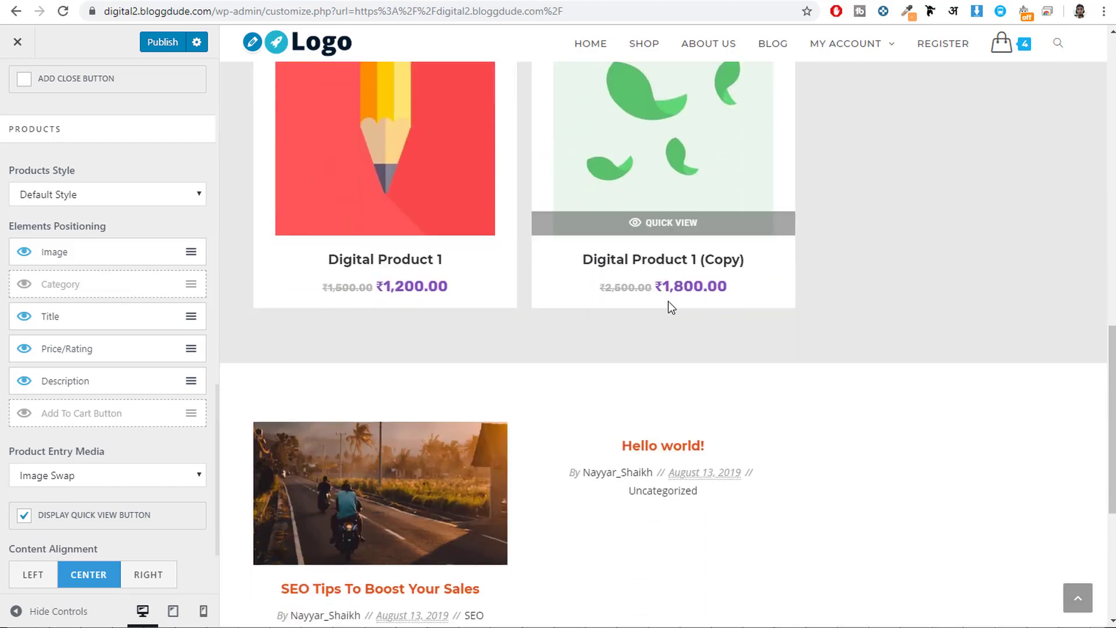
scroll(694, 274, up, 3)
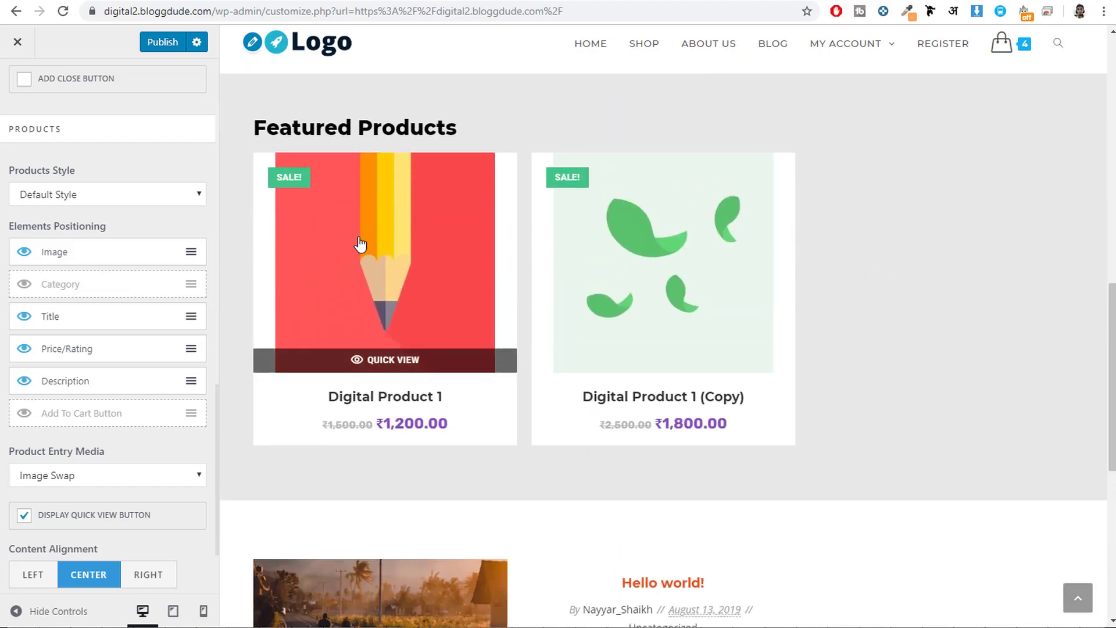
scroll(85, 120, up, 3)
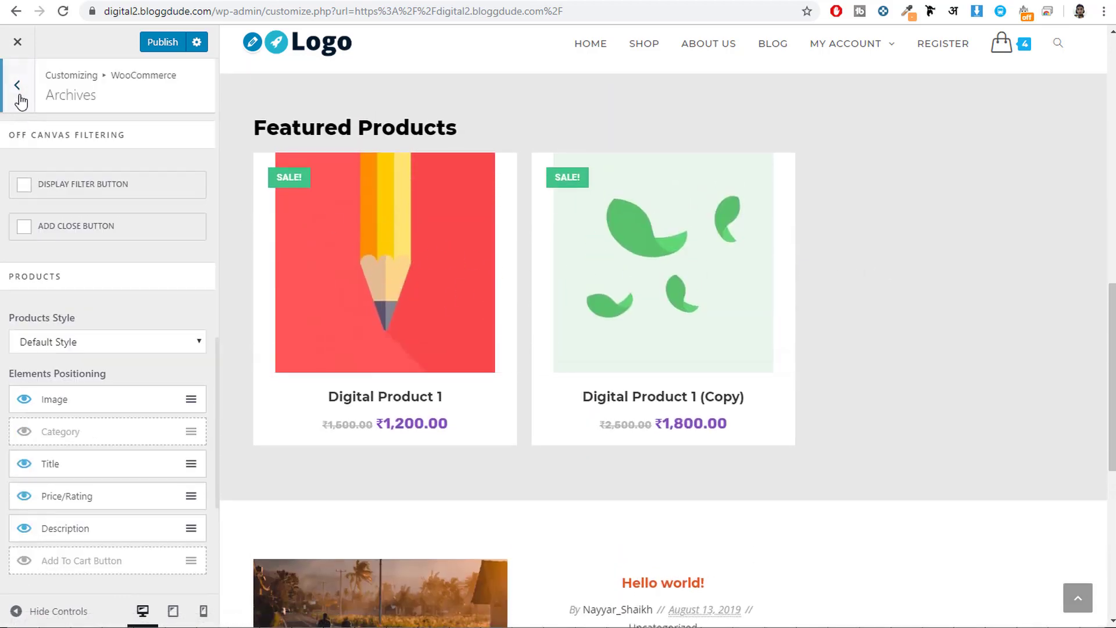
click(18, 93)
- In WooCommerce Product Images, change the main image width from 600 to 750
click(17, 87)
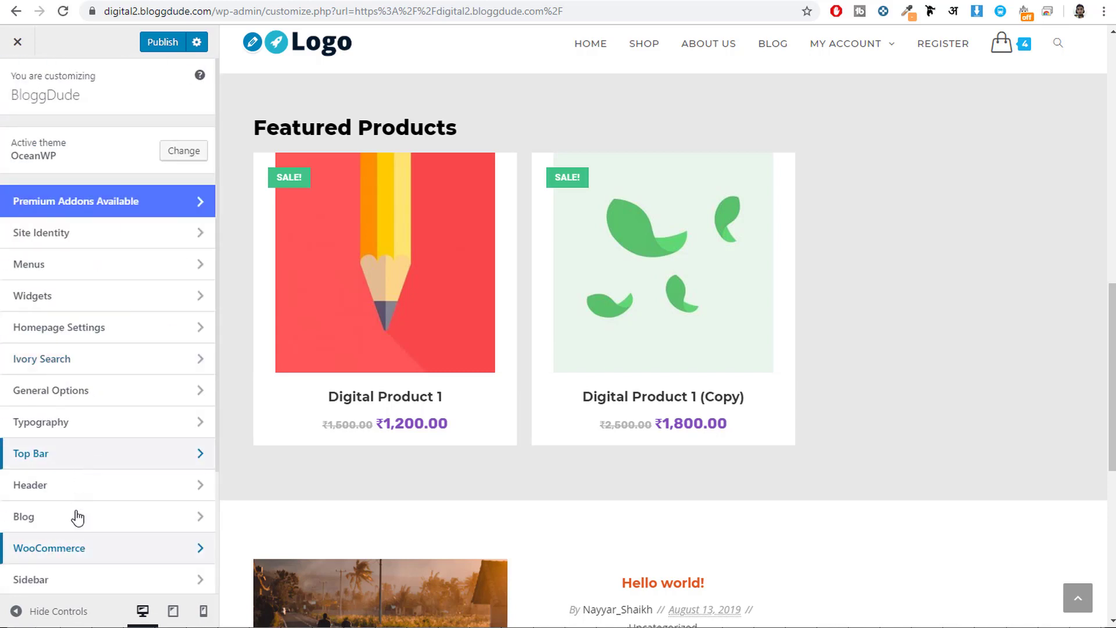
click(74, 554)
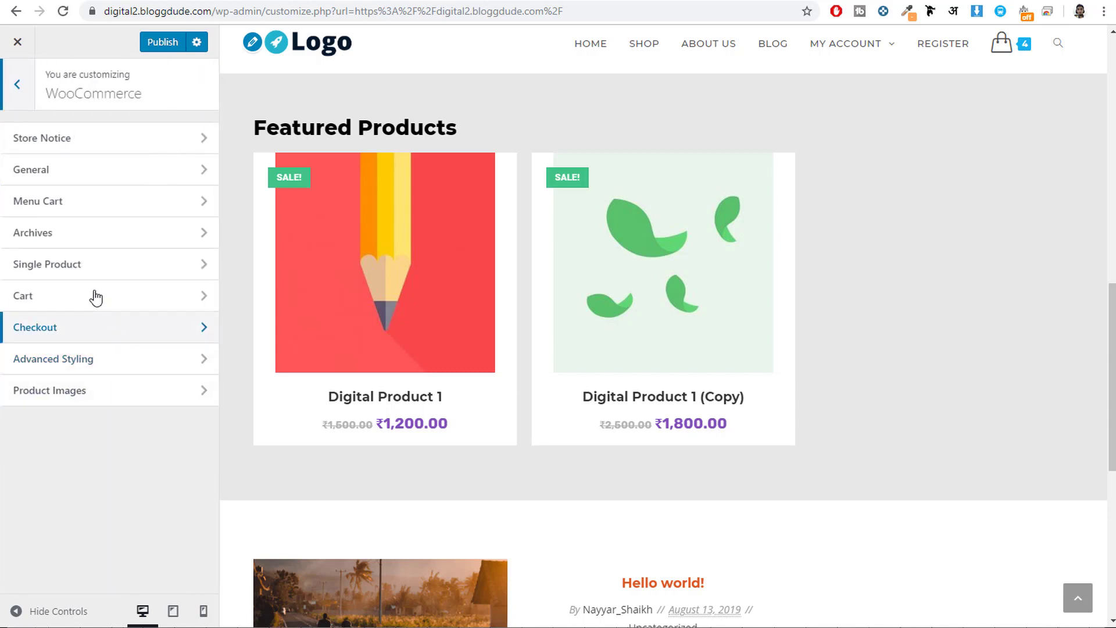
click(94, 395)
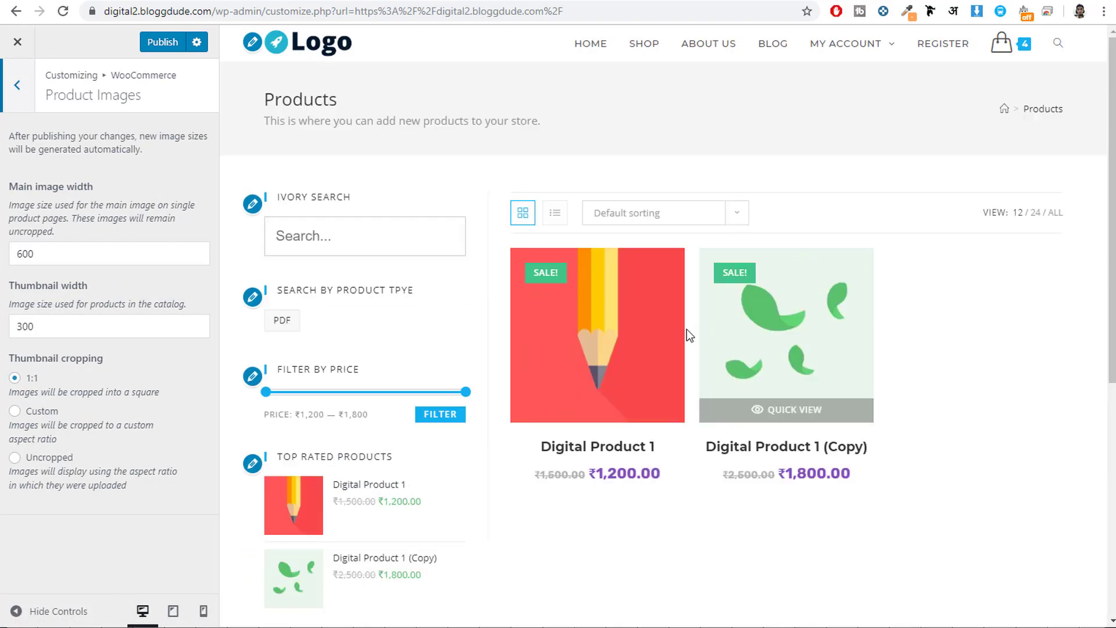
click(311, 51)
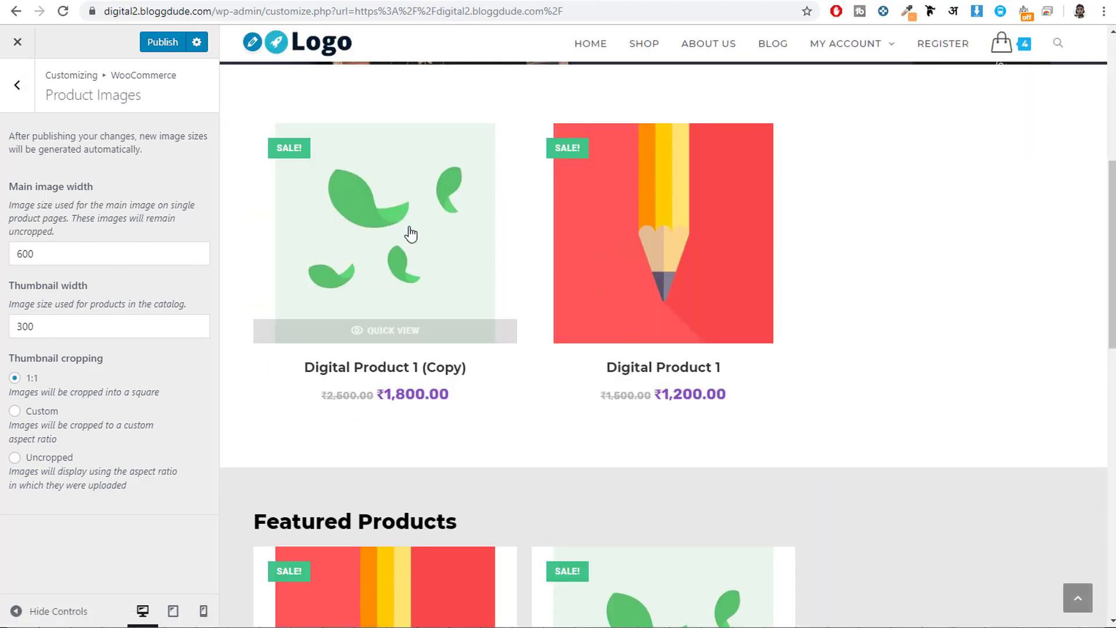
drag(54, 251, 17, 253)
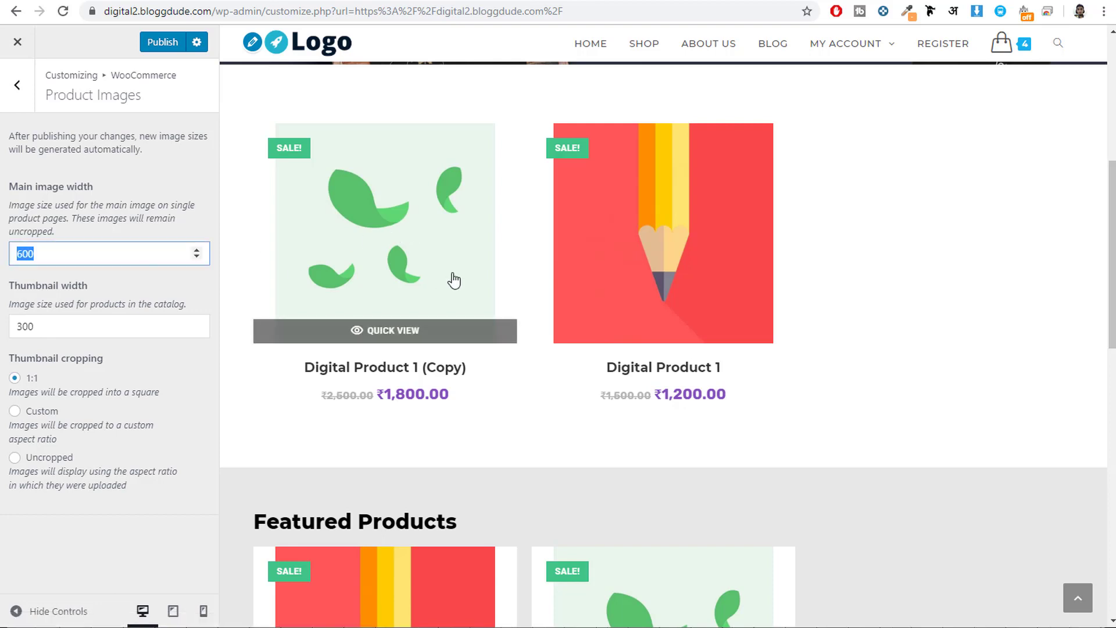
text(750)
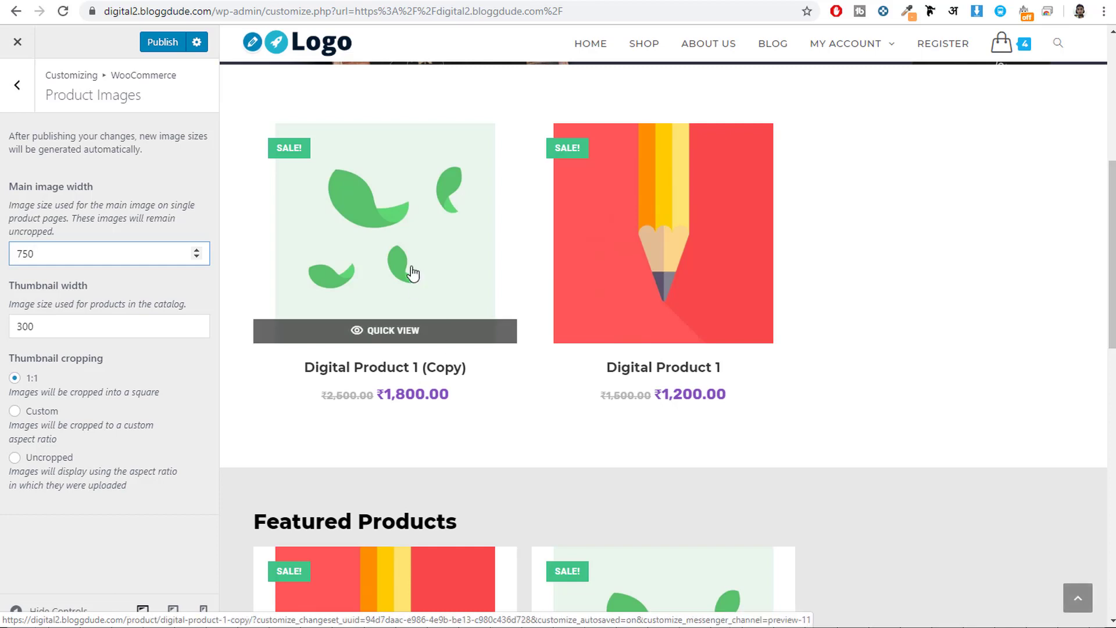
drag(52, 327, 17, 326)
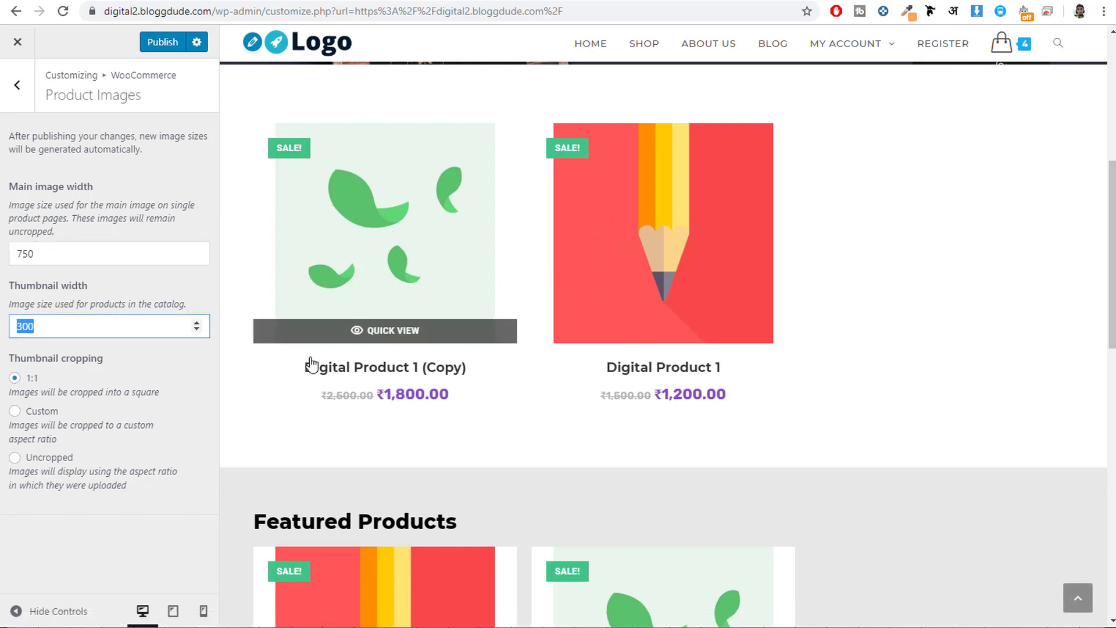
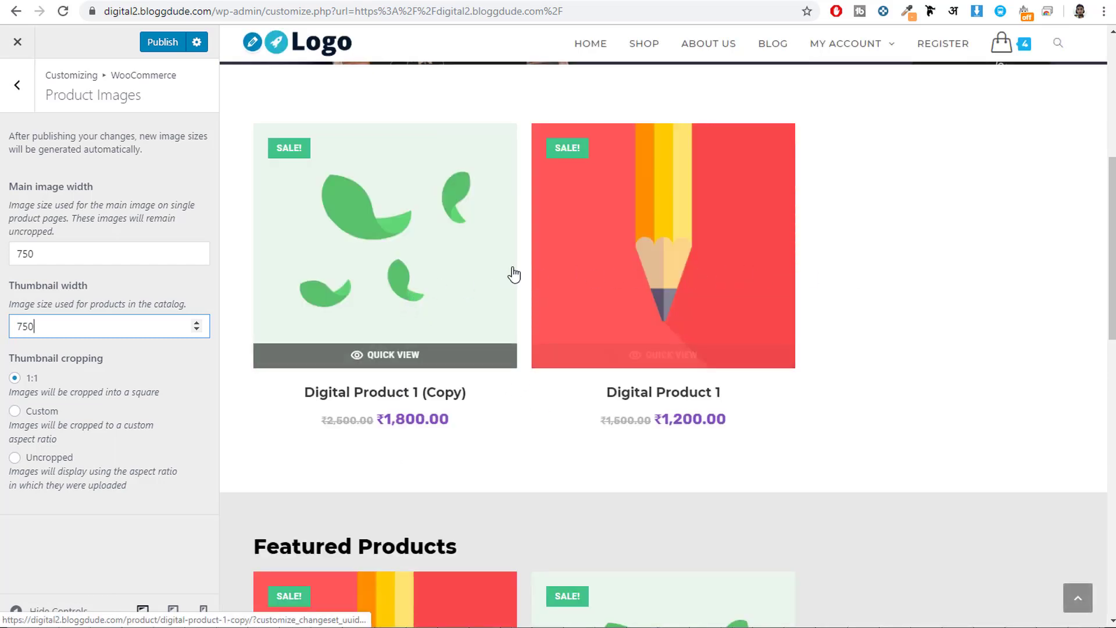
- Preview the shop page and homepage, then publish the 750 px, 1:1 product image settings
scroll(864, 346, down, 5)
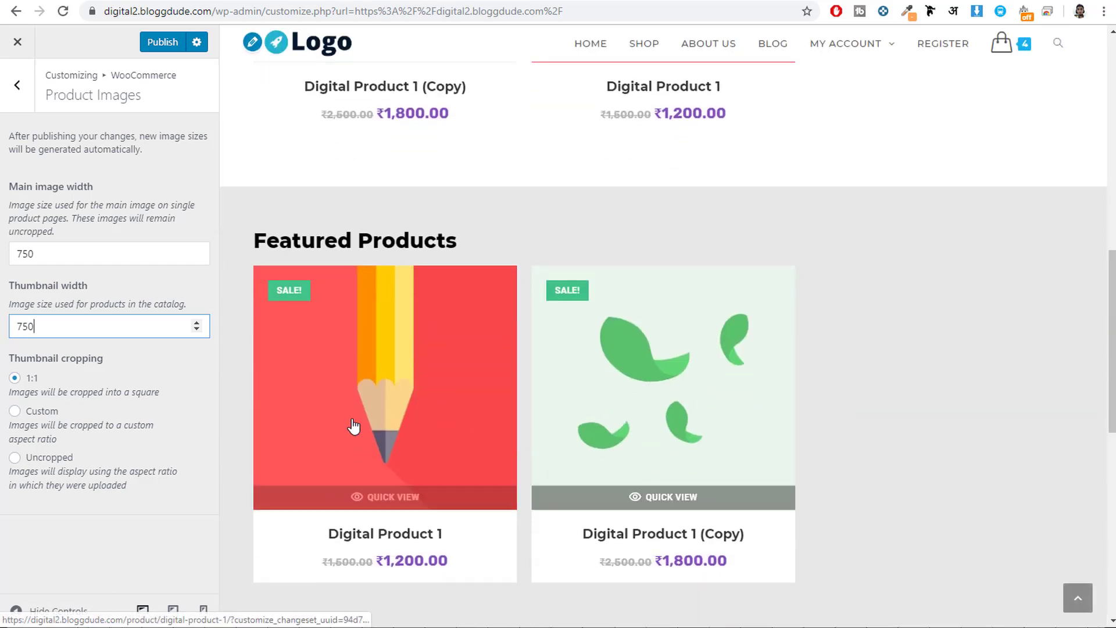
scroll(961, 434, down, 4)
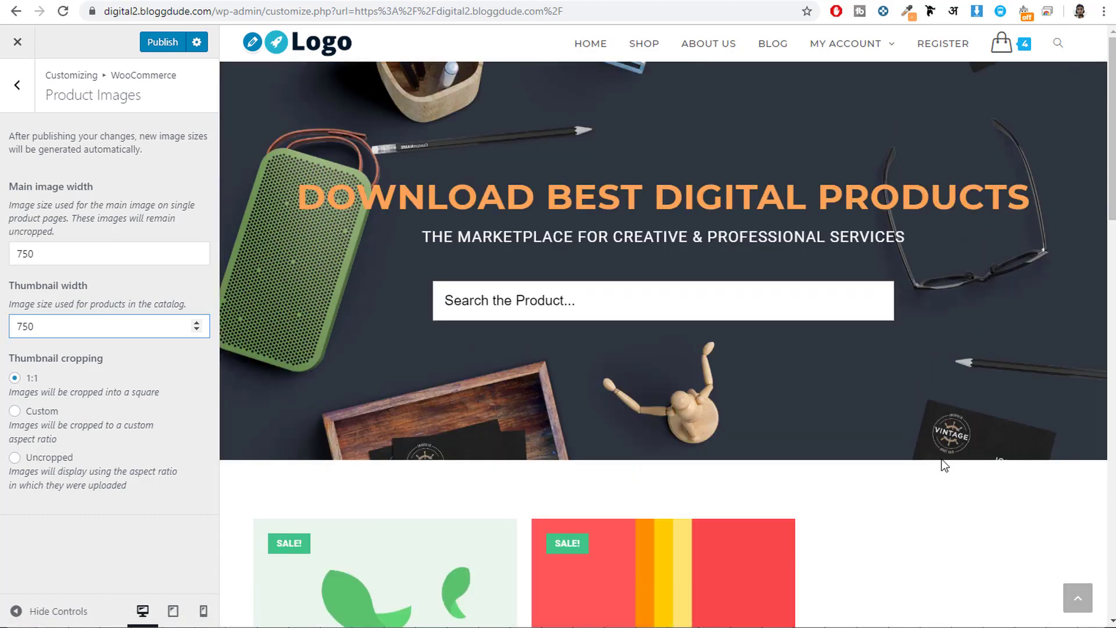
click(650, 47)
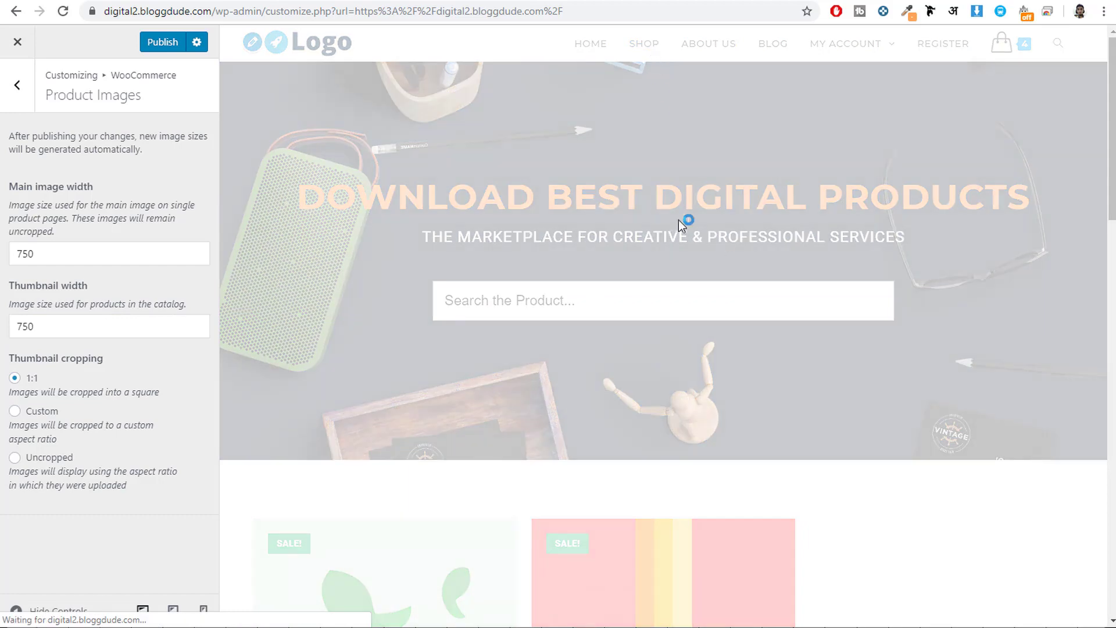
scroll(491, 211, down, 4)
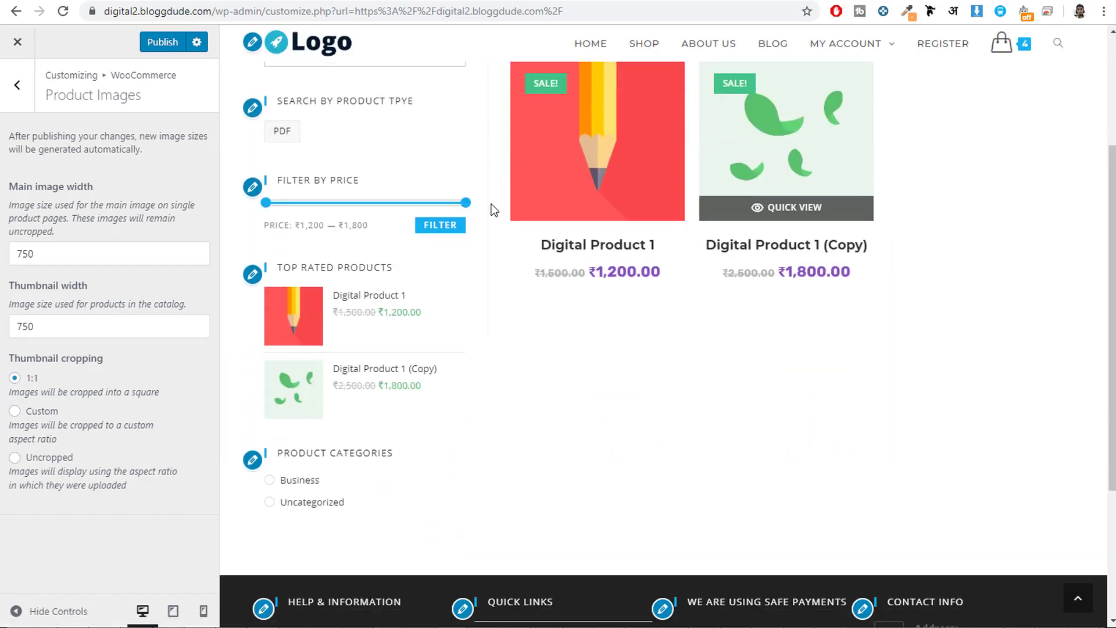
scroll(290, 138, up, 4)
click(327, 44)
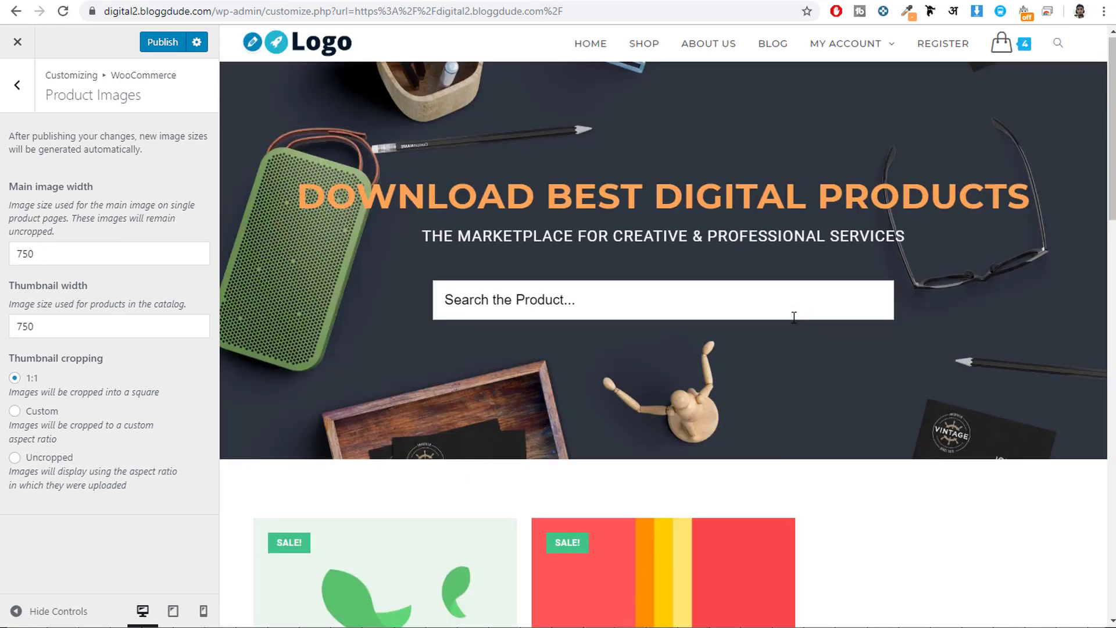
scroll(795, 317, down, 5)
click(157, 46)
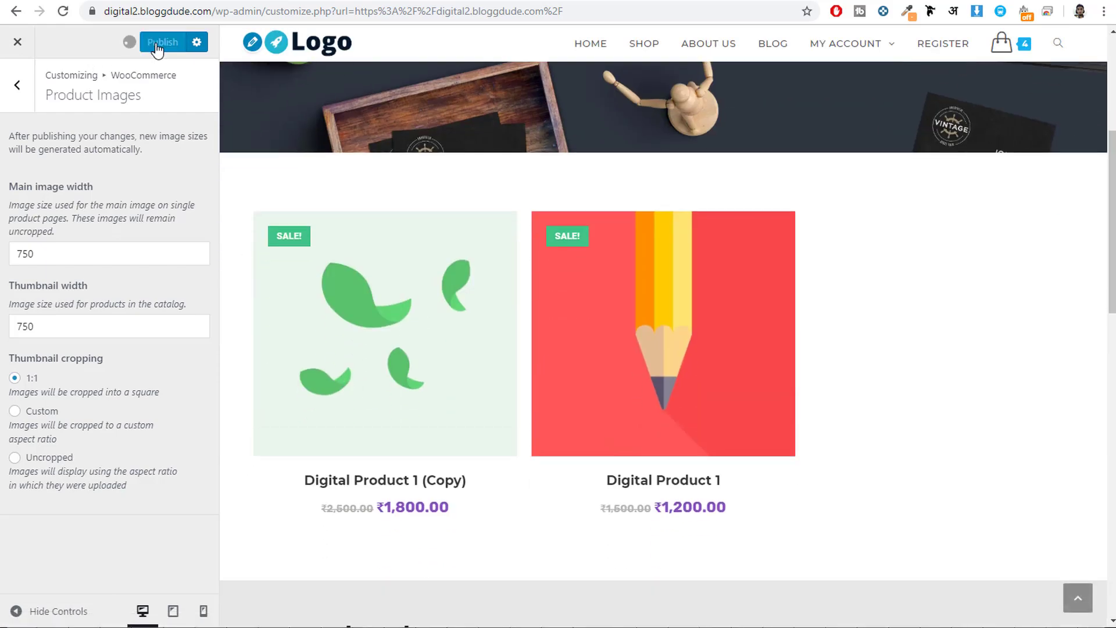
- Preview the SEO Tips To Boost Your Sales post from the blog page, then return to the main Customizer menu
scroll(697, 261, up, 5)
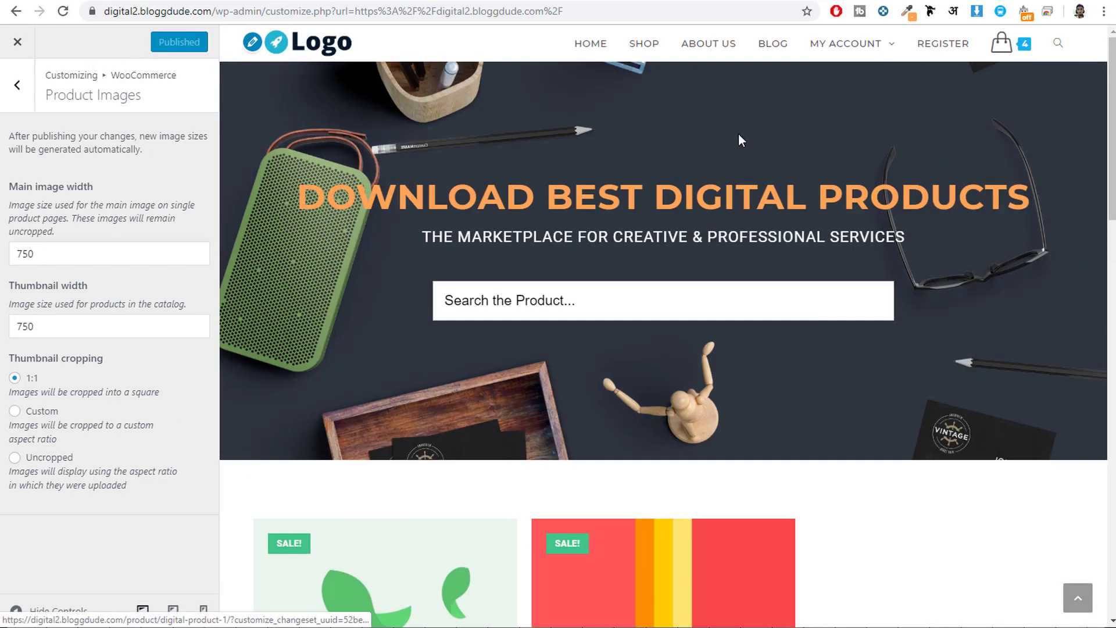
click(758, 51)
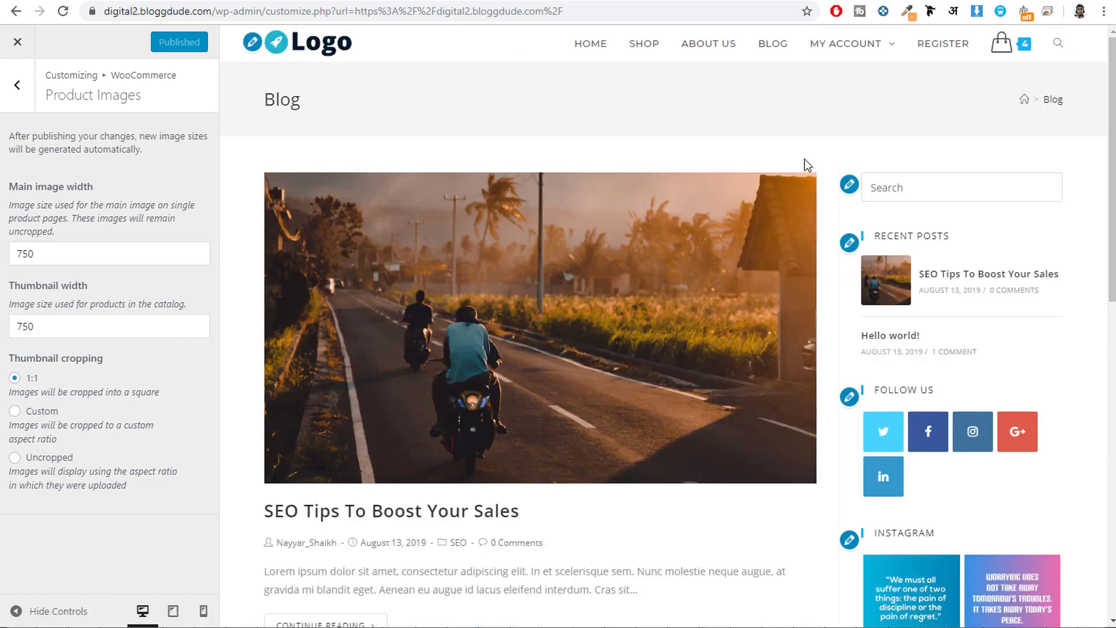
scroll(464, 331, down, 2)
click(423, 375)
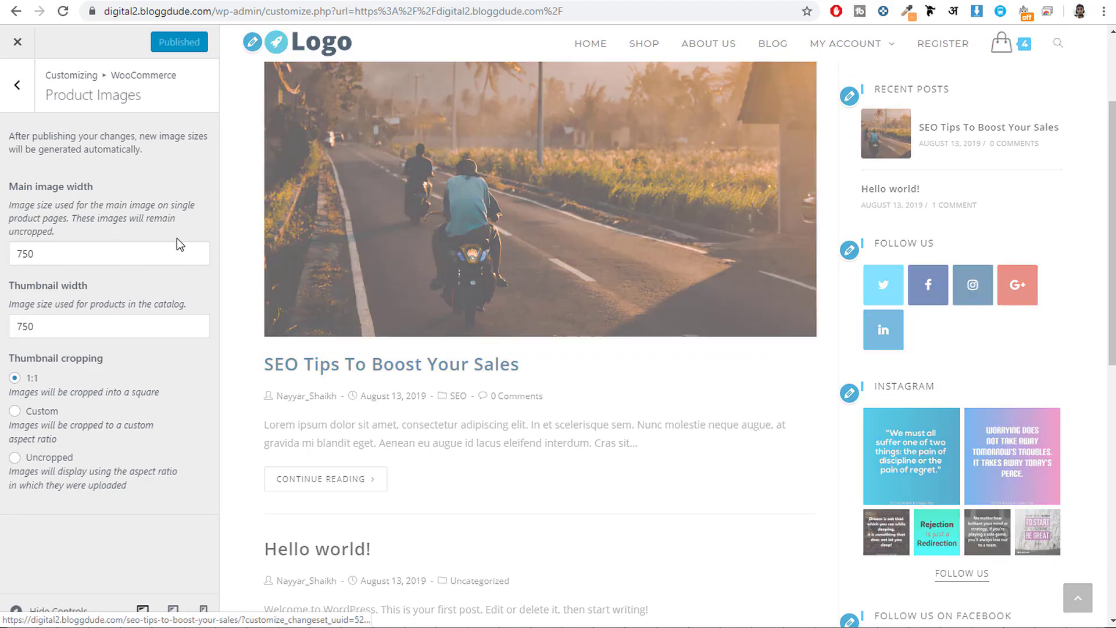
click(18, 87)
click(20, 90)
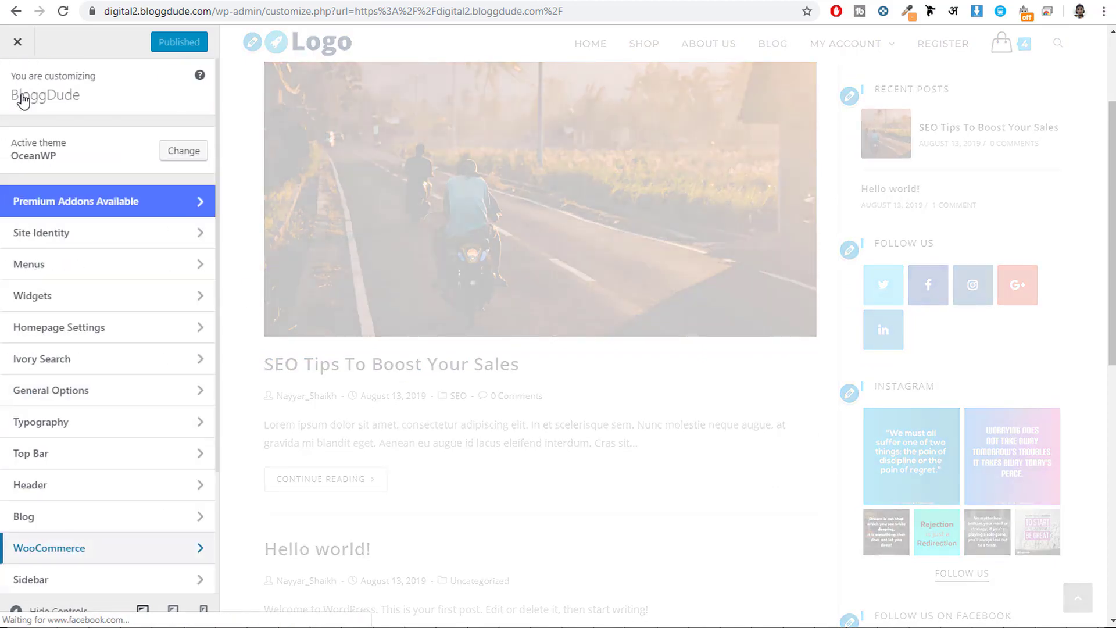
- Set the body font family to Montserrat under Typography > Body
scroll(445, 437, down, 3)
drag(324, 268, 473, 356)
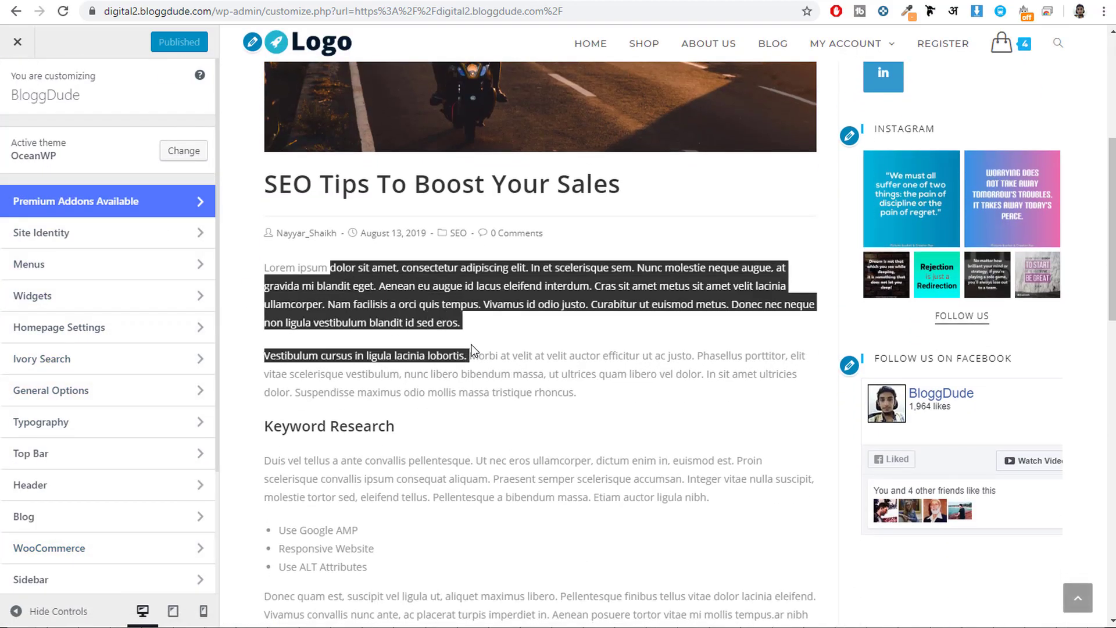
click(473, 344)
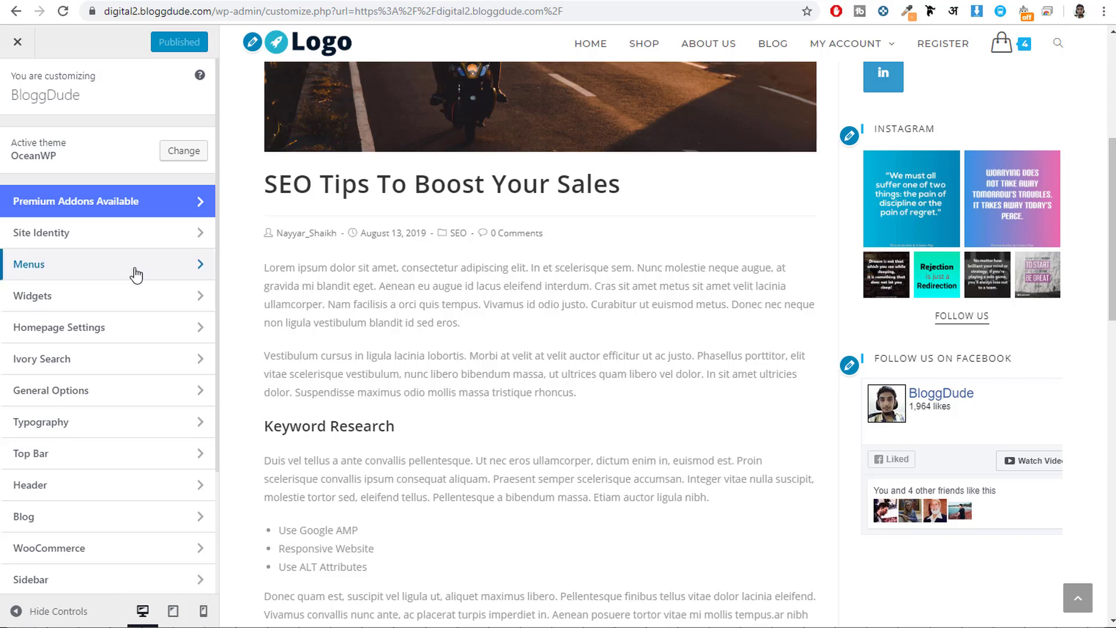
click(109, 424)
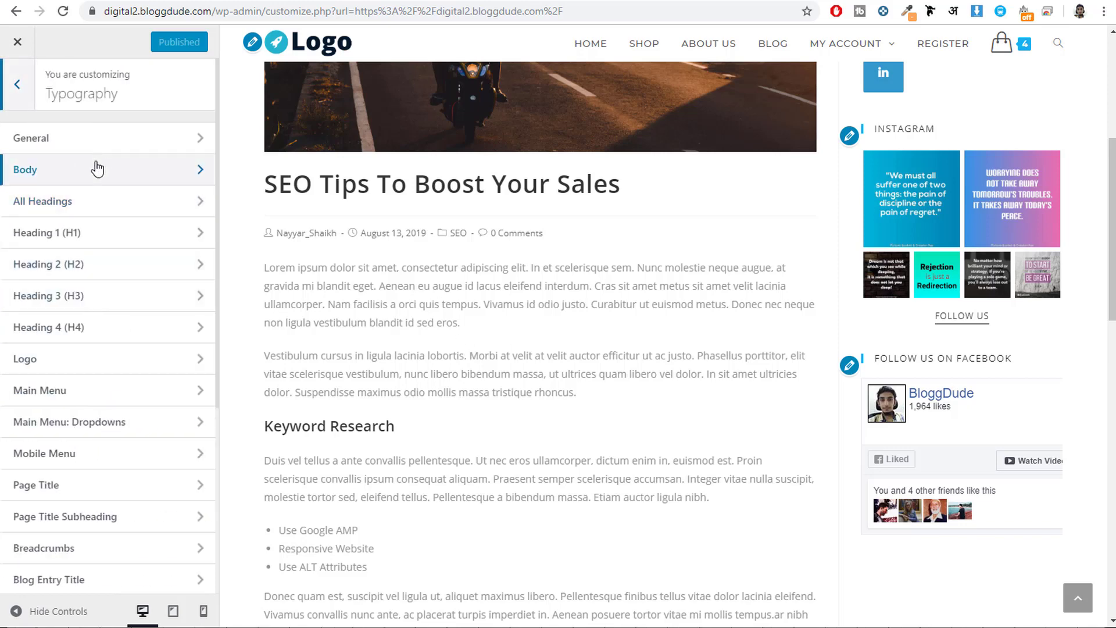
click(97, 168)
click(93, 170)
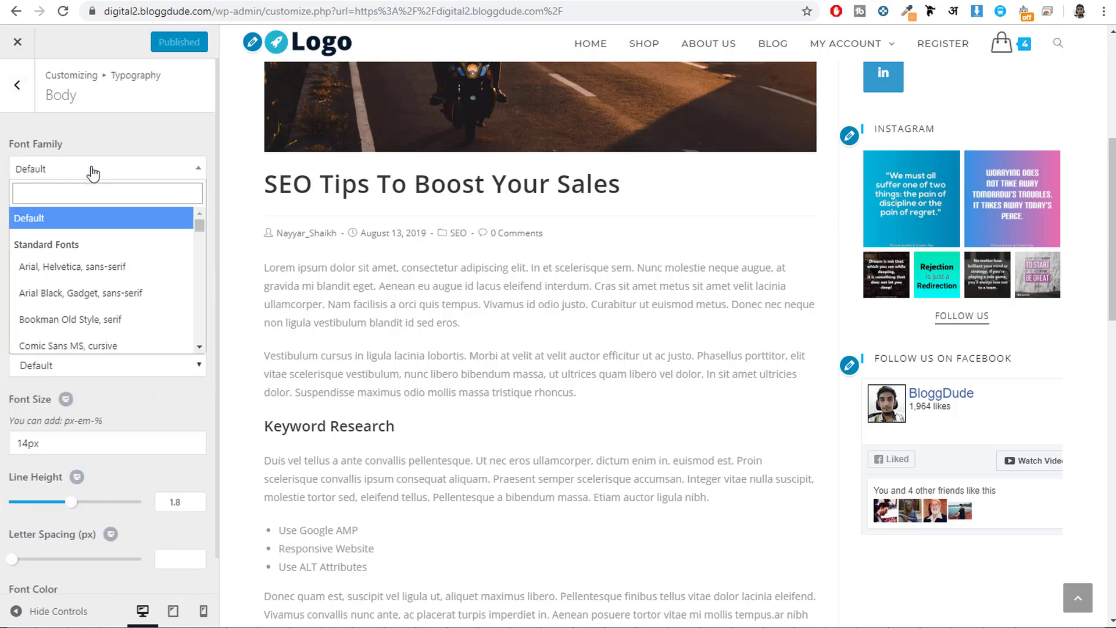
text(montse)
key(Return)
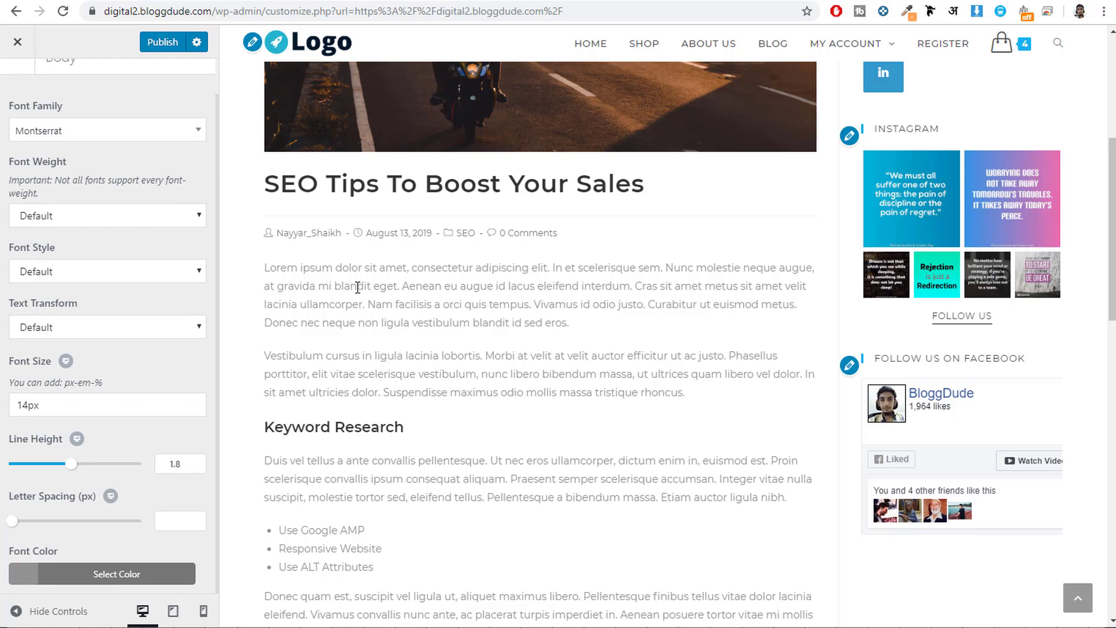
- Make the body text colour black (#000000) and publish the change
click(112, 583)
scroll(87, 570, down, 4)
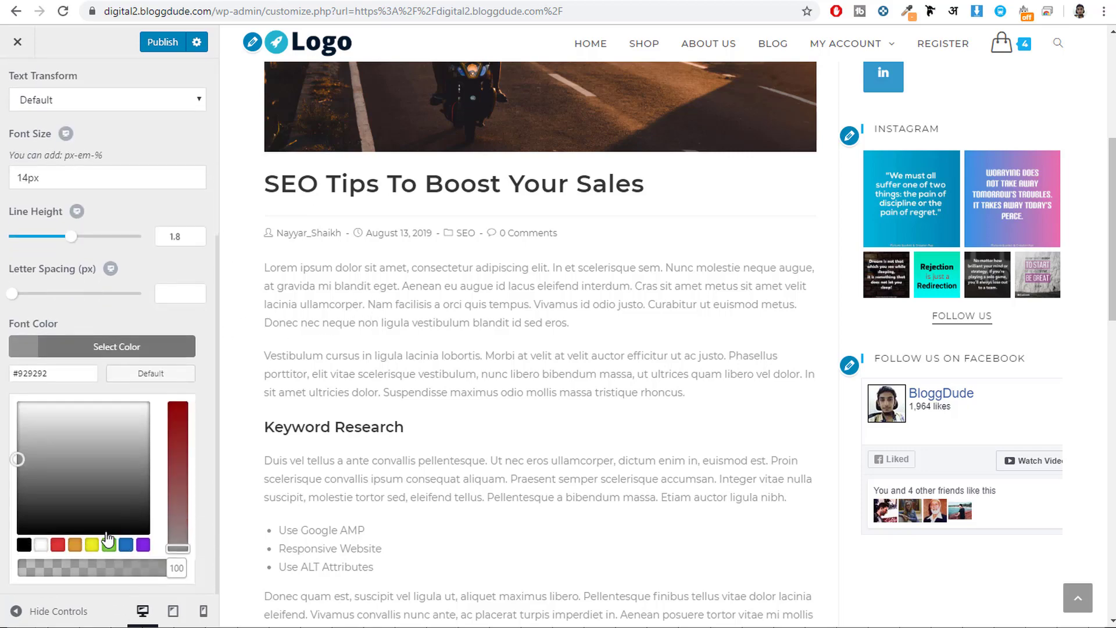
click(25, 545)
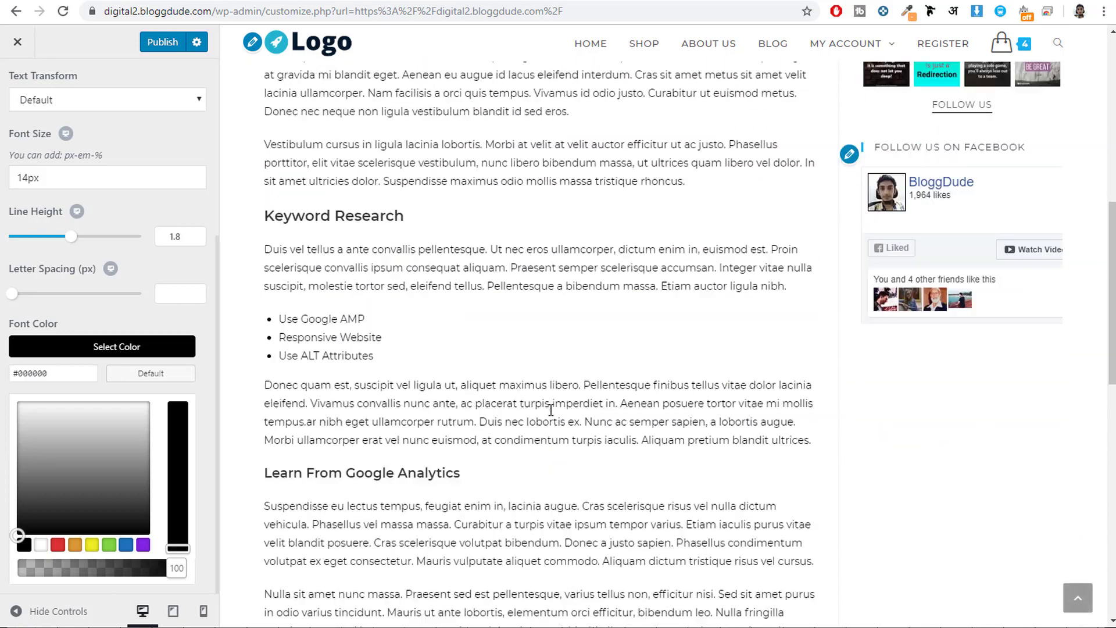
scroll(551, 410, up, 3)
drag(394, 275, 475, 309)
click(480, 314)
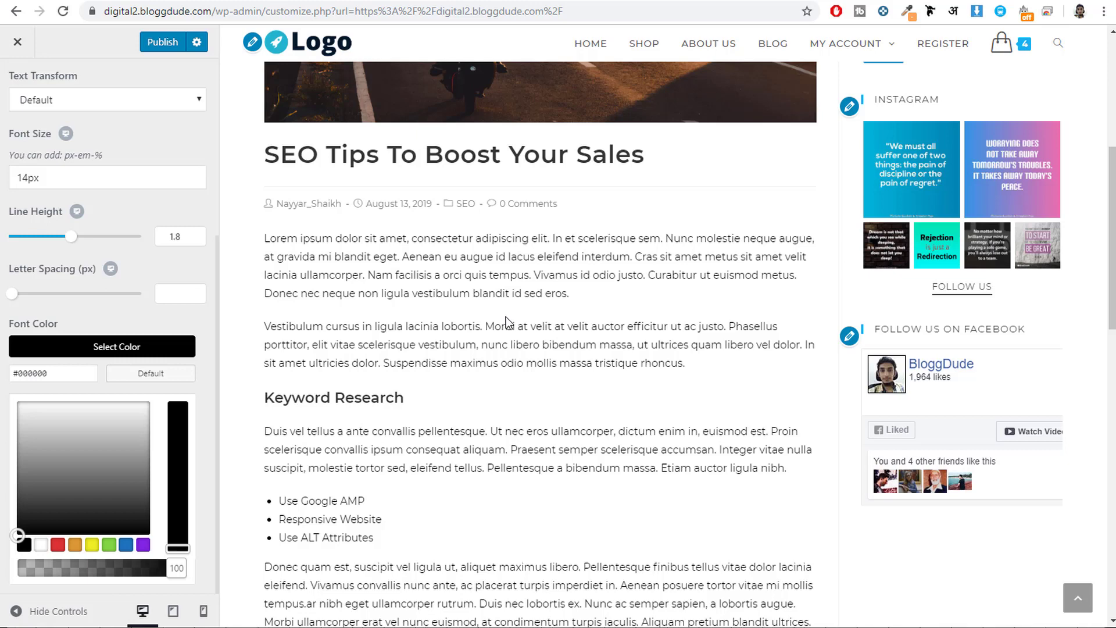
click(160, 43)
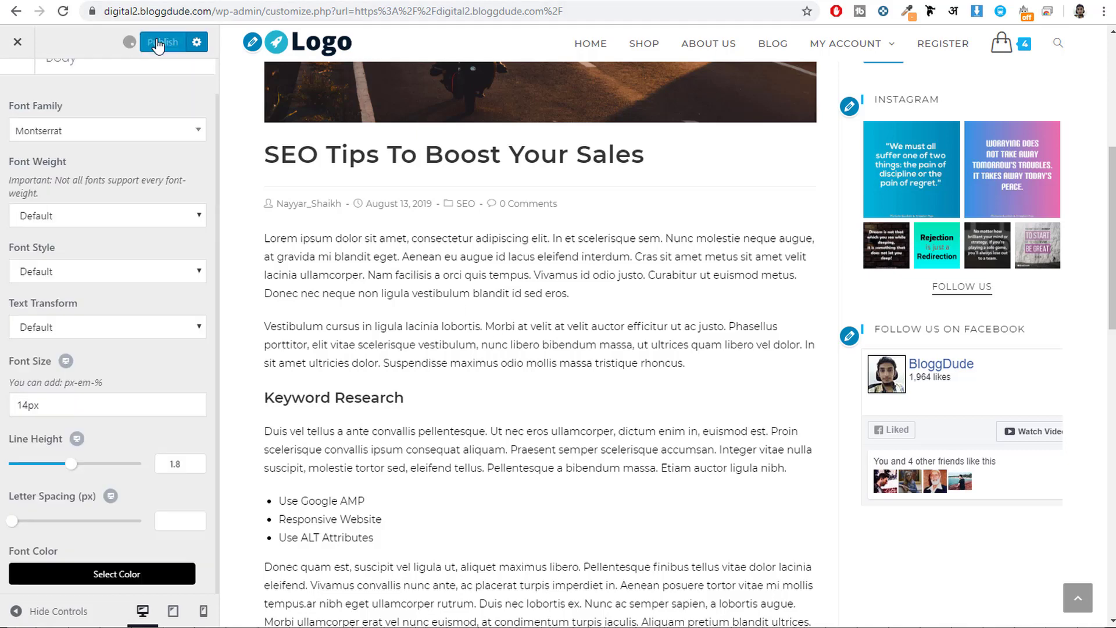
scroll(538, 332, down, 15)
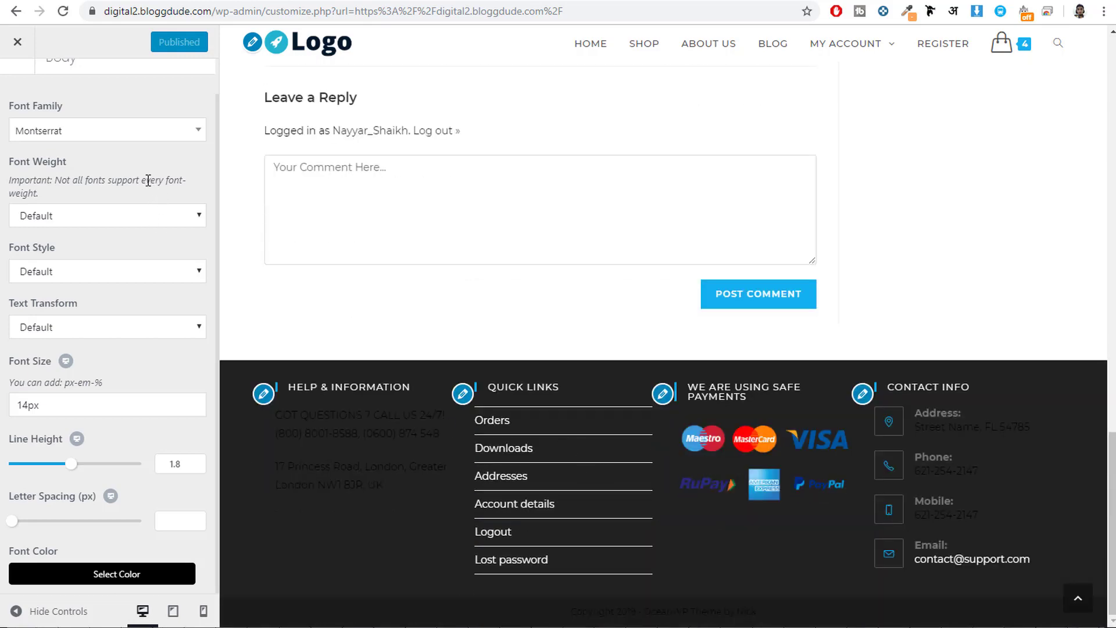
scroll(148, 180, up, 1)
click(18, 87)
- Set the Footer Widgets background colour to #F9F9F9
click(18, 90)
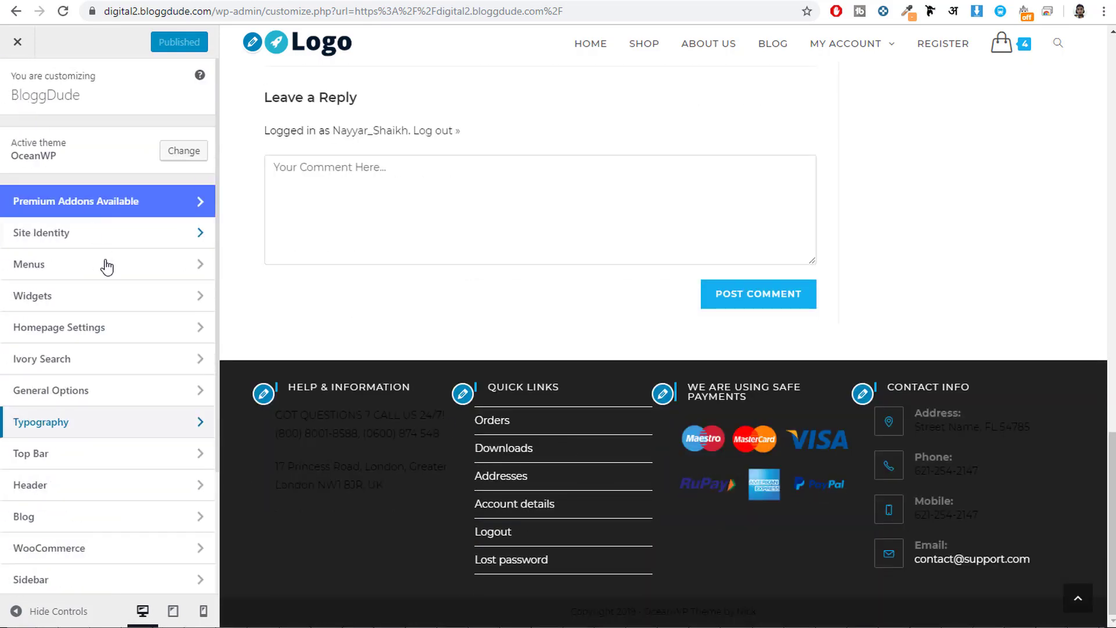
scroll(116, 325, down, 2)
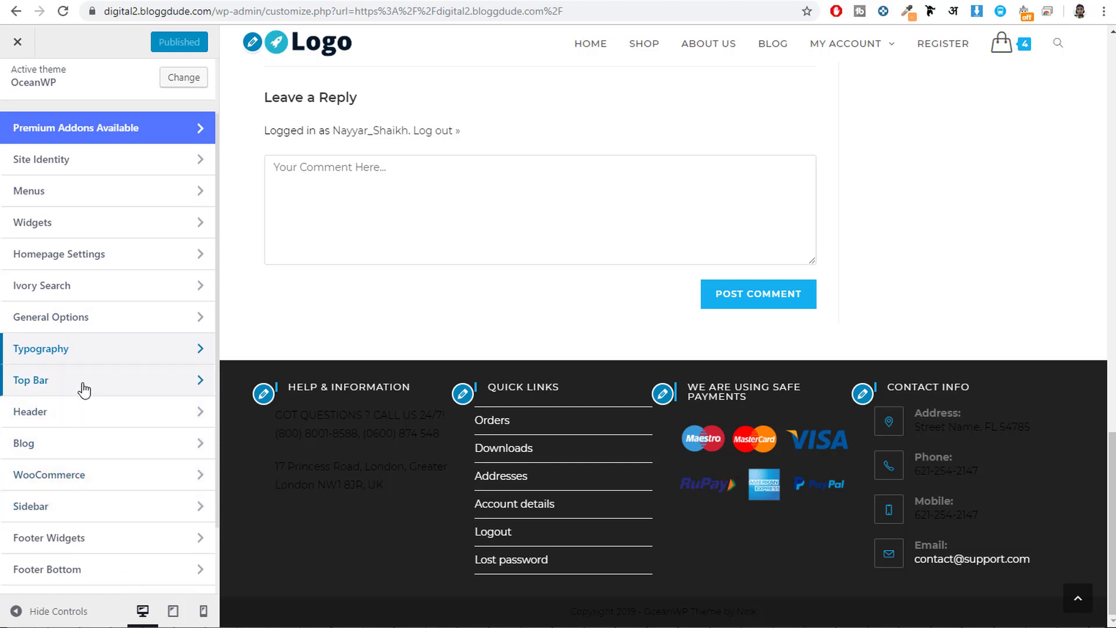
scroll(87, 401, down, 2)
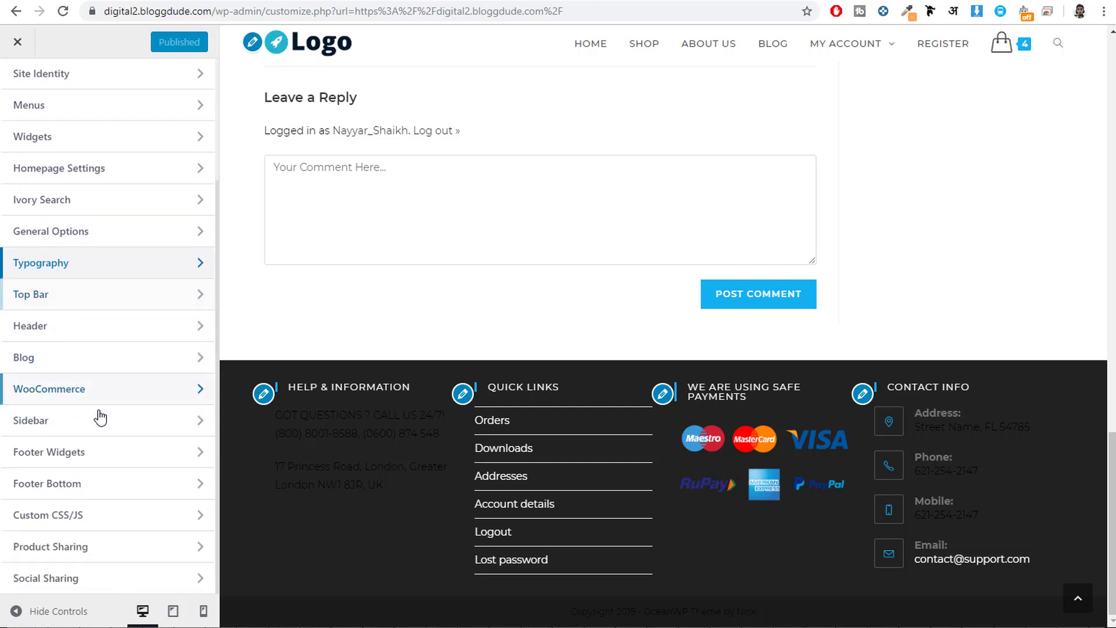
click(87, 459)
scroll(180, 279, down, 5)
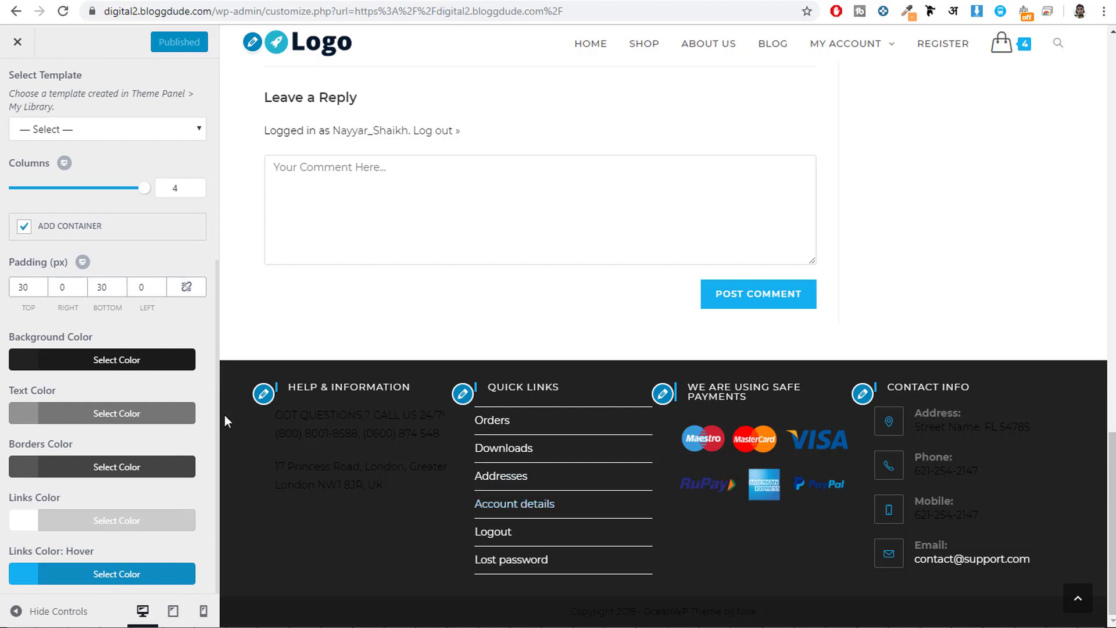
click(116, 360)
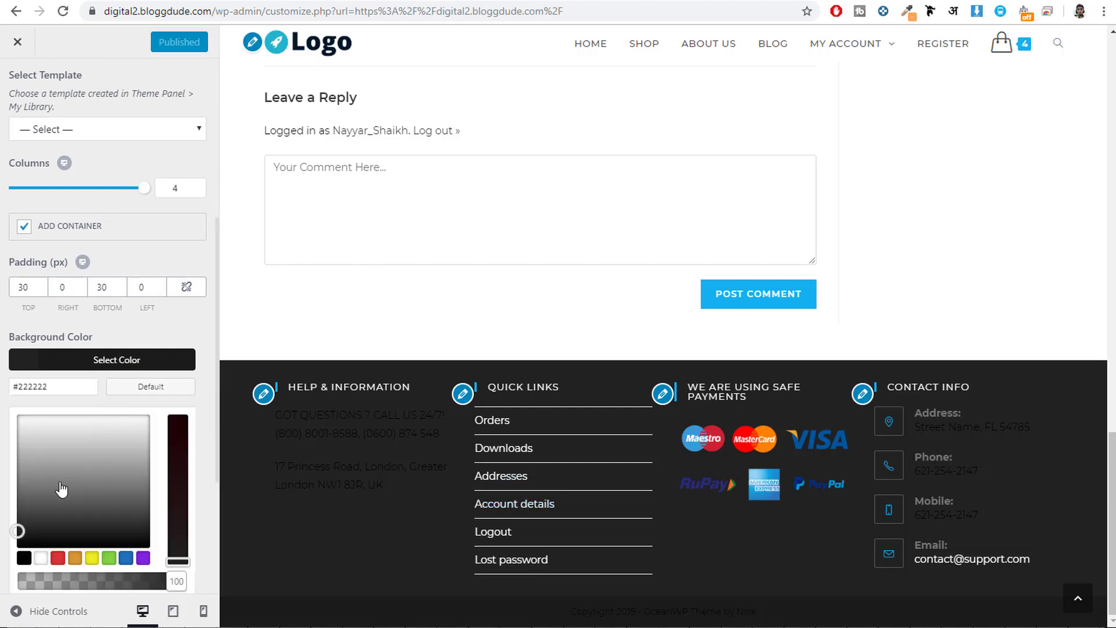
drag(17, 458, 16, 436)
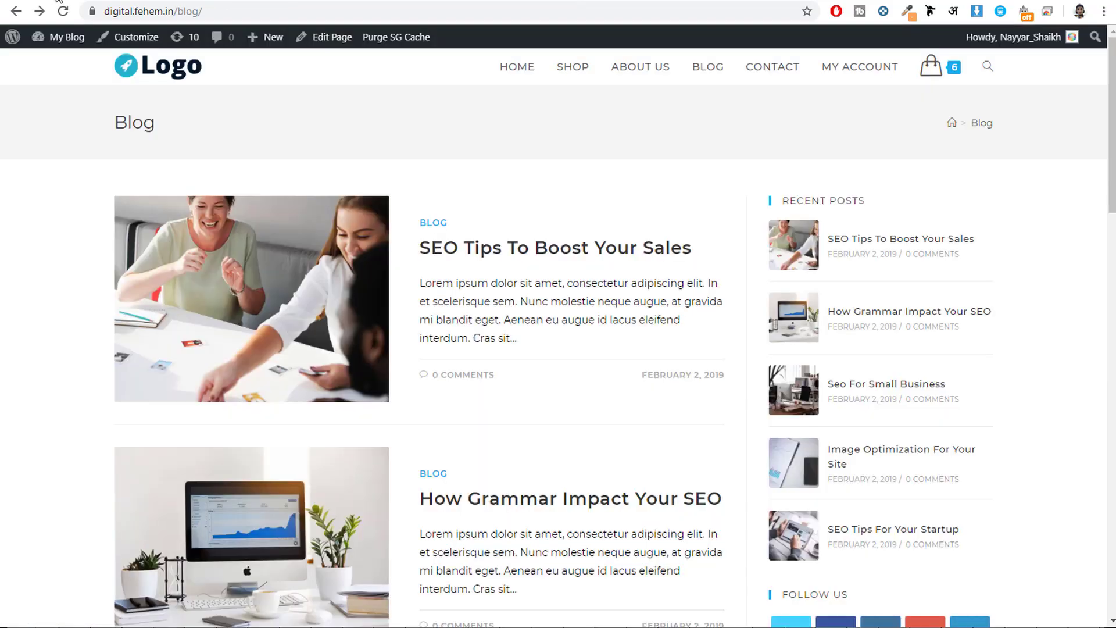
scroll(355, 214, down, 10)
scroll(451, 229, down, 1)
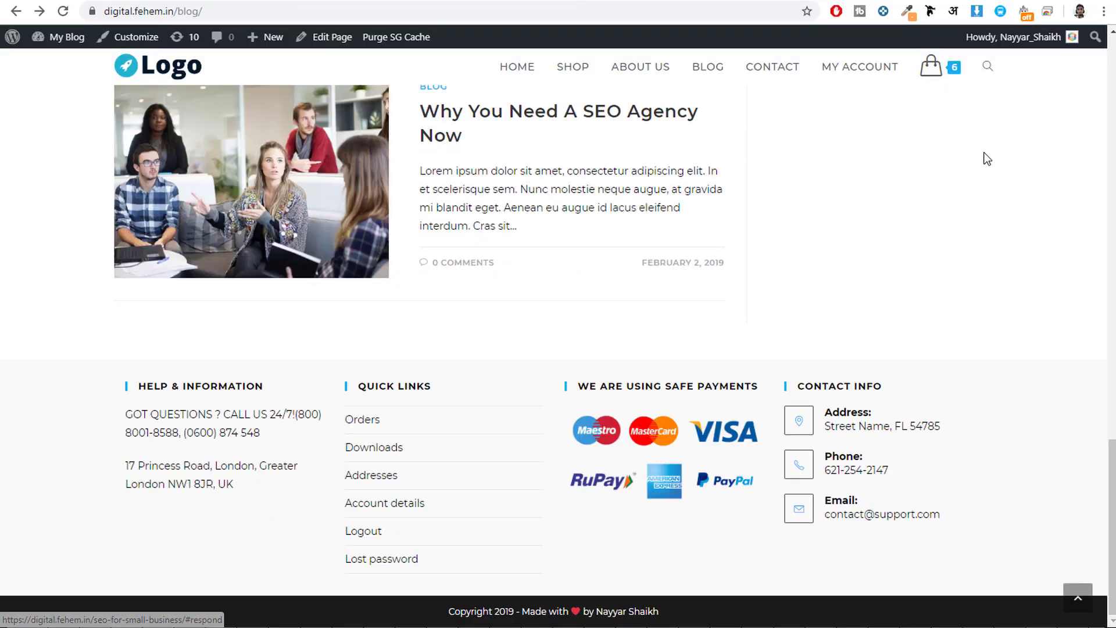
click(909, 12)
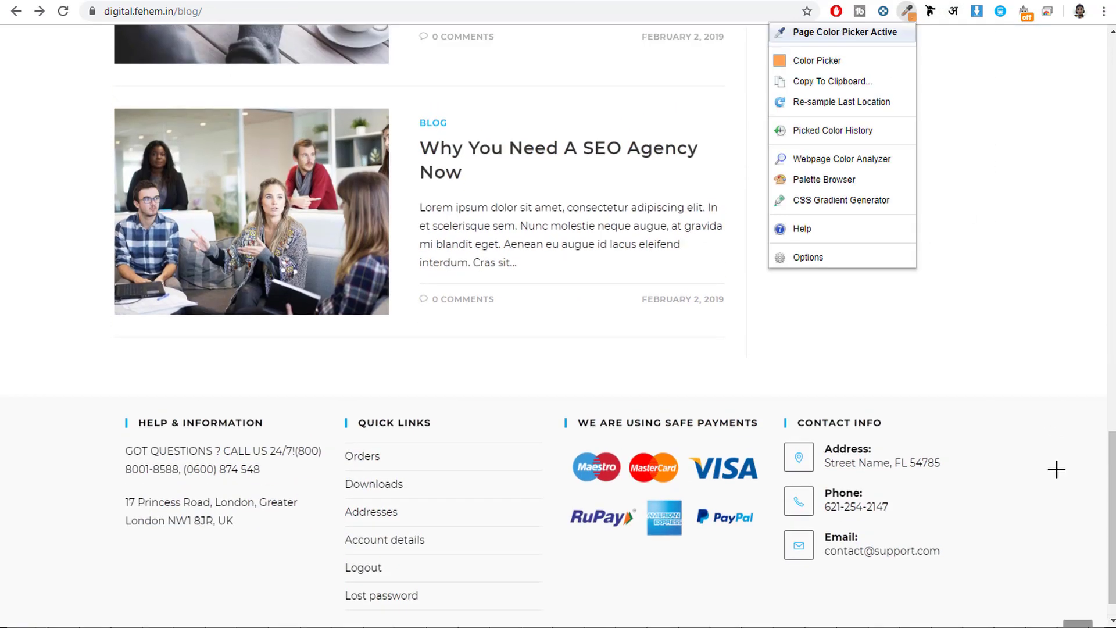
click(1042, 511)
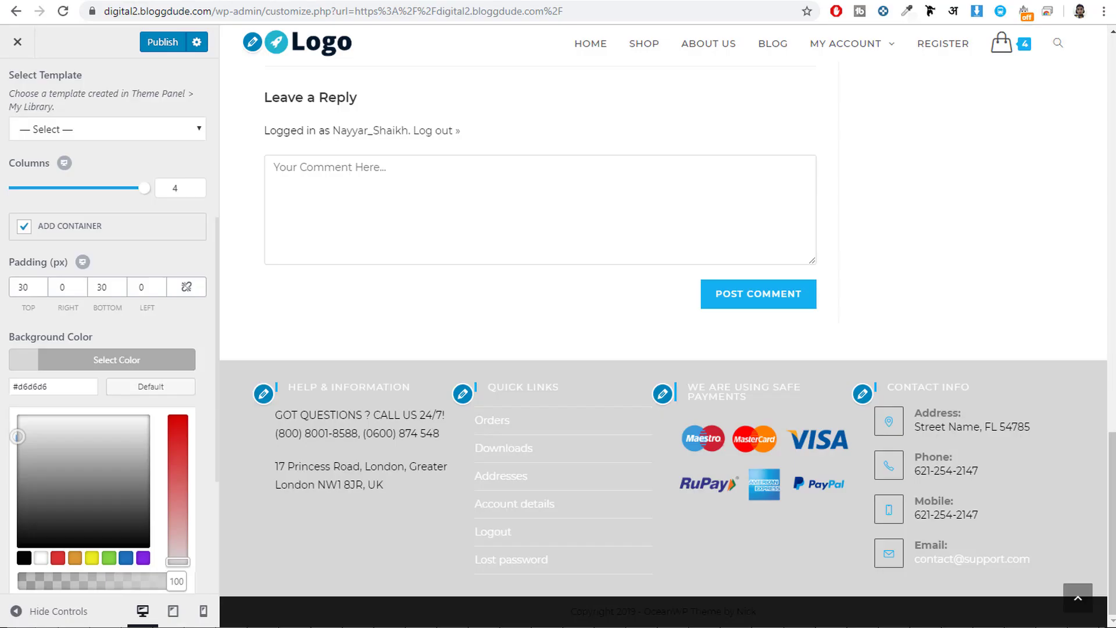
triple_click(31, 387)
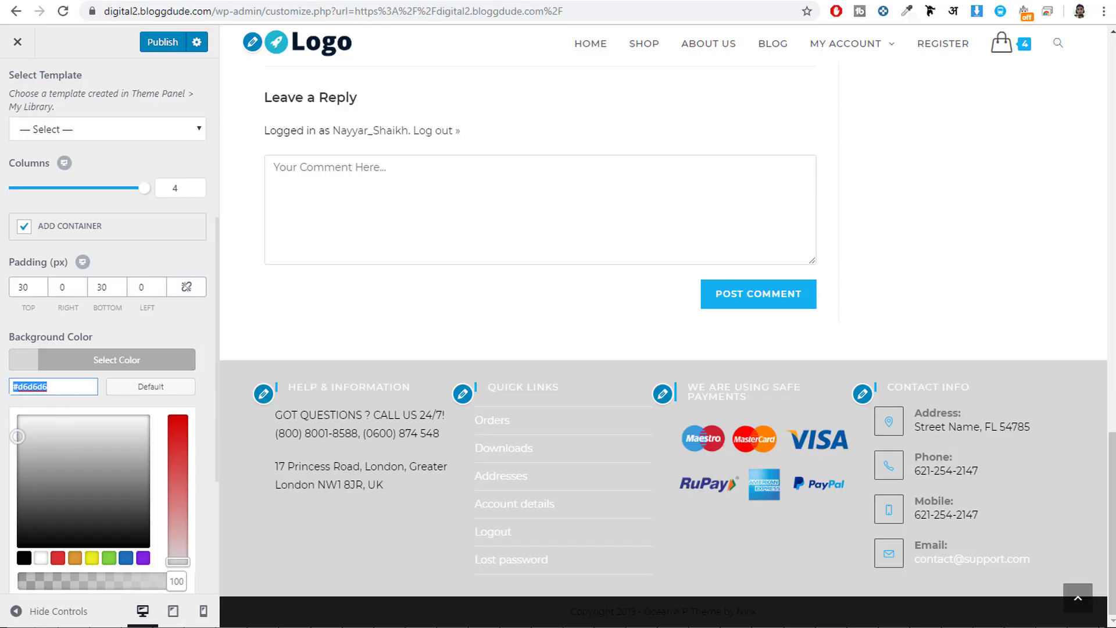
key(ctrl+v)
click(178, 360)
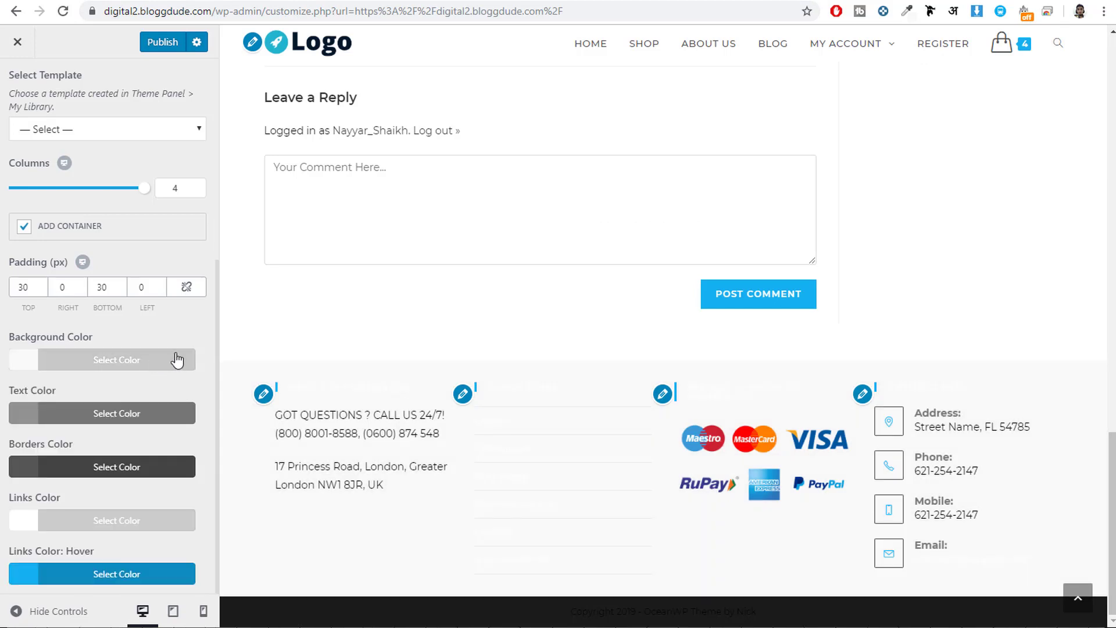
- Make the footer text and links black and reset the border colour to default
click(149, 423)
scroll(116, 441, down, 3)
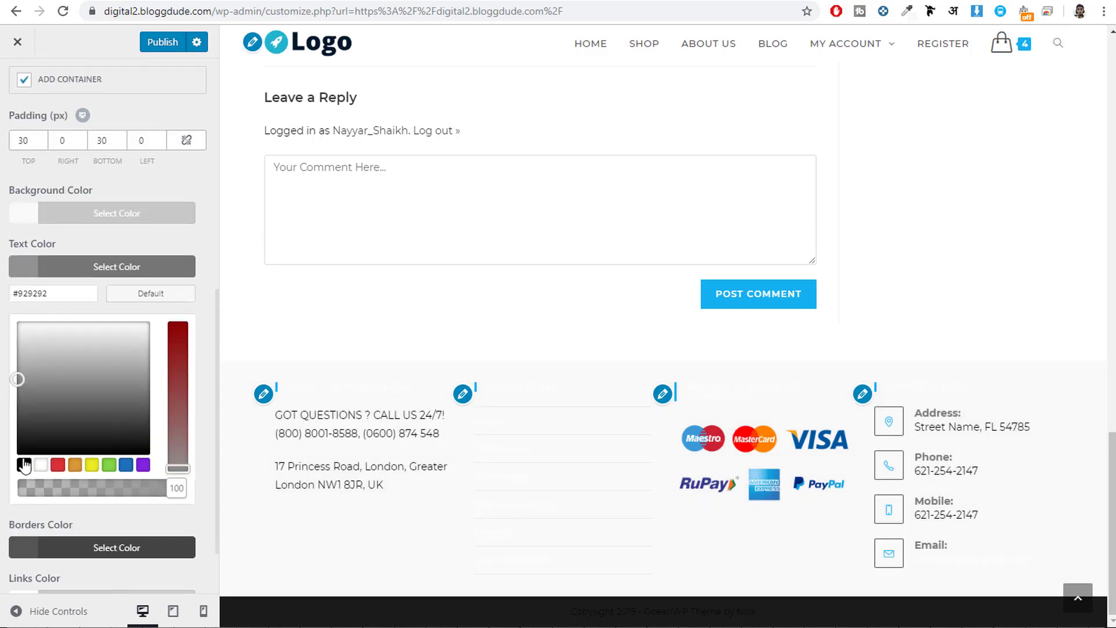
click(24, 464)
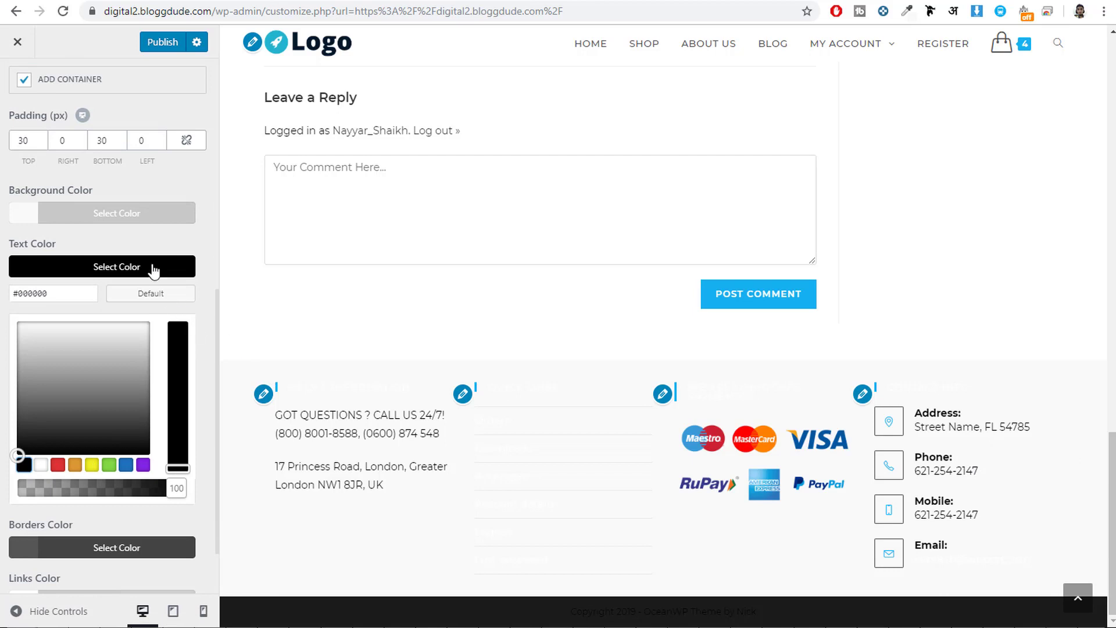
click(150, 267)
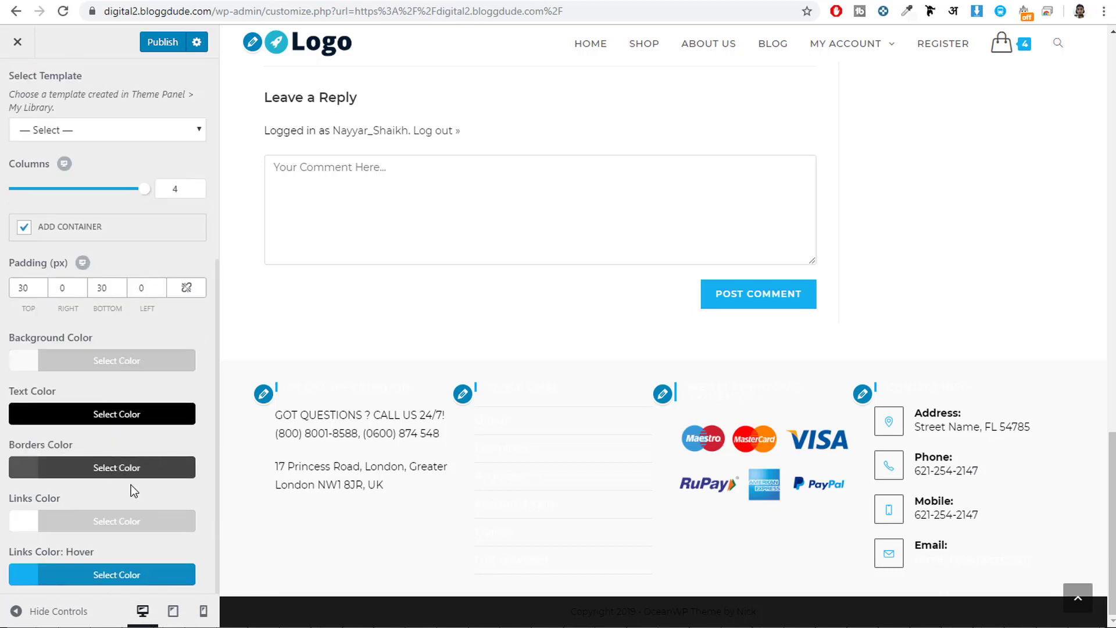
click(124, 469)
scroll(87, 465, down, 3)
click(24, 519)
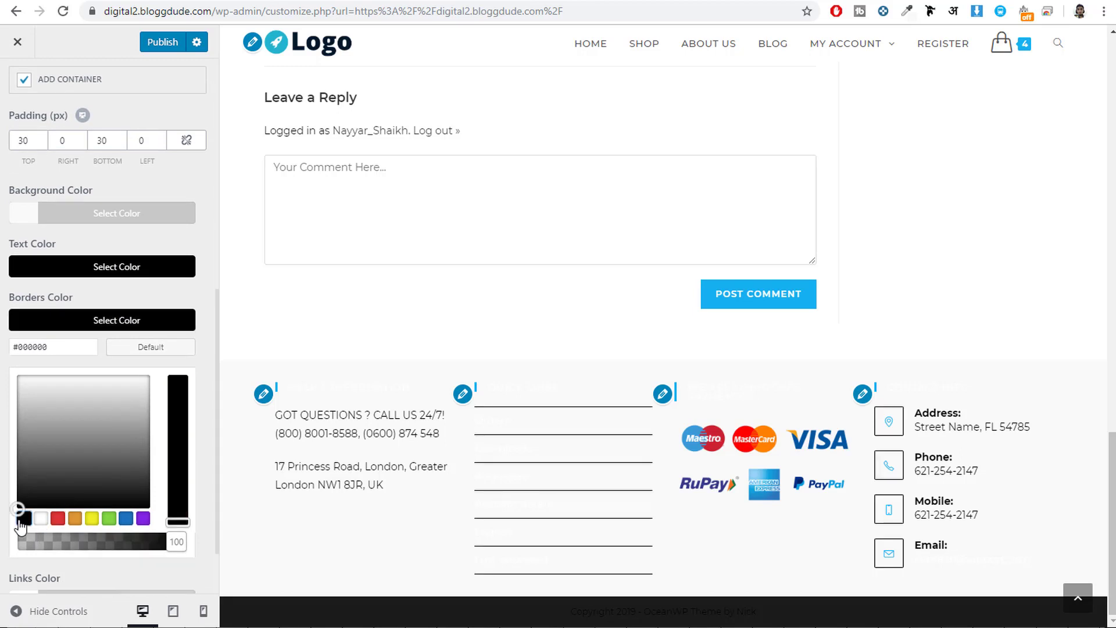
click(158, 347)
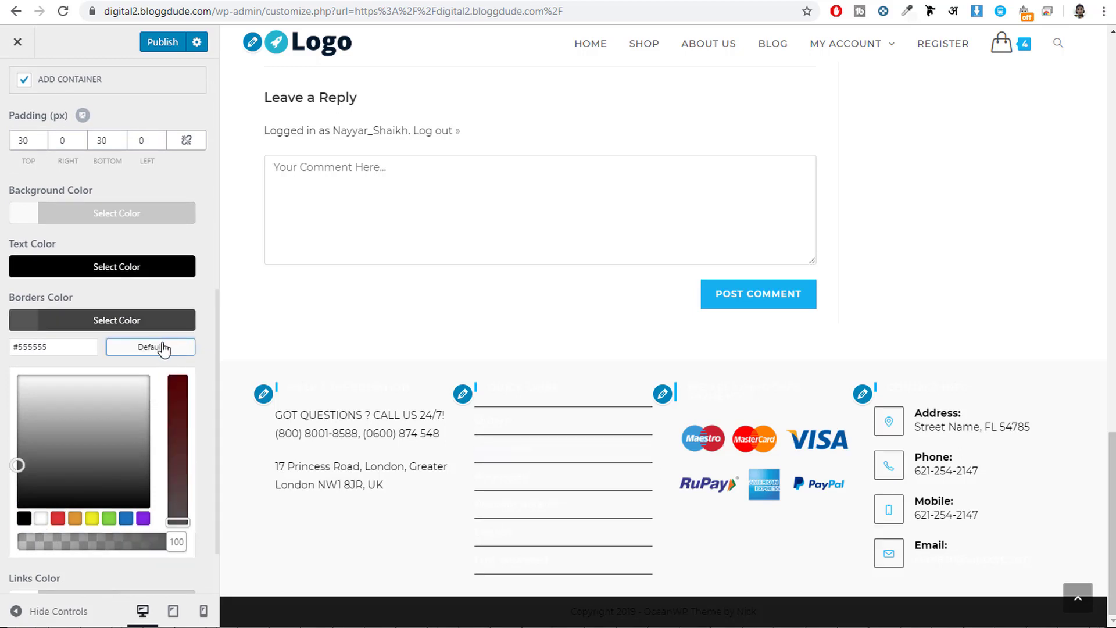
click(127, 320)
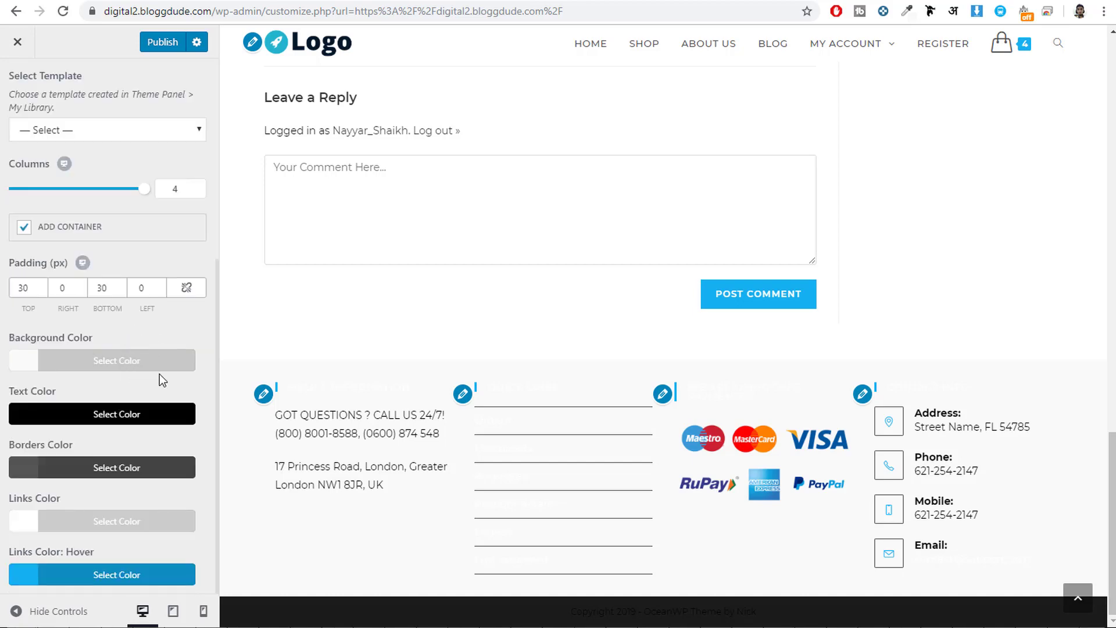
click(129, 524)
scroll(131, 532, down, 3)
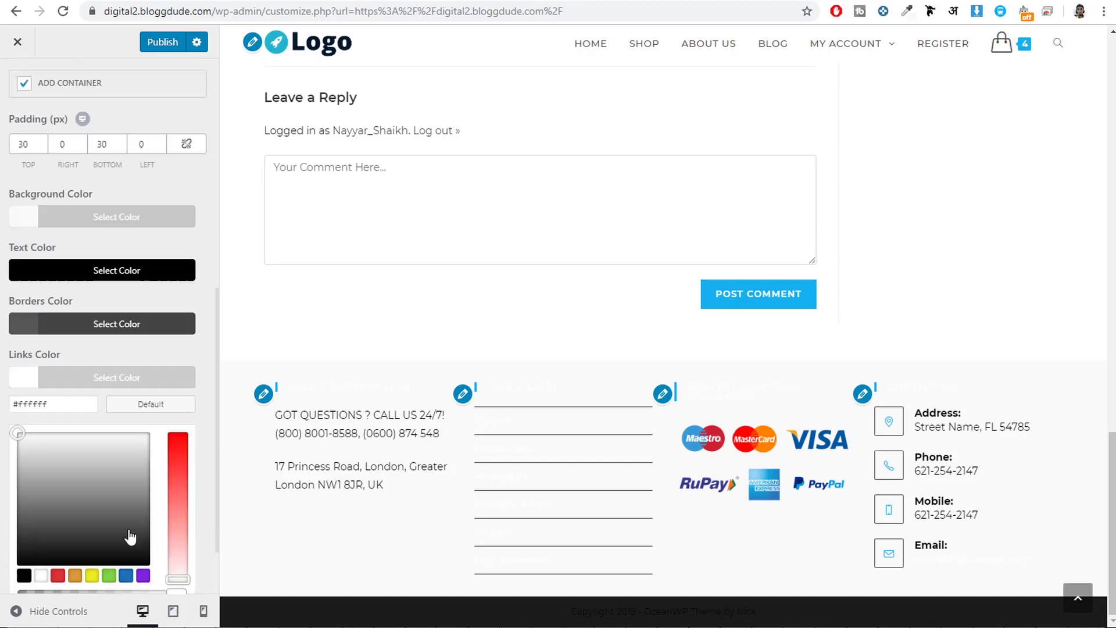
scroll(130, 536, down, 2)
click(24, 498)
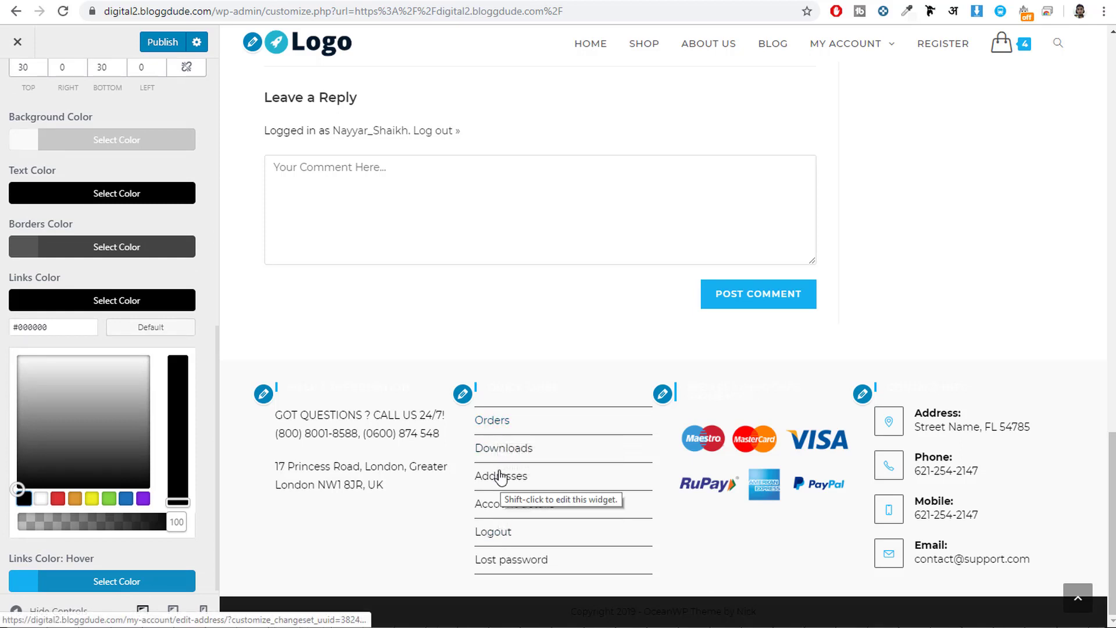
click(150, 301)
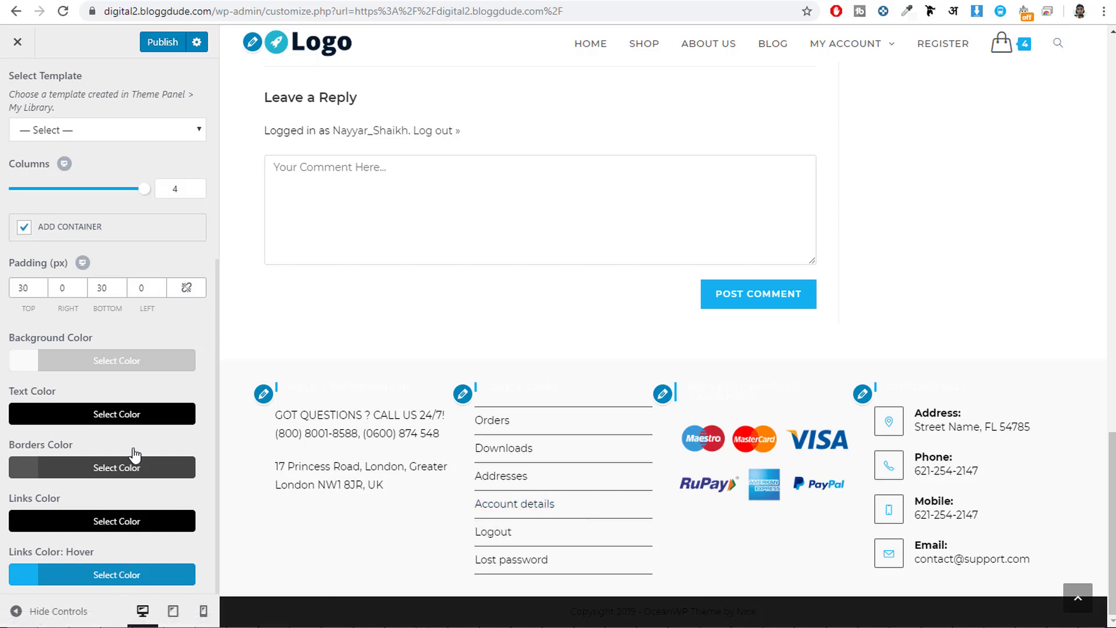
- Check the footer heading in the preview, then go to Typography > Footer Widget Heading
scroll(148, 452, up, 5)
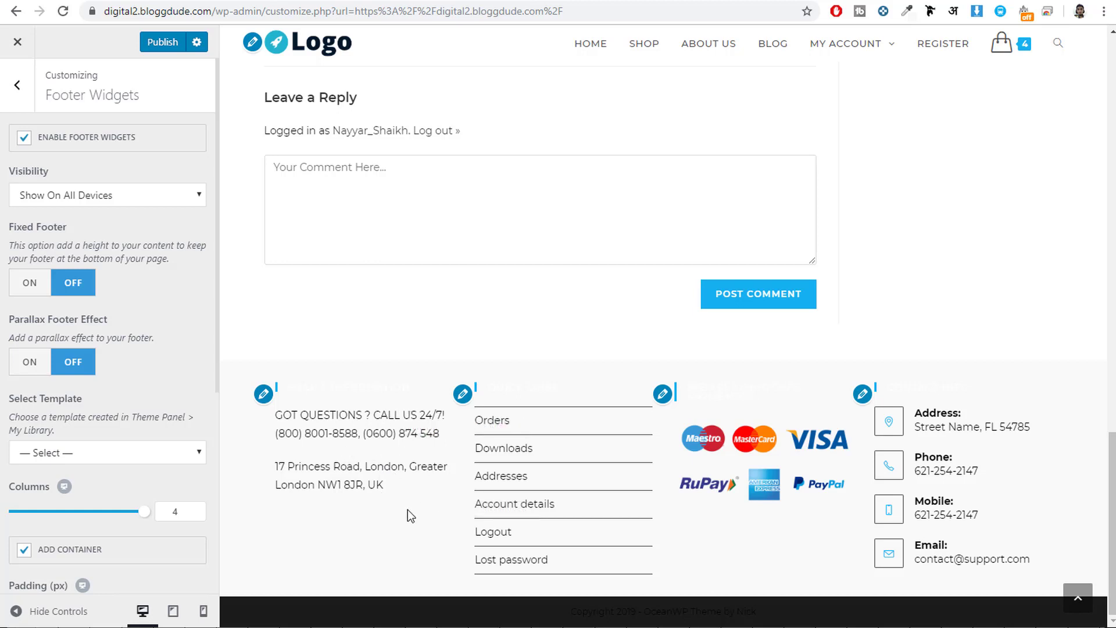
drag(401, 387, 360, 387)
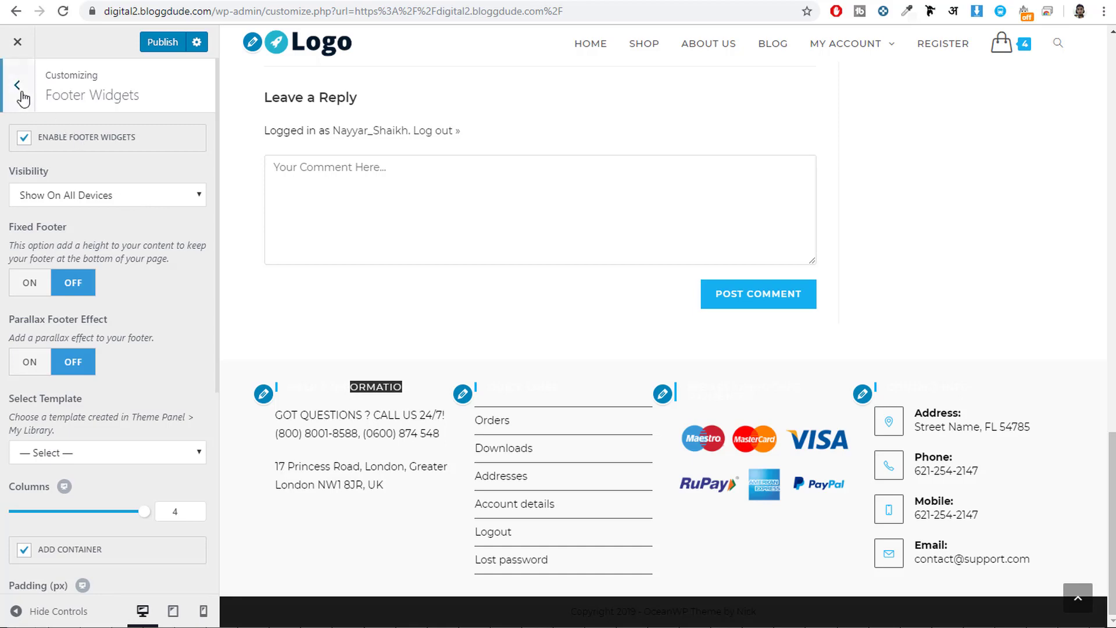
click(21, 96)
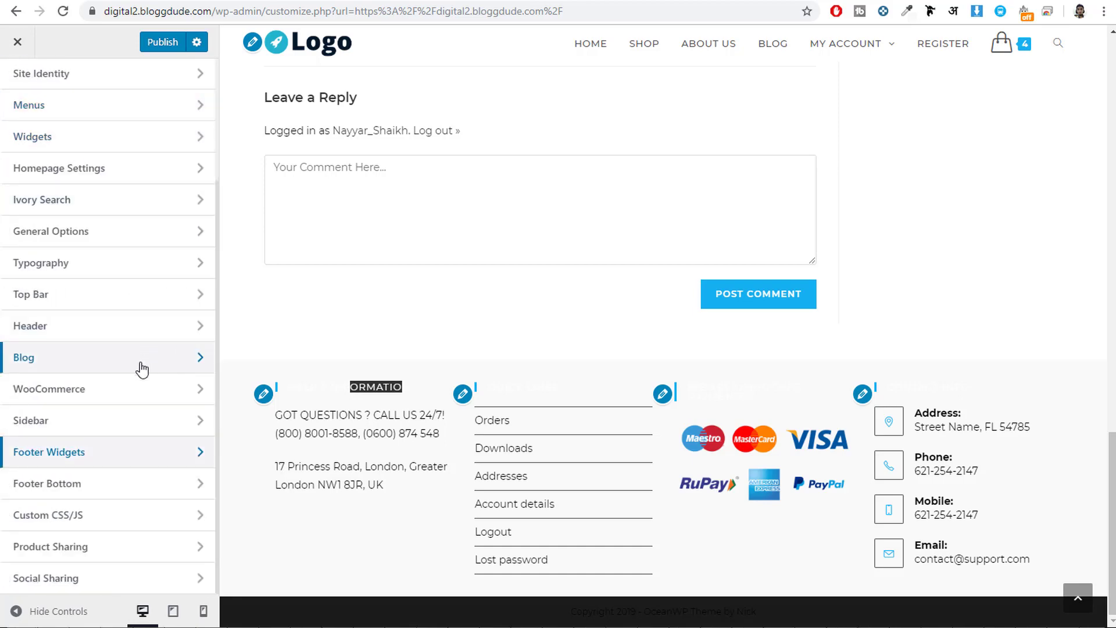
scroll(137, 366, up, 2)
scroll(113, 287, down, 2)
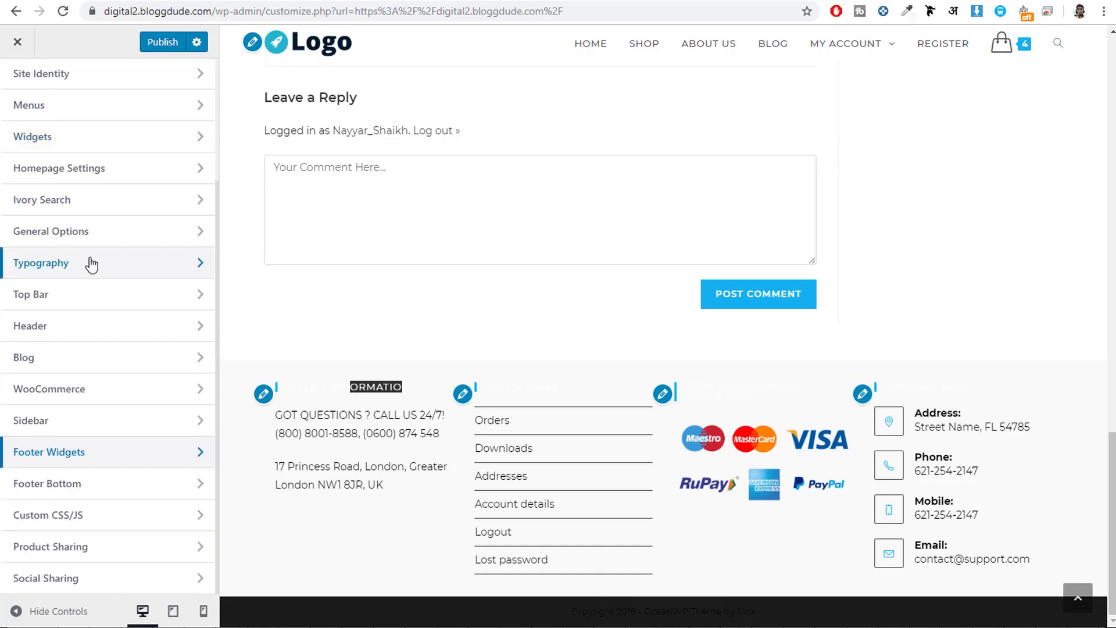
click(89, 263)
scroll(163, 358, down, 3)
scroll(144, 349, down, 1)
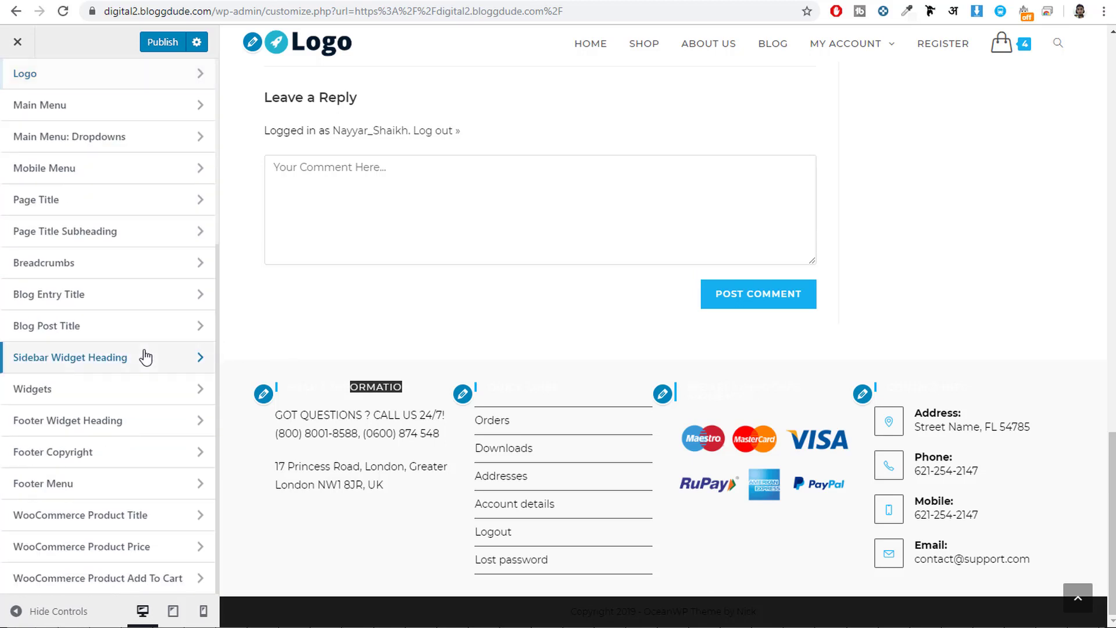
click(112, 423)
- Make the footer widget headings black with font weight Bold: 700
scroll(112, 423, down, 1)
scroll(111, 423, up, 1)
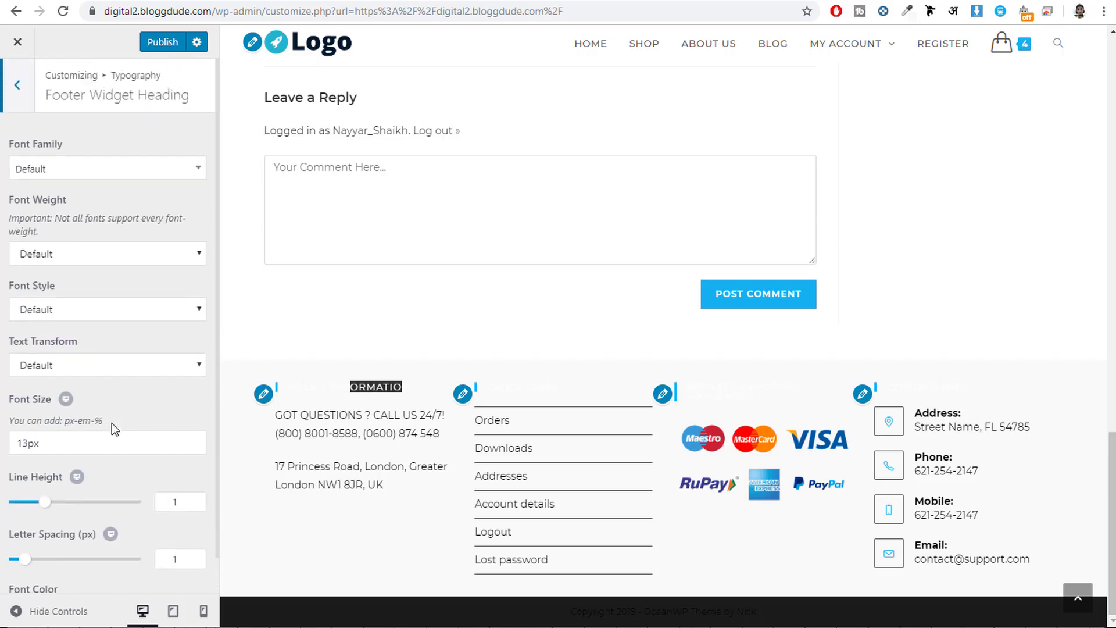
scroll(102, 512, down, 1)
click(119, 575)
scroll(96, 569, down, 4)
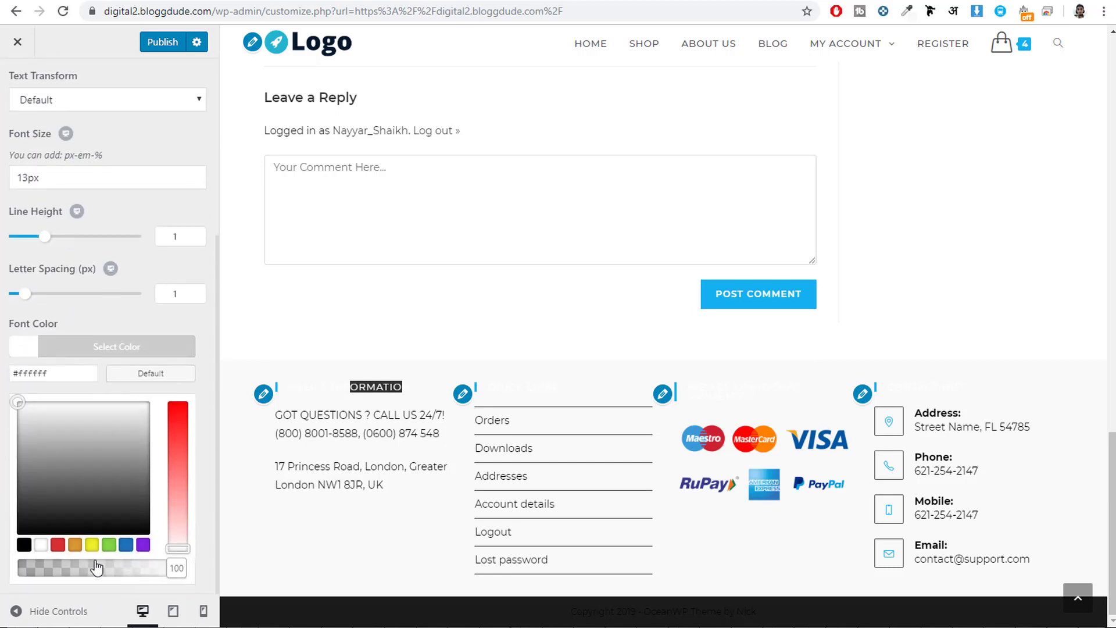
click(24, 544)
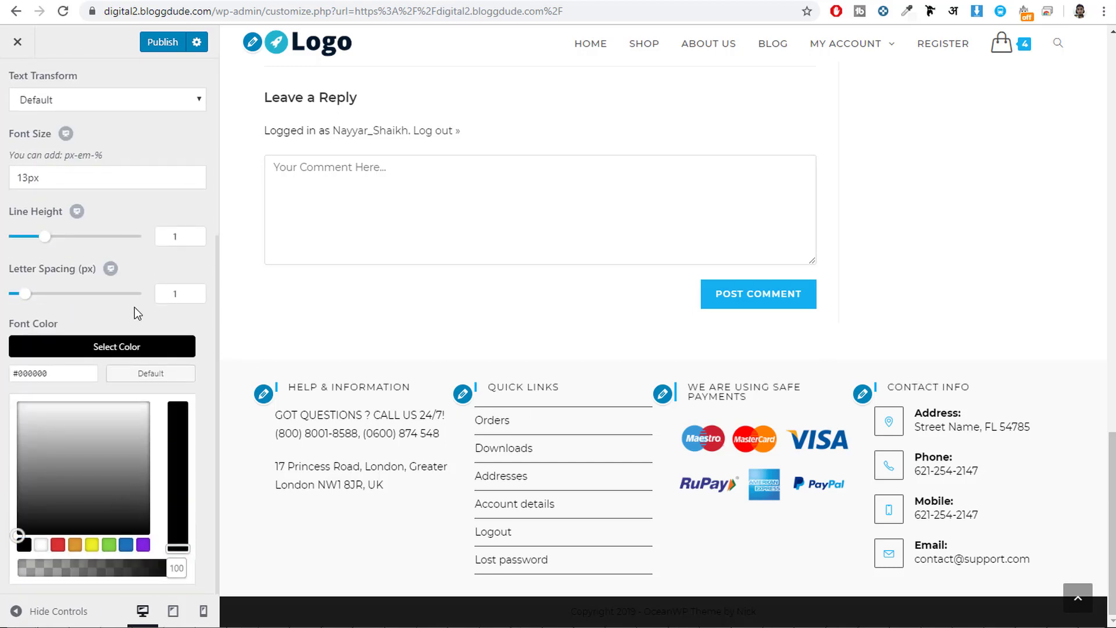
scroll(134, 313, up, 5)
click(107, 254)
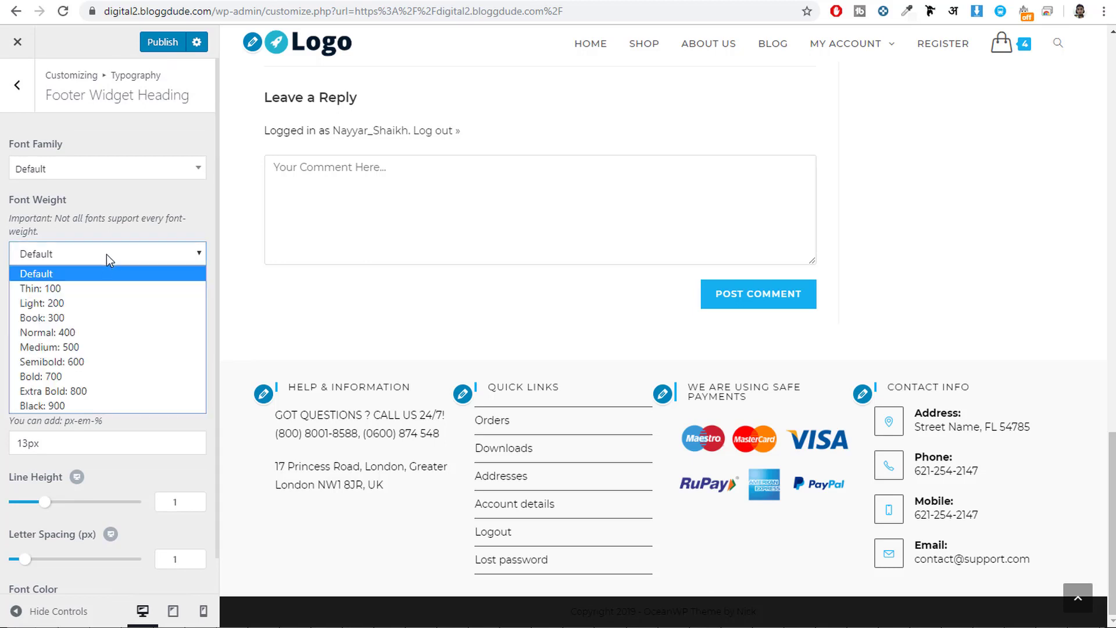
click(88, 378)
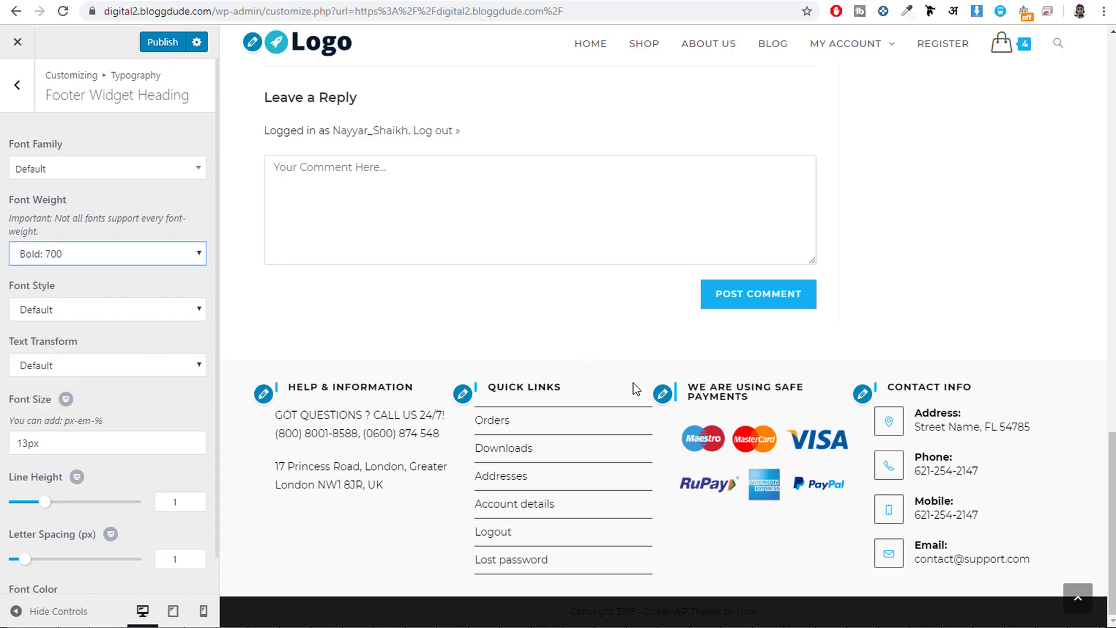
drag(972, 387, 888, 386)
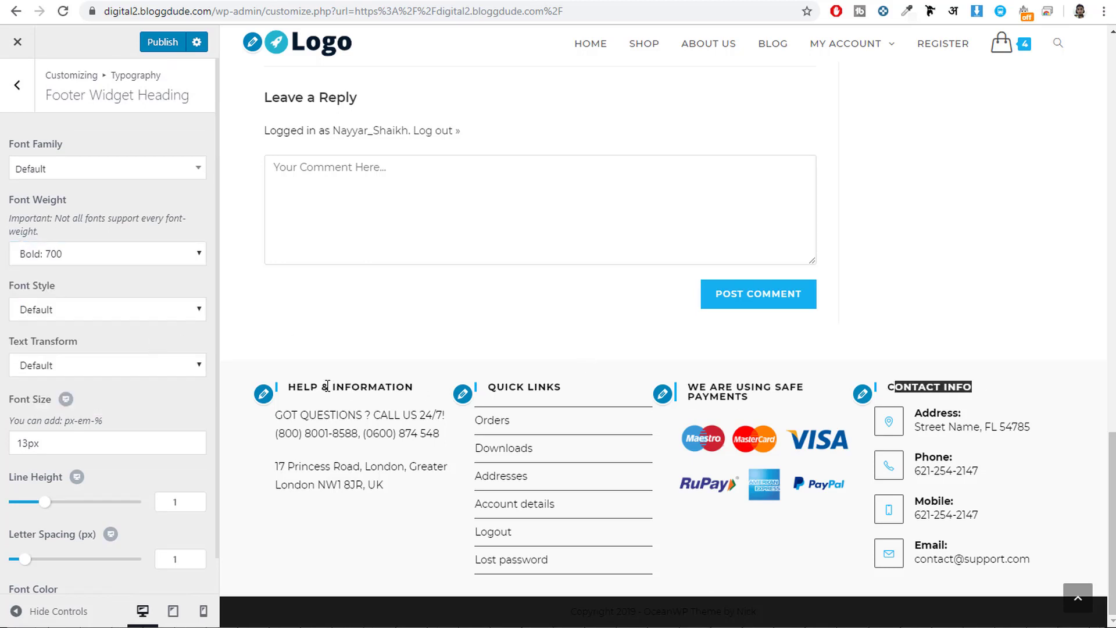
- Set the Sidebar Widget Heading font weight to Bold: 700
scroll(853, 367, up, 14)
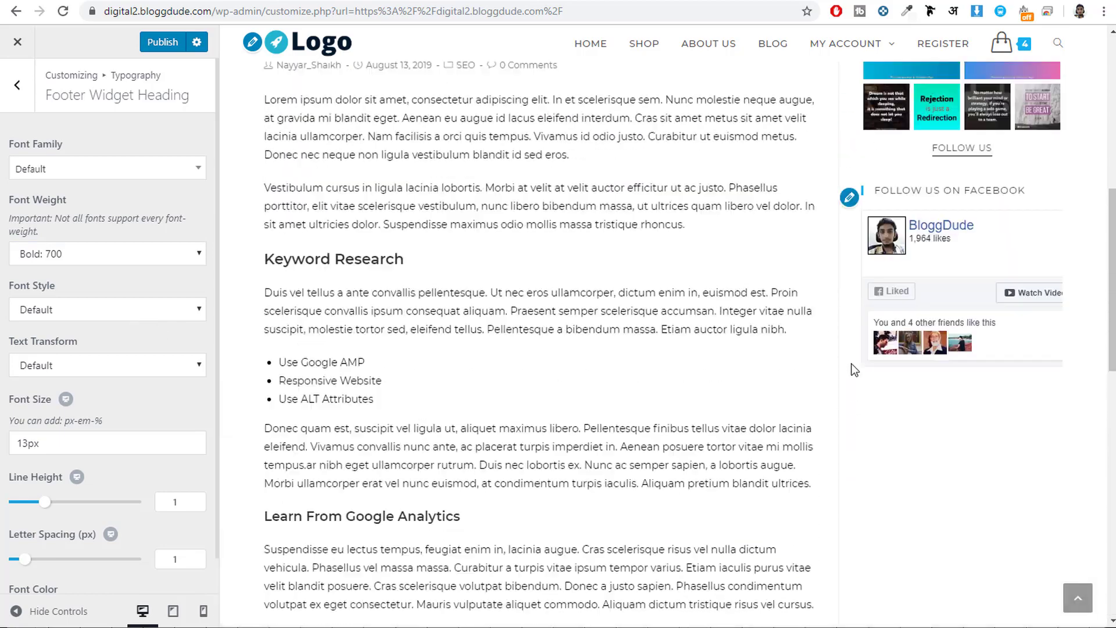
scroll(854, 369, up, 9)
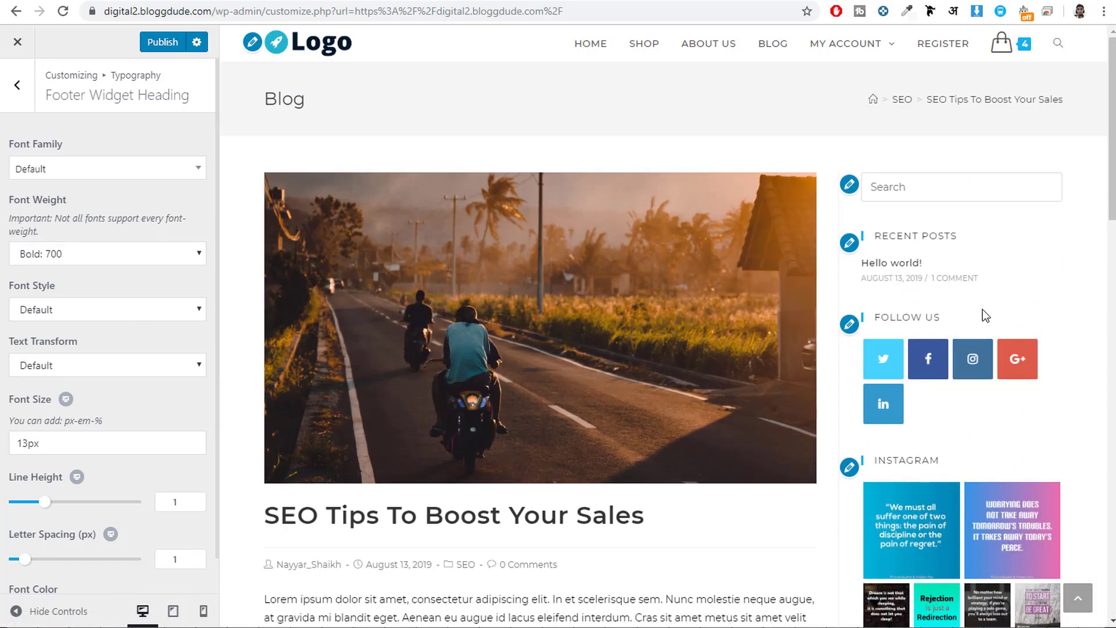
click(7, 90)
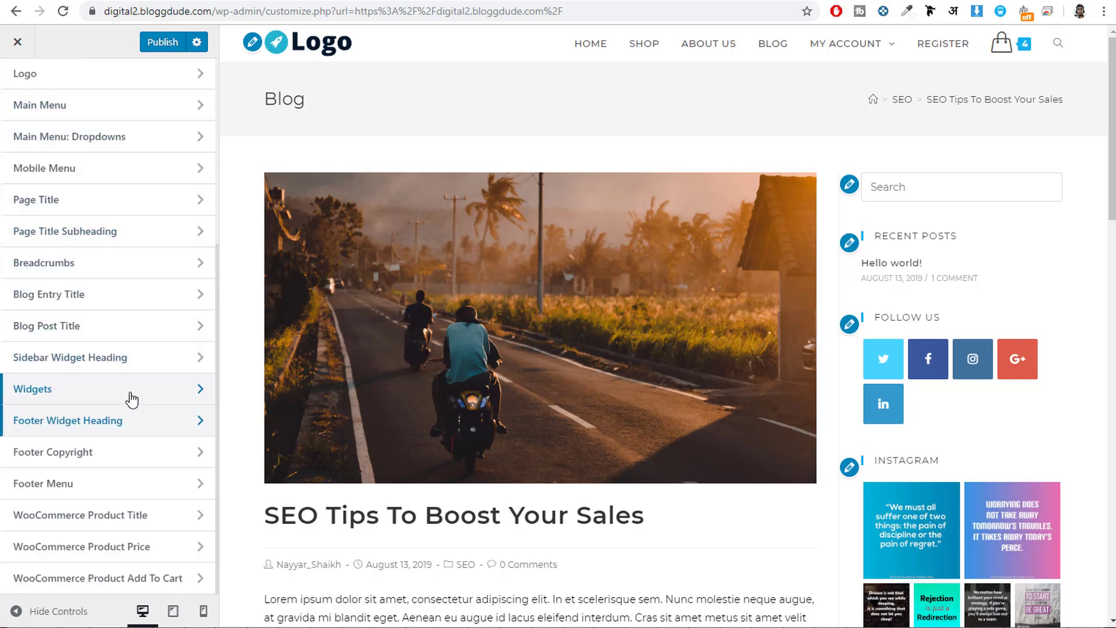
scroll(937, 453, down, 20)
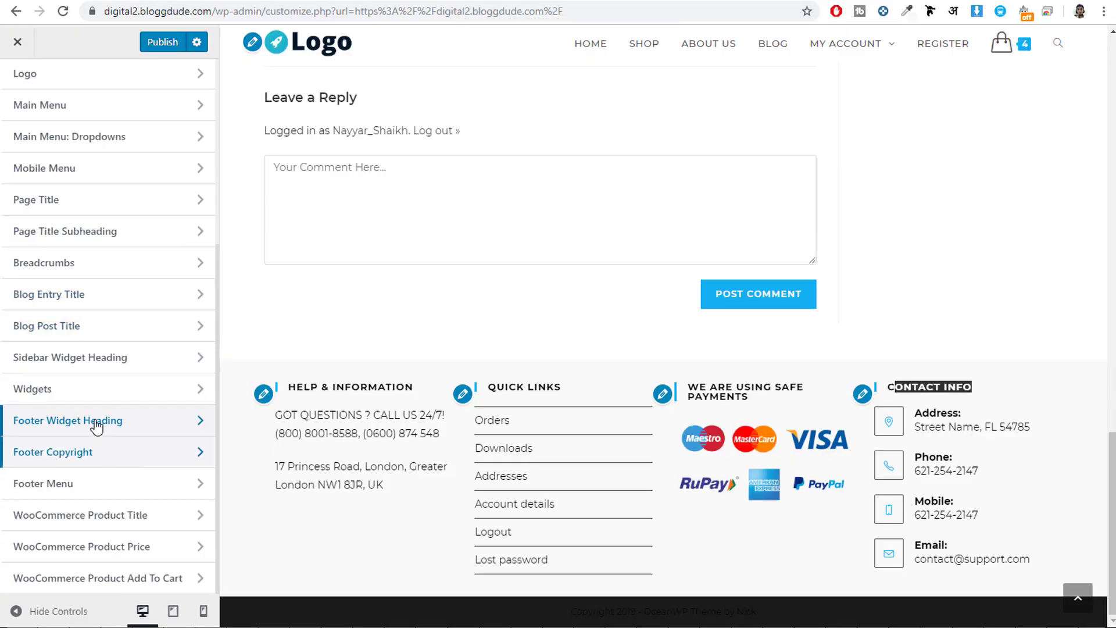
click(95, 360)
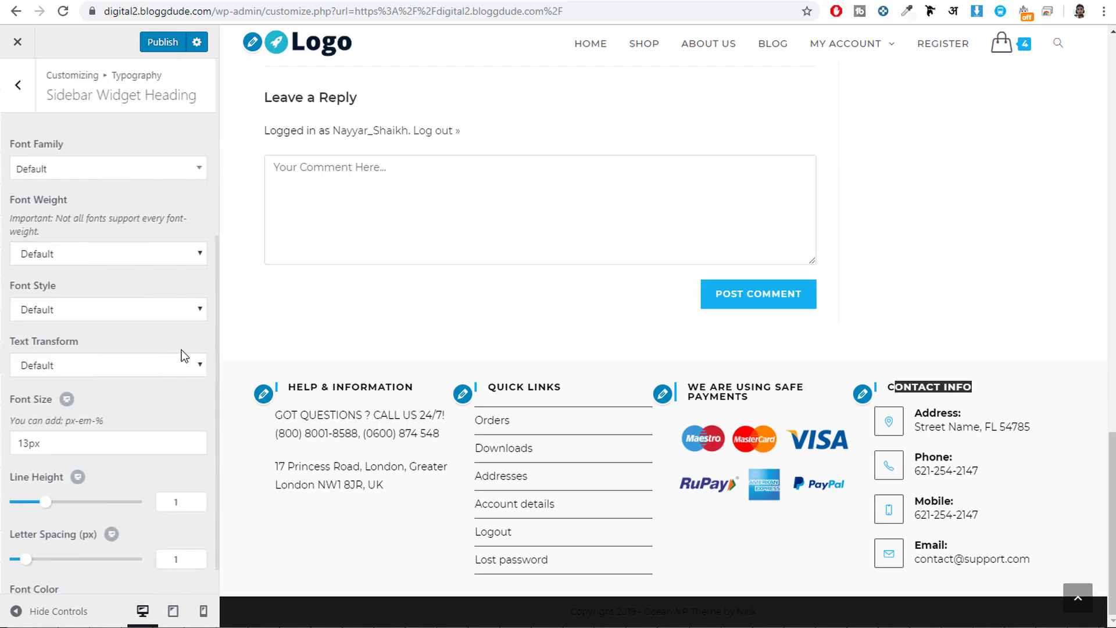
scroll(963, 351, up, 10)
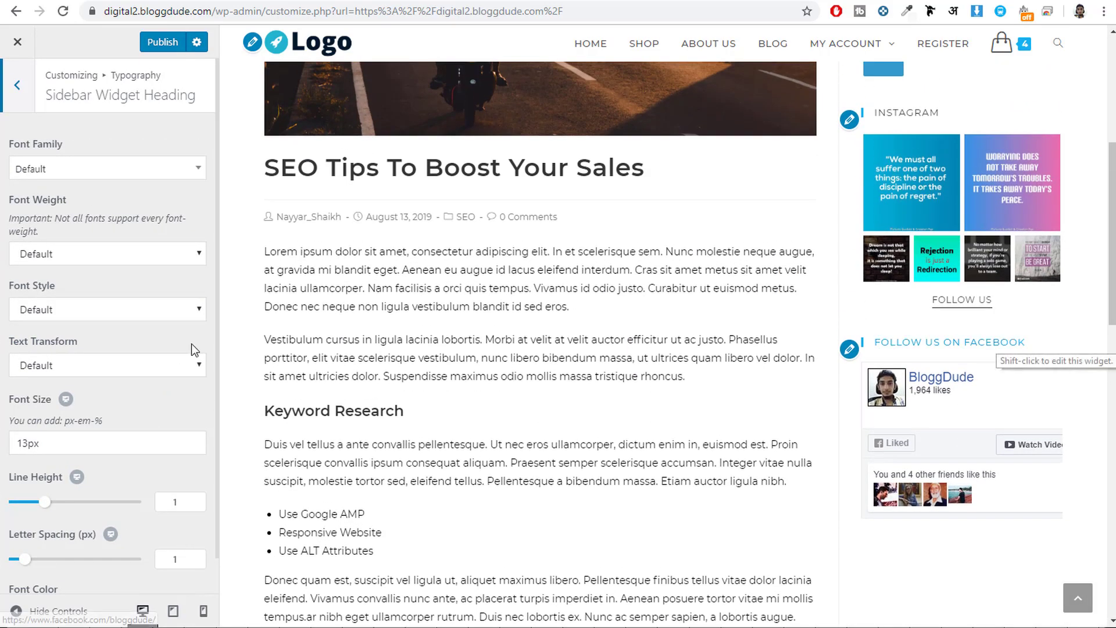
scroll(837, 274, up, 3)
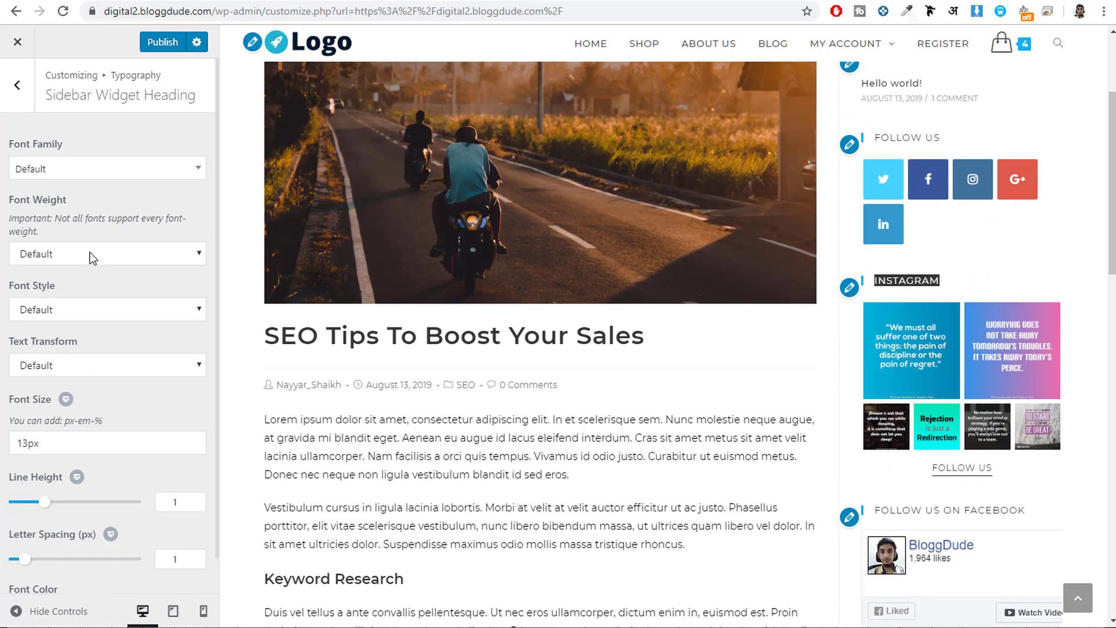
click(90, 252)
click(76, 375)
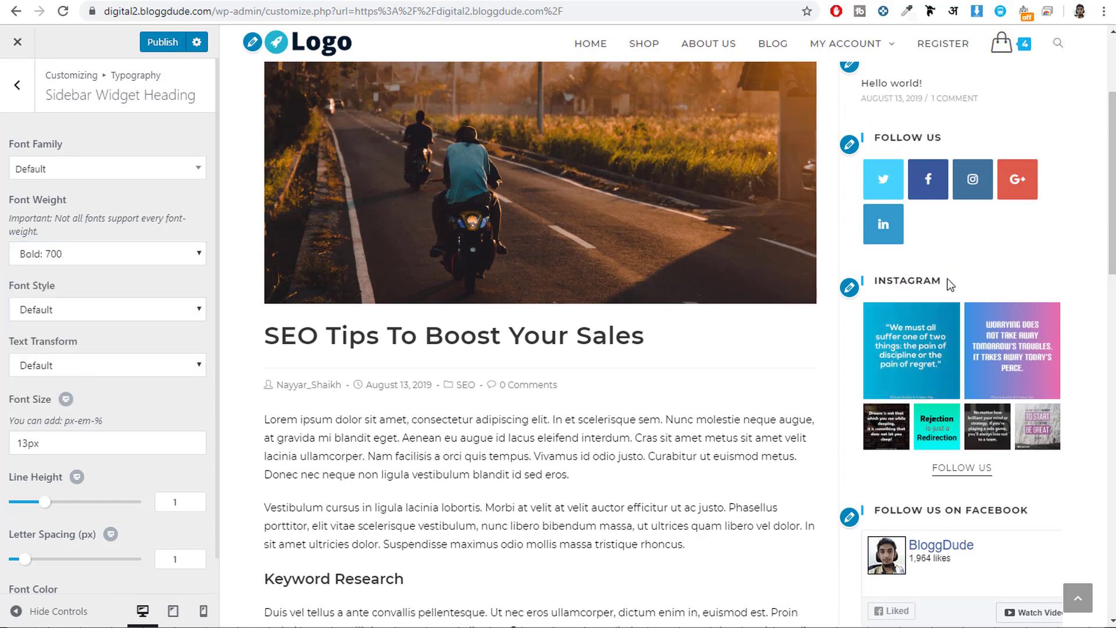
- Publish the typography changes and close the Customizer
drag(900, 278, 895, 279)
scroll(945, 267, up, 3)
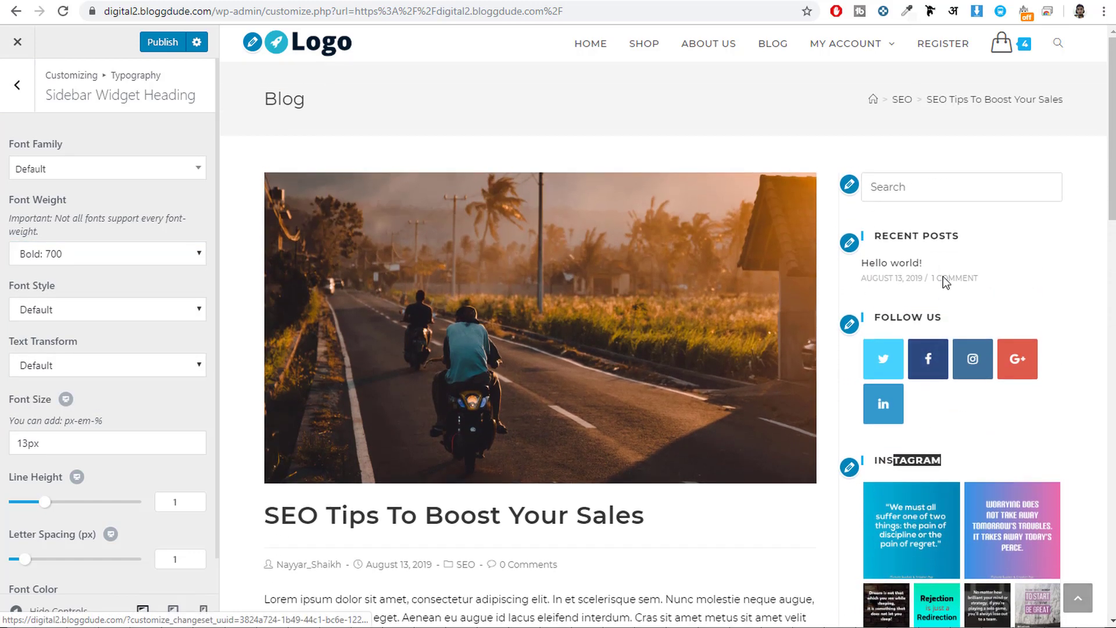
click(166, 40)
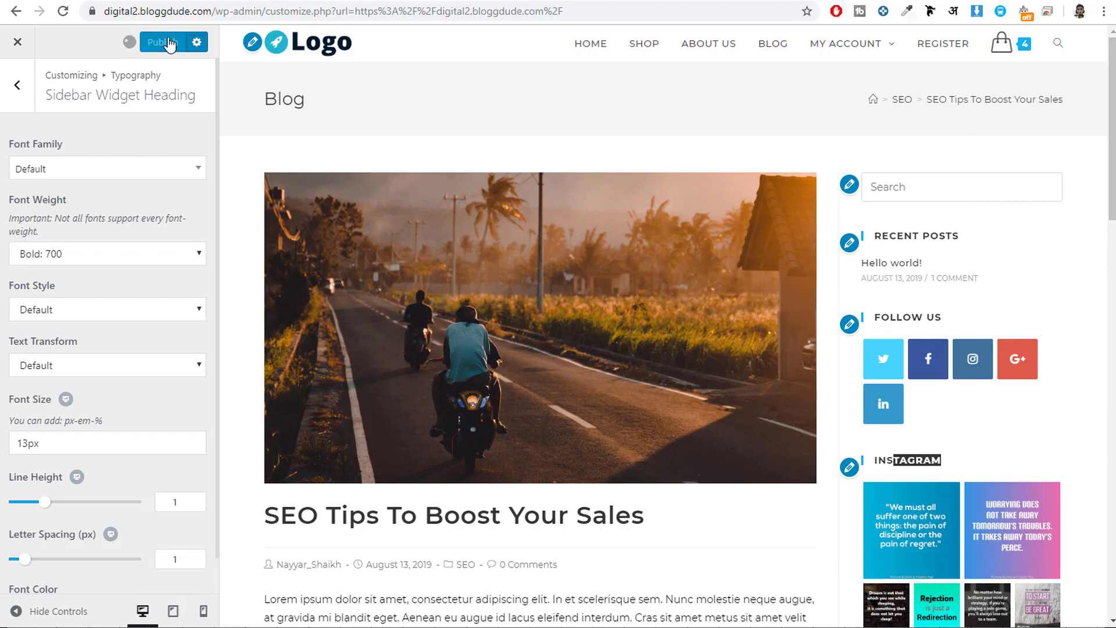
click(25, 45)
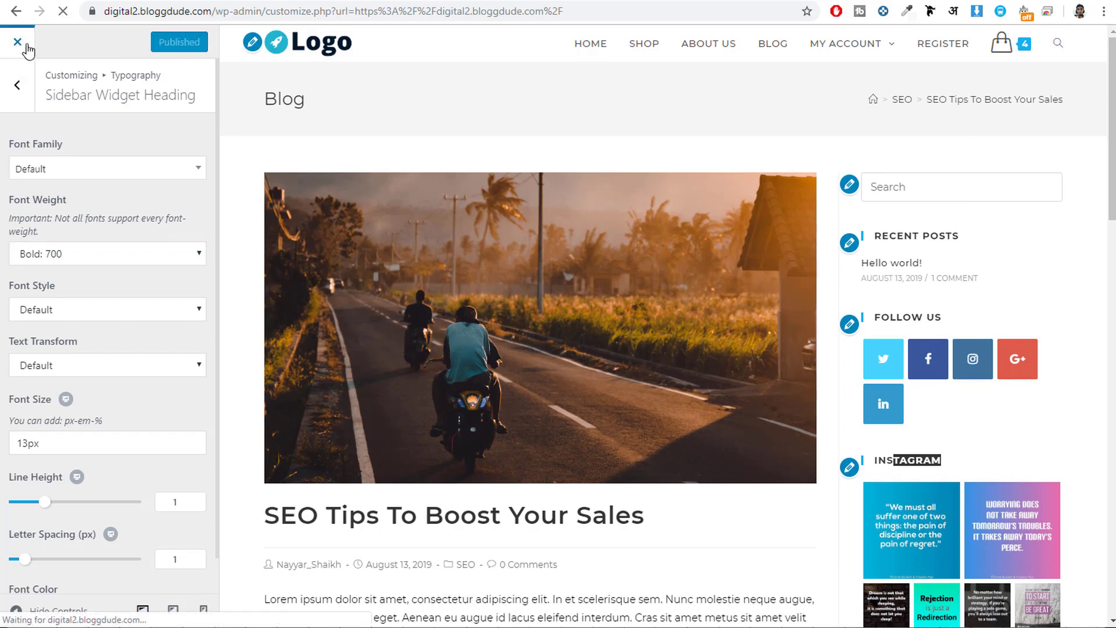
- Scroll to the live site's footer and highlight the copyright line to inspect it
scroll(905, 293, down, 15)
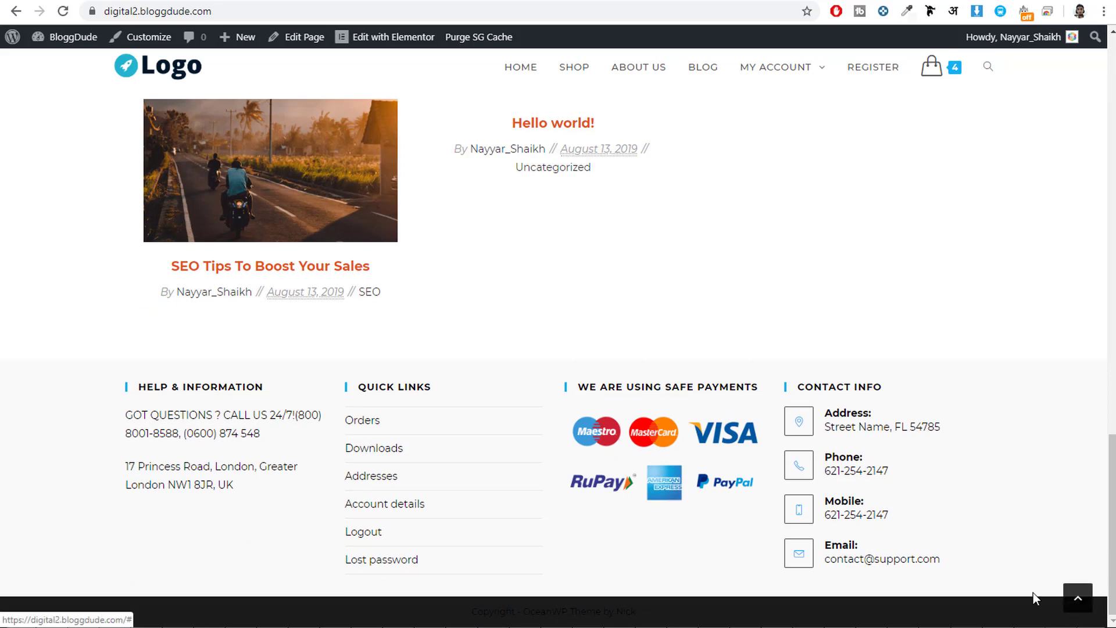
drag(479, 614, 667, 618)
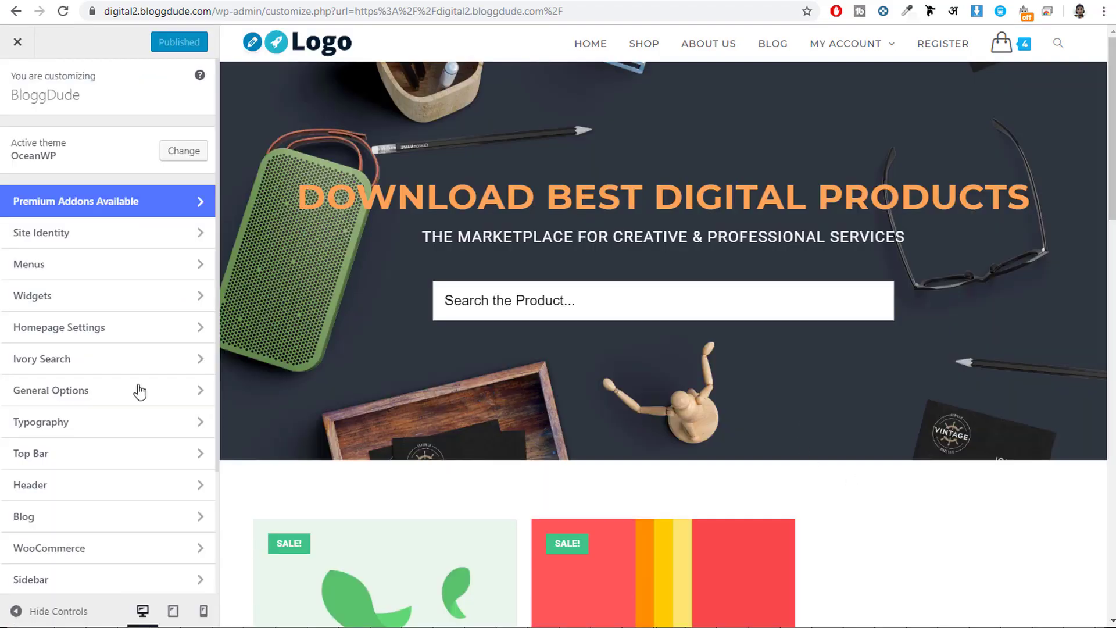
scroll(87, 427, down, 3)
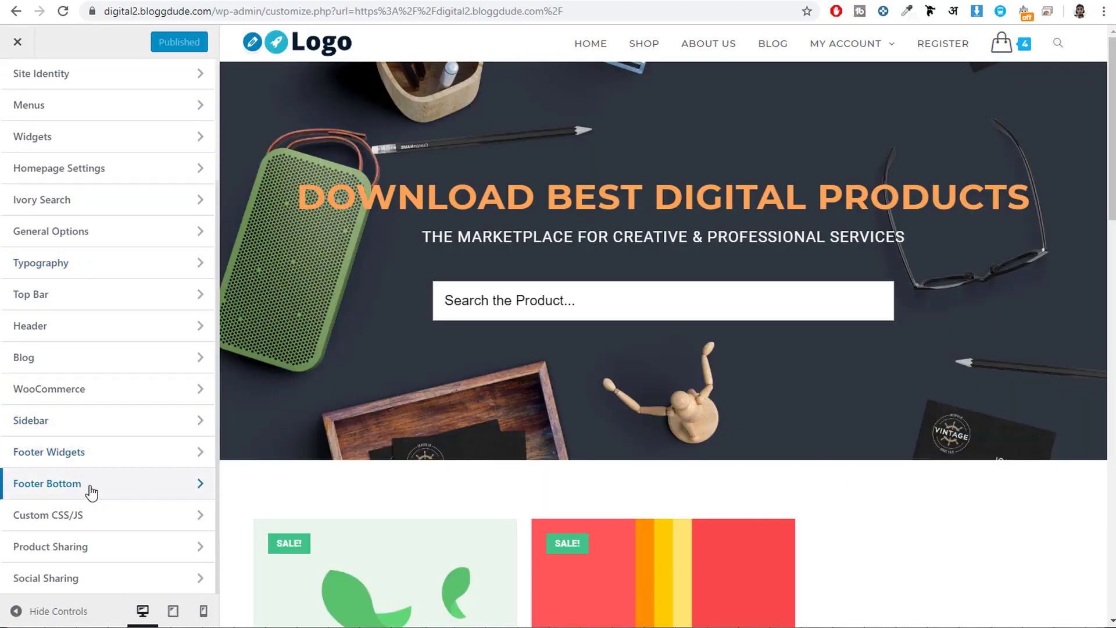
- Set the Footer Bottom text colour to white (#ffffff)
click(91, 493)
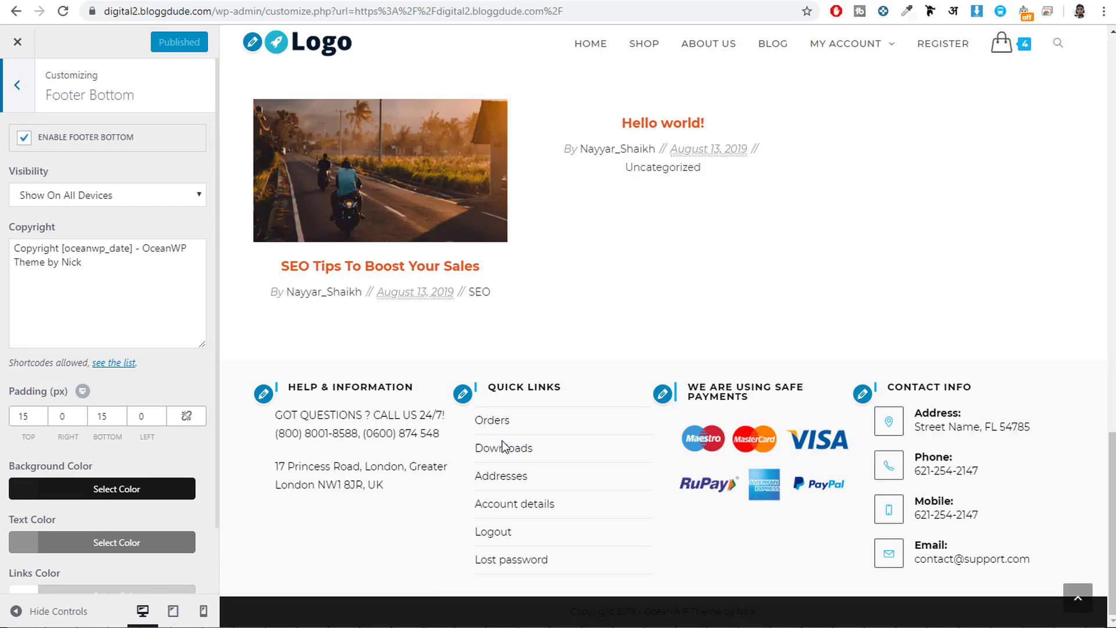
scroll(151, 491, down, 1)
scroll(154, 485, down, 1)
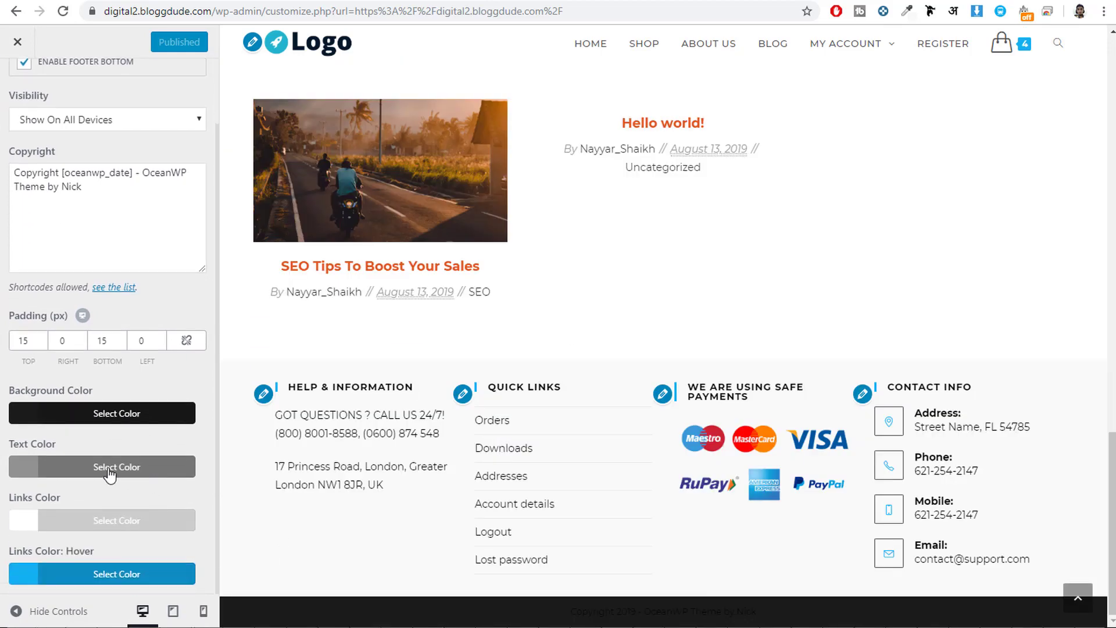
click(157, 473)
scroll(155, 529, down, 3)
click(41, 519)
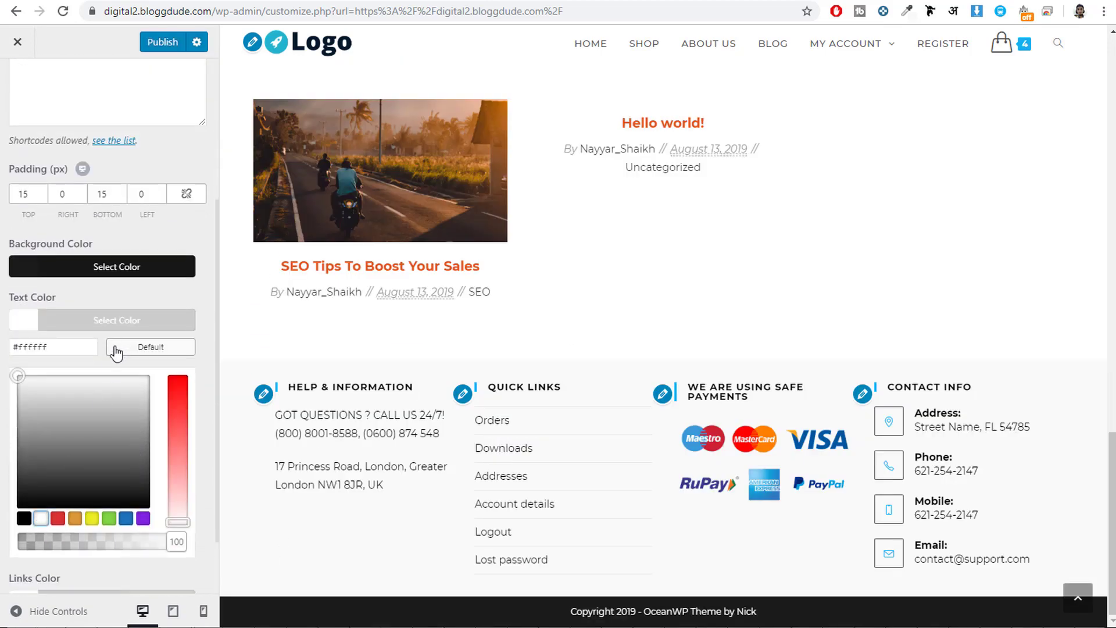
click(106, 329)
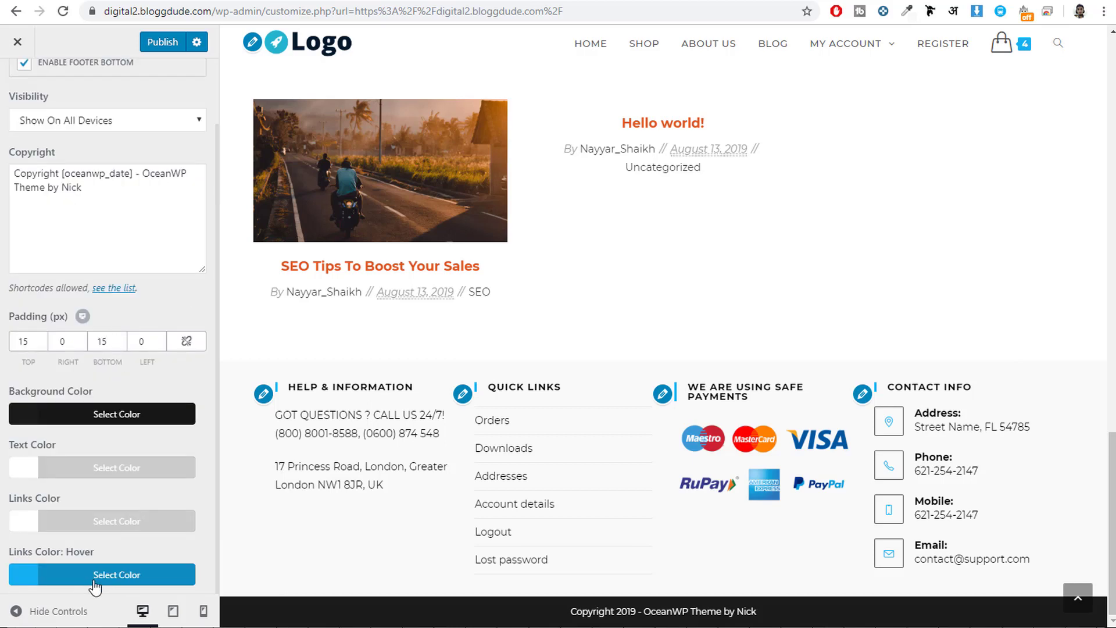
scroll(142, 513, up, 2)
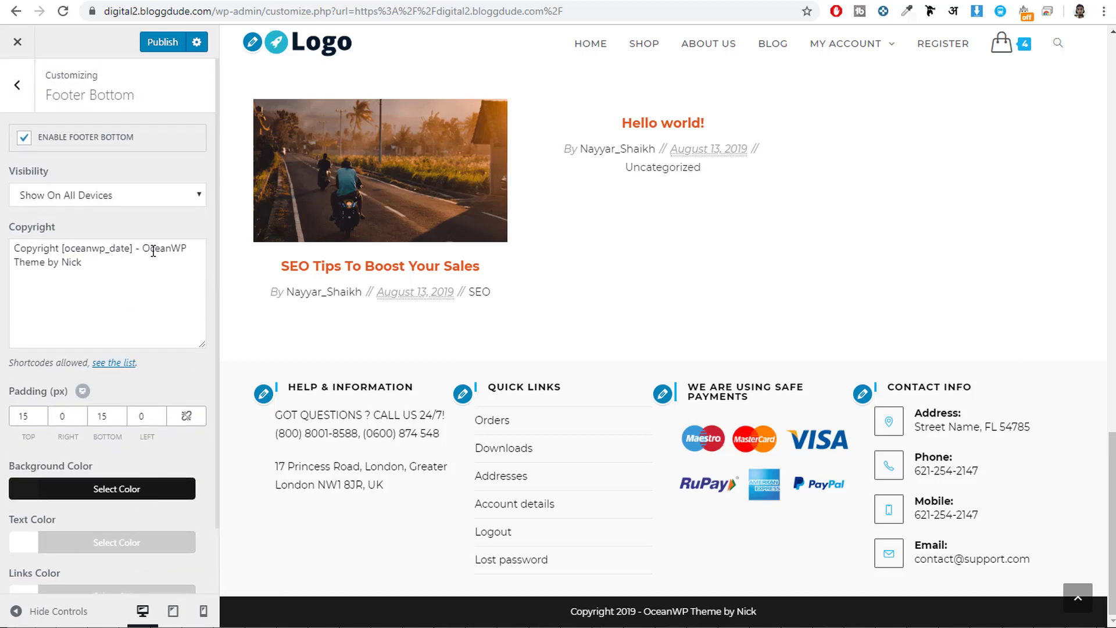
- Replace the theme author credit in the copyright text with 'Made by'
drag(144, 248, 160, 277)
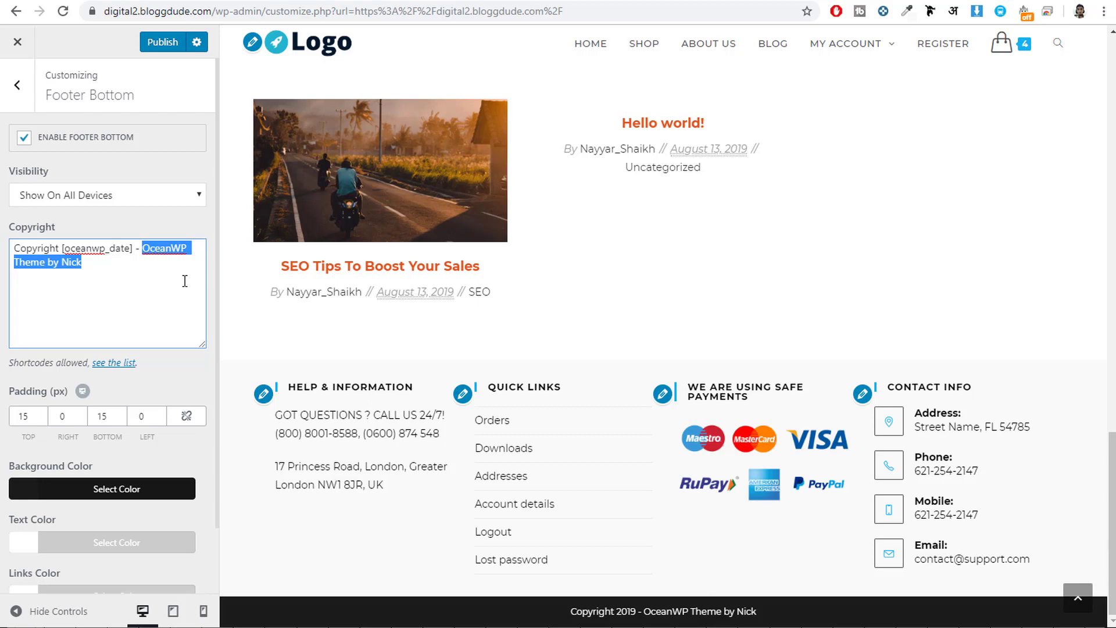
text(Made by N)
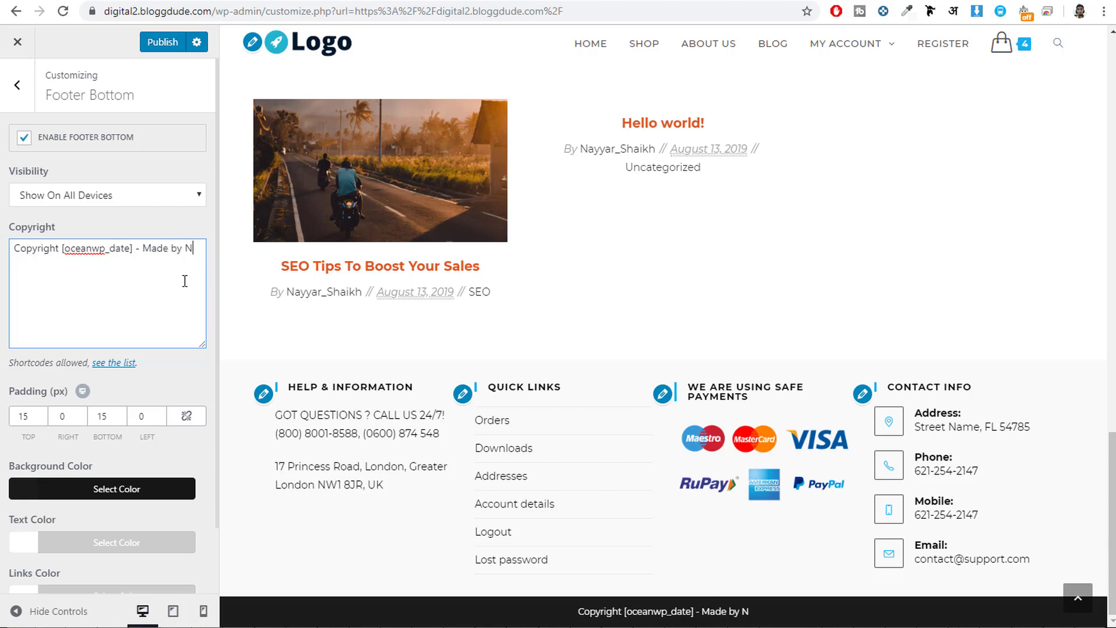
text(ayyar shaikh)
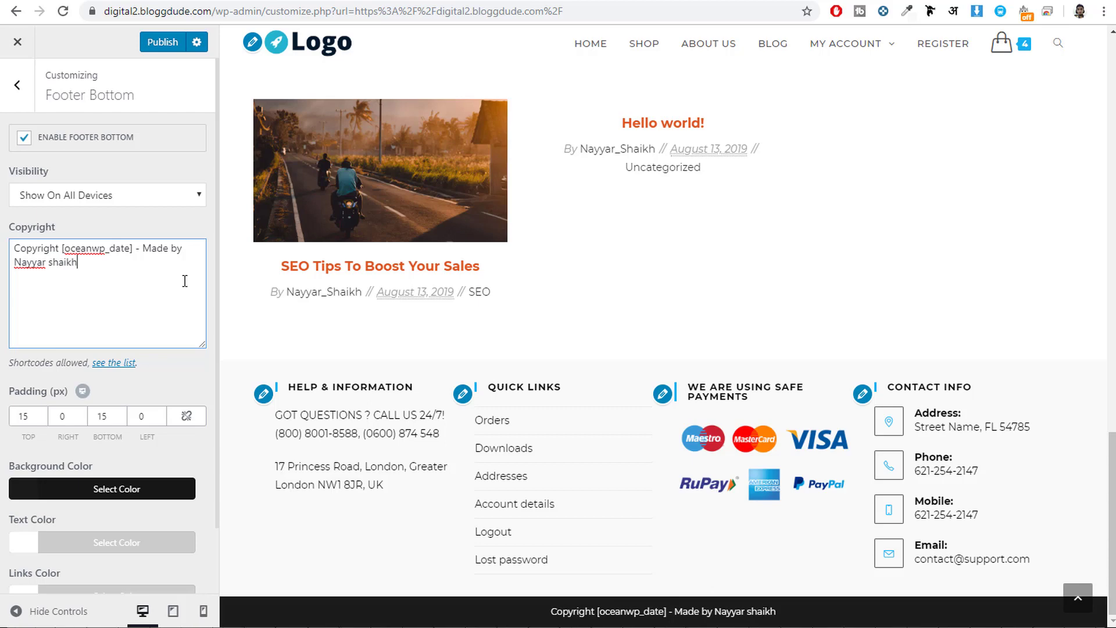
drag(77, 262, 20, 259)
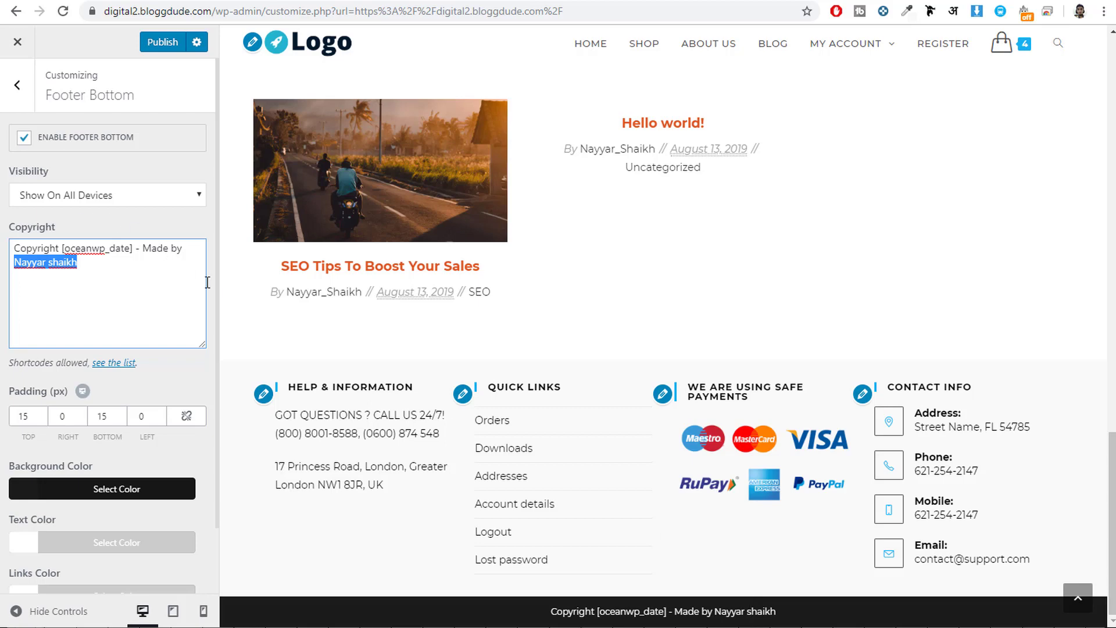
key(BackSpace)
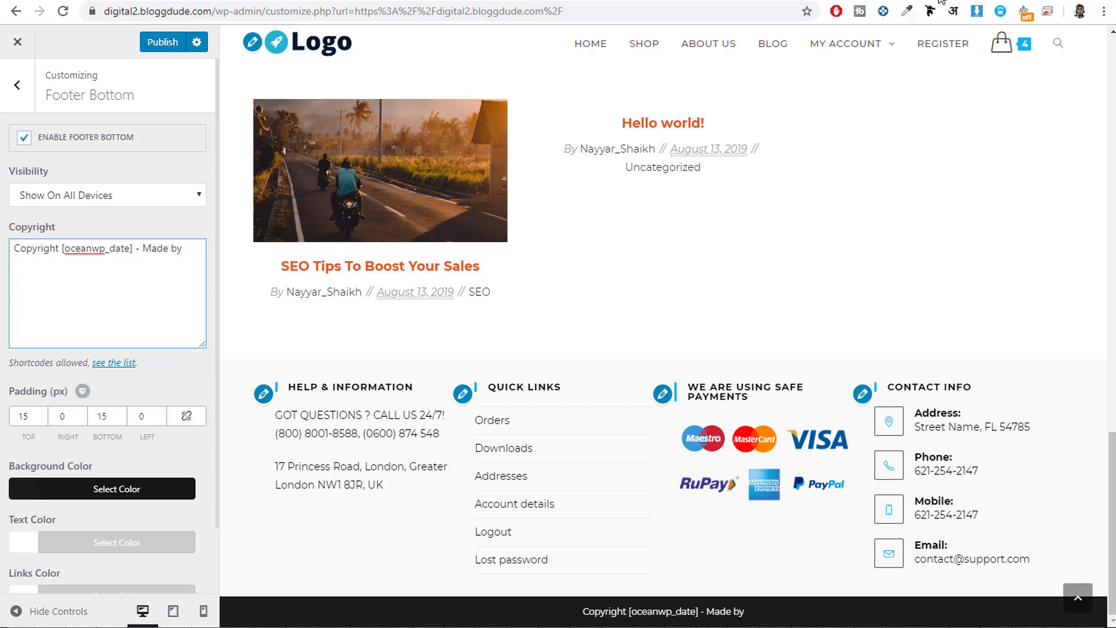
key(ctrl+t)
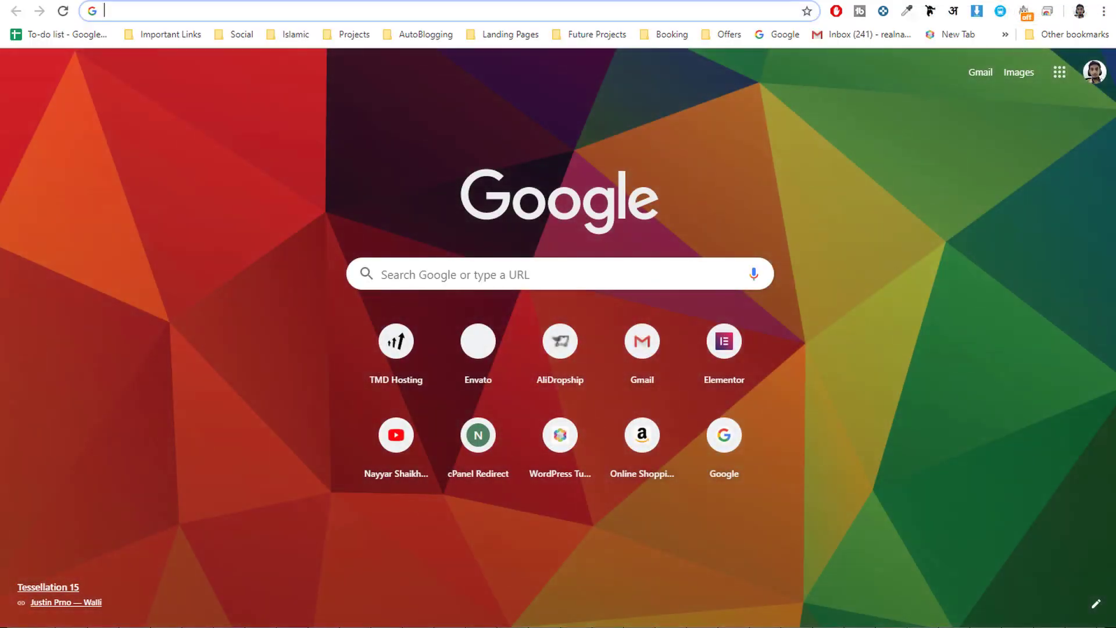
text(ahrefs)
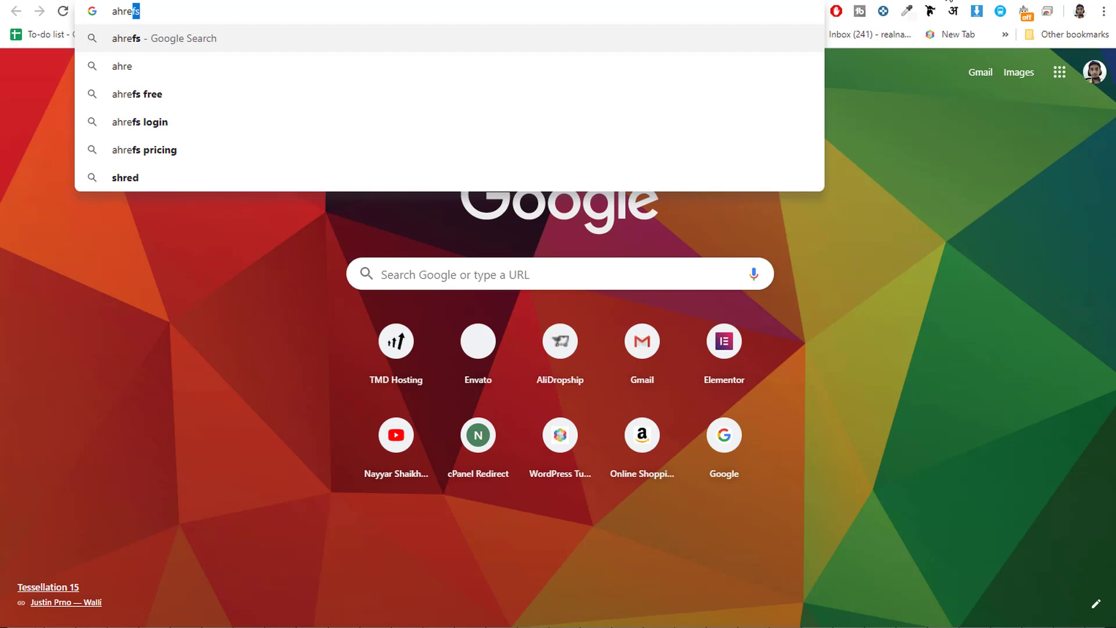
key(ctrl+w)
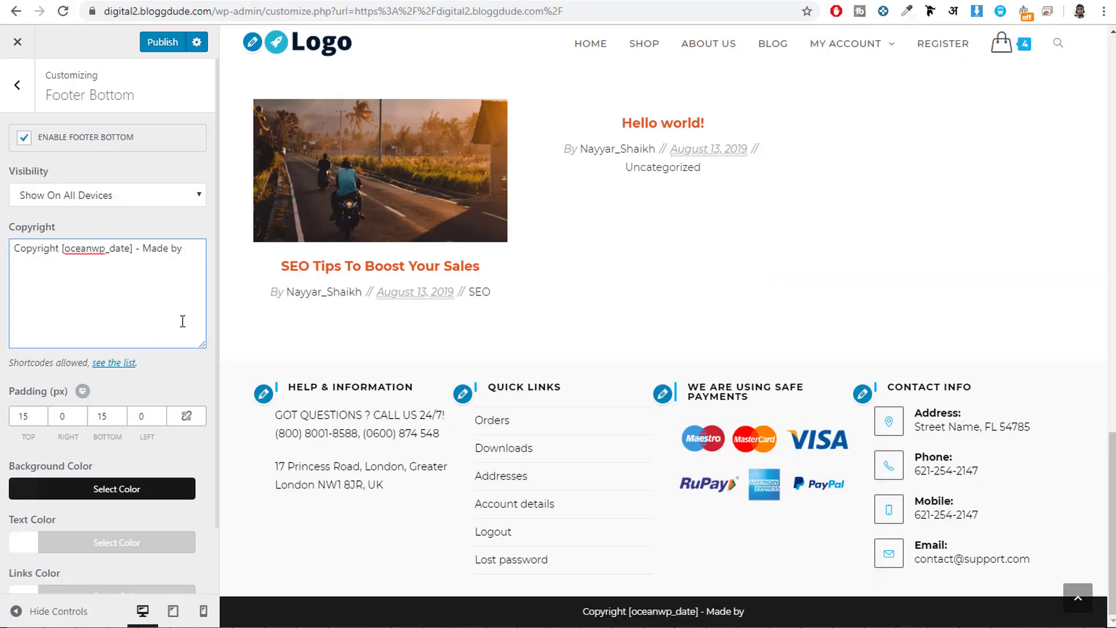
- Add an <a href> link to the creator's YouTube channel after 'Made by' in the copyright
text(<a href=")
key(ctrl+t)
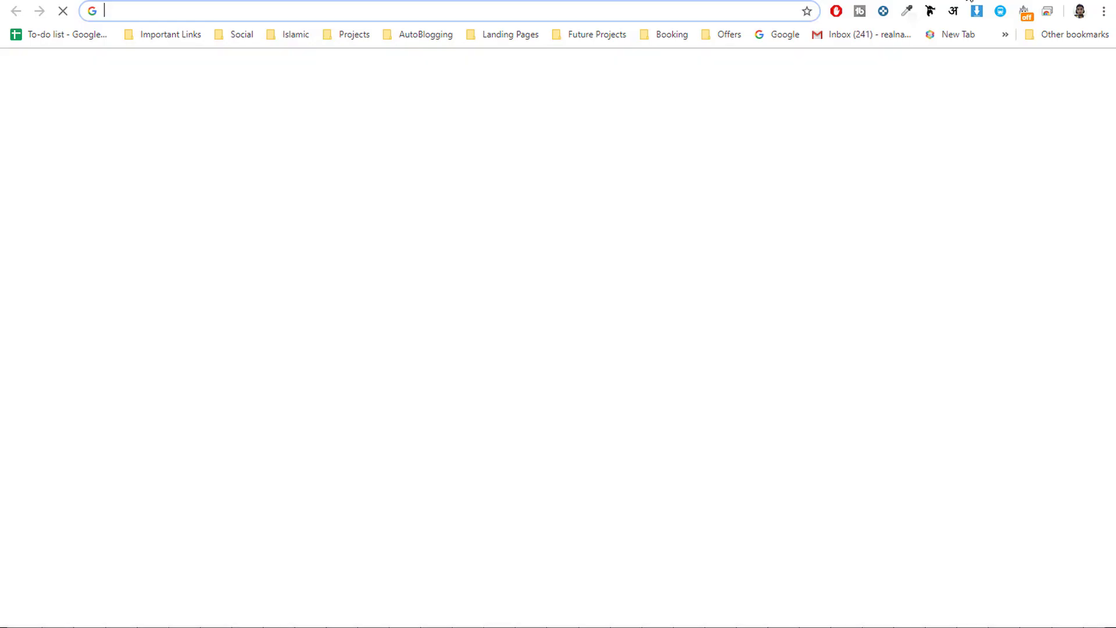
text(youtube.com/nayyarshaikh)
click(301, 3)
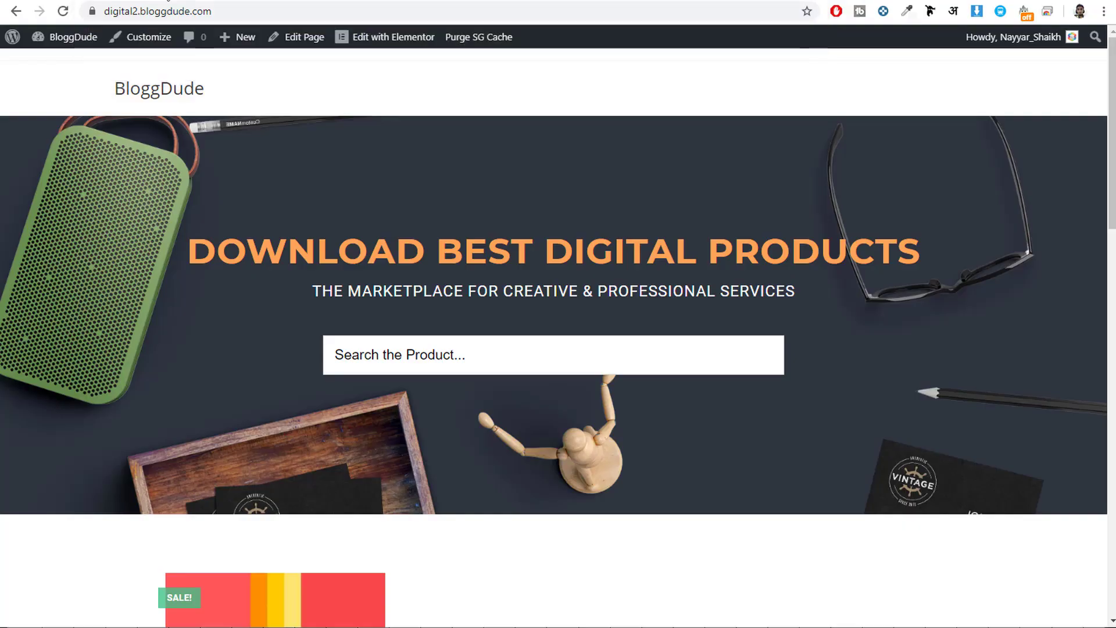
click(316, 2)
click(512, 1)
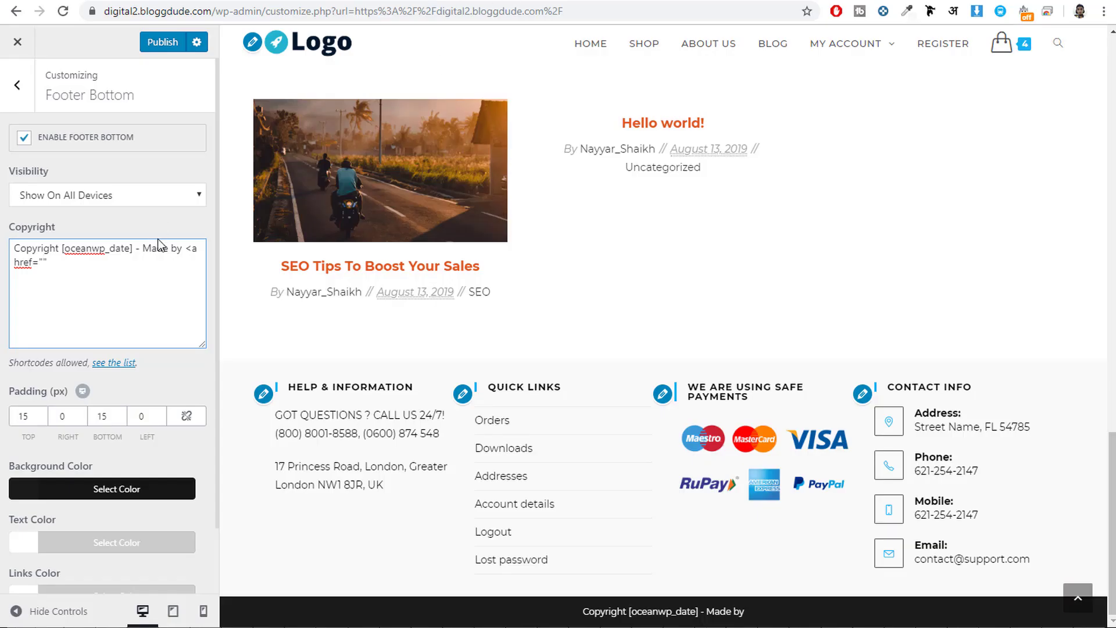
text(https://youtube.com/nayyarshaikh)
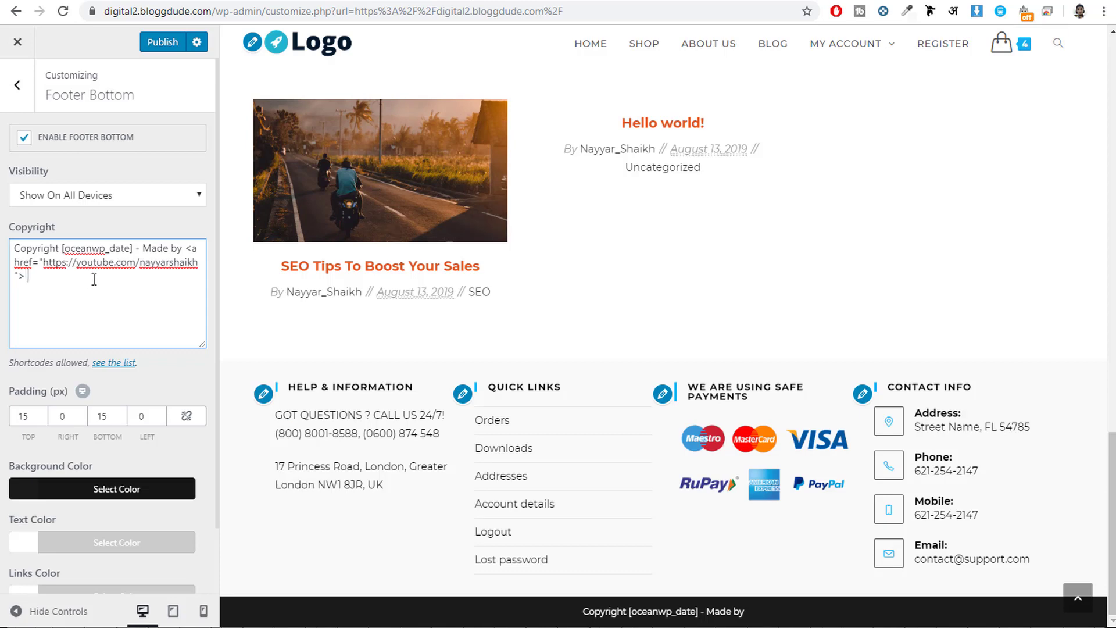
text(Nayyar Sh)
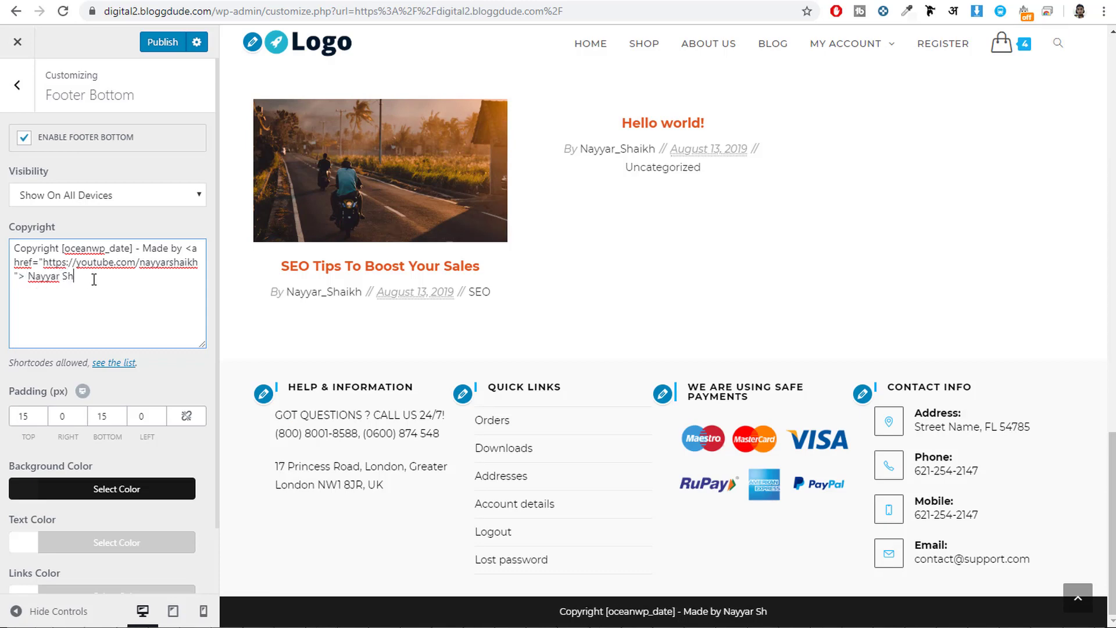
text(aikh</a>)
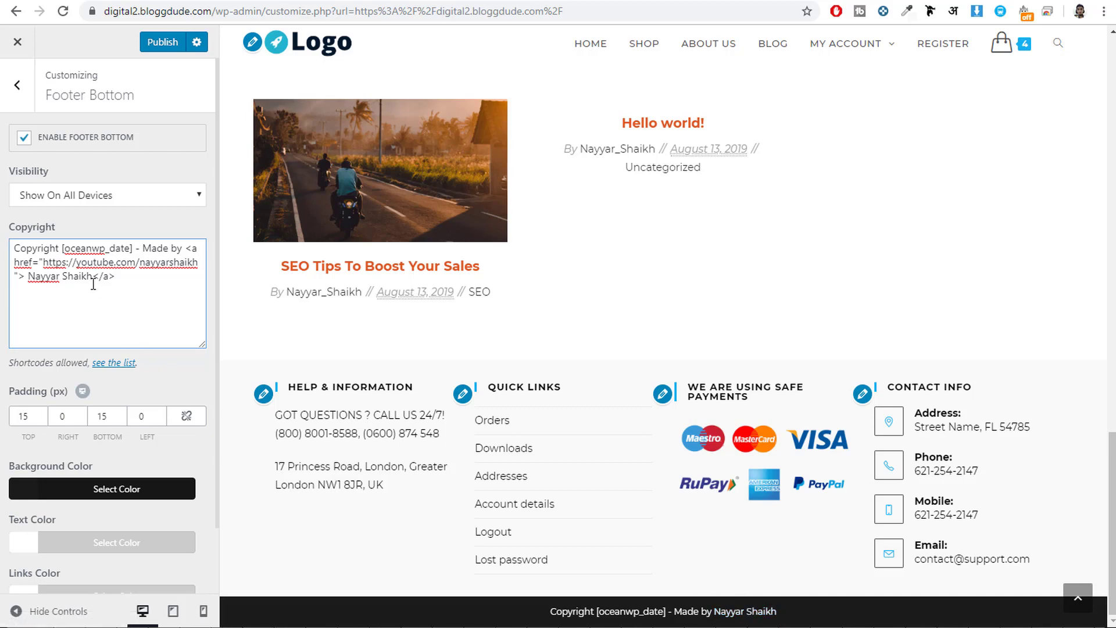
drag(185, 248, 154, 281)
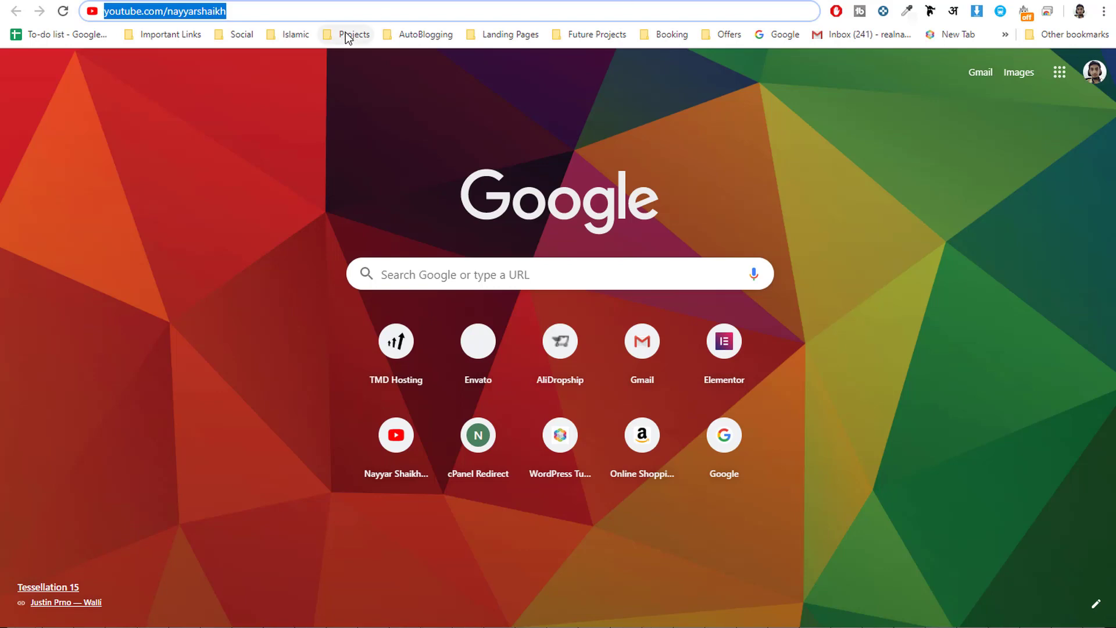
- Search Google for 'a href', open W3Schools' href attribute page, and launch its Try it Yourself editor
key(BackSpace)
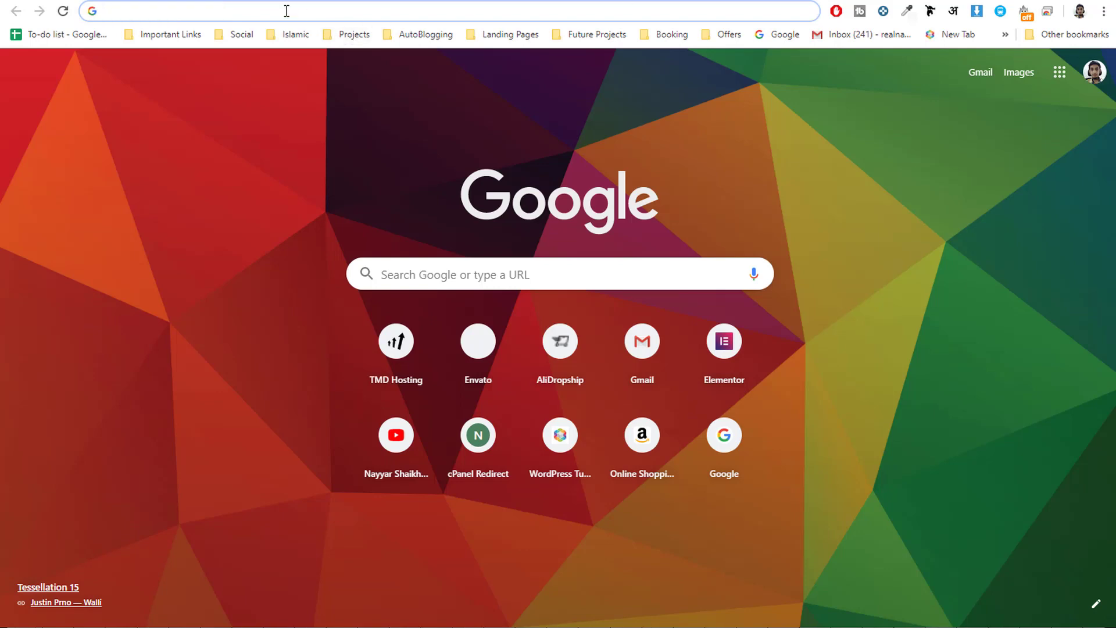
text(a href)
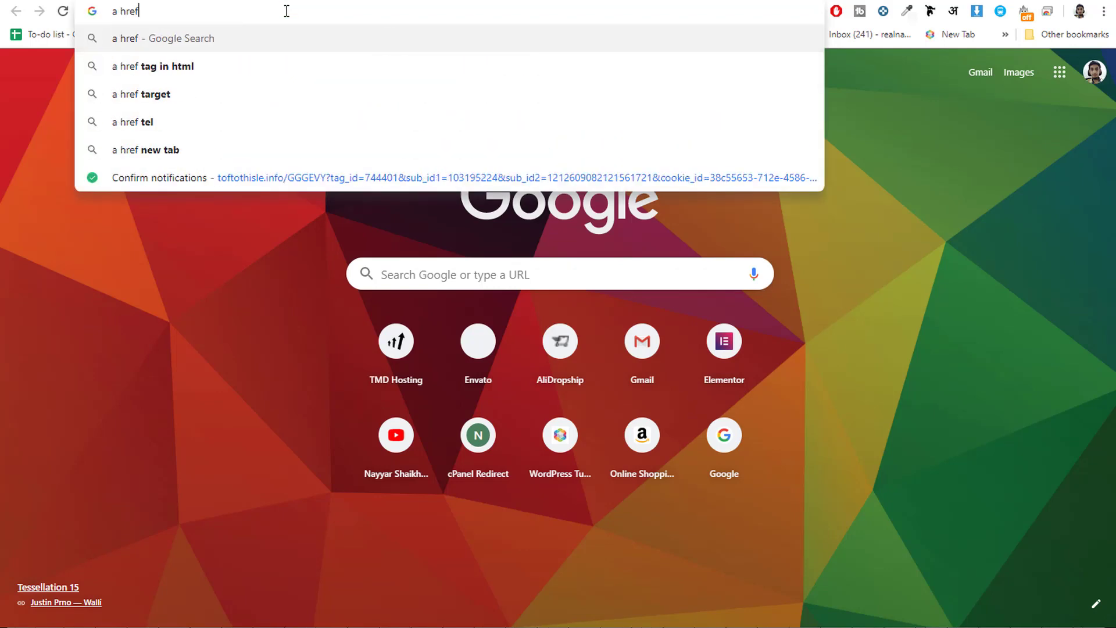
key(Return)
scroll(203, 200, down, 1)
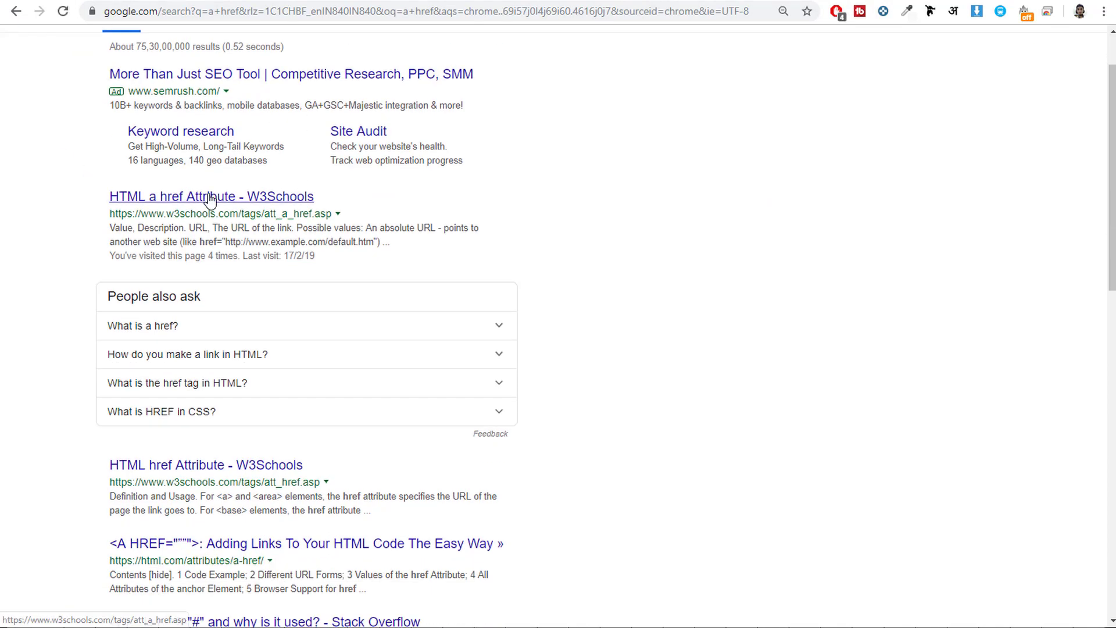
click(186, 199)
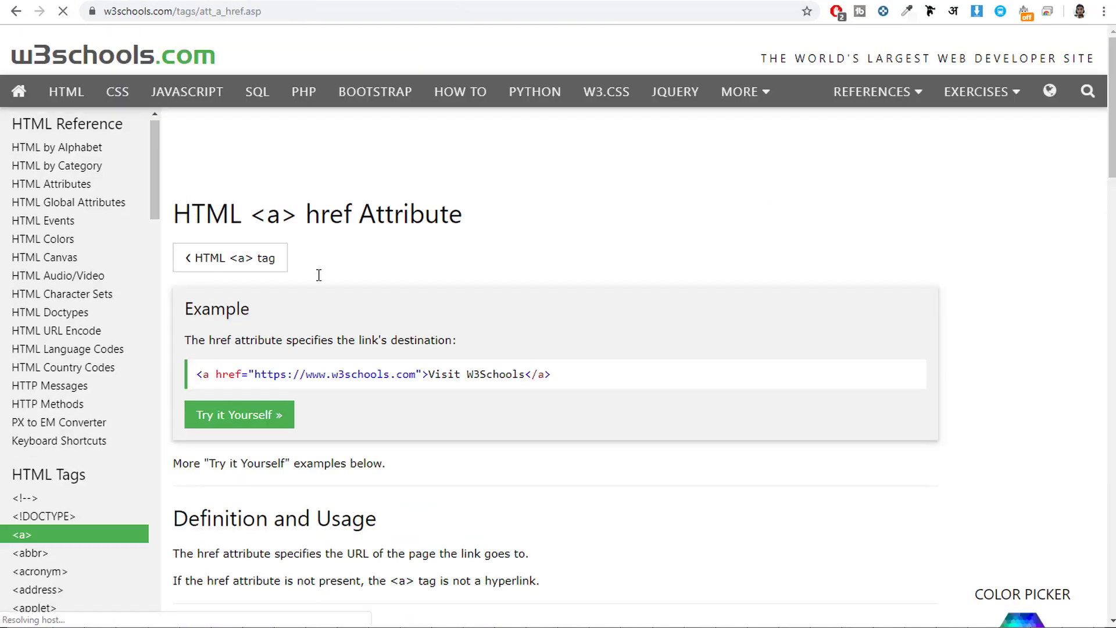
drag(192, 375, 586, 373)
key(ctrl+c)
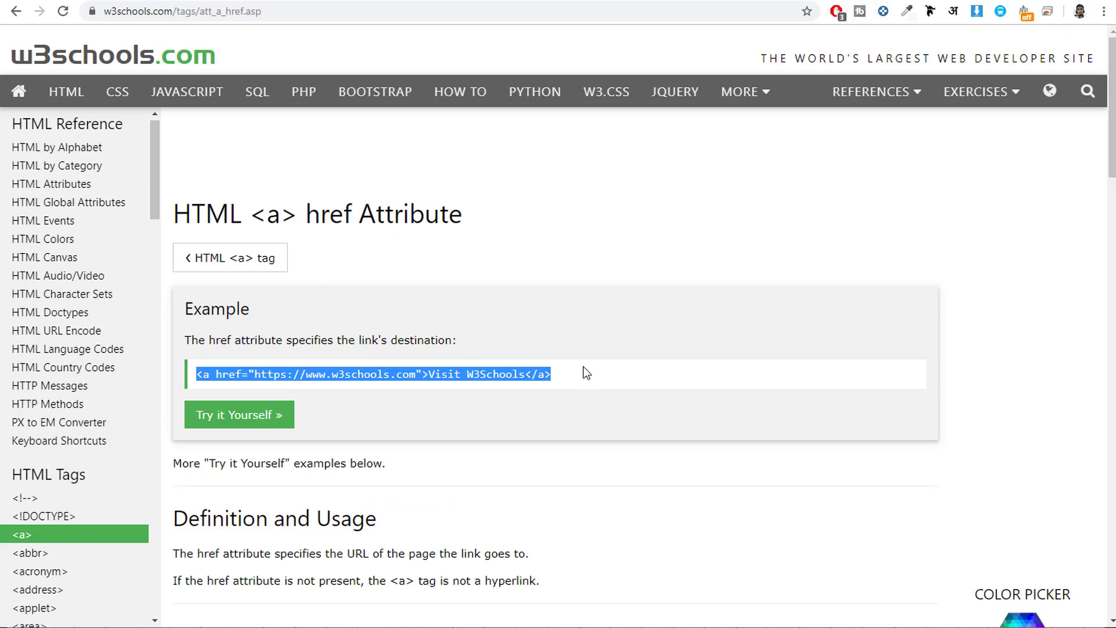
click(610, 374)
click(255, 427)
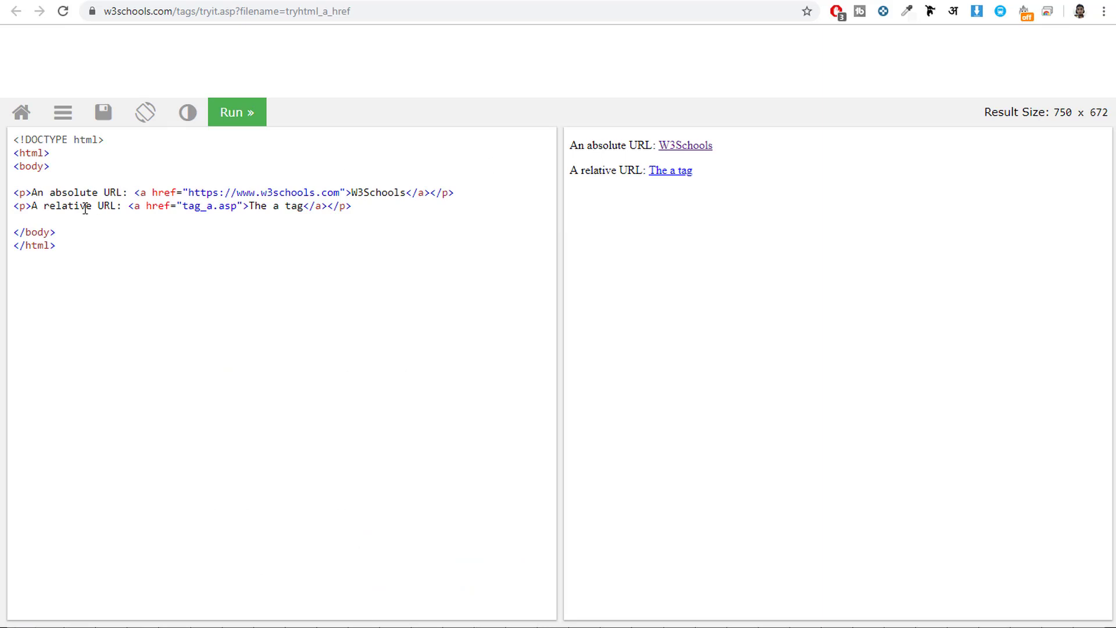
drag(129, 208, 300, 208)
click(252, 207)
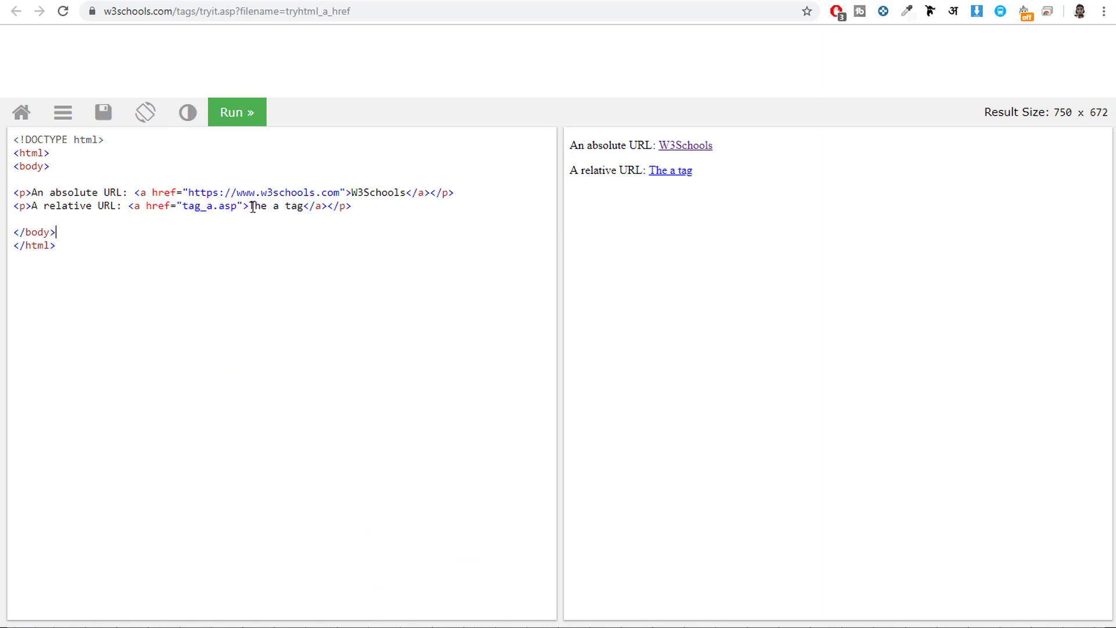
double_click(210, 191)
drag(336, 194, 196, 196)
key(BackSpace)
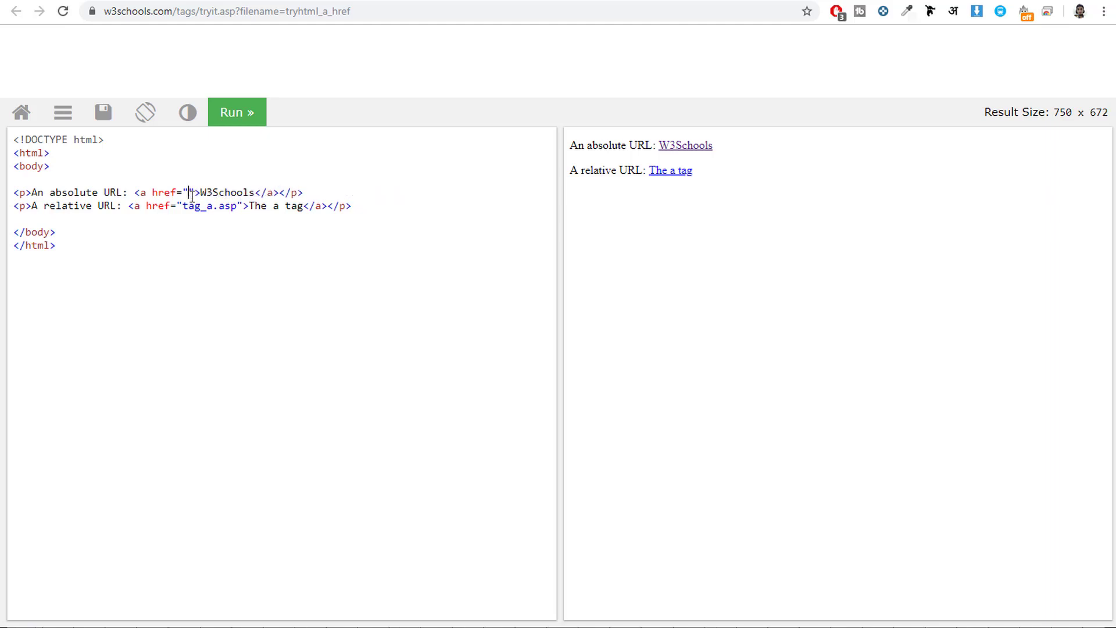
key(ctrl+v)
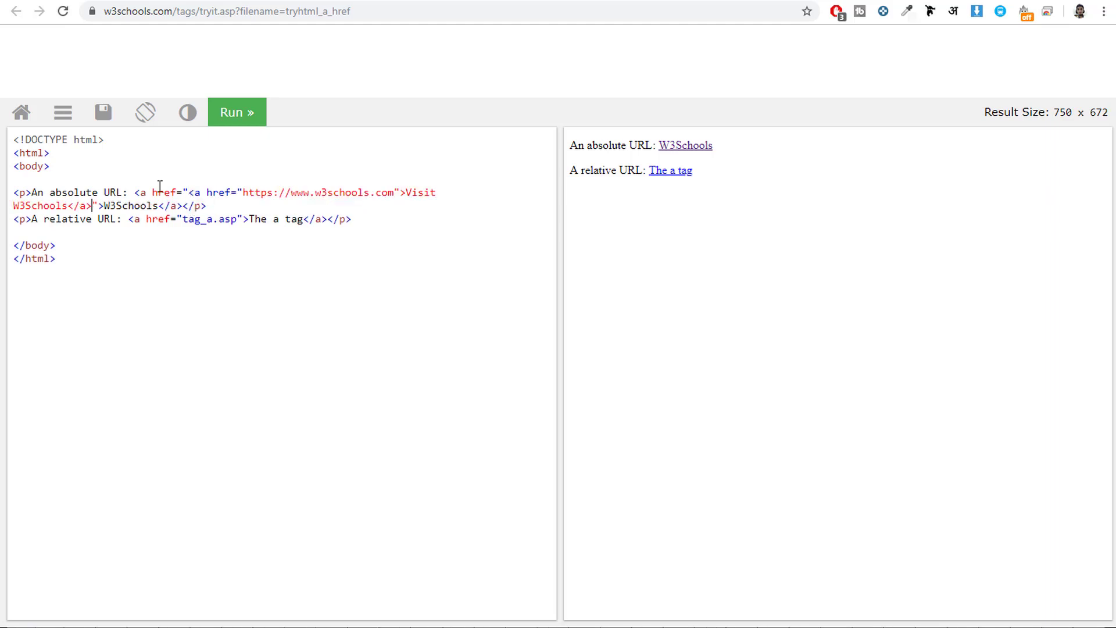
key(ctrl+z)
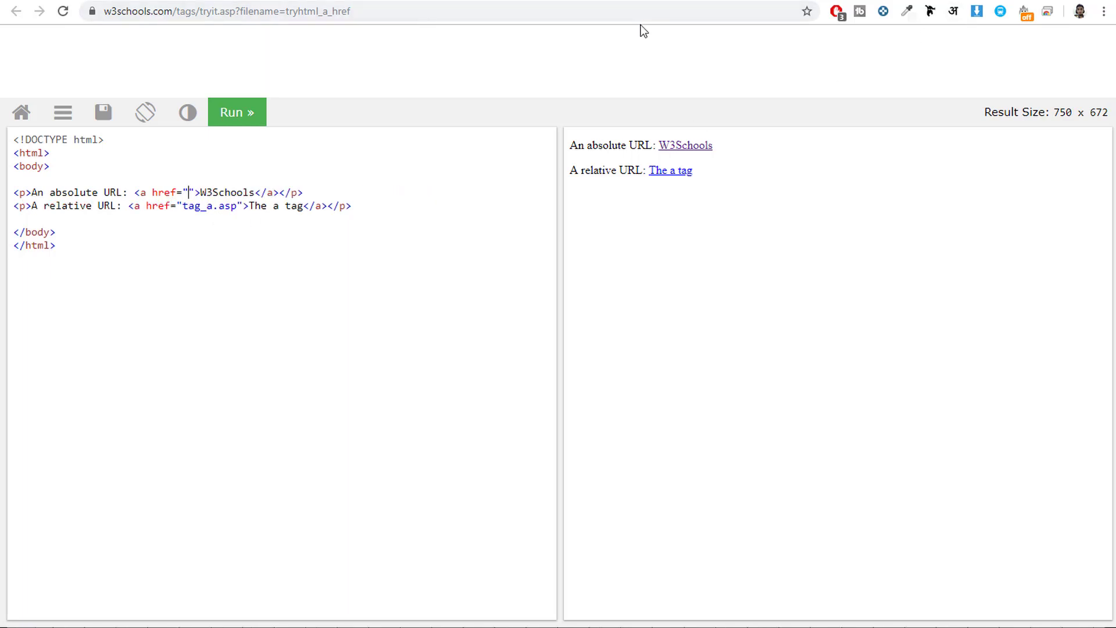
text(https://)
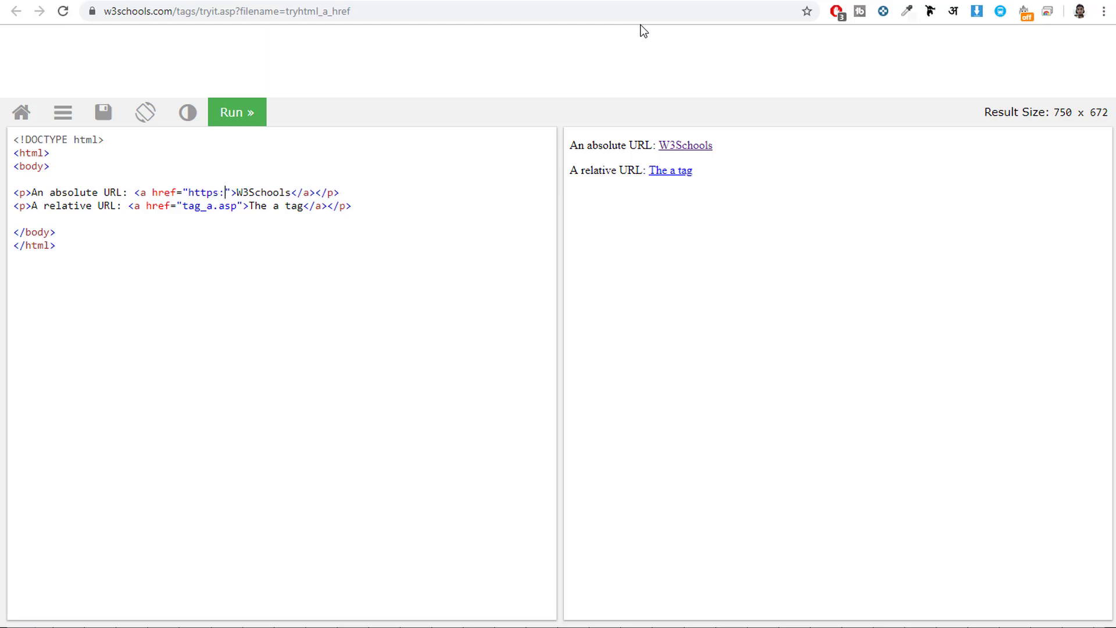
text(bloggdude)
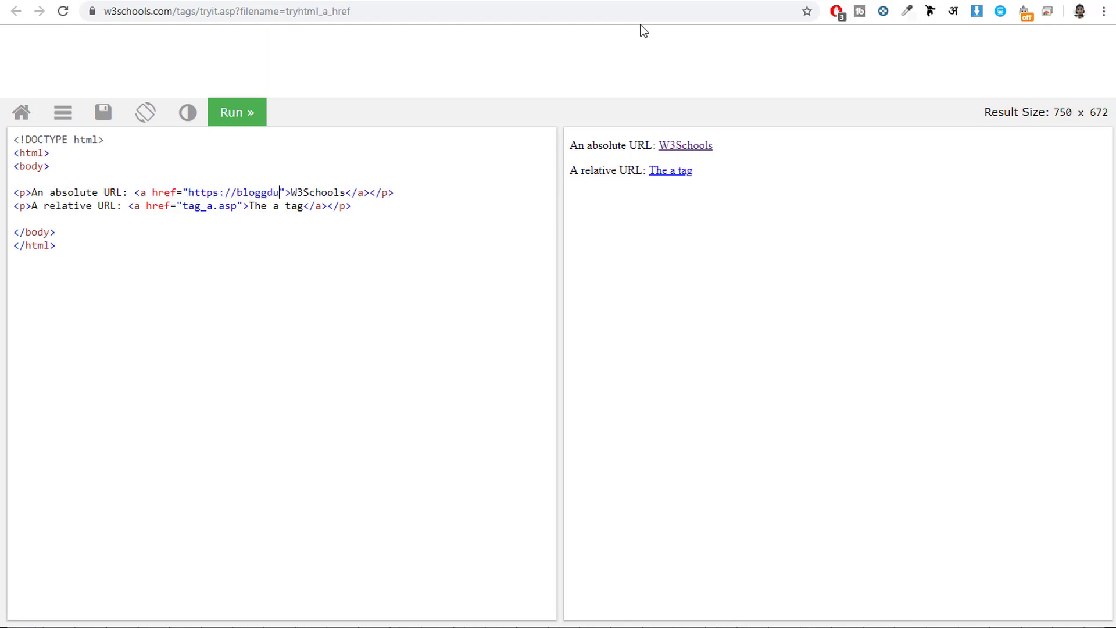
text(.com)
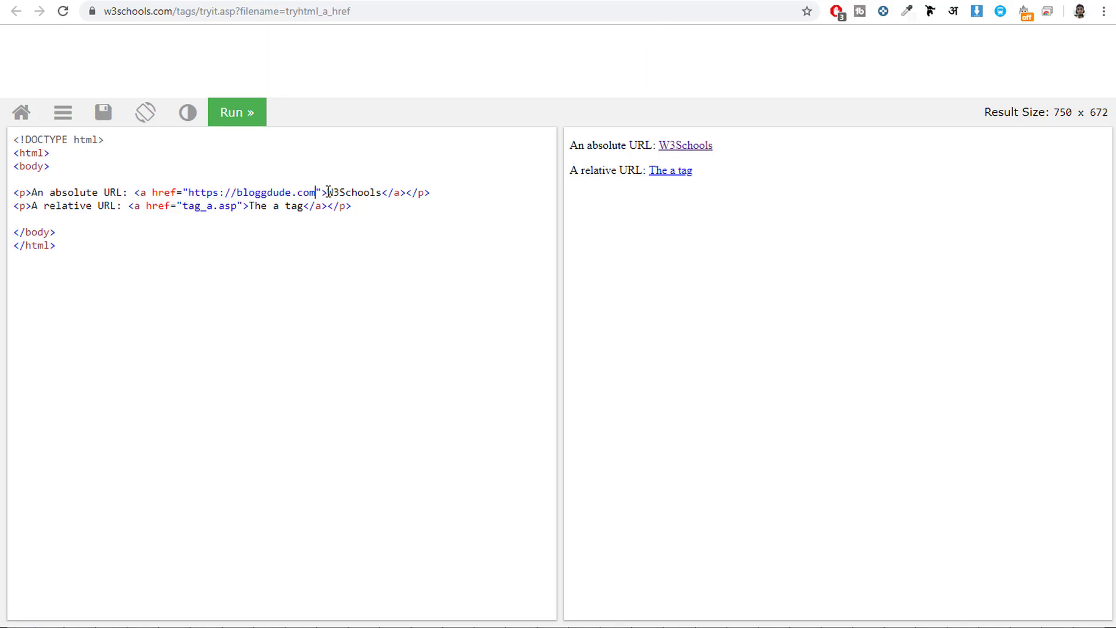
- Change the link text W3Schools to the author's name, run the preview and select the anchor tag
drag(349, 191, 383, 188)
text(Nayar)
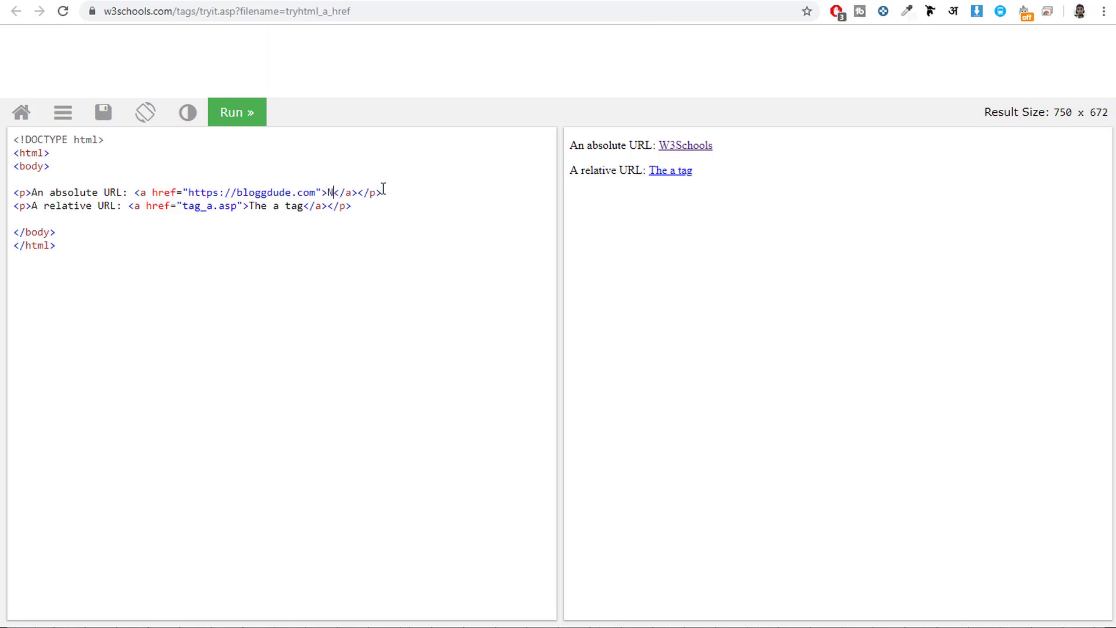
key(BackSpace)
key(BackSpace)
text(yar Shaikh)
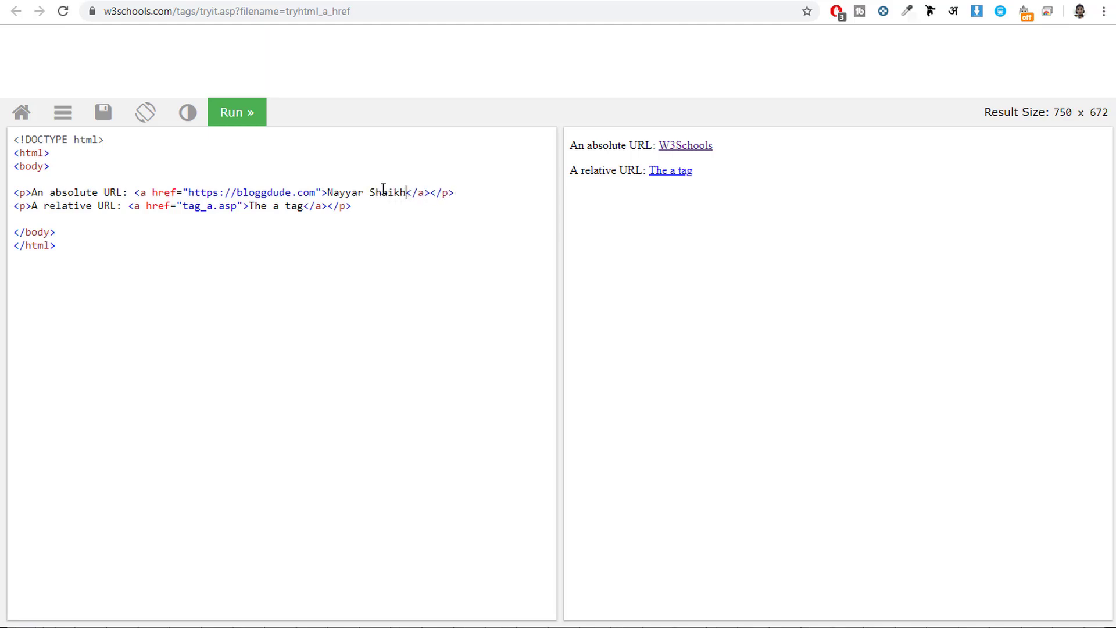
click(491, 240)
click(239, 113)
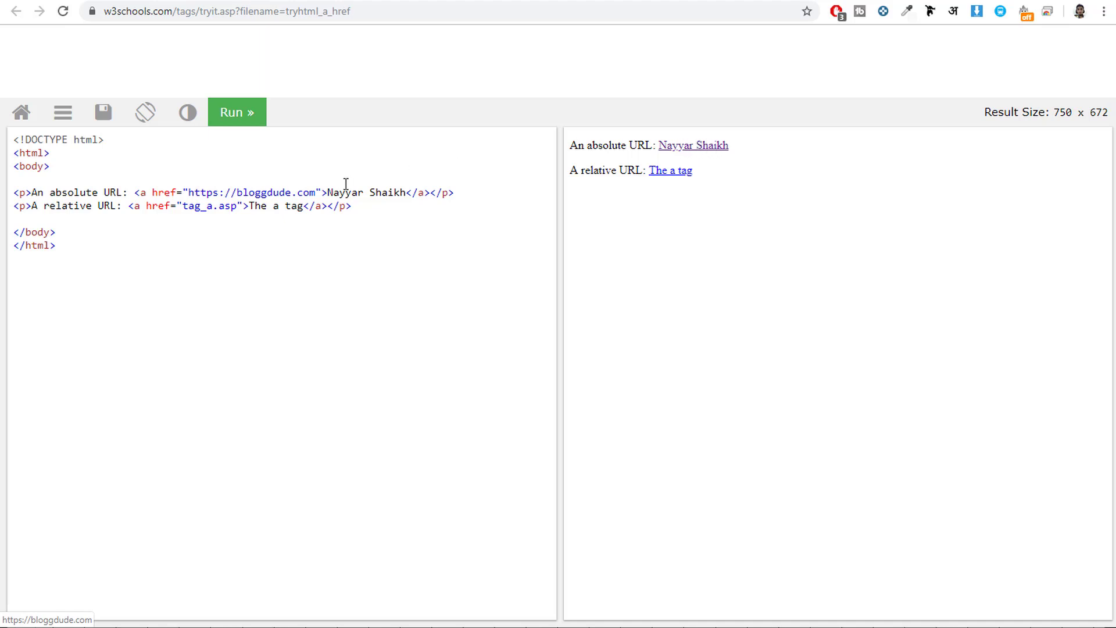
drag(434, 190, 141, 189)
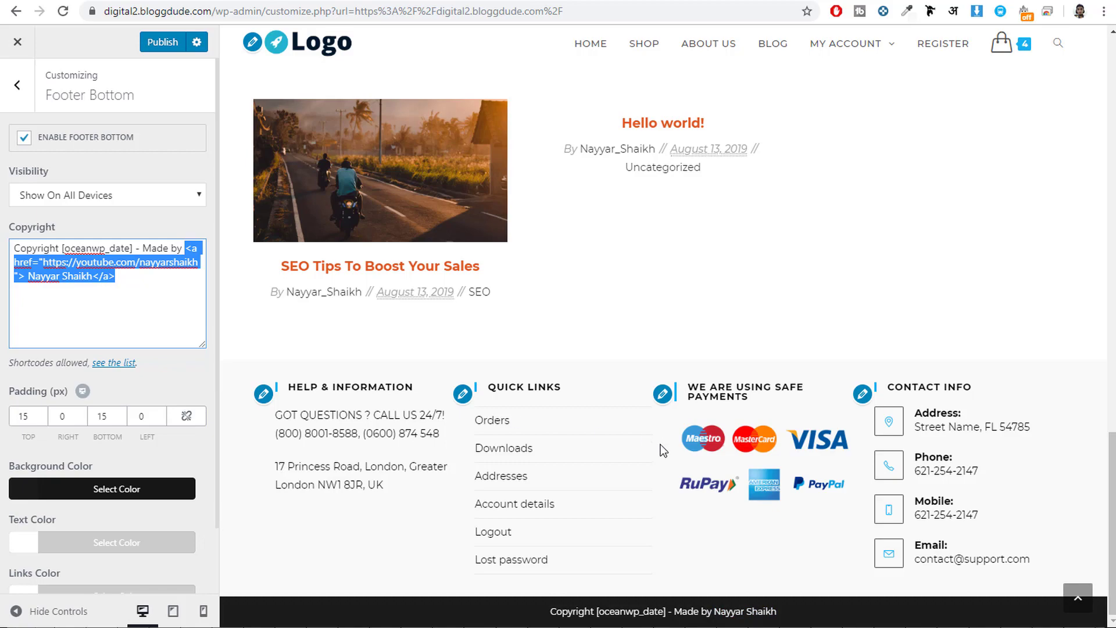
- Publish the footer copyright change and return to the Customizer section list
scroll(657, 453, up, 15)
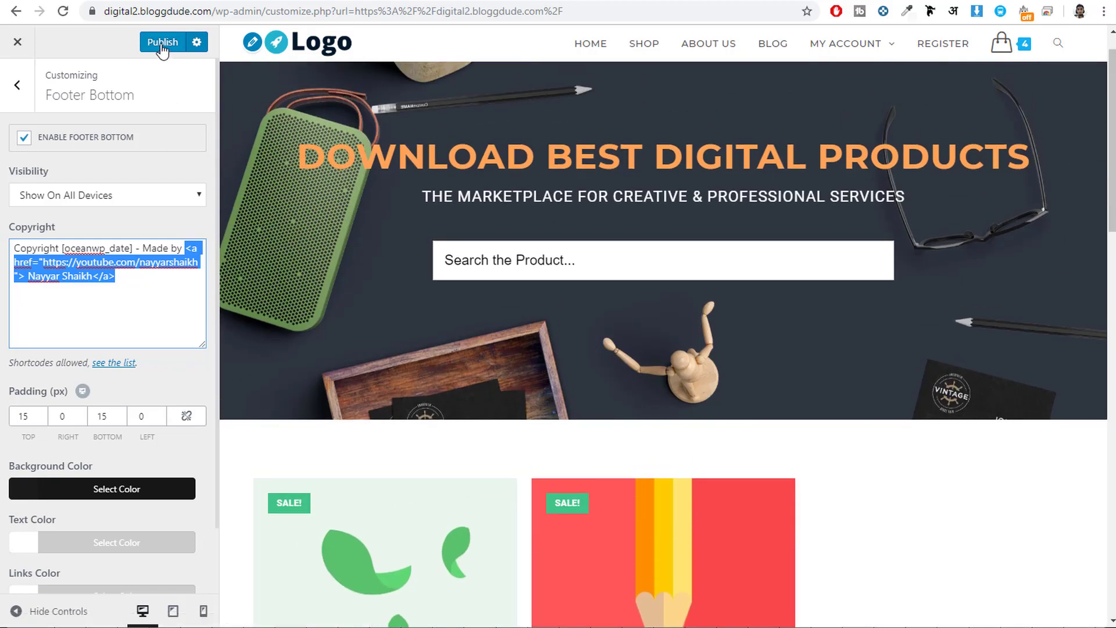
click(163, 51)
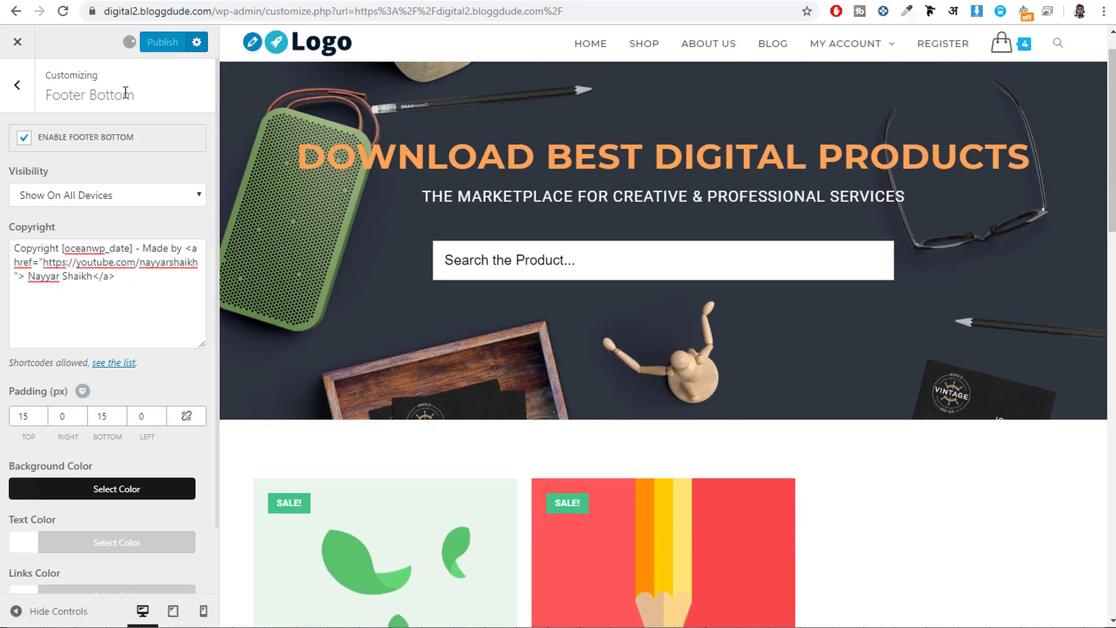
click(29, 101)
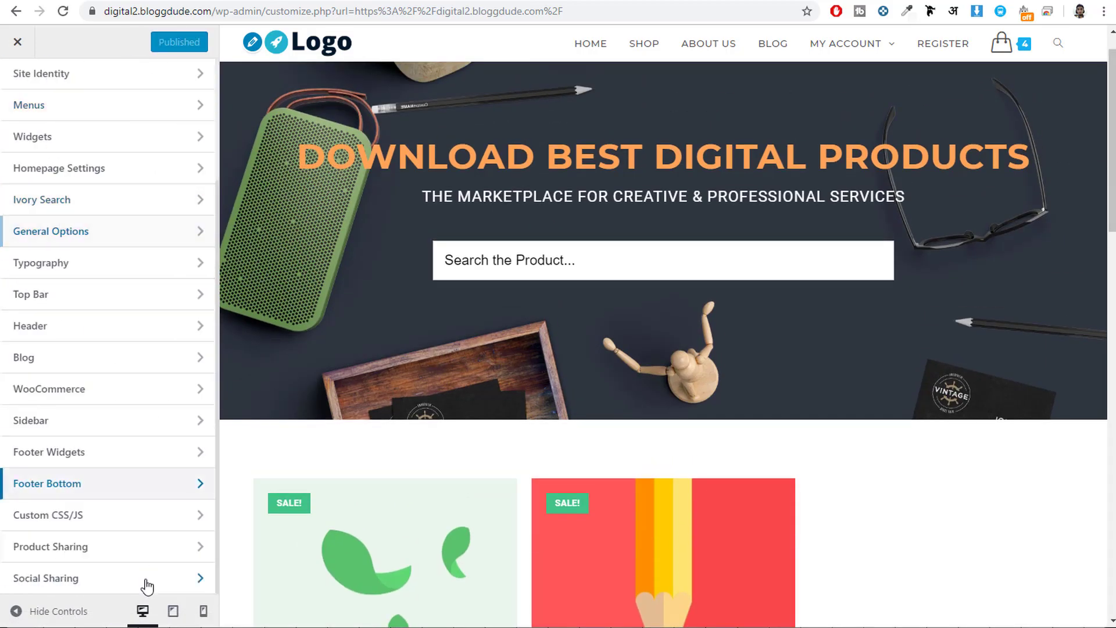
click(145, 626)
key(ctrl+a)
- Open Custom CSS/JS and review its rules, including .quantity.buttons_added
scroll(495, 372, up, 1)
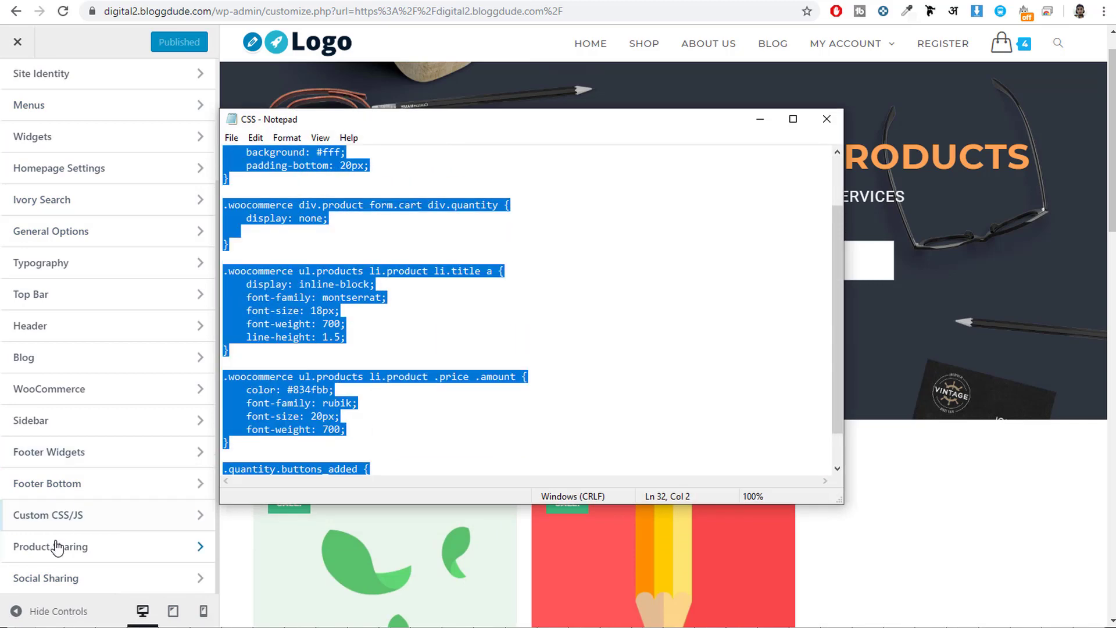
click(87, 516)
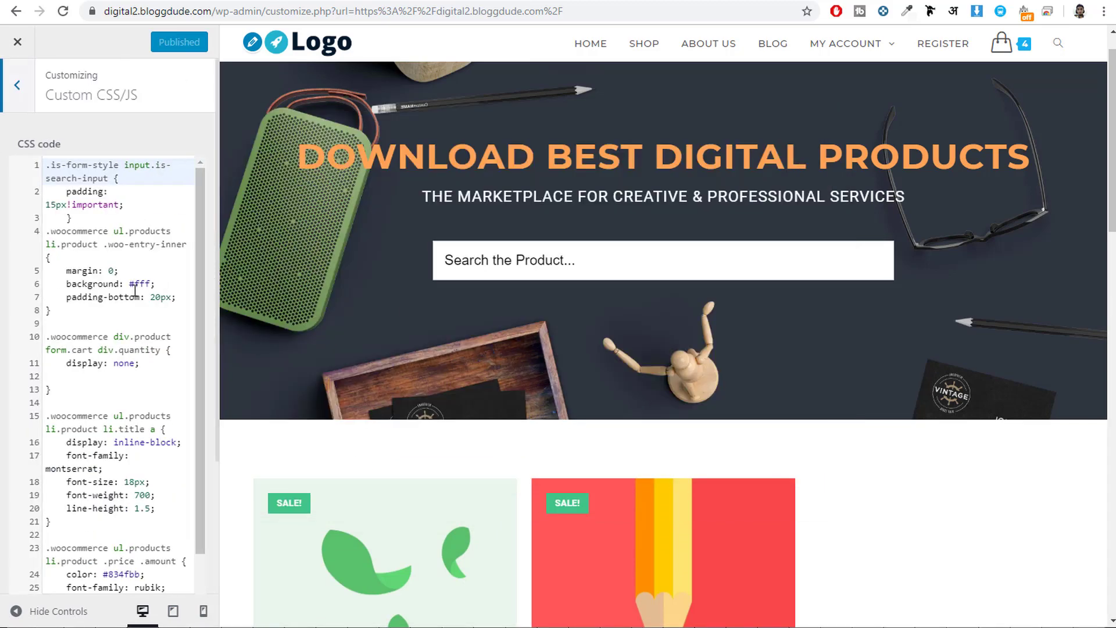
scroll(135, 289, down, 2)
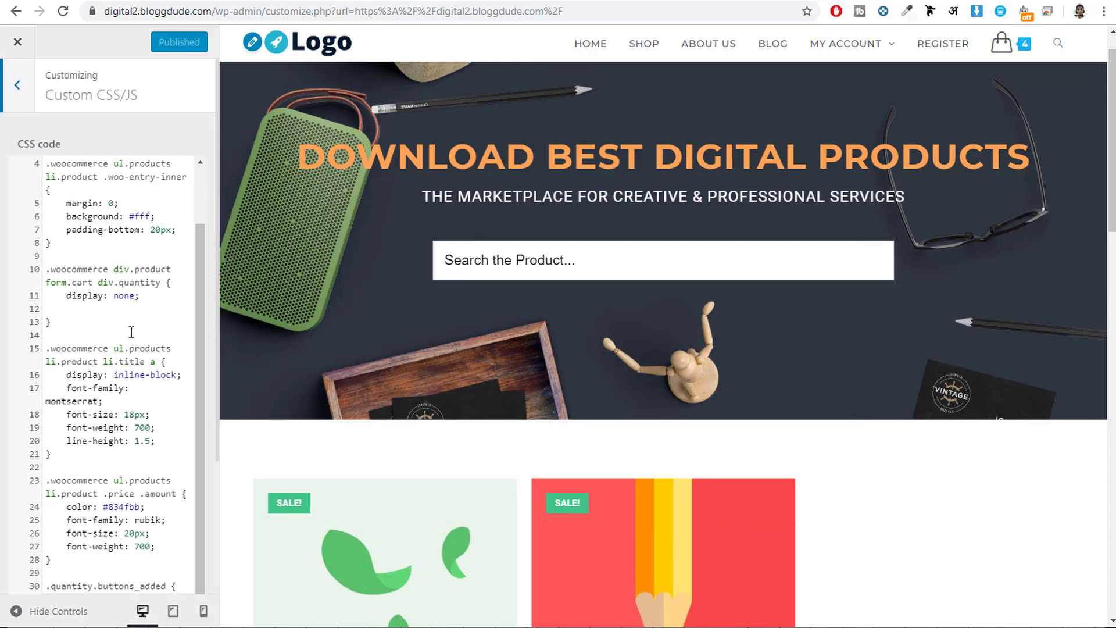
drag(79, 555, 46, 349)
scroll(95, 461, down, 3)
click(76, 442)
drag(76, 442, 55, 396)
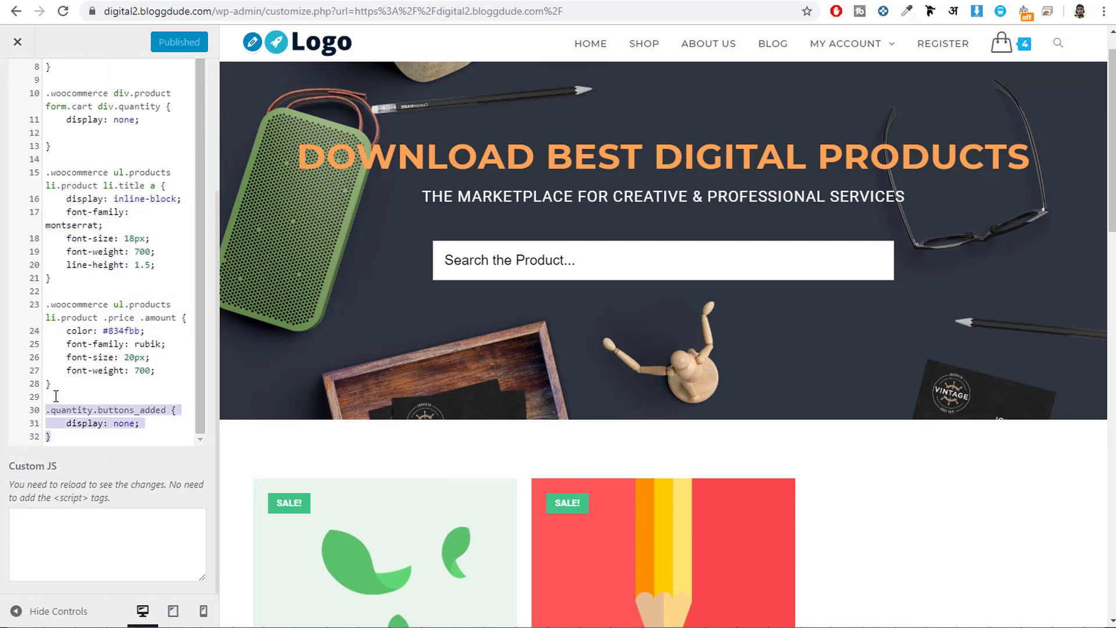
scroll(107, 386, up, 1)
scroll(1006, 381, down, 5)
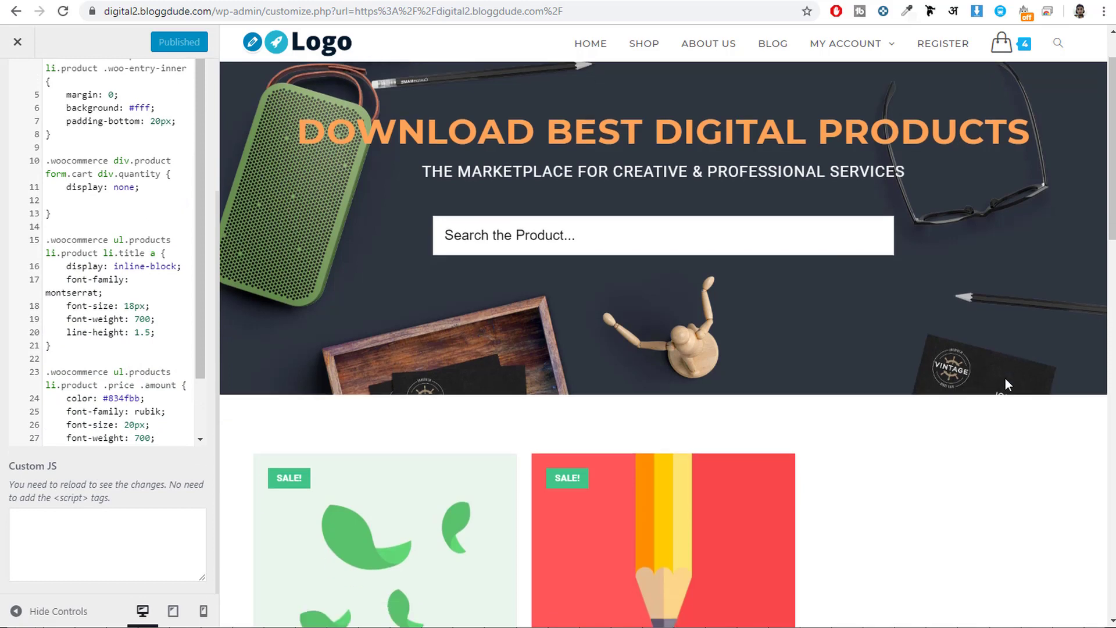
scroll(134, 362, up, 3)
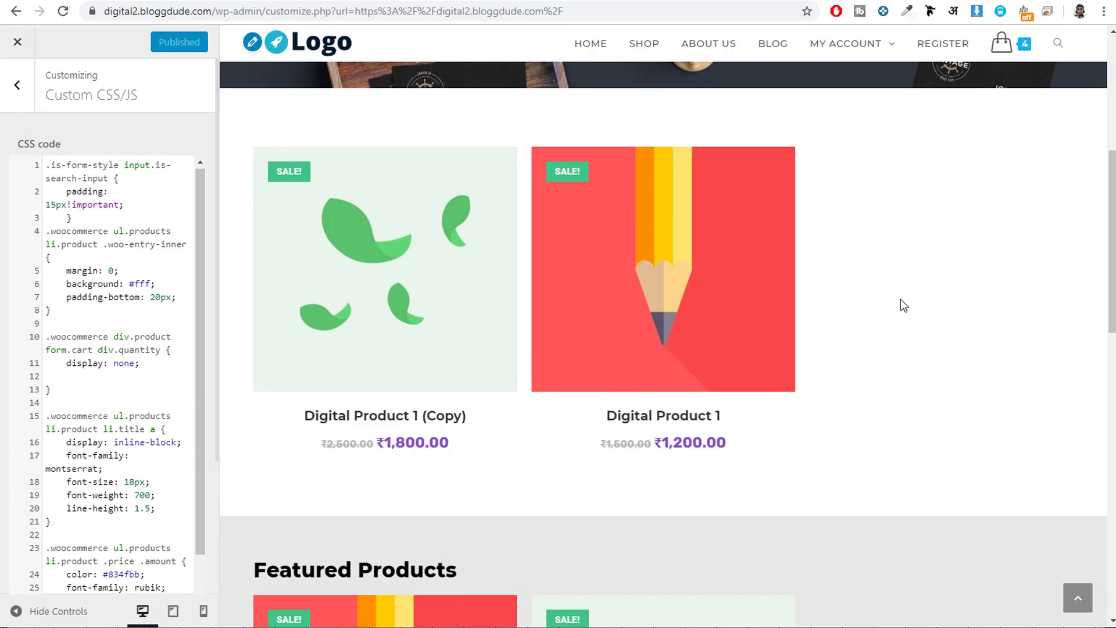
scroll(903, 305, up, 5)
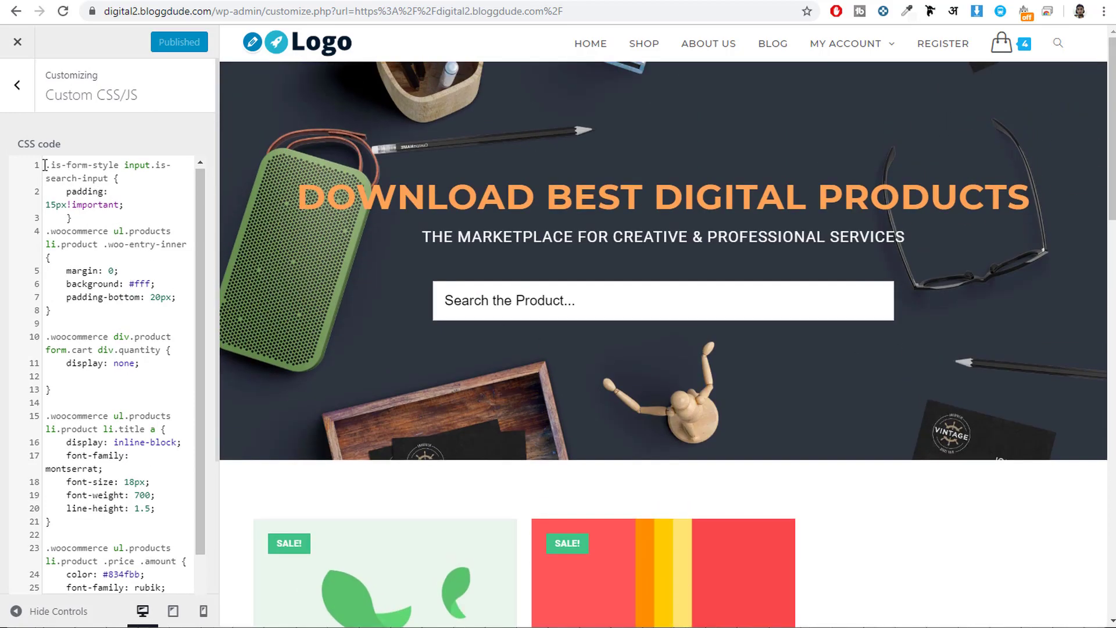
- Review the search input padding and product card background rules in the custom CSS
drag(44, 166, 86, 223)
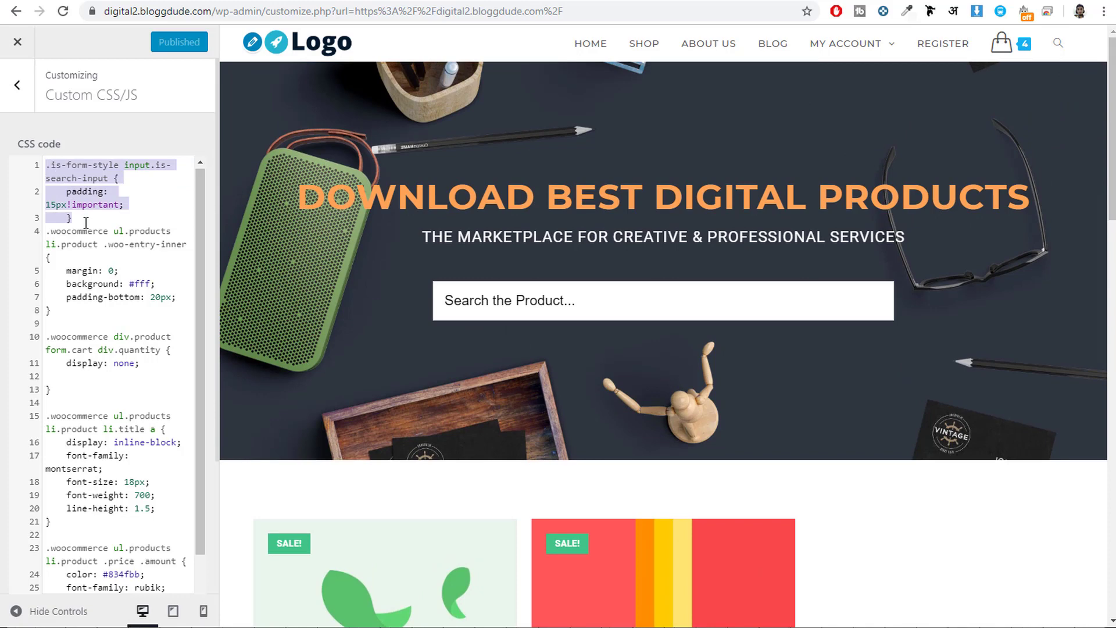
click(86, 222)
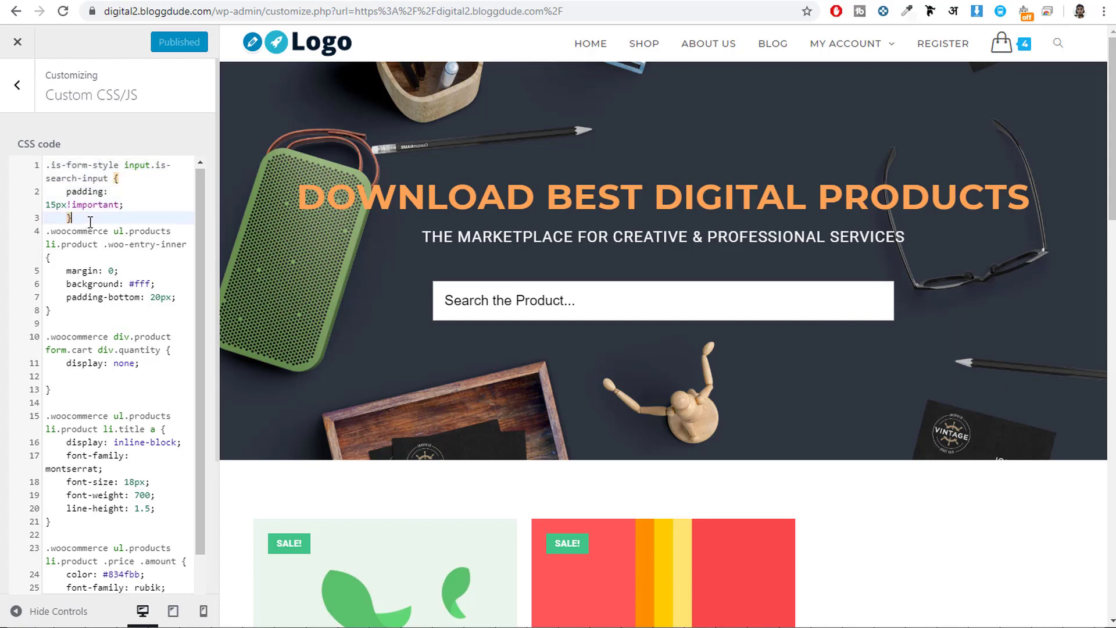
drag(50, 165, 76, 224)
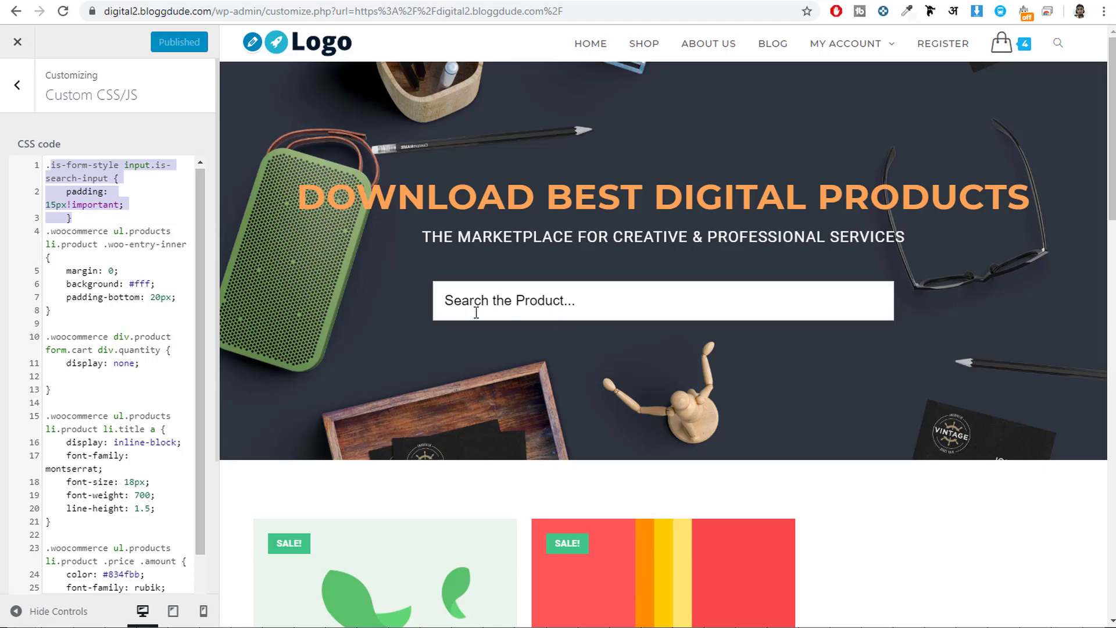
click(67, 205)
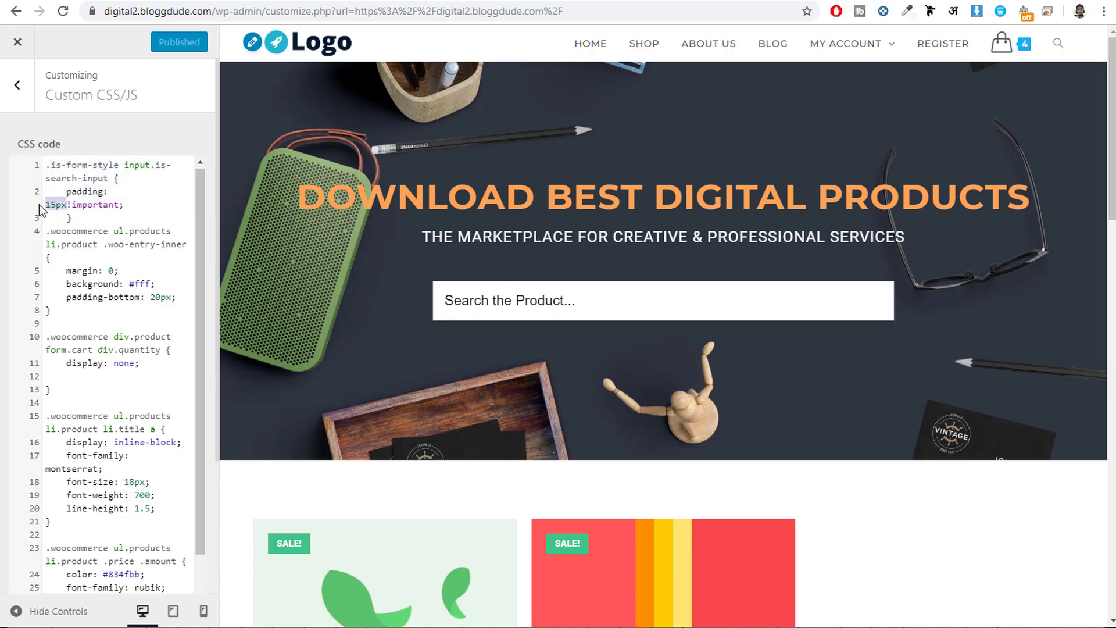
click(117, 228)
scroll(128, 290, down, 1)
scroll(131, 299, up, 1)
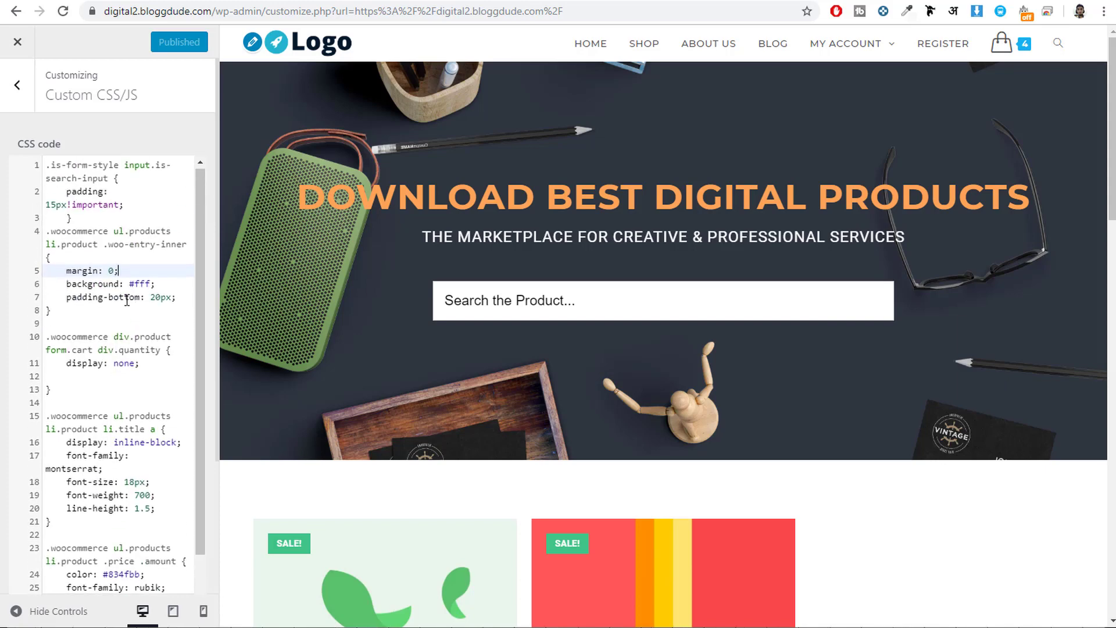
drag(50, 231, 114, 311)
click(114, 312)
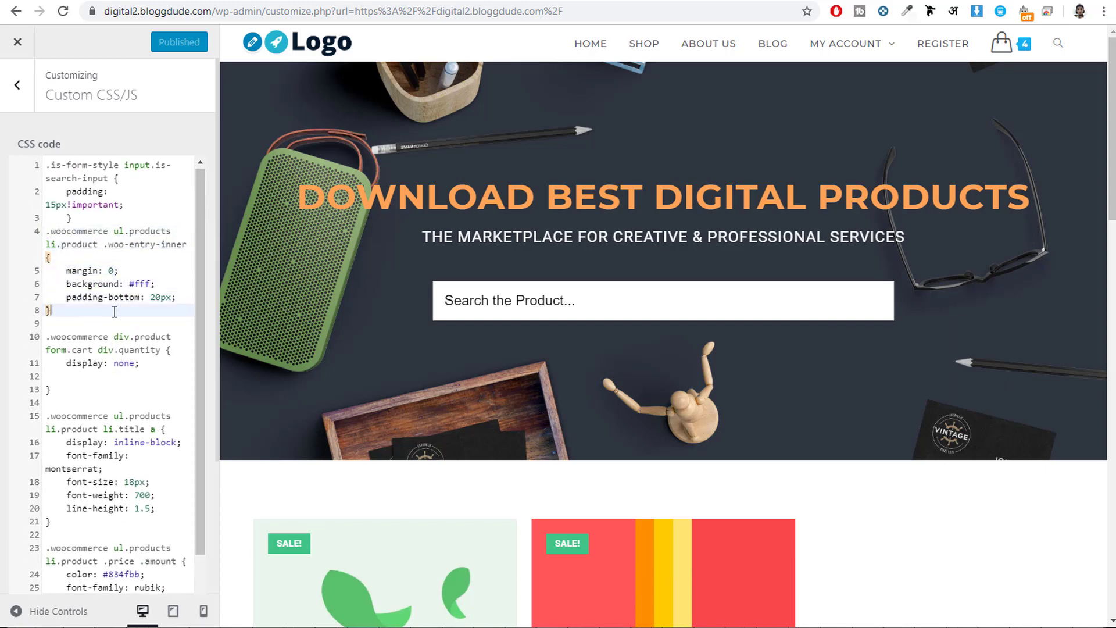
scroll(695, 335, down, 6)
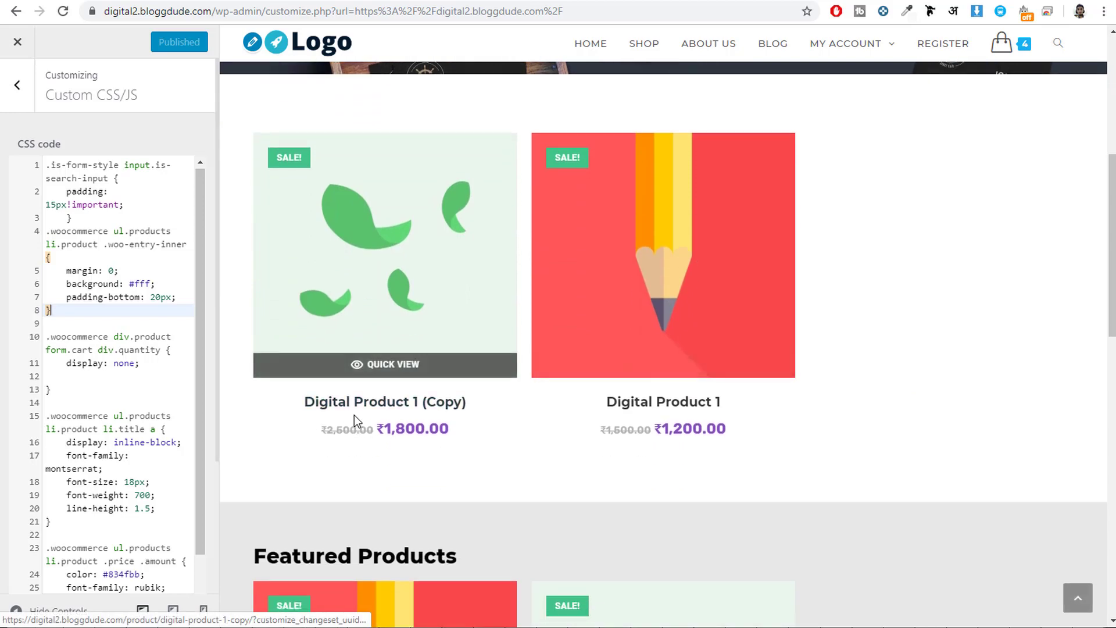
scroll(108, 398, down, 1)
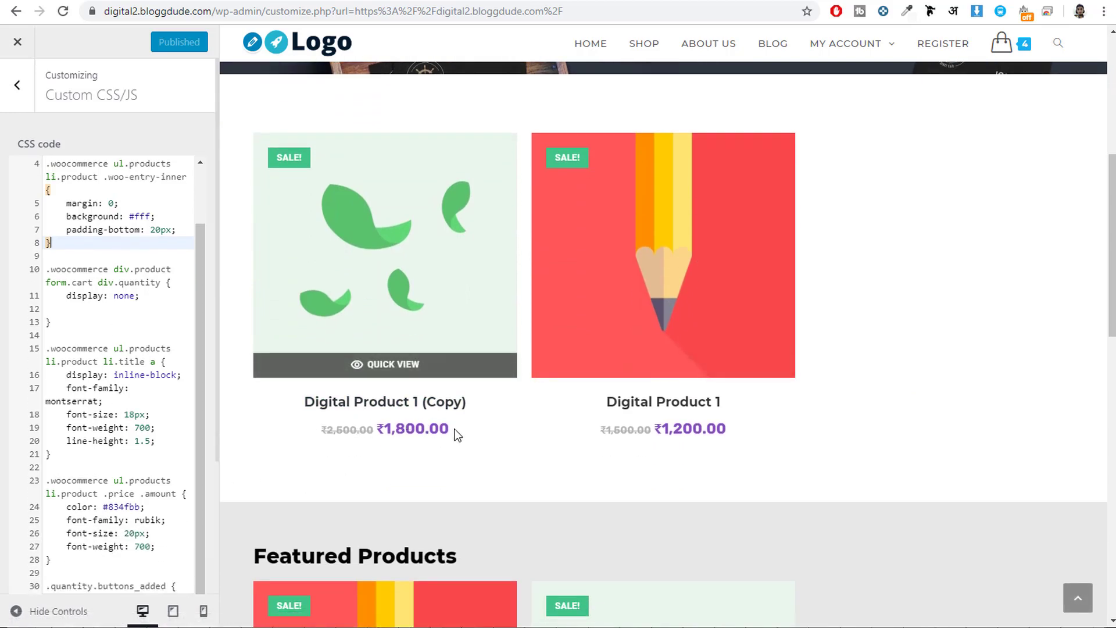
- Change the .price .amount colour from purple to #000
drag(455, 433, 380, 429)
click(424, 450)
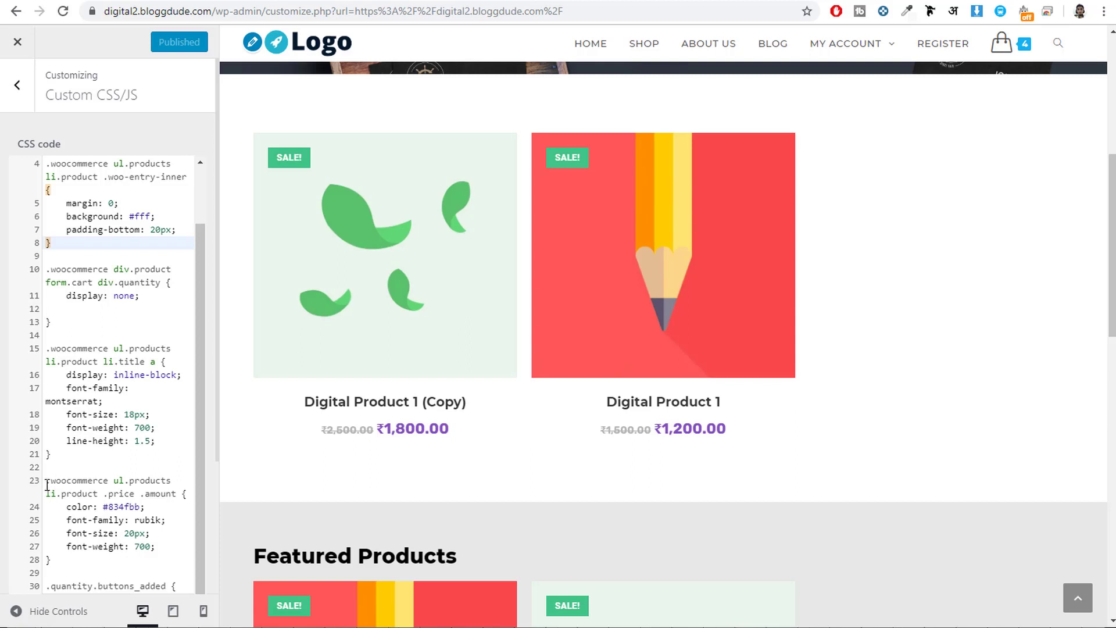
drag(47, 485, 81, 570)
click(149, 495)
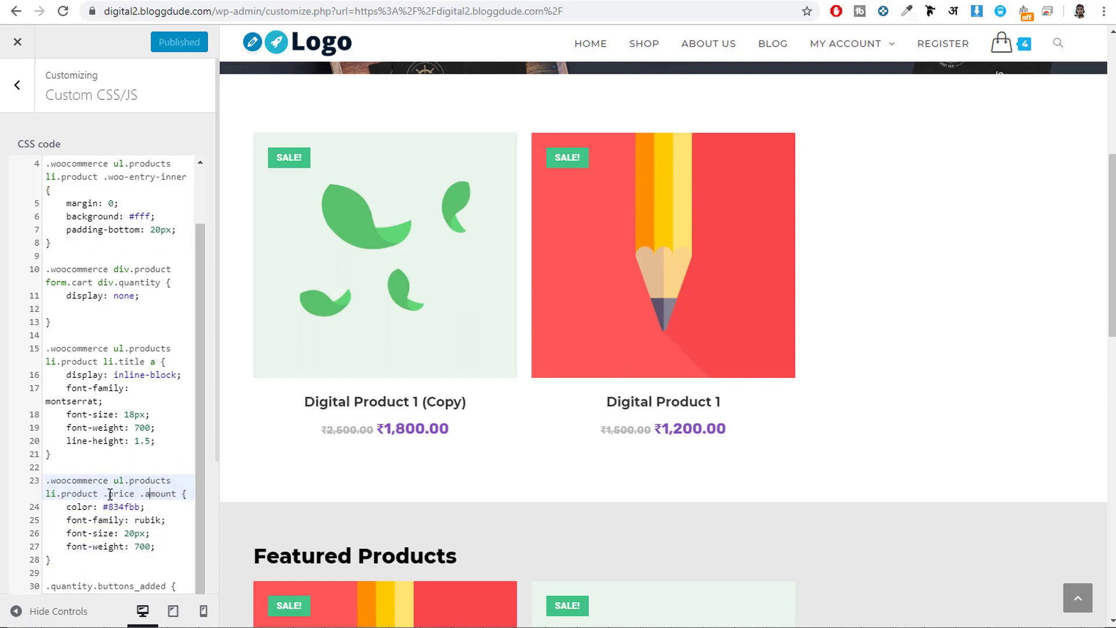
drag(104, 494, 174, 496)
click(152, 508)
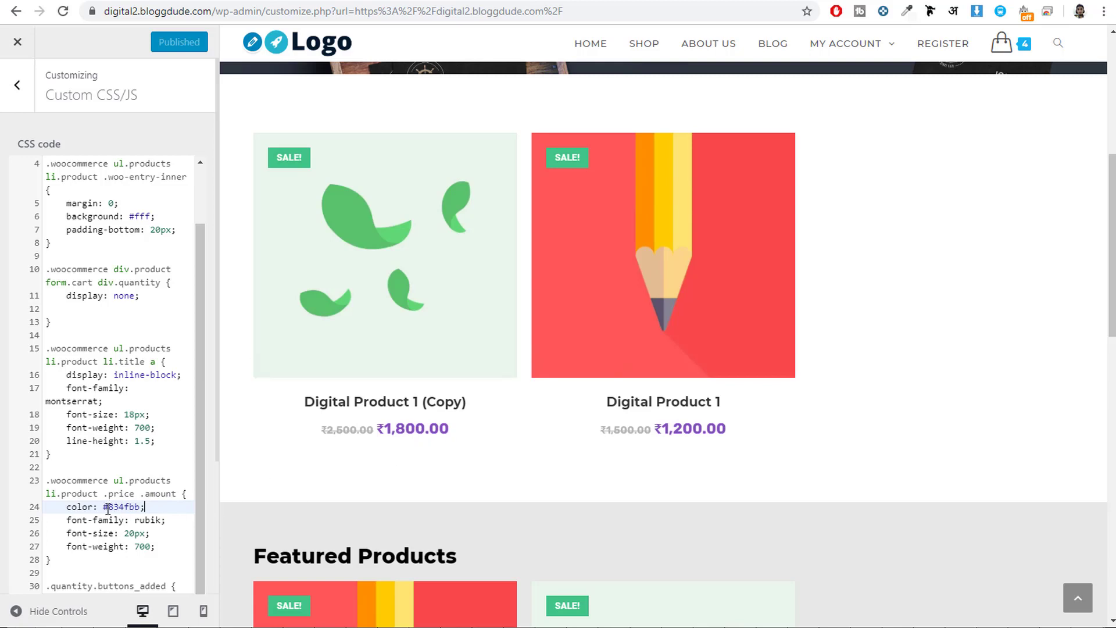
drag(105, 507, 126, 508)
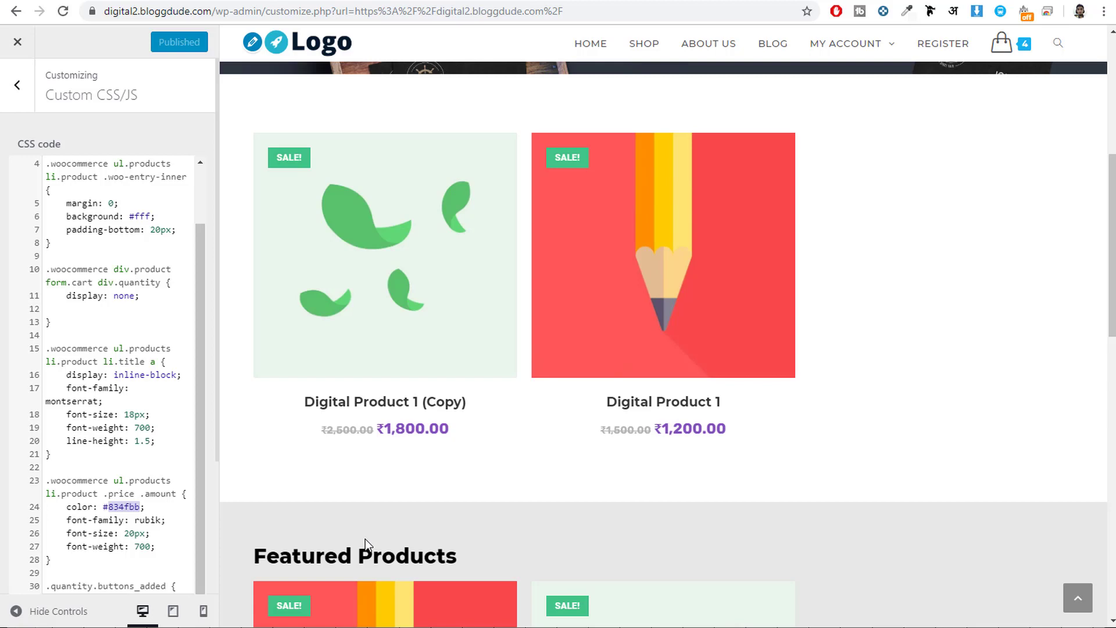
key(BackSpace)
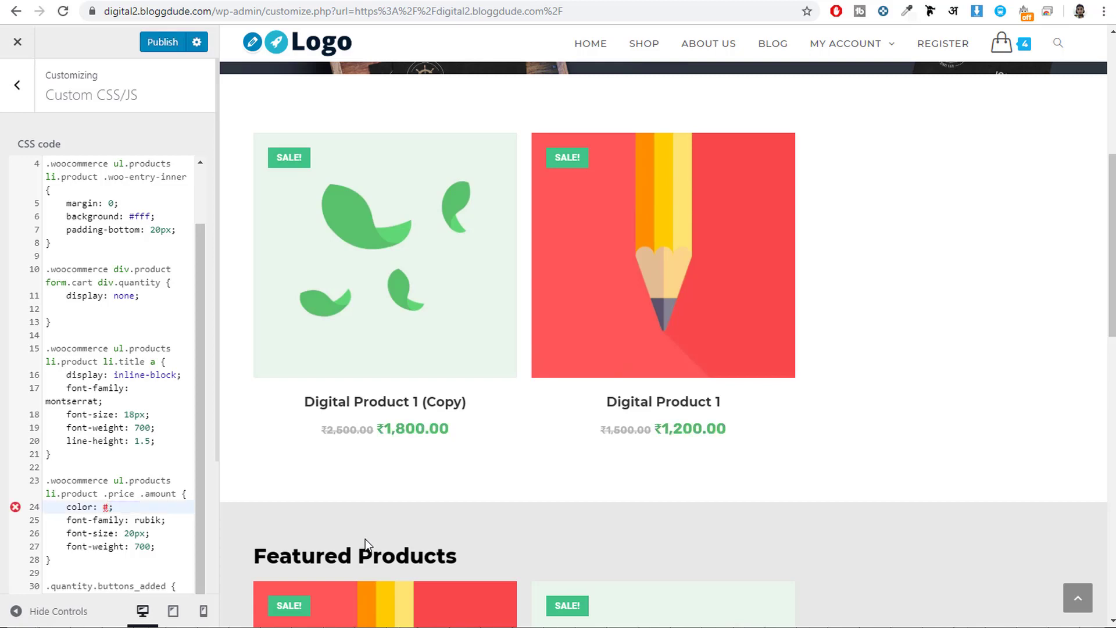
text(000)
- Replace the price font rubik with montserrat and publish the CSS
drag(461, 434, 394, 428)
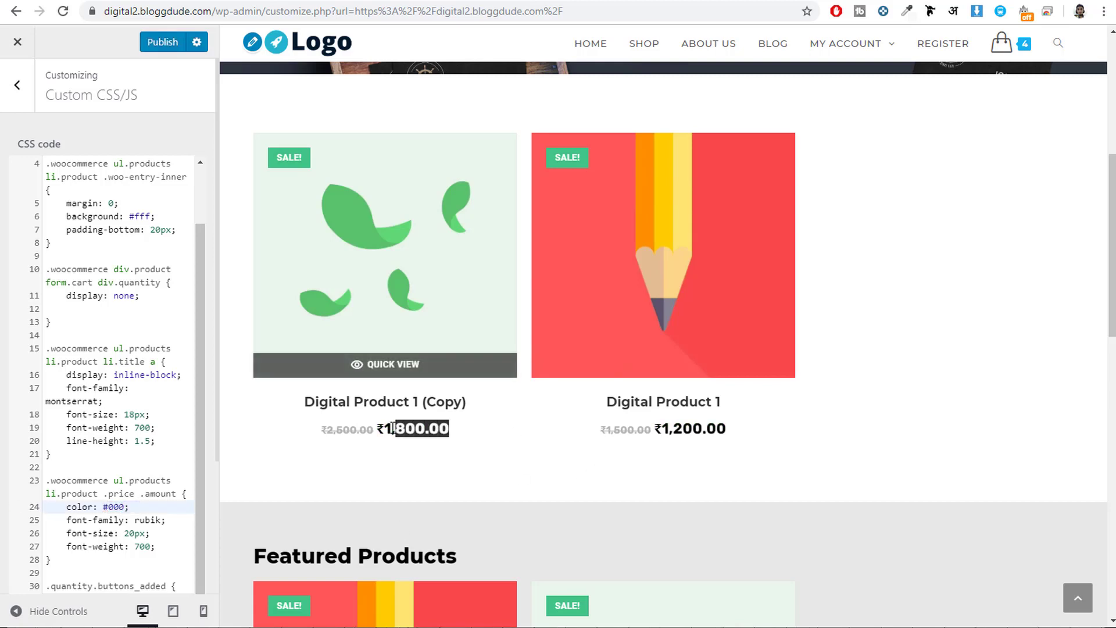
click(394, 463)
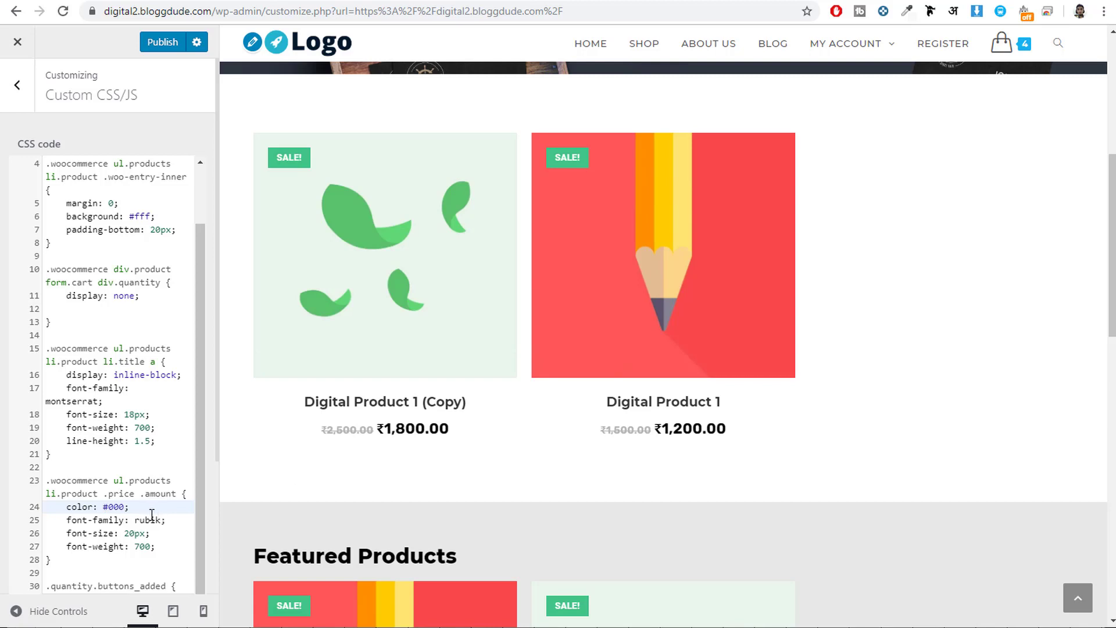
double_click(139, 518)
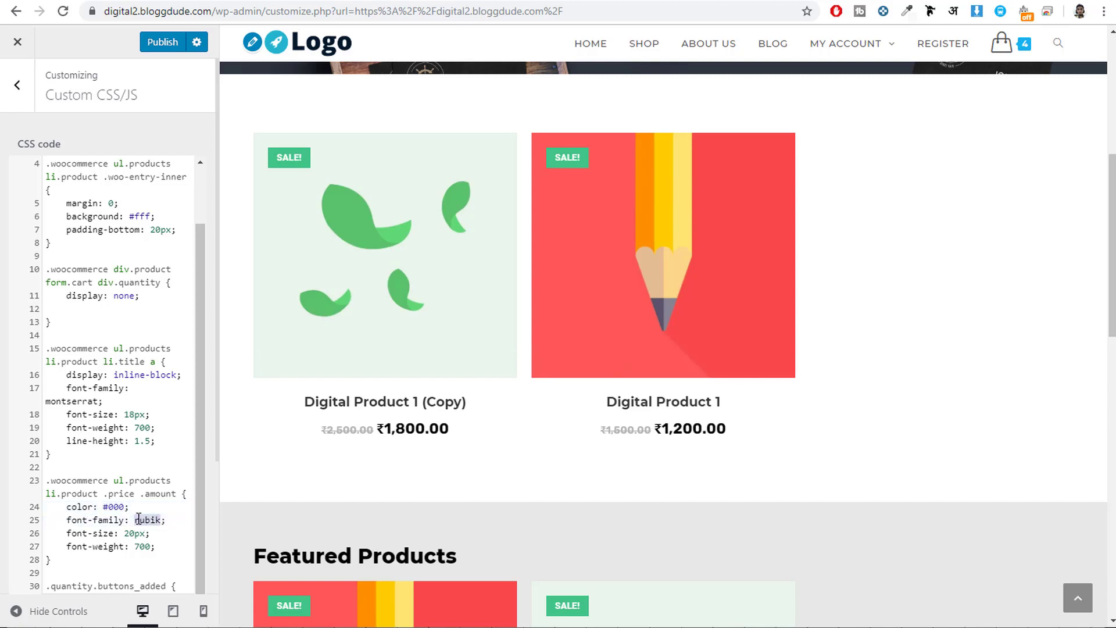
text(montserra)
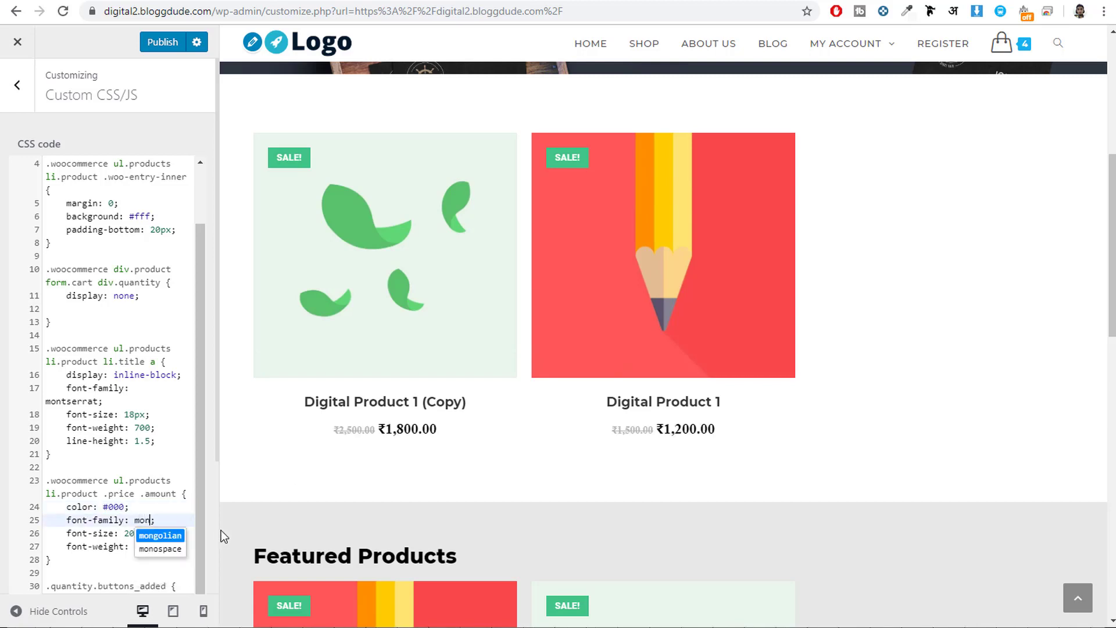
text(t)
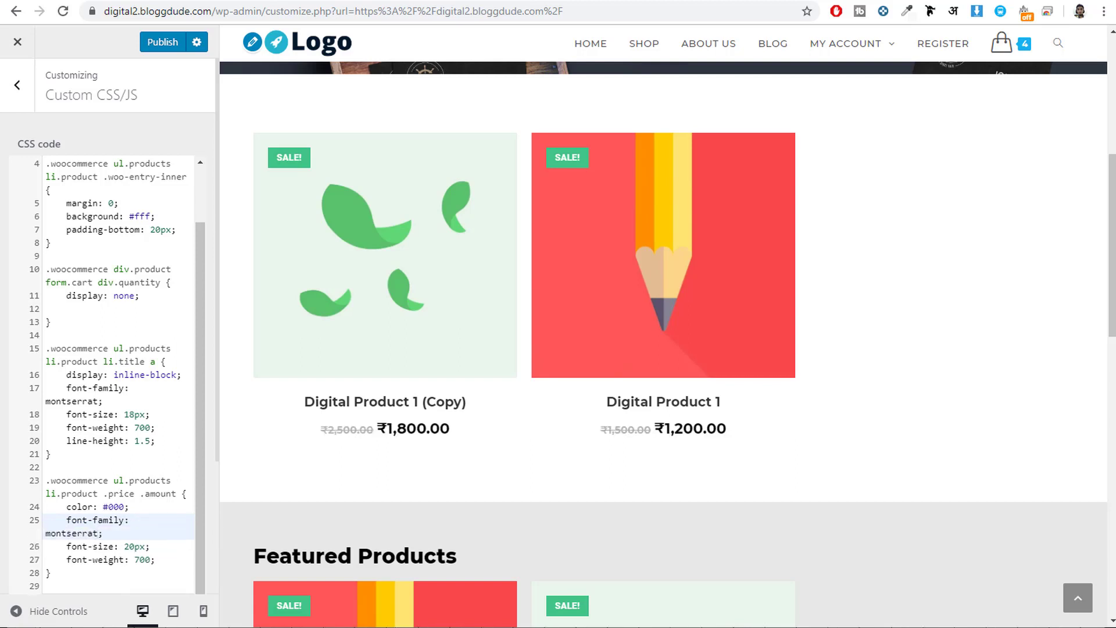
scroll(162, 531, down, 1)
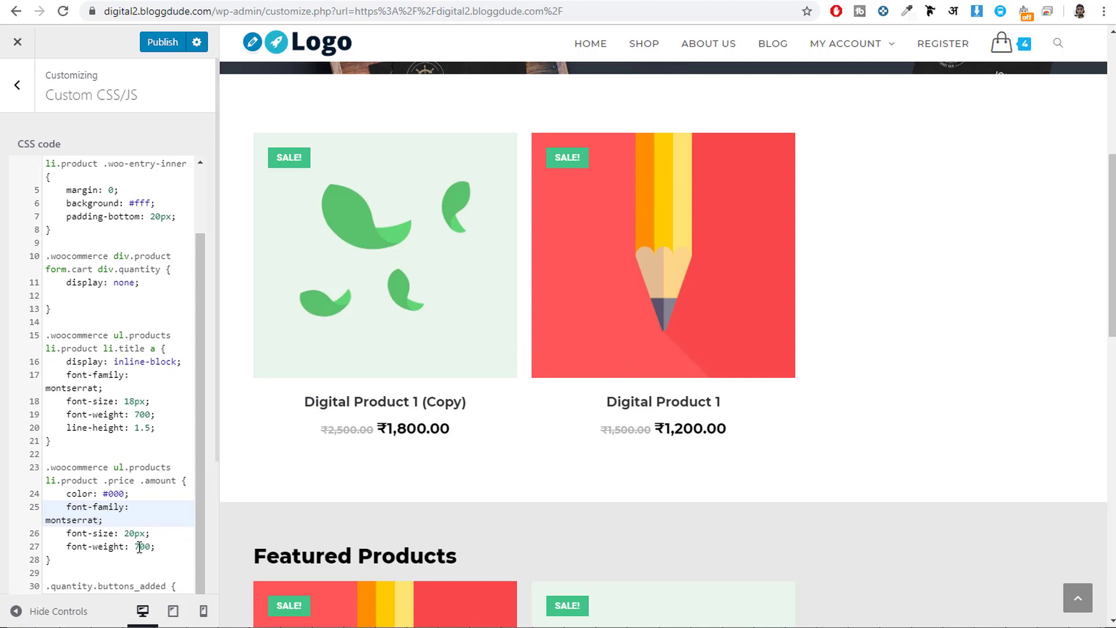
scroll(151, 523, down, 3)
scroll(136, 413, up, 1)
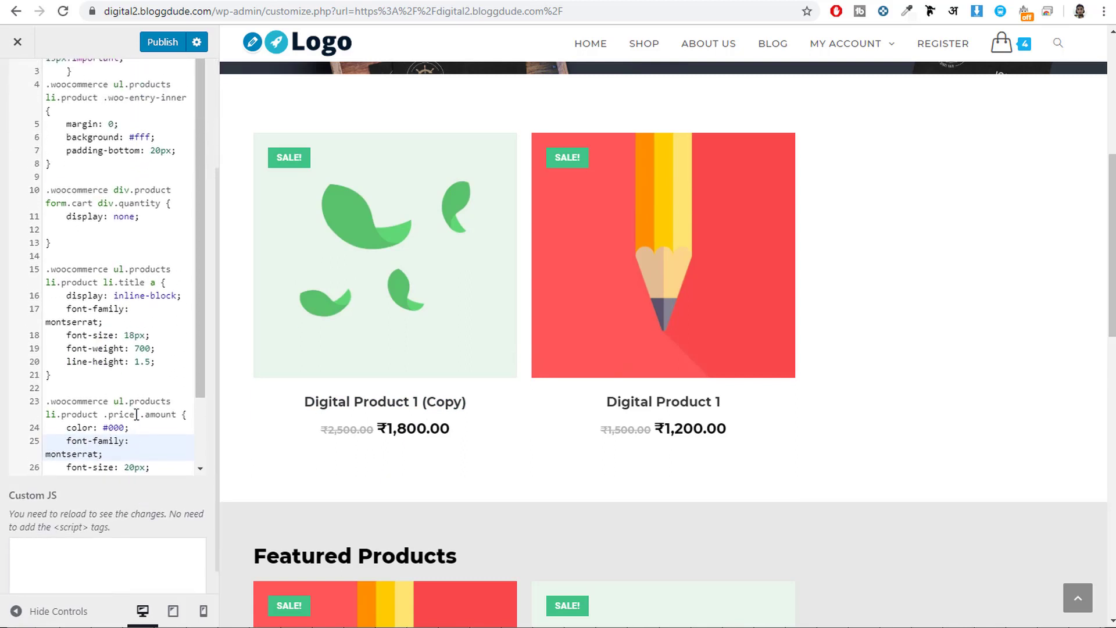
click(176, 43)
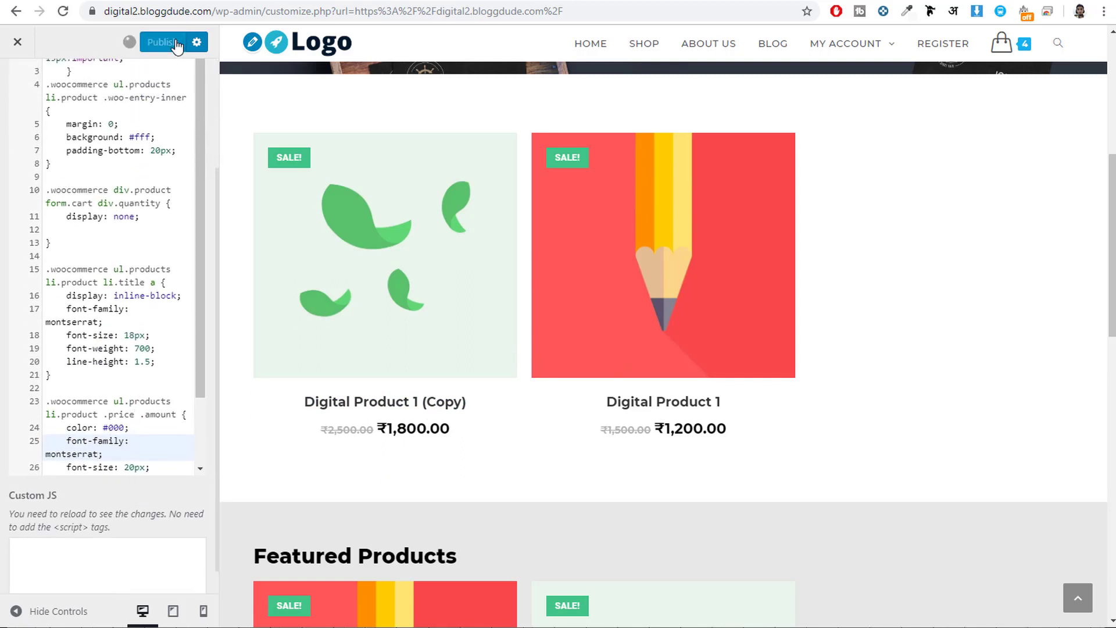
- Exit the Customizer, view the My account page, then go to the admin All Pages list
click(27, 42)
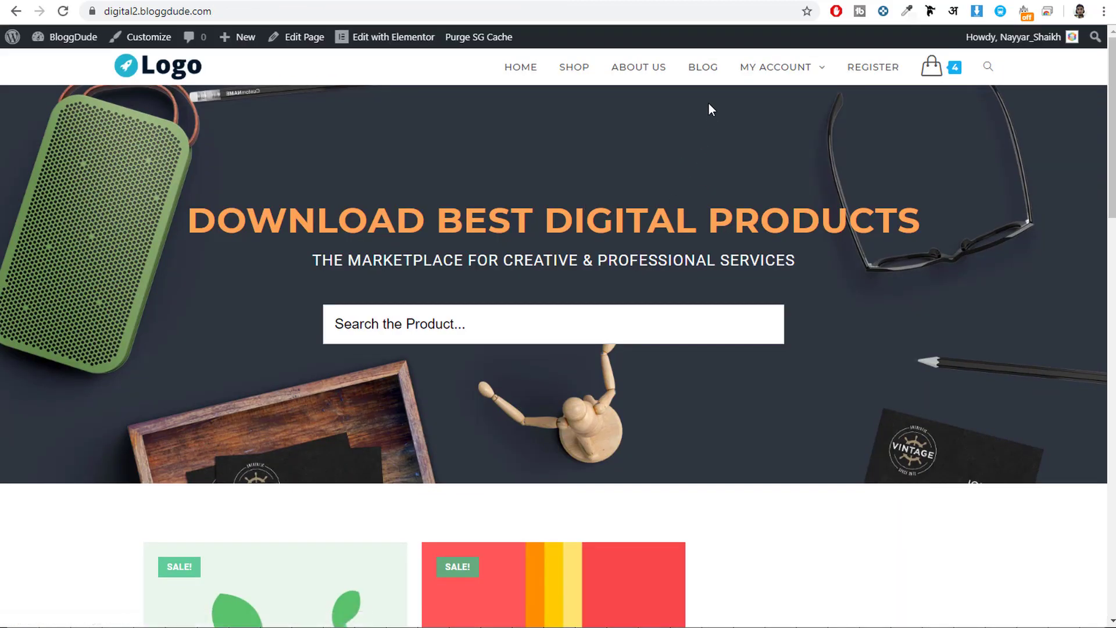
click(771, 76)
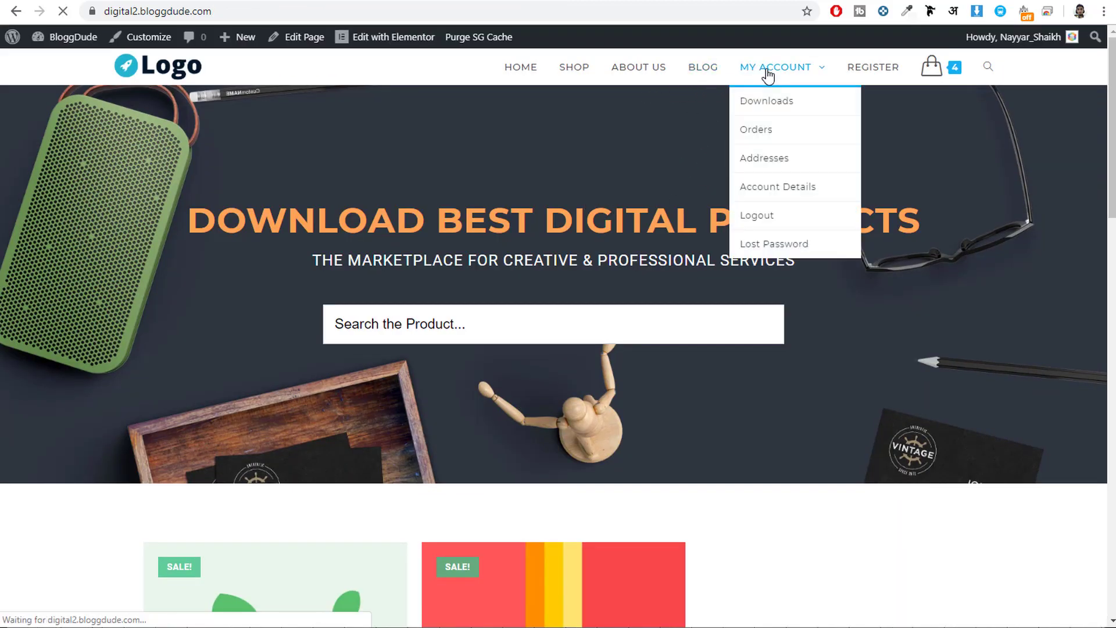
scroll(892, 349, down, 6)
scroll(897, 382, up, 6)
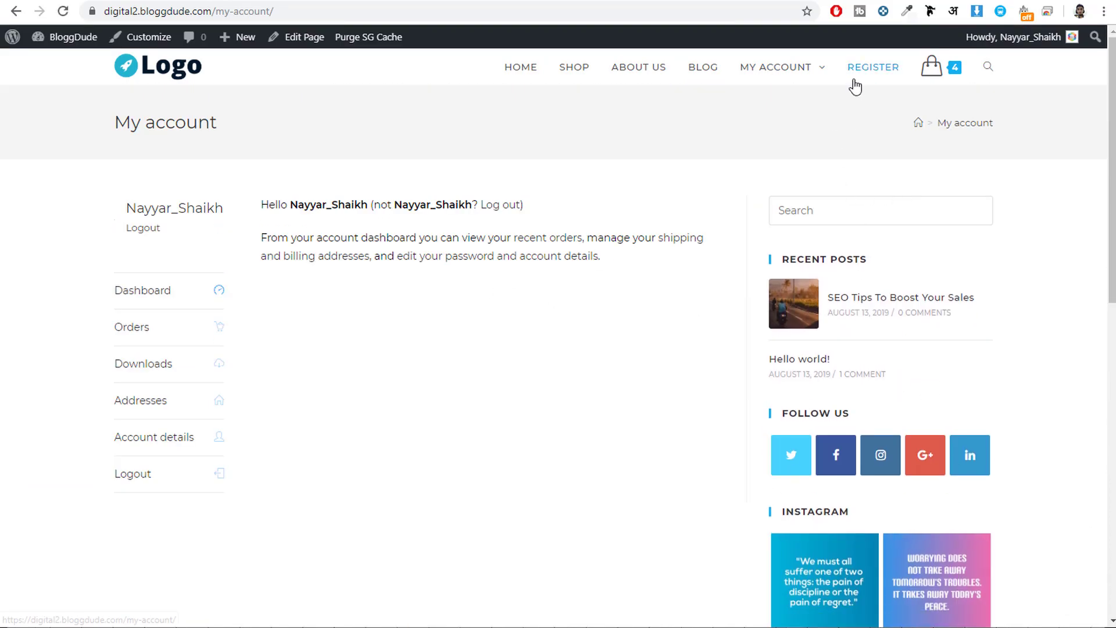
mouse_move(822, 86)
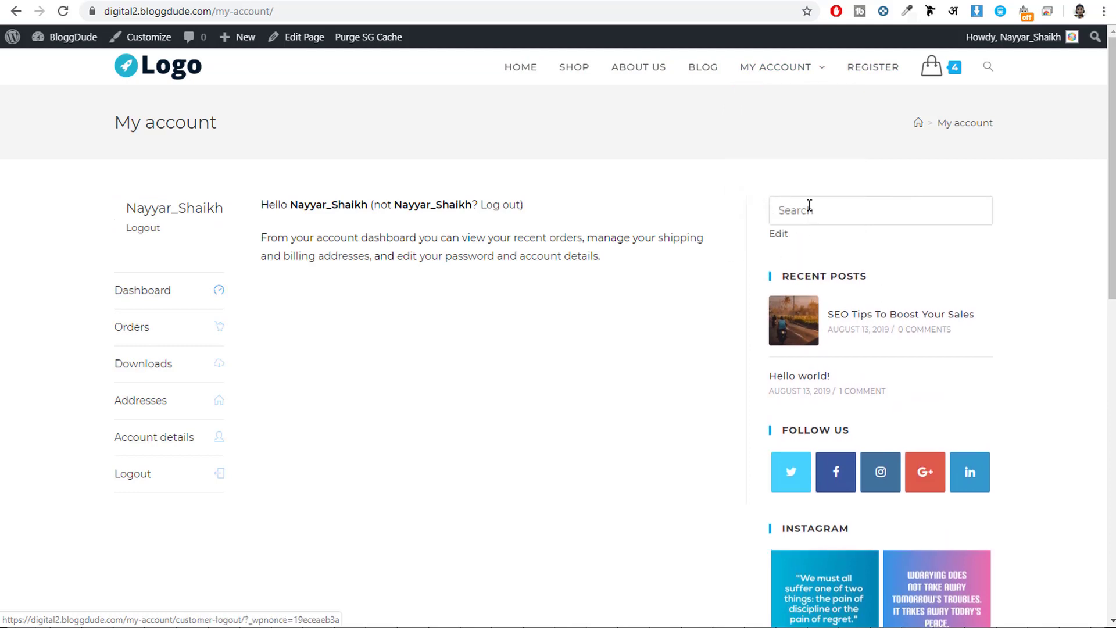
click(67, 37)
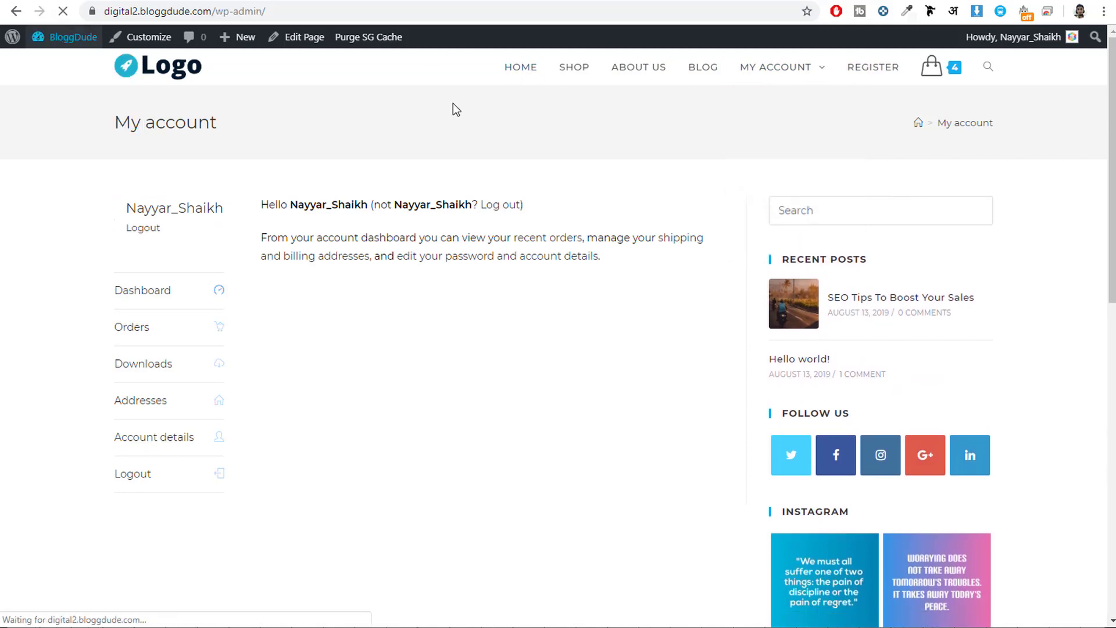
click(40, 212)
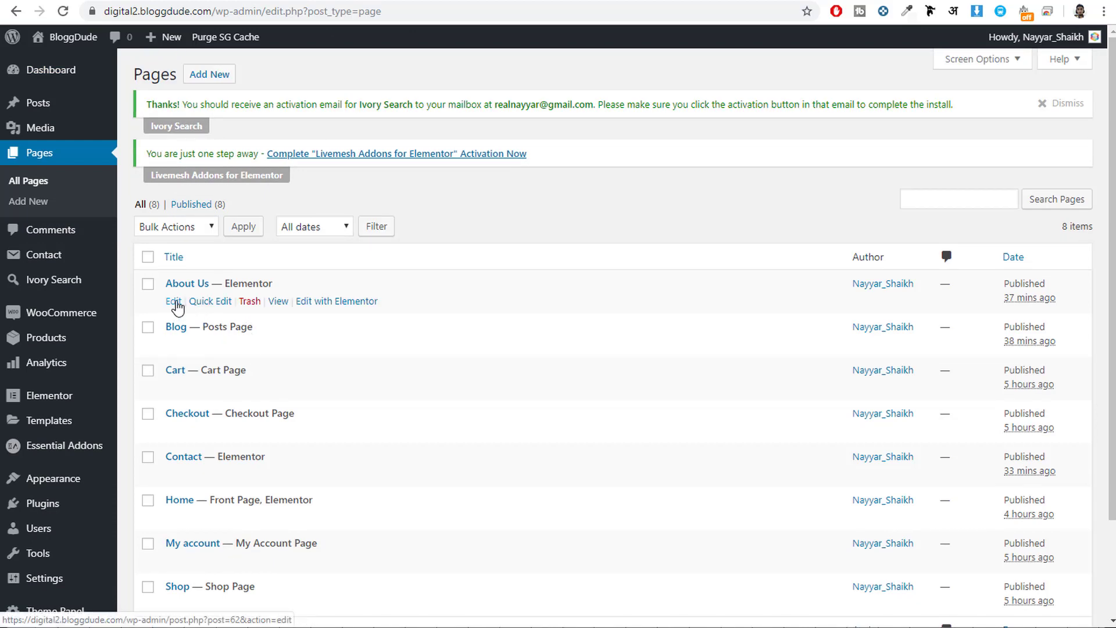
- Open the Cart page editor and its front-end preview in a new tab
click(169, 389)
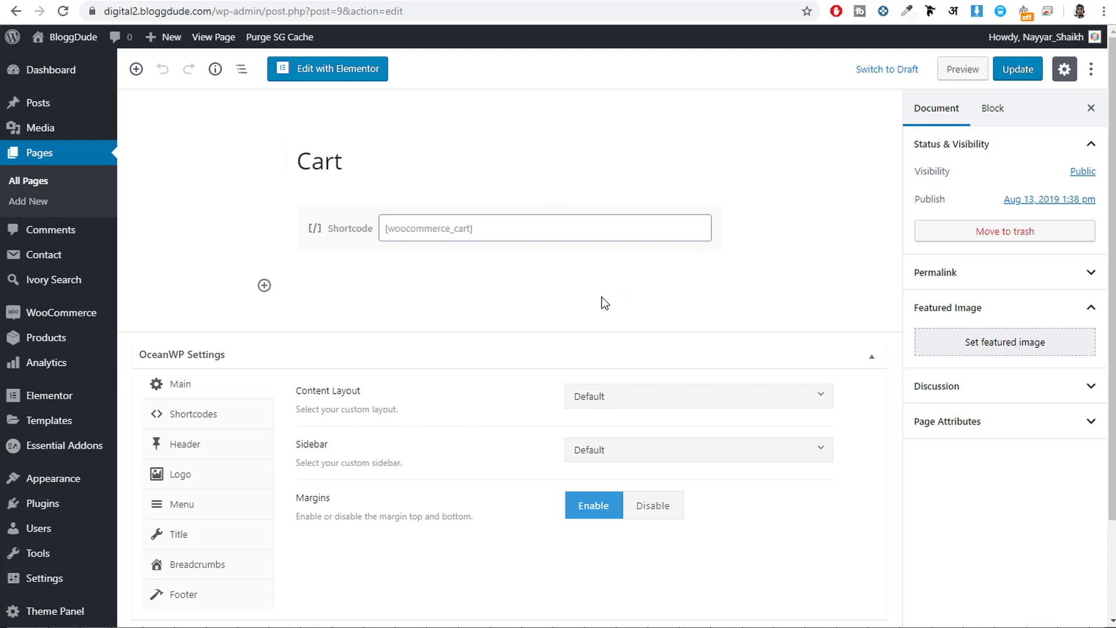
right_click(955, 68)
click(949, 82)
key(ctrl+Tab)
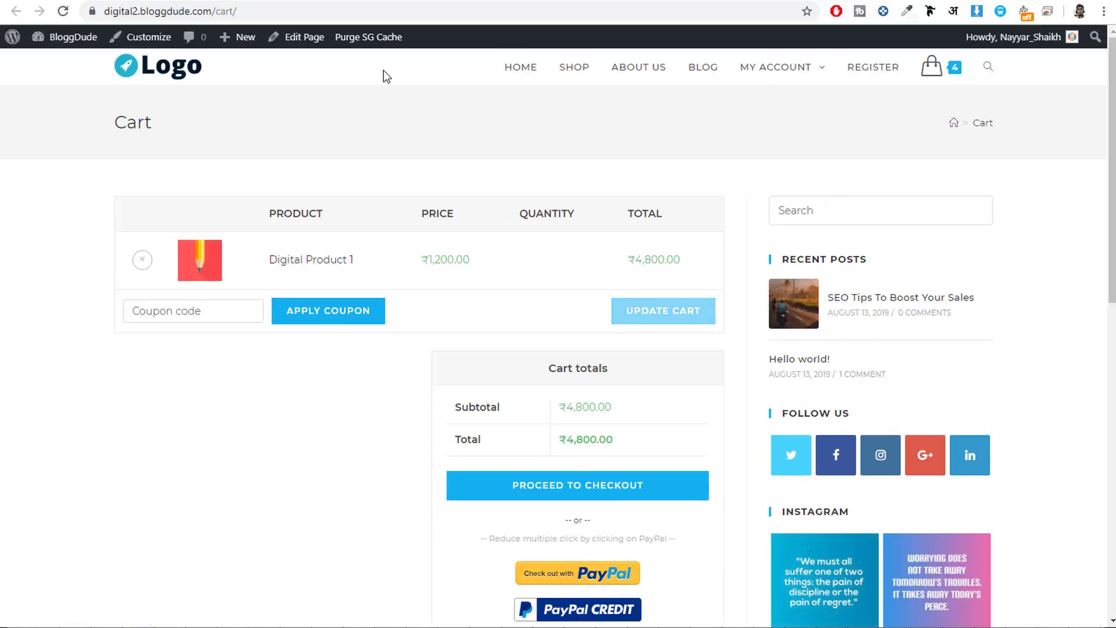
key(ctrl+shift+Tab)
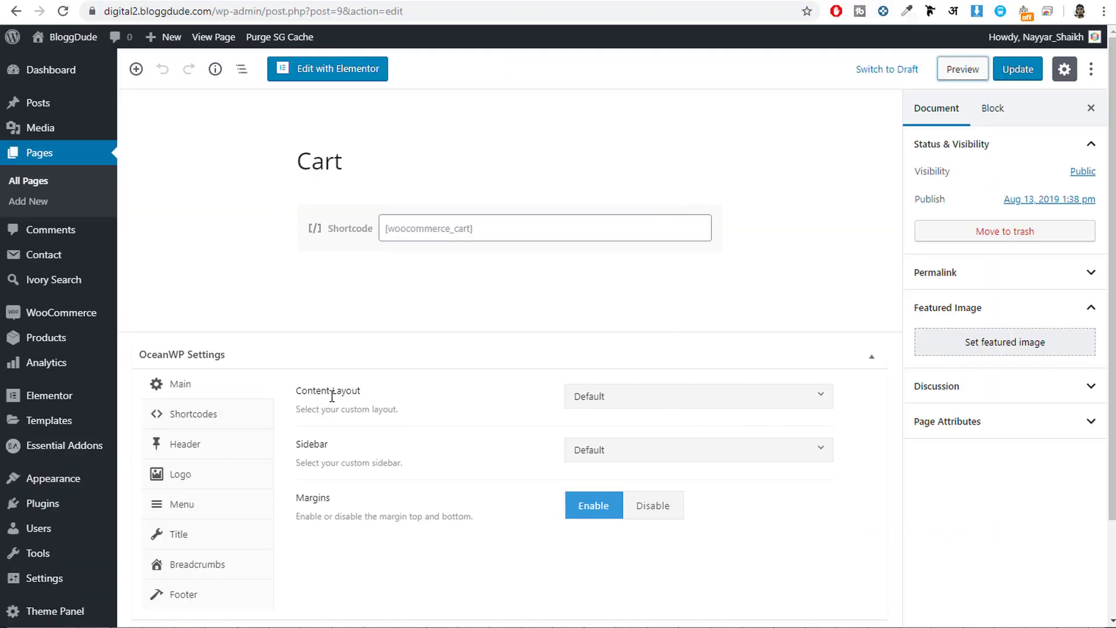
- Set the Cart content layout to Full Width, update, and reload the live cart
click(635, 395)
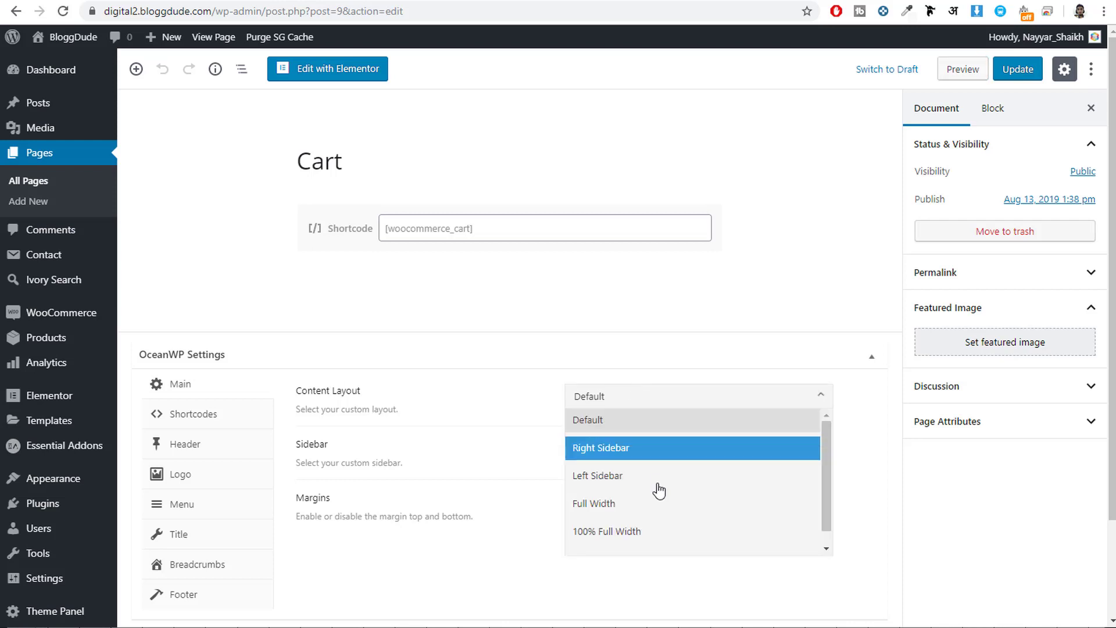
click(605, 506)
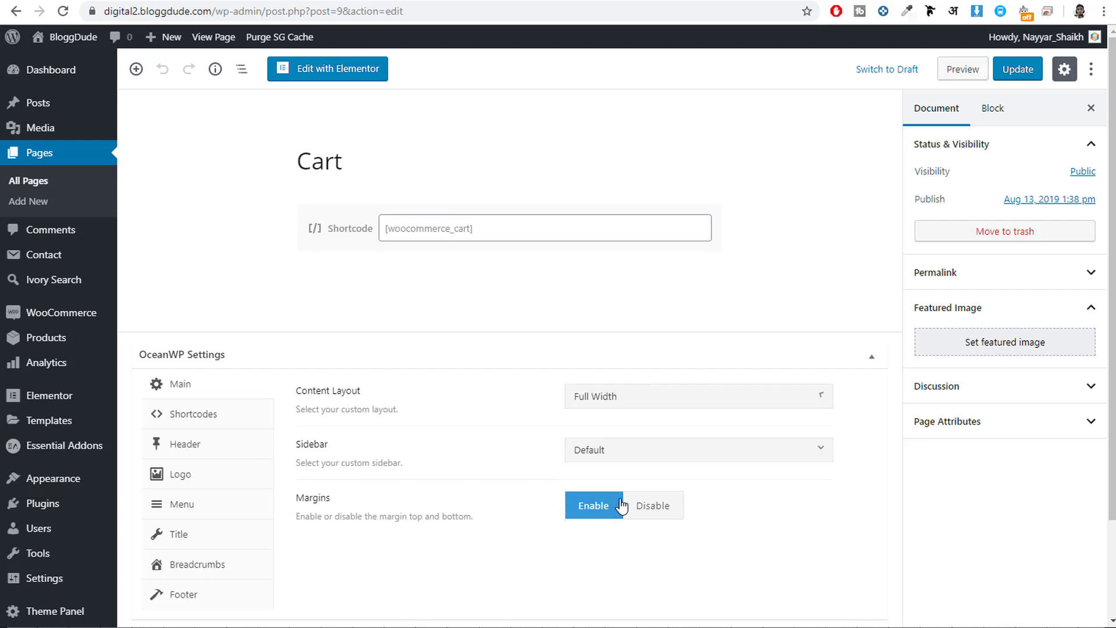
click(1018, 69)
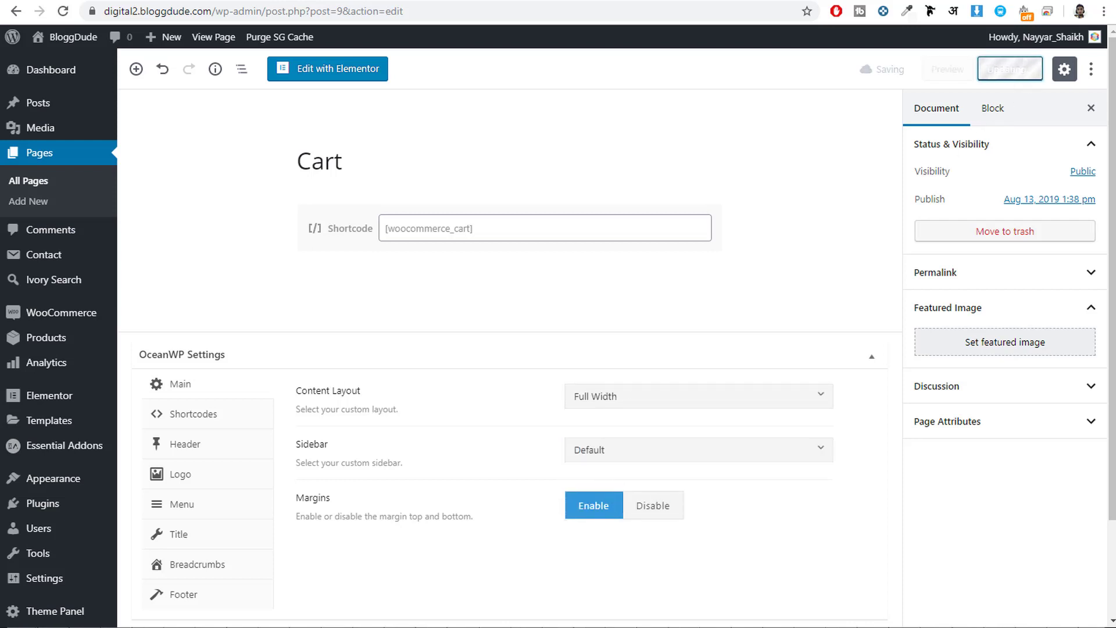
key(ctrl+Tab)
click(63, 13)
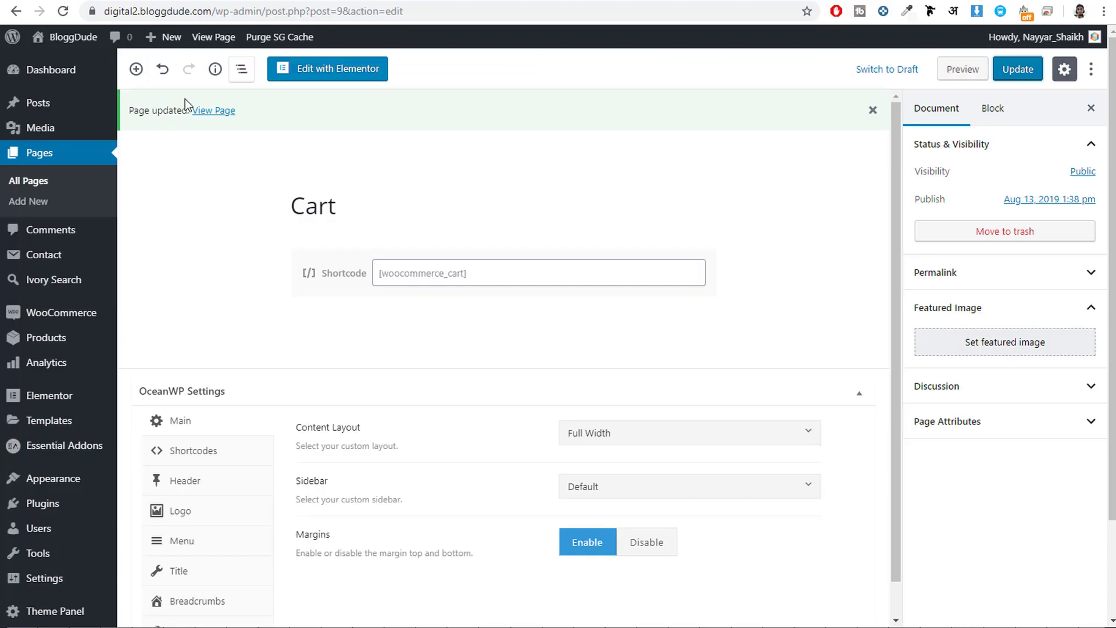
click(82, 186)
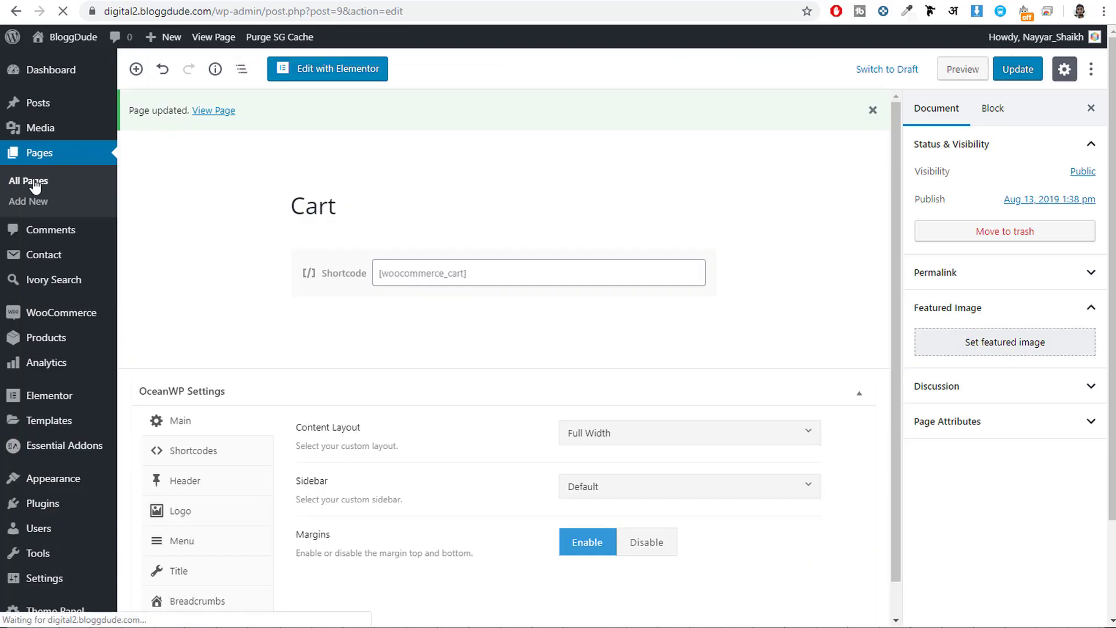
- Set the Checkout page's content layout to Full Width and update it
scroll(428, 191, down, 2)
mouse_move(172, 316)
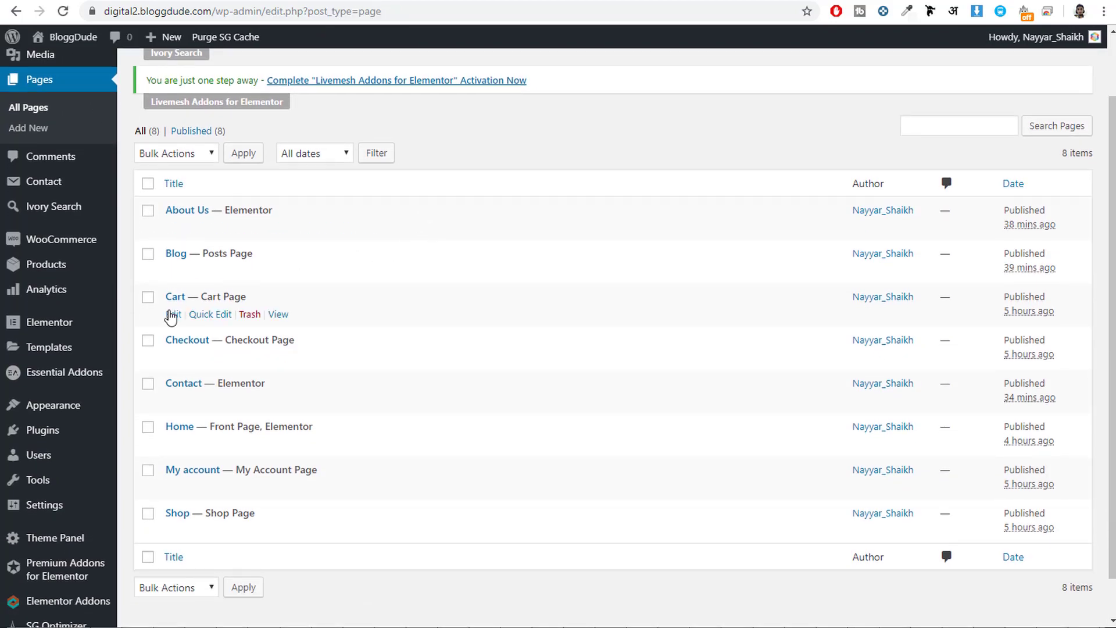
click(175, 358)
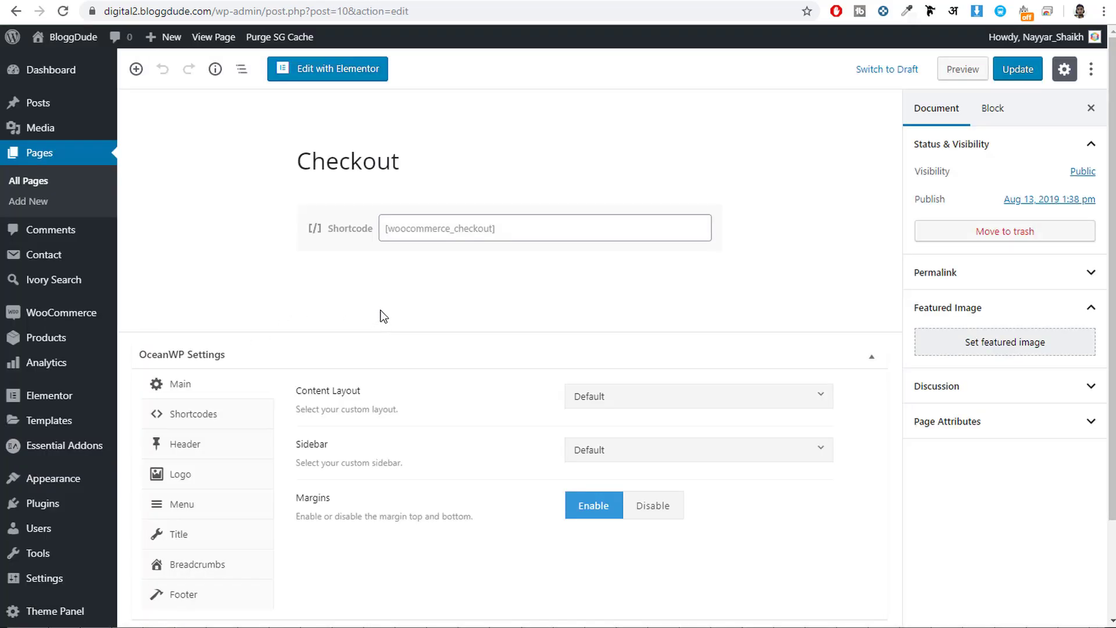
click(625, 396)
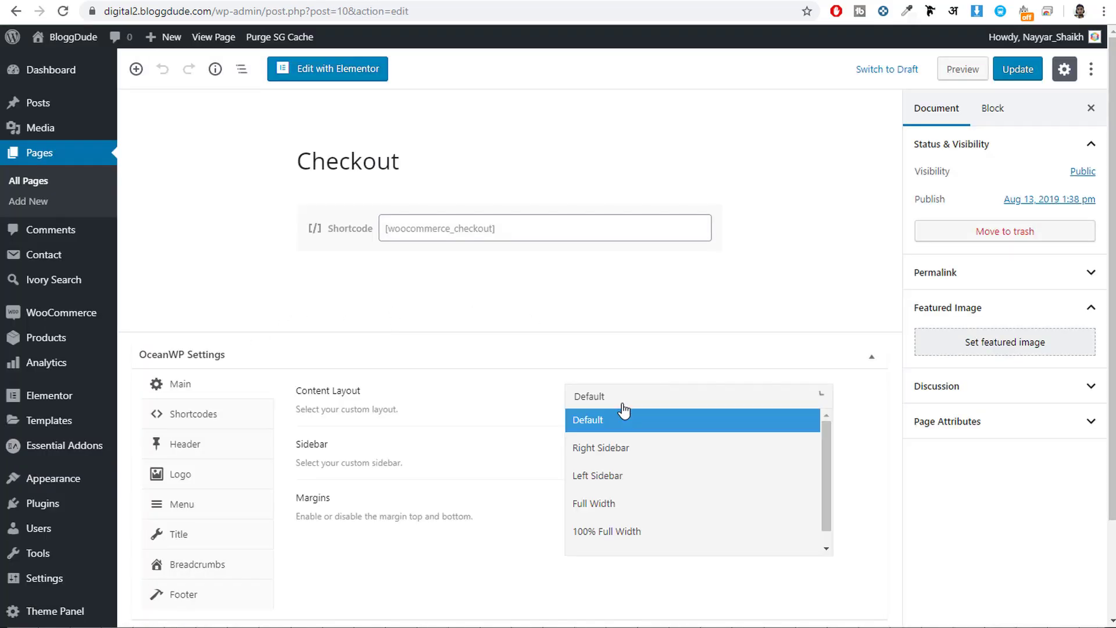
click(640, 515)
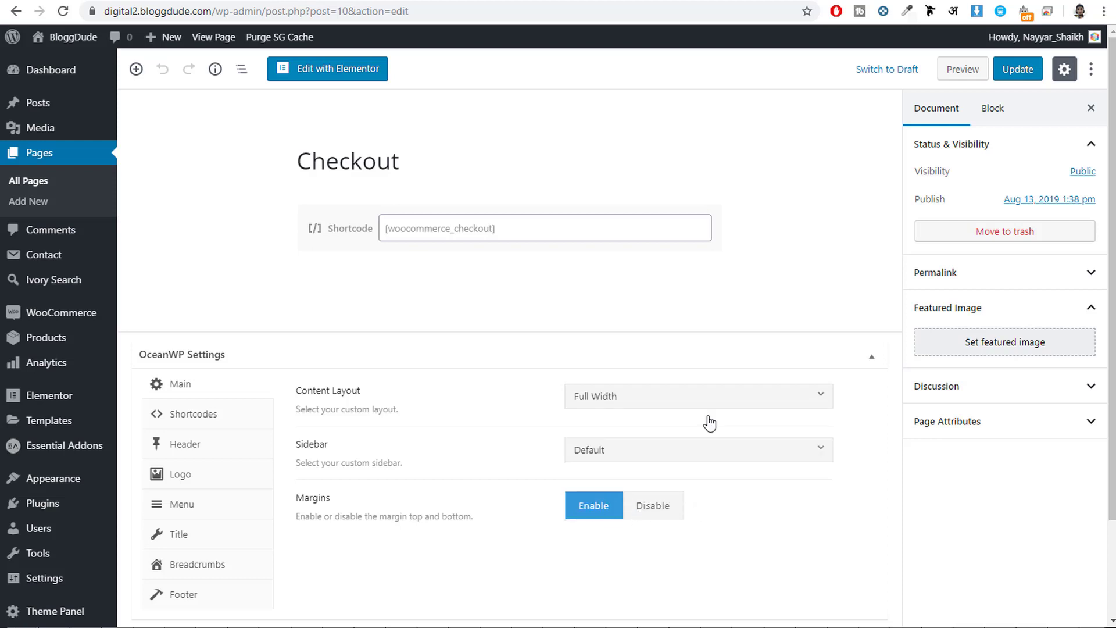
click(1014, 69)
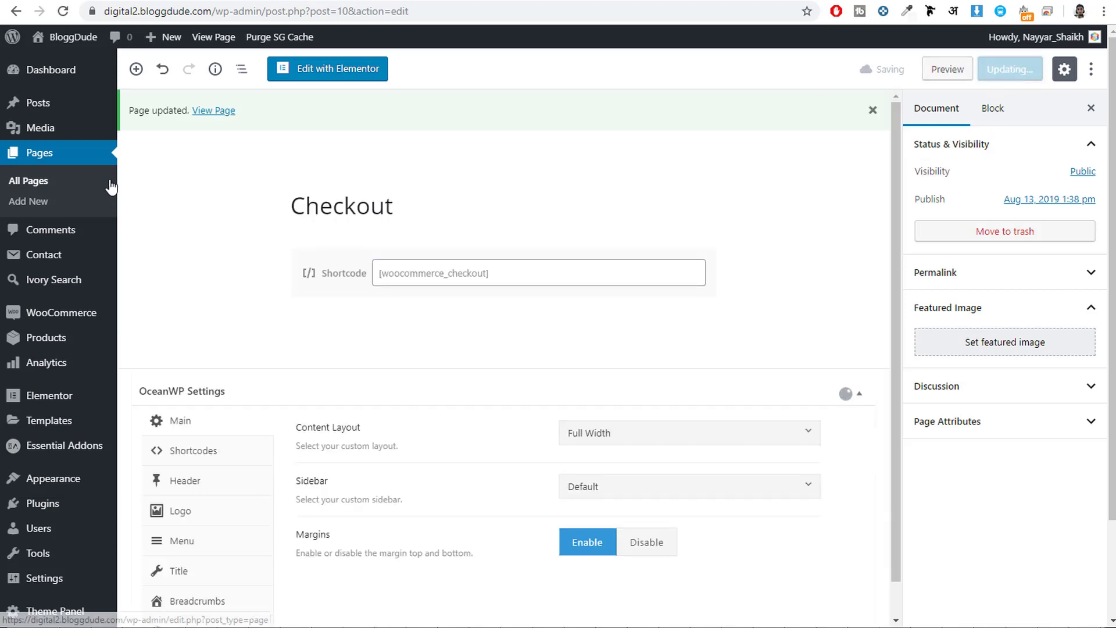
- Set the My account page's content layout to Full Width and update it
click(50, 185)
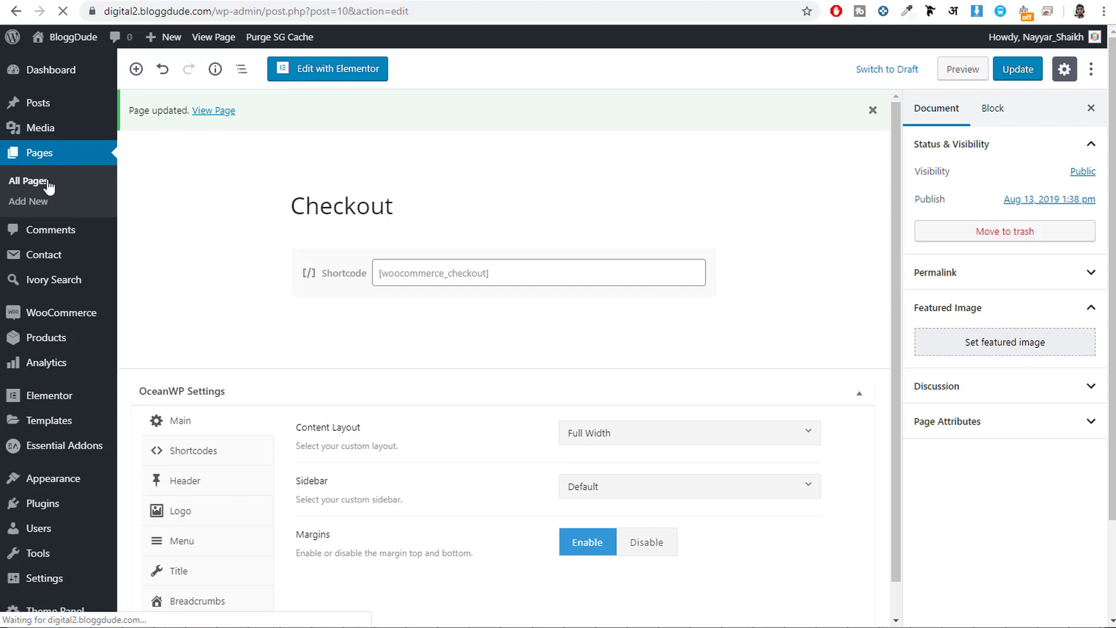
scroll(291, 349, down, 2)
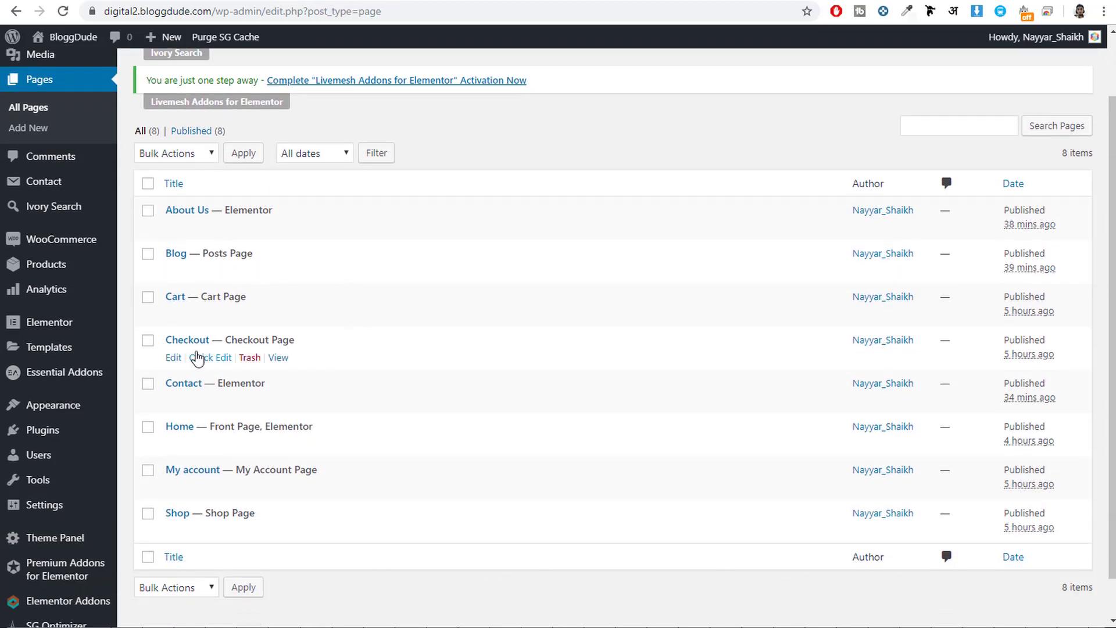
click(176, 490)
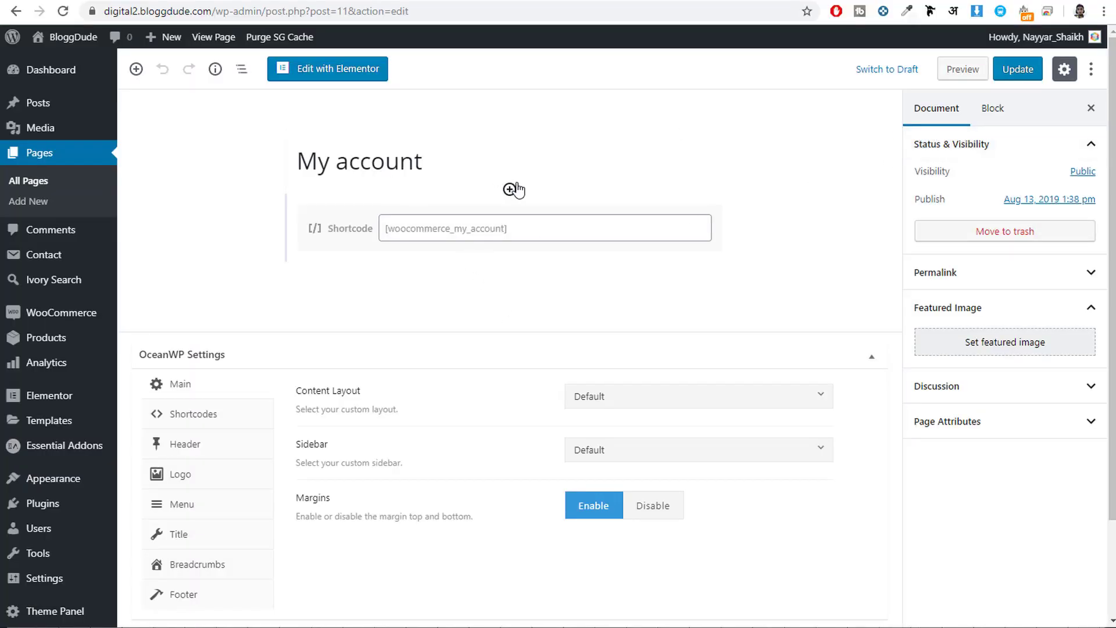
click(655, 410)
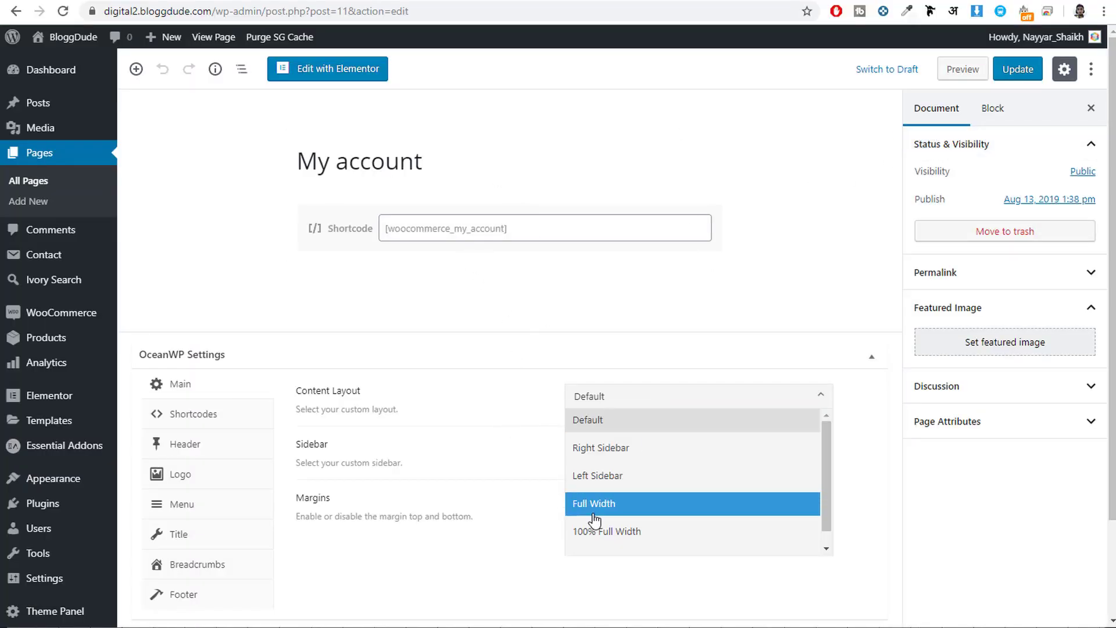
click(590, 515)
click(1019, 68)
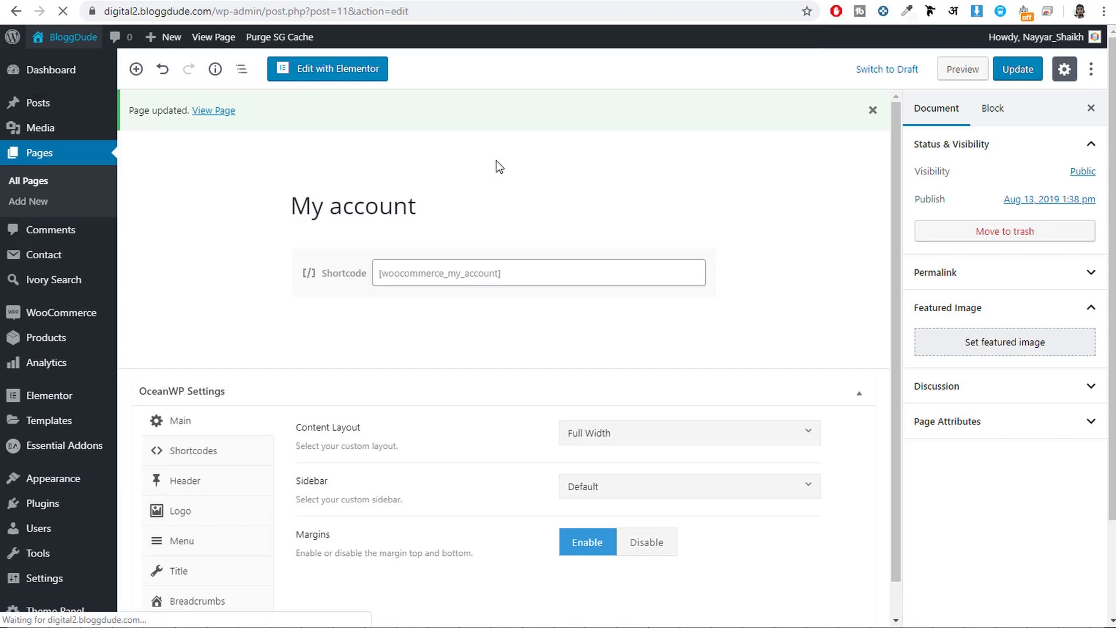
- Scroll the homepage and open the Digital Product 1 card
scroll(624, 269, down, 7)
scroll(622, 269, down, 10)
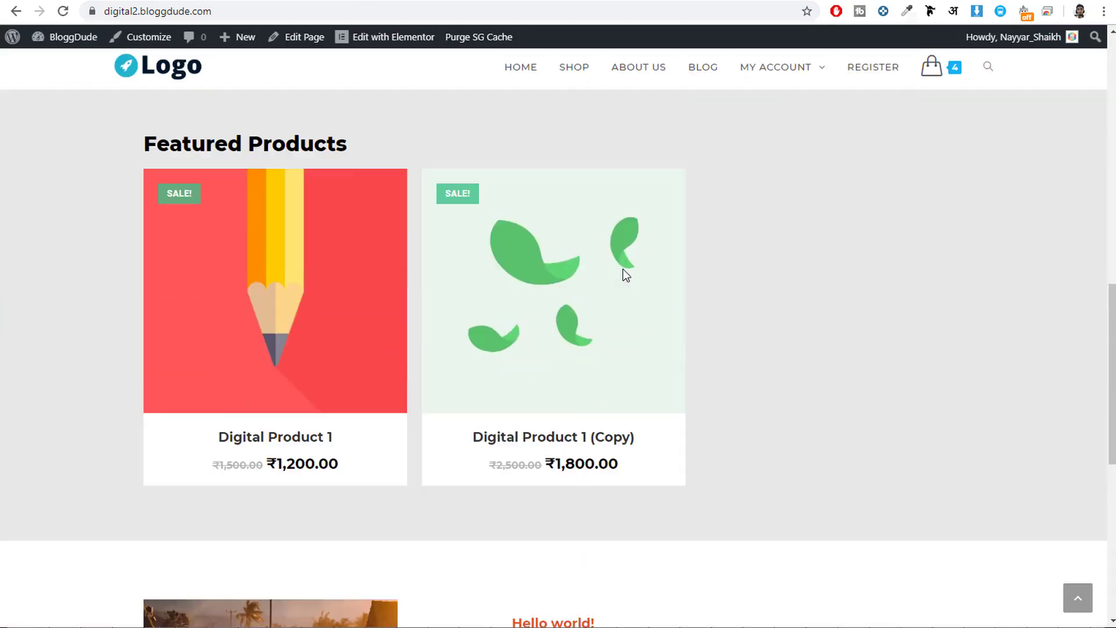
scroll(351, 298, up, 14)
scroll(477, 315, down, 8)
scroll(476, 315, down, 2)
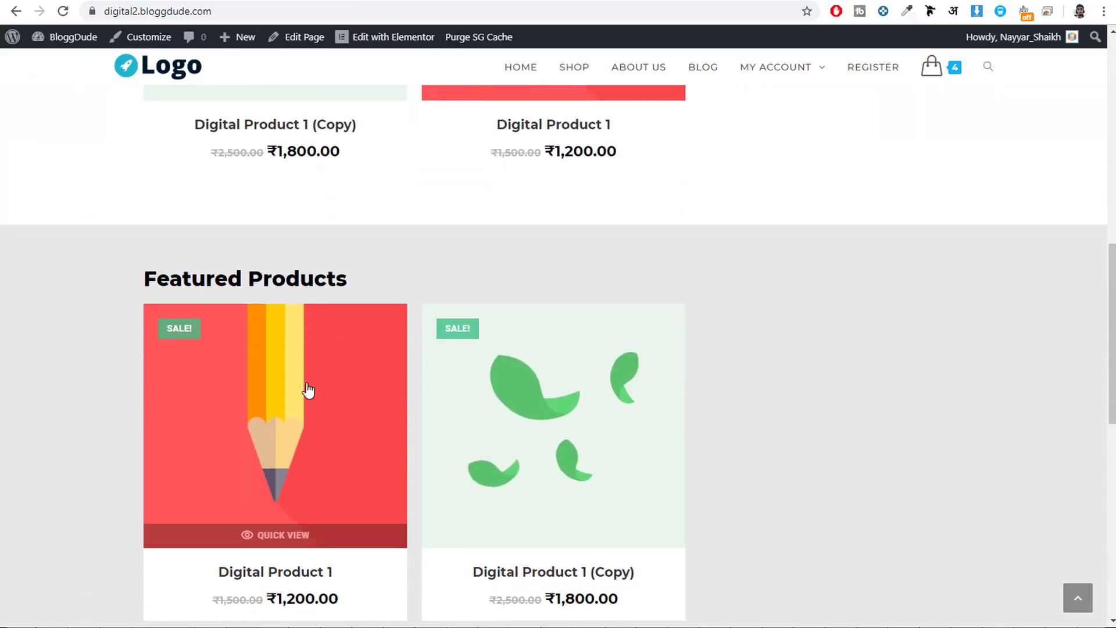
click(307, 391)
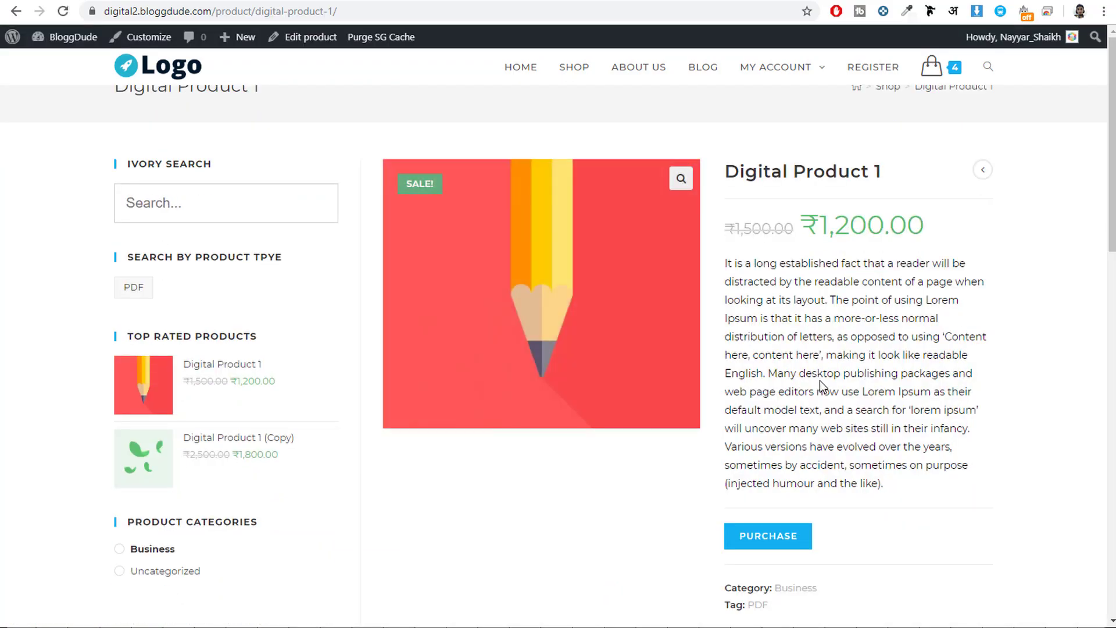
- Review the Digital Product 1 page and launch the Customizer from it
scroll(814, 381, down, 5)
scroll(705, 378, up, 5)
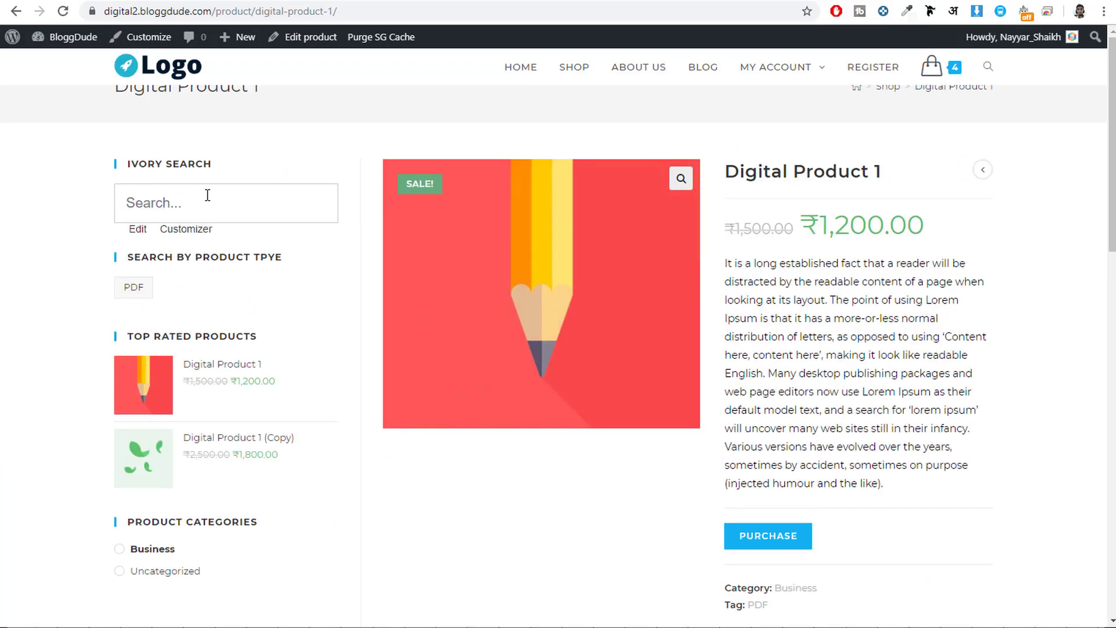
scroll(207, 274, down, 10)
scroll(205, 271, up, 10)
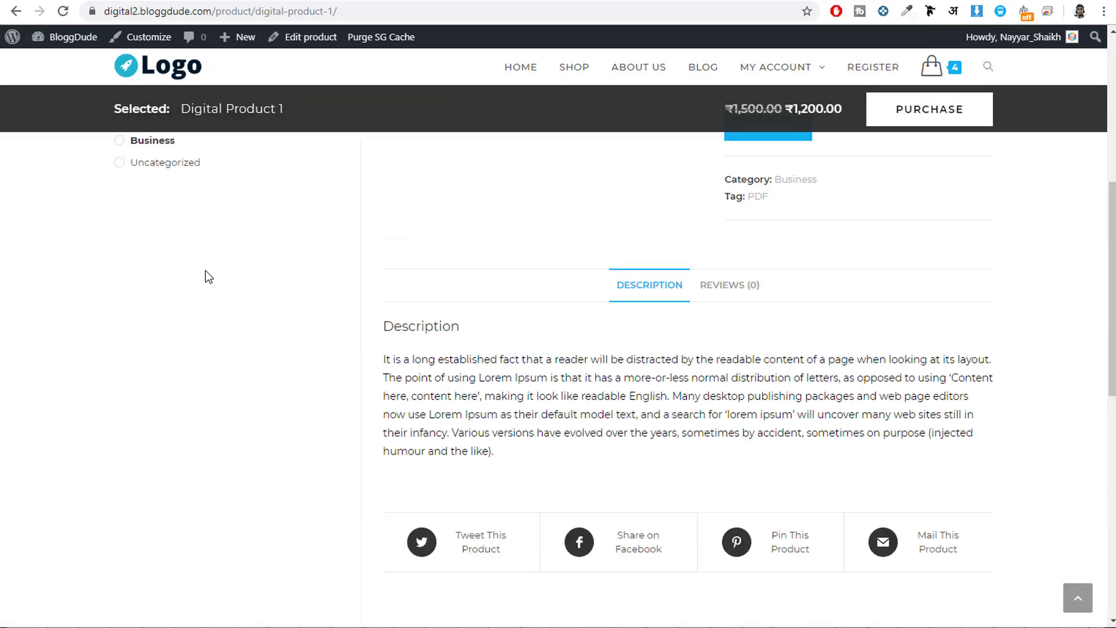
click(145, 42)
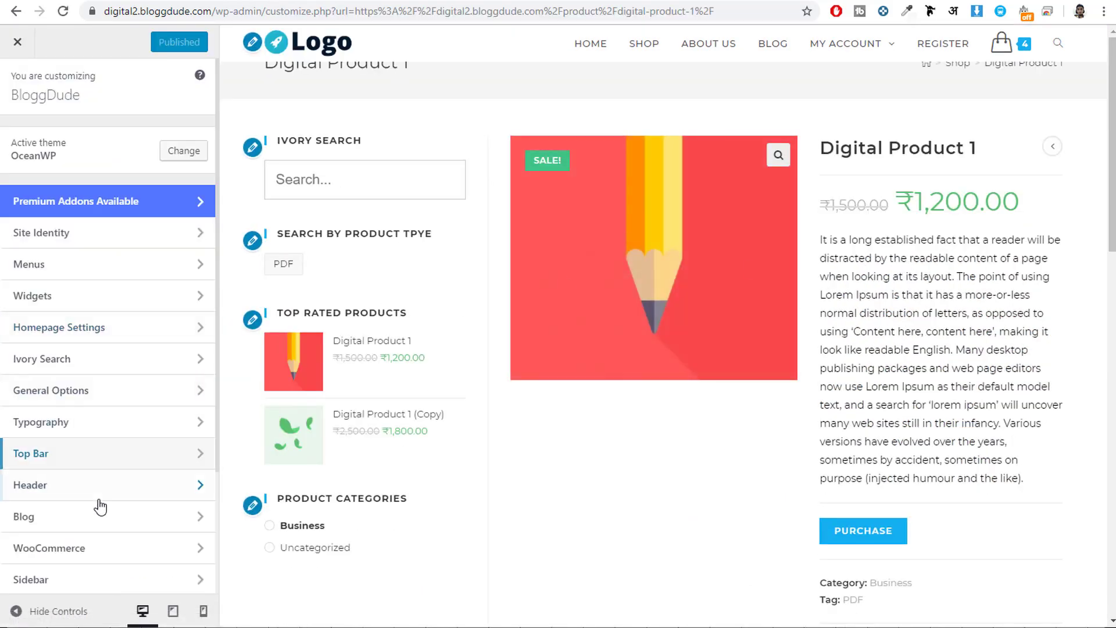
- Set WooCommerce > Single Product layout to Full Width and publish it
click(104, 550)
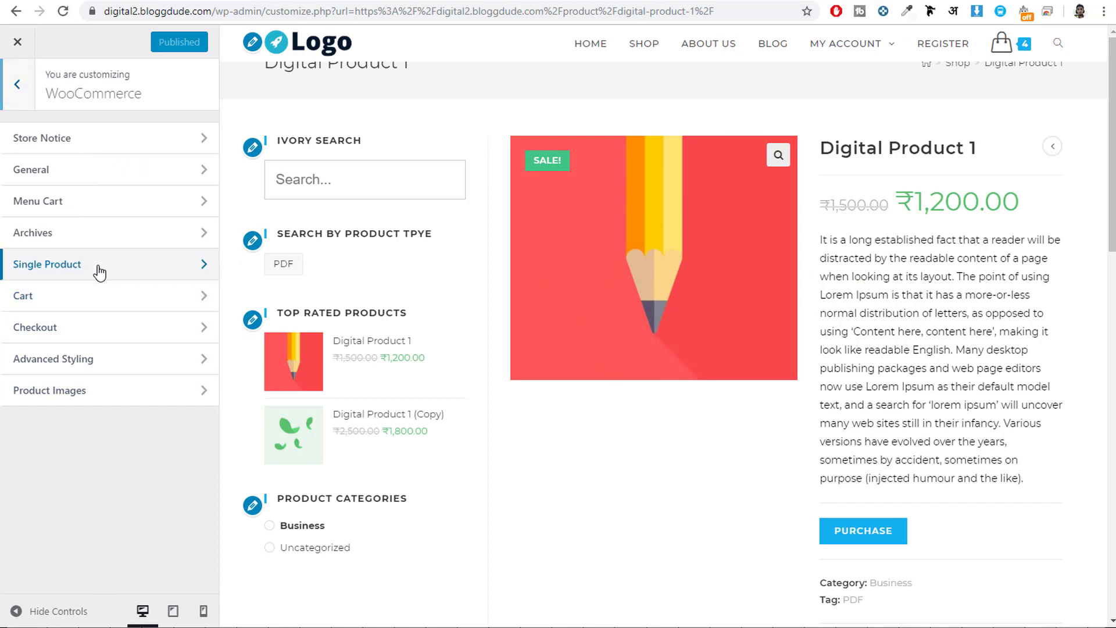
click(99, 268)
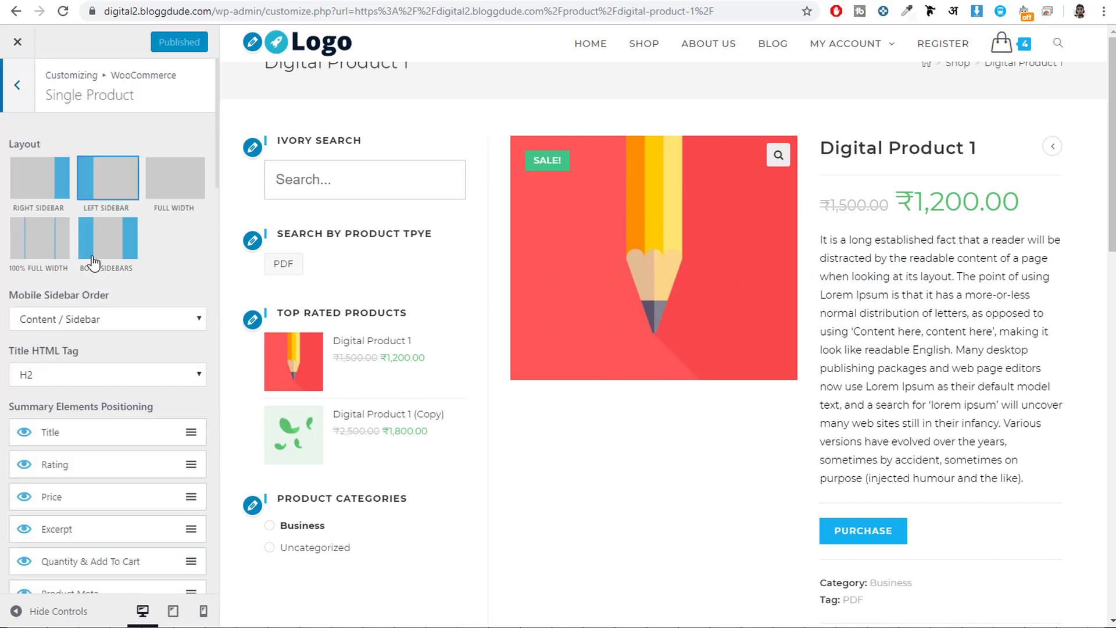
click(182, 186)
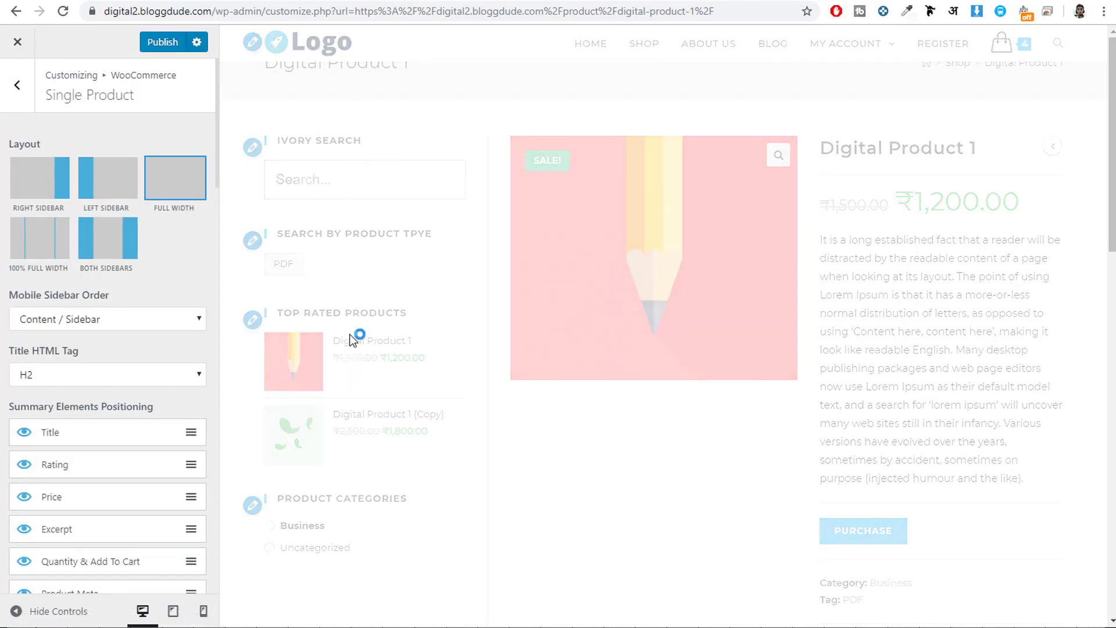
scroll(836, 320, down, 8)
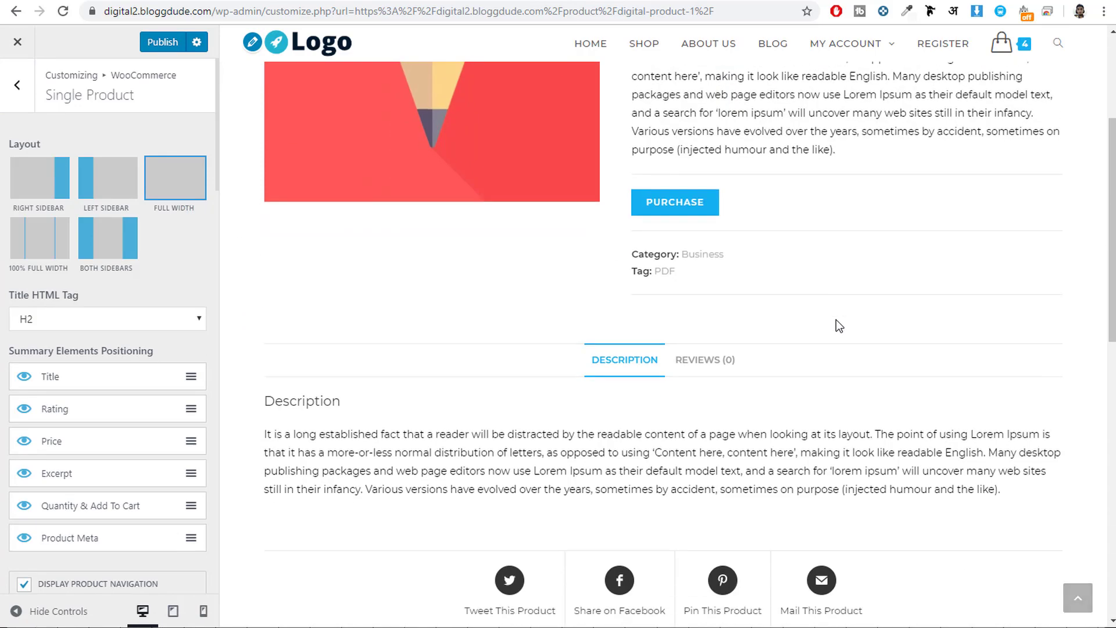
scroll(835, 321, up, 8)
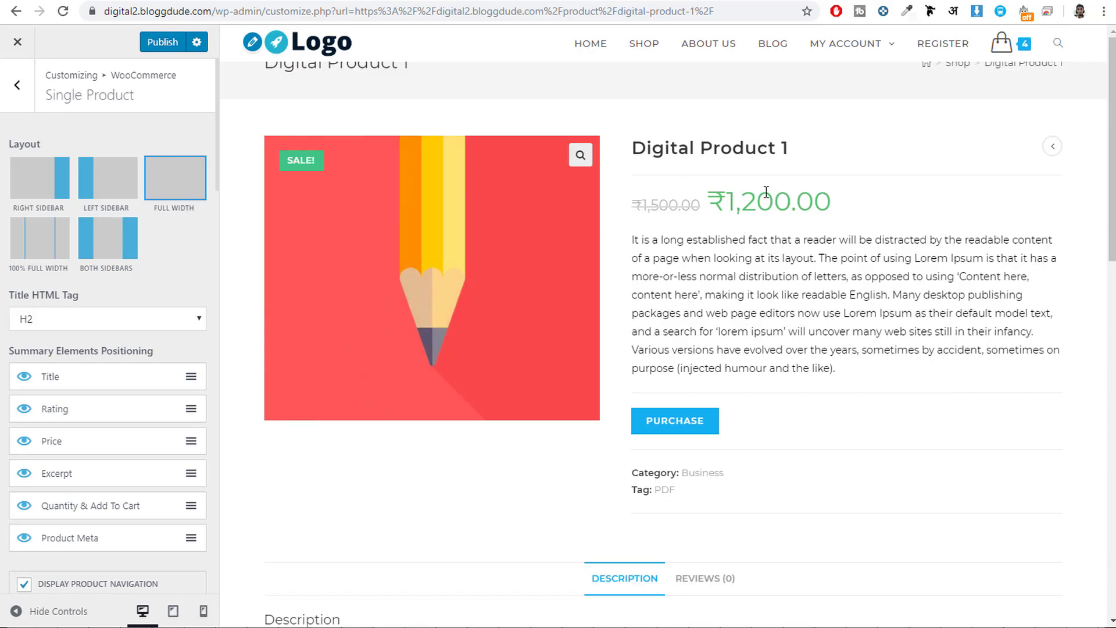
click(159, 50)
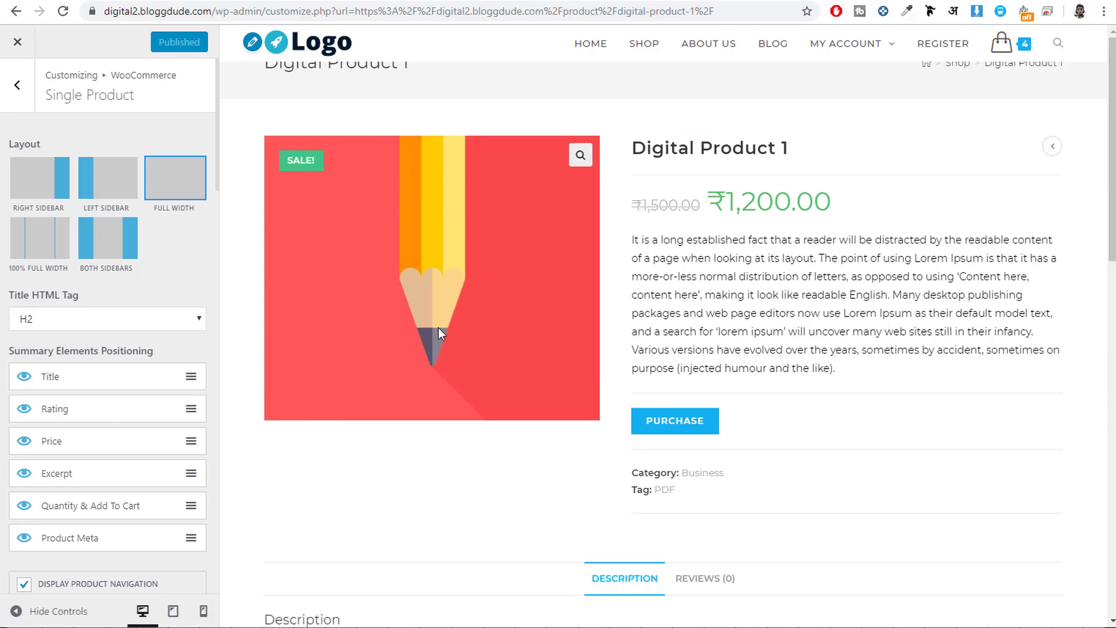
- Exit the Customizer and go via the Blog and Shop pages to Digital Product 1
click(22, 51)
scroll(668, 320, down, 8)
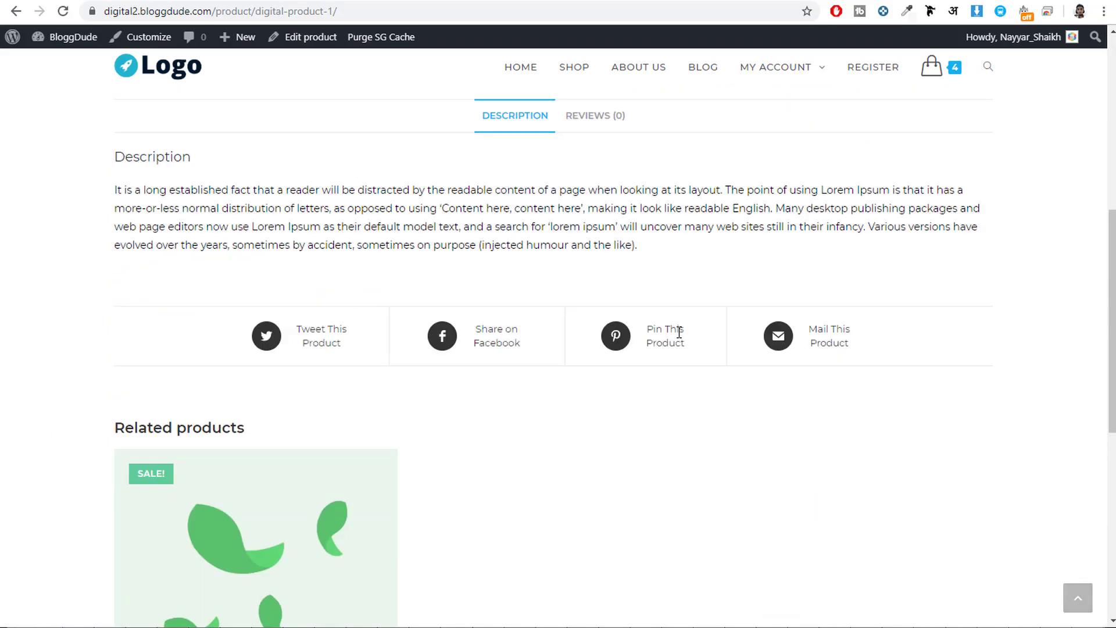
scroll(678, 333, up, 10)
click(708, 76)
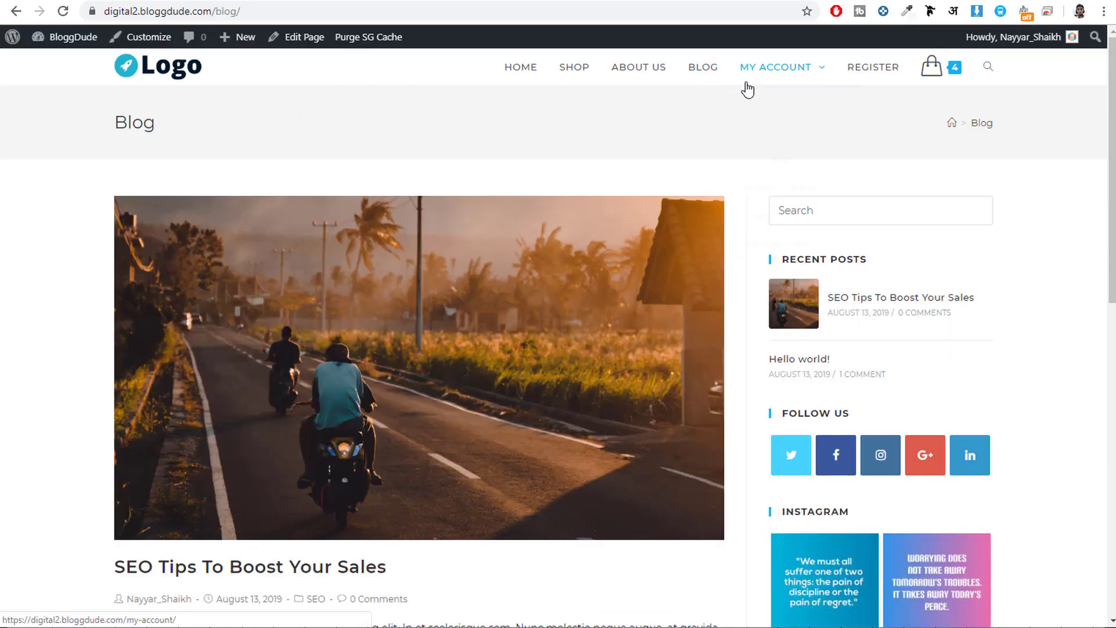
mouse_move(745, 87)
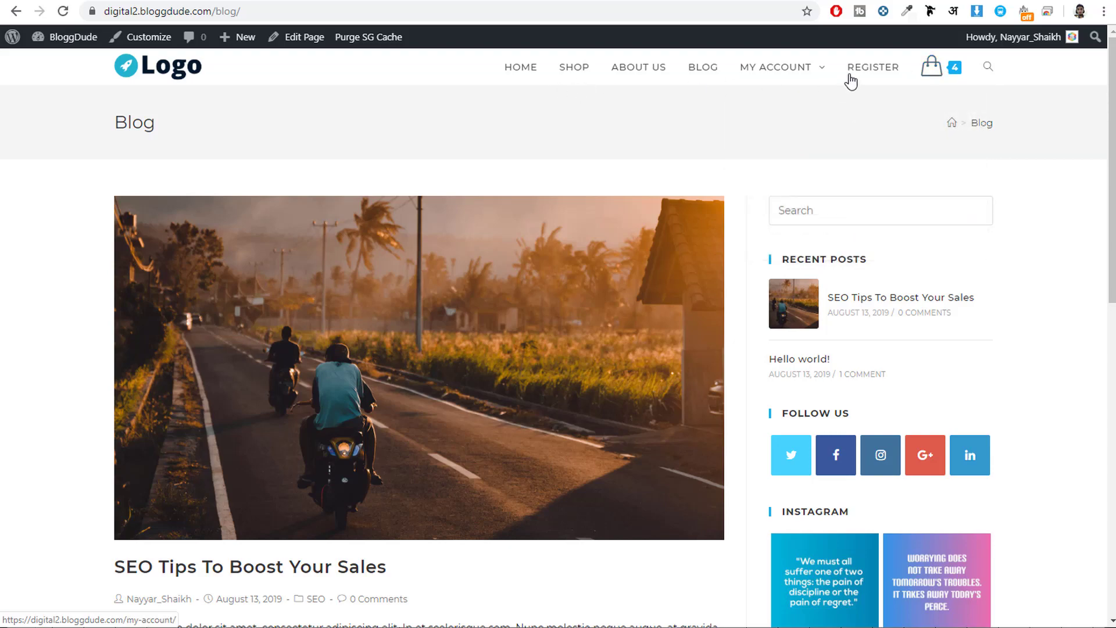
scroll(638, 72, down, 2)
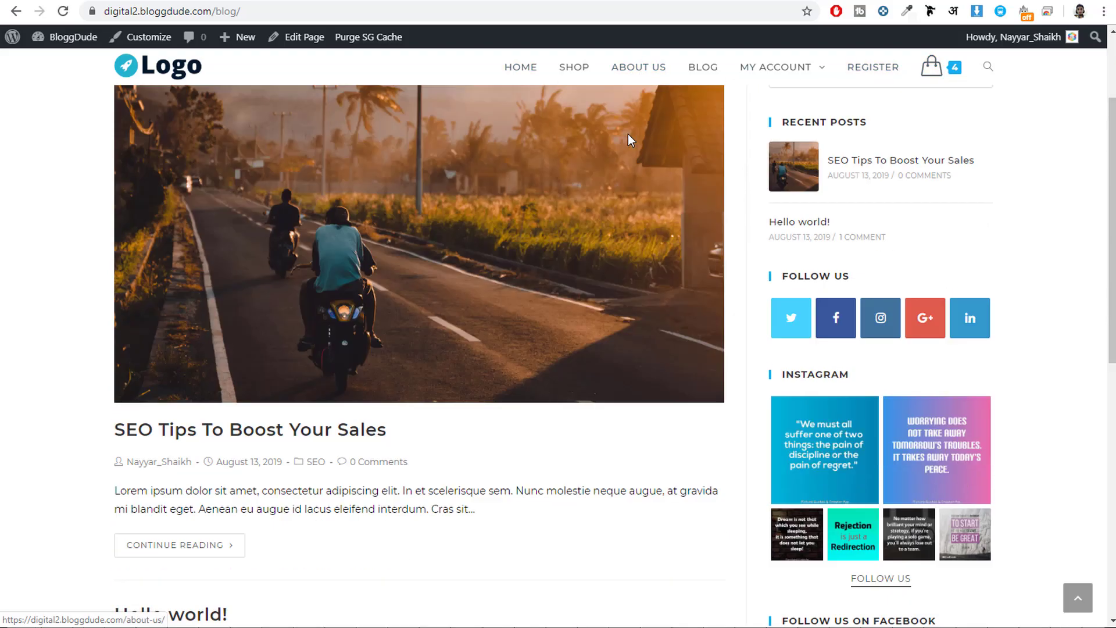
scroll(628, 122, up, 2)
click(567, 70)
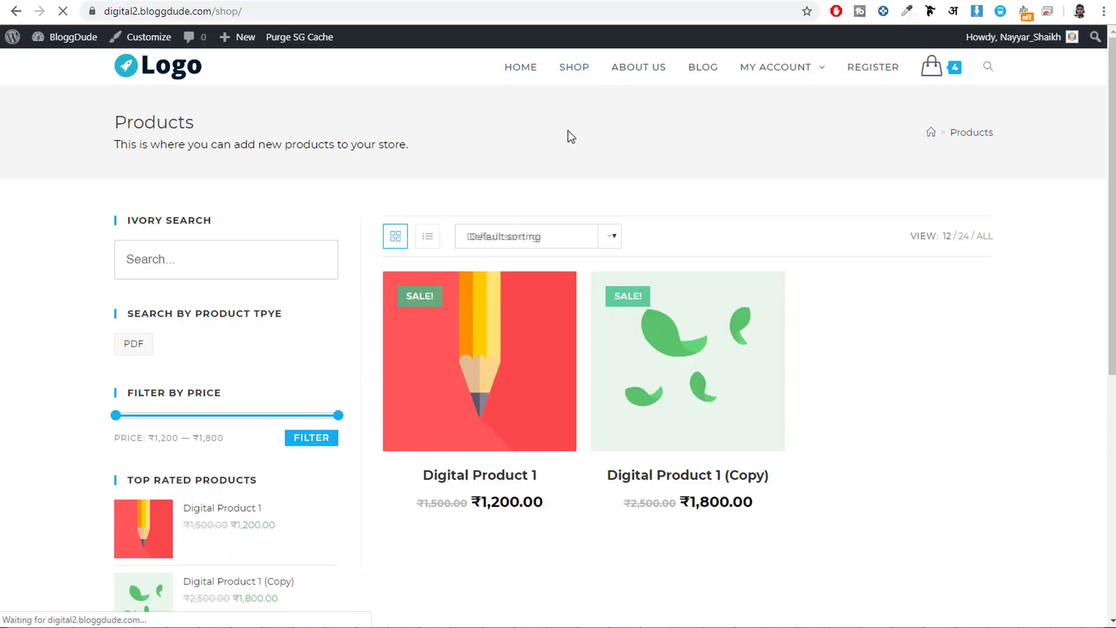
click(481, 317)
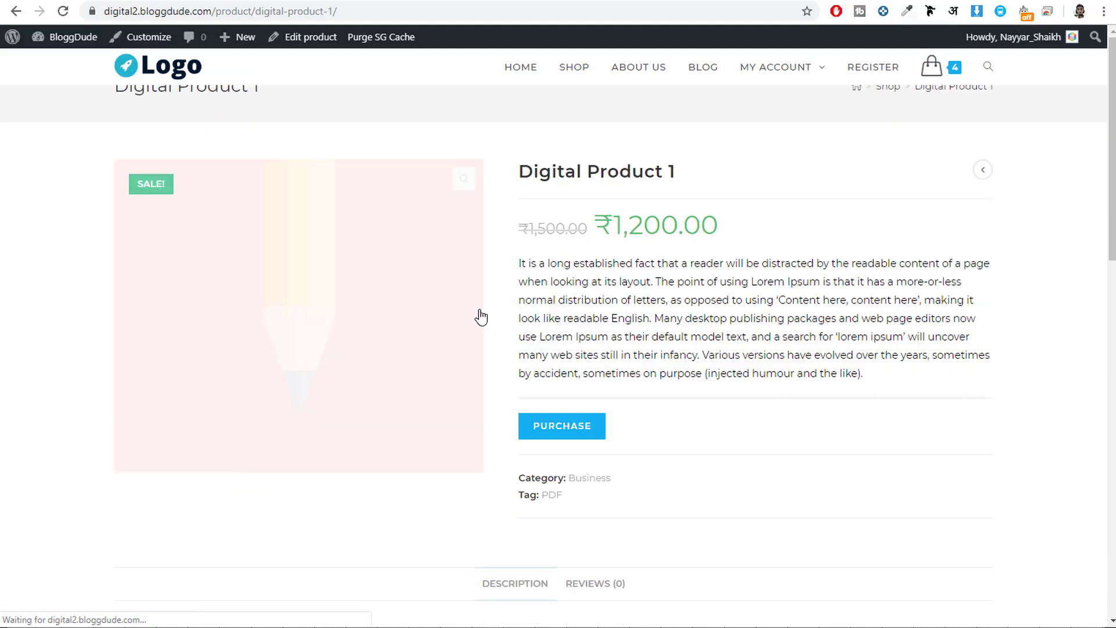
- Purchase Digital Product 1, autofill the billing details, and proceed to PayPal for ₹6,000.00
click(571, 446)
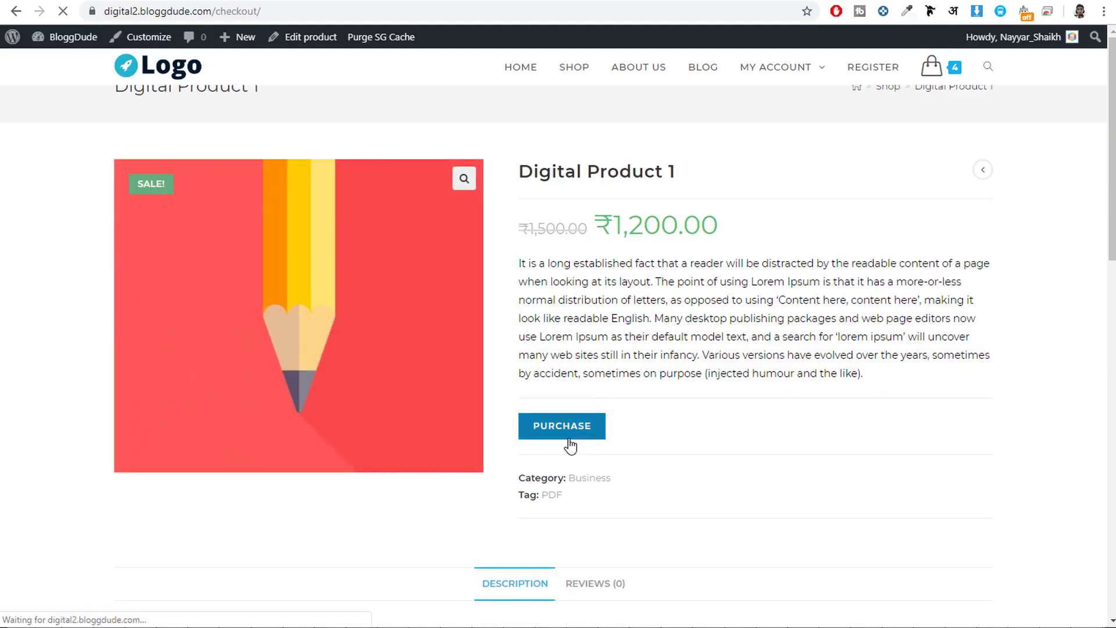
scroll(361, 317, down, 1)
scroll(297, 328, down, 4)
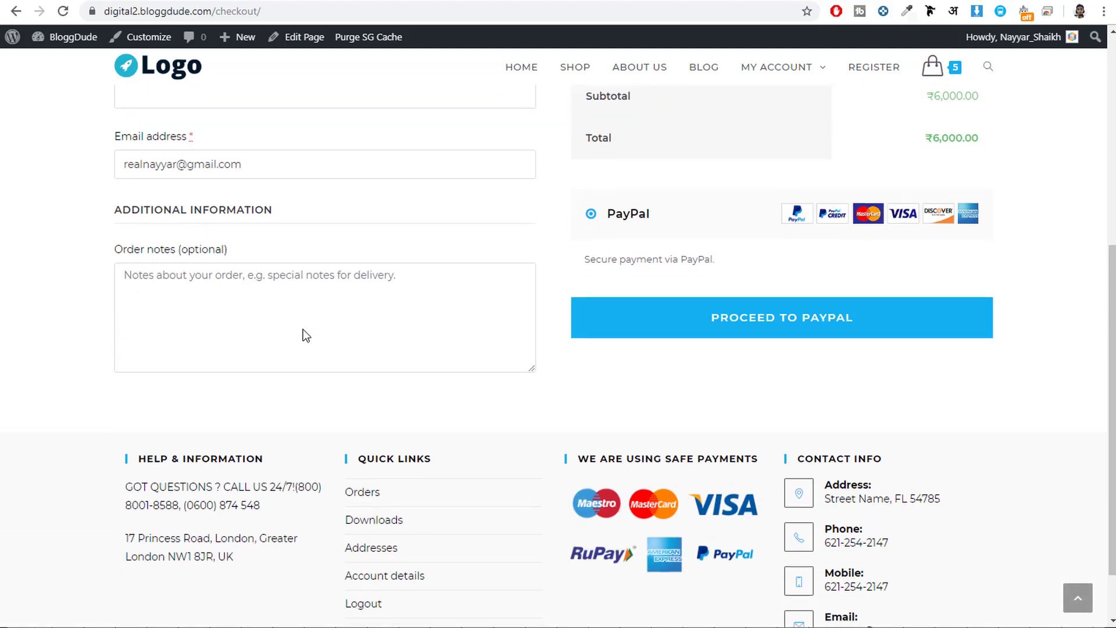
scroll(302, 328, up, 5)
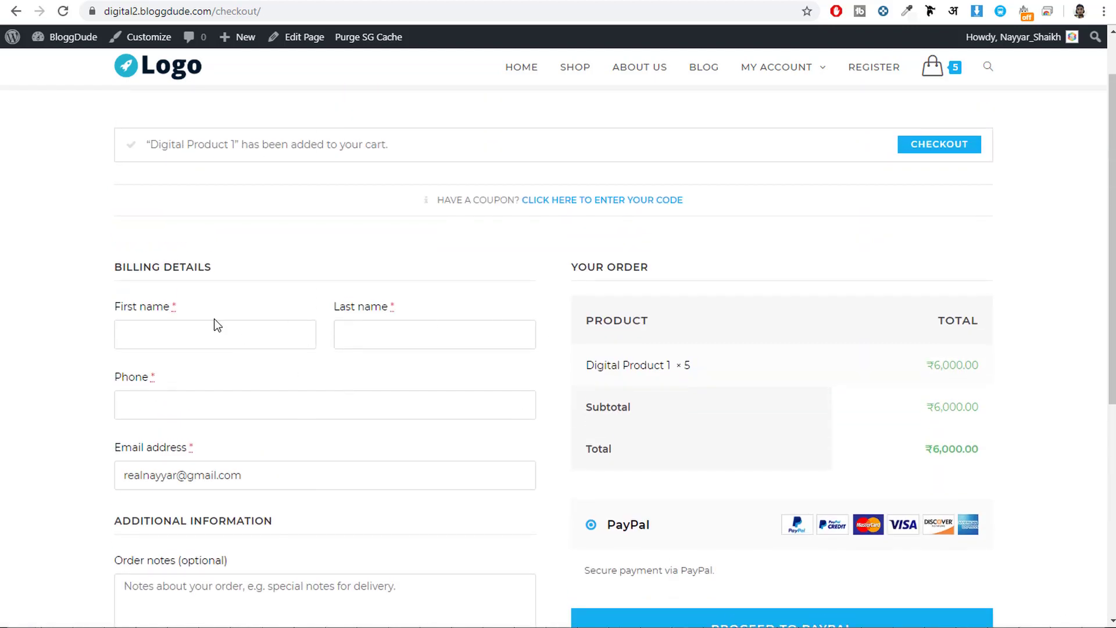
click(205, 338)
click(252, 375)
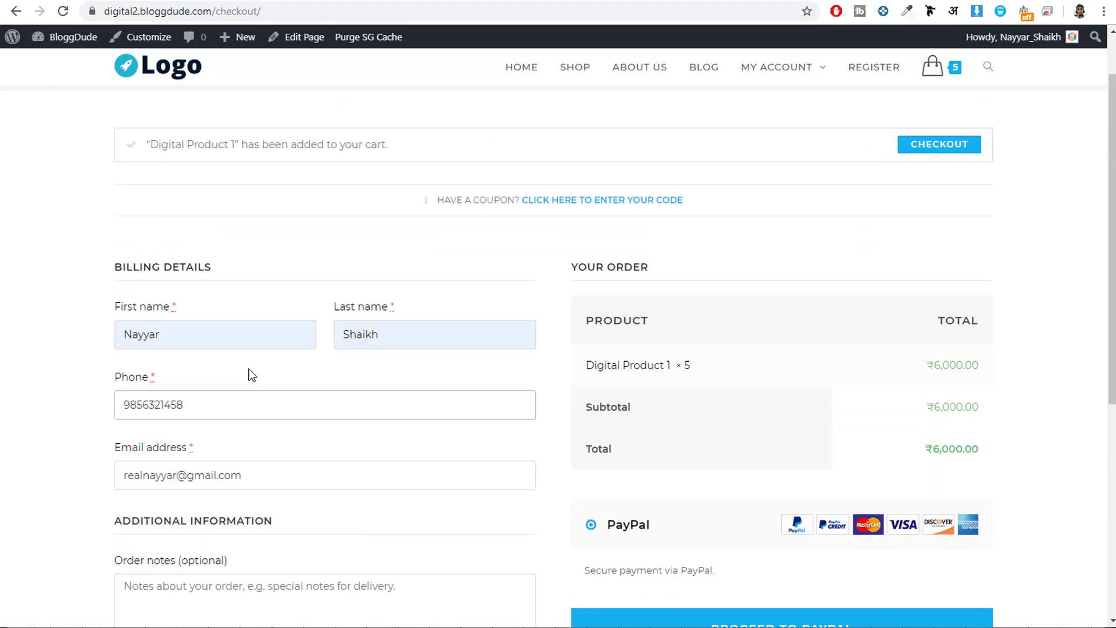
scroll(438, 357, down, 1)
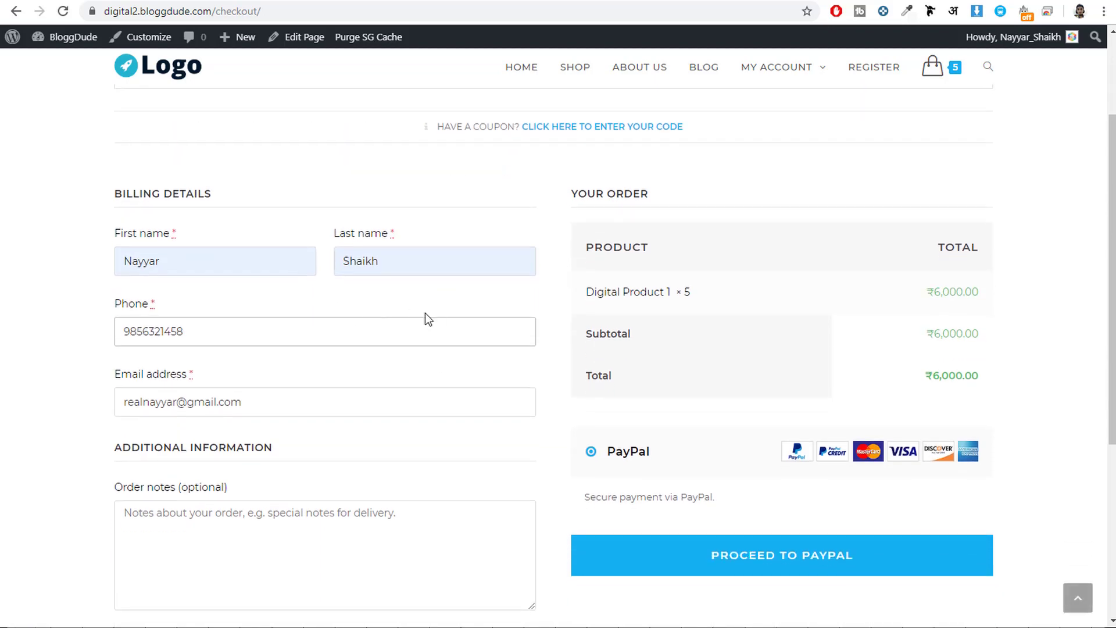
drag(1004, 360, 897, 369)
scroll(913, 366, down, 1)
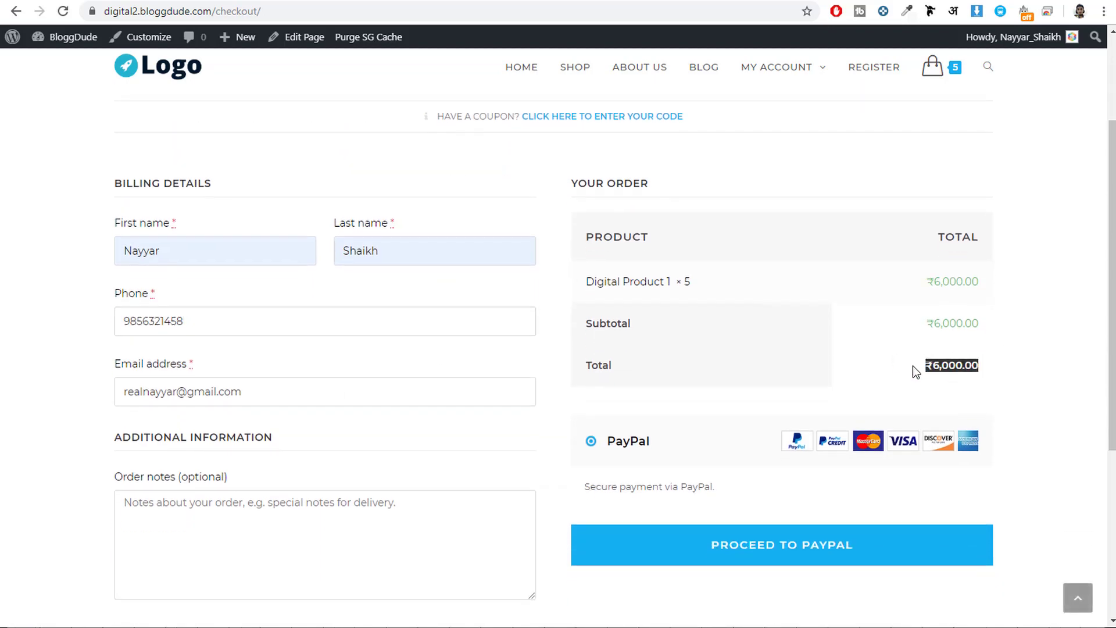
click(821, 487)
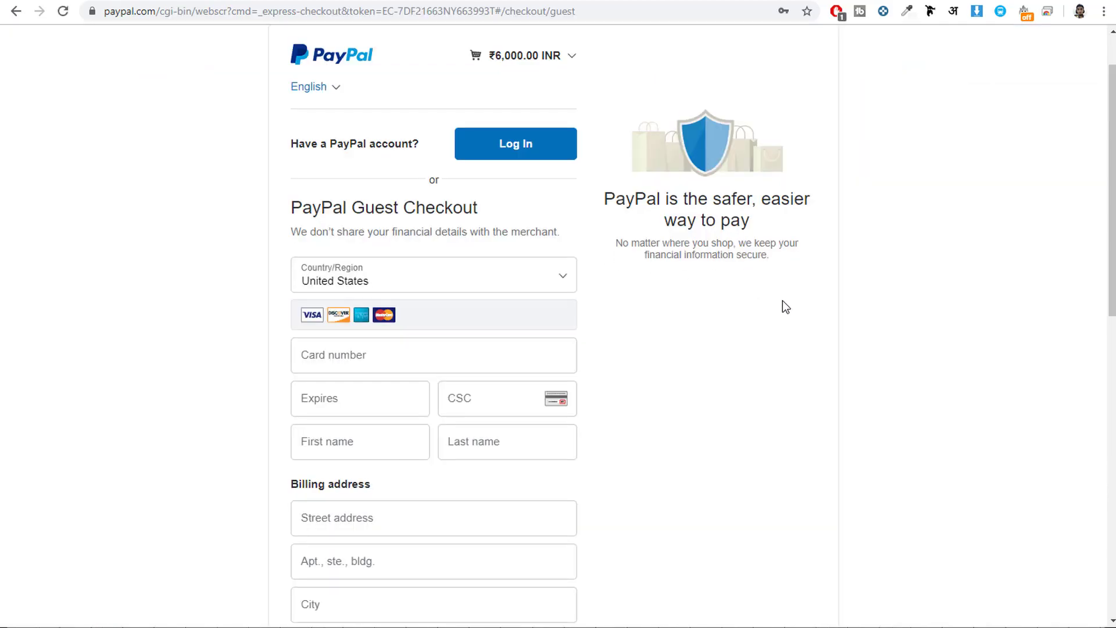
- Look over PayPal's Guest Checkout card form for the ₹6,000.00 order
scroll(785, 309, down, 9)
scroll(784, 309, up, 10)
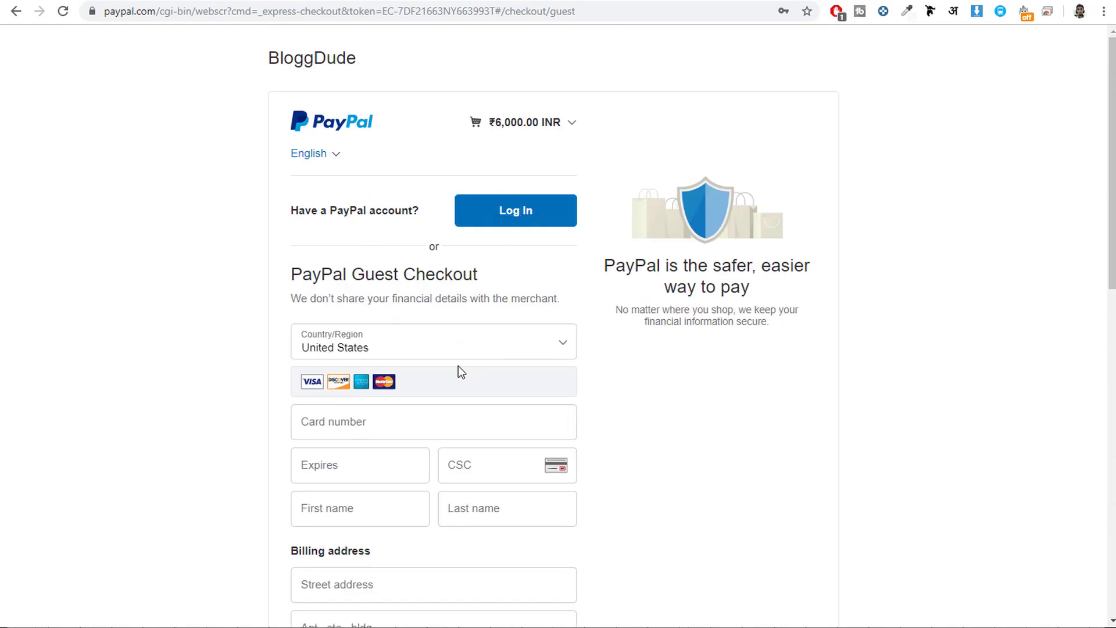
scroll(603, 357, down, 4)
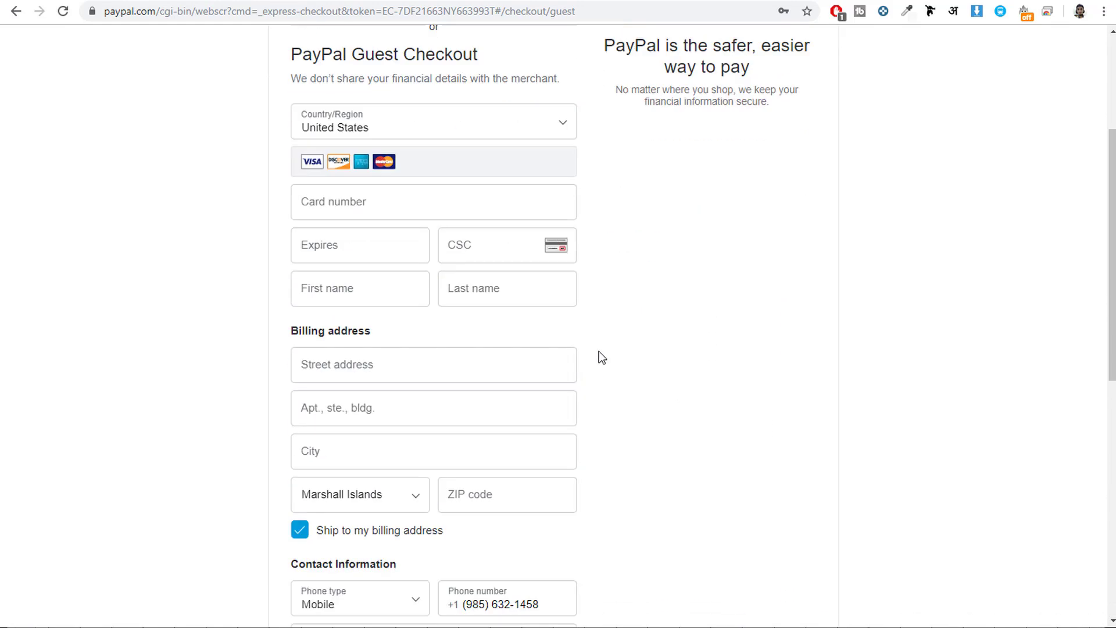
click(340, 192)
click(661, 204)
scroll(732, 330, down, 10)
scroll(732, 334, up, 8)
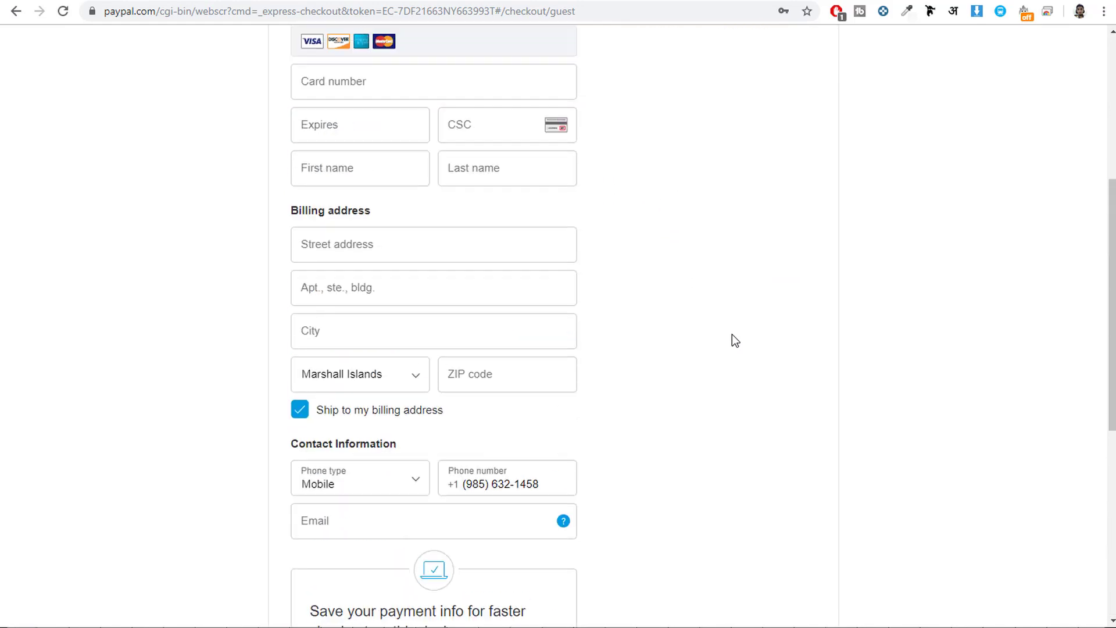
scroll(732, 335, up, 6)
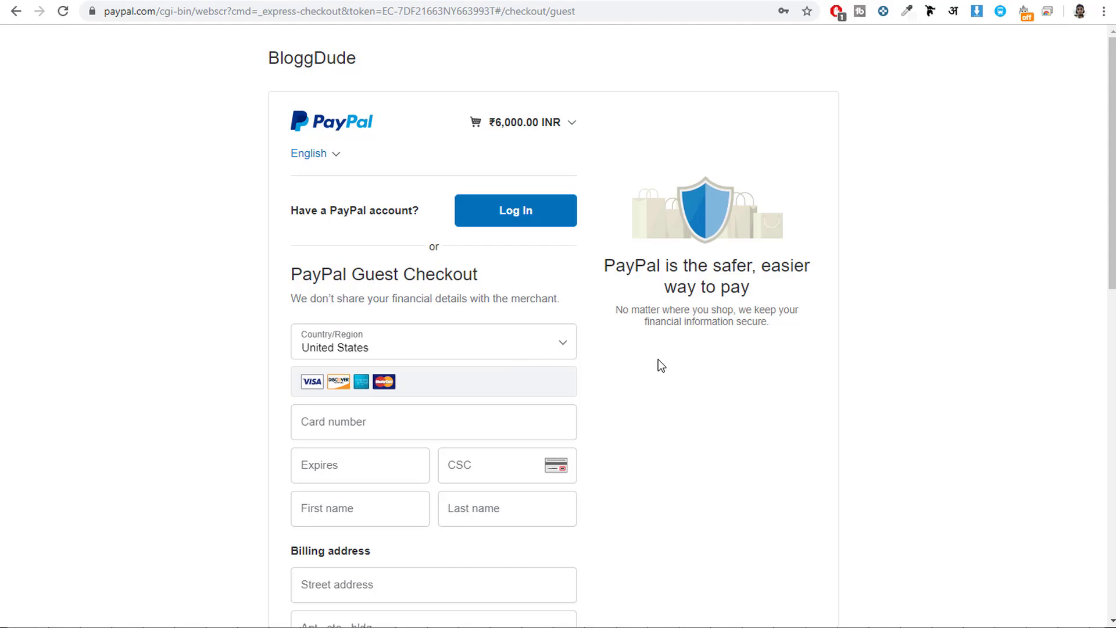
- Cancel the PayPal payment and return to the BloggDude store
scroll(552, 371, down, 1)
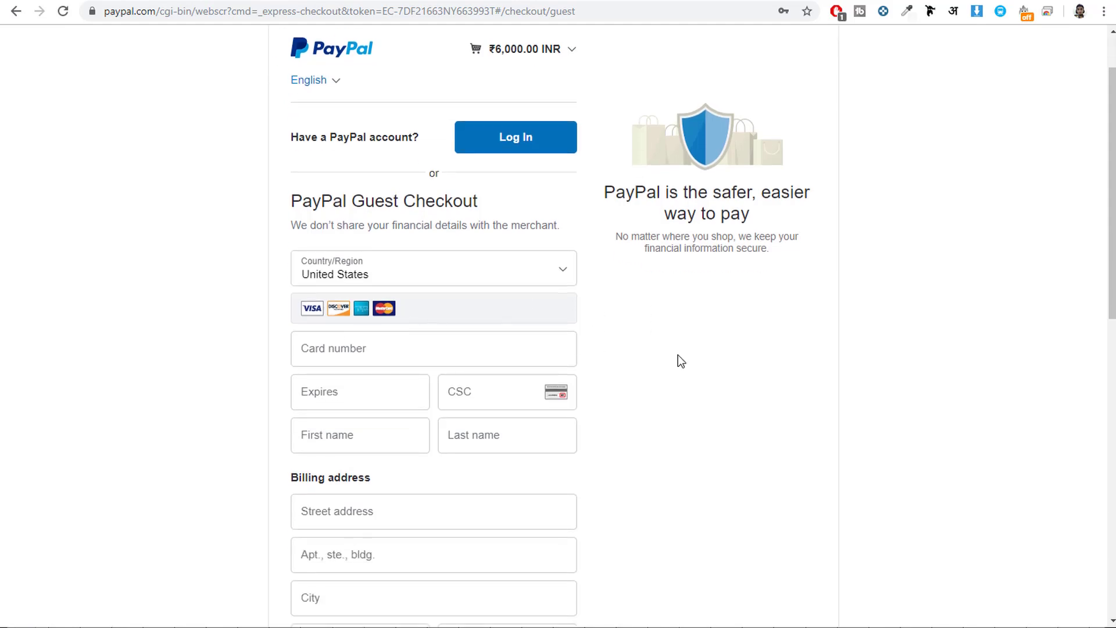
scroll(697, 366, down, 3)
scroll(610, 396, up, 3)
scroll(661, 468, down, 8)
scroll(582, 395, up, 6)
scroll(533, 326, down, 8)
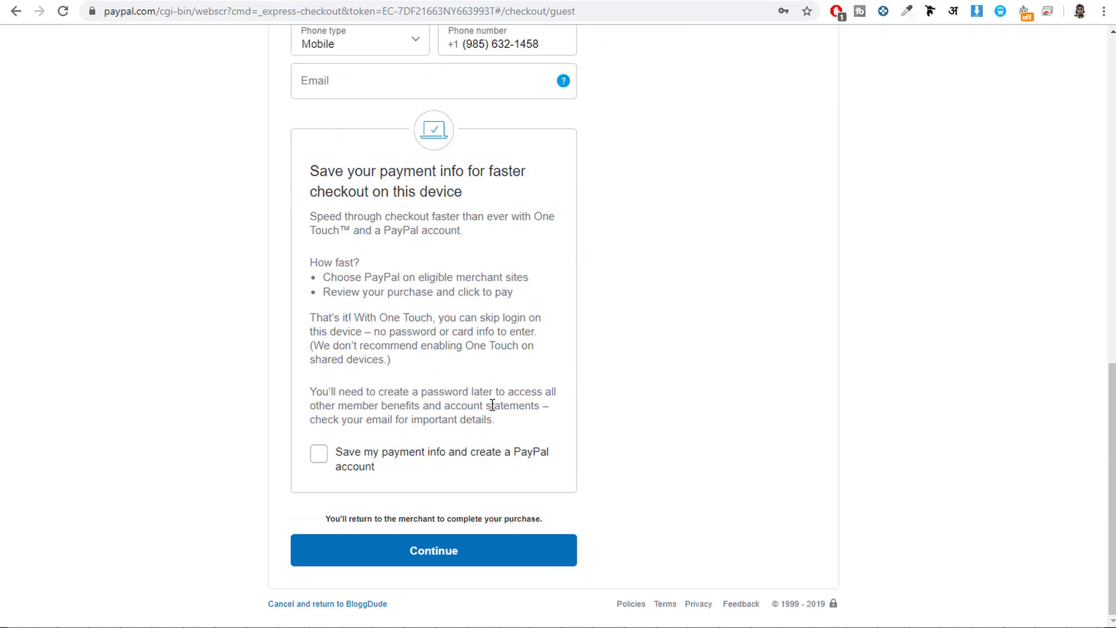
click(340, 605)
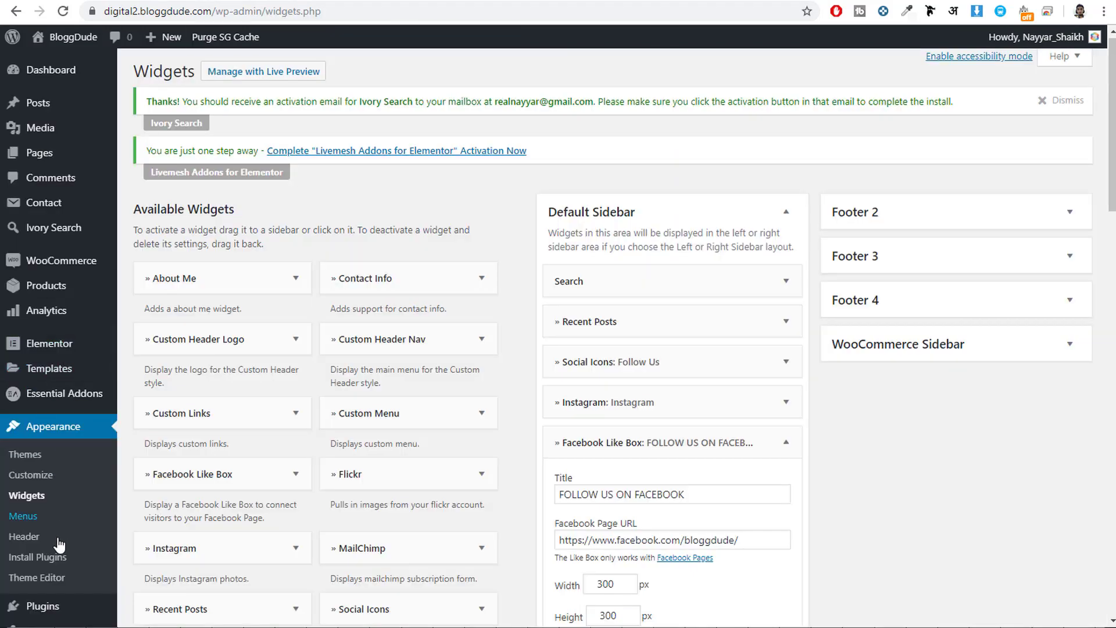
- Open Digital Product 1 for editing from the All Products list
click(54, 287)
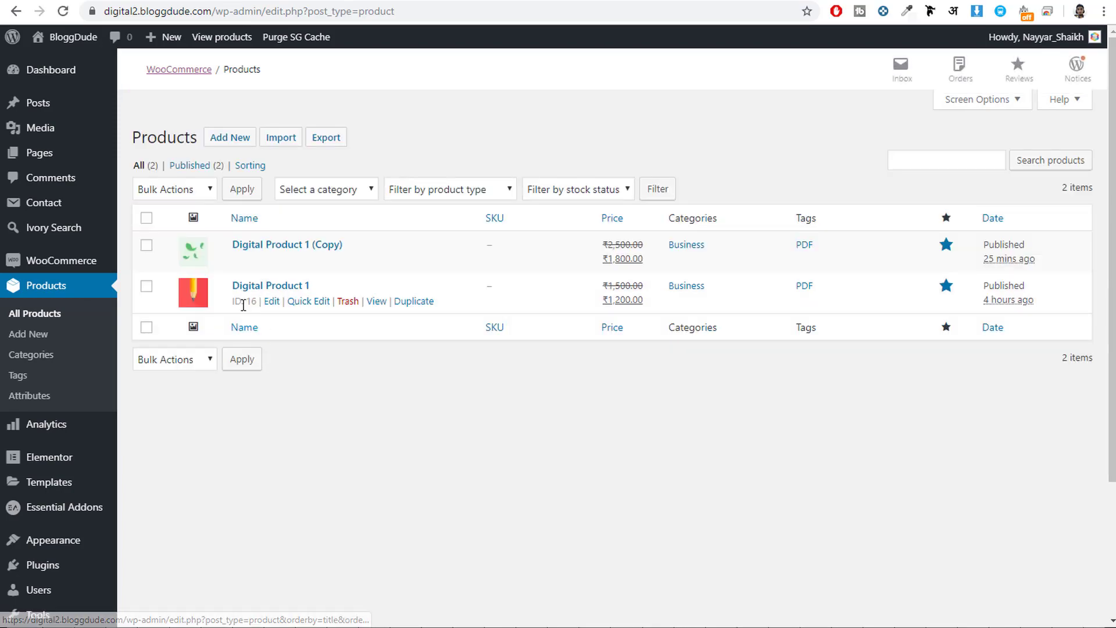
click(268, 304)
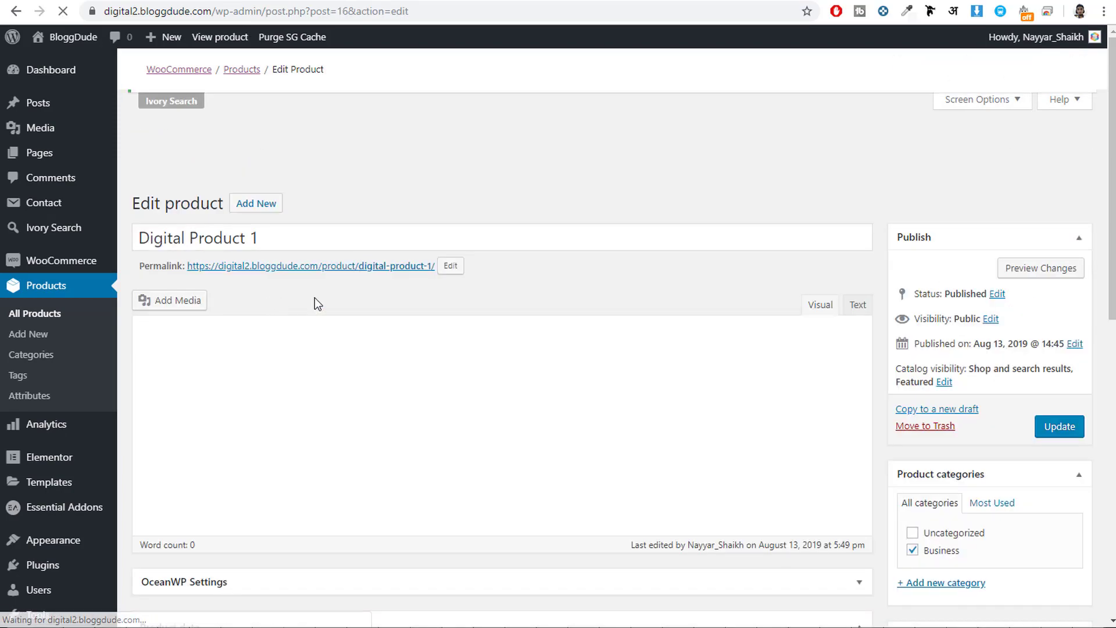
scroll(522, 326, down, 10)
scroll(465, 238, up, 4)
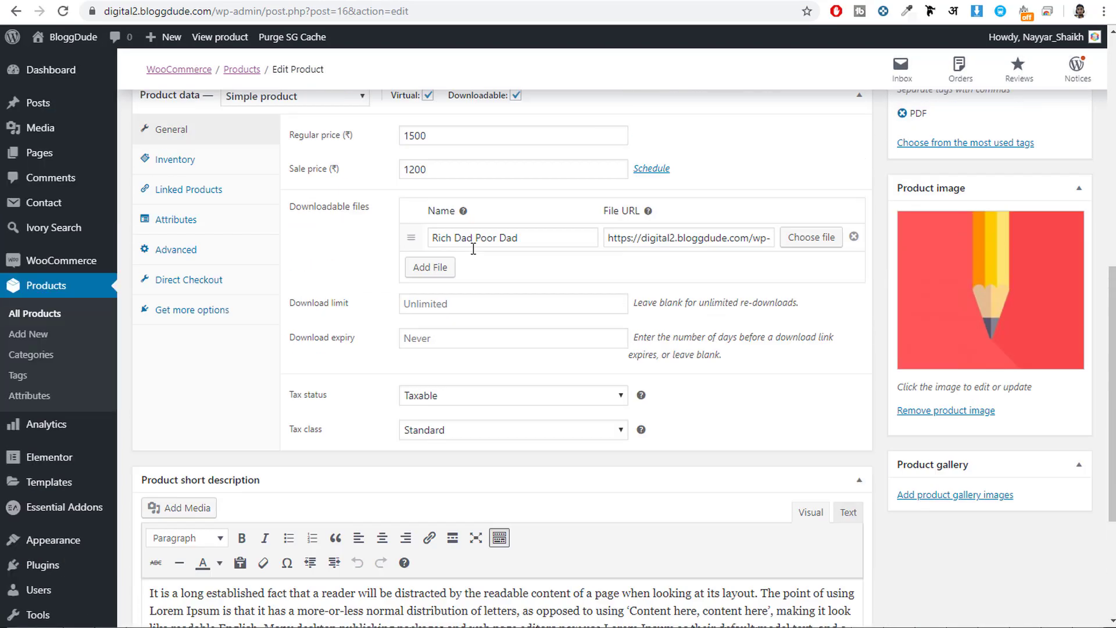
scroll(449, 275, up, 3)
- Change the regular price from 1500 to 0, clear the 1200 sale price, and update the product
double_click(439, 318)
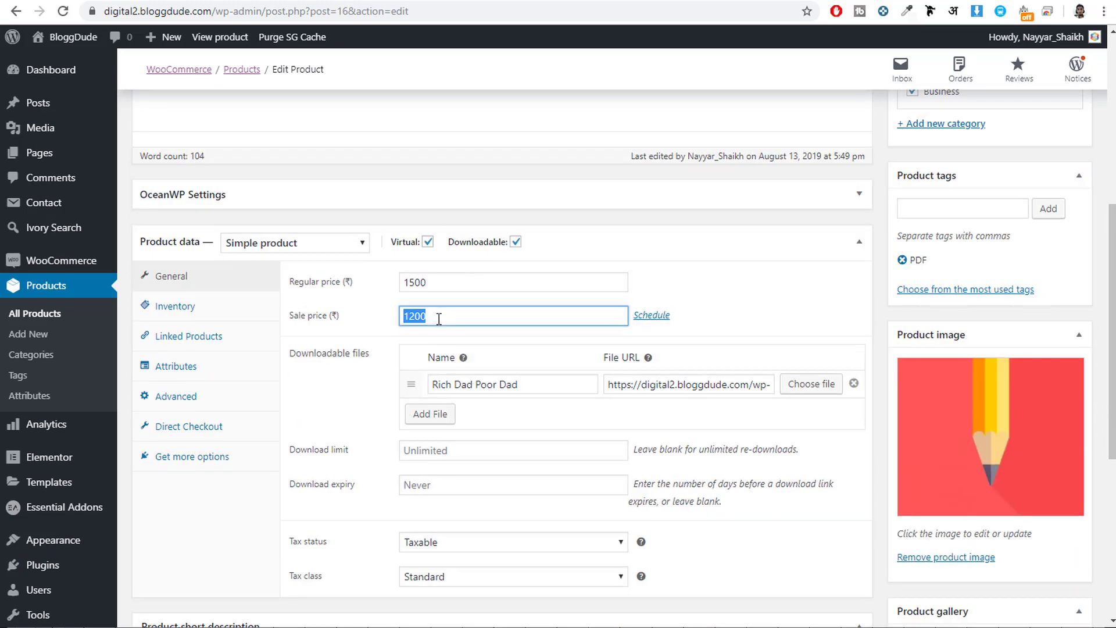
text(0)
double_click(445, 279)
text(0)
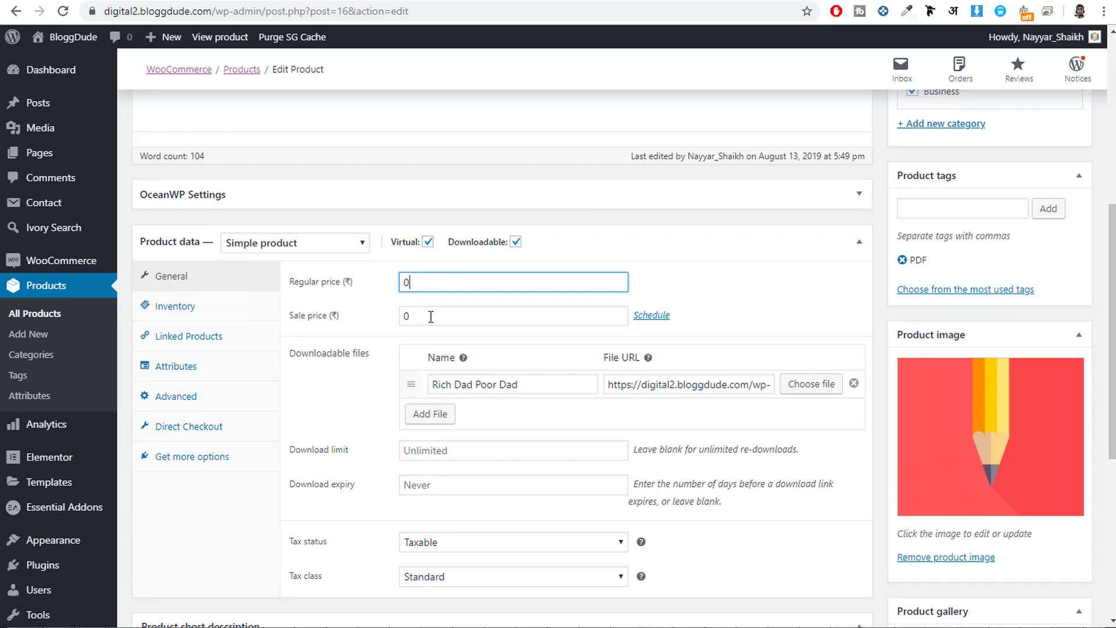
click(431, 317)
key(BackSpace)
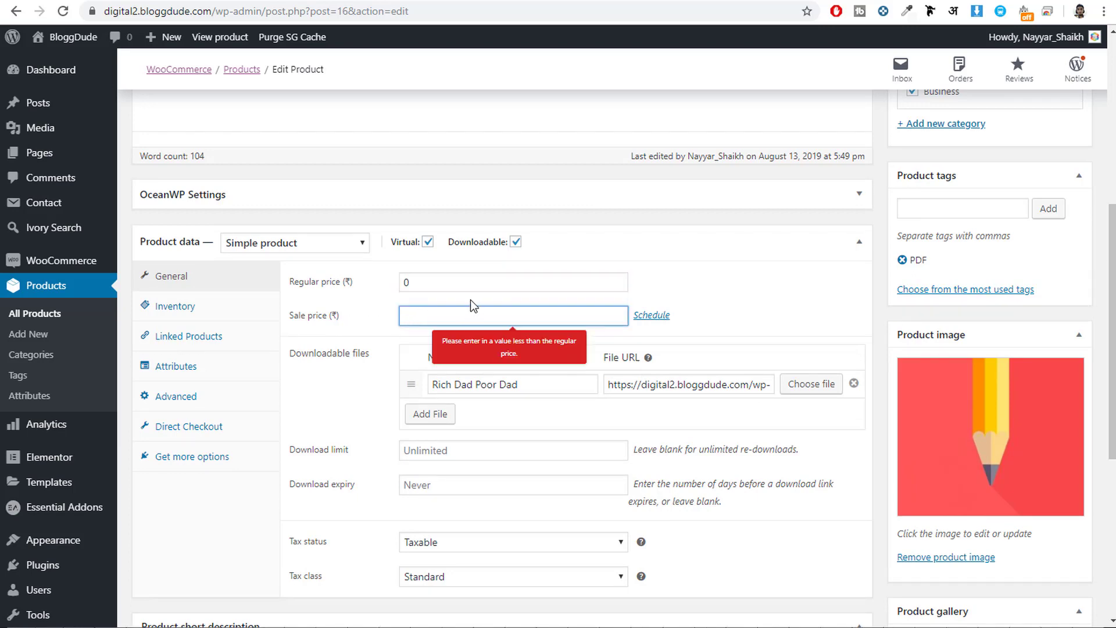
click(478, 282)
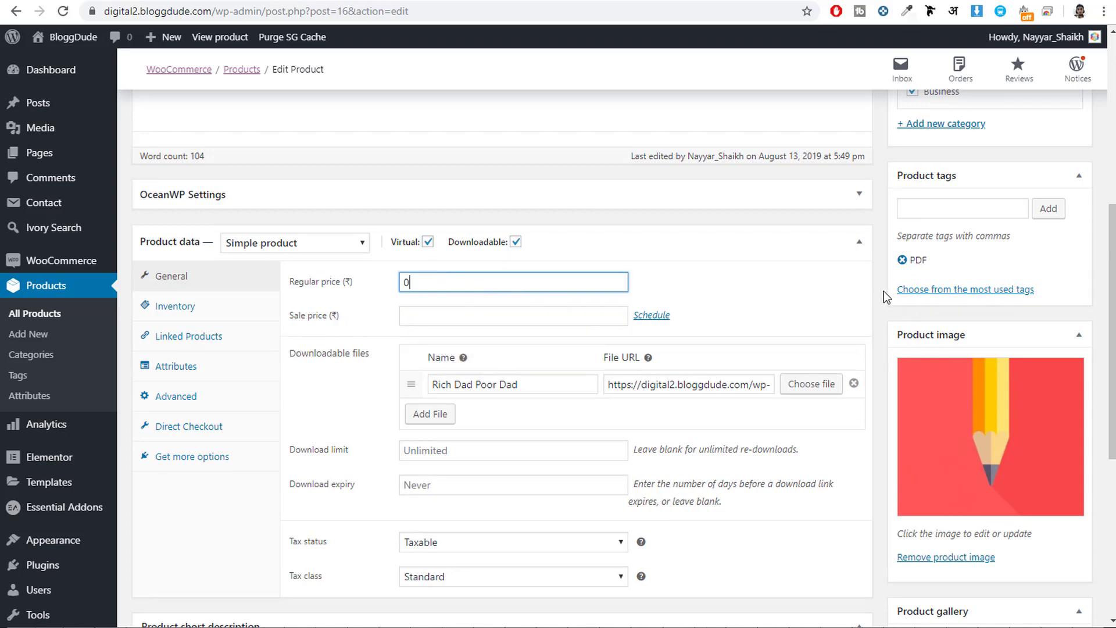
scroll(884, 291, up, 4)
click(1059, 188)
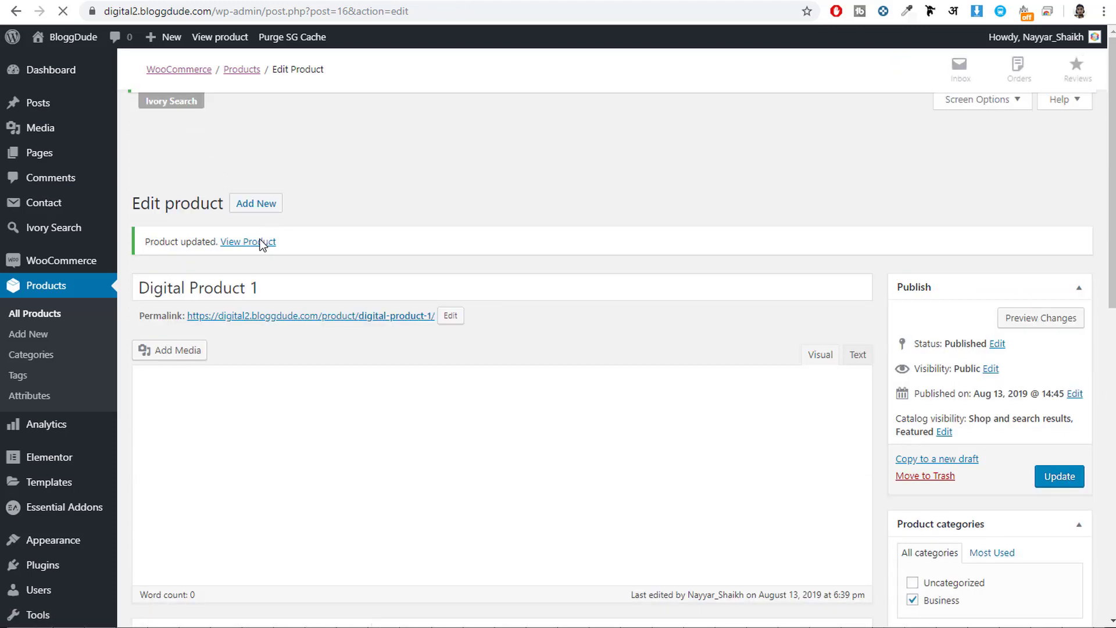
- Place a free ₹0.00 order for Digital Product 1 from its store page
click(263, 184)
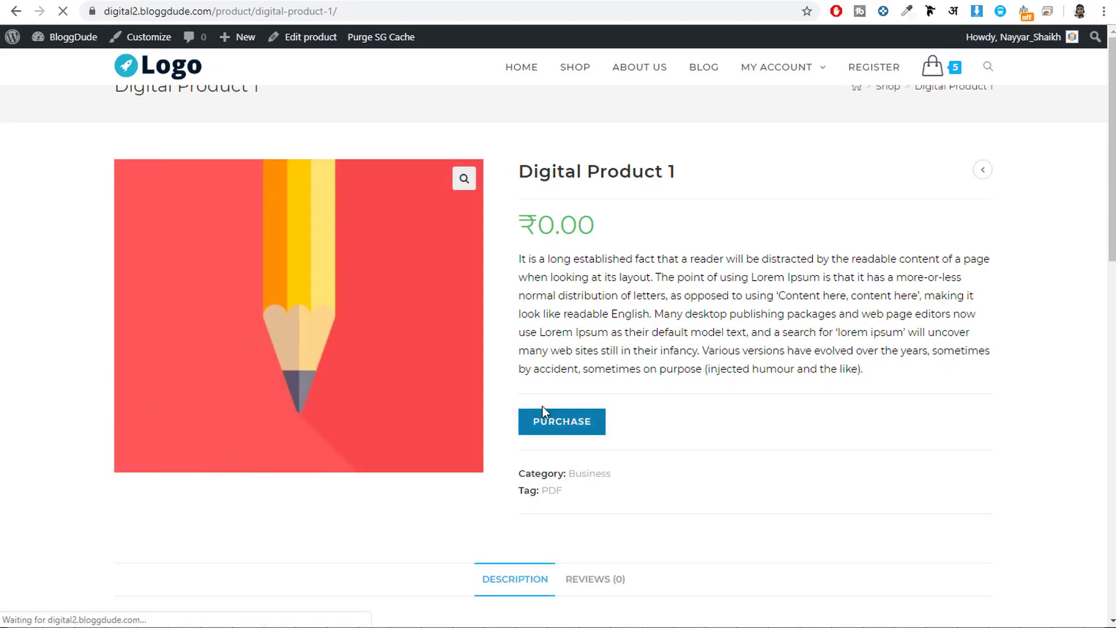
scroll(638, 404, down, 4)
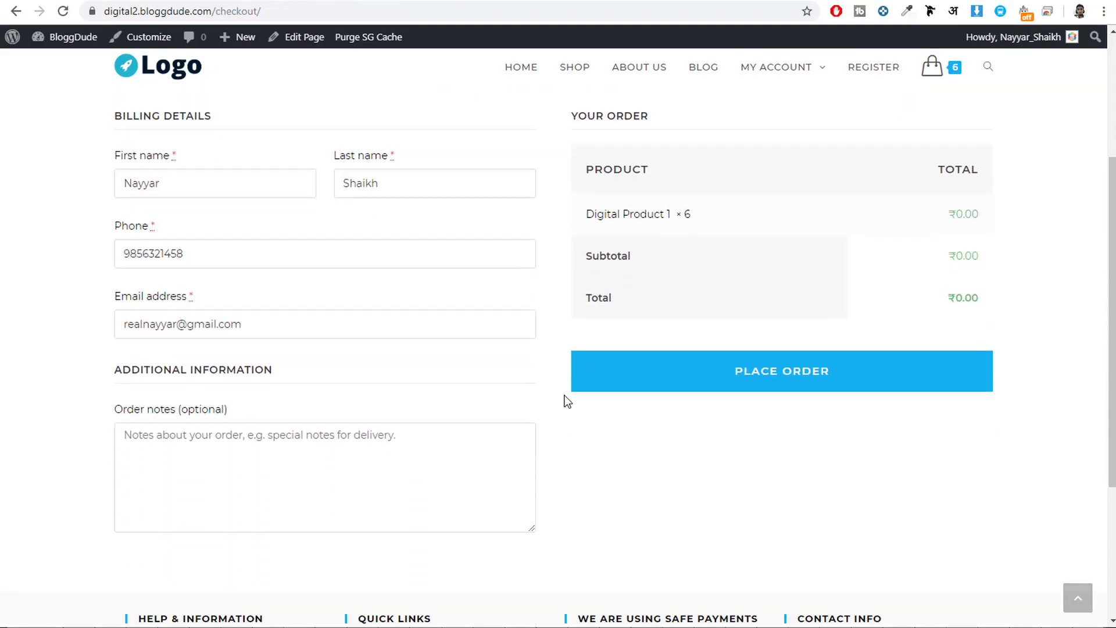
click(777, 372)
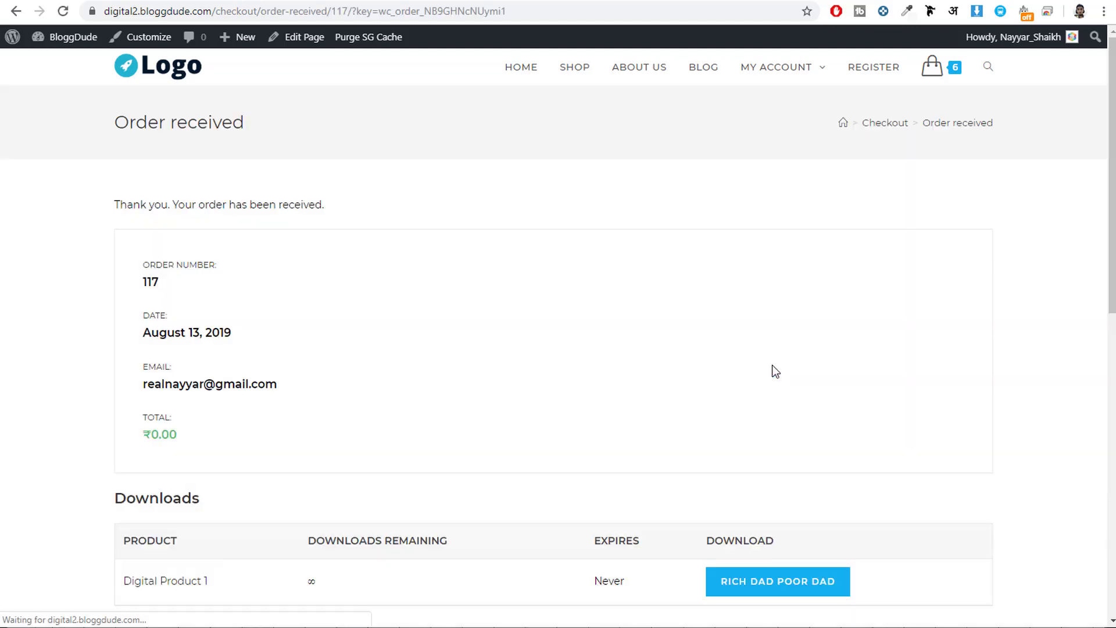
scroll(349, 238, down, 2)
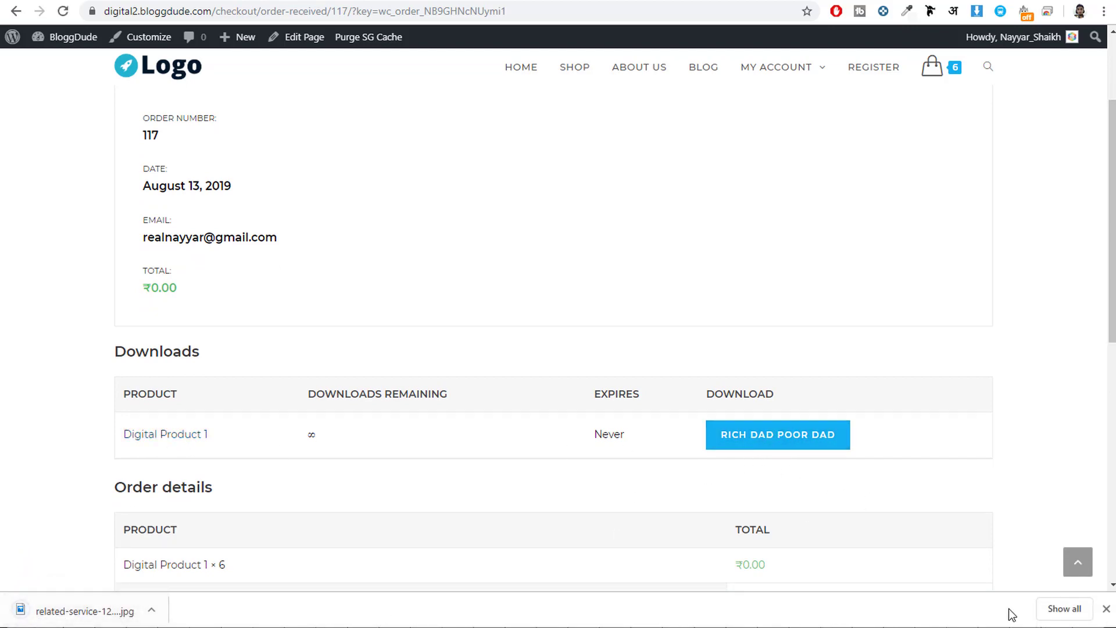
click(1107, 609)
- Check My Account Downloads lists Digital Product 1 with unlimited, never-expiring downloads, then return home
scroll(969, 530, down, 6)
scroll(917, 494, up, 9)
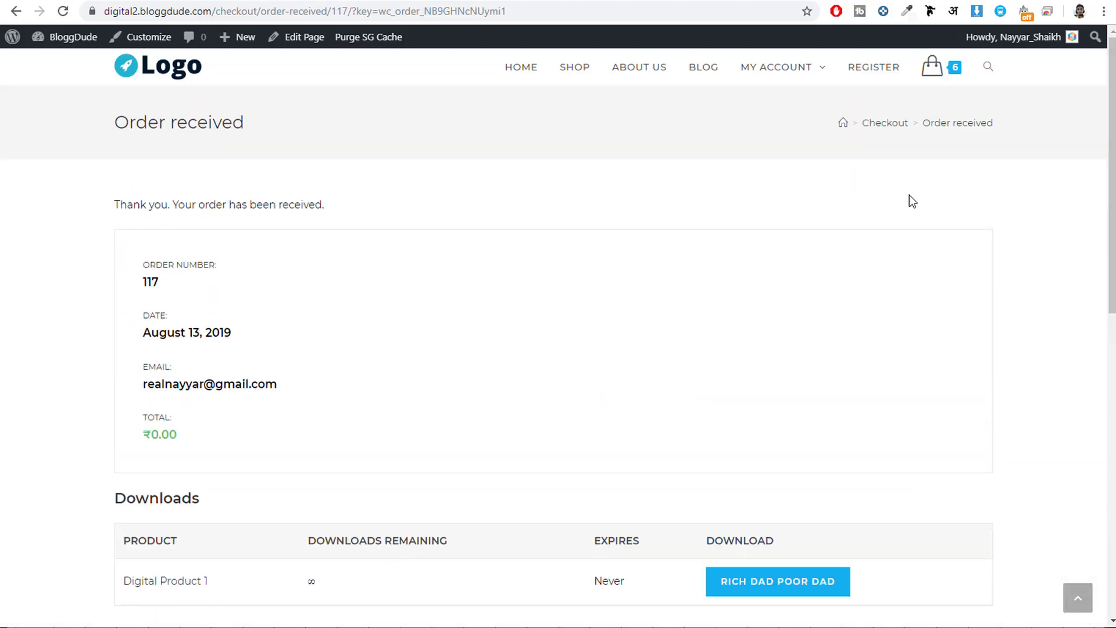
mouse_move(785, 67)
click(791, 114)
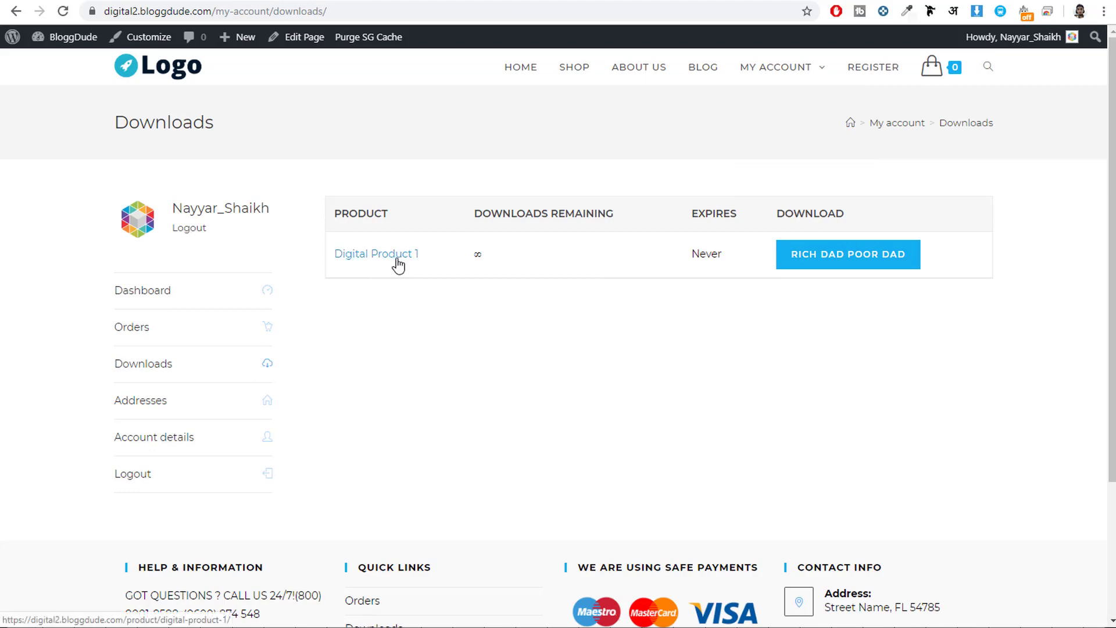
drag(723, 254, 679, 263)
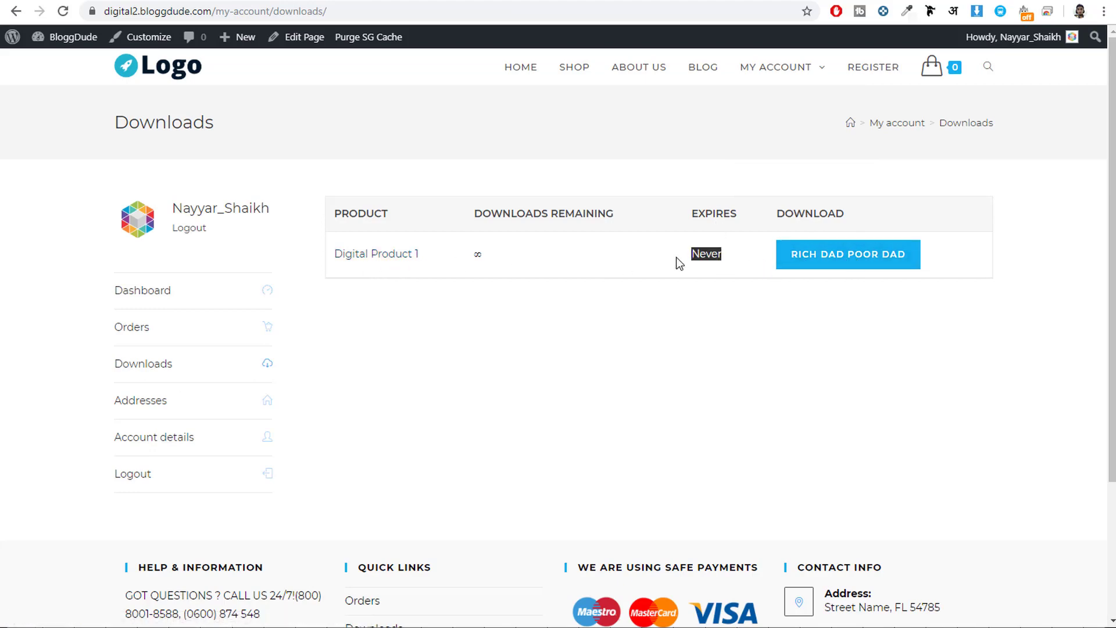
click(725, 203)
drag(474, 207, 618, 214)
click(474, 245)
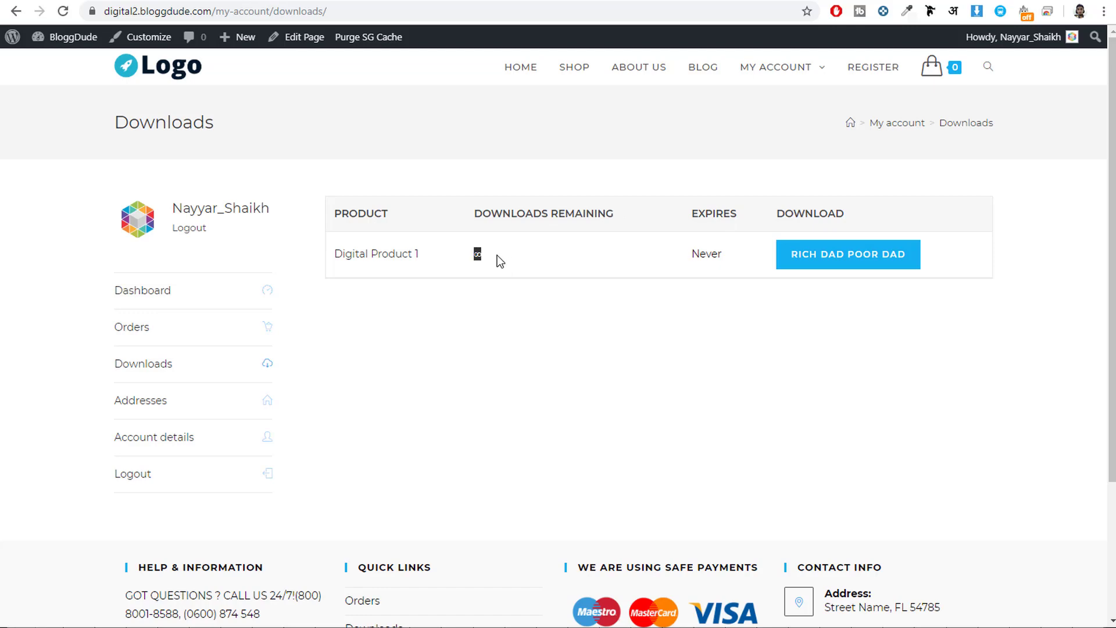
click(175, 68)
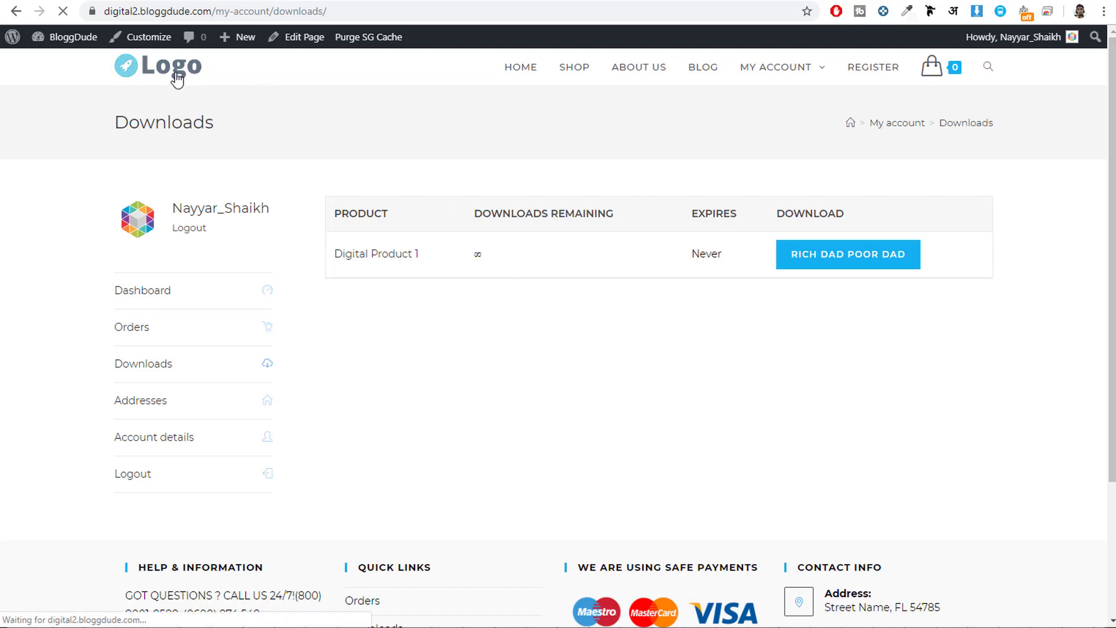